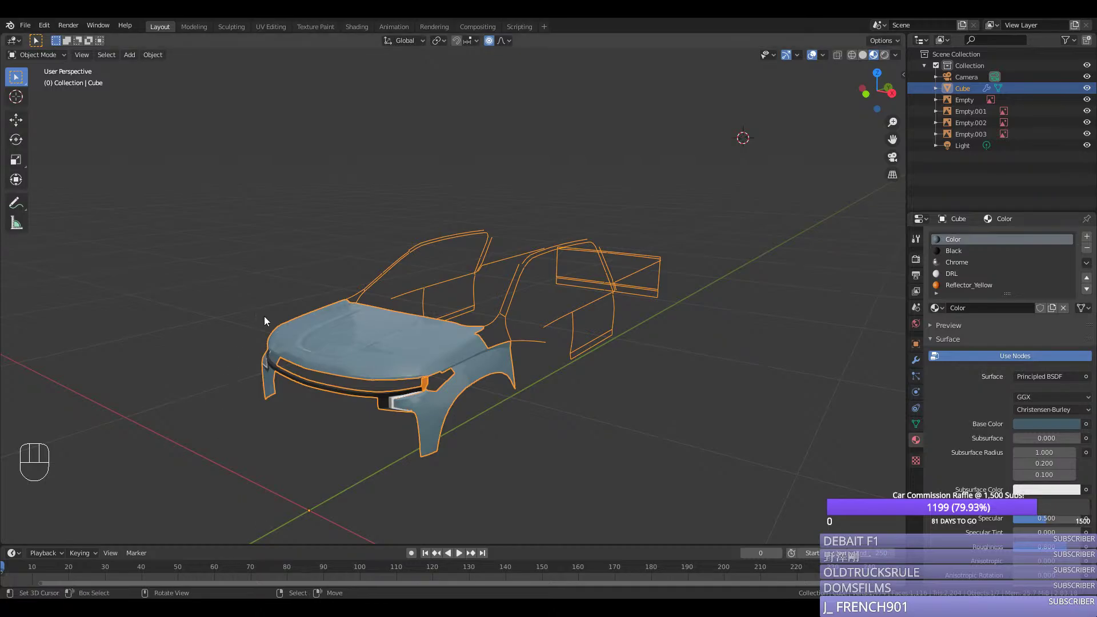
# Step: Inspect the truck's shaded front end and the wire outlines of its cab and bed from several angles
pyautogui.moveTo(263, 317); pyautogui.dragTo(249, 312, button='middle')
pyautogui.moveTo(283, 323)
pyautogui.mouseDown(button='middle')
pyautogui.moveTo(272, 321)
pyautogui.moveTo(291, 321)
pyautogui.mouseUp(button='middle')
pyautogui.scroll(-1, 291, 321)
pyautogui.moveTo(293, 321)
pyautogui.mouseDown(button='middle')
pyautogui.moveTo(313, 321)
pyautogui.moveTo(297, 317)
pyautogui.mouseUp(button='middle')
pyautogui.hotkey('shift', 'f')
pyautogui.press('w')
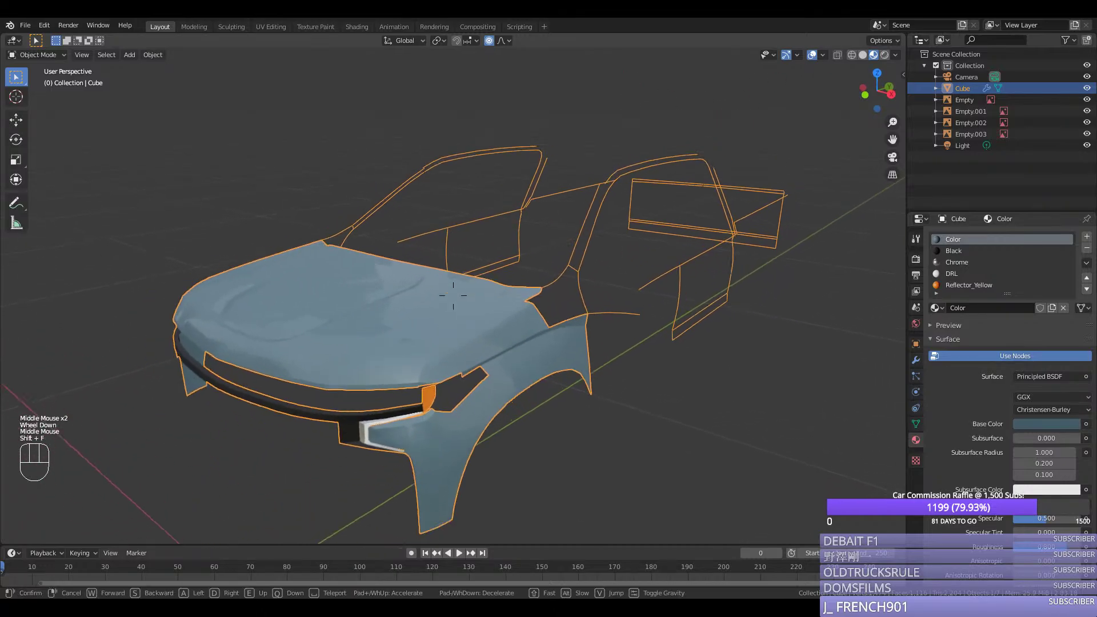
pyautogui.rightClick(453, 295)
pyautogui.scroll(-1, 449, 296)
pyautogui.moveTo(459, 297); pyautogui.dragTo(53, 444, button='middle')
pyautogui.scroll(-1, 452, 296)
pyautogui.scroll(-1, 452, 296)
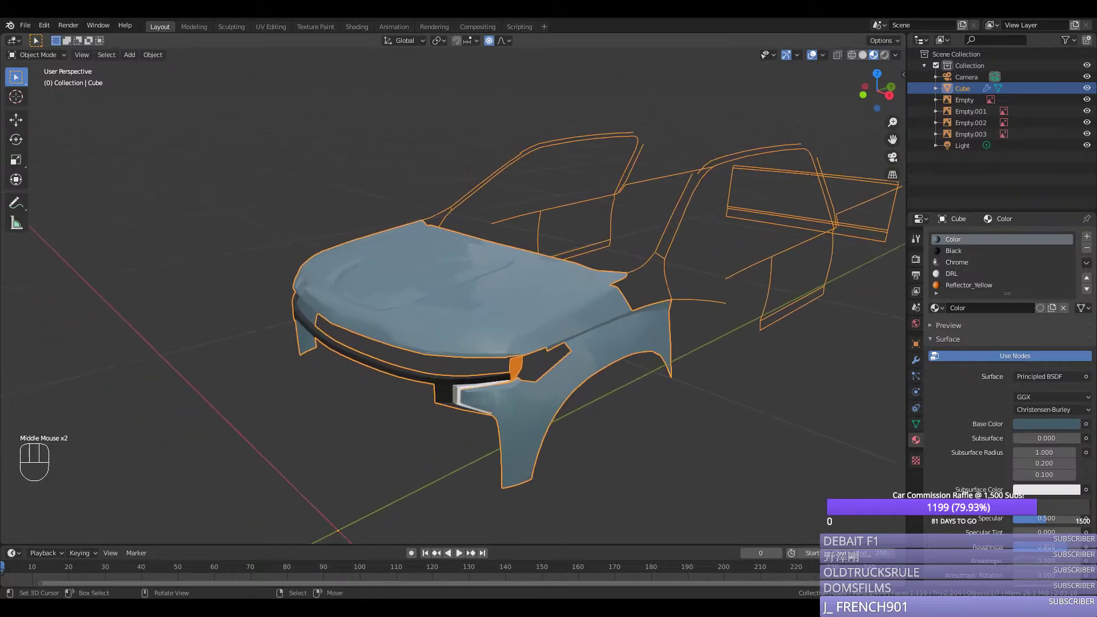
pyautogui.moveTo(306, 394); pyautogui.dragTo(481, 382, button='middle')
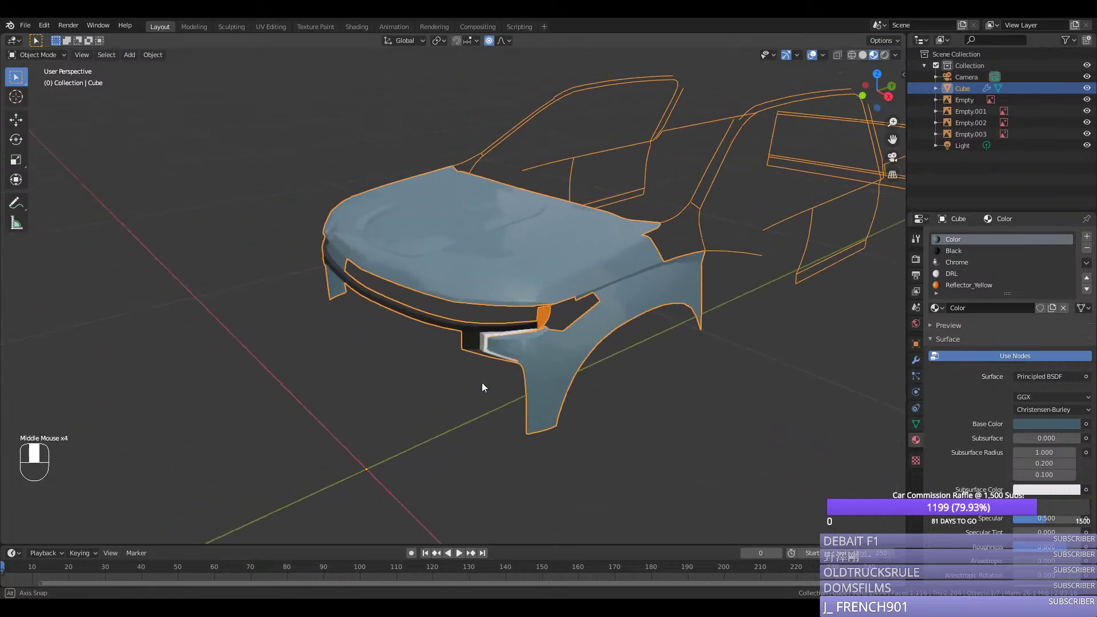
pyautogui.click(269, 327)
pyautogui.rightClick(269, 330)
pyautogui.click(238, 269)
pyautogui.rightClick(238, 269)
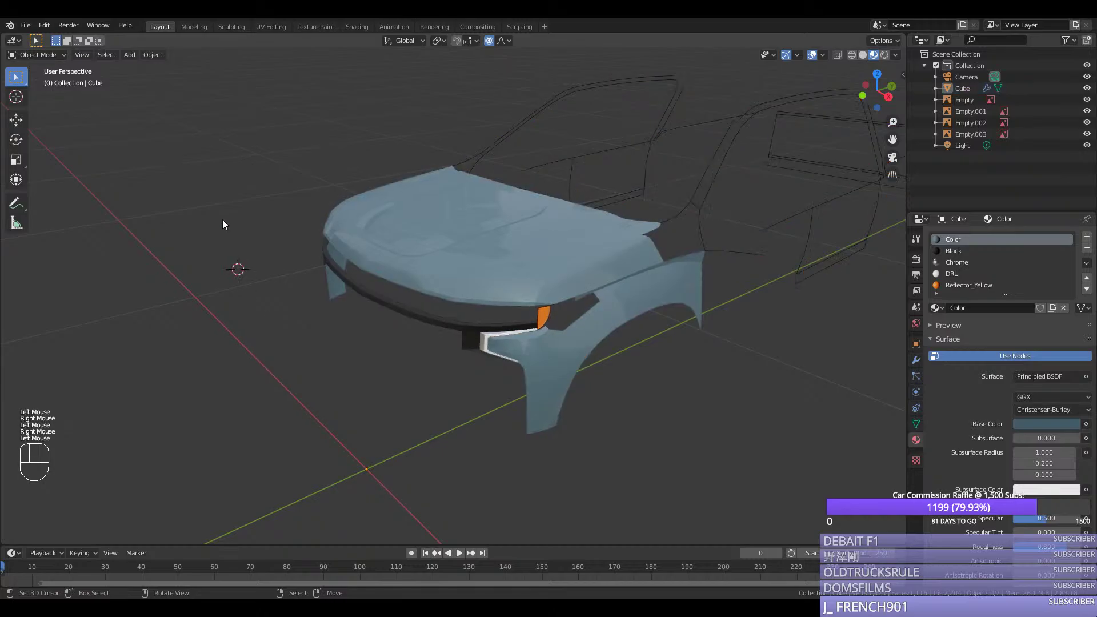
pyautogui.click(221, 219)
pyautogui.press('a')
pyautogui.press('d')
pyautogui.press('f')
pyautogui.press('s')
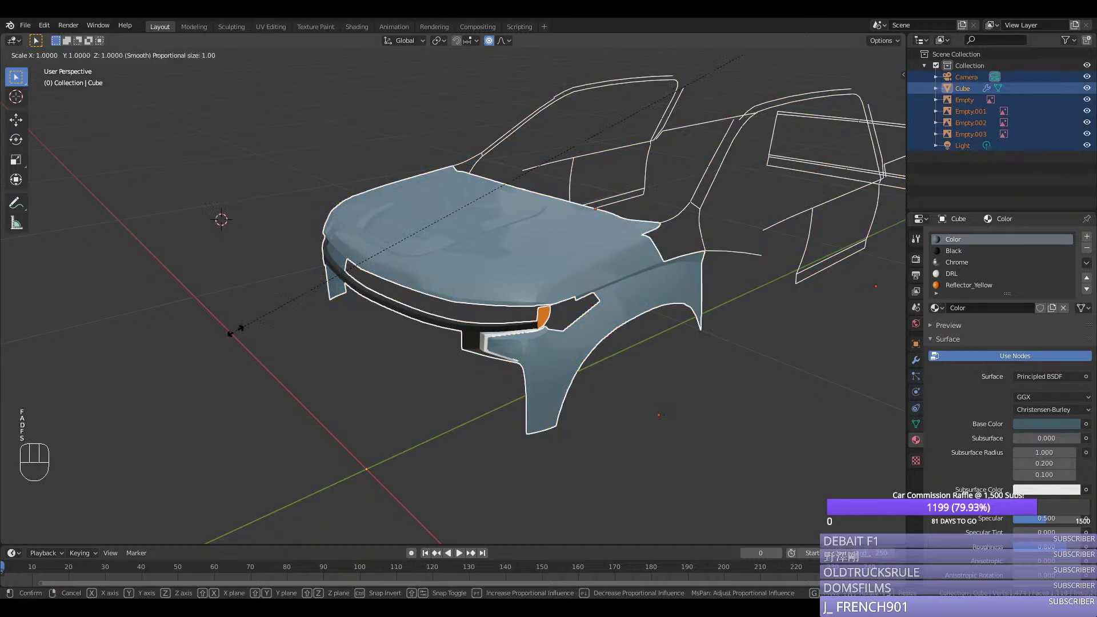
pyautogui.press('Escape')
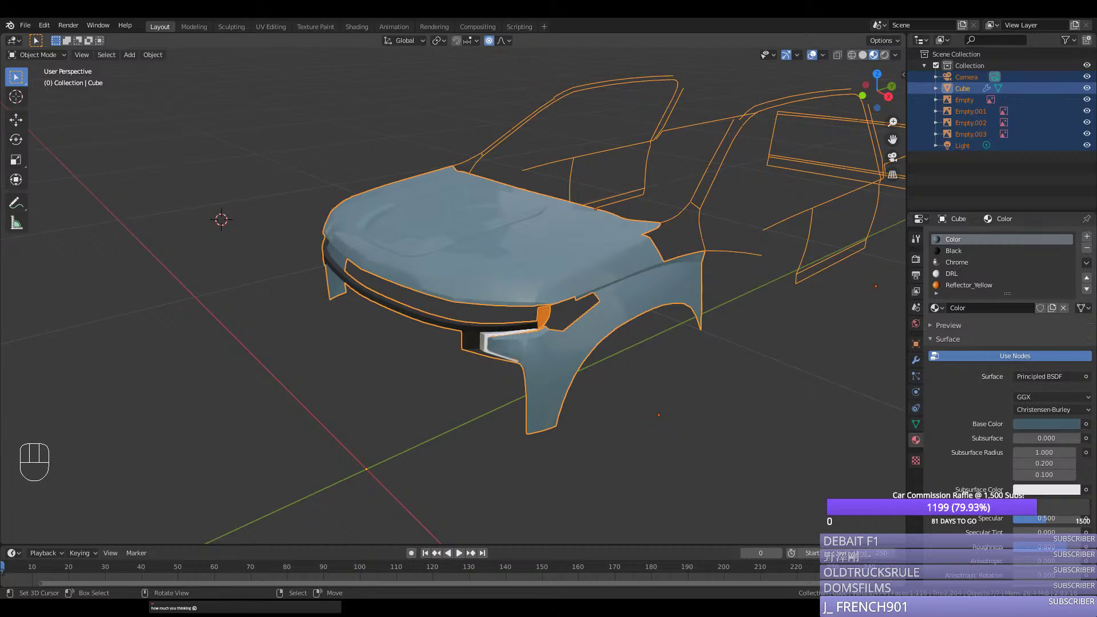
# Step: Examine the cab and bed outlines, then compare them with the blueprint image in the right orthographic view
pyautogui.hotkey('shift', 'f')
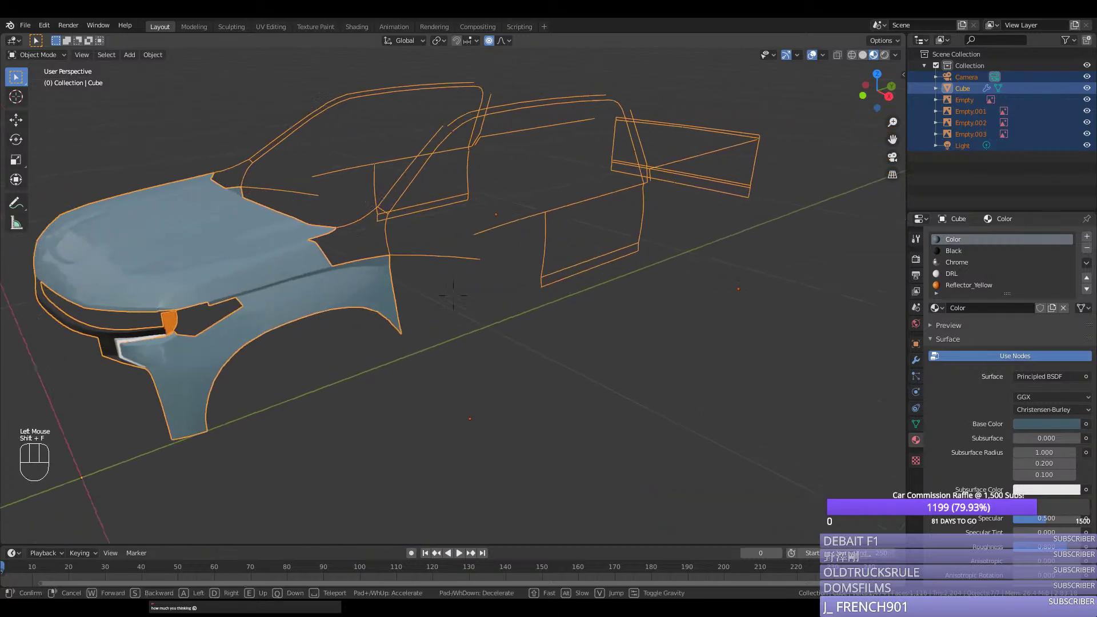
pyautogui.press('w')
pyautogui.press('a')
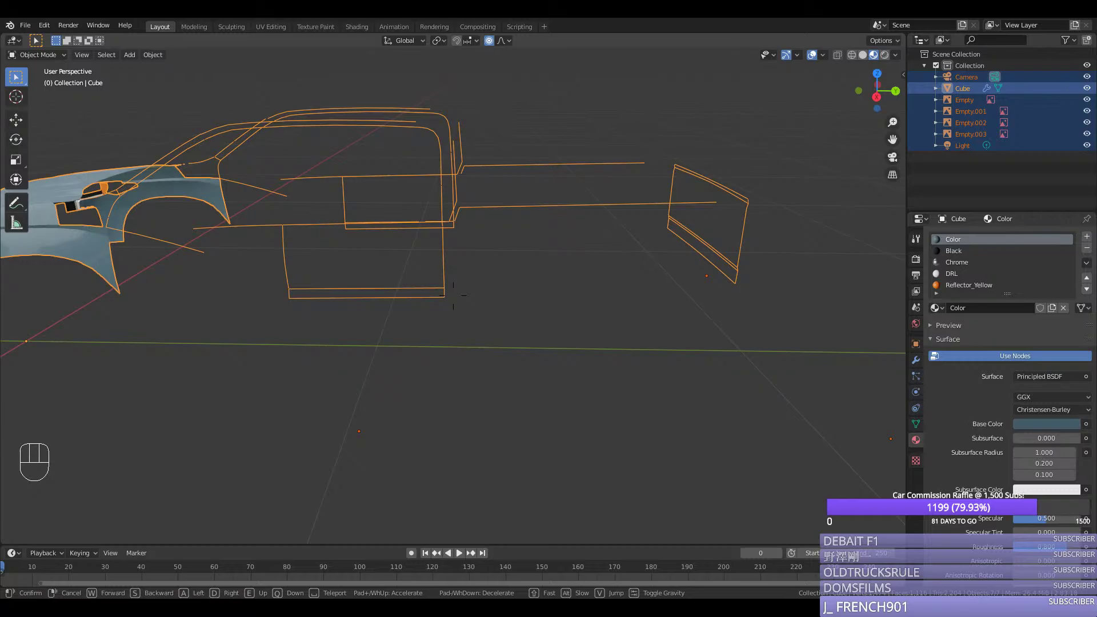
pyautogui.press('w')
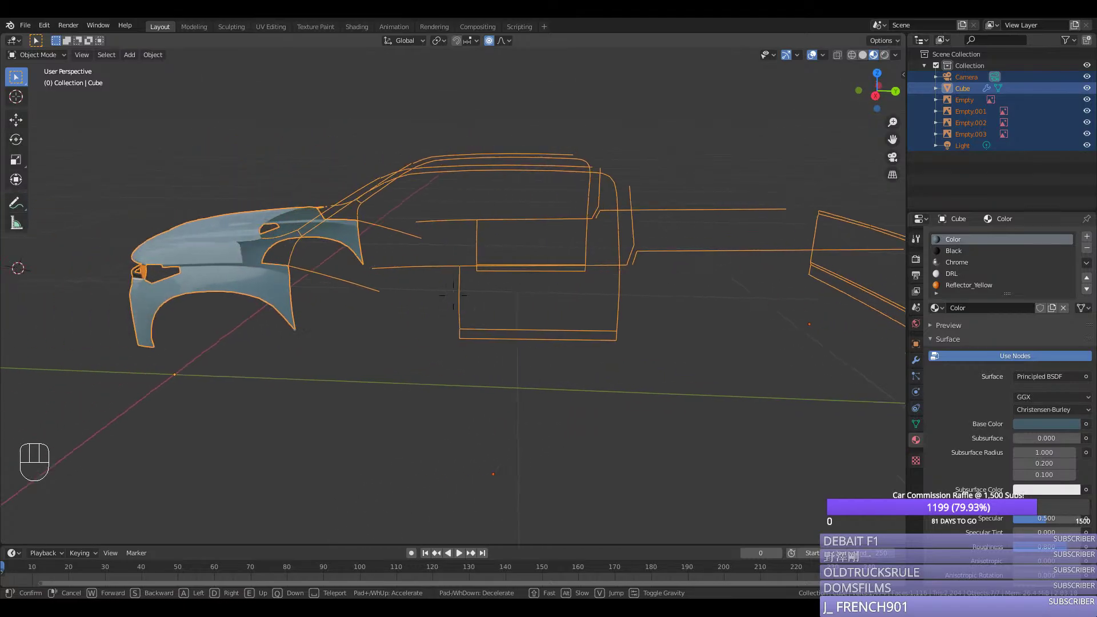
pyautogui.click(458, 297)
pyautogui.press('KP_3')
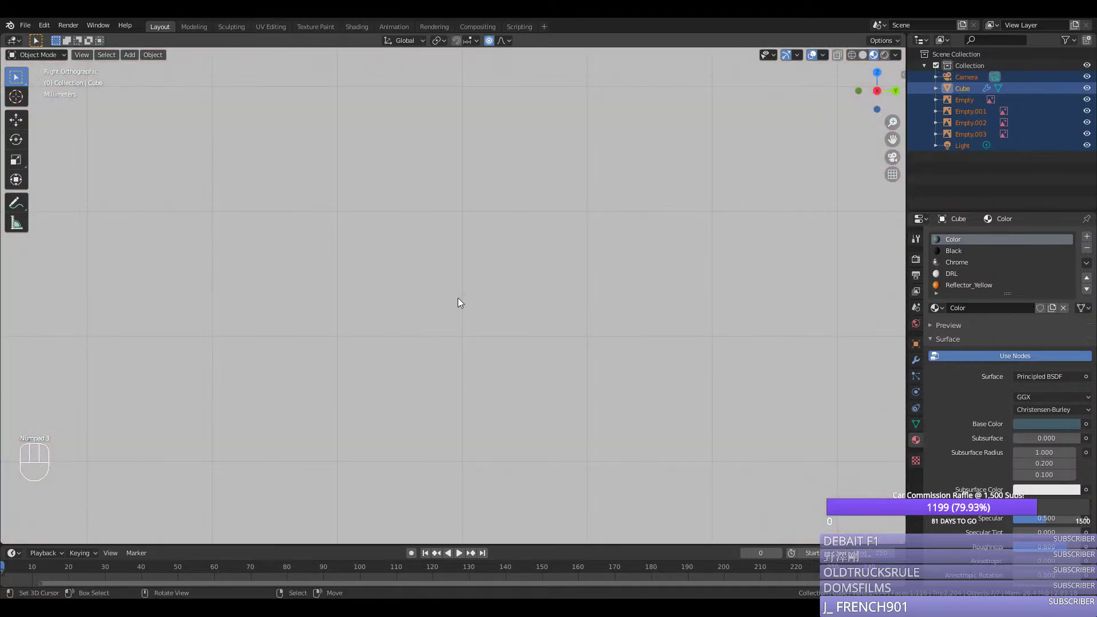
pyautogui.scroll(-6, 537, 317)
pyautogui.scroll(-8, 526, 266)
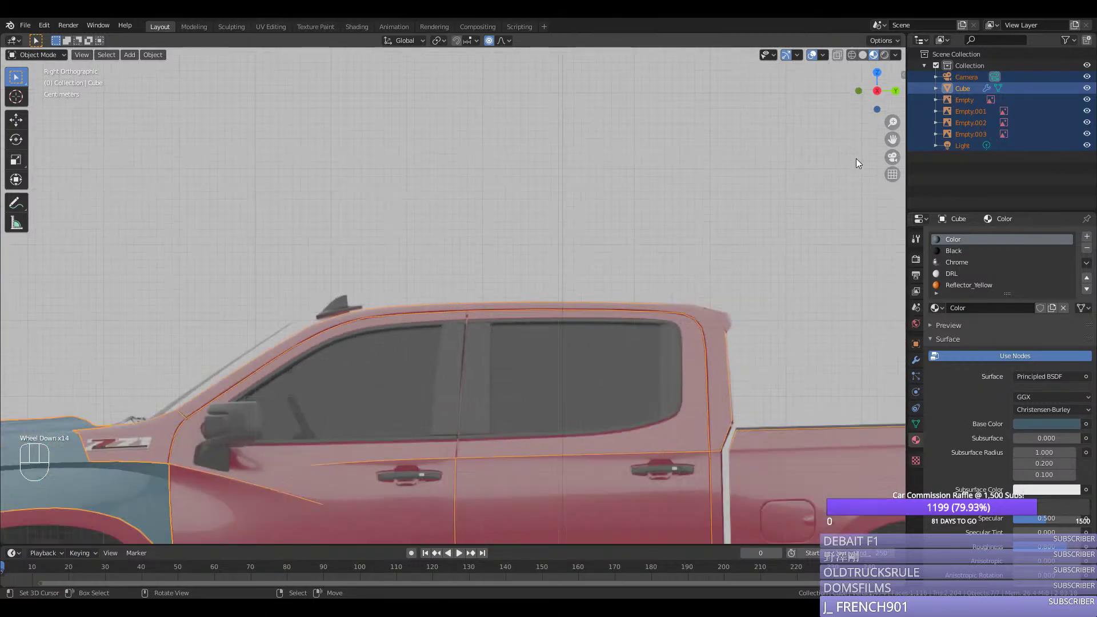
pyautogui.moveTo(892, 138); pyautogui.dragTo(918, 53)
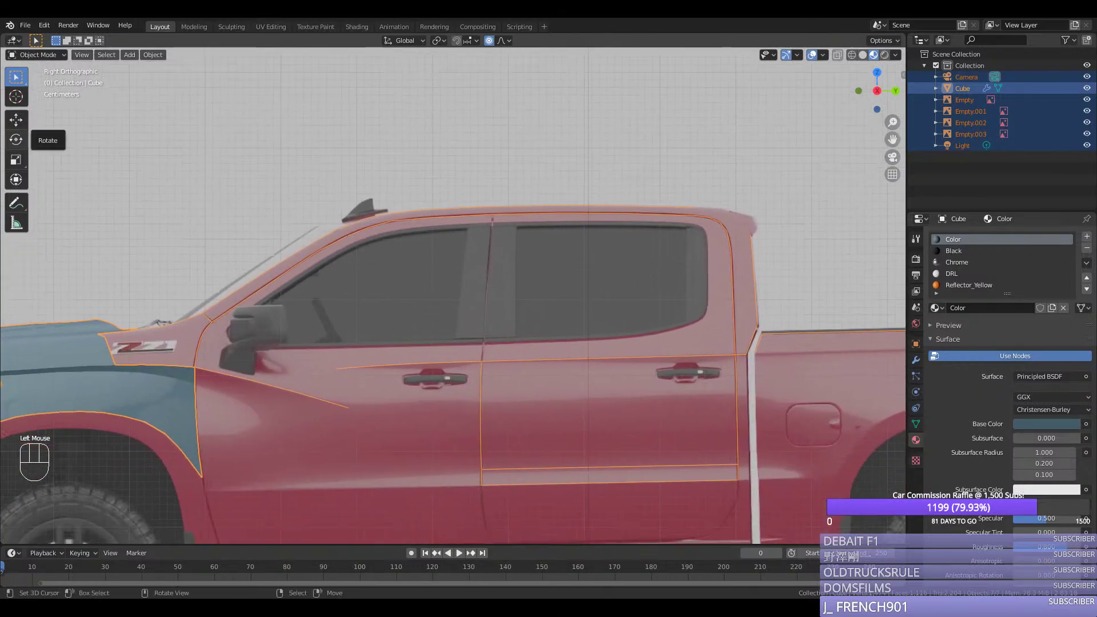
pyautogui.scroll(2, 251, 411)
pyautogui.scroll(-2, 230, 433)
# Step: Switch the truck body mesh to Edit Mode and reveal its hidden geometry
pyautogui.press('Tab')
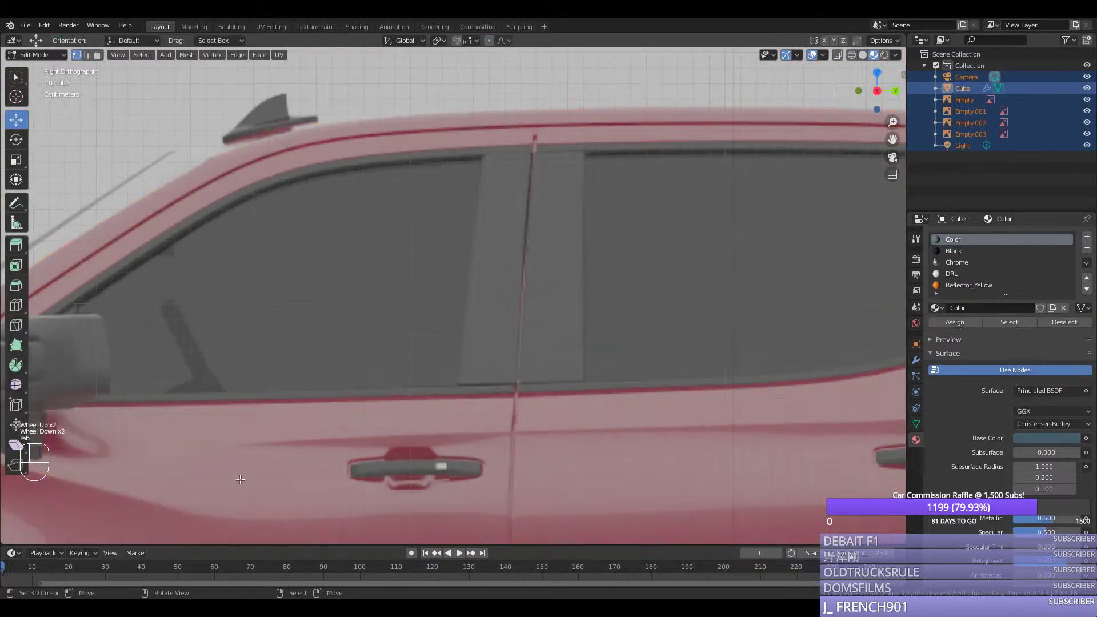
pyautogui.scroll(-2, 240, 480)
pyautogui.press('Tab')
pyautogui.press('Tab')
pyautogui.hotkey('alt', 'h')
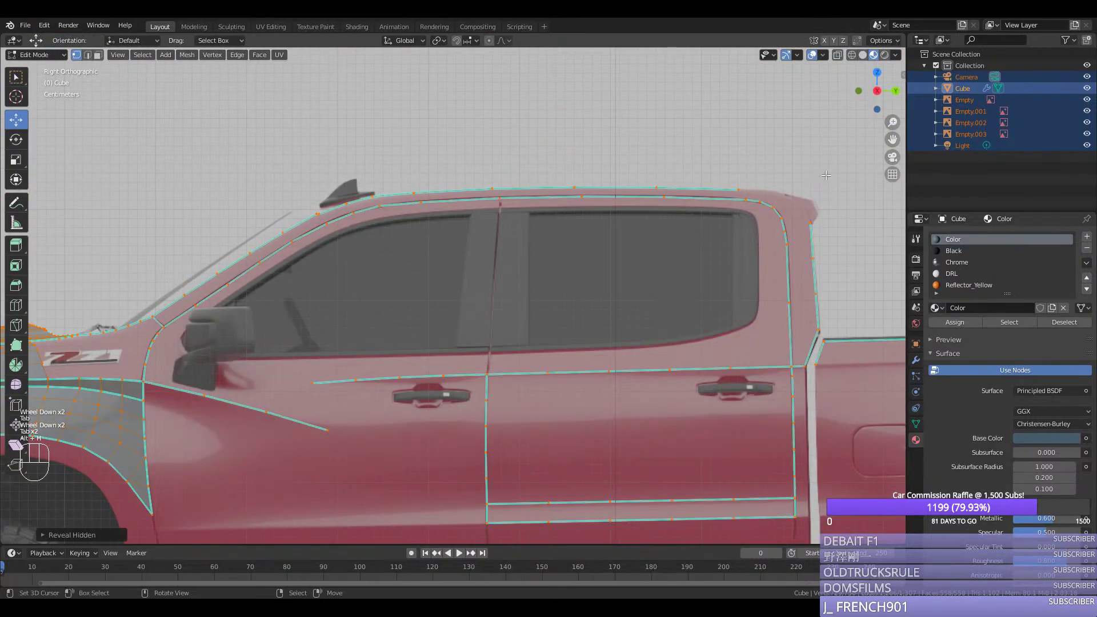
# Step: Extrude the bed's lower front corner vertex rearward along the bedside crease to the taillight and mark the new edge sharp
pyautogui.moveTo(891, 139); pyautogui.dragTo(280, 57)
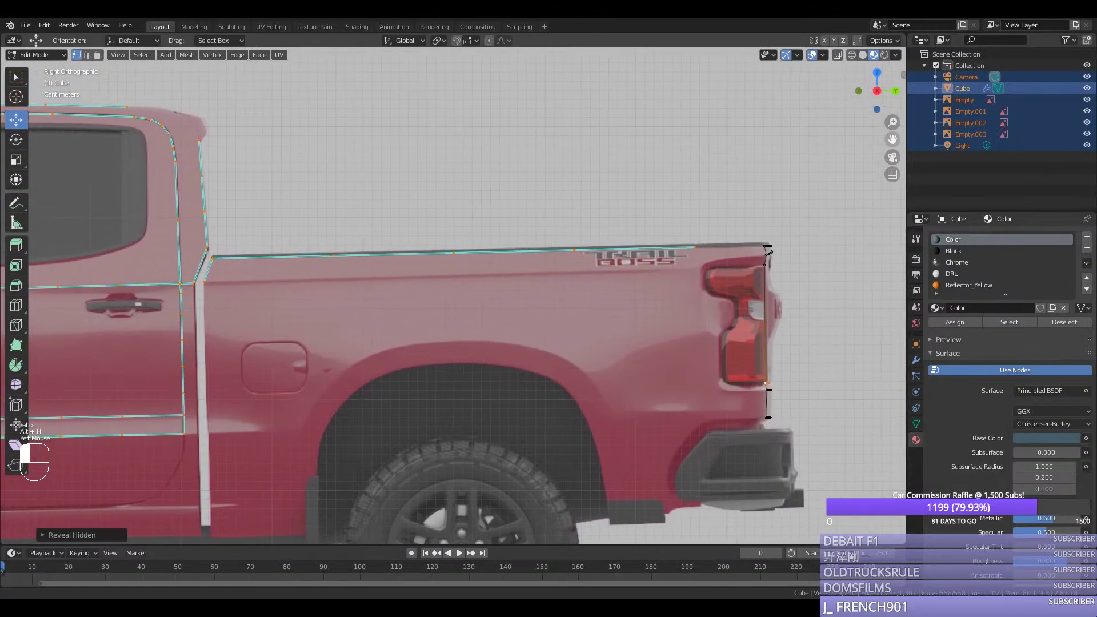
pyautogui.scroll(2, 514, 257)
pyautogui.rightClick(95, 274)
pyautogui.press('e')
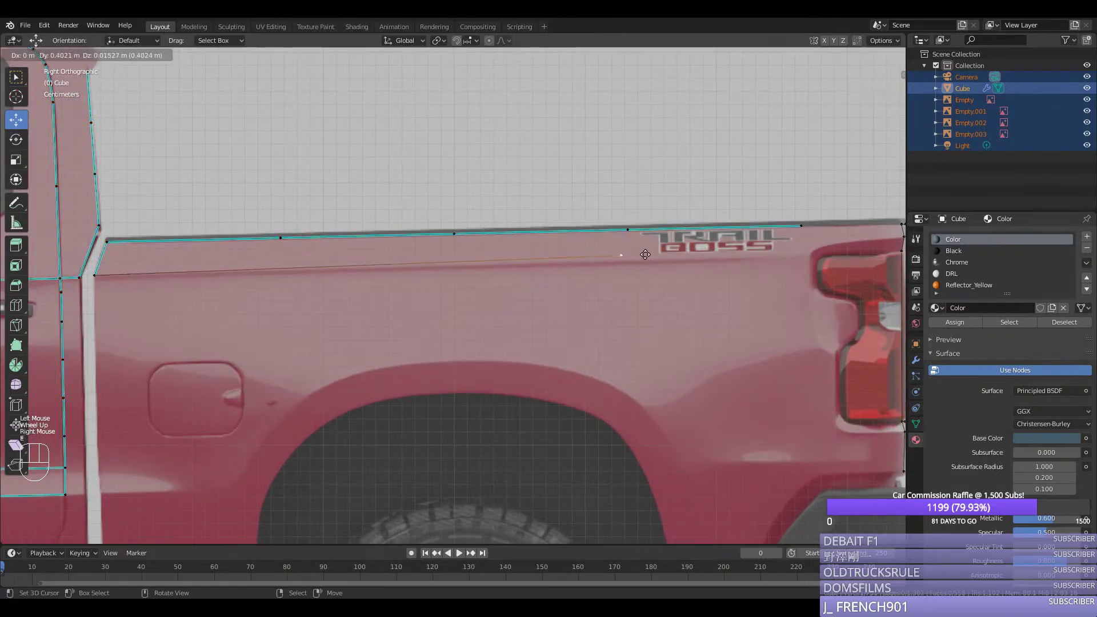
pyautogui.click(813, 255)
pyautogui.hotkey('ctrl', 'e')
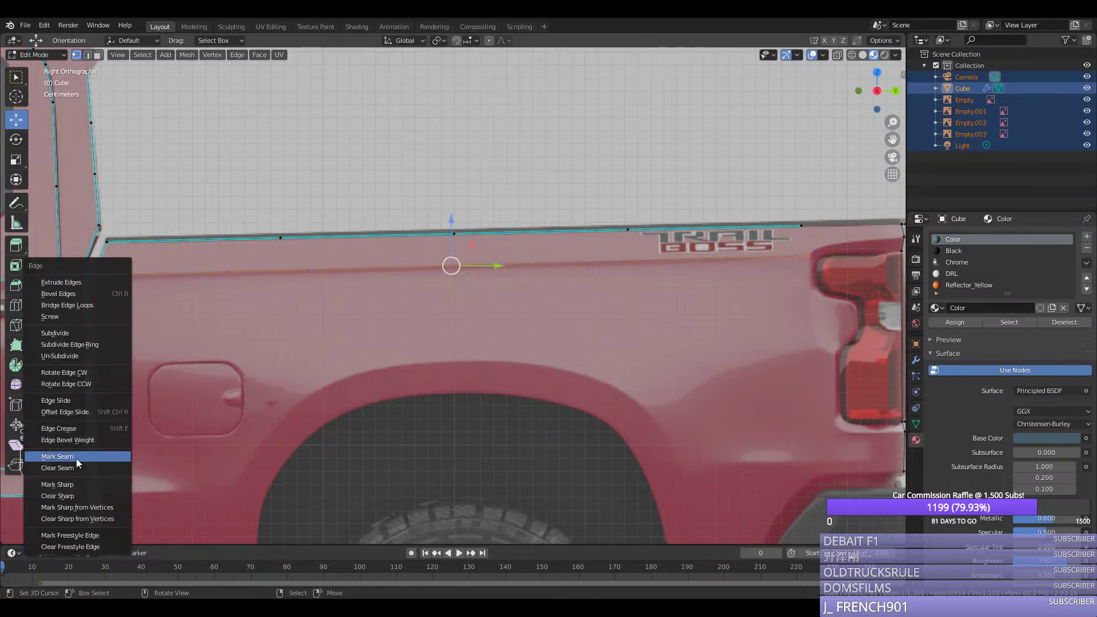
pyautogui.rightClick(57, 485)
# Step: Align the rear end vertex of the bedside crease sideways with the truck's outline in the top view blueprint
pyautogui.press('KP_7')
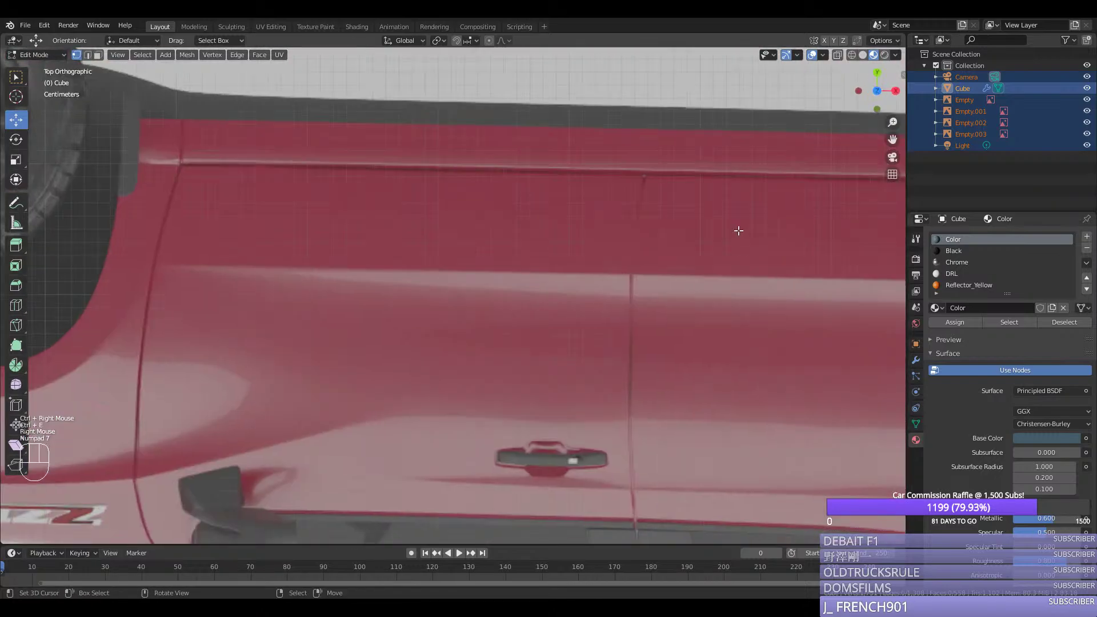
pyautogui.scroll(-5, 738, 230)
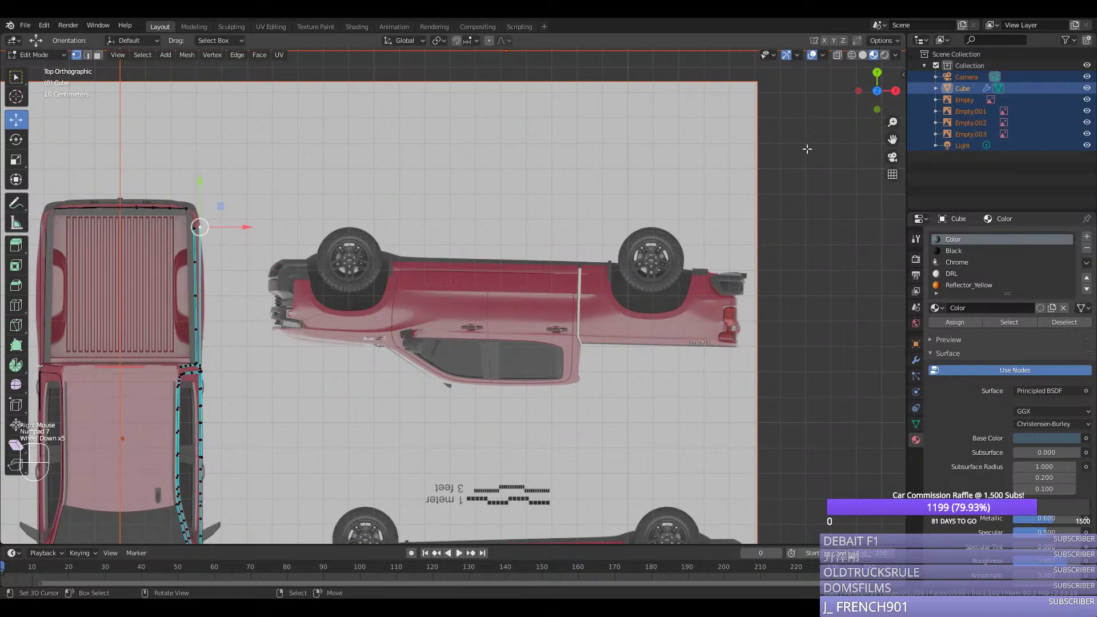
pyautogui.moveTo(892, 139); pyautogui.dragTo(1039, 160)
pyautogui.scroll(3, 491, 120)
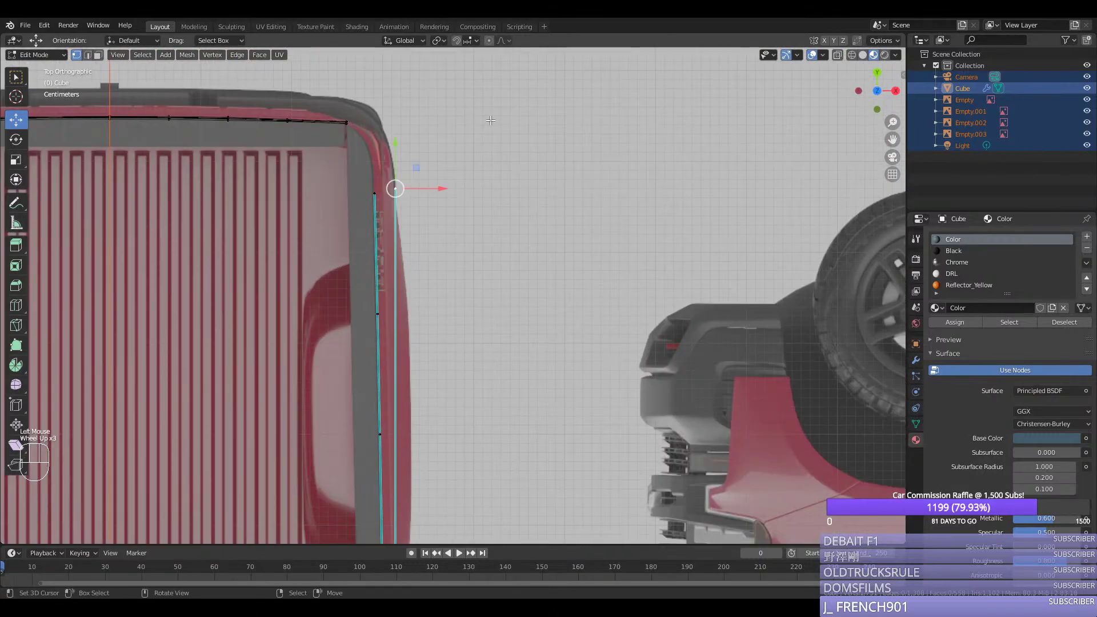
pyautogui.scroll(1, 490, 120)
pyautogui.moveTo(367, 137); pyautogui.dragTo(373, 133)
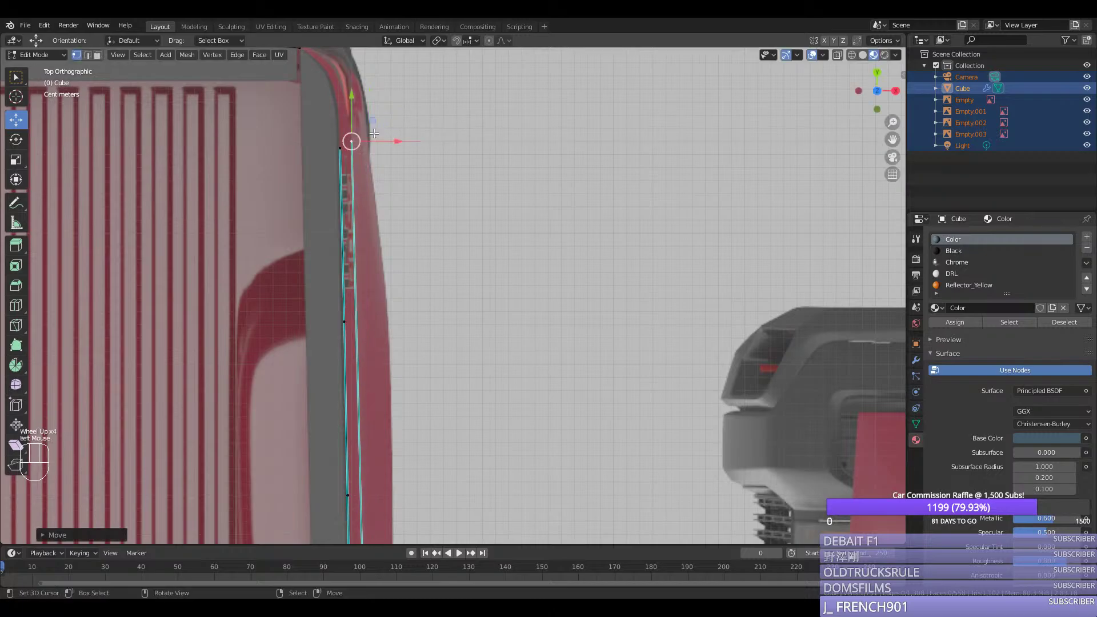
# Step: Loop cut the bedside crease edge at its middle and shift the new vertex slightly outward in the top view
pyautogui.hotkey('ctrl', 'r')
pyautogui.click(377, 496)
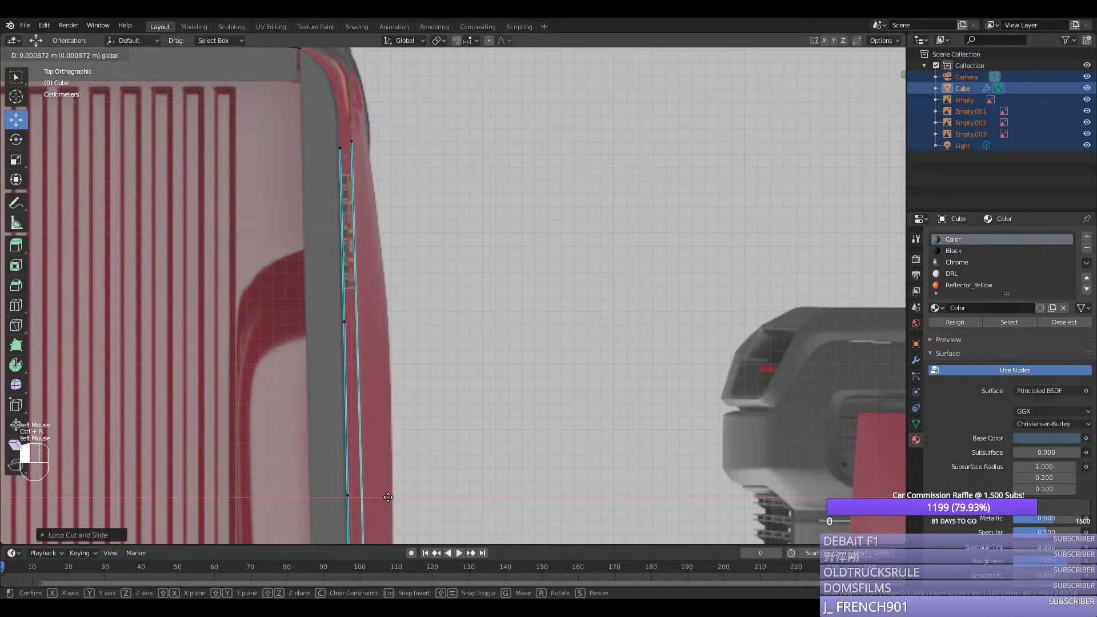
pyautogui.click(388, 497)
pyautogui.scroll(-2, 387, 497)
pyautogui.moveTo(388, 497); pyautogui.dragTo(333, 399, button='middle')
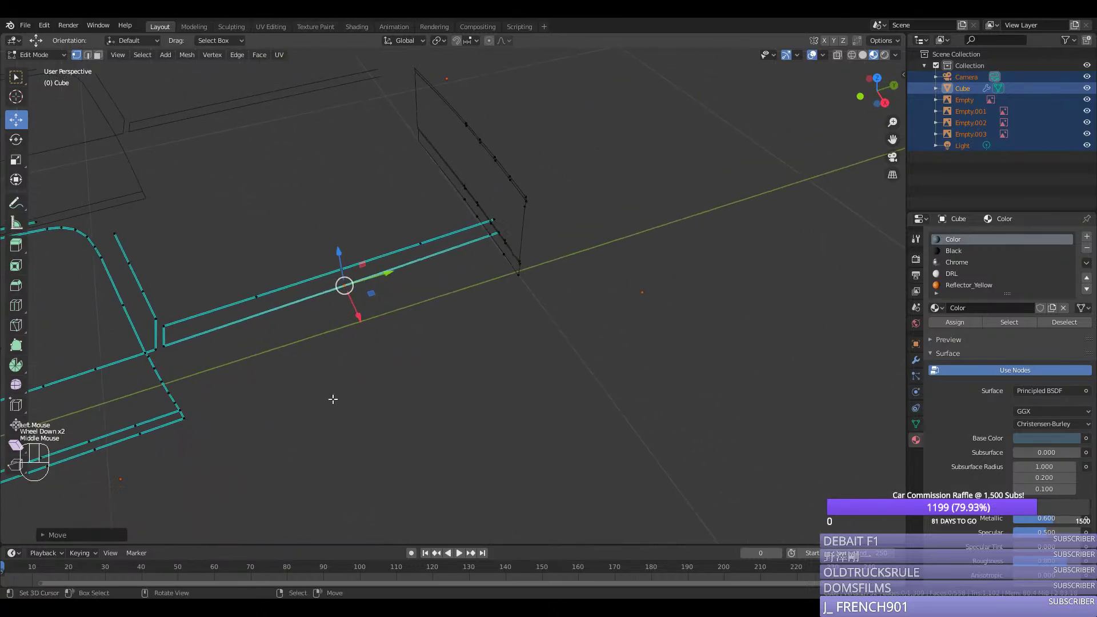
# Step: Apply a vertex-only bevel with two segments to the middle vertex of the bedside crease line
pyautogui.scroll(3, 333, 399)
pyautogui.scroll(-2, 358, 342)
pyautogui.moveTo(358, 342); pyautogui.dragTo(337, 343, button='middle')
pyautogui.hotkey('ctrl', 'shift', 'b')
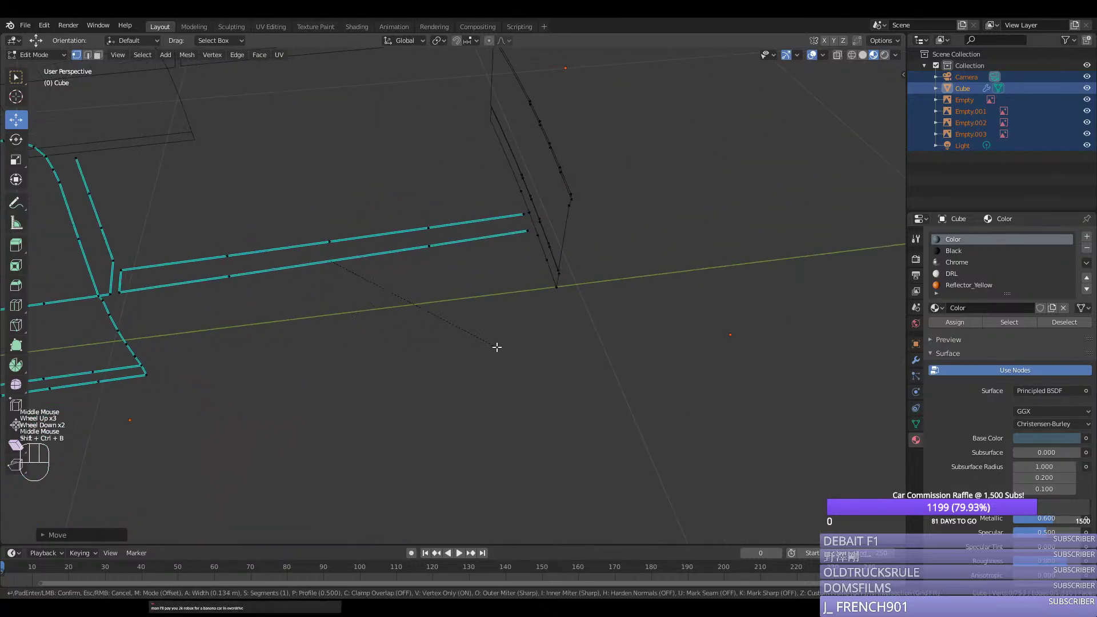
pyautogui.scroll(1, 496, 346)
pyautogui.click(505, 344)
# Step: Space the vertices of the bedside crease line evenly between its rear and front ends
pyautogui.rightClick(526, 231)
pyautogui.keyDown('ctrl'); pyautogui.rightClick(121, 296); pyautogui.keyUp('ctrl')
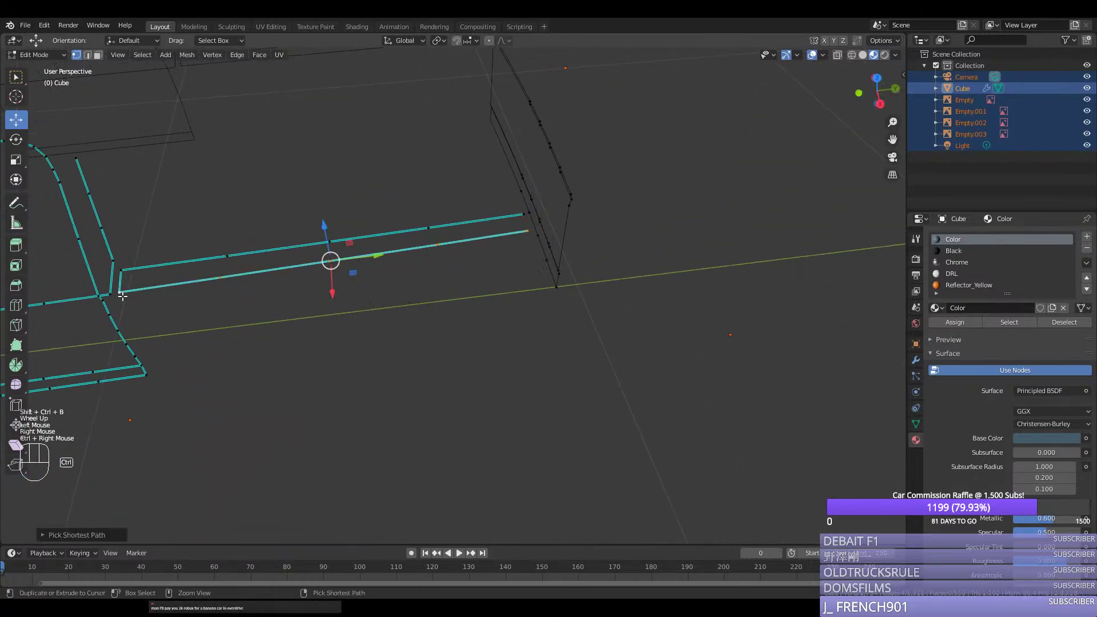
pyautogui.hotkey('ctrl', 'y')
# Step: Duplicate a front door crease vertex about 0.17 m forward to the mirror base and extrude it rearward along the window sill to the door split
pyautogui.moveTo(152, 294); pyautogui.dragTo(137, 295, button='middle')
pyautogui.press('KP_3')
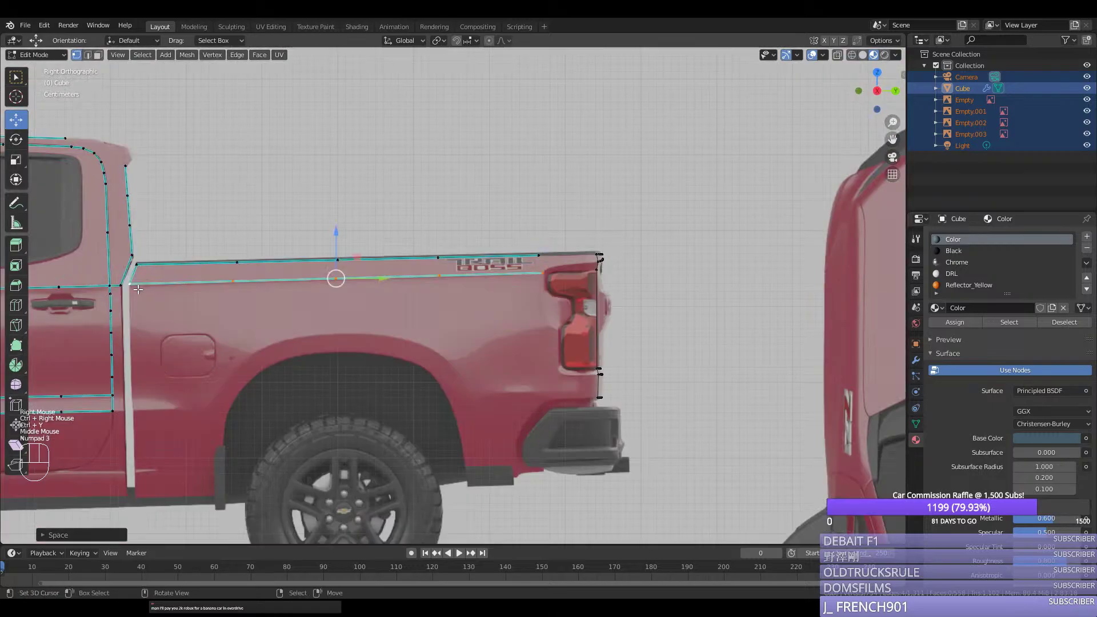
pyautogui.scroll(1, 123, 267)
pyautogui.rightClick(65, 281)
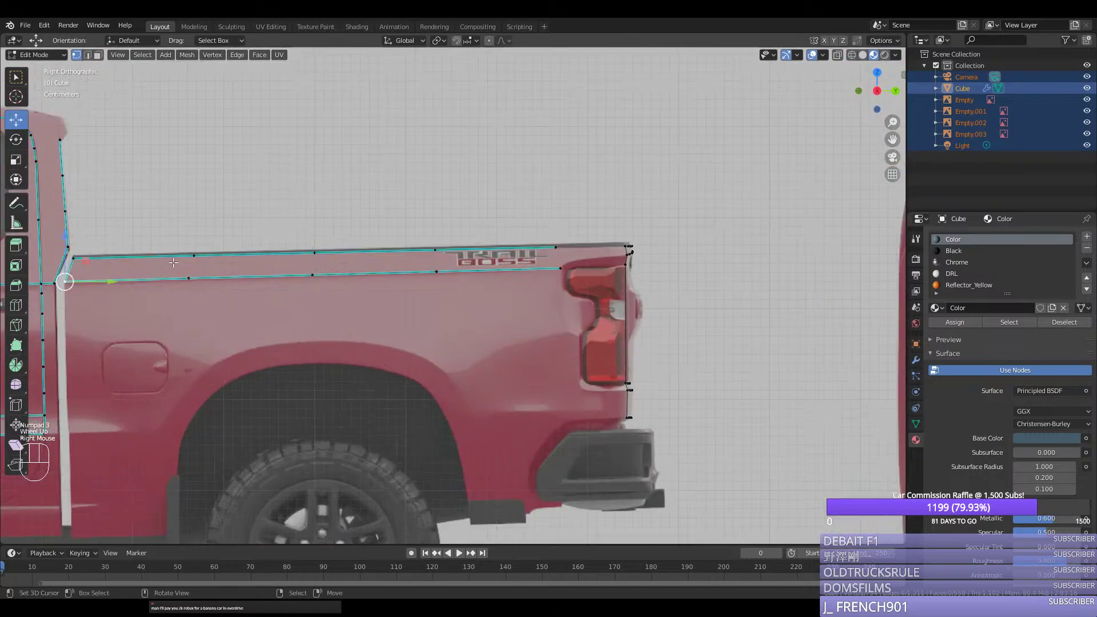
pyautogui.moveTo(892, 139); pyautogui.dragTo(375, 196)
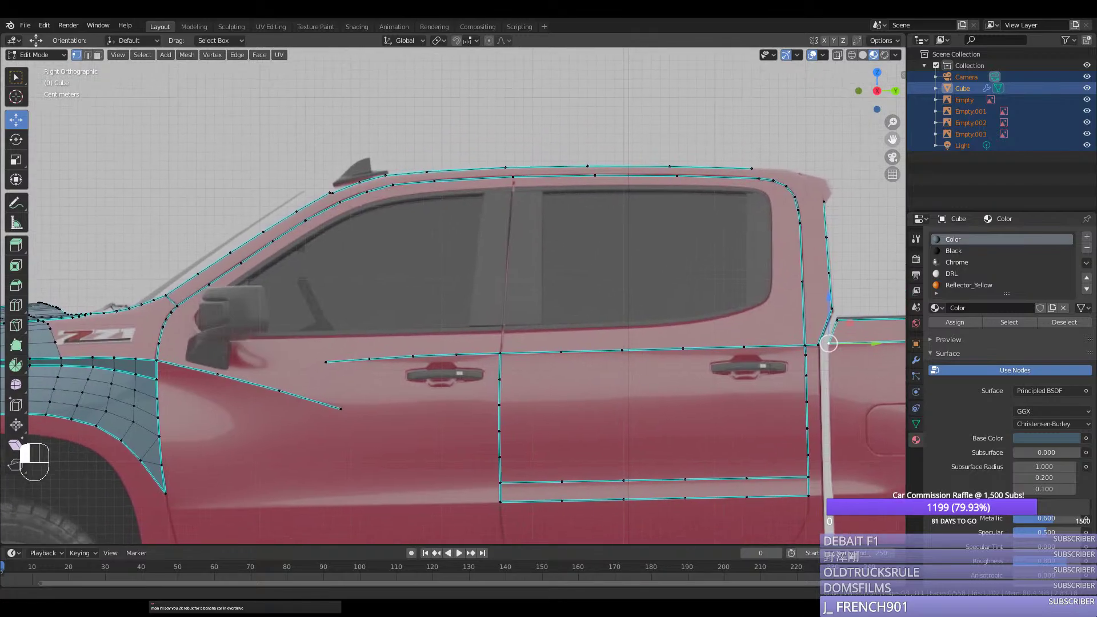
pyautogui.scroll(1, 380, 234)
pyautogui.scroll(1, 379, 234)
pyautogui.scroll(-1, 402, 259)
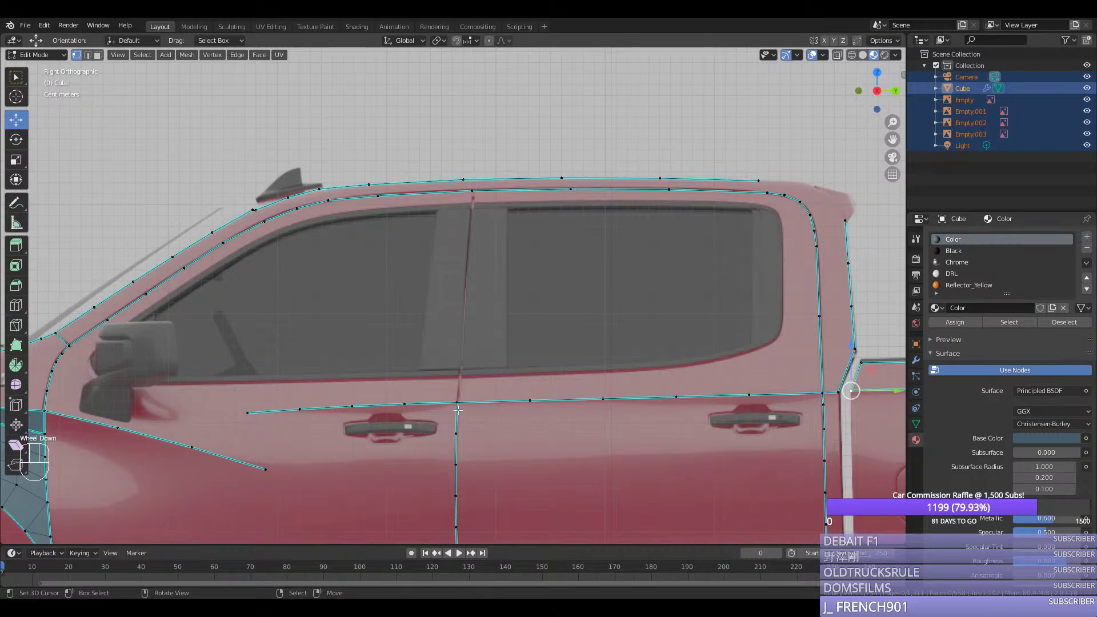
pyautogui.rightClick(300, 409)
pyautogui.hotkey('shift', 'd')
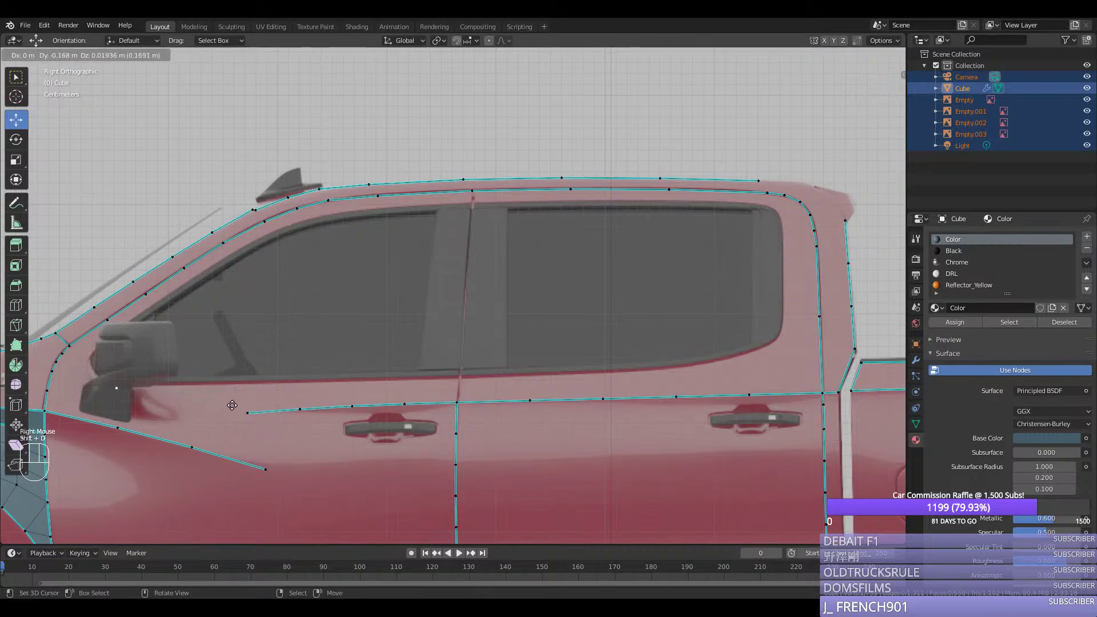
pyautogui.click(232, 405)
pyautogui.press('e')
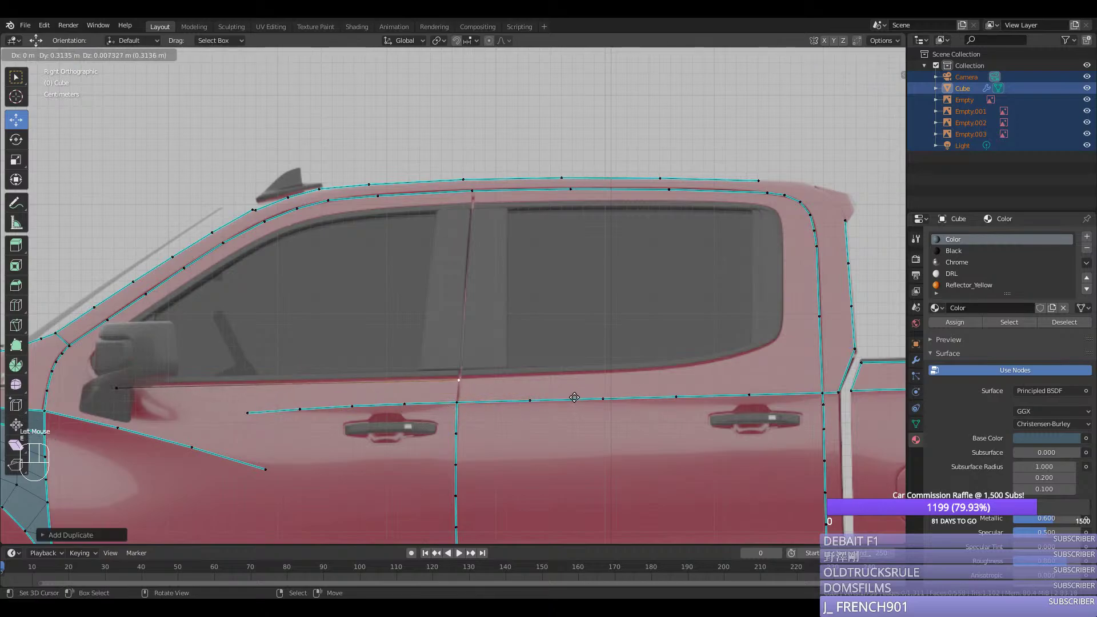
pyautogui.click(574, 397)
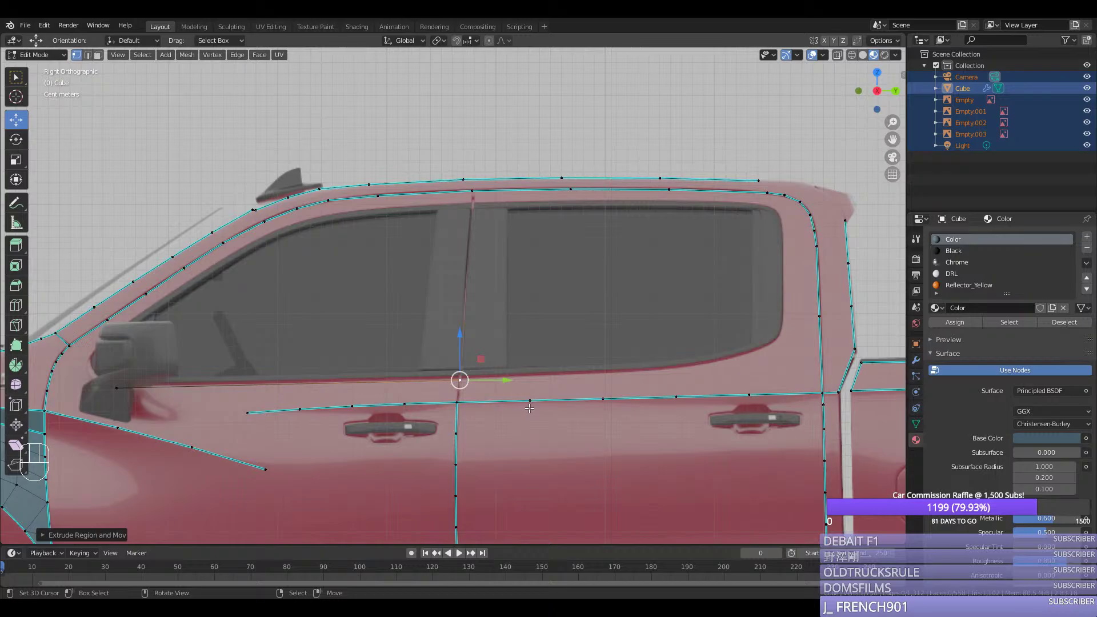
# Step: Extrude the window sill line rearward from the door split, following the lower edge of the rear door window toward its rear corner
pyautogui.moveTo(455, 345); pyautogui.dragTo(455, 345)
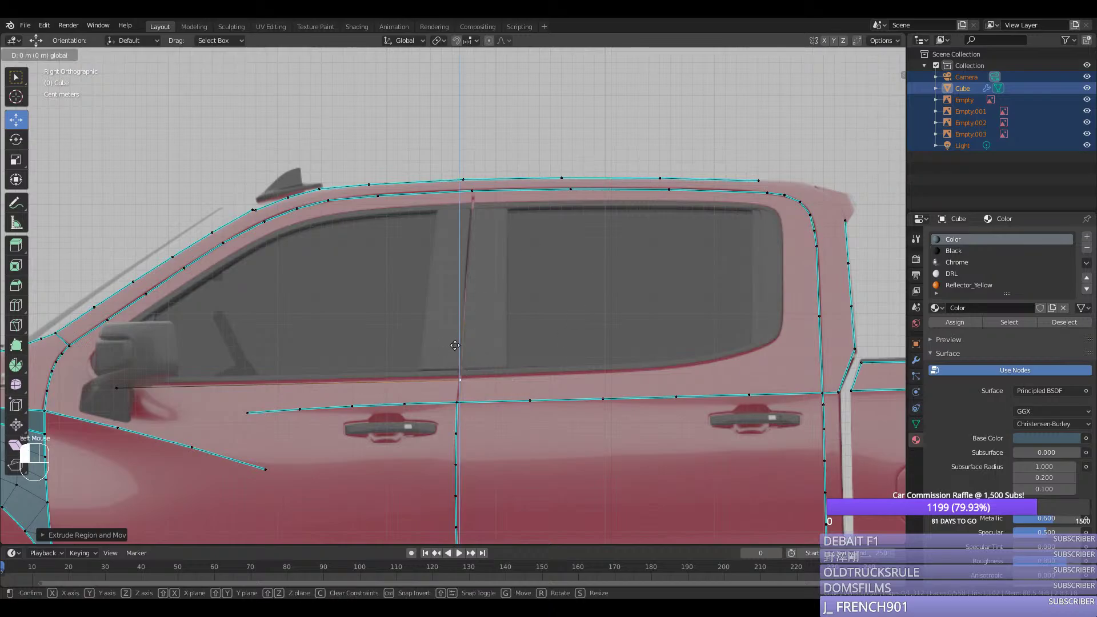
pyautogui.click(455, 345)
pyautogui.press('e')
pyautogui.click(530, 342)
pyautogui.press('e')
pyautogui.click(609, 336)
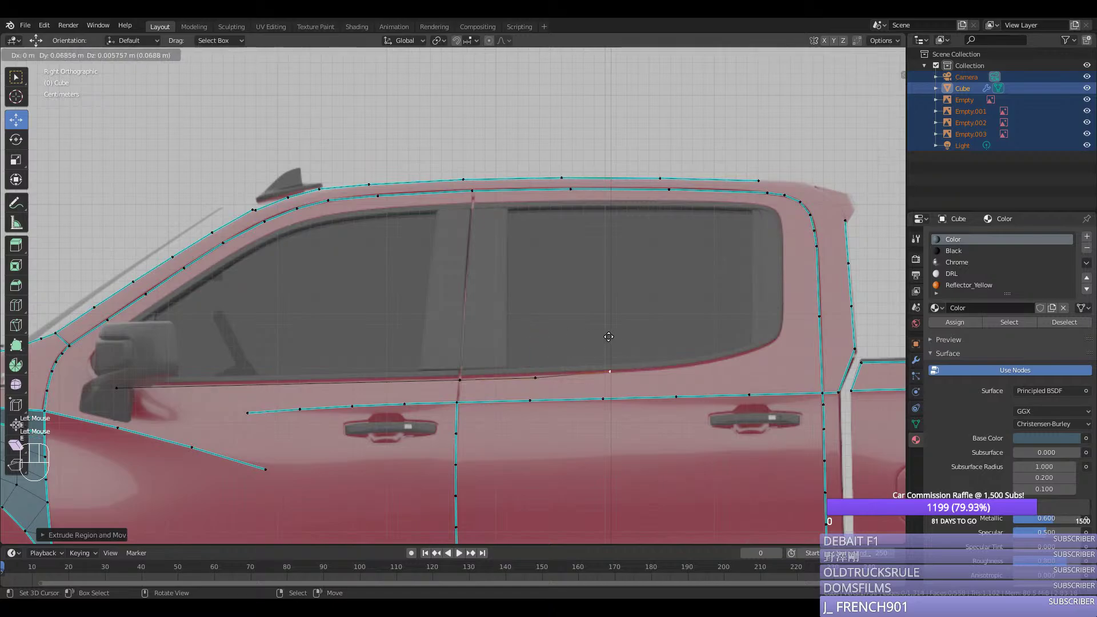
pyautogui.press('e')
pyautogui.click(685, 332)
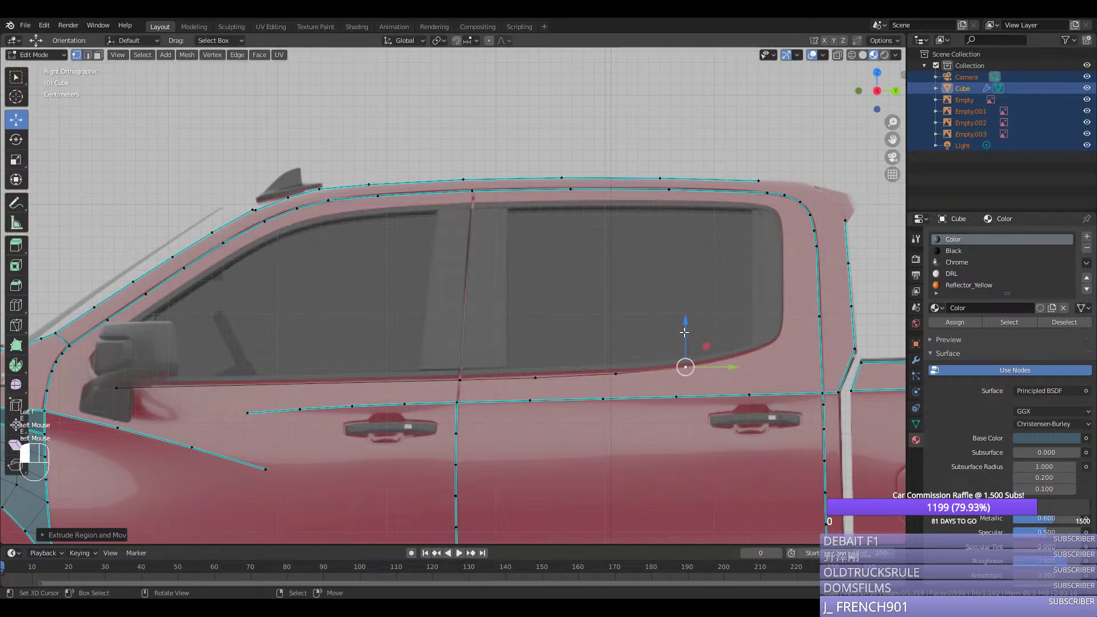
pyautogui.press('e')
pyautogui.click(749, 318)
# Step: Extrude around the rear window's lower rear corner and vertically up, then nudge the corner vertex slightly forward onto the blueprint edge
pyautogui.press('e')
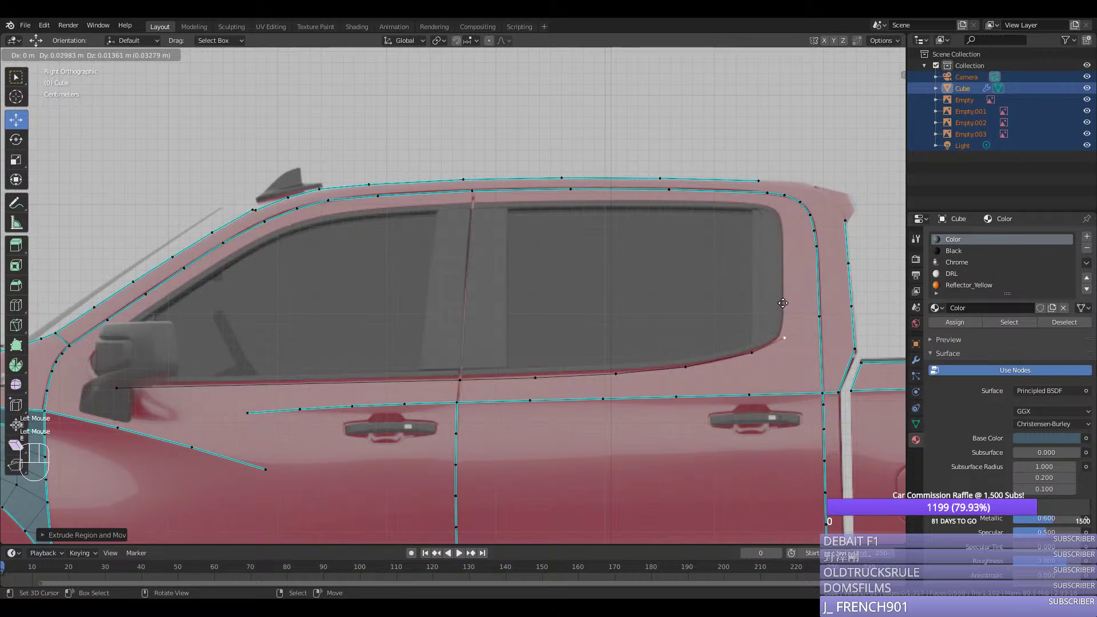
pyautogui.press('z')
pyautogui.click(783, 271)
pyautogui.rightClick(814, 318)
pyautogui.rightClick(788, 337)
pyautogui.moveTo(804, 337); pyautogui.dragTo(802, 337)
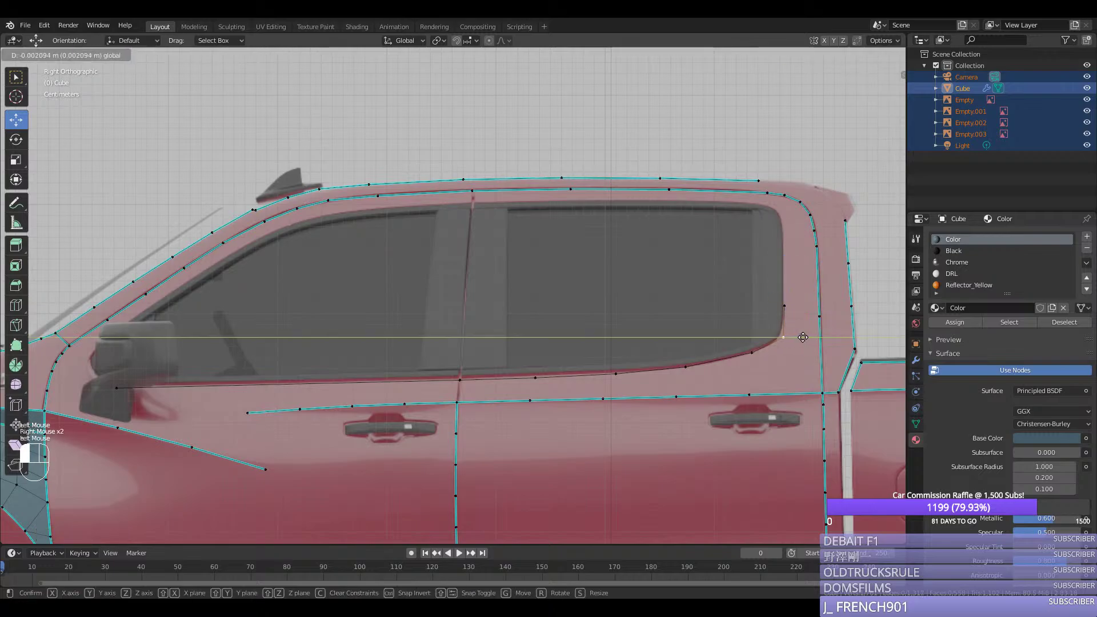
pyautogui.click(802, 337)
# Step: Extrude the outline up the rear window's rear edge, around the upper corner and forward along the top to the door split
pyautogui.click(784, 306)
pyautogui.press('e')
pyautogui.click(790, 227)
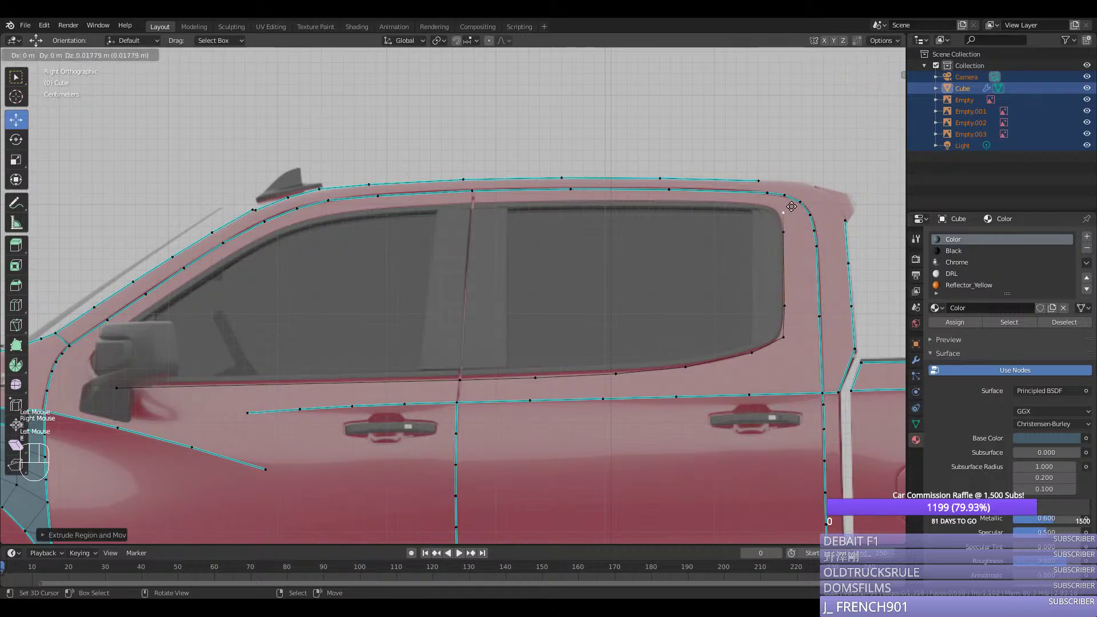
pyautogui.click(780, 201)
pyautogui.press('e')
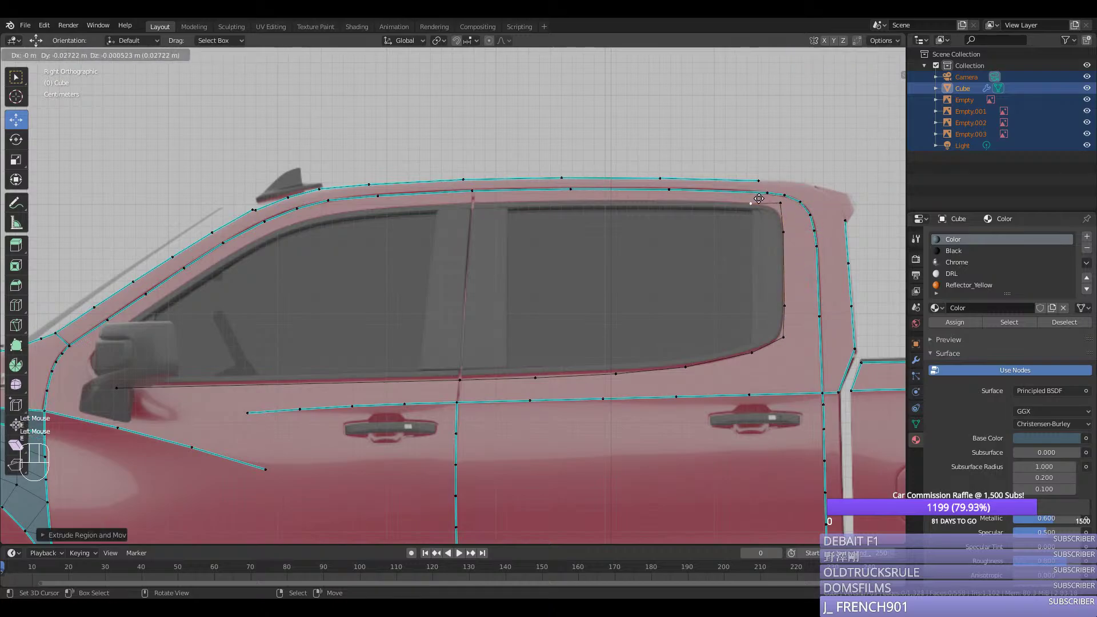
pyautogui.click(747, 200)
pyautogui.press('e')
pyautogui.click(480, 198)
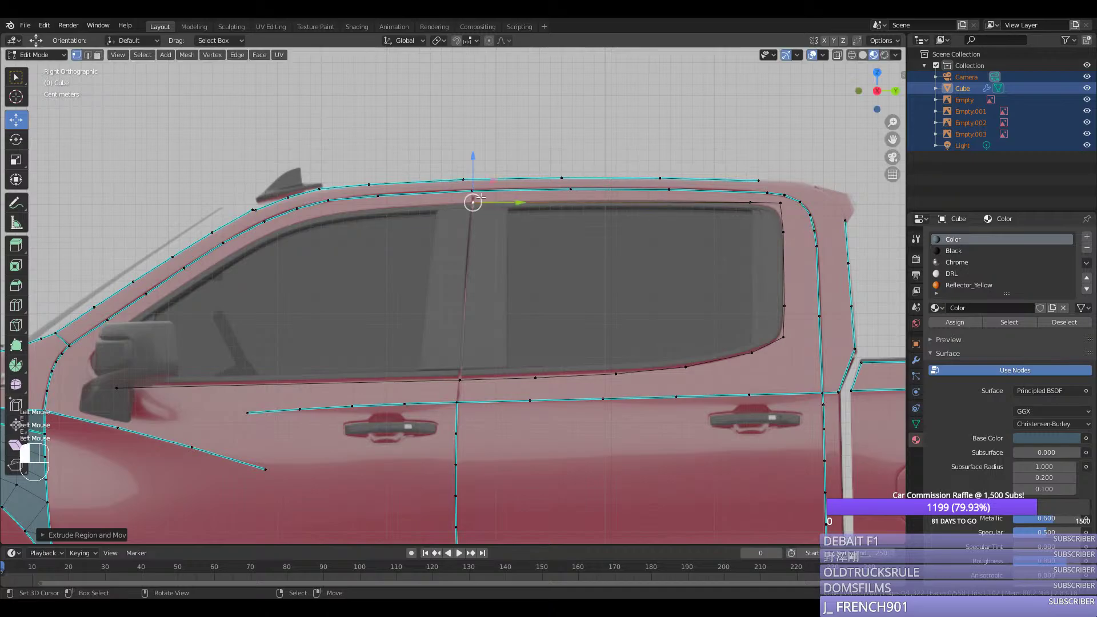
# Step: Mark the whole window outline as sharp, from the mirror base around to the upper end at the door split
pyautogui.scroll(-2, 480, 198)
pyautogui.moveTo(480, 198); pyautogui.dragTo(448, 215, button='middle')
pyautogui.rightClick(214, 391)
pyautogui.keyDown('ctrl'); pyautogui.rightClick(430, 216); pyautogui.keyUp('ctrl')
pyautogui.hotkey('ctrl', 'e')
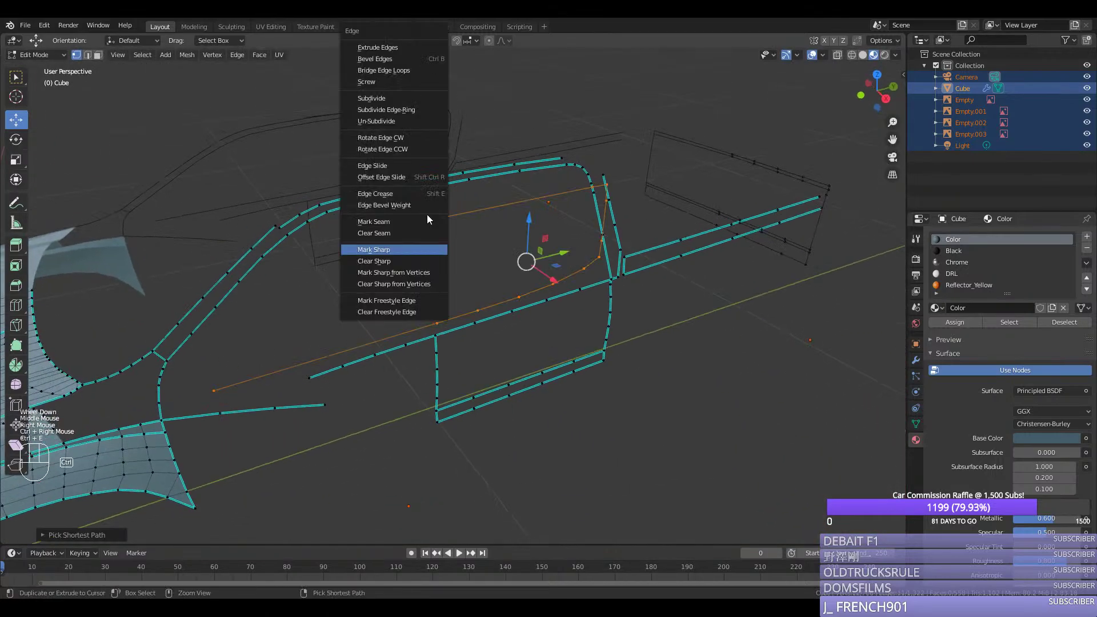
pyautogui.click(395, 249)
# Step: Shift the whole window outline slightly inward in the top view to match the blueprint's sill
pyautogui.moveTo(394, 250); pyautogui.dragTo(407, 236, button='middle')
pyautogui.press('KP_7')
pyautogui.scroll(2, 407, 236)
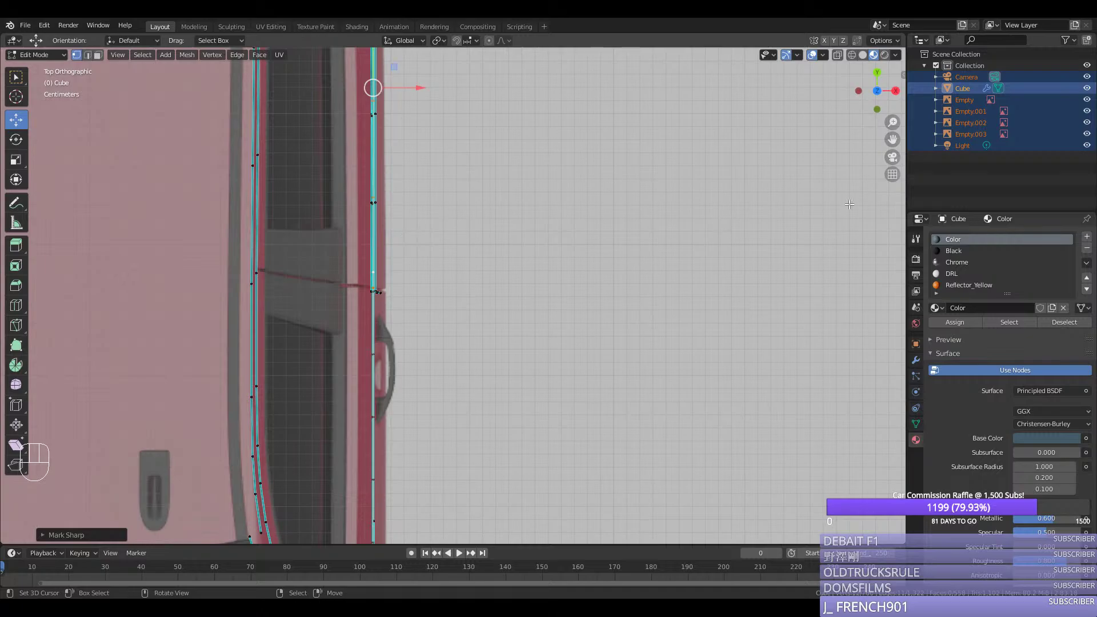
pyautogui.moveTo(411, 93); pyautogui.dragTo(394, 86)
pyautogui.hotkey('ctrl', 'z')
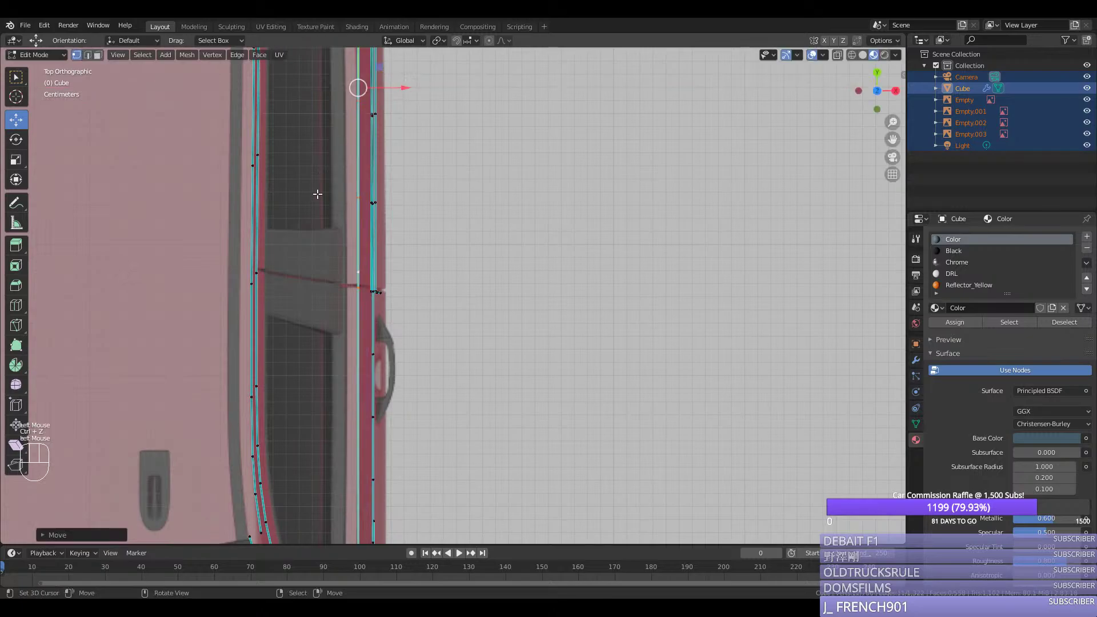
# Step: Move the upper-edge vertices at the door split and near the rear corner inward to the roof side in the top view
pyautogui.scroll(-2, 434, 275)
pyautogui.moveTo(434, 276); pyautogui.dragTo(412, 231, button='middle')
pyautogui.rightClick(411, 232)
pyautogui.press('KP_7')
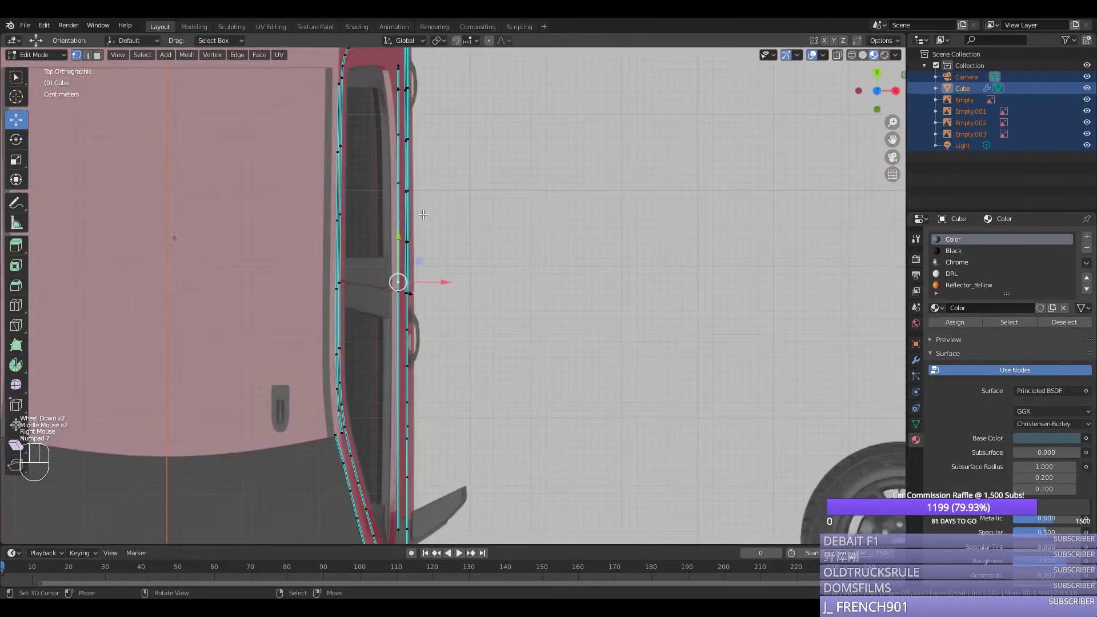
pyautogui.moveTo(422, 283); pyautogui.dragTo(367, 284)
pyautogui.rightClick(397, 88)
pyautogui.rightClick(397, 89)
pyautogui.rightClick(397, 89)
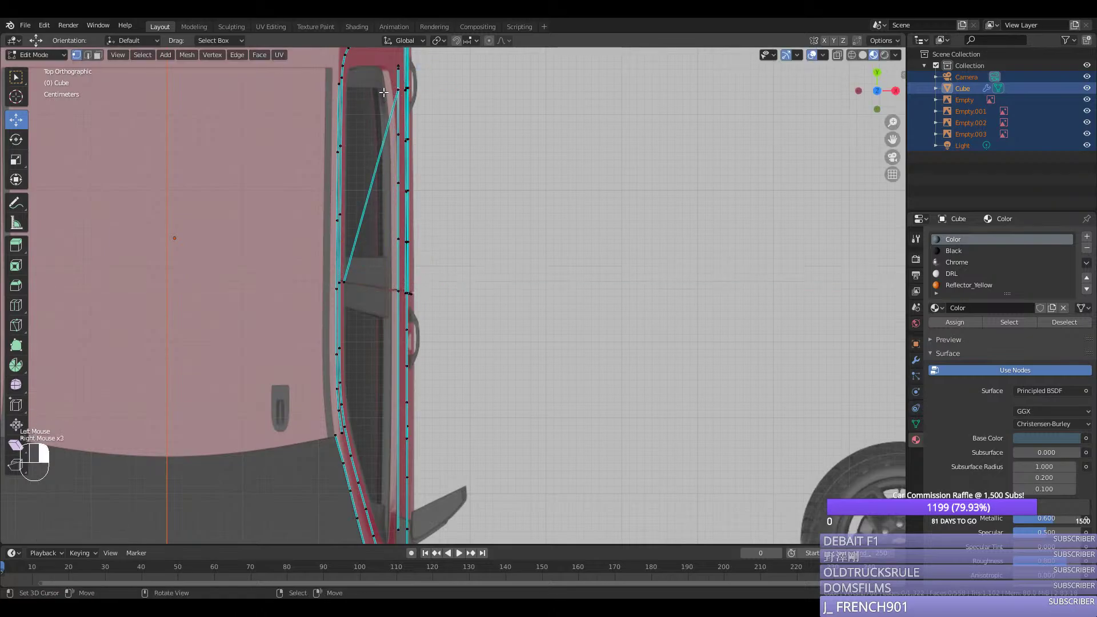
pyautogui.rightClick(397, 89)
# Step: Shift the sill vertices near the rear end of the window inward to follow the blueprint's curved lower window edge
pyautogui.moveTo(427, 88)
pyautogui.mouseDown()
pyautogui.moveTo(374, 87)
pyautogui.moveTo(421, 89)
pyautogui.moveTo(412, 89)
pyautogui.mouseUp()
pyautogui.rightClick(397, 89)
pyautogui.rightClick(404, 125)
pyautogui.rightClick(389, 89)
pyautogui.scroll(1, 389, 89)
pyautogui.scroll(-2, 389, 89)
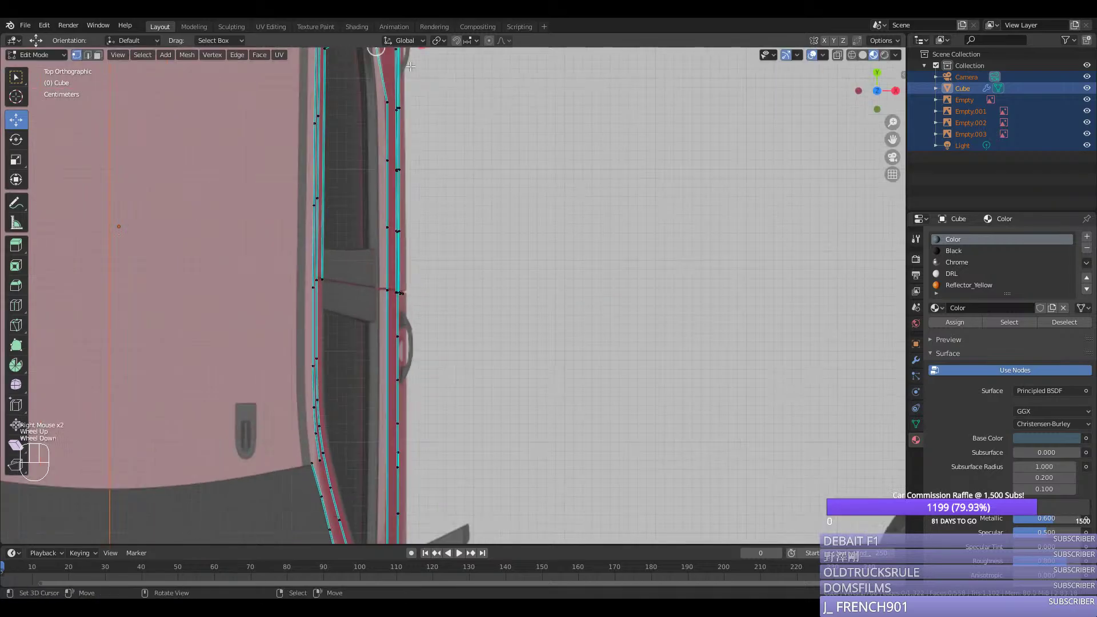
pyautogui.click(880, 143)
pyautogui.scroll(2, 503, 65)
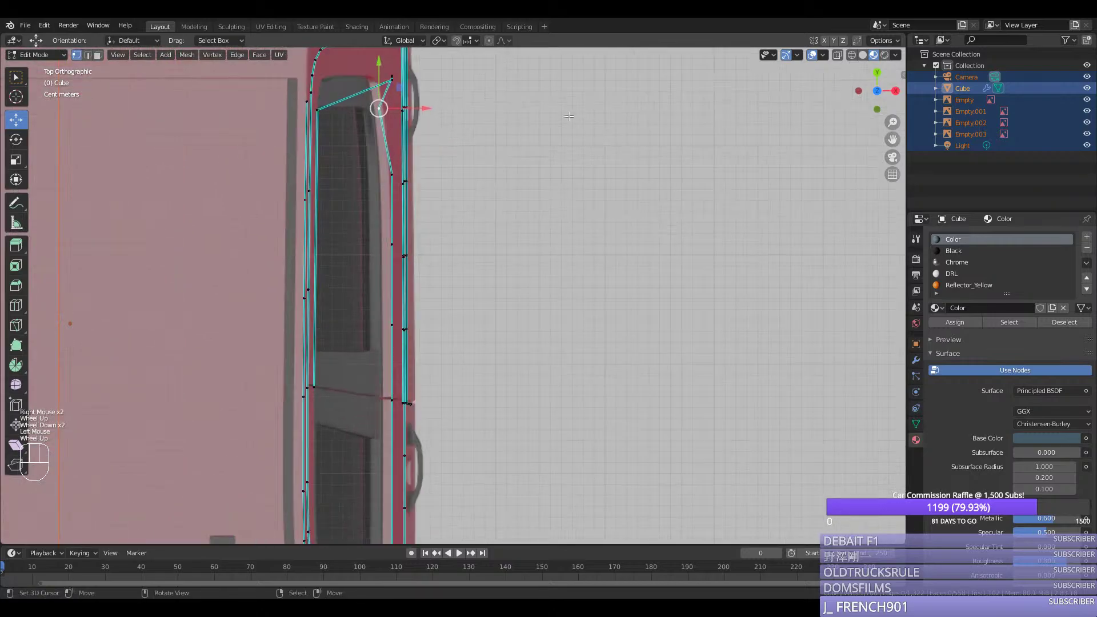
pyautogui.moveTo(411, 109); pyautogui.dragTo(415, 108)
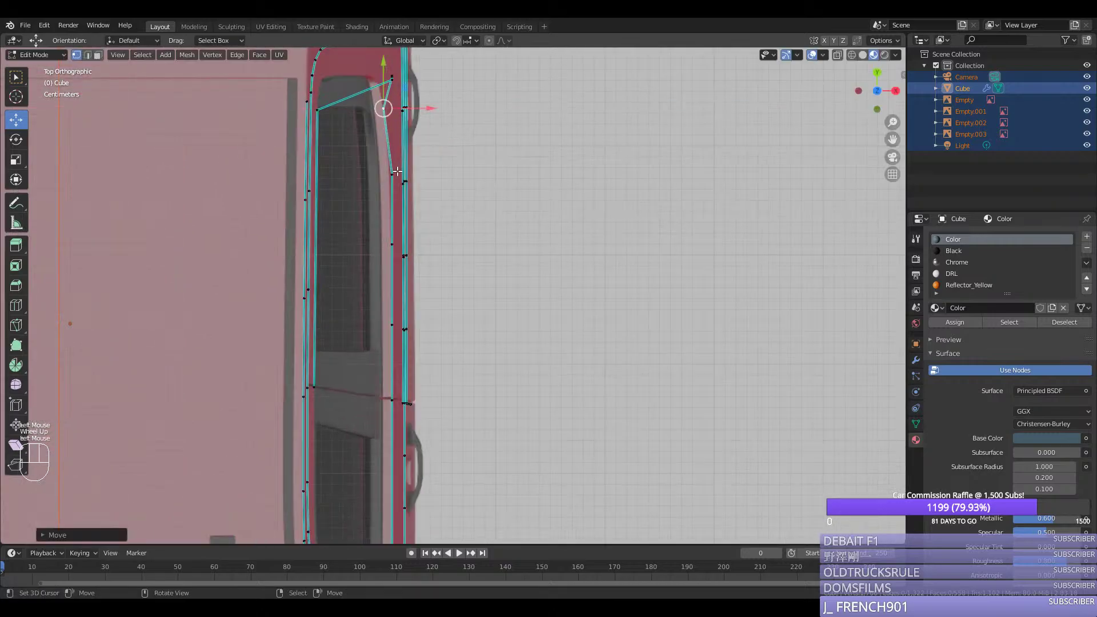
pyautogui.rightClick(394, 175)
pyautogui.moveTo(419, 175); pyautogui.dragTo(417, 176)
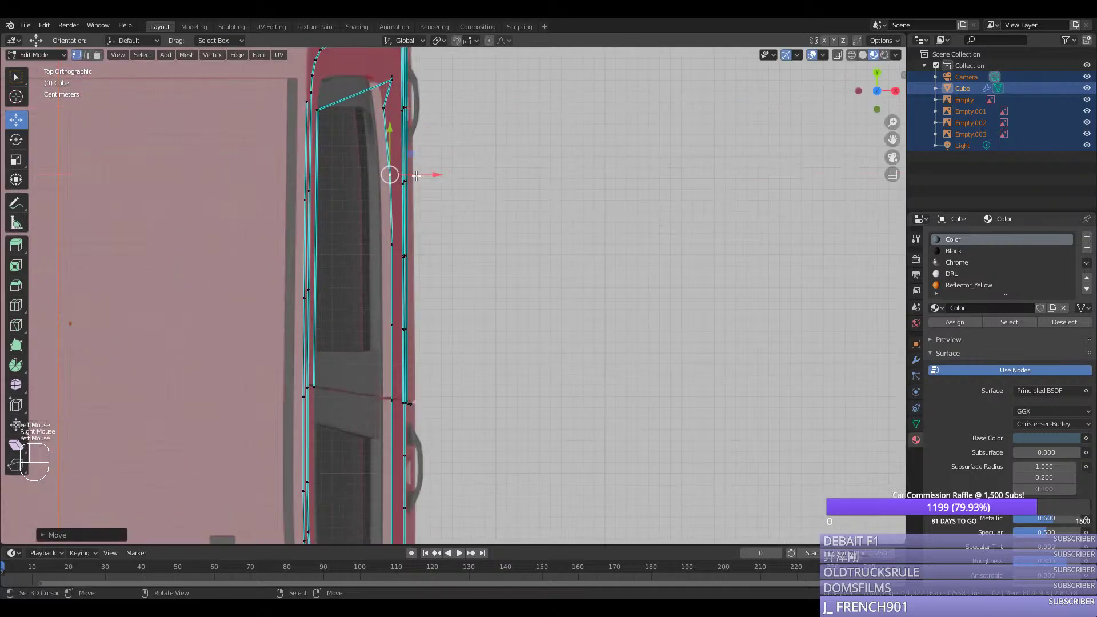
# Step: Slide the sill vertex at the door split along its edge to line up with the split in the top view
pyautogui.rightClick(384, 395)
pyautogui.press('g')
pyautogui.press('g')
pyautogui.click(505, 403)
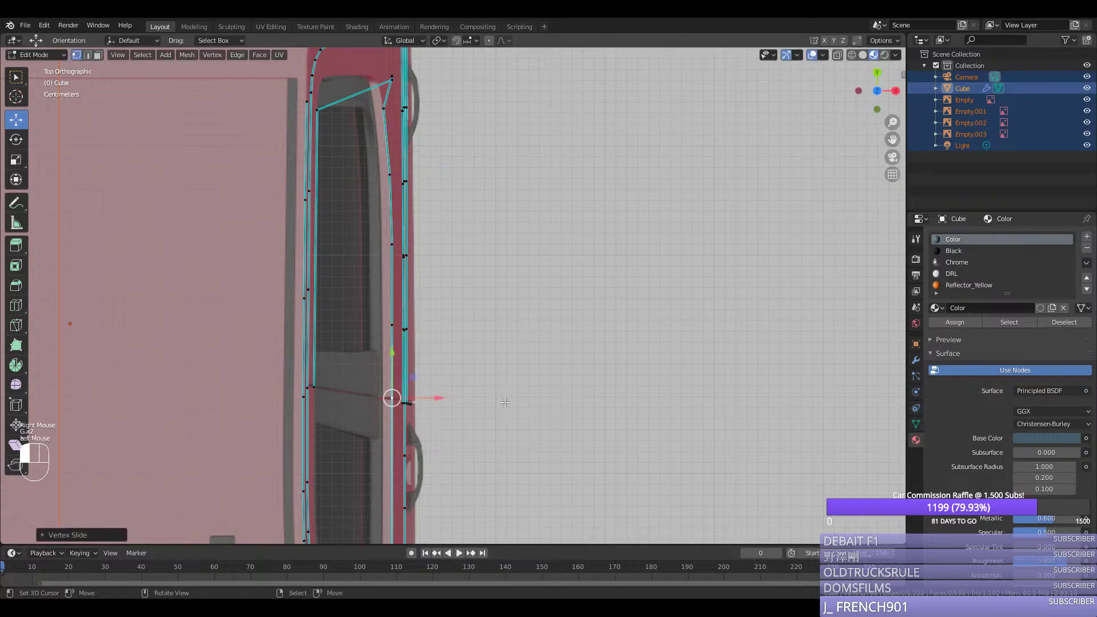
# Step: Move the rear-edge vertices of the window outline inward in the top view, taking the upper corner to the roof side
pyautogui.rightClick(392, 77)
pyautogui.rightClick(392, 77)
pyautogui.moveTo(392, 77); pyautogui.dragTo(344, 77)
pyautogui.rightClick(385, 88)
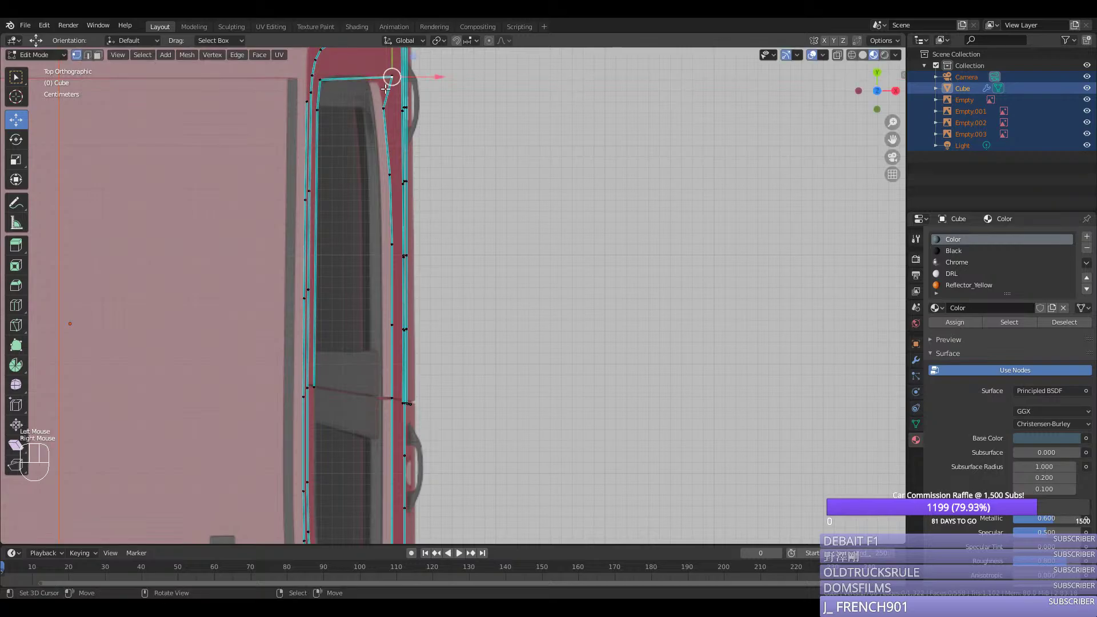
pyautogui.moveTo(417, 77); pyautogui.dragTo(415, 117)
pyautogui.rightClick(390, 78)
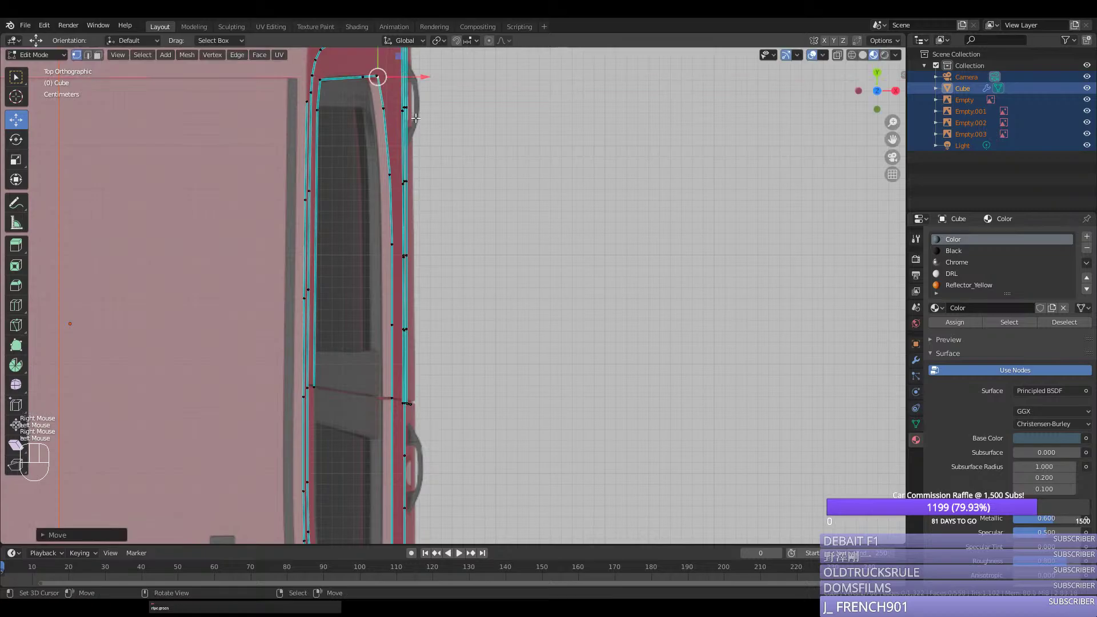
# Step: Move the lower vertex of the window's straight rear edge inward until it sits on the pillar slope in the back view
pyautogui.moveTo(415, 117); pyautogui.dragTo(434, 132, button='middle')
pyautogui.press('KP_3')
pyautogui.rightClick(672, 300)
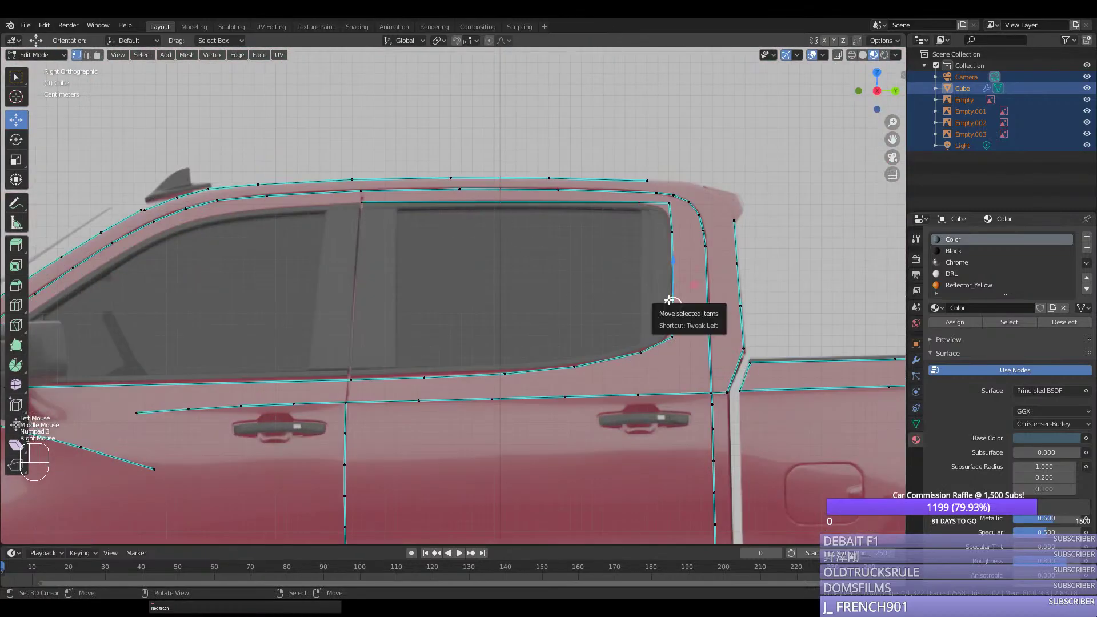
pyautogui.press('KP_7')
pyautogui.moveTo(420, 78); pyautogui.dragTo(415, 78)
pyautogui.press('KP_1')
pyautogui.scroll(2, 421, 302)
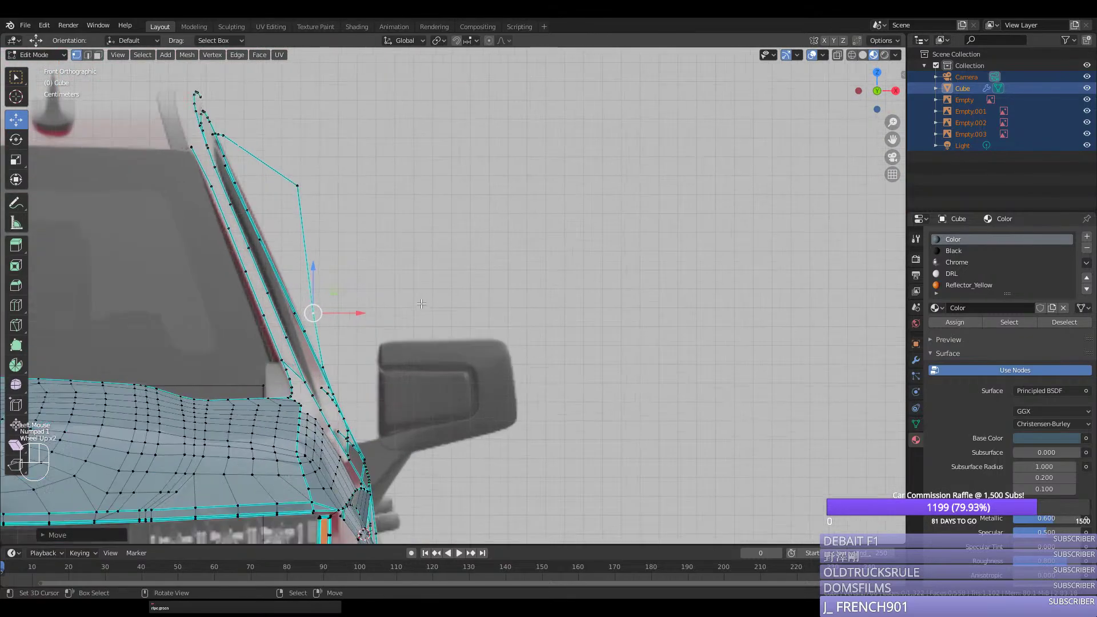
pyautogui.press('ctrl+KP_1')
pyautogui.scroll(2, 502, 290)
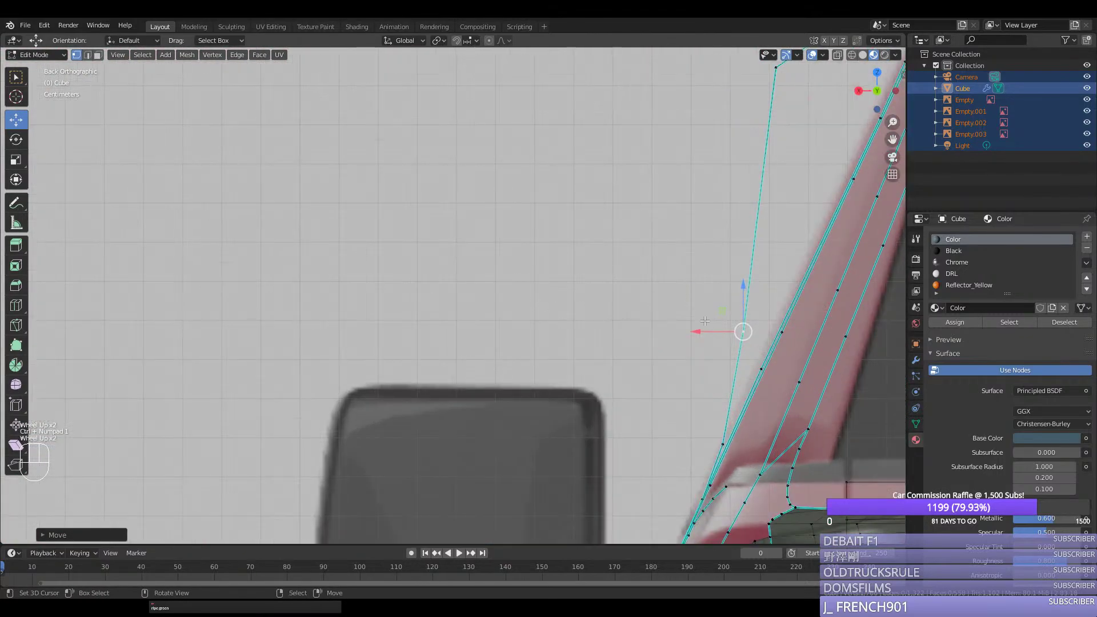
pyautogui.moveTo(705, 321); pyautogui.dragTo(742, 334)
# Step: Move the rear edge's upper vertex and the vertex at the upper rear corner inward onto the pillar slope
pyautogui.scroll(-2, 679, 313)
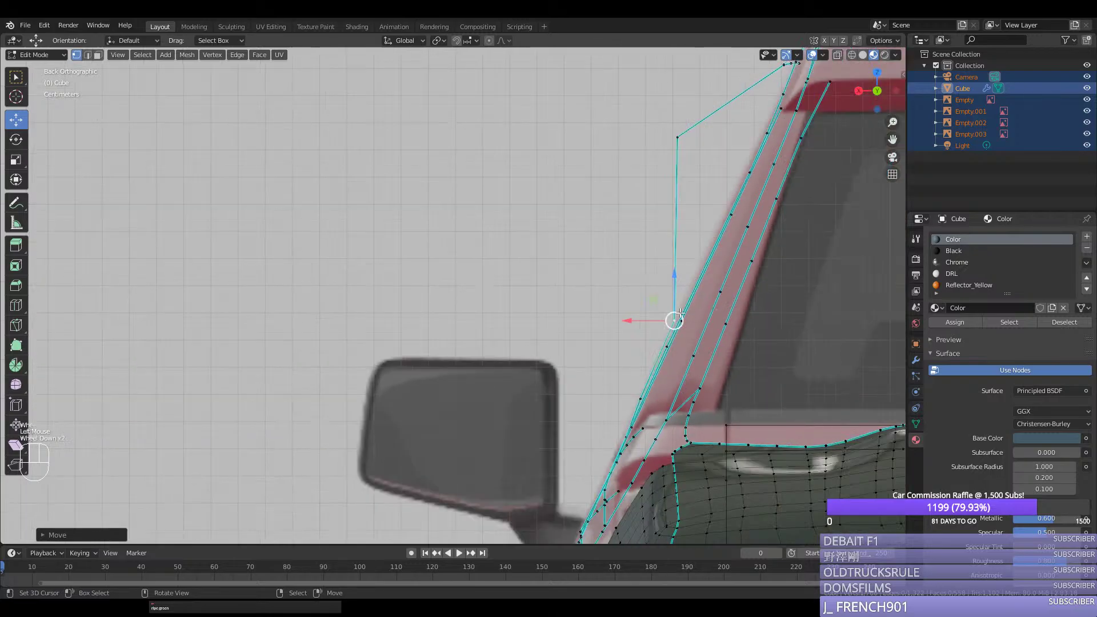
pyautogui.click(677, 137)
pyautogui.moveTo(630, 137); pyautogui.dragTo(722, 133)
pyautogui.rightClick(783, 66)
pyautogui.moveTo(739, 67); pyautogui.dragTo(748, 70)
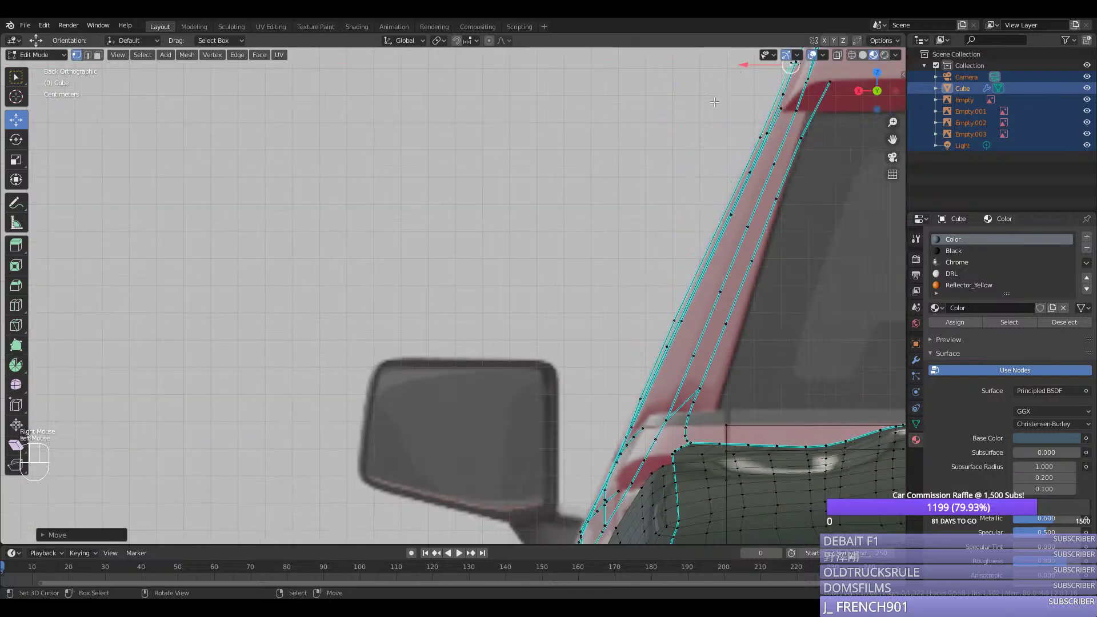
# Step: Loop cut the rear window's long upper edge at its middle and raise the new vertex slightly in the side view
pyautogui.middleClick(714, 102)
pyautogui.press('KP_7')
pyautogui.scroll(-3, 600, 191)
pyautogui.rightClick(360, 138)
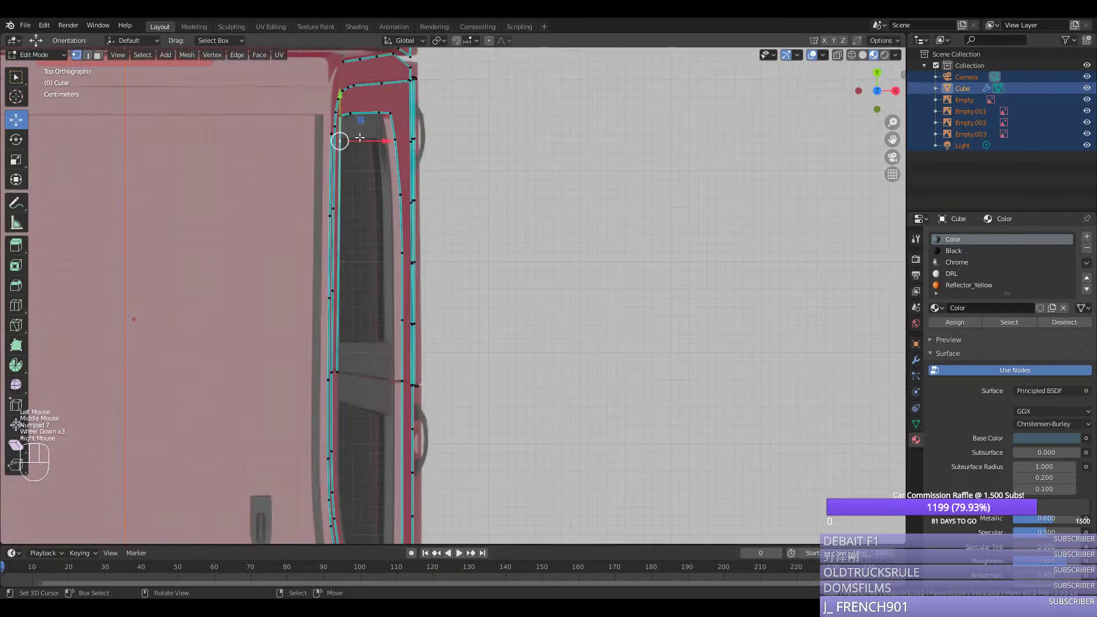
pyautogui.click(360, 137)
pyautogui.rightClick(346, 210)
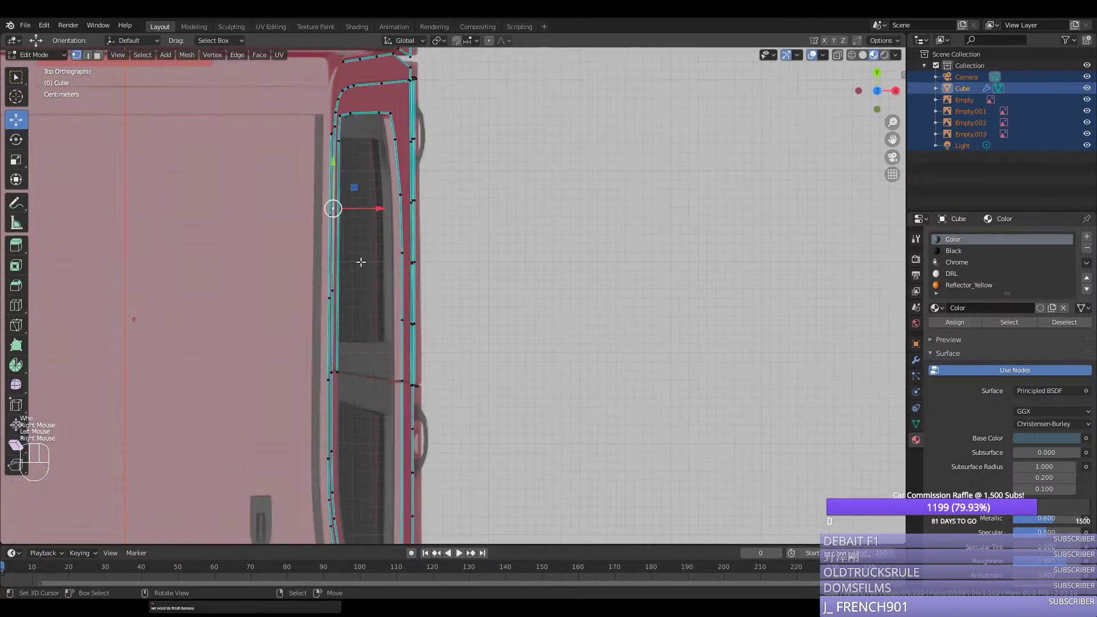
pyautogui.rightClick(351, 292)
pyautogui.hotkey('ctrl', 'r')
pyautogui.click(365, 257)
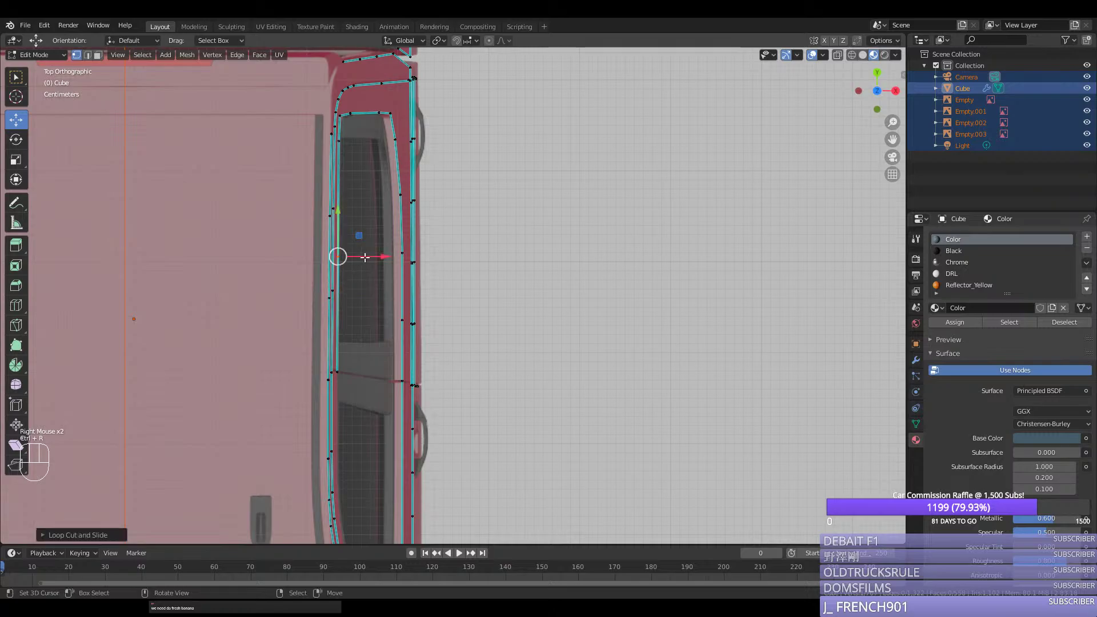
pyautogui.press('KP_3')
pyautogui.scroll(2, 429, 210)
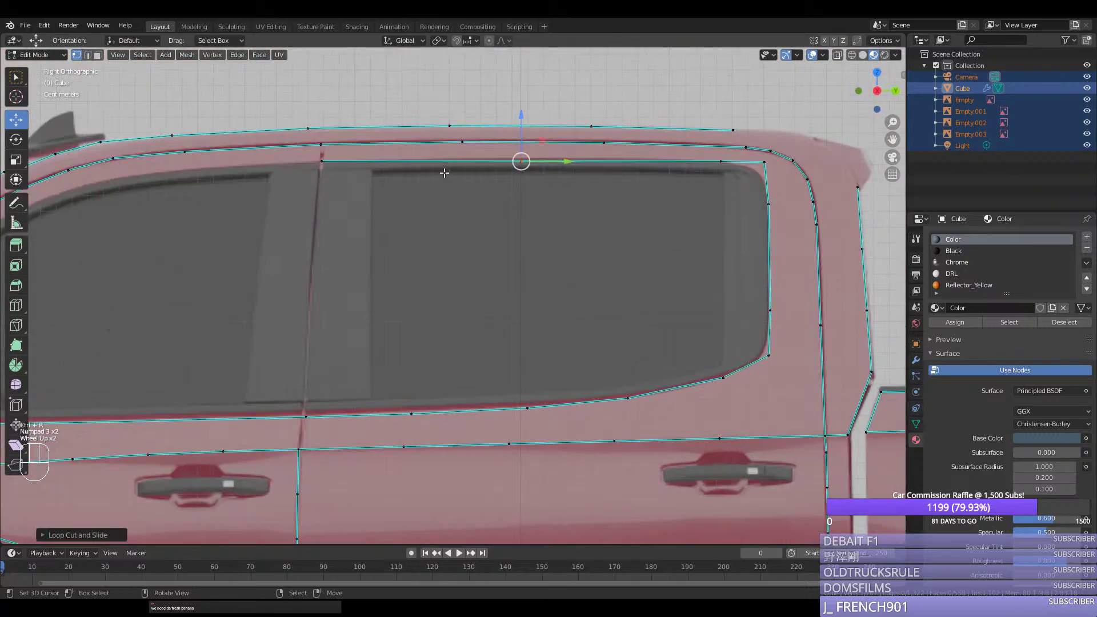
pyautogui.moveTo(517, 134); pyautogui.dragTo(519, 132)
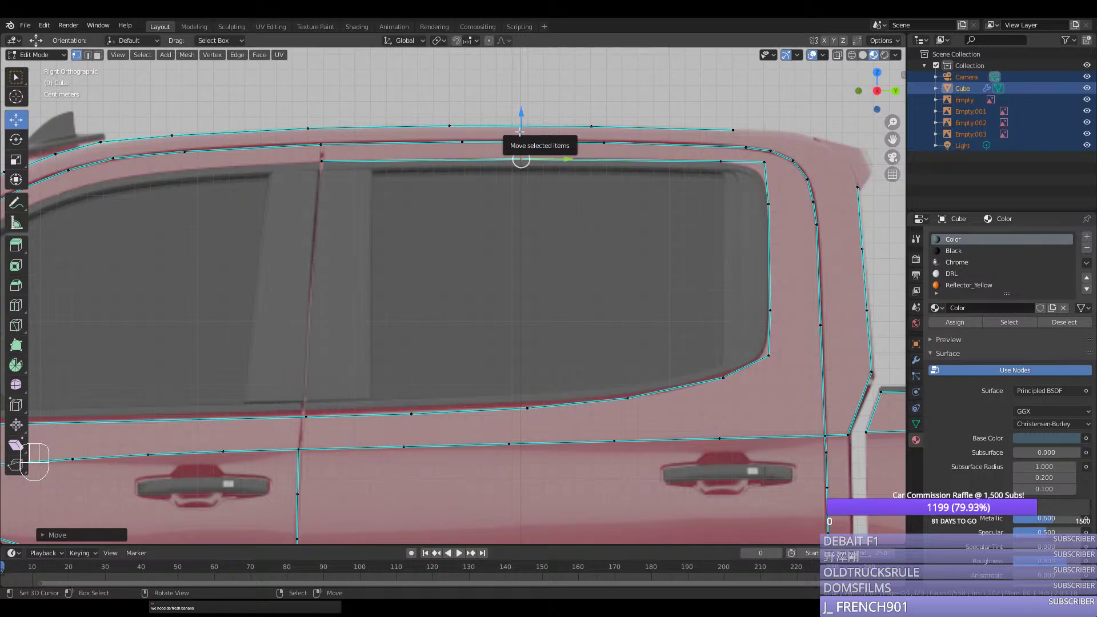
# Step: Apply a one-segment vertex-only bevel to the middle vertex of the window's upper edge and space that edge's vertices evenly
pyautogui.hotkey('ctrl', 'shift', 'v')
pyautogui.hotkey('ctrl', 'shift', 'b')
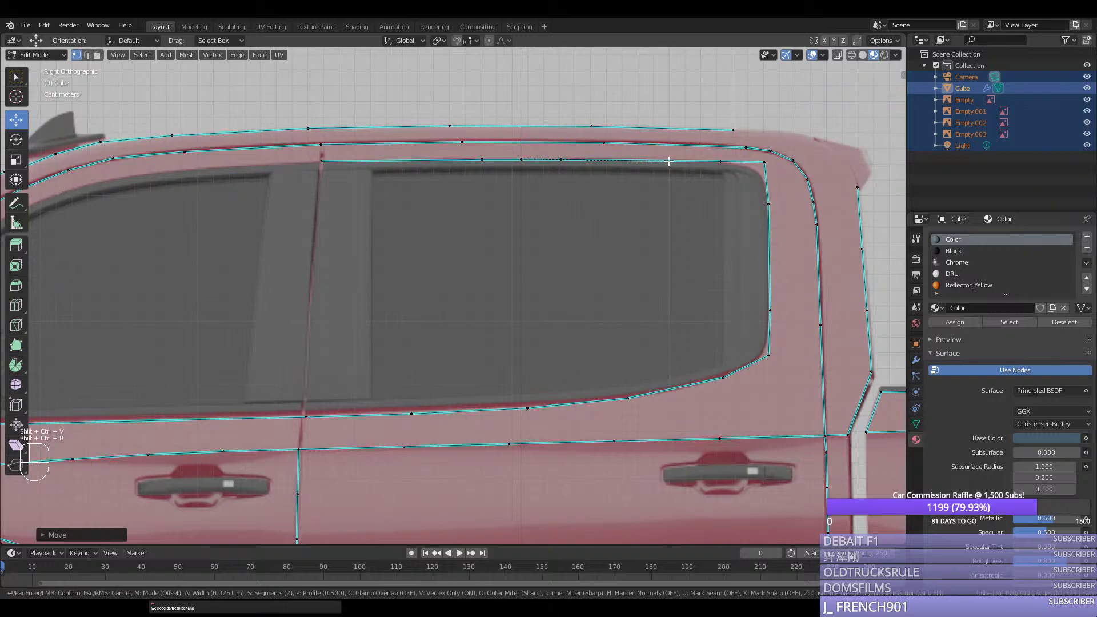
pyautogui.scroll(-1, 668, 161)
pyautogui.click(362, 179)
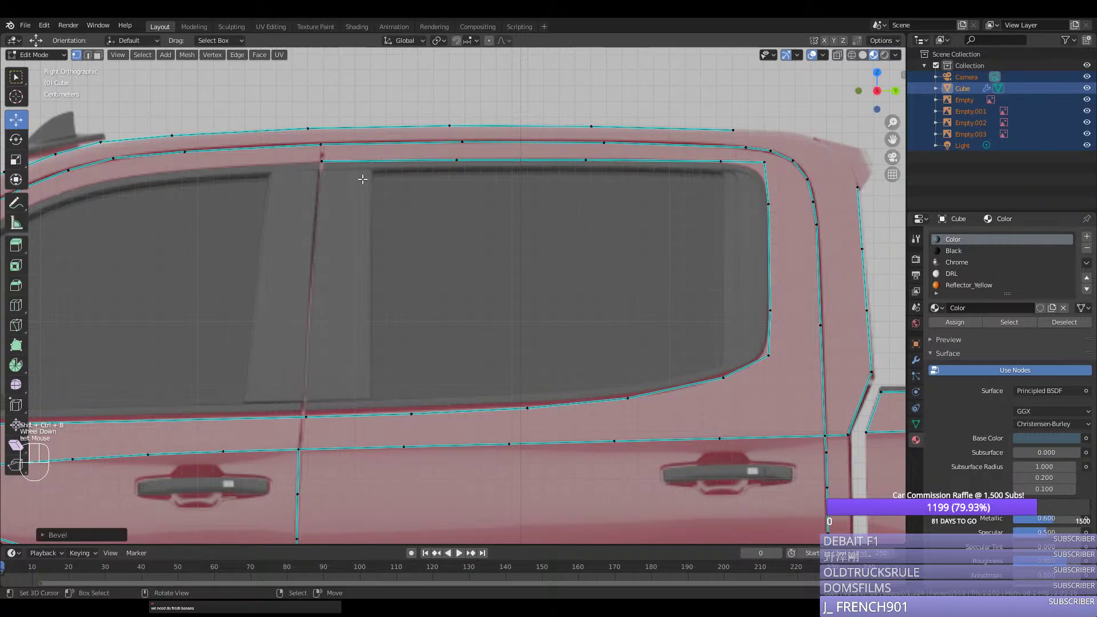
pyautogui.rightClick(306, 173)
pyautogui.keyDown('ctrl'); pyautogui.rightClick(727, 165); pyautogui.keyUp('ctrl')
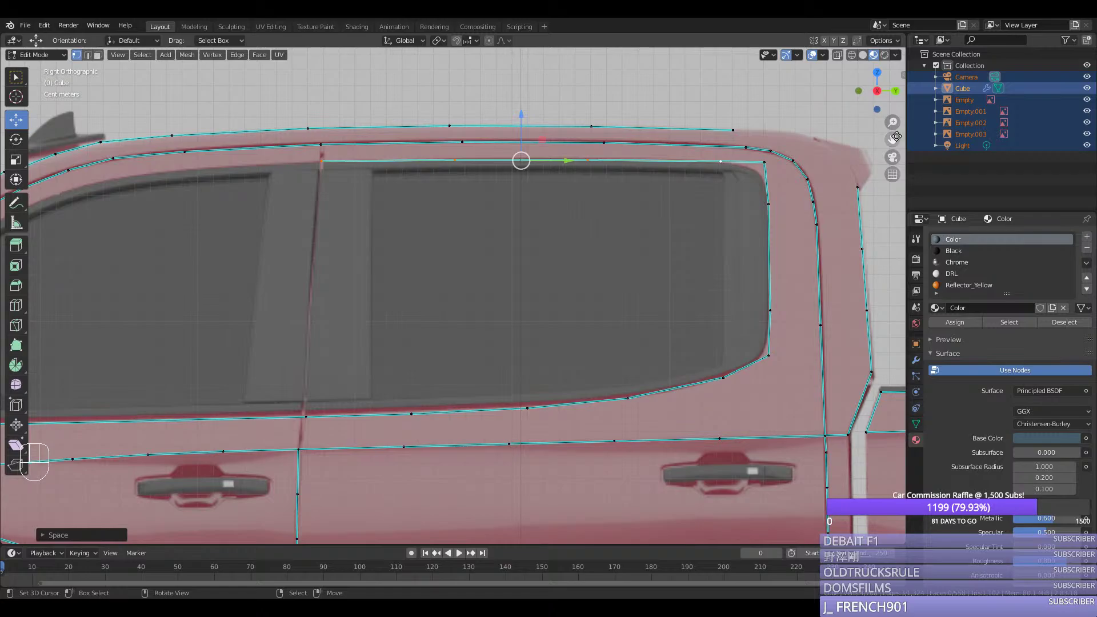
# Step: Round the rear window's upper rear corner with a two-segment vertex-only bevel
pyautogui.moveTo(898, 137); pyautogui.dragTo(870, 144)
pyautogui.moveTo(892, 139); pyautogui.dragTo(745, 168)
pyautogui.rightClick(644, 190)
pyautogui.rightClick(618, 192)
pyautogui.scroll(2, 686, 202)
pyautogui.hotkey('ctrl', 'shift', 'b')
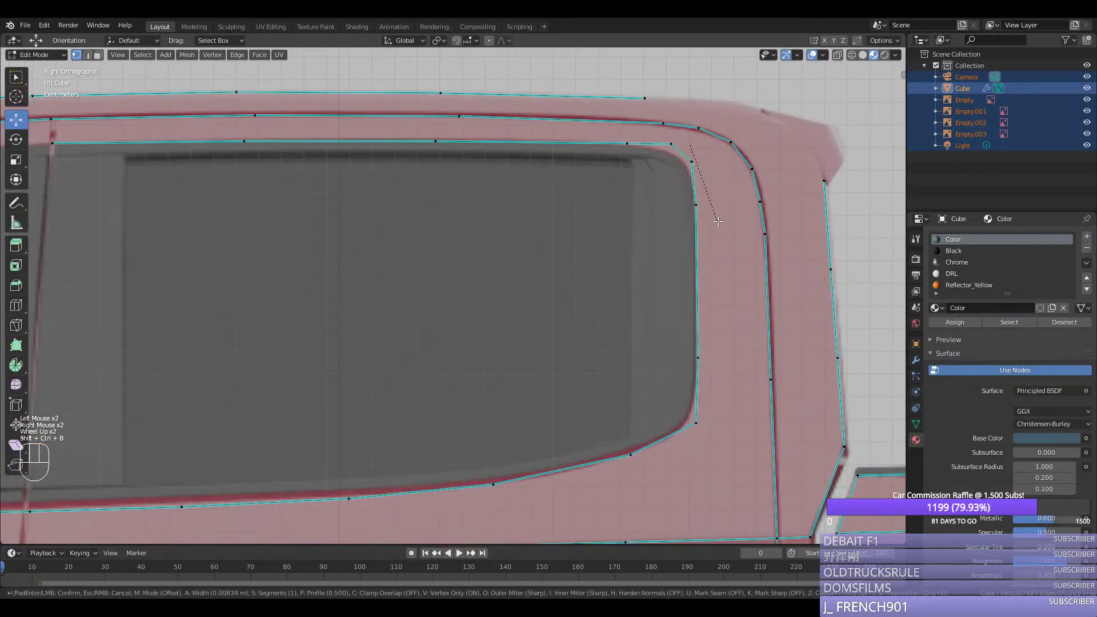
pyautogui.scroll(1, 714, 226)
pyautogui.click(719, 238)
pyautogui.rightClick(700, 209)
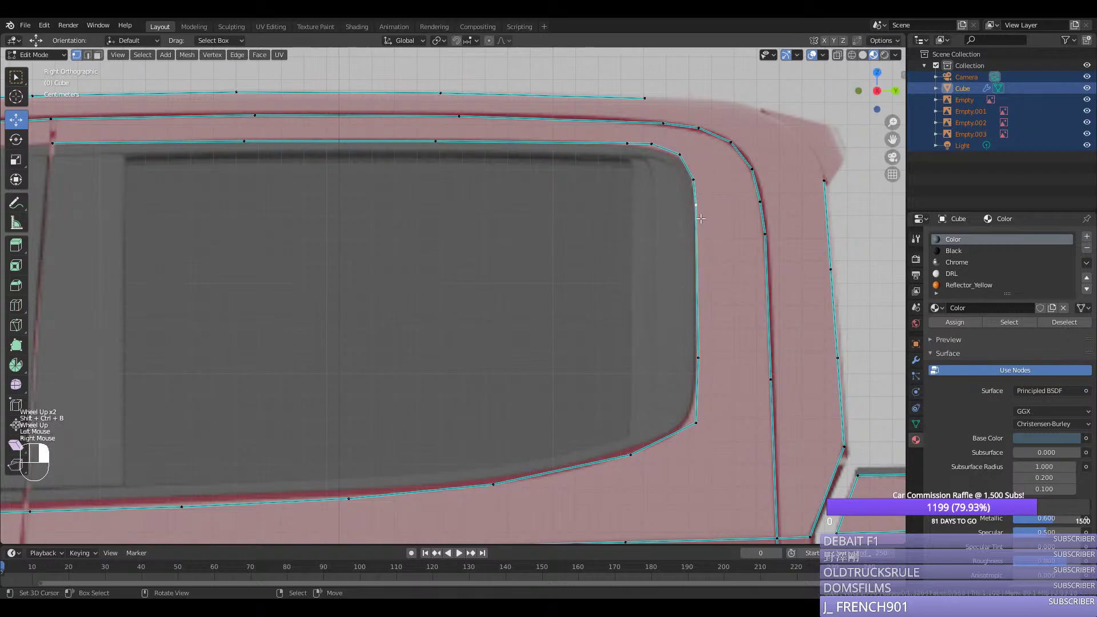
# Step: Space the rear window's upper rear corner vertices evenly and round its lower rear corner with a two-segment vertex-only bevel
pyautogui.keyDown('ctrl'); pyautogui.rightClick(622, 144); pyautogui.keyUp('ctrl')
pyautogui.hotkey('ctrl', 'y')
pyautogui.rightClick(700, 430)
pyautogui.hotkey('ctrl', 'shift', 'b')
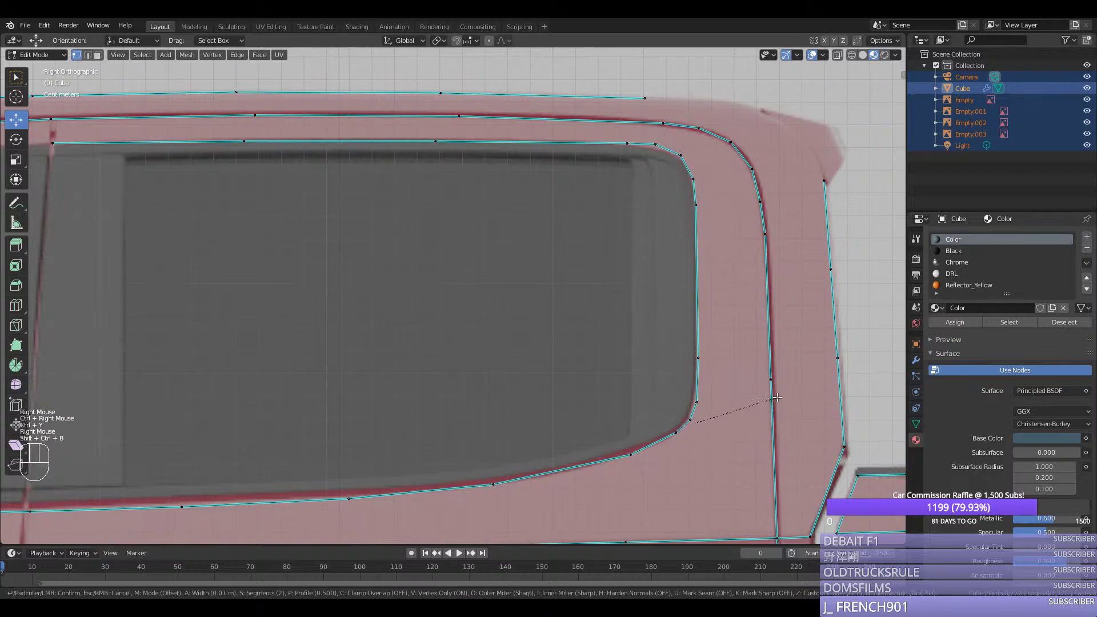
pyautogui.click(651, 455)
pyautogui.rightClick(651, 454)
pyautogui.rightClick(693, 359)
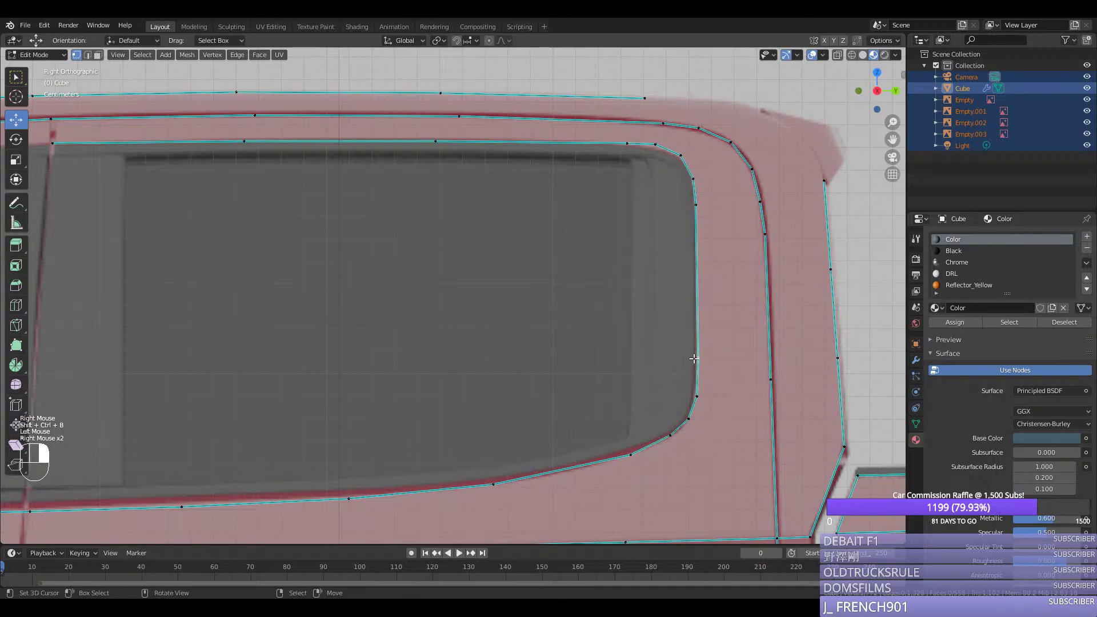
pyautogui.keyDown('ctrl'); pyautogui.rightClick(641, 437); pyautogui.keyUp('ctrl')
pyautogui.rightClick(648, 447)
# Step: Examine the window outline against the blueprints in the top, front and side views
pyautogui.moveTo(657, 441); pyautogui.dragTo(687, 448, button='middle')
pyautogui.press('KP_7')
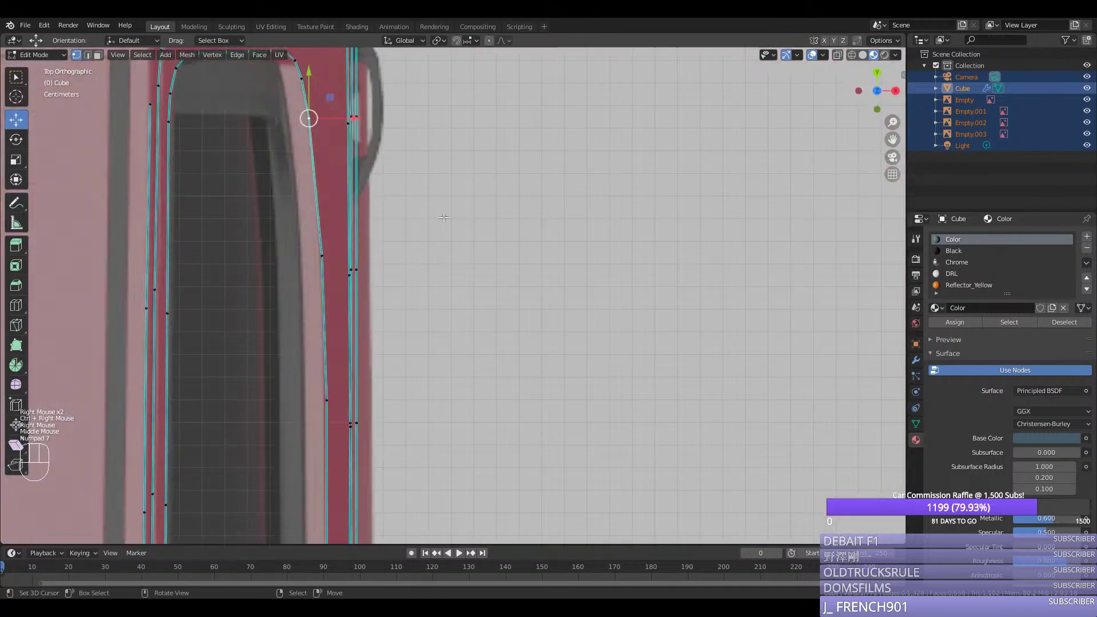
pyautogui.scroll(-1, 364, 149)
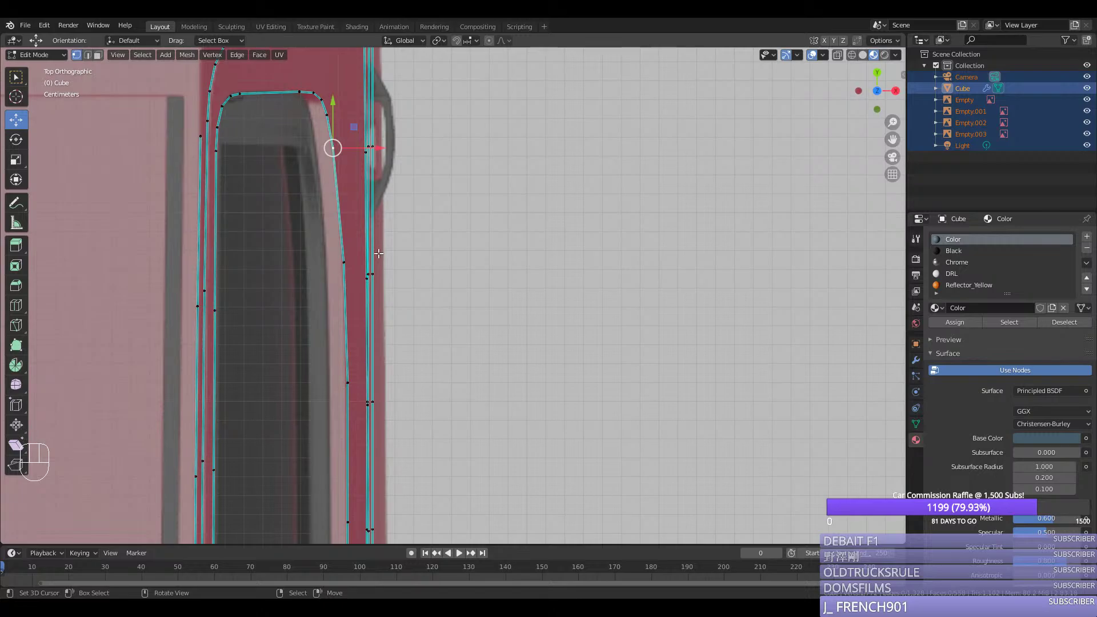
pyautogui.scroll(-2, 505, 311)
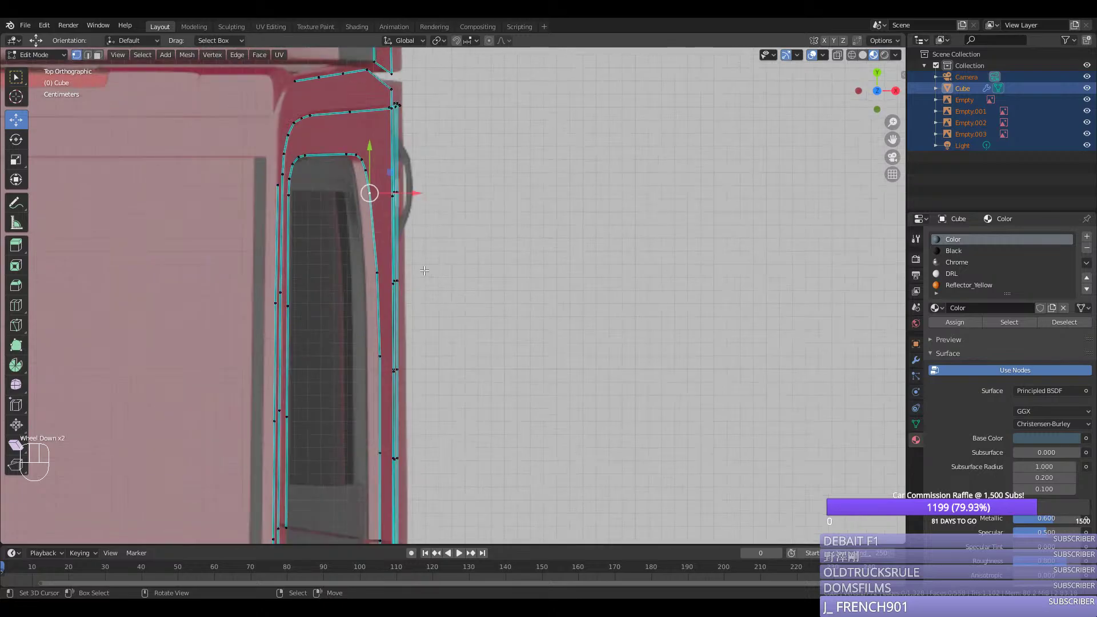
pyautogui.scroll(-1, 424, 270)
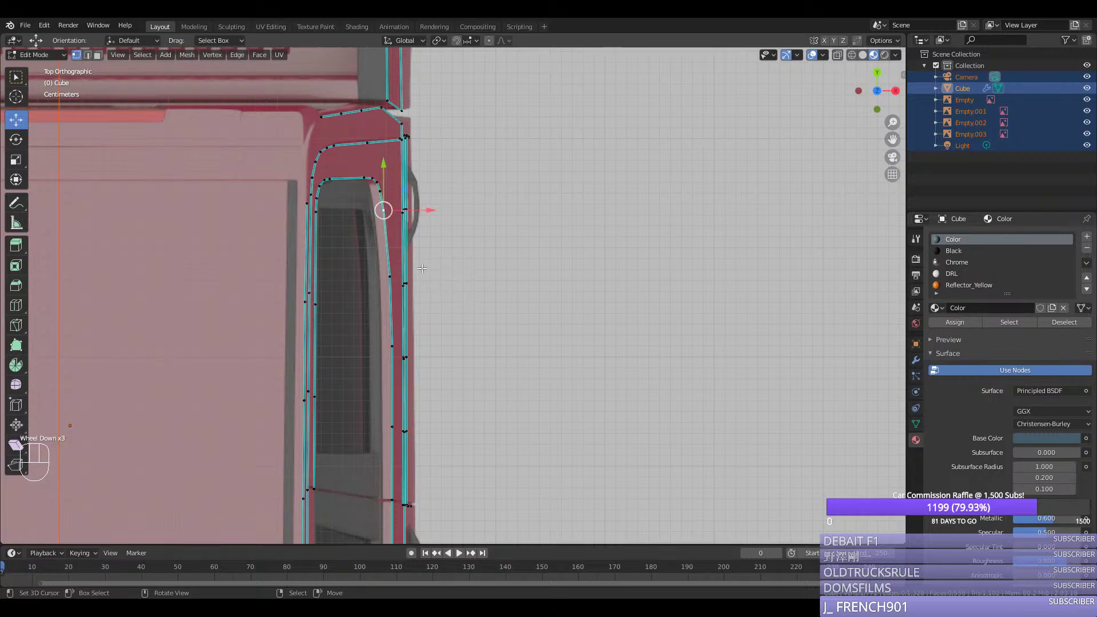
pyautogui.moveTo(414, 263)
pyautogui.mouseDown(button='middle')
pyautogui.moveTo(274, 205)
pyautogui.moveTo(404, 279)
pyautogui.moveTo(413, 269)
pyautogui.mouseUp(button='middle')
pyautogui.press('KP_1')
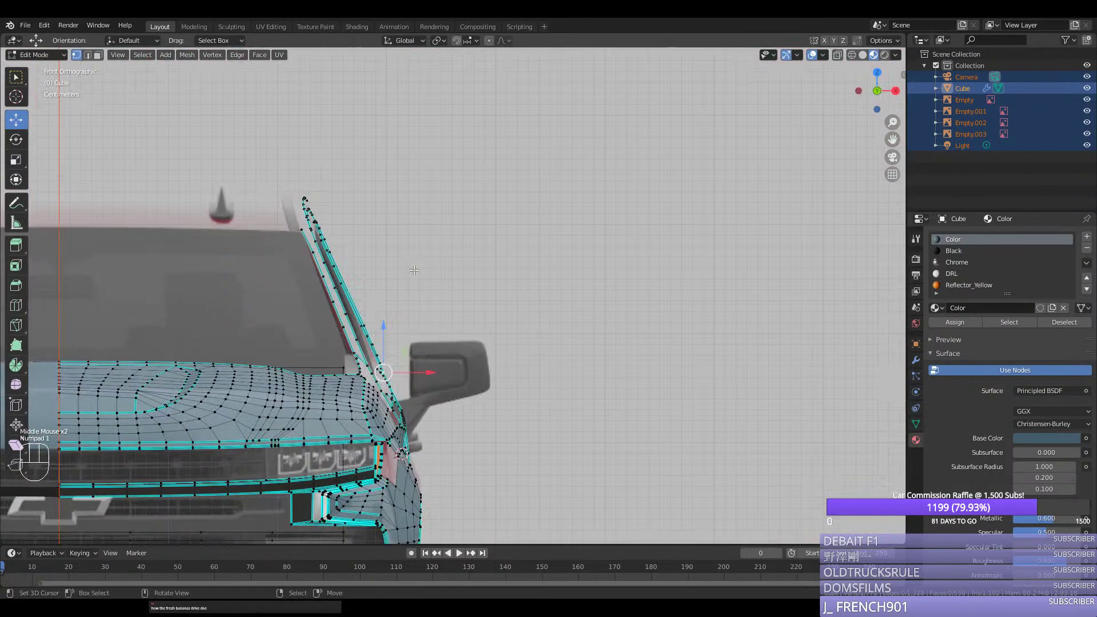
pyautogui.press('KP_2')
pyautogui.press('KP_3')
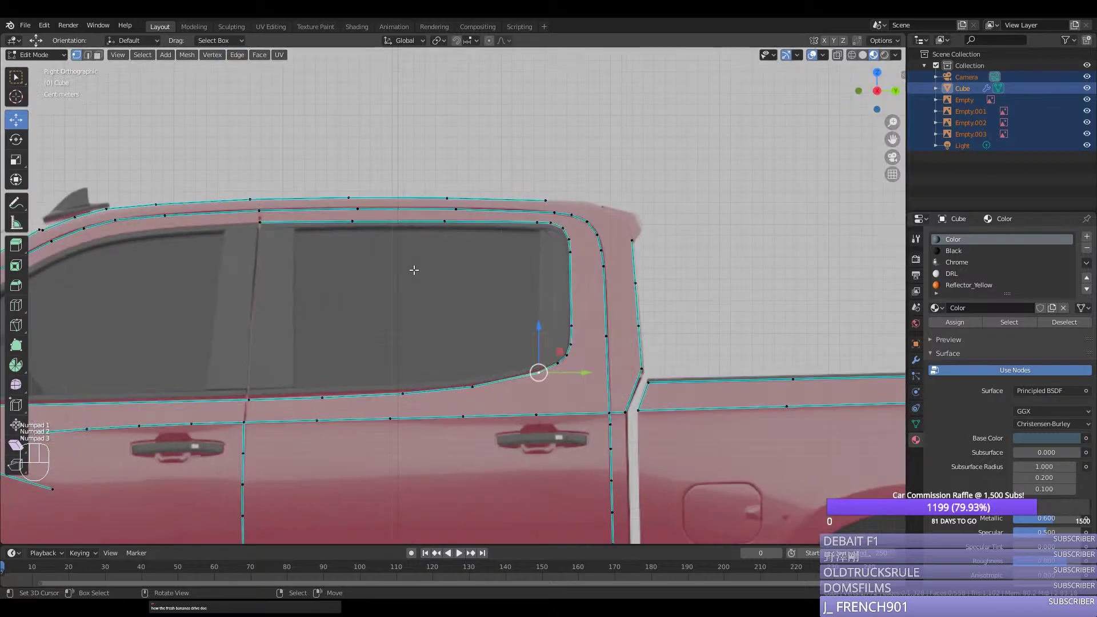
pyautogui.moveTo(882, 142); pyautogui.dragTo(1096, 154)
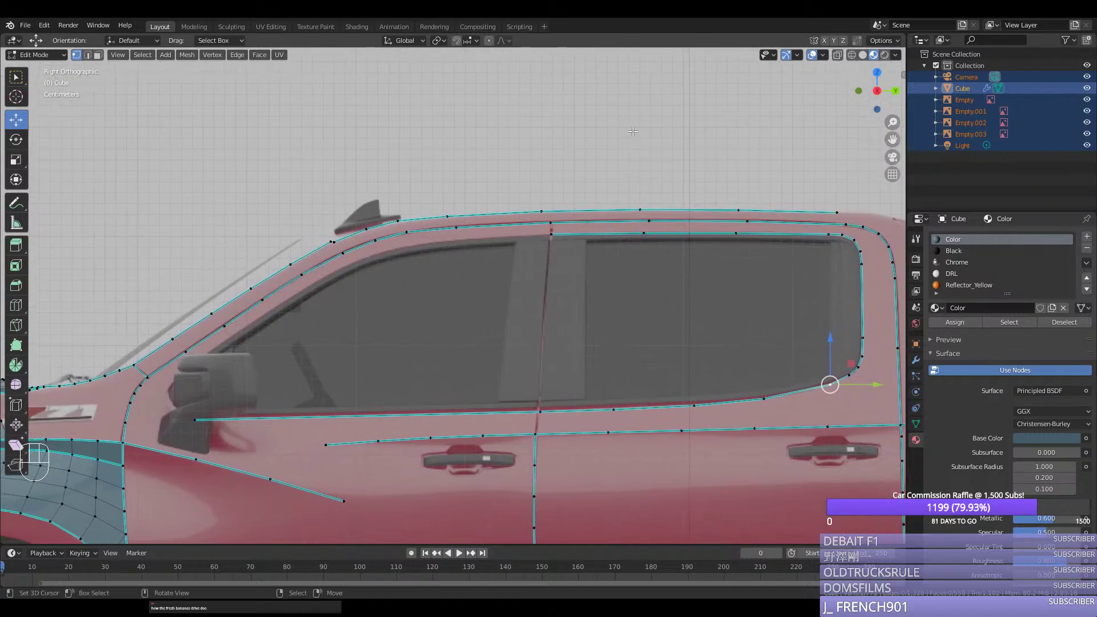
# Step: Duplicate the curved door frame line above the front window and place the copy along the window's upper edge
pyautogui.scroll(2, 632, 131)
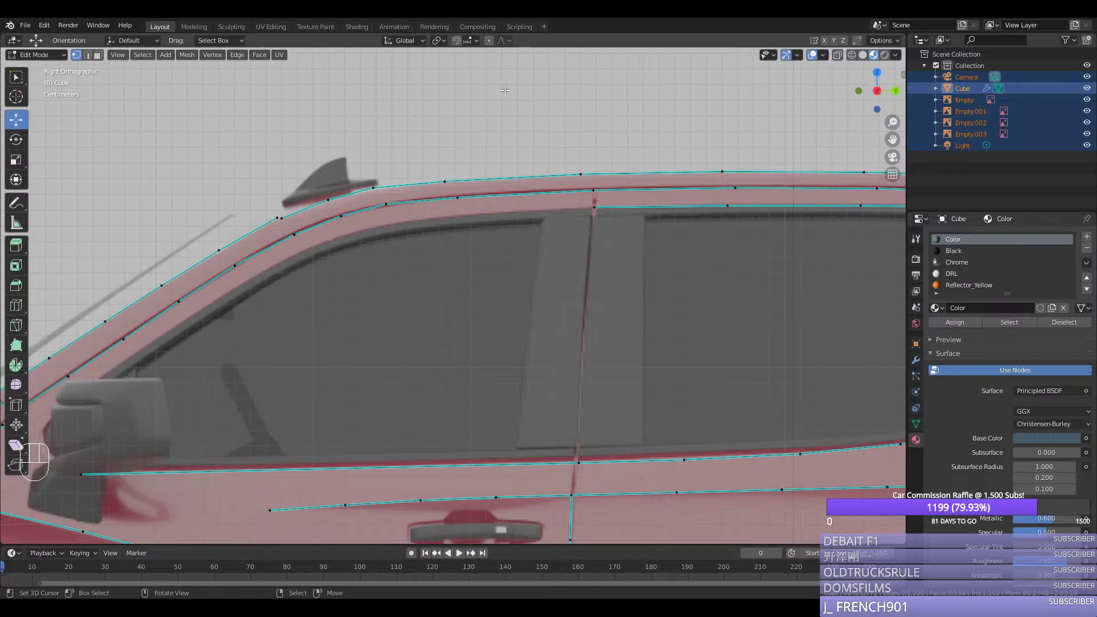
pyautogui.click(457, 195)
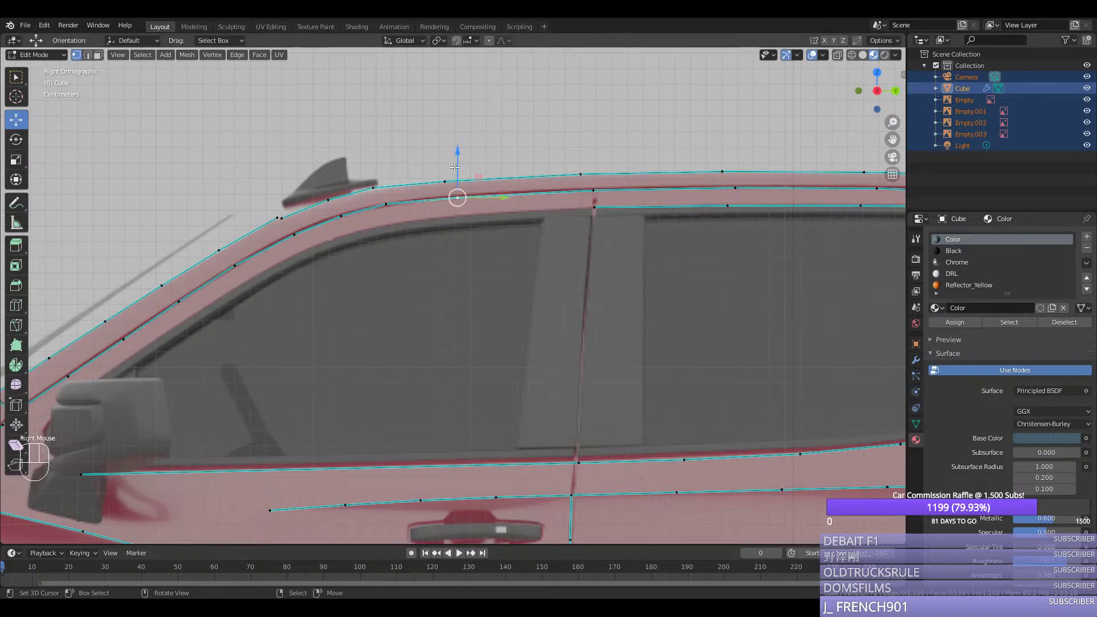
pyautogui.keyDown('ctrl'); pyautogui.rightClick(228, 270); pyautogui.keyUp('ctrl')
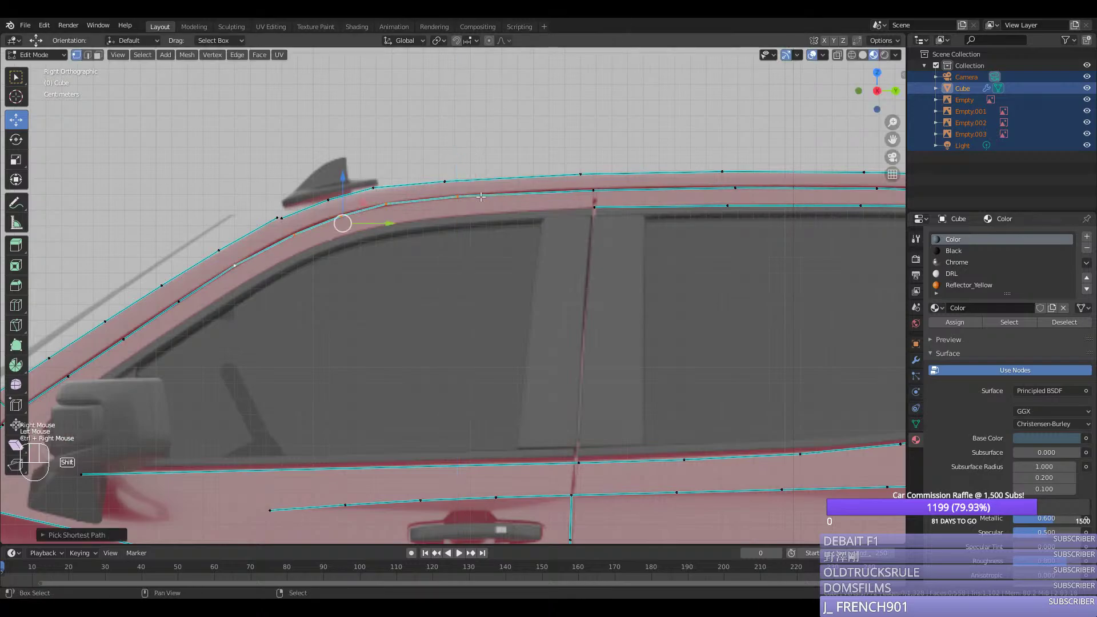
pyautogui.hotkey('shift', 'd')
pyautogui.middleClick(228, 284)
pyautogui.click(228, 289)
pyautogui.rightClick(458, 216)
# Step: Slide the front end vertex of the copied window line slightly rearward along its edge
pyautogui.rightClick(235, 284)
pyautogui.click(235, 284)
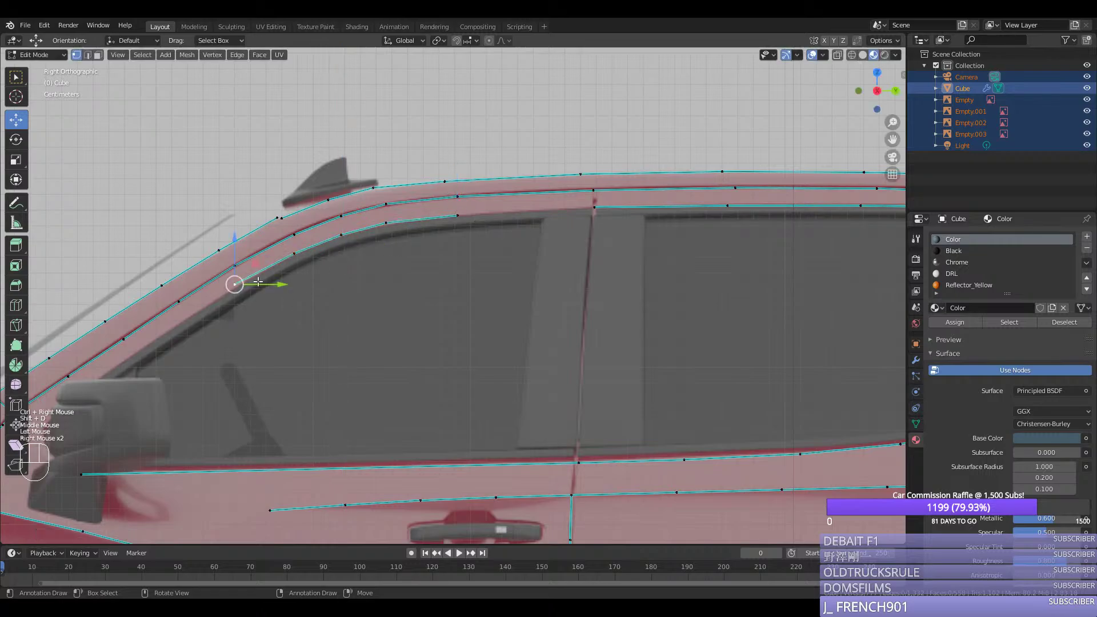
pyautogui.press('g')
pyautogui.press('g')
pyautogui.click(296, 269)
# Step: Connect the copied line's rear end to the rear window's upper front vertex with an edge and mark it sharp
pyautogui.rightClick(457, 215)
pyautogui.keyDown('shift'); pyautogui.rightClick(594, 207); pyautogui.keyUp('shift')
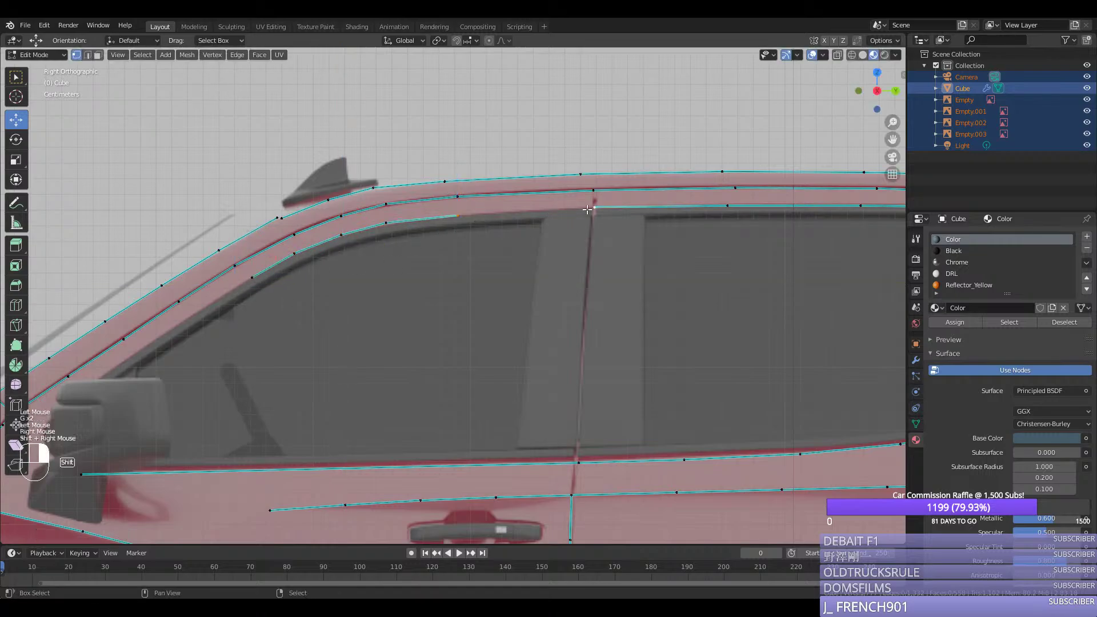
pyautogui.press('f')
pyautogui.hotkey('ctrl', 'e')
pyautogui.click(523, 248)
# Step: Duplicate the windshield pillar section of the door frame line and place the copy along the front window's sloped edge
pyautogui.rightClick(234, 265)
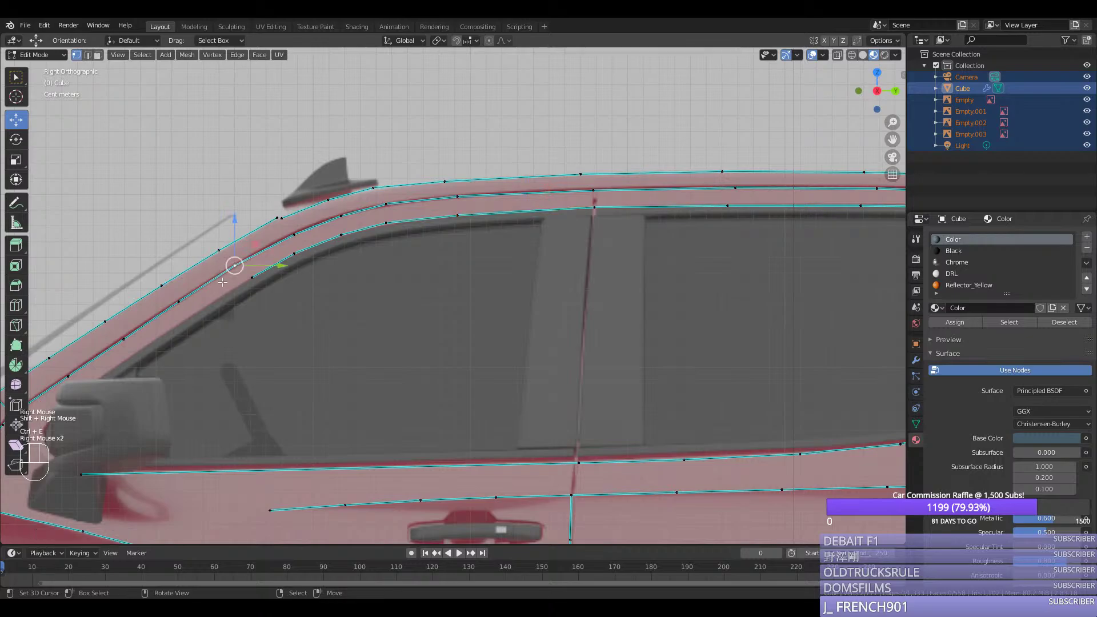
pyautogui.rightClick(178, 301)
pyautogui.scroll(-1, 178, 301)
pyautogui.keyDown('ctrl'); pyautogui.rightClick(132, 363); pyautogui.keyUp('ctrl')
pyautogui.hotkey('shift', 'd')
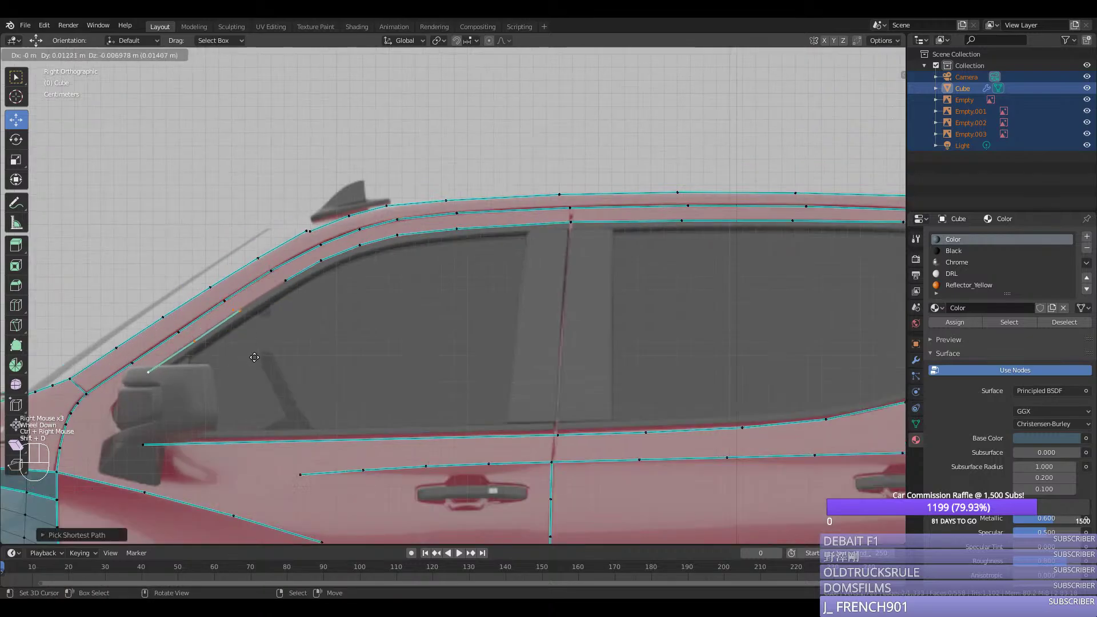
pyautogui.click(251, 357)
# Step: Join the copied pillar line to the front window's upper line with an edge and mark it sharp
pyautogui.rightClick(238, 310)
pyautogui.keyDown('shift'); pyautogui.rightClick(286, 280); pyautogui.keyUp('shift')
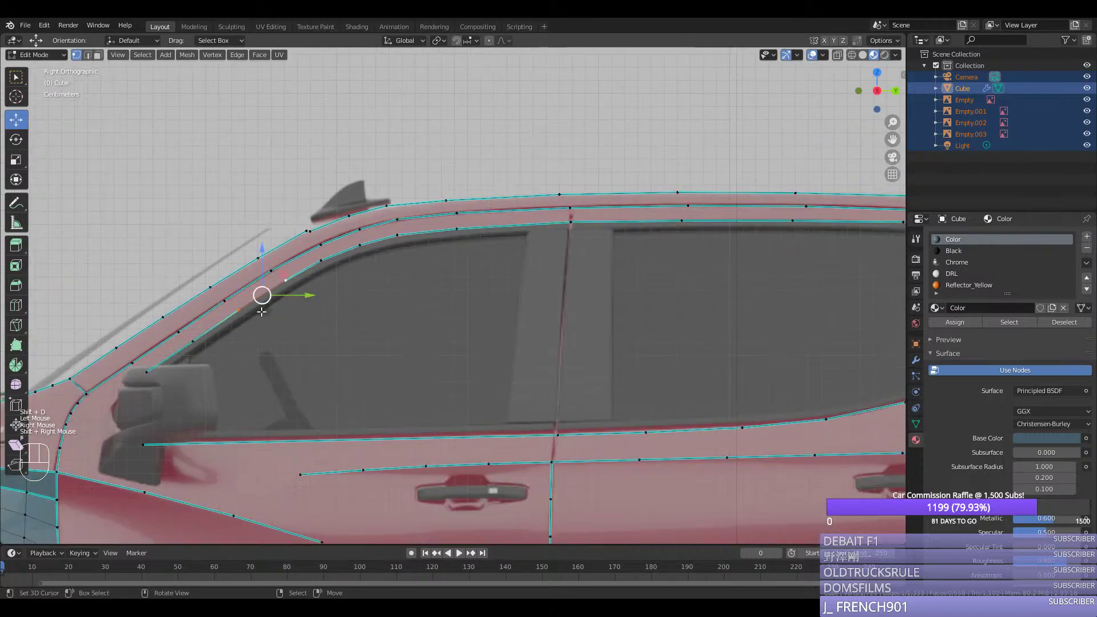
pyautogui.press('f')
pyautogui.hotkey('ctrl', 'e')
pyautogui.click(244, 320)
# Step: Select the copied front window line along the pillar and move it outward from the door frame line in the top view
pyautogui.scroll(-1, 245, 320)
pyautogui.moveTo(245, 320); pyautogui.dragTo(400, 346, button='middle')
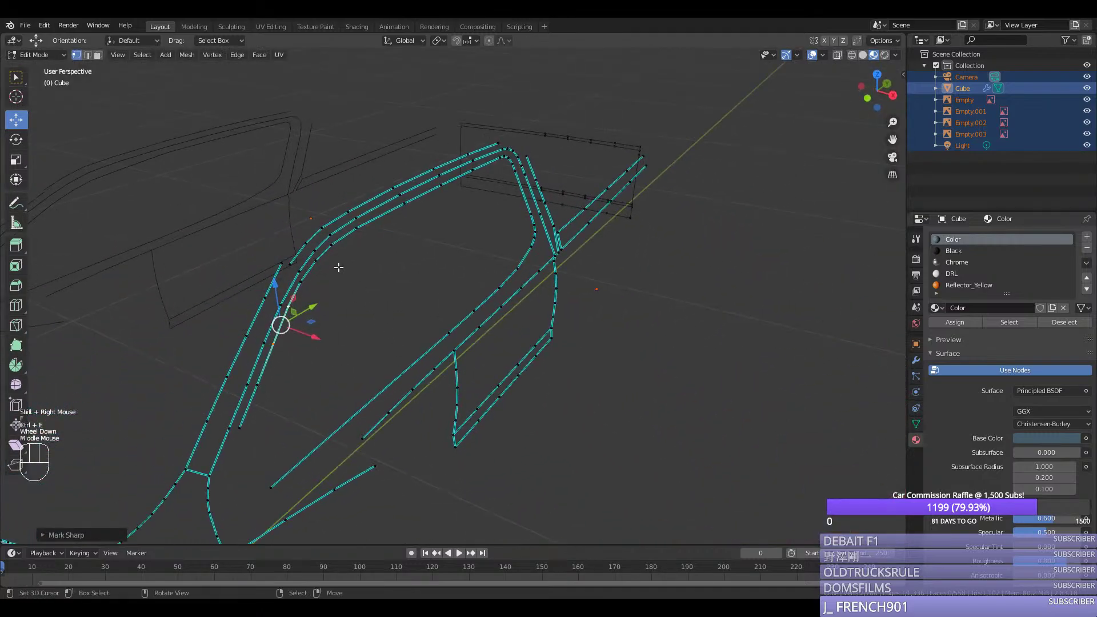
pyautogui.rightClick(281, 445)
pyautogui.keyDown('ctrl'); pyautogui.rightClick(269, 439); pyautogui.keyUp('ctrl')
pyautogui.keyDown('ctrl'); pyautogui.rightClick(301, 386); pyautogui.keyUp('ctrl')
pyautogui.moveTo(301, 386); pyautogui.dragTo(365, 410, button='middle')
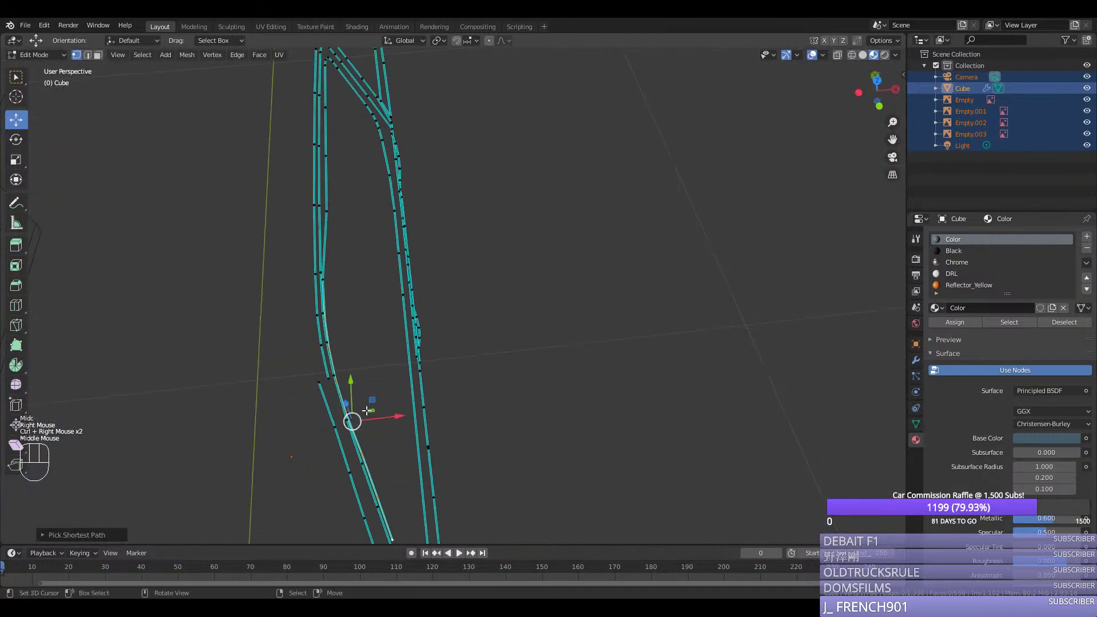
pyautogui.press('KP_7')
pyautogui.scroll(2, 368, 443)
pyautogui.moveTo(338, 475); pyautogui.dragTo(332, 462)
# Step: Nudge the vertex where the front window's upper line starts curving into the pillar slightly outward in the top view
pyautogui.rightClick(301, 462)
pyautogui.rightClick(293, 427)
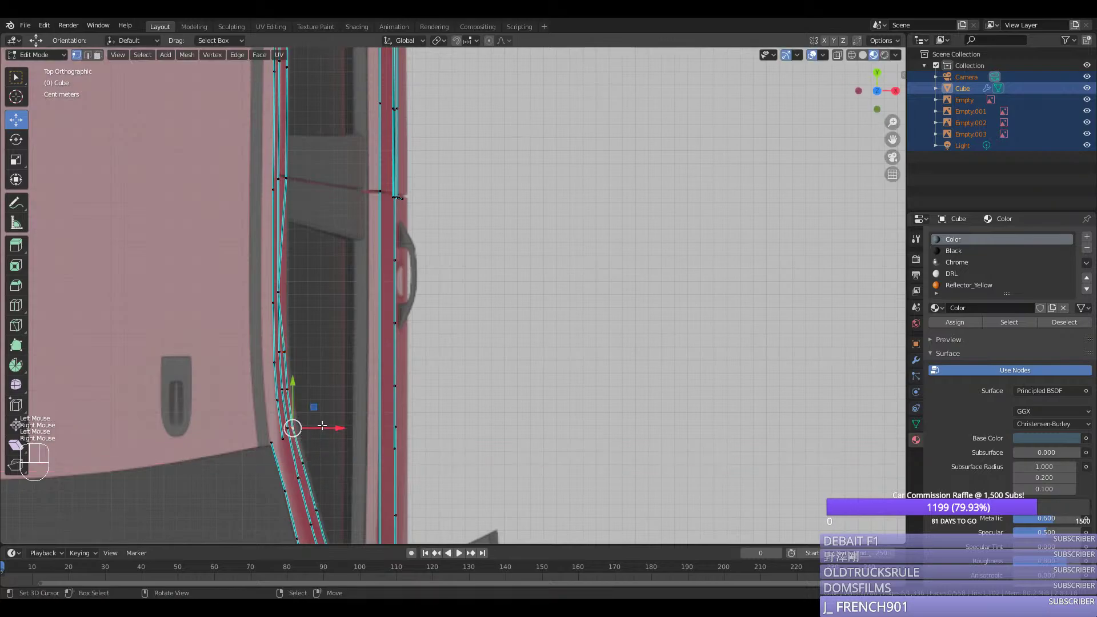
pyautogui.rightClick(313, 387)
pyautogui.click(314, 346)
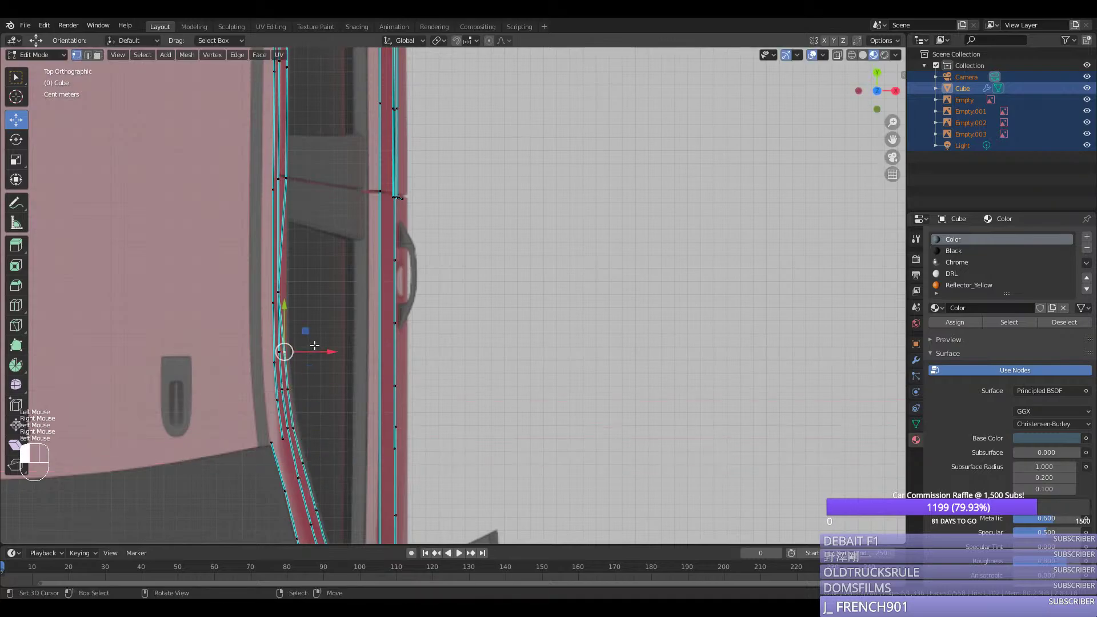
pyautogui.rightClick(307, 352)
pyautogui.moveTo(309, 351); pyautogui.dragTo(312, 351)
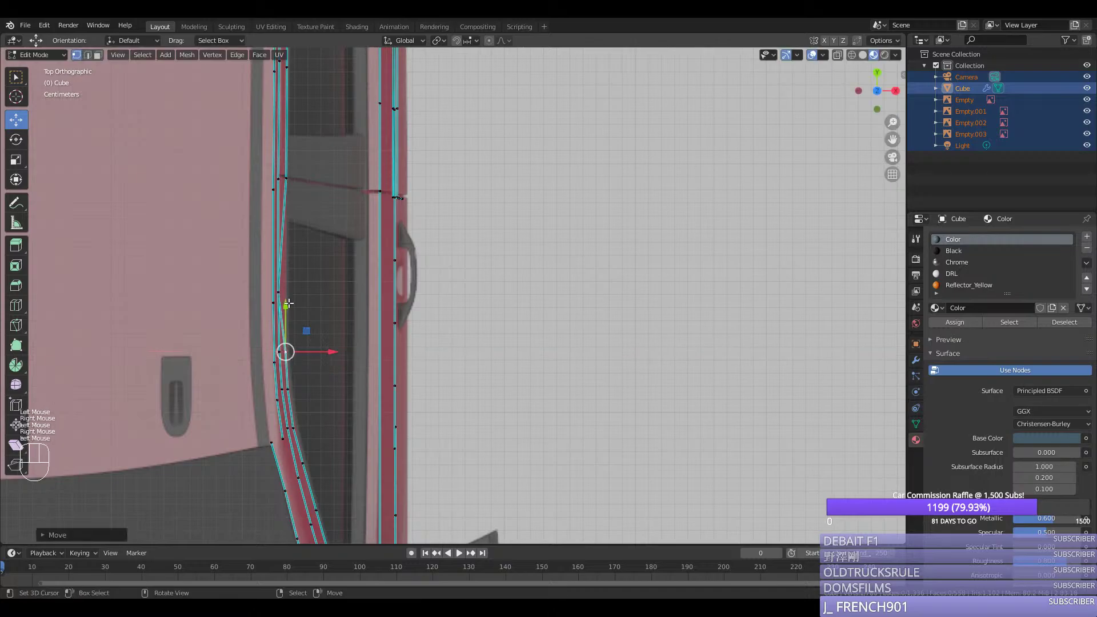
pyautogui.rightClick(309, 292)
pyautogui.moveTo(311, 292); pyautogui.dragTo(320, 292)
pyautogui.hotkey('ctrl', 'z')
pyautogui.keyDown('ctrl'); pyautogui.rightClick(302, 292); pyautogui.keyUp('ctrl')
pyautogui.rightClick(302, 293)
pyautogui.hotkey('ctrl', 'z')
# Step: Move the next rearward vertex of the front window's upper line outward in the top view to straighten the line
pyautogui.rightClick(278, 292)
pyautogui.moveTo(278, 292); pyautogui.dragTo(283, 191, button='middle')
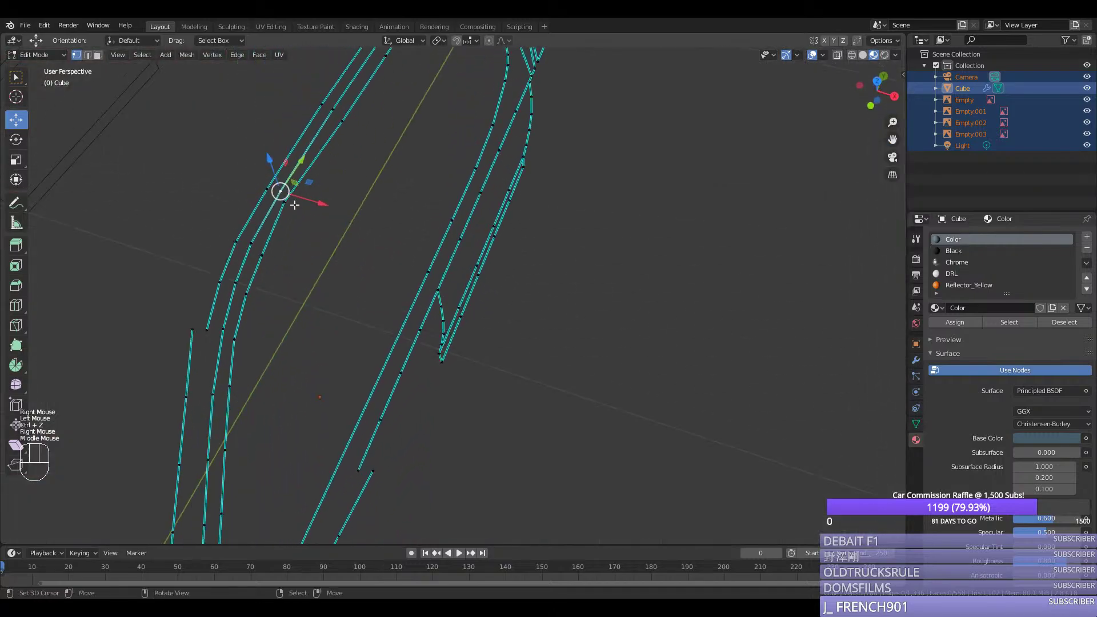
pyautogui.rightClick(283, 191)
pyautogui.press('KP_7')
pyautogui.moveTo(313, 292); pyautogui.dragTo(324, 296)
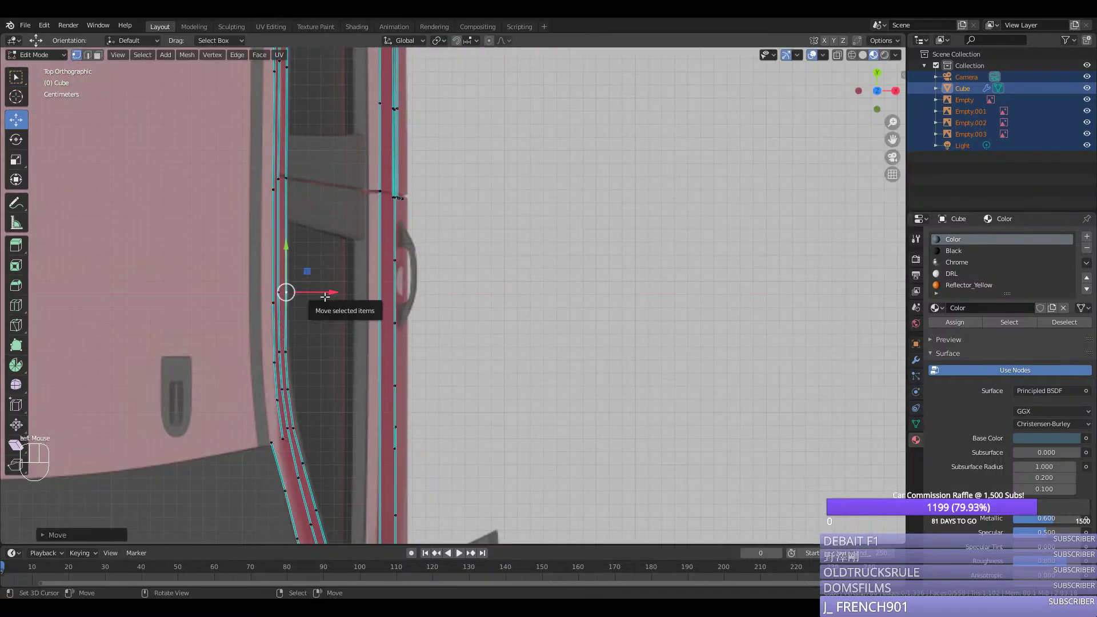
# Step: Adjust the window line's vertex at the pillar bend slightly outward in the top view to smooth the curve
pyautogui.moveTo(325, 297)
pyautogui.mouseDown(button='middle')
pyautogui.moveTo(342, 325)
pyautogui.moveTo(310, 294)
pyautogui.mouseUp(button='middle')
pyautogui.rightClick(261, 242)
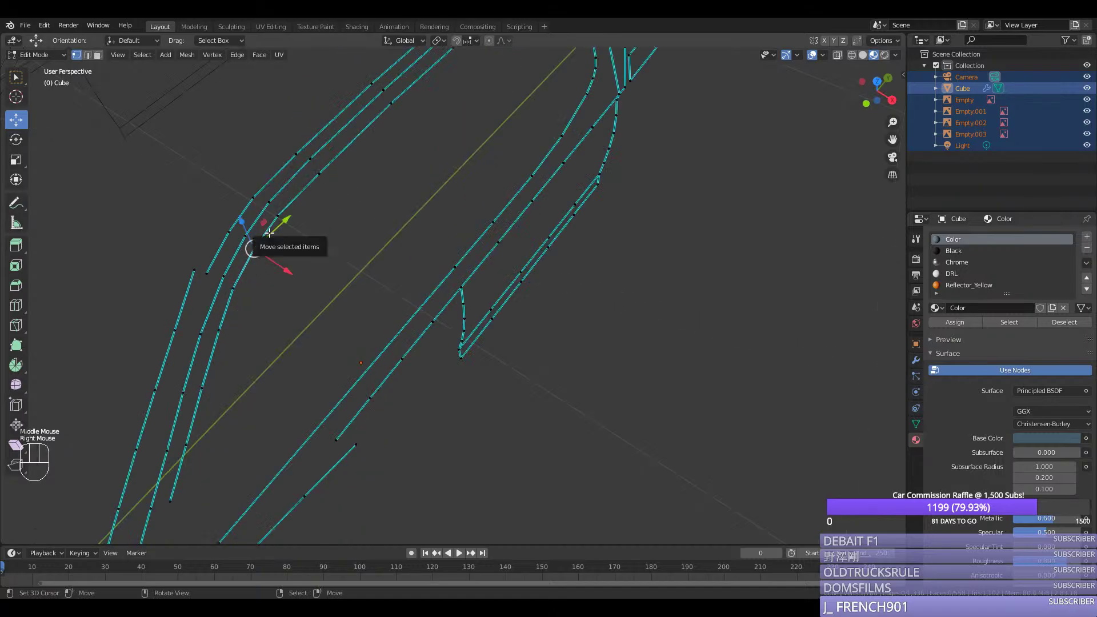
pyautogui.moveTo(269, 233); pyautogui.dragTo(311, 247, button='middle')
pyautogui.press('KP_7')
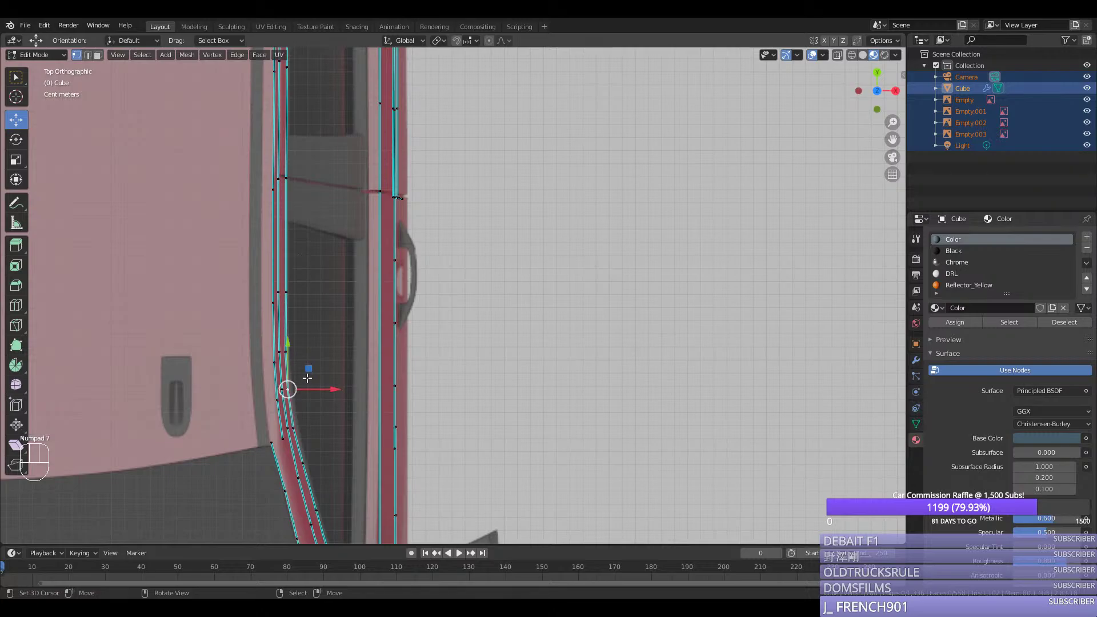
pyautogui.moveTo(287, 389); pyautogui.dragTo(319, 429)
pyautogui.rightClick(295, 427)
# Step: Divide the long front-door section of the window's lower edge with loop cuts
pyautogui.scroll(-2, 291, 428)
pyautogui.rightClick(388, 473)
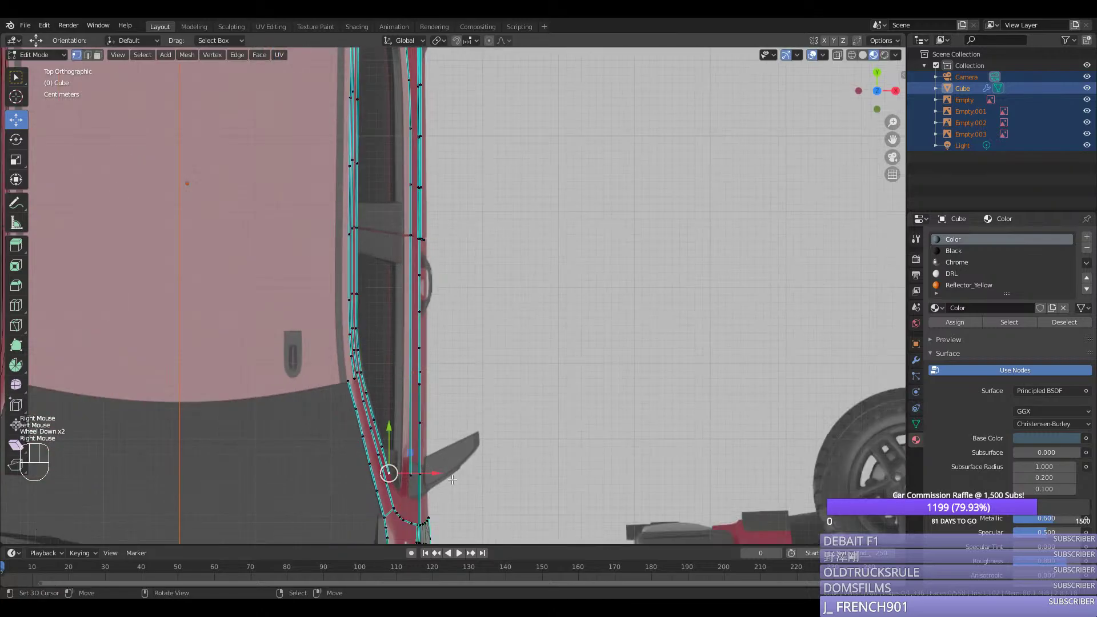
pyautogui.rightClick(419, 474)
pyautogui.rightClick(419, 474)
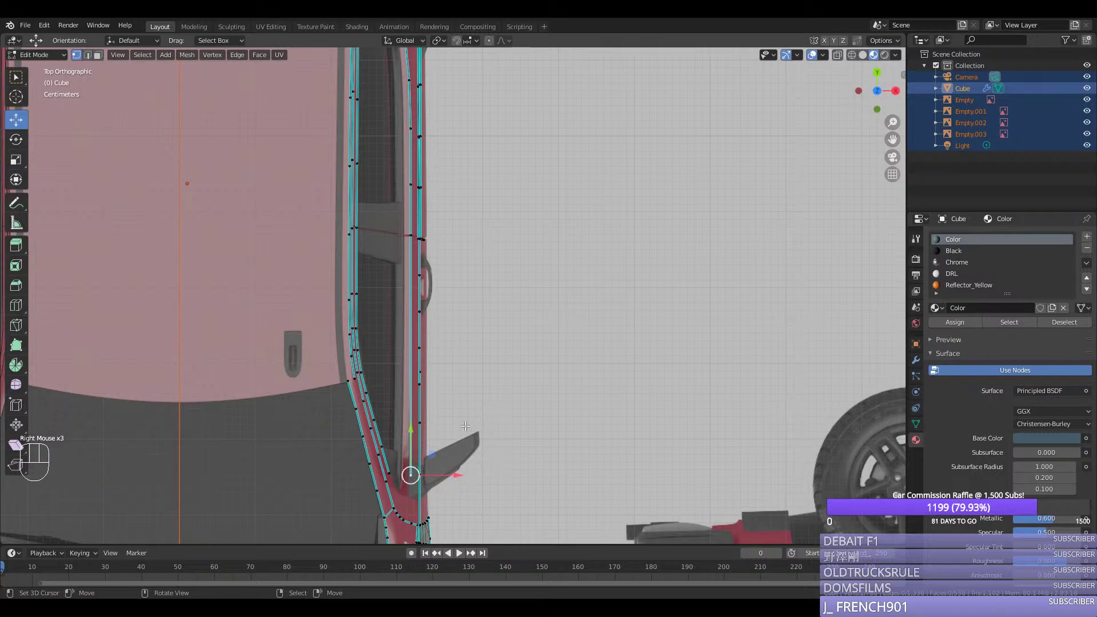
pyautogui.moveTo(419, 474); pyautogui.dragTo(417, 366, button='middle')
pyautogui.scroll(1, 417, 363)
pyautogui.hotkey('ctrl', 'r')
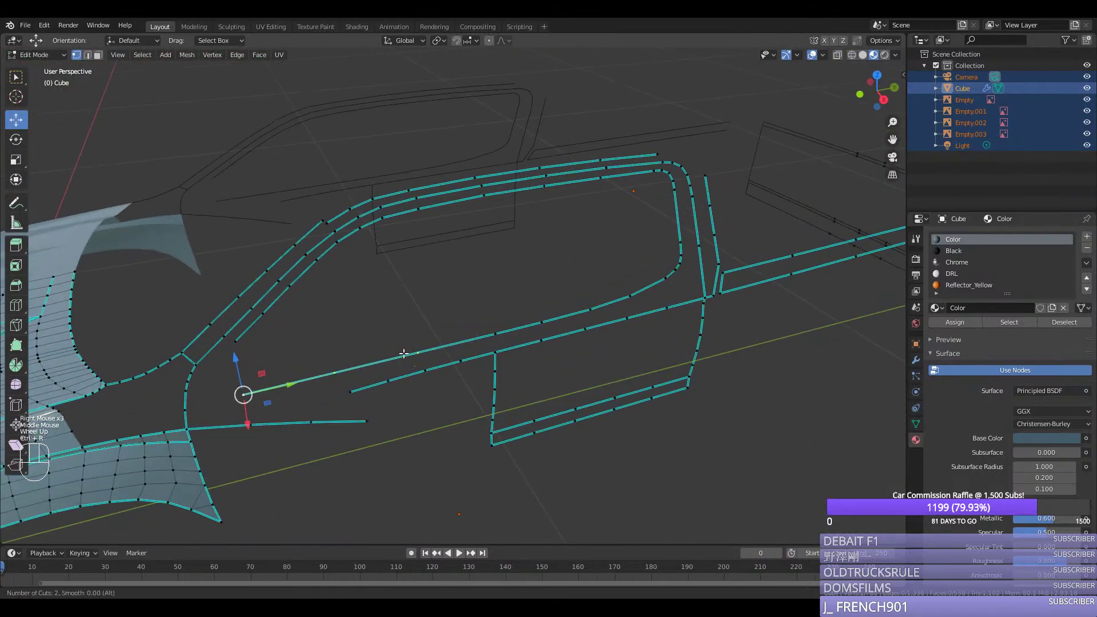
pyautogui.click(403, 354)
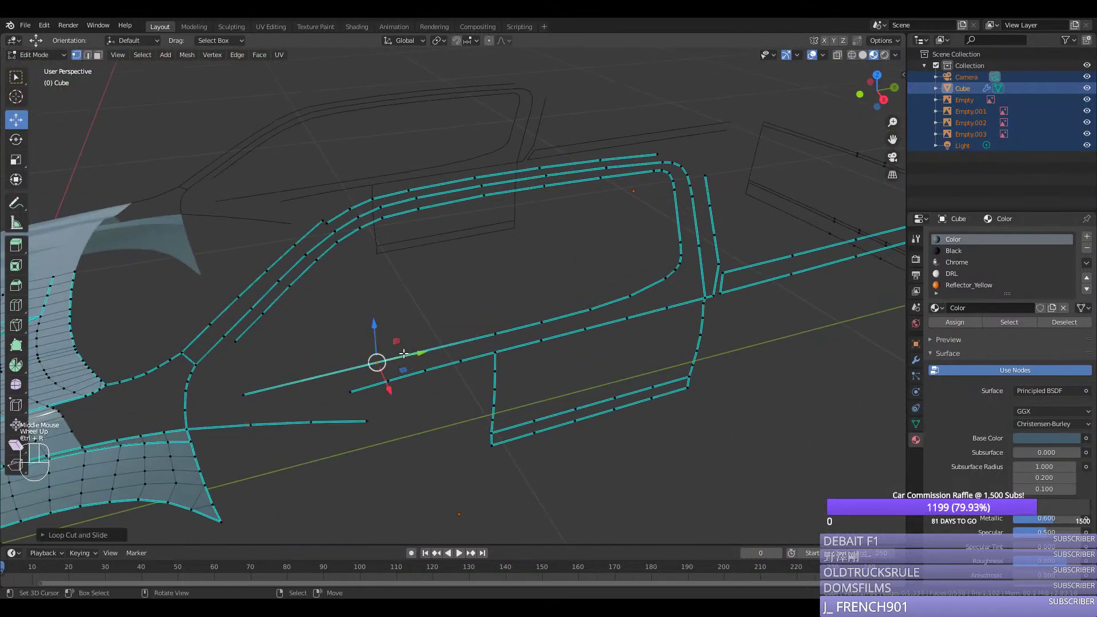
pyautogui.click(370, 360)
pyautogui.hotkey('ctrl', 'r')
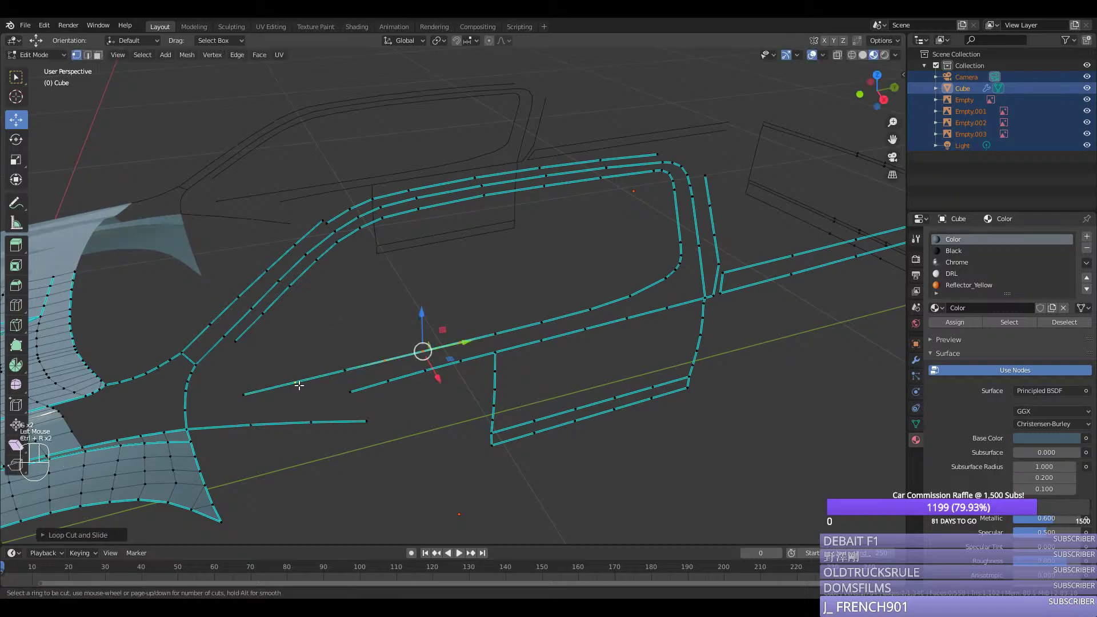
pyautogui.click(299, 385)
# Step: Switch to Object Mode, save silverado.blend and return to Edit Mode
pyautogui.moveTo(305, 386); pyautogui.dragTo(419, 386, button='middle')
pyautogui.press('Tab')
pyautogui.hotkey('ctrl', 's')
pyautogui.press('Tab')
# Step: Slide four successive vertices along the window's lower edge forward to even out their spacing
pyautogui.rightClick(519, 358)
pyautogui.press('g')
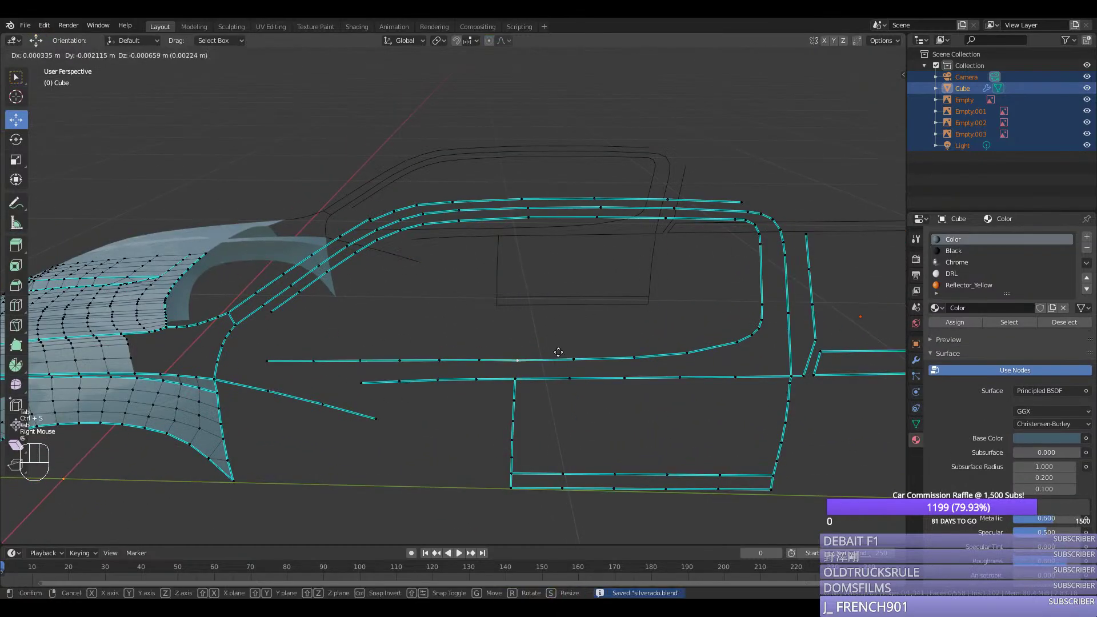
pyautogui.press('g')
pyautogui.click(553, 352)
pyautogui.rightClick(573, 354)
pyautogui.press('g')
pyautogui.press('g')
pyautogui.click(571, 350)
pyautogui.rightClick(632, 348)
pyautogui.press('g')
pyautogui.press('g')
pyautogui.click(622, 340)
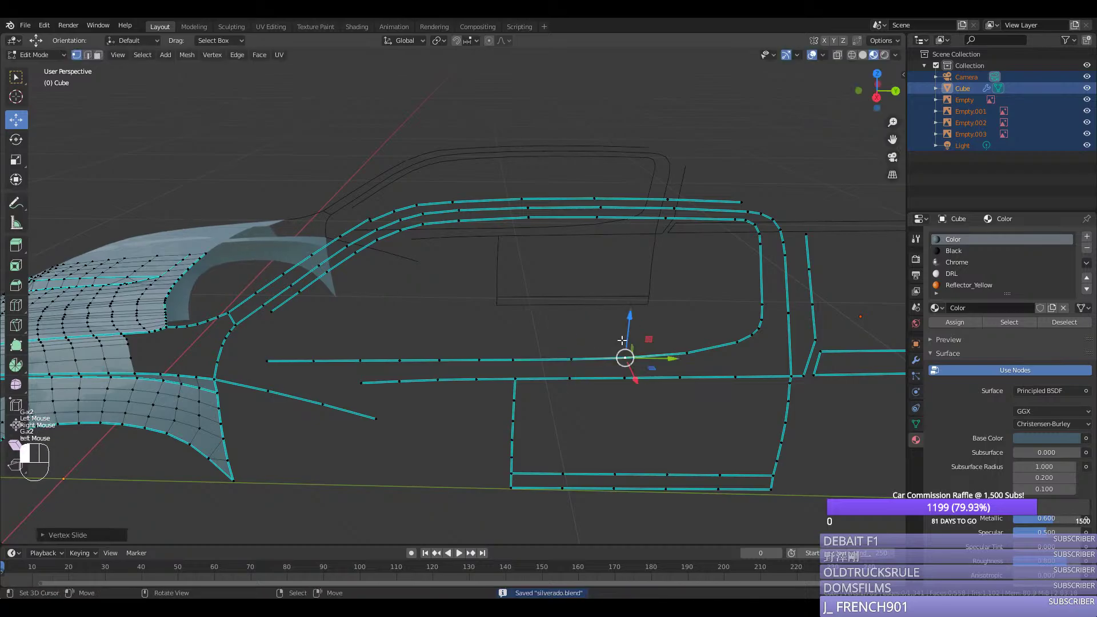
pyautogui.rightClick(679, 352)
pyautogui.press('g')
pyautogui.press('g')
pyautogui.click(669, 334)
pyautogui.moveTo(657, 332); pyautogui.dragTo(646, 326, button='middle')
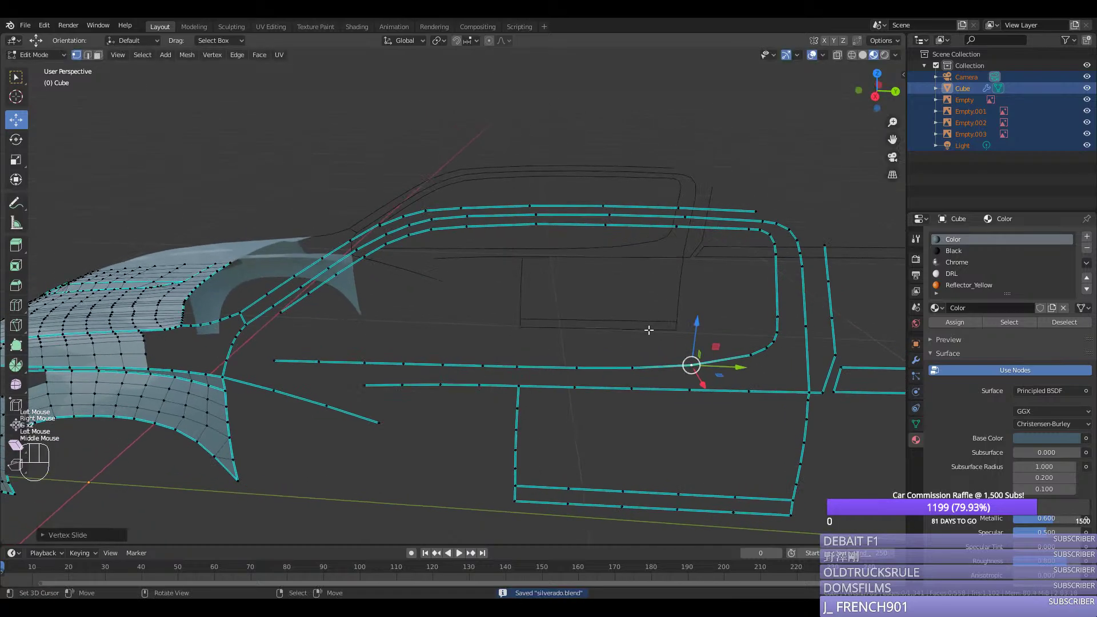
pyautogui.press('KP_3')
pyautogui.scroll(-1, 677, 323)
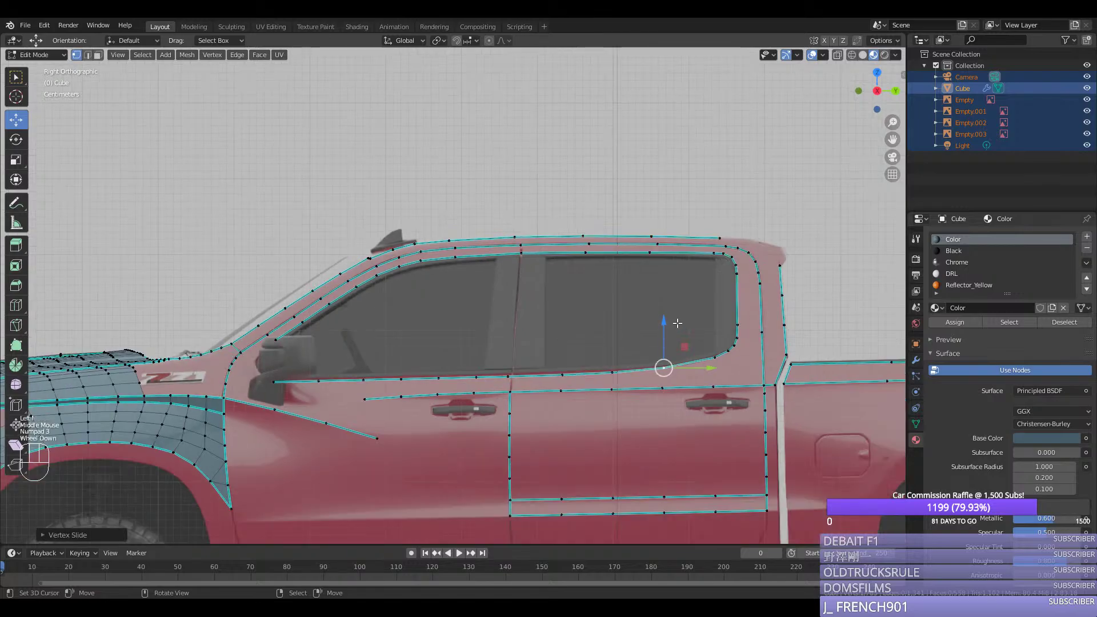
# Step: Extrude the lower crease line forward from the seam between the doors to the lower tip of the front fender in side view
pyautogui.rightClick(730, 306)
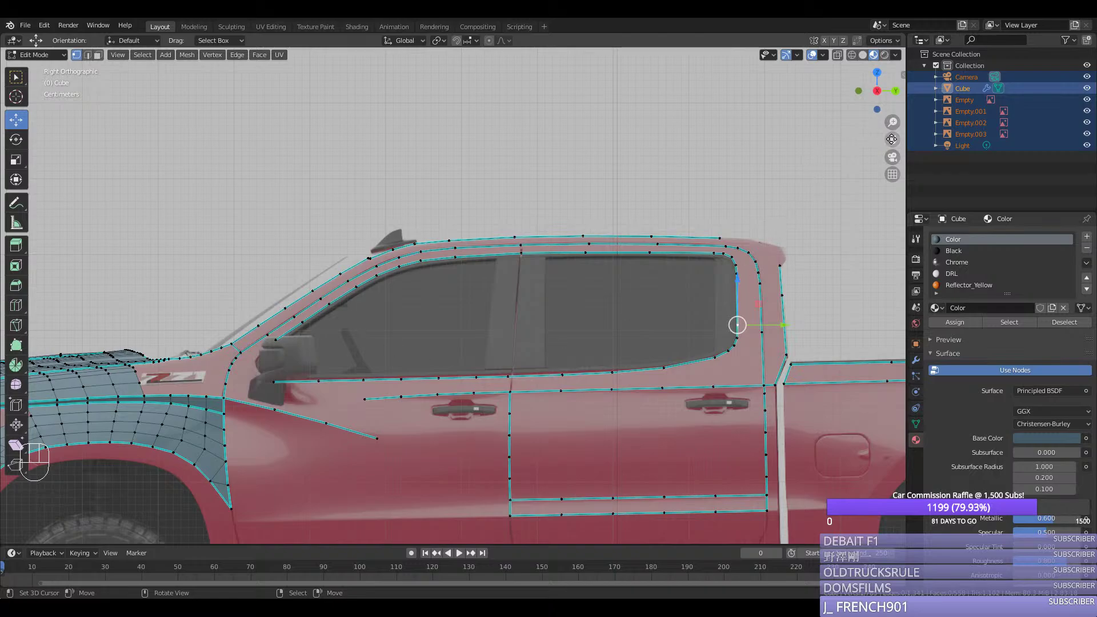
pyautogui.moveTo(891, 139); pyautogui.dragTo(786, 498)
pyautogui.scroll(2, 563, 233)
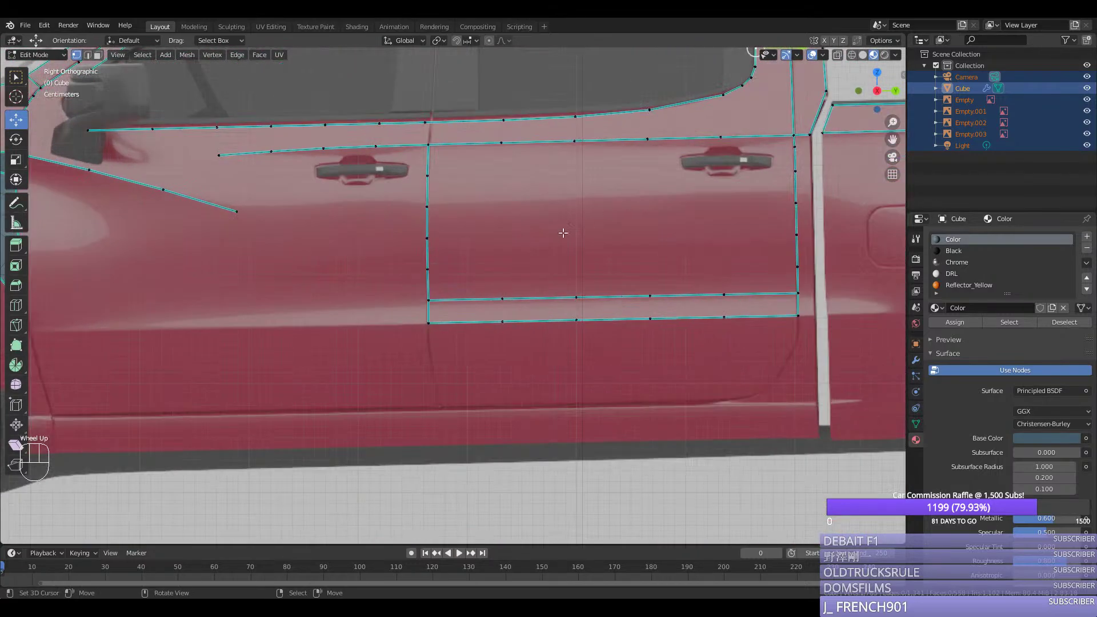
pyautogui.scroll(-1, 427, 282)
pyautogui.rightClick(433, 318)
pyautogui.press('e')
pyautogui.middleClick(308, 300)
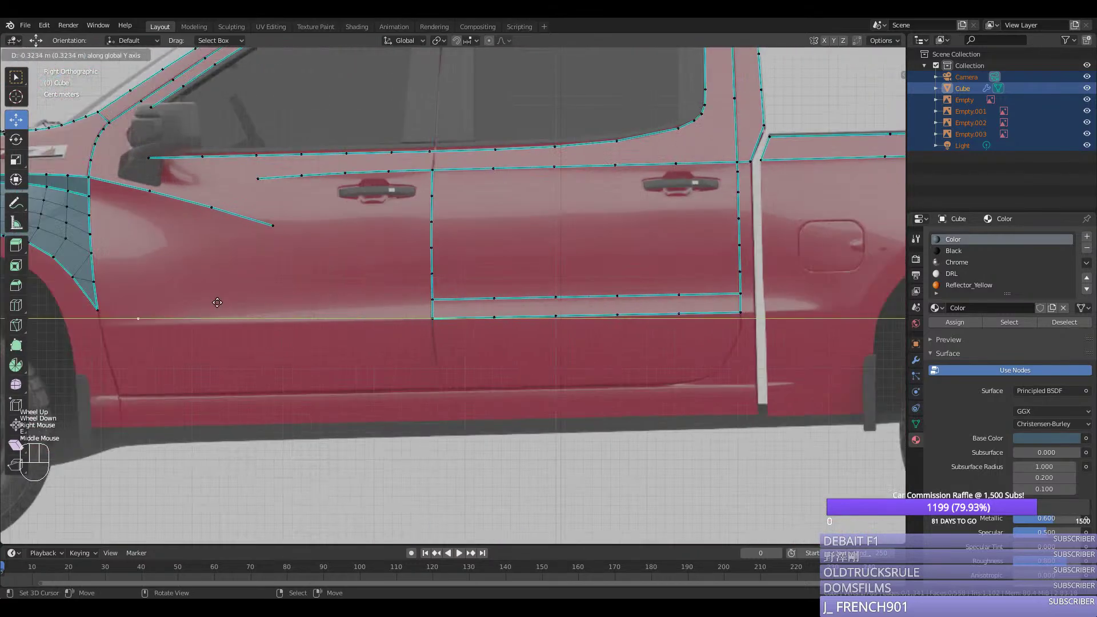
pyautogui.click(185, 305)
pyautogui.moveTo(98, 297); pyautogui.dragTo(98, 309)
# Step: Mark the new lower crease edge across the front door as sharp
pyautogui.keyDown('ctrl'); pyautogui.rightClick(432, 318); pyautogui.keyUp('ctrl')
pyautogui.hotkey('ctrl', 'e')
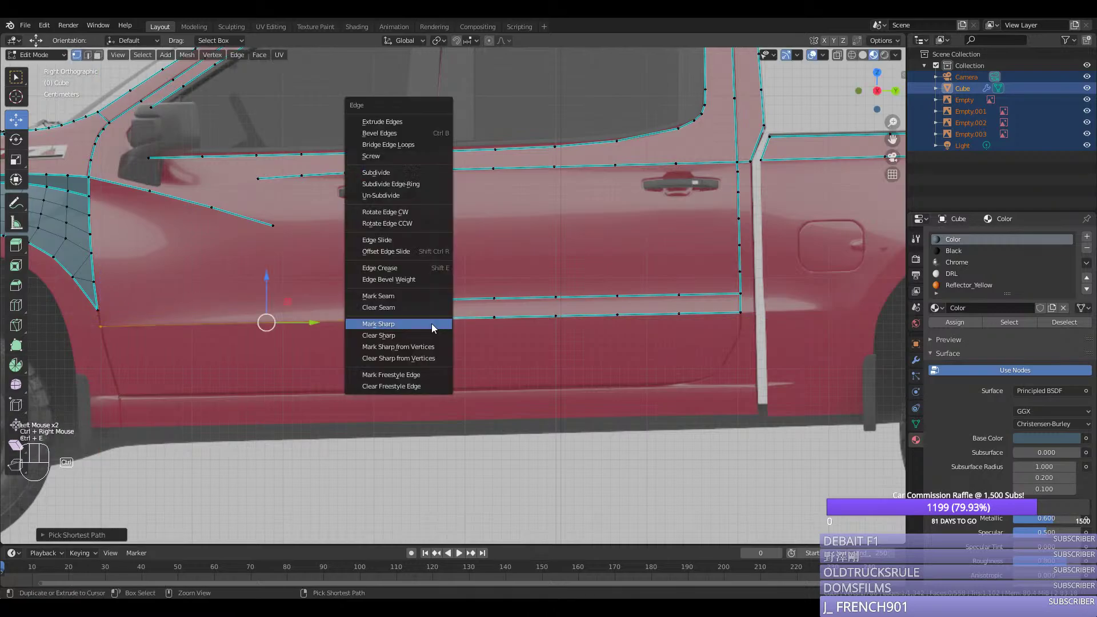
pyautogui.rightClick(431, 323)
# Step: Move the front end vertex of the lower crease inward so it lines up with the fender's lower tip
pyautogui.moveTo(108, 329); pyautogui.dragTo(192, 345, button='middle')
pyautogui.press('KP_7')
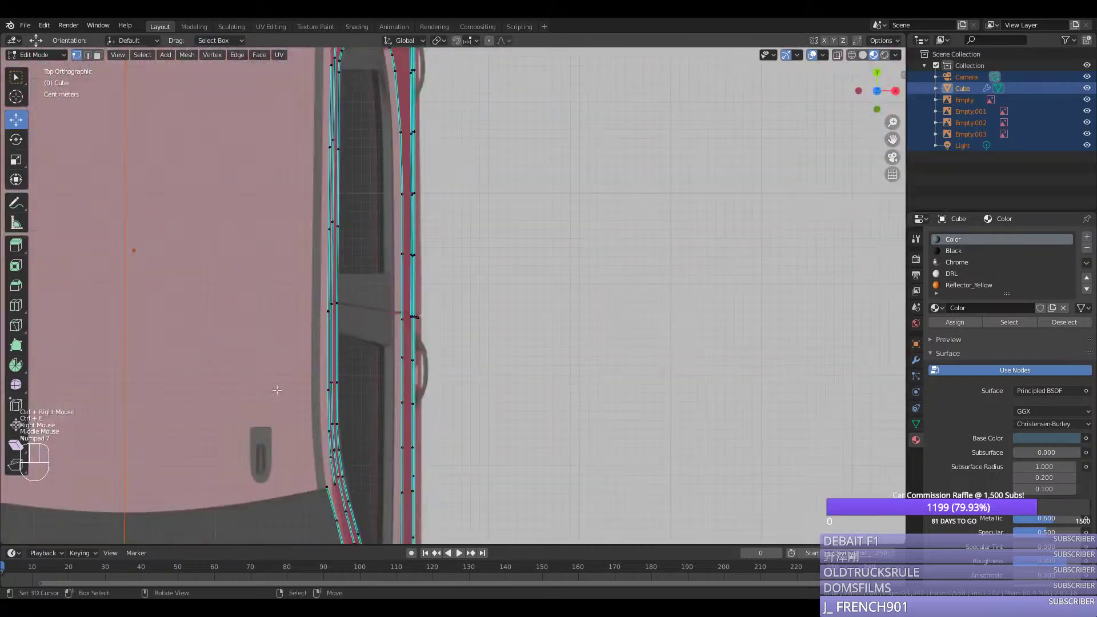
pyautogui.scroll(-3, 351, 400)
pyautogui.moveTo(465, 500); pyautogui.dragTo(460, 501)
pyautogui.moveTo(460, 501); pyautogui.dragTo(331, 429, button='middle')
pyautogui.scroll(4, 225, 313)
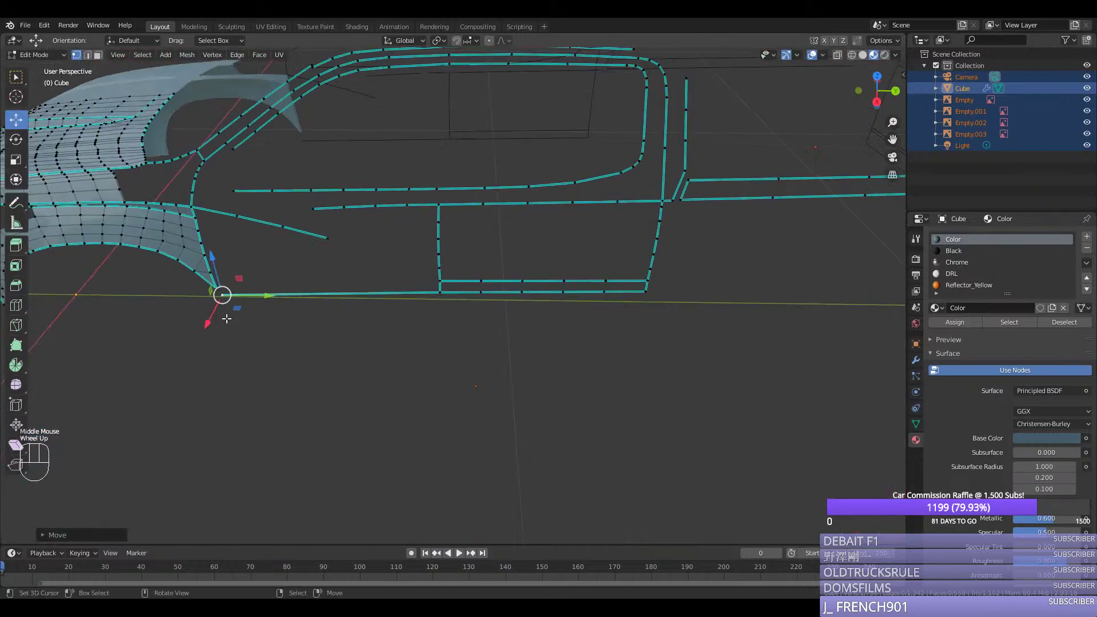
pyautogui.moveTo(138, 315); pyautogui.dragTo(213, 274, button='middle')
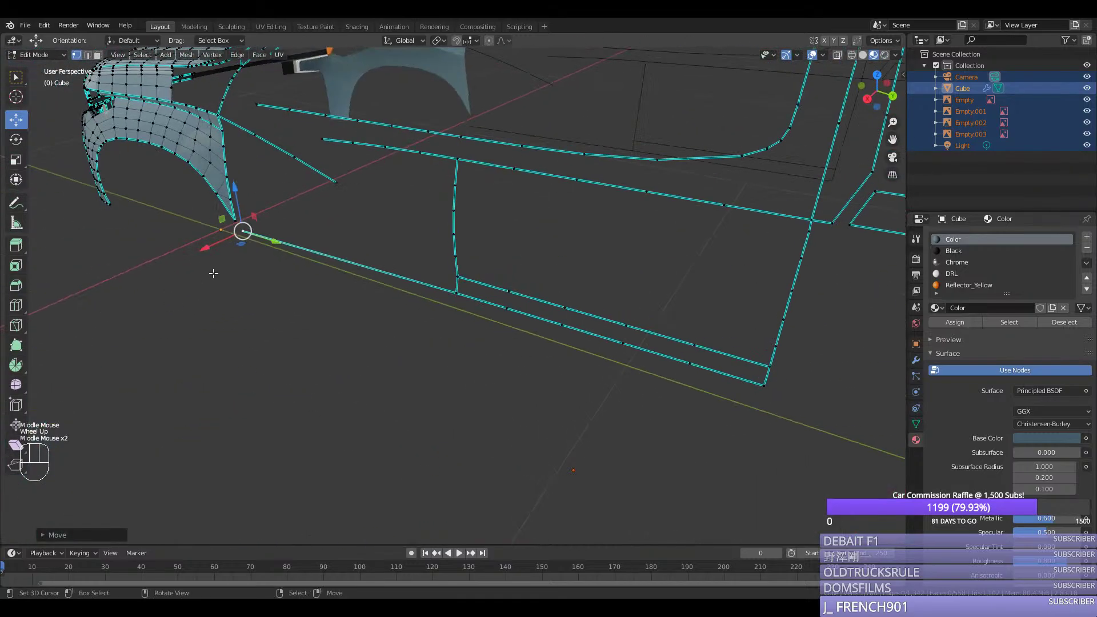
pyautogui.moveTo(214, 246); pyautogui.dragTo(215, 247)
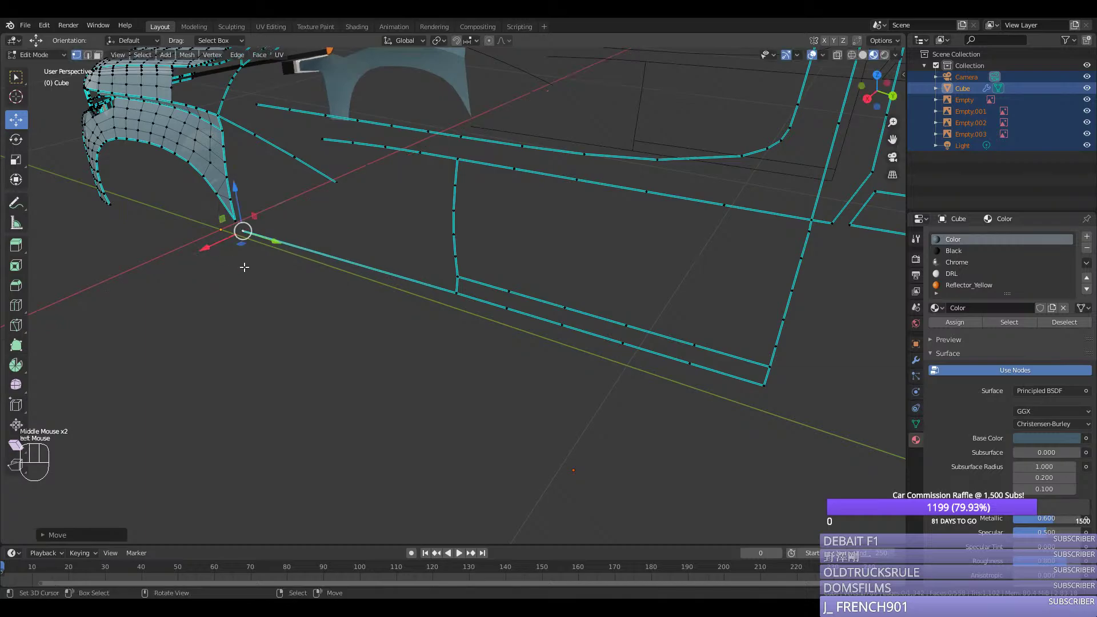
# Step: Divide the front door's lower crease edge with evenly spaced loop cuts
pyautogui.moveTo(303, 285); pyautogui.dragTo(333, 361, button='middle')
pyautogui.hotkey('ctrl', 'r')
pyautogui.click(310, 375)
pyautogui.scroll(-3, 310, 374)
pyautogui.press('KP_3')
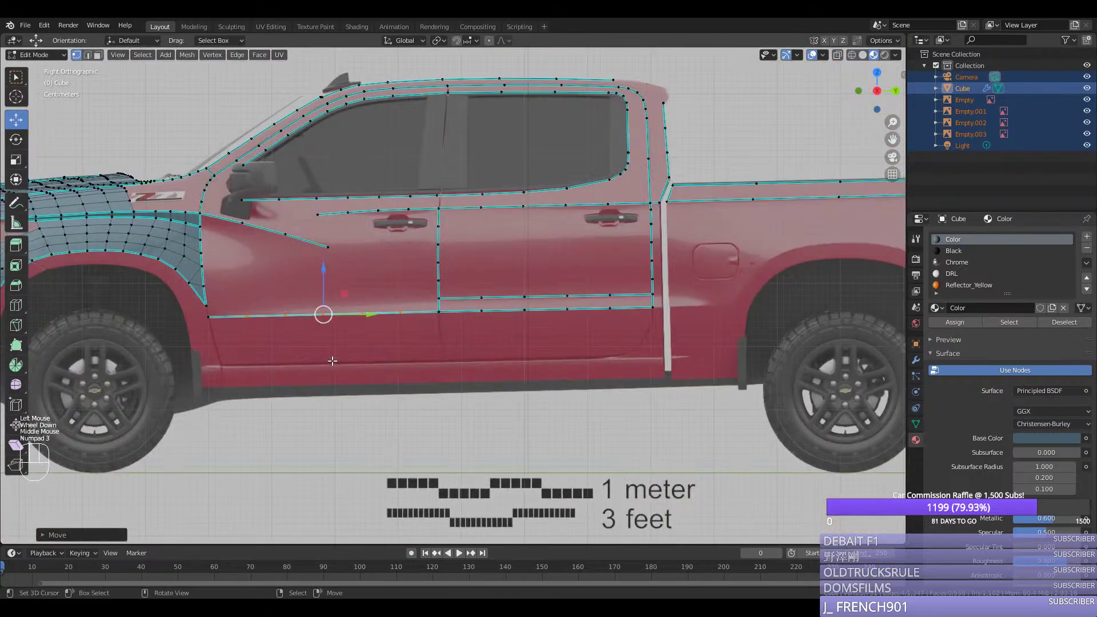
pyautogui.scroll(3, 332, 361)
pyautogui.scroll(-2, 366, 343)
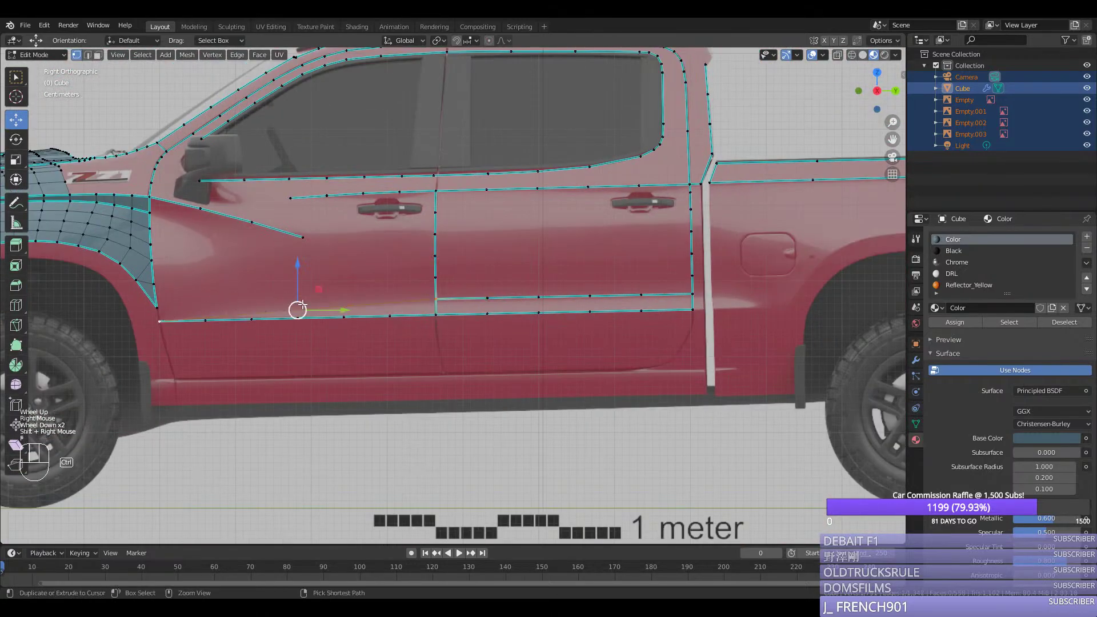
# Step: Cut the upper crease edge on the front door midway, raise its middle vertex and vertex-bevel it with 4 segments into a curve
pyautogui.hotkey('ctrl', 'r')
pyautogui.click(302, 288)
pyautogui.click(310, 276)
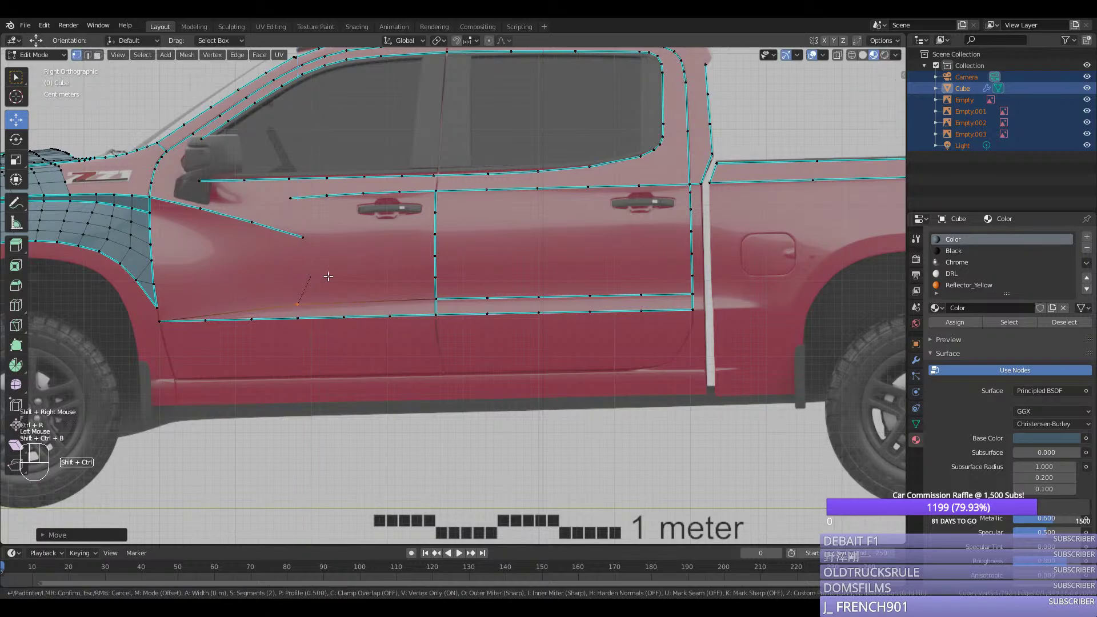
pyautogui.hotkey('shift', 'ctrl', 'b')
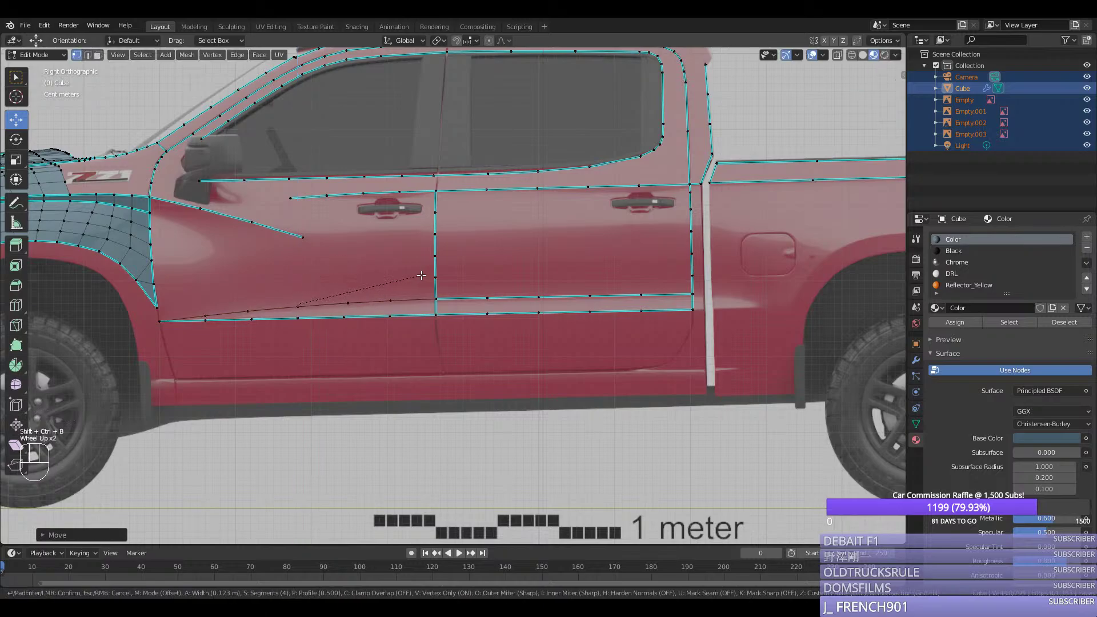
pyautogui.click(421, 275)
# Step: Mark the curved upper crease from the door seam to the front tip as sharp
pyautogui.rightClick(434, 298)
pyautogui.keyDown('ctrl'); pyautogui.rightClick(159, 321); pyautogui.keyUp('ctrl')
pyautogui.hotkey('ctrl', 'e')
pyautogui.click(162, 318)
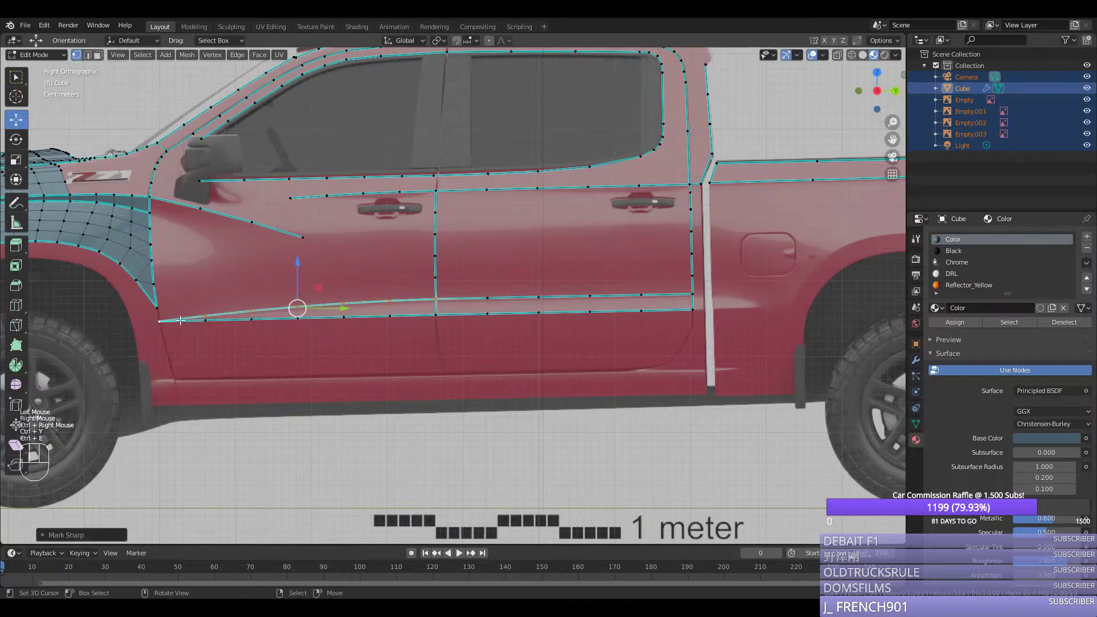
# Step: Adjust the crease's front tip vertex and the neighbouring fender corner vertex in perspective view to align the lines
pyautogui.scroll(-3, 181, 320)
pyautogui.moveTo(181, 321); pyautogui.dragTo(359, 342, button='middle')
pyautogui.press('Tab')
pyautogui.press('Tab')
pyautogui.keyDown('shift'); pyautogui.rightClick(403, 318); pyautogui.keyUp('shift')
pyautogui.scroll(2, 355, 343)
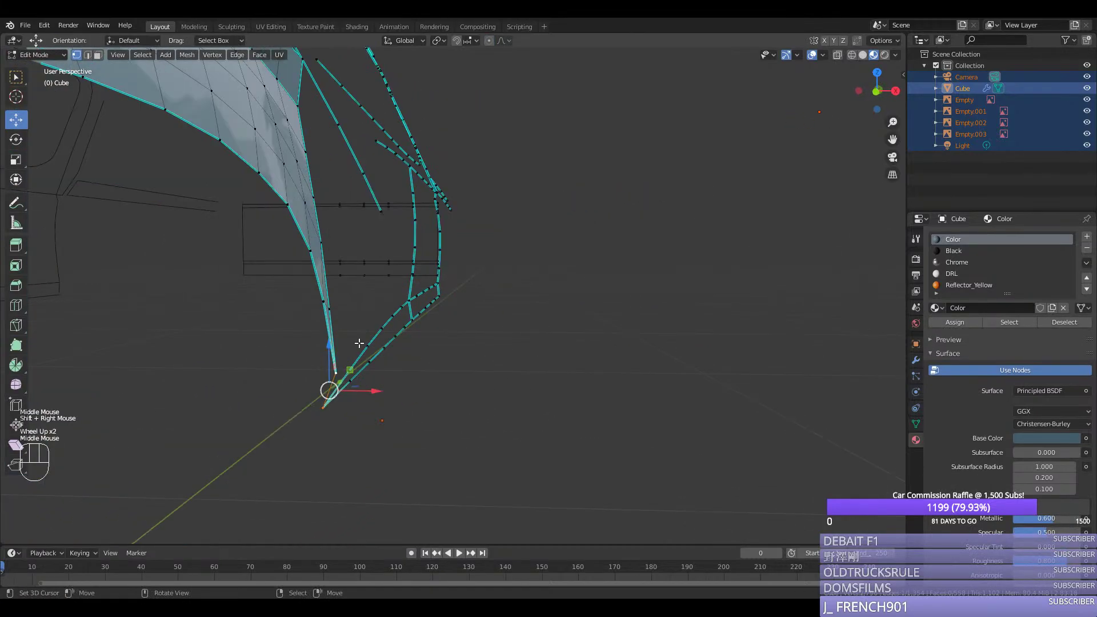
pyautogui.rightClick(308, 411)
pyautogui.moveTo(356, 413); pyautogui.dragTo(359, 413)
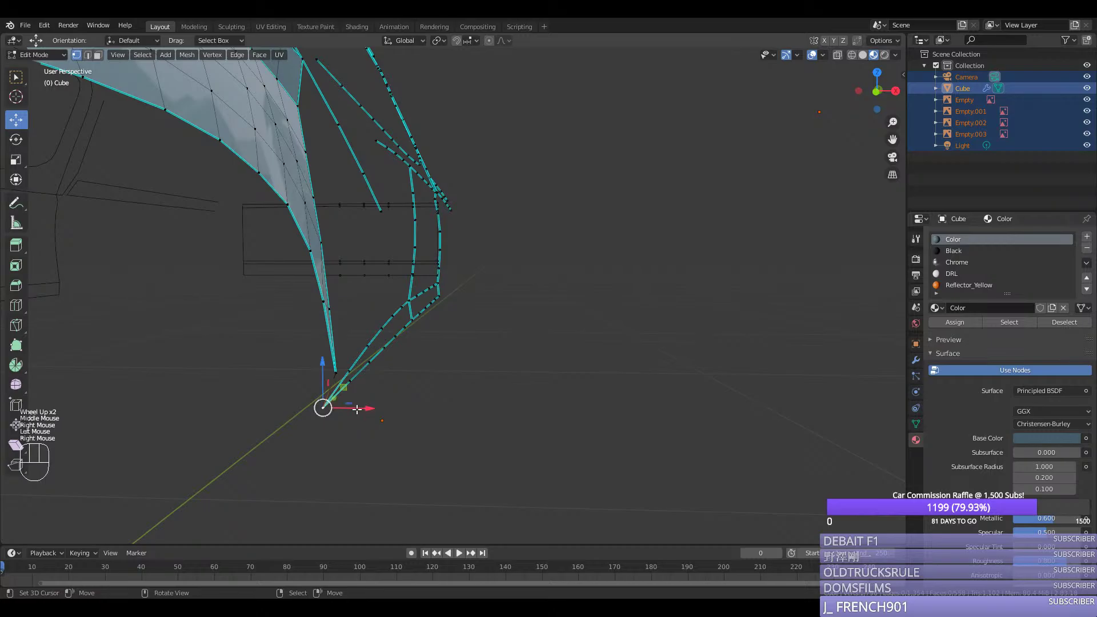
pyautogui.keyDown('shift'); pyautogui.rightClick(342, 400); pyautogui.keyUp('shift')
pyautogui.moveTo(343, 400); pyautogui.dragTo(434, 430, button='middle')
pyautogui.moveTo(421, 411); pyautogui.dragTo(418, 353)
# Step: Switch to Object Mode, save silverado.blend and return to Edit Mode
pyautogui.press('Tab')
pyautogui.moveTo(447, 378); pyautogui.dragTo(448, 379, button='middle')
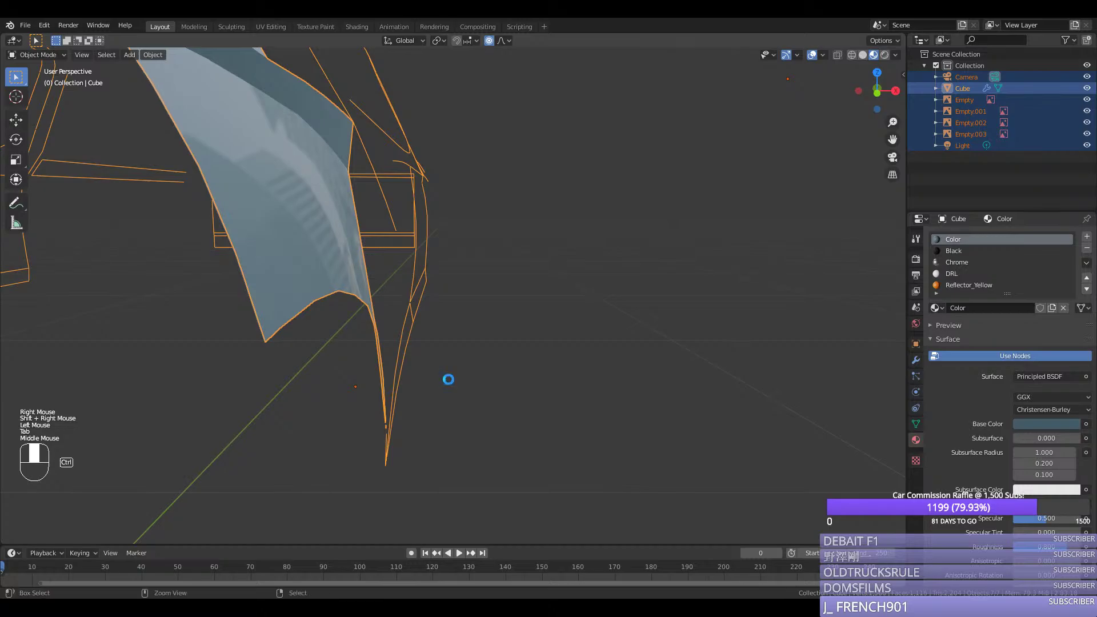
pyautogui.hotkey('ctrl', 's')
pyautogui.press('Tab')
# Step: Nudge the fender's lower corner vertex sideways along X, then save silverado.blend in Object Mode
pyautogui.rightClick(382, 437)
pyautogui.moveTo(412, 433); pyautogui.dragTo(412, 432)
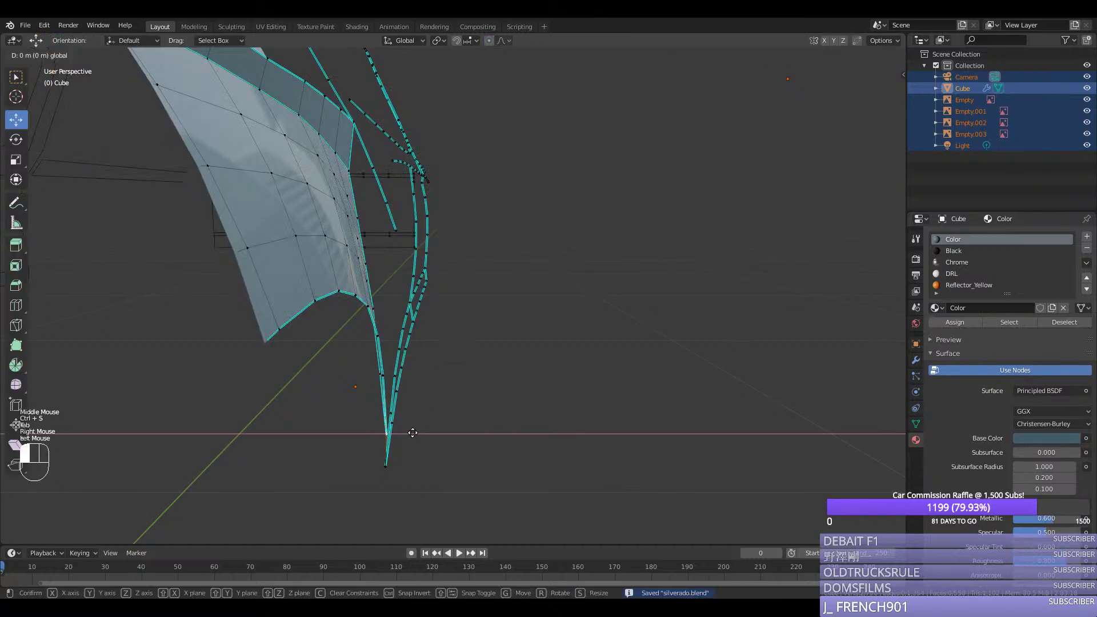
pyautogui.moveTo(412, 432); pyautogui.dragTo(398, 434, button='middle')
pyautogui.press('Tab')
pyautogui.hotkey('ctrl', 's')
pyautogui.scroll(-2, 403, 431)
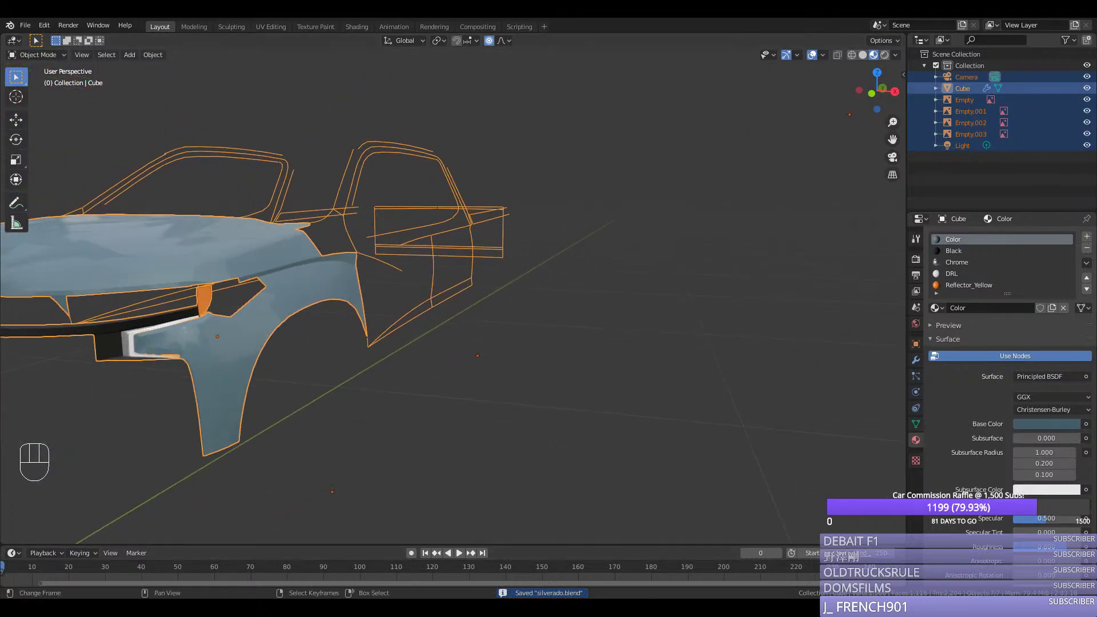
pyautogui.moveTo(404, 373); pyautogui.dragTo(375, 382, button='middle')
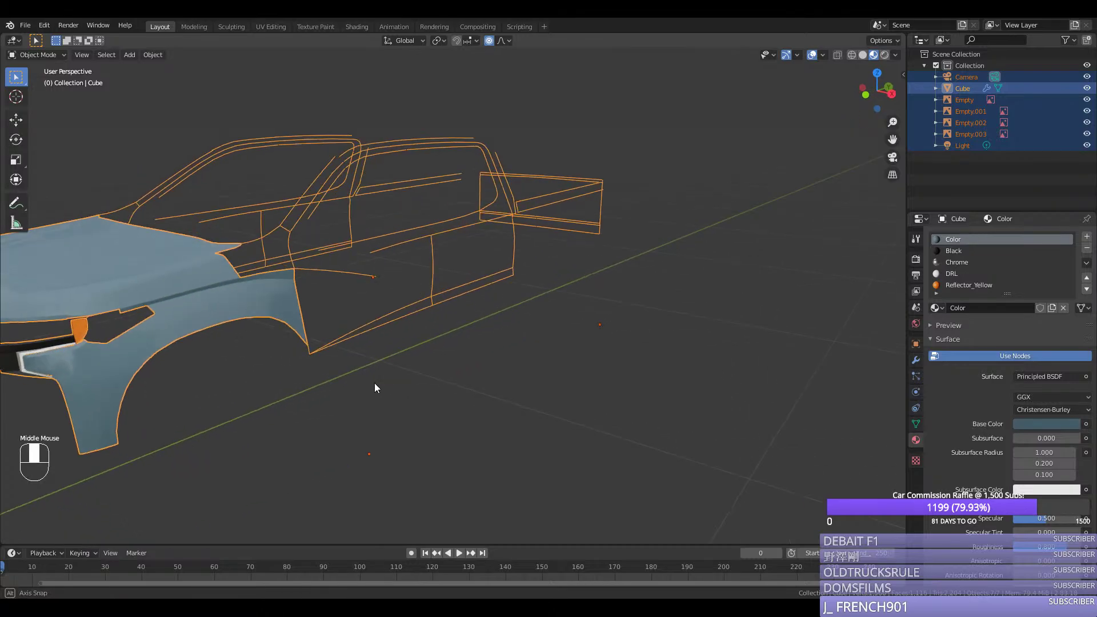
pyautogui.scroll(2, 313, 353)
# Step: Fill the tapered strip between the two lower creases of the front door with faces, from the front tip to the door seam
pyautogui.press('Tab')
pyautogui.rightClick(164, 417)
pyautogui.keyDown('shift'); pyautogui.rightClick(216, 393); pyautogui.keyUp('shift')
pyautogui.keyDown('shift'); pyautogui.rightClick(215, 386); pyautogui.keyUp('shift')
pyautogui.press('f')
pyautogui.rightClick(214, 385)
pyautogui.keyDown('shift'); pyautogui.rightClick(217, 393); pyautogui.keyUp('shift')
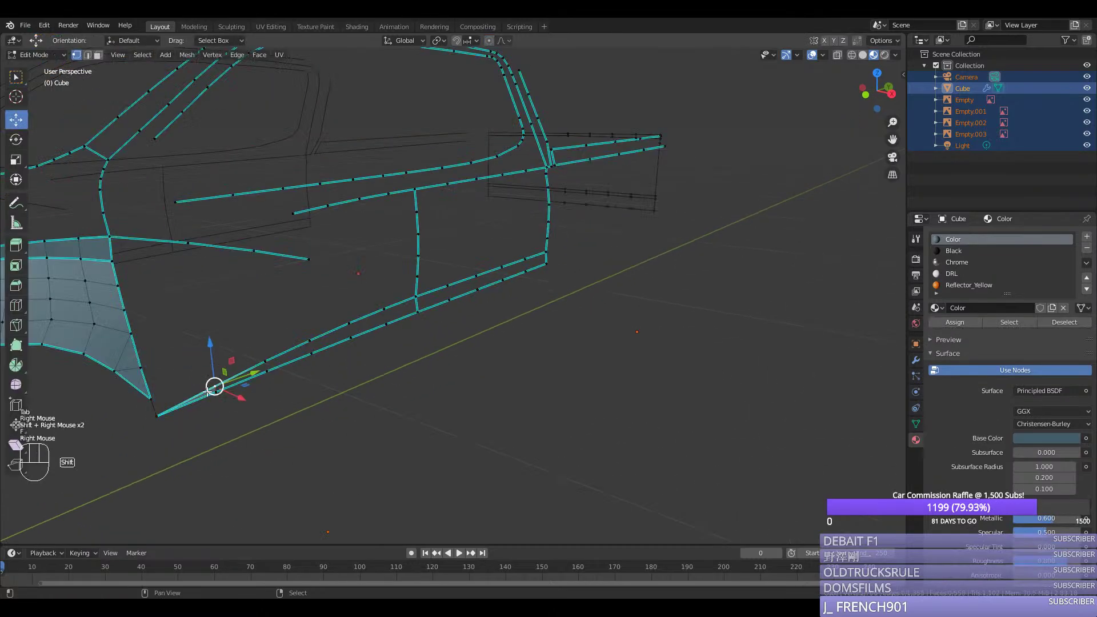
pyautogui.press('f')
pyautogui.press('f')
pyautogui.press('f')
pyautogui.press('f')
pyautogui.press('f')
pyautogui.moveTo(390, 369); pyautogui.dragTo(434, 295, button='middle')
pyautogui.scroll(2, 434, 294)
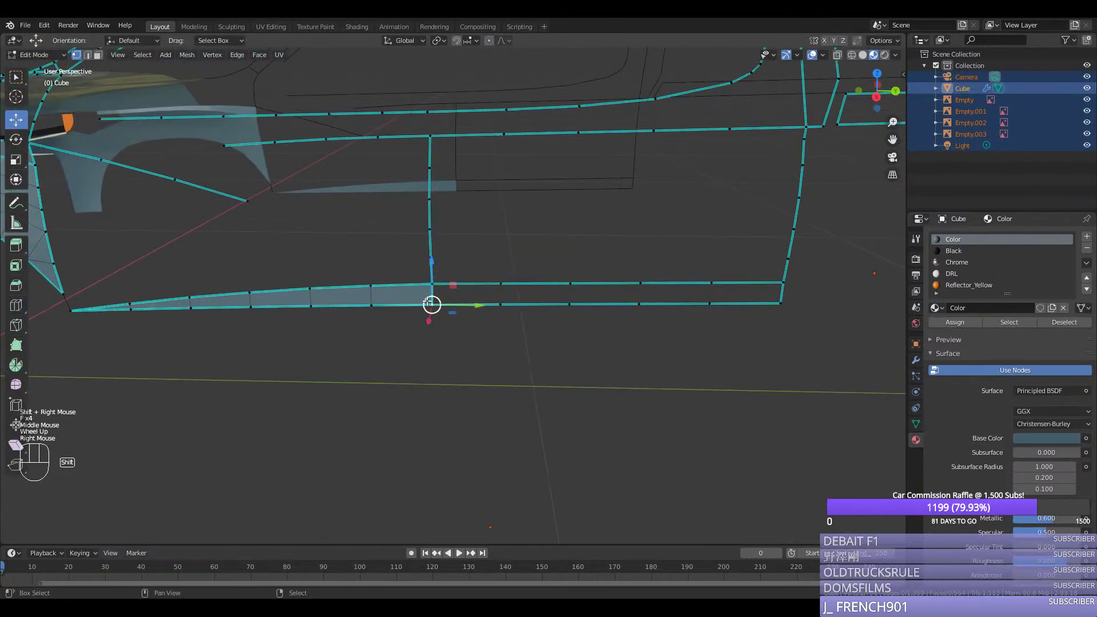
# Step: Continue filling faces between the two lower creases along the rear door up to its rear seam
pyautogui.press('f')
pyautogui.press('f')
pyautogui.press('f')
pyautogui.press('f')
pyautogui.press('f')
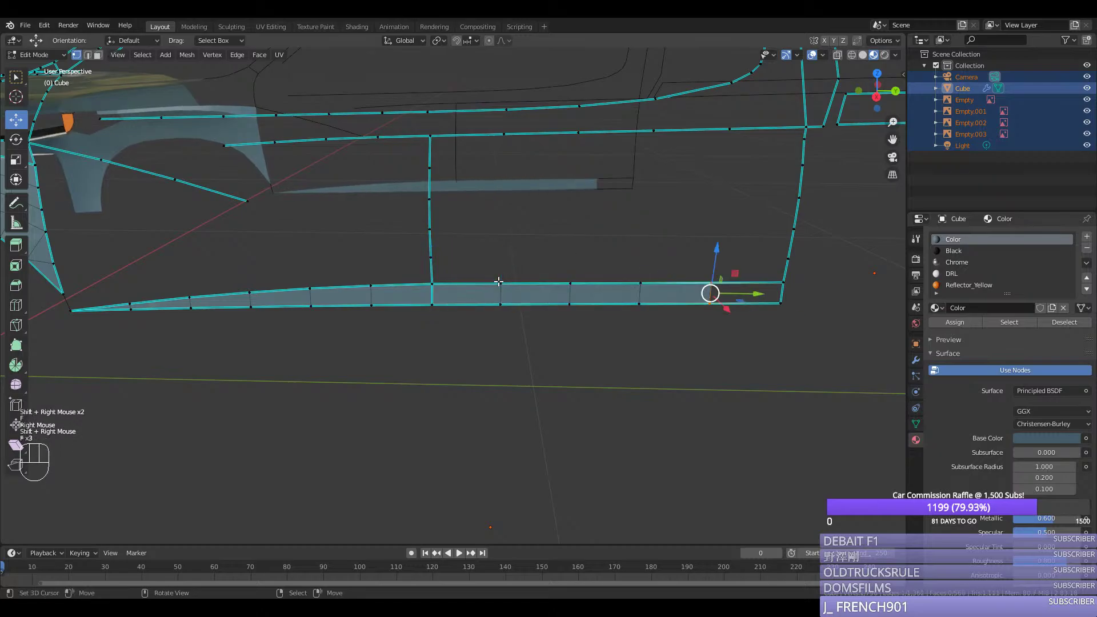
# Step: Examine the vertex paths along the front and rear vertical seams of the rear door
pyautogui.rightClick(403, 279)
pyautogui.rightClick(432, 284)
pyautogui.moveTo(432, 284); pyautogui.dragTo(440, 274, button='middle')
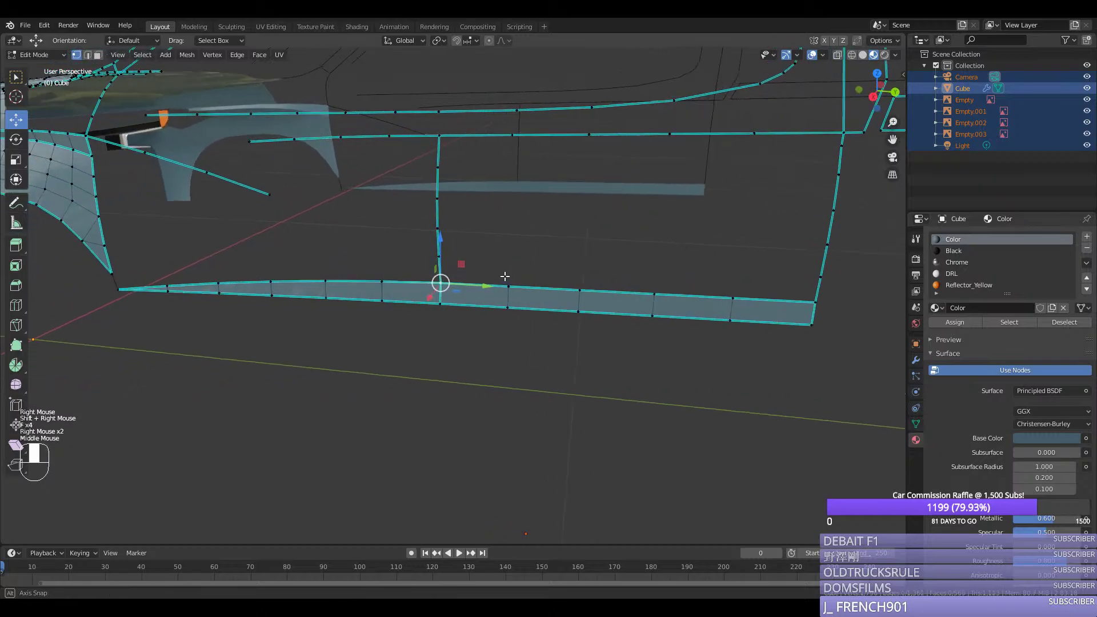
pyautogui.keyDown('ctrl'); pyautogui.rightClick(440, 172); pyautogui.keyUp('ctrl')
pyautogui.scroll(-1, 749, 255)
pyautogui.keyDown('shift'); pyautogui.rightClick(754, 228); pyautogui.keyUp('shift')
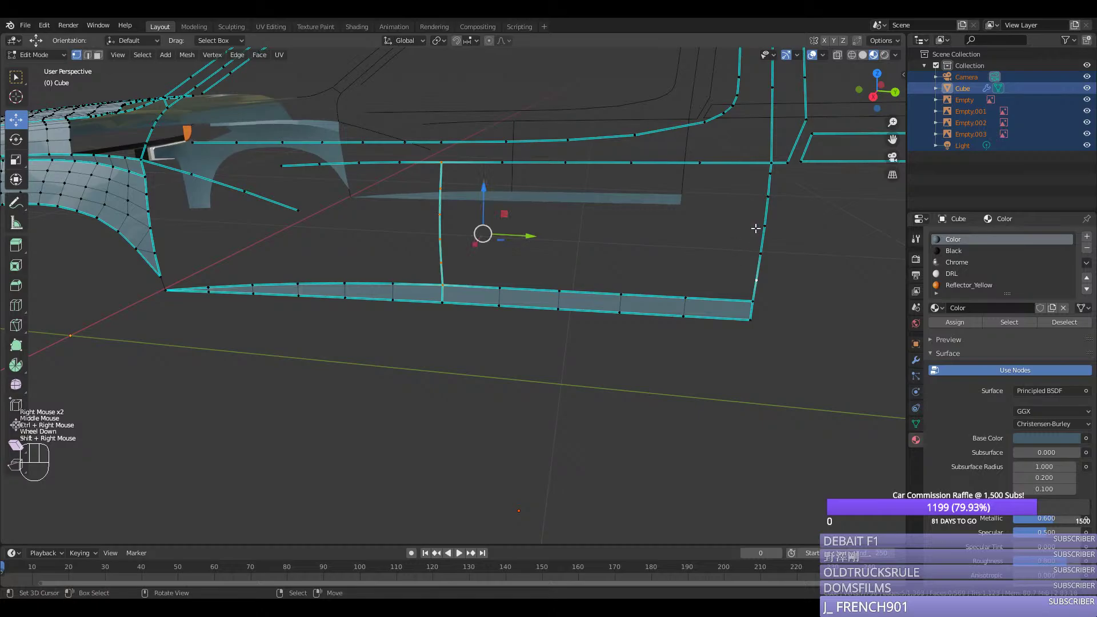
pyautogui.rightClick(771, 164)
pyautogui.keyDown('ctrl'); pyautogui.rightClick(752, 305); pyautogui.keyUp('ctrl')
pyautogui.hotkey('ctrl', 'u')
# Step: Insert a vertex near the top of the seam between the doors and connect it to the rear seam vertex below the beltline
pyautogui.press('KP_3')
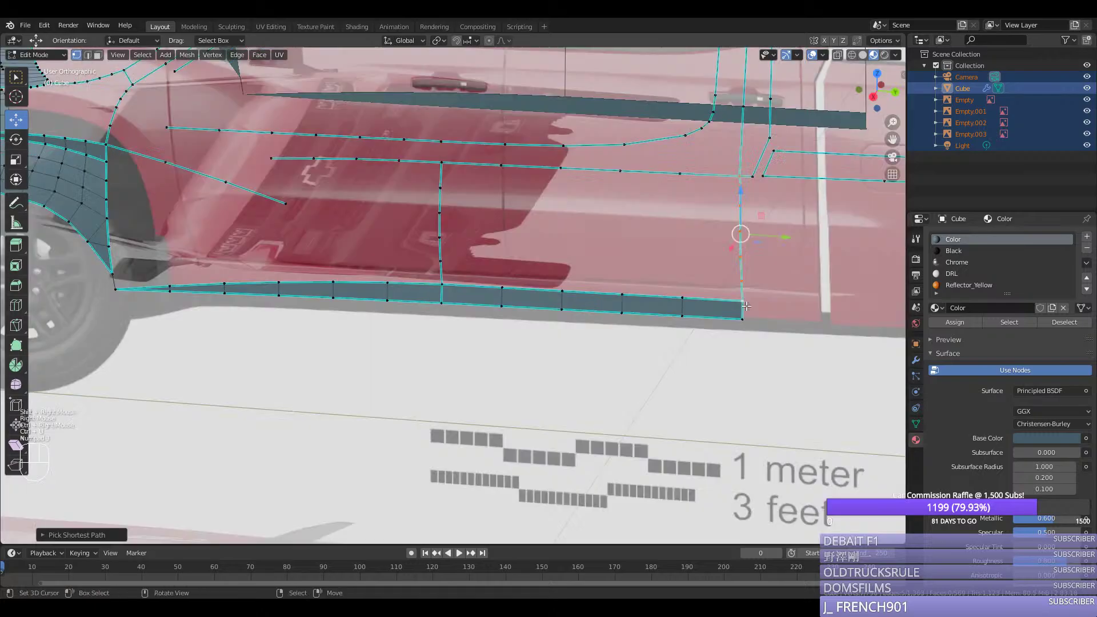
pyautogui.scroll(2, 527, 149)
pyautogui.rightClick(426, 148)
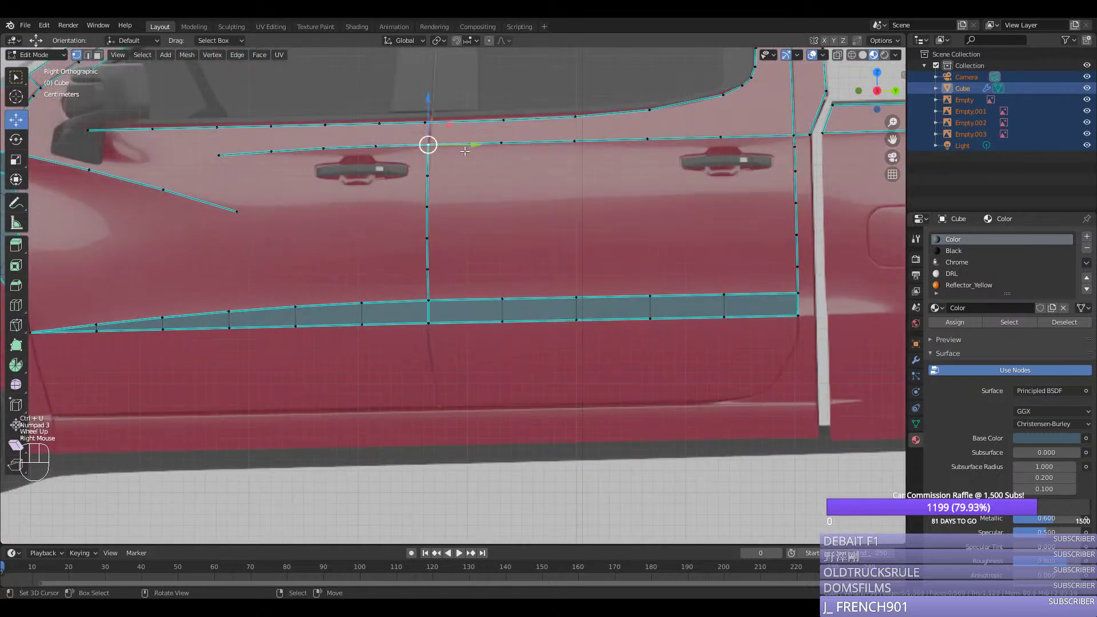
pyautogui.moveTo(891, 141); pyautogui.dragTo(764, 291)
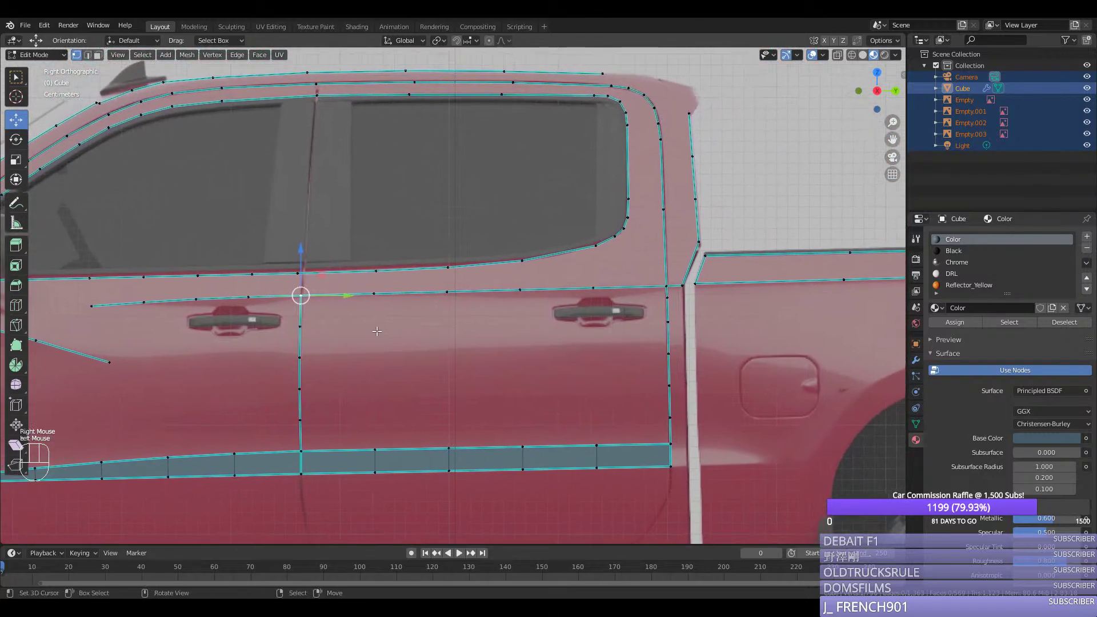
pyautogui.hotkey('ctrl', 'r')
pyautogui.click(290, 306)
pyautogui.hotkey('ctrl', 'z')
pyautogui.hotkey('ctrl', 'r')
pyautogui.click(298, 305)
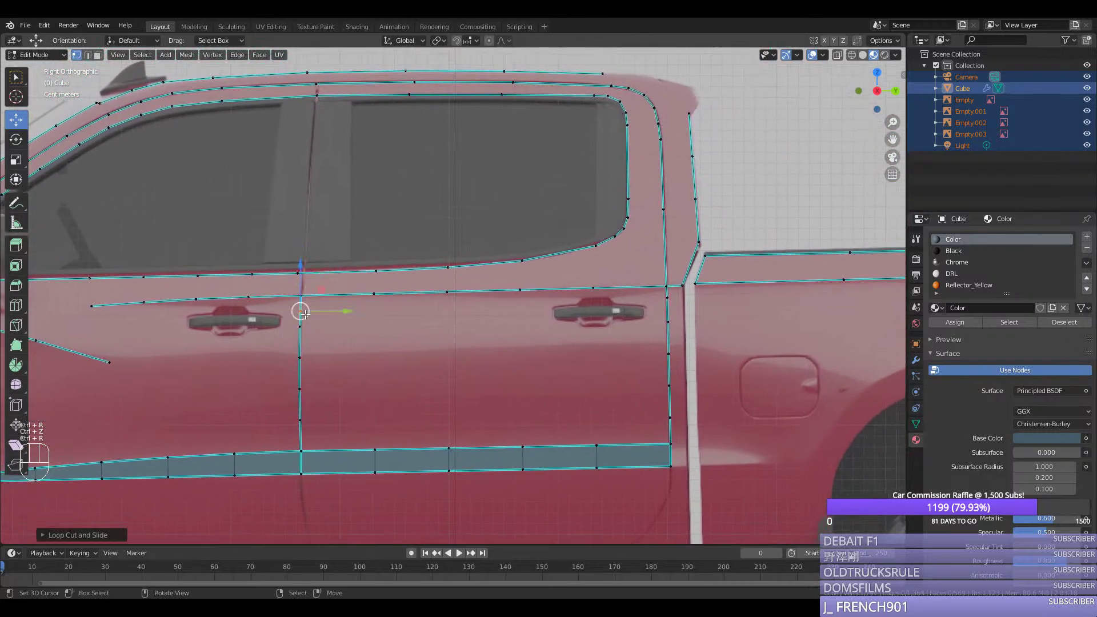
pyautogui.keyDown('shift'); pyautogui.rightClick(665, 298); pyautogui.keyUp('shift')
# Step: Slide the new line's front vertex slightly up along the door seam and mark the line as sharp
pyautogui.rightClick(300, 308)
pyautogui.press('g')
pyautogui.press('g')
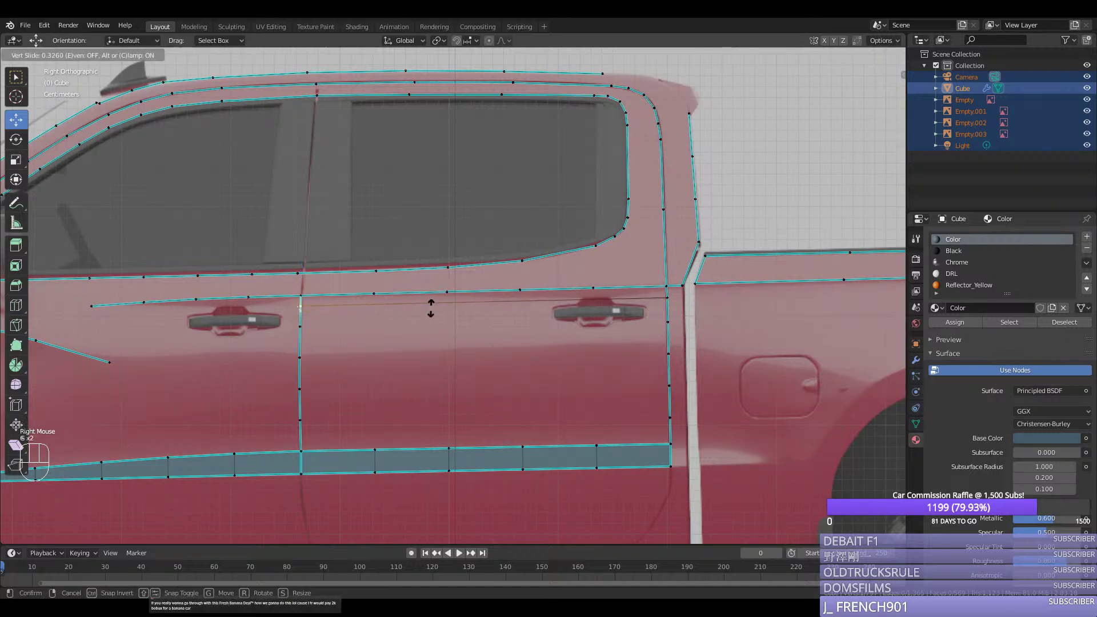
pyautogui.click(431, 309)
pyautogui.keyDown('ctrl'); pyautogui.rightClick(666, 298); pyautogui.keyUp('ctrl')
pyautogui.hotkey('ctrl', 'e')
pyautogui.click(666, 299)
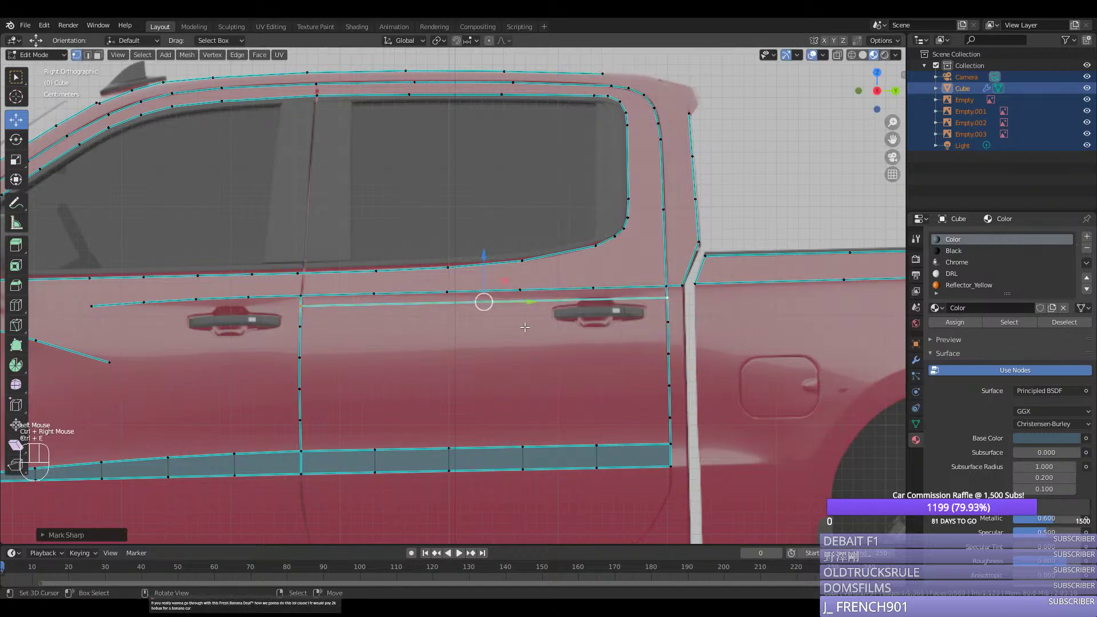
# Step: Nudge the front vertex of the line below the rear door's beltline sideways along the X axis
pyautogui.moveTo(524, 327); pyautogui.dragTo(637, 347, button='middle')
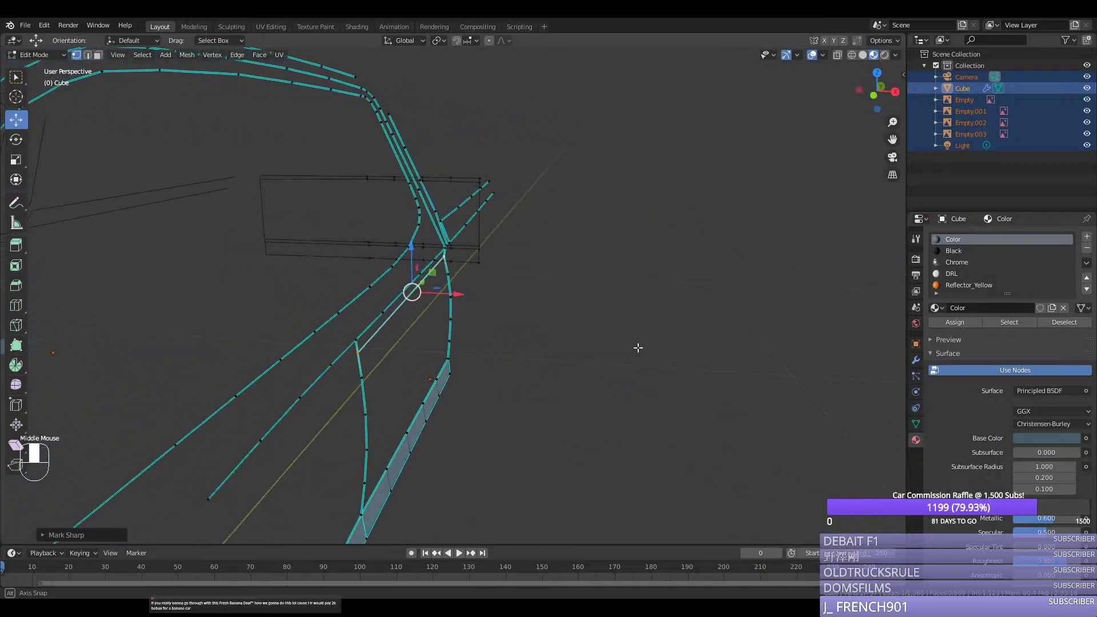
pyautogui.scroll(3, 639, 345)
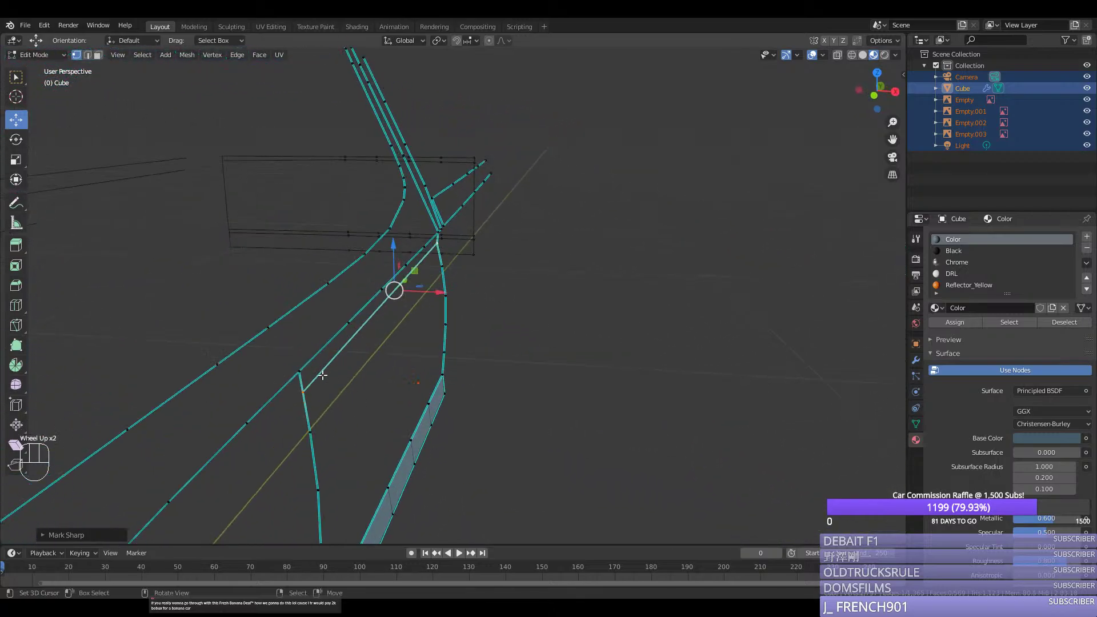
pyautogui.rightClick(301, 391)
pyautogui.click(330, 393)
pyautogui.rightClick(301, 392)
pyautogui.moveTo(330, 393); pyautogui.dragTo(327, 393)
# Step: Divide the line below the rear door's beltline with loop cuts to match the vertices of the line above
pyautogui.moveTo(327, 392); pyautogui.dragTo(345, 338, button='middle')
pyautogui.hotkey('ctrl', 'r')
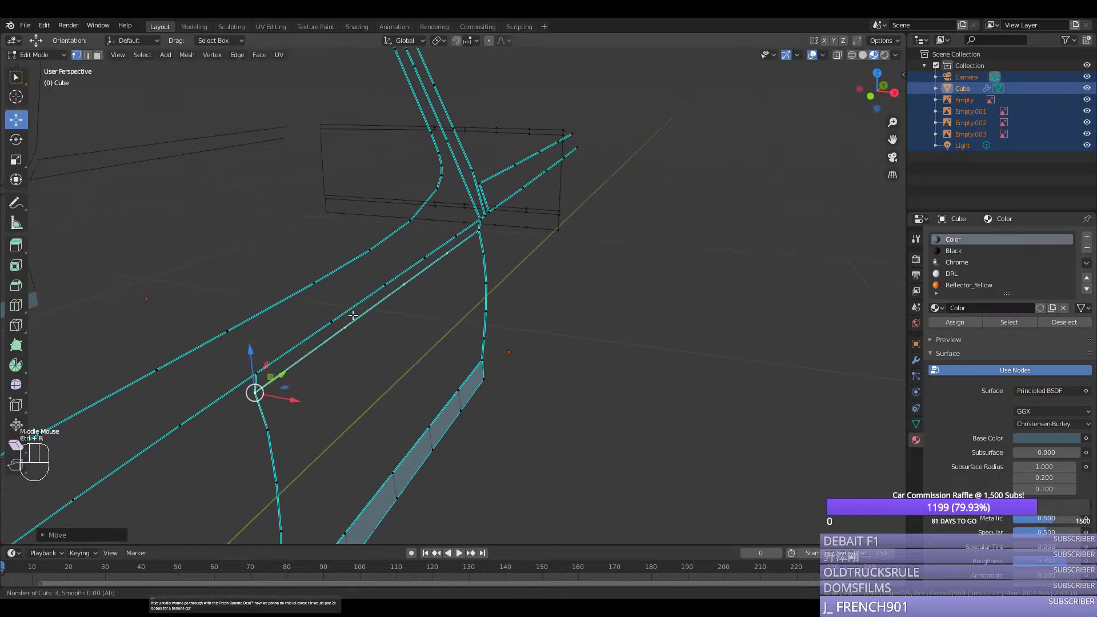
pyautogui.moveTo(436, 318); pyautogui.dragTo(478, 286, button='middle')
pyautogui.hotkey('ctrl', 'z')
pyautogui.hotkey('ctrl', 'r')
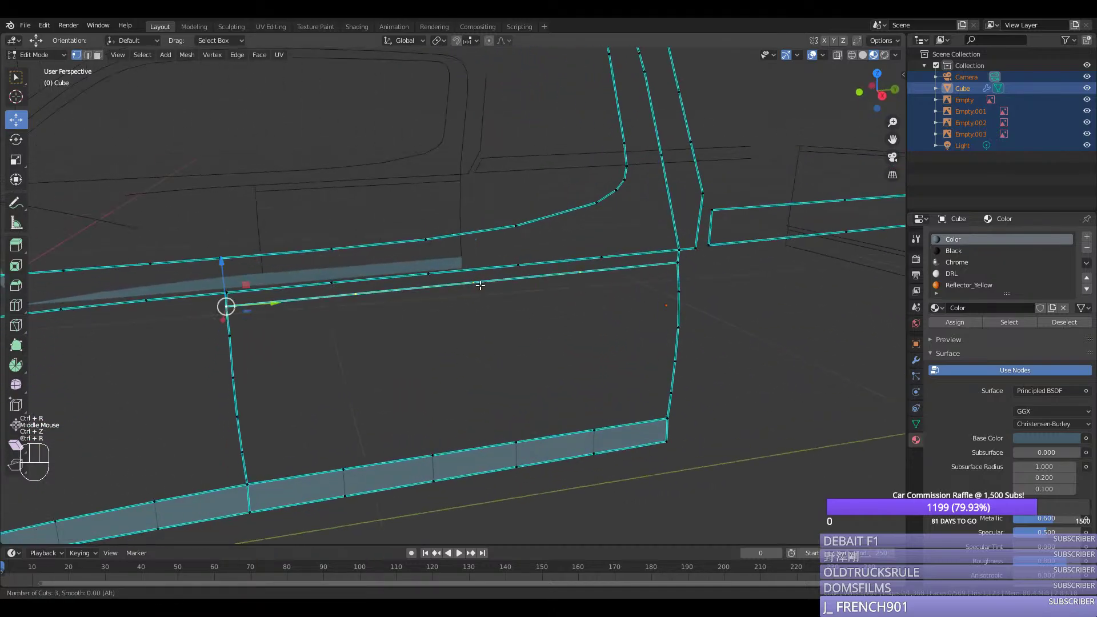
pyautogui.rightClick(234, 306)
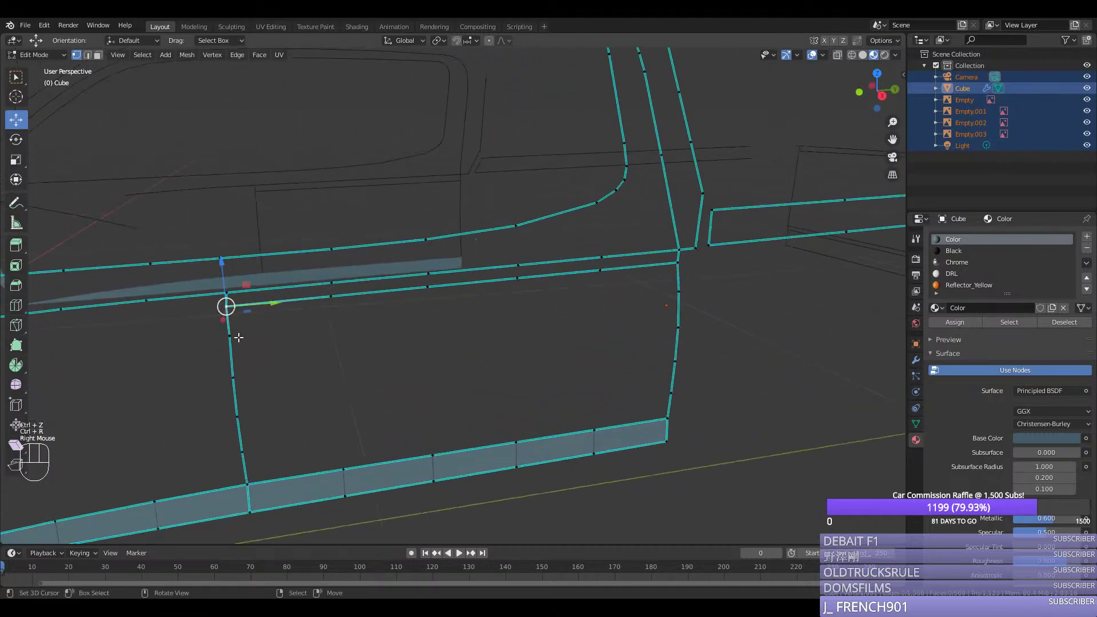
# Step: Move the door seam vertices just below the rear door's new line along the seam
pyautogui.press('KP_3')
pyautogui.rightClick(233, 311)
pyautogui.rightClick(233, 311)
pyautogui.moveTo(261, 312); pyautogui.dragTo(262, 338)
pyautogui.rightClick(232, 339)
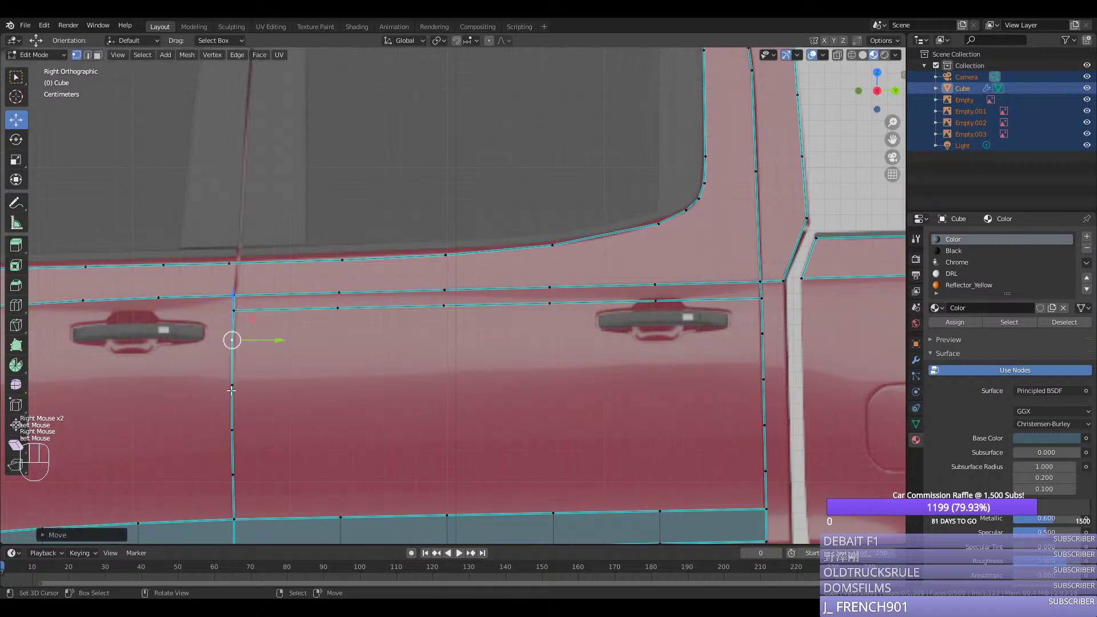
pyautogui.rightClick(232, 384)
pyautogui.moveTo(260, 384); pyautogui.dragTo(260, 384)
# Step: Evenly space the vertices along the rear door's front and rear edges below the lower beltline line
pyautogui.rightClick(233, 310)
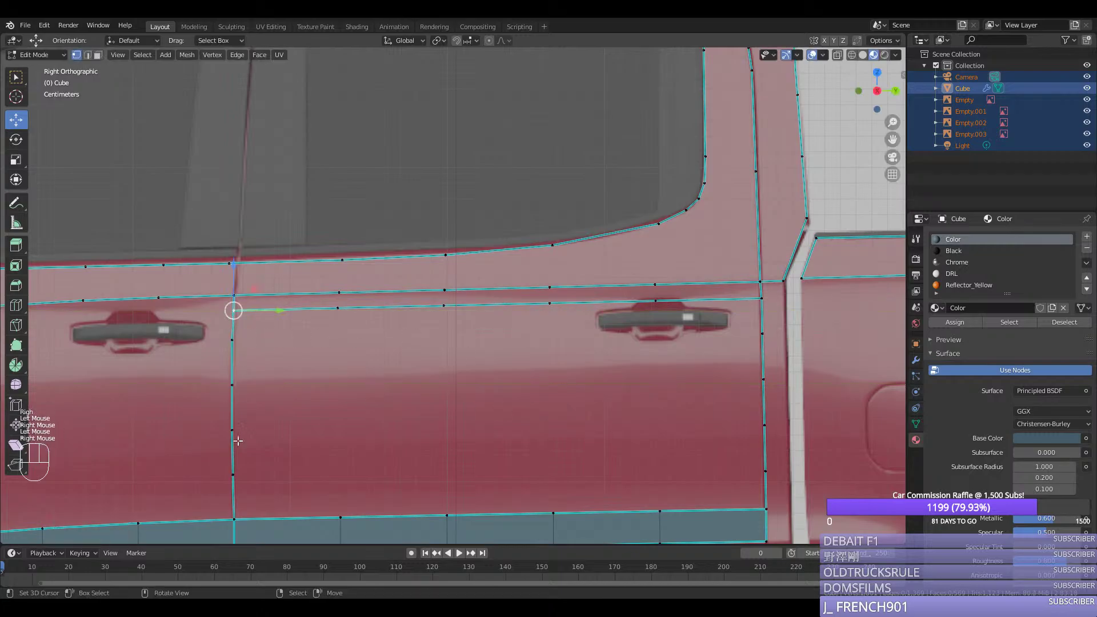
pyautogui.keyDown('ctrl'); pyautogui.rightClick(233, 519); pyautogui.keyUp('ctrl')
pyautogui.hotkey('ctrl', 'y')
pyautogui.rightClick(764, 507)
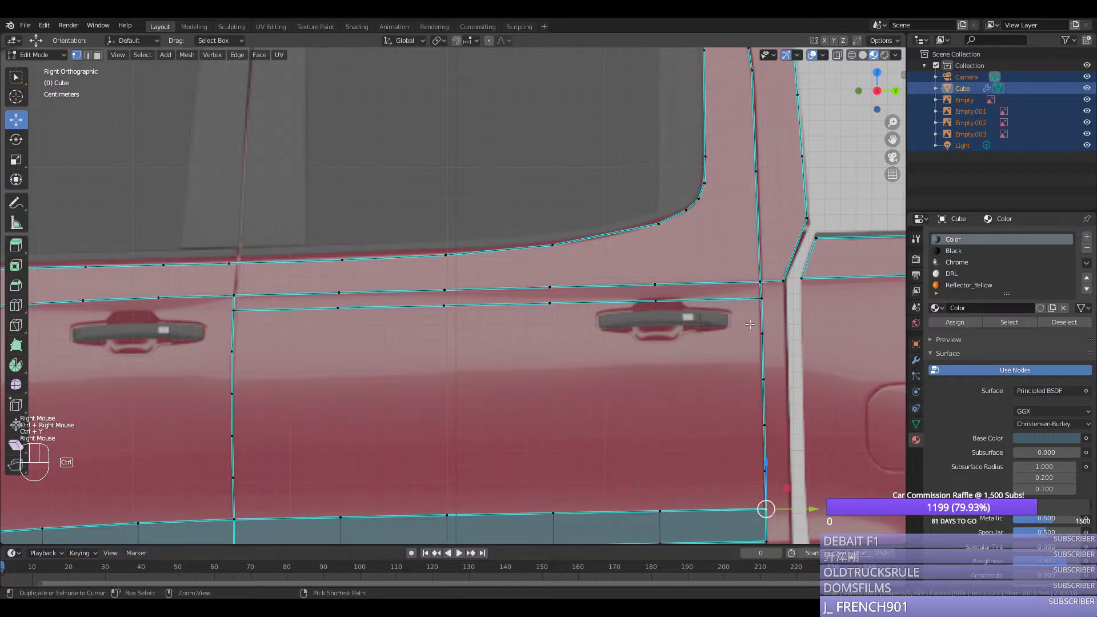
pyautogui.keyDown('ctrl'); pyautogui.rightClick(762, 298); pyautogui.keyUp('ctrl')
pyautogui.hotkey('ctrl', 'y')
# Step: Grid Fill the rear door's lower panel between its front and rear edges
pyautogui.keyDown('shift'); pyautogui.rightClick(234, 311); pyautogui.keyUp('shift')
pyautogui.keyDown('ctrl'); pyautogui.rightClick(233, 517); pyautogui.keyUp('ctrl')
pyautogui.press('space')
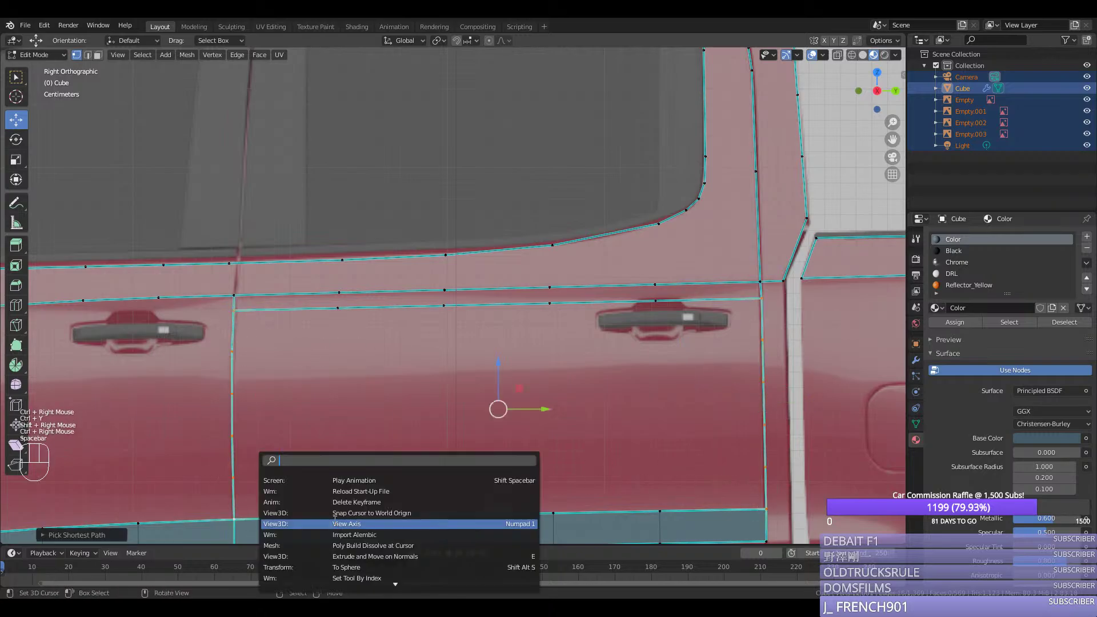
pyautogui.write('gri')
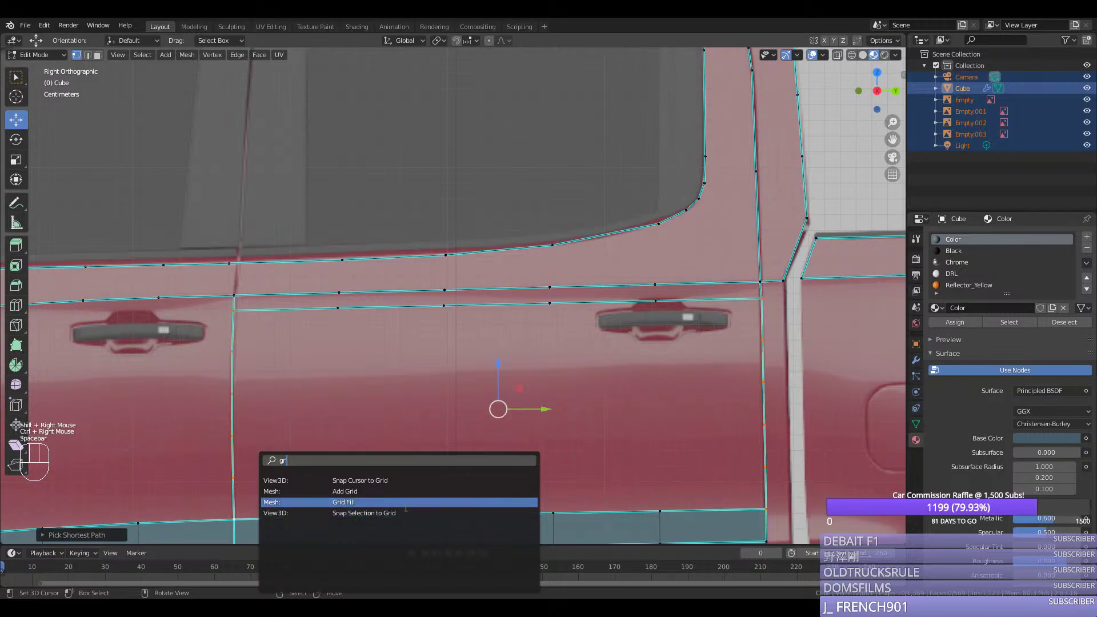
pyautogui.click(405, 504)
pyautogui.moveTo(355, 443); pyautogui.dragTo(405, 430, button='middle')
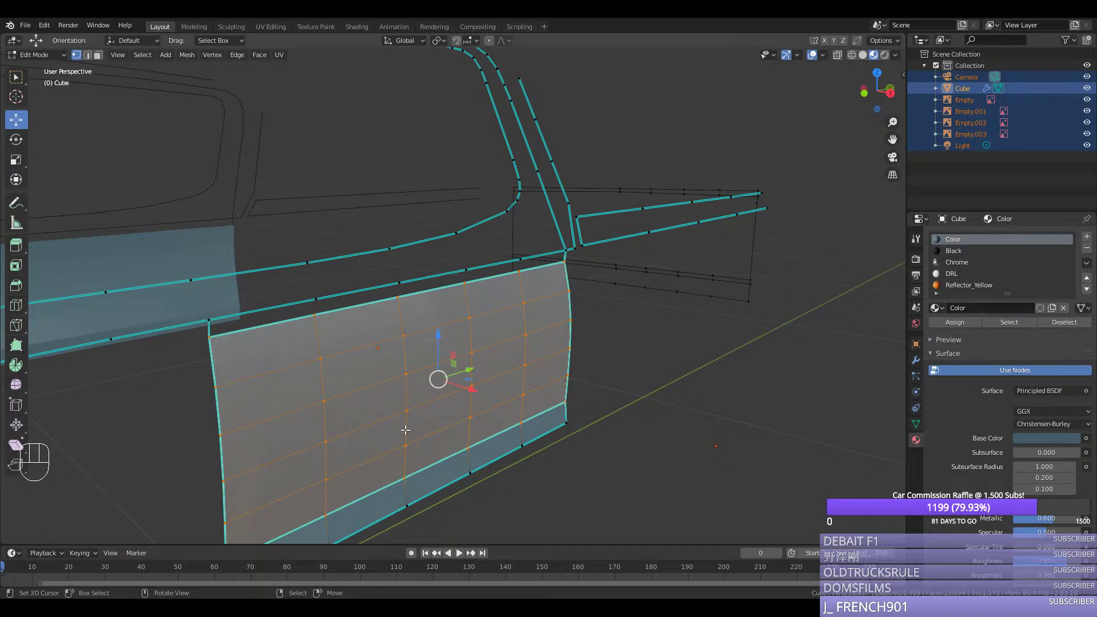
# Step: Fill the narrow strip between the rear door's beltline and the line below it with faces, working from rear to front
pyautogui.scroll(2, 378, 337)
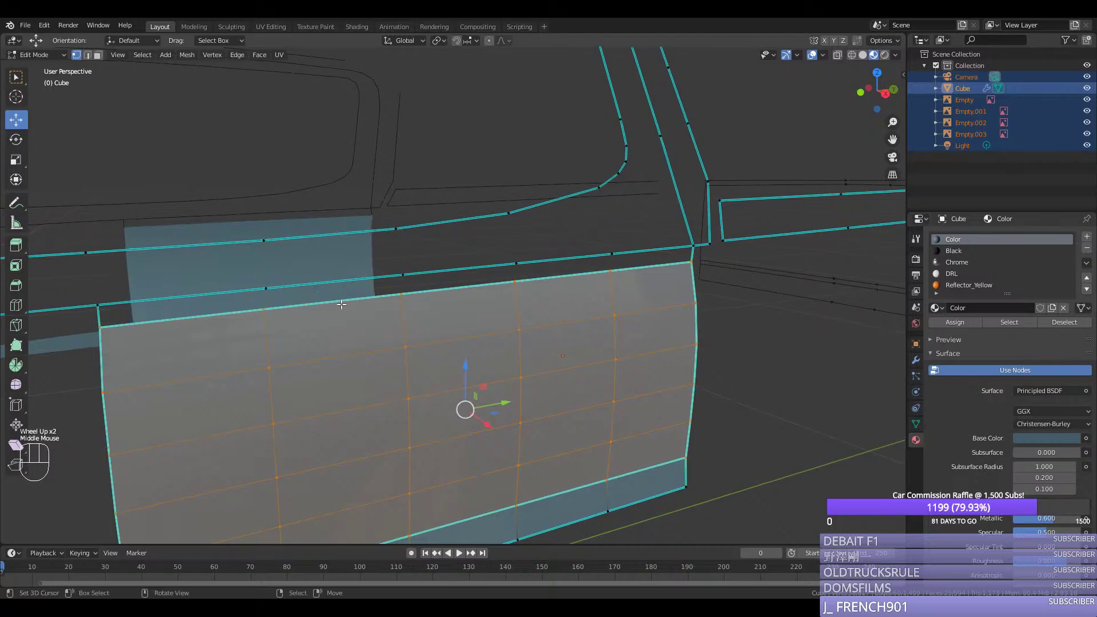
pyautogui.moveTo(357, 309); pyautogui.dragTo(589, 268, button='middle')
pyautogui.rightClick(600, 254)
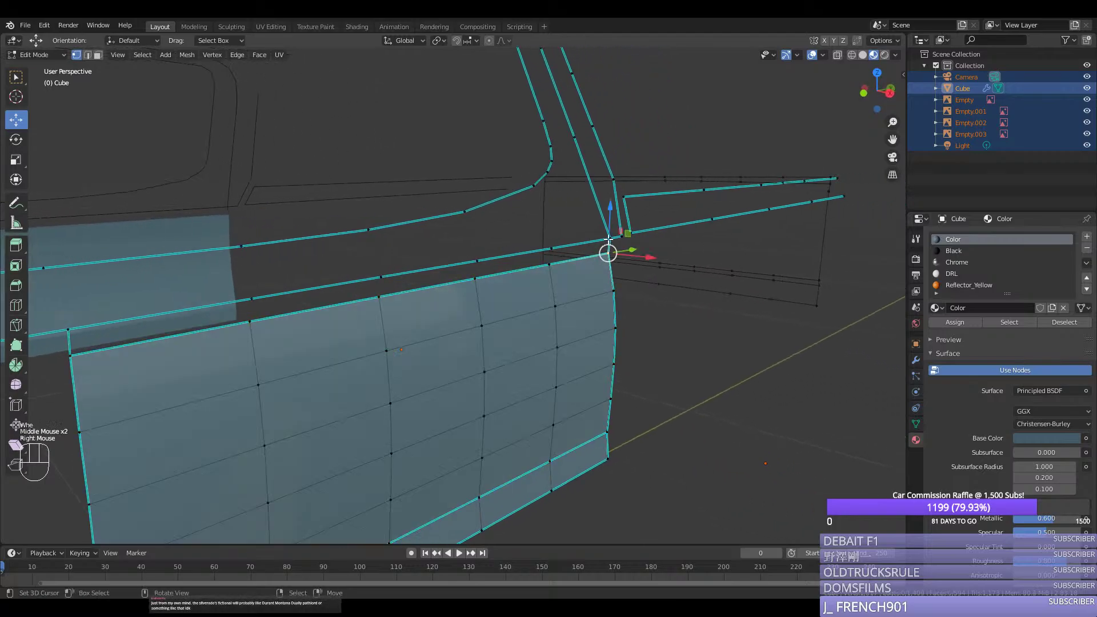
pyautogui.keyDown('shift'); pyautogui.rightClick(547, 258); pyautogui.keyUp('shift')
pyautogui.keyDown('shift'); pyautogui.rightClick(550, 247); pyautogui.keyUp('shift')
pyautogui.keyDown('shift'); pyautogui.rightClick(548, 262); pyautogui.keyUp('shift')
pyautogui.press('f')
pyautogui.rightClick(548, 262)
pyautogui.keyDown('shift'); pyautogui.rightClick(550, 246); pyautogui.keyUp('shift')
pyautogui.press('f')
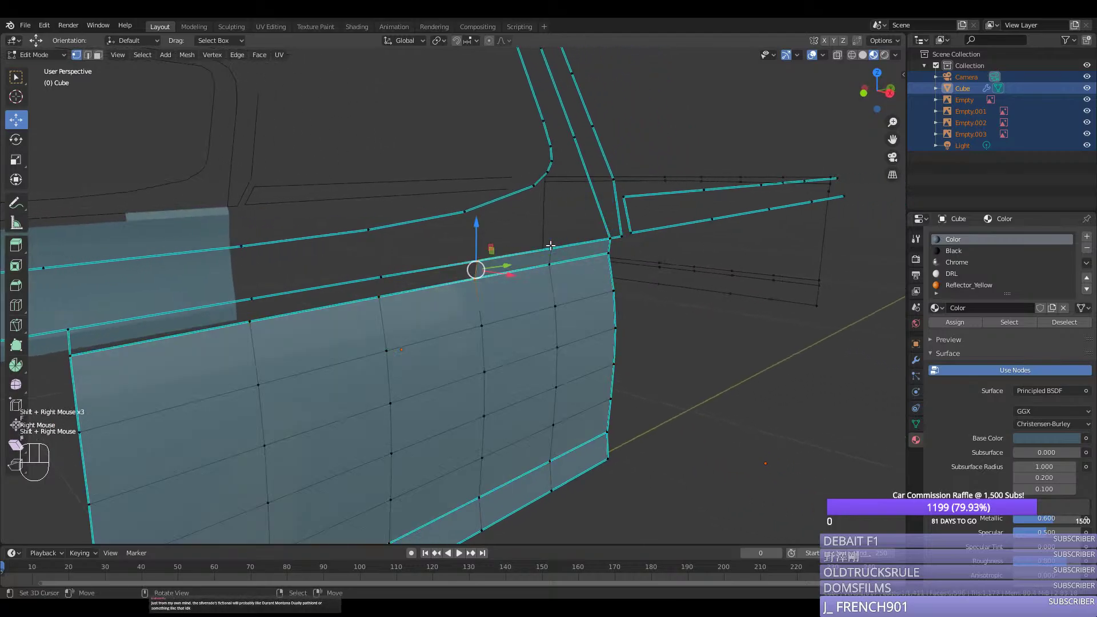
pyautogui.press('f')
pyautogui.press('f')
pyautogui.press('f')
# Step: Connect the front end of the front door's beltline to the door seam vertex just below the beltline with an edge
pyautogui.scroll(-2, 550, 245)
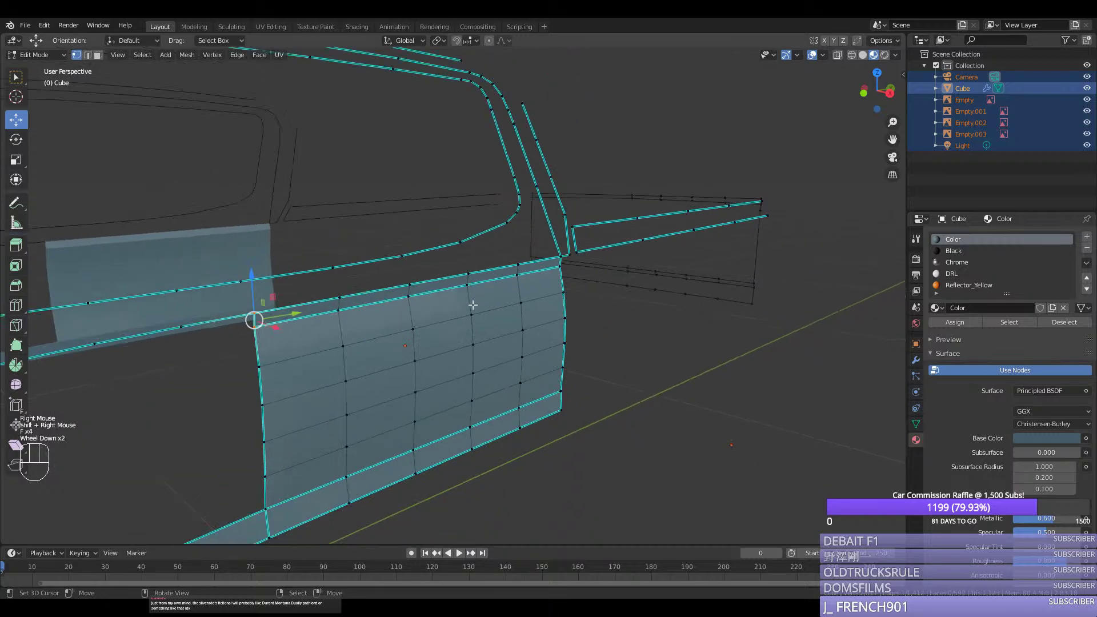
pyautogui.moveTo(550, 245); pyautogui.dragTo(398, 307, button='middle')
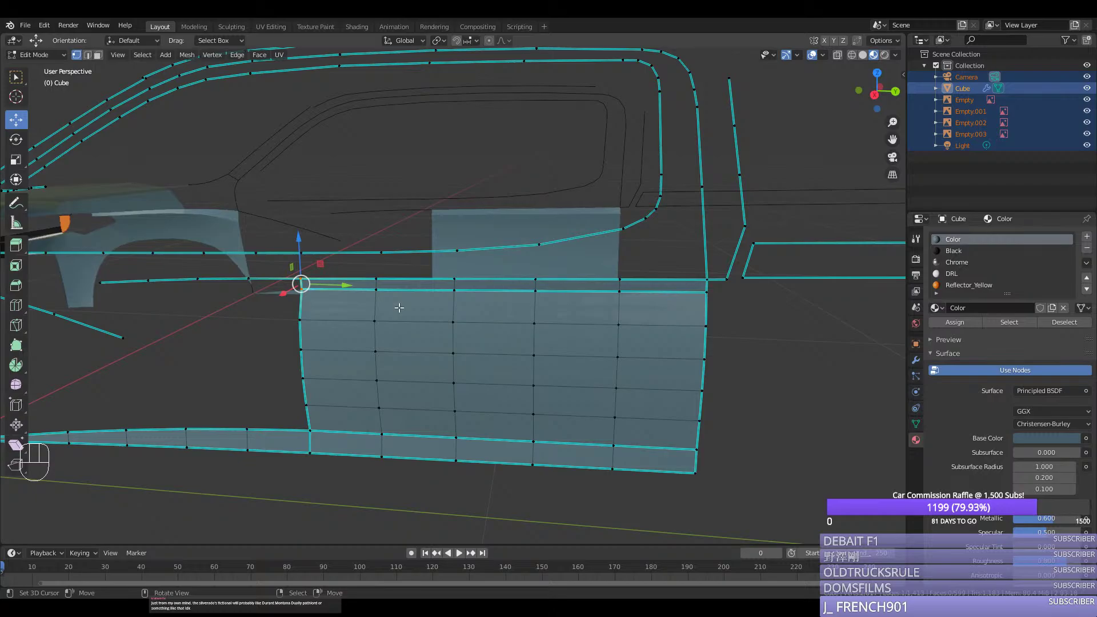
pyautogui.press('KP_3')
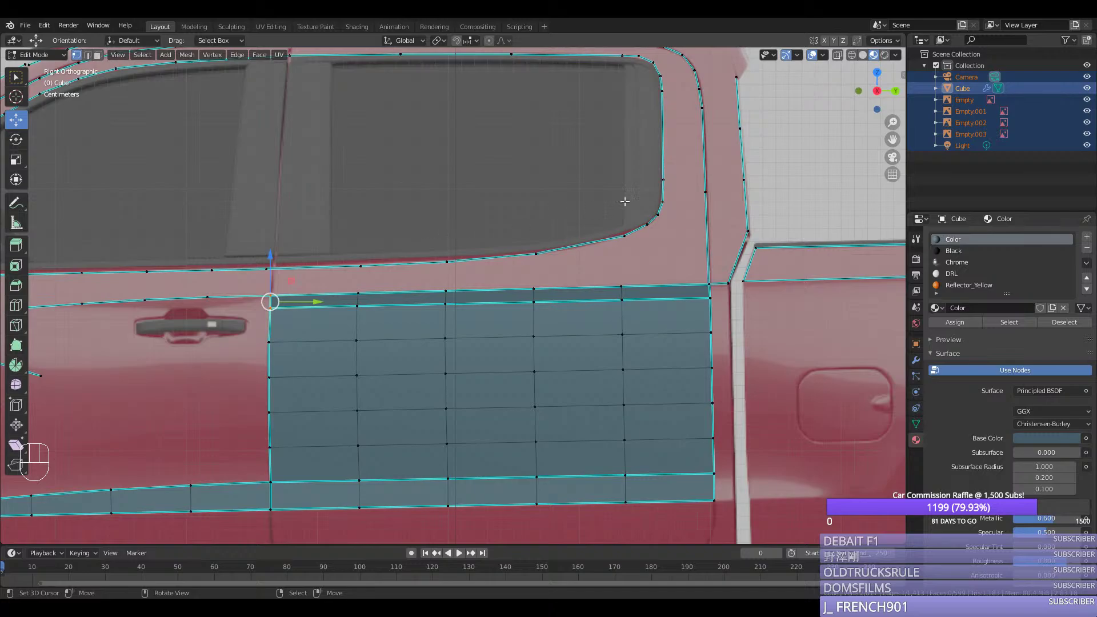
pyautogui.moveTo(887, 133); pyautogui.dragTo(1094, 114)
pyautogui.scroll(1, 404, 307)
pyautogui.rightClick(404, 307)
pyautogui.rightClick(404, 307)
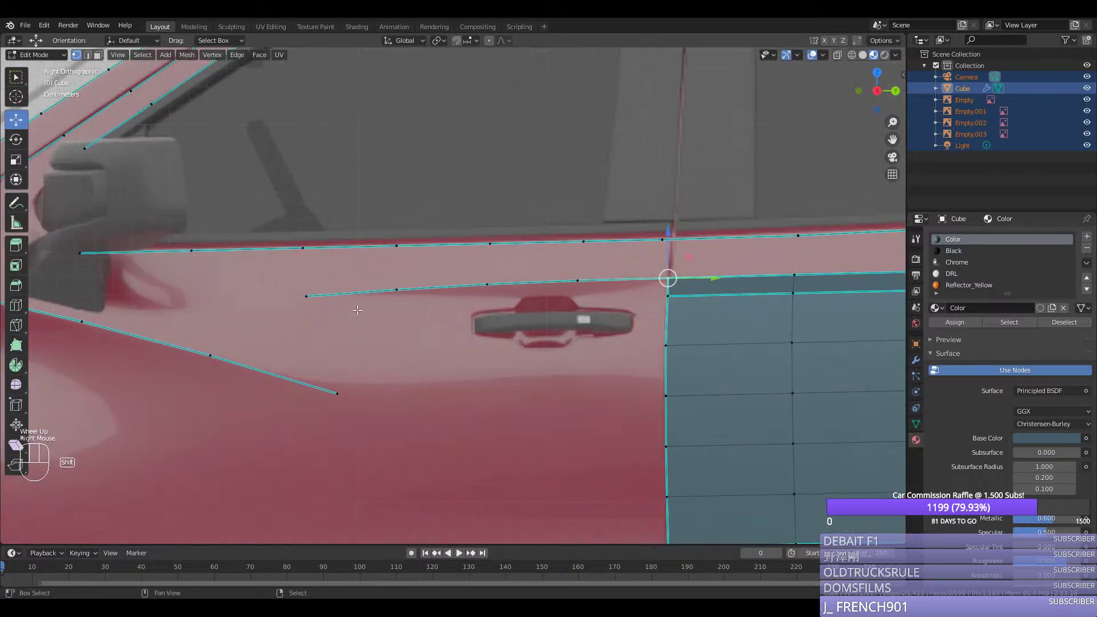
pyautogui.scroll(-2, 404, 307)
pyautogui.keyDown('shift'); pyautogui.rightClick(469, 296); pyautogui.keyUp('shift')
pyautogui.scroll(4, 486, 298)
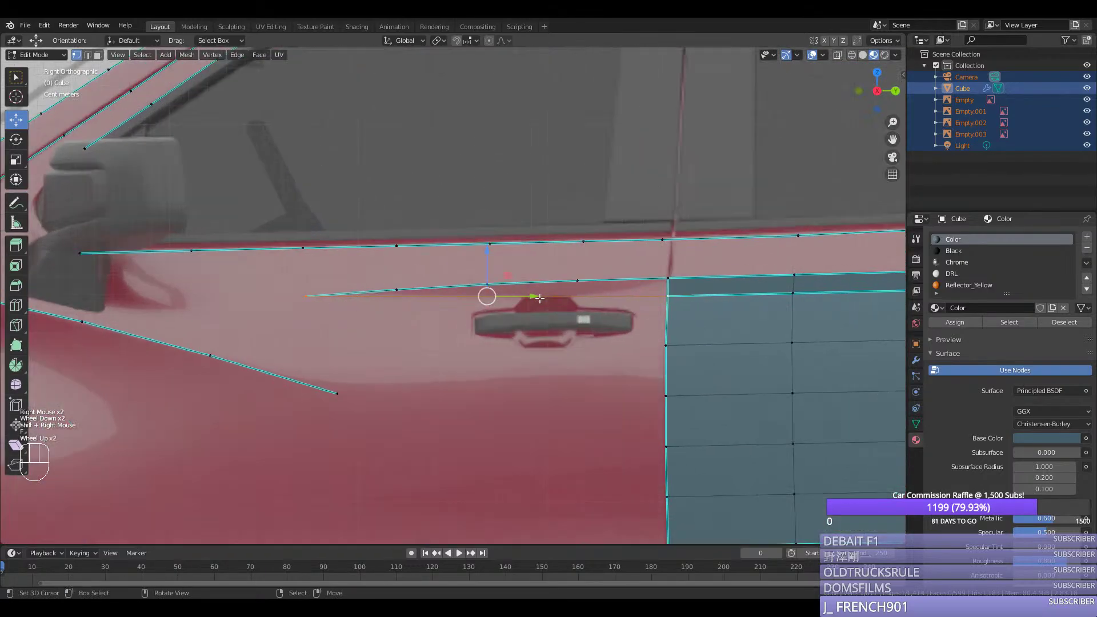
# Step: Divide the front door's new lower edge with loop cuts aligned to the beltline vertices above
pyautogui.hotkey('ctrl', 'r')
pyautogui.click(508, 300)
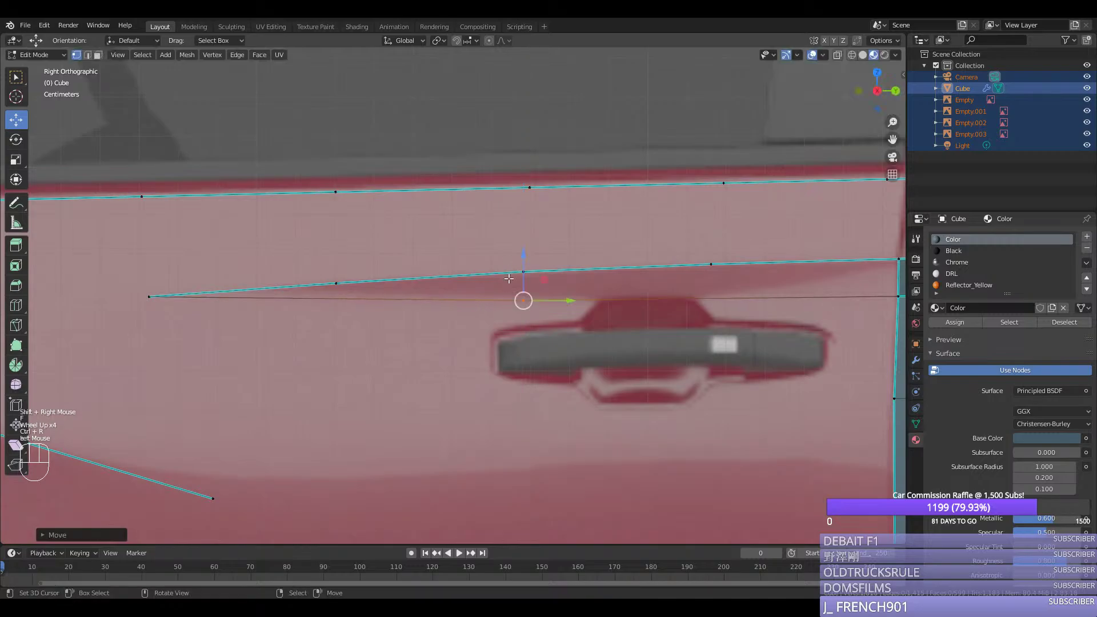
pyautogui.scroll(-2, 512, 265)
pyautogui.moveTo(370, 265); pyautogui.dragTo(371, 266)
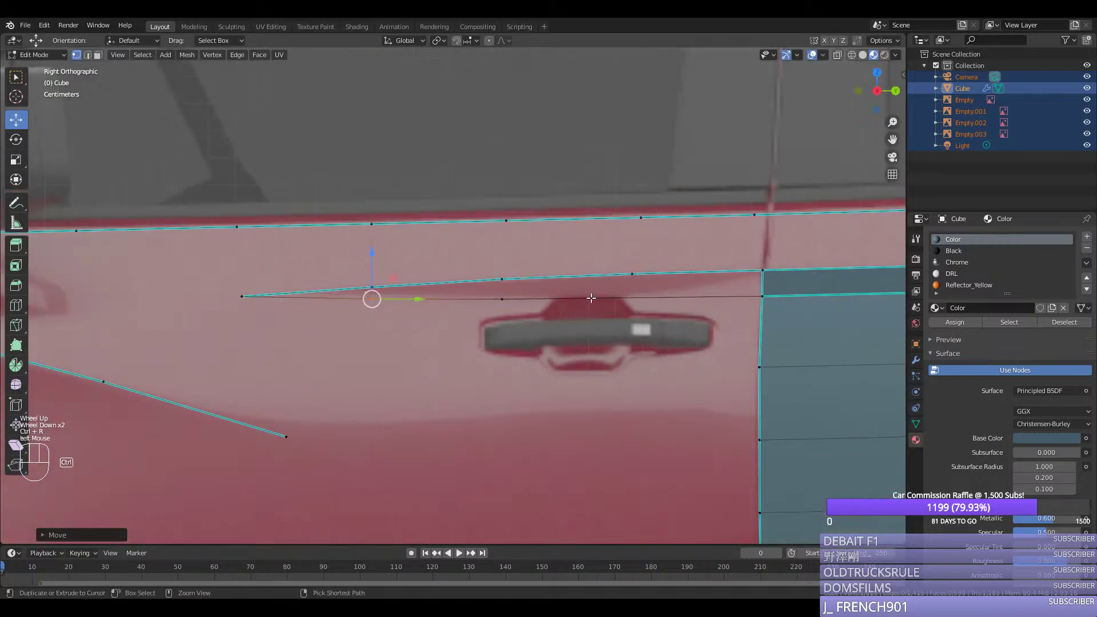
pyautogui.hotkey('ctrl', 'r')
pyautogui.click(591, 298)
pyautogui.rightClick(591, 298)
# Step: Mark the whole line below the front door's beltline as sharp
pyautogui.rightClick(767, 300)
pyautogui.keyDown('ctrl'); pyautogui.rightClick(249, 308); pyautogui.keyUp('ctrl')
pyautogui.hotkey('ctrl', 'e')
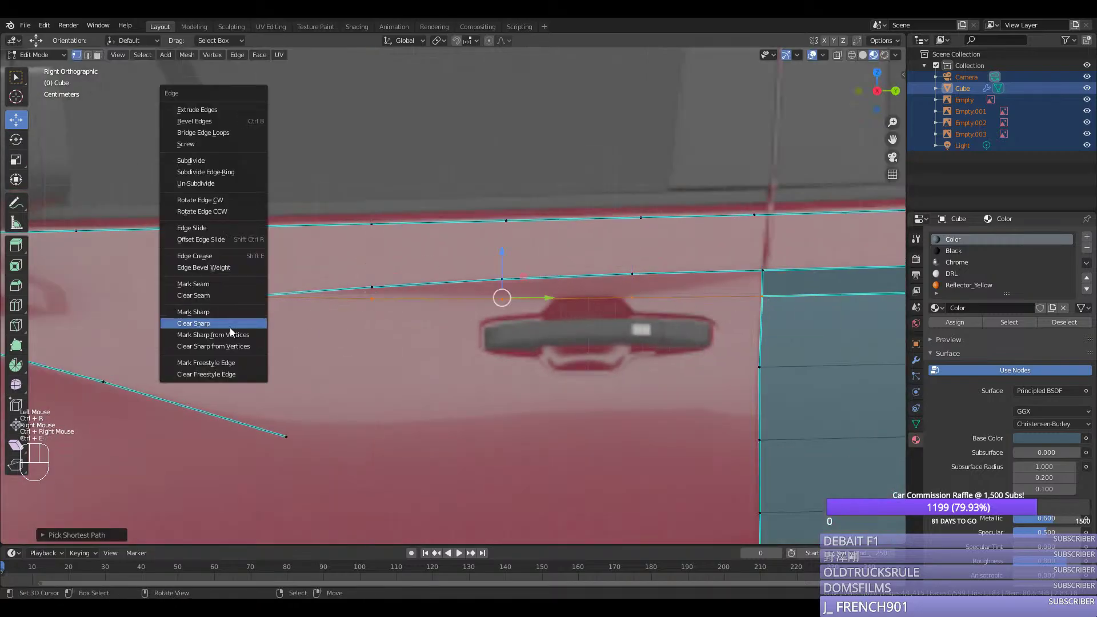
pyautogui.click(225, 326)
# Step: Fill the tapered strip between the front door's beltline and the line below it with faces
pyautogui.rightClick(242, 296)
pyautogui.keyDown('shift'); pyautogui.rightClick(371, 287); pyautogui.keyUp('shift')
pyautogui.scroll(-2, 372, 287)
pyautogui.moveTo(372, 286); pyautogui.dragTo(570, 326, button='middle')
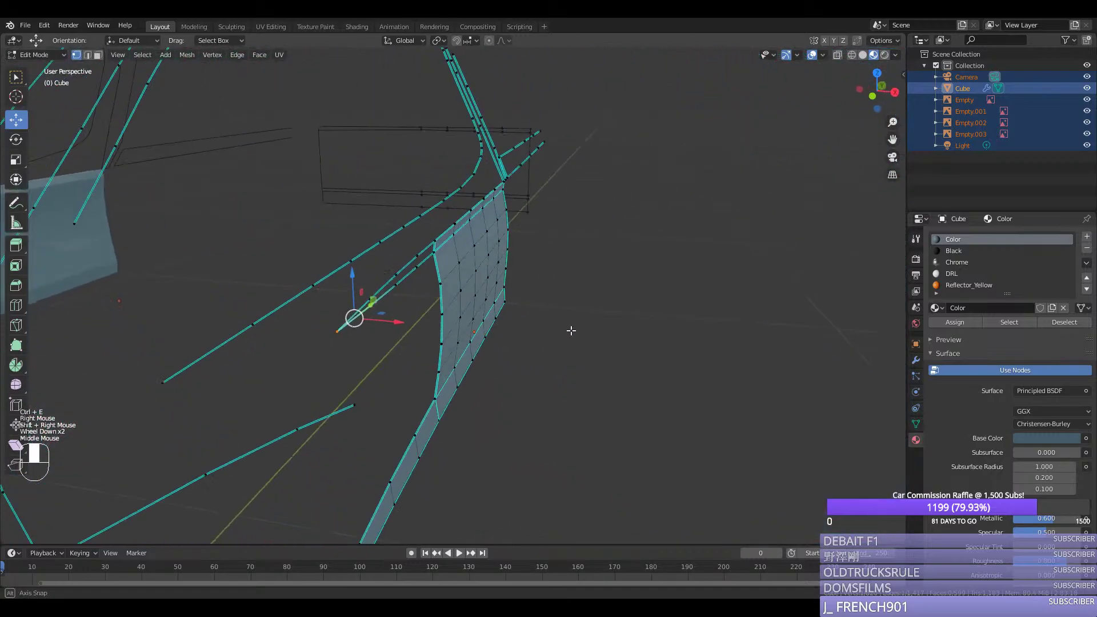
pyautogui.rightClick(436, 251)
pyautogui.keyDown('shift'); pyautogui.rightClick(437, 243); pyautogui.keyUp('shift')
pyautogui.press('f')
pyautogui.press('f')
pyautogui.press('f')
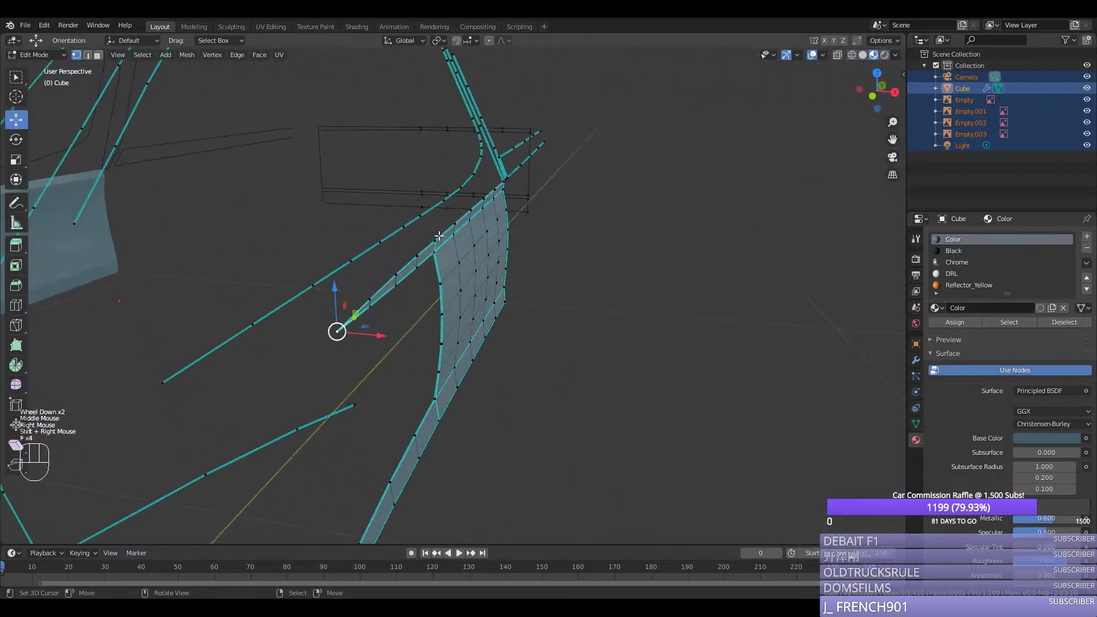
# Step: Save the silverado.blend file and return to editing the body mesh
pyautogui.press('Tab')
pyautogui.hotkey('ctrl', 's')
pyautogui.moveTo(471, 289); pyautogui.dragTo(378, 289, button='middle')
pyautogui.press('Tab')
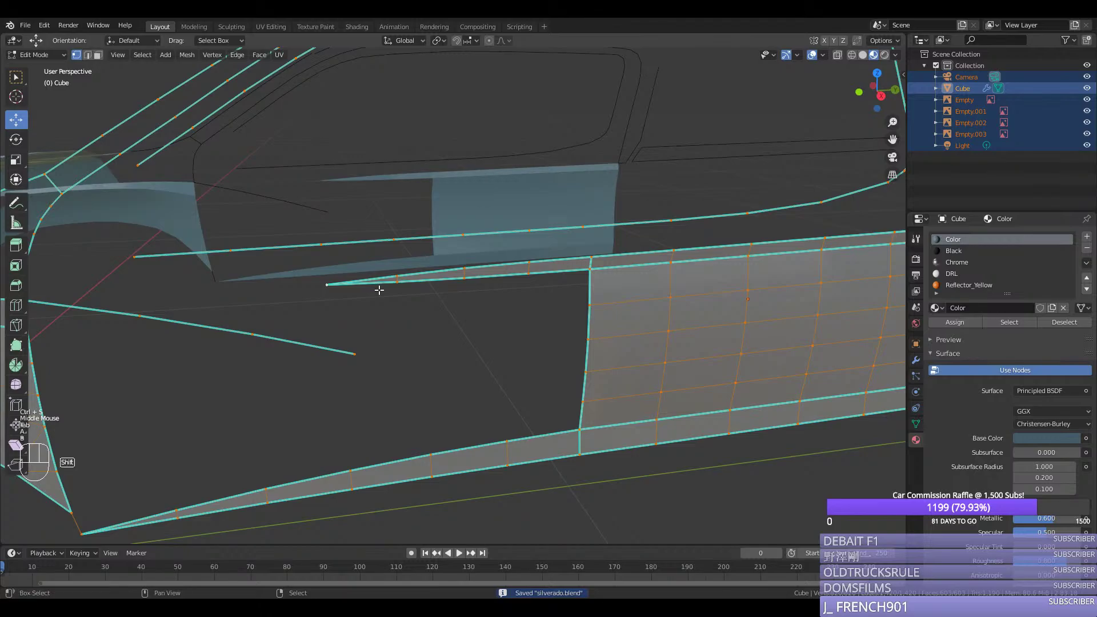
pyautogui.press('Tab')
pyautogui.press('Tab')
# Step: Connect the front door strip's front tip to the window sill line above, insert a middle vertex and nudge it along Z and X
pyautogui.rightClick(327, 283)
pyautogui.keyDown('shift'); pyautogui.rightClick(319, 249); pyautogui.keyUp('shift')
pyautogui.moveTo(319, 249)
pyautogui.mouseDown(button='middle')
pyautogui.moveTo(434, 252)
pyautogui.moveTo(331, 261)
pyautogui.mouseUp(button='middle')
pyautogui.hotkey('ctrl', 'r')
pyautogui.click(332, 263)
pyautogui.click(332, 263)
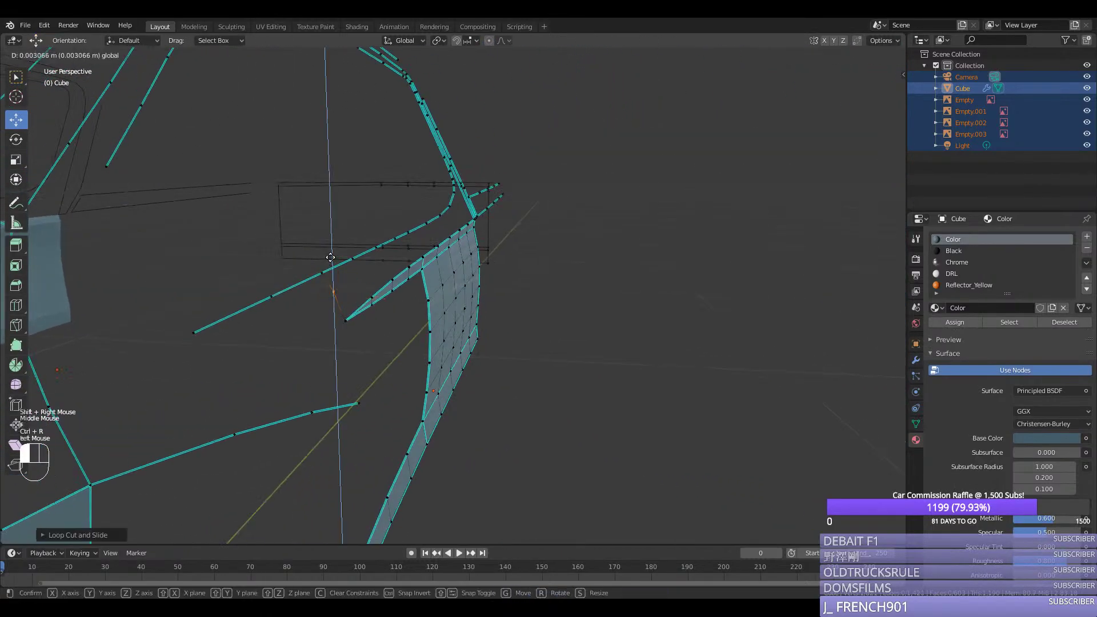
pyautogui.moveTo(378, 292); pyautogui.dragTo(377, 294)
# Step: Round the front door's new upright edge with a vertex bevel and evenly space its vertices
pyautogui.hotkey('ctrl', 'shift', 'b')
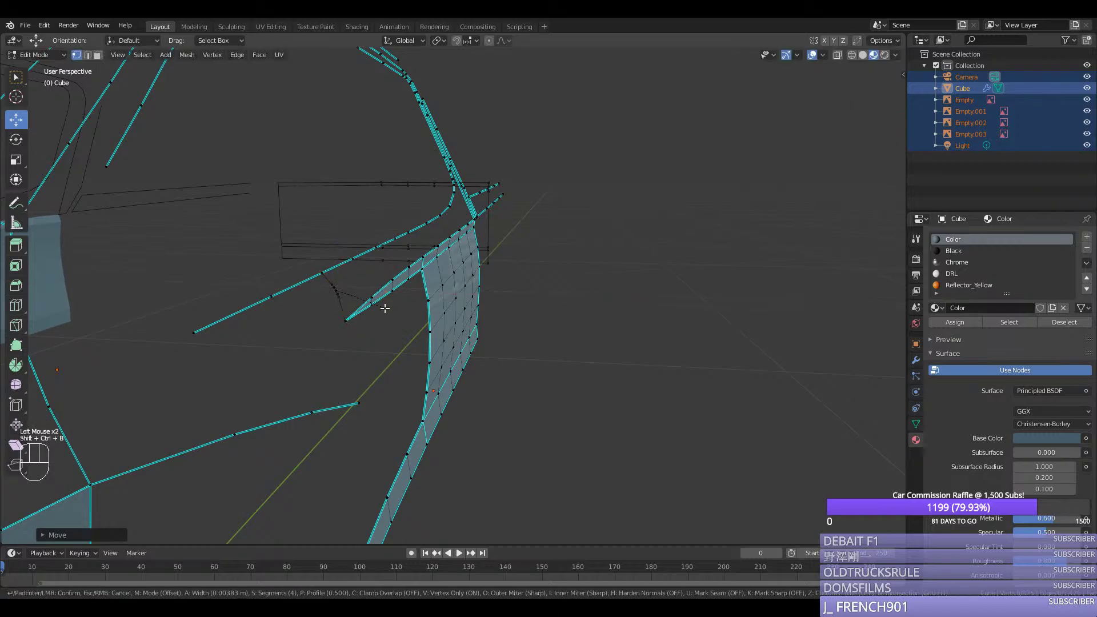
pyautogui.scroll(-1, 387, 313)
pyautogui.click(387, 314)
pyautogui.rightClick(346, 320)
pyautogui.keyDown('ctrl'); pyautogui.rightClick(323, 273); pyautogui.keyUp('ctrl')
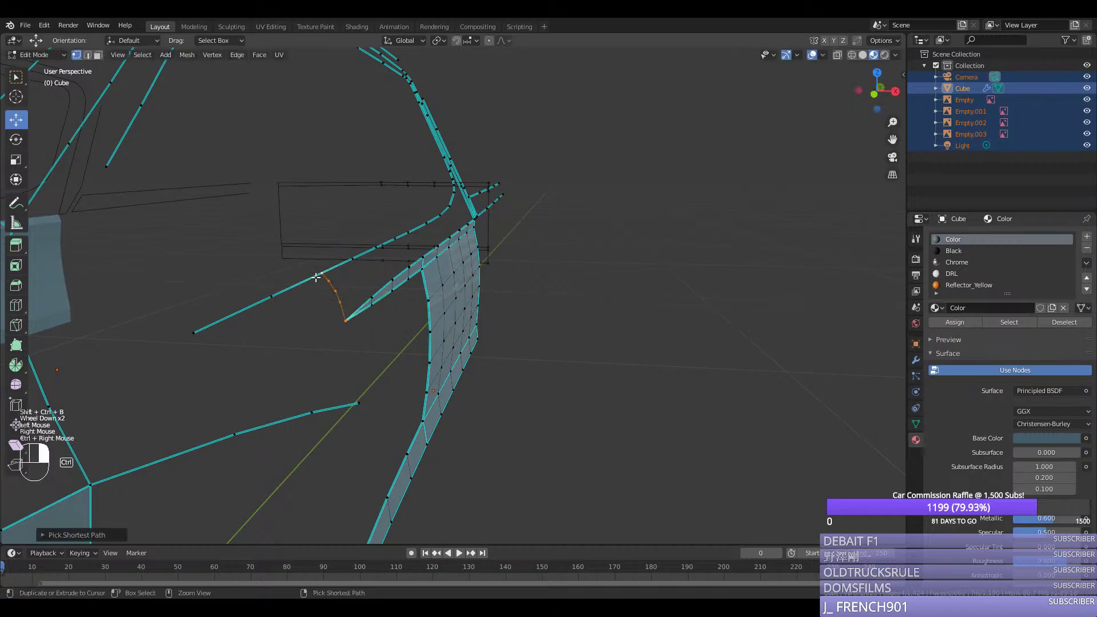
pyautogui.hotkey('ctrl', 'y')
# Step: Connect the door seam's beltline vertex to the window sill line above and insert a middle vertex
pyautogui.moveTo(323, 273); pyautogui.dragTo(389, 244, button='middle')
pyautogui.rightClick(584, 251)
pyautogui.keyDown('shift'); pyautogui.rightClick(579, 223); pyautogui.keyUp('shift')
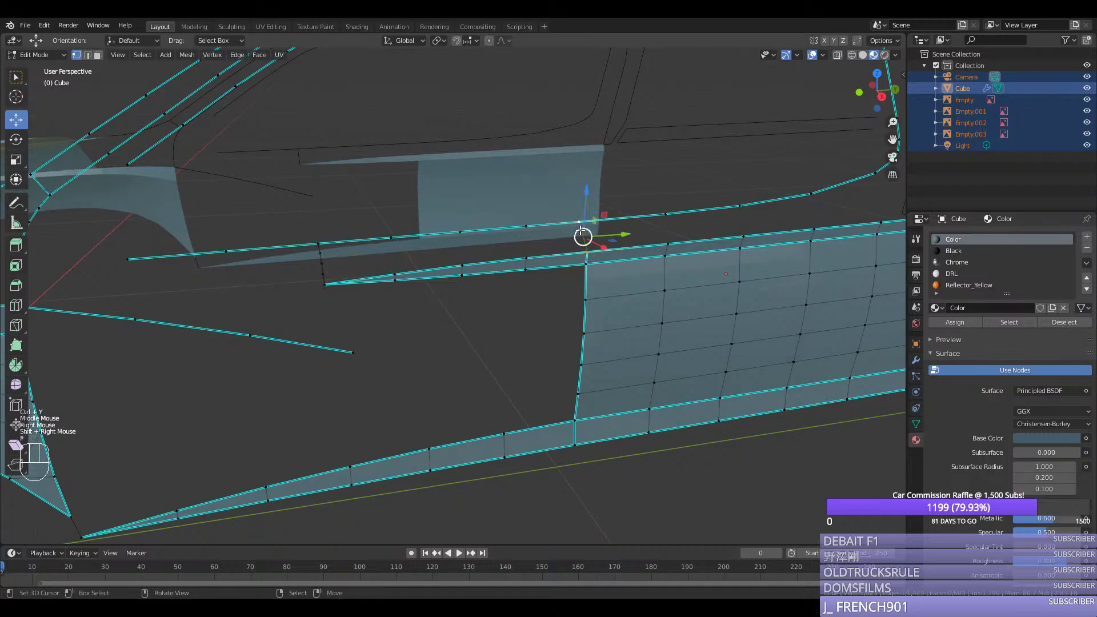
pyautogui.press('f')
pyautogui.hotkey('ctrl', 'r')
pyautogui.click(579, 226)
pyautogui.moveTo(579, 226); pyautogui.dragTo(645, 229, button='middle')
pyautogui.press('KP_3')
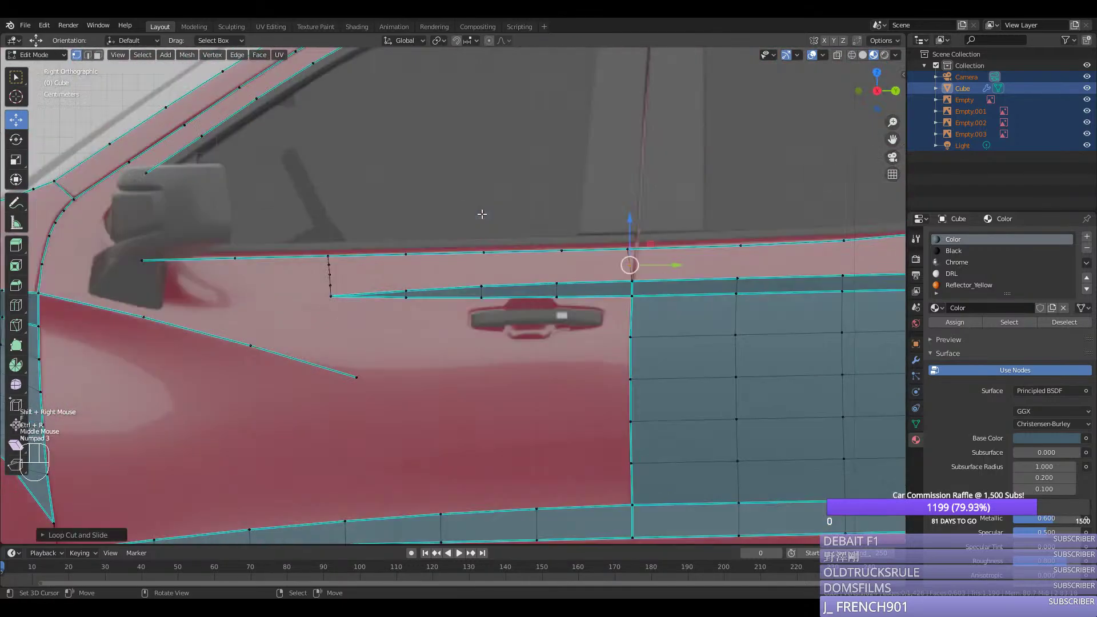
# Step: Align the sill line vertex with the door seam and shift the upper seam's middle vertex along Z and X
pyautogui.rightClick(633, 246)
pyautogui.moveTo(661, 249); pyautogui.dragTo(663, 265)
pyautogui.rightClick(670, 247)
pyautogui.rightClick(630, 264)
pyautogui.moveTo(664, 264); pyautogui.dragTo(484, 250, button='middle')
pyautogui.moveTo(442, 222); pyautogui.dragTo(442, 210)
pyautogui.moveTo(443, 210); pyautogui.dragTo(478, 250, button='middle')
pyautogui.moveTo(447, 243); pyautogui.dragTo(449, 243)
# Step: Round the upper door seam edge with a vertex bevel and evenly space its vertices
pyautogui.hotkey('ctrl', 'shift', 'b')
pyautogui.click(530, 263)
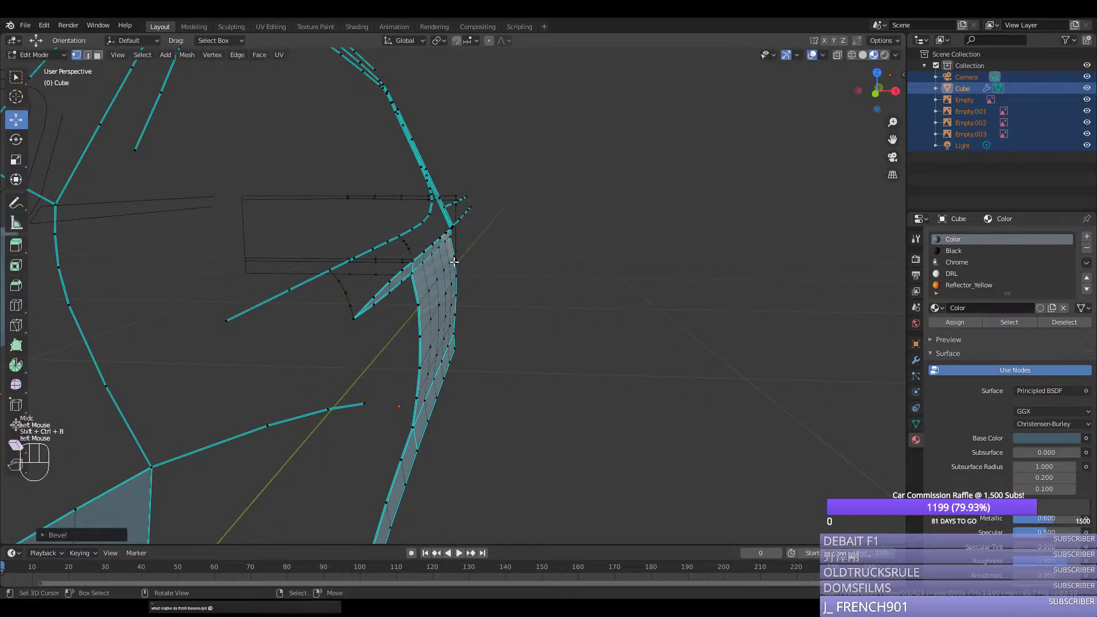
pyautogui.rightClick(416, 262)
pyautogui.moveTo(413, 261); pyautogui.dragTo(381, 242, button='middle')
pyautogui.keyDown('ctrl'); pyautogui.rightClick(460, 236); pyautogui.keyUp('ctrl')
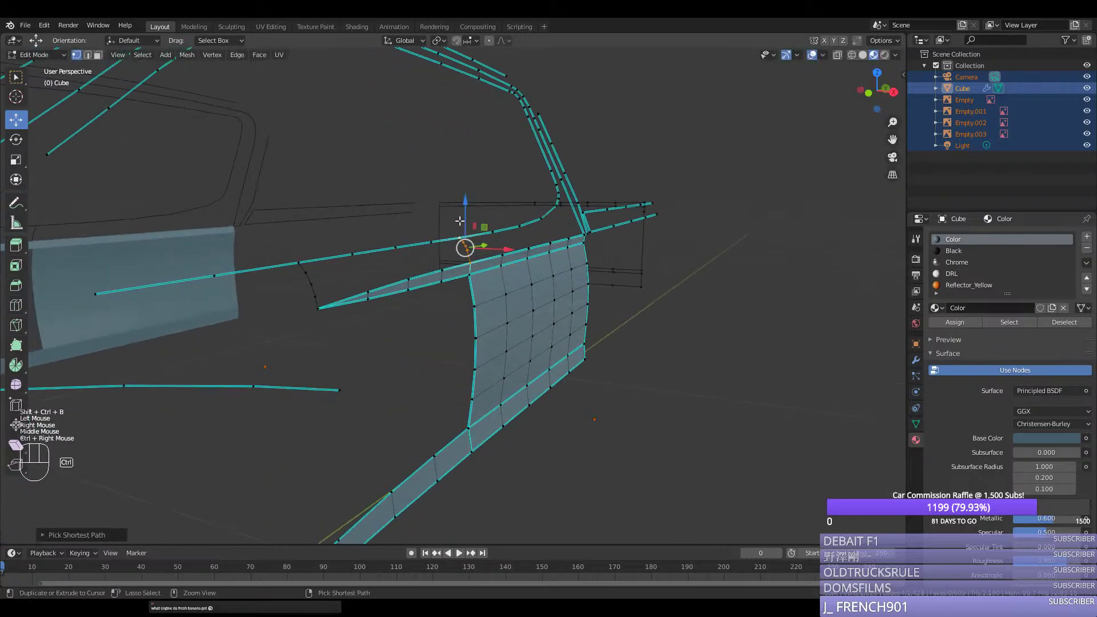
pyautogui.hotkey('ctrl', 'y')
# Step: Mark the upper door seam between the beltline and the window sill as sharp
pyautogui.hotkey('ctrl', 'e')
pyautogui.click(434, 284)
pyautogui.moveTo(527, 318); pyautogui.dragTo(508, 285, button='middle')
pyautogui.hotkey('ctrl', 'e')
pyautogui.click(507, 287)
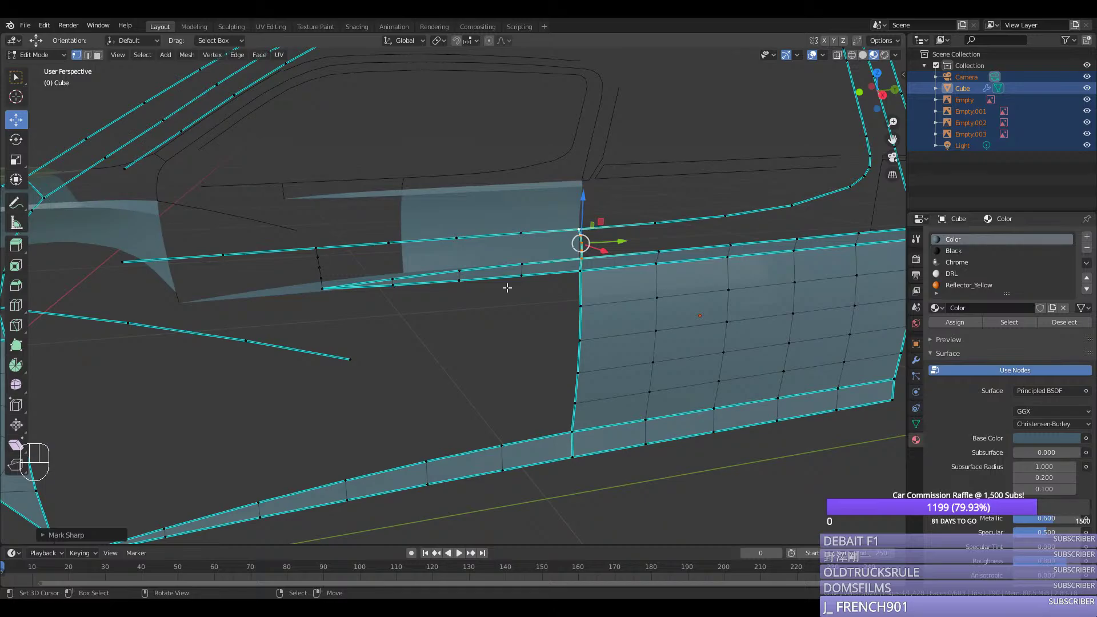
# Step: Grid Fill the front door's upper panel between its front upright edge and the door seam
pyautogui.keyDown('shift'); pyautogui.rightClick(336, 302); pyautogui.keyUp('shift')
pyautogui.keyDown('ctrl'); pyautogui.rightClick(313, 235); pyautogui.keyUp('ctrl')
pyautogui.press('space')
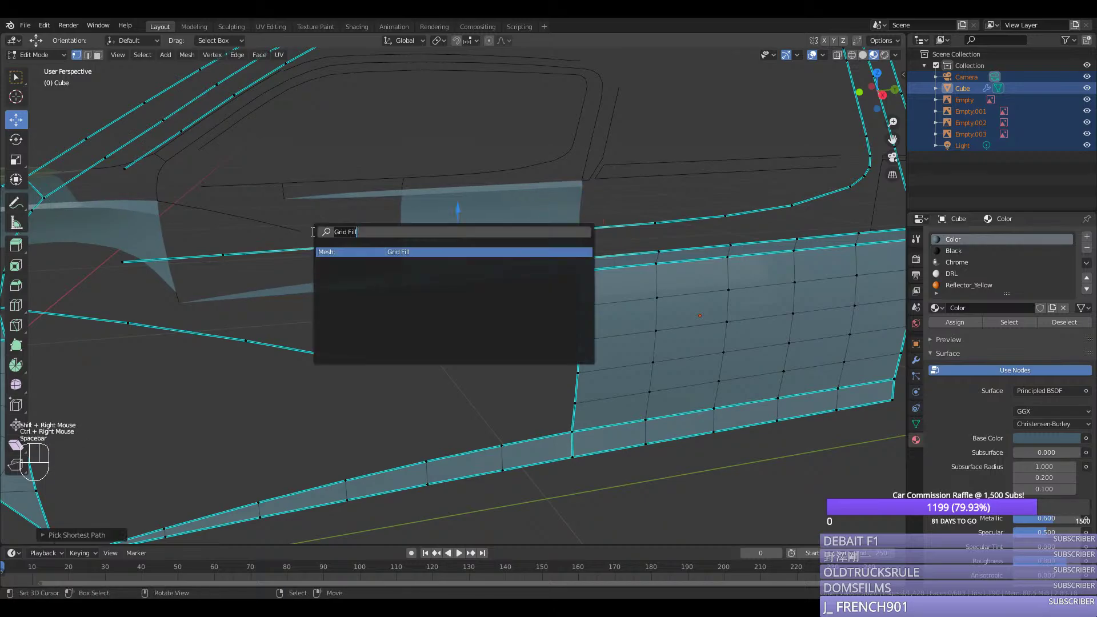
pyautogui.press('Return')
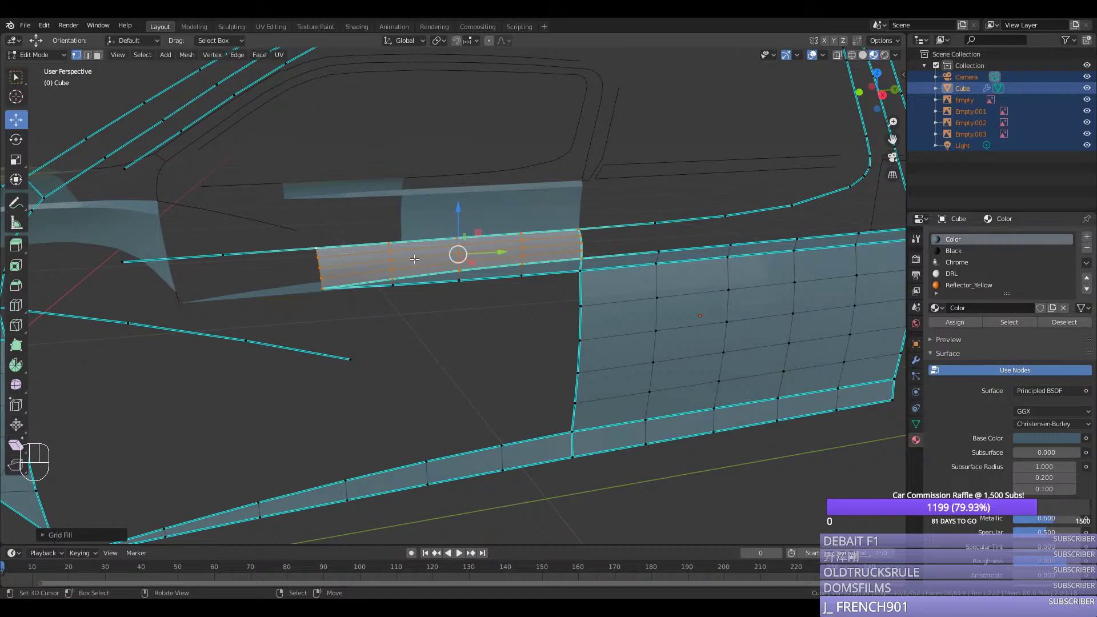
# Step: Connect the rear door's window line to the beltline vertex below near the window's rear corner and insert a middle vertex
pyautogui.moveTo(635, 260); pyautogui.dragTo(848, 159, button='middle')
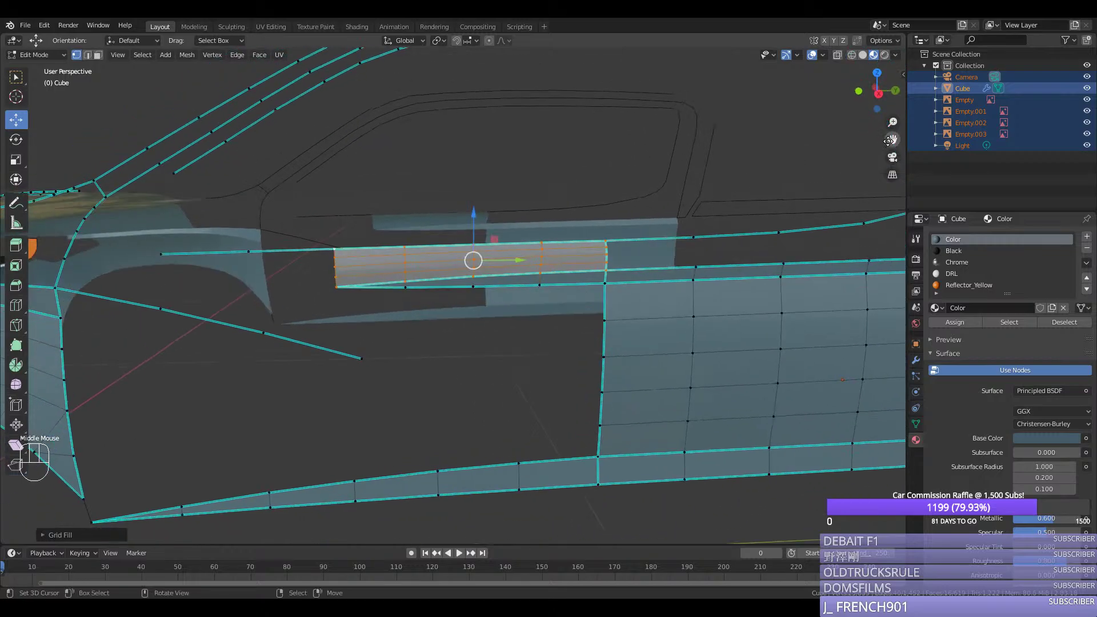
pyautogui.moveTo(890, 140); pyautogui.dragTo(612, 227)
pyautogui.rightClick(688, 284)
pyautogui.keyDown('shift'); pyautogui.rightClick(688, 334); pyautogui.keyUp('shift')
pyautogui.press('f')
pyautogui.hotkey('ctrl', 'r')
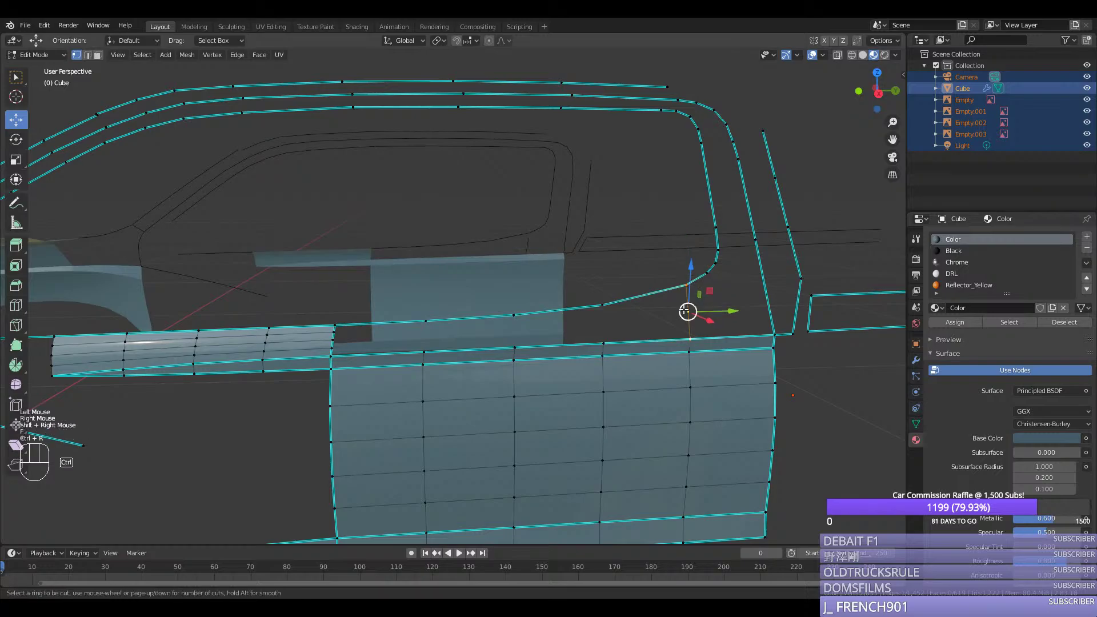
pyautogui.click(684, 310)
# Step: Push the rear door edge's middle vertex outward and round the edge with a vertex bevel
pyautogui.moveTo(684, 309); pyautogui.dragTo(783, 295, button='middle')
pyautogui.moveTo(480, 322); pyautogui.dragTo(485, 322)
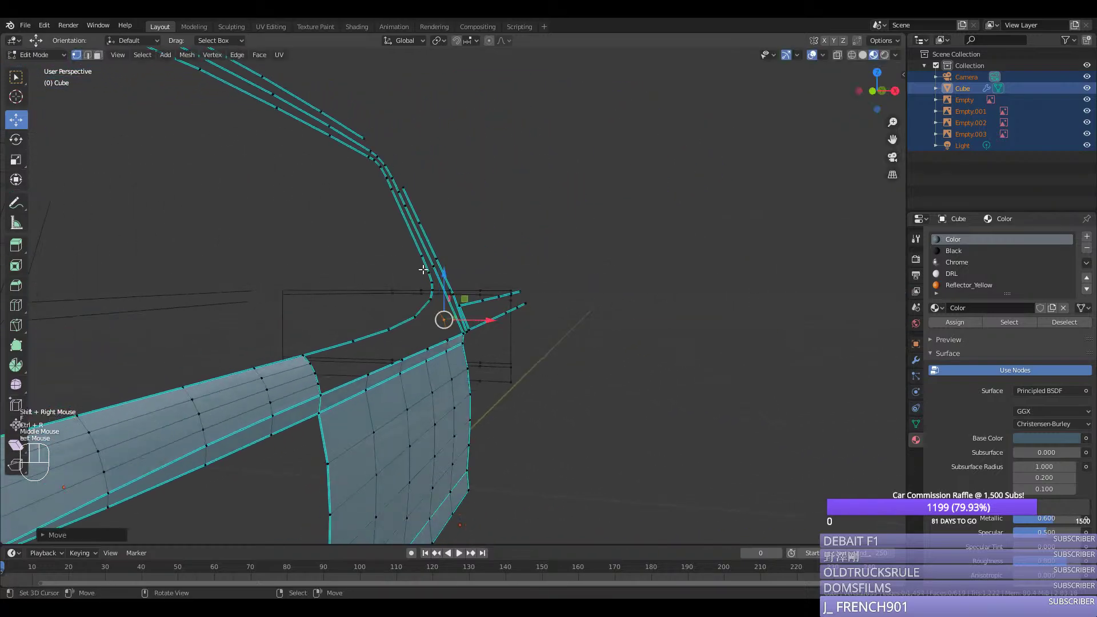
pyautogui.moveTo(456, 269); pyautogui.dragTo(445, 278)
pyautogui.hotkey('ctrl', 'z')
pyautogui.hotkey('ctrl', 'shift', 'b')
pyautogui.click(528, 344)
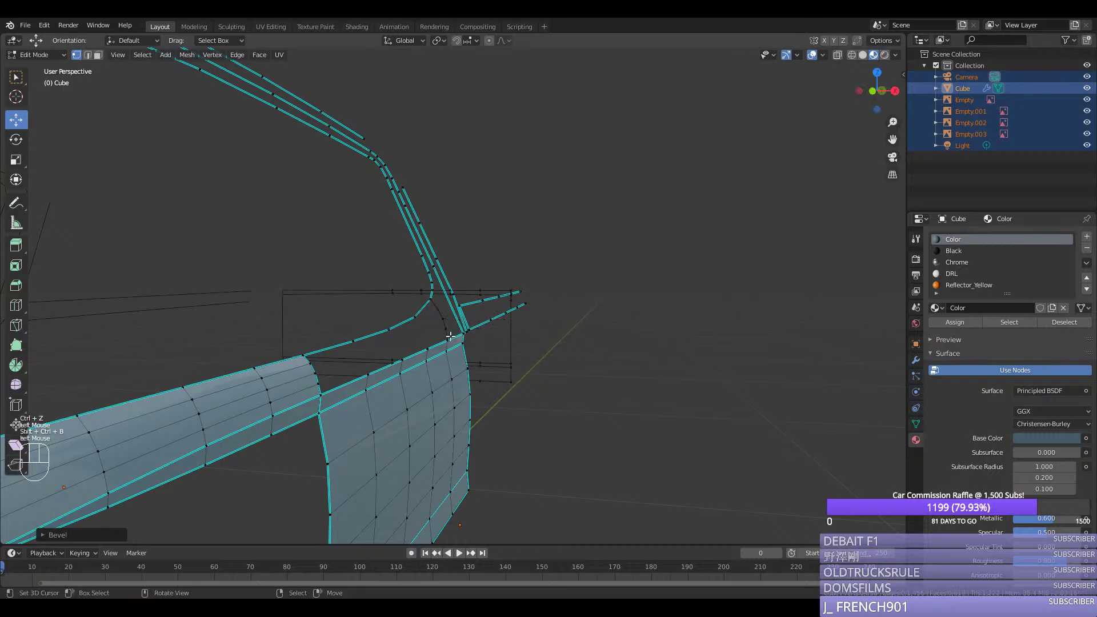
# Step: Evenly space the vertices along the curved edge between the rear door's window line and beltline
pyautogui.rightClick(449, 337)
pyautogui.keyDown('ctrl'); pyautogui.rightClick(427, 297); pyautogui.keyUp('ctrl')
pyautogui.hotkey('ctrl', 'y')
pyautogui.hotkey('ctrl', 'z')
pyautogui.rightClick(430, 297)
pyautogui.keyDown('ctrl'); pyautogui.rightClick(445, 340); pyautogui.keyUp('ctrl')
pyautogui.hotkey('ctrl', 'y')
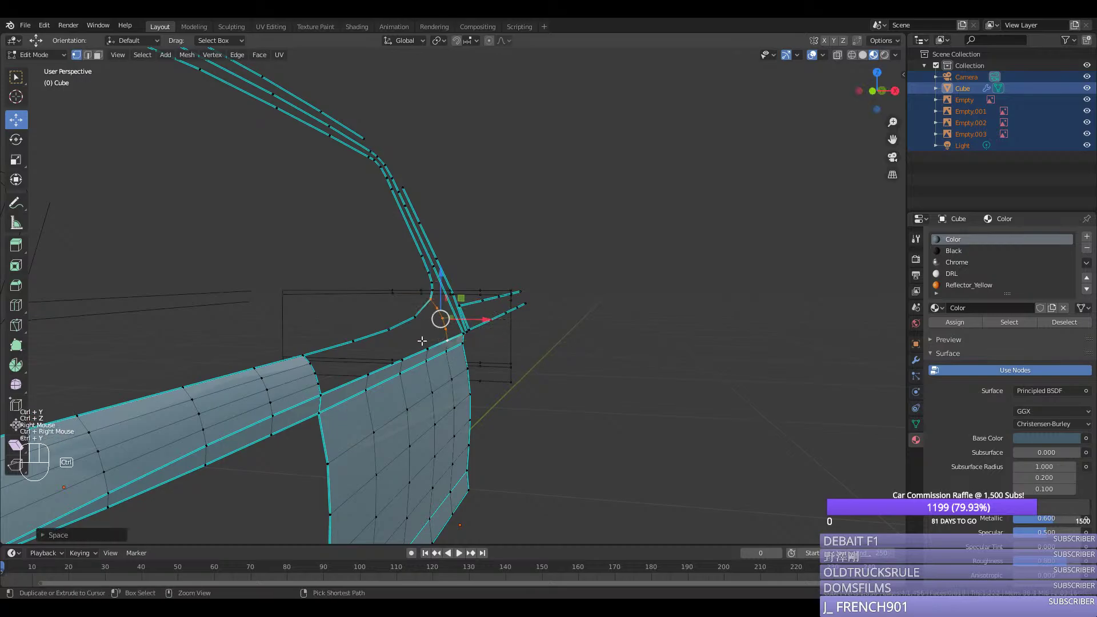
# Step: Grid Fill the rear door's upper strip between the door seam edge and the curved edge near the window's rear corner
pyautogui.moveTo(422, 341); pyautogui.dragTo(340, 350, button='middle')
pyautogui.keyDown('shift'); pyautogui.rightClick(288, 358); pyautogui.keyUp('shift')
pyautogui.keyDown('ctrl'); pyautogui.rightClick(306, 394); pyautogui.keyUp('ctrl')
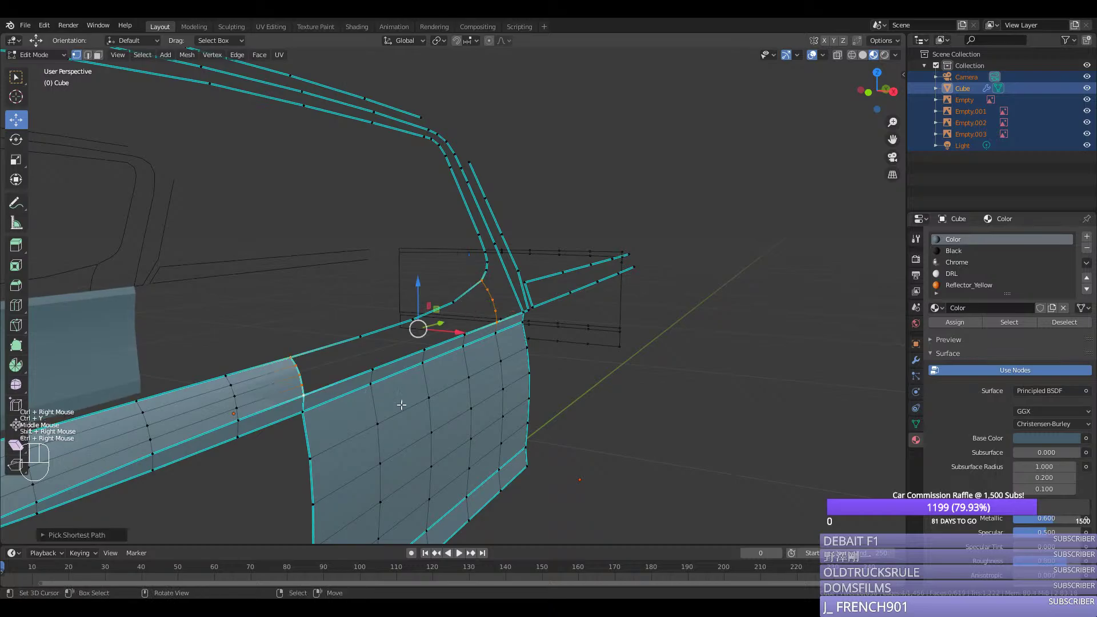
pyautogui.press('F3')
pyautogui.click(491, 422)
# Step: Select the whole mesh, return to Object Mode and save the file
pyautogui.moveTo(491, 421); pyautogui.dragTo(418, 403, button='middle')
pyautogui.press('a')
pyautogui.press('b')
pyautogui.press('Tab')
pyautogui.scroll(-2, 371, 397)
pyautogui.hotkey('ctrl', 's')
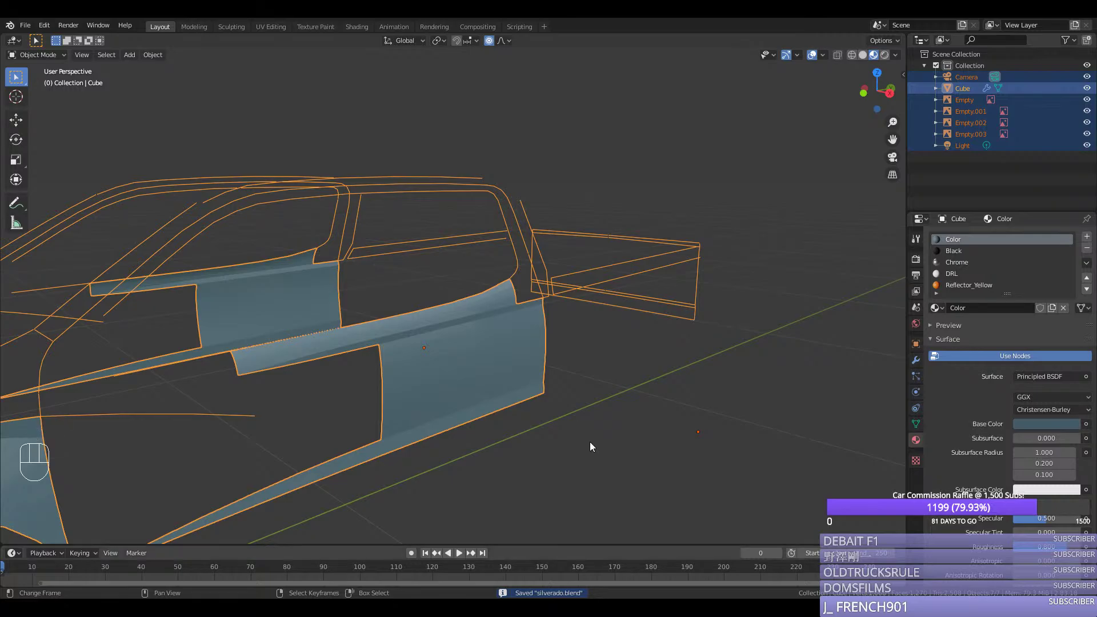
# Step: In right side view, connect the upper panel's lower front corner to the front door's crease line and insert a middle vertex
pyautogui.moveTo(590, 441); pyautogui.dragTo(536, 413, button='middle')
pyautogui.press('KP_3')
pyautogui.press('Tab')
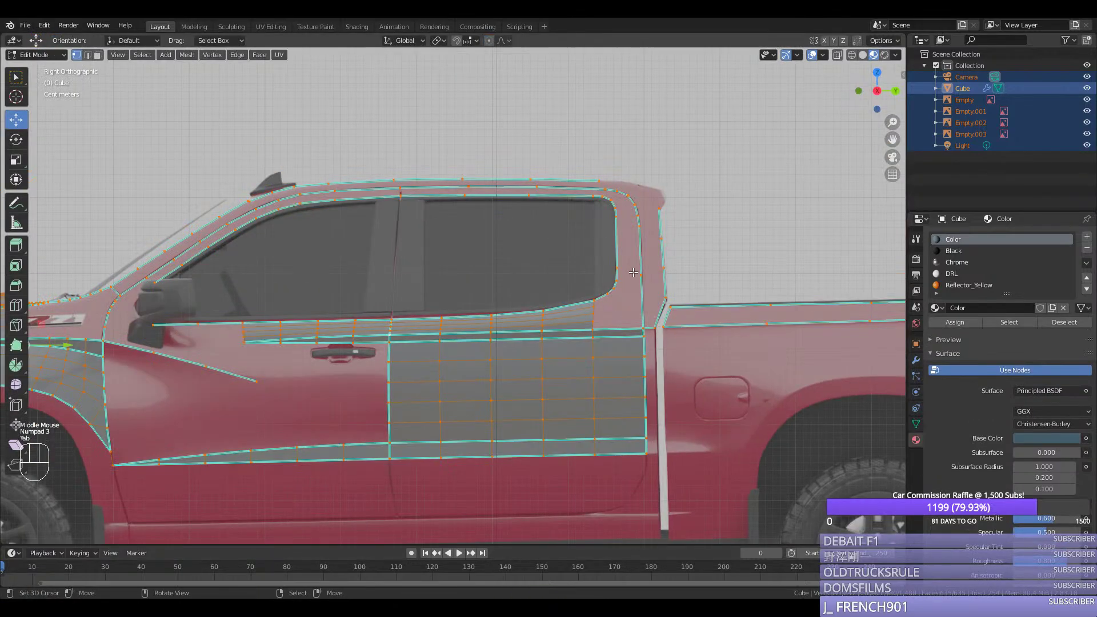
pyautogui.scroll(2, 674, 255)
pyautogui.rightClick(708, 253)
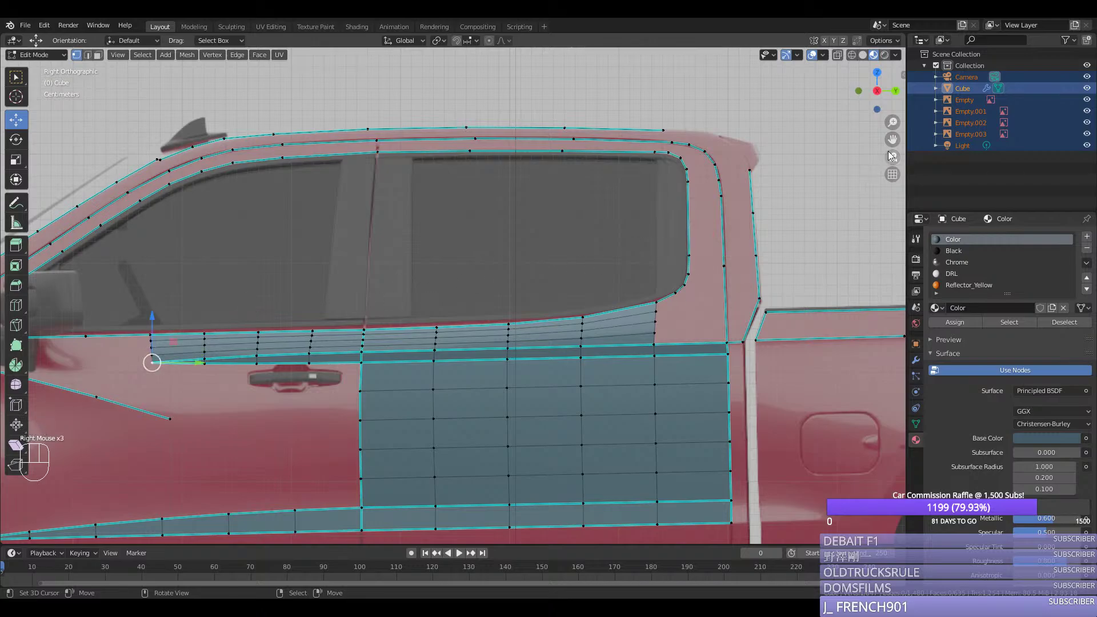
pyautogui.moveTo(889, 155); pyautogui.dragTo(1017, 159)
pyautogui.scroll(2, 414, 375)
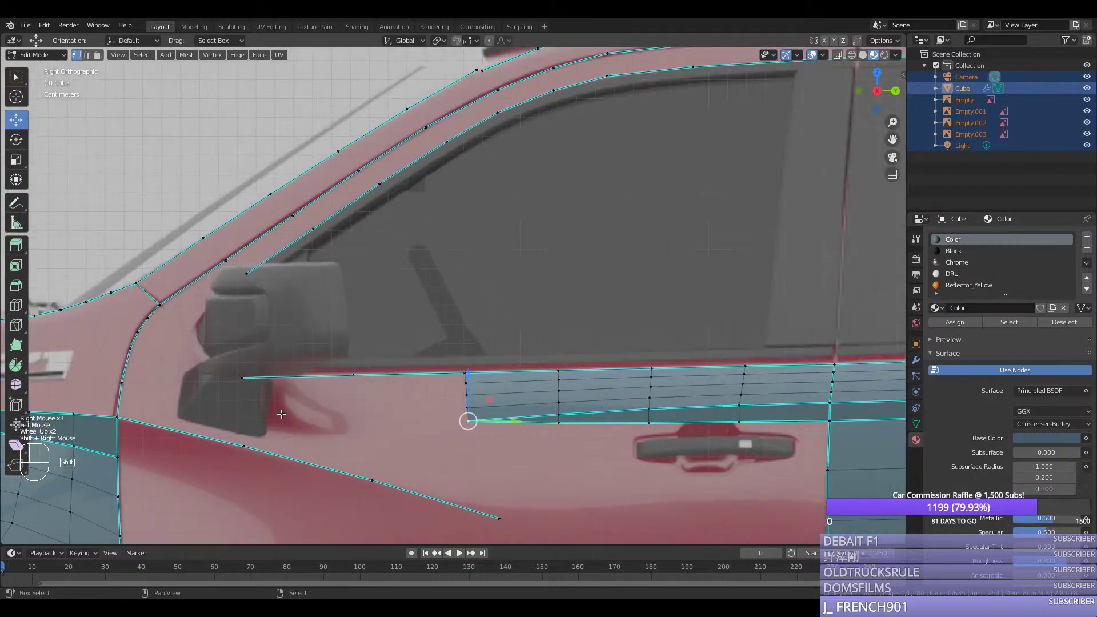
pyautogui.hotkey('ctrl', 'r')
pyautogui.doubleClick(322, 433)
# Step: Connect that crease line vertex to the window line's front end and insert a middle vertex on the upright edge
pyautogui.rightClick(245, 445)
pyautogui.keyDown('shift'); pyautogui.rightClick(243, 379); pyautogui.keyUp('shift')
pyautogui.press('f')
pyautogui.hotkey('ctrl', 'r')
pyautogui.doubleClick(251, 404)
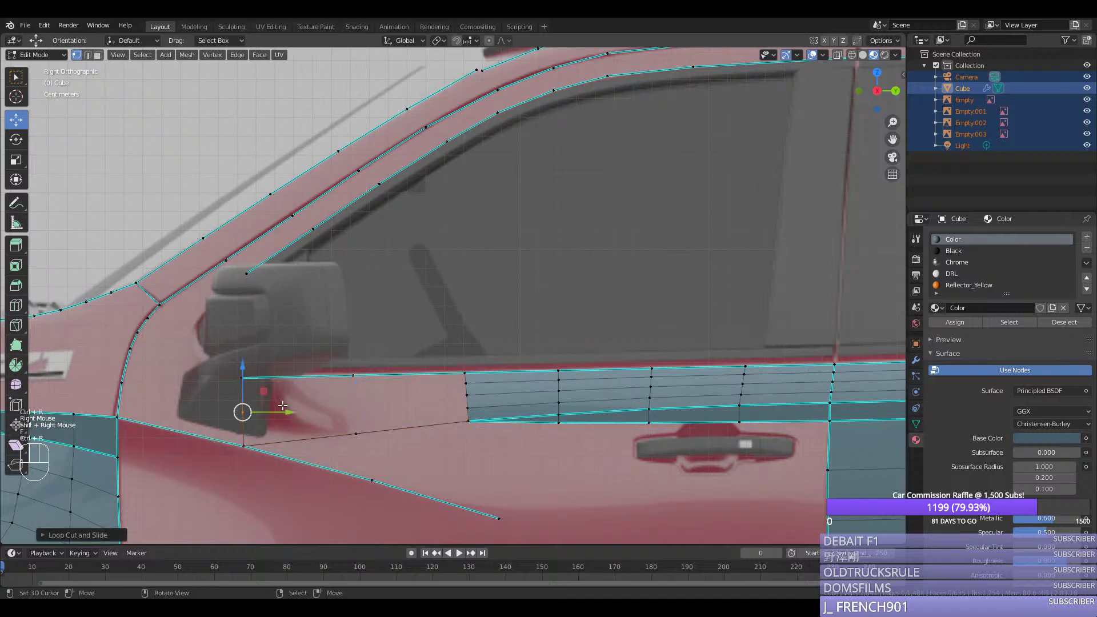
# Step: Push the upright edge's middle vertex outward, round the edge with a vertex bevel and evenly space its vertices
pyautogui.moveTo(284, 409); pyautogui.dragTo(320, 491, button='middle')
pyautogui.click(275, 461)
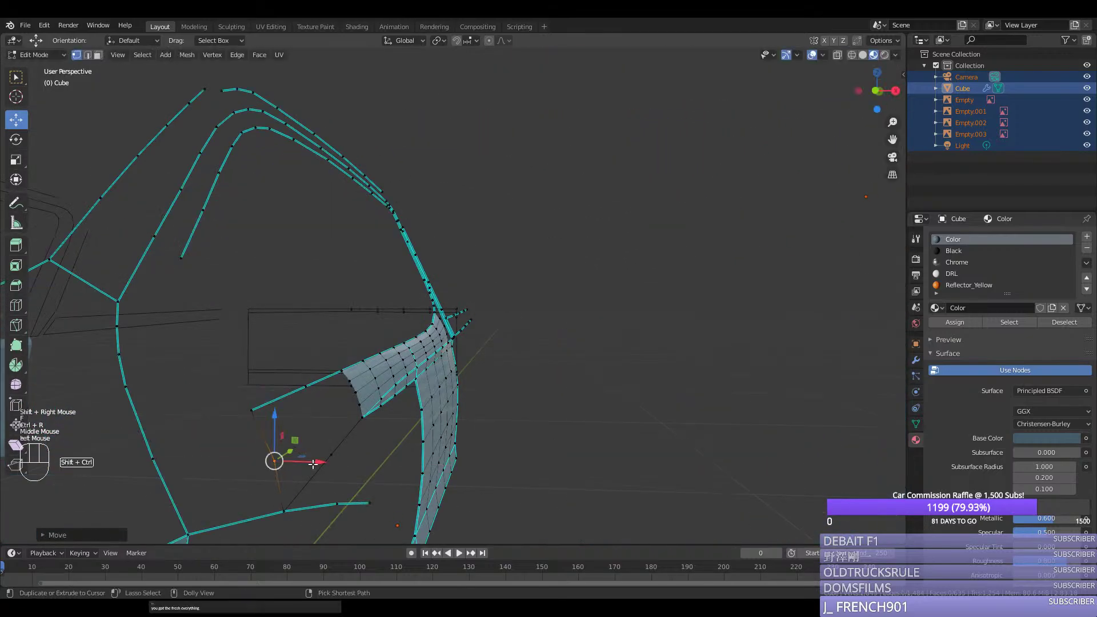
pyautogui.hotkey('ctrl', 'shift', 'b')
pyautogui.rightClick(318, 493)
pyautogui.keyDown('ctrl'); pyautogui.rightClick(272, 459); pyautogui.keyUp('ctrl')
pyautogui.hotkey('ctrl', 'y')
# Step: Grid Fill the front door's upper area between the new upright edge and the existing panel
pyautogui.keyDown('shift'); pyautogui.rightClick(251, 410); pyautogui.keyUp('shift')
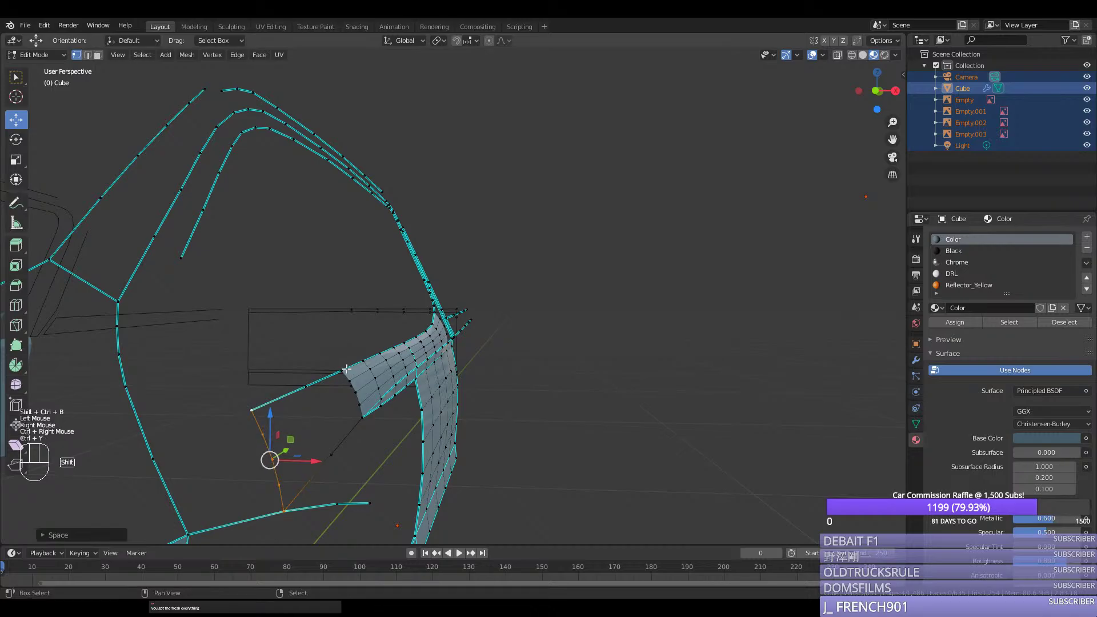
pyautogui.keyDown('ctrl'); pyautogui.rightClick(362, 417); pyautogui.keyUp('ctrl')
pyautogui.press('space')
pyautogui.click(489, 440)
pyautogui.moveTo(489, 440); pyautogui.dragTo(357, 451, button='middle')
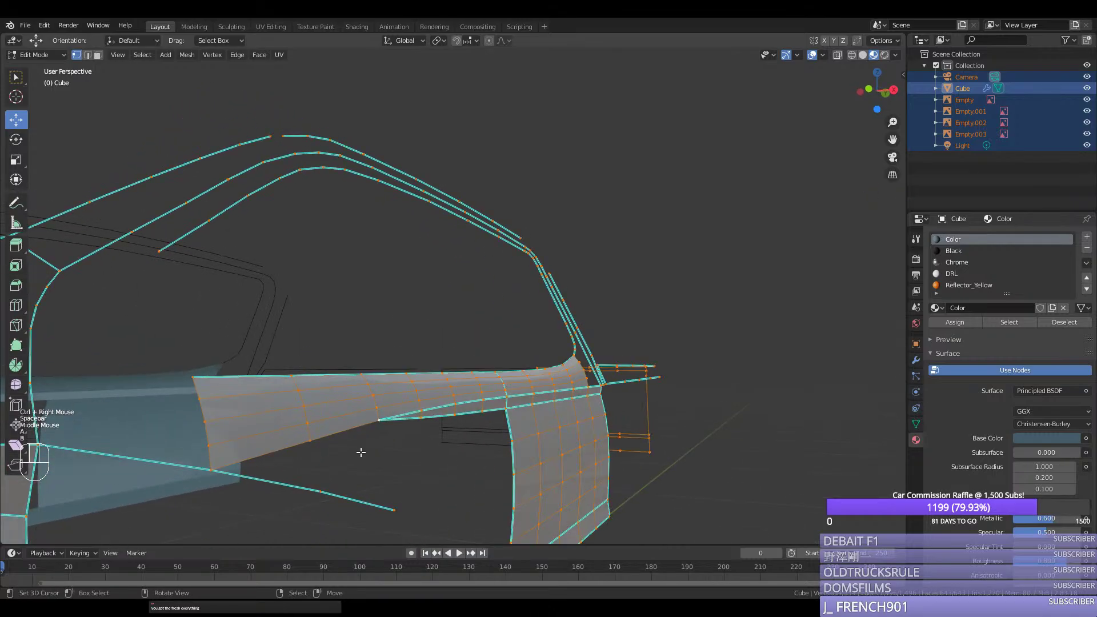
pyautogui.press('Tab')
pyautogui.press('Tab')
# Step: Connect the crease line's rear end to the upper panel's lower corner, insert a middle vertex and move it outward
pyautogui.rightClick(391, 465)
pyautogui.keyDown('shift'); pyautogui.rightClick(392, 465); pyautogui.keyUp('shift')
pyautogui.hotkey('ctrl', 'r')
pyautogui.click(387, 465)
pyautogui.press('g')
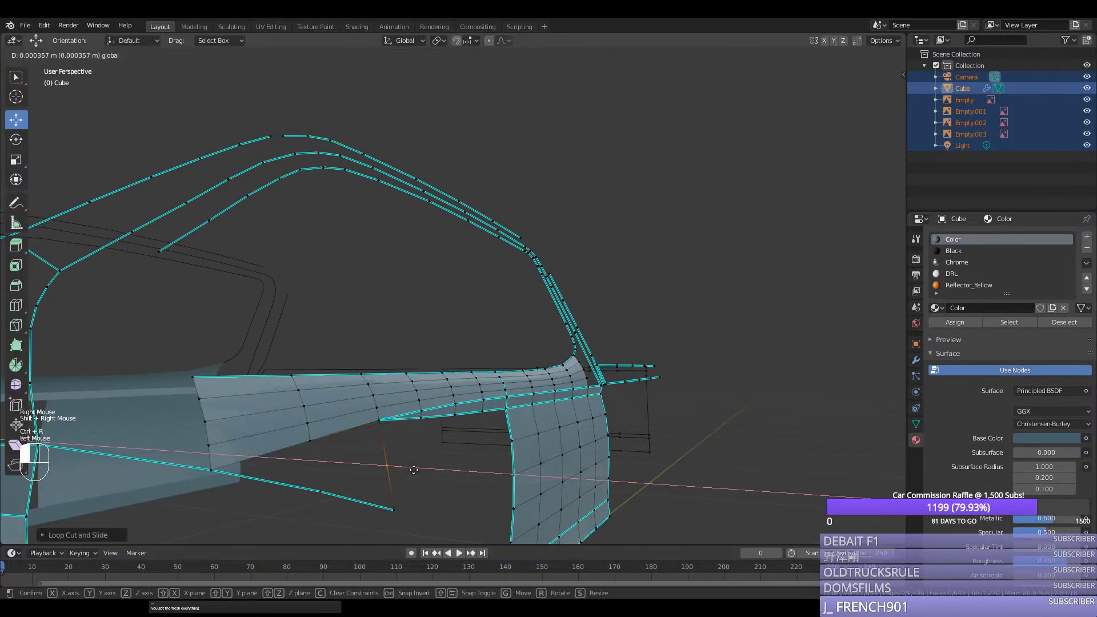
pyautogui.click(416, 470)
# Step: Round the edge at the crease line's rear end with a vertex bevel and evenly space its vertices
pyautogui.hotkey('shift', 'ctrl', 'b')
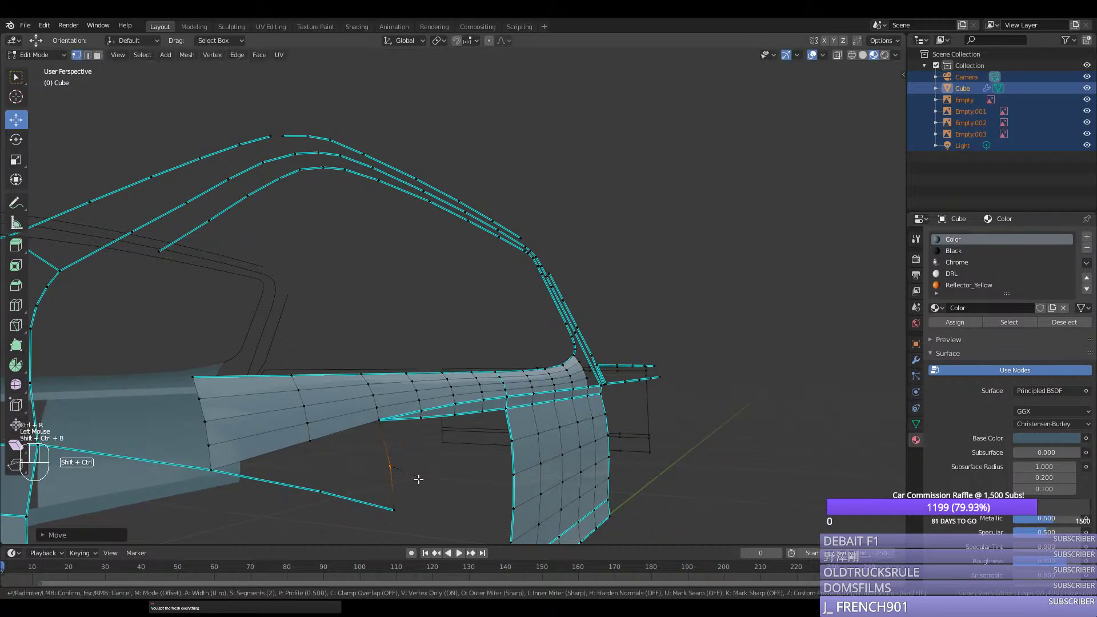
pyautogui.click(403, 513)
pyautogui.rightClick(396, 510)
pyautogui.keyDown('ctrl'); pyautogui.rightClick(380, 421); pyautogui.keyUp('ctrl')
pyautogui.hotkey('ctrl', 'y')
# Step: Connect the crease line's next vertex to the panel vertex above it, insert a middle vertex and shift it outward
pyautogui.rightClick(321, 492)
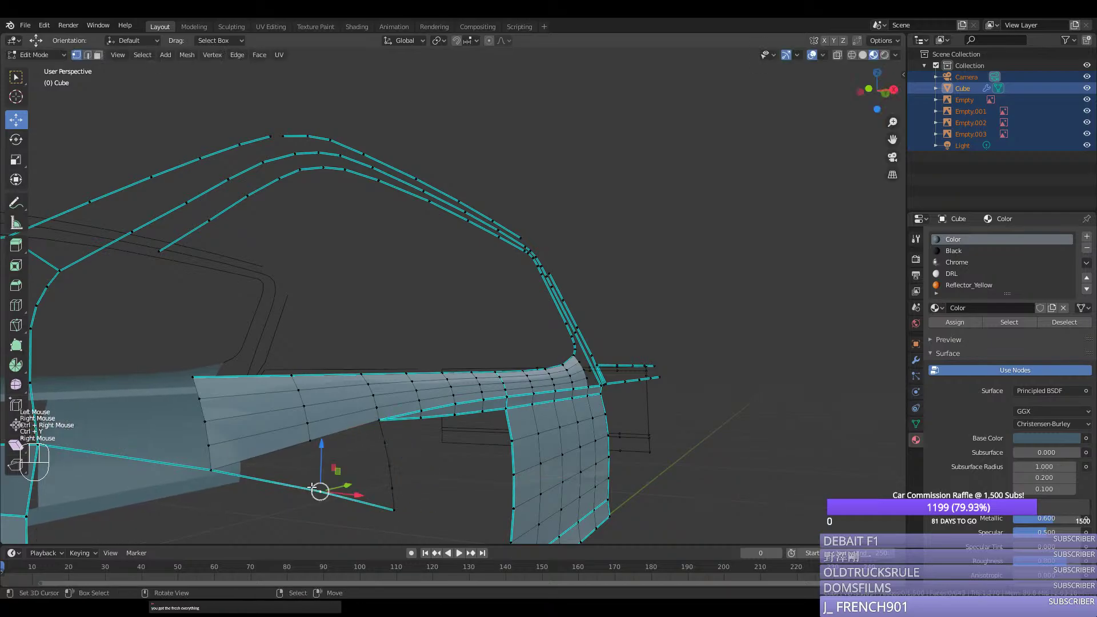
pyautogui.keyDown('shift'); pyautogui.rightClick(311, 442); pyautogui.keyUp('shift')
pyautogui.press('f')
pyautogui.hotkey('ctrl', 'r')
pyautogui.click(322, 472)
pyautogui.moveTo(350, 472)
pyautogui.mouseDown()
pyautogui.moveTo(366, 472)
pyautogui.moveTo(350, 472)
pyautogui.mouseUp()
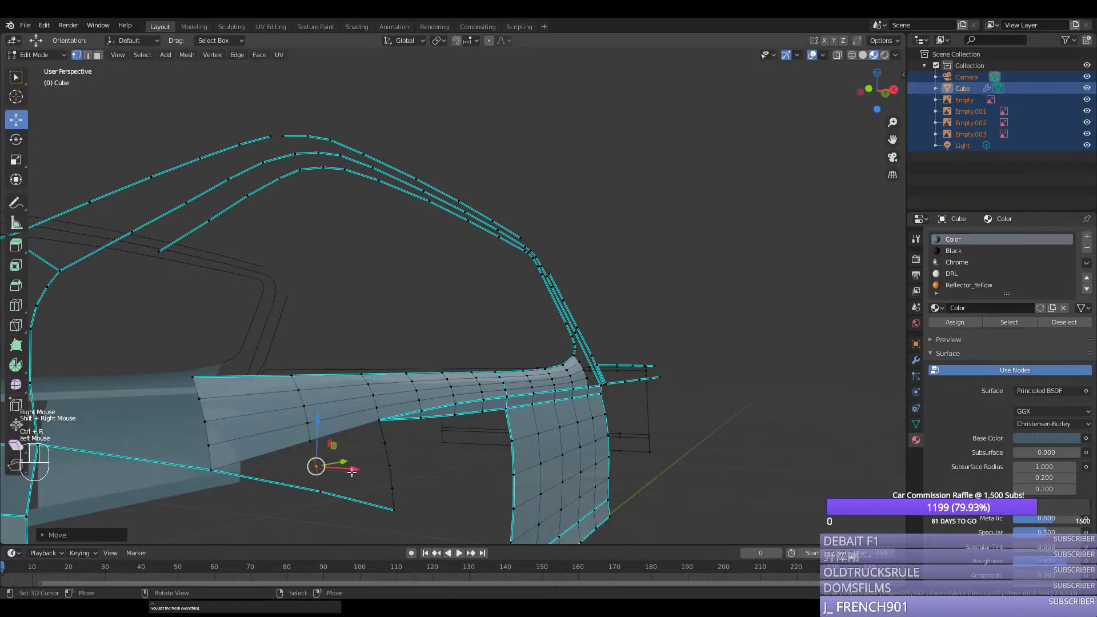
# Step: Round this intermediate edge with a vertex bevel and evenly space its vertices between the panel and crease line
pyautogui.moveTo(351, 472); pyautogui.dragTo(383, 474, button='middle')
pyautogui.hotkey('ctrl', 'z')
pyautogui.keyDown('ctrl'); pyautogui.keyDown('shift'); pyautogui.moveTo(351, 472); pyautogui.dragTo(352, 477); pyautogui.keyUp('shift'); pyautogui.keyUp('ctrl')
pyautogui.rightClick(321, 495)
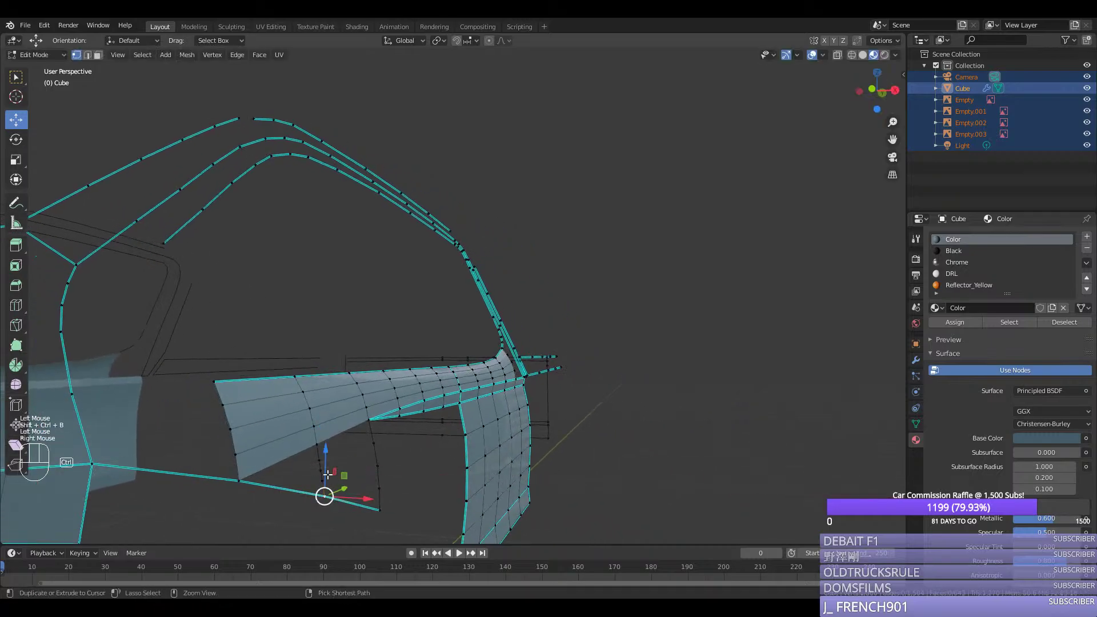
pyautogui.keyDown('ctrl'); pyautogui.rightClick(311, 442); pyautogui.keyUp('ctrl')
pyautogui.hotkey('ctrl', 'y')
# Step: Fill the wedge between the upper panel and the front door's crease line with individual faces
pyautogui.rightClick(240, 480)
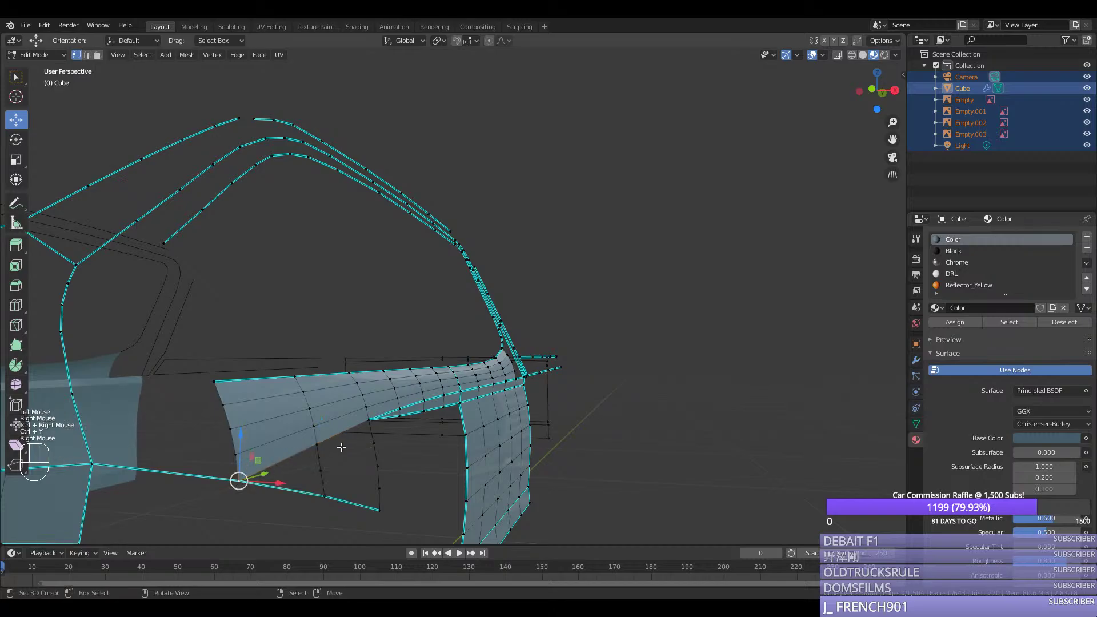
pyautogui.keyDown('shift'); pyautogui.rightClick(362, 418); pyautogui.keyUp('shift')
pyautogui.press('f')
pyautogui.press('f')
pyautogui.press('f')
pyautogui.press('f')
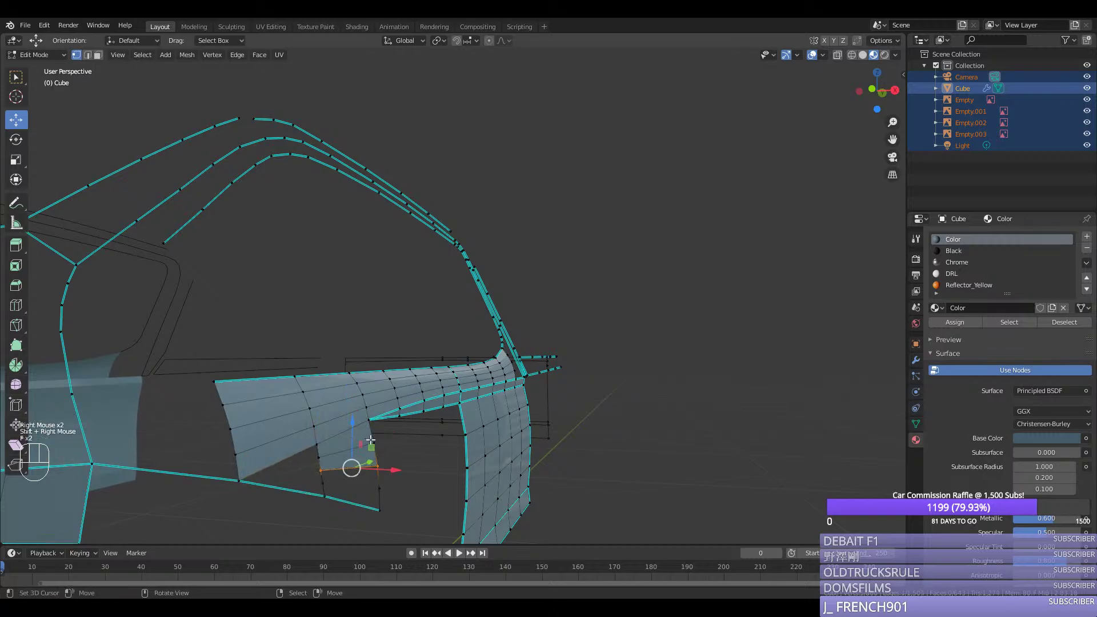
pyautogui.rightClick(317, 455)
pyautogui.keyDown('shift'); pyautogui.rightClick(314, 441); pyautogui.keyUp('shift')
pyautogui.keyDown('shift'); pyautogui.rightClick(240, 480); pyautogui.keyUp('shift')
pyautogui.keyDown('shift'); pyautogui.rightClick(324, 497); pyautogui.keyUp('shift')
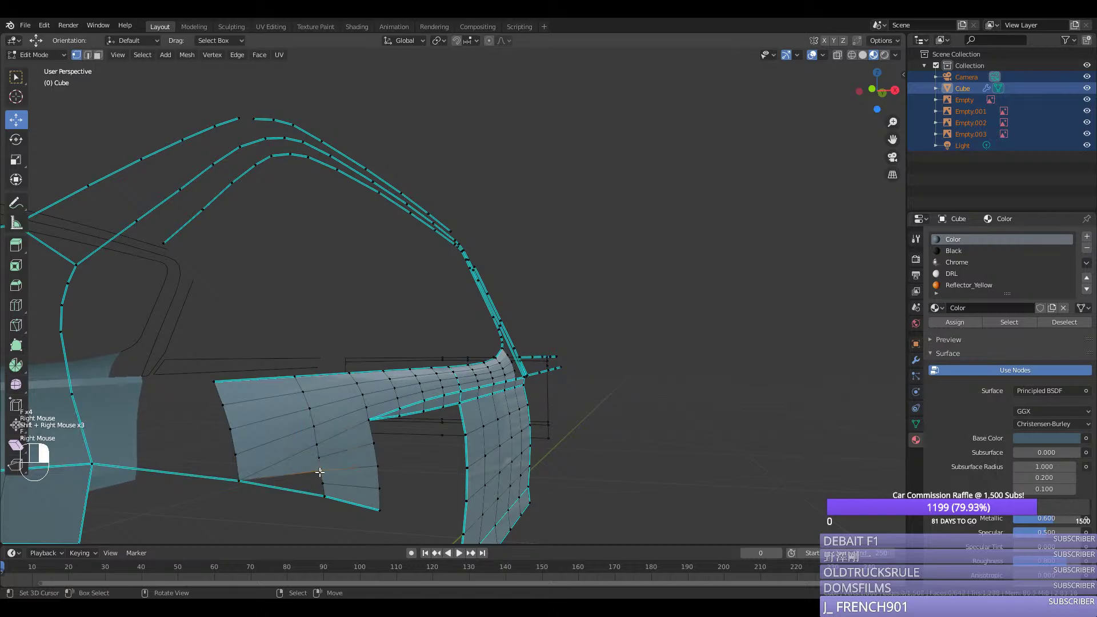
pyautogui.press('f')
# Step: Save the file and return to editing the body mesh
pyautogui.press('Tab')
pyautogui.hotkey('ctrl', 's')
pyautogui.scroll(-1, 330, 497)
pyautogui.moveTo(330, 497); pyautogui.dragTo(348, 503, button='middle')
pyautogui.scroll(1, 313, 414)
pyautogui.press('Tab')
# Step: Connect the crease line's rear end to the lowest inner vertex on the door seam and divide the edge with 3 cuts
pyautogui.rightClick(304, 389)
pyautogui.moveTo(303, 389); pyautogui.dragTo(460, 438, button='middle')
pyautogui.press('KP_3')
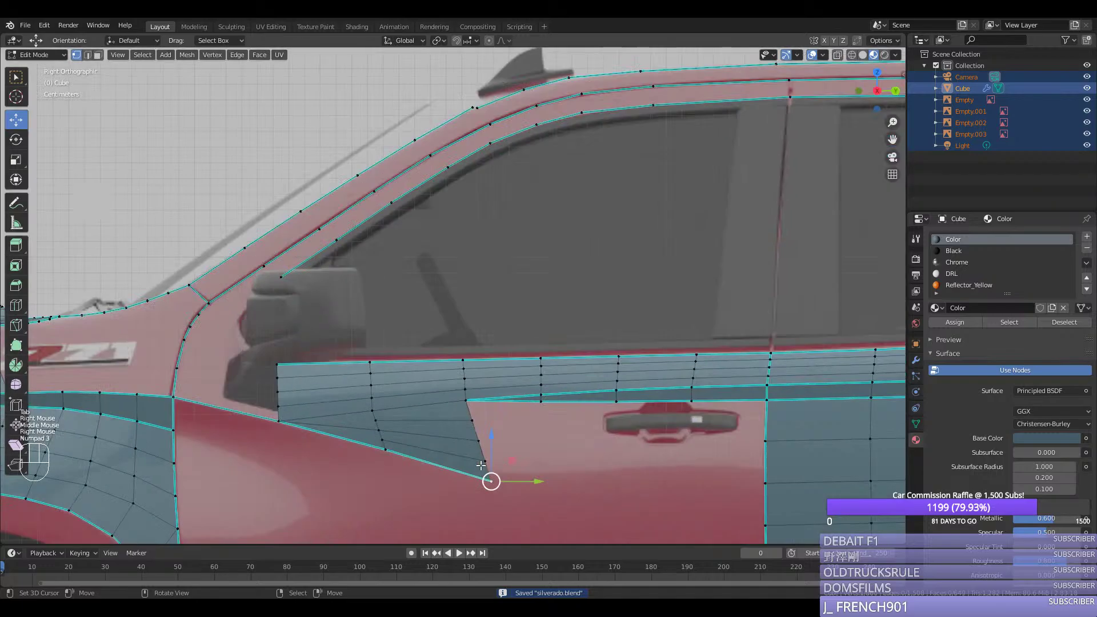
pyautogui.scroll(-3, 512, 410)
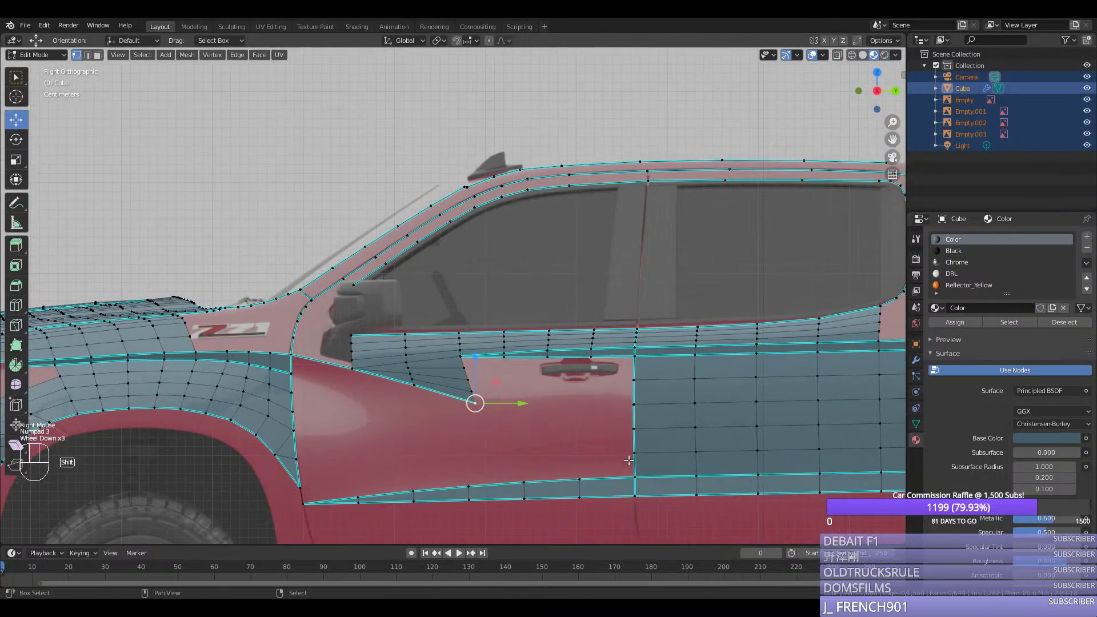
pyautogui.keyDown('shift'); pyautogui.rightClick(554, 428); pyautogui.keyUp('shift')
pyautogui.hotkey('ctrl', 'r')
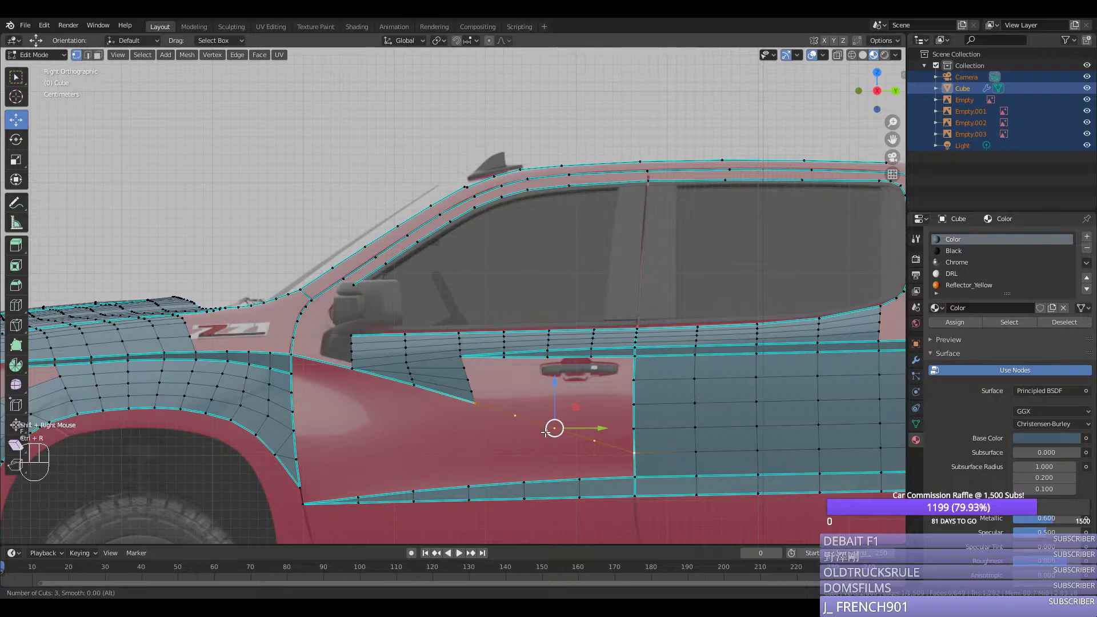
pyautogui.click(546, 432)
pyautogui.rightClick(545, 431)
pyautogui.rightClick(546, 431)
# Step: Grid Fill the front door area around the handle between the crease line's end edge and the door seam
pyautogui.moveTo(468, 391); pyautogui.dragTo(453, 421, button='middle')
pyautogui.keyDown('ctrl'); pyautogui.rightClick(463, 506); pyautogui.keyUp('ctrl')
pyautogui.moveTo(464, 507); pyautogui.dragTo(537, 391, button='middle')
pyautogui.keyDown('shift'); pyautogui.rightClick(537, 388); pyautogui.keyUp('shift')
pyautogui.press('space')
pyautogui.click(666, 425)
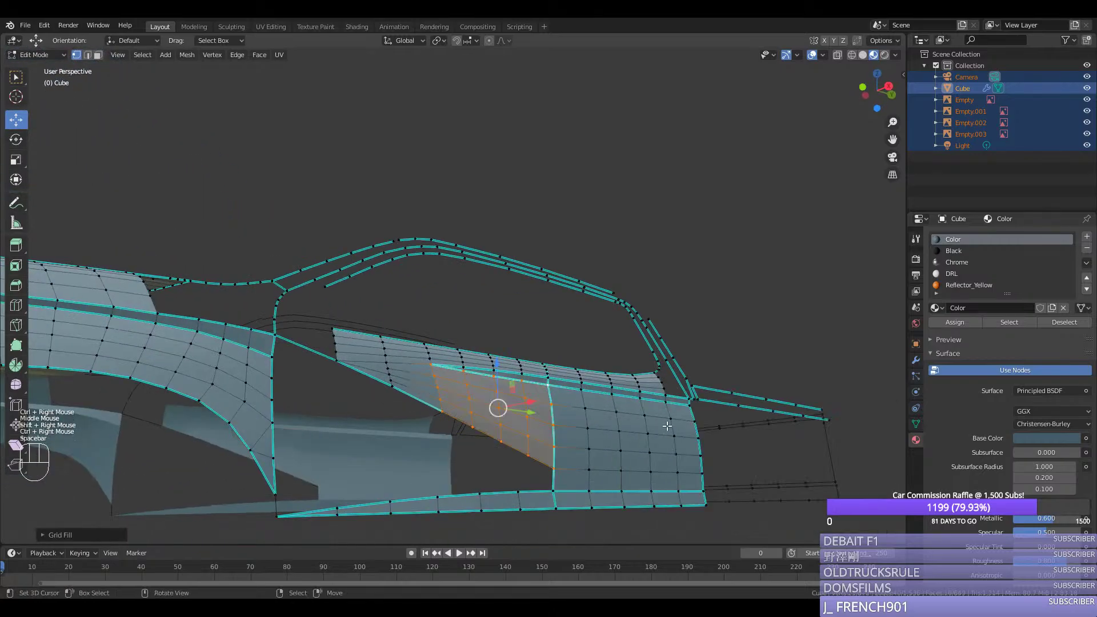
# Step: Connect the crease line's rear end to the lower strip with an upright edge and try cutting it in the middle
pyautogui.moveTo(555, 434); pyautogui.dragTo(448, 451, button='middle')
pyautogui.rightClick(411, 485)
pyautogui.keyDown('shift'); pyautogui.rightClick(416, 446); pyautogui.keyUp('shift')
pyautogui.hotkey('ctrl', 'r')
pyautogui.click(457, 451)
pyautogui.hotkey('ctrl', 'z')
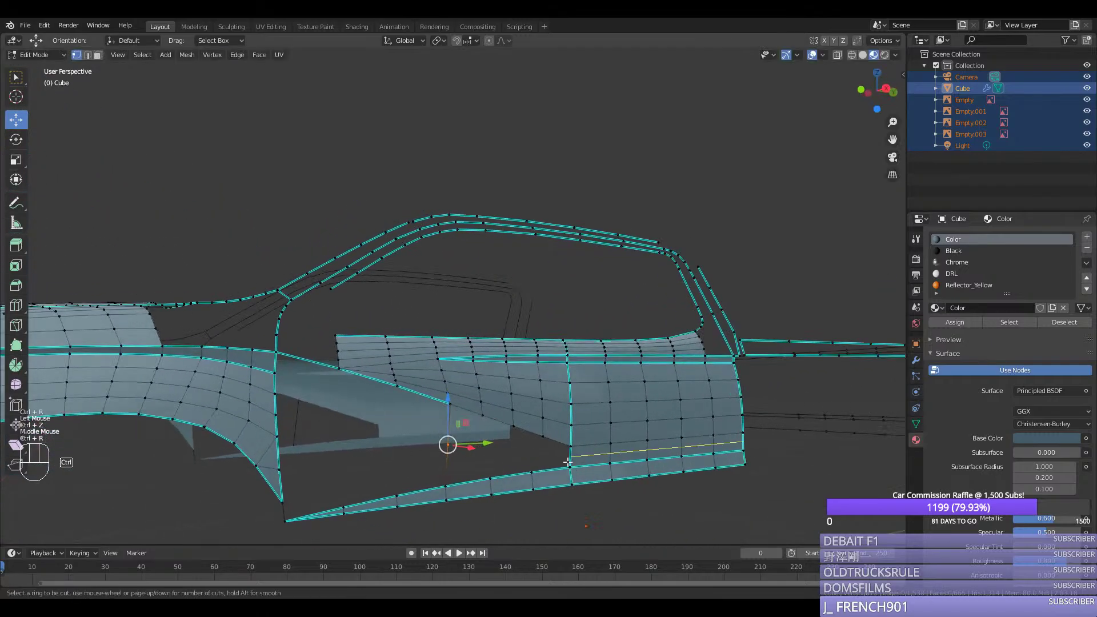
# Step: Add a loop cut across the rear door's lowest row of faces above the bottom strip
pyautogui.keyDown('alt'); pyautogui.rightClick(657, 456); pyautogui.keyUp('alt')
pyautogui.rightClick(560, 467)
pyautogui.keyDown('ctrl'); pyautogui.rightClick(570, 483); pyautogui.keyUp('ctrl')
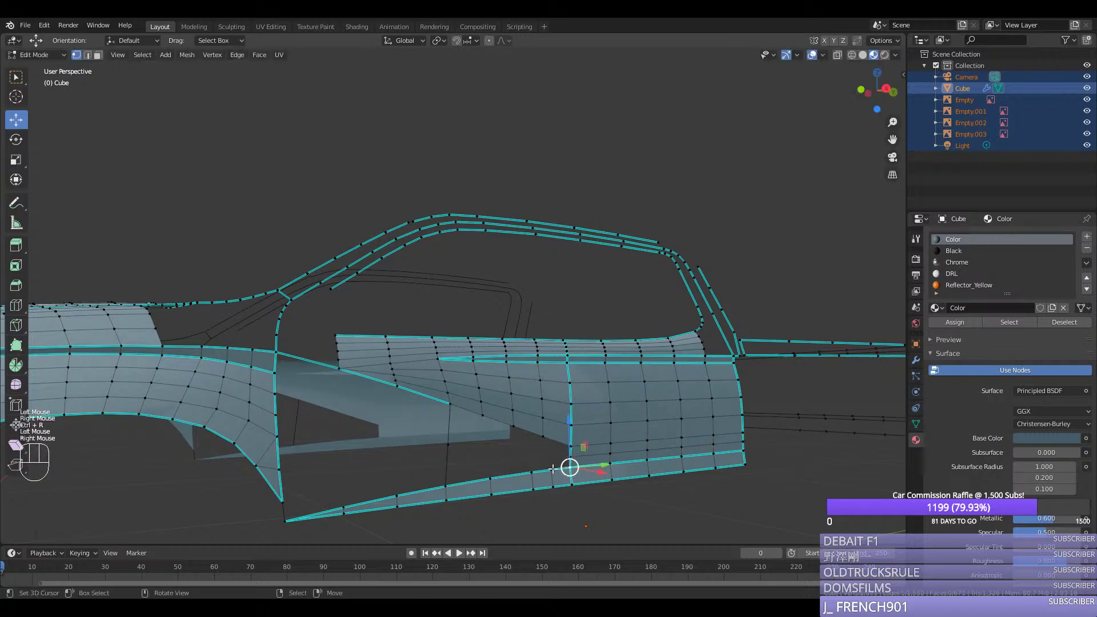
pyautogui.keyDown('ctrl'); pyautogui.rightClick(491, 492); pyautogui.keyUp('ctrl')
pyautogui.rightClick(446, 500)
pyautogui.keyDown('ctrl'); pyautogui.rightClick(570, 483); pyautogui.keyUp('ctrl')
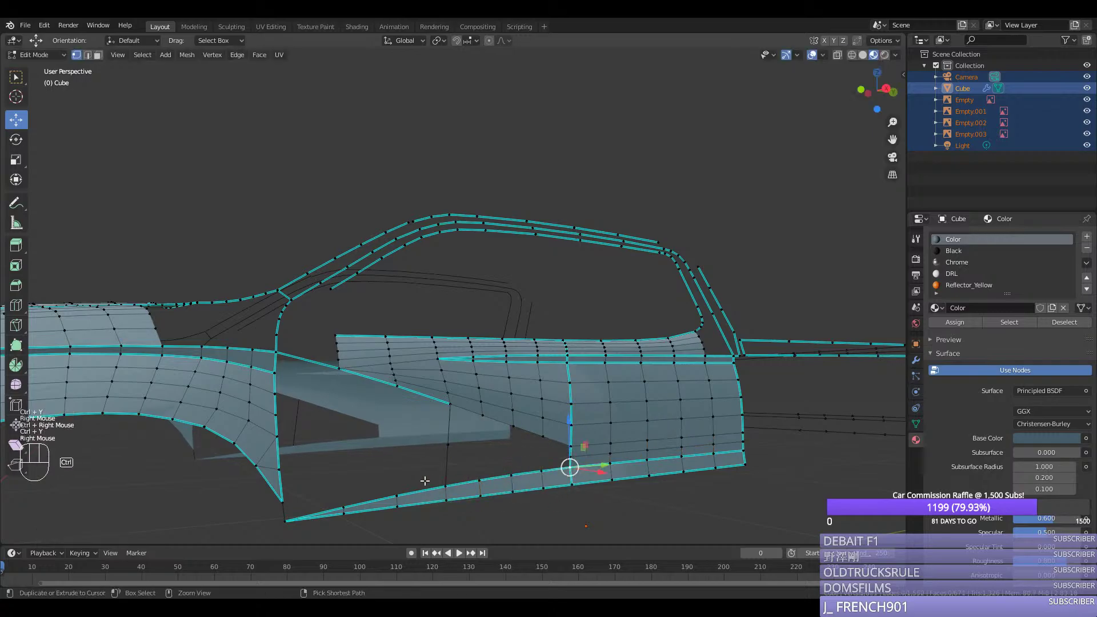
# Step: Grid Fill the front door's lower rear area between the upright edge and the door seam
pyautogui.keyDown('shift'); pyautogui.rightClick(450, 403); pyautogui.keyUp('shift')
pyautogui.keyDown('ctrl'); pyautogui.rightClick(555, 445); pyautogui.keyUp('ctrl')
pyautogui.press('space')
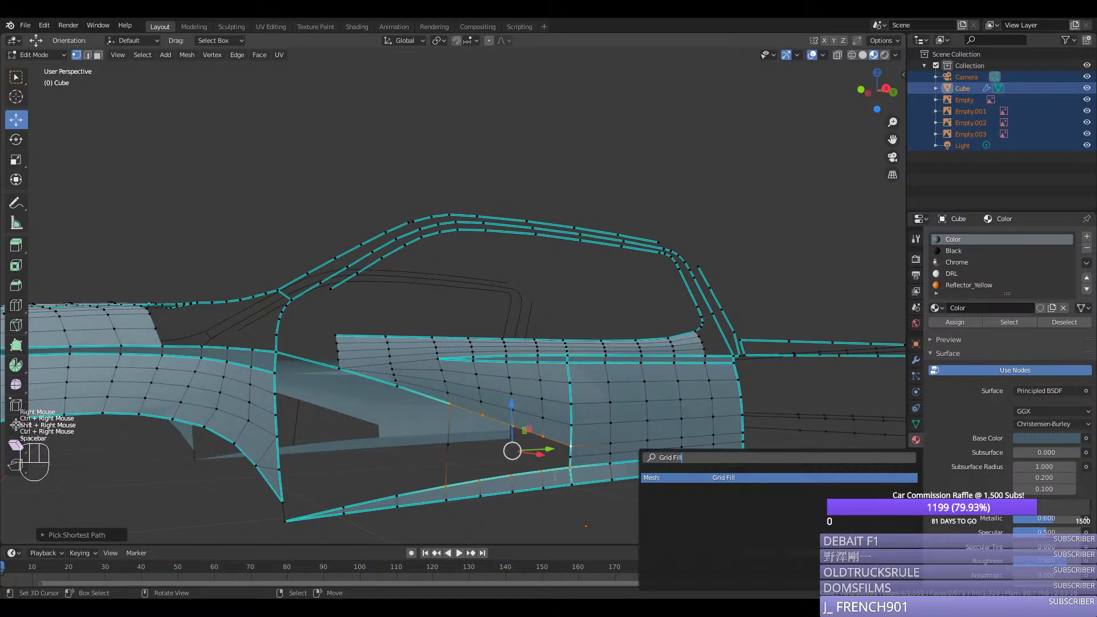
pyautogui.press('Return')
# Step: Connect the crease line vertex near the door's front to the lower strip, insert a middle vertex and move it outward
pyautogui.moveTo(734, 485); pyautogui.dragTo(361, 387, button='middle')
pyautogui.rightClick(361, 387)
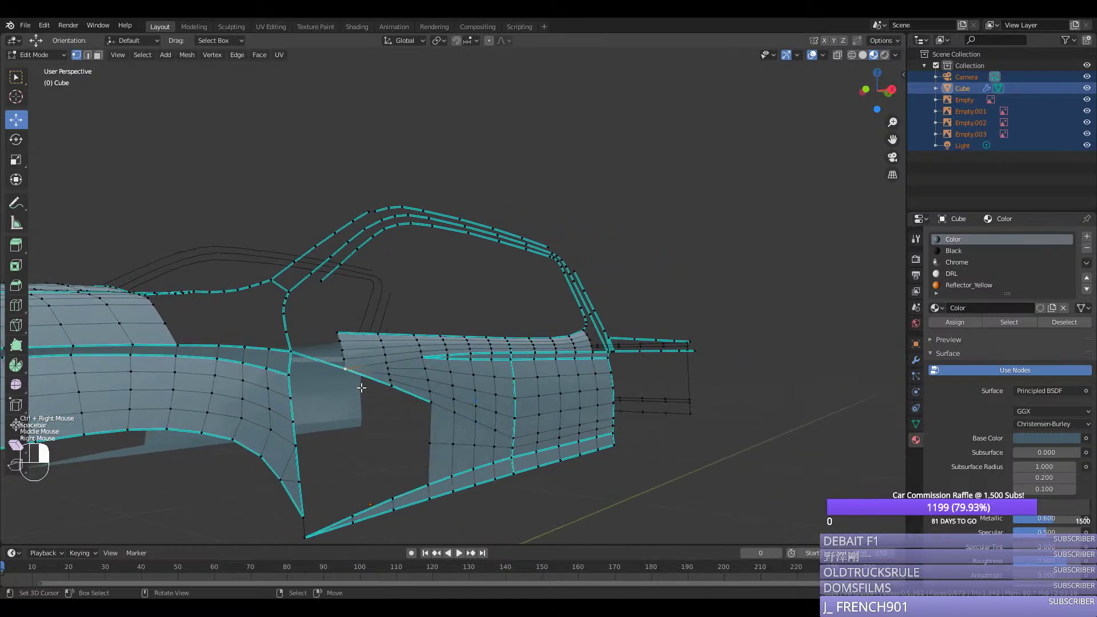
pyautogui.keyDown('shift'); pyautogui.rightClick(348, 491); pyautogui.keyUp('shift')
pyautogui.moveTo(352, 480); pyautogui.dragTo(421, 460, button='middle')
pyautogui.hotkey('ctrl', 'r')
pyautogui.click(366, 468)
pyautogui.moveTo(422, 459); pyautogui.dragTo(435, 461)
# Step: Round the door's front upright edge with a vertex bevel and evenly space its vertices
pyautogui.moveTo(436, 462); pyautogui.dragTo(461, 473, button='middle')
pyautogui.hotkey('ctrl', 'shift', 'b')
pyautogui.click(464, 533)
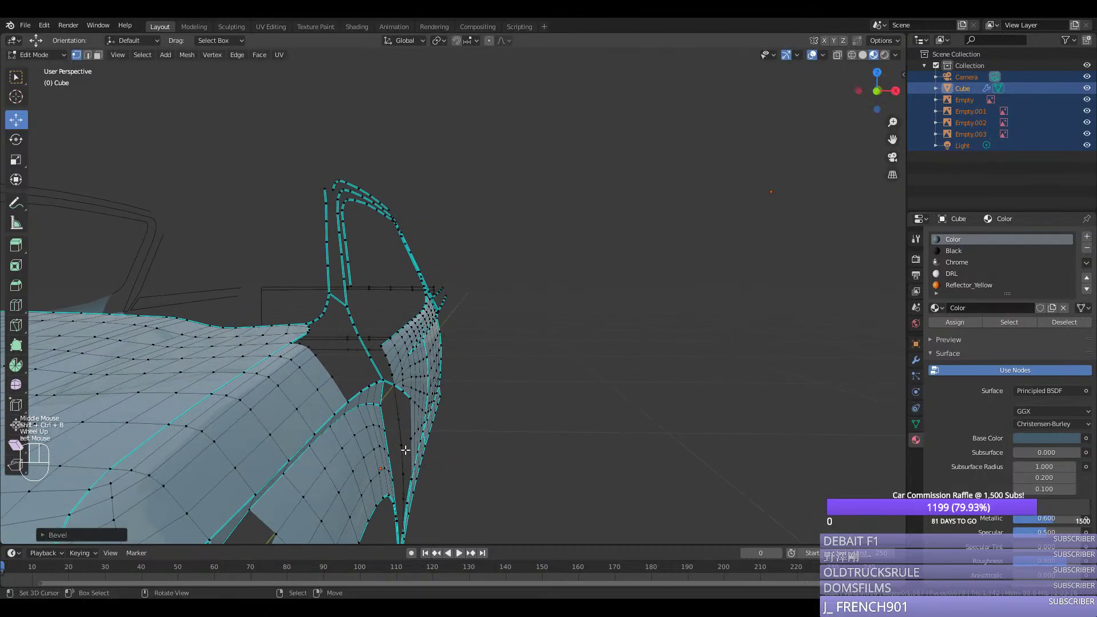
pyautogui.rightClick(392, 384)
pyautogui.moveTo(392, 385); pyautogui.dragTo(379, 377, button='middle')
pyautogui.keyDown('ctrl'); pyautogui.rightClick(386, 526); pyautogui.keyUp('ctrl')
pyautogui.hotkey('ctrl', 'y')
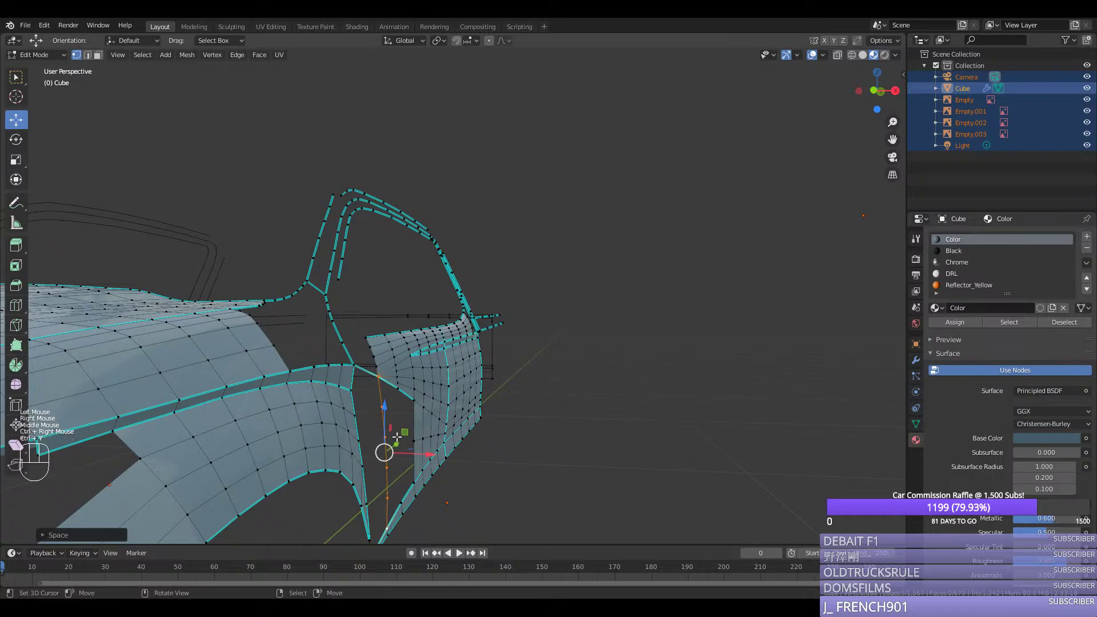
# Step: Delete the faces filled in the front door's lower rear area together with their upright edge
pyautogui.rightClick(416, 440)
pyautogui.keyDown('ctrl'); pyautogui.rightClick(433, 405); pyautogui.keyUp('ctrl')
pyautogui.press('Delete')
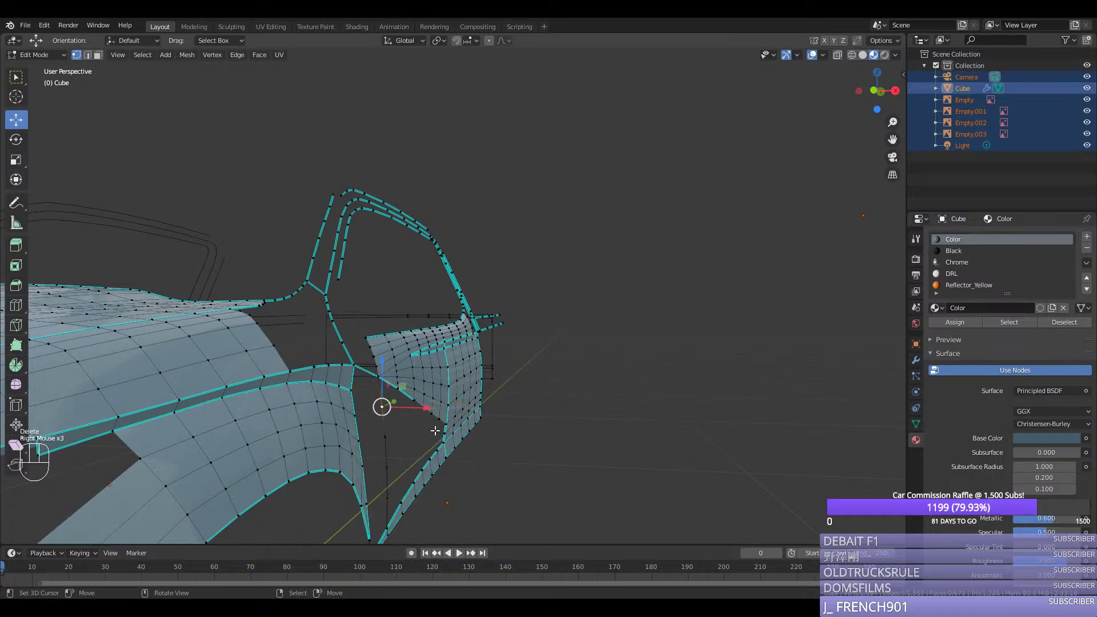
# Step: Try to connect the front upright edge's upper vertex to the door seam's new vertex, and save the file
pyautogui.moveTo(435, 430); pyautogui.dragTo(382, 430, button='middle')
pyautogui.keyDown('shift'); pyautogui.rightClick(533, 446); pyautogui.keyUp('shift')
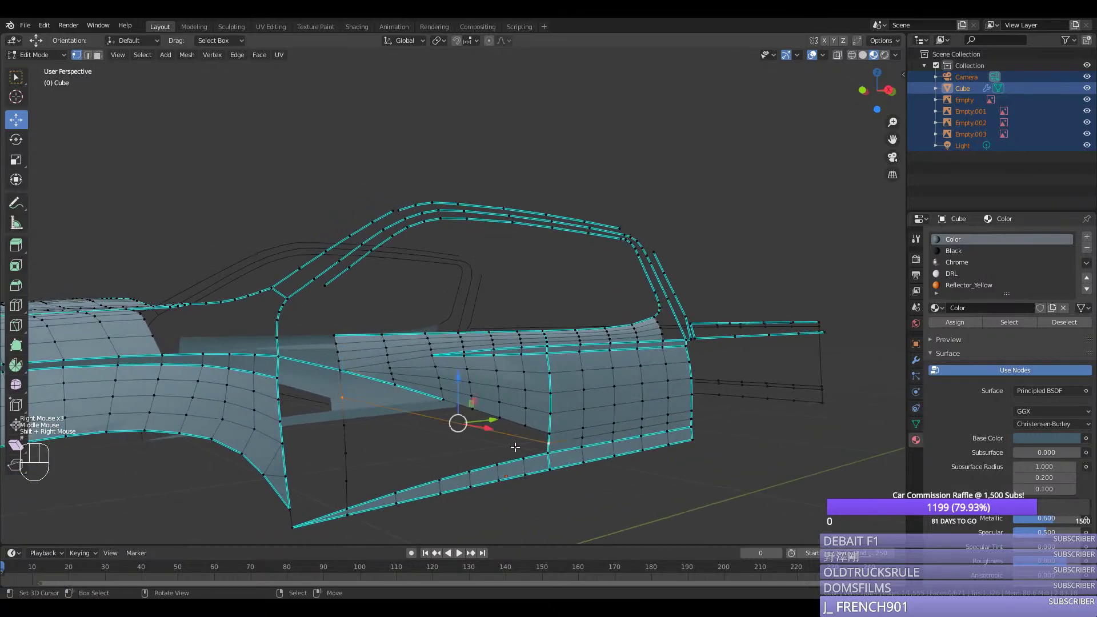
pyautogui.moveTo(533, 445); pyautogui.dragTo(504, 446, button='middle')
pyautogui.press('Tab')
pyautogui.hotkey('ctrl', 's')
pyautogui.press('Tab')
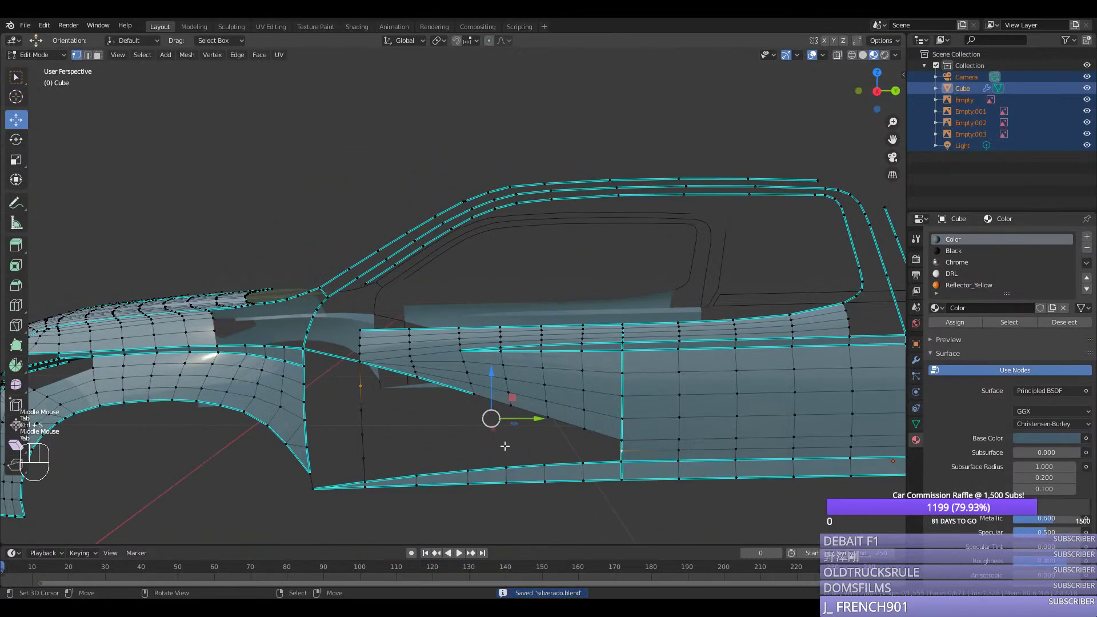
# Step: Connect the lower strip to the crease line's rear end with an upright edge, insert a middle vertex and move it outward
pyautogui.rightClick(475, 466)
pyautogui.keyDown('shift'); pyautogui.rightClick(474, 394); pyautogui.keyUp('shift')
pyautogui.moveTo(474, 394); pyautogui.dragTo(490, 444, button='middle')
pyautogui.hotkey('ctrl', 'r')
pyautogui.click(495, 443)
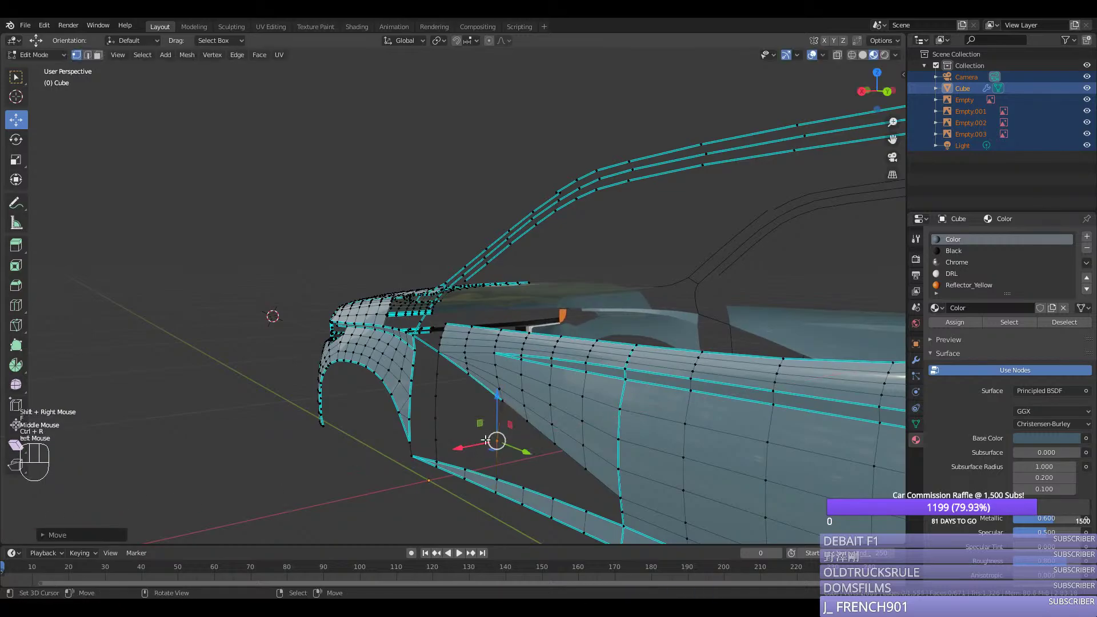
# Step: Round the upright edge below the crease line's rear end with a vertex bevel and evenly space its vertices
pyautogui.hotkey('shift', 'ctrl', 'b')
pyautogui.click(557, 407)
pyautogui.rightClick(501, 394)
pyautogui.keyDown('ctrl'); pyautogui.rightClick(497, 479); pyautogui.keyUp('ctrl')
pyautogui.hotkey('ctrl', 'y')
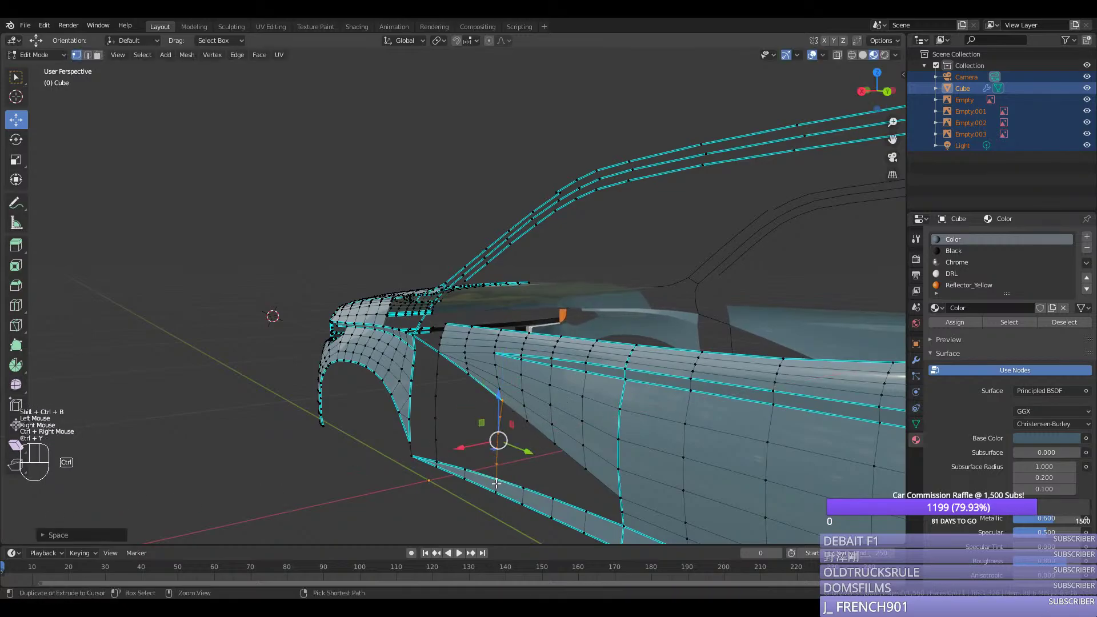
# Step: Grid Fill the front door's lower panel between its front and middle upright edges
pyautogui.keyDown('shift'); pyautogui.rightClick(403, 451); pyautogui.keyUp('shift')
pyautogui.keyDown('ctrl'); pyautogui.rightClick(434, 357); pyautogui.keyUp('ctrl')
pyautogui.press('space')
pyautogui.write('Grid Fill')
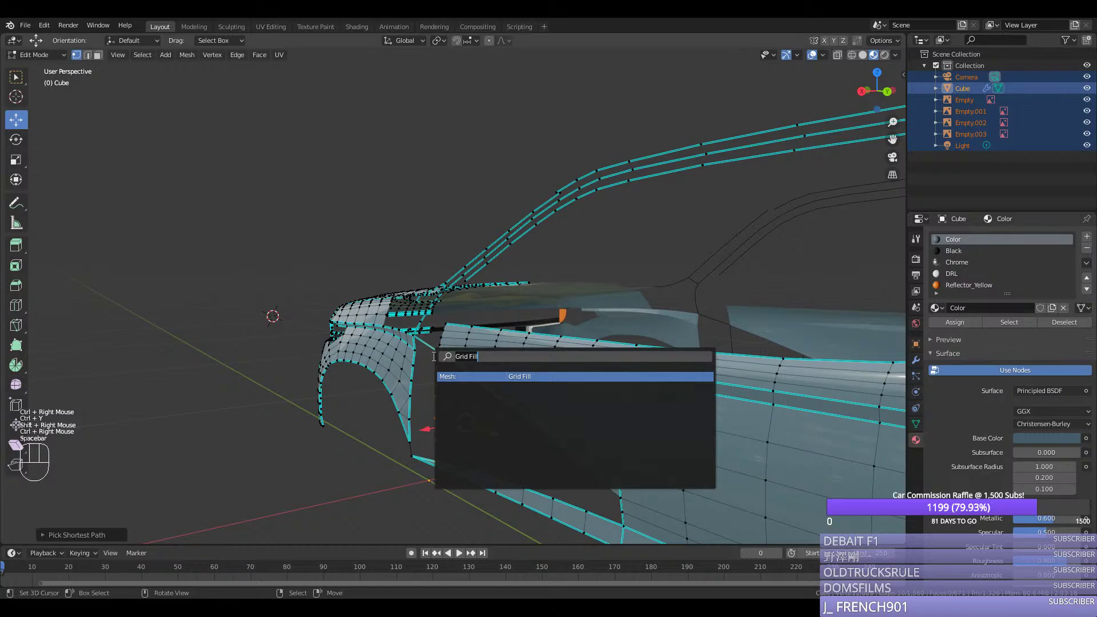
pyautogui.click(506, 377)
# Step: Connect the lower strip to the panel above with an upright edge just ahead of the door seam and insert a middle vertex
pyautogui.rightClick(499, 400)
pyautogui.keyDown('ctrl'); pyautogui.rightClick(497, 479); pyautogui.keyUp('ctrl')
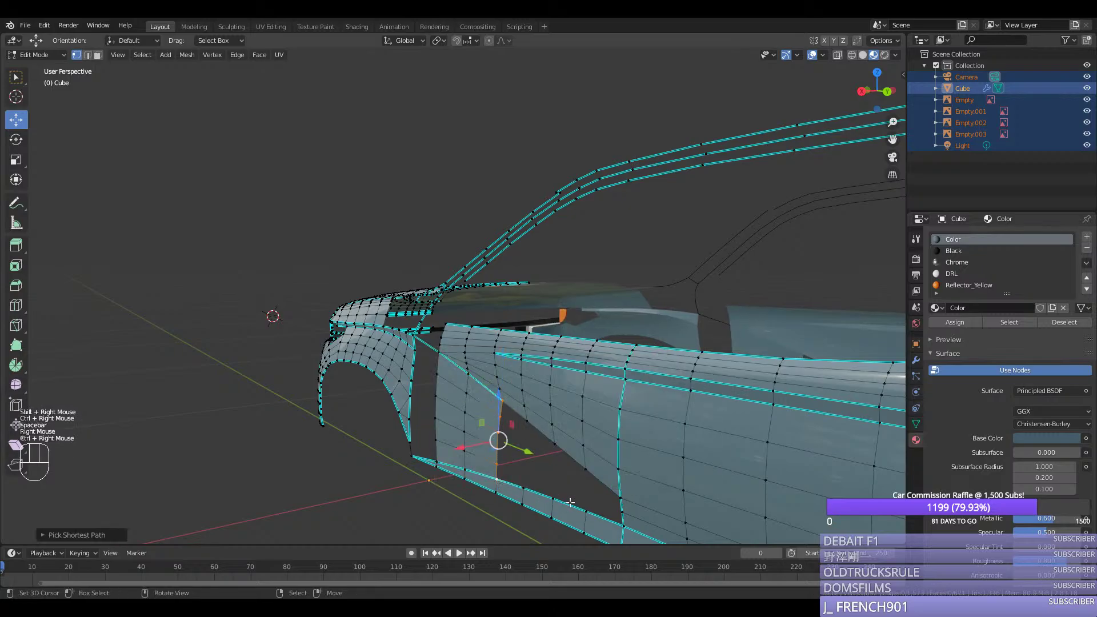
pyautogui.keyDown('shift'); pyautogui.rightClick(616, 528); pyautogui.keyUp('shift')
pyautogui.rightClick(587, 510)
pyautogui.keyDown('shift'); pyautogui.rightClick(585, 473); pyautogui.keyUp('shift')
pyautogui.press('f')
pyautogui.hotkey('ctrl', 'r')
pyautogui.doubleClick(583, 496)
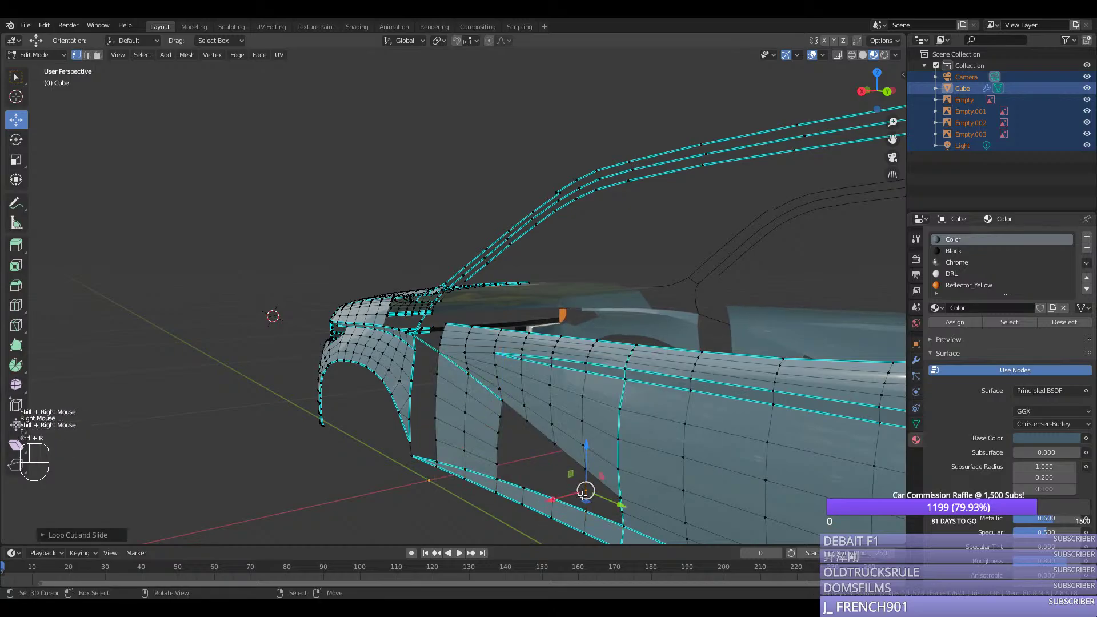
# Step: Round the new upright edge with a vertex bevel and evenly space its vertices
pyautogui.hotkey('shift', 'ctrl', 'b')
pyautogui.click(587, 488)
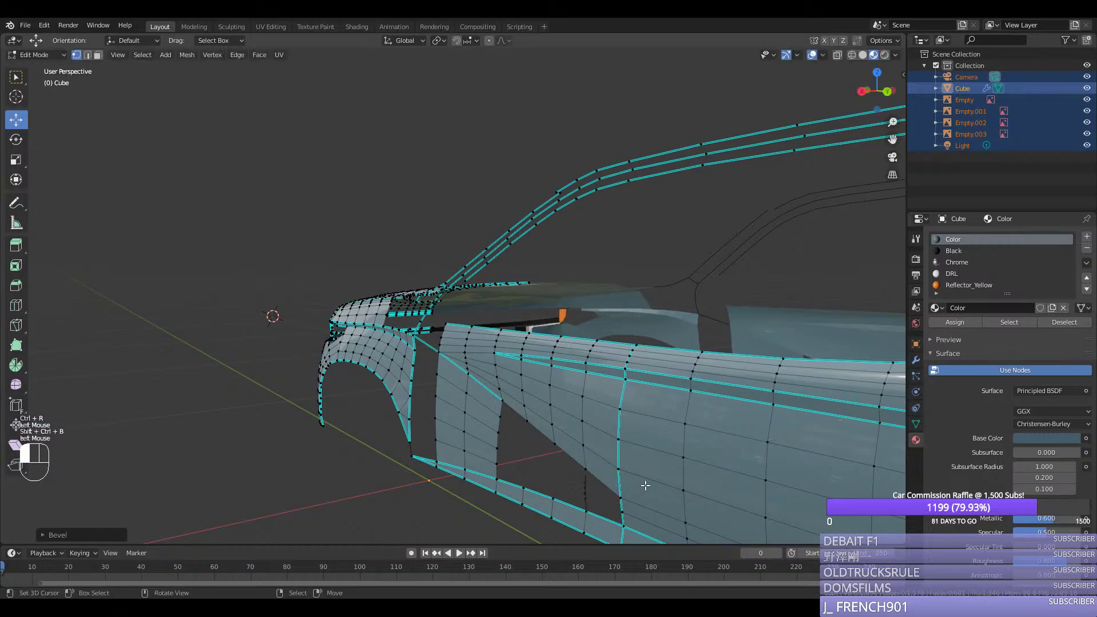
pyautogui.rightClick(584, 496)
pyautogui.keyDown('ctrl'); pyautogui.rightClick(554, 502); pyautogui.keyUp('ctrl')
pyautogui.hotkey('ctrl', 'y')
pyautogui.keyDown('shift'); pyautogui.rightClick(595, 473); pyautogui.keyUp('shift')
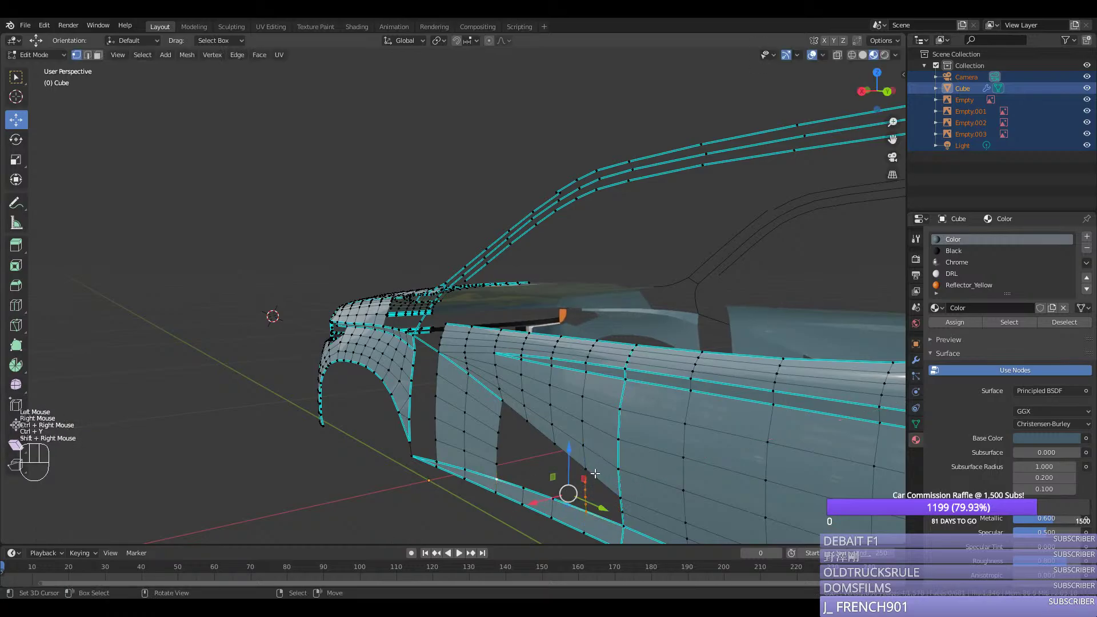
pyautogui.hotkey('ctrl', 'h')
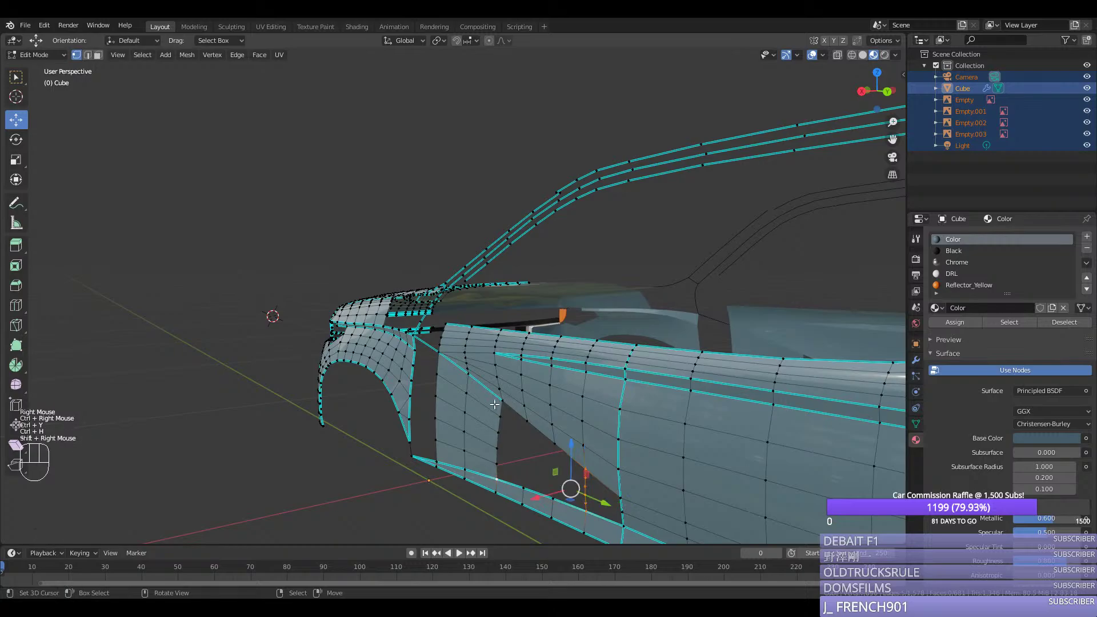
# Step: Grid Fill the door gap between the upright edge at the crease line's rear end and the new upright edge
pyautogui.keyDown('ctrl'); pyautogui.rightClick(499, 403); pyautogui.keyUp('ctrl')
pyautogui.press('space')
pyautogui.press('Return')
pyautogui.press('space')
pyautogui.press('Escape')
# Step: Close the remaining triangular gap just ahead of the middle door seam with individual faces
pyautogui.rightClick(583, 472)
pyautogui.moveTo(583, 471); pyautogui.dragTo(594, 440, button='middle')
pyautogui.scroll(2, 657, 491)
pyautogui.keyDown('shift'); pyautogui.rightClick(709, 510); pyautogui.keyUp('shift')
pyautogui.keyDown('shift'); pyautogui.rightClick(708, 510); pyautogui.keyUp('shift')
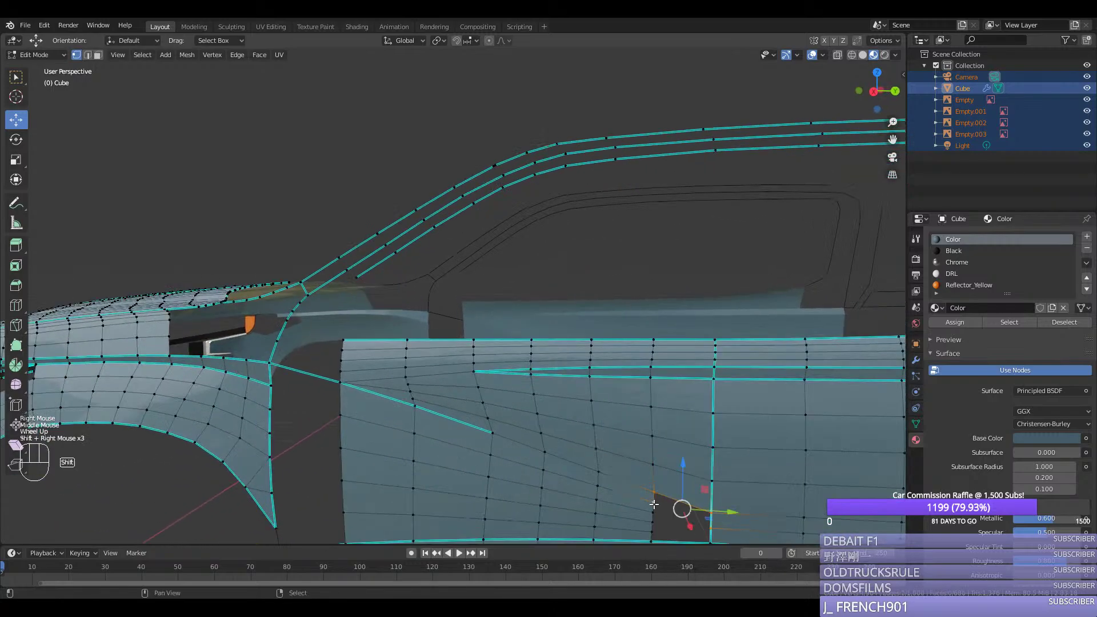
pyautogui.scroll(-1, 657, 508)
pyautogui.rightClick(620, 495)
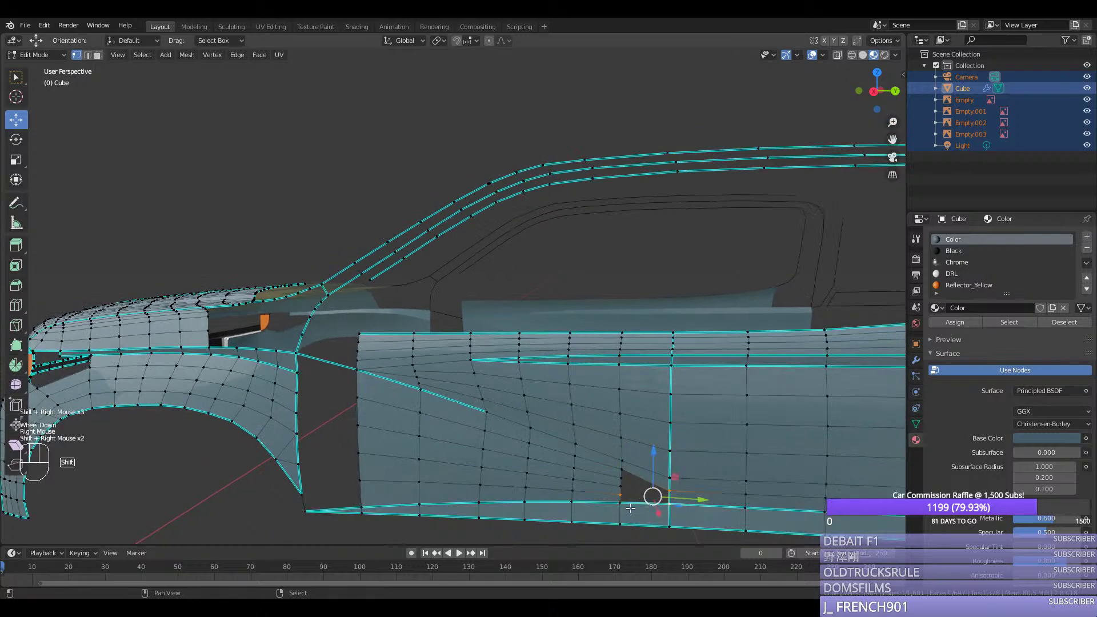
pyautogui.rightClick(623, 496)
pyautogui.keyDown('shift'); pyautogui.rightClick(673, 487); pyautogui.keyUp('shift')
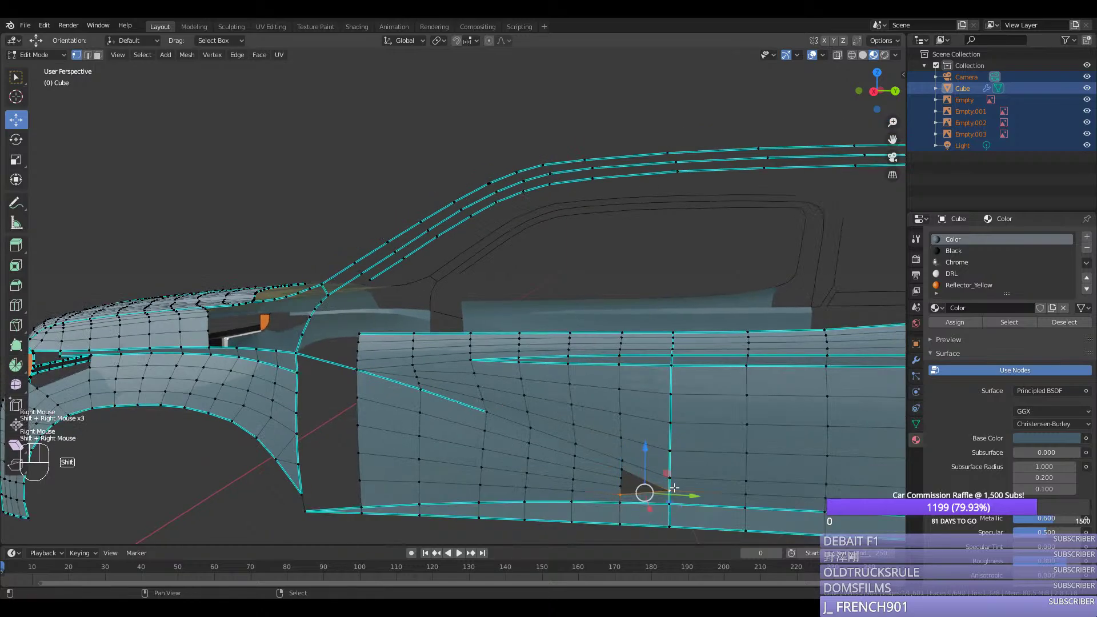
pyautogui.keyDown('shift'); pyautogui.rightClick(622, 481); pyautogui.keyUp('shift')
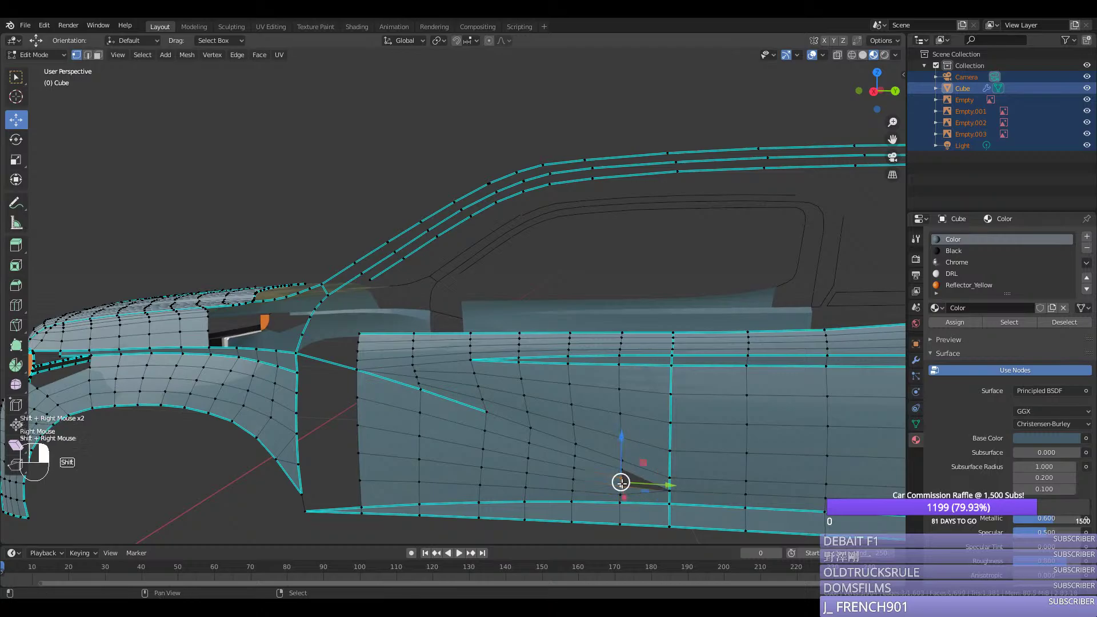
# Step: Save the file and inspect the filled door's shading outside Edit Mode
pyautogui.press('Tab')
pyautogui.moveTo(607, 507); pyautogui.dragTo(687, 505, button='middle')
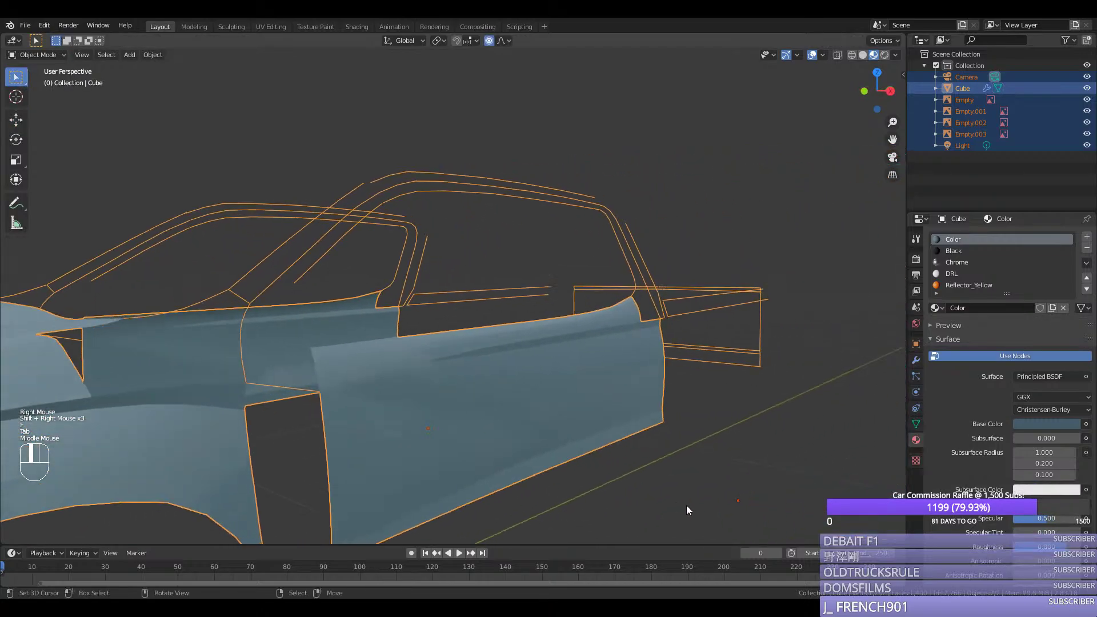
pyautogui.hotkey('ctrl', 's')
pyautogui.scroll(-2, 543, 485)
pyautogui.middleClick(543, 485)
pyautogui.moveTo(543, 484)
pyautogui.mouseDown(button='middle')
pyautogui.moveTo(603, 484)
pyautogui.moveTo(536, 475)
pyautogui.mouseUp(button='middle')
pyautogui.scroll(2, 391, 441)
pyautogui.press('Tab')
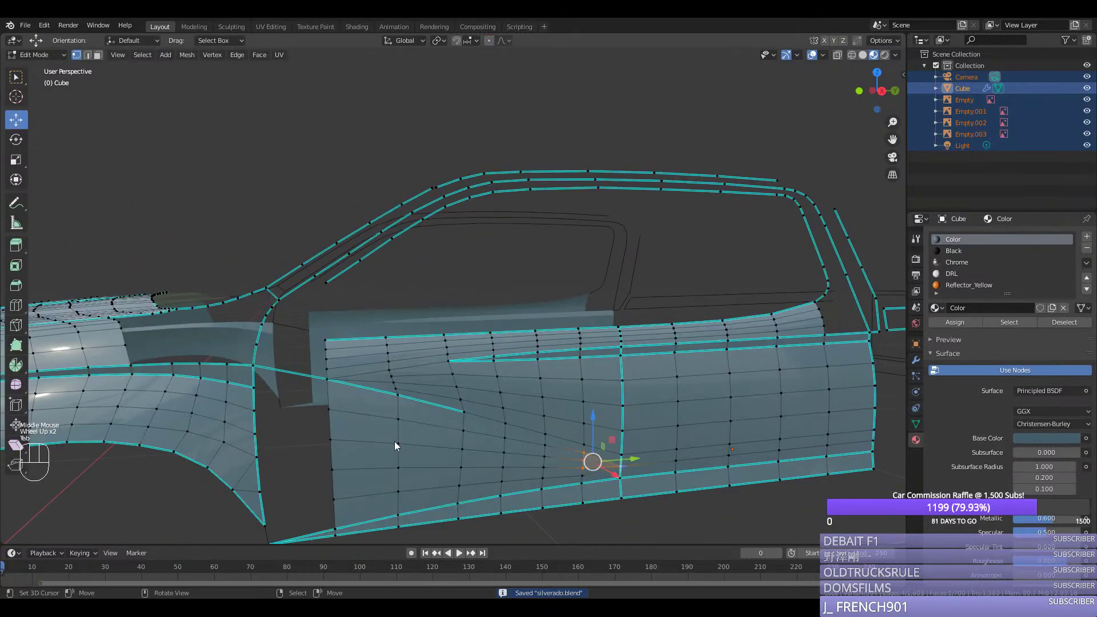
pyautogui.press('Tab')
pyautogui.moveTo(394, 441)
pyautogui.mouseDown(button='middle')
pyautogui.moveTo(431, 443)
pyautogui.moveTo(255, 442)
pyautogui.moveTo(375, 445)
pyautogui.mouseUp(button='middle')
pyautogui.press('Tab')
# Step: Fill the uppermost face of the gap between the fender's rear edge and the front door
pyautogui.keyDown('shift'); pyautogui.rightClick(318, 387); pyautogui.keyUp('shift')
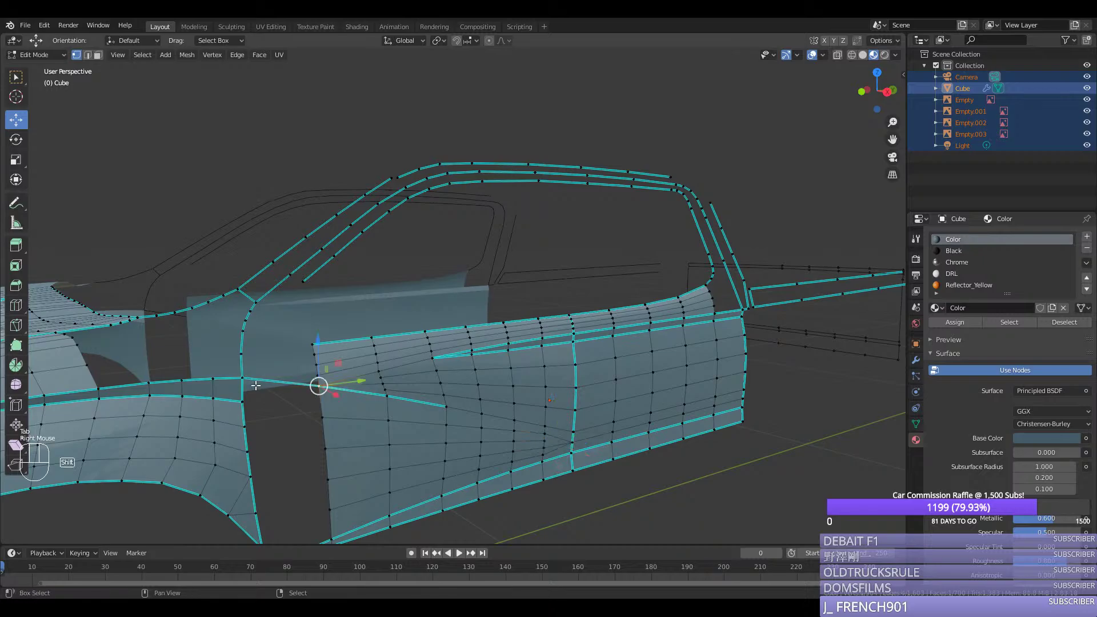
pyautogui.keyDown('shift'); pyautogui.rightClick(300, 417); pyautogui.keyUp('shift')
pyautogui.press('f')
pyautogui.rightClick(299, 417)
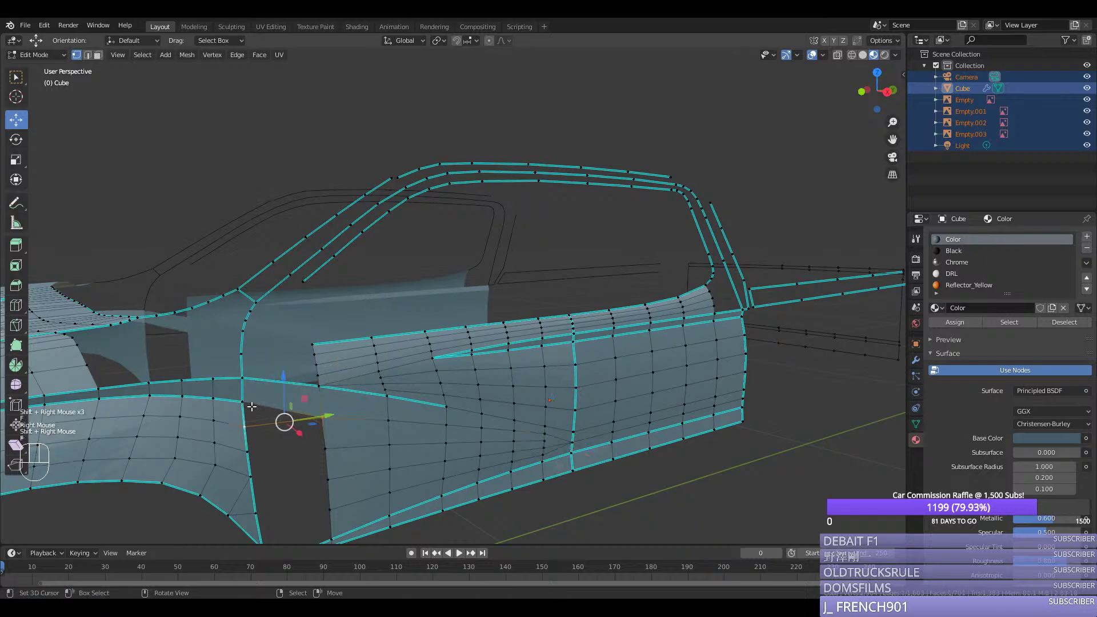
pyautogui.moveTo(251, 406); pyautogui.dragTo(250, 402, button='middle')
pyautogui.hotkey('ctrl', 'z')
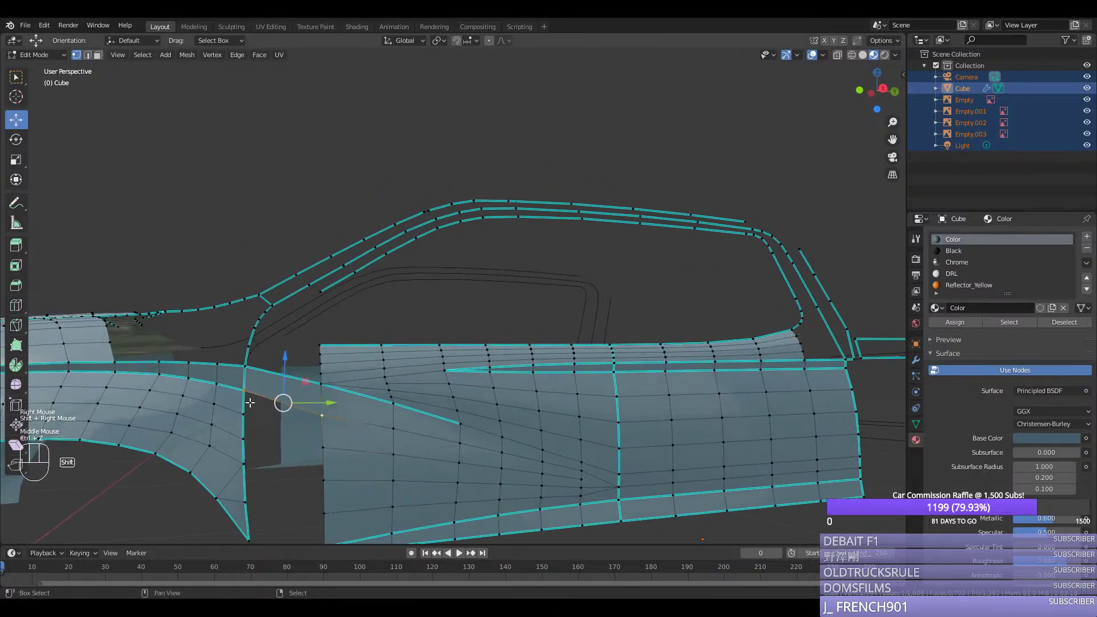
# Step: Fill the rest of the gap between the fender's rear edge and the front door with faces down to the lower strip
pyautogui.keyDown('shift'); pyautogui.rightClick(238, 417); pyautogui.keyUp('shift')
pyautogui.press('f')
pyautogui.rightClick(239, 416)
pyautogui.keyDown('shift'); pyautogui.rightClick(314, 411); pyautogui.keyUp('shift')
pyautogui.press('f')
pyautogui.scroll(-1, 312, 410)
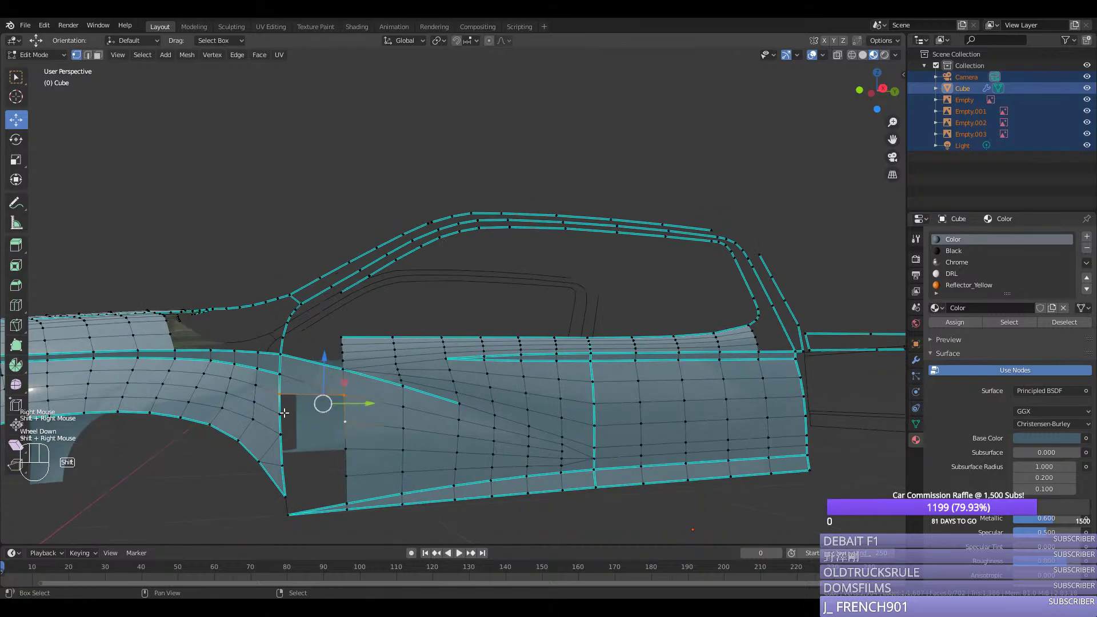
pyautogui.press('f')
pyautogui.press('f')
pyautogui.press('f')
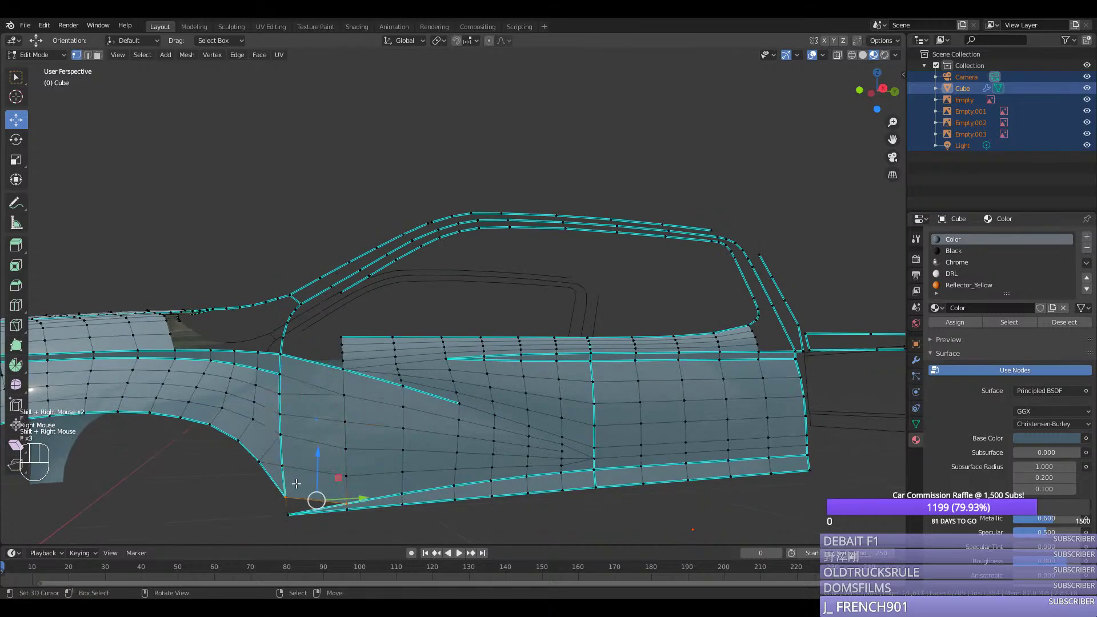
pyautogui.keyDown('shift'); pyautogui.rightClick(290, 512); pyautogui.keyUp('shift')
pyautogui.press('f')
# Step: Save the file and check the body side against the top-view blueprint
pyautogui.press('Tab')
pyautogui.scroll(-1, 394, 500)
pyautogui.moveTo(400, 501); pyautogui.dragTo(402, 502, button='middle')
pyautogui.moveTo(421, 464); pyautogui.dragTo(465, 475, button='middle')
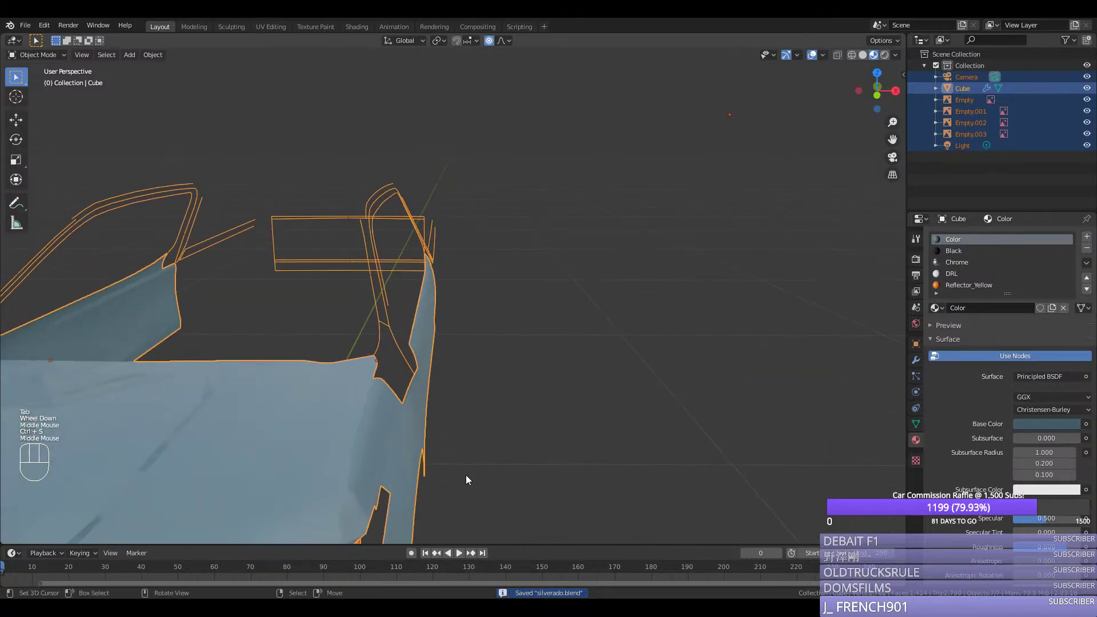
pyautogui.press('KP_7')
pyautogui.press('Tab')
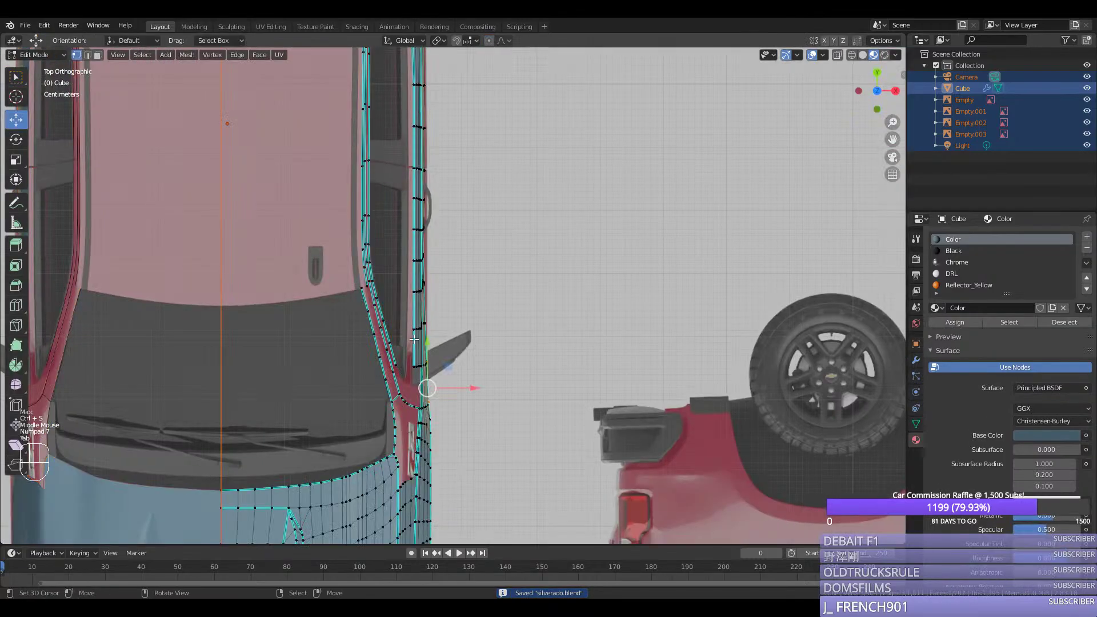
pyautogui.scroll(2, 372, 386)
pyautogui.press('Tab')
pyautogui.moveTo(427, 410); pyautogui.dragTo(385, 328, button='middle')
# Step: Extrude the lower strip's front vertex down the front door gap to the rocker line and insert a middle vertex
pyautogui.press('KP_3')
pyautogui.press('Tab')
pyautogui.scroll(-2, 422, 331)
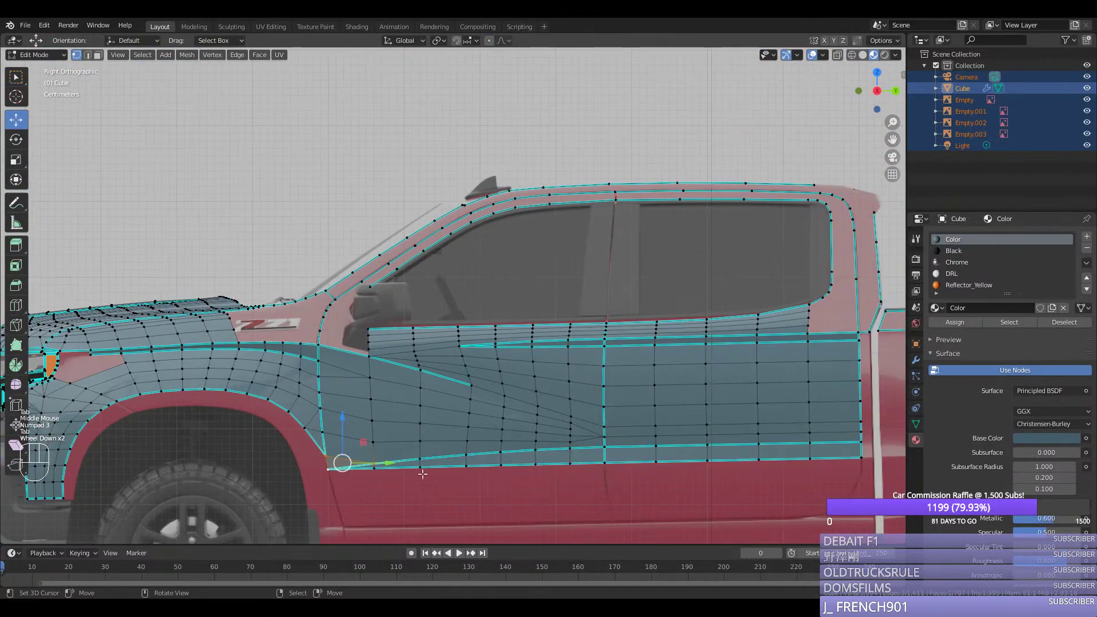
pyautogui.rightClick(327, 468)
pyautogui.press('e')
pyautogui.click(342, 522)
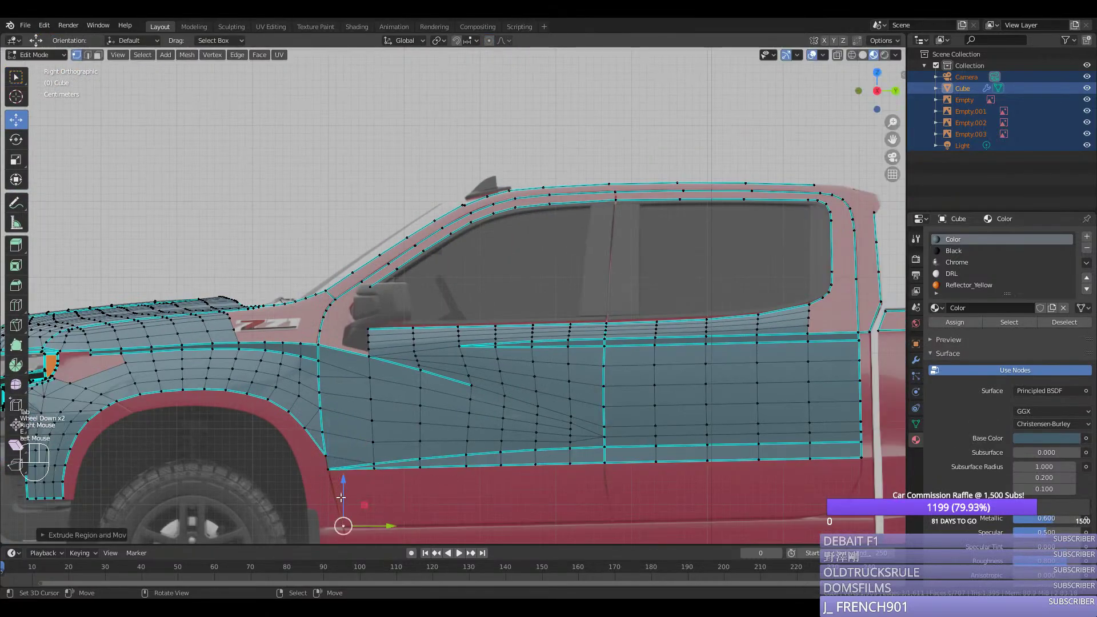
pyautogui.hotkey('ctrl', 'r')
pyautogui.click(367, 501)
# Step: Move the bottom vertex of the new front edge slightly inward in the front view
pyautogui.moveTo(368, 501)
pyautogui.mouseDown(button='middle')
pyautogui.moveTo(443, 497)
pyautogui.moveTo(380, 505)
pyautogui.mouseUp(button='middle')
pyautogui.press('KP_1')
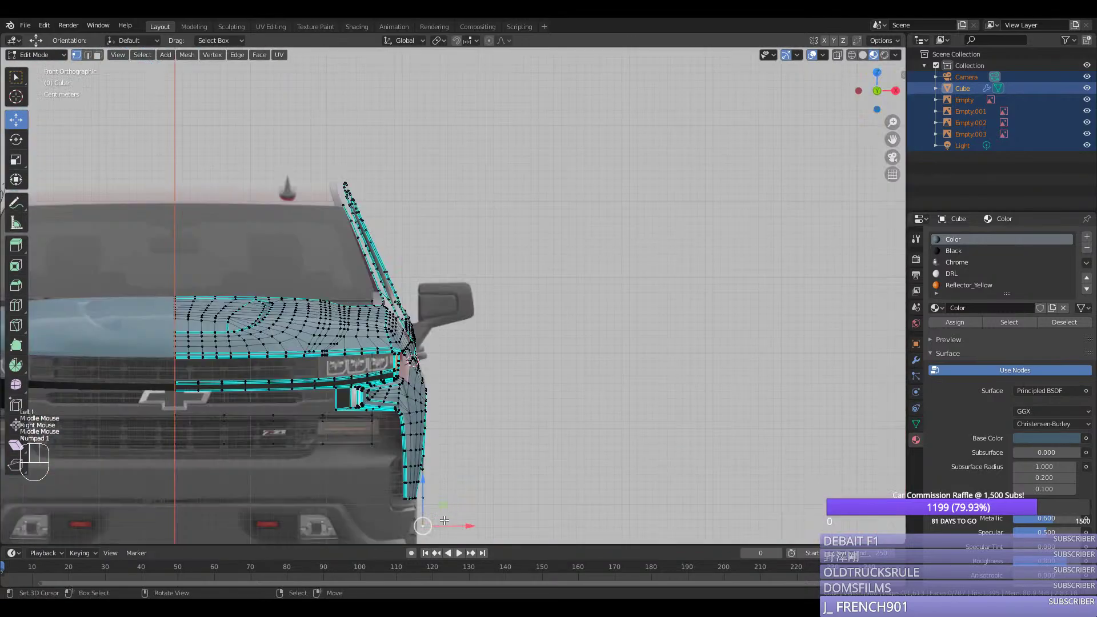
pyautogui.moveTo(439, 525)
pyautogui.mouseDown()
pyautogui.moveTo(450, 494)
pyautogui.moveTo(433, 522)
pyautogui.mouseUp()
pyautogui.rightClick(424, 498)
pyautogui.rightClick(432, 517)
# Step: Mark the new front upright edge below the lower strip as sharp
pyautogui.press('KP_3')
pyautogui.press('KP_2')
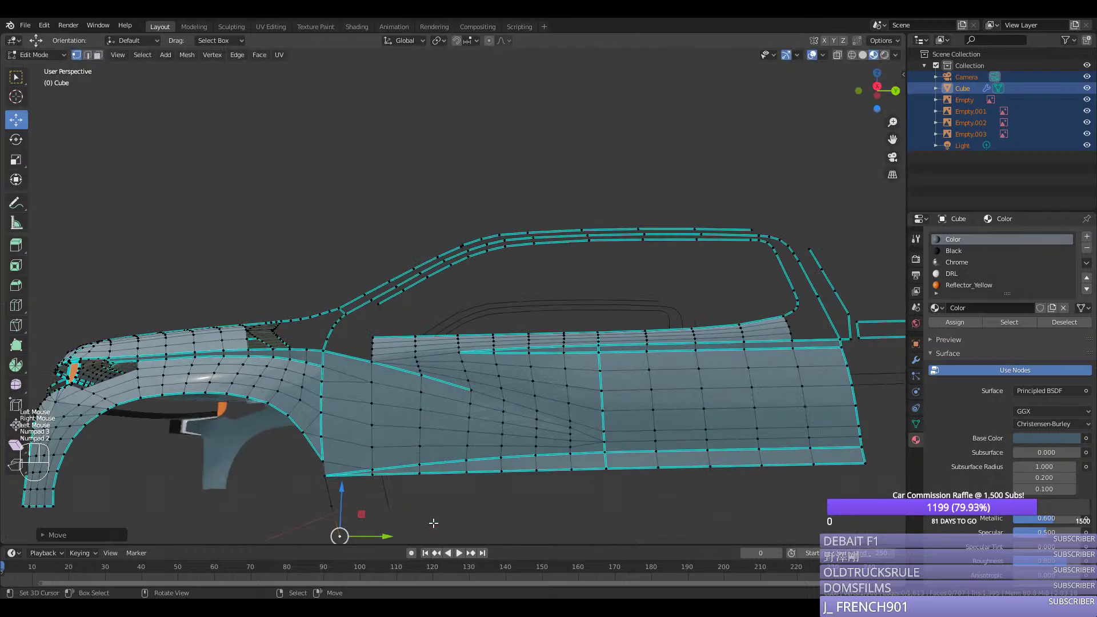
pyautogui.press('KP_3')
pyautogui.keyDown('ctrl'); pyautogui.rightClick(324, 471); pyautogui.keyUp('ctrl')
pyautogui.hotkey('ctrl', 'e')
pyautogui.rightClick(323, 471)
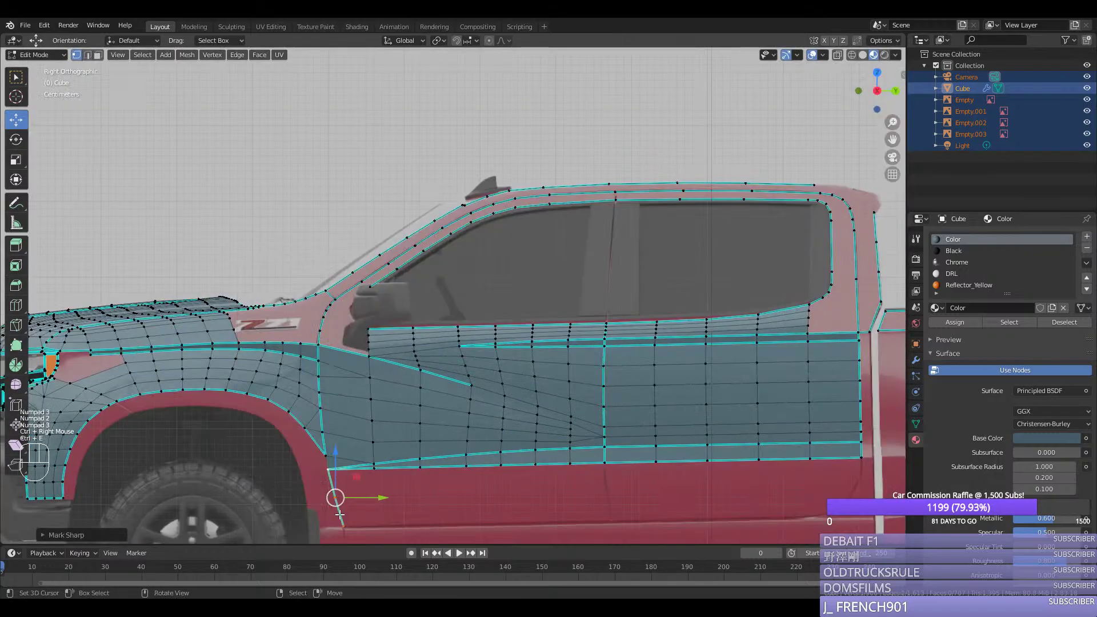
# Step: Extrude the bottom vertex about 0.36 m rearward along the rocker line to the middle door gap, and slightly adjust the front vertex's height
pyautogui.scroll(-2, 516, 484)
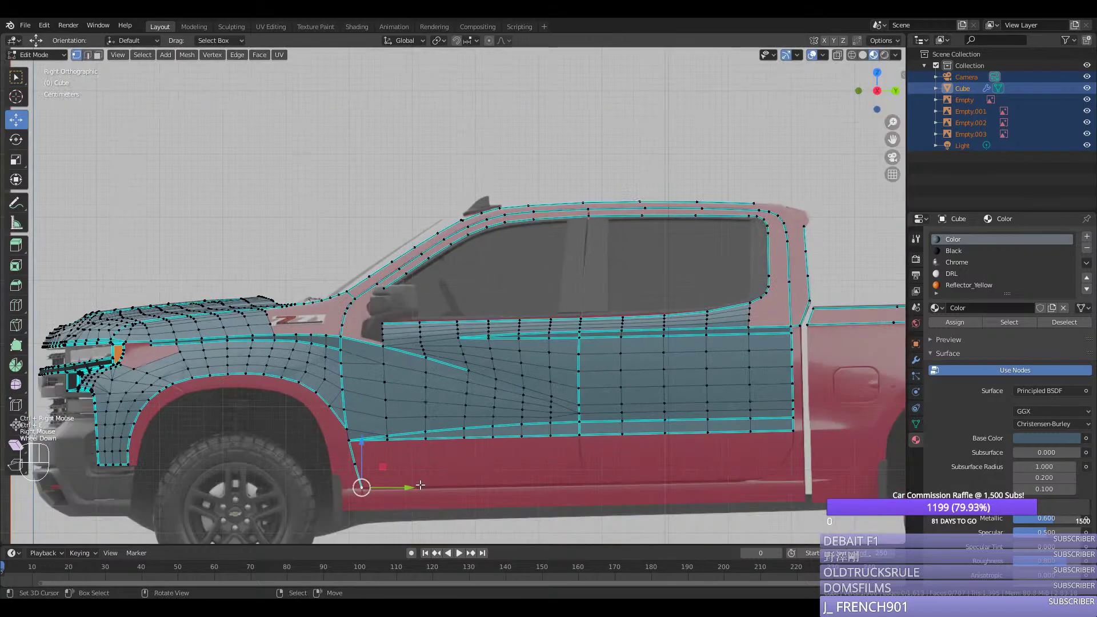
pyautogui.press('g')
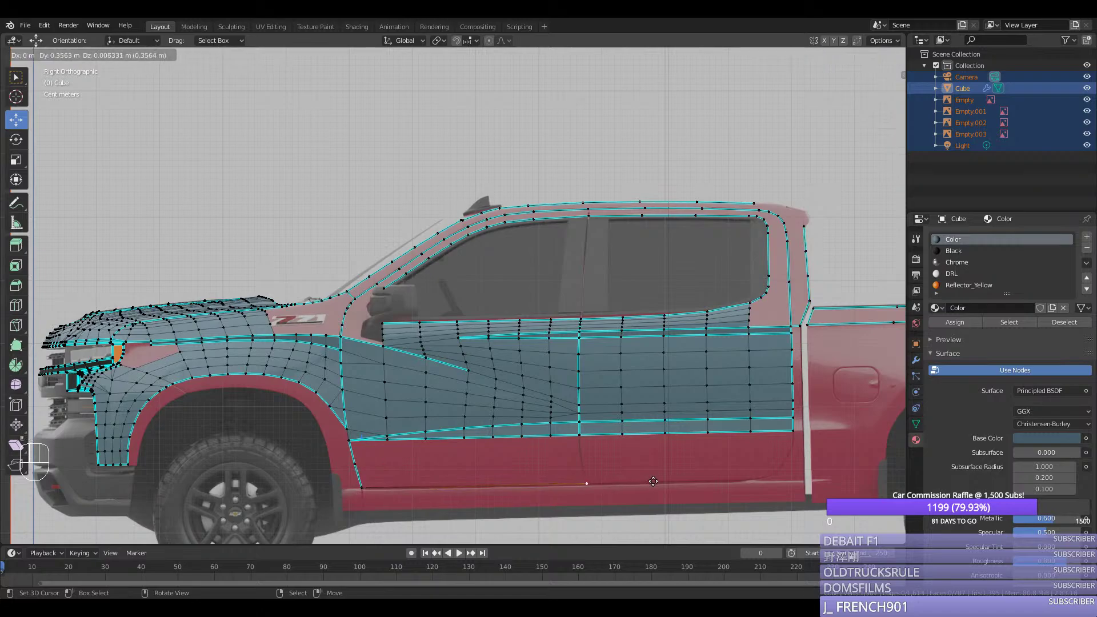
pyautogui.click(653, 482)
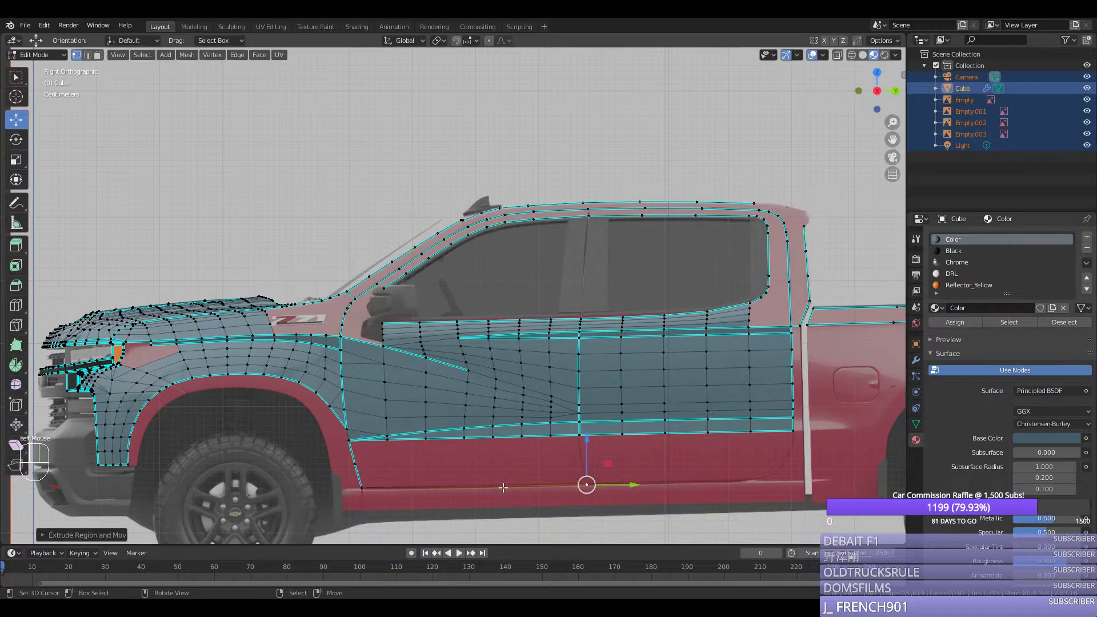
pyautogui.rightClick(361, 484)
pyautogui.moveTo(364, 459); pyautogui.dragTo(363, 461)
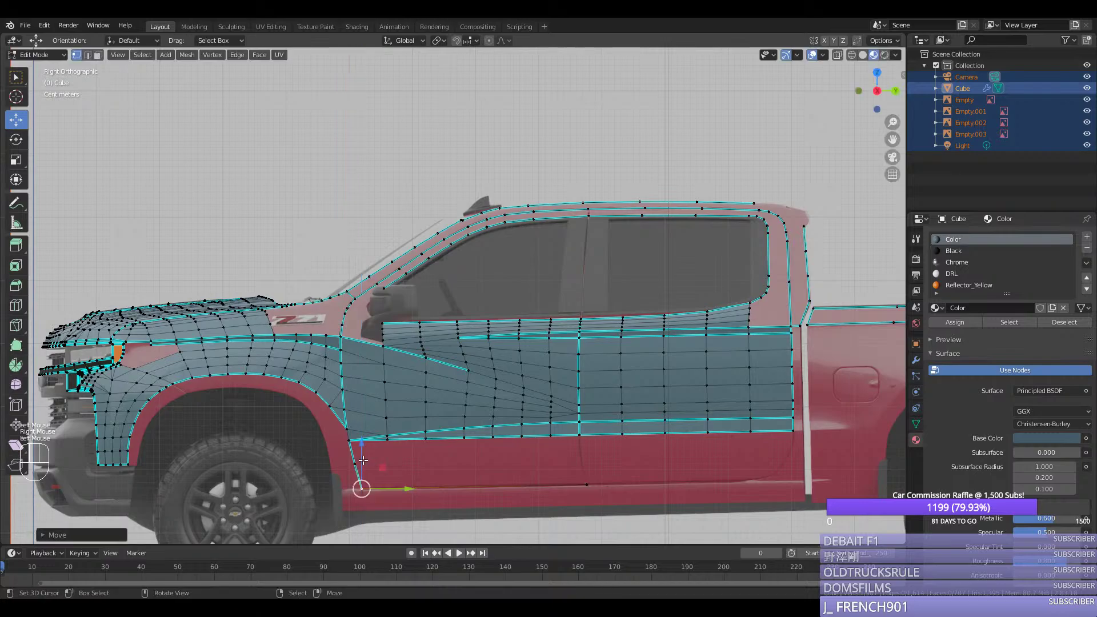
# Step: Mark the new bottom edge along the rocker line as sharp
pyautogui.rightClick(580, 484)
pyautogui.keyDown('ctrl'); pyautogui.rightClick(362, 495); pyautogui.keyUp('ctrl')
pyautogui.hotkey('ctrl', 'e')
pyautogui.click(362, 499)
# Step: Move the bottom edge's rear vertex slightly outward in the top view
pyautogui.moveTo(434, 487); pyautogui.dragTo(510, 458, button='middle')
pyautogui.rightClick(507, 446)
pyautogui.rightClick(487, 423)
pyautogui.moveTo(487, 423); pyautogui.dragTo(481, 418, button='middle')
pyautogui.press('KP_7')
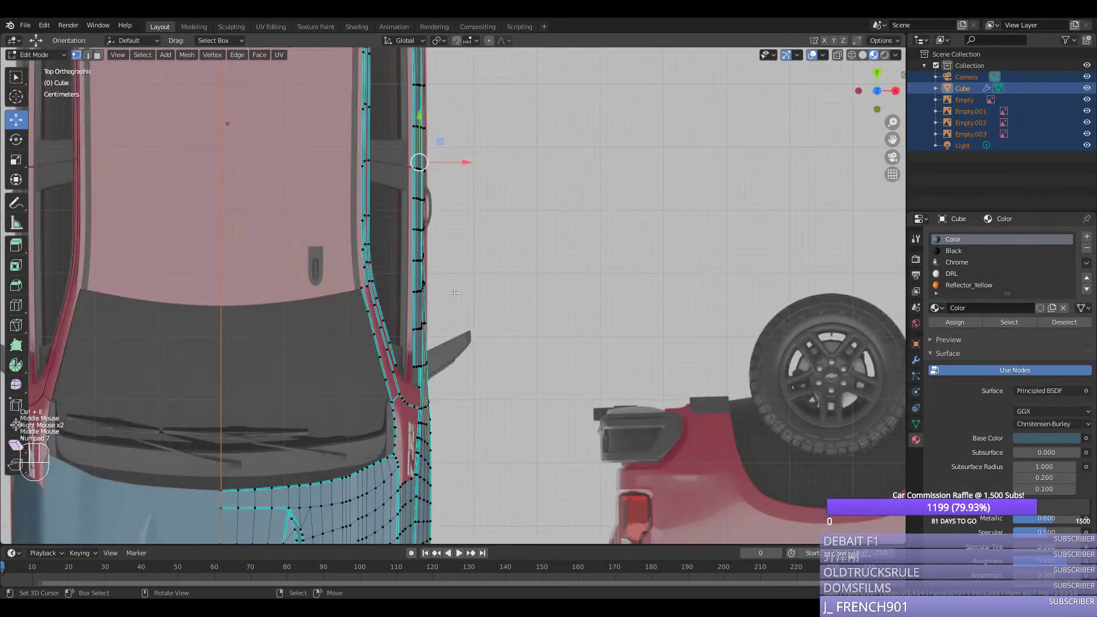
pyautogui.moveTo(457, 162); pyautogui.dragTo(460, 162)
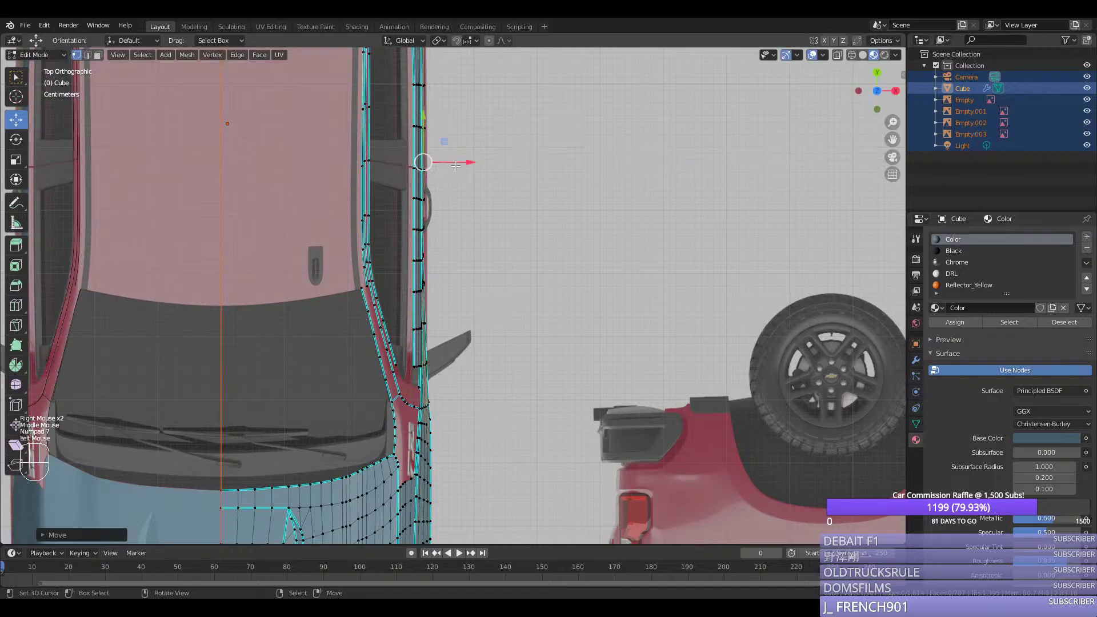
pyautogui.press('KP_1')
# Step: Connect the bottom edge's rear vertex to the middle door seam above with an upright edge, and insert a middle vertex
pyautogui.moveTo(423, 480); pyautogui.dragTo(374, 460, button='middle')
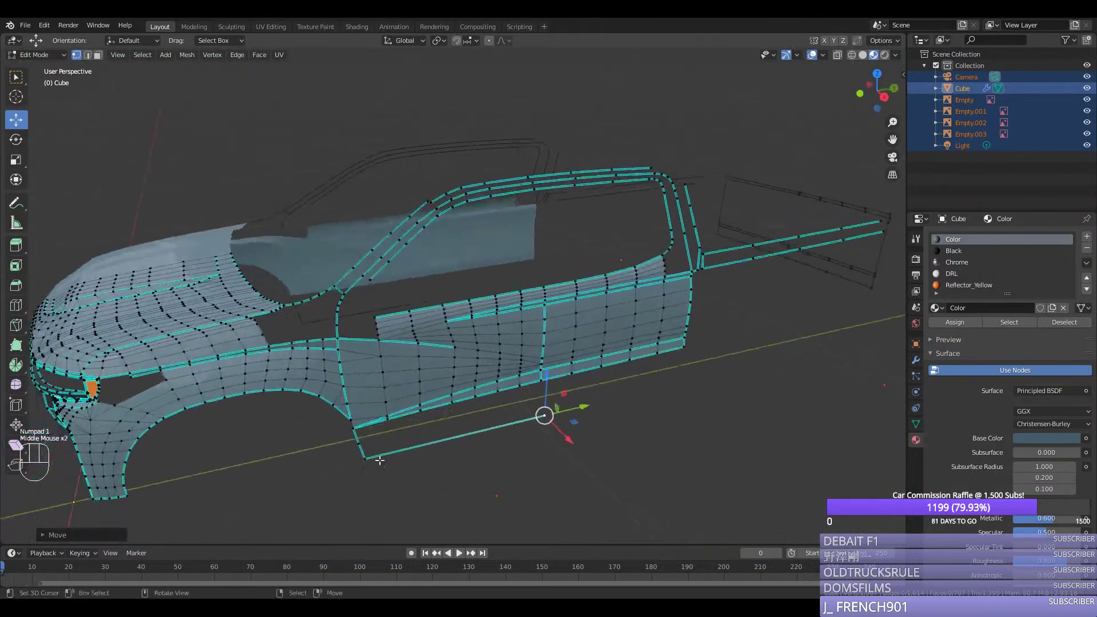
pyautogui.keyDown('shift'); pyautogui.rightClick(544, 377); pyautogui.keyUp('shift')
pyautogui.press('f')
pyautogui.hotkey('ctrl', 'r')
pyautogui.click(541, 399)
pyautogui.moveTo(502, 420); pyautogui.dragTo(556, 403, button='middle')
# Step: Mark the upright edge below the middle door seam as sharp
pyautogui.press('KP_3')
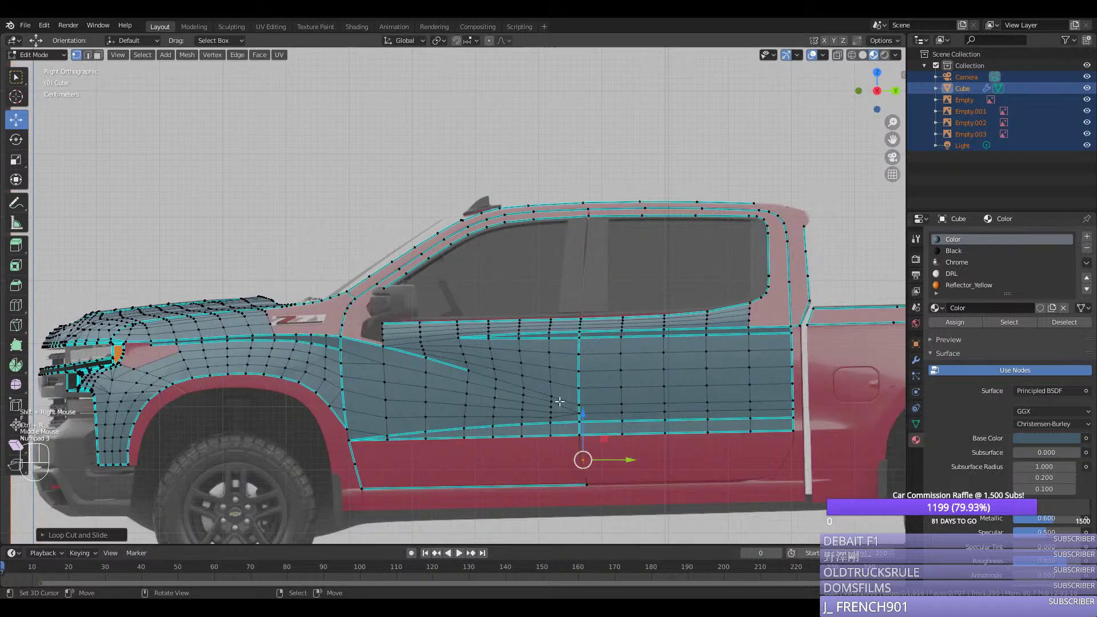
pyautogui.rightClick(587, 484)
pyautogui.keyDown('ctrl'); pyautogui.rightClick(580, 437); pyautogui.keyUp('ctrl')
pyautogui.hotkey('ctrl', 'e')
pyautogui.click(580, 444)
# Step: Shift the rear upright edge's middle vertex to follow the blueprint's door gap and round it with a vertex bevel
pyautogui.rightClick(583, 460)
pyautogui.moveTo(617, 461); pyautogui.dragTo(615, 460)
pyautogui.hotkey('ctrl', 'shift', 'b')
pyautogui.click(623, 491)
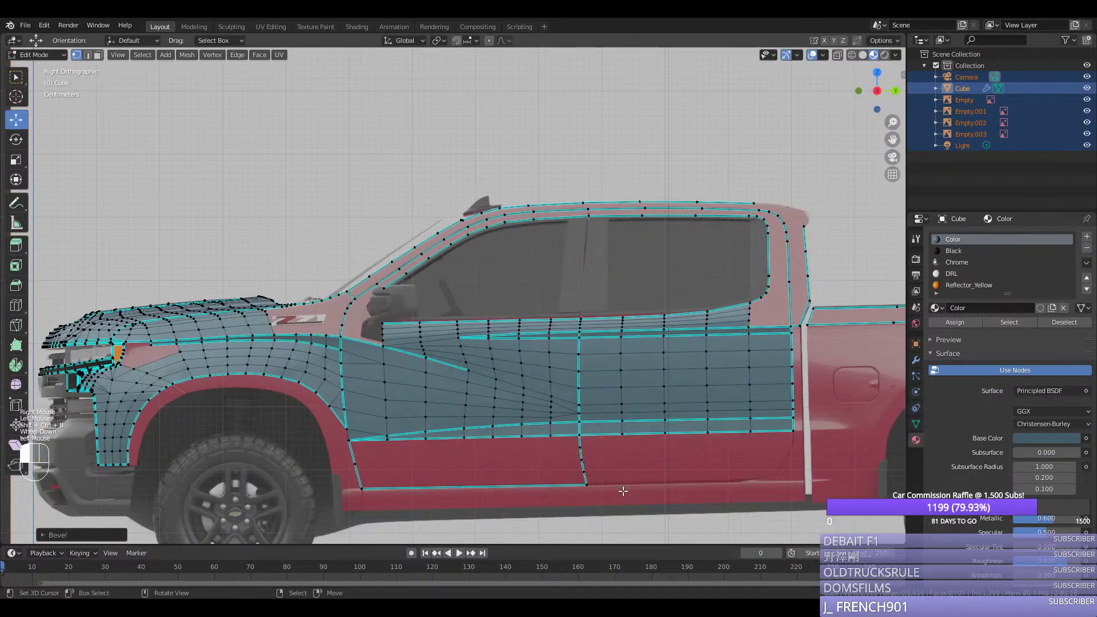
# Step: Evenly space the vertices along the front and rear upright edges below the lower strip
pyautogui.rightClick(361, 488)
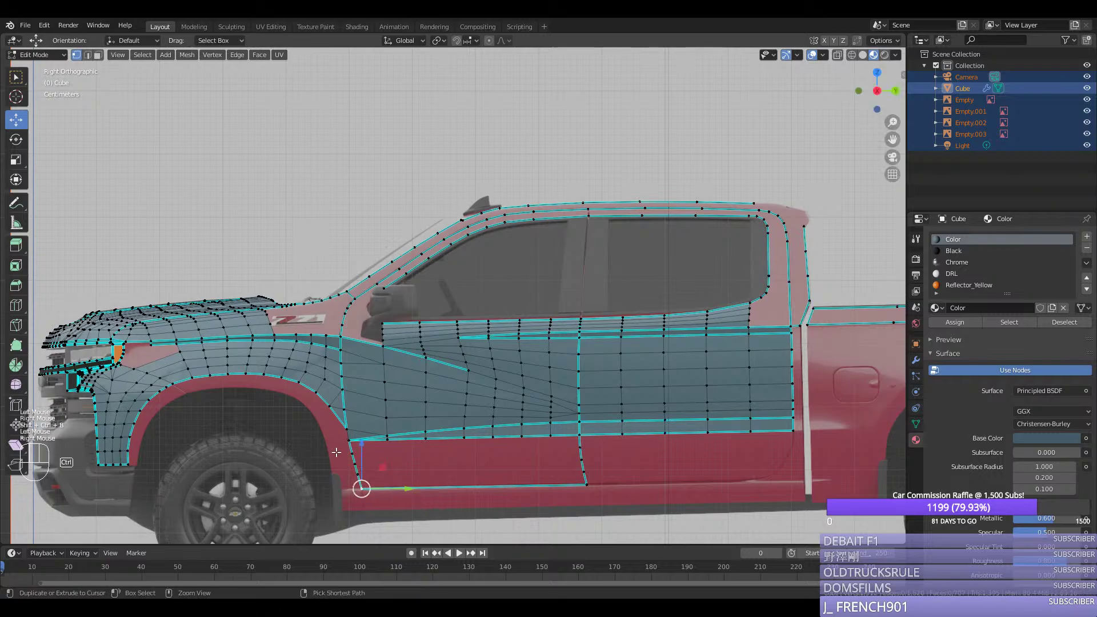
pyautogui.keyDown('ctrl'); pyautogui.rightClick(349, 440); pyautogui.keyUp('ctrl')
pyautogui.hotkey('ctrl', 'y')
pyautogui.rightClick(586, 481)
pyautogui.rightClick(586, 481)
pyautogui.keyDown('ctrl'); pyautogui.rightClick(582, 444); pyautogui.keyUp('ctrl')
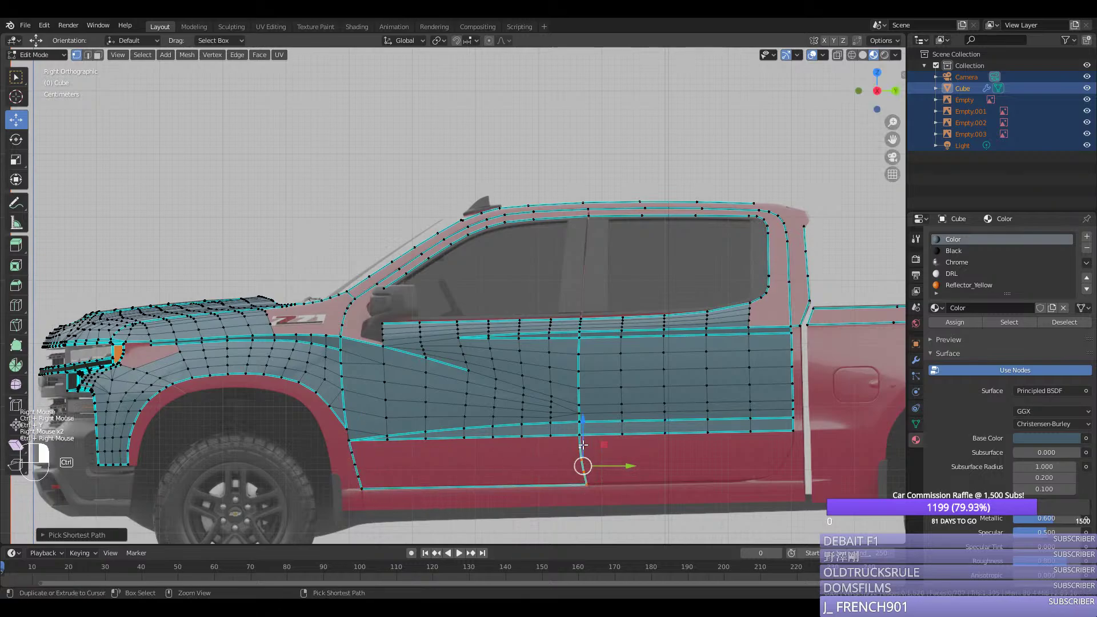
pyautogui.hotkey('ctrl', 'y')
# Step: Mark the short edge at the lower strip's front corner as sharp
pyautogui.rightClick(347, 441)
pyautogui.keyDown('shift'); pyautogui.rightClick(348, 428); pyautogui.keyUp('shift')
pyautogui.hotkey('ctrl', 'e')
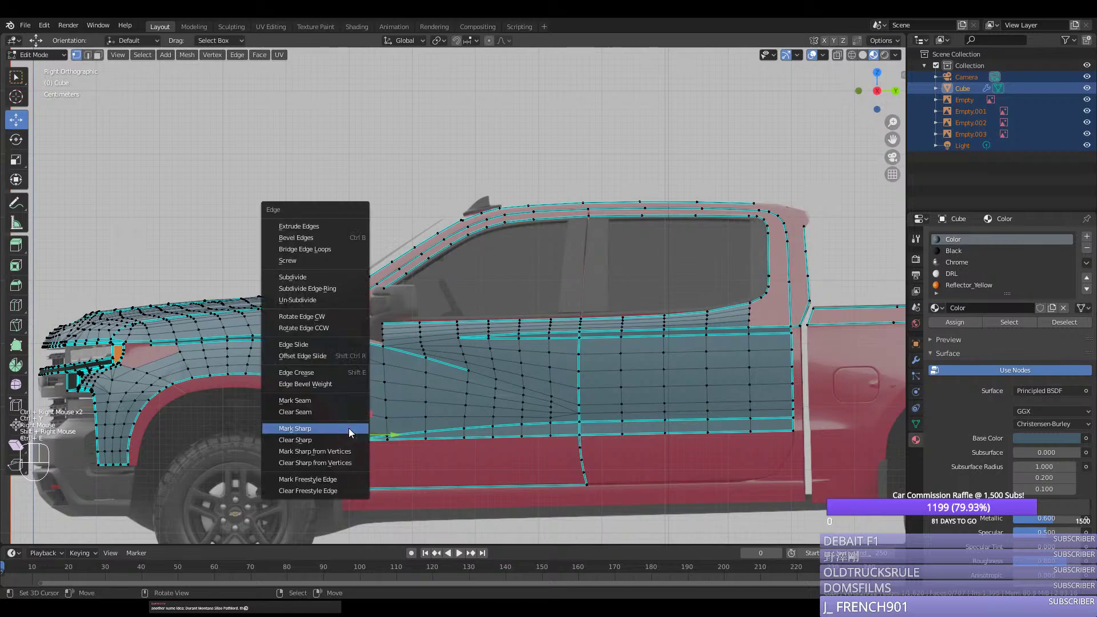
pyautogui.click(348, 427)
# Step: Divide the front door's bottom edge with four cuts and grid-fill the opening between its front and rear upright edges
pyautogui.hotkey('ctrl', 'r')
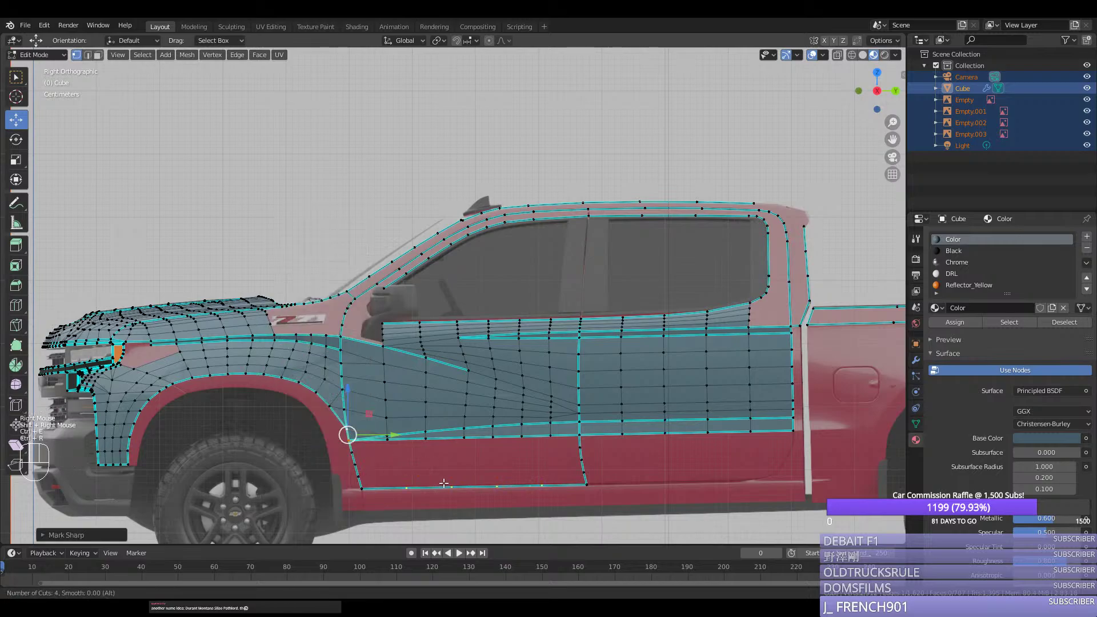
pyautogui.click(444, 483)
pyautogui.rightClick(357, 491)
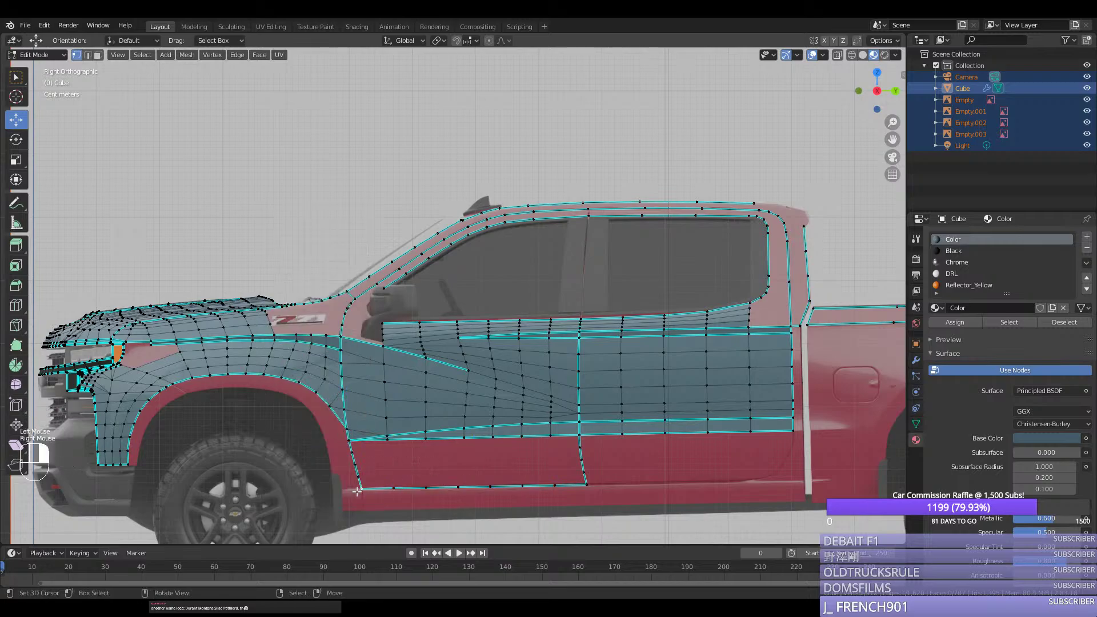
pyautogui.keyDown('ctrl'); pyautogui.rightClick(344, 441); pyautogui.keyUp('ctrl')
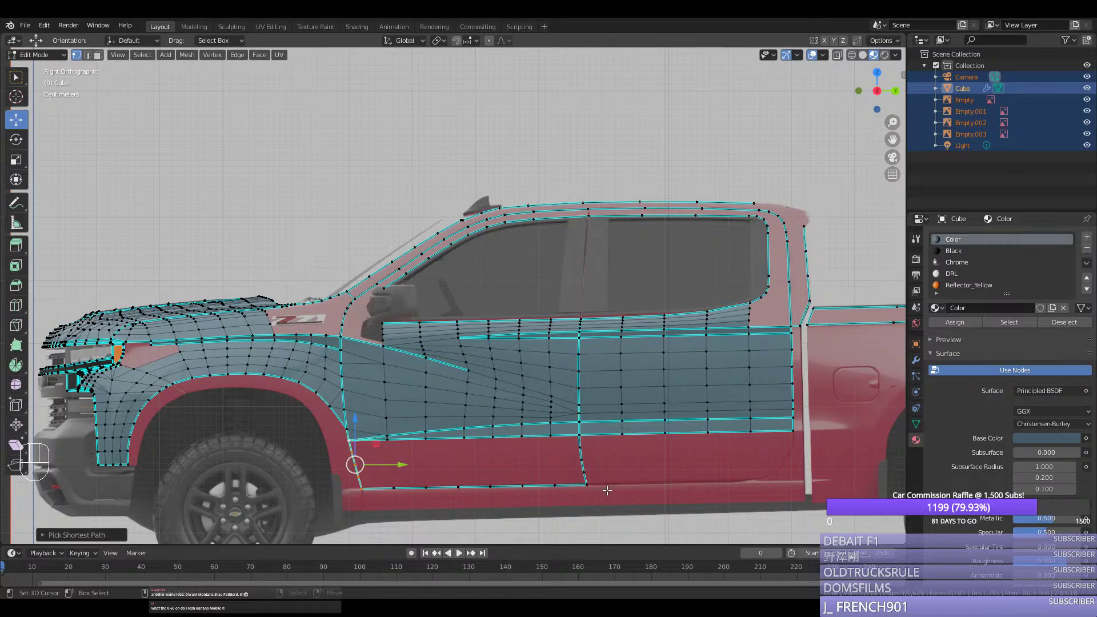
pyautogui.moveTo(618, 492); pyautogui.dragTo(641, 497, button='middle')
pyautogui.keyDown('shift'); pyautogui.rightClick(573, 468); pyautogui.keyUp('shift')
pyautogui.keyDown('ctrl'); pyautogui.rightClick(563, 421); pyautogui.keyUp('ctrl')
pyautogui.press('space')
pyautogui.click(693, 451)
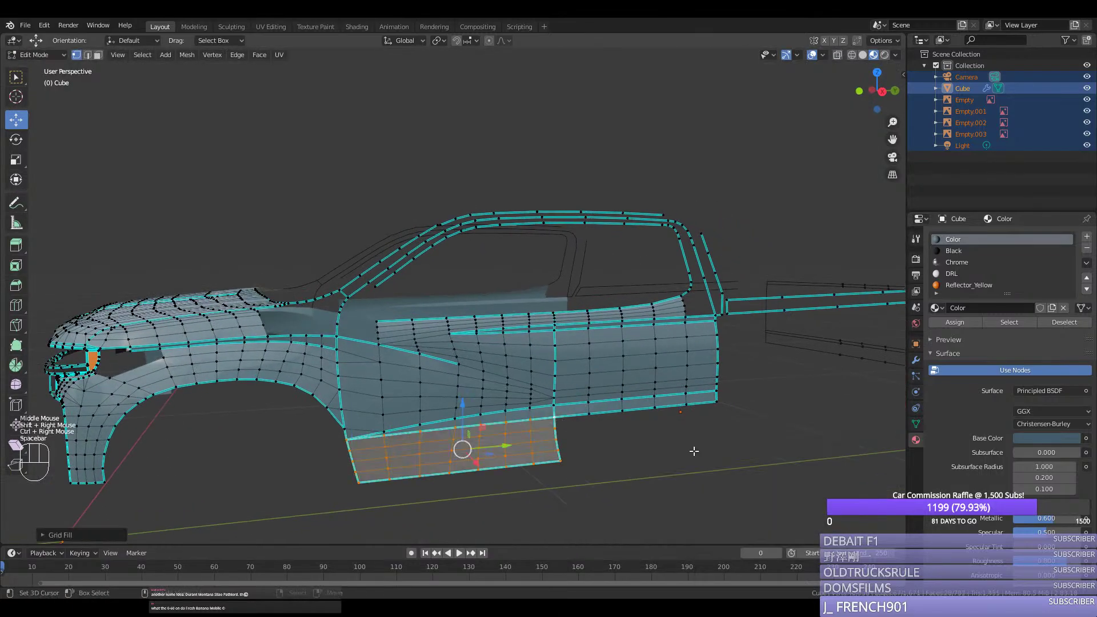
# Step: Switch to Object Mode to check the filled lower door panel's shading and save the file
pyautogui.moveTo(694, 451); pyautogui.dragTo(634, 456, button='middle')
pyautogui.press('Tab')
pyautogui.hotkey('ctrl', 's')
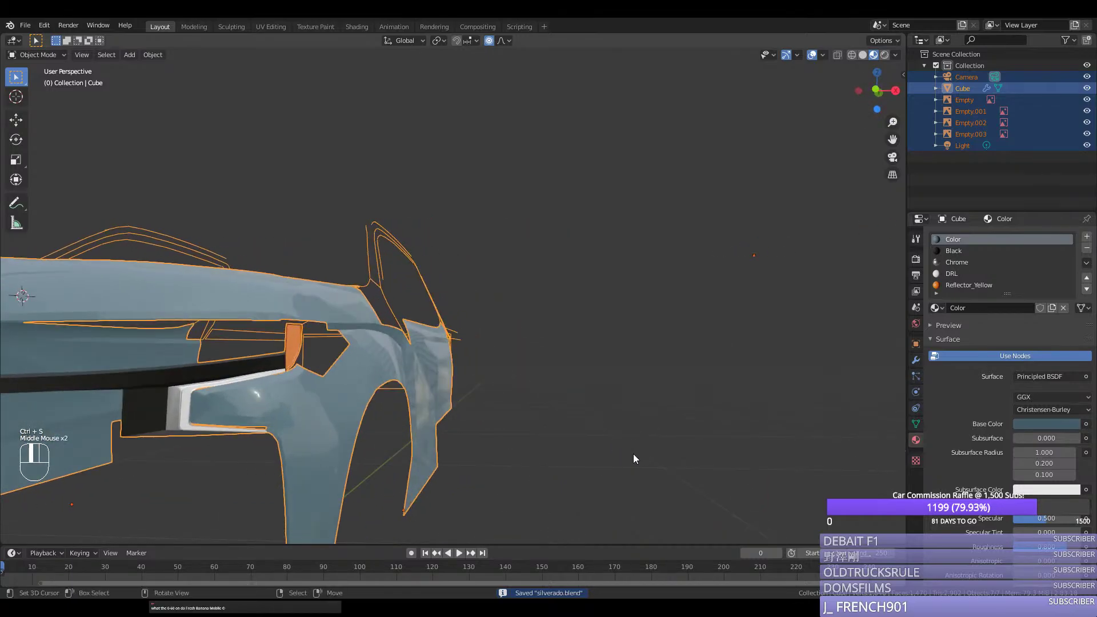
# Step: Undo the lower door panel's grid fill and the cuts on its bottom edge
pyautogui.press('Tab')
pyautogui.moveTo(540, 463); pyautogui.dragTo(526, 471, button='middle')
pyautogui.hotkey('ctrl', 'z')
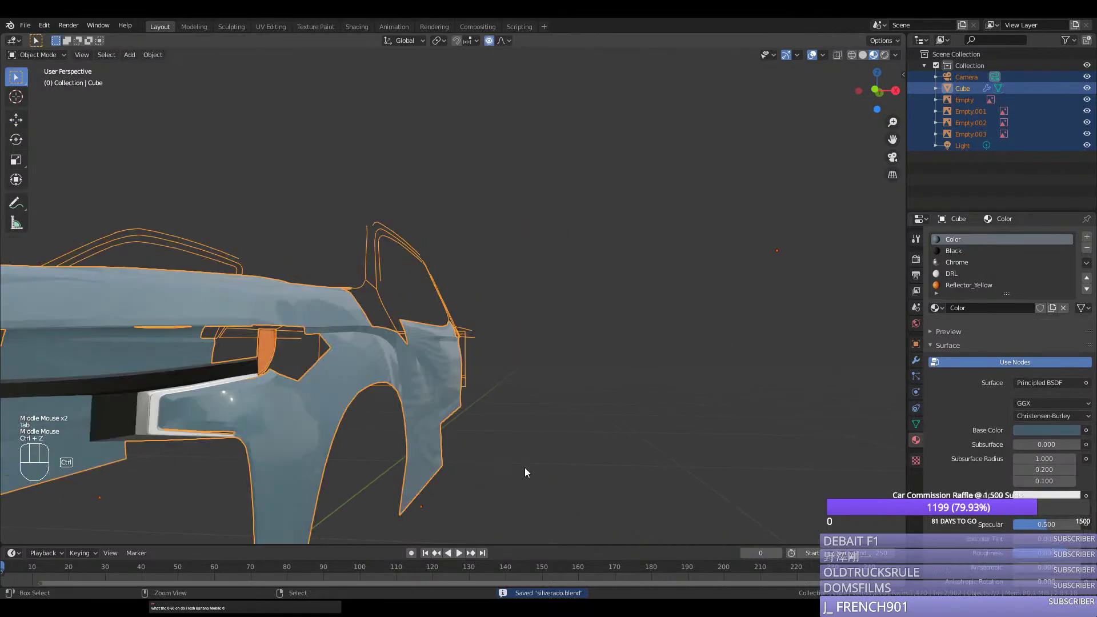
pyautogui.hotkey('ctrl', 'z')
pyautogui.hotkey('ctrl', 'z')
pyautogui.hotkey('ctrl', 'z')
pyautogui.hotkey('ctrl', 'z')
pyautogui.hotkey('ctrl', 'z')
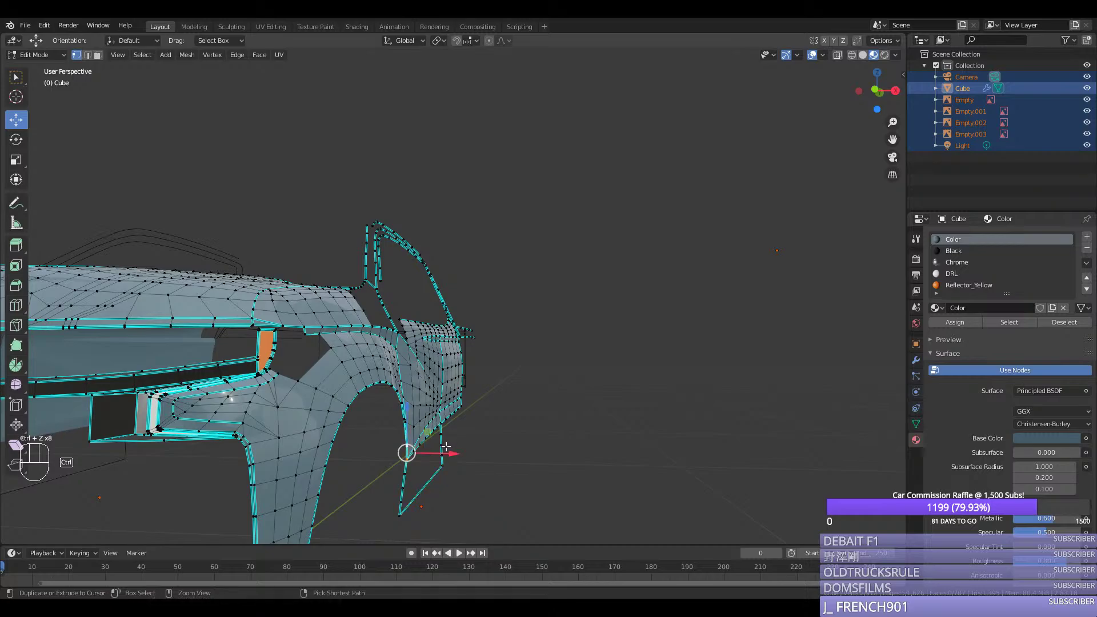
# Step: Shift the vertices of the upright edge below the middle door seam sideways to refine the panel's inward curve
pyautogui.rightClick(444, 445)
pyautogui.keyDown('ctrl'); pyautogui.rightClick(444, 465); pyautogui.keyUp('ctrl')
pyautogui.moveTo(480, 450); pyautogui.dragTo(462, 463)
pyautogui.keyDown('shift'); pyautogui.rightClick(443, 436); pyautogui.keyUp('shift')
pyautogui.keyDown('shift'); pyautogui.rightClick(450, 445); pyautogui.keyUp('shift')
pyautogui.keyDown('shift'); pyautogui.rightClick(441, 453); pyautogui.keyUp('shift')
pyautogui.rightClick(442, 445)
pyautogui.rightClick(441, 456)
pyautogui.rightClick(441, 466)
pyautogui.moveTo(461, 463); pyautogui.dragTo(469, 451, button='middle')
pyautogui.rightClick(435, 444)
pyautogui.moveTo(459, 445); pyautogui.dragTo(460, 477)
pyautogui.rightClick(434, 455)
pyautogui.rightClick(433, 466)
pyautogui.rightClick(430, 475)
# Step: Divide the front door's bottom edge with four evenly spaced cuts
pyautogui.moveTo(459, 477); pyautogui.dragTo(434, 482, button='middle')
pyautogui.hotkey('ctrl', 'r')
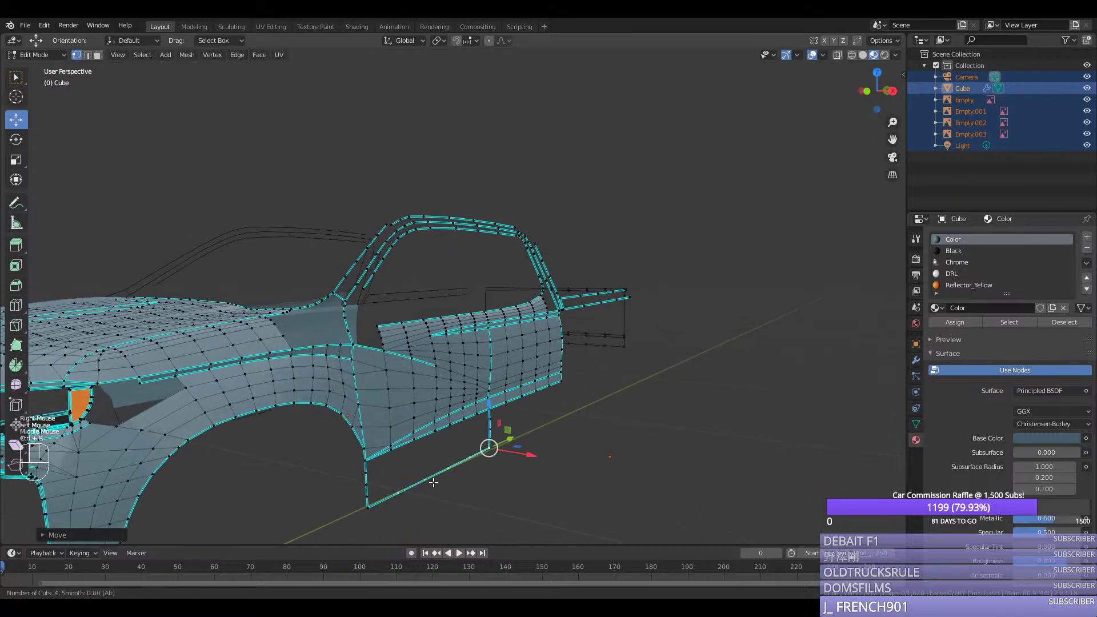
pyautogui.click(433, 482)
pyautogui.rightClick(434, 482)
# Step: Try to grid-fill the front door's lower opening from its bottom edge and the lower strip's edge above
pyautogui.rightClick(489, 447)
pyautogui.keyDown('ctrl'); pyautogui.rightClick(367, 507); pyautogui.keyUp('ctrl')
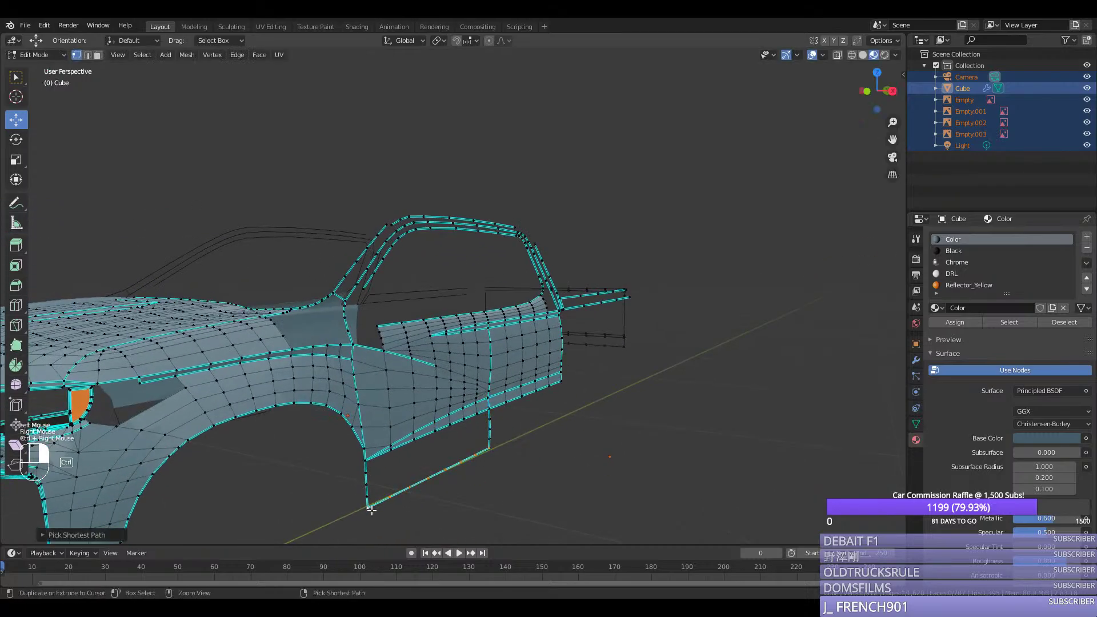
pyautogui.keyDown('shift'); pyautogui.rightClick(365, 460); pyautogui.keyUp('shift')
pyautogui.keyDown('ctrl'); pyautogui.rightClick(492, 410); pyautogui.keyUp('ctrl')
pyautogui.press('space')
pyautogui.click(596, 433)
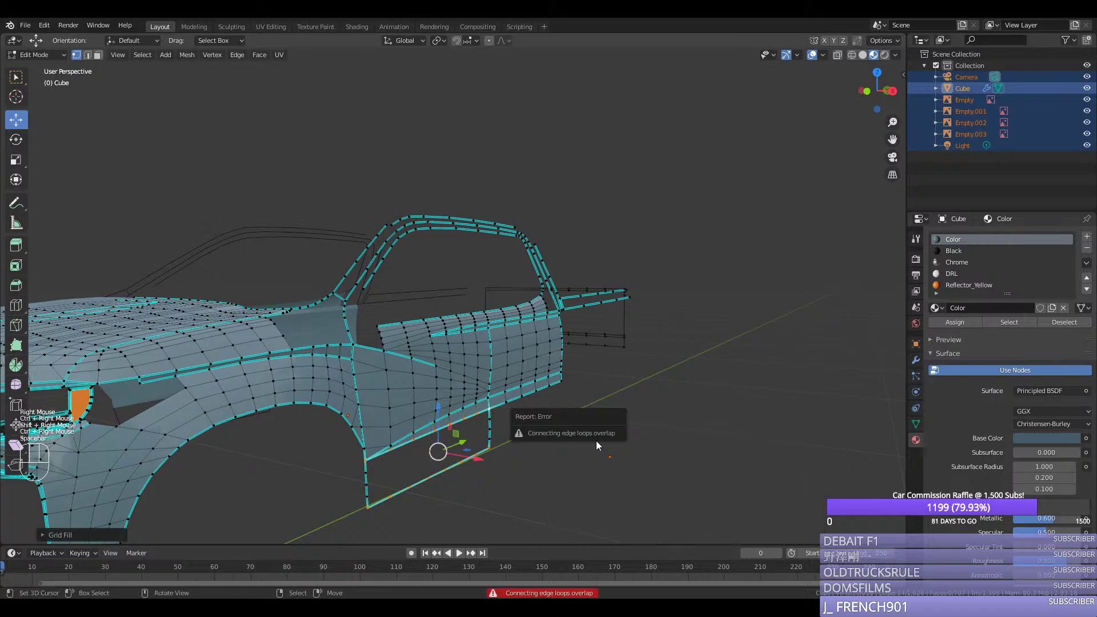
# Step: Grid-fill the opening below the front door's lower strip between its front and rear upright edges
pyautogui.rightClick(368, 506)
pyautogui.rightClick(368, 506)
pyautogui.keyDown('ctrl'); pyautogui.rightClick(367, 461); pyautogui.keyUp('ctrl')
pyautogui.keyDown('shift'); pyautogui.rightClick(494, 450); pyautogui.keyUp('shift')
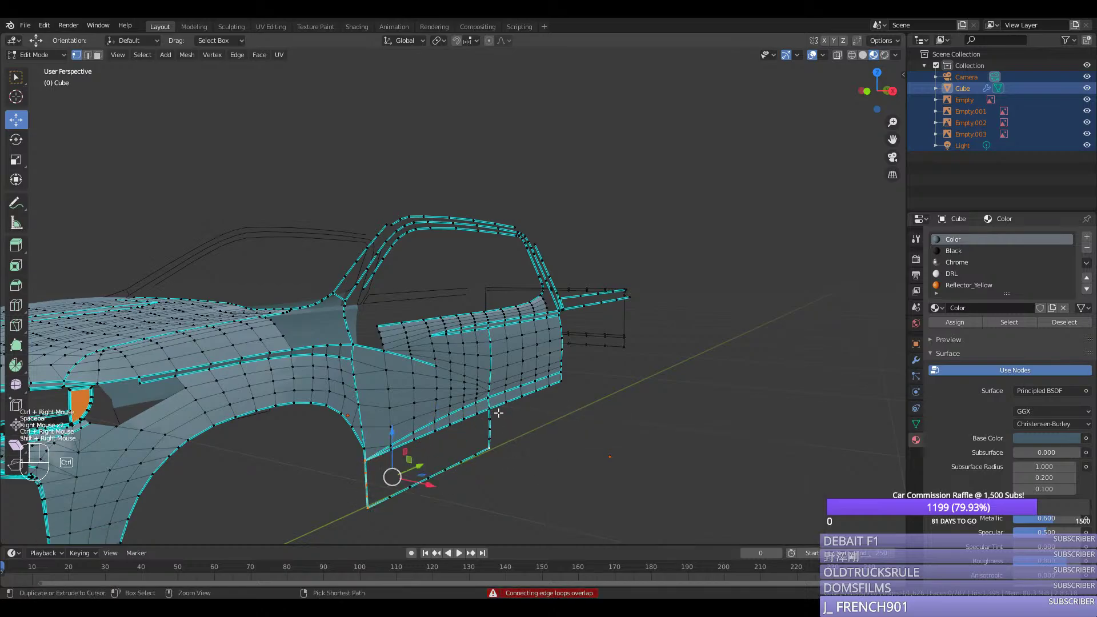
pyautogui.keyDown('ctrl'); pyautogui.rightClick(497, 410); pyautogui.keyUp('ctrl')
pyautogui.press('space')
pyautogui.click(607, 437)
pyautogui.keyDown('shift'); pyautogui.rightClick(499, 407); pyautogui.keyUp('shift')
pyautogui.press('space')
pyautogui.click(650, 441)
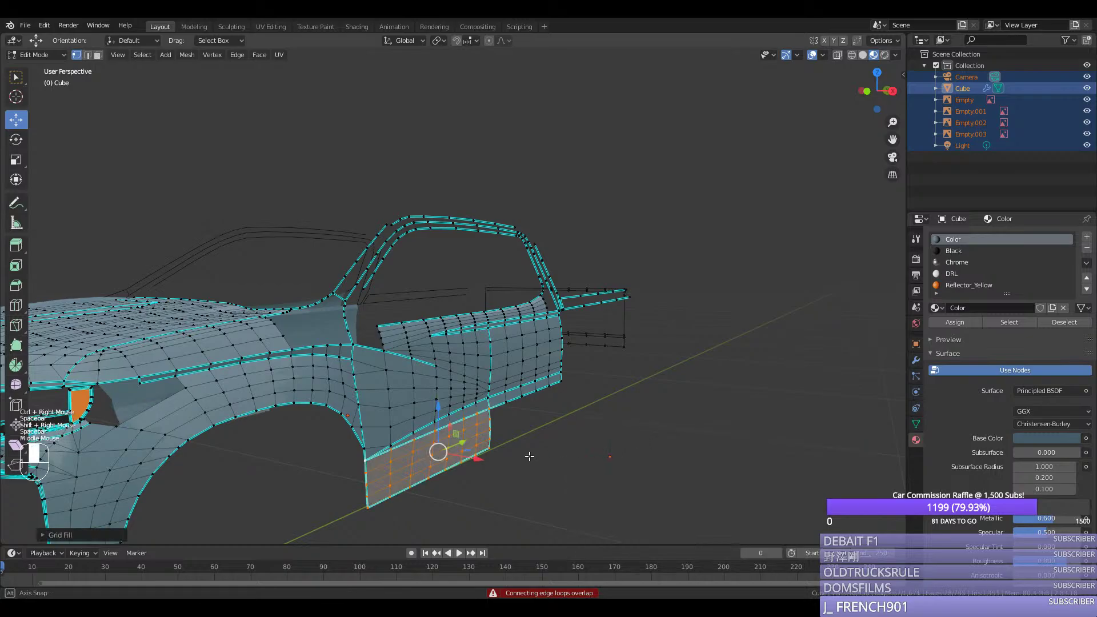
# Step: Check the refilled lower door panel's shading in Object Mode and save the file
pyautogui.press('a')
pyautogui.moveTo(526, 453); pyautogui.dragTo(455, 433, button='middle')
pyautogui.press('Tab')
pyautogui.hotkey('ctrl', 's')
# Step: Examine the side-view blueprint around the lower rear door and the gap between cab and bed
pyautogui.scroll(-2, 462, 458)
pyautogui.press('KP_3')
pyautogui.scroll(1, 454, 431)
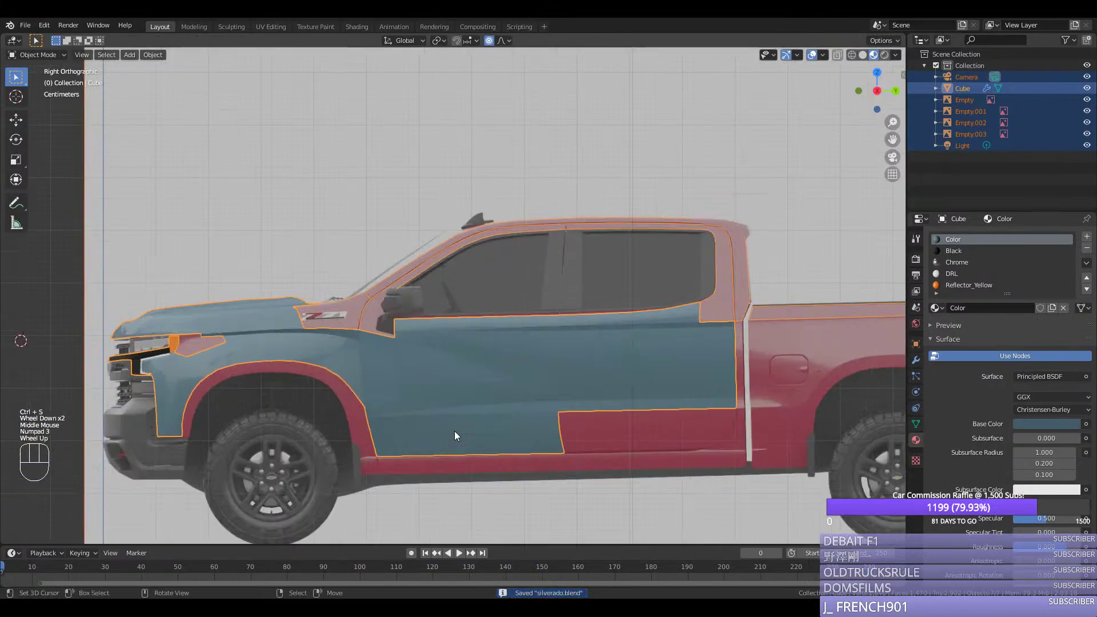
pyautogui.moveTo(892, 138); pyautogui.dragTo(171, 149)
pyautogui.scroll(-5, 656, 162)
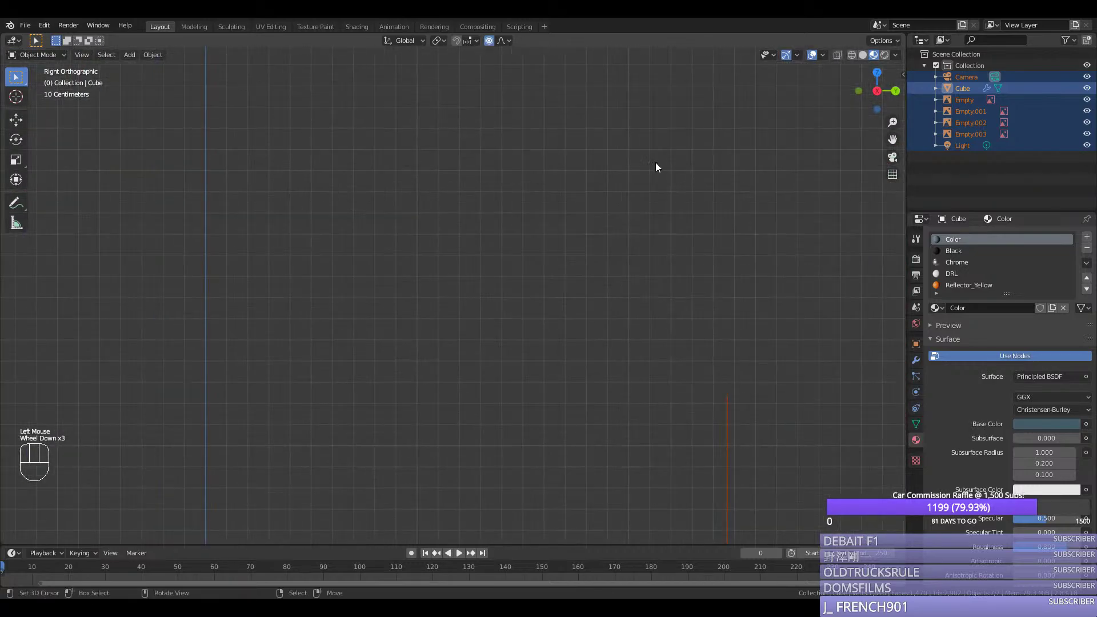
pyautogui.moveTo(892, 139); pyautogui.dragTo(890, 34)
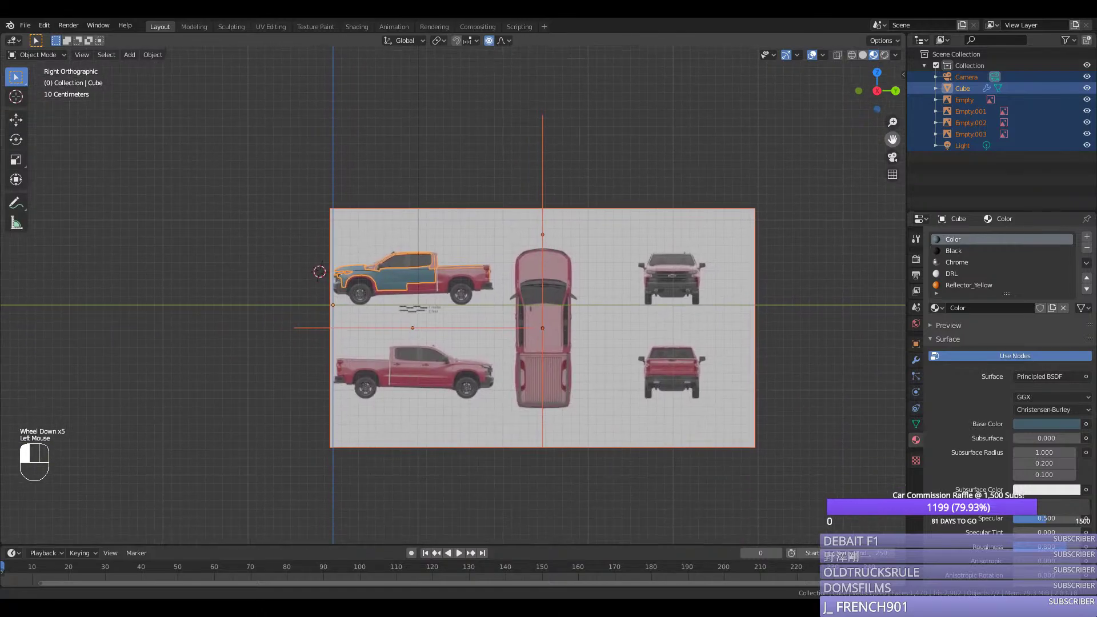
pyautogui.scroll(3, 375, 183)
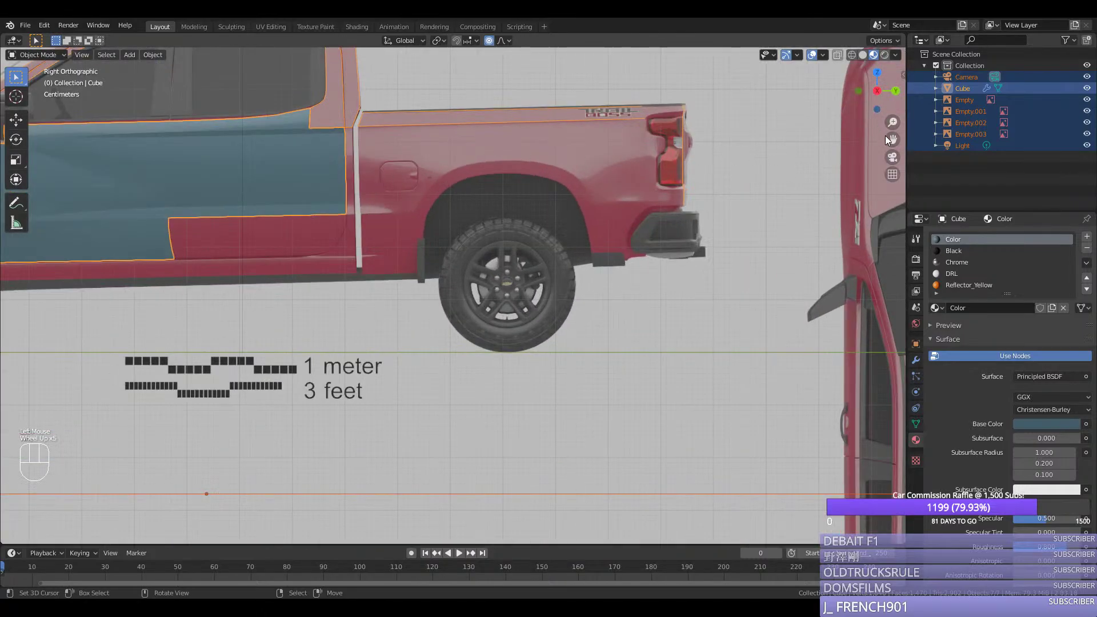
pyautogui.moveTo(891, 138); pyautogui.dragTo(1030, 222)
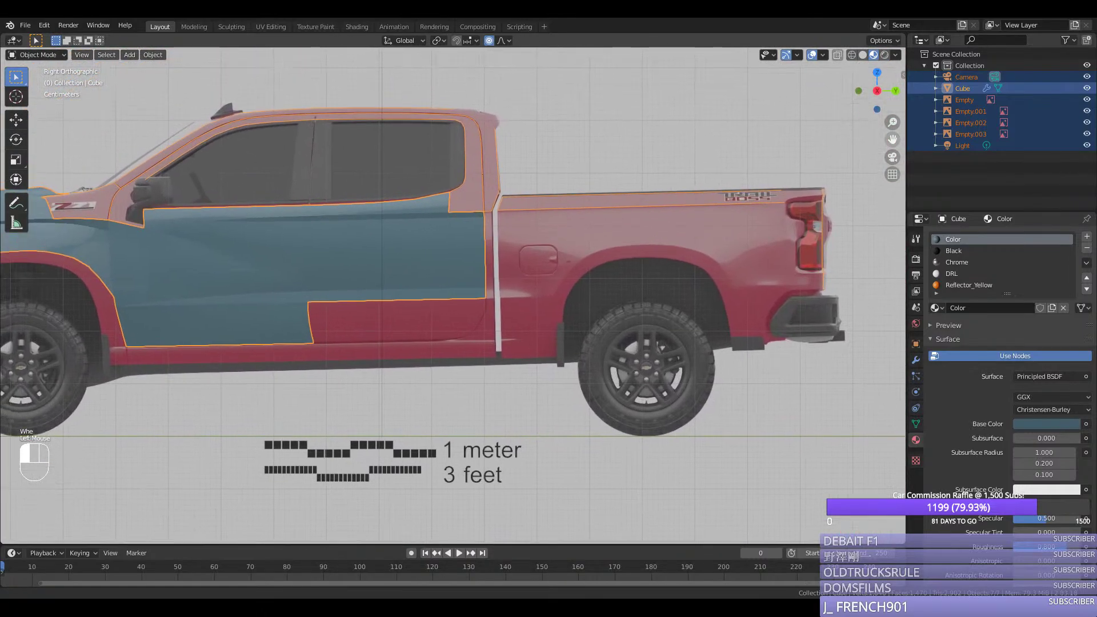
pyautogui.scroll(2, 176, 284)
pyautogui.scroll(2, 177, 278)
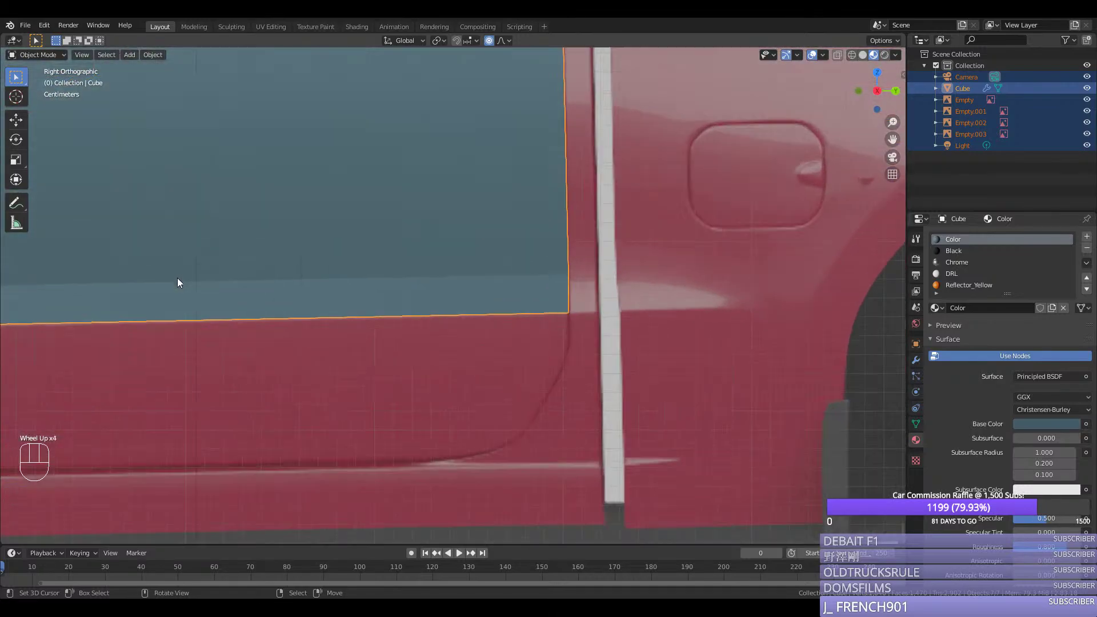
pyautogui.scroll(-2, 177, 279)
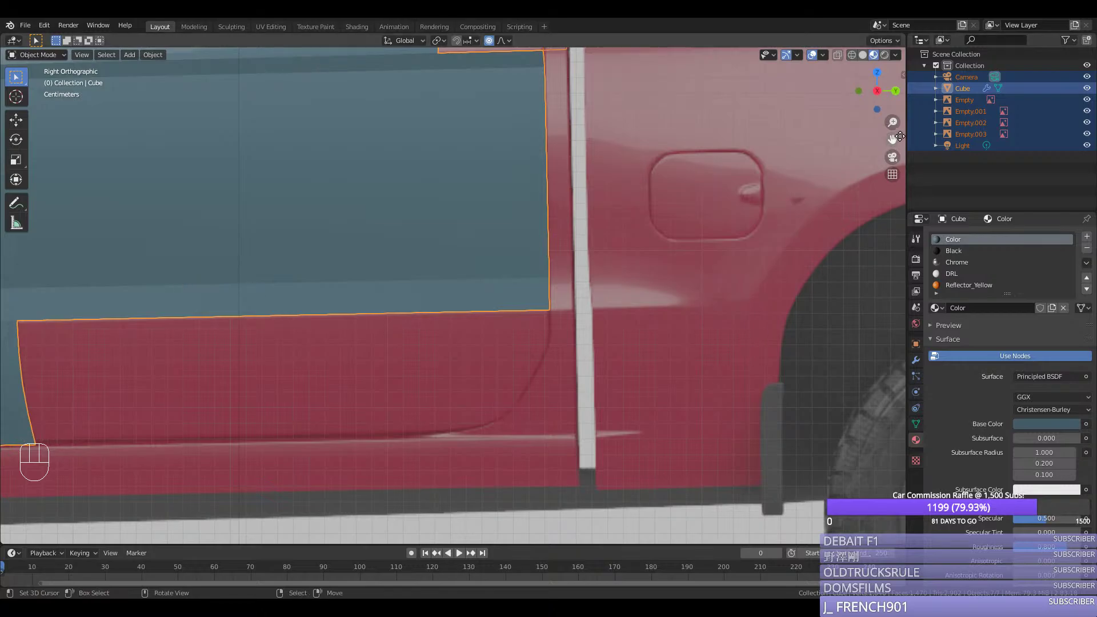
pyautogui.moveTo(899, 136); pyautogui.dragTo(1017, 136)
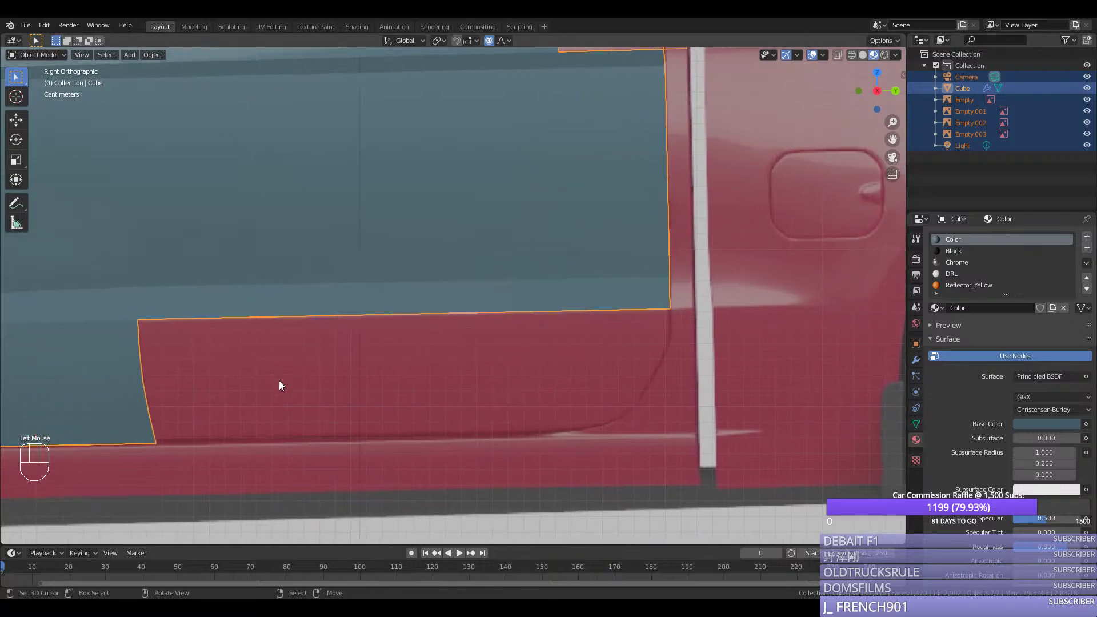
# Step: Extrude the front door's bottom rear vertex rearward along the blueprint's sill line to the gap between cab and bed
pyautogui.press('Tab')
pyautogui.rightClick(154, 443)
pyautogui.press('e')
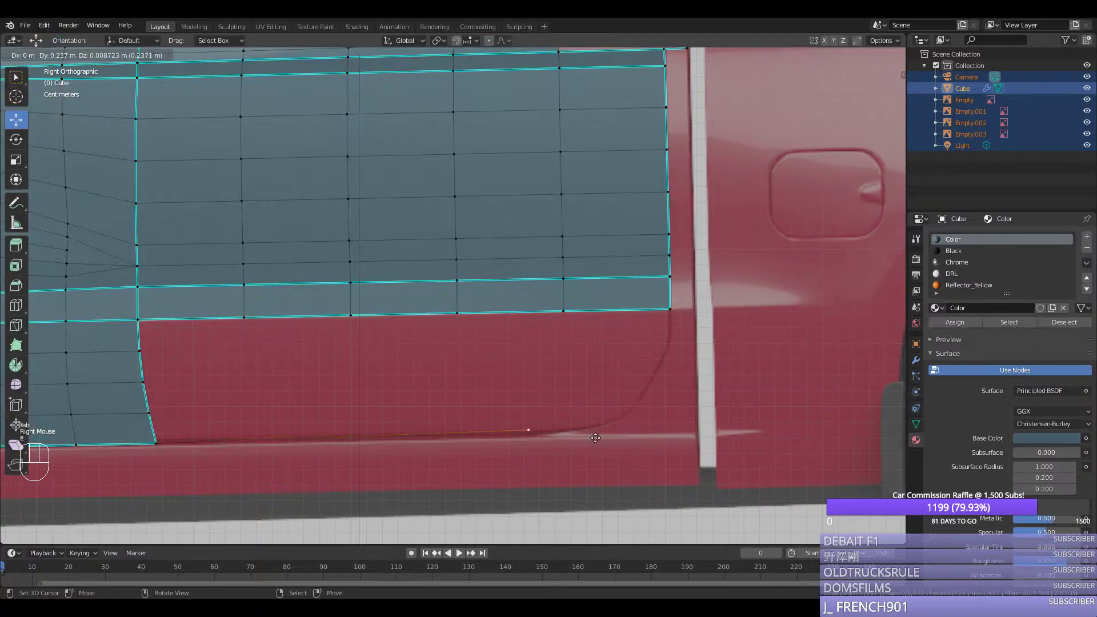
pyautogui.click(736, 440)
# Step: Examine the extruded bottom edge's alignment with the door panels in perspective and from above
pyautogui.moveTo(427, 454); pyautogui.dragTo(526, 331, button='middle')
pyautogui.scroll(-2, 500, 477)
pyautogui.scroll(-2, 500, 477)
pyautogui.scroll(-1, 501, 478)
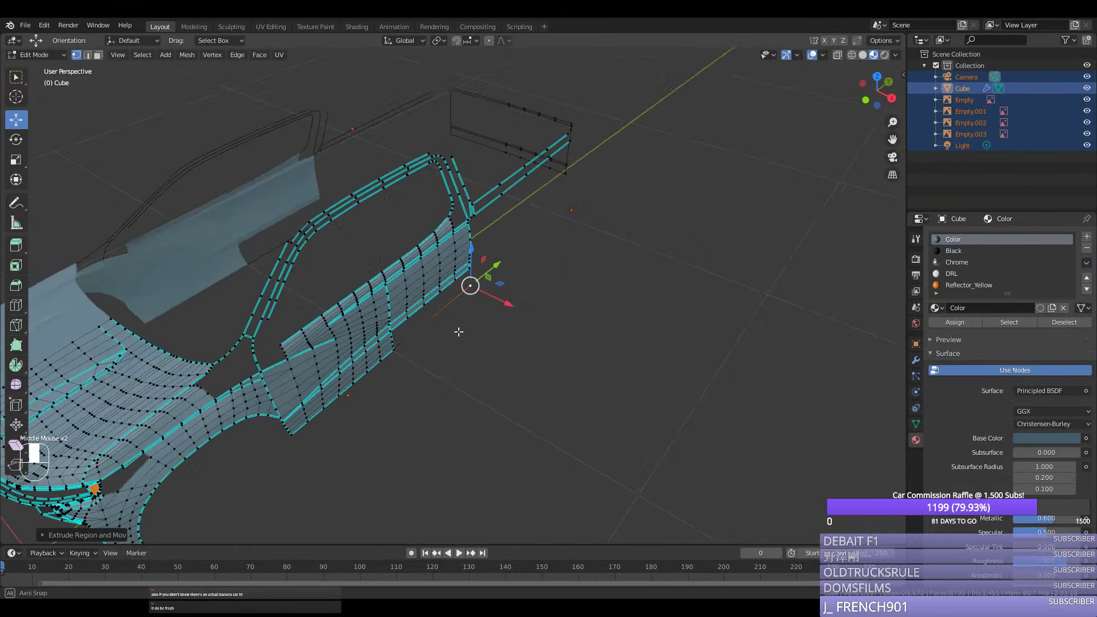
pyautogui.press('KP_7')
pyautogui.scroll(2, 515, 226)
pyautogui.scroll(1, 497, 238)
pyautogui.moveTo(496, 238)
pyautogui.mouseDown(button='middle')
pyautogui.moveTo(462, 283)
pyautogui.moveTo(504, 234)
pyautogui.mouseUp(button='middle')
pyautogui.scroll(1, 463, 282)
pyautogui.scroll(-1, 466, 373)
# Step: Mark the extruded bottom edge under the rear door as sharp
pyautogui.moveTo(466, 372); pyautogui.dragTo(392, 453, button='middle')
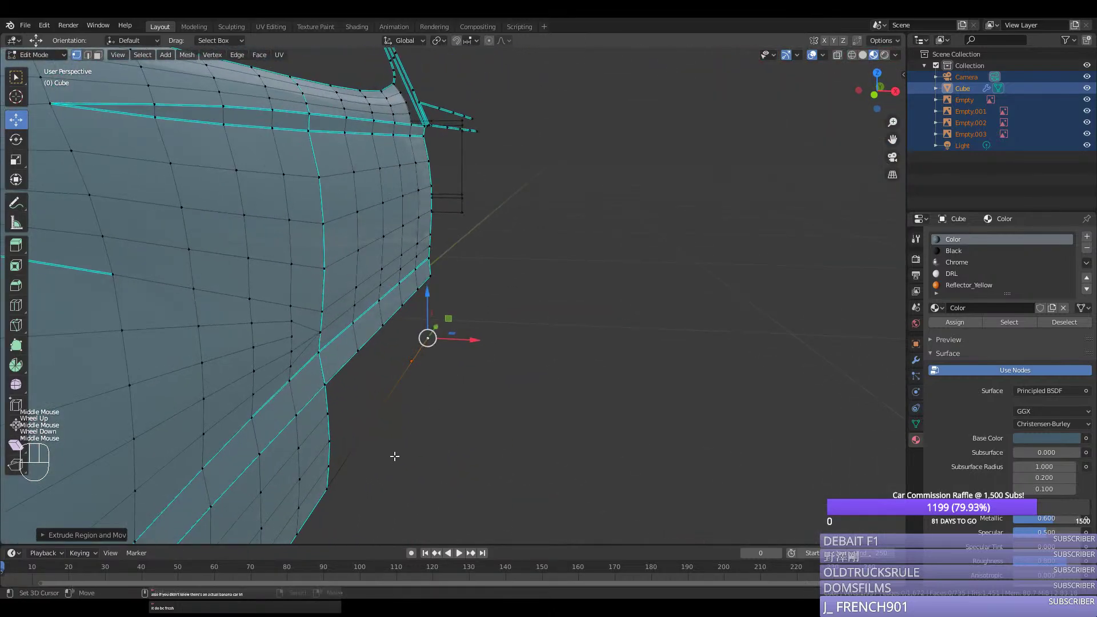
pyautogui.keyDown('ctrl'); pyautogui.rightClick(327, 486); pyautogui.keyUp('ctrl')
pyautogui.hotkey('ctrl', 'e')
pyautogui.click(341, 482)
pyautogui.hotkey('ctrl', 'r')
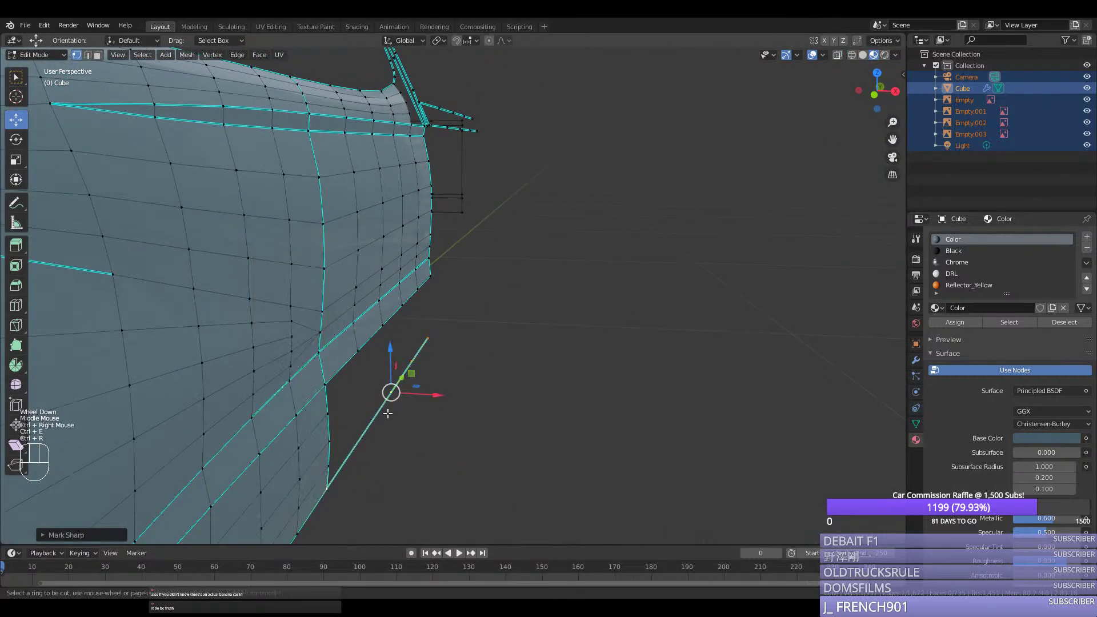
pyautogui.press('Escape')
# Step: In side view, adjust the bottom edge's rear vertex lengthwise to meet the white gap between cab and bed
pyautogui.moveTo(388, 413); pyautogui.dragTo(284, 416, button='middle')
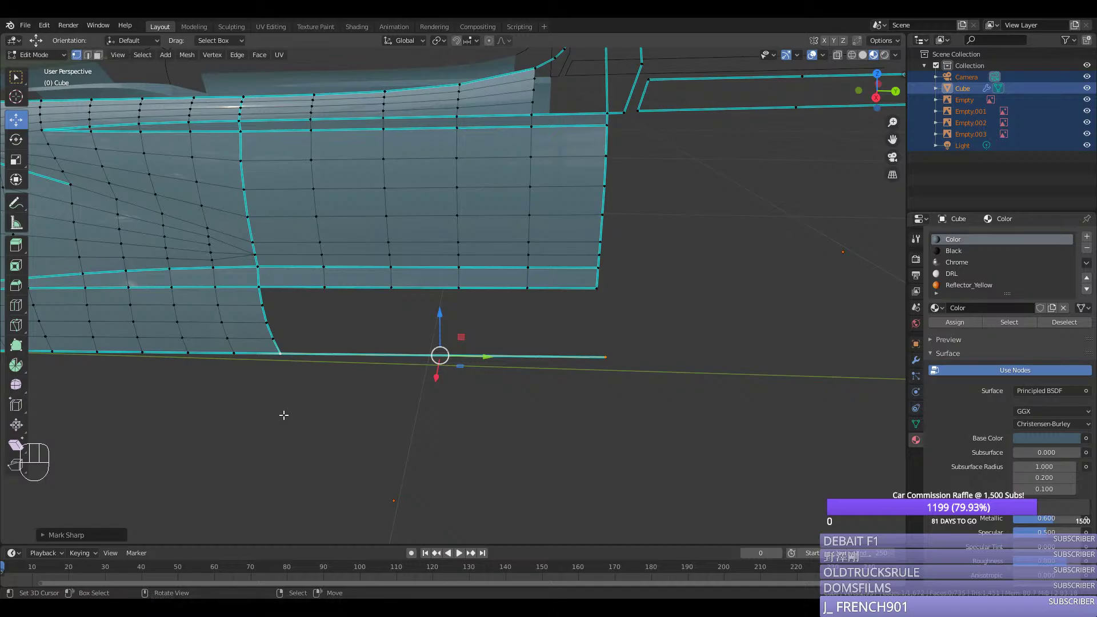
pyautogui.moveTo(409, 420); pyautogui.dragTo(399, 416, button='middle')
pyautogui.press('KP_3')
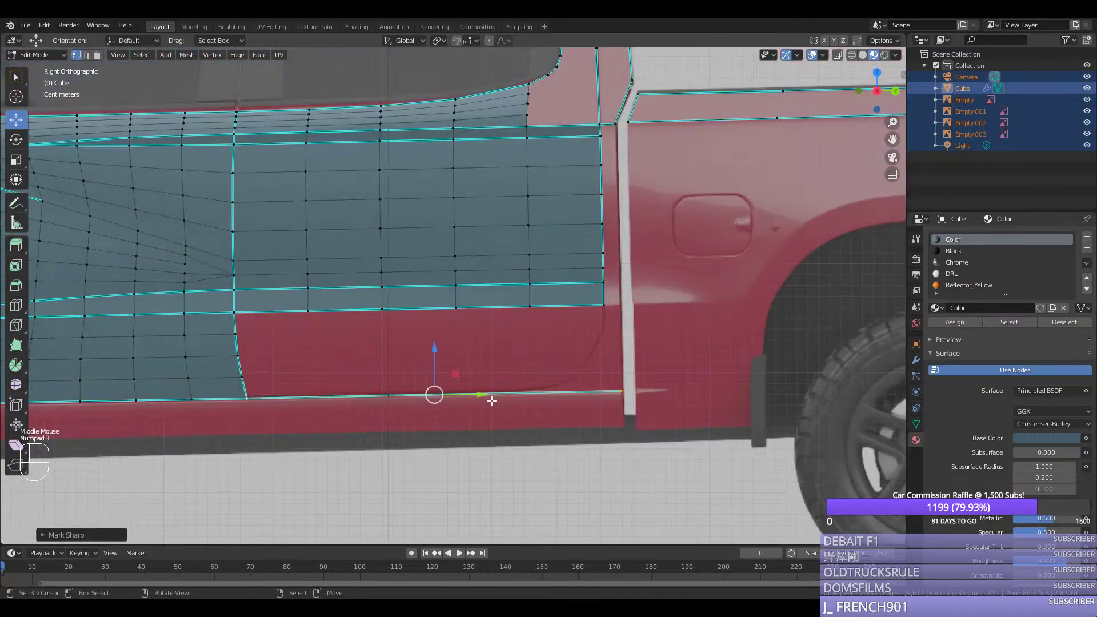
pyautogui.rightClick(628, 382)
pyautogui.scroll(1, 629, 380)
pyautogui.moveTo(672, 410); pyautogui.dragTo(674, 410)
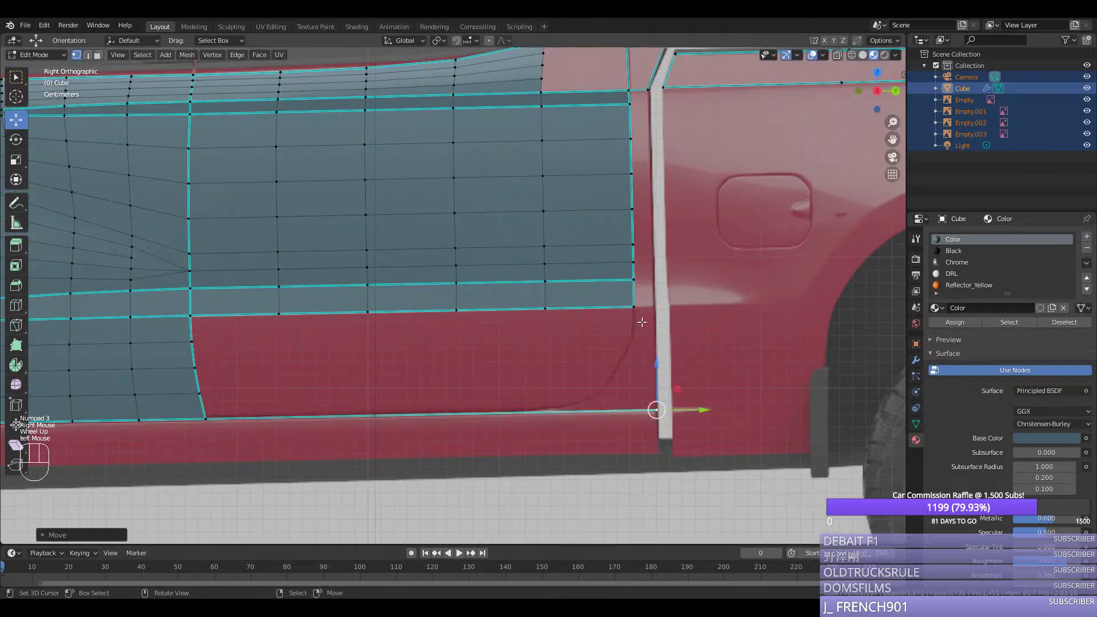
# Step: Extrude the rear door's rear edge about 0.015 m rearward along Y, then scale it along X and rotate it to follow the cab gap
pyautogui.rightClick(633, 307)
pyautogui.keyDown('ctrl'); pyautogui.rightClick(629, 105); pyautogui.keyUp('ctrl')
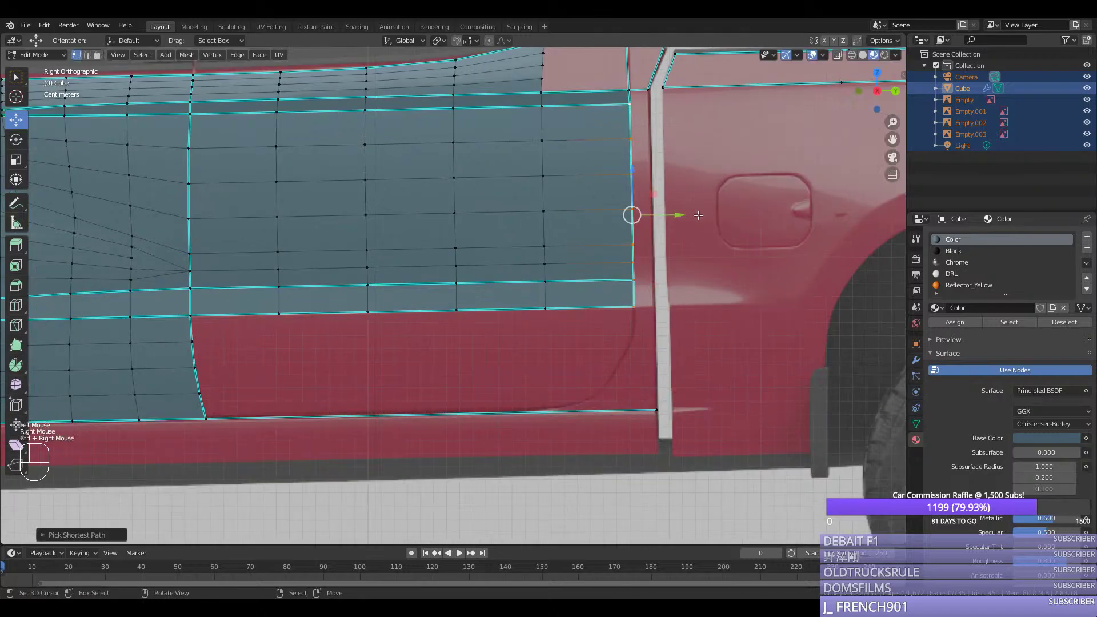
pyautogui.press('g')
pyautogui.middleClick(717, 238)
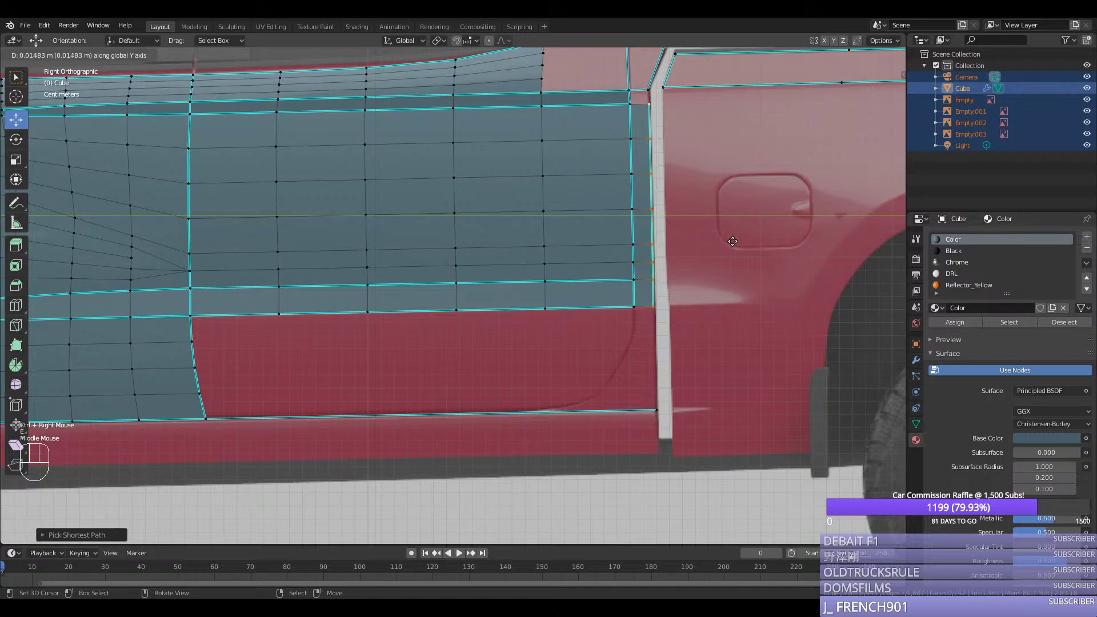
pyautogui.click(732, 241)
pyautogui.press('s')
pyautogui.press('x')
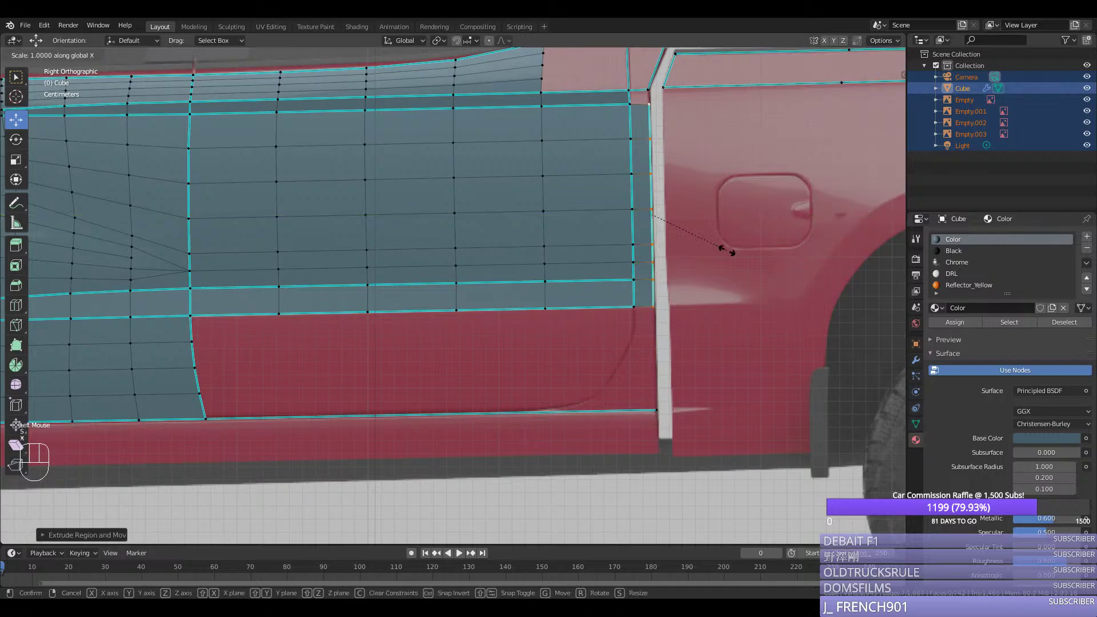
pyautogui.press('Return')
pyautogui.press('r')
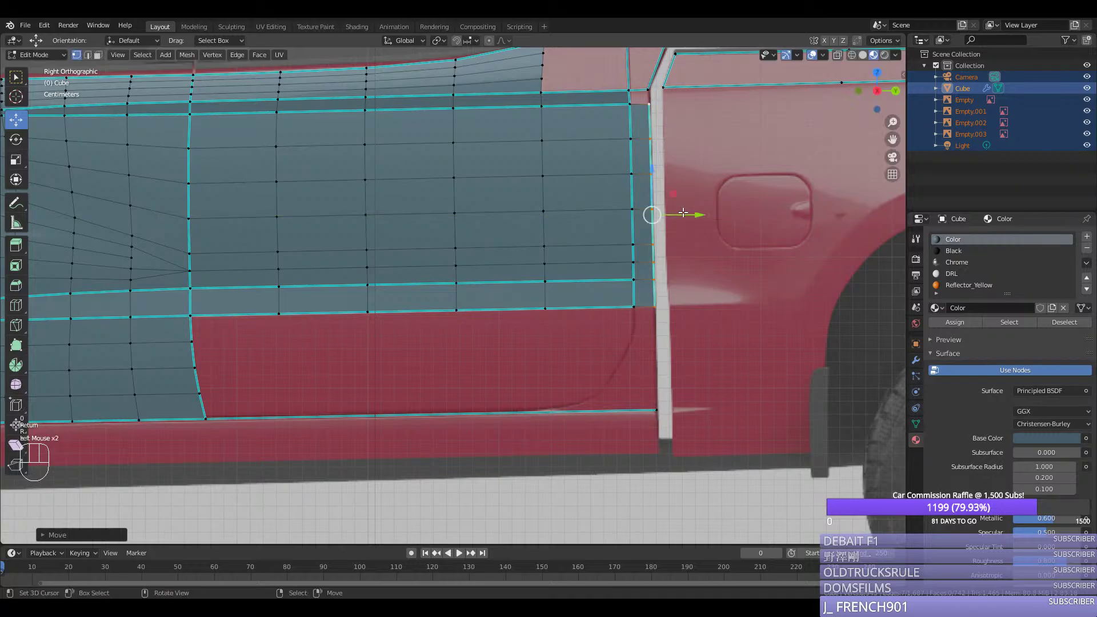
# Step: Connect the narrow rear strip's bottom vertex to the bottom edge's rear vertex with an upright edge and insert a middle vertex
pyautogui.rightClick(655, 313)
pyautogui.keyDown('shift'); pyautogui.rightClick(655, 409); pyautogui.keyUp('shift')
pyautogui.moveTo(656, 410); pyautogui.dragTo(549, 327, button='middle')
pyautogui.hotkey('ctrl', 'r')
pyautogui.click(503, 343)
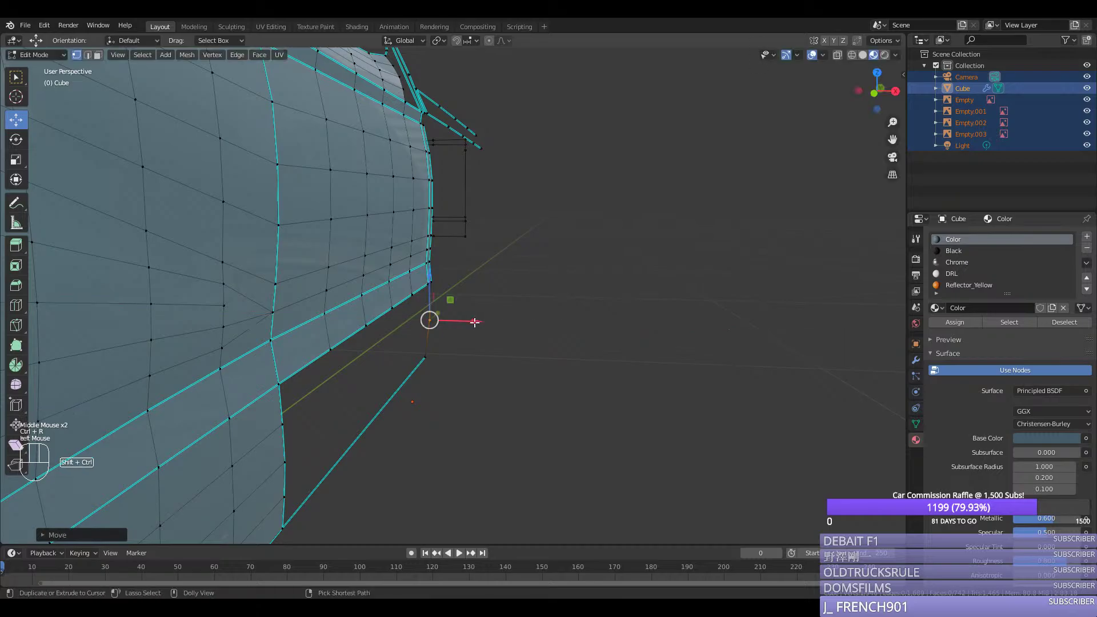
# Step: Round the upright edge's middle vertex with a vertex bevel and evenly space the vertices along that edge
pyautogui.hotkey('ctrl', 'shift', 'b')
pyautogui.click(476, 351)
pyautogui.rightClick(450, 349)
pyautogui.keyDown('ctrl'); pyautogui.rightClick(451, 302); pyautogui.keyUp('ctrl')
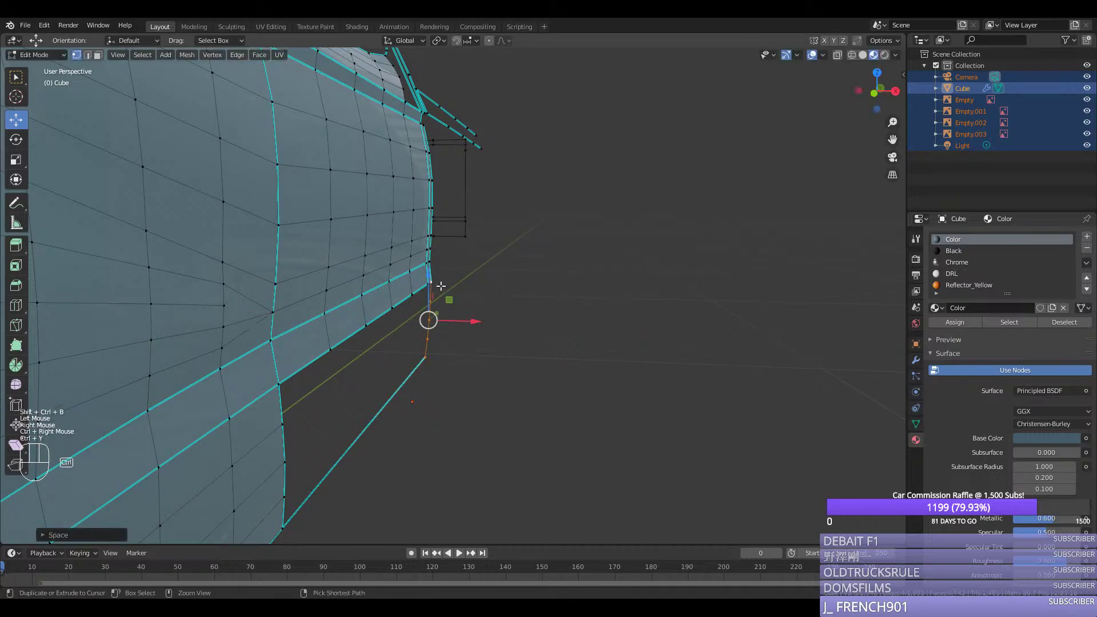
pyautogui.hotkey('ctrl', 'y')
# Step: Mark the narrow rear strip's bottom edge and its cross edge at the door crease as sharp
pyautogui.moveTo(451, 302); pyautogui.dragTo(600, 318, button='middle')
pyautogui.rightClick(600, 318)
pyautogui.keyDown('ctrl'); pyautogui.rightClick(632, 299); pyautogui.keyUp('ctrl')
pyautogui.hotkey('ctrl', 'e')
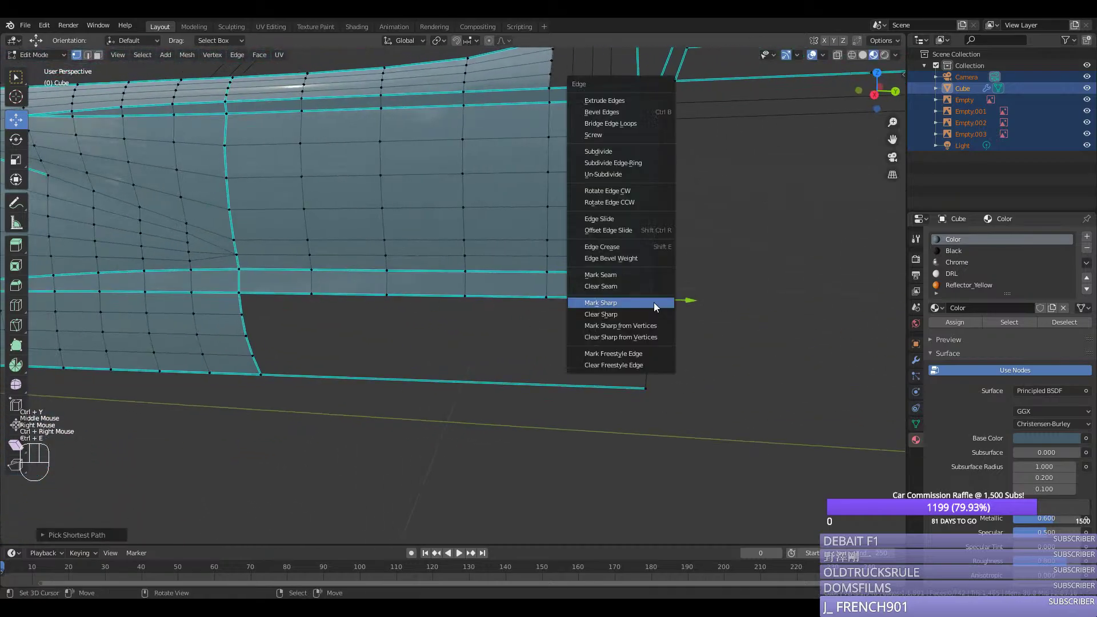
pyautogui.click(653, 303)
pyautogui.press('KP_2')
pyautogui.press('KP_3')
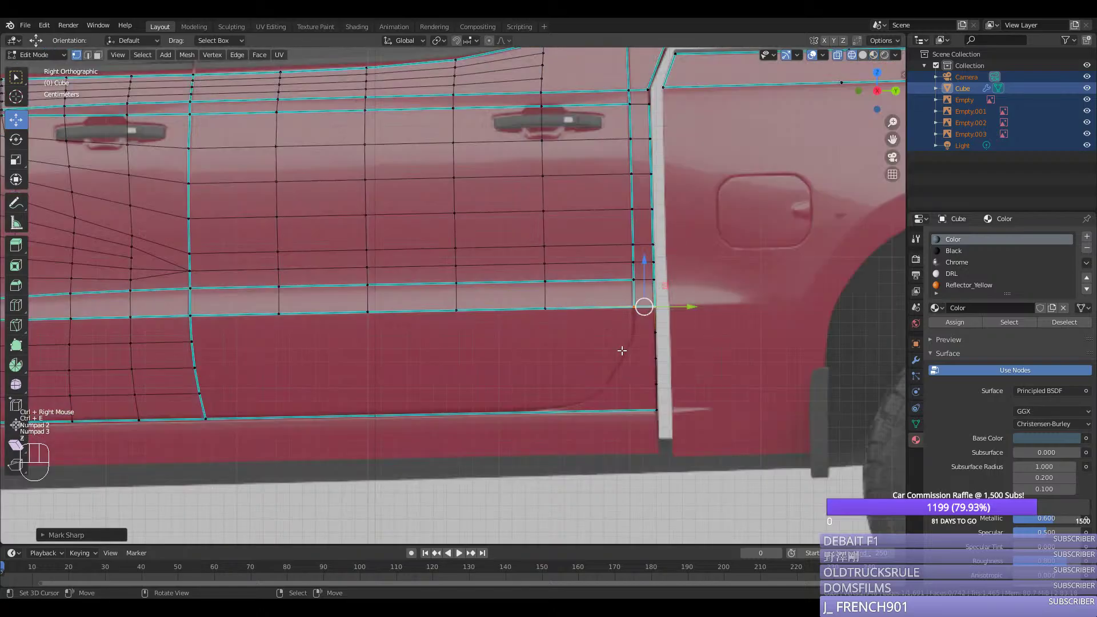
pyautogui.rightClick(624, 283)
pyautogui.keyDown('ctrl'); pyautogui.rightClick(651, 283); pyautogui.keyUp('ctrl')
pyautogui.hotkey('ctrl', 'e')
pyautogui.click(651, 284)
# Step: Return to shaded display and mark the upright rear edge below the narrow strip as sharp
pyautogui.press('z')
pyautogui.click(654, 415)
pyautogui.rightClick(665, 312)
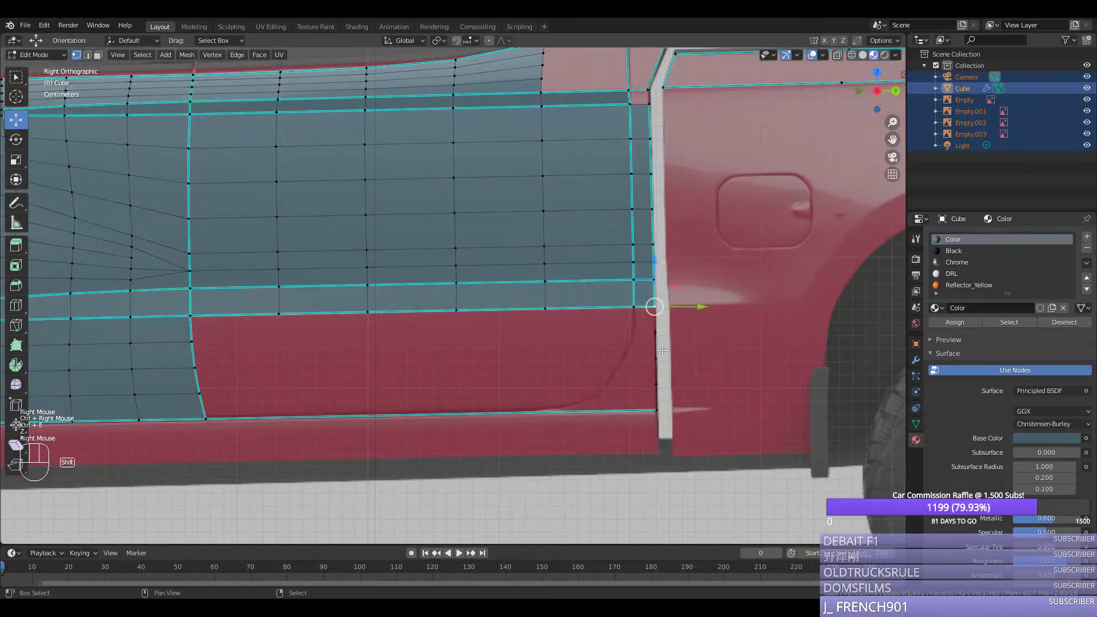
pyautogui.keyDown('ctrl'); pyautogui.rightClick(656, 409); pyautogui.keyUp('ctrl')
pyautogui.hotkey('ctrl', 'e')
pyautogui.click(650, 402)
pyautogui.moveTo(596, 380); pyautogui.dragTo(447, 385, button='middle')
pyautogui.scroll(-1, 649, 396)
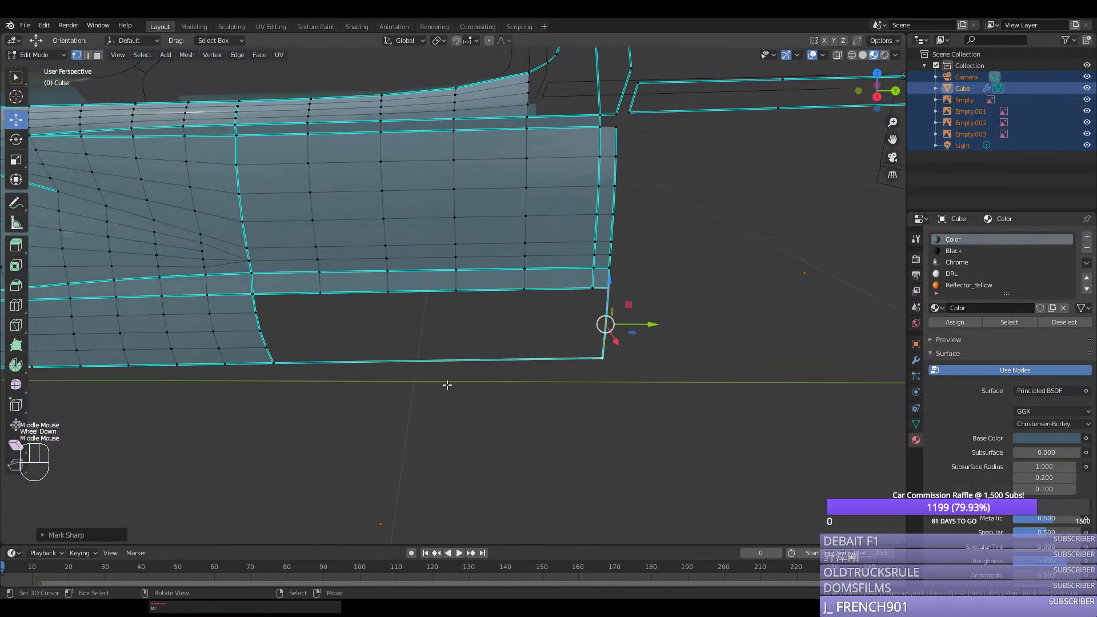
# Step: Insert four evenly spaced vertices along the bottom edge of the open lower rear door area
pyautogui.hotkey('ctrl', 'r')
pyautogui.click(438, 364)
pyautogui.rightClick(437, 363)
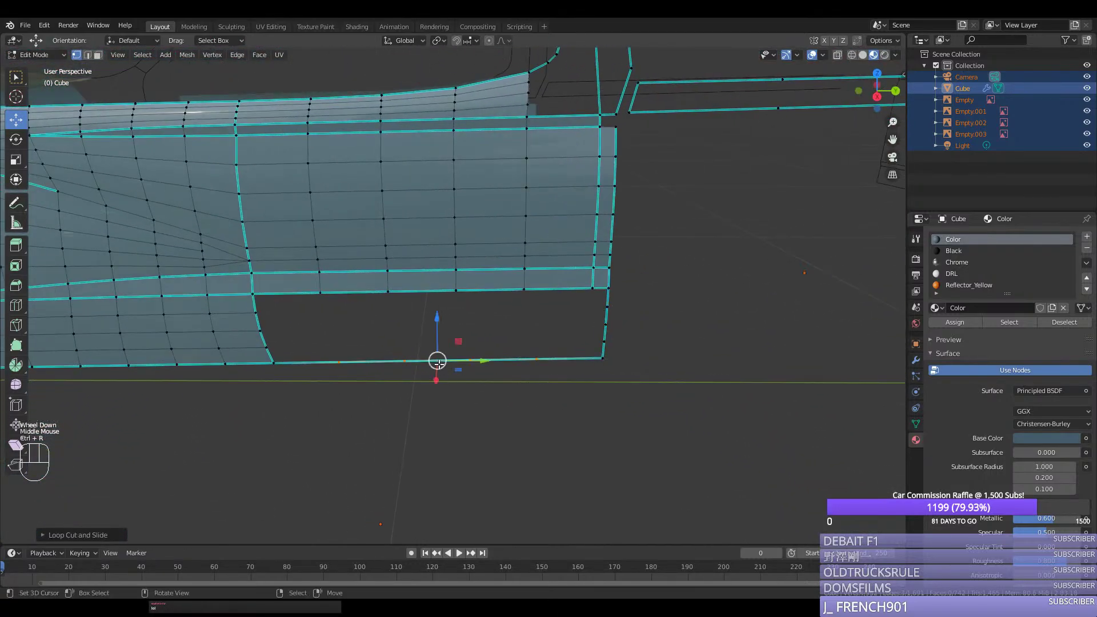
# Step: Add one more vertex near the bottom edge's rear end and slide it rearward to line up with the narrow strip
pyautogui.rightClick(276, 365)
pyautogui.keyDown('ctrl'); pyautogui.rightClick(257, 295); pyautogui.keyUp('ctrl')
pyautogui.keyDown('shift'); pyautogui.rightClick(613, 365); pyautogui.keyUp('shift')
pyautogui.keyDown('ctrl'); pyautogui.rightClick(616, 296); pyautogui.keyUp('ctrl')
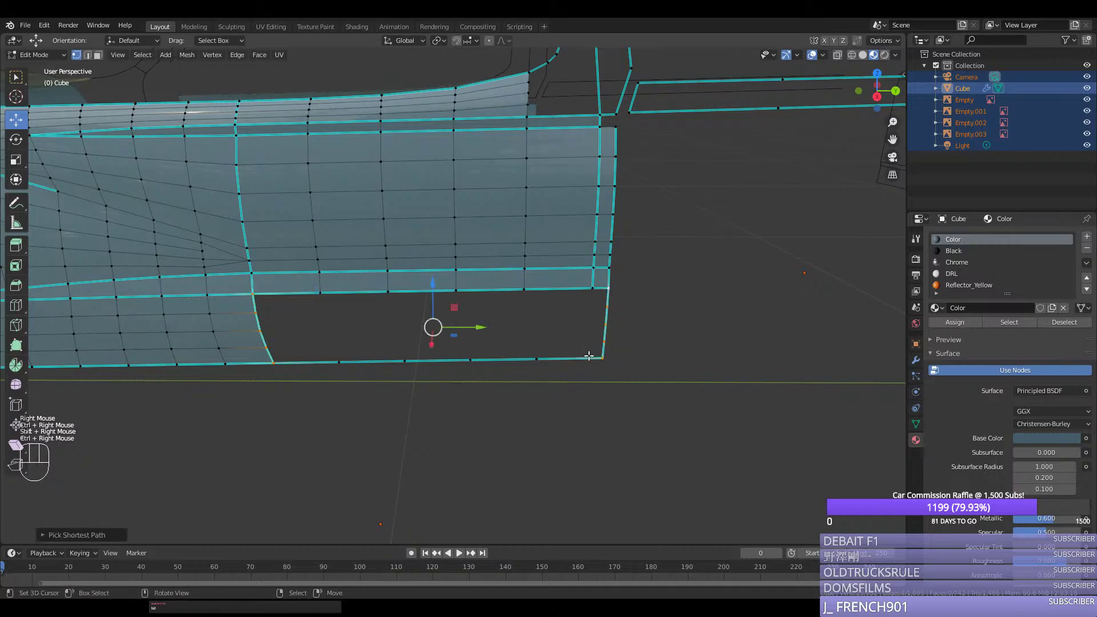
pyautogui.press('ctrl')
pyautogui.hotkey('ctrl', 'r')
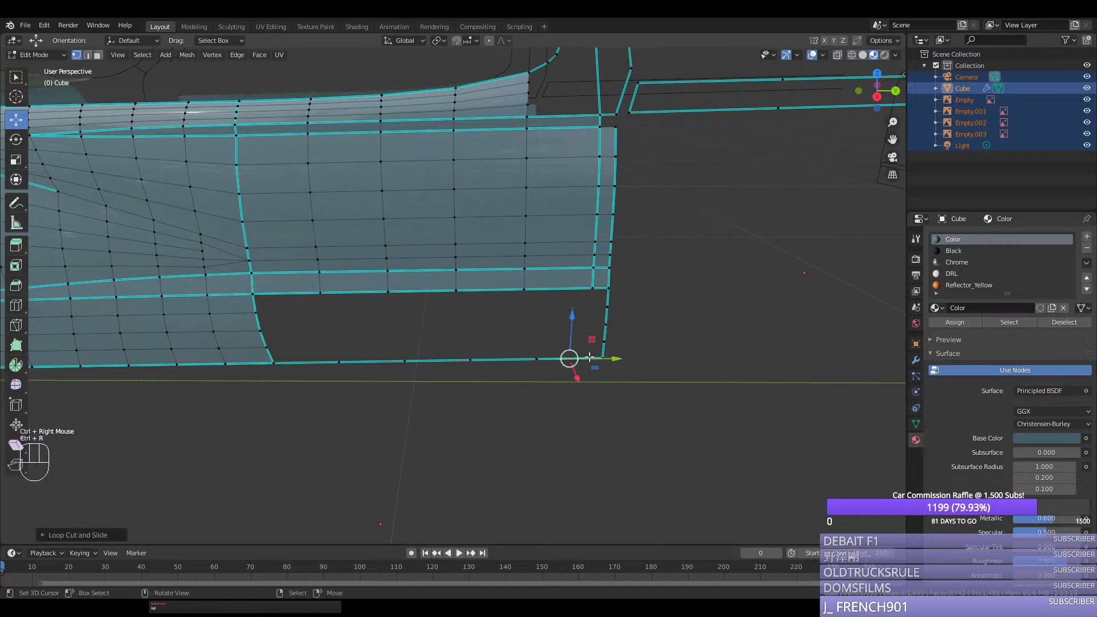
pyautogui.press('g')
pyautogui.press('g')
pyautogui.click(607, 357)
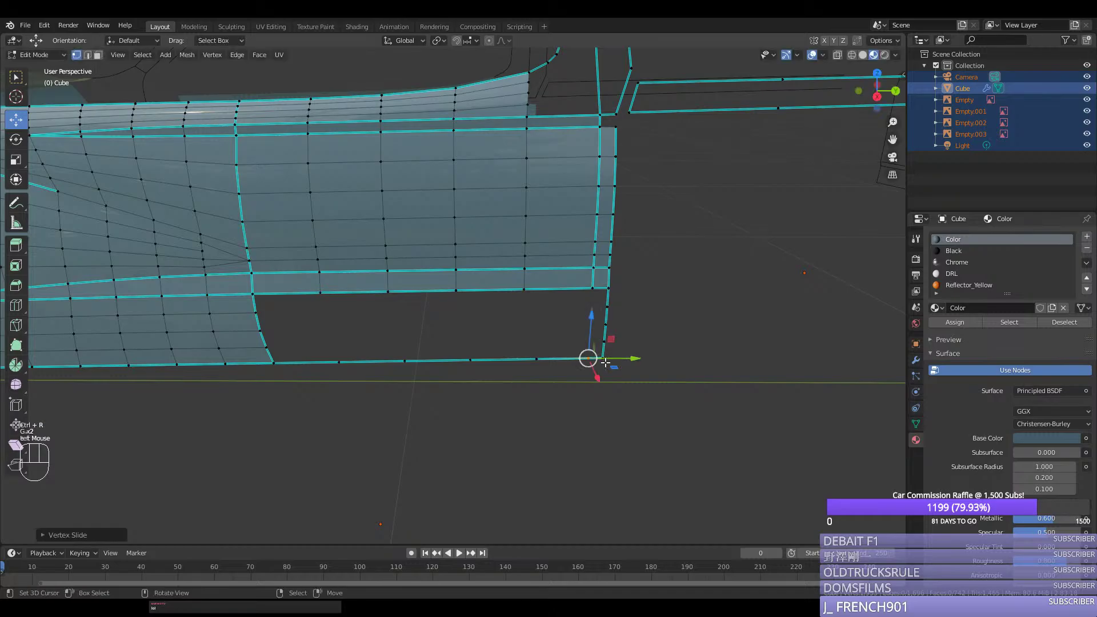
# Step: Try to grid fill the lower rear door opening between its curved front edge and the upright rear edge
pyautogui.rightClick(606, 359)
pyautogui.keyDown('ctrl'); pyautogui.rightClick(609, 290); pyautogui.keyUp('ctrl')
pyautogui.keyDown('shift'); pyautogui.rightClick(291, 371); pyautogui.keyUp('shift')
pyautogui.keyDown('ctrl'); pyautogui.rightClick(255, 297); pyautogui.keyUp('ctrl')
pyautogui.press('space')
pyautogui.click(525, 347)
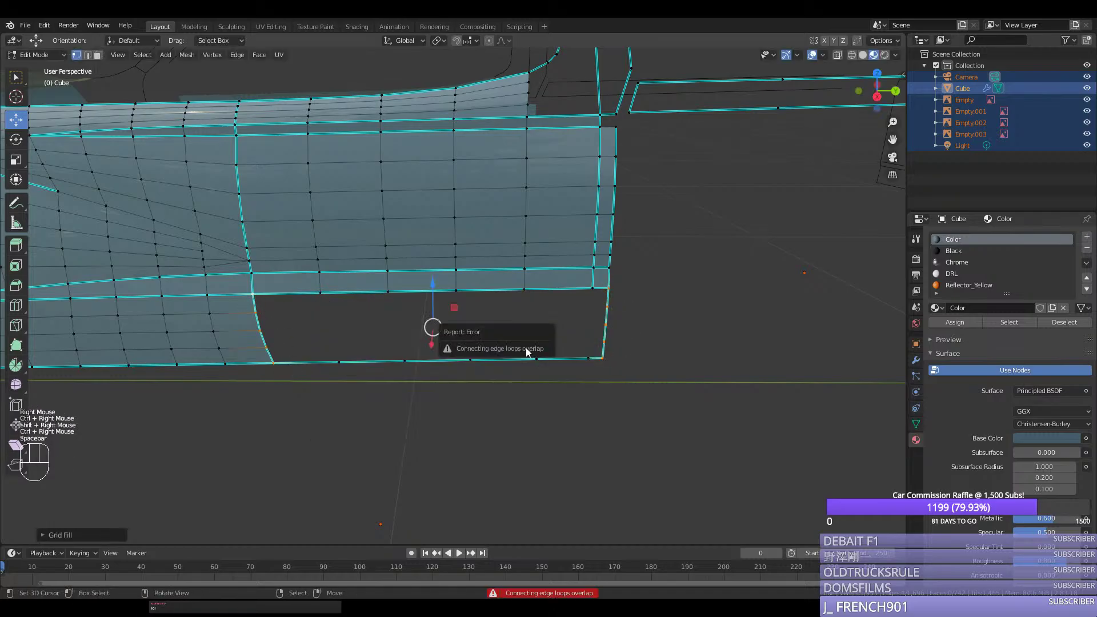
# Step: Try to grid fill the lower rear door opening between its full top and bottom edges
pyautogui.rightClick(273, 363)
pyautogui.keyDown('ctrl'); pyautogui.rightClick(608, 290); pyautogui.keyUp('ctrl')
pyautogui.keyDown('shift'); pyautogui.rightClick(607, 294); pyautogui.keyUp('shift')
pyautogui.keyDown('ctrl'); pyautogui.rightClick(253, 294); pyautogui.keyUp('ctrl')
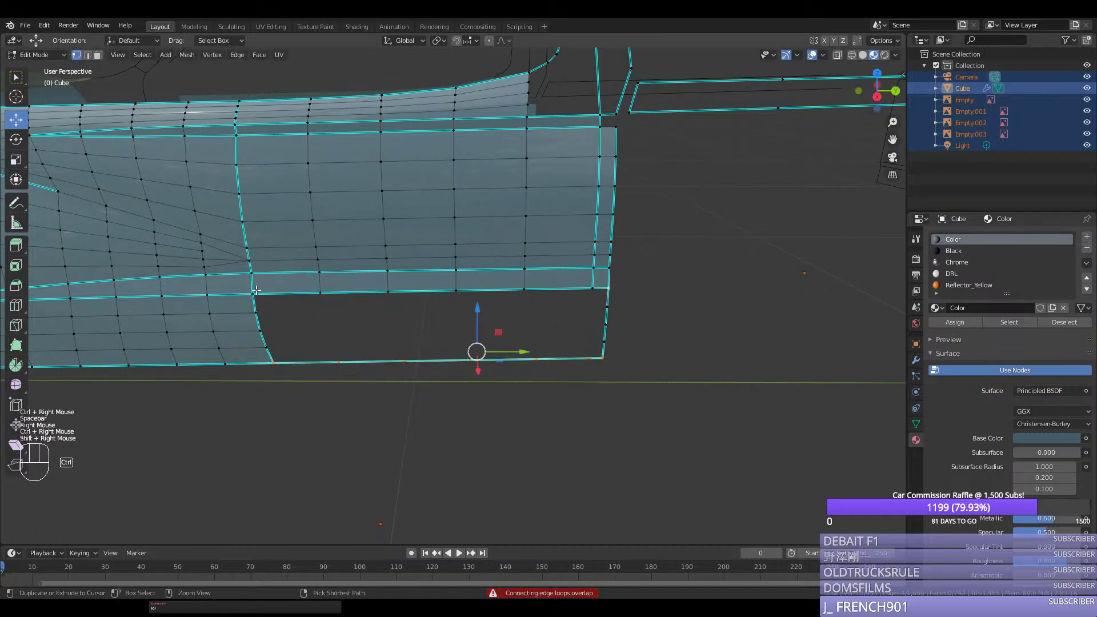
pyautogui.press('space')
pyautogui.click(396, 323)
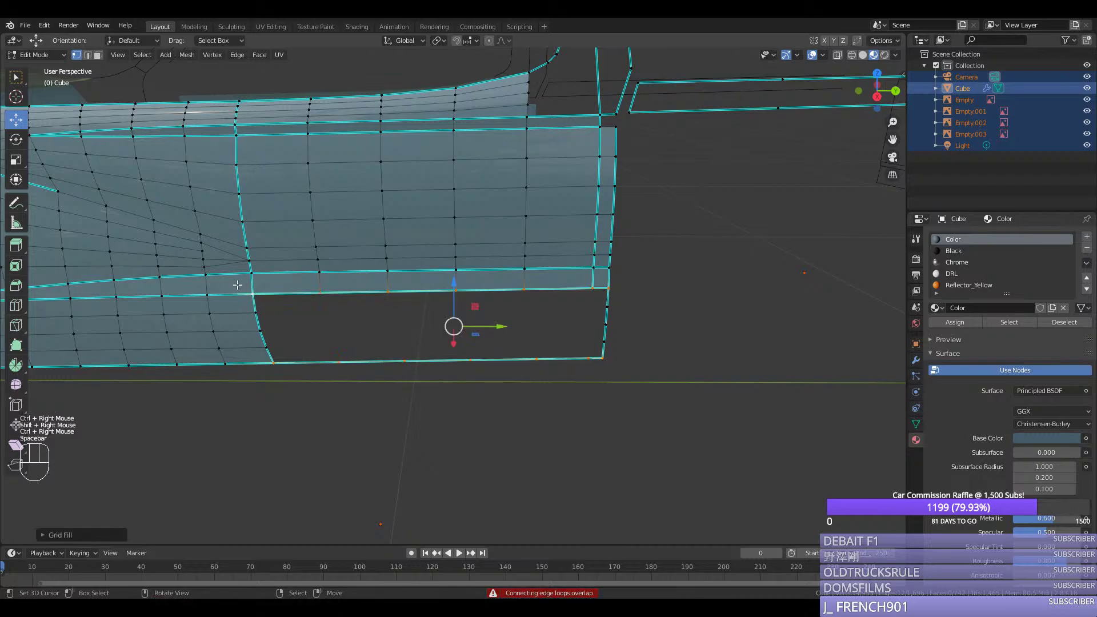
# Step: Connect the narrow strip's front bottom vertex to the new bottom-edge vertex with an upright edge and insert a middle vertex
pyautogui.rightClick(589, 297)
pyautogui.keyDown('shift'); pyautogui.rightClick(581, 347); pyautogui.keyUp('shift')
pyautogui.press('f')
pyautogui.hotkey('ctrl', 'r')
pyautogui.click(580, 349)
# Step: Round the upright edge's middle vertex with a two-segment vertex bevel, evenly space its vertices and mark the edge sharp
pyautogui.moveTo(590, 346); pyautogui.dragTo(685, 338, button='middle')
pyautogui.scroll(2, 513, 312)
pyautogui.moveTo(513, 312); pyautogui.dragTo(514, 313)
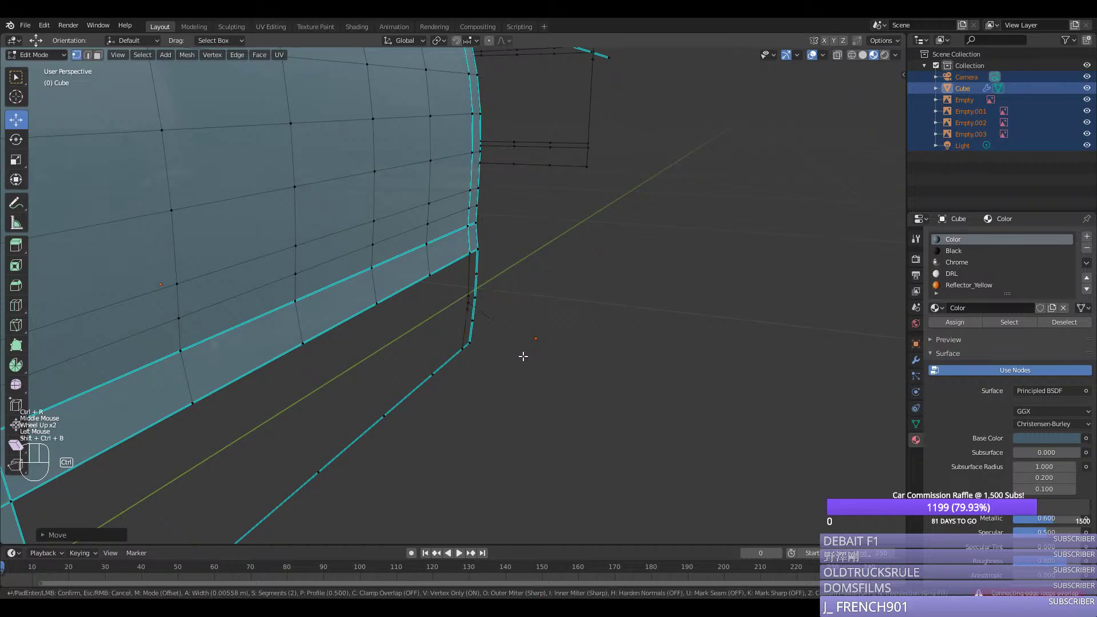
pyautogui.hotkey('ctrl', 'e')
pyautogui.click(470, 255)
# Step: Fill the gap between the two upright rear edges with a column of four faces
pyautogui.rightClick(469, 253)
pyautogui.keyDown('shift'); pyautogui.rightClick(484, 250); pyautogui.keyUp('shift')
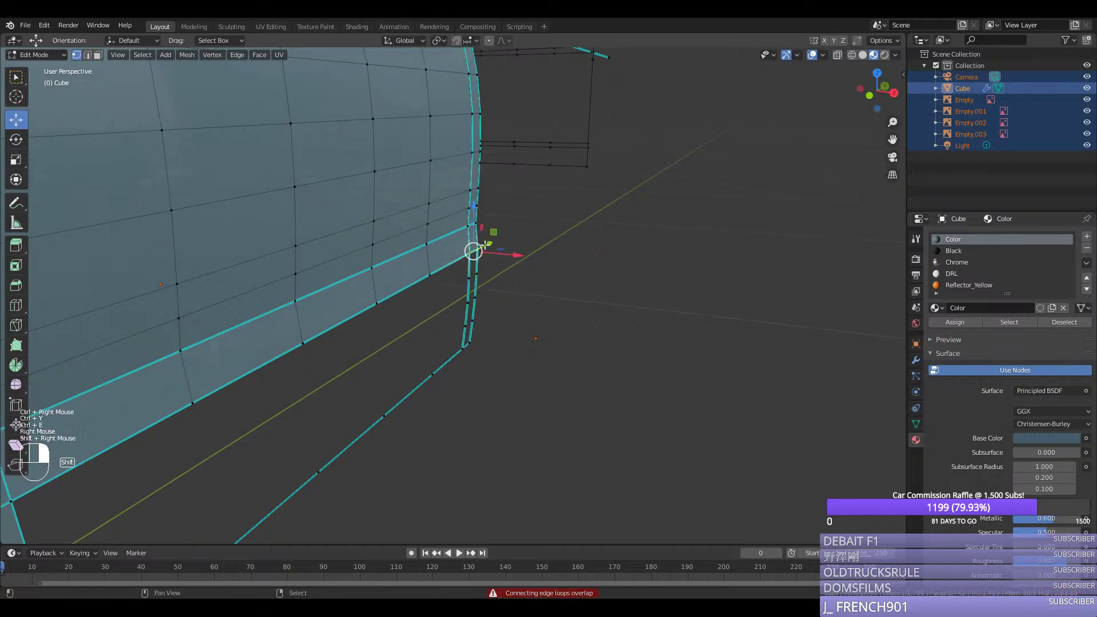
pyautogui.press('f')
pyautogui.press('f')
pyautogui.press('f')
pyautogui.press('f')
# Step: Try to grid fill the remaining lower door opening between the crease edge and the bottom edge ahead of the rear strip
pyautogui.rightClick(467, 253)
pyautogui.scroll(-2, 448, 264)
pyautogui.moveTo(446, 266); pyautogui.dragTo(414, 280, button='middle')
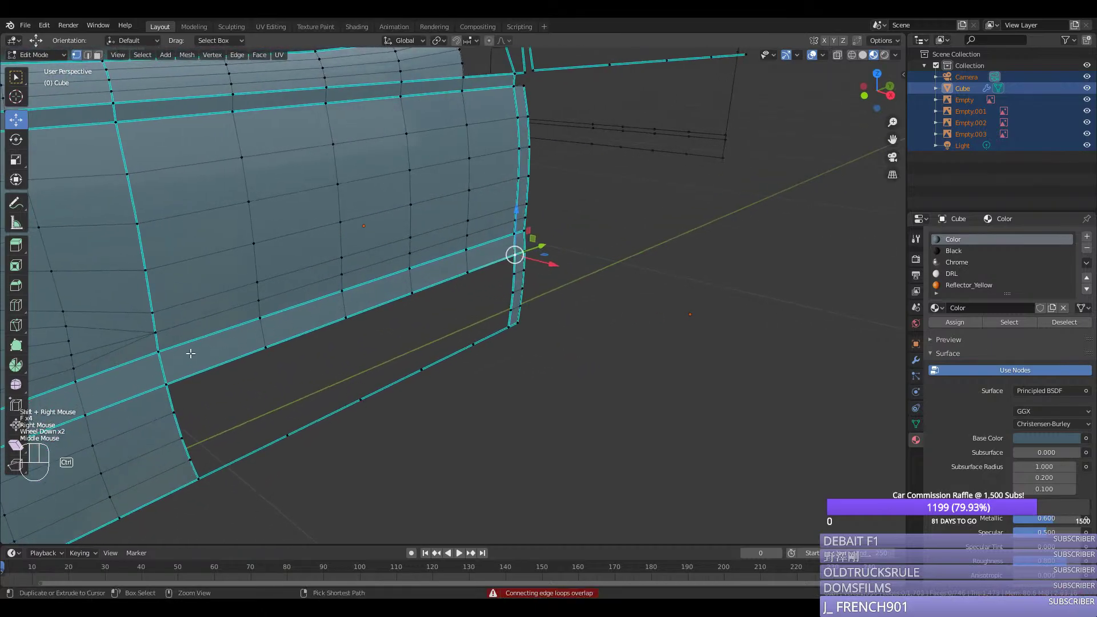
pyautogui.keyDown('ctrl'); pyautogui.rightClick(170, 379); pyautogui.keyUp('ctrl')
pyautogui.keyDown('shift'); pyautogui.rightClick(201, 473); pyautogui.keyUp('shift')
pyautogui.keyDown('ctrl'); pyautogui.rightClick(504, 335); pyautogui.keyUp('ctrl')
pyautogui.press('space')
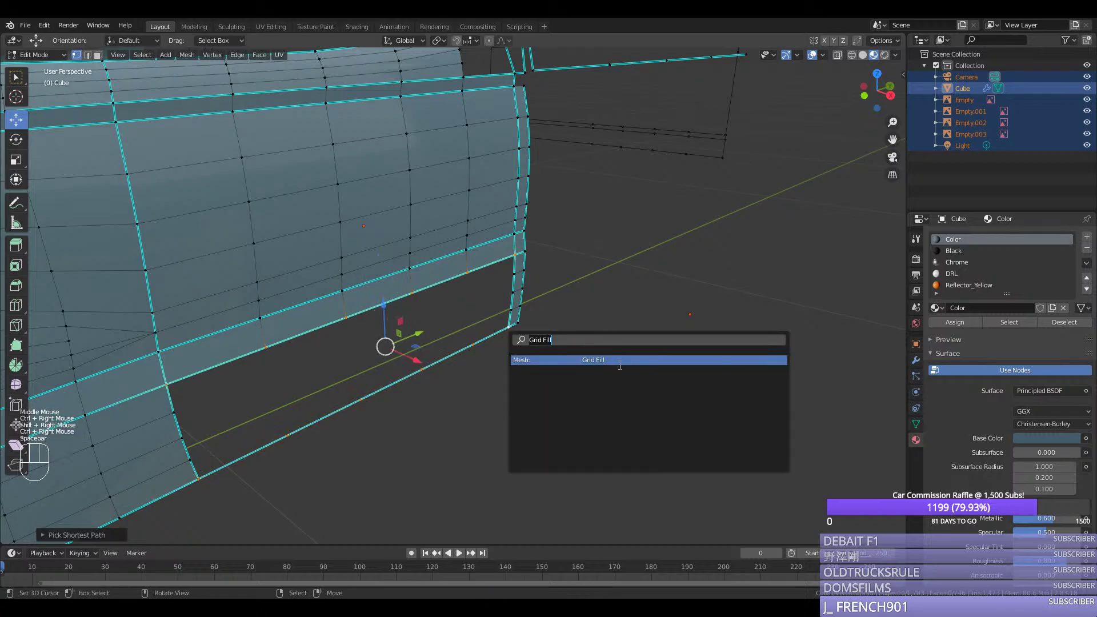
pyautogui.click(619, 364)
# Step: Grid fill the lower rear door opening between its front edge and the strip's front edge, and save the file
pyautogui.rightClick(506, 333)
pyautogui.keyDown('ctrl'); pyautogui.rightClick(512, 258); pyautogui.keyUp('ctrl')
pyautogui.keyDown('shift'); pyautogui.rightClick(170, 384); pyautogui.keyUp('shift')
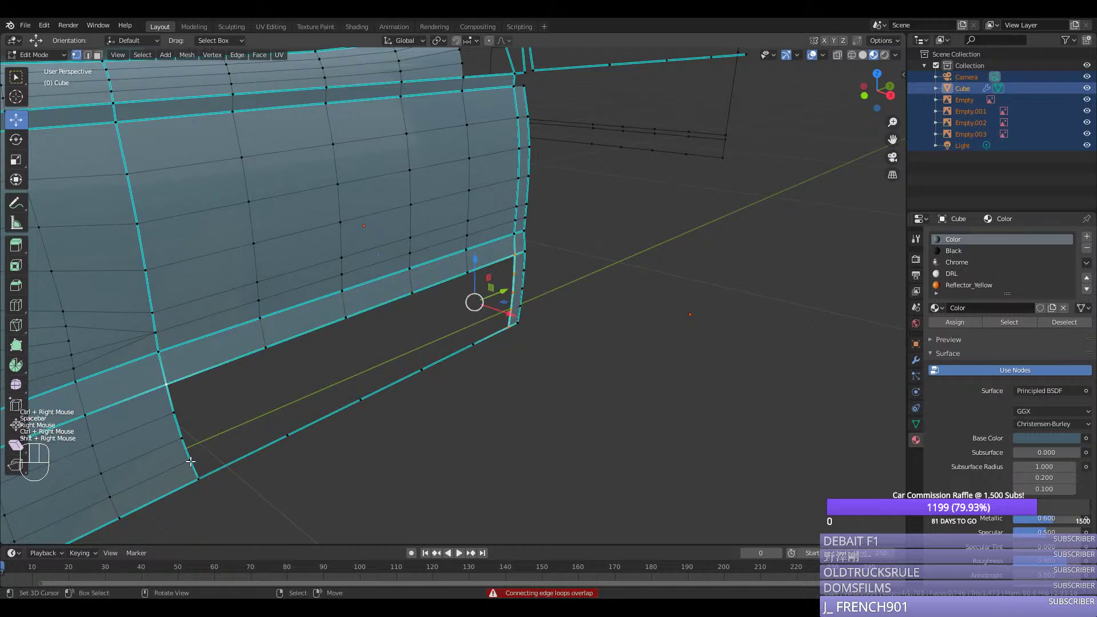
pyautogui.keyDown('ctrl'); pyautogui.rightClick(198, 475); pyautogui.keyUp('ctrl')
pyautogui.press('space')
pyautogui.click(415, 484)
pyautogui.press('Tab')
pyautogui.moveTo(442, 401)
pyautogui.mouseDown(button='middle')
pyautogui.moveTo(408, 398)
pyautogui.moveTo(453, 406)
pyautogui.moveTo(444, 389)
pyautogui.mouseUp(button='middle')
pyautogui.scroll(-2, 407, 403)
pyautogui.hotkey('ctrl', 's')
pyautogui.press('Tab')
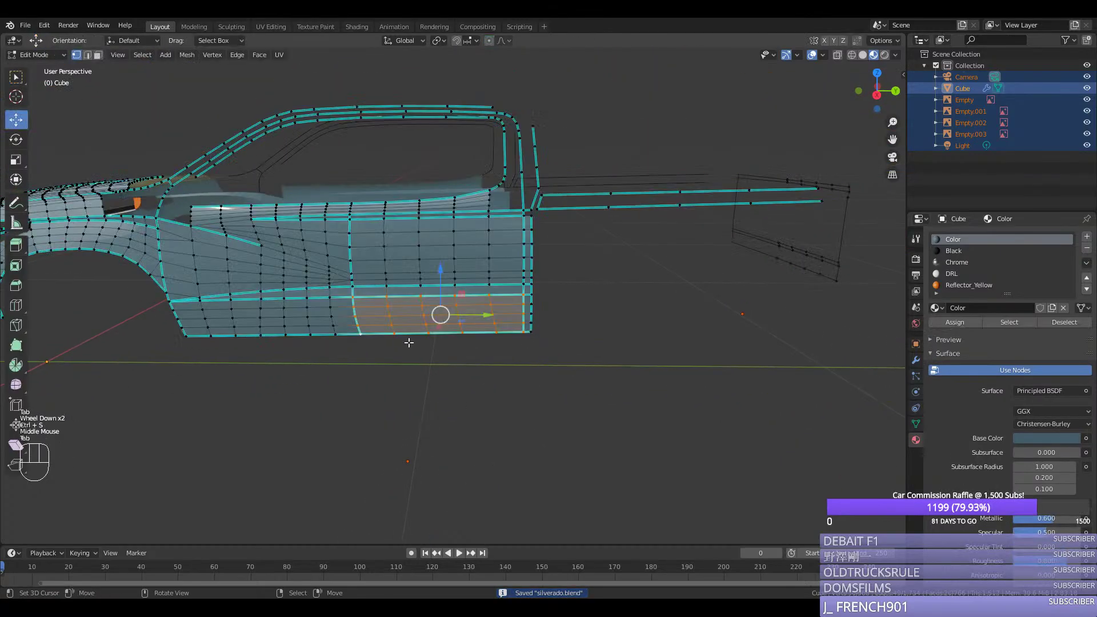
# Step: Evenly space the vertices along the lower rear door panel's lengthwise rows and save the file
pyautogui.rightClick(358, 337)
pyautogui.keyDown('ctrl'); pyautogui.rightClick(521, 333); pyautogui.keyUp('ctrl')
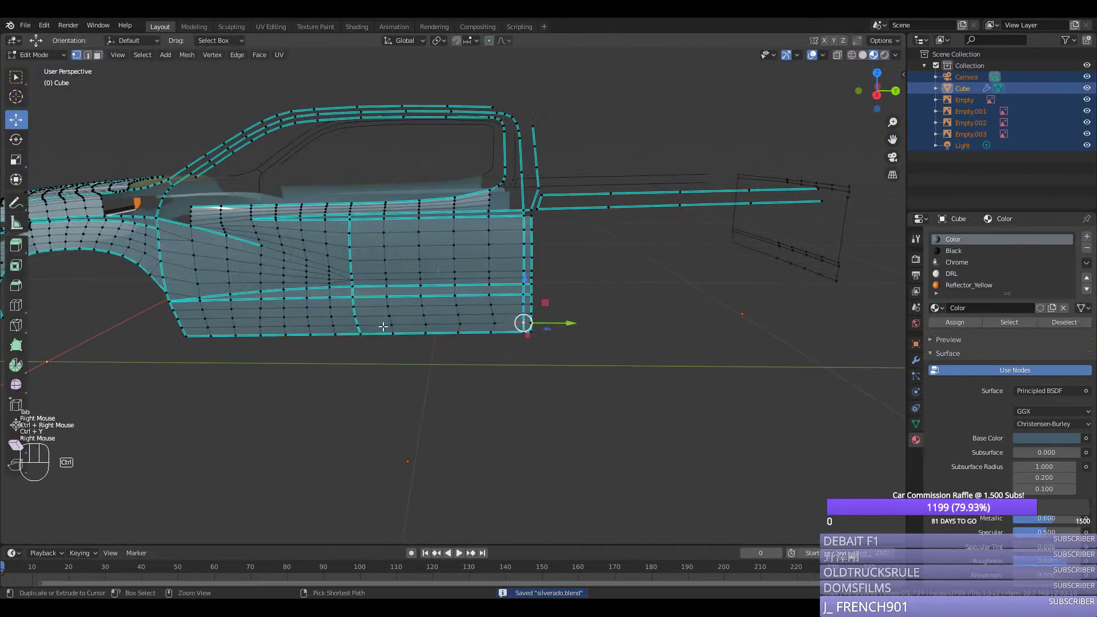
pyautogui.rightClick(355, 316)
pyautogui.keyDown('ctrl'); pyautogui.rightClick(521, 313); pyautogui.keyUp('ctrl')
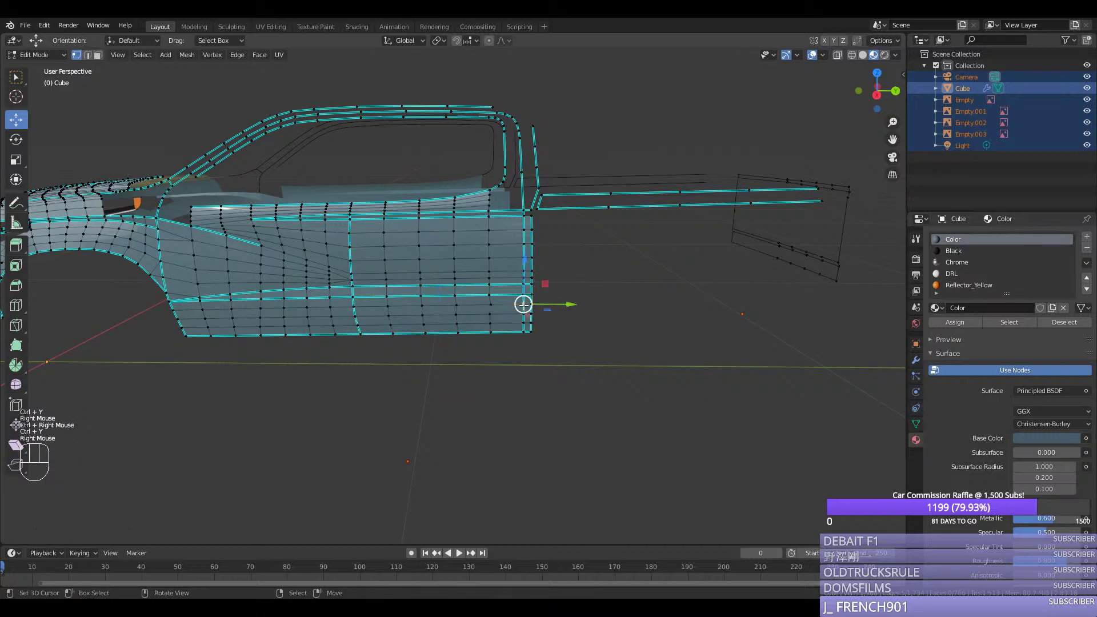
pyautogui.hotkey('ctrl', 'y')
pyautogui.press('Tab')
pyautogui.moveTo(436, 306); pyautogui.dragTo(458, 348, button='middle')
pyautogui.hotkey('ctrl', 's')
# Step: Compare the filled door panels with the side blueprint, including the rocker area below the doors
pyautogui.scroll(-3, 469, 361)
pyautogui.press('Tab')
pyautogui.scroll(2, 416, 365)
pyautogui.scroll(2, 359, 304)
pyautogui.scroll(-1, 359, 303)
pyautogui.press('Tab')
pyautogui.press('KP_3')
pyautogui.press('Tab')
pyautogui.scroll(2, 493, 360)
pyautogui.press('1')
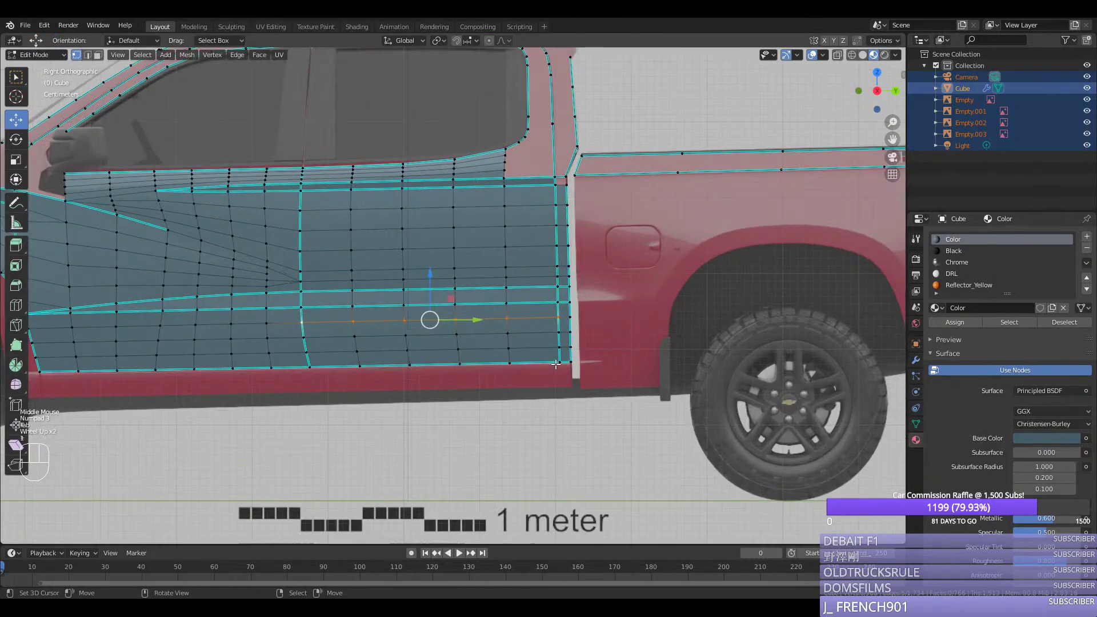
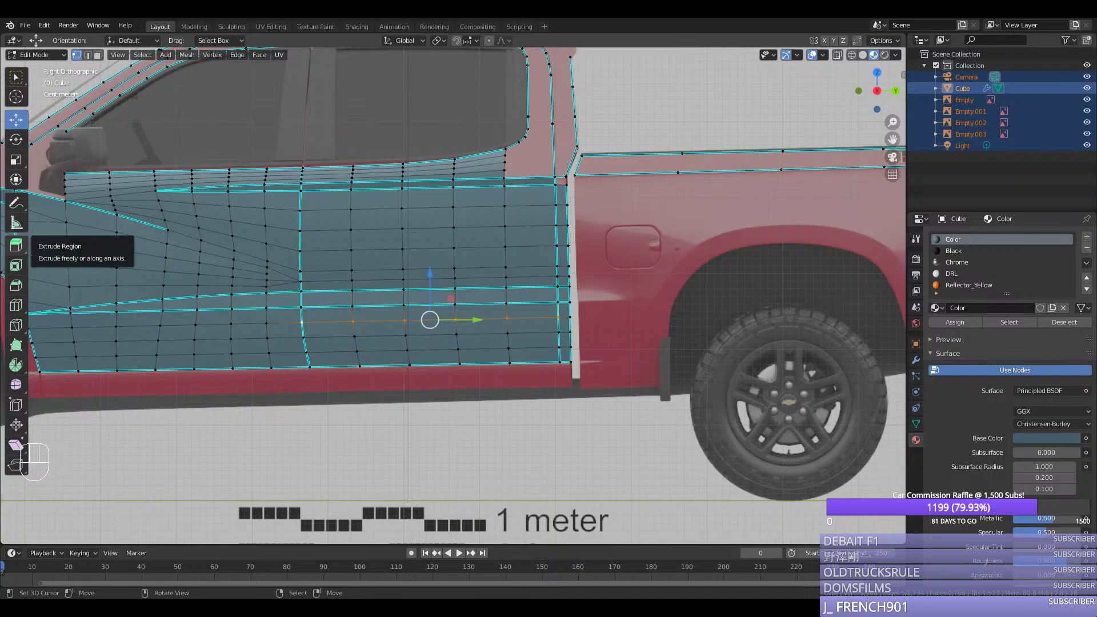
pyautogui.scroll(-2, 280, 285)
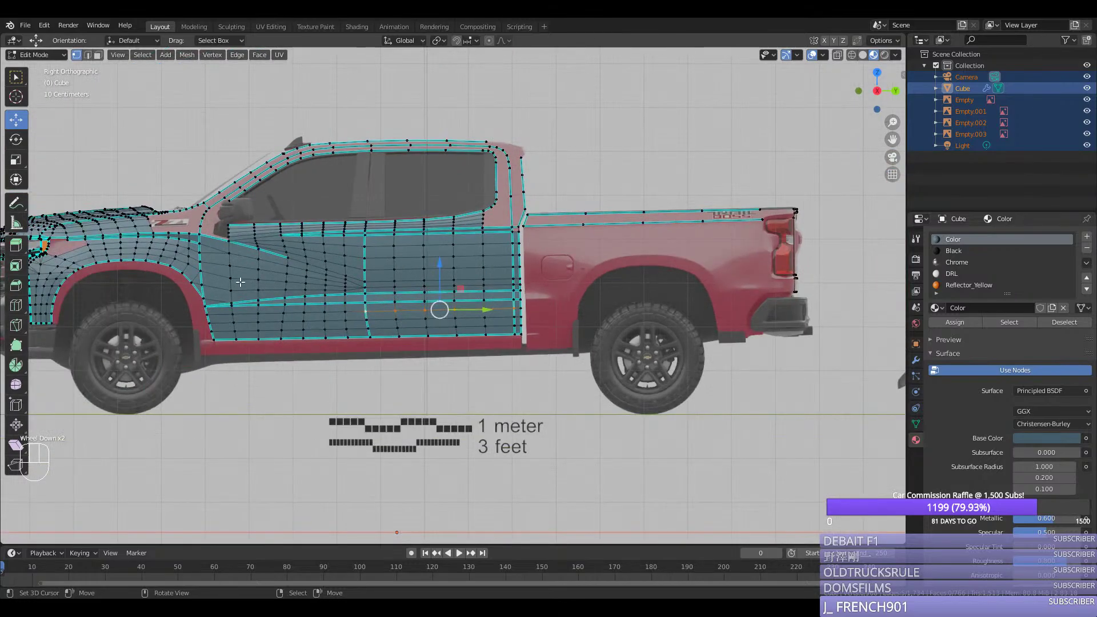
pyautogui.scroll(4, 222, 276)
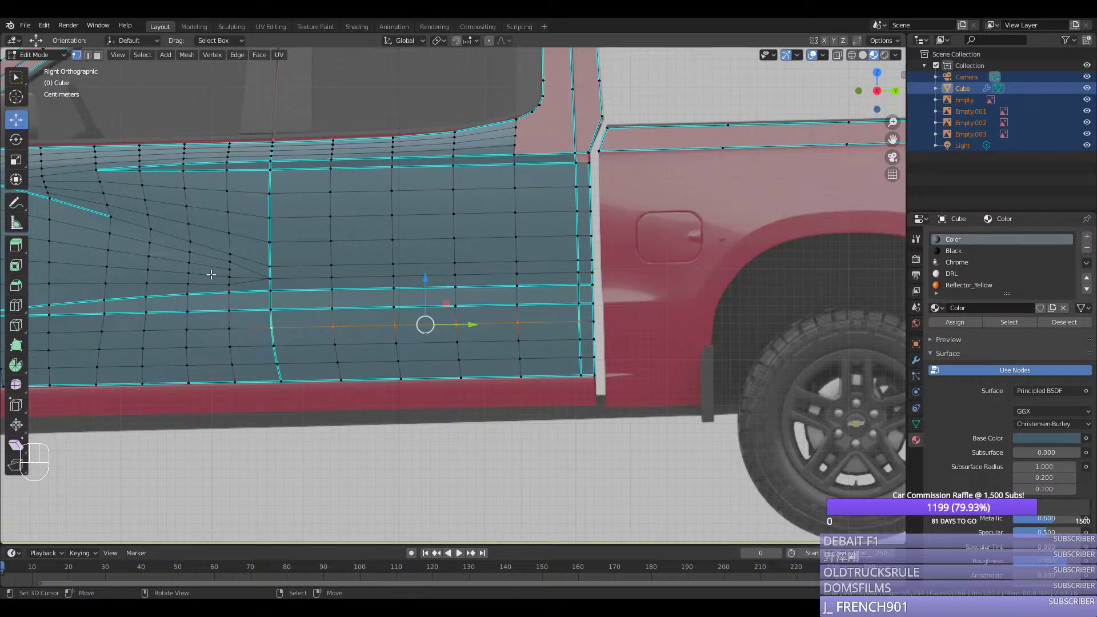
# Step: Extrude the doors' full bottom edge into a thin lip and lower it slightly in side view
pyautogui.moveTo(401, 360); pyautogui.dragTo(521, 375, button='middle')
pyautogui.scroll(-2, 492, 360)
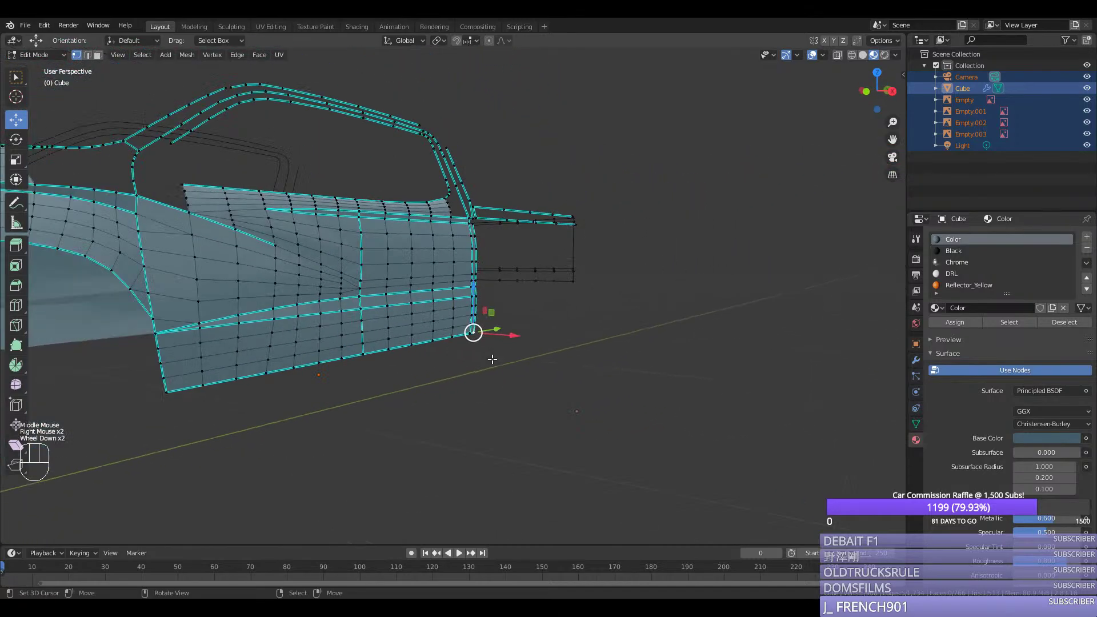
pyautogui.keyDown('ctrl'); pyautogui.rightClick(492, 360); pyautogui.keyUp('ctrl')
pyautogui.scroll(2, 446, 380)
pyautogui.moveTo(446, 379); pyautogui.dragTo(474, 361, button='middle')
pyautogui.scroll(1, 541, 366)
pyautogui.press('e')
pyautogui.middleClick(543, 366)
pyautogui.click(546, 367)
pyautogui.press('KP_3')
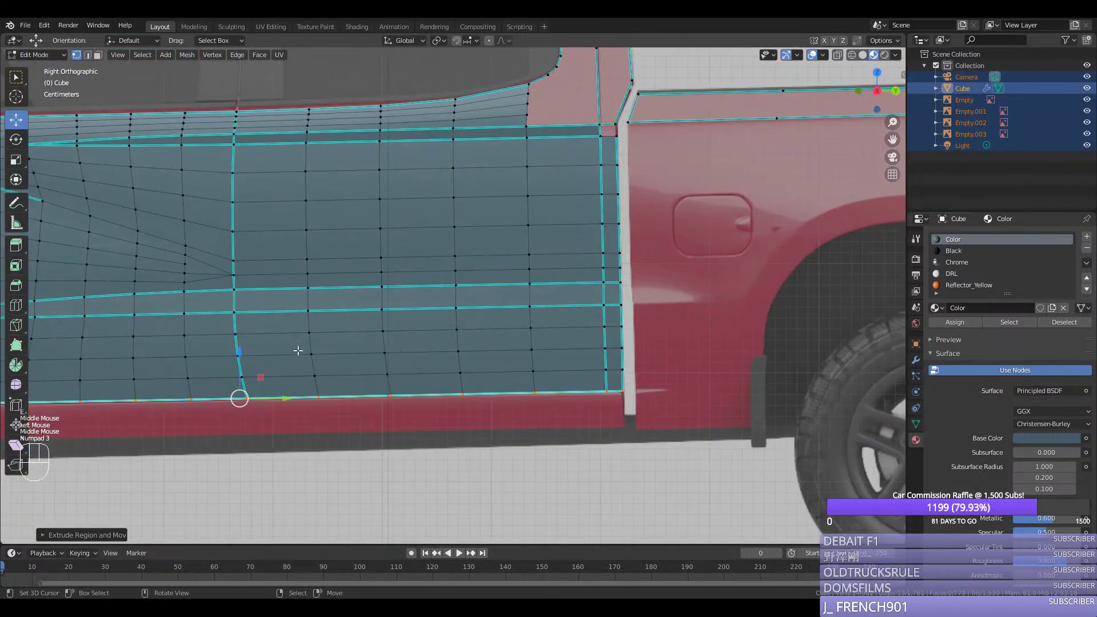
pyautogui.moveTo(239, 366); pyautogui.dragTo(240, 360)
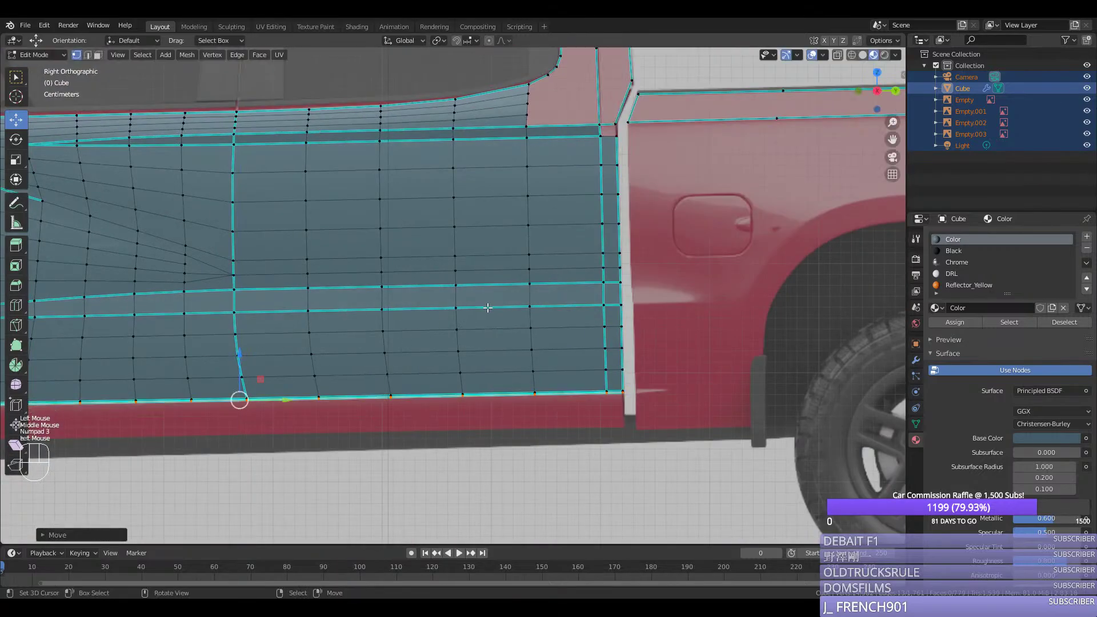
# Step: Extrude the lip's edge down to the bottom of the red rocker area and move it inward along X
pyautogui.press('e')
pyautogui.middleClick(482, 340)
pyautogui.click(482, 341)
pyautogui.scroll(-1, 483, 341)
pyautogui.moveTo(482, 341); pyautogui.dragTo(519, 387, button='middle')
pyautogui.scroll(-1, 534, 353)
pyautogui.moveTo(429, 388); pyautogui.dragTo(350, 414)
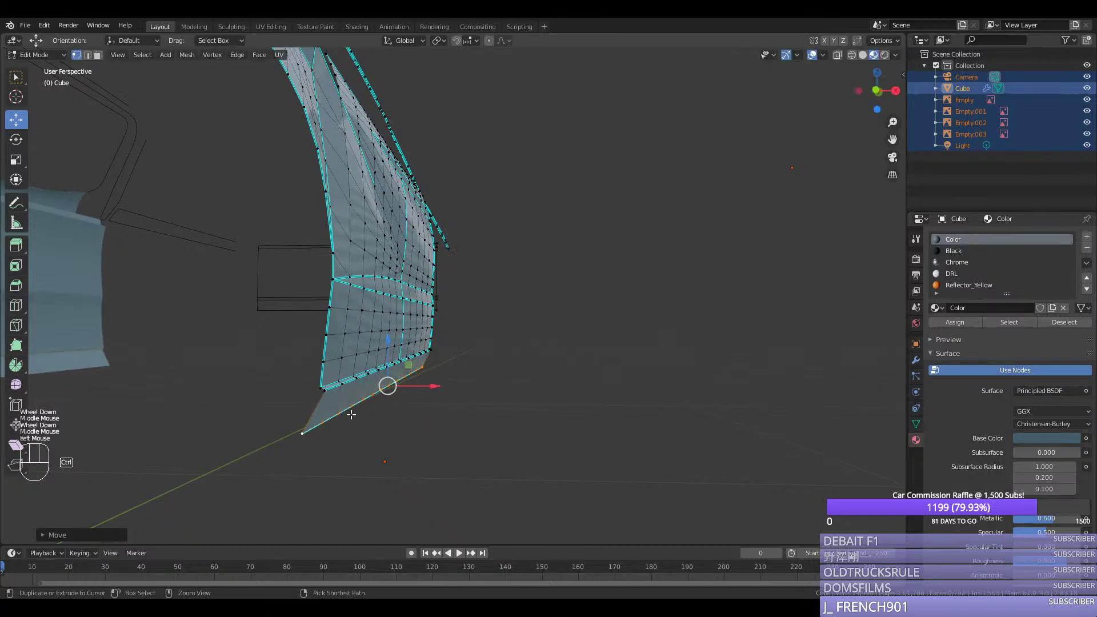
# Step: Add a lengthwise edge loop through the rocker face, move it outward along X and bevel it into two loops
pyautogui.hotkey('ctrl', 'r')
pyautogui.click(353, 405)
pyautogui.moveTo(445, 376); pyautogui.dragTo(458, 374)
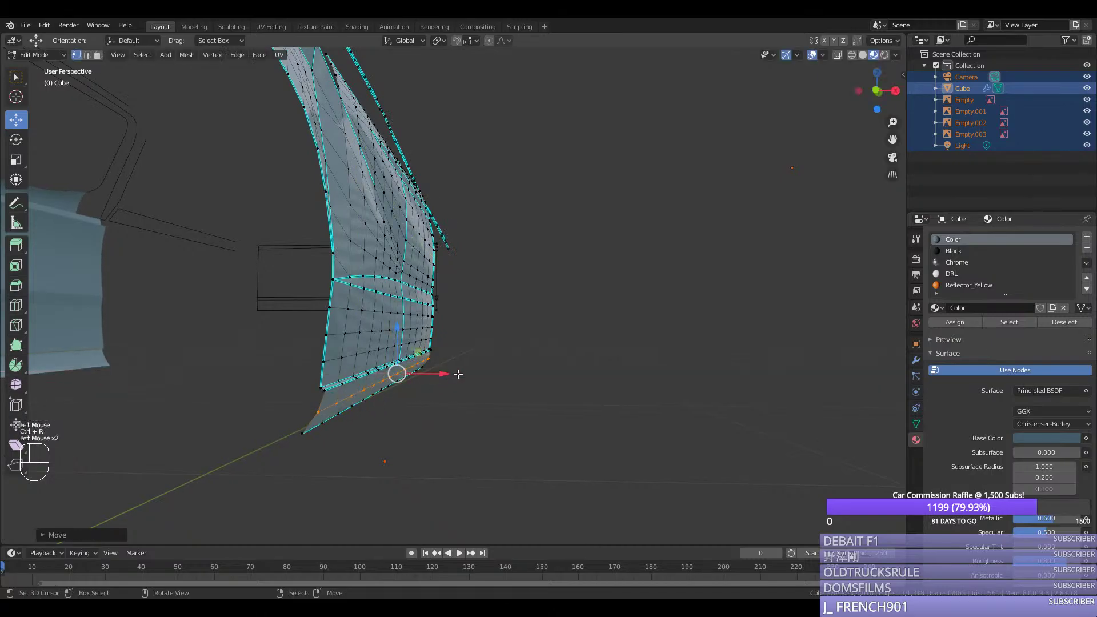
pyautogui.moveTo(458, 374); pyautogui.dragTo(472, 362, button='middle')
pyautogui.hotkey('ctrl', 'b')
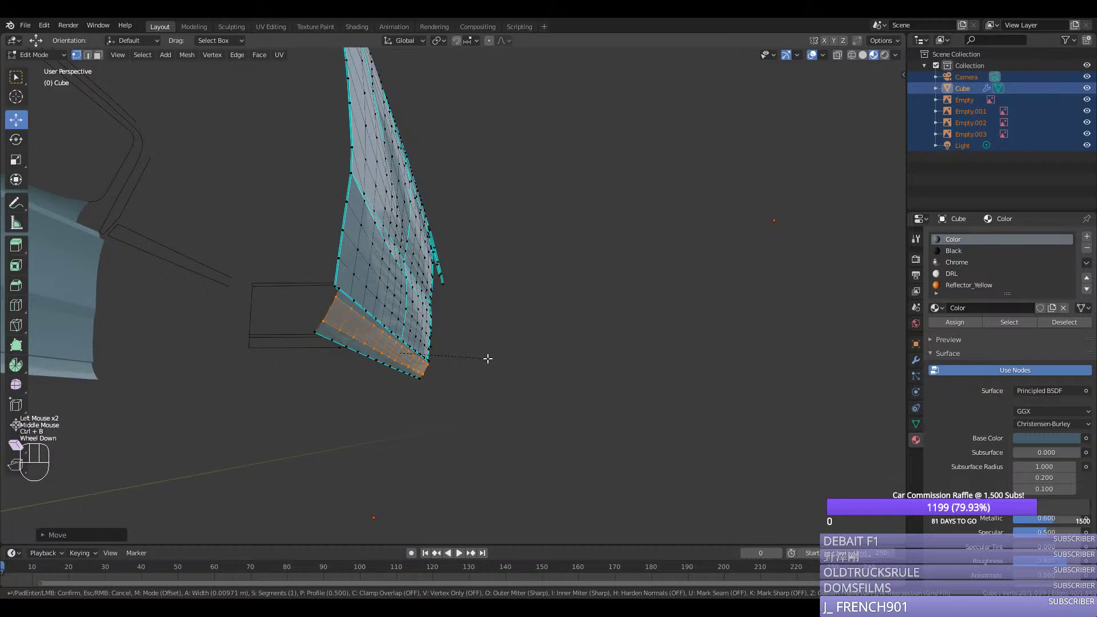
pyautogui.click(487, 359)
# Step: Evenly space the vertices of the rocker panel's front vertical columns, starting at the wheel-arch end
pyautogui.rightClick(303, 354)
pyautogui.moveTo(302, 355); pyautogui.dragTo(321, 343, button='middle')
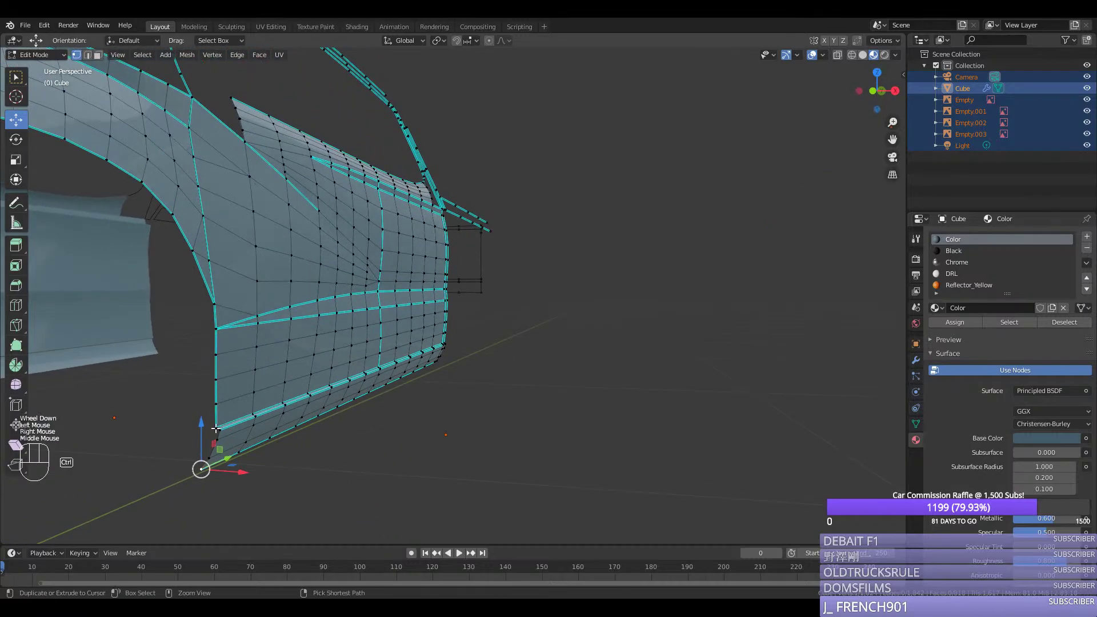
pyautogui.keyDown('ctrl'); pyautogui.rightClick(216, 429); pyautogui.keyUp('ctrl')
pyautogui.hotkey('ctrl', 'y')
pyautogui.rightClick(254, 417)
pyautogui.keyDown('ctrl'); pyautogui.rightClick(241, 451); pyautogui.keyUp('ctrl')
pyautogui.hotkey('ctrl', 'y')
pyautogui.rightClick(271, 439)
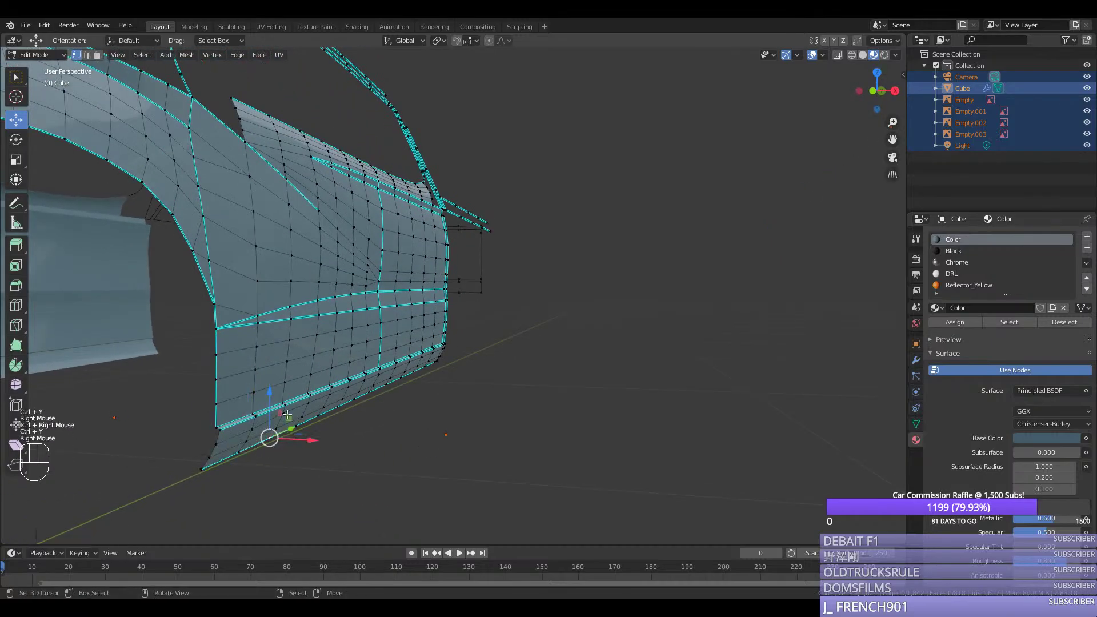
pyautogui.keyDown('ctrl'); pyautogui.rightClick(285, 405); pyautogui.keyUp('ctrl')
pyautogui.hotkey('ctrl', 'y')
# Step: Evenly space the vertices of the rocker's middle columns, continuing rearward past the front door seam
pyautogui.rightClick(313, 398)
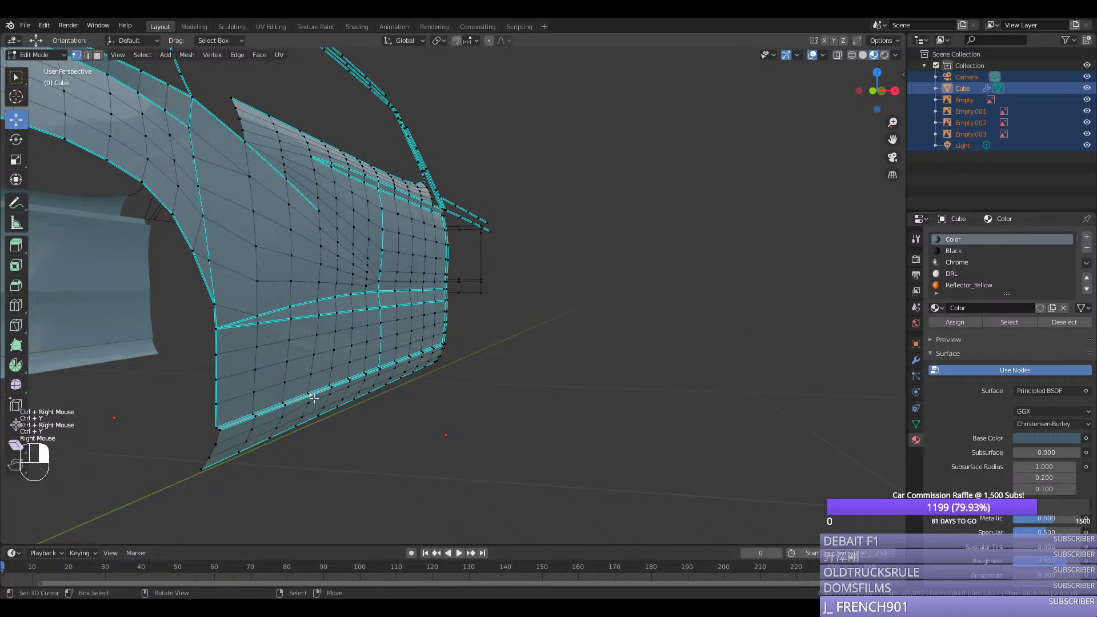
pyautogui.moveTo(304, 435); pyautogui.dragTo(257, 419, button='middle')
pyautogui.scroll(2, 257, 419)
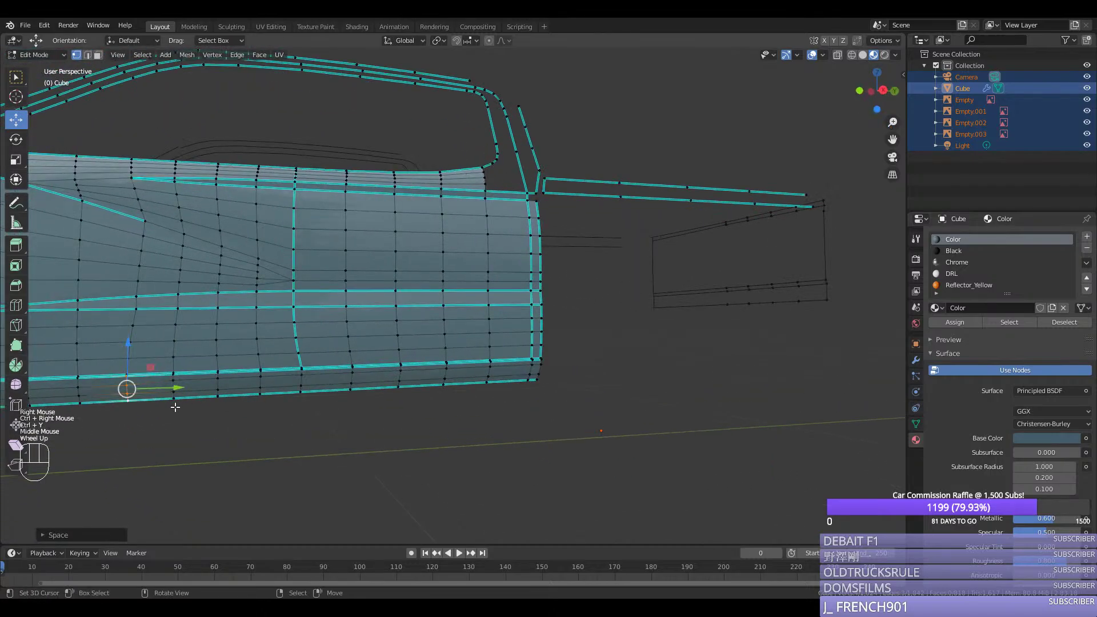
pyautogui.keyDown('ctrl'); pyautogui.rightClick(174, 374); pyautogui.keyUp('ctrl')
pyautogui.keyDown('ctrl'); pyautogui.rightClick(174, 374); pyautogui.keyUp('ctrl')
pyautogui.hotkey('ctrl', 'y')
pyautogui.rightClick(217, 374)
pyautogui.keyDown('ctrl'); pyautogui.rightClick(219, 400); pyautogui.keyUp('ctrl')
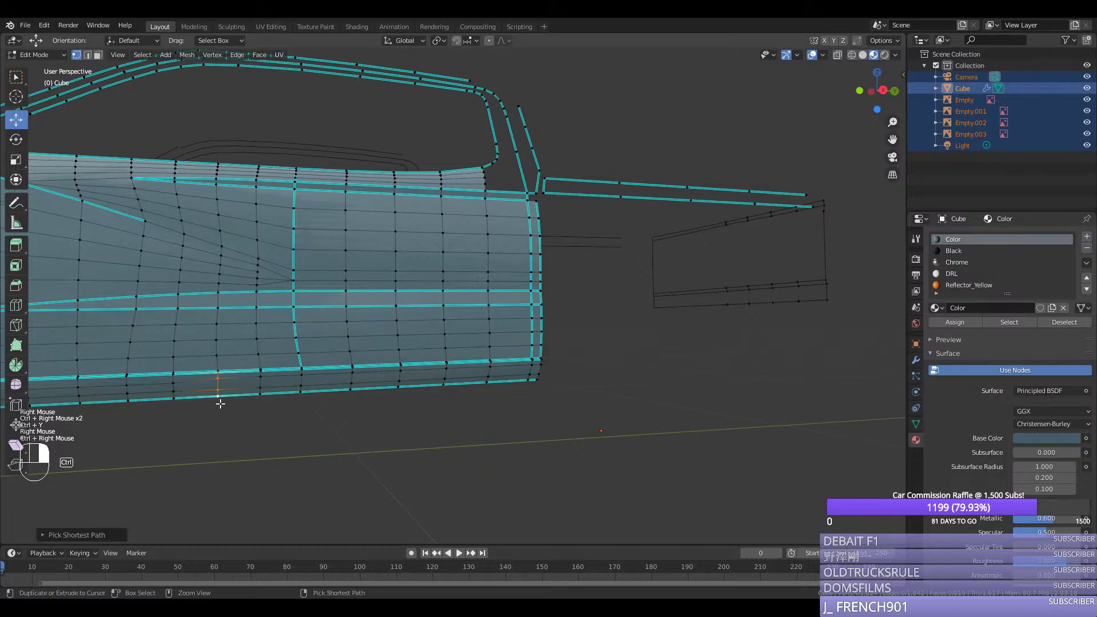
pyautogui.keyDown('ctrl'); pyautogui.rightClick(260, 393); pyautogui.keyUp('ctrl')
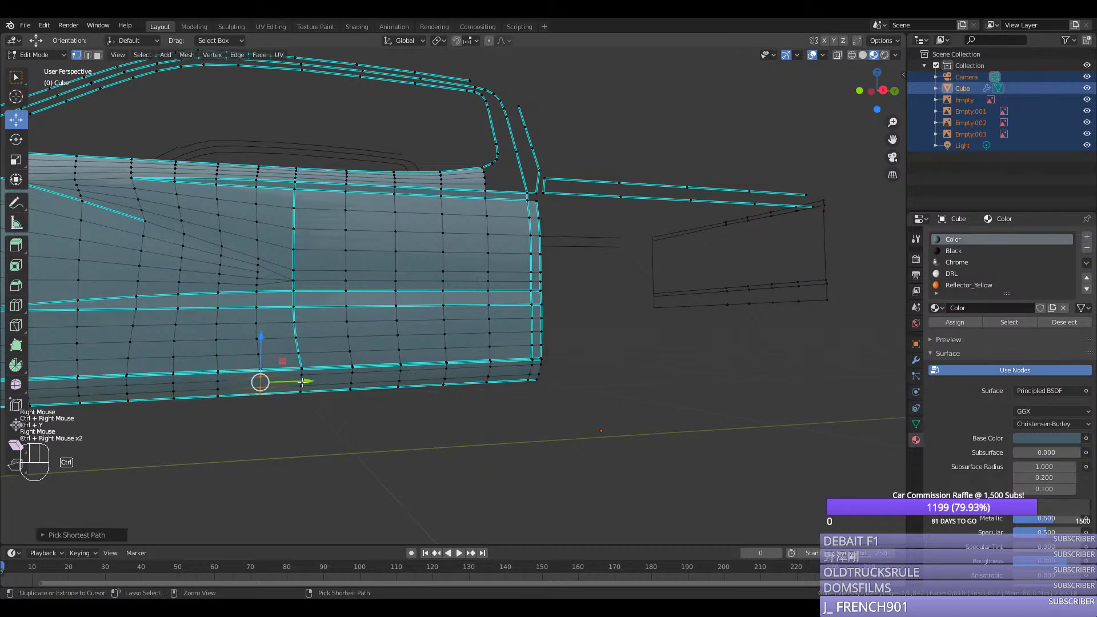
pyautogui.rightClick(352, 368)
pyautogui.hotkey('ctrl', 'y')
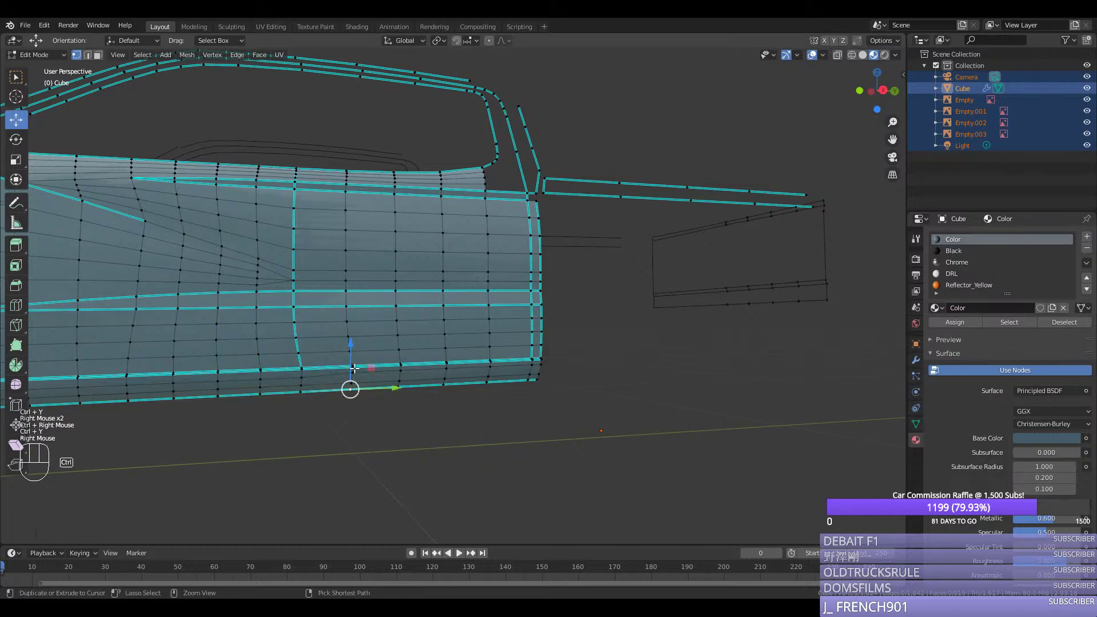
pyautogui.keyDown('ctrl'); pyautogui.rightClick(378, 372); pyautogui.keyUp('ctrl')
pyautogui.scroll(1, 379, 371)
pyautogui.hotkey('ctrl', 'z')
pyautogui.keyDown('ctrl'); pyautogui.rightClick(371, 409); pyautogui.keyUp('ctrl')
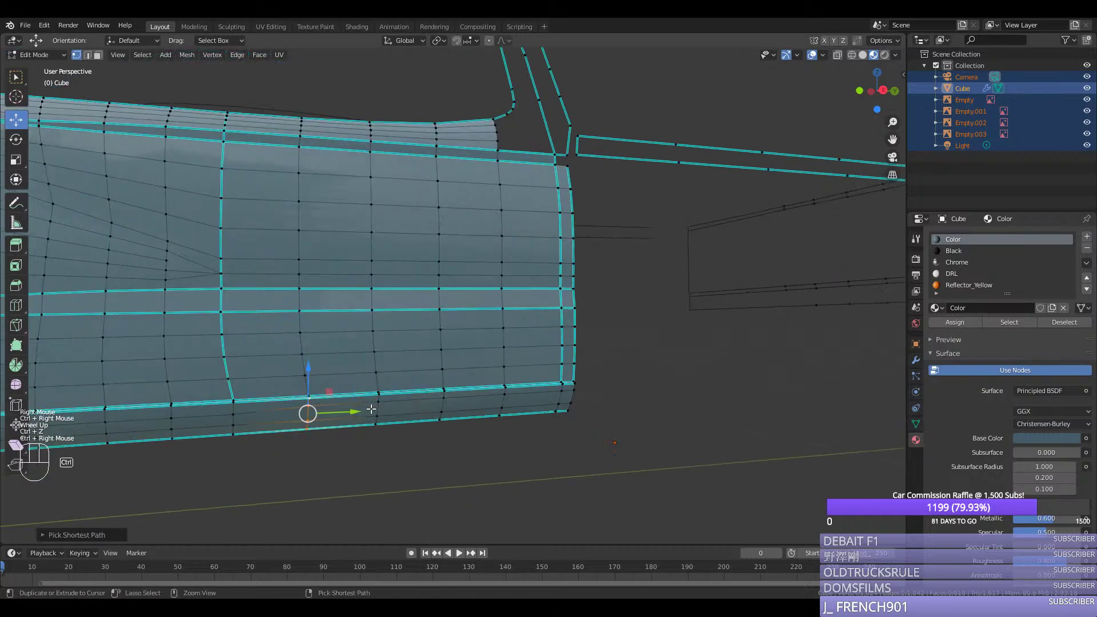
# Step: Evenly space the vertices of the remaining rocker columns below the rear door, up to the cab's rear edge
pyautogui.rightClick(378, 396)
pyautogui.hotkey('ctrl', 'y')
pyautogui.rightClick(443, 420)
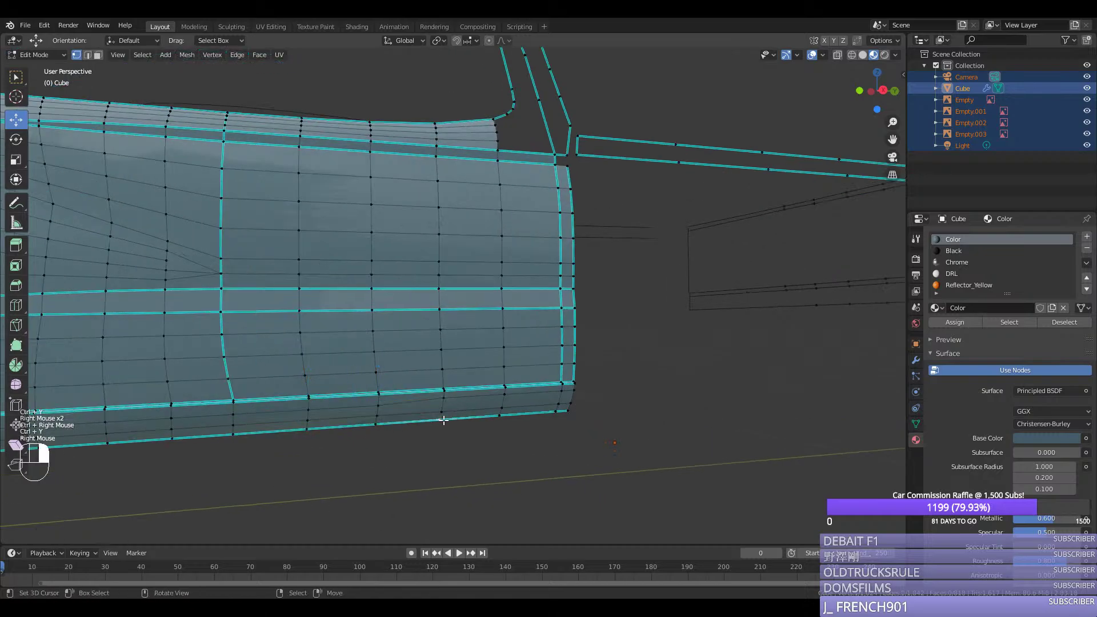
pyautogui.keyDown('ctrl'); pyautogui.rightClick(444, 391); pyautogui.keyUp('ctrl')
pyautogui.hotkey('ctrl', 'y')
pyautogui.rightClick(505, 387)
pyautogui.keyDown('ctrl'); pyautogui.rightClick(501, 414); pyautogui.keyUp('ctrl')
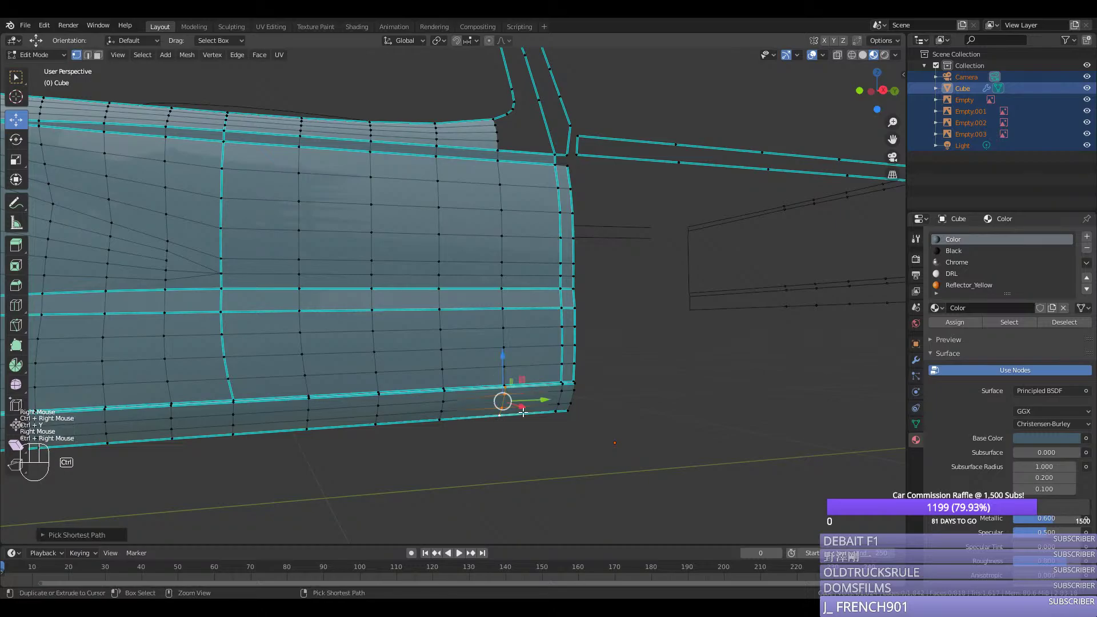
pyautogui.hotkey('ctrl', 'y')
pyautogui.rightClick(557, 410)
pyautogui.keyDown('ctrl'); pyautogui.rightClick(562, 381); pyautogui.keyUp('ctrl')
pyautogui.hotkey('ctrl', 'y')
pyautogui.rightClick(573, 382)
pyautogui.keyDown('ctrl'); pyautogui.rightClick(569, 411); pyautogui.keyUp('ctrl')
pyautogui.hotkey('ctrl', 'y')
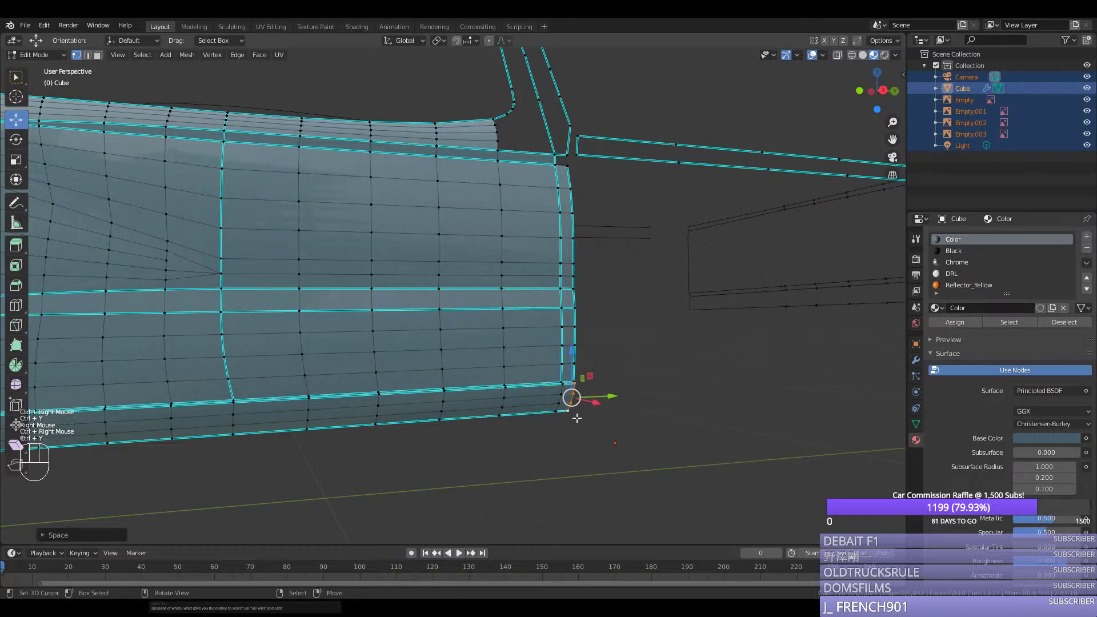
# Step: Save the file and inspect the door and rocker shading in Object Mode from several angles
pyautogui.press('Tab')
pyautogui.scroll(-2, 514, 406)
pyautogui.keyDown('ctrl'); pyautogui.scroll(1, 428, 394); pyautogui.keyUp('ctrl')
pyautogui.hotkey('ctrl', 's')
pyautogui.moveTo(453, 398); pyautogui.dragTo(265, 341, button='middle')
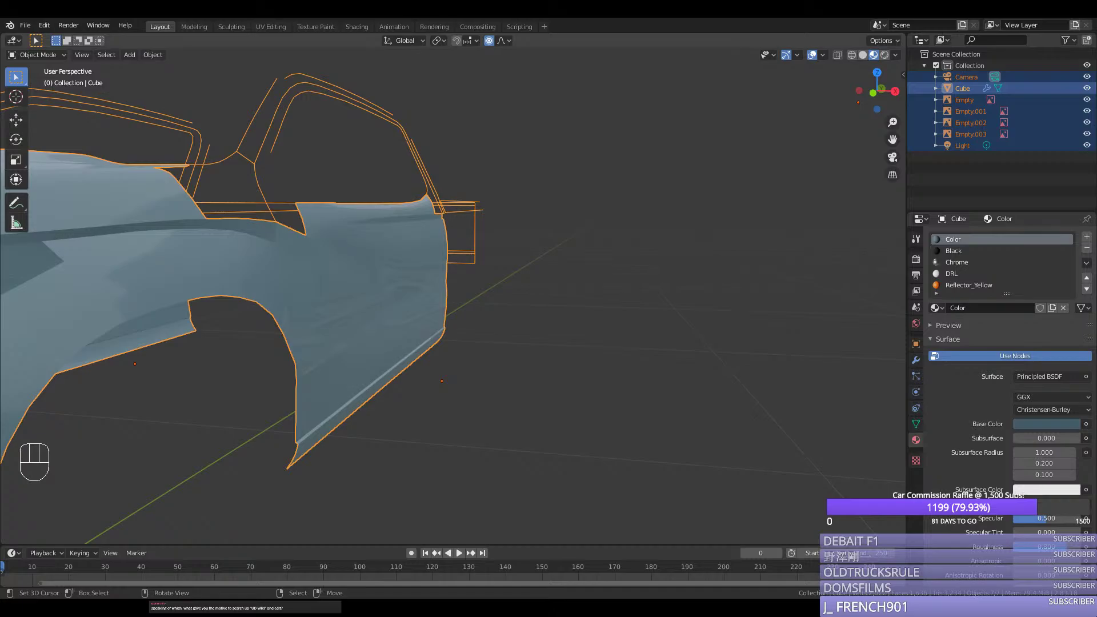
pyautogui.moveTo(255, 296); pyautogui.dragTo(204, 308, button='middle')
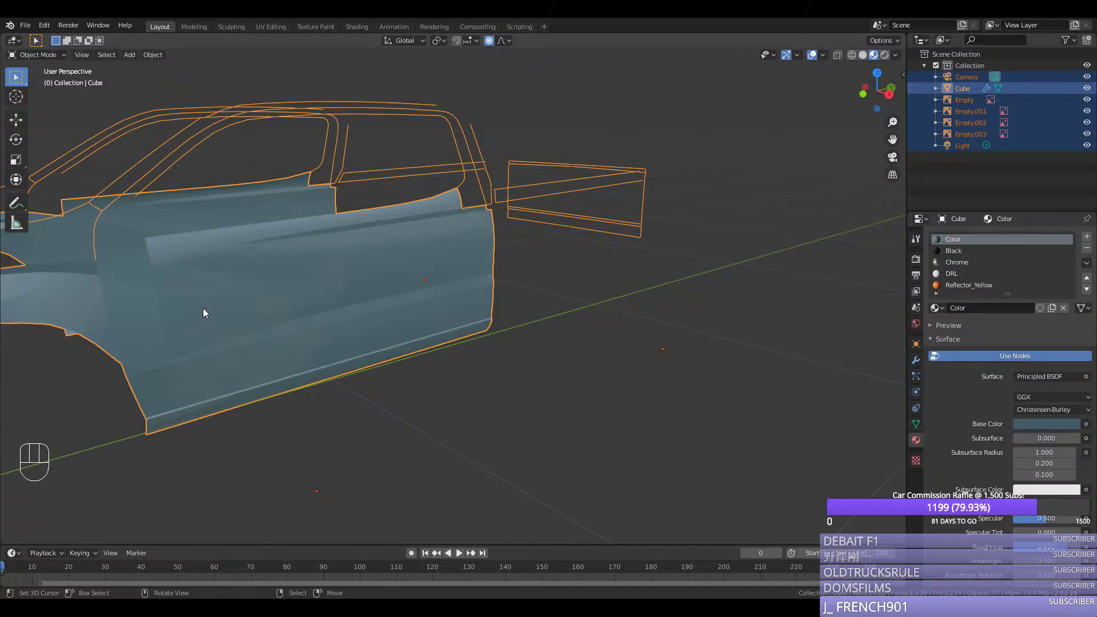
pyautogui.moveTo(203, 313); pyautogui.dragTo(300, 381, button='middle')
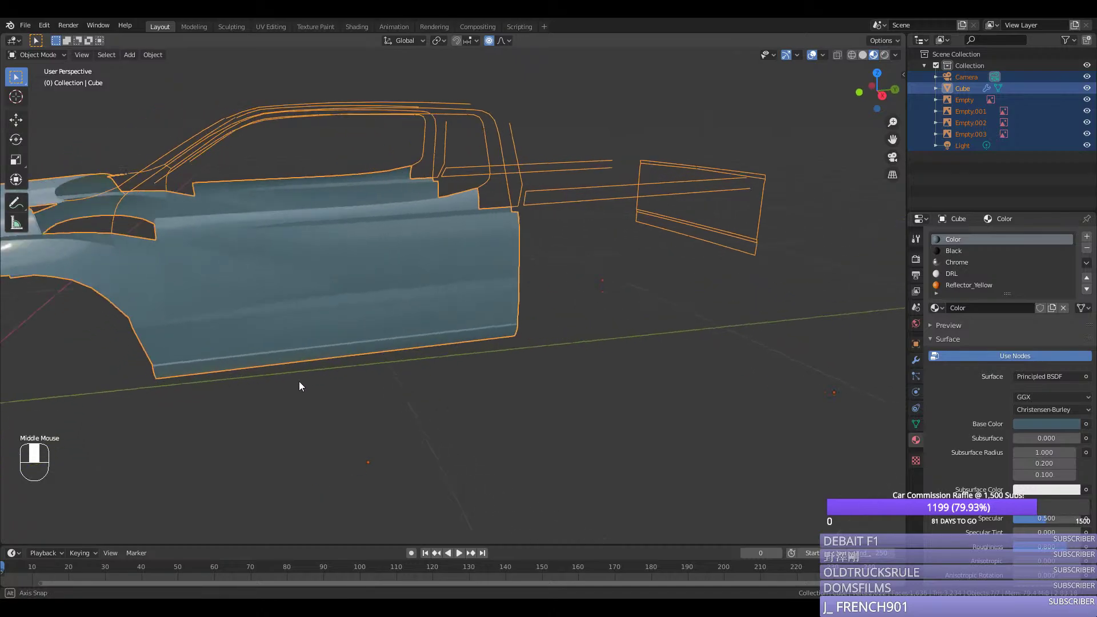
# Step: Join the two open vertices at the cab's rear corner above the door with an edge marked sharp
pyautogui.press('KP_3')
pyautogui.scroll(3, 516, 324)
pyautogui.scroll(1, 515, 324)
pyautogui.press('Tab')
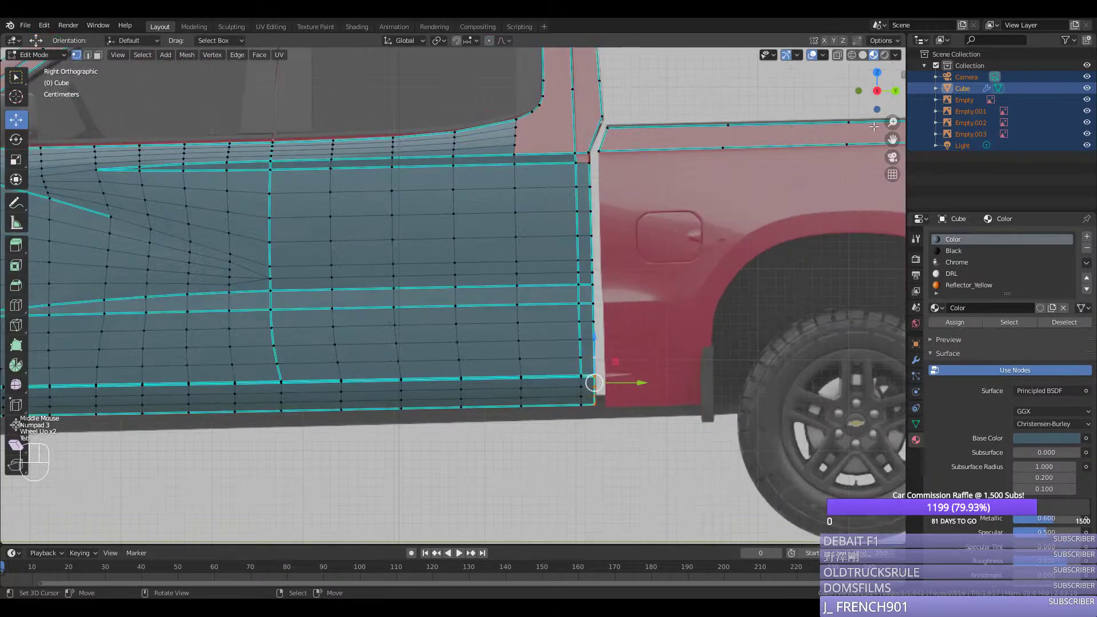
pyautogui.moveTo(892, 139); pyautogui.dragTo(807, 299)
pyautogui.scroll(4, 562, 401)
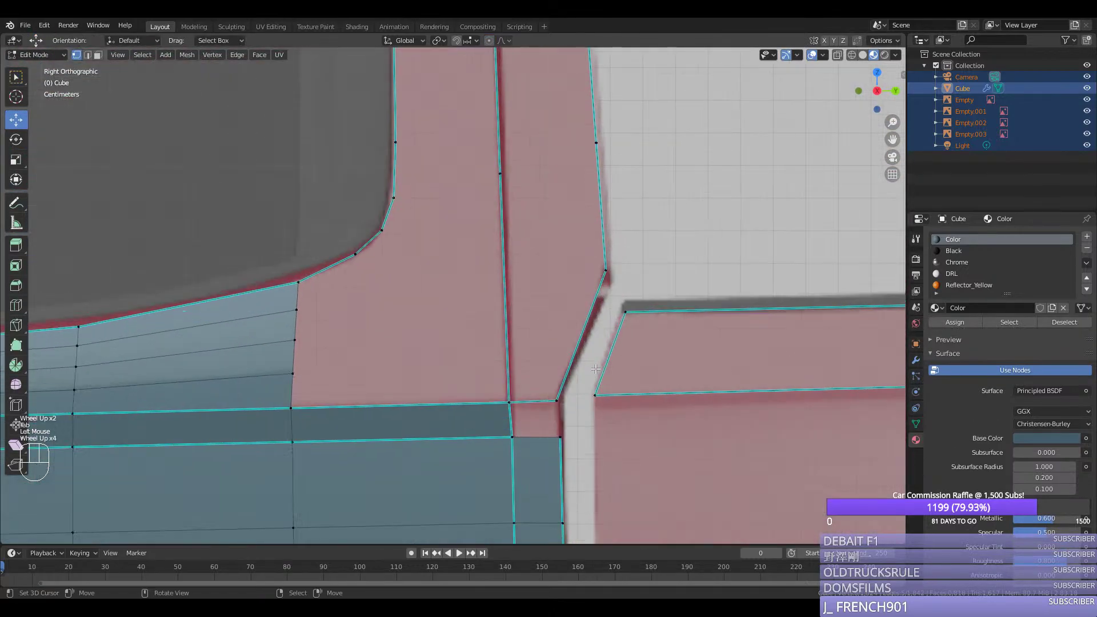
pyautogui.keyDown('shift'); pyautogui.rightClick(560, 437); pyautogui.keyUp('shift')
pyautogui.hotkey('ctrl', 'e')
pyautogui.rightClick(560, 400)
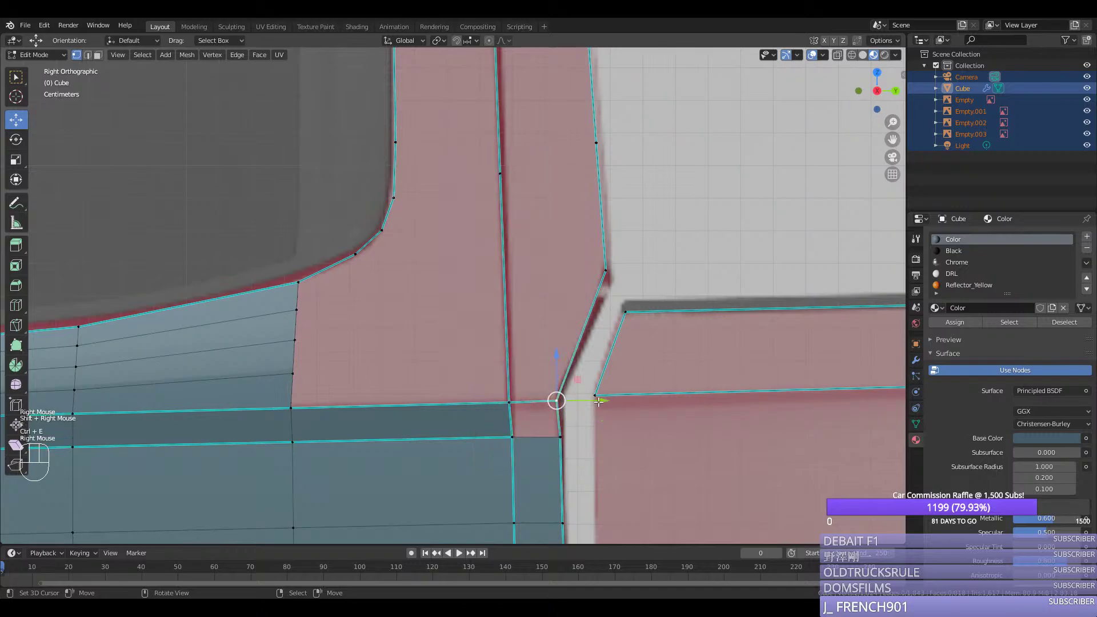
# Step: Shift the upper rear corner vertex slightly along Y and select the four vertices around the small beltline gap
pyautogui.moveTo(594, 400); pyautogui.dragTo(594, 403)
pyautogui.hotkey('ctrl', 'z')
pyautogui.rightClick(584, 436)
pyautogui.rightClick(597, 400)
pyautogui.keyDown('shift'); pyautogui.rightClick(558, 400); pyautogui.keyUp('shift')
pyautogui.keyDown('shift'); pyautogui.rightClick(524, 411); pyautogui.keyUp('shift')
pyautogui.keyDown('shift'); pyautogui.rightClick(523, 411); pyautogui.keyUp('shift')
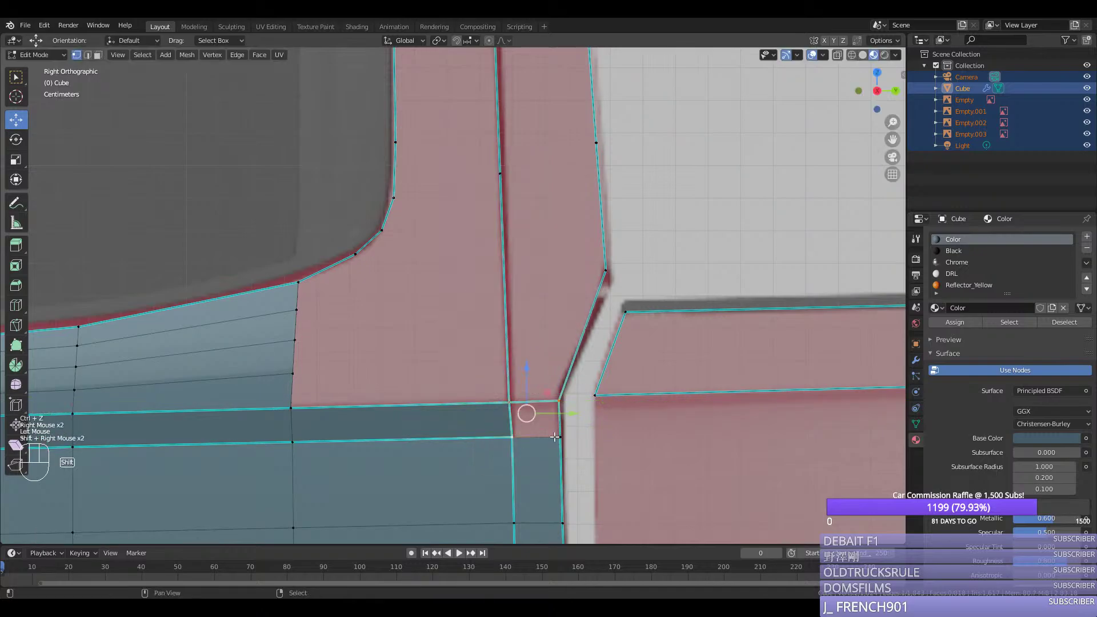
# Step: Mark the edge along the filled beltline corner face as sharp and save the file
pyautogui.scroll(-3, 485, 343)
pyautogui.moveTo(485, 343); pyautogui.dragTo(461, 344, button='middle')
pyautogui.rightClick(461, 344)
pyautogui.keyDown('ctrl'); pyautogui.rightClick(461, 345); pyautogui.keyUp('ctrl')
pyautogui.hotkey('ctrl', 'e')
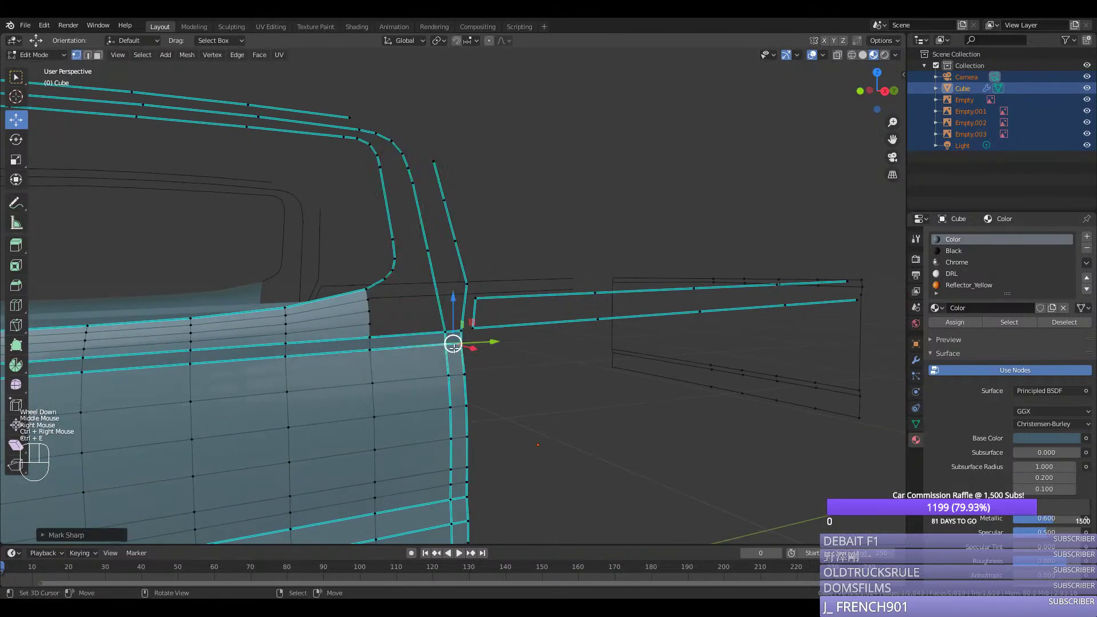
pyautogui.press('Tab')
pyautogui.hotkey('ctrl', 's')
# Step: Add a vertex on the rear door seam level with the cab's rear bend and fill the lowest pillar face
pyautogui.scroll(2, 500, 334)
pyautogui.press('Tab')
pyautogui.rightClick(430, 380)
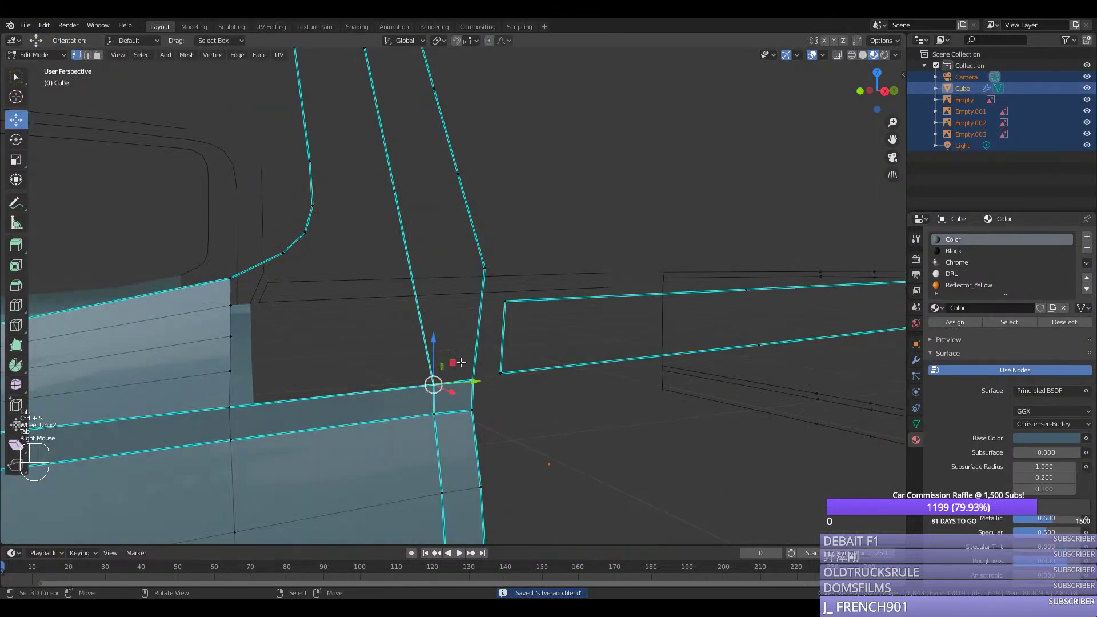
pyautogui.moveTo(430, 380); pyautogui.dragTo(489, 363, button='middle')
pyautogui.press('KP_3')
pyautogui.hotkey('ctrl', 'r')
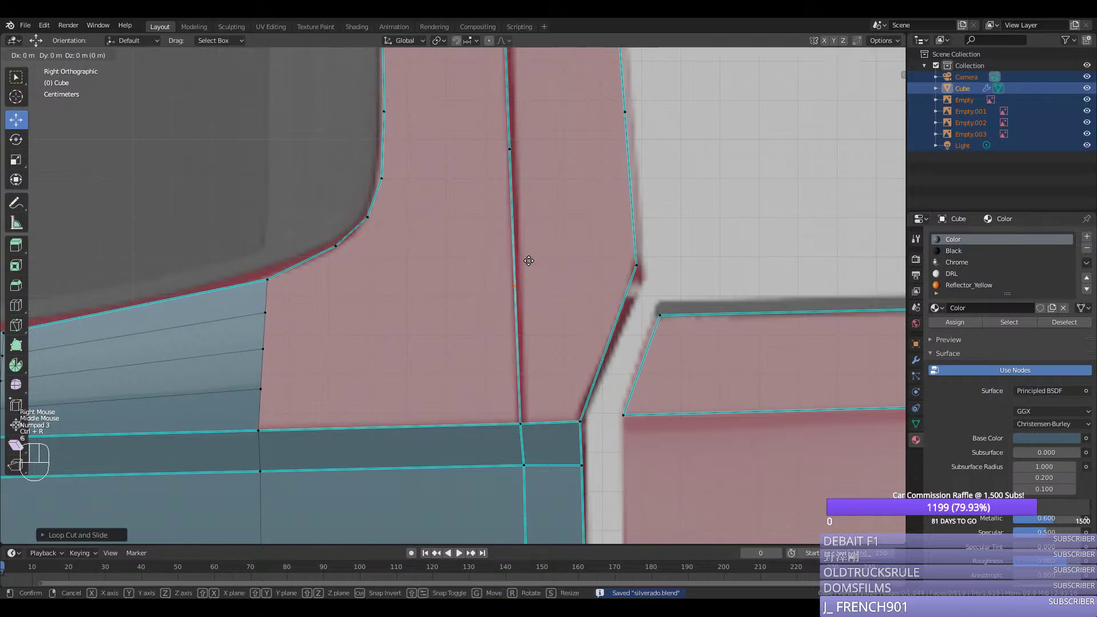
pyautogui.press('e')
pyautogui.press('e')
pyautogui.click(526, 260)
pyautogui.keyDown('shift'); pyautogui.rightClick(573, 338); pyautogui.keyUp('shift')
pyautogui.press('f')
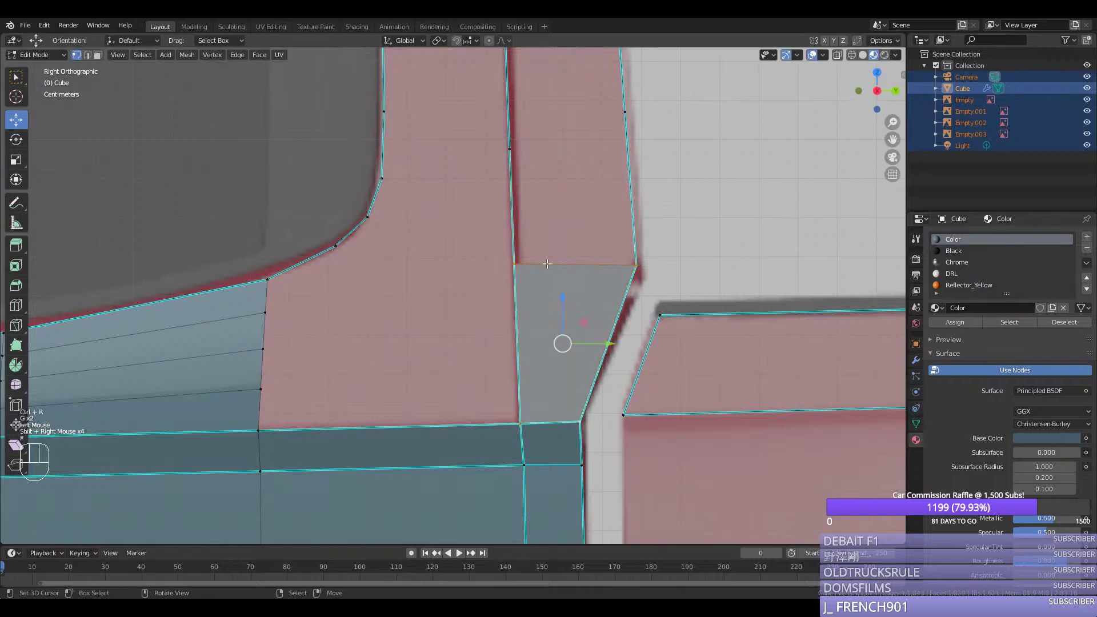
# Step: Try to fill the next rear pillar face above the first one
pyautogui.rightClick(625, 112)
pyautogui.keyDown('shift'); pyautogui.rightClick(509, 148); pyautogui.keyUp('shift')
pyautogui.press('f')
pyautogui.scroll(-3, 596, 251)
pyautogui.scroll(-1, 596, 252)
pyautogui.scroll(1, 548, 246)
pyautogui.hotkey('ctrl', 'z')
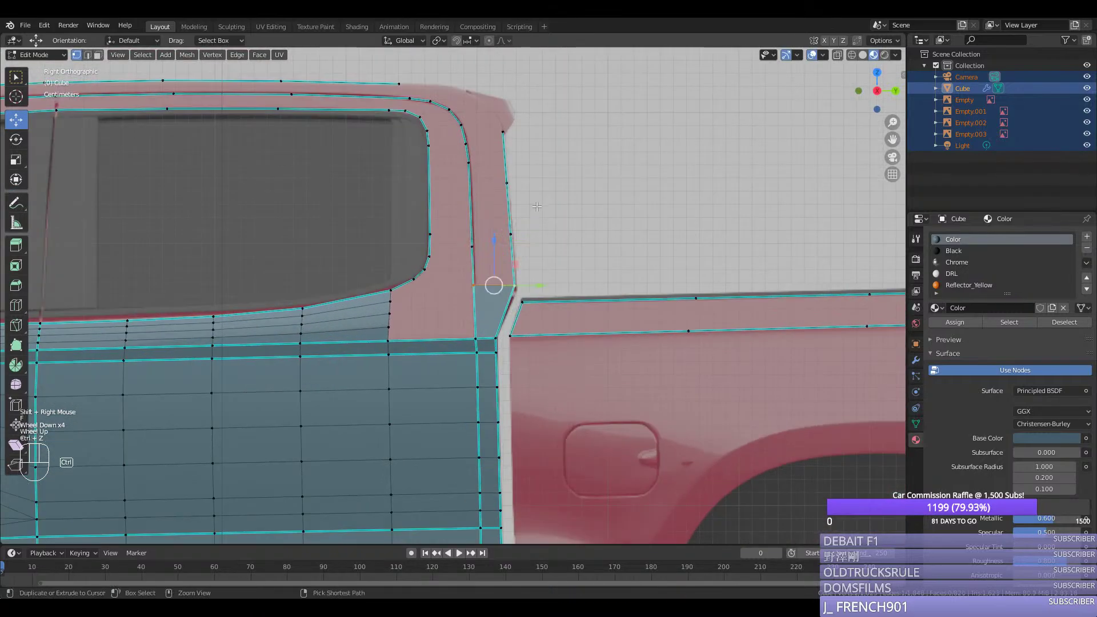
# Step: Slide the two vertices on the cab's rear edge to line up with the vertices on the door seam
pyautogui.rightClick(510, 237)
pyautogui.press('g')
pyautogui.press('g')
pyautogui.click(550, 247)
pyautogui.rightClick(506, 182)
pyautogui.press('g')
pyautogui.press('g')
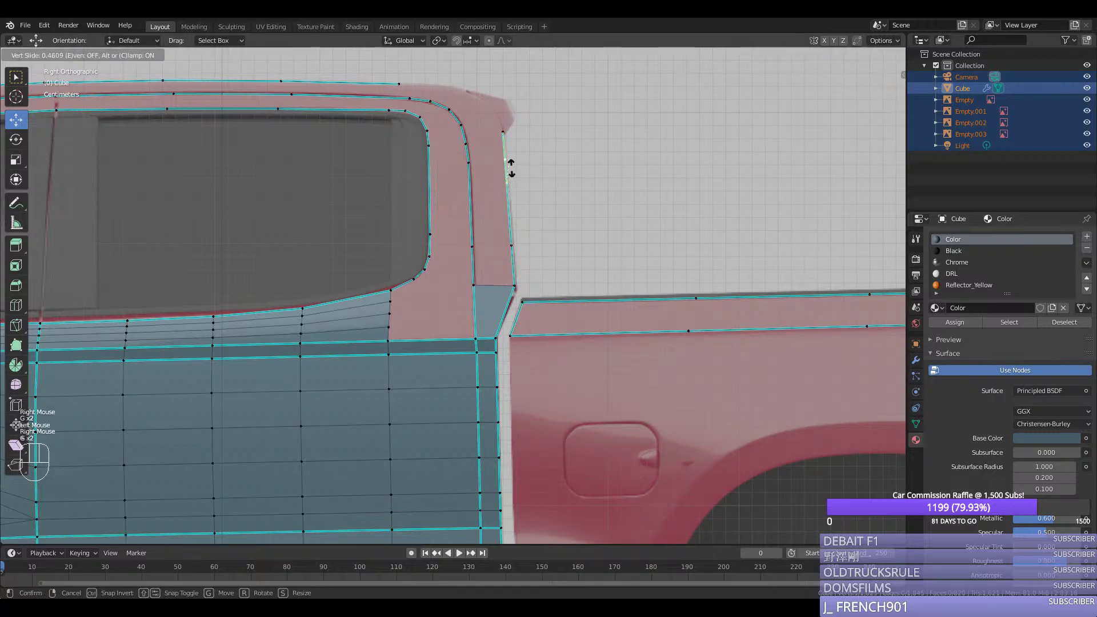
pyautogui.click(509, 168)
# Step: Fill the next two faces up the rear pillar between the door seam and the cab's rear edge
pyautogui.keyDown('shift'); pyautogui.rightClick(473, 169); pyautogui.keyUp('shift')
pyautogui.keyDown('shift'); pyautogui.rightClick(473, 241); pyautogui.keyUp('shift')
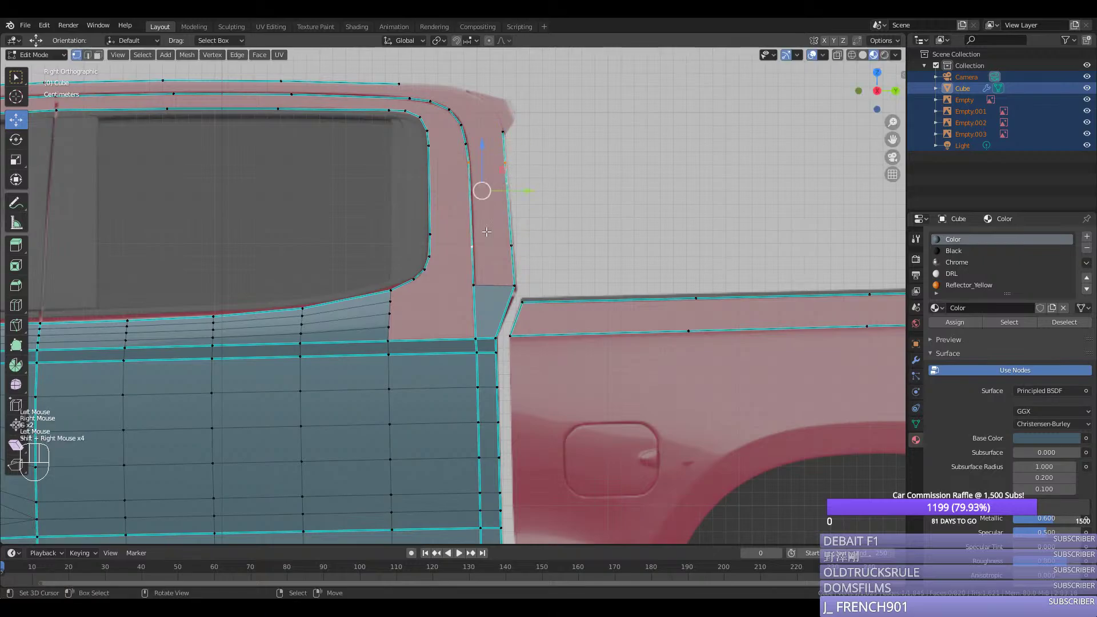
pyautogui.keyDown('shift'); pyautogui.rightClick(510, 242); pyautogui.keyUp('shift')
pyautogui.press('f')
pyautogui.rightClick(509, 241)
pyautogui.keyDown('shift'); pyautogui.rightClick(471, 239); pyautogui.keyUp('shift')
pyautogui.press('f')
# Step: Examine the filled rear pillar's slant in perspective and compare it with the side blueprint
pyautogui.moveTo(472, 239); pyautogui.dragTo(540, 282, button='middle')
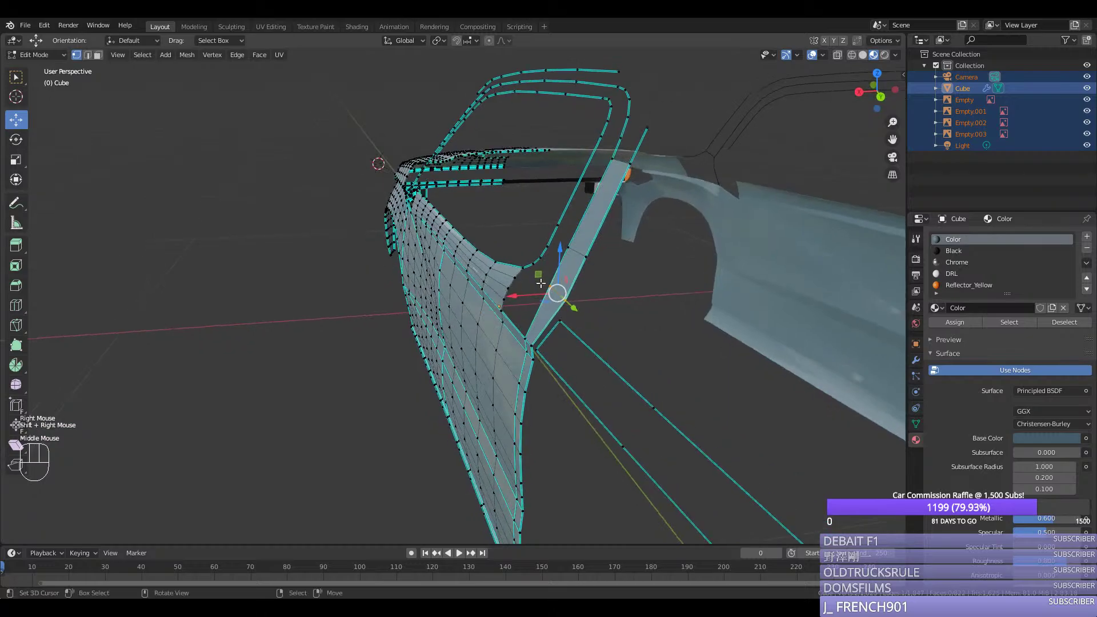
pyautogui.press('a')
pyautogui.press('z')
pyautogui.press('Escape')
pyautogui.rightClick(590, 166)
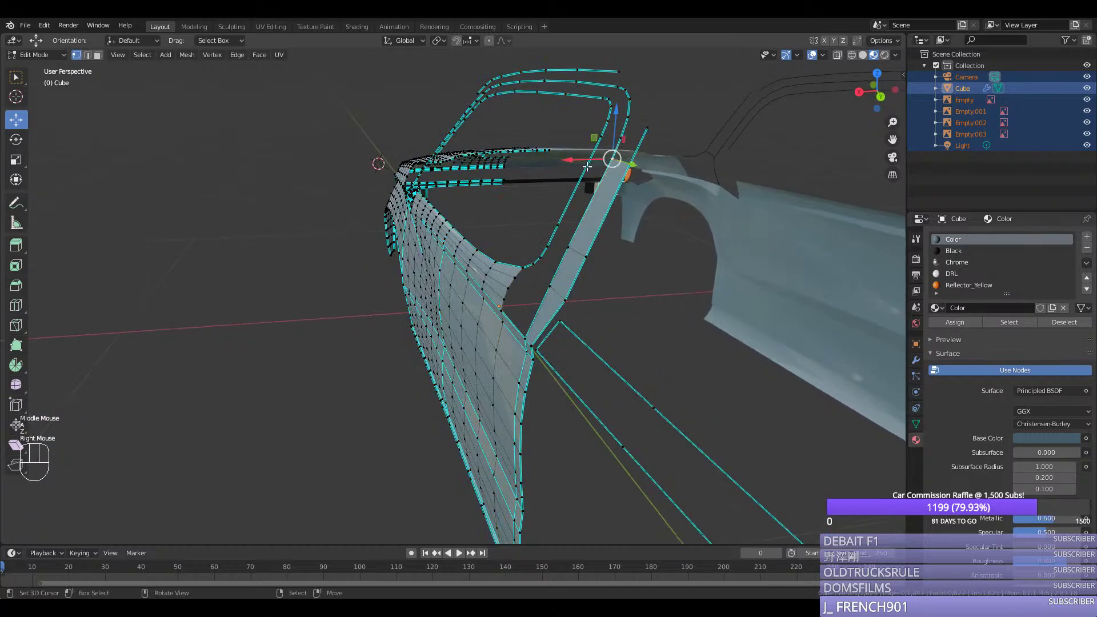
pyautogui.moveTo(556, 183); pyautogui.dragTo(571, 171, button='middle')
pyautogui.press('KP_3')
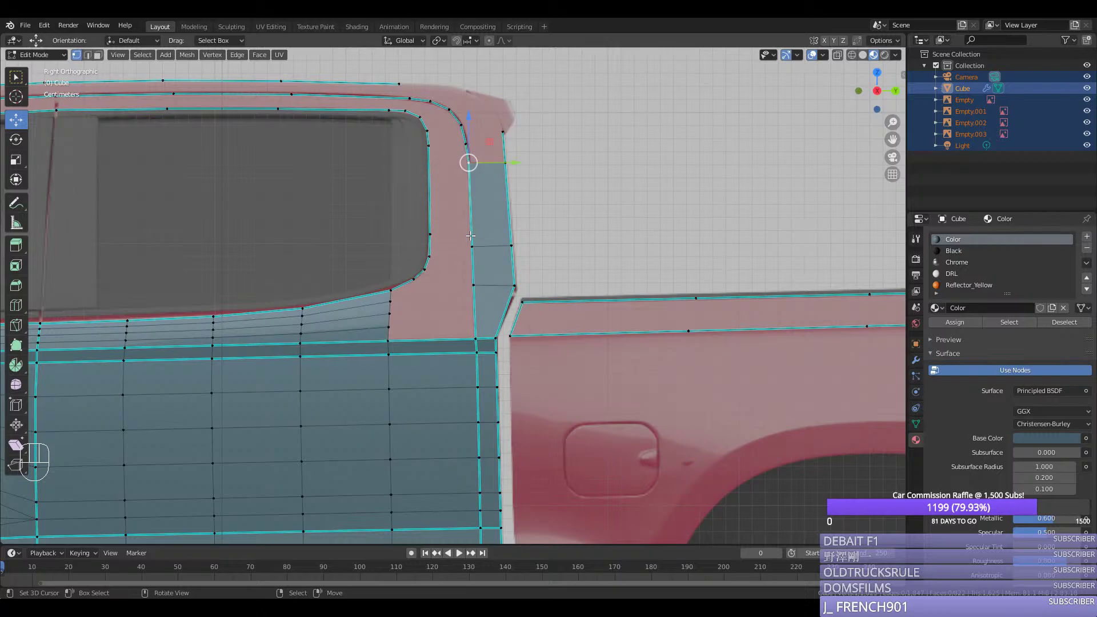
# Step: Extrude the bed side's lower feature line, except its rearmost segment, down about 0.004 m along Z
pyautogui.click(523, 338)
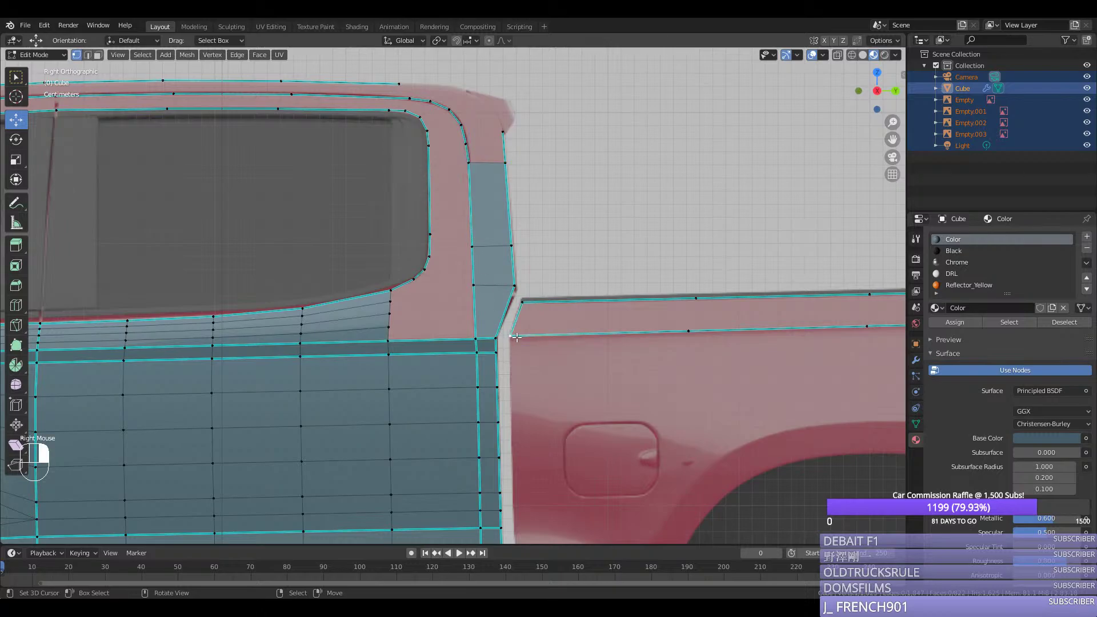
pyautogui.moveTo(892, 140); pyautogui.dragTo(444, 162)
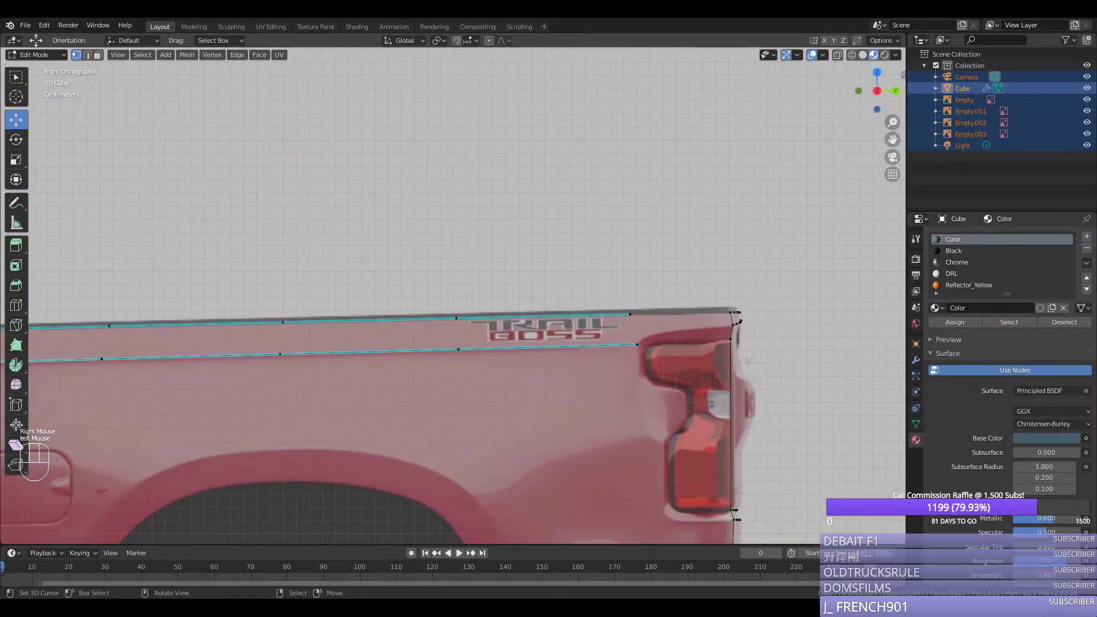
pyautogui.keyDown('ctrl'); pyautogui.rightClick(567, 353); pyautogui.keyUp('ctrl')
pyautogui.scroll(2, 519, 360)
pyautogui.press('e')
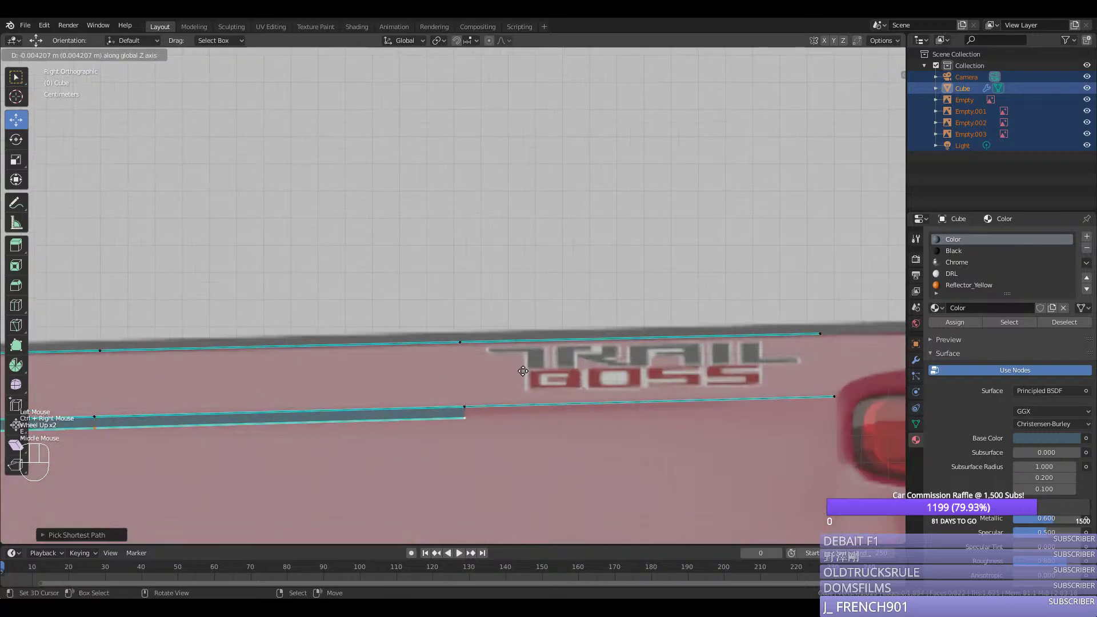
pyautogui.click(518, 371)
# Step: Try to move the new bed strip's lower edge along X
pyautogui.scroll(-1, 519, 371)
pyautogui.moveTo(519, 371); pyautogui.dragTo(423, 391, button='middle')
pyautogui.scroll(-2, 593, 400)
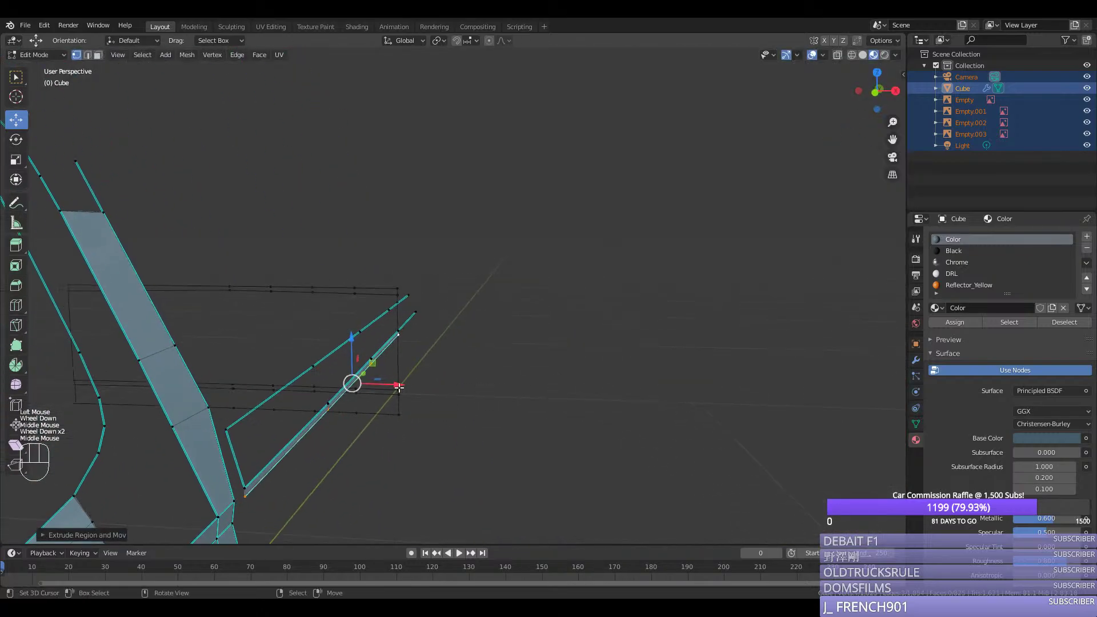
pyautogui.moveTo(398, 387); pyautogui.dragTo(397, 387)
pyautogui.moveTo(398, 388); pyautogui.dragTo(269, 394, button='middle')
pyautogui.scroll(1, 455, 357)
# Step: Close the bed strip's rear end with a sharp edge to the line's end at the taillight and a triangular face
pyautogui.rightClick(463, 317)
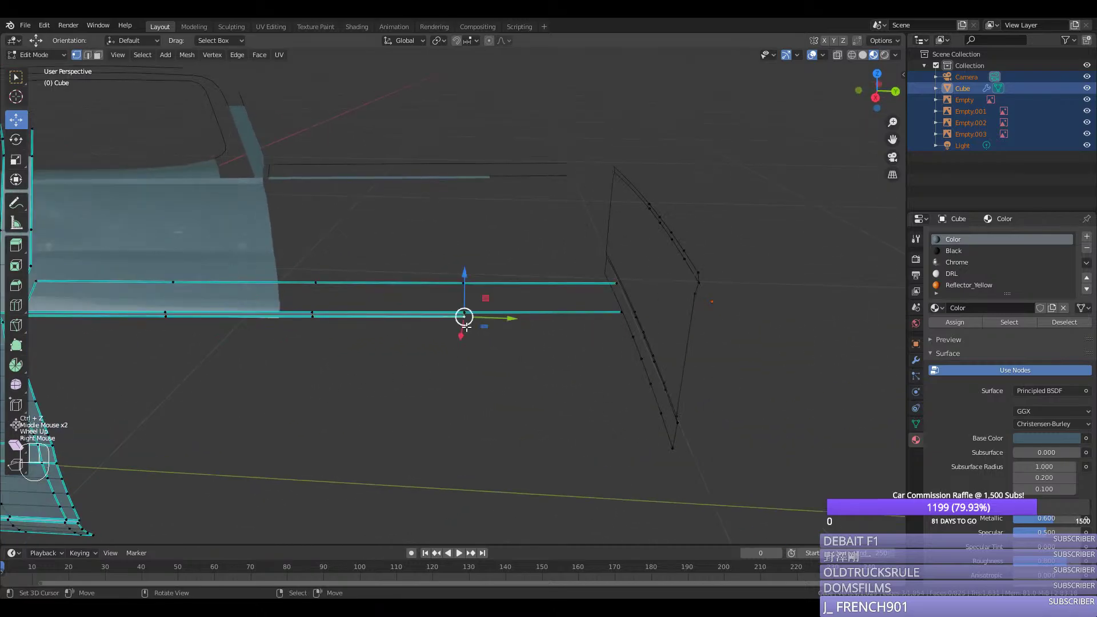
pyautogui.press('KP_3')
pyautogui.keyDown('shift'); pyautogui.rightClick(635, 343); pyautogui.keyUp('shift')
pyautogui.press('f')
pyautogui.hotkey('ctrl', 'e')
pyautogui.click(635, 343)
pyautogui.keyDown('shift'); pyautogui.rightClick(459, 348); pyautogui.keyUp('shift')
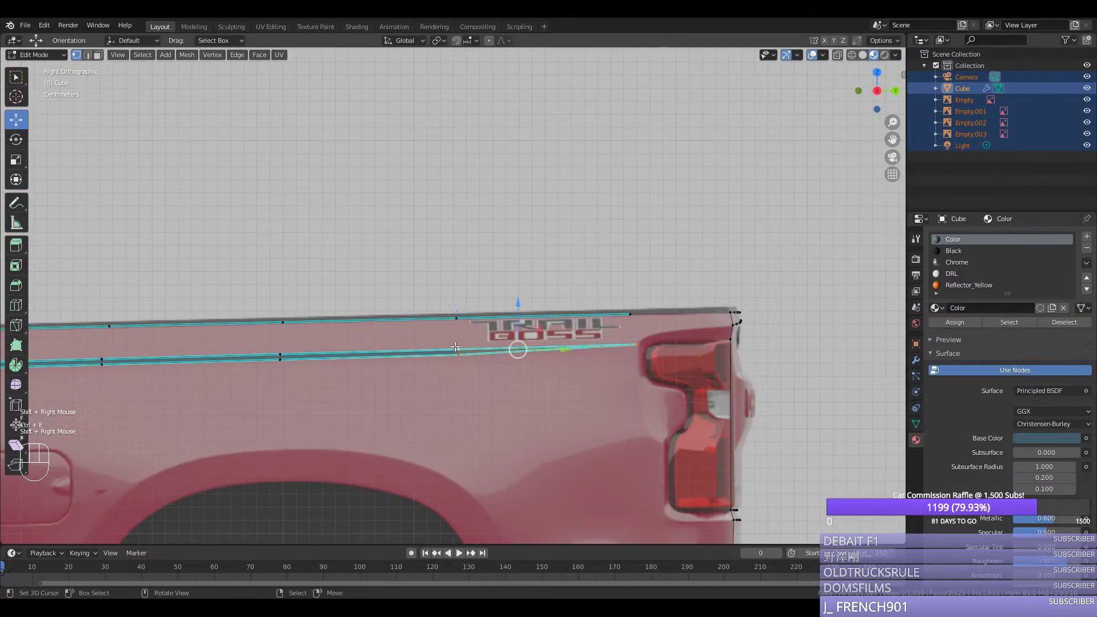
pyautogui.press('f')
# Step: Raise the narrow bed strip's lower vertex beneath the badge by about 0.001 m along Z and save the file
pyautogui.rightClick(459, 356)
pyautogui.click(417, 355)
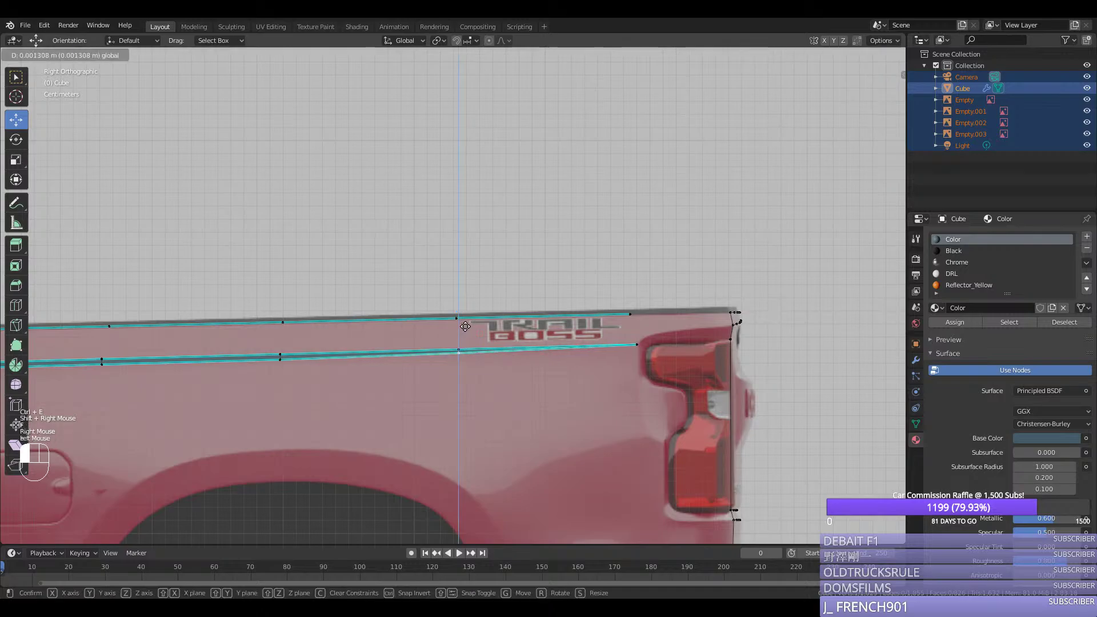
pyautogui.press('Tab')
pyautogui.moveTo(417, 351); pyautogui.dragTo(464, 355, button='middle')
pyautogui.hotkey('ctrl', 's')
pyautogui.press('Tab')
# Step: Mark the front end edge of the narrow bed strip as sharp
pyautogui.rightClick(120, 336)
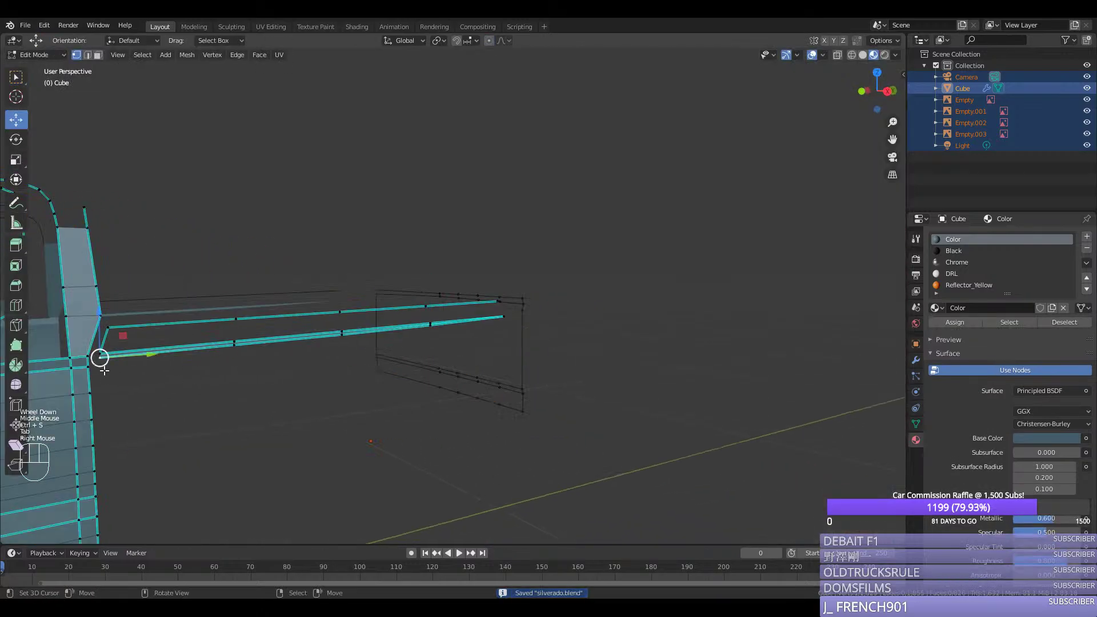
pyautogui.press('KP_3')
pyautogui.keyDown('ctrl'); pyautogui.rightClick(144, 333); pyautogui.keyUp('ctrl')
pyautogui.hotkey('ctrl', 'e')
pyautogui.click(144, 333)
pyautogui.rightClick(148, 336)
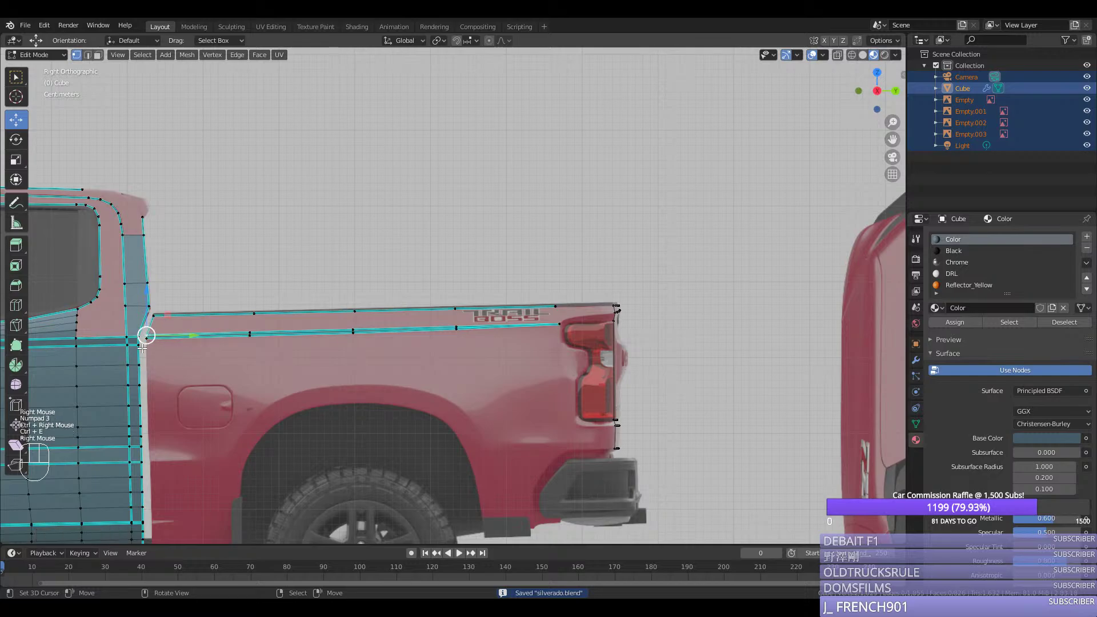
# Step: Duplicate the rear door's back edge down to the lower feature lines and place the copy about 0.01 m rearward along Y
pyautogui.rightClick(141, 346)
pyautogui.rightClick(140, 345)
pyautogui.rightClick(140, 368)
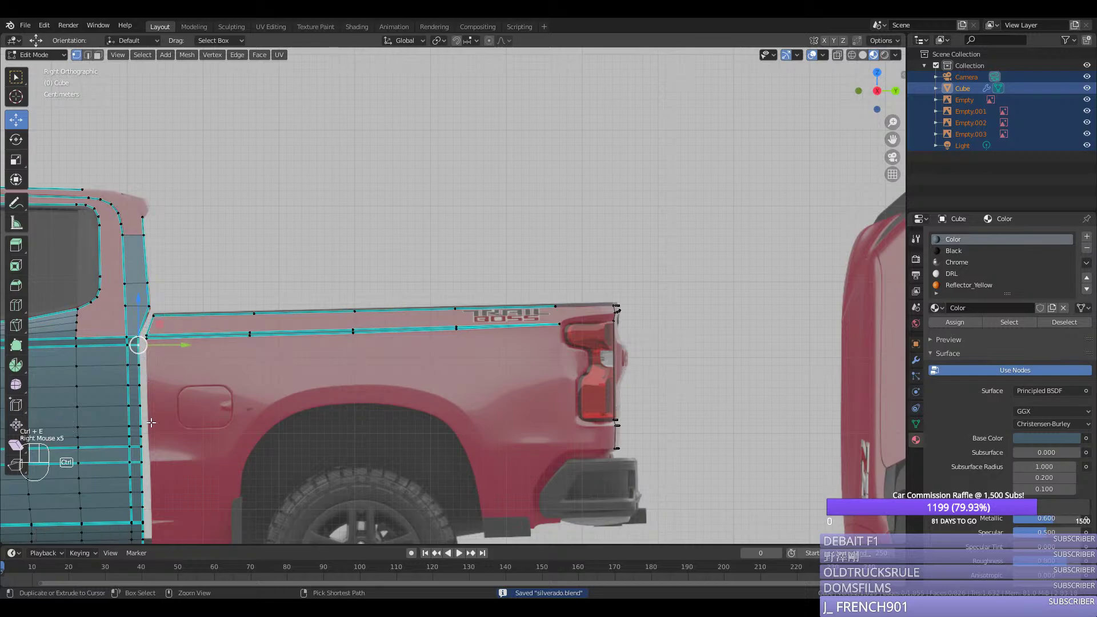
pyautogui.keyDown('ctrl'); pyautogui.rightClick(144, 446); pyautogui.keyUp('ctrl')
pyautogui.hotkey('shift', 'd')
pyautogui.middleClick(230, 438)
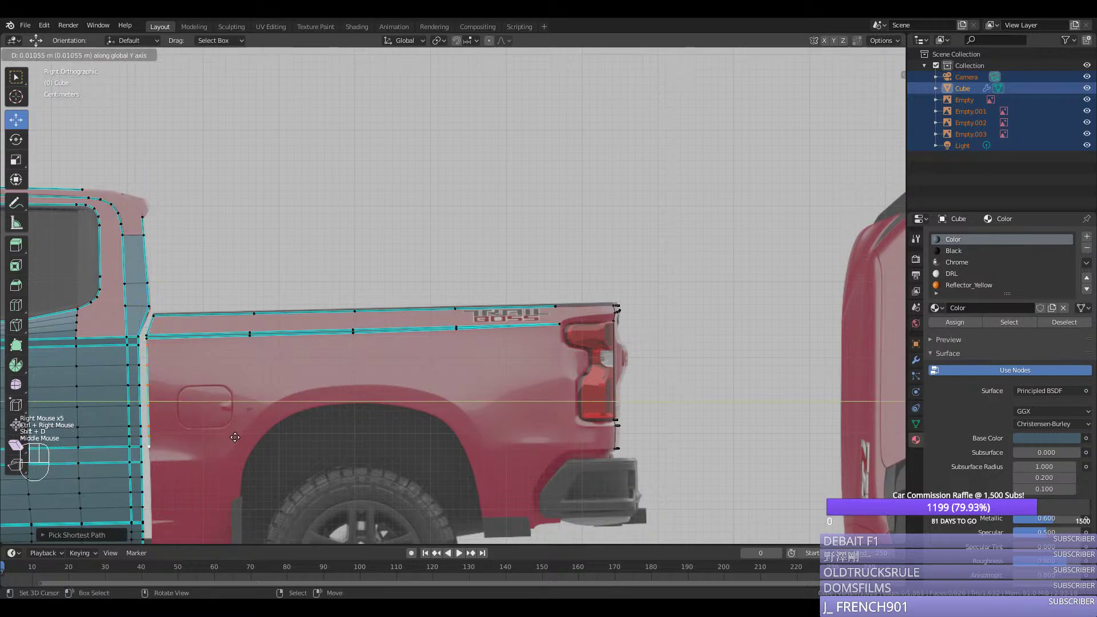
pyautogui.click(233, 437)
pyautogui.moveTo(233, 437); pyautogui.dragTo(311, 430, button='middle')
# Step: Merge the duplicated edge's top vertex with the bed strip's lower front corner, using At Last
pyautogui.rightClick(174, 377)
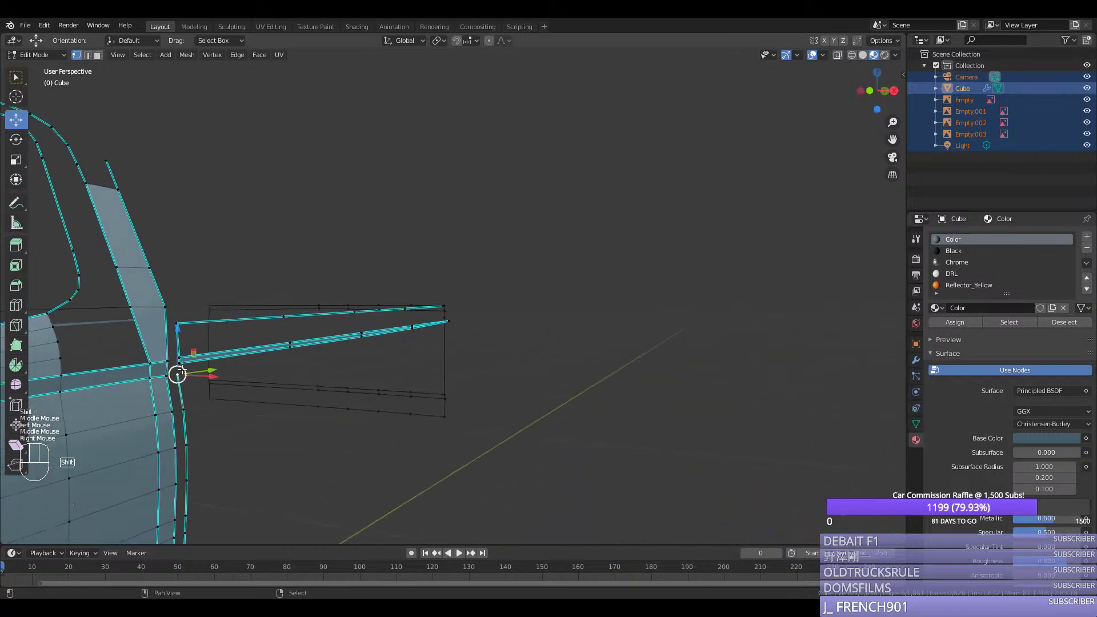
pyautogui.keyDown('shift'); pyautogui.rightClick(182, 365); pyautogui.keyUp('shift')
pyautogui.rightClick(182, 364)
pyautogui.keyDown('shift'); pyautogui.rightClick(180, 366); pyautogui.keyUp('shift')
pyautogui.press('m')
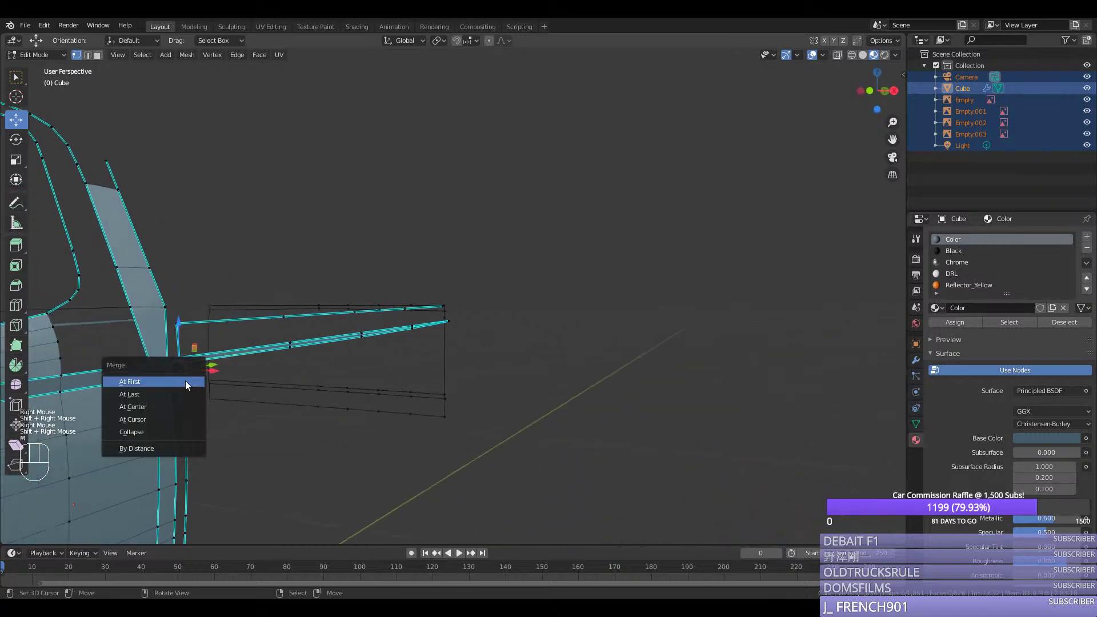
pyautogui.click(187, 394)
# Step: Evenly space the vertices along the bed's new front edge, treating its long upper run and short lower run separately
pyautogui.scroll(-1, 197, 419)
pyautogui.moveTo(197, 419); pyautogui.dragTo(209, 417, button='middle')
pyautogui.keyDown('ctrl'); pyautogui.rightClick(301, 475); pyautogui.keyUp('ctrl')
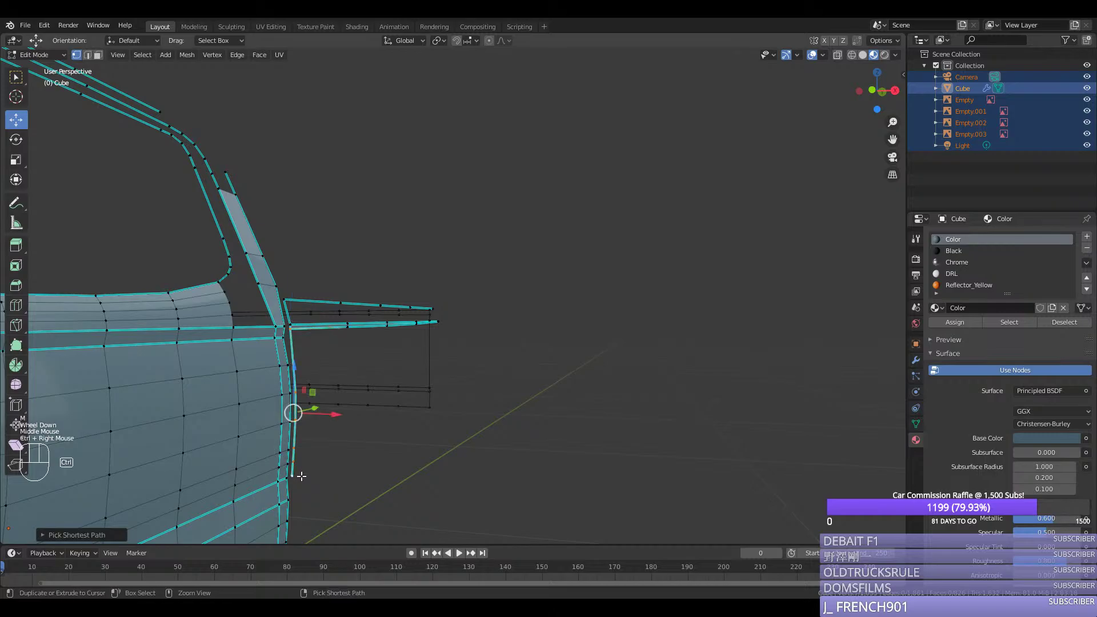
pyautogui.hotkey('ctrl', 'y')
pyautogui.hotkey('ctrl', 'z')
pyautogui.hotkey('ctrl', 'z')
pyautogui.keyDown('ctrl'); pyautogui.rightClick(298, 450); pyautogui.keyUp('ctrl')
pyautogui.hotkey('ctrl', 'y')
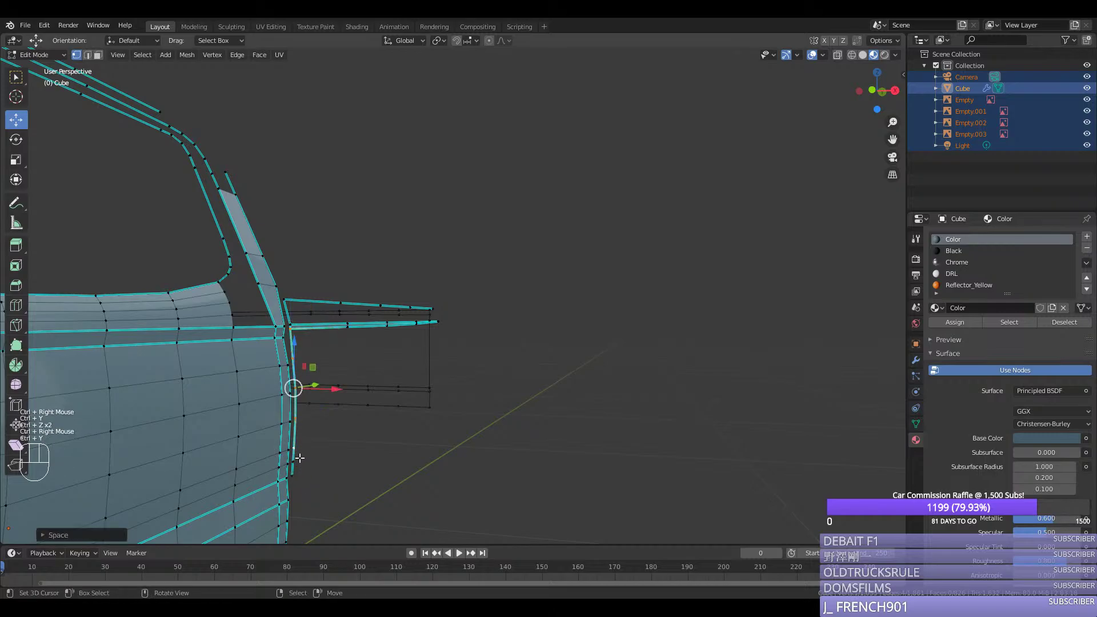
pyautogui.rightClick(299, 455)
pyautogui.keyDown('ctrl'); pyautogui.rightClick(296, 473); pyautogui.keyUp('ctrl')
pyautogui.hotkey('ctrl', 'y')
# Step: Nudge the vertex just below the top of the bed's front edge along X
pyautogui.rightClick(299, 357)
pyautogui.moveTo(298, 357); pyautogui.dragTo(353, 361, button='middle')
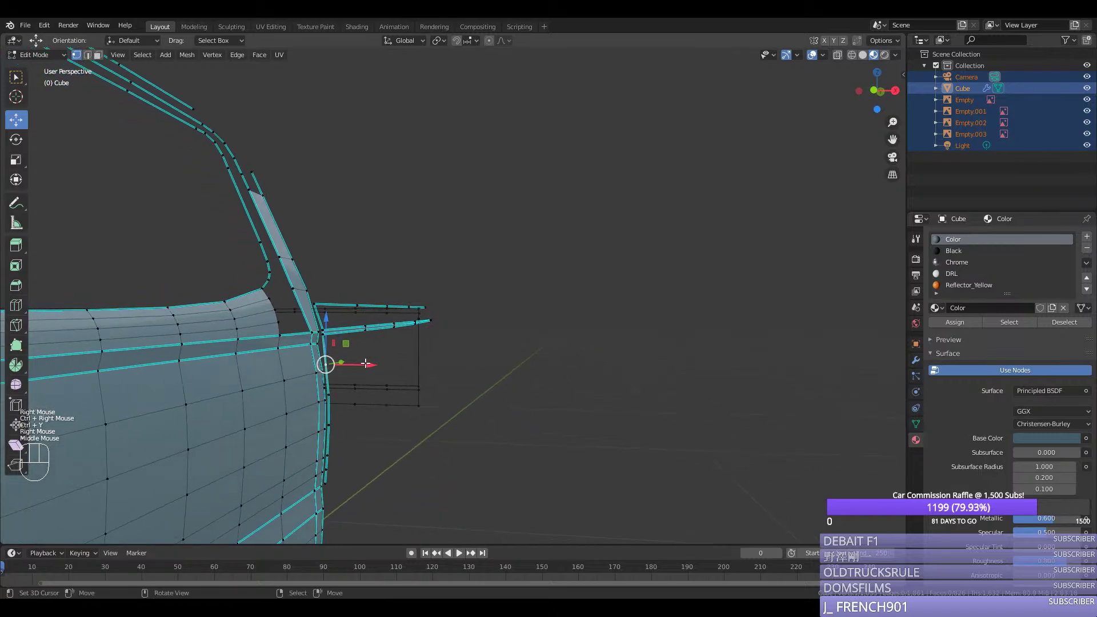
pyautogui.moveTo(365, 364); pyautogui.dragTo(367, 363)
pyautogui.moveTo(366, 362); pyautogui.dragTo(331, 361, button='middle')
pyautogui.press('KP_2')
# Step: Duplicate the door's back edge from the lower feature line to the rocker bottom, offset about 0.013 m rearward along Y
pyautogui.press('KP_3')
pyautogui.press('KP_3')
pyautogui.rightClick(194, 334)
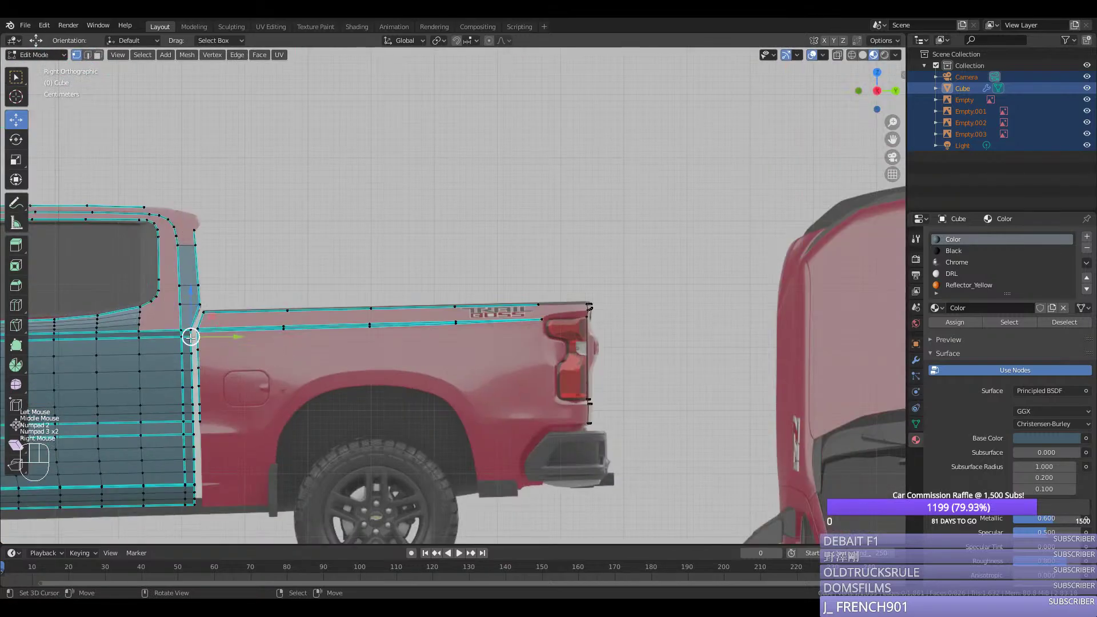
pyautogui.rightClick(198, 333)
pyautogui.rightClick(203, 427)
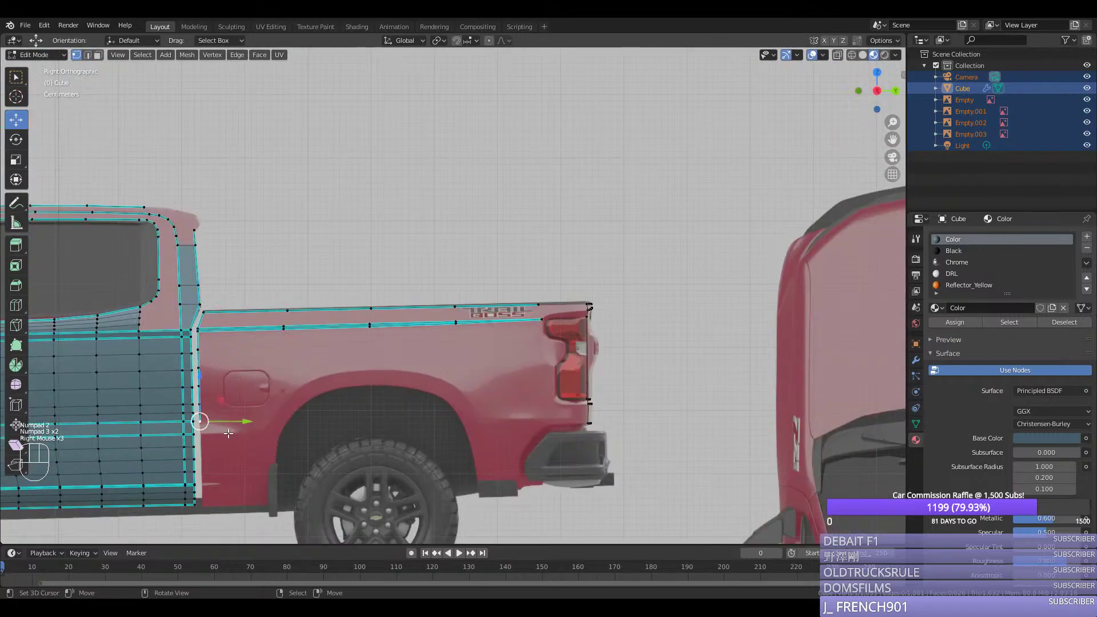
pyautogui.rightClick(203, 436)
pyautogui.keyDown('ctrl'); pyautogui.rightClick(200, 504); pyautogui.keyUp('ctrl')
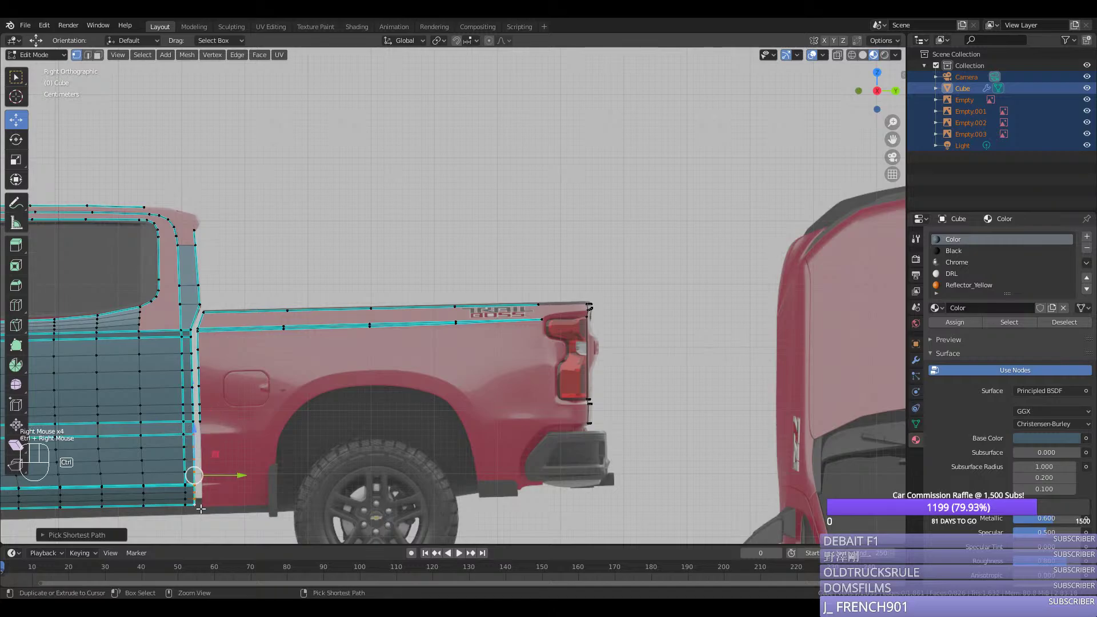
pyautogui.hotkey('shift', 'd')
pyautogui.middleClick(246, 501)
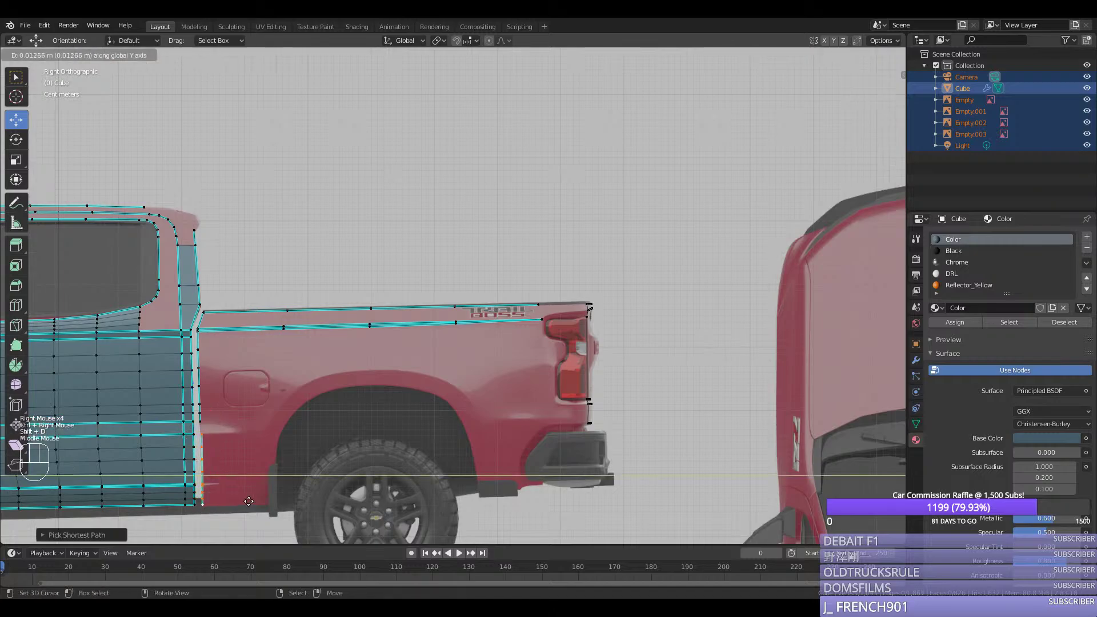
pyautogui.click(249, 501)
pyautogui.moveTo(249, 501); pyautogui.dragTo(311, 467, button='middle')
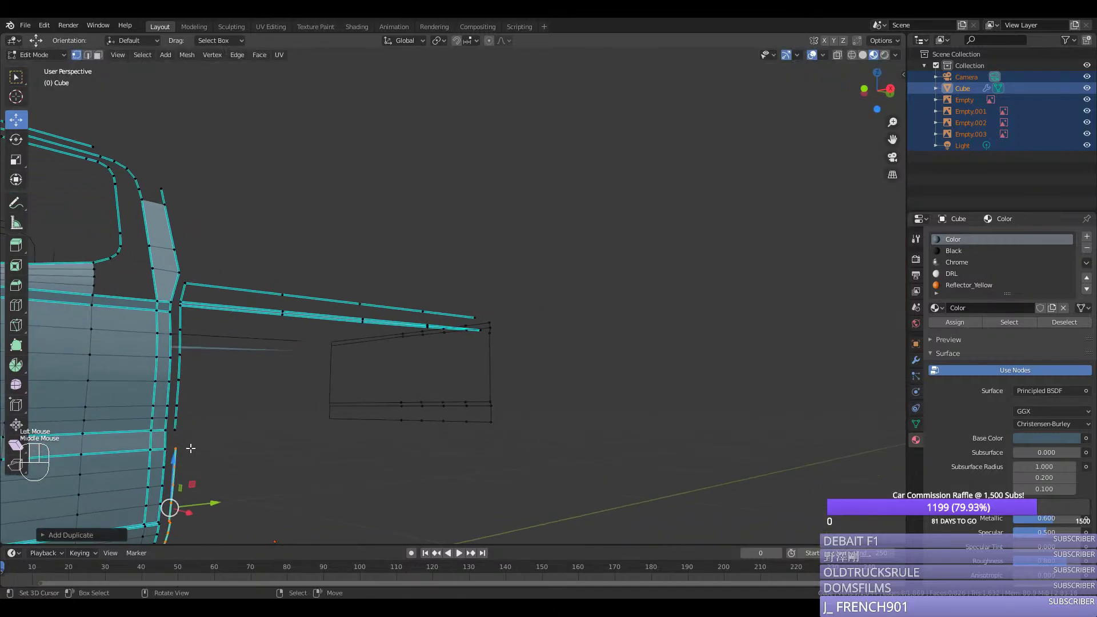
# Step: Join the bed front edge's two parts with a sharp edge and move its bottom vertex slightly down along Z
pyautogui.rightClick(185, 449)
pyautogui.keyDown('shift'); pyautogui.rightClick(183, 431); pyautogui.keyUp('shift')
pyautogui.hotkey('ctrl', 'e')
pyautogui.rightClick(183, 432)
pyautogui.press('KP_3')
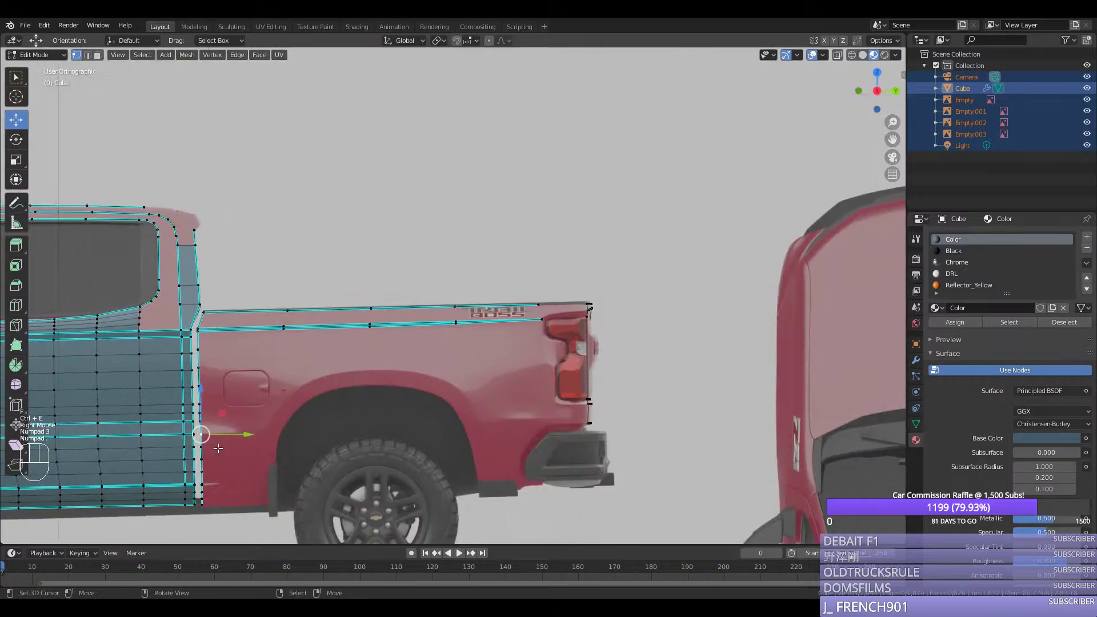
pyautogui.press('KP_Decimal')
pyautogui.scroll(2, 533, 372)
pyautogui.rightClick(464, 492)
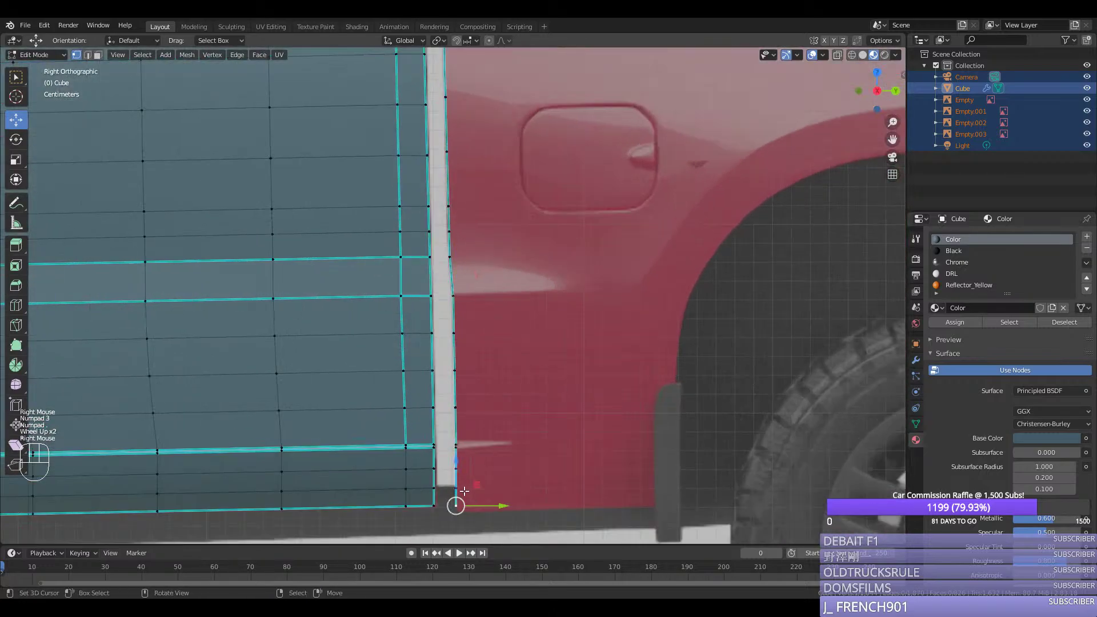
pyautogui.moveTo(456, 486); pyautogui.dragTo(457, 491)
# Step: Try extruding the lower part of the bed's front edge about 0.069 m rearward along Y and delete the extruded vertices
pyautogui.keyDown('ctrl'); pyautogui.rightClick(454, 296); pyautogui.keyUp('ctrl')
pyautogui.press('e')
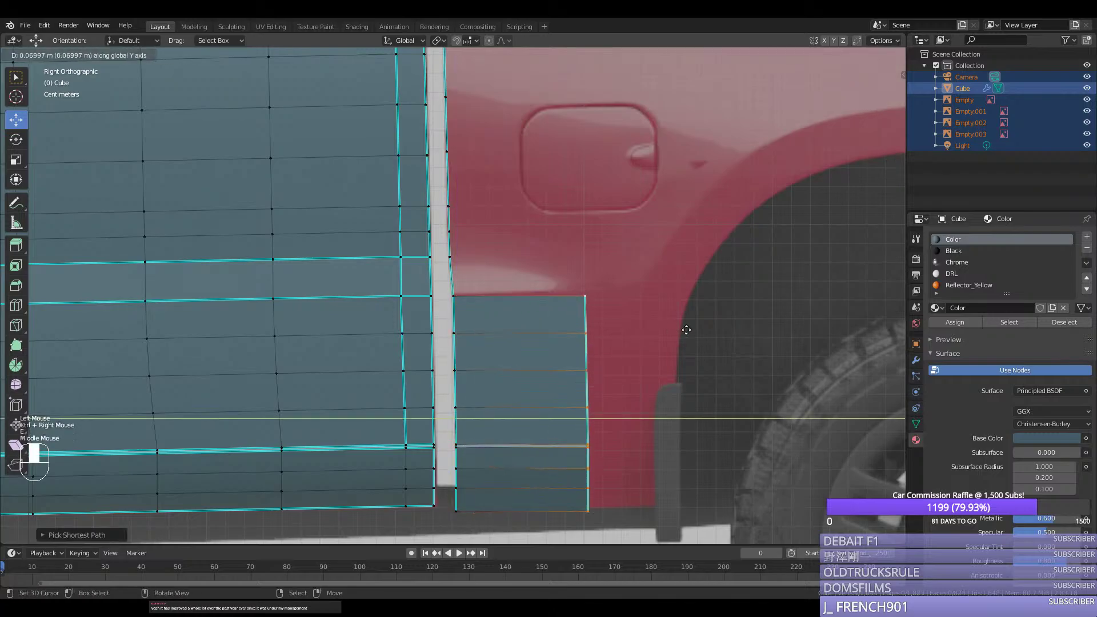
pyautogui.middleClick(639, 327)
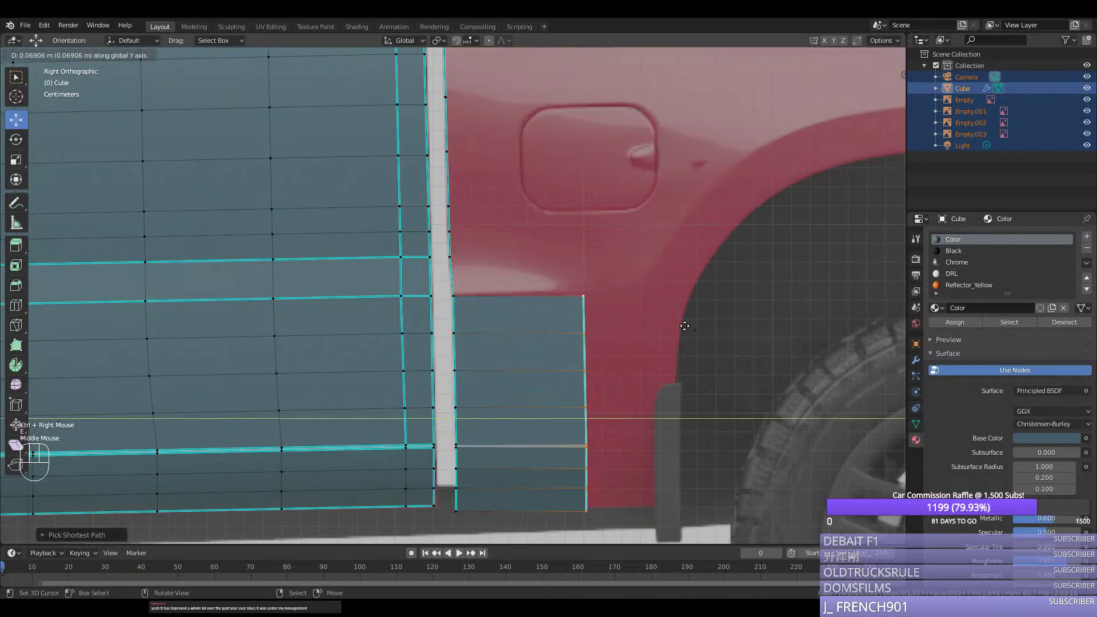
pyautogui.click(684, 325)
pyautogui.press('Delete')
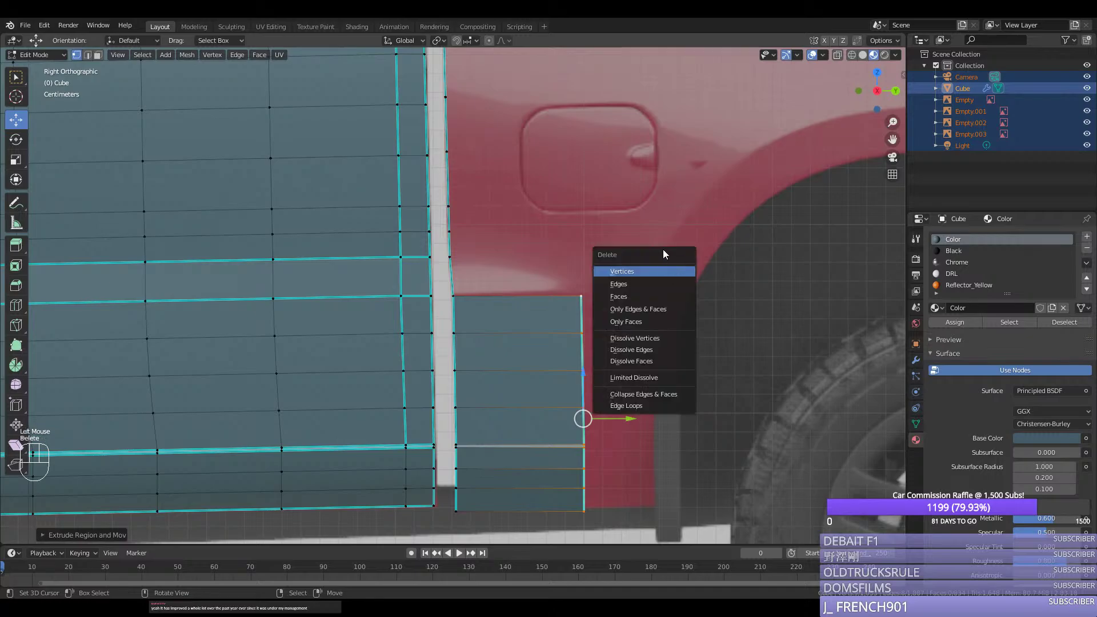
pyautogui.click(639, 271)
# Step: Nudge the bed front edge's vertex beside the door's upper crease line slightly rearward along Y
pyautogui.rightClick(465, 289)
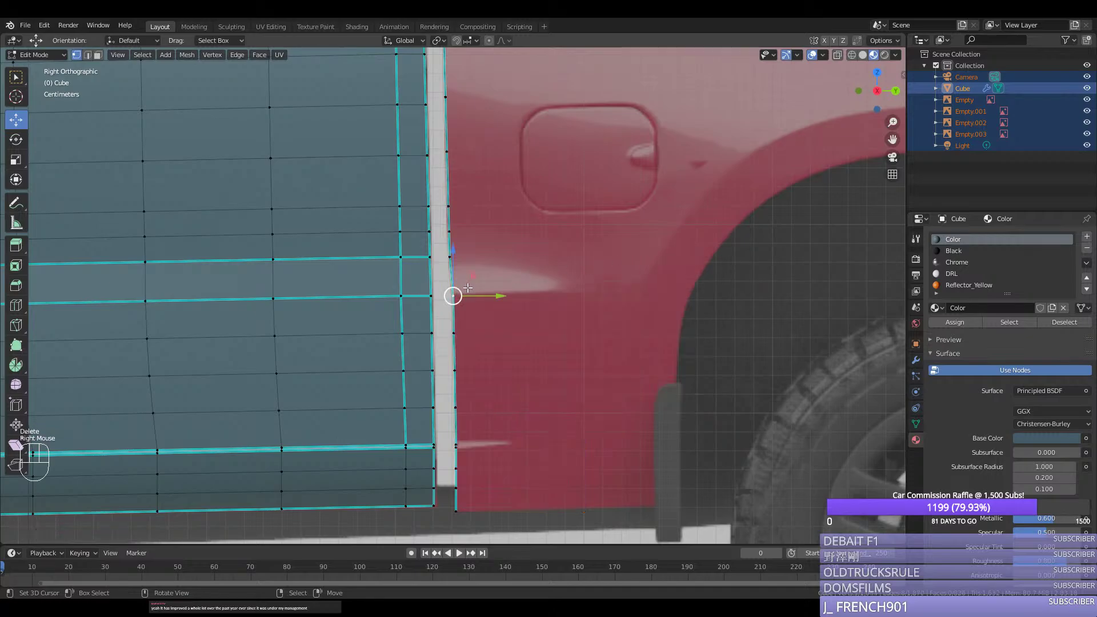
pyautogui.rightClick(449, 257)
pyautogui.moveTo(474, 257); pyautogui.dragTo(477, 259)
pyautogui.scroll(-2, 465, 260)
# Step: Fill the bed side between its top rail line and the narrow strip with faces and save the file
pyautogui.rightClick(447, 82)
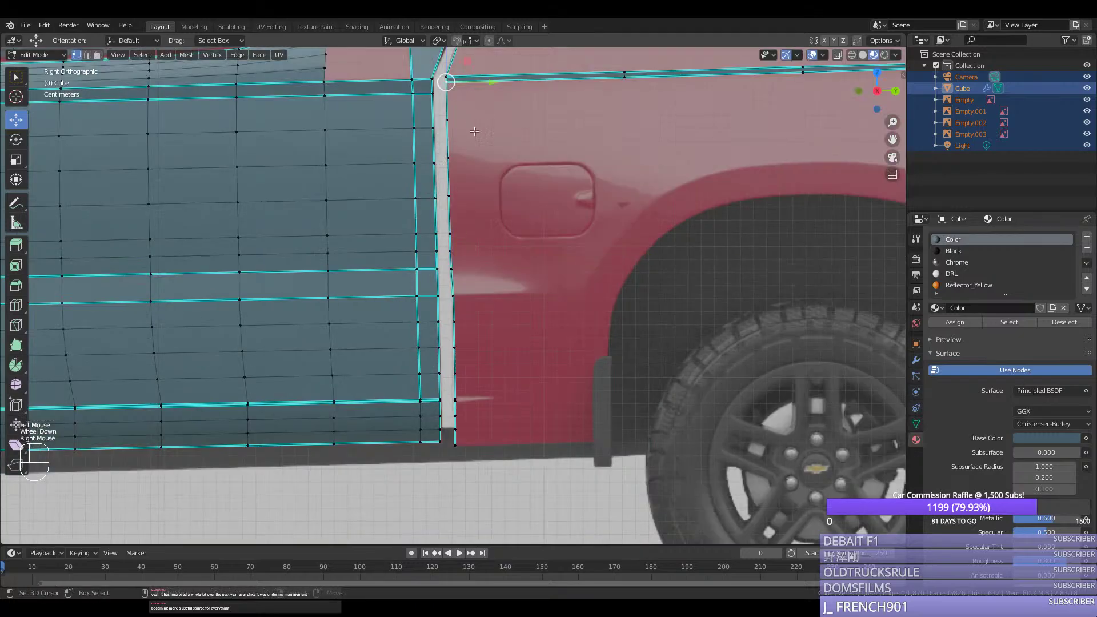
pyautogui.scroll(-2, 486, 252)
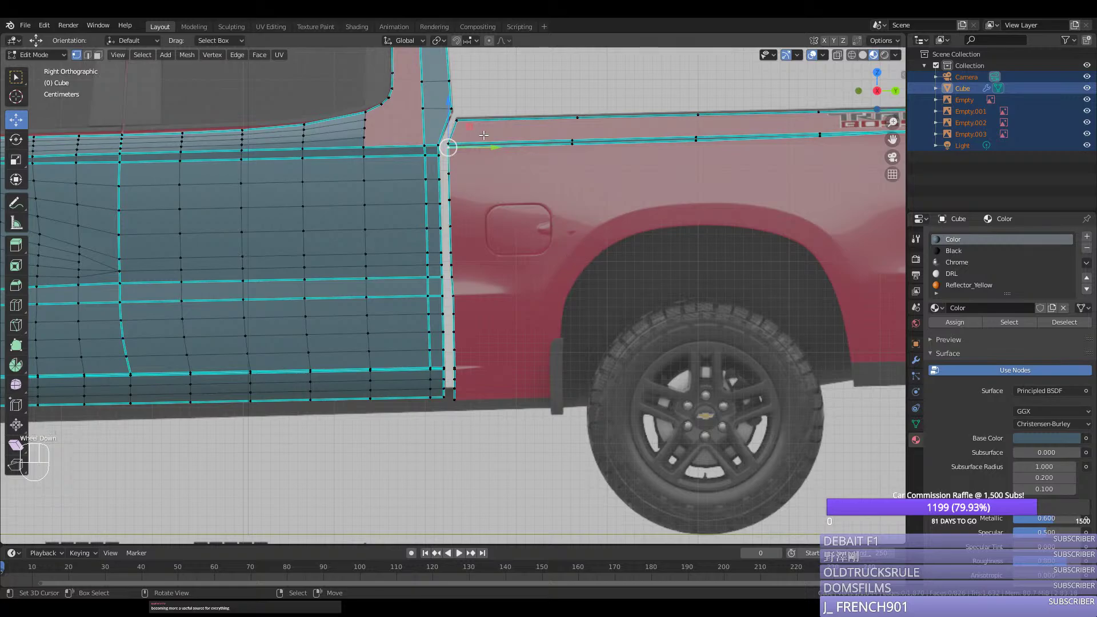
pyautogui.moveTo(484, 135); pyautogui.dragTo(808, 236, button='middle')
pyautogui.press('f')
pyautogui.scroll(-1, 607, 166)
pyautogui.press('f')
pyautogui.press('f')
pyautogui.press('Tab')
pyautogui.hotkey('ctrl', 's')
# Step: Fill the first face of the side window frame on the windshield pillar, just above the mirror
pyautogui.scroll(-1, 615, 245)
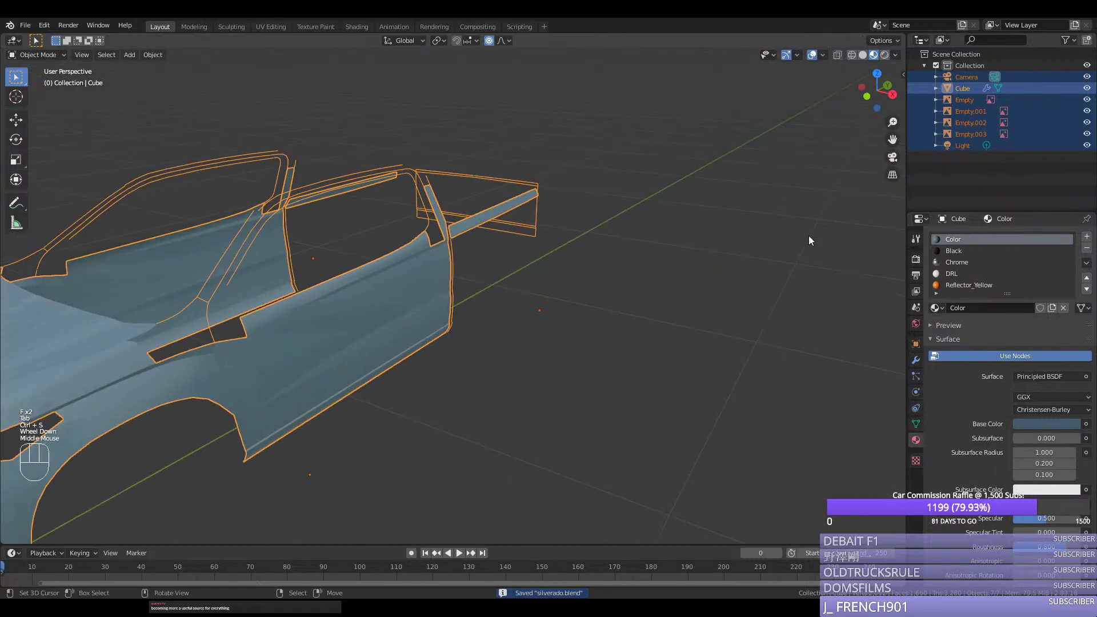
pyautogui.moveTo(553, 263); pyautogui.dragTo(453, 269, button='middle')
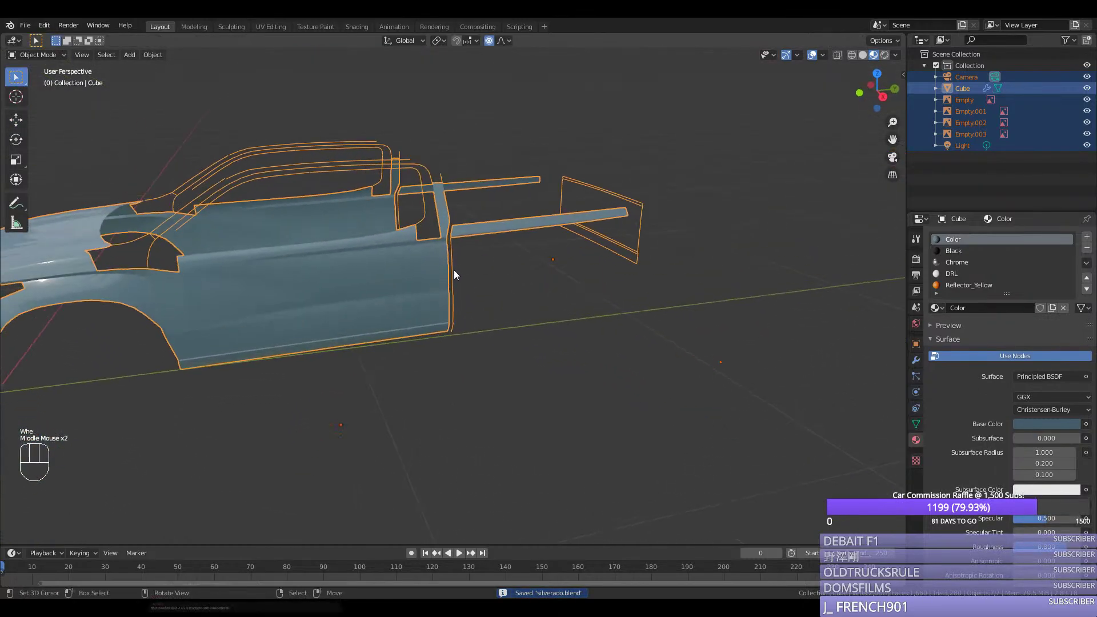
pyautogui.press('KP_3')
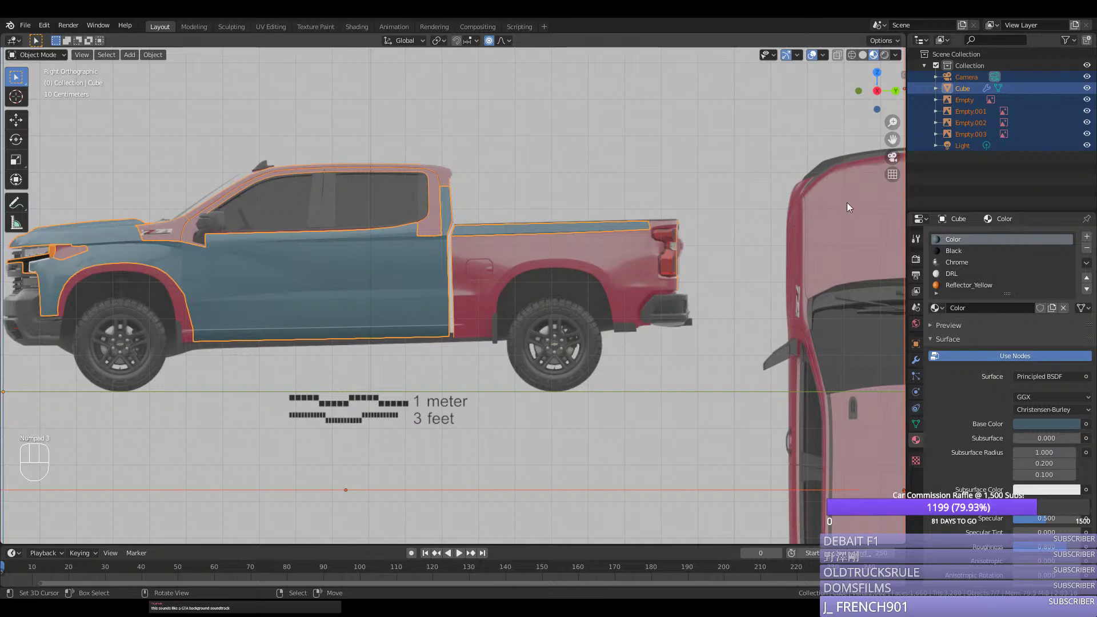
pyautogui.moveTo(885, 144); pyautogui.dragTo(1086, 258)
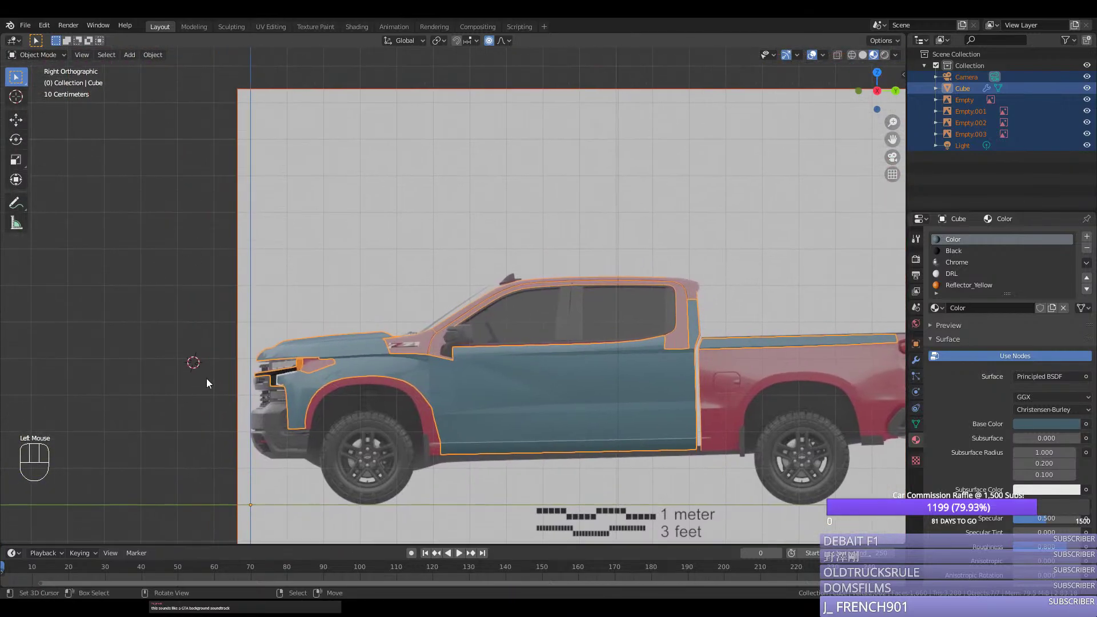
pyautogui.scroll(2, 469, 384)
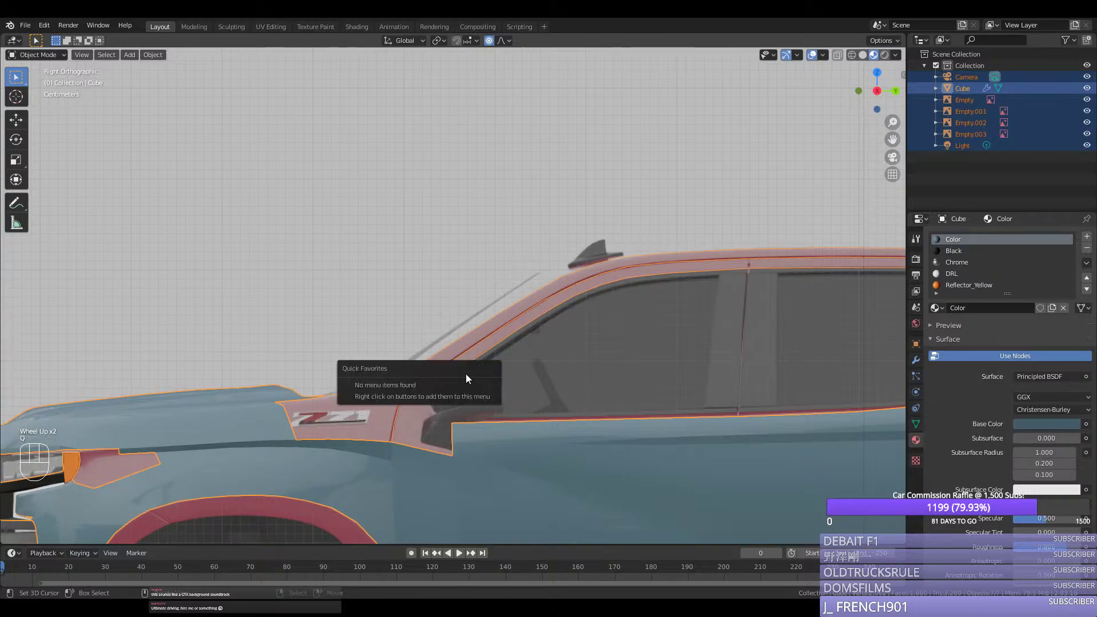
pyautogui.press('Tab')
pyautogui.scroll(3, 474, 376)
pyautogui.rightClick(454, 427)
pyautogui.keyDown('shift'); pyautogui.rightClick(438, 417); pyautogui.keyUp('shift')
pyautogui.keyDown('shift'); pyautogui.rightClick(495, 381); pyautogui.keyUp('shift')
pyautogui.keyDown('shift'); pyautogui.rightClick(509, 391); pyautogui.keyUp('shift')
pyautogui.press('f')
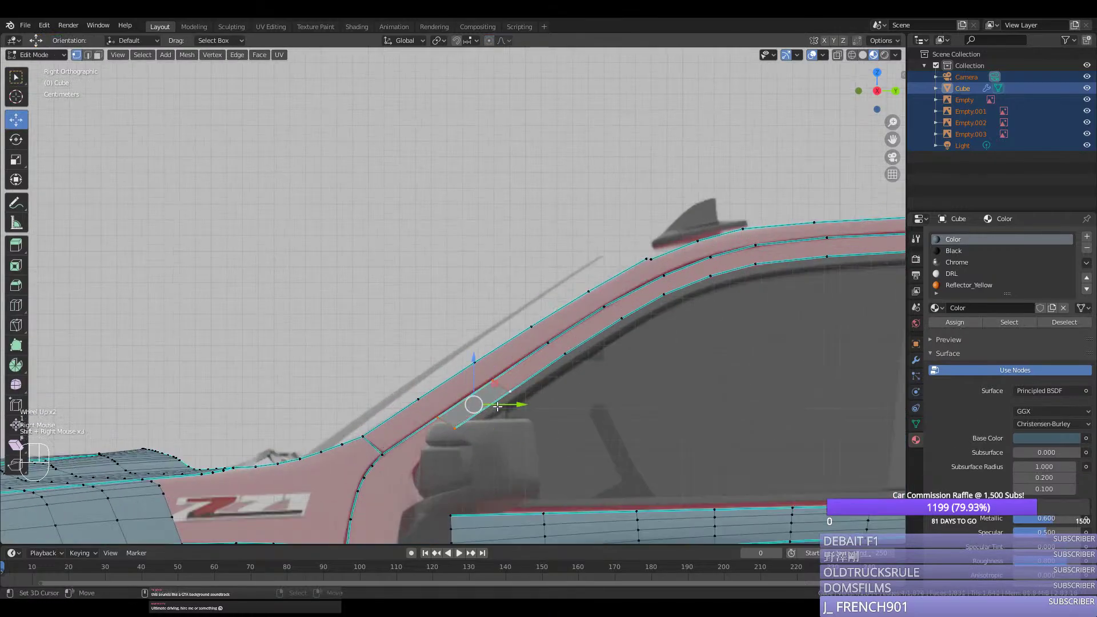
# Step: Fill the window frame strip with faces from the windshield pillar up to the split between the doors
pyautogui.rightClick(509, 391)
pyautogui.keyDown('shift'); pyautogui.rightClick(495, 381); pyautogui.keyUp('shift')
pyautogui.scroll(-2, 494, 382)
pyautogui.press('f')
pyautogui.press('f')
pyautogui.press('f')
pyautogui.press('f')
pyautogui.press('f')
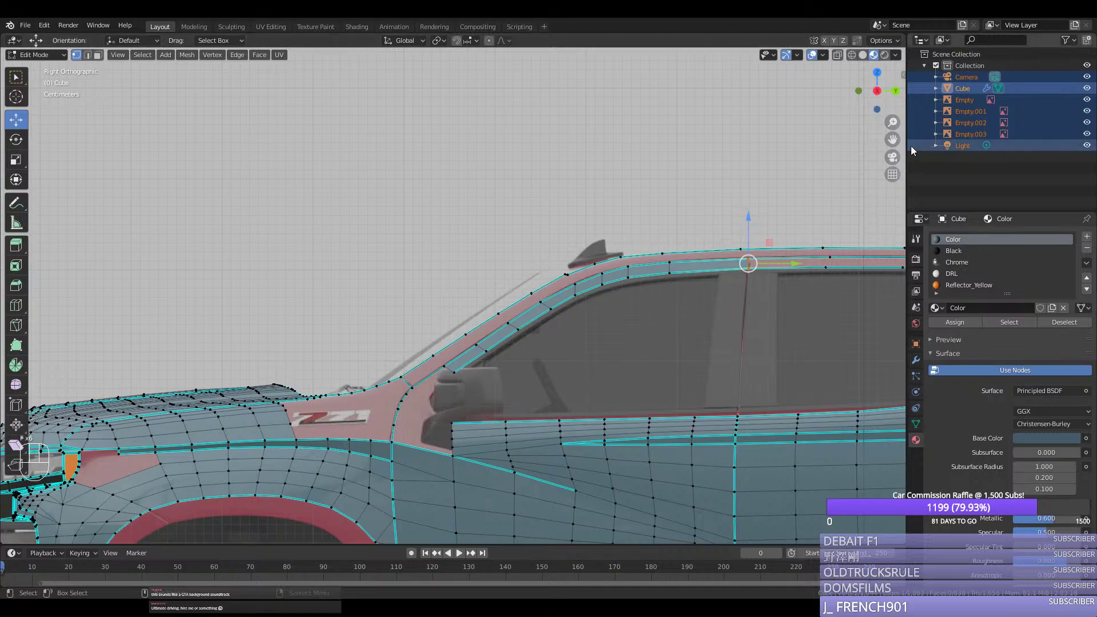
# Step: Continue filling the window frame with faces over the rear door and around its upper rear corner, undoing the last one
pyautogui.moveTo(892, 140); pyautogui.dragTo(574, 151)
pyautogui.press('f')
pyautogui.press('f')
pyautogui.press('f')
pyautogui.press('f')
pyautogui.press('f')
pyautogui.press('f')
pyautogui.press('f')
pyautogui.press('f')
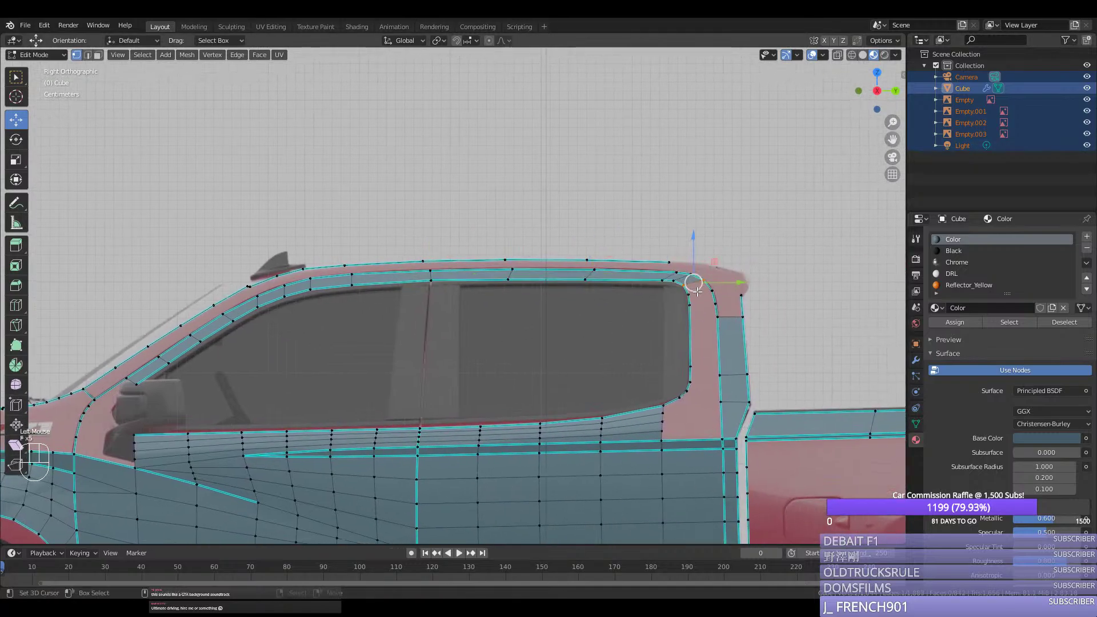
pyautogui.hotkey('ctrl', 'z')
# Step: Add a loop cut to the rear window's back edge and slide the new vertex level with the rear pillar's top edge
pyautogui.hotkey('ctrl', 'r')
pyautogui.click(691, 319)
pyautogui.press('g')
pyautogui.press('g')
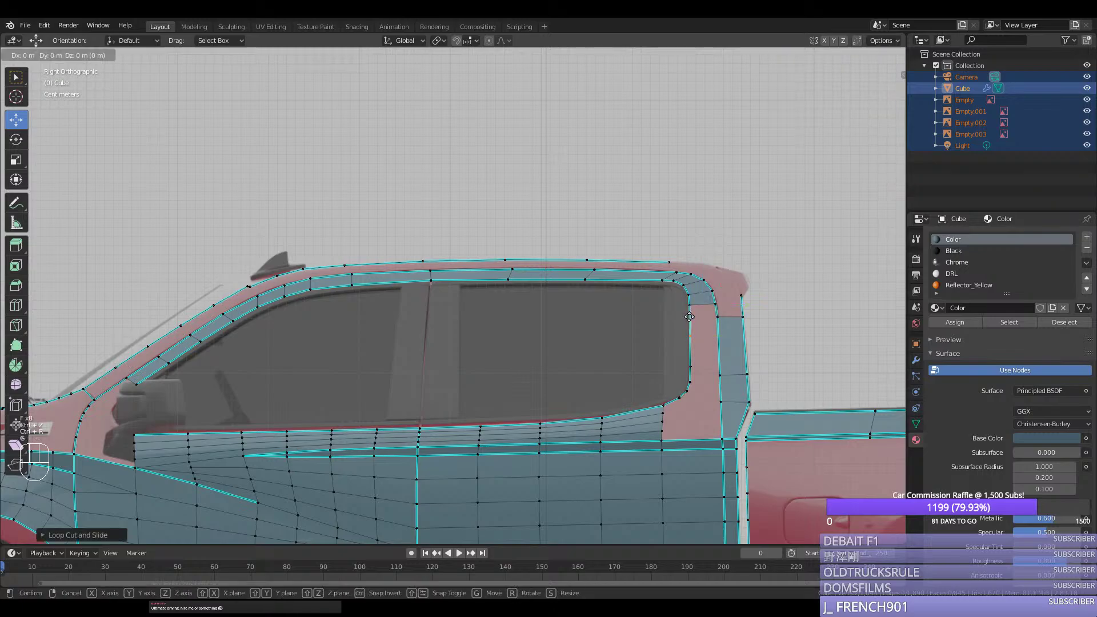
pyautogui.click(690, 303)
# Step: Fill the frame behind the rear window with two faces reaching down to the pillar's middle edge
pyautogui.rightClick(689, 305)
pyautogui.keyDown('shift'); pyautogui.rightClick(716, 304); pyautogui.keyUp('shift')
pyautogui.press('f')
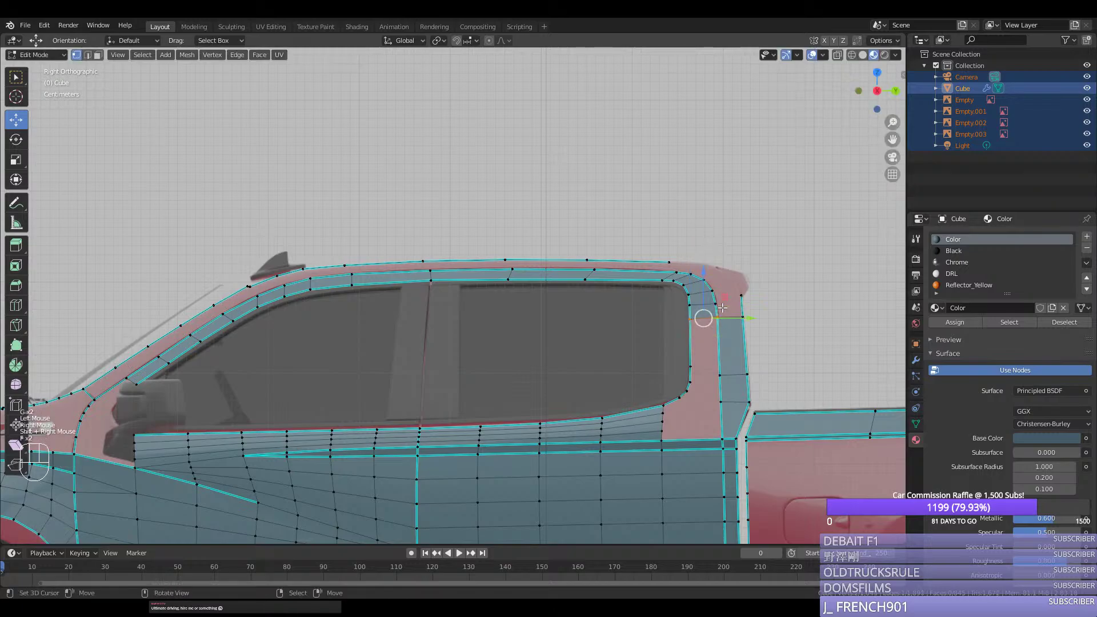
pyautogui.keyDown('shift'); pyautogui.rightClick(691, 361); pyautogui.keyUp('shift')
pyautogui.keyDown('shift'); pyautogui.rightClick(721, 373); pyautogui.keyUp('shift')
pyautogui.press('f')
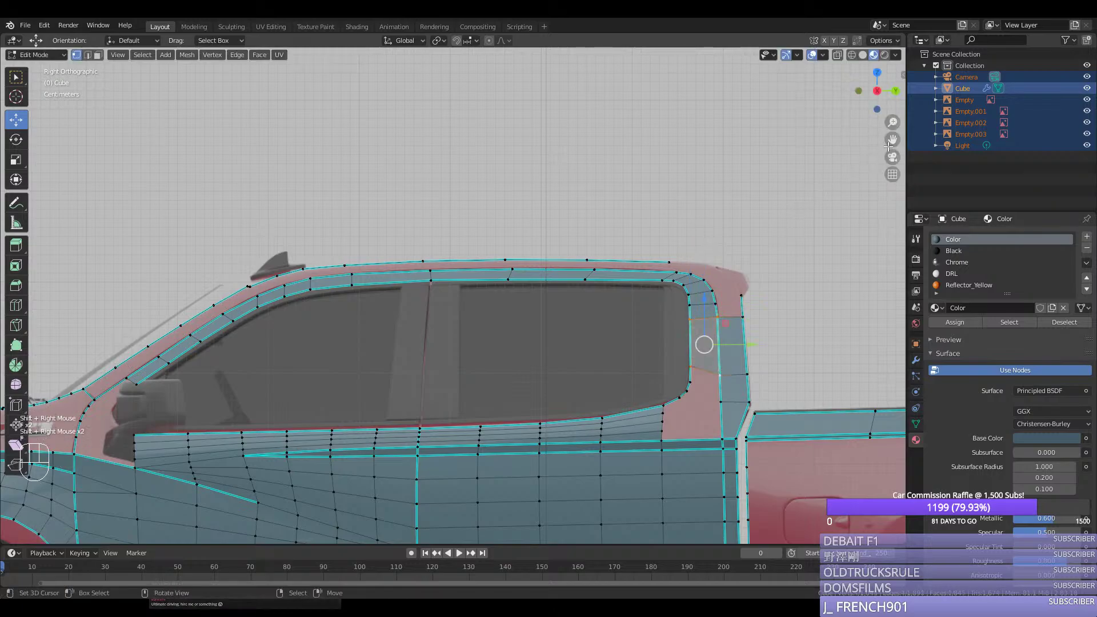
# Step: Undo the last change and connect the rear pillar's lower vertex to the rear window's lower corner with an edge
pyautogui.moveTo(891, 141); pyautogui.dragTo(736, 114)
pyautogui.scroll(3, 653, 344)
pyautogui.hotkey('ctrl', 'z')
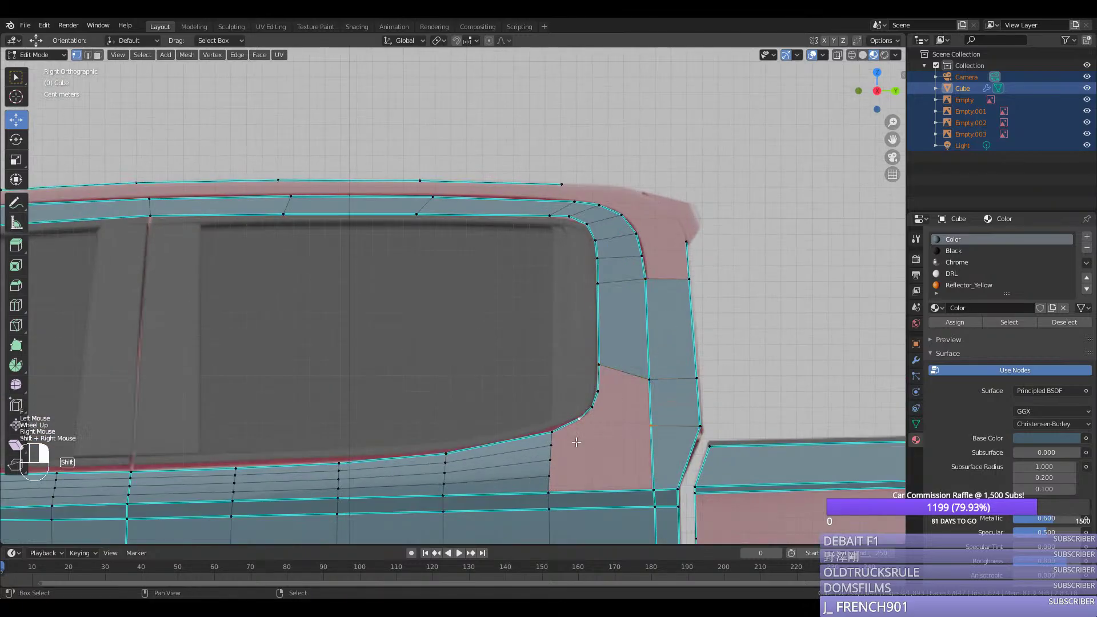
pyautogui.rightClick(650, 426)
pyautogui.keyDown('shift'); pyautogui.rightClick(552, 446); pyautogui.keyUp('shift')
pyautogui.press('f')
pyautogui.hotkey('ctrl', 'r')
pyautogui.press('Escape')
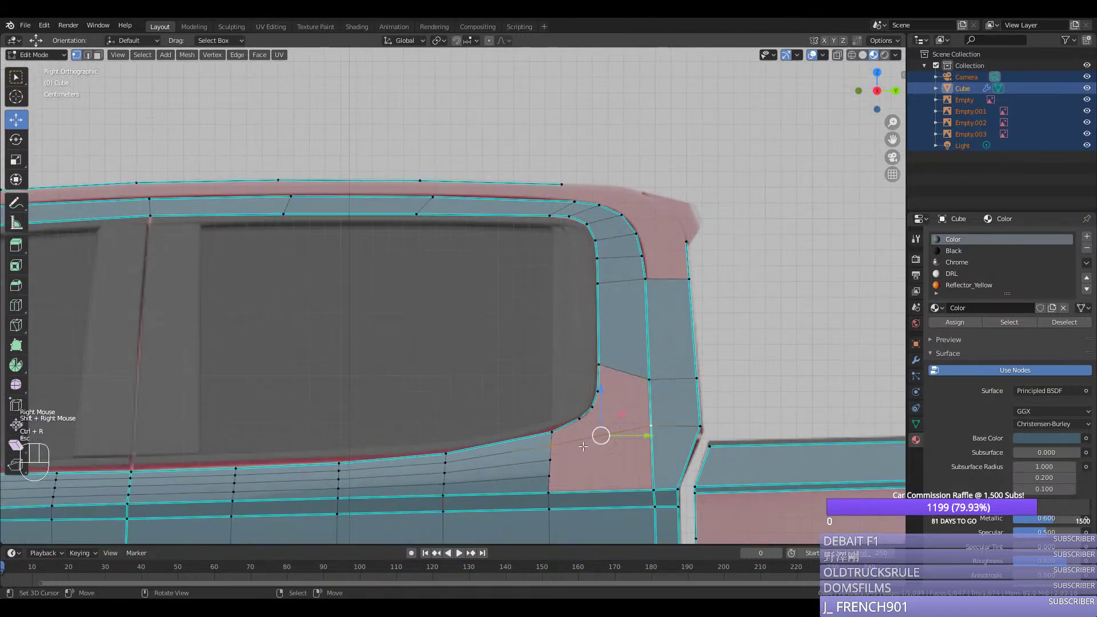
# Step: Add a loop cut with two cuts across the lowest section of the rear pillar strip
pyautogui.rightClick(550, 459)
pyautogui.hotkey('ctrl', 'r')
pyautogui.scroll(1, 649, 454)
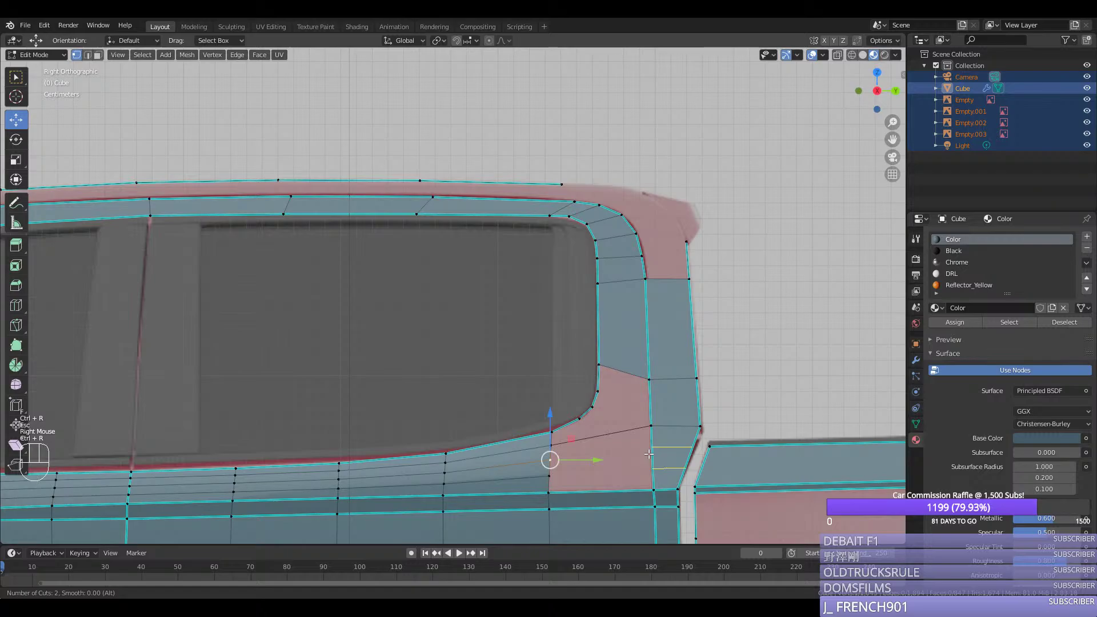
pyautogui.click(649, 454)
# Step: Fill the gap around the rear window's lower corner with faces between the door, window edge and pillar, undoing the surplus fill
pyautogui.rightClick(651, 424)
pyautogui.keyDown('shift'); pyautogui.rightClick(552, 443); pyautogui.keyUp('shift')
pyautogui.press('f')
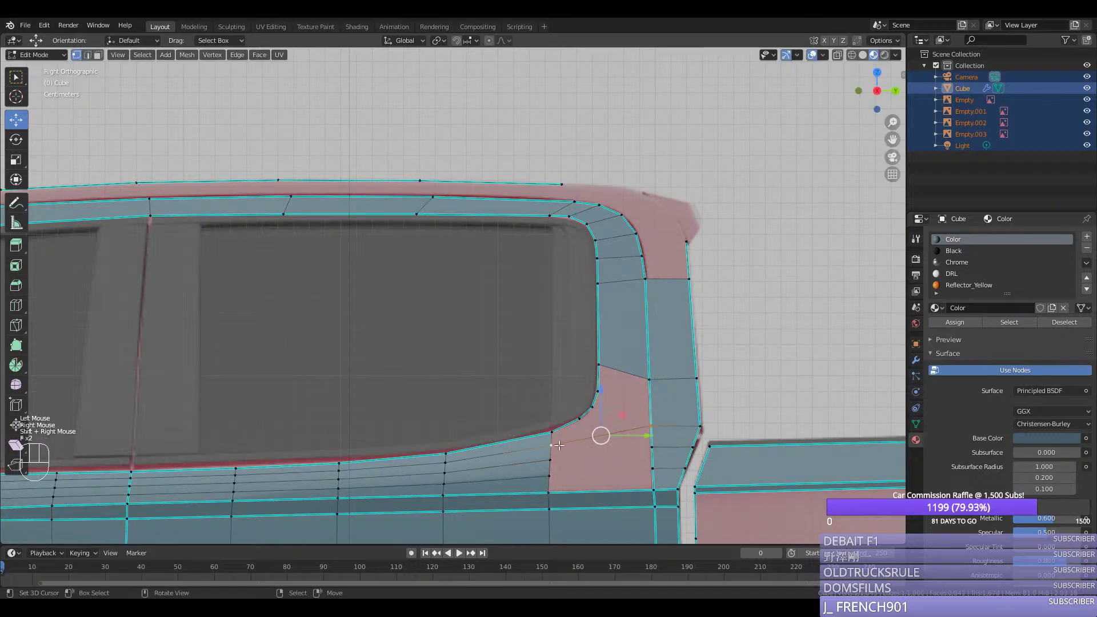
pyautogui.hotkey('ctrl', 'z')
pyautogui.rightClick(550, 459)
pyautogui.keyDown('shift'); pyautogui.rightClick(651, 446); pyautogui.keyUp('shift')
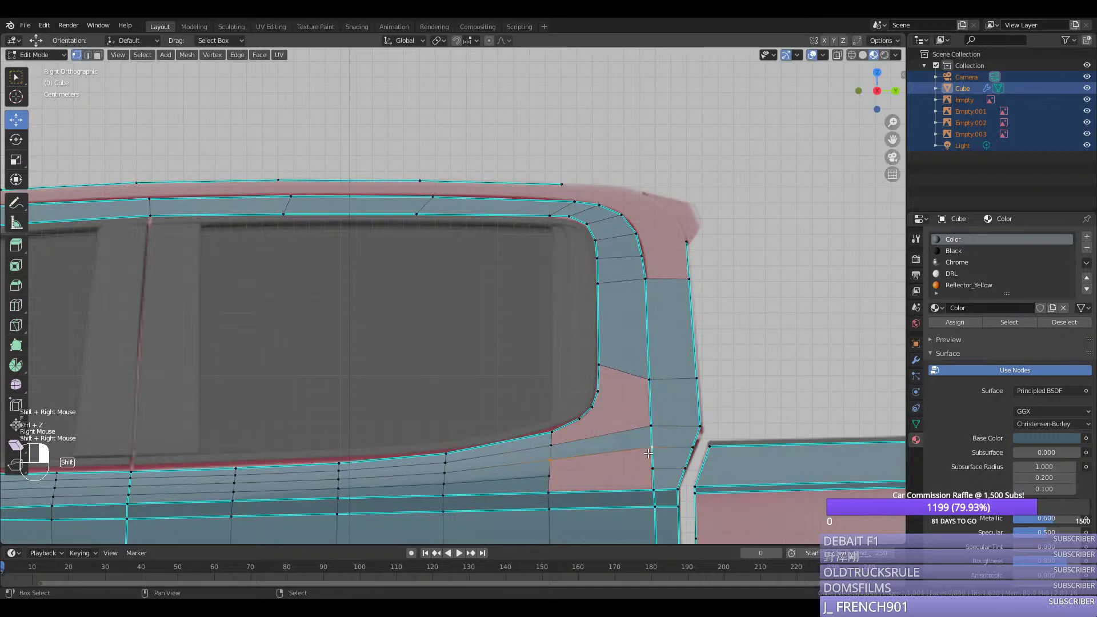
pyautogui.keyDown('shift'); pyautogui.rightClick(648, 453); pyautogui.keyUp('shift')
pyautogui.moveTo(648, 453); pyautogui.dragTo(523, 463, button='middle')
pyautogui.rightClick(522, 462)
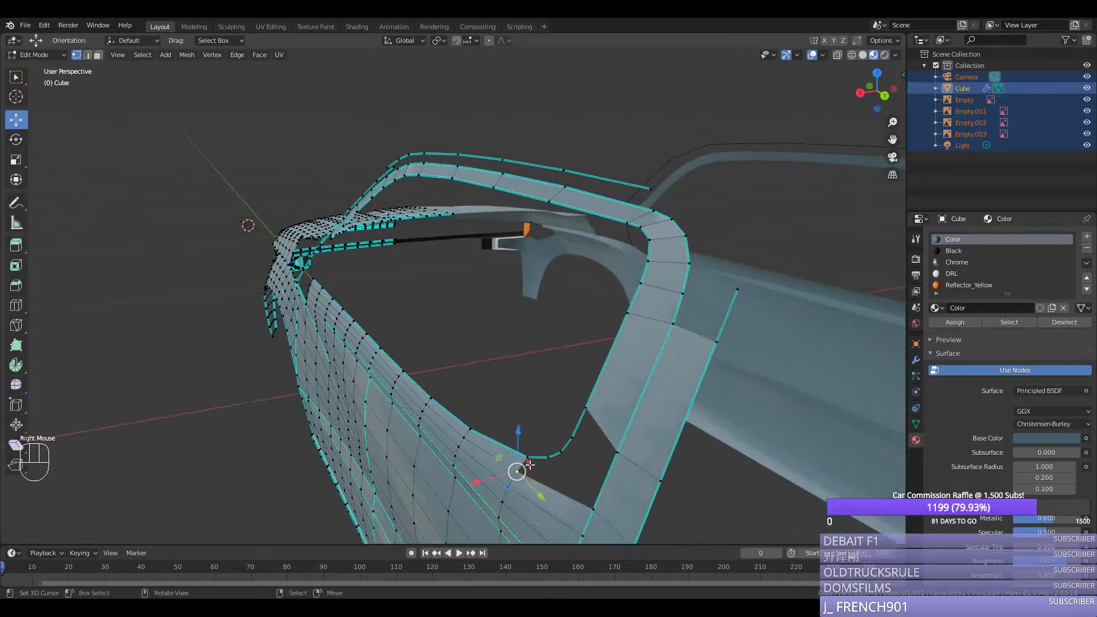
pyautogui.keyDown('shift'); pyautogui.rightClick(560, 453); pyautogui.keyUp('shift')
pyautogui.press('f')
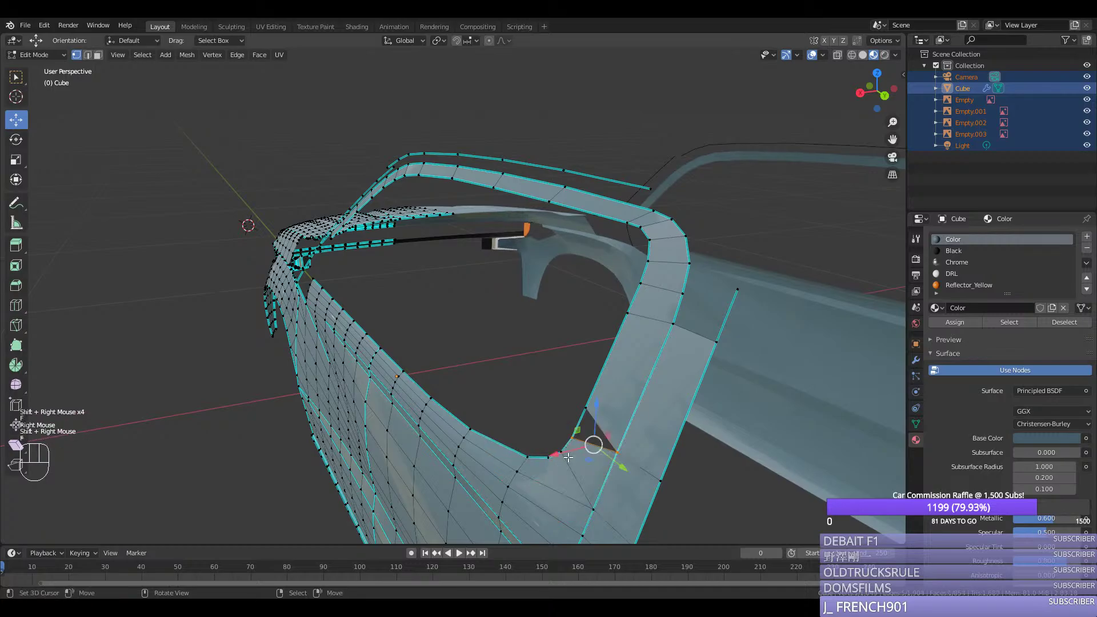
pyautogui.press('f')
# Step: Save the file, nudge the door vertex beneath the rear window slightly inward along X, and save again
pyautogui.press('Tab')
pyautogui.moveTo(568, 457); pyautogui.dragTo(477, 425, button='middle')
pyautogui.hotkey('ctrl', 's')
pyautogui.press('Tab')
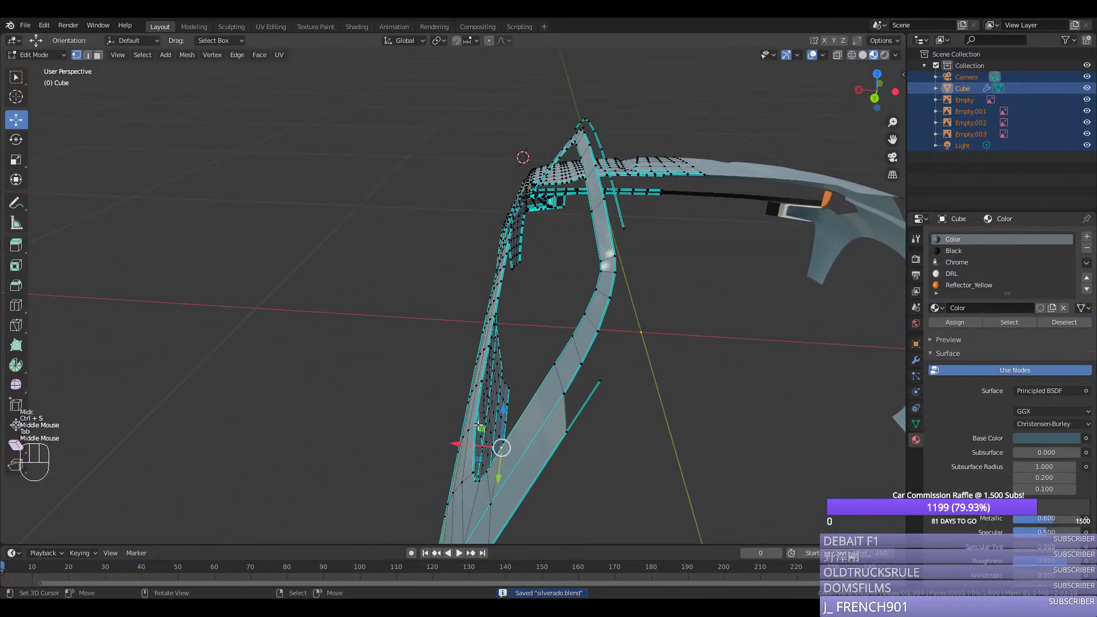
pyautogui.rightClick(477, 425)
pyautogui.moveTo(436, 422); pyautogui.dragTo(451, 420)
pyautogui.press('Tab')
pyautogui.hotkey('ctrl', 's')
# Step: Fill the strip between the roof edge line and the window frame with faces, from the rear corner forward to the windshield pillar
pyautogui.moveTo(454, 421); pyautogui.dragTo(621, 441, button='middle')
pyautogui.scroll(-2, 509, 416)
pyautogui.moveTo(601, 225); pyautogui.dragTo(532, 213, button='middle')
pyautogui.press('Tab')
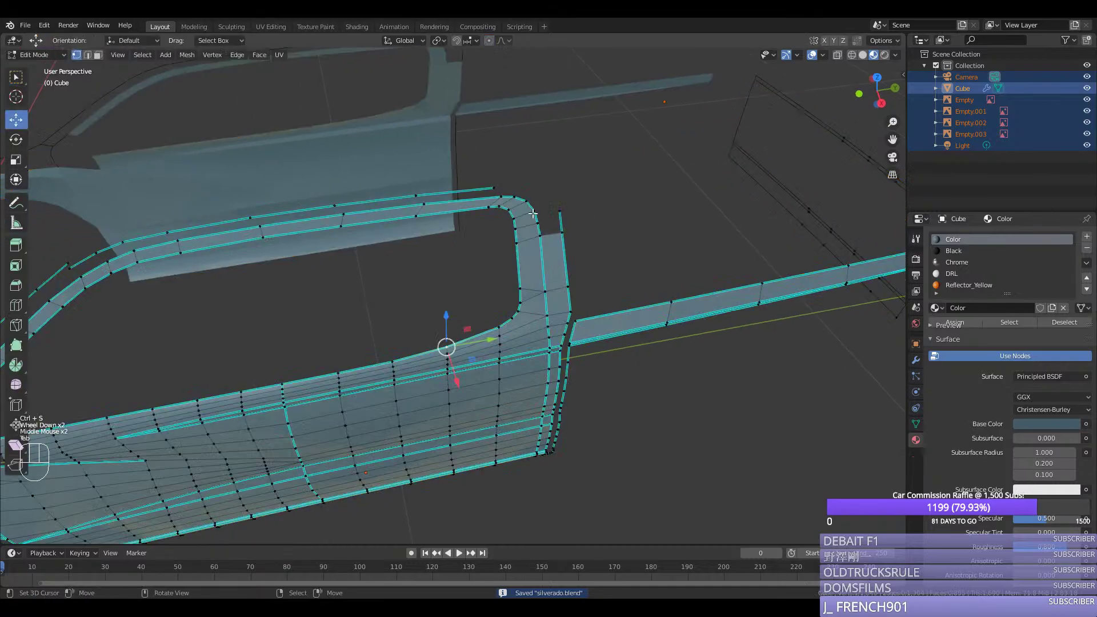
pyautogui.rightClick(495, 190)
pyautogui.keyDown('shift'); pyautogui.rightClick(455, 194); pyautogui.keyUp('shift')
pyautogui.keyDown('shift'); pyautogui.rightClick(416, 216); pyautogui.keyUp('shift')
pyautogui.keyDown('shift'); pyautogui.rightClick(411, 194); pyautogui.keyUp('shift')
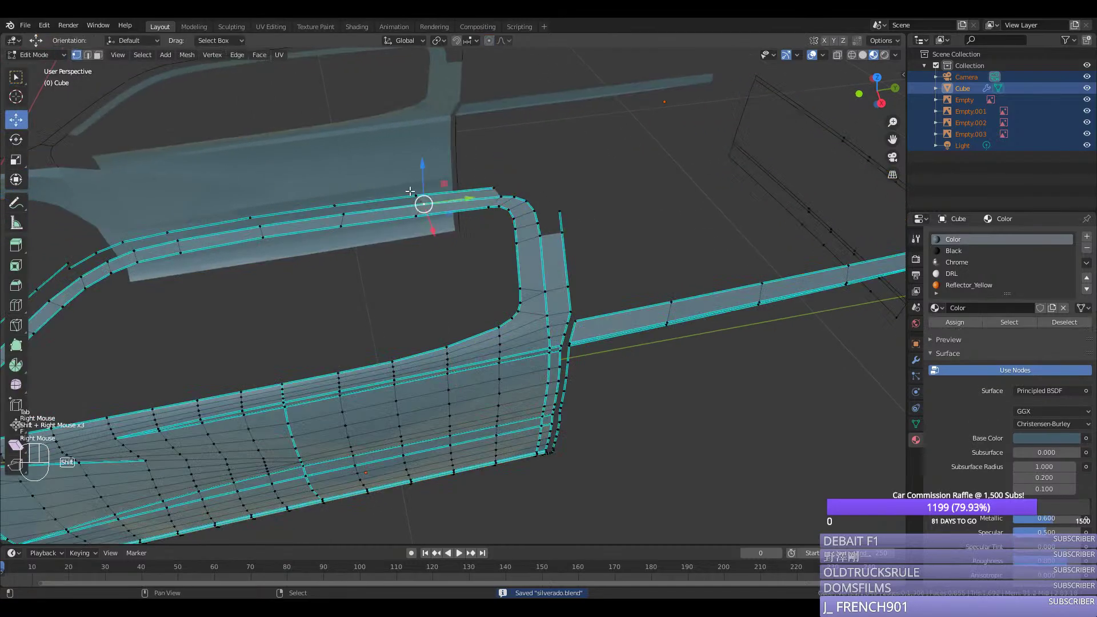
pyautogui.keyDown('shift'); pyautogui.rightClick(410, 191); pyautogui.keyUp('shift')
pyautogui.press('f')
pyautogui.scroll(-1, 410, 191)
pyautogui.moveTo(410, 191); pyautogui.dragTo(366, 342, button='middle')
pyautogui.press('f')
pyautogui.press('f')
pyautogui.press('f')
pyautogui.press('f')
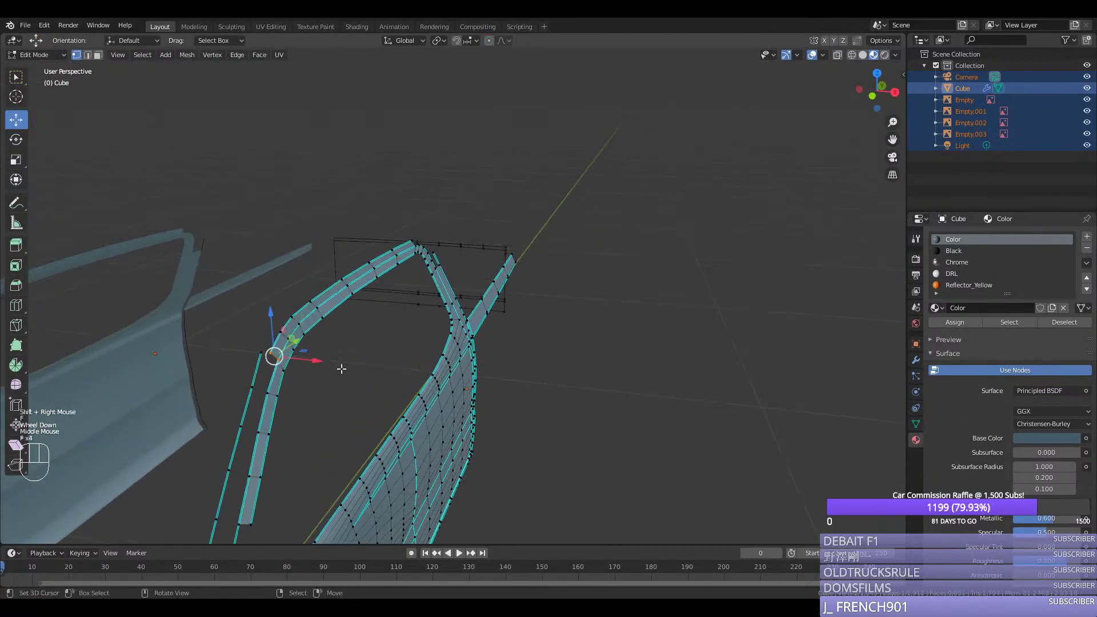
# Step: Save the file and compare the cab sides with the top and side blueprints
pyautogui.scroll(-1, 286, 375)
pyautogui.moveTo(286, 375); pyautogui.dragTo(309, 397, button='middle')
pyautogui.press('KP_7')
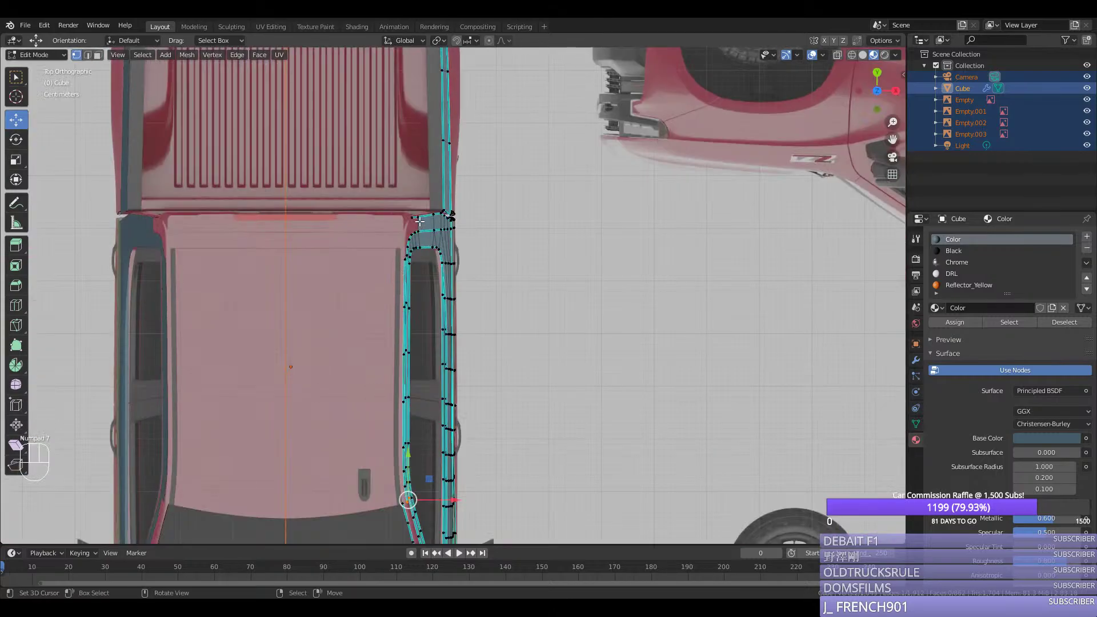
pyautogui.press('Tab')
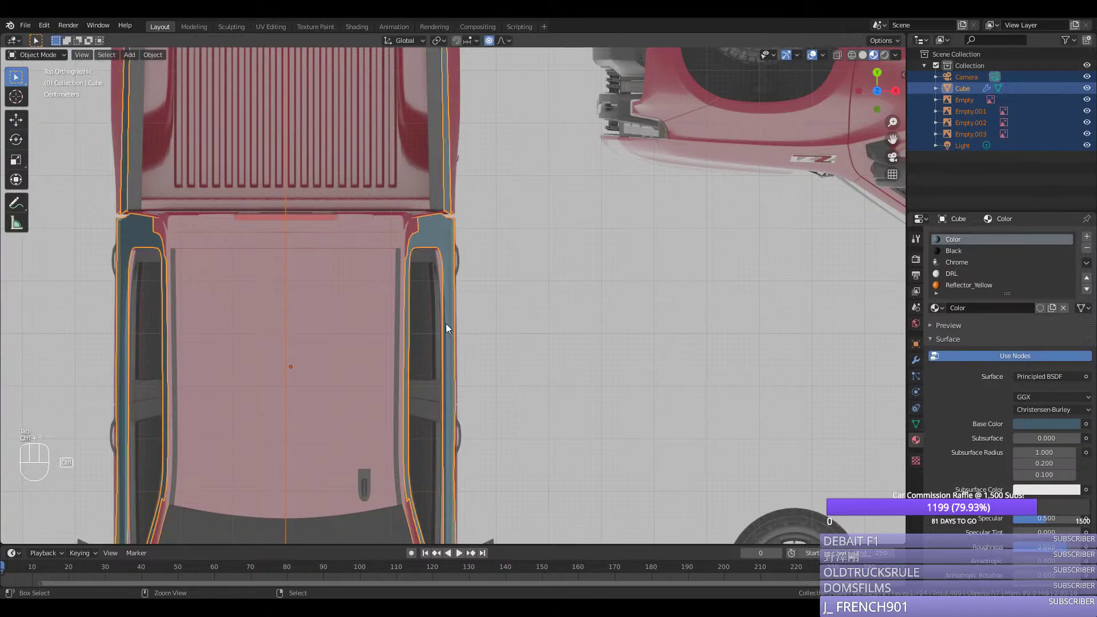
pyautogui.hotkey('ctrl', 's')
pyautogui.scroll(-2, 446, 324)
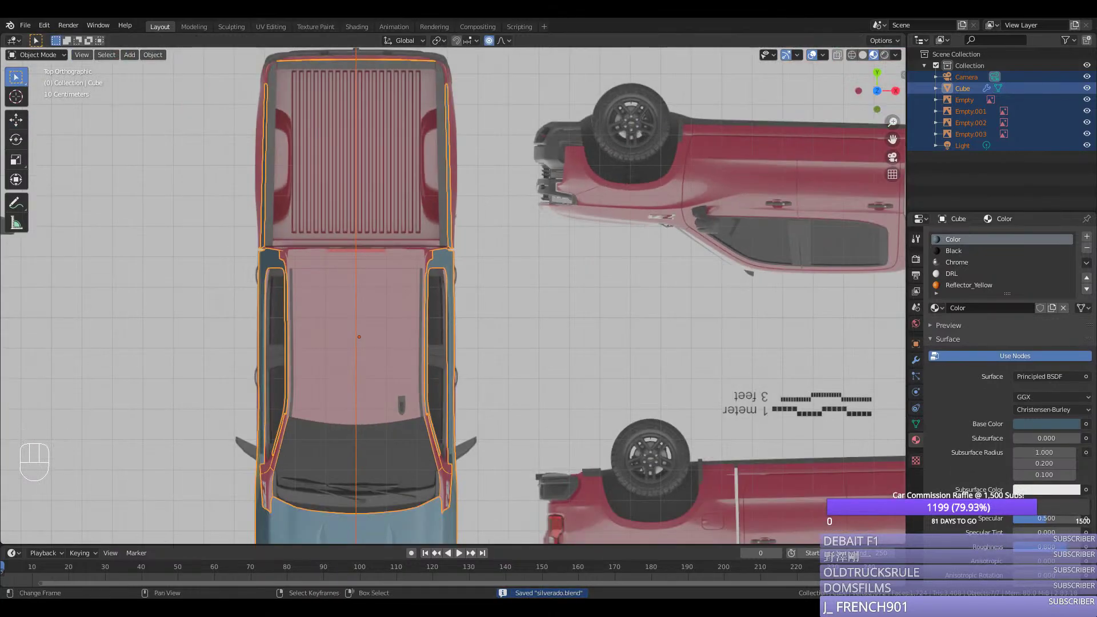
pyautogui.moveTo(446, 323); pyautogui.dragTo(389, 308, button='middle')
pyautogui.press('KP_3')
pyautogui.scroll(2, 616, 402)
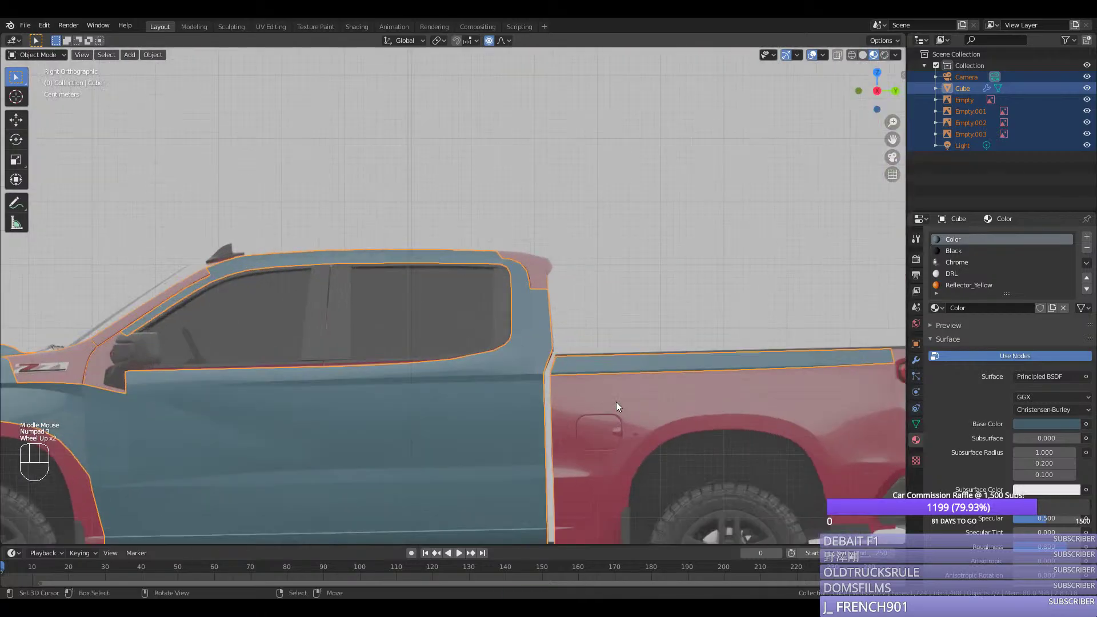
pyautogui.scroll(1, 616, 401)
# Step: Bridge the hood side's rear edge to the seam below the windshield pillar with an edge, and add and reposition a midpoint vertex
pyautogui.press('Tab')
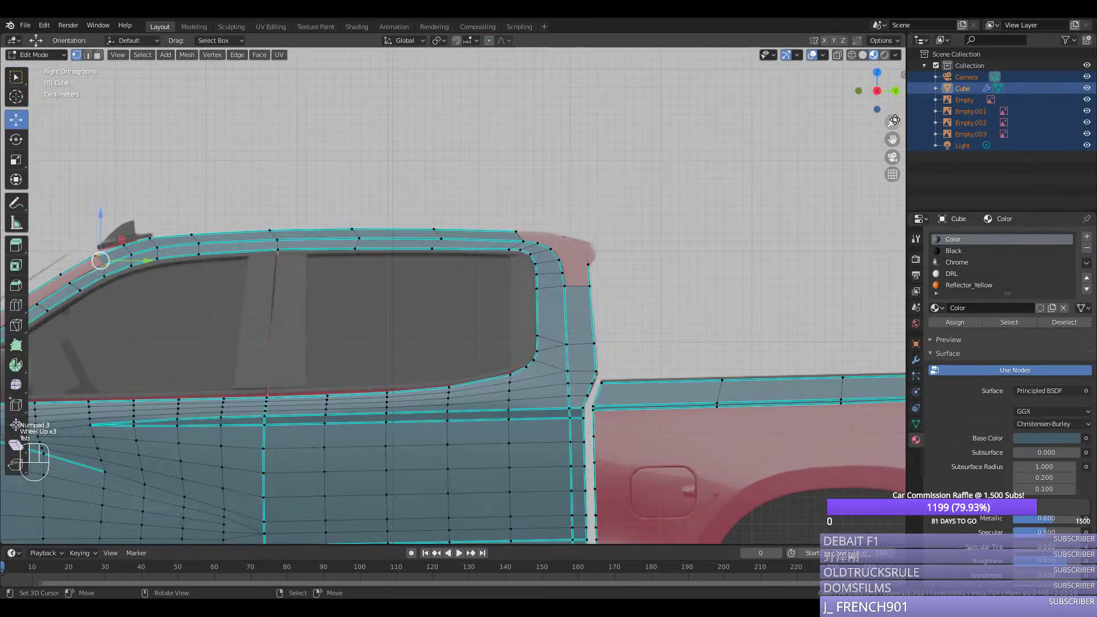
pyautogui.moveTo(894, 120); pyautogui.dragTo(755, 214)
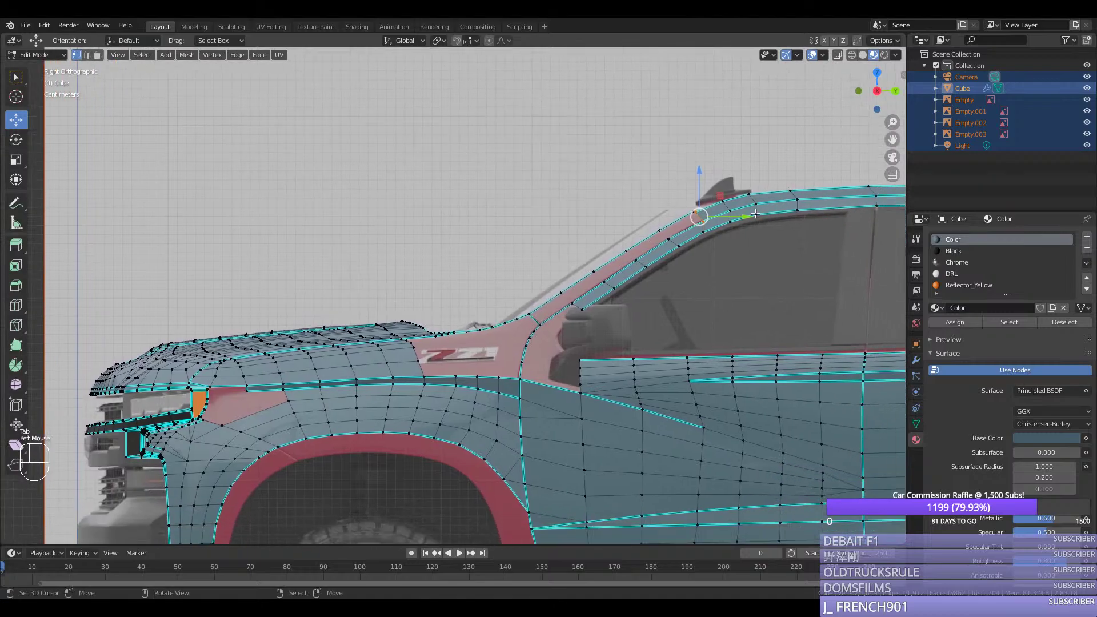
pyautogui.scroll(2, 570, 358)
pyautogui.rightClick(377, 399)
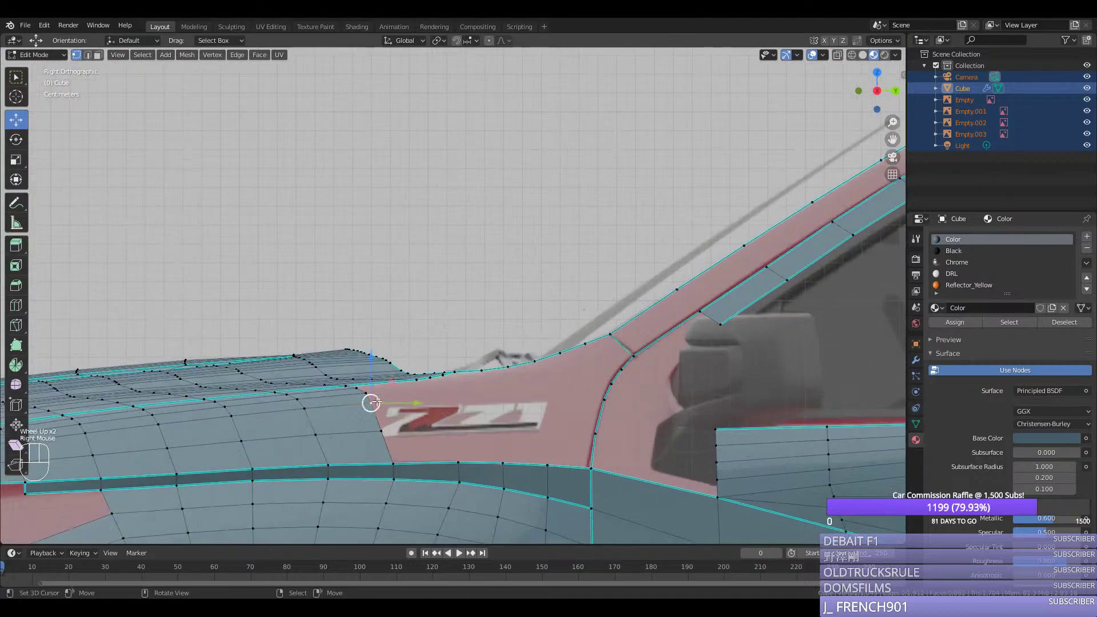
pyautogui.scroll(-2, 400, 371)
pyautogui.moveTo(400, 371)
pyautogui.mouseDown(button='middle')
pyautogui.moveTo(409, 355)
pyautogui.moveTo(396, 355)
pyautogui.mouseUp(button='middle')
pyautogui.scroll(2, 423, 359)
pyautogui.scroll(1, 424, 359)
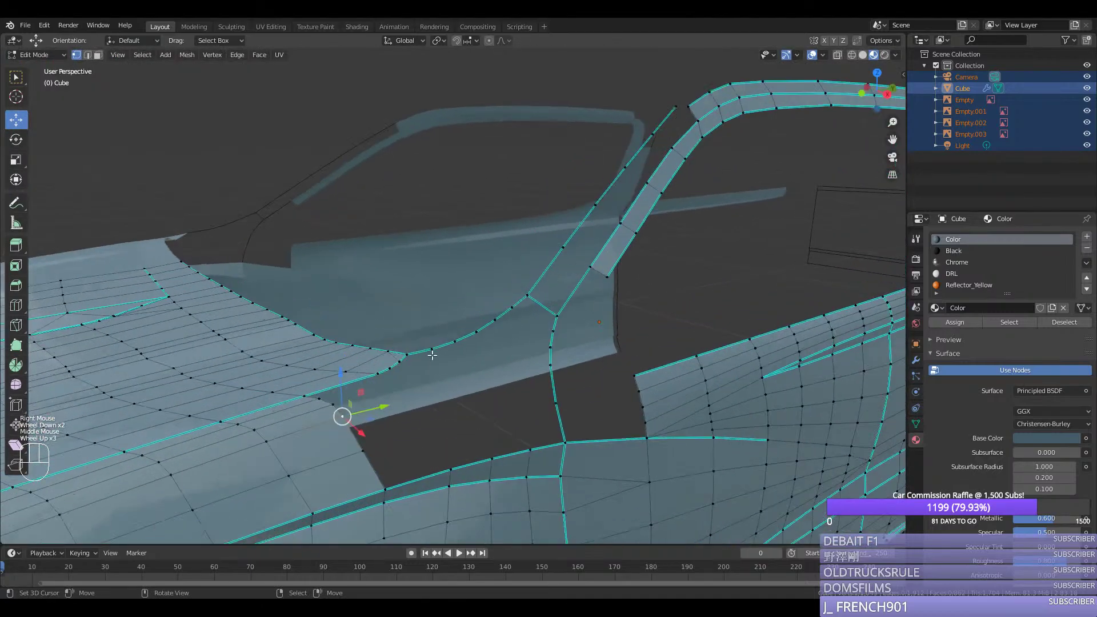
pyautogui.keyDown('shift'); pyautogui.rightClick(551, 332); pyautogui.keyUp('shift')
pyautogui.hotkey('ctrl', 'r')
pyautogui.moveTo(462, 349); pyautogui.dragTo(463, 348)
pyautogui.moveTo(464, 348); pyautogui.dragTo(482, 394, button='middle')
# Step: Vertex-bevel the midpoint of the new bridging edge into a curve through three vertices
pyautogui.hotkey('shift', 'ctrl', 'b')
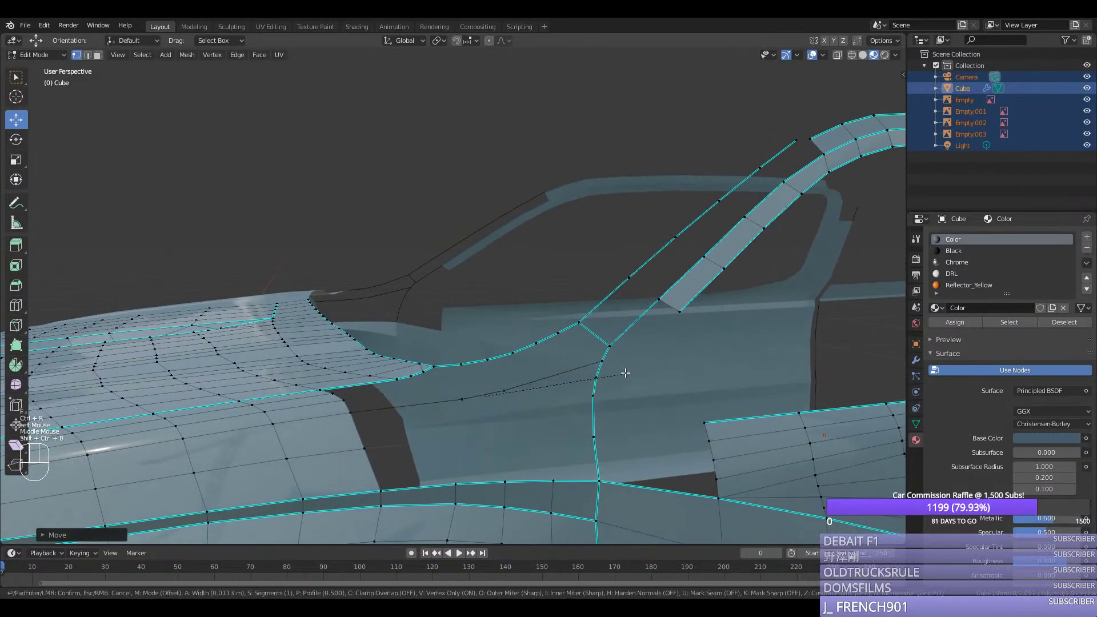
pyautogui.scroll(1, 654, 363)
pyautogui.click(623, 360)
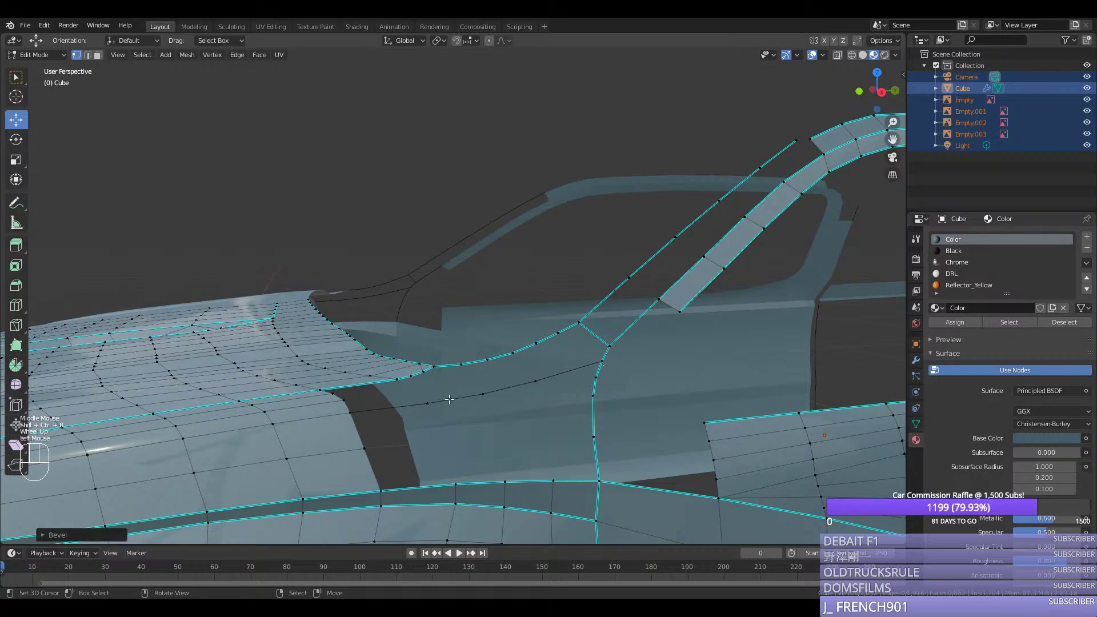
# Step: Select the vertex where the new curve meets the seam below the windshield pillar
pyautogui.moveTo(374, 412); pyautogui.dragTo(446, 429, button='middle')
pyautogui.scroll(1, 434, 383)
pyautogui.rightClick(465, 326)
pyautogui.rightClick(464, 326)
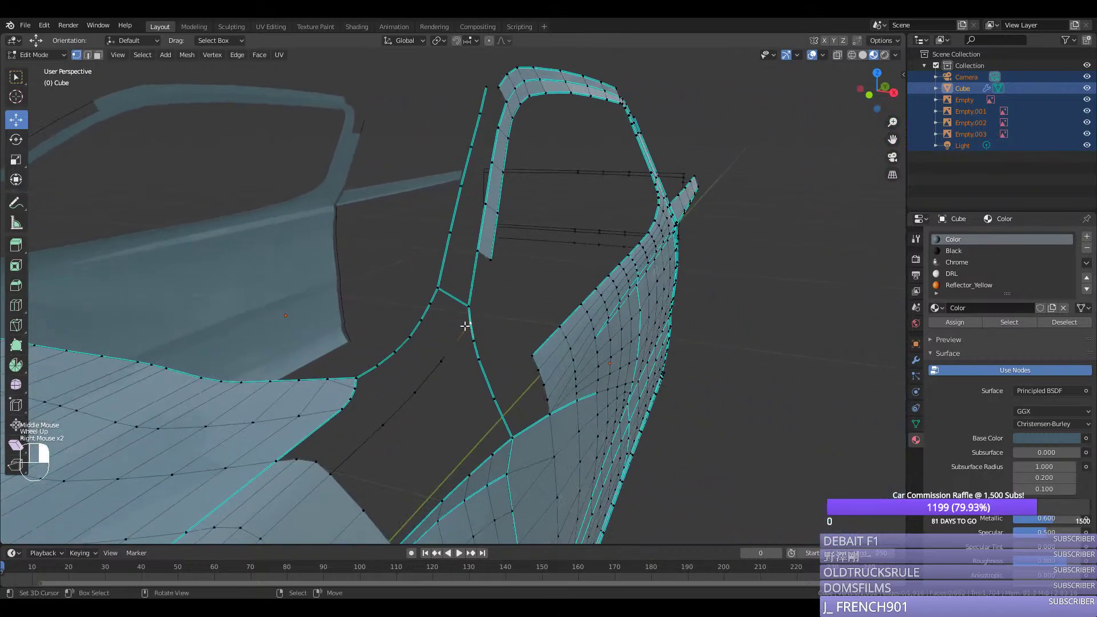
pyautogui.keyDown('shift'); pyautogui.rightClick(451, 314); pyautogui.keyUp('shift')
pyautogui.hotkey('ctrl', 'r')
pyautogui.click(482, 317)
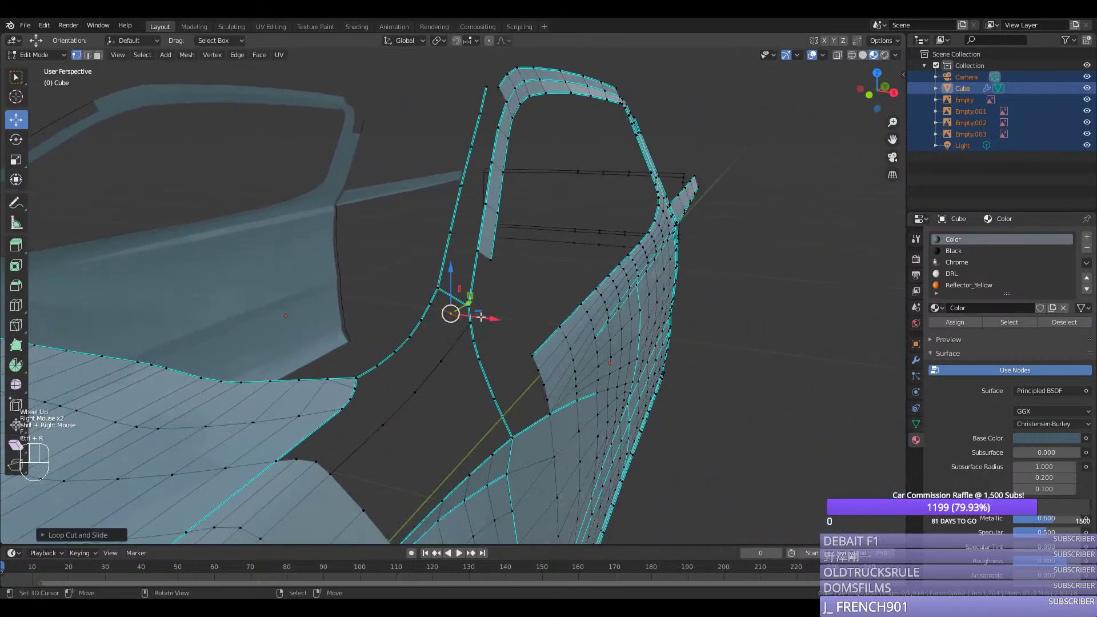
pyautogui.hotkey('ctrl', 'z')
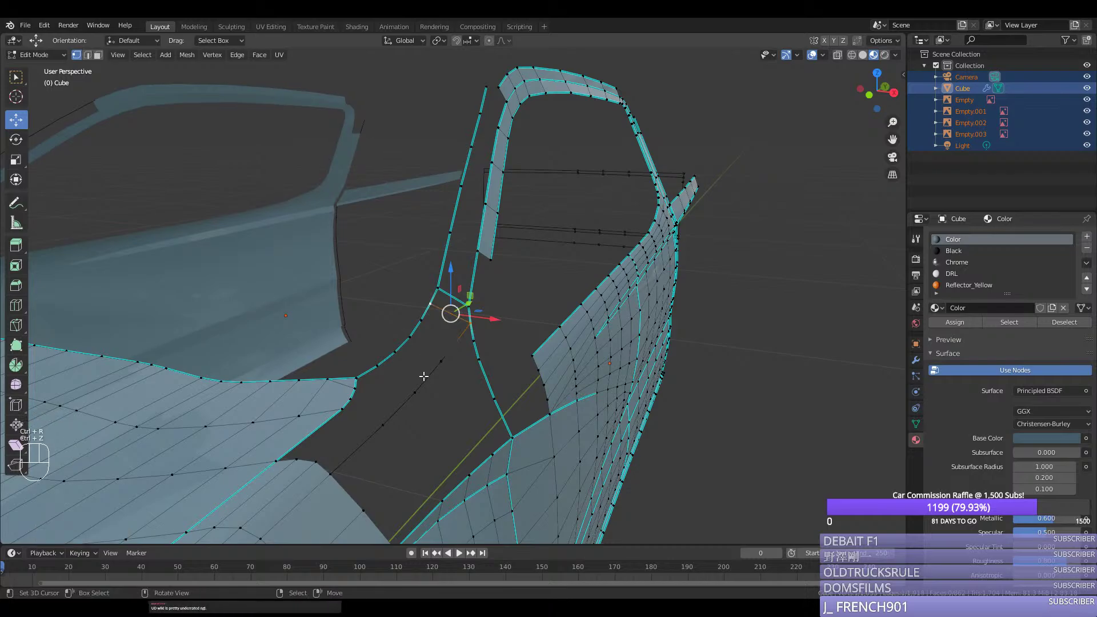
pyautogui.moveTo(423, 376); pyautogui.dragTo(395, 380, button='middle')
pyautogui.moveTo(359, 396)
pyautogui.keyDown('shift'); pyautogui.mouseDown(button='right')
pyautogui.moveTo(350, 387)
pyautogui.moveTo(374, 406)
pyautogui.mouseUp(button='right'); pyautogui.keyUp('shift')
pyautogui.rightClick(434, 355)
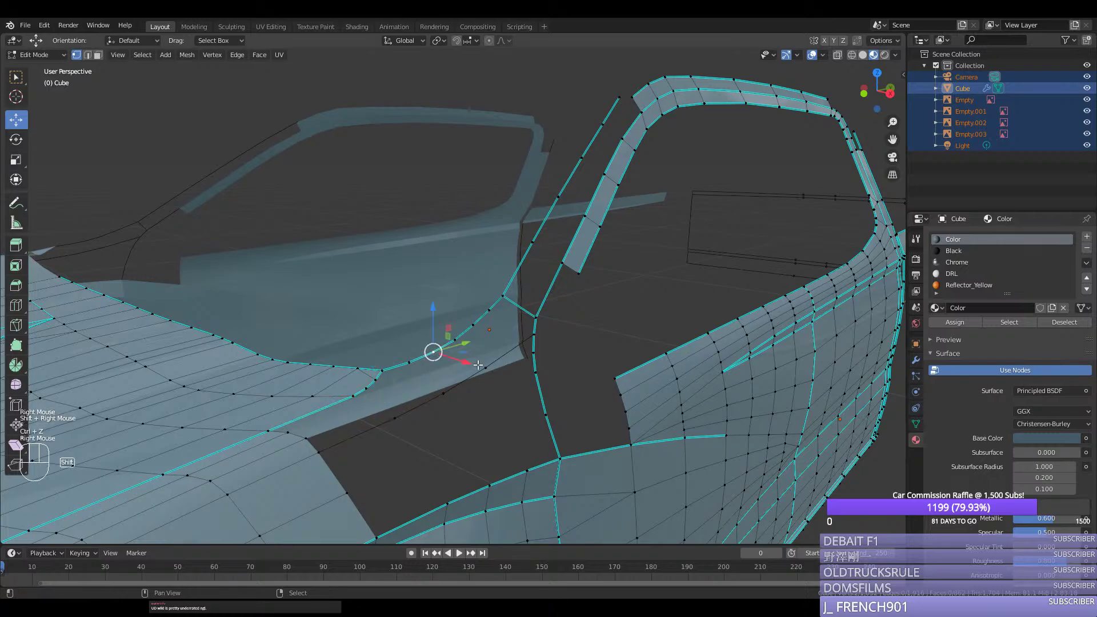
pyautogui.keyDown('shift'); pyautogui.rightClick(483, 366); pyautogui.keyUp('shift')
pyautogui.press('f')
pyautogui.hotkey('ctrl', 'r')
pyautogui.click(464, 362)
pyautogui.moveTo(462, 362)
pyautogui.mouseDown(button='middle')
pyautogui.moveTo(549, 383)
pyautogui.moveTo(473, 371)
pyautogui.mouseUp(button='middle')
pyautogui.hotkey('ctrl', 'z')
pyautogui.hotkey('ctrl', 'z')
# Step: Join the windshield-base curve to the fender-top guide curve with a cross edge near the pillar, split it and reposition its midpoint
pyautogui.rightClick(537, 361)
pyautogui.keyDown('shift'); pyautogui.rightClick(560, 397); pyautogui.keyUp('shift')
pyautogui.press('f')
pyautogui.hotkey('ctrl', 'r')
pyautogui.click(553, 384)
pyautogui.moveTo(472, 372); pyautogui.dragTo(483, 367)
pyautogui.moveTo(483, 368); pyautogui.dragTo(437, 395, button='middle')
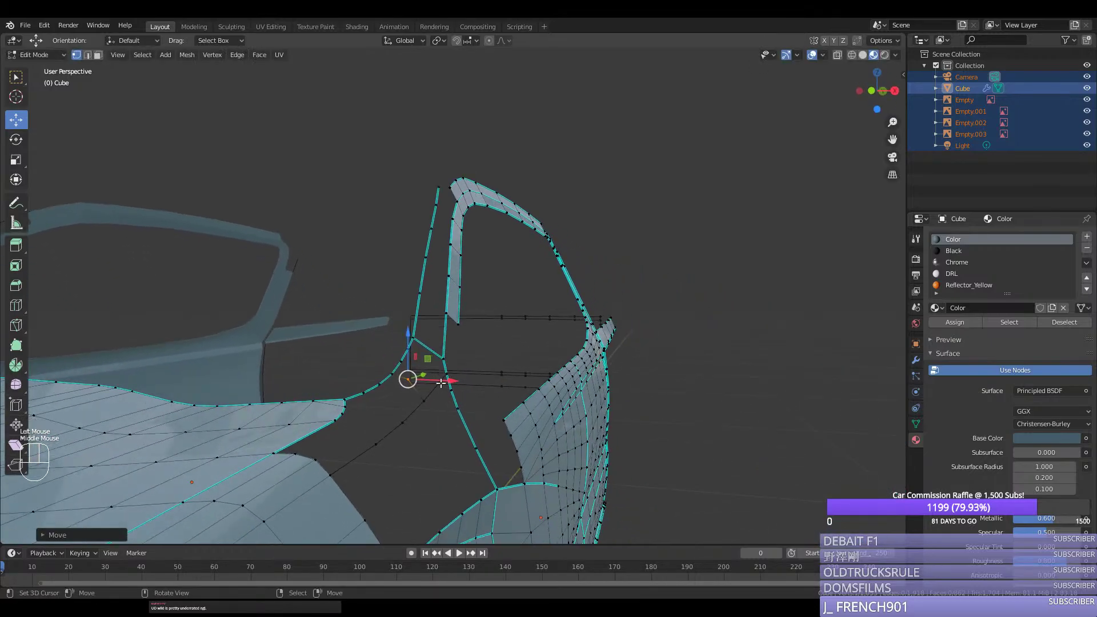
pyautogui.moveTo(443, 382); pyautogui.dragTo(447, 383)
pyautogui.moveTo(410, 350); pyautogui.dragTo(410, 354)
# Step: Vertex-bevel the cross edge's midpoint, then select the edge's vertices end to end and space them evenly
pyautogui.hotkey('ctrl', 'shift', 'b')
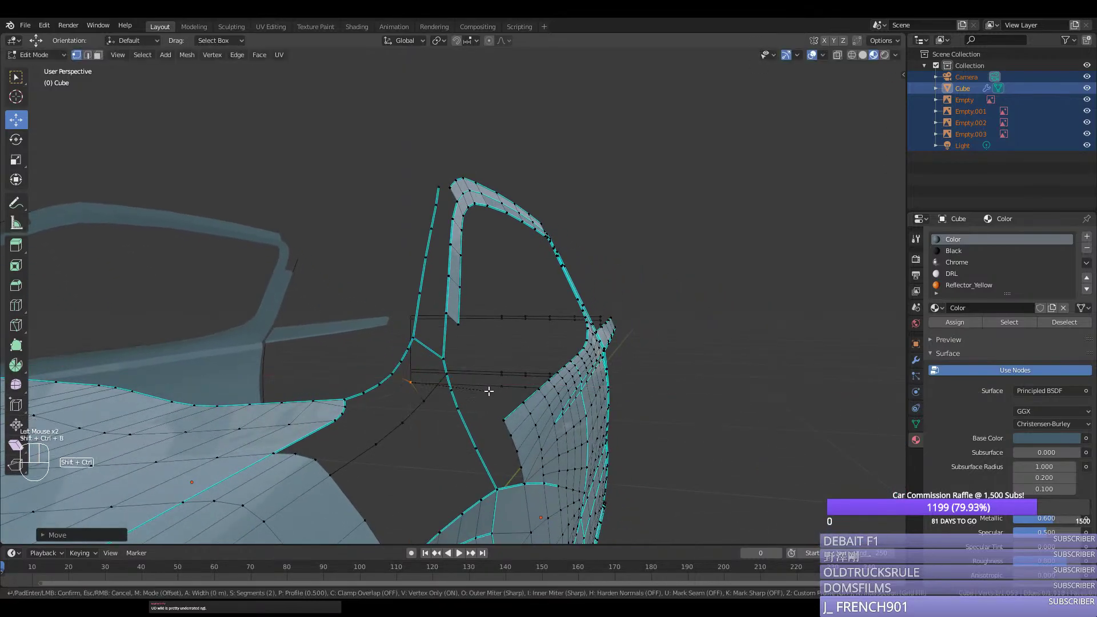
pyautogui.scroll(-1, 497, 399)
pyautogui.click(497, 399)
pyautogui.rightClick(426, 398)
pyautogui.keyDown('ctrl'); pyautogui.rightClick(393, 375); pyautogui.keyUp('ctrl')
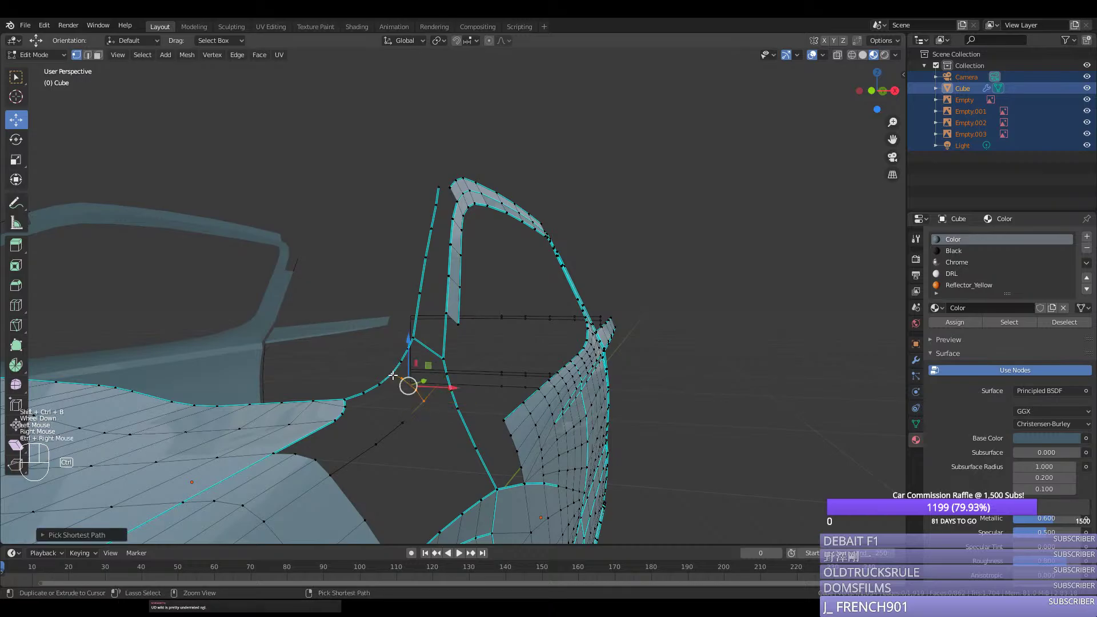
pyautogui.hotkey('ctrl', 'y')
pyautogui.moveTo(393, 376); pyautogui.dragTo(318, 412, button='middle')
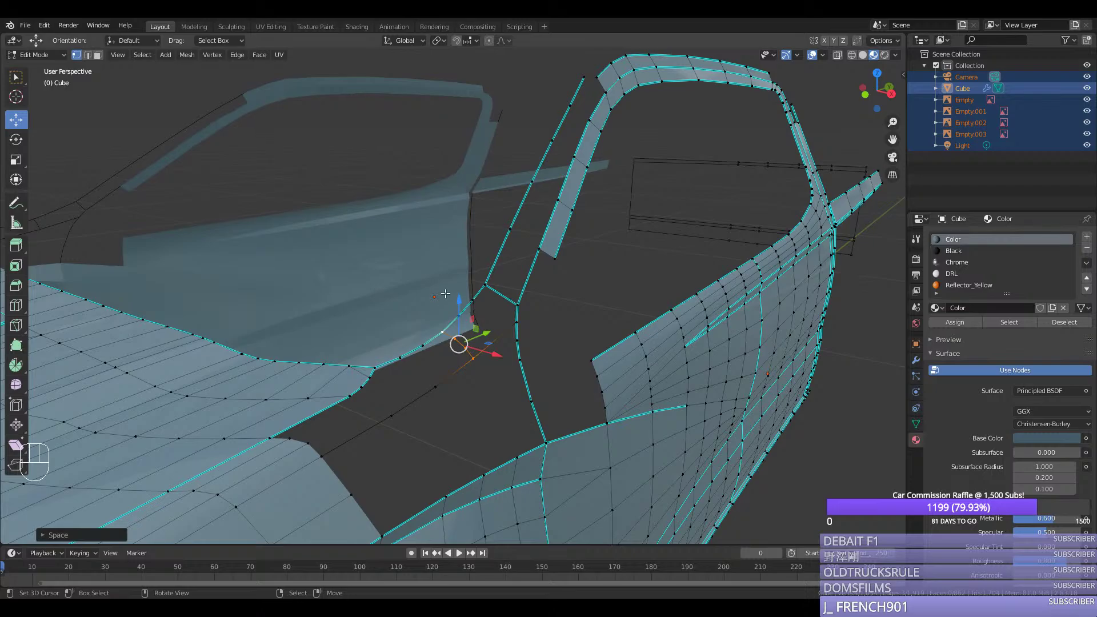
# Step: Add midpoint vertices to the guide-curve segment meeting the door edge and to the short edge across the pillar base
pyautogui.moveTo(370, 397); pyautogui.dragTo(578, 355, button='middle')
pyautogui.hotkey('ctrl', 'r')
pyautogui.click(565, 344)
pyautogui.click(565, 345)
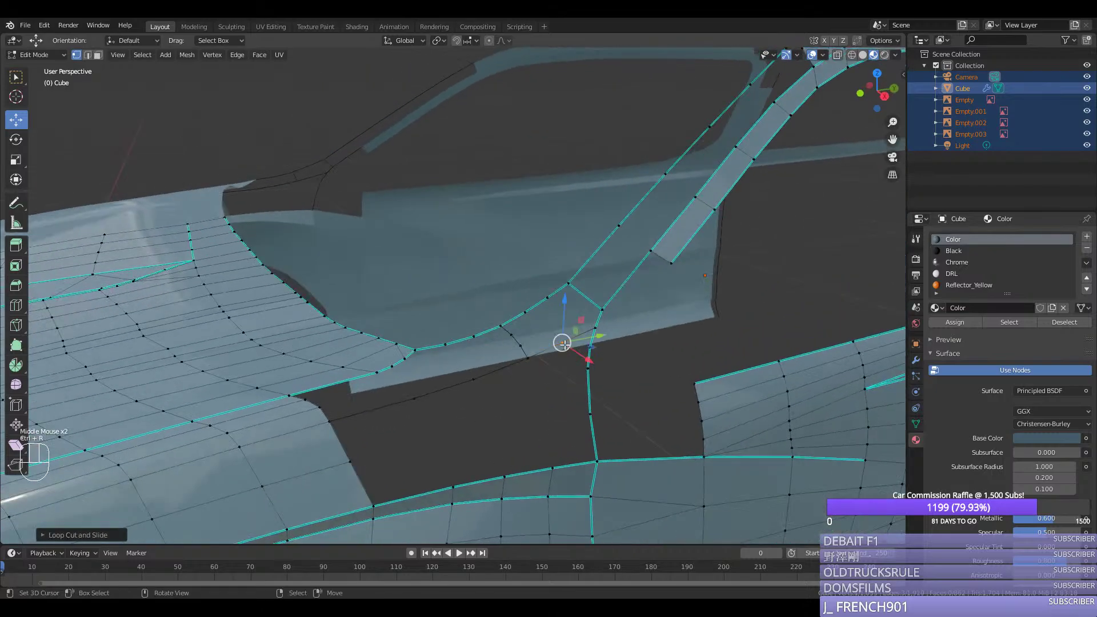
pyautogui.rightClick(530, 357)
pyautogui.keyDown('ctrl'); pyautogui.rightClick(600, 313); pyautogui.keyUp('ctrl')
pyautogui.keyDown('shift'); pyautogui.rightClick(502, 323); pyautogui.keyUp('shift')
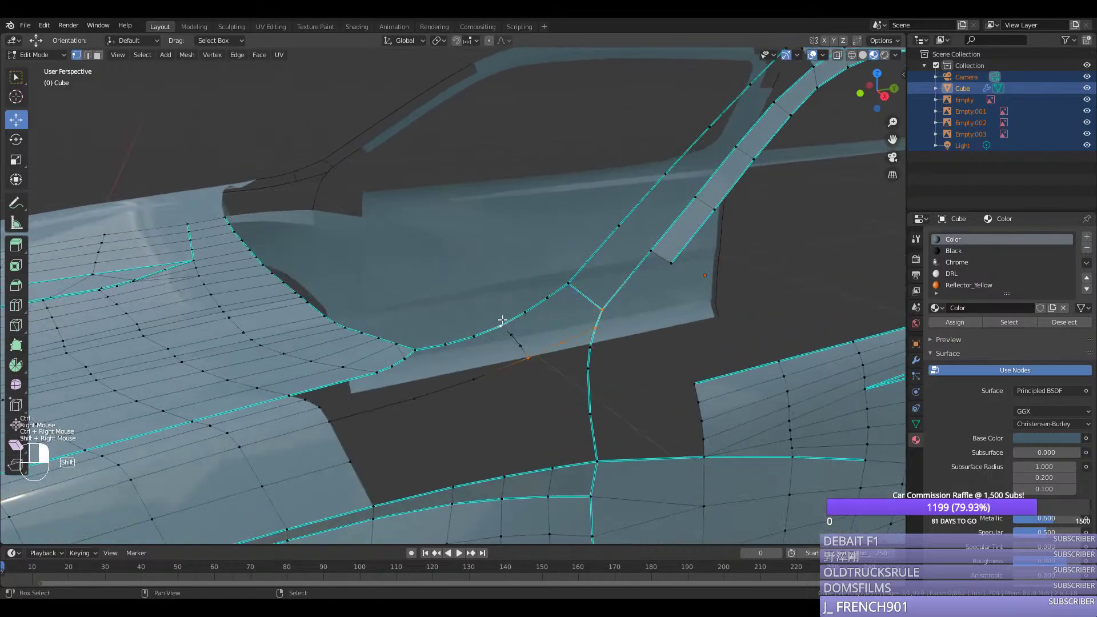
pyautogui.keyDown('ctrl'); pyautogui.rightClick(547, 297); pyautogui.keyUp('ctrl')
pyautogui.hotkey('ctrl', 'r')
pyautogui.click(580, 290)
pyautogui.rightClick(580, 290)
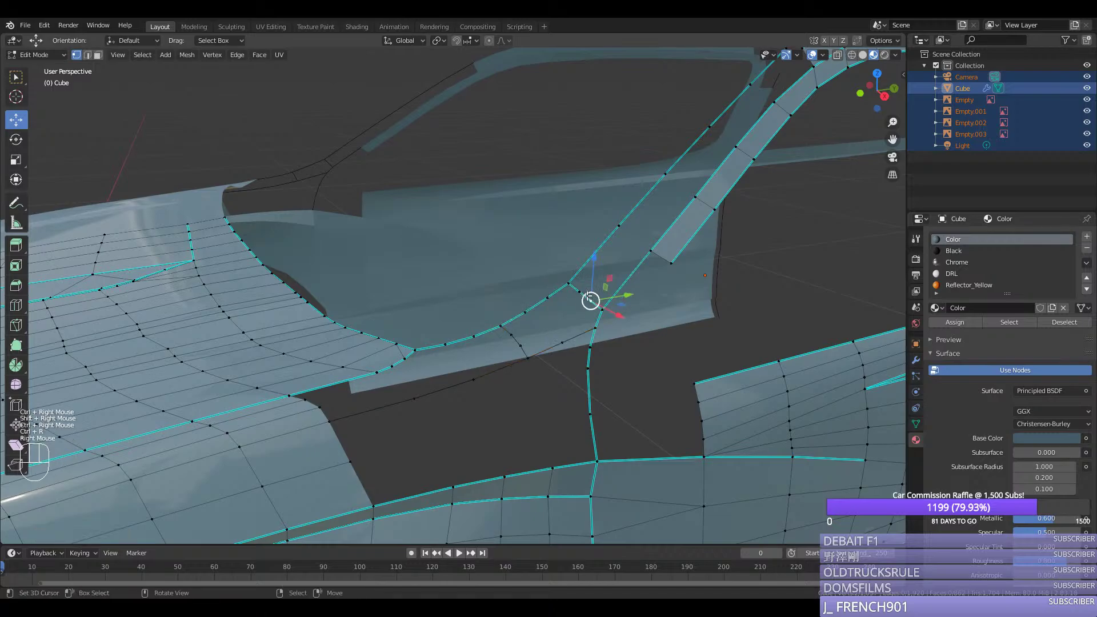
# Step: Grid-fill the patch between the pillar-base edge and the cross edge
pyautogui.rightClick(569, 283)
pyautogui.keyDown('ctrl'); pyautogui.rightClick(601, 310); pyautogui.keyUp('ctrl')
pyautogui.keyDown('shift'); pyautogui.rightClick(501, 326); pyautogui.keyUp('shift')
pyautogui.keyDown('ctrl'); pyautogui.rightClick(525, 361); pyautogui.keyUp('ctrl')
pyautogui.press('space')
pyautogui.click(635, 388)
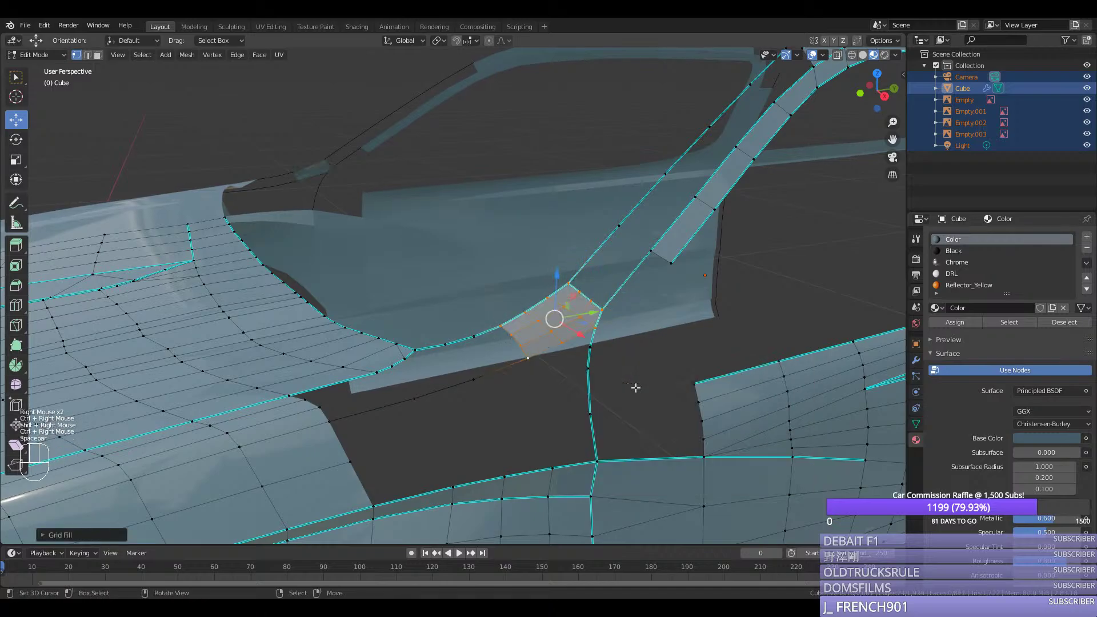
pyautogui.scroll(2, 500, 360)
pyautogui.press('a')
pyautogui.press('b')
pyautogui.rightClick(438, 390)
pyautogui.rightClick(393, 378)
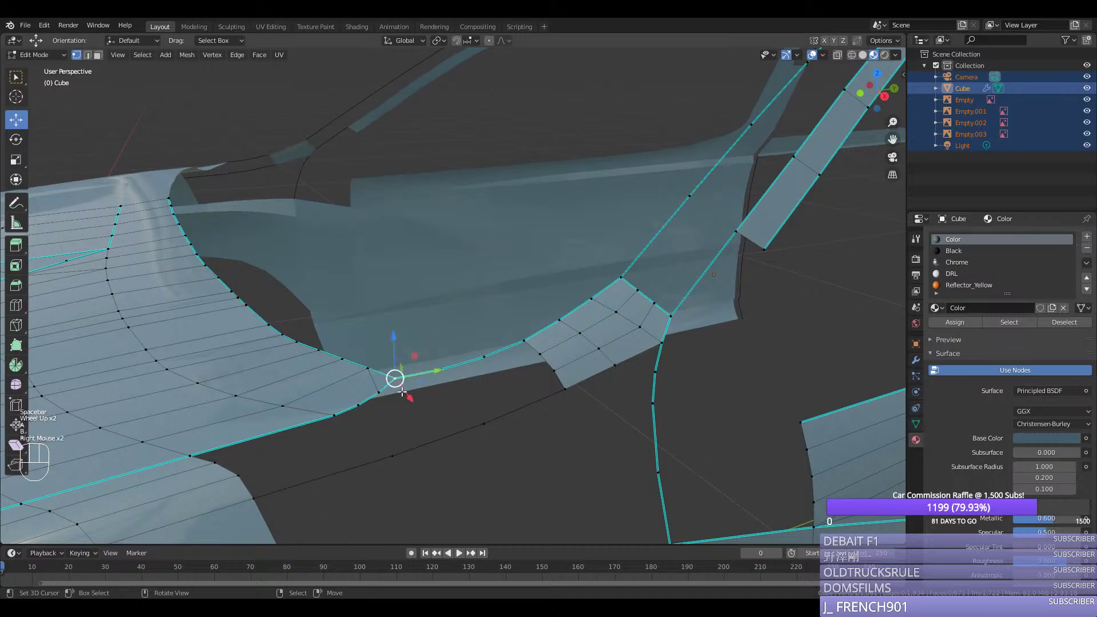
pyautogui.hotkey('ctrl', 'r')
pyautogui.rightClick(433, 443)
# Step: Add a second cross edge between the windshield-base and guide curves ahead of the patch, split it and move its midpoint upward and outward
pyautogui.rightClick(440, 372)
pyautogui.keyDown('shift'); pyautogui.rightClick(478, 423); pyautogui.keyUp('shift')
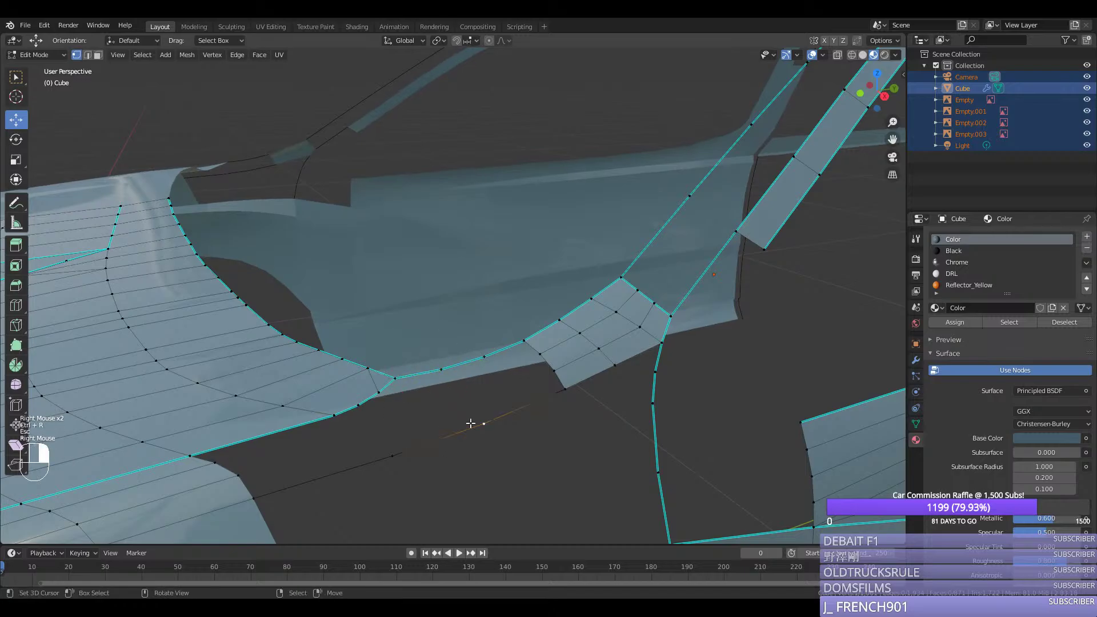
pyautogui.press('f')
pyautogui.hotkey('ctrl', 'r')
pyautogui.click(457, 399)
pyautogui.rightClick(457, 399)
pyautogui.moveTo(456, 401); pyautogui.dragTo(515, 371, button='middle')
pyautogui.moveTo(364, 428); pyautogui.dragTo(366, 416)
pyautogui.moveTo(404, 471); pyautogui.dragTo(420, 472)
# Step: Vertex-bevel the second cross edge's midpoint and space the vertices along that edge evenly
pyautogui.hotkey('ctrl', 'shift', 'b')
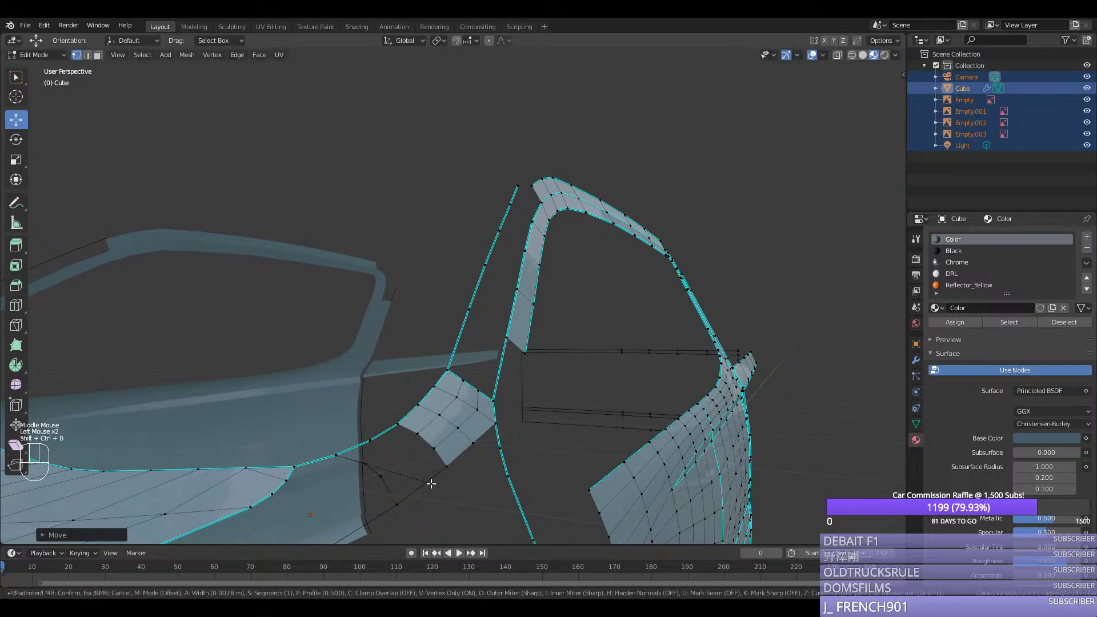
pyautogui.click(429, 488)
pyautogui.rightClick(398, 504)
pyautogui.keyDown('ctrl'); pyautogui.rightClick(329, 457); pyautogui.keyUp('ctrl')
pyautogui.hotkey('ctrl', 'y')
pyautogui.hotkey('ctrl', 'y')
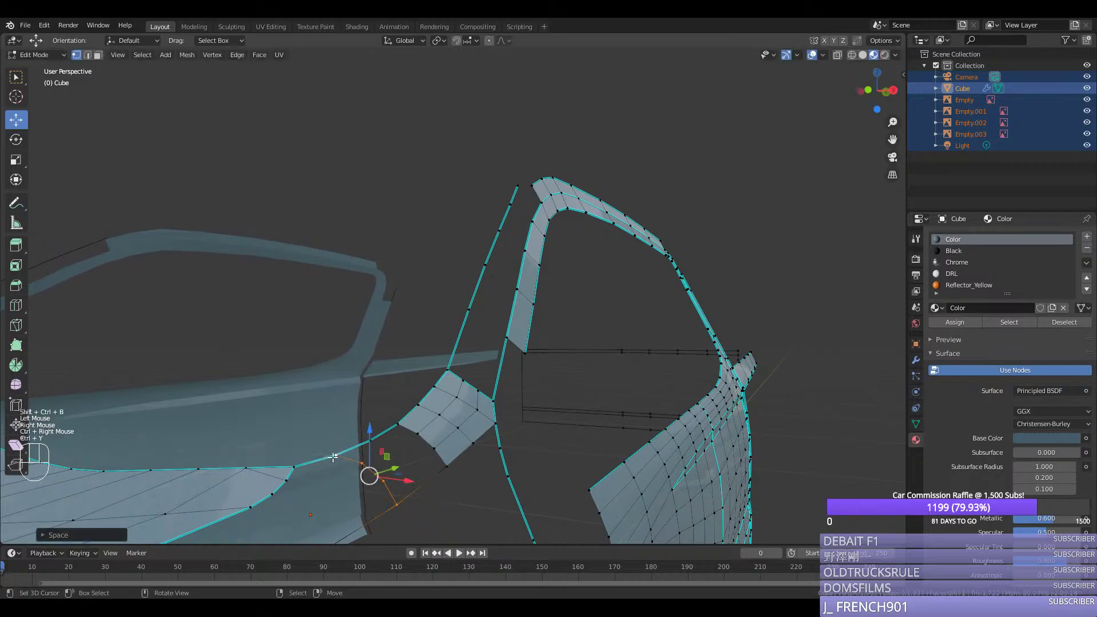
# Step: Fill the middle and lower faces between the second cross edge and the grid-filled patch
pyautogui.rightClick(361, 462)
pyautogui.keyDown('shift'); pyautogui.rightClick(418, 433); pyautogui.keyUp('shift')
pyautogui.press('f')
pyautogui.keyDown('shift'); pyautogui.rightClick(434, 448); pyautogui.keyUp('shift')
pyautogui.keyDown('shift'); pyautogui.rightClick(384, 480); pyautogui.keyUp('shift')
pyautogui.press('f')
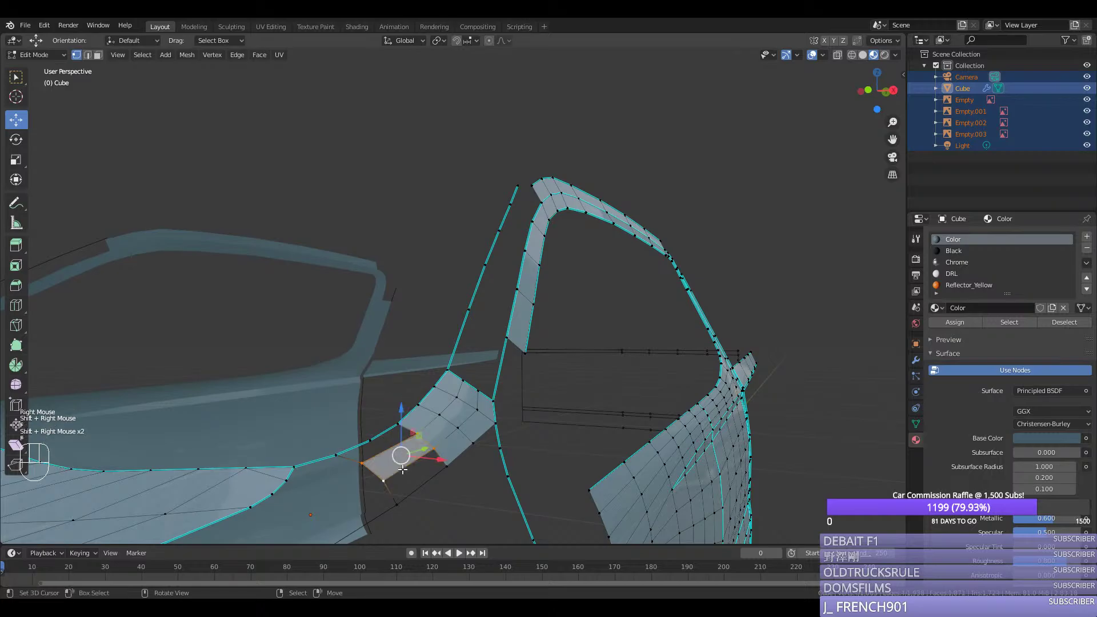
pyautogui.rightClick(383, 480)
pyautogui.keyDown('shift'); pyautogui.rightClick(434, 448); pyautogui.keyUp('shift')
pyautogui.press('f')
# Step: Fill the remaining face along the windshield-base curve, check the surface in Object Mode and save the file
pyautogui.rightClick(417, 434)
pyautogui.keyDown('shift'); pyautogui.rightClick(371, 440); pyautogui.keyUp('shift')
pyautogui.keyDown('shift'); pyautogui.rightClick(362, 462); pyautogui.keyUp('shift')
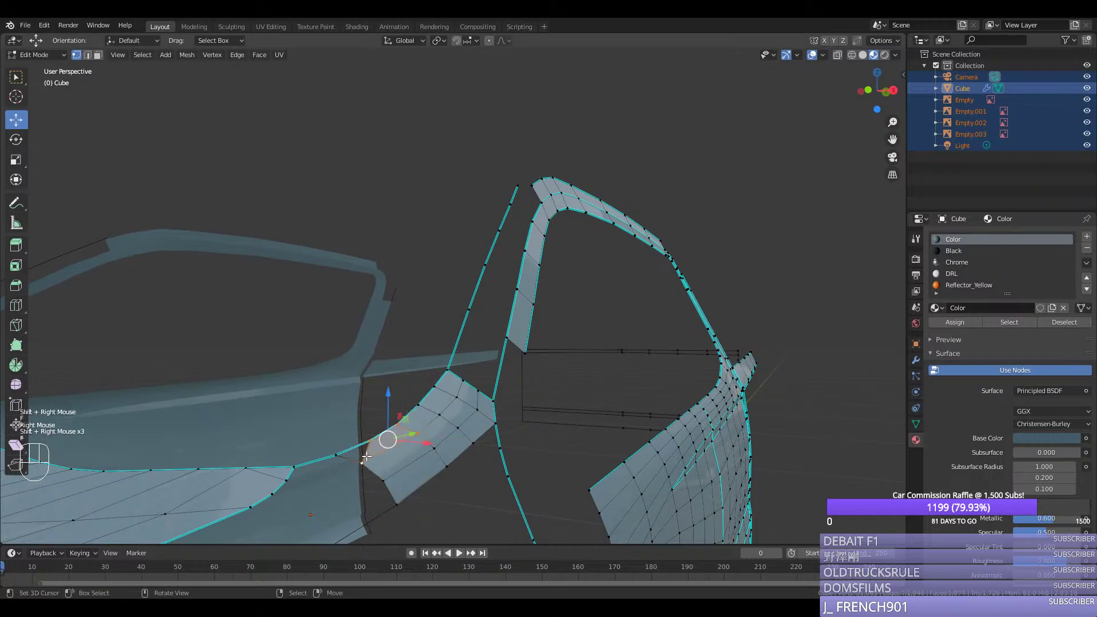
pyautogui.press('f')
pyautogui.press('Tab')
pyautogui.scroll(-2, 417, 464)
pyautogui.keyDown('ctrl'); pyautogui.moveTo(417, 464); pyautogui.dragTo(335, 458, button='middle'); pyautogui.keyUp('ctrl')
pyautogui.scroll(1, 385, 436)
pyautogui.press('Tab')
# Step: Join the guide curve to the fender's inner corner with a third cross edge, split it, adjust its midpoint and vertex-bevel it
pyautogui.rightClick(377, 452)
pyautogui.keyDown('shift'); pyautogui.rightClick(310, 440); pyautogui.keyUp('shift')
pyautogui.press('f')
pyautogui.hotkey('ctrl', 'r')
pyautogui.click(337, 451)
pyautogui.click(335, 448)
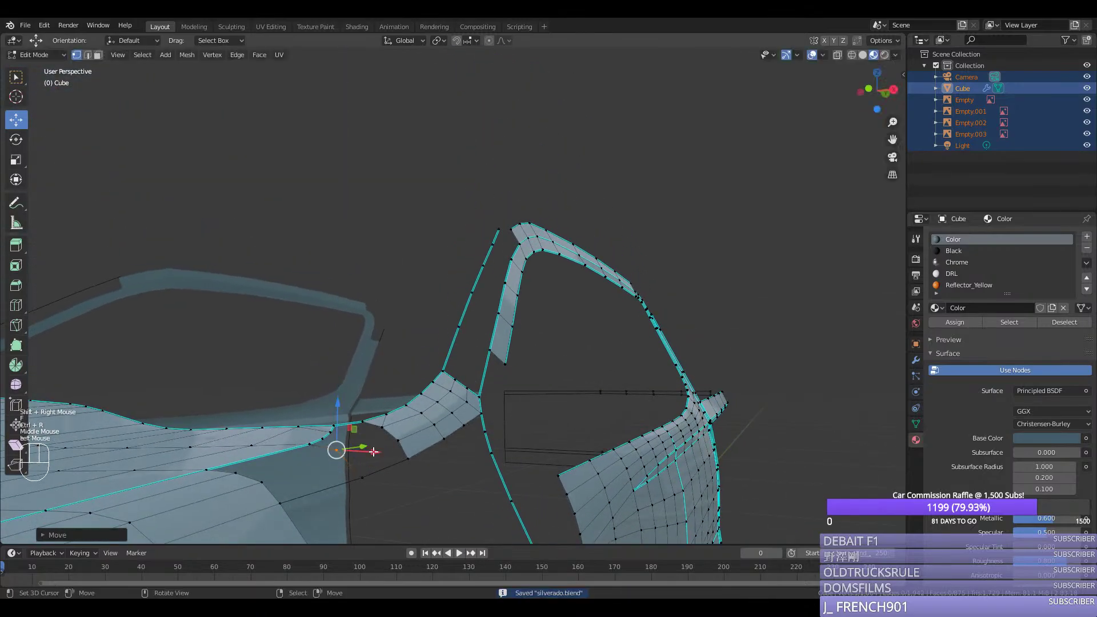
pyautogui.hotkey('ctrl', 'shift', 'b')
pyautogui.click(394, 462)
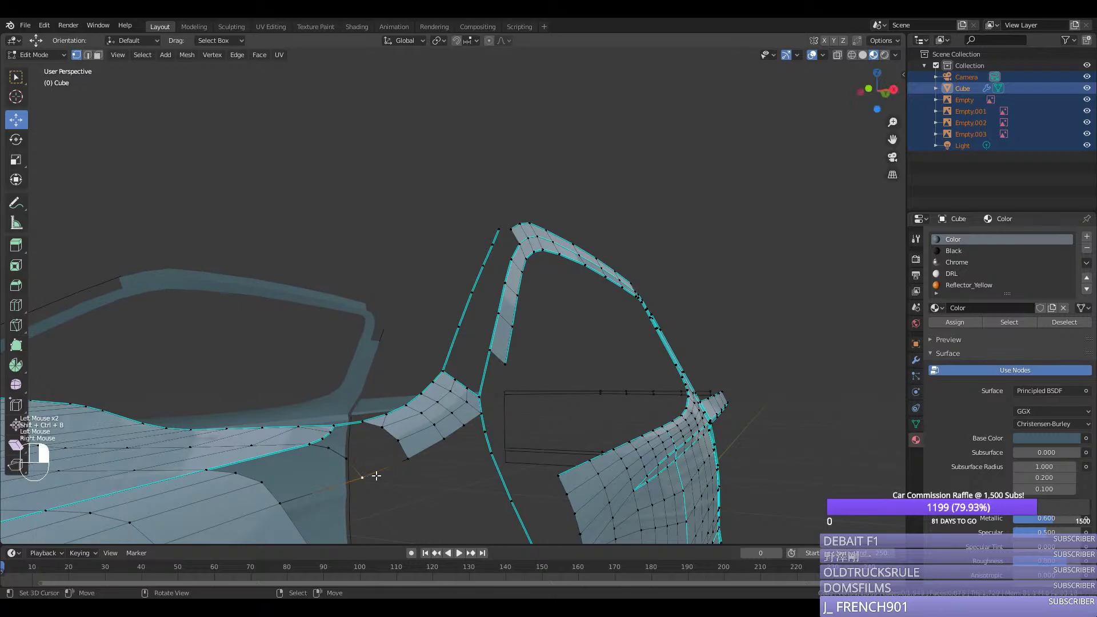
# Step: Fill the faces between the third cross edge and the rear end of the fender top
pyautogui.rightClick(309, 444)
pyautogui.keyDown('shift'); pyautogui.rightClick(221, 470); pyautogui.keyUp('shift')
pyautogui.press('f')
pyautogui.press('f')
pyautogui.press('f')
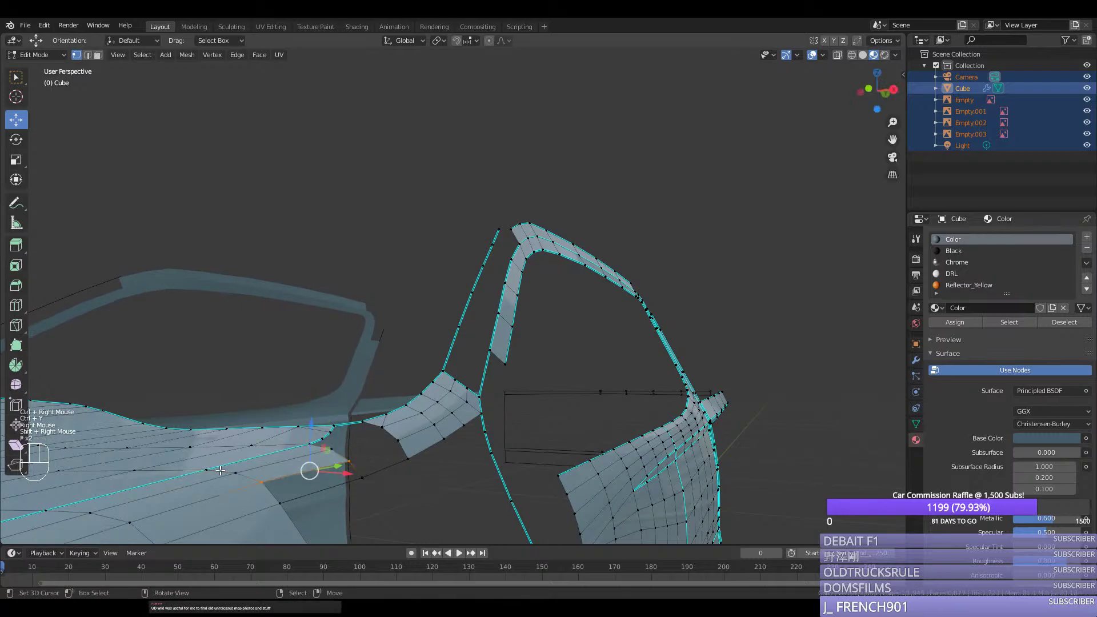
pyautogui.moveTo(320, 474); pyautogui.dragTo(371, 440, button='middle')
# Step: Select the vertices along the fender strip's new rear edge and space them evenly
pyautogui.rightClick(376, 436)
pyautogui.rightClick(362, 472)
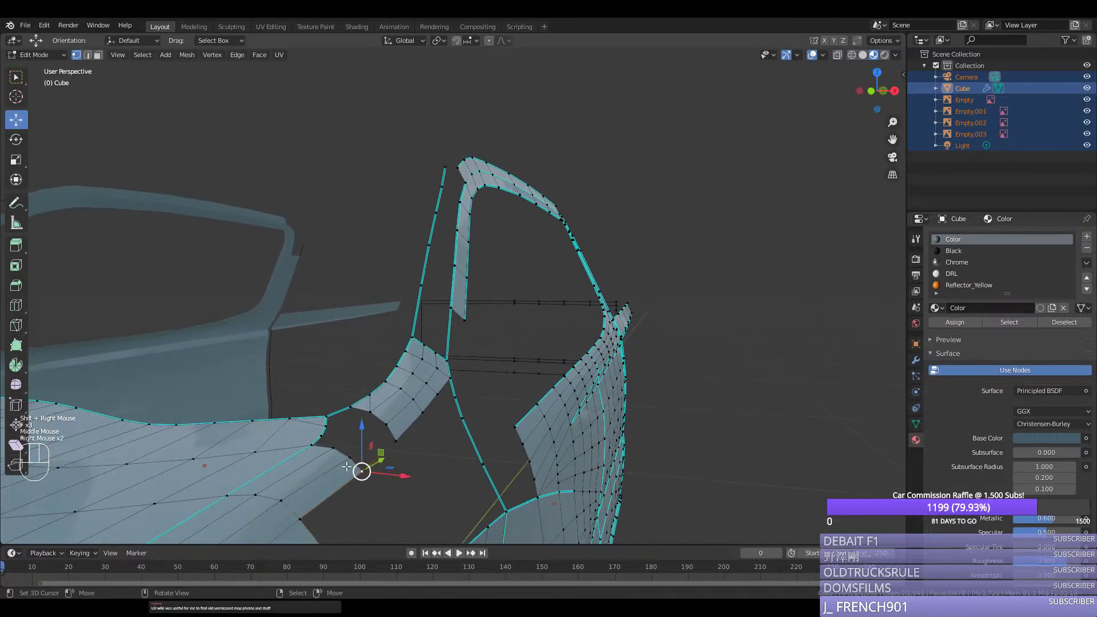
pyautogui.keyDown('ctrl'); pyautogui.rightClick(312, 444); pyautogui.keyUp('ctrl')
pyautogui.hotkey('ctrl', 'y')
pyautogui.scroll(-1, 294, 485)
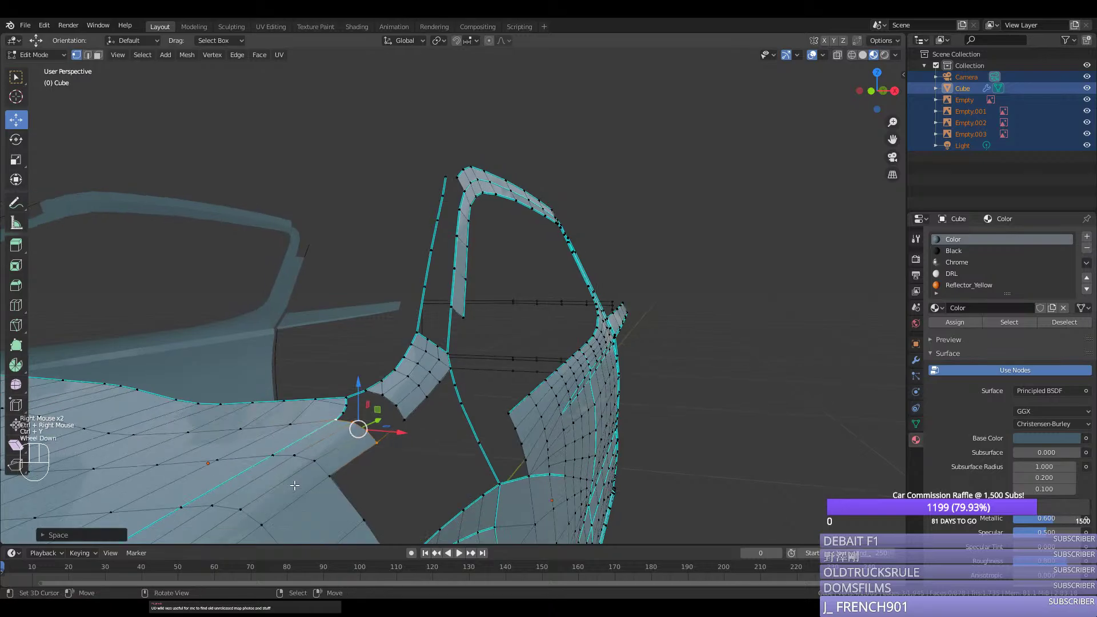
# Step: Fill the faces bridging the fender strip's rear edge to the patch at the pillar base
pyautogui.scroll(3, 295, 481)
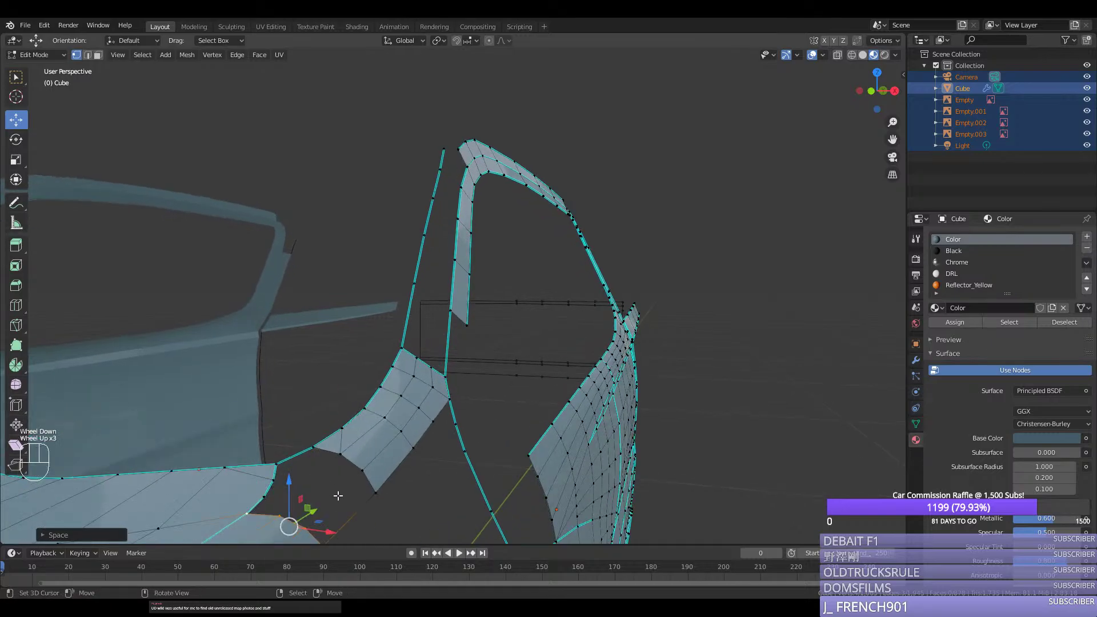
pyautogui.rightClick(337, 537)
pyautogui.rightClick(374, 495)
pyautogui.scroll(-1, 374, 496)
pyautogui.keyDown('shift'); pyautogui.rightClick(347, 508); pyautogui.keyUp('shift')
pyautogui.press('f')
pyautogui.press('f')
pyautogui.keyDown('shift'); pyautogui.rightClick(330, 490); pyautogui.keyUp('shift')
pyautogui.keyDown('shift'); pyautogui.rightClick(375, 446); pyautogui.keyUp('shift')
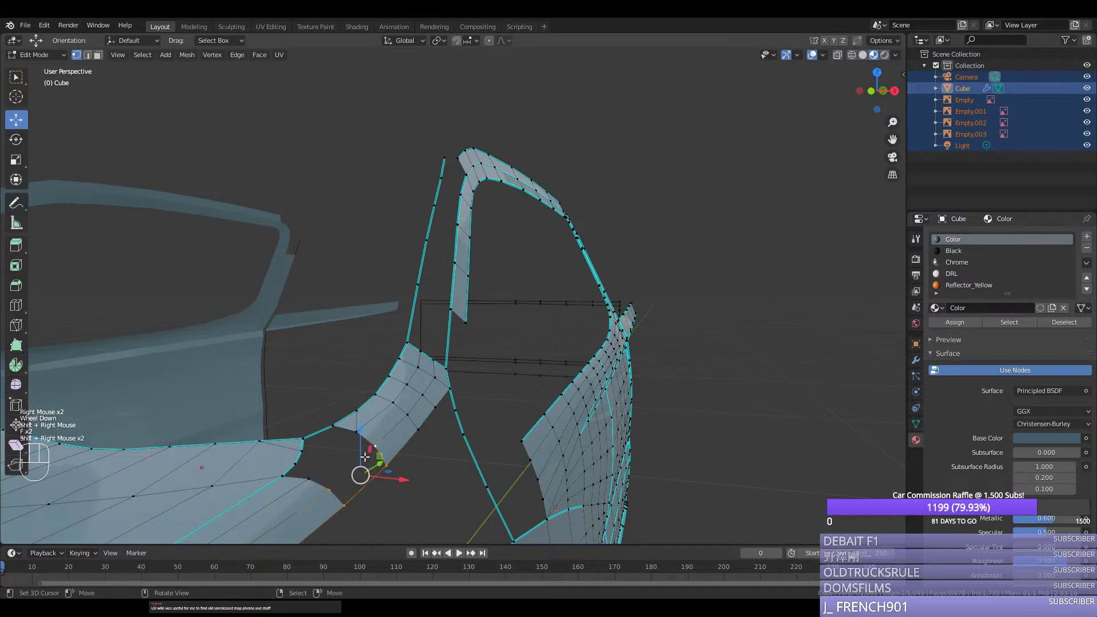
pyautogui.press('f')
pyautogui.rightClick(356, 433)
pyautogui.keyDown('shift'); pyautogui.rightClick(308, 476); pyautogui.keyUp('shift')
pyautogui.press('f')
pyautogui.press('a')
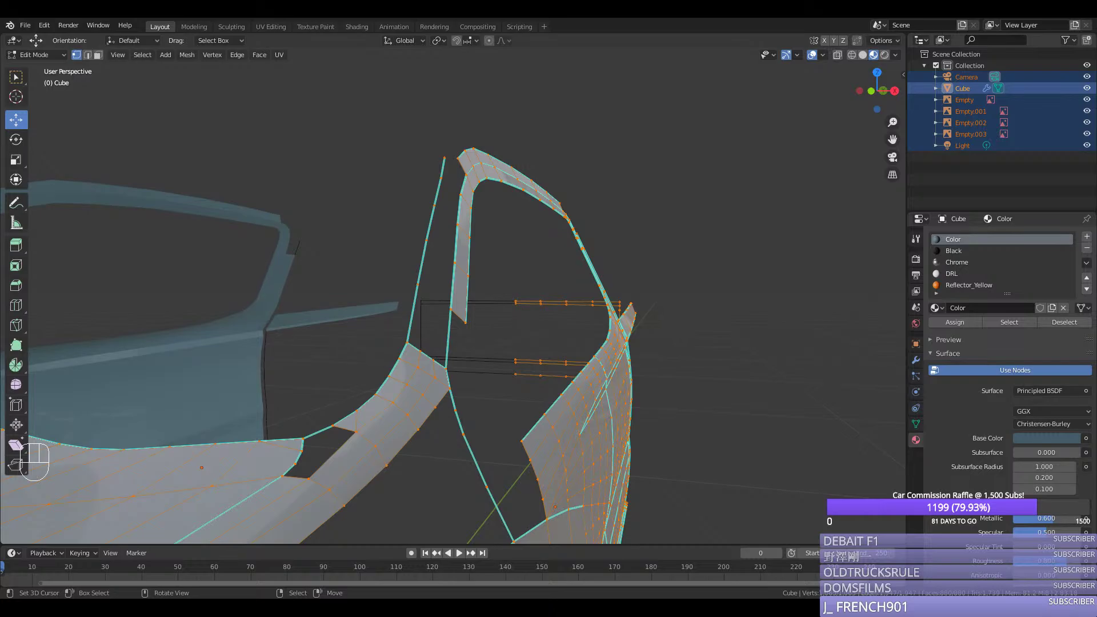
pyautogui.moveTo(411, 352); pyautogui.dragTo(311, 372, button='middle')
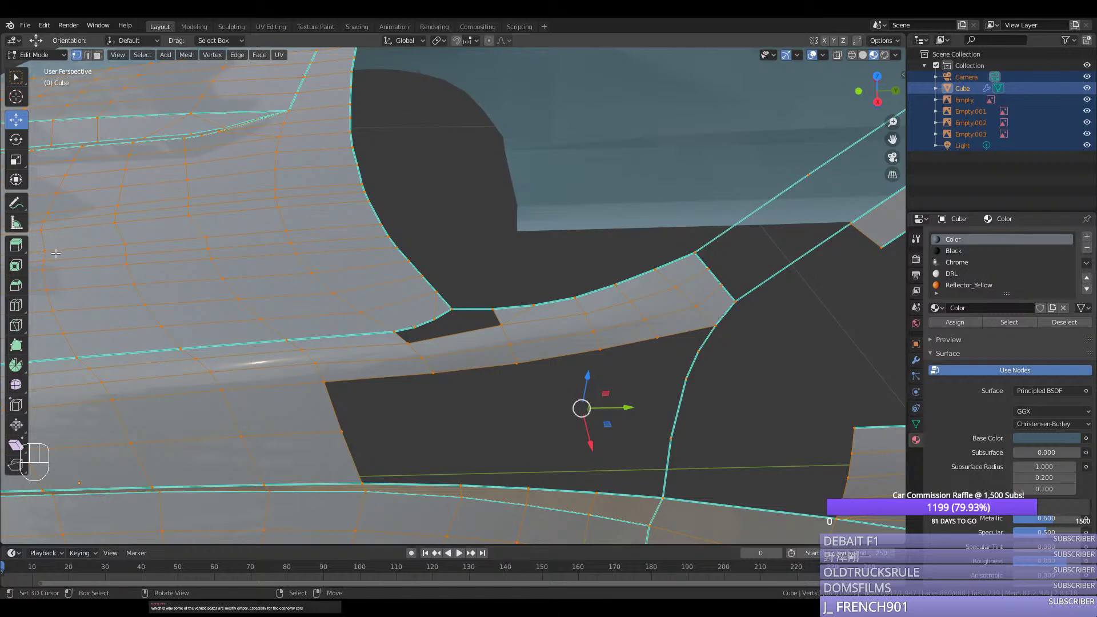
pyautogui.moveTo(364, 318); pyautogui.dragTo(425, 321, button='middle')
pyautogui.scroll(2, 425, 321)
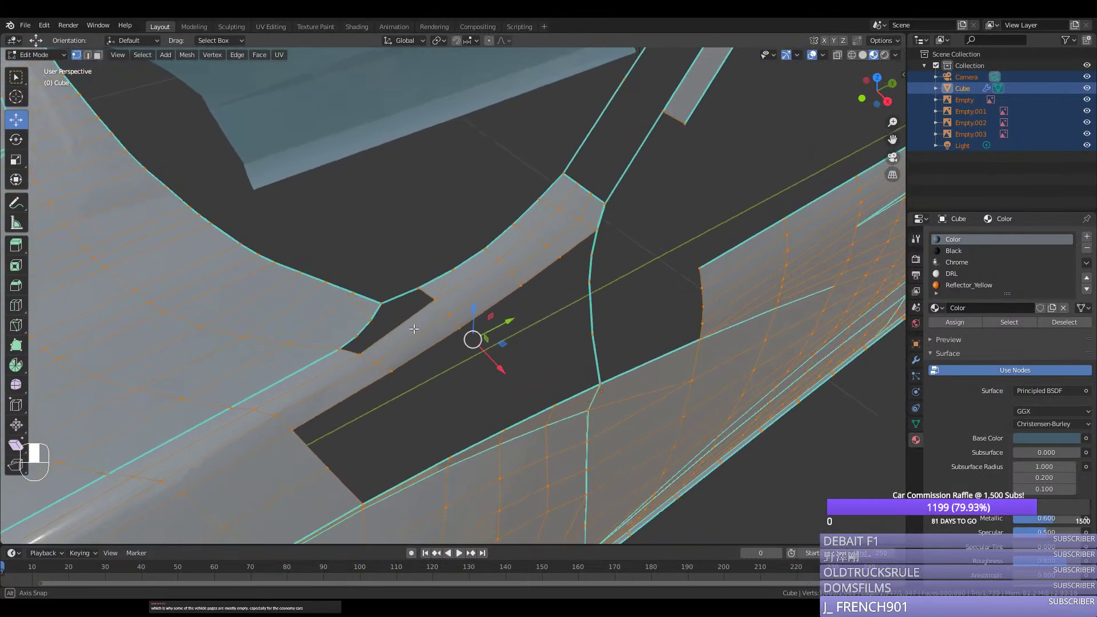
pyautogui.rightClick(425, 300)
pyautogui.keyDown('shift'); pyautogui.rightClick(426, 299); pyautogui.keyUp('shift')
pyautogui.keyDown('shift'); pyautogui.rightClick(425, 300); pyautogui.keyUp('shift')
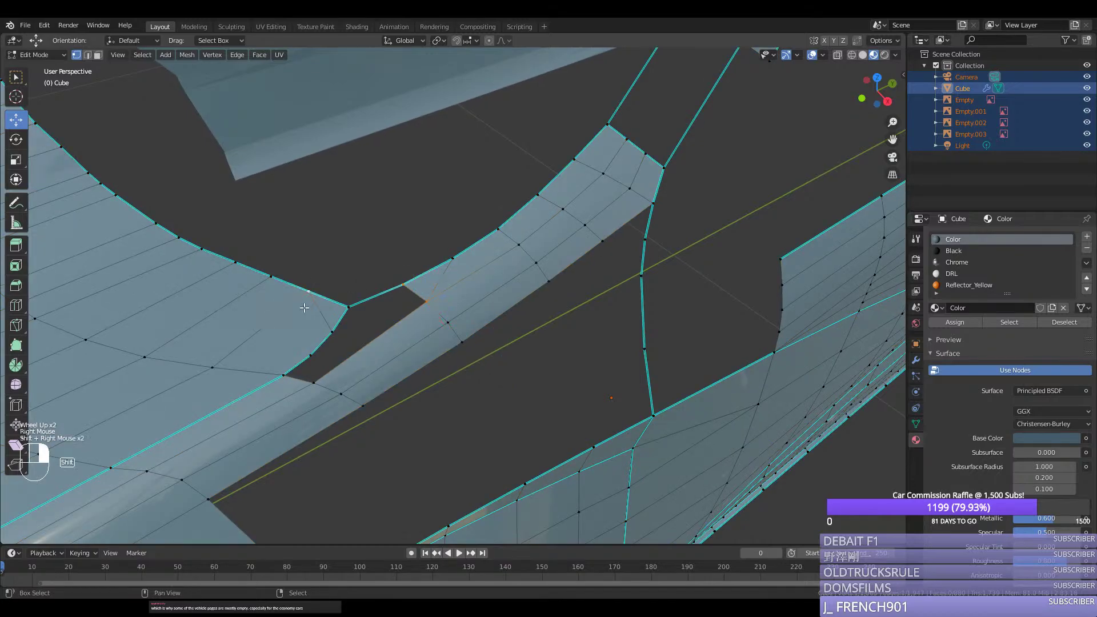
pyautogui.rightClick(348, 308)
pyautogui.hotkey('ctrl', 'r')
pyautogui.press('Escape')
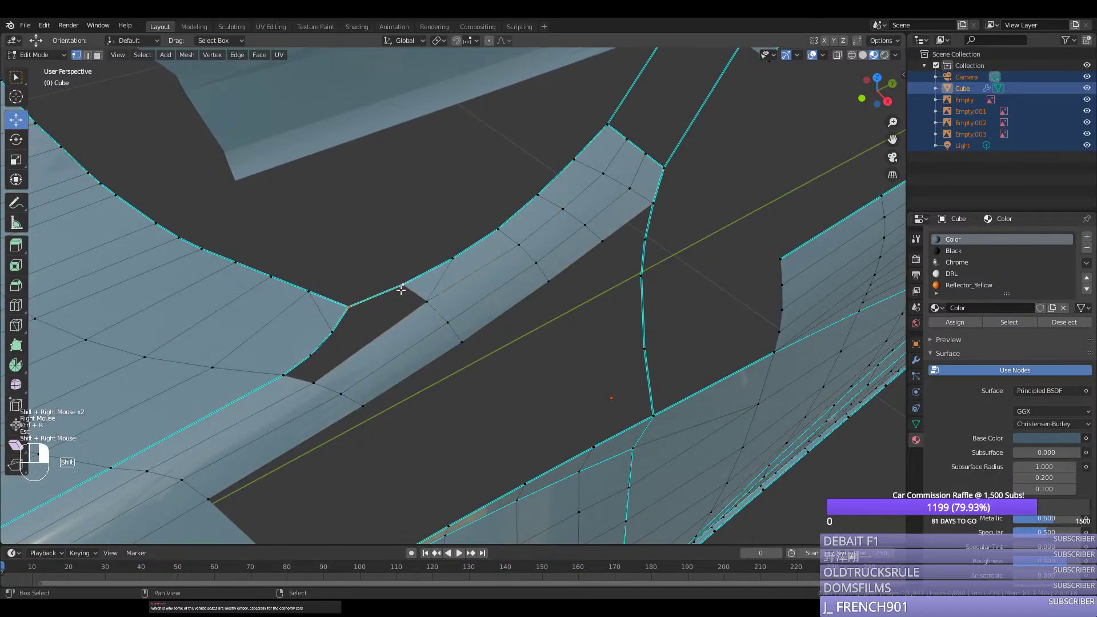
# Step: Close the remaining hole between the hood corner, fender strip and pillar patch with faces, and save the file from Object Mode
pyautogui.keyDown('shift'); pyautogui.rightClick(426, 301); pyautogui.keyUp('shift')
pyautogui.keyDown('shift'); pyautogui.rightClick(332, 331); pyautogui.keyUp('shift')
pyautogui.keyDown('shift'); pyautogui.rightClick(403, 284); pyautogui.keyUp('shift')
pyautogui.rightClick(331, 331)
pyautogui.keyDown('shift'); pyautogui.rightClick(425, 301); pyautogui.keyUp('shift')
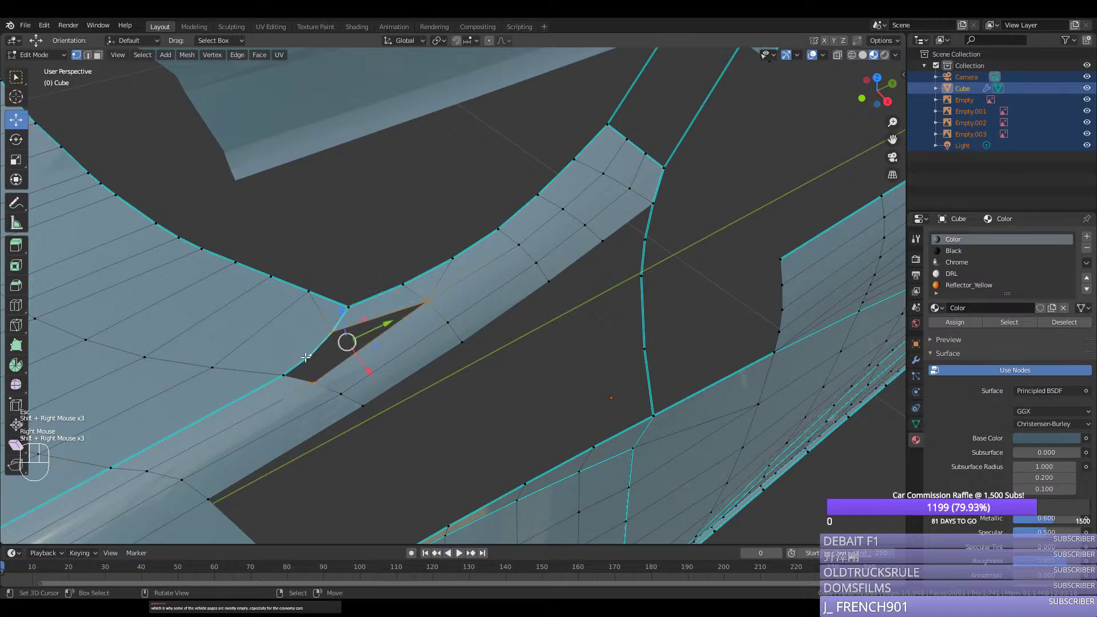
pyautogui.keyDown('shift'); pyautogui.rightClick(311, 379); pyautogui.keyUp('shift')
pyautogui.press('f')
pyautogui.press('Tab')
pyautogui.hotkey('ctrl', 's')
pyautogui.scroll(-2, 377, 377)
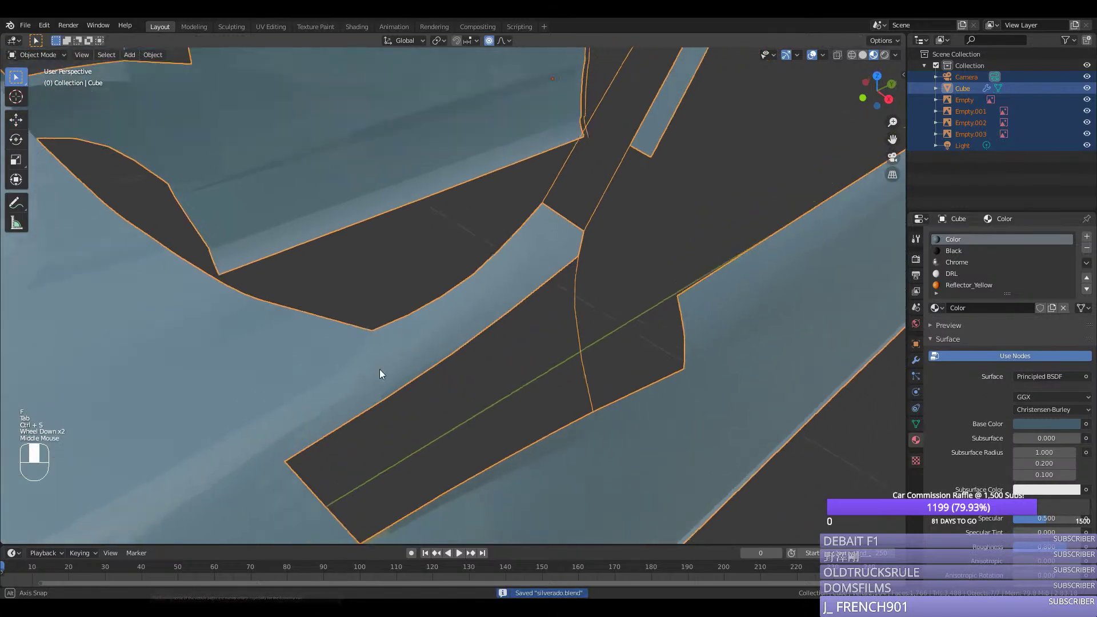
pyautogui.moveTo(379, 369); pyautogui.dragTo(306, 358, button='middle')
# Step: Select the whole editable mesh, recalculate its normals outward, return to Object Mode and save the file
pyautogui.press('Tab')
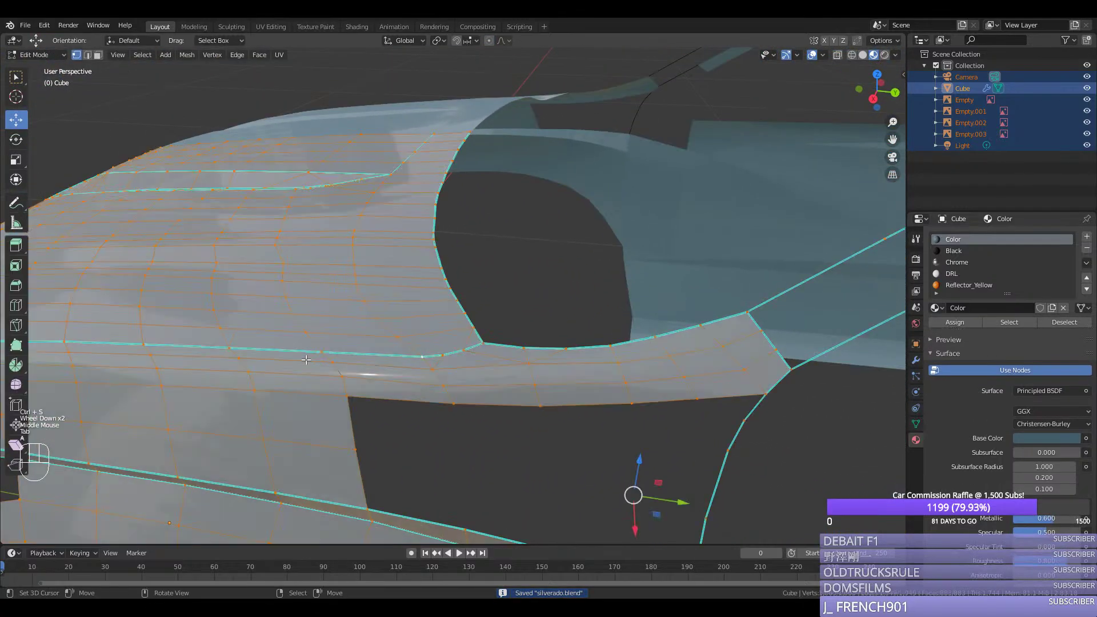
pyautogui.press('a')
pyautogui.press('b')
pyautogui.hotkey('shift', 'n')
pyautogui.press('Tab')
pyautogui.hotkey('ctrl', 's')
pyautogui.scroll(-2, 306, 359)
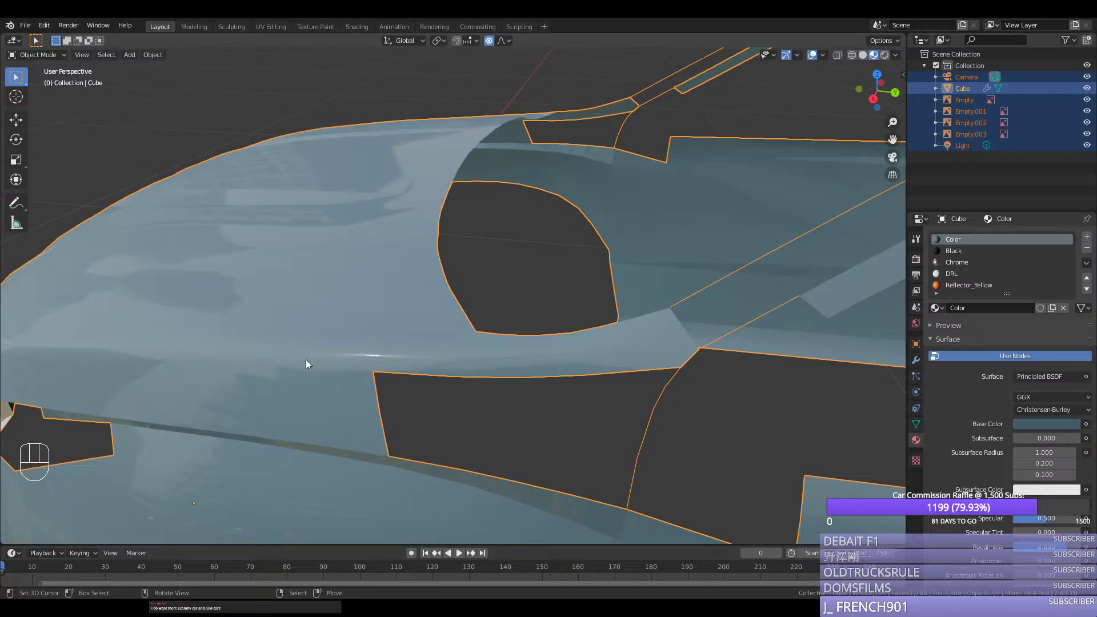
# Step: In Edit Mode, fill the hole's upper rear corner with a face between the body strip's lower edge and the rear guide curve
pyautogui.press('Tab')
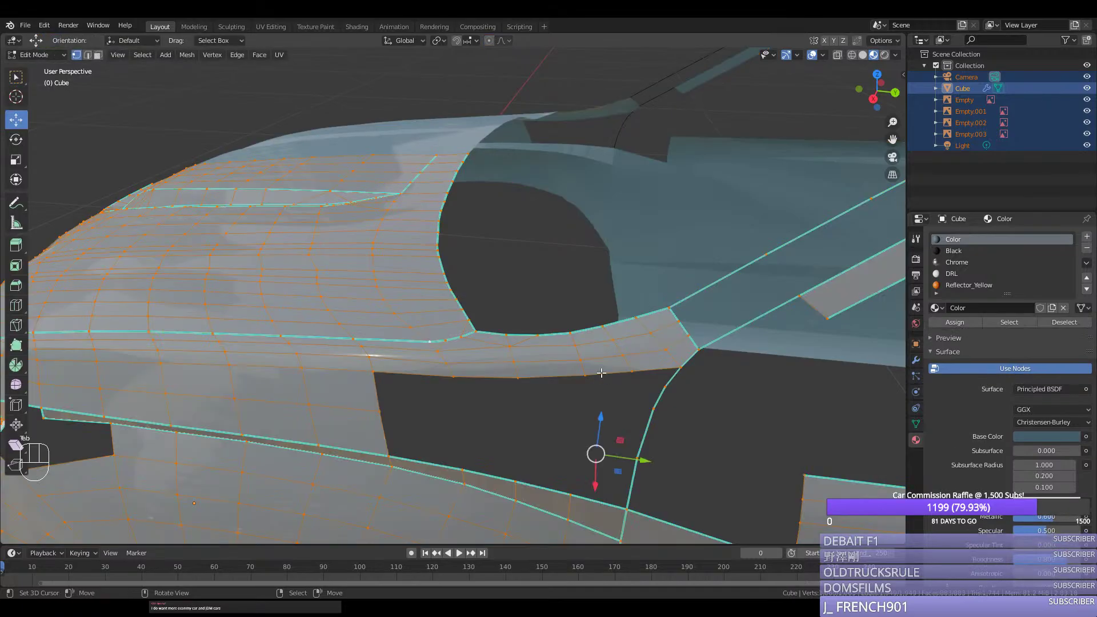
pyautogui.rightClick(584, 376)
pyautogui.keyDown('shift'); pyautogui.rightClick(651, 407); pyautogui.keyUp('shift')
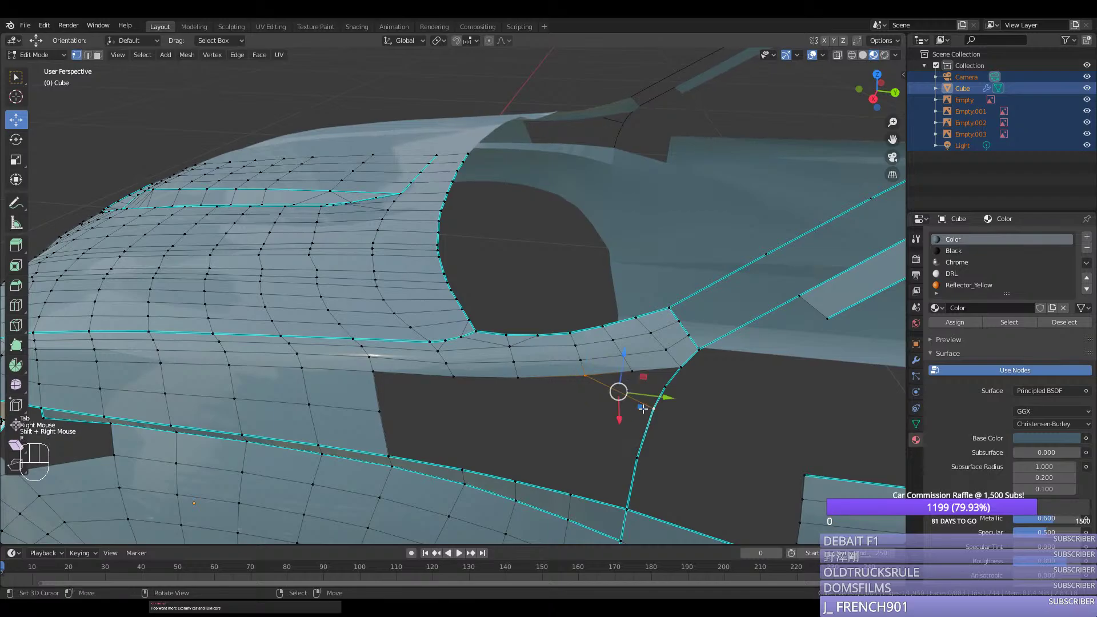
pyautogui.keyDown('shift'); pyautogui.rightClick(639, 375); pyautogui.keyUp('shift')
pyautogui.keyDown('shift'); pyautogui.rightClick(658, 374); pyautogui.keyUp('shift')
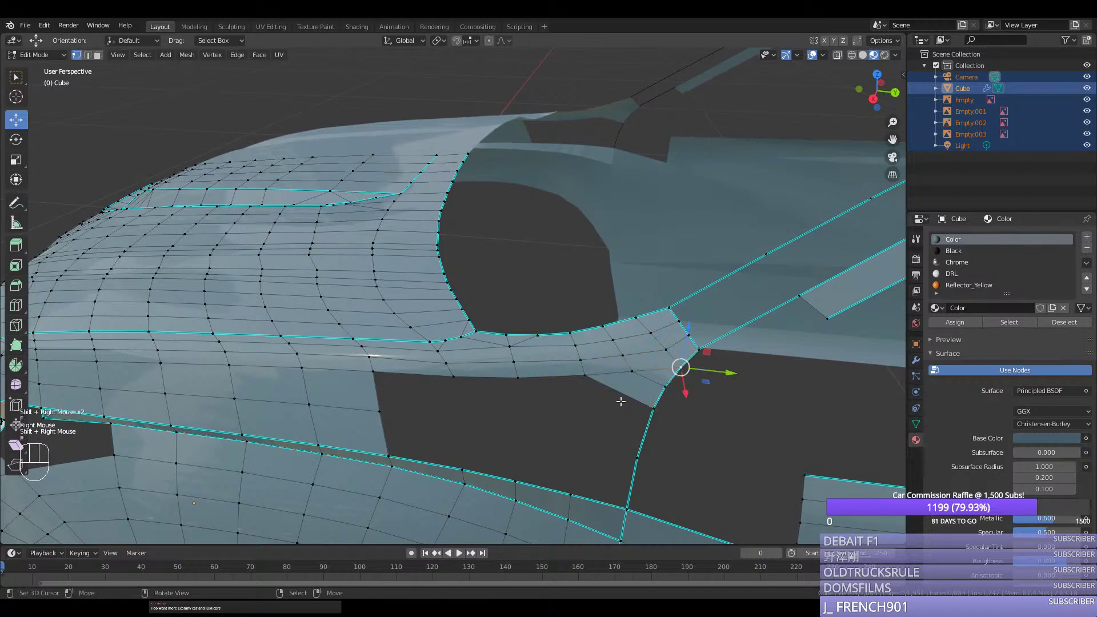
# Step: Select the vertices along the hole's lower edge above the fender seam and space them evenly
pyautogui.moveTo(622, 400); pyautogui.dragTo(657, 405, button='middle')
pyautogui.rightClick(603, 444)
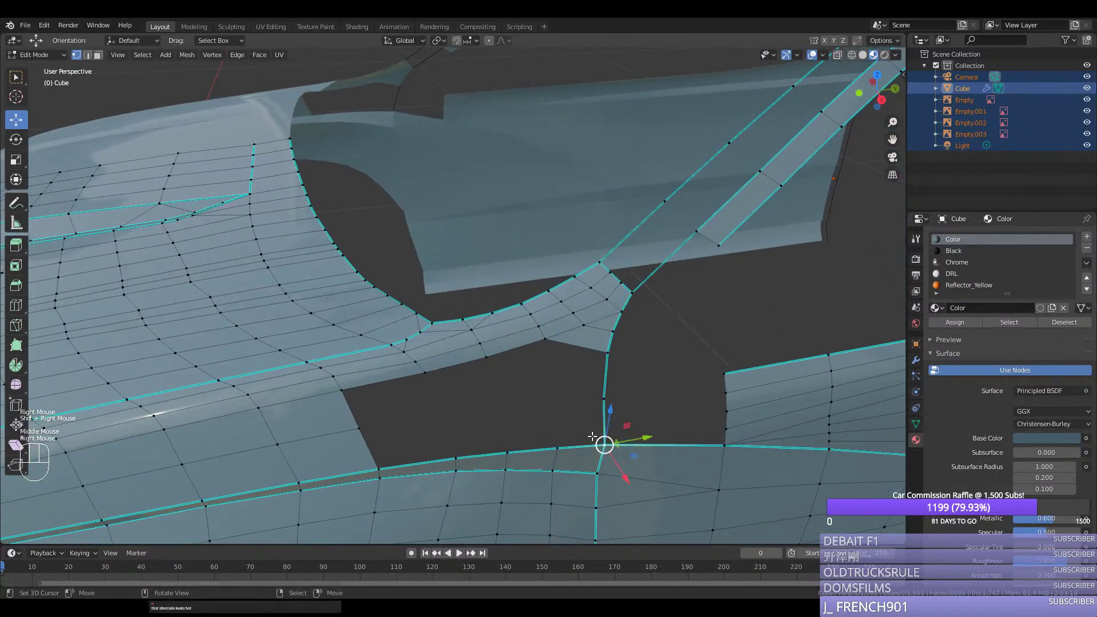
pyautogui.keyDown('ctrl'); pyautogui.rightClick(380, 461); pyautogui.keyUp('ctrl')
pyautogui.rightClick(379, 461)
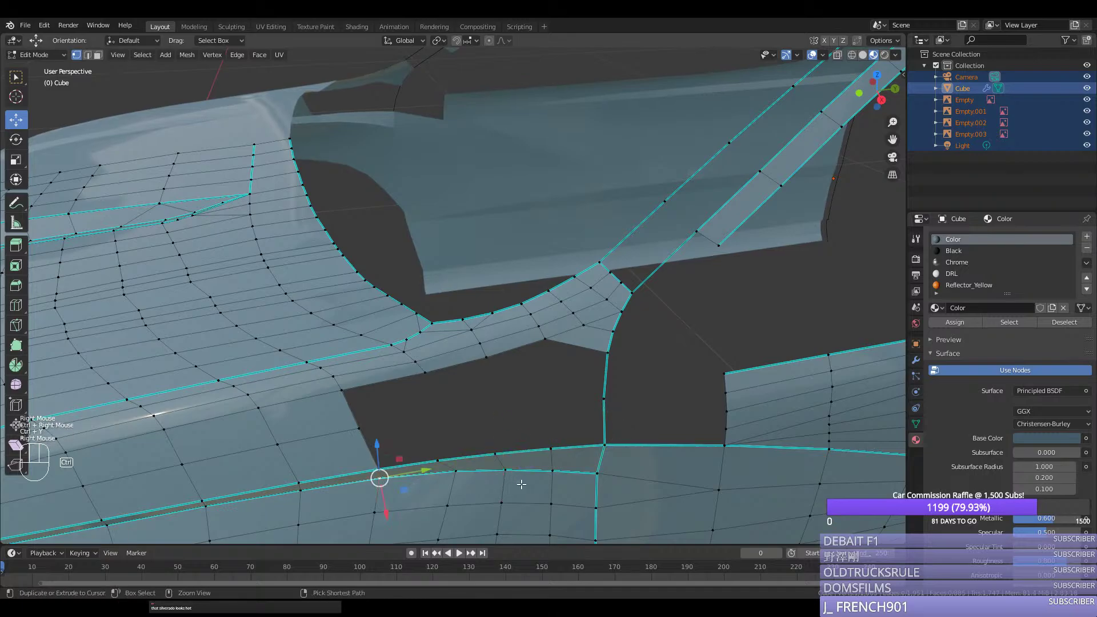
pyautogui.keyDown('ctrl'); pyautogui.rightClick(599, 467); pyautogui.keyUp('ctrl')
pyautogui.hotkey('ctrl', 'z')
pyautogui.hotkey('ctrl', 'z')
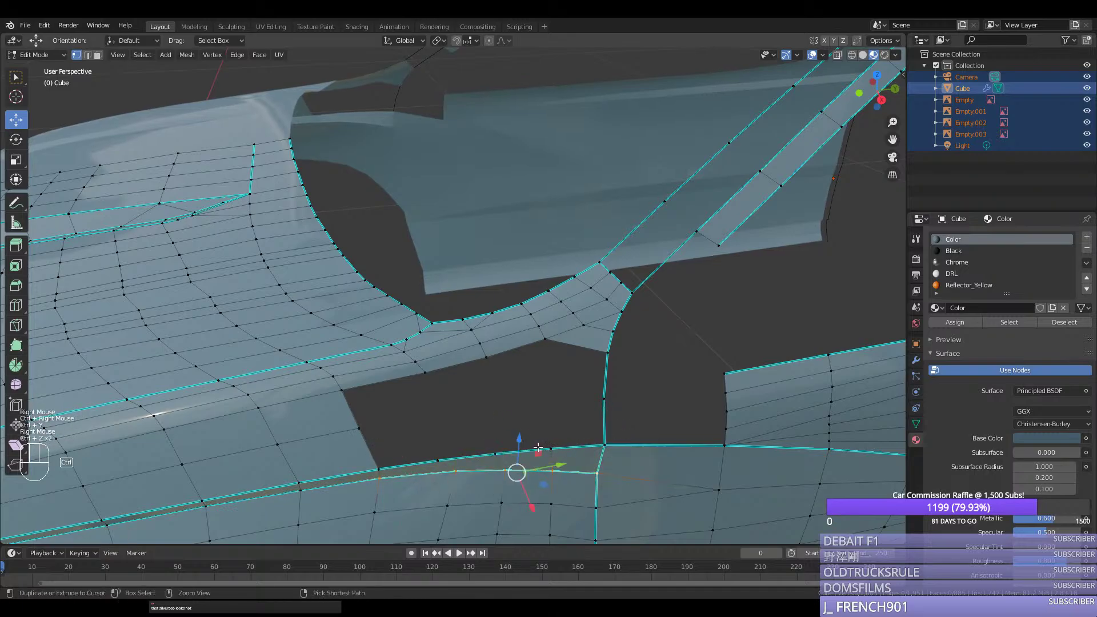
# Step: Connect the hole's front edge to the rear guide curve with an edge, insert a middle vertex and raise it slightly
pyautogui.rightClick(378, 463)
pyautogui.keyDown('shift'); pyautogui.rightClick(358, 427); pyautogui.keyUp('shift')
pyautogui.hotkey('ctrl', 'r')
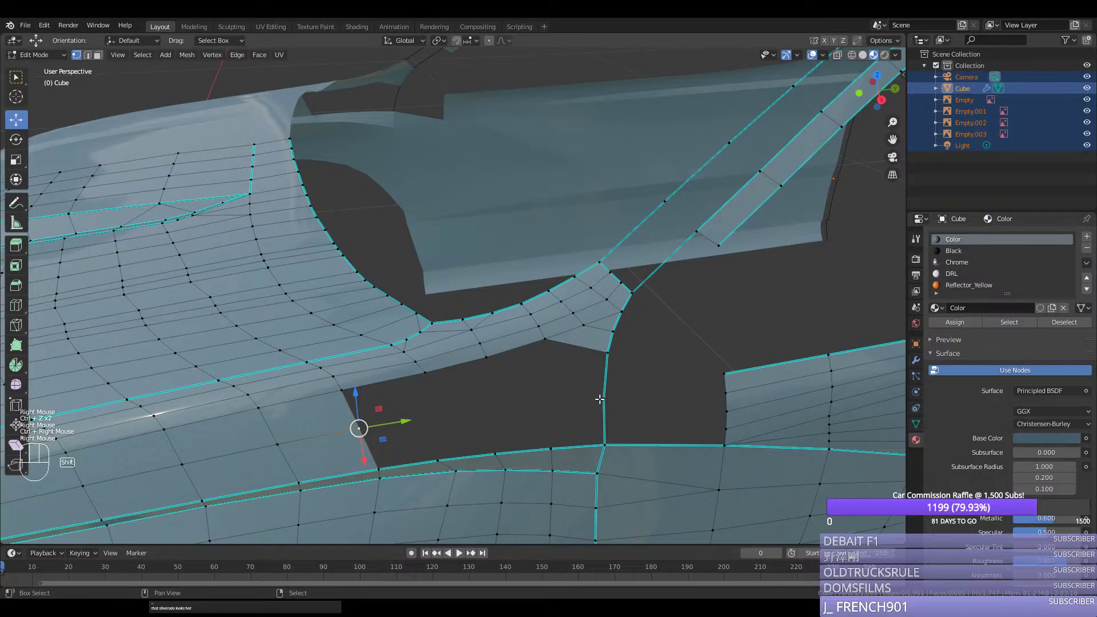
pyautogui.click(485, 400)
pyautogui.click(493, 373)
# Step: Bevel the new edge's middle vertex into a smooth curve and space the curve's vertices evenly
pyautogui.hotkey('shift', 'ctrl', 'b')
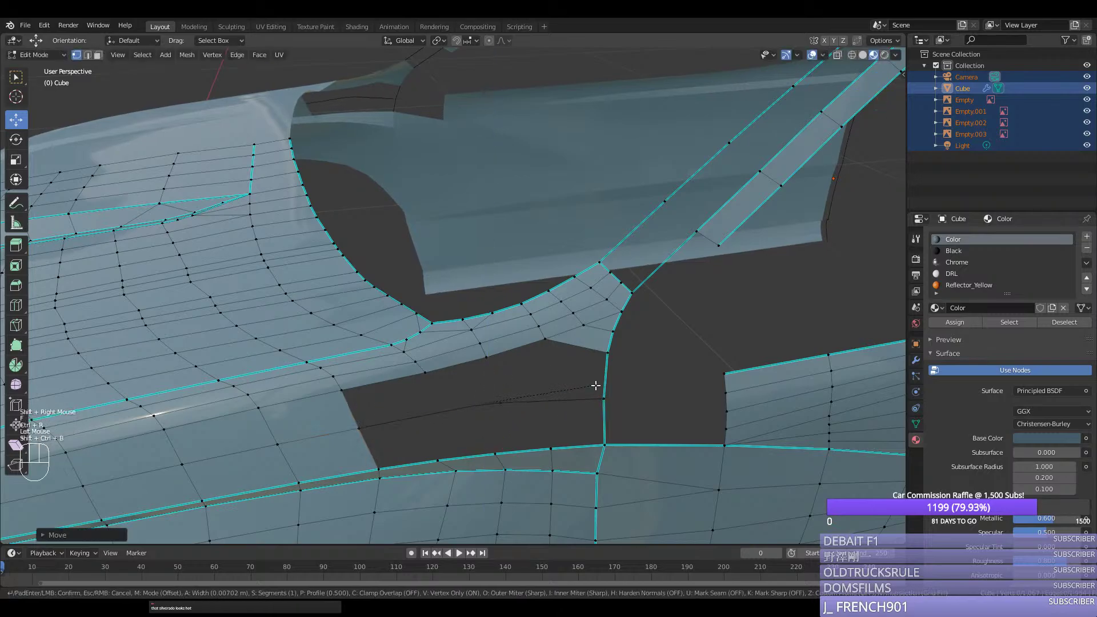
pyautogui.scroll(1, 625, 387)
pyautogui.click(624, 386)
pyautogui.rightClick(609, 398)
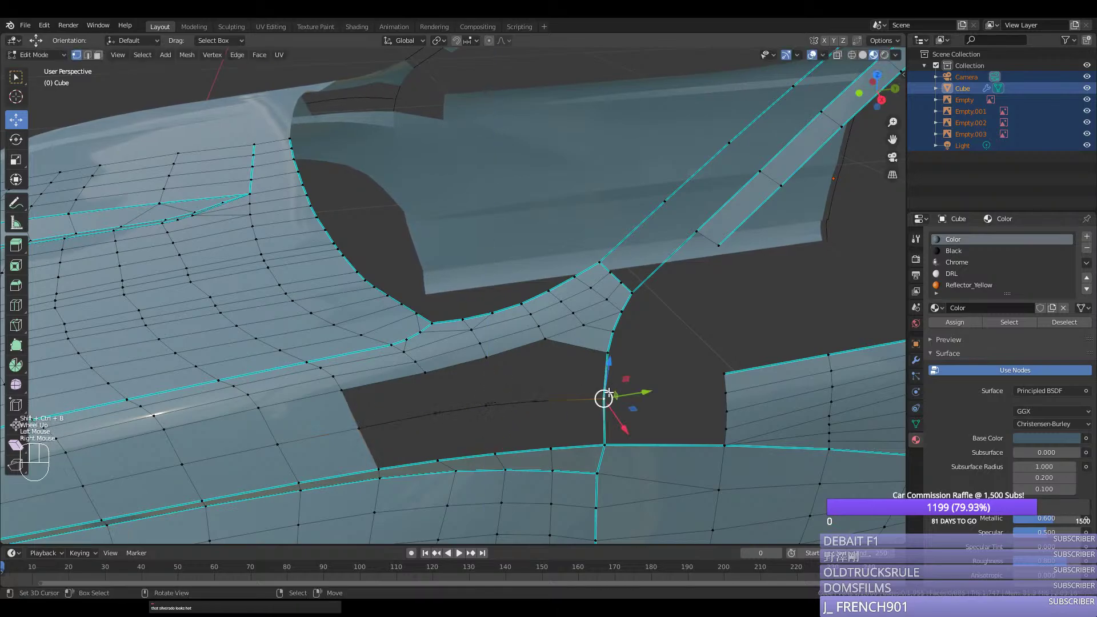
pyautogui.keyDown('ctrl'); pyautogui.rightClick(372, 427); pyautogui.keyUp('ctrl')
pyautogui.hotkey('ctrl', 'y')
# Step: Fill the row of faces between the new curve and the hole's lower edge back to the rear guide curve
pyautogui.rightClick(370, 428)
pyautogui.keyDown('shift'); pyautogui.rightClick(376, 453); pyautogui.keyUp('shift')
pyautogui.press('f')
pyautogui.press('f')
pyautogui.press('f')
pyautogui.press('f')
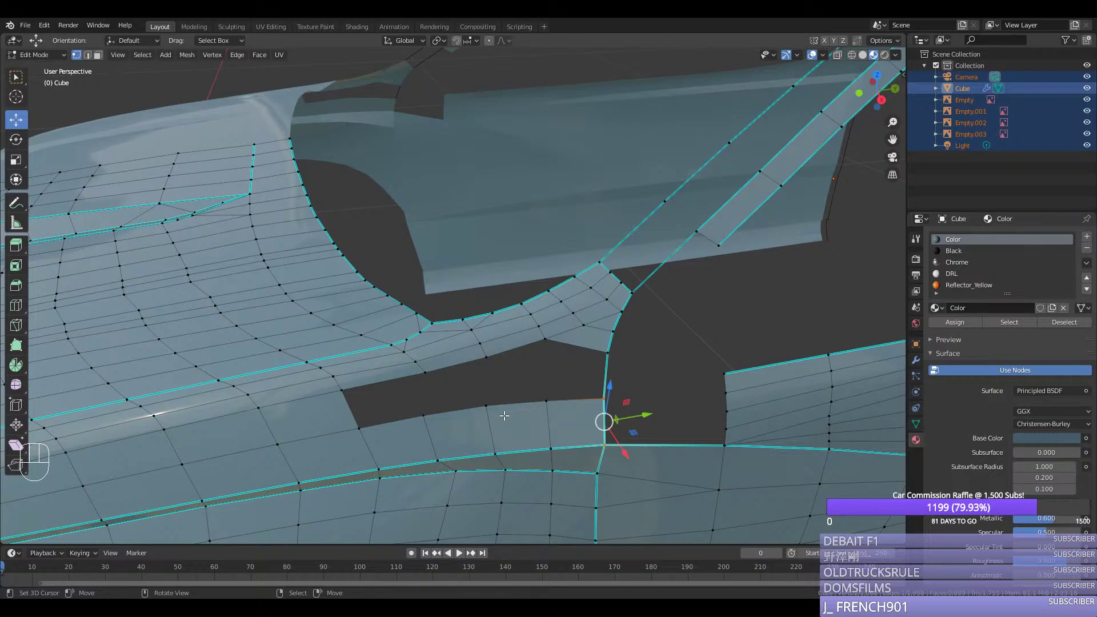
# Step: Close the remaining upper part of the hole with faces and save the file from Object Mode
pyautogui.moveTo(602, 349); pyautogui.dragTo(479, 321, button='middle')
pyautogui.press('f')
pyautogui.press('f')
pyautogui.press('f')
pyautogui.press('a')
pyautogui.press('v')
pyautogui.press('Tab')
pyautogui.scroll(-2, 516, 334)
pyautogui.hotkey('ctrl', 's')
pyautogui.scroll(-2, 478, 323)
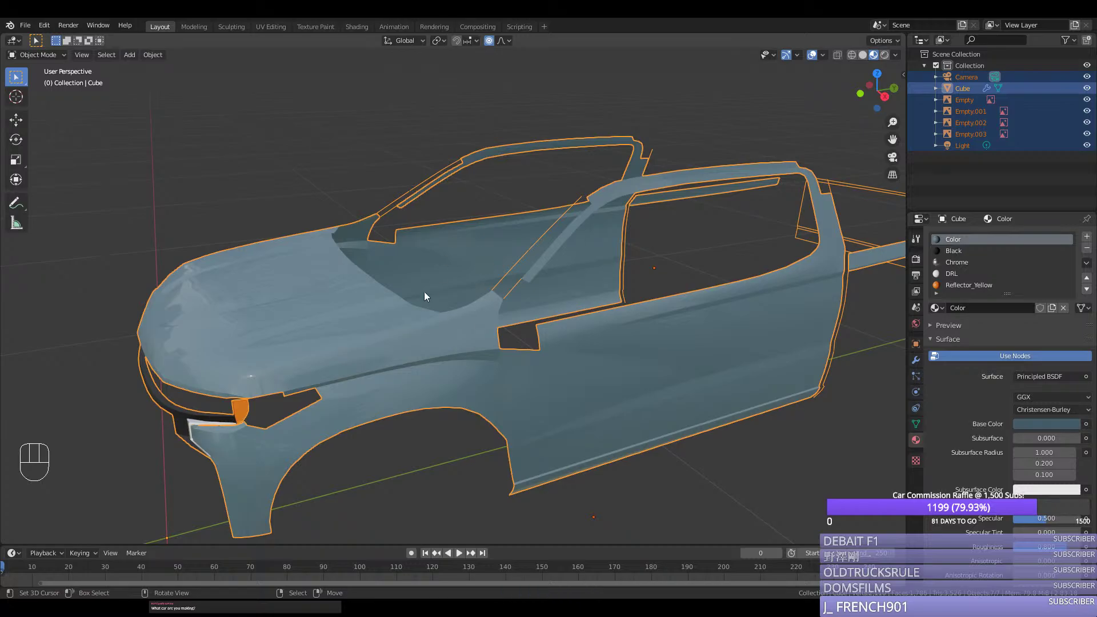
# Step: Duplicate the windshield pillar strip's upper edge in side view and offset the copy about 0.012 m up and forward
pyautogui.scroll(4, 420, 304)
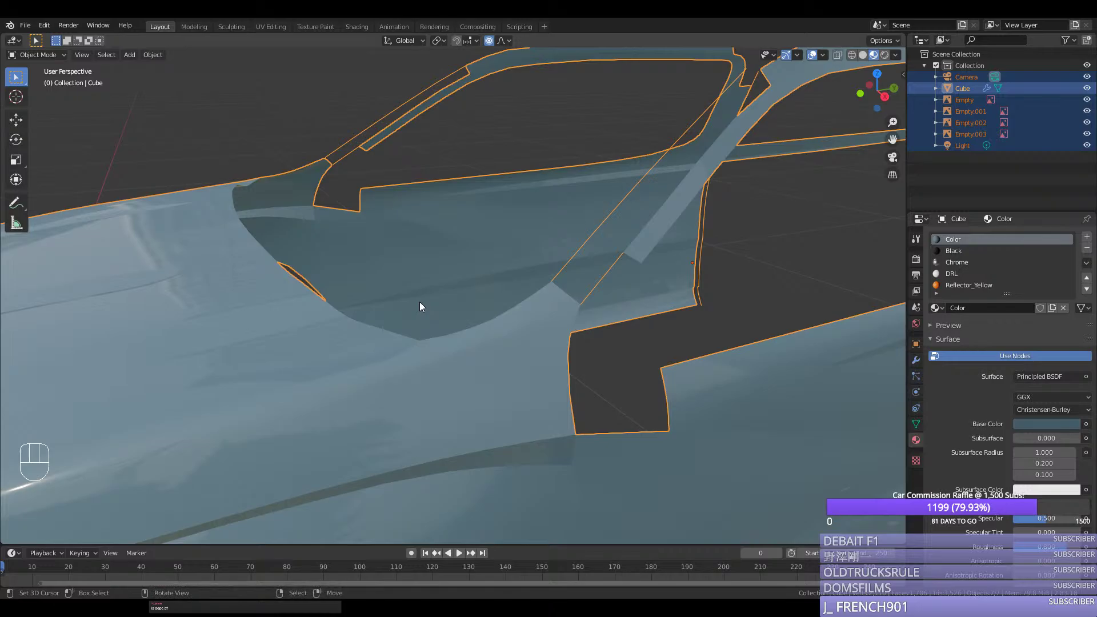
pyautogui.scroll(2, 508, 297)
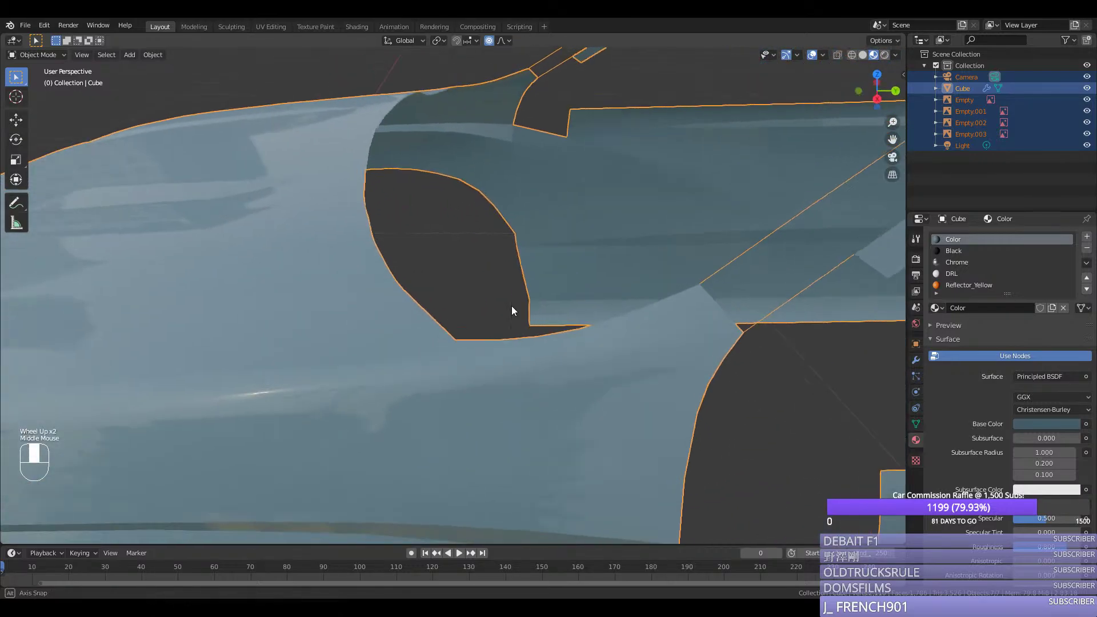
pyautogui.moveTo(514, 311); pyautogui.dragTo(799, 177, button='middle')
pyautogui.moveTo(891, 137); pyautogui.dragTo(0, 464)
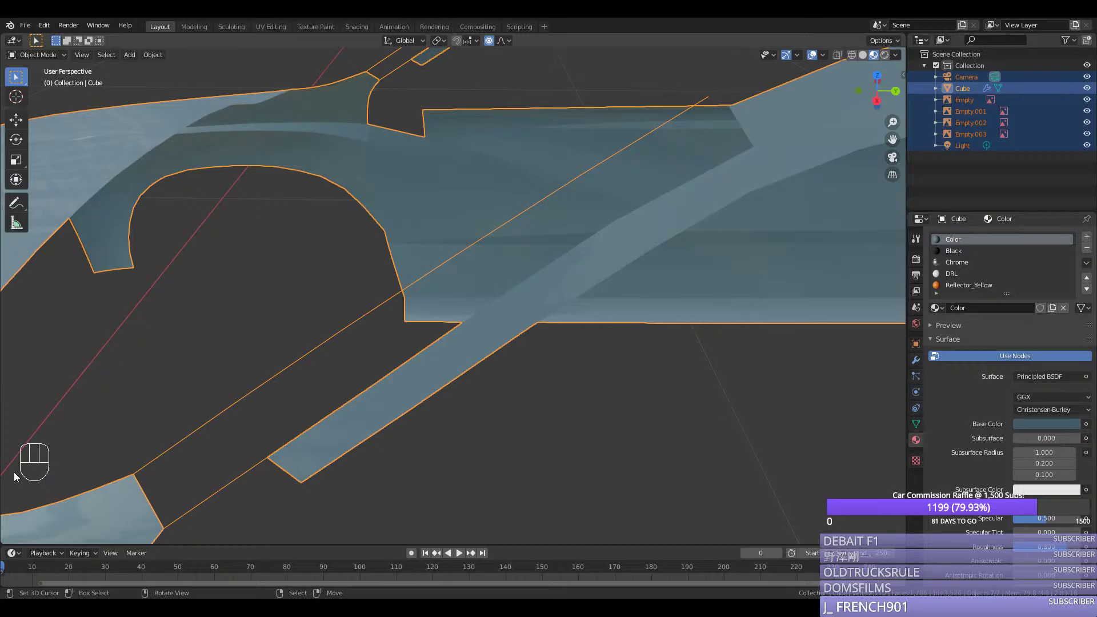
pyautogui.scroll(-2, 259, 453)
pyautogui.moveTo(278, 427)
pyautogui.mouseDown(button='middle')
pyautogui.moveTo(321, 429)
pyautogui.moveTo(295, 432)
pyautogui.mouseUp(button='middle')
pyautogui.scroll(2, 294, 431)
pyautogui.press('Tab')
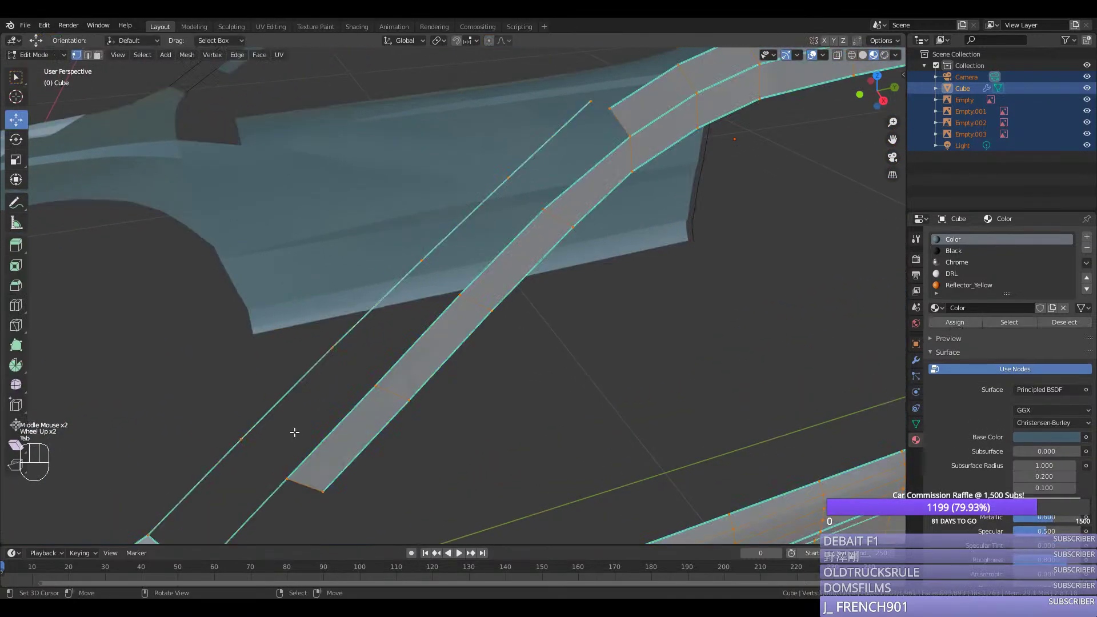
pyautogui.rightClick(543, 209)
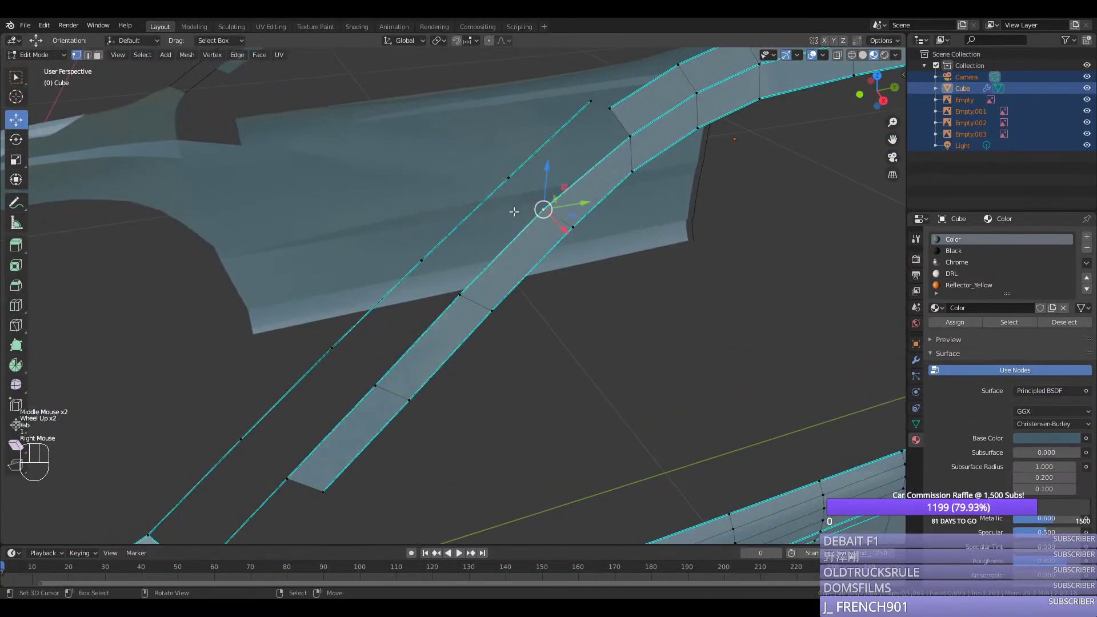
pyautogui.scroll(-1, 514, 212)
pyautogui.keyDown('ctrl'); pyautogui.rightClick(514, 213); pyautogui.keyUp('ctrl')
pyautogui.moveTo(514, 212); pyautogui.dragTo(488, 309, button='middle')
pyautogui.press('KP_3')
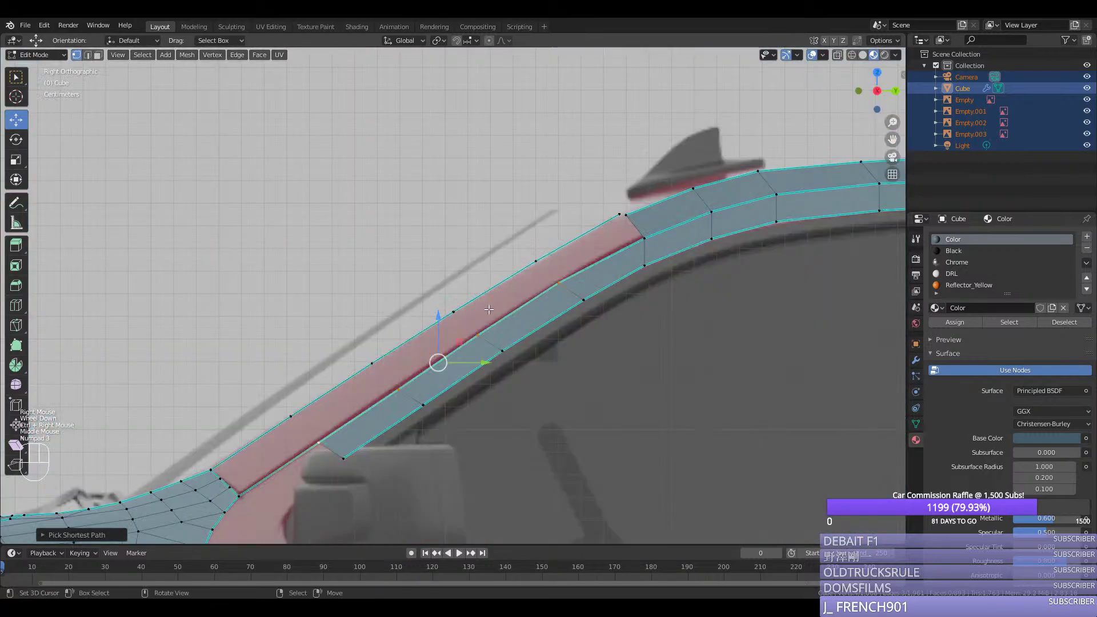
pyautogui.scroll(1, 488, 309)
pyautogui.hotkey('shift', 'd')
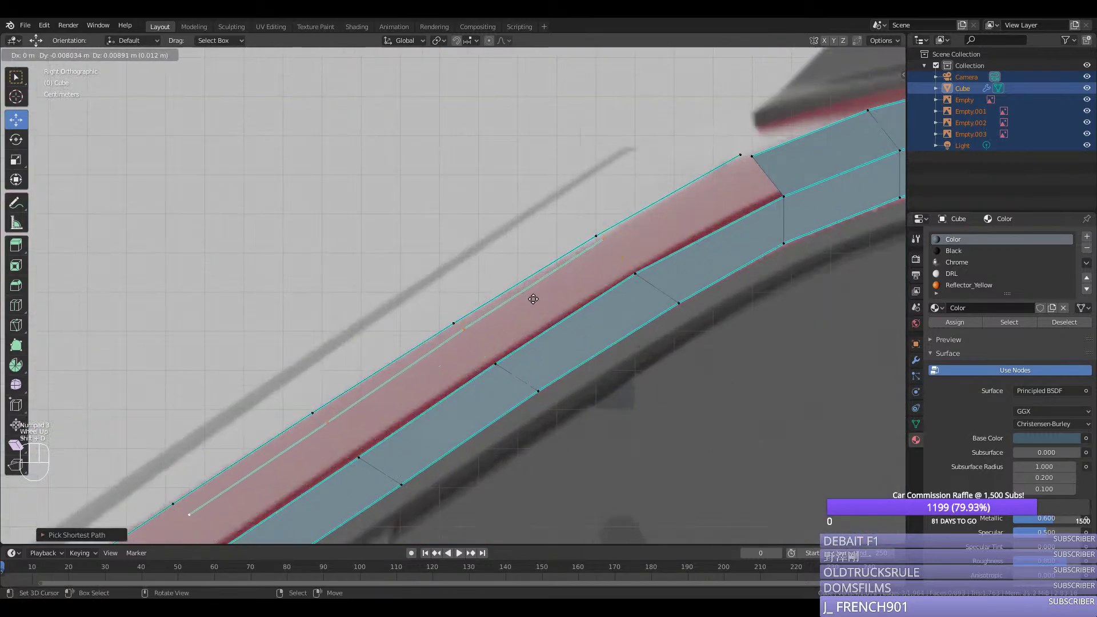
pyautogui.click(534, 297)
# Step: Raise the lower vertices of the copied pillar edge individually in side view to bring them closer to the windshield guide curve
pyautogui.rightClick(467, 319)
pyautogui.moveTo(464, 299); pyautogui.dragTo(463, 292)
pyautogui.rightClick(342, 386)
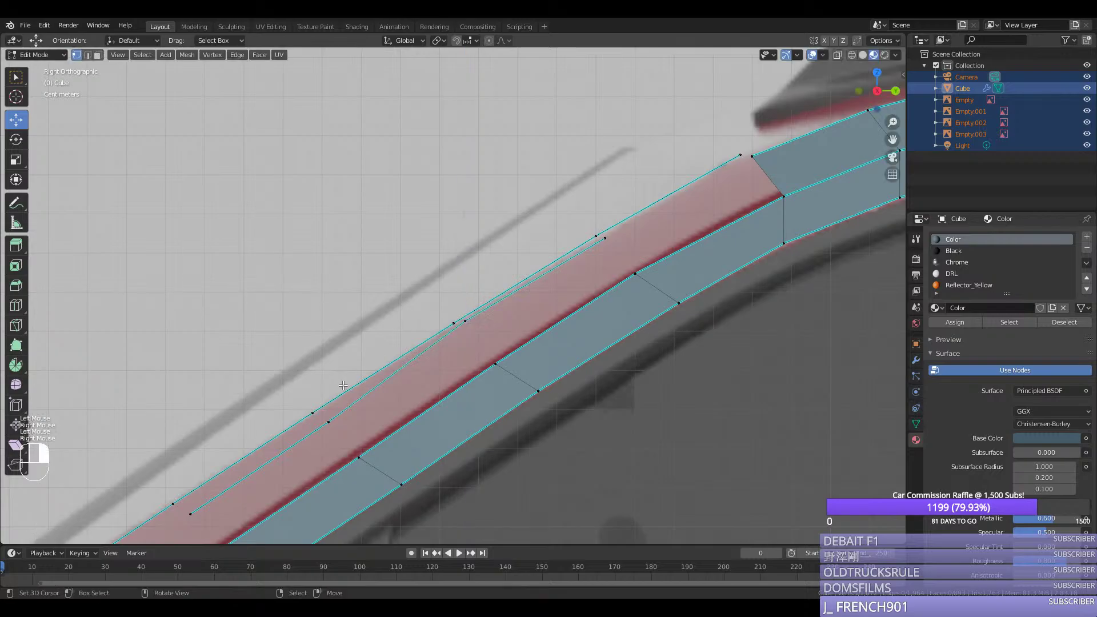
pyautogui.rightClick(318, 417)
pyautogui.rightClick(330, 423)
pyautogui.moveTo(328, 398); pyautogui.dragTo(327, 384)
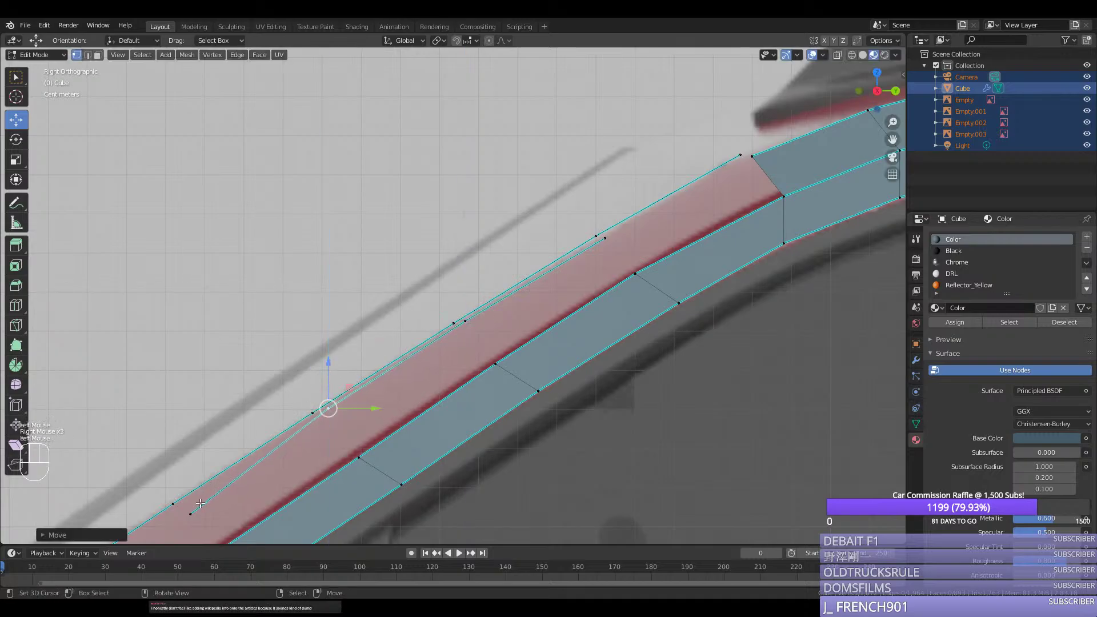
pyautogui.rightClick(190, 512)
pyautogui.moveTo(190, 482); pyautogui.dragTo(192, 464)
pyautogui.scroll(-2, 191, 463)
# Step: Select the whole copied pillar edge in top view and move it slightly inboard along X
pyautogui.moveTo(192, 464); pyautogui.dragTo(416, 458, button='middle')
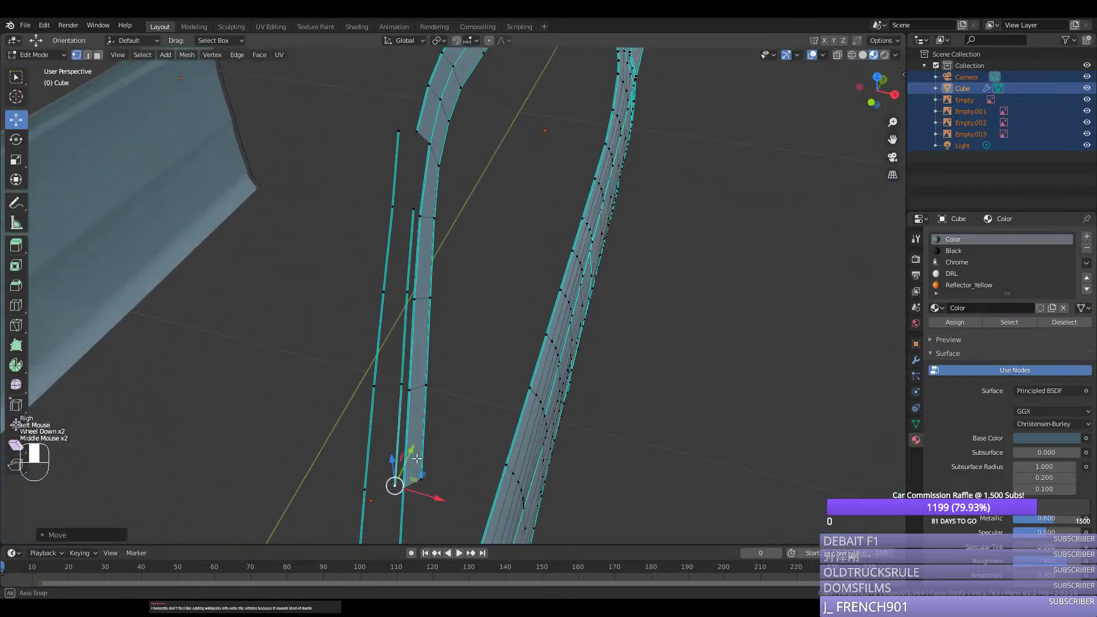
pyautogui.press('KP_7')
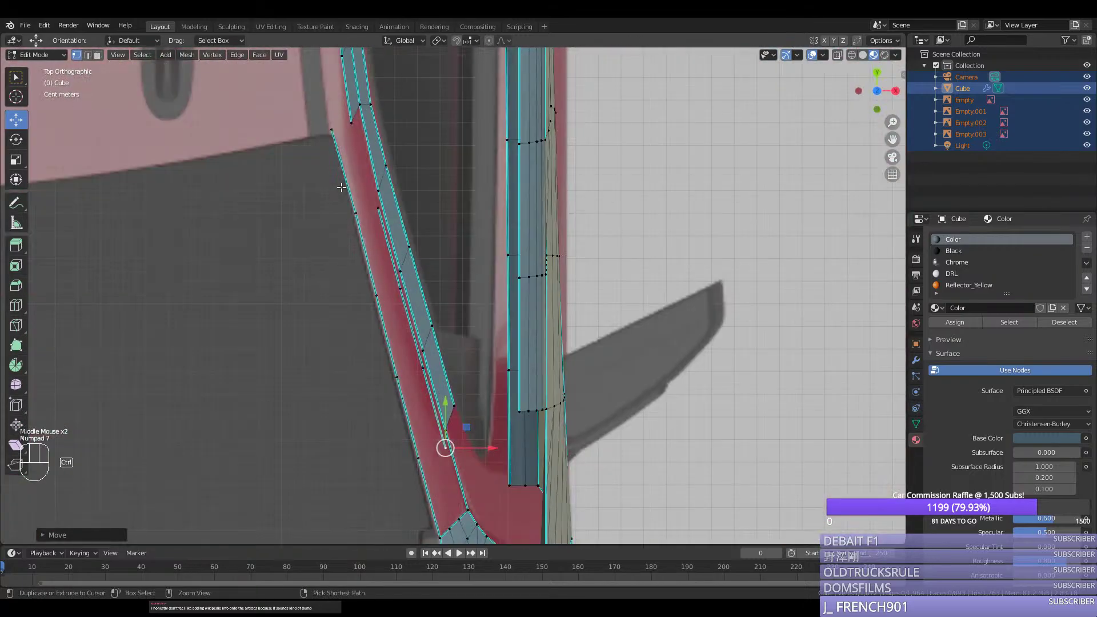
pyautogui.keyDown('ctrl'); pyautogui.rightClick(367, 204); pyautogui.keyUp('ctrl')
pyautogui.moveTo(451, 337); pyautogui.dragTo(442, 338)
# Step: Slide the roof rail's front corner vertex slightly and fill the face joining it to the copied edge and pillar strip
pyautogui.rightClick(369, 208)
pyautogui.keyDown('shift'); pyautogui.rightClick(332, 129); pyautogui.keyUp('shift')
pyautogui.rightClick(336, 126)
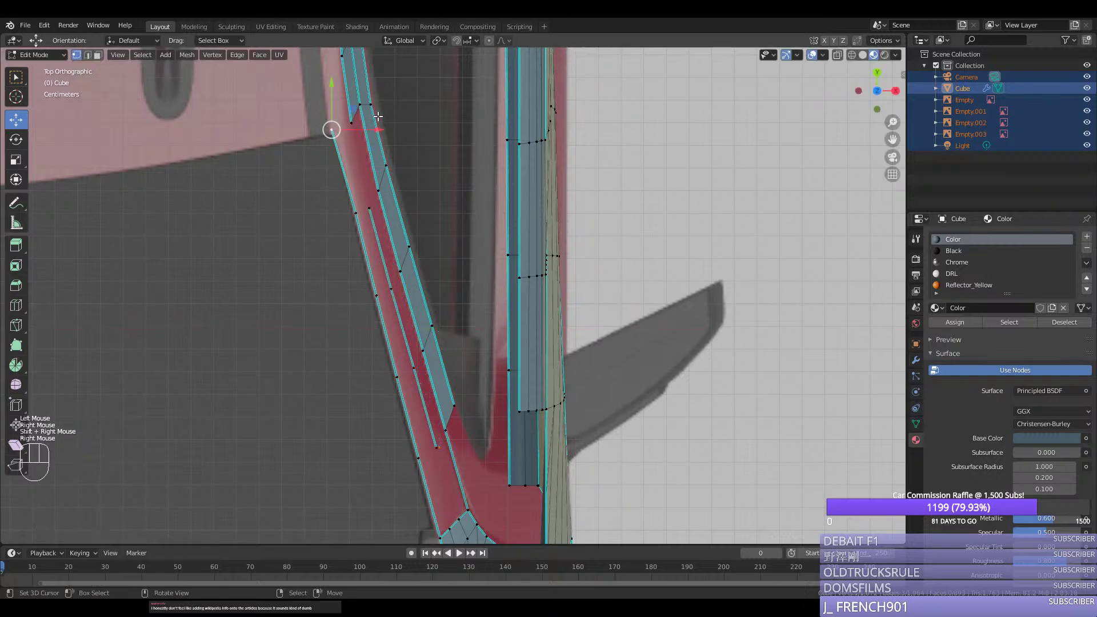
pyautogui.rightClick(351, 122)
pyautogui.click(350, 122)
pyautogui.keyDown('shift'); pyautogui.rightClick(364, 197); pyautogui.keyUp('shift')
pyautogui.keyDown('shift'); pyautogui.rightClick(364, 124); pyautogui.keyUp('shift')
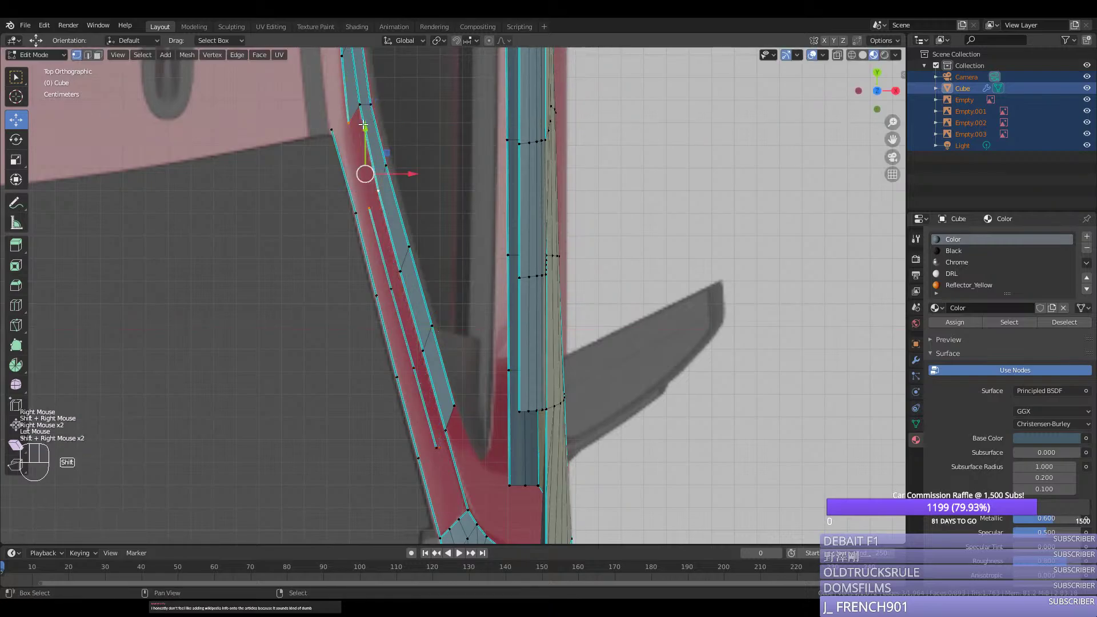
pyautogui.keyDown('shift'); pyautogui.rightClick(358, 109); pyautogui.keyUp('shift')
# Step: Mark the edge between the roof rail's front corner and the copied edge's upper end as sharp
pyautogui.rightClick(333, 128)
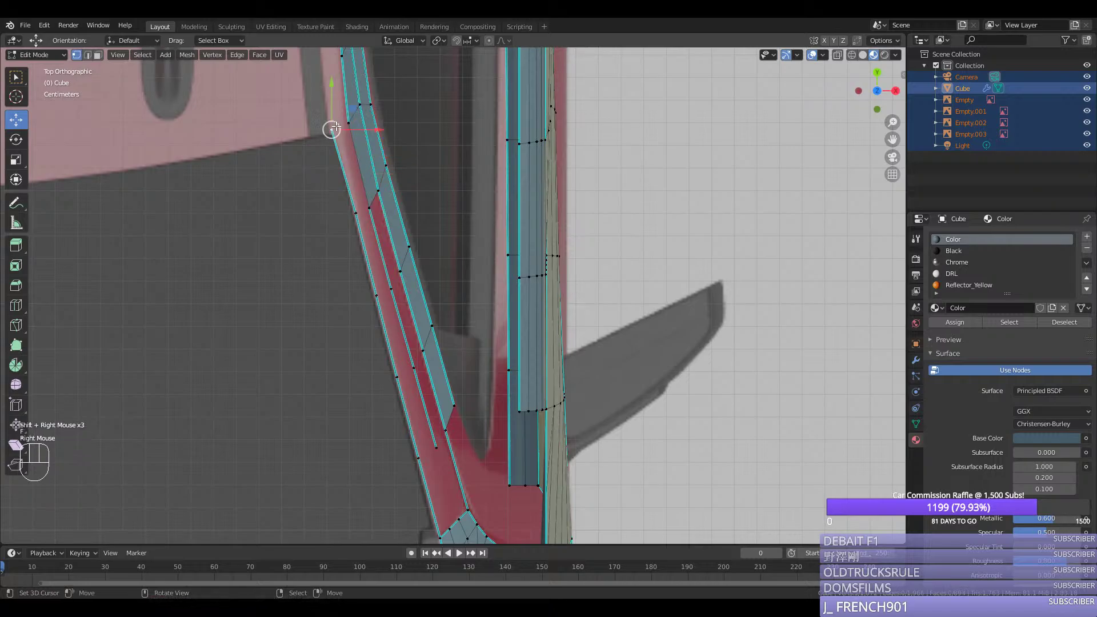
pyautogui.rightClick(349, 122)
pyautogui.keyDown('shift'); pyautogui.rightClick(369, 208); pyautogui.keyUp('shift')
pyautogui.hotkey('ctrl', 'e')
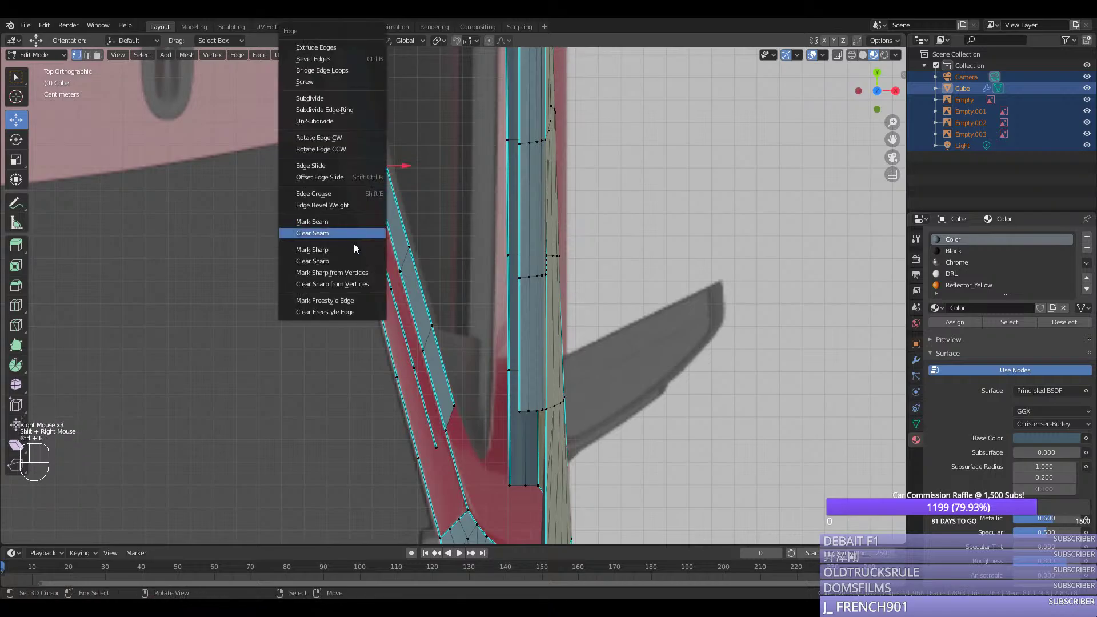
pyautogui.click(354, 243)
# Step: Fill the row of faces between the copied edge and the pillar strip down to its lower end
pyautogui.rightClick(371, 104)
pyautogui.rightClick(359, 105)
pyautogui.rightClick(370, 104)
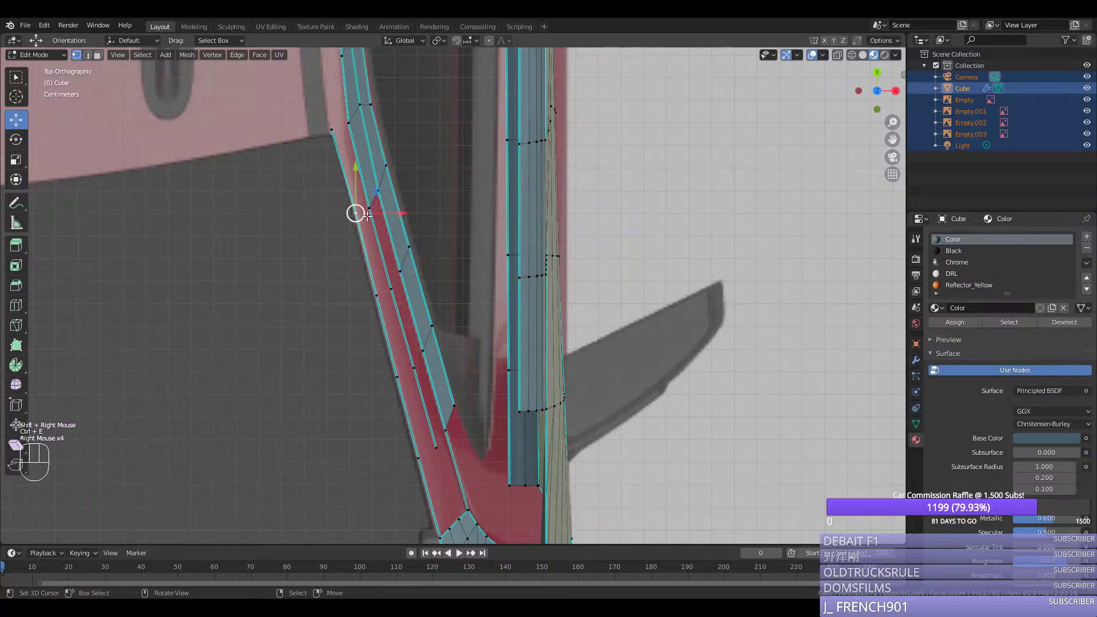
pyautogui.rightClick(369, 208)
pyautogui.keyDown('shift'); pyautogui.rightClick(378, 190); pyautogui.keyUp('shift')
pyautogui.press('f')
pyautogui.press('f')
pyautogui.press('f')
# Step: Fill the faces between the copied edge and the windshield guide curve up to the roof, and save the file from Object Mode
pyautogui.rightClick(436, 447)
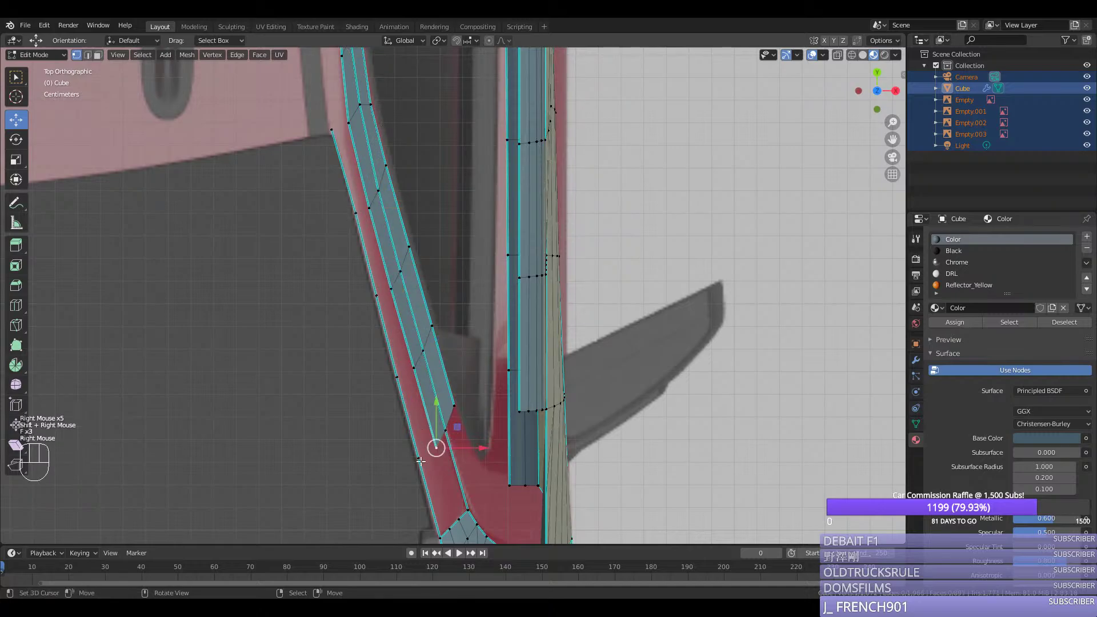
pyautogui.keyDown('shift'); pyautogui.rightClick(418, 457); pyautogui.keyUp('shift')
pyautogui.press('f')
pyautogui.press('f')
pyautogui.press('f')
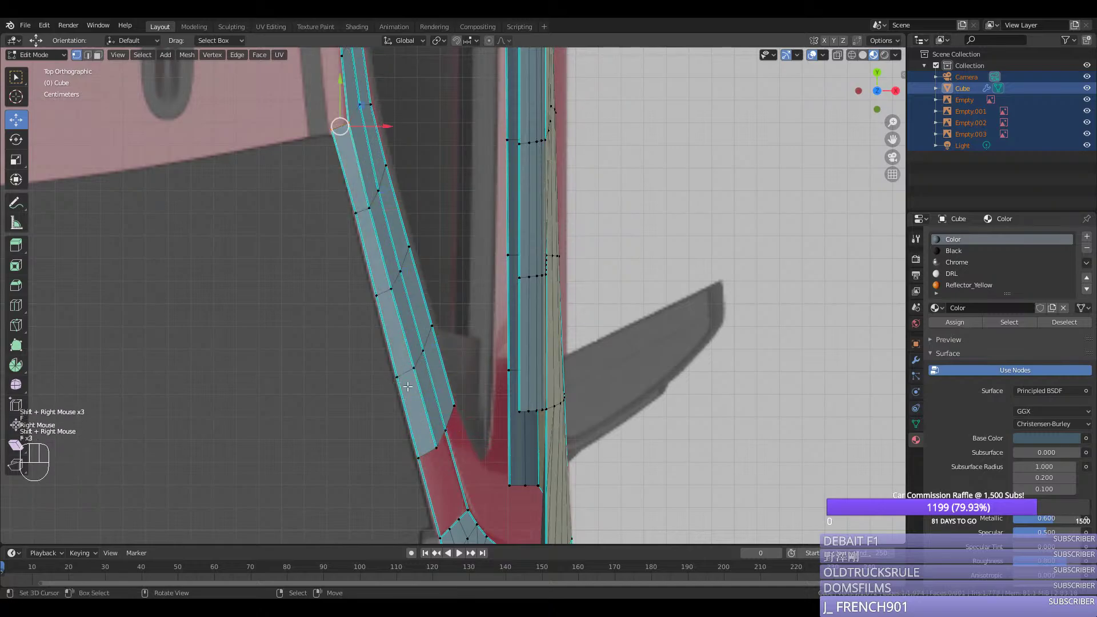
pyautogui.moveTo(390, 382); pyautogui.dragTo(298, 295, button='middle')
pyautogui.press('b')
pyautogui.press('Tab')
pyautogui.hotkey('ctrl', 's')
# Step: Nudge the pillar's upper windshield-side corner vertex slightly along X and save the file from Object Mode
pyautogui.scroll(-2, 358, 360)
pyautogui.moveTo(358, 359); pyautogui.dragTo(419, 325, button='middle')
pyautogui.scroll(-1, 420, 325)
pyautogui.moveTo(382, 356); pyautogui.dragTo(415, 279, button='middle')
pyautogui.scroll(1, 415, 278)
pyautogui.press('Tab')
pyautogui.moveTo(431, 265); pyautogui.dragTo(436, 267)
pyautogui.rightClick(387, 264)
pyautogui.press('Tab')
pyautogui.hotkey('ctrl', 's')
pyautogui.press('Tab')
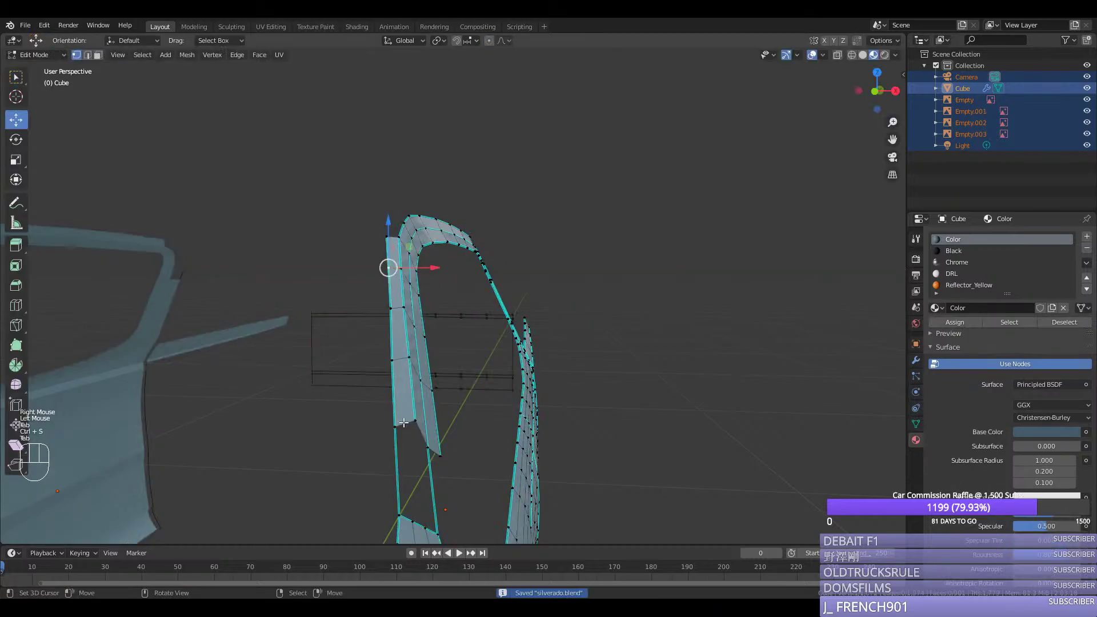
pyautogui.rightClick(413, 421)
pyautogui.moveTo(414, 421); pyautogui.dragTo(321, 516, button='middle')
pyautogui.keyDown('shift'); pyautogui.rightClick(334, 520); pyautogui.keyUp('shift')
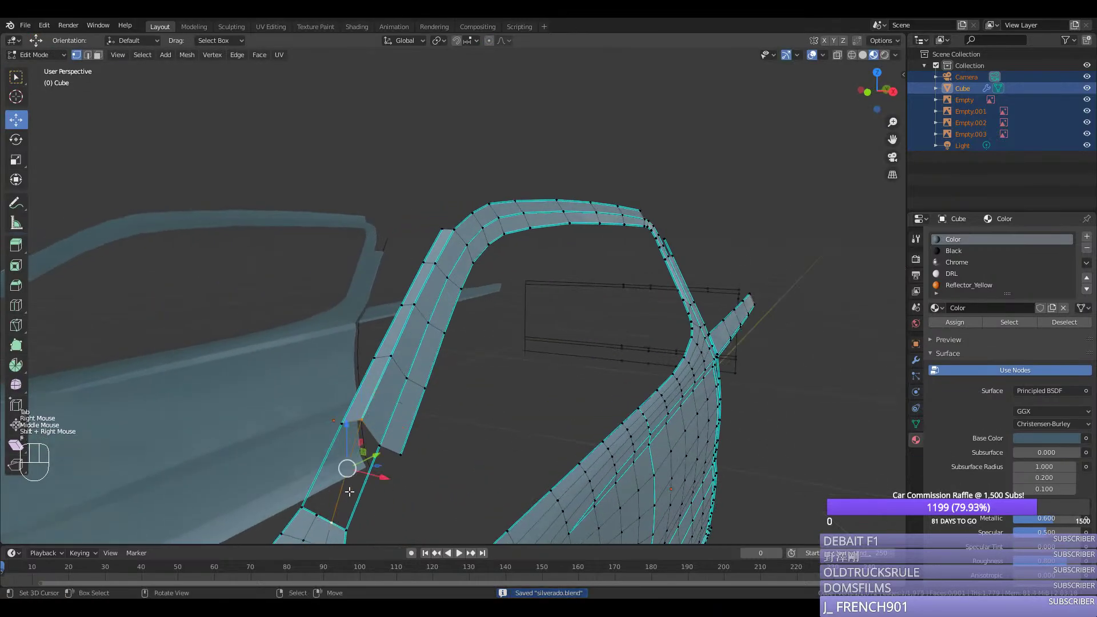
pyautogui.hotkey('ctrl', 'z')
pyautogui.rightClick(361, 420)
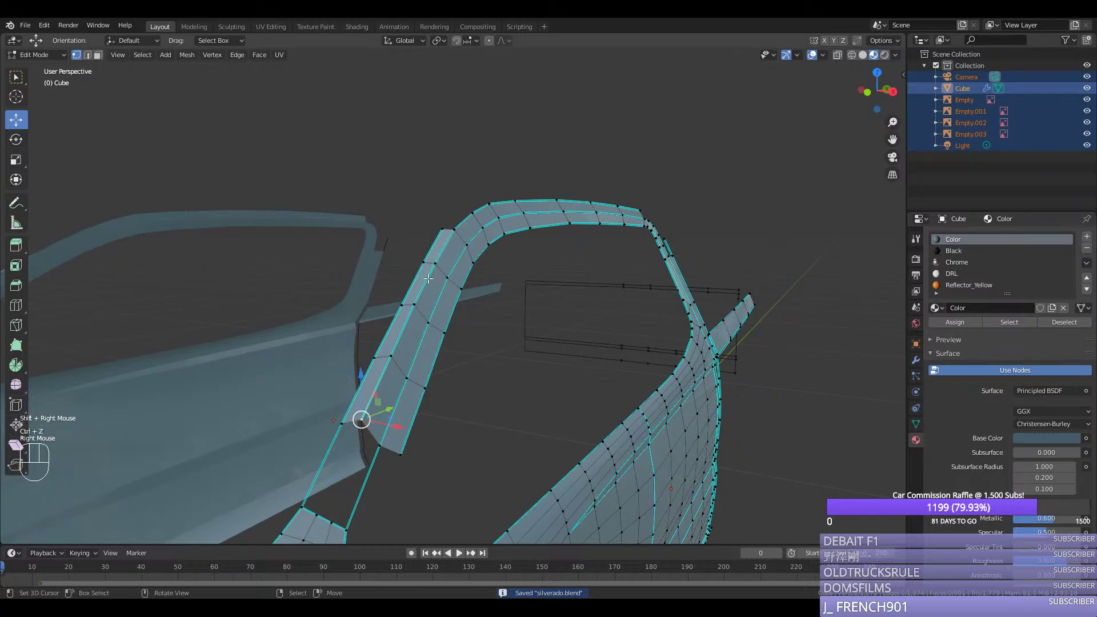
pyautogui.keyDown('shift'); pyautogui.rightClick(331, 522); pyautogui.keyUp('shift')
pyautogui.moveTo(331, 522); pyautogui.dragTo(353, 472, button='middle')
pyautogui.press('f')
pyautogui.rightClick(372, 387)
pyautogui.hotkey('ctrl', 'z')
pyautogui.hotkey('ctrl', 'z')
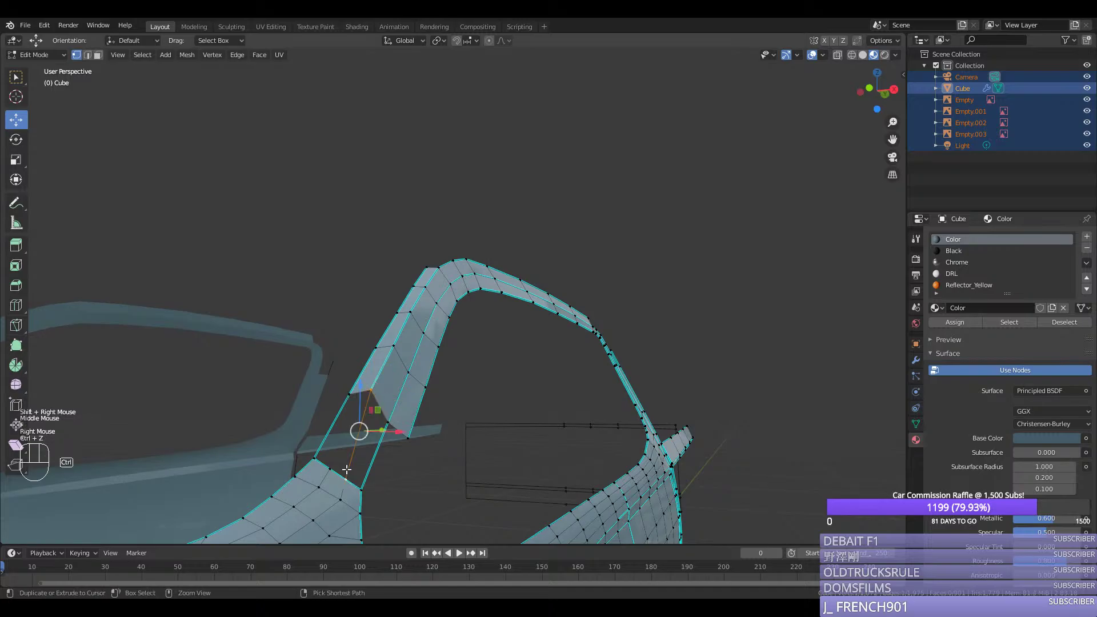
# Step: Slide the middle vertex of the base patch's upper edge and connect it to the pillar's lower crease vertex with a sharp edge
pyautogui.rightClick(373, 468)
pyautogui.press('g')
pyautogui.click(373, 467)
pyautogui.keyDown('shift'); pyautogui.rightClick(372, 387); pyautogui.keyUp('shift')
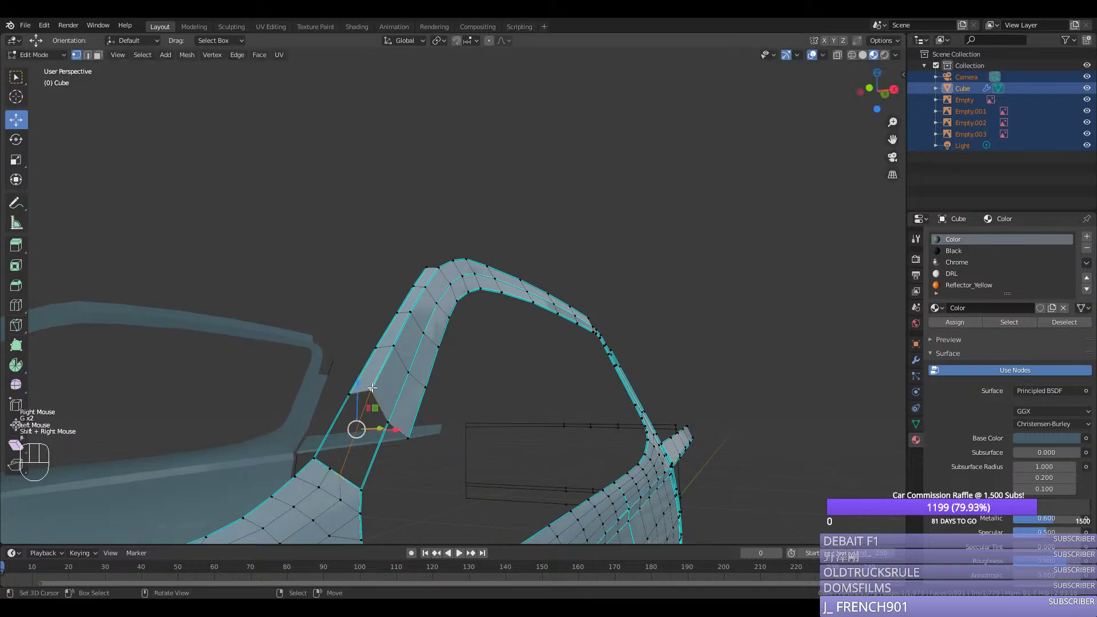
pyautogui.hotkey('ctrl', 'e')
pyautogui.rightClick(372, 387)
# Step: Slide the middle vertex of the base patch's upper edge, space that edge evenly, and fill the first face up to the pillar
pyautogui.rightClick(332, 472)
pyautogui.press('g')
pyautogui.press('g')
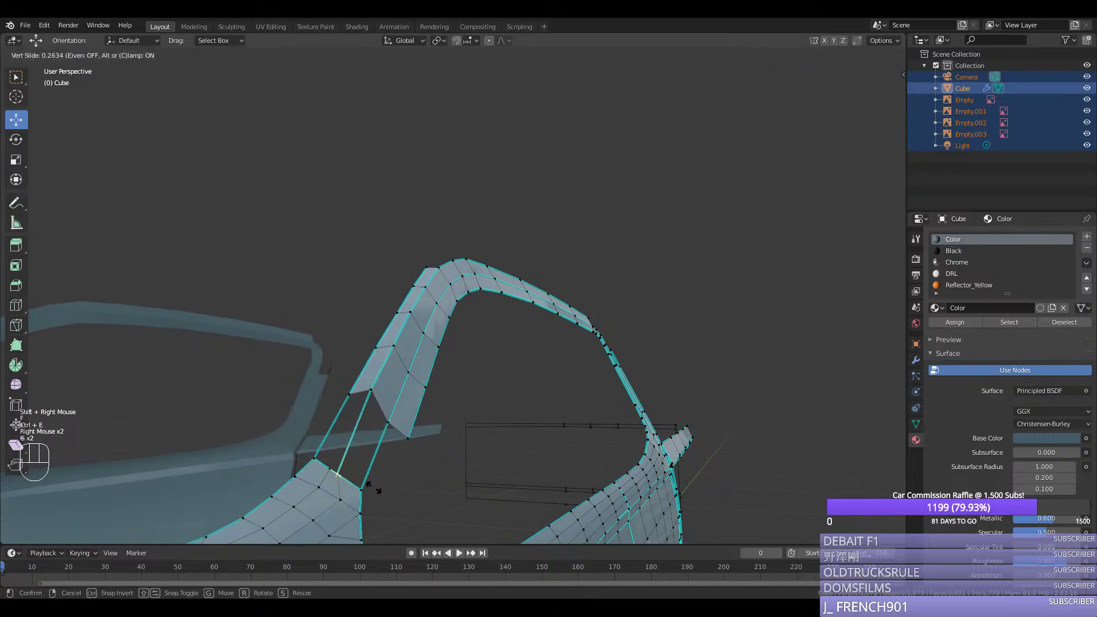
pyautogui.click(370, 486)
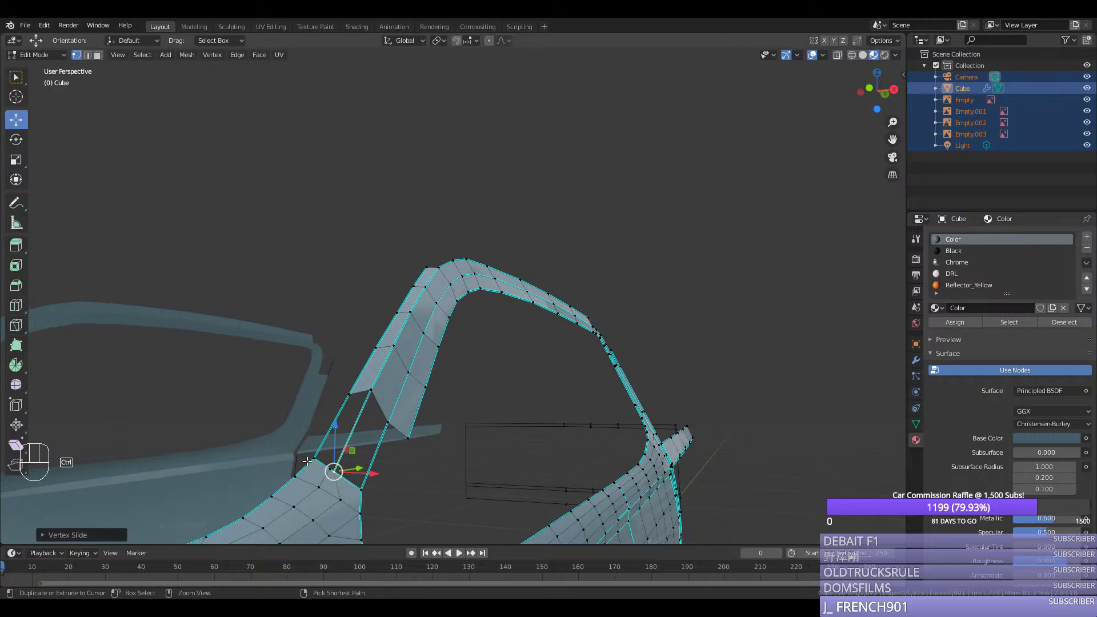
pyautogui.keyDown('ctrl'); pyautogui.rightClick(309, 461); pyautogui.keyUp('ctrl')
pyautogui.hotkey('ctrl', 'y')
pyautogui.rightClick(370, 391)
pyautogui.keyDown('shift'); pyautogui.rightClick(349, 395); pyautogui.keyUp('shift')
pyautogui.keyDown('shift'); pyautogui.rightClick(323, 469); pyautogui.keyUp('shift')
pyautogui.keyDown('shift'); pyautogui.rightClick(333, 471); pyautogui.keyUp('shift')
pyautogui.press('f')
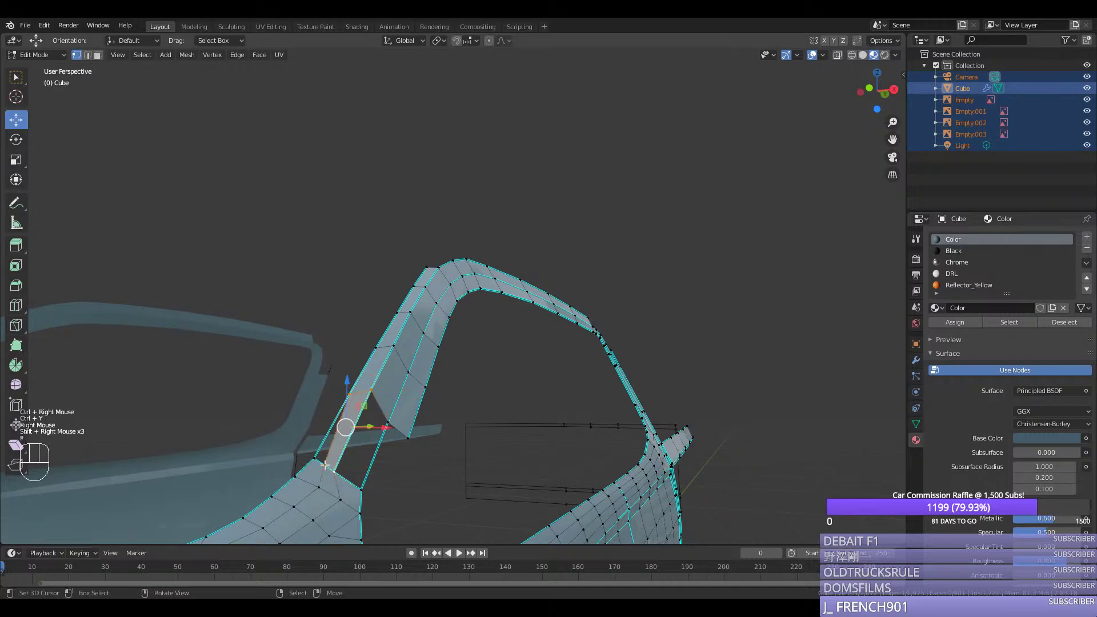
# Step: Fill the remaining faces between the pillar's lower end and the base patch, and save the file from Object Mode
pyautogui.press('Tab')
pyautogui.hotkey('ctrl', 's')
pyautogui.press('Tab')
pyautogui.rightClick(370, 390)
pyautogui.keyDown('shift'); pyautogui.rightClick(338, 470); pyautogui.keyUp('shift')
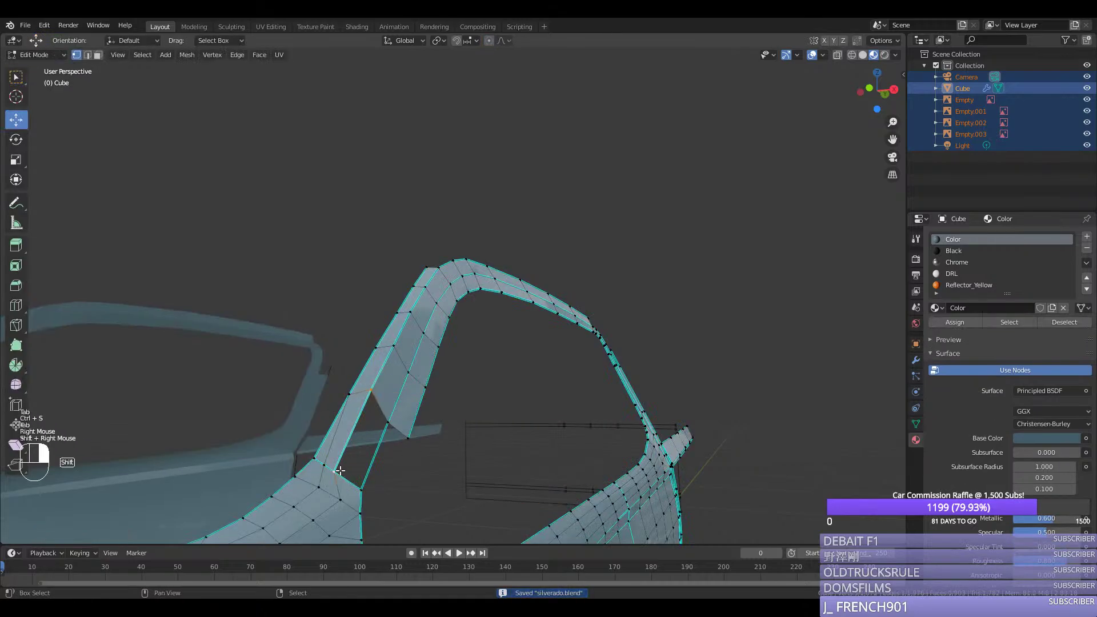
pyautogui.press('Tab')
pyautogui.hotkey('ctrl', 's')
pyautogui.press('Tab')
pyautogui.moveTo(379, 448); pyautogui.dragTo(333, 461, button='middle')
pyautogui.press('Tab')
pyautogui.hotkey('ctrl', 's')
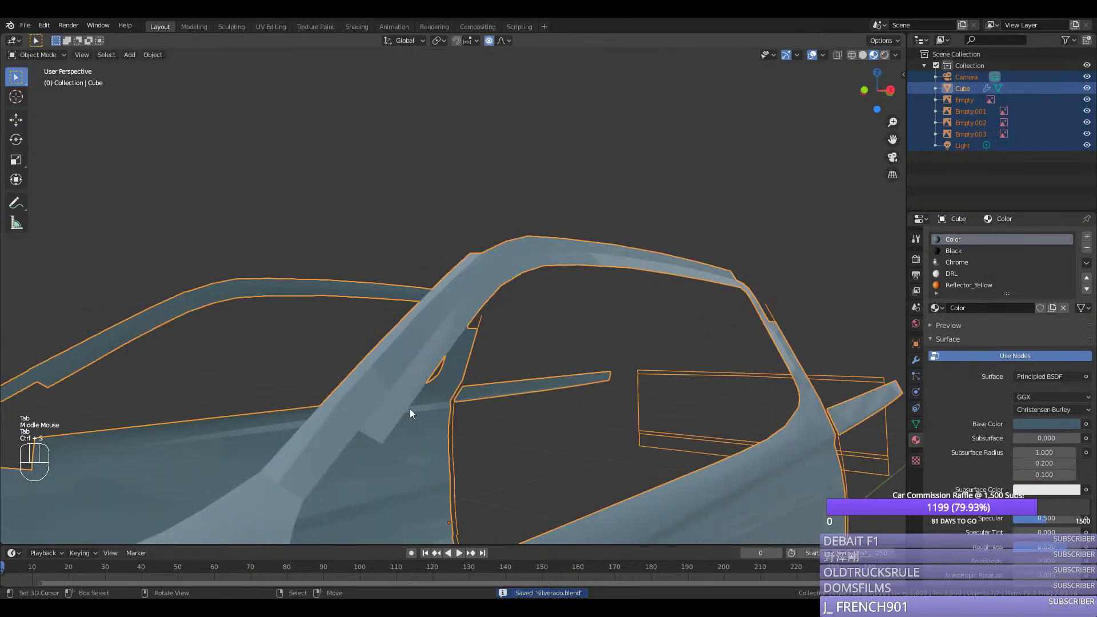
# Step: Adjust the two lowest inner vertices on the pillar's windshield side in side view to smooth the strip
pyautogui.press('KP_3')
pyautogui.press('Tab')
pyautogui.rightClick(325, 393)
pyautogui.rightClick(325, 393)
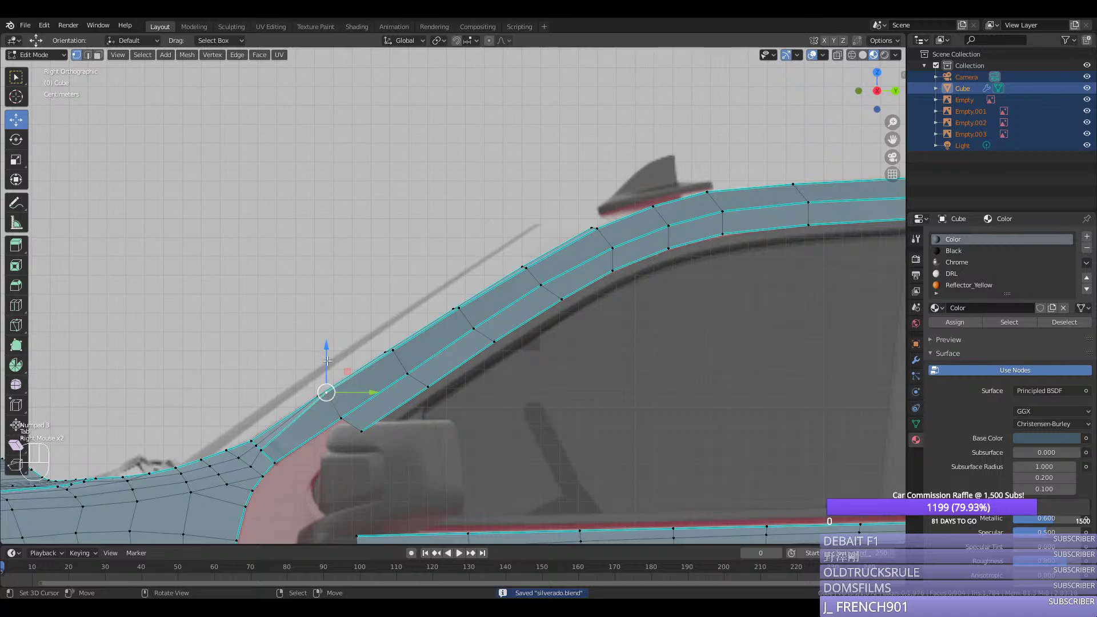
pyautogui.click(327, 361)
pyautogui.moveTo(326, 362); pyautogui.dragTo(330, 372)
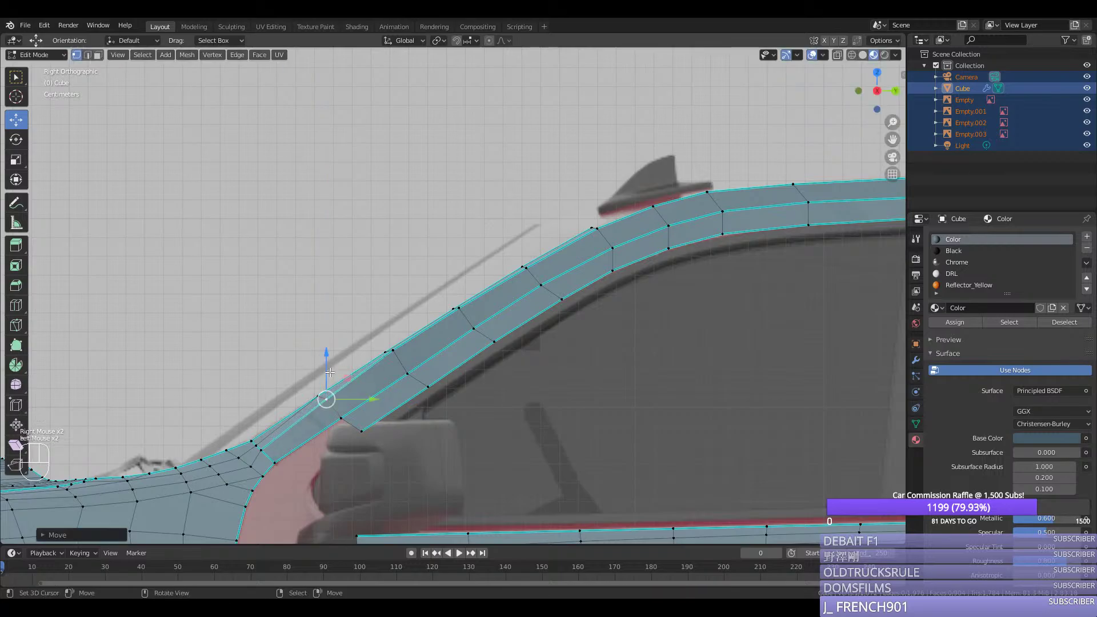
pyautogui.rightClick(385, 353)
pyautogui.moveTo(385, 352); pyautogui.dragTo(393, 350)
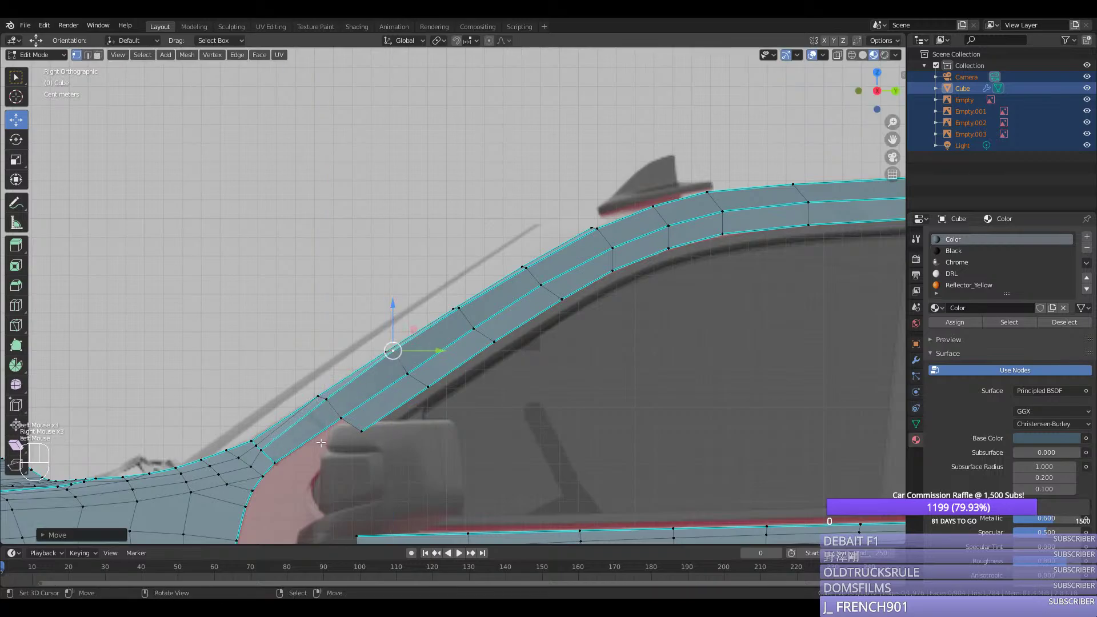
# Step: Extrude the pillar's lowest window-side vertex twice around the mirror to outline the front window corner
pyautogui.rightClick(329, 429)
pyautogui.scroll(-1, 329, 429)
pyautogui.press('e')
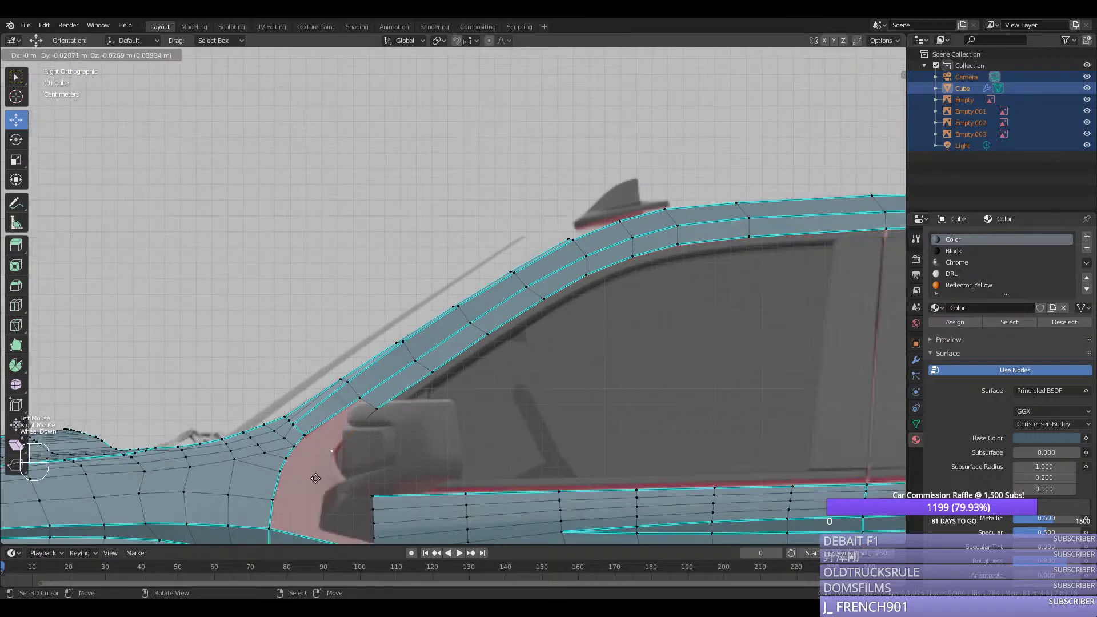
pyautogui.click(308, 479)
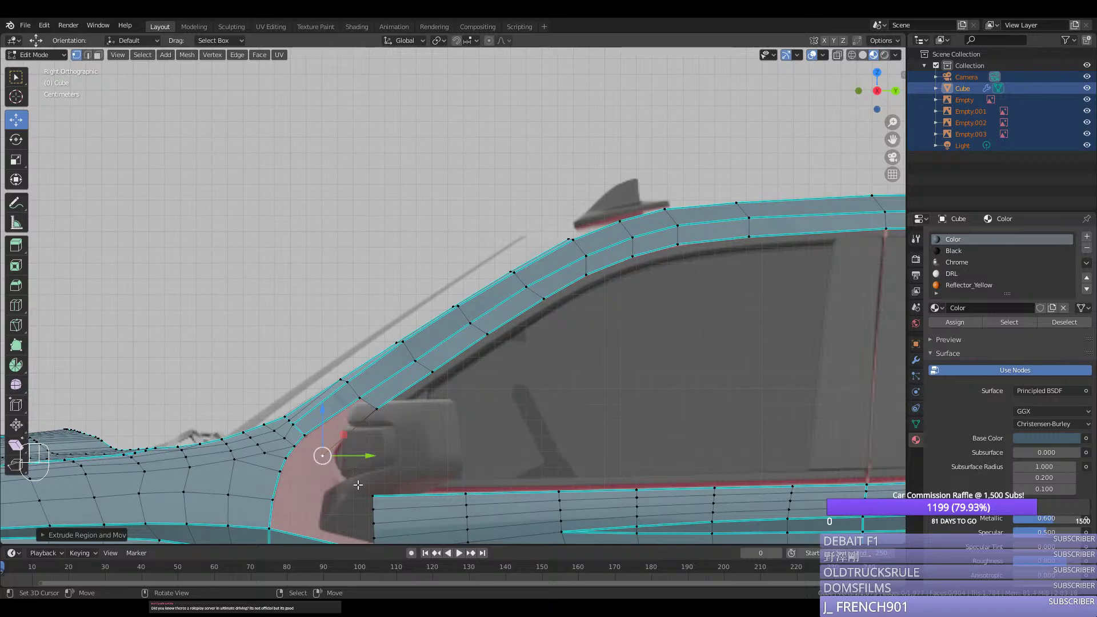
pyautogui.press('e')
pyautogui.click(337, 491)
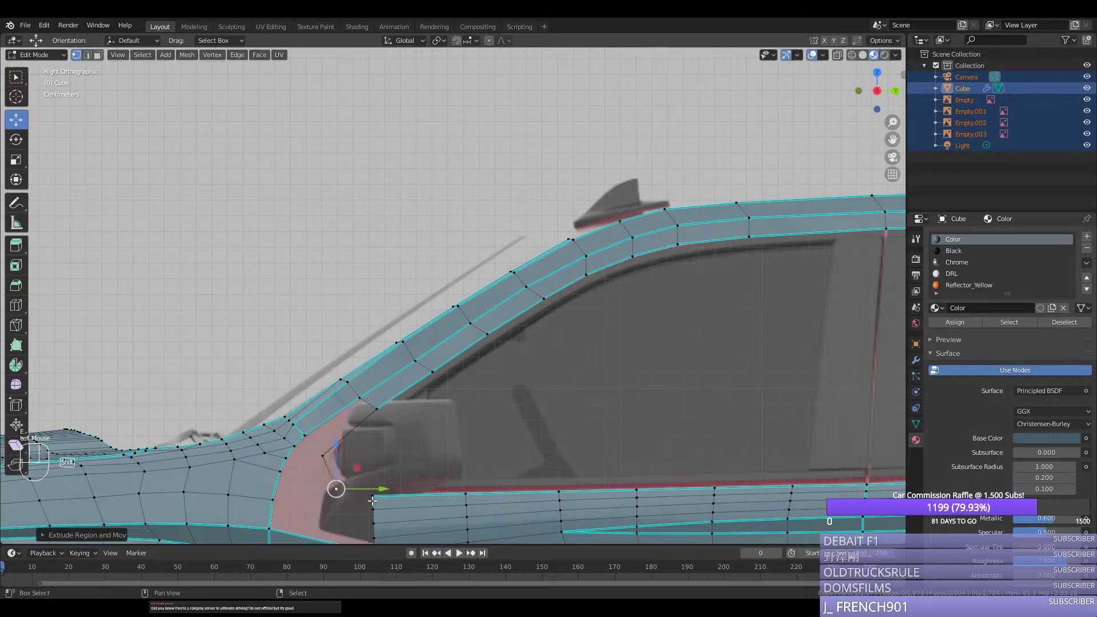
# Step: Lower the outline's end vertex, connect it to the door's upper front corner, and mark the whole outline as a sharp crease
pyautogui.moveTo(354, 466); pyautogui.dragTo(334, 466)
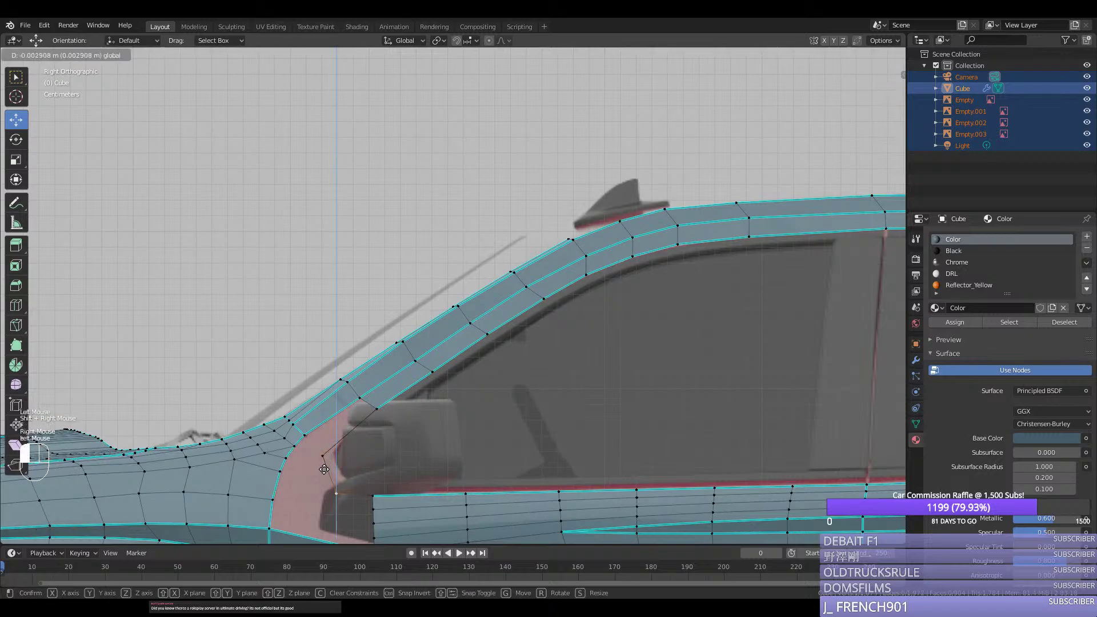
pyautogui.rightClick(335, 494)
pyautogui.keyDown('ctrl'); pyautogui.rightClick(371, 495); pyautogui.keyUp('ctrl')
pyautogui.keyDown('ctrl'); pyautogui.rightClick(323, 456); pyautogui.keyUp('ctrl')
pyautogui.keyDown('ctrl'); pyautogui.rightClick(377, 408); pyautogui.keyUp('ctrl')
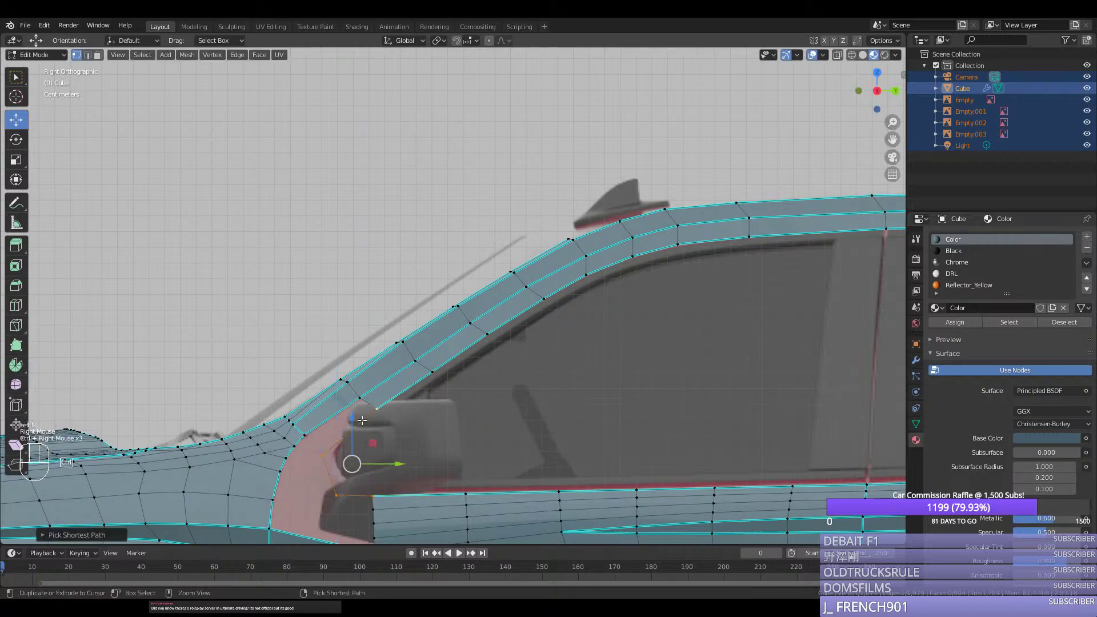
pyautogui.hotkey('ctrl', 'e')
pyautogui.click(362, 420)
# Step: Round the window outline's front and lower corners with two-segment vertex bevels
pyautogui.moveTo(323, 456); pyautogui.dragTo(322, 455, button='right')
pyautogui.click(322, 455)
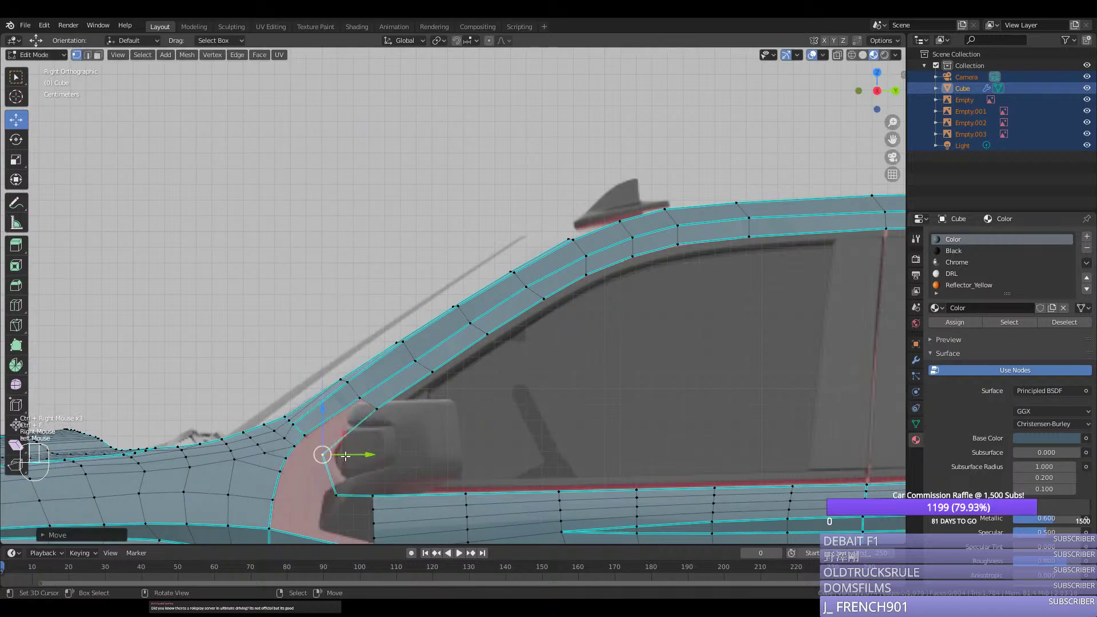
pyautogui.hotkey('ctrl', 'shift', 'b')
pyautogui.click(343, 457)
pyautogui.rightClick(336, 495)
pyautogui.hotkey('ctrl', 'shift', 'b')
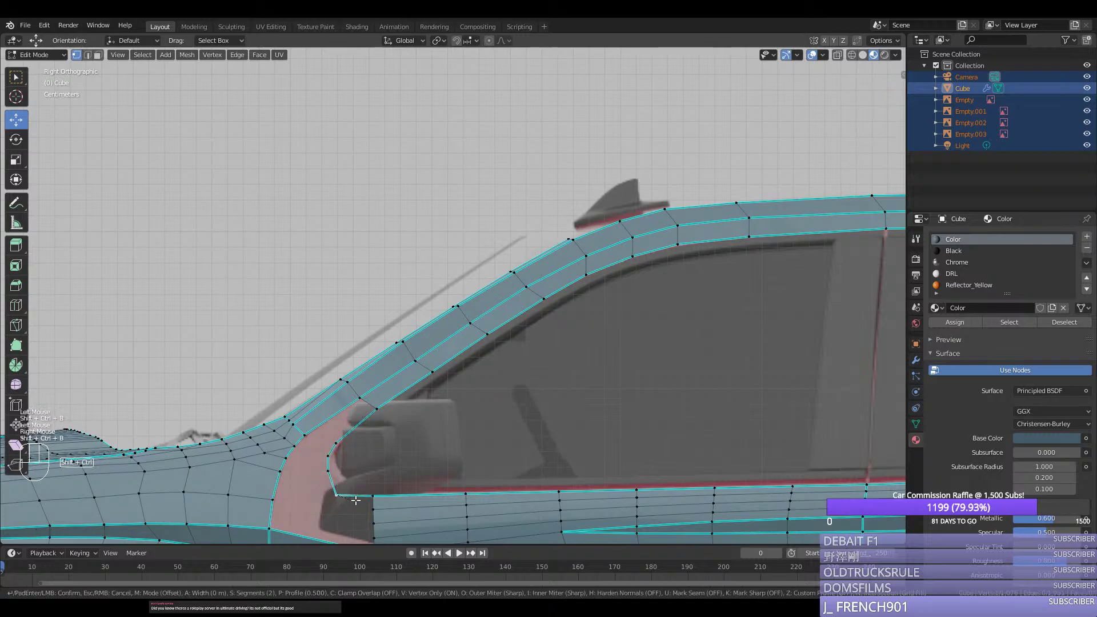
pyautogui.click(371, 499)
# Step: Shift the rounded lower corner's vertex along Y and space the window-corner curve's vertices evenly
pyautogui.rightClick(338, 482)
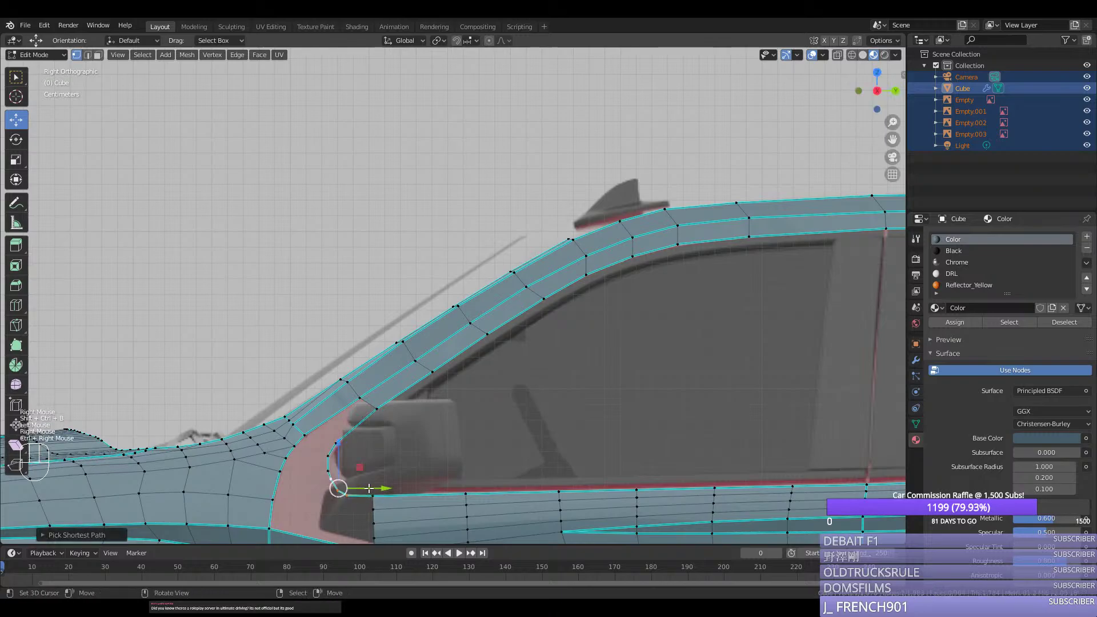
pyautogui.keyDown('ctrl'); pyautogui.rightClick(338, 481); pyautogui.keyUp('ctrl')
pyautogui.click(339, 480)
pyautogui.rightClick(336, 479)
pyautogui.moveTo(343, 478); pyautogui.dragTo(356, 479)
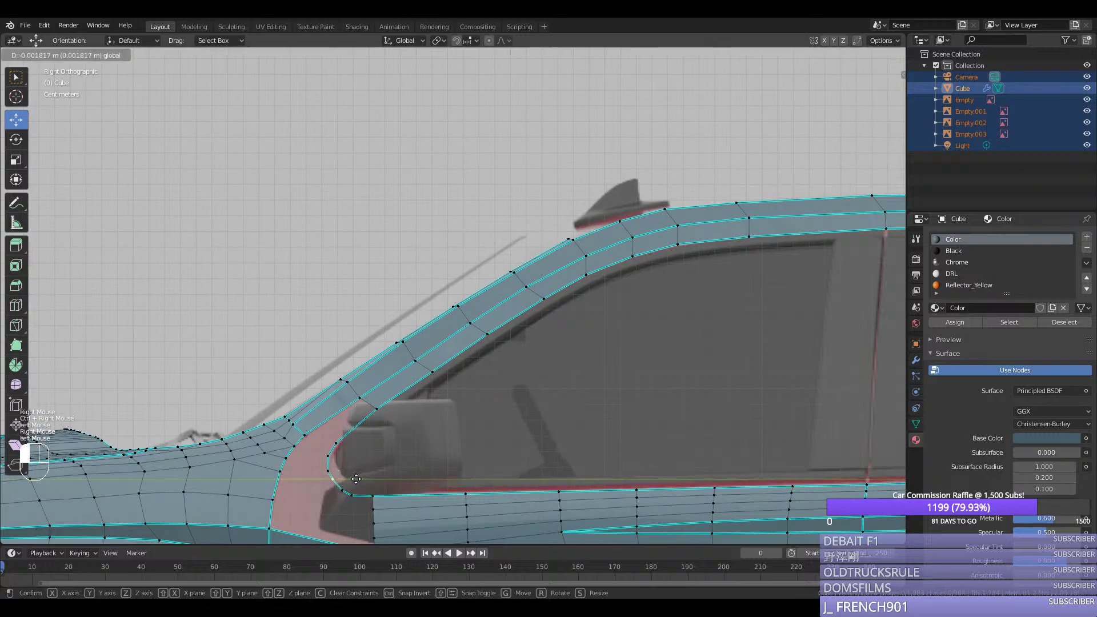
pyautogui.rightClick(354, 478)
pyautogui.rightClick(350, 495)
pyautogui.keyDown('ctrl'); pyautogui.rightClick(346, 435); pyautogui.keyUp('ctrl')
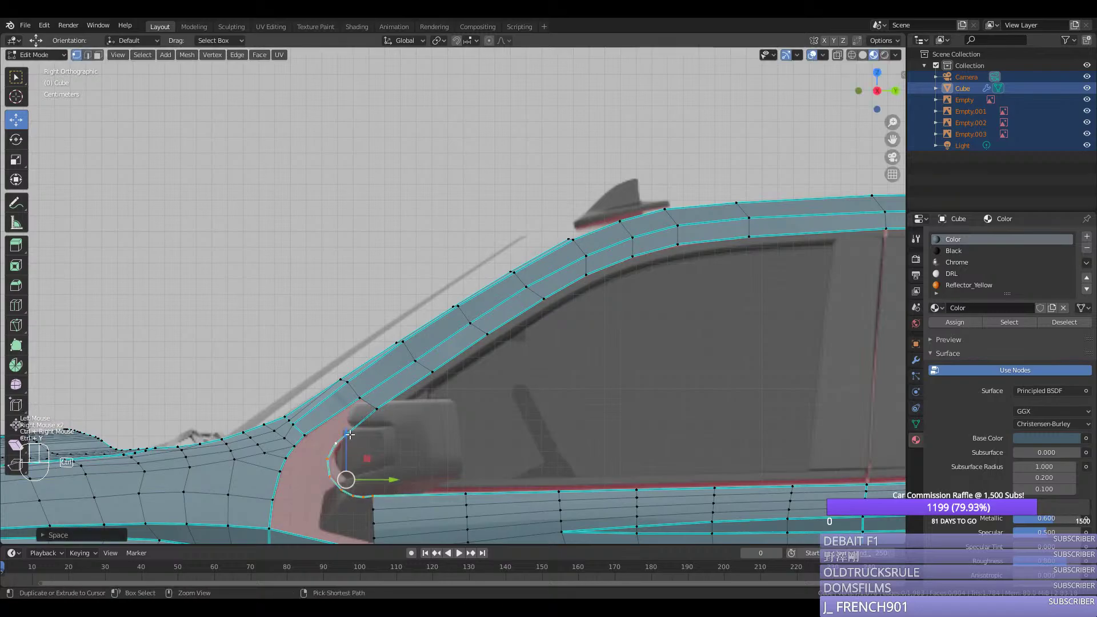
pyautogui.hotkey('ctrl', 'z')
# Step: Move the window-corner curve's lower end vertex outward along X toward the door, and adjust its neighbouring vertex in front view
pyautogui.rightClick(350, 492)
pyautogui.rightClick(349, 492)
pyautogui.moveTo(349, 493); pyautogui.dragTo(426, 498, button='middle')
pyautogui.press('KP_7')
pyautogui.scroll(2, 465, 400)
pyautogui.moveTo(529, 440); pyautogui.dragTo(559, 441)
pyautogui.moveTo(461, 453); pyautogui.dragTo(417, 480, button='middle')
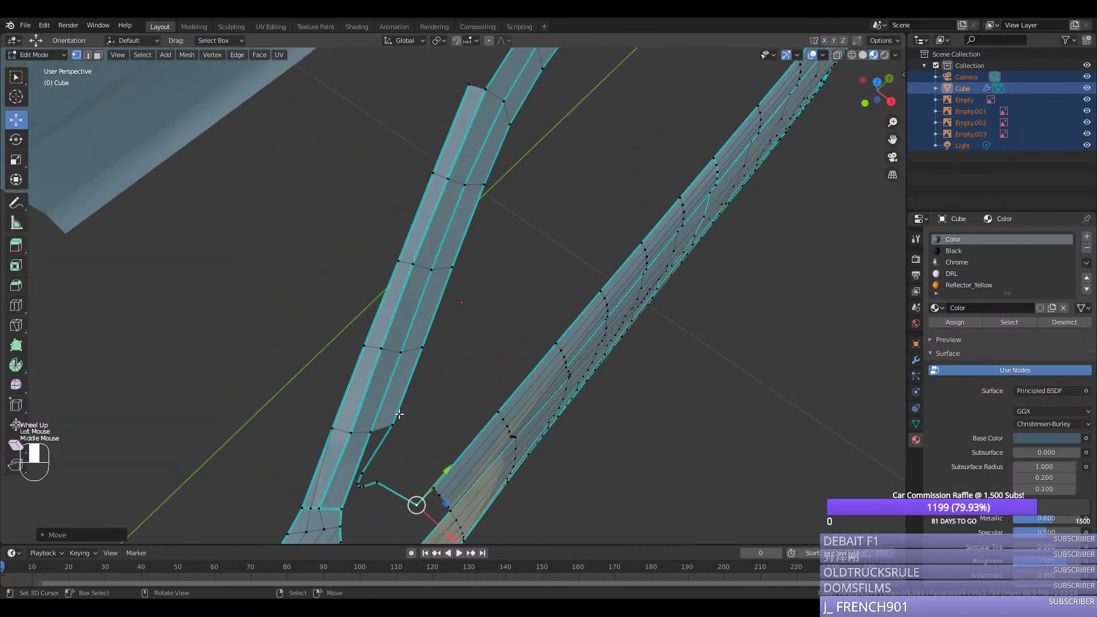
pyautogui.rightClick(400, 474)
pyautogui.press('KP_1')
pyautogui.moveTo(493, 509); pyautogui.dragTo(498, 508)
pyautogui.moveTo(498, 508); pyautogui.dragTo(457, 467, button='middle')
pyautogui.press('KP_7')
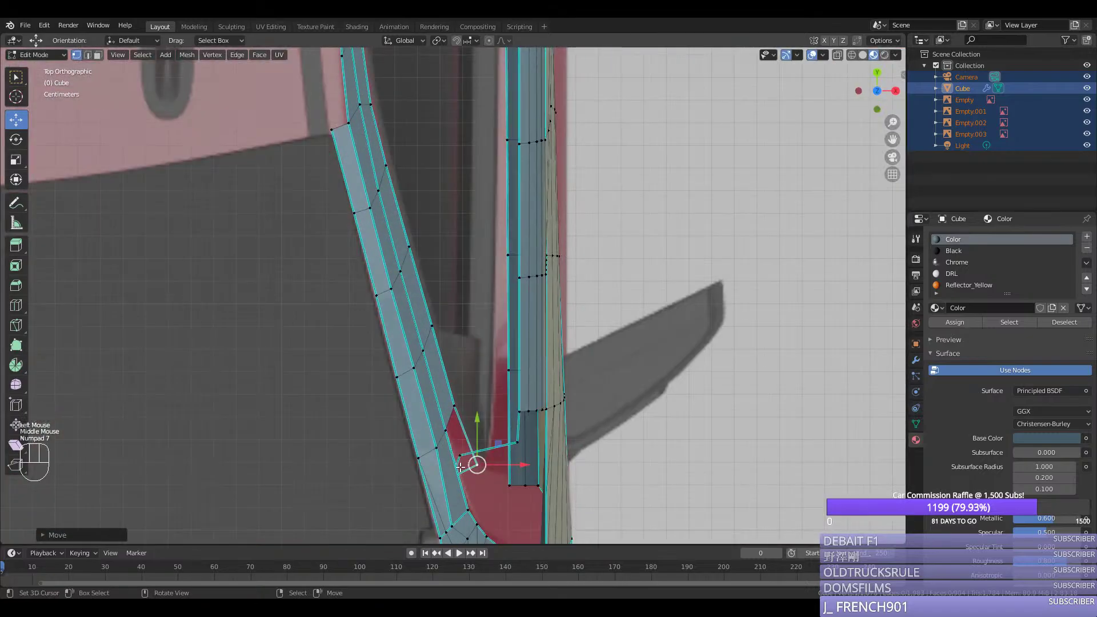
# Step: Move the middle vertices of the window-corner curve outward along X in top view
pyautogui.rightClick(460, 457)
pyautogui.moveTo(498, 455); pyautogui.dragTo(542, 441)
pyautogui.rightClick(516, 443)
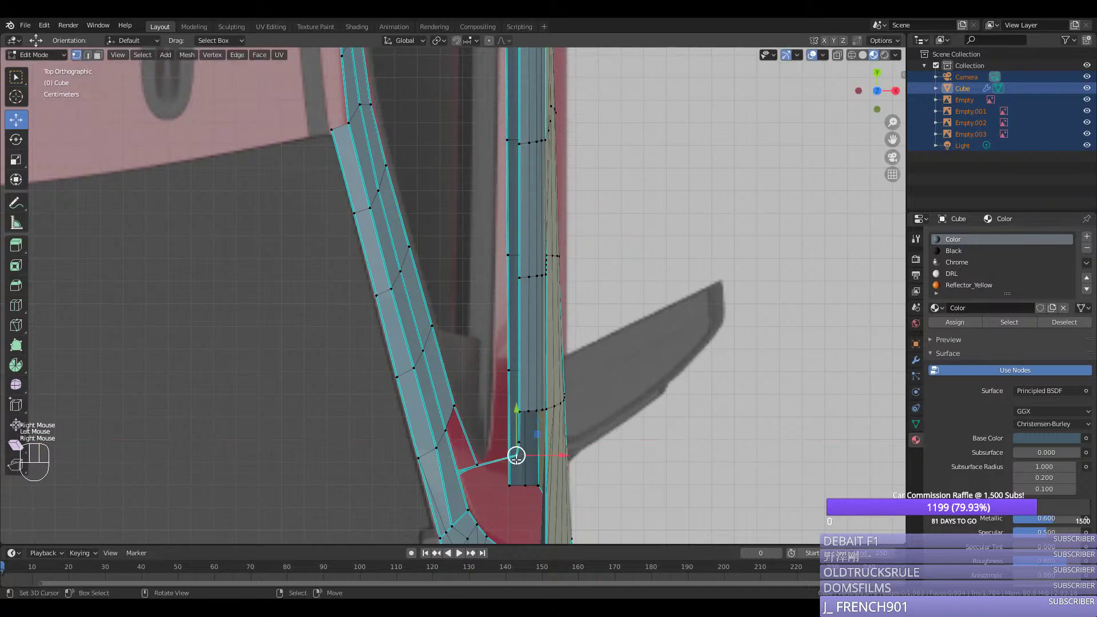
pyautogui.rightClick(516, 455)
pyautogui.rightClick(517, 455)
pyautogui.moveTo(517, 455); pyautogui.dragTo(422, 492, button='middle')
pyautogui.scroll(-2, 432, 452)
pyautogui.rightClick(422, 493)
pyautogui.rightClick(421, 492)
pyautogui.press('KP_7')
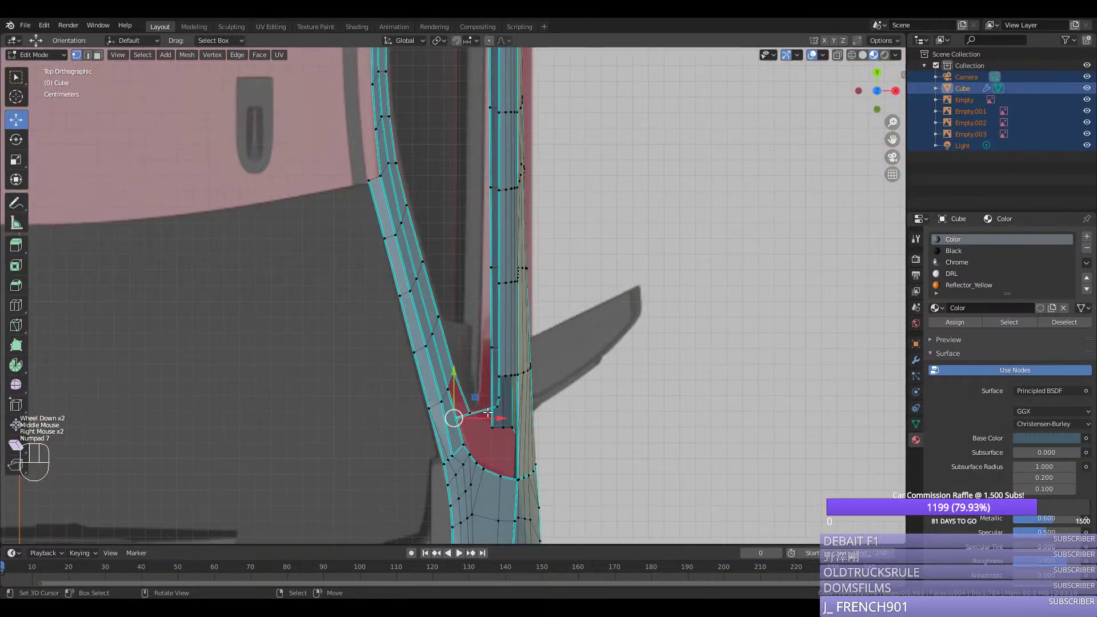
pyautogui.moveTo(487, 413); pyautogui.dragTo(527, 414)
pyautogui.moveTo(527, 414); pyautogui.dragTo(409, 392, button='middle')
# Step: Shift the remaining front vertices of the window-corner curve along X so it bends smoothly from pillar to door
pyautogui.rightClick(385, 421)
pyautogui.press('KP_7')
pyautogui.moveTo(493, 420); pyautogui.dragTo(494, 420)
pyautogui.moveTo(495, 419); pyautogui.dragTo(438, 405, button='middle')
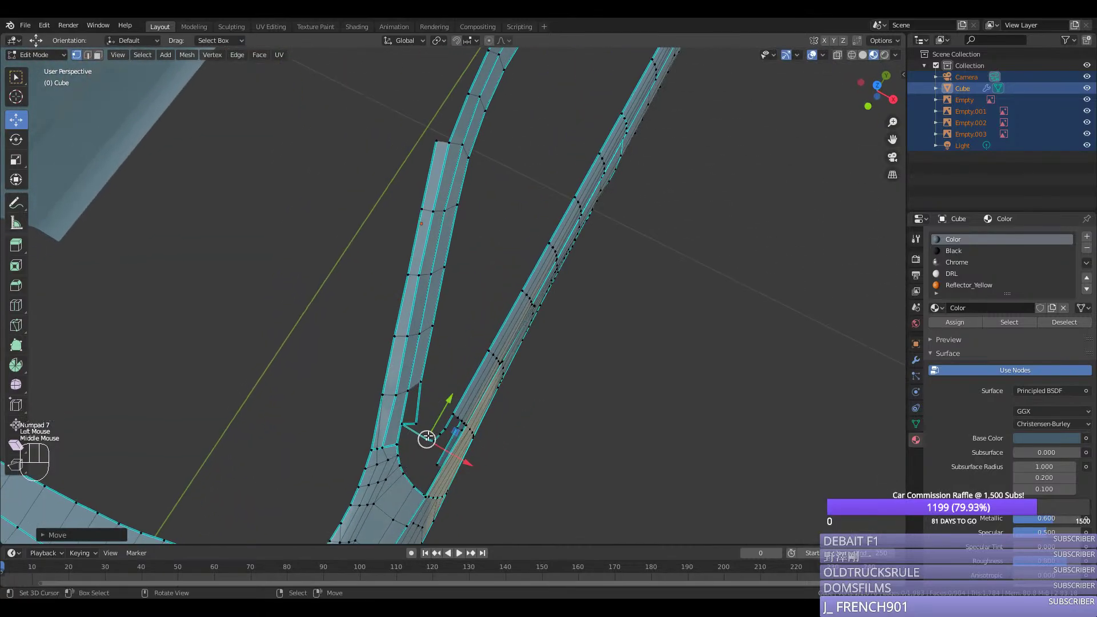
pyautogui.rightClick(403, 423)
pyautogui.press('KP_7')
pyautogui.moveTo(451, 423); pyautogui.dragTo(517, 446)
pyautogui.rightClick(480, 419)
pyautogui.scroll(1, 483, 425)
pyautogui.rightClick(494, 439)
pyautogui.rightClick(505, 443)
pyautogui.rightClick(495, 446)
pyautogui.rightClick(483, 444)
pyautogui.moveTo(516, 446); pyautogui.dragTo(494, 410, button='middle')
pyautogui.scroll(-4, 491, 400)
pyautogui.moveTo(483, 330); pyautogui.dragTo(487, 433, button='middle')
# Step: Fine-tune the X positions of the curve's lower vertices in perspective view for an even bend into the door
pyautogui.rightClick(437, 483)
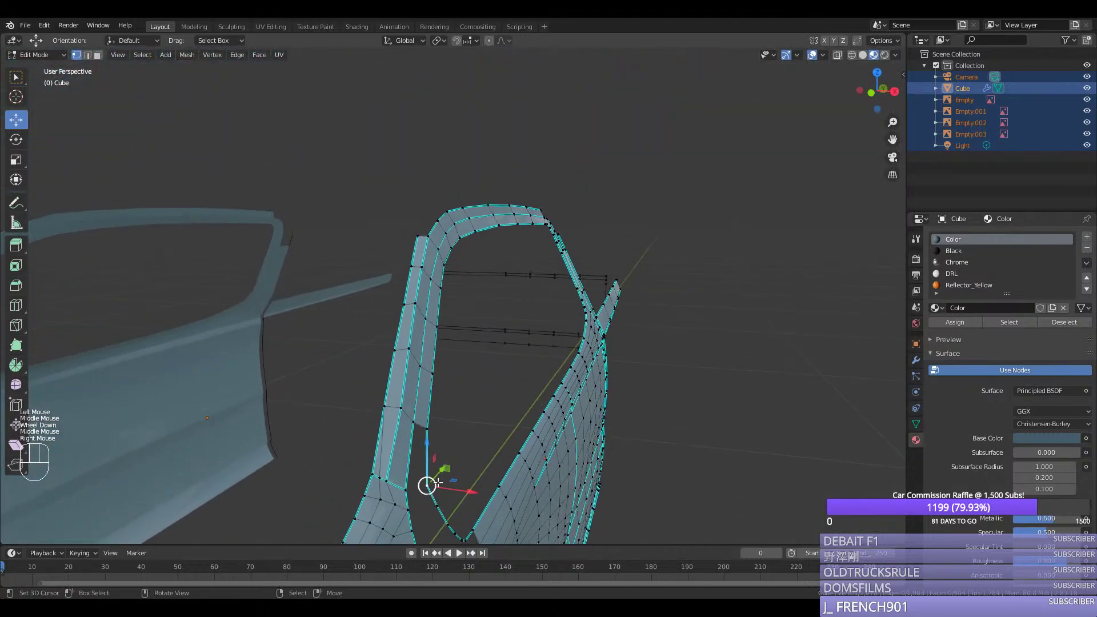
pyautogui.rightClick(439, 504)
pyautogui.moveTo(454, 481); pyautogui.dragTo(445, 521)
pyautogui.rightClick(448, 523)
pyautogui.moveTo(445, 522); pyautogui.dragTo(468, 512, button='middle')
pyautogui.rightClick(472, 520)
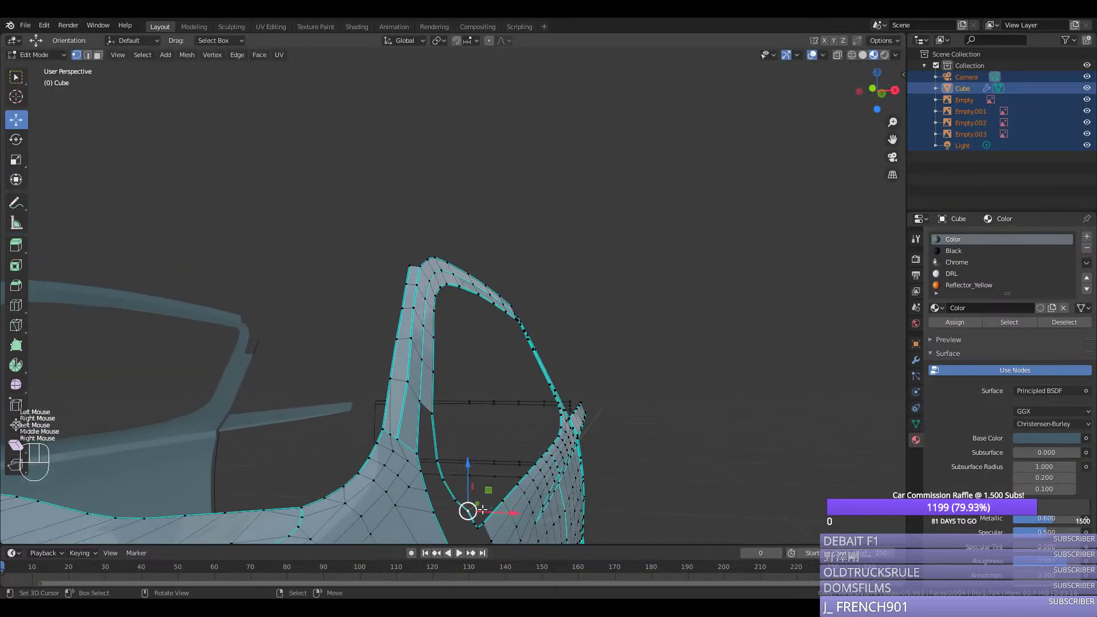
pyautogui.moveTo(483, 512); pyautogui.dragTo(505, 513)
pyautogui.rightClick(454, 503)
pyautogui.rightClick(462, 514)
pyautogui.rightClick(475, 527)
pyautogui.moveTo(517, 531); pyautogui.dragTo(512, 517, button='middle')
pyautogui.moveTo(512, 517); pyautogui.dragTo(510, 517)
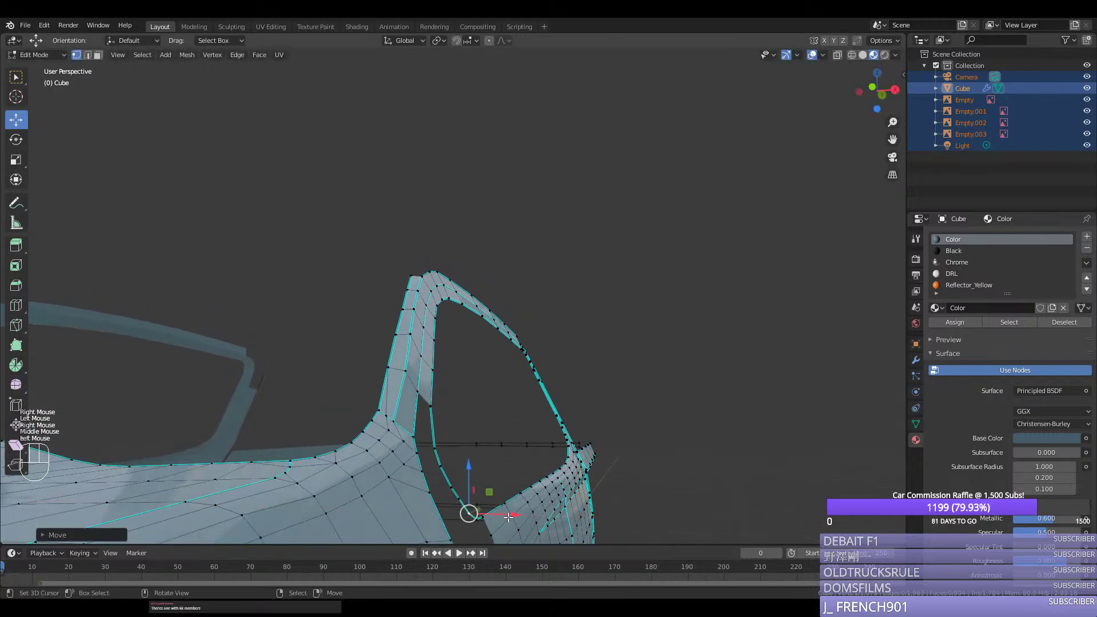
# Step: Nudge another vertex of the window-corner curve and check the bend against the fender from above and the side
pyautogui.moveTo(510, 517); pyautogui.dragTo(512, 94, button='middle')
pyautogui.scroll(-2, 524, 203)
pyautogui.moveTo(525, 203); pyautogui.dragTo(349, 395, button='middle')
pyautogui.scroll(2, 382, 370)
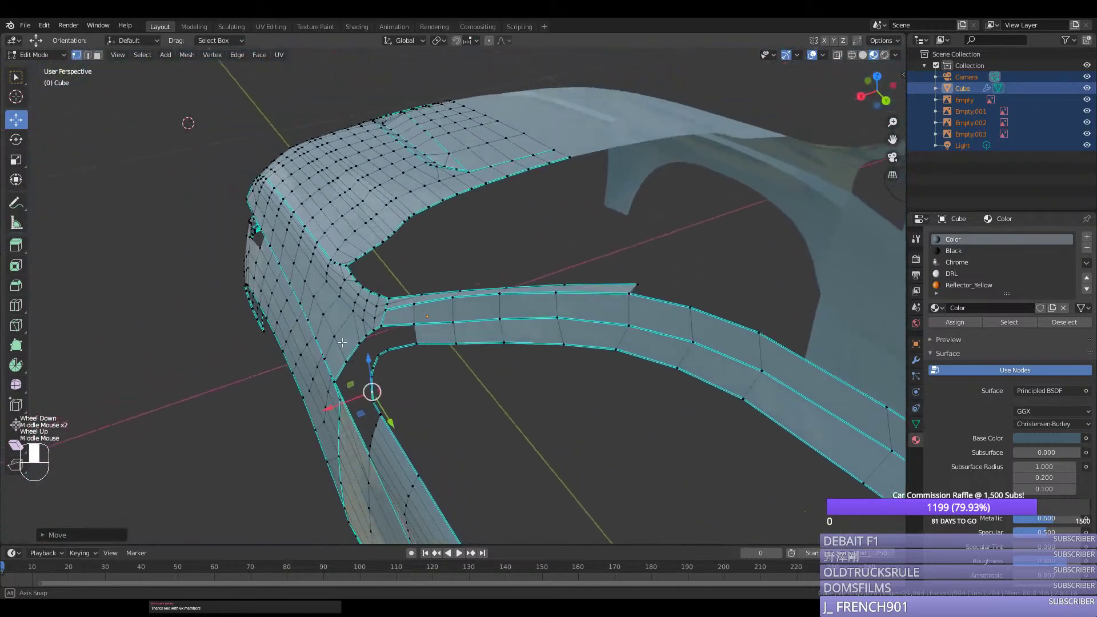
pyautogui.rightClick(349, 395)
pyautogui.moveTo(349, 395); pyautogui.dragTo(346, 382)
pyautogui.rightClick(349, 395)
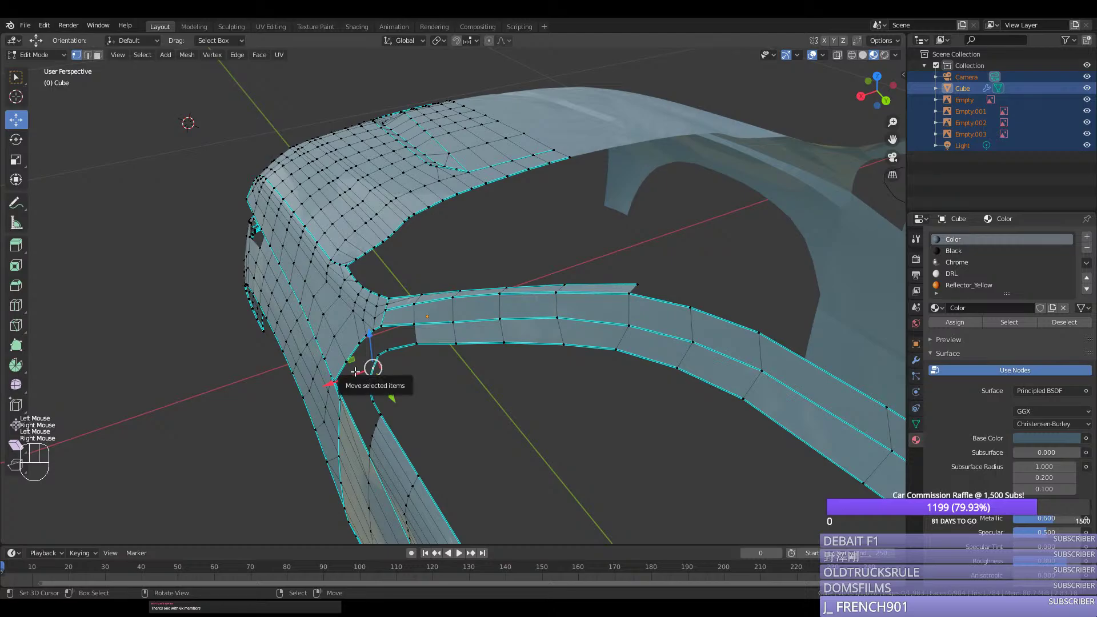
pyautogui.moveTo(372, 373); pyautogui.dragTo(380, 404, button='middle')
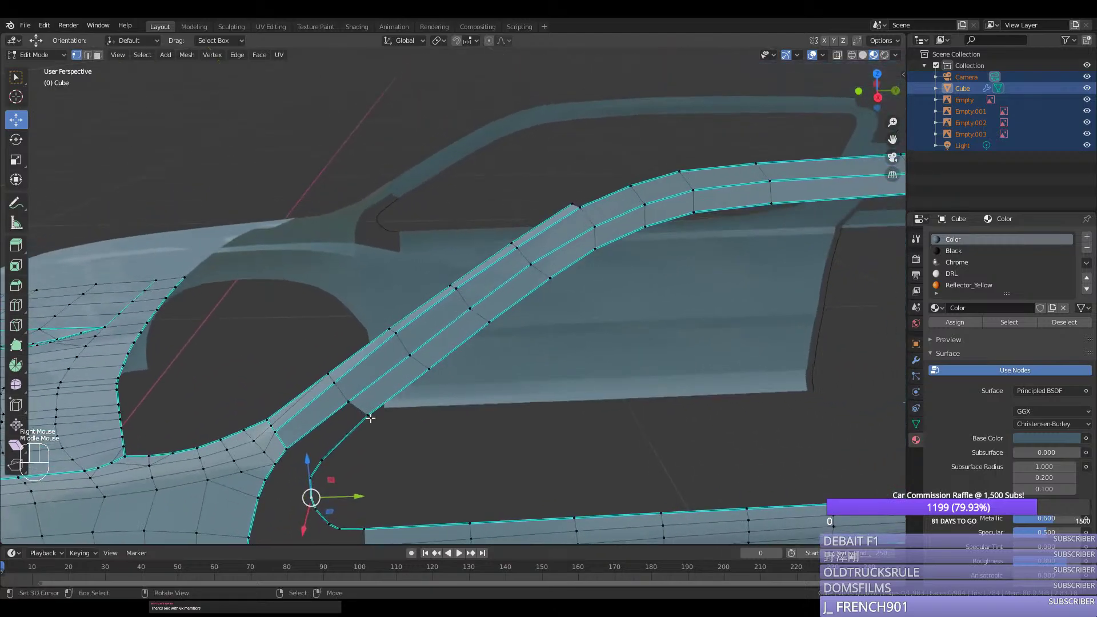
# Step: Fill the row of faces from the pillar's lower end down between the fender edge and the window-corner curve
pyautogui.press('KP_3')
pyautogui.scroll(-1, 370, 418)
pyautogui.rightClick(373, 409)
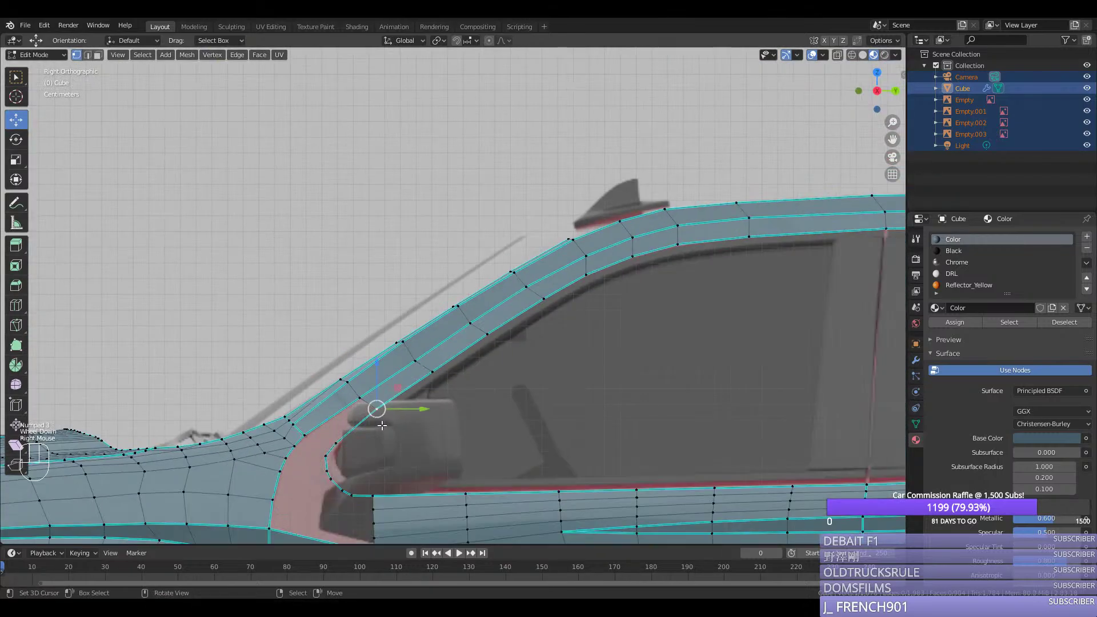
pyautogui.keyDown('shift'); pyautogui.rightClick(358, 412); pyautogui.keyUp('shift')
pyautogui.press('f')
pyautogui.press('f')
pyautogui.press('f')
pyautogui.press('f')
pyautogui.press('f')
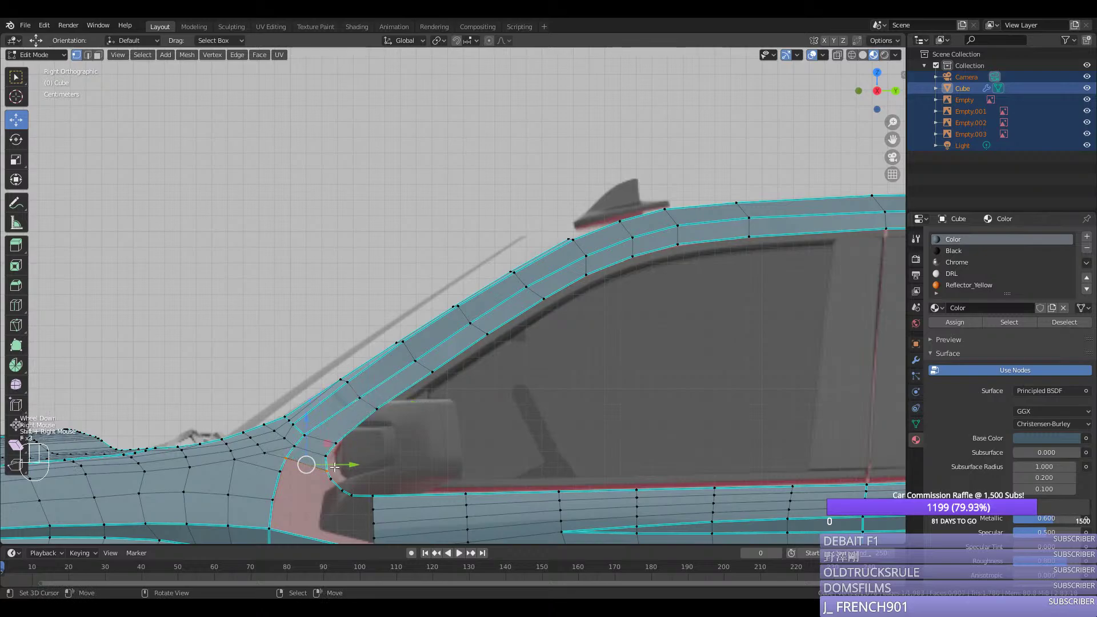
# Step: Fill the face between the fender's lower rear corner and the lower part of the door's front edge
pyautogui.scroll(-1, 339, 482)
pyautogui.rightClick(300, 489)
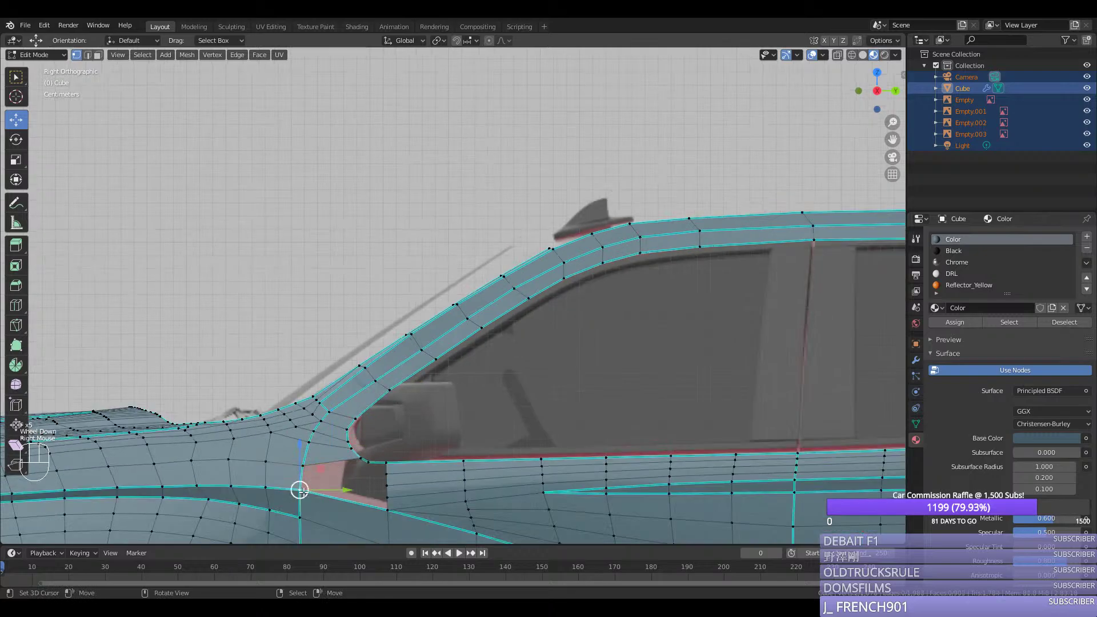
pyautogui.keyDown('shift'); pyautogui.rightClick(386, 510); pyautogui.keyUp('shift')
pyautogui.keyDown('shift'); pyautogui.rightClick(387, 496); pyautogui.keyUp('shift')
pyautogui.keyDown('shift'); pyautogui.rightClick(387, 485); pyautogui.keyUp('shift')
pyautogui.rightClick(391, 484)
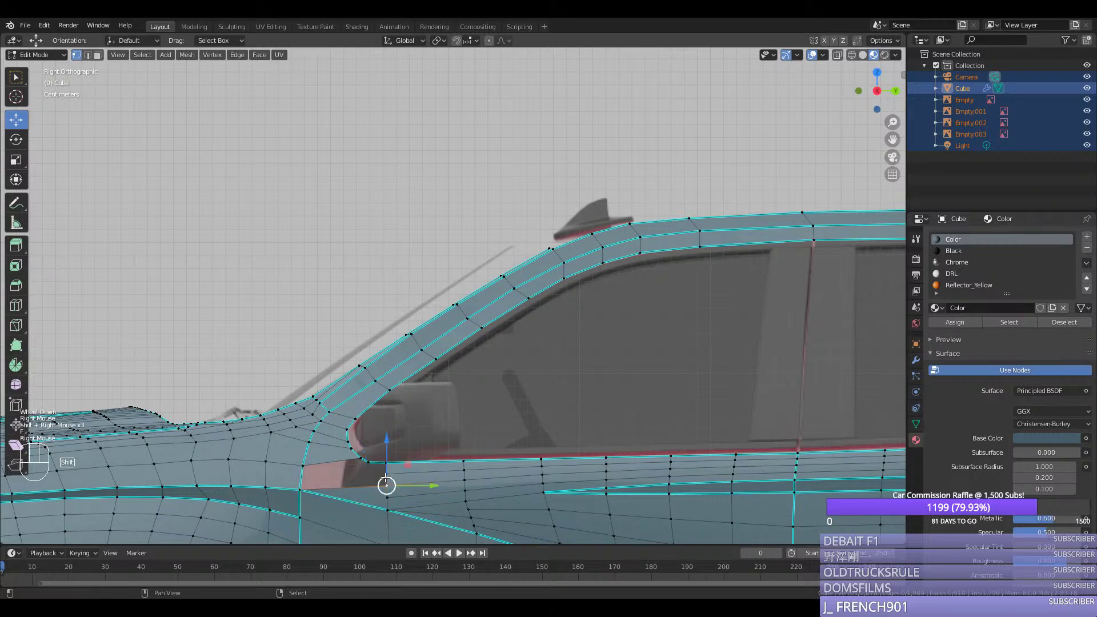
# Step: Fill the face between the fender's rear edge and the lower end of the window-corner curve
pyautogui.rightClick(361, 458)
pyautogui.keyDown('shift'); pyautogui.rightClick(304, 467); pyautogui.keyUp('shift')
pyautogui.keyDown('shift'); pyautogui.rightClick(301, 490); pyautogui.keyUp('shift')
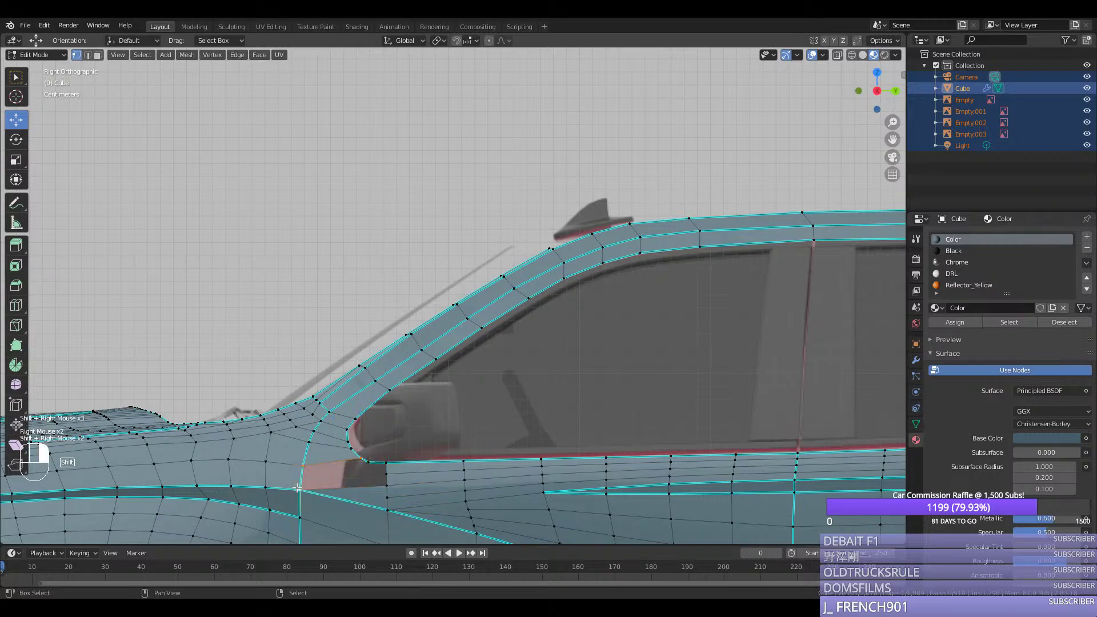
pyautogui.keyDown('shift'); pyautogui.rightClick(368, 462); pyautogui.keyUp('shift')
pyautogui.press('f')
pyautogui.rightClick(367, 465)
pyautogui.press('g')
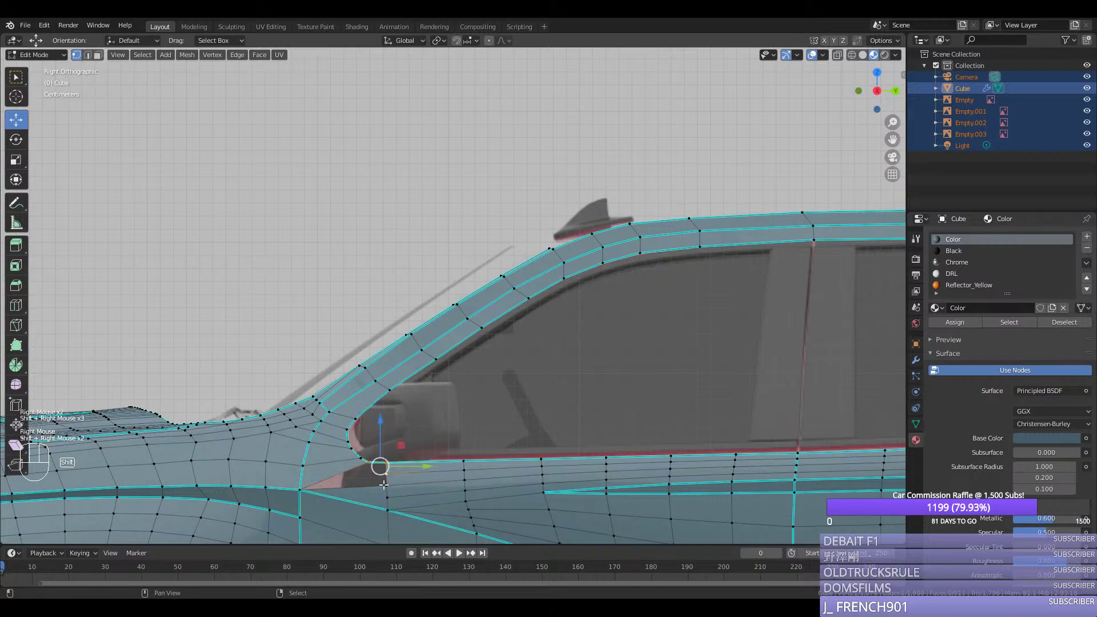
# Step: Fill the remaining gap between the fender's rear corner, the window corner and the door's front edge, undoing wrong attempts
pyautogui.click(302, 496)
pyautogui.keyDown('shift'); pyautogui.rightClick(388, 487); pyautogui.keyUp('shift')
pyautogui.keyDown('shift'); pyautogui.rightClick(388, 488); pyautogui.keyUp('shift')
pyautogui.keyDown('shift'); pyautogui.rightClick(389, 478); pyautogui.keyUp('shift')
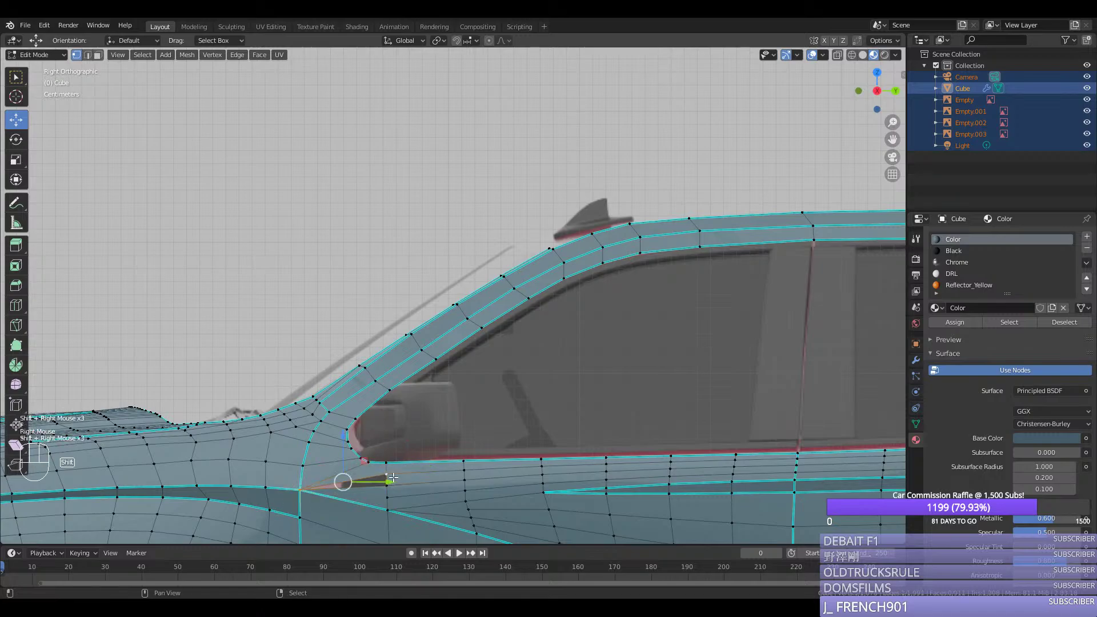
pyautogui.keyDown('shift'); pyautogui.rightClick(390, 495); pyautogui.keyUp('shift')
pyautogui.press('f')
pyautogui.hotkey('ctrl', 'z')
pyautogui.hotkey('ctrl', 'z')
# Step: Recalculate the normals of the whole body mesh and save the file
pyautogui.press('b')
pyautogui.hotkey('shift', 'n')
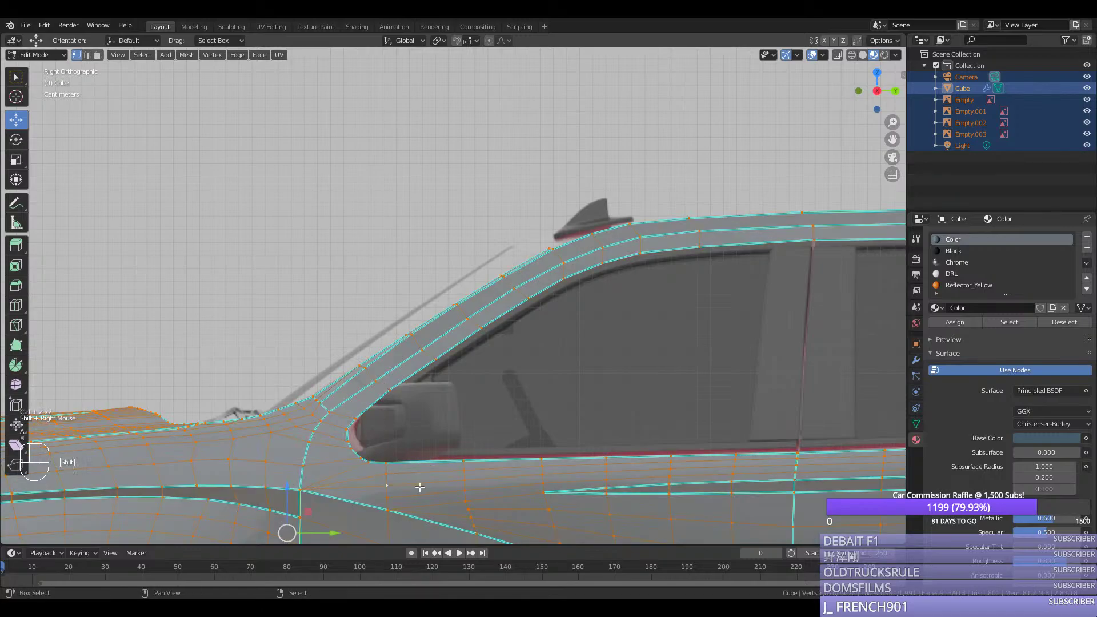
pyautogui.press('Tab')
pyautogui.scroll(-2, 419, 486)
pyautogui.hotkey('ctrl', 's')
# Step: Examine the smoothed body in Object Mode from the side, front and above, down to the windshield opening
pyautogui.press('Tab')
pyautogui.press('z')
pyautogui.press('z')
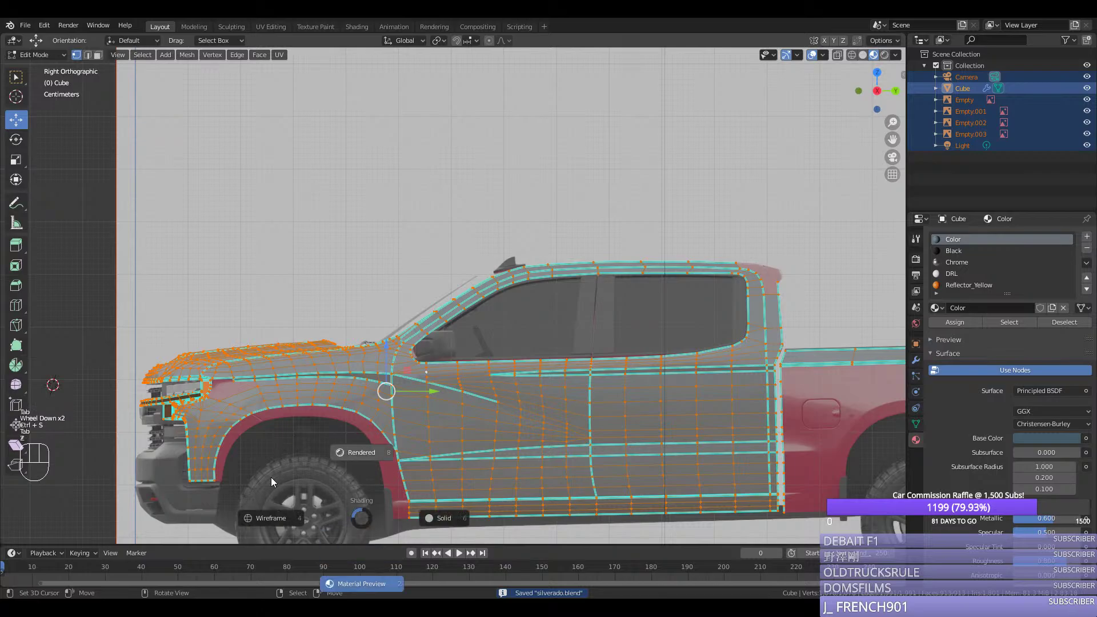
pyautogui.press('Tab')
pyautogui.scroll(-2, 324, 460)
pyautogui.moveTo(323, 460); pyautogui.dragTo(368, 437, button='middle')
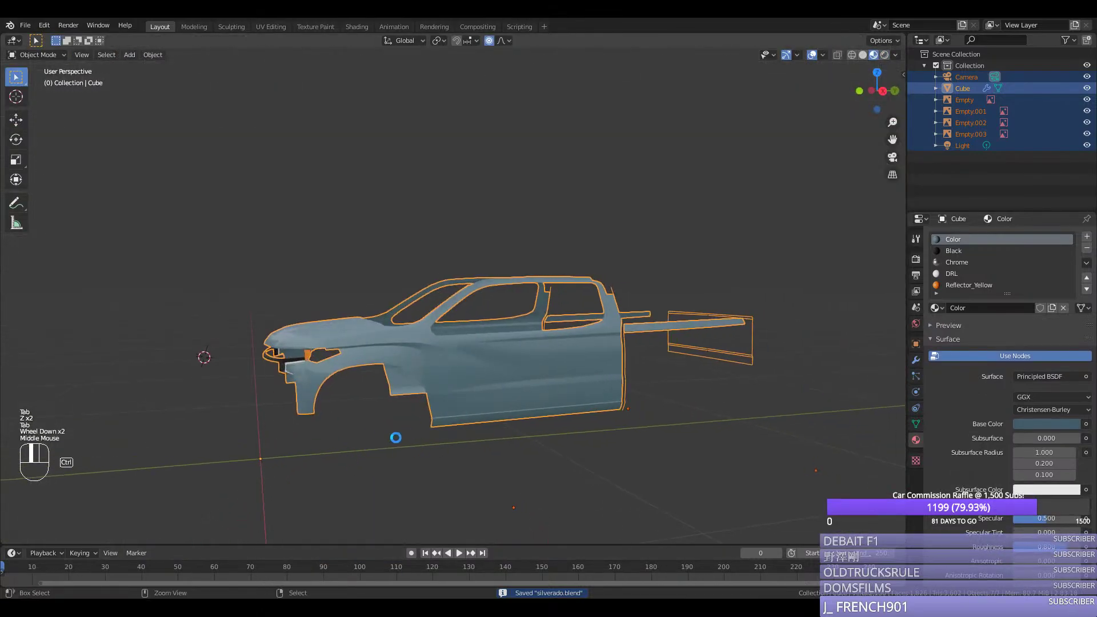
pyautogui.scroll(-1, 493, 341)
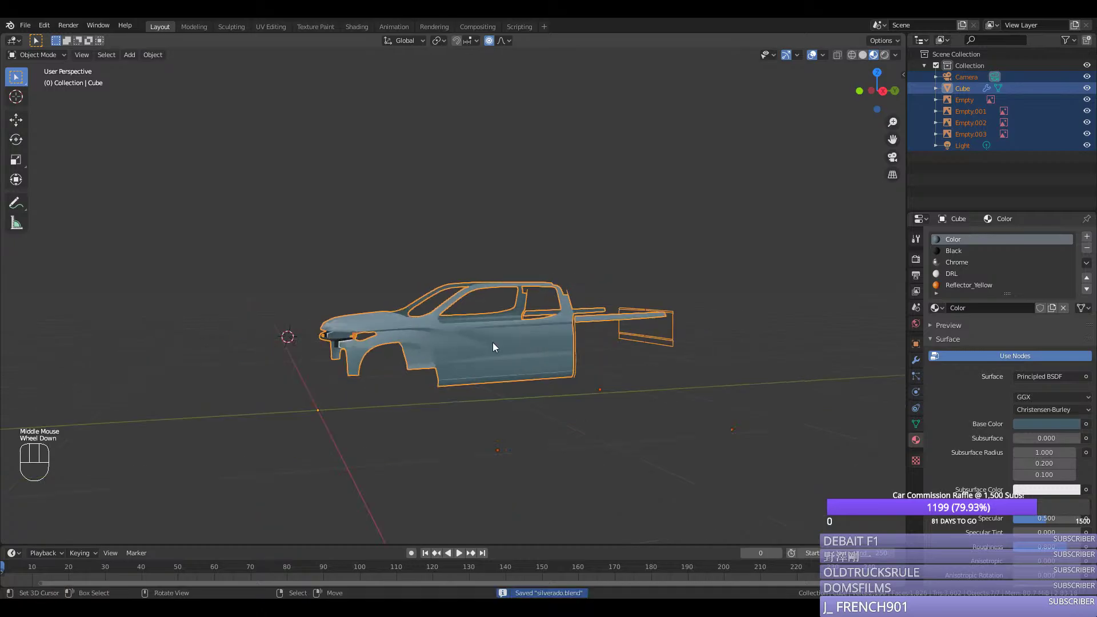
pyautogui.scroll(2, 471, 352)
pyautogui.moveTo(471, 352); pyautogui.dragTo(404, 331, button='middle')
pyautogui.scroll(2, 495, 366)
pyautogui.scroll(-2, 488, 370)
pyautogui.scroll(1, 417, 348)
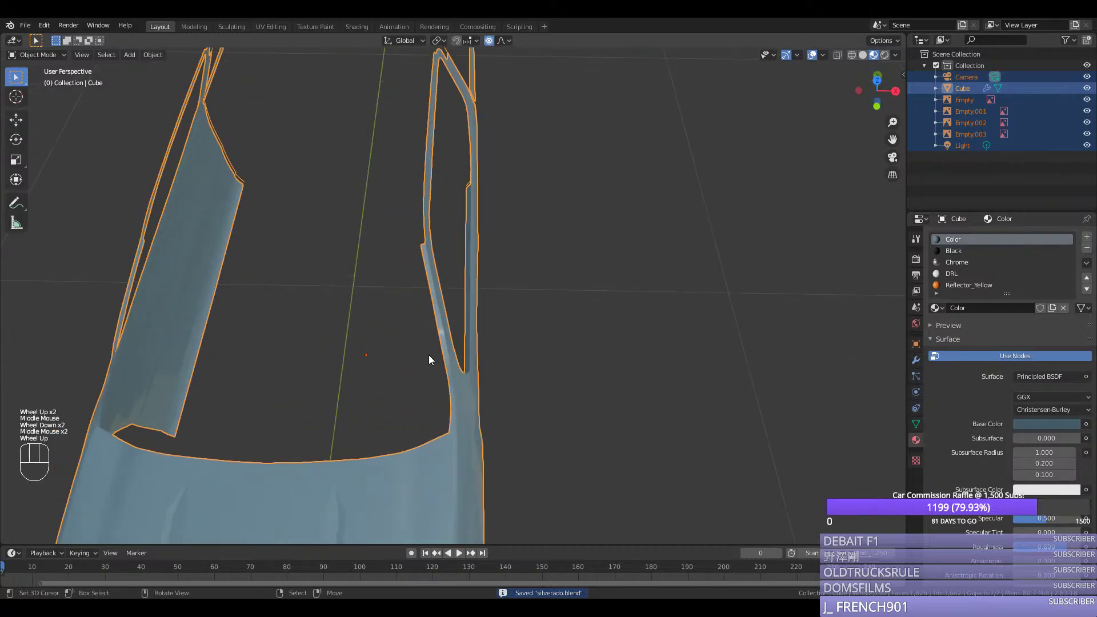
# Step: Extrude the vertex at the windshield pillar's upper end to the roof's centerline, following the reference in top view
pyautogui.press('KP_7')
pyautogui.scroll(2, 418, 350)
pyautogui.press('Tab')
pyautogui.rightClick(365, 206)
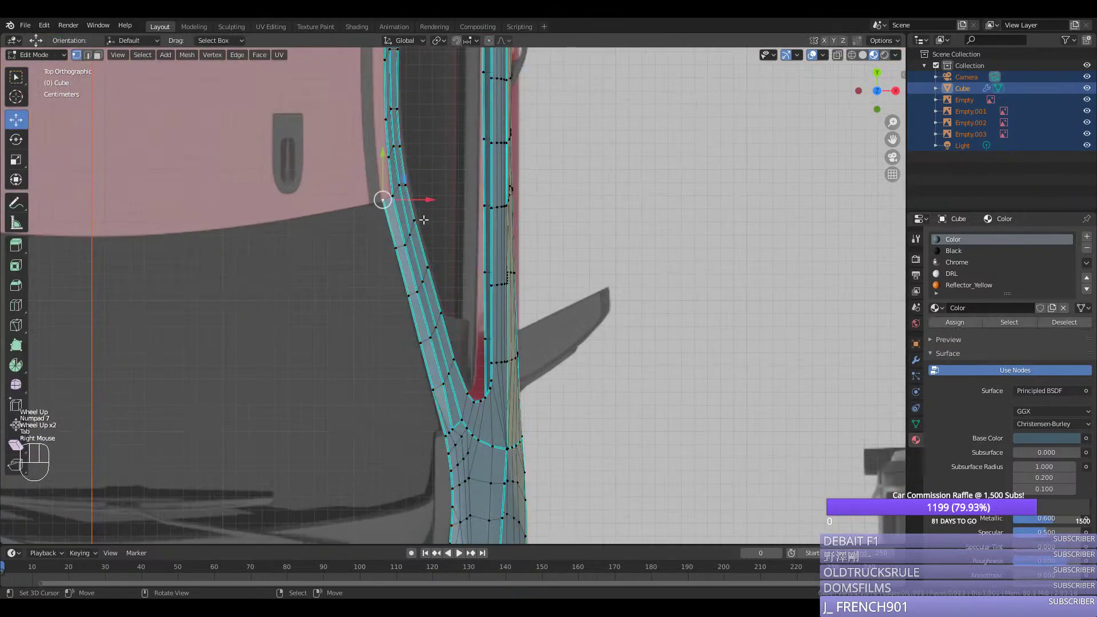
pyautogui.press('e')
pyautogui.keyDown('ctrl'); pyautogui.click(130, 255); pyautogui.keyUp('ctrl')
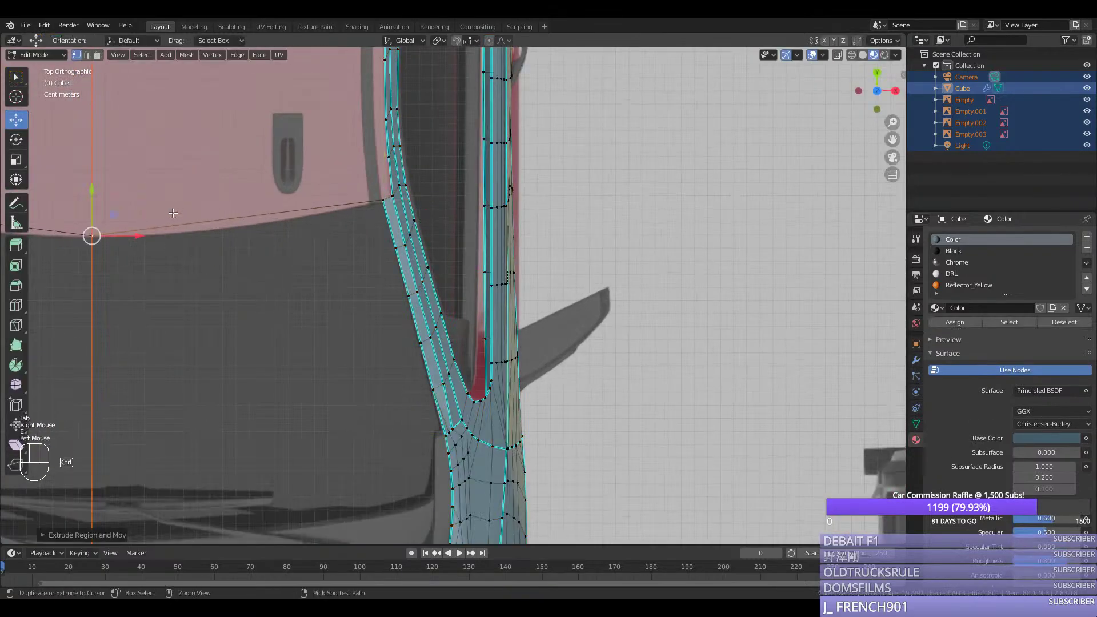
# Step: Subdivide the windshield's top edge with three loop cuts and align the new vertices to the curved reference from above
pyautogui.hotkey('ctrl', 'r')
pyautogui.click(178, 213)
pyautogui.moveTo(235, 197); pyautogui.dragTo(236, 206)
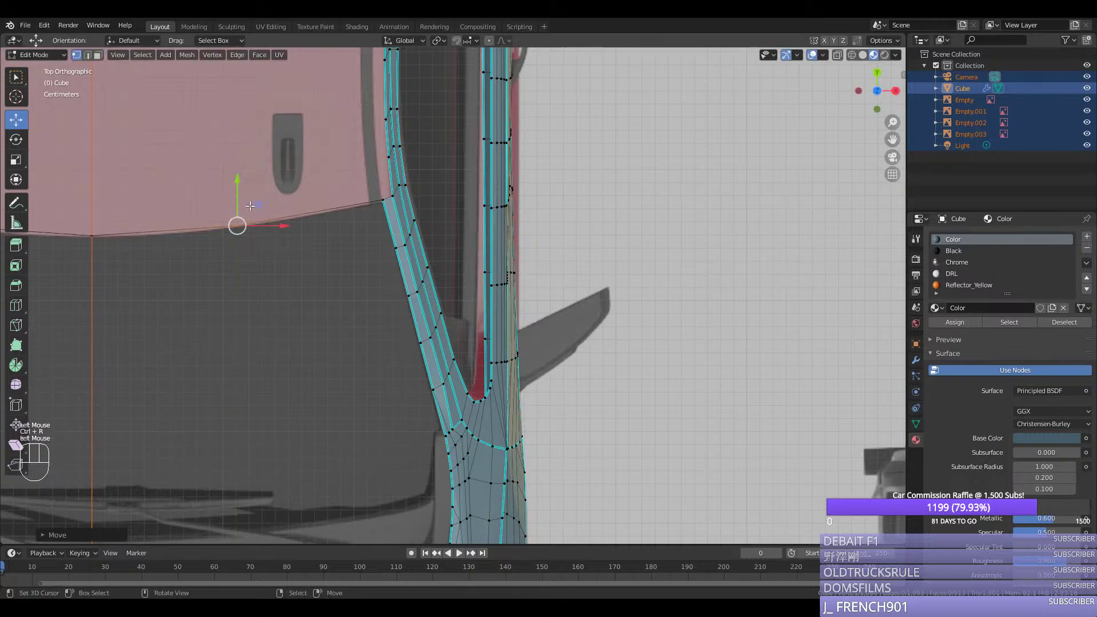
pyautogui.hotkey('ctrl', 'r')
pyautogui.click(305, 196)
pyautogui.moveTo(312, 191); pyautogui.dragTo(313, 194)
pyautogui.hotkey('ctrl', 'r')
pyautogui.click(168, 208)
pyautogui.moveTo(165, 209); pyautogui.dragTo(165, 209)
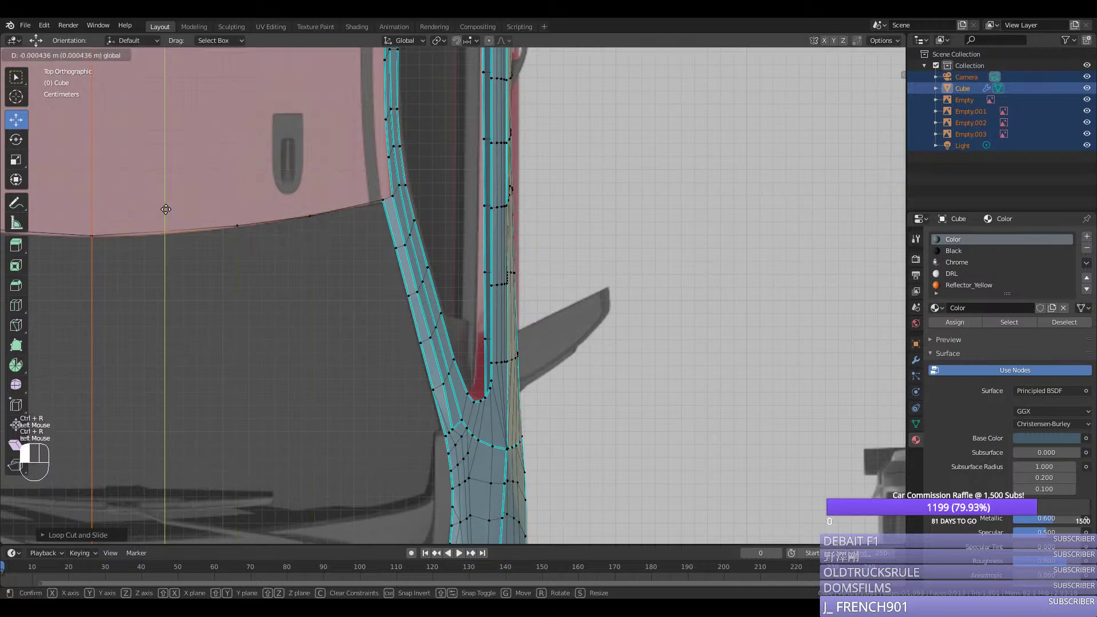
pyautogui.rightClick(166, 211)
# Step: Raise the vertices of the windshield's top edge in front view to match the roof's slight crown in the reference
pyautogui.moveTo(168, 226); pyautogui.dragTo(200, 228, button='middle')
pyautogui.press('KP_1')
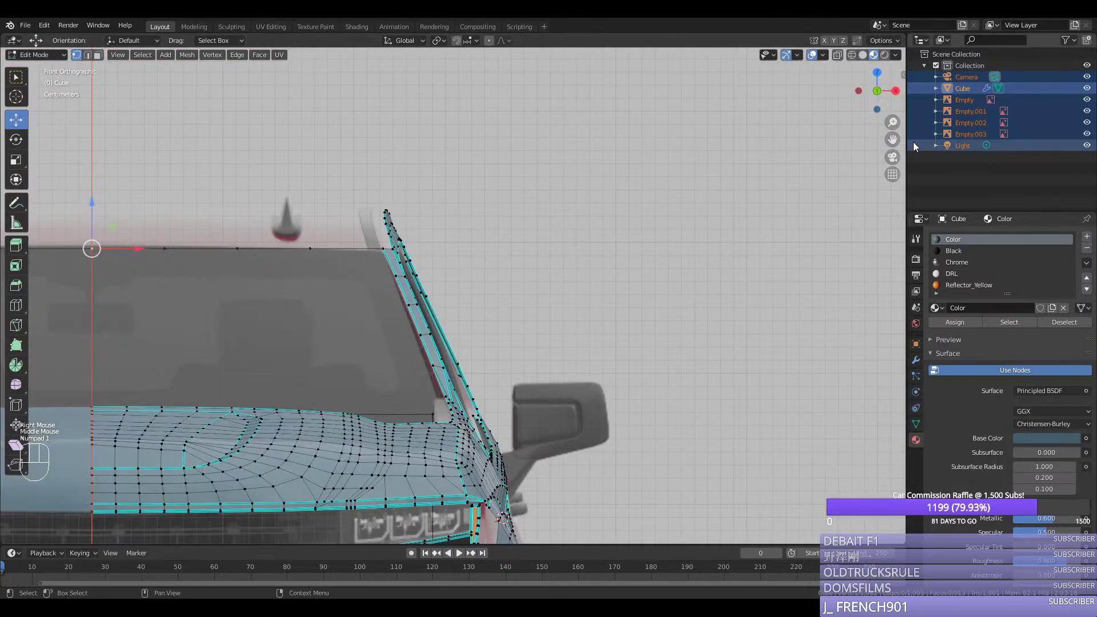
pyautogui.moveTo(892, 139); pyautogui.dragTo(236, 227)
pyautogui.scroll(2, 419, 284)
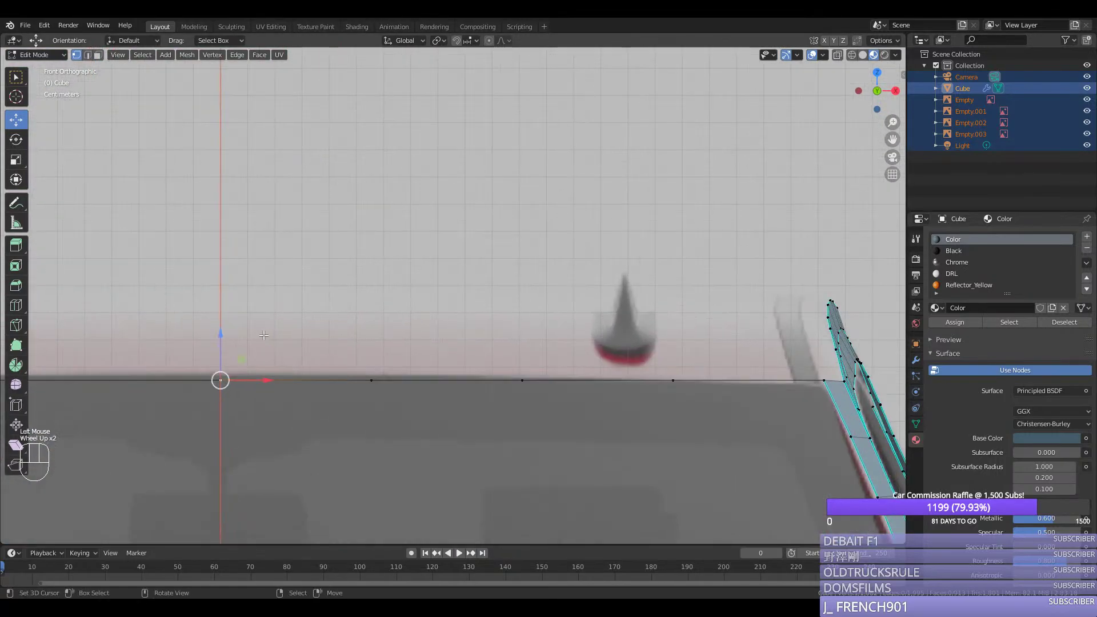
pyautogui.rightClick(346, 369)
pyautogui.moveTo(370, 348); pyautogui.dragTo(383, 340)
pyautogui.rightClick(233, 355)
pyautogui.rightClick(502, 364)
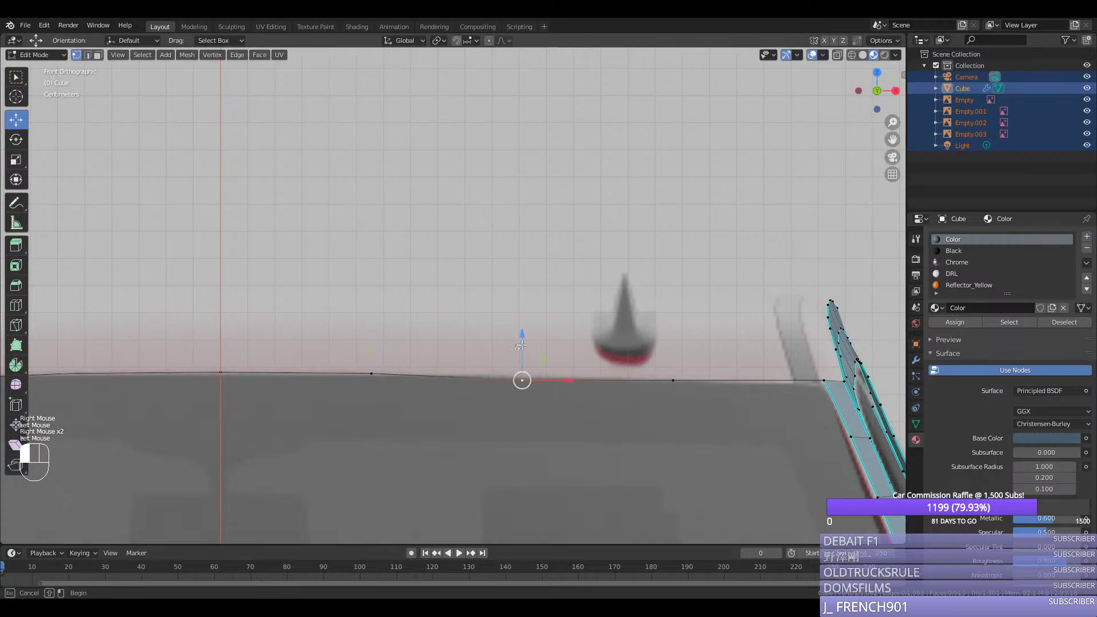
pyautogui.moveTo(521, 345); pyautogui.dragTo(529, 340)
pyautogui.rightClick(634, 359)
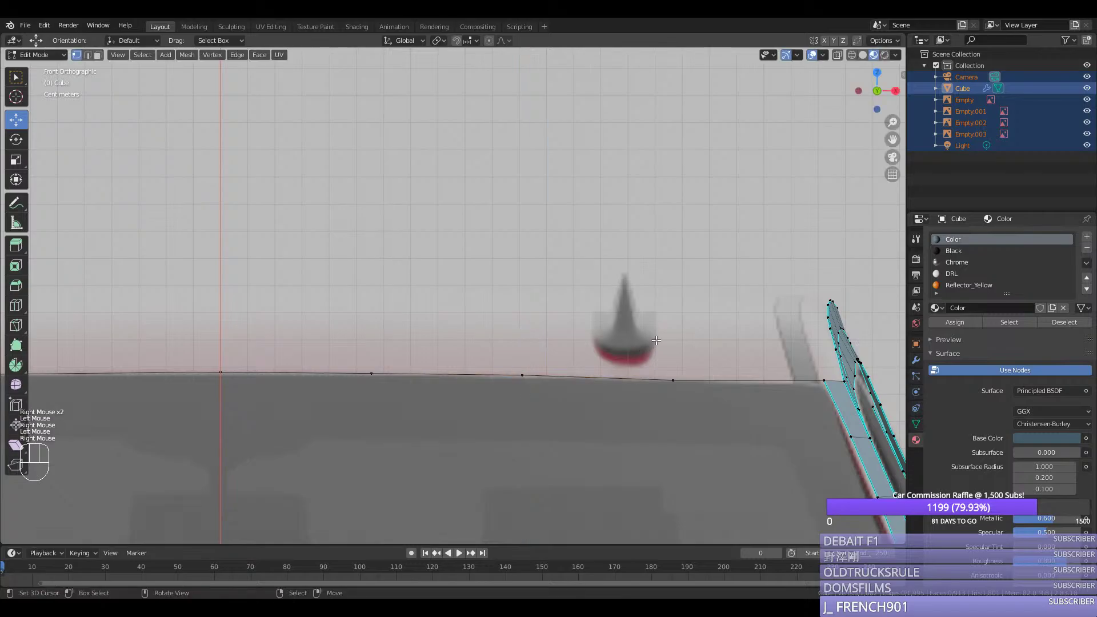
pyautogui.rightClick(667, 366)
pyautogui.moveTo(673, 340); pyautogui.dragTo(680, 338)
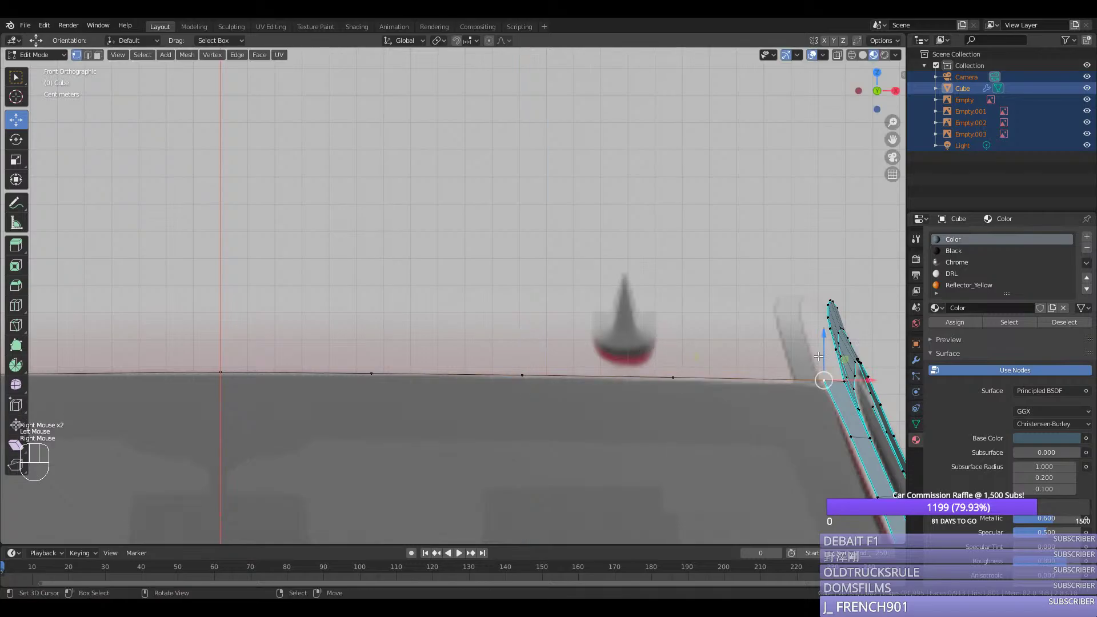
# Step: Space the vertices of the windshield's top edge evenly, check the curve in perspective and save the file
pyautogui.keyDown('ctrl'); pyautogui.rightClick(231, 372); pyautogui.keyUp('ctrl')
pyautogui.hotkey('ctrl', 'y')
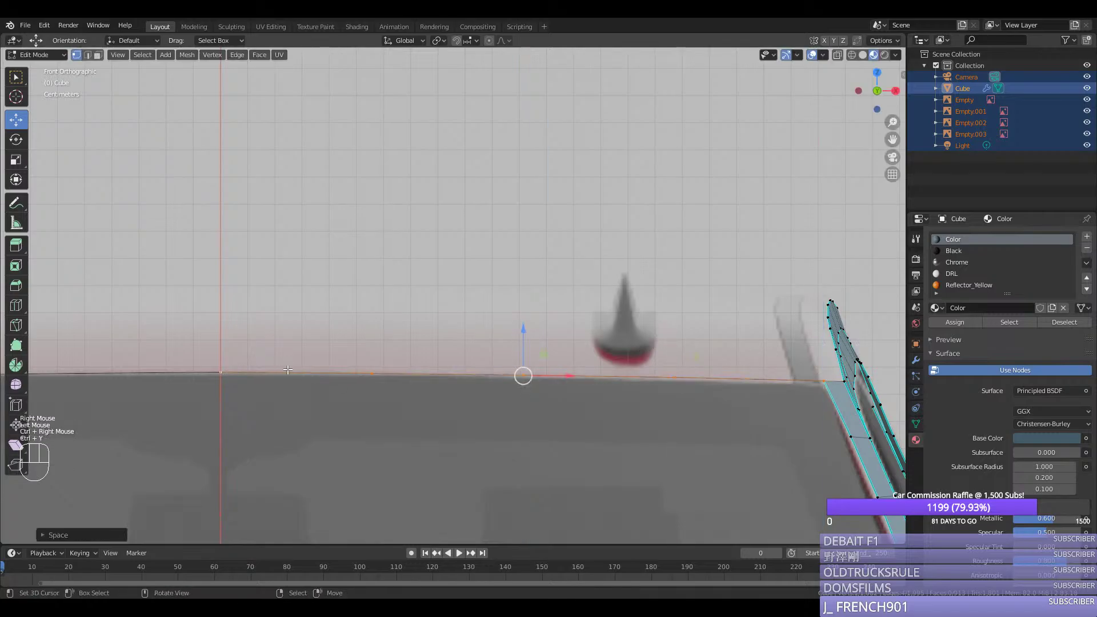
pyautogui.scroll(-2, 235, 371)
pyautogui.moveTo(260, 367); pyautogui.dragTo(179, 394, button='middle')
pyautogui.moveTo(434, 354); pyautogui.dragTo(494, 414, button='middle')
pyautogui.press('Tab')
pyautogui.hotkey('ctrl', 's')
pyautogui.scroll(-2, 497, 405)
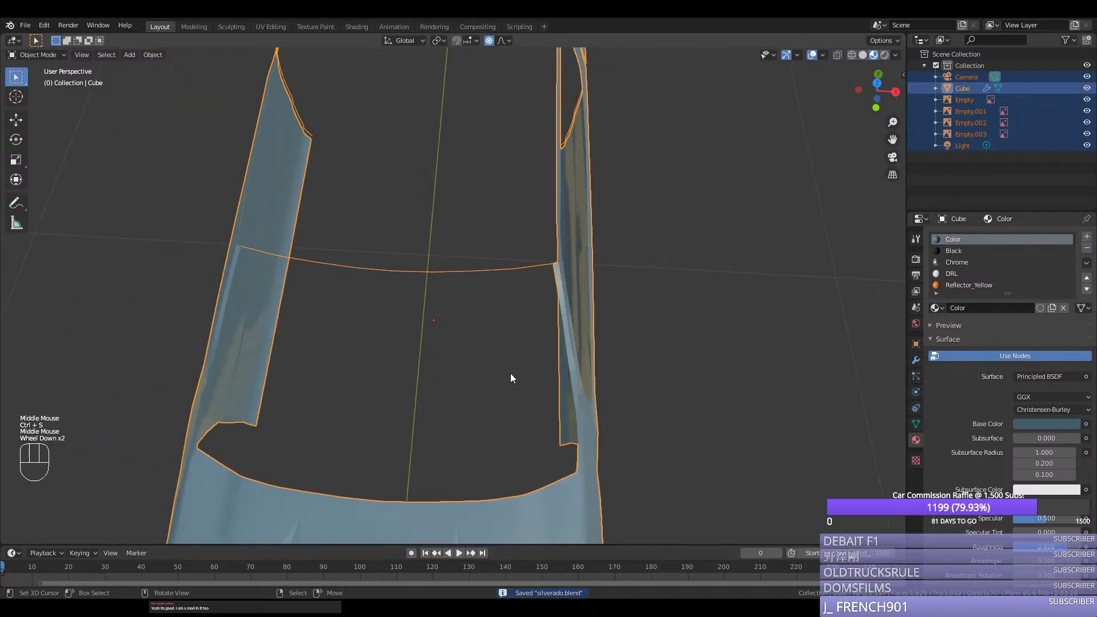
# Step: Move the rear end vertex of the roof rail's inner edge back to the seam line in the top reference
pyautogui.press('KP_7')
pyautogui.moveTo(892, 139); pyautogui.dragTo(767, 175)
pyautogui.scroll(2, 595, 235)
pyautogui.press('Tab')
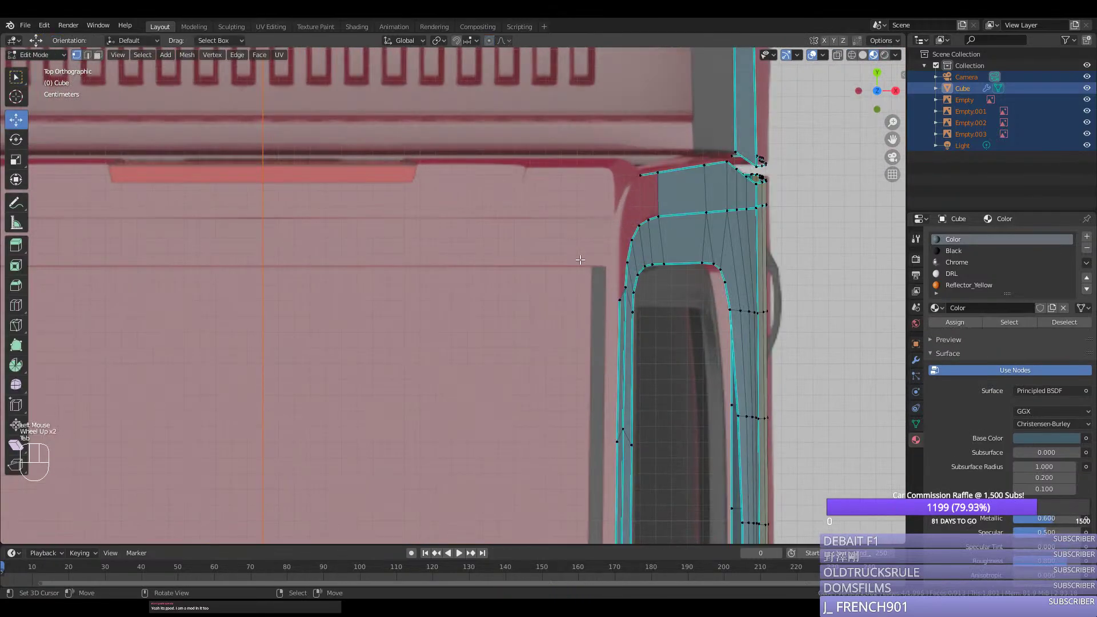
pyautogui.rightClick(607, 302)
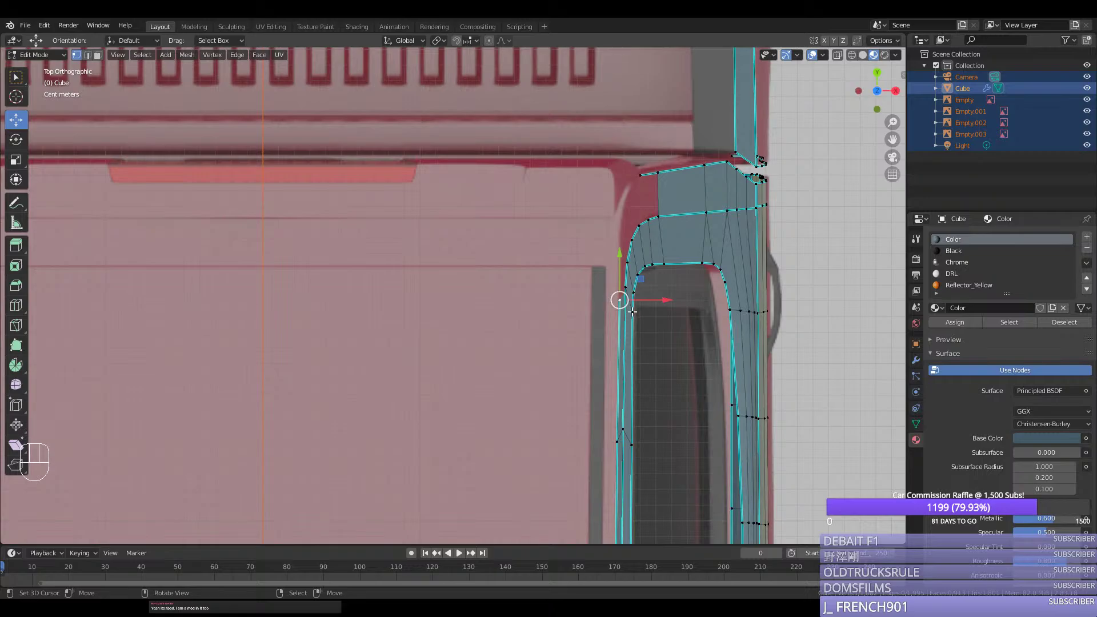
pyautogui.moveTo(892, 140); pyautogui.dragTo(859, 331)
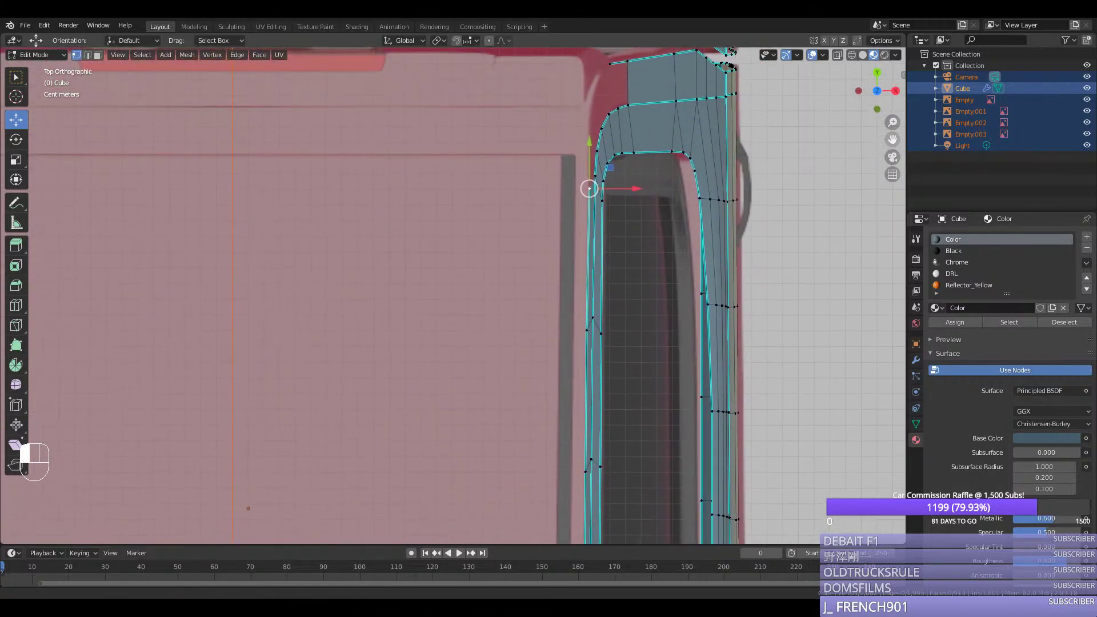
pyautogui.moveTo(892, 139); pyautogui.dragTo(912, 218)
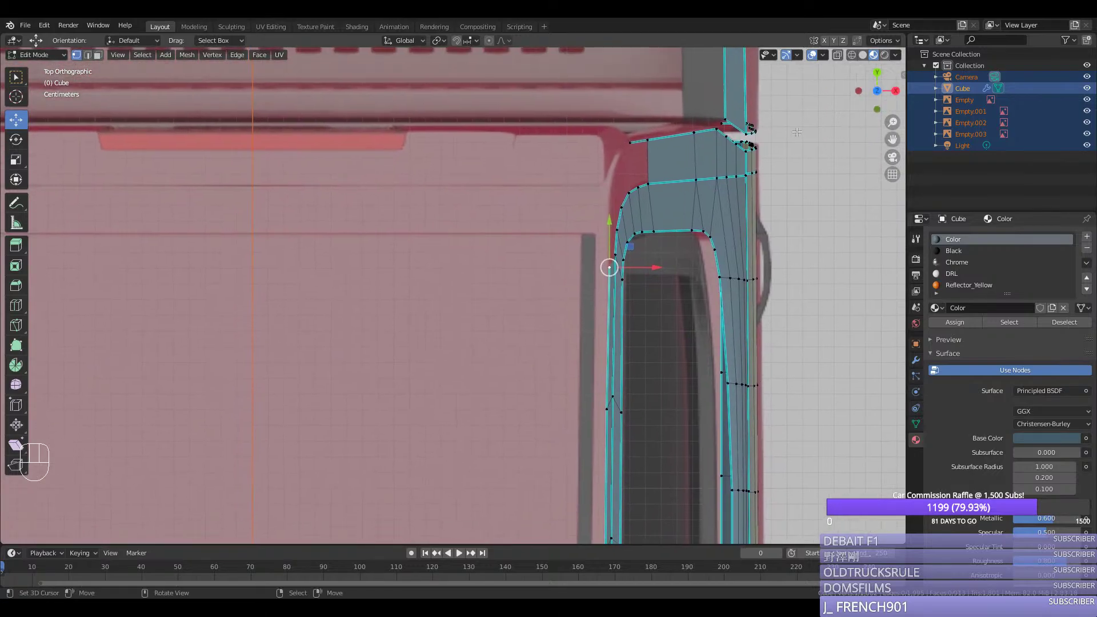
pyautogui.moveTo(609, 267); pyautogui.dragTo(641, 236)
pyautogui.click(608, 236)
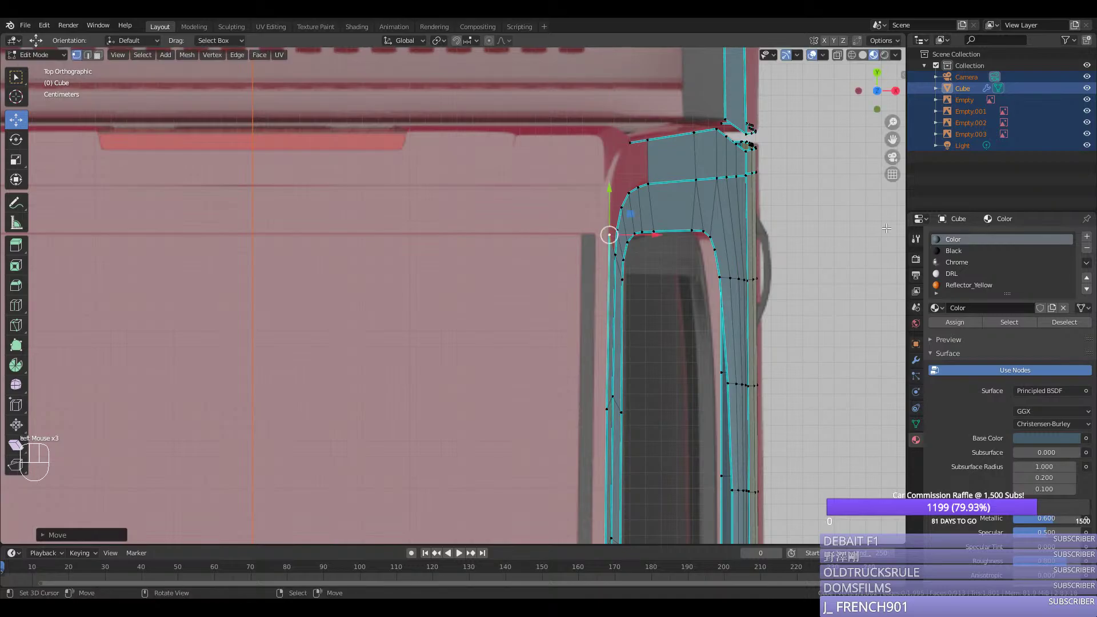
# Step: Extrude that rear roof vertex straight across to the centerline along the reference seam
pyautogui.press('e')
pyautogui.middleClick(350, 196)
pyautogui.click(250, 235)
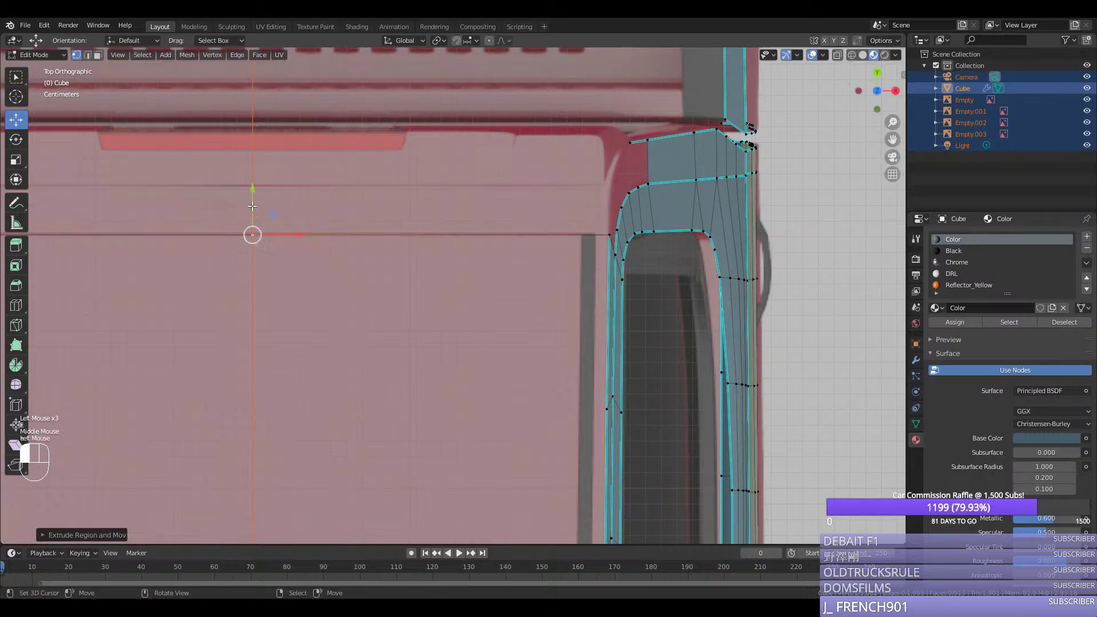
pyautogui.moveTo(250, 235); pyautogui.dragTo(337, 212, button='middle')
# Step: Raise the centerline vertex of the rear roof edge slightly in Z, using the back and side views as reference
pyautogui.press('ctrl+KP_1')
pyautogui.scroll(1, 392, 282)
pyautogui.scroll(-1, 392, 282)
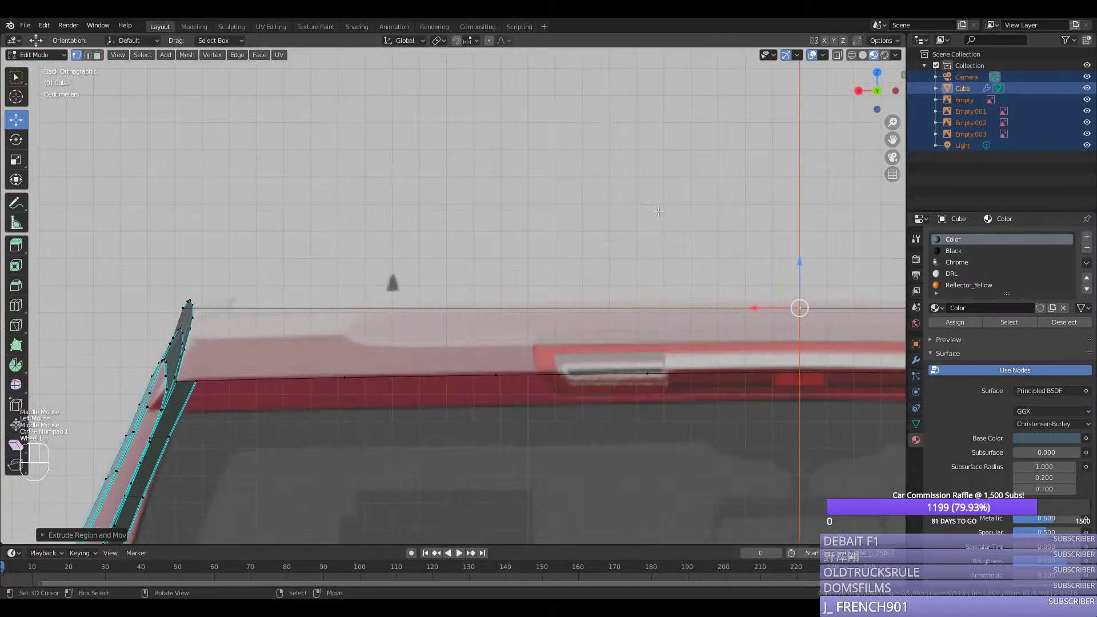
pyautogui.moveTo(392, 282); pyautogui.dragTo(603, 223, button='middle')
pyautogui.press('KP_3')
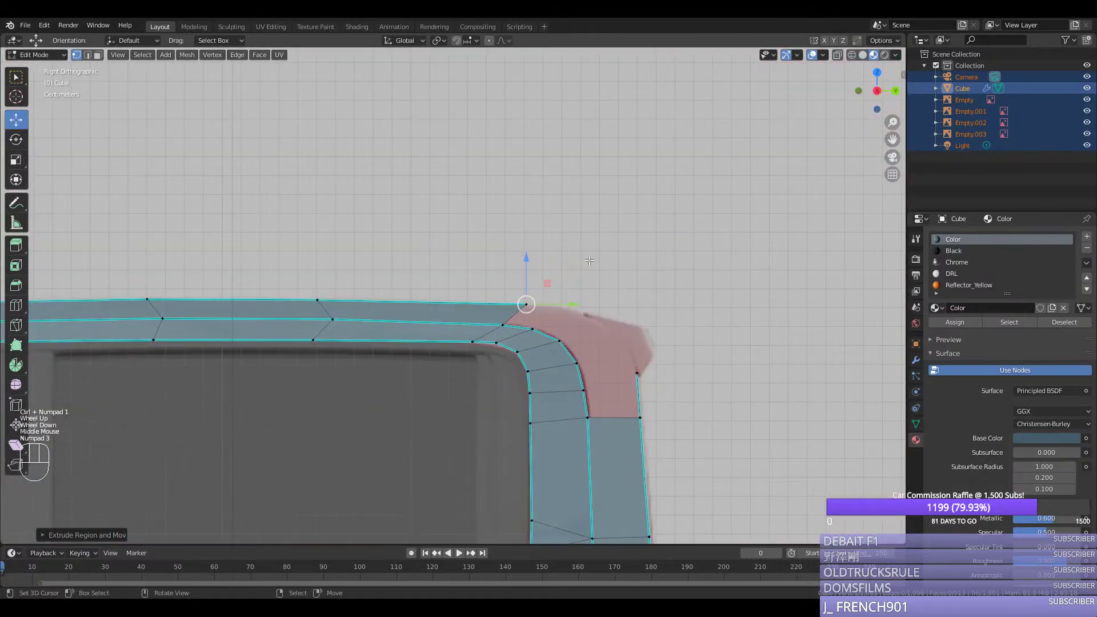
pyautogui.moveTo(529, 260); pyautogui.dragTo(537, 256)
pyautogui.click(537, 257)
pyautogui.moveTo(537, 256); pyautogui.dragTo(436, 289, button='middle')
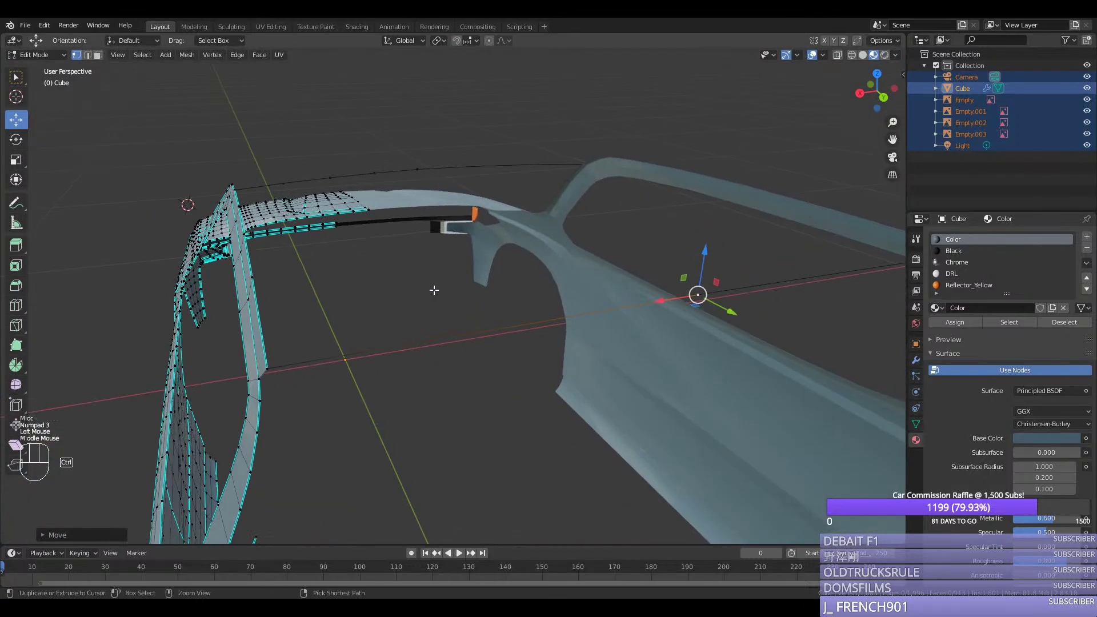
# Step: Add a loop cut midway along the rear roof edge and raise the new vertex slightly to crown the line
pyautogui.press('KP_7')
pyautogui.hotkey('ctrl', 'r')
pyautogui.moveTo(412, 217); pyautogui.dragTo(429, 252, button='middle')
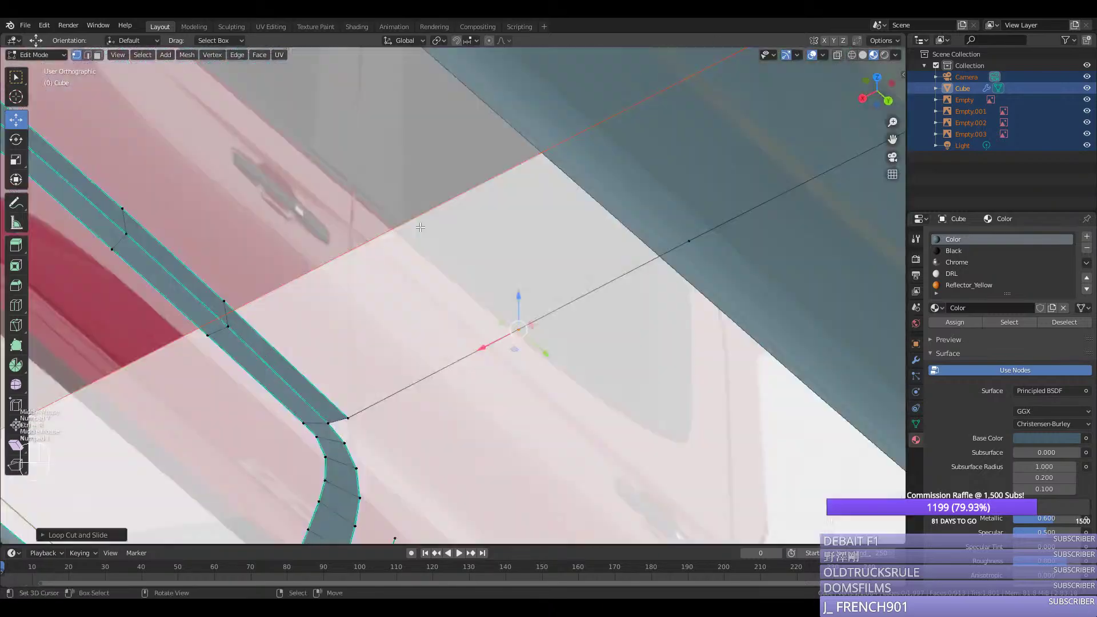
pyautogui.press('KP_1')
pyautogui.moveTo(429, 253); pyautogui.dragTo(439, 250)
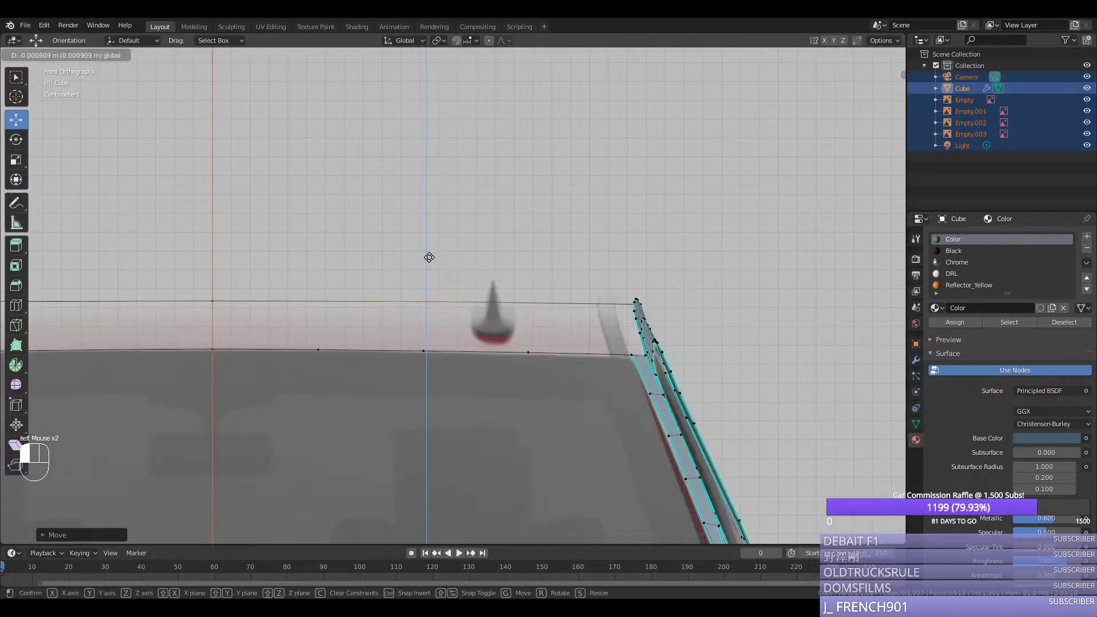
# Step: Bevel the middle vertex of the rear roof edge and space the edge's vertices evenly
pyautogui.moveTo(428, 254); pyautogui.dragTo(530, 301, button='middle')
pyautogui.click(530, 302)
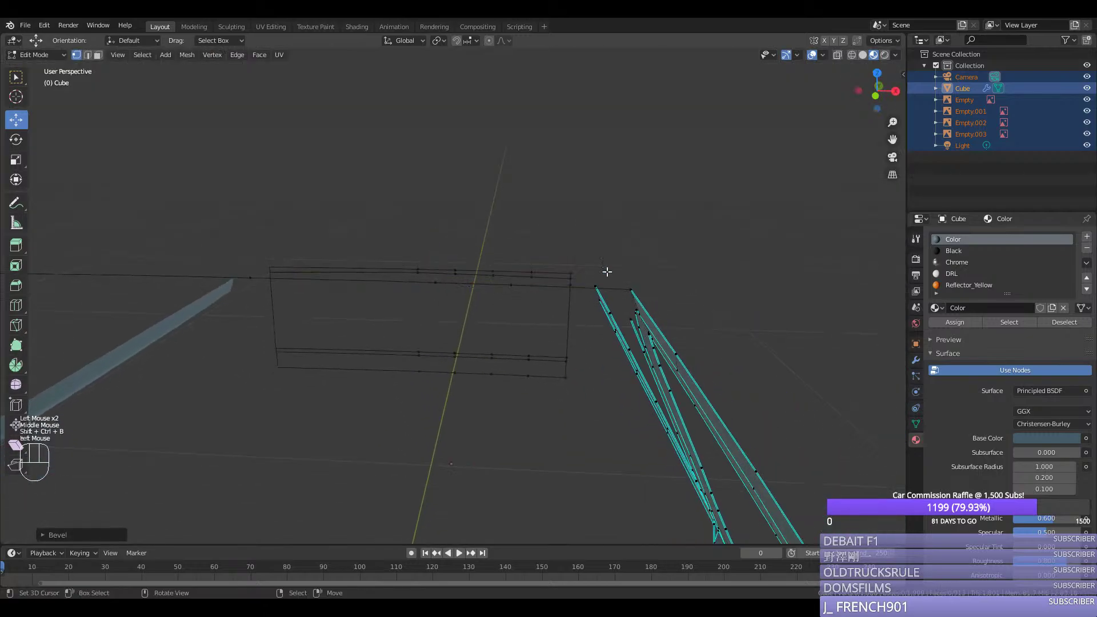
pyautogui.click(631, 289)
pyautogui.keyDown('ctrl'); pyautogui.click(252, 273); pyautogui.keyUp('ctrl')
# Step: Examine the rear roof edge in perspective and against the top reference near the rear roof corner
pyautogui.scroll(-2, 325, 279)
pyautogui.moveTo(325, 279); pyautogui.dragTo(291, 319, button='middle')
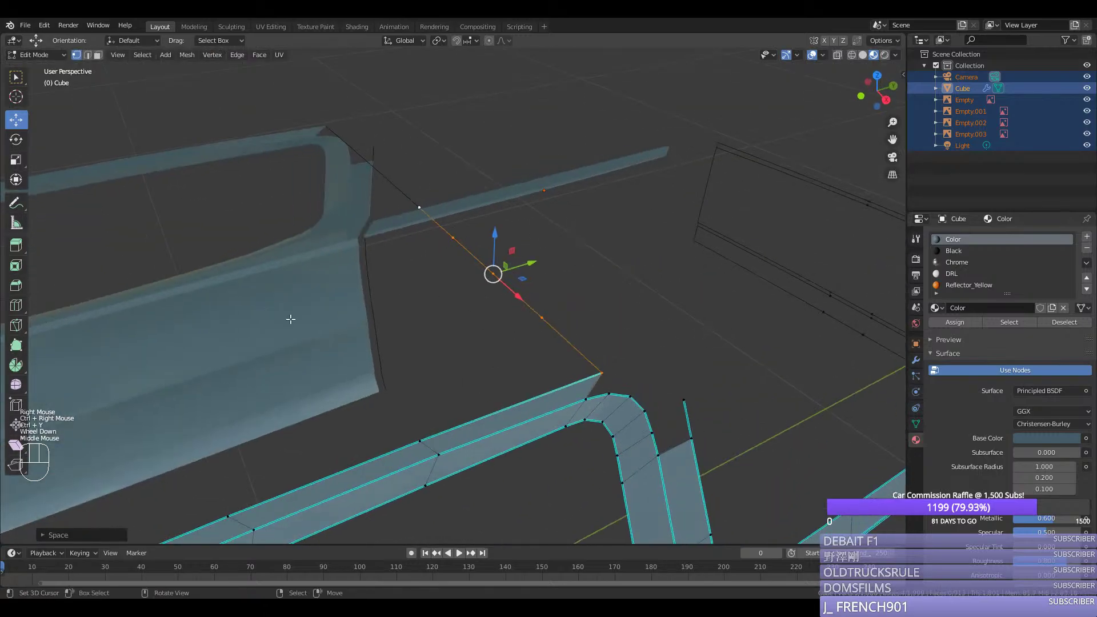
pyautogui.press('KP_7')
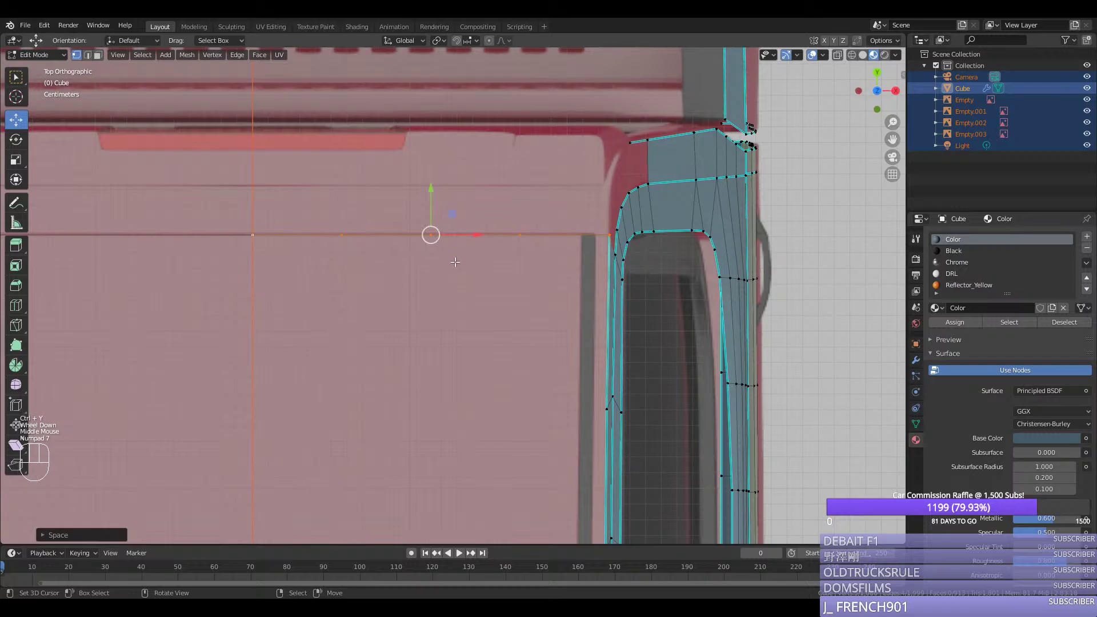
pyautogui.scroll(-4, 455, 261)
pyautogui.moveTo(443, 268); pyautogui.dragTo(387, 290, button='middle')
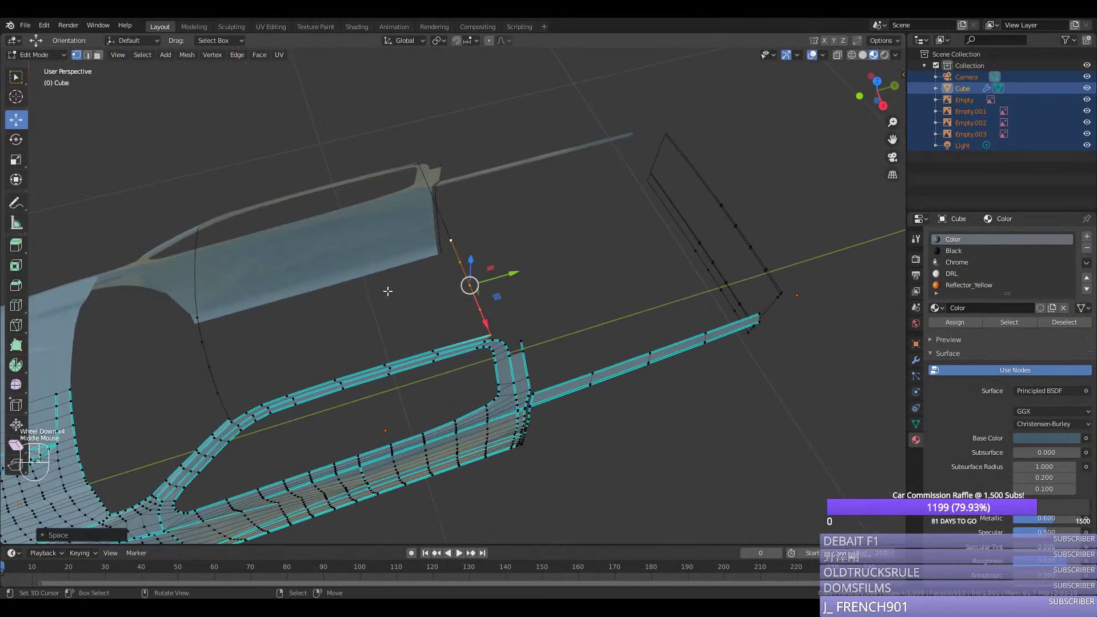
pyautogui.moveTo(244, 321); pyautogui.dragTo(422, 271, button='middle')
pyautogui.press('KP_7')
pyautogui.scroll(3, 529, 269)
pyautogui.scroll(1, 529, 269)
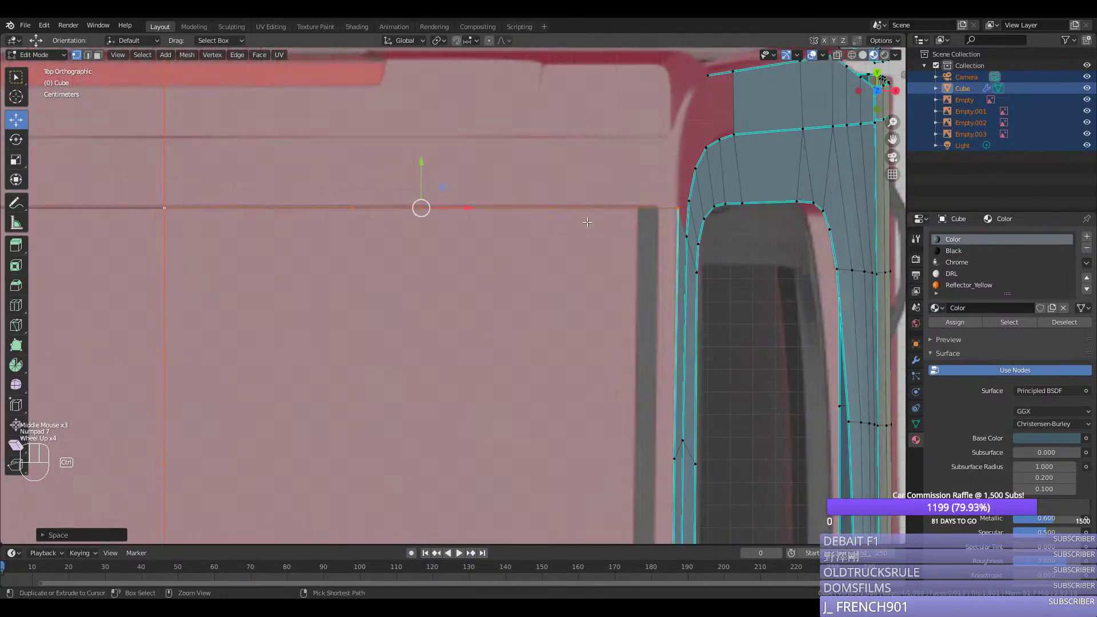
# Step: Loop cut the outer segment of the rear roof edge and slide the new vertex to the inner side of the reference's grey strip
pyautogui.hotkey('ctrl', 'r')
pyautogui.click(614, 206)
pyautogui.press('g')
pyautogui.press('g')
pyautogui.click(631, 190)
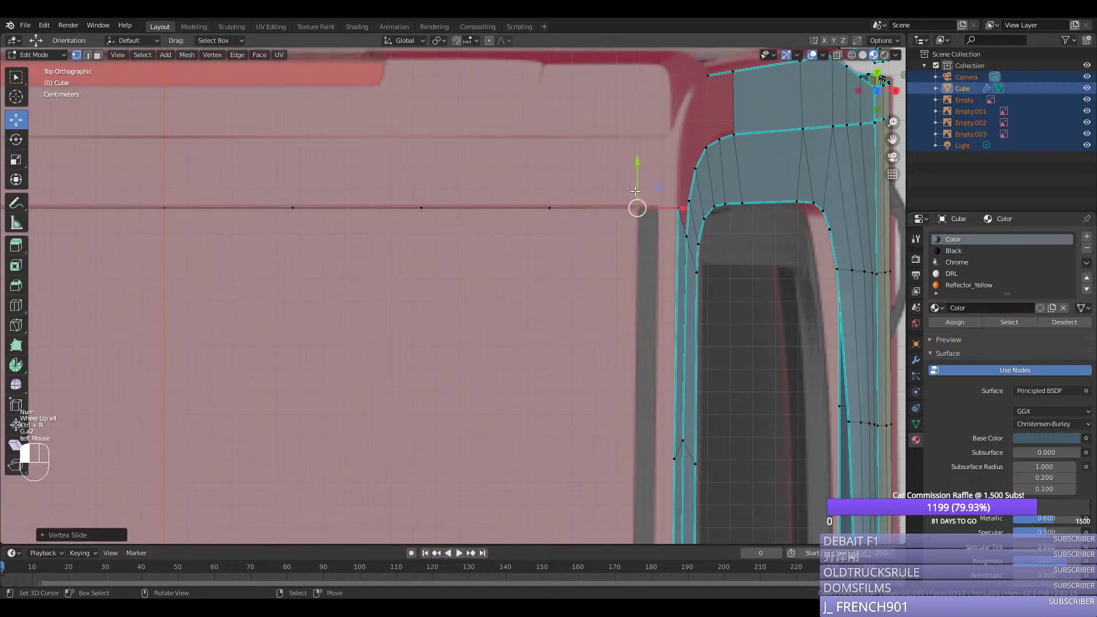
# Step: Evenly space the rear roof edge's vertices from the centerline to the grey strip and mark those segments sharp
pyautogui.rightClick(169, 211)
pyautogui.keyDown('ctrl'); pyautogui.rightClick(617, 202); pyautogui.keyUp('ctrl')
pyautogui.scroll(-2, 618, 202)
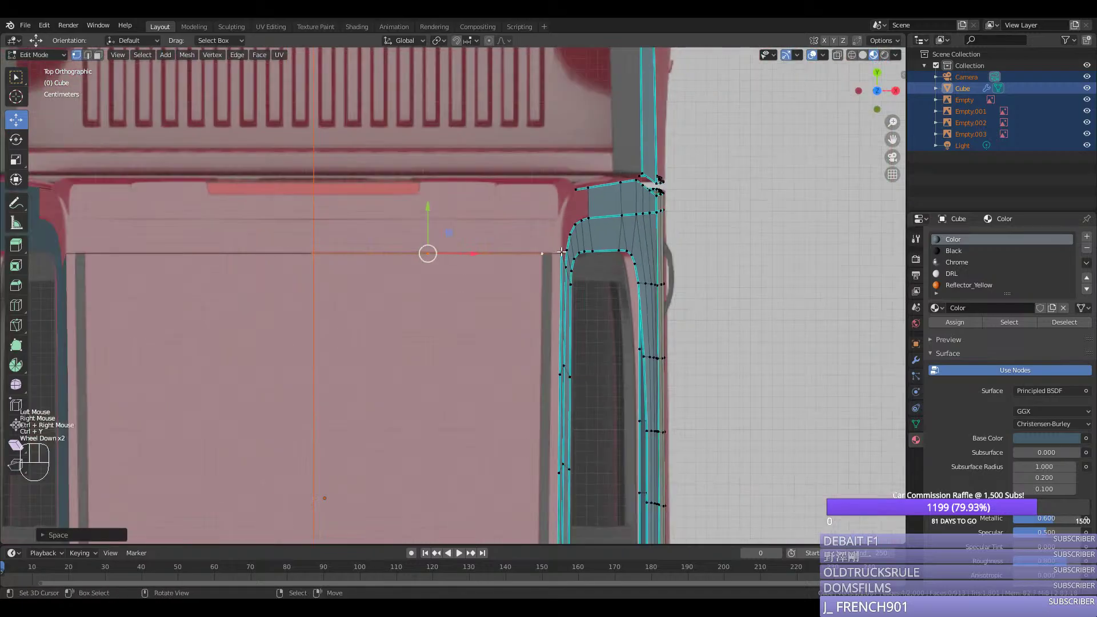
pyautogui.hotkey('ctrl', 'e')
pyautogui.click(529, 255)
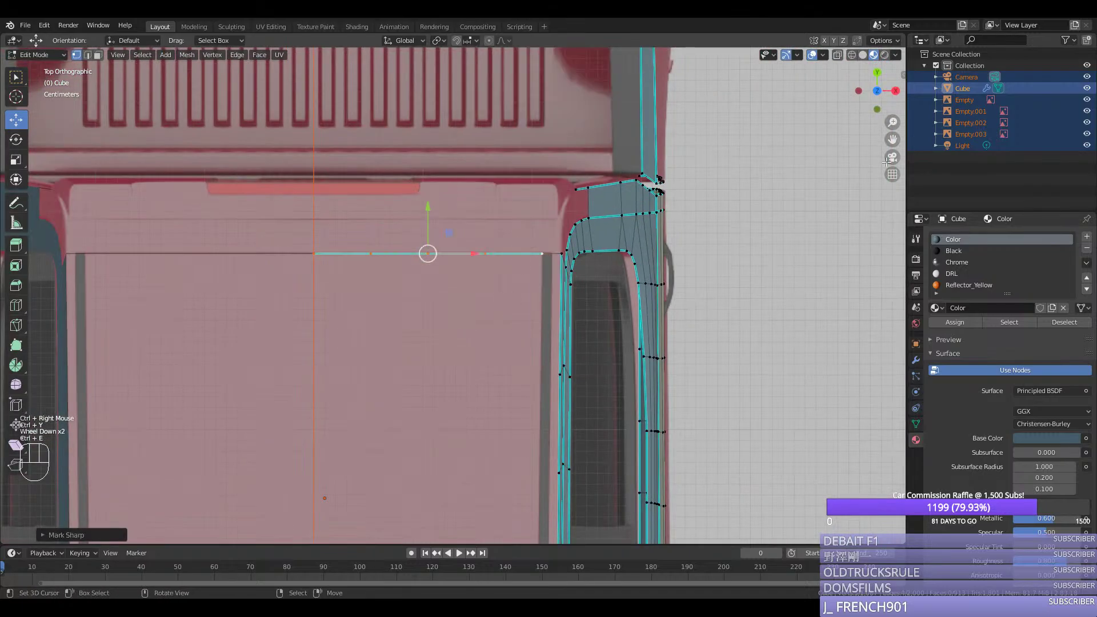
# Step: Mark the front roof edge sharp from the centerline vertex to the outer corner beside the windshield pillar
pyautogui.moveTo(897, 135); pyautogui.dragTo(871, 250)
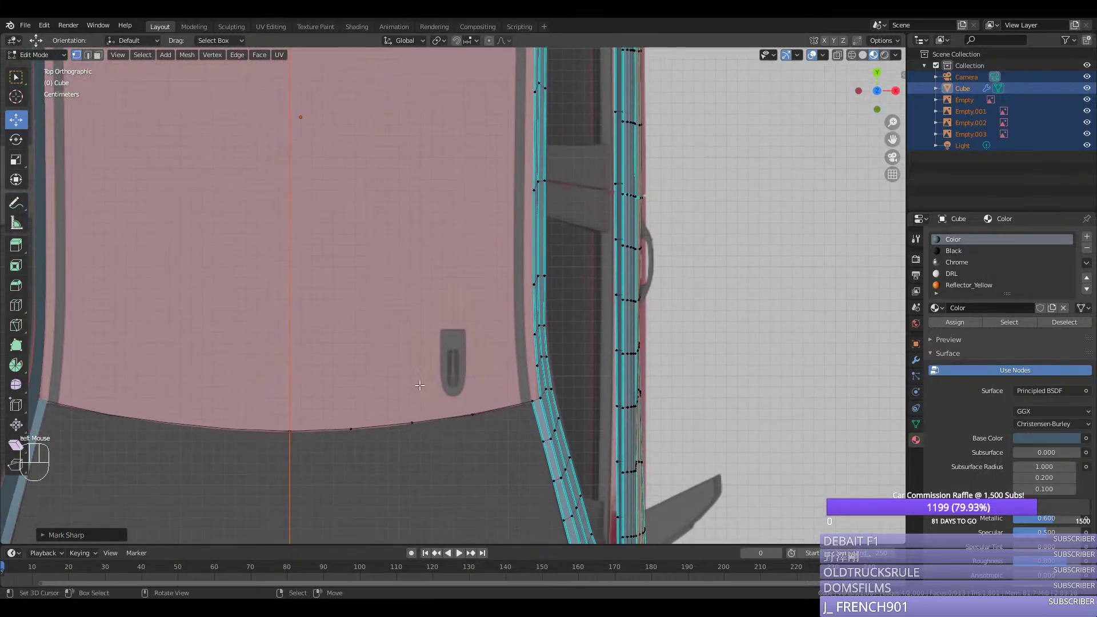
pyautogui.rightClick(291, 430)
pyautogui.scroll(2, 366, 445)
pyautogui.scroll(1, 366, 445)
pyautogui.keyDown('ctrl'); pyautogui.rightClick(574, 487); pyautogui.keyUp('ctrl')
pyautogui.hotkey('ctrl', 'e')
pyautogui.click(568, 487)
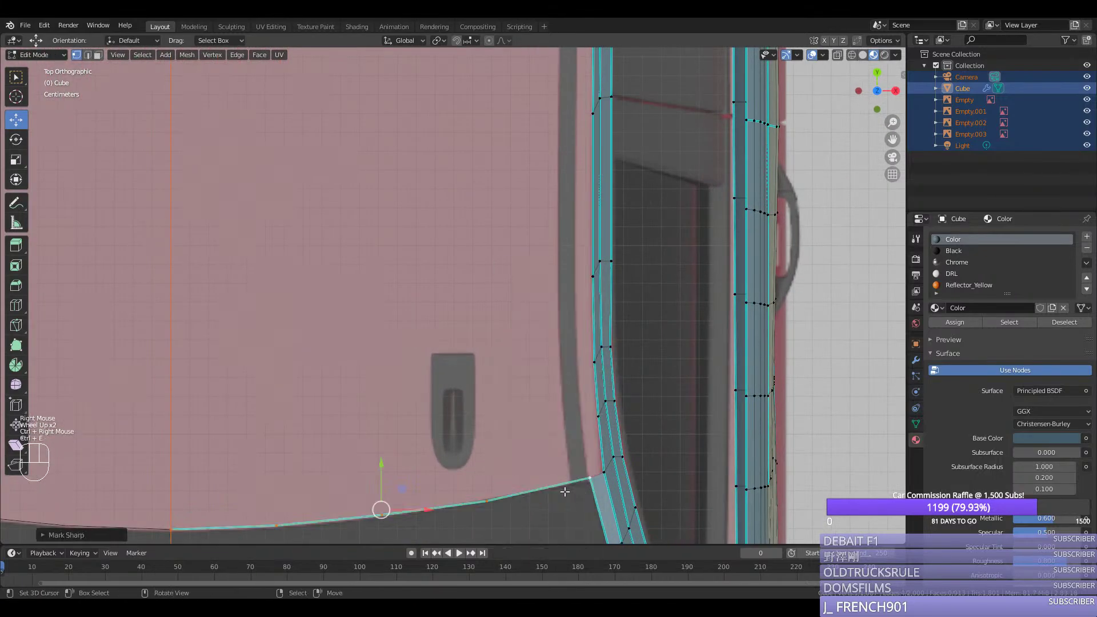
# Step: Loop cut the outer segment of the front roof edge and slide the new vertex to the inner side of the grey strip
pyautogui.hotkey('ctrl', 'r')
pyautogui.click(569, 485)
pyautogui.press('g')
pyautogui.press('g')
pyautogui.click(570, 480)
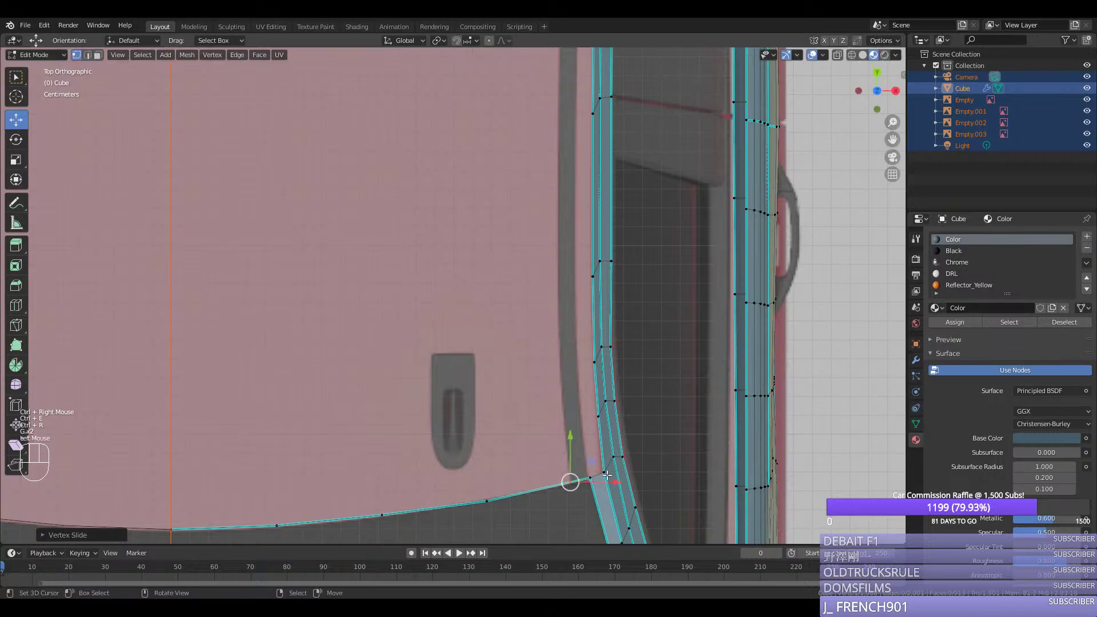
# Step: Loop cut the short outer segment of the rear roof edge beside the side rail and mark the adjoining segments sharp
pyautogui.moveTo(892, 140); pyautogui.dragTo(765, 104)
pyautogui.hotkey('ctrl', 'r')
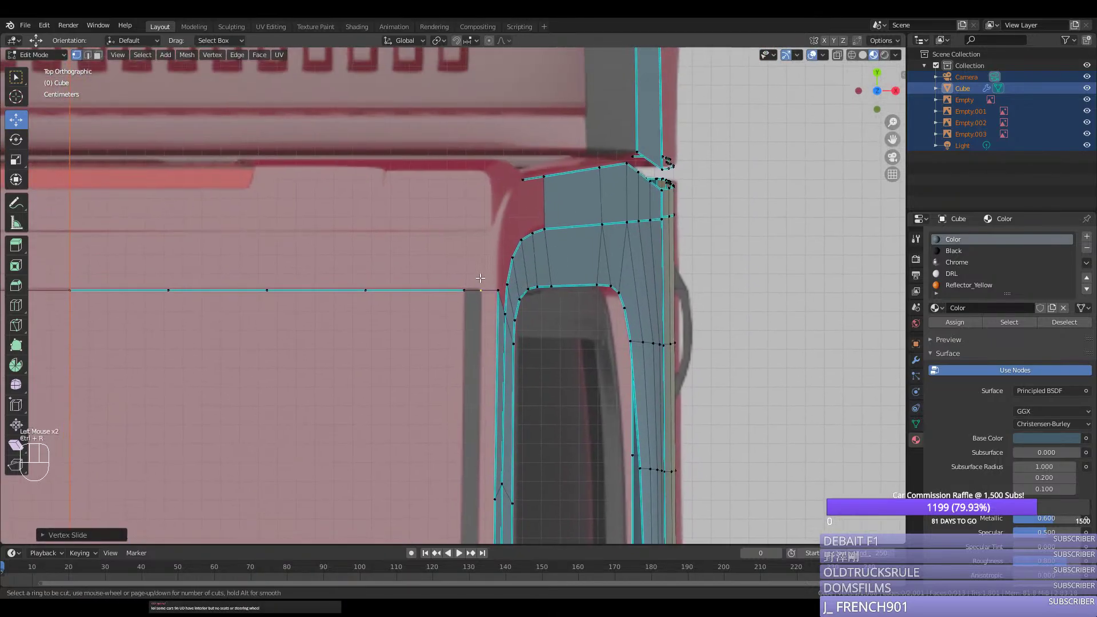
pyautogui.rightClick(480, 289)
pyautogui.keyDown('ctrl'); pyautogui.rightClick(483, 289); pyautogui.keyUp('ctrl')
pyautogui.hotkey('ctrl', 'e')
pyautogui.rightClick(484, 286)
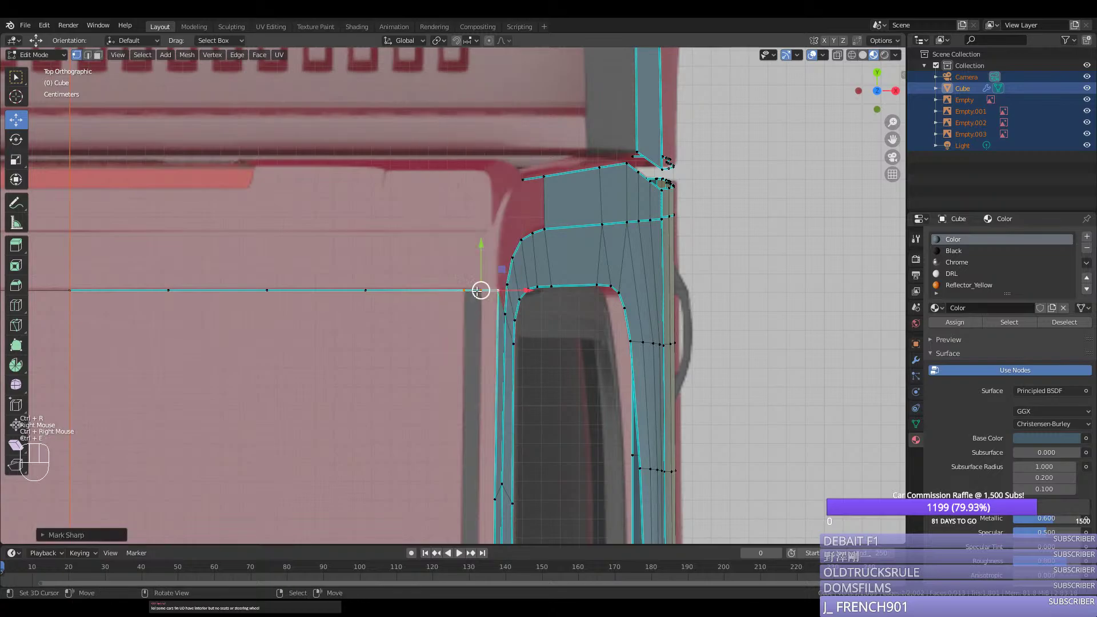
pyautogui.rightClick(480, 289)
pyautogui.rightClick(479, 289)
# Step: Duplicate the upper edge of the roof side rail and move the copy along X to the roof centerline
pyautogui.scroll(-2, 477, 289)
pyautogui.moveTo(477, 288); pyautogui.dragTo(379, 232, button='middle')
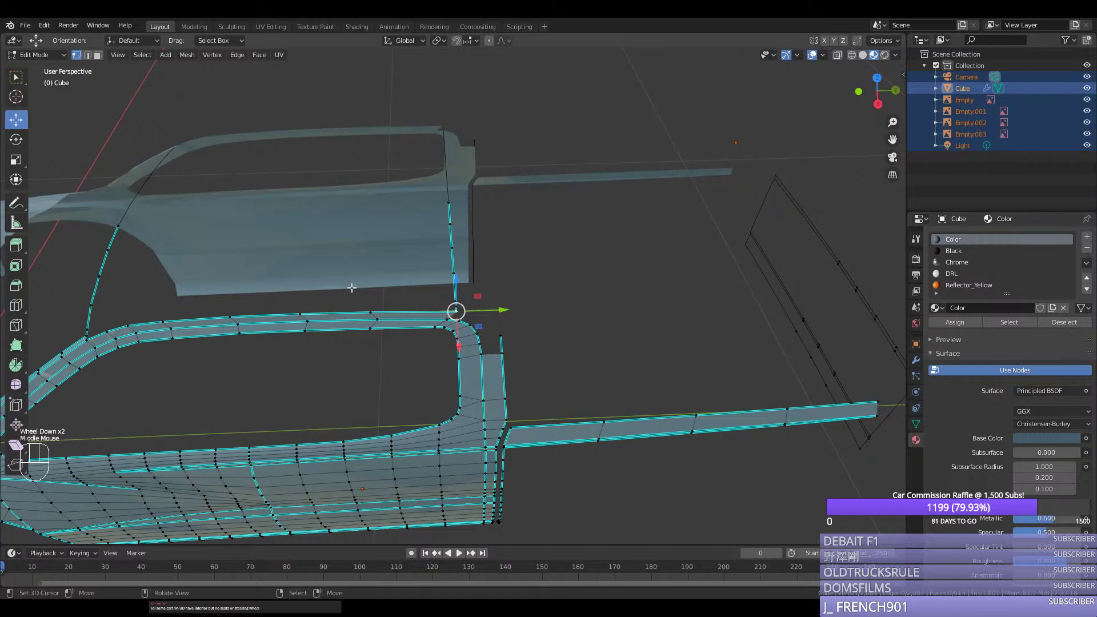
pyautogui.rightClick(342, 304)
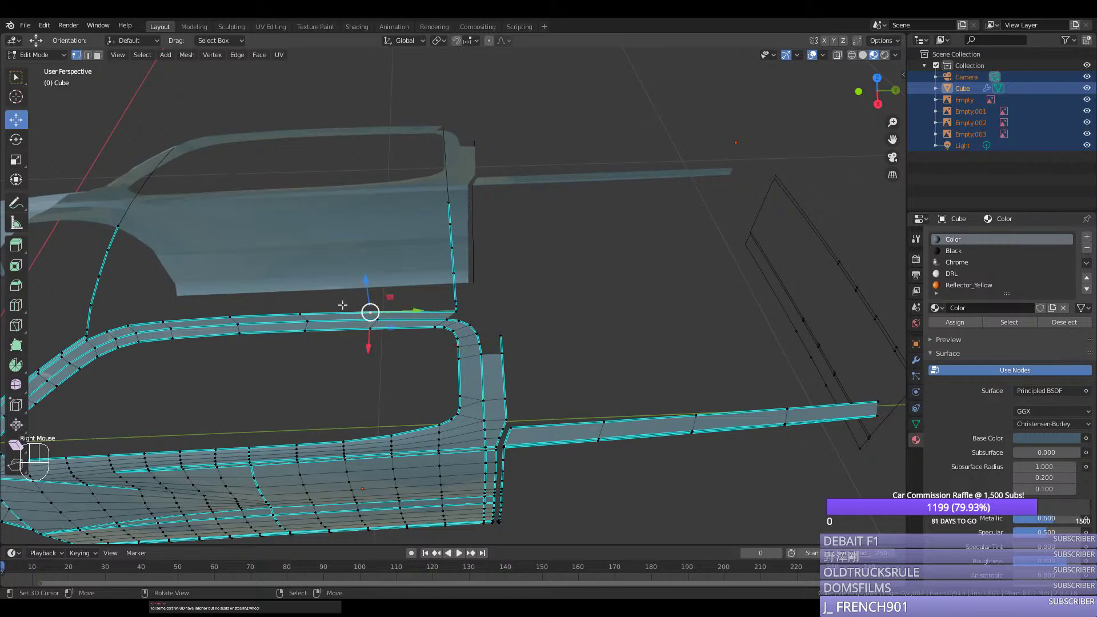
pyautogui.keyDown('ctrl'); pyautogui.rightClick(107, 325); pyautogui.keyUp('ctrl')
pyautogui.hotkey('shift', 'd')
pyautogui.middleClick(300, 297)
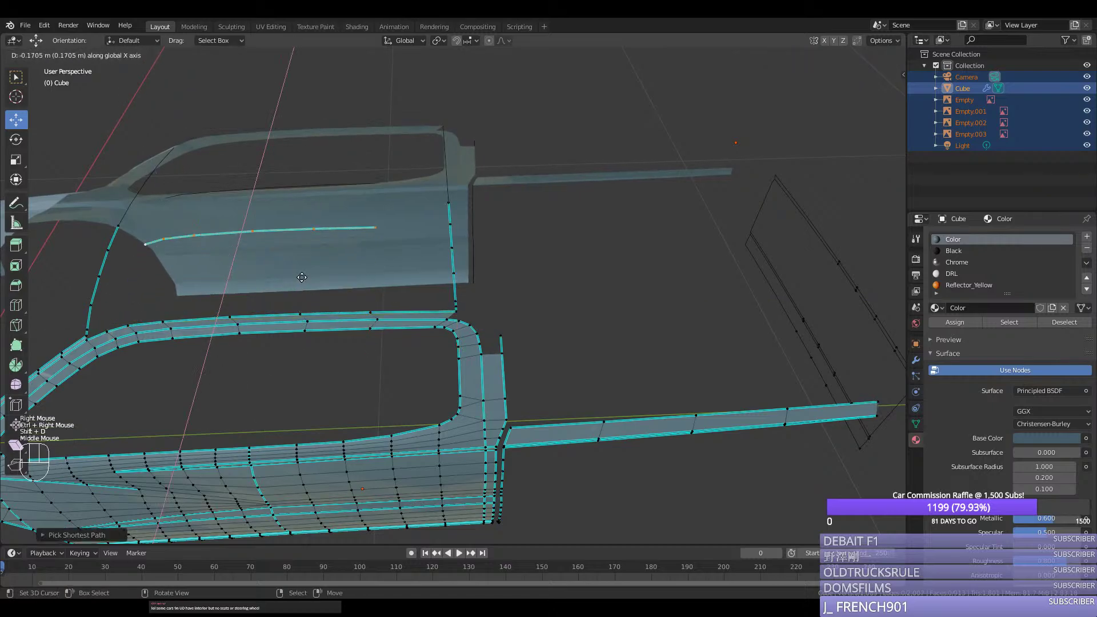
pyautogui.click(307, 226)
# Step: Raise the duplicated centerline edge slightly in Z against the side reference and clear its sharp marking
pyautogui.moveTo(307, 226); pyautogui.dragTo(417, 246, button='middle')
pyautogui.press('KP_7')
pyautogui.press('KP_3')
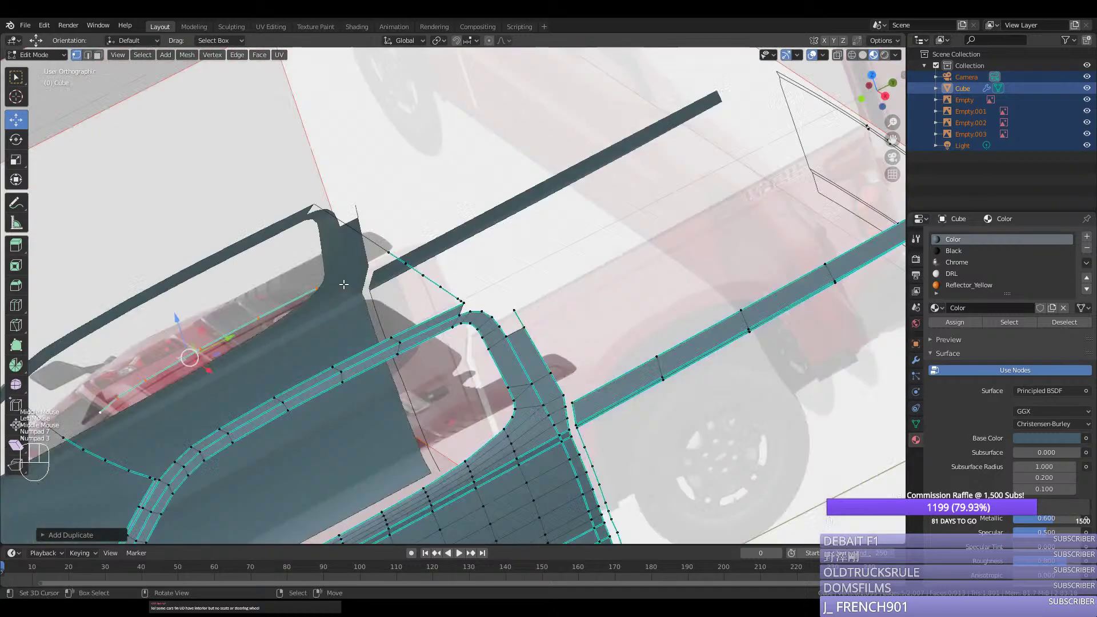
pyautogui.scroll(1, 255, 238)
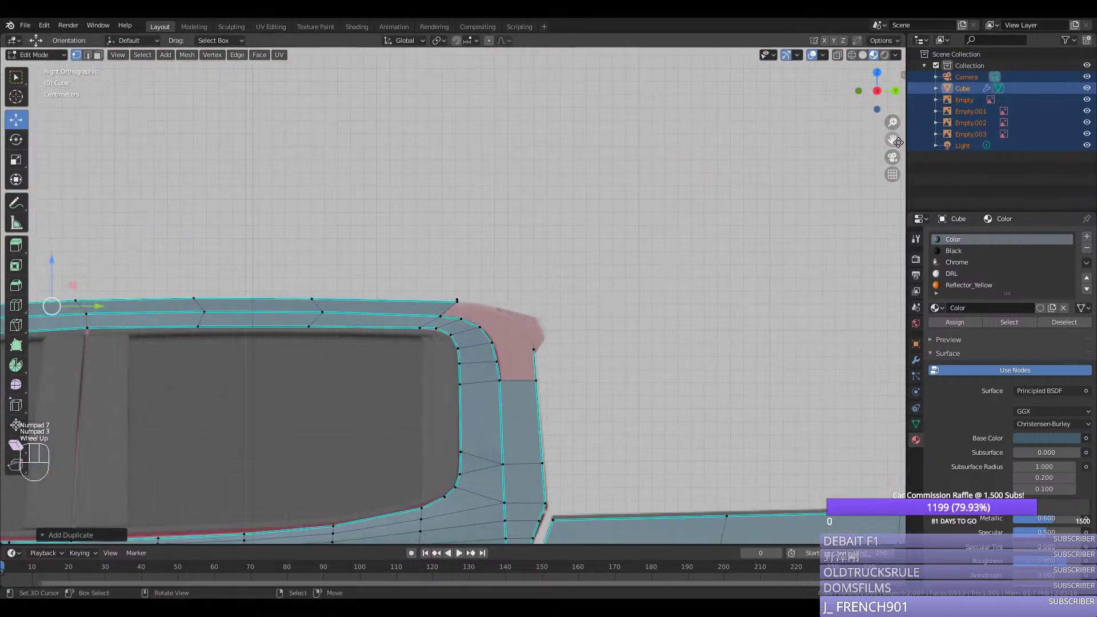
pyautogui.moveTo(892, 140); pyautogui.dragTo(1085, 167)
pyautogui.scroll(1, 234, 319)
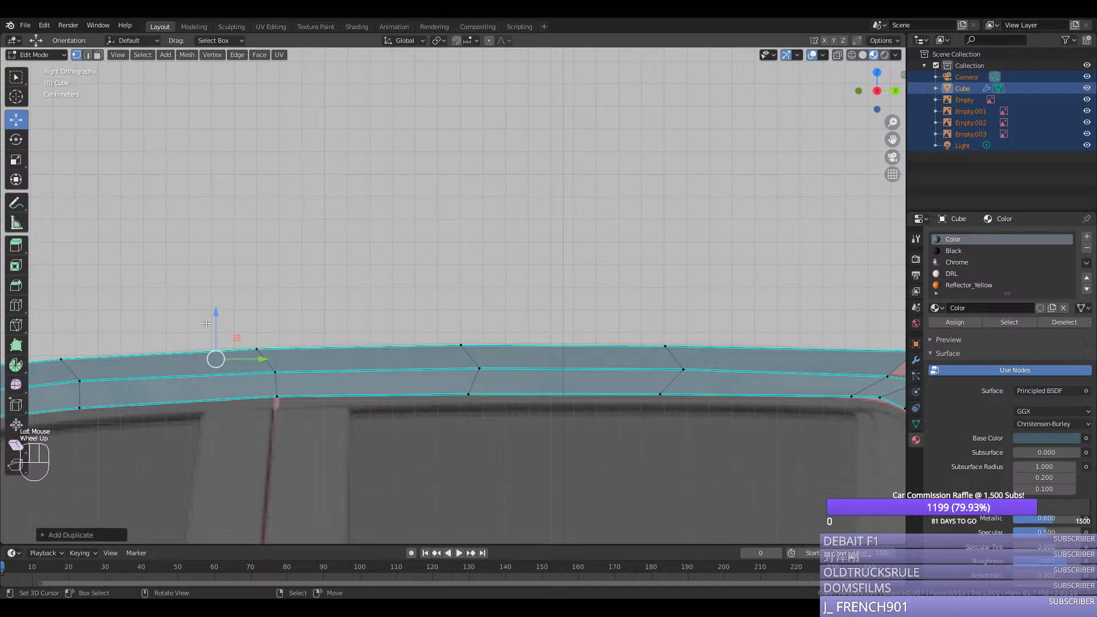
pyautogui.click(222, 314)
pyautogui.hotkey('ctrl', 'z')
pyautogui.moveTo(222, 314); pyautogui.dragTo(222, 315)
pyautogui.hotkey('ctrl', 'e')
pyautogui.click(222, 320)
pyautogui.scroll(-2, 213, 317)
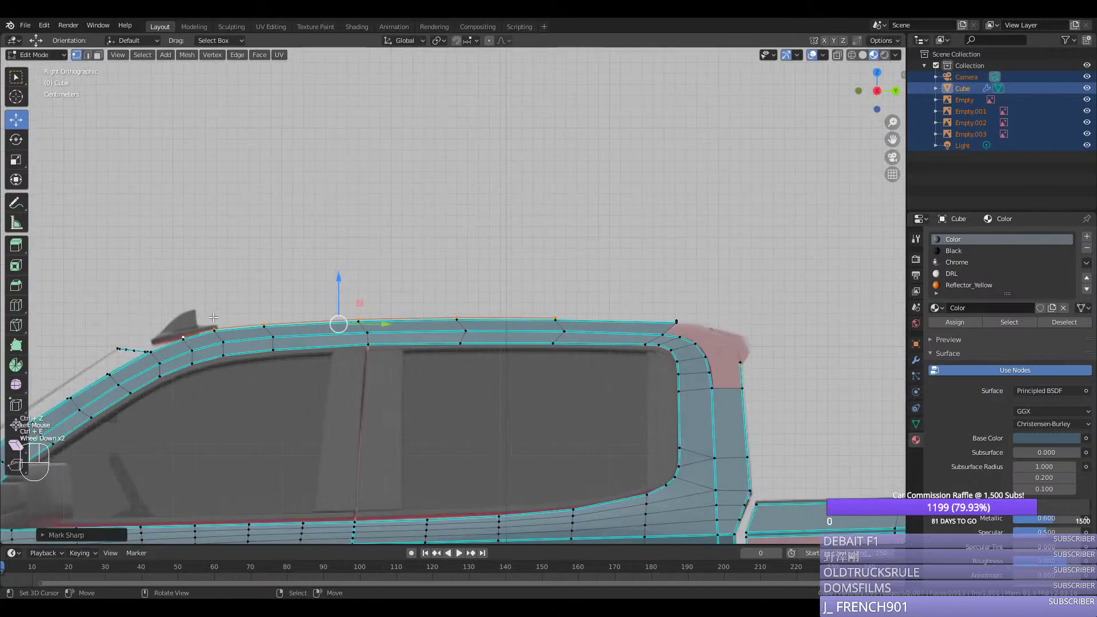
# Step: Adjust the front vertices of the duplicated centerline edge in the side view and space them evenly
pyautogui.rightClick(177, 328)
pyautogui.keyDown('ctrl'); pyautogui.rightClick(215, 330); pyautogui.keyUp('ctrl')
pyautogui.moveTo(268, 319); pyautogui.dragTo(230, 325)
pyautogui.moveTo(230, 325); pyautogui.dragTo(332, 260, button='middle')
pyautogui.hotkey('ctrl', 'y')
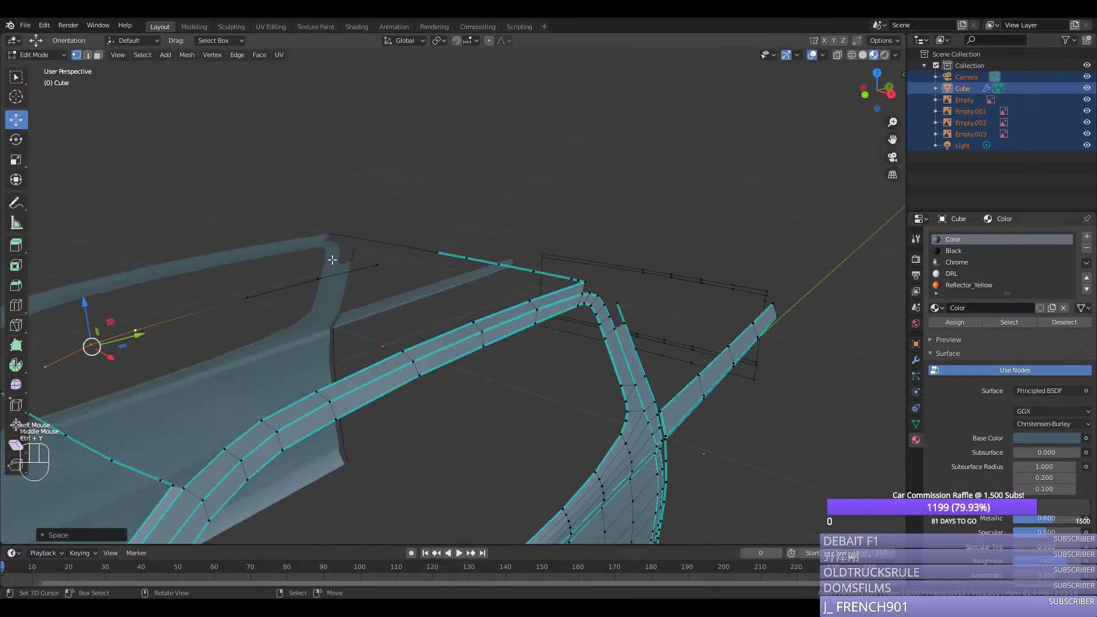
# Step: Connect the centerline edge's rear end to the rear roof edge and its front end to the front roof edge
pyautogui.rightClick(377, 264)
pyautogui.keyDown('shift'); pyautogui.rightClick(436, 253); pyautogui.keyUp('shift')
pyautogui.press('f')
pyautogui.scroll(-2, 153, 349)
pyautogui.rightClick(177, 344)
pyautogui.keyDown('shift'); pyautogui.rightClick(157, 356); pyautogui.keyUp('shift')
pyautogui.press('f')
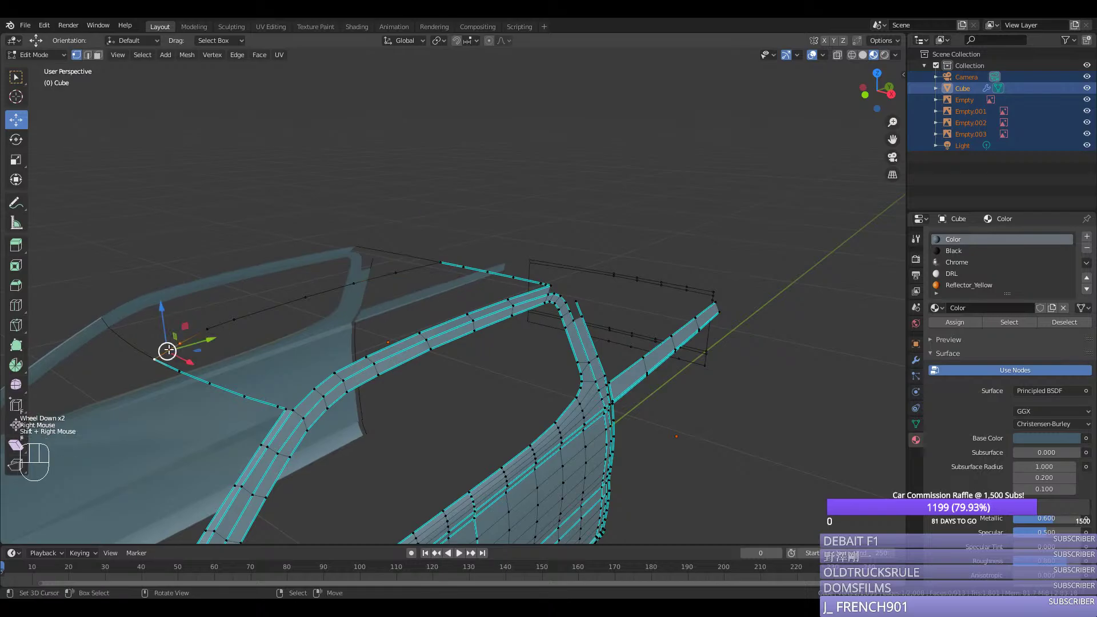
# Step: Evenly space the vertices along the front portion of the roof centerline edge
pyautogui.rightClick(154, 359)
pyautogui.keyDown('ctrl'); pyautogui.rightClick(305, 297); pyautogui.keyUp('ctrl')
pyautogui.hotkey('ctrl', 'y')
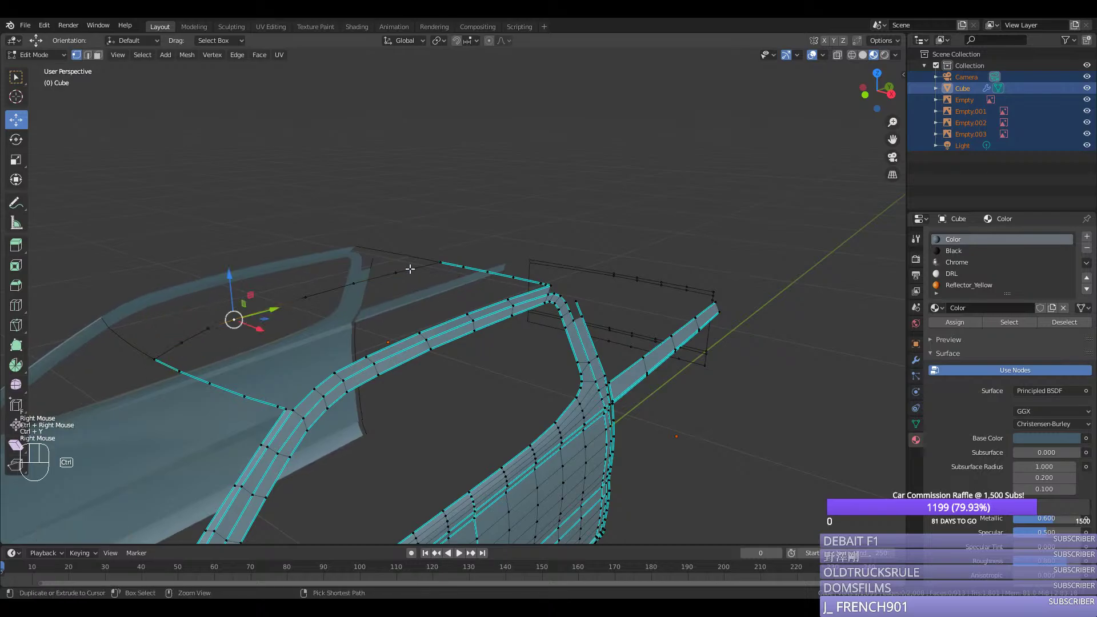
pyautogui.hotkey('ctrl', 'z')
pyautogui.rightClick(305, 296)
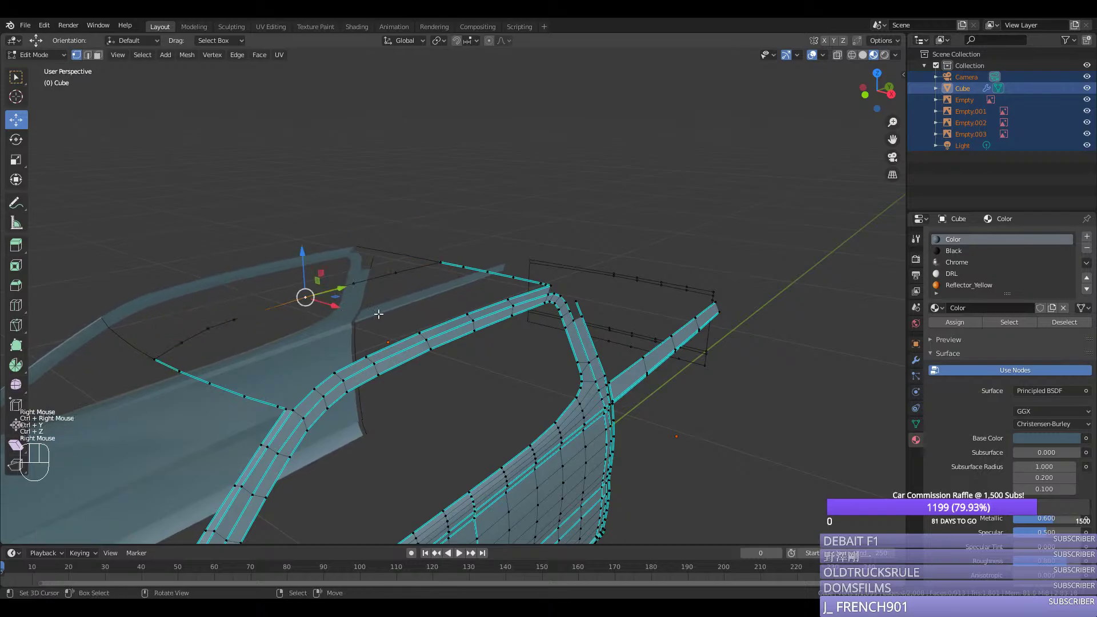
# Step: Try to Grid Fill the roof with the side rail edge and the centerline edge selected
pyautogui.moveTo(378, 314); pyautogui.dragTo(302, 340, button='middle')
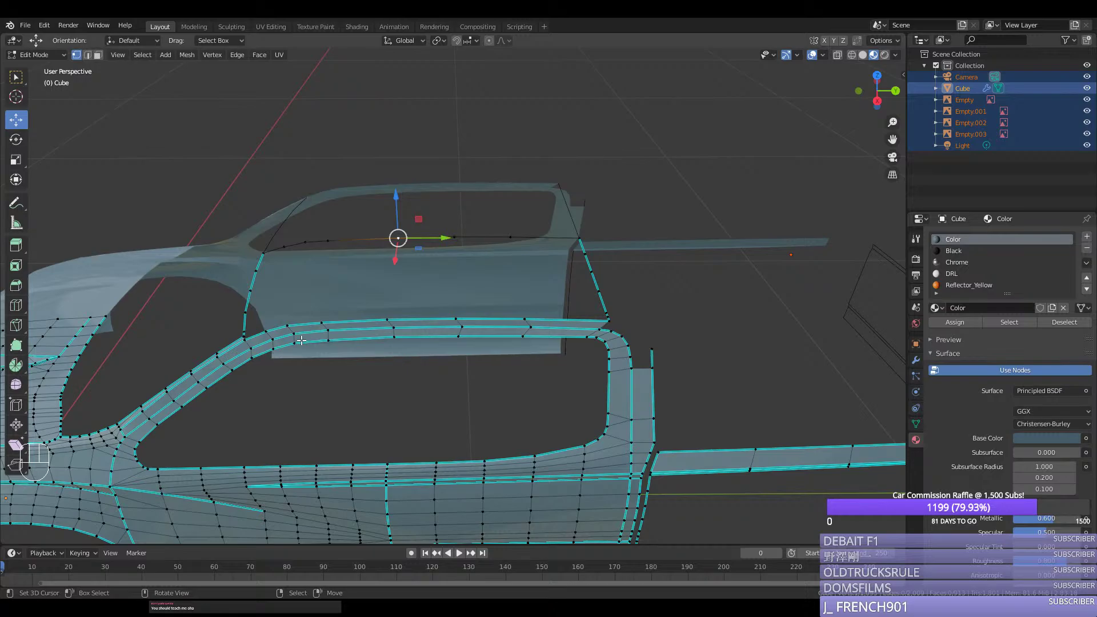
pyautogui.moveTo(368, 315); pyautogui.dragTo(437, 230, button='middle')
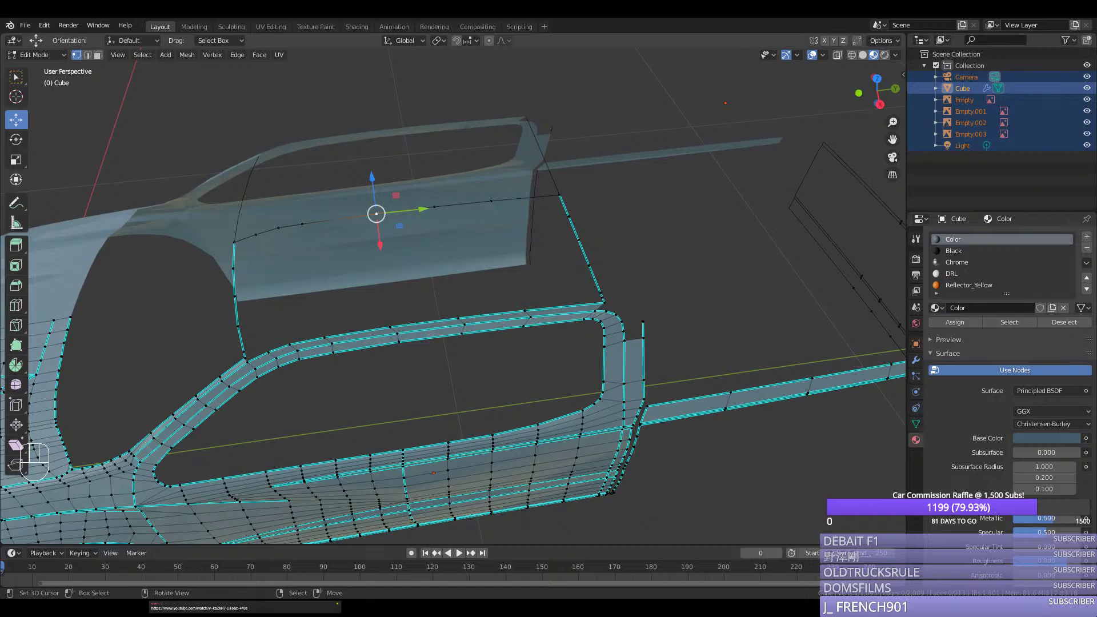
pyautogui.moveTo(434, 349); pyautogui.dragTo(569, 251, button='middle')
pyautogui.rightClick(593, 265)
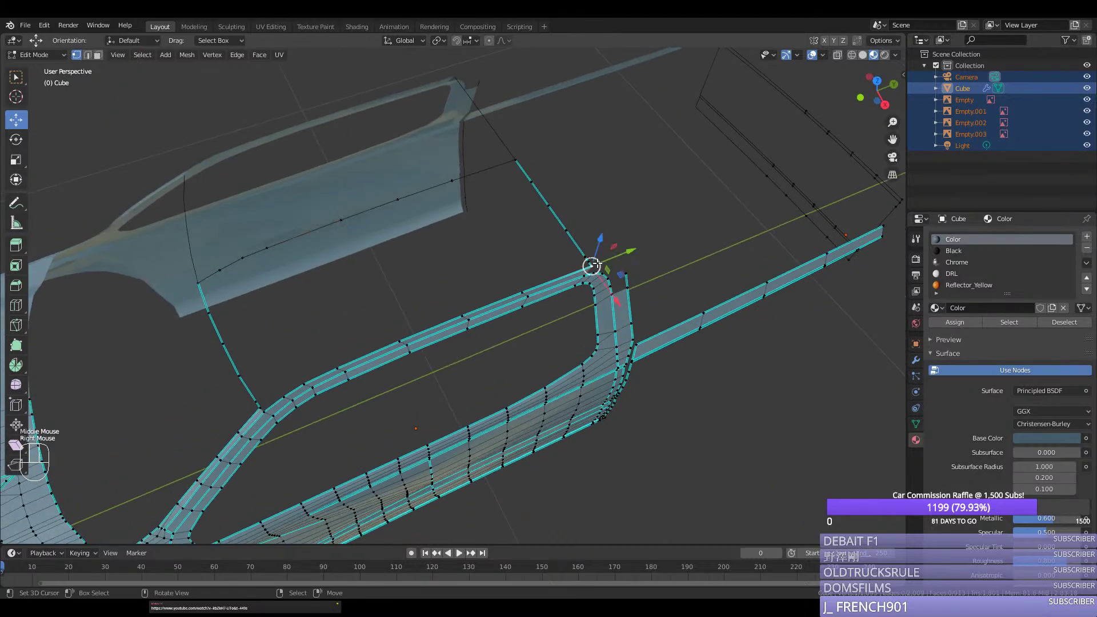
pyautogui.keyDown('ctrl'); pyautogui.rightClick(260, 409); pyautogui.keyUp('ctrl')
pyautogui.keyDown('ctrl'); pyautogui.rightClick(521, 159); pyautogui.keyUp('ctrl')
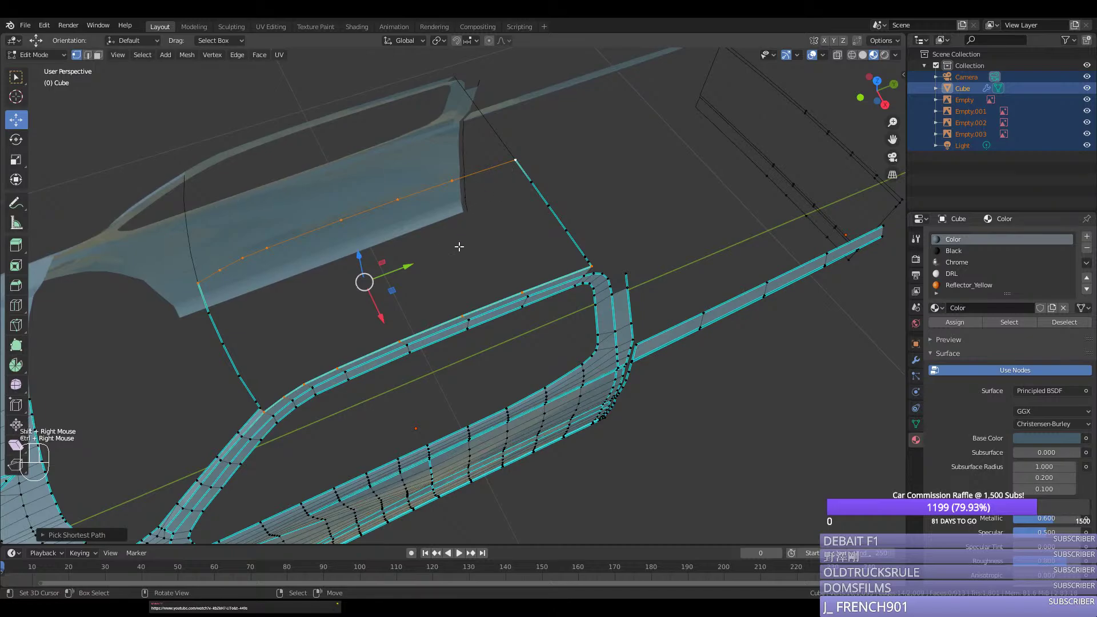
pyautogui.press('space')
pyautogui.write('Grid Fill')
pyautogui.press('Return')
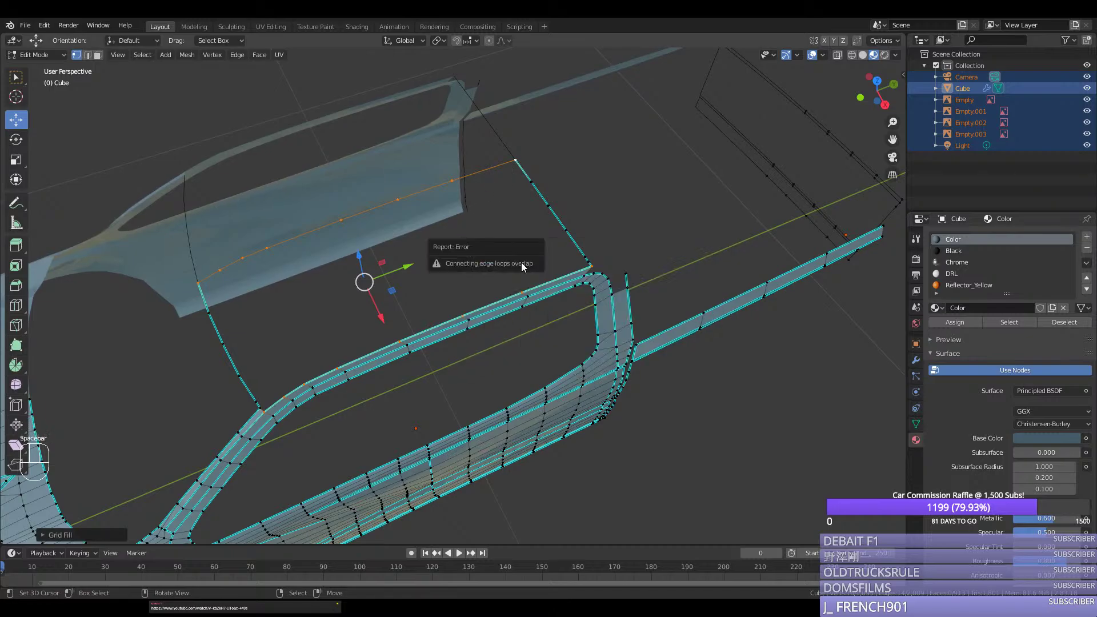
# Step: Grid Fill the roof half between its front and rear cross edges
pyautogui.keyDown('ctrl'); pyautogui.rightClick(243, 378); pyautogui.keyUp('ctrl')
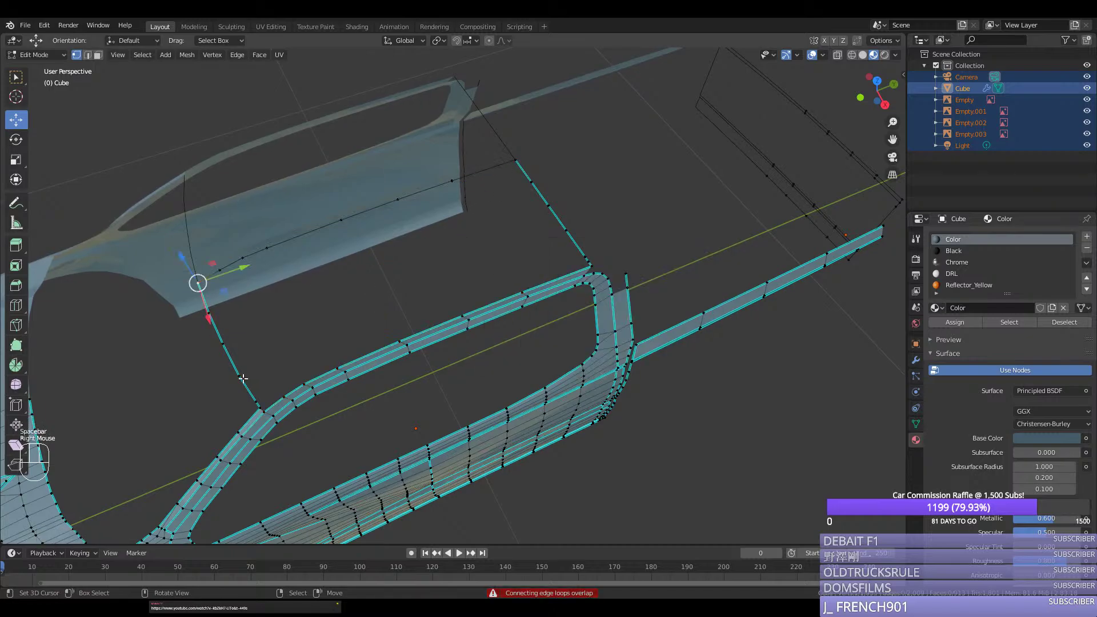
pyautogui.keyDown('shift'); pyautogui.rightClick(591, 267); pyautogui.keyUp('shift')
pyautogui.keyDown('ctrl'); pyautogui.rightClick(516, 160); pyautogui.keyUp('ctrl')
pyautogui.press('space')
pyautogui.press('Return')
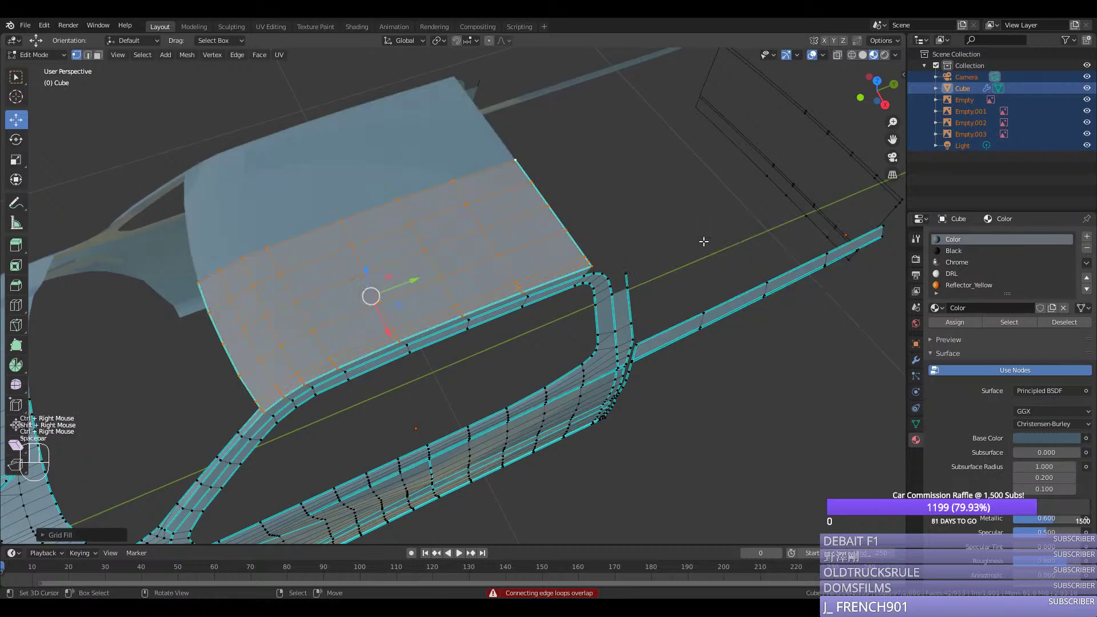
# Step: Check the filled roof in Object Mode and save silverado.blend
pyautogui.press('a')
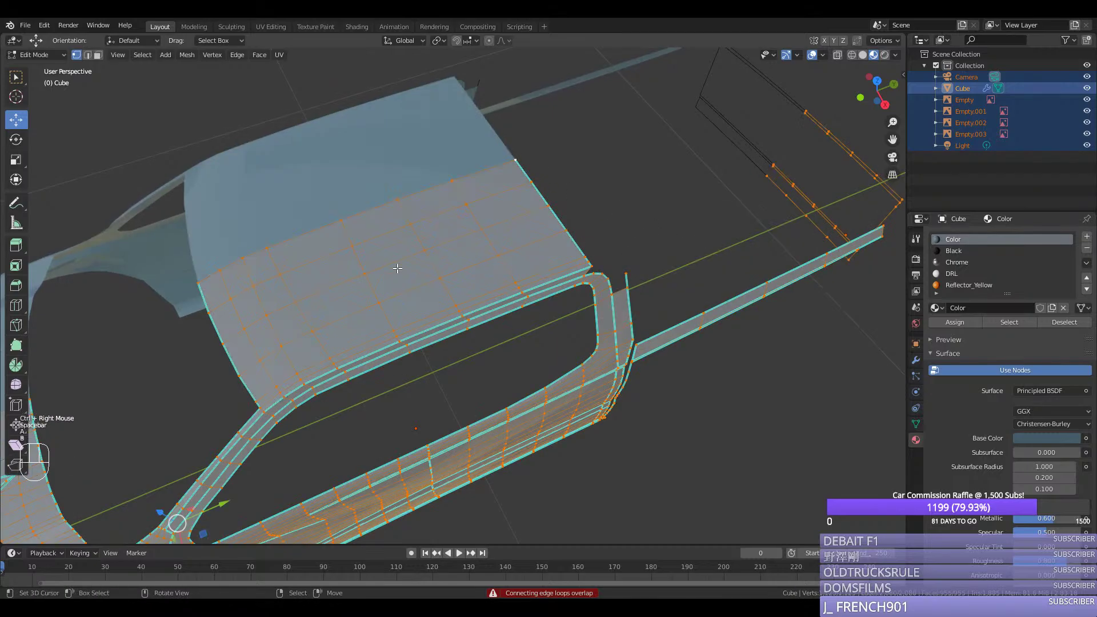
pyautogui.press('Tab')
pyautogui.press('Tab')
pyautogui.hotkey('ctrl', 's')
pyautogui.press('Tab')
pyautogui.press('Tab')
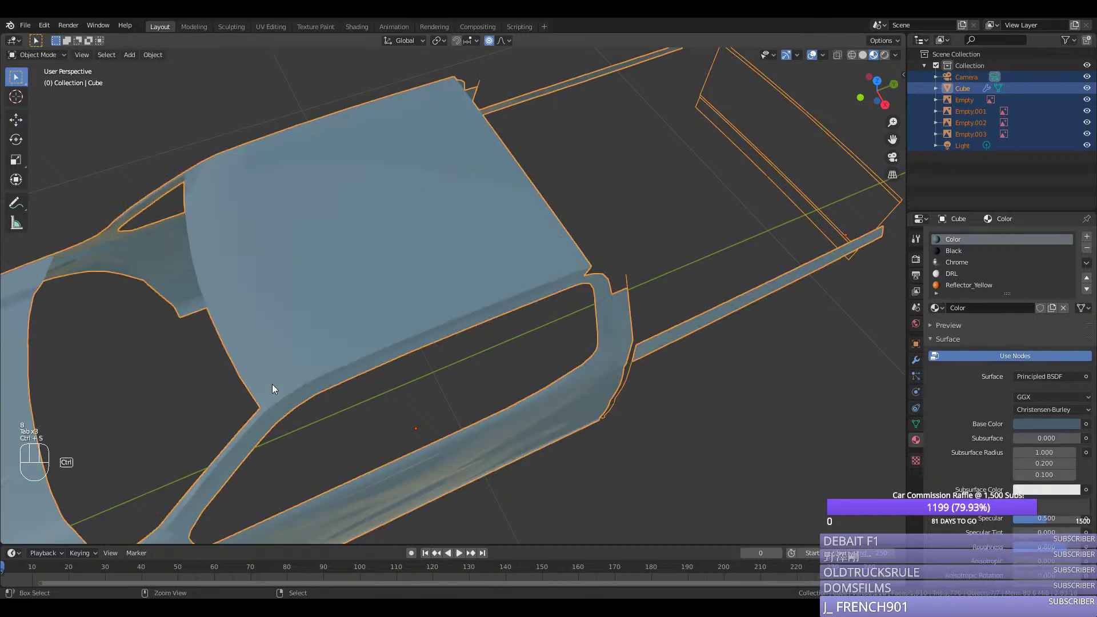
# Step: Mark the lengthwise edge lines bounding the narrow strip beside the roof side rail as sharp
pyautogui.rightClick(262, 397)
pyautogui.keyDown('ctrl'); pyautogui.rightClick(585, 252); pyautogui.keyUp('ctrl')
pyautogui.hotkey('ctrl', 'e')
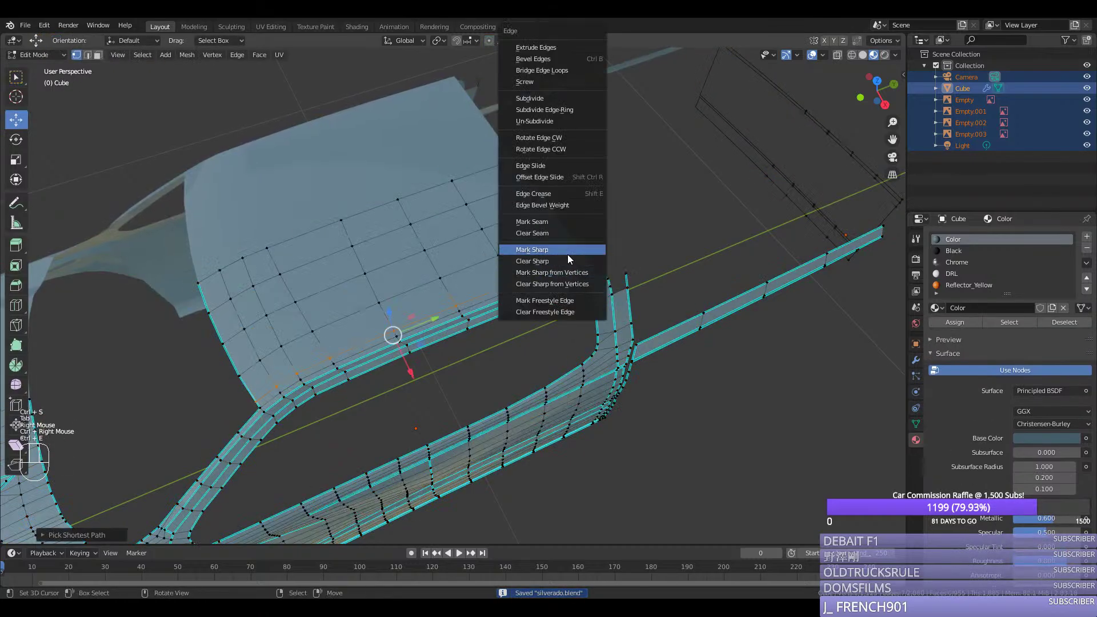
pyautogui.rightClick(567, 251)
pyautogui.rightClick(588, 261)
pyautogui.moveTo(263, 404); pyautogui.dragTo(407, 405, button='middle')
# Step: Assign the Black material to the narrow lengthwise face strip on the roof and compare it with the top reference in wireframe
pyautogui.press('KP_7')
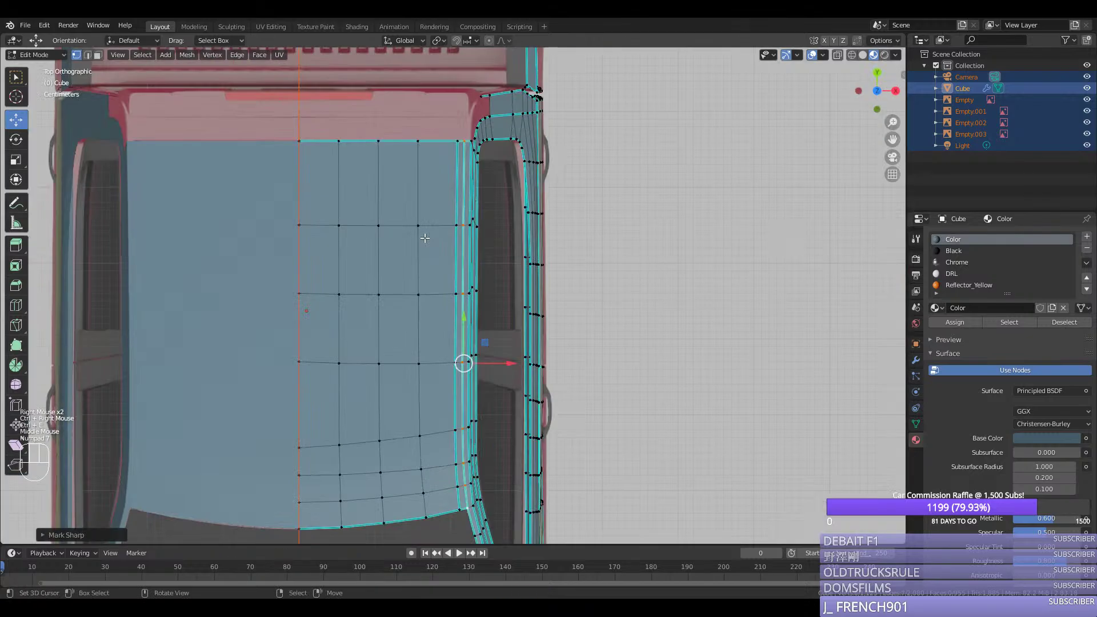
pyautogui.press('3')
pyautogui.rightClick(464, 182)
pyautogui.keyDown('ctrl'); pyautogui.rightClick(463, 497); pyautogui.keyUp('ctrl')
pyautogui.click(977, 251)
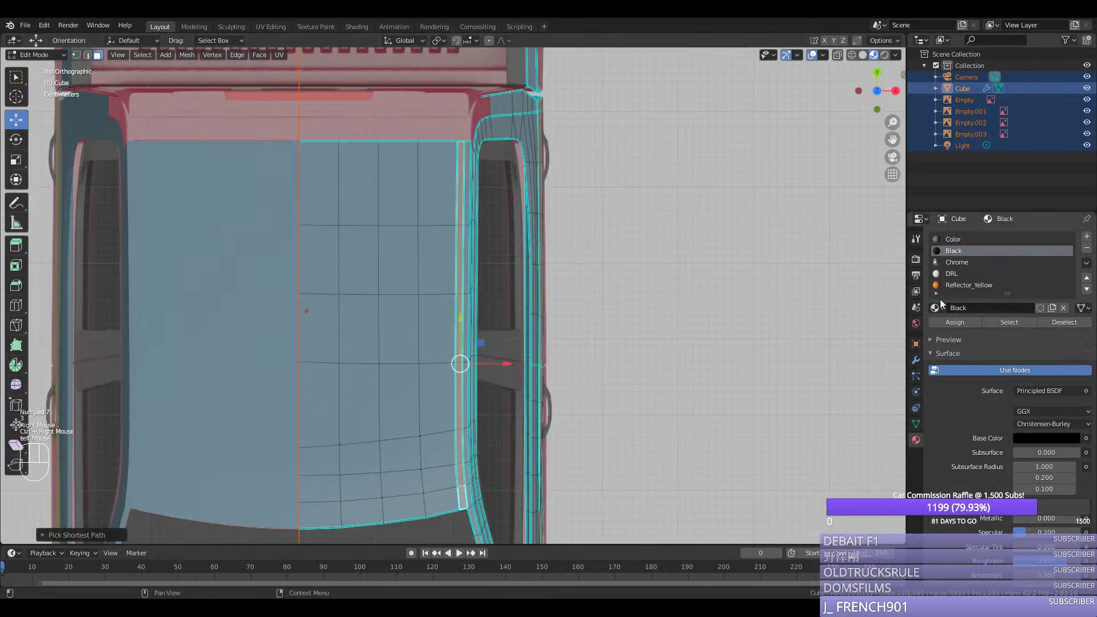
pyautogui.click(938, 324)
pyautogui.press('z')
pyautogui.click(440, 324)
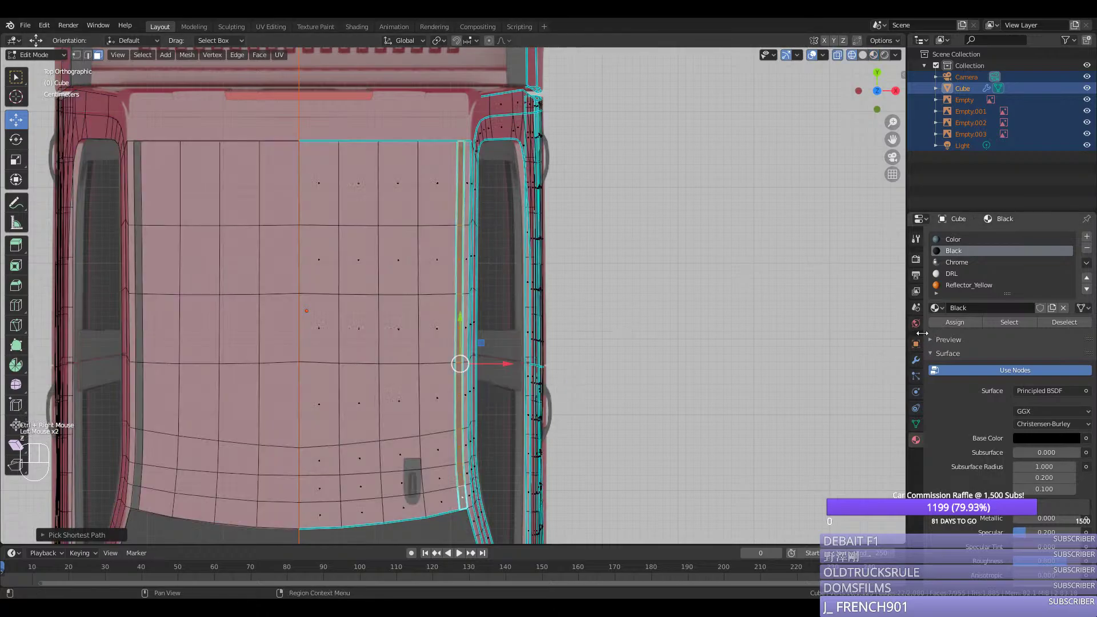
pyautogui.press('z')
pyautogui.click(830, 462)
# Step: Examine the roof with its black strips in Object Mode and save silverado.blend
pyautogui.press('Tab')
pyautogui.scroll(-2, 685, 443)
pyautogui.moveTo(685, 443); pyautogui.dragTo(636, 370, button='middle')
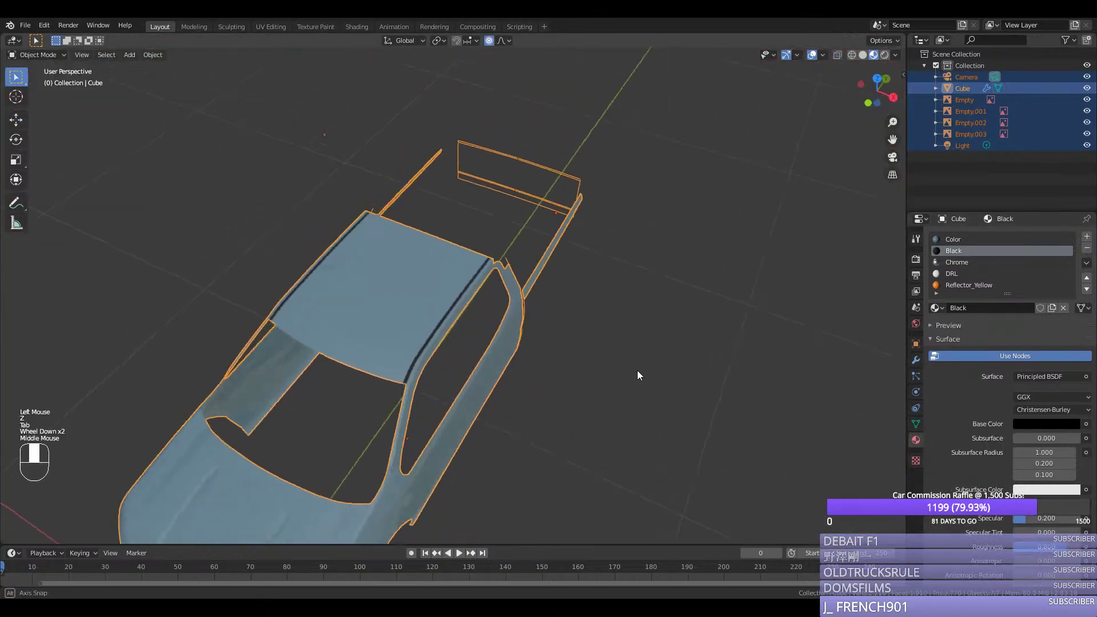
pyautogui.hotkey('ctrl', 's')
pyautogui.scroll(-1, 530, 381)
pyautogui.moveTo(530, 380); pyautogui.dragTo(541, 373, button='middle')
pyautogui.scroll(2, 541, 372)
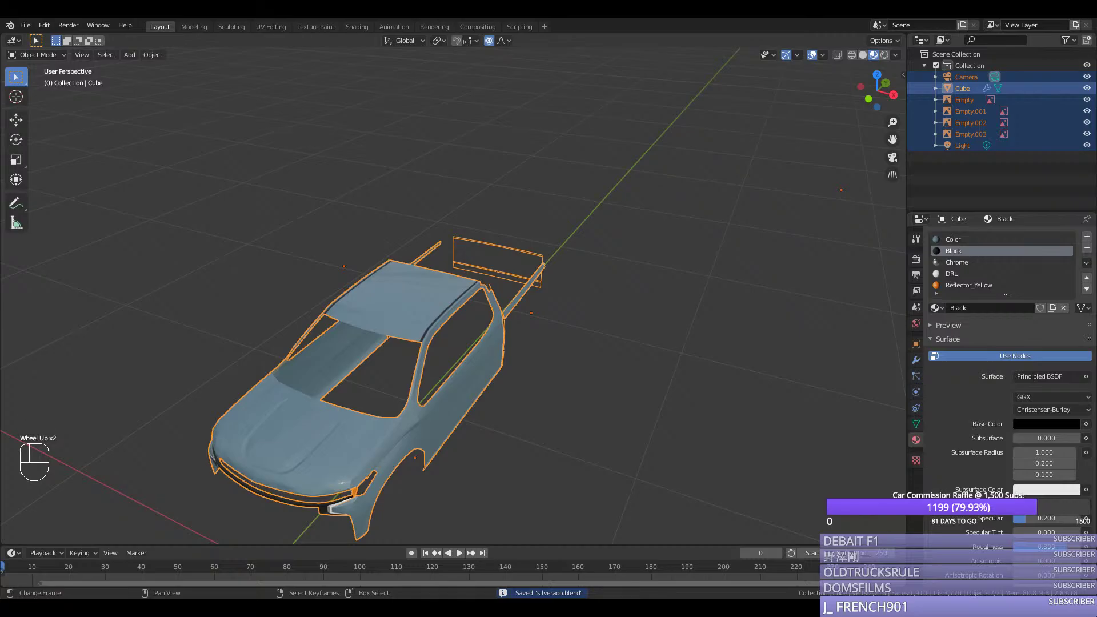
pyautogui.scroll(2, 550, 432)
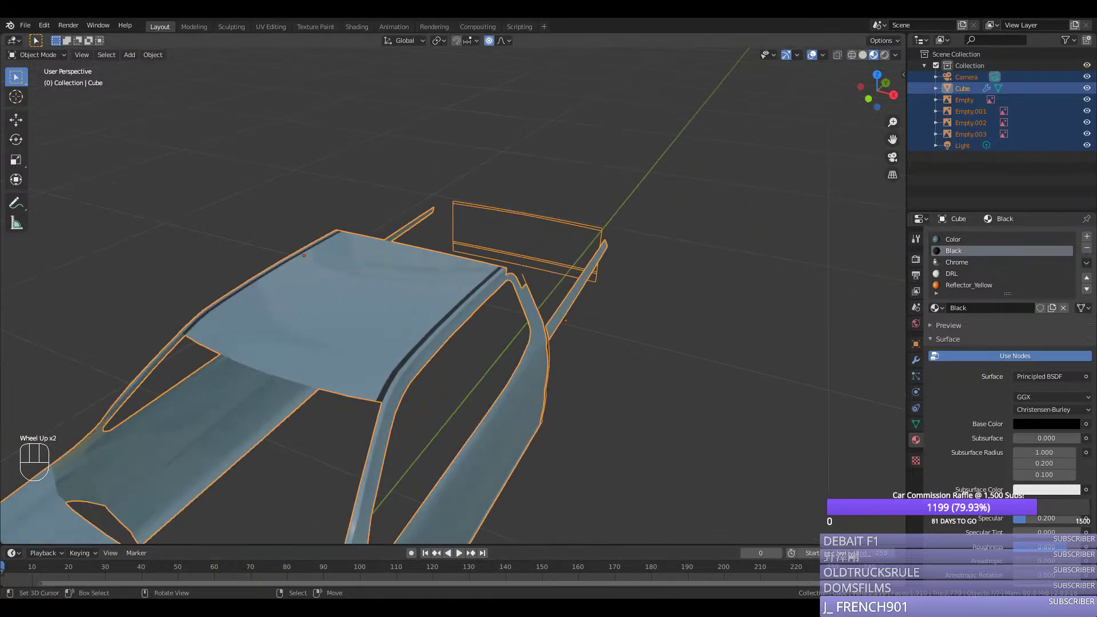
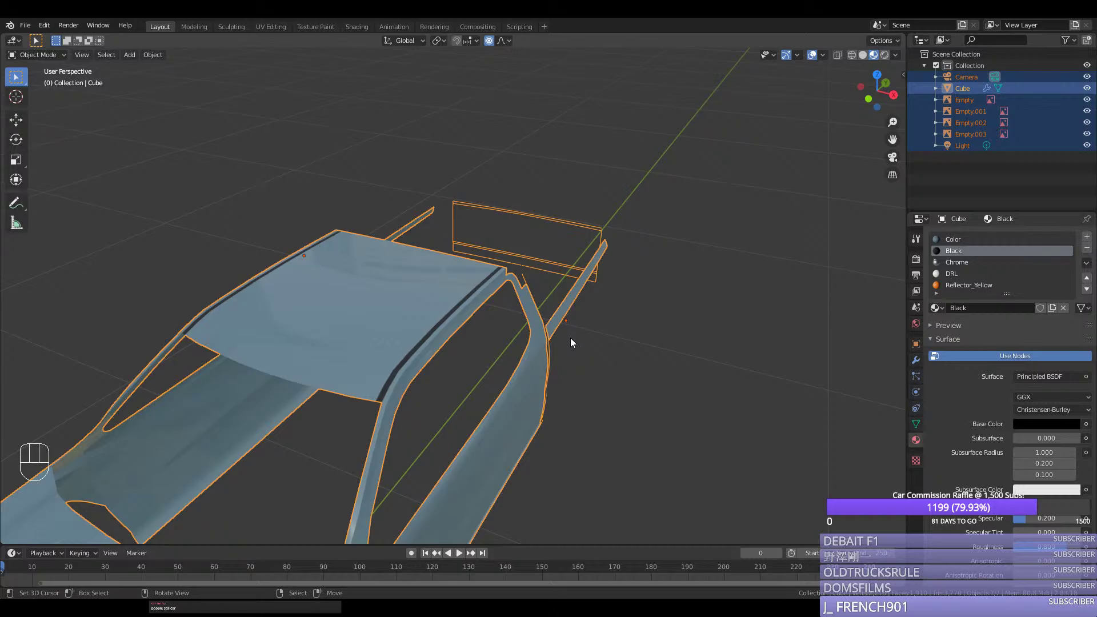
# Step: Duplicate the roof's rear edge line and move the copy about 0.032 m rearward along Y over the top reference
pyautogui.moveTo(570, 338); pyautogui.dragTo(622, 202, button='middle')
pyautogui.press('KP_7')
pyautogui.scroll(4, 414, 274)
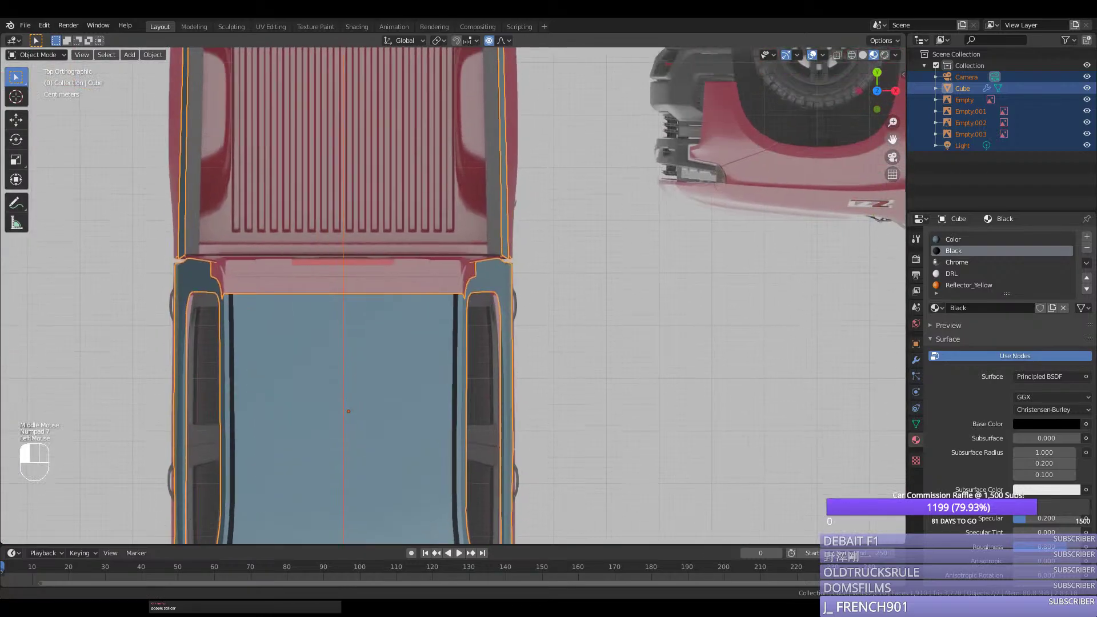
pyautogui.press('Tab')
pyautogui.scroll(1, 430, 388)
pyautogui.keyDown('ctrl'); pyautogui.rightClick(430, 389); pyautogui.keyUp('ctrl')
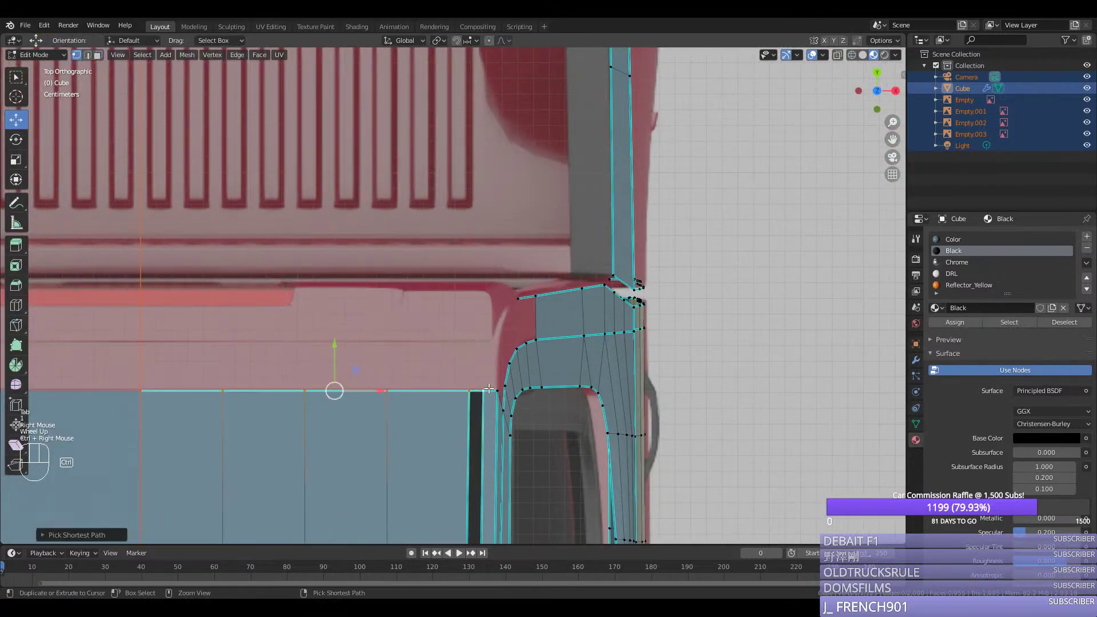
pyautogui.keyDown('ctrl'); pyautogui.rightClick(497, 390); pyautogui.keyUp('ctrl')
pyautogui.hotkey('shift', 'd')
pyautogui.middleClick(516, 353)
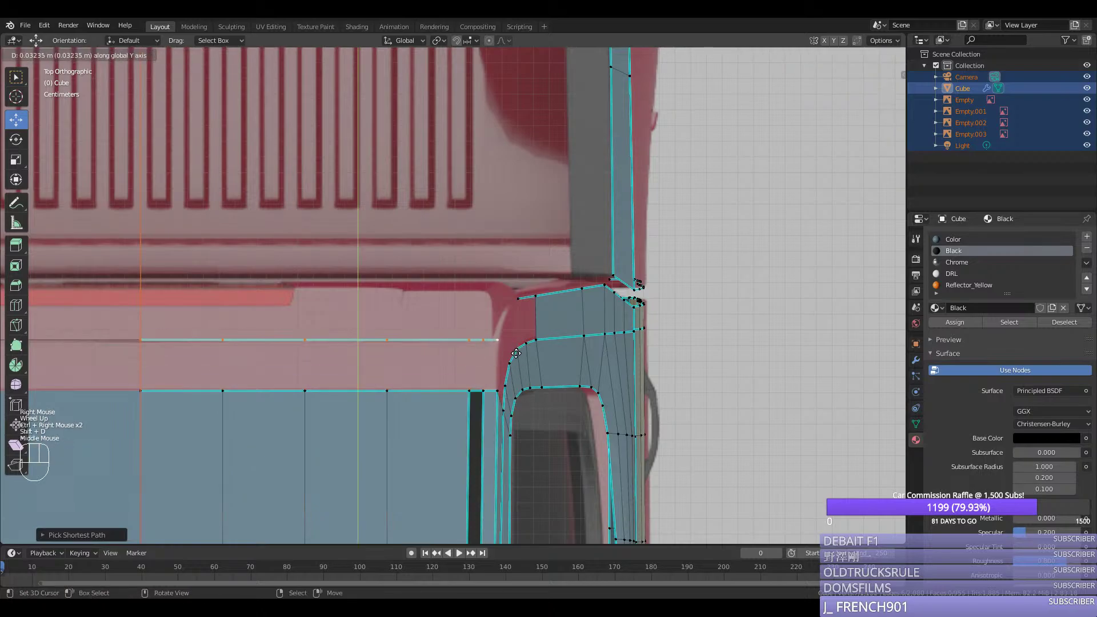
pyautogui.click(515, 353)
# Step: Lower the duplicated rear edge line to the roof profile shown in the right-side reference
pyautogui.moveTo(355, 338); pyautogui.dragTo(394, 274, button='middle')
pyautogui.press('KP_3')
pyautogui.scroll(1, 371, 325)
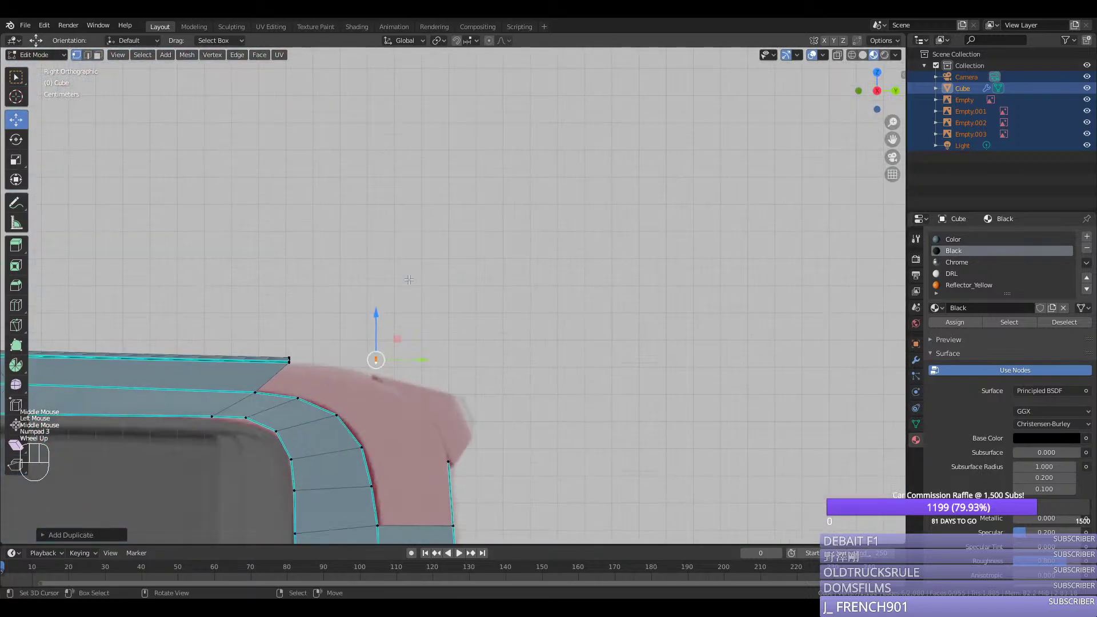
pyautogui.click(372, 327)
pyautogui.moveTo(372, 337); pyautogui.dragTo(391, 418, button='middle')
# Step: Join the duplicated line's corner to the roof and rear pillar with edges, adding and positioning a midpoint vertex on each
pyautogui.rightClick(391, 419)
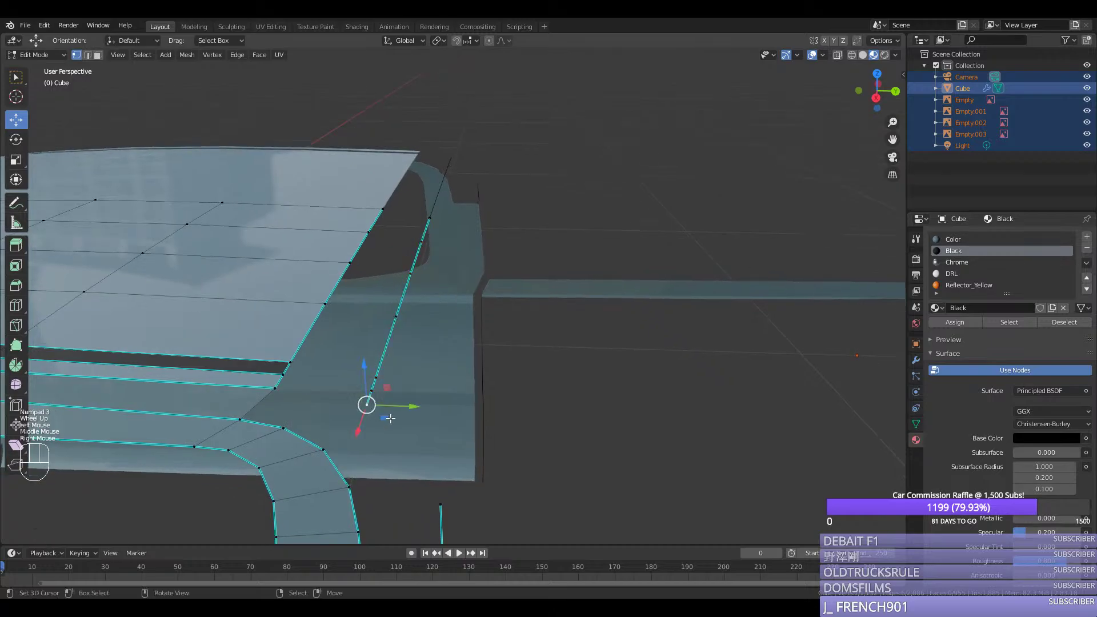
pyautogui.keyDown('shift'); pyautogui.rightClick(337, 401); pyautogui.keyUp('shift')
pyautogui.hotkey('ctrl', 'r')
pyautogui.click(323, 377)
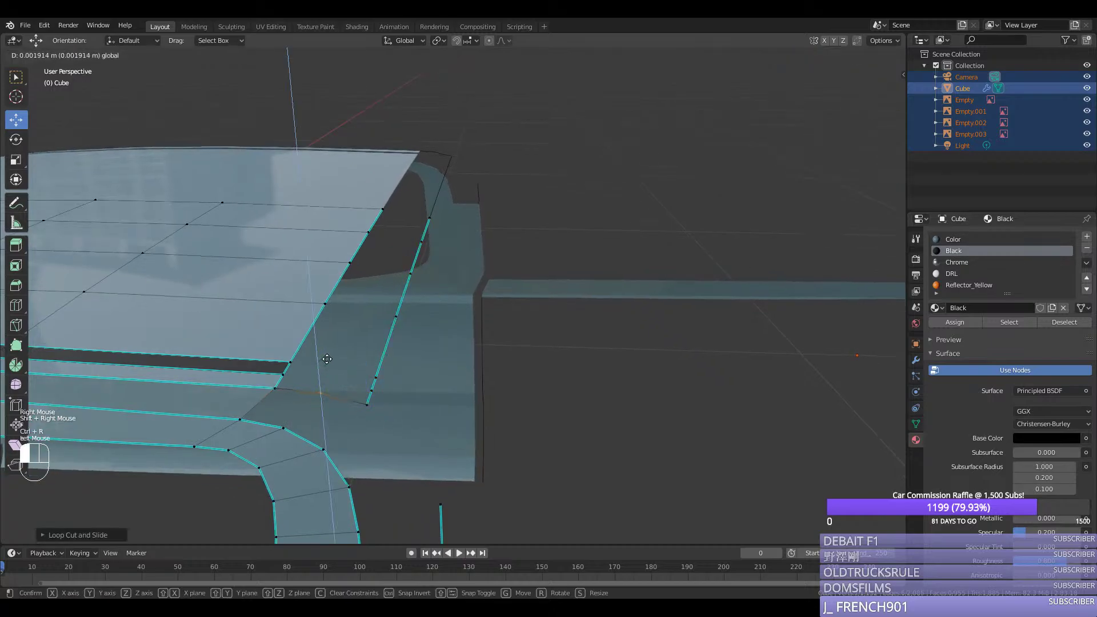
pyautogui.moveTo(362, 396); pyautogui.dragTo(472, 426, button='middle')
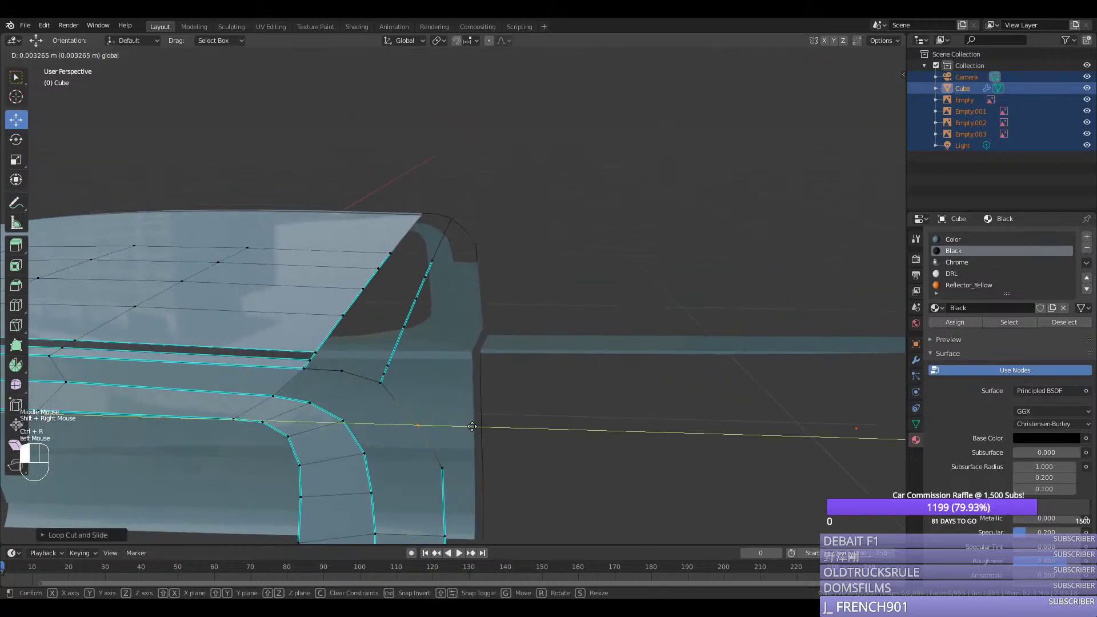
pyautogui.click(479, 425)
# Step: Raise the midpoint between the duplicated line and rear pillar to the side reference and round it with a vertex bevel
pyautogui.press('KP_3')
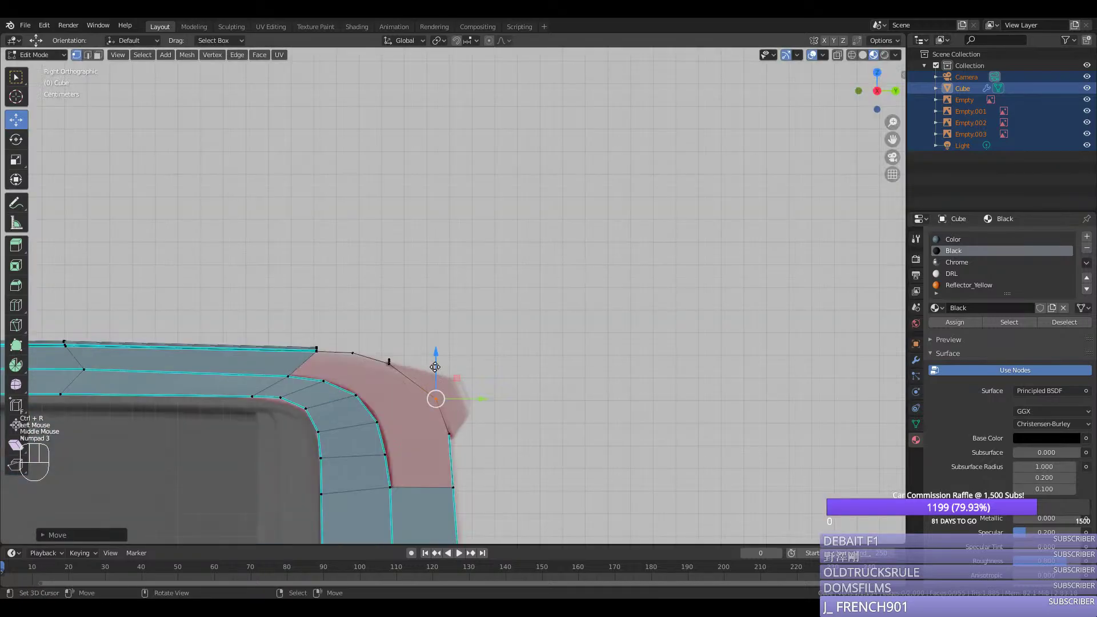
pyautogui.moveTo(436, 367); pyautogui.dragTo(435, 360)
pyautogui.hotkey('ctrl', 'shift', 'b')
pyautogui.scroll(-2, 492, 427)
pyautogui.click(491, 427)
# Step: Evenly space the vertices from the rear pillar to the duplicated line's corner, and from there to the roof corner
pyautogui.rightClick(457, 436)
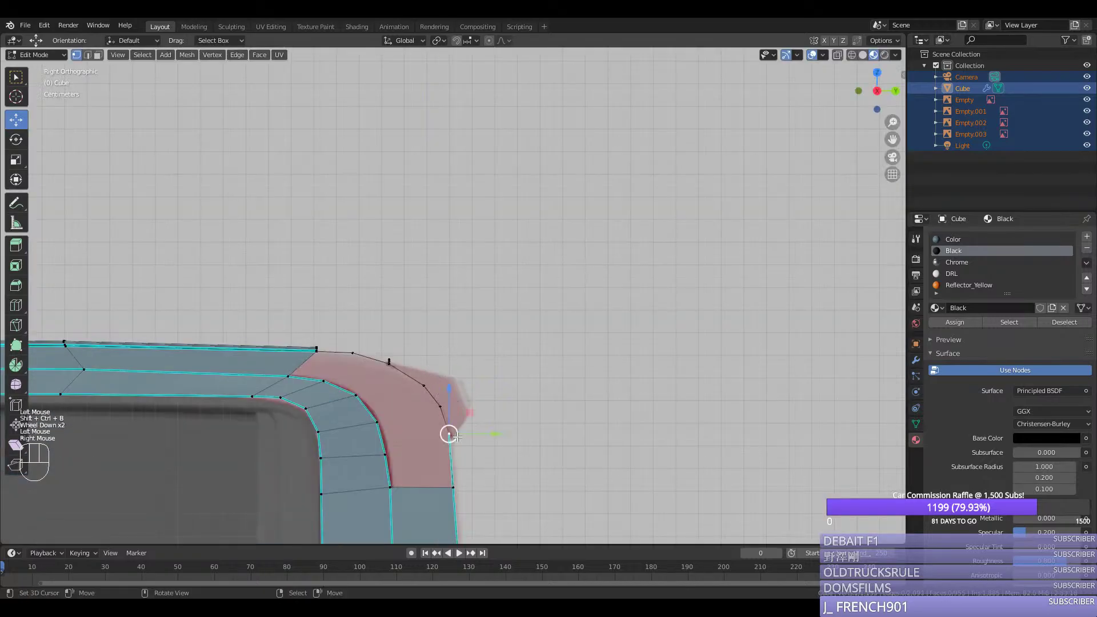
pyautogui.moveTo(457, 436); pyautogui.dragTo(466, 465, button='middle')
pyautogui.keyDown('ctrl'); pyautogui.rightClick(394, 401); pyautogui.keyUp('ctrl')
pyautogui.hotkey('ctrl', 'y')
pyautogui.rightClick(393, 393)
pyautogui.keyDown('ctrl'); pyautogui.rightClick(317, 377); pyautogui.keyUp('ctrl')
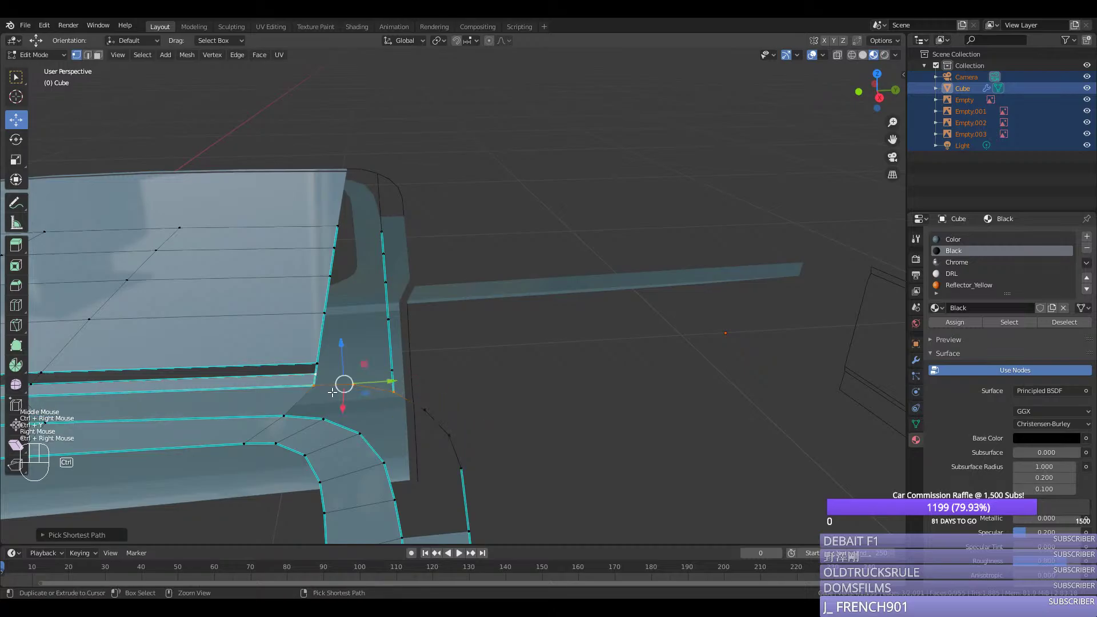
pyautogui.hotkey('ctrl', 'z')
pyautogui.rightClick(351, 385)
pyautogui.keyDown('ctrl'); pyautogui.rightClick(313, 380); pyautogui.keyUp('ctrl')
pyautogui.hotkey('ctrl', 'y')
# Step: Isolate the duplicated rear edge line and compare its shape with the back reference, then restore the hidden geometry
pyautogui.moveTo(355, 384); pyautogui.dragTo(423, 431, button='middle')
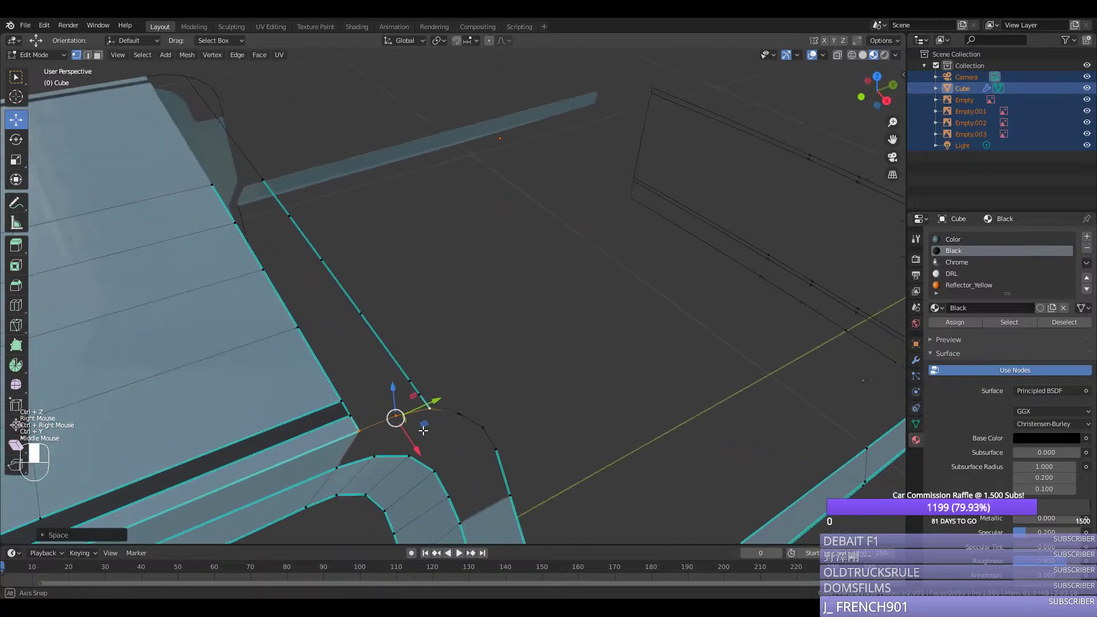
pyautogui.rightClick(428, 407)
pyautogui.keyDown('ctrl'); pyautogui.rightClick(263, 181); pyautogui.keyUp('ctrl')
pyautogui.moveTo(262, 181); pyautogui.dragTo(308, 275, button='middle')
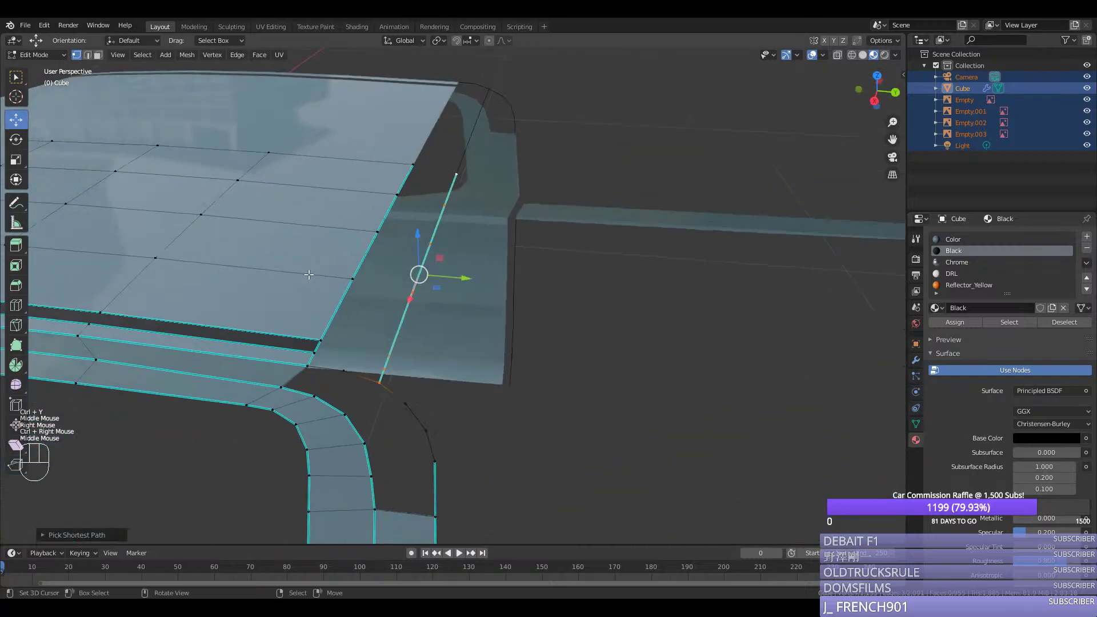
pyautogui.press('ctrl+KP_1')
pyautogui.hotkey('shift', 'h')
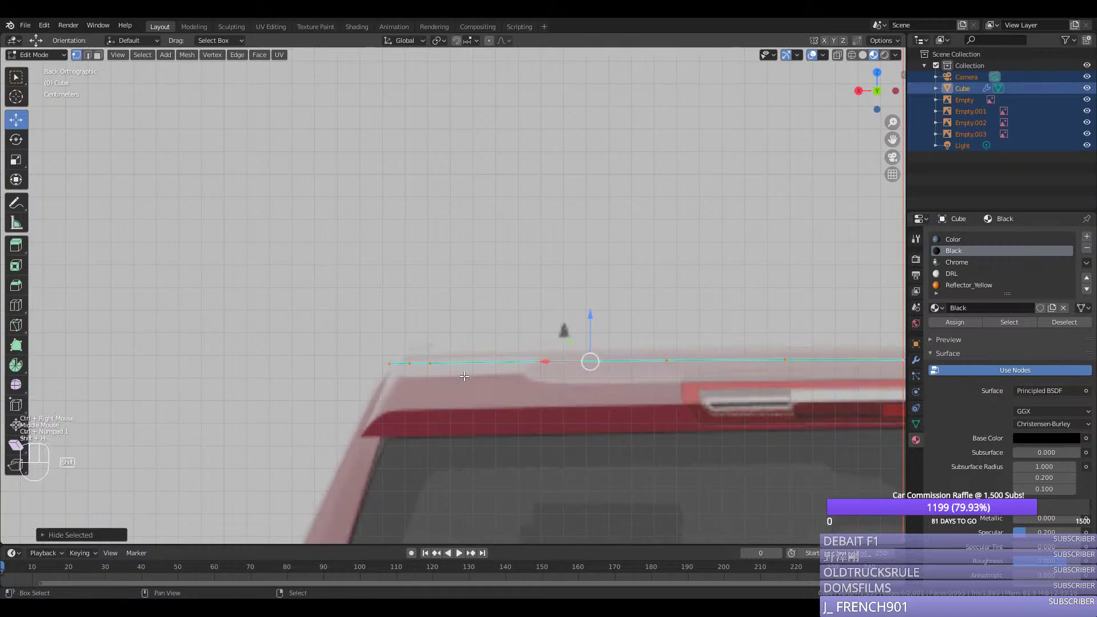
pyautogui.scroll(-3, 464, 376)
pyautogui.hotkey('ctrl', 'z')
# Step: Clear the sharp marking from the duplicated rear edge line
pyautogui.moveTo(463, 376); pyautogui.dragTo(548, 354, button='middle')
pyautogui.rightClick(404, 337)
pyautogui.keyDown('ctrl'); pyautogui.rightClick(507, 234); pyautogui.keyUp('ctrl')
pyautogui.hotkey('ctrl', 'e')
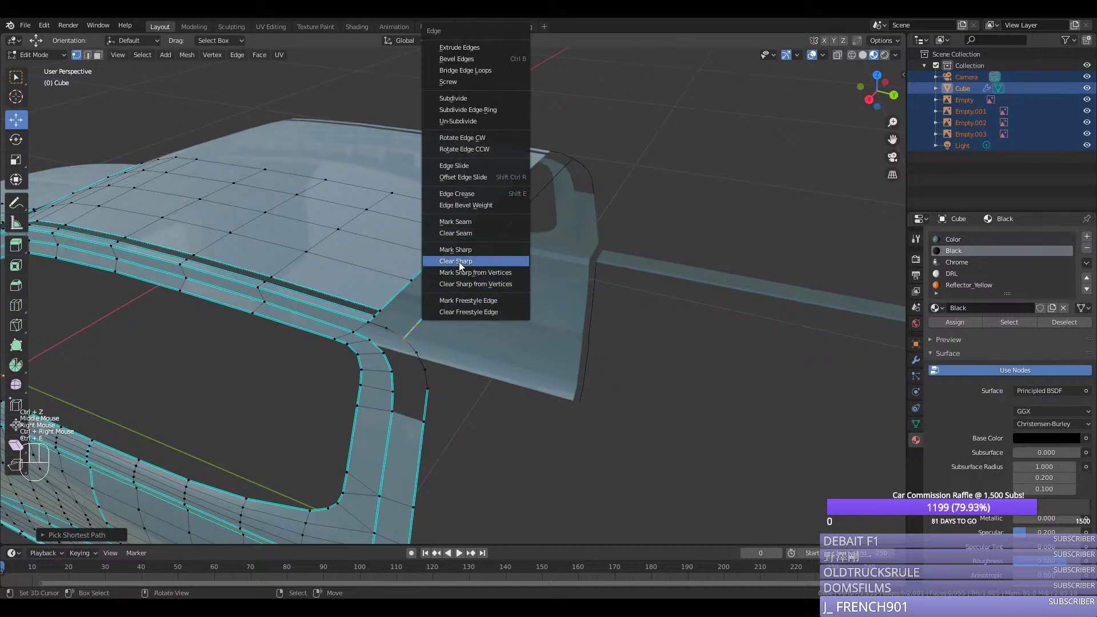
pyautogui.click(458, 261)
# Step: Connect the duplicated line to the roof's rear edge at the centreline and add a loop cut at the connecting edge's midpoint
pyautogui.moveTo(509, 224); pyautogui.dragTo(540, 217, button='middle')
pyautogui.rightClick(446, 184)
pyautogui.keyDown('shift'); pyautogui.rightClick(408, 187); pyautogui.keyUp('shift')
pyautogui.press('f')
pyautogui.hotkey('ctrl', 'r')
pyautogui.click(421, 189)
pyautogui.moveTo(427, 191); pyautogui.dragTo(437, 176, button='middle')
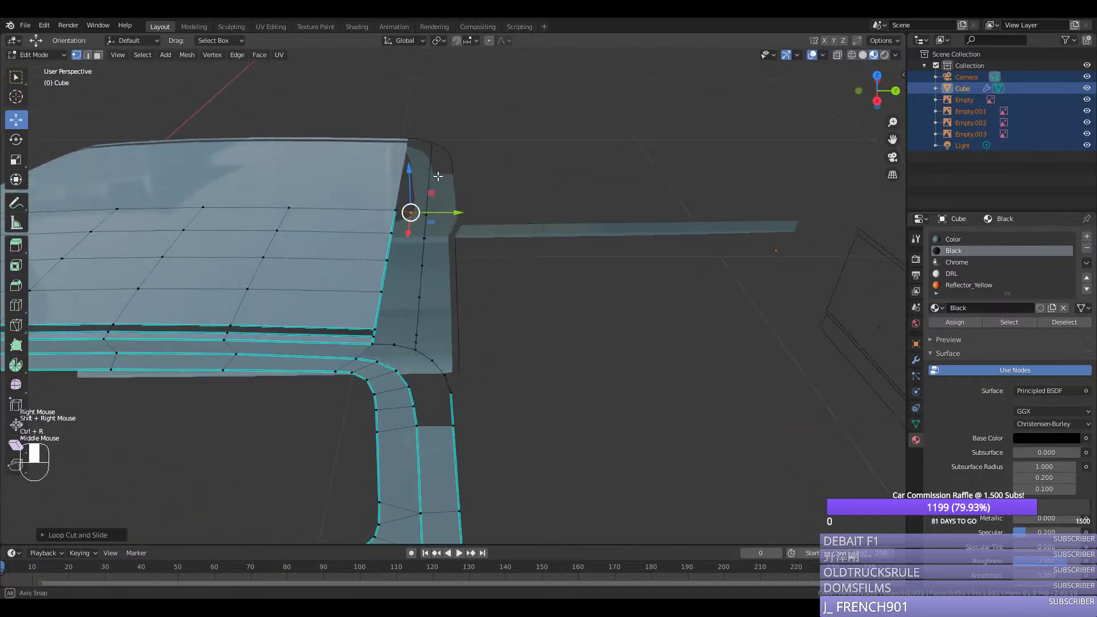
# Step: Adjust the centreline midpoint's height in the side view and space the vertices of that connecting edge evenly
pyautogui.press('KP_3')
pyautogui.scroll(1, 357, 283)
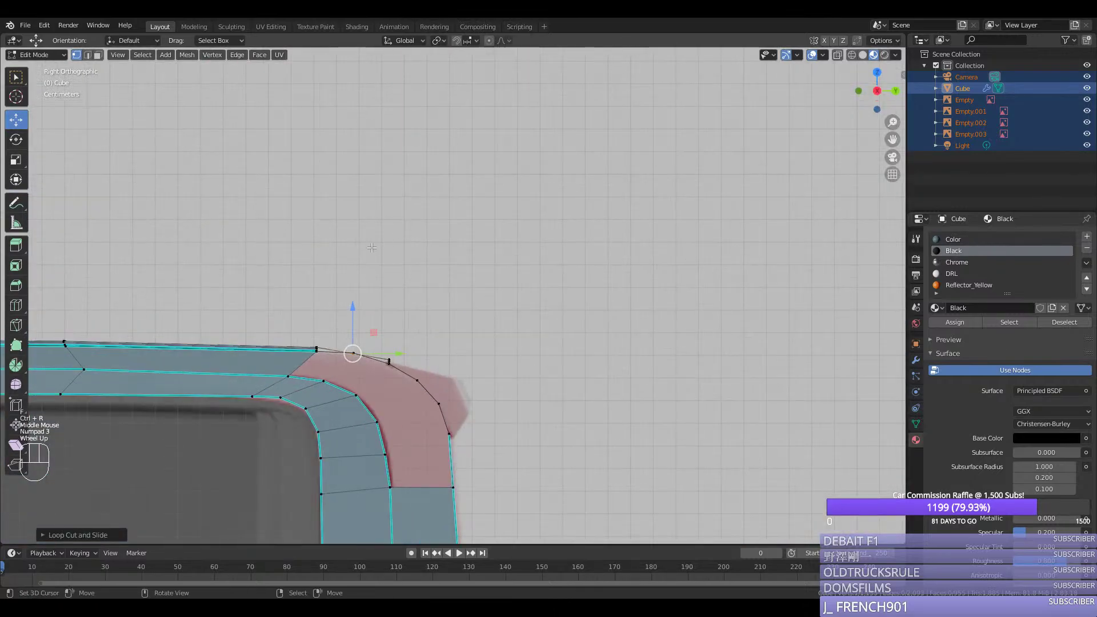
pyautogui.click(354, 286)
pyautogui.hotkey('ctrl', 'z')
pyautogui.click(362, 301)
pyautogui.moveTo(362, 301); pyautogui.dragTo(369, 344, button='middle')
pyautogui.rightClick(344, 218)
pyautogui.keyDown('ctrl'); pyautogui.rightClick(387, 222); pyautogui.keyUp('ctrl')
pyautogui.hotkey('ctrl', 'y')
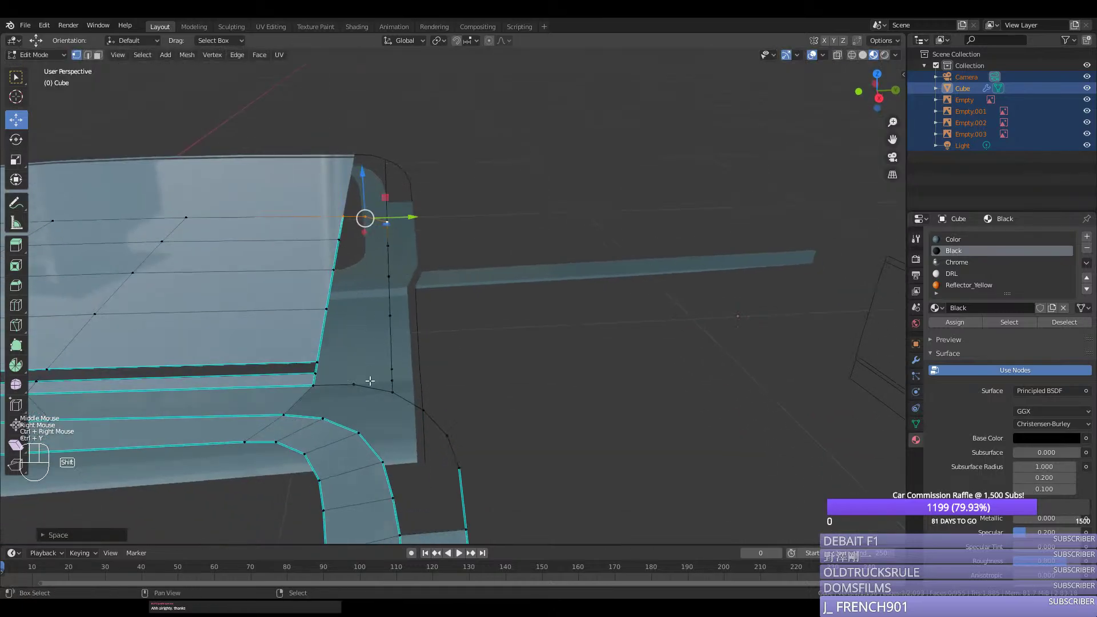
# Step: Grid Fill the gap between the roof's rear edge and the duplicated line
pyautogui.keyDown('shift'); pyautogui.rightClick(370, 381); pyautogui.keyUp('shift')
pyautogui.keyDown('ctrl'); pyautogui.rightClick(389, 393); pyautogui.keyUp('ctrl')
pyautogui.press('space')
pyautogui.press('Return')
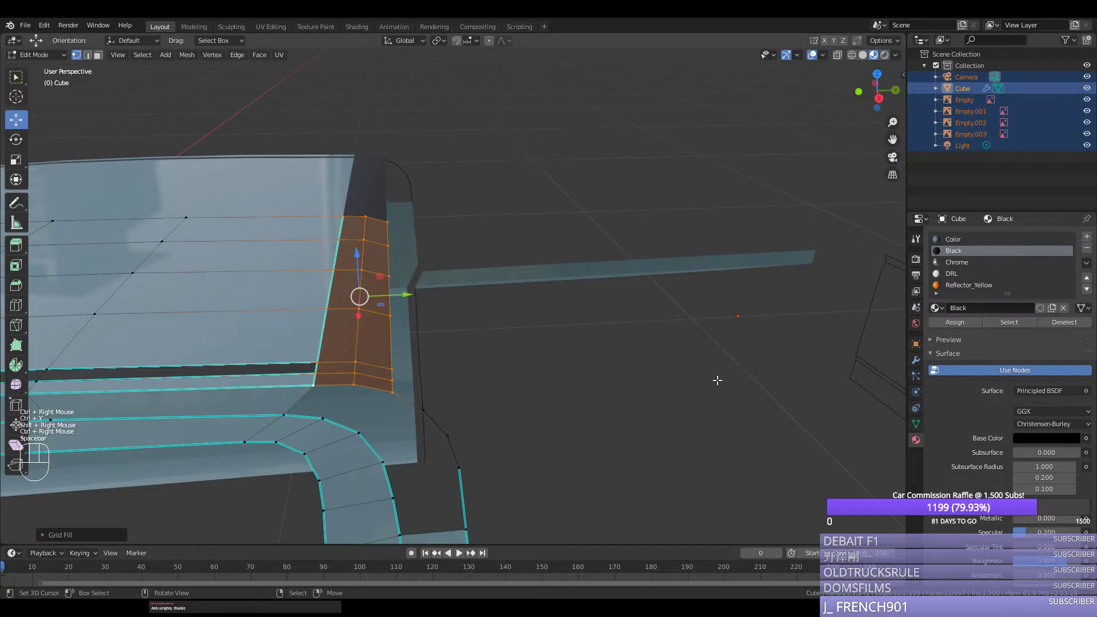
# Step: Assign the Color material to the new rear roof faces and save silverado.blend in Object Mode
pyautogui.click(953, 238)
pyautogui.click(955, 321)
pyautogui.press('Tab')
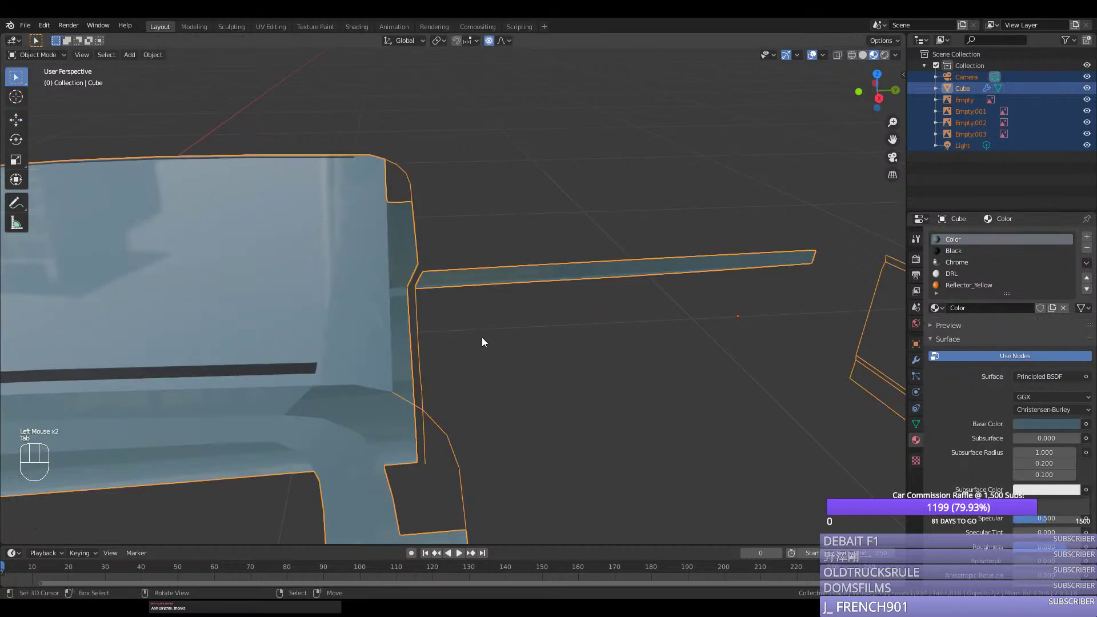
pyautogui.hotkey('ctrl', 's')
# Step: Mark the edges running from the roof's rear corner along the rear pillar's outer curve as sharp
pyautogui.moveTo(471, 337); pyautogui.dragTo(576, 393, button='middle')
pyautogui.press('Tab')
pyautogui.press('pagedown')
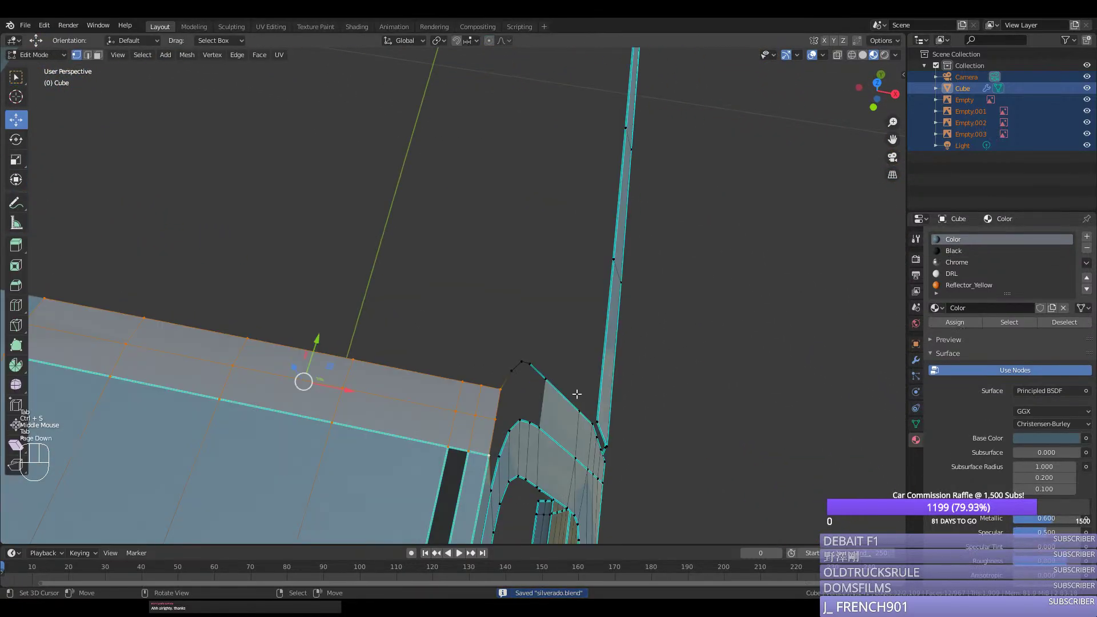
pyautogui.press('KP_7')
pyautogui.rightClick(516, 437)
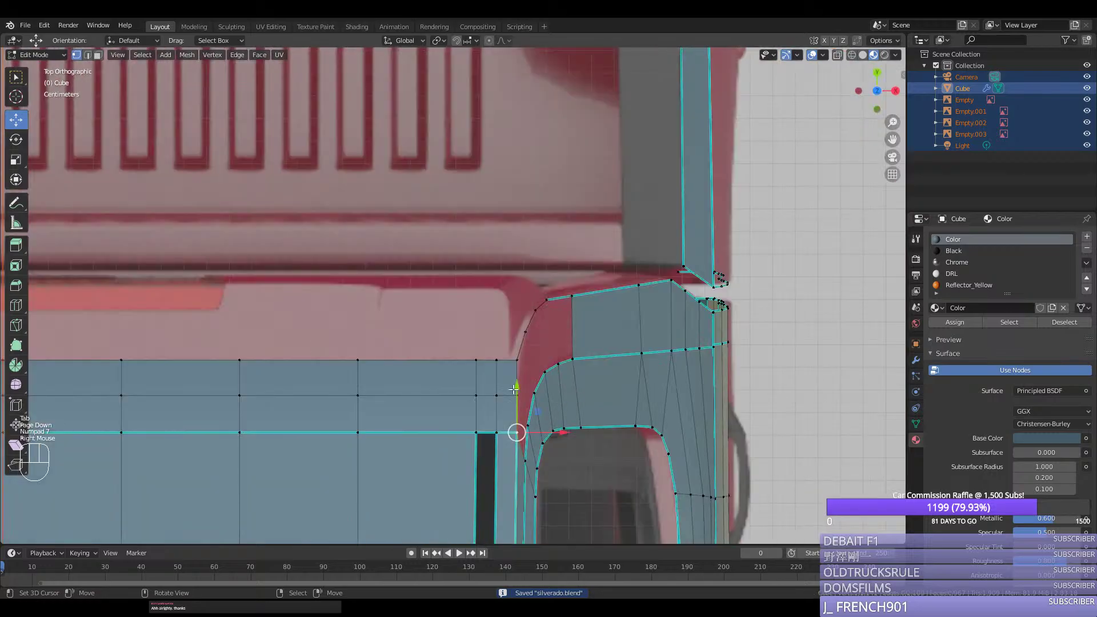
pyautogui.keyDown('ctrl'); pyautogui.rightClick(571, 355); pyautogui.keyUp('ctrl')
pyautogui.hotkey('ctrl', 'e')
pyautogui.hotkey('ctrl', 'e')
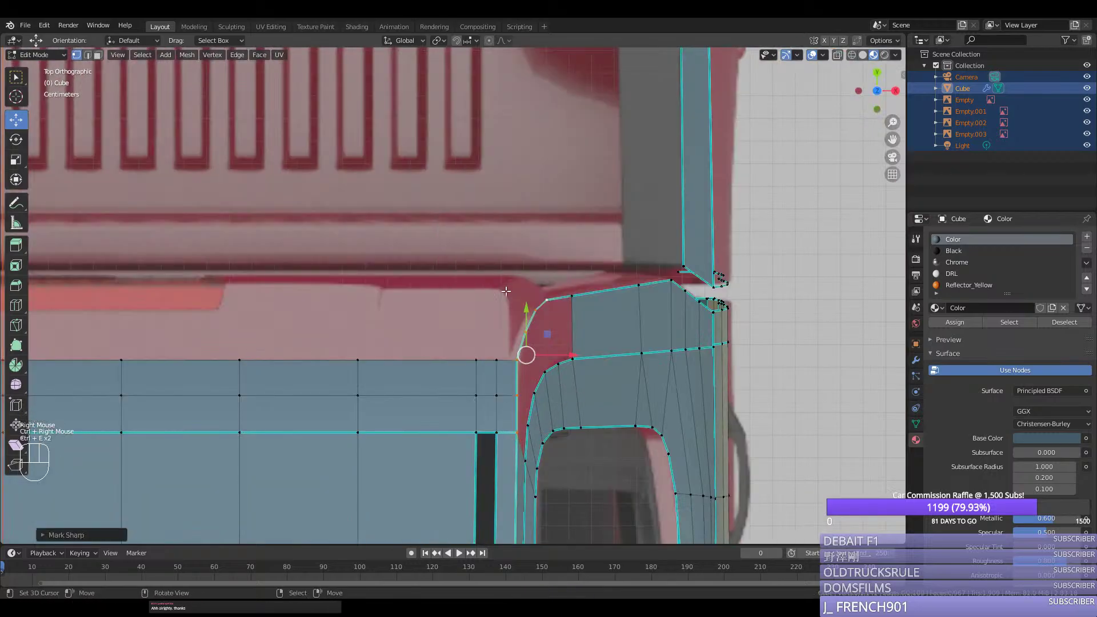
# Step: Fill faces across the gap between the rear pillar's outer curve and the door frame, refilling it from the roof side
pyautogui.rightClick(571, 325)
pyautogui.keyDown('shift'); pyautogui.rightClick(576, 355); pyautogui.keyUp('shift')
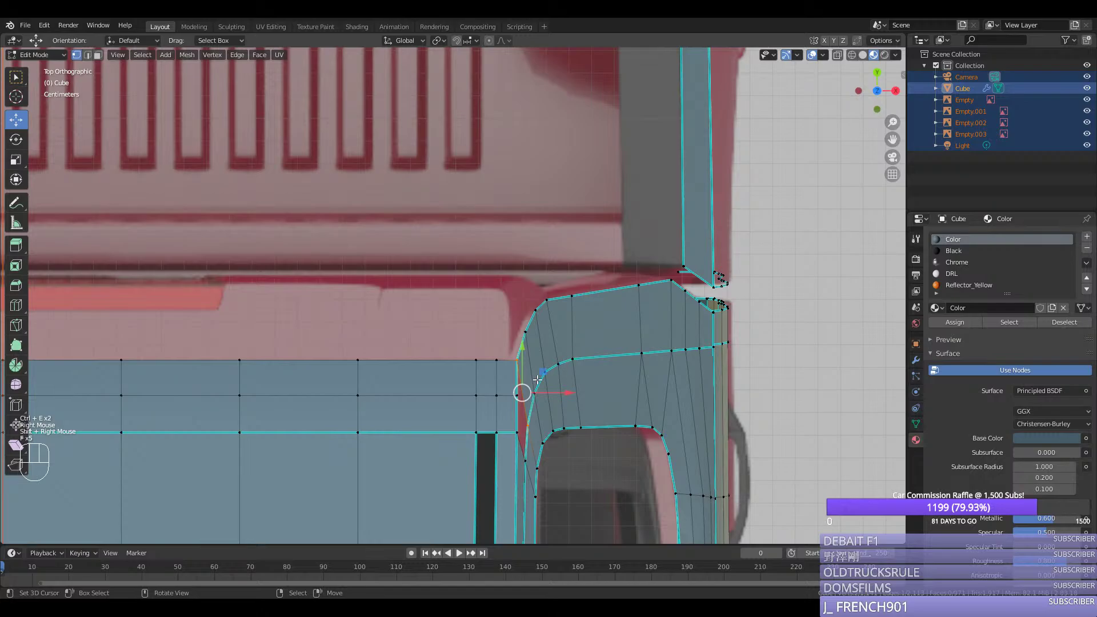
pyautogui.moveTo(537, 379); pyautogui.dragTo(379, 404, button='middle')
pyautogui.scroll(-2, 440, 325)
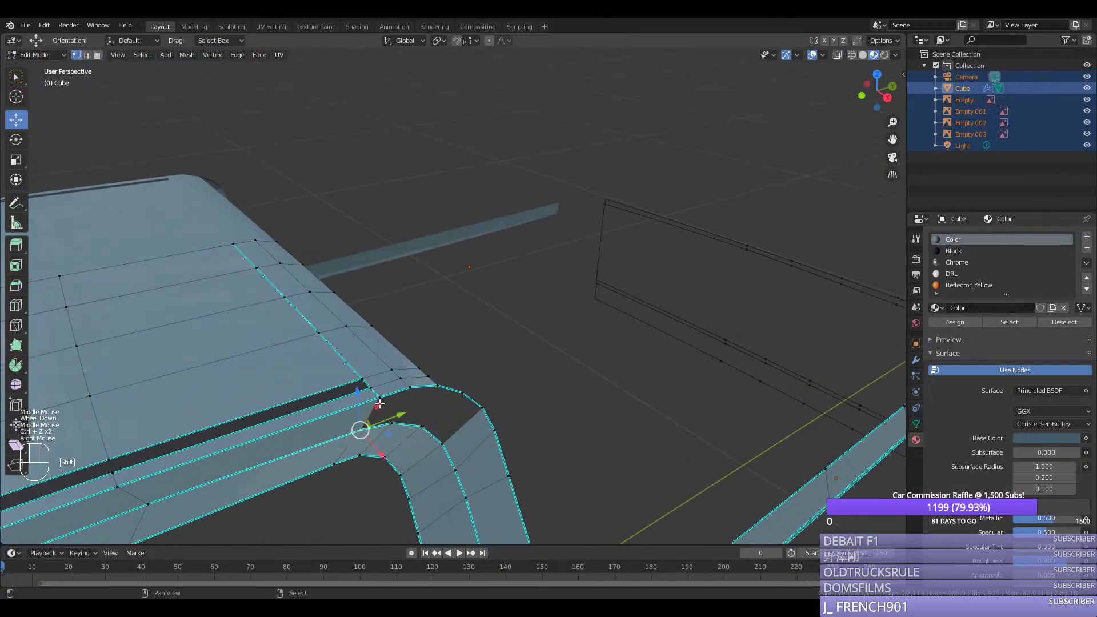
pyautogui.keyDown('shift'); pyautogui.rightClick(379, 403); pyautogui.keyUp('shift')
pyautogui.press('f')
pyautogui.press('f')
pyautogui.press('f')
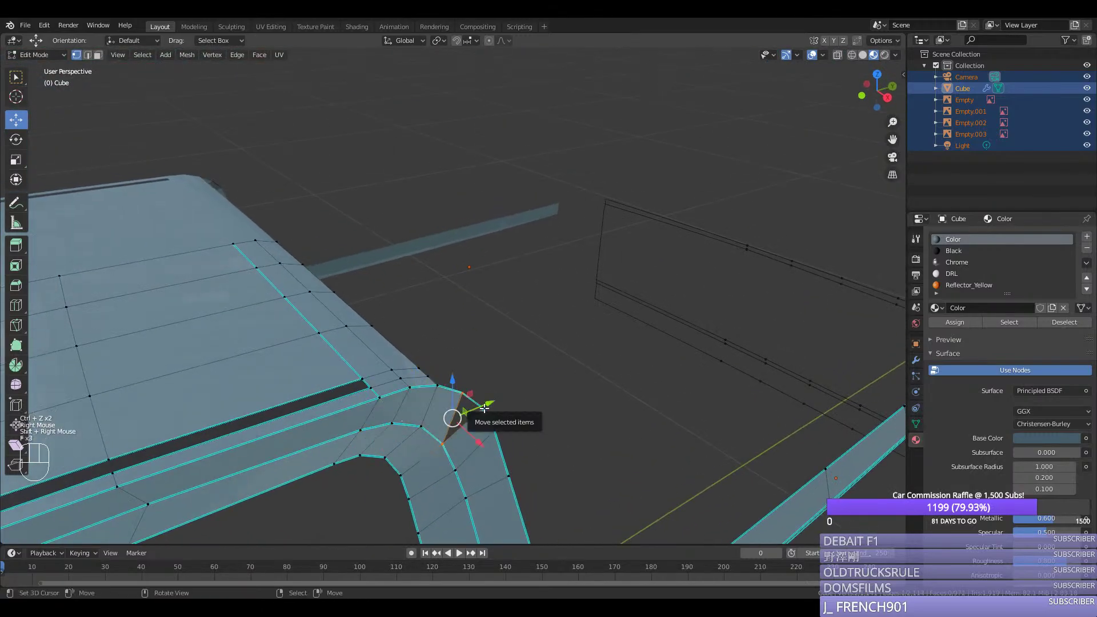
# Step: Bevel the lower vertex of the rear pillar's outer curve to round the bend
pyautogui.rightClick(490, 424)
pyautogui.moveTo(490, 424); pyautogui.dragTo(494, 426, button='middle')
pyautogui.hotkey('ctrl', 'shift', 'b')
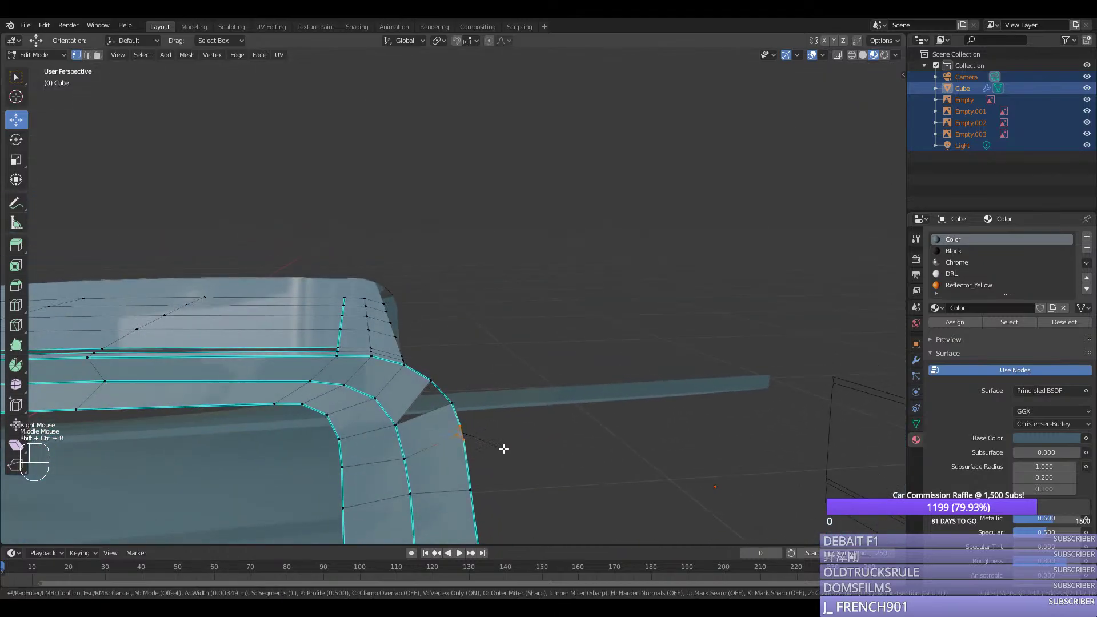
pyautogui.scroll(-1, 503, 448)
pyautogui.click(505, 453)
# Step: Delete the unwanted geometry beside the bevelled vertex on the rear pillar's outer curve
pyautogui.rightClick(450, 438)
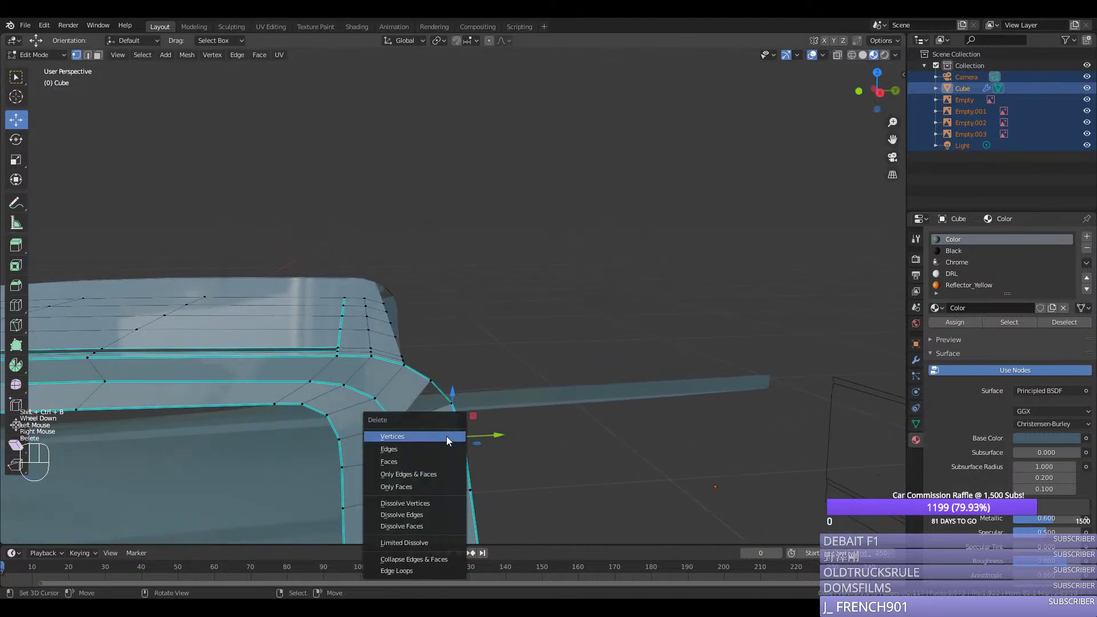
pyautogui.press('Delete')
pyautogui.click(434, 428)
pyautogui.moveTo(433, 427); pyautogui.dragTo(409, 433, button='middle')
pyautogui.press('Delete')
pyautogui.click(424, 417)
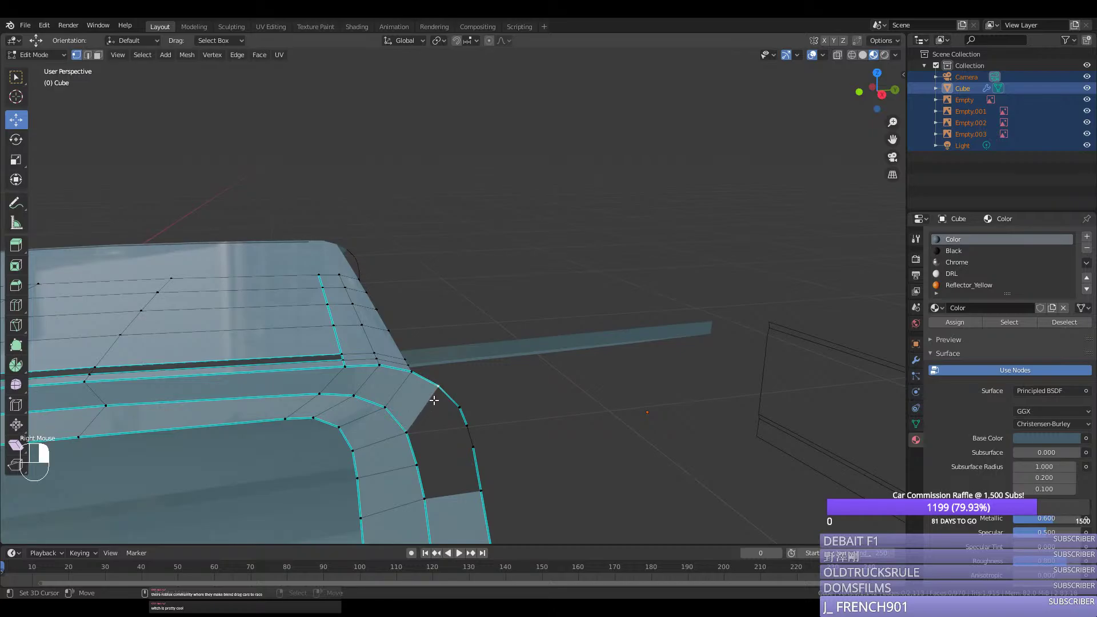
# Step: Evenly space the vertices along the rear pillar's outer curve and mark its edges as sharp
pyautogui.keyDown('ctrl'); pyautogui.rightClick(476, 488); pyautogui.keyUp('ctrl')
pyautogui.hotkey('ctrl', 'y')
pyautogui.rightClick(478, 489)
pyautogui.keyDown('ctrl'); pyautogui.rightClick(435, 388); pyautogui.keyUp('ctrl')
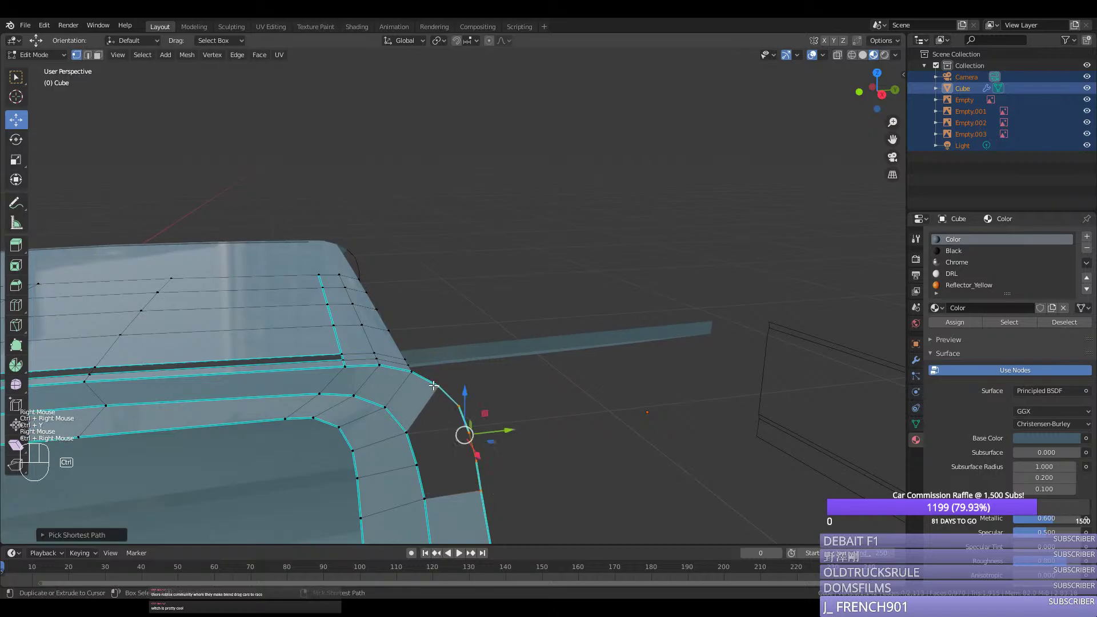
pyautogui.hotkey('ctrl', 'e')
pyautogui.click(431, 388)
pyautogui.rightClick(433, 388)
pyautogui.keyDown('shift'); pyautogui.rightClick(406, 435); pyautogui.keyUp('shift')
pyautogui.press('f')
pyautogui.press('f')
pyautogui.hotkey('ctrl', 'z')
pyautogui.hotkey('ctrl', 'z')
pyautogui.hotkey('ctrl', 'z')
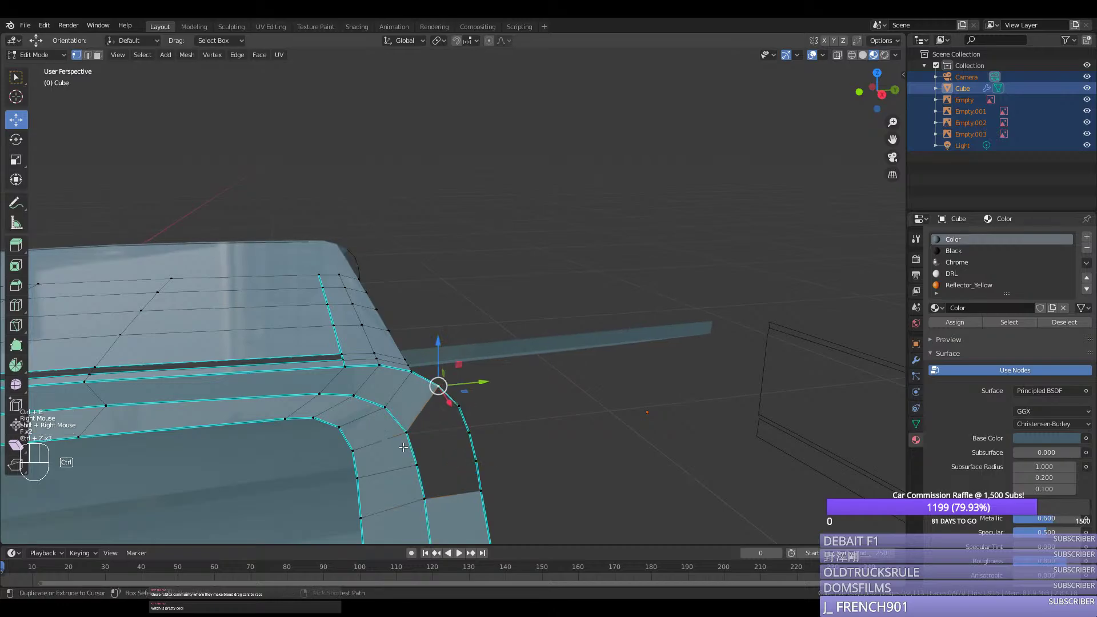
# Step: Fill the remaining rear pillar gap with faces from its lower end upward and save silverado.blend
pyautogui.rightClick(424, 499)
pyautogui.keyDown('shift'); pyautogui.rightClick(480, 490); pyautogui.keyUp('shift')
pyautogui.press('f')
pyautogui.press('f')
pyautogui.press('f')
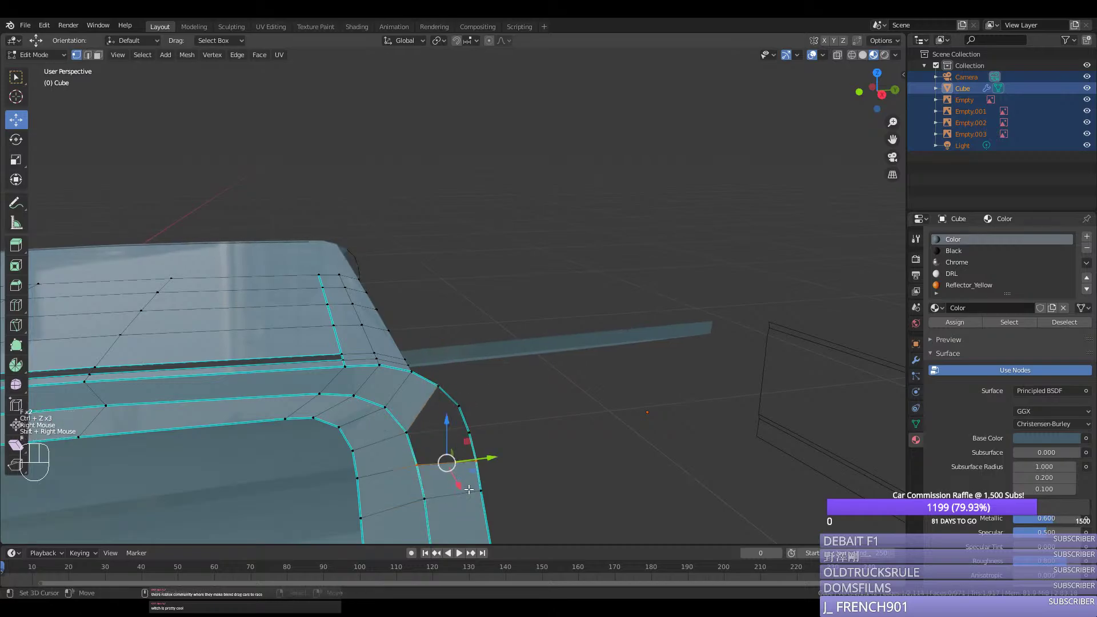
pyautogui.press('Tab')
pyautogui.hotkey('ctrl', 's')
# Step: Examine the joined rear roof corner against the top and back references and in perspective
pyautogui.moveTo(457, 434); pyautogui.dragTo(515, 364, button='middle')
pyautogui.press('KP_7')
pyautogui.press('Tab')
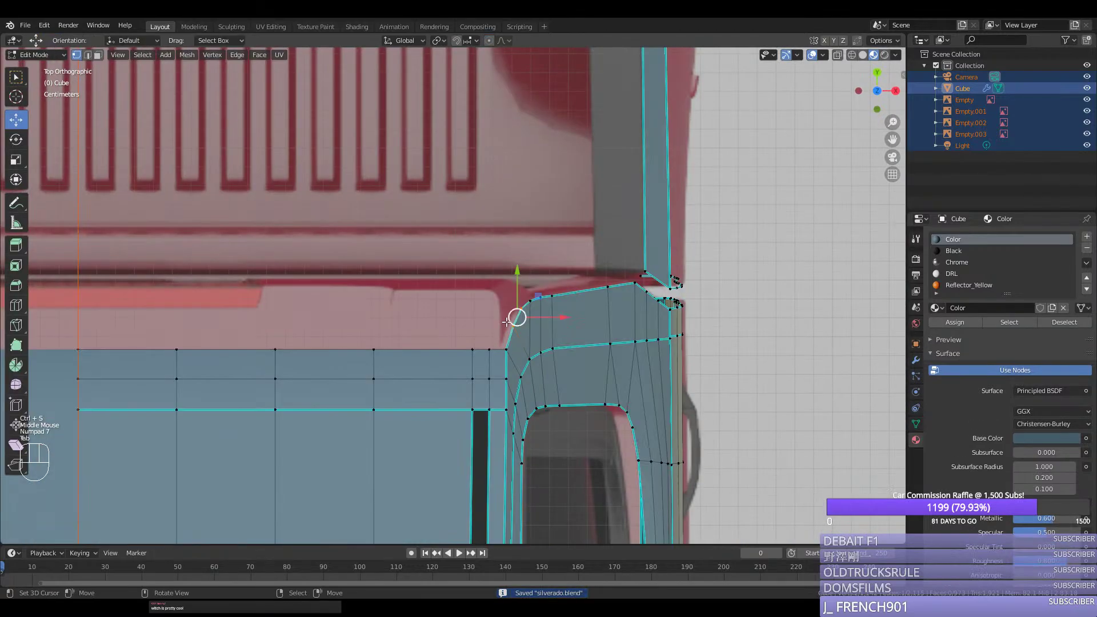
pyautogui.moveTo(514, 313); pyautogui.dragTo(318, 273, button='middle')
pyautogui.press('ctrl+KP_1')
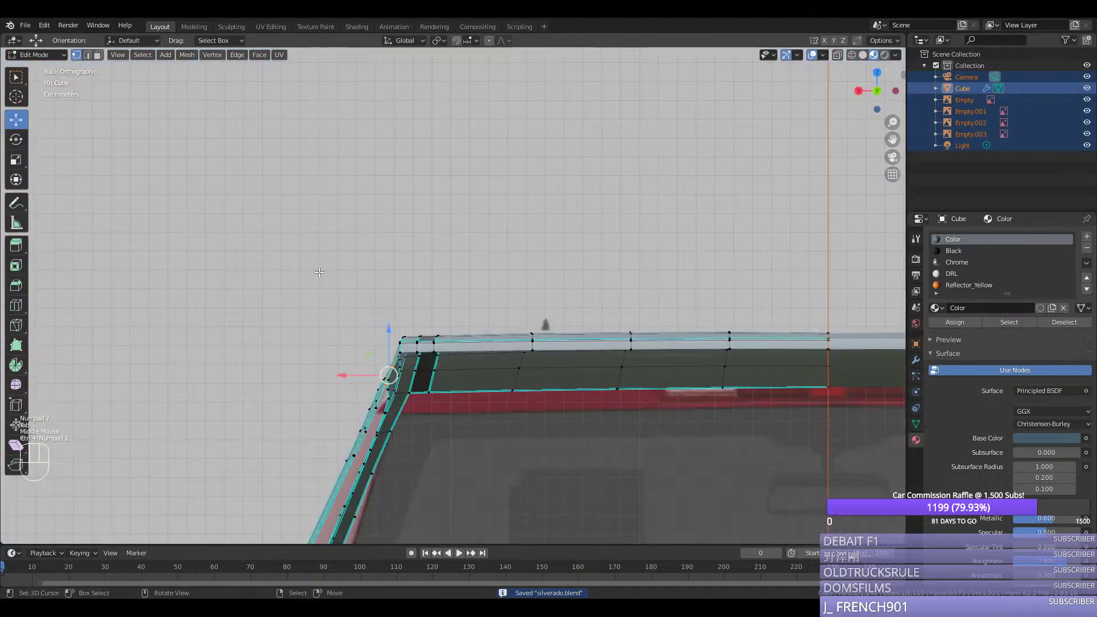
pyautogui.scroll(-2, 516, 316)
pyautogui.moveTo(516, 316); pyautogui.dragTo(472, 366, button='middle')
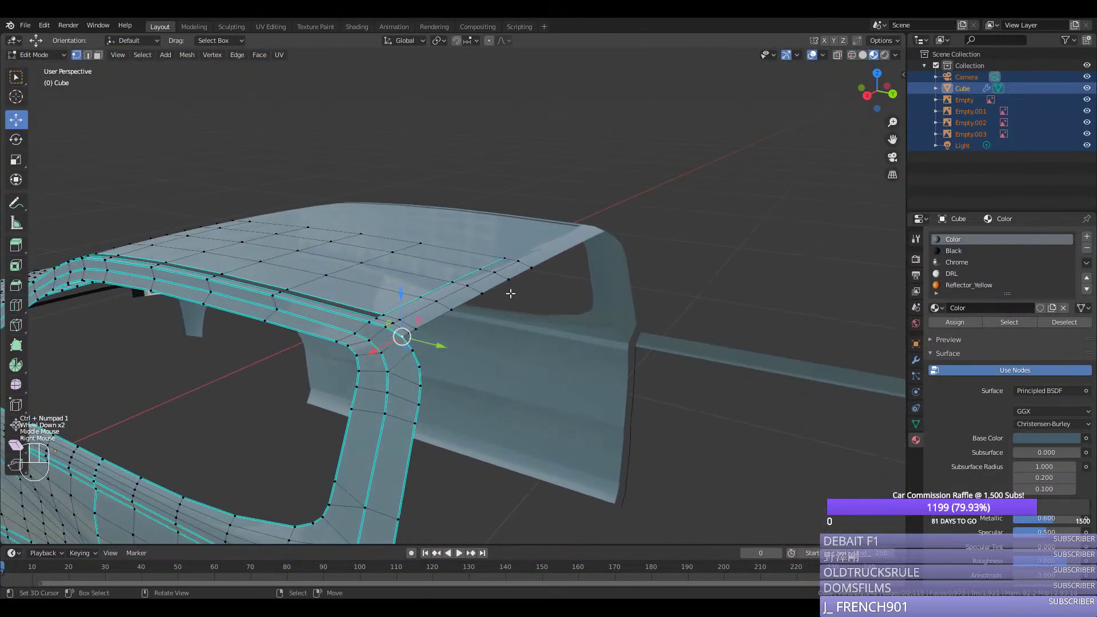
# Step: Save silverado.blend and examine the whole shaded body in perspective from the front side
pyautogui.scroll(-1, 510, 293)
pyautogui.press('Tab')
pyautogui.keyDown('ctrl'); pyautogui.scroll(-1, 430, 471); pyautogui.keyUp('ctrl')
pyautogui.hotkey('ctrl', 's')
pyautogui.scroll(-3, 430, 472)
pyautogui.moveTo(431, 471); pyautogui.dragTo(544, 438, button='middle')
pyautogui.scroll(-1, 544, 438)
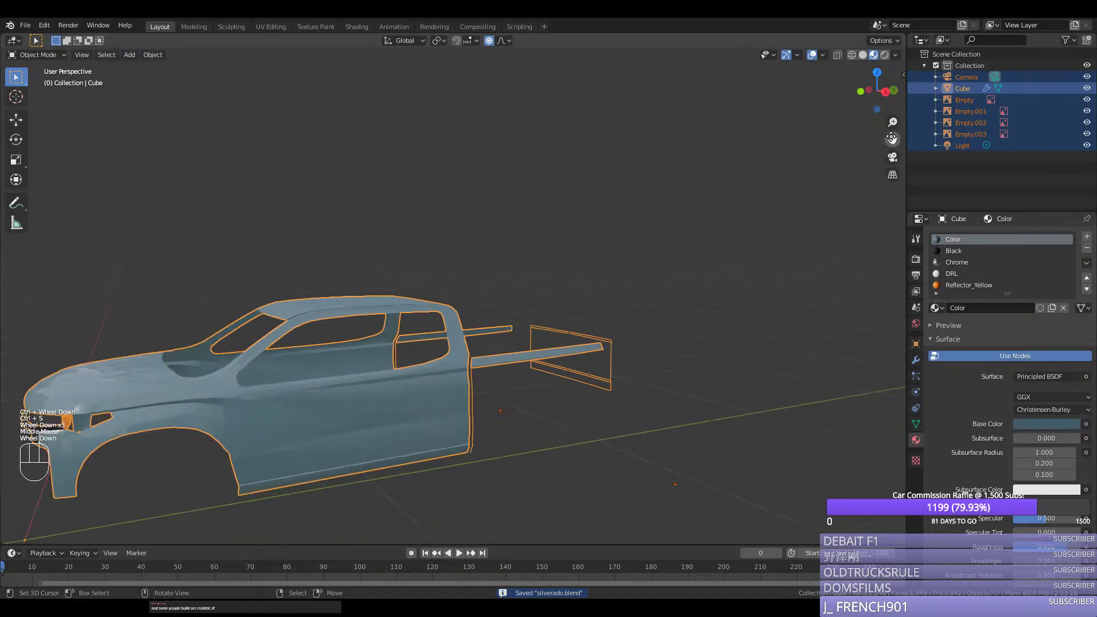
pyautogui.moveTo(891, 138); pyautogui.dragTo(1024, 42)
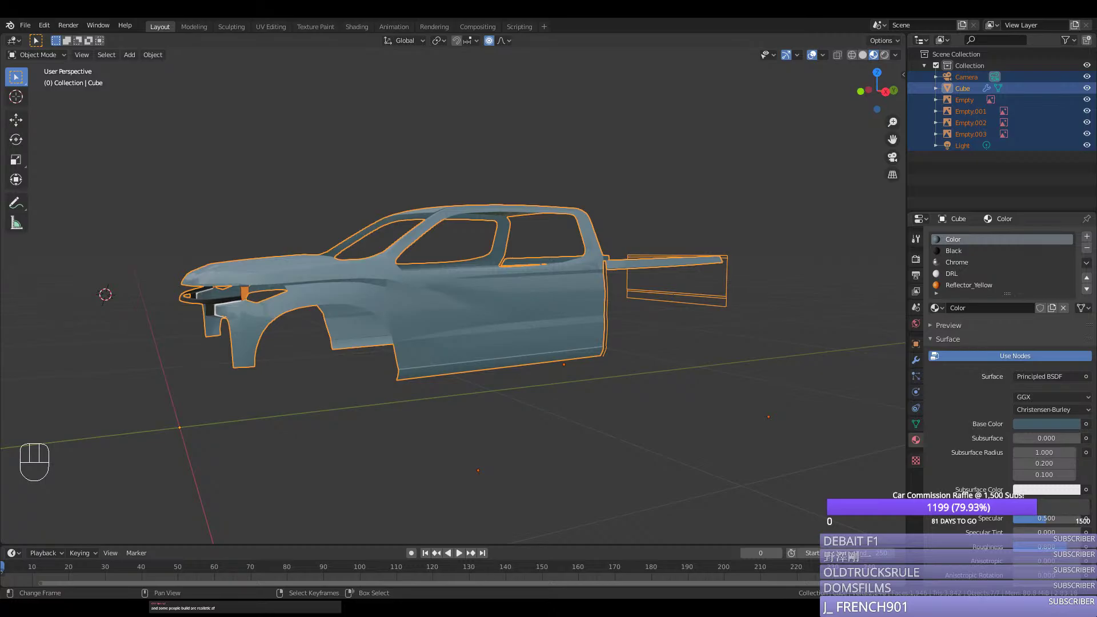
# Step: Examine the front door's creases and reflections, comparing the shaded surface with its mesh edges
pyautogui.scroll(3, 527, 433)
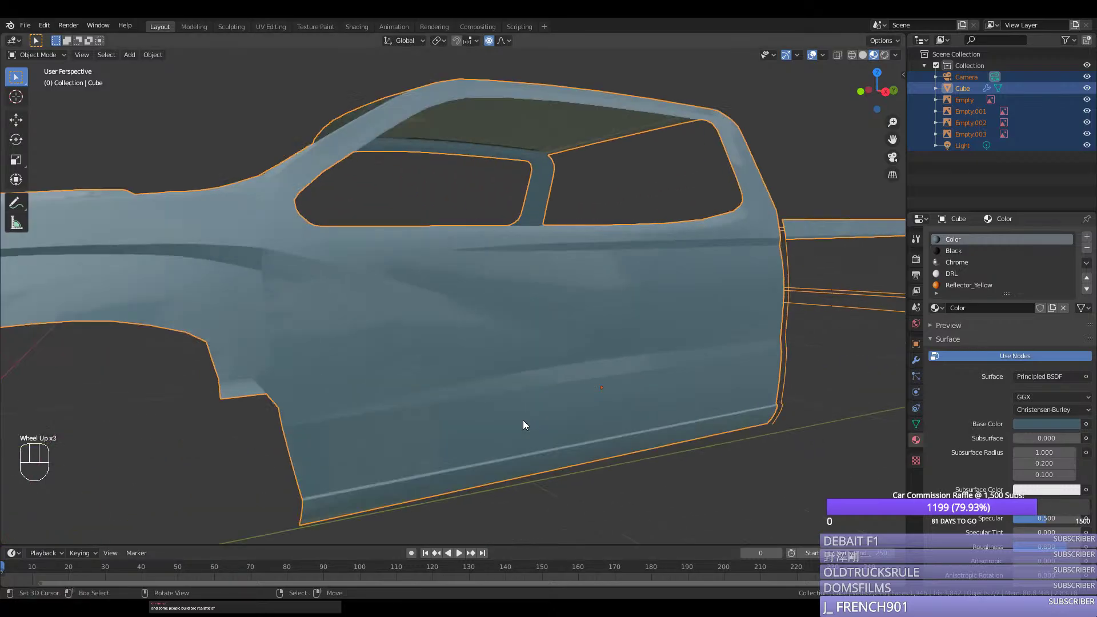
pyautogui.moveTo(523, 420)
pyautogui.mouseDown(button='middle')
pyautogui.moveTo(560, 426)
pyautogui.moveTo(527, 424)
pyautogui.mouseUp(button='middle')
pyautogui.scroll(2, 536, 426)
pyautogui.scroll(-2, 529, 424)
pyautogui.press('Tab')
pyautogui.press('Tab')
pyautogui.press('Tab')
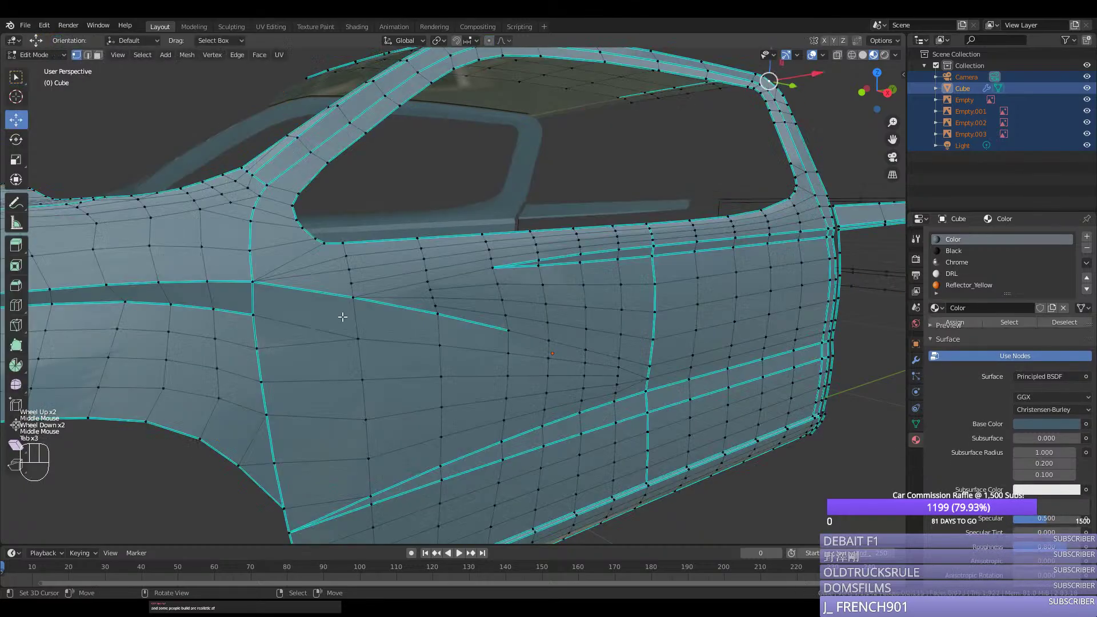
pyautogui.press('1')
pyautogui.rightClick(396, 313)
pyautogui.press('Tab')
pyautogui.hotkey('ctrl', 's')
pyautogui.moveTo(432, 333); pyautogui.dragTo(389, 367, button='middle')
pyautogui.scroll(-1, 451, 344)
pyautogui.press('Tab')
pyautogui.press('Tab')
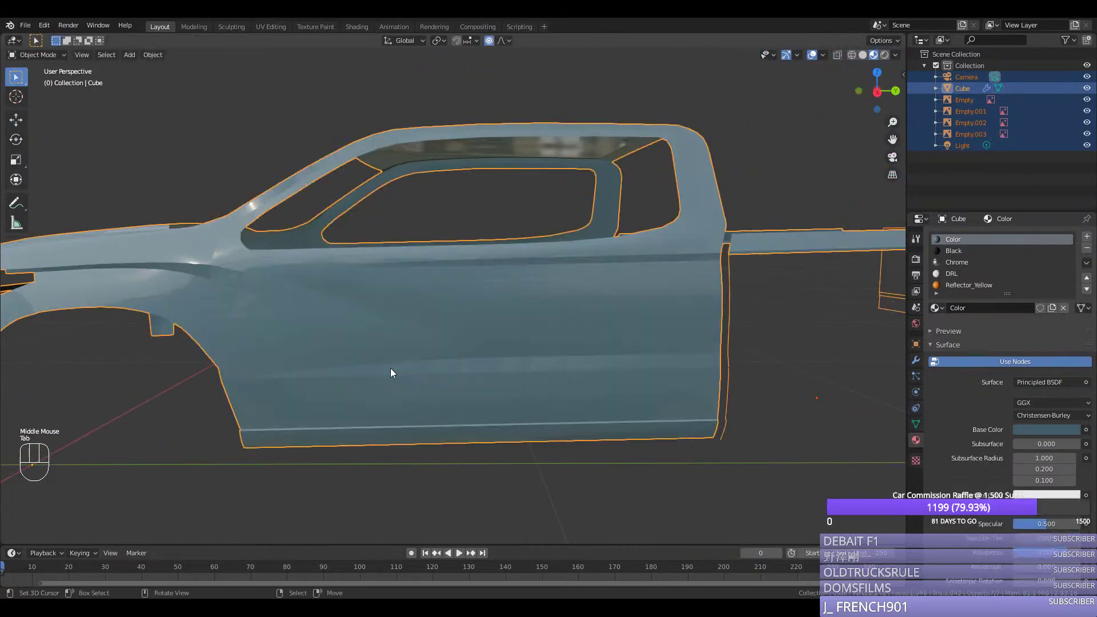
# Step: Try to extend the front door's upper crease rearward by marking its next edges as sharp, and save the file
pyautogui.hotkey('ctrl', 's')
pyautogui.press('KP_3')
pyautogui.press('Tab')
pyautogui.scroll(2, 390, 368)
pyautogui.rightClick(320, 278)
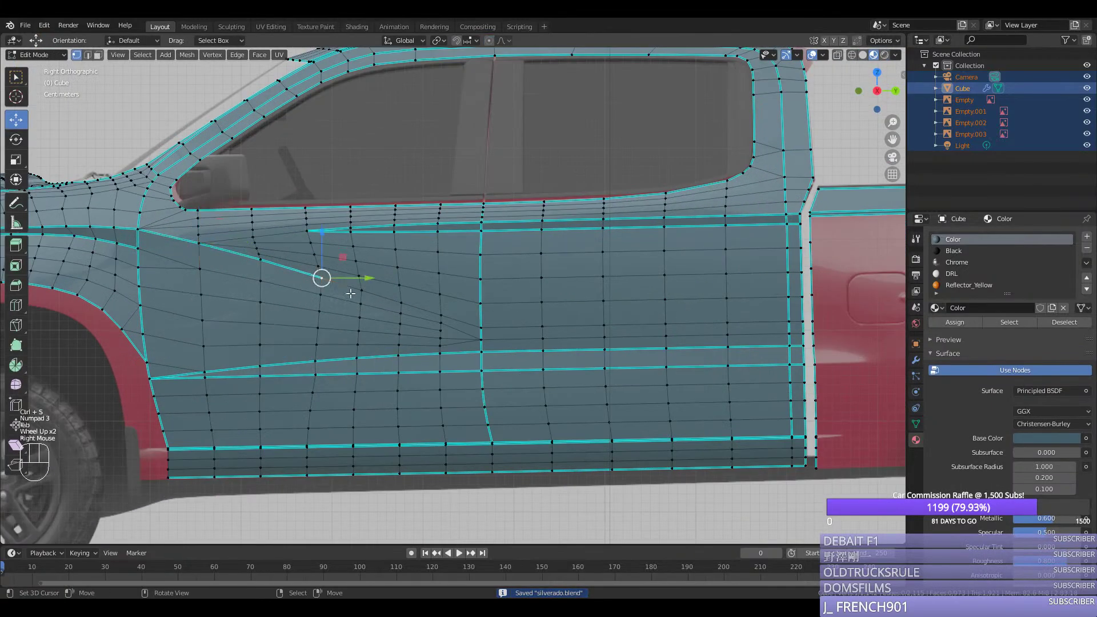
pyautogui.keyDown('ctrl'); pyautogui.rightClick(440, 314); pyautogui.keyUp('ctrl')
pyautogui.hotkey('ctrl', 'e')
pyautogui.click(440, 313)
pyautogui.press('Tab')
pyautogui.scroll(-1, 440, 313)
pyautogui.moveTo(439, 313); pyautogui.dragTo(471, 334, button='middle')
pyautogui.hotkey('ctrl', 's')
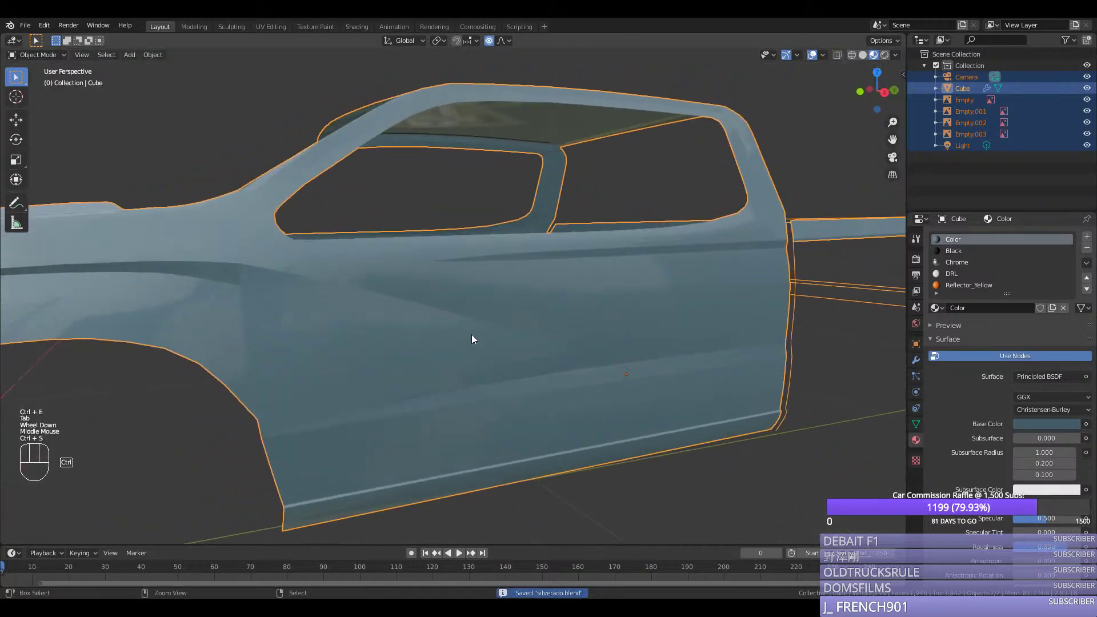
# Step: Mark the edge continuing the fender's lower crease onto the front door as sharp
pyautogui.press('KP_3')
pyautogui.press('Tab')
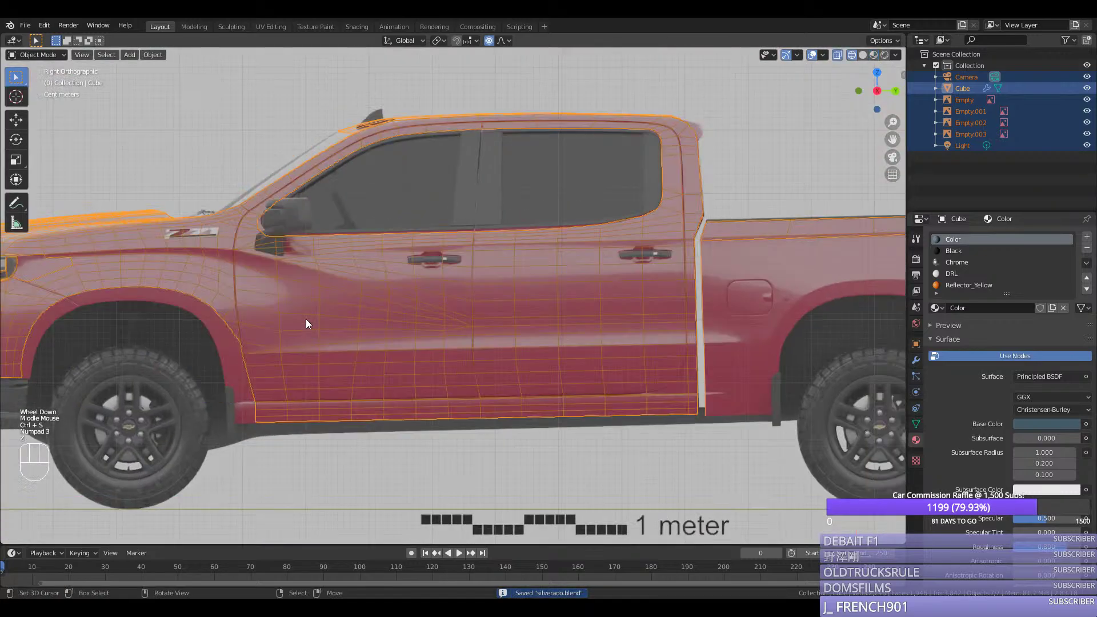
pyautogui.scroll(2, 306, 323)
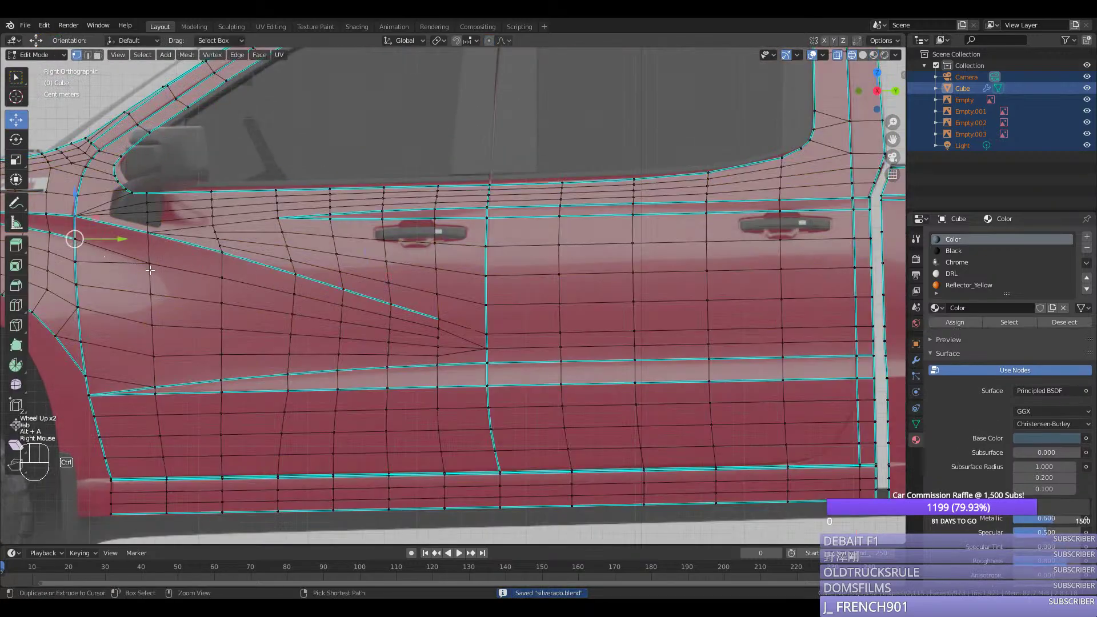
pyautogui.keyDown('ctrl'); pyautogui.rightClick(150, 269); pyautogui.keyUp('ctrl')
pyautogui.hotkey('ctrl', 'e')
pyautogui.click(173, 287)
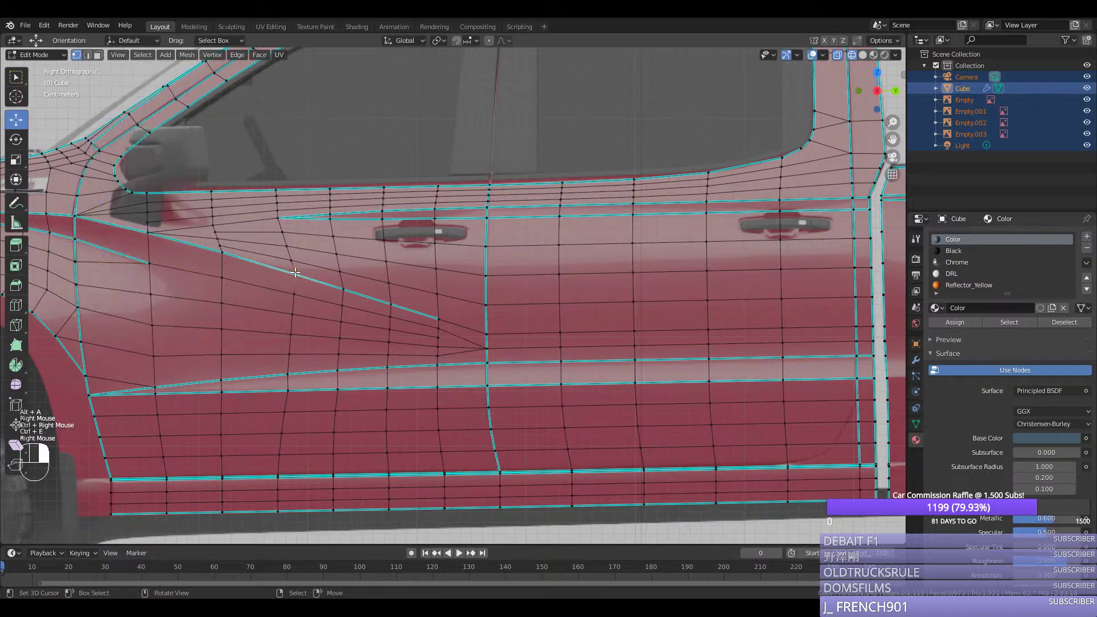
# Step: Clear the sharp marking from the rear part of the front door's upper crease, ahead of the rear door seam
pyautogui.rightClick(294, 274)
pyautogui.keyDown('ctrl'); pyautogui.rightClick(436, 318); pyautogui.keyUp('ctrl')
pyautogui.hotkey('ctrl', 'e')
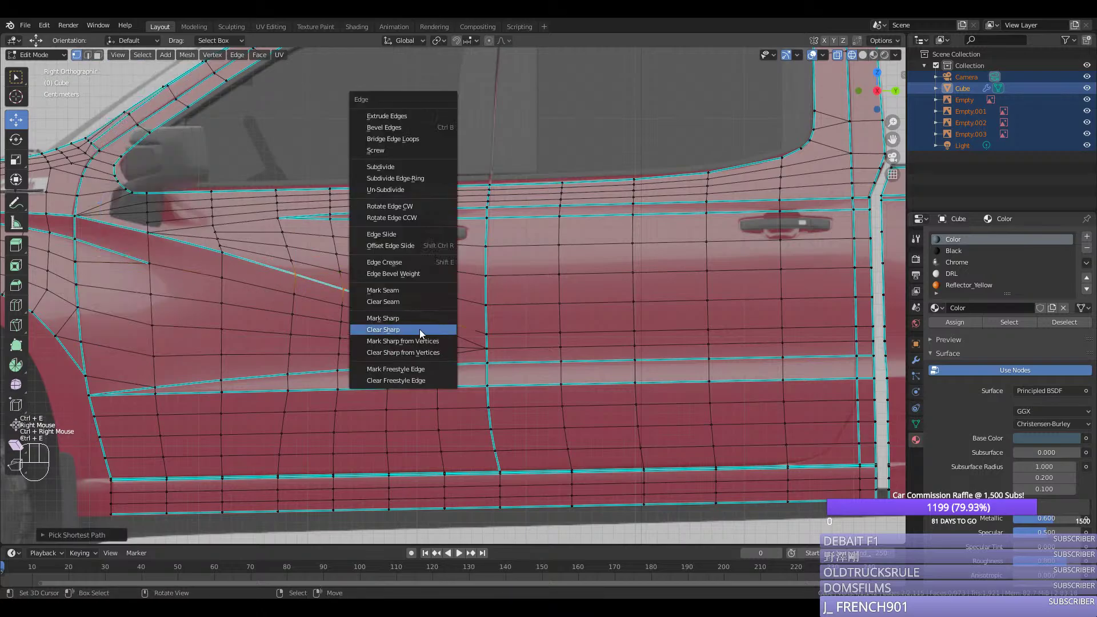
pyautogui.click(420, 329)
pyautogui.rightClick(222, 252)
pyautogui.keyDown('ctrl'); pyautogui.rightClick(287, 279); pyautogui.keyUp('ctrl')
pyautogui.hotkey('ctrl', 'e')
pyautogui.click(286, 279)
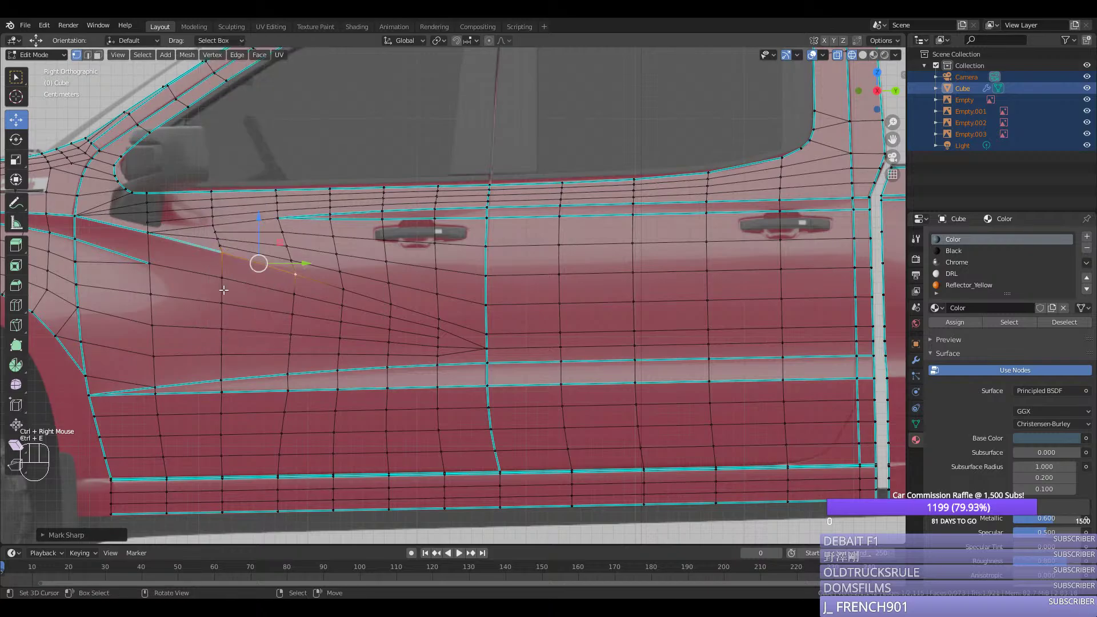
# Step: Save silverado.blend and examine the front door's creases in shaded perspective
pyautogui.moveTo(223, 290); pyautogui.dragTo(274, 297, button='middle')
pyautogui.press('Tab')
pyautogui.hotkey('ctrl', 's')
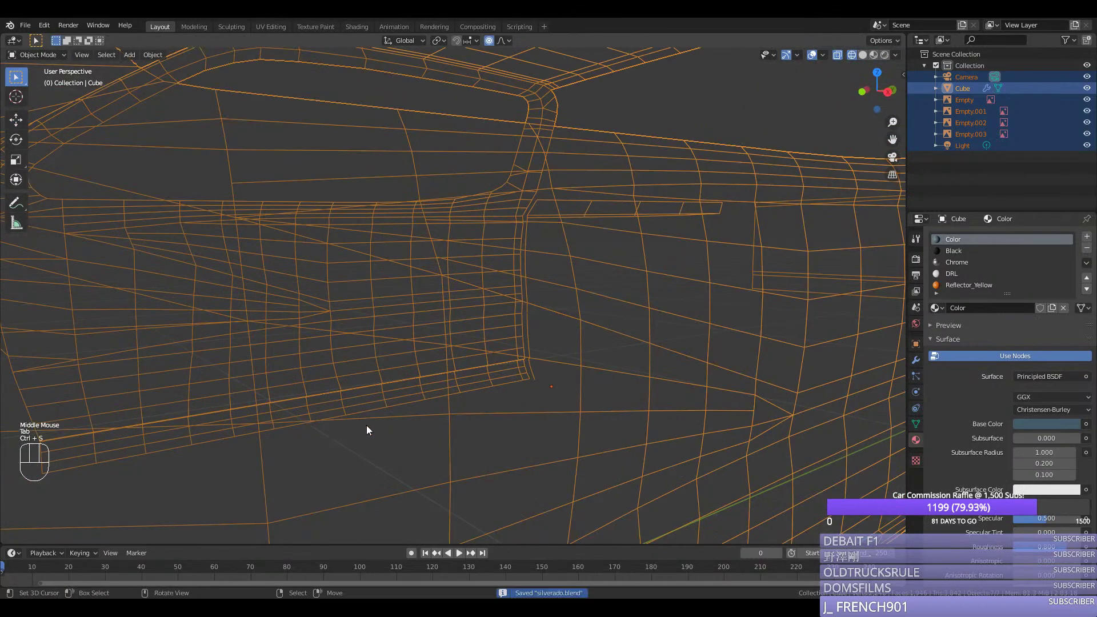
pyautogui.press('z')
pyautogui.scroll(-2, 355, 393)
pyautogui.hotkey('ctrl', 's')
pyautogui.scroll(-2, 355, 388)
pyautogui.moveTo(355, 389); pyautogui.dragTo(370, 389, button='middle')
pyautogui.press('Tab')
pyautogui.scroll(3, 442, 298)
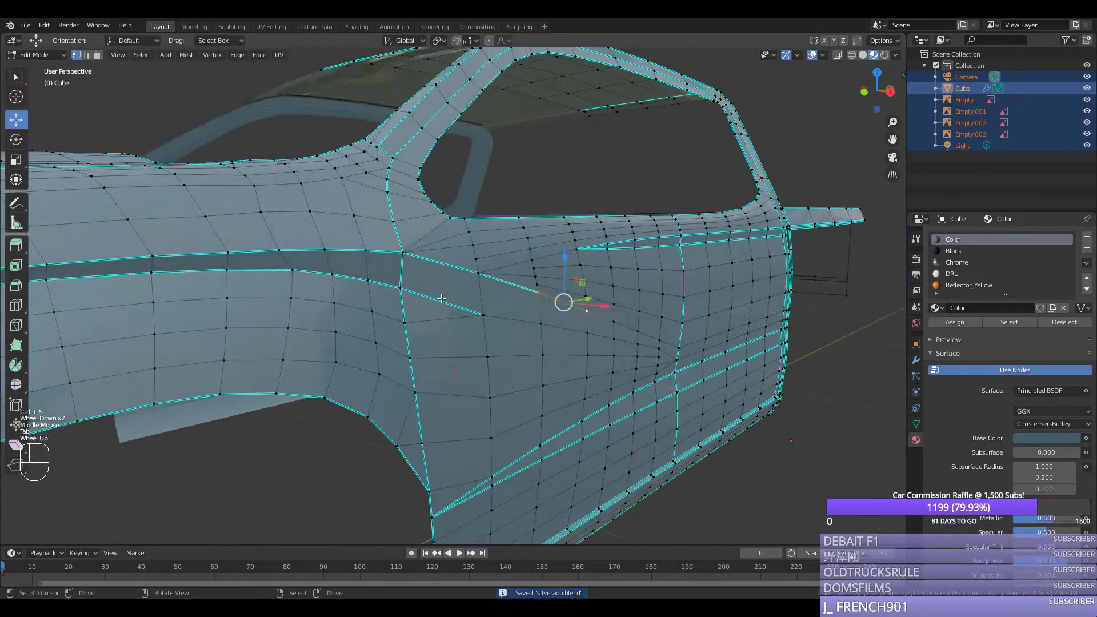
pyautogui.click(477, 247)
pyautogui.press('Tab')
pyautogui.hotkey('ctrl', 's')
pyautogui.scroll(-2, 452, 288)
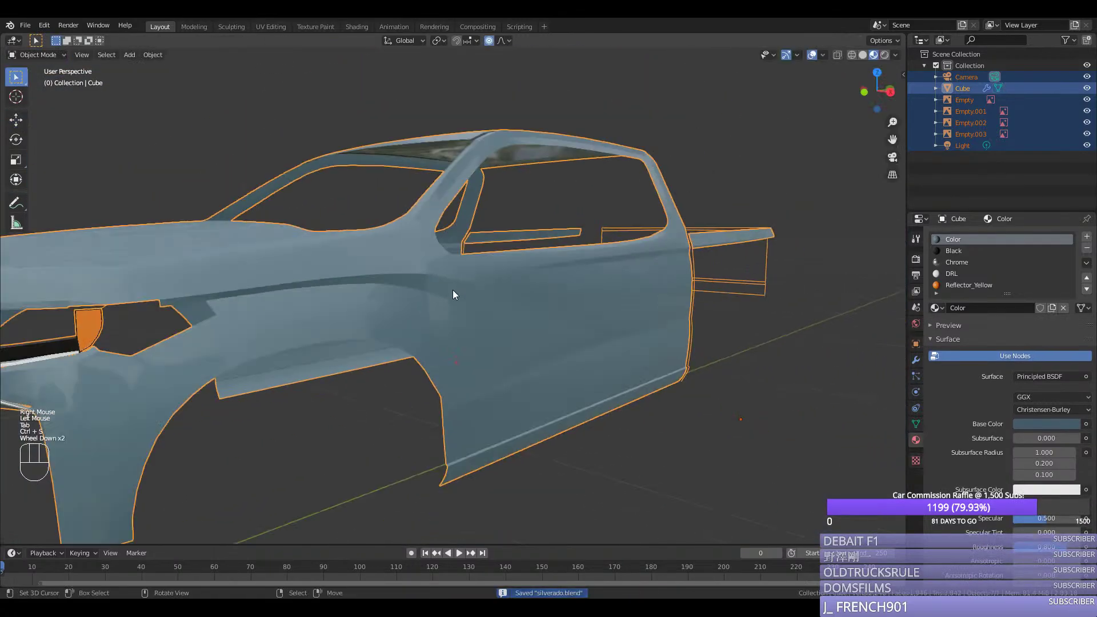
pyautogui.moveTo(452, 290); pyautogui.dragTo(426, 340, button='middle')
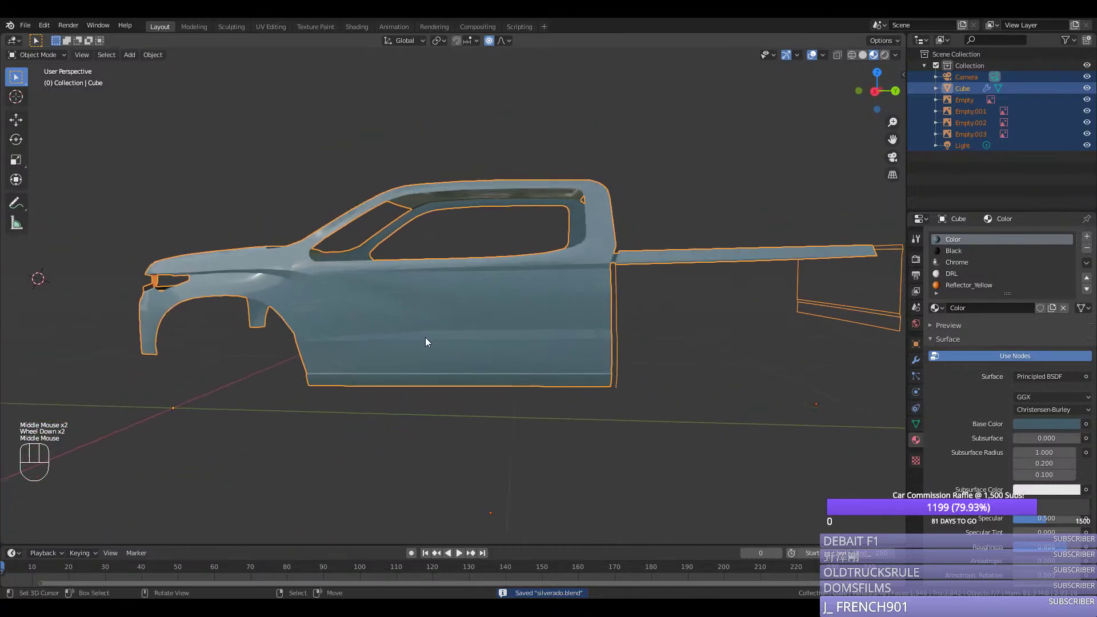
# Step: Duplicate a vertex from the bed's side strip and extrude it into an outline around the rear wheel arch
pyautogui.press('KP_3')
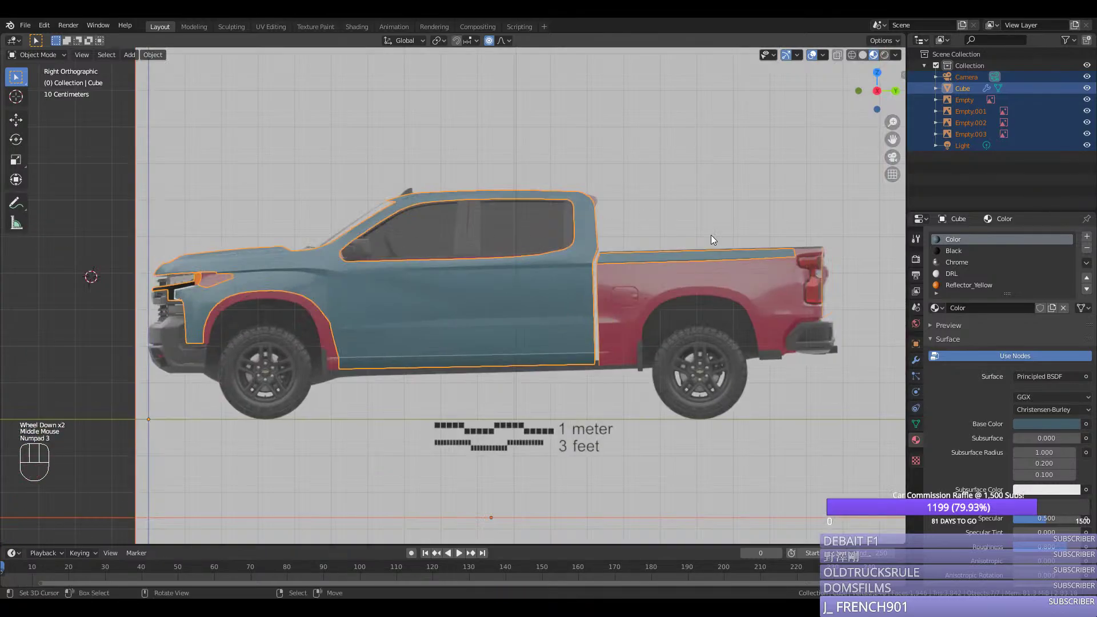
pyautogui.moveTo(891, 142); pyautogui.dragTo(860, 152)
pyautogui.scroll(3, 669, 248)
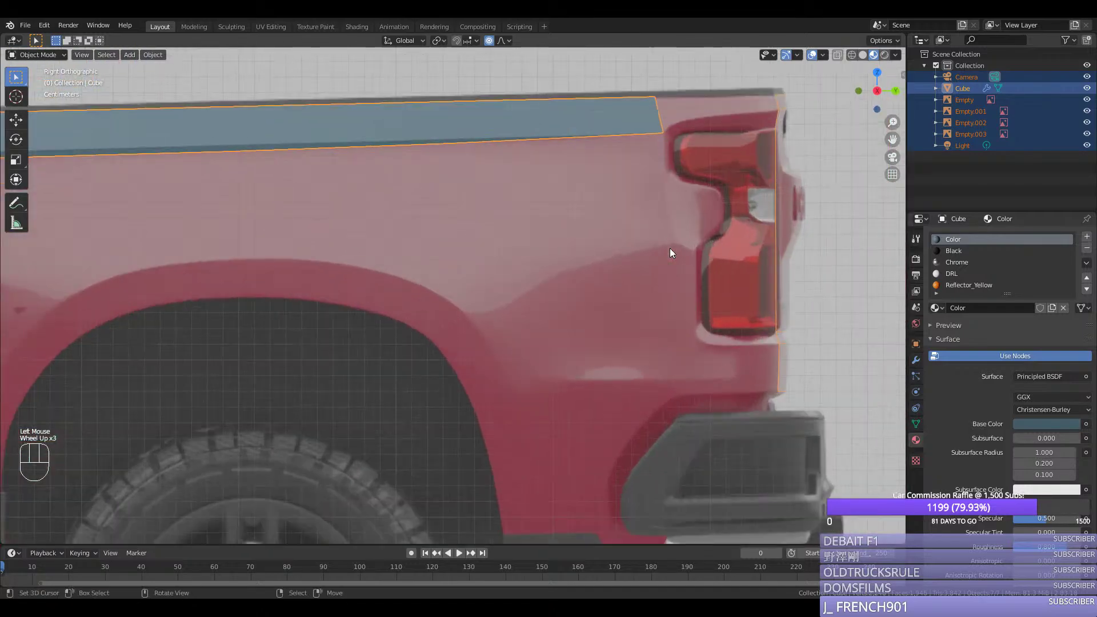
pyautogui.scroll(-1, 636, 249)
pyautogui.press('Tab')
pyautogui.rightClick(301, 194)
pyautogui.hotkey('shift', 'd')
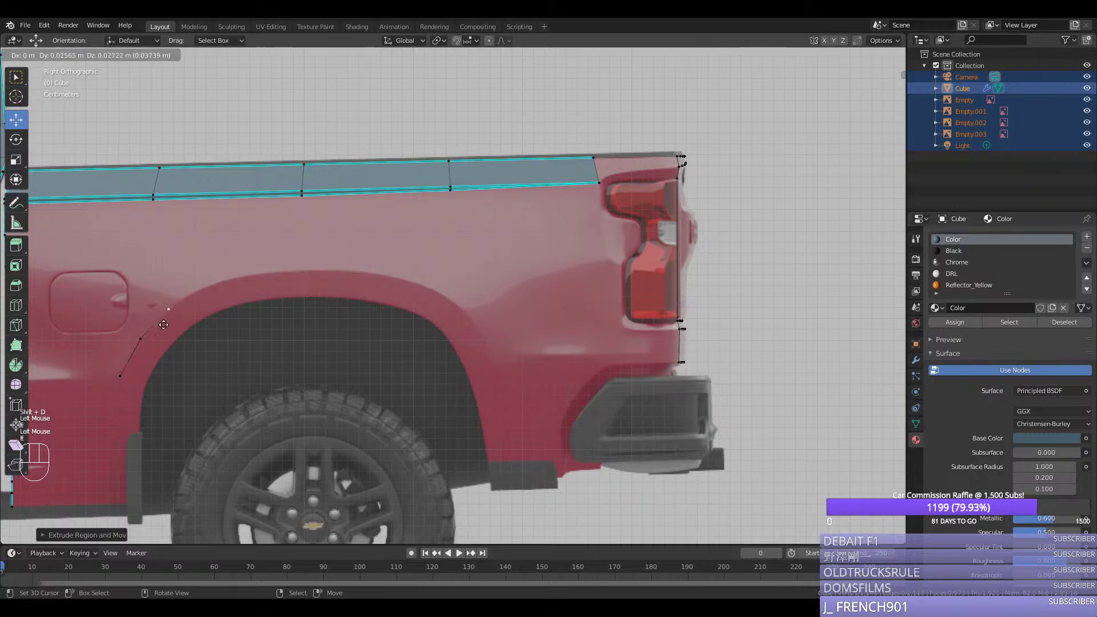
pyautogui.click(164, 324)
pyautogui.press('e')
pyautogui.hotkey('ctrl', 'z')
pyautogui.press('e')
pyautogui.click(259, 264)
pyautogui.press('e')
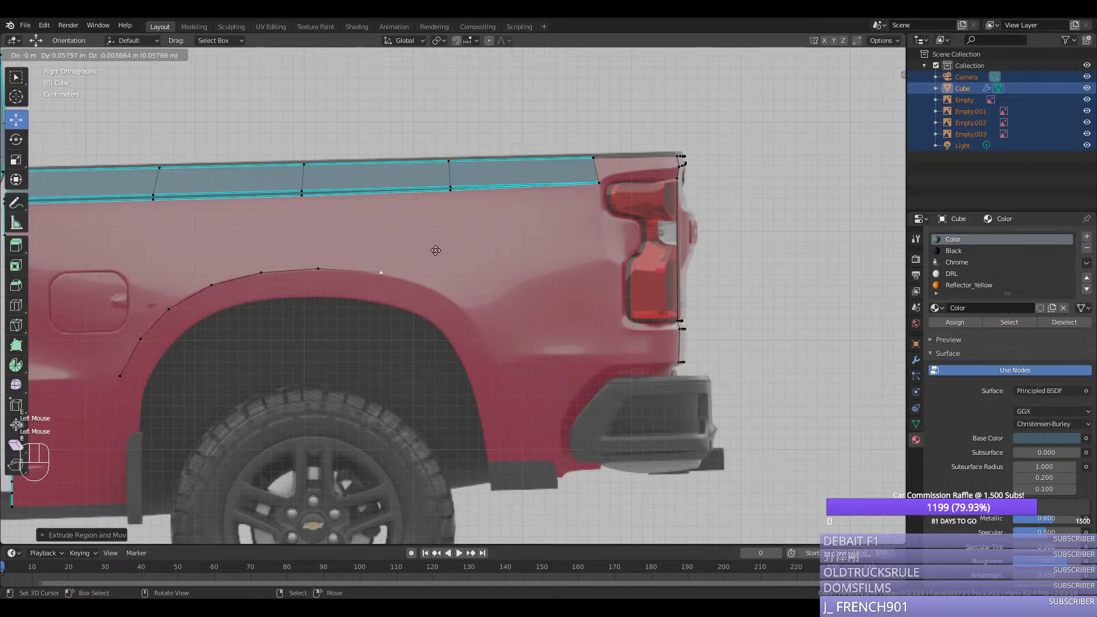
pyautogui.click(547, 326)
# Step: Evenly space the rear wheel arch outline's vertices and mark its edges as sharp
pyautogui.keyDown('ctrl'); pyautogui.rightClick(120, 376); pyautogui.keyUp('ctrl')
pyautogui.hotkey('ctrl', 'e')
pyautogui.click(246, 370)
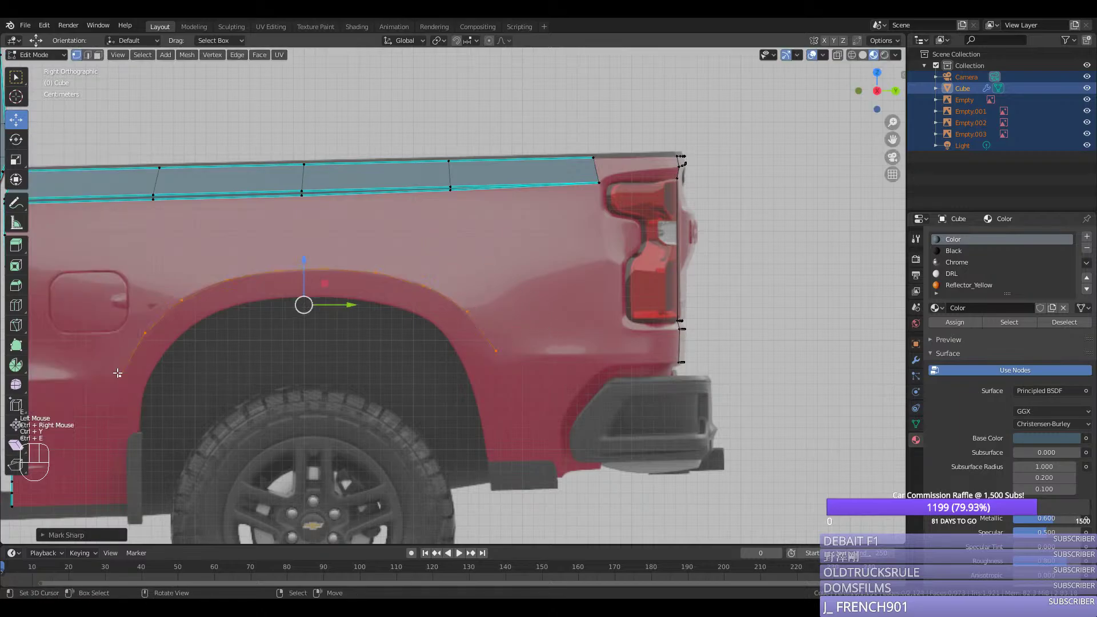
pyautogui.scroll(-2, 246, 370)
pyautogui.hotkey('ctrl', 'e')
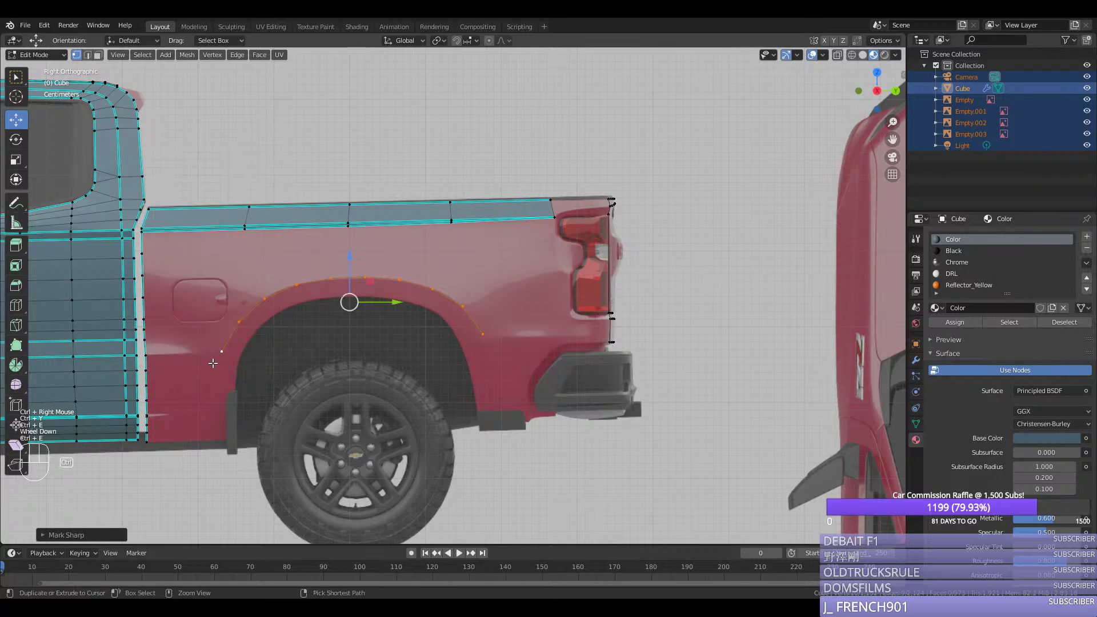
pyautogui.hotkey('ctrl', 'e')
# Step: Move the rear wheel arch outline outward along X to the bed's outer side in the top reference
pyautogui.moveTo(286, 354); pyautogui.dragTo(349, 355, button='middle')
pyautogui.press('KP_7')
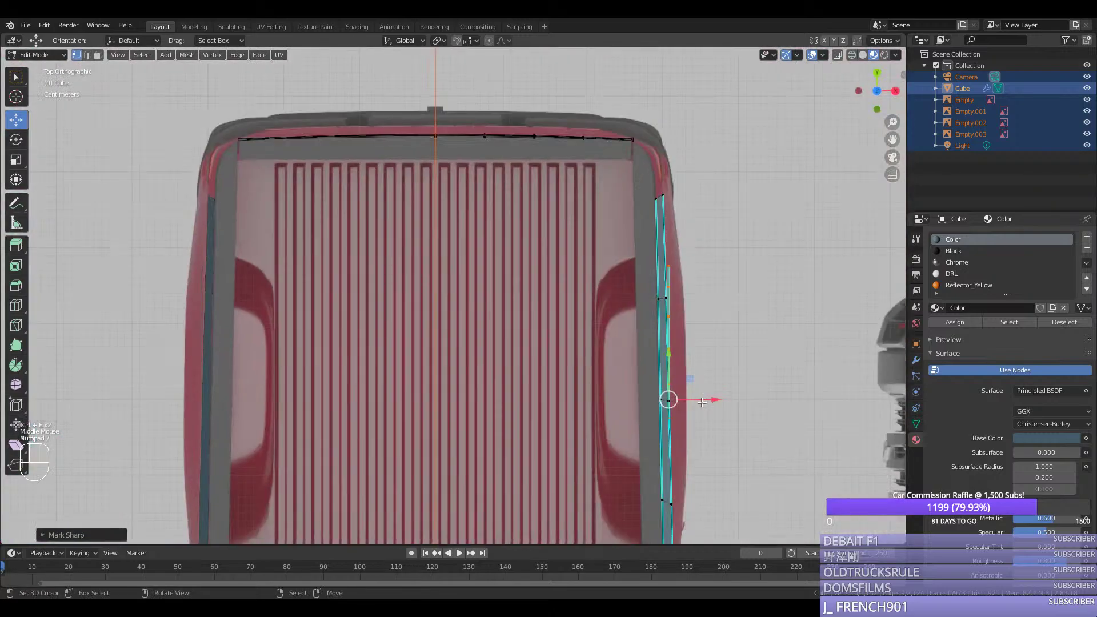
pyautogui.press('6')
pyautogui.moveTo(702, 402); pyautogui.dragTo(716, 404)
pyautogui.hotkey('ctrl', 'z')
pyautogui.moveTo(892, 139); pyautogui.dragTo(549, 82)
pyautogui.scroll(2, 228, 398)
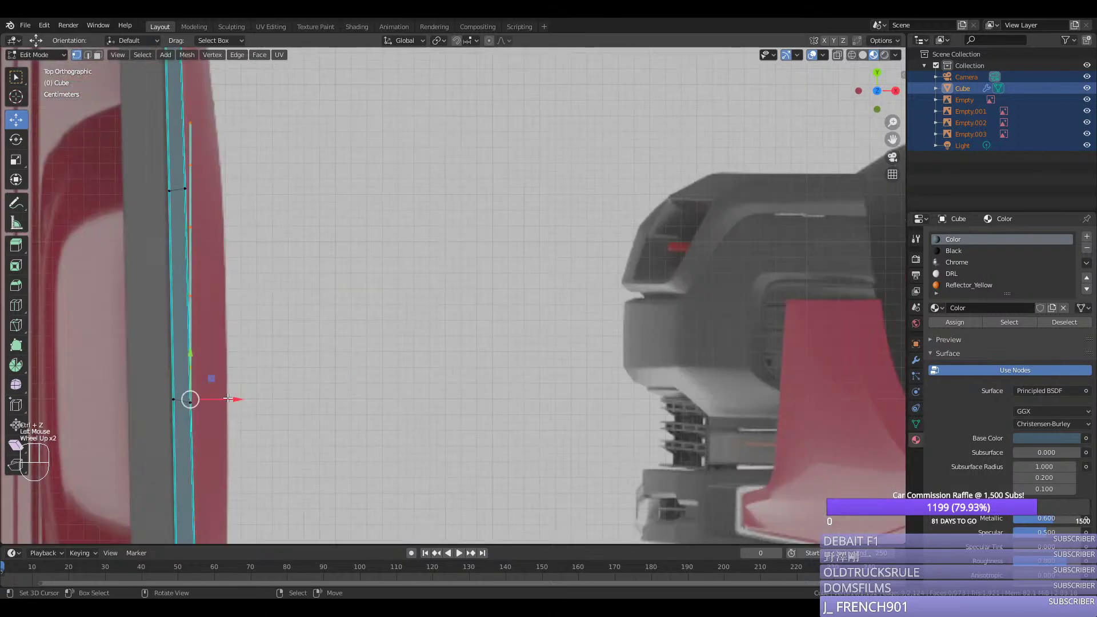
pyautogui.moveTo(228, 398); pyautogui.dragTo(263, 392)
# Step: Move the wheel arch outline's rearmost vertices inward to follow the bed's tapering side in the top reference
pyautogui.rightClick(247, 279)
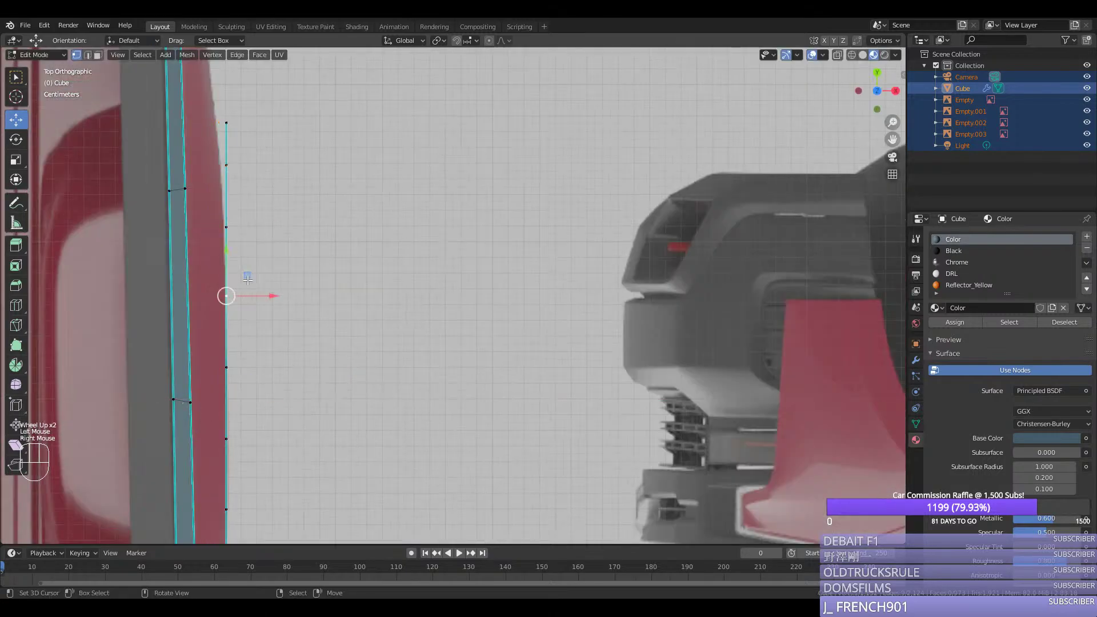
pyautogui.moveTo(246, 228); pyautogui.dragTo(245, 228)
pyautogui.rightClick(226, 165)
pyautogui.moveTo(246, 165); pyautogui.dragTo(246, 163)
pyautogui.rightClick(226, 123)
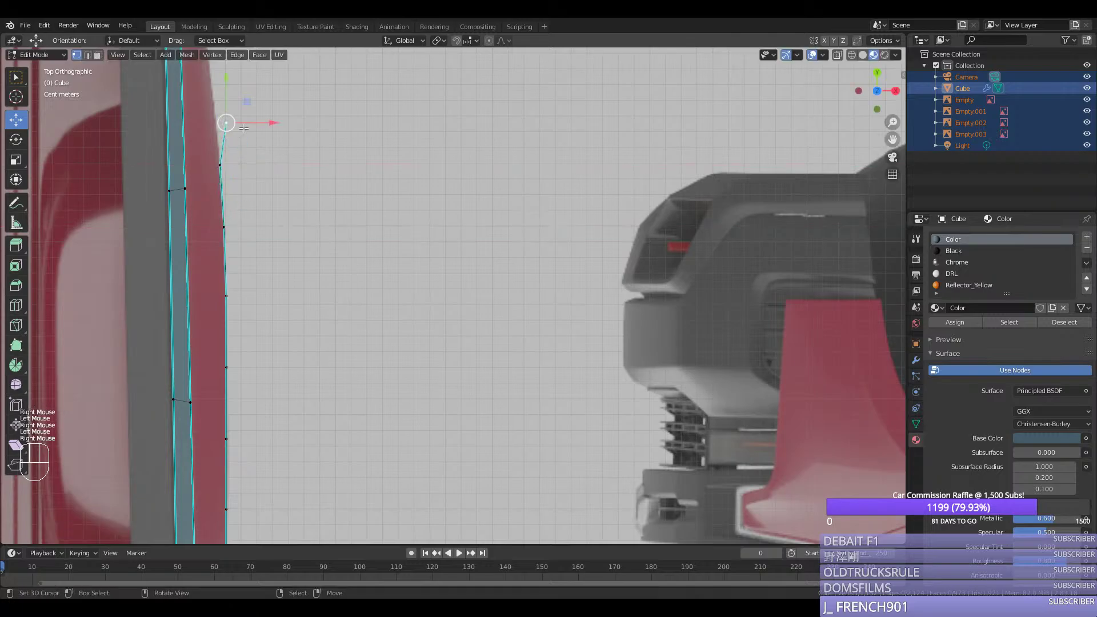
pyautogui.moveTo(246, 123); pyautogui.dragTo(234, 122)
# Step: Move the wheel arch outline's front vertices inward to match the bed side in the top reference and save silverado.blend
pyautogui.rightClick(227, 295)
pyautogui.scroll(-2, 307, 467)
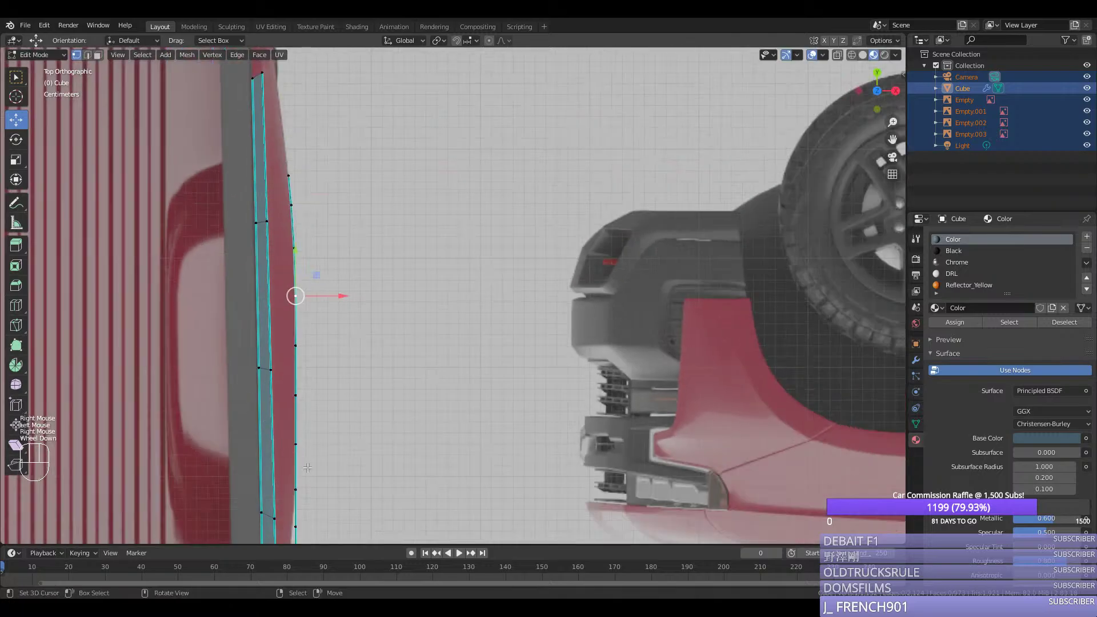
pyautogui.click(325, 488)
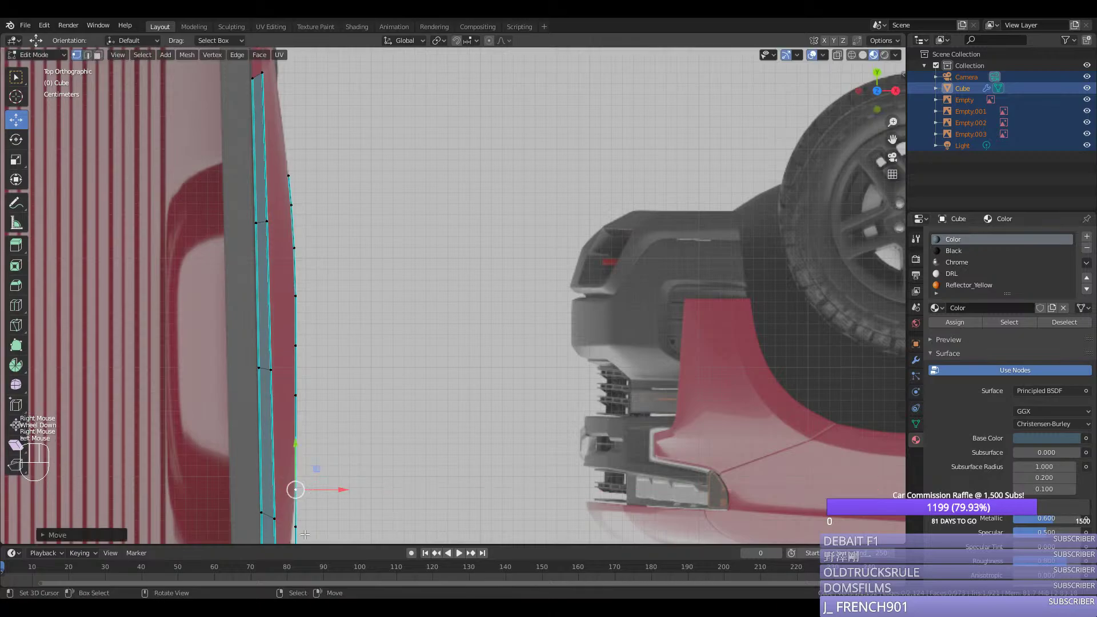
pyautogui.scroll(-2, 342, 488)
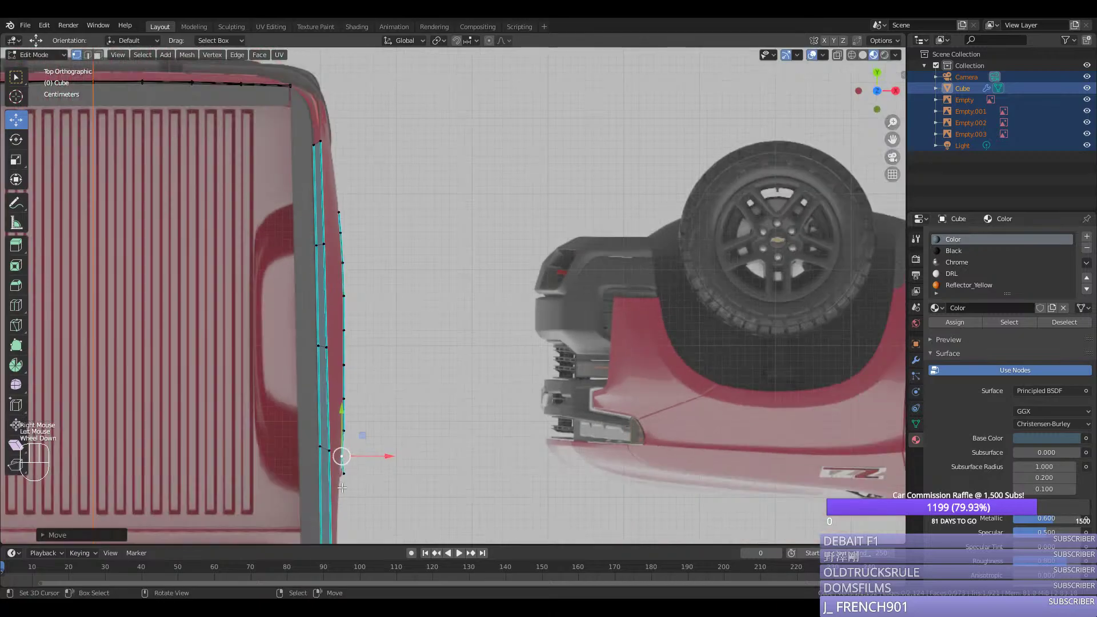
pyautogui.rightClick(343, 478)
pyautogui.moveTo(362, 474); pyautogui.dragTo(363, 474)
pyautogui.rightClick(359, 476)
pyautogui.rightClick(349, 400)
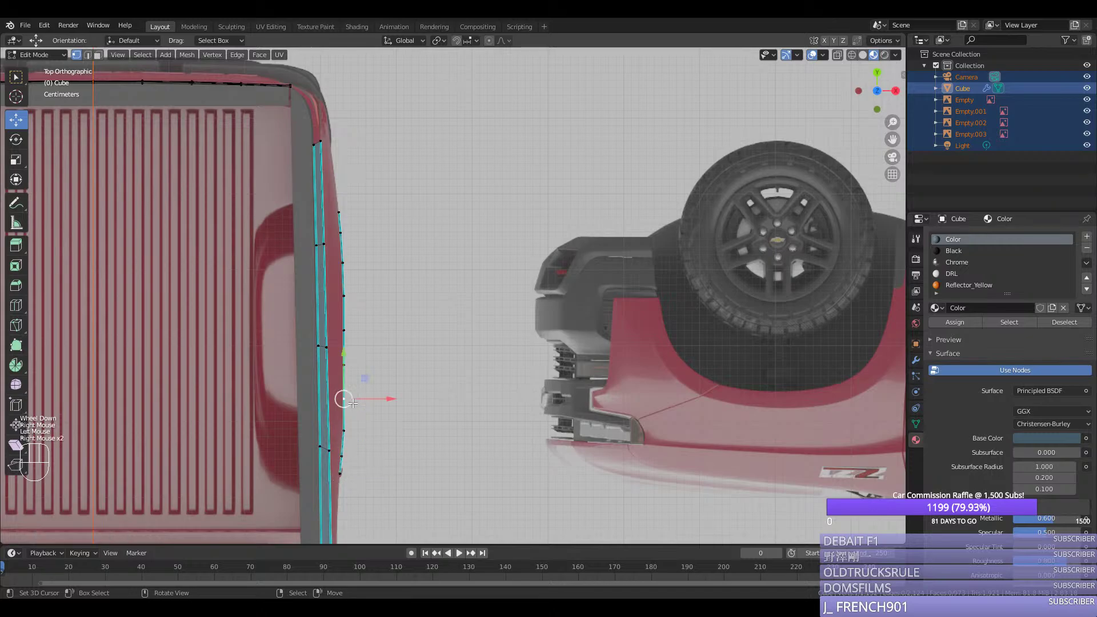
pyautogui.moveTo(366, 429); pyautogui.dragTo(365, 430)
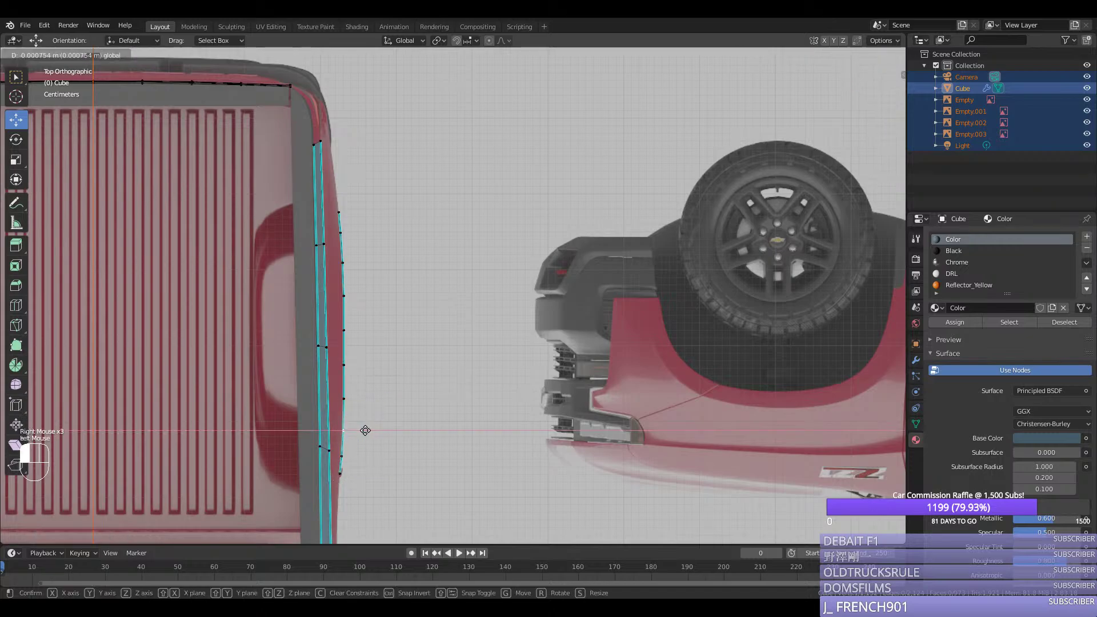
pyautogui.press('Tab')
pyautogui.scroll(-2, 365, 430)
pyautogui.moveTo(365, 430); pyautogui.dragTo(301, 348, button='middle')
pyautogui.hotkey('ctrl', 's')
# Step: Bevel a vertex on the rear part of the wheel arch outline, evenly space the outline's vertices and save the file
pyautogui.press('KP_3')
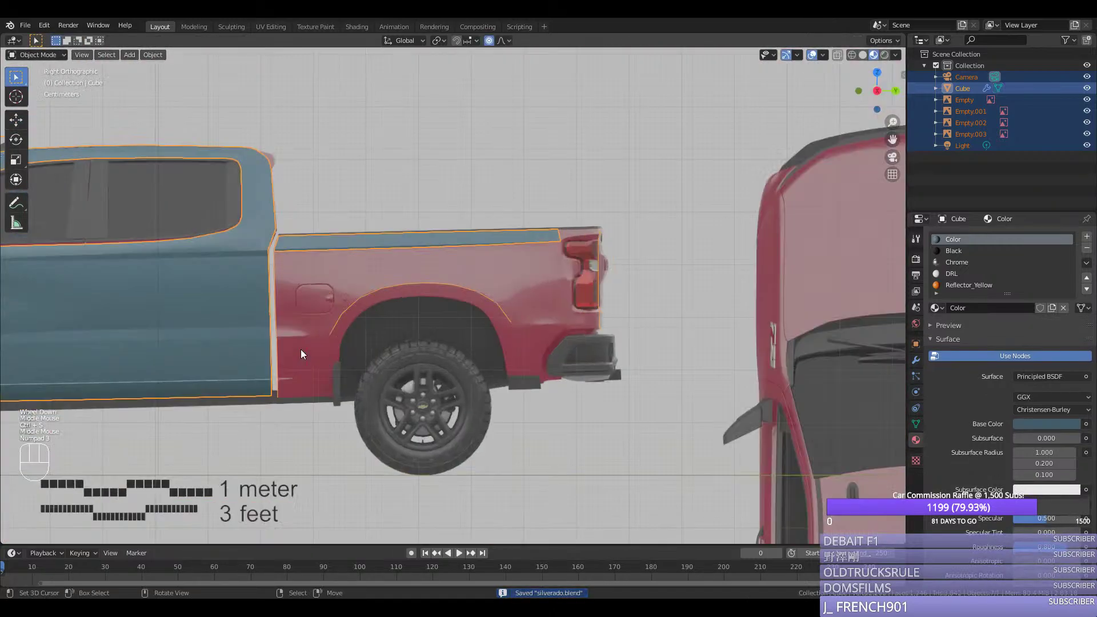
pyautogui.scroll(3, 300, 349)
pyautogui.press('Tab')
pyautogui.rightClick(556, 340)
pyautogui.scroll(2, 559, 336)
pyautogui.rightClick(563, 316)
pyautogui.hotkey('ctrl', 'shift', 'b')
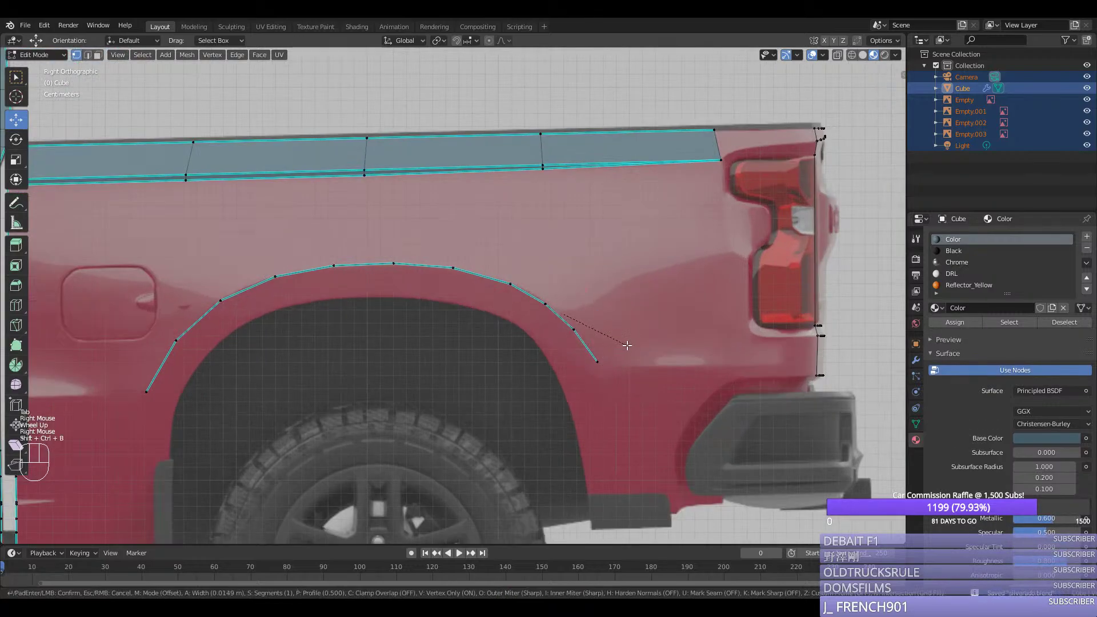
pyautogui.click(627, 345)
pyautogui.rightClick(606, 357)
pyautogui.hotkey('ctrl', 'y')
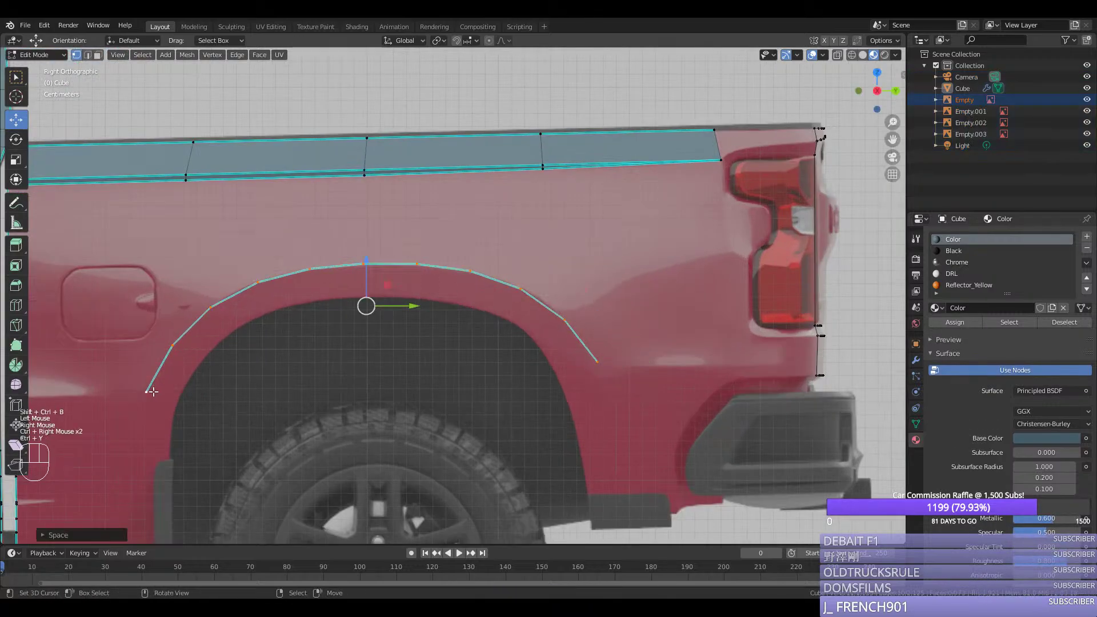
pyautogui.press('Tab')
pyautogui.hotkey('ctrl', 's')
# Step: Bevel a vertex near the front end of the wheel arch outline, evenly space the outline's vertices and save silverado.blend
pyautogui.press('Tab')
pyautogui.rightClick(175, 358)
pyautogui.click(175, 359)
pyautogui.rightClick(146, 391)
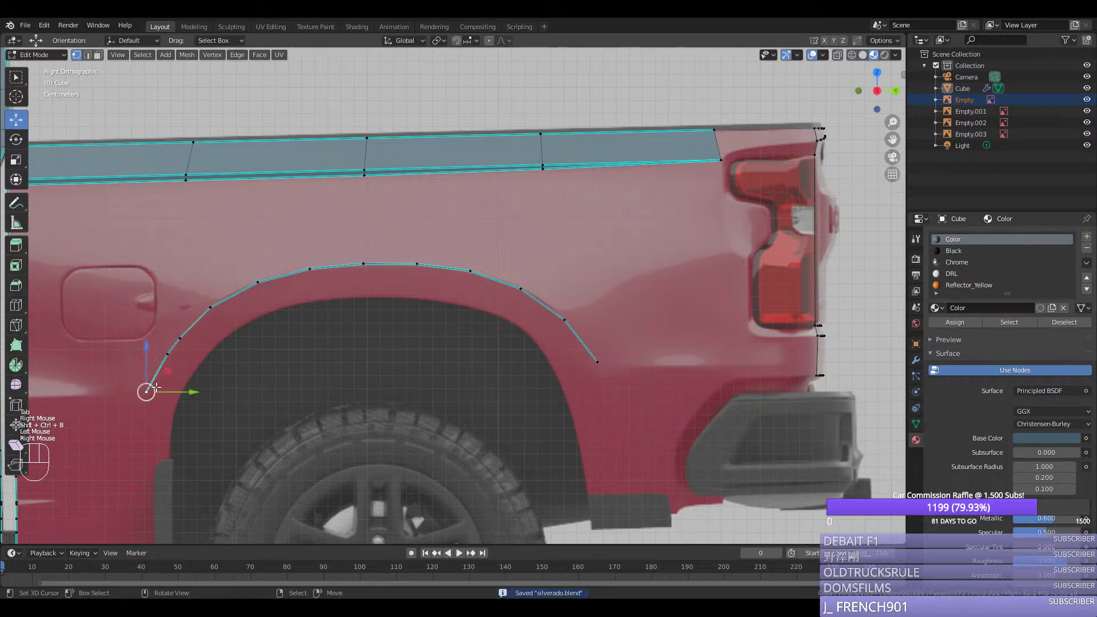
pyautogui.keyDown('ctrl'); pyautogui.rightClick(597, 360); pyautogui.keyUp('ctrl')
pyautogui.hotkey('ctrl', 'y')
pyautogui.press('Tab')
pyautogui.hotkey('ctrl', 's')
# Step: Connect the wheel arch outline's front end to the bed's front edge with a sharp edge and slightly lower the arch's end vertex
pyautogui.scroll(-2, 571, 369)
pyautogui.press('Tab')
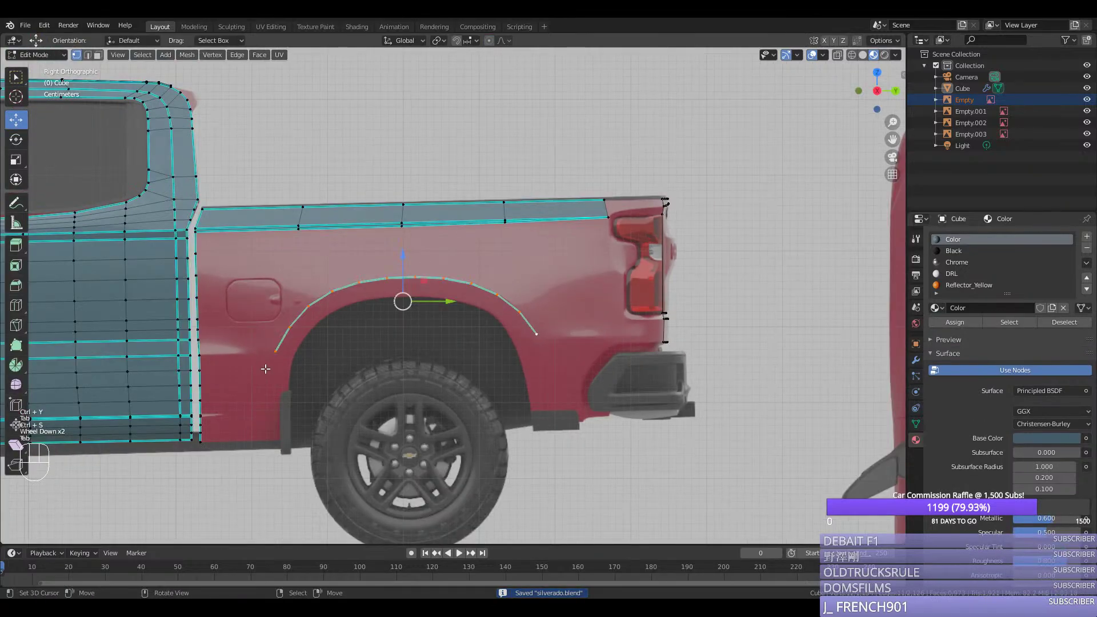
pyautogui.rightClick(277, 351)
pyautogui.keyDown('shift'); pyautogui.rightClick(204, 358); pyautogui.keyUp('shift')
pyautogui.press('f')
pyautogui.hotkey('ctrl', 'e')
pyautogui.click(209, 359)
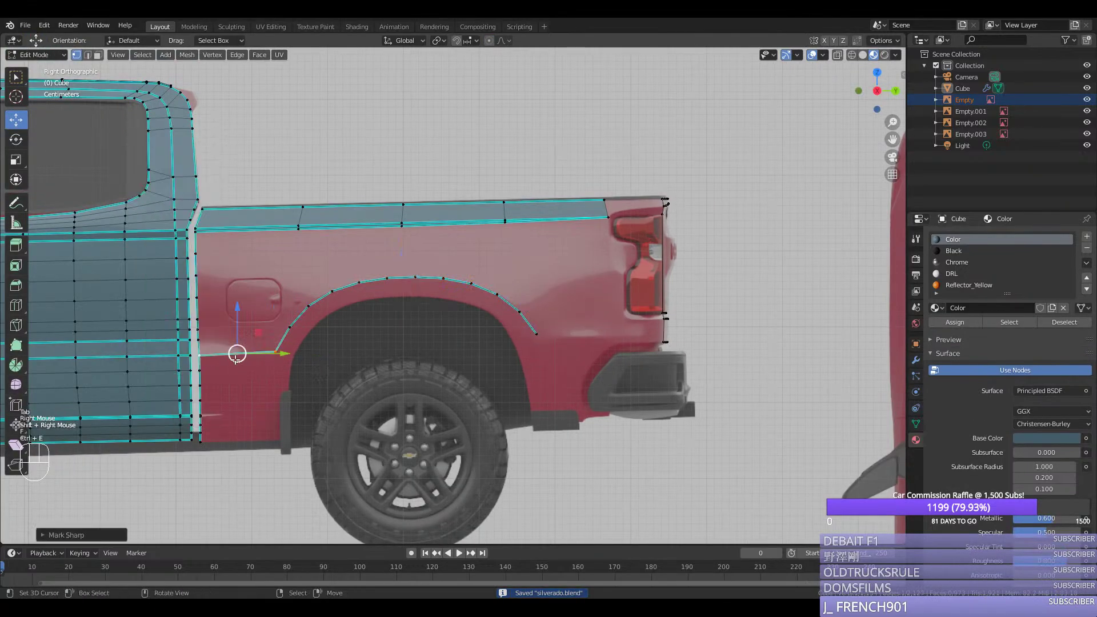
pyautogui.rightClick(277, 351)
pyautogui.moveTo(276, 337); pyautogui.dragTo(256, 334)
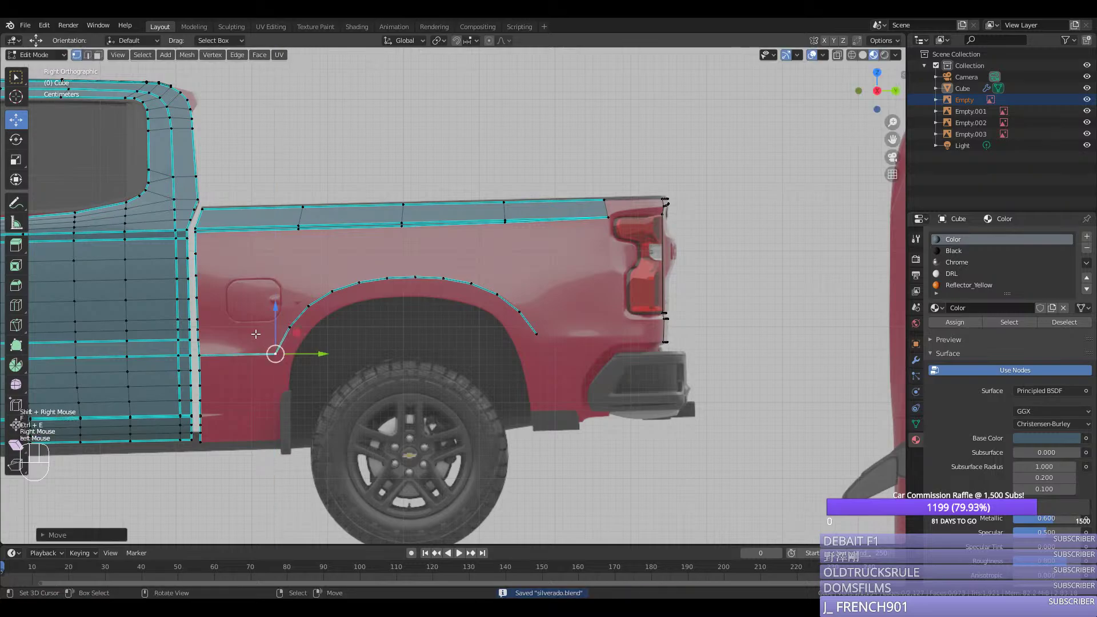
# Step: Add a second edge from the arch's front end to a higher vertex on the bed's front edge, raising and beveling its midpoint
pyautogui.keyDown('shift'); pyautogui.rightClick(200, 338); pyautogui.keyUp('shift')
pyautogui.click(236, 347)
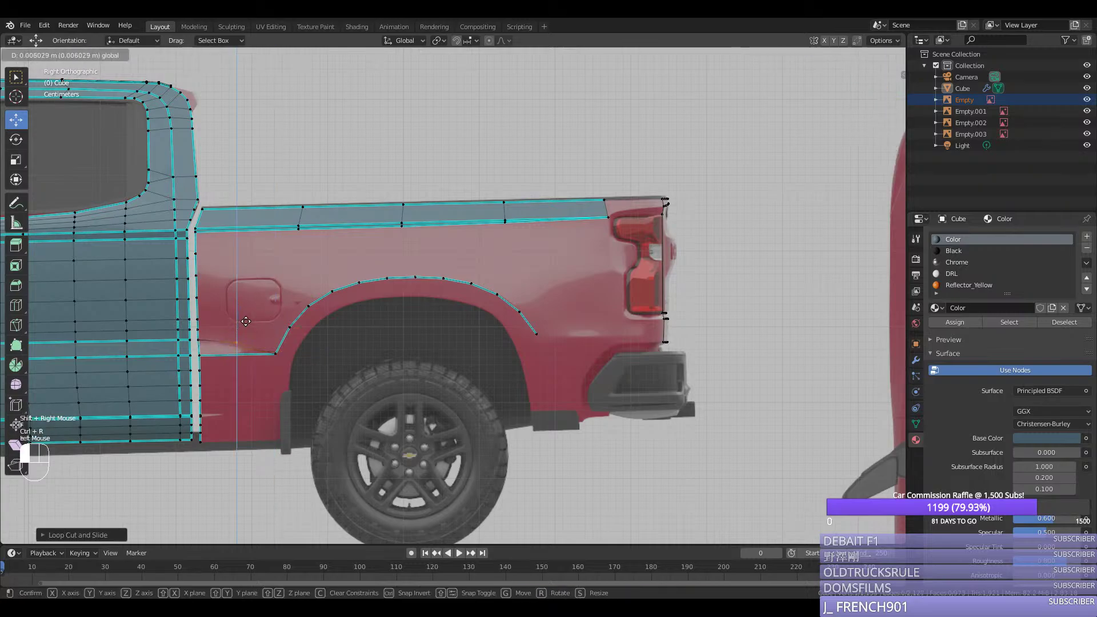
pyautogui.moveTo(246, 321); pyautogui.dragTo(237, 314)
pyautogui.click(238, 309)
pyautogui.hotkey('shift', 'ctrl', 'b')
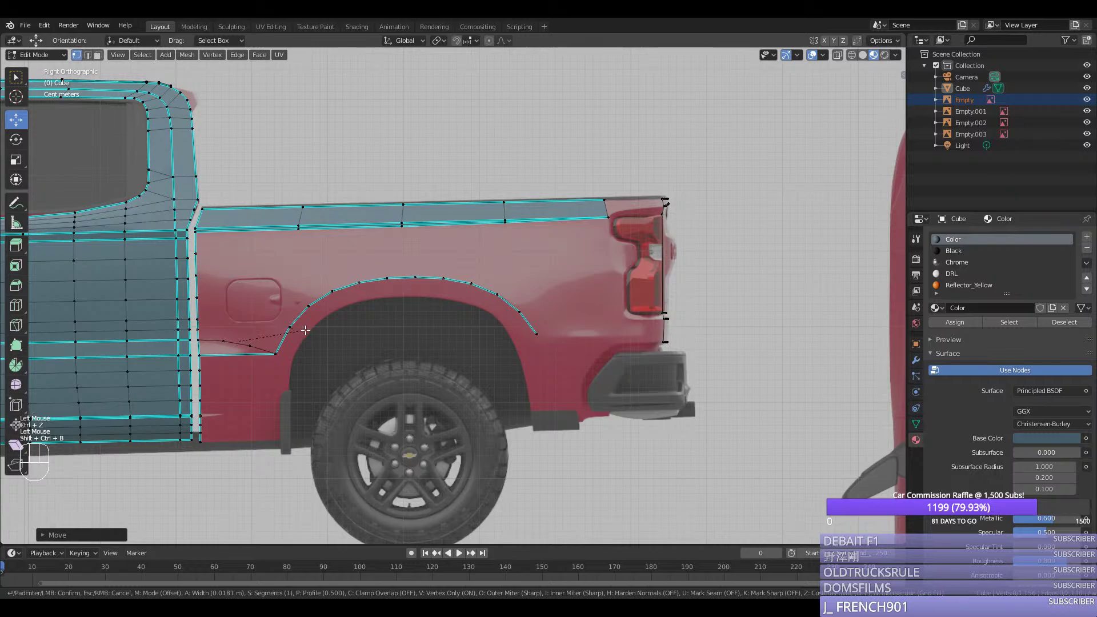
pyautogui.click(308, 330)
# Step: Evenly space the vertices of the new upper curve and mark the curve sharp
pyautogui.rightClick(277, 353)
pyautogui.click(200, 342)
pyautogui.hotkey('ctrl', 'y')
pyautogui.hotkey('ctrl', 'e')
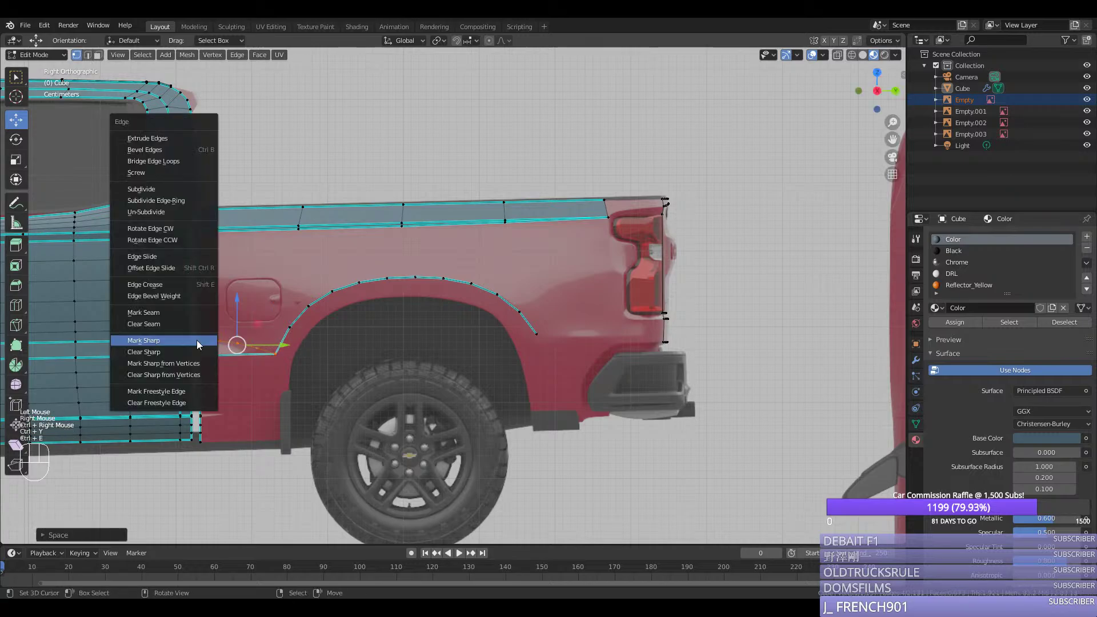
pyautogui.click(198, 342)
# Step: Fill the strip between the two edges ahead of the wheel arch with faces and save the file
pyautogui.rightClick(200, 355)
pyautogui.rightClick(229, 360)
pyautogui.keyDown('shift'); pyautogui.rightClick(199, 346); pyautogui.keyUp('shift')
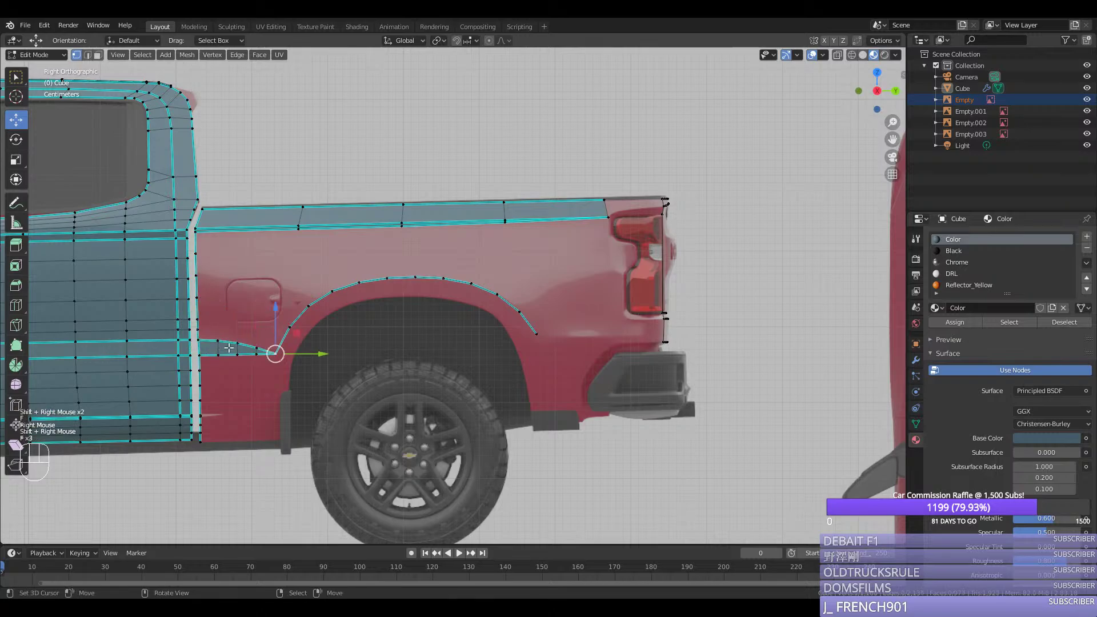
pyautogui.press('Tab')
pyautogui.hotkey('ctrl', 's')
# Step: Add two loop cuts across the bed's upper rail
pyautogui.moveTo(274, 362); pyautogui.dragTo(297, 388, button='middle')
pyautogui.press('Tab')
pyautogui.scroll(3, 339, 377)
pyautogui.moveTo(327, 423); pyautogui.dragTo(235, 247, button='middle')
pyautogui.hotkey('ctrl', 'r')
pyautogui.doubleClick(234, 245)
pyautogui.hotkey('ctrl', 'r')
pyautogui.doubleClick(345, 203)
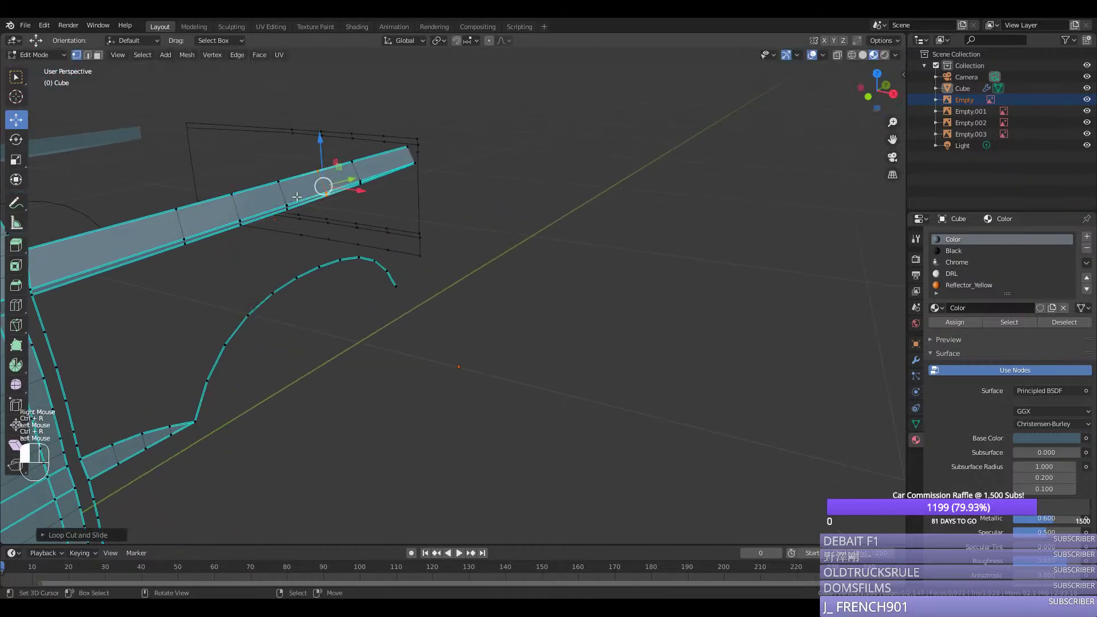
# Step: Evenly space the vertices along each lengthwise edge of the bed's upper rail
pyautogui.moveTo(371, 202); pyautogui.dragTo(347, 207, button='middle')
pyautogui.rightClick(516, 171)
pyautogui.keyDown('ctrl'); pyautogui.rightClick(84, 234); pyautogui.keyUp('ctrl')
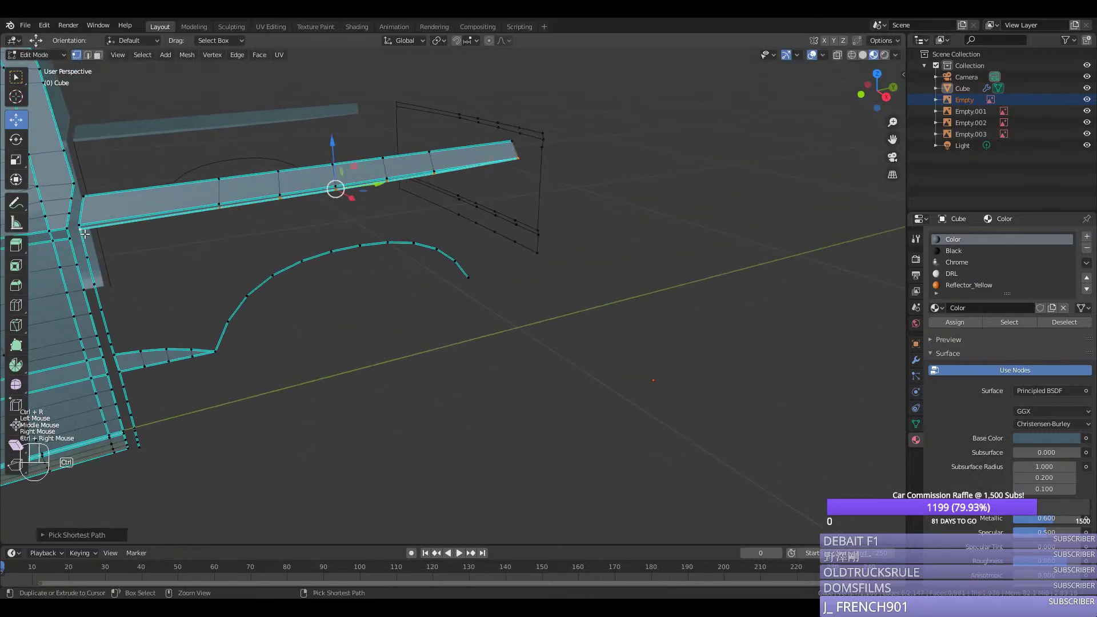
pyautogui.hotkey('ctrl', 'y')
pyautogui.rightClick(78, 224)
pyautogui.keyDown('ctrl'); pyautogui.rightClick(516, 158); pyautogui.keyUp('ctrl')
pyautogui.hotkey('ctrl', 'y')
pyautogui.rightClick(511, 141)
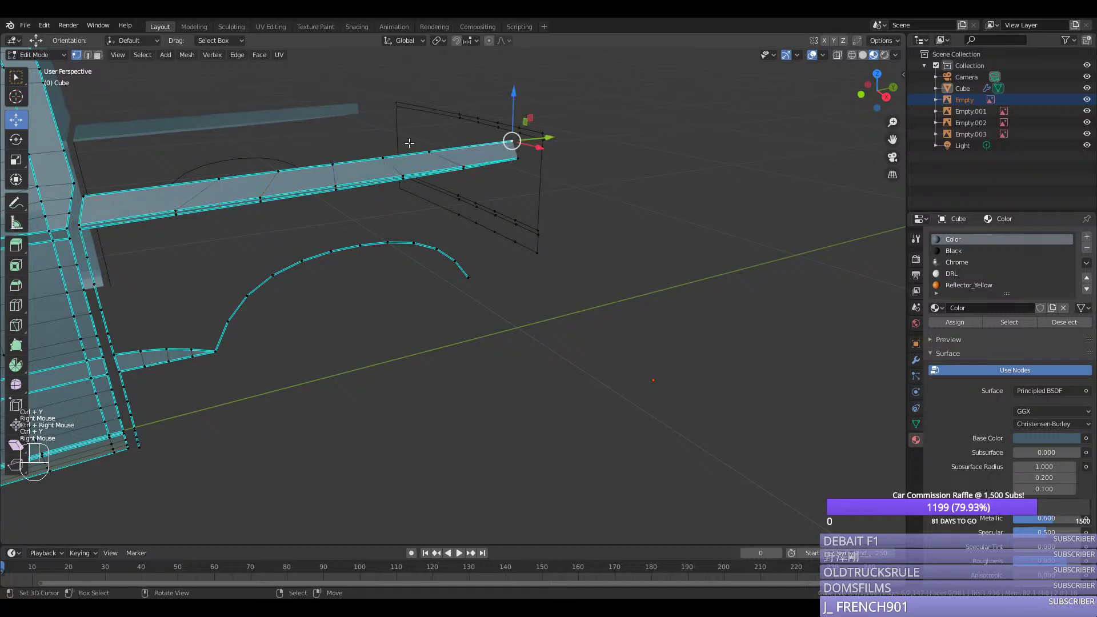
pyautogui.keyDown('ctrl'); pyautogui.rightClick(83, 196); pyautogui.keyUp('ctrl')
pyautogui.hotkey('ctrl', 'y')
# Step: Try to extrude a vertex of the bed's front edge horizontally back to the taillight in the right view
pyautogui.press('KP_3')
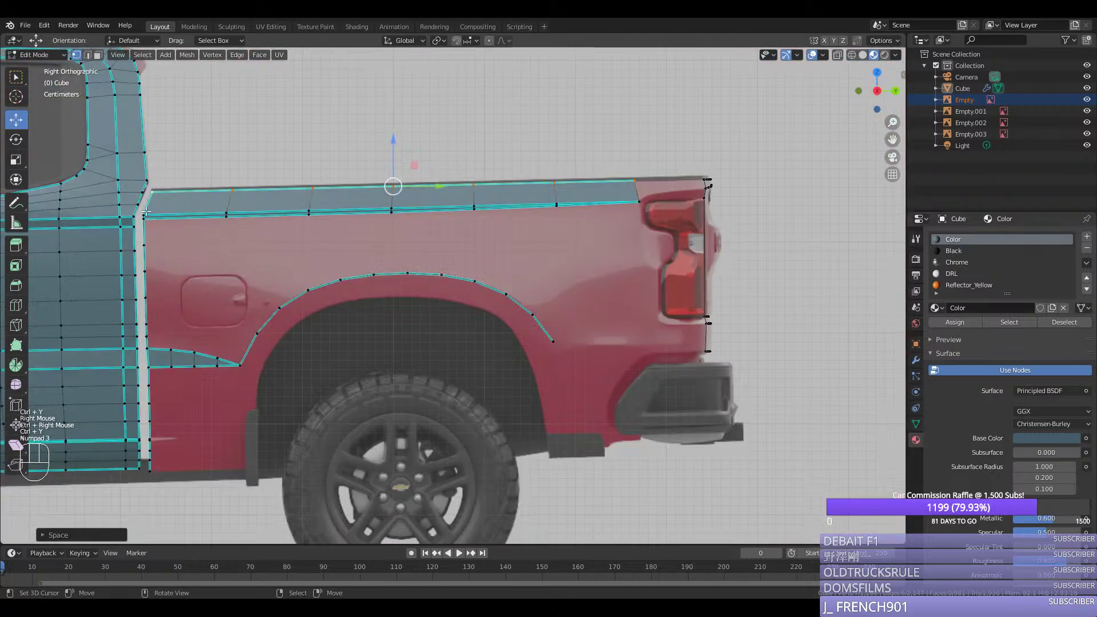
pyautogui.scroll(3, 352, 171)
pyautogui.rightClick(348, 150)
pyautogui.scroll(-1, 297, 231)
pyautogui.scroll(-1, 222, 272)
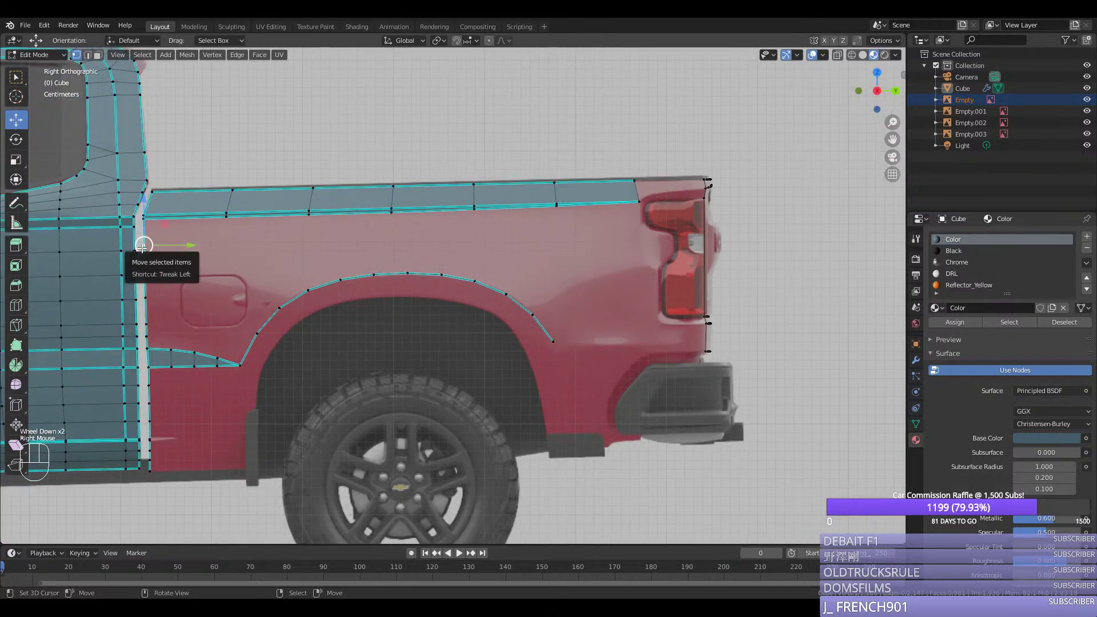
pyautogui.moveTo(141, 247); pyautogui.dragTo(550, 228)
pyautogui.click(639, 231)
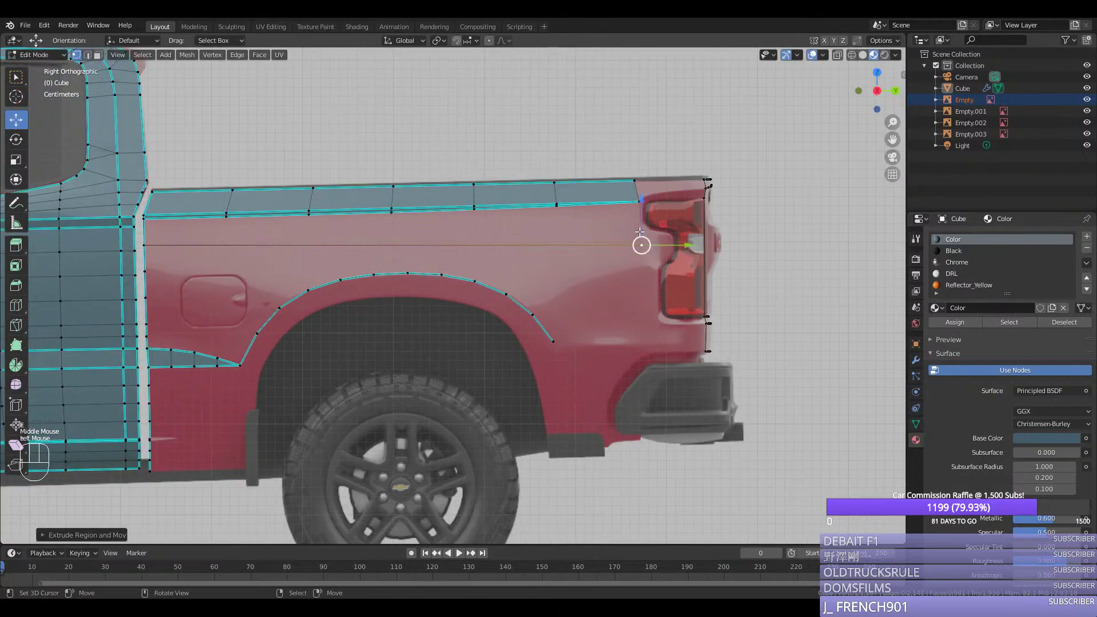
pyautogui.hotkey('ctrl', 'z')
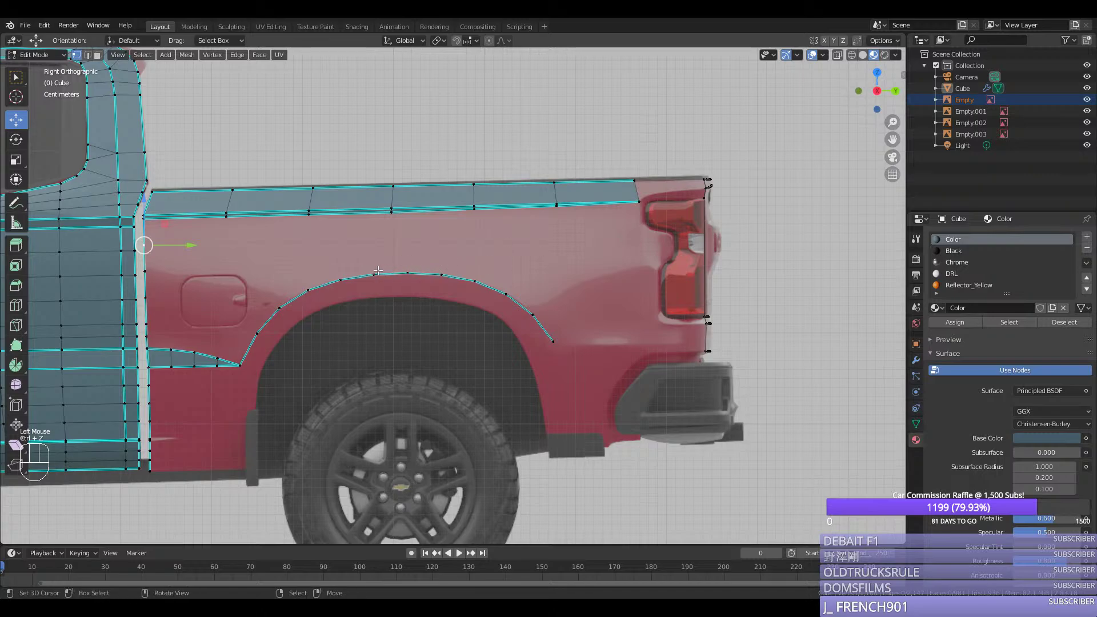
# Step: Connect the bed's front edge to the wheel arch outline with a subdivided edge and add a loop cut across the upper rail's front segment
pyautogui.keyDown('shift'); pyautogui.rightClick(304, 293); pyautogui.keyUp('shift')
pyautogui.press('f')
pyautogui.hotkey('ctrl', 'r')
pyautogui.moveTo(225, 291); pyautogui.dragTo(207, 339, button='middle')
pyautogui.scroll(-1, 335, 402)
pyautogui.scroll(1, 207, 340)
pyautogui.keyDown('shift'); pyautogui.rightClick(205, 336); pyautogui.keyUp('shift')
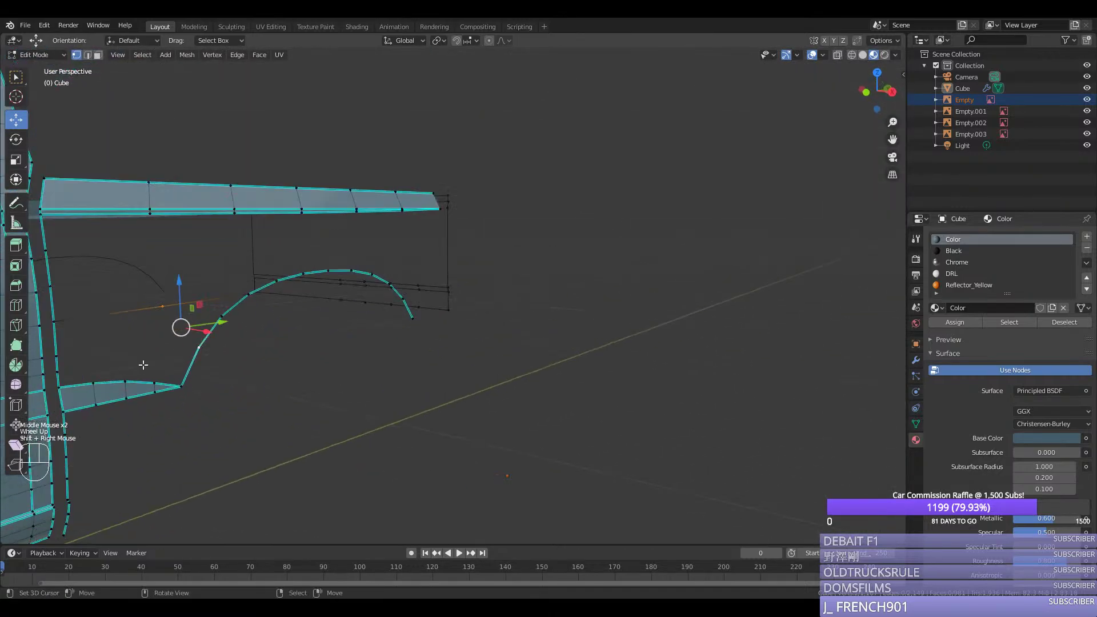
pyautogui.hotkey('ctrl', 'r')
pyautogui.hotkey('ctrl', 'r')
pyautogui.click(80, 302)
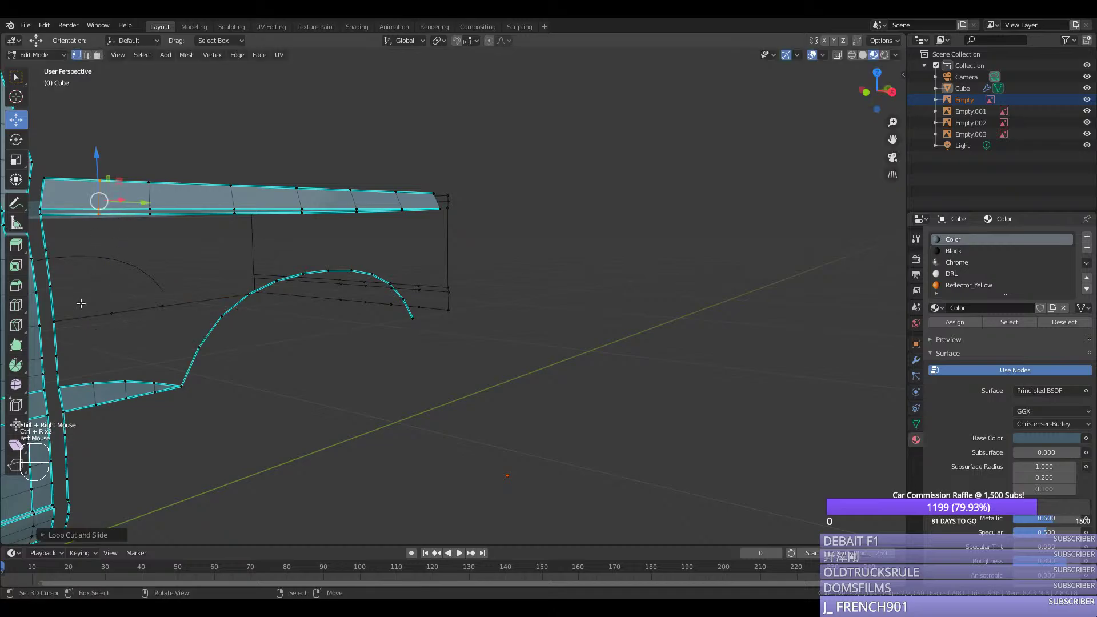
# Step: Connect the new edge down to the lower strip with a vertical edge, bevel its midpoint and evenly space its vertices
pyautogui.rightClick(111, 333)
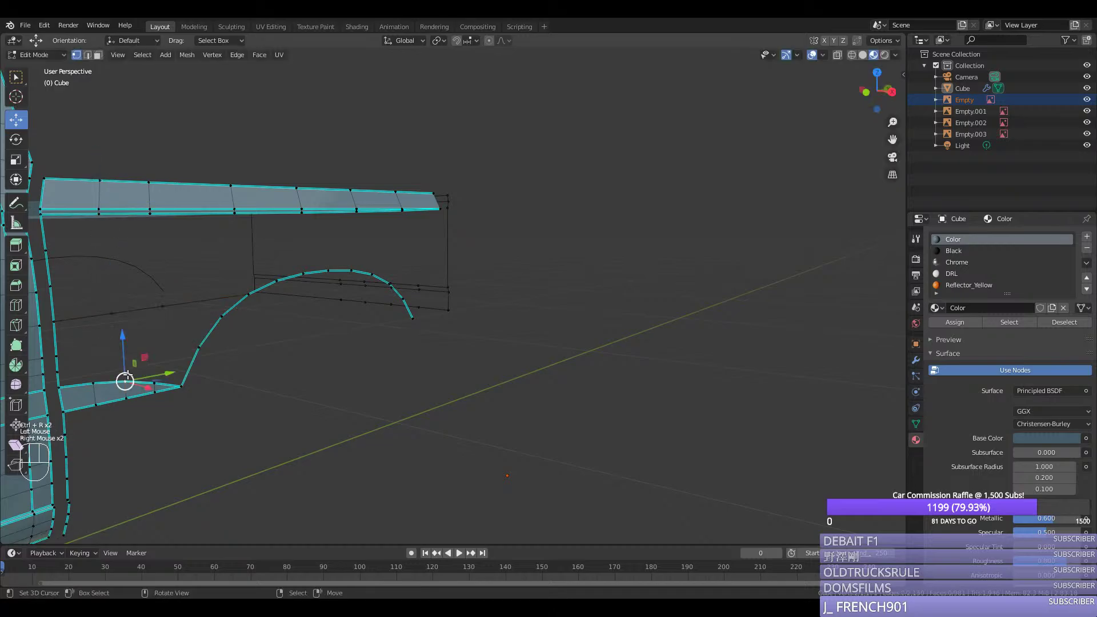
pyautogui.moveTo(161, 311); pyautogui.dragTo(183, 337, button='middle')
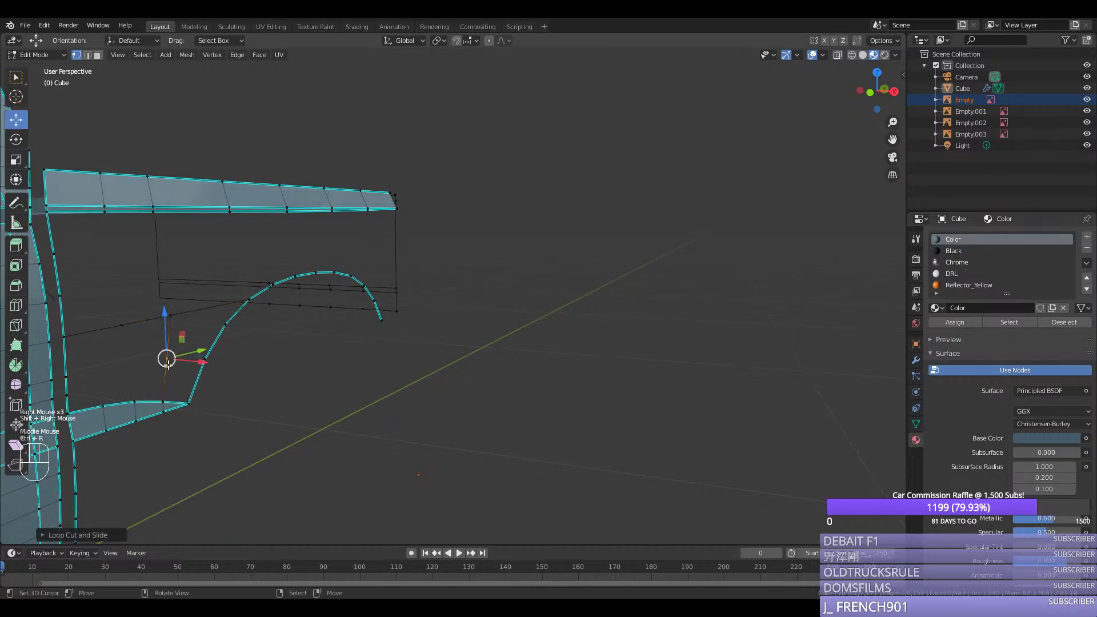
pyautogui.hotkey('ctrl', 'r')
pyautogui.click(205, 364)
pyautogui.hotkey('shift', 'ctrl', 'b')
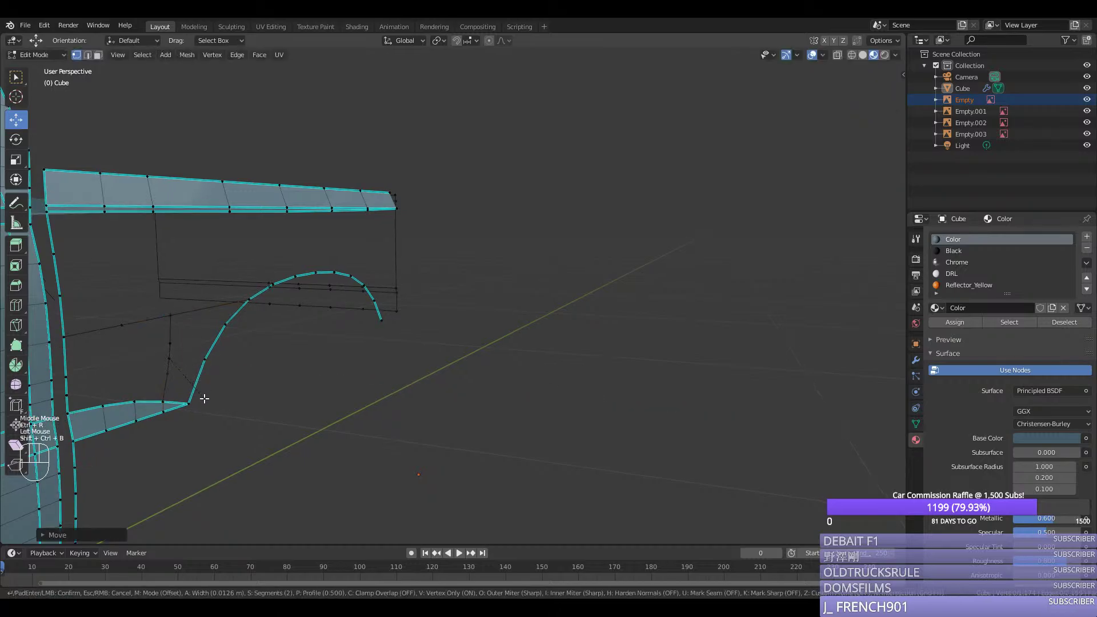
pyautogui.click(198, 404)
pyautogui.rightClick(164, 409)
pyautogui.keyDown('ctrl'); pyautogui.rightClick(170, 314); pyautogui.keyUp('ctrl')
pyautogui.hotkey('ctrl', 'y')
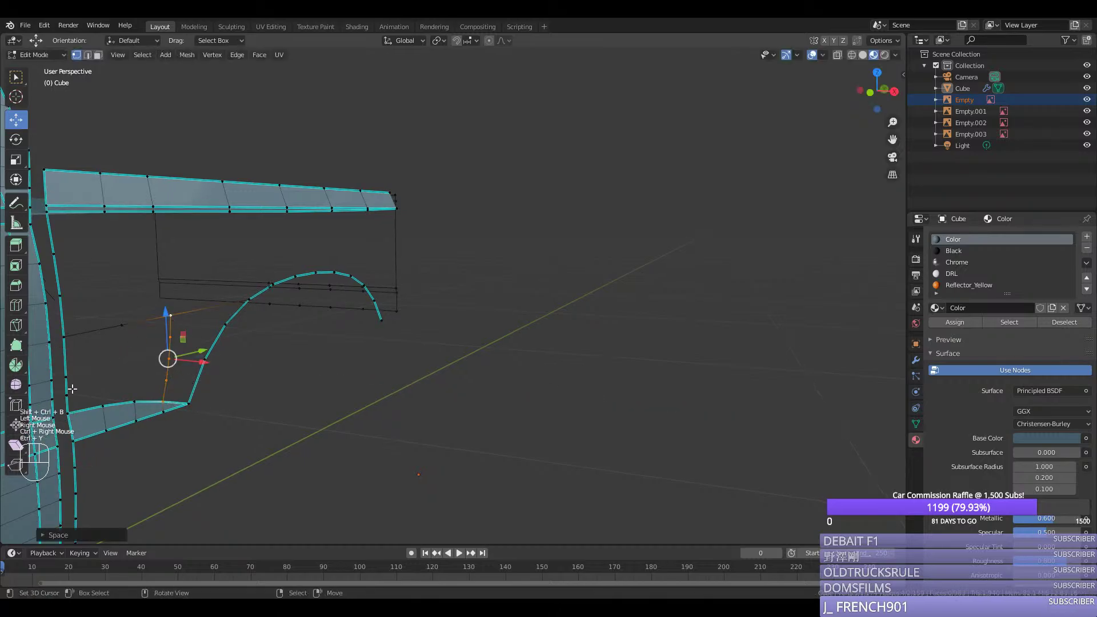
# Step: Evenly space the vertices on the bed's front edge section and try to grid fill between the upper connecting edge and the lower strip
pyautogui.rightClick(63, 334)
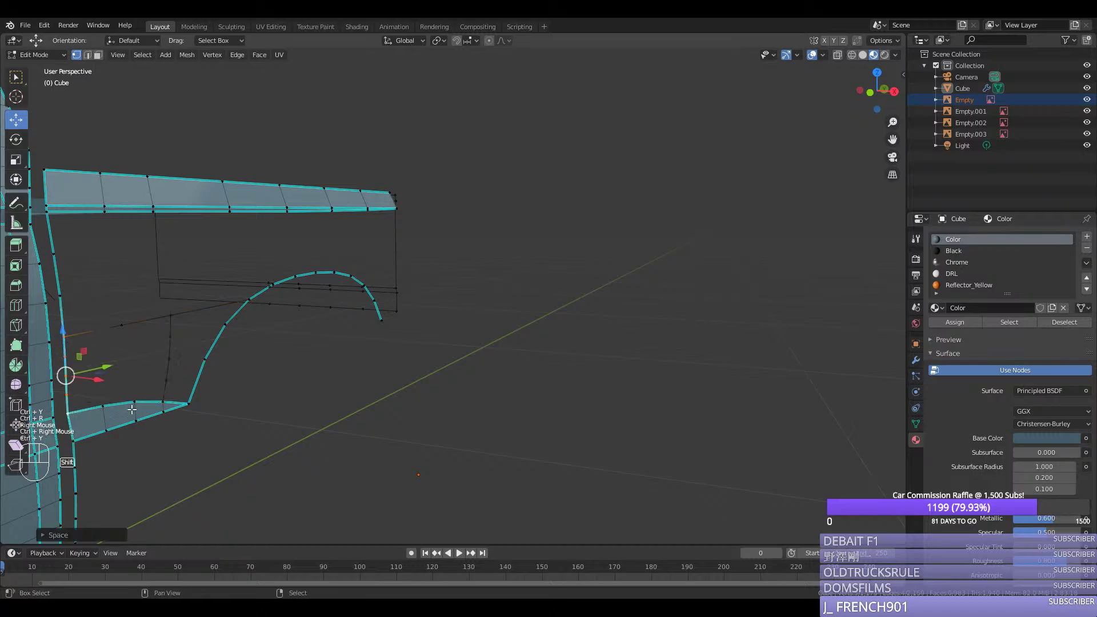
pyautogui.keyDown('ctrl'); pyautogui.rightClick(165, 398); pyautogui.keyUp('ctrl')
pyautogui.keyDown('shift'); pyautogui.rightClick(170, 316); pyautogui.keyUp('shift')
pyautogui.keyDown('ctrl'); pyautogui.rightClick(69, 338); pyautogui.keyUp('ctrl')
pyautogui.press('space')
pyautogui.click(216, 366)
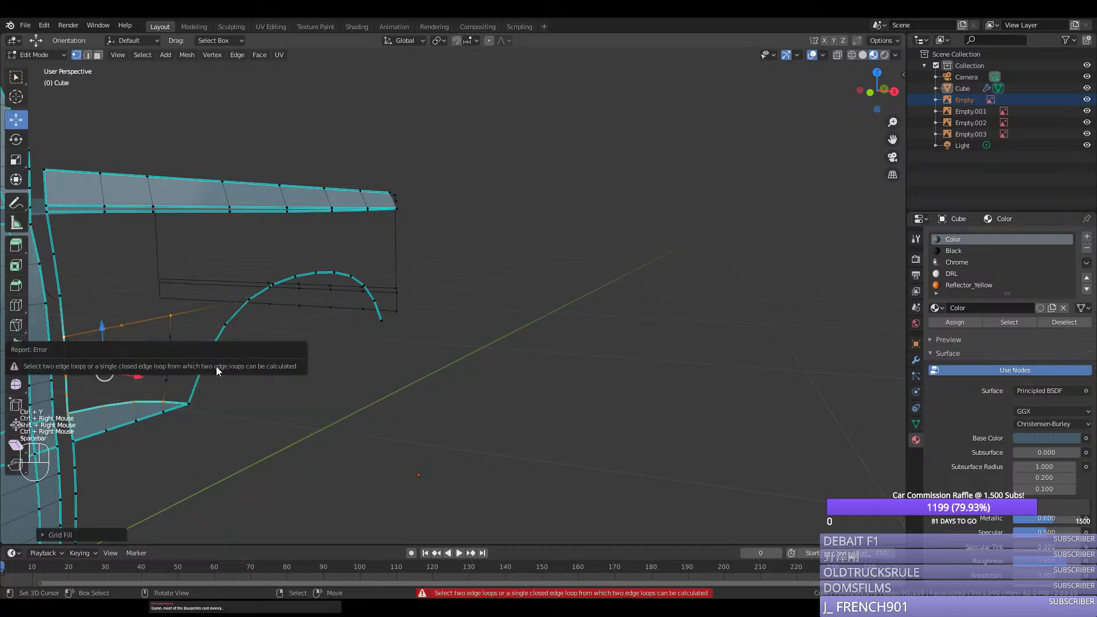
pyautogui.rightClick(63, 341)
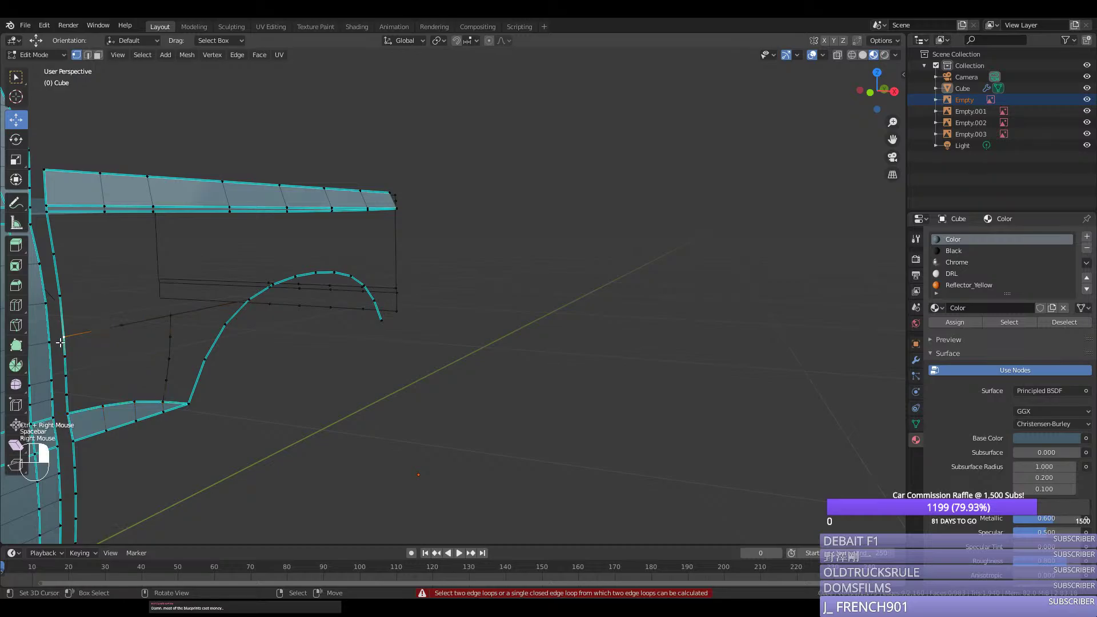
pyautogui.keyDown('ctrl'); pyautogui.rightClick(182, 307); pyautogui.keyUp('ctrl')
pyautogui.keyDown('shift'); pyautogui.rightClick(157, 401); pyautogui.keyUp('shift')
pyautogui.keyDown('ctrl'); pyautogui.rightClick(68, 413); pyautogui.keyUp('ctrl')
pyautogui.press('space')
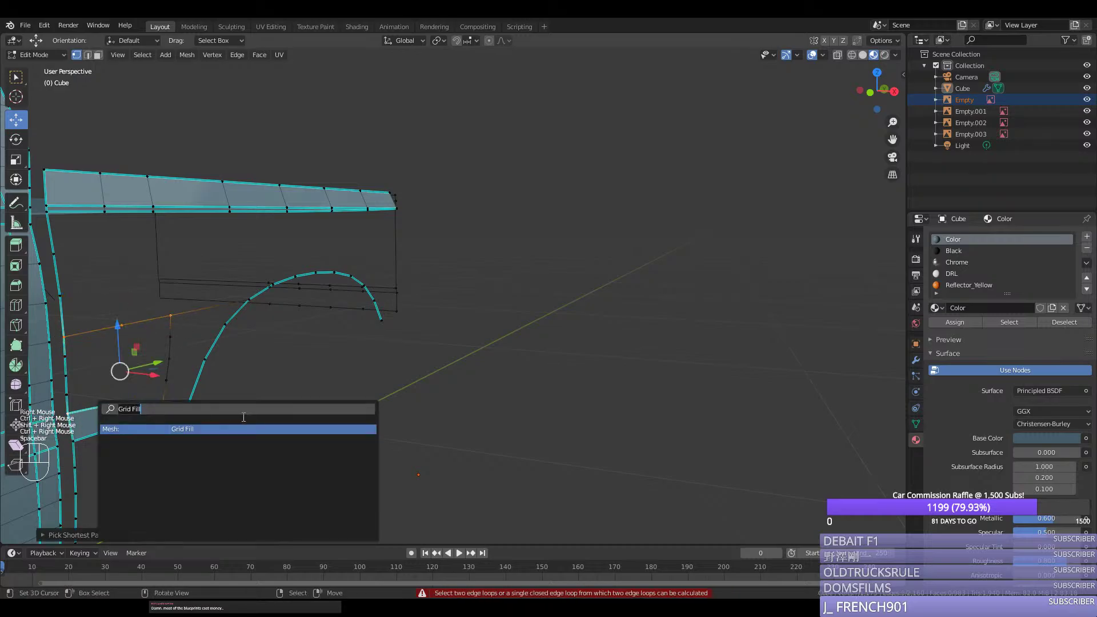
pyautogui.click(175, 429)
# Step: Try to grid fill the opening from the vertical edge together with the bed's front edge
pyautogui.rightClick(160, 395)
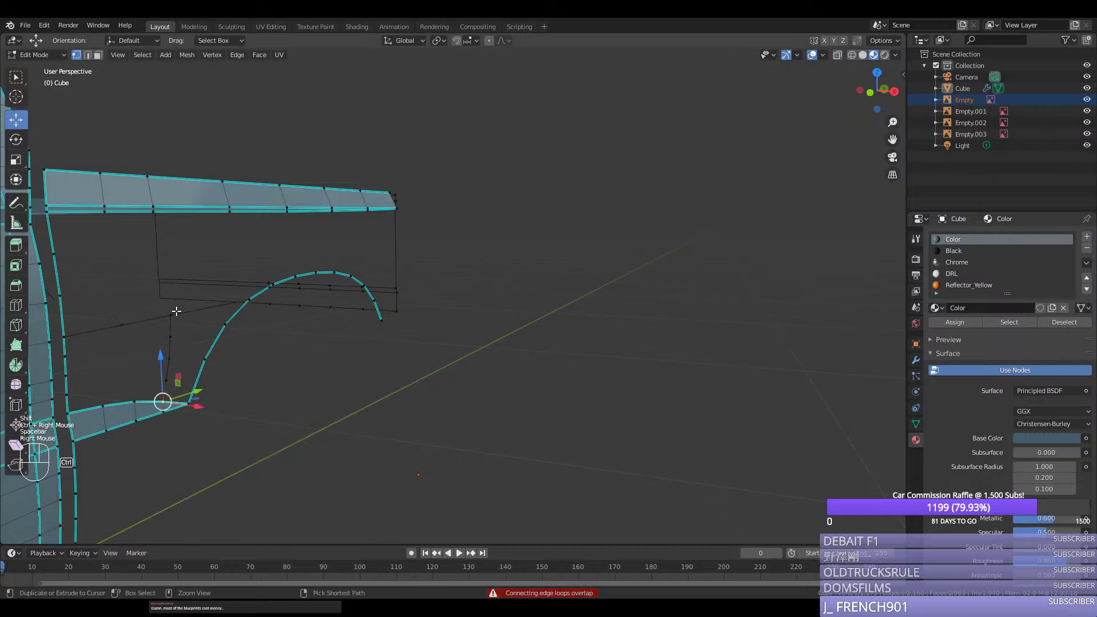
pyautogui.keyDown('ctrl'); pyautogui.rightClick(176, 313); pyautogui.keyUp('ctrl')
pyautogui.keyDown('shift'); pyautogui.rightClick(65, 338); pyautogui.keyUp('shift')
pyautogui.press('space')
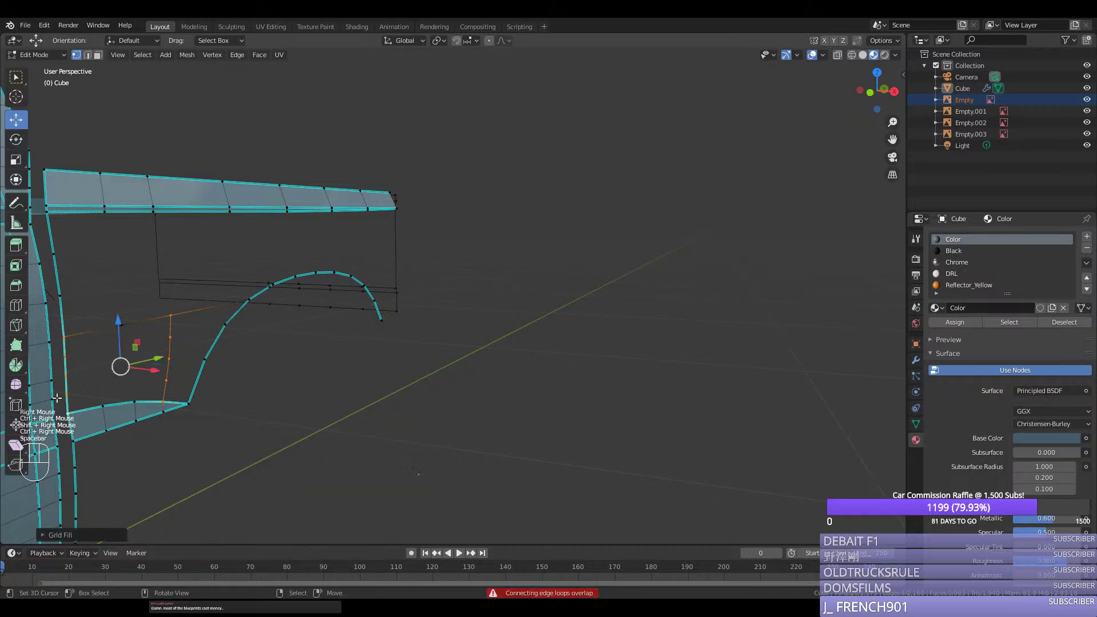
# Step: Evenly space the bed's front edge vertices beside the opening and retry the grid fill against the vertical edge
pyautogui.rightClick(66, 411)
pyautogui.keyDown('ctrl'); pyautogui.rightClick(71, 343); pyautogui.keyUp('ctrl')
pyautogui.hotkey('ctrl', 'y')
pyautogui.moveTo(122, 367); pyautogui.dragTo(206, 396, button='middle')
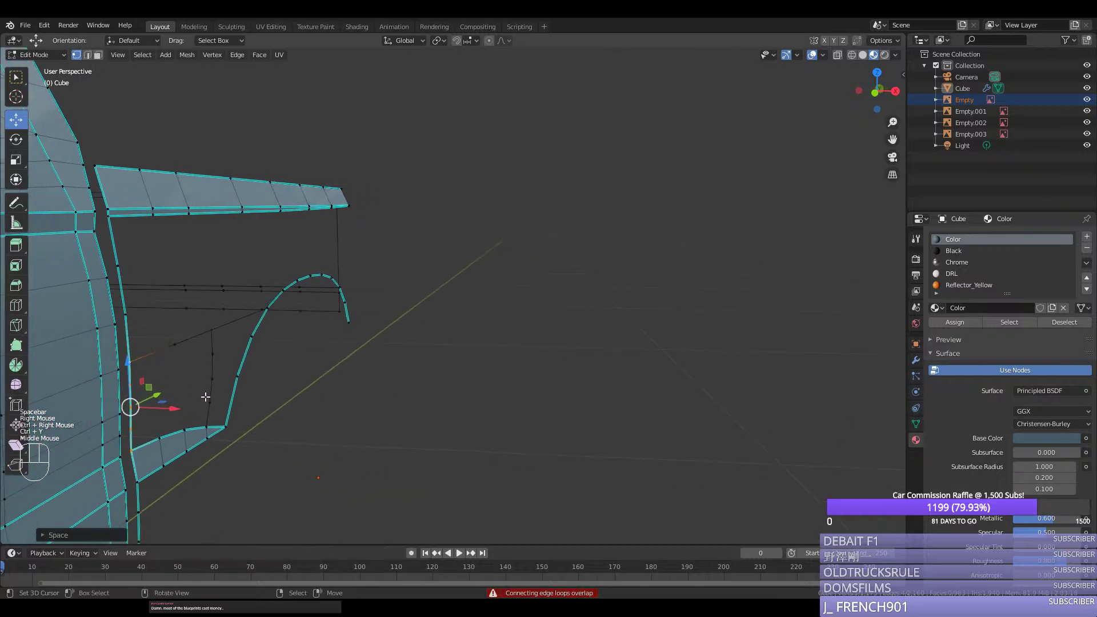
pyautogui.keyDown('shift'); pyautogui.rightClick(210, 424); pyautogui.keyUp('shift')
pyautogui.keyDown('ctrl'); pyautogui.rightClick(212, 331); pyautogui.keyUp('ctrl')
# Step: Fill the two upper faces between the vertical edge and the front of the wheel arch outline
pyautogui.rightClick(212, 328)
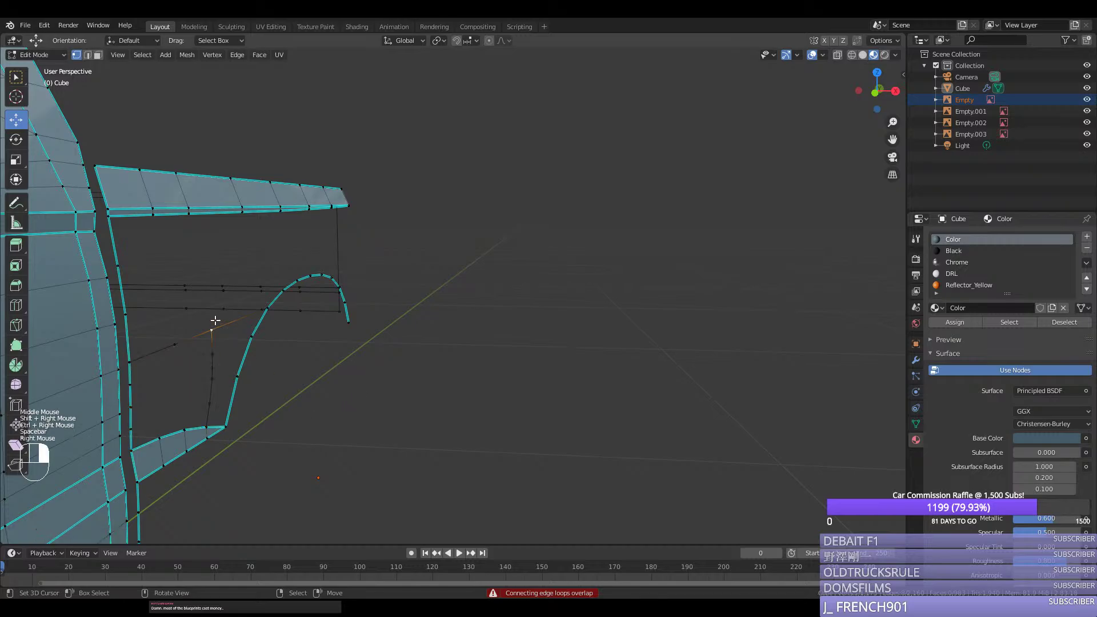
pyautogui.moveTo(213, 326); pyautogui.dragTo(239, 321, button='middle')
pyautogui.keyDown('shift'); pyautogui.rightClick(248, 309); pyautogui.keyUp('shift')
pyautogui.keyDown('shift'); pyautogui.rightClick(183, 319); pyautogui.keyUp('shift')
pyautogui.keyDown('shift'); pyautogui.rightClick(233, 327); pyautogui.keyUp('shift')
pyautogui.press('f')
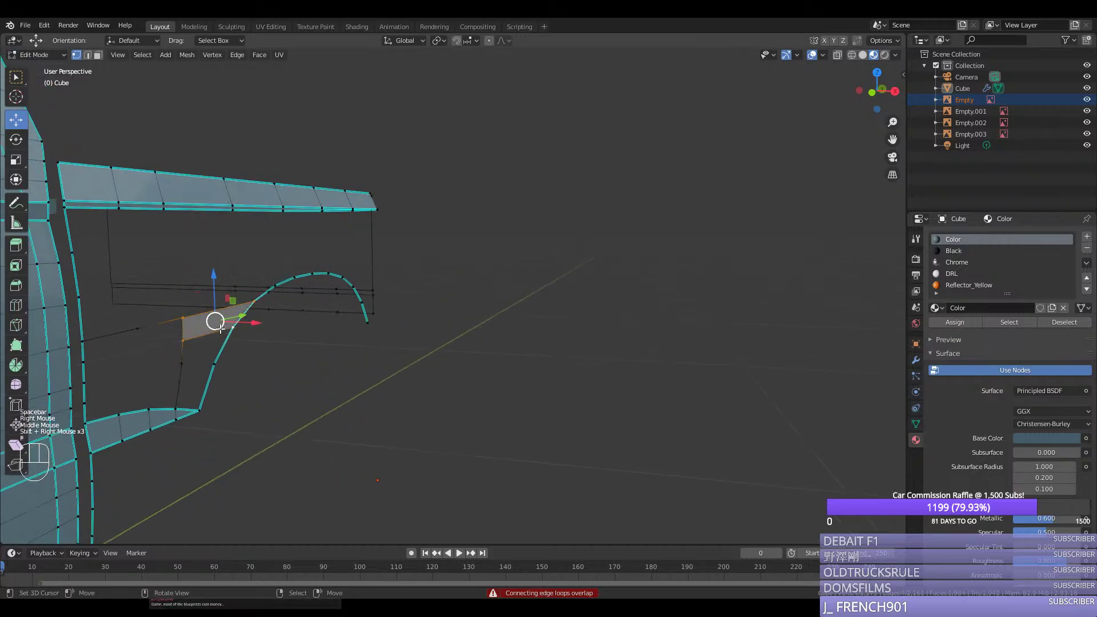
pyautogui.rightClick(182, 364)
pyautogui.keyDown('shift'); pyautogui.rightClick(215, 364); pyautogui.keyUp('shift')
pyautogui.press('f')
pyautogui.press('f')
pyautogui.hotkey('ctrl', 'z')
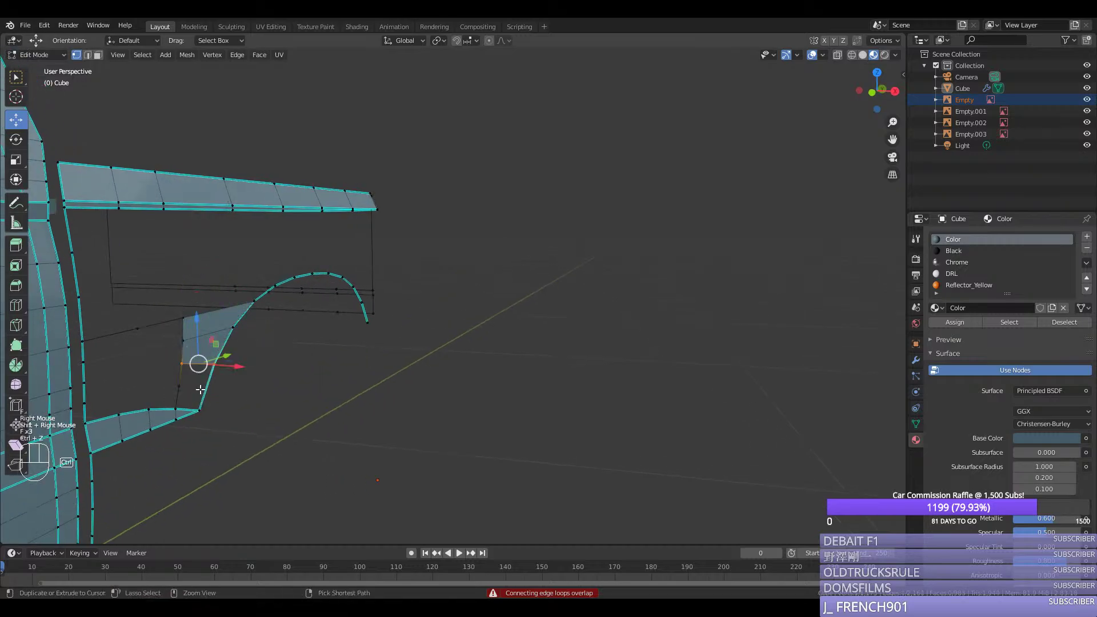
# Step: Cut the wheel arch outline's lowest front segment and fill the remaining faces down to the lower strip
pyautogui.hotkey('ctrl', 'r')
pyautogui.click(208, 381)
pyautogui.rightClick(207, 382)
pyautogui.rightClick(214, 365)
pyautogui.keyDown('shift'); pyautogui.rightClick(187, 364); pyautogui.keyUp('shift')
pyautogui.press('f')
pyautogui.press('f')
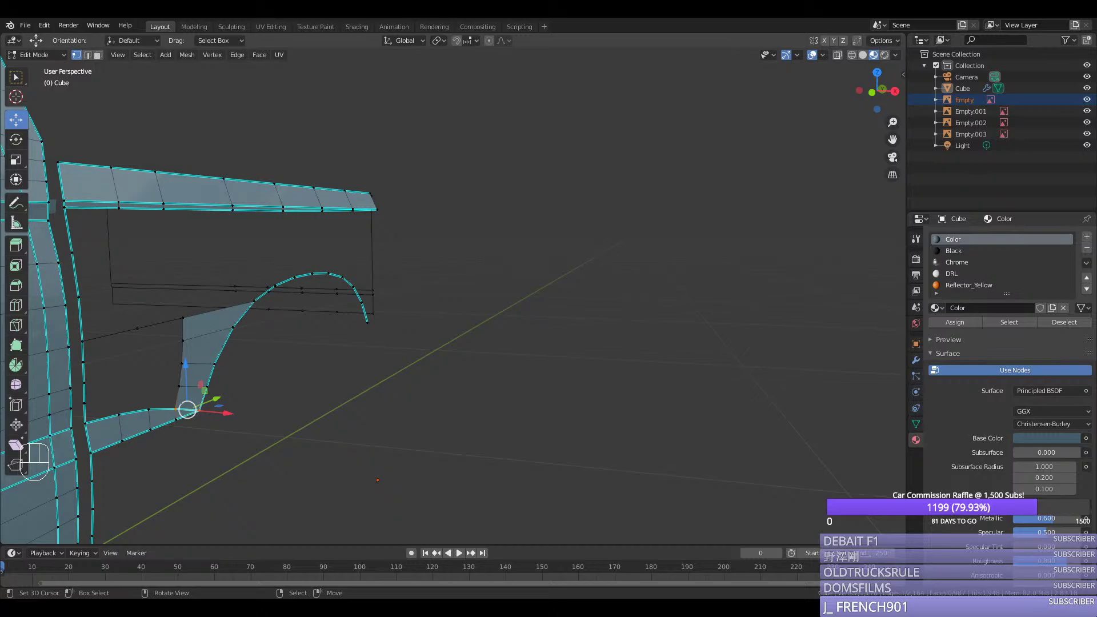
# Step: Bevel the middle vertex of the upper connecting edge with one segment and evenly space the vertices along that edge
pyautogui.moveTo(447, 361); pyautogui.dragTo(148, 365, button='middle')
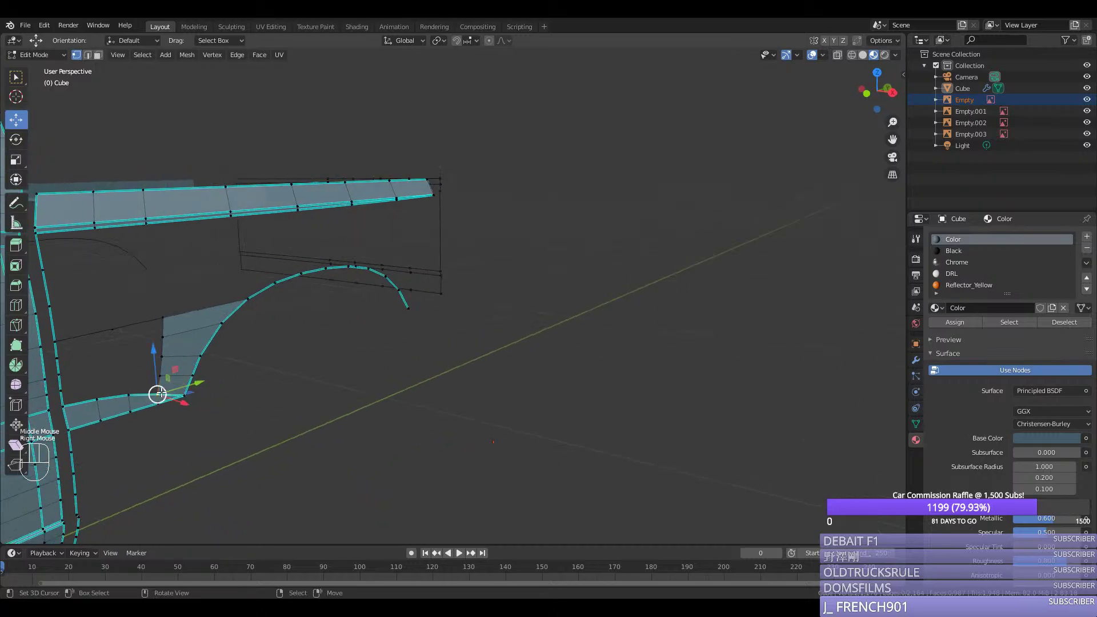
pyautogui.keyDown('ctrl'); pyautogui.rightClick(112, 346); pyautogui.keyUp('ctrl')
pyautogui.rightClick(111, 343)
pyautogui.hotkey('ctrl', 'shift', 'b')
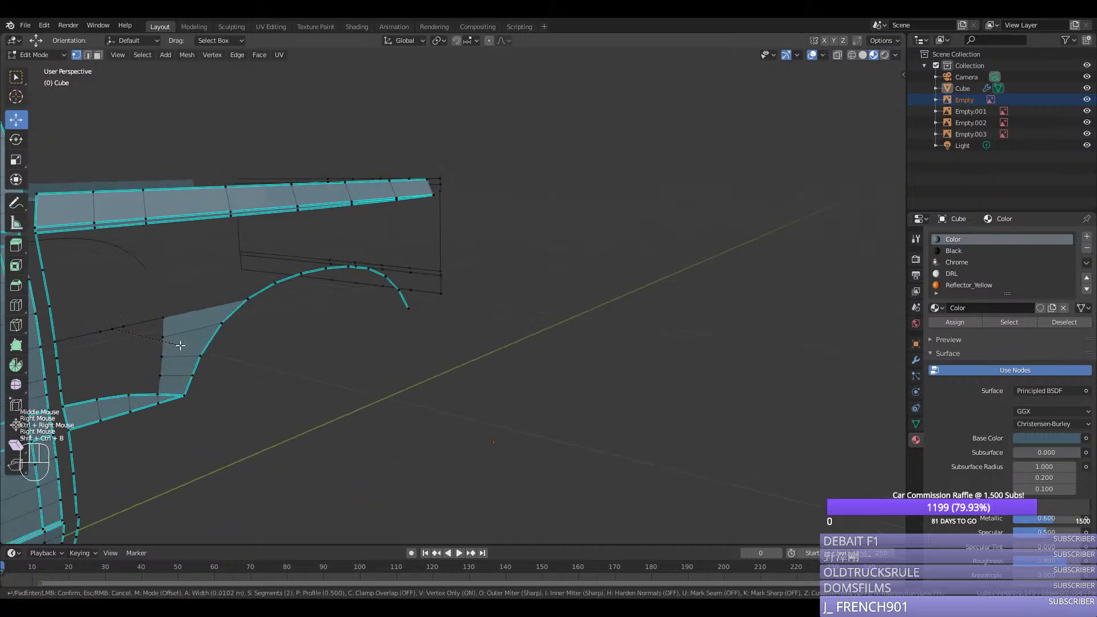
pyautogui.scroll(-1, 178, 345)
pyautogui.click(180, 345)
pyautogui.rightClick(161, 323)
pyautogui.keyDown('ctrl'); pyautogui.rightClick(57, 342); pyautogui.keyUp('ctrl')
pyautogui.hotkey('ctrl', 'y')
pyautogui.keyDown('shift'); pyautogui.rightClick(65, 405); pyautogui.keyUp('shift')
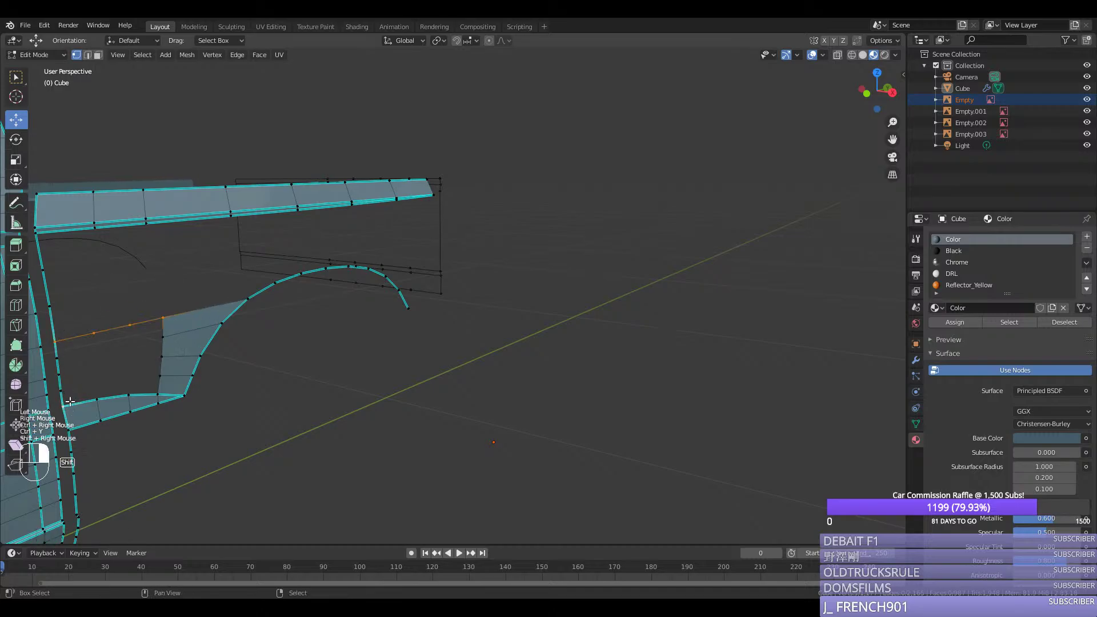
# Step: Grid fill the opening between the upper connecting edge and the lower strip ahead of the wheel arch, and save the file
pyautogui.keyDown('ctrl'); pyautogui.rightClick(158, 394); pyautogui.keyUp('ctrl')
pyautogui.press('space')
pyautogui.press('Return')
pyautogui.press('a')
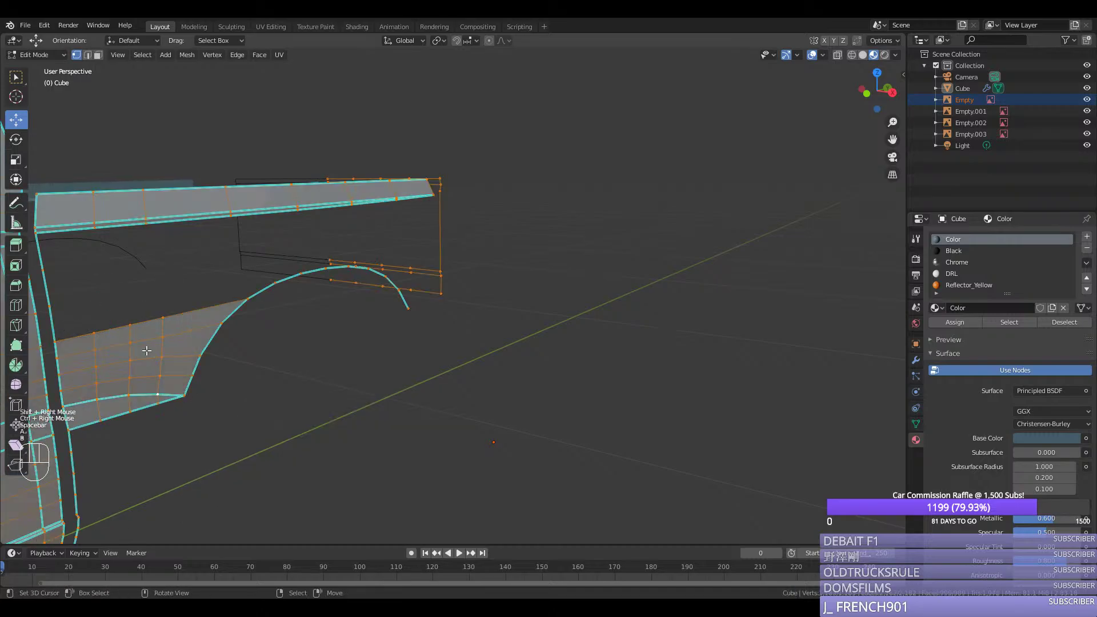
pyautogui.press('Tab')
pyautogui.hotkey('ctrl', 's')
# Step: Join the filled panel's corner on the wheel arch to the bed rail with an edge and move its middle vertex outward
pyautogui.press('Tab')
pyautogui.rightClick(244, 299)
pyautogui.keyDown('shift'); pyautogui.rightClick(232, 220); pyautogui.keyUp('shift')
pyautogui.press('f')
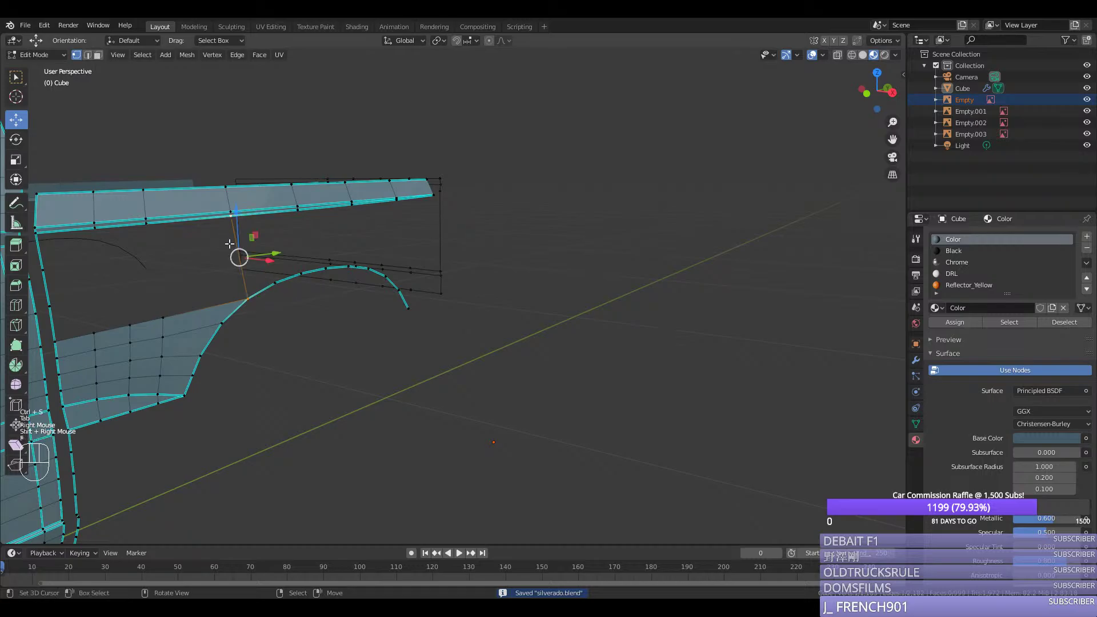
pyautogui.moveTo(230, 244); pyautogui.dragTo(337, 260, button='middle')
pyautogui.hotkey('ctrl', 'r')
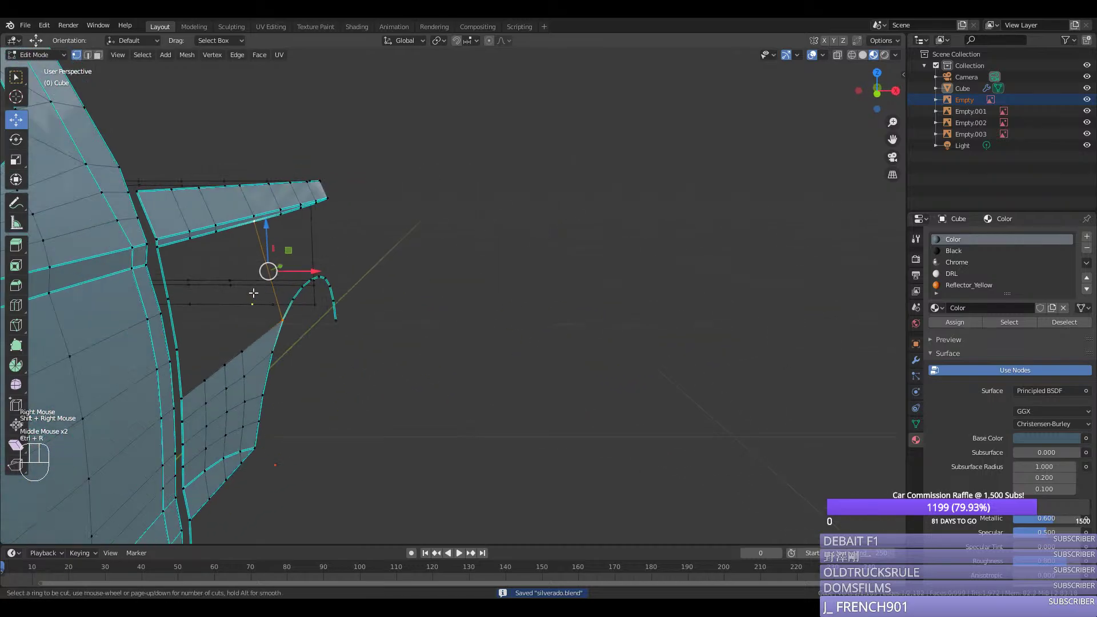
pyautogui.doubleClick(264, 277)
pyautogui.hotkey('ctrl', 'z')
pyautogui.hotkey('ctrl', 'r')
pyautogui.doubleClick(270, 270)
pyautogui.moveTo(308, 271); pyautogui.dragTo(317, 275)
# Step: Bevel the middle vertex of the new edge between wheel arch and rail, and evenly space the vertices along it
pyautogui.hotkey('shift', 'ctrl', 'b')
pyautogui.click(307, 312)
pyautogui.rightClick(284, 320)
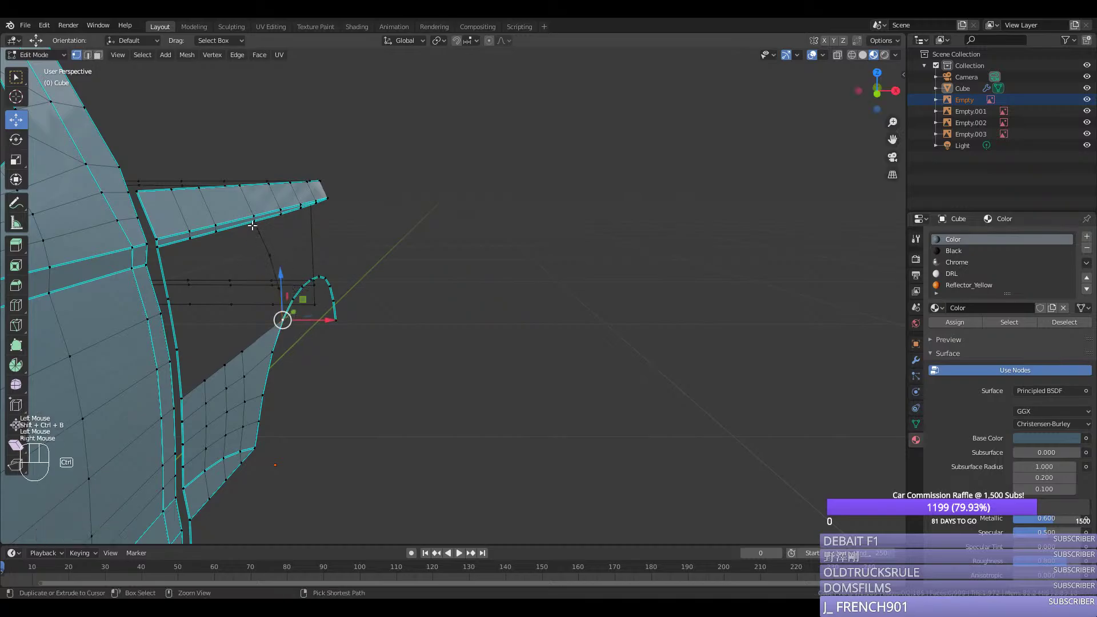
pyautogui.keyDown('ctrl'); pyautogui.rightClick(255, 222); pyautogui.keyUp('ctrl')
pyautogui.hotkey('ctrl', 'y')
# Step: Evenly space the vertices along the rail's lower edge and the bed's front vertical edge around the upper opening
pyautogui.moveTo(186, 287); pyautogui.dragTo(159, 294, button='middle')
pyautogui.hotkey('alt', 'a')
pyautogui.rightClick(225, 221)
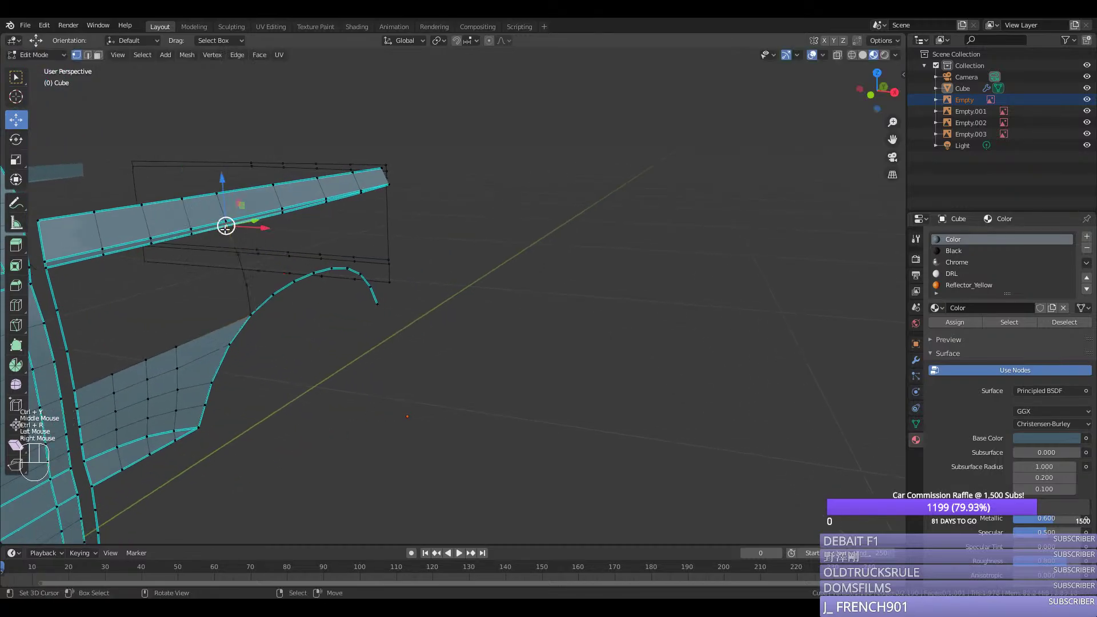
pyautogui.keyDown('ctrl'); pyautogui.rightClick(49, 255); pyautogui.keyUp('ctrl')
pyautogui.hotkey('ctrl', 'y')
pyautogui.rightClick(46, 268)
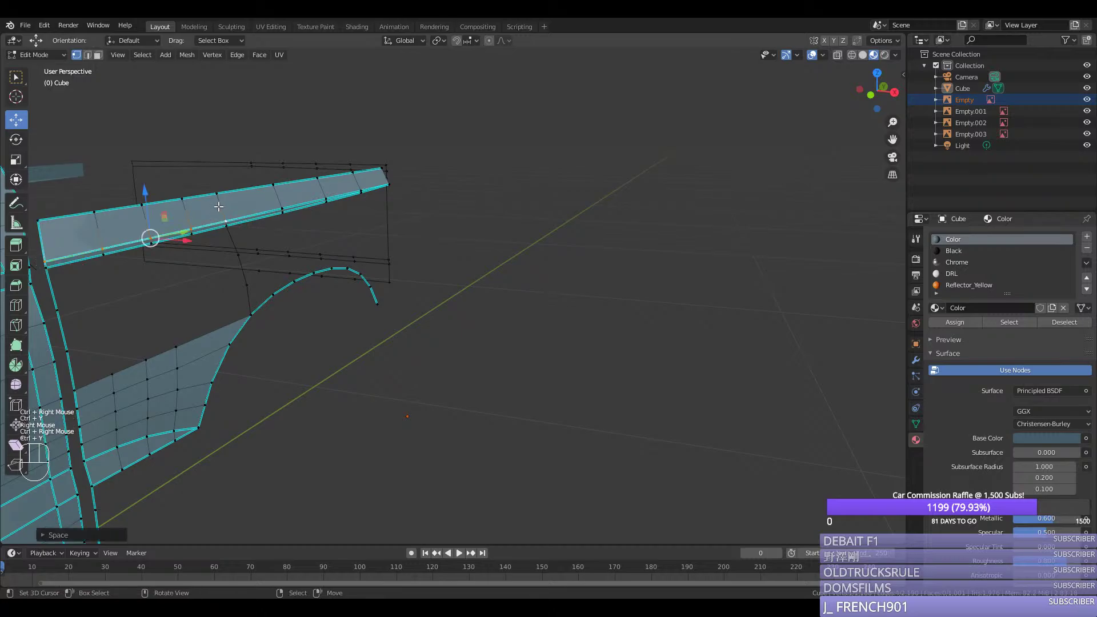
pyautogui.rightClick(68, 284)
pyautogui.rightClick(51, 272)
pyautogui.keyDown('ctrl'); pyautogui.rightClick(50, 270); pyautogui.keyUp('ctrl')
pyautogui.hotkey('ctrl', 'y')
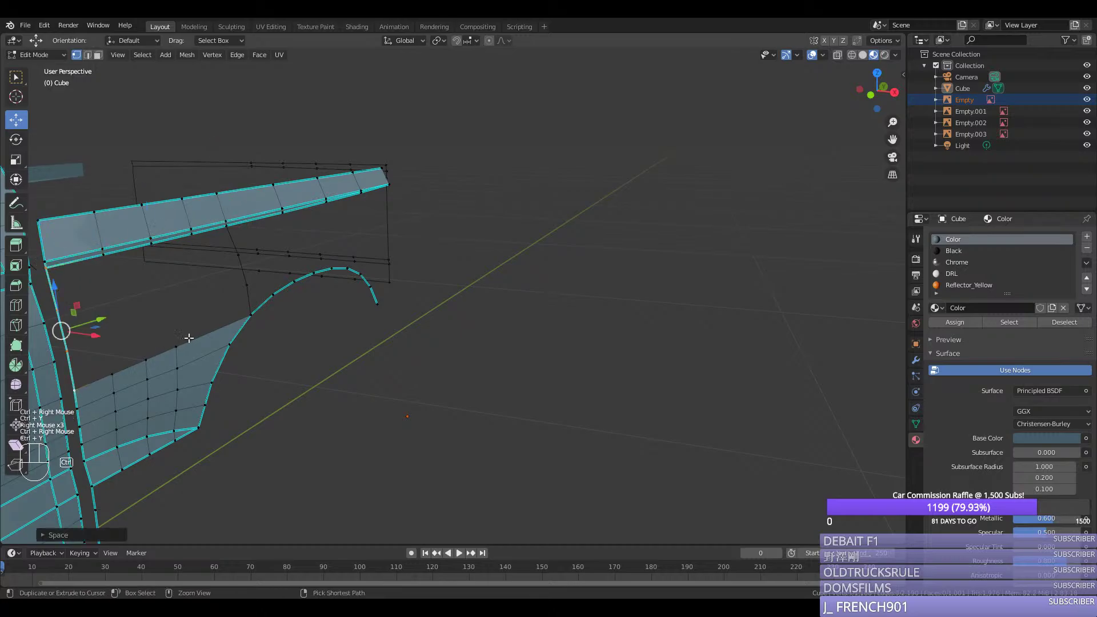
# Step: Grid fill the upper opening between the bed's front edge, the rail and the edge rising from the wheel arch
pyautogui.keyDown('shift'); pyautogui.rightClick(249, 315); pyautogui.keyUp('shift')
pyautogui.keyDown('ctrl'); pyautogui.rightClick(228, 232); pyautogui.keyUp('ctrl')
pyautogui.press('space')
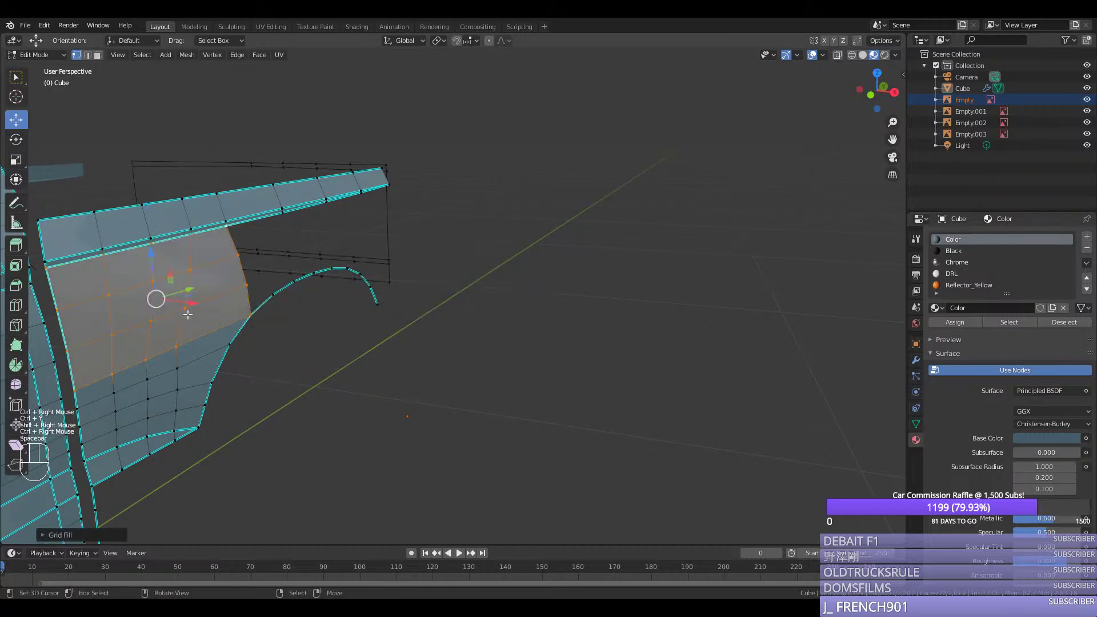
# Step: Evenly space the vertices of each horizontal row between the bed's front edge and the wheel arch side, and save the file
pyautogui.rightClick(237, 254)
pyautogui.keyDown('ctrl'); pyautogui.rightClick(54, 313); pyautogui.keyUp('ctrl')
pyautogui.hotkey('ctrl', 'y')
pyautogui.rightClick(65, 352)
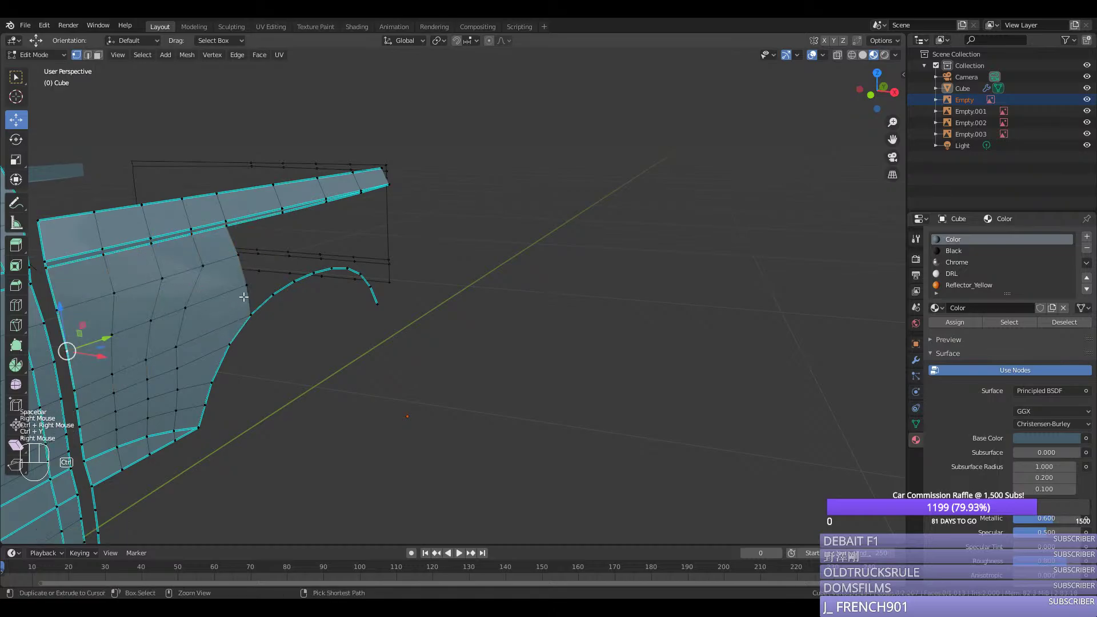
pyautogui.keyDown('ctrl'); pyautogui.rightClick(244, 289); pyautogui.keyUp('ctrl')
pyautogui.hotkey('ctrl', 'y')
pyautogui.rightClick(73, 387)
pyautogui.keyDown('ctrl'); pyautogui.rightClick(243, 321); pyautogui.keyUp('ctrl')
pyautogui.rightClick(229, 343)
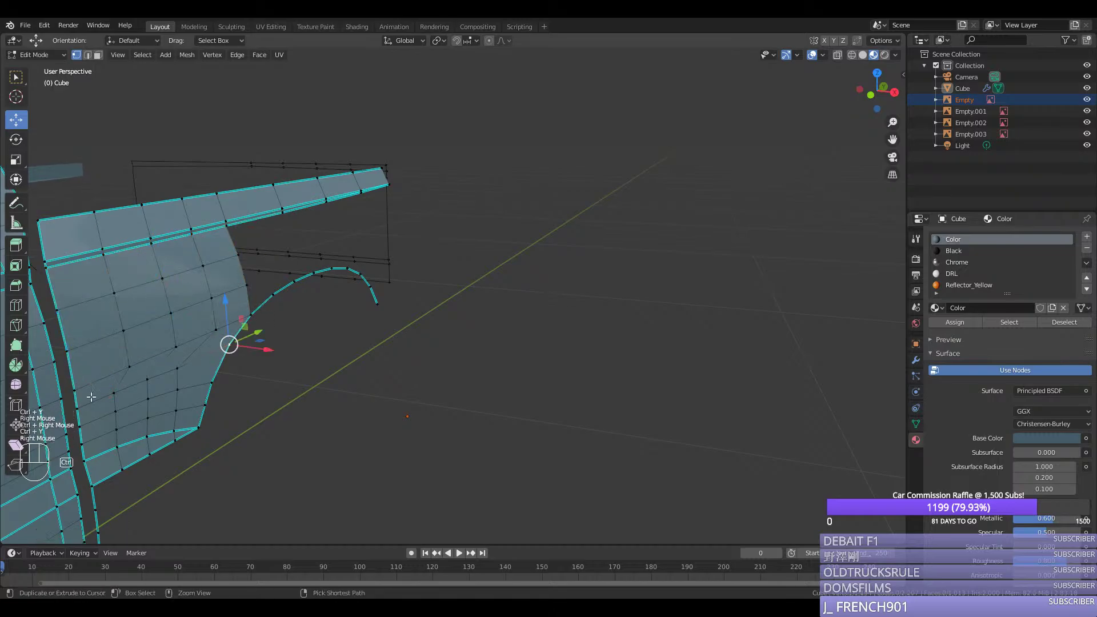
pyautogui.keyDown('ctrl'); pyautogui.rightClick(80, 412); pyautogui.keyUp('ctrl')
pyautogui.hotkey('ctrl', 'y')
pyautogui.rightClick(204, 404)
pyautogui.keyDown('ctrl'); pyautogui.rightClick(86, 457); pyautogui.keyUp('ctrl')
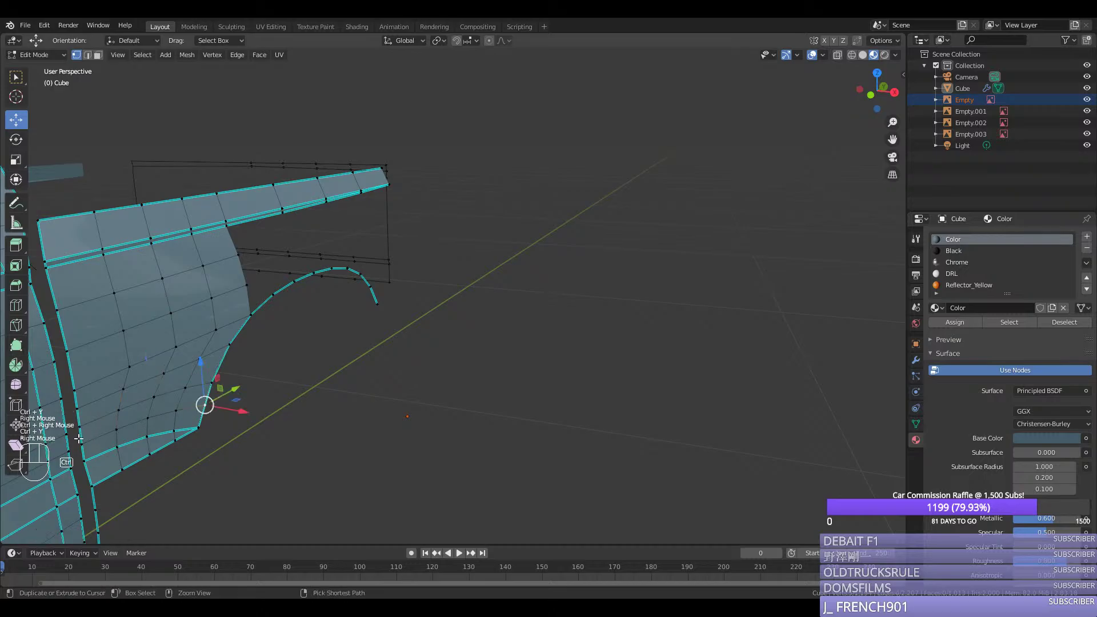
pyautogui.hotkey('ctrl', 'y')
pyautogui.press('Tab')
pyautogui.hotkey('ctrl', 's')
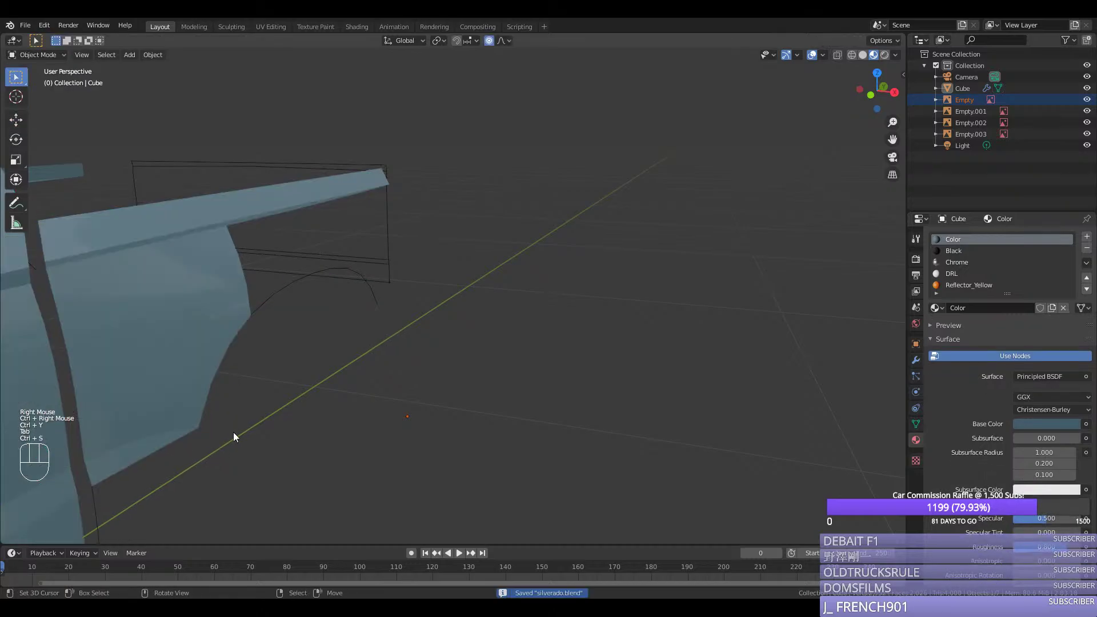
# Step: Adjust the lowest front vertex of the wheel arch outline against the side reference photo
pyautogui.scroll(-3, 235, 436)
pyautogui.moveTo(236, 435); pyautogui.dragTo(137, 436, button='middle')
pyautogui.moveTo(235, 391)
pyautogui.mouseDown(button='middle')
pyautogui.moveTo(250, 391)
pyautogui.moveTo(230, 391)
pyautogui.mouseUp(button='middle')
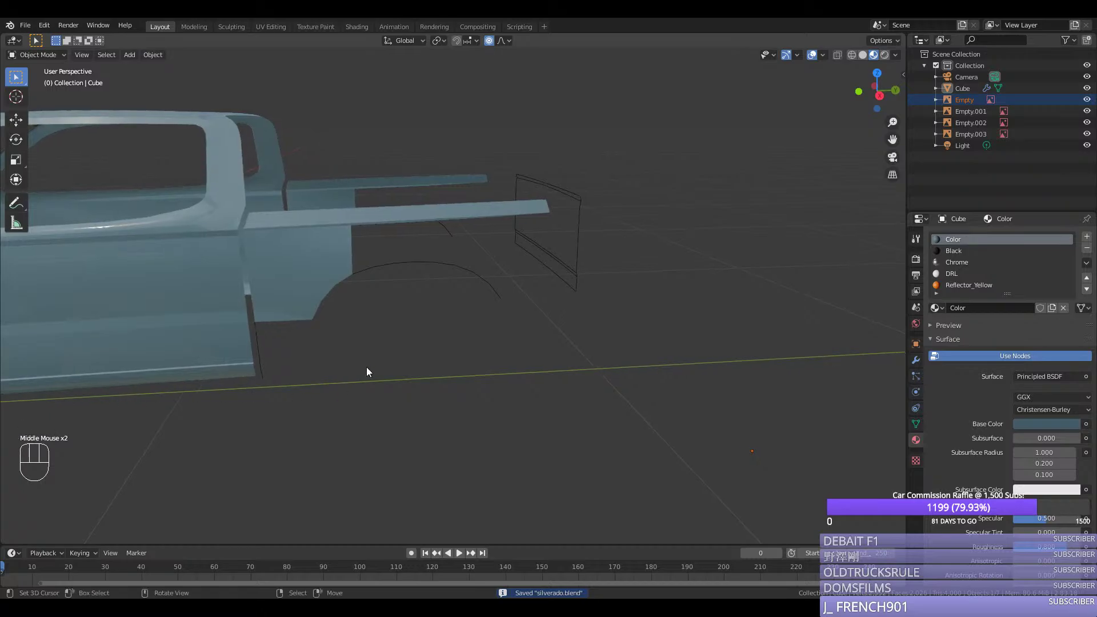
pyautogui.moveTo(367, 372); pyautogui.dragTo(363, 368, button='middle')
pyautogui.press('KP_3')
pyautogui.scroll(2, 362, 368)
pyautogui.press('Tab')
pyautogui.rightClick(226, 388)
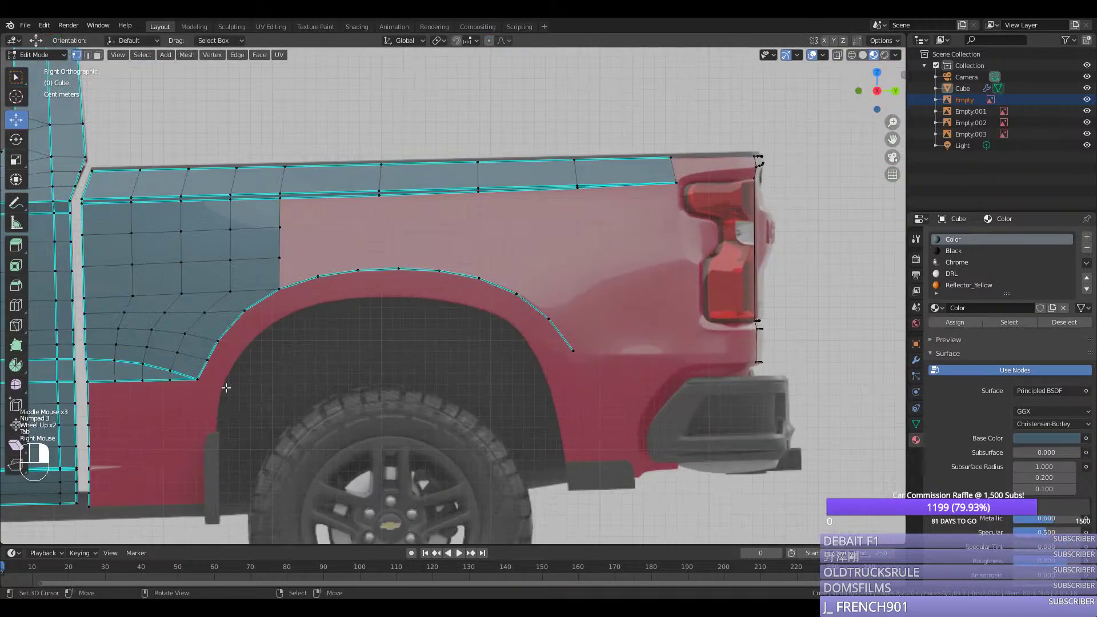
pyautogui.click(220, 387)
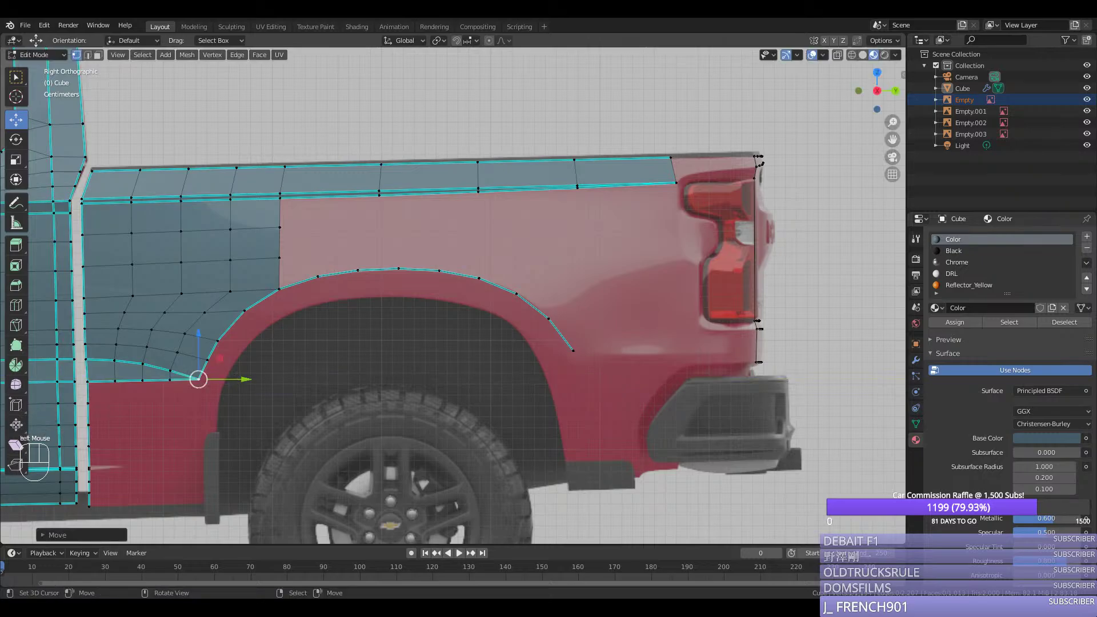
# Step: Add three loop cuts across the bed rail sections above the wheel arch to match the arch outline's vertices
pyautogui.scroll(1, 425, 251)
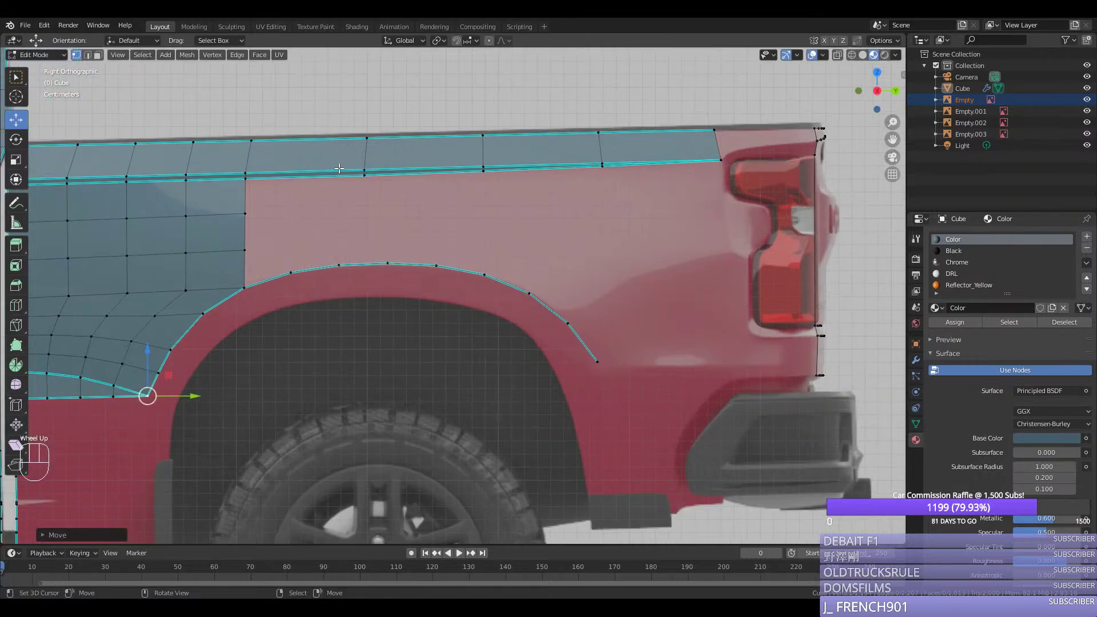
pyautogui.hotkey('ctrl', 'r')
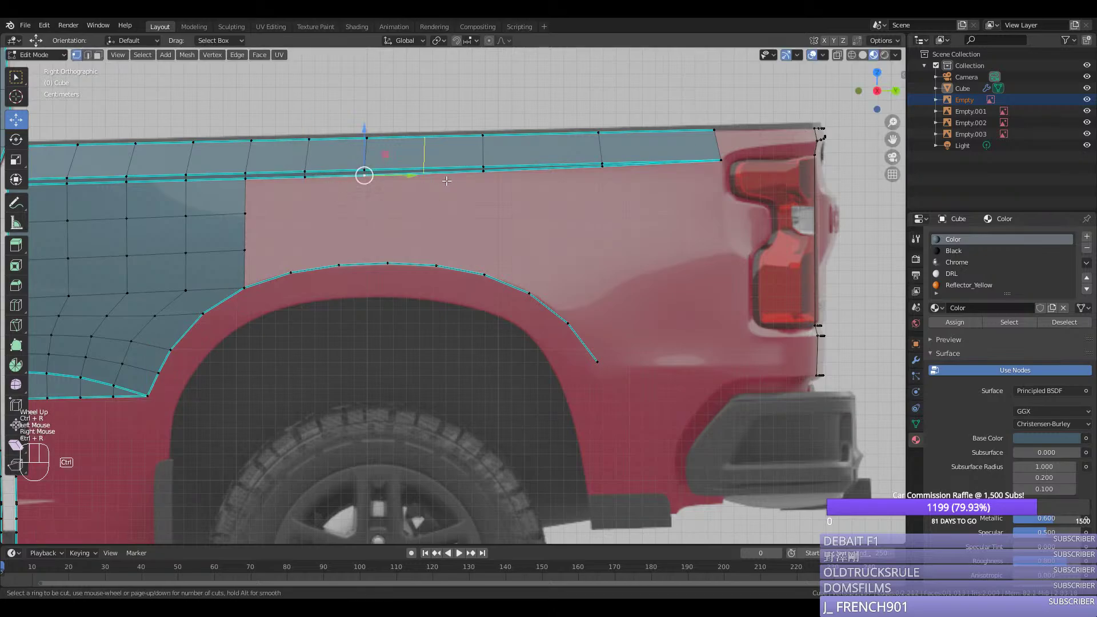
pyautogui.click(421, 159)
pyautogui.rightClick(263, 191)
pyautogui.rightClick(381, 262)
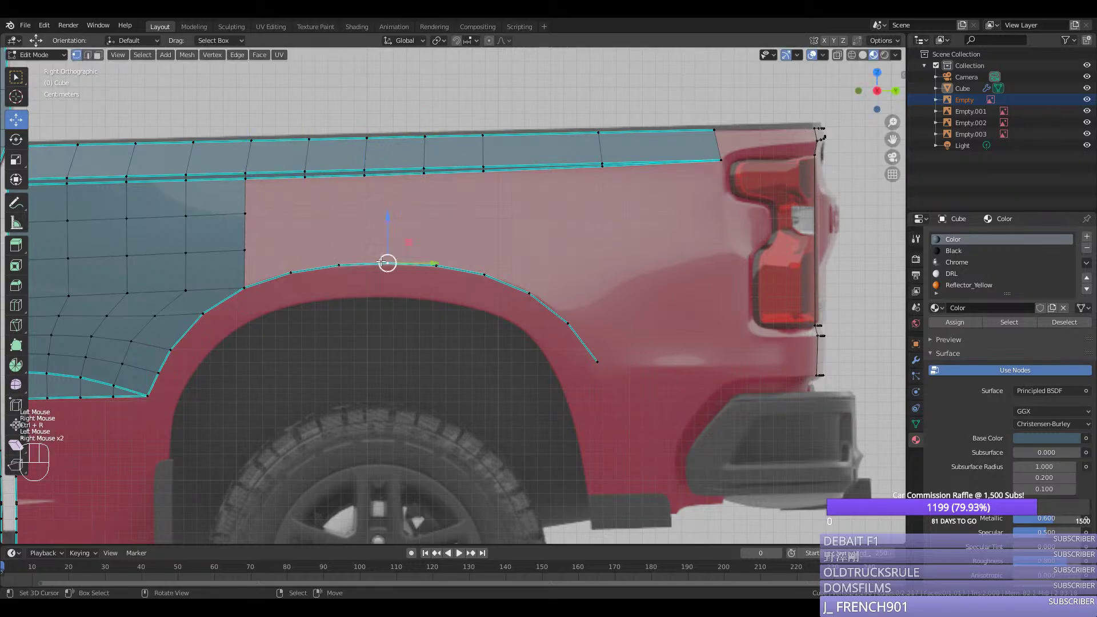
pyautogui.rightClick(305, 267)
pyautogui.rightClick(339, 265)
pyautogui.rightClick(387, 263)
pyautogui.rightClick(432, 265)
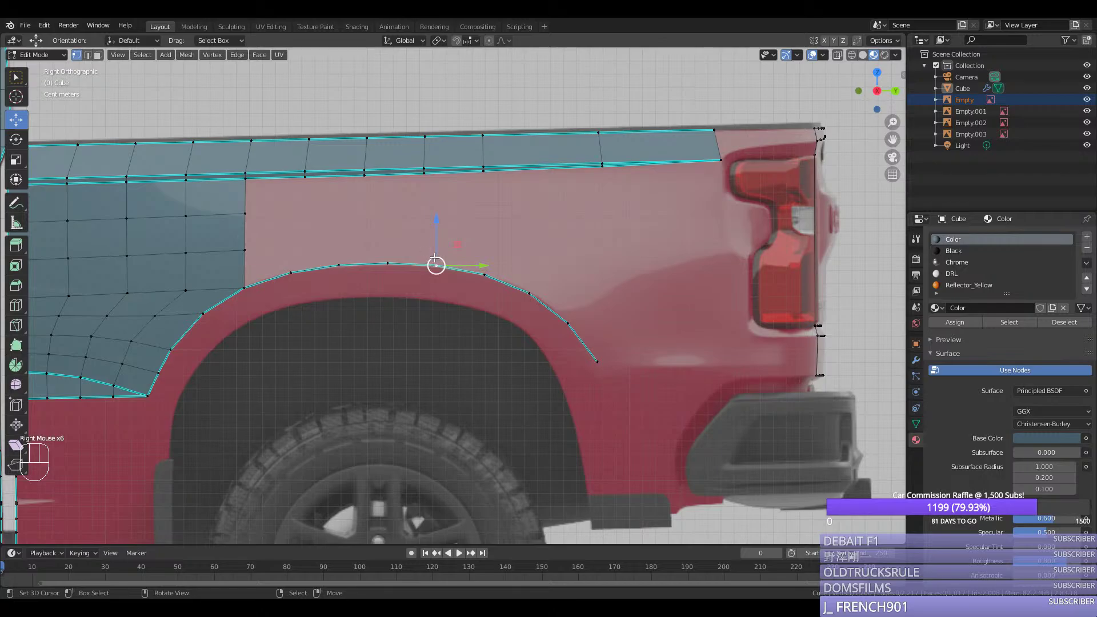
pyautogui.hotkey('ctrl', 'r')
pyautogui.click(449, 182)
pyautogui.rightClick(449, 182)
# Step: Evenly space the rail's lower edge and crease vertices above the wheel arch
pyautogui.rightClick(477, 183)
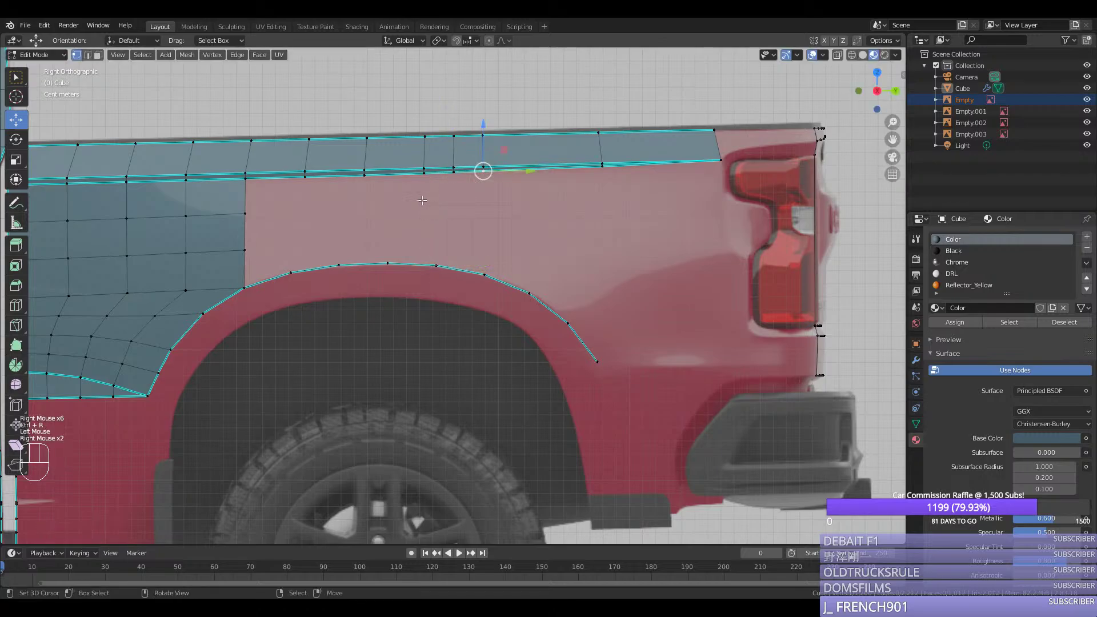
pyautogui.keyDown('ctrl'); pyautogui.rightClick(254, 193); pyautogui.keyUp('ctrl')
pyautogui.hotkey('ctrl', 'y')
pyautogui.rightClick(249, 166)
pyautogui.keyDown('ctrl'); pyautogui.rightClick(475, 158); pyautogui.keyUp('ctrl')
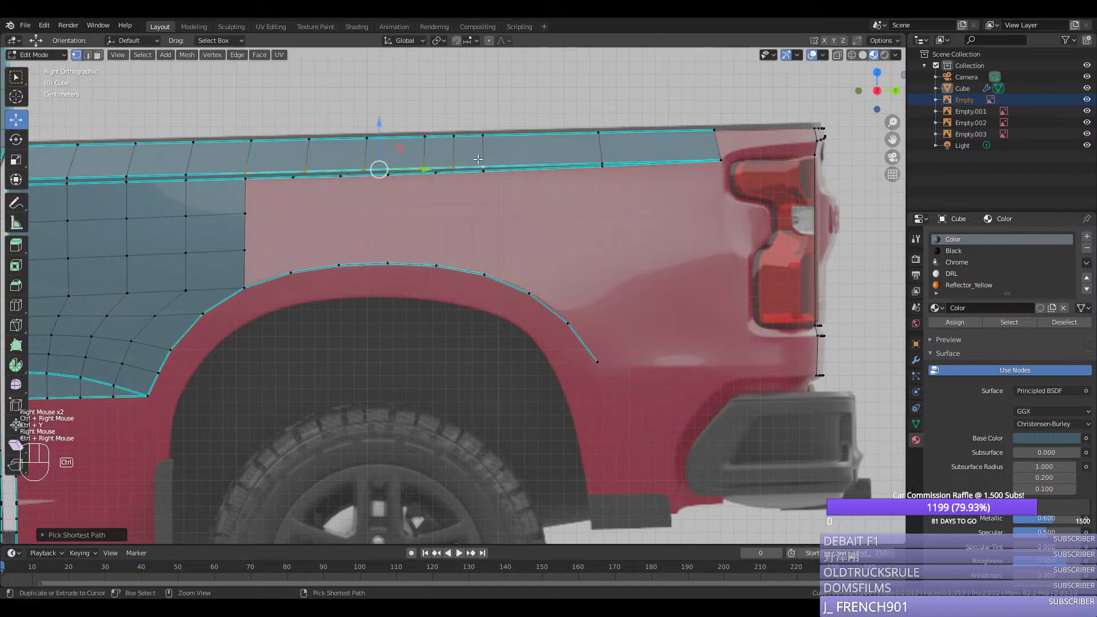
pyautogui.hotkey('ctrl', 'y')
pyautogui.rightClick(293, 189)
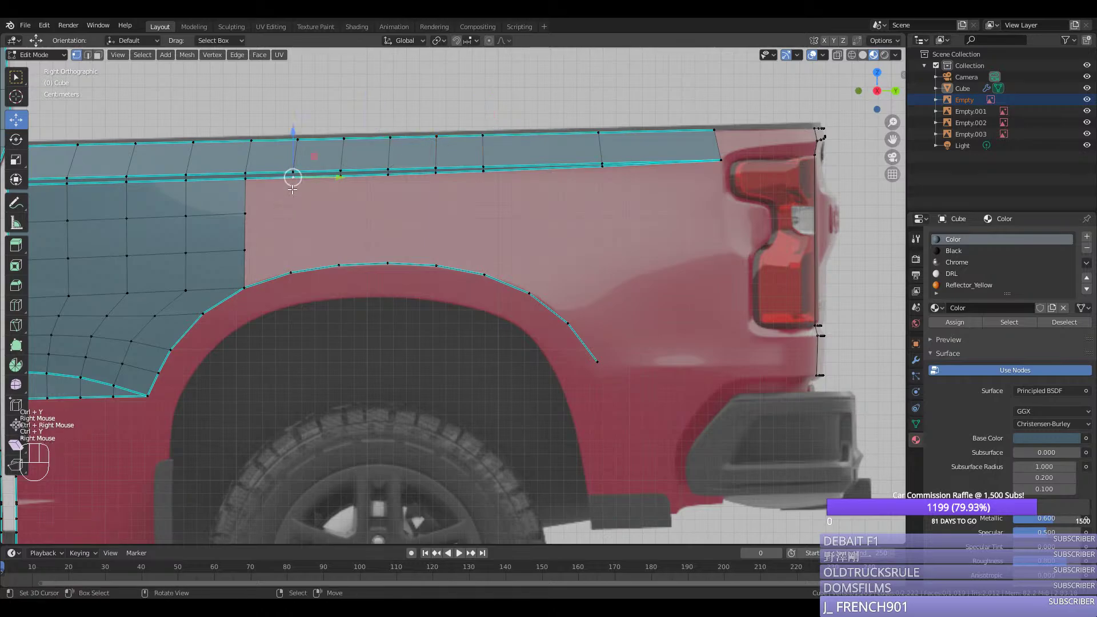
# Step: Join the rail to the wheel arch vertex directly below with a vertical edge and move its middle vertex outward
pyautogui.rightClick(483, 167)
pyautogui.rightClick(482, 171)
pyautogui.keyDown('shift'); pyautogui.rightClick(480, 236); pyautogui.keyUp('shift')
pyautogui.press('f')
pyautogui.hotkey('ctrl', 'r')
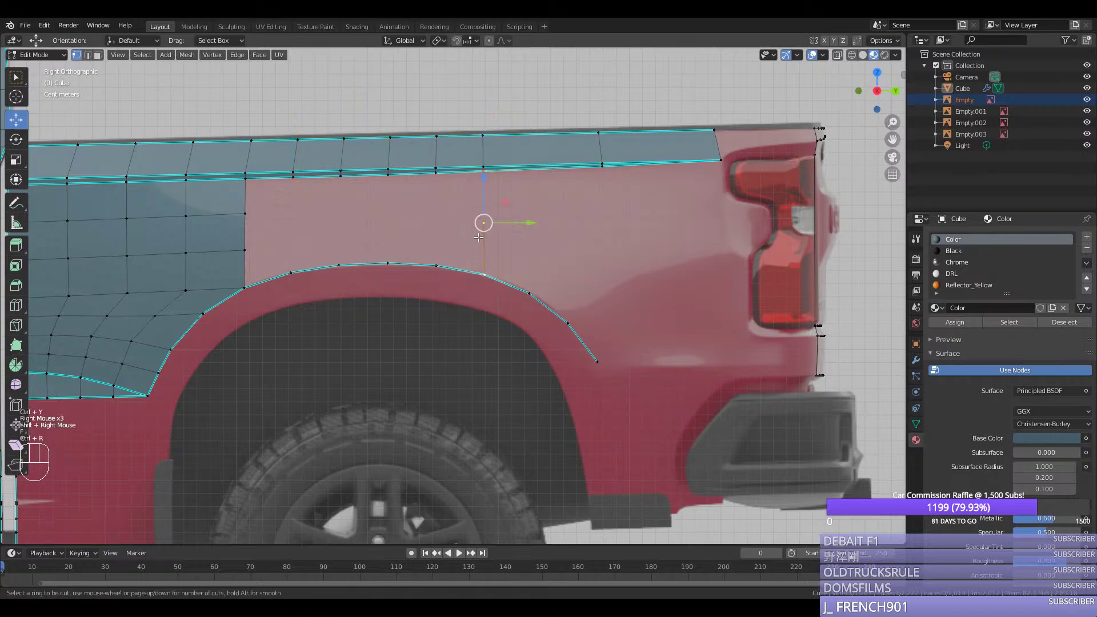
pyautogui.click(482, 223)
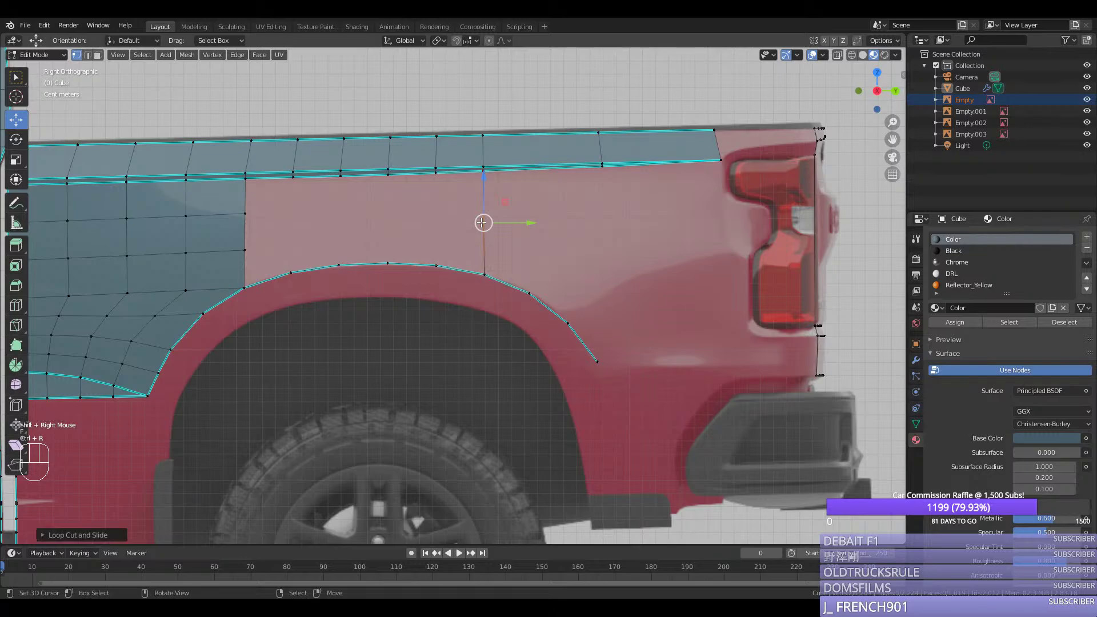
pyautogui.moveTo(482, 223); pyautogui.dragTo(577, 235, button='middle')
pyautogui.moveTo(351, 227); pyautogui.dragTo(357, 225)
pyautogui.click(358, 225)
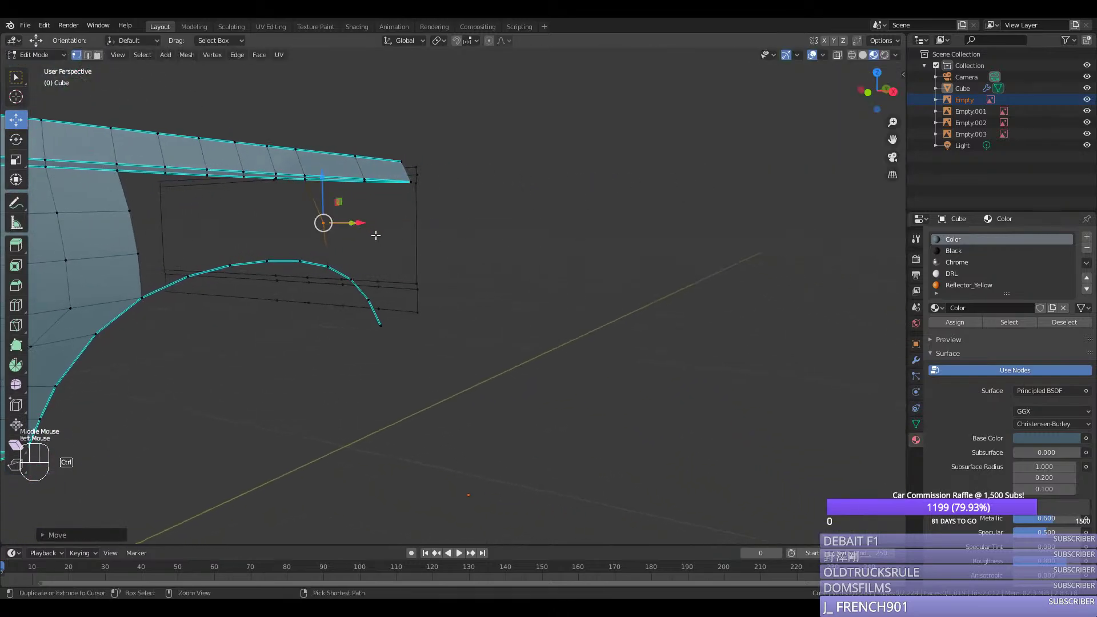
# Step: Bevel the vertical edge's middle vertex into two and evenly space the vertices between rail and wheel arch
pyautogui.hotkey('shift', 'ctrl', 'b')
pyautogui.click(336, 264)
pyautogui.rightClick(327, 266)
pyautogui.keyDown('ctrl'); pyautogui.rightClick(307, 181); pyautogui.keyUp('ctrl')
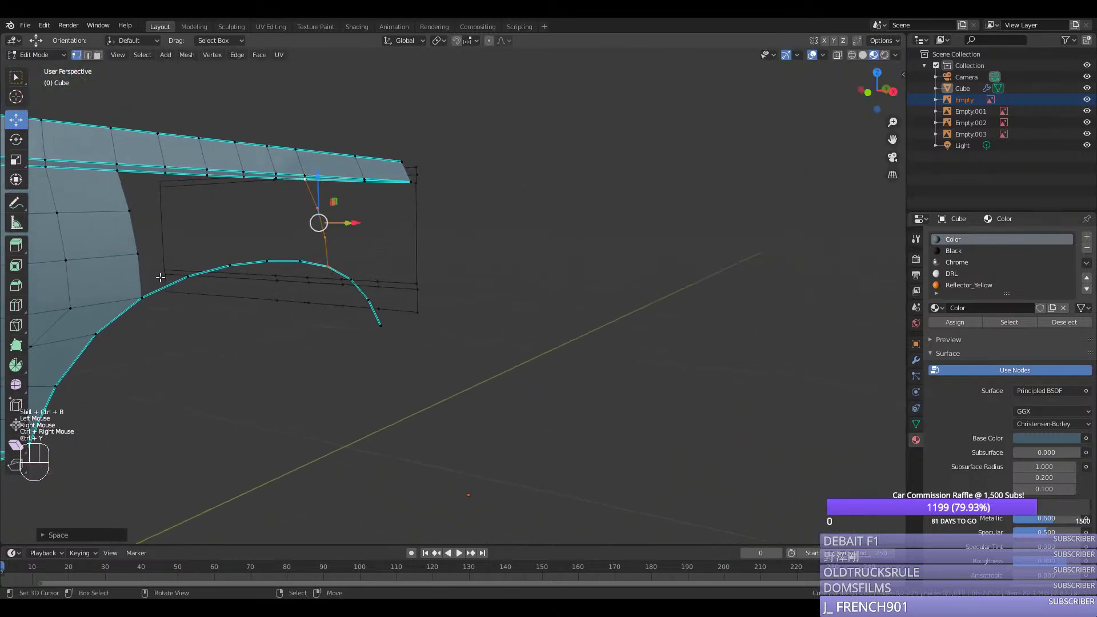
pyautogui.hotkey('ctrl', 'y')
# Step: Grid fill the area between the rail and the top of the wheel arch, and save the file
pyautogui.keyDown('shift'); pyautogui.rightClick(189, 276); pyautogui.keyUp('shift')
pyautogui.keyDown('ctrl'); pyautogui.rightClick(117, 170); pyautogui.keyUp('ctrl')
pyautogui.press('space')
pyautogui.click(386, 246)
pyautogui.moveTo(386, 247); pyautogui.dragTo(624, 176, button='middle')
pyautogui.press('Tab')
pyautogui.hotkey('ctrl', 's')
# Step: Add a loop cut across the bed rail section just behind the filled panel
pyautogui.scroll(-2, 374, 262)
pyautogui.press('Tab')
pyautogui.hotkey('ctrl', 'r')
pyautogui.click(624, 177)
pyautogui.click(624, 177)
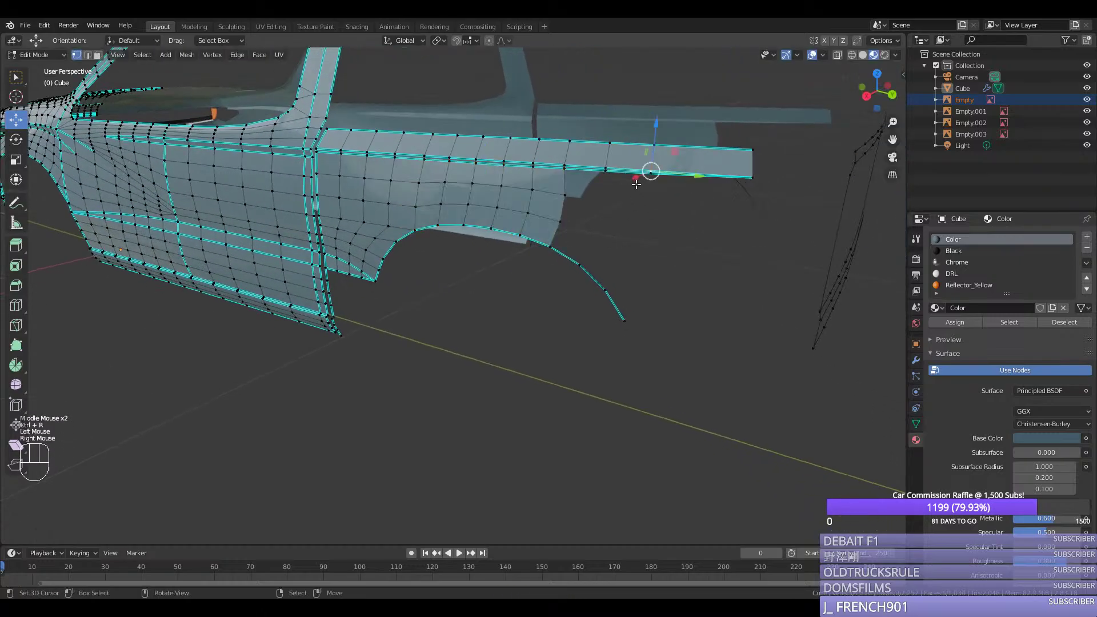
# Step: Join the next rail vertex to the wheel arch outline's second-to-last rear vertex with a divided edge and move its middle outward
pyautogui.keyDown('shift'); pyautogui.rightClick(626, 234); pyautogui.keyUp('shift')
pyautogui.moveTo(622, 244); pyautogui.dragTo(629, 276, button='middle')
pyautogui.moveTo(628, 276); pyautogui.dragTo(707, 252)
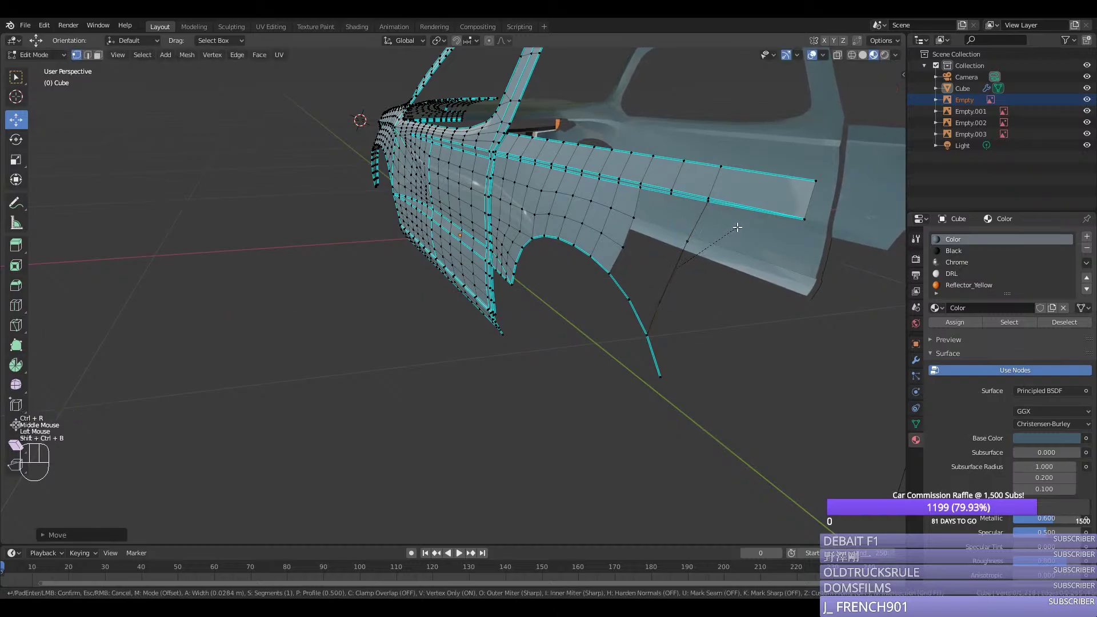
# Step: Split the rear connecting edge's middle vertex with a bevel and evenly space the edge's vertices
pyautogui.rightClick(708, 200)
pyautogui.keyDown('ctrl'); pyautogui.rightClick(660, 303); pyautogui.keyUp('ctrl')
pyautogui.hotkey('ctrl', 'y')
pyautogui.keyDown('ctrl'); pyautogui.rightClick(637, 331); pyautogui.keyUp('ctrl')
# Step: Try to grid fill between the rear connecting edge and the filled panel's rear border
pyautogui.keyDown('shift'); pyautogui.rightClick(637, 330); pyautogui.keyUp('shift')
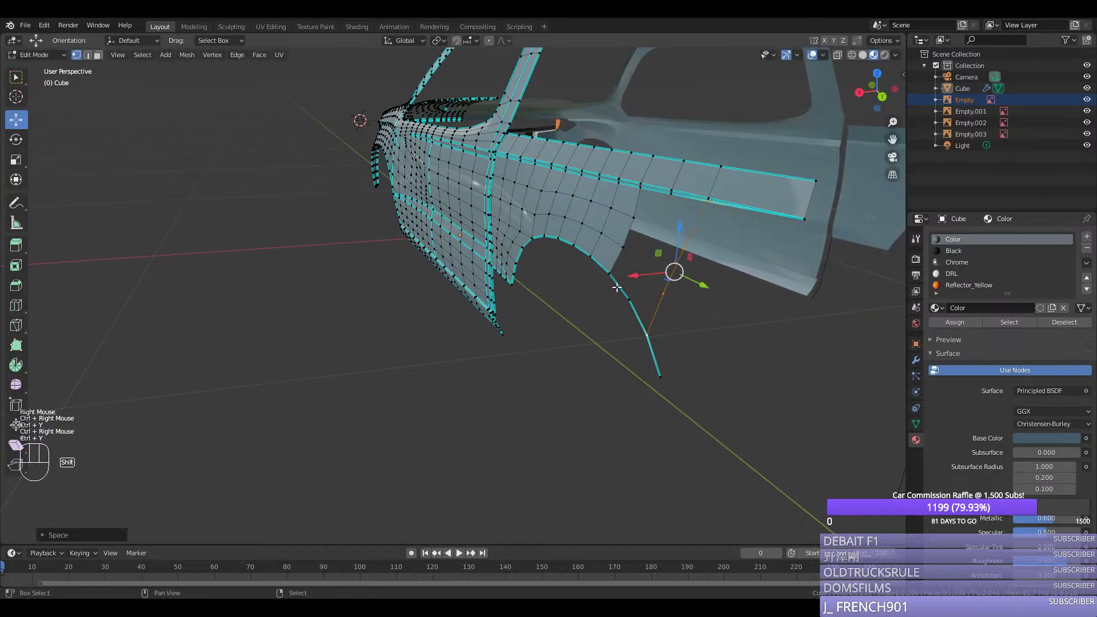
pyautogui.hotkey('ctrl', 'z')
pyautogui.keyDown('shift'); pyautogui.rightClick(645, 231); pyautogui.keyUp('shift')
pyautogui.keyDown('ctrl'); pyautogui.rightClick(645, 230); pyautogui.keyUp('ctrl')
pyautogui.press('space')
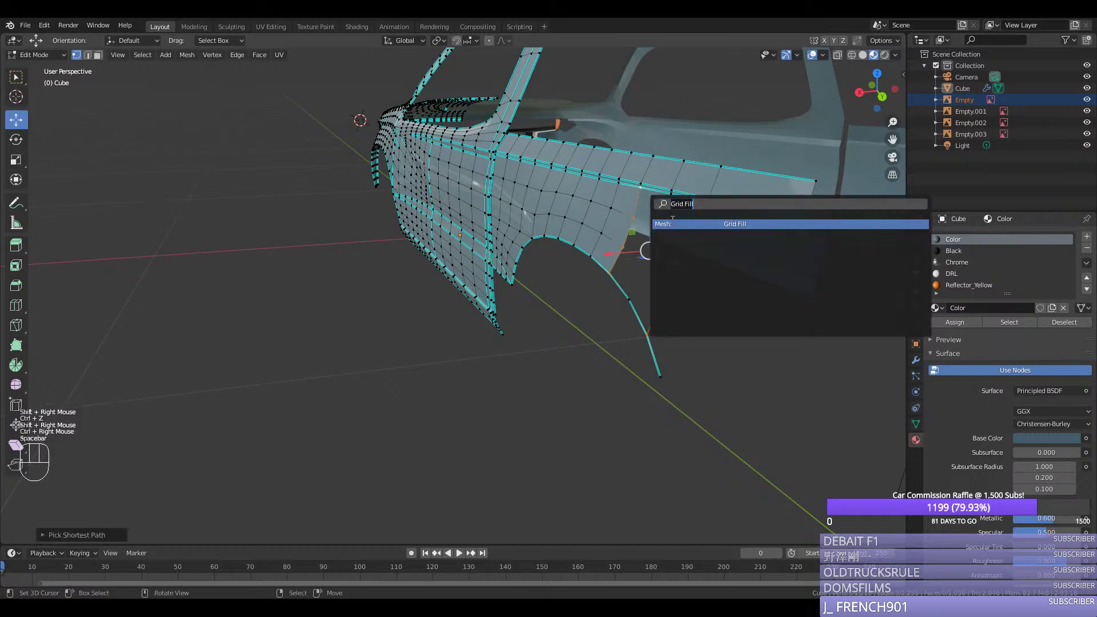
pyautogui.click(714, 227)
# Step: Grid fill the gap behind the panel using the matching wheel arch and rail edges, and save the file
pyautogui.rightClick(639, 324)
pyautogui.keyDown('ctrl'); pyautogui.rightClick(609, 273); pyautogui.keyUp('ctrl')
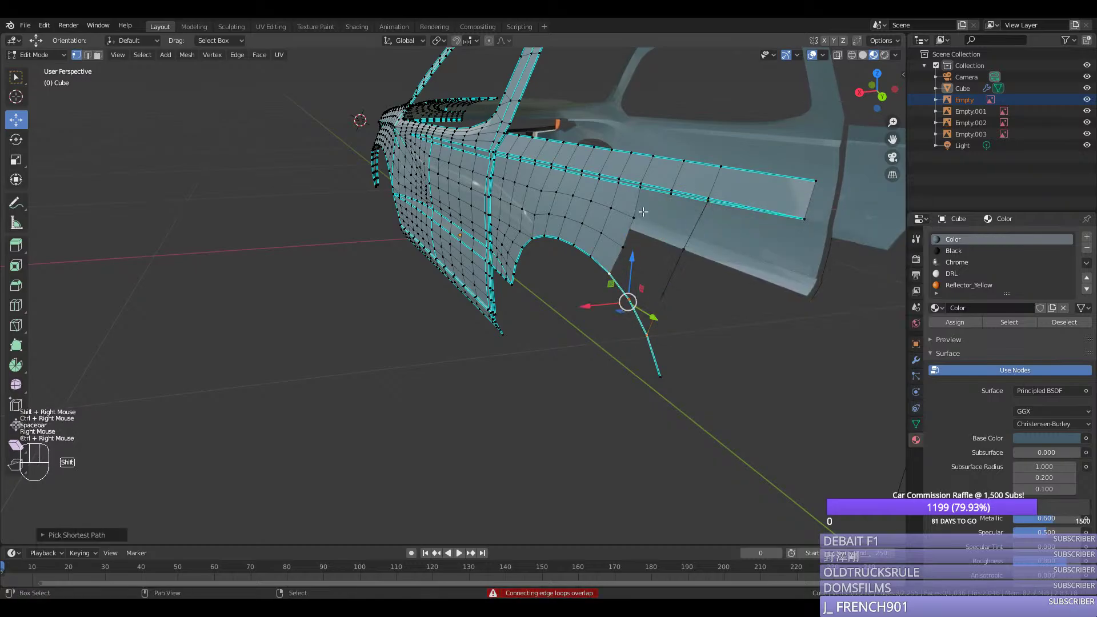
pyautogui.keyDown('shift'); pyautogui.rightClick(708, 200); pyautogui.keyUp('shift')
pyautogui.keyDown('ctrl'); pyautogui.rightClick(640, 188); pyautogui.keyUp('ctrl')
pyautogui.press('space')
pyautogui.click(732, 244)
pyautogui.press('b')
pyautogui.press('Tab')
pyautogui.hotkey('ctrl', 's')
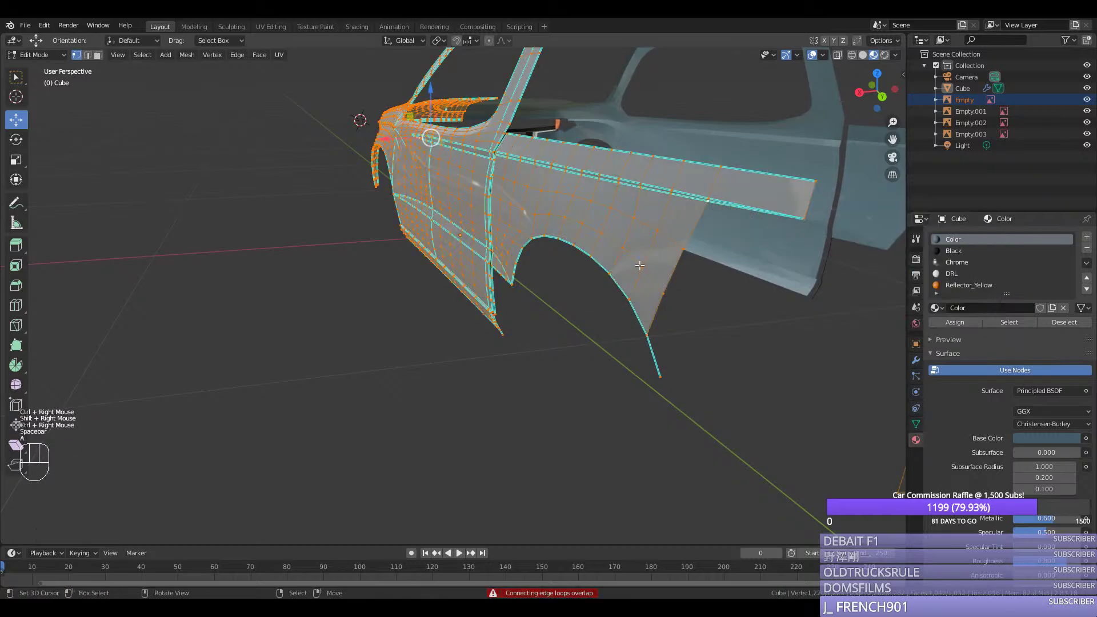
# Step: Examine the filled bed side's shading outside edit mode and compare it with the side reference image
pyautogui.moveTo(732, 244); pyautogui.dragTo(704, 276, button='middle')
pyautogui.scroll(-2, 441, 313)
pyautogui.scroll(-1, 442, 313)
pyautogui.moveTo(442, 312); pyautogui.dragTo(476, 316, button='middle')
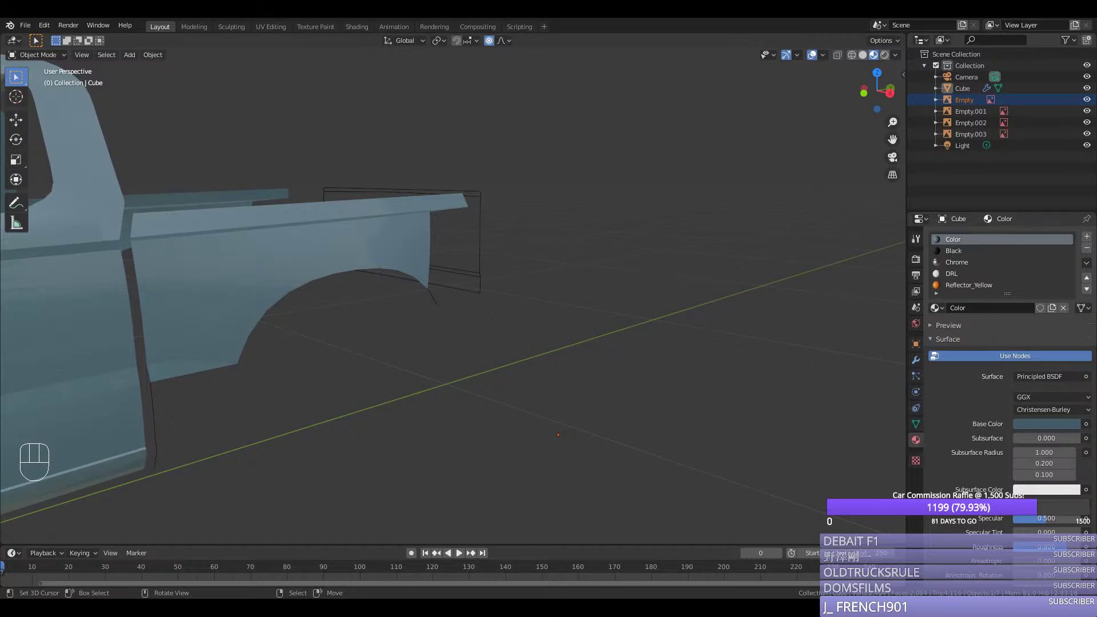
pyautogui.press('Tab')
pyautogui.moveTo(381, 414); pyautogui.dragTo(357, 414, button='middle')
pyautogui.press('KP_3')
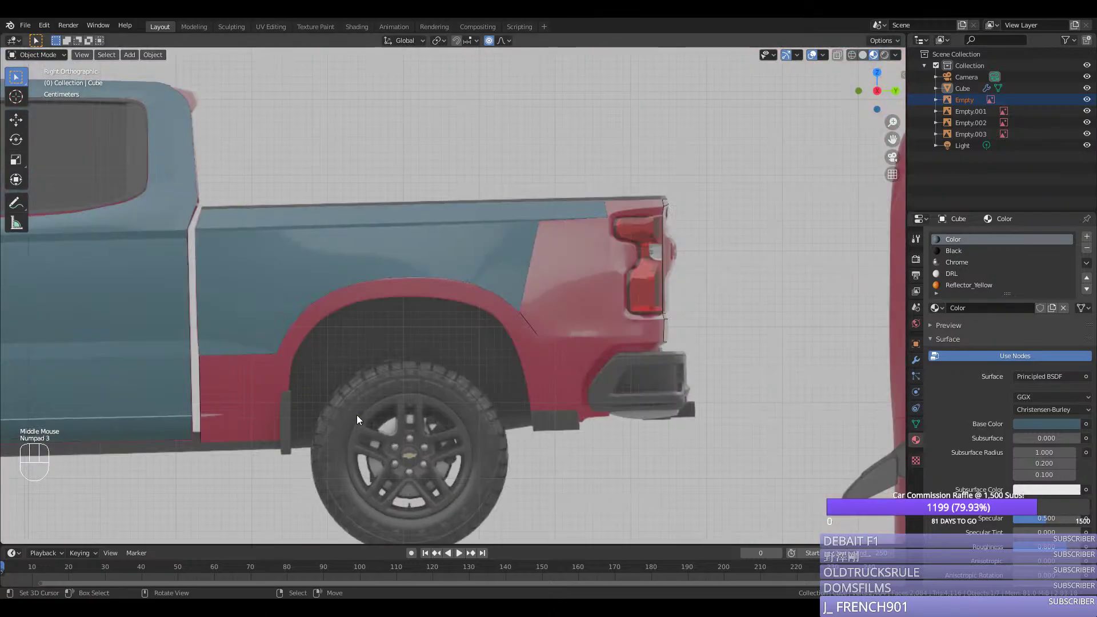
pyautogui.scroll(2, 477, 345)
pyautogui.rightClick(568, 325)
pyautogui.rightClick(597, 361)
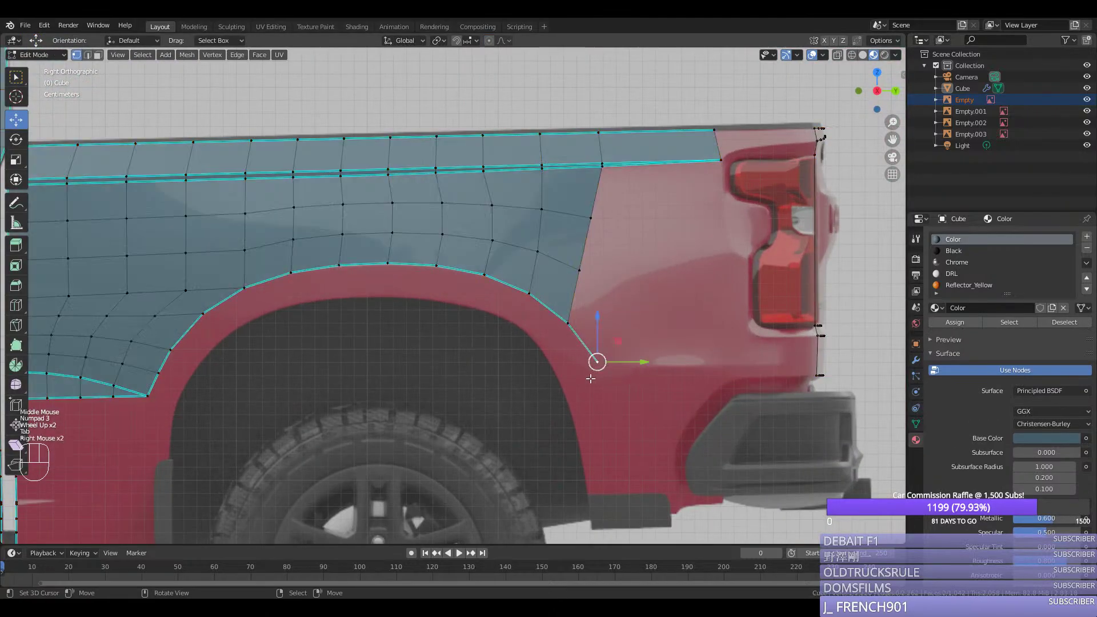
pyautogui.keyDown('ctrl'); pyautogui.rightClick(197, 392); pyautogui.keyUp('ctrl')
pyautogui.rightClick(597, 361)
pyautogui.press('e')
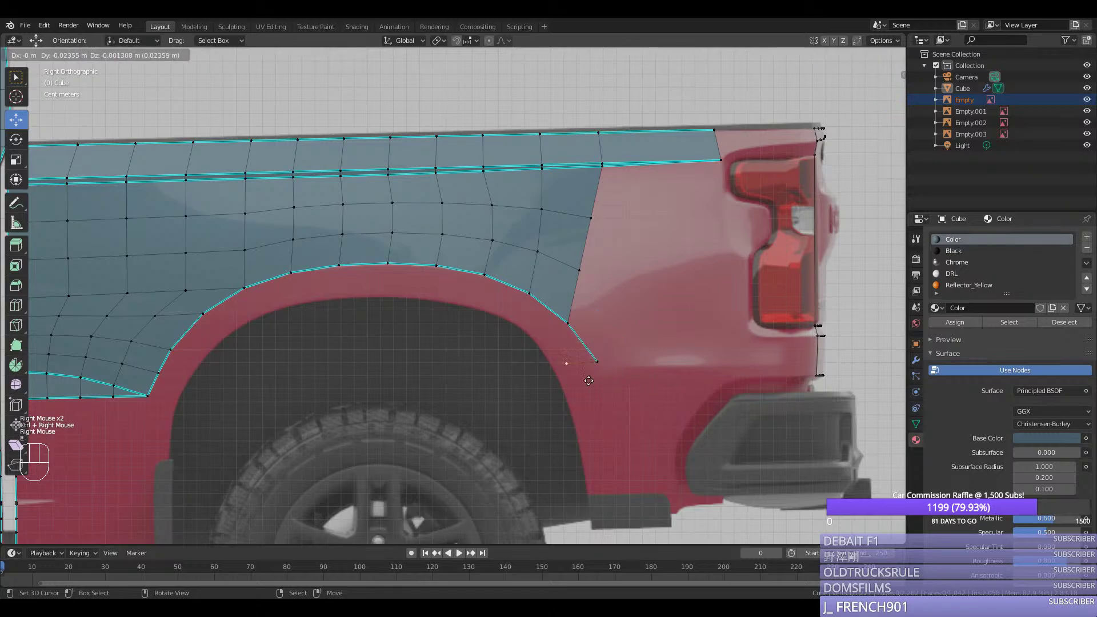
pyautogui.middleClick(580, 378)
pyautogui.click(578, 374)
pyautogui.hotkey('ctrl', 'z')
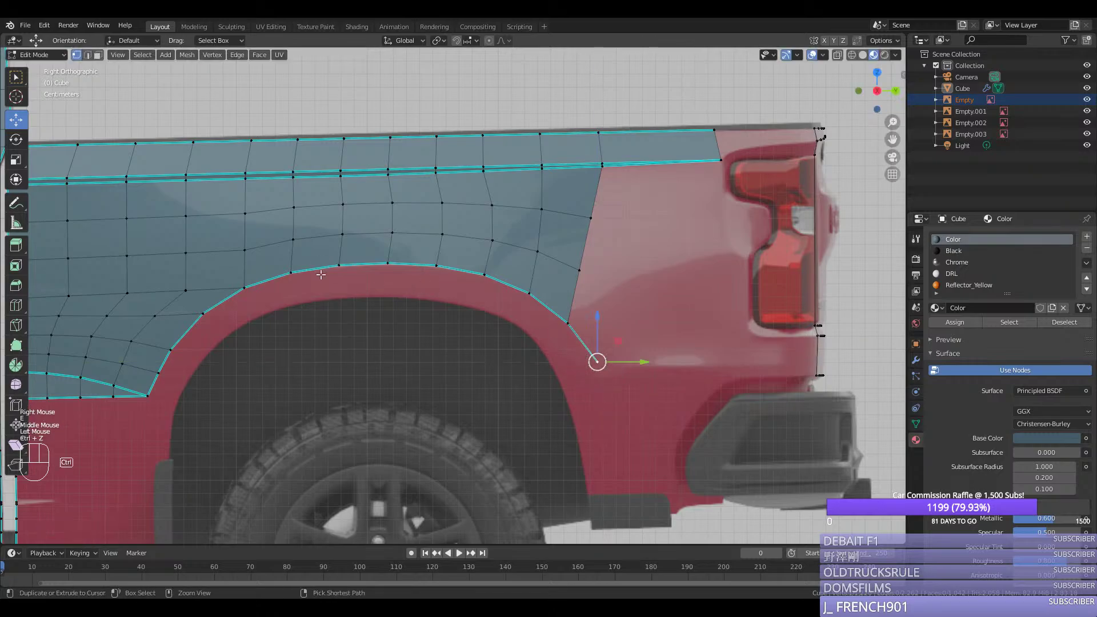
# Step: Extrude the rear half of the wheel arch outline straight down and slide the new strip's rear end vertex back along its edge
pyautogui.keyDown('ctrl'); pyautogui.rightClick(531, 319); pyautogui.keyUp('ctrl')
pyautogui.press('e')
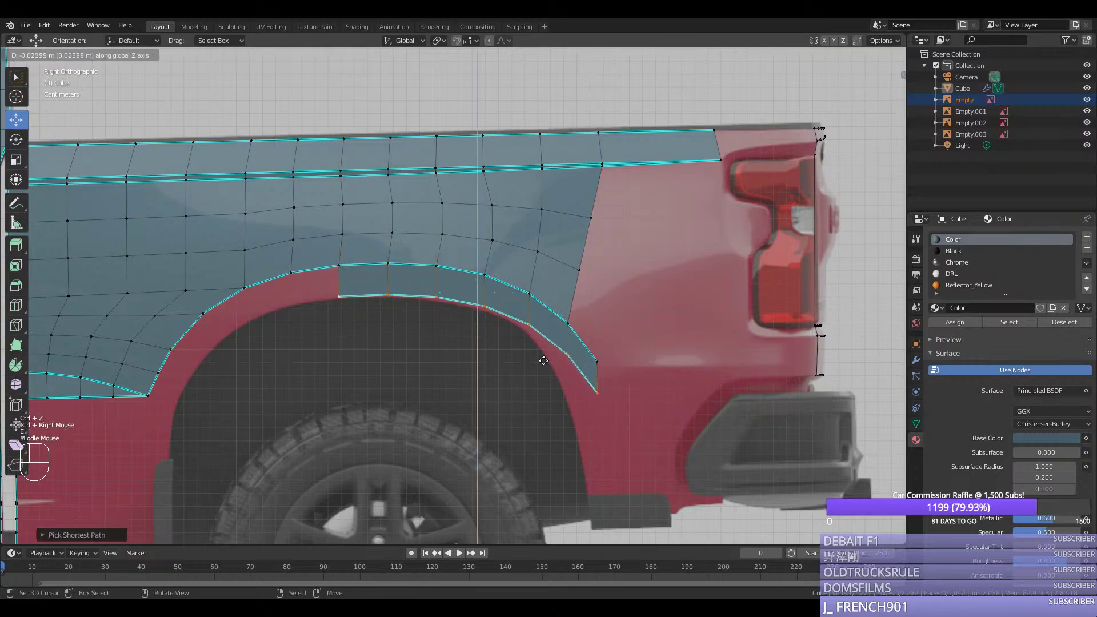
pyautogui.click(577, 374)
pyautogui.press('g')
pyautogui.press('g')
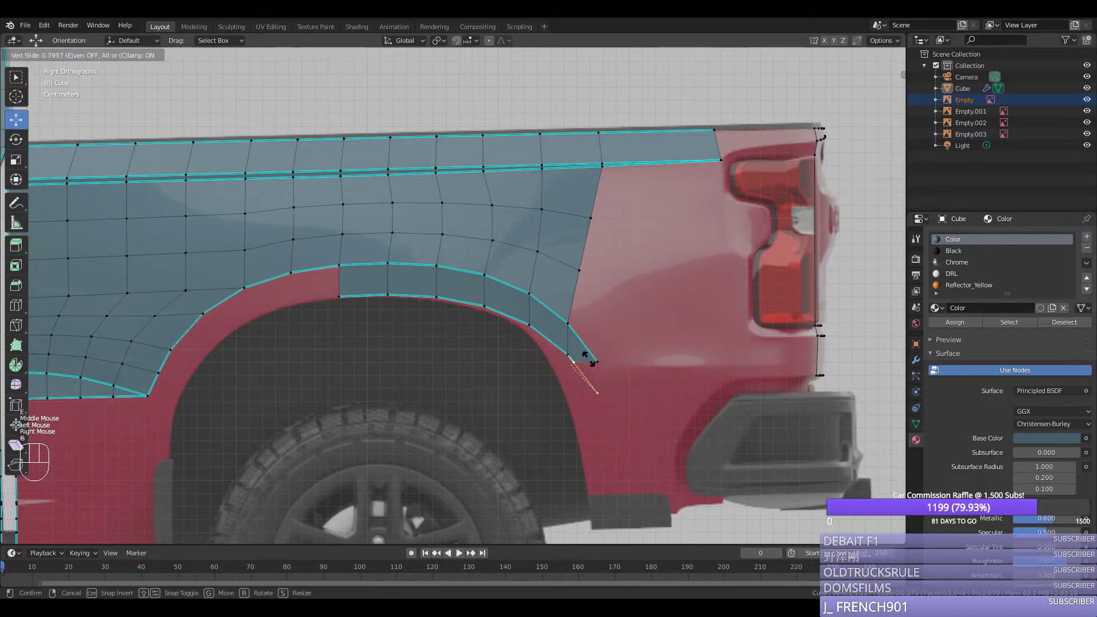
pyautogui.click(589, 359)
# Step: Fit the rear strip's inner vertices to the reference wheel opening and space them evenly
pyautogui.moveTo(605, 362); pyautogui.dragTo(506, 305)
pyautogui.rightClick(568, 354)
pyautogui.rightClick(528, 324)
pyautogui.rightClick(484, 305)
pyautogui.rightClick(436, 296)
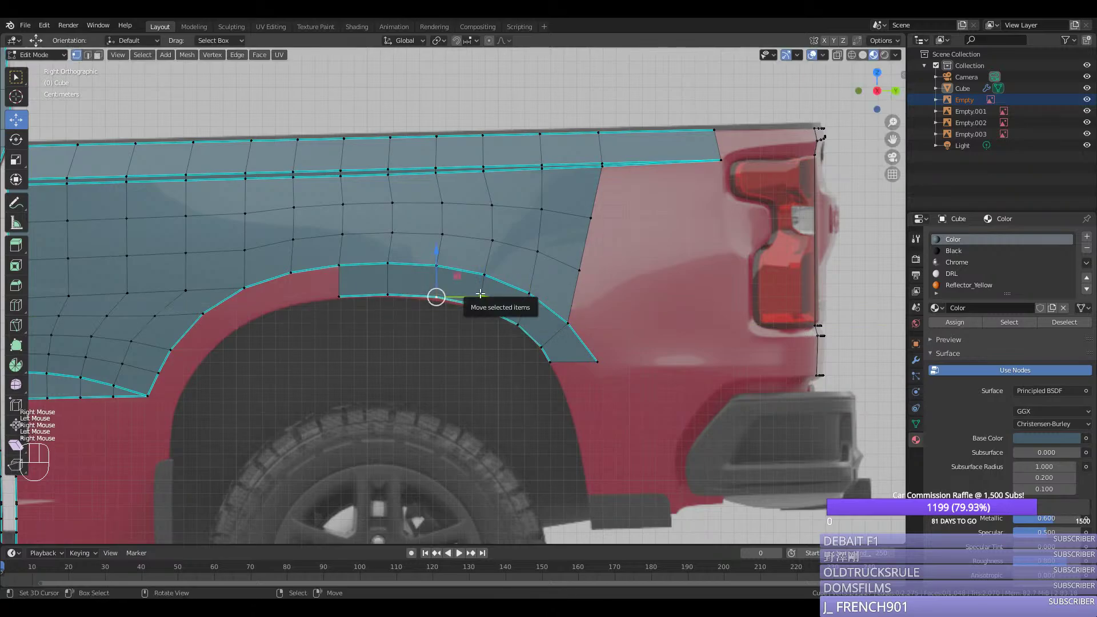
pyautogui.rightClick(387, 295)
pyautogui.rightClick(340, 296)
pyautogui.keyDown('ctrl'); pyautogui.rightClick(540, 368); pyautogui.keyUp('ctrl')
pyautogui.hotkey('ctrl', 'y')
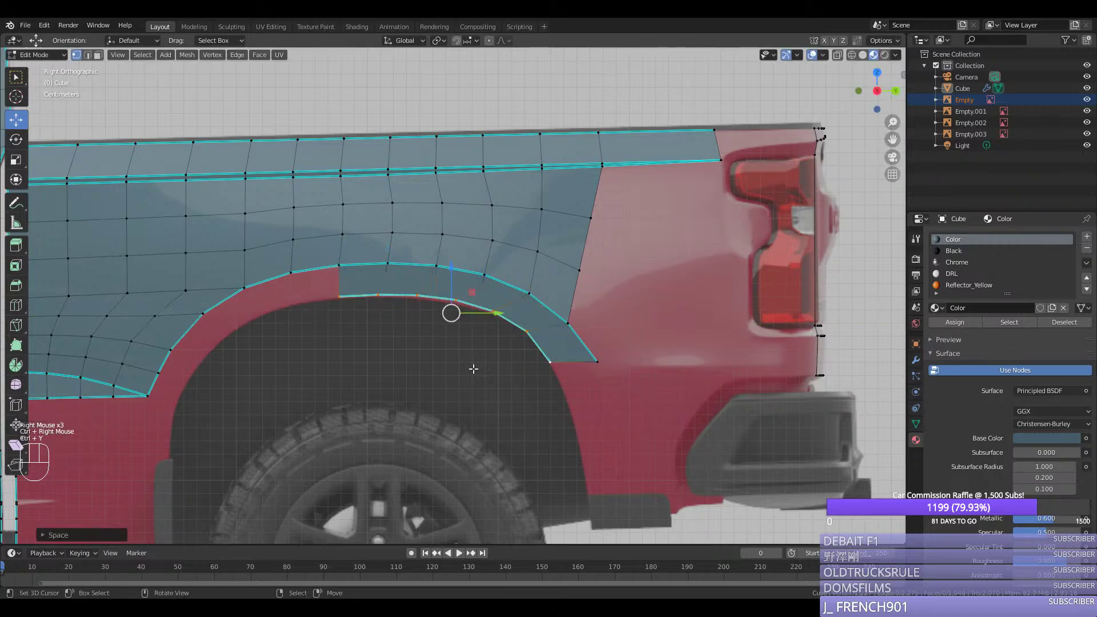
# Step: Mark the rear strip's lower end edge as sharp and save the file
pyautogui.rightClick(548, 362)
pyautogui.keyDown('shift'); pyautogui.rightClick(597, 361); pyautogui.keyUp('shift')
pyautogui.hotkey('ctrl', 'e')
pyautogui.click(594, 360)
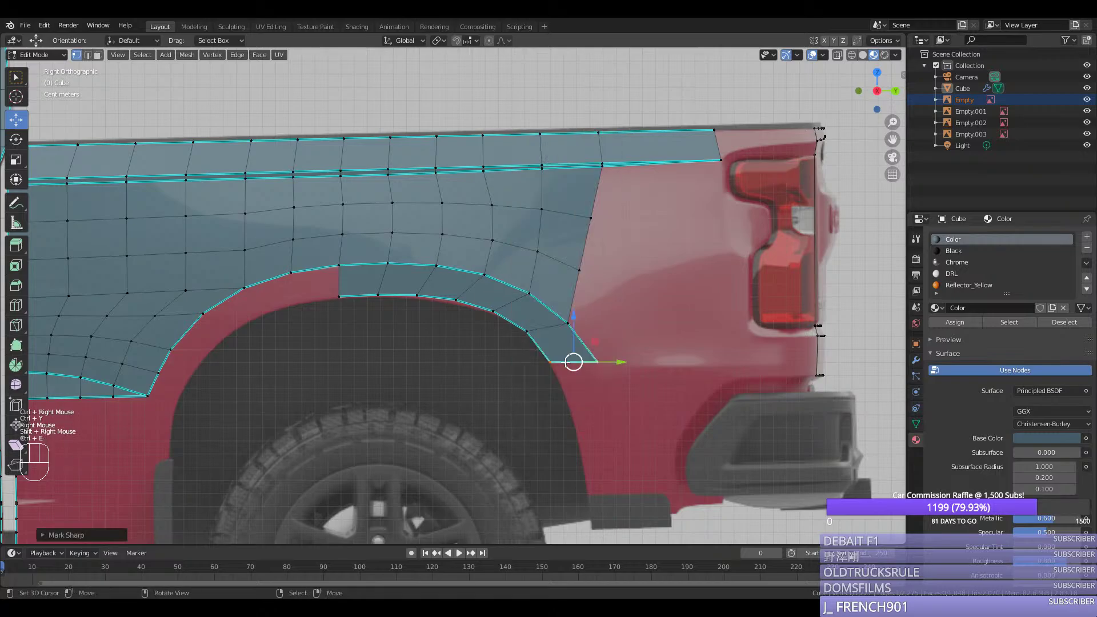
pyautogui.press('Tab')
pyautogui.hotkey('ctrl', 's')
pyautogui.press('Tab')
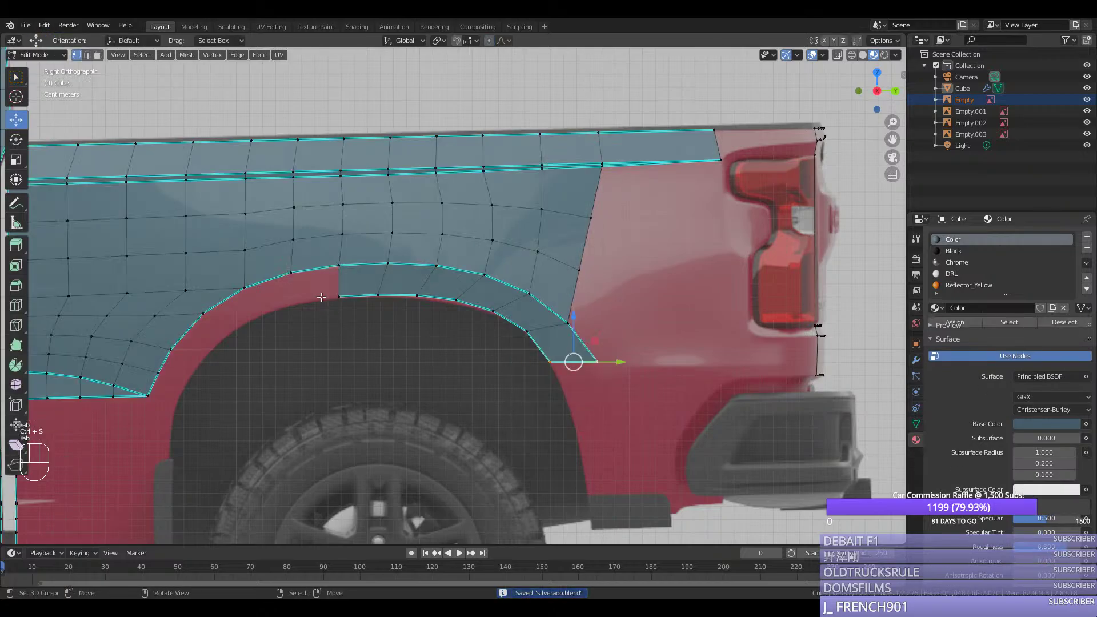
# Step: Extrude the wheel arch outline's front bottom vertex horizontally rearward to the edge of the wheel opening
pyautogui.rightClick(339, 296)
pyautogui.rightClick(291, 272)
pyautogui.keyDown('ctrl'); pyautogui.rightClick(148, 395); pyautogui.keyUp('ctrl')
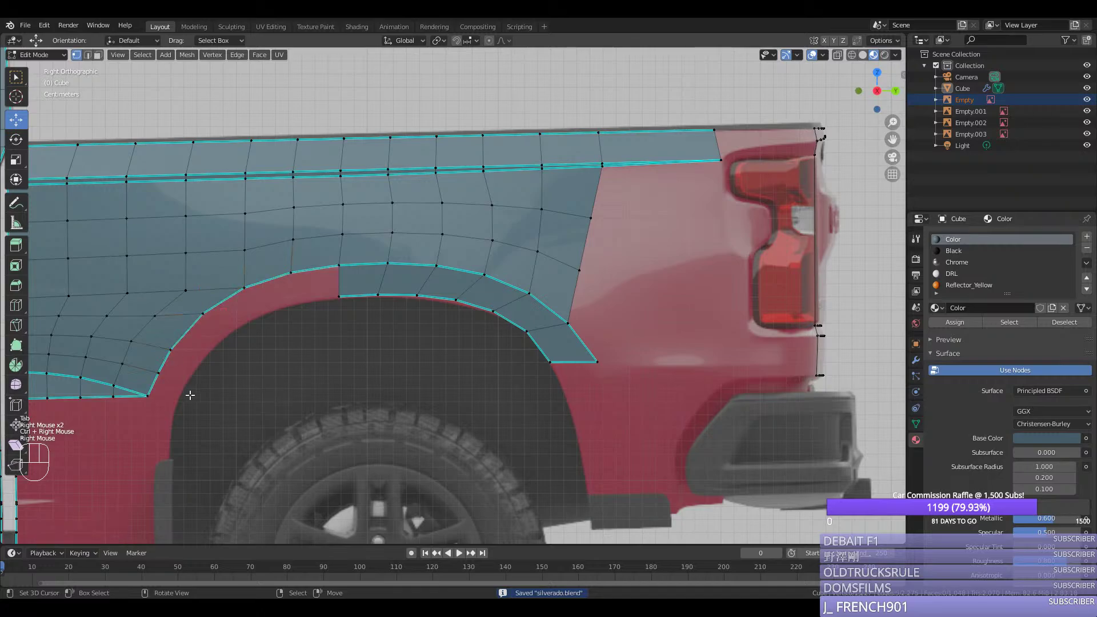
pyautogui.rightClick(150, 395)
pyautogui.press('e')
pyautogui.middleClick(189, 393)
pyautogui.click(197, 387)
# Step: Extrude the front part of the wheel arch outline inward toward the wheel opening
pyautogui.rightClick(163, 373)
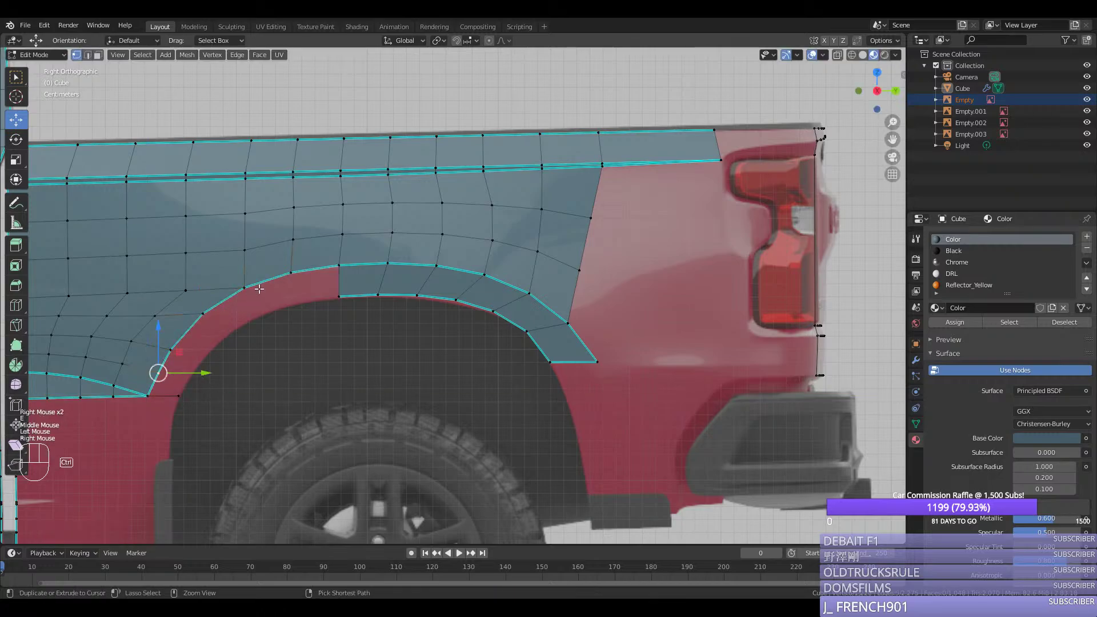
pyautogui.keyDown('ctrl'); pyautogui.rightClick(259, 290); pyautogui.keyUp('ctrl')
pyautogui.keyDown('ctrl'); pyautogui.rightClick(297, 285); pyautogui.keyUp('ctrl')
pyautogui.press('e')
pyautogui.click(325, 296)
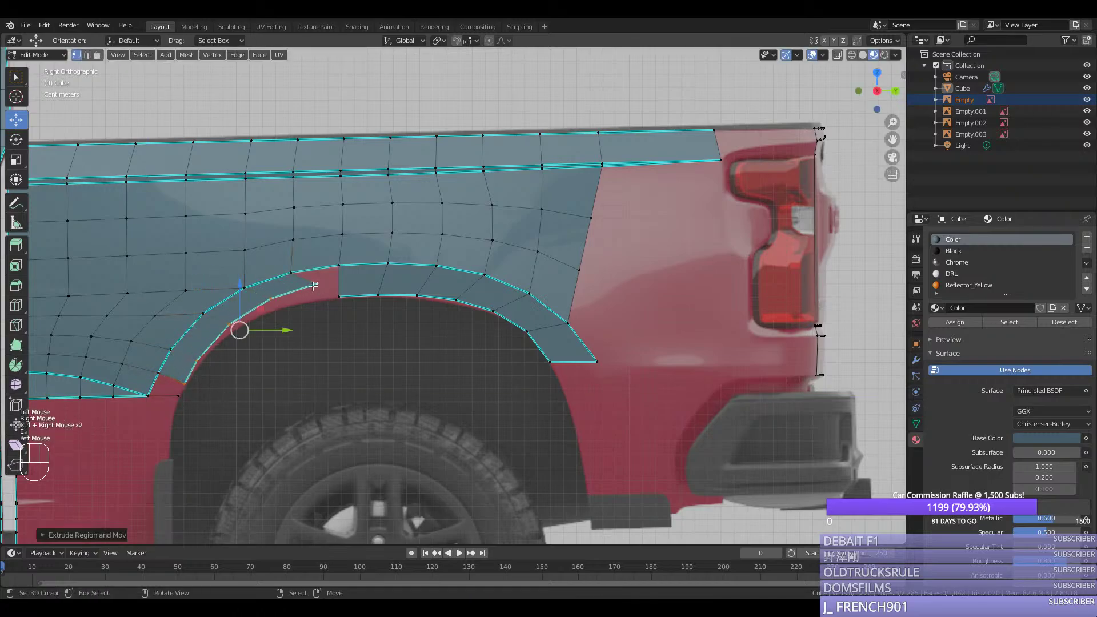
# Step: Move the front strip's inner vertices onto the reference wheel opening and space them evenly
pyautogui.rightClick(318, 283)
pyautogui.moveTo(314, 261); pyautogui.dragTo(234, 304)
pyautogui.press('g')
pyautogui.click(297, 277)
pyautogui.rightClick(272, 294)
pyautogui.rightClick(228, 314)
pyautogui.rightClick(200, 358)
pyautogui.moveTo(232, 361); pyautogui.dragTo(234, 361)
pyautogui.rightClick(196, 372)
pyautogui.rightClick(192, 376)
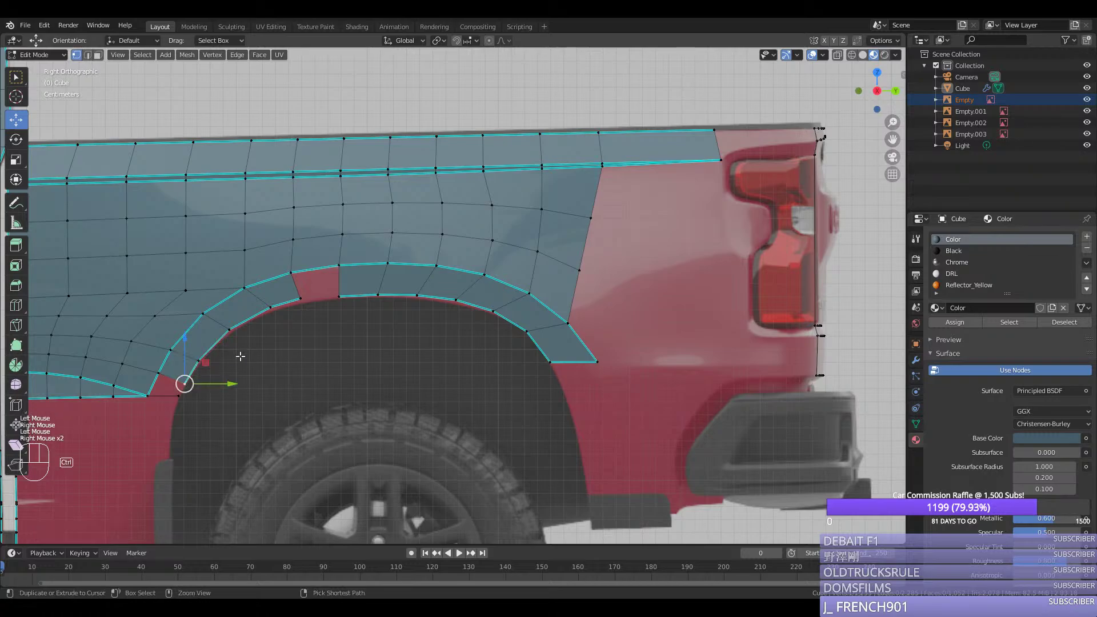
pyautogui.keyDown('ctrl'); pyautogui.rightClick(270, 307); pyautogui.keyUp('ctrl')
pyautogui.keyDown('ctrl'); pyautogui.rightClick(300, 298); pyautogui.keyUp('ctrl')
pyautogui.hotkey('ctrl', 'y')
# Step: Refine the front strip's inner vertices against the wheel opening and even out their spacing again
pyautogui.rightClick(300, 299)
pyautogui.moveTo(297, 278); pyautogui.dragTo(231, 306)
pyautogui.rightClick(266, 305)
pyautogui.rightClick(232, 324)
pyautogui.rightClick(204, 347)
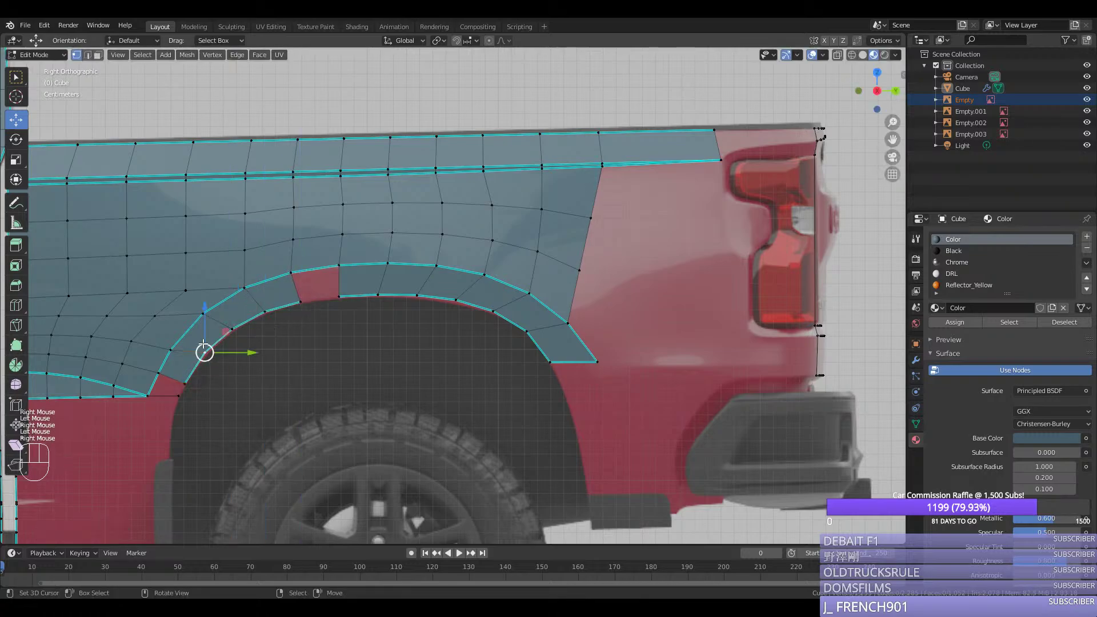
pyautogui.moveTo(203, 344); pyautogui.dragTo(204, 342)
pyautogui.rightClick(184, 383)
pyautogui.keyDown('ctrl'); pyautogui.rightClick(300, 300); pyautogui.keyUp('ctrl')
pyautogui.hotkey('ctrl', 'y')
# Step: Fill the gap at the front strip's bottom end with a face and mark its lower edge as sharp
pyautogui.rightClick(185, 384)
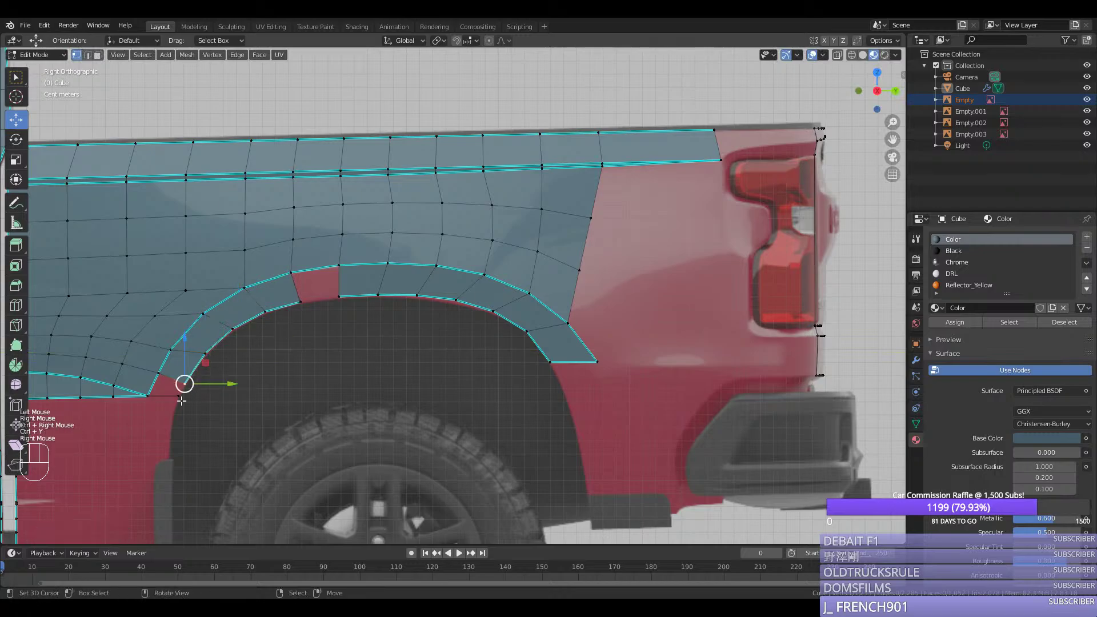
pyautogui.keyDown('shift'); pyautogui.rightClick(160, 375); pyautogui.keyUp('shift')
pyautogui.keyDown('shift'); pyautogui.rightClick(181, 393); pyautogui.keyUp('shift')
pyautogui.keyDown('shift'); pyautogui.rightClick(149, 394); pyautogui.keyUp('shift')
pyautogui.press('f')
pyautogui.rightClick(148, 396)
pyautogui.keyDown('ctrl'); pyautogui.rightClick(182, 397); pyautogui.keyUp('ctrl')
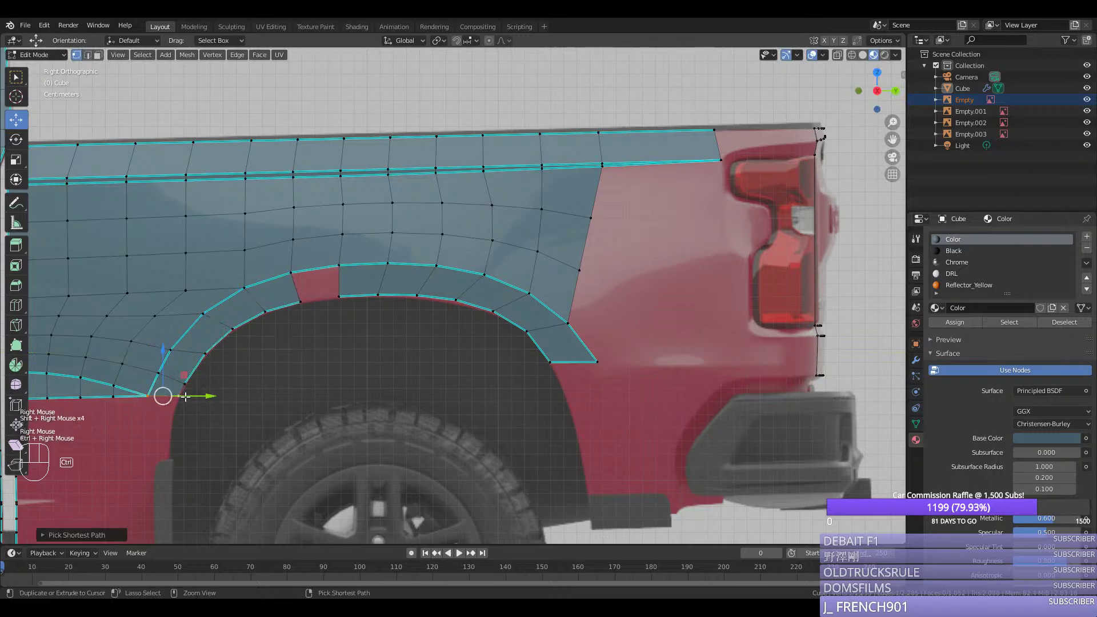
pyautogui.hotkey('ctrl', 'e')
pyautogui.click(186, 397)
# Step: Evenly space the front strip's whole inner edge, including its bottom corner vertex
pyautogui.rightClick(182, 396)
pyautogui.keyDown('ctrl'); pyautogui.rightClick(183, 389); pyautogui.keyUp('ctrl')
pyautogui.rightClick(181, 393)
pyautogui.keyDown('ctrl'); pyautogui.rightClick(296, 305); pyautogui.keyUp('ctrl')
pyautogui.hotkey('ctrl', 'y')
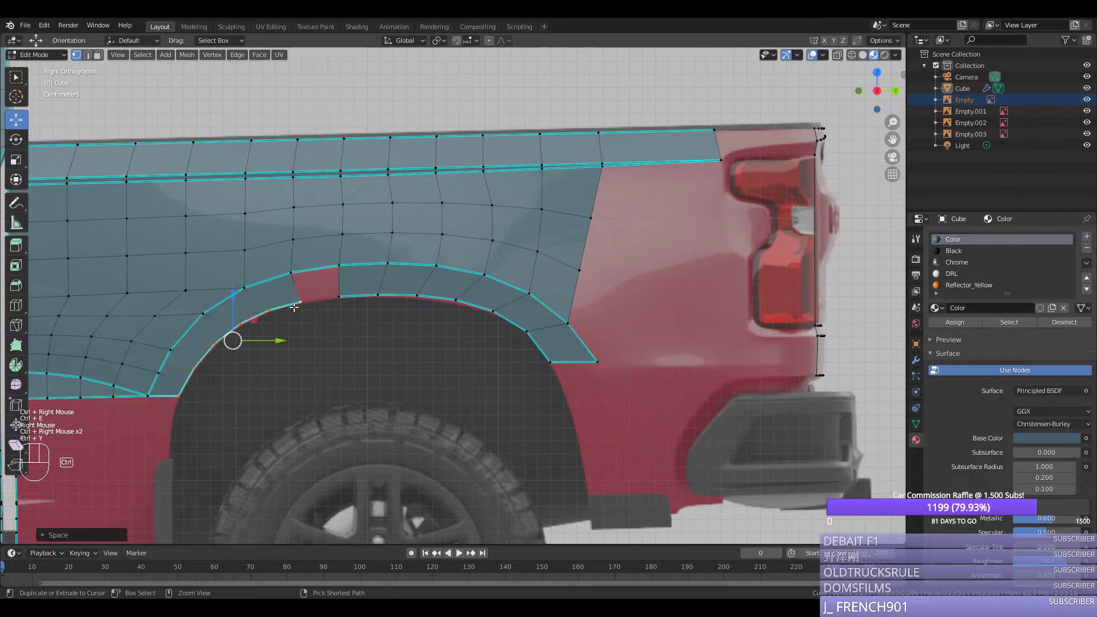
# Step: Fill the gap between the front and rear arch strips, mark its inner edge as sharp, and save the file
pyautogui.rightClick(296, 305)
pyautogui.keyDown('shift'); pyautogui.rightClick(293, 276); pyautogui.keyUp('shift')
pyautogui.press('f')
pyautogui.rightClick(343, 299)
pyautogui.keyDown('ctrl'); pyautogui.rightClick(311, 309); pyautogui.keyUp('ctrl')
pyautogui.hotkey('ctrl', 'e')
pyautogui.click(313, 310)
pyautogui.press('Tab')
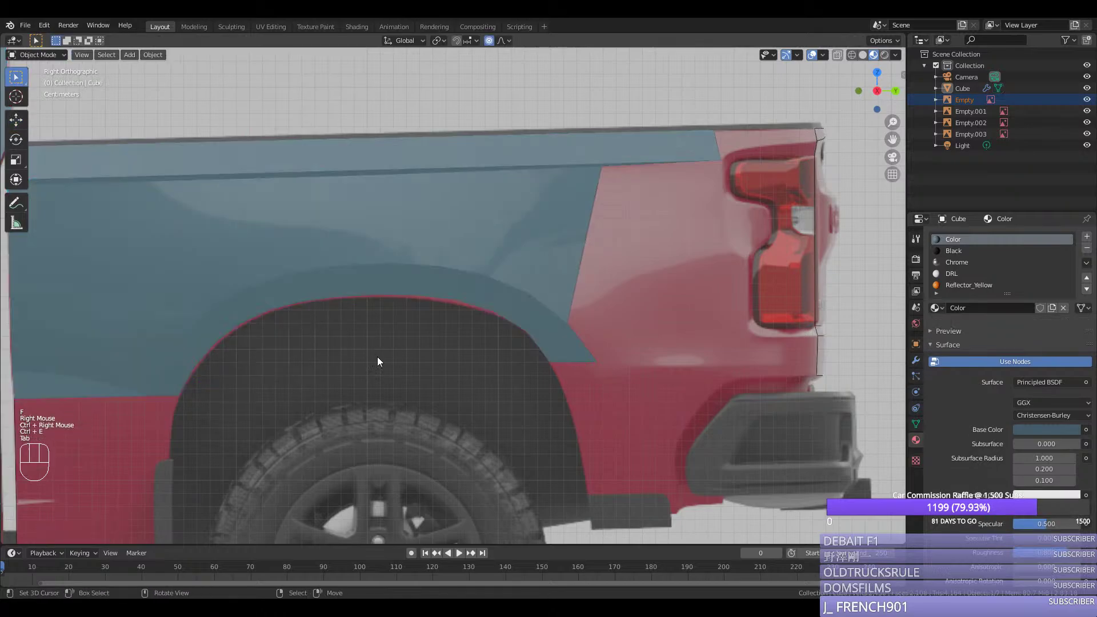
pyautogui.hotkey('ctrl', 's')
# Step: Add a vertex to the tailgate outline's lowest side edge and slide it level with the wheel arch's outer rear corner
pyautogui.scroll(-2, 377, 358)
pyautogui.moveTo(377, 357); pyautogui.dragTo(385, 382, button='middle')
pyautogui.scroll(2, 436, 306)
pyautogui.press('Tab')
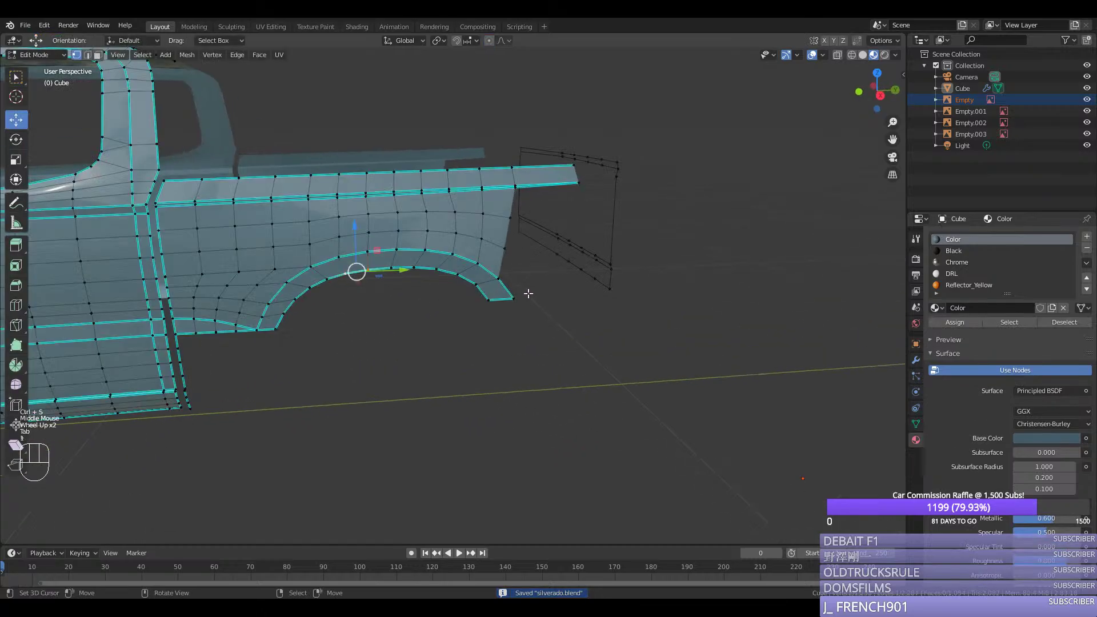
pyautogui.rightClick(528, 294)
pyautogui.press('KP_3')
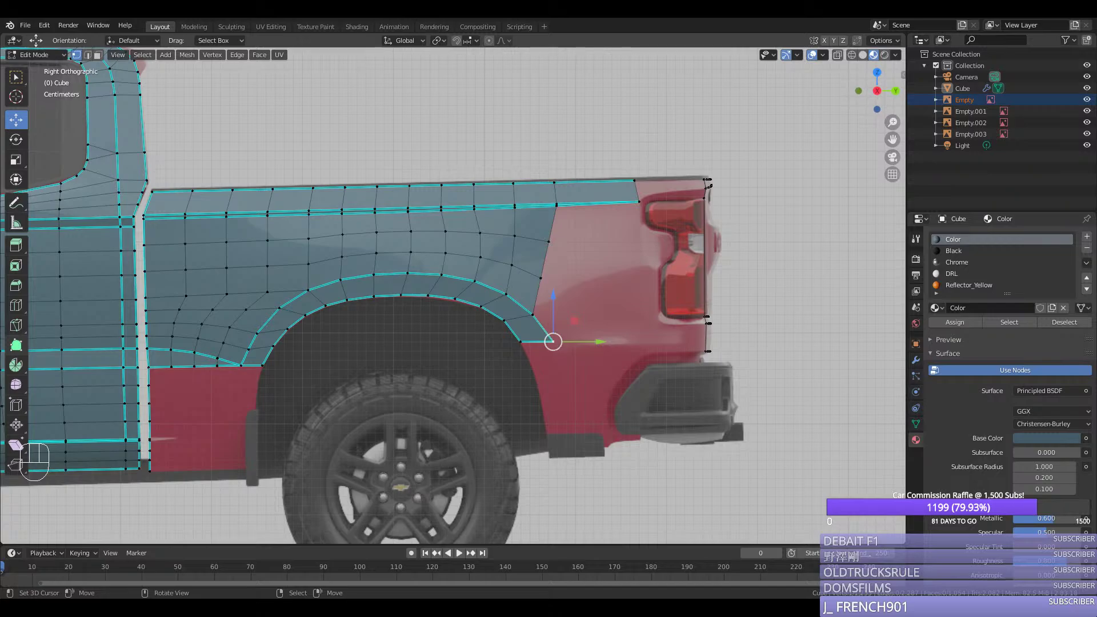
pyautogui.rightClick(567, 355)
pyautogui.scroll(2, 770, 216)
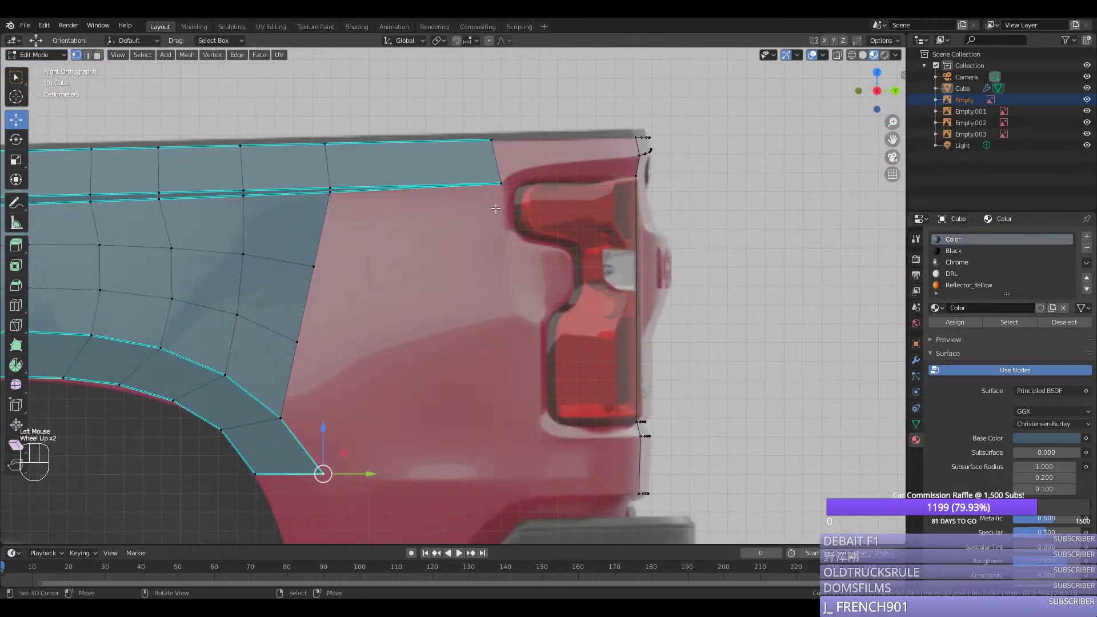
pyautogui.rightClick(495, 209)
pyautogui.rightClick(333, 471)
pyautogui.hotkey('ctrl', 'r')
pyautogui.click(640, 466)
pyautogui.press('g')
pyautogui.press('g')
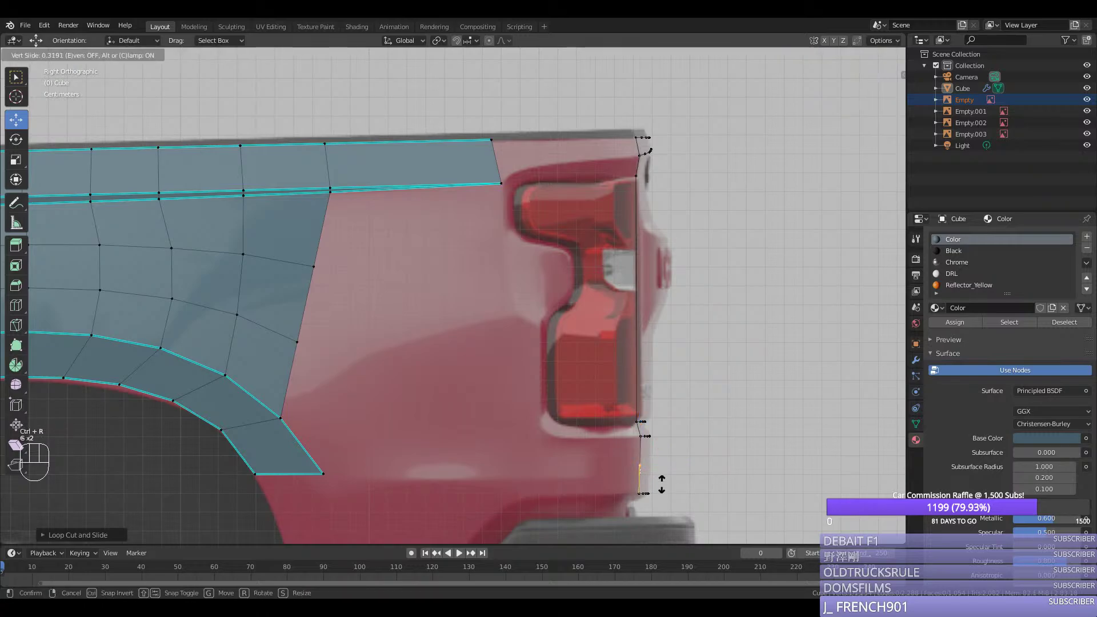
pyautogui.click(661, 485)
# Step: Join the new tailgate vertex to the arch strip's outer rear corner with an edge and adjust the strip end's height
pyautogui.keyDown('shift'); pyautogui.rightClick(323, 473); pyautogui.keyUp('shift')
pyautogui.press('f')
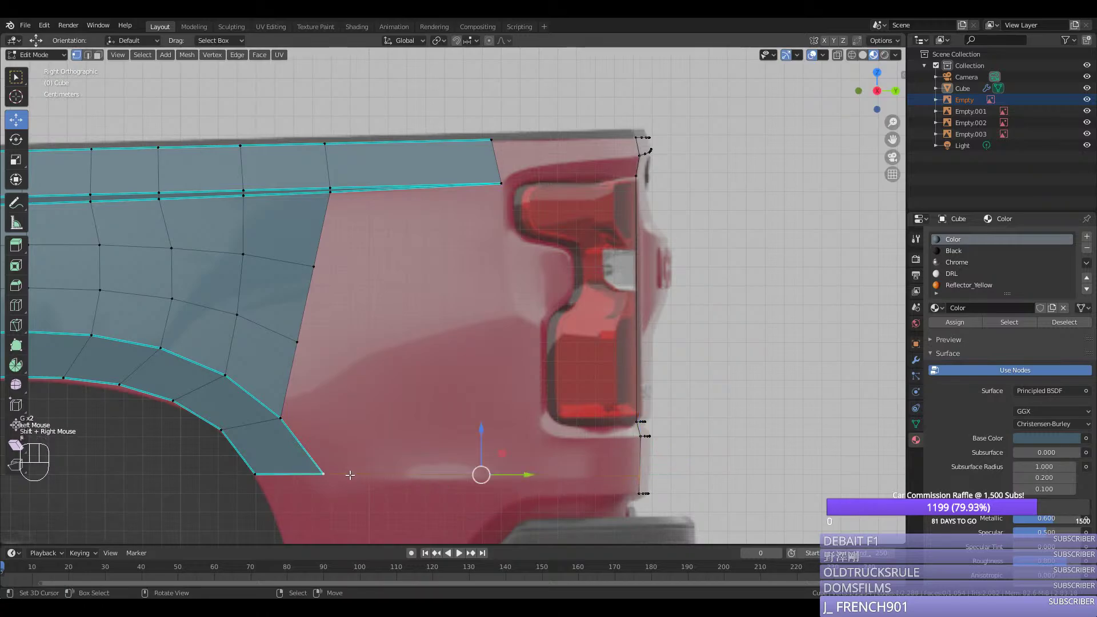
pyautogui.rightClick(323, 473)
pyautogui.keyDown('shift'); pyautogui.rightClick(269, 472); pyautogui.keyUp('shift')
pyautogui.moveTo(289, 451); pyautogui.dragTo(353, 480)
pyautogui.rightClick(326, 479)
# Step: Divide the connecting edge and move its middle vertex outward to the body outline in the top reference
pyautogui.hotkey('ctrl', 'r')
pyautogui.click(507, 485)
pyautogui.moveTo(503, 452); pyautogui.dragTo(482, 351, button='middle')
pyautogui.press('KP_7')
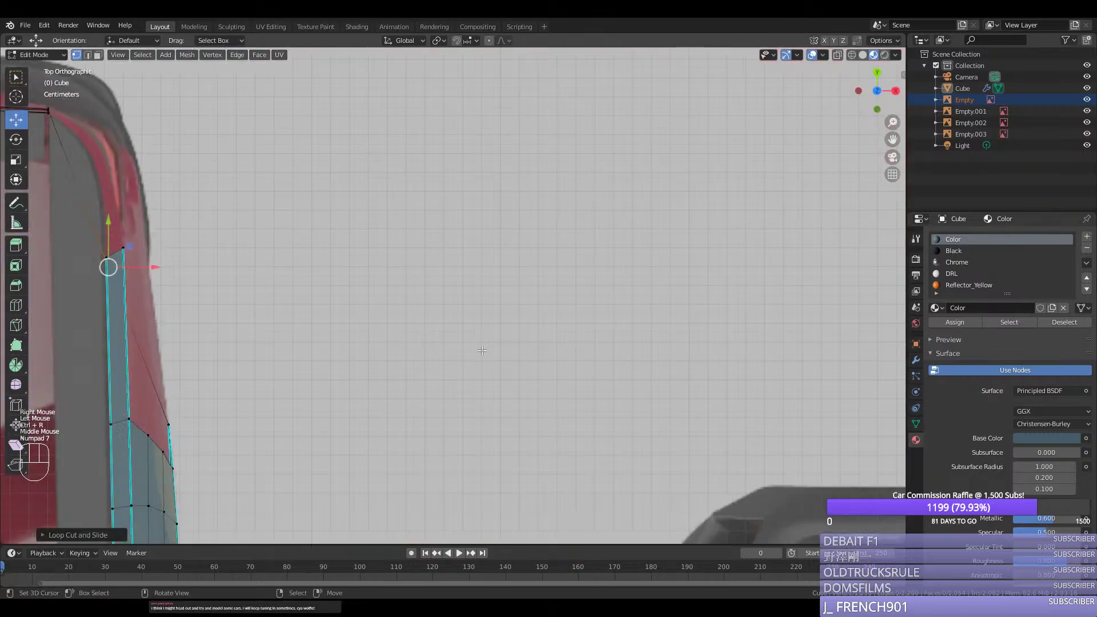
pyautogui.moveTo(150, 260); pyautogui.dragTo(193, 265)
# Step: Divide the rear part of the connecting edge and move the new vertex rearward to the body's corner curve
pyautogui.press('ctrl+KP_1')
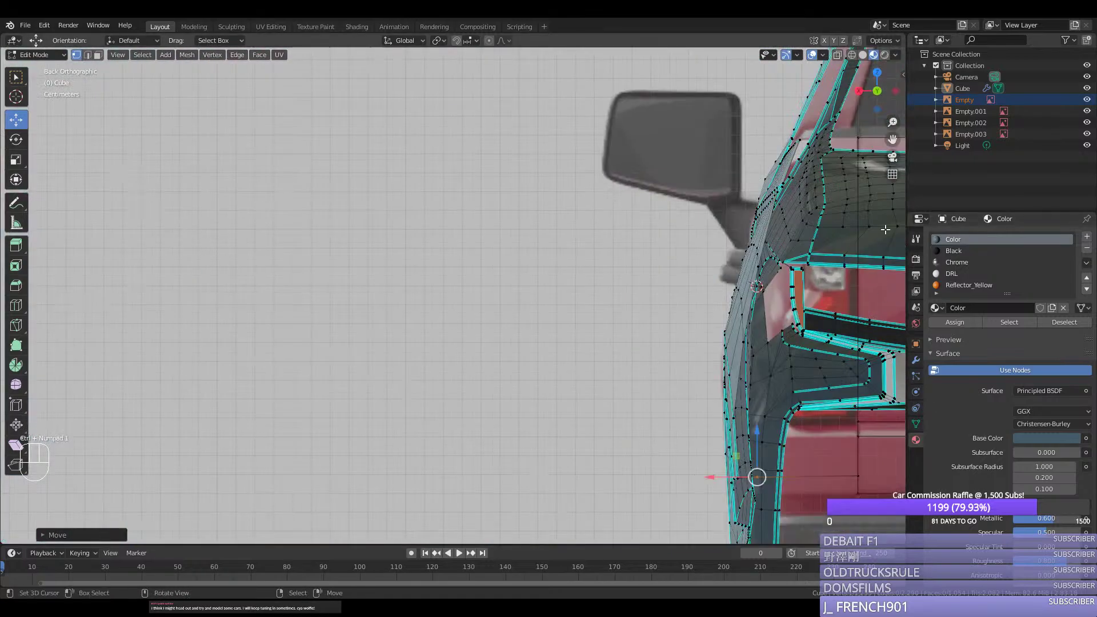
pyautogui.moveTo(892, 139); pyautogui.dragTo(656, 116)
pyautogui.hotkey('ctrl', 'r')
pyautogui.doubleClick(576, 437)
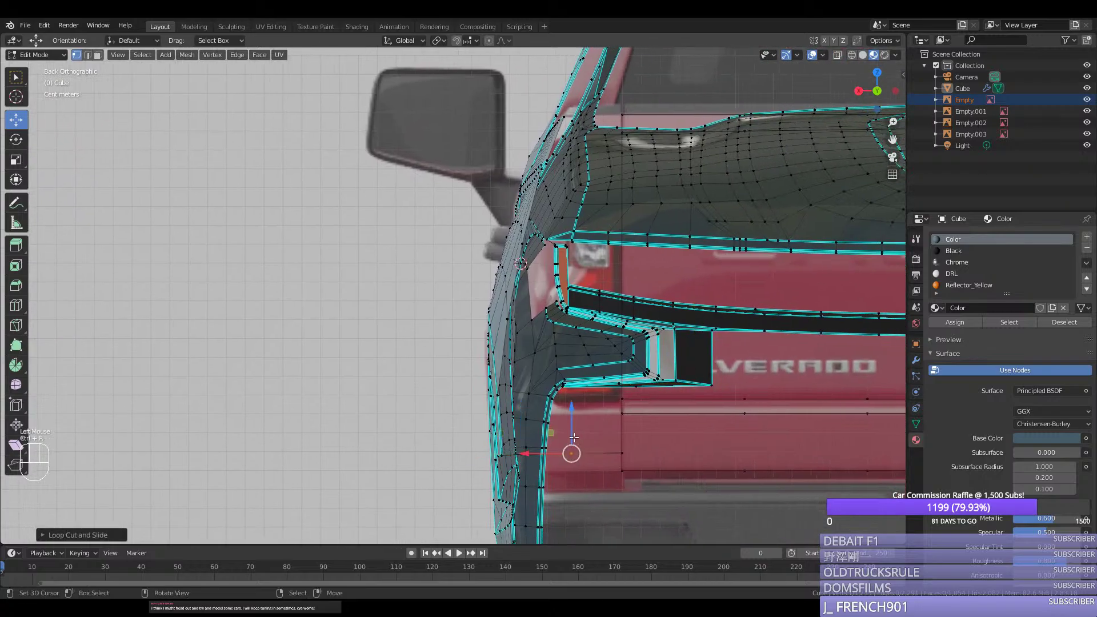
pyautogui.moveTo(576, 437); pyautogui.dragTo(661, 437, button='middle')
pyautogui.press('KP_7')
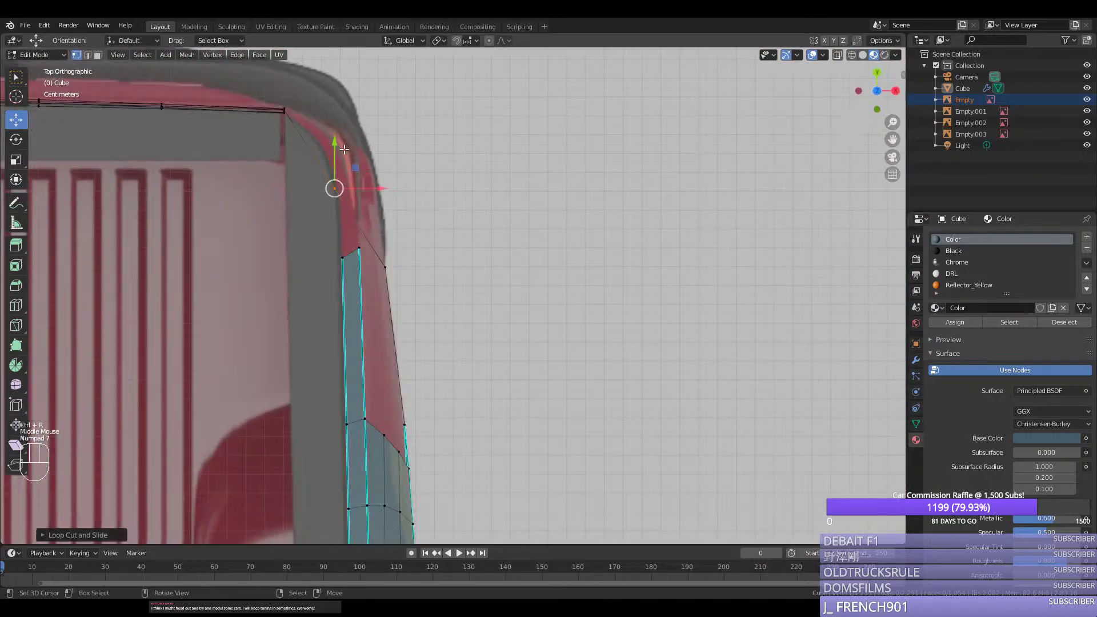
pyautogui.moveTo(344, 149); pyautogui.dragTo(356, 100)
# Step: Divide the edge between the corner and side vertices and move the new vertex outward onto the body outline
pyautogui.rightClick(335, 189)
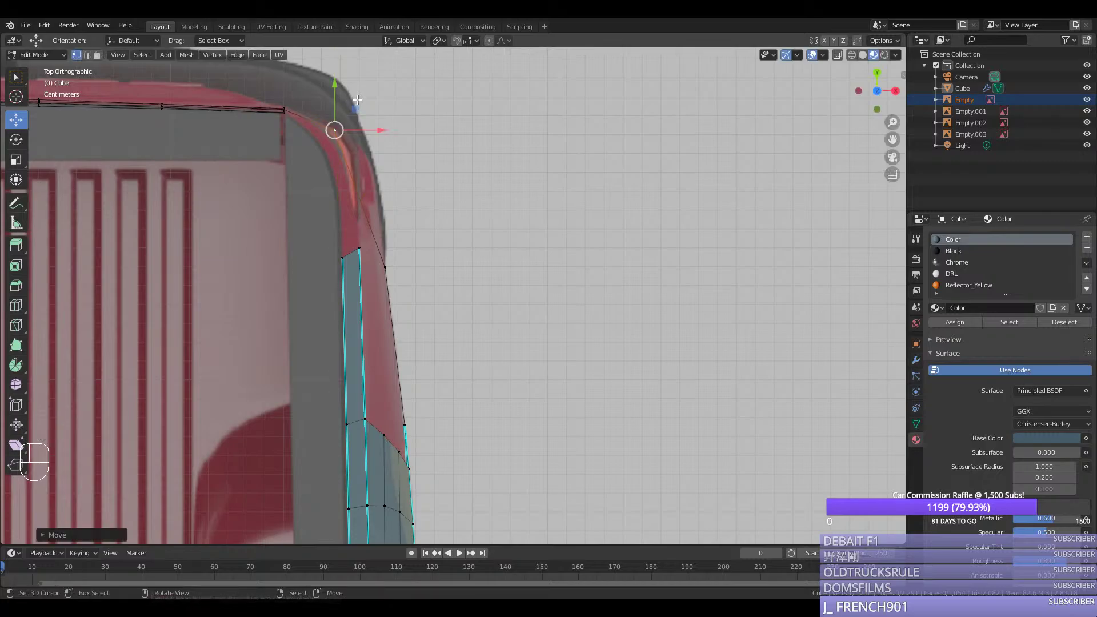
pyautogui.hotkey('ctrl', 'r')
pyautogui.click(343, 185)
pyautogui.rightClick(343, 186)
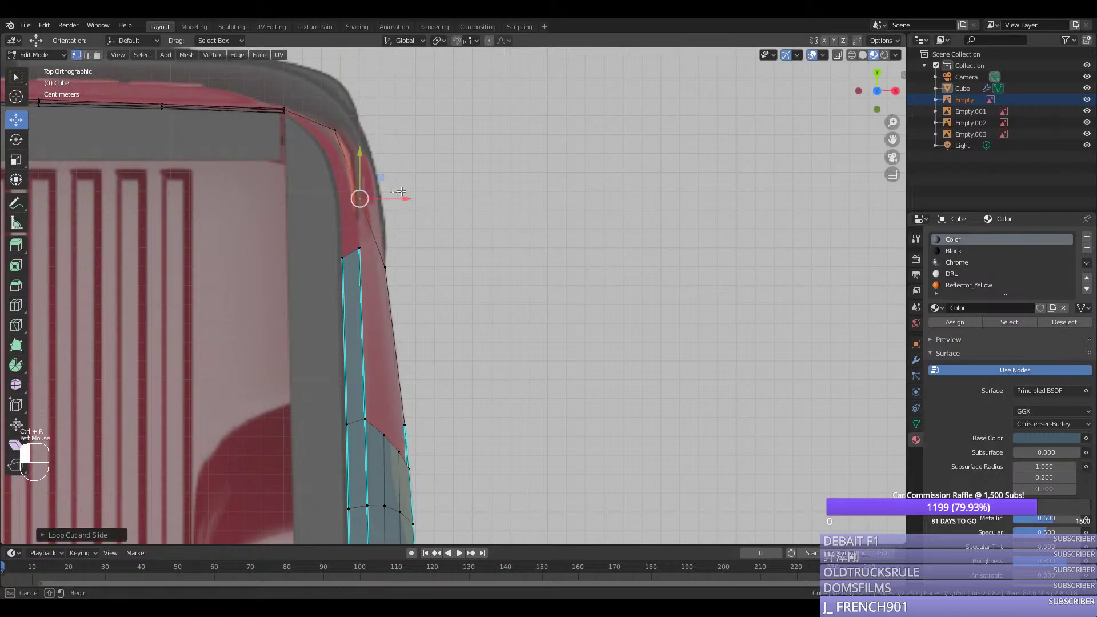
pyautogui.moveTo(393, 198); pyautogui.dragTo(407, 198)
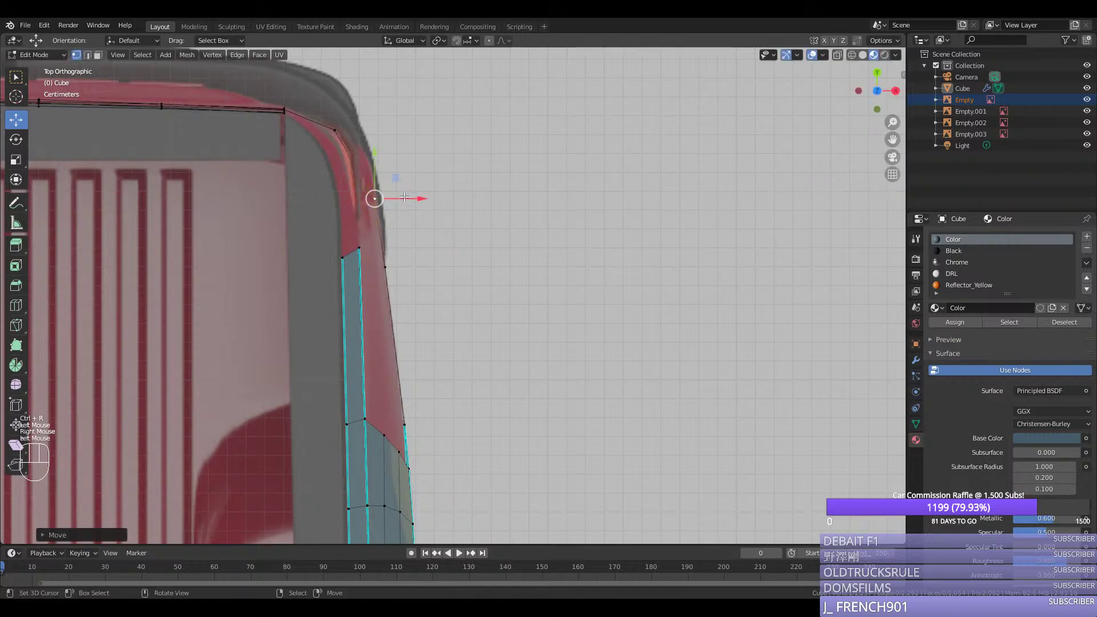
# Step: Add another vertex nearer the rear corner, move it slightly outward, and split the corner vertex with a vertex bevel
pyautogui.hotkey('ctrl', 'r')
pyautogui.click(397, 161)
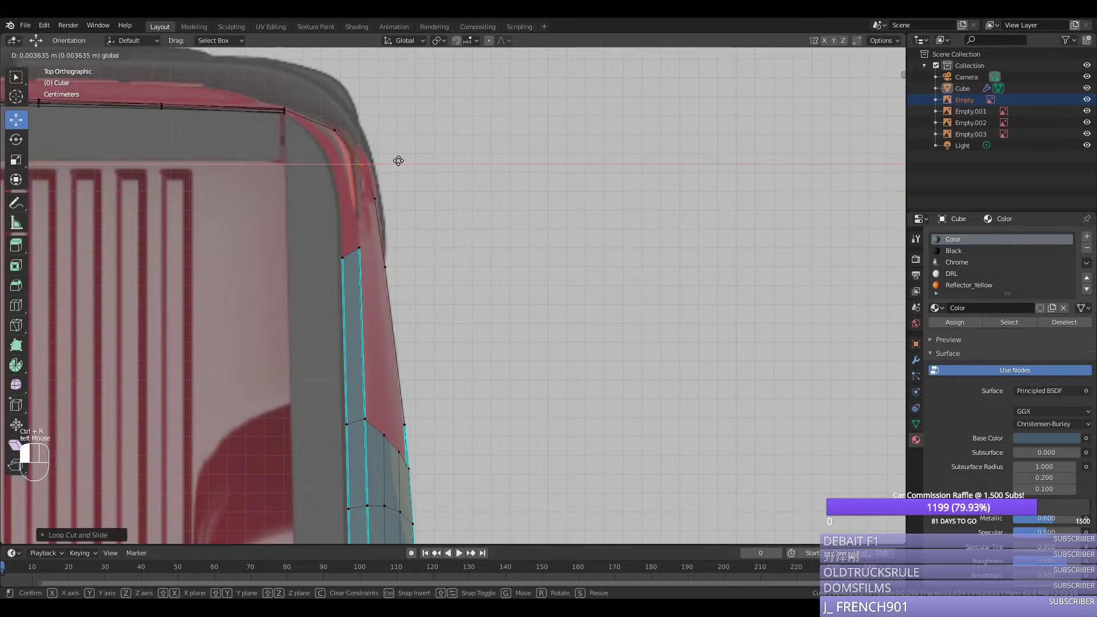
pyautogui.click(399, 160)
pyautogui.rightClick(336, 129)
pyautogui.hotkey('shift', 'ctrl', 'b')
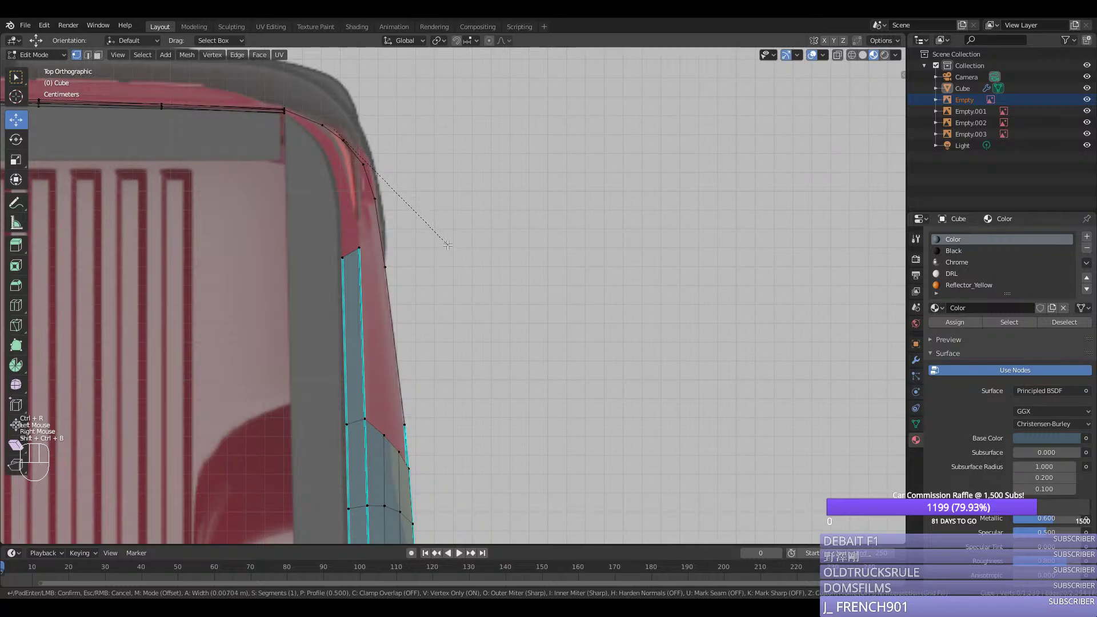
pyautogui.click(434, 237)
# Step: Evenly space the vertices along the curved edge connecting the wheel arch and the tailgate
pyautogui.moveTo(284, 110); pyautogui.dragTo(514, 397, button='middle')
pyautogui.rightClick(599, 354)
pyautogui.keyDown('ctrl'); pyautogui.rightClick(514, 397); pyautogui.keyUp('ctrl')
pyautogui.hotkey('ctrl', 'y')
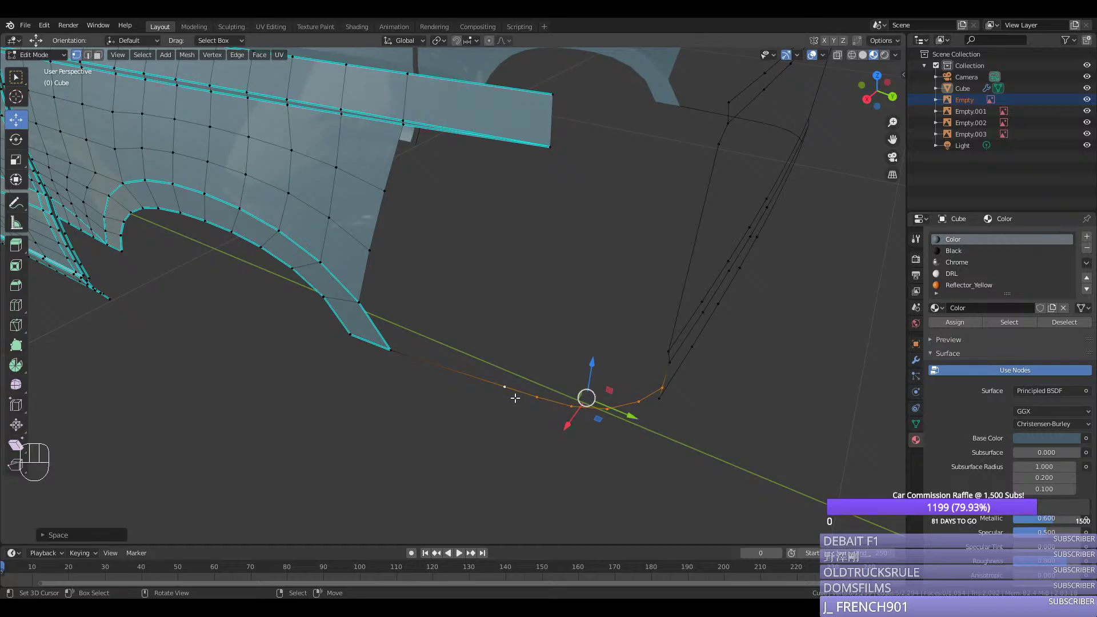
# Step: Mark the curved lower edge between the wheel arch and the tailgate as sharp and divide its front segment
pyautogui.keyDown('ctrl'); pyautogui.rightClick(403, 361); pyautogui.keyUp('ctrl')
pyautogui.hotkey('ctrl', 'e')
pyautogui.click(405, 354)
pyautogui.hotkey('ctrl', 'r')
pyautogui.moveTo(441, 375); pyautogui.dragTo(529, 390, button='middle')
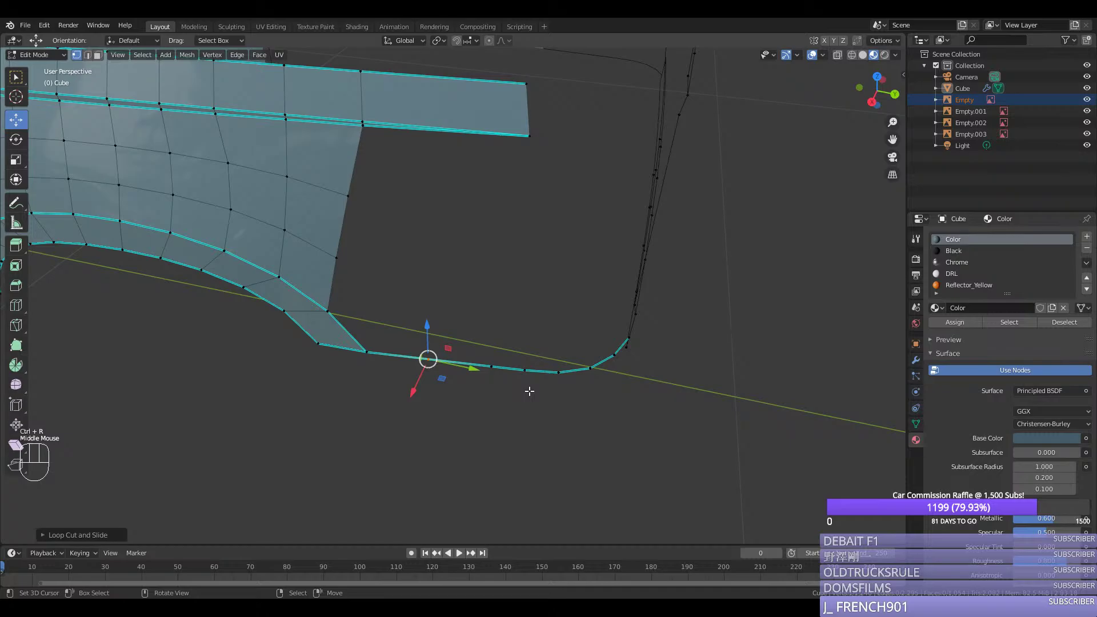
pyautogui.moveTo(561, 359); pyautogui.dragTo(564, 360, button='middle')
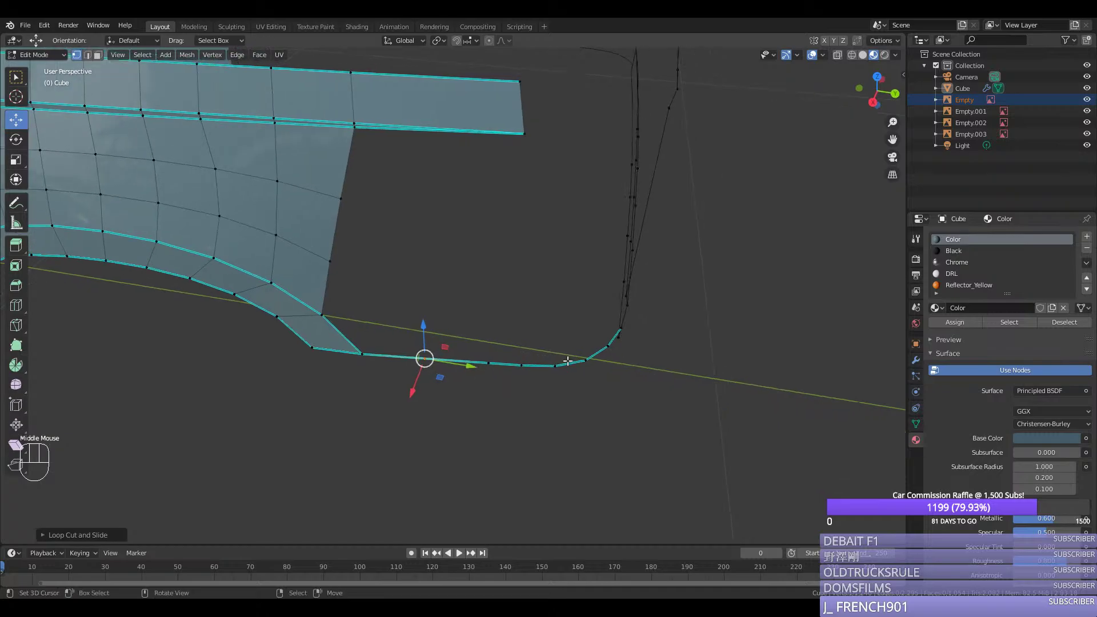
# Step: Add a centred loop cut across the lowest rear face of the wheel arch strip
pyautogui.press('KP_3')
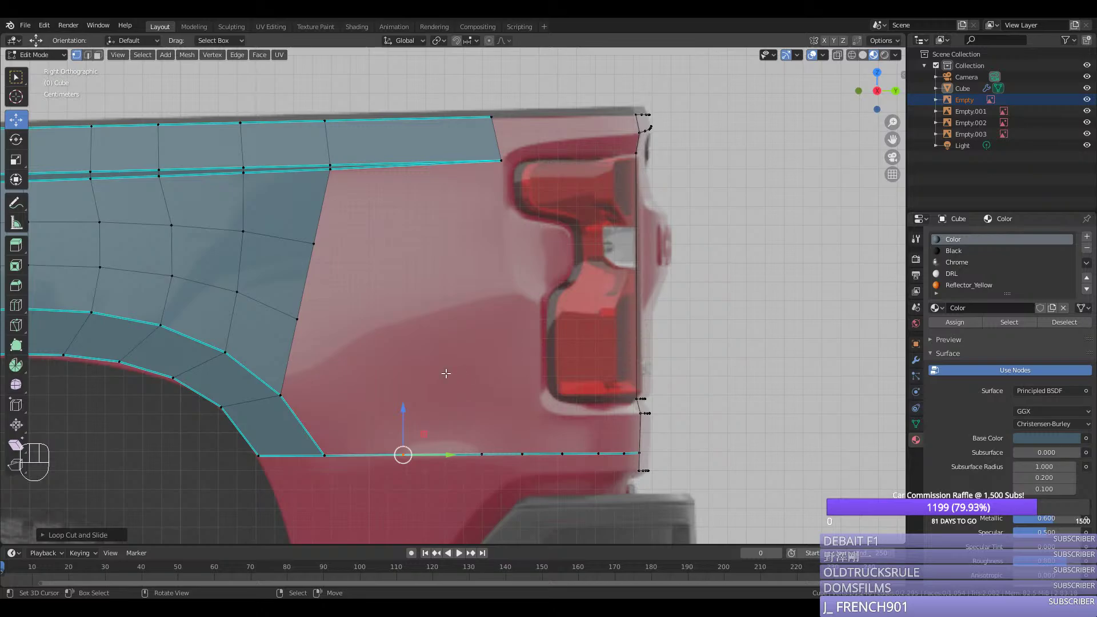
pyautogui.hotkey('ctrl', 'r')
pyautogui.click(314, 440)
pyautogui.rightClick(313, 441)
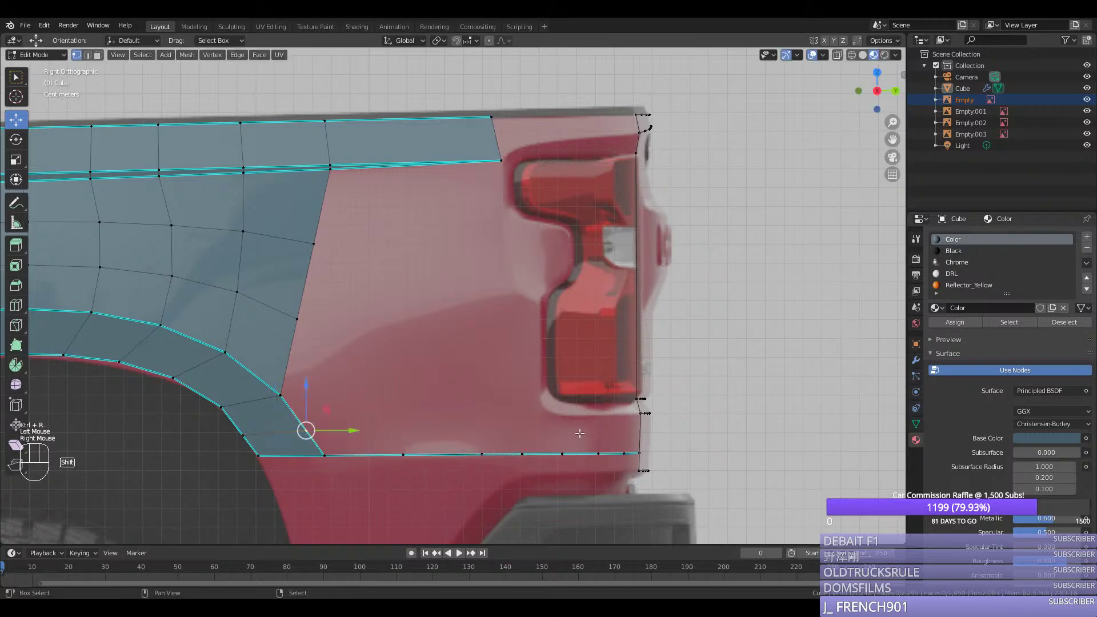
# Step: Mark the two upper horizontal edges and the bottom edge of the lower tailgate strip as sharp
pyautogui.moveTo(642, 411); pyautogui.dragTo(722, 448, button='middle')
pyautogui.scroll(-3, 810, 381)
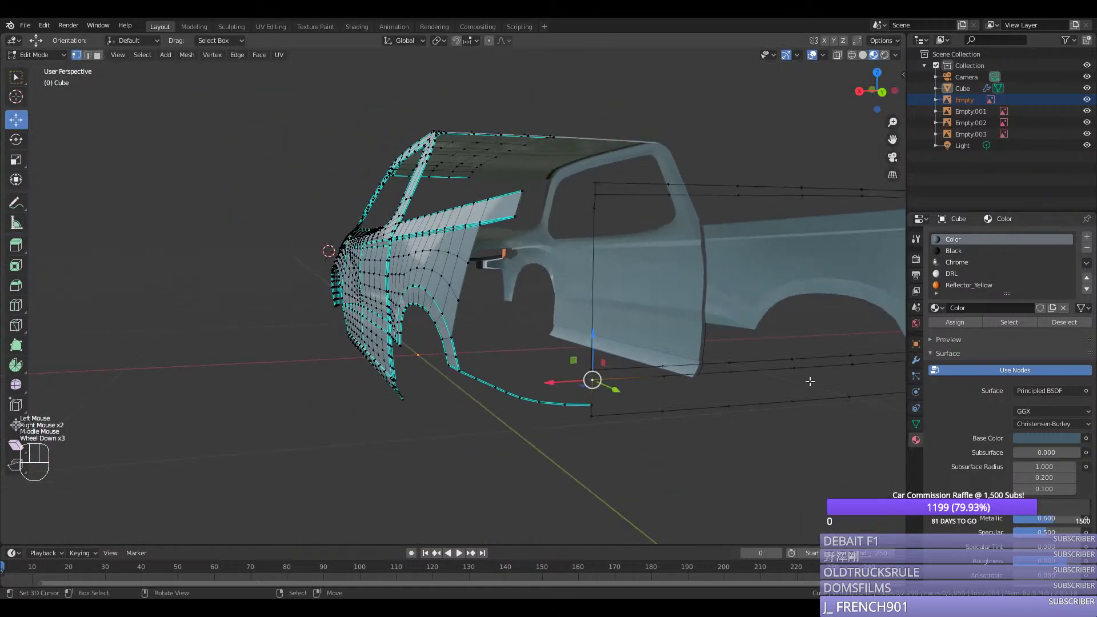
pyautogui.scroll(-1, 810, 381)
pyautogui.keyDown('ctrl'); pyautogui.rightClick(783, 345); pyautogui.keyUp('ctrl')
pyautogui.hotkey('ctrl', 'e')
pyautogui.rightClick(783, 345)
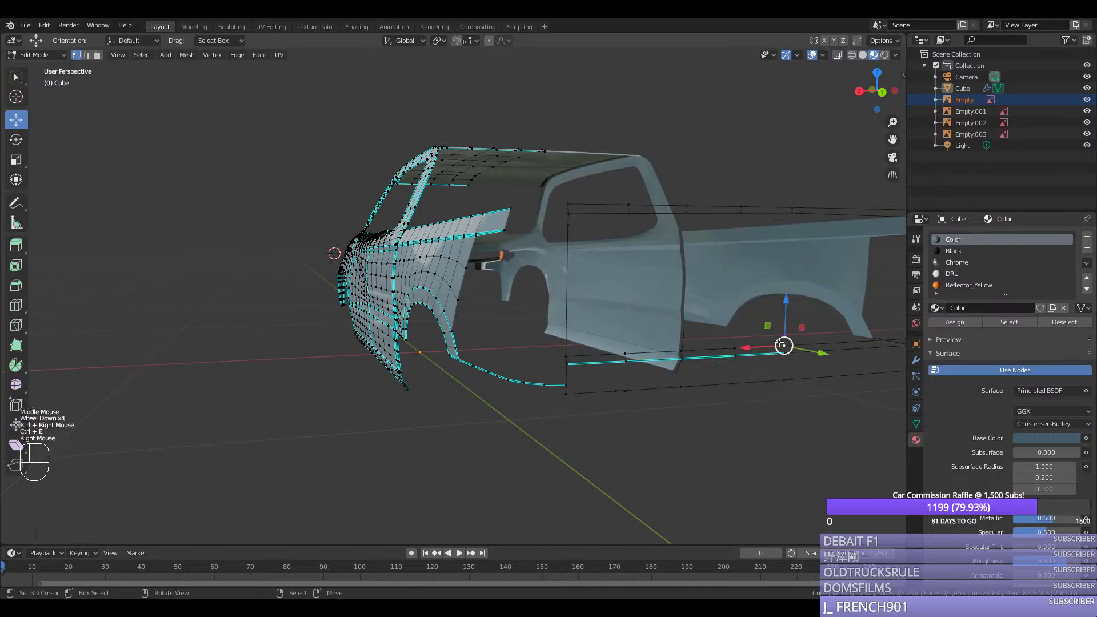
pyautogui.keyDown('ctrl'); pyautogui.rightClick(678, 350); pyautogui.keyUp('ctrl')
pyautogui.keyDown('ctrl'); pyautogui.rightClick(568, 358); pyautogui.keyUp('ctrl')
pyautogui.hotkey('ctrl', 'e')
pyautogui.rightClick(568, 360)
pyautogui.moveTo(567, 358)
pyautogui.mouseDown(button='middle')
pyautogui.moveTo(570, 259)
pyautogui.moveTo(573, 359)
pyautogui.mouseUp(button='middle')
pyautogui.rightClick(573, 360)
pyautogui.keyDown('ctrl'); pyautogui.rightClick(572, 389); pyautogui.keyUp('ctrl')
pyautogui.keyDown('ctrl'); pyautogui.rightClick(707, 369); pyautogui.keyUp('ctrl')
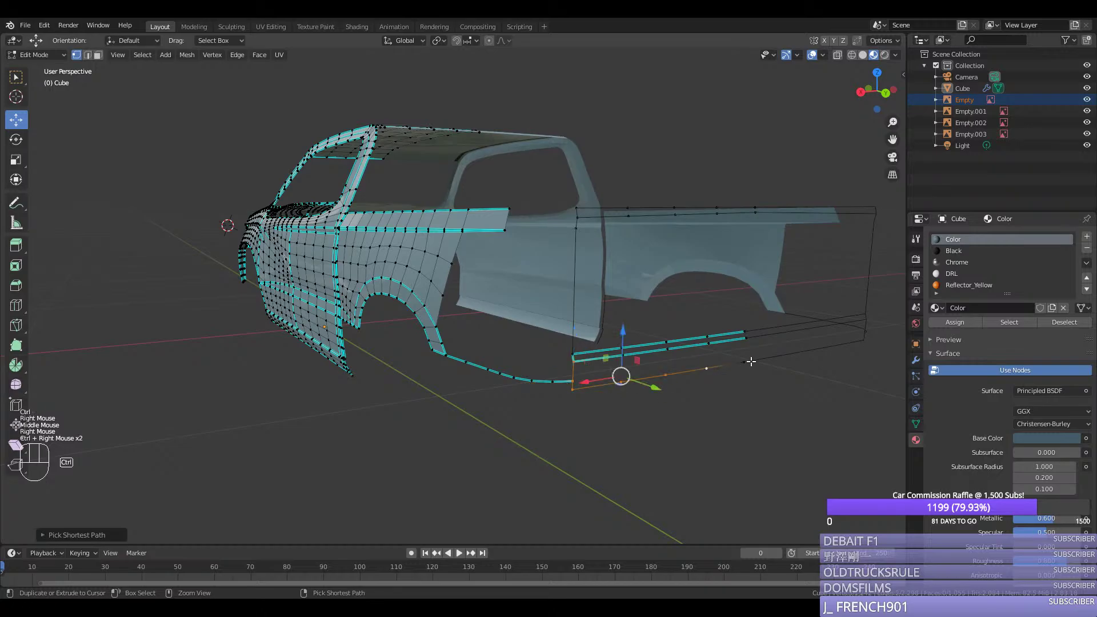
# Step: Connect the upper and bottom edges of the lower tailgate strip at the centreline and divide the new edge
pyautogui.moveTo(750, 362); pyautogui.dragTo(723, 350, button='middle')
pyautogui.rightClick(728, 332)
pyautogui.keyDown('shift'); pyautogui.rightClick(725, 355); pyautogui.keyUp('shift')
pyautogui.press('f')
pyautogui.hotkey('ctrl', 'r')
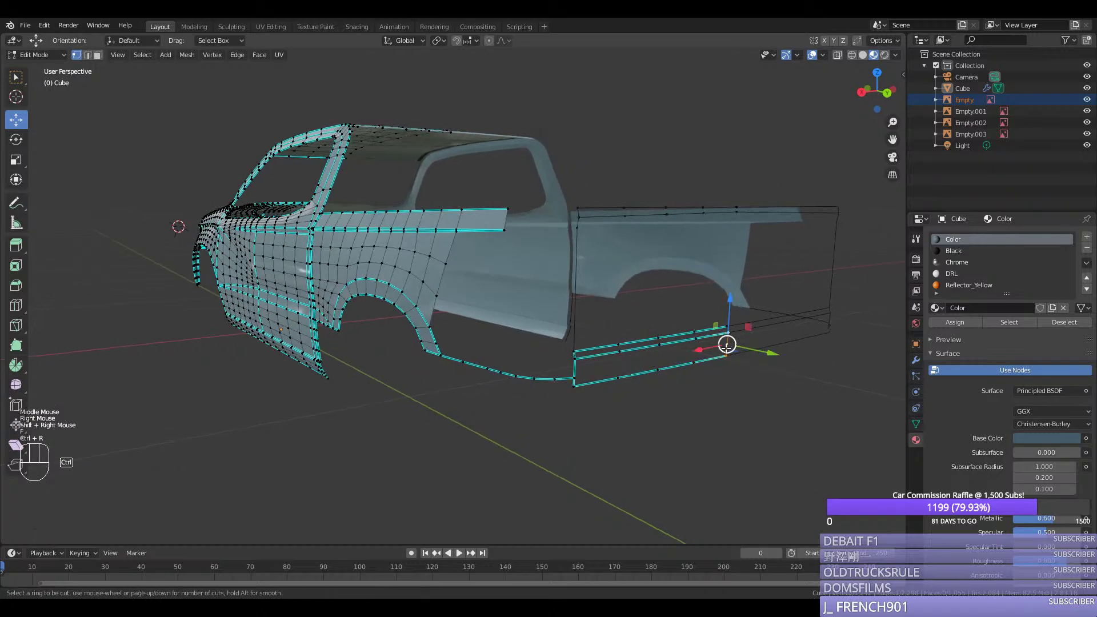
pyautogui.click(726, 345)
# Step: Slide the new centreline vertex down its edge to the height of the bed side's lower edge
pyautogui.press('KP_3')
pyautogui.scroll(3, 738, 338)
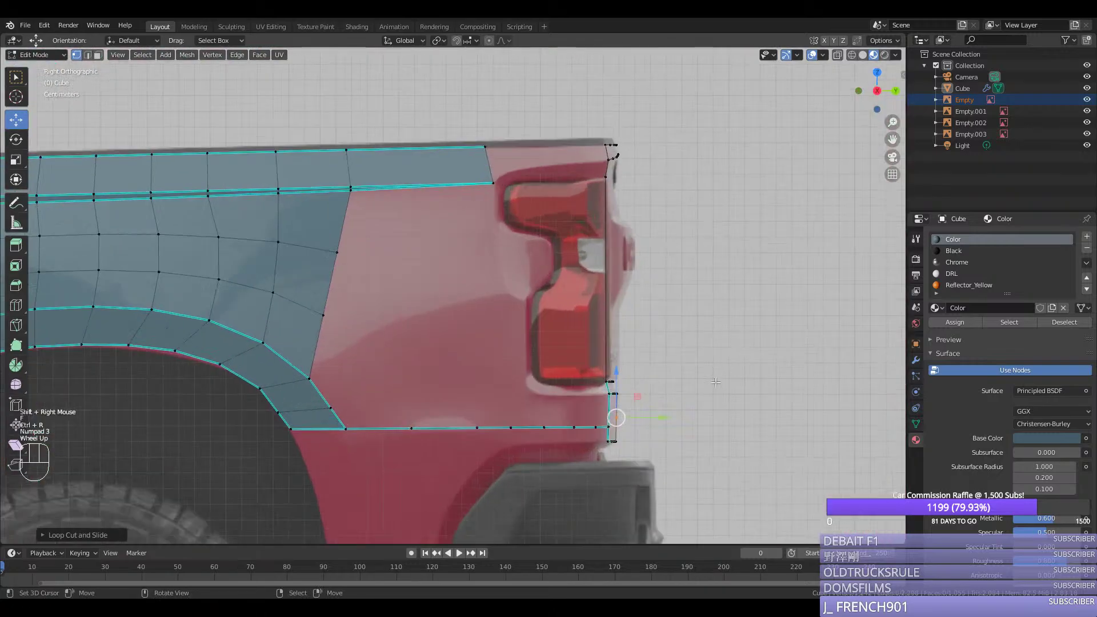
pyautogui.press('g')
pyautogui.press('g')
pyautogui.click(691, 415)
# Step: Fill the frame between the tailgate's lower horizontal edge and its bottom edge with a grid of faces
pyautogui.moveTo(692, 416); pyautogui.dragTo(820, 361, button='middle')
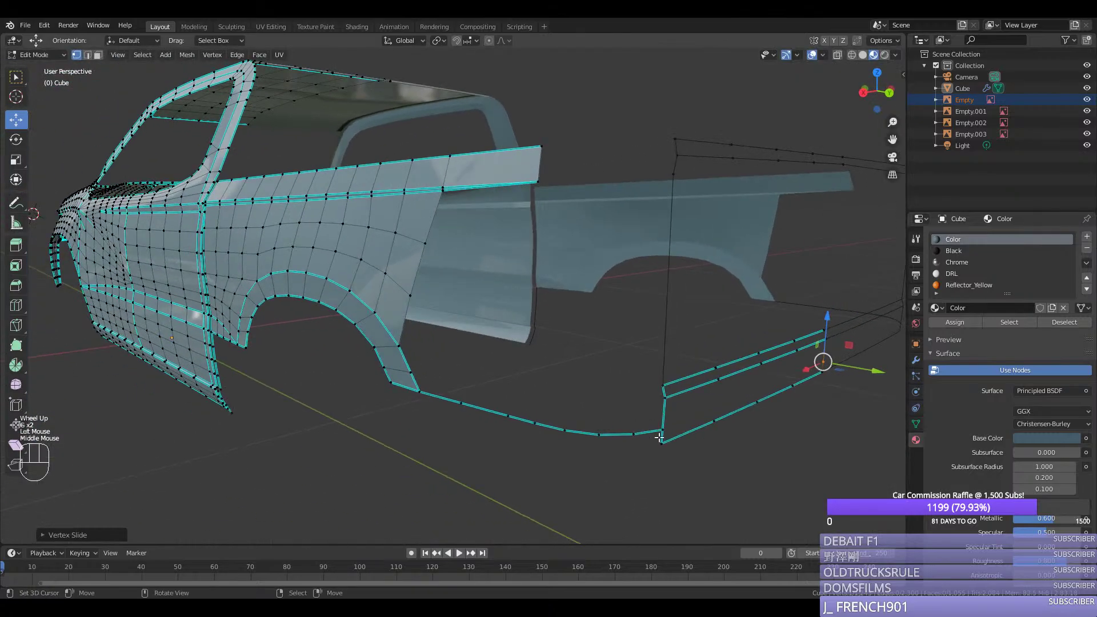
pyautogui.rightClick(661, 443)
pyautogui.keyDown('ctrl'); pyautogui.rightClick(821, 341); pyautogui.keyUp('ctrl')
pyautogui.keyDown('shift'); pyautogui.rightClick(669, 390); pyautogui.keyUp('shift')
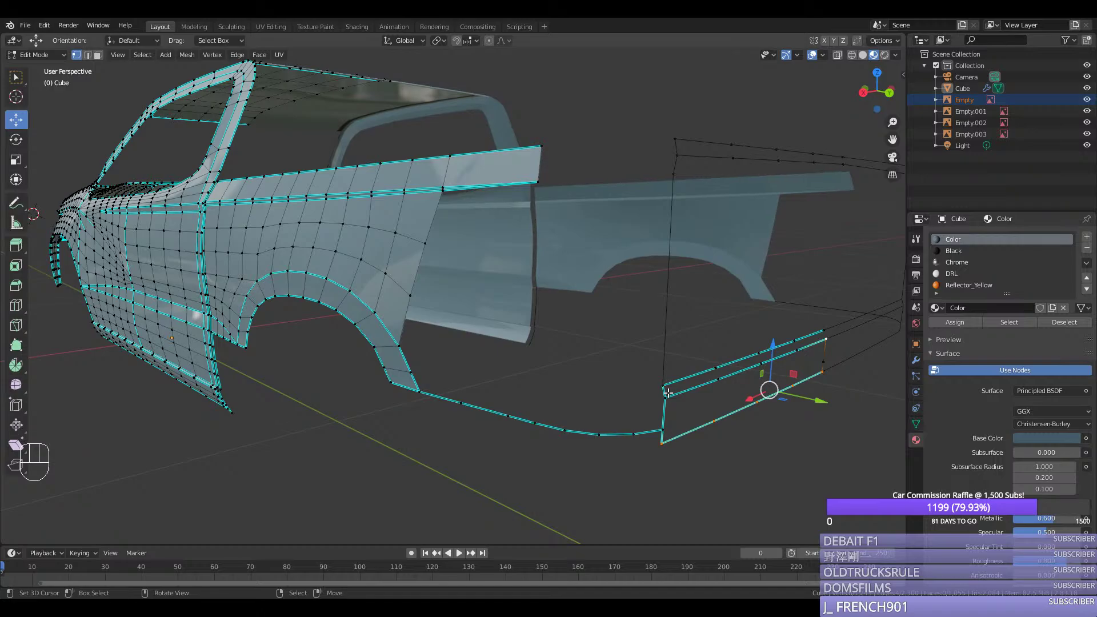
pyautogui.keyDown('ctrl'); pyautogui.rightClick(666, 397); pyautogui.keyUp('ctrl')
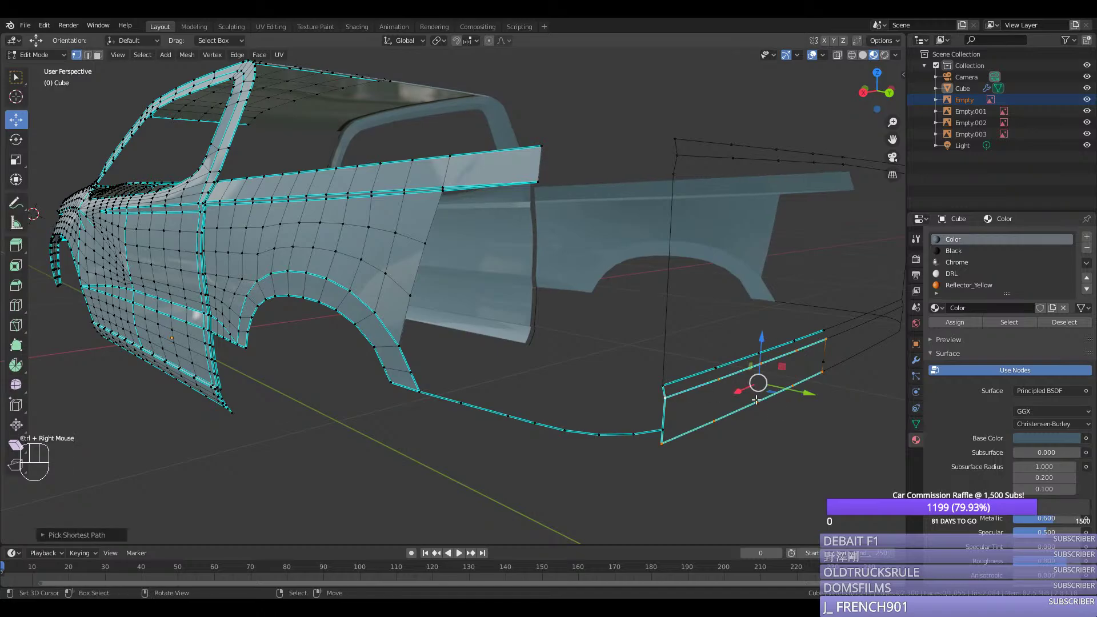
pyautogui.press('space')
pyautogui.press('Return')
# Step: Fill the narrow band above the lower tailgate panel with faces from the corner to the centreline
pyautogui.rightClick(668, 396)
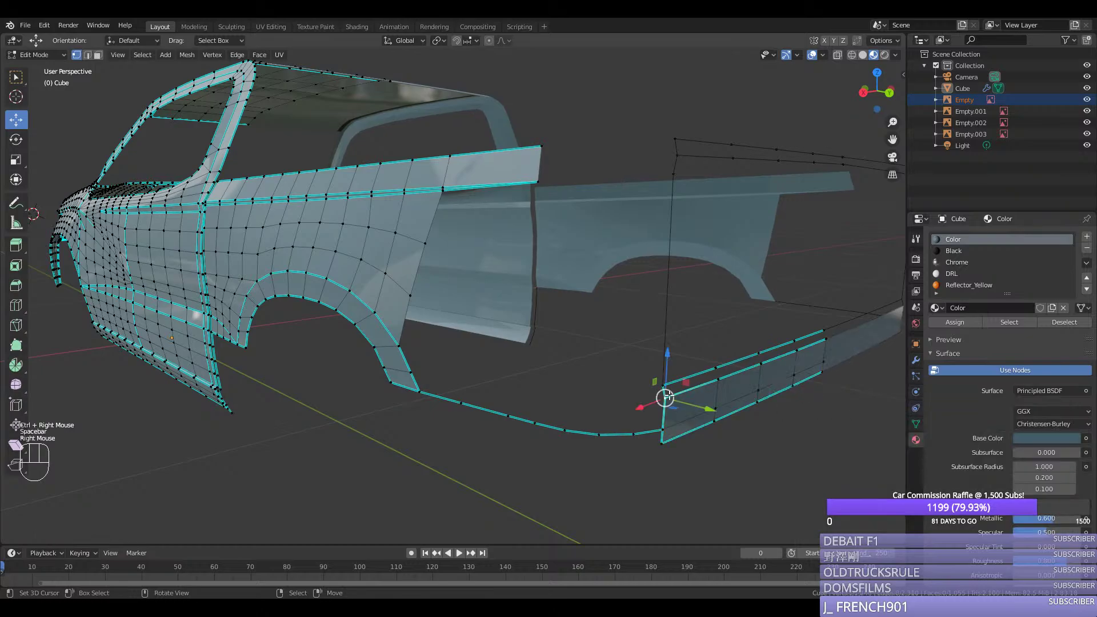
pyautogui.keyDown('shift'); pyautogui.rightClick(664, 386); pyautogui.keyUp('shift')
pyautogui.keyDown('shift'); pyautogui.rightClick(712, 367); pyautogui.keyUp('shift')
pyautogui.keyDown('shift'); pyautogui.rightClick(718, 379); pyautogui.keyUp('shift')
pyautogui.press('f')
pyautogui.rightClick(718, 378)
pyautogui.keyDown('shift'); pyautogui.rightClick(717, 364); pyautogui.keyUp('shift')
pyautogui.press('f')
pyautogui.press('f')
pyautogui.press('f')
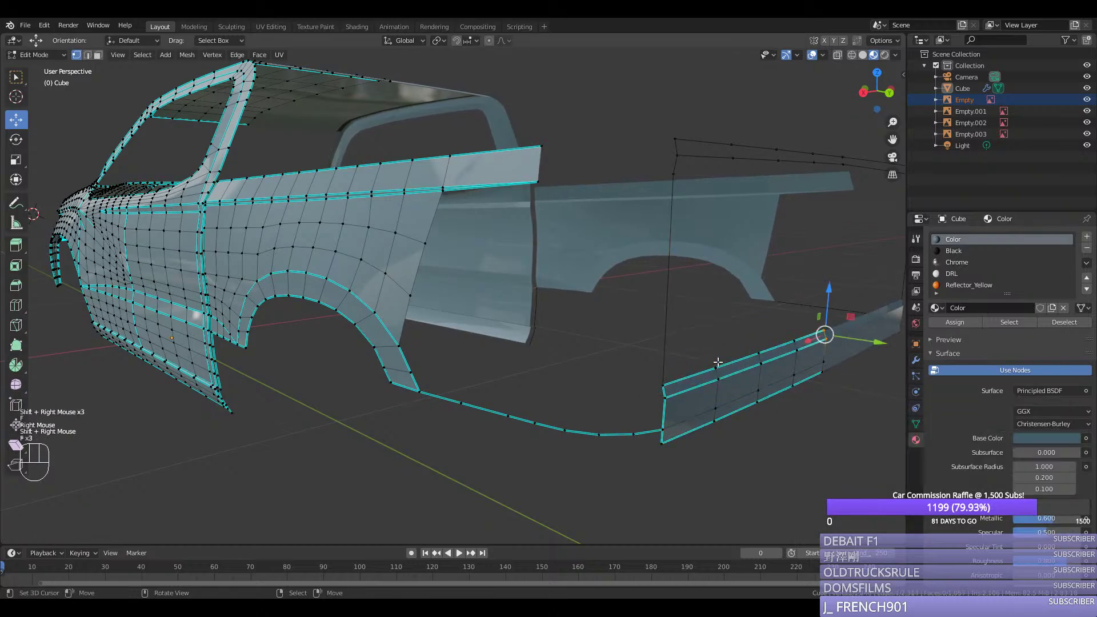
# Step: Recalculate the normals of the whole mesh and save the file
pyautogui.press('a')
pyautogui.press('b')
pyautogui.hotkey('shift', 'n')
pyautogui.press('Tab')
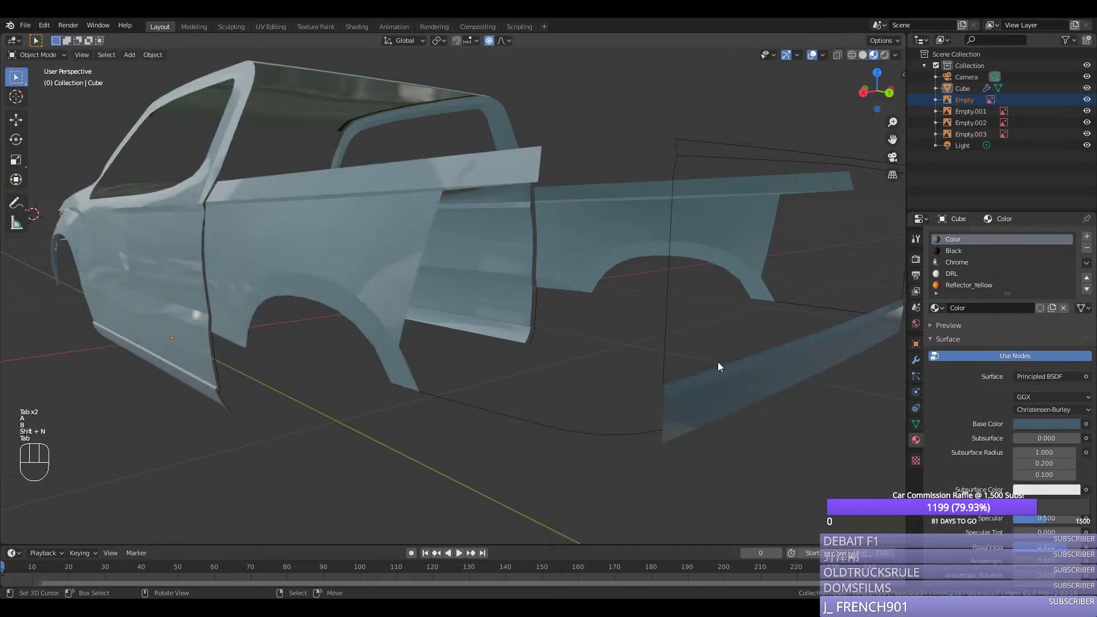
pyautogui.hotkey('ctrl', 's')
# Step: Divide the tailgate's vertical side edge, move the vertex slightly rearward, and split it with a two-segment vertex bevel
pyautogui.moveTo(549, 345); pyautogui.dragTo(600, 347, button='middle')
pyautogui.press('Tab')
pyautogui.press('KP_3')
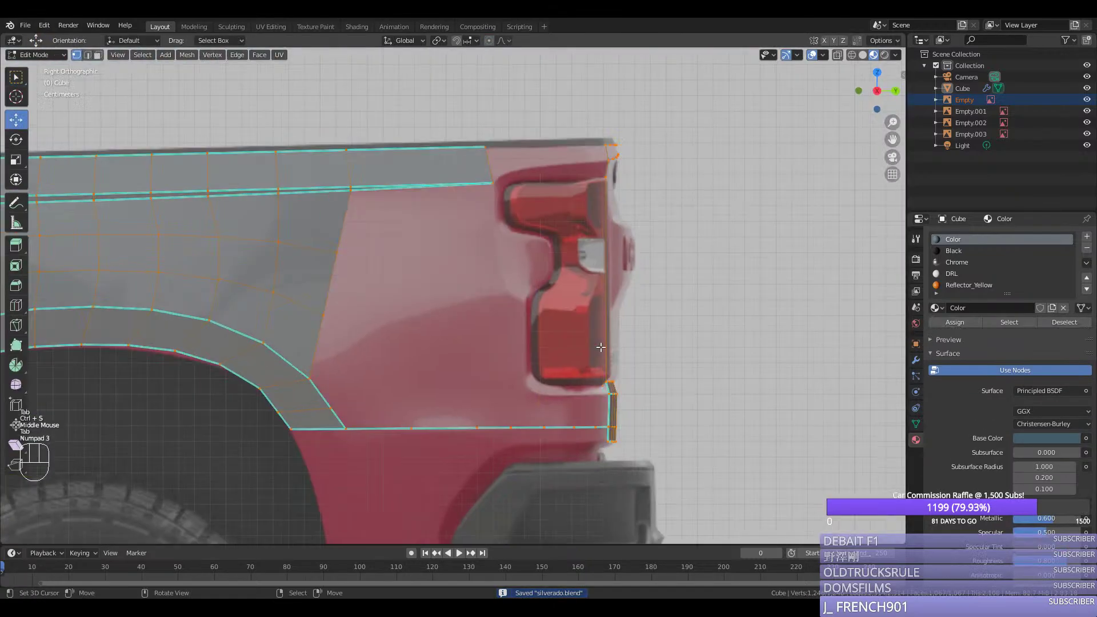
pyautogui.hotkey('ctrl', 'r')
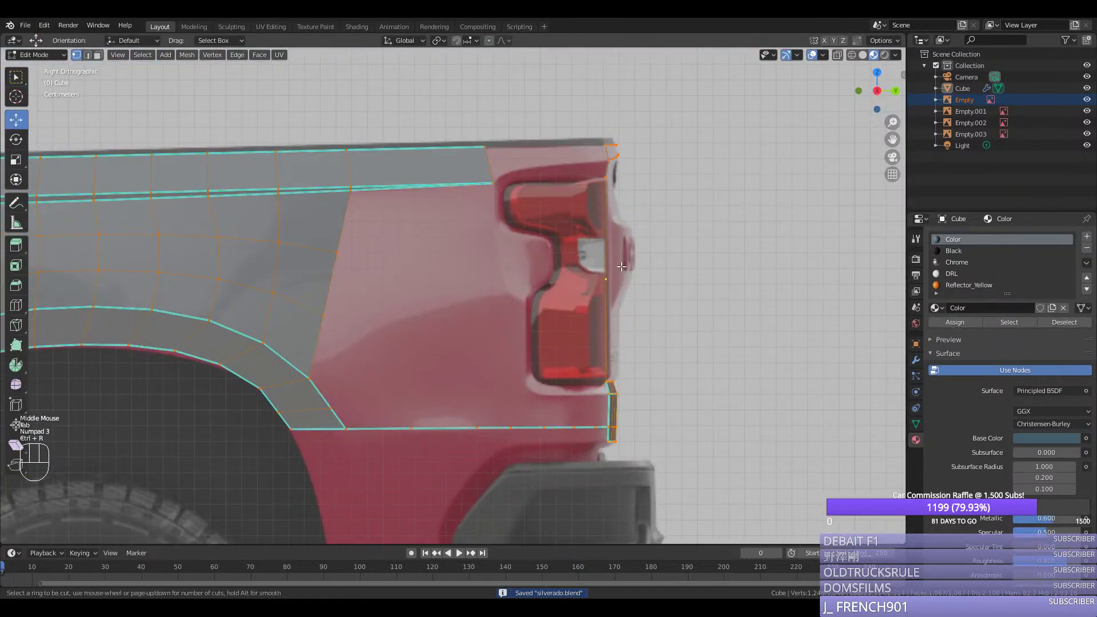
pyautogui.click(631, 271)
pyautogui.click(637, 275)
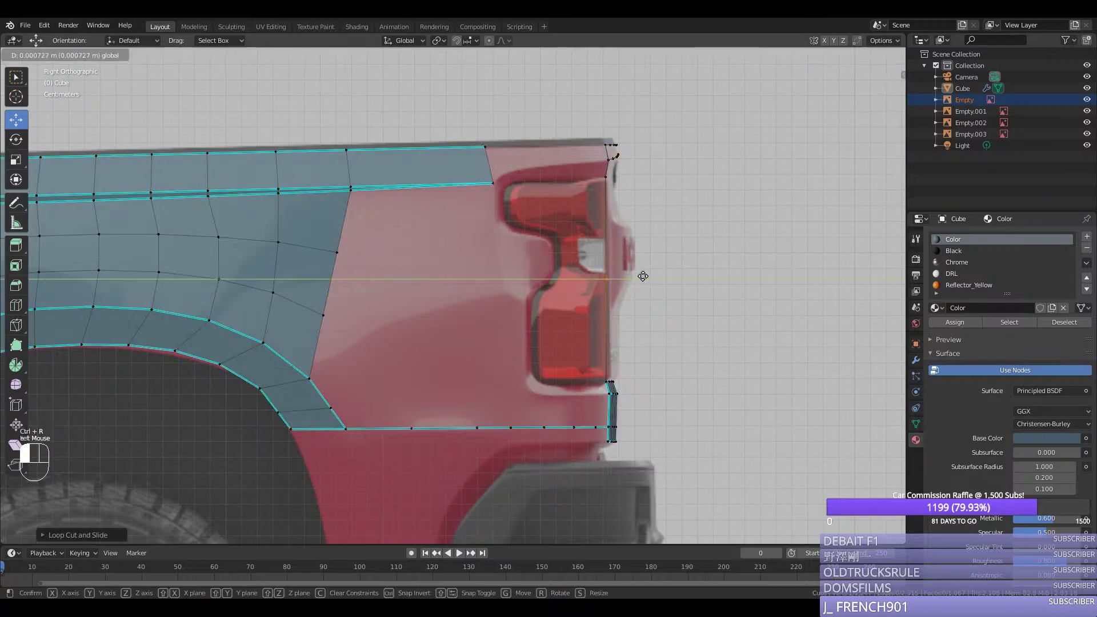
pyautogui.hotkey('shift', 'ctrl', 'b')
pyautogui.scroll(1, 634, 303)
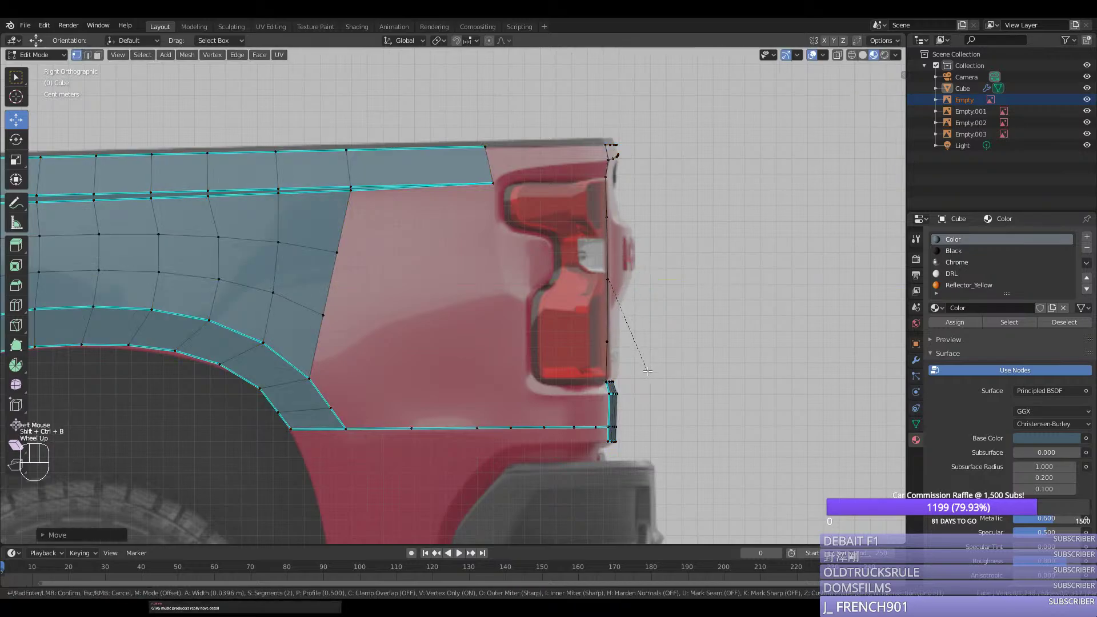
pyautogui.click(644, 360)
# Step: Evenly space the vertices on the tailgate's vertical side edge, mark the edge sharp, and save the file
pyautogui.rightClick(606, 383)
pyautogui.keyDown('ctrl'); pyautogui.rightClick(604, 179); pyautogui.keyUp('ctrl')
pyautogui.hotkey('ctrl', 'y')
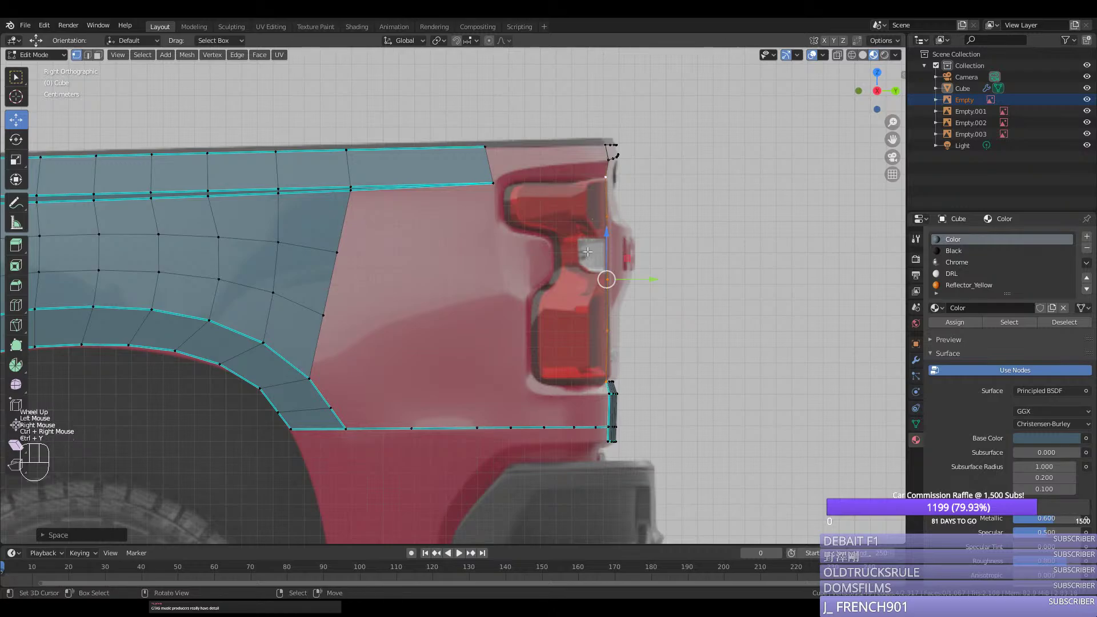
pyautogui.hotkey('ctrl', 'e')
pyautogui.click(587, 251)
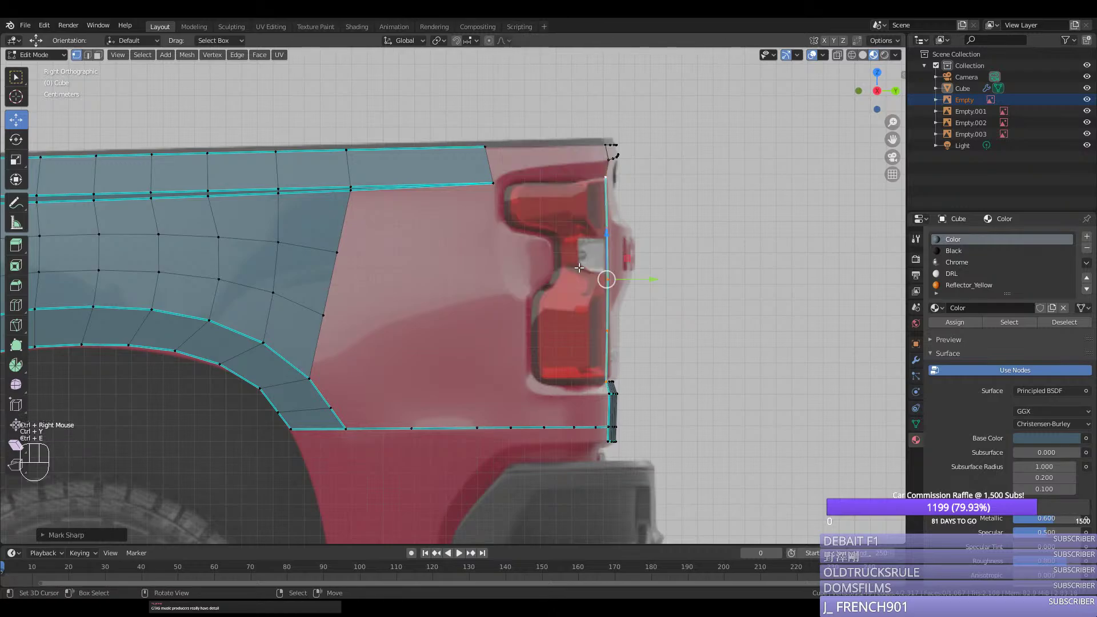
pyautogui.moveTo(587, 252); pyautogui.dragTo(560, 307, button='middle')
pyautogui.press('Tab')
pyautogui.hotkey('ctrl', 's')
# Step: Mark the two horizontal edges along the top of the tailgate as sharp and save the file
pyautogui.scroll(-1, 503, 297)
pyautogui.press('Tab')
pyautogui.rightClick(572, 216)
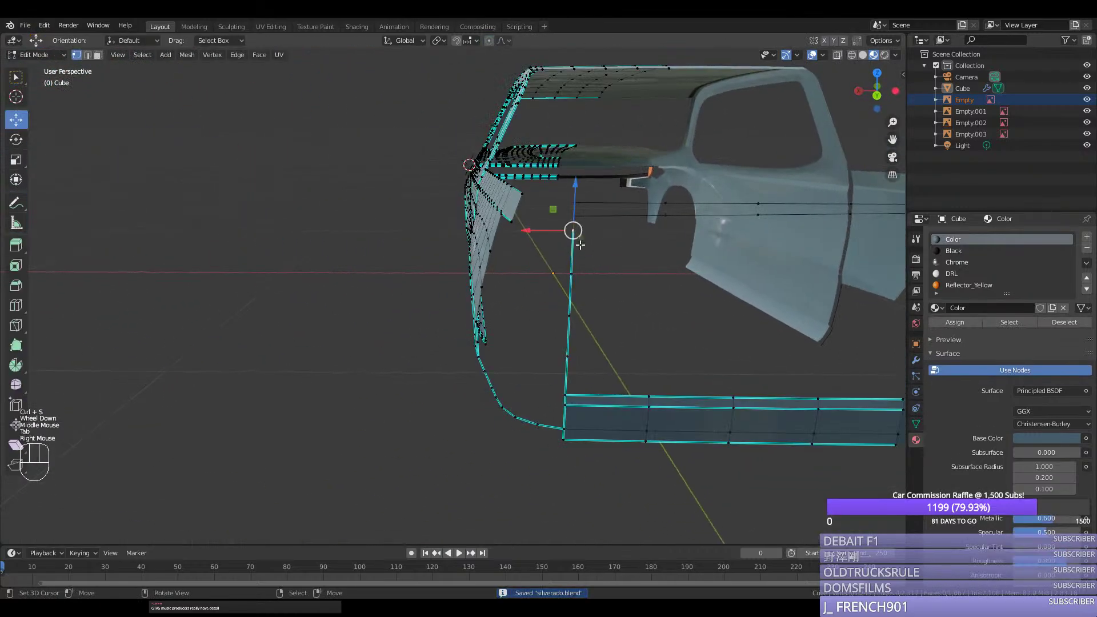
pyautogui.keyDown('ctrl'); pyautogui.rightClick(574, 203); pyautogui.keyUp('ctrl')
pyautogui.scroll(-2, 685, 245)
pyautogui.keyDown('ctrl'); pyautogui.rightClick(766, 244); pyautogui.keyUp('ctrl')
pyautogui.keyDown('ctrl'); pyautogui.rightClick(560, 240); pyautogui.keyUp('ctrl')
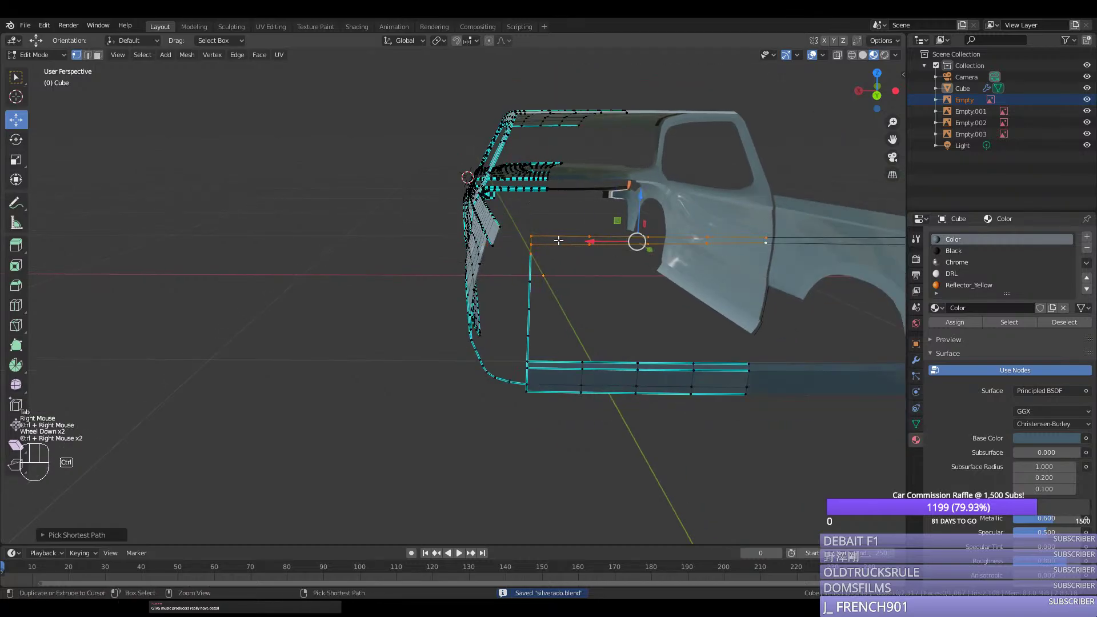
pyautogui.hotkey('ctrl', 'e')
pyautogui.click(562, 248)
pyautogui.press('Tab')
pyautogui.hotkey('ctrl', 's')
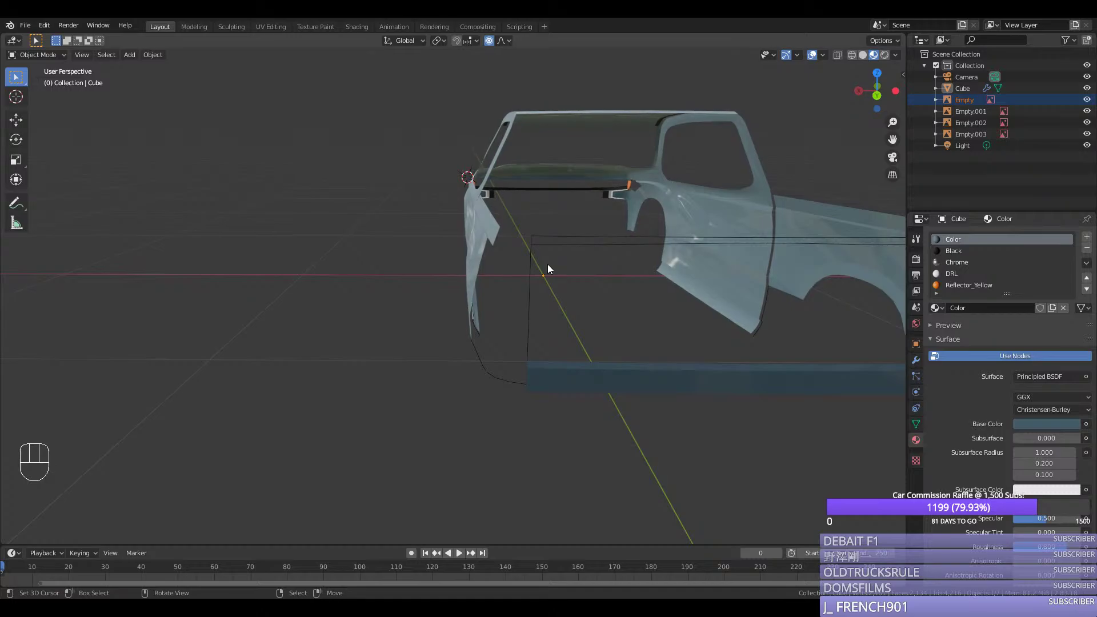
# Step: Connect the tailgate's upper corner to the bed rail end, divide the edge, and move the new vertex outward
pyautogui.press('KP_7')
pyautogui.press('Tab')
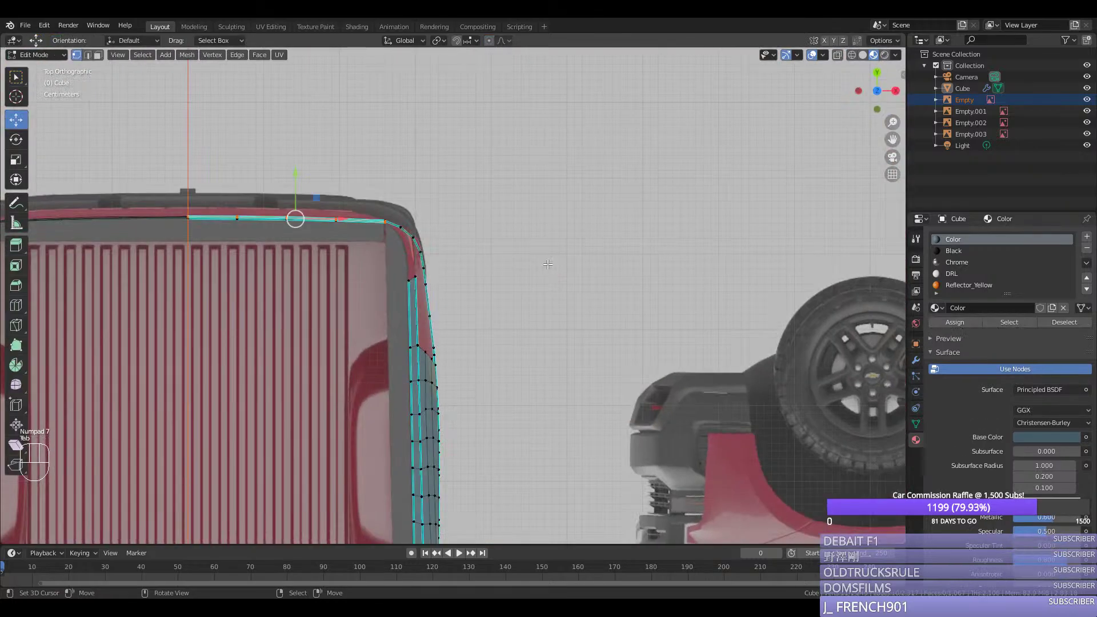
pyautogui.scroll(1, 321, 203)
pyautogui.rightClick(350, 197)
pyautogui.keyDown('shift'); pyautogui.rightClick(373, 228); pyautogui.keyUp('shift')
pyautogui.hotkey('ctrl', 'r')
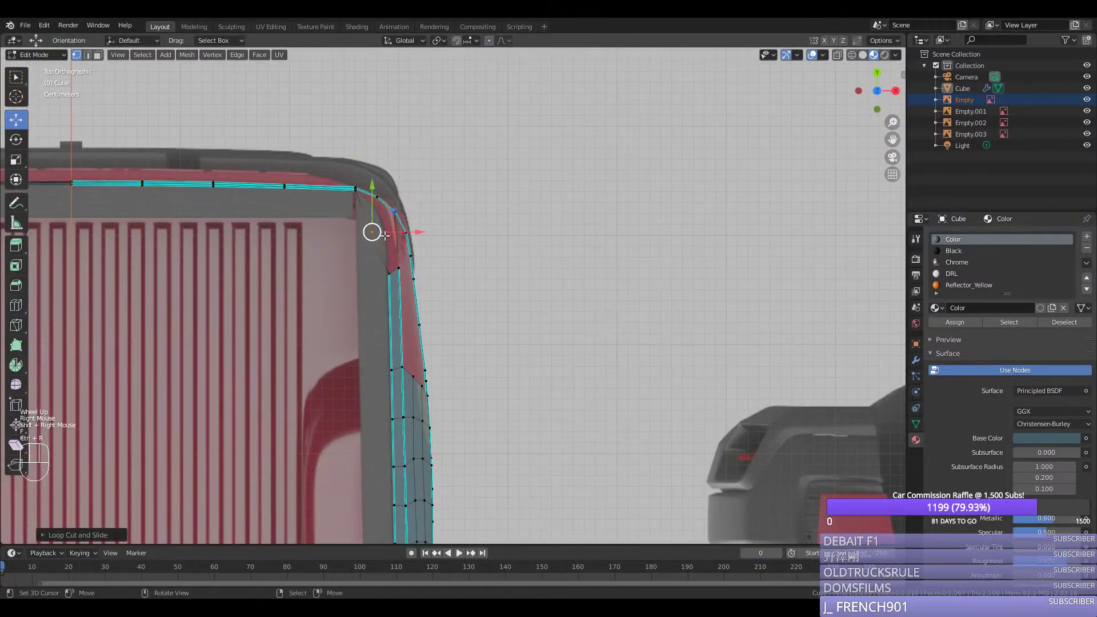
pyautogui.click(412, 231)
pyautogui.click(415, 230)
# Step: Divide the rear part of the rail-to-tailgate edge and move the new vertex outward onto the corner curve
pyautogui.hotkey('ctrl', 'r')
pyautogui.click(372, 171)
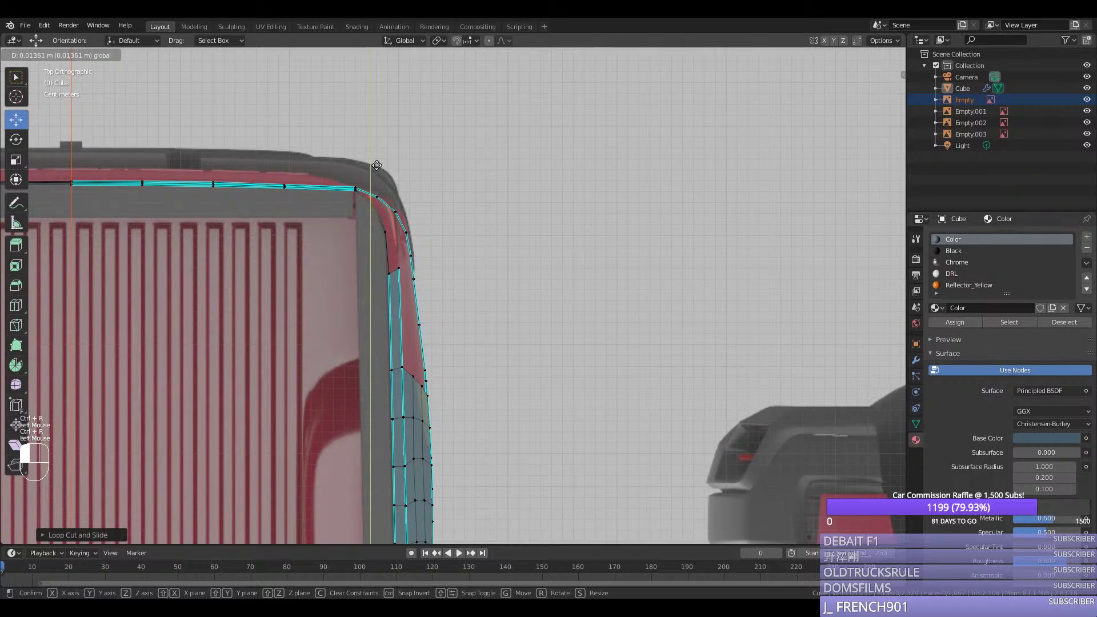
pyautogui.click(395, 212)
# Step: Evenly space the vertices along the upper corner curve and mark its edges sharp
pyautogui.moveTo(414, 208); pyautogui.dragTo(441, 202, button='middle')
pyautogui.rightClick(491, 182)
pyautogui.moveTo(501, 183); pyautogui.dragTo(612, 203, button='middle')
pyautogui.keyDown('ctrl'); pyautogui.rightClick(606, 214); pyautogui.keyUp('ctrl')
pyautogui.hotkey('ctrl', 'e')
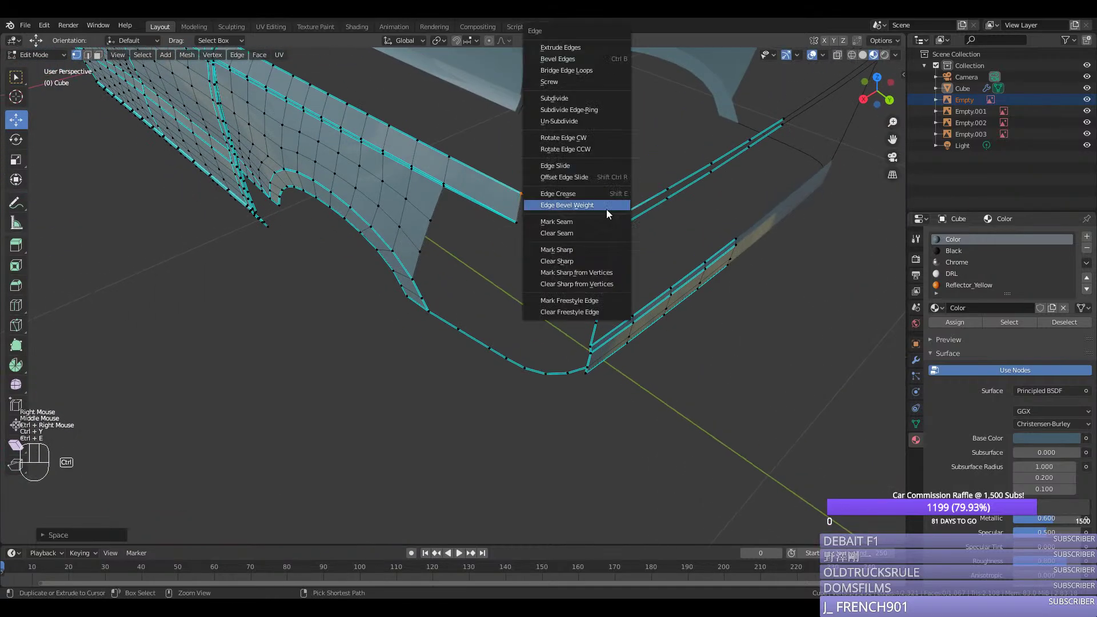
pyautogui.moveTo(580, 249); pyautogui.dragTo(619, 346, button='middle')
pyautogui.hotkey('ctrl', 'r')
pyautogui.click(620, 346)
pyautogui.rightClick(617, 342)
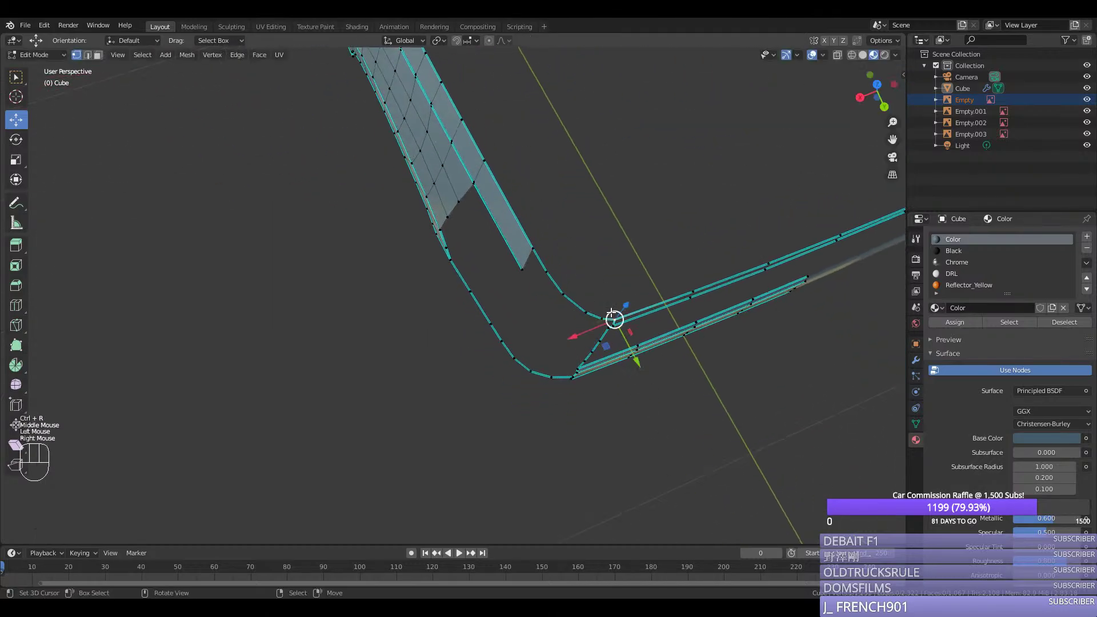
# Step: Duplicate the intermediate vertices of the upper corner curve and move the copy straight down above the taillight
pyautogui.press('KP_3')
pyautogui.scroll(2, 611, 311)
pyautogui.rightClick(533, 116)
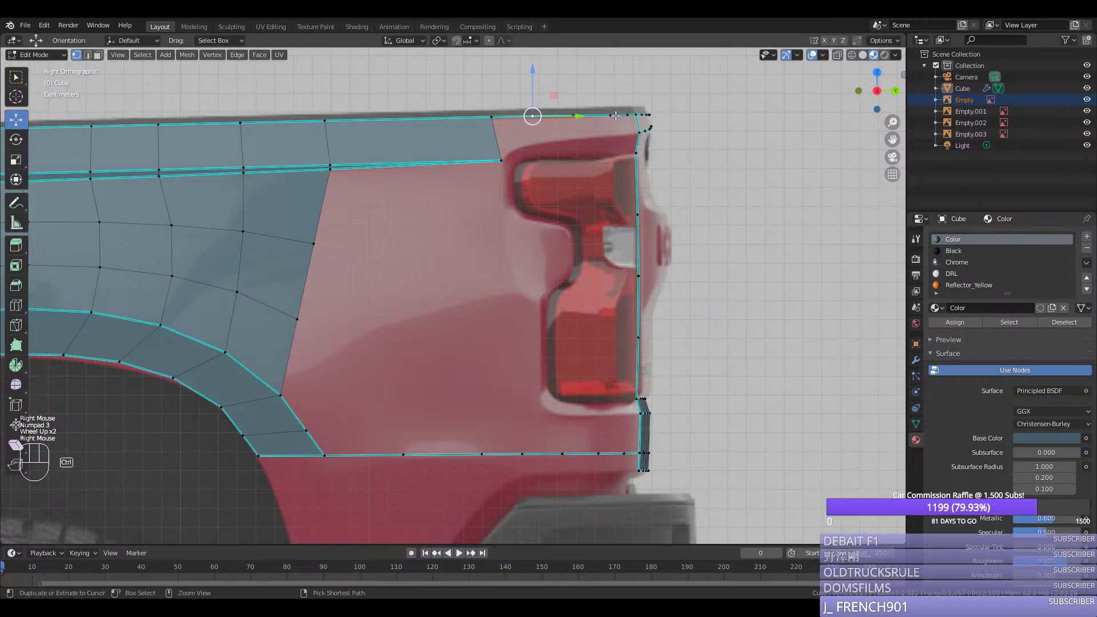
pyautogui.keyDown('ctrl'); pyautogui.rightClick(639, 129); pyautogui.keyUp('ctrl')
pyautogui.keyDown('ctrl'); pyautogui.rightClick(638, 129); pyautogui.keyUp('ctrl')
pyautogui.hotkey('shift', 'f')
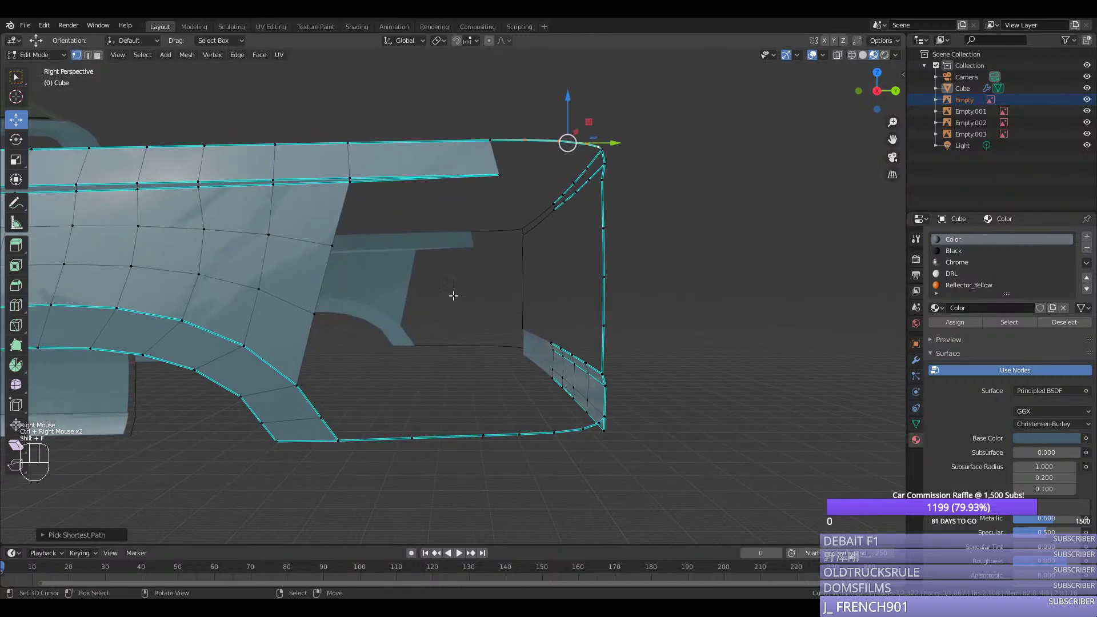
pyautogui.press('KP_3')
pyautogui.hotkey('shift', 'd')
pyautogui.middleClick(596, 243)
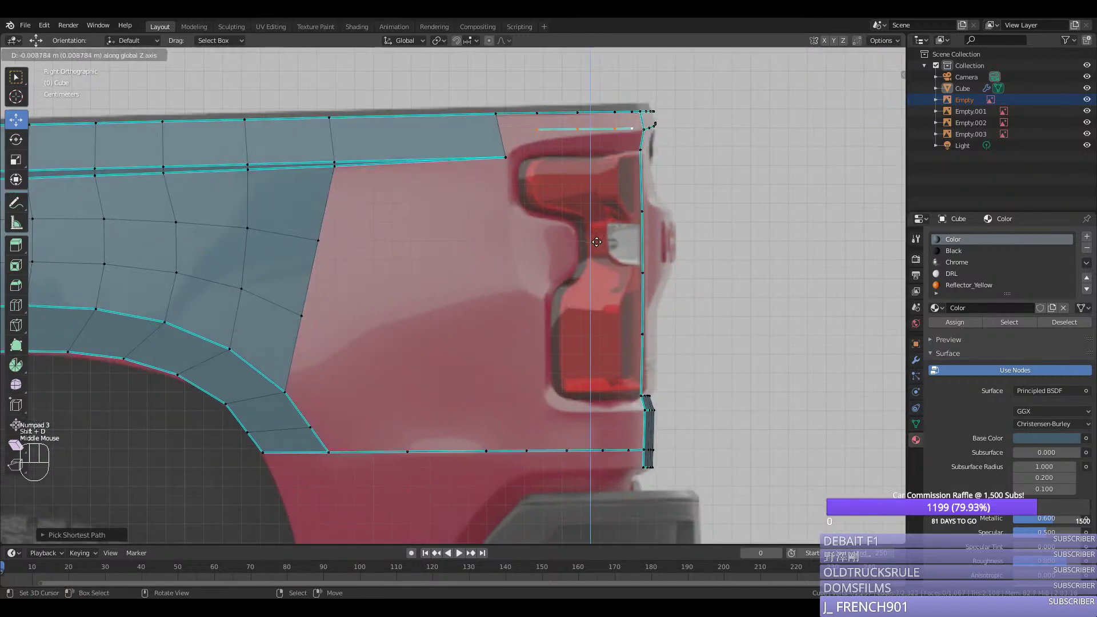
pyautogui.click(614, 130)
# Step: Adjust the heights of the duplicated vertices and connect their front end to the bed rail's lower corner
pyautogui.rightClick(617, 111)
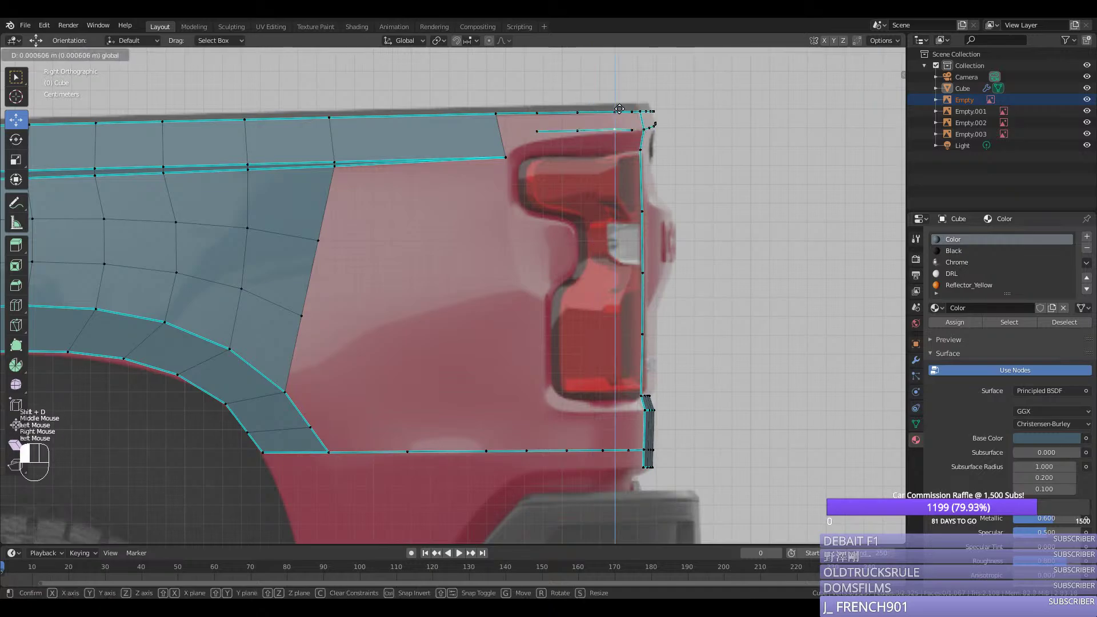
pyautogui.moveTo(617, 112); pyautogui.dragTo(525, 121)
pyautogui.rightClick(579, 131)
pyautogui.rightClick(537, 131)
pyautogui.keyDown('shift'); pyautogui.rightClick(506, 157); pyautogui.keyUp('shift')
pyautogui.press('f')
# Step: Divide the edge joining the lower curve to the rail's lower corner and mark the lower curve sharp
pyautogui.hotkey('ctrl', 'r')
pyautogui.click(518, 145)
pyautogui.click(525, 121)
pyautogui.rightClick(520, 139)
pyautogui.rightClick(520, 140)
pyautogui.keyDown('ctrl'); pyautogui.rightClick(506, 156); pyautogui.keyUp('ctrl')
pyautogui.hotkey('ctrl', 'e')
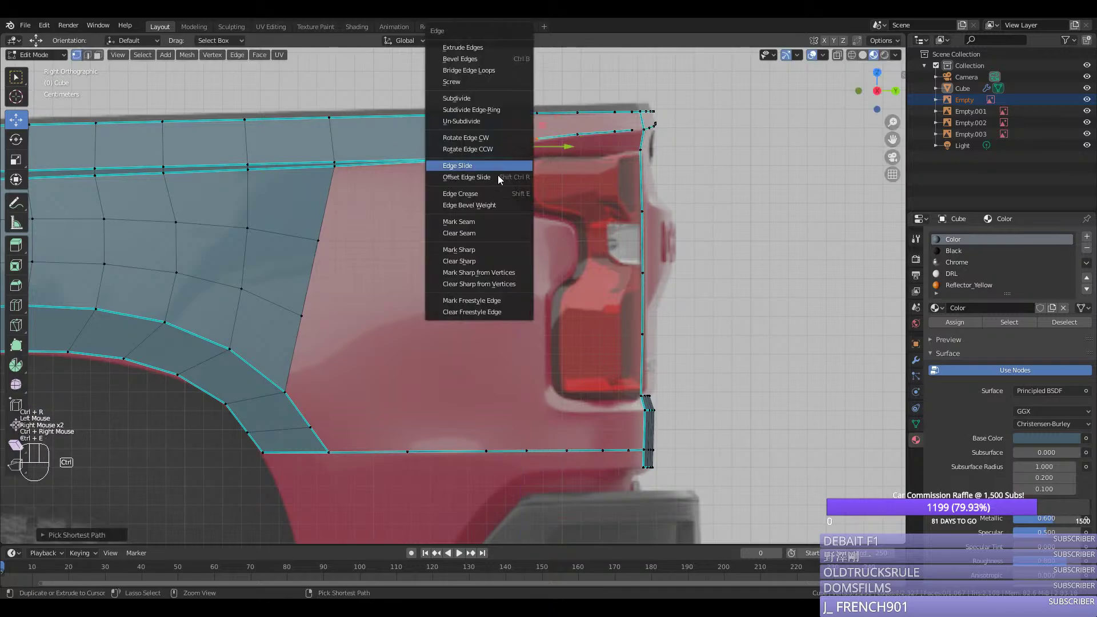
pyautogui.click(465, 254)
# Step: Shift the lower corner curve's intermediate vertices outward along X in the top view, toward the bed side
pyautogui.rightClick(631, 133)
pyautogui.moveTo(631, 137); pyautogui.dragTo(622, 200, button='middle')
pyautogui.keyDown('ctrl'); pyautogui.rightClick(521, 121); pyautogui.keyUp('ctrl')
pyautogui.press('KP_7')
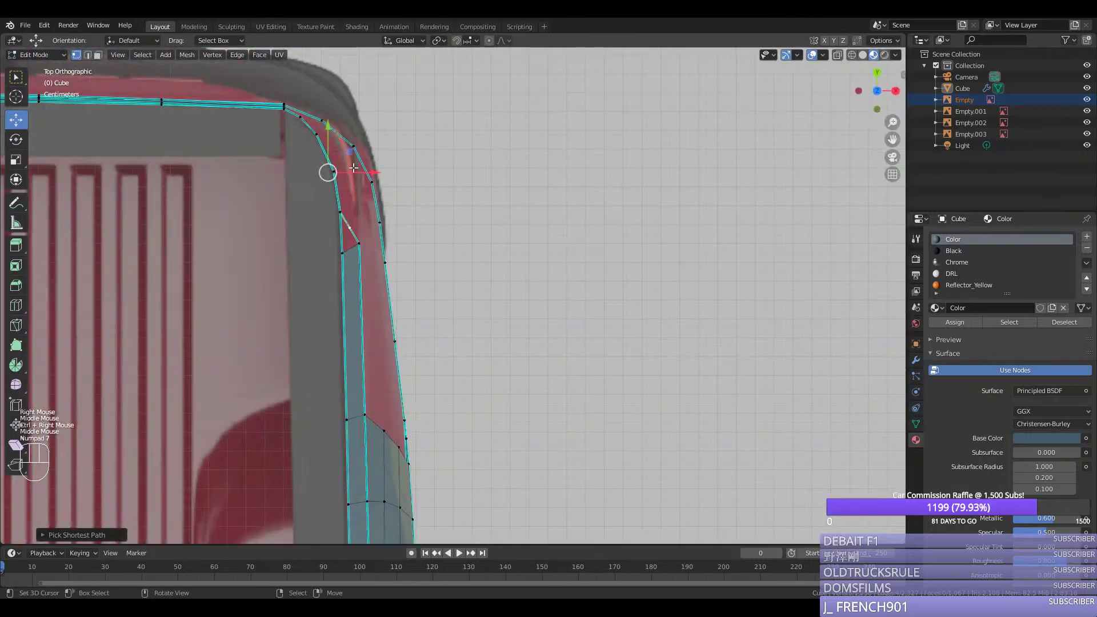
pyautogui.moveTo(365, 172); pyautogui.dragTo(378, 172)
# Step: Nudge the lower curve's vertex beside the bed rail's corner slightly inward along X
pyautogui.rightClick(375, 224)
pyautogui.rightClick(366, 236)
pyautogui.rightClick(367, 222)
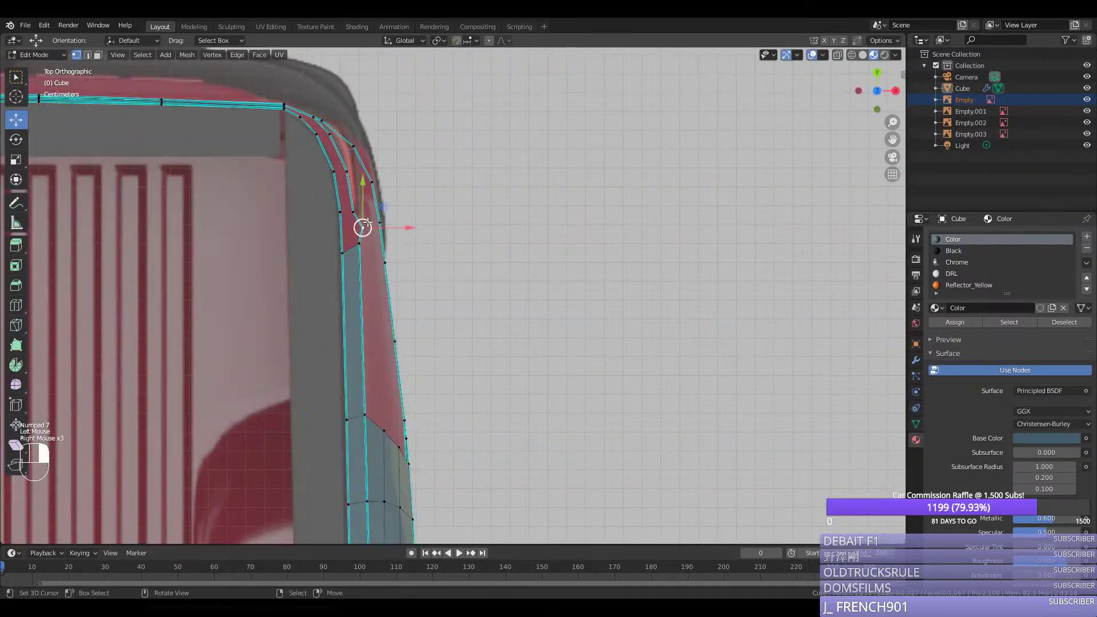
pyautogui.moveTo(391, 227); pyautogui.dragTo(381, 223)
pyautogui.rightClick(339, 147)
pyautogui.moveTo(340, 147); pyautogui.dragTo(542, 186, button='middle')
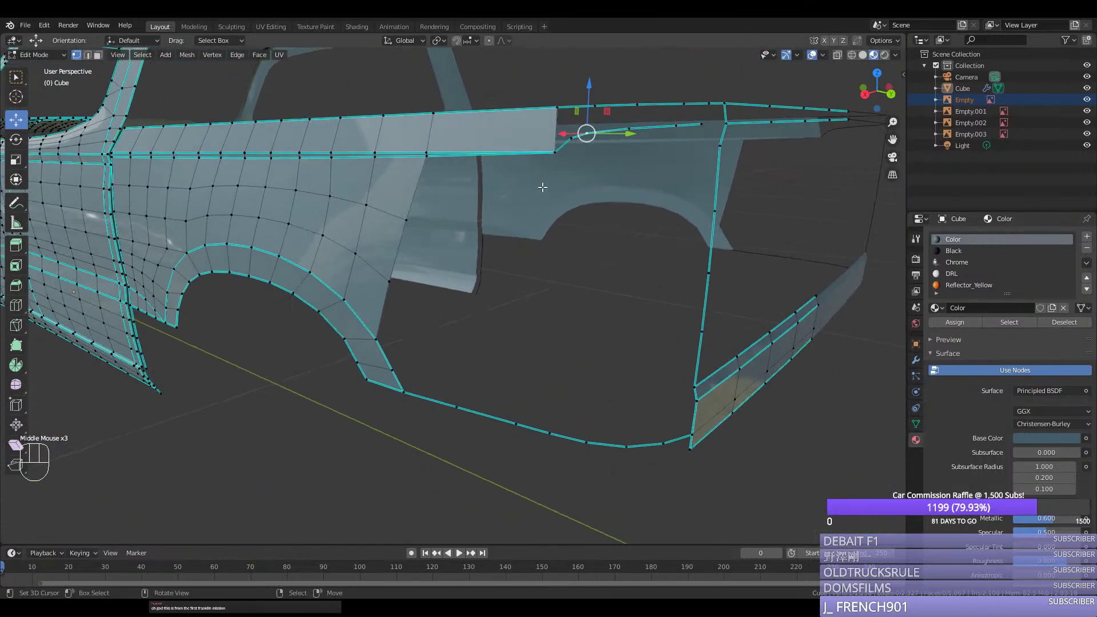
# Step: Evenly space the vertices at the lower curve's front end, starting from the bed rail's lower corner
pyautogui.rightClick(571, 143)
pyautogui.rightClick(587, 136)
pyautogui.keyDown('ctrl'); pyautogui.rightClick(557, 151); pyautogui.keyUp('ctrl')
pyautogui.hotkey('ctrl', 'y')
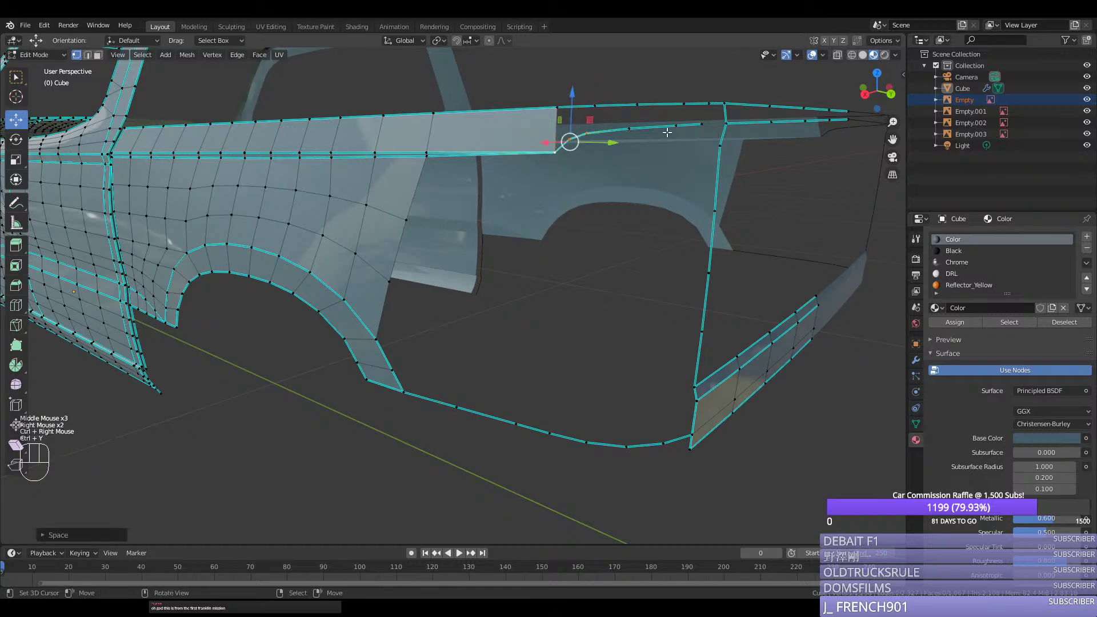
# Step: Connect the lower curve's rear end to the tailgate's upper corner vertex and mark the new edge sharp
pyautogui.rightClick(702, 120)
pyautogui.press('ctrl+KP_1')
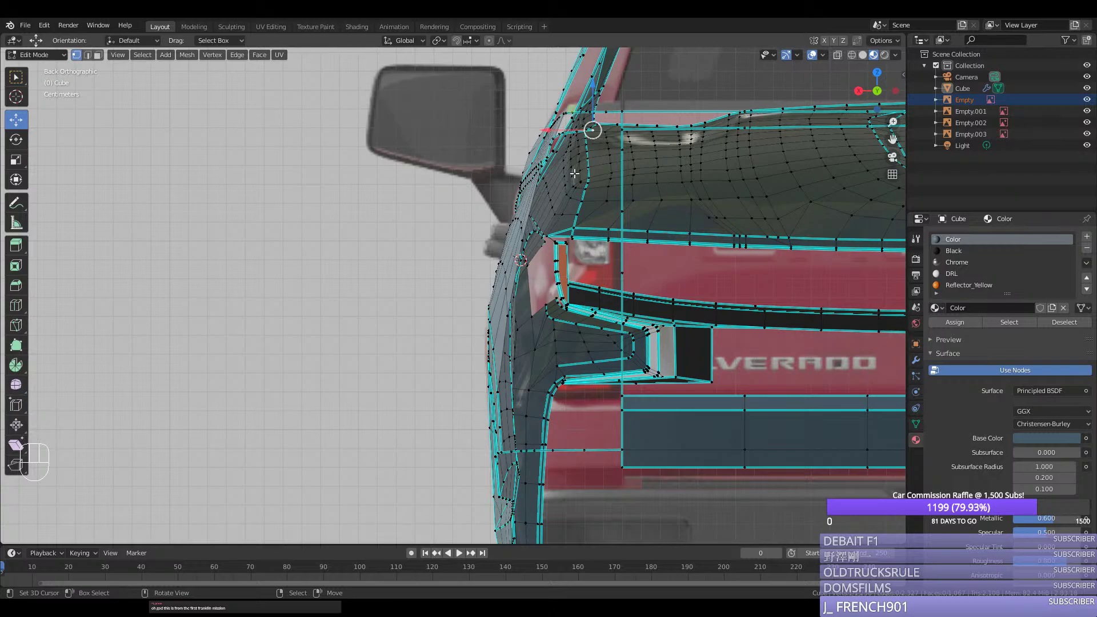
pyautogui.moveTo(573, 174); pyautogui.dragTo(679, 165, button='middle')
pyautogui.keyDown('shift'); pyautogui.rightClick(706, 119); pyautogui.keyUp('shift')
pyautogui.hotkey('ctrl', 'e')
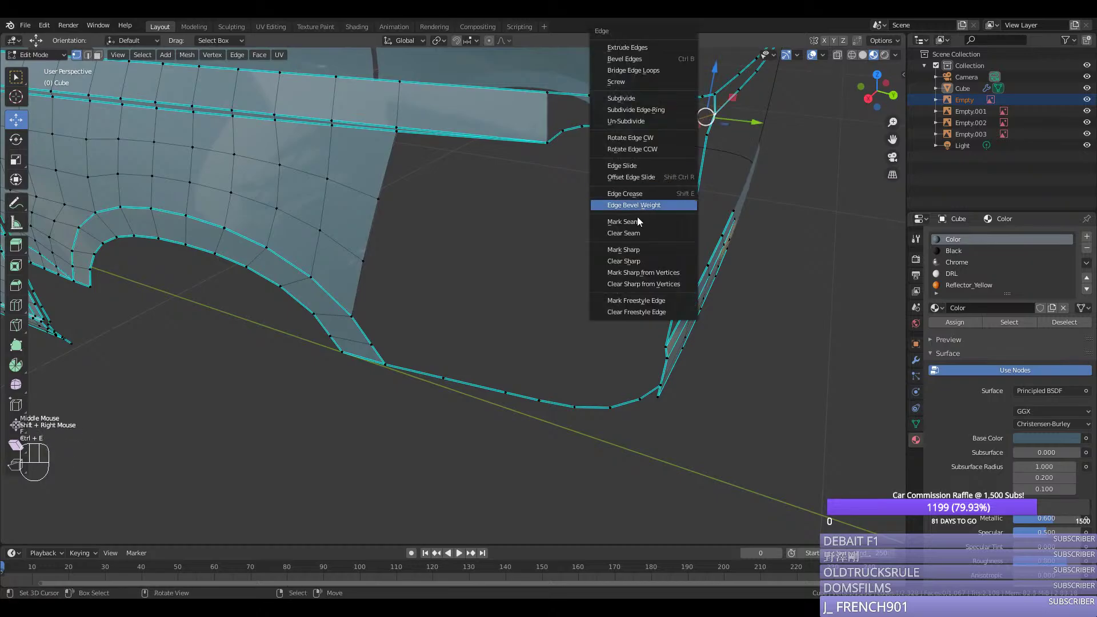
pyautogui.click(622, 247)
# Step: Move the lower curve's vertex nearest the tailgate corner along Y and slide it along its edge
pyautogui.moveTo(621, 247); pyautogui.dragTo(683, 292, button='middle')
pyautogui.rightClick(717, 336)
pyautogui.moveTo(748, 384); pyautogui.dragTo(753, 387)
pyautogui.press('g')
pyautogui.press('g')
pyautogui.click(765, 388)
# Step: Try to evenly space the vertices at the lower curve's rear end, then undo it
pyautogui.keyDown('ctrl'); pyautogui.rightClick(673, 324); pyautogui.keyUp('ctrl')
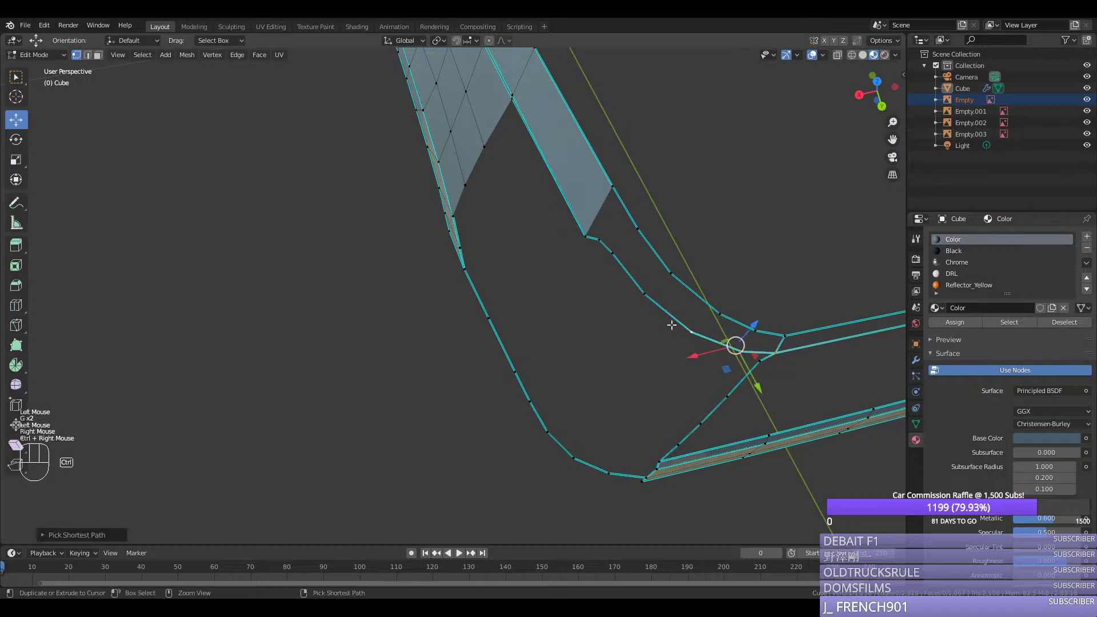
pyautogui.press('y')
pyautogui.rightClick(686, 333)
pyautogui.hotkey('ctrl', 'z')
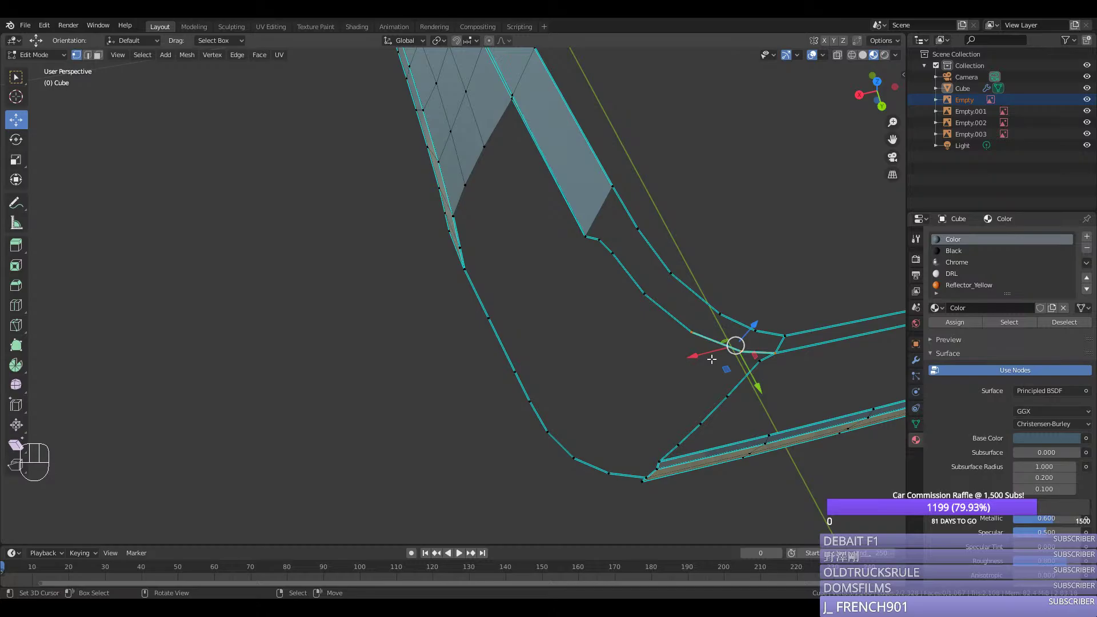
pyautogui.moveTo(711, 359); pyautogui.dragTo(617, 343, button='middle')
pyautogui.press('KP_3')
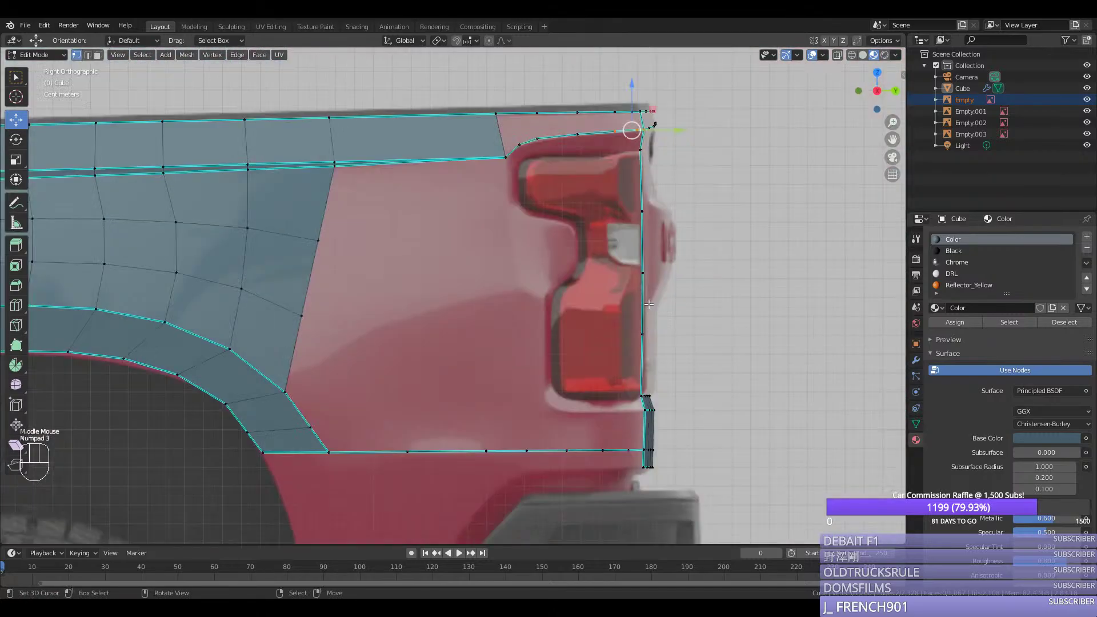
pyautogui.rightClick(497, 173)
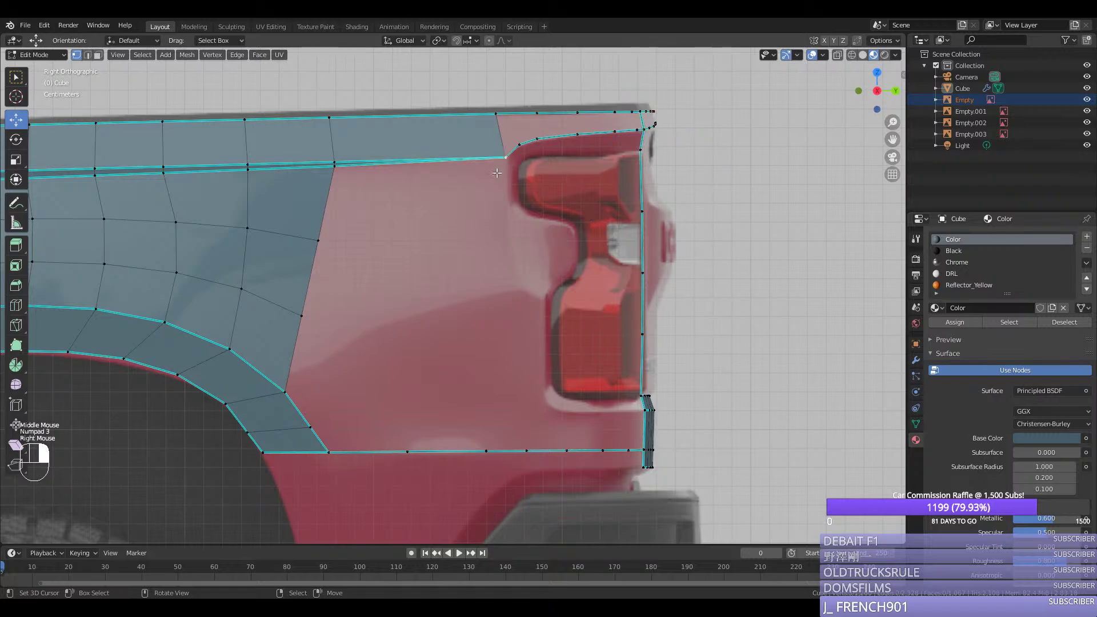
pyautogui.hotkey('ctrl', 'r')
pyautogui.click(517, 112)
pyautogui.moveTo(517, 111); pyautogui.dragTo(488, 205, button='middle')
# Step: Evenly space the lower curve's vertices from the tailgate corner to the middle of the bend
pyautogui.rightClick(742, 314)
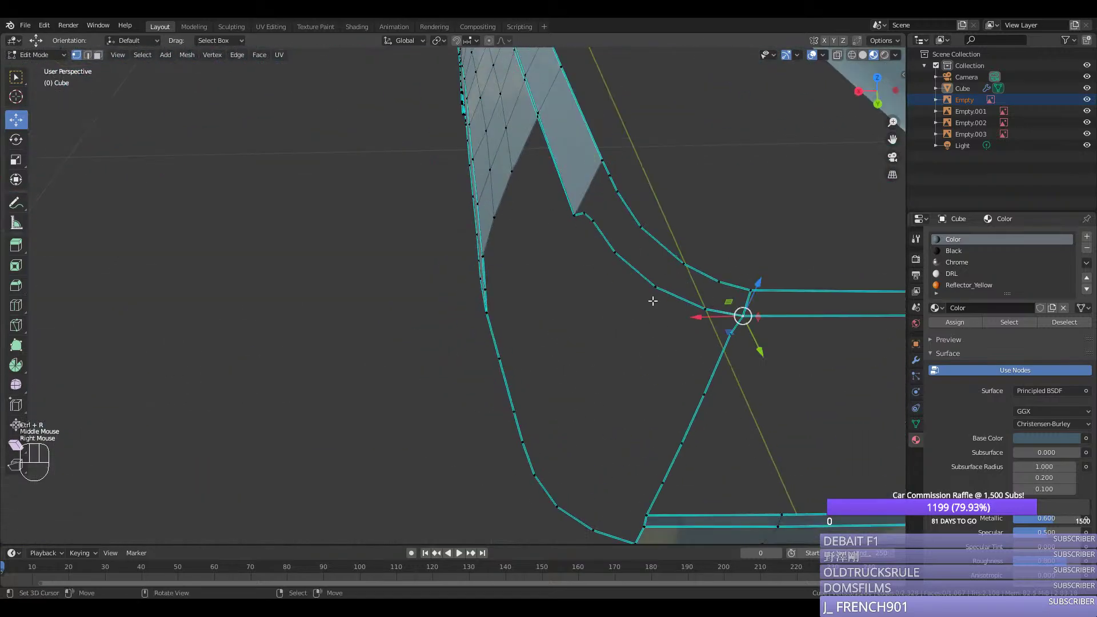
pyautogui.keyDown('ctrl'); pyautogui.rightClick(624, 283); pyautogui.keyUp('ctrl')
pyautogui.hotkey('ctrl', 'y')
# Step: Bevel one facing vertex on each of the upper and lower corner curves to split it into two vertices
pyautogui.rightClick(614, 259)
pyautogui.keyDown('shift'); pyautogui.rightClick(640, 226); pyautogui.keyUp('shift')
pyautogui.hotkey('shift', 'ctrl', 'b')
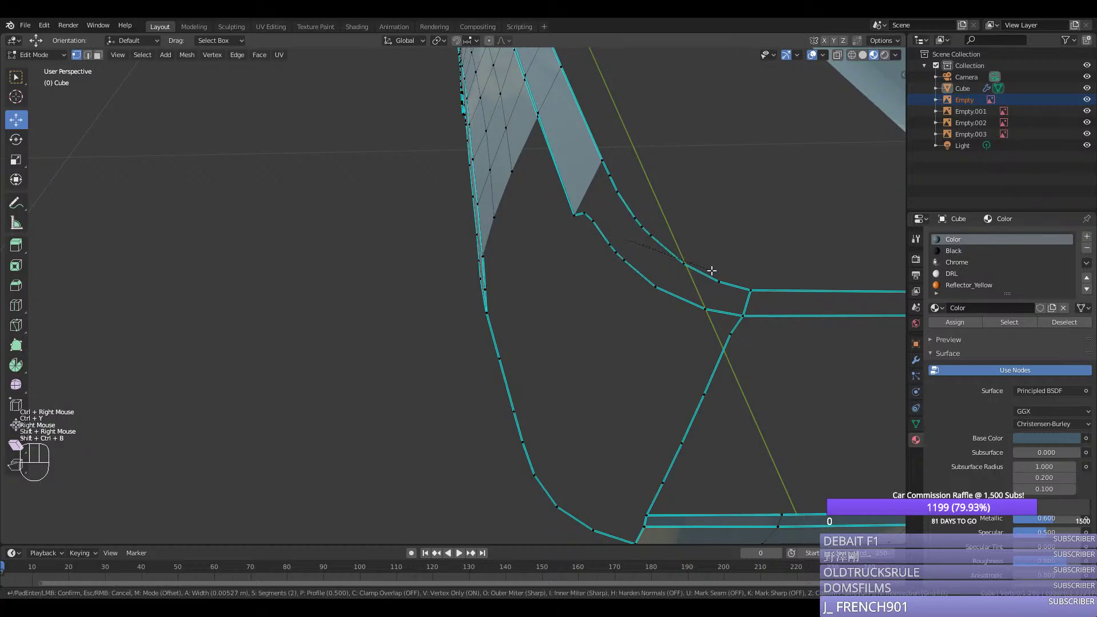
pyautogui.scroll(-1, 710, 273)
pyautogui.click(709, 272)
# Step: Evenly space the upper corner curve's vertices up to the tailgate corner
pyautogui.rightClick(620, 193)
pyautogui.keyDown('ctrl'); pyautogui.click(753, 288); pyautogui.keyUp('ctrl')
pyautogui.hotkey('ctrl', 'y')
pyautogui.keyDown('ctrl'); pyautogui.rightClick(752, 288); pyautogui.keyUp('ctrl')
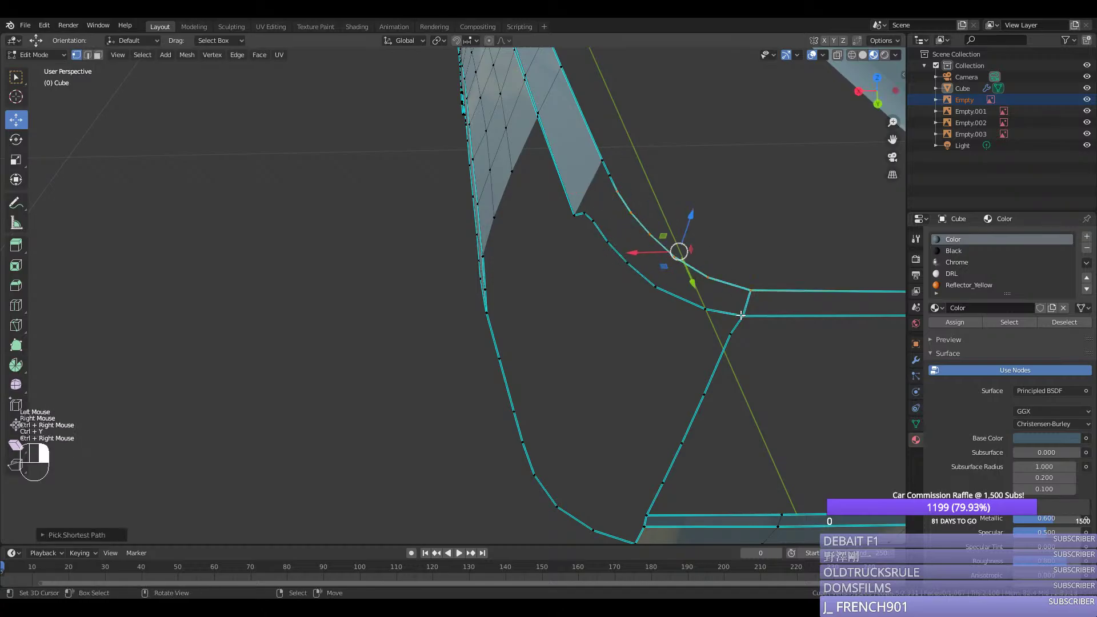
# Step: Try to evenly space the lower curve's vertices from its front bend to the tailgate corner, then undo it
pyautogui.rightClick(595, 224)
pyautogui.keyDown('ctrl'); pyautogui.rightClick(743, 315); pyautogui.keyUp('ctrl')
pyautogui.hotkey('ctrl', 'y')
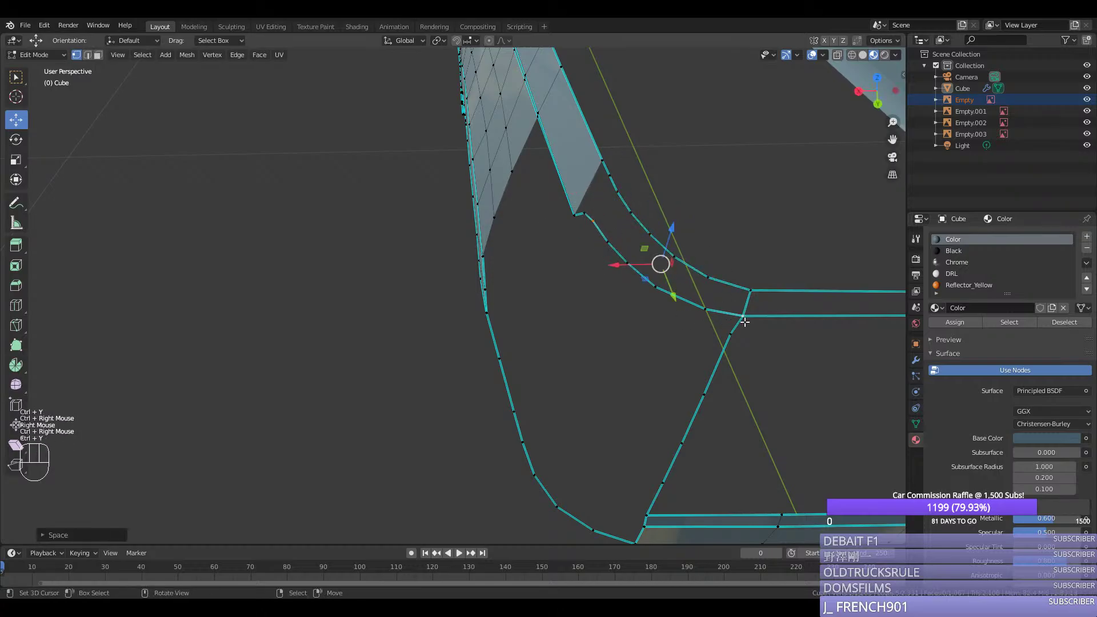
pyautogui.hotkey('ctrl', 'z')
# Step: Try to select the lower curve's vertex path between the tailgate corner and its front bend
pyautogui.rightClick(742, 315)
pyautogui.keyDown('ctrl'); pyautogui.rightClick(594, 223); pyautogui.keyUp('ctrl')
pyautogui.keyDown('ctrl'); pyautogui.rightClick(594, 223); pyautogui.keyUp('ctrl')
pyautogui.rightClick(592, 221)
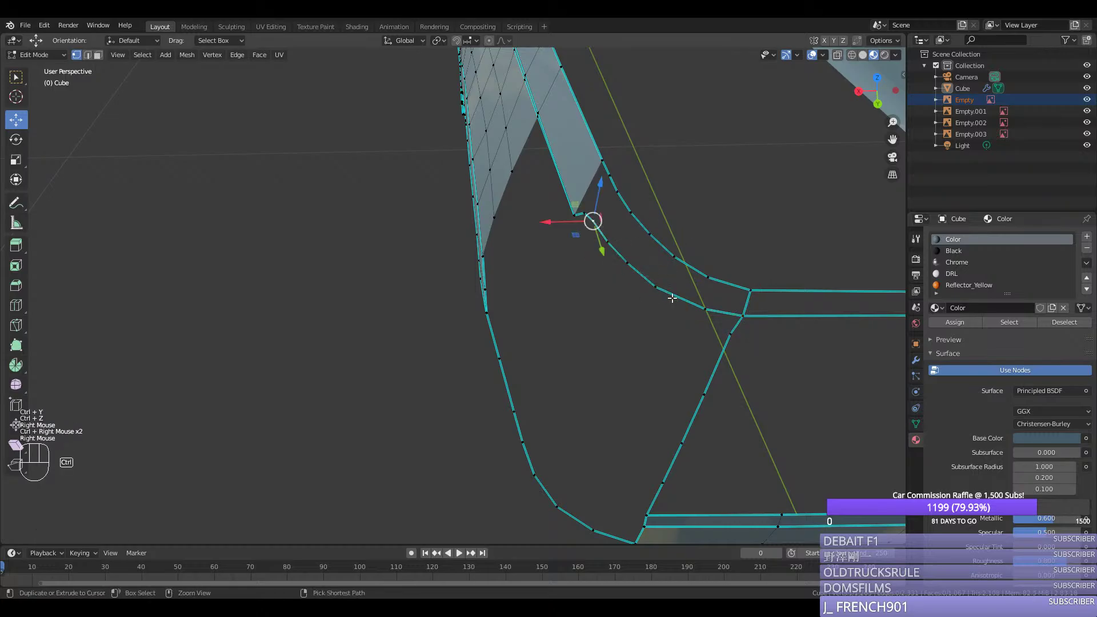
pyautogui.keyDown('ctrl'); pyautogui.rightClick(691, 311); pyautogui.keyUp('ctrl')
pyautogui.keyDown('ctrl'); pyautogui.rightClick(691, 311); pyautogui.keyUp('ctrl')
pyautogui.rightClick(694, 312)
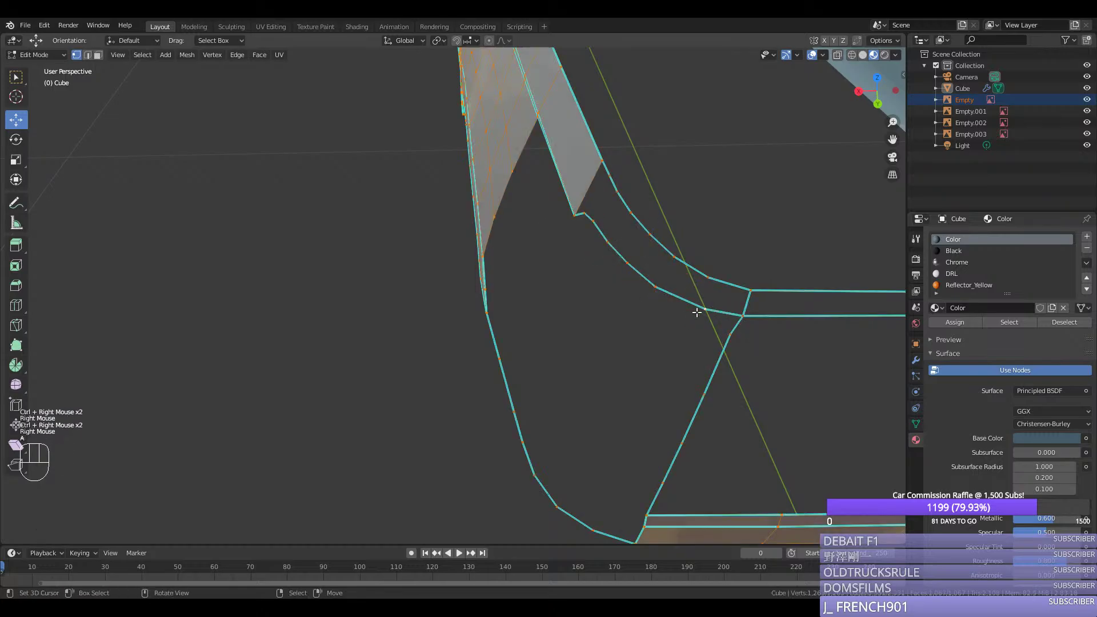
pyautogui.keyDown('ctrl'); pyautogui.rightClick(582, 225); pyautogui.keyUp('ctrl')
pyautogui.rightClick(592, 223)
pyautogui.rightClick(592, 222)
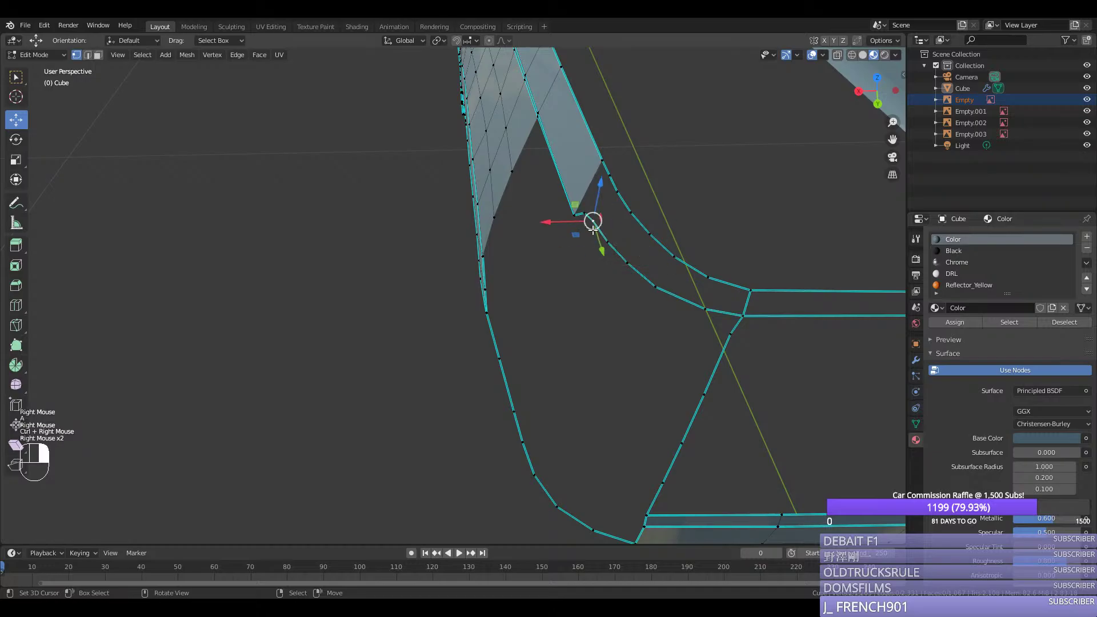
pyautogui.keyDown('ctrl'); pyautogui.rightClick(704, 308); pyautogui.keyUp('ctrl')
# Step: Examine individual vertices along the lower corner curve from the rear, ending at the one beside the bed rail
pyautogui.rightClick(592, 223)
pyautogui.rightClick(653, 286)
pyautogui.moveTo(652, 286); pyautogui.dragTo(595, 397, button='middle')
pyautogui.rightClick(595, 397)
pyautogui.rightClick(595, 416)
pyautogui.rightClick(554, 282)
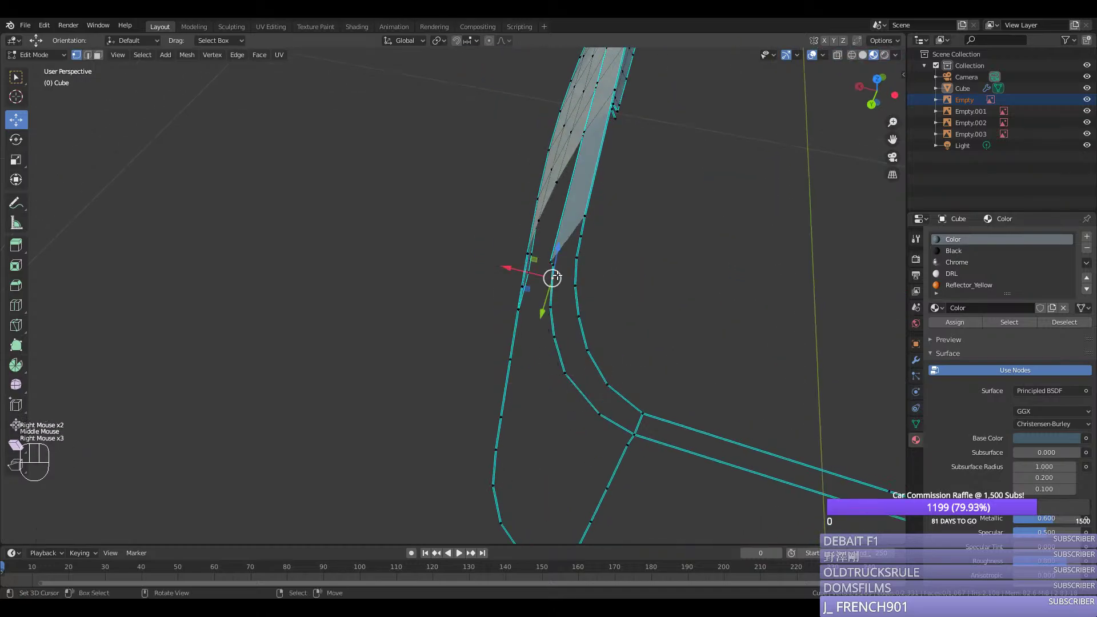
# Step: Pull apart the duplicate vertices on the lower curve of the bed rail's rear corner and merge them into one vertex
pyautogui.rightClick(565, 372)
pyautogui.moveTo(540, 365); pyautogui.dragTo(540, 363)
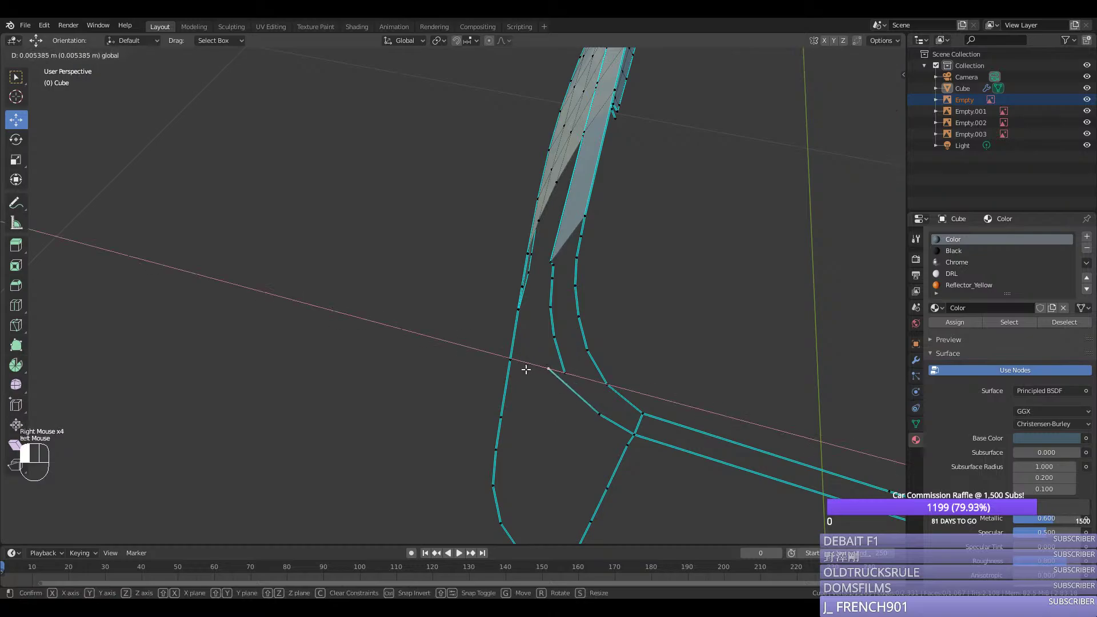
pyautogui.keyDown('shift'); pyautogui.rightClick(547, 367); pyautogui.keyUp('shift')
pyautogui.press('m')
pyautogui.click(564, 400)
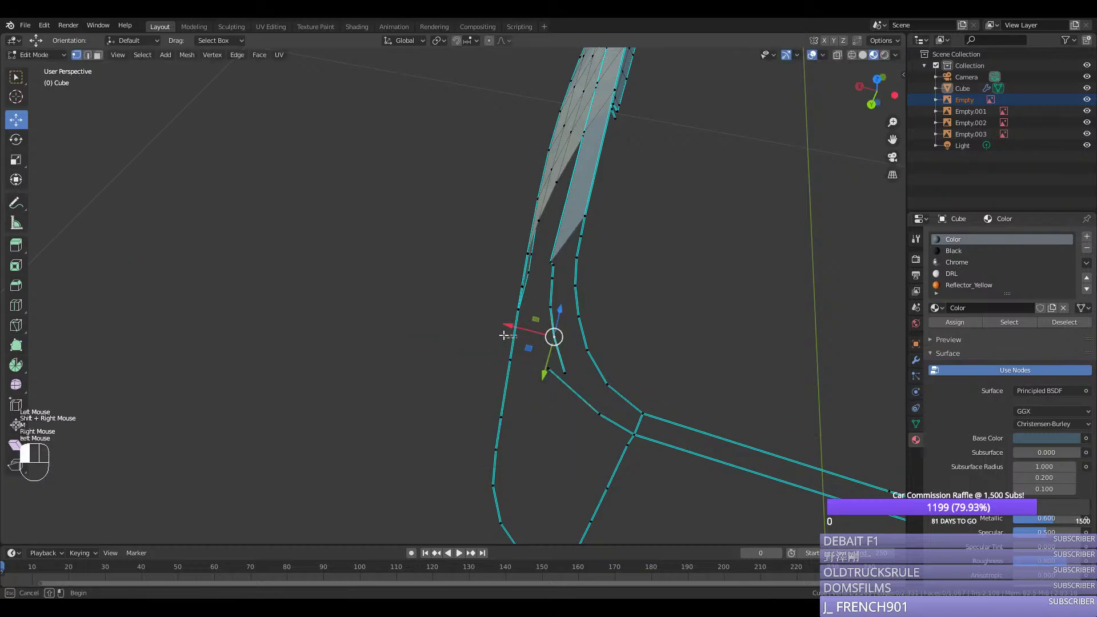
pyautogui.moveTo(508, 324); pyautogui.dragTo(498, 327)
pyautogui.hotkey('ctrl', 'z')
pyautogui.rightClick(548, 369)
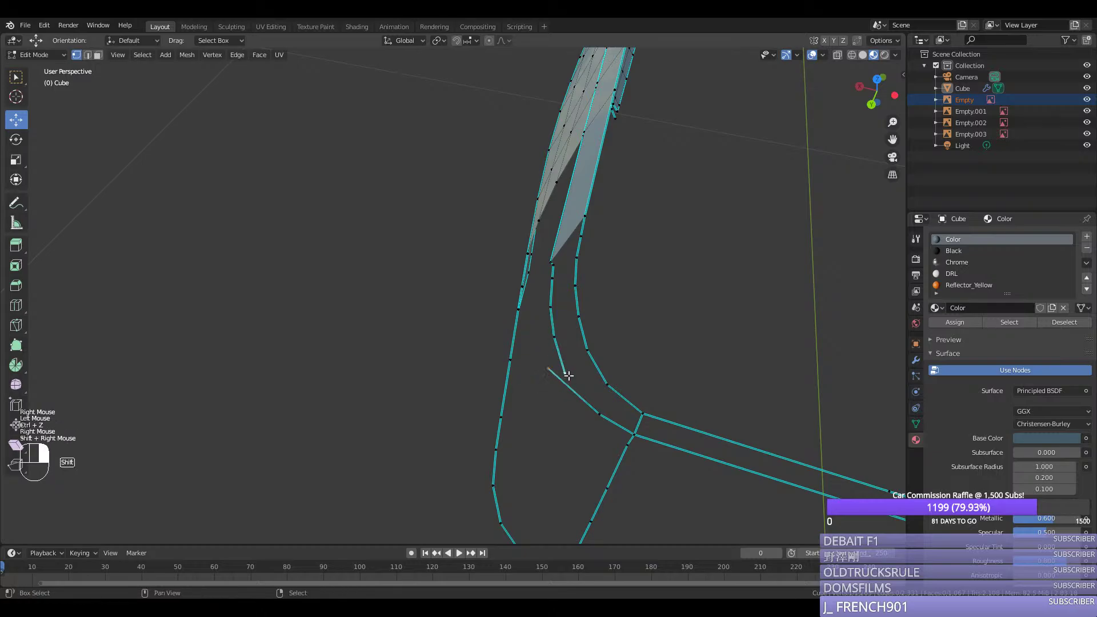
pyautogui.keyDown('shift'); pyautogui.rightClick(566, 373); pyautogui.keyUp('shift')
pyautogui.press('m')
pyautogui.click(568, 375)
# Step: Space the vertices evenly along the lower curve of the bed rail's rear corner
pyautogui.rightClick(632, 433)
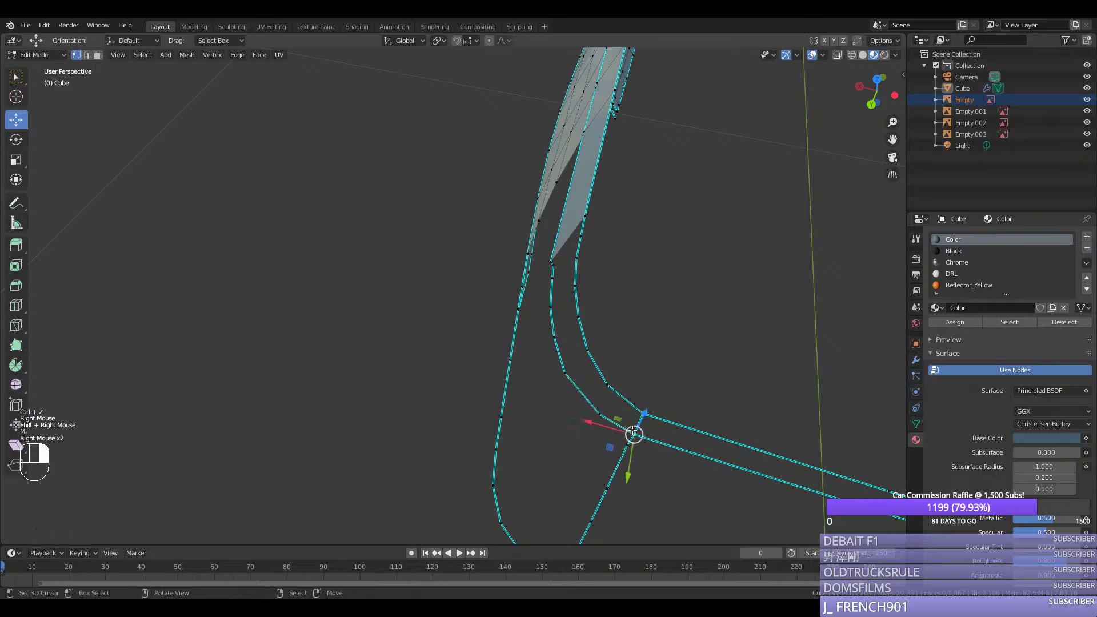
pyautogui.keyDown('ctrl'); pyautogui.rightClick(550, 268); pyautogui.keyUp('ctrl')
pyautogui.keyDown('ctrl'); pyautogui.rightClick(550, 268); pyautogui.keyUp('ctrl')
pyautogui.moveTo(550, 268); pyautogui.dragTo(607, 256, button='middle')
pyautogui.rightClick(591, 169)
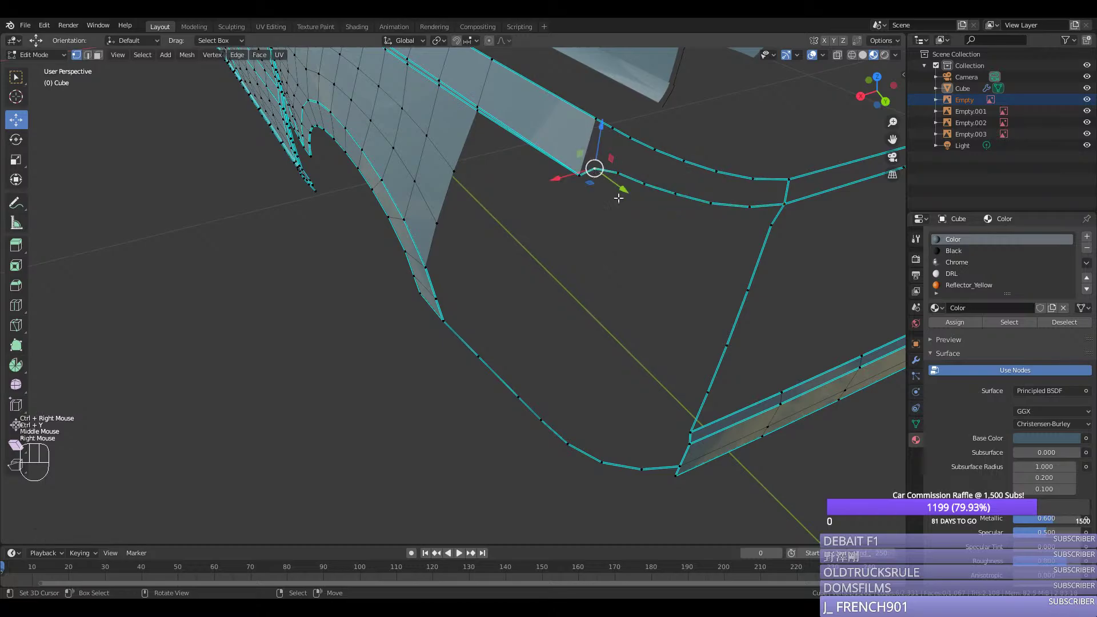
# Step: Fill the open strip around the bed's rear corner with faces, from the tailgate corner back to the side rail
pyautogui.rightClick(788, 180)
pyautogui.keyDown('shift'); pyautogui.rightClick(783, 204); pyautogui.keyUp('shift')
pyautogui.keyDown('shift'); pyautogui.rightClick(744, 206); pyautogui.keyUp('shift')
pyautogui.keyDown('shift'); pyautogui.rightClick(751, 179); pyautogui.keyUp('shift')
pyautogui.press('f')
pyautogui.rightClick(751, 178)
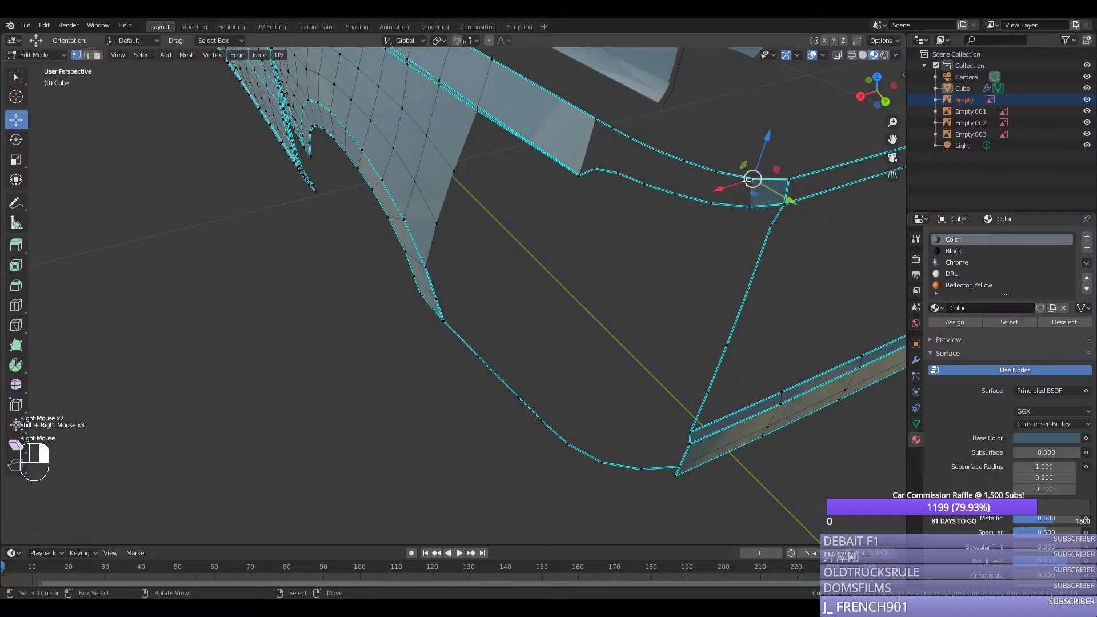
pyautogui.keyDown('shift'); pyautogui.rightClick(744, 206); pyautogui.keyUp('shift')
pyautogui.press('f')
pyautogui.press('f')
pyautogui.press('f')
pyautogui.press('f')
pyautogui.press('f')
# Step: Select the whole mesh, return to Object Mode and save the file
pyautogui.press('a')
pyautogui.press('b')
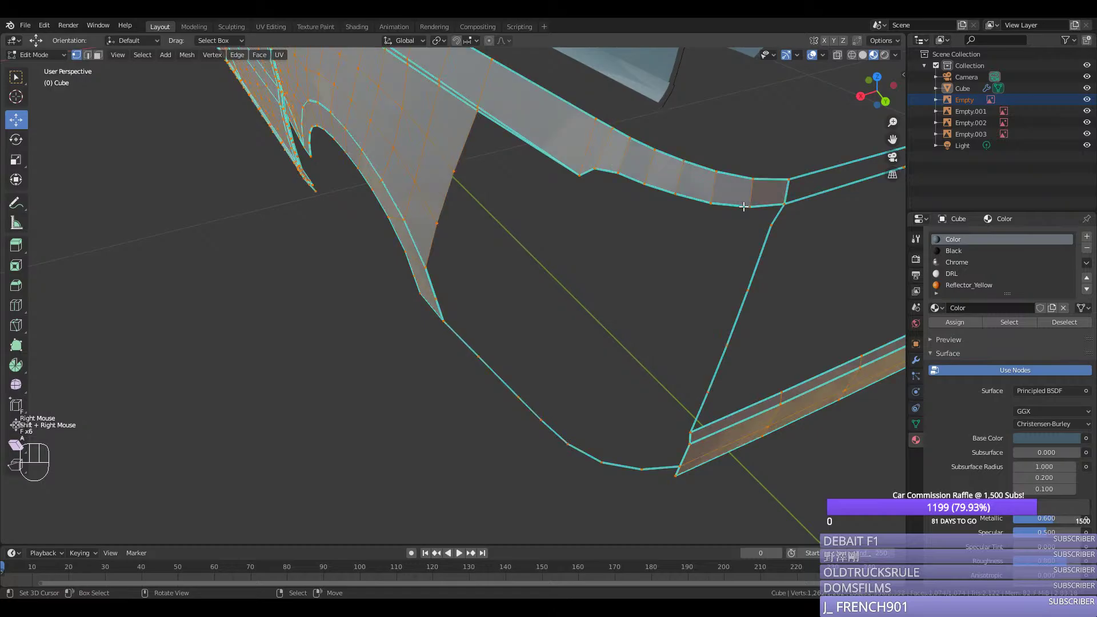
pyautogui.press('Tab')
pyautogui.hotkey('ctrl', 's')
pyautogui.scroll(-1, 744, 211)
pyautogui.scroll(-1, 743, 211)
# Step: Fill the first faces of the tailgate's top strip, starting at the bed's rear corner
pyautogui.press('Tab')
pyautogui.rightClick(658, 225)
pyautogui.keyDown('shift'); pyautogui.rightClick(659, 239); pyautogui.keyUp('shift')
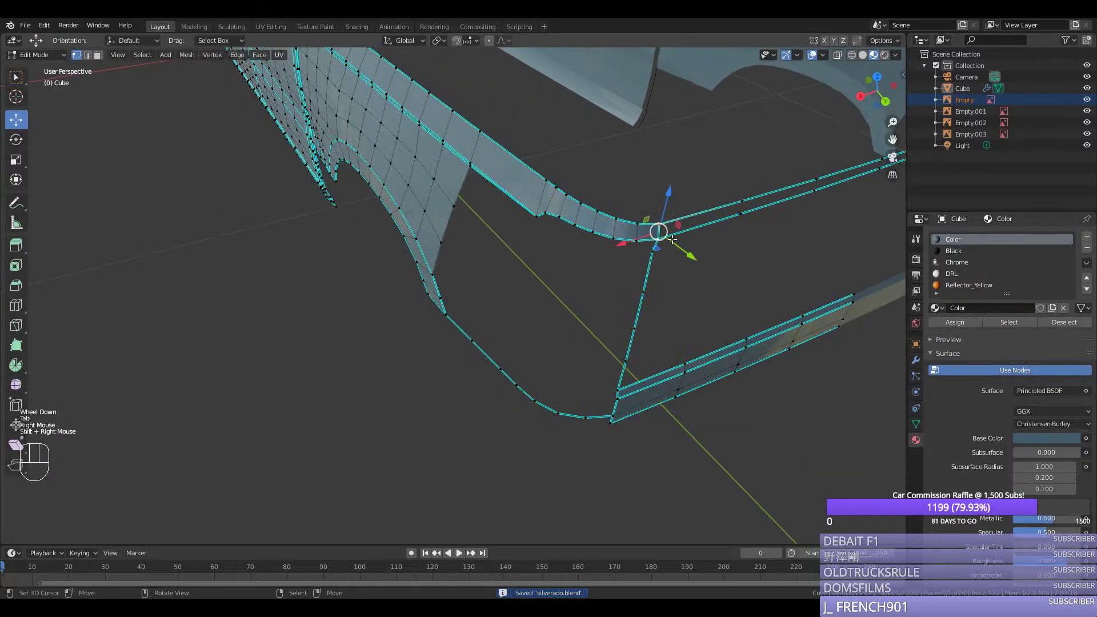
pyautogui.keyDown('shift'); pyautogui.rightClick(741, 216); pyautogui.keyUp('shift')
pyautogui.keyDown('shift'); pyautogui.rightClick(741, 201); pyautogui.keyUp('shift')
pyautogui.press('f')
pyautogui.rightClick(741, 202)
pyautogui.press('f')
pyautogui.press('f')
# Step: Fill the remaining faces of the tailgate's top strip up to the truck's middle and save the file
pyautogui.scroll(-2, 741, 216)
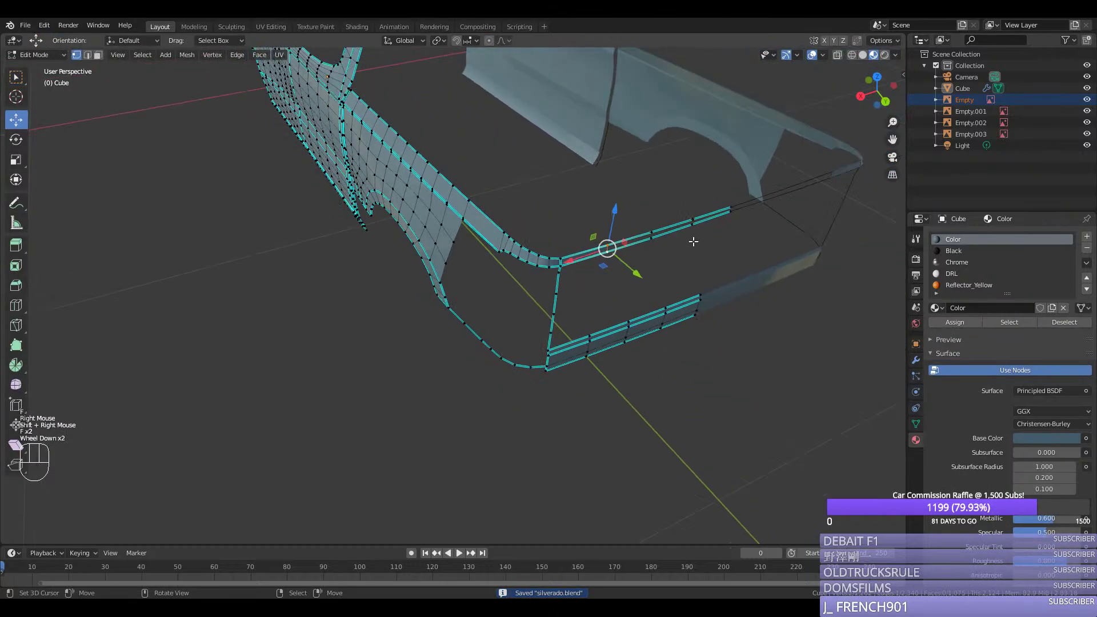
pyautogui.press('Return')
pyautogui.moveTo(690, 241); pyautogui.dragTo(674, 238, button='middle')
pyautogui.press('f')
pyautogui.press('f')
pyautogui.press('f')
pyautogui.rightClick(657, 247)
pyautogui.keyDown('shift'); pyautogui.rightClick(656, 257); pyautogui.keyUp('shift')
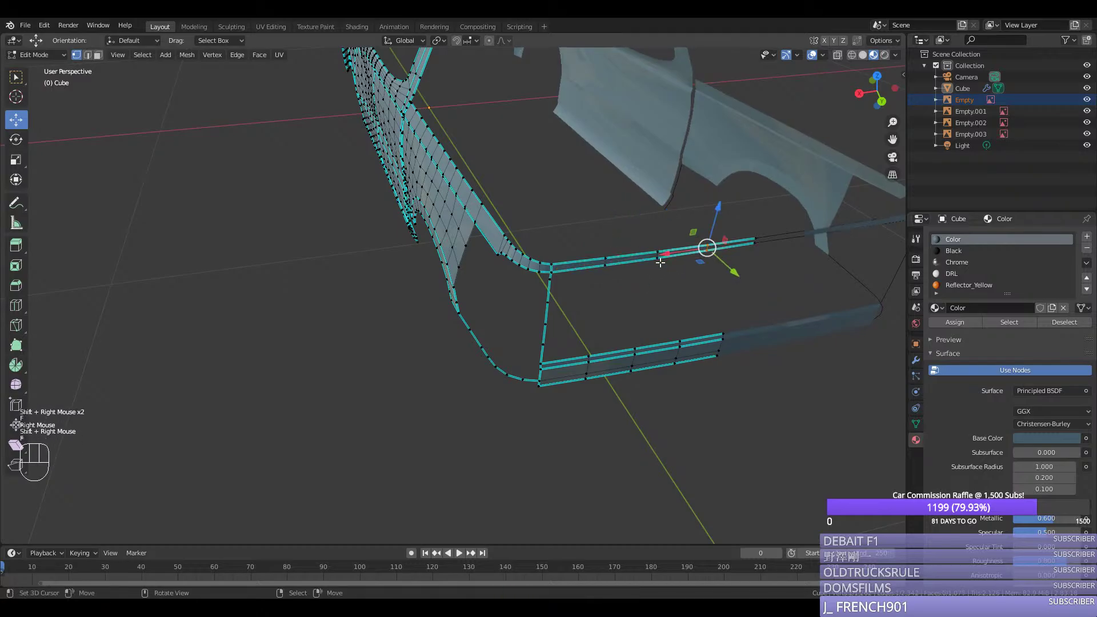
pyautogui.press('f')
pyautogui.press('f')
pyautogui.press('Tab')
pyautogui.hotkey('ctrl', 's')
# Step: Merge all overlapping vertices of the body mesh by distance and return to Object Mode
pyautogui.moveTo(656, 270); pyautogui.dragTo(661, 257, button='middle')
pyautogui.scroll(1, 662, 257)
pyautogui.press('Tab')
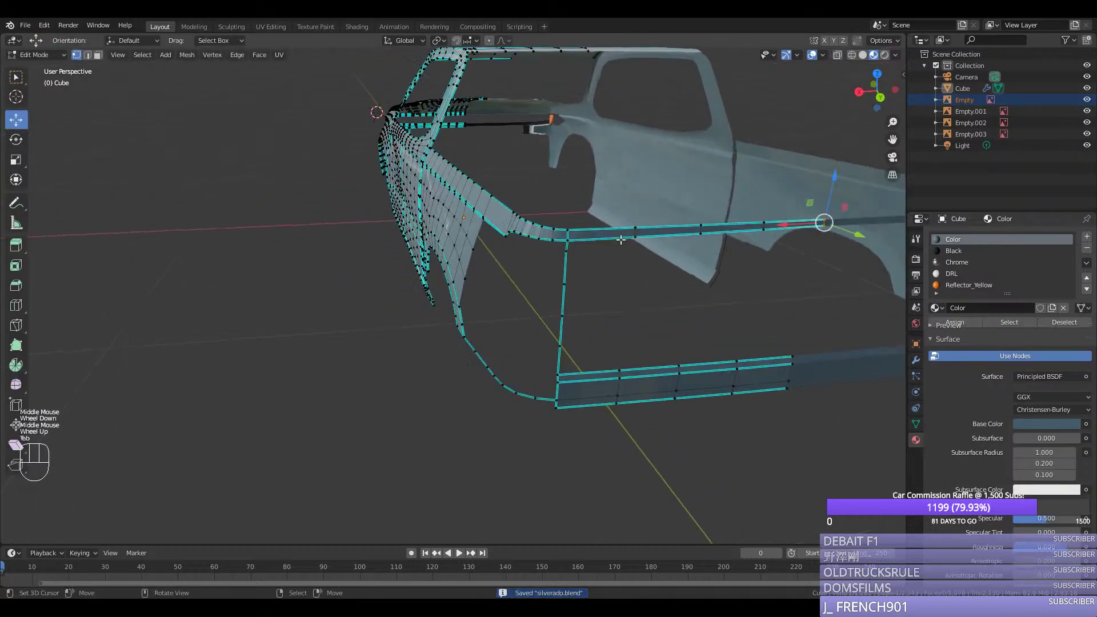
pyautogui.press('a')
pyautogui.press('m')
pyautogui.click(594, 283)
pyautogui.press('Tab')
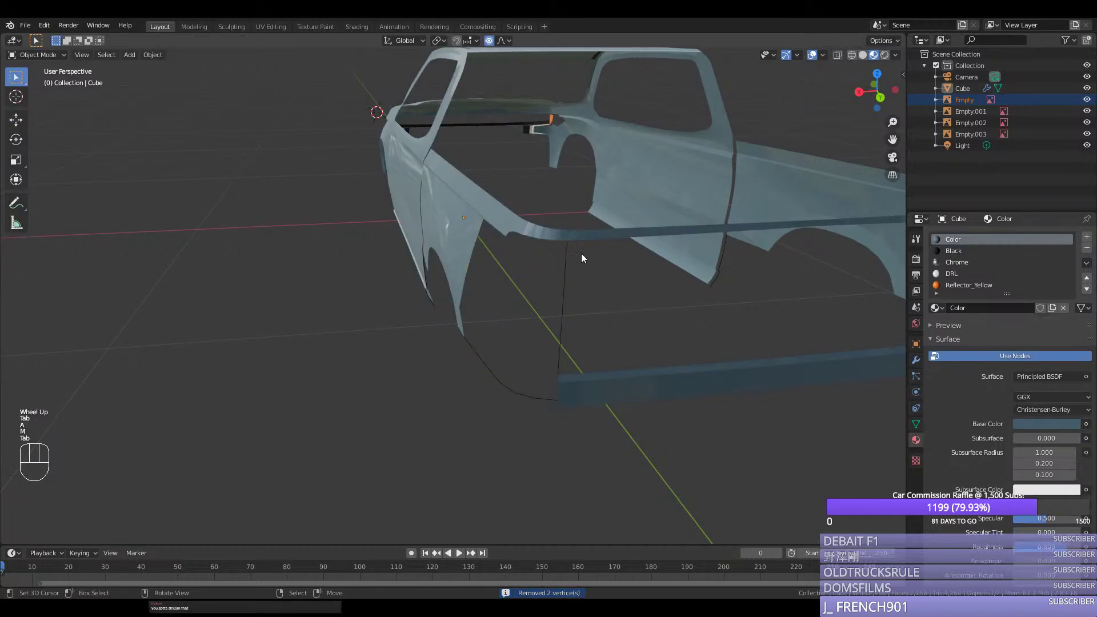
# Step: Mark the lower edge of the tailgate's top strip next to the rear corner as sharp and save the file
pyautogui.press('Tab')
pyautogui.rightClick(568, 238)
pyautogui.keyDown('ctrl'); pyautogui.rightClick(646, 240); pyautogui.keyUp('ctrl')
pyautogui.hotkey('ctrl', 'e')
pyautogui.click(636, 249)
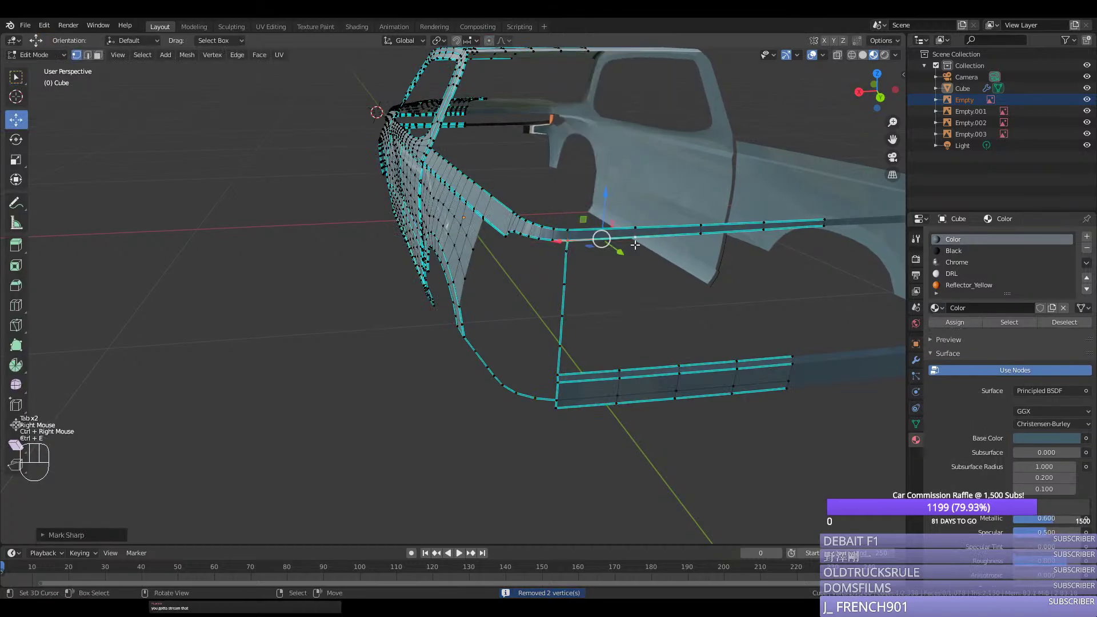
pyautogui.moveTo(635, 249); pyautogui.dragTo(668, 262, button='middle')
pyautogui.press('Tab')
pyautogui.scroll(1, 589, 268)
pyautogui.hotkey('ctrl', 's')
# Step: In right view, extrude edges from the rail's lower rear vertex down and rearward around the upper part of the tail light
pyautogui.moveTo(556, 248); pyautogui.dragTo(568, 248, button='middle')
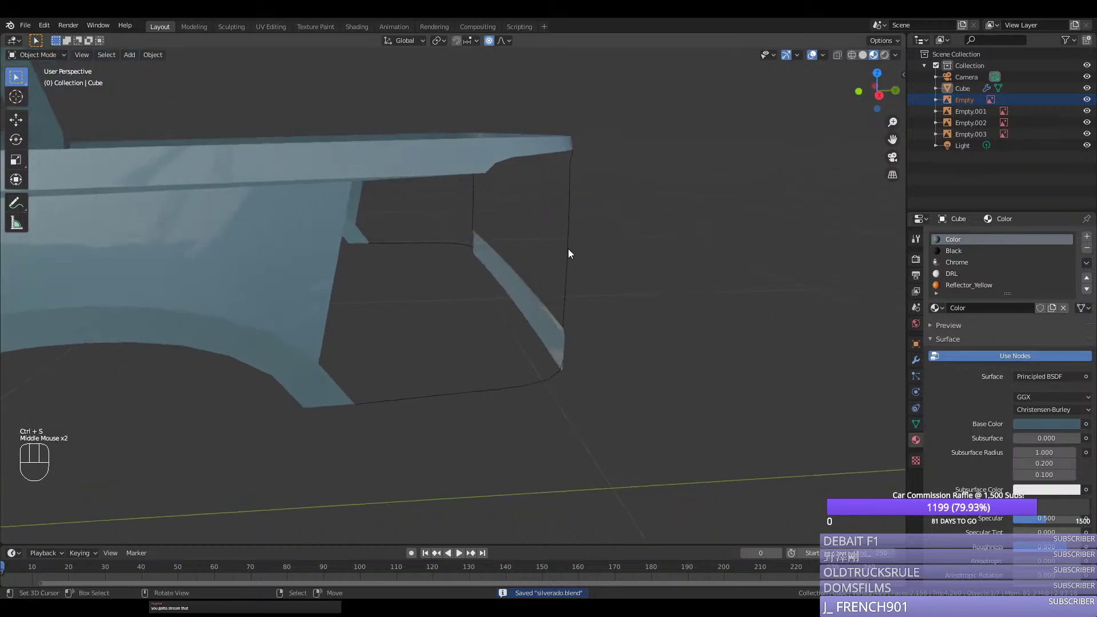
pyautogui.press('KP_3')
pyautogui.press('Tab')
pyautogui.rightClick(497, 180)
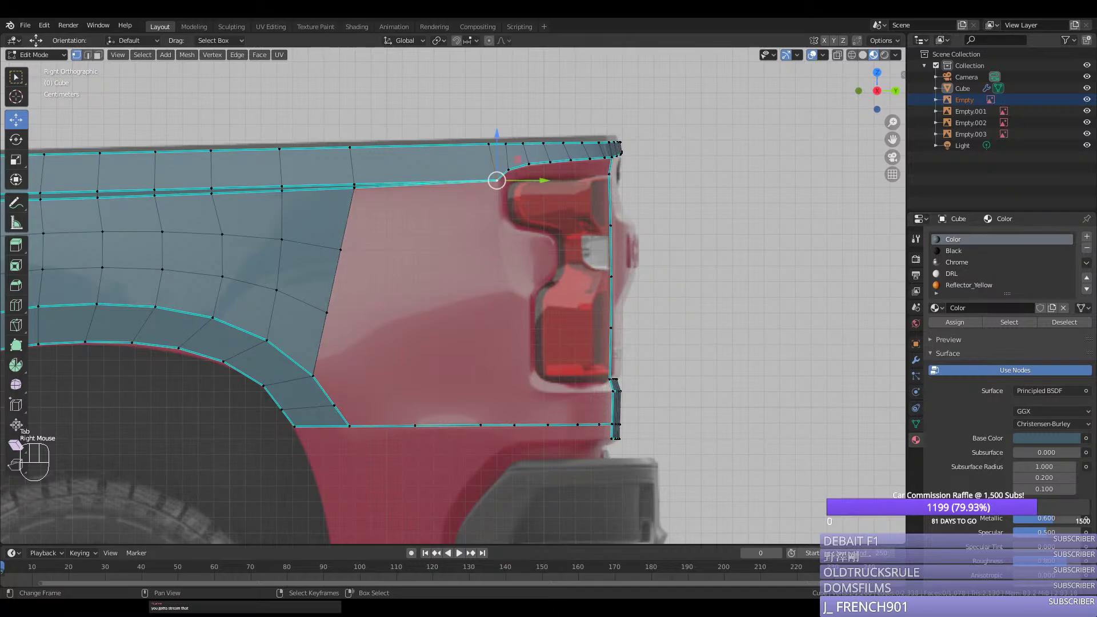
pyautogui.scroll(2, 552, 150)
pyautogui.press('e')
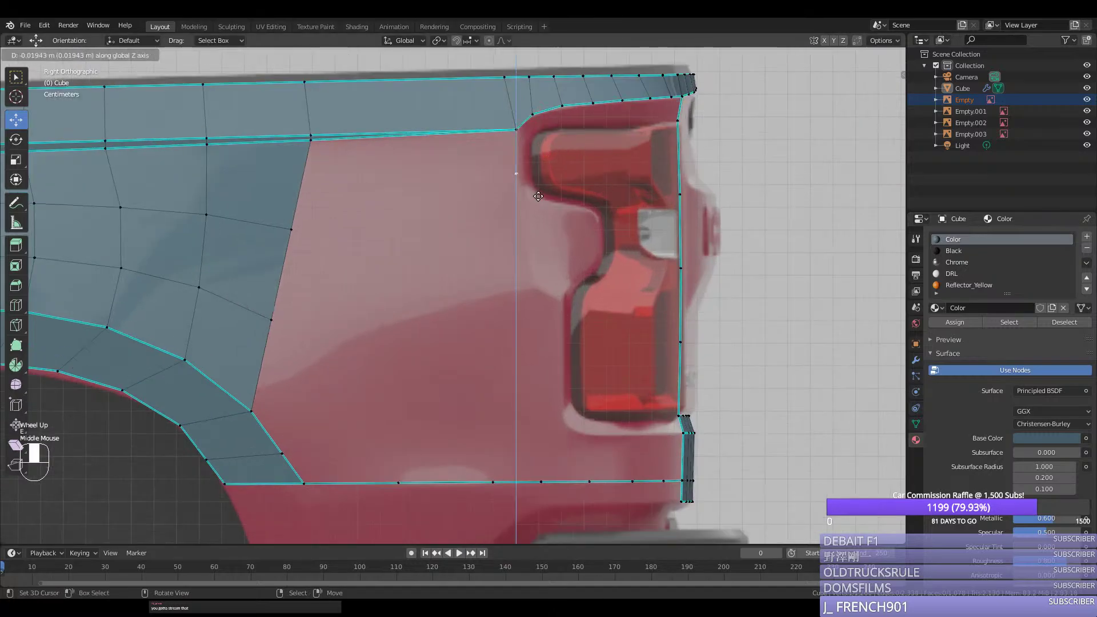
pyautogui.middleClick(540, 197)
pyautogui.click(547, 213)
pyautogui.press('e')
pyautogui.click(637, 236)
# Step: Extend the outline down the tail light's front side and connect its bottom end to the tailgate's lower strip
pyautogui.press('e')
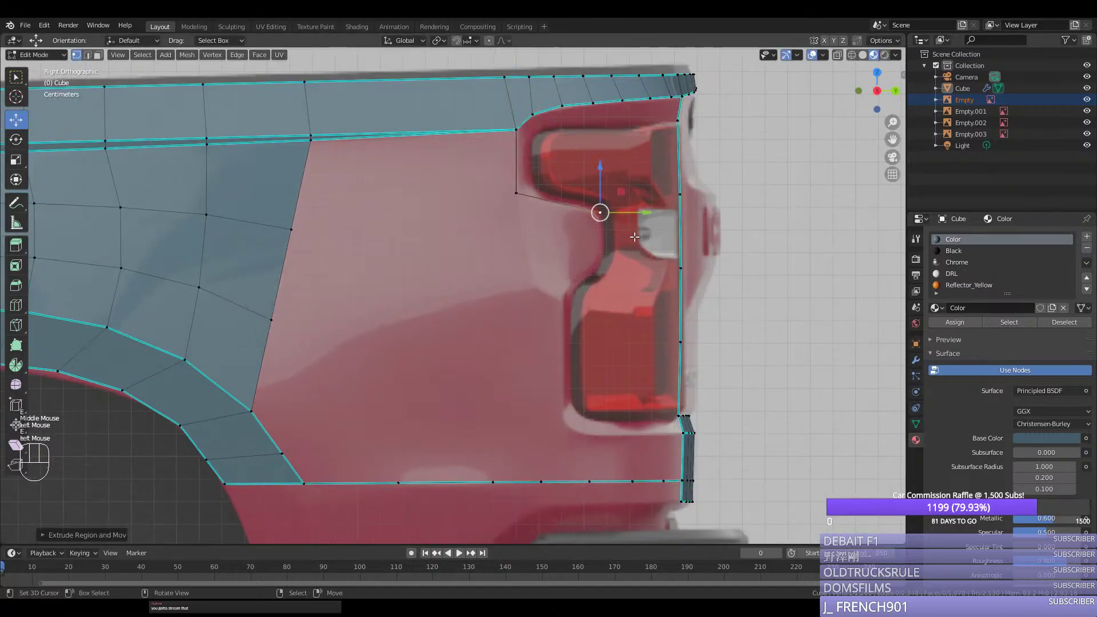
pyautogui.middleClick(636, 246)
pyautogui.click(635, 285)
pyautogui.press('e')
pyautogui.click(598, 312)
pyautogui.press('e')
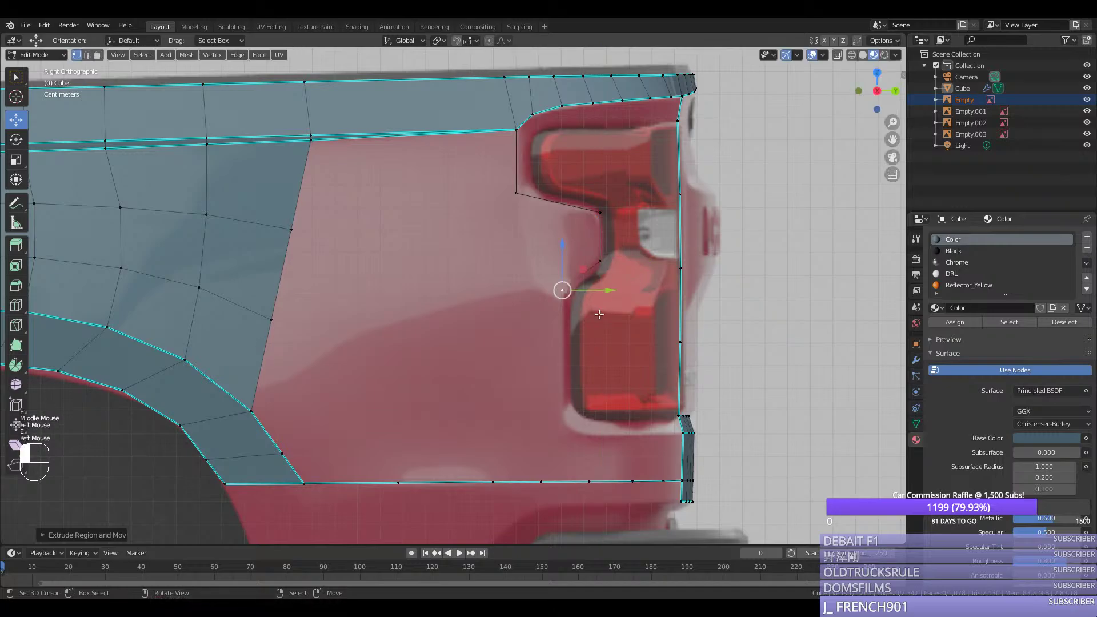
pyautogui.middleClick(593, 468)
pyautogui.click(597, 460)
pyautogui.keyDown('shift'); pyautogui.rightClick(677, 440); pyautogui.keyUp('shift')
pyautogui.press('f')
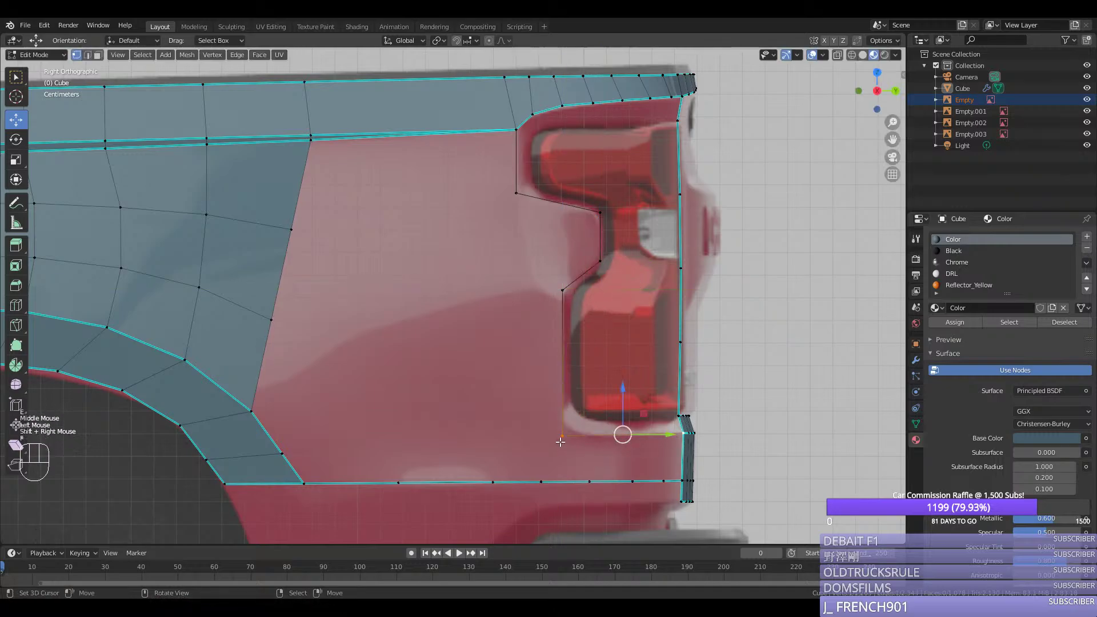
# Step: Mark the tail light outline's edges as sharp from the rail to the tailgate's lower strip
pyautogui.rightClick(561, 437)
pyautogui.rightClick(516, 131)
pyautogui.keyDown('ctrl'); pyautogui.rightClick(563, 436); pyautogui.keyUp('ctrl')
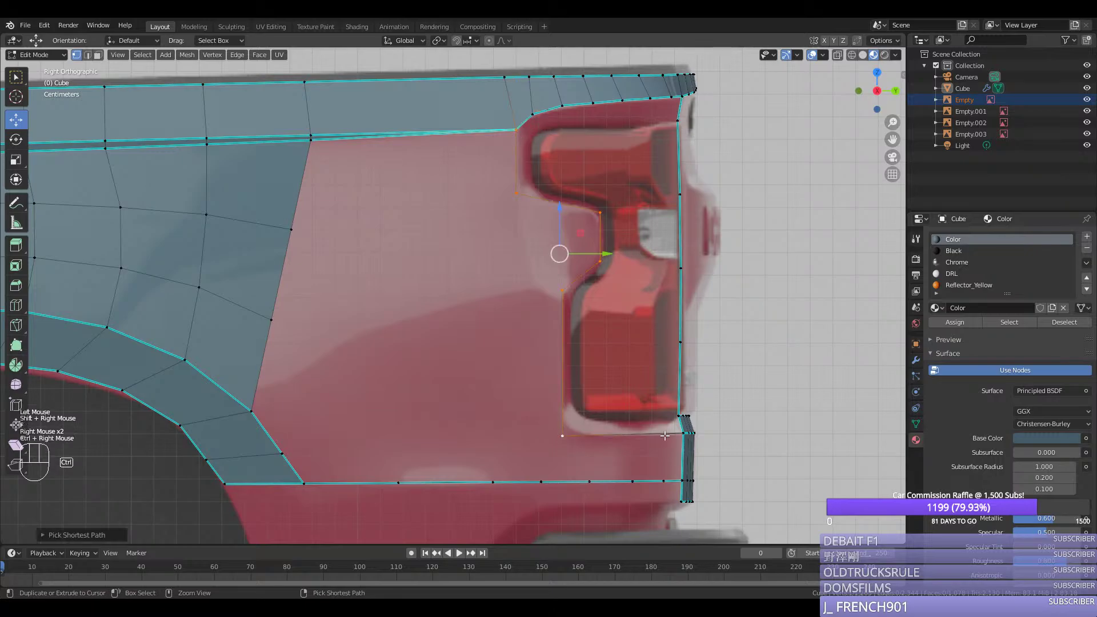
pyautogui.keyDown('ctrl'); pyautogui.rightClick(563, 435); pyautogui.keyUp('ctrl')
pyautogui.hotkey('ctrl', 'e')
pyautogui.rightClick(564, 434)
# Step: Select the tail light outline and hide the rest of the mesh
pyautogui.rightClick(516, 130)
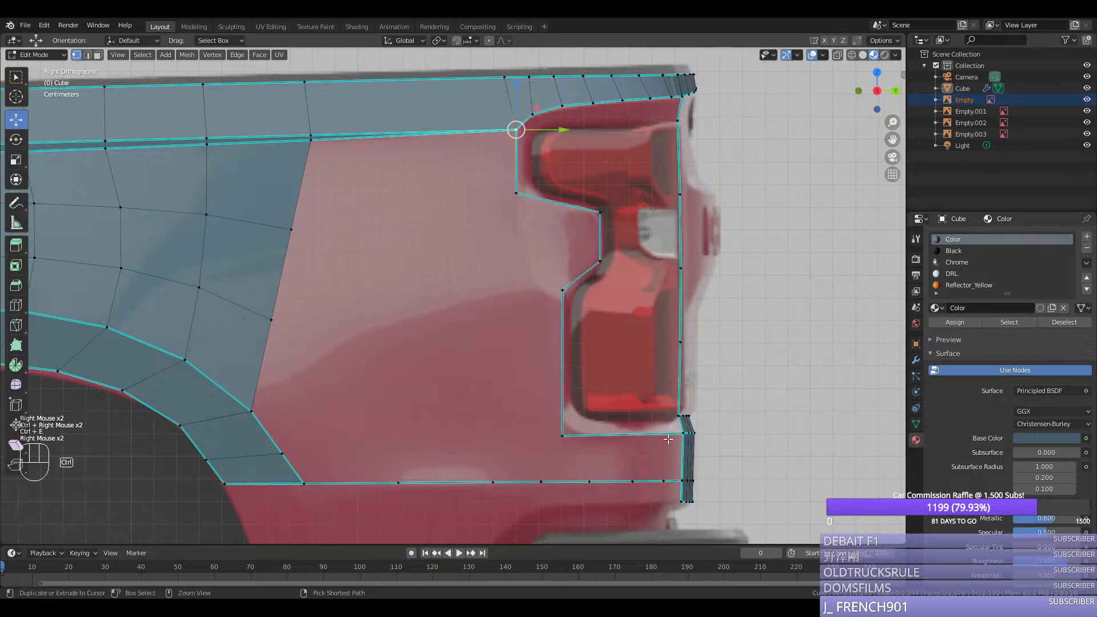
pyautogui.keyDown('ctrl'); pyautogui.rightClick(562, 436); pyautogui.keyUp('ctrl')
pyautogui.hotkey('shift', 'h')
# Step: In back view, move the tail light outline's vertices along X to follow the body contour in the reference image
pyautogui.moveTo(526, 365); pyautogui.dragTo(532, 388, button='middle')
pyautogui.press('ctrl+KP_1')
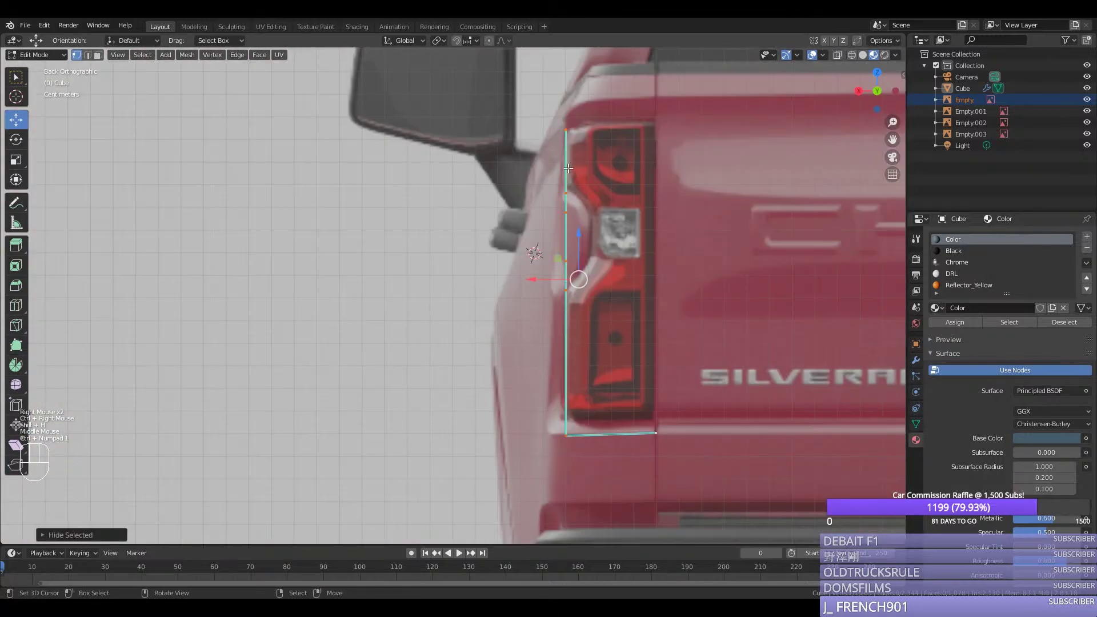
pyautogui.rightClick(568, 168)
pyautogui.moveTo(568, 170); pyautogui.dragTo(550, 187)
pyautogui.rightClick(566, 213)
pyautogui.moveTo(543, 212); pyautogui.dragTo(554, 212)
pyautogui.rightClick(565, 261)
pyautogui.moveTo(543, 262); pyautogui.dragTo(533, 292)
pyautogui.rightClick(566, 290)
pyautogui.rightClick(564, 436)
pyautogui.moveTo(563, 436); pyautogui.dragTo(514, 435)
# Step: Round the two upper corners of the tail light outline with two-segment vertex bevels
pyautogui.rightClick(578, 261)
pyautogui.rightClick(577, 212)
pyautogui.rightClick(558, 190)
pyautogui.moveTo(558, 190); pyautogui.dragTo(664, 220, button='middle')
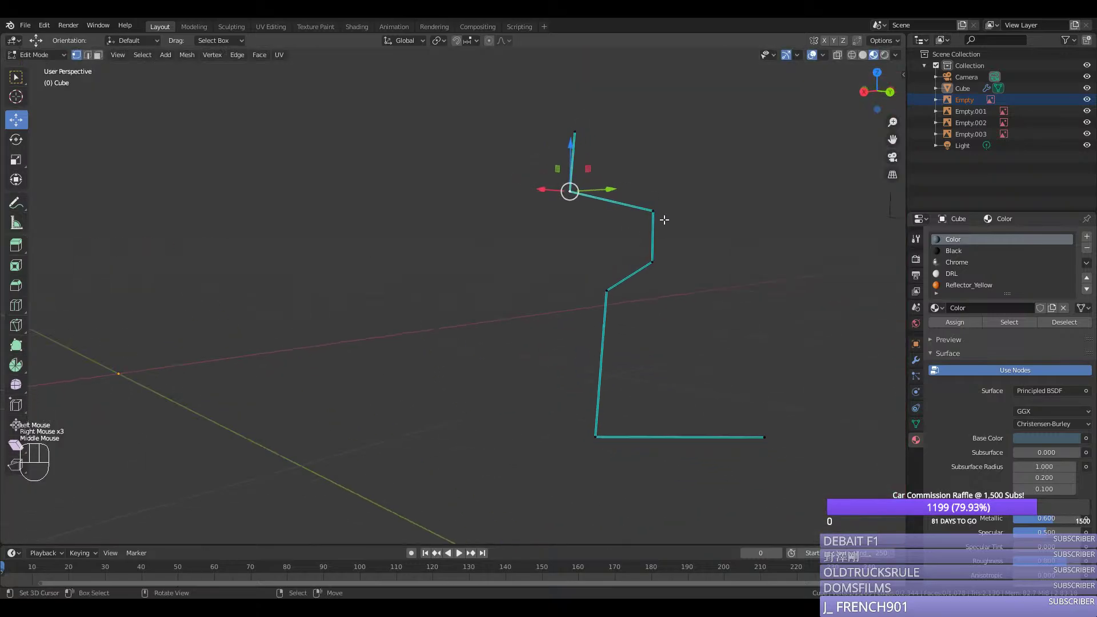
pyautogui.press('KP_3')
pyautogui.hotkey('ctrl', 'shift', 'b')
pyautogui.scroll(1, 678, 228)
pyautogui.click(677, 228)
pyautogui.rightClick(600, 212)
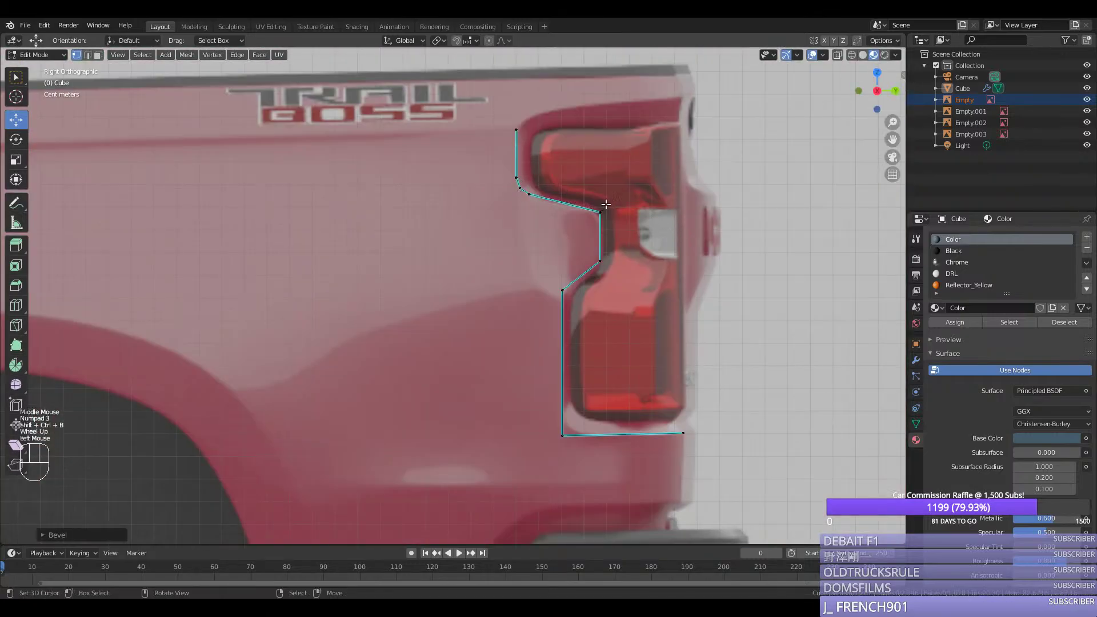
pyautogui.hotkey('ctrl', 'shift', 'b')
pyautogui.click(655, 233)
# Step: Round the three lower corners of the tail light outline with vertex bevels and save the file
pyautogui.rightClick(626, 274)
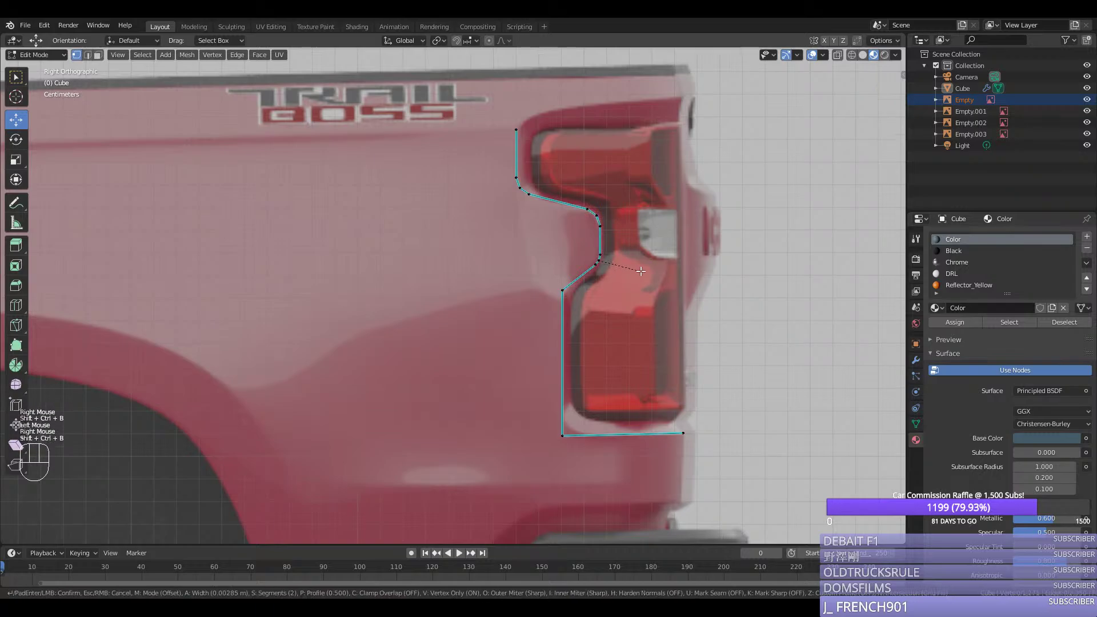
pyautogui.hotkey('ctrl', 'shift', 'b')
pyautogui.click(598, 309)
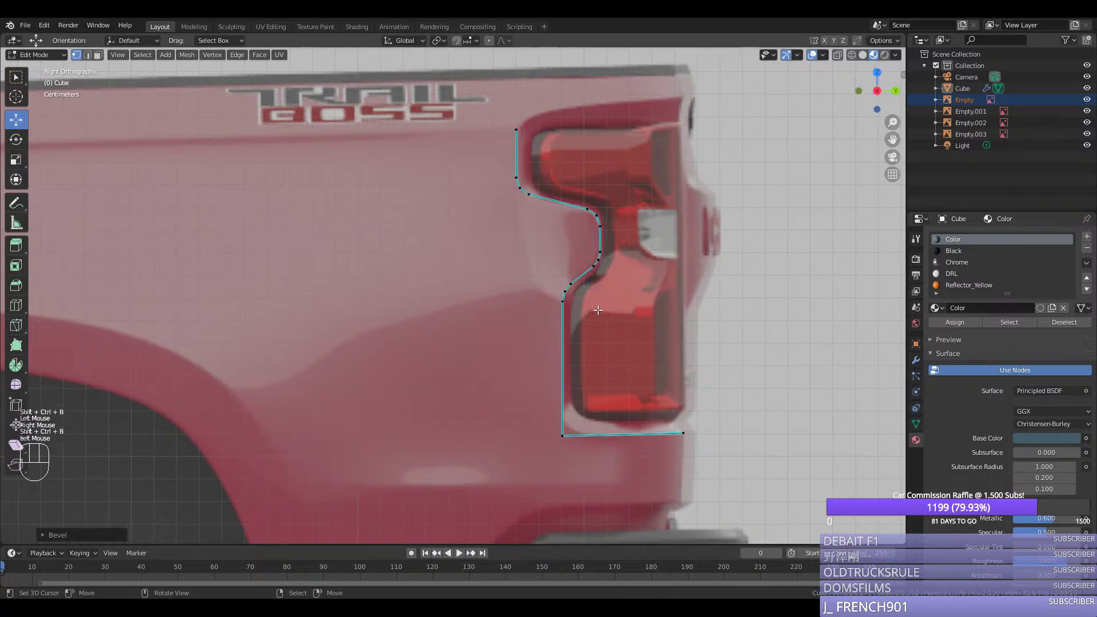
pyautogui.rightClick(591, 449)
pyautogui.hotkey('ctrl', 'shift', 'b')
pyautogui.click(623, 451)
pyautogui.scroll(-2, 623, 451)
pyautogui.moveTo(622, 451); pyautogui.dragTo(581, 450, button='middle')
pyautogui.press('Tab')
pyautogui.hotkey('ctrl', 's')
# Step: Add loop-cut vertices along the outline's bottom edge and shift them along Y towards the tailgate
pyautogui.press('Tab')
pyautogui.hotkey('ctrl', 'r')
pyautogui.press('KP_7')
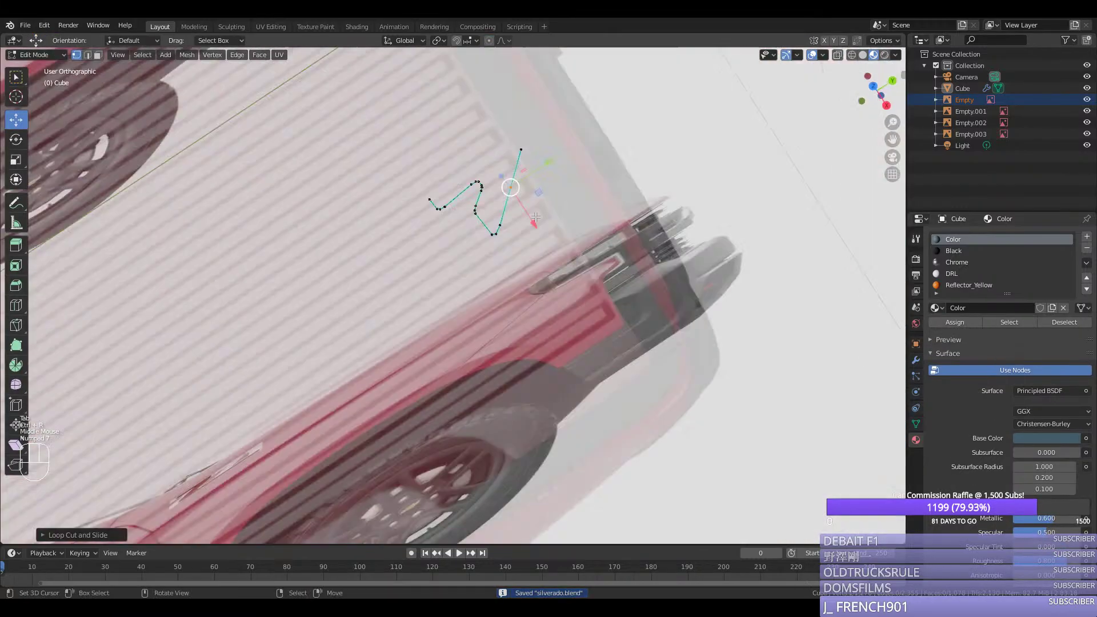
pyautogui.press('KP_3')
pyautogui.scroll(3, 515, 307)
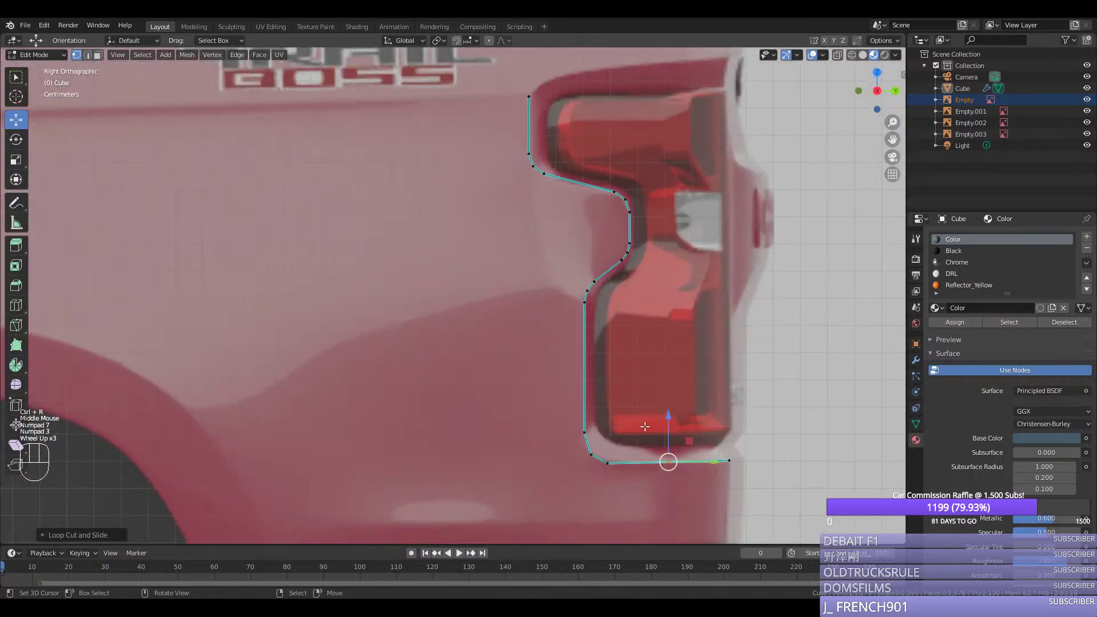
pyautogui.click(674, 460)
pyautogui.hotkey('ctrl', 'r')
pyautogui.click(640, 473)
pyautogui.scroll(-1, 640, 473)
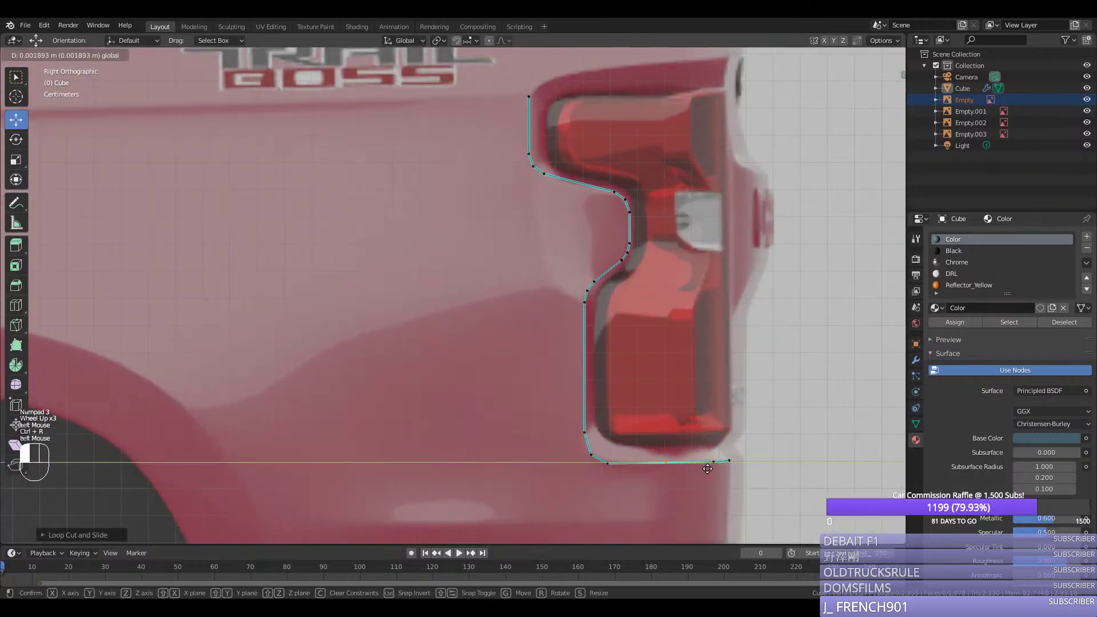
# Step: Move the vertices of the outline's bottom edge outward to curve it around the truck's rear corner
pyautogui.moveTo(657, 466); pyautogui.dragTo(563, 346, button='middle')
pyautogui.hotkey('ctrl', 'r')
pyautogui.rightClick(557, 350)
pyautogui.moveTo(550, 349); pyautogui.dragTo(571, 354)
pyautogui.rightClick(582, 331)
pyautogui.rightClick(609, 331)
pyautogui.moveTo(656, 331); pyautogui.dragTo(641, 335)
# Step: Space the vertices evenly along the outline's curved bottom edge and save the file
pyautogui.rightClick(632, 311)
pyautogui.rightClick(646, 289)
pyautogui.hotkey('ctrl', 'y')
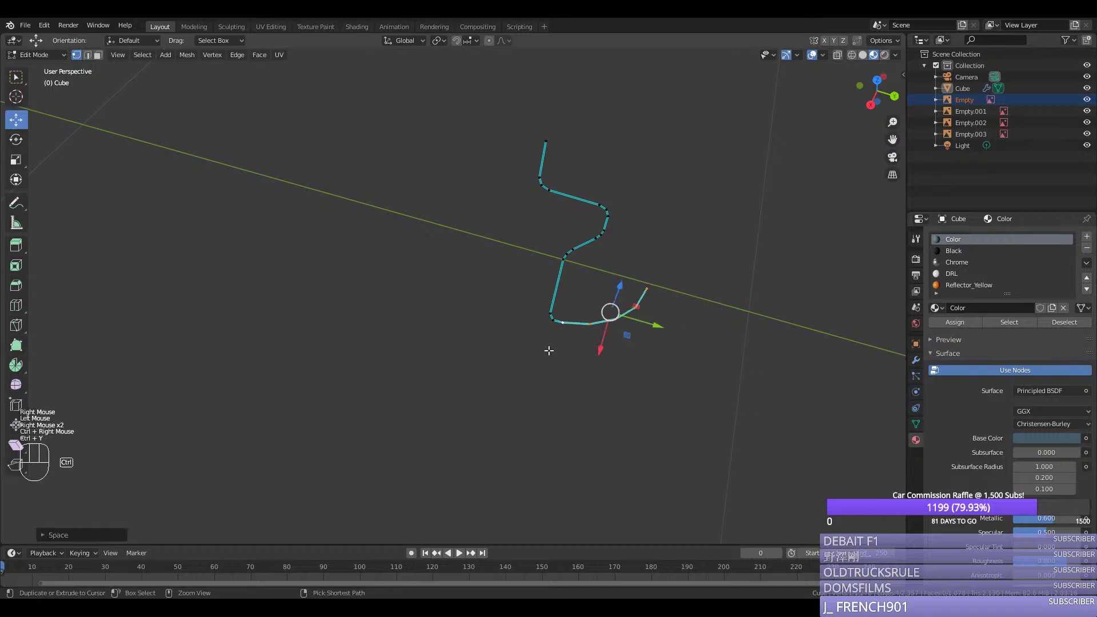
pyautogui.press('Tab')
pyautogui.hotkey('ctrl', 's')
pyautogui.scroll(-2, 580, 379)
pyautogui.moveTo(581, 379); pyautogui.dragTo(576, 338, button='middle')
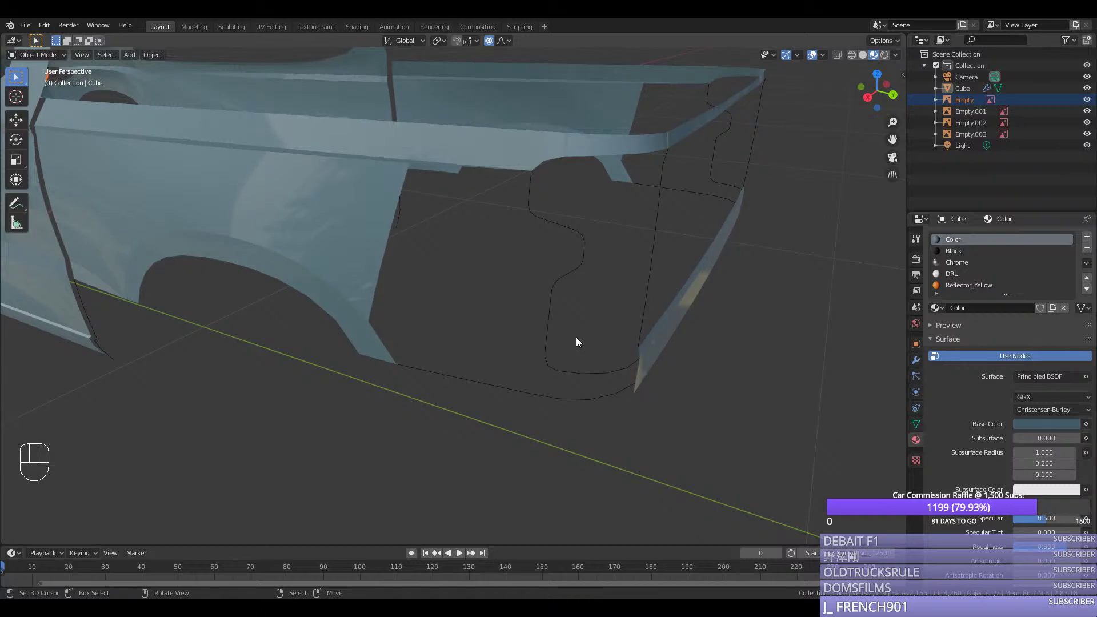
pyautogui.moveTo(580, 178); pyautogui.dragTo(273, 308, button='middle')
pyautogui.scroll(-2, 273, 308)
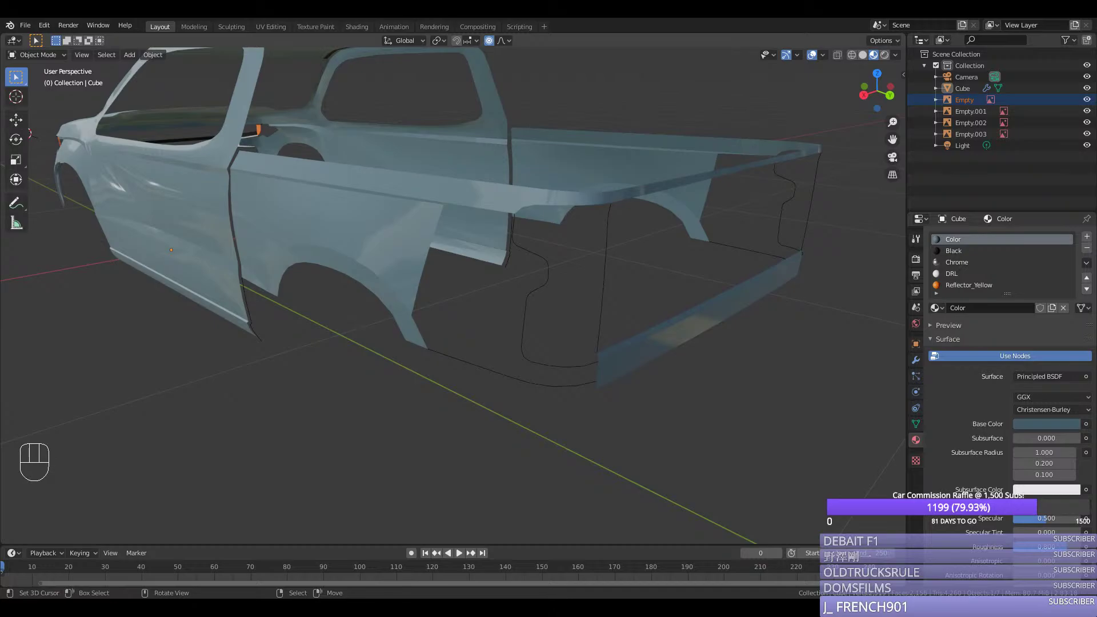
pyautogui.write('brb lol')
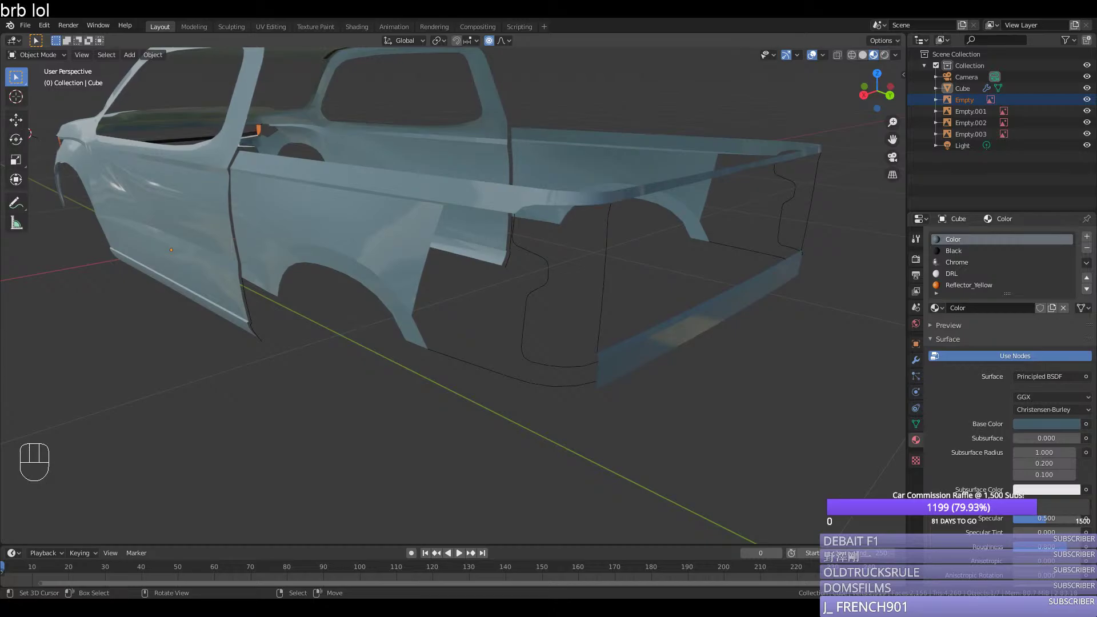
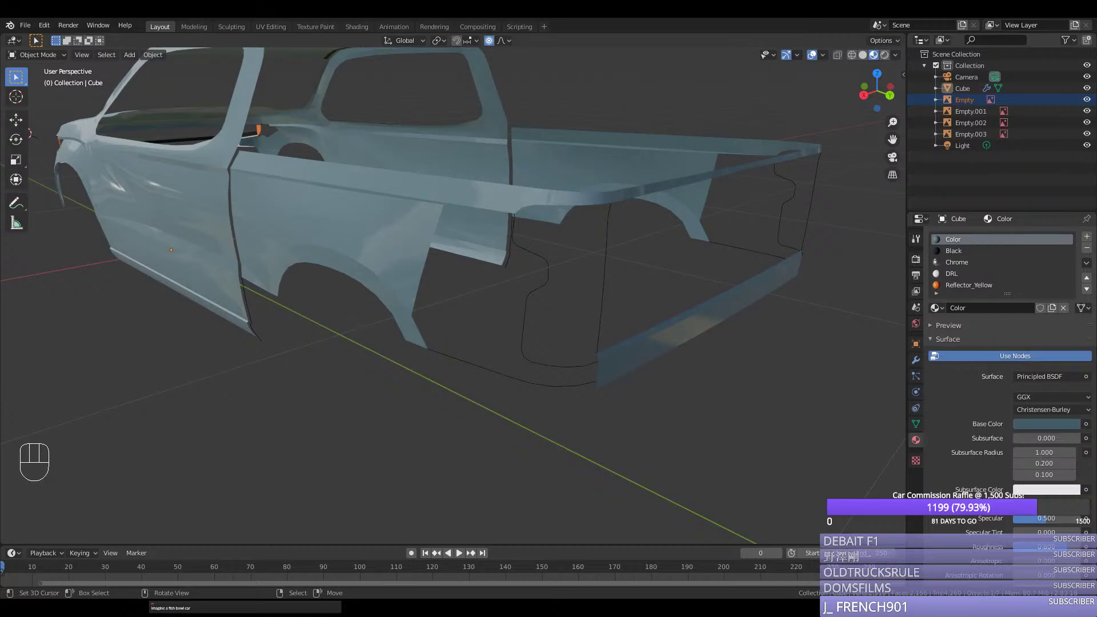
# Step: In edit mode, select the rear end vertex of the outline's bottom edge and reveal the hidden body geometry
pyautogui.moveTo(217, 412); pyautogui.dragTo(225, 409, button='middle')
pyautogui.scroll(-1, 232, 416)
pyautogui.press('KP_3')
pyautogui.scroll(1, 361, 369)
pyautogui.press('Tab')
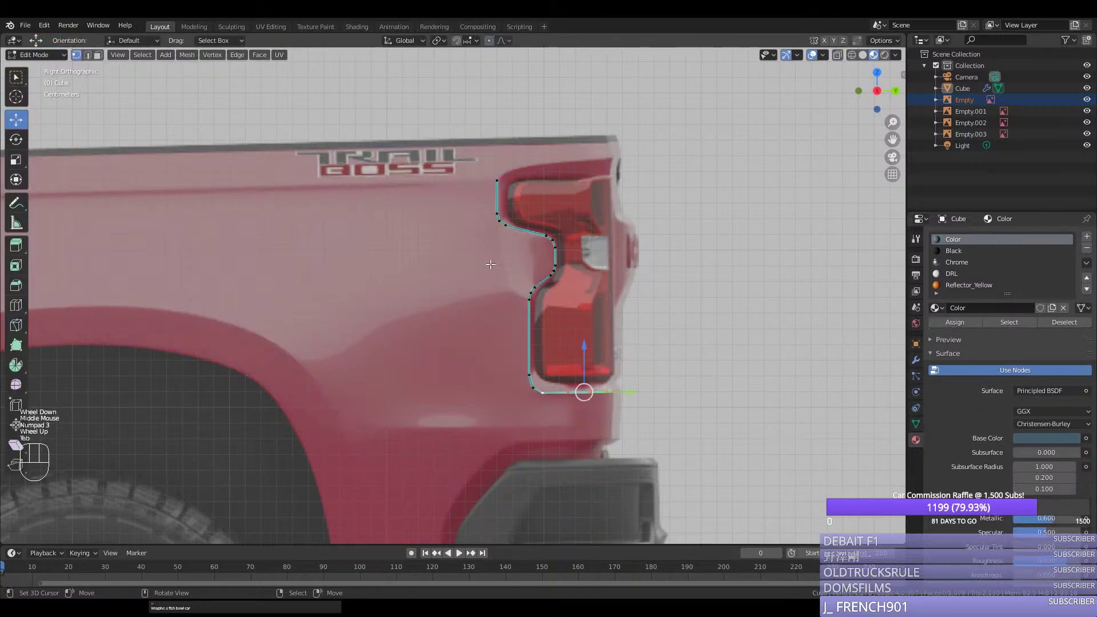
pyautogui.scroll(2, 501, 273)
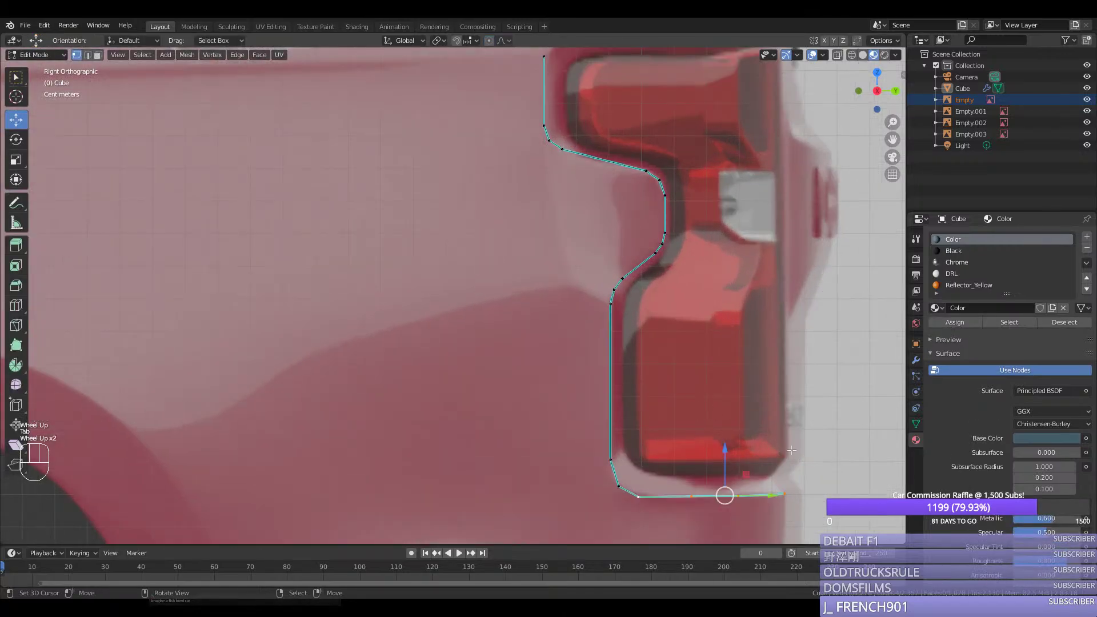
pyautogui.rightClick(794, 482)
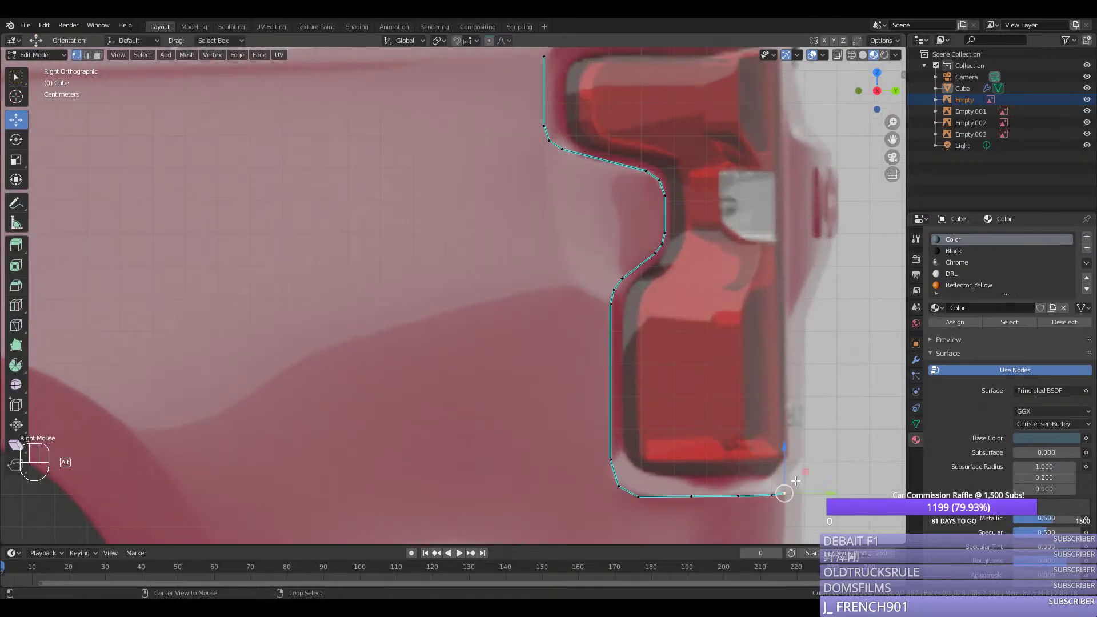
pyautogui.hotkey('alt', 'h')
# Step: Undo the first vertex move and shift the lower end of the outline's rear vertical edge forward along Y
pyautogui.rightClick(778, 469)
pyautogui.click(777, 469)
pyautogui.hotkey('ctrl', 'z')
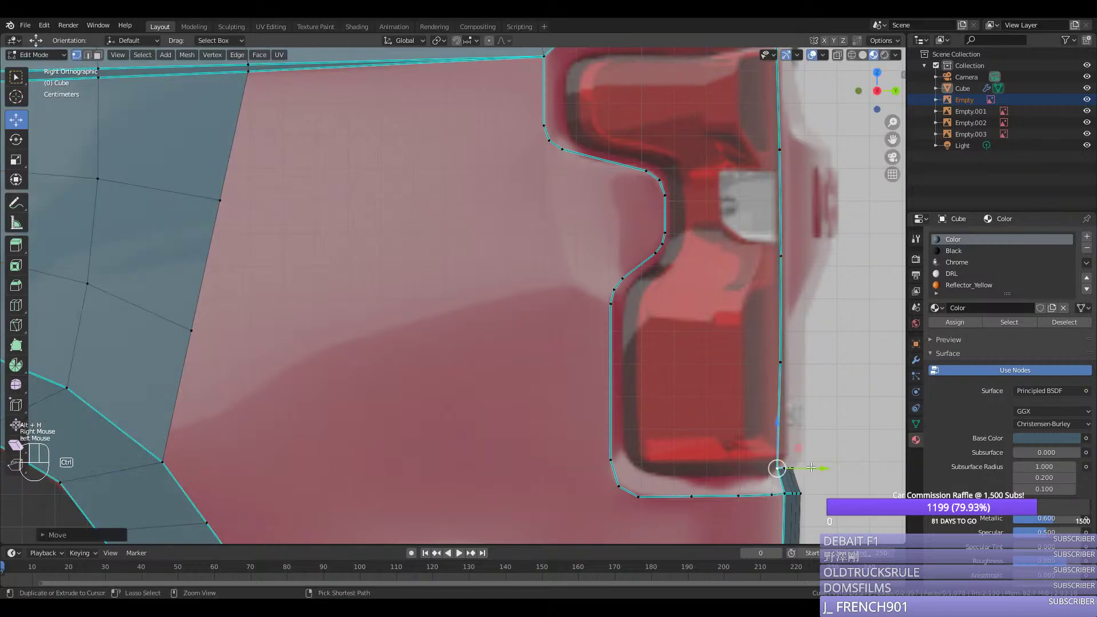
pyautogui.scroll(-2, 777, 469)
pyautogui.moveTo(777, 468); pyautogui.dragTo(801, 378, button='middle')
pyautogui.keyDown('ctrl'); pyautogui.rightClick(801, 378); pyautogui.keyUp('ctrl')
pyautogui.press('KP_3')
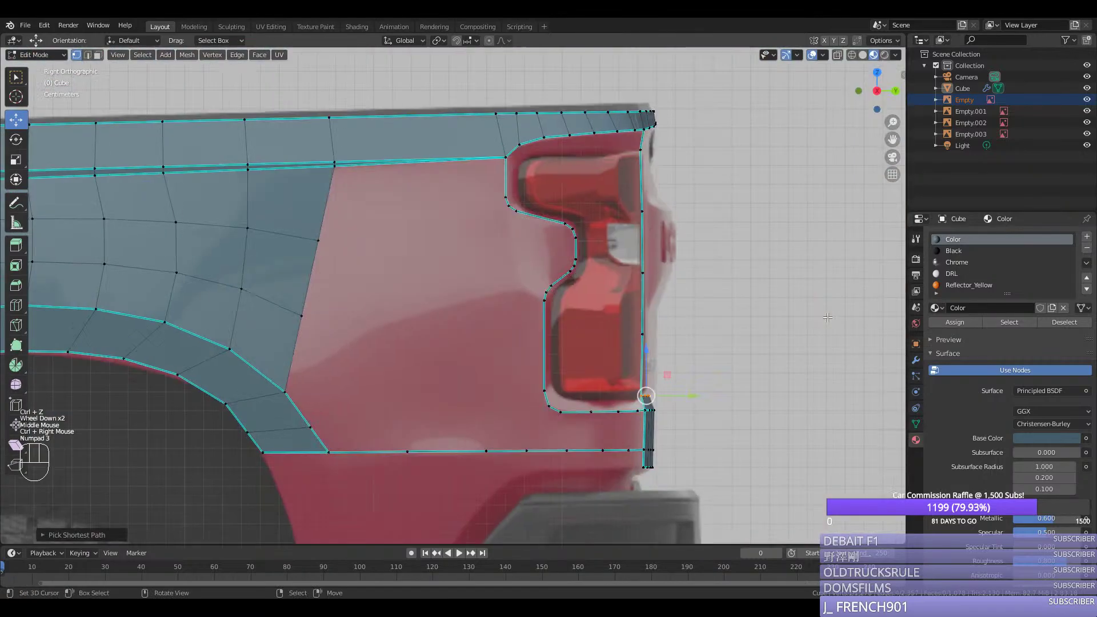
pyautogui.moveTo(693, 394); pyautogui.dragTo(685, 399)
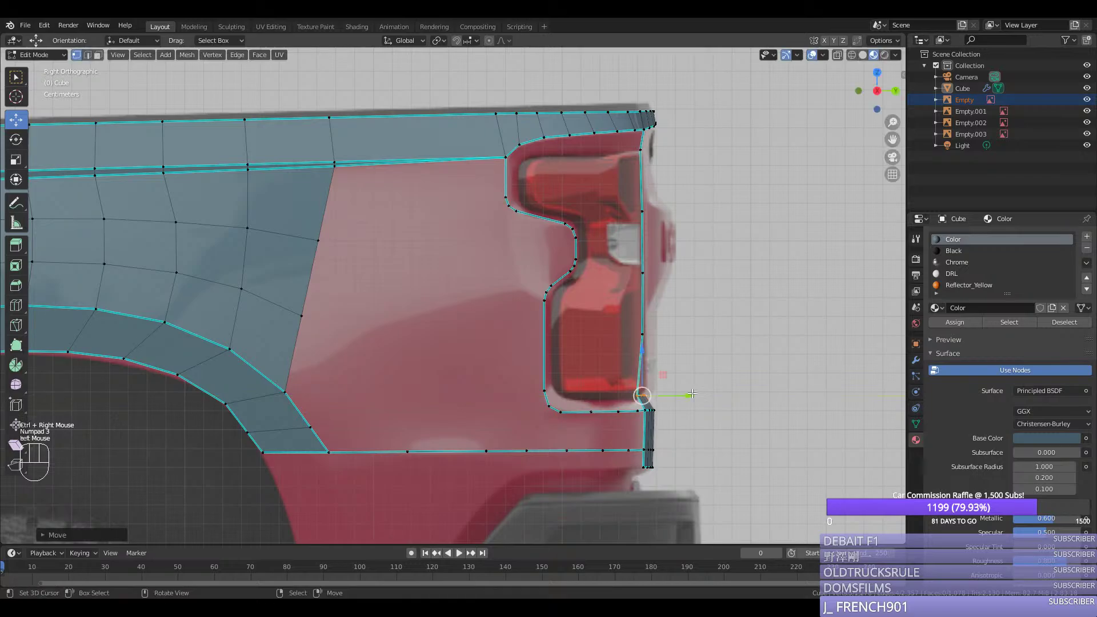
# Step: Adjust the lower vertices of the outline's rear vertical edge along Y and reposition the tailgate strip's upper corner vertices
pyautogui.rightClick(640, 335)
pyautogui.moveTo(670, 335); pyautogui.dragTo(677, 333)
pyautogui.rightClick(642, 273)
pyautogui.moveTo(673, 273); pyautogui.dragTo(672, 273)
pyautogui.keyDown('ctrl'); pyautogui.rightClick(635, 395); pyautogui.keyUp('ctrl')
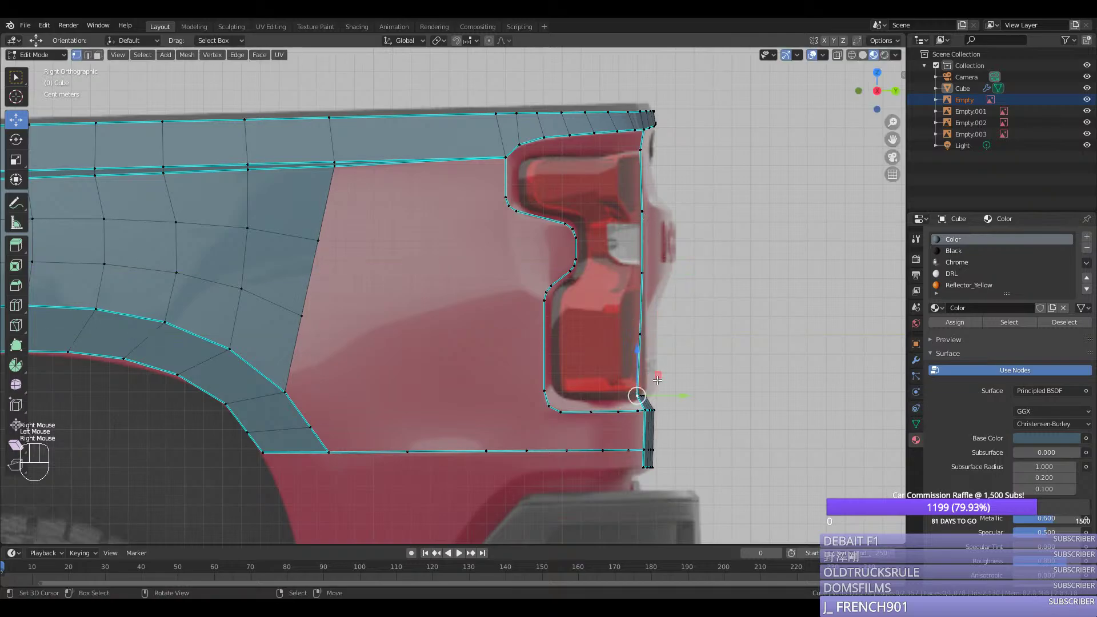
pyautogui.moveTo(645, 382); pyautogui.dragTo(648, 379)
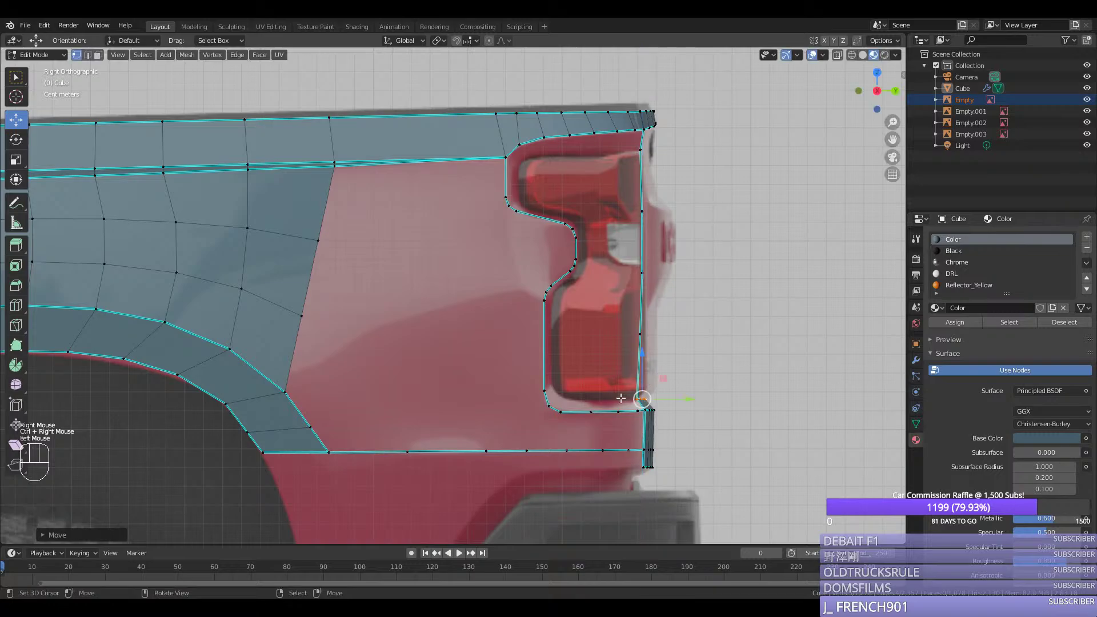
pyautogui.rightClick(637, 410)
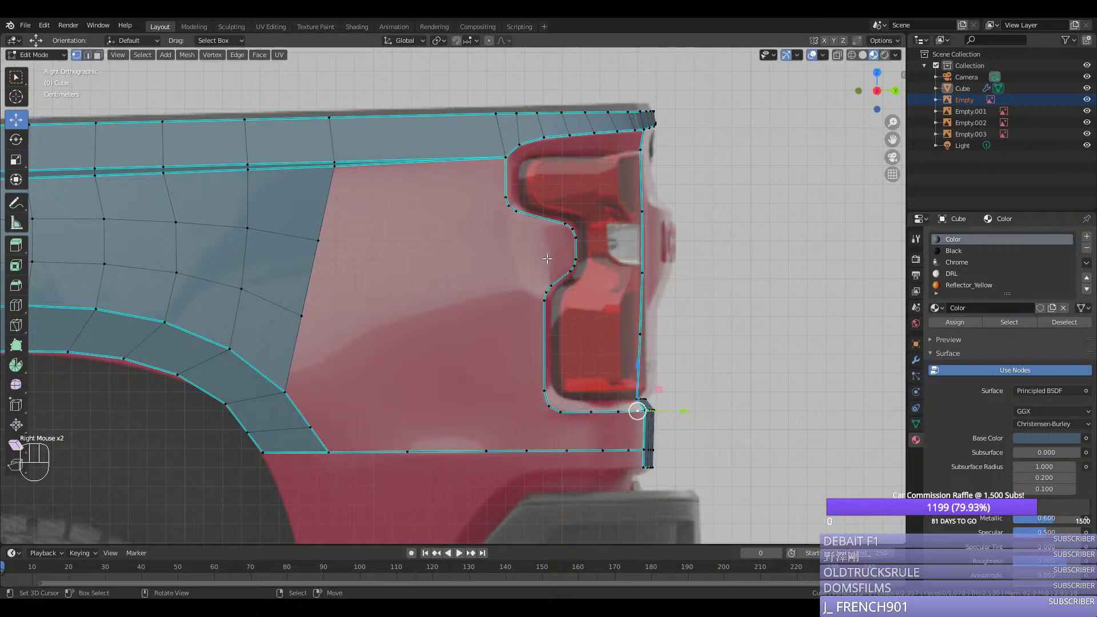
# Step: Extrude the notched middle section of the tail light outline along Y into a narrow strip
pyautogui.rightClick(566, 223)
pyautogui.keyDown('ctrl'); pyautogui.rightClick(545, 299); pyautogui.keyUp('ctrl')
pyautogui.keyDown('ctrl'); pyautogui.rightClick(552, 305); pyautogui.keyUp('ctrl')
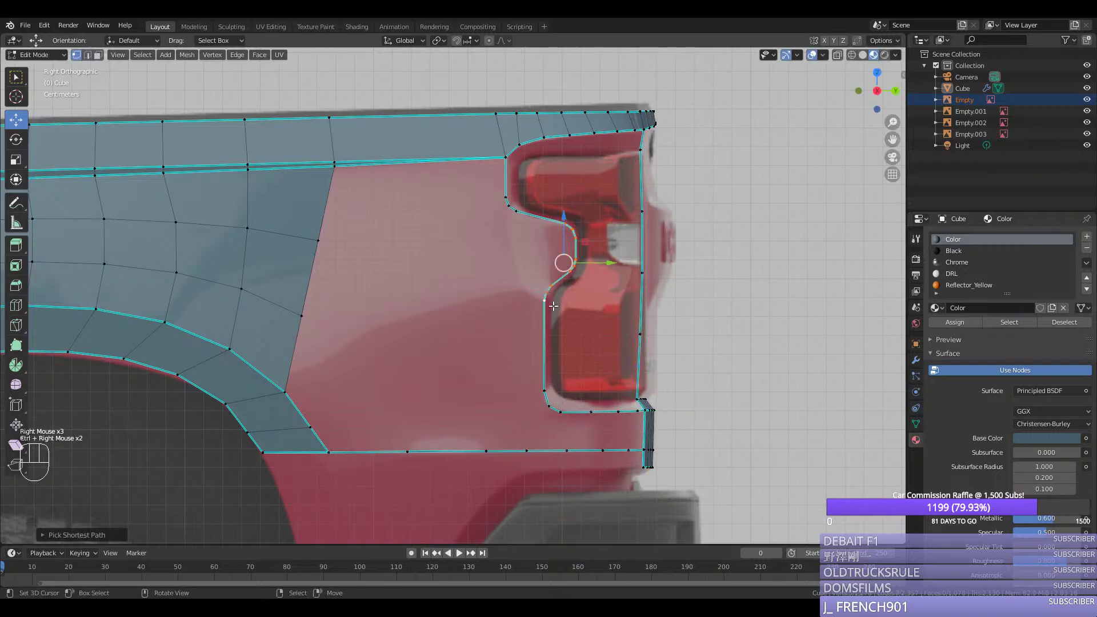
pyautogui.press('e')
pyautogui.middleClick(608, 302)
pyautogui.click(611, 302)
pyautogui.scroll(1, 612, 302)
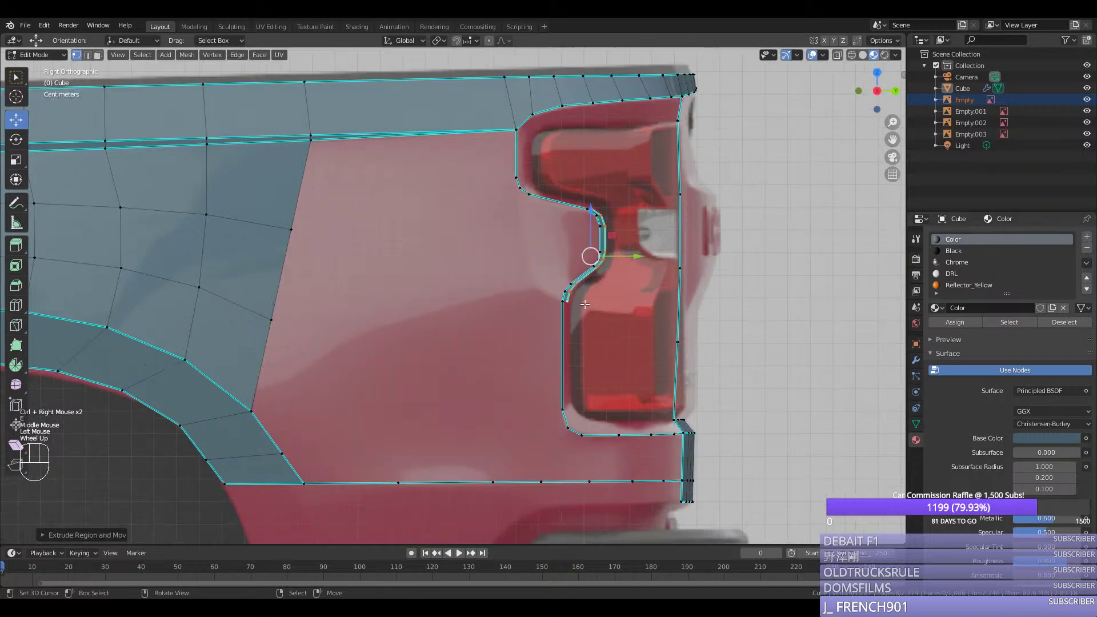
# Step: Move the lower bend vertices of the extruded strip to match the tail light's edge in the side reference
pyautogui.rightClick(570, 299)
pyautogui.keyDown('ctrl'); pyautogui.rightClick(596, 266); pyautogui.keyUp('ctrl')
pyautogui.moveTo(599, 296); pyautogui.dragTo(601, 294)
pyautogui.rightClick(566, 298)
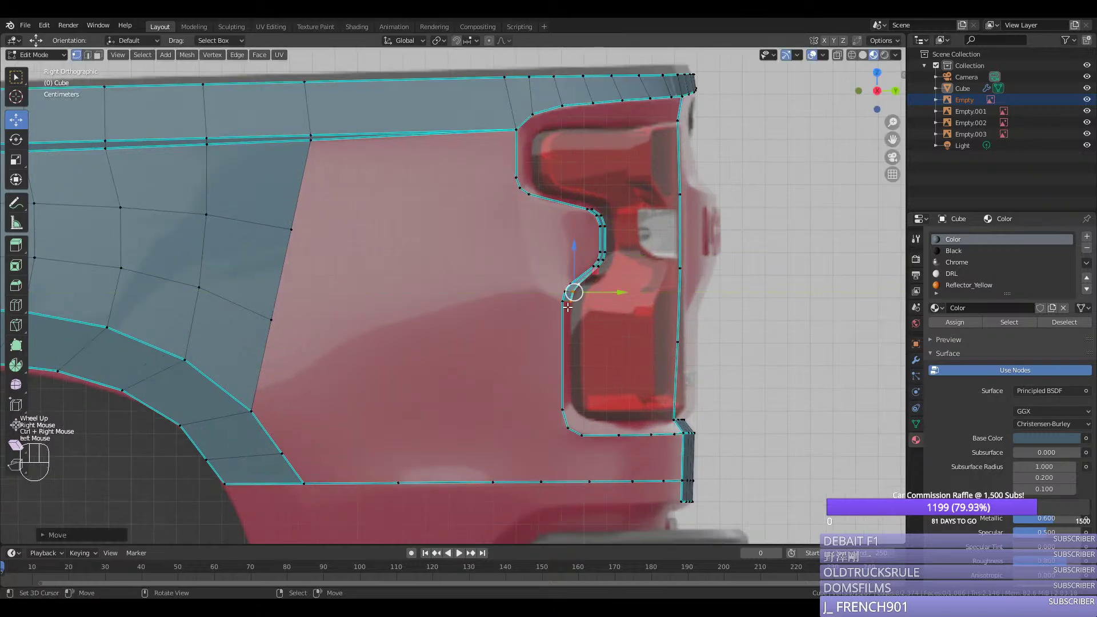
pyautogui.rightClick(562, 298)
pyautogui.rightClick(563, 295)
pyautogui.rightClick(565, 295)
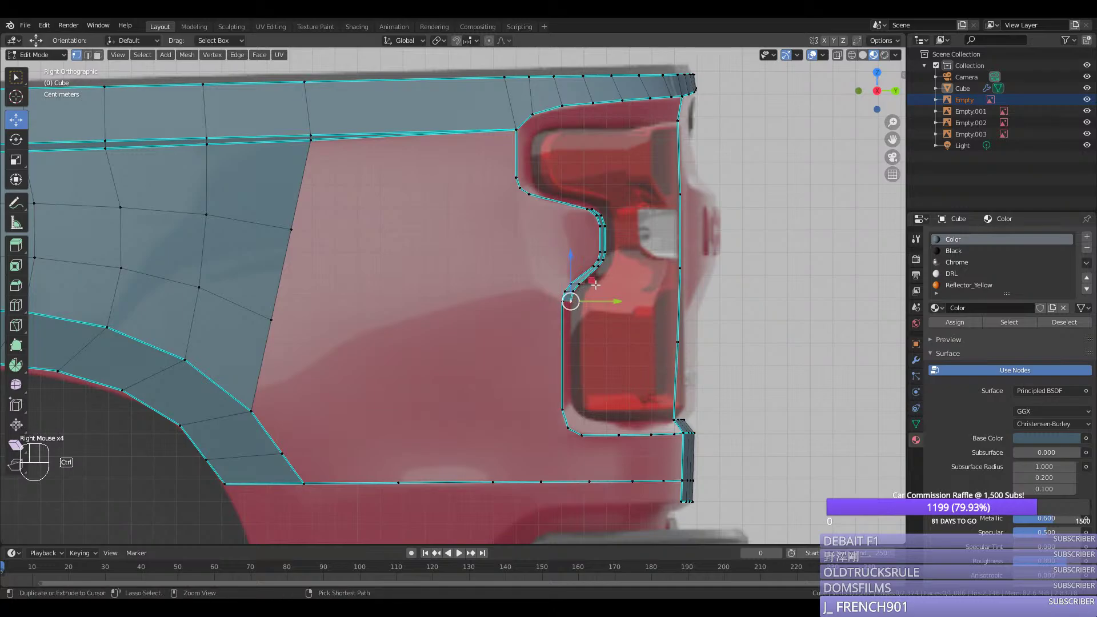
pyautogui.keyDown('ctrl'); pyautogui.rightClick(597, 265); pyautogui.keyUp('ctrl')
pyautogui.keyDown('ctrl'); pyautogui.rightClick(603, 239); pyautogui.keyUp('ctrl')
pyautogui.keyDown('ctrl'); pyautogui.rightClick(598, 217); pyautogui.keyUp('ctrl')
pyautogui.keyDown('ctrl'); pyautogui.rightClick(590, 204); pyautogui.keyUp('ctrl')
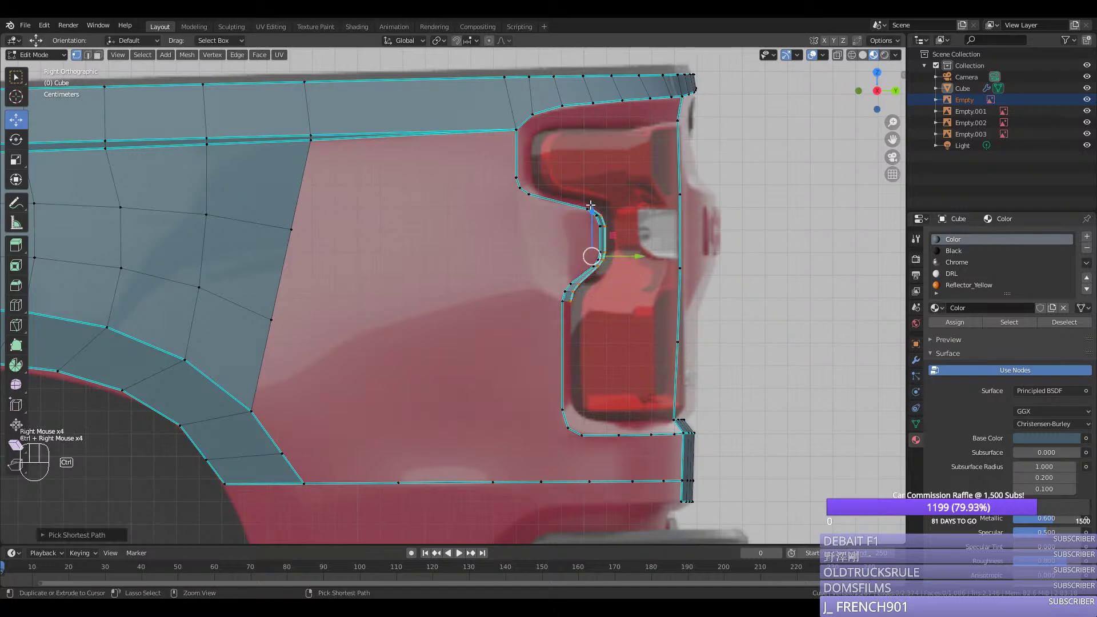
# Step: Select the full tail light outline loop together with the extruded strip and hide all other geometry
pyautogui.press('ctrl+KP_1')
pyautogui.moveTo(622, 310); pyautogui.dragTo(644, 258, button='middle')
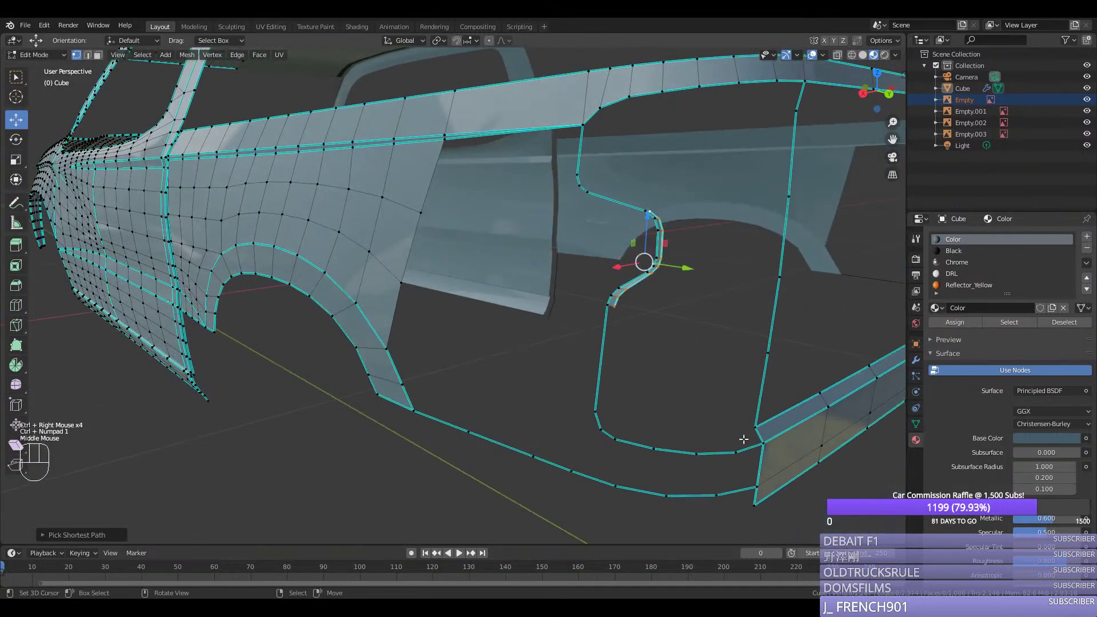
pyautogui.rightClick(760, 443)
pyautogui.keyDown('ctrl'); pyautogui.rightClick(597, 411); pyautogui.keyUp('ctrl')
pyautogui.keyDown('ctrl'); pyautogui.rightClick(614, 295); pyautogui.keyUp('ctrl')
pyautogui.keyDown('ctrl'); pyautogui.rightClick(656, 217); pyautogui.keyUp('ctrl')
pyautogui.keyDown('ctrl'); pyautogui.rightClick(647, 211); pyautogui.keyUp('ctrl')
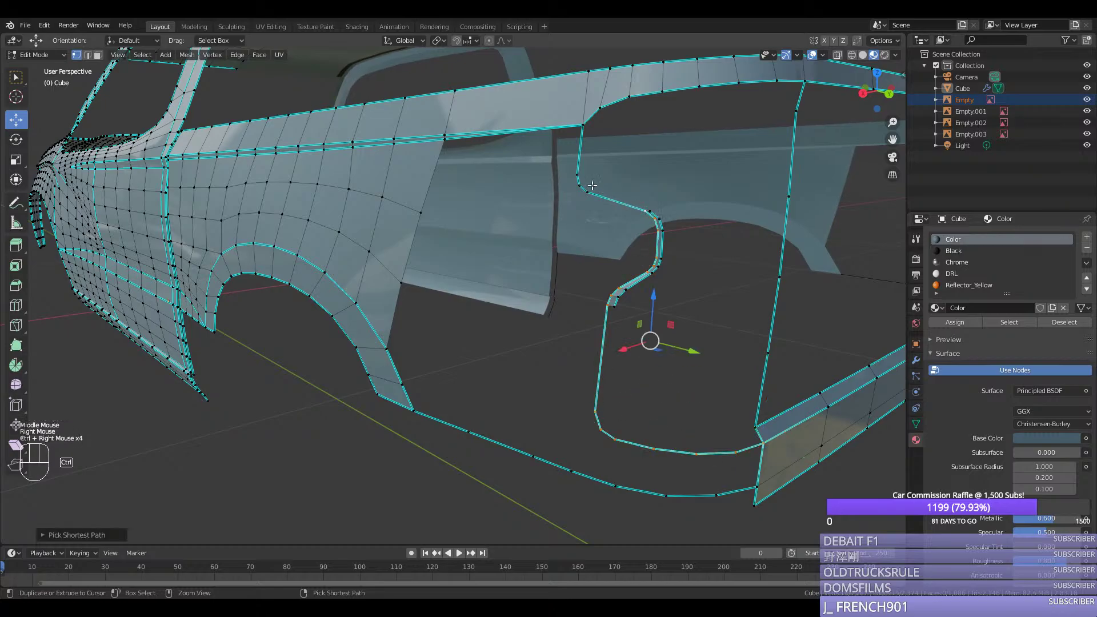
pyautogui.keyDown('ctrl'); pyautogui.rightClick(578, 175); pyautogui.keyUp('ctrl')
pyautogui.keyDown('ctrl'); pyautogui.rightClick(583, 125); pyautogui.keyUp('ctrl')
pyautogui.keyDown('ctrl'); pyautogui.rightClick(805, 83); pyautogui.keyUp('ctrl')
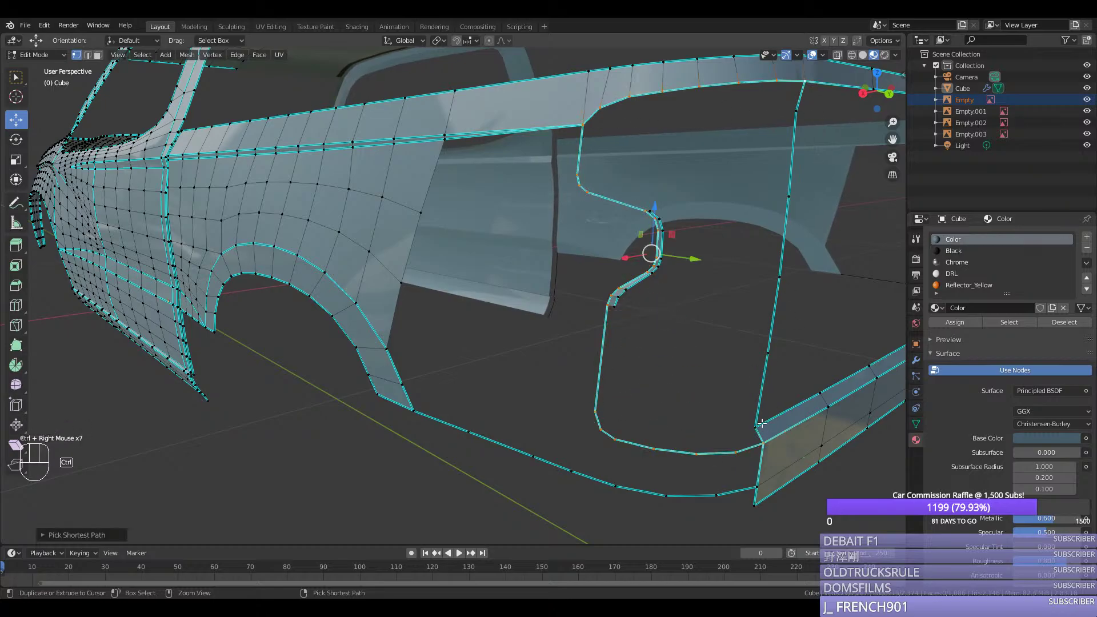
pyautogui.keyDown('ctrl'); pyautogui.rightClick(756, 427); pyautogui.keyUp('ctrl')
pyautogui.keyDown('ctrl'); pyautogui.rightClick(619, 312); pyautogui.keyUp('ctrl')
pyautogui.keyDown('ctrl'); pyautogui.rightClick(660, 204); pyautogui.keyUp('ctrl')
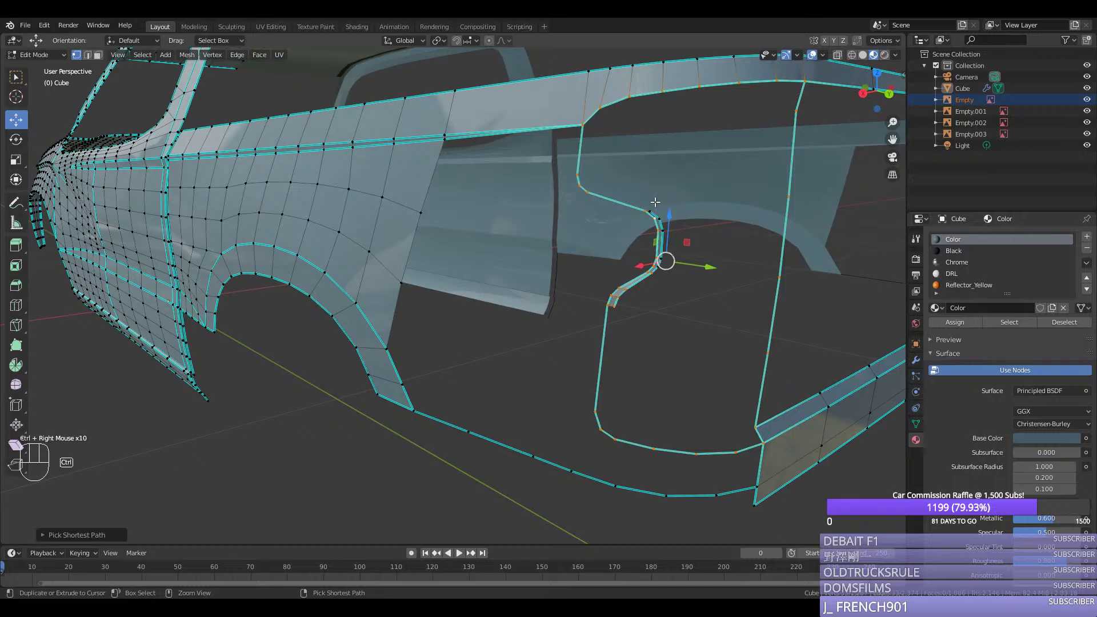
pyautogui.hotkey('ctrl', 'z')
pyautogui.keyDown('ctrl'); pyautogui.rightClick(668, 273); pyautogui.keyUp('ctrl')
pyautogui.keyDown('ctrl'); pyautogui.rightClick(664, 231); pyautogui.keyUp('ctrl')
pyautogui.keyDown('ctrl'); pyautogui.rightClick(663, 217); pyautogui.keyUp('ctrl')
pyautogui.keyDown('shift'); pyautogui.rightClick(663, 260); pyautogui.keyUp('shift')
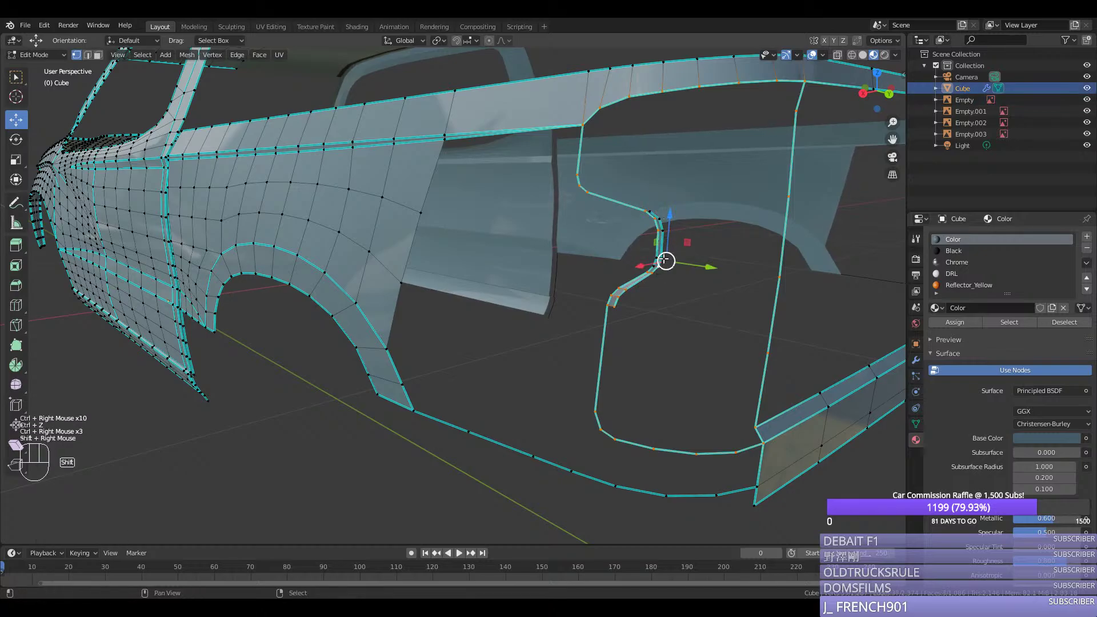
pyautogui.keyDown('shift'); pyautogui.rightClick(664, 260); pyautogui.keyUp('shift')
pyautogui.keyDown('shift'); pyautogui.rightClick(664, 260); pyautogui.keyUp('shift')
pyautogui.keyDown('shift'); pyautogui.rightClick(663, 258); pyautogui.keyUp('shift')
pyautogui.keyDown('shift'); pyautogui.rightClick(663, 258); pyautogui.keyUp('shift')
pyautogui.keyDown('shift'); pyautogui.rightClick(663, 258); pyautogui.keyUp('shift')
pyautogui.keyDown('shift'); pyautogui.rightClick(663, 220); pyautogui.keyUp('shift')
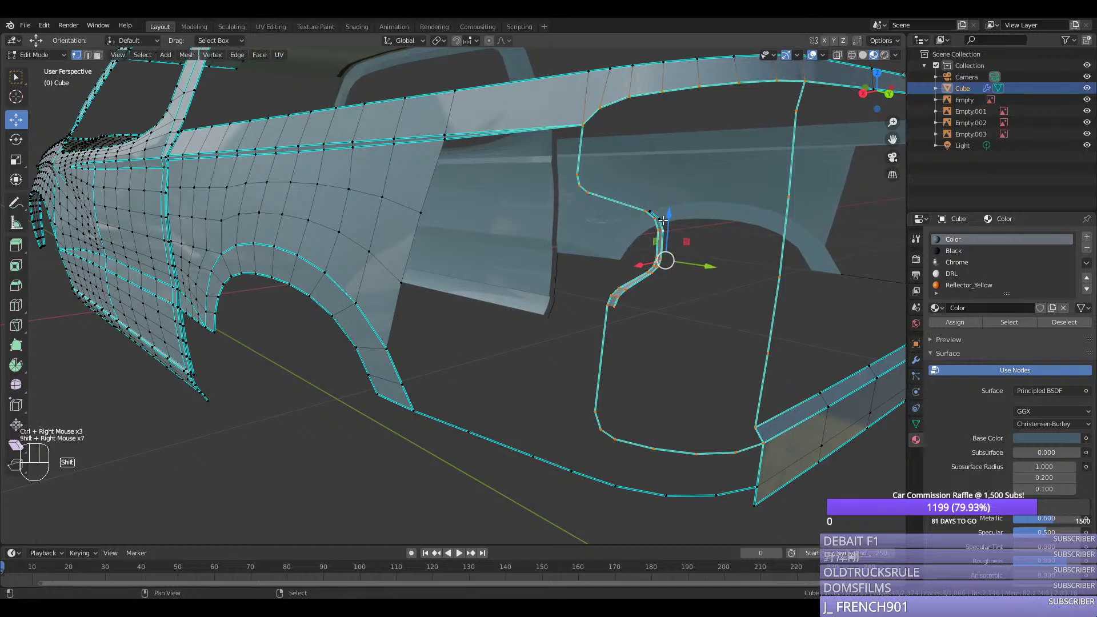
pyautogui.keyDown('shift'); pyautogui.rightClick(663, 220); pyautogui.keyUp('shift')
pyautogui.keyDown('shift'); pyautogui.rightClick(662, 222); pyautogui.keyUp('shift')
pyautogui.keyDown('shift'); pyautogui.rightClick(662, 224); pyautogui.keyUp('shift')
pyautogui.keyDown('shift'); pyautogui.rightClick(660, 226); pyautogui.keyUp('shift')
pyautogui.keyDown('shift'); pyautogui.rightClick(659, 228); pyautogui.keyUp('shift')
pyautogui.keyDown('shift'); pyautogui.rightClick(658, 231); pyautogui.keyUp('shift')
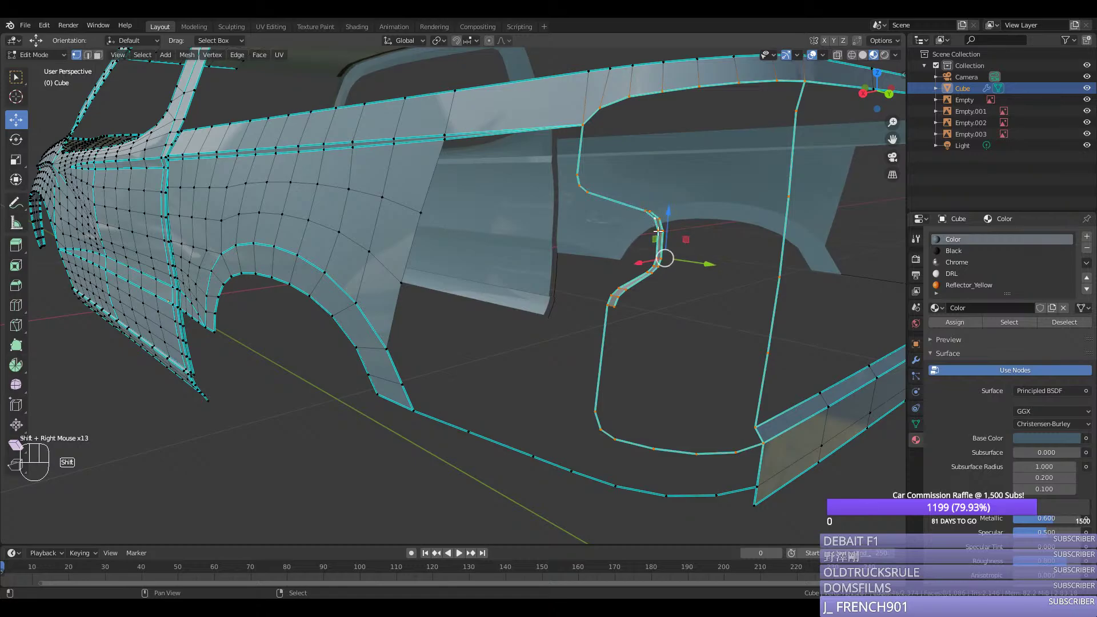
pyautogui.hotkey('shift', 'h')
# Step: In the back view, move the inner edge of the extruded strip along X towards the tail light
pyautogui.press('ctrl+KP_1')
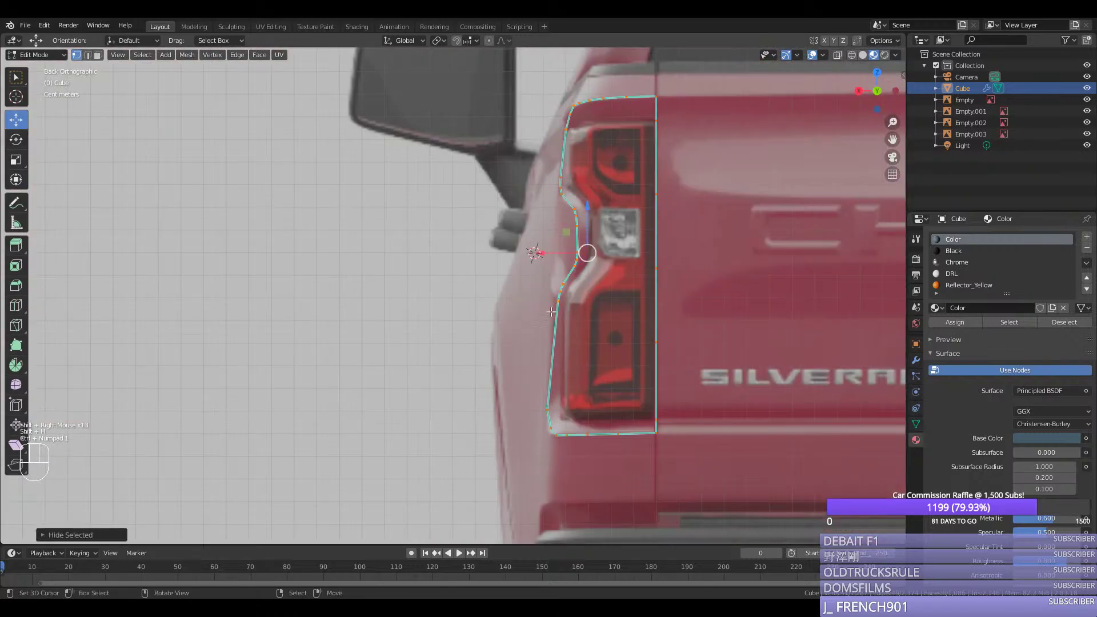
pyautogui.moveTo(551, 312); pyautogui.dragTo(587, 313, button='middle')
pyautogui.rightClick(595, 306)
pyautogui.keyDown('ctrl'); pyautogui.rightClick(626, 206); pyautogui.keyUp('ctrl')
pyautogui.press('ctrl+KP_1')
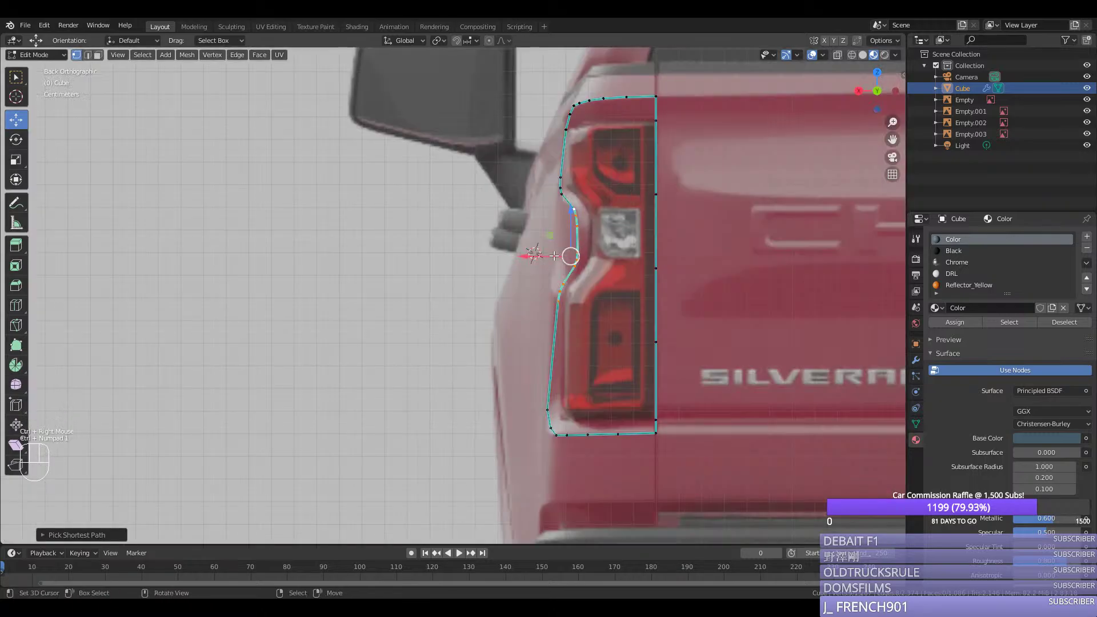
pyautogui.moveTo(559, 256); pyautogui.dragTo(562, 256)
# Step: Shift the strip's upper inner vertices along X and try to rip the selected vertices
pyautogui.rightClick(578, 217)
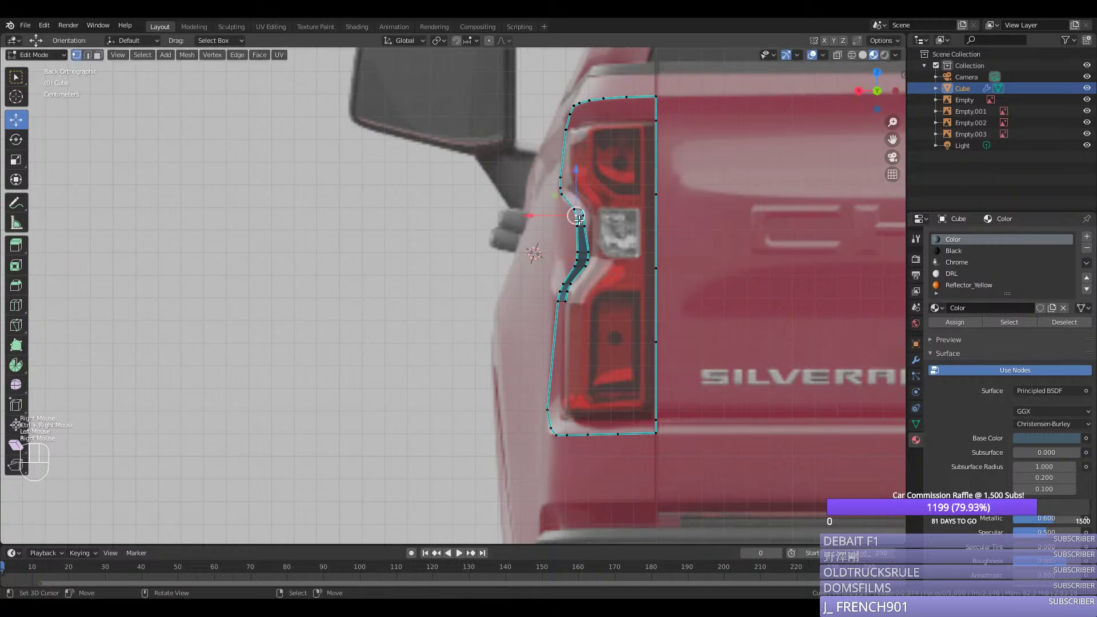
pyautogui.rightClick(584, 226)
pyautogui.keyDown('ctrl'); pyautogui.rightClick(581, 210); pyautogui.keyUp('ctrl')
pyautogui.moveTo(563, 219); pyautogui.dragTo(569, 220)
pyautogui.press('v')
pyautogui.rightClick(561, 188)
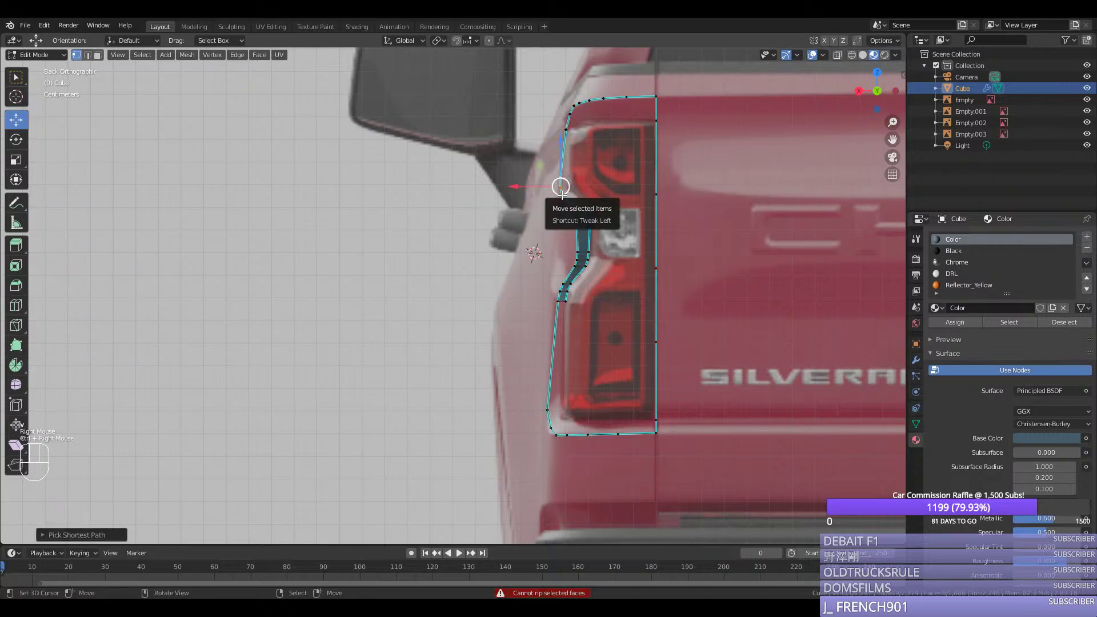
# Step: Extrude the outline's lower corner and bottom edge inward as a strip, offsetting it along X and Y
pyautogui.rightClick(548, 409)
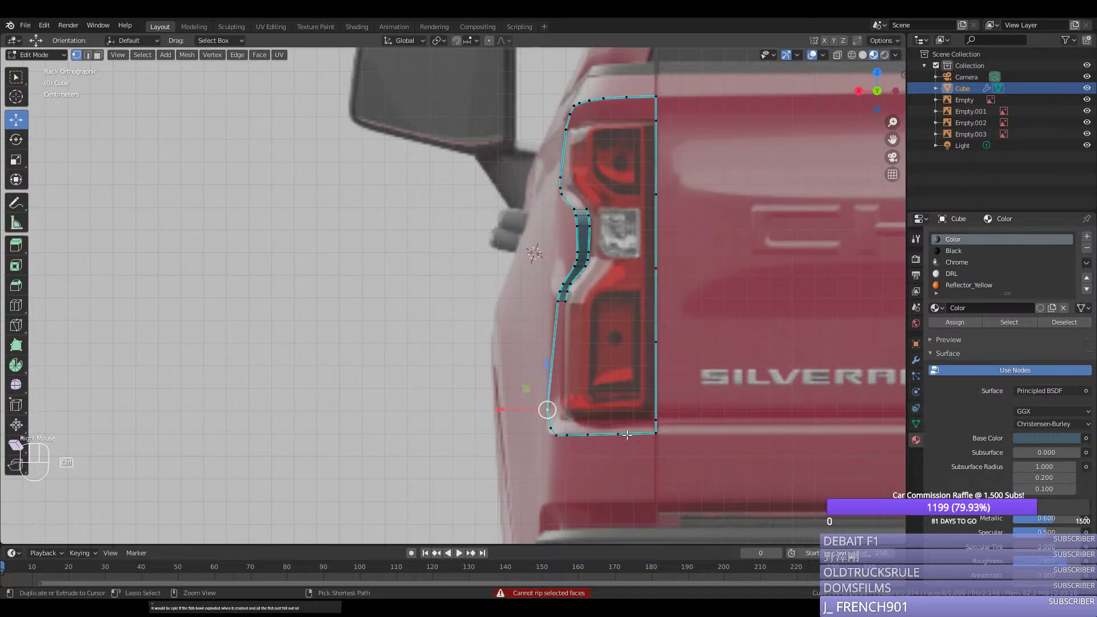
pyautogui.press('e')
pyautogui.click(640, 419)
pyautogui.press('e')
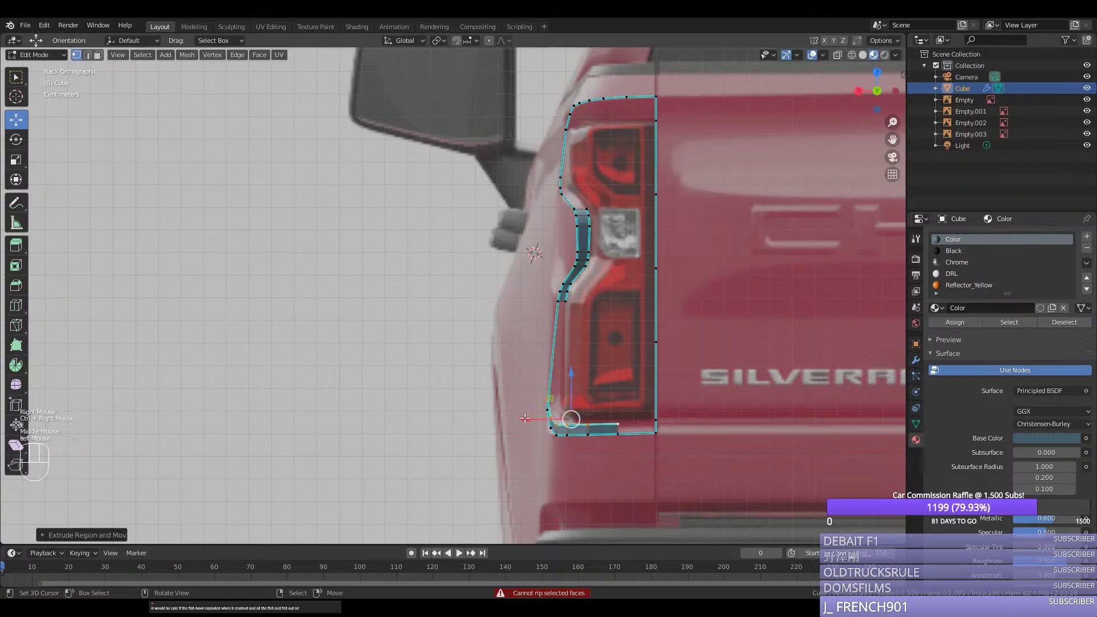
pyautogui.middleClick(535, 419)
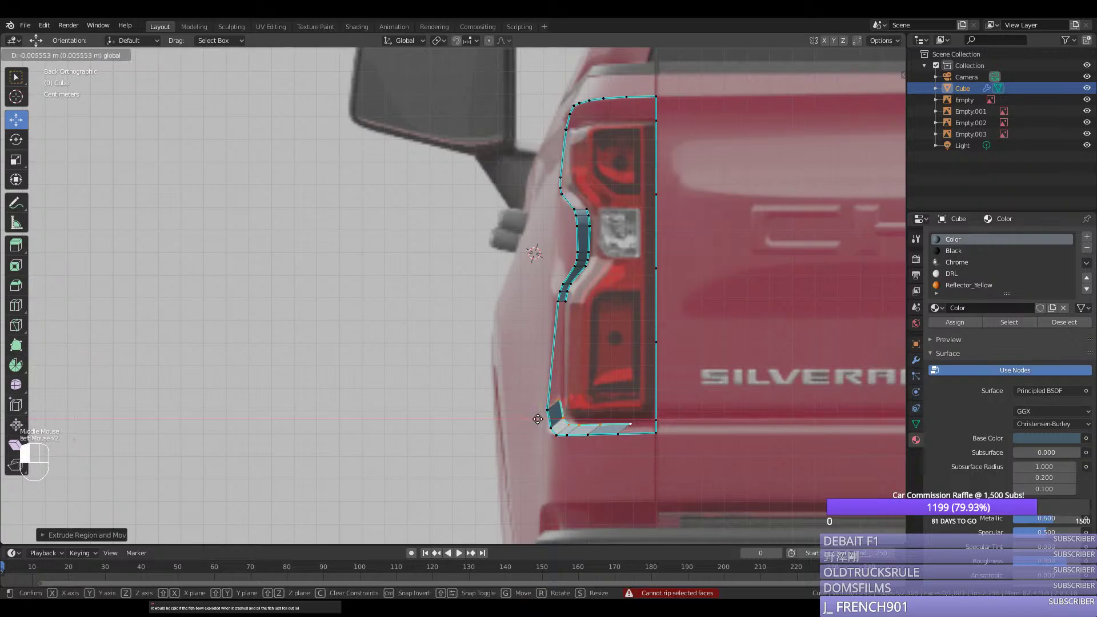
pyautogui.press('KP_3')
pyautogui.middleClick(648, 422)
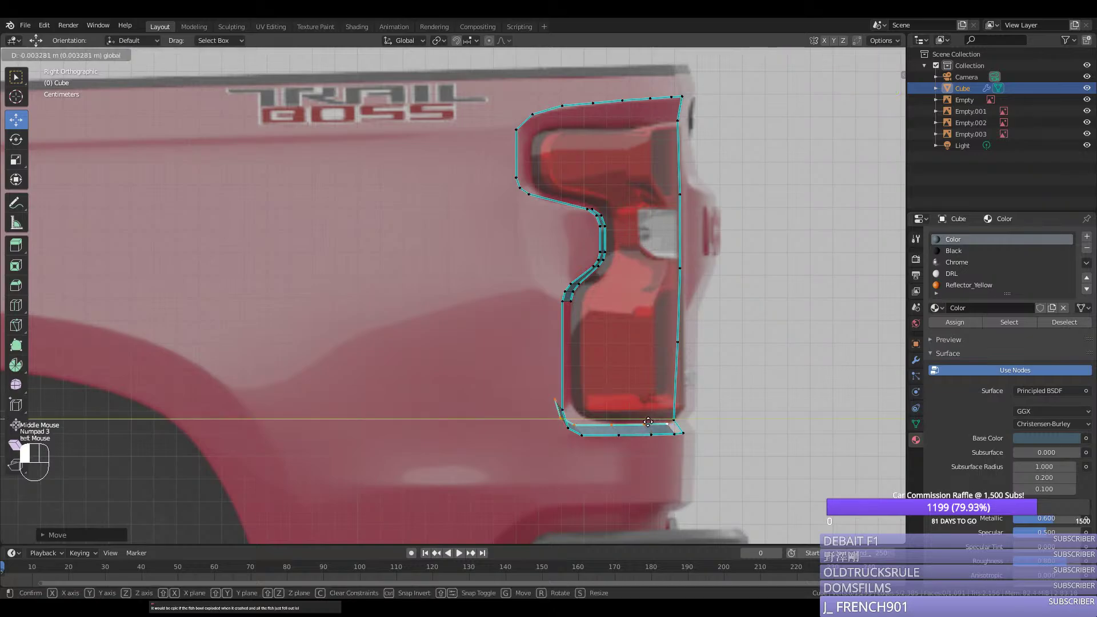
pyautogui.rightClick(578, 425)
pyautogui.moveTo(648, 422); pyautogui.dragTo(598, 405)
# Step: Reposition the inner vertices of the strip's lower front corner to follow the tail light's rounded edge in side view
pyautogui.keyDown('ctrl'); pyautogui.rightClick(551, 399); pyautogui.keyUp('ctrl')
pyautogui.rightClick(576, 418)
pyautogui.keyDown('ctrl'); pyautogui.rightClick(589, 425); pyautogui.keyUp('ctrl')
pyautogui.rightClick(609, 424)
pyautogui.rightClick(594, 424)
pyautogui.rightClick(598, 404)
# Step: Fill the tailgate end of the bottom strip and align its inner end vertices with the outline's rear edge
pyautogui.keyDown('shift'); pyautogui.rightClick(666, 423); pyautogui.keyUp('shift')
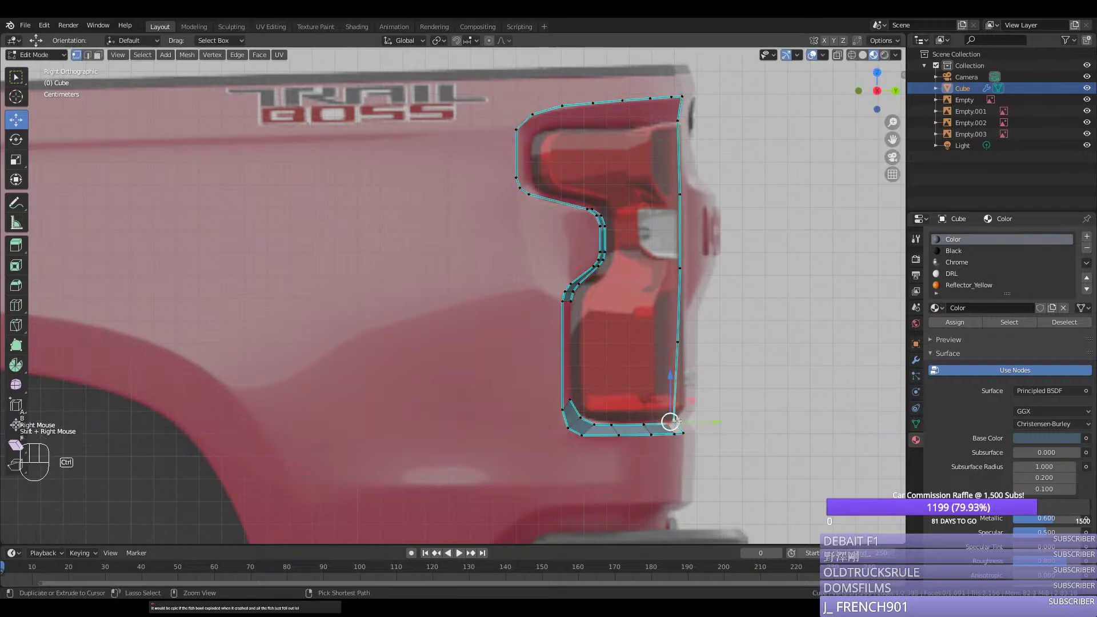
pyautogui.hotkey('ctrl', 'e')
pyautogui.rightClick(667, 423)
pyautogui.rightClick(673, 420)
pyautogui.moveTo(669, 398); pyautogui.dragTo(676, 406)
pyautogui.rightClick(673, 419)
pyautogui.rightClick(675, 405)
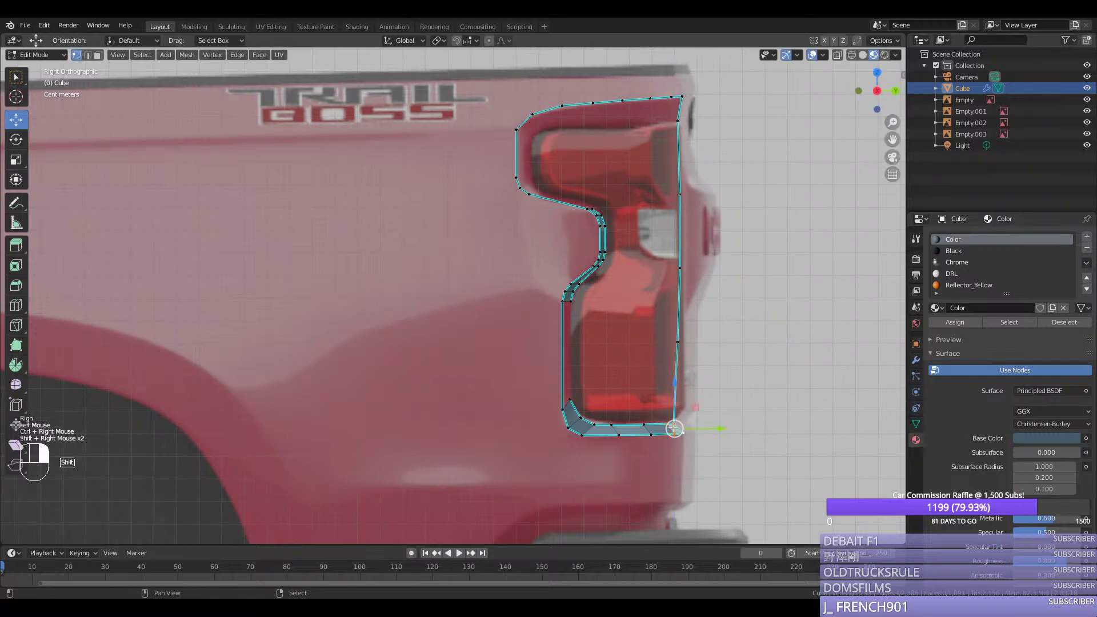
pyautogui.rightClick(666, 423)
# Step: Slide the corner strip's upper inner vertex into place and fill the gap up to the notch strip
pyautogui.rightClick(570, 400)
pyautogui.press('g')
pyautogui.press('g')
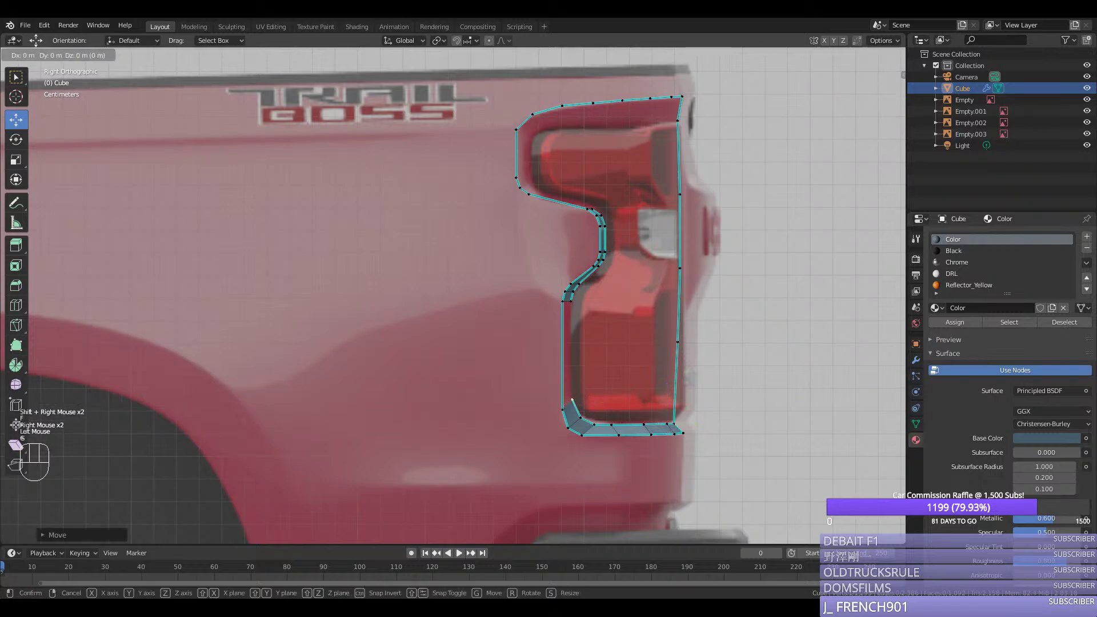
pyautogui.click(596, 395)
pyautogui.keyDown('shift'); pyautogui.rightClick(569, 297); pyautogui.keyUp('shift')
pyautogui.press('f')
pyautogui.keyDown('shift'); pyautogui.rightClick(577, 394); pyautogui.keyUp('shift')
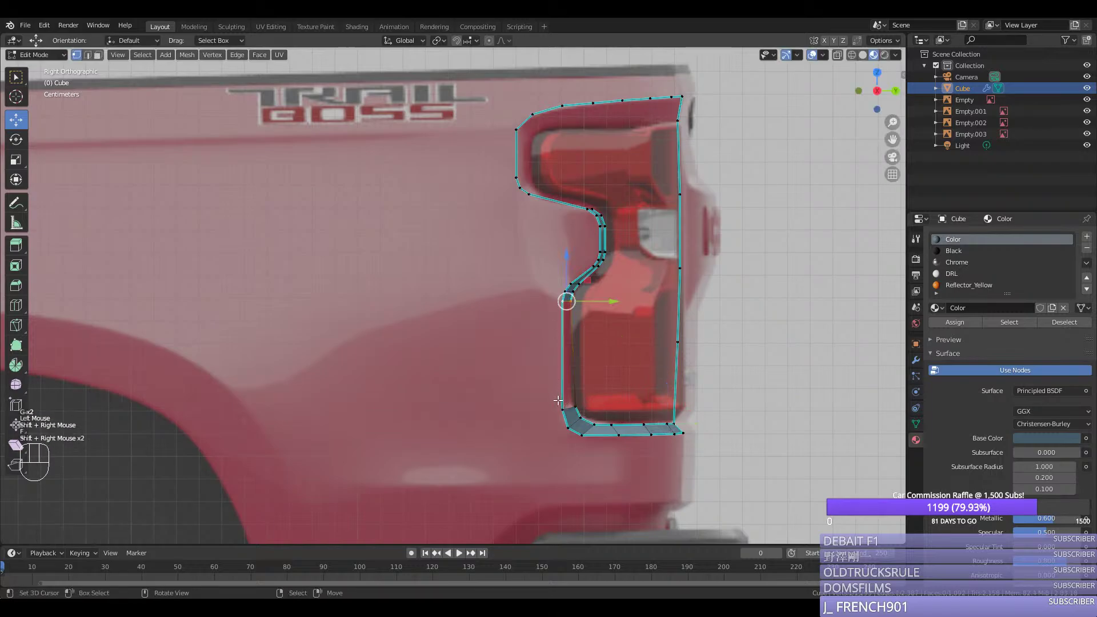
pyautogui.keyDown('shift'); pyautogui.rightClick(581, 397); pyautogui.keyUp('shift')
pyautogui.keyDown('shift'); pyautogui.rightClick(580, 397); pyautogui.keyUp('shift')
pyautogui.keyDown('shift'); pyautogui.rightClick(581, 397); pyautogui.keyUp('shift')
pyautogui.press('f')
# Step: Mark the inner vertical edge between the corner strip and the notch strip as sharp
pyautogui.rightClick(581, 398)
pyautogui.keyDown('ctrl'); pyautogui.rightClick(580, 311); pyautogui.keyUp('ctrl')
pyautogui.hotkey('ctrl', 'e')
pyautogui.click(583, 321)
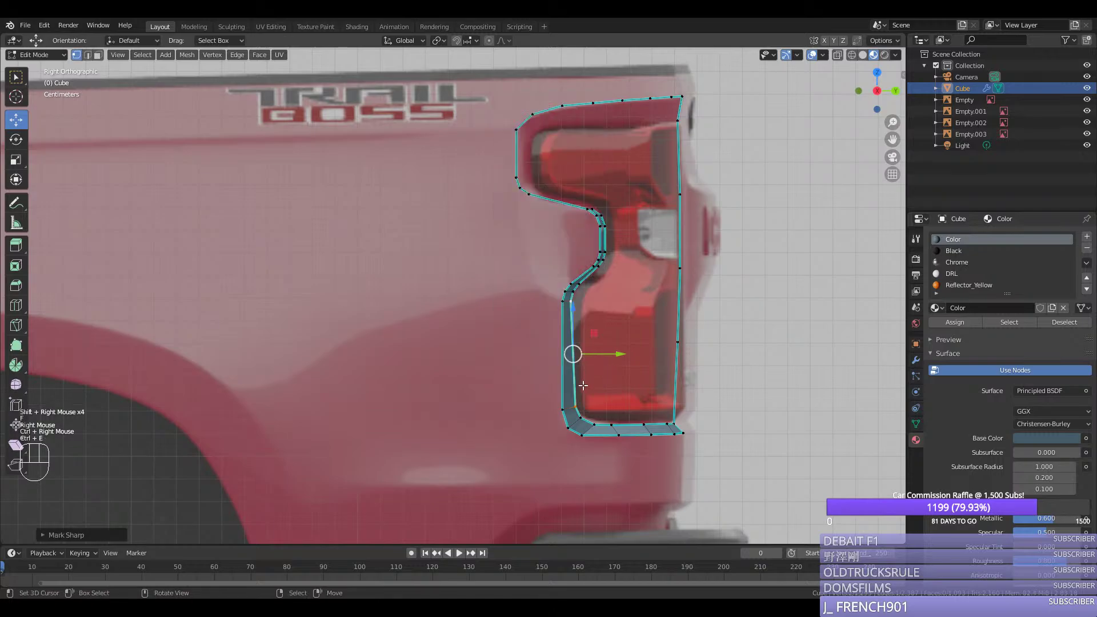
# Step: Fine-tune the inner vertices of the strip's rounded lower front corner against the side reference
pyautogui.rightClick(582, 400)
pyautogui.moveTo(600, 406); pyautogui.dragTo(598, 393)
pyautogui.rightClick(594, 424)
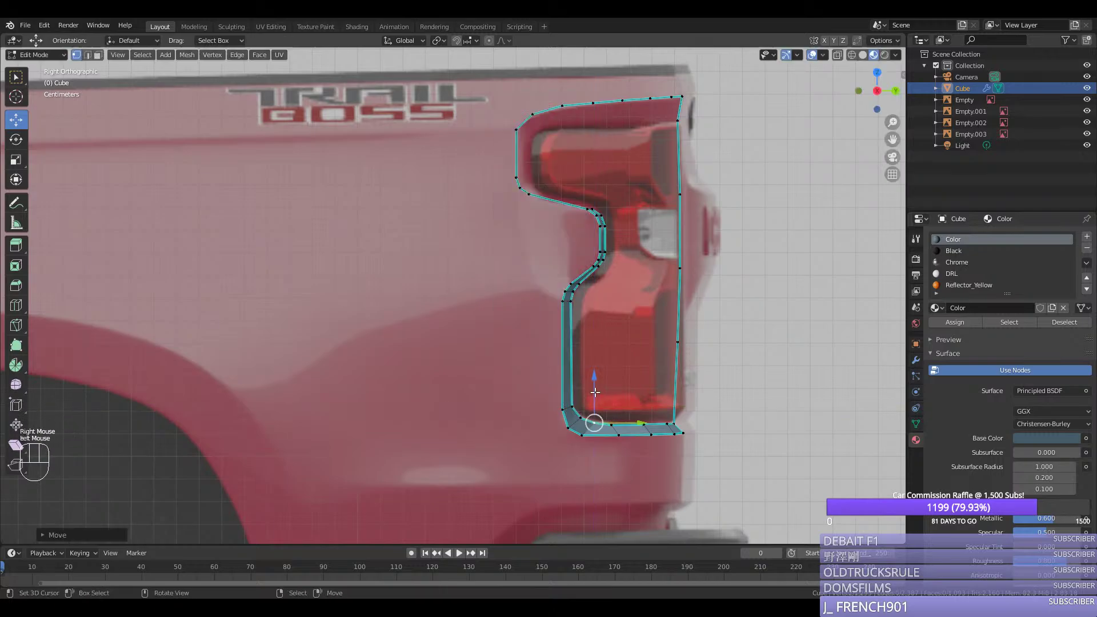
# Step: Evenly space the bottom strip's inner vertices, recalculate the mesh normals and save the file
pyautogui.rightClick(594, 424)
pyautogui.keyDown('ctrl'); pyautogui.rightClick(613, 422); pyautogui.keyUp('ctrl')
pyautogui.hotkey('ctrl', 'y')
pyautogui.press('Tab')
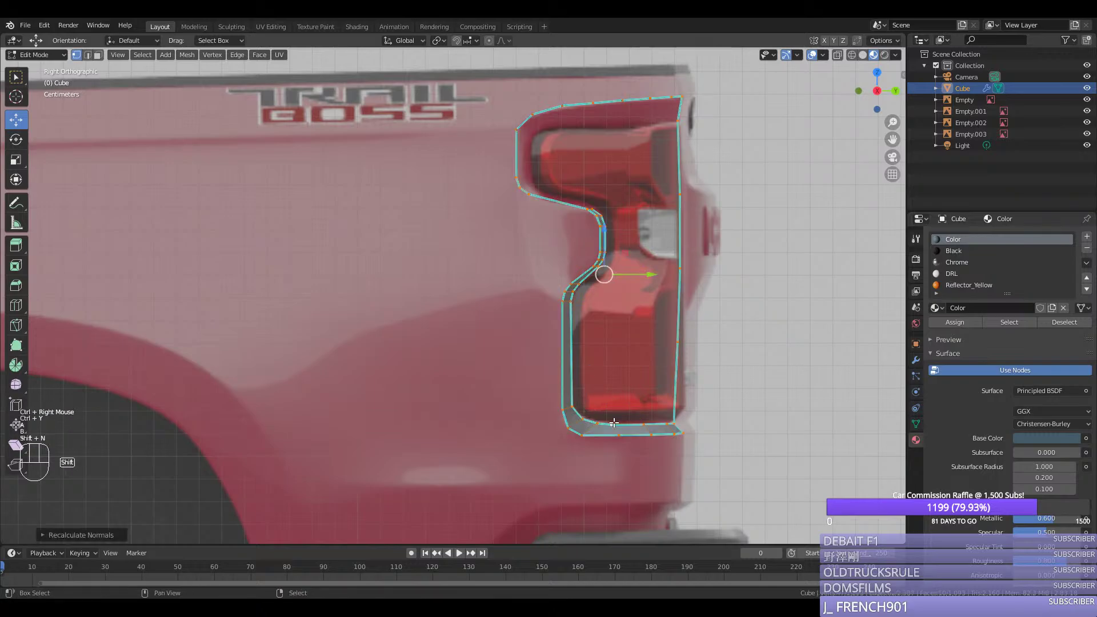
pyautogui.scroll(-1, 613, 423)
pyautogui.moveTo(611, 420); pyautogui.dragTo(523, 387, button='middle')
pyautogui.hotkey('ctrl', 's')
# Step: Extrude the tail light outline's upper front edge rearward along the global Y axis to start the upper strip
pyautogui.press('Tab')
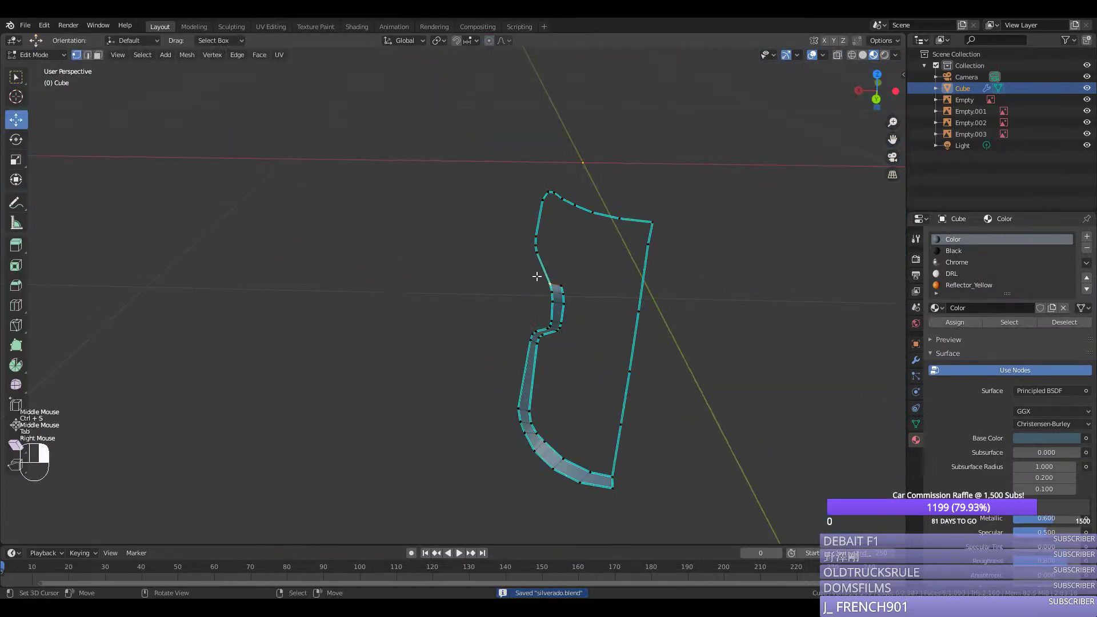
pyautogui.rightClick(536, 246)
pyautogui.rightClick(536, 247)
pyautogui.keyDown('ctrl'); pyautogui.rightClick(549, 193); pyautogui.keyUp('ctrl')
pyautogui.keyDown('ctrl'); pyautogui.rightClick(573, 207); pyautogui.keyUp('ctrl')
pyautogui.press('KP_3')
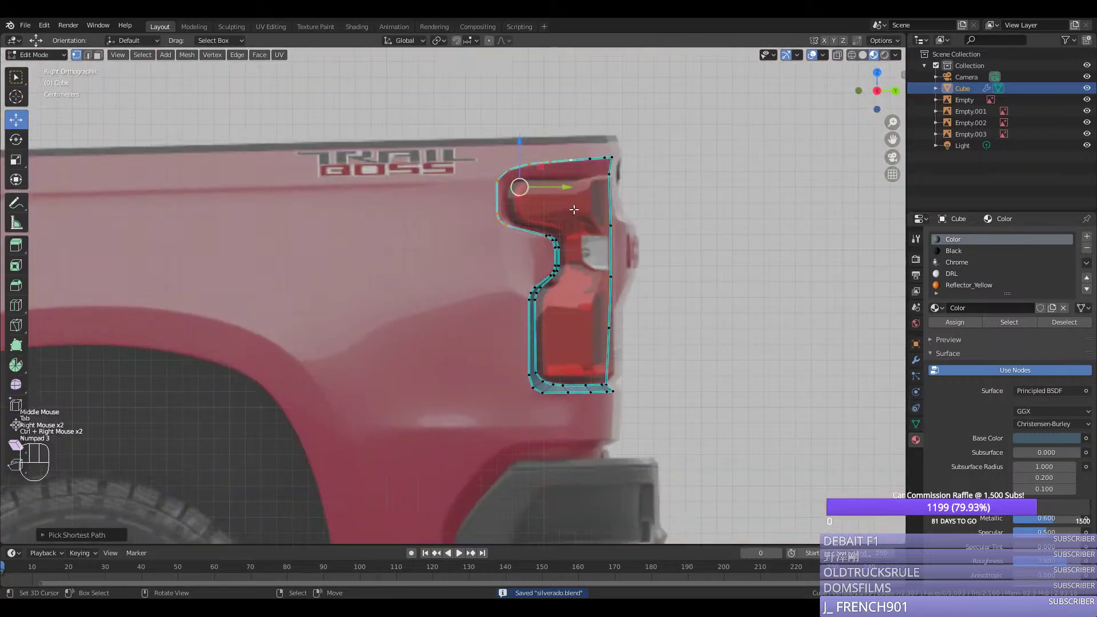
pyautogui.press('e')
pyautogui.middleClick(580, 211)
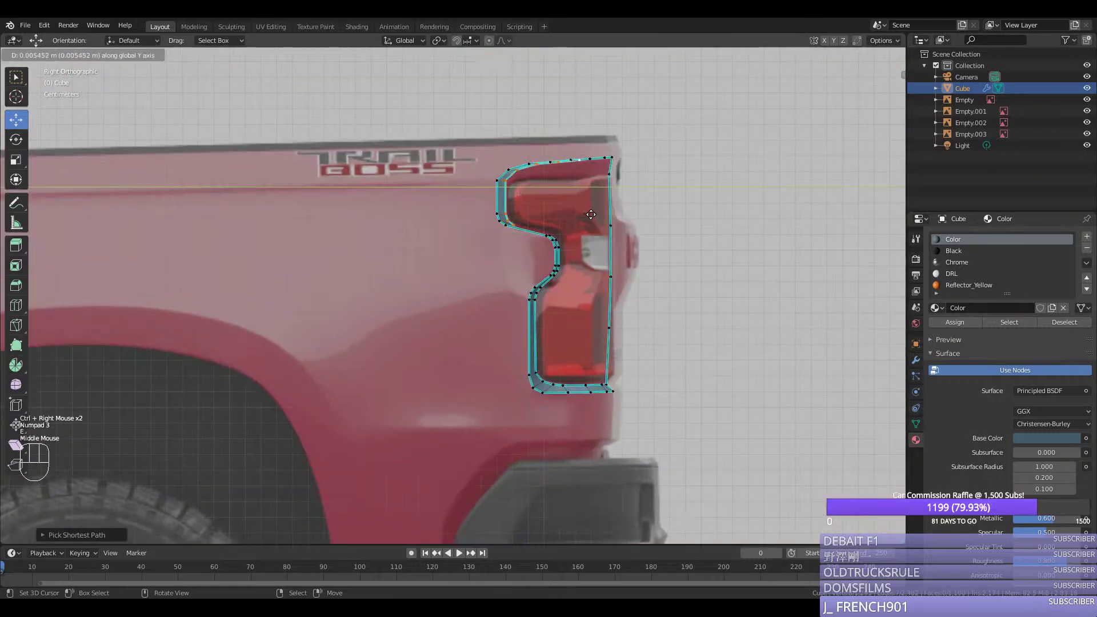
pyautogui.click(590, 215)
# Step: Slide the vertex beside the strip's rounded upper front corner along its edge
pyautogui.rightClick(507, 179)
pyautogui.moveTo(512, 155); pyautogui.dragTo(540, 186)
pyautogui.hotkey('ctrl', 'z')
pyautogui.keyDown('ctrl'); pyautogui.rightClick(537, 157); pyautogui.keyUp('ctrl')
pyautogui.rightClick(521, 160)
pyautogui.press('g')
pyautogui.press('g')
pyautogui.click(527, 162)
# Step: Extend the strip with faces along the outline's top edge toward the tailgate
pyautogui.rightClick(509, 171)
pyautogui.rightClick(517, 178)
pyautogui.rightClick(529, 178)
pyautogui.rightClick(559, 166)
pyautogui.keyDown('ctrl'); pyautogui.rightClick(578, 161); pyautogui.keyUp('ctrl')
pyautogui.rightClick(578, 161)
pyautogui.rightClick(578, 160)
pyautogui.rightClick(558, 163)
pyautogui.rightClick(559, 173)
# Step: Slide the upper front corner's inner vertex into place and evenly space the inner vertices around the corner
pyautogui.rightClick(516, 182)
pyautogui.rightClick(517, 182)
pyautogui.press('g')
pyautogui.press('g')
pyautogui.click(507, 187)
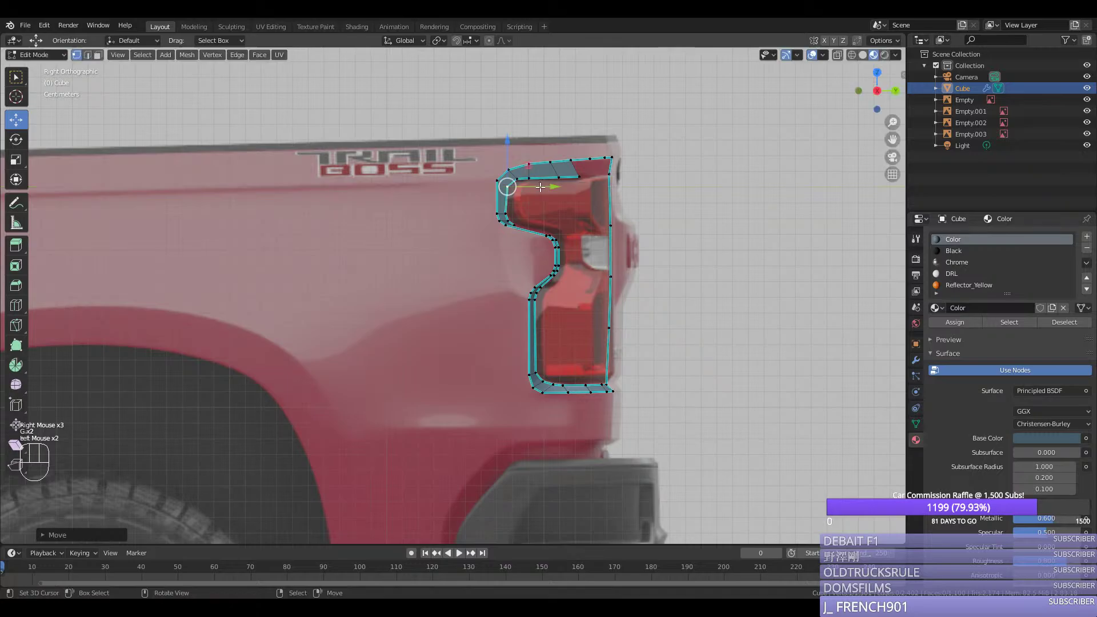
pyautogui.keyDown('ctrl'); pyautogui.rightClick(517, 181); pyautogui.keyUp('ctrl')
pyautogui.hotkey('ctrl', 'y')
# Step: Select the upper strip's inner edge path and shift it to match the tail light in the back reference
pyautogui.rightClick(529, 179)
pyautogui.rightClick(581, 174)
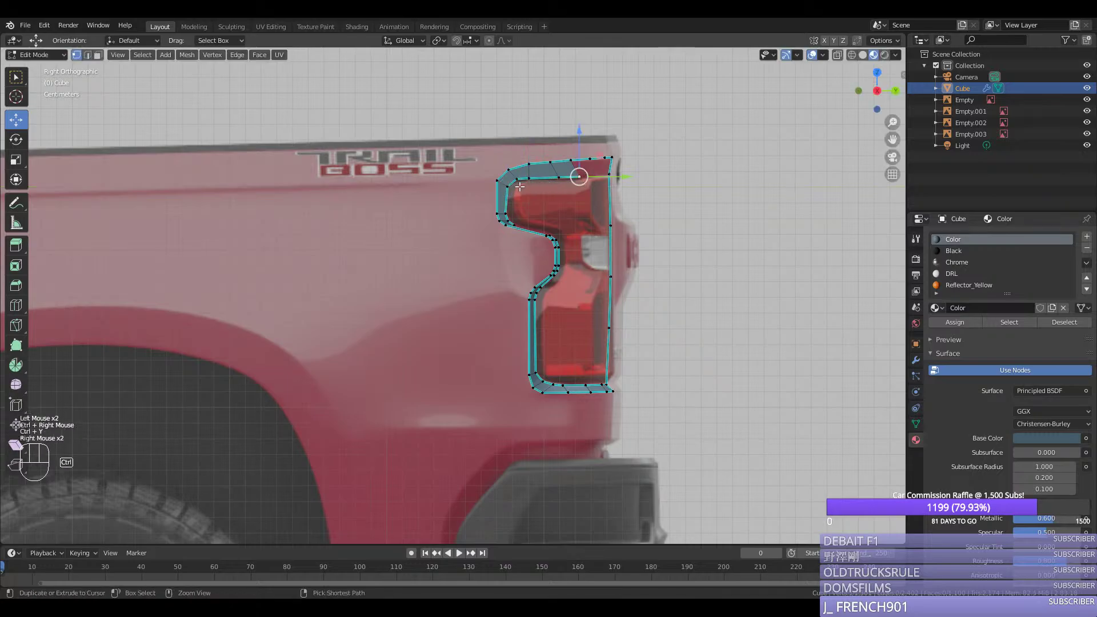
pyautogui.keyDown('ctrl'); pyautogui.rightClick(516, 188); pyautogui.keyUp('ctrl')
pyautogui.keyDown('ctrl'); pyautogui.rightClick(514, 220); pyautogui.keyUp('ctrl')
pyautogui.press('ctrl+KP_1')
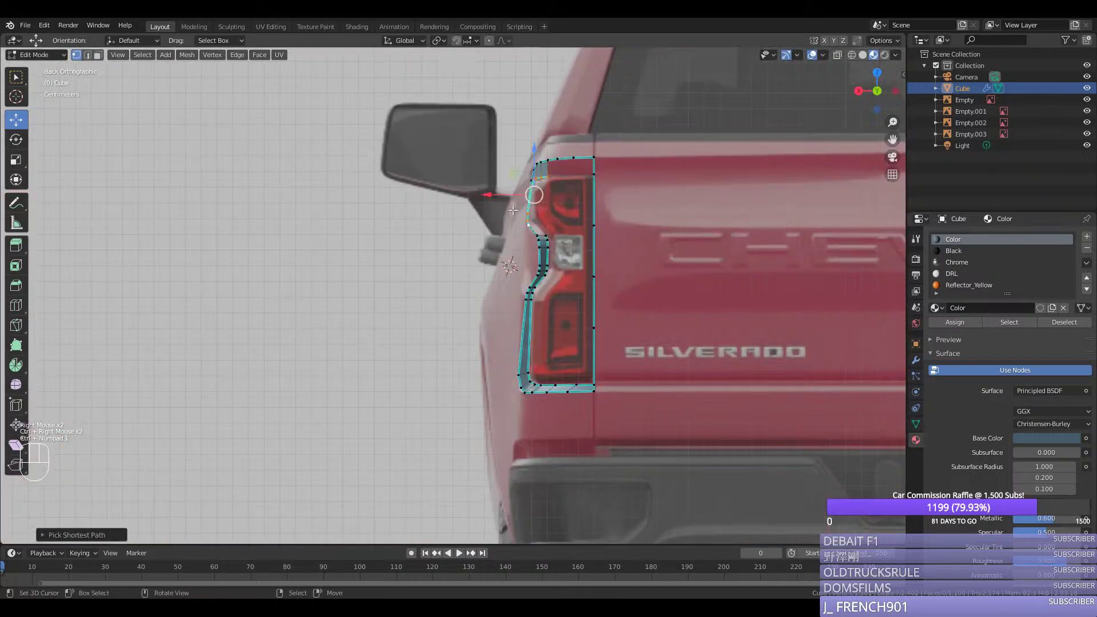
pyautogui.rightClick(507, 214)
pyautogui.rightClick(505, 217)
pyautogui.keyDown('ctrl'); pyautogui.rightClick(505, 218); pyautogui.keyUp('ctrl')
pyautogui.moveTo(505, 218); pyautogui.dragTo(505, 221)
# Step: Fine-tune the upper strip's lower and upper inner vertices against the back reference
pyautogui.rightClick(536, 226)
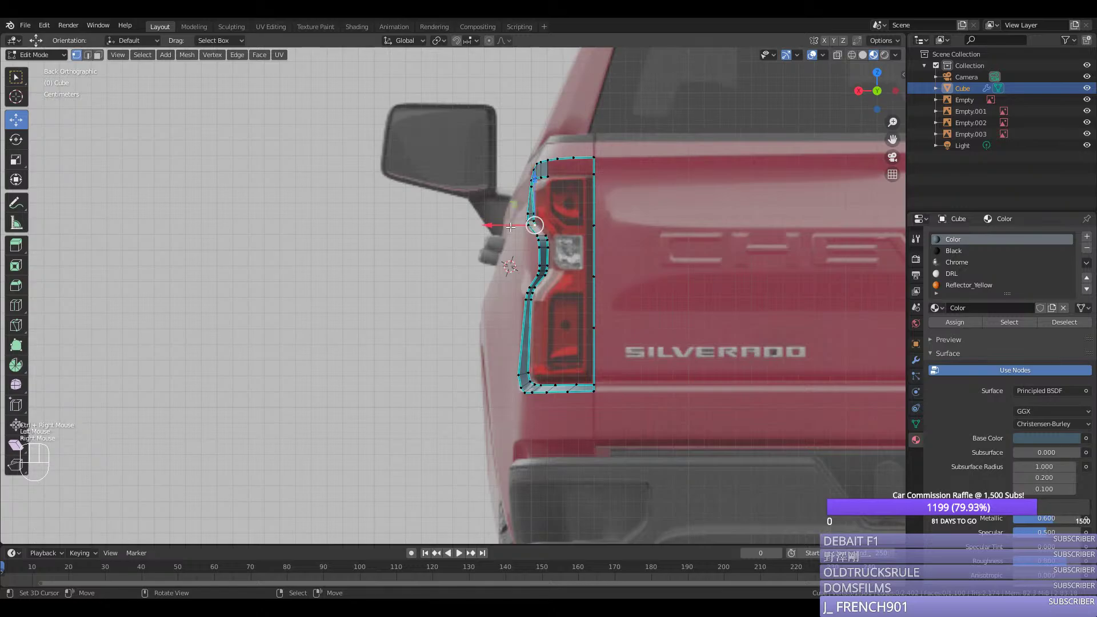
pyautogui.moveTo(512, 226); pyautogui.dragTo(514, 228)
pyautogui.keyDown('shift'); pyautogui.rightClick(528, 224); pyautogui.keyUp('shift')
pyautogui.rightClick(533, 187)
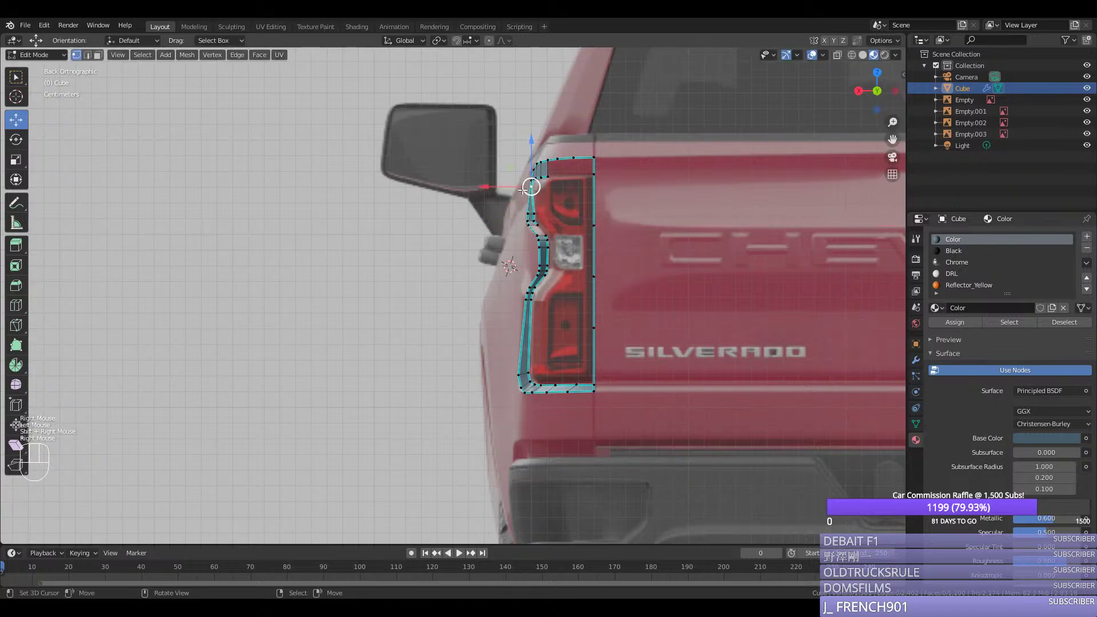
pyautogui.keyDown('ctrl'); pyautogui.rightClick(547, 178); pyautogui.keyUp('ctrl')
pyautogui.moveTo(508, 182); pyautogui.dragTo(513, 185)
# Step: Connect the top strip's inner end to the outline's rear edge, then cut the new edge and bevel its middle vertex
pyautogui.rightClick(552, 178)
pyautogui.keyDown('shift'); pyautogui.rightClick(593, 175); pyautogui.keyUp('shift')
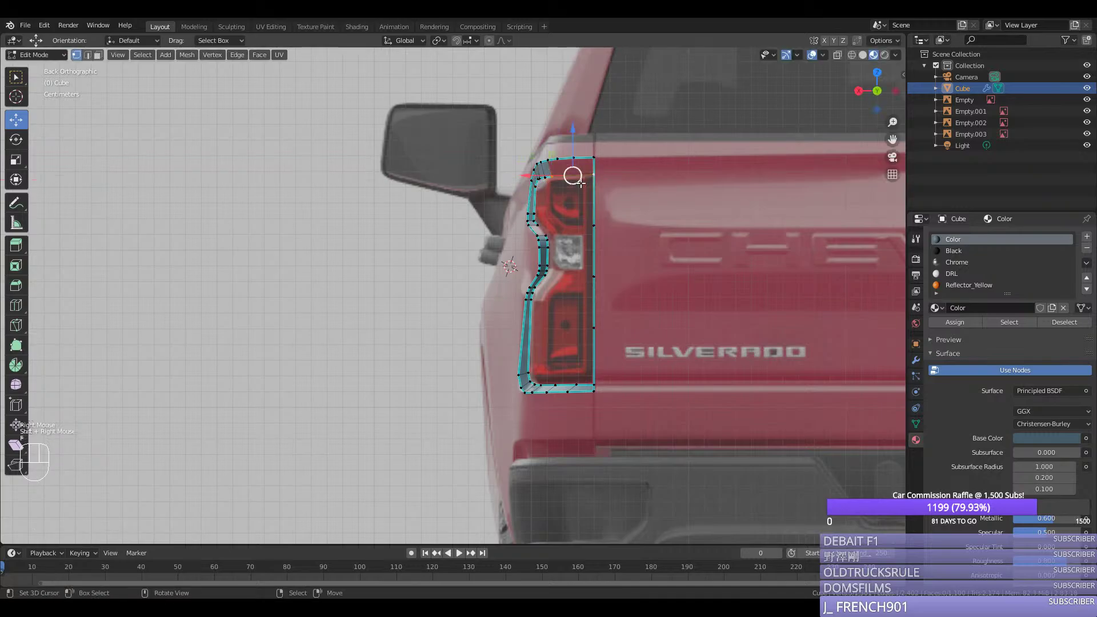
pyautogui.press('f')
pyautogui.hotkey('ctrl', 'r')
pyautogui.click(579, 188)
pyautogui.moveTo(578, 194); pyautogui.dragTo(650, 255, button='middle')
pyautogui.moveTo(695, 212); pyautogui.dragTo(703, 215)
pyautogui.hotkey('ctrl', 'shift', 'b')
pyautogui.click(723, 209)
# Step: Evenly space the new edge's vertices and fill the remaining tailgate end of the top strip with faces
pyautogui.rightClick(695, 193)
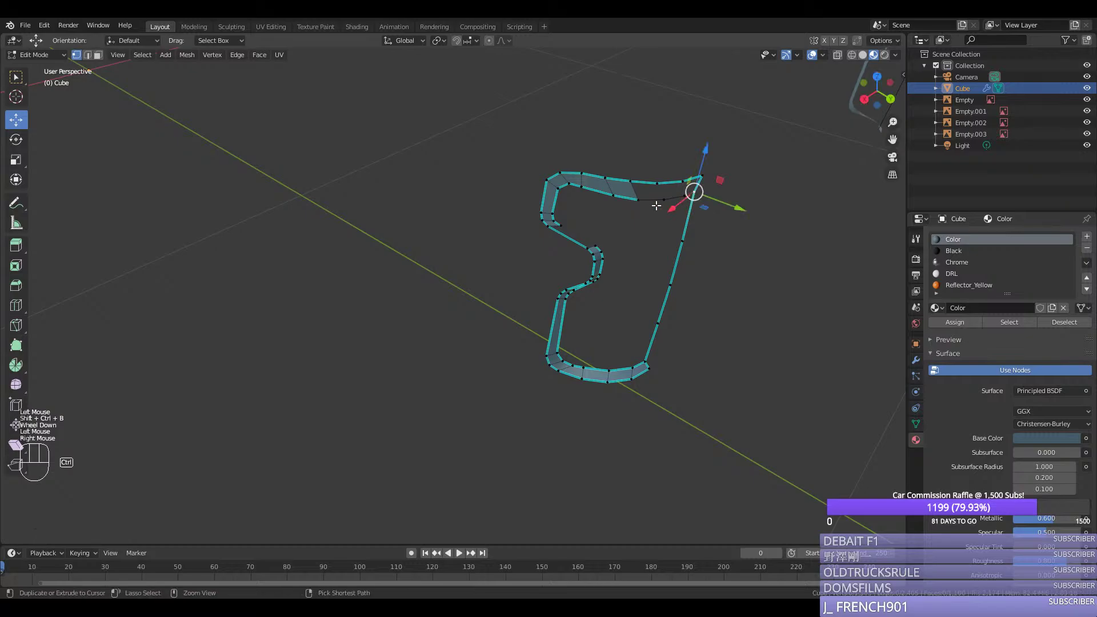
pyautogui.keyDown('ctrl'); pyautogui.rightClick(639, 198); pyautogui.keyUp('ctrl')
pyautogui.hotkey('ctrl', 'y')
pyautogui.rightClick(638, 199)
pyautogui.keyDown('shift'); pyautogui.rightClick(635, 186); pyautogui.keyUp('shift')
pyautogui.press('f')
pyautogui.press('f')
pyautogui.press('f')
# Step: Mark the inner edge of the newly filled top strip section as sharp
pyautogui.rightClick(679, 198)
pyautogui.keyDown('ctrl'); pyautogui.rightClick(639, 199); pyautogui.keyUp('ctrl')
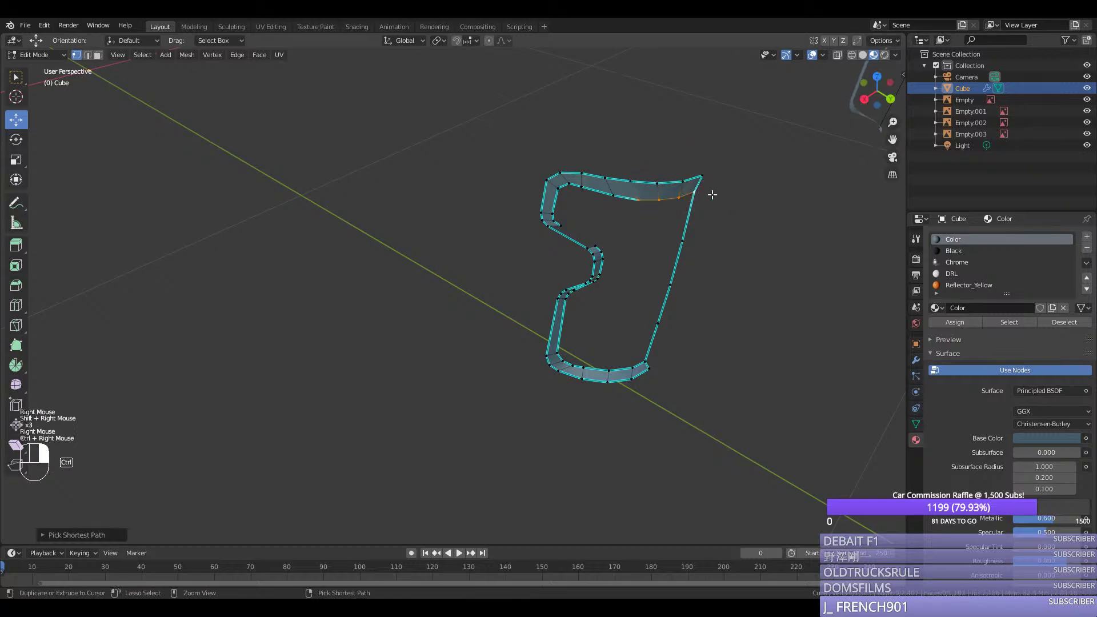
pyautogui.hotkey('ctrl', 'e')
pyautogui.click(687, 242)
# Step: Fill the gap between the upper front strip and the notch strip with a face
pyautogui.rightClick(595, 247)
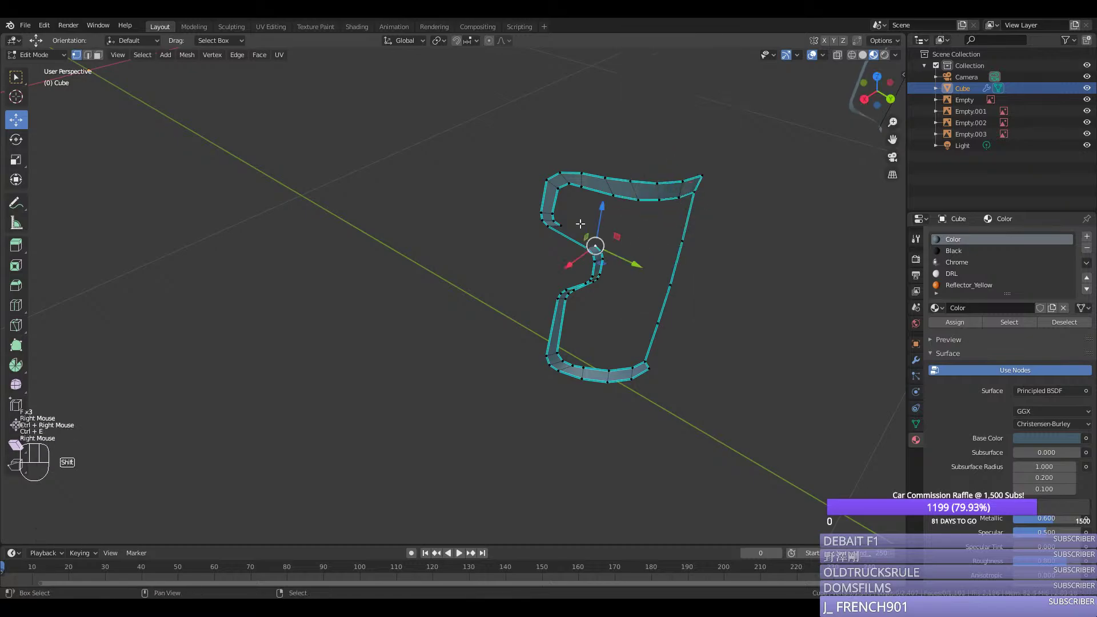
pyautogui.keyDown('shift'); pyautogui.rightClick(552, 222); pyautogui.keyUp('shift')
pyautogui.rightClick(561, 226)
pyautogui.keyDown('shift'); pyautogui.rightClick(548, 231); pyautogui.keyUp('shift')
pyautogui.keyDown('shift'); pyautogui.rightClick(589, 246); pyautogui.keyUp('shift')
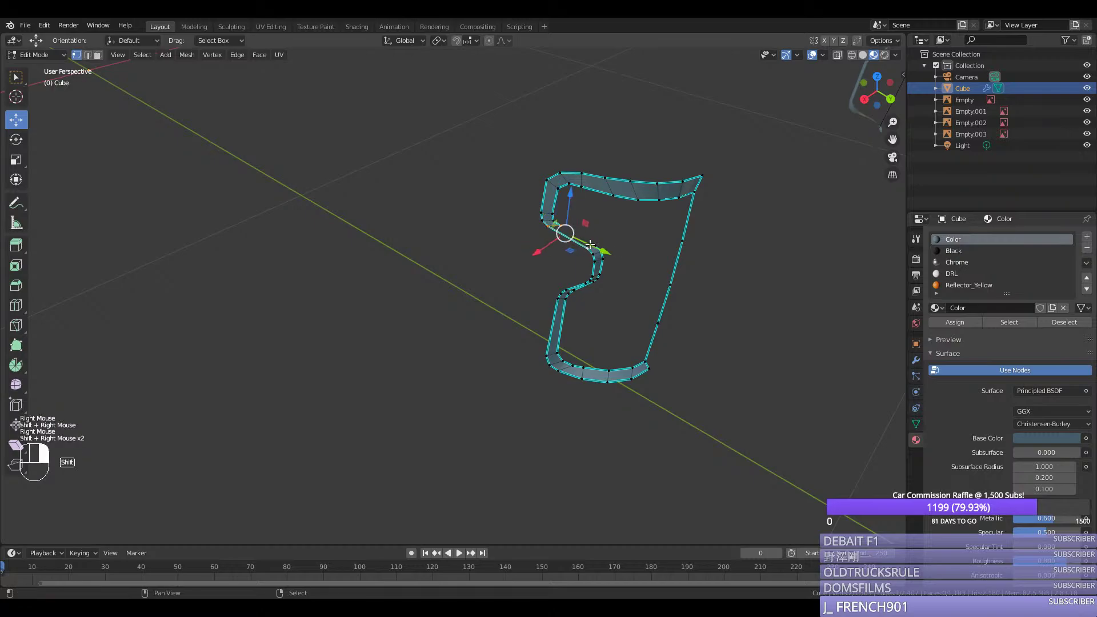
pyautogui.keyDown('shift'); pyautogui.rightClick(596, 246); pyautogui.keyUp('shift')
pyautogui.press('f')
# Step: Mark the inner edge between the upper strip and the notch strip as sharp and recalculate the normals
pyautogui.rightClick(597, 245)
pyautogui.keyDown('shift'); pyautogui.rightClick(562, 230); pyautogui.keyUp('shift')
pyautogui.hotkey('ctrl', 'e')
pyautogui.click(564, 246)
pyautogui.press('a')
pyautogui.press('b')
pyautogui.hotkey('shift', 'n')
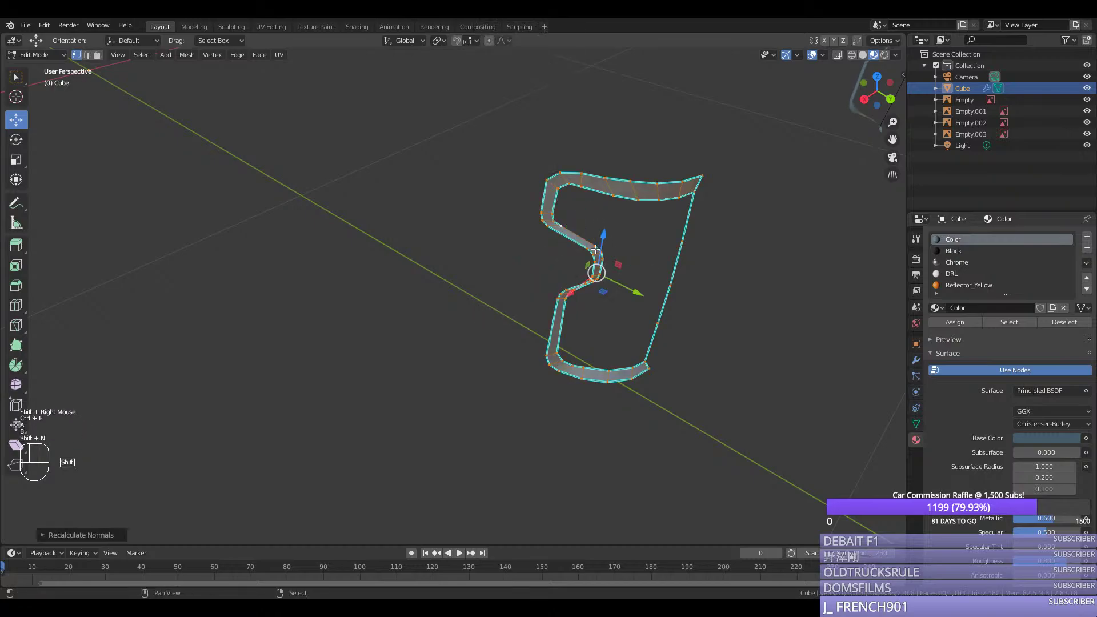
pyautogui.rightClick(561, 225)
pyautogui.keyDown('ctrl'); pyautogui.rightClick(600, 244); pyautogui.keyUp('ctrl')
pyautogui.hotkey('ctrl', 'e')
pyautogui.press('Tab')
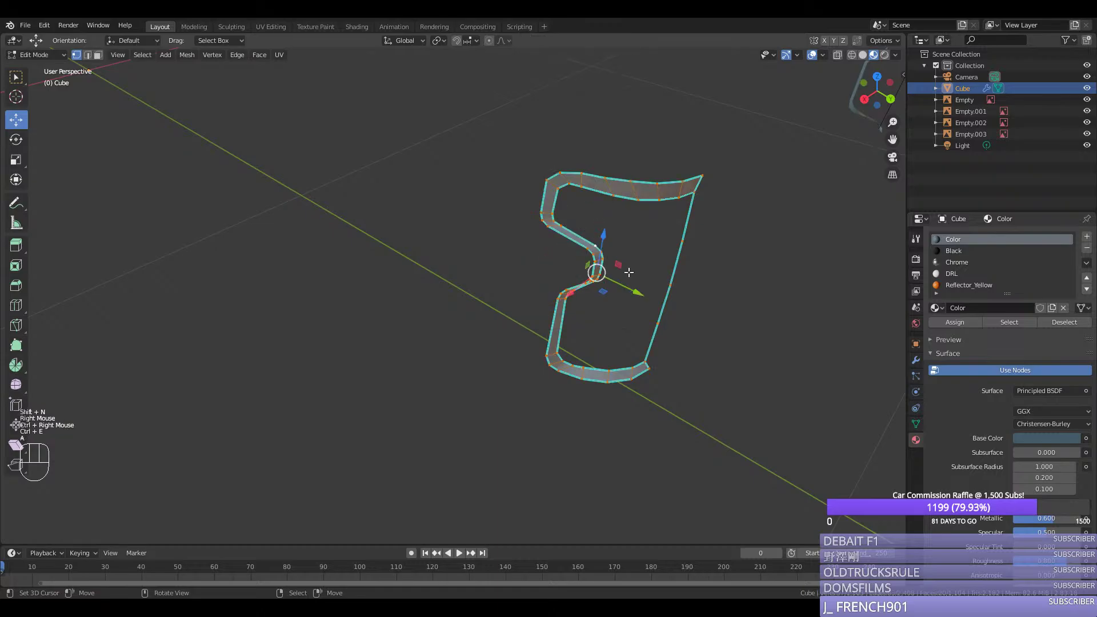
# Step: Check the finished surround against the back reference, save the file and reveal the hidden body geometry
pyautogui.scroll(-3, 628, 272)
pyautogui.moveTo(628, 272); pyautogui.dragTo(581, 253, button='middle')
pyautogui.hotkey('ctrl', 's')
pyautogui.press('ctrl+KP_1')
pyautogui.press('Tab')
pyautogui.scroll(2, 580, 255)
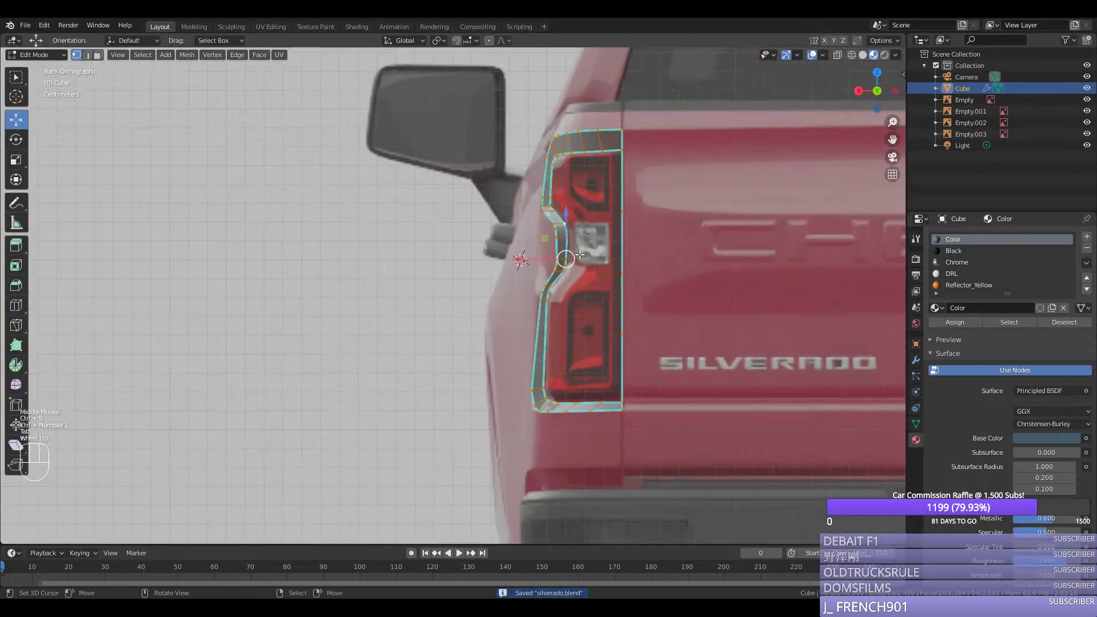
pyautogui.rightClick(615, 216)
pyautogui.press('Tab')
pyautogui.hotkey('ctrl', 's')
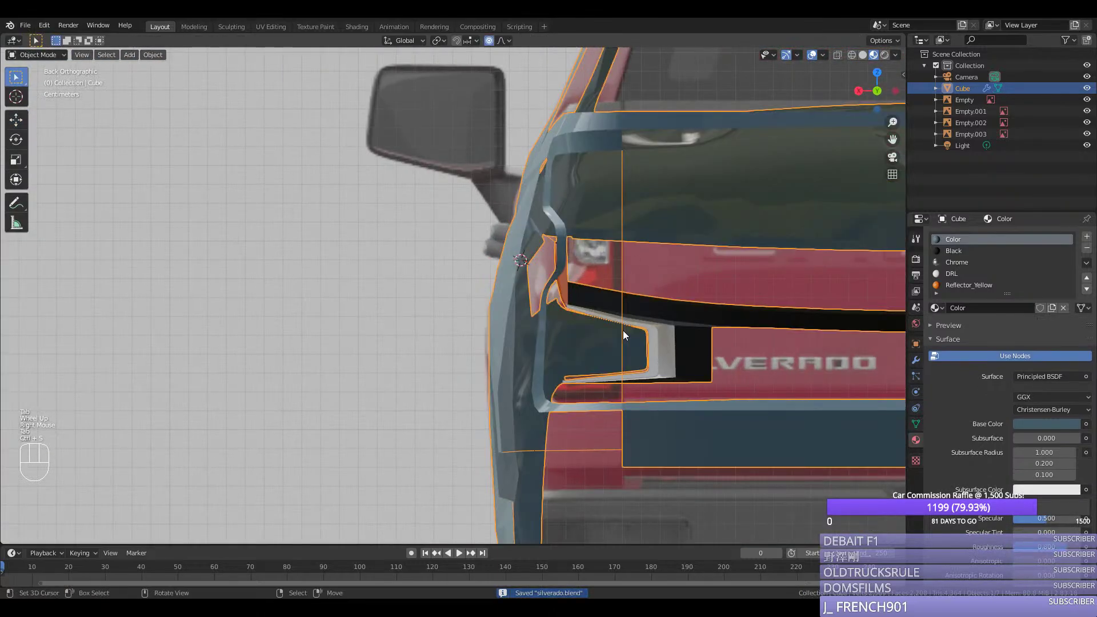
pyautogui.moveTo(623, 330); pyautogui.dragTo(698, 369, button='middle')
pyautogui.press('Tab')
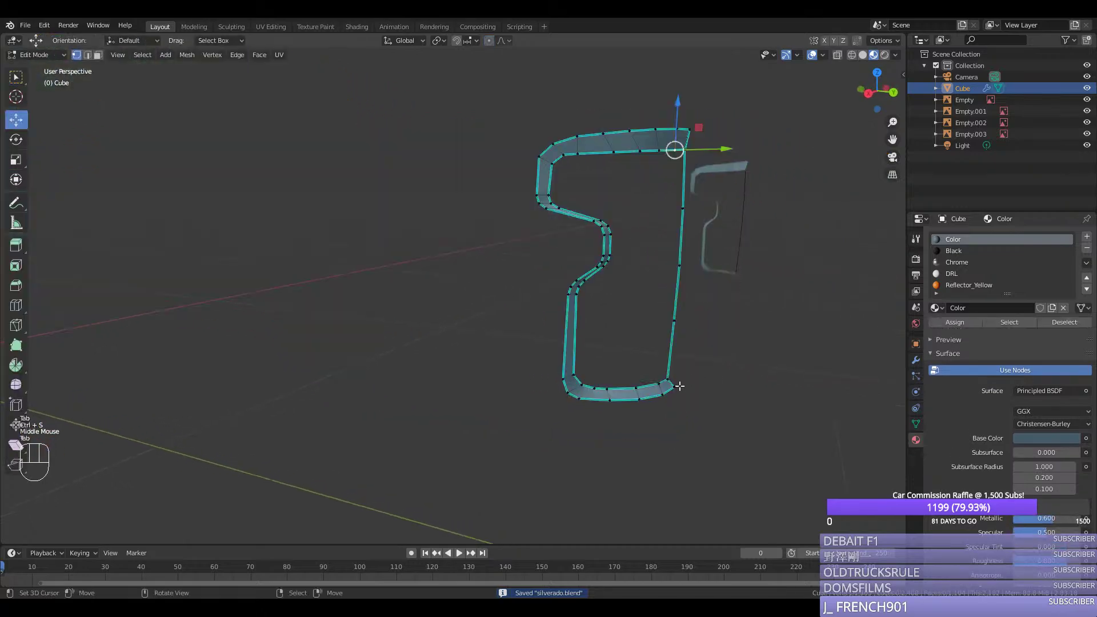
pyautogui.hotkey('alt', 'h')
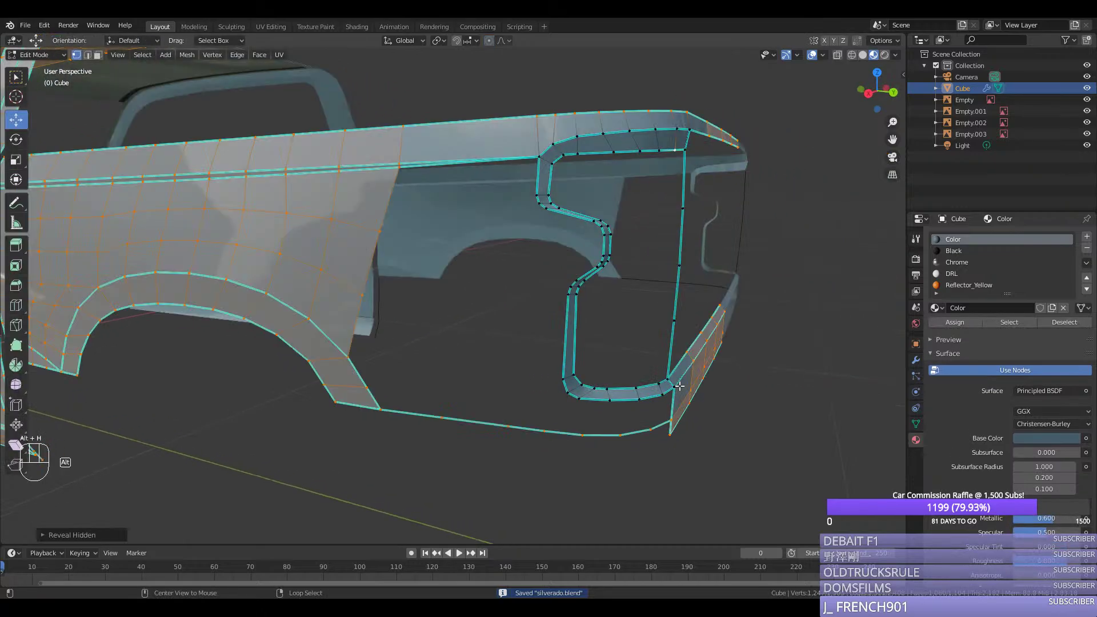
# Step: Bevel a vertex on the bed's rounded lower rear edge into two and evenly space that edge's vertices
pyautogui.rightClick(641, 424)
pyautogui.moveTo(641, 424); pyautogui.dragTo(703, 448, button='middle')
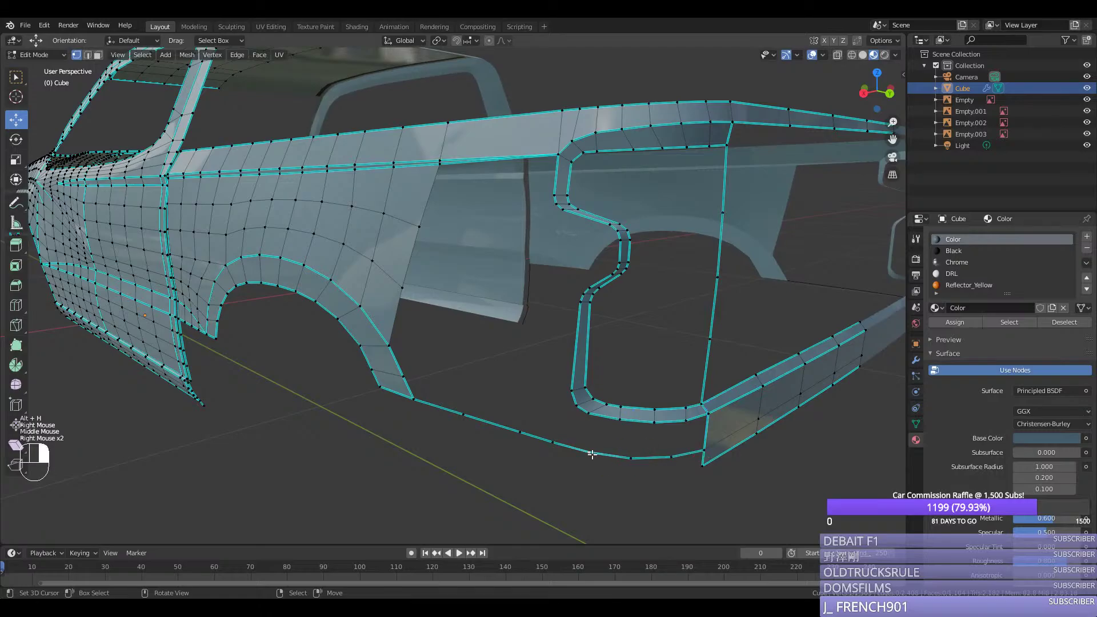
pyautogui.rightClick(631, 458)
pyautogui.hotkey('ctrl', 'shift', 'b')
pyautogui.click(674, 473)
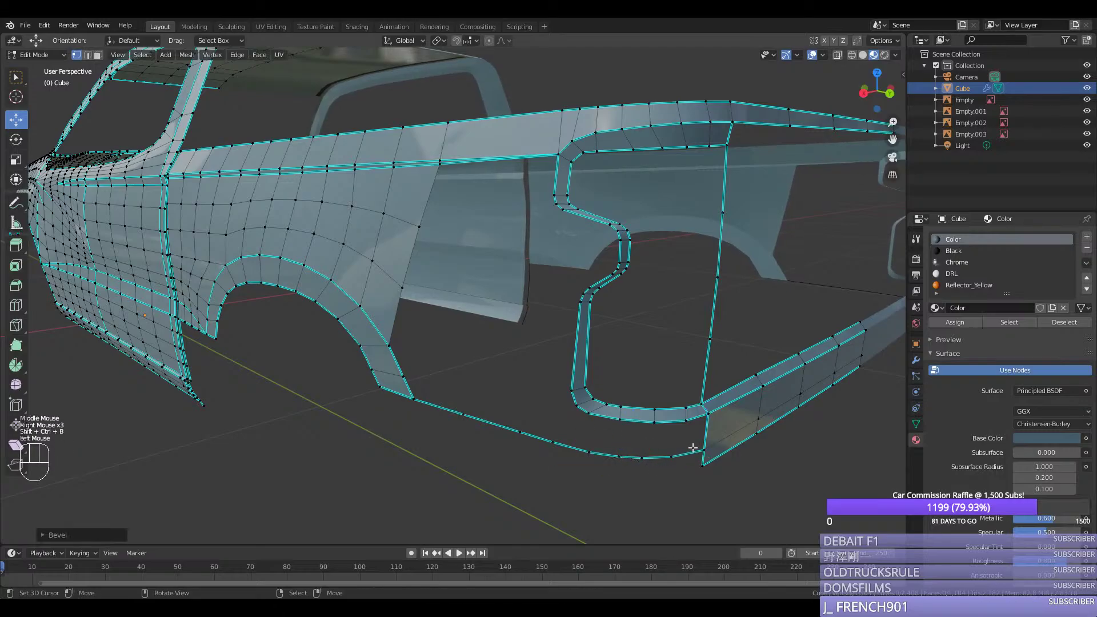
pyautogui.rightClick(702, 451)
pyautogui.keyDown('ctrl'); pyautogui.rightClick(590, 454); pyautogui.keyUp('ctrl')
pyautogui.hotkey('ctrl', 'y')
# Step: Fill the panel between the tail light surround's bottom strip and the bed's lower rear edge with faces
pyautogui.rightClick(592, 456)
pyautogui.keyDown('shift'); pyautogui.rightClick(588, 411); pyautogui.keyUp('shift')
pyautogui.press('f')
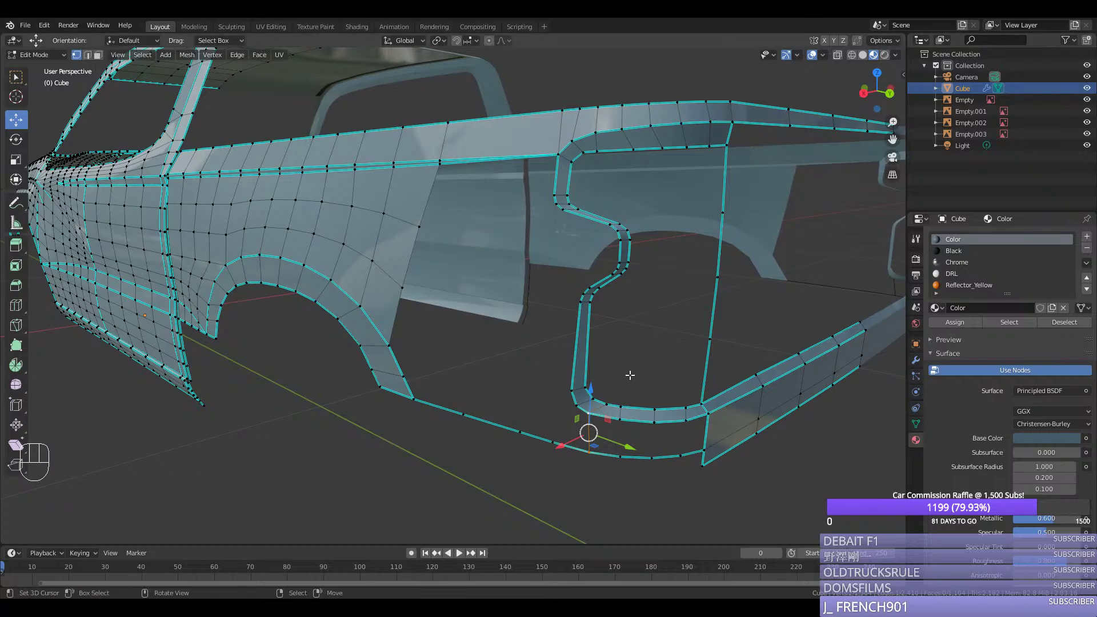
pyautogui.moveTo(613, 373); pyautogui.dragTo(560, 388, button='middle')
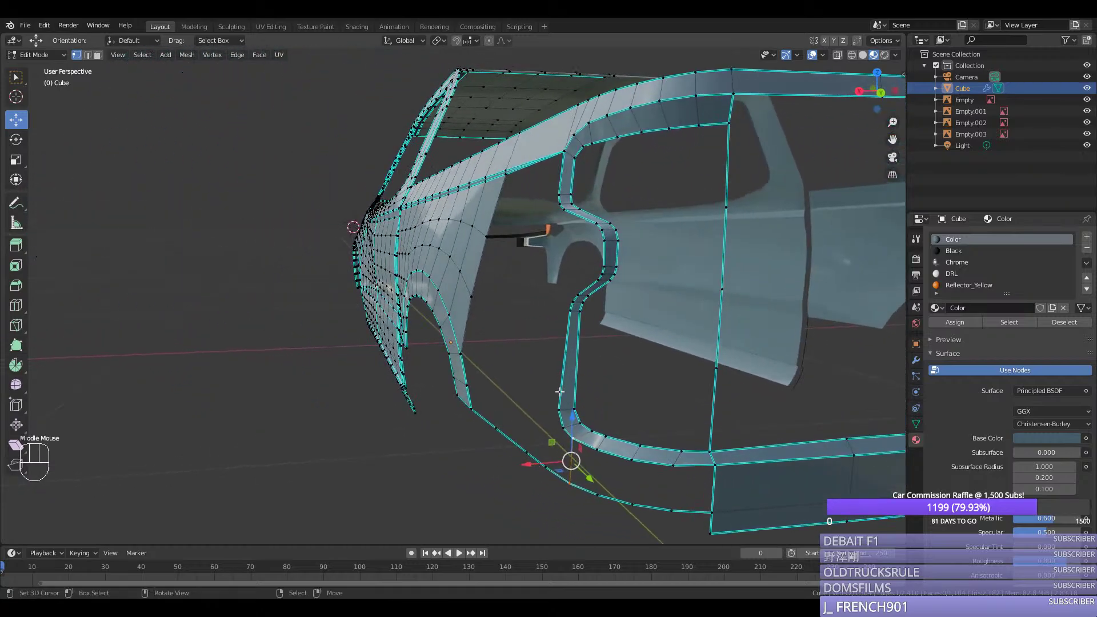
pyautogui.keyDown('shift'); pyautogui.rightClick(595, 457); pyautogui.keyUp('shift')
pyautogui.keyDown('shift'); pyautogui.rightClick(595, 494); pyautogui.keyUp('shift')
pyautogui.press('f')
pyautogui.rightClick(595, 496)
pyautogui.press('f')
pyautogui.press('f')
pyautogui.press('f')
pyautogui.moveTo(631, 480); pyautogui.dragTo(685, 416, button='middle')
# Step: Connect the surround's lower front corner to the wheel arch strip with an edge
pyautogui.rightClick(586, 441)
pyautogui.keyDown('shift'); pyautogui.rightClick(585, 422); pyautogui.keyUp('shift')
pyautogui.press('KP_3')
pyautogui.rightClick(557, 409)
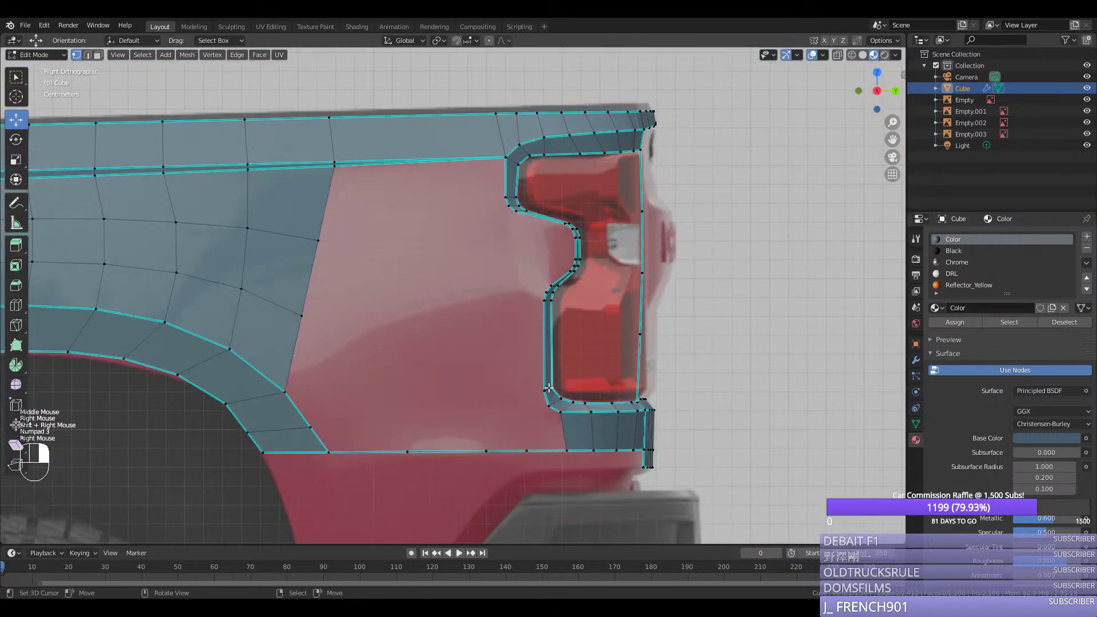
pyautogui.rightClick(545, 392)
pyautogui.keyDown('shift'); pyautogui.rightClick(284, 392); pyautogui.keyUp('shift')
pyautogui.press('f')
# Step: Subdivide the edge between the wheel arch and the surround and evenly space its vertices
pyautogui.moveTo(327, 392); pyautogui.dragTo(466, 443, button='middle')
pyautogui.hotkey('ctrl', 'r')
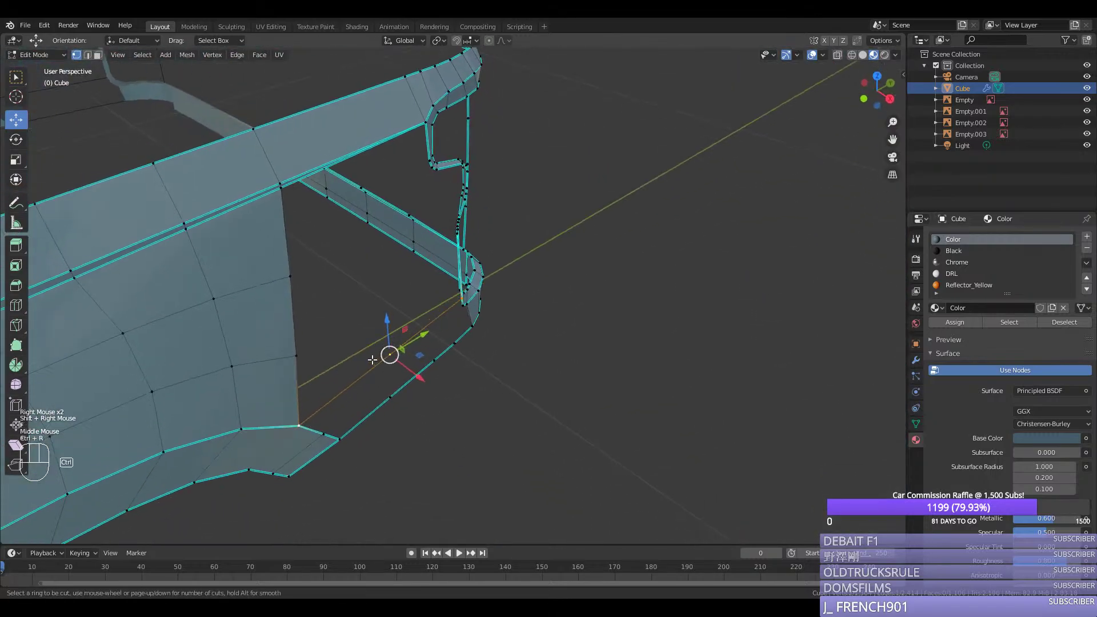
pyautogui.click(417, 368)
pyautogui.click(417, 369)
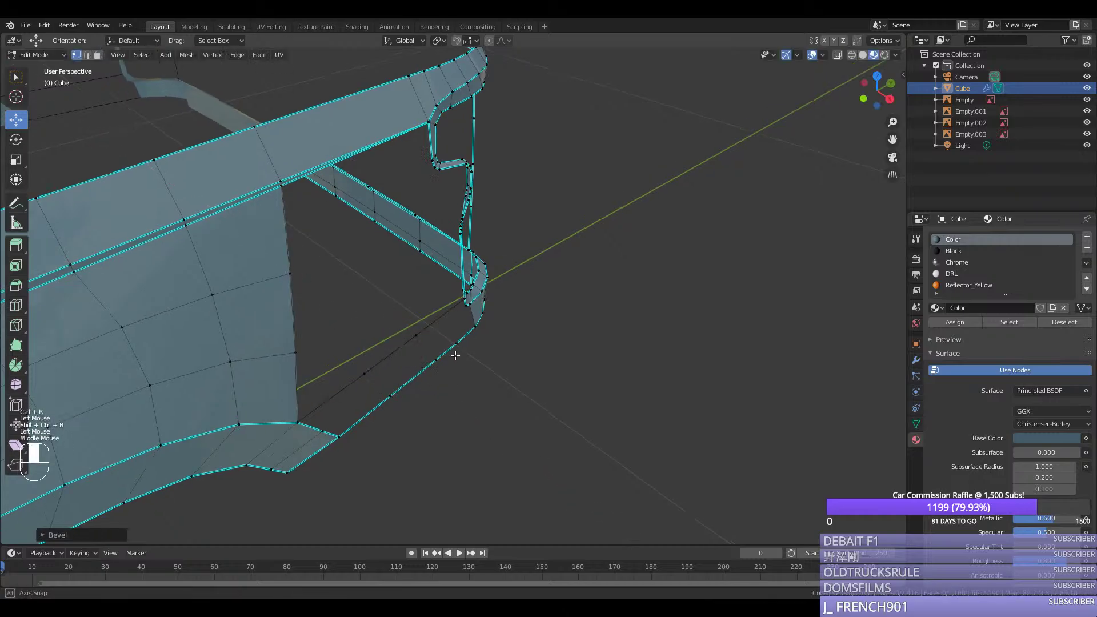
pyautogui.moveTo(454, 348); pyautogui.dragTo(498, 338, button='middle')
pyautogui.rightClick(547, 336)
pyautogui.rightClick(545, 331)
pyautogui.keyDown('ctrl'); pyautogui.rightClick(467, 325); pyautogui.keyUp('ctrl')
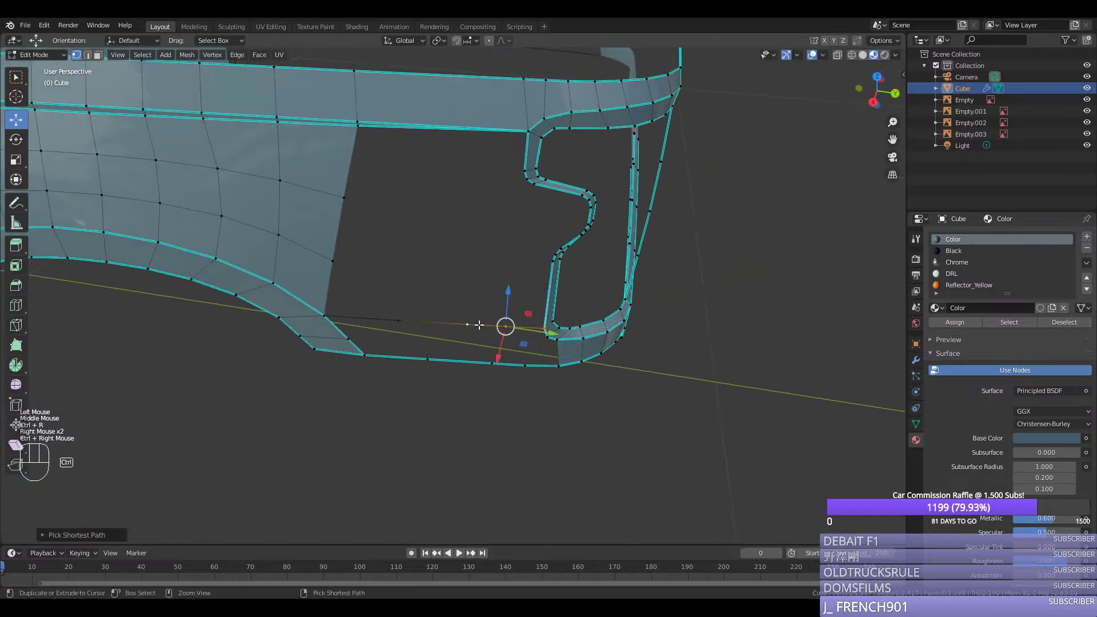
pyautogui.hotkey('ctrl', 'y')
pyautogui.rightClick(467, 325)
pyautogui.keyDown('ctrl'); pyautogui.rightClick(320, 317); pyautogui.keyUp('ctrl')
pyautogui.hotkey('ctrl', 'z')
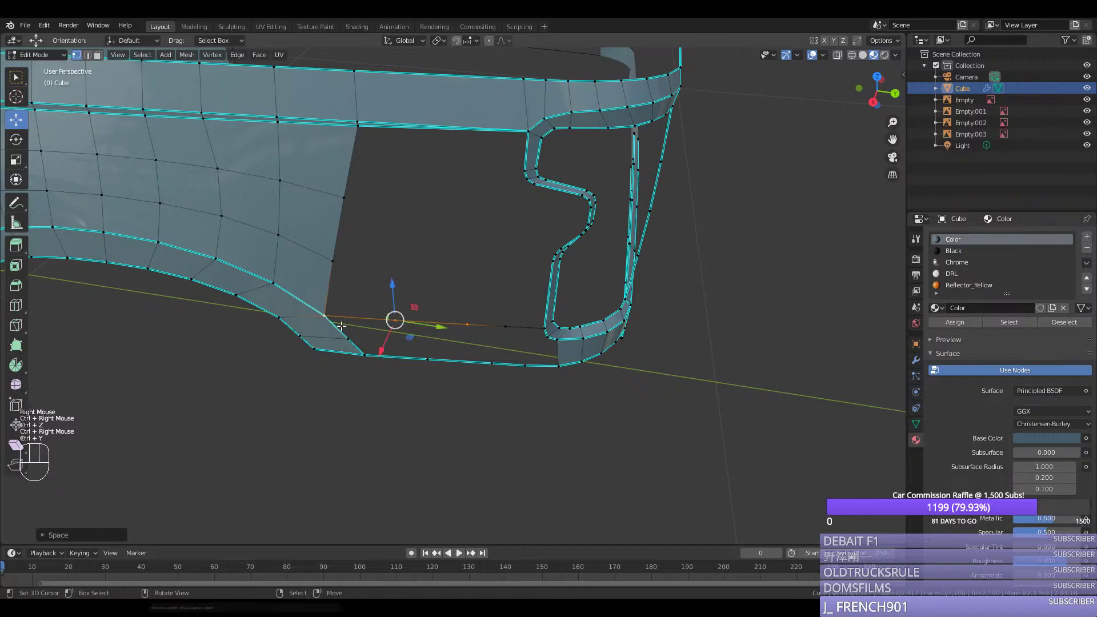
# Step: Connect the new horizontal edge to the bed's lower edge near the surround and slide the upper vertex toward the tail light
pyautogui.moveTo(320, 318); pyautogui.dragTo(471, 327, button='middle')
pyautogui.scroll(2, 489, 385)
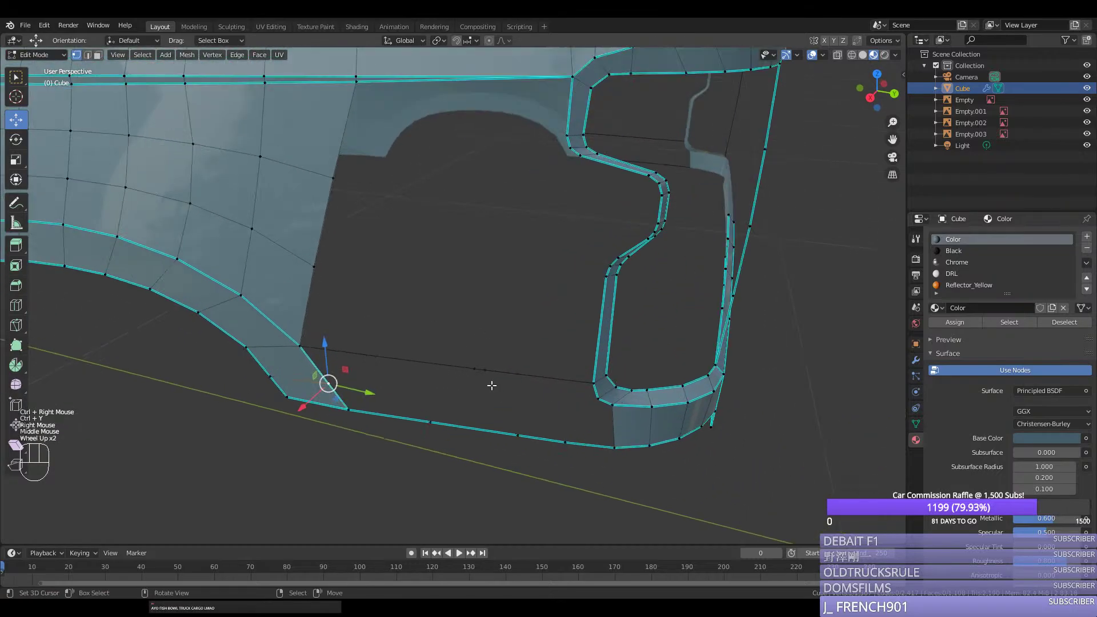
pyautogui.rightClick(560, 441)
pyautogui.keyDown('shift'); pyautogui.rightClick(536, 374); pyautogui.keyUp('shift')
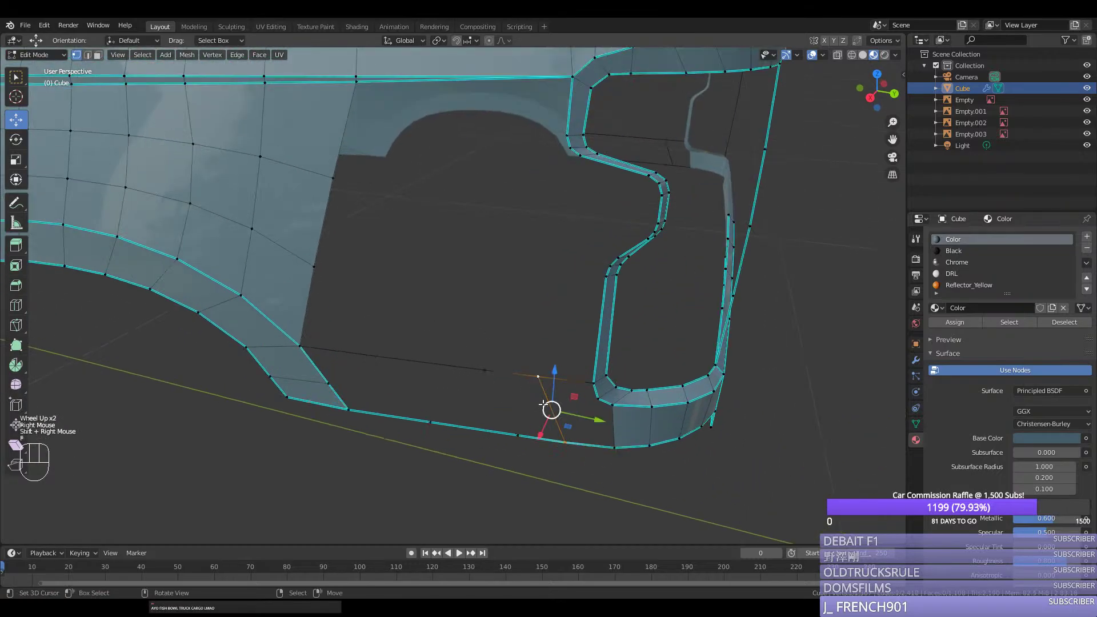
pyautogui.rightClick(537, 379)
pyautogui.press('g')
pyautogui.press('g')
pyautogui.click(553, 379)
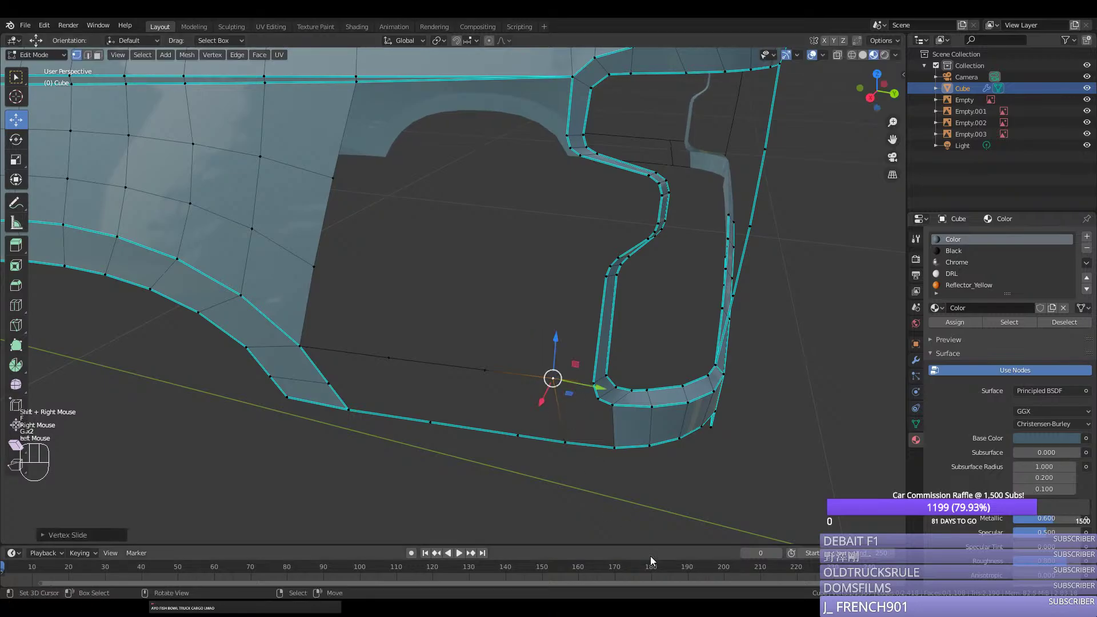
pyautogui.middleClick(596, 491)
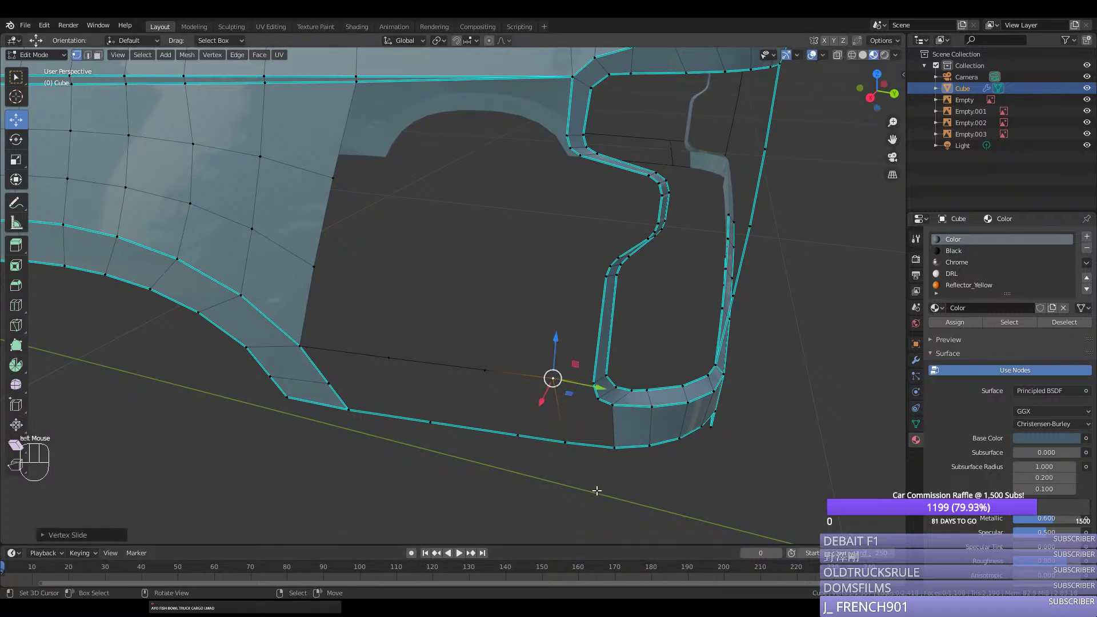
pyautogui.press('KP_3')
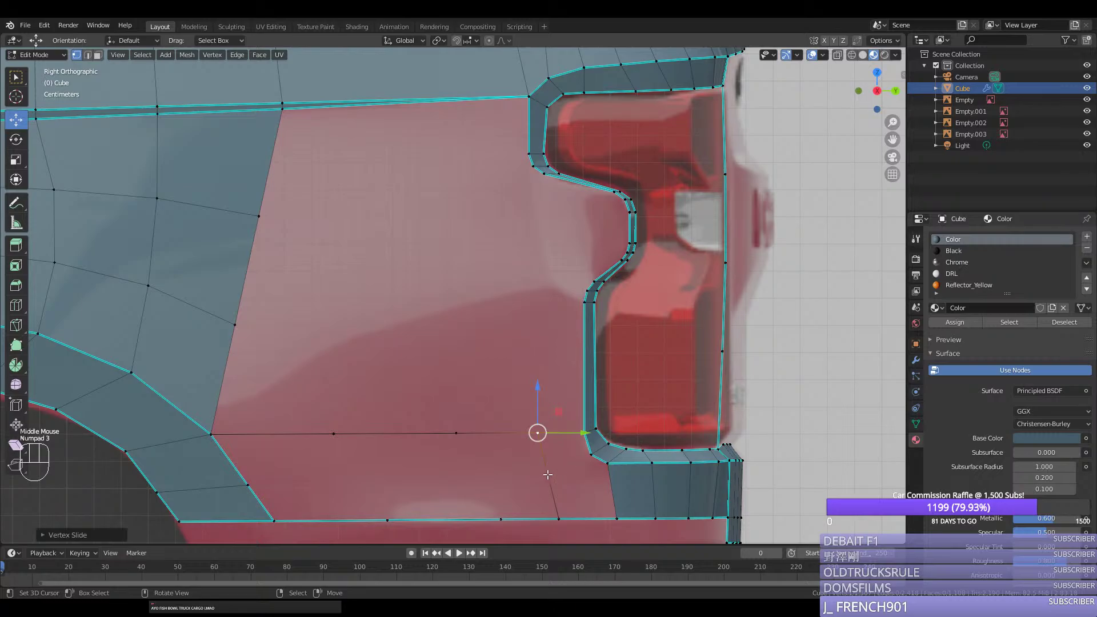
pyautogui.moveTo(473, 481); pyautogui.dragTo(499, 417, button='middle')
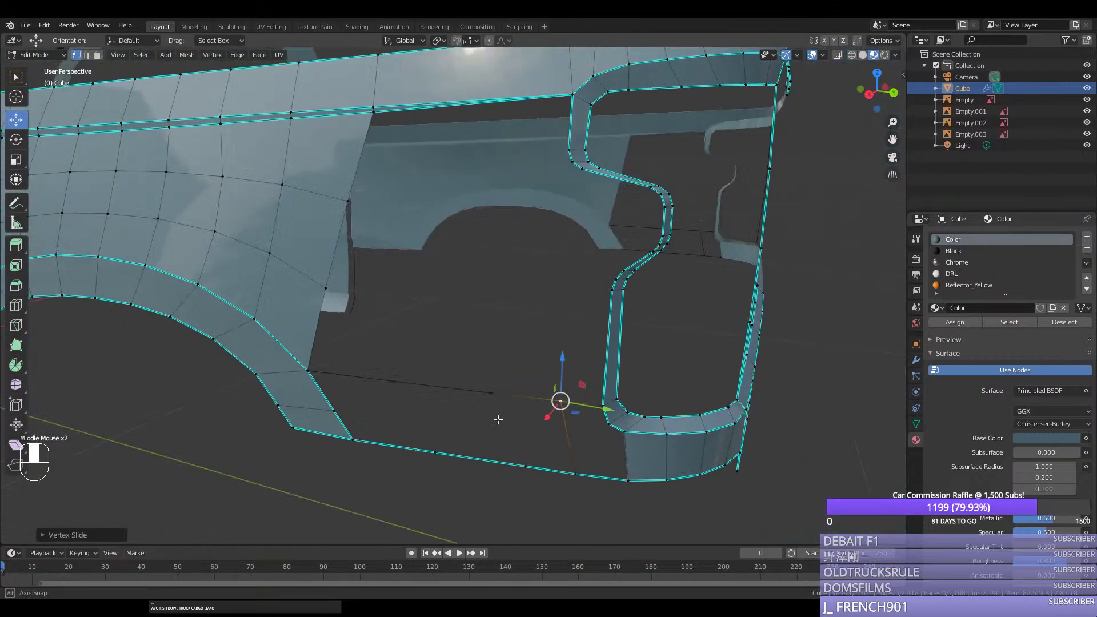
# Step: Add a vertex to the short vertical edge near the surround and evenly space the lower edge's vertices from there to the wheel arch
pyautogui.hotkey('ctrl', 'r')
pyautogui.click(577, 457)
pyautogui.rightClick(573, 472)
pyautogui.keyDown('ctrl'); pyautogui.rightClick(353, 449); pyautogui.keyUp('ctrl')
pyautogui.hotkey('ctrl', 'y')
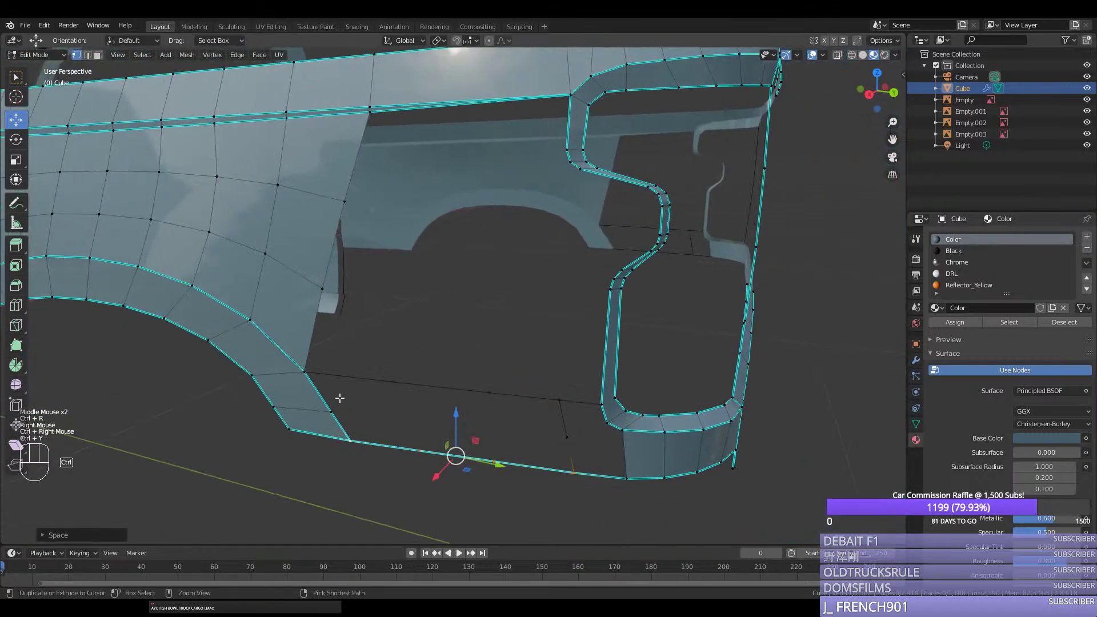
# Step: Grid Fill the strip between the new horizontal edge and the bed's lower edge
pyautogui.keyDown('shift'); pyautogui.rightClick(479, 388); pyautogui.keyUp('shift')
pyautogui.keyDown('ctrl'); pyautogui.rightClick(563, 400); pyautogui.keyUp('ctrl')
pyautogui.press('space')
pyautogui.press('Return')
# Step: Fill the remaining gap between the strip and the surround's lower front corner with faces, undoing and redoing the first arrangement
pyautogui.rightClick(558, 396)
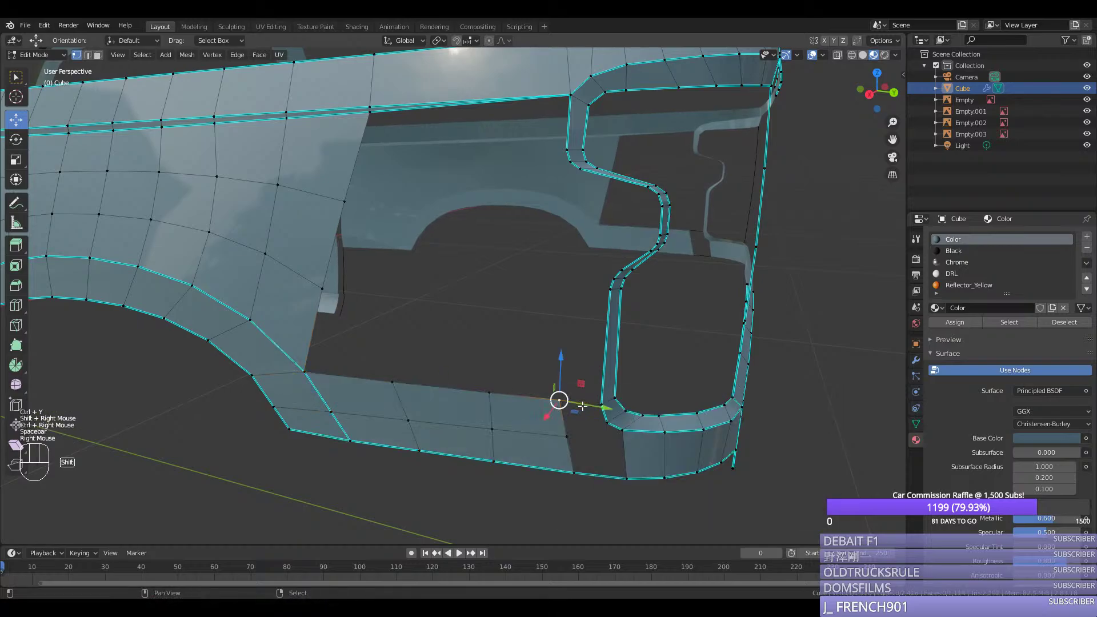
pyautogui.keyDown('shift'); pyautogui.rightClick(588, 432); pyautogui.keyUp('shift')
pyautogui.keyDown('shift'); pyautogui.rightClick(589, 432); pyautogui.keyUp('shift')
pyautogui.press('f')
pyautogui.rightClick(593, 443)
pyautogui.keyDown('shift'); pyautogui.rightClick(600, 473); pyautogui.keyUp('shift')
pyautogui.press('f')
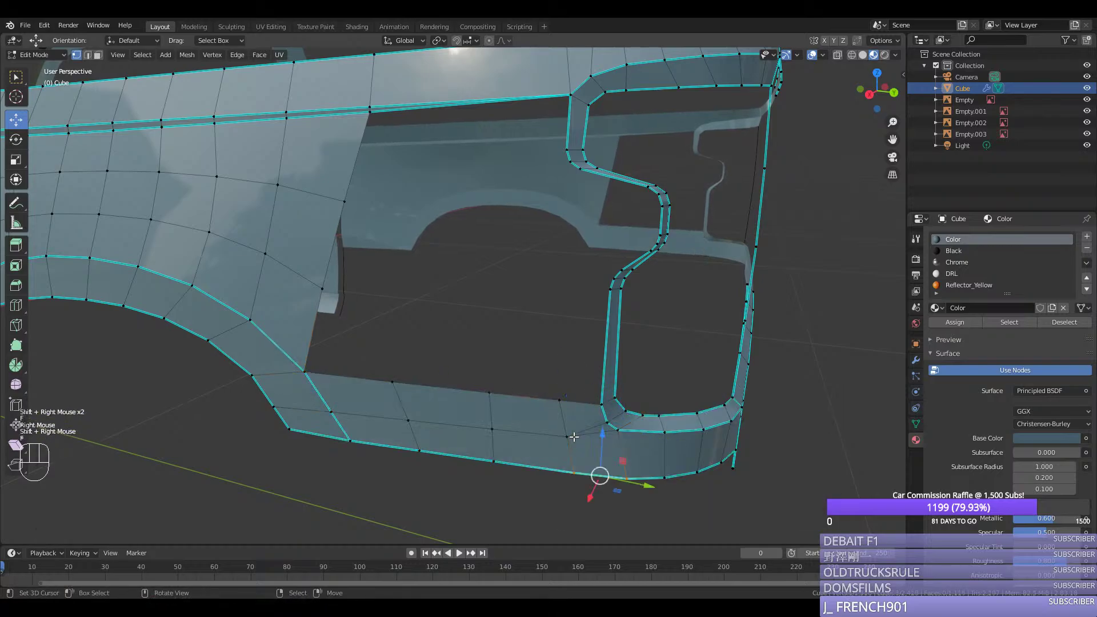
pyautogui.hotkey('ctrl', 'z')
pyautogui.hotkey('ctrl', 'z')
pyautogui.hotkey('ctrl', 'z')
pyautogui.keyDown('shift'); pyautogui.rightClick(567, 437); pyautogui.keyUp('shift')
# Step: Check the filled lower strip in Object Mode and save the file
pyautogui.press('Tab')
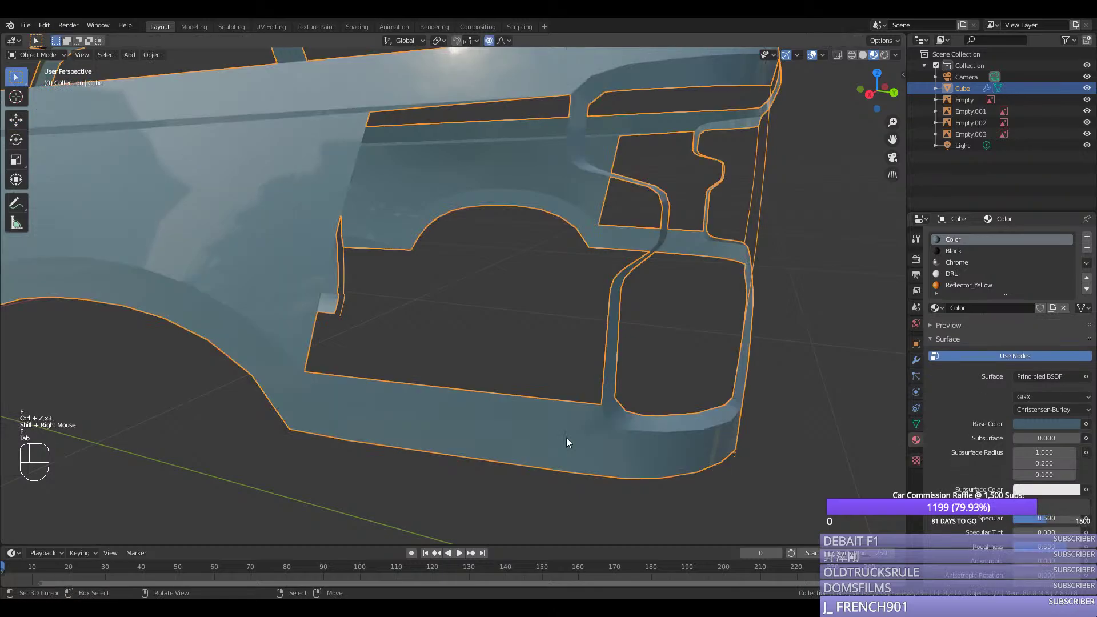
pyautogui.press('Tab')
pyautogui.press('q')
pyautogui.press('Tab')
pyautogui.hotkey('ctrl', 's')
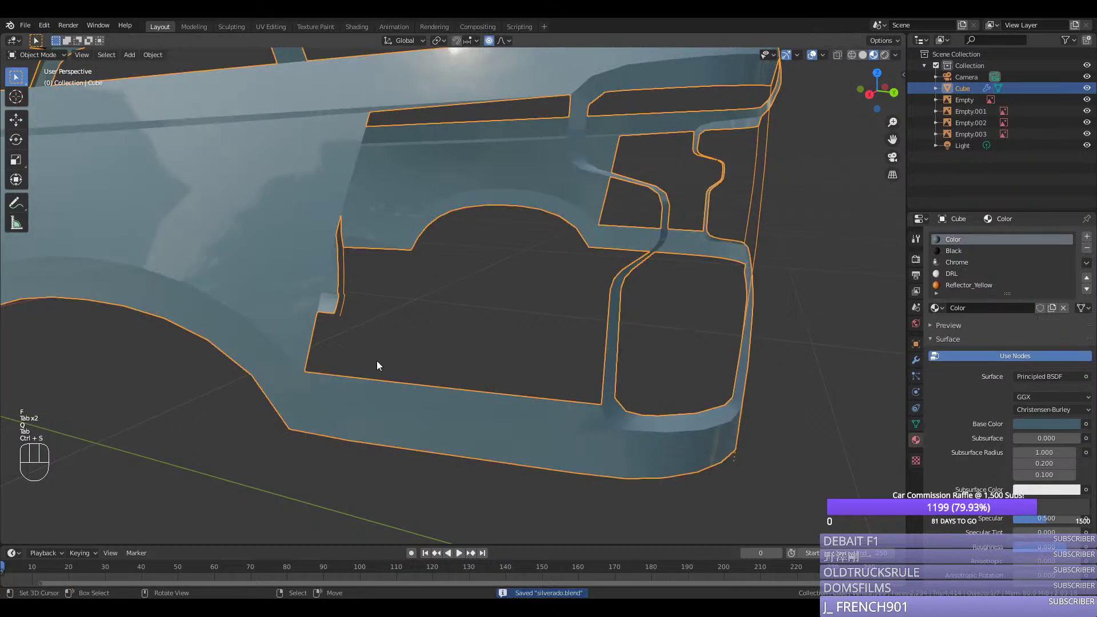
# Step: Connect the surround's notch corner to the lower strip with an edge, add a middle vertex and move it outward
pyautogui.moveTo(377, 364); pyautogui.dragTo(369, 223, button='middle')
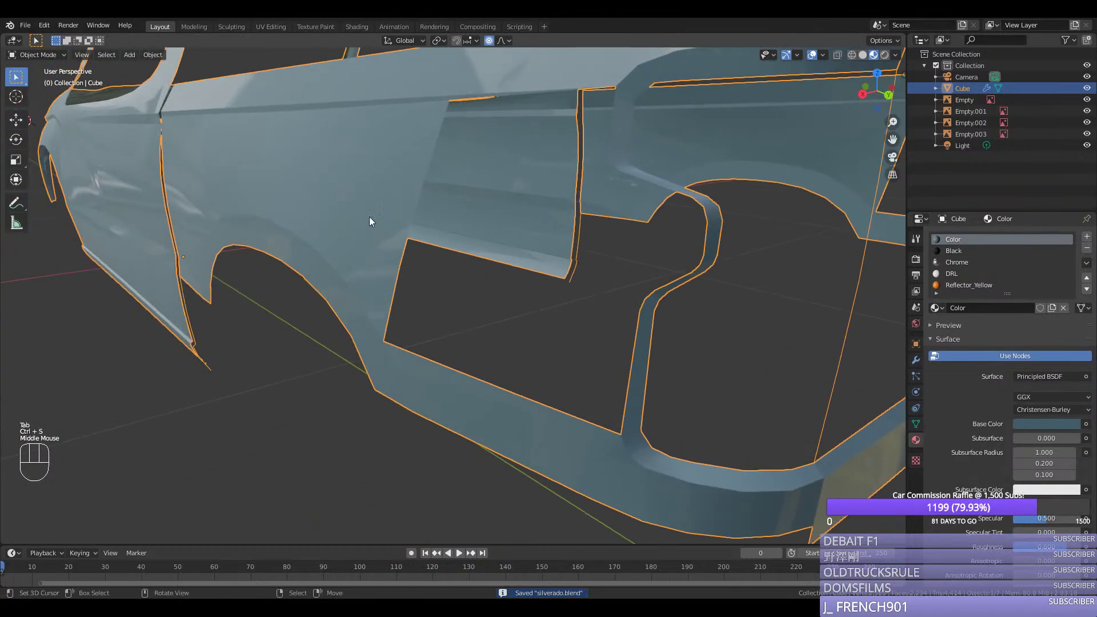
pyautogui.press('Tab')
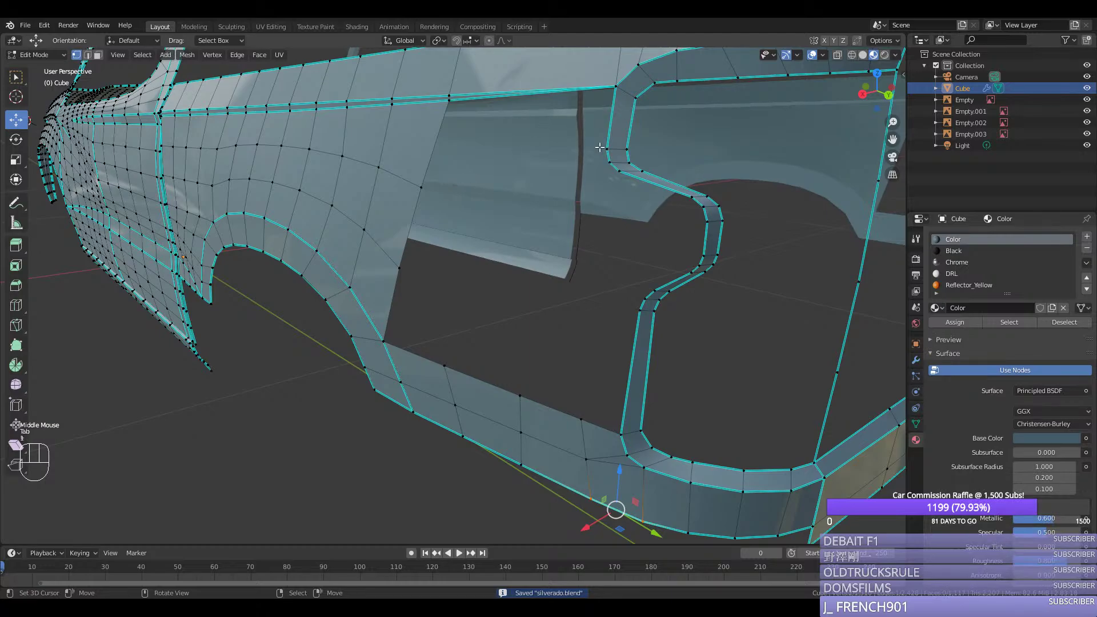
pyautogui.rightClick(618, 171)
pyautogui.hotkey('ctrl', 'r')
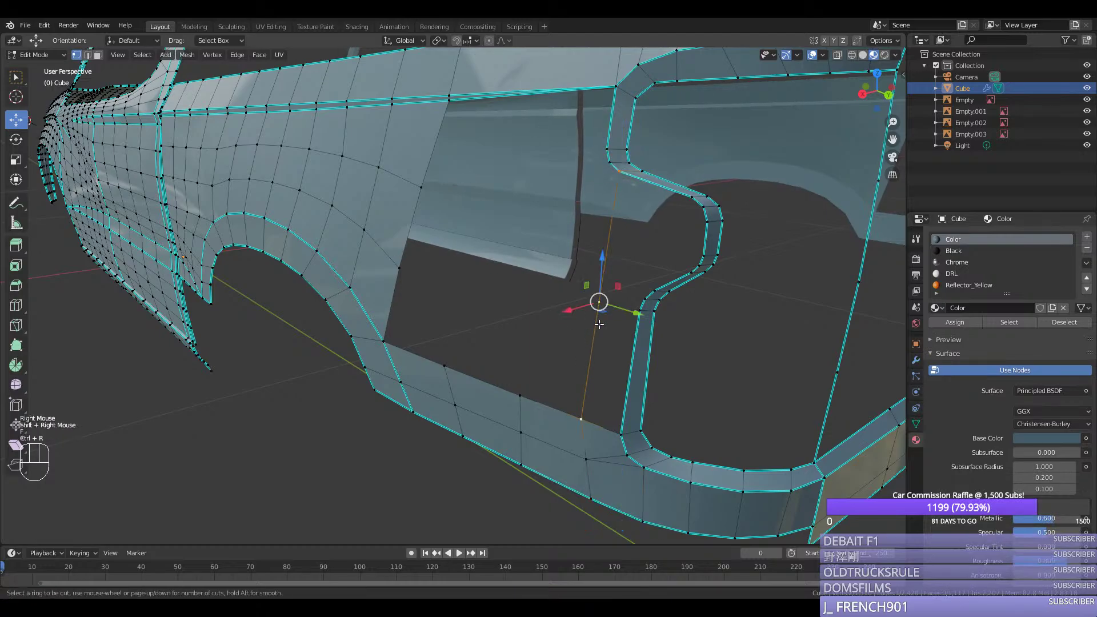
pyautogui.click(594, 299)
pyautogui.moveTo(594, 299); pyautogui.dragTo(594, 326, button='middle')
pyautogui.moveTo(595, 325); pyautogui.dragTo(554, 330)
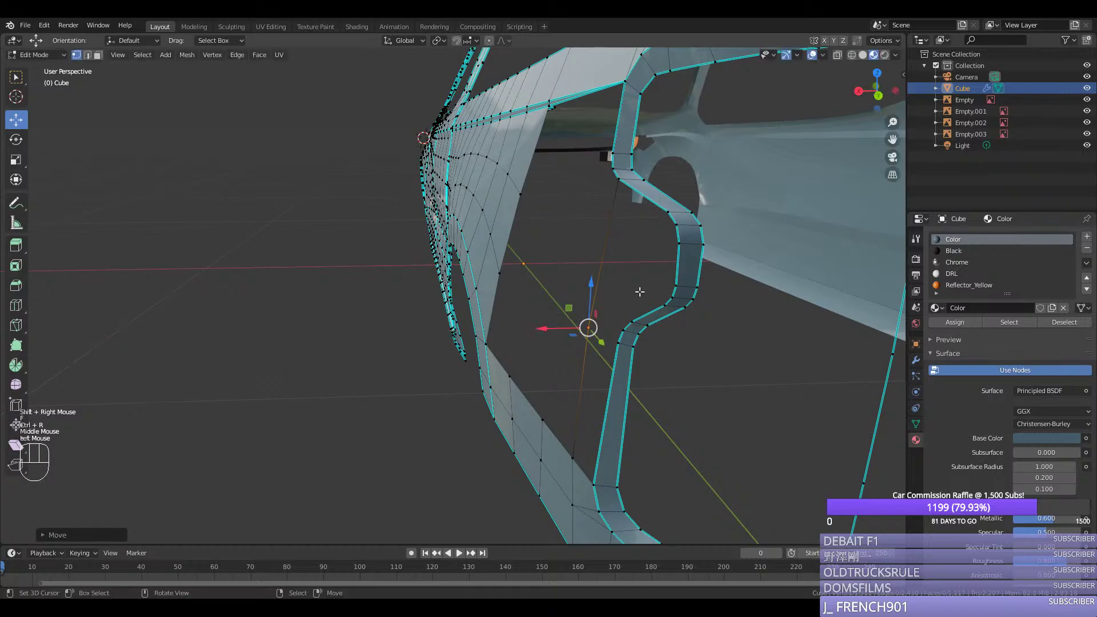
# Step: Bevel the middle vertex into two and evenly space the vertices along the near-vertical edge
pyautogui.hotkey('ctrl', 'shift', 'b')
pyautogui.click(664, 209)
pyautogui.rightClick(622, 181)
pyautogui.keyDown('ctrl'); pyautogui.rightClick(573, 452); pyautogui.keyUp('ctrl')
pyautogui.hotkey('ctrl', 'y')
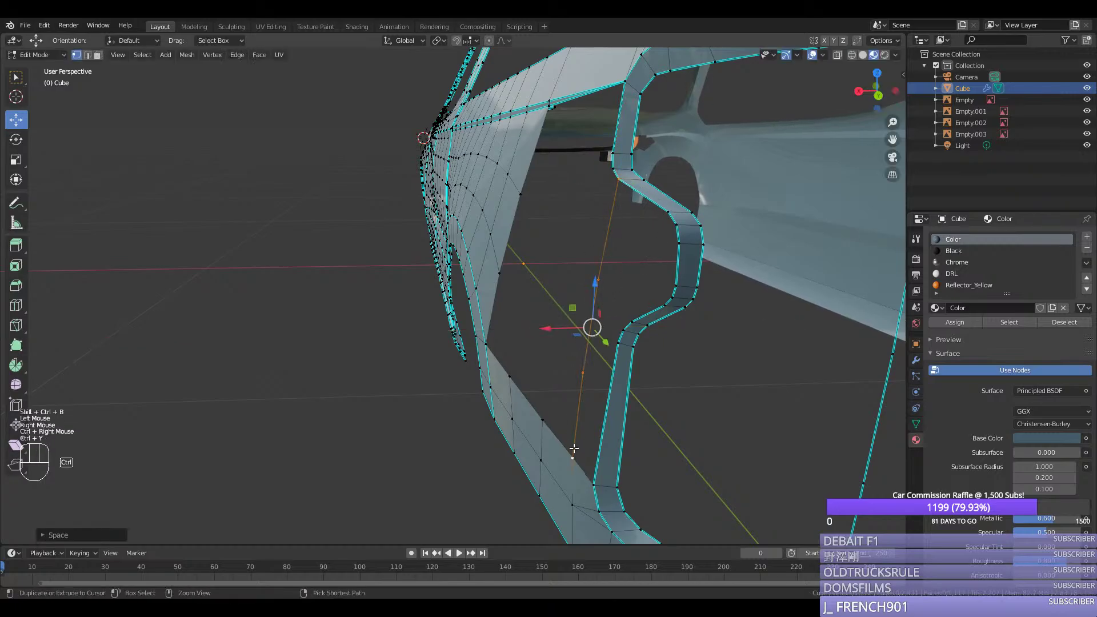
# Step: Fill faces between the near-vertical edge and the surround's lower front side up to the lower bend of the bulge
pyautogui.rightClick(601, 481)
pyautogui.keyDown('shift'); pyautogui.rightClick(577, 458); pyautogui.keyUp('shift')
pyautogui.press('f')
pyautogui.rightClick(598, 343)
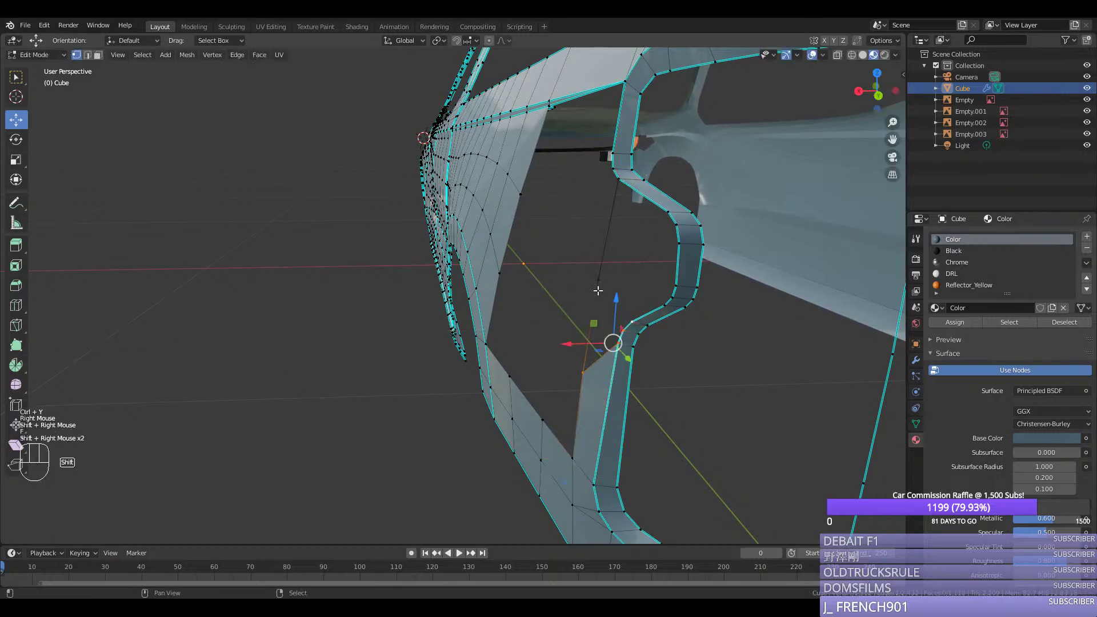
pyautogui.keyDown('shift'); pyautogui.rightClick(596, 278); pyautogui.keyUp('shift')
pyautogui.keyDown('shift'); pyautogui.rightClick(663, 302); pyautogui.keyUp('shift')
pyautogui.press('f')
pyautogui.rightClick(654, 299)
pyautogui.keyDown('shift'); pyautogui.rightClick(598, 280); pyautogui.keyUp('shift')
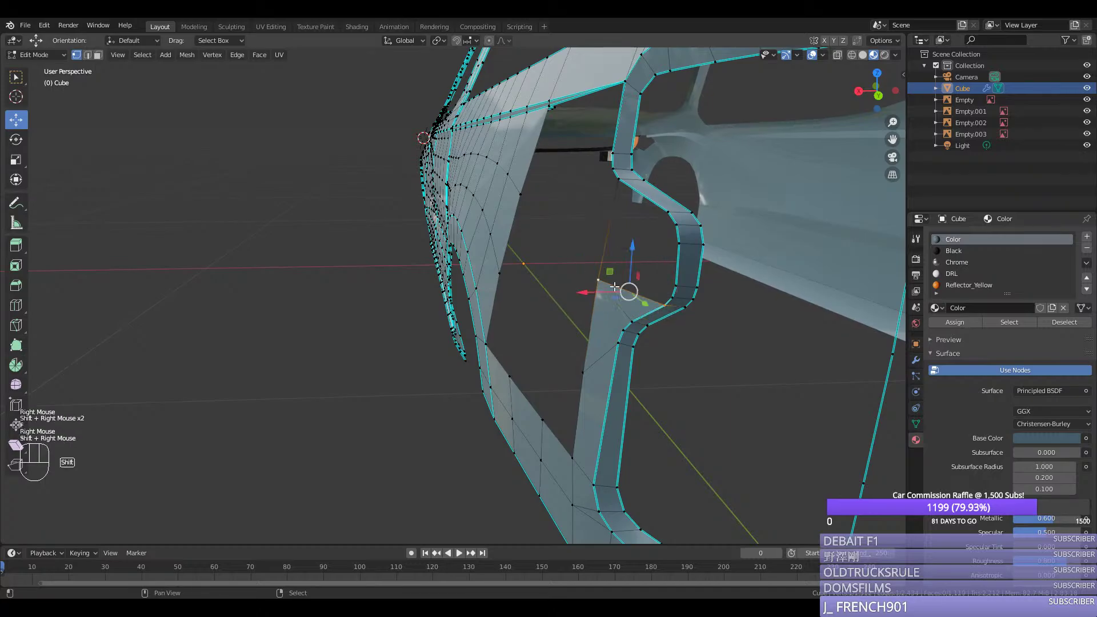
pyautogui.keyDown('shift'); pyautogui.rightClick(675, 287); pyautogui.keyUp('shift')
pyautogui.press('f')
# Step: Fill the surround's bulge with a fan of faces meeting at the upper vertex of the near-vertical edge
pyautogui.rightClick(676, 286)
pyautogui.rightClick(673, 239)
pyautogui.keyDown('shift'); pyautogui.rightClick(668, 213); pyautogui.keyUp('shift')
pyautogui.keyDown('shift'); pyautogui.rightClick(668, 213); pyautogui.keyUp('shift')
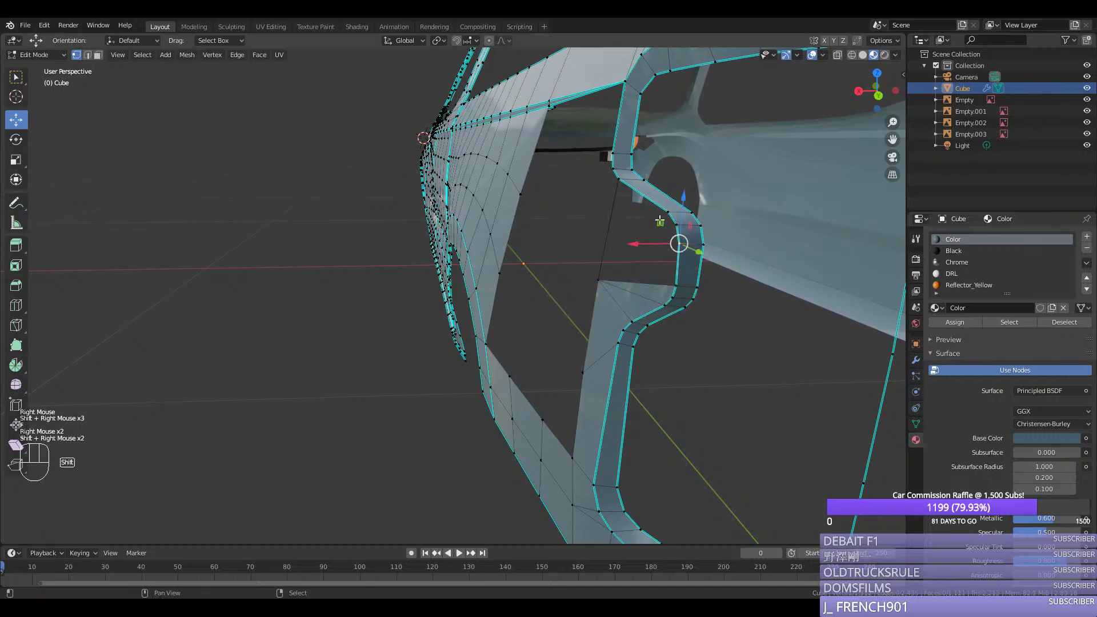
pyautogui.keyDown('shift'); pyautogui.rightClick(676, 224); pyautogui.keyUp('shift')
pyautogui.keyDown('shift'); pyautogui.rightClick(668, 212); pyautogui.keyUp('shift')
pyautogui.keyDown('shift'); pyautogui.rightClick(600, 278); pyautogui.keyUp('shift')
pyautogui.press('f')
pyautogui.rightClick(600, 278)
pyautogui.keyDown('shift'); pyautogui.rightClick(678, 245); pyautogui.keyUp('shift')
pyautogui.press('f')
# Step: Fill the last gap between the bulge and the surround's notch corner, then save the file
pyautogui.rightClick(598, 280)
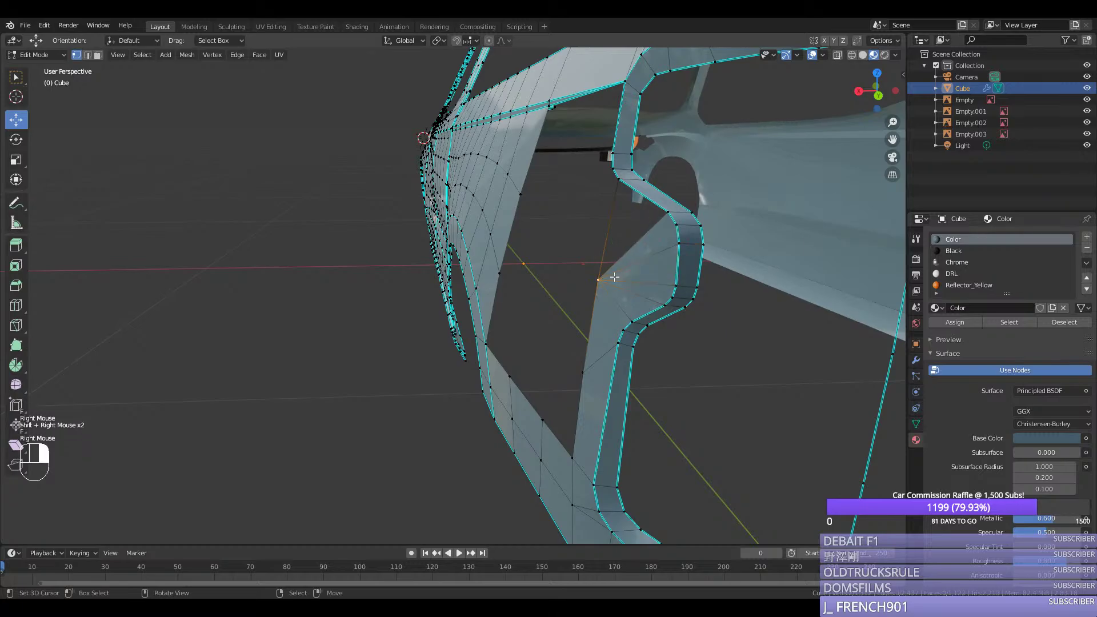
pyautogui.keyDown('shift'); pyautogui.rightClick(636, 74); pyautogui.keyUp('shift')
pyautogui.press('f')
pyautogui.press('Tab')
pyautogui.hotkey('ctrl', 's')
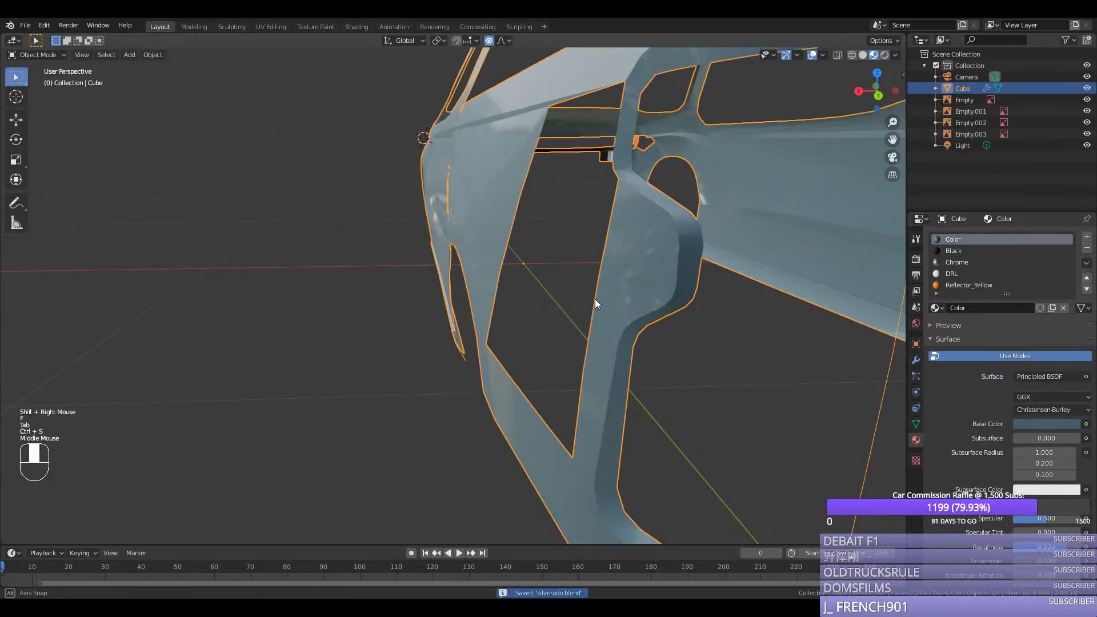
pyautogui.moveTo(594, 300); pyautogui.dragTo(642, 196, button='middle')
pyautogui.hotkey('ctrl', 's')
pyautogui.press('Tab')
pyautogui.rightClick(627, 183)
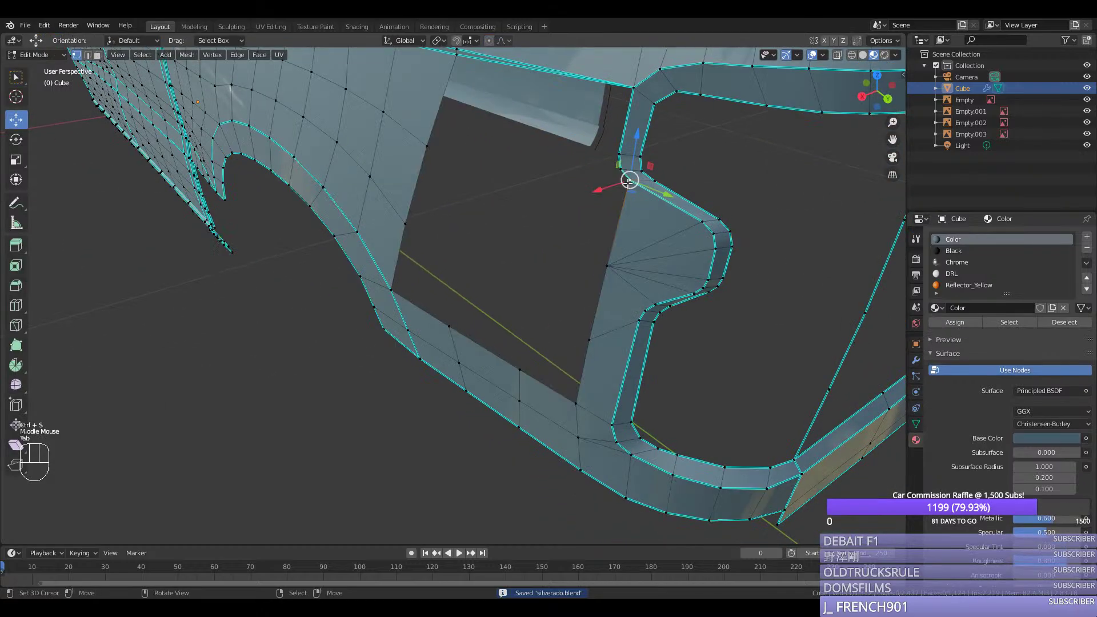
pyautogui.rightClick(434, 150)
pyautogui.keyDown('shift'); pyautogui.rightClick(586, 246); pyautogui.keyUp('shift')
pyautogui.press('f')
pyautogui.hotkey('ctrl', 'z')
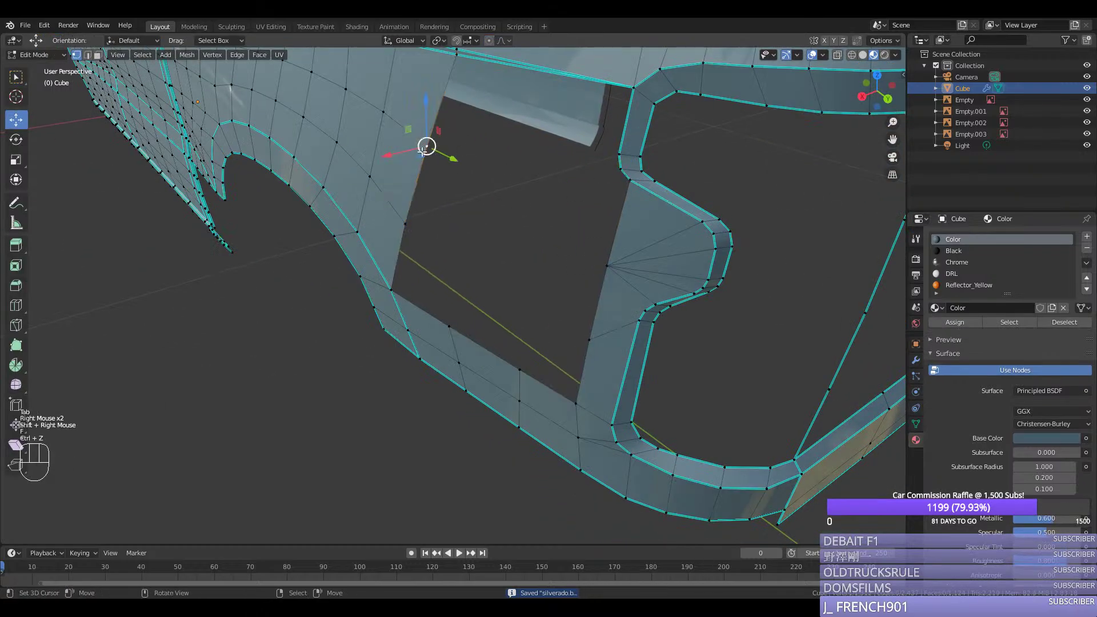
# Step: Connect the rear boundary of the bedside to the fan's centre vertex with an edge and subdivide it with two vertices
pyautogui.rightClick(427, 146)
pyautogui.keyDown('shift'); pyautogui.rightClick(606, 265); pyautogui.keyUp('shift')
pyautogui.hotkey('ctrl', 'r')
pyautogui.rightClick(427, 146)
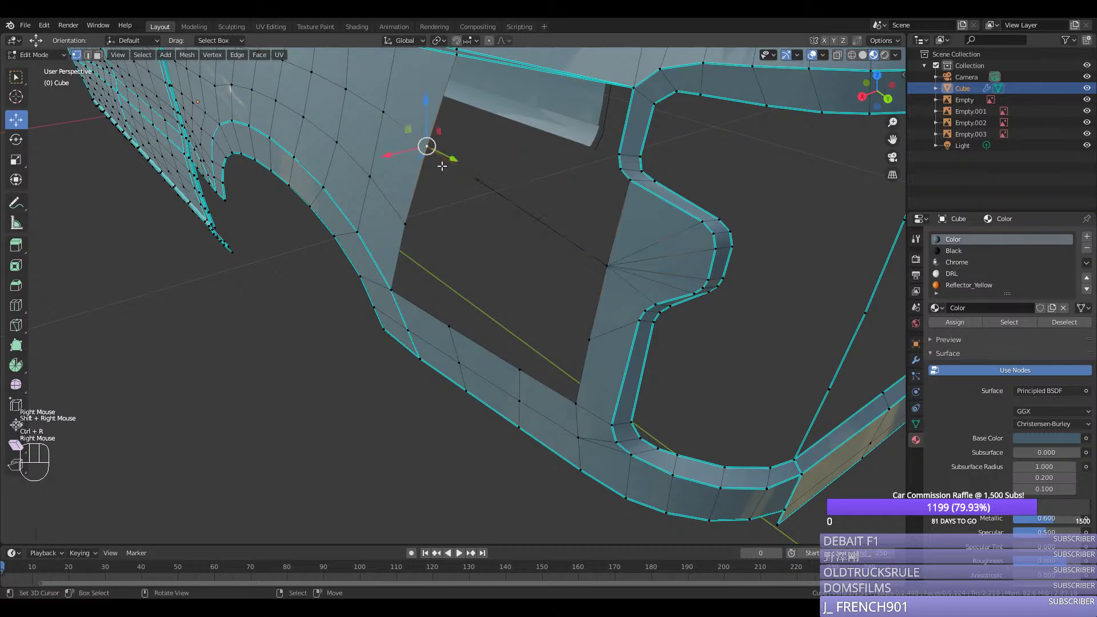
# Step: Grid Fill the lower half of the bedside opening between the wheel arch panel and the tail light panel
pyautogui.keyDown('ctrl'); pyautogui.rightClick(392, 289); pyautogui.keyUp('ctrl')
pyautogui.keyDown('shift'); pyautogui.rightClick(606, 266); pyautogui.keyUp('shift')
pyautogui.keyDown('ctrl'); pyautogui.rightClick(575, 404); pyautogui.keyUp('ctrl')
pyautogui.press('space')
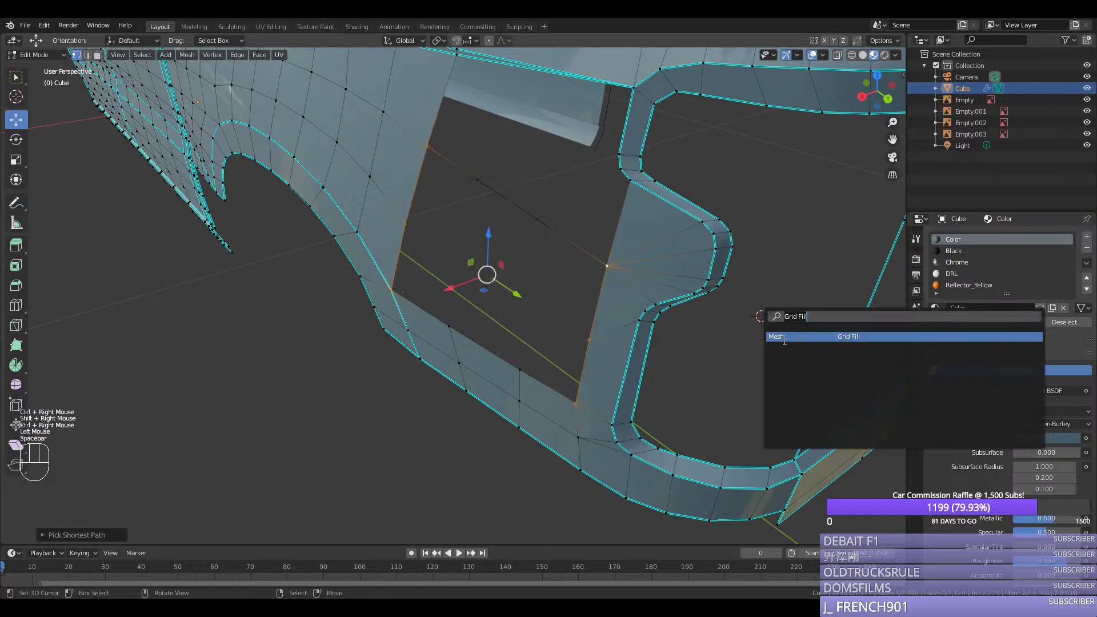
pyautogui.click(800, 334)
pyautogui.moveTo(800, 334); pyautogui.dragTo(688, 212, button='middle')
pyautogui.scroll(-2, 689, 213)
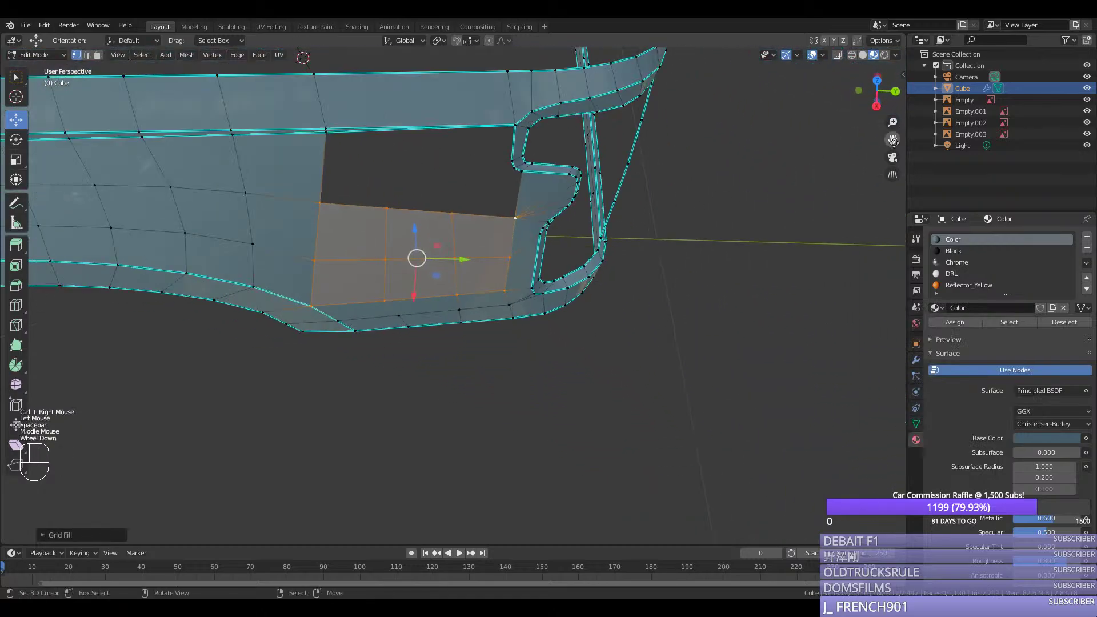
pyautogui.moveTo(892, 140); pyautogui.dragTo(684, 210)
pyautogui.moveTo(892, 139); pyautogui.dragTo(474, 125)
pyautogui.hotkey('ctrl', 'r')
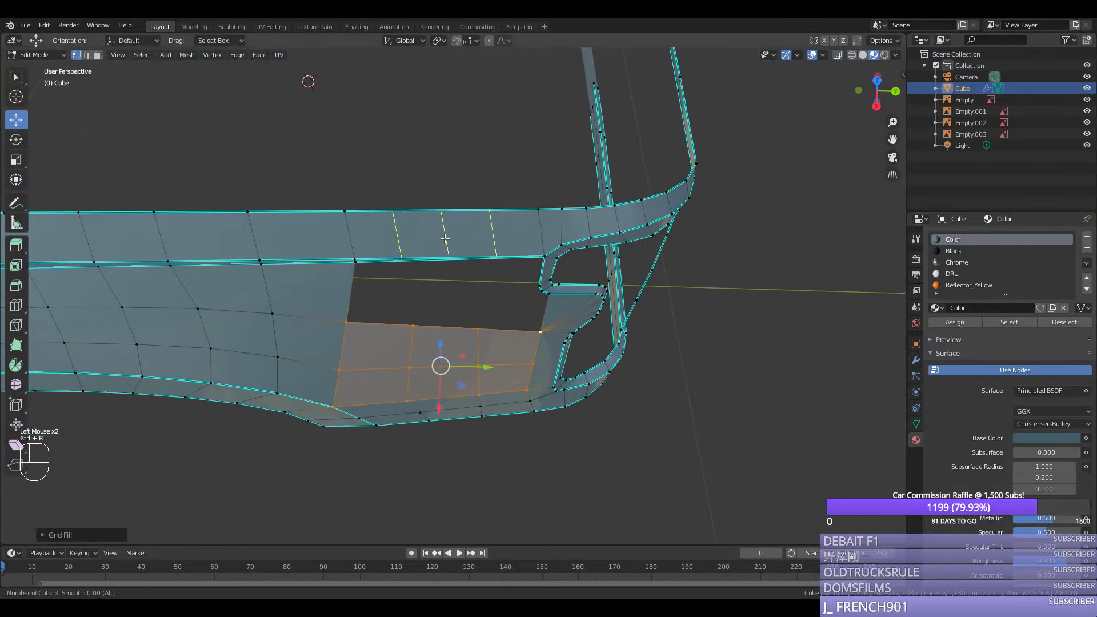
pyautogui.click(444, 239)
pyautogui.moveTo(444, 239); pyautogui.dragTo(440, 195, button='middle')
pyautogui.scroll(3, 435, 168)
pyautogui.hotkey('ctrl', 'z')
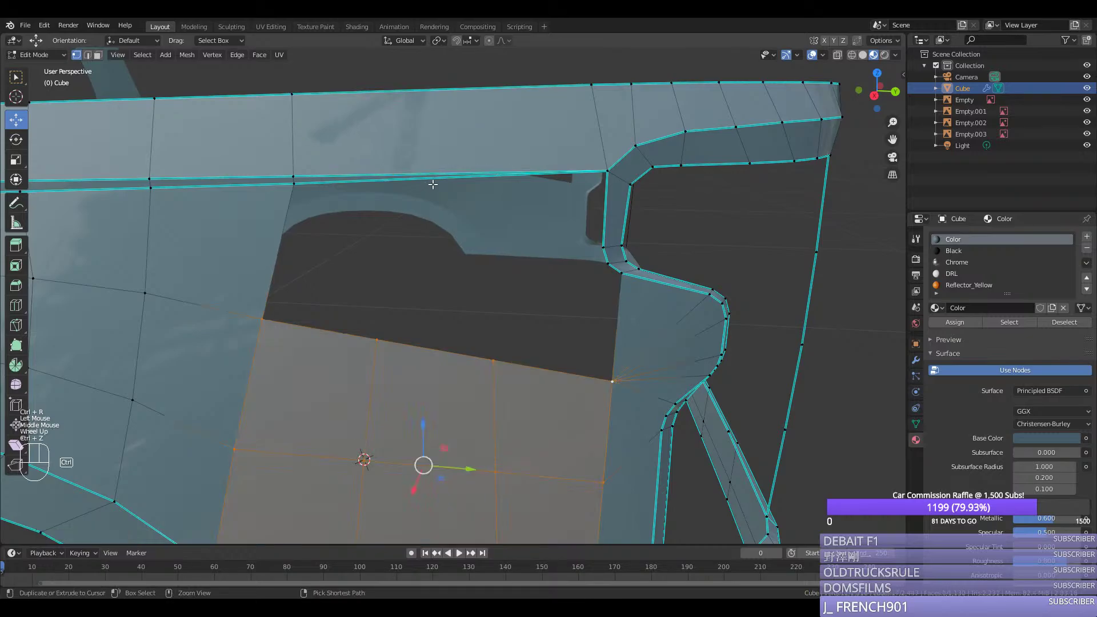
# Step: Add two vertices to the body-line edge above the remaining bedside opening
pyautogui.hotkey('ctrl', 'r')
pyautogui.scroll(2, 433, 163)
pyautogui.rightClick(428, 157)
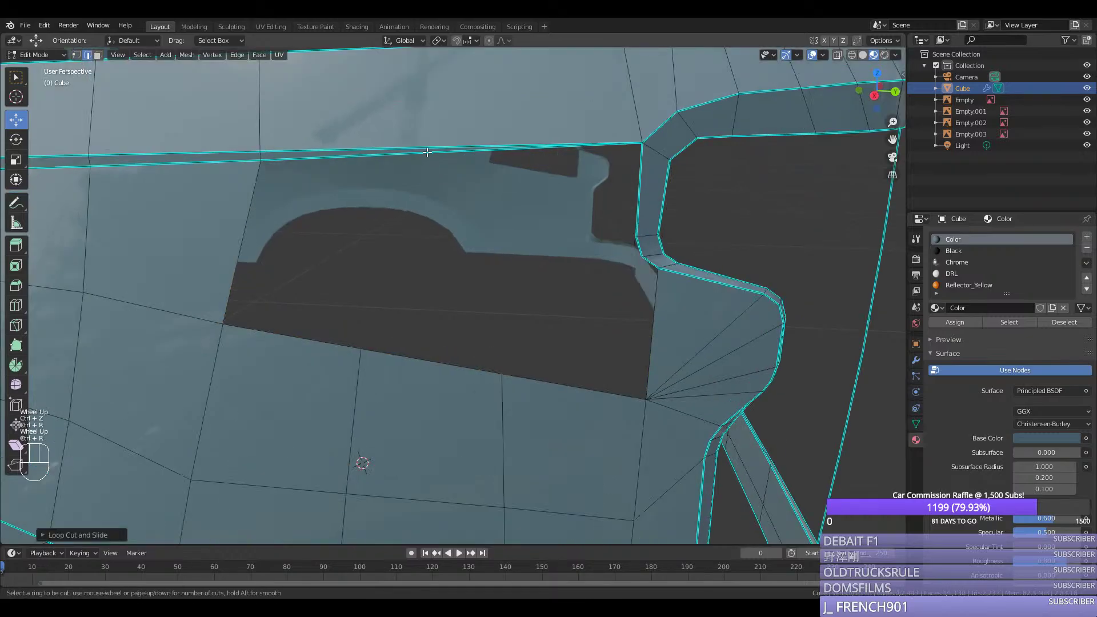
pyautogui.press('1')
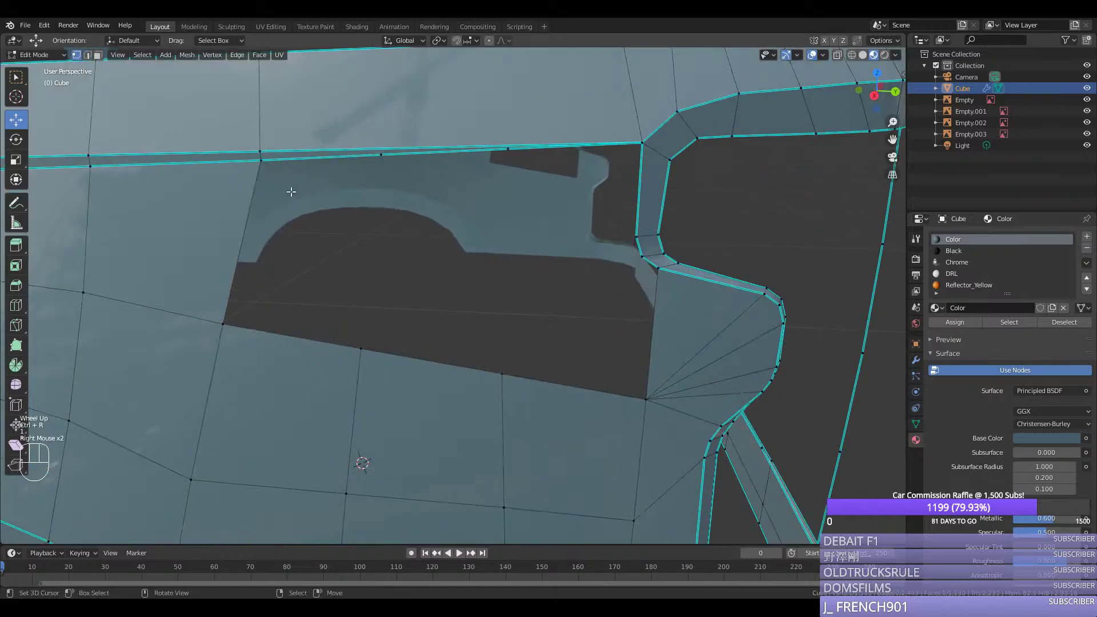
# Step: Fill the upper bedside opening with faces from the rear panel boundary across to the surround's front edge
pyautogui.rightClick(261, 160)
pyautogui.keyDown('shift'); pyautogui.rightClick(222, 324); pyautogui.keyUp('shift')
pyautogui.press('f')
pyautogui.press('f')
pyautogui.moveTo(486, 299); pyautogui.dragTo(437, 305, button='middle')
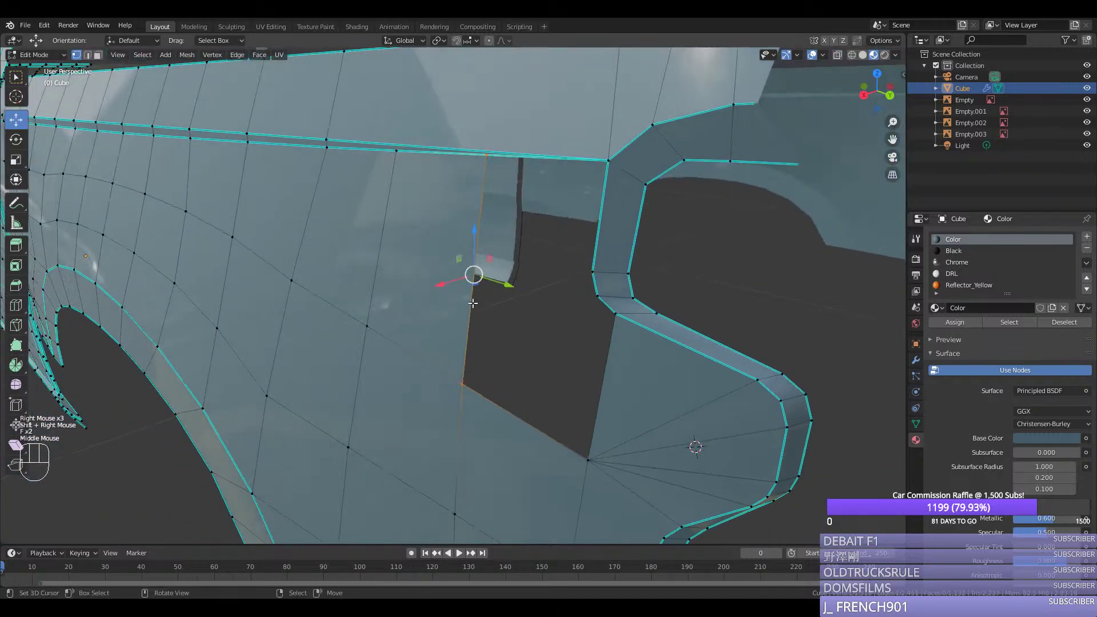
pyautogui.keyDown('shift'); pyautogui.rightClick(591, 270); pyautogui.keyUp('shift')
pyautogui.keyDown('shift'); pyautogui.rightClick(607, 163); pyautogui.keyUp('shift')
pyautogui.press('f')
pyautogui.rightClick(595, 296)
pyautogui.keyDown('shift'); pyautogui.rightClick(572, 275); pyautogui.keyUp('shift')
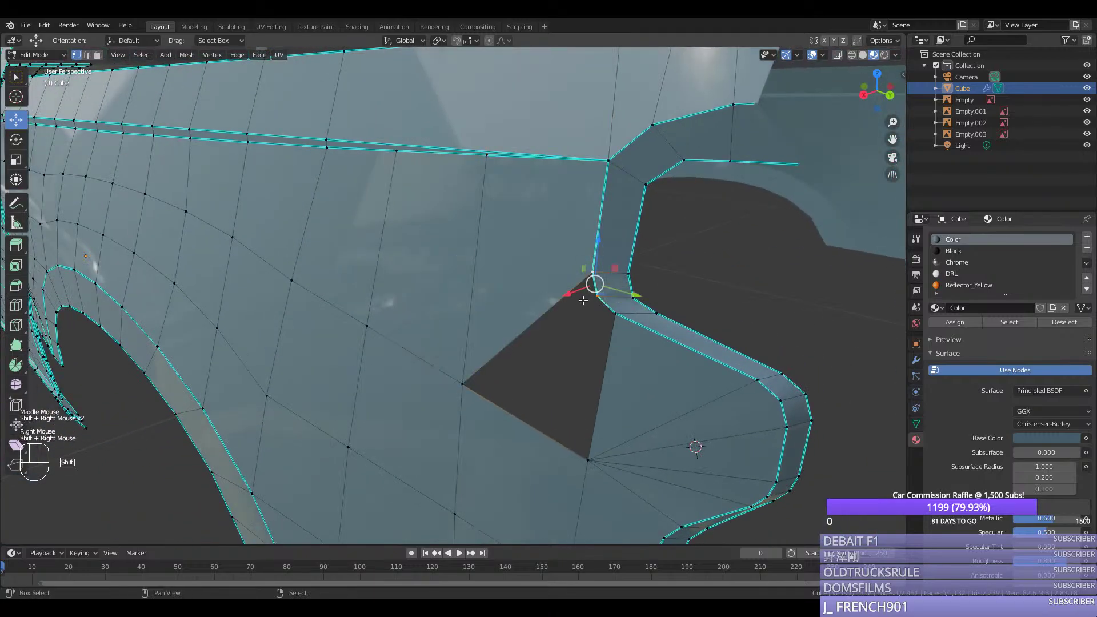
pyautogui.keyDown('shift'); pyautogui.rightClick(600, 318); pyautogui.keyUp('shift')
pyautogui.keyDown('shift'); pyautogui.rightClick(490, 357); pyautogui.keyUp('shift')
pyautogui.press('f')
pyautogui.hotkey('ctrl', 'z')
# Step: Close the remaining hole beside the surround's notch with faces and save the file
pyautogui.rightClick(475, 382)
pyautogui.keyDown('shift'); pyautogui.rightClick(571, 288); pyautogui.keyUp('shift')
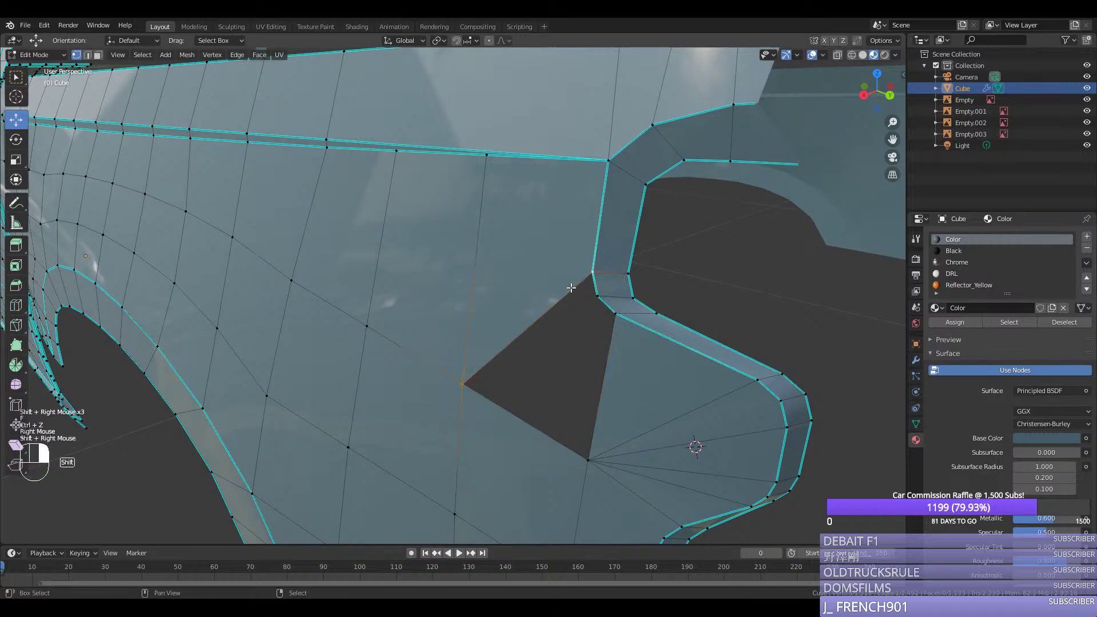
pyautogui.keyDown('shift'); pyautogui.rightClick(584, 305); pyautogui.keyUp('shift')
pyautogui.keyDown('shift'); pyautogui.rightClick(618, 322); pyautogui.keyUp('shift')
pyautogui.press('f')
pyautogui.rightClick(617, 323)
pyautogui.keyDown('shift'); pyautogui.rightClick(462, 398); pyautogui.keyUp('shift')
pyautogui.keyDown('shift'); pyautogui.rightClick(558, 428); pyautogui.keyUp('shift')
pyautogui.press('f')
pyautogui.press('Tab')
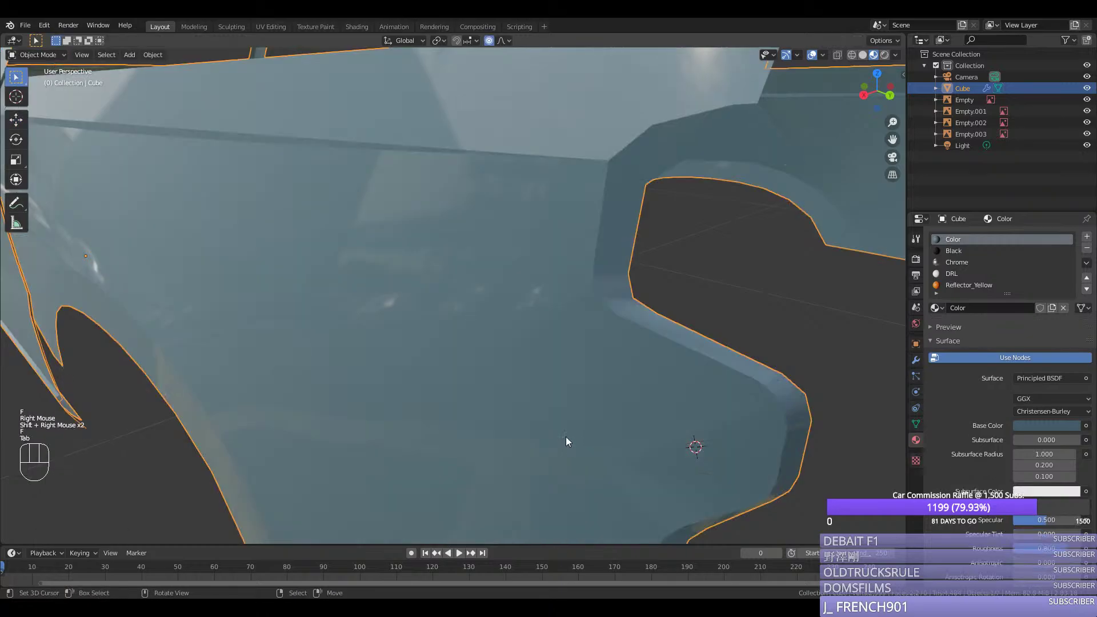
pyautogui.hotkey('ctrl', 's')
pyautogui.scroll(-3, 518, 426)
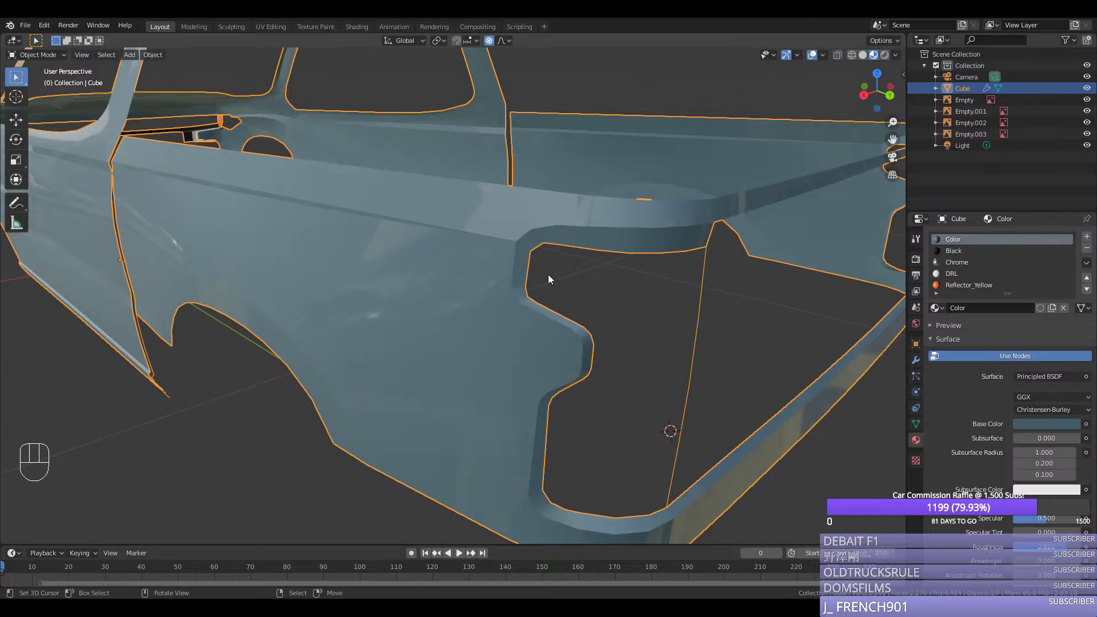
# Step: Inspect the finished bedside and rear corner from several angles and against the rear reference image
pyautogui.moveTo(549, 275); pyautogui.dragTo(653, 270, button='middle')
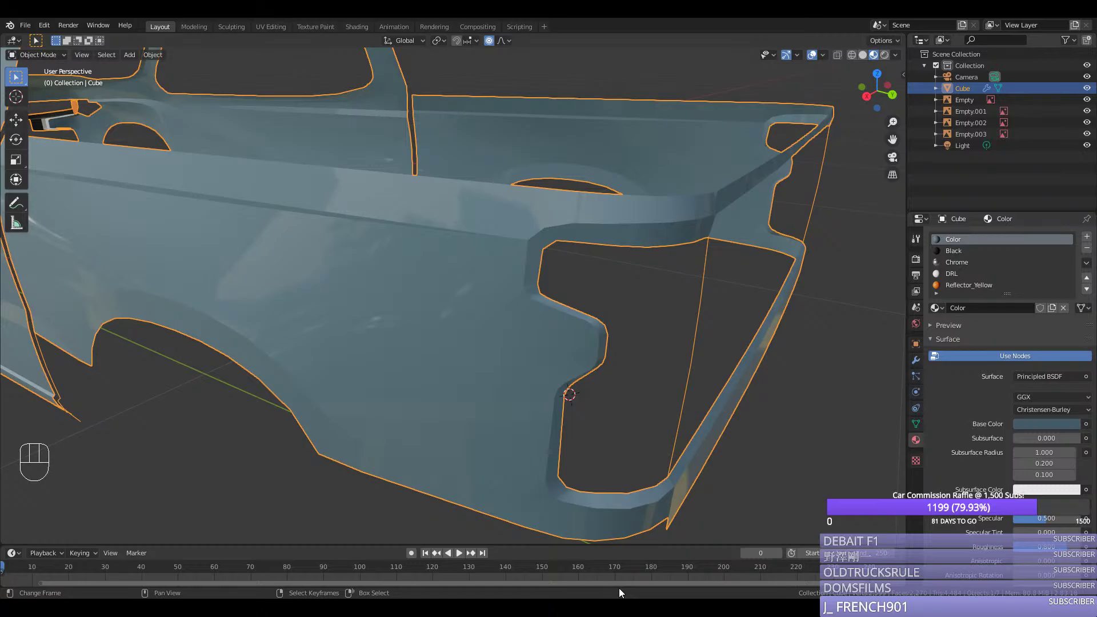
pyautogui.moveTo(655, 396); pyautogui.dragTo(562, 383, button='middle')
pyautogui.press('ctrl+KP_1')
pyautogui.press('Tab')
pyautogui.press('1')
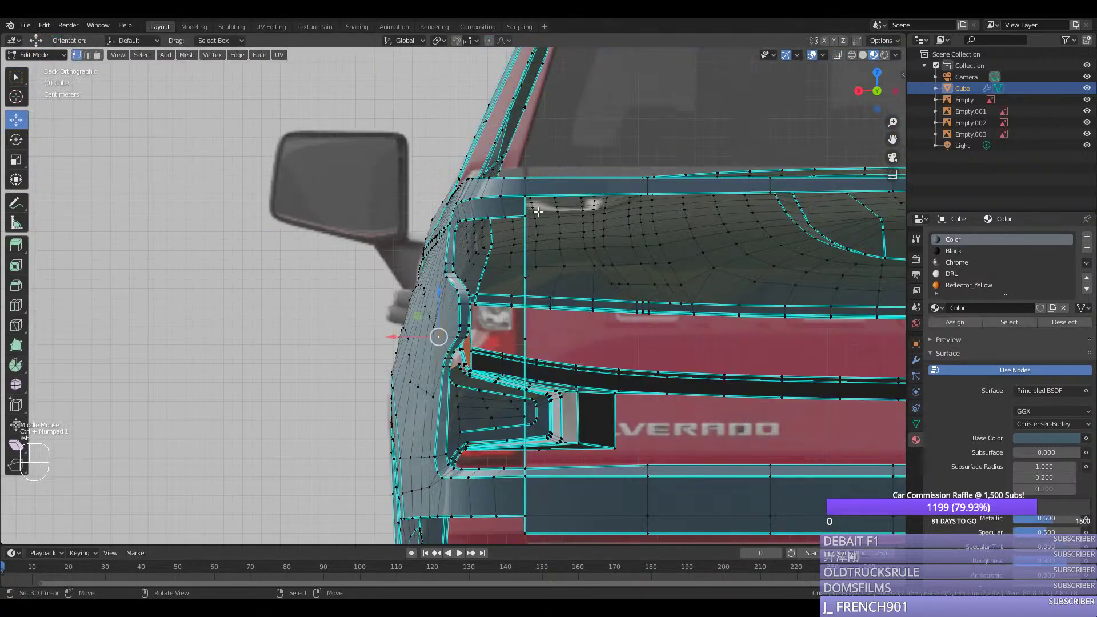
pyautogui.rightClick(535, 213)
pyautogui.moveTo(535, 213); pyautogui.dragTo(655, 240, button='middle')
pyautogui.scroll(-1, 655, 240)
pyautogui.scroll(-1, 655, 240)
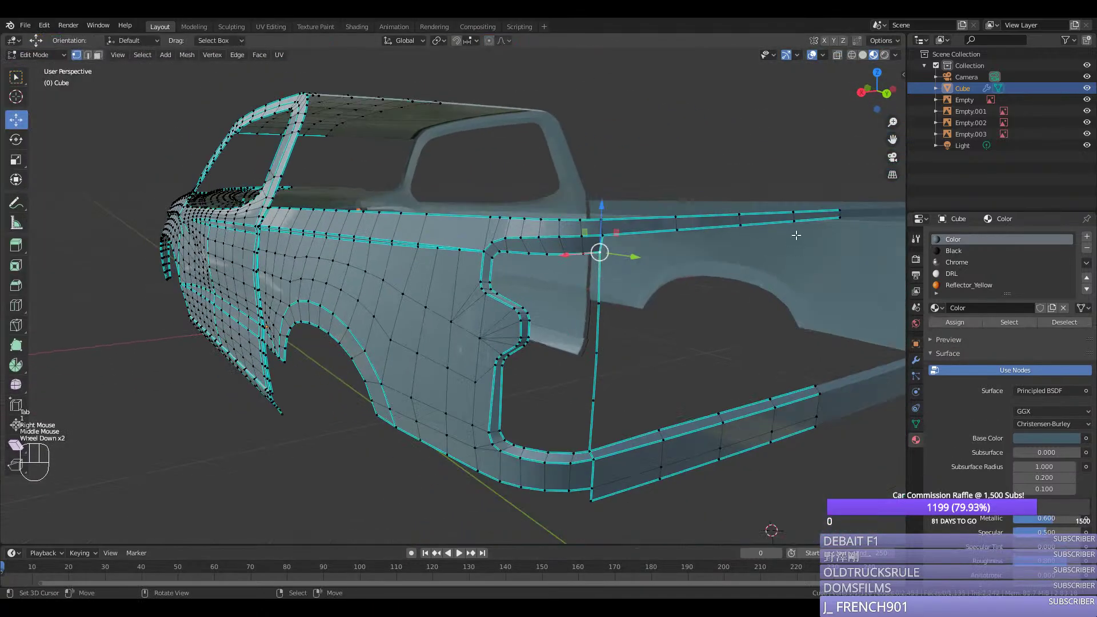
# Step: Select the outline of the tailgate opening, hide the rest of the mesh and show it over the rear reference image
pyautogui.rightClick(839, 211)
pyautogui.keyDown('ctrl'); pyautogui.rightClick(603, 234); pyautogui.keyUp('ctrl')
pyautogui.keyDown('ctrl'); pyautogui.rightClick(612, 439); pyautogui.keyUp('ctrl')
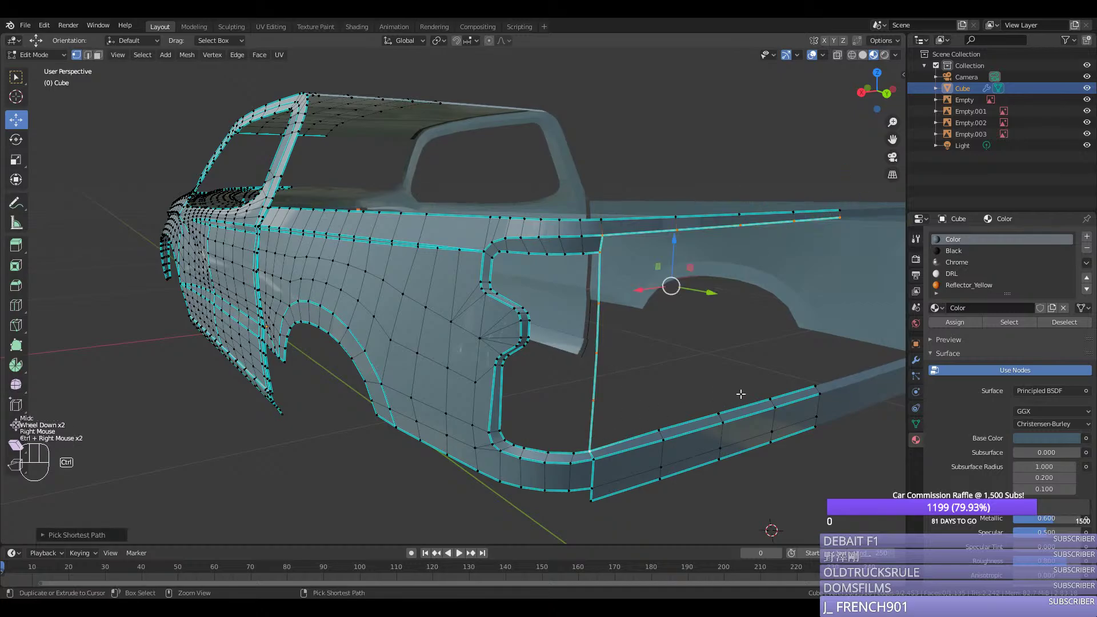
pyautogui.keyDown('ctrl'); pyautogui.rightClick(800, 378); pyautogui.keyUp('ctrl')
pyautogui.hotkey('shift', 'h')
pyautogui.press('ctrl+KP_1')
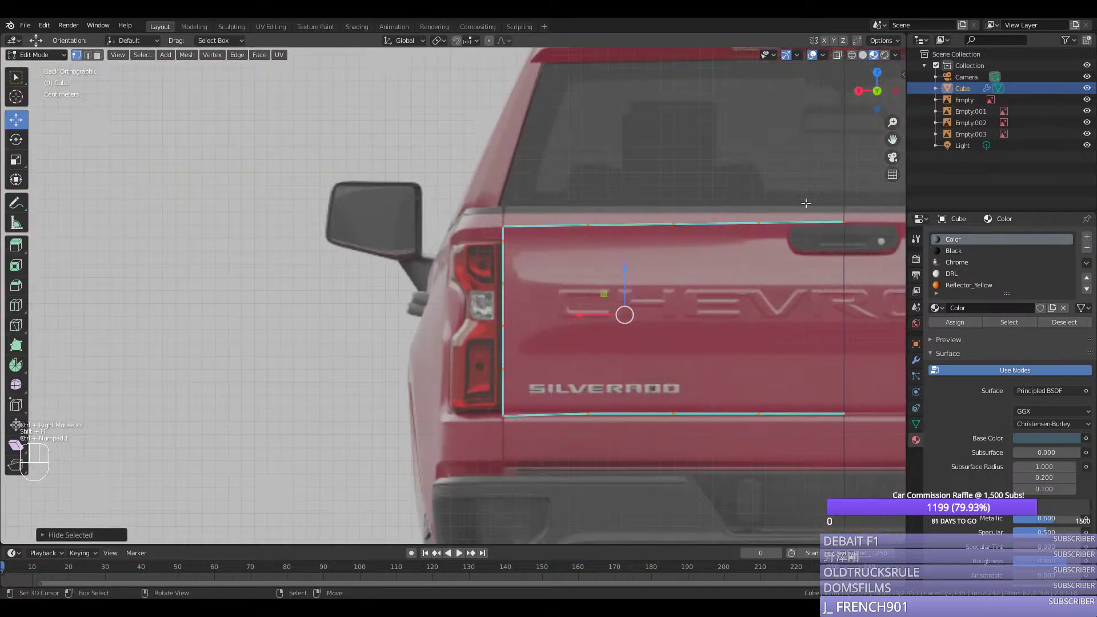
pyautogui.moveTo(892, 139); pyautogui.dragTo(568, 243)
pyautogui.scroll(1, 568, 243)
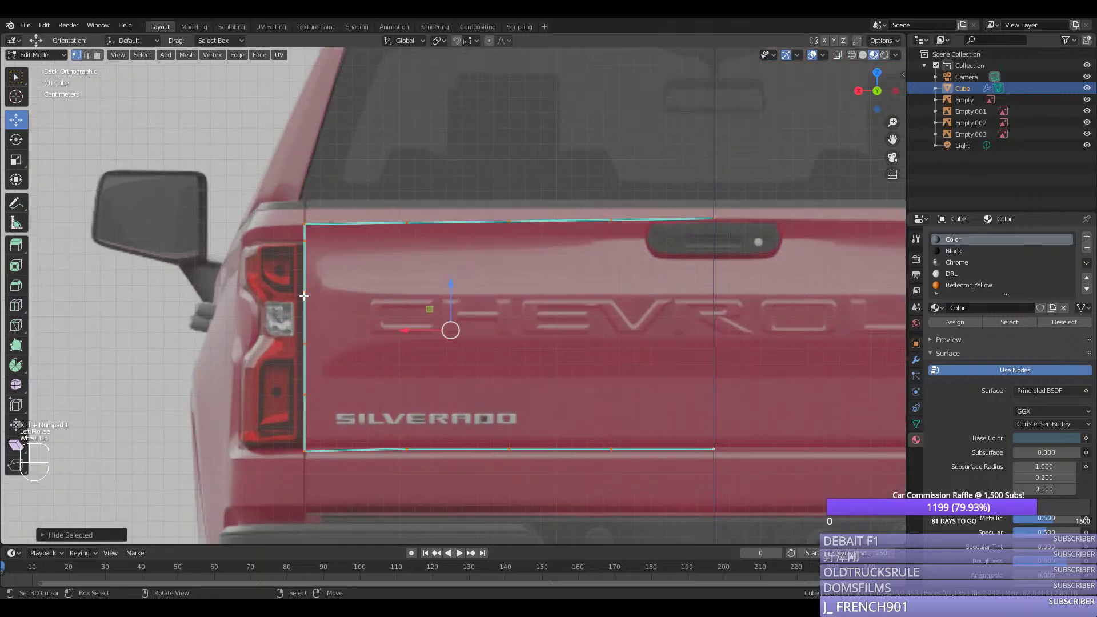
# Step: Lower the inner vertices of the tailgate's bottom edge slightly so the edge runs straight along the reference seam
pyautogui.rightClick(304, 250)
pyautogui.rightClick(305, 395)
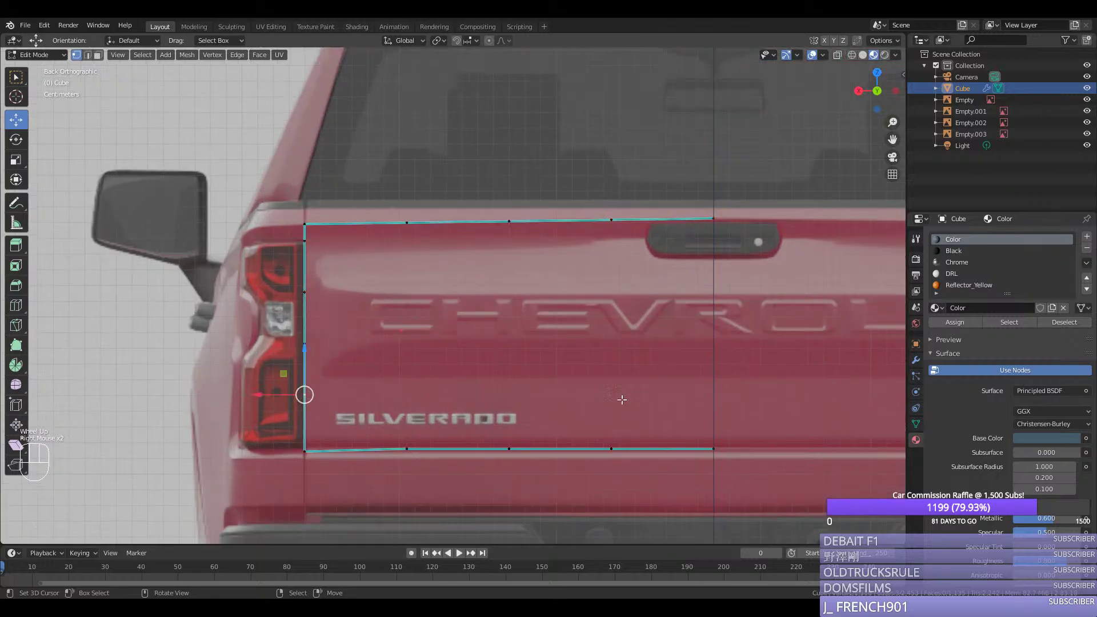
pyautogui.rightClick(713, 448)
pyautogui.keyDown('ctrl'); pyautogui.rightClick(384, 451); pyautogui.keyUp('ctrl')
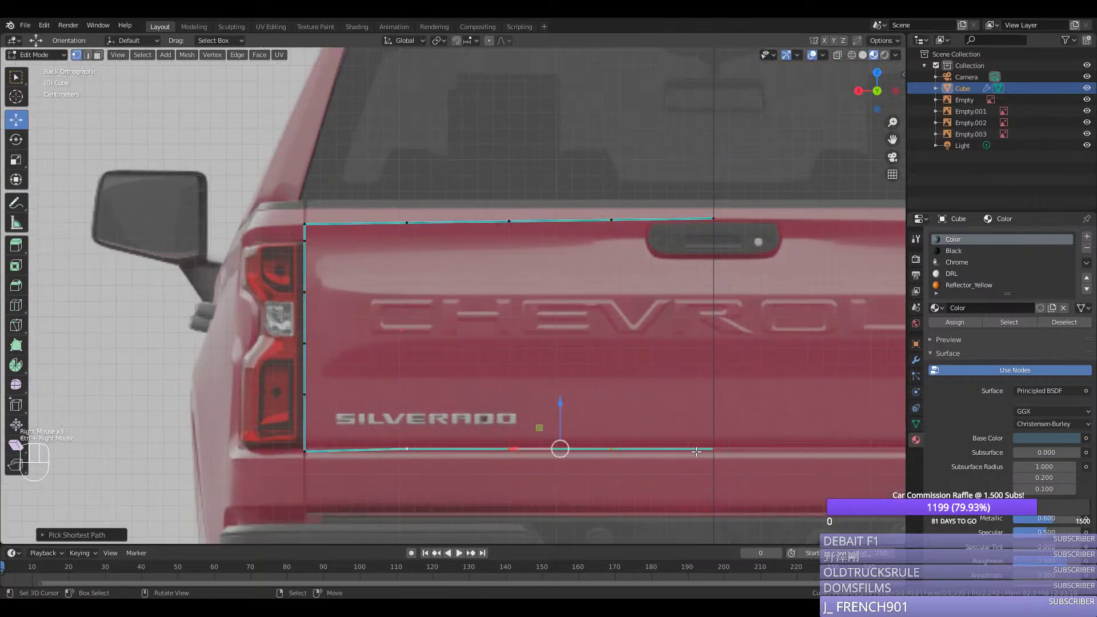
pyautogui.keyDown('ctrl'); pyautogui.rightClick(713, 450); pyautogui.keyUp('ctrl')
pyautogui.rightClick(714, 449)
pyautogui.keyDown('ctrl'); pyautogui.rightClick(408, 449); pyautogui.keyUp('ctrl')
pyautogui.scroll(1, 524, 431)
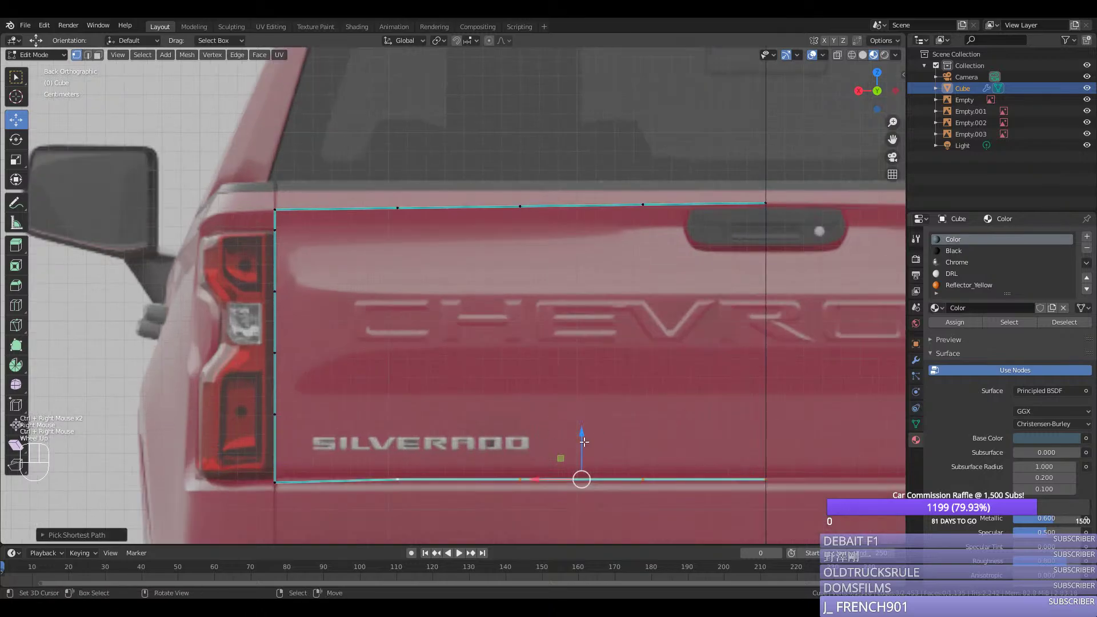
pyautogui.moveTo(582, 442); pyautogui.dragTo(581, 446)
pyautogui.rightClick(763, 480)
pyautogui.rightClick(763, 480)
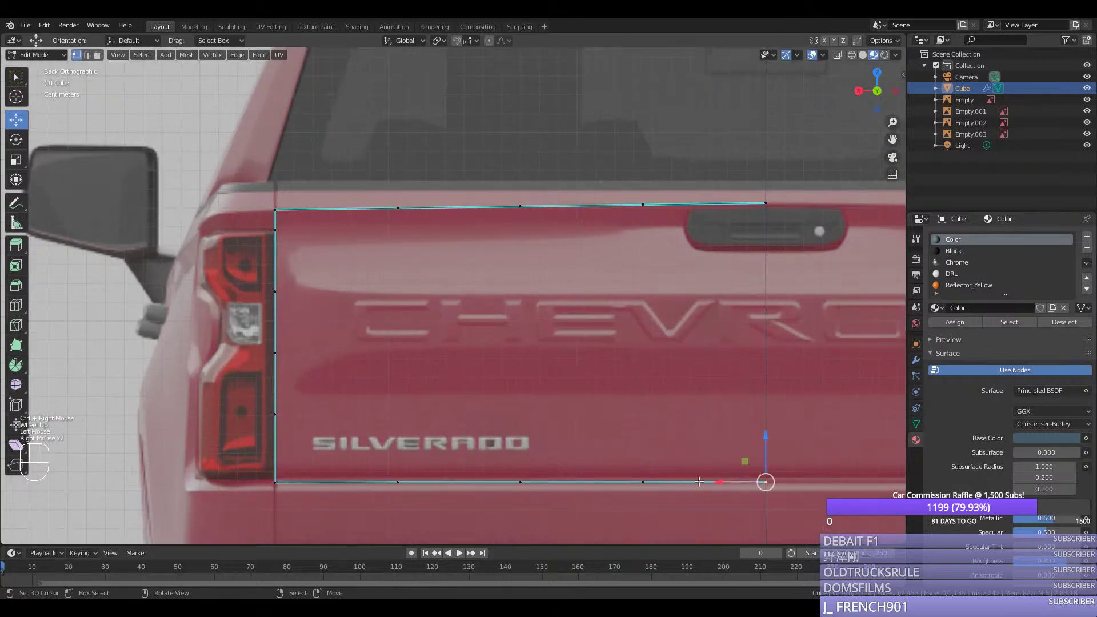
pyautogui.keyDown('ctrl'); pyautogui.rightClick(391, 484); pyautogui.keyUp('ctrl')
# Step: Add a vertex on the lowest side edge of the tailgate outline with a loop cut and slide it close to the bottom corner
pyautogui.hotkey('ctrl', 'r')
pyautogui.click(280, 460)
pyautogui.rightClick(280, 460)
pyautogui.press('g')
pyautogui.press('g')
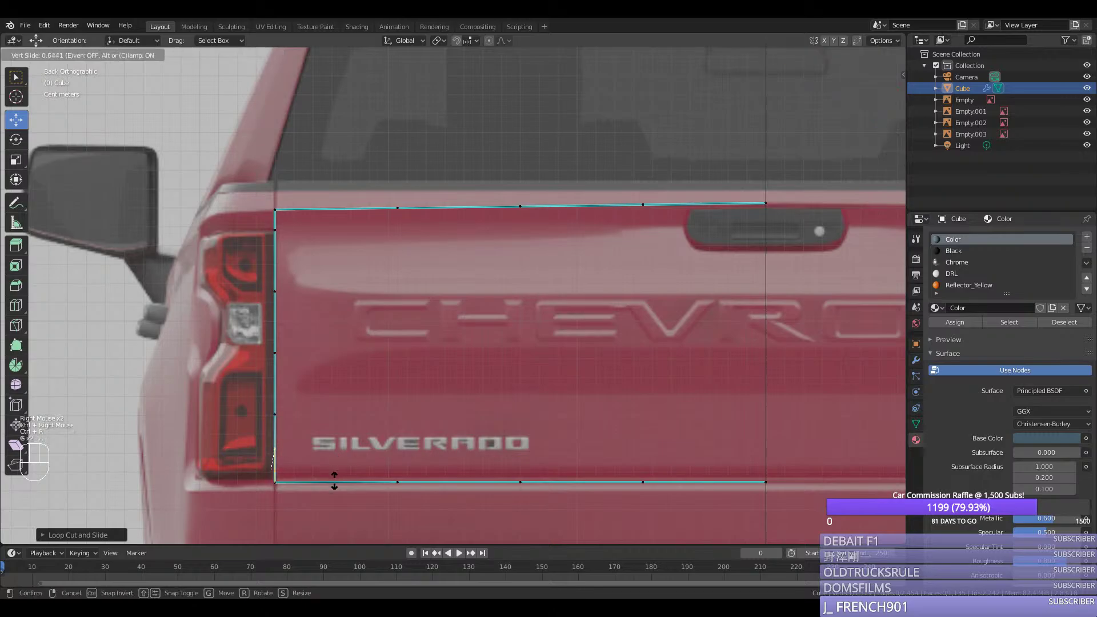
pyautogui.click(343, 483)
# Step: Shift the lower vertices of the tailgate's side edge slightly rearward in the side view to smooth its profile
pyautogui.scroll(-1, 541, 472)
pyautogui.moveTo(541, 472); pyautogui.dragTo(543, 476, button='middle')
pyautogui.press('KP_3')
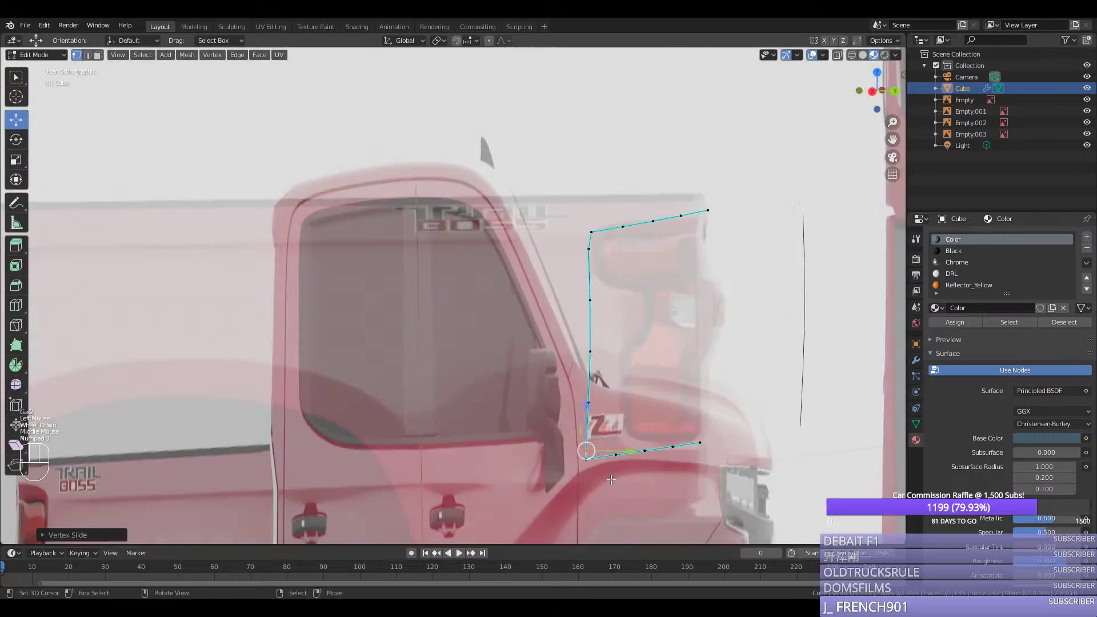
pyautogui.moveTo(663, 446); pyautogui.dragTo(669, 446)
pyautogui.rightClick(633, 393)
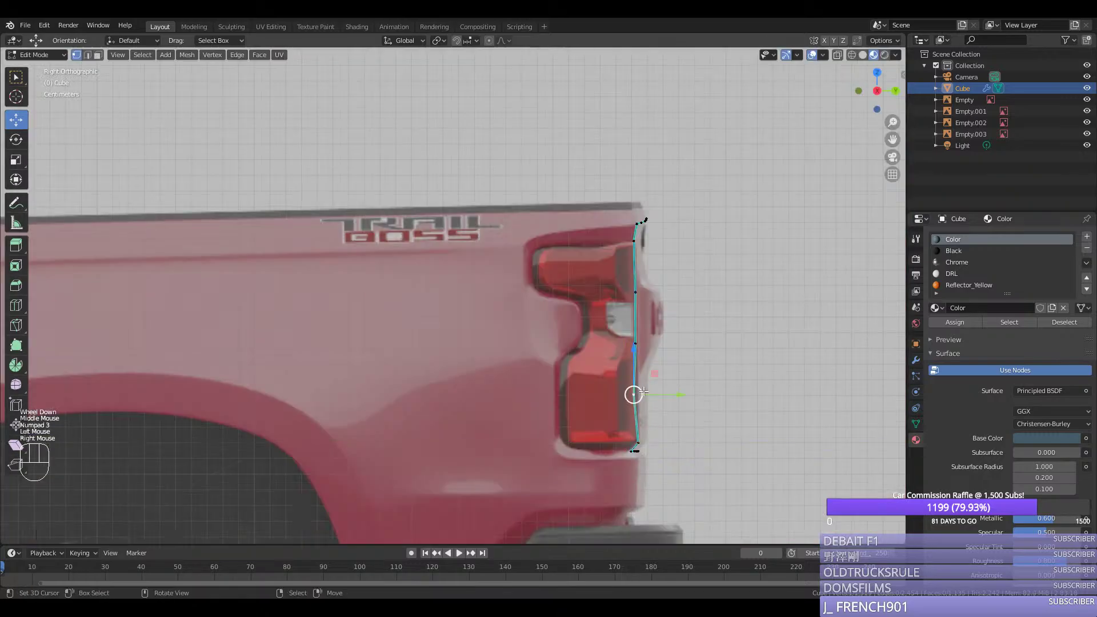
pyautogui.moveTo(662, 394); pyautogui.dragTo(665, 394)
pyautogui.rightClick(635, 343)
pyautogui.moveTo(663, 344); pyautogui.dragTo(667, 343)
pyautogui.rightClick(634, 292)
# Step: Extrude the vertex just above the bottom corner straight across to the tailgate's center line and adjust its end in depth
pyautogui.moveTo(643, 305); pyautogui.dragTo(507, 314, button='middle')
pyautogui.scroll(-2, 506, 314)
pyautogui.rightClick(321, 426)
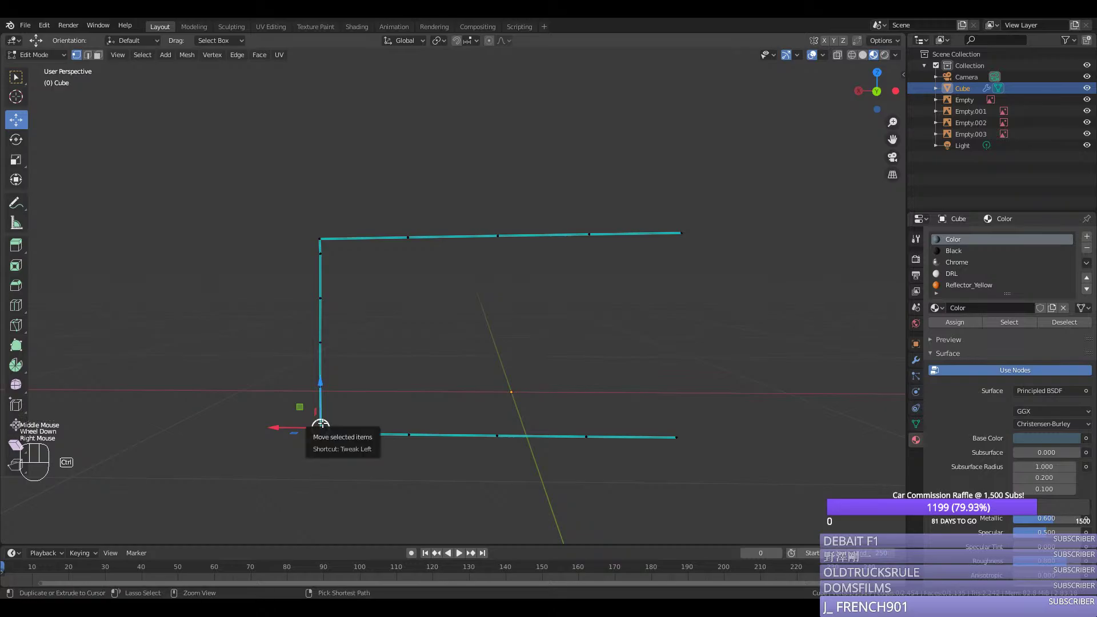
pyautogui.press('ctrl+KP_1')
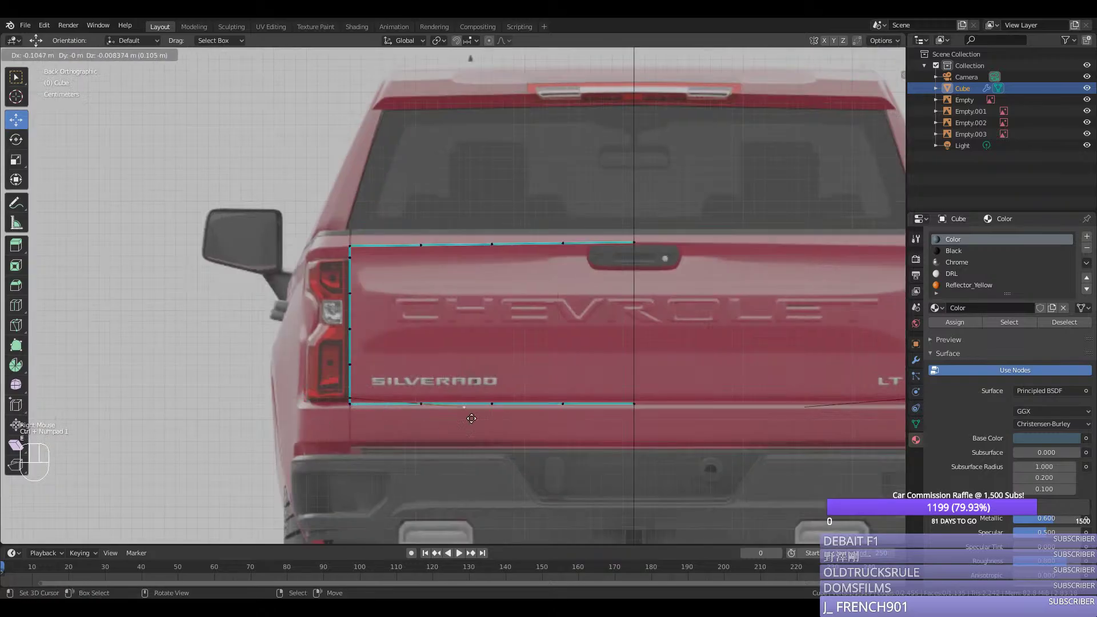
pyautogui.press('e')
pyautogui.middleClick(457, 400)
pyautogui.click(590, 393)
pyautogui.moveTo(590, 393); pyautogui.dragTo(650, 363, button='middle')
pyautogui.press('KP_3')
pyautogui.press('KP_2')
pyautogui.press('KP_3')
pyautogui.press('g')
pyautogui.click(634, 397)
# Step: Add a midpoint to the new lower line, adjust its position and divide it further with a vertex bevel
pyautogui.hotkey('ctrl', 'r')
pyautogui.press('Escape')
pyautogui.hotkey('ctrl', 'r')
pyautogui.click(652, 362)
pyautogui.moveTo(655, 364); pyautogui.dragTo(655, 365)
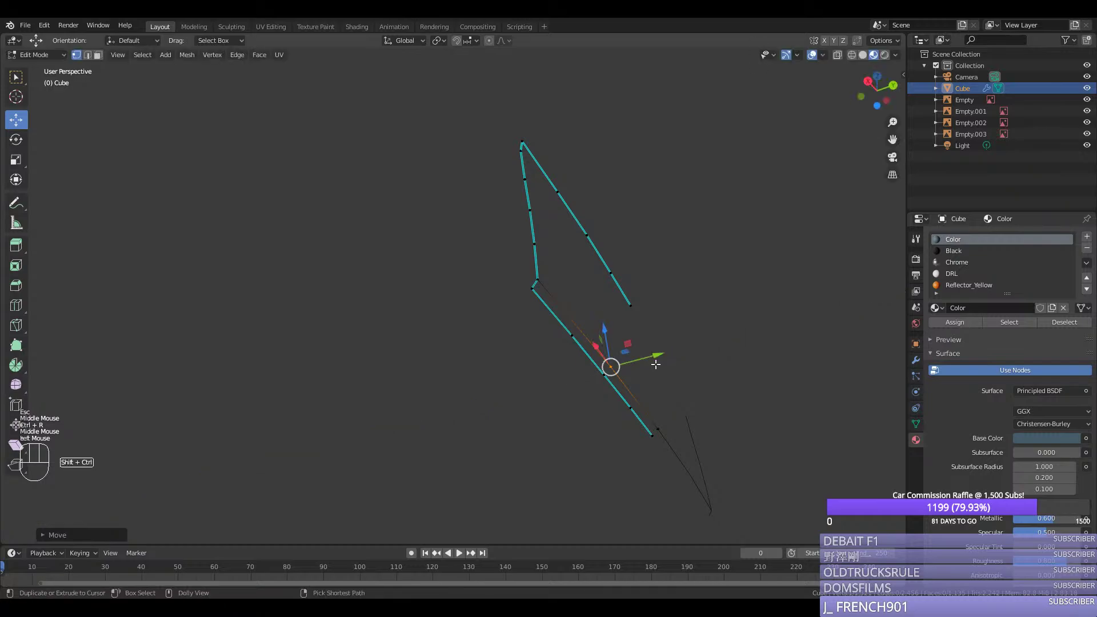
pyautogui.hotkey('ctrl', 'shift', 'b')
pyautogui.scroll(1, 694, 414)
pyautogui.click(701, 430)
# Step: Space the vertices of the new lower line evenly and mark its edges sharp
pyautogui.rightClick(661, 428)
pyautogui.keyDown('ctrl'); pyautogui.rightClick(537, 278); pyautogui.keyUp('ctrl')
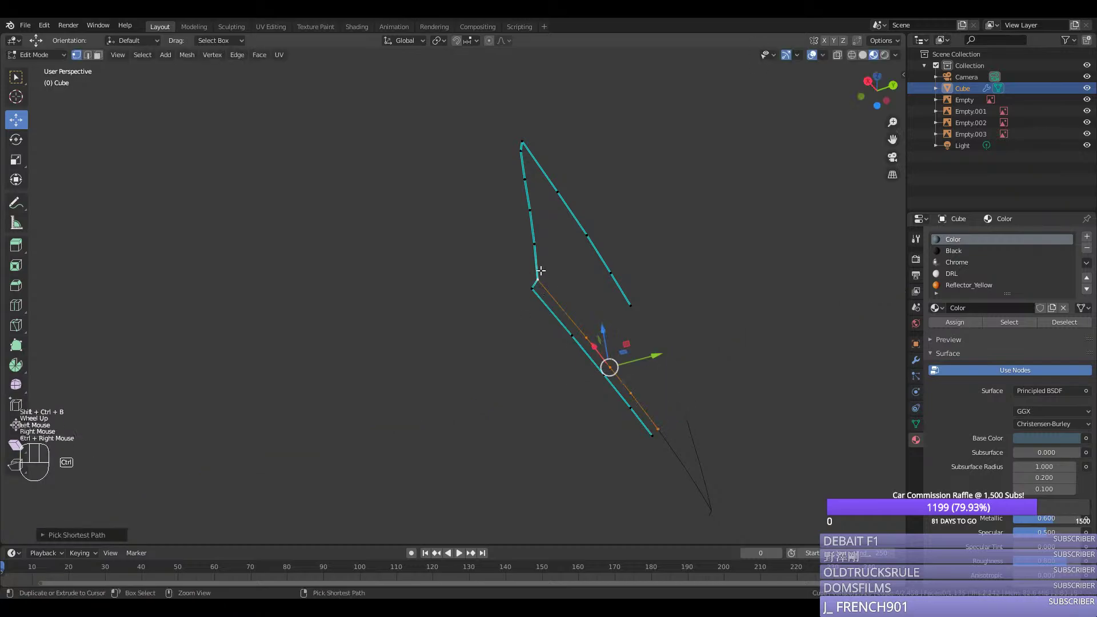
pyautogui.hotkey('ctrl', 'y')
pyautogui.hotkey('ctrl', 'e')
pyautogui.click(517, 273)
pyautogui.moveTo(516, 273); pyautogui.dragTo(431, 377, button='middle')
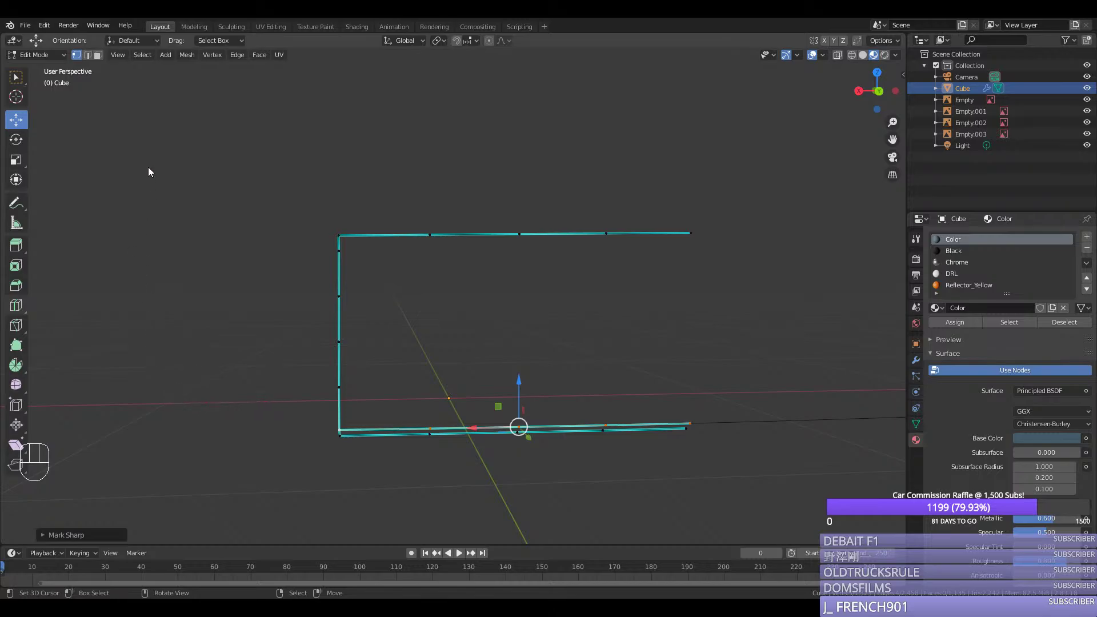
# Step: Duplicate a vertex of the tailgate's side edge near the CHEVROLET lettering and extrude it horizontally to the center line
pyautogui.click(1011, 92)
pyautogui.moveTo(268, 265); pyautogui.dragTo(268, 264, button='middle')
pyautogui.press('ctrl+KP_1')
pyautogui.scroll(2, 268, 263)
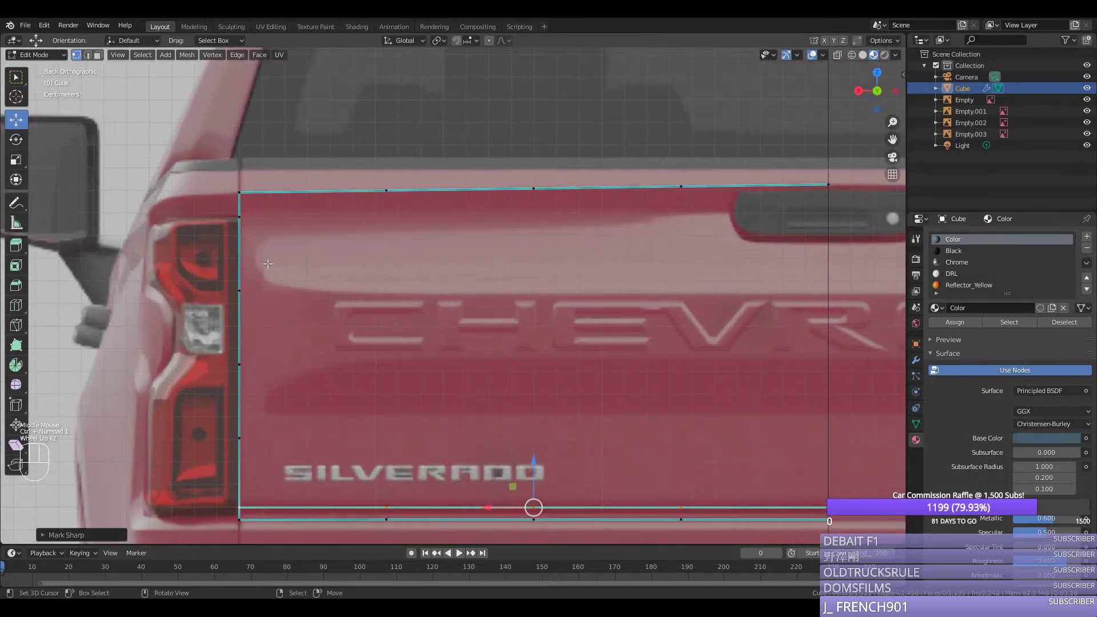
pyautogui.rightClick(244, 285)
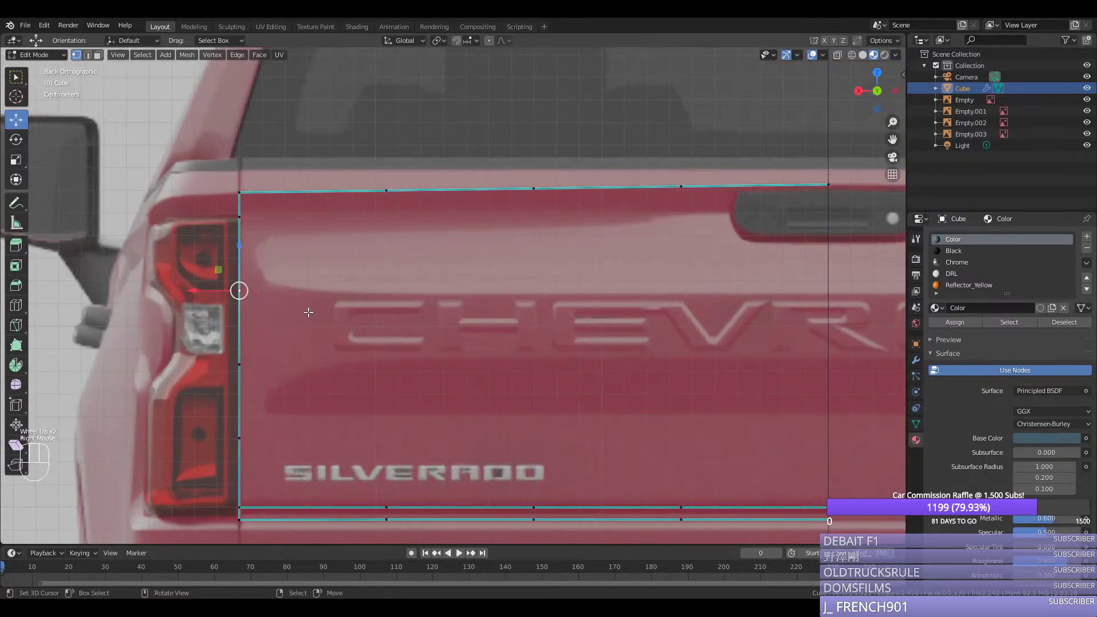
pyautogui.hotkey('shift', 'd')
pyautogui.scroll(-2, 411, 314)
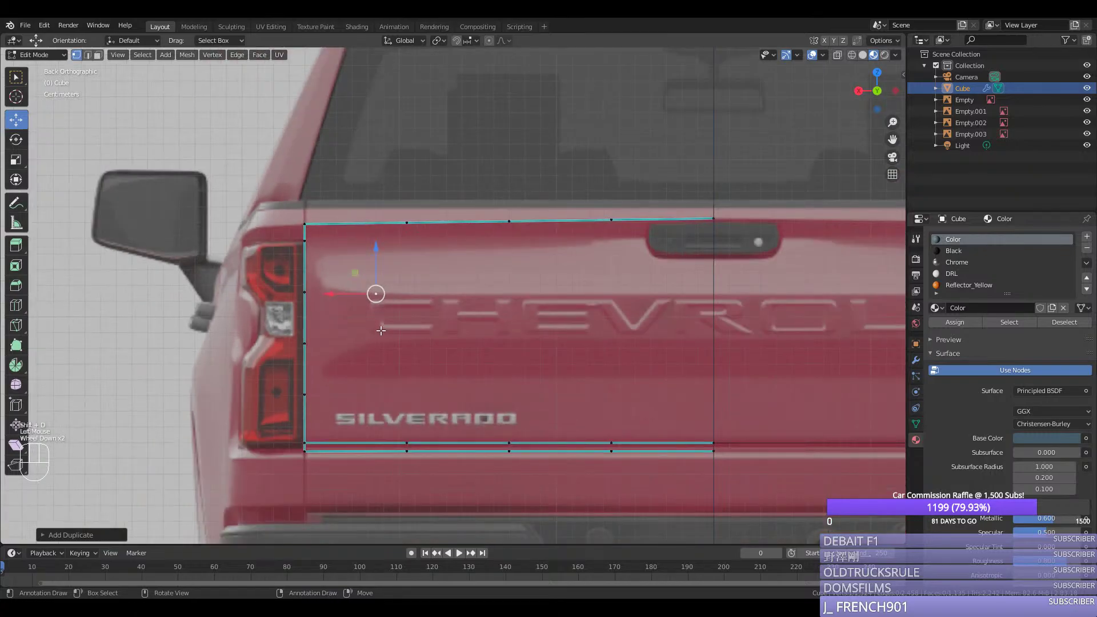
pyautogui.press('e')
pyautogui.middleClick(571, 315)
pyautogui.click(764, 313)
# Step: Duplicate the horizontal line straight down below the CHEVROLET lettering and mark both lines sharp
pyautogui.keyDown('shift'); pyautogui.rightClick(384, 303); pyautogui.keyUp('shift')
pyautogui.hotkey('shift', 'd')
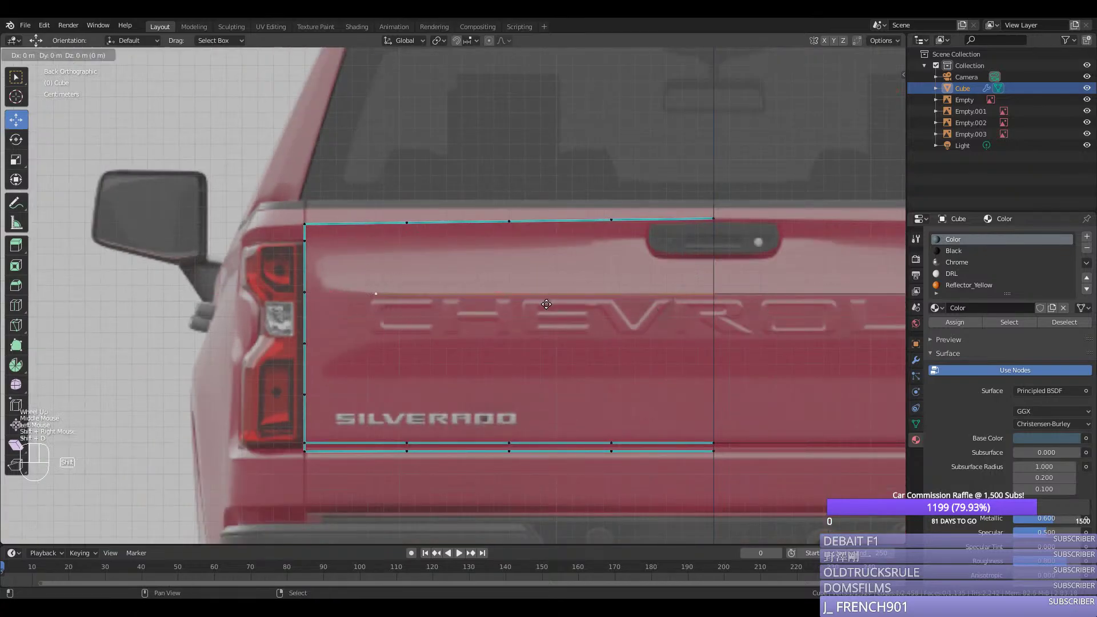
pyautogui.middleClick(537, 337)
pyautogui.click(549, 358)
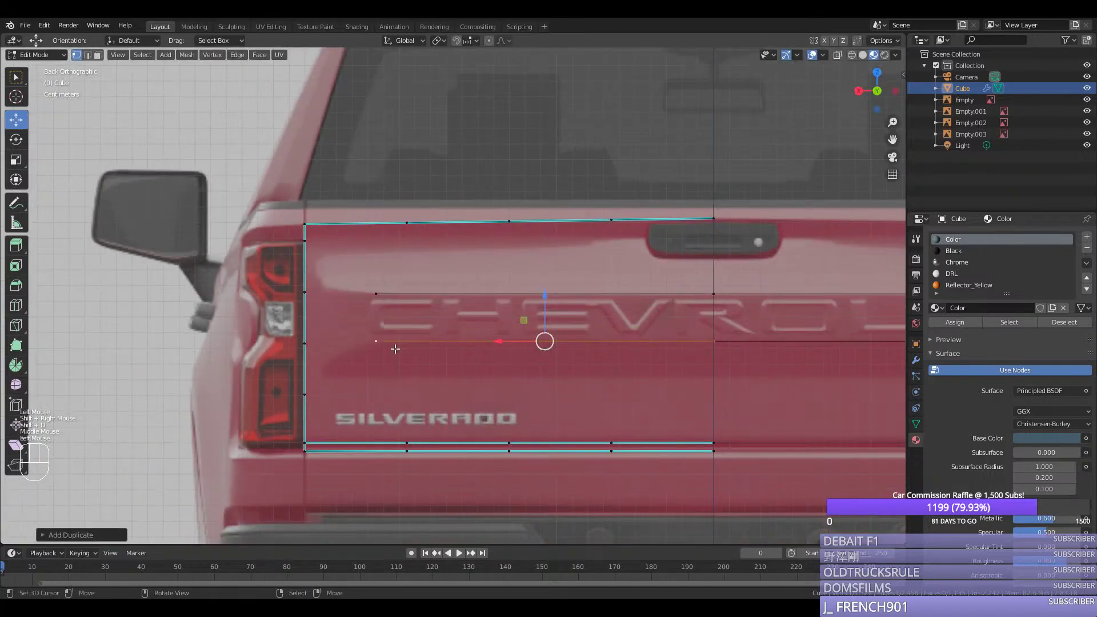
pyautogui.keyDown('shift'); pyautogui.rightClick(377, 292); pyautogui.keyUp('shift')
pyautogui.keyDown('shift'); pyautogui.rightClick(713, 293); pyautogui.keyUp('shift')
pyautogui.hotkey('ctrl', 'e')
pyautogui.click(713, 292)
# Step: Move the center-line ends of both lettering lines rearward to the tailgate's raised profile in the side view
pyautogui.rightClick(713, 293)
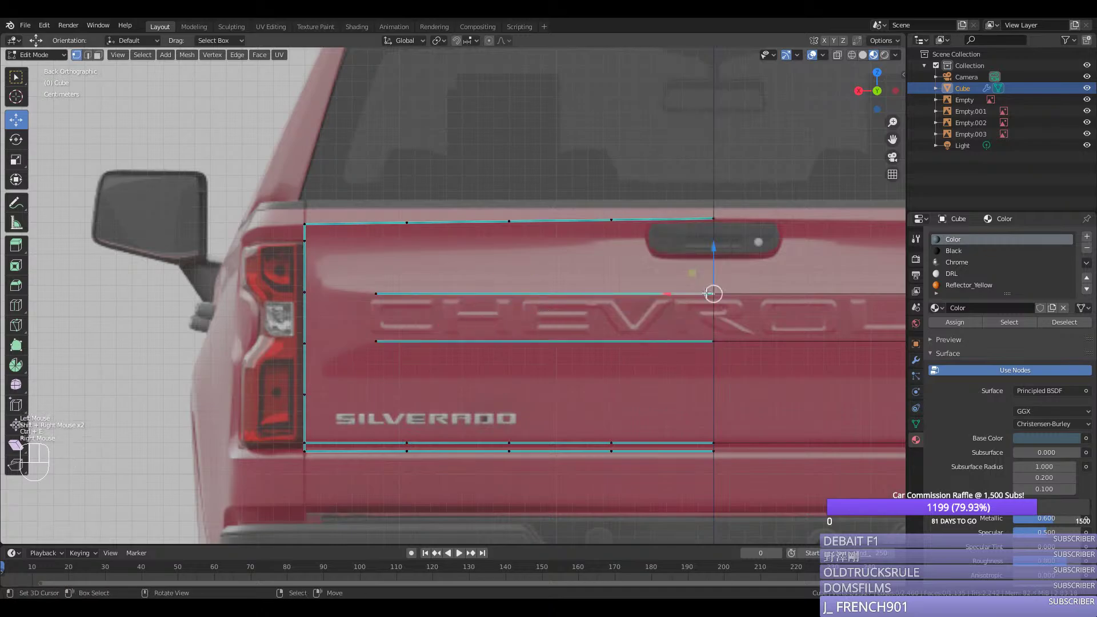
pyautogui.keyDown('shift'); pyautogui.rightClick(713, 341); pyautogui.keyUp('shift')
pyautogui.moveTo(714, 339); pyautogui.dragTo(725, 336, button='middle')
pyautogui.press('KP_1')
pyautogui.press('KP_3')
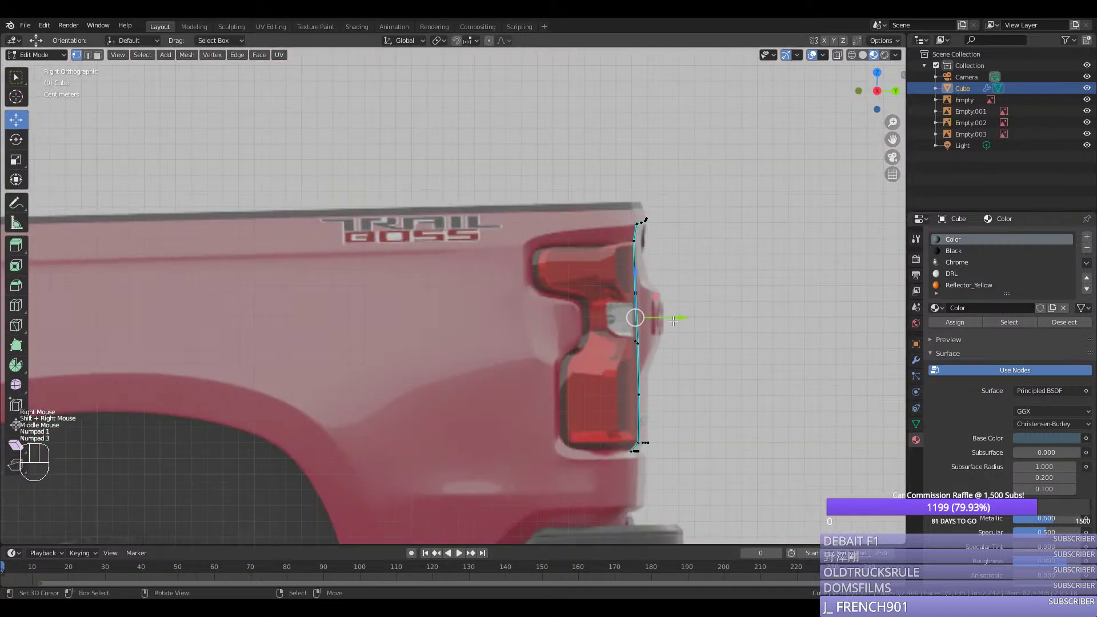
pyautogui.moveTo(677, 321); pyautogui.dragTo(701, 323)
# Step: Move the outer ends of both lettering lines rearward to match the bulge in the side reference image
pyautogui.moveTo(751, 314); pyautogui.dragTo(713, 319, button='middle')
pyautogui.rightClick(610, 316)
pyautogui.keyDown('shift'); pyautogui.rightClick(611, 375); pyautogui.keyUp('shift')
pyautogui.moveTo(617, 372); pyautogui.dragTo(624, 369, button='middle')
pyautogui.press('KP_3')
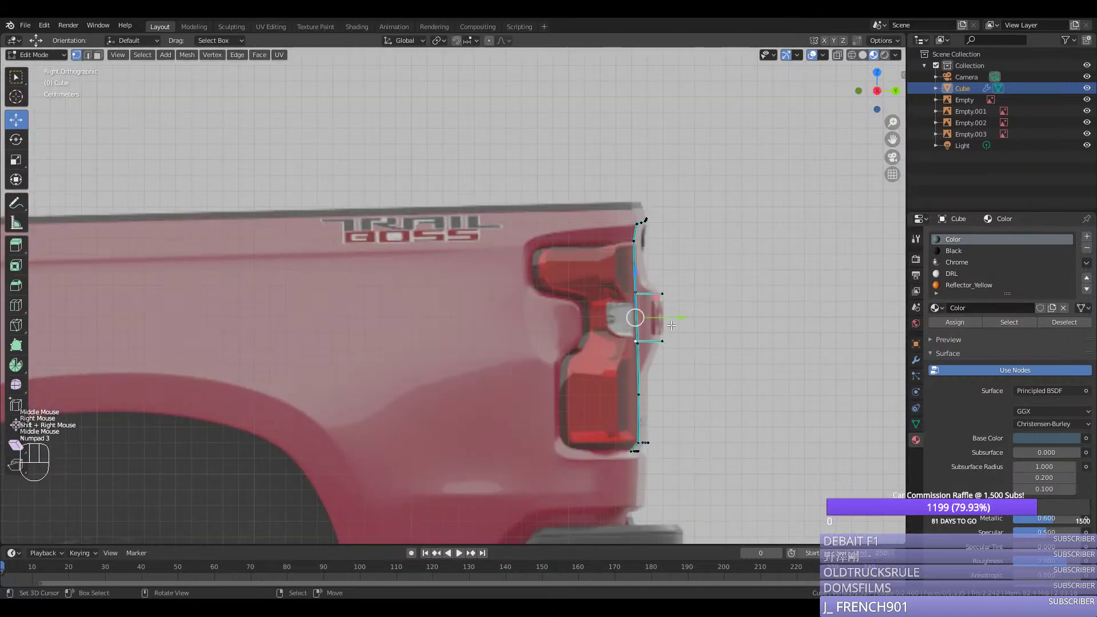
pyautogui.moveTo(673, 323); pyautogui.dragTo(693, 322)
# Step: Extrude the outer ends of both lettering lines horizontally toward the tail light in the rear view
pyautogui.moveTo(692, 323); pyautogui.dragTo(632, 442, button='middle')
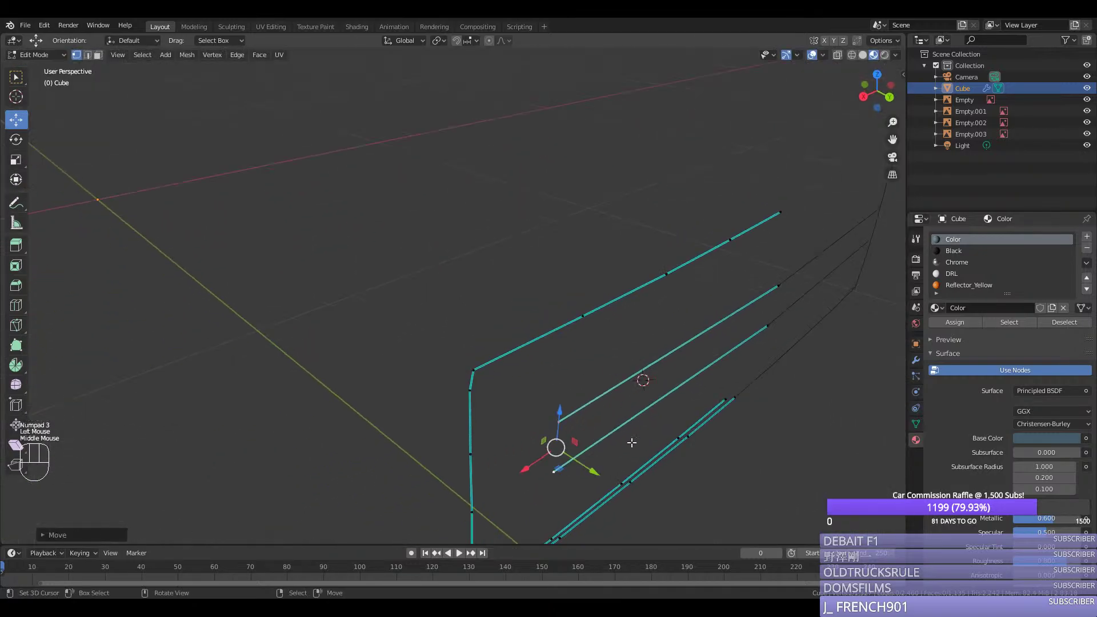
pyautogui.moveTo(564, 441); pyautogui.dragTo(546, 436, button='middle')
pyautogui.press('ctrl+KP_1')
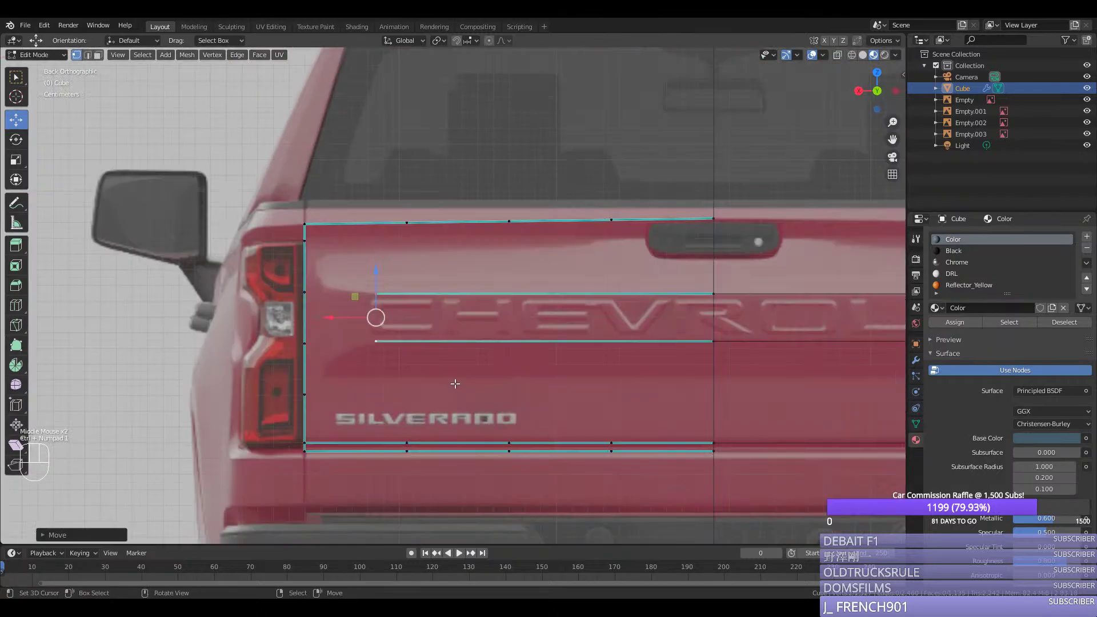
pyautogui.rightClick(376, 294)
pyautogui.press('e')
pyautogui.middleClick(353, 312)
pyautogui.click(380, 315)
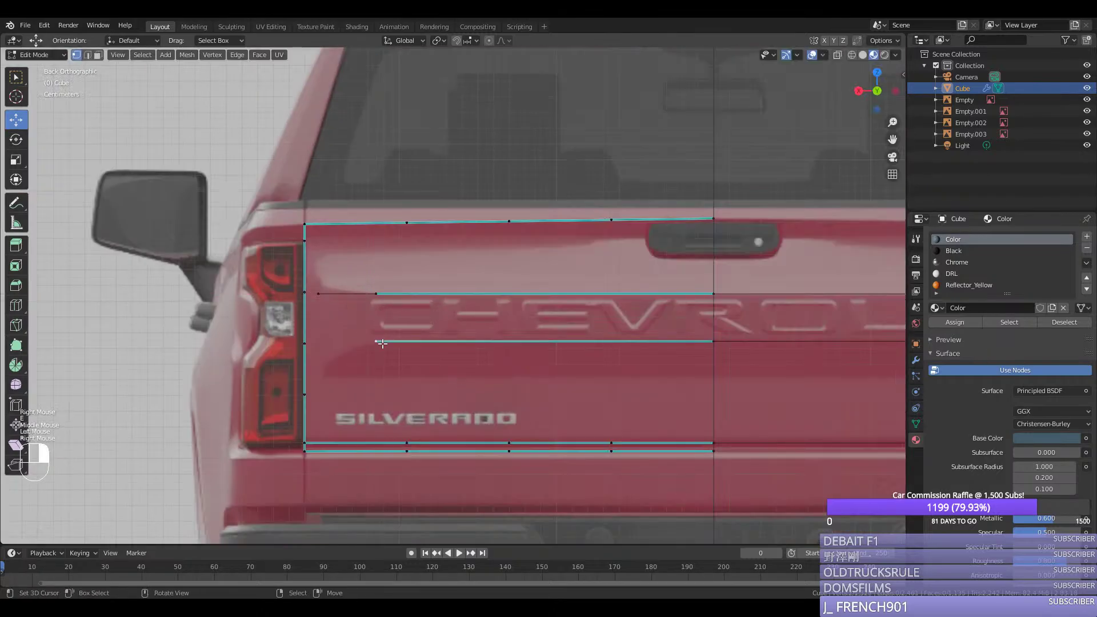
pyautogui.rightClick(377, 341)
pyautogui.press('e')
pyautogui.middleClick(354, 344)
pyautogui.click(350, 345)
# Step: Lower the outer end of the bottom lettering line to form a diagonal and mark that edge sharp
pyautogui.moveTo(320, 307); pyautogui.dragTo(319, 334)
pyautogui.keyDown('ctrl'); pyautogui.rightClick(376, 344); pyautogui.keyUp('ctrl')
pyautogui.hotkey('ctrl', 'e')
pyautogui.click(378, 347)
# Step: Raise the outer end of the upper lettering line to form a diagonal and mark that edge sharp
pyautogui.rightClick(373, 299)
pyautogui.rightClick(319, 295)
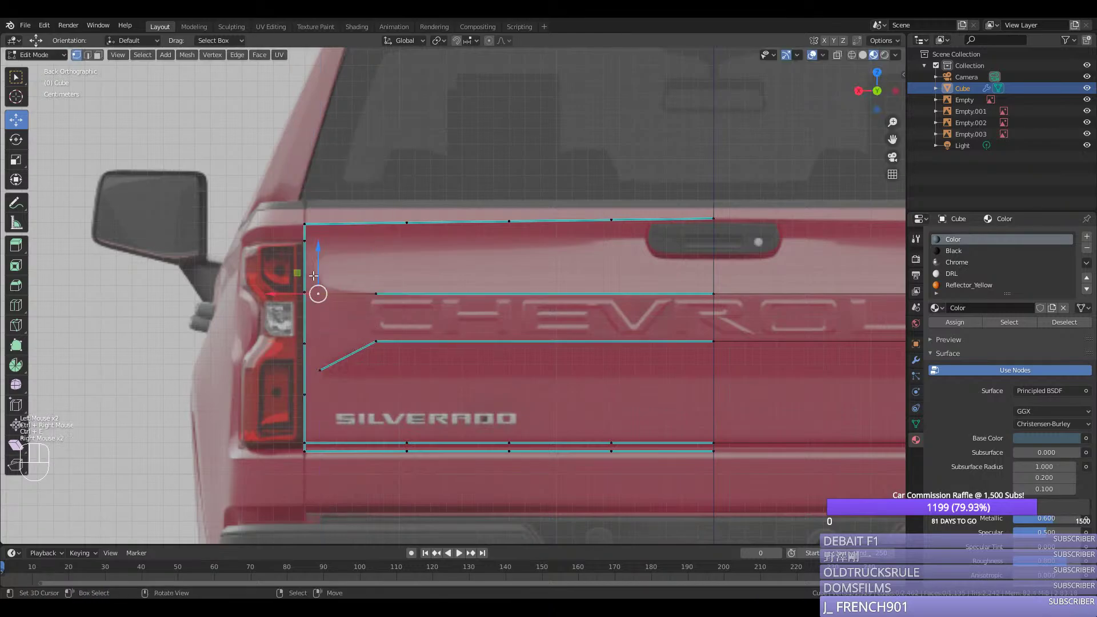
pyautogui.moveTo(312, 268); pyautogui.dragTo(321, 245)
pyautogui.rightClick(319, 257)
pyautogui.keyDown('ctrl'); pyautogui.rightClick(372, 297); pyautogui.keyUp('ctrl')
pyautogui.hotkey('ctrl', 'e')
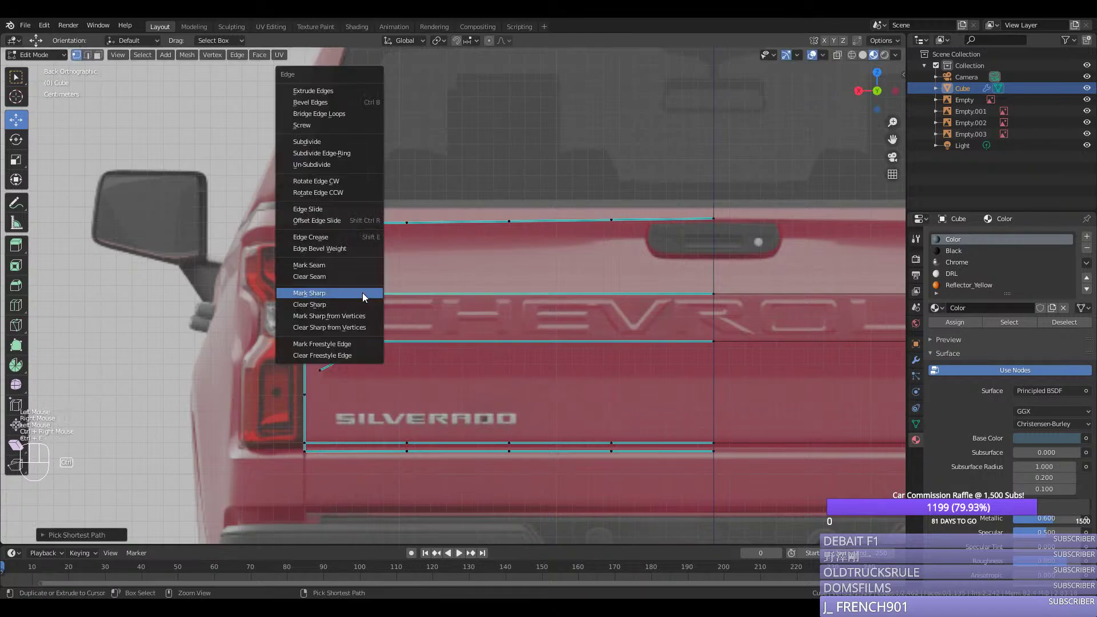
pyautogui.click(365, 294)
# Step: Shift the bend vertices of both lettering lines toward the tail light and round them with a vertex bevel
pyautogui.rightClick(322, 279)
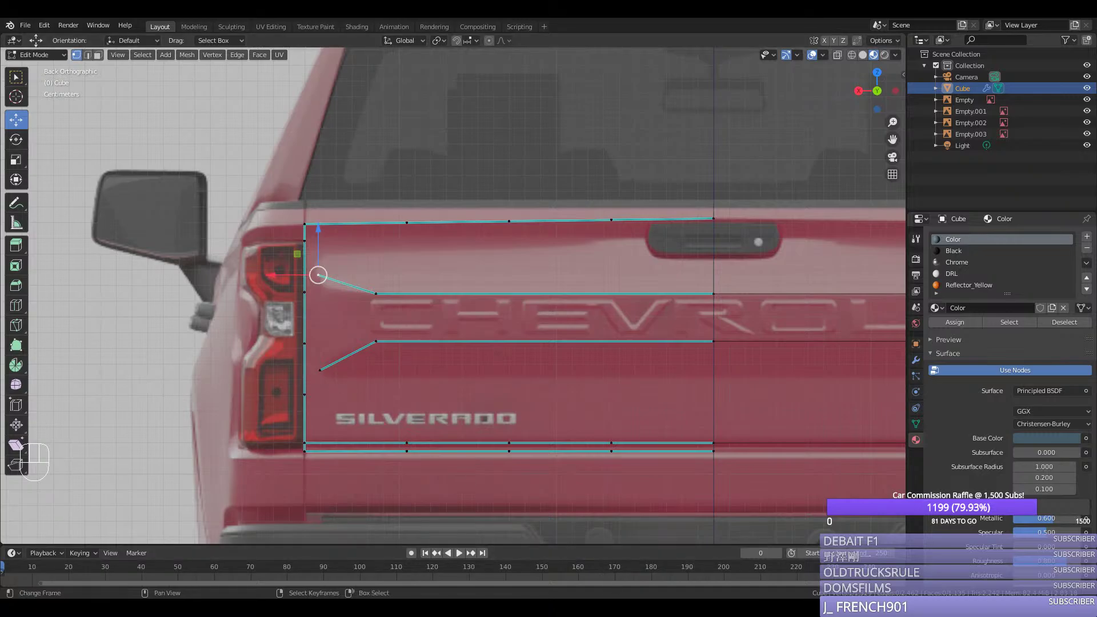
pyautogui.rightClick(372, 295)
pyautogui.keyDown('shift'); pyautogui.rightClick(369, 346); pyautogui.keyUp('shift')
pyautogui.moveTo(338, 318); pyautogui.dragTo(304, 318)
pyautogui.hotkey('ctrl', 'shift', 'b')
pyautogui.click(489, 320)
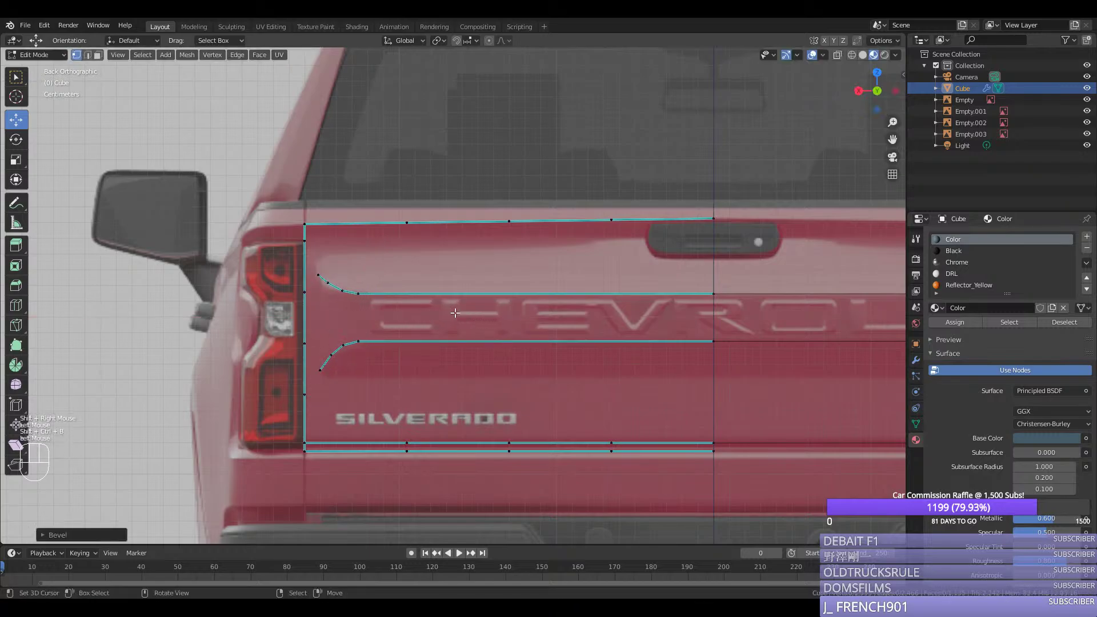
# Step: Space the vertices evenly along the upper and lower curved ends of the lettering lines
pyautogui.rightClick(358, 293)
pyautogui.rightClick(358, 293)
pyautogui.keyDown('ctrl'); pyautogui.rightClick(321, 283); pyautogui.keyUp('ctrl')
pyautogui.hotkey('ctrl', 'y')
pyautogui.rightClick(359, 343)
pyautogui.keyDown('ctrl'); pyautogui.rightClick(322, 374); pyautogui.keyUp('ctrl')
pyautogui.hotkey('ctrl', 'y')
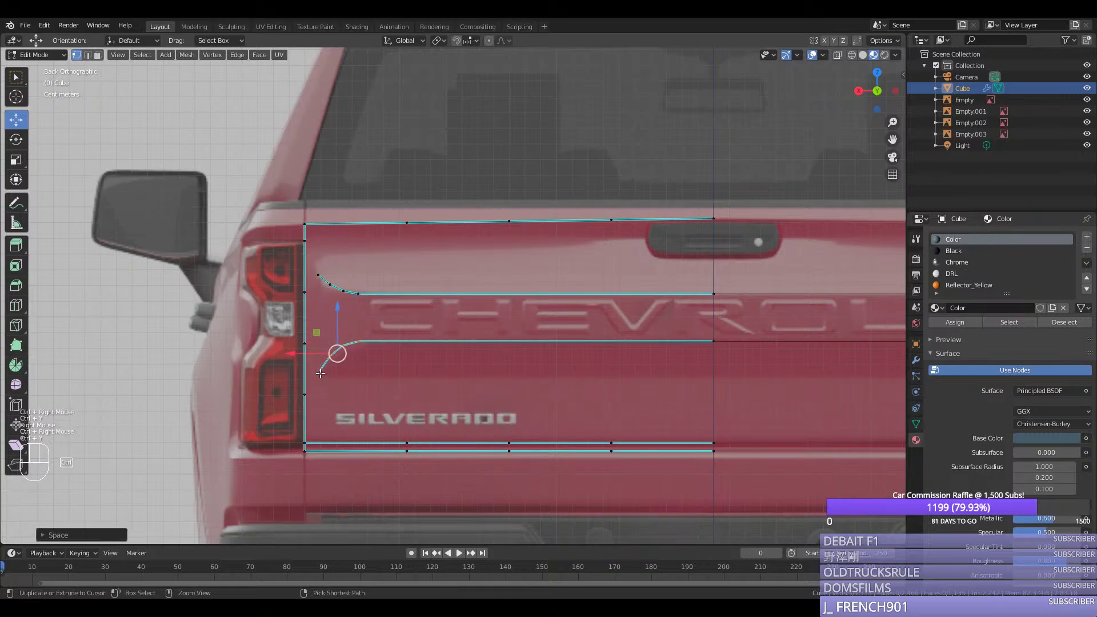
pyautogui.rightClick(324, 380)
pyautogui.press('g')
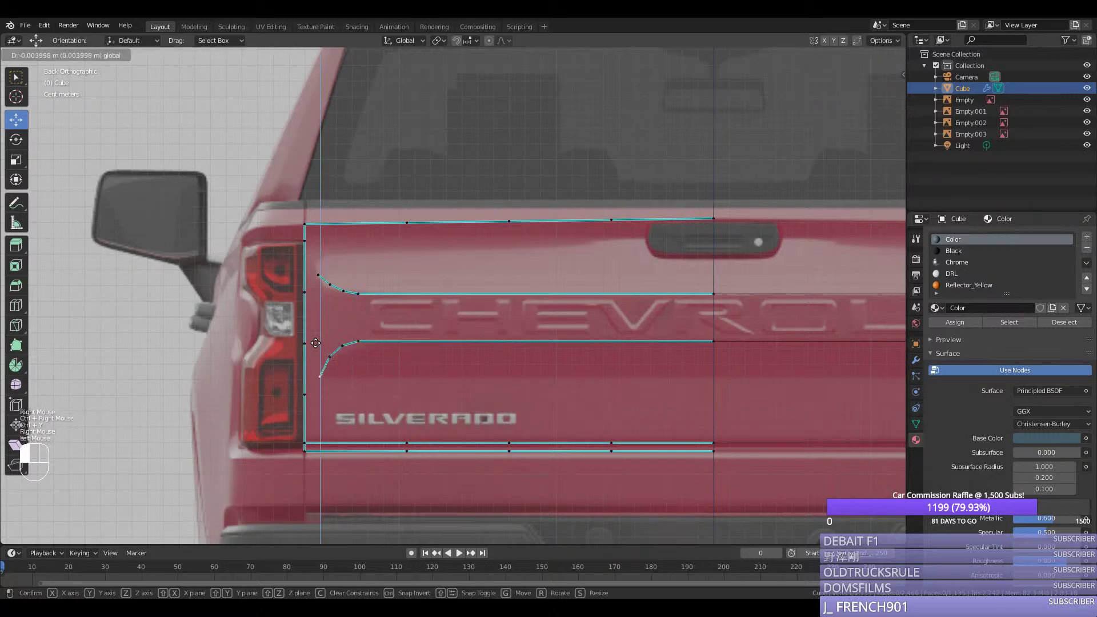
pyautogui.click(317, 340)
pyautogui.hotkey('ctrl', 'z')
# Step: Extrude the lower curve's end vertically downward and the upper curve's end vertically upward
pyautogui.press('g')
pyautogui.middleClick(383, 321)
pyautogui.click(318, 378)
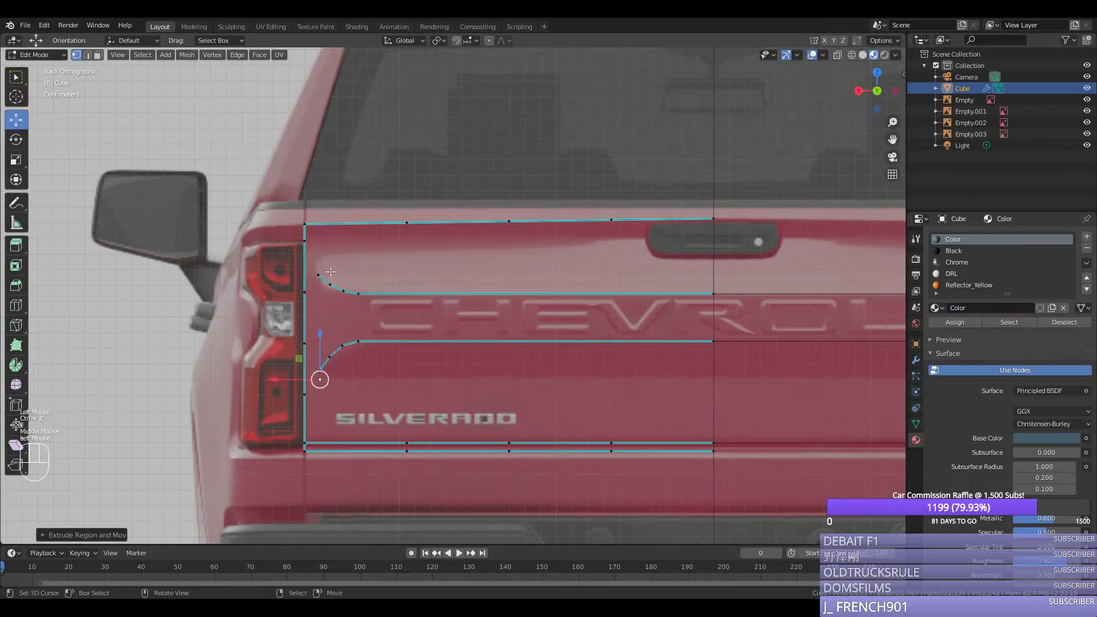
pyautogui.rightClick(318, 273)
pyautogui.press('g')
pyautogui.middleClick(318, 238)
pyautogui.click(319, 227)
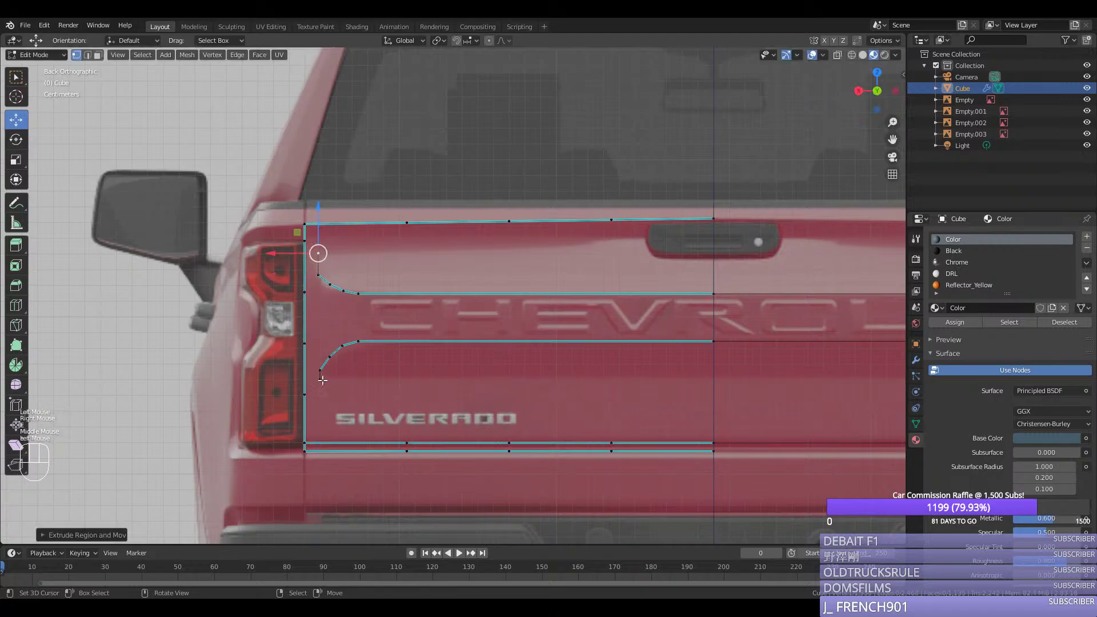
# Step: Extrude both new vertical ends horizontally across the tailgate to the center line
pyautogui.keyDown('shift'); pyautogui.rightClick(321, 380); pyautogui.keyUp('shift')
pyautogui.press('e')
pyautogui.middleClick(532, 383)
pyautogui.click(682, 386)
# Step: In the side view, shift both outer contour lines and the end vertices of the lettering curves forward toward the tail light
pyautogui.moveTo(710, 313); pyautogui.dragTo(654, 306, button='middle')
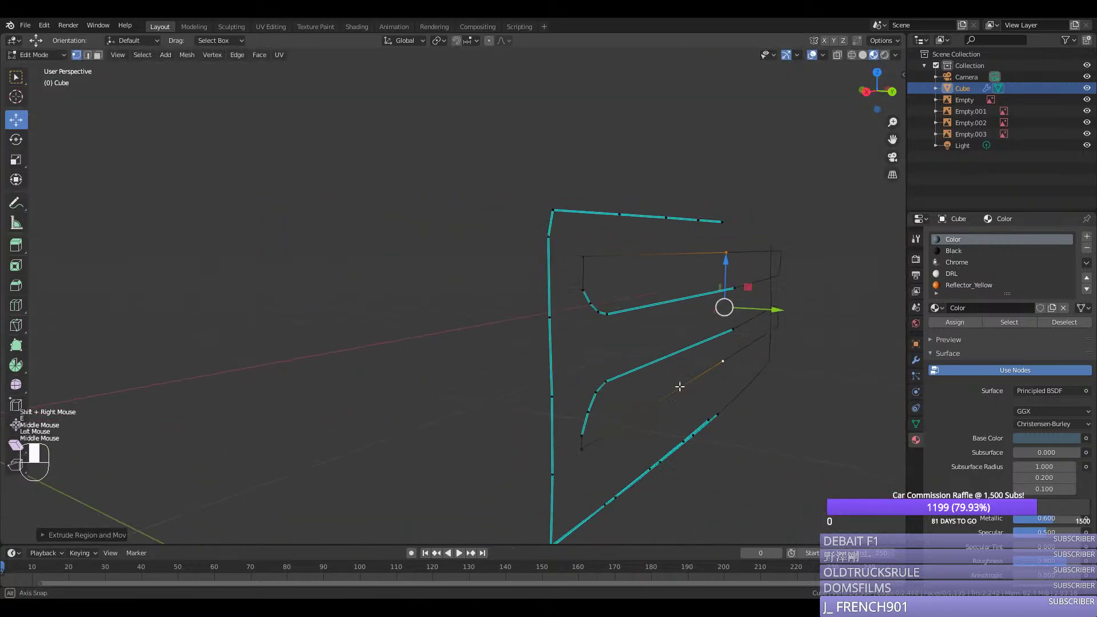
pyautogui.press('KP_3')
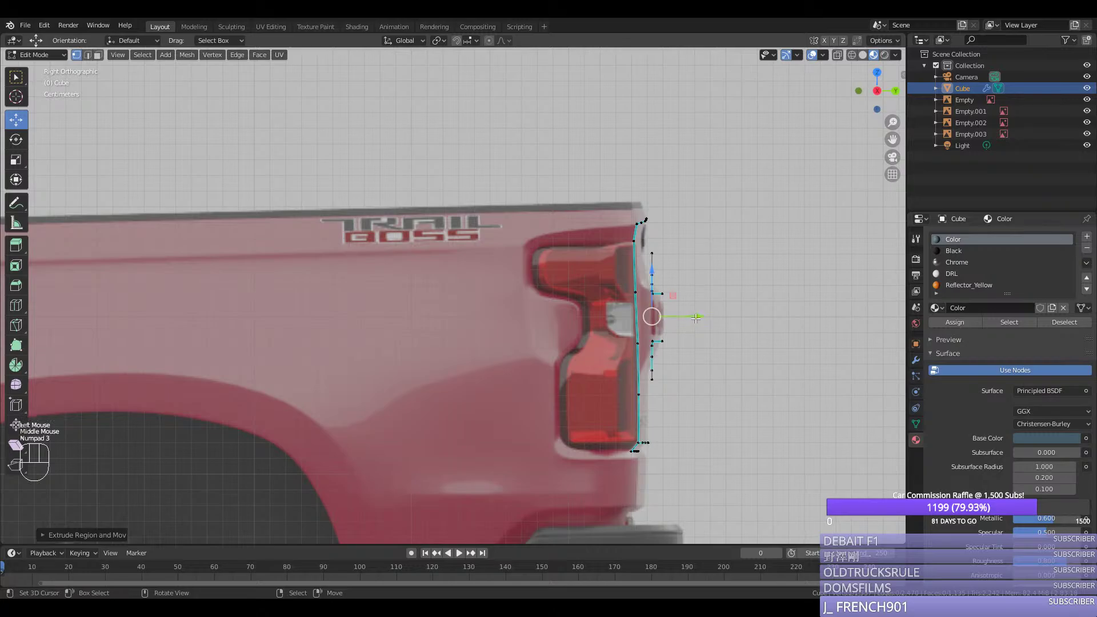
pyautogui.rightClick(651, 253)
pyautogui.keyDown('shift'); pyautogui.rightClick(649, 379); pyautogui.keyUp('shift')
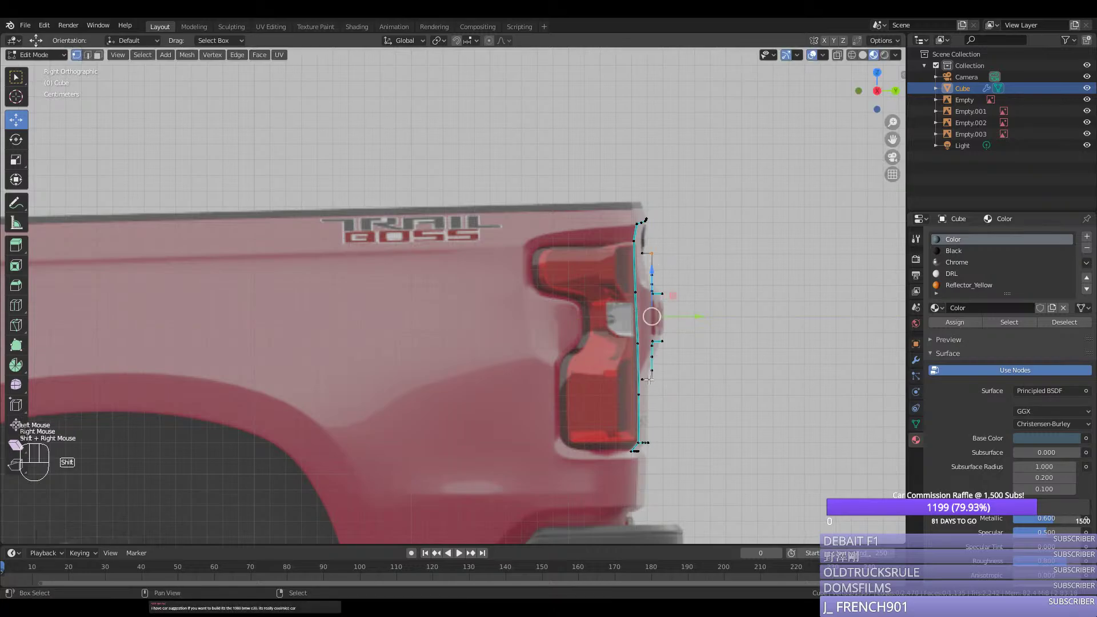
pyautogui.moveTo(683, 316); pyautogui.dragTo(671, 319)
pyautogui.keyDown('shift'); pyautogui.rightClick(650, 376); pyautogui.keyUp('shift')
pyautogui.rightClick(661, 305)
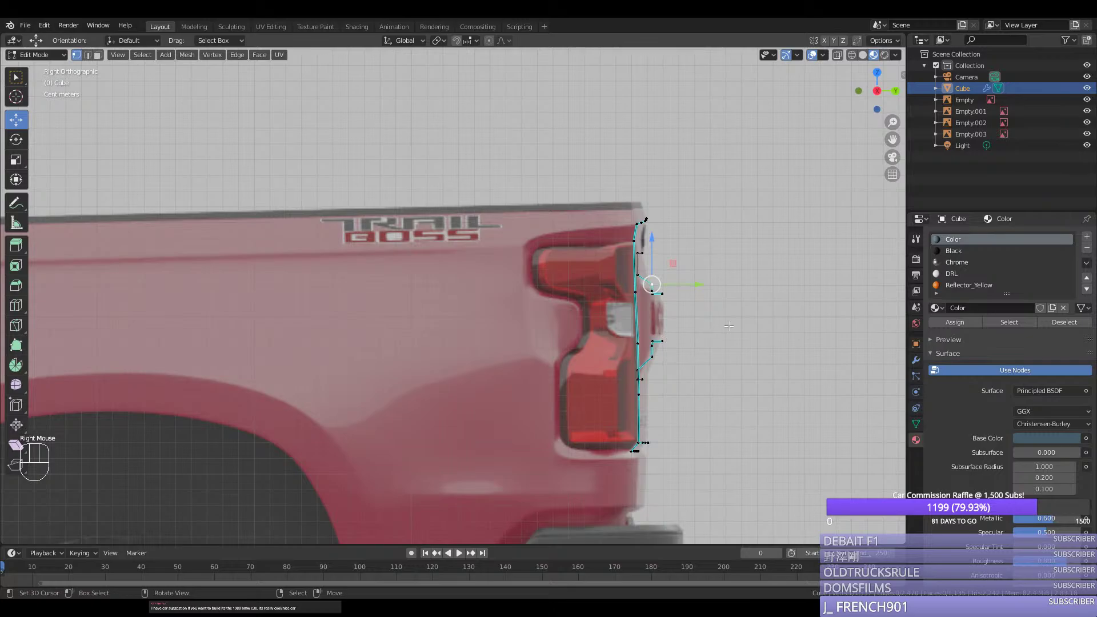
# Step: Move the middle vertex pairs of both lettering curves forward so their side profile bends smoothly into the tailgate surface
pyautogui.scroll(4, 746, 398)
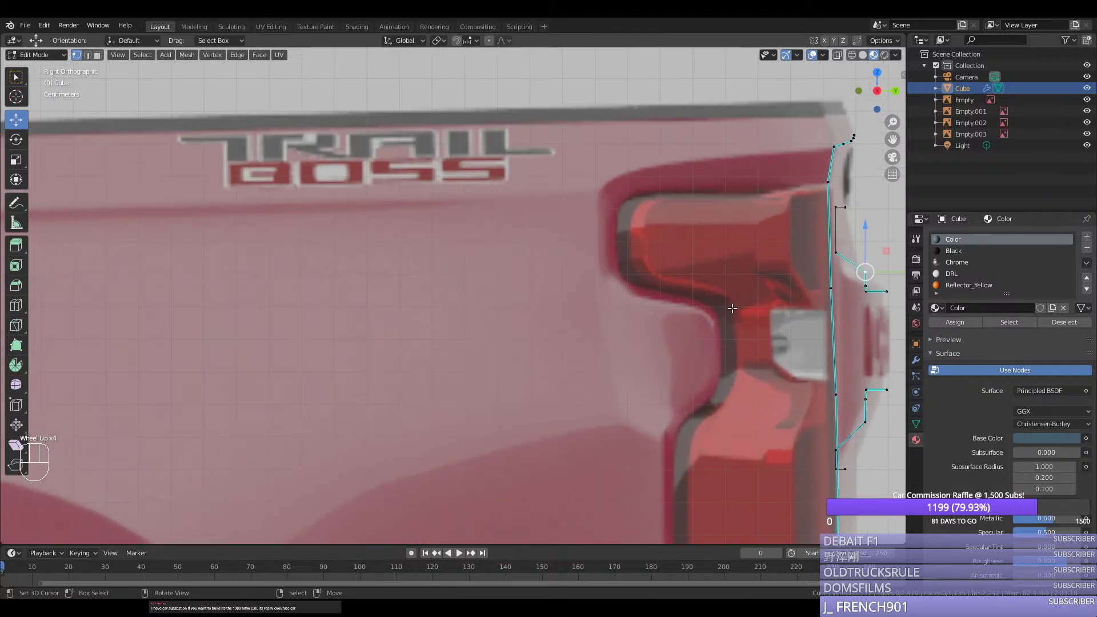
pyautogui.moveTo(892, 140); pyautogui.dragTo(805, 268)
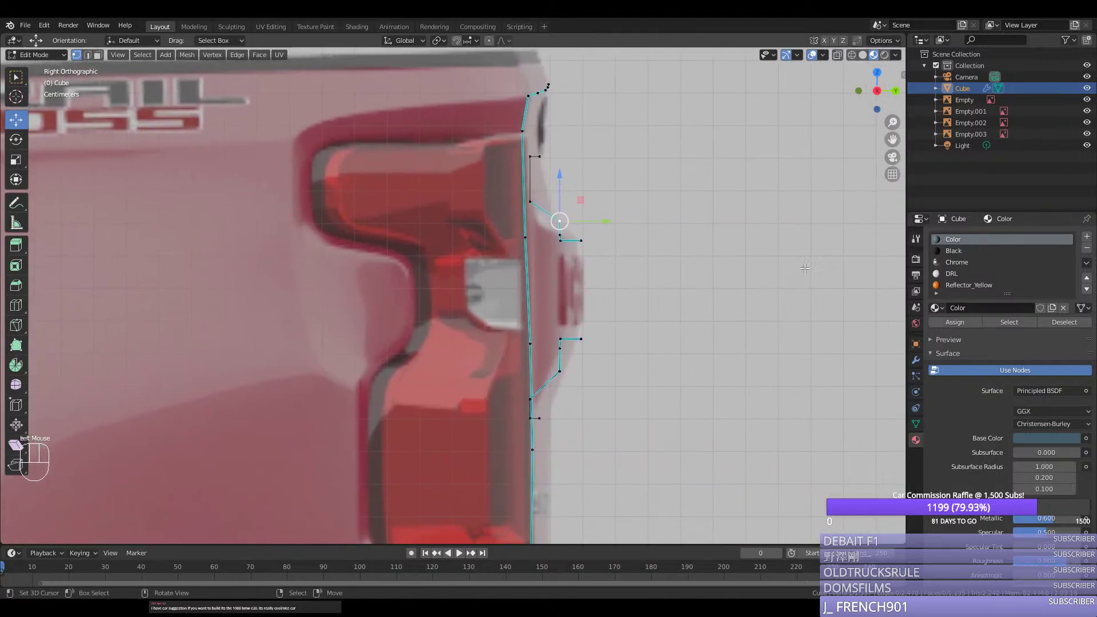
pyautogui.keyDown('shift'); pyautogui.rightClick(561, 371); pyautogui.keyUp('shift')
pyautogui.moveTo(588, 377); pyautogui.dragTo(540, 220)
pyautogui.rightClick(558, 219)
pyautogui.keyDown('shift'); pyautogui.rightClick(559, 371); pyautogui.keyUp('shift')
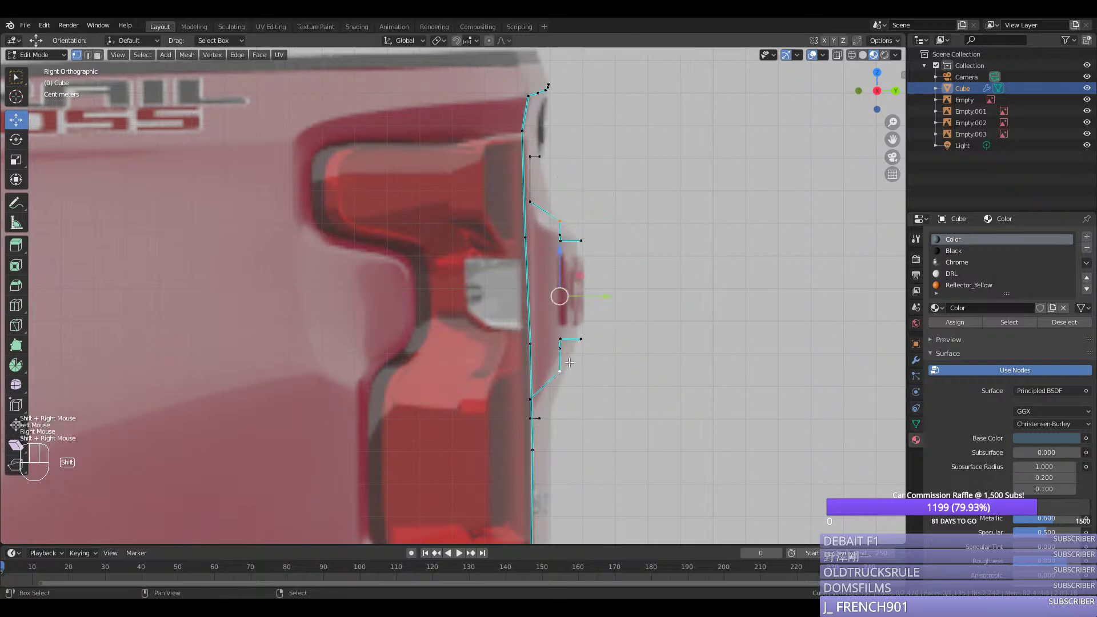
pyautogui.press('g')
pyautogui.press('y')
pyautogui.rightClick(560, 235)
pyautogui.moveTo(577, 291); pyautogui.dragTo(577, 296)
pyautogui.keyDown('shift'); pyautogui.rightClick(560, 348); pyautogui.keyUp('shift')
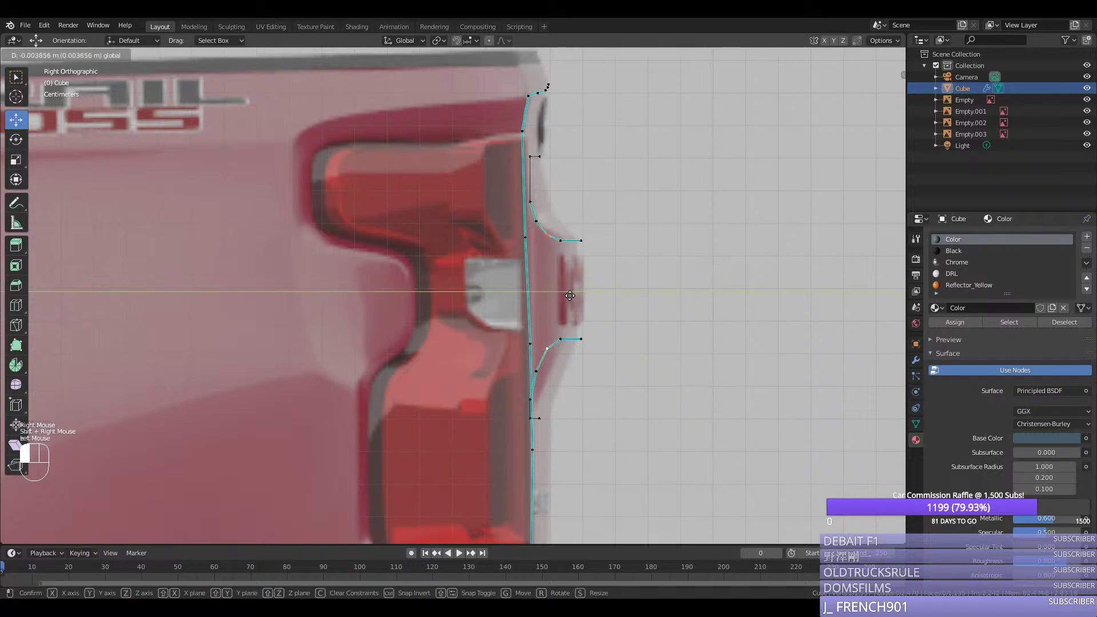
pyautogui.click(570, 296)
# Step: Refine the depth of the matching vertex pairs on the upper and lower curved ends to smooth both curves in perspective
pyautogui.scroll(-1, 548, 290)
pyautogui.moveTo(548, 290); pyautogui.dragTo(524, 437, button='middle')
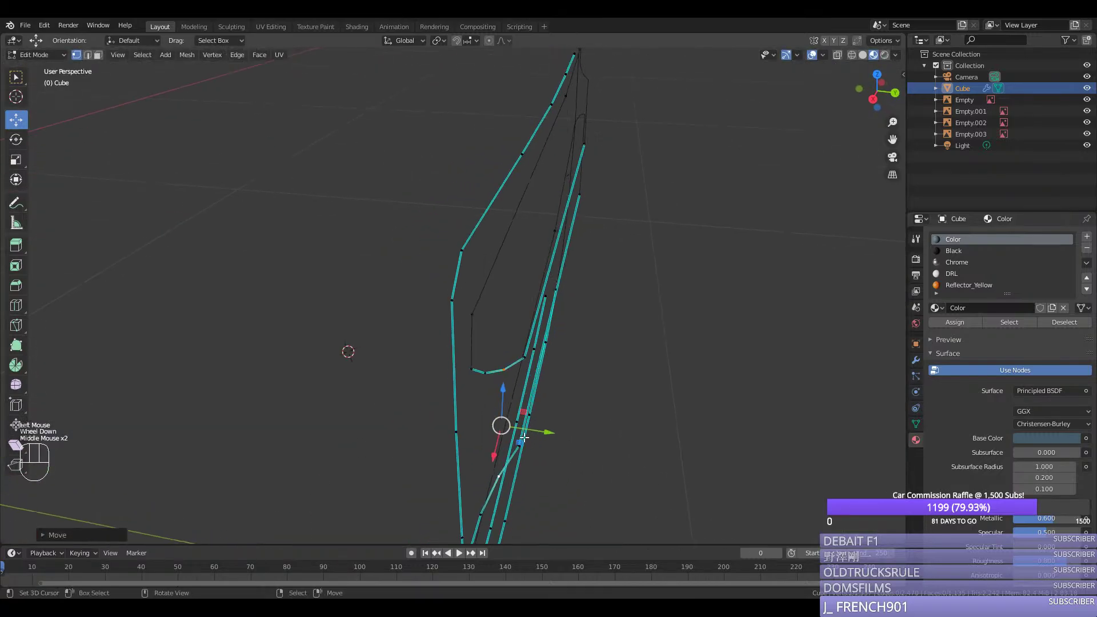
pyautogui.scroll(-1, 537, 460)
pyautogui.moveTo(542, 401); pyautogui.dragTo(547, 401)
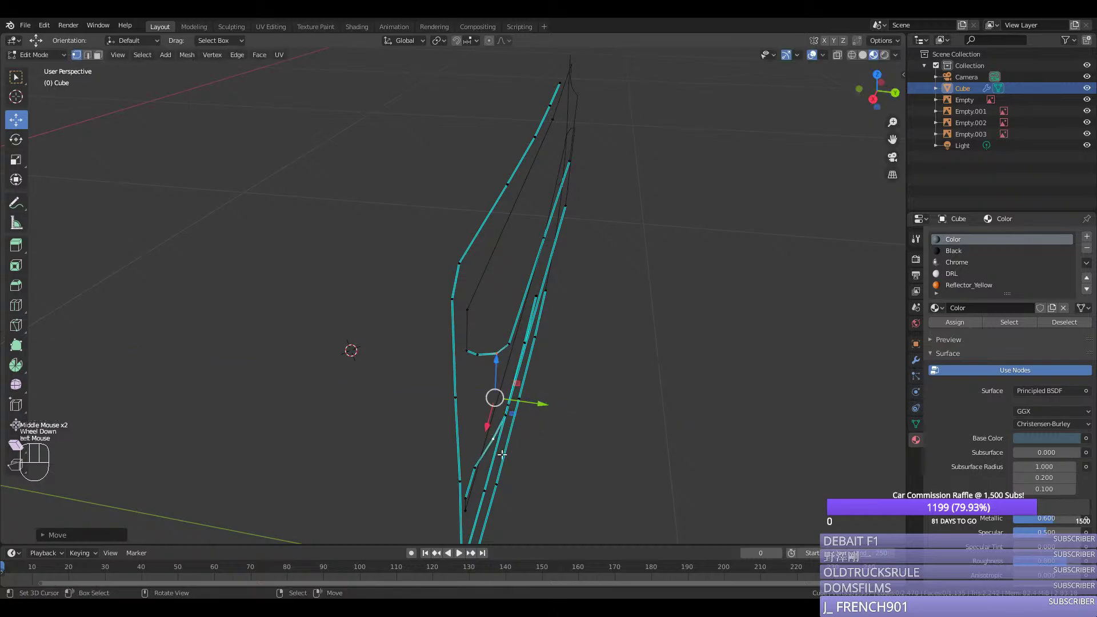
pyautogui.rightClick(473, 465)
pyautogui.keyDown('shift'); pyautogui.rightClick(479, 352); pyautogui.keyUp('shift')
pyautogui.moveTo(483, 366); pyautogui.dragTo(517, 390, button='middle')
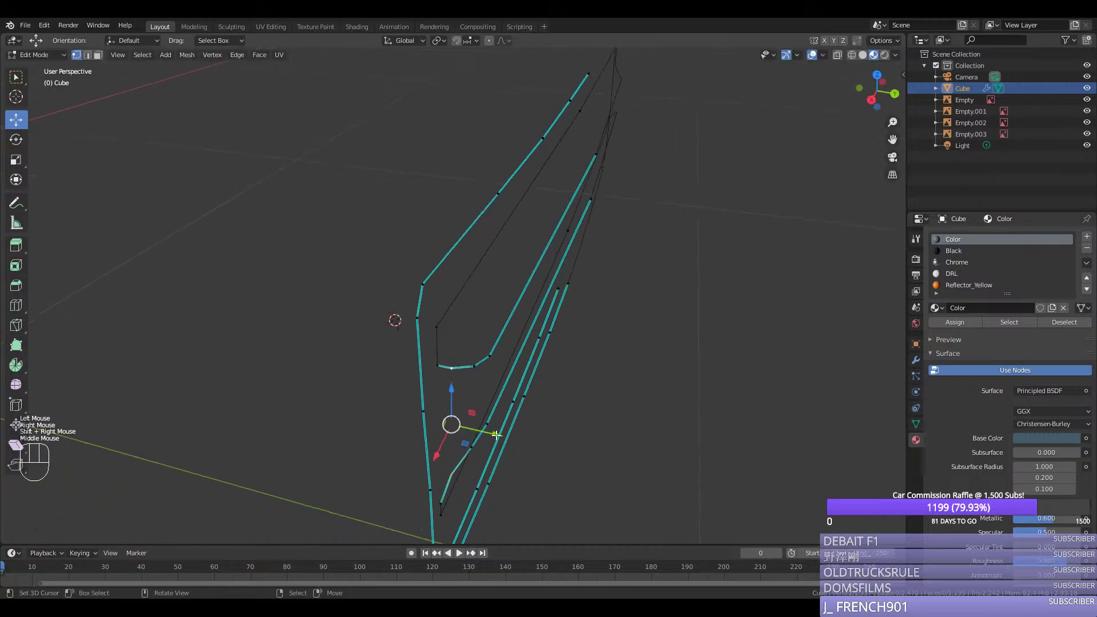
pyautogui.moveTo(495, 435); pyautogui.dragTo(521, 416)
pyautogui.rightClick(472, 447)
pyautogui.keyDown('shift'); pyautogui.rightClick(475, 365); pyautogui.keyUp('shift')
pyautogui.moveTo(522, 416); pyautogui.dragTo(475, 449)
pyautogui.rightClick(457, 368)
pyautogui.keyDown('shift'); pyautogui.rightClick(457, 476); pyautogui.keyUp('shift')
pyautogui.rightClick(474, 449)
pyautogui.moveTo(474, 449); pyautogui.dragTo(399, 293, button='middle')
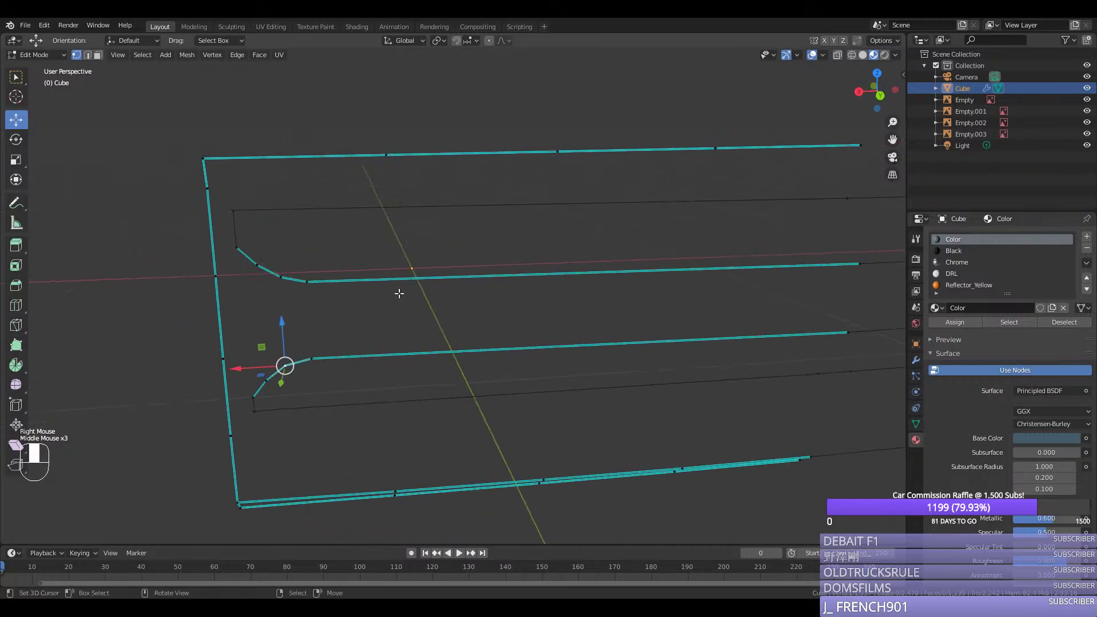
# Step: Add a midpoint vertex to both straight lettering lines and move the pair rearward to match the tailgate's bow in the top reference
pyautogui.rightClick(230, 230)
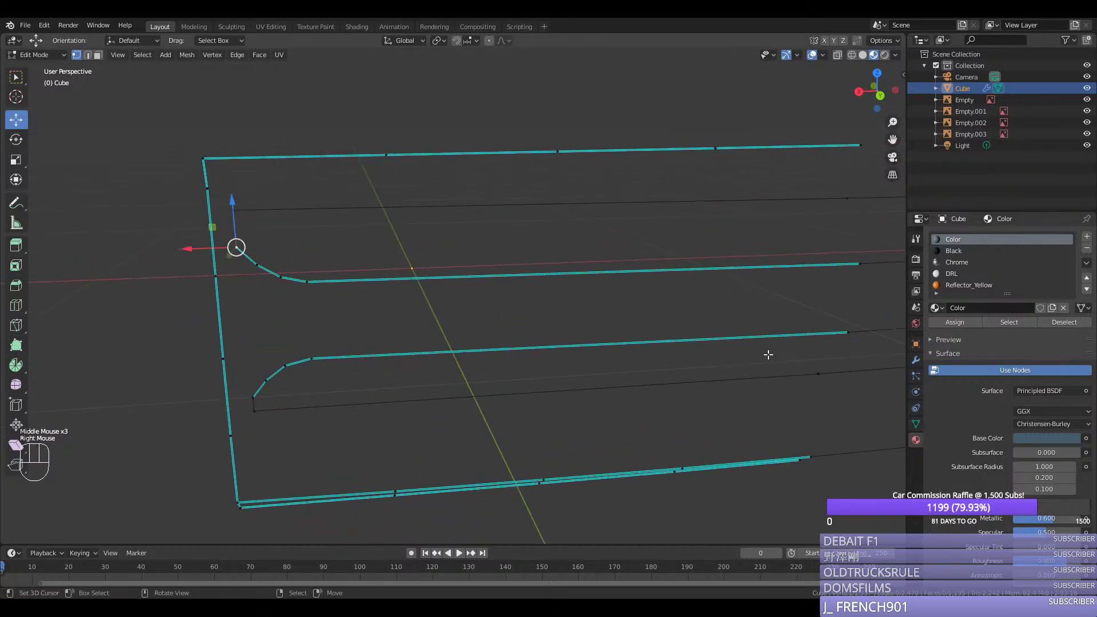
pyautogui.hotkey('ctrl', 'r')
pyautogui.click(565, 345)
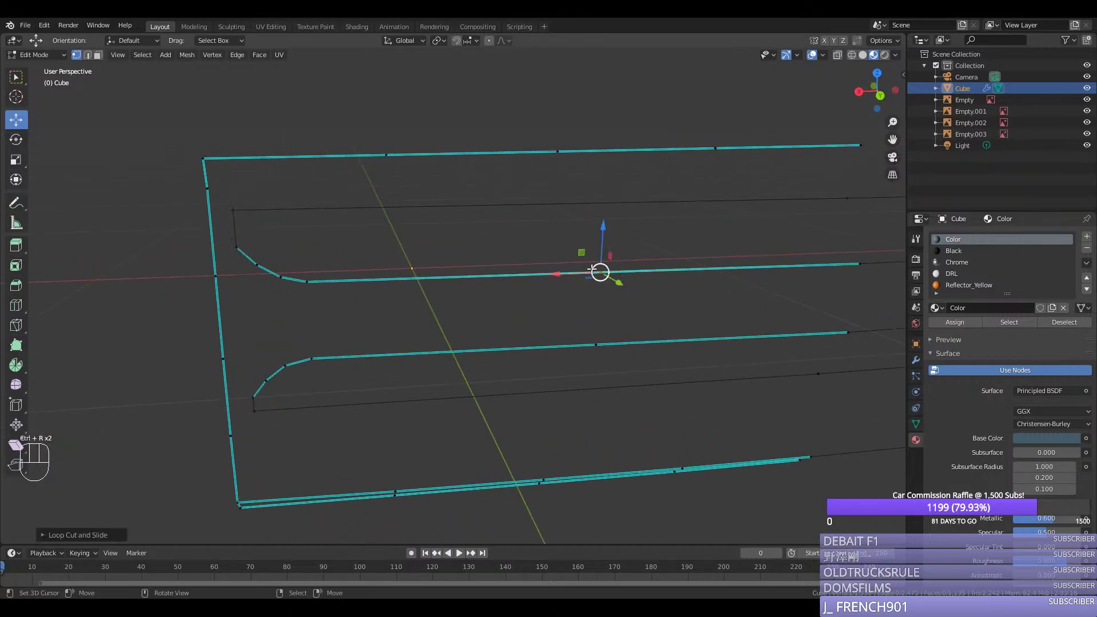
pyautogui.moveTo(571, 331); pyautogui.dragTo(624, 321, button='middle')
pyautogui.keyDown('shift'); pyautogui.rightClick(597, 311); pyautogui.keyUp('shift')
pyautogui.press('KP_7')
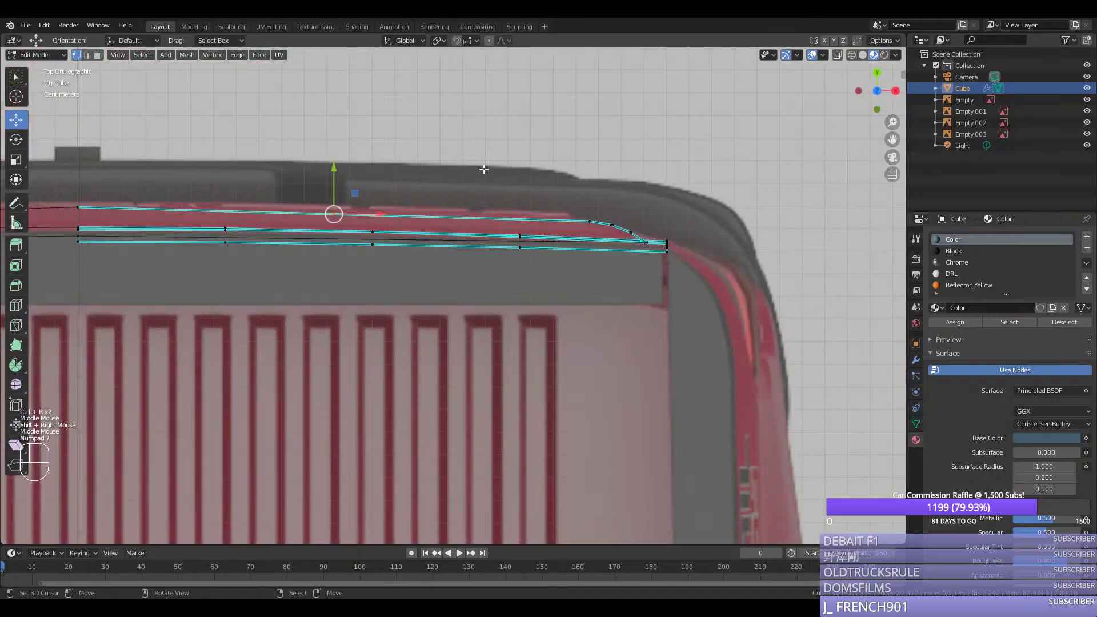
pyautogui.moveTo(336, 171); pyautogui.dragTo(344, 160)
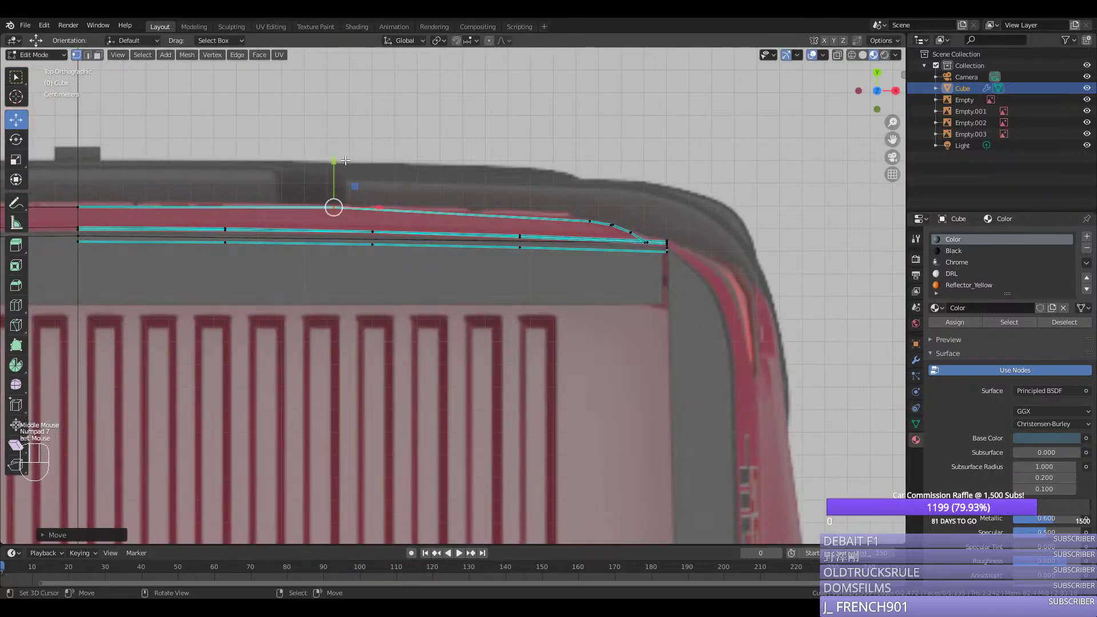
pyautogui.moveTo(343, 160); pyautogui.dragTo(605, 285, button='middle')
# Step: Vertex-bevel the midpoints of both lettering lines and space the vertices evenly along each straight run
pyautogui.hotkey('ctrl', 'b')
pyautogui.press('Escape')
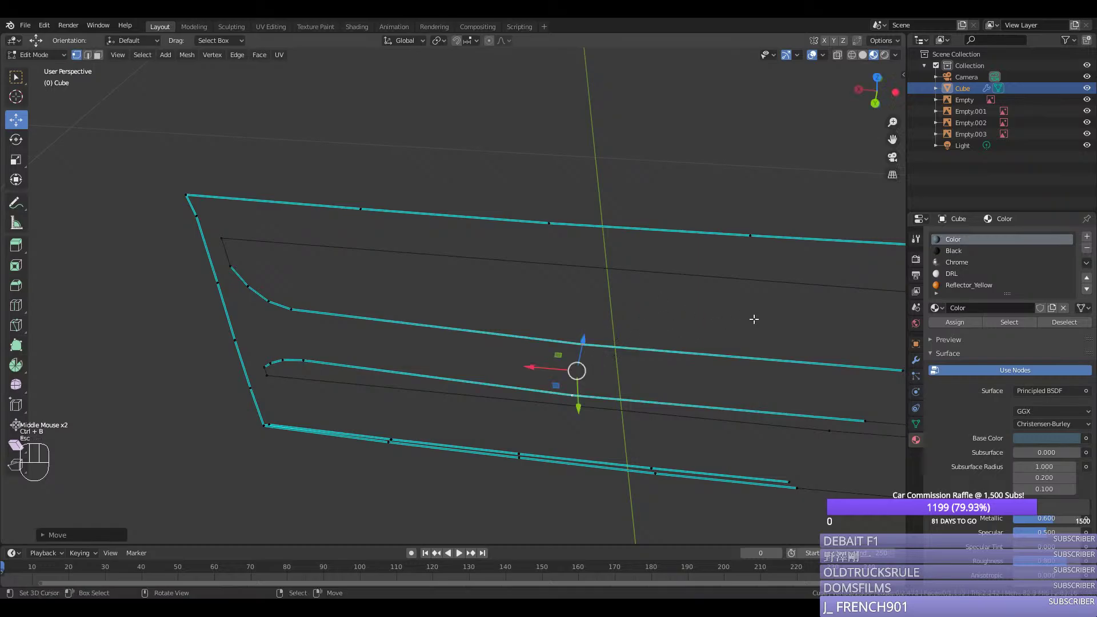
pyautogui.scroll(-2, 702, 333)
pyautogui.hotkey('shift', 'ctrl', 'b')
pyautogui.click(773, 345)
pyautogui.rightClick(743, 344)
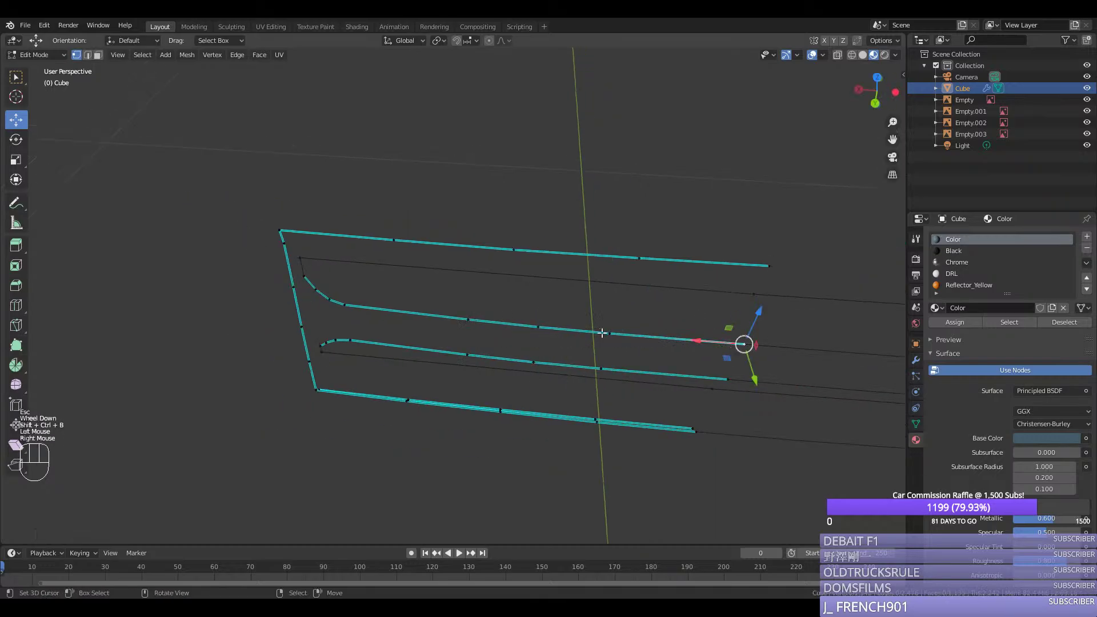
pyautogui.keyDown('ctrl'); pyautogui.rightClick(364, 307); pyautogui.keyUp('ctrl')
pyautogui.hotkey('ctrl', 'y')
pyautogui.rightClick(347, 341)
pyautogui.keyDown('ctrl'); pyautogui.rightClick(727, 379); pyautogui.keyUp('ctrl')
pyautogui.hotkey('ctrl', 'y')
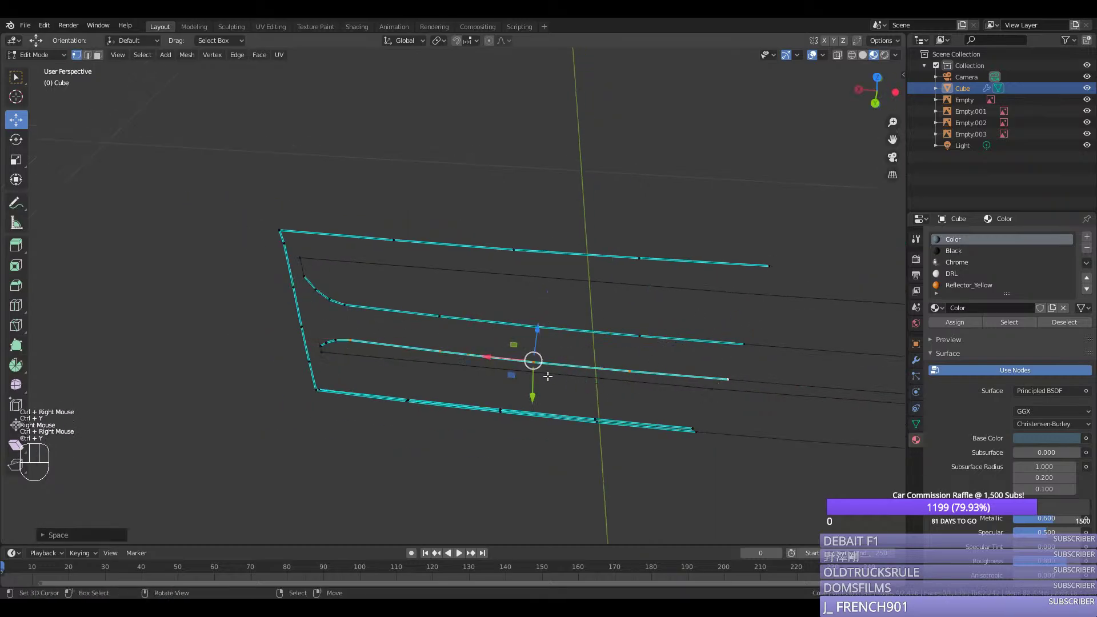
# Step: Try subdividing the lower outer contour line with loop cuts, and undo it
pyautogui.hotkey('ctrl', 'r')
pyautogui.rightClick(739, 399)
pyautogui.rightClick(727, 379)
pyautogui.hotkey('ctrl', 'z')
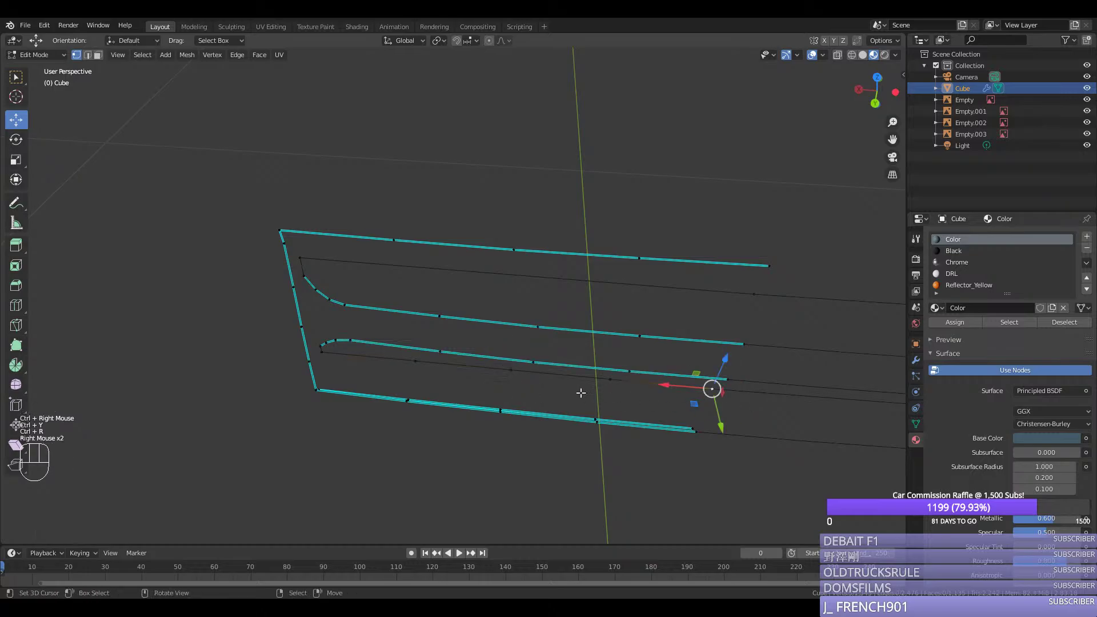
pyautogui.hotkey('ctrl', 'z')
pyautogui.hotkey('ctrl', 'z')
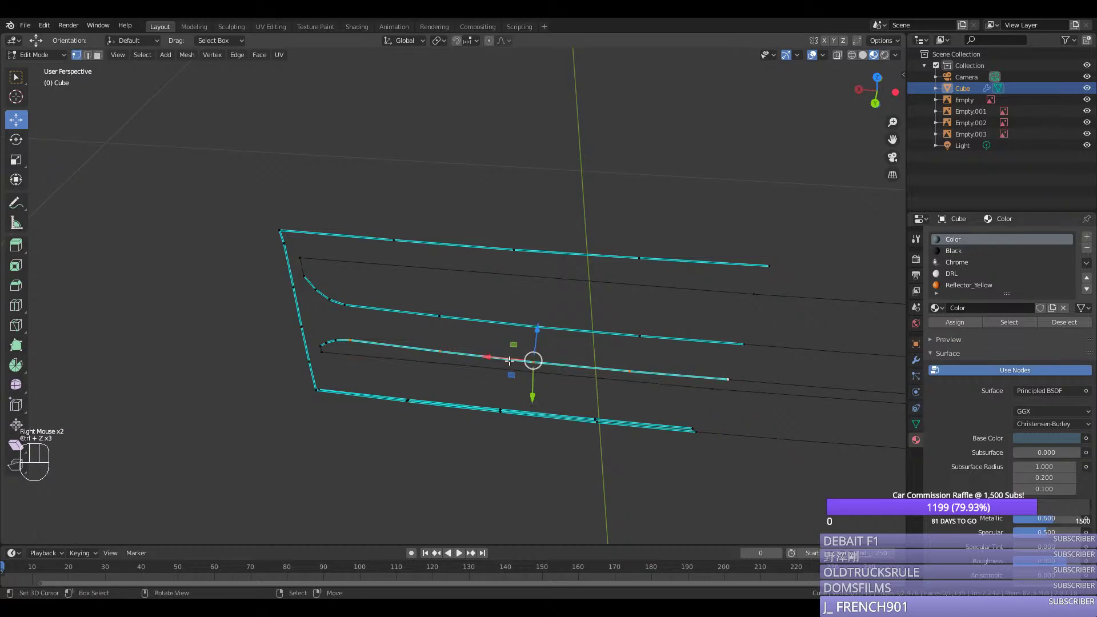
# Step: Add a midpoint vertex to both outer contour lines and move the pair rearward to bow the lines
pyautogui.hotkey('ctrl', 'r')
pyautogui.hotkey('ctrl', 'r')
pyautogui.keyDown('shift'); pyautogui.rightClick(514, 252); pyautogui.keyUp('shift')
pyautogui.moveTo(514, 251); pyautogui.dragTo(571, 308, button='middle')
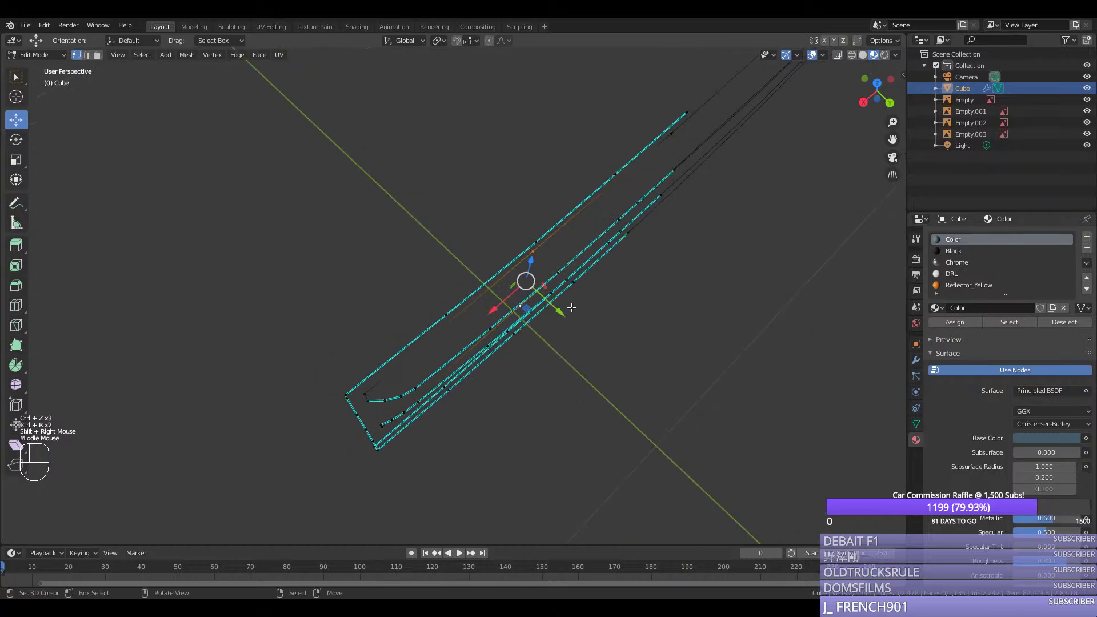
pyautogui.click(571, 308)
pyautogui.moveTo(632, 333); pyautogui.dragTo(560, 299, button='middle')
pyautogui.moveTo(560, 299); pyautogui.dragTo(562, 300)
pyautogui.moveTo(624, 318); pyautogui.dragTo(698, 347, button='middle')
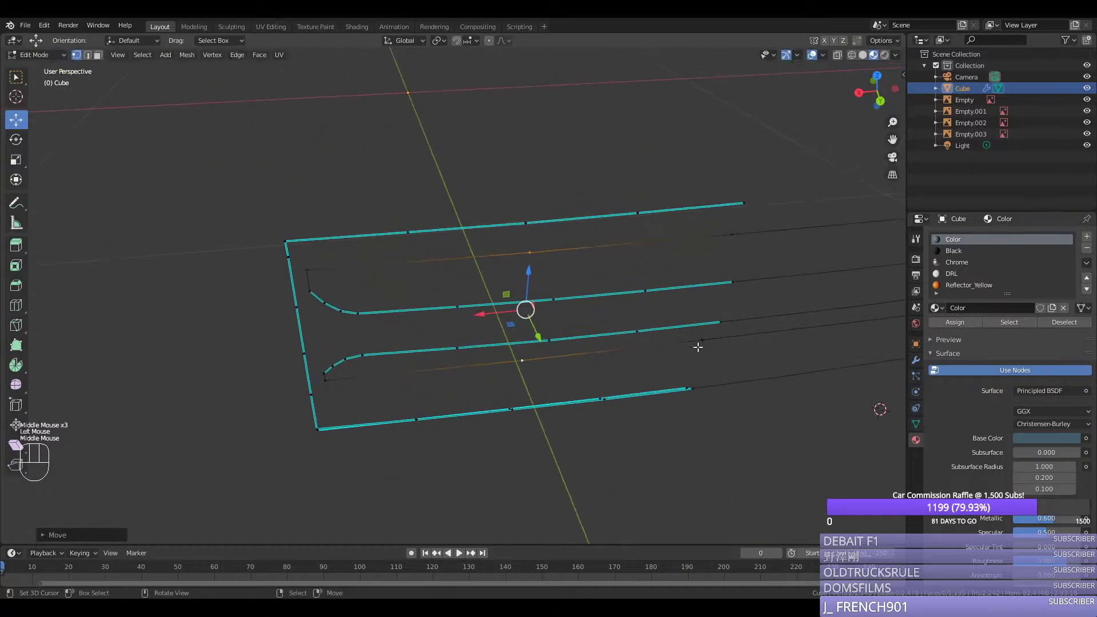
# Step: Vertex-bevel the midpoints of both outer contour lines and space the vertices evenly along each line
pyautogui.hotkey('ctrl', 'shift', 'b')
pyautogui.click(796, 343)
pyautogui.rightClick(732, 236)
pyautogui.keyDown('ctrl'); pyautogui.rightClick(306, 276); pyautogui.keyUp('ctrl')
pyautogui.hotkey('ctrl', 'y')
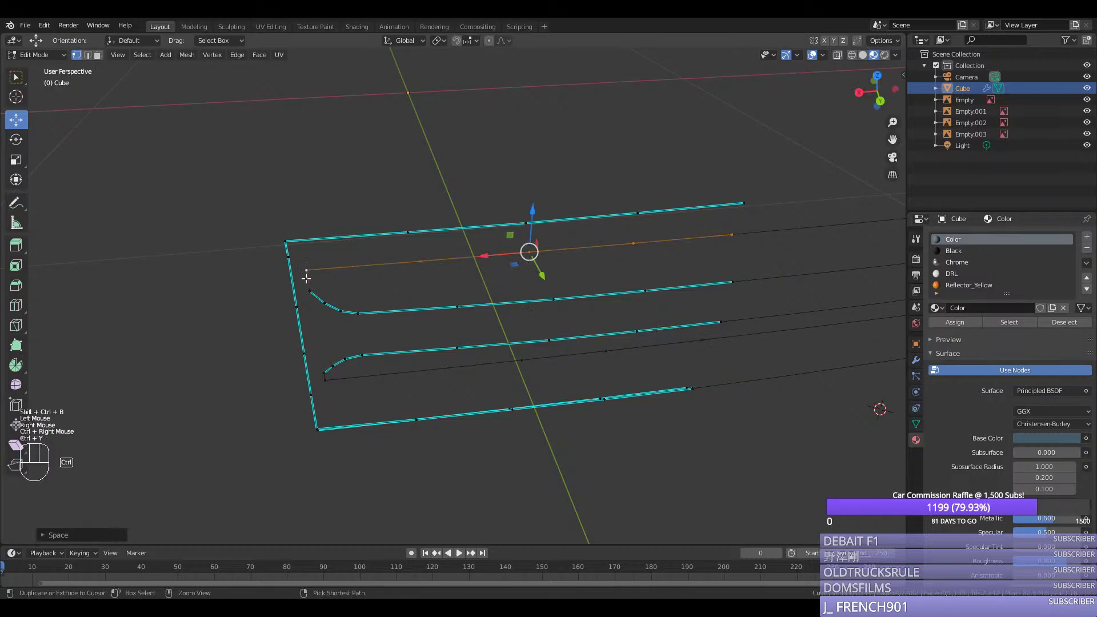
pyautogui.rightClick(324, 377)
# Step: Fill the strip between the lower lettering line and the lower outer line with quad faces from the center line up to the curve
pyautogui.keyDown('shift'); pyautogui.rightClick(695, 345); pyautogui.keyUp('shift')
pyautogui.keyDown('shift'); pyautogui.rightClick(643, 337); pyautogui.keyUp('shift')
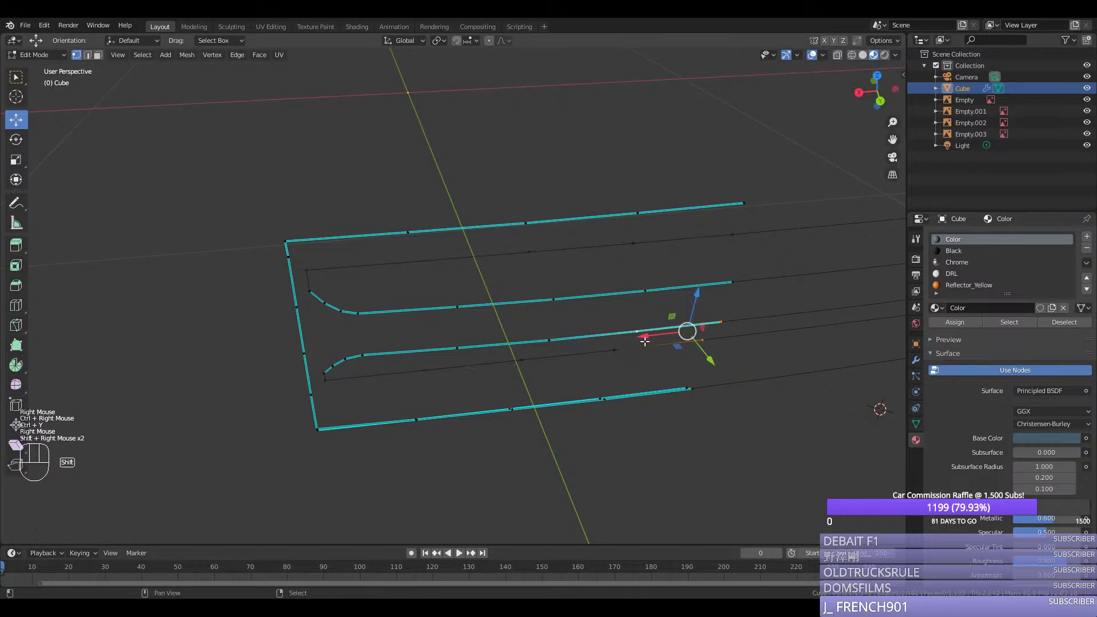
pyautogui.keyDown('shift'); pyautogui.rightClick(639, 344); pyautogui.keyUp('shift')
pyautogui.press('f')
pyautogui.keyDown('shift'); pyautogui.rightClick(623, 352); pyautogui.keyUp('shift')
pyautogui.hotkey('ctrl', 'z')
pyautogui.hotkey('ctrl', 'z')
pyautogui.keyDown('shift'); pyautogui.rightClick(624, 346); pyautogui.keyUp('shift')
pyautogui.keyDown('shift'); pyautogui.rightClick(630, 334); pyautogui.keyUp('shift')
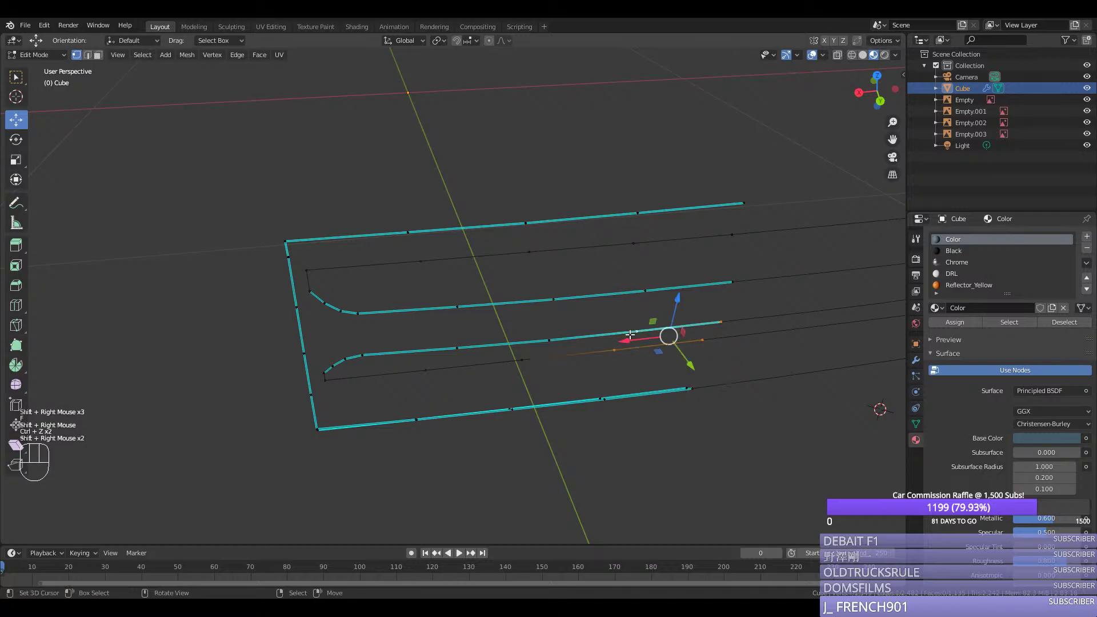
pyautogui.press('f')
pyautogui.moveTo(617, 355); pyautogui.dragTo(607, 308, button='middle')
pyautogui.rightClick(449, 323)
pyautogui.keyDown('shift'); pyautogui.rightClick(409, 348); pyautogui.keyUp('shift')
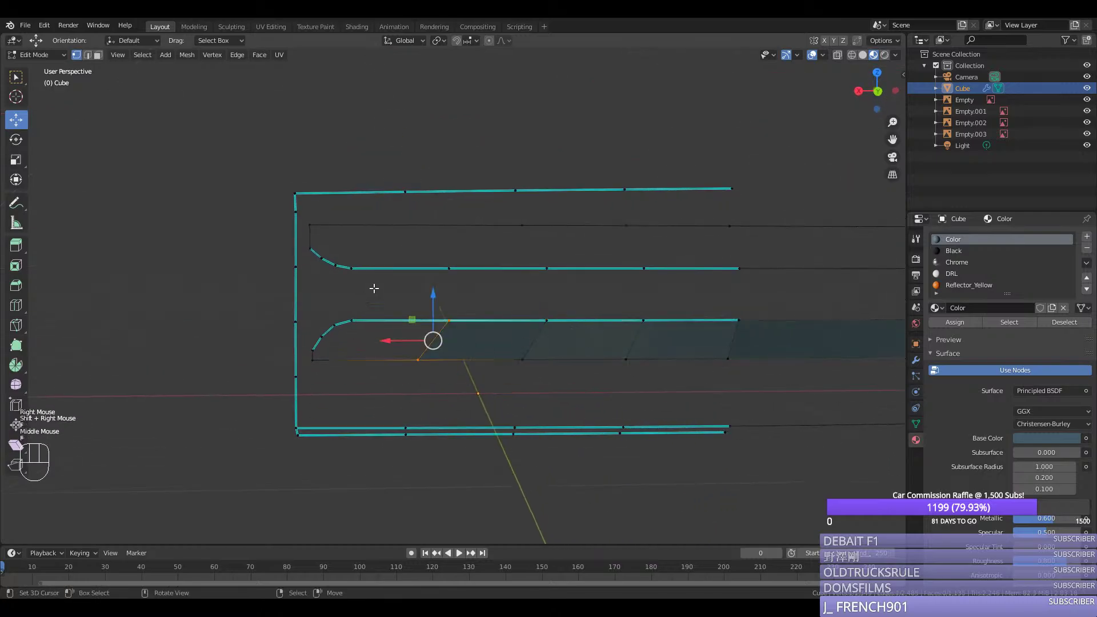
# Step: Fill the strip between the upper lettering line and the upper outer line with quad faces from the center line up to the curve
pyautogui.rightClick(730, 262)
pyautogui.keyDown('shift'); pyautogui.rightClick(725, 233); pyautogui.keyUp('shift')
pyautogui.keyDown('shift'); pyautogui.rightClick(634, 232); pyautogui.keyUp('shift')
pyautogui.keyDown('shift'); pyautogui.rightClick(641, 260); pyautogui.keyUp('shift')
pyautogui.press('f')
pyautogui.rightClick(639, 262)
pyautogui.keyDown('shift'); pyautogui.rightClick(626, 235); pyautogui.keyUp('shift')
pyautogui.press('f')
pyautogui.press('f')
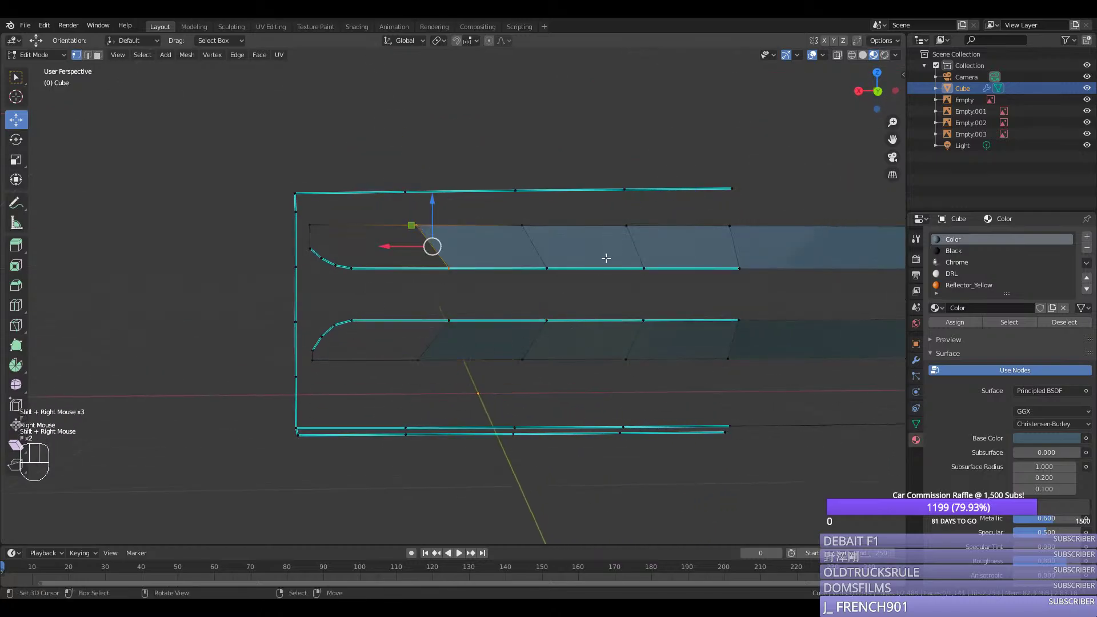
# Step: Cut the outermost edge of both outer lines in half and fill the lower strip's face beside the start of its curve
pyautogui.hotkey('ctrl', 'r')
pyautogui.hotkey('ctrl', 'r')
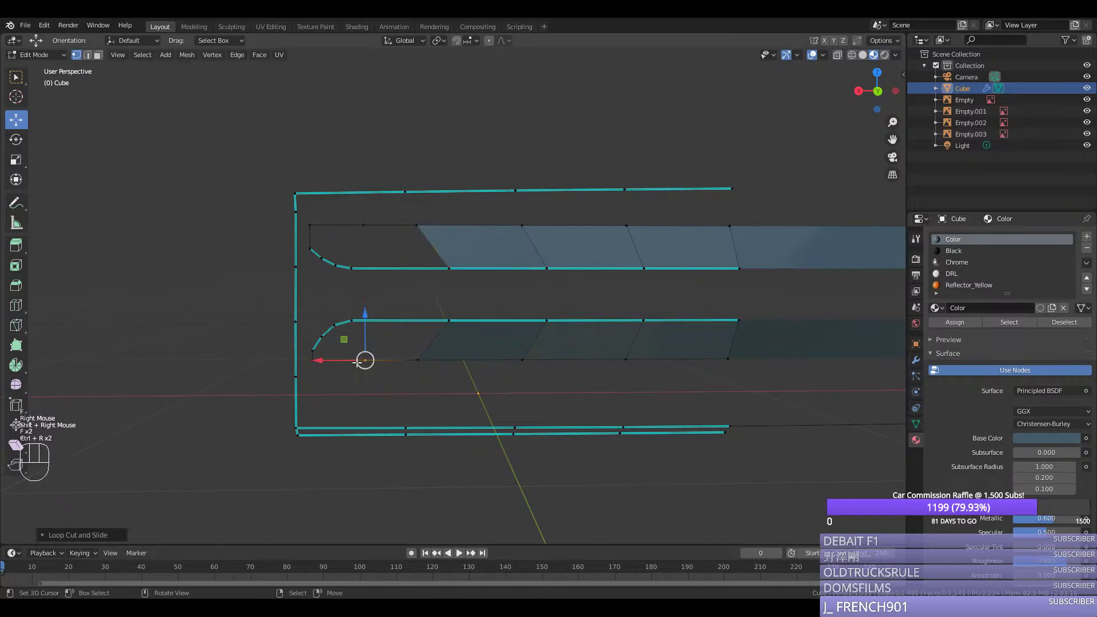
pyautogui.rightClick(353, 321)
pyautogui.keyDown('shift'); pyautogui.rightClick(364, 360); pyautogui.keyUp('shift')
pyautogui.press('f')
# Step: Fill the remaining faces of the upper strip and close the curved ends of both strips, including their corner triangles
pyautogui.rightClick(448, 268)
pyautogui.keyDown('shift'); pyautogui.rightClick(352, 268); pyautogui.keyUp('shift')
pyautogui.keyDown('shift'); pyautogui.rightClick(363, 225); pyautogui.keyUp('shift')
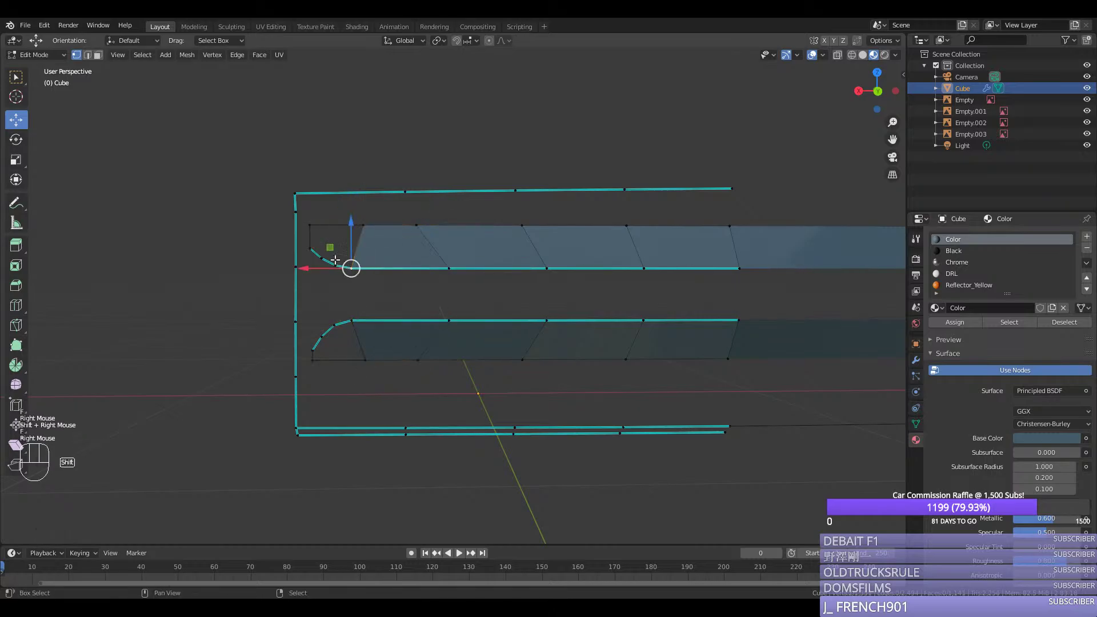
pyautogui.keyDown('shift'); pyautogui.rightClick(309, 248); pyautogui.keyUp('shift')
pyautogui.press('f')
pyautogui.rightClick(309, 248)
pyautogui.keyDown('shift'); pyautogui.rightClick(309, 225); pyautogui.keyUp('shift')
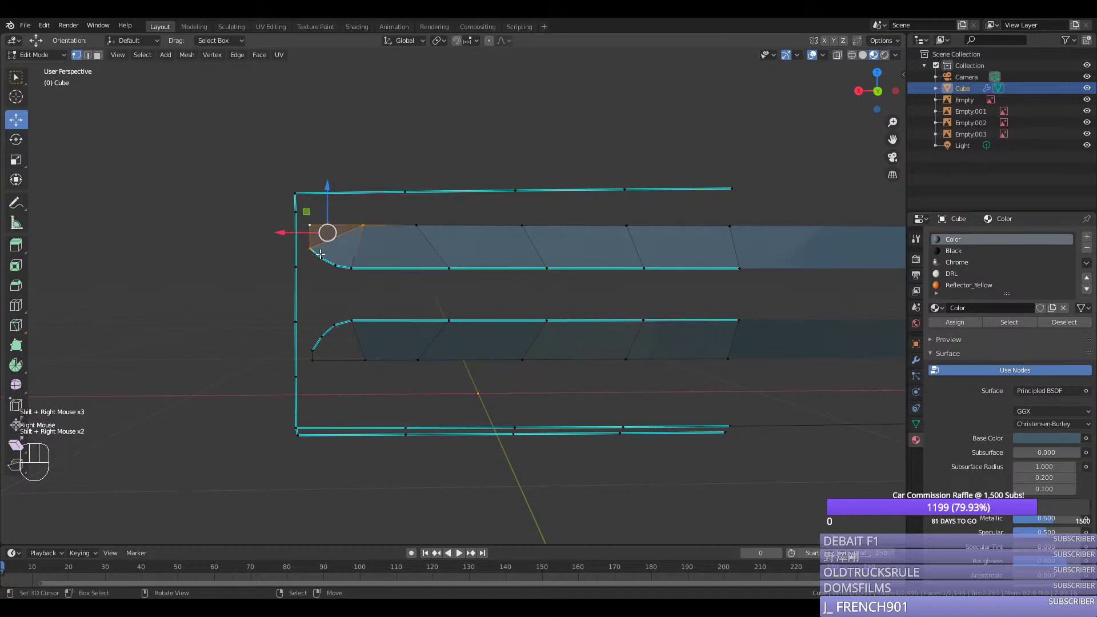
pyautogui.keyDown('shift'); pyautogui.rightClick(363, 225); pyautogui.keyUp('shift')
pyautogui.press('f')
pyautogui.rightClick(364, 360)
pyautogui.keyDown('shift'); pyautogui.rightClick(353, 321); pyautogui.keyUp('shift')
pyautogui.keyDown('shift'); pyautogui.rightClick(327, 332); pyautogui.keyUp('shift')
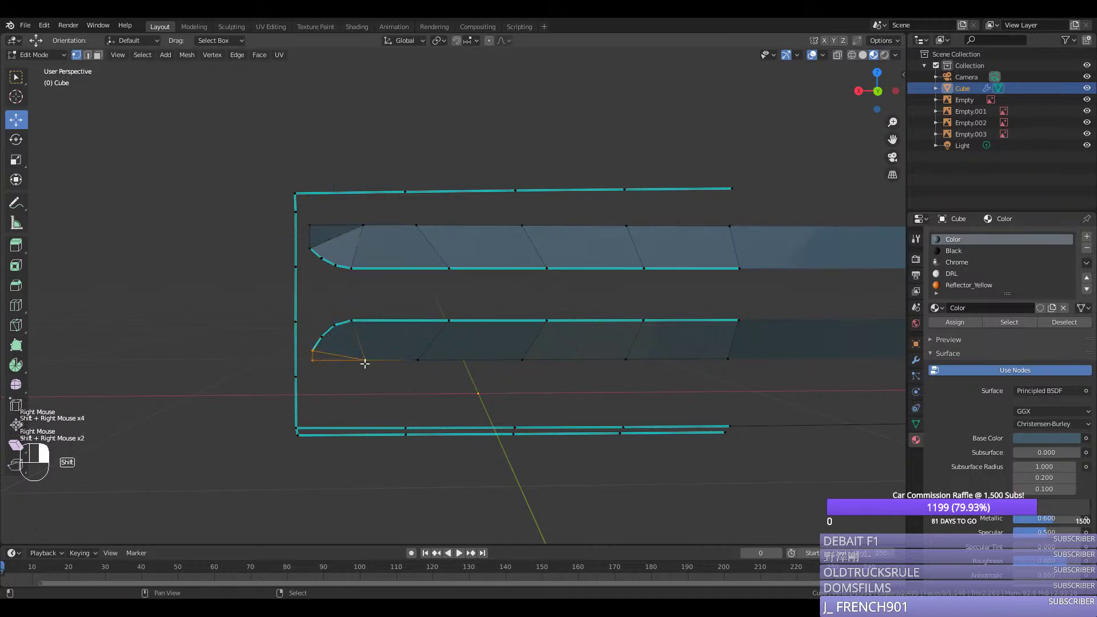
# Step: Select the whole visible mesh and recalculate its normals
pyautogui.press('Tab')
pyautogui.press('Tab')
pyautogui.press('a')
pyautogui.hotkey('shift', 'n')
pyautogui.moveTo(384, 379); pyautogui.dragTo(474, 317, button='middle')
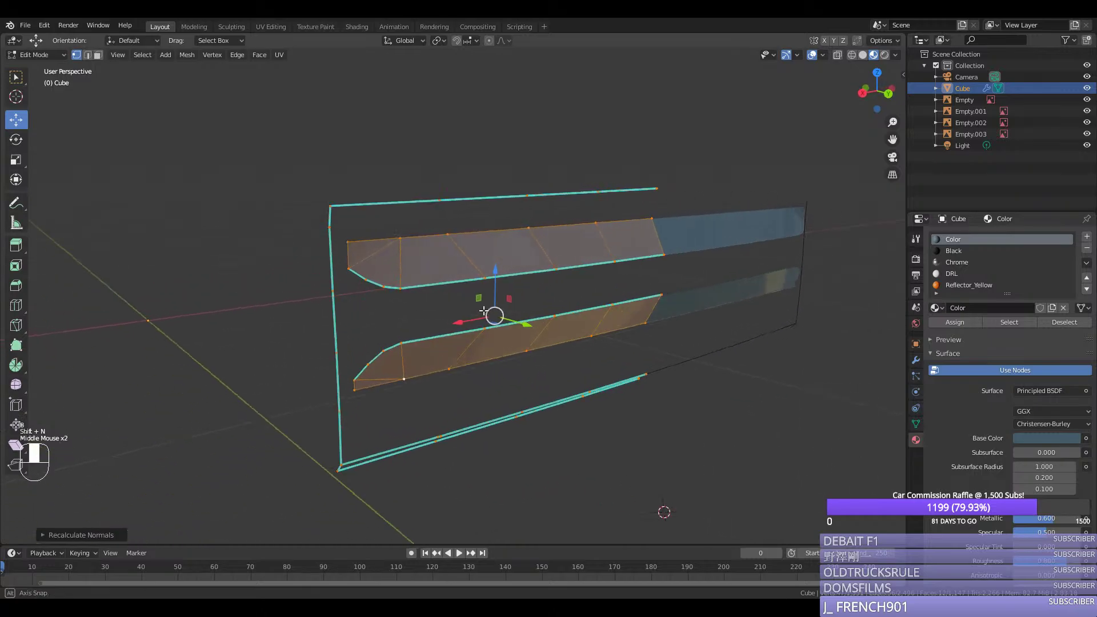
# Step: Bridge the upper and lower lettering lines with faces from the center line to the start of the curves
pyautogui.rightClick(669, 298)
pyautogui.keyDown('shift'); pyautogui.rightClick(672, 257); pyautogui.keyUp('shift')
pyautogui.keyDown('shift'); pyautogui.rightClick(670, 298); pyautogui.keyUp('shift')
pyautogui.keyDown('shift'); pyautogui.rightClick(620, 308); pyautogui.keyUp('shift')
pyautogui.press('f')
pyautogui.rightClick(617, 307)
pyautogui.keyDown('shift'); pyautogui.rightClick(614, 307); pyautogui.keyUp('shift')
pyautogui.press('f')
pyautogui.press('f')
pyautogui.press('f')
pyautogui.press('f')
pyautogui.press('f')
pyautogui.press('f')
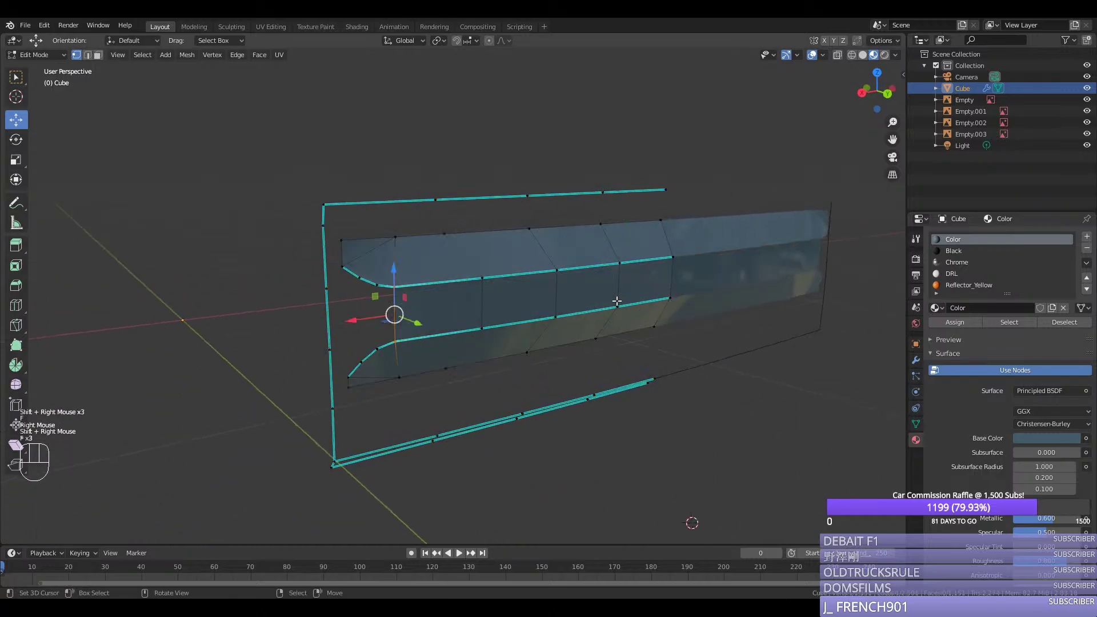
# Step: Leave Edit Mode and save the file
pyautogui.press('Tab')
pyautogui.hotkey('ctrl', 's')
pyautogui.scroll(-1, 562, 328)
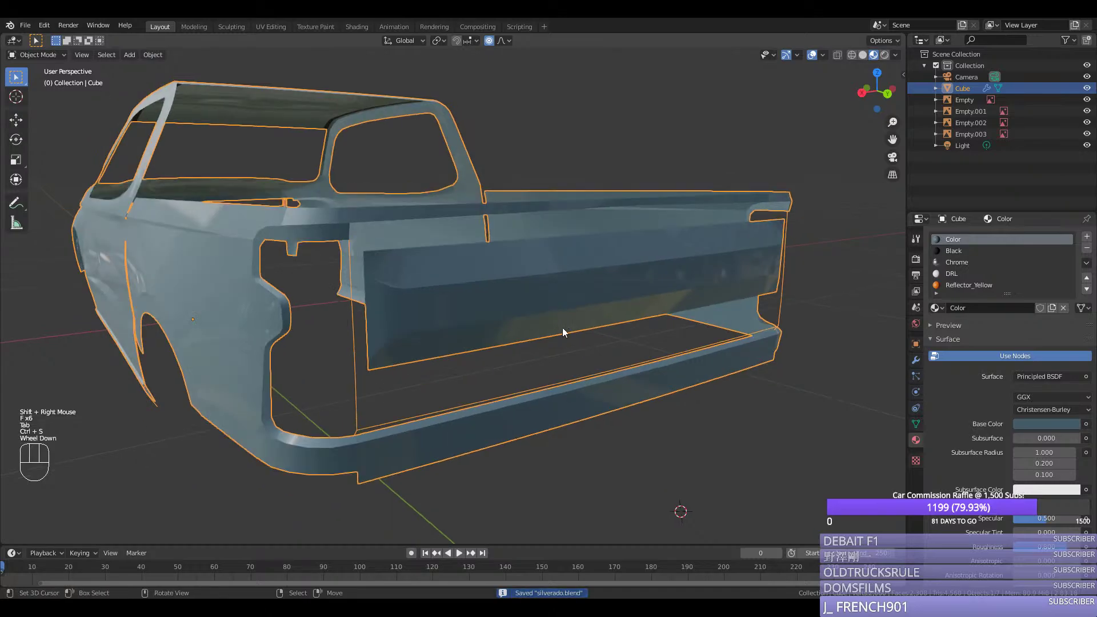
# Step: Fill the remaining small gaps at the lower and upper outer corners of the lettering recess, and save the file
pyautogui.moveTo(562, 327); pyautogui.dragTo(534, 324, button='middle')
pyautogui.press('Tab')
pyautogui.rightClick(343, 363)
pyautogui.keyDown('shift'); pyautogui.rightClick(337, 362); pyautogui.keyUp('shift')
pyautogui.keyDown('shift'); pyautogui.rightClick(338, 350); pyautogui.keyUp('shift')
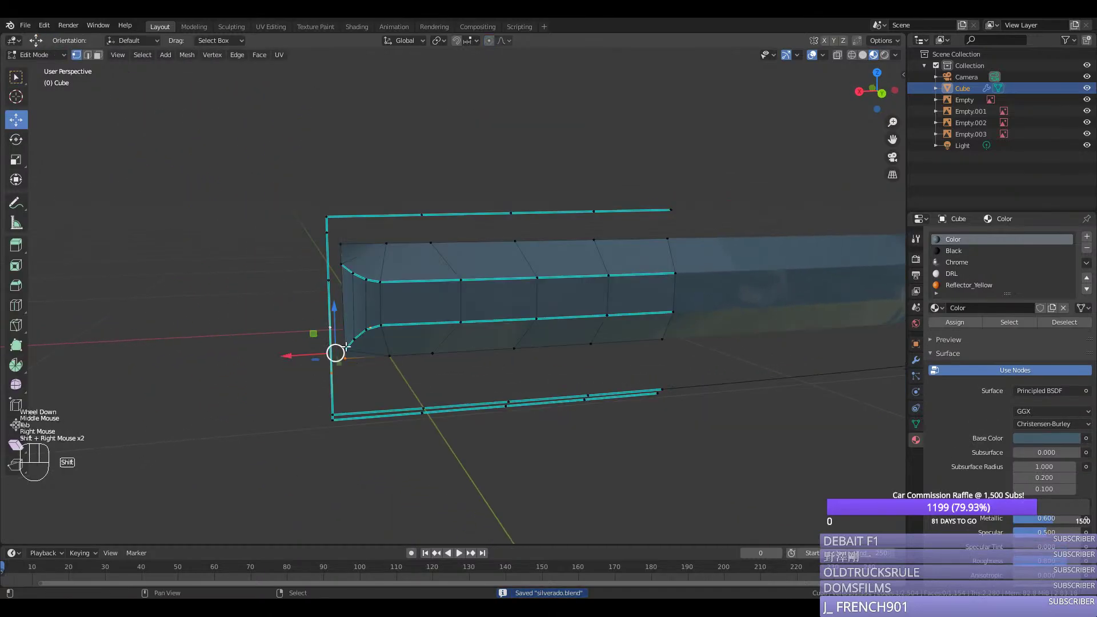
pyautogui.keyDown('shift'); pyautogui.rightClick(338, 350); pyautogui.keyUp('shift')
pyautogui.press('f')
pyautogui.rightClick(328, 269)
pyautogui.keyDown('shift'); pyautogui.rightClick(338, 257); pyautogui.keyUp('shift')
pyautogui.press('f')
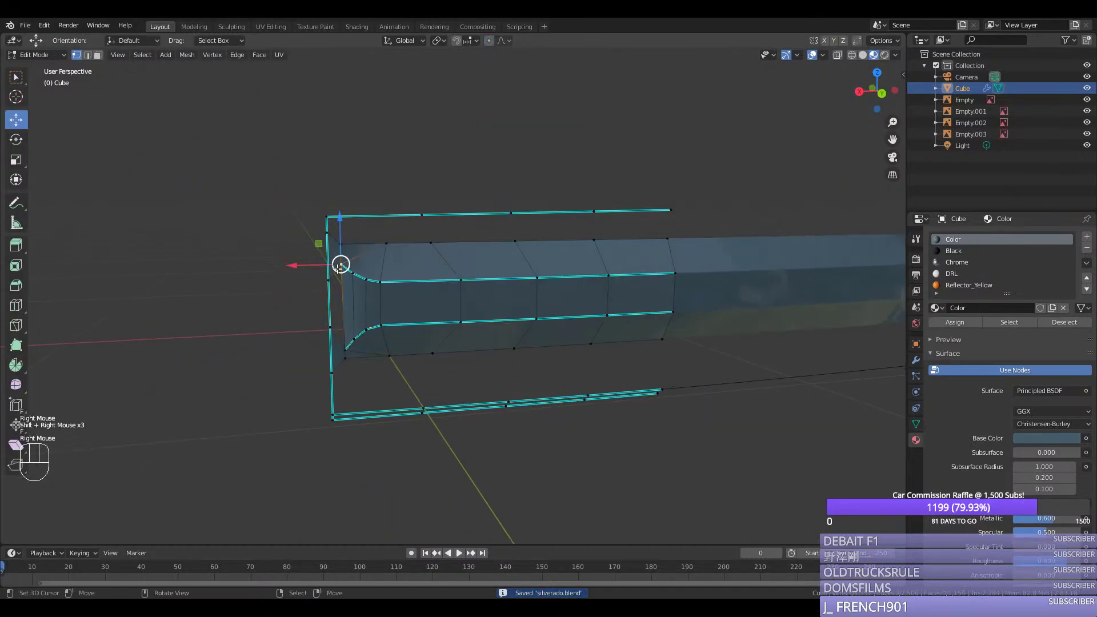
pyautogui.press('Tab')
pyautogui.hotkey('ctrl', 's')
# Step: Create the first face below the lettering recess, from the center line to the next vertices of the tailgate's lower line
pyautogui.moveTo(369, 344)
pyautogui.mouseDown(button='middle')
pyautogui.moveTo(413, 345)
pyautogui.moveTo(351, 347)
pyautogui.mouseUp(button='middle')
pyautogui.press('Tab')
pyautogui.rightClick(648, 357)
pyautogui.press('ctrl+KP_1')
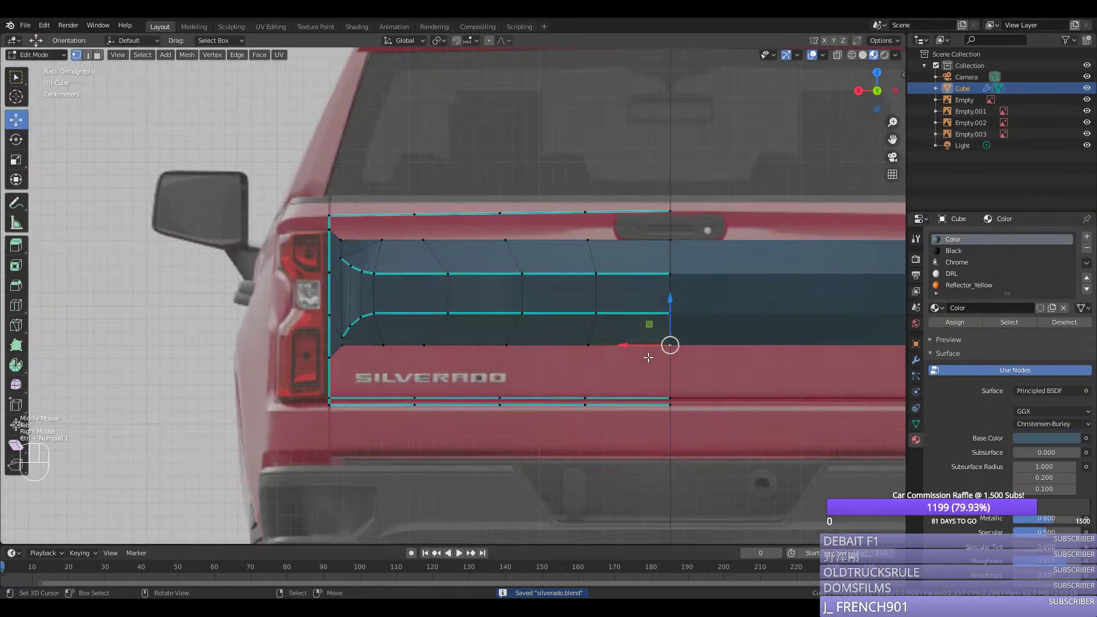
pyautogui.scroll(2, 748, 434)
pyautogui.keyDown('shift'); pyautogui.rightClick(750, 437); pyautogui.keyUp('shift')
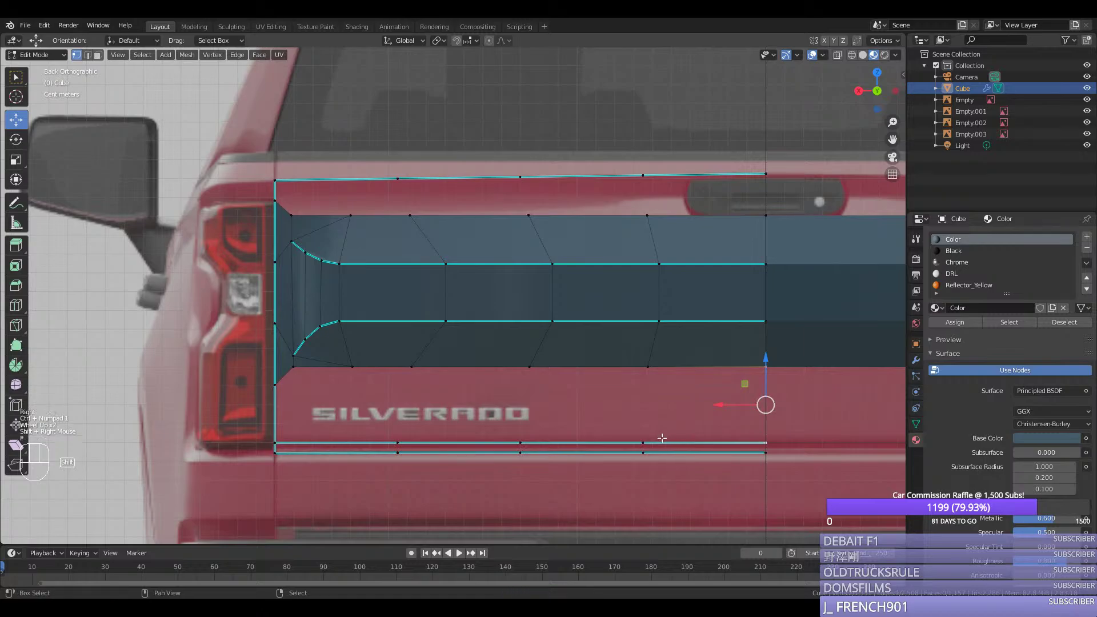
pyautogui.keyDown('shift'); pyautogui.rightClick(647, 369); pyautogui.keyUp('shift')
pyautogui.keyDown('shift'); pyautogui.rightClick(644, 439); pyautogui.keyUp('shift')
pyautogui.hotkey('ctrl', 'z')
pyautogui.hotkey('ctrl', 'z')
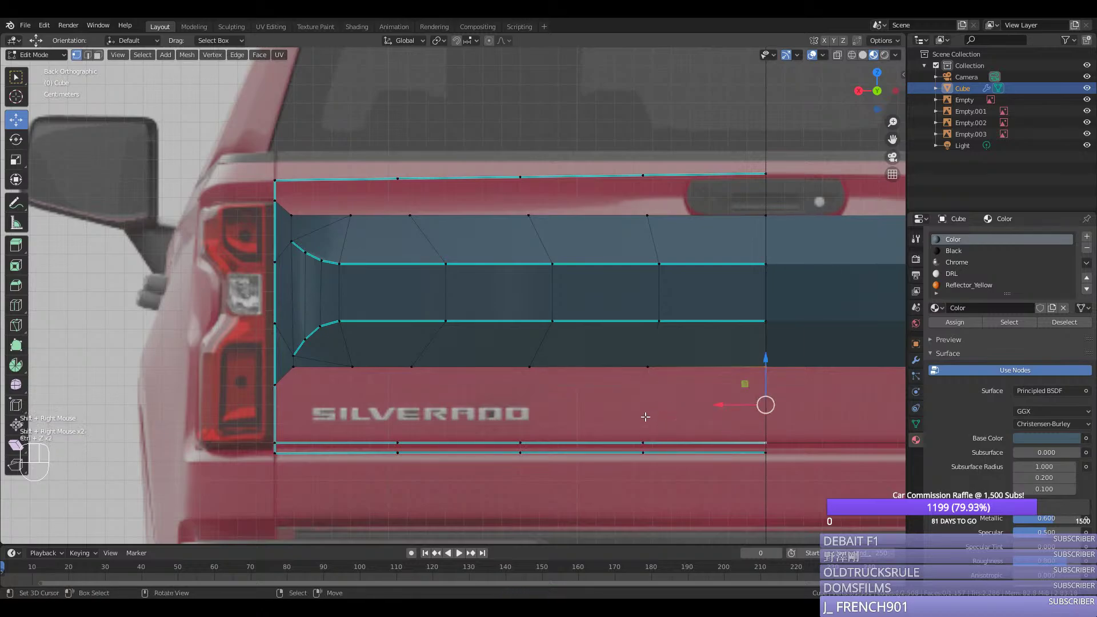
pyautogui.rightClick(731, 427)
pyautogui.rightClick(766, 438)
pyautogui.keyDown('shift'); pyautogui.rightClick(763, 373); pyautogui.keyUp('shift')
pyautogui.keyDown('shift'); pyautogui.rightClick(652, 370); pyautogui.keyUp('shift')
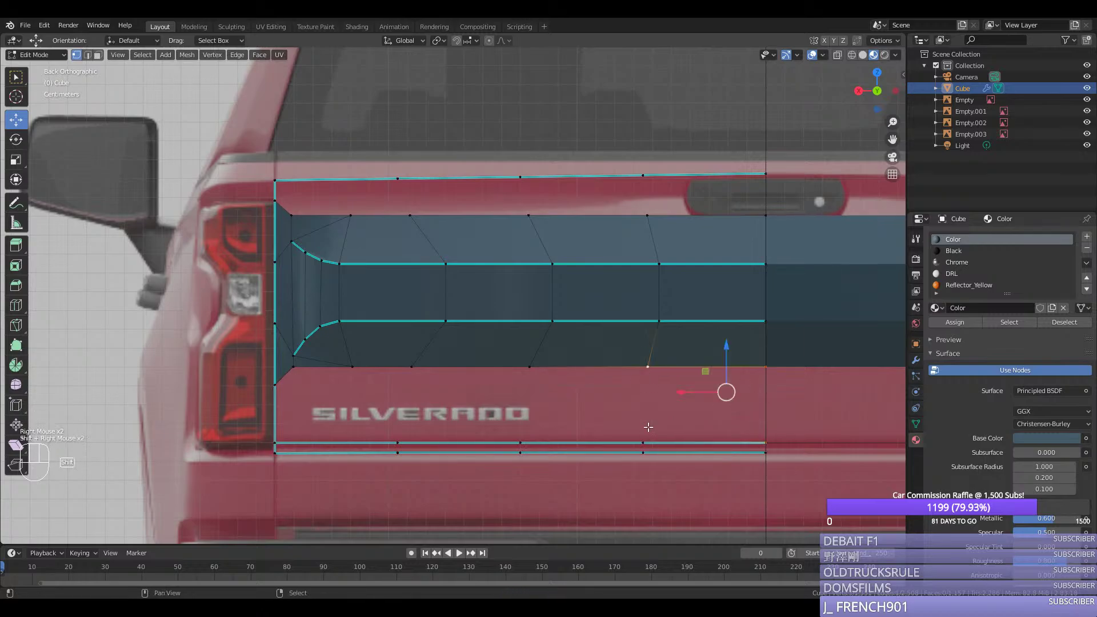
pyautogui.keyDown('shift'); pyautogui.rightClick(645, 435); pyautogui.keyUp('shift')
pyautogui.press('f')
# Step: Continue the row of faces below the recess toward the outer side and undo the last fill
pyautogui.rightClick(645, 435)
pyautogui.keyDown('shift'); pyautogui.rightClick(652, 374); pyautogui.keyUp('shift')
pyautogui.press('f')
pyautogui.press('f')
pyautogui.press('f')
pyautogui.scroll(1, 458, 407)
pyautogui.hotkey('ctrl', 'z')
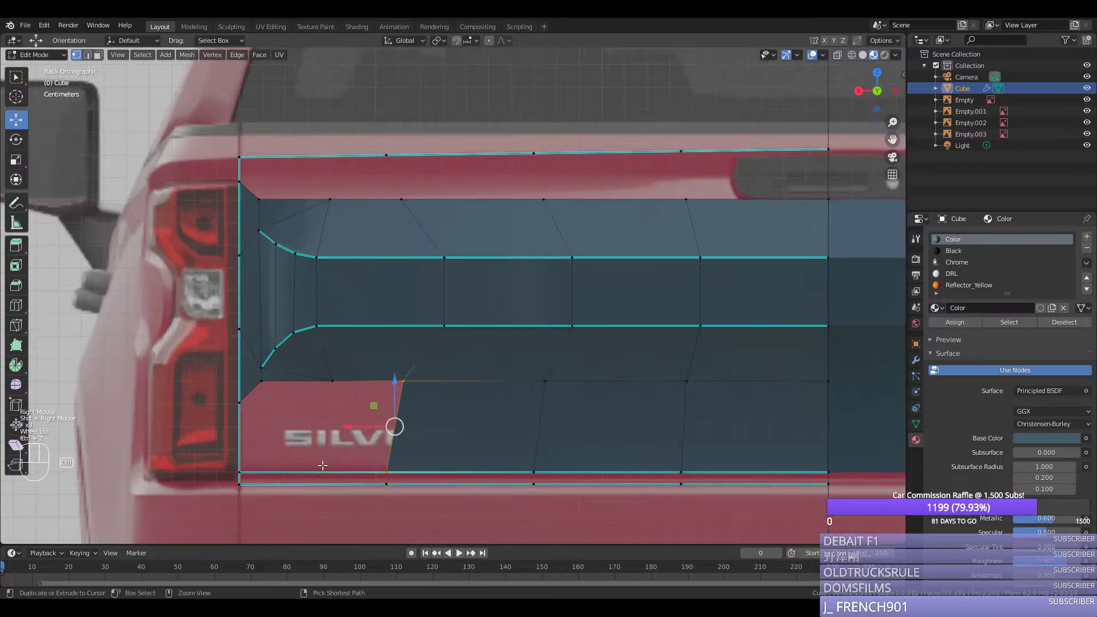
# Step: Add a cut near the outer end of the two bottom tailgate lines and space the vertices of both lines evenly
pyautogui.hotkey('ctrl', 'r')
pyautogui.rightClick(825, 469)
pyautogui.keyDown('ctrl'); pyautogui.rightClick(236, 469); pyautogui.keyUp('ctrl')
pyautogui.hotkey('ctrl', 'y')
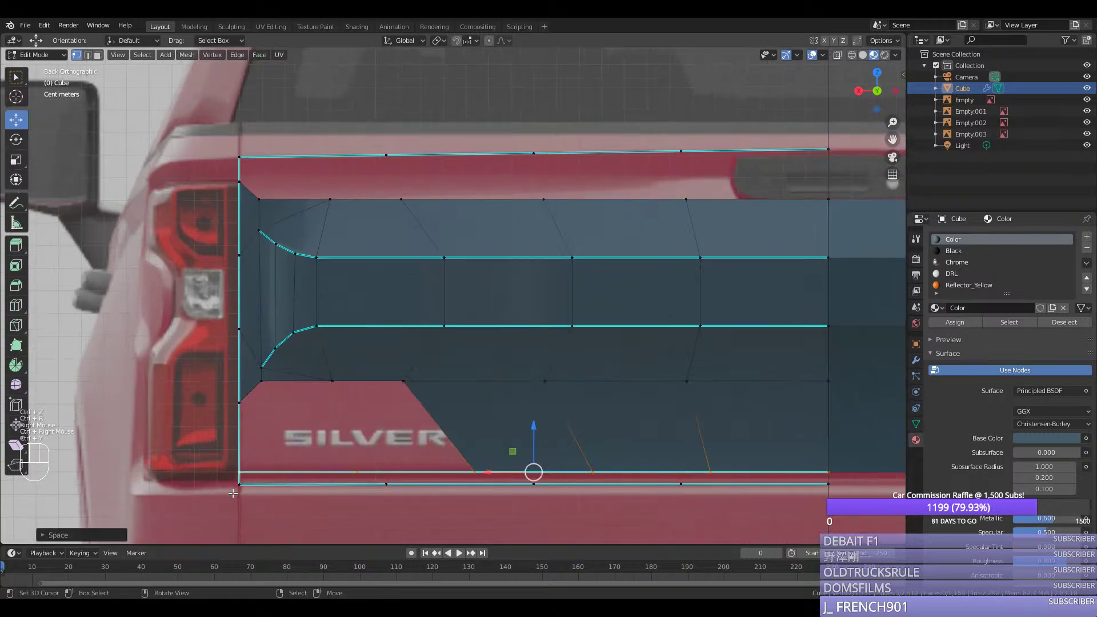
pyautogui.hotkey('ctrl', 'r')
pyautogui.hotkey('ctrl', 'y')
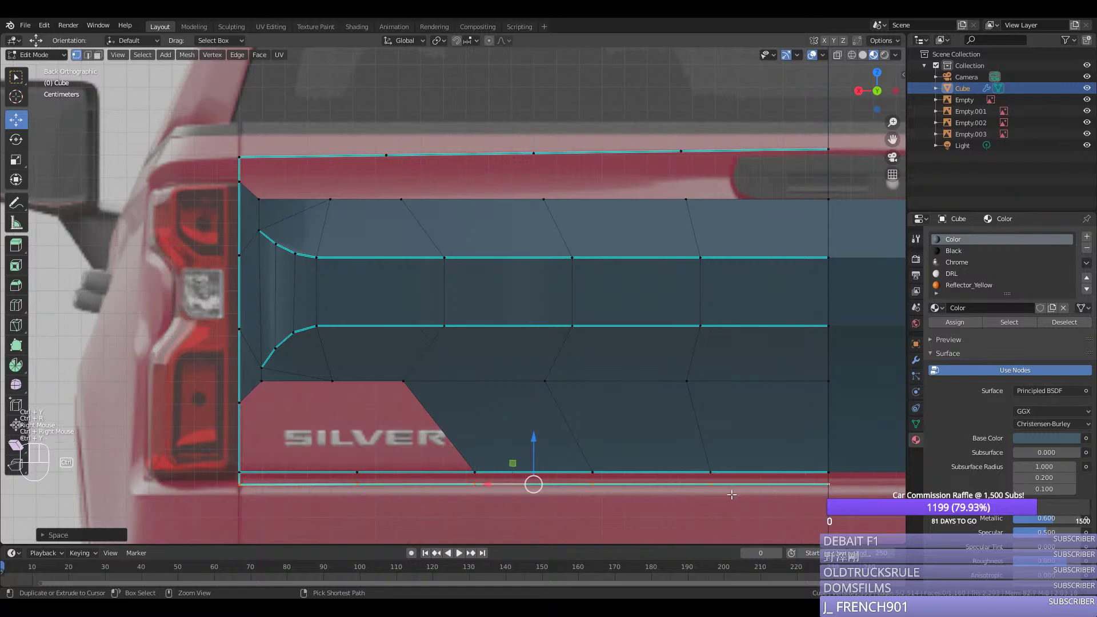
# Step: Extend the lower panel's faces toward the taillight, undoing the face that skips the outer corner vertex
pyautogui.rightClick(470, 469)
pyautogui.keyDown('shift'); pyautogui.rightClick(397, 392); pyautogui.keyUp('shift')
pyautogui.press('f')
pyautogui.press('f')
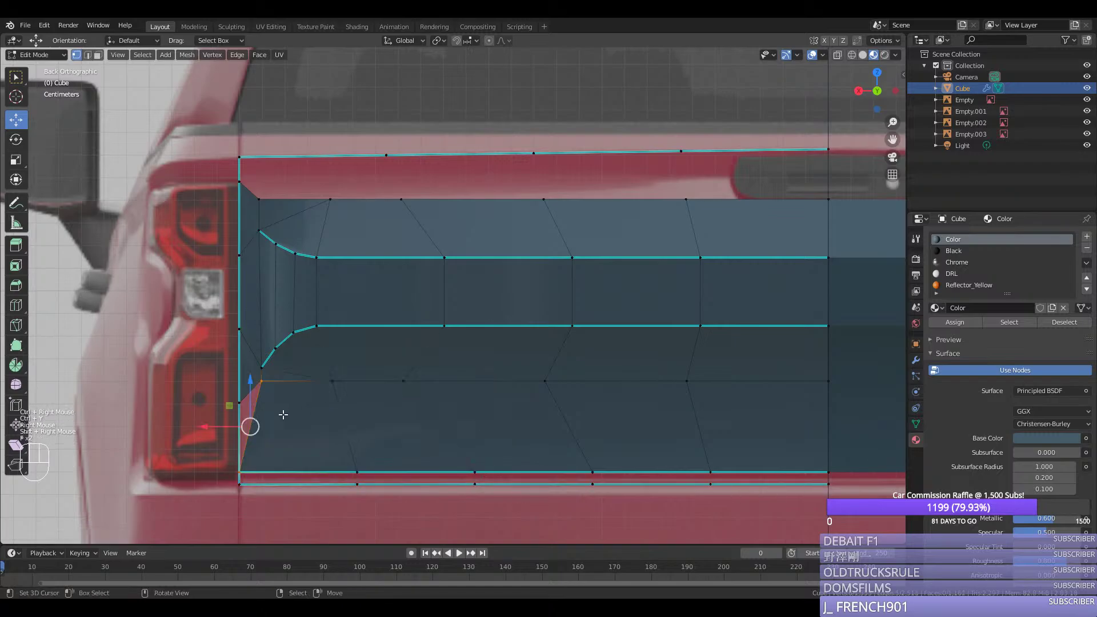
pyautogui.hotkey('ctrl', 'z')
pyautogui.rightClick(379, 462)
pyautogui.keyDown('shift'); pyautogui.rightClick(360, 458); pyautogui.keyUp('shift')
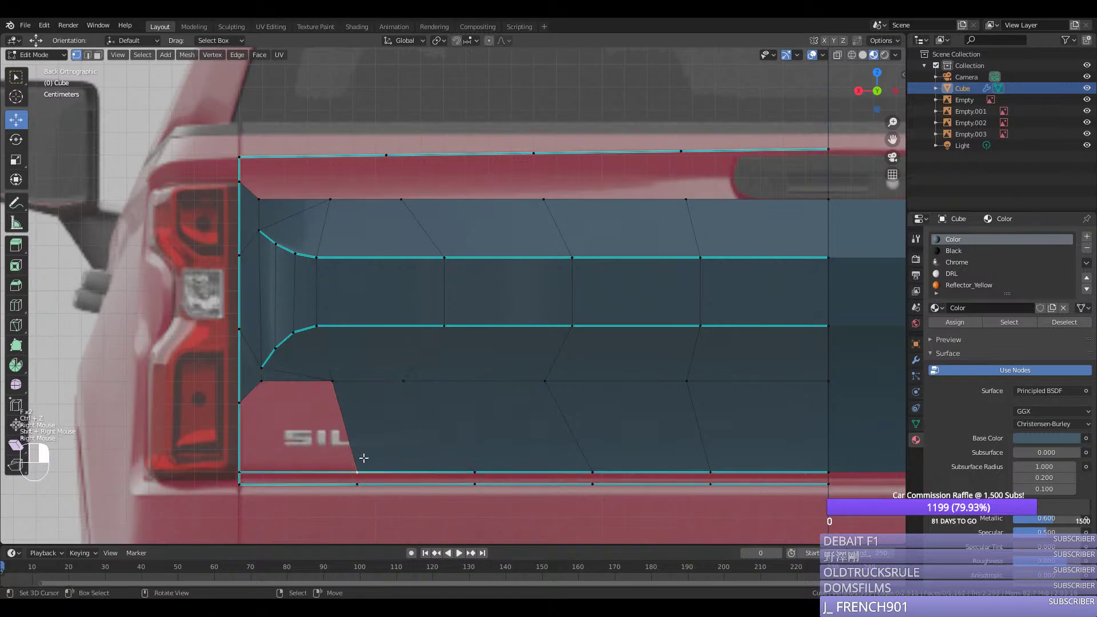
pyautogui.rightClick(358, 470)
pyautogui.keyDown('shift'); pyautogui.rightClick(332, 381); pyautogui.keyUp('shift')
pyautogui.press('f')
# Step: Close the triangular gap between the recess's lower outer corner and the tailgate's side edge with a face
pyautogui.rightClick(329, 384)
pyautogui.keyDown('shift'); pyautogui.rightClick(241, 403); pyautogui.keyUp('shift')
pyautogui.keyDown('shift'); pyautogui.rightClick(261, 383); pyautogui.keyUp('shift')
pyautogui.press('f')
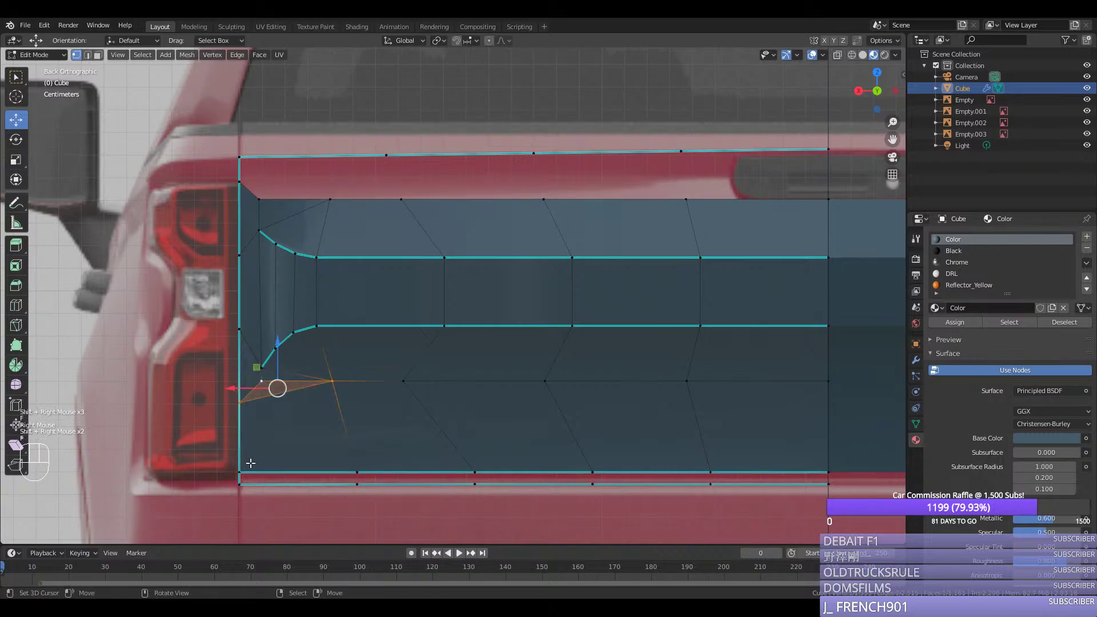
# Step: Fill the narrow strip between the two bottom tailgate lines with faces, leave Edit Mode and save the file
pyautogui.rightClick(240, 472)
pyautogui.keyDown('shift'); pyautogui.rightClick(239, 485); pyautogui.keyUp('shift')
pyautogui.press('f')
pyautogui.press('f')
pyautogui.keyDown('shift'); pyautogui.rightClick(355, 485); pyautogui.keyUp('shift')
pyautogui.keyDown('shift'); pyautogui.rightClick(357, 473); pyautogui.keyUp('shift')
pyautogui.press('f')
pyautogui.rightClick(357, 473)
pyautogui.keyDown('shift'); pyautogui.rightClick(356, 486); pyautogui.keyUp('shift')
pyautogui.press('f')
pyautogui.press('f')
pyautogui.press('f')
pyautogui.press('f')
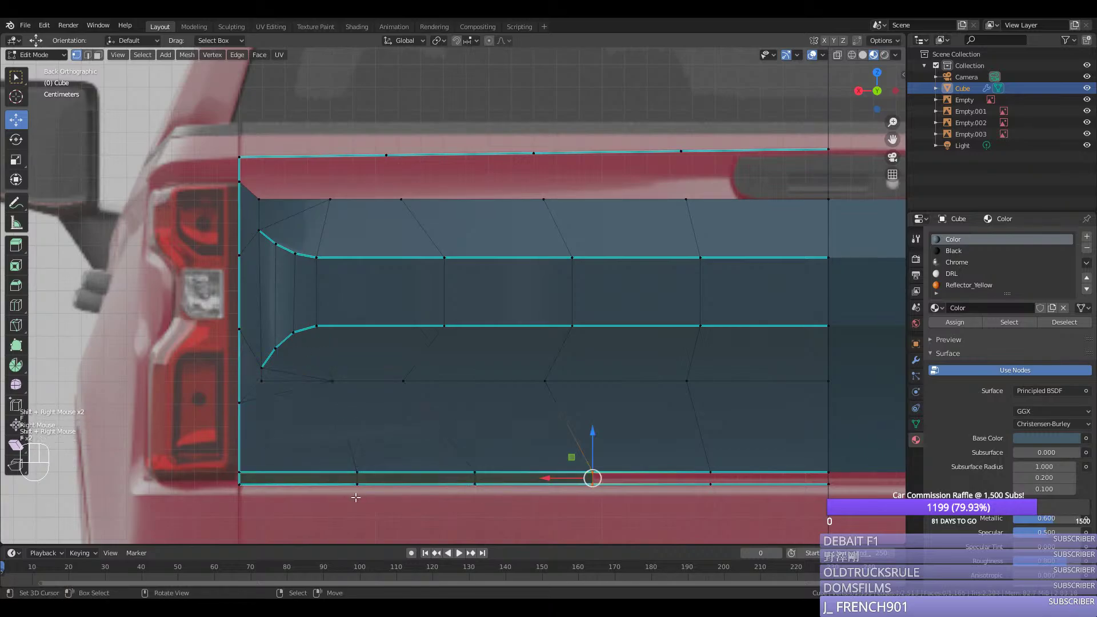
pyautogui.press('Tab')
pyautogui.moveTo(355, 498); pyautogui.dragTo(458, 472, button='middle')
pyautogui.moveTo(464, 477); pyautogui.dragTo(651, 220, button='middle')
# Step: Extrude a line from the tailgate's side edge to the center line above the recess, and shift its end slightly rearward
pyautogui.press('Tab')
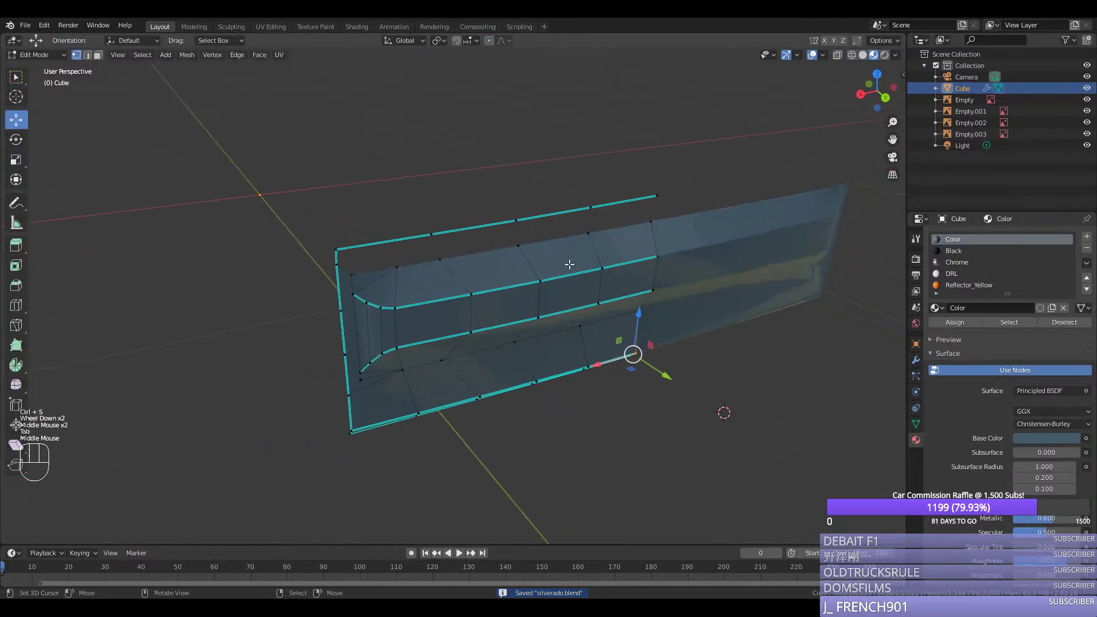
pyautogui.rightClick(653, 220)
pyautogui.press('ctrl+KP_1')
pyautogui.scroll(1, 666, 202)
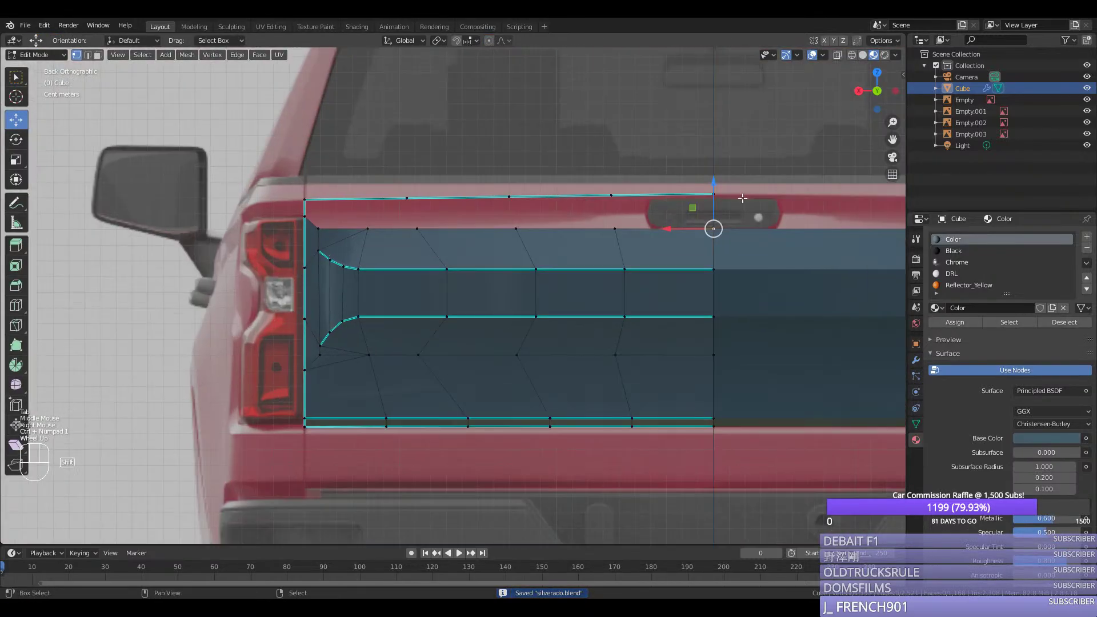
pyautogui.rightClick(310, 211)
pyautogui.press('e')
pyautogui.middleClick(548, 216)
pyautogui.click(811, 219)
pyautogui.moveTo(811, 219); pyautogui.dragTo(694, 241, button='middle')
pyautogui.press('KP_3')
pyautogui.moveTo(521, 218); pyautogui.dragTo(527, 217)
pyautogui.moveTo(528, 217); pyautogui.dragTo(492, 245, button='middle')
# Step: Cut the new line at its middle, nudge the middle vertex slightly rearward and bevel it into more vertices
pyautogui.hotkey('ctrl', 'r')
pyautogui.click(509, 229)
pyautogui.click(515, 229)
pyautogui.hotkey('ctrl', 'z')
pyautogui.hotkey('ctrl', 'r')
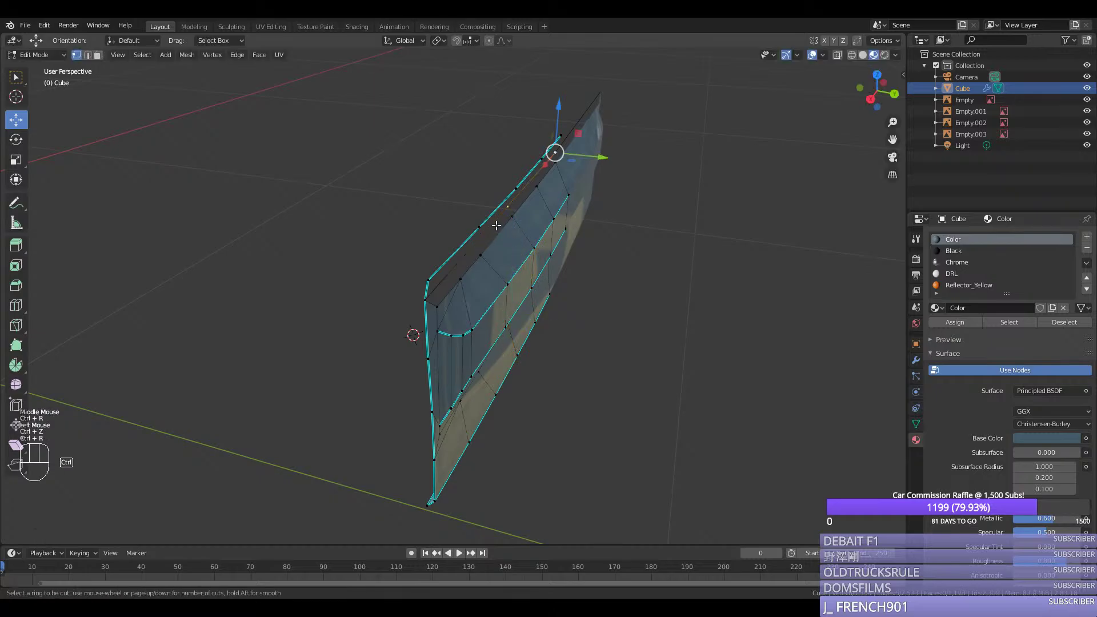
pyautogui.click(496, 225)
pyautogui.moveTo(546, 213); pyautogui.dragTo(551, 214)
pyautogui.moveTo(637, 251); pyautogui.dragTo(602, 257, button='middle')
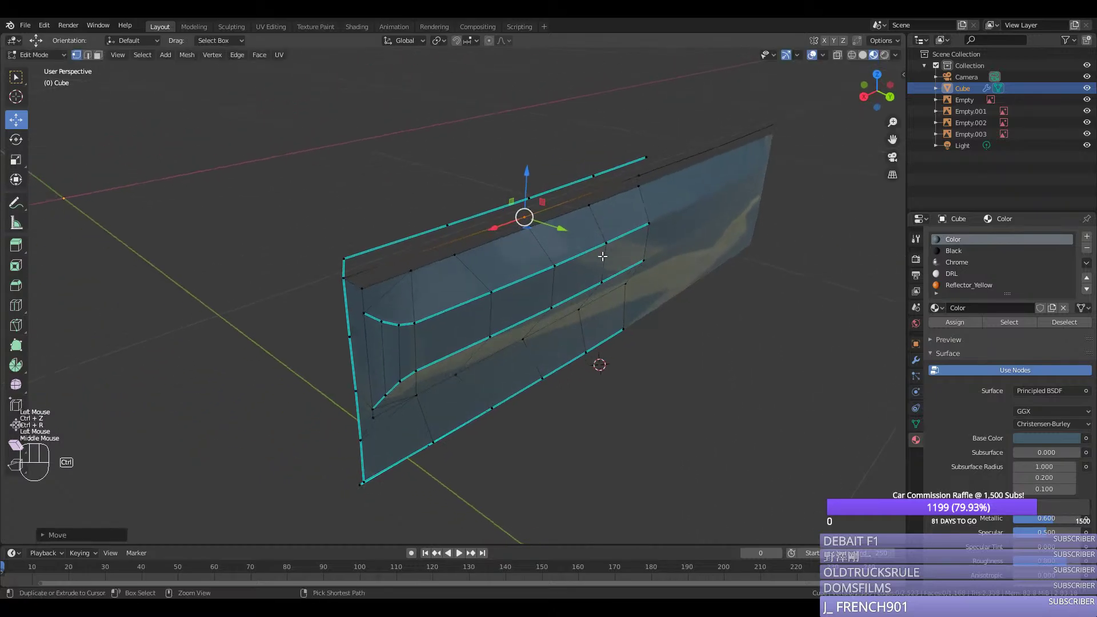
pyautogui.hotkey('ctrl', 'shift', 'z')
pyautogui.hotkey('ctrl', 'shift', 'b')
pyautogui.click(710, 226)
# Step: Space the vertices of the new upper line evenly and mark its edges sharp
pyautogui.rightClick(633, 176)
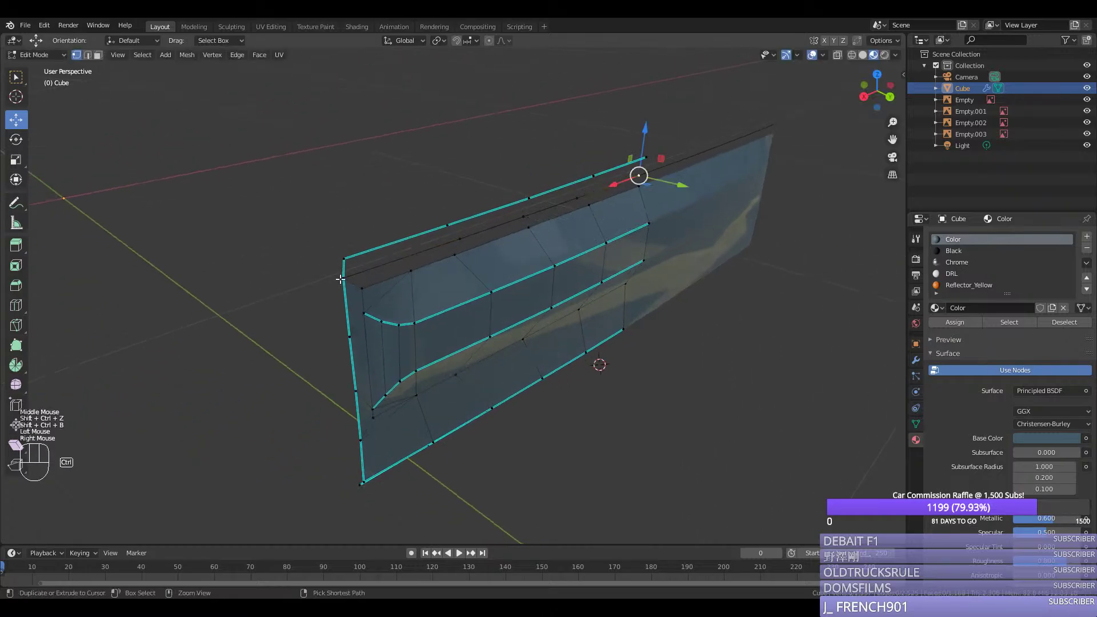
pyautogui.keyDown('ctrl'); pyautogui.rightClick(336, 278); pyautogui.keyUp('ctrl')
pyautogui.hotkey('ctrl', 'y')
pyautogui.hotkey('ctrl', 'e')
pyautogui.click(334, 279)
# Step: Connect the upper lines and the recess edge at the center, and fill the strip between the top two lines with faces
pyautogui.rightClick(634, 189)
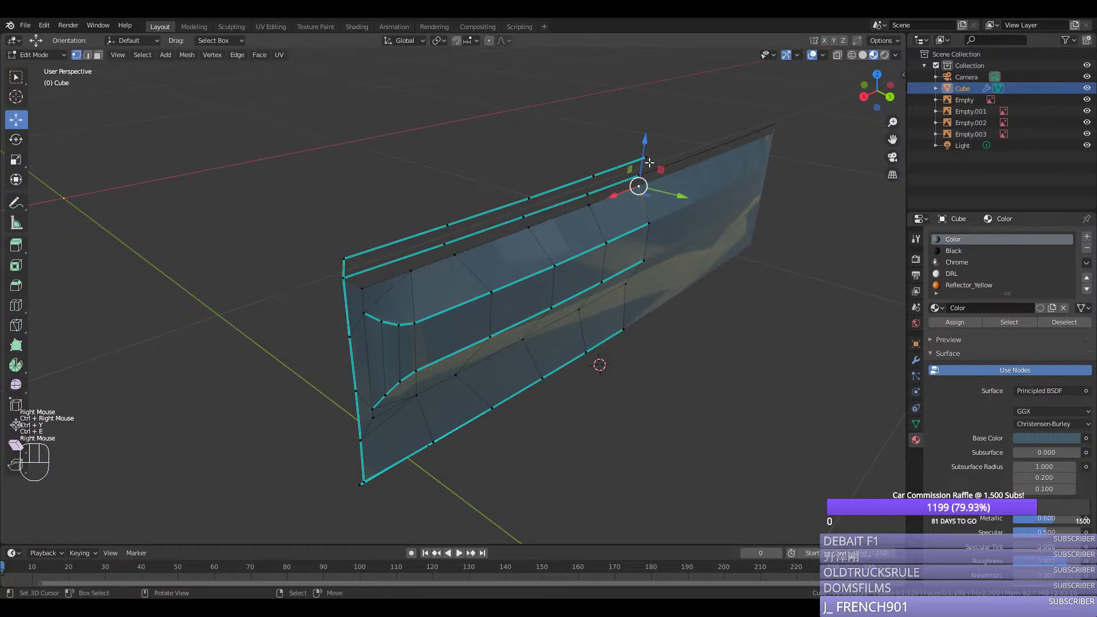
pyautogui.rightClick(649, 162)
pyautogui.keyDown('shift'); pyautogui.rightClick(642, 176); pyautogui.keyUp('shift')
pyautogui.press('f')
pyautogui.rightClick(642, 177)
pyautogui.keyDown('shift'); pyautogui.rightClick(645, 190); pyautogui.keyUp('shift')
pyautogui.press('f')
pyautogui.rightClick(640, 176)
pyautogui.keyDown('shift'); pyautogui.rightClick(647, 159); pyautogui.keyUp('shift')
pyautogui.keyDown('shift'); pyautogui.rightClick(588, 195); pyautogui.keyUp('shift')
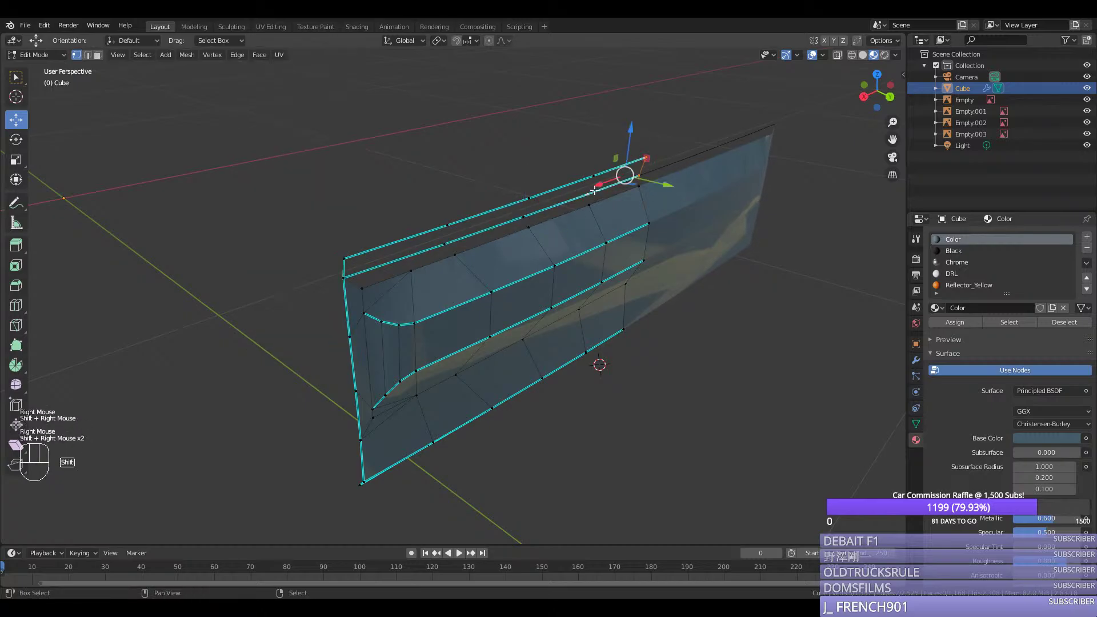
pyautogui.keyDown('shift'); pyautogui.rightClick(594, 177); pyautogui.keyUp('shift')
pyautogui.press('f')
pyautogui.rightClick(594, 176)
pyautogui.keyDown('shift'); pyautogui.rightClick(587, 192); pyautogui.keyUp('shift')
pyautogui.press('f')
pyautogui.press('f')
pyautogui.press('f')
# Step: Fill the strip between the new upper line and the recess's upper edge with faces, through to the outer corner
pyautogui.rightClick(638, 186)
pyautogui.keyDown('shift'); pyautogui.rightClick(638, 177); pyautogui.keyUp('shift')
pyautogui.press('f')
pyautogui.press('f')
pyautogui.press('f')
pyautogui.press('f')
pyautogui.press('f')
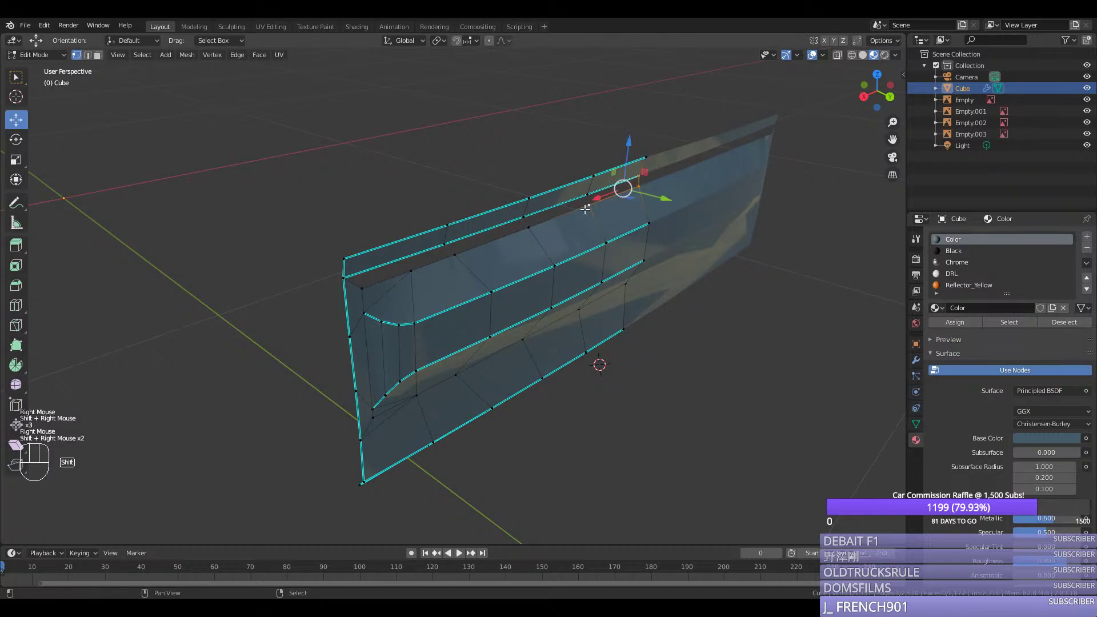
pyautogui.hotkey('ctrl', 'z')
pyautogui.keyDown('shift'); pyautogui.rightClick(411, 271); pyautogui.keyUp('shift')
pyautogui.press('f')
pyautogui.rightClick(410, 272)
pyautogui.keyDown('shift'); pyautogui.rightClick(445, 245); pyautogui.keyUp('shift')
pyautogui.press('f')
# Step: Select the whole visible tailgate mesh, recalculate its normals, leave Edit Mode and save the file
pyautogui.press('a')
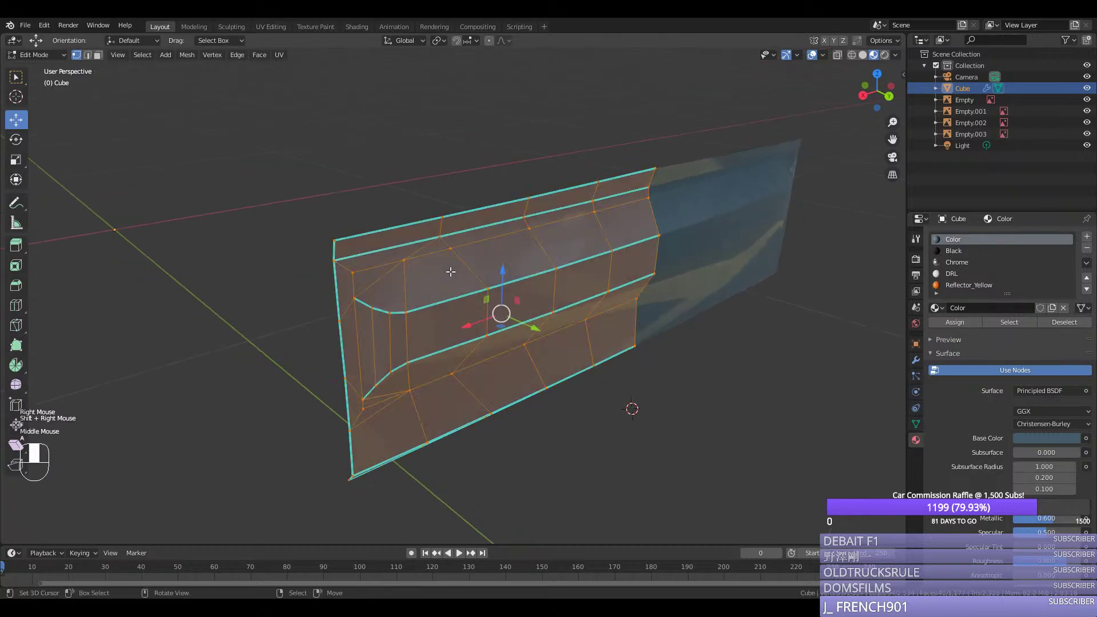
pyautogui.hotkey('shift', 'n')
pyautogui.press('Tab')
pyautogui.hotkey('ctrl', 's')
pyautogui.scroll(-2, 451, 272)
pyautogui.moveTo(451, 271); pyautogui.dragTo(474, 299, button='middle')
pyautogui.scroll(-1, 444, 252)
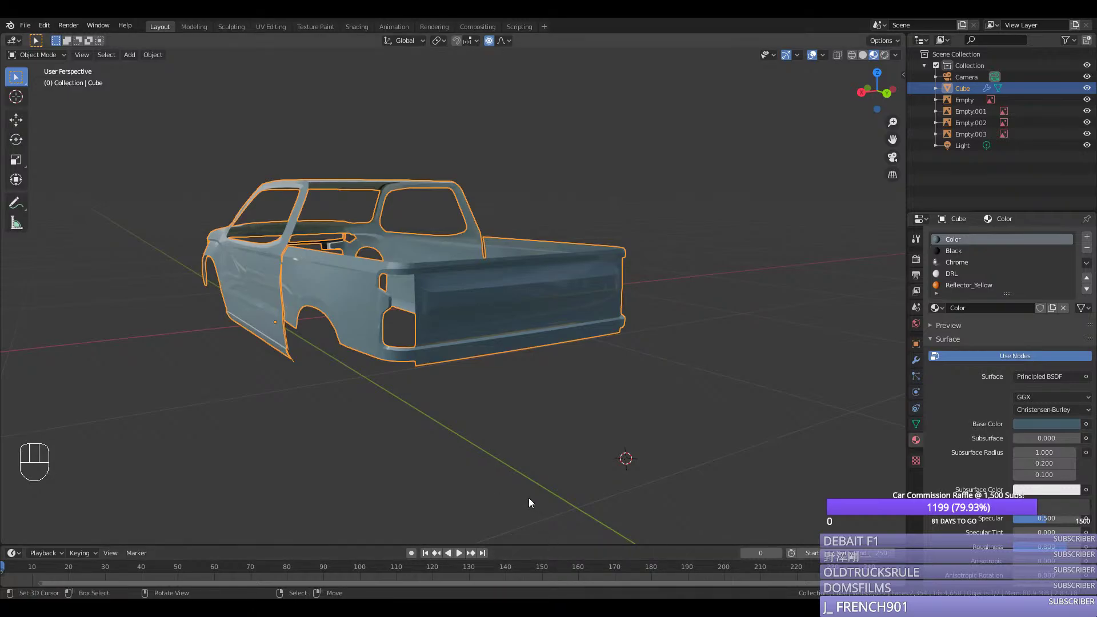
pyautogui.scroll(2, 529, 503)
pyautogui.moveTo(529, 503); pyautogui.dragTo(451, 443, button='middle')
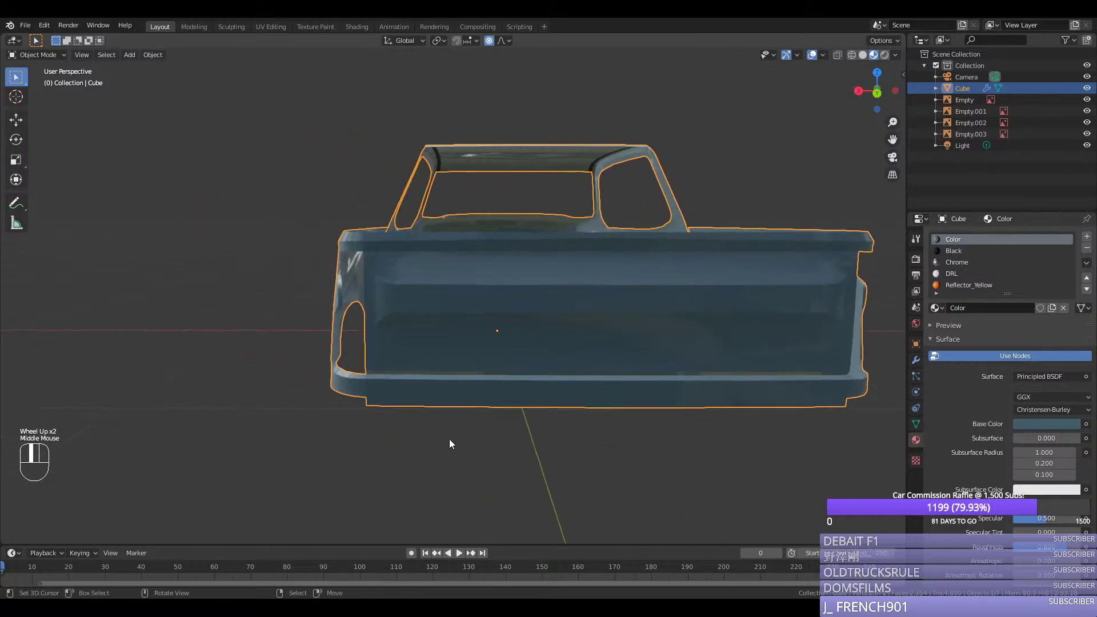
# Step: Enter Edit Mode in the back view and reveal all hidden geometry
pyautogui.press('ctrl+KP_1')
pyautogui.press('Tab')
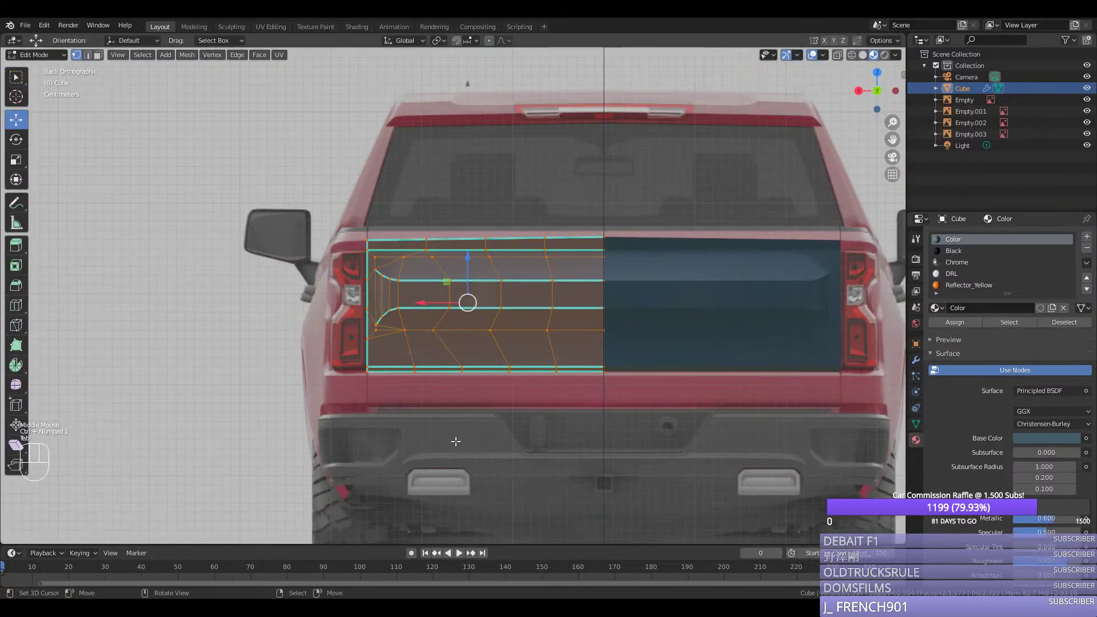
pyautogui.scroll(3, 469, 451)
pyautogui.hotkey('alt', 'h')
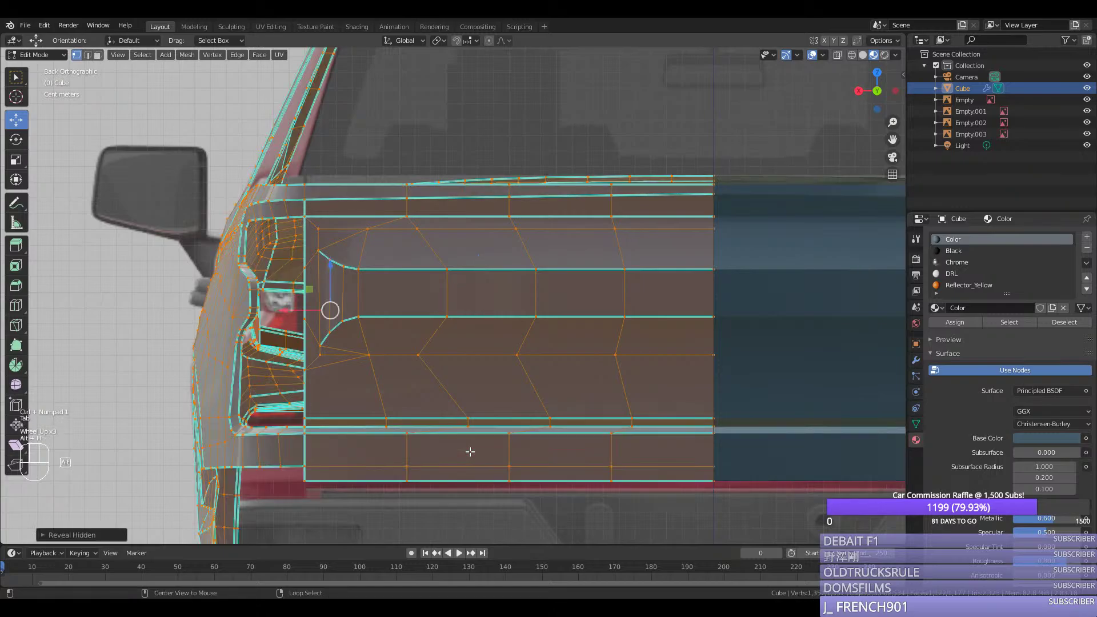
# Step: Extrude the bottom edge line below the tailgate slightly downward and move the extruded line slightly forward
pyautogui.rightClick(713, 478)
pyautogui.keyDown('ctrl'); pyautogui.rightClick(506, 480); pyautogui.keyUp('ctrl')
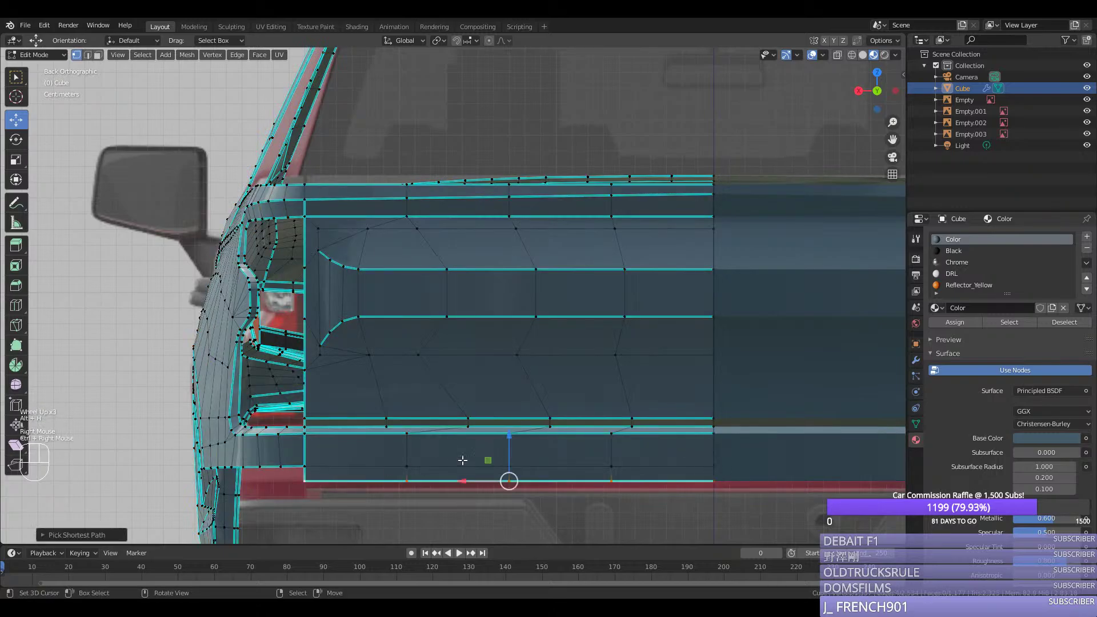
pyautogui.press('KP_3')
pyautogui.press('e')
pyautogui.middleClick(524, 476)
pyautogui.click(522, 474)
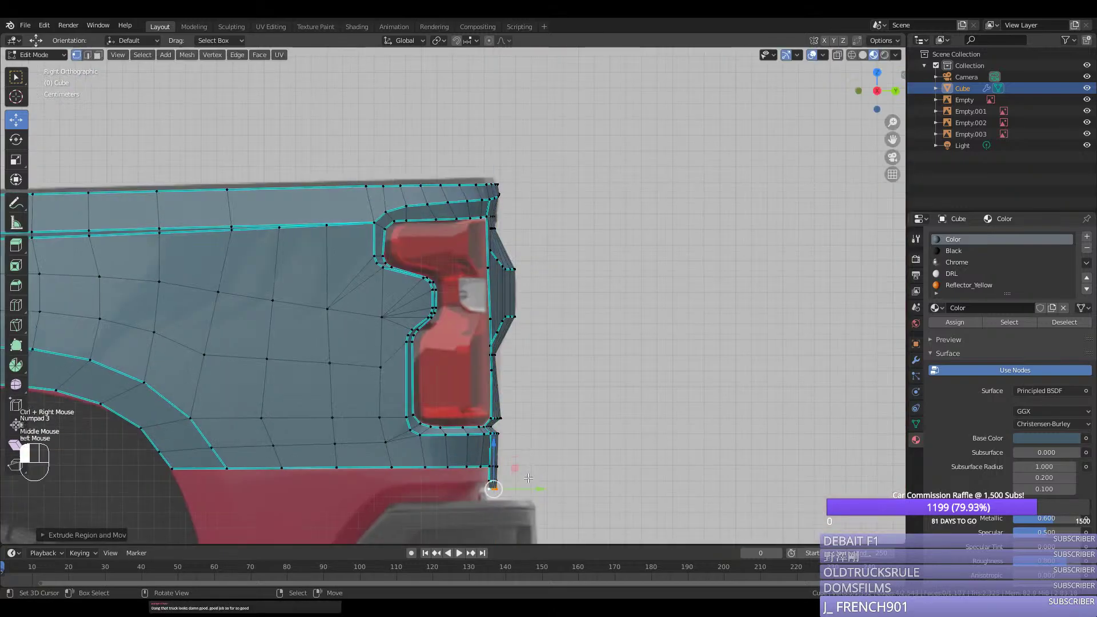
pyautogui.moveTo(518, 486); pyautogui.dragTo(507, 485)
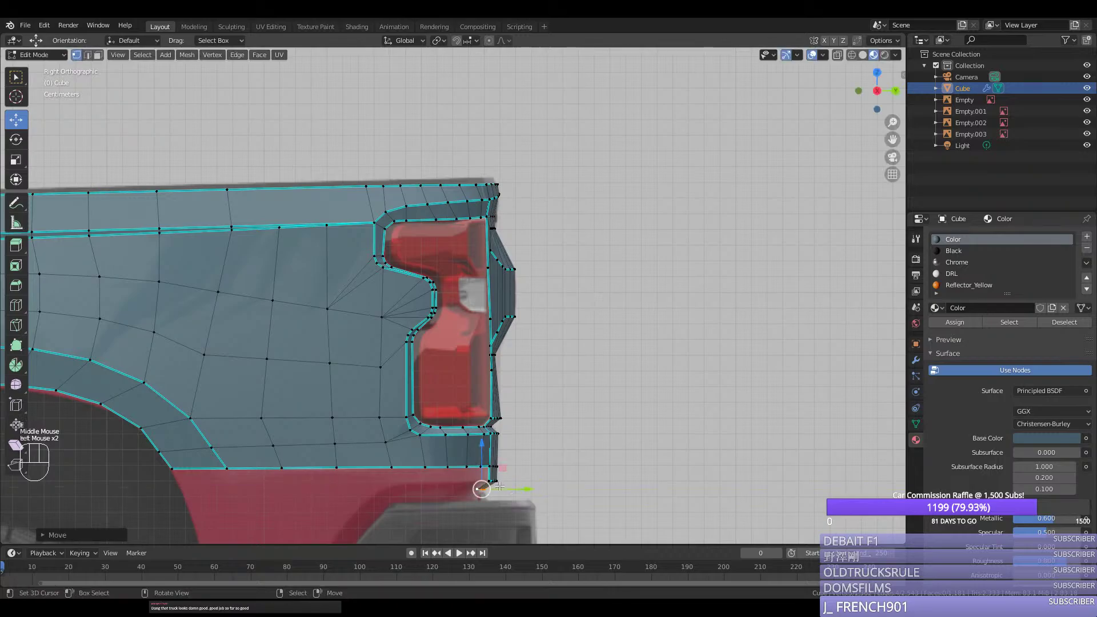
# Step: Return to Object Mode, save the file and examine the truck's rear corner and taillight opening
pyautogui.moveTo(499, 486); pyautogui.dragTo(362, 482, button='middle')
pyautogui.press('ctrl+KP_1')
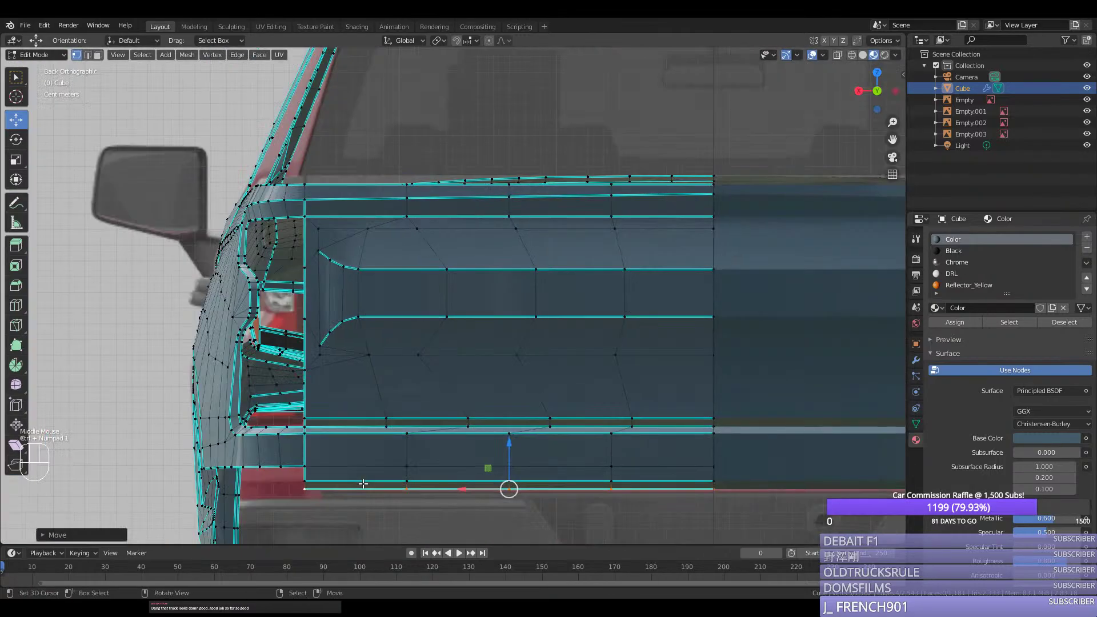
pyautogui.rightClick(298, 482)
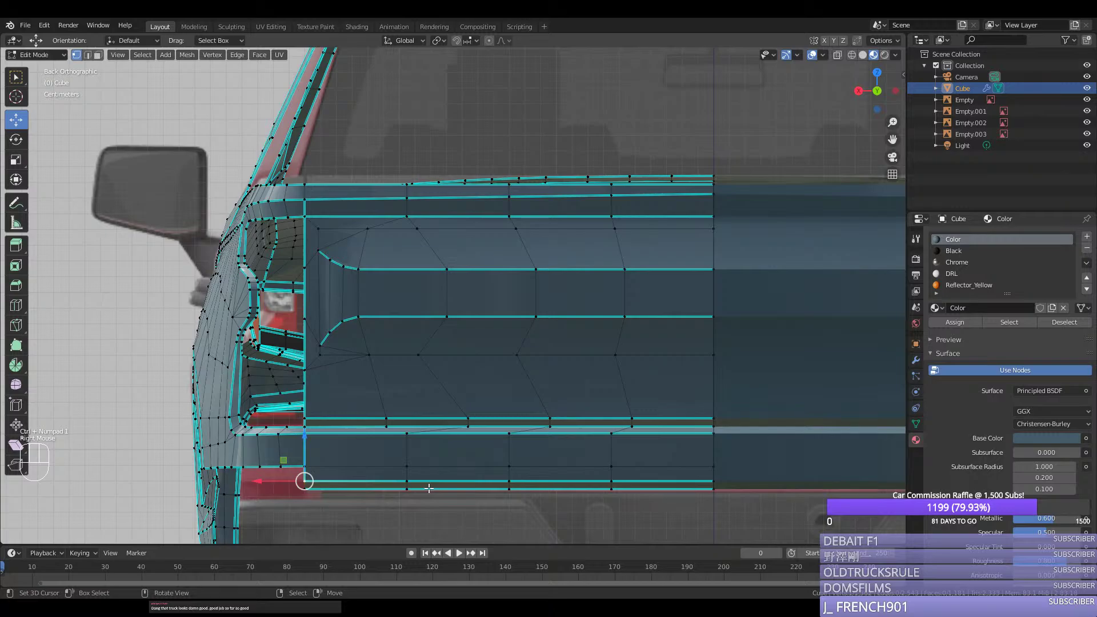
pyautogui.press('Tab')
pyautogui.scroll(-2, 428, 488)
pyautogui.moveTo(428, 488); pyautogui.dragTo(468, 446, button='middle')
pyautogui.hotkey('ctrl', 's')
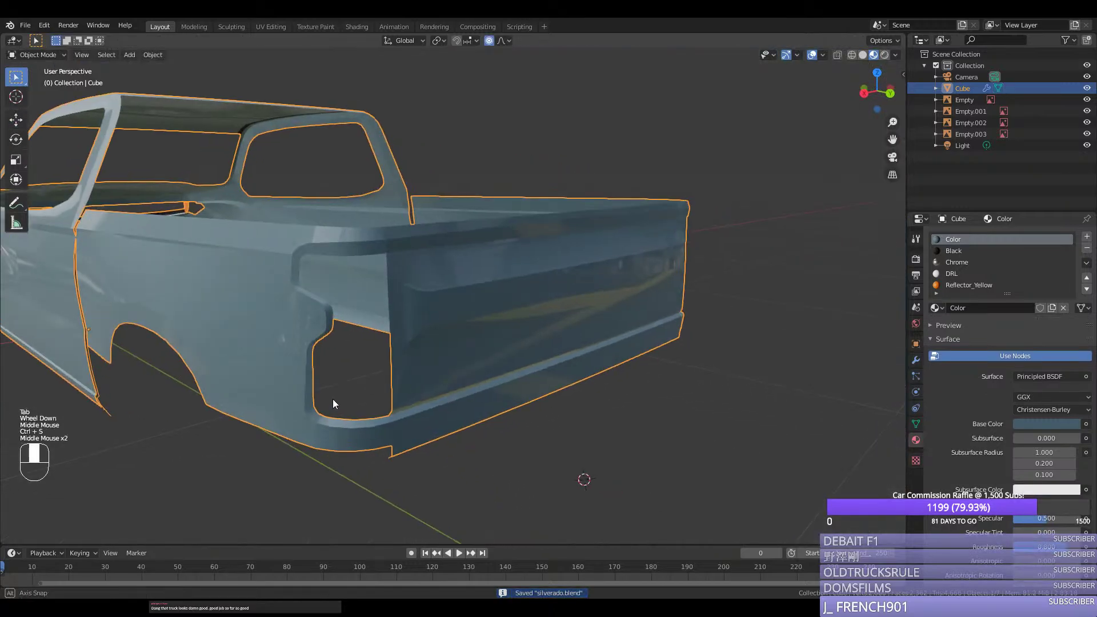
pyautogui.moveTo(332, 398); pyautogui.dragTo(345, 420, button='middle')
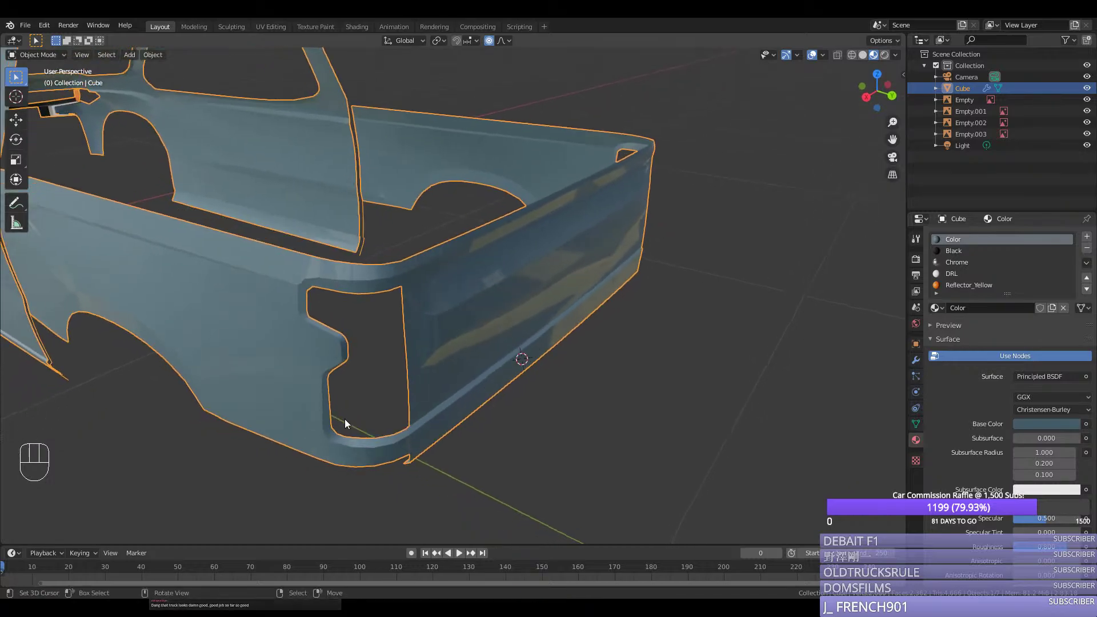
# Step: Examine the bed's rear corner and tailgate from above, around and the side, and save the file
pyautogui.moveTo(395, 327); pyautogui.dragTo(397, 327, button='middle')
pyautogui.press('KP_7')
pyautogui.scroll(-2, 394, 324)
pyautogui.press('Tab')
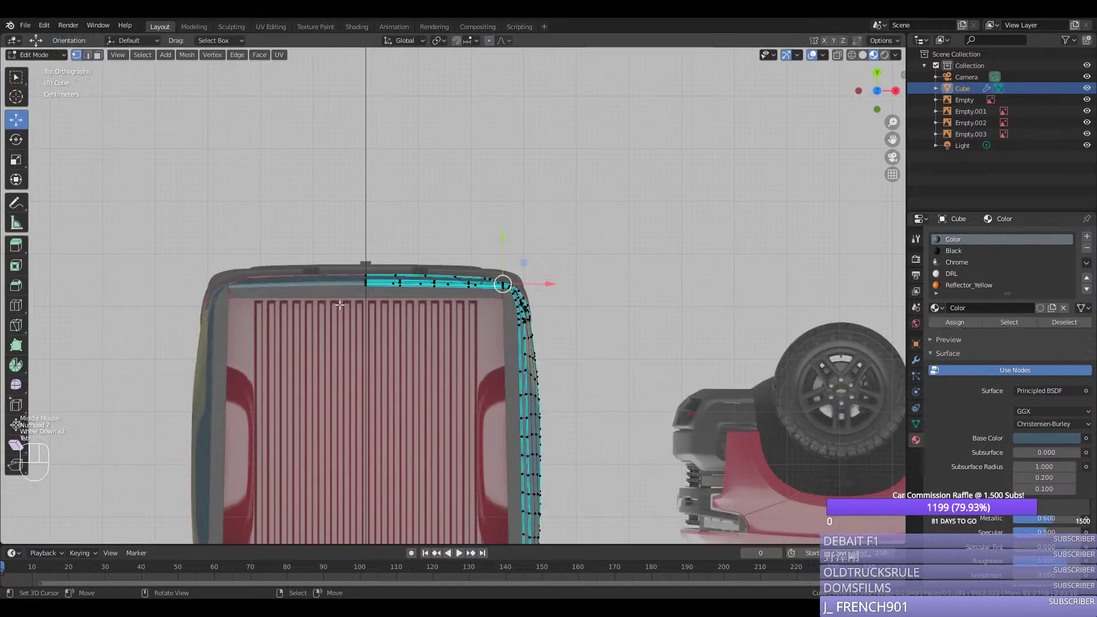
pyautogui.scroll(3, 371, 308)
pyautogui.press('1')
pyautogui.rightClick(208, 254)
pyautogui.moveTo(524, 350); pyautogui.dragTo(348, 275, button='middle')
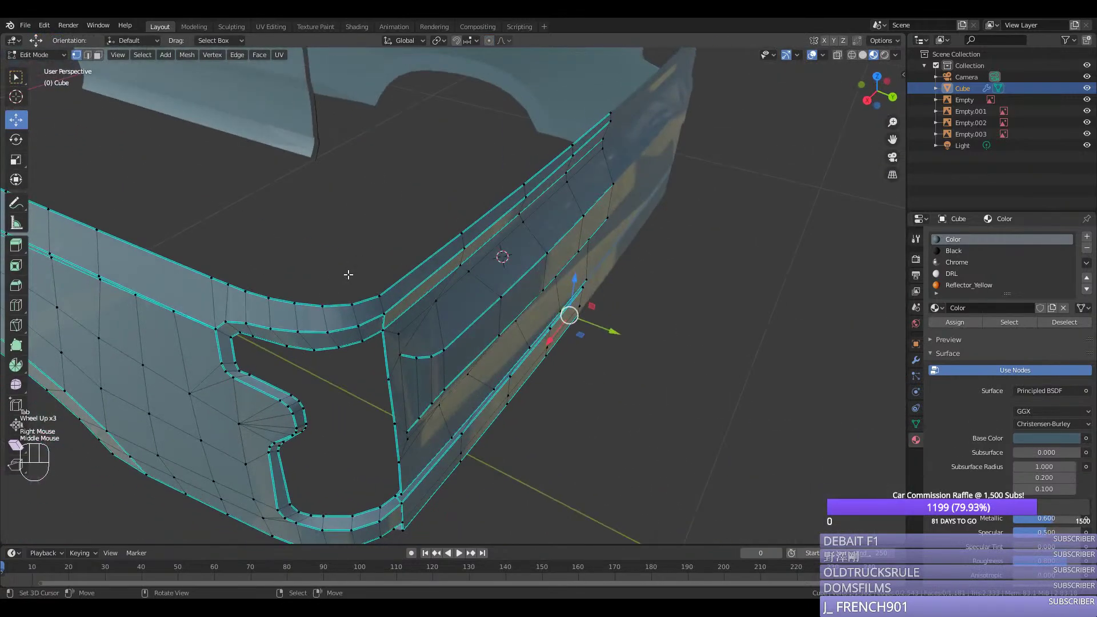
pyautogui.scroll(-2, 586, 109)
pyautogui.moveTo(586, 109); pyautogui.dragTo(447, 293, button='middle')
pyautogui.press('Tab')
pyautogui.hotkey('ctrl', 's')
pyautogui.scroll(-2, 419, 291)
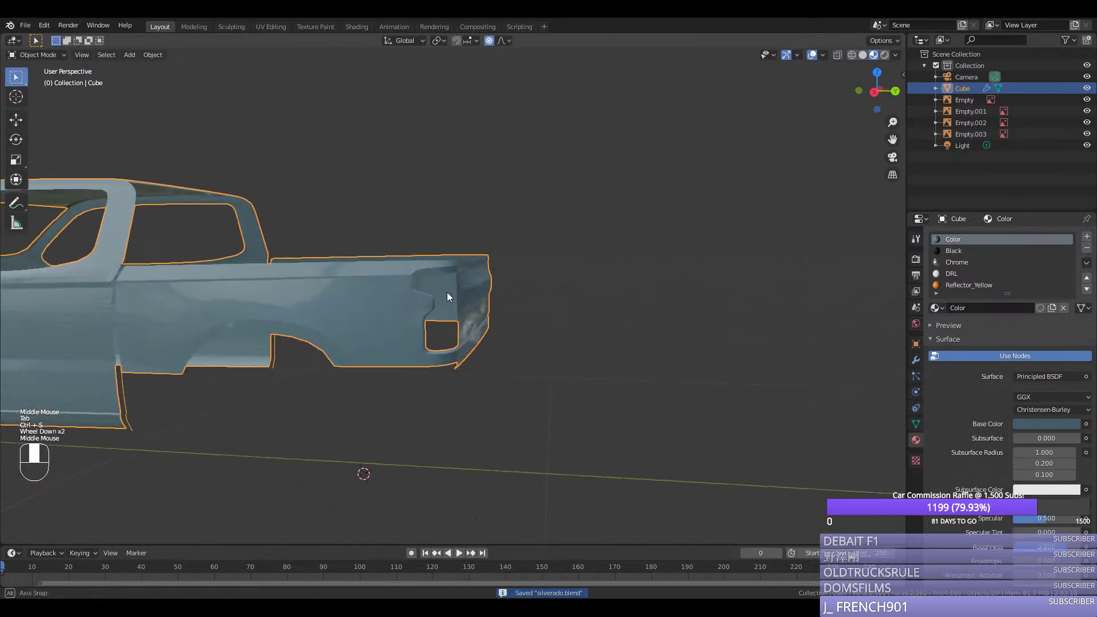
pyautogui.scroll(-1, 446, 292)
pyautogui.moveTo(440, 342); pyautogui.dragTo(444, 318, button='middle')
pyautogui.scroll(1, 403, 345)
# Step: In the side view, extrude the bedside's bottom edge line below the taillight straight down about 9 mm
pyautogui.press('Tab')
pyautogui.scroll(1, 439, 386)
pyautogui.moveTo(439, 387); pyautogui.dragTo(384, 396, button='middle')
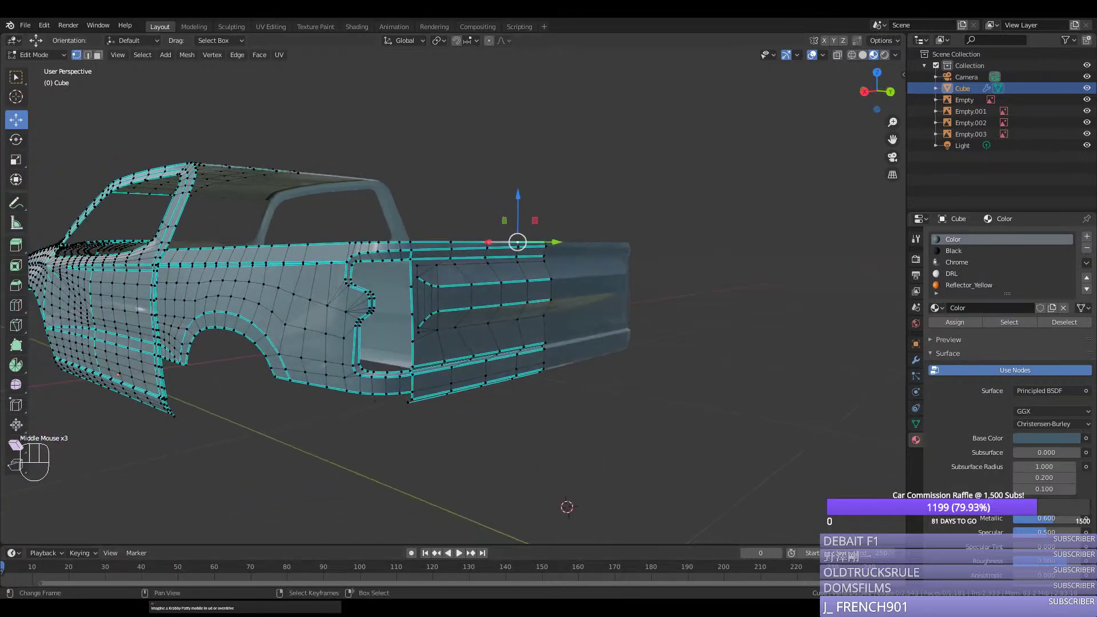
pyautogui.moveTo(412, 451); pyautogui.dragTo(445, 421, button='middle')
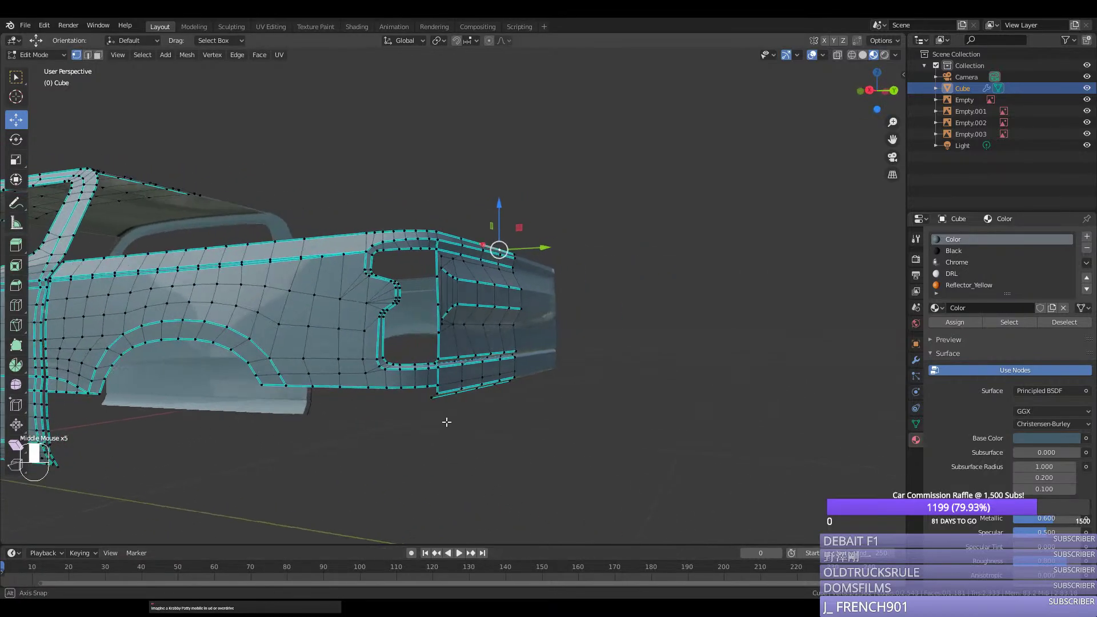
pyautogui.press('KP_3')
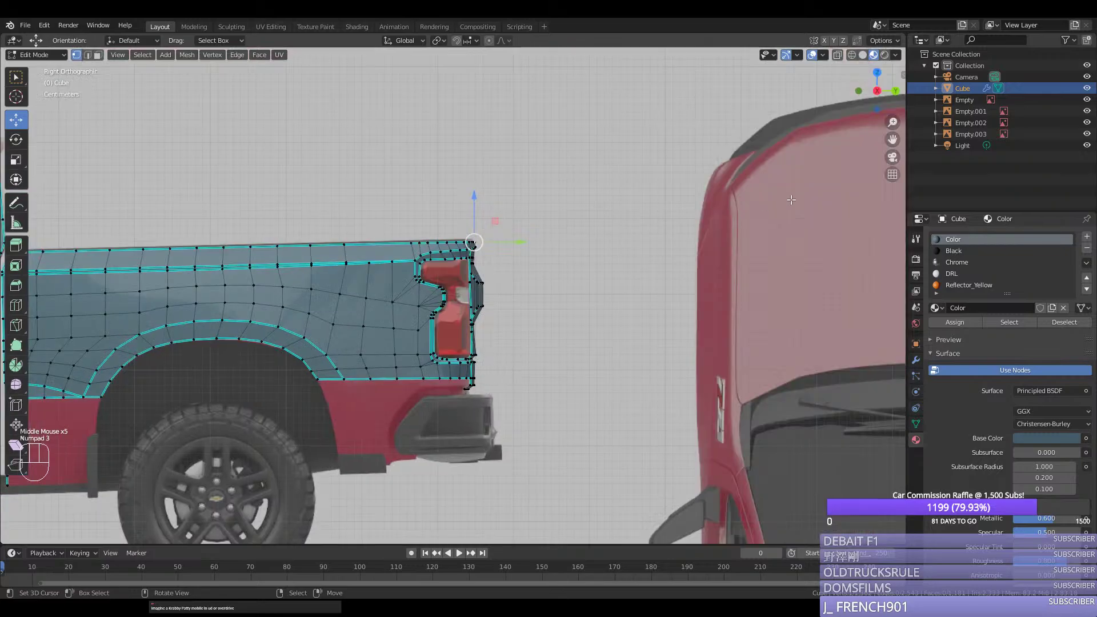
pyautogui.moveTo(892, 139); pyautogui.dragTo(929, 49)
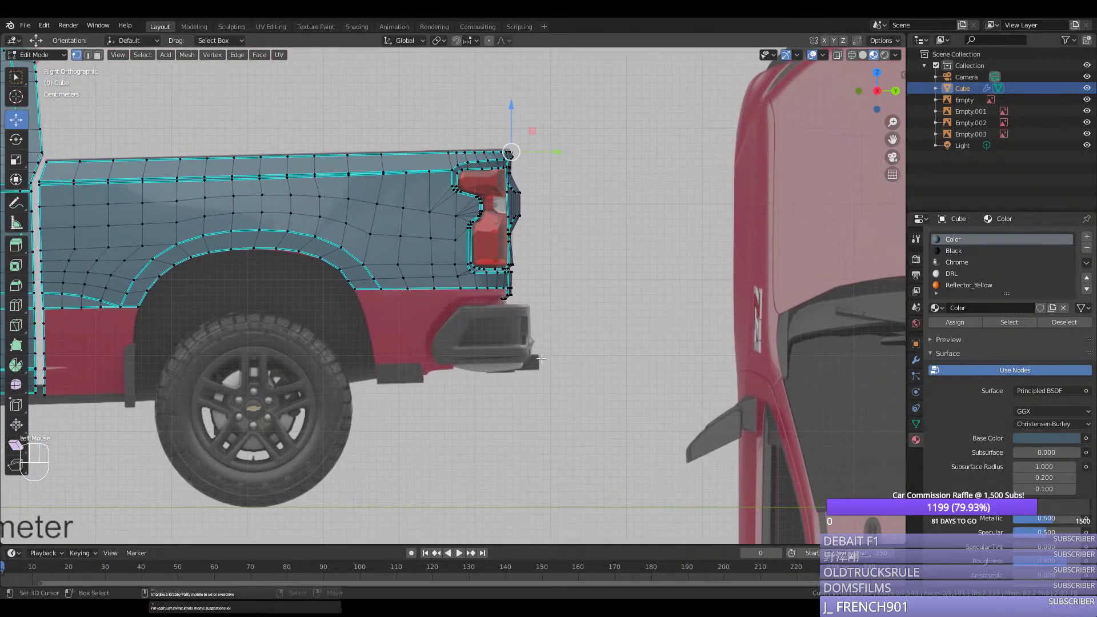
pyautogui.scroll(3, 528, 356)
pyautogui.scroll(1, 528, 356)
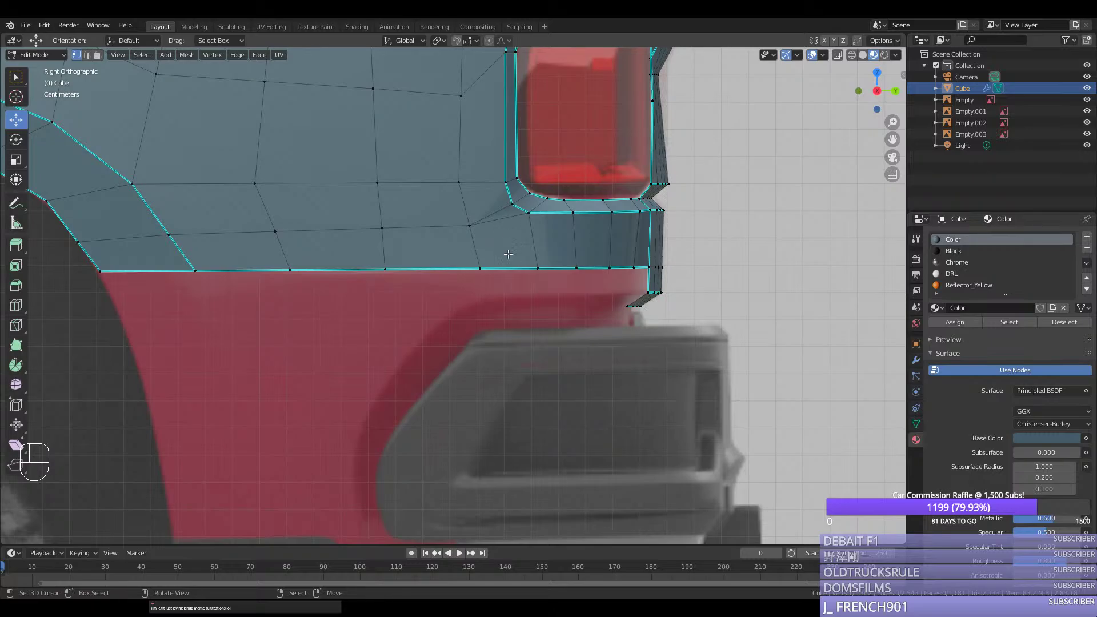
pyautogui.click(482, 268)
pyautogui.keyDown('ctrl'); pyautogui.click(626, 268); pyautogui.keyUp('ctrl')
pyautogui.press('e')
pyautogui.press('z')
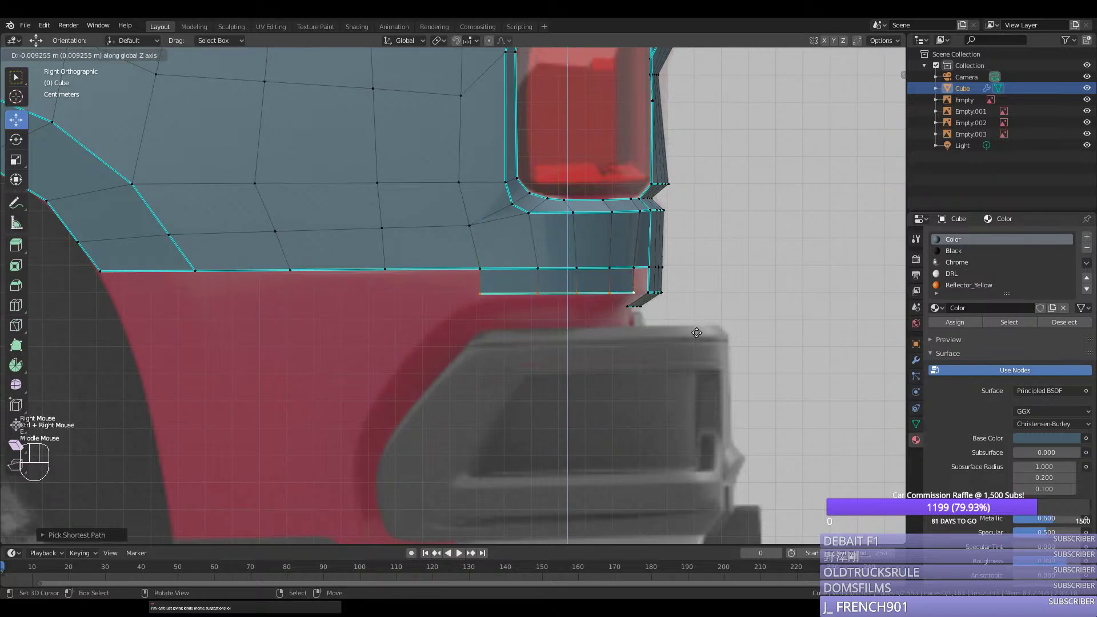
pyautogui.click(696, 332)
# Step: In the back view, fill the gap between the extruded strip and the tailgate and mark its bottom edge sharp
pyautogui.press('ctrl+KP_1')
pyautogui.rightClick(154, 292)
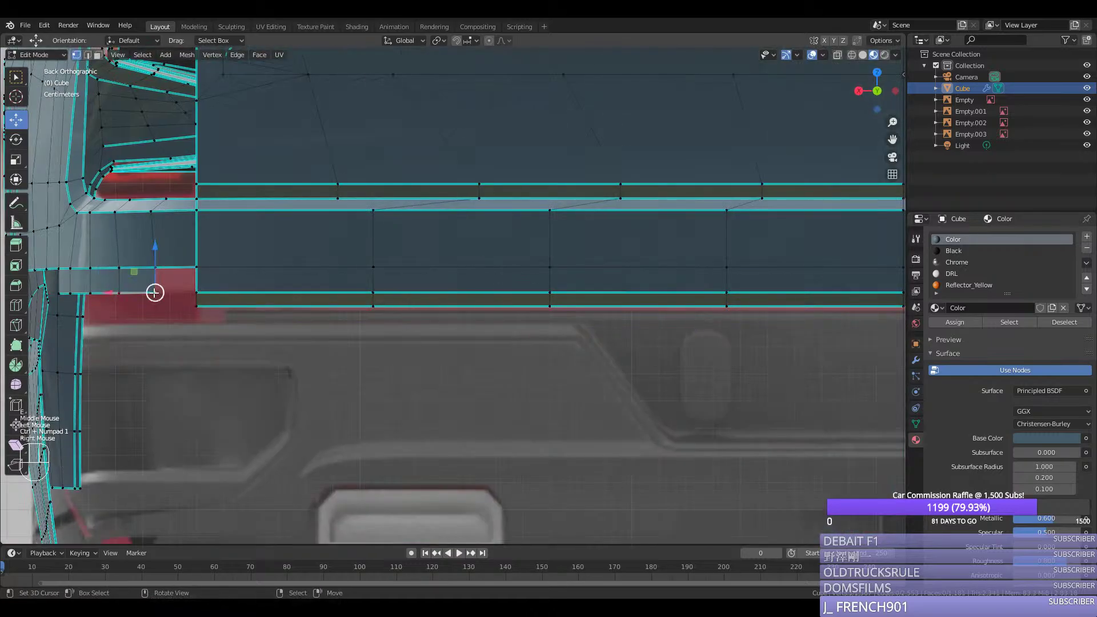
pyautogui.keyDown('shift'); pyautogui.rightClick(189, 292); pyautogui.keyUp('shift')
pyautogui.hotkey('ctrl', 'e')
pyautogui.click(176, 335)
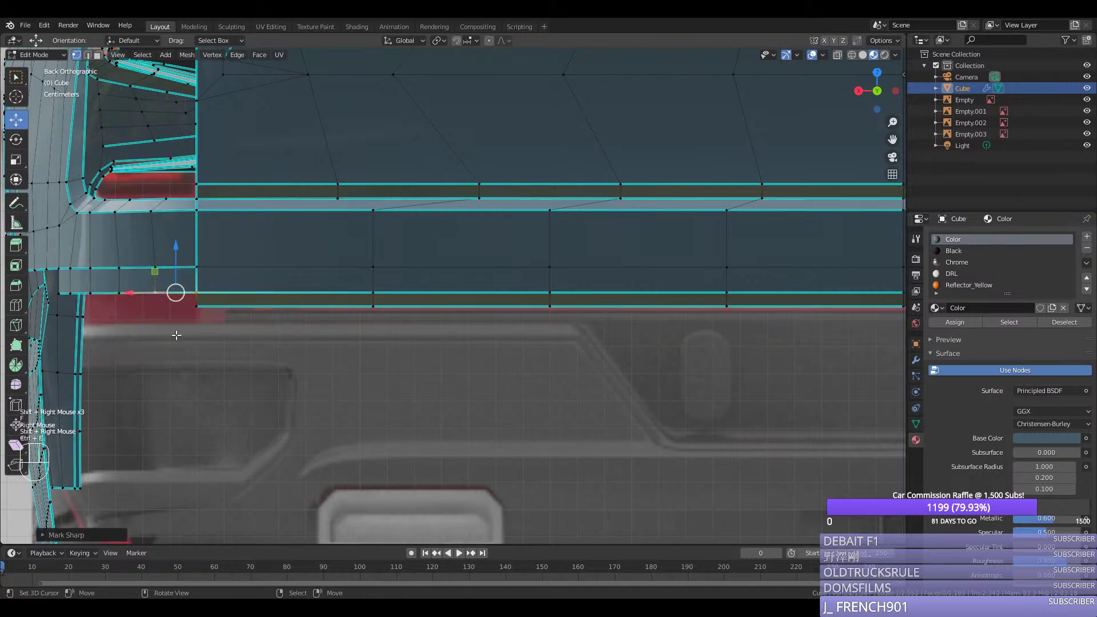
# Step: Return to Object Mode, save the file and examine the new strip below the taillight
pyautogui.scroll(-5, 176, 335)
pyautogui.moveTo(176, 335); pyautogui.dragTo(489, 426, button='middle')
pyautogui.press('Tab')
pyautogui.hotkey('ctrl', 's')
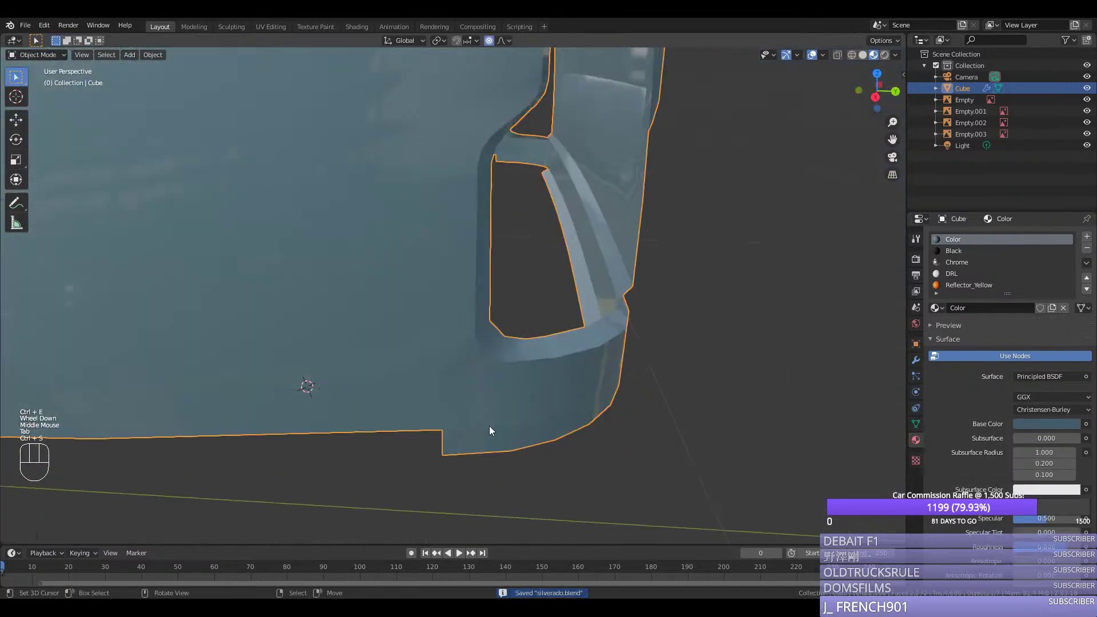
pyautogui.moveTo(458, 376); pyautogui.dragTo(467, 372, button='middle')
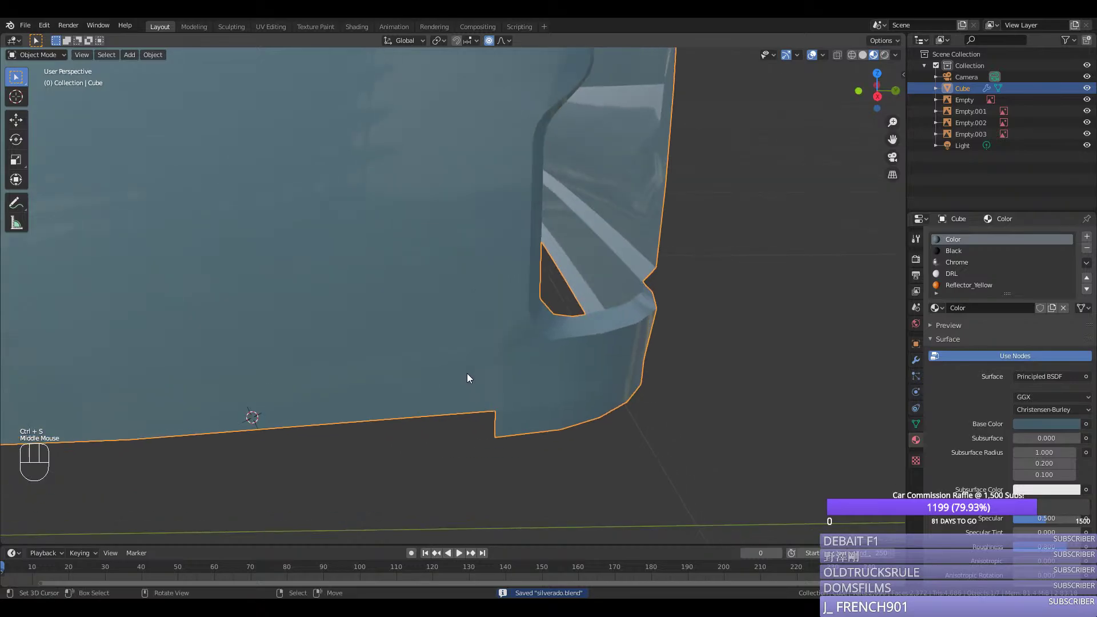
# Step: Extrude the strip's lower front corner vertex five times down along the curved bumper cutout to the body's lower edge in the side reference
pyautogui.press('KP_3')
pyautogui.press('Tab')
pyautogui.scroll(1, 457, 288)
pyautogui.rightClick(475, 294)
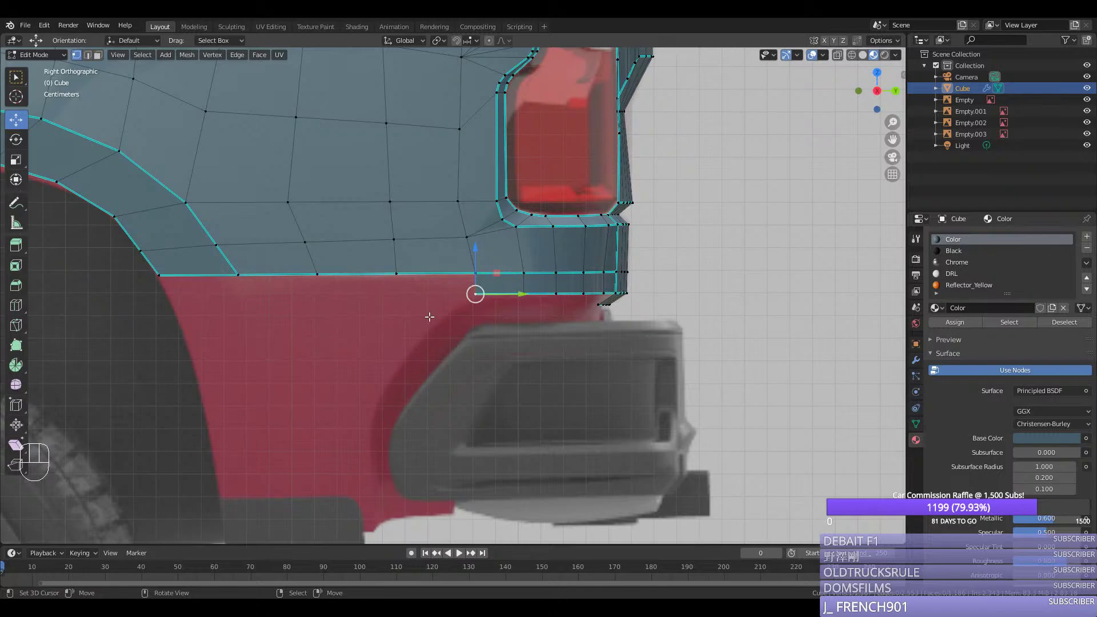
pyautogui.scroll(2, 474, 298)
pyautogui.press('e')
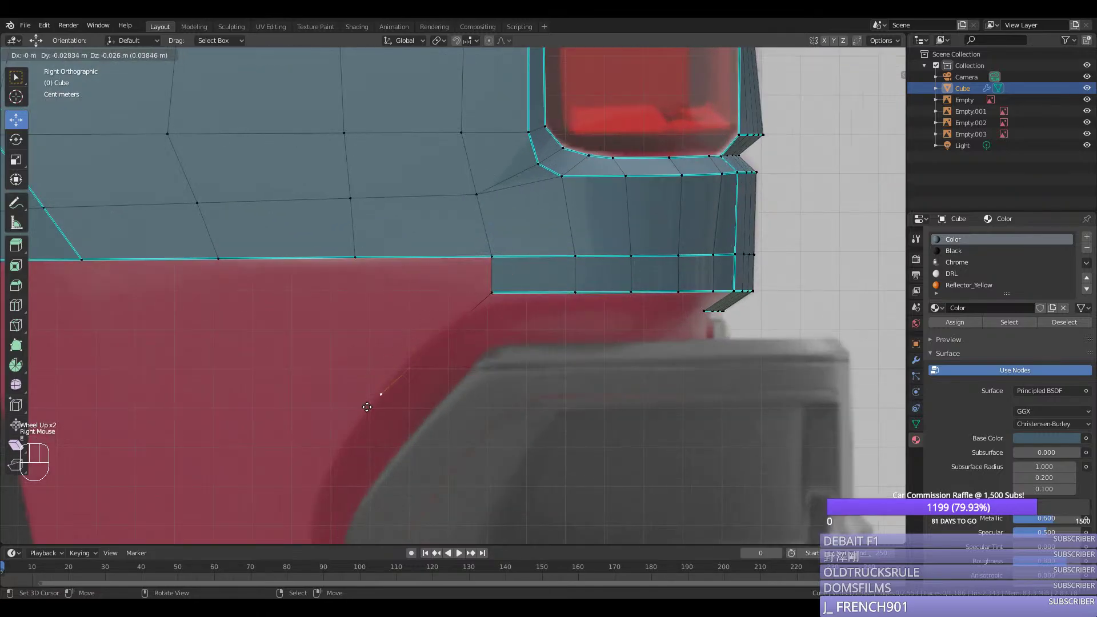
pyautogui.click(382, 391)
pyautogui.scroll(-1, 467, 356)
pyautogui.press('e')
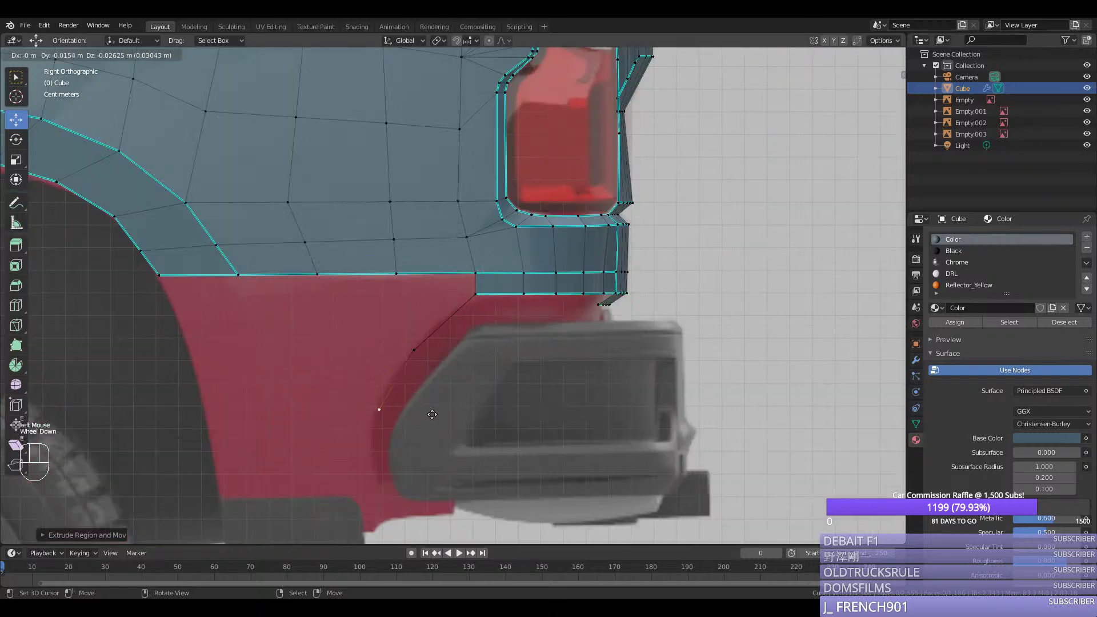
pyautogui.click(435, 400)
pyautogui.press('e')
pyautogui.click(424, 431)
pyautogui.press('e')
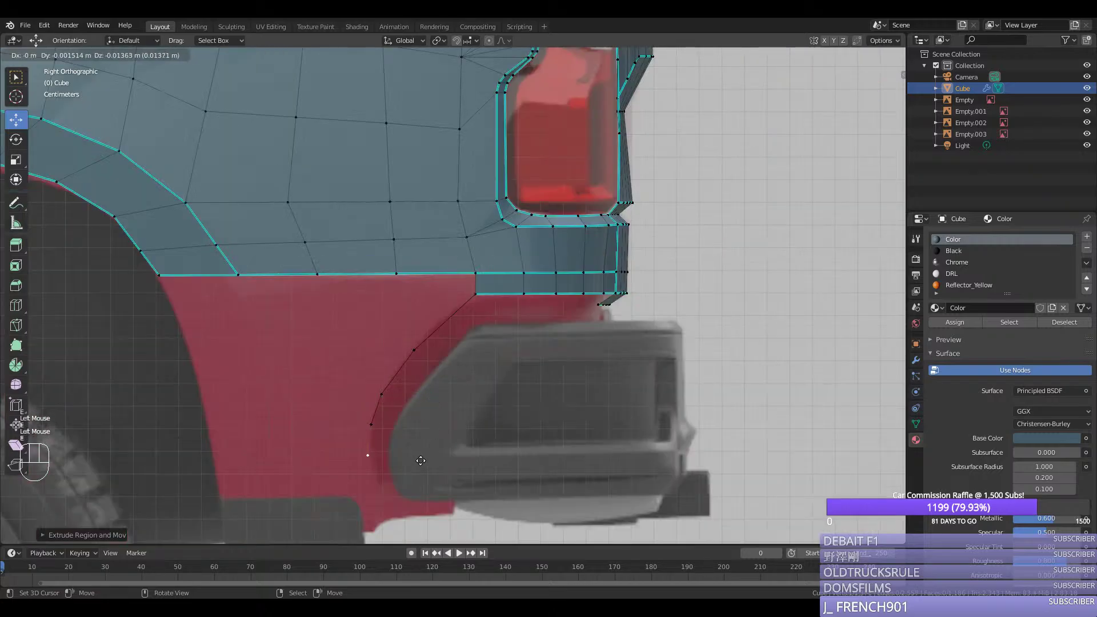
pyautogui.click(423, 462)
pyautogui.press('e')
pyautogui.click(428, 535)
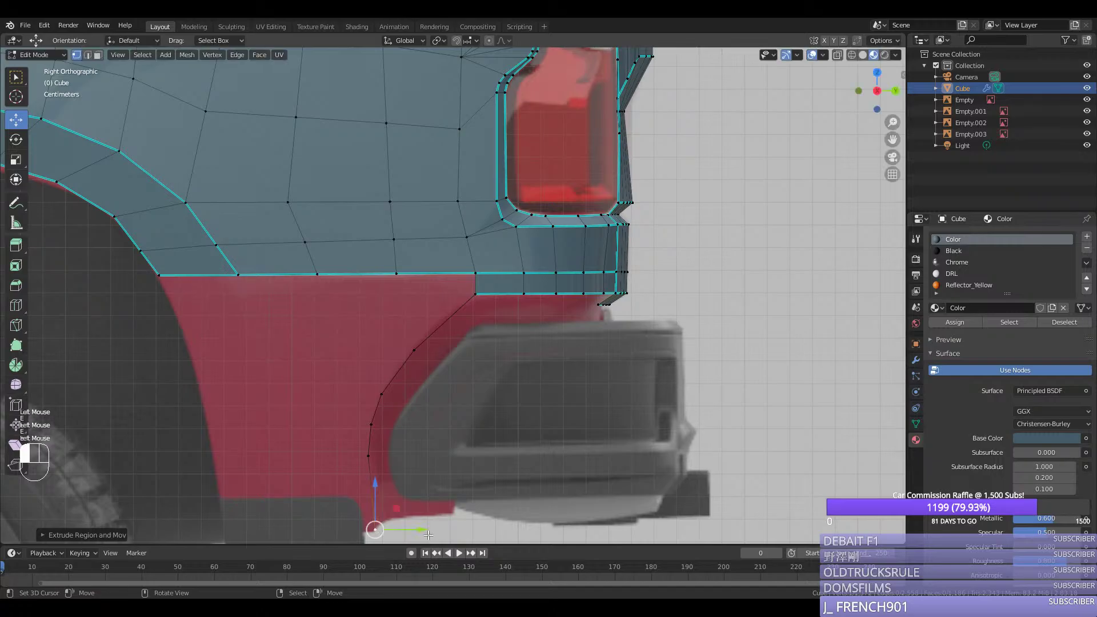
# Step: Select the whole edge chain along the bumper cutout and mark it sharp
pyautogui.keyDown('ctrl'); pyautogui.rightClick(369, 455); pyautogui.keyUp('ctrl')
pyautogui.keyDown('ctrl'); pyautogui.rightClick(382, 393); pyautogui.keyUp('ctrl')
pyautogui.keyDown('ctrl'); pyautogui.rightClick(414, 350); pyautogui.keyUp('ctrl')
pyautogui.keyDown('ctrl'); pyautogui.rightClick(475, 294); pyautogui.keyUp('ctrl')
pyautogui.hotkey('ctrl', 'e')
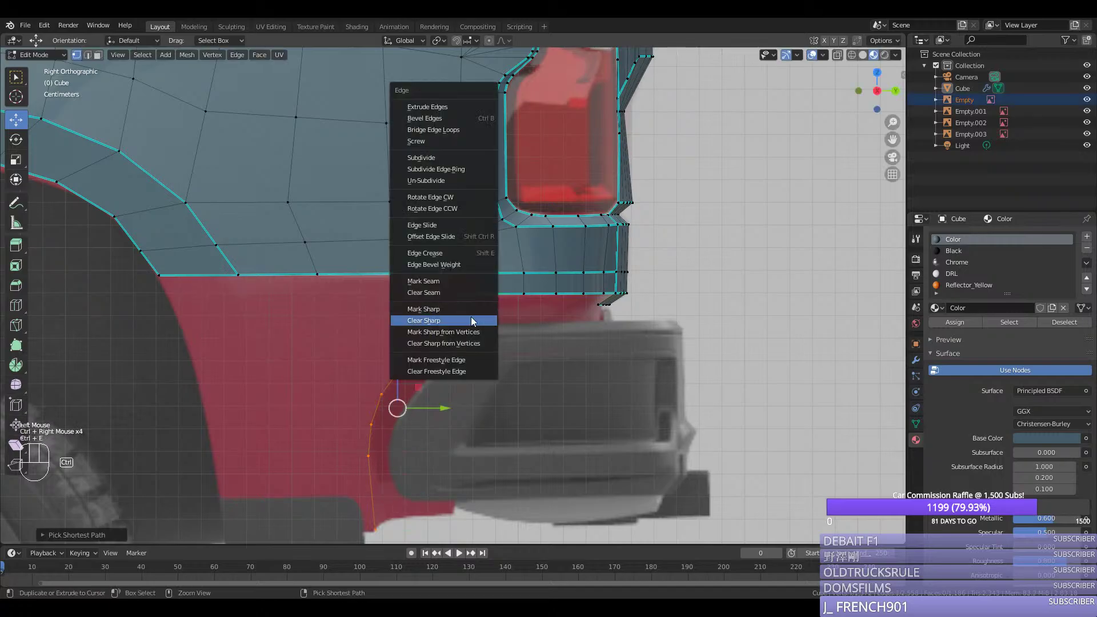
pyautogui.click(471, 317)
# Step: Nudge the cutout curve's second vertex and insert a new vertex midway along the curve's topmost segment
pyautogui.rightClick(415, 350)
pyautogui.moveTo(457, 347); pyautogui.dragTo(488, 315)
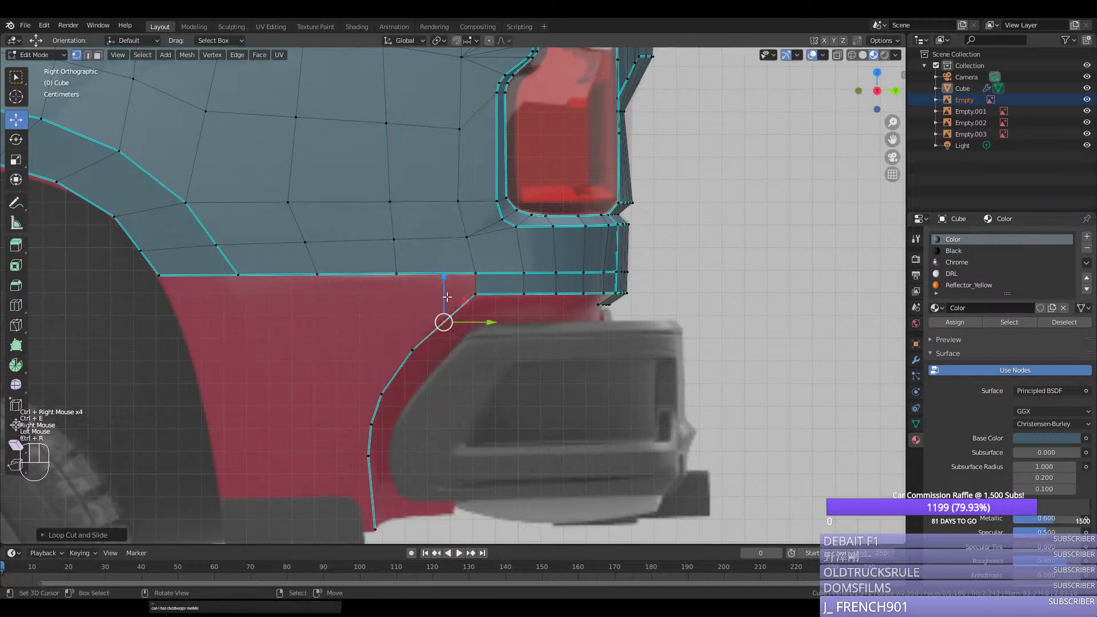
pyautogui.hotkey('ctrl', 'r')
pyautogui.click(398, 490)
pyautogui.rightClick(397, 495)
# Step: Move the curve's bottom vertex inward in the back view to match the body's lower end in the reference
pyautogui.rightClick(397, 496)
pyautogui.press('ctrl+KP_0')
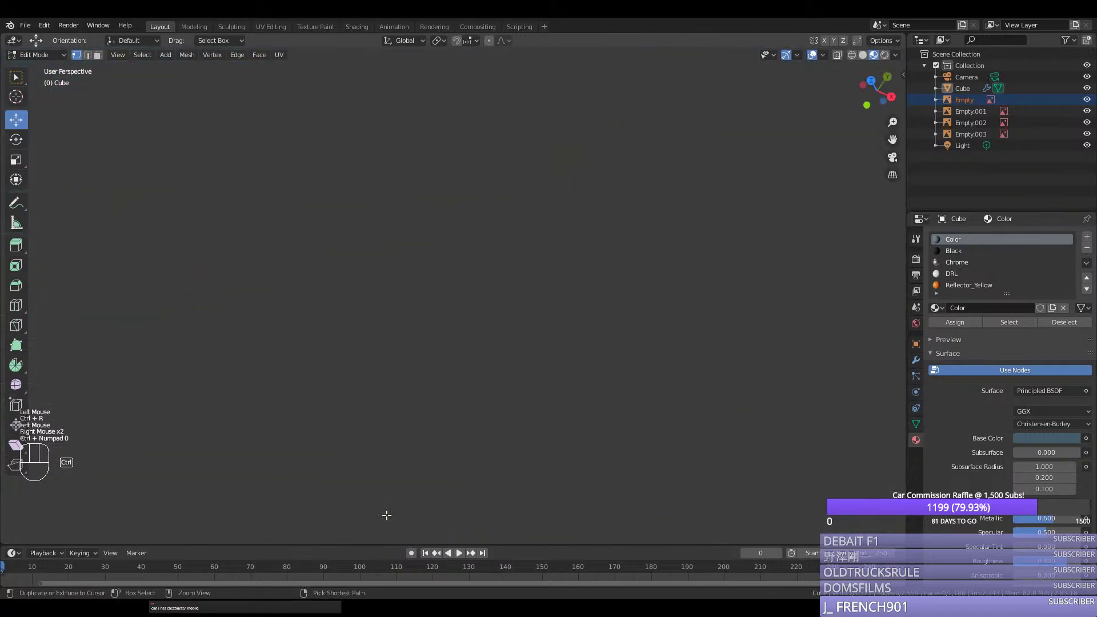
pyautogui.press('ctrl+KP_1')
pyautogui.click(108, 530)
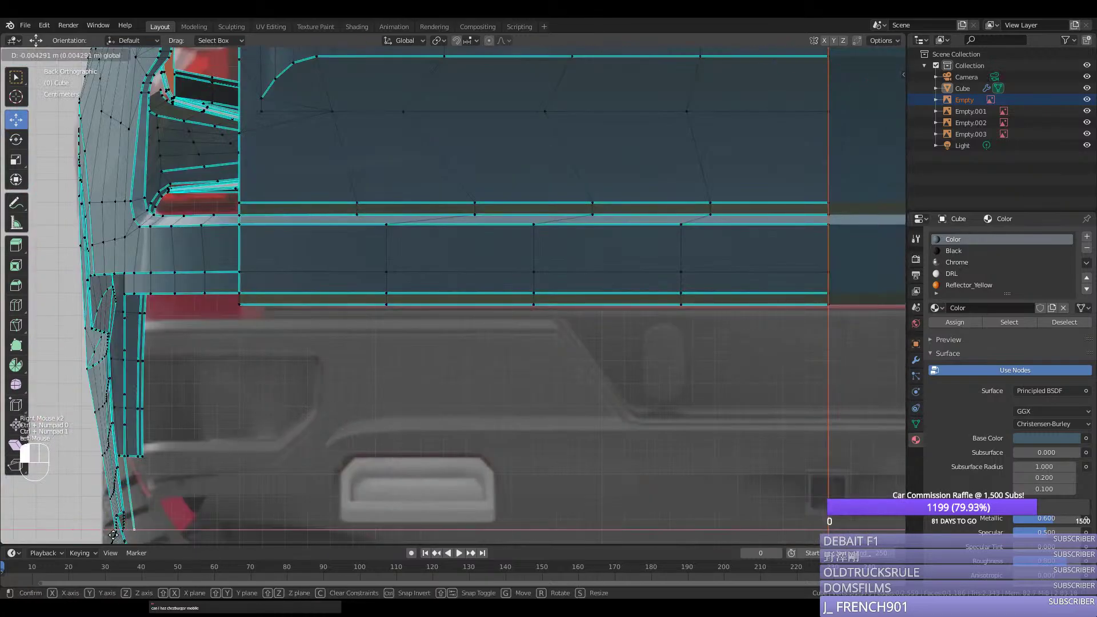
pyautogui.scroll(-1, 149, 497)
# Step: Isolate the cutout curve by hiding all other geometry and shift its second-lowest vertex inward in the back view
pyautogui.moveTo(122, 470); pyautogui.dragTo(140, 354, button='middle')
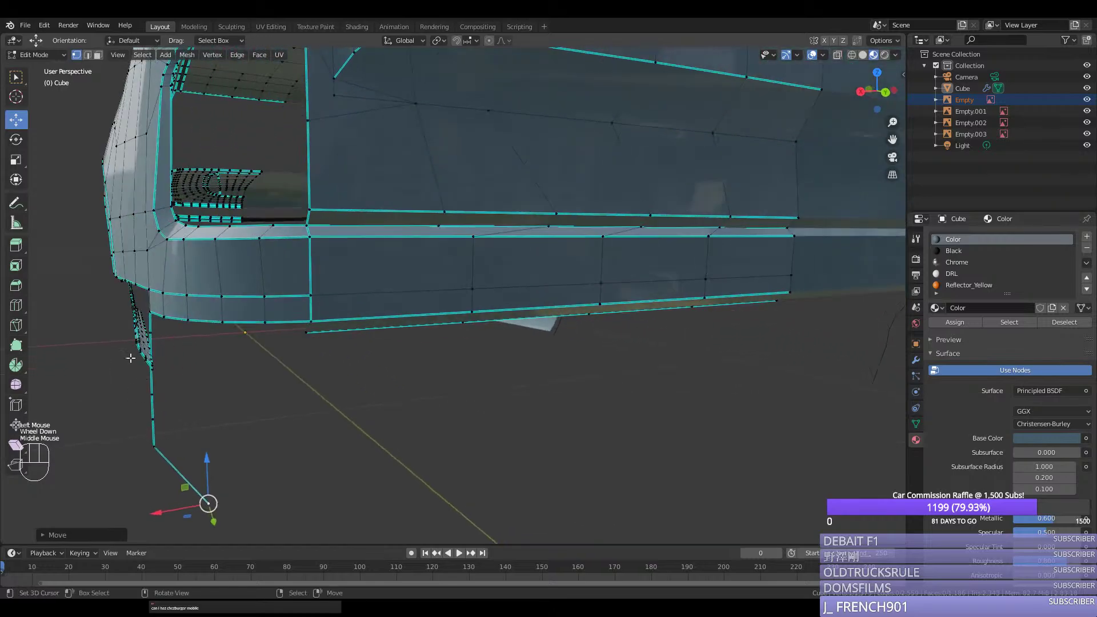
pyautogui.keyDown('ctrl'); pyautogui.rightClick(150, 312); pyautogui.keyUp('ctrl')
pyautogui.hotkey('shift', 'h')
pyautogui.press('ctrl+KP_1')
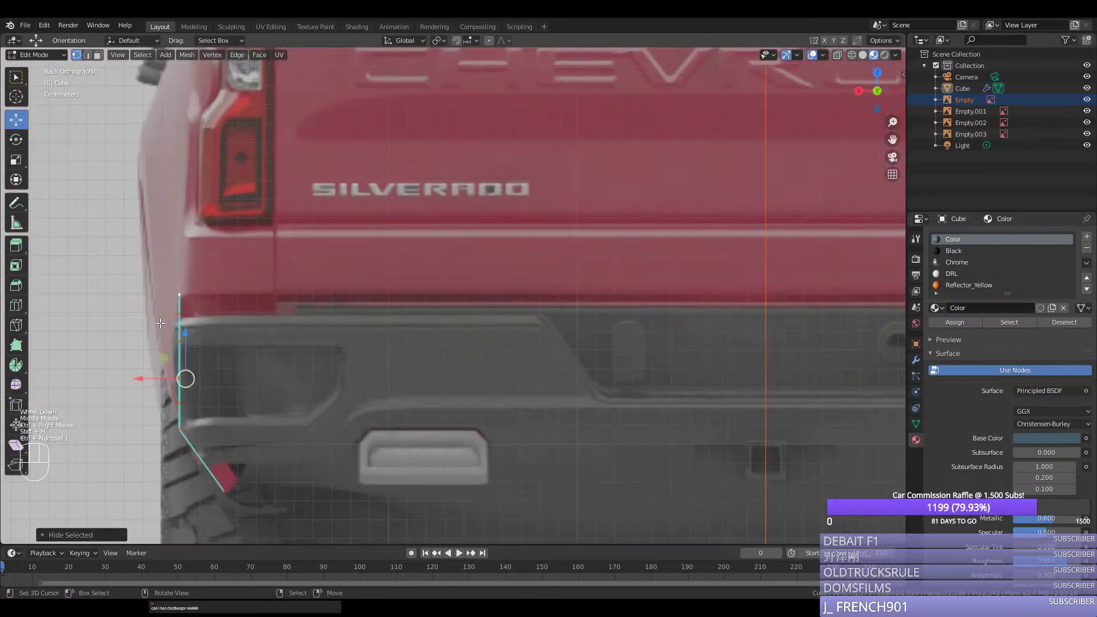
pyautogui.rightClick(178, 430)
pyautogui.moveTo(177, 431); pyautogui.dragTo(163, 420)
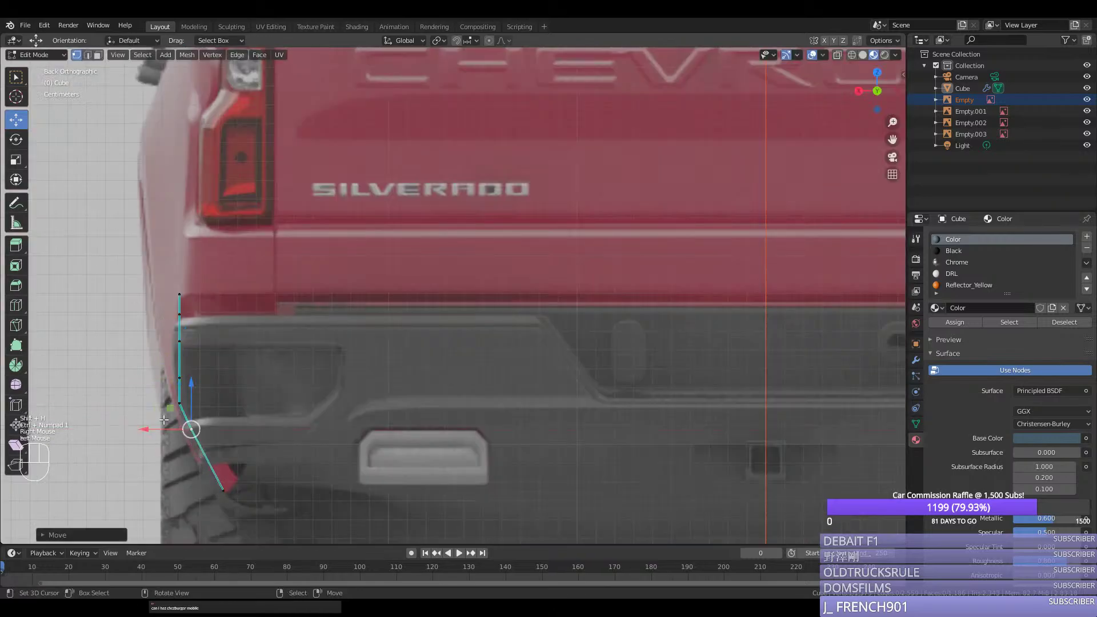
pyautogui.rightClick(222, 489)
pyautogui.moveTo(222, 489); pyautogui.dragTo(233, 490)
pyautogui.hotkey('ctrl', 'z')
pyautogui.hotkey('ctrl', 'z')
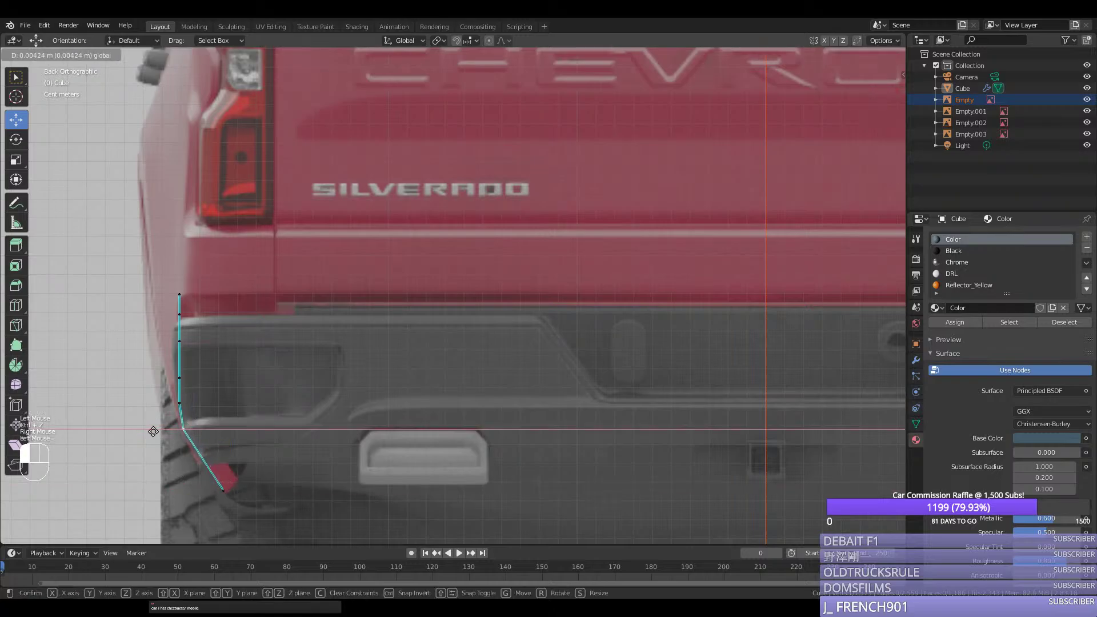
# Step: Fine-tune the curve's upper and middle vertices sideways in the back and top views to follow the body's side contour
pyautogui.rightClick(180, 313)
pyautogui.moveTo(177, 311); pyautogui.dragTo(157, 339)
pyautogui.rightClick(179, 377)
pyautogui.moveTo(179, 377); pyautogui.dragTo(177, 378)
pyautogui.press('KP_7')
pyautogui.rightClick(730, 330)
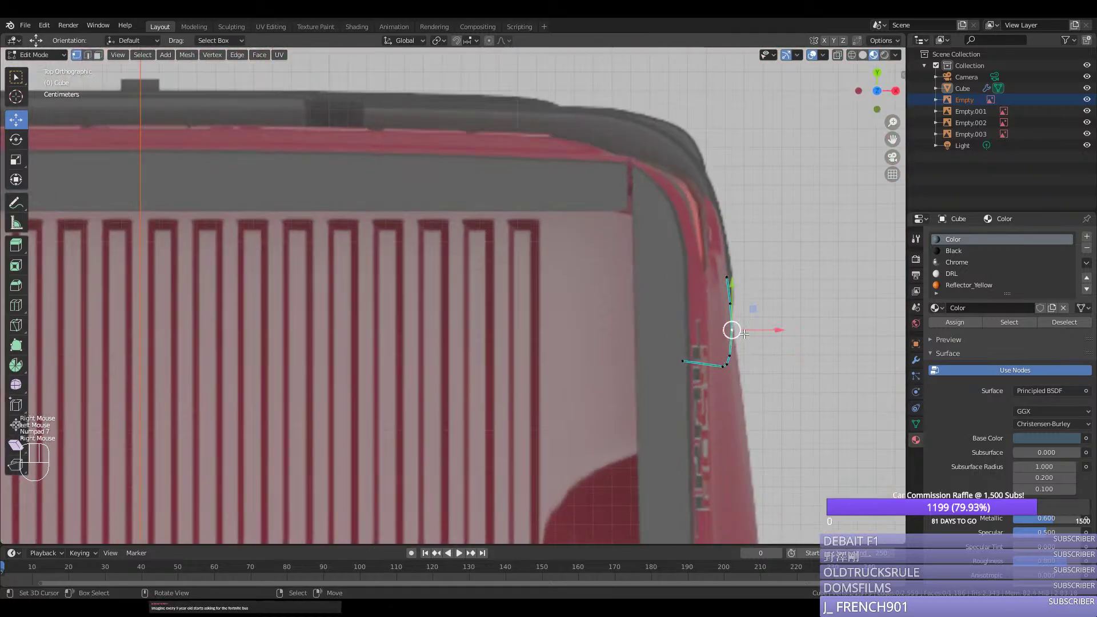
pyautogui.moveTo(742, 330); pyautogui.dragTo(746, 327)
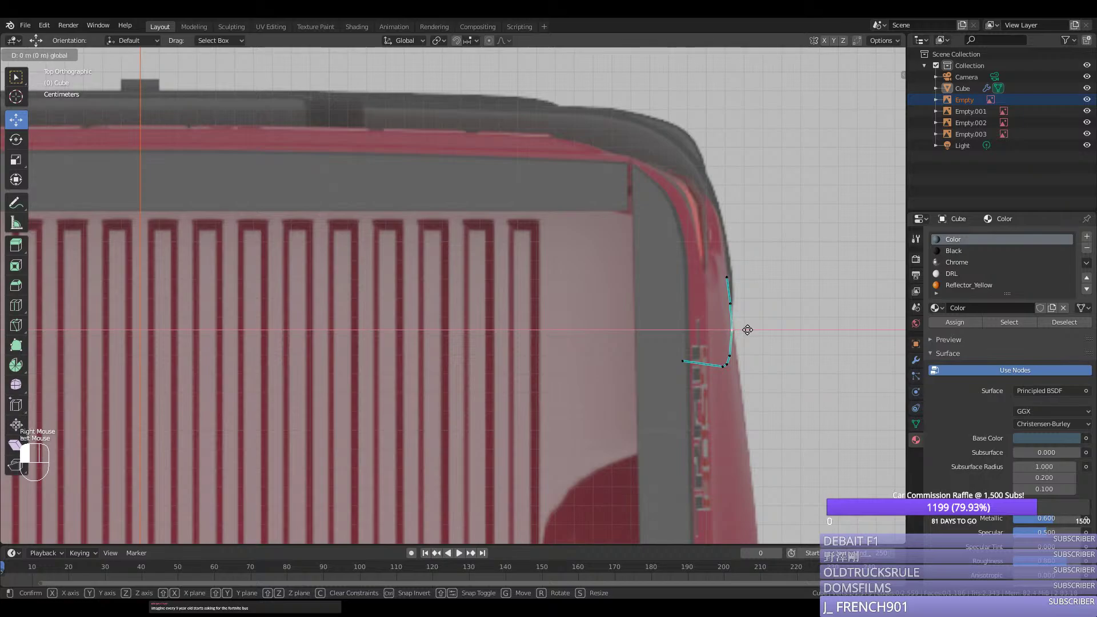
# Step: Return to Object Mode, check the cutout curve against the side reference, save the file and examine the truck's rear
pyautogui.press('Tab')
pyautogui.moveTo(746, 328); pyautogui.dragTo(582, 393, button='middle')
pyautogui.scroll(-2, 636, 286)
pyautogui.press('KP_3')
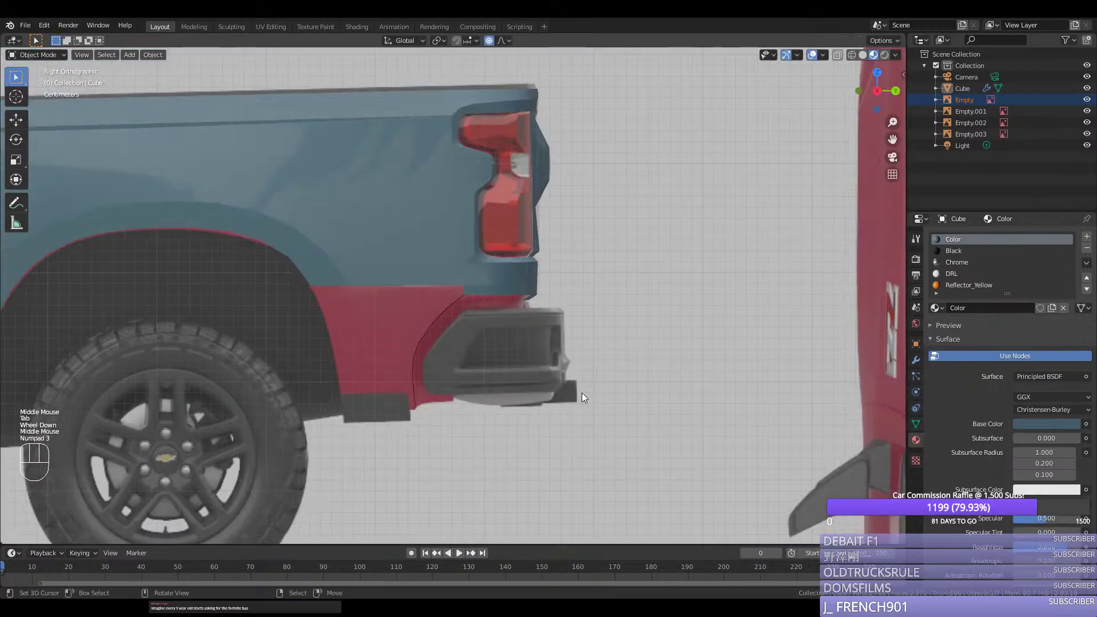
pyautogui.press('Tab')
pyautogui.scroll(2, 441, 332)
pyautogui.press('Tab')
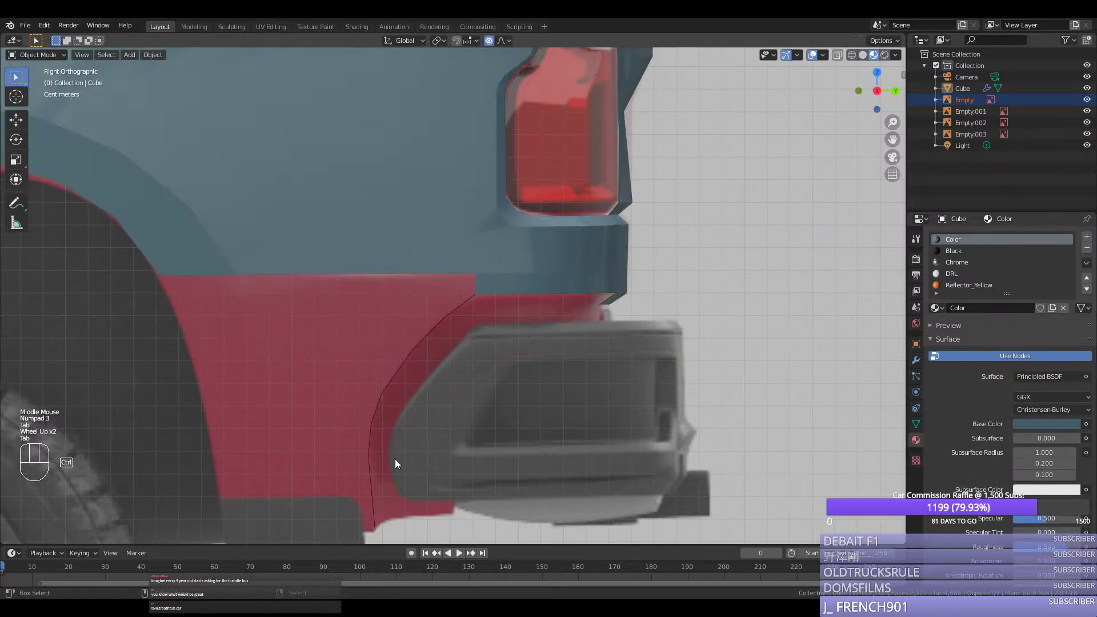
pyautogui.hotkey('ctrl', 's')
pyautogui.scroll(-2, 395, 458)
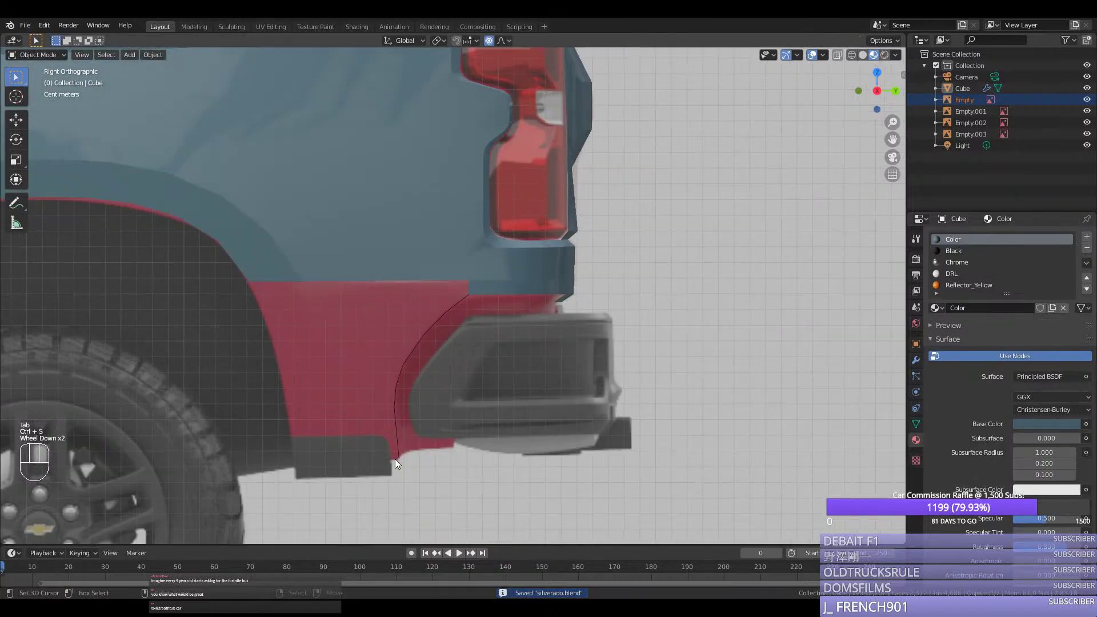
pyautogui.scroll(-1, 396, 458)
pyautogui.moveTo(396, 459); pyautogui.dragTo(359, 387, button='middle')
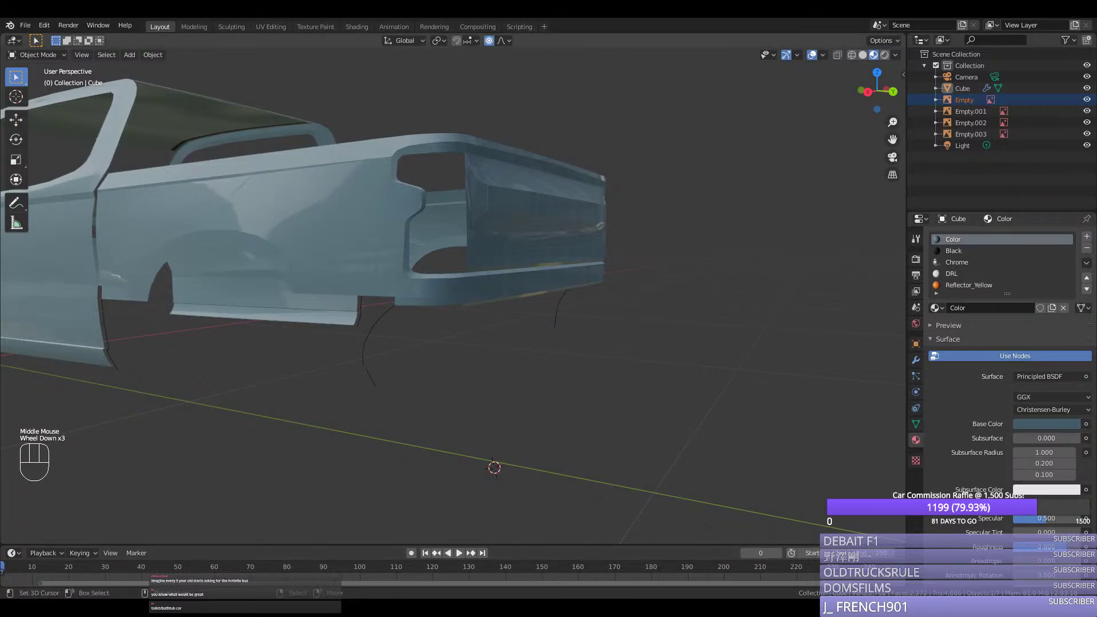
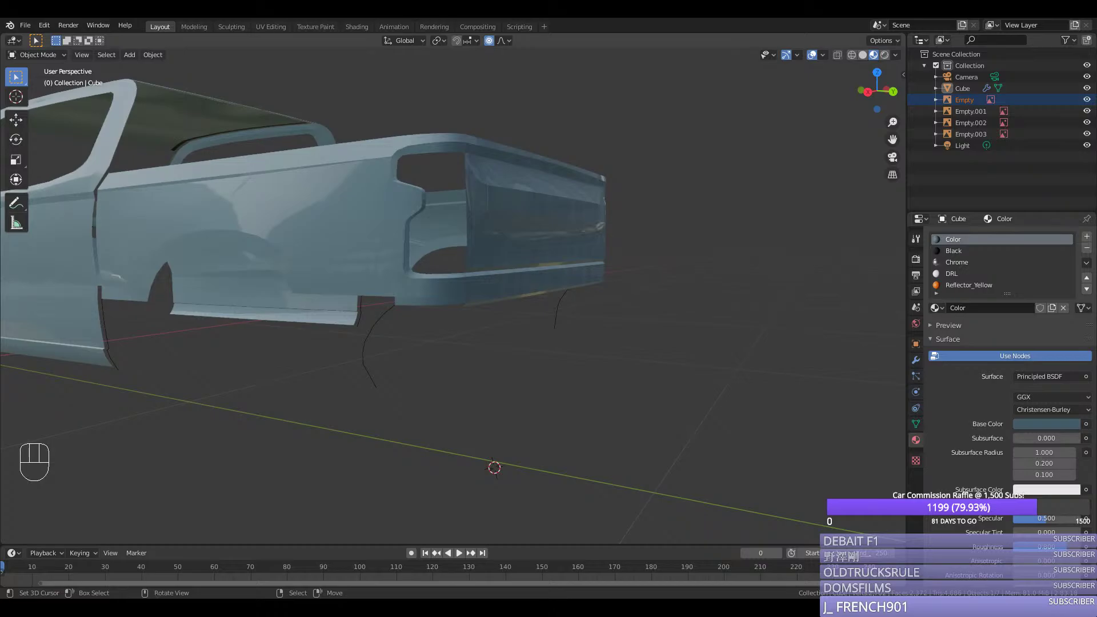
# Step: Fine-tune the cutout curve's middle vertices in the side view to follow the panel edge around the bumper
pyautogui.moveTo(169, 309); pyautogui.dragTo(433, 330, button='middle')
pyautogui.press('KP_3')
pyautogui.press('Tab')
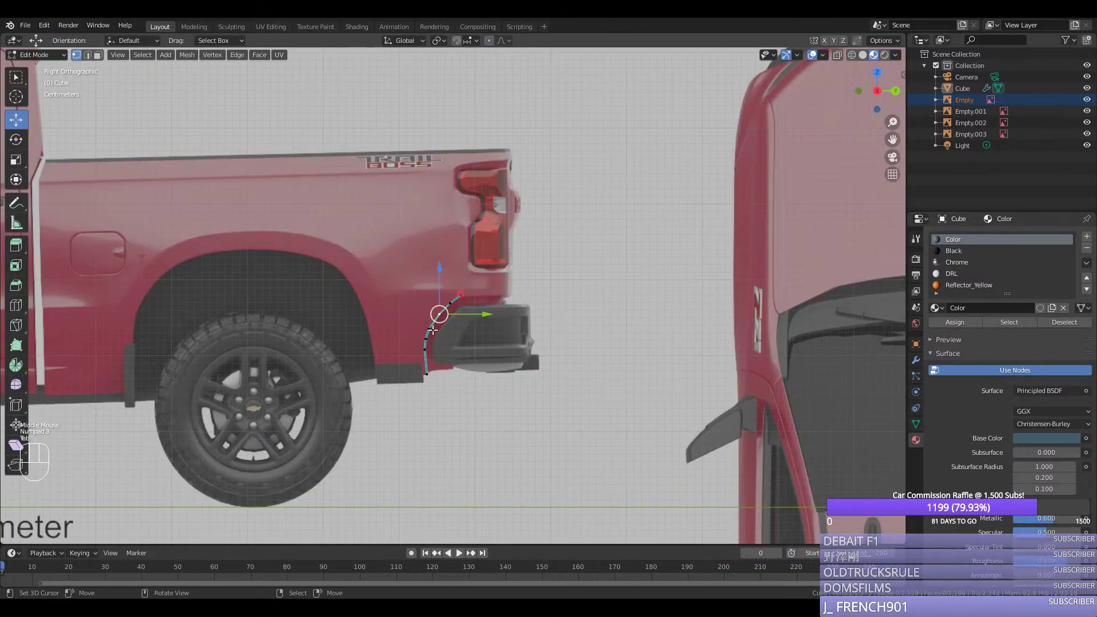
pyautogui.scroll(3, 421, 361)
pyautogui.scroll(1, 421, 361)
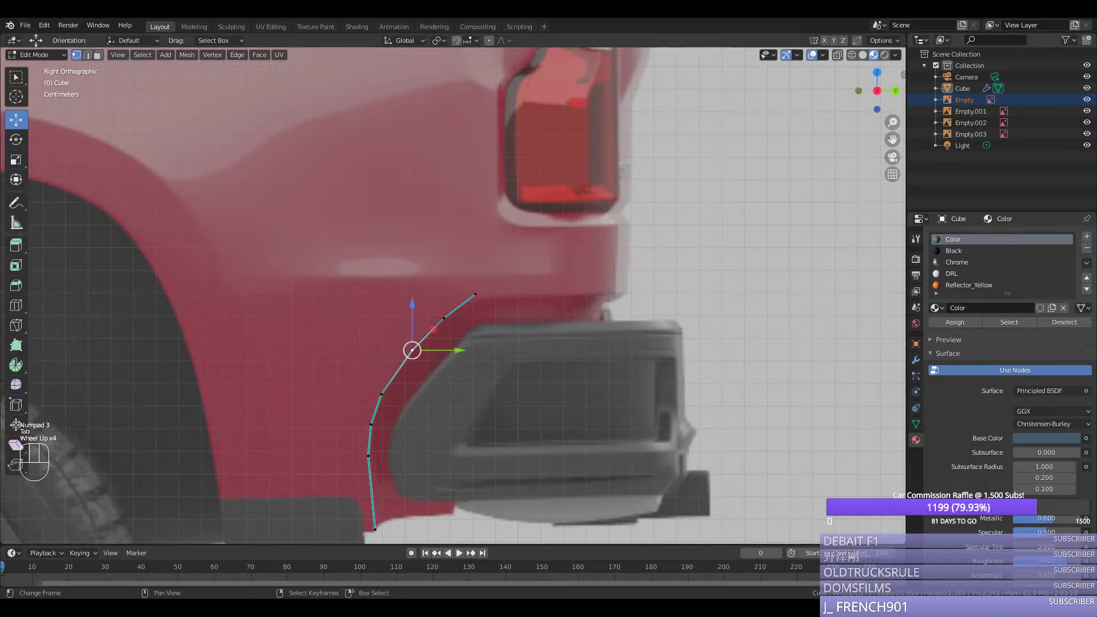
pyautogui.rightClick(390, 398)
pyautogui.moveTo(413, 396); pyautogui.dragTo(414, 395)
pyautogui.rightClick(418, 355)
pyautogui.moveTo(446, 353); pyautogui.dragTo(446, 353)
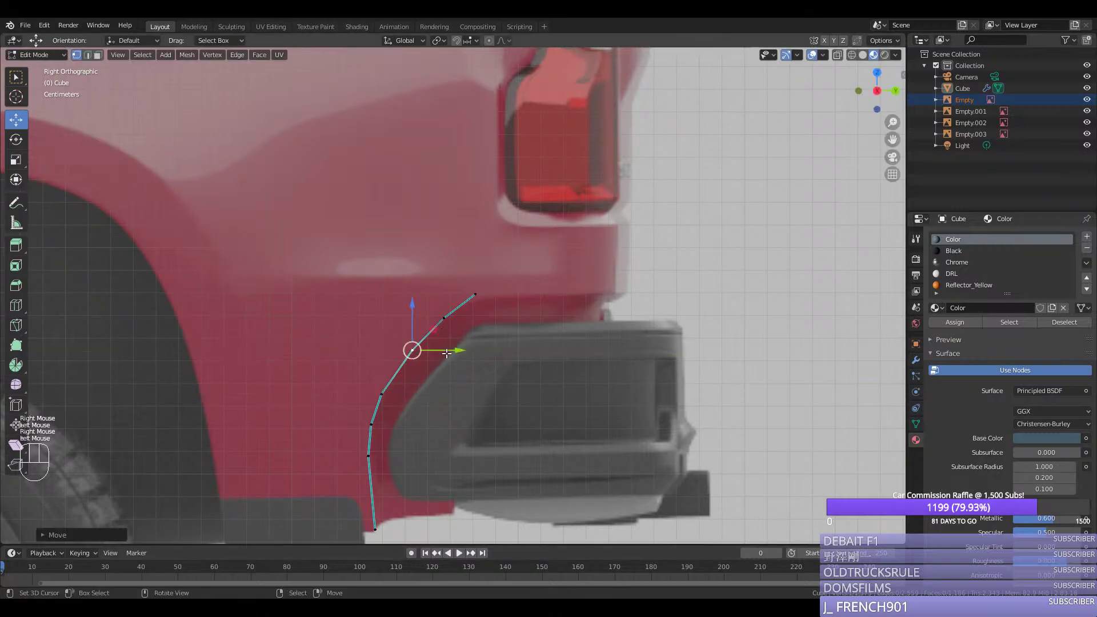
# Step: Add a vertex to the curve's lowest segment and shift it outward in the back view to round the lower bend
pyautogui.moveTo(440, 362); pyautogui.dragTo(409, 402, button='middle')
pyautogui.scroll(-2, 474, 396)
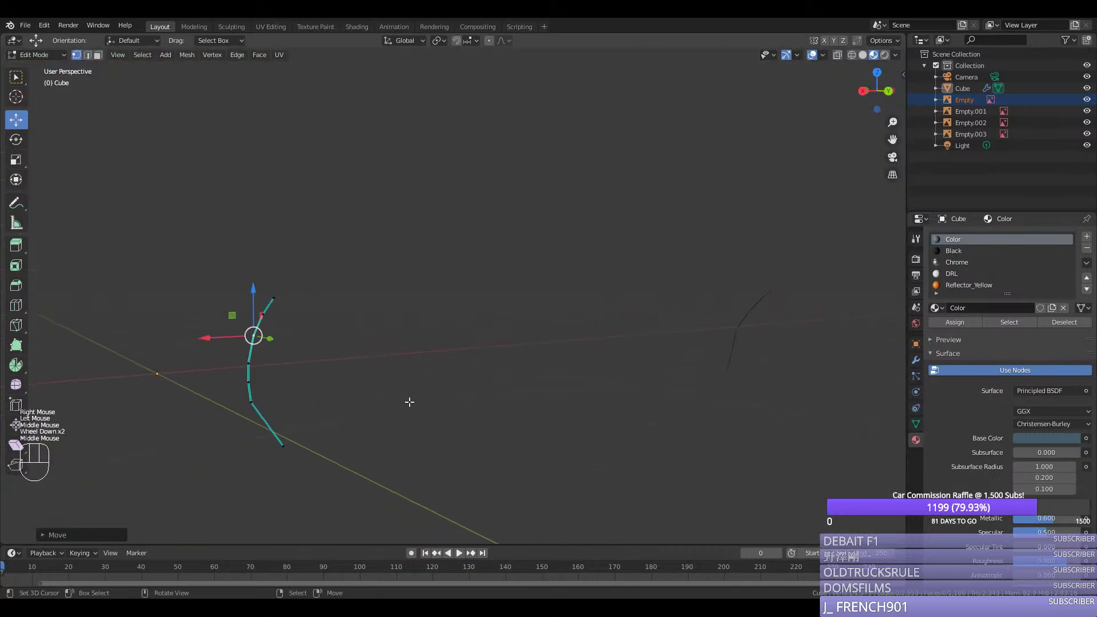
pyautogui.rightClick(252, 401)
pyautogui.moveTo(256, 417); pyautogui.dragTo(230, 436, button='middle')
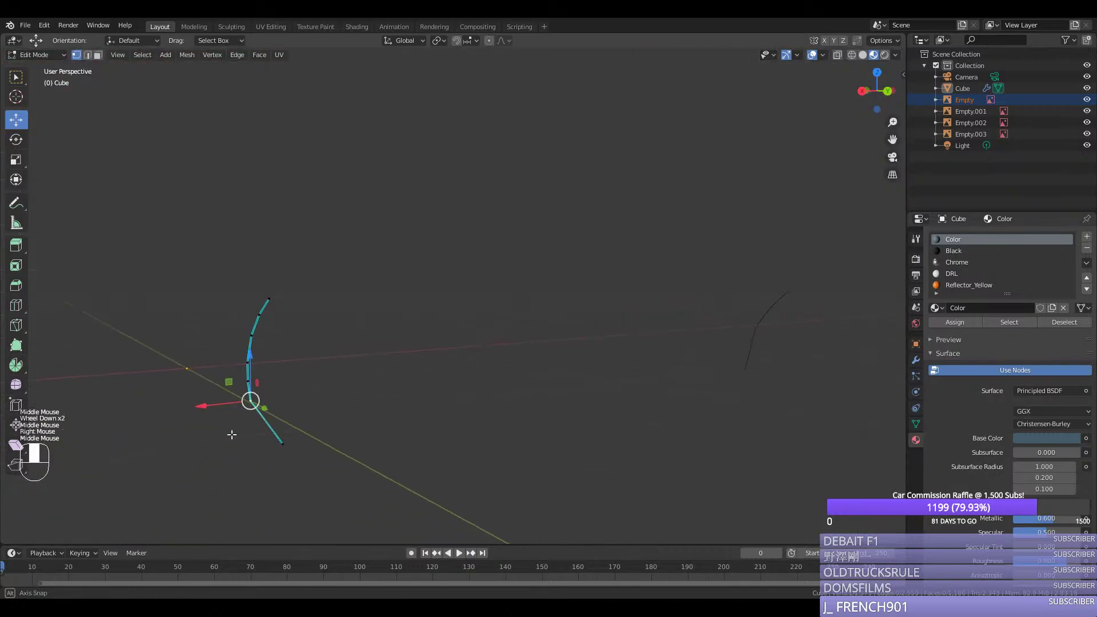
pyautogui.press('KP_1')
pyautogui.press('ctrl+KP_1')
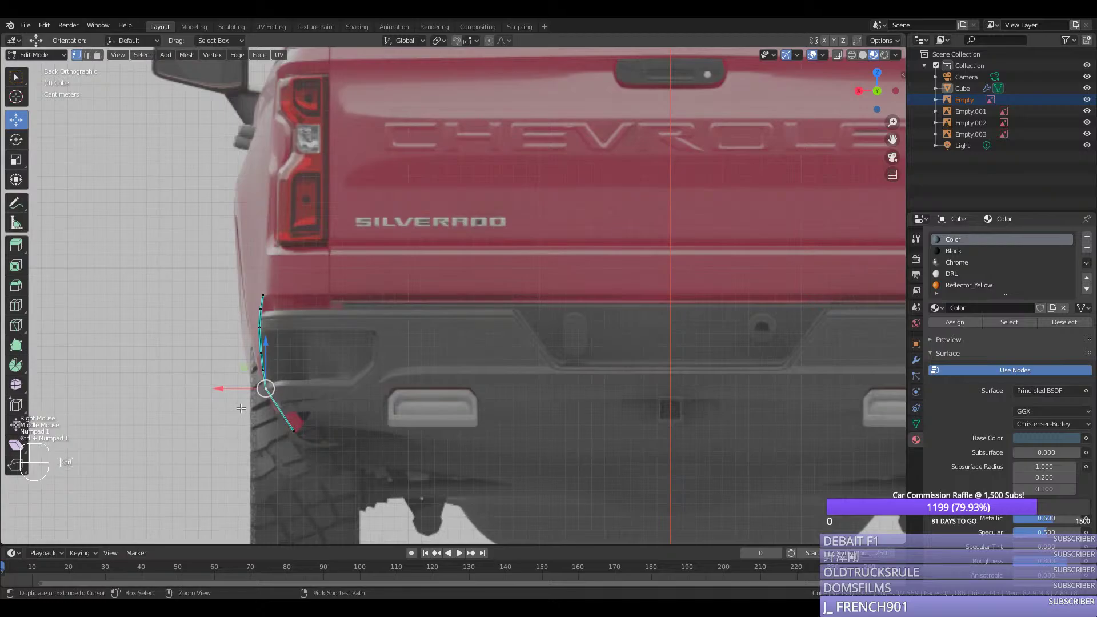
pyautogui.hotkey('ctrl', 'r')
pyautogui.click(275, 410)
pyautogui.moveTo(247, 409); pyautogui.dragTo(240, 412)
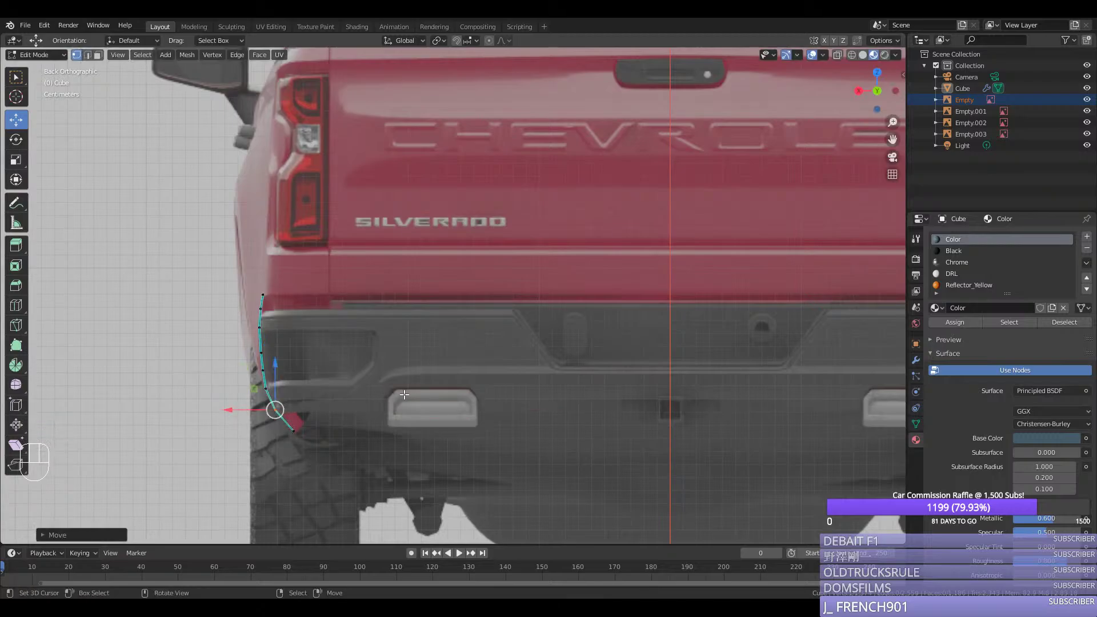
# Step: Check the cutout curve against the side reference and the body geometry above it
pyautogui.moveTo(405, 395); pyautogui.dragTo(479, 396, button='middle')
pyautogui.press('KP_3')
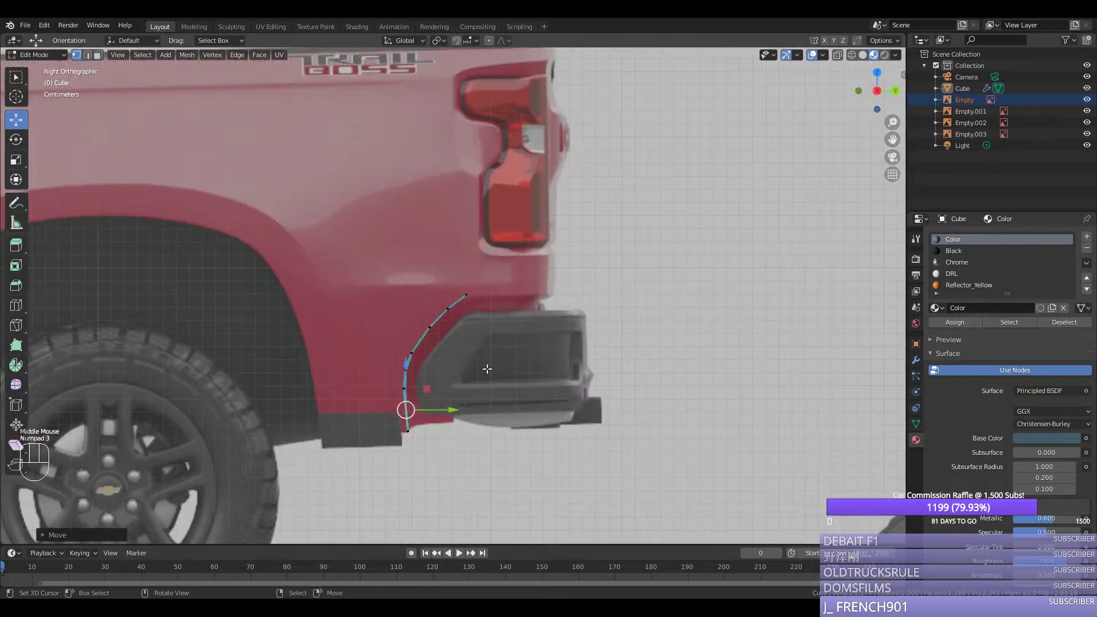
pyautogui.scroll(2, 467, 382)
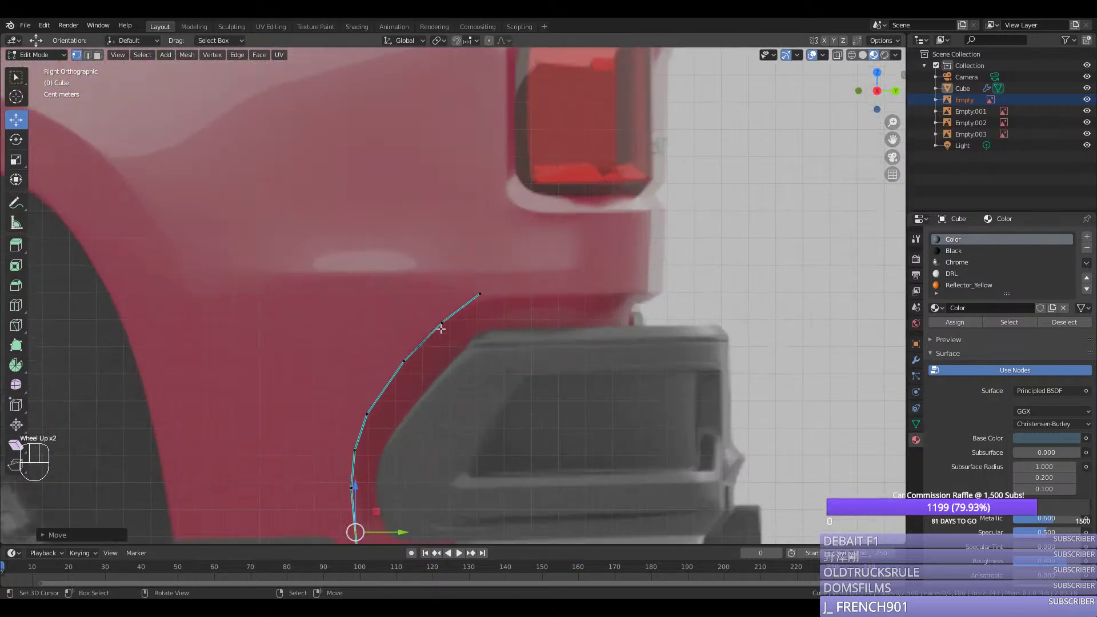
pyautogui.rightClick(412, 350)
pyautogui.rightClick(422, 353)
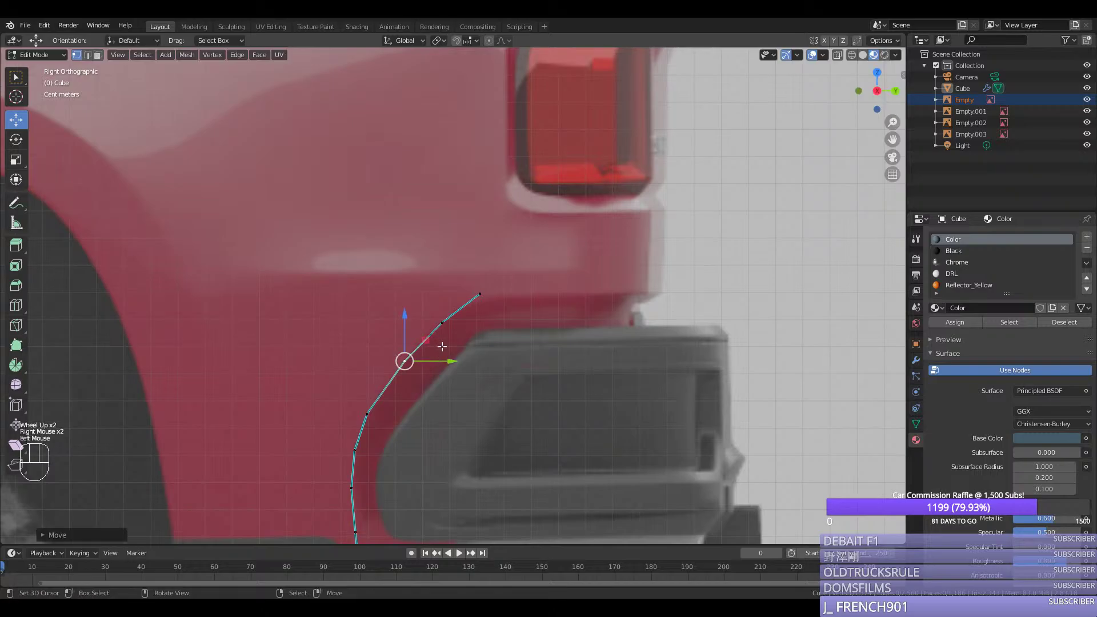
pyautogui.rightClick(475, 298)
pyautogui.press('Tab')
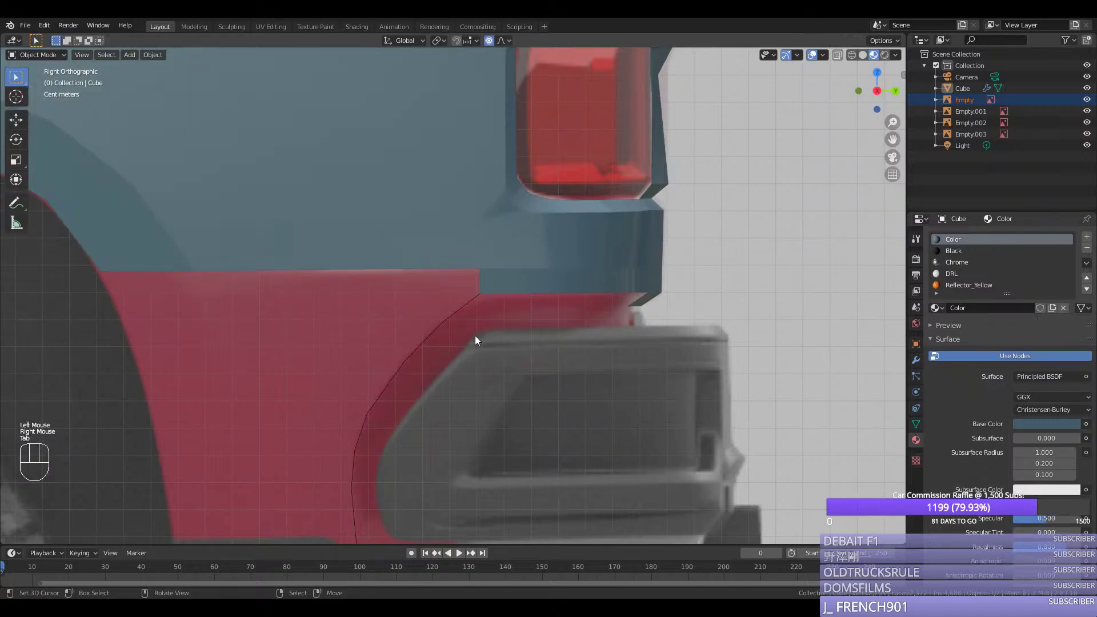
# Step: Extrude the curve's bottom vertex forward along the Y axis to the rear edge of the wheel opening
pyautogui.scroll(-2, 475, 336)
pyautogui.press('Tab')
pyautogui.rightClick(387, 488)
pyautogui.press('e')
pyautogui.middleClick(320, 489)
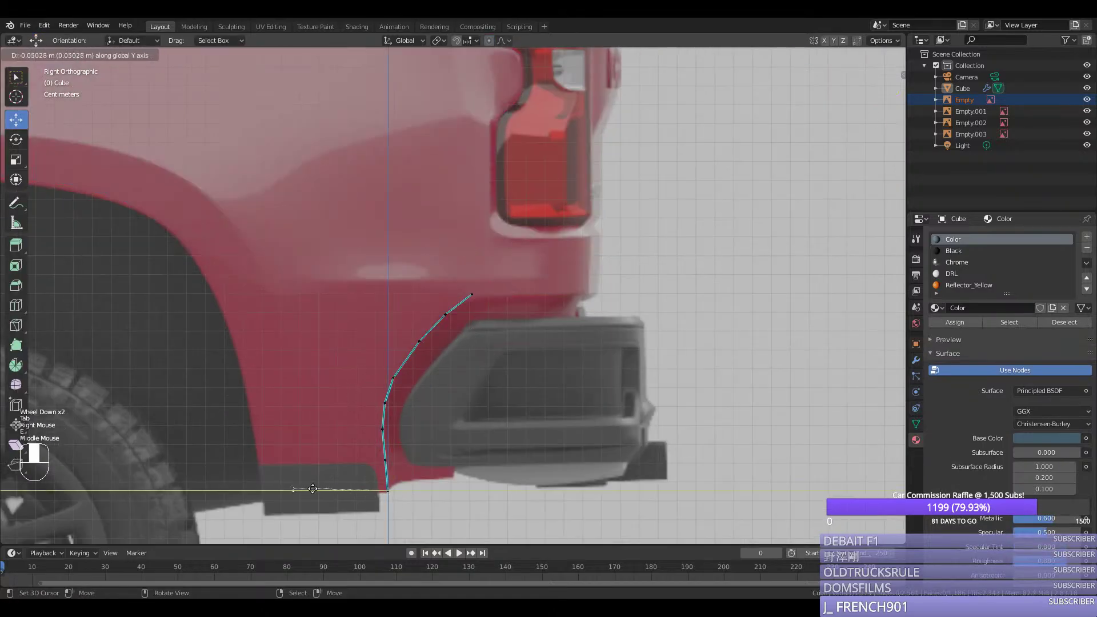
pyautogui.click(283, 485)
pyautogui.press('Tab')
pyautogui.press('Tab')
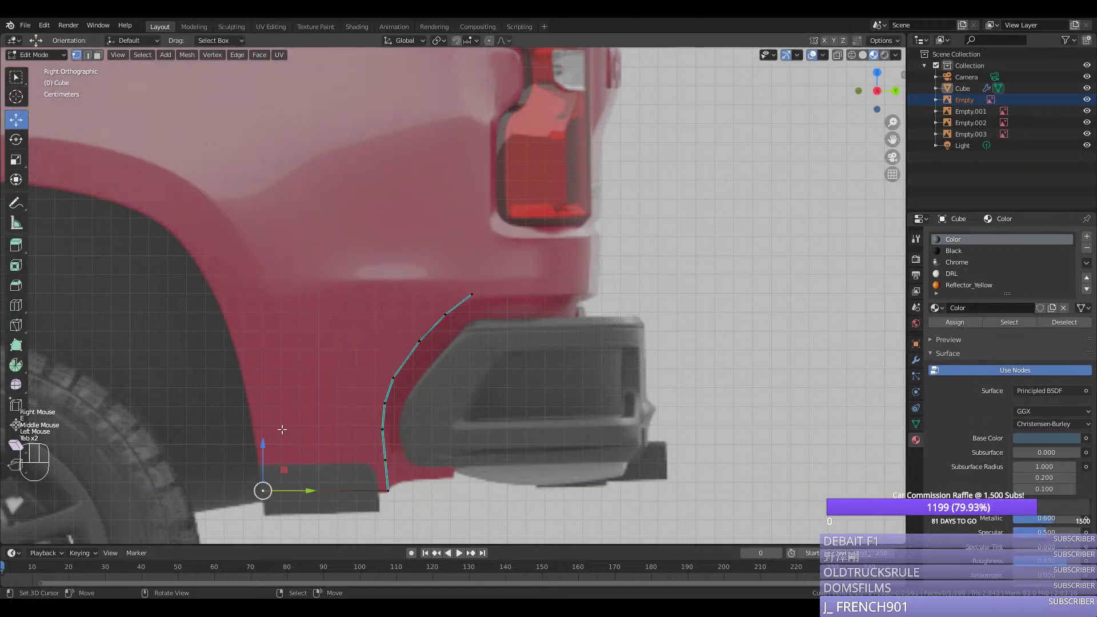
# Step: Reveal the hidden geometry and join the extruded vertex to the body's lower corner at the wheel arch with an edge
pyautogui.hotkey('alt', 'h')
pyautogui.rightClick(263, 490)
pyautogui.keyDown('shift'); pyautogui.rightClick(197, 279); pyautogui.keyUp('shift')
pyautogui.press('f')
# Step: Add vertices along the new wheel-opening edge and shift them to follow the reference's wheel arch curve
pyautogui.hotkey('ctrl', 'r')
pyautogui.click(226, 366)
pyautogui.moveTo(272, 387); pyautogui.dragTo(282, 386)
pyautogui.hotkey('ctrl', 'r')
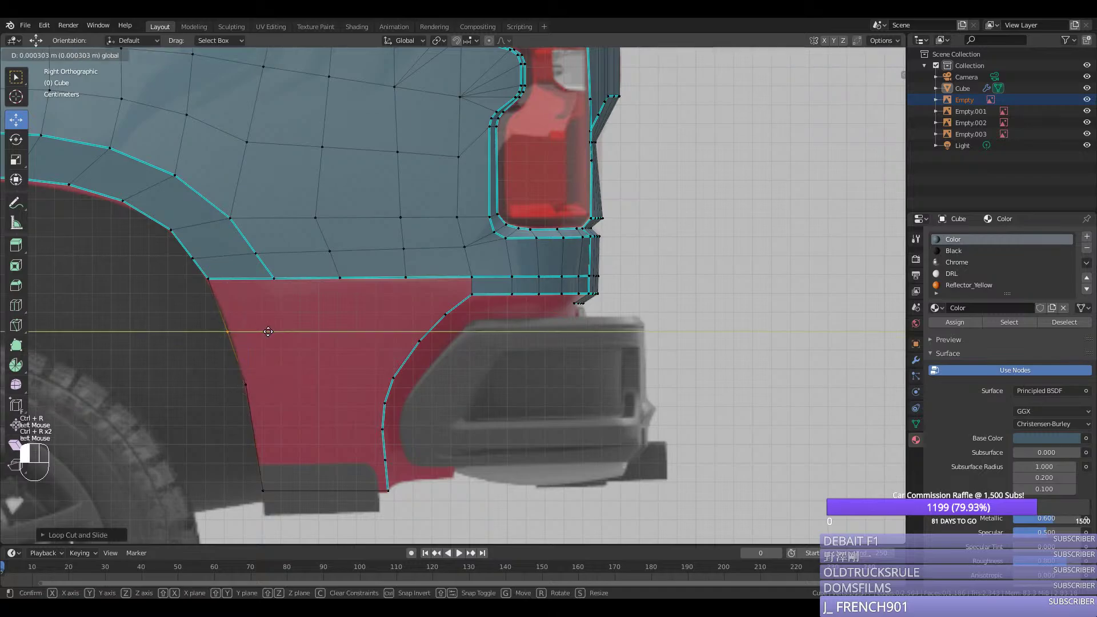
pyautogui.click(282, 441)
pyautogui.rightClick(263, 490)
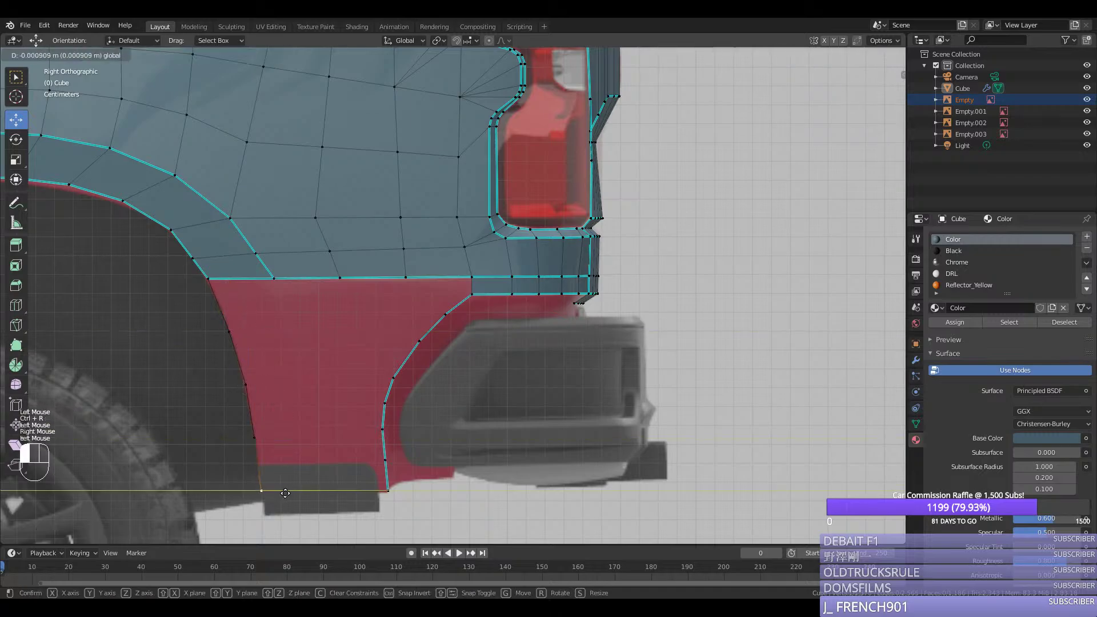
# Step: Mark the wheel-opening edge as sharp and nudge the adjoining wheel arch vertices to match the side reference
pyautogui.keyDown('ctrl'); pyautogui.rightClick(229, 331); pyautogui.keyUp('ctrl')
pyautogui.hotkey('ctrl', 'e')
pyautogui.click(191, 293)
pyautogui.rightClick(194, 259)
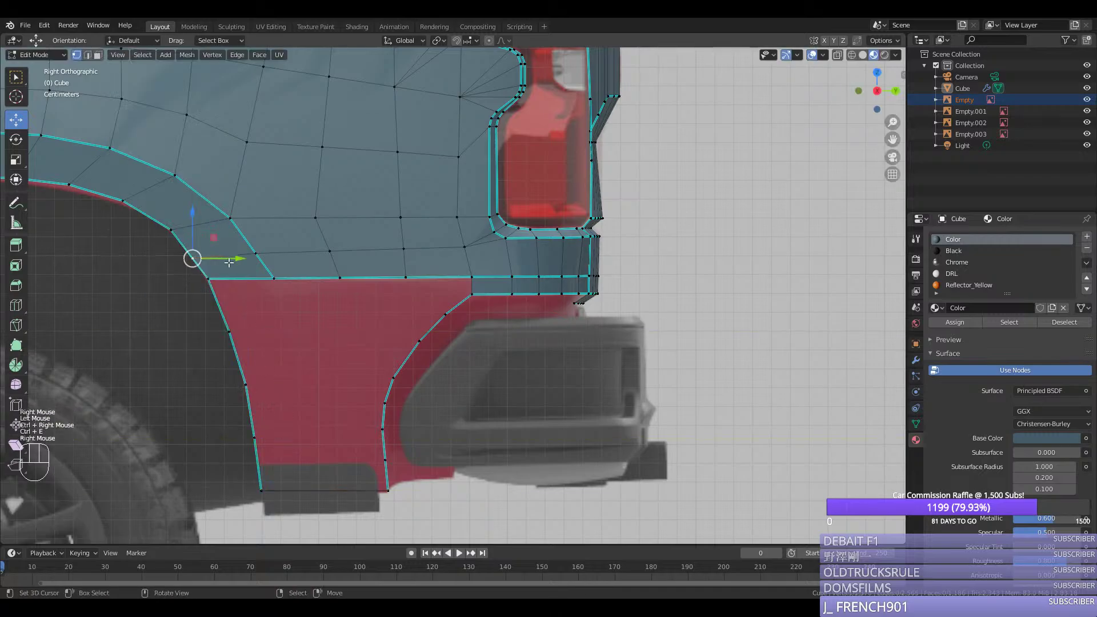
pyautogui.moveTo(231, 261); pyautogui.dragTo(234, 261)
pyautogui.scroll(-2, 207, 278)
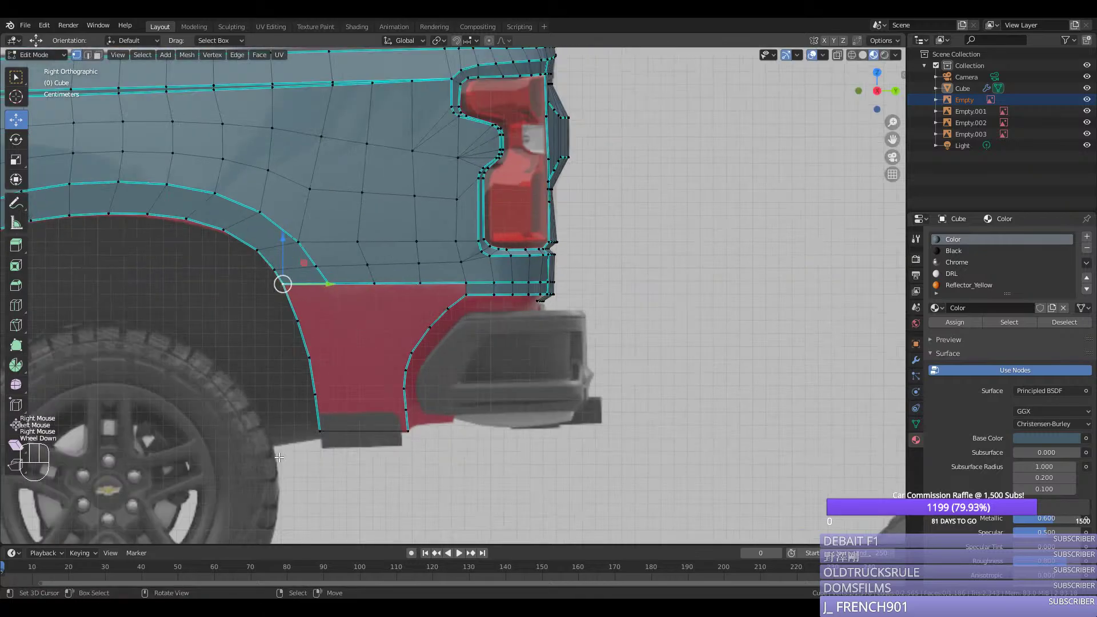
# Step: Mark the panel outline sharp from the wheel arch corner down and along the bottom edge to the cutout curve
pyautogui.moveTo(282, 284); pyautogui.dragTo(282, 337, button='middle')
pyautogui.press('ctrl+KP_1')
pyautogui.rightClick(180, 293)
pyautogui.keyDown('ctrl'); pyautogui.rightClick(238, 433); pyautogui.keyUp('ctrl')
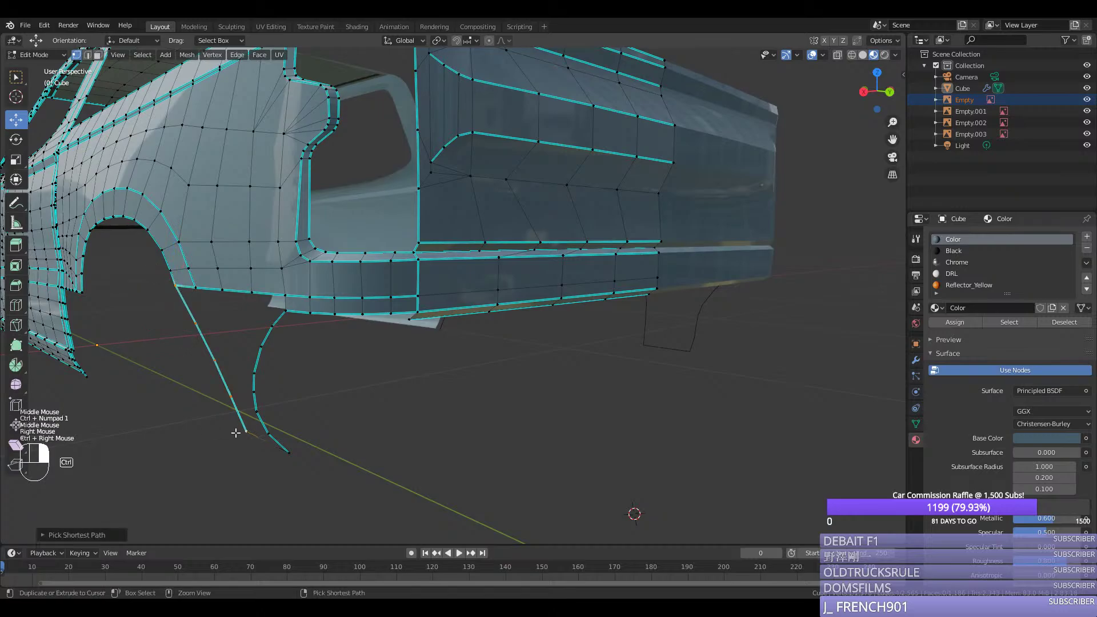
pyautogui.keyDown('ctrl'); pyautogui.rightClick(285, 455); pyautogui.keyUp('ctrl')
pyautogui.hotkey('ctrl', 'e')
pyautogui.click(280, 457)
# Step: Isolate the wheel-opening edge, bow its vertices outward in the back view, and add a vertex near its lower end
pyautogui.rightClick(244, 433)
pyautogui.keyDown('ctrl'); pyautogui.rightClick(211, 363); pyautogui.keyUp('ctrl')
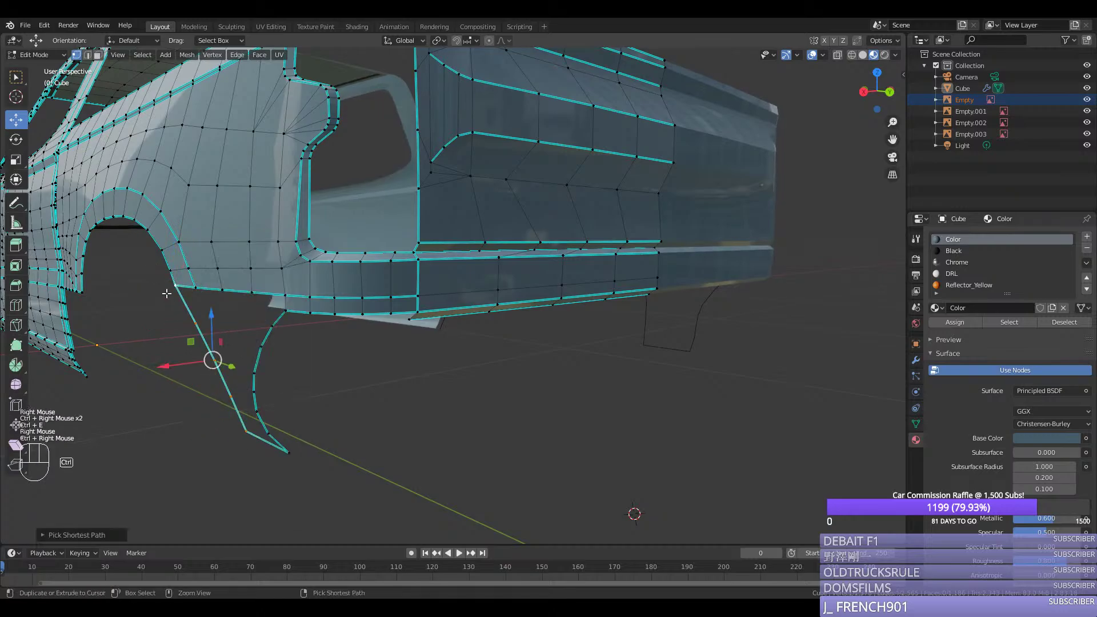
pyautogui.hotkey('shift', 'h')
pyautogui.press('ctrl+KP_1')
pyautogui.rightClick(257, 318)
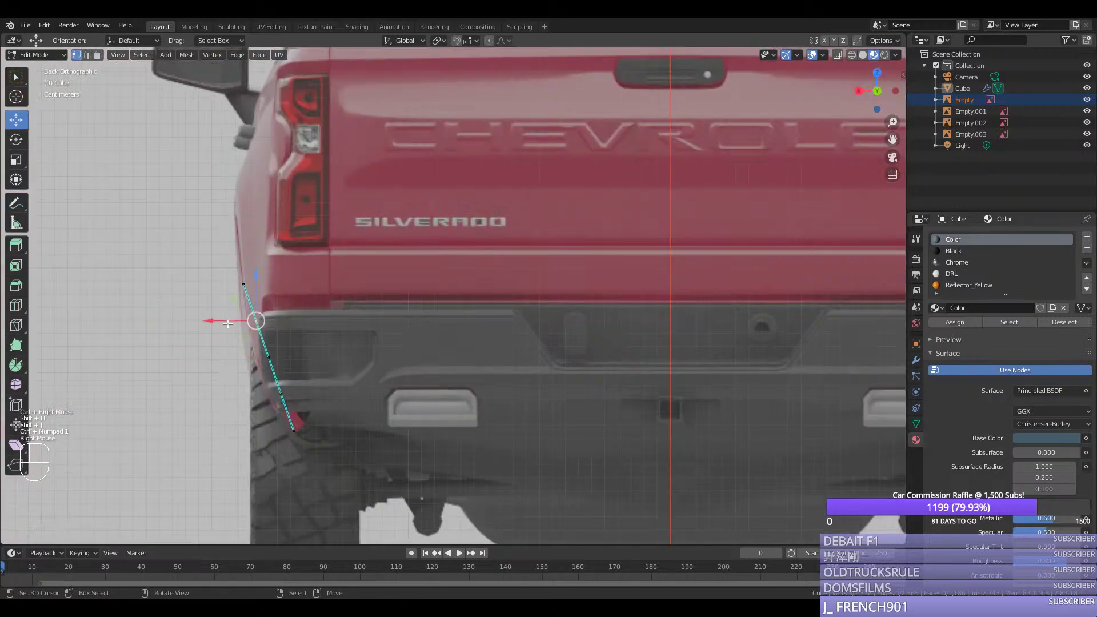
pyautogui.moveTo(212, 321); pyautogui.dragTo(226, 359)
pyautogui.rightClick(259, 358)
pyautogui.rightClick(281, 393)
pyautogui.moveTo(252, 393)
pyautogui.mouseDown()
pyautogui.moveTo(227, 390)
pyautogui.moveTo(247, 410)
pyautogui.mouseUp()
pyautogui.hotkey('ctrl', 'r')
pyautogui.click(280, 415)
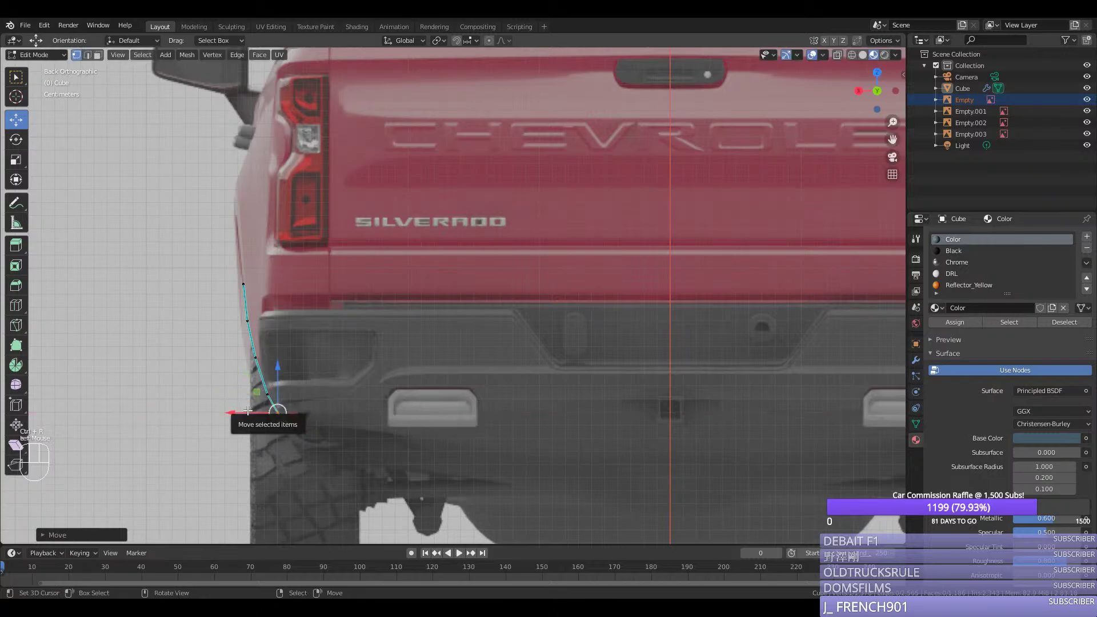
# Step: Reveal the geometry, slide a lower wheel-opening vertex level with the cutout curve's opposite vertex, and join the two with an edge
pyautogui.moveTo(248, 411); pyautogui.dragTo(423, 430, button='middle')
pyautogui.hotkey('alt', 'h')
pyautogui.moveTo(263, 457); pyautogui.dragTo(268, 464, button='middle')
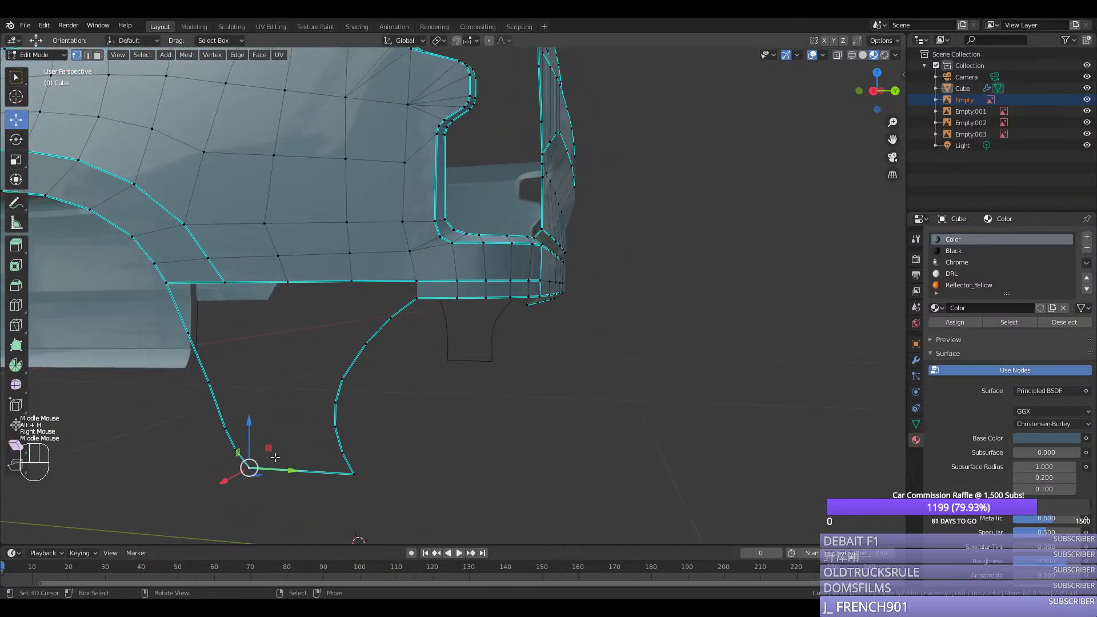
pyautogui.press('KP_3')
pyautogui.scroll(2, 251, 471)
pyautogui.keyDown('shift'); pyautogui.rightClick(369, 455); pyautogui.keyUp('shift')
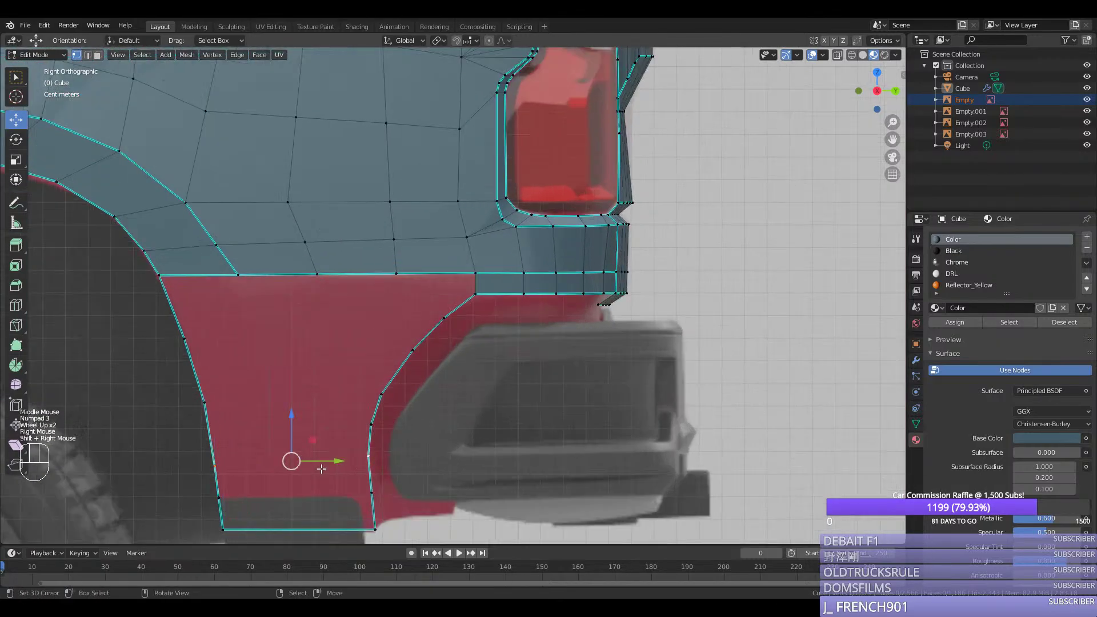
pyautogui.rightClick(214, 465)
pyautogui.press('g')
pyautogui.press('g')
pyautogui.click(351, 458)
pyautogui.keyDown('shift'); pyautogui.rightClick(369, 455); pyautogui.keyUp('shift')
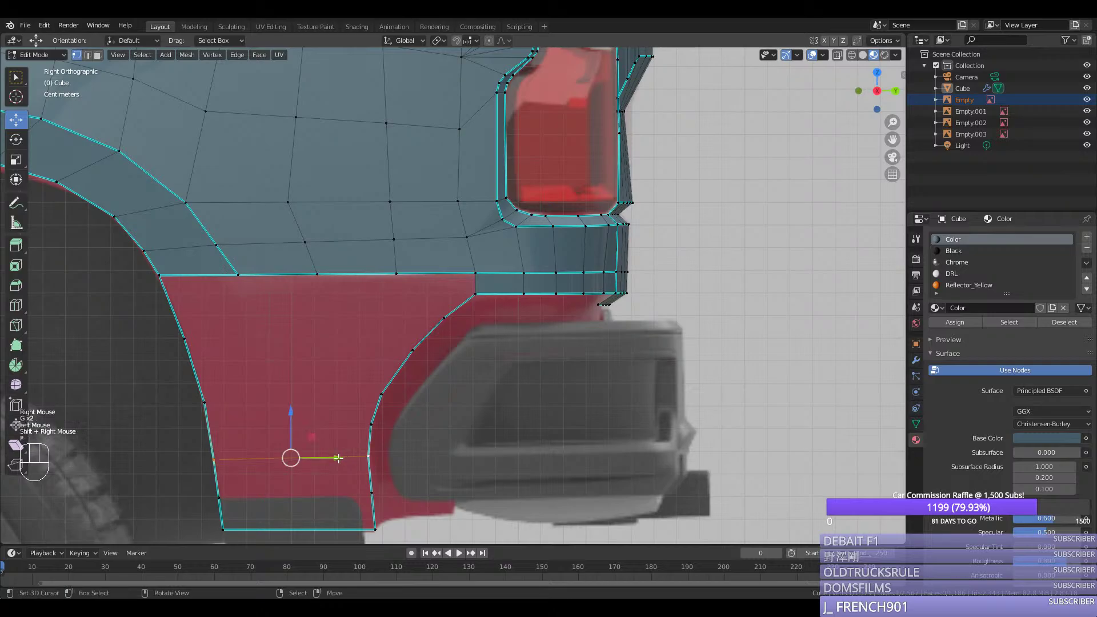
pyautogui.press('f')
# Step: Add a sliding middle vertex on the new cross edge and connect it to the bottom edge's middle vertex
pyautogui.hotkey('ctrl', 'r')
pyautogui.click(271, 451)
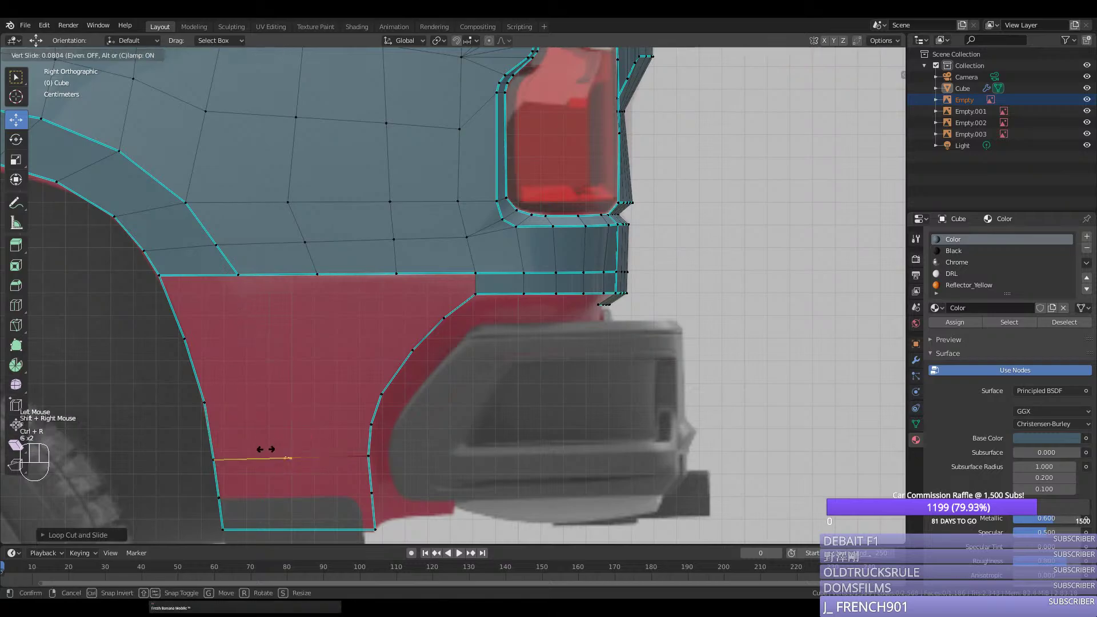
pyautogui.click(266, 450)
pyautogui.rightClick(291, 513)
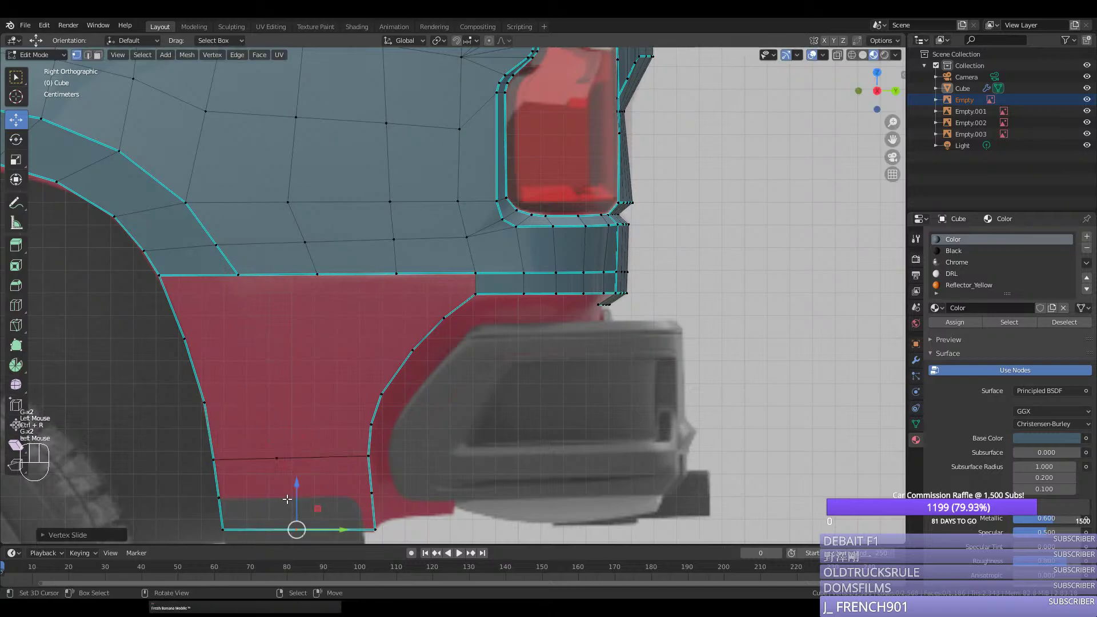
pyautogui.keyDown('shift'); pyautogui.rightClick(280, 469); pyautogui.keyUp('shift')
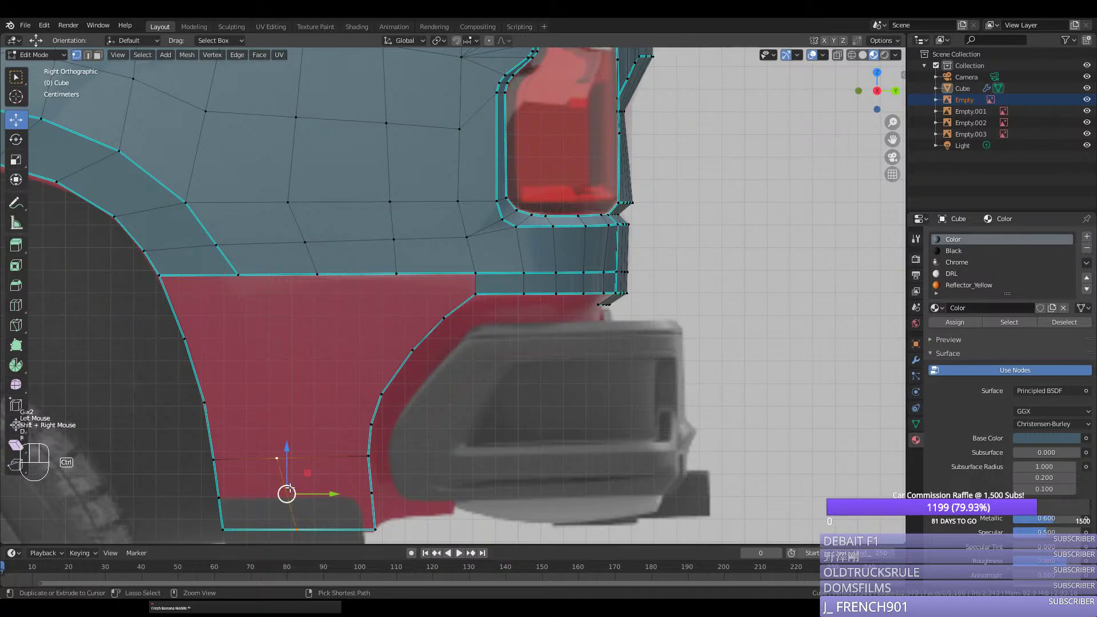
# Step: Connect the cross edge's middle vertex up to the wheel arch lip's corner on the body and slide it toward the cutout curve
pyautogui.rightClick(276, 458)
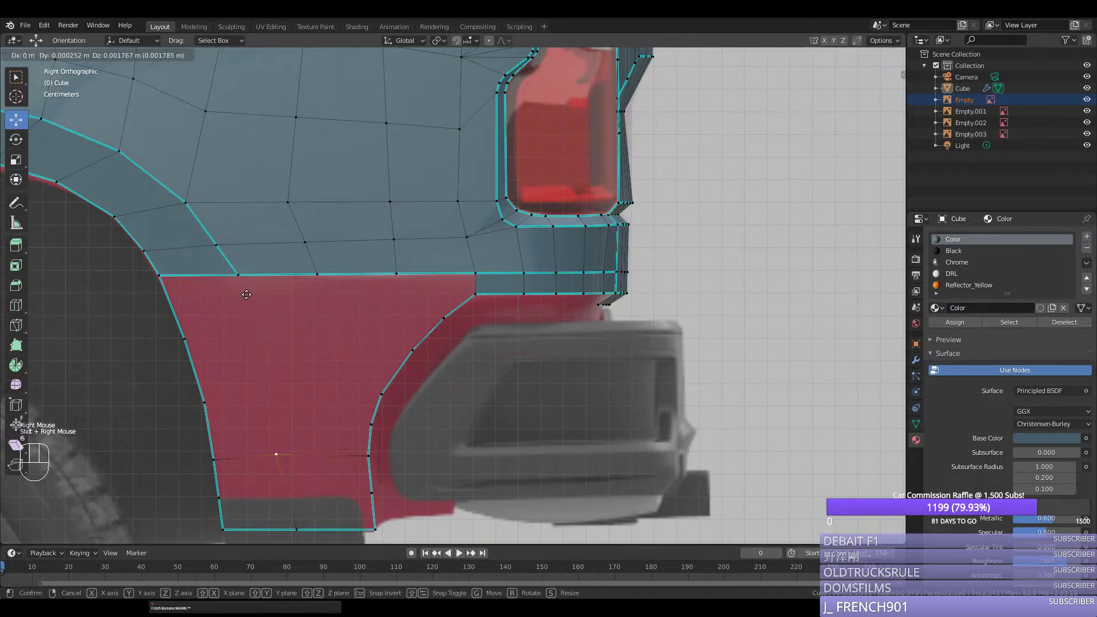
pyautogui.hotkey('ctrl', 'z')
pyautogui.click(238, 273)
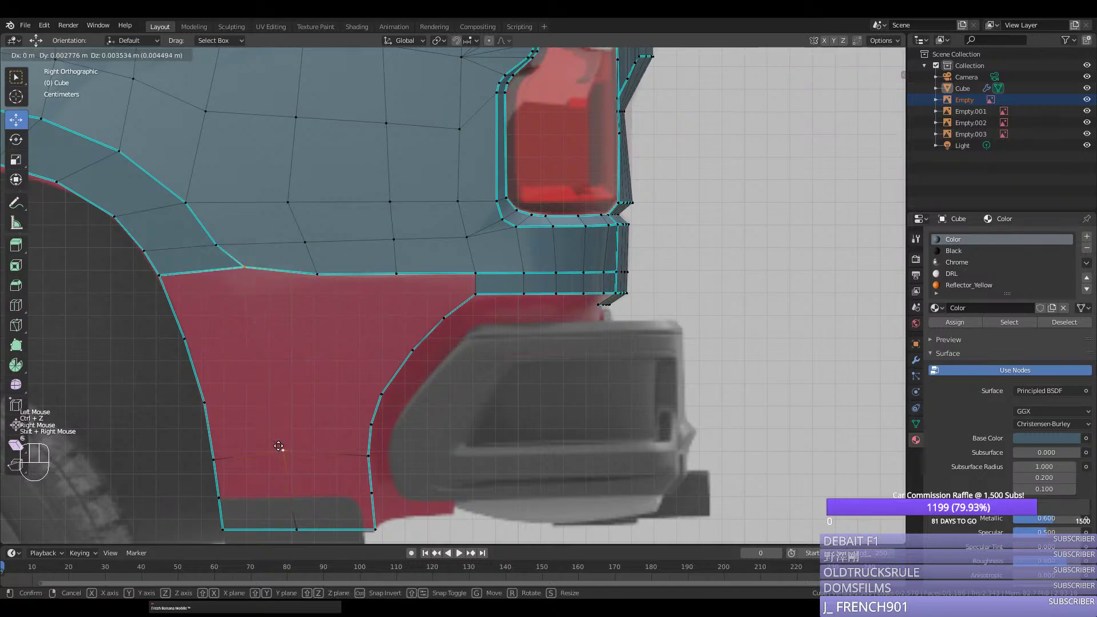
pyautogui.rightClick(277, 455)
pyautogui.press('g')
pyautogui.press('g')
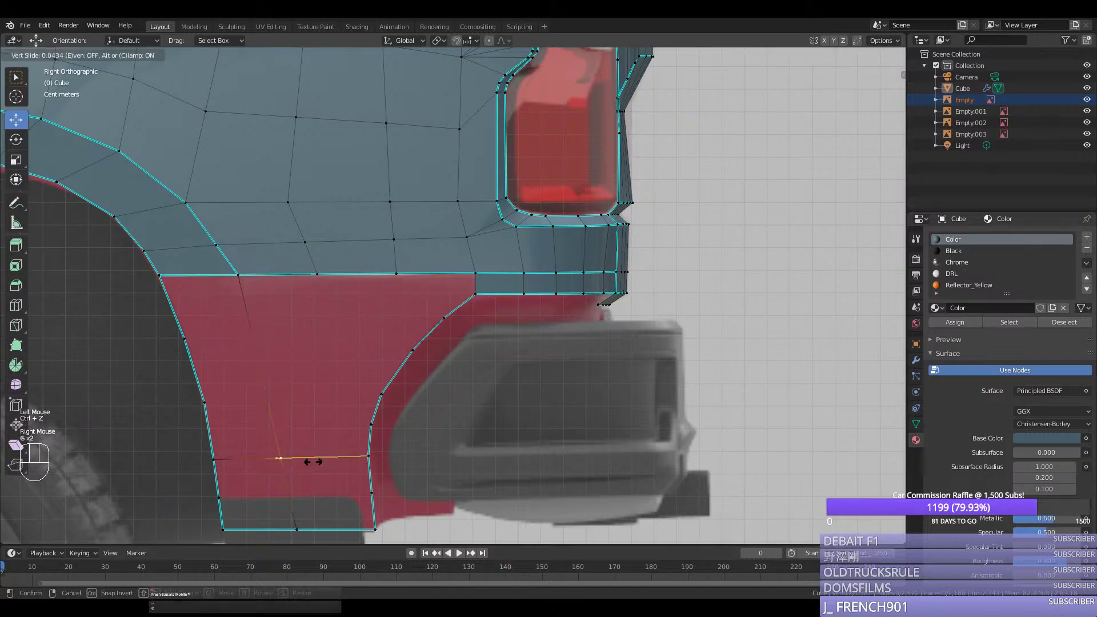
pyautogui.click(318, 463)
# Step: Add a vertex to the long inner edge, shift it to curve the edge, and bevel it into two vertices
pyautogui.hotkey('ctrl', 'r')
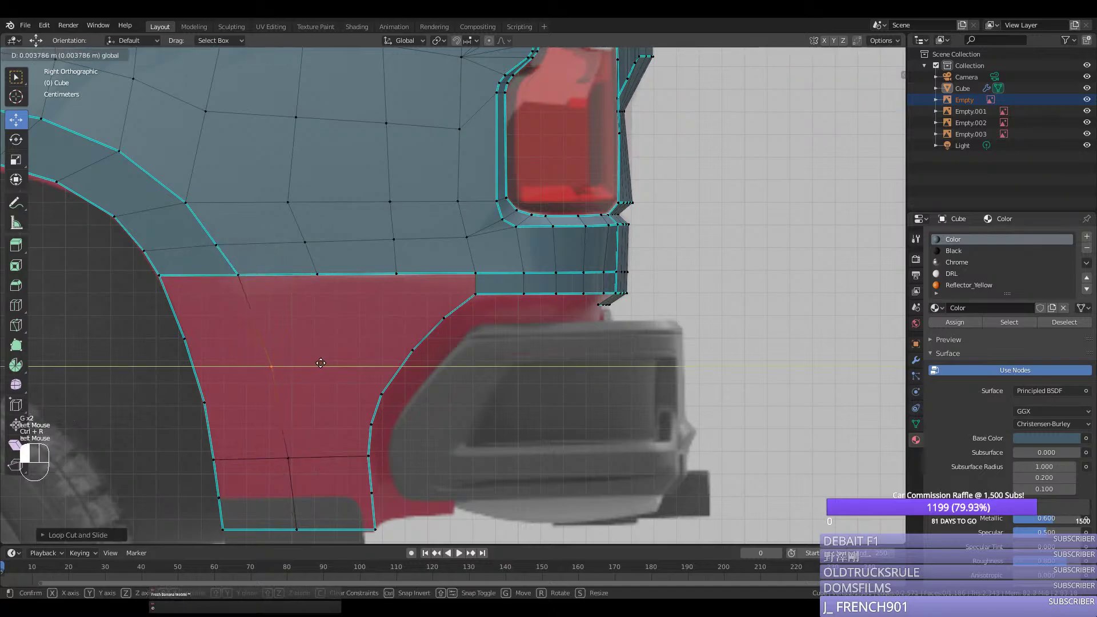
pyautogui.click(266, 363)
pyautogui.hotkey('ctrl', 'shift', 'b')
pyautogui.scroll(-1, 324, 434)
pyautogui.click(306, 441)
# Step: Mark the inner edge sharp from the cross edge's middle vertex up to the body corner
pyautogui.rightClick(288, 457)
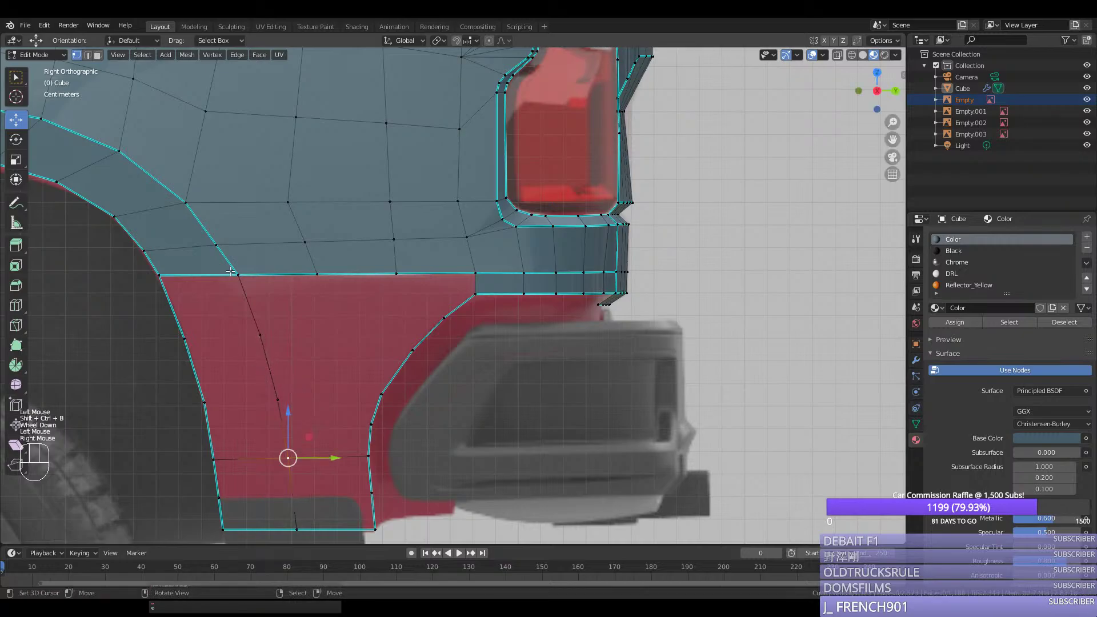
pyautogui.rightClick(239, 276)
pyautogui.keyDown('ctrl'); pyautogui.rightClick(295, 529); pyautogui.keyUp('ctrl')
pyautogui.rightClick(289, 457)
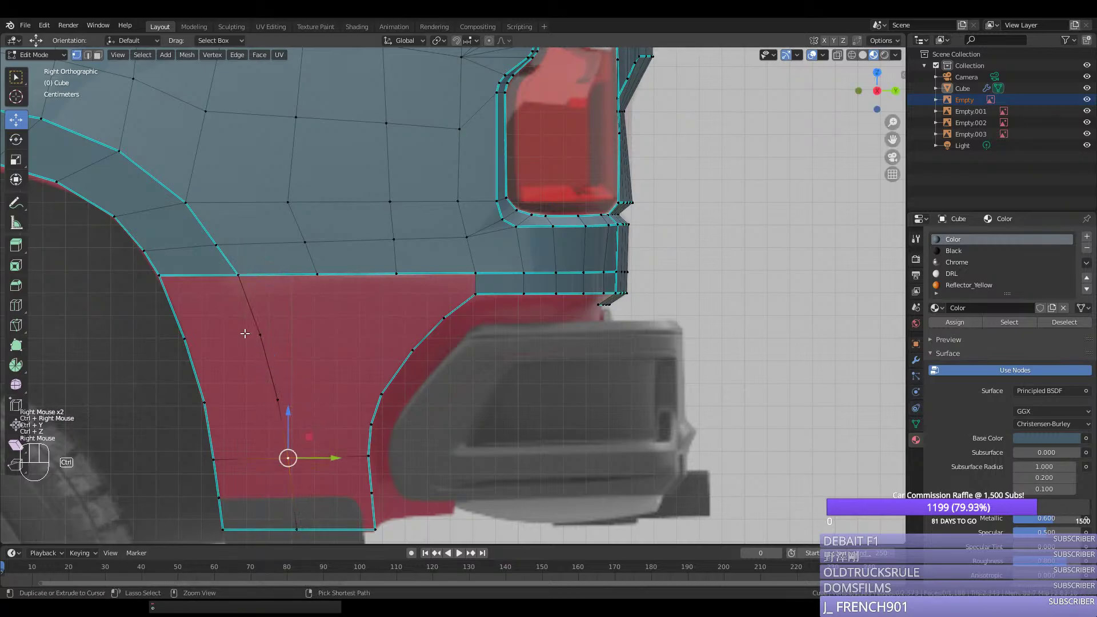
pyautogui.keyDown('ctrl'); pyautogui.rightClick(239, 276); pyautogui.keyUp('ctrl')
pyautogui.hotkey('ctrl', 'e')
pyautogui.click(230, 296)
# Step: Add a middle vertex to the inner edge's lowest segment between the cross edge and the bottom edge
pyautogui.rightClick(289, 458)
pyautogui.keyDown('ctrl'); pyautogui.rightClick(295, 526); pyautogui.keyUp('ctrl')
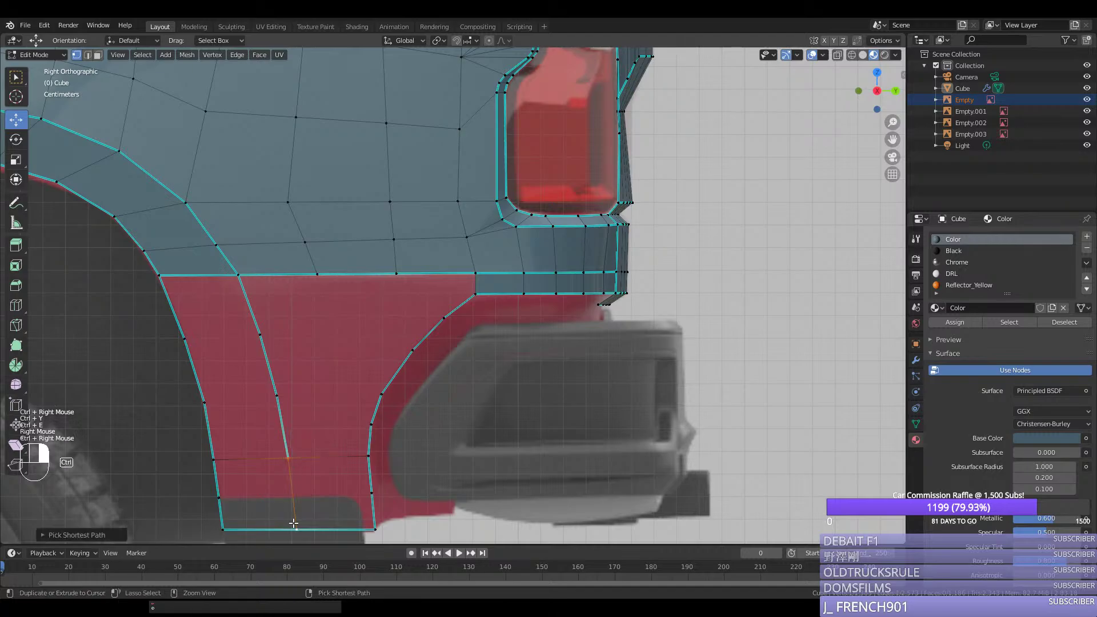
pyautogui.hotkey('ctrl', 'r')
pyautogui.click(291, 512)
pyautogui.rightClick(291, 513)
pyautogui.rightClick(287, 458)
pyautogui.rightClick(237, 275)
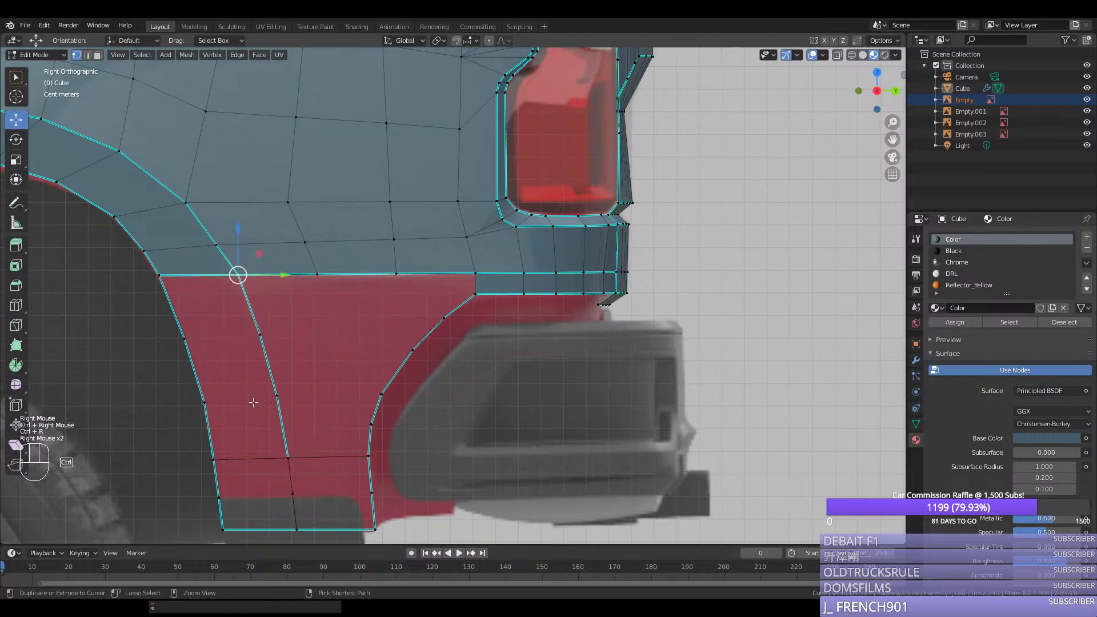
# Step: Nudge the wheel arch lip vertex just above the body corner slightly sideways
pyautogui.keyDown('ctrl'); pyautogui.rightClick(288, 457); pyautogui.keyUp('ctrl')
pyautogui.moveTo(288, 457); pyautogui.dragTo(228, 455, button='middle')
pyautogui.press('ctrl+KP_1')
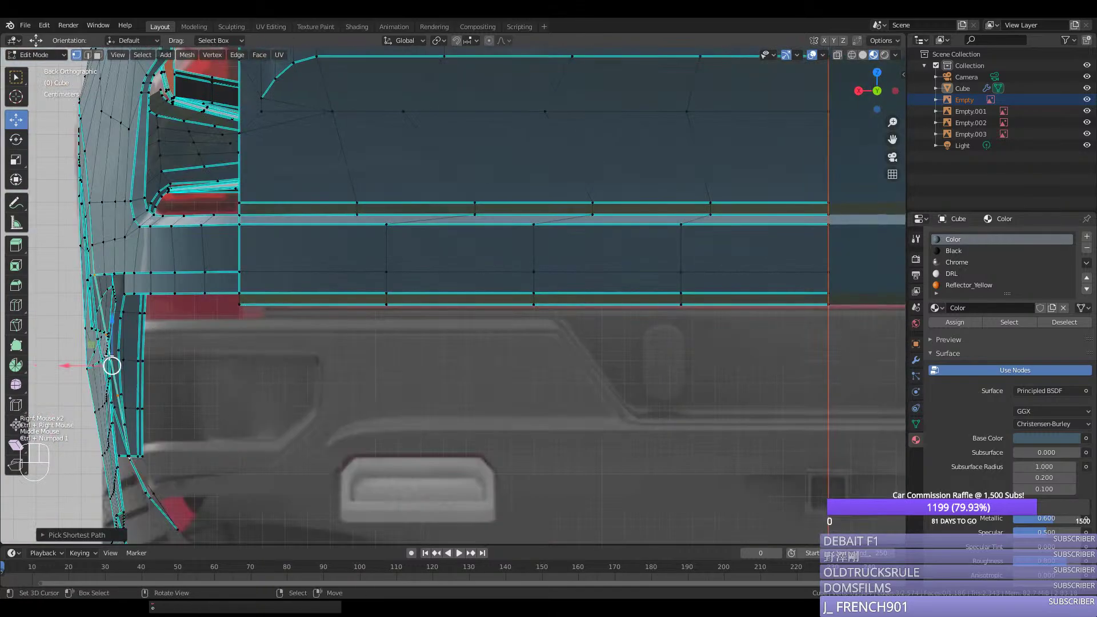
pyautogui.moveTo(109, 358); pyautogui.dragTo(149, 374, button='middle')
pyautogui.scroll(-1, 220, 357)
pyautogui.scroll(-2, 167, 366)
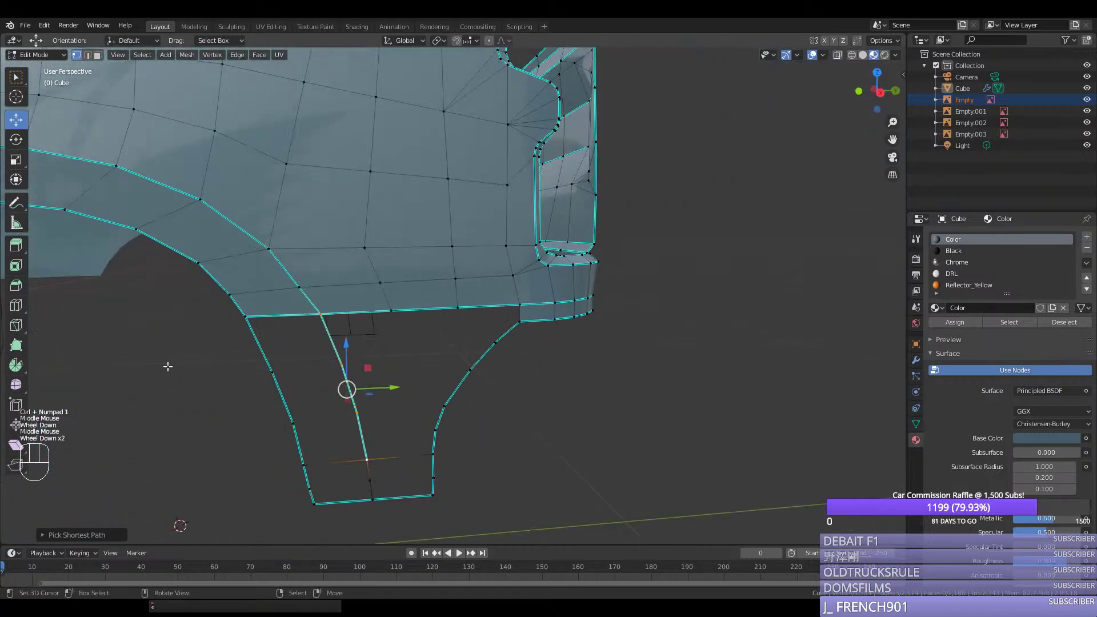
pyautogui.rightClick(274, 307)
pyautogui.rightClick(285, 296)
pyautogui.moveTo(341, 286); pyautogui.dragTo(342, 287)
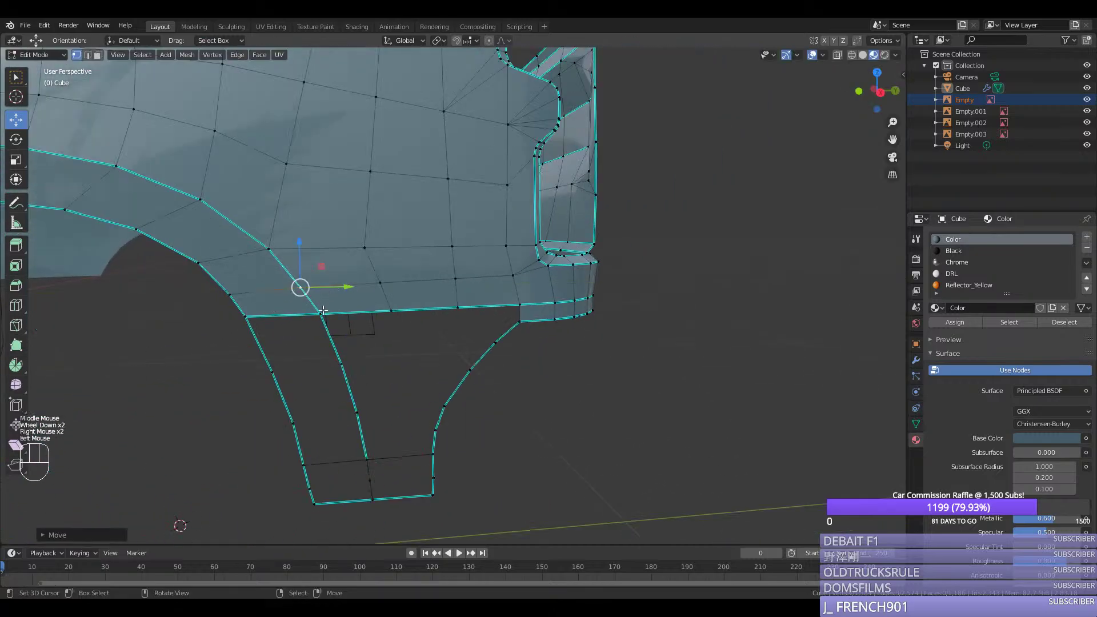
# Step: Evenly space the inner edge's vertices from the body corner down to the cross edge with the Space tool
pyautogui.rightClick(321, 312)
pyautogui.keyDown('ctrl'); pyautogui.rightClick(363, 459); pyautogui.keyUp('ctrl')
pyautogui.hotkey('ctrl', 'y')
# Step: Isolate the strip outline between the wheel arch edge and the inner edge, hiding the rest of the mesh, in back view
pyautogui.keyDown('ctrl'); pyautogui.rightClick(296, 457); pyautogui.keyUp('ctrl')
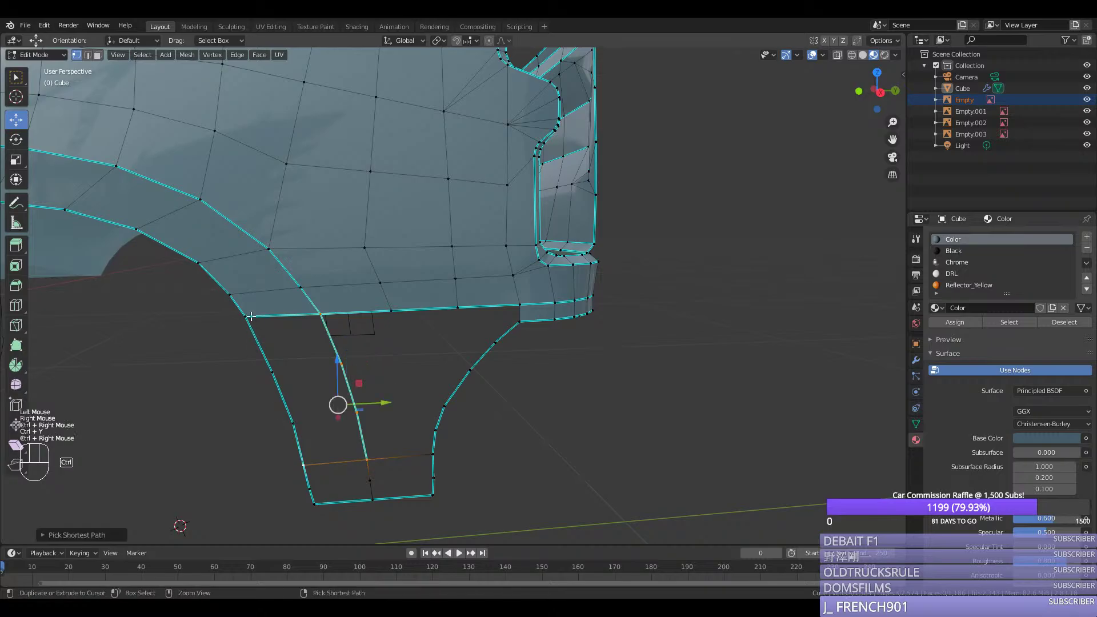
pyautogui.keyDown('ctrl'); pyautogui.rightClick(250, 316); pyautogui.keyUp('ctrl')
pyautogui.hotkey('shift', 'h')
pyautogui.press('ctrl+KP_1')
# Step: Shift the inner edge's two intermediate vertices slightly outward along X, and unhide the rest of the body
pyautogui.rightClick(244, 300)
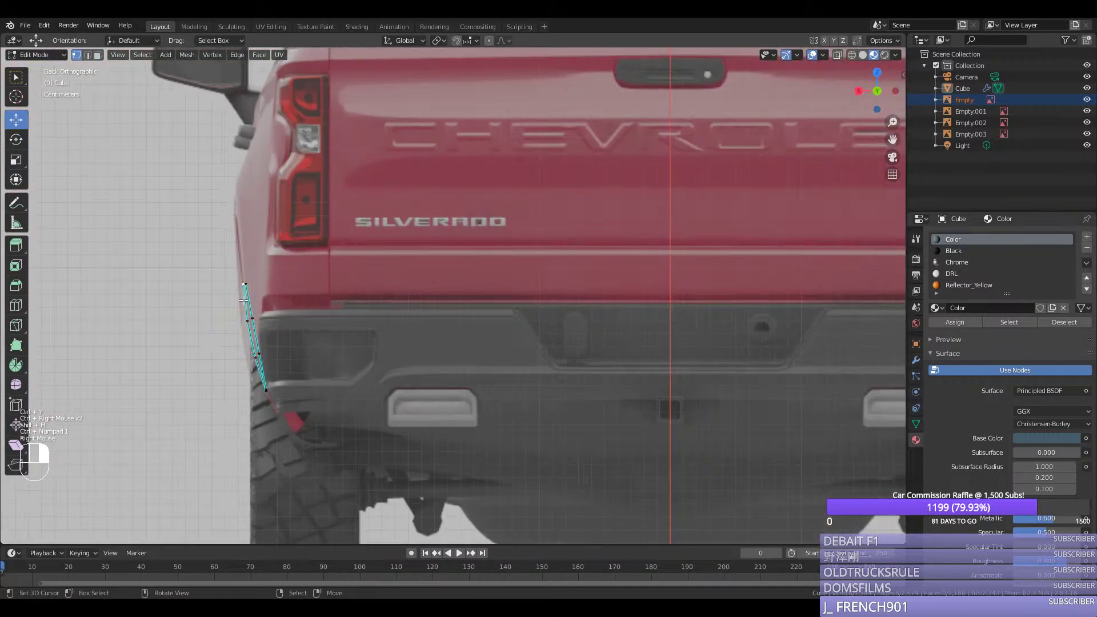
pyautogui.rightClick(257, 356)
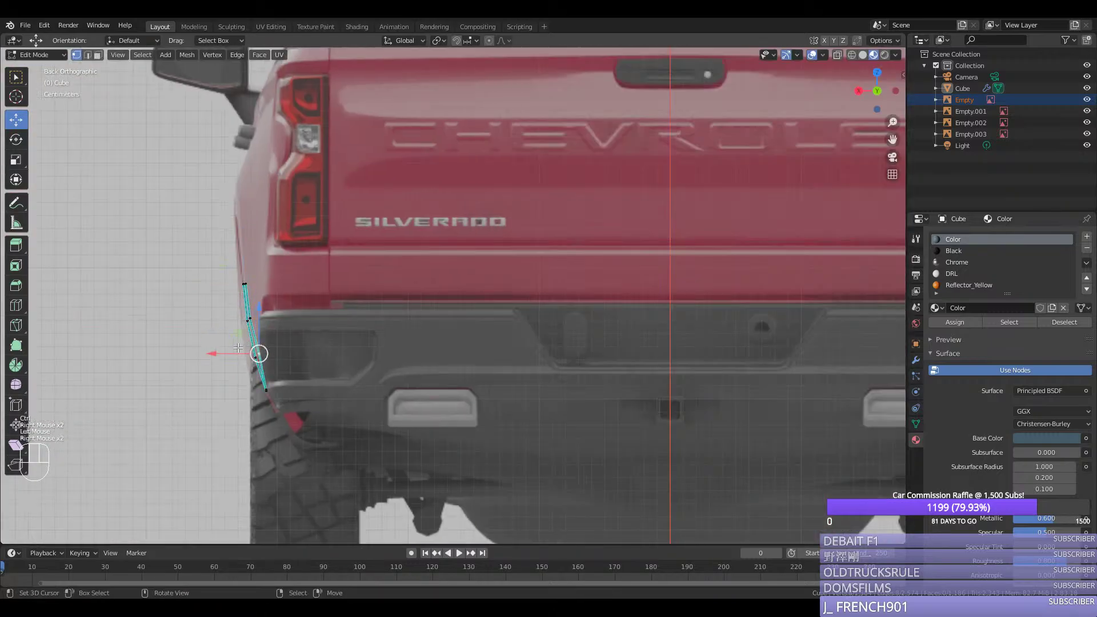
pyautogui.moveTo(237, 347); pyautogui.dragTo(216, 318)
pyautogui.rightClick(250, 319)
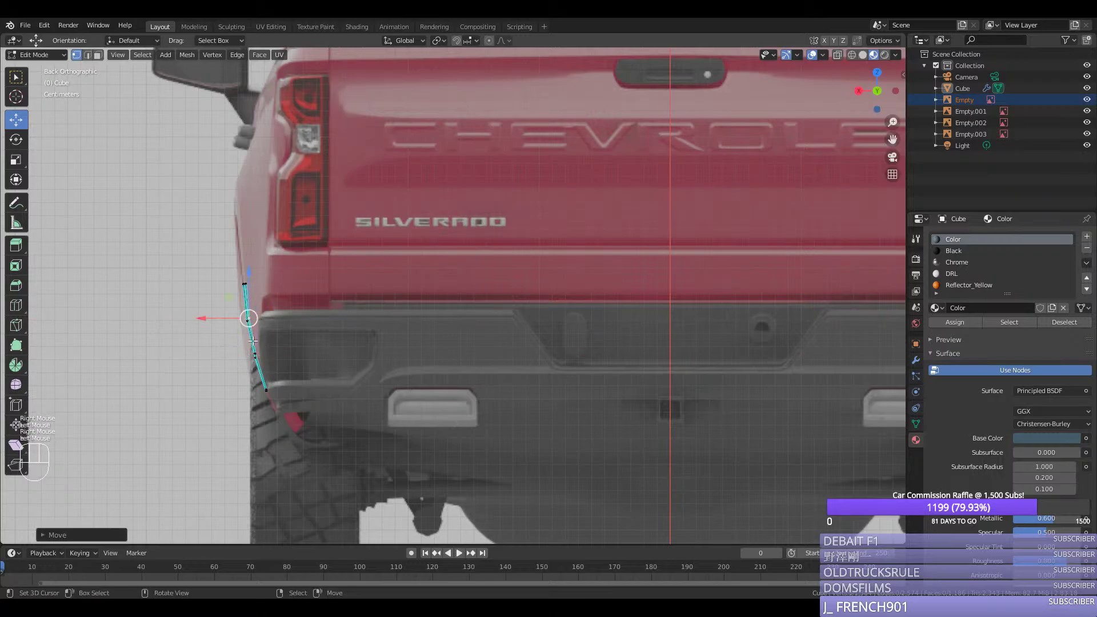
pyautogui.moveTo(232, 358); pyautogui.dragTo(345, 379, button='middle')
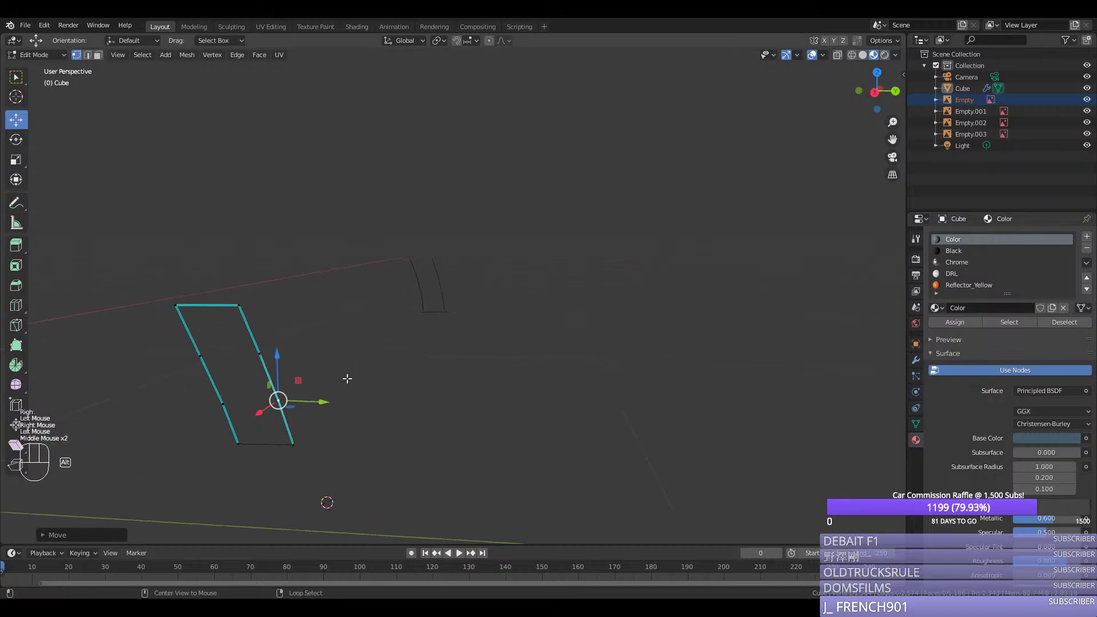
pyautogui.hotkey('alt', 'h')
# Step: Fill the strip between the wheel arch edge and the inner edge with faces from the body corner down to the bottom edge
pyautogui.rightClick(246, 320)
pyautogui.rightClick(199, 323)
pyautogui.keyDown('shift'); pyautogui.rightClick(238, 306); pyautogui.keyUp('shift')
pyautogui.press('f')
pyautogui.press('f')
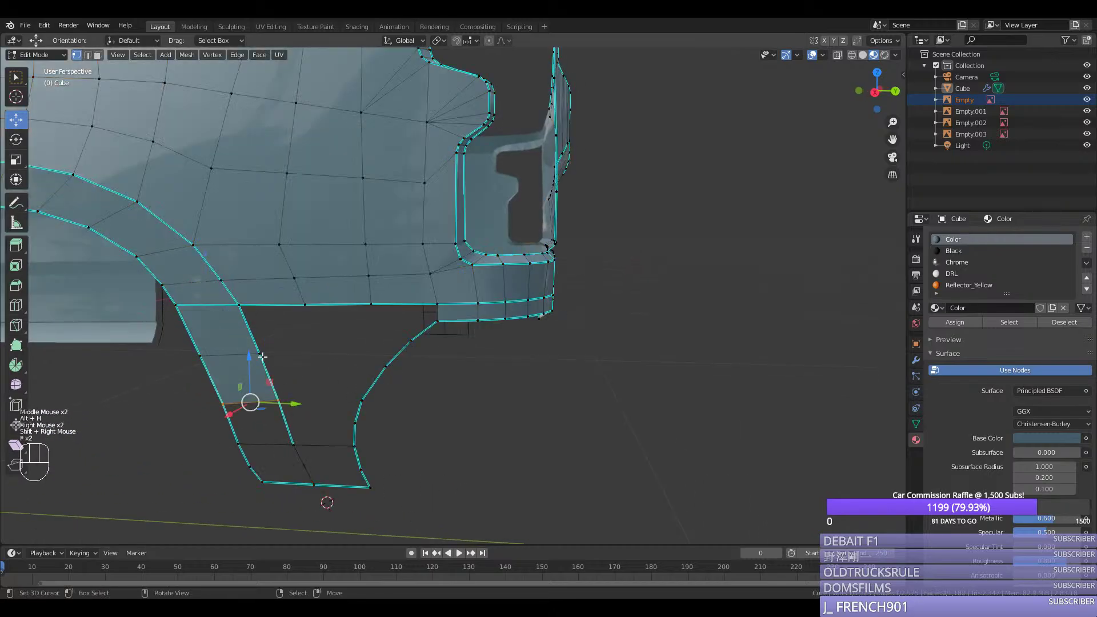
pyautogui.press('f')
pyautogui.moveTo(268, 434); pyautogui.dragTo(330, 463, button='middle')
pyautogui.press('f')
pyautogui.press('f')
pyautogui.keyDown('shift'); pyautogui.rightClick(330, 463); pyautogui.keyUp('shift')
pyautogui.press('f')
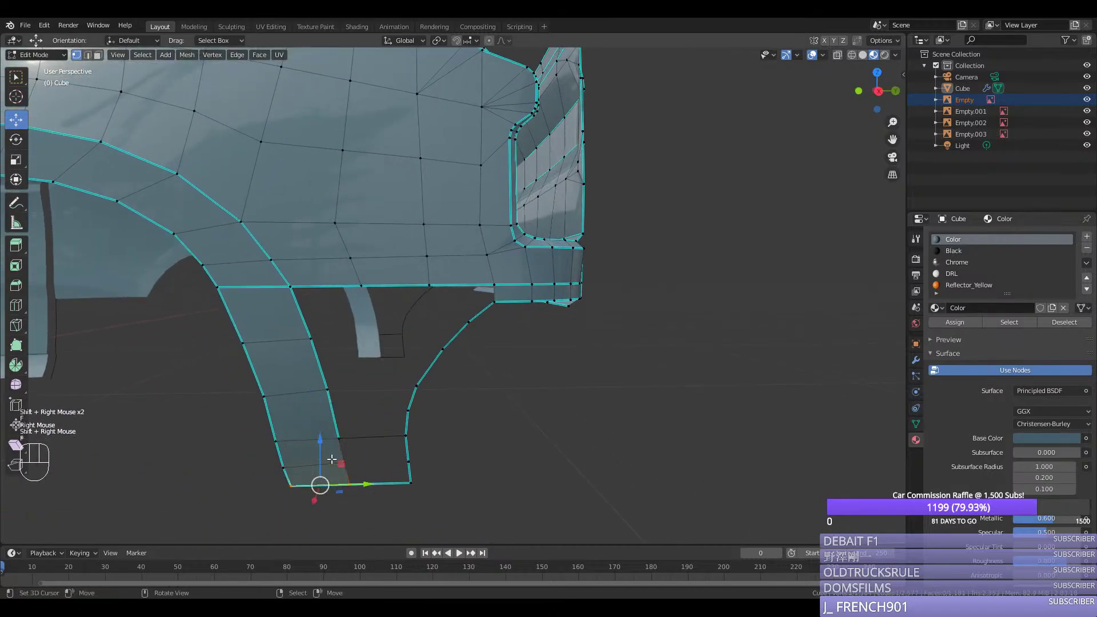
# Step: Fill the two lowest faces between the inner edge and the bumper cutout, and check the surface in Object Mode
pyautogui.rightClick(341, 440)
pyautogui.keyDown('shift'); pyautogui.rightClick(402, 454); pyautogui.keyUp('shift')
pyautogui.press('f')
pyautogui.press('f')
pyautogui.press('f')
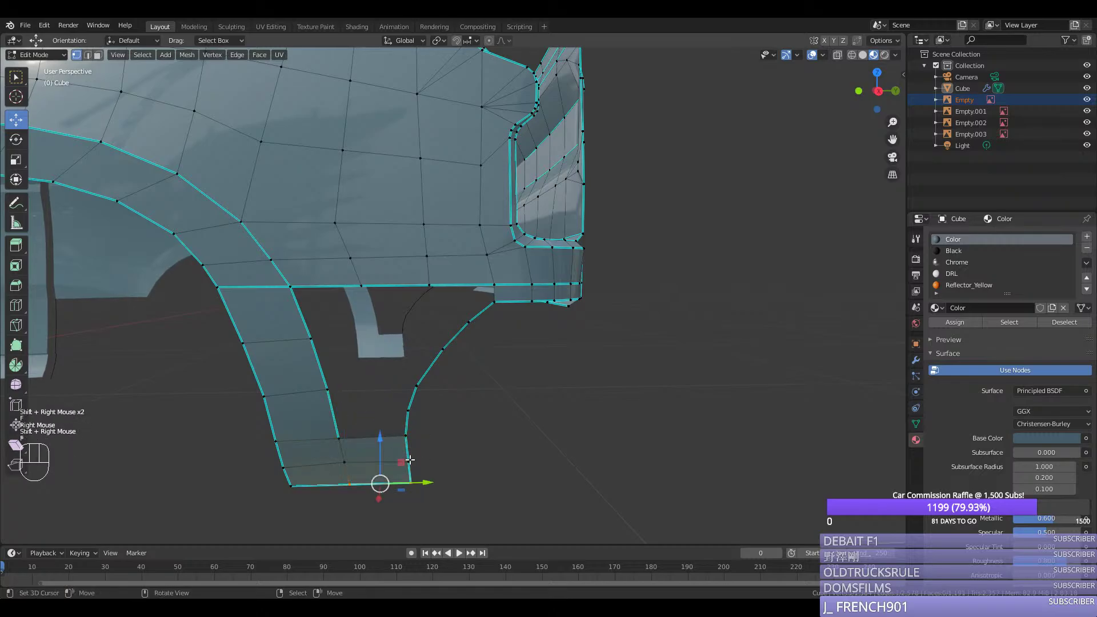
pyautogui.press('Tab')
pyautogui.rightClick(400, 441)
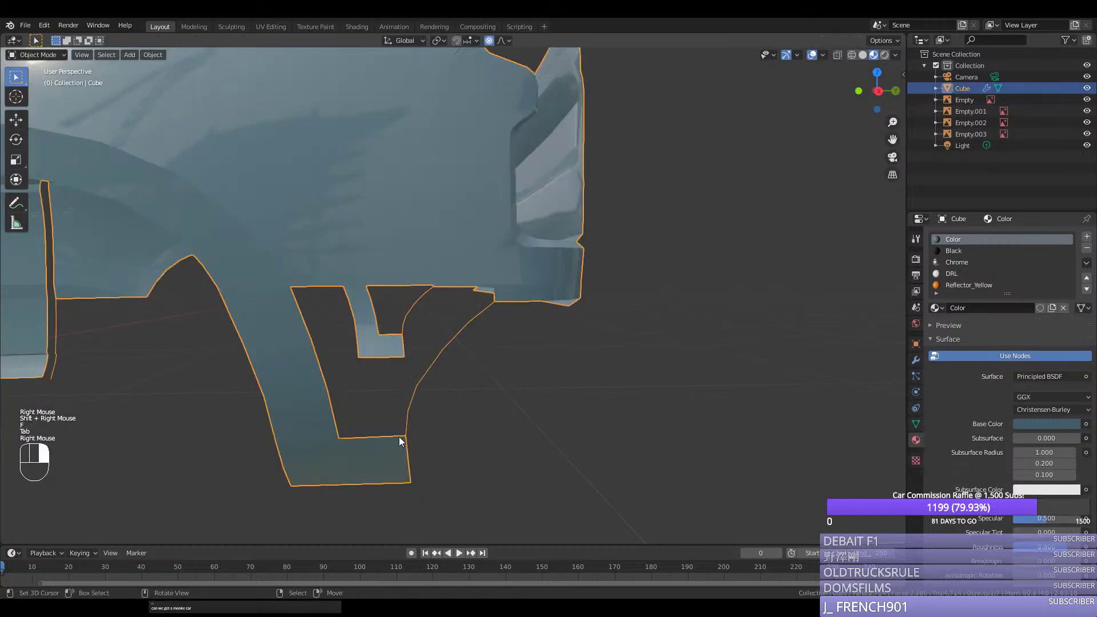
# Step: Fill the next face above the cross edge between the inner edge and the bumper cutout curve
pyautogui.press('Tab')
pyautogui.rightClick(405, 435)
pyautogui.keyDown('shift'); pyautogui.rightClick(339, 436); pyautogui.keyUp('shift')
pyautogui.press('f')
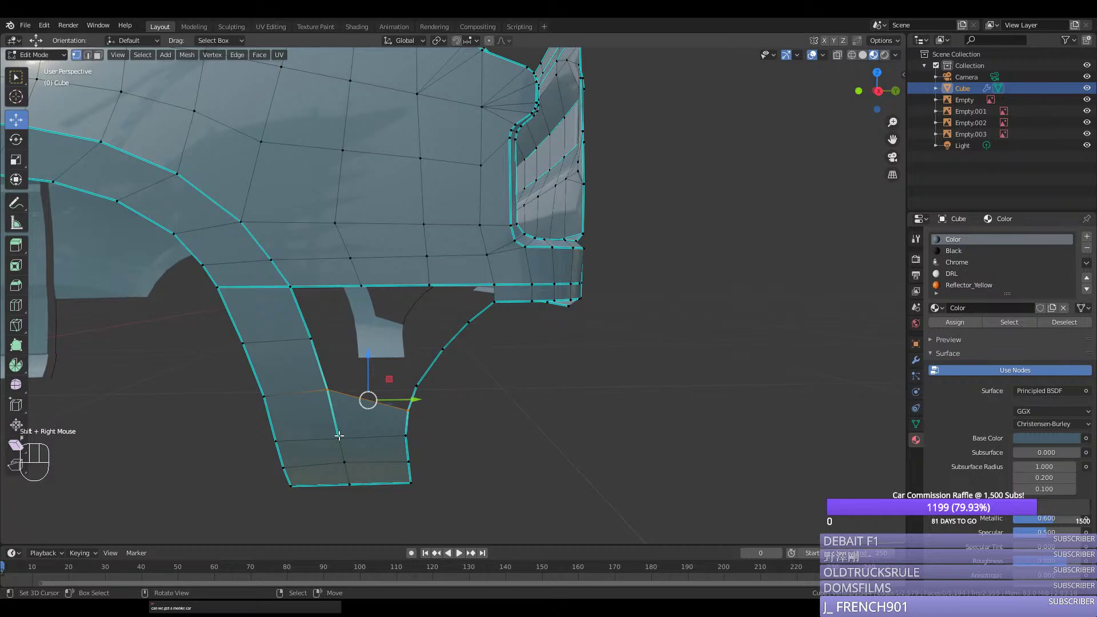
# Step: Connect the inner edge's upper vertex to the cutout curve's upper vertex and split the new edge with two cuts
pyautogui.scroll(1, 368, 394)
pyautogui.rightClick(404, 411)
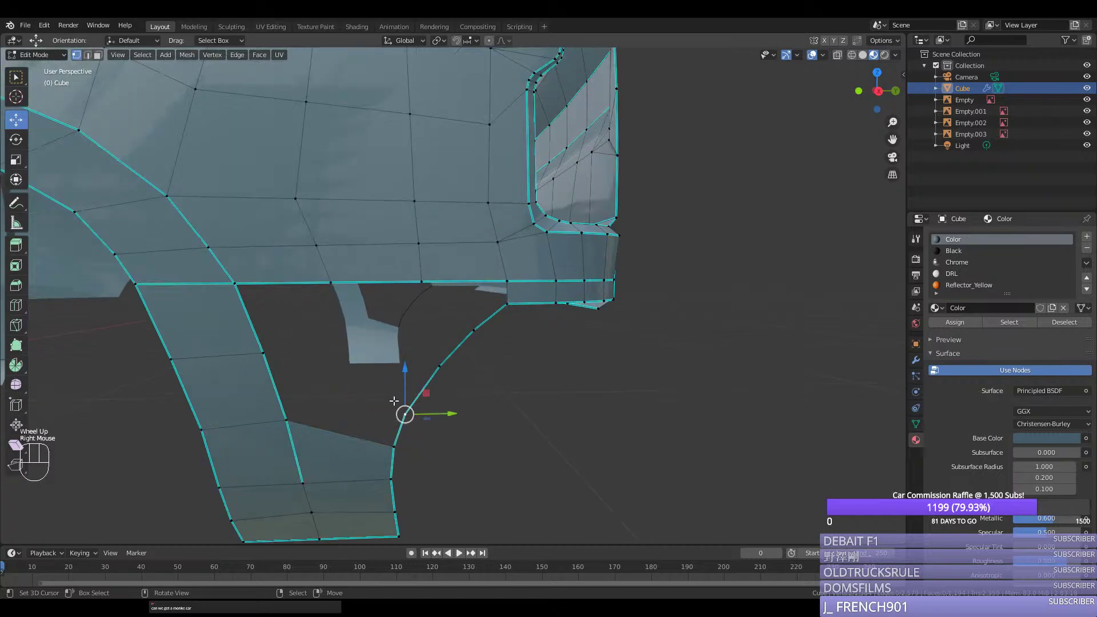
pyautogui.rightClick(262, 350)
pyautogui.keyDown('shift'); pyautogui.rightClick(474, 330); pyautogui.keyUp('shift')
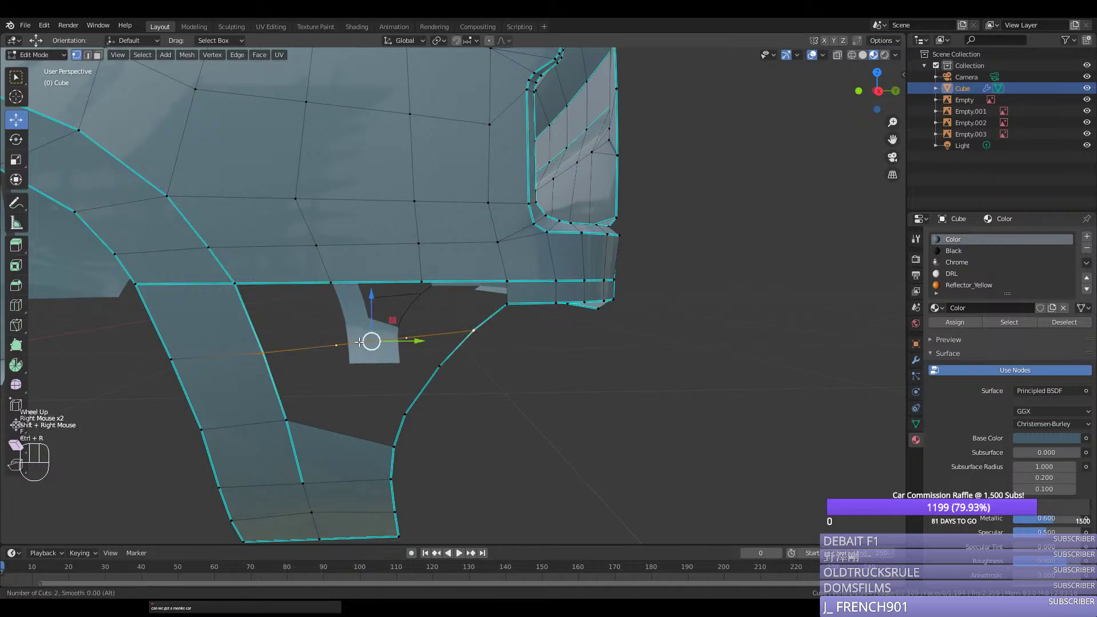
pyautogui.hotkey('ctrl', 'r')
# Step: Fill the row of faces between the body's lower edge and the new subdivided edge, including the corner at the cutout
pyautogui.rightClick(406, 337)
pyautogui.keyDown('shift'); pyautogui.rightClick(421, 281); pyautogui.keyUp('shift')
pyautogui.keyDown('shift'); pyautogui.rightClick(330, 281); pyautogui.keyUp('shift')
pyautogui.keyDown('shift'); pyautogui.rightClick(336, 345); pyautogui.keyUp('shift')
pyautogui.press('f')
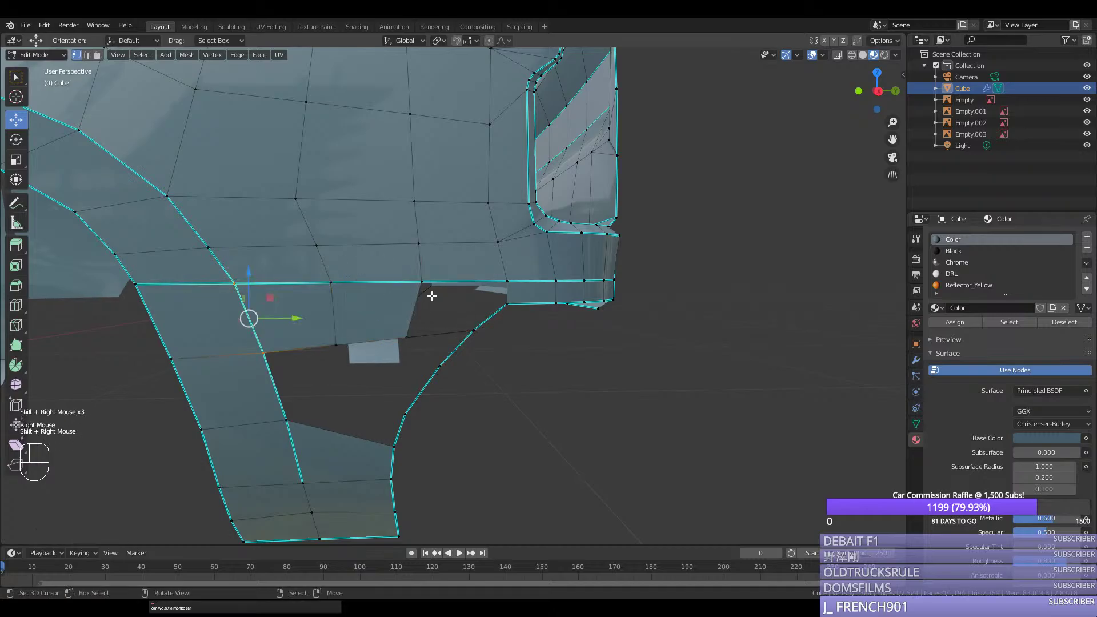
pyautogui.rightClick(405, 337)
pyautogui.keyDown('shift'); pyautogui.rightClick(421, 281); pyautogui.keyUp('shift')
pyautogui.keyDown('shift'); pyautogui.rightClick(507, 281); pyautogui.keyUp('shift')
pyautogui.keyDown('shift'); pyautogui.rightClick(474, 330); pyautogui.keyUp('shift')
pyautogui.press('f')
pyautogui.rightClick(507, 281)
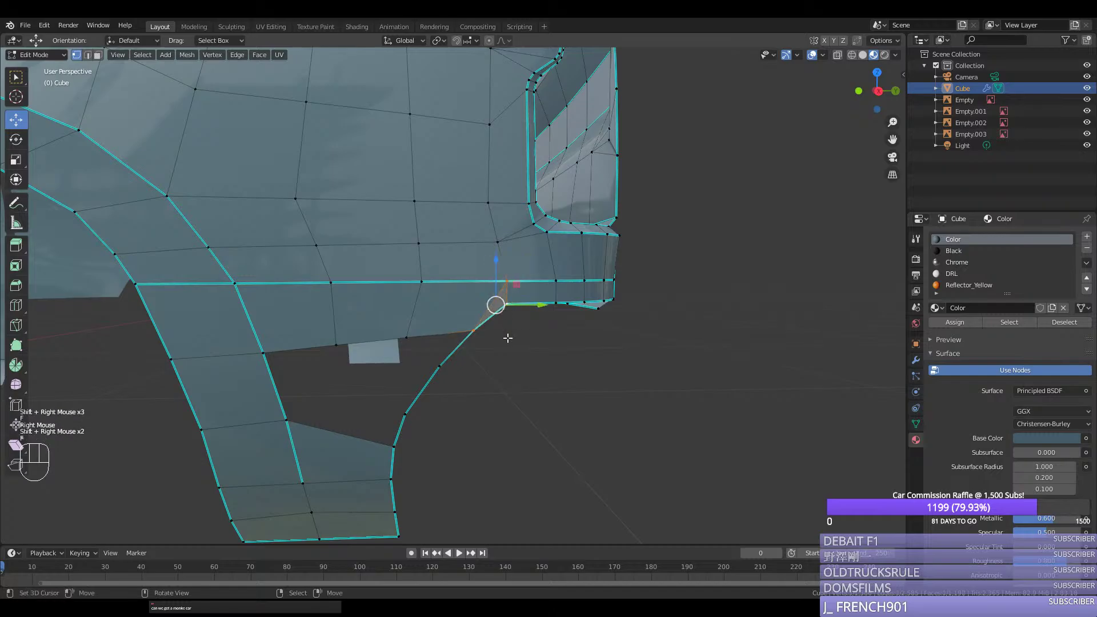
# Step: Save the file and select the next vertex down the bumper cutout curve for editing
pyautogui.press('Tab')
pyautogui.moveTo(506, 334); pyautogui.dragTo(454, 356, button='middle')
pyautogui.hotkey('ctrl', 's')
pyautogui.press('Tab')
pyautogui.rightClick(301, 312)
pyautogui.rightClick(275, 345)
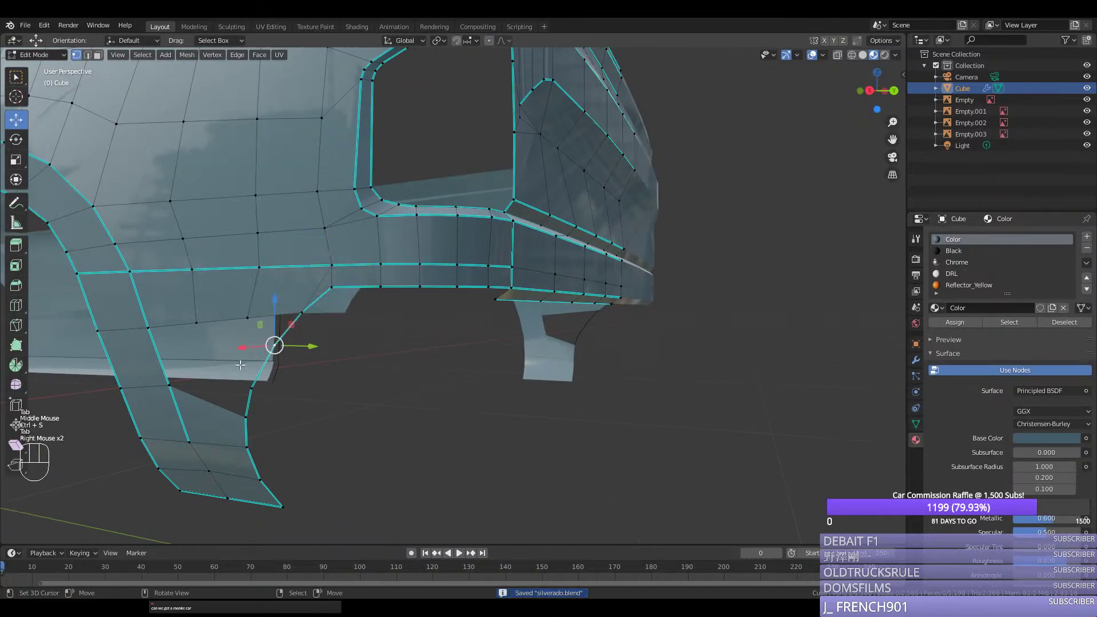
# Step: Add a centered loop cut across the wheel arch strip, connect it to the cutout curve, and subdivide the connecting edge
pyautogui.hotkey('ctrl', 'r')
pyautogui.click(160, 355)
pyautogui.rightClick(159, 355)
pyautogui.rightClick(110, 359)
pyautogui.keyDown('shift'); pyautogui.rightClick(275, 345); pyautogui.keyUp('shift')
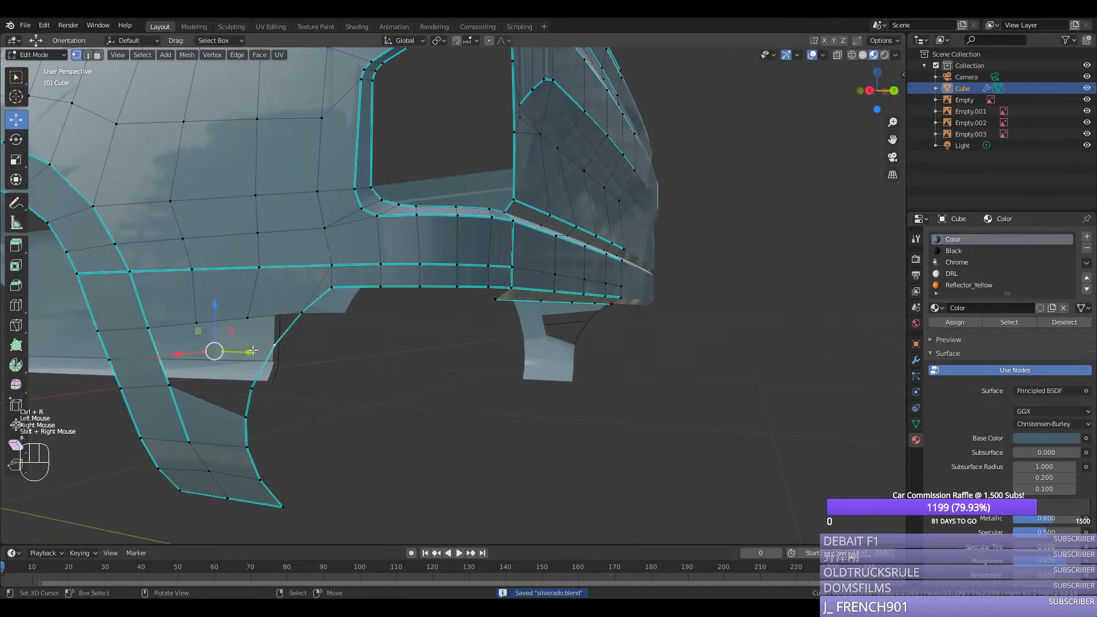
pyautogui.moveTo(275, 345); pyautogui.dragTo(286, 370, button='middle')
pyautogui.hotkey('ctrl', 'r')
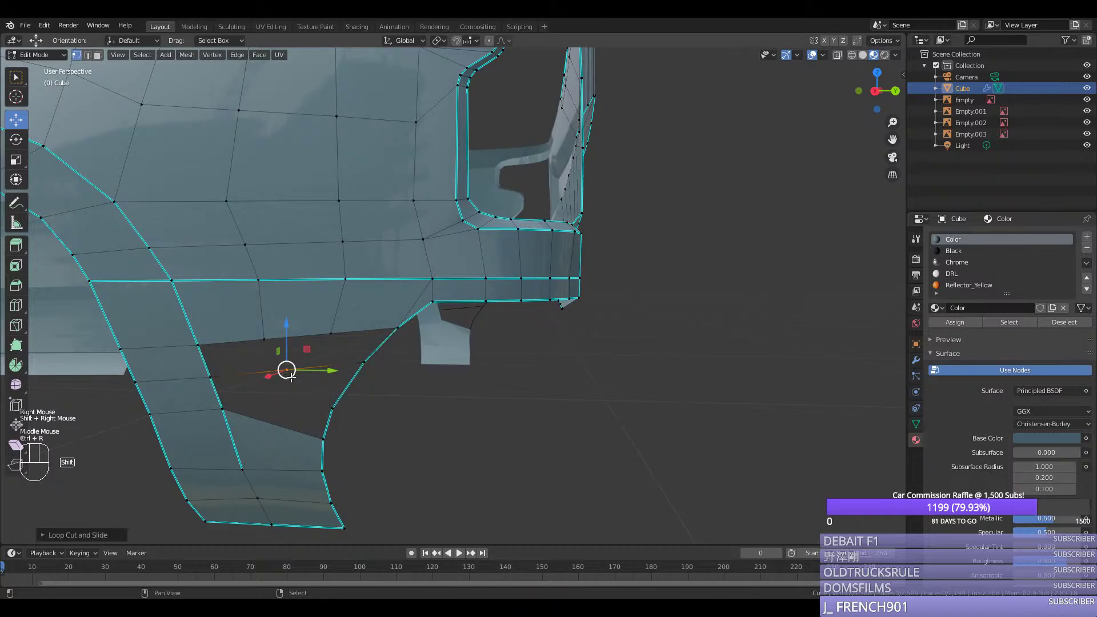
# Step: Fill the faces above the second connecting edge and the triangle beneath its cutout end
pyautogui.rightClick(332, 407)
pyautogui.keyDown('shift'); pyautogui.rightClick(332, 407); pyautogui.keyUp('shift')
pyautogui.keyDown('shift'); pyautogui.rightClick(326, 366); pyautogui.keyUp('shift')
pyautogui.press('f')
pyautogui.rightClick(364, 362)
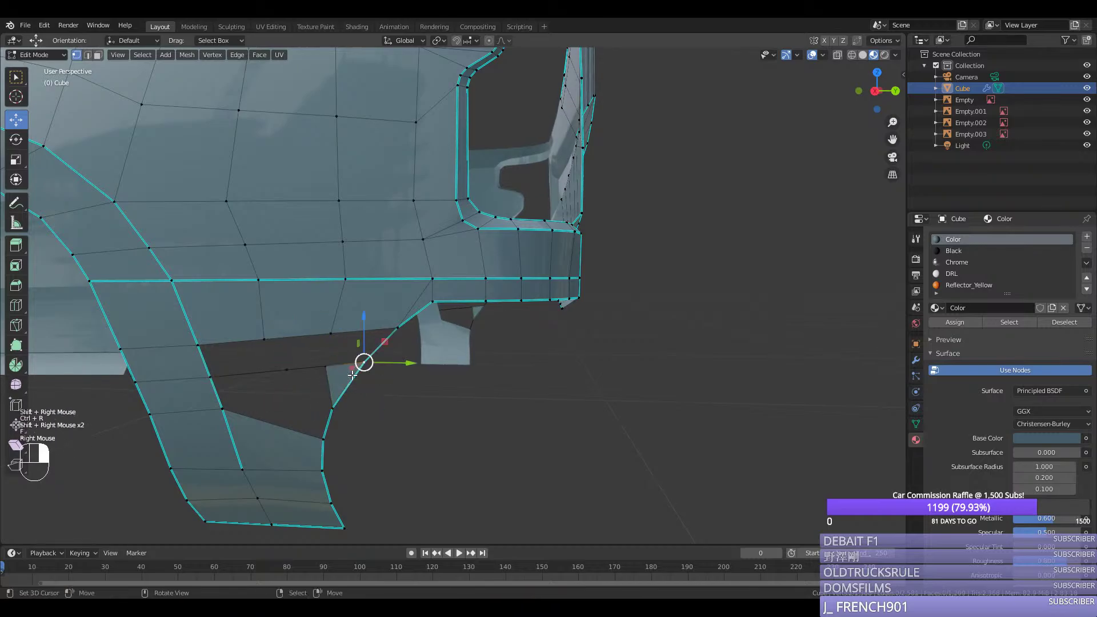
pyautogui.keyDown('shift'); pyautogui.rightClick(326, 366); pyautogui.keyUp('shift')
pyautogui.keyDown('shift'); pyautogui.rightClick(331, 333); pyautogui.keyUp('shift')
pyautogui.keyDown('shift'); pyautogui.rightClick(398, 327); pyautogui.keyUp('shift')
pyautogui.press('f')
pyautogui.rightClick(328, 361)
pyautogui.keyDown('shift'); pyautogui.rightClick(328, 361); pyautogui.keyUp('shift')
pyautogui.keyDown('shift'); pyautogui.rightClick(327, 365); pyautogui.keyUp('shift')
pyautogui.keyDown('shift'); pyautogui.rightClick(331, 336); pyautogui.keyUp('shift')
pyautogui.press('f')
pyautogui.press('f')
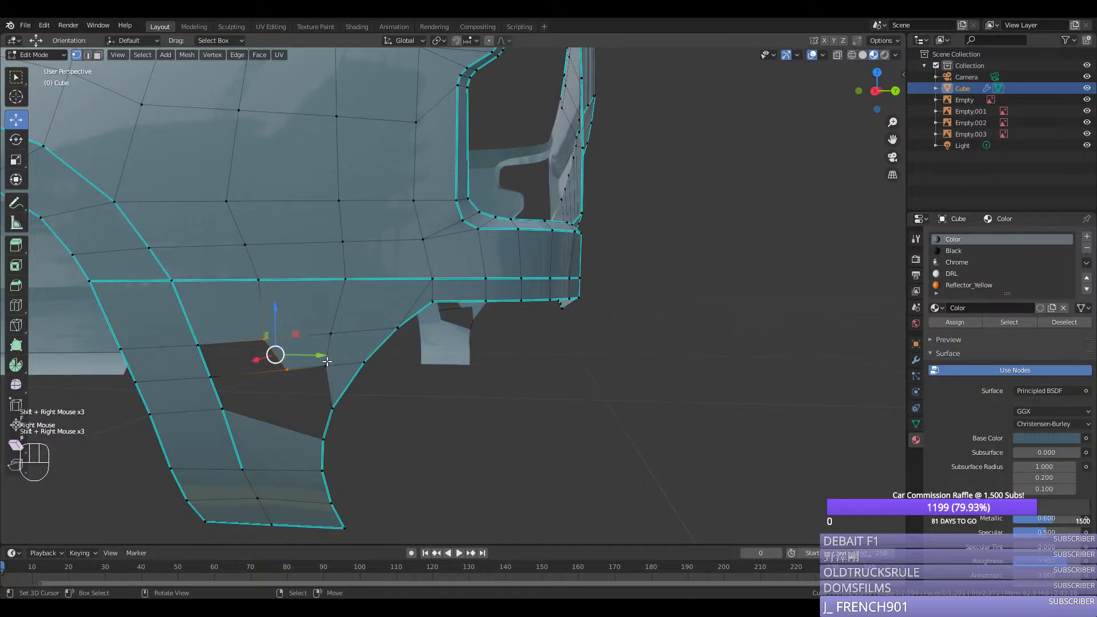
# Step: Close the remaining hole below the second connecting edge with two faces
pyautogui.rightClick(319, 365)
pyautogui.keyDown('shift'); pyautogui.rightClick(332, 406); pyautogui.keyUp('shift')
pyautogui.rightClick(221, 408)
pyautogui.keyDown('shift'); pyautogui.rightClick(211, 378); pyautogui.keyUp('shift')
pyautogui.keyDown('shift'); pyautogui.rightClick(284, 371); pyautogui.keyUp('shift')
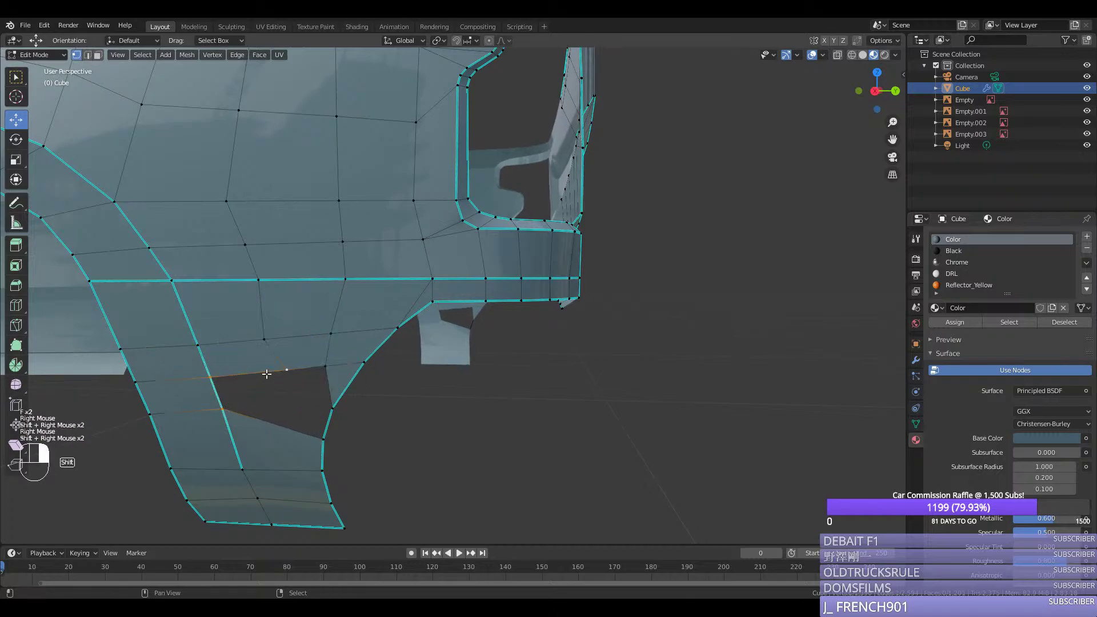
pyautogui.keyDown('shift'); pyautogui.rightClick(322, 437); pyautogui.keyUp('shift')
pyautogui.press('f')
pyautogui.rightClick(323, 438)
pyautogui.keyDown('shift'); pyautogui.rightClick(288, 371); pyautogui.keyUp('shift')
pyautogui.keyDown('shift'); pyautogui.rightClick(326, 367); pyautogui.keyUp('shift')
pyautogui.keyDown('shift'); pyautogui.rightClick(330, 409); pyautogui.keyUp('shift')
pyautogui.press('f')
# Step: Evenly space the vertices along the panel's two horizontal connecting edges with the Space tool
pyautogui.rightClick(364, 364)
pyautogui.keyDown('ctrl'); pyautogui.rightClick(217, 378); pyautogui.keyUp('ctrl')
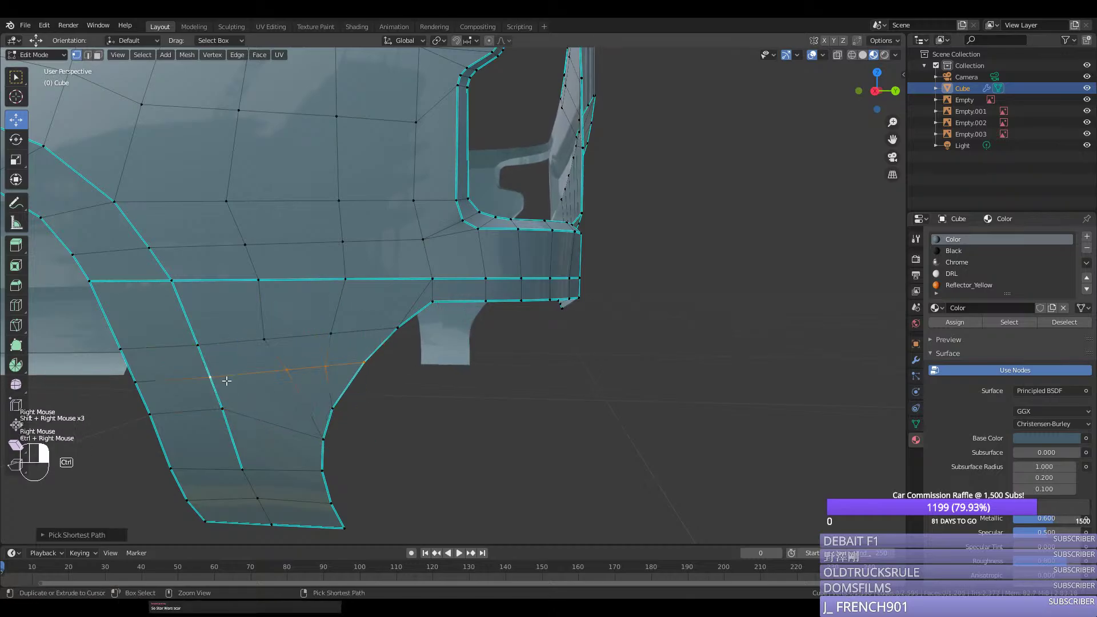
pyautogui.hotkey('ctrl', 'y')
pyautogui.rightClick(201, 347)
pyautogui.keyDown('ctrl'); pyautogui.rightClick(385, 323); pyautogui.keyUp('ctrl')
pyautogui.hotkey('ctrl', 'y')
pyautogui.hotkey('ctrl', 'y')
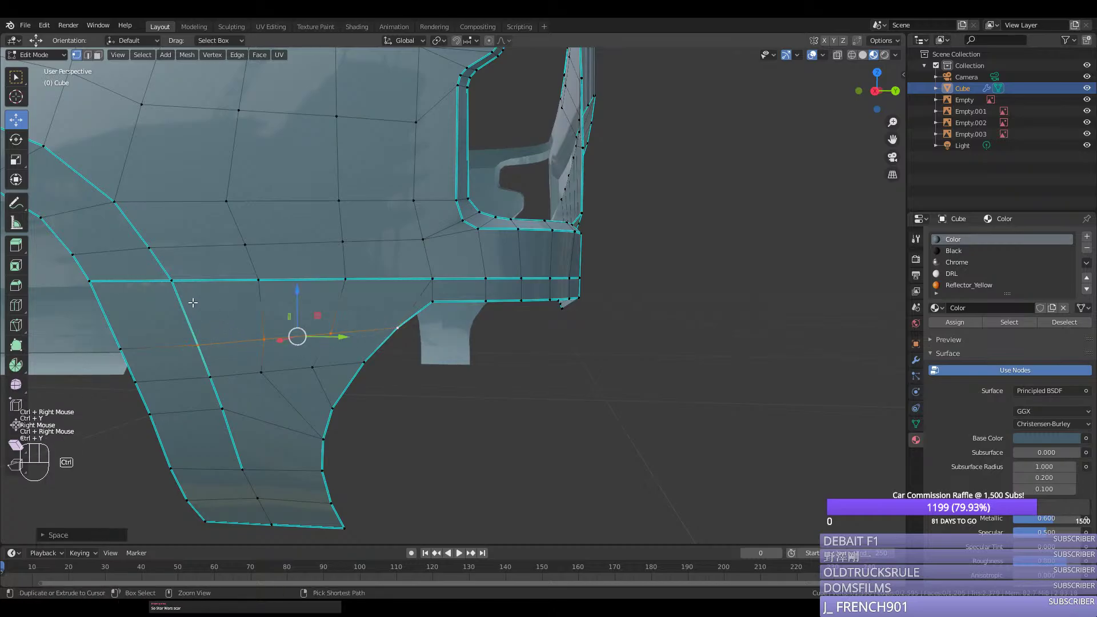
# Step: Return to Object Mode, save the file, and inspect the filled bedside panel from the rear
pyautogui.press('Tab')
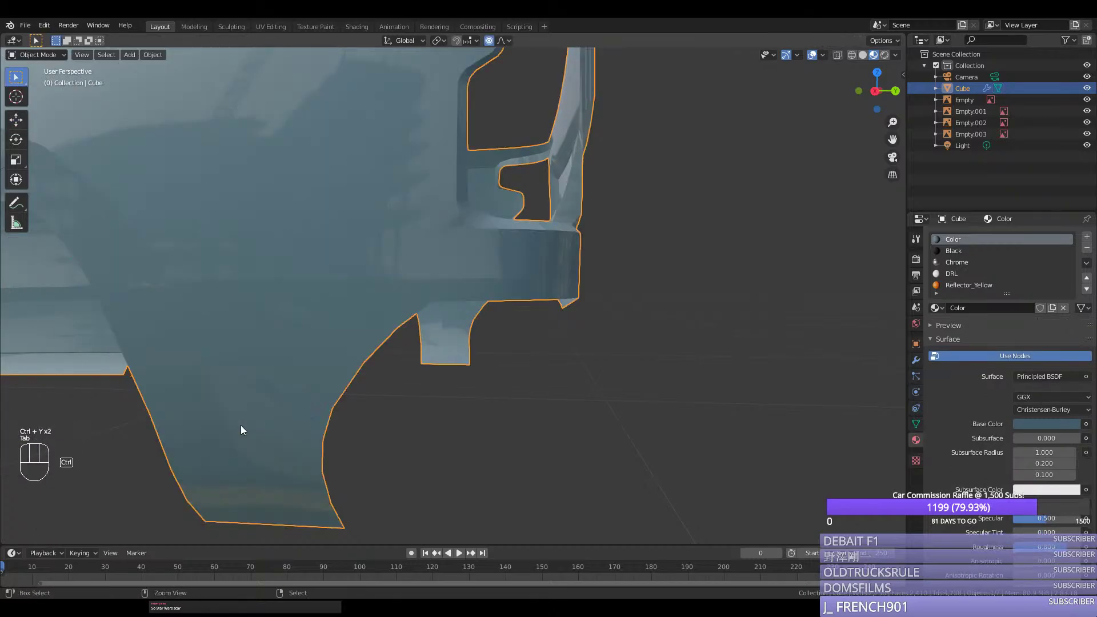
pyautogui.hotkey('ctrl', 's')
pyautogui.scroll(-3, 241, 425)
pyautogui.moveTo(334, 395); pyautogui.dragTo(291, 414, button='middle')
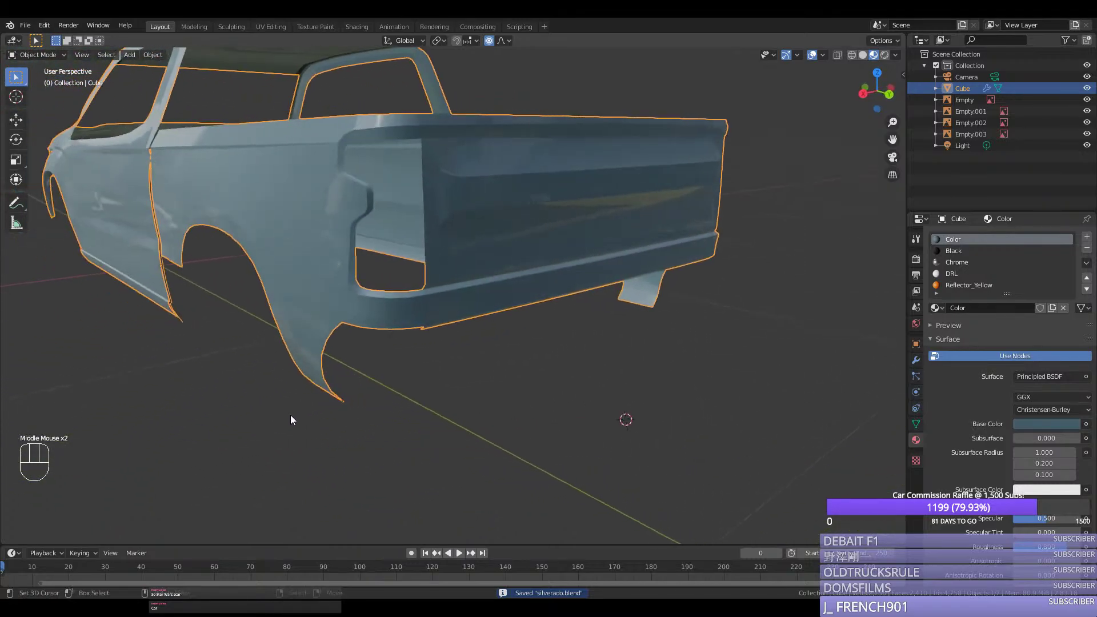
pyautogui.scroll(-2, 418, 429)
pyautogui.moveTo(418, 429); pyautogui.dragTo(422, 430, button='middle')
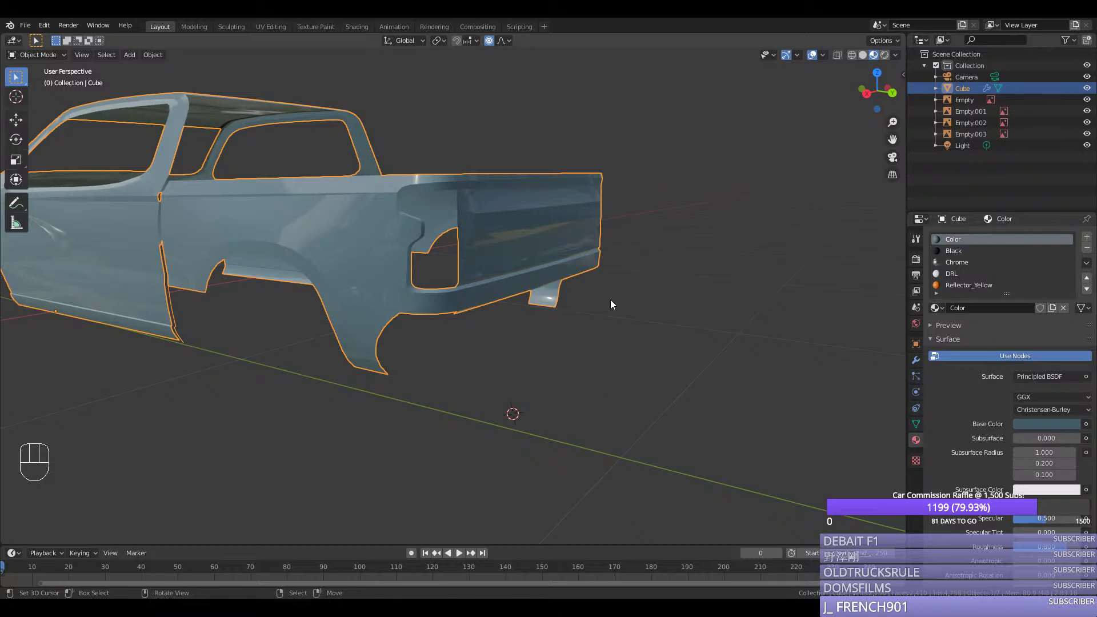
# Step: Select the body's lower edge beneath the taillight, from near the tailgate to the start of the bumper cutout
pyautogui.moveTo(610, 300); pyautogui.dragTo(626, 306, button='middle')
pyautogui.press('ctrl+KP_1')
pyautogui.press('Tab')
pyautogui.scroll(2, 374, 330)
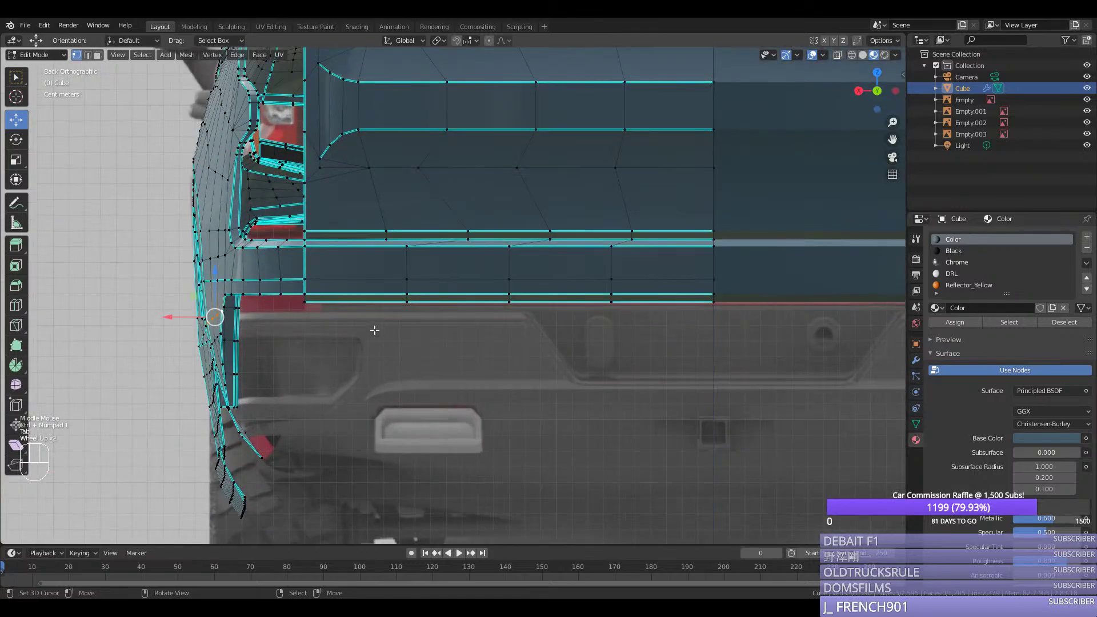
pyautogui.scroll(2, 312, 325)
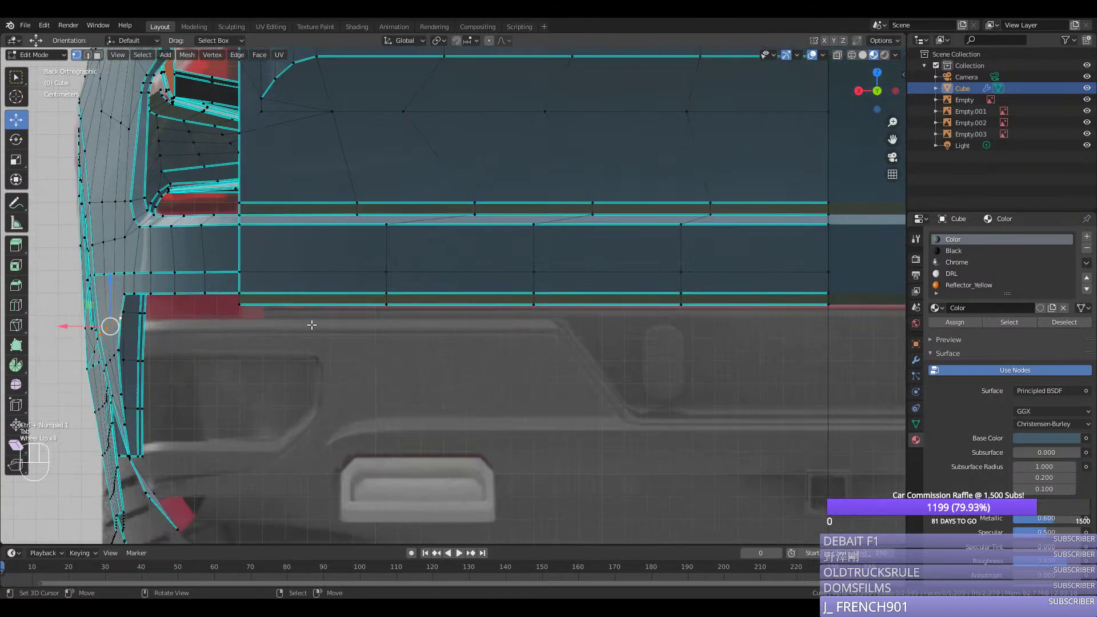
pyautogui.moveTo(205, 293); pyautogui.dragTo(320, 311, button='middle')
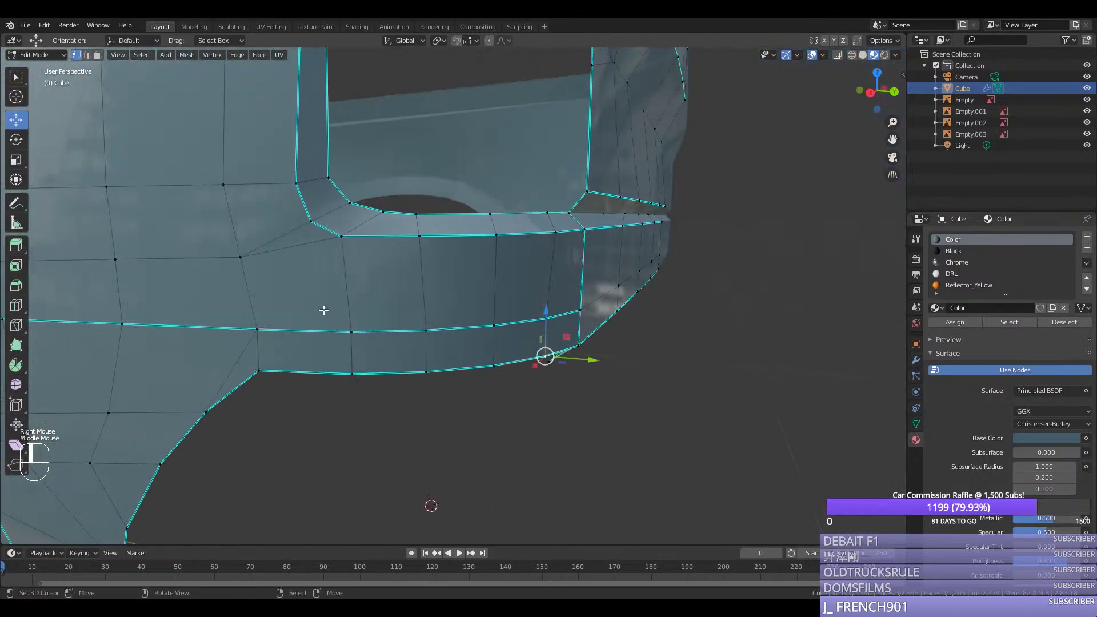
pyautogui.press('KP_3')
pyautogui.press('ctrl')
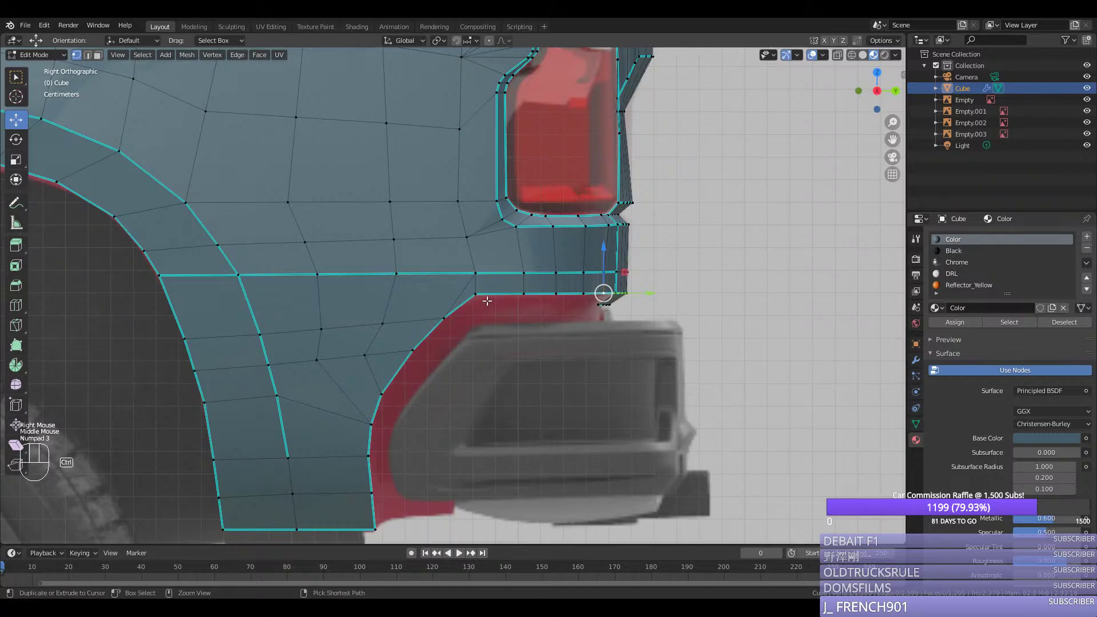
pyautogui.keyDown('ctrl'); pyautogui.rightClick(485, 299); pyautogui.keyUp('ctrl')
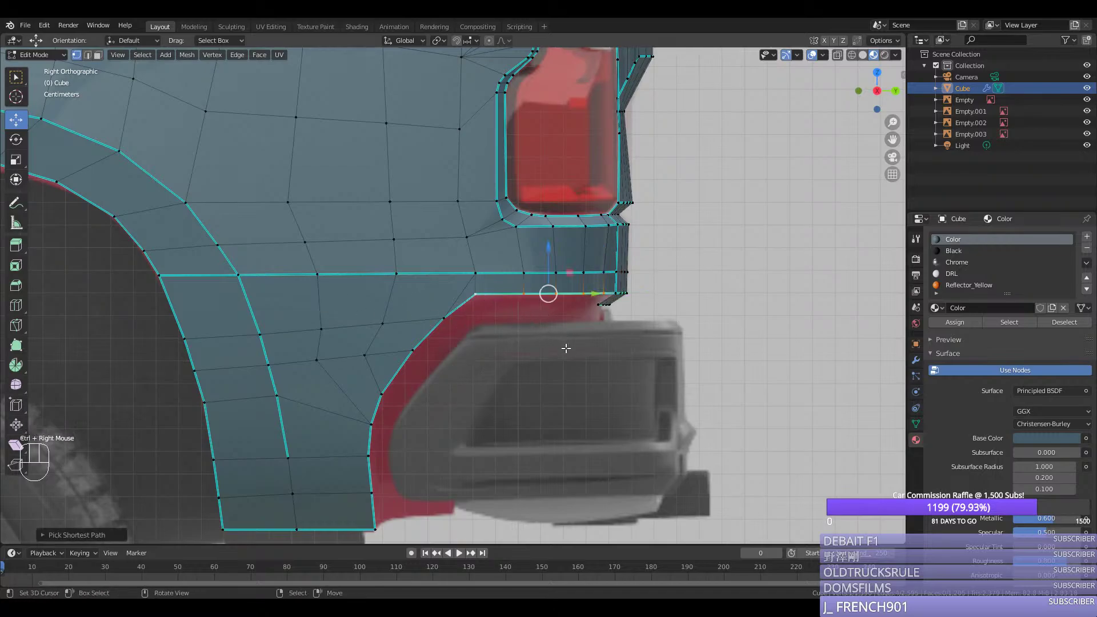
# Step: Leave Edit Mode, save the file, and review the whole pickup bed from above and behind
pyautogui.moveTo(565, 348); pyautogui.dragTo(570, 431, button='middle')
pyautogui.press('Tab')
pyautogui.hotkey('ctrl', 's')
pyautogui.scroll(-3, 512, 375)
pyautogui.scroll(-2, 559, 427)
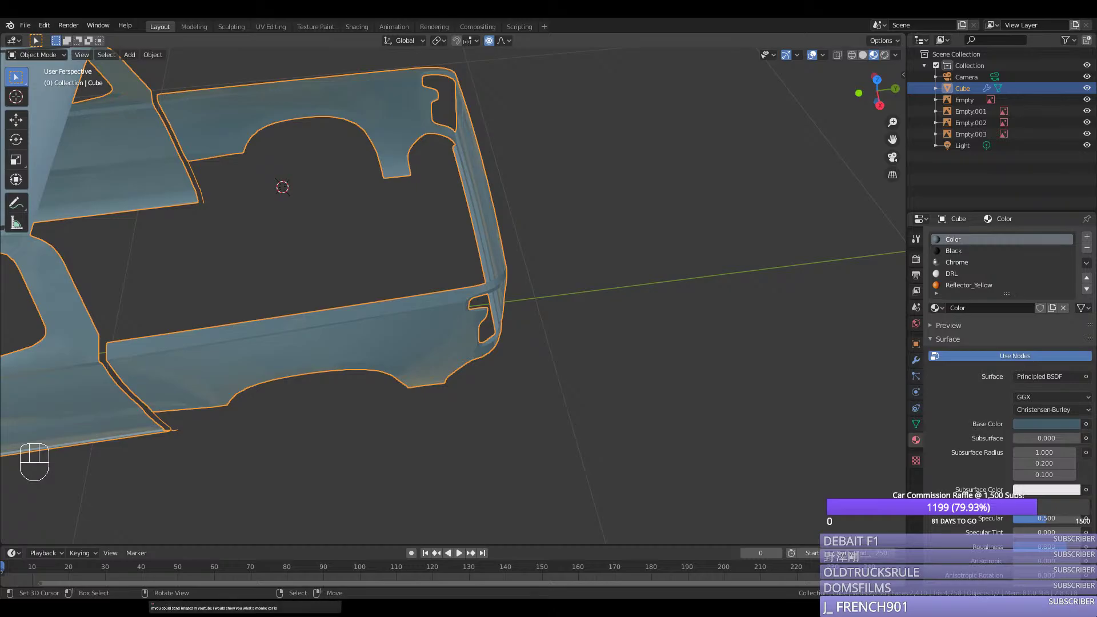
pyautogui.moveTo(366, 320); pyautogui.dragTo(288, 286, button='middle')
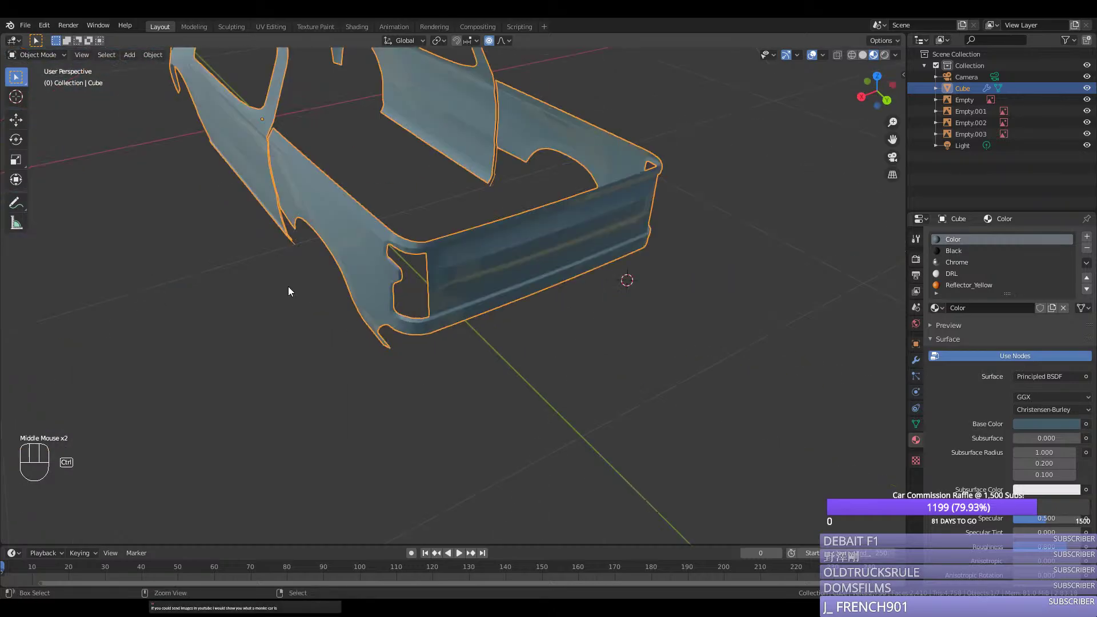
# Step: In Edit Mode, isolate the taillight opening's outline by hiding all other geometry, and view it against the side reference
pyautogui.press('ctrl+KP_1')
pyautogui.press('Tab')
pyautogui.scroll(2, 325, 304)
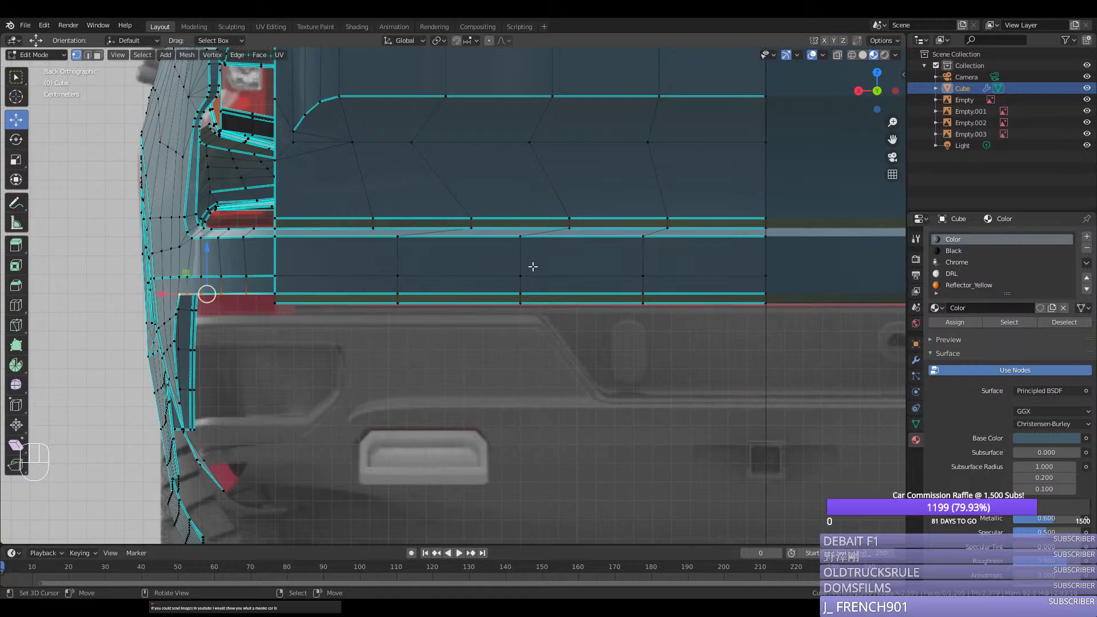
pyautogui.moveTo(892, 139); pyautogui.dragTo(571, 154)
pyautogui.moveTo(565, 246); pyautogui.dragTo(634, 276, button='middle')
pyautogui.scroll(-3, 586, 268)
pyautogui.hotkey('shift', 'h')
pyautogui.press('KP_3')
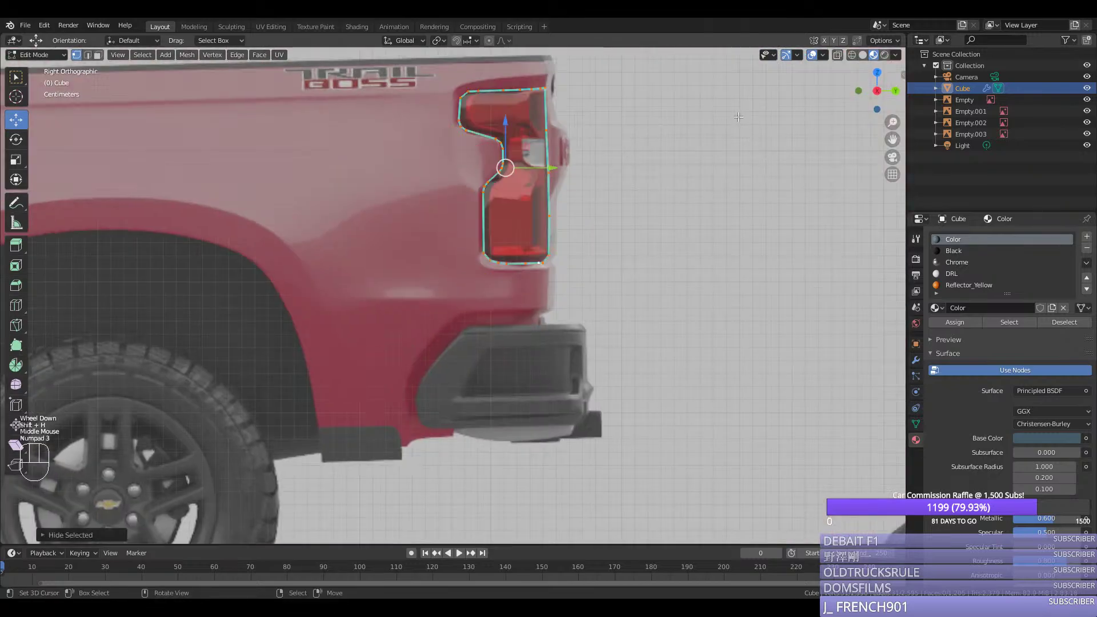
pyautogui.click(891, 140)
pyautogui.scroll(3, 450, 415)
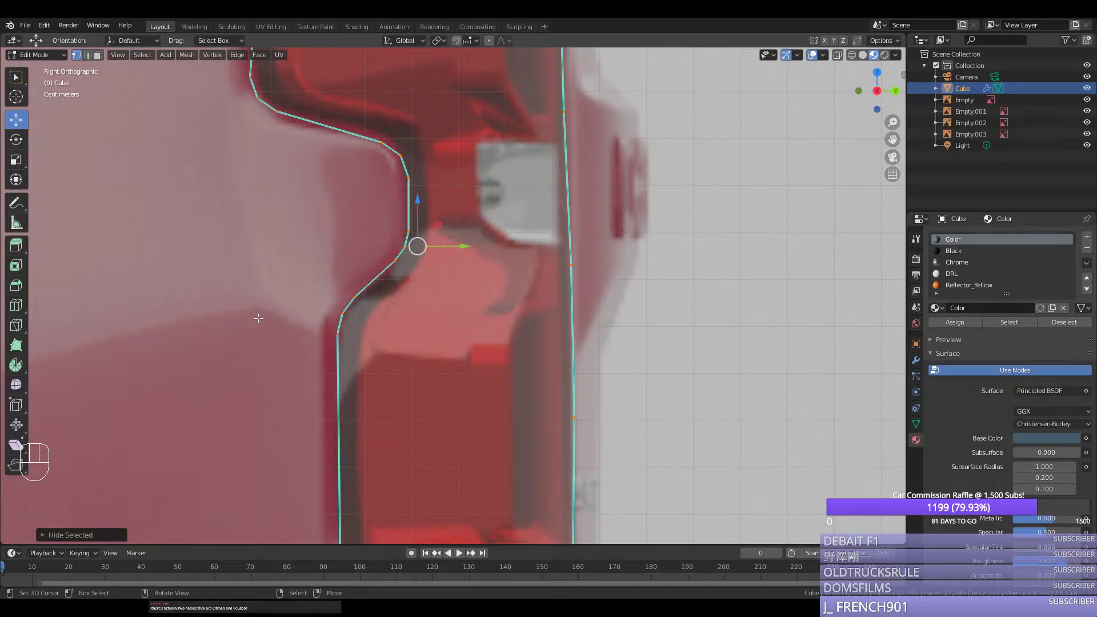
# Step: Examine the isolated taillight outline from several angles and compare it with the side and rear reference images
pyautogui.scroll(-2, 330, 293)
pyautogui.moveTo(331, 304); pyautogui.dragTo(417, 299, button='middle')
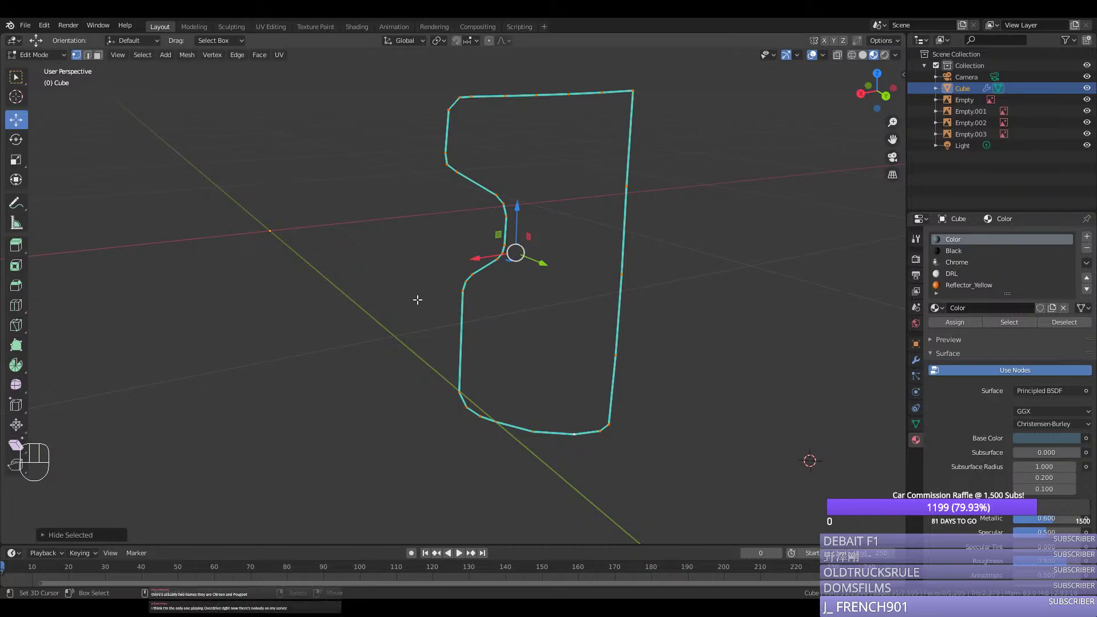
pyautogui.moveTo(417, 299); pyautogui.dragTo(488, 305, button='middle')
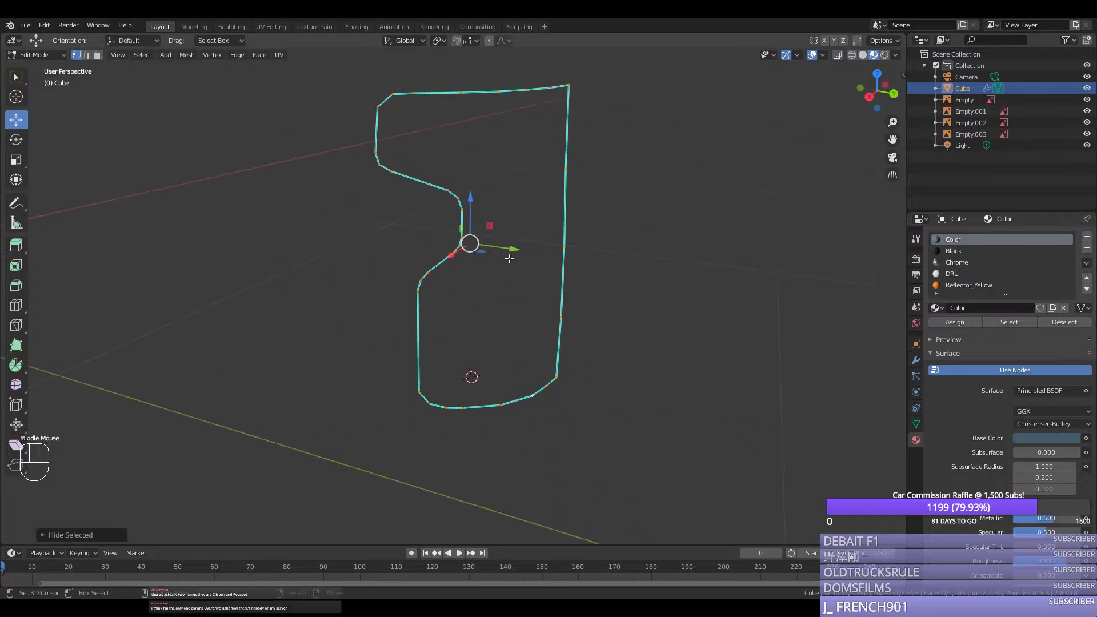
pyautogui.moveTo(509, 261); pyautogui.dragTo(430, 257, button='middle')
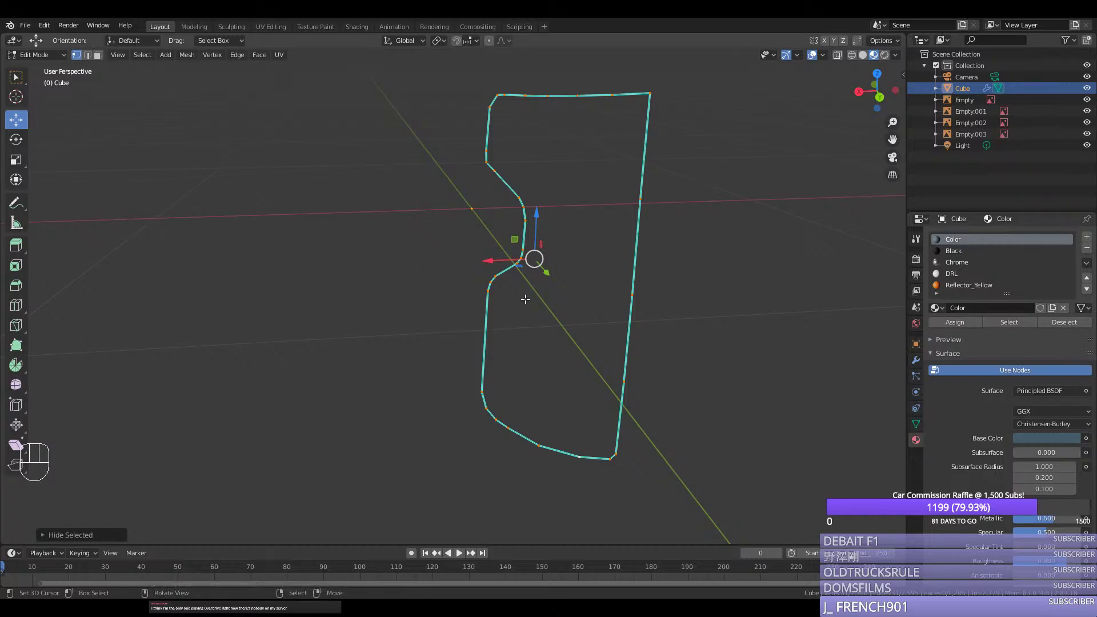
pyautogui.moveTo(525, 299); pyautogui.dragTo(614, 319, button='middle')
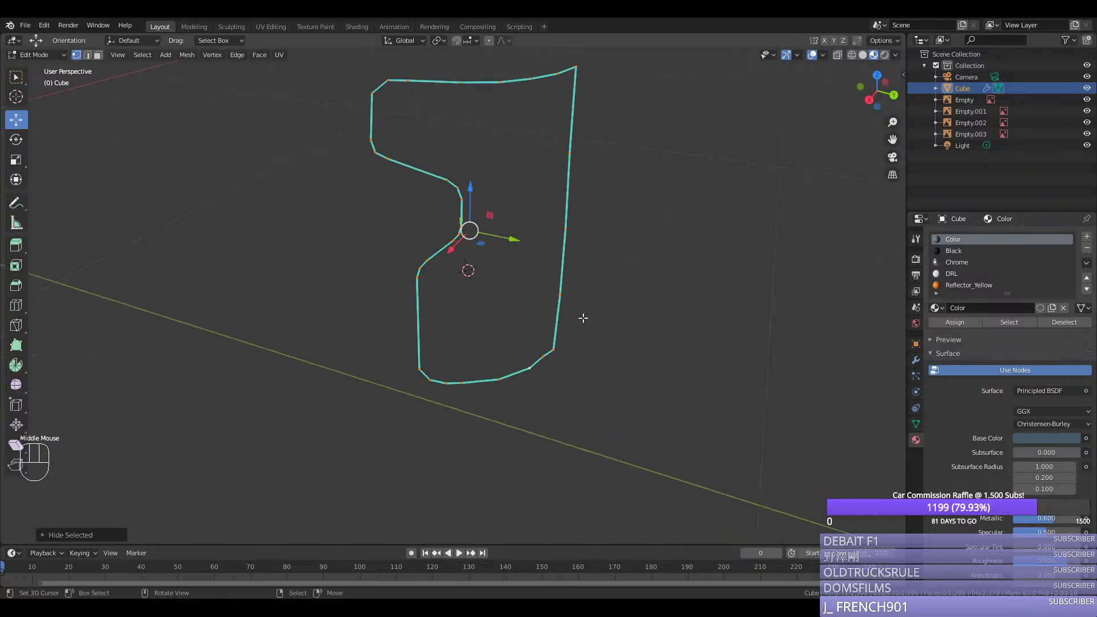
pyautogui.moveTo(504, 289); pyautogui.dragTo(419, 304, button='middle')
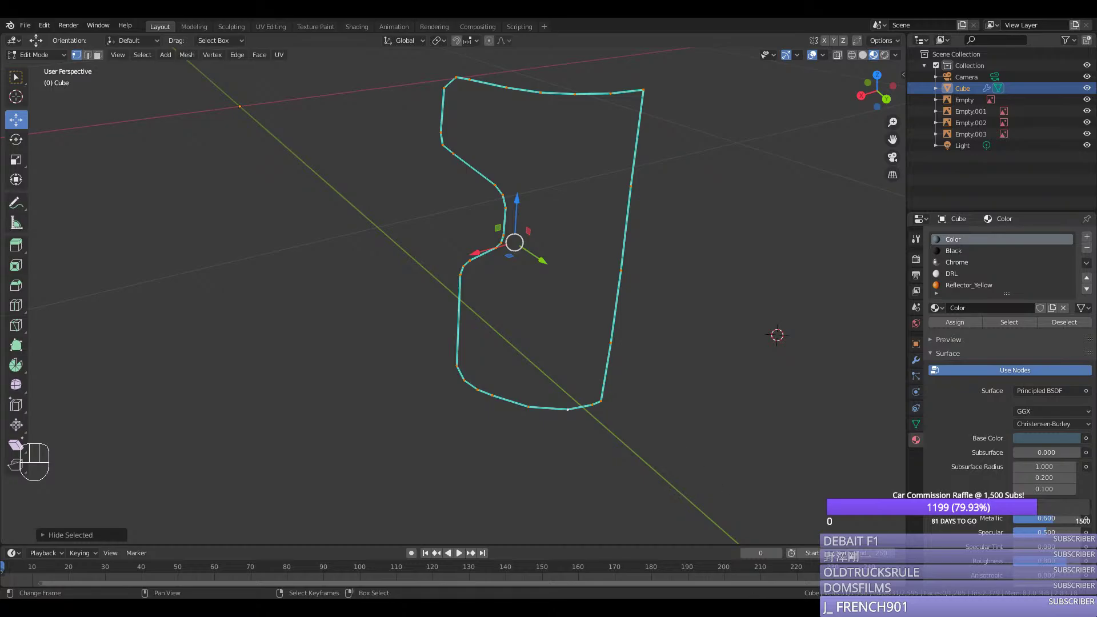
pyautogui.moveTo(502, 362); pyautogui.dragTo(556, 371, button='middle')
pyautogui.rightClick(510, 340)
pyautogui.moveTo(511, 341); pyautogui.dragTo(520, 343, button='middle')
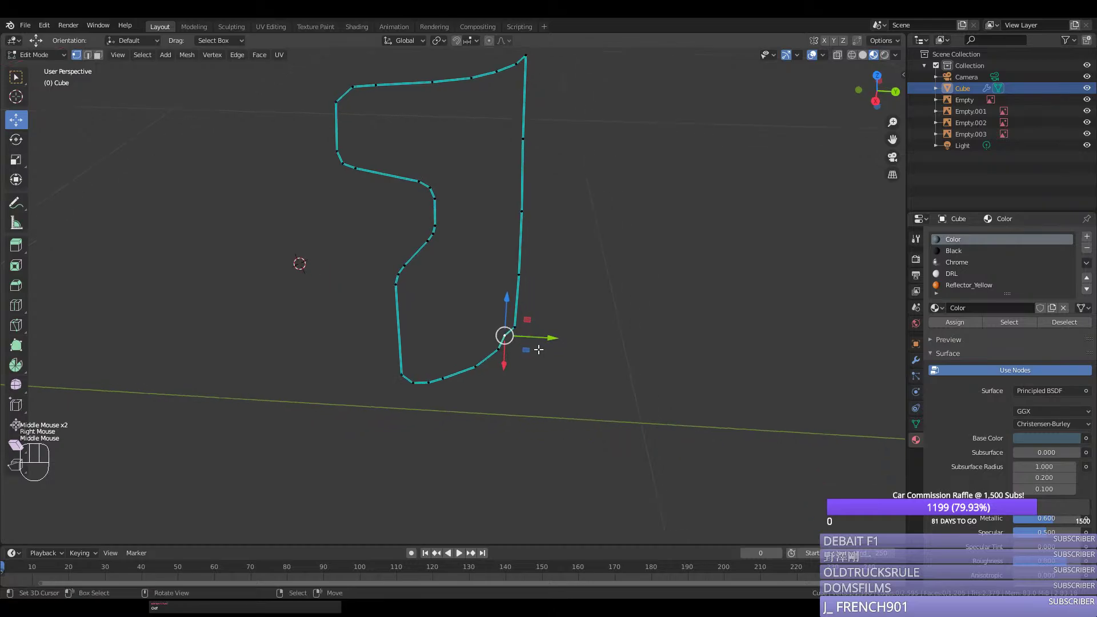
pyautogui.press('KP_3')
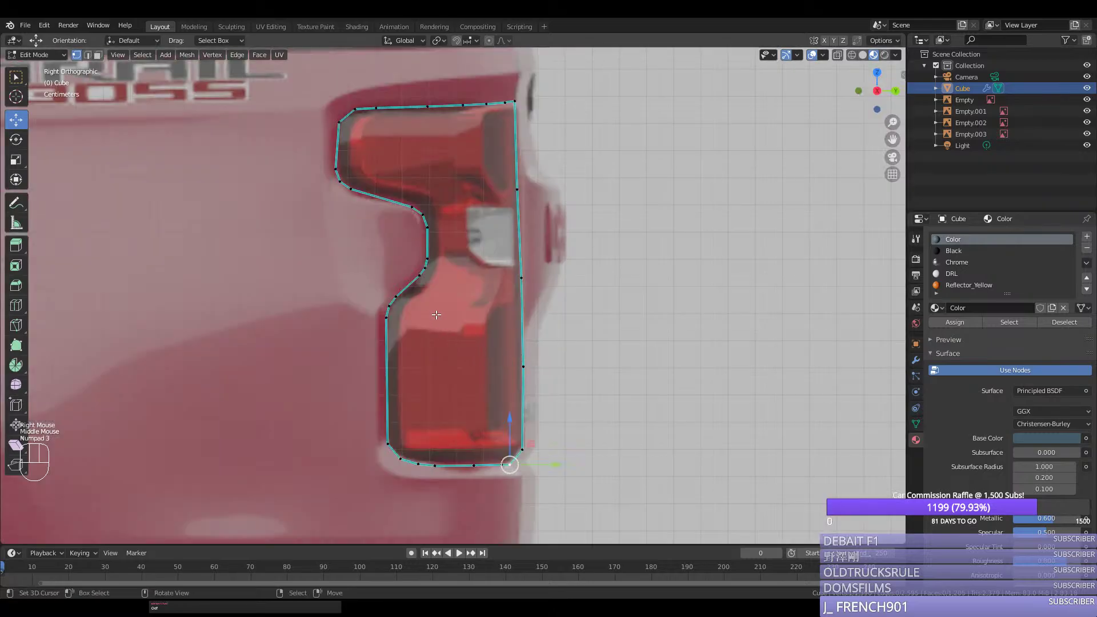
pyautogui.moveTo(437, 317); pyautogui.dragTo(355, 321, button='middle')
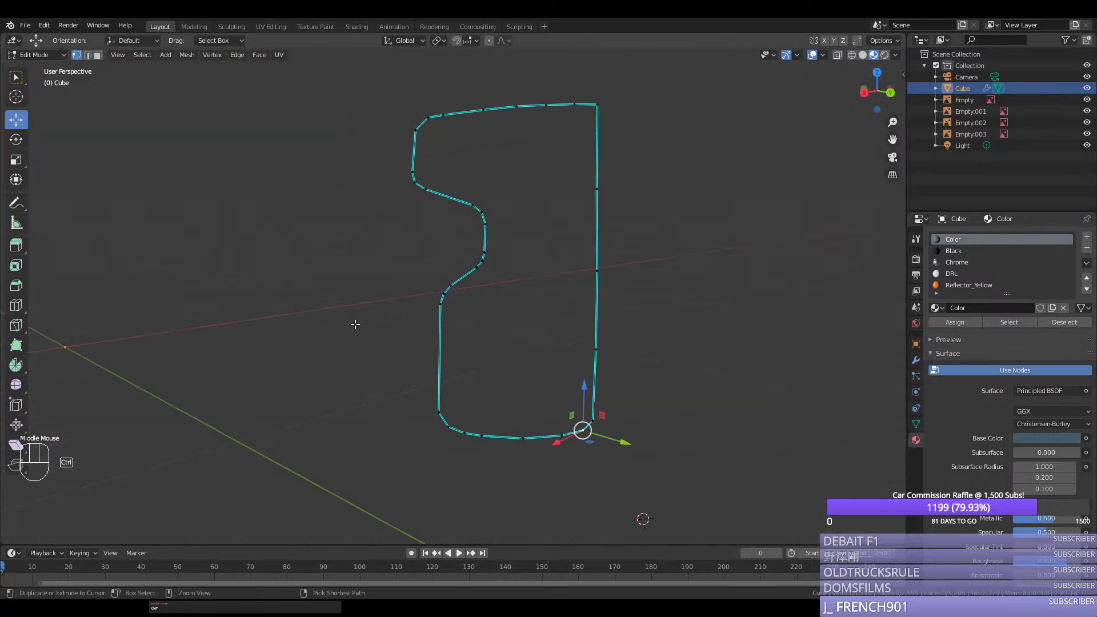
pyautogui.press('ctrl+KP_1')
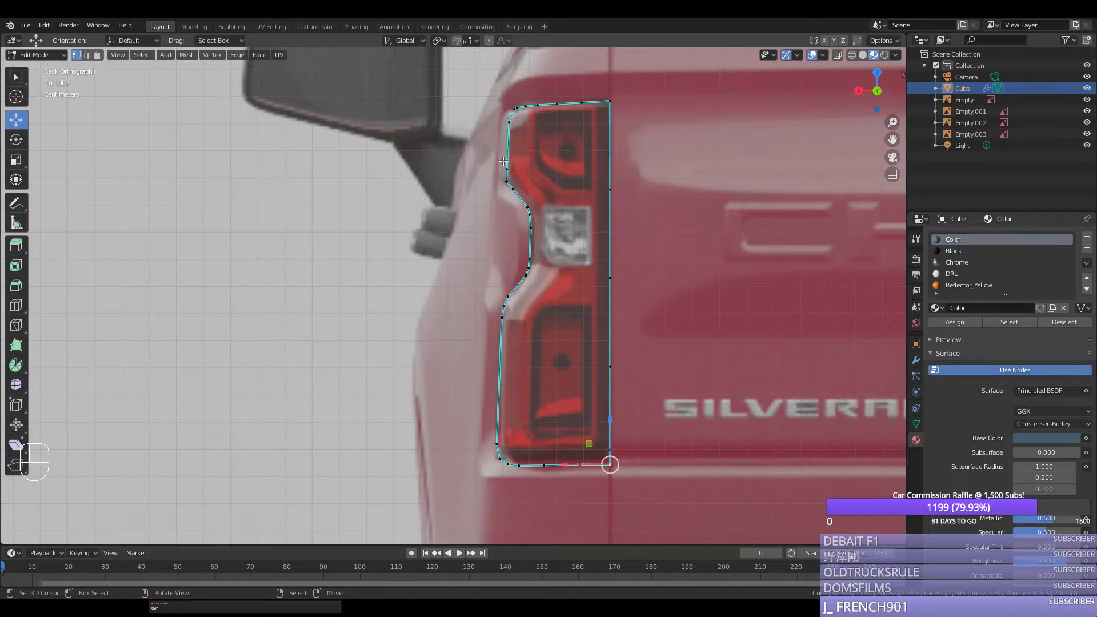
# Step: Duplicate the outline's vertical edge beside the tailgate and offset the copy outboard and slightly forward
pyautogui.rightClick(609, 429)
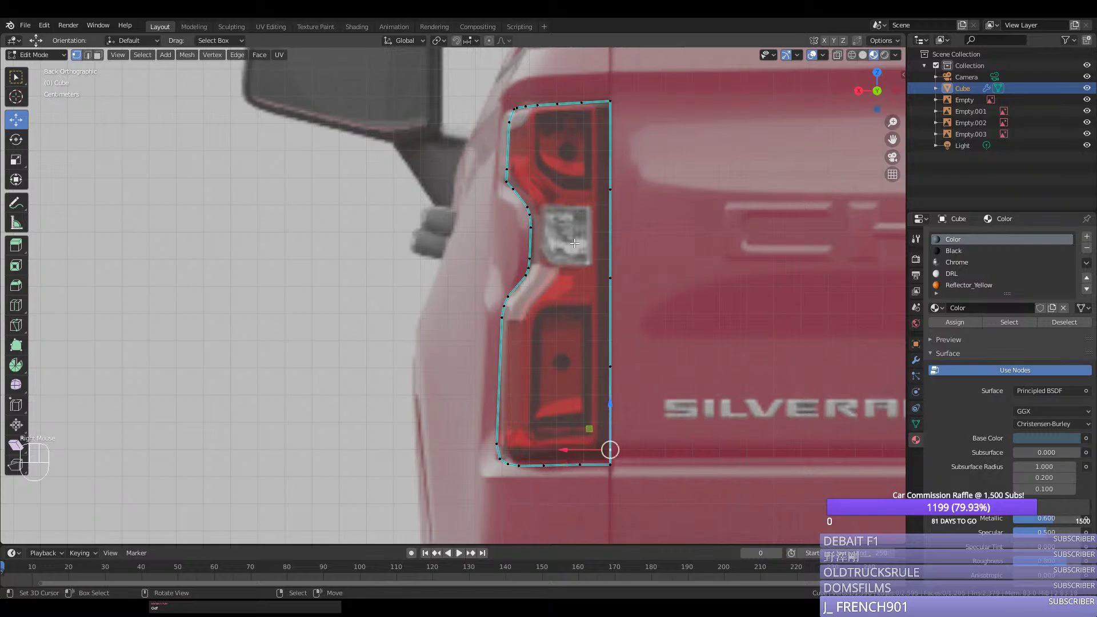
pyautogui.keyDown('ctrl'); pyautogui.rightClick(610, 103); pyautogui.keyUp('ctrl')
pyautogui.hotkey('shift', 'd')
pyautogui.middleClick(656, 168)
pyautogui.click(648, 169)
pyautogui.moveTo(649, 168); pyautogui.dragTo(724, 181, button='middle')
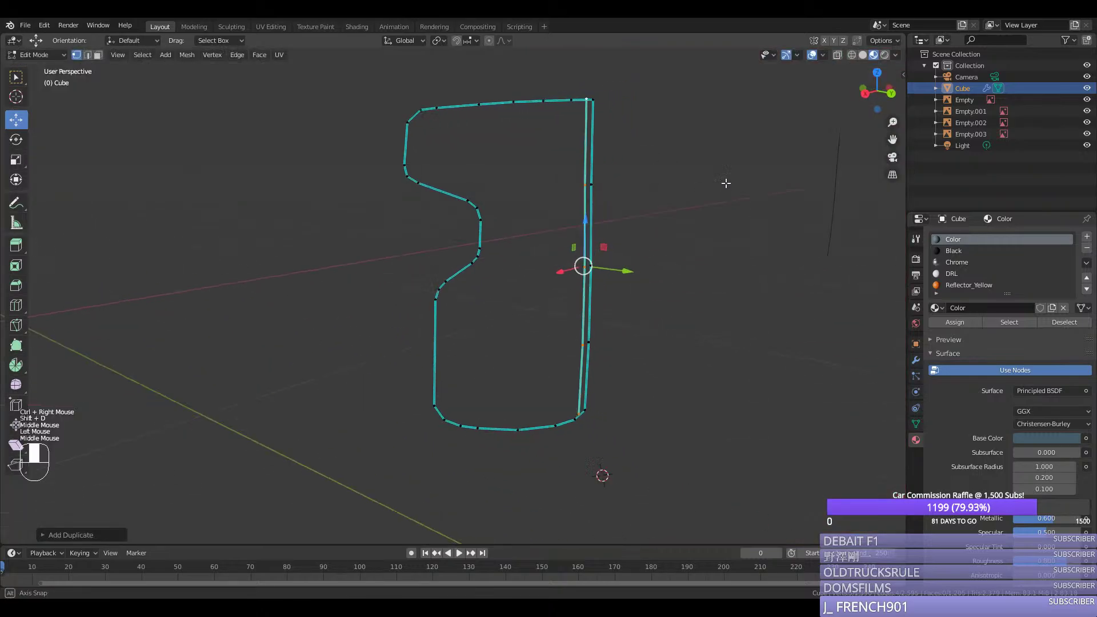
pyautogui.press('KP_3')
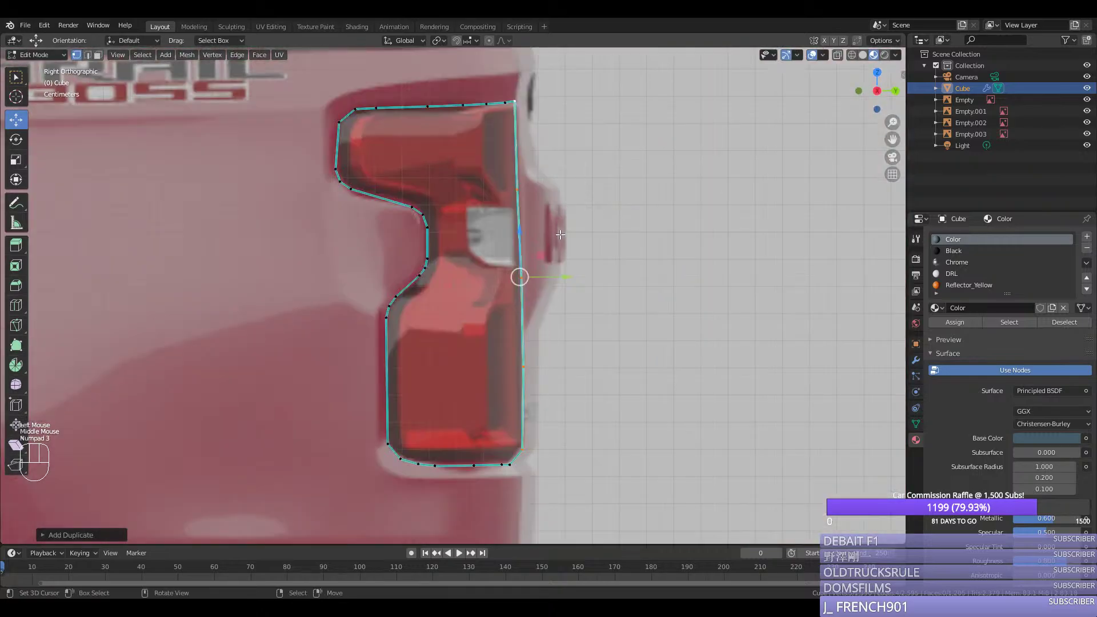
pyautogui.moveTo(541, 276); pyautogui.dragTo(542, 273)
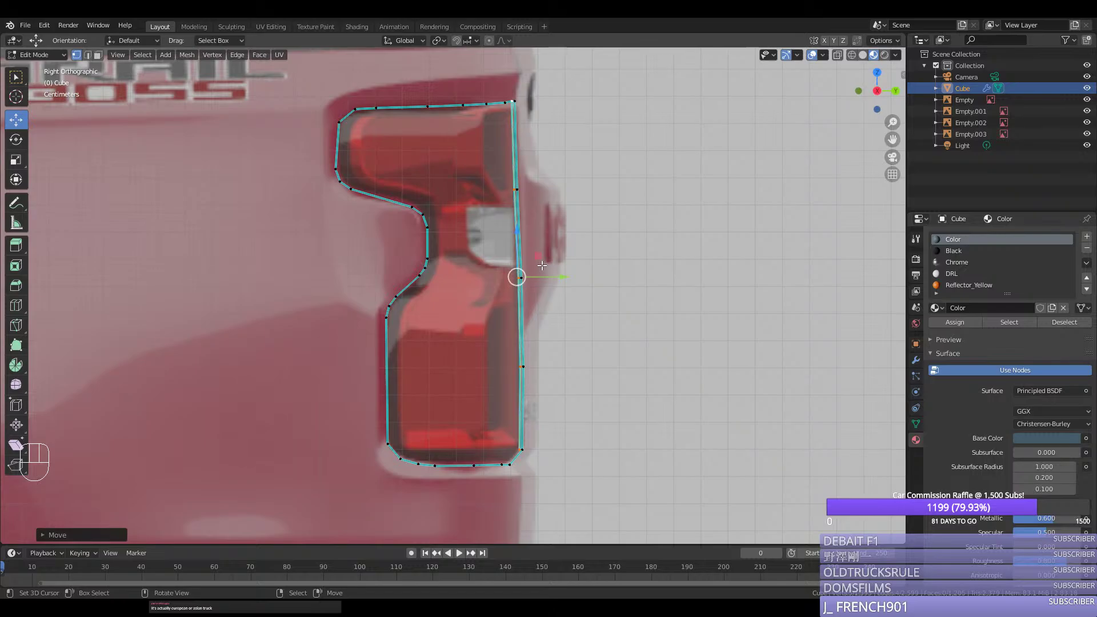
# Step: Shorten the duplicated vertical edge by sliding its upper and lower end vertices inward along the edge
pyautogui.moveTo(512, 103); pyautogui.dragTo(626, 90, button='middle')
pyautogui.press('ctrl+KP_1')
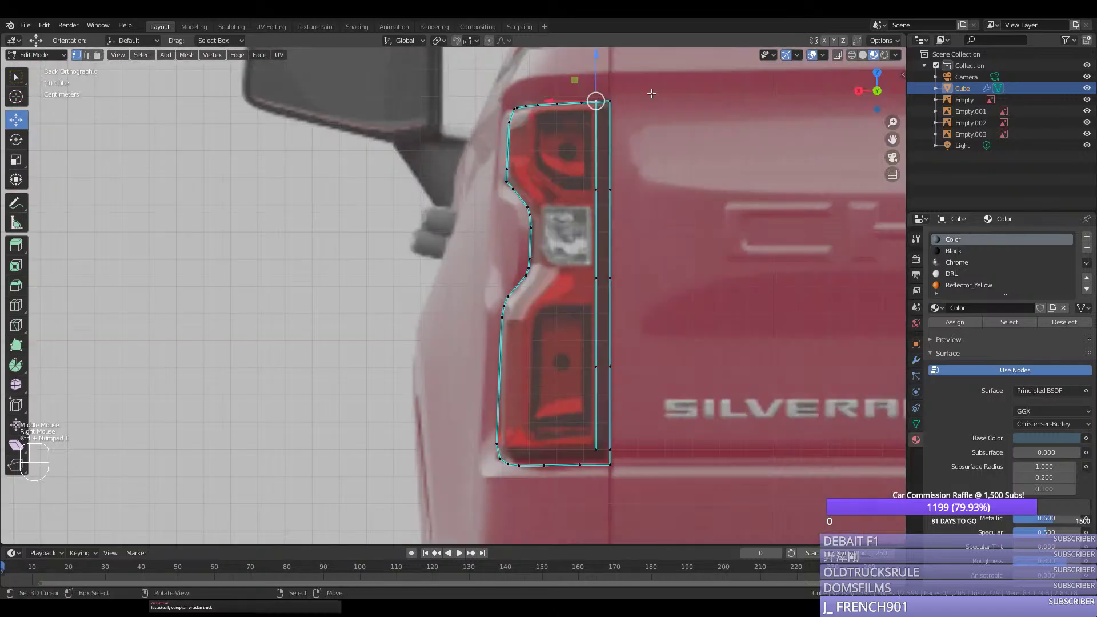
pyautogui.press('g')
pyautogui.press('g')
pyautogui.click(651, 99)
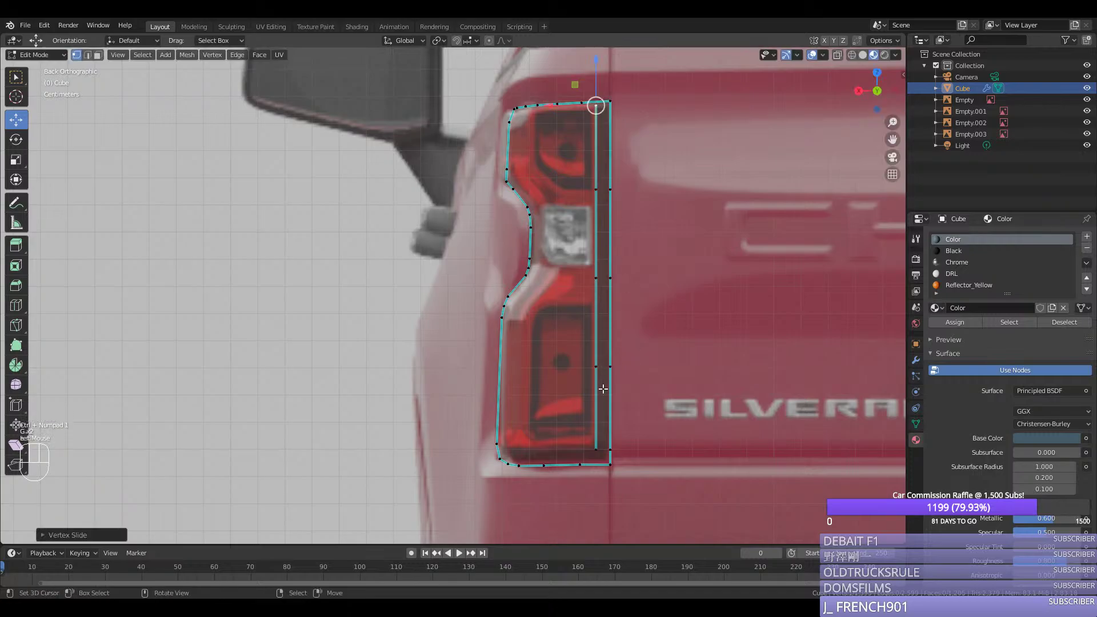
pyautogui.rightClick(596, 448)
pyautogui.press('g')
pyautogui.press('g')
pyautogui.click(597, 444)
# Step: Duplicate the taillight outline's lower edge including its outer rounded corner, and offset the copy upward and slightly inboard
pyautogui.rightClick(580, 448)
pyautogui.keyDown('ctrl'); pyautogui.rightClick(497, 426); pyautogui.keyUp('ctrl')
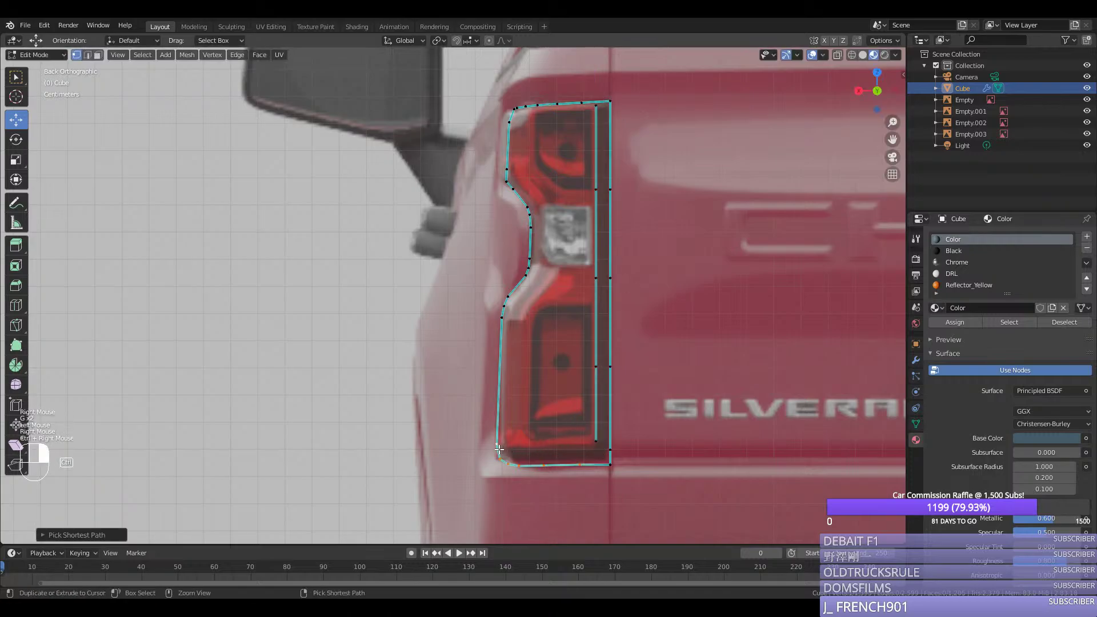
pyautogui.hotkey('shift', 'd')
pyautogui.middleClick(559, 405)
pyautogui.click(558, 406)
pyautogui.click(559, 405)
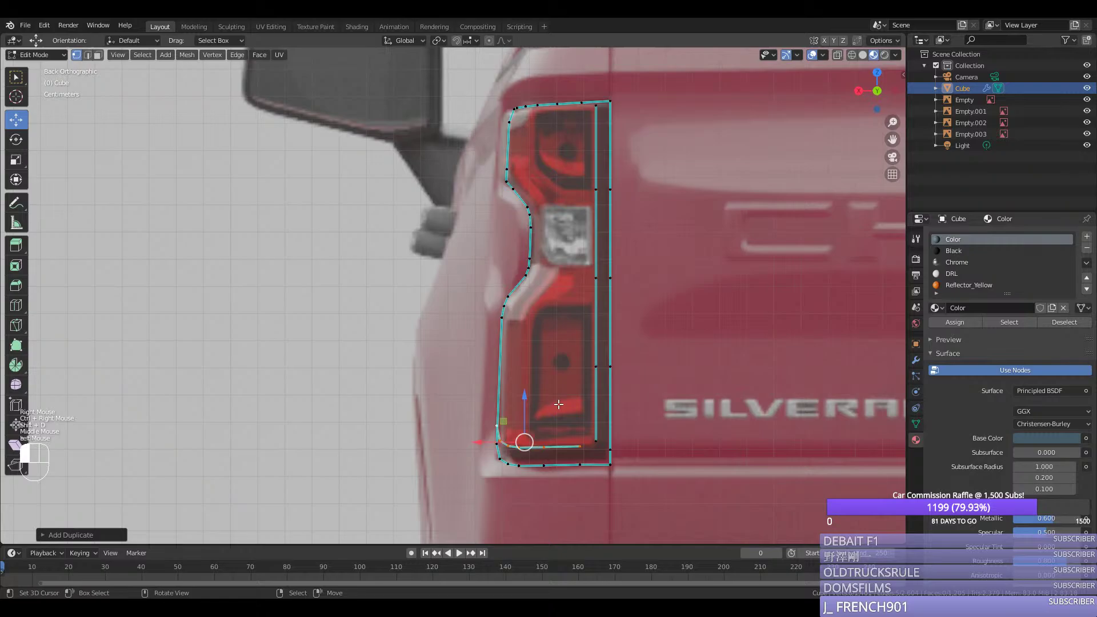
pyautogui.hotkey('ctrl', 'z')
pyautogui.click(486, 443)
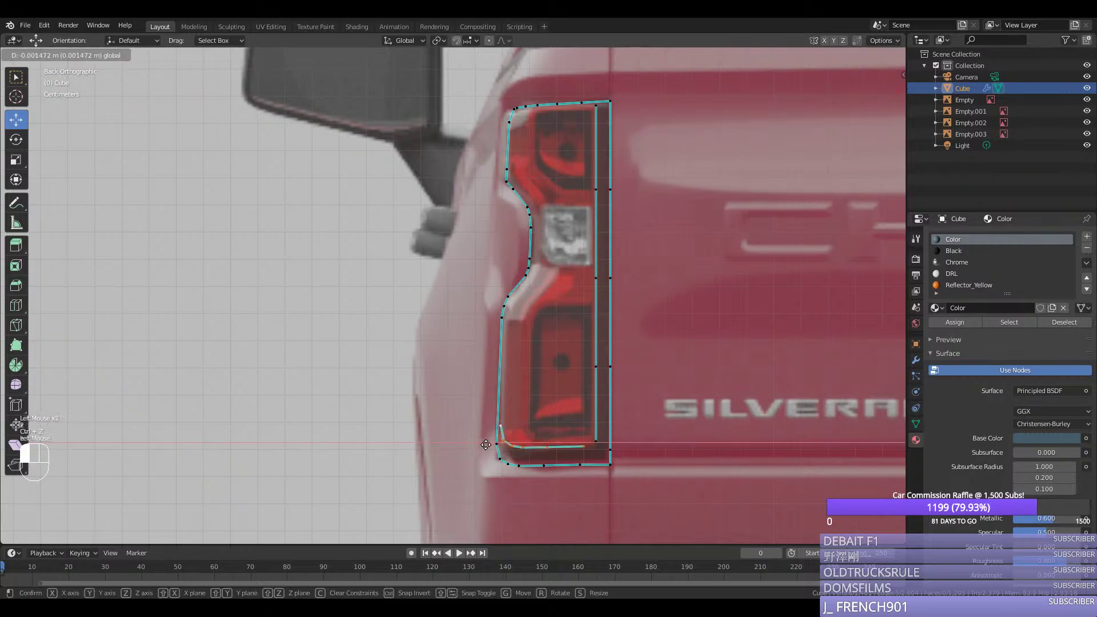
# Step: Connect the duplicated vertical and lower edges at their inner corner with a new edge and mark it sharp
pyautogui.moveTo(487, 443); pyautogui.dragTo(569, 445, button='middle')
pyautogui.rightClick(580, 416)
pyautogui.keyDown('shift'); pyautogui.rightClick(596, 415); pyautogui.keyUp('shift')
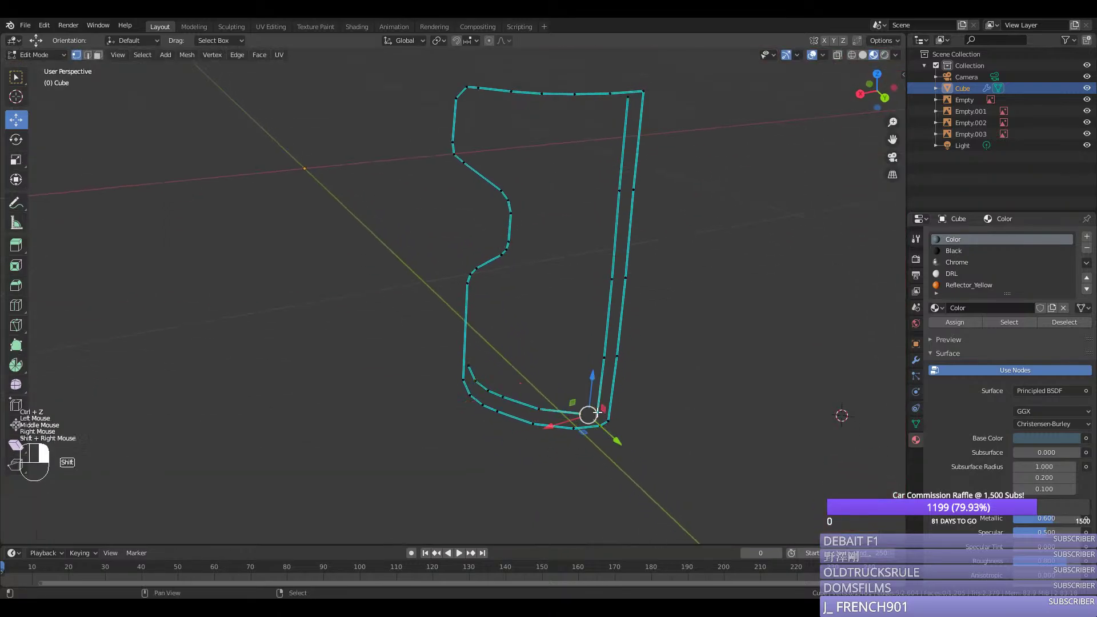
pyautogui.press('f')
pyautogui.rightClick(584, 411)
pyautogui.keyDown('ctrl'); pyautogui.rightClick(595, 417); pyautogui.keyUp('ctrl')
pyautogui.hotkey('ctrl', 'e')
pyautogui.click(595, 418)
pyautogui.rightClick(581, 415)
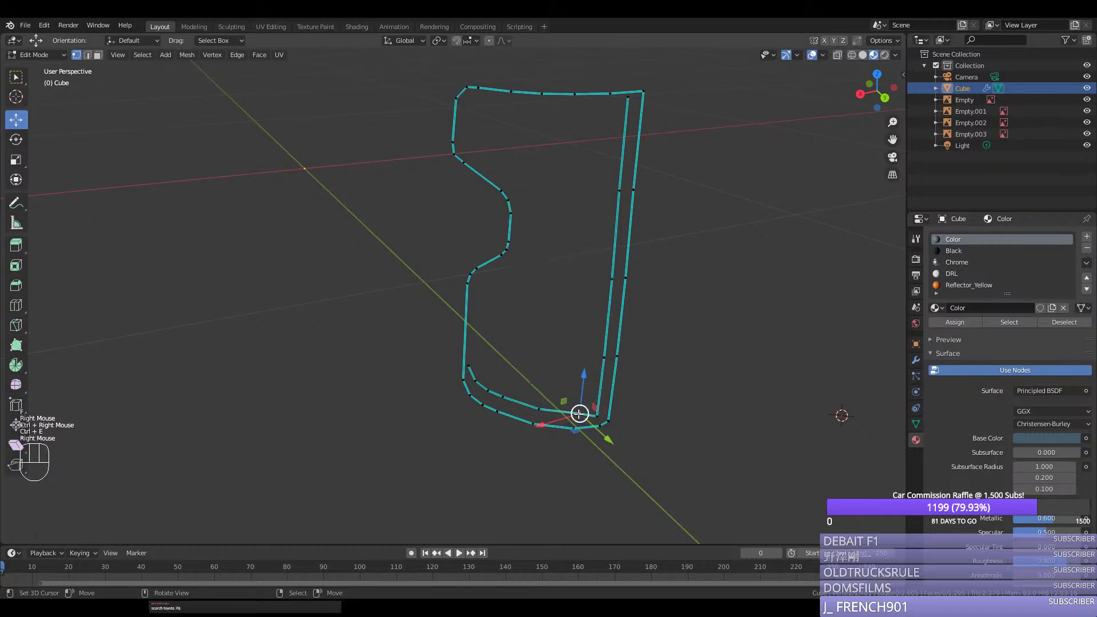
pyautogui.rightClick(594, 418)
# Step: Adjust the inner corner vertex in the side view, moving it slightly forward and down
pyautogui.moveTo(596, 417); pyautogui.dragTo(517, 443, button='middle')
pyautogui.press('KP_3')
pyautogui.scroll(2, 548, 507)
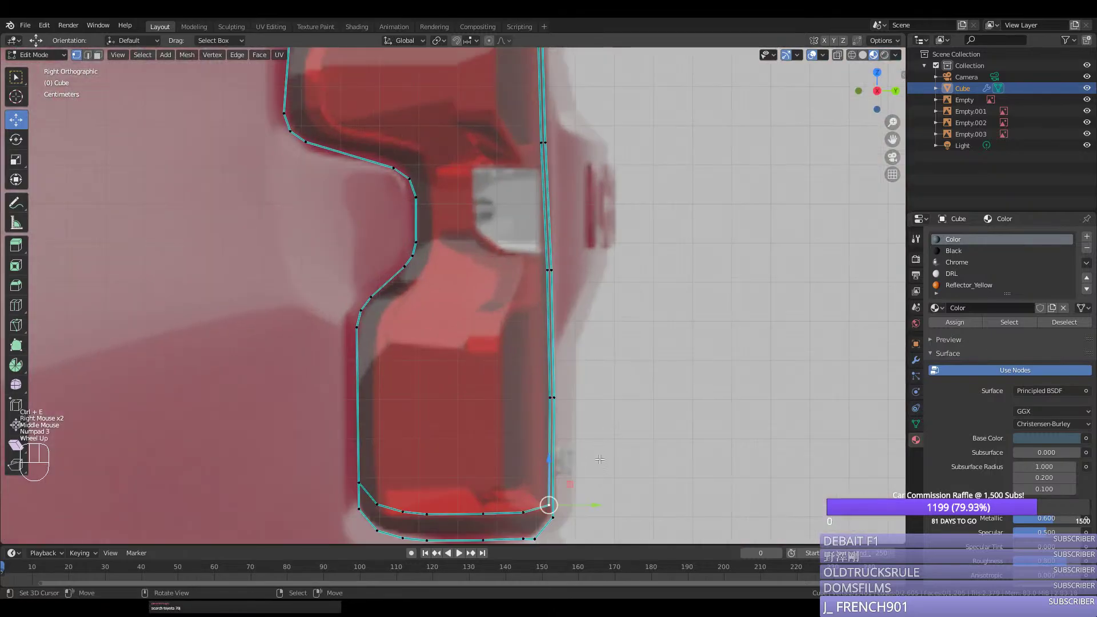
pyautogui.moveTo(550, 506); pyautogui.dragTo(560, 505)
pyautogui.moveTo(544, 458); pyautogui.dragTo(546, 462)
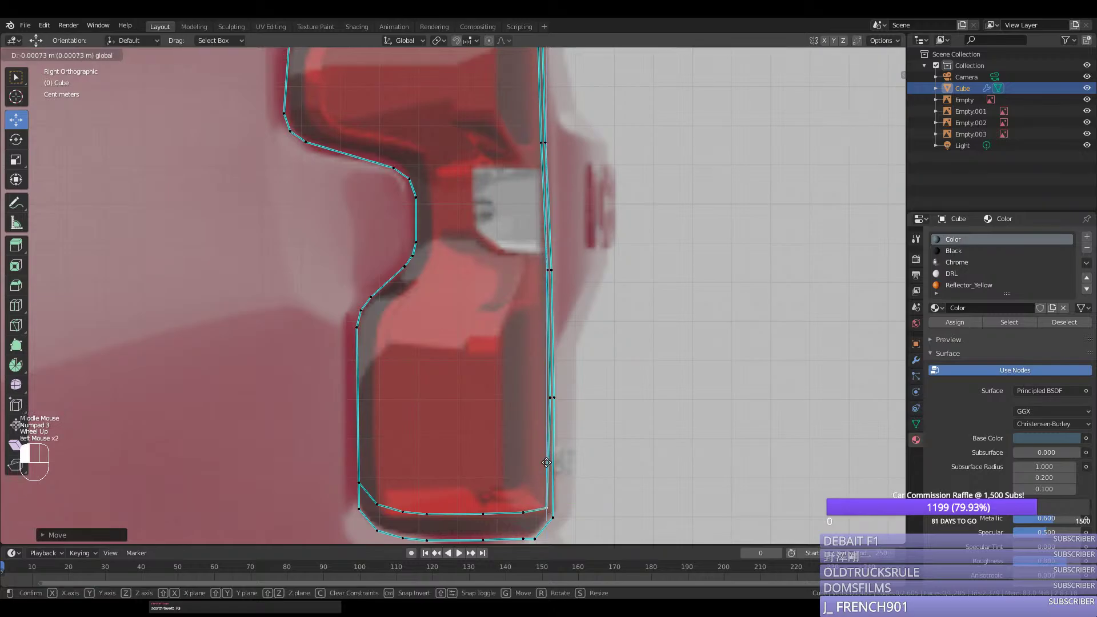
pyautogui.rightClick(544, 463)
# Step: Move the front end of the inner lower edge inside the outline and even out its corner vertices with the Space tool
pyautogui.moveTo(410, 480); pyautogui.dragTo(376, 475)
pyautogui.rightClick(403, 510)
pyautogui.rightClick(382, 504)
pyautogui.rightClick(382, 502)
pyautogui.rightClick(382, 503)
pyautogui.rightClick(376, 484)
pyautogui.keyDown('ctrl'); pyautogui.rightClick(426, 511); pyautogui.keyUp('ctrl')
pyautogui.hotkey('ctrl', 'y')
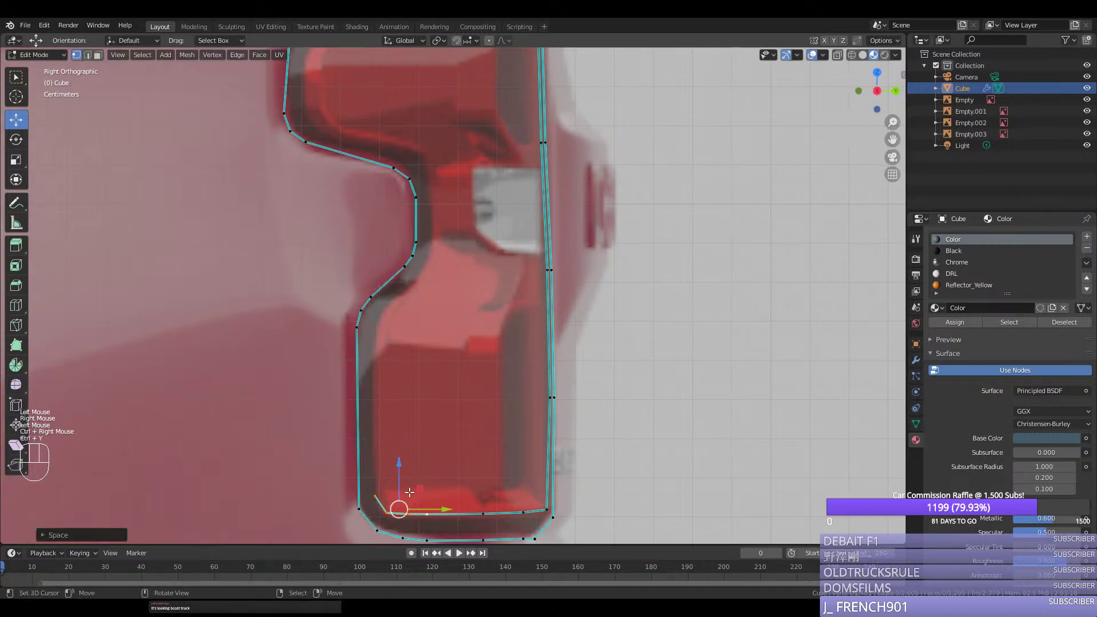
# Step: Move the inner lower edge's vertex next to the tailgate-side corner forward in the side view
pyautogui.moveTo(409, 492); pyautogui.dragTo(383, 506, button='middle')
pyautogui.press('Tab')
pyautogui.press('Tab')
pyautogui.rightClick(499, 423)
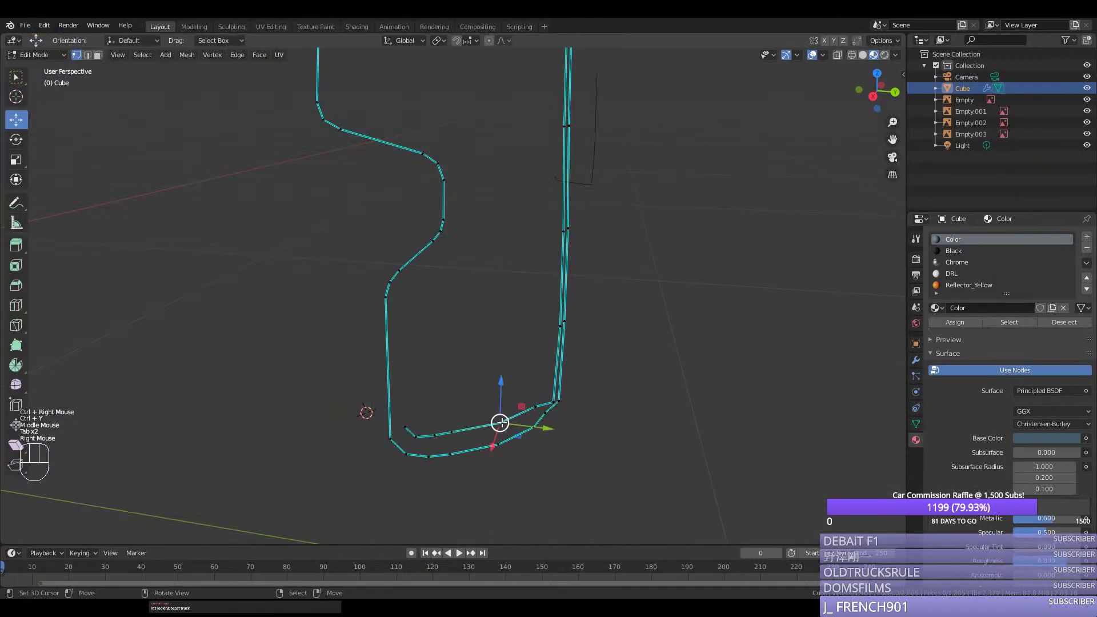
pyautogui.rightClick(500, 422)
pyautogui.moveTo(500, 422); pyautogui.dragTo(455, 340, button='middle')
pyautogui.press('KP_7')
pyautogui.press('KP_3')
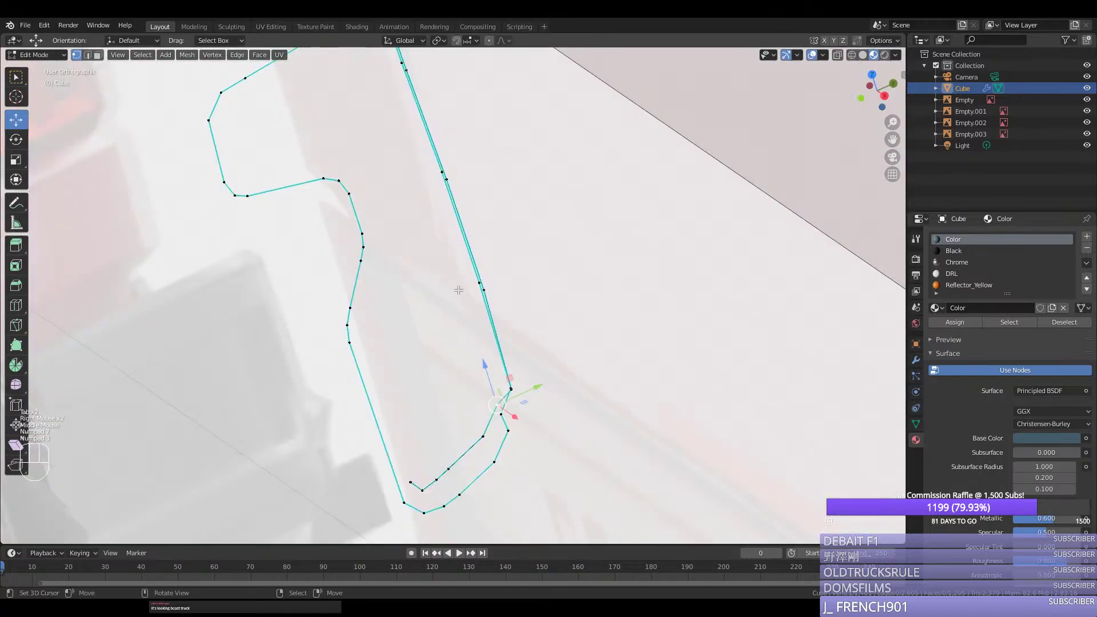
pyautogui.moveTo(557, 510)
pyautogui.mouseDown()
pyautogui.moveTo(566, 515)
pyautogui.moveTo(538, 515)
pyautogui.mouseUp()
# Step: Reposition the front vertices of the inner lower edge one by one along the front-to-rear axis to redistribute them
pyautogui.rightClick(471, 517)
pyautogui.rightClick(433, 516)
pyautogui.moveTo(433, 516); pyautogui.dragTo(468, 79, button='middle')
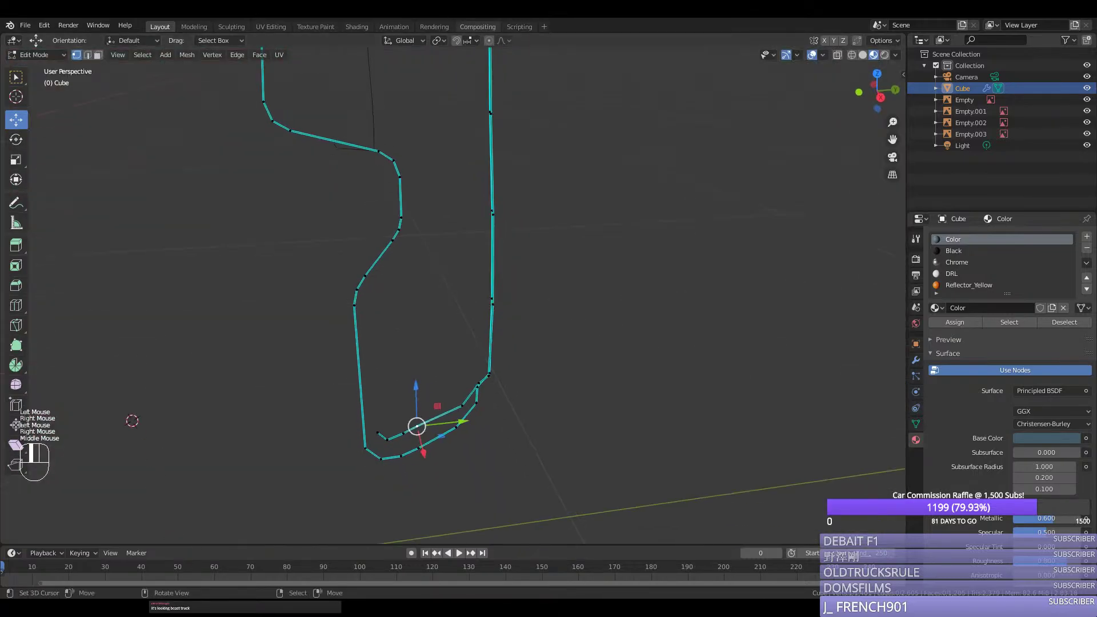
pyautogui.rightClick(472, 383)
pyautogui.rightClick(421, 424)
pyautogui.moveTo(453, 423); pyautogui.dragTo(432, 436)
pyautogui.rightClick(406, 435)
pyautogui.rightClick(407, 435)
pyautogui.rightClick(421, 432)
pyautogui.rightClick(417, 433)
pyautogui.rightClick(410, 434)
pyautogui.rightClick(395, 439)
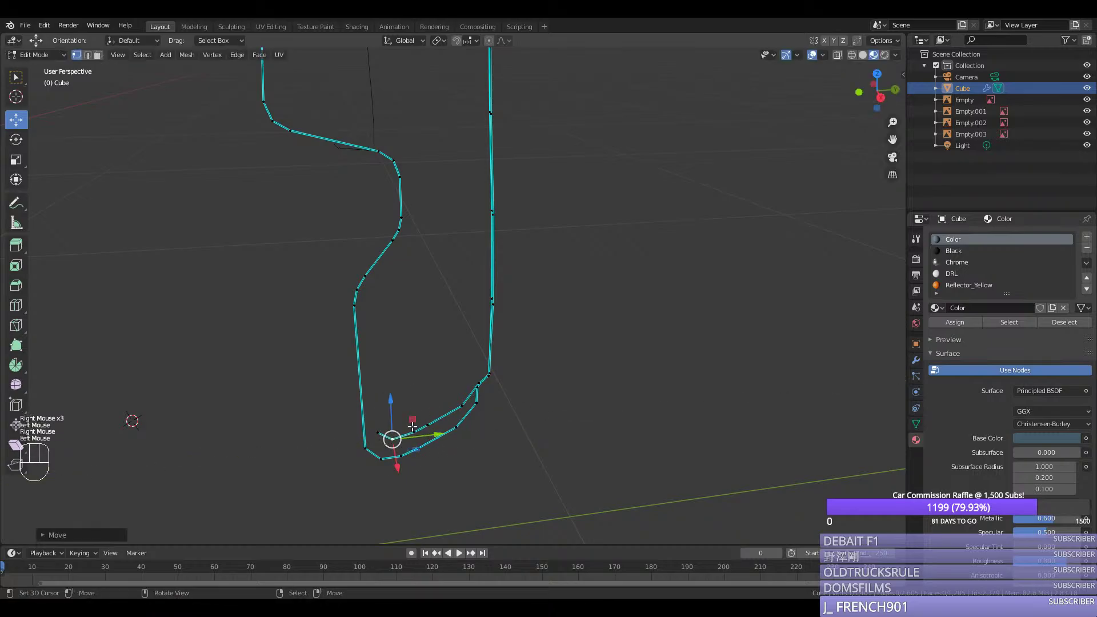
pyautogui.moveTo(412, 427); pyautogui.dragTo(451, 406, button='middle')
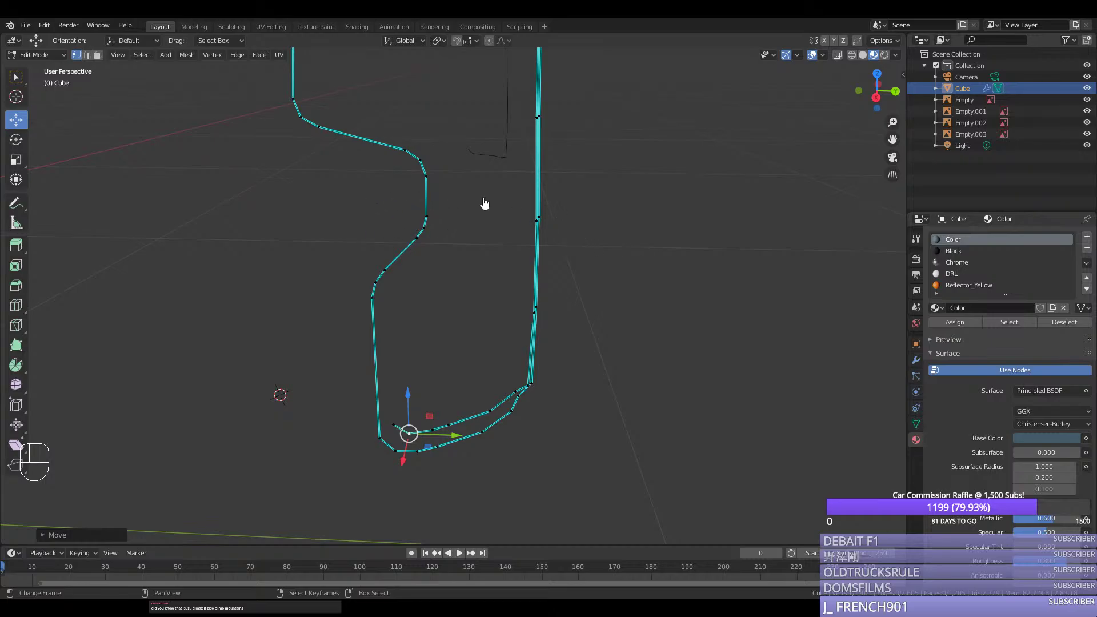
# Step: Shift the vertex toward the rear of the inner lower edge slightly rearward in the side view
pyautogui.moveTo(386, 285); pyautogui.dragTo(427, 292, button='middle')
pyautogui.rightClick(371, 432)
pyautogui.moveTo(457, 382); pyautogui.dragTo(413, 375, button='middle')
pyautogui.rightClick(497, 388)
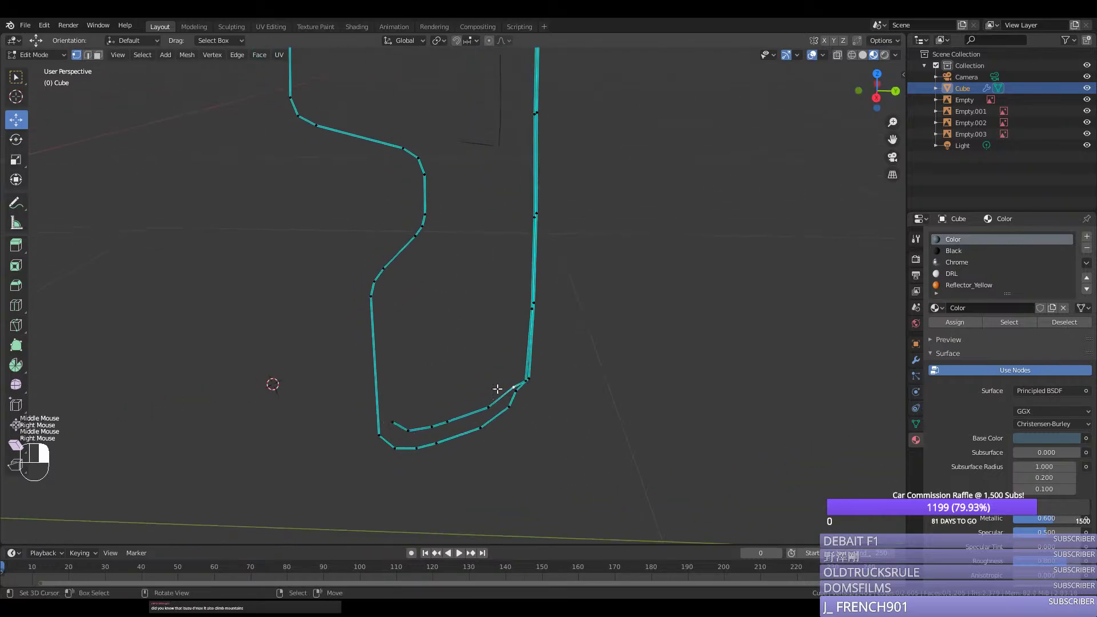
pyautogui.rightClick(488, 409)
pyautogui.middleClick(489, 408)
pyautogui.press('KP_3')
pyautogui.press('KP_7')
pyautogui.press('KP_3')
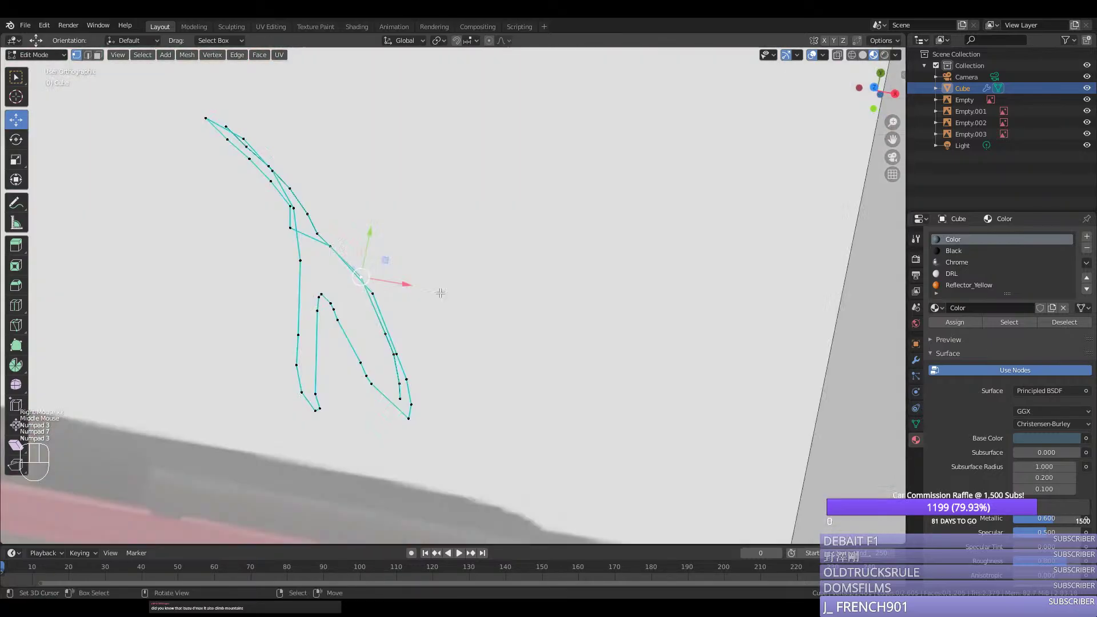
pyautogui.moveTo(538, 513); pyautogui.dragTo(546, 515)
# Step: Shift the middle vertices of the taillight's inner lower edge forward in the side view to even out their spacing
pyautogui.rightClick(449, 511)
pyautogui.rightClick(445, 512)
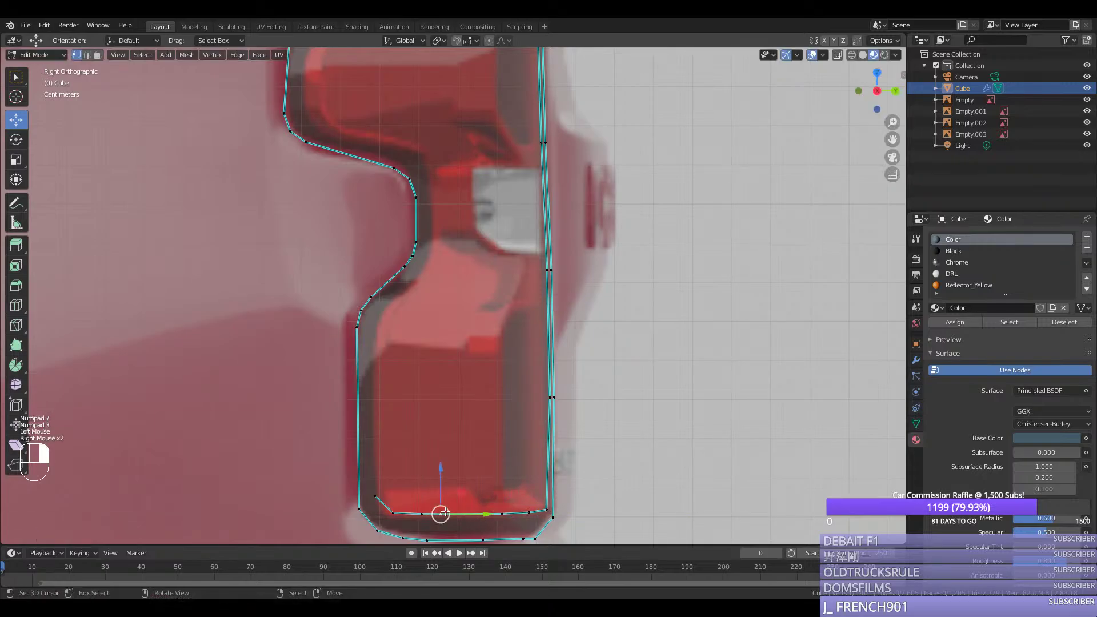
pyautogui.moveTo(479, 516)
pyautogui.mouseDown()
pyautogui.moveTo(498, 517)
pyautogui.moveTo(468, 515)
pyautogui.mouseUp()
pyautogui.rightClick(423, 512)
pyautogui.rightClick(396, 511)
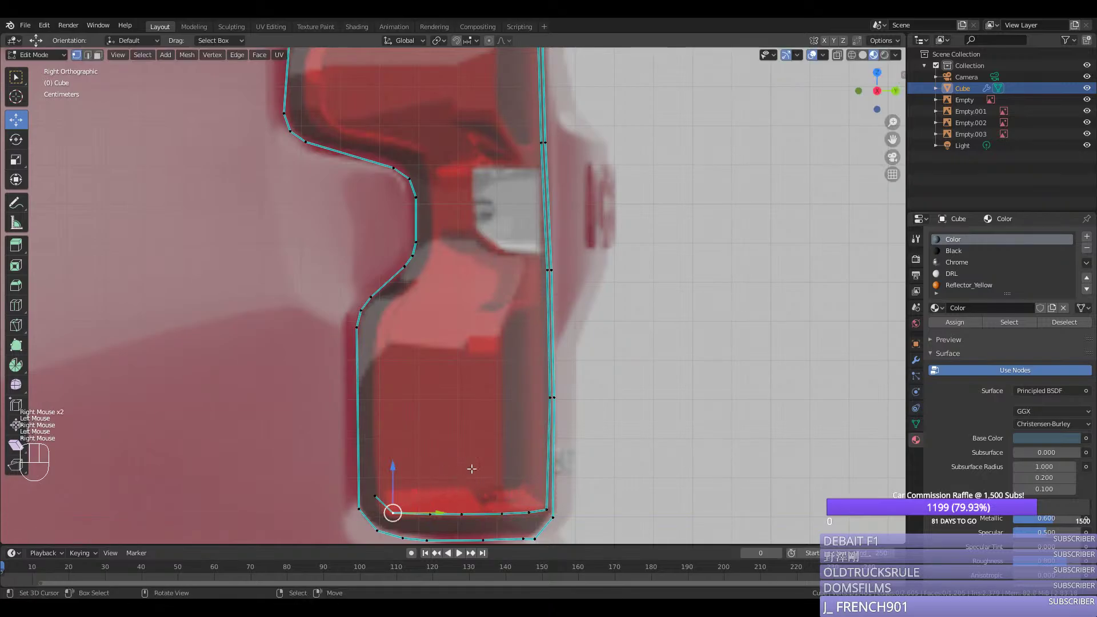
# Step: Delete the taillight's entire inner lower edge, from its front end to the tailgate-side corner
pyautogui.moveTo(471, 474); pyautogui.dragTo(424, 485, button='middle')
pyautogui.scroll(-2, 422, 485)
pyautogui.rightClick(416, 360)
pyautogui.moveTo(426, 392); pyautogui.dragTo(439, 391, button='middle')
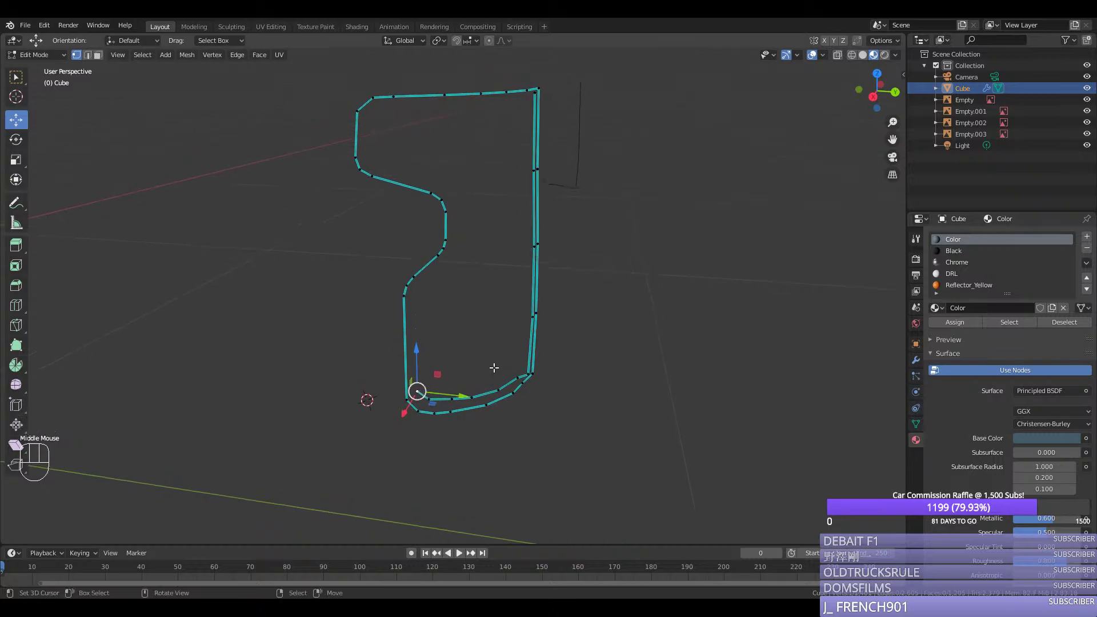
pyautogui.rightClick(510, 376)
pyautogui.keyDown('ctrl'); pyautogui.rightClick(418, 390); pyautogui.keyUp('ctrl')
pyautogui.hotkey('ctrl', 'z')
pyautogui.hotkey('ctrl', 'y')
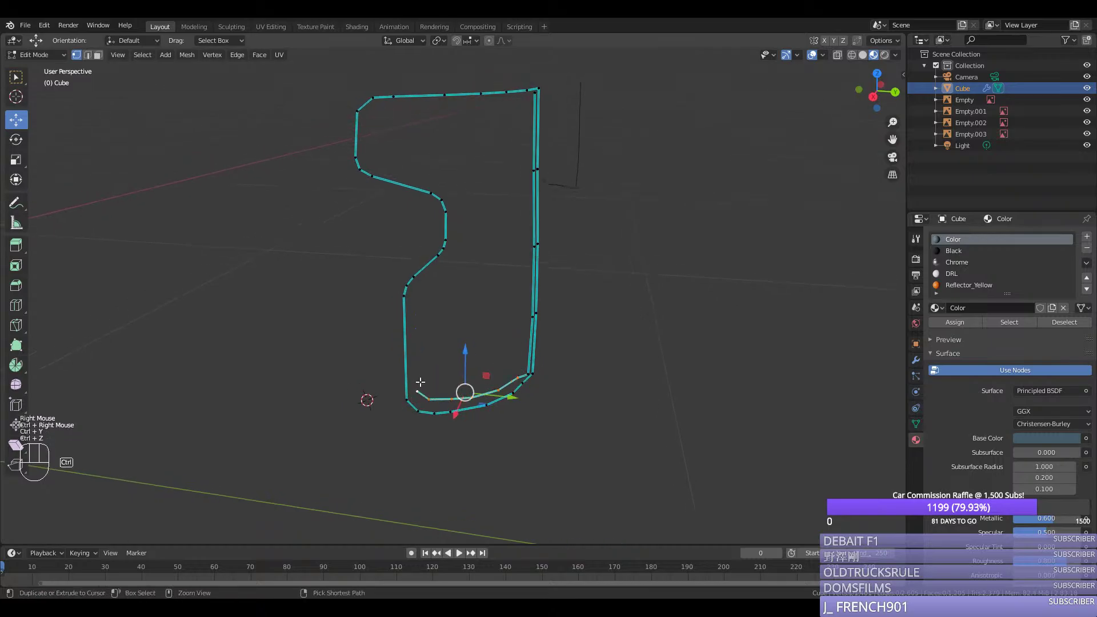
pyautogui.press('Delete')
pyautogui.click(490, 356)
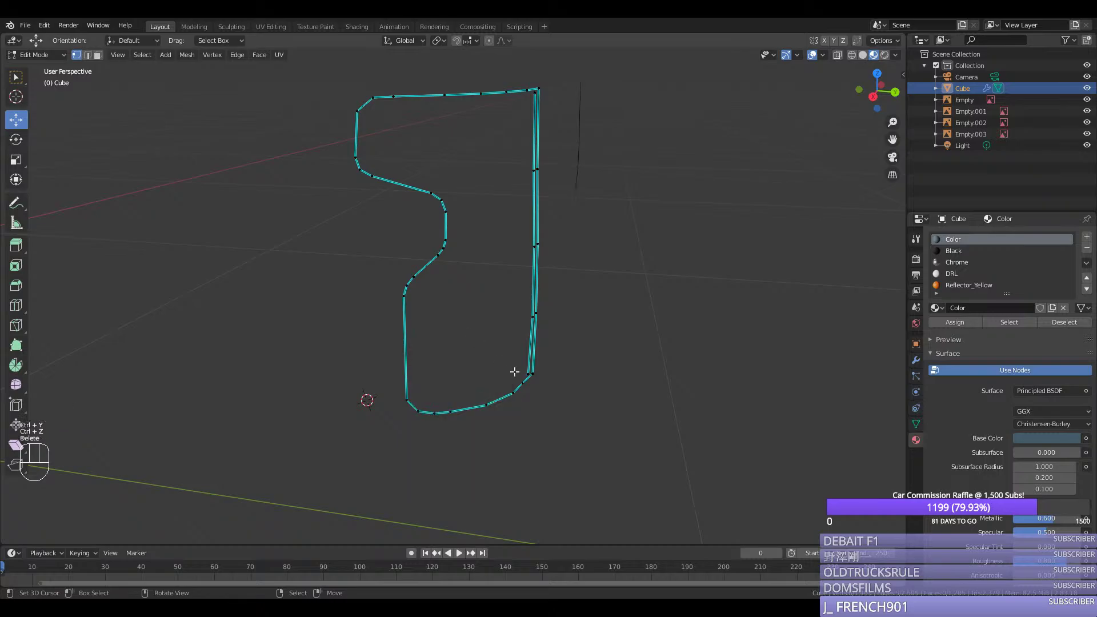
# Step: Delete the taillight's inner vertical edge on the tailgate side, from its upper corner to its lower corner
pyautogui.rightClick(534, 91)
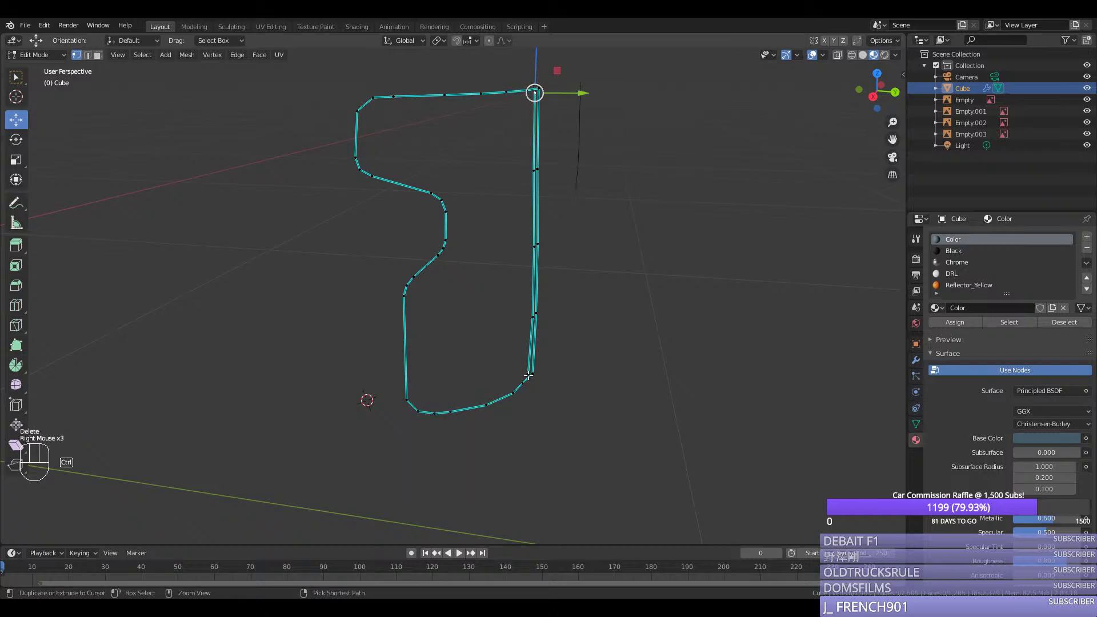
pyautogui.keyDown('ctrl'); pyautogui.rightClick(526, 376); pyautogui.keyUp('ctrl')
pyautogui.press('Delete')
pyautogui.click(475, 327)
# Step: Save the file, check the taillight opening in Object Mode, and reveal all hidden body geometry in Edit Mode
pyautogui.press('Tab')
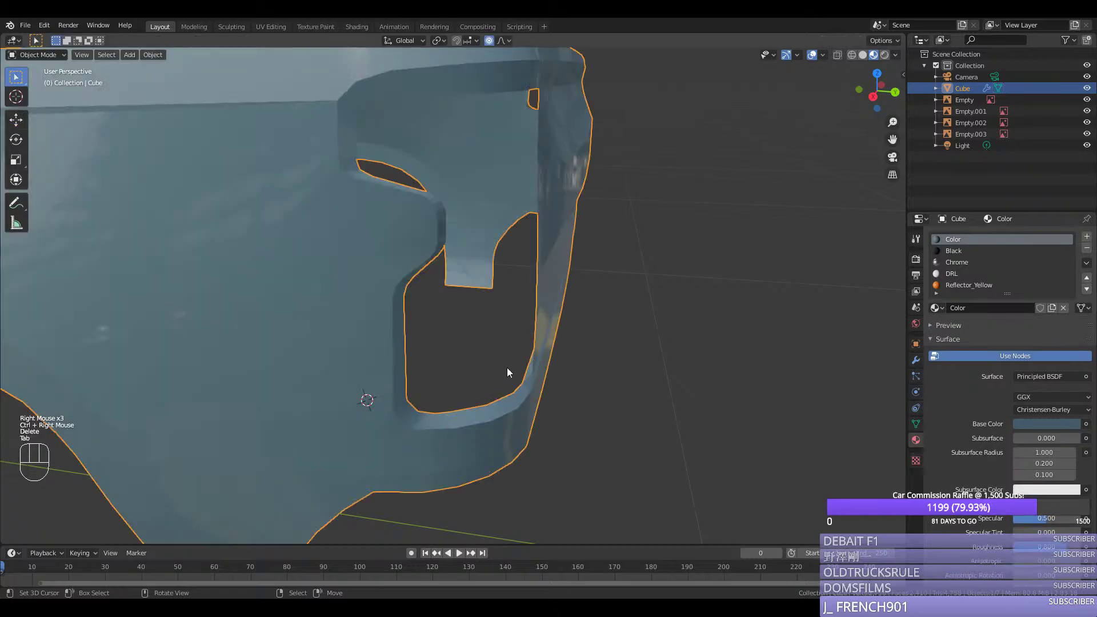
pyautogui.hotkey('ctrl', 's')
pyautogui.press('Tab')
pyautogui.moveTo(509, 371); pyautogui.dragTo(355, 353, button='middle')
pyautogui.press('Tab')
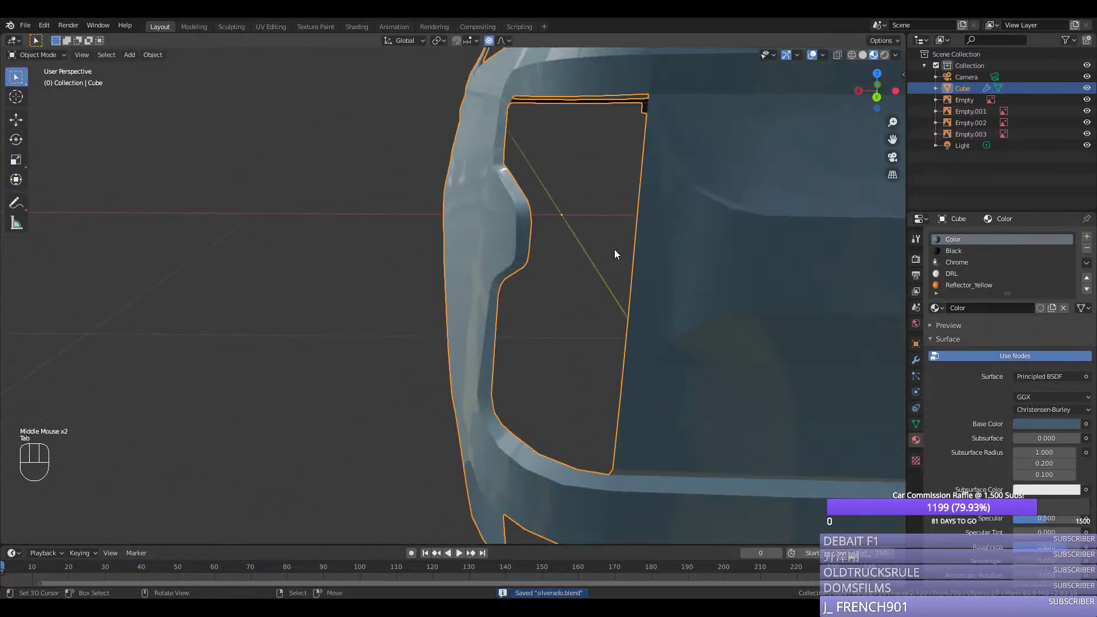
pyautogui.moveTo(614, 250); pyautogui.dragTo(533, 307, button='middle')
pyautogui.scroll(-3, 549, 257)
pyautogui.scroll(-2, 533, 307)
pyautogui.press('Tab')
pyautogui.hotkey('alt', 'h')
pyautogui.scroll(1, 405, 190)
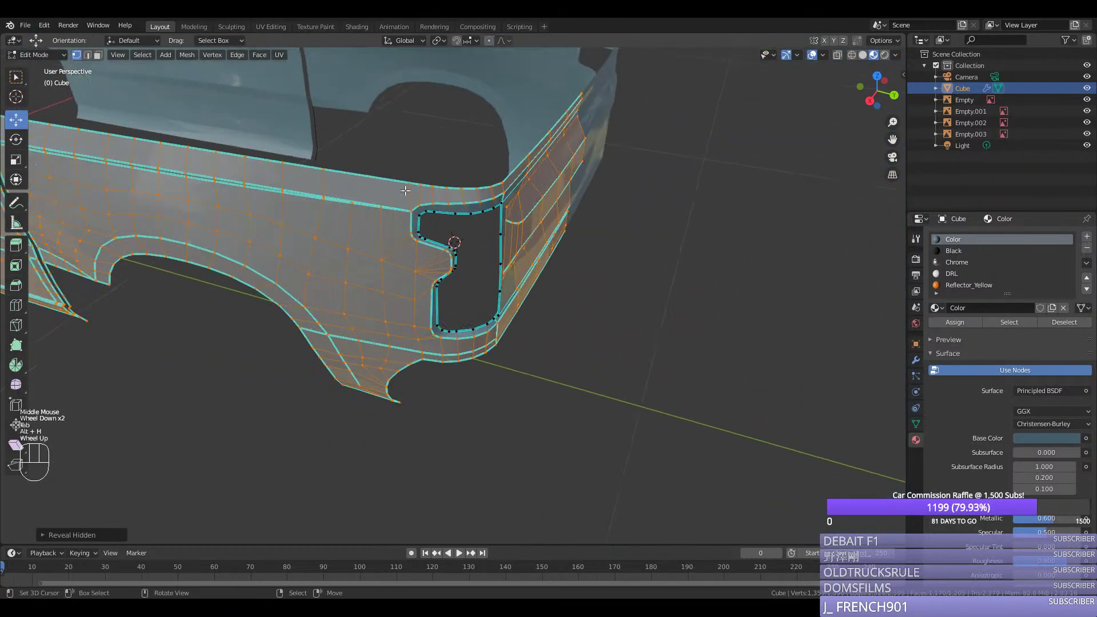
# Step: Try extruding the bed's top rim edge, from the tailgate to the cab, about 0.0026 m upward along Z and scaling it
pyautogui.rightClick(576, 102)
pyautogui.scroll(-2, 575, 101)
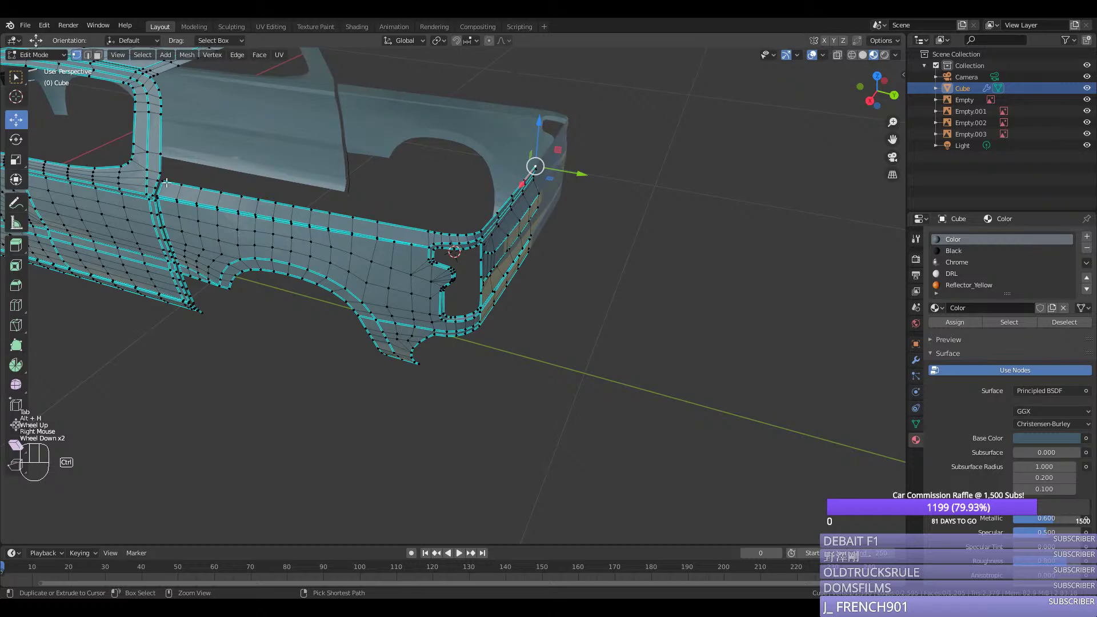
pyautogui.keyDown('ctrl'); pyautogui.rightClick(166, 182); pyautogui.keyUp('ctrl')
pyautogui.press('KP_3')
pyautogui.scroll(3, 526, 219)
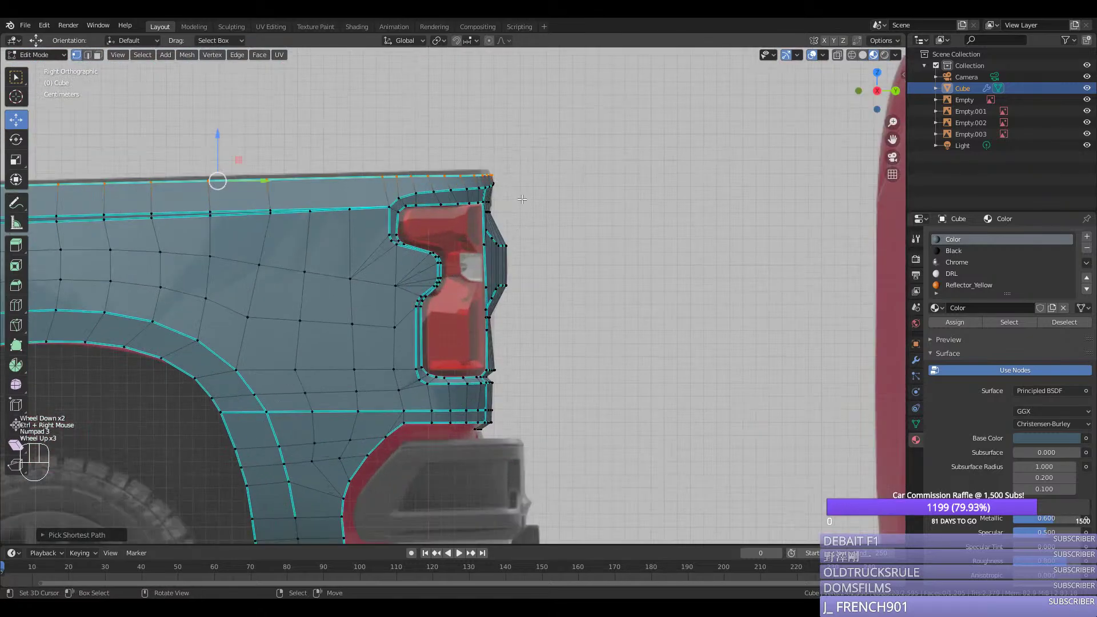
pyautogui.press('e')
pyautogui.middleClick(534, 182)
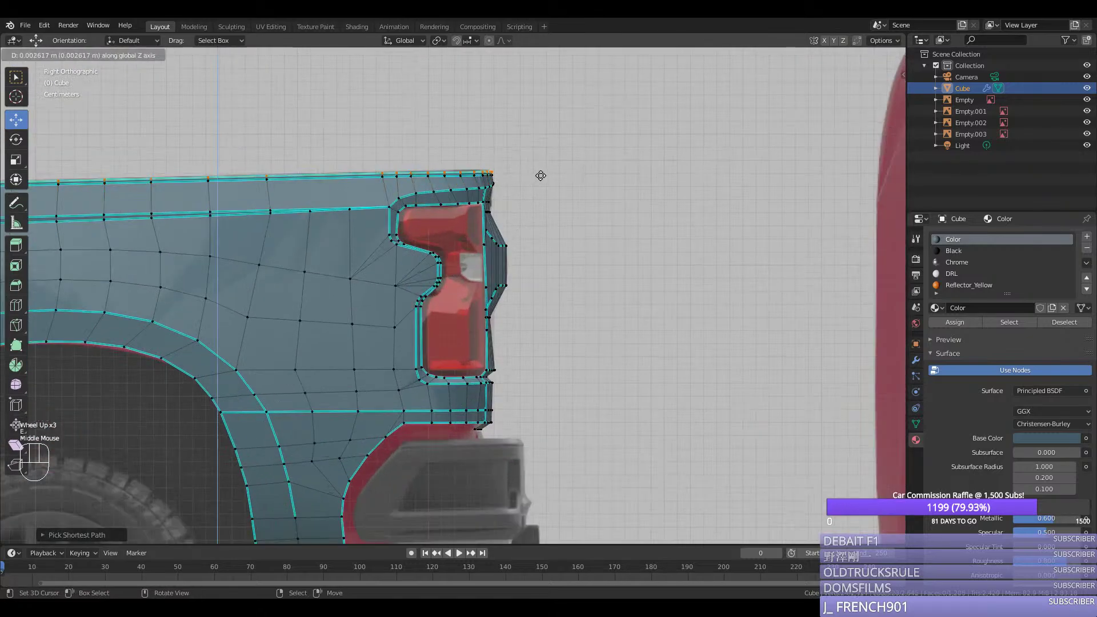
pyautogui.click(540, 176)
pyautogui.press('s')
pyautogui.click(578, 191)
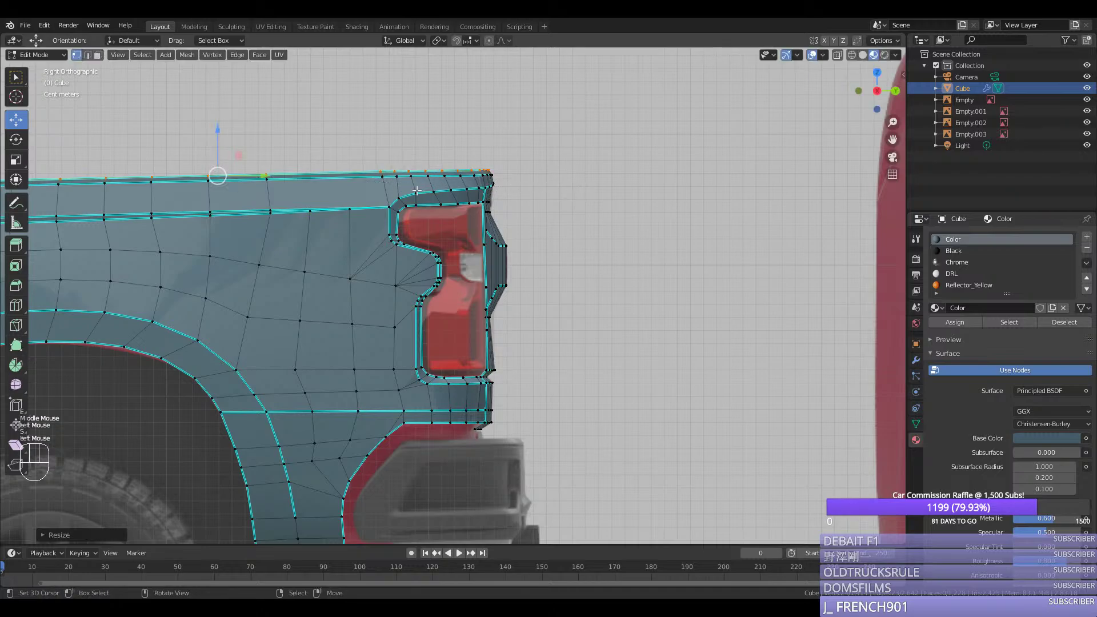
# Step: Try scaling the extruded rim edge inward in the wireframe top view, and delete the extruded edge
pyautogui.moveTo(578, 191); pyautogui.dragTo(478, 241, button='middle')
pyautogui.press('KP_7')
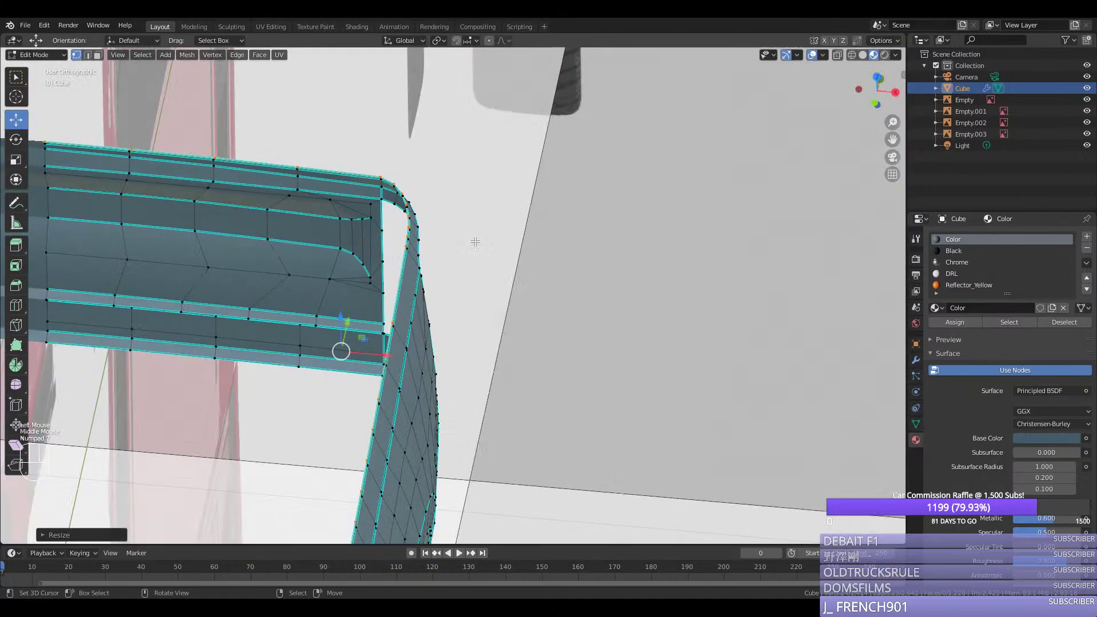
pyautogui.hotkey('alt', 'z')
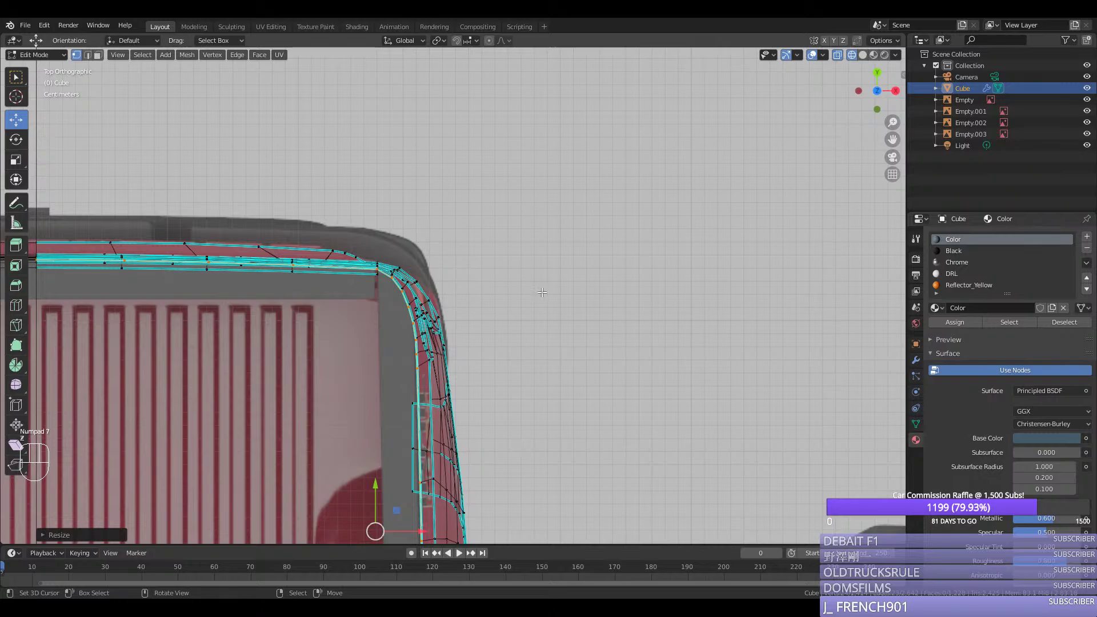
pyautogui.press('s')
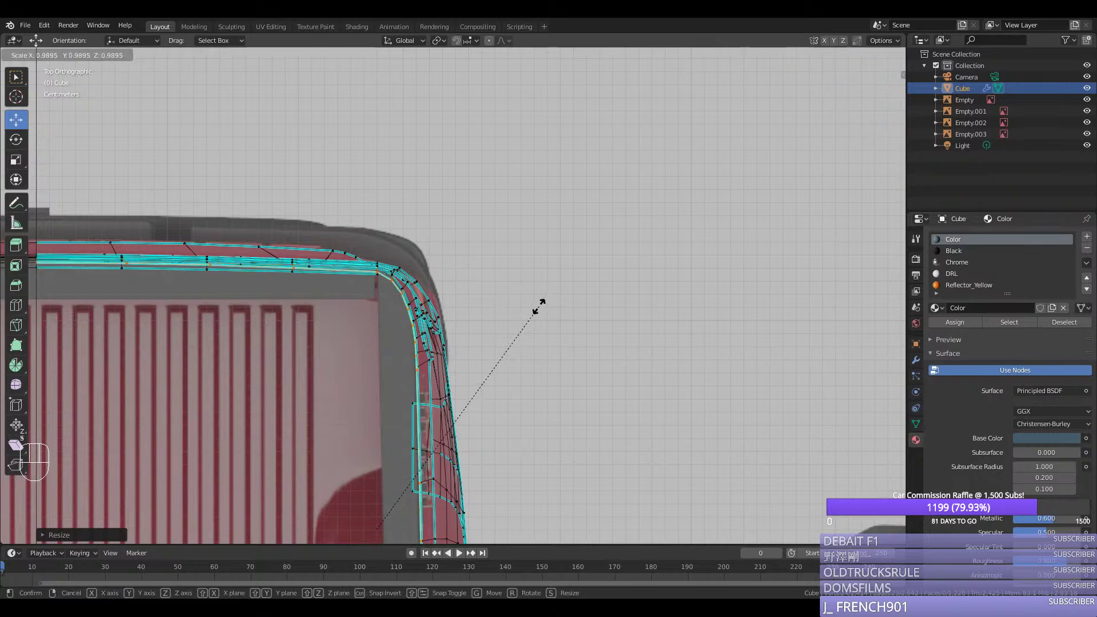
pyautogui.press('Escape')
pyautogui.moveTo(541, 304); pyautogui.dragTo(338, 207, button='middle')
pyautogui.press('Delete')
pyautogui.moveTo(552, 200); pyautogui.dragTo(576, 178, button='middle')
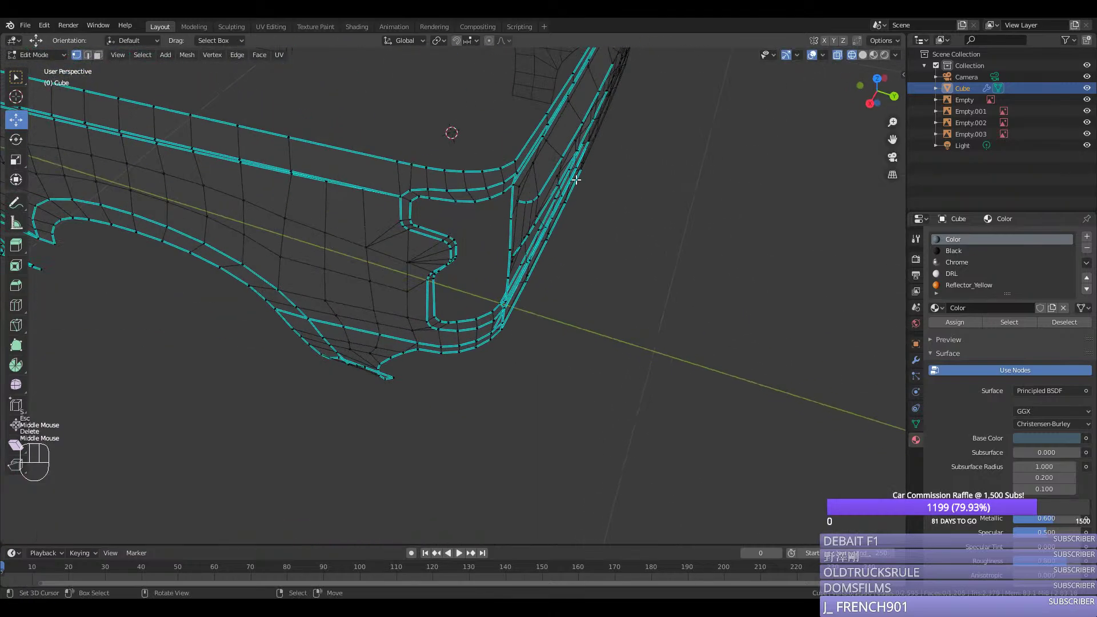
# Step: Select the bed's top rim edge path from the cab end around the rear corner to the middle of the tailgate
pyautogui.moveTo(893, 142); pyautogui.dragTo(988, 251)
pyautogui.scroll(-2, 396, 130)
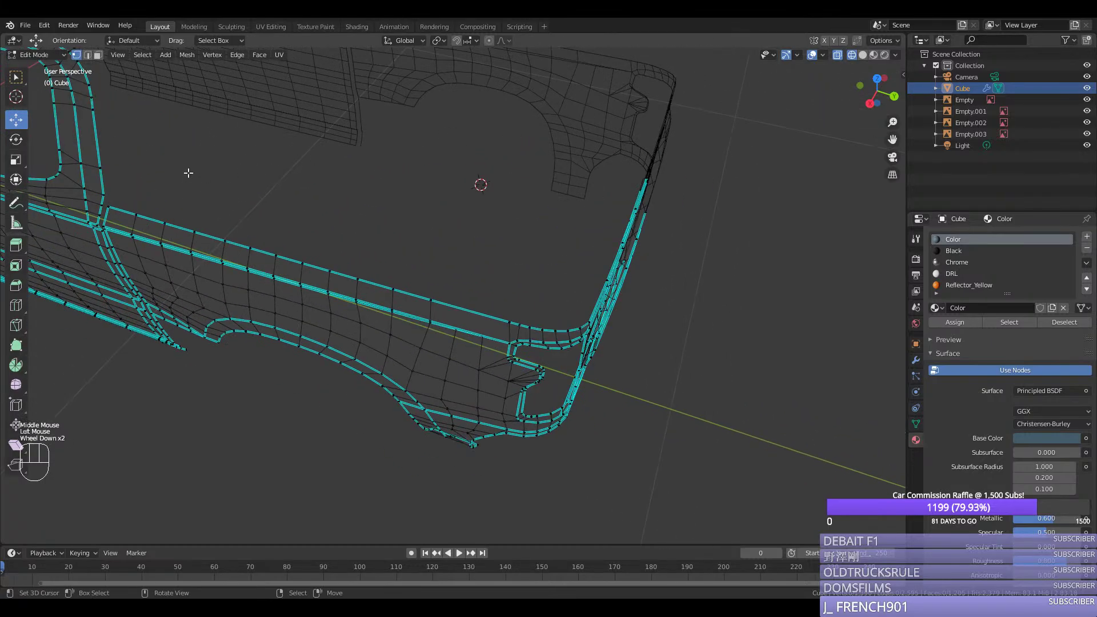
pyautogui.rightClick(126, 197)
pyautogui.rightClick(103, 192)
pyautogui.rightClick(103, 207)
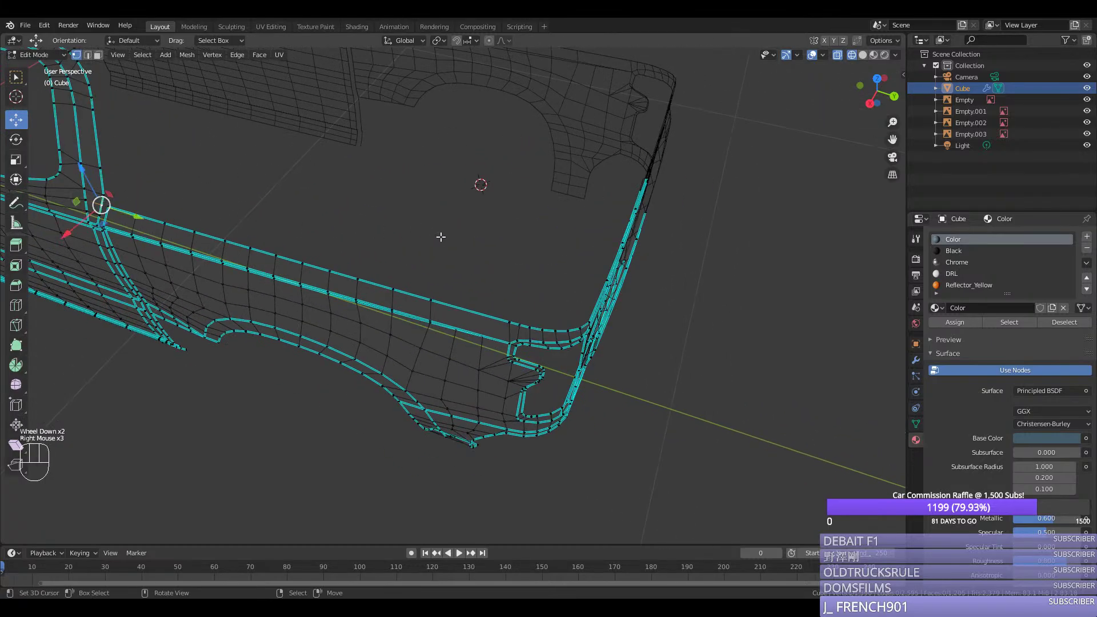
pyautogui.moveTo(441, 237); pyautogui.dragTo(257, 201, button='middle')
pyautogui.rightClick(256, 200)
pyautogui.keyDown('ctrl'); pyautogui.rightClick(707, 246); pyautogui.keyUp('ctrl')
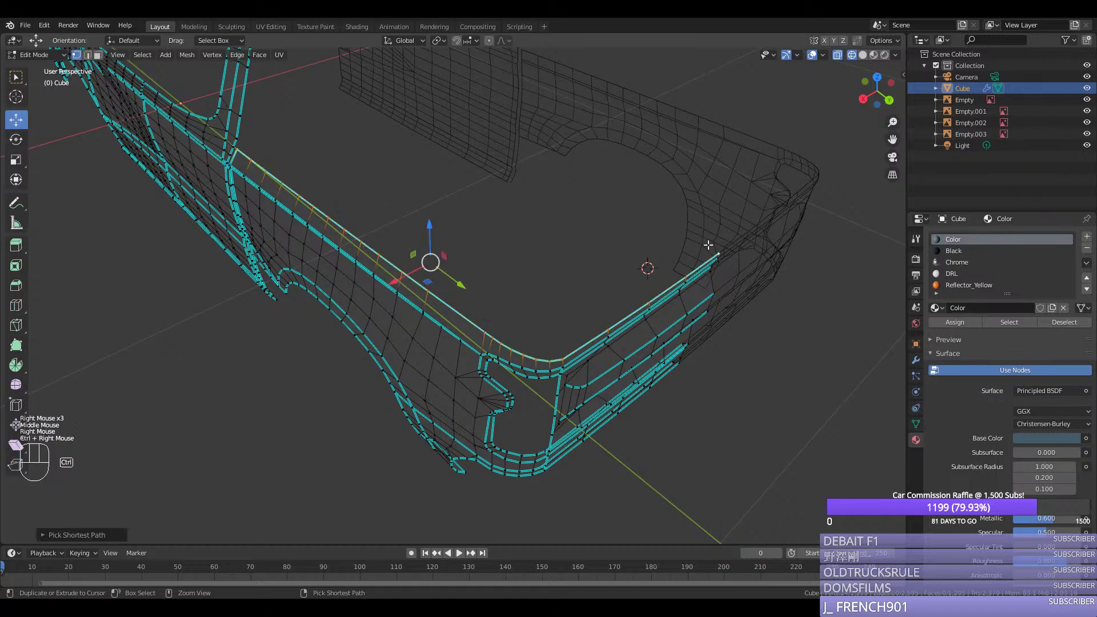
# Step: Duplicate the selected upper bed-rail edge and scale the copy slightly inward, working from the top reference view
pyautogui.press('KP_7')
pyautogui.scroll(3, 662, 315)
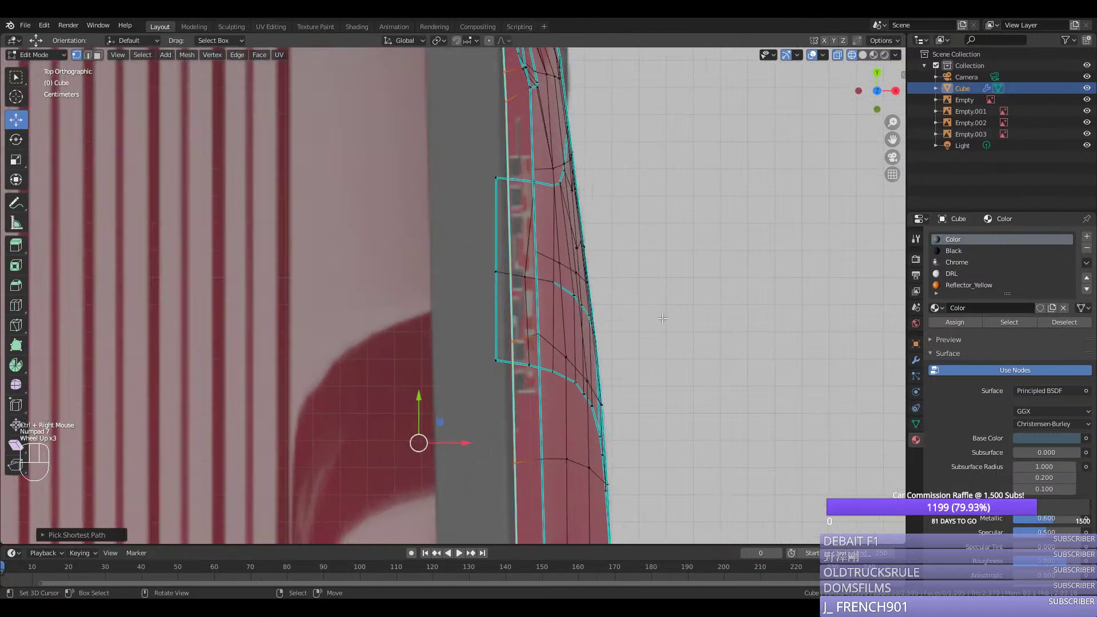
pyautogui.hotkey('shift', 'd')
pyautogui.click(662, 319)
pyautogui.press('s')
pyautogui.click(641, 311)
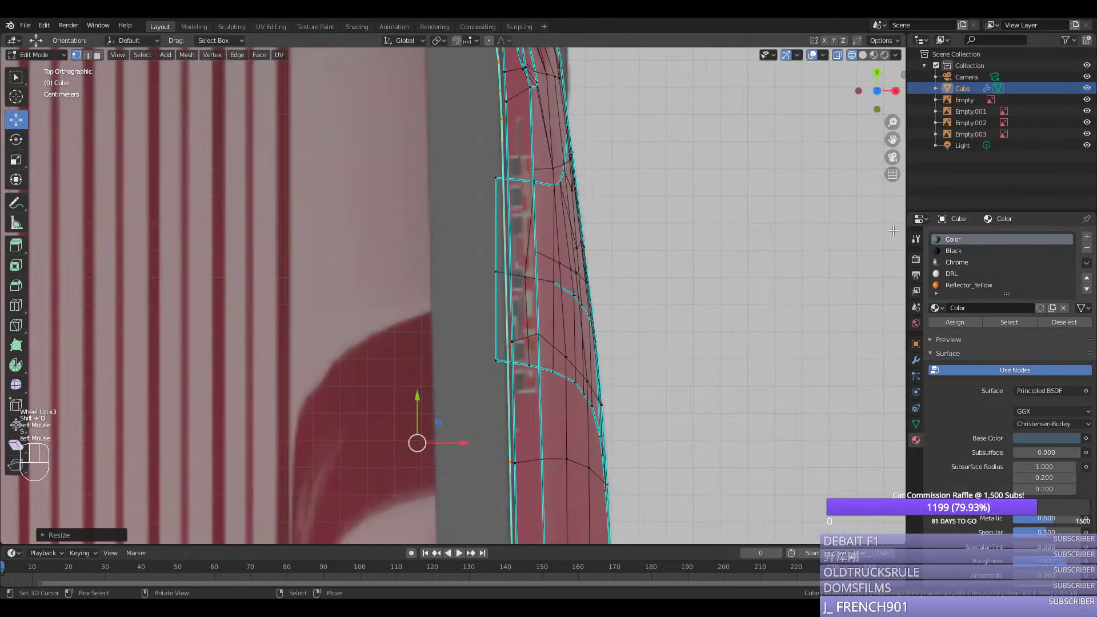
# Step: Isolate the duplicated edge, then shift its tailgate and rear corner section toward the rear to match the top reference
pyautogui.moveTo(892, 144); pyautogui.dragTo(896, 400)
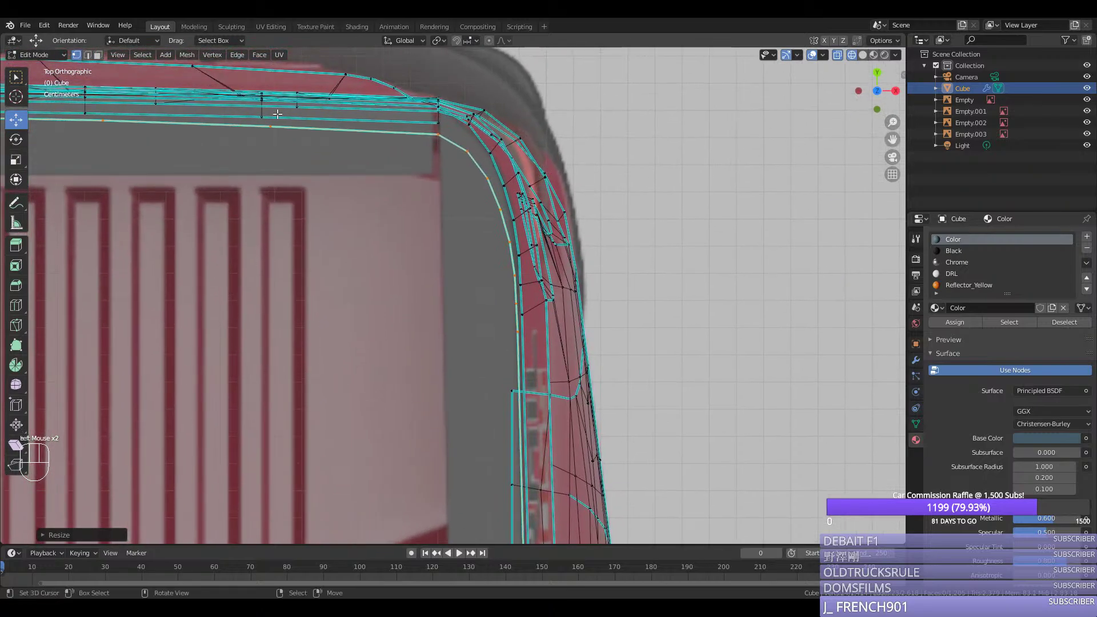
pyautogui.scroll(-2, 211, 162)
pyautogui.hotkey('shift', 'h')
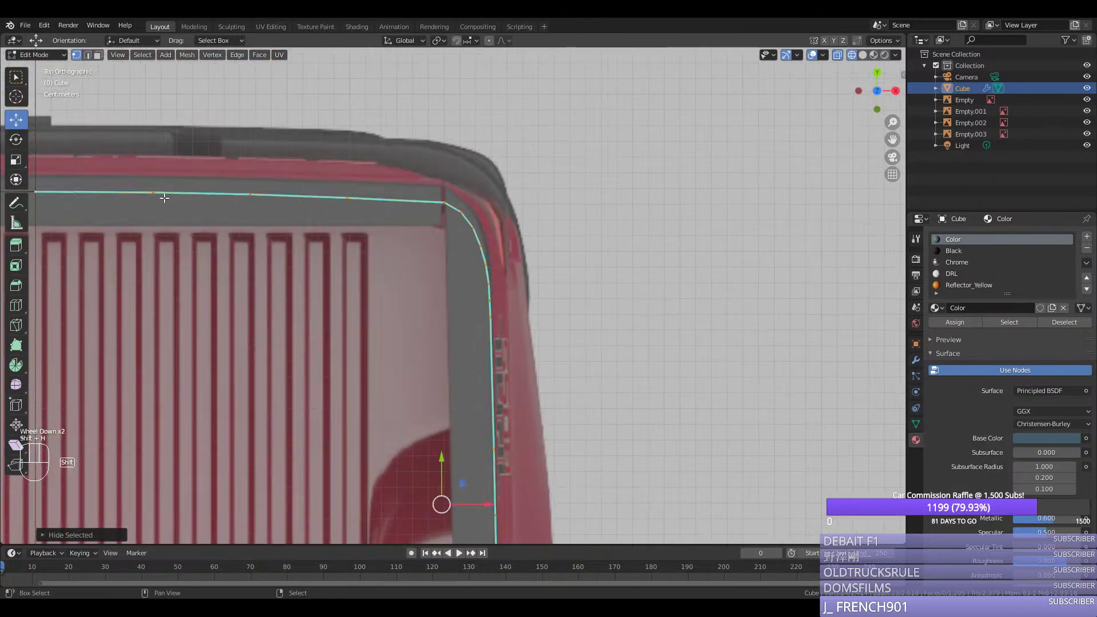
pyautogui.rightClick(40, 192)
pyautogui.keyDown('ctrl'); pyautogui.rightClick(494, 327); pyautogui.keyUp('ctrl')
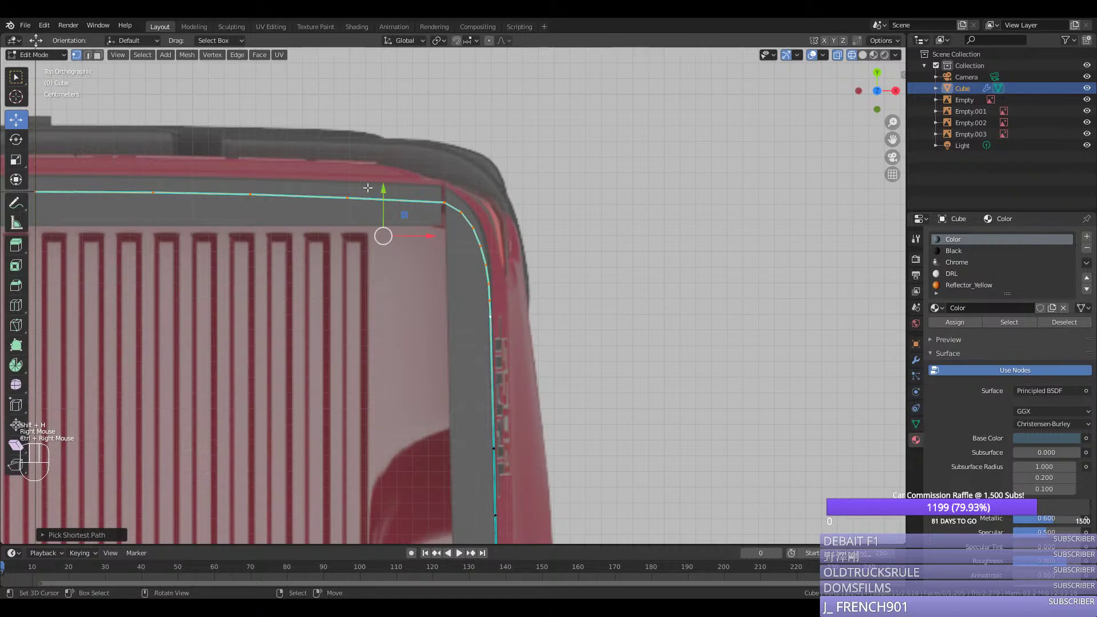
pyautogui.moveTo(381, 198); pyautogui.dragTo(385, 184)
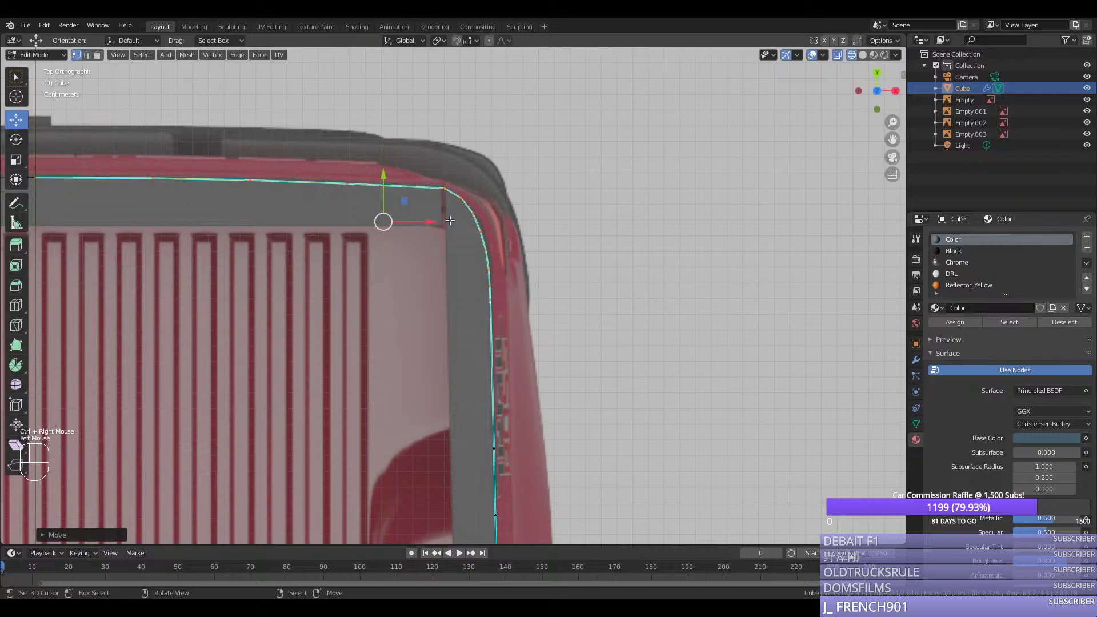
pyautogui.moveTo(429, 223); pyautogui.dragTo(427, 223)
# Step: Select the entire duplicated edge and raise it to the top of the black bed rail in the side reference
pyautogui.moveTo(428, 223); pyautogui.dragTo(480, 303, button='middle')
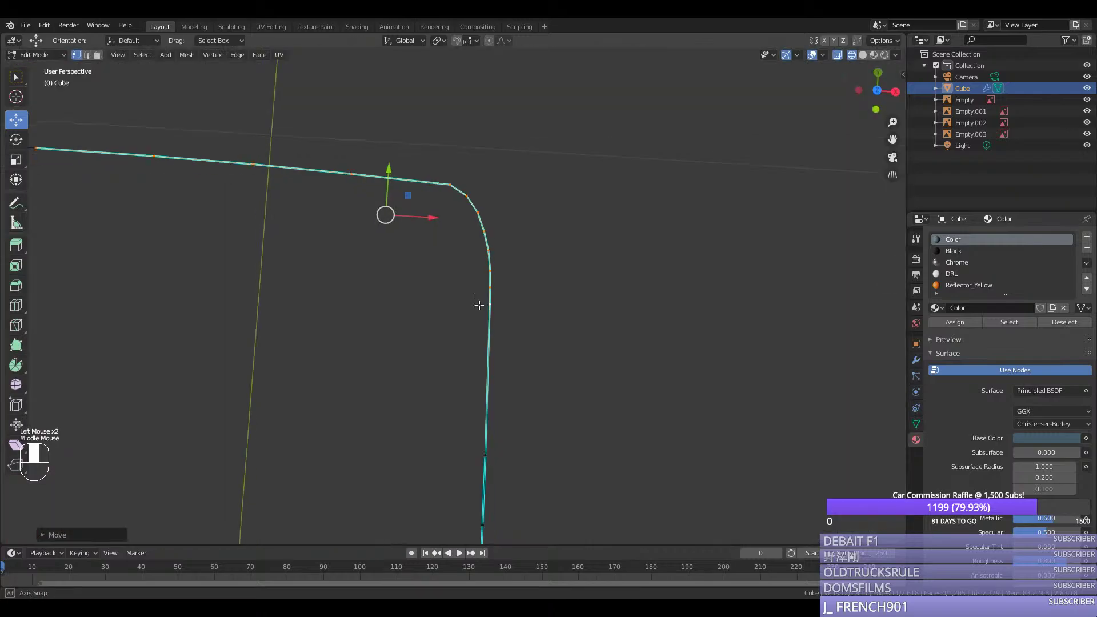
pyautogui.press('Tab')
pyautogui.moveTo(364, 219); pyautogui.dragTo(91, 274, button='middle')
pyautogui.press('Tab')
pyautogui.scroll(-1, 91, 274)
pyautogui.rightClick(93, 261)
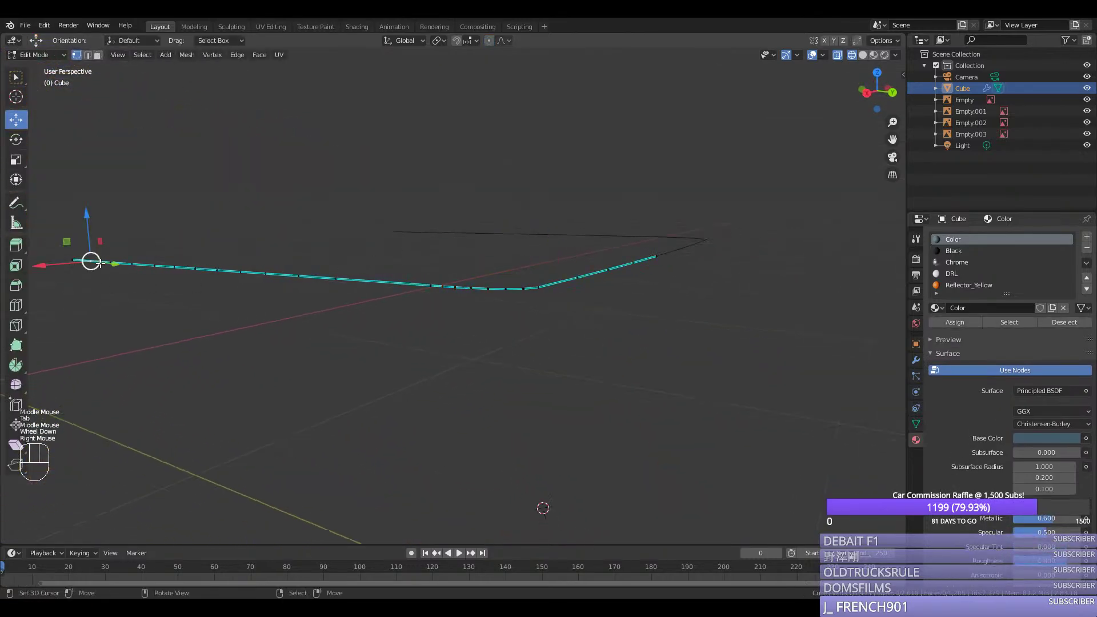
pyautogui.keyDown('ctrl'); pyautogui.rightClick(546, 281); pyautogui.keyUp('ctrl')
pyautogui.keyDown('ctrl'); pyautogui.rightClick(651, 257); pyautogui.keyUp('ctrl')
pyautogui.moveTo(652, 257); pyautogui.dragTo(671, 257, button='middle')
pyautogui.press('KP_3')
pyautogui.press('KP_2')
pyautogui.press('KP_3')
pyautogui.scroll(2, 263, 235)
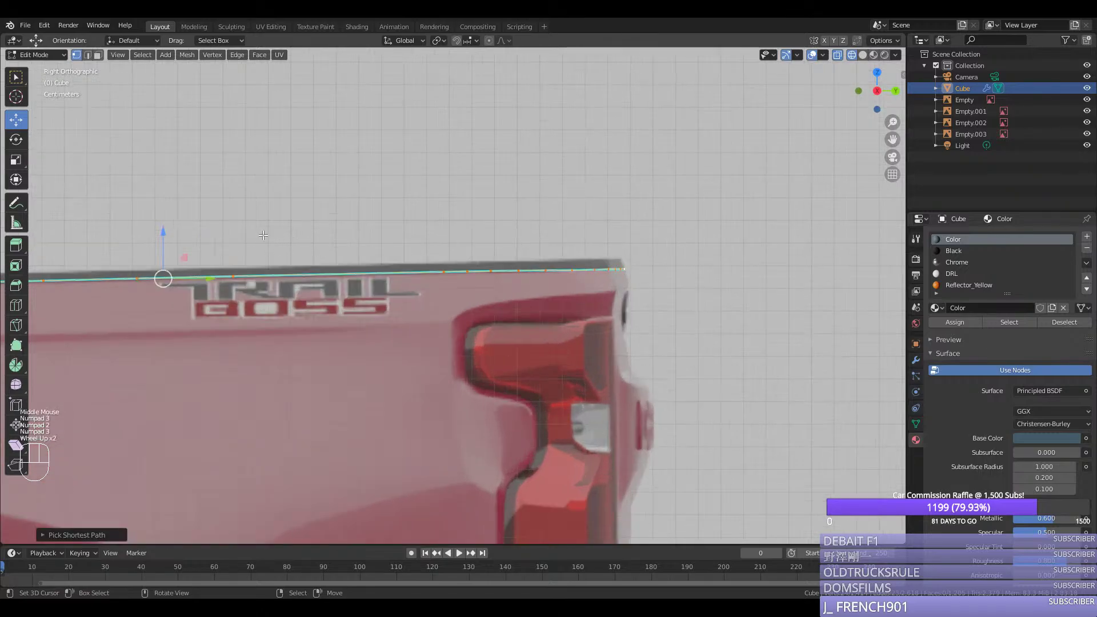
pyautogui.moveTo(171, 242); pyautogui.dragTo(184, 232)
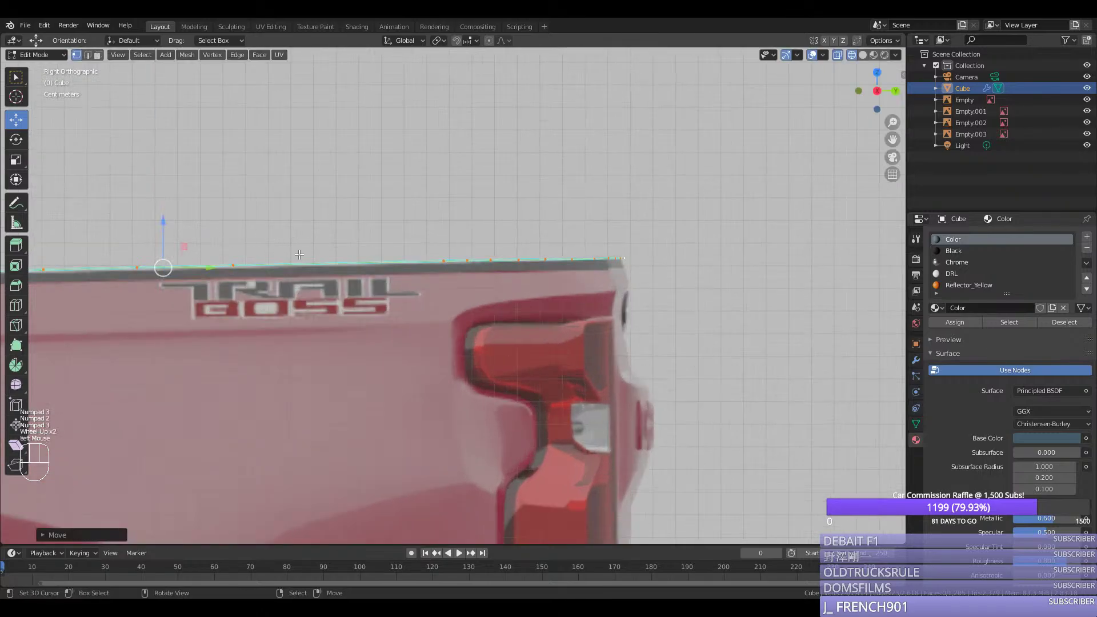
# Step: Reveal all the hidden truck body geometry again and bring the tailgate's rear corner into close view
pyautogui.scroll(-2, 493, 250)
pyautogui.moveTo(493, 250); pyautogui.dragTo(512, 323, button='middle')
pyautogui.press('Tab')
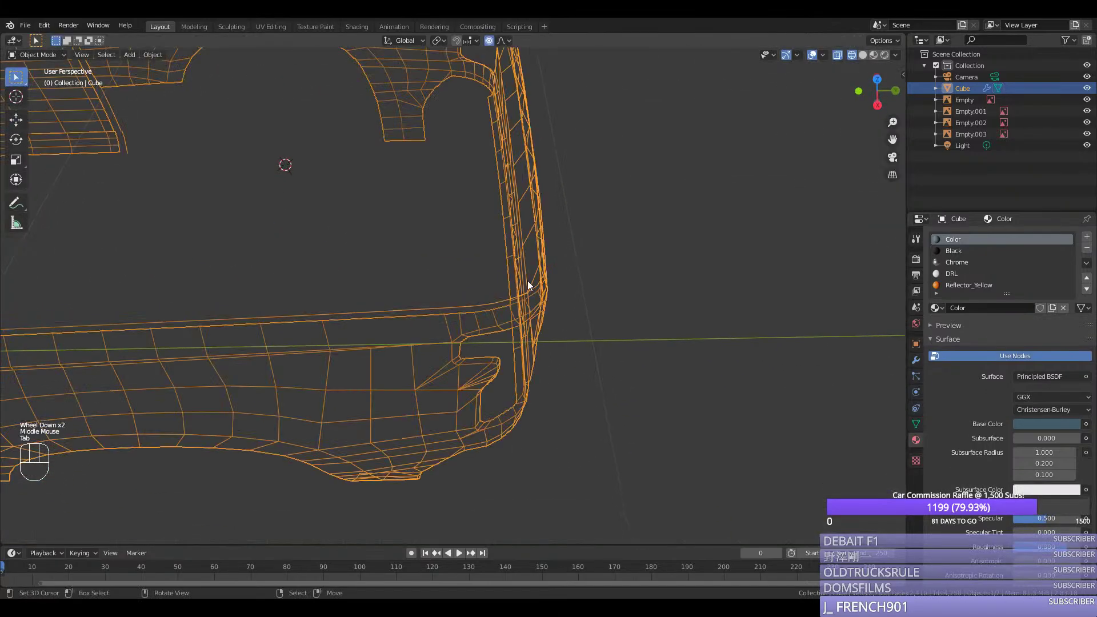
pyautogui.press('Tab')
pyautogui.moveTo(526, 286); pyautogui.dragTo(573, 225, button='middle')
pyautogui.scroll(1, 489, 276)
pyautogui.hotkey('alt', 'h')
# Step: Fill a continuous strip of faces between the duplicated edge and the body's upper rail, from the tailgate centre to the cab
pyautogui.rightClick(731, 210)
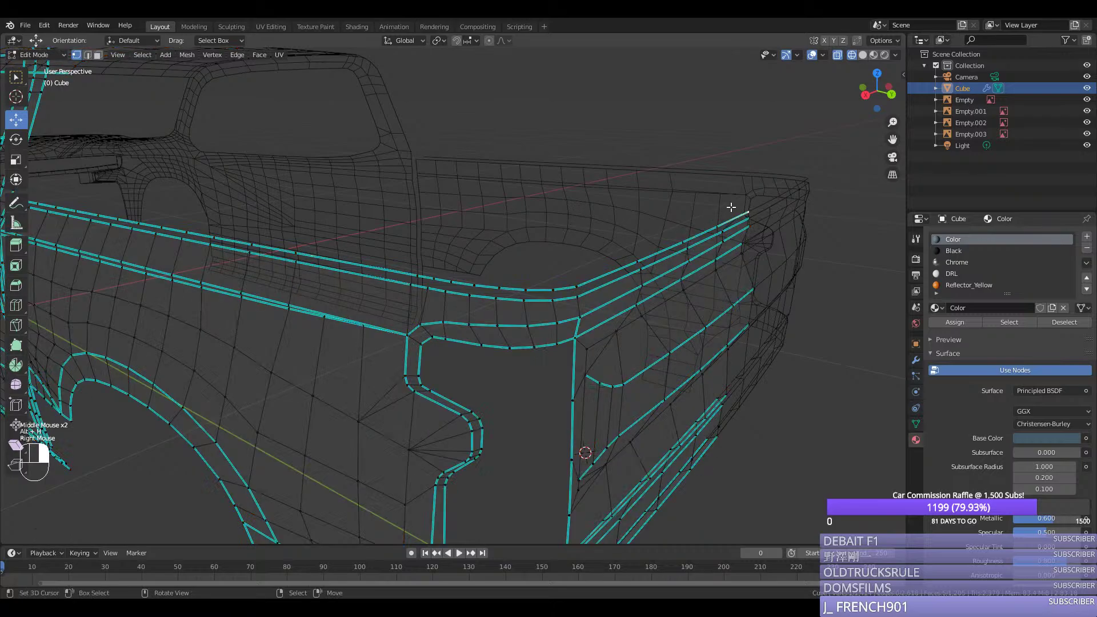
pyautogui.keyDown('shift'); pyautogui.rightClick(742, 215); pyautogui.keyUp('shift')
pyautogui.keyDown('shift'); pyautogui.rightClick(737, 220); pyautogui.keyUp('shift')
pyautogui.keyDown('shift'); pyautogui.rightClick(734, 224); pyautogui.keyUp('shift')
pyautogui.rightClick(726, 227)
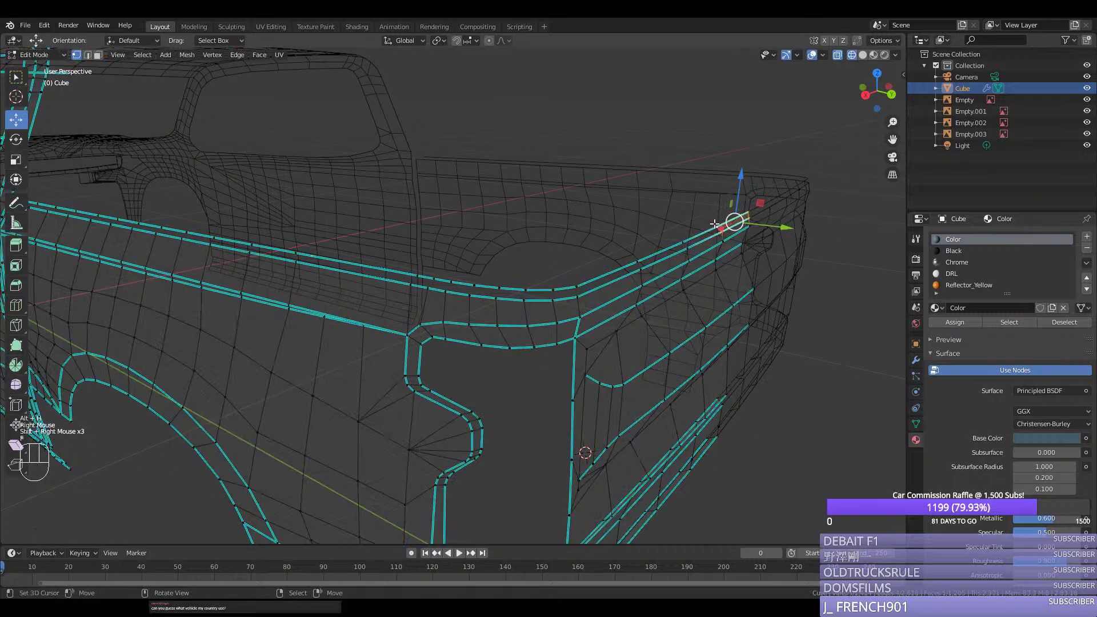
pyautogui.keyDown('shift'); pyautogui.rightClick(720, 229); pyautogui.keyUp('shift')
pyautogui.press('f')
pyautogui.press('f')
pyautogui.press('f')
pyautogui.press('f')
pyautogui.press('f')
pyautogui.press('f')
pyautogui.press('f')
pyautogui.press('f')
pyautogui.press('f')
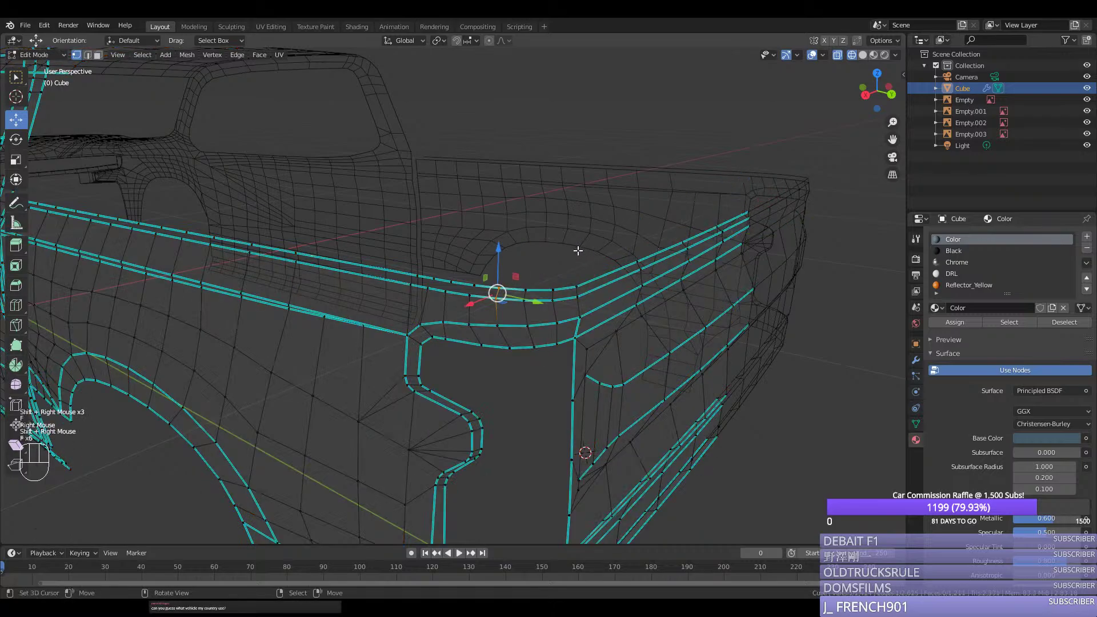
pyautogui.press('f')
pyautogui.press('f')
pyautogui.scroll(-2, 468, 239)
pyautogui.press('f')
pyautogui.press('f')
pyautogui.press('f')
pyautogui.moveTo(446, 237); pyautogui.dragTo(434, 257, button='middle')
pyautogui.scroll(-2, 437, 254)
pyautogui.press('f')
pyautogui.press('f')
pyautogui.press('f')
pyautogui.press('f')
pyautogui.press('f')
pyautogui.press('f')
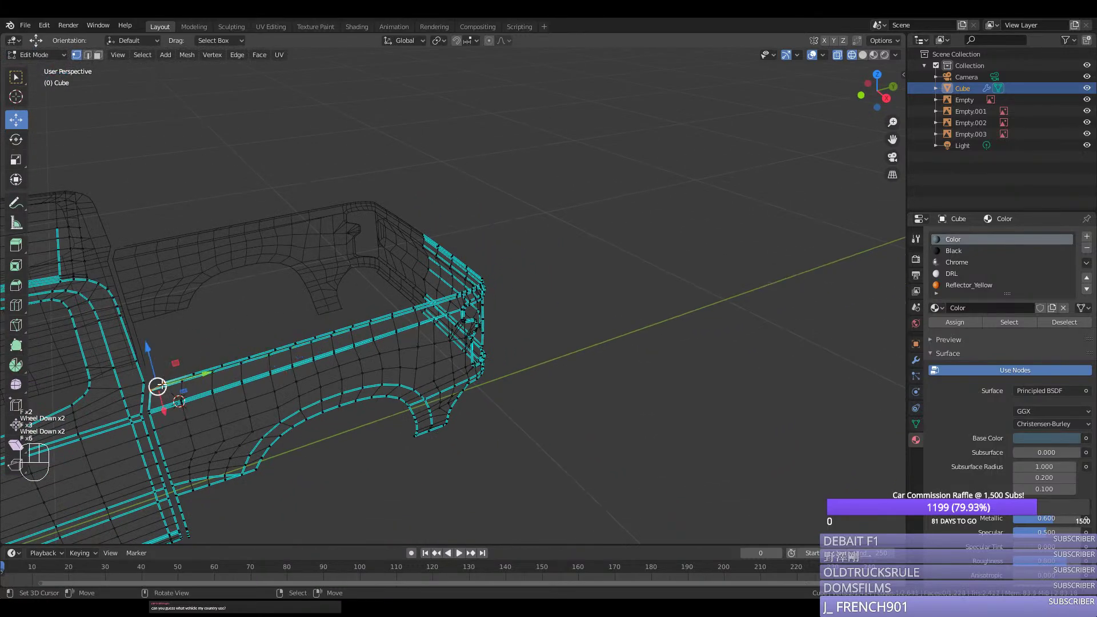
# Step: Move the front end vertex of the strip's upper edge toward the cab and try evenly spacing that edge's vertices
pyautogui.rightClick(167, 379)
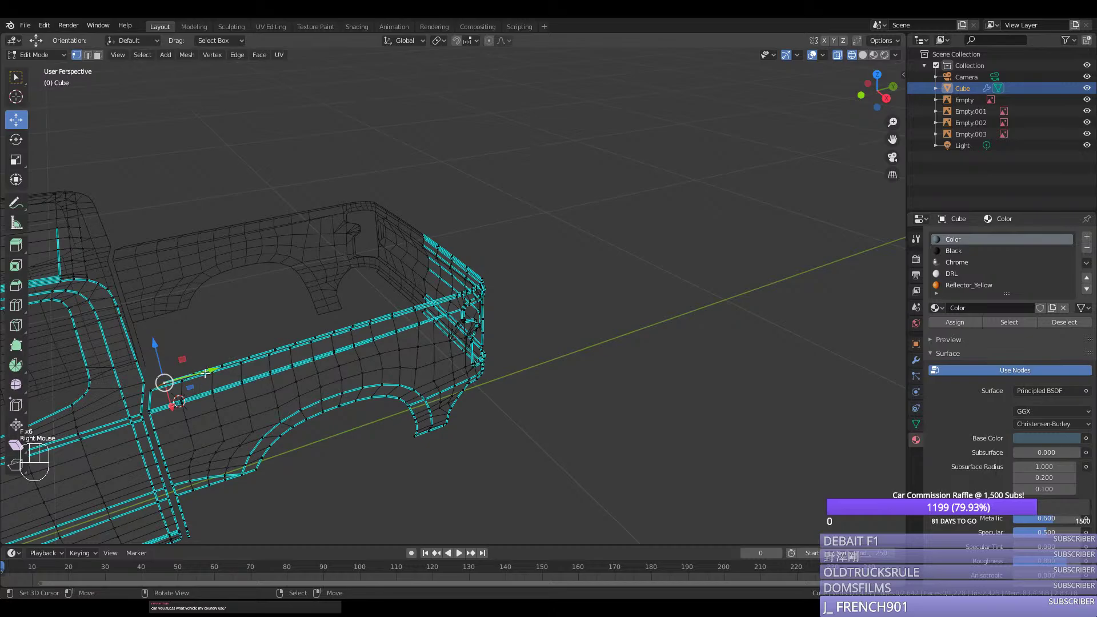
pyautogui.moveTo(196, 376); pyautogui.dragTo(183, 376)
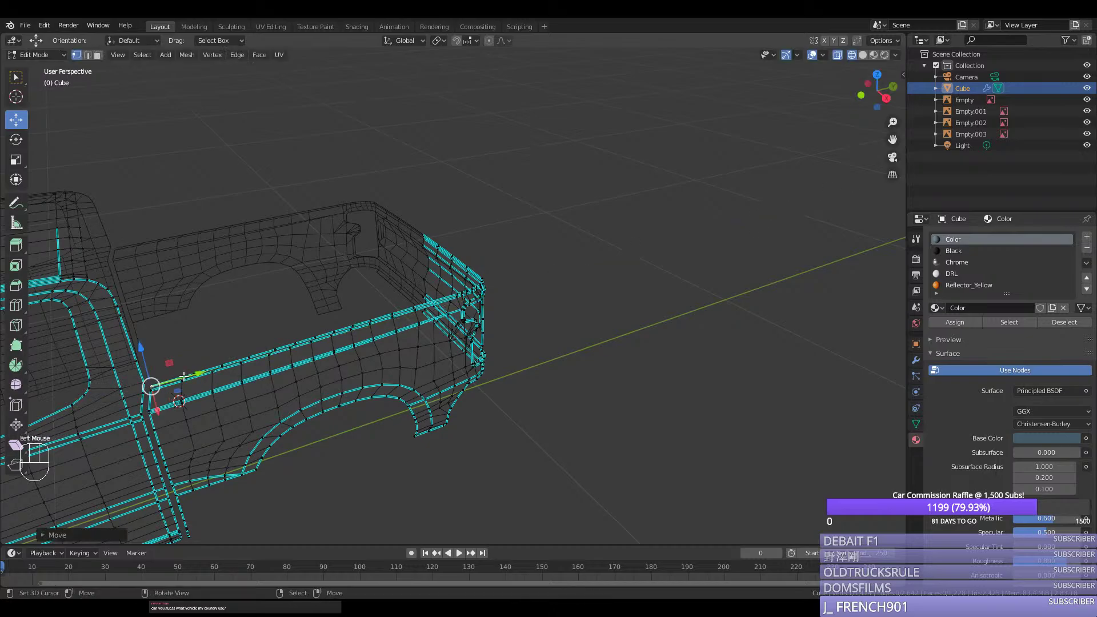
pyautogui.keyDown('ctrl'); pyautogui.rightClick(368, 312); pyautogui.keyUp('ctrl')
pyautogui.moveTo(367, 313); pyautogui.dragTo(182, 321, button='middle')
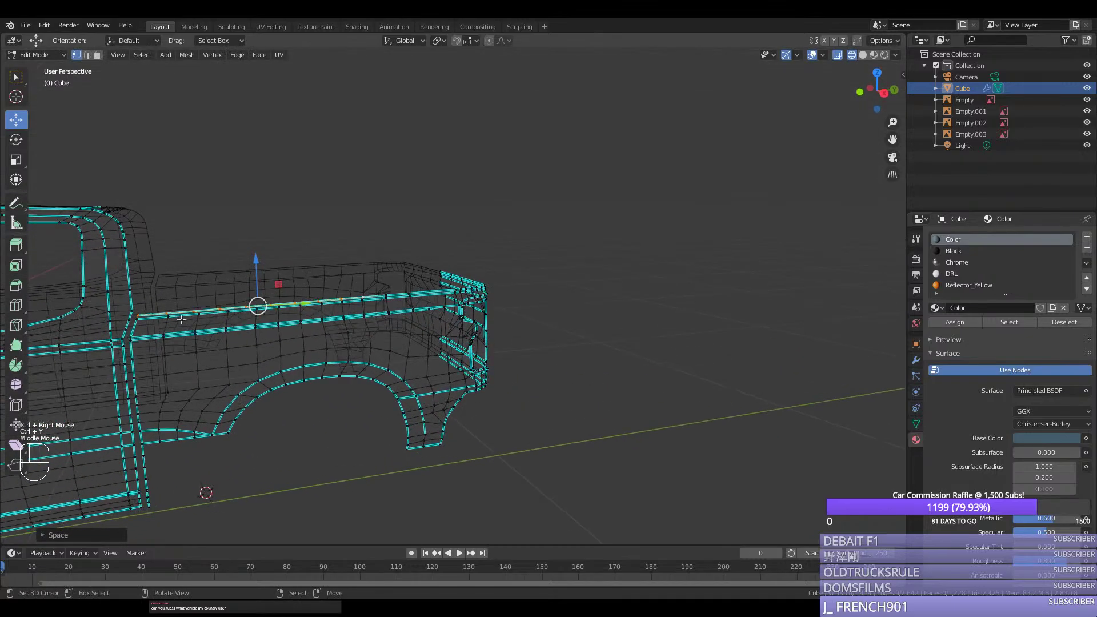
pyautogui.rightClick(136, 327)
pyautogui.scroll(2, 200, 322)
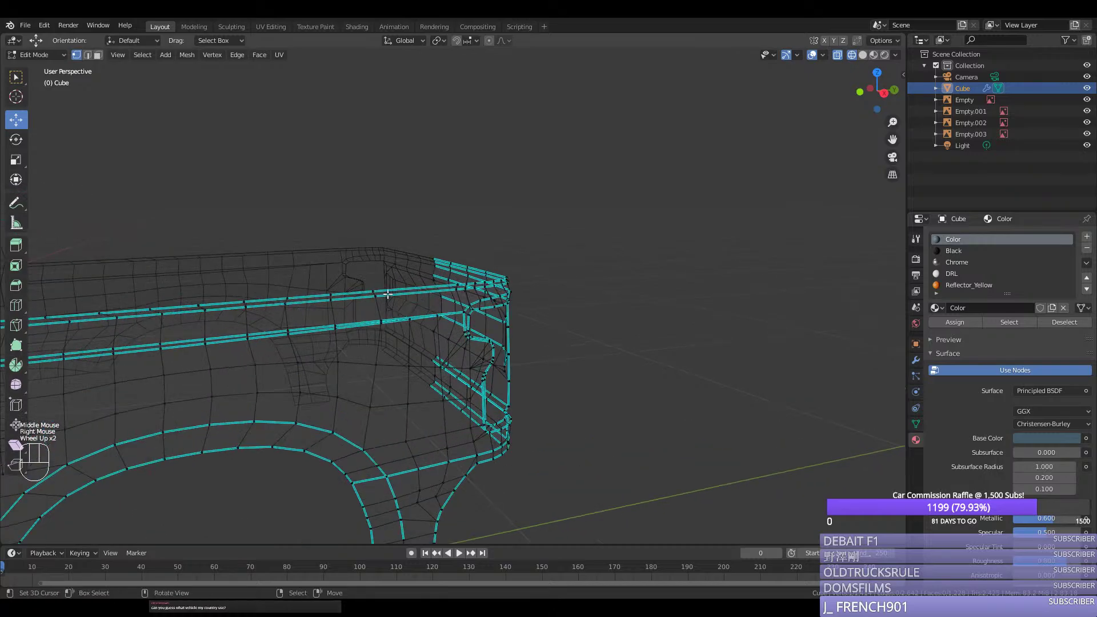
pyautogui.hotkey('ctrl', 'z')
# Step: Evenly space the vertices along the strip's upper and lower edges between the rear corner and the cab
pyautogui.rightClick(448, 279)
pyautogui.moveTo(399, 293); pyautogui.dragTo(451, 287, button='middle')
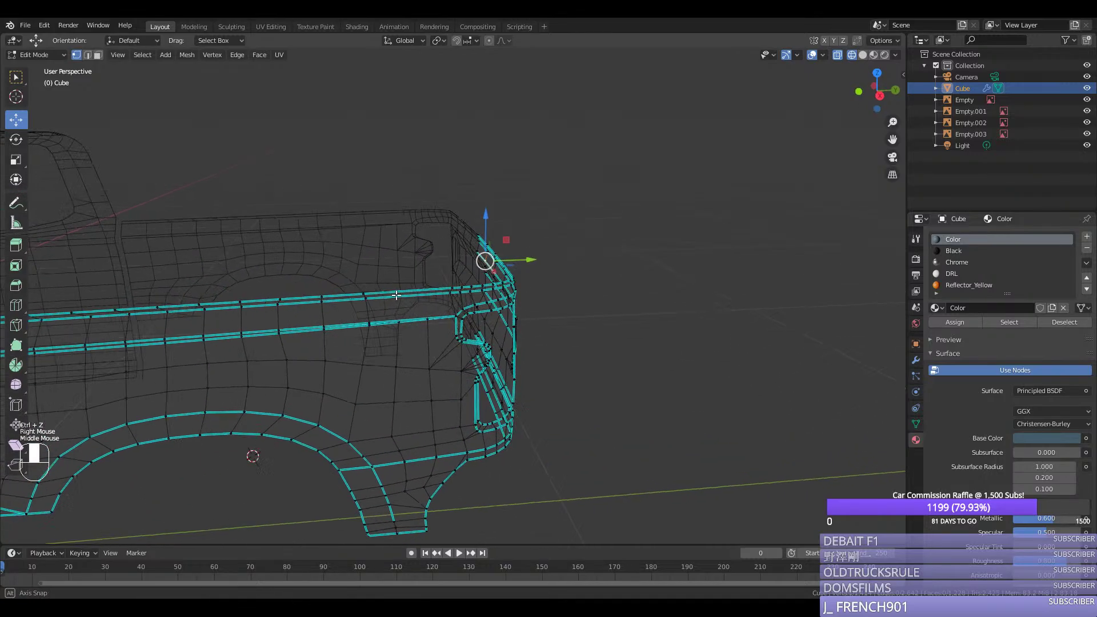
pyautogui.rightClick(451, 288)
pyautogui.scroll(-2, 348, 284)
pyautogui.keyDown('ctrl'); pyautogui.rightClick(84, 317); pyautogui.keyUp('ctrl')
pyautogui.hotkey('ctrl', 'y')
pyautogui.rightClick(82, 318)
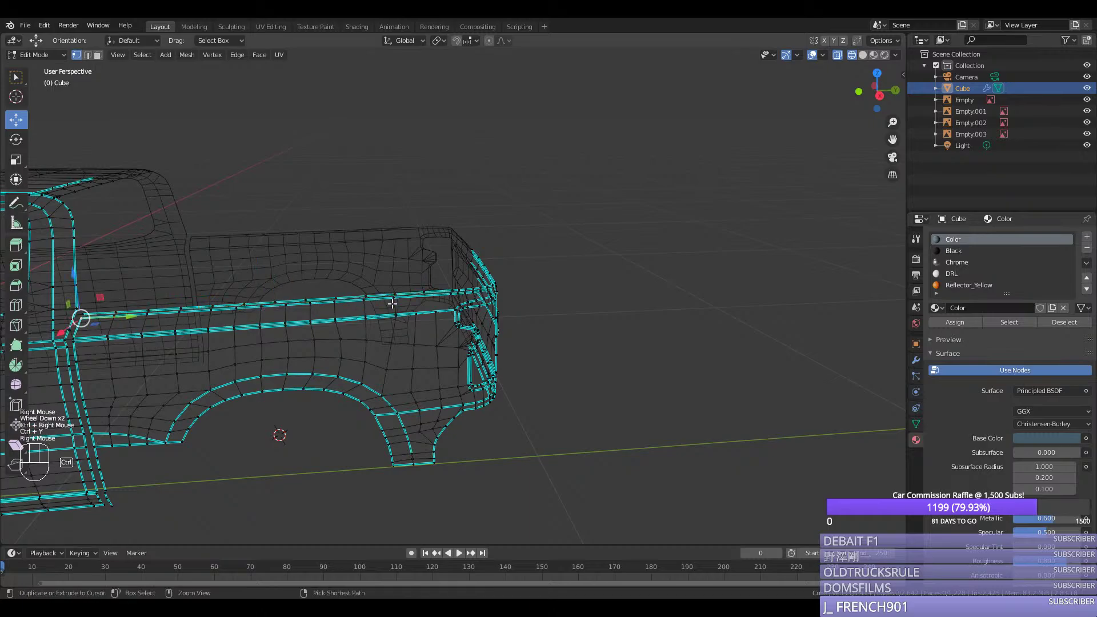
pyautogui.keyDown('ctrl'); pyautogui.rightClick(451, 296); pyautogui.keyUp('ctrl')
pyautogui.hotkey('ctrl', 'y')
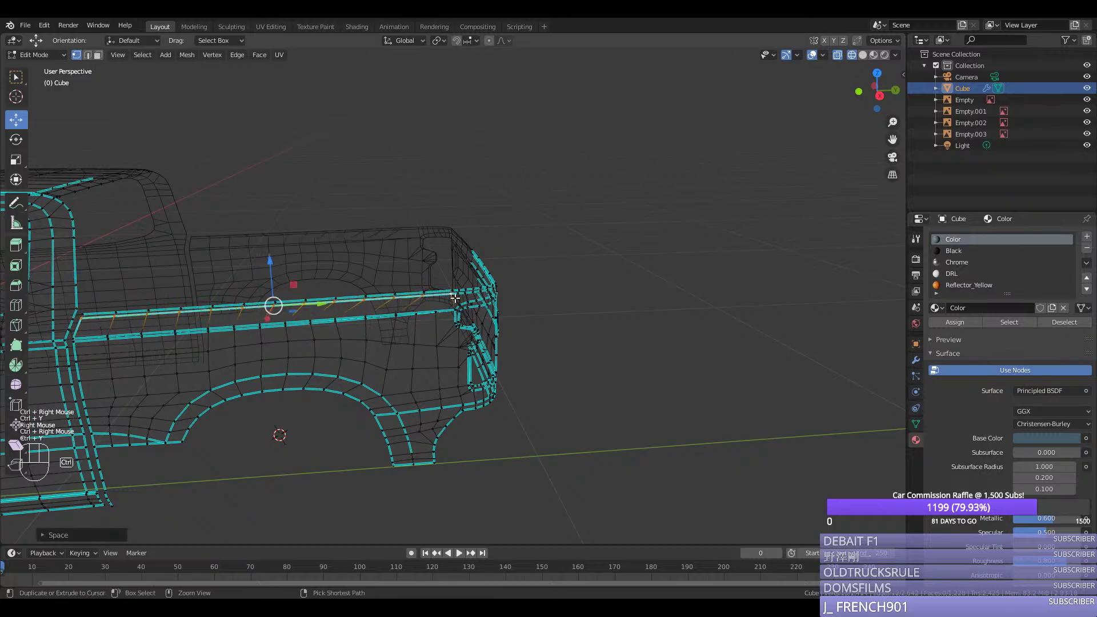
# Step: Assign the Black material to the full face strip along the bed side and tailgate, and show the material shading
pyautogui.press('3')
pyautogui.rightClick(86, 318)
pyautogui.moveTo(85, 318); pyautogui.dragTo(305, 303, button='middle')
pyautogui.scroll(2, 305, 303)
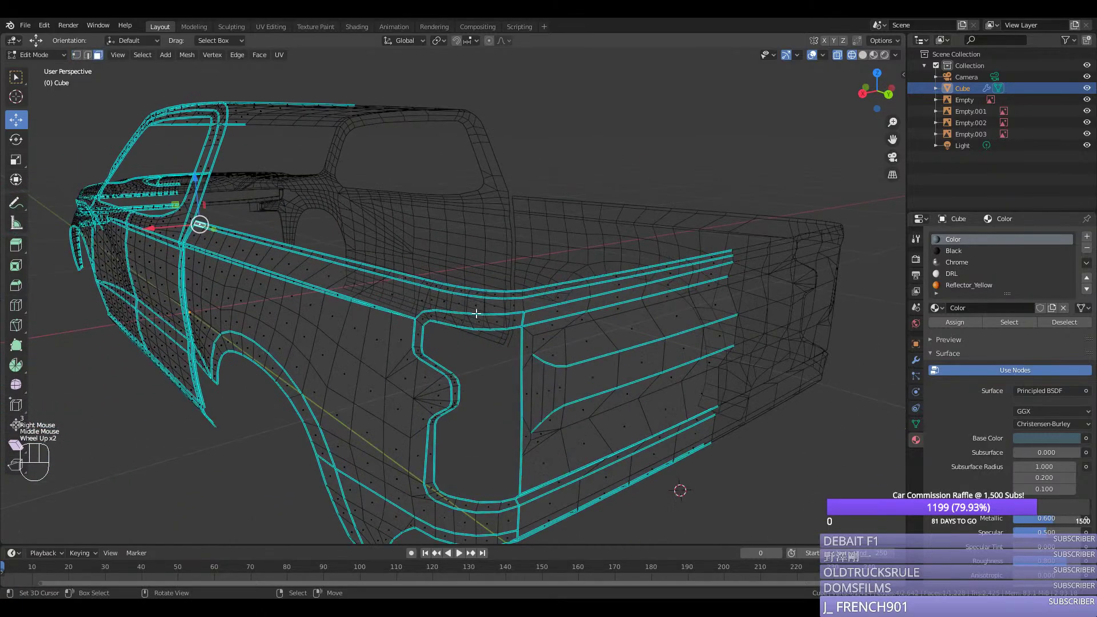
pyautogui.scroll(2, 476, 313)
pyautogui.keyDown('ctrl'); pyautogui.rightClick(523, 295); pyautogui.keyUp('ctrl')
pyautogui.keyDown('ctrl'); pyautogui.rightClick(791, 238); pyautogui.keyUp('ctrl')
pyautogui.click(953, 251)
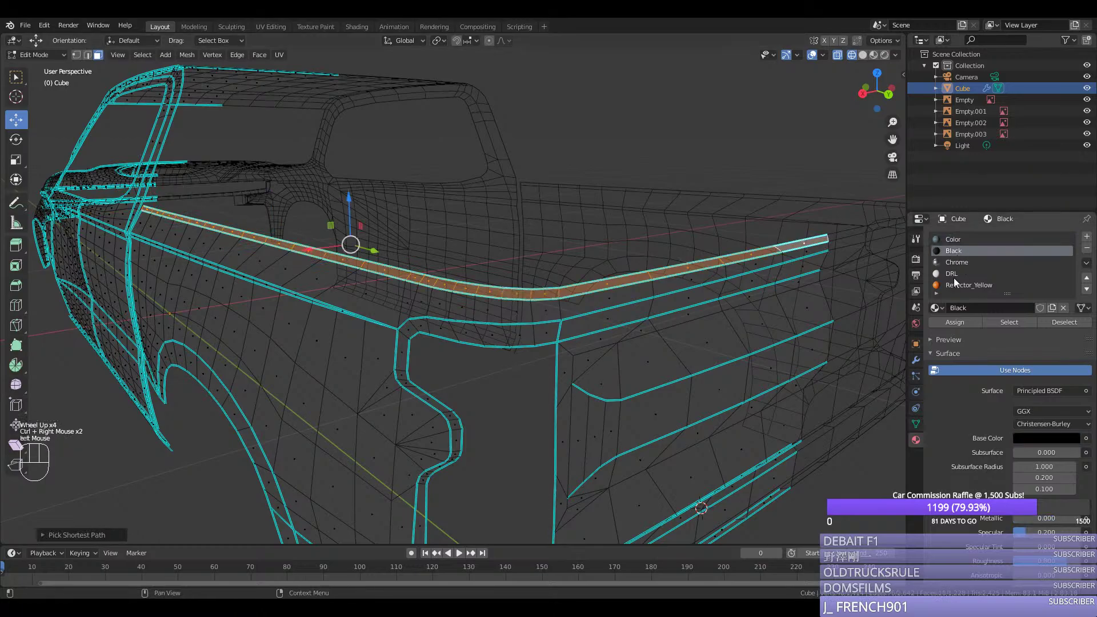
pyautogui.click(954, 323)
pyautogui.press('z')
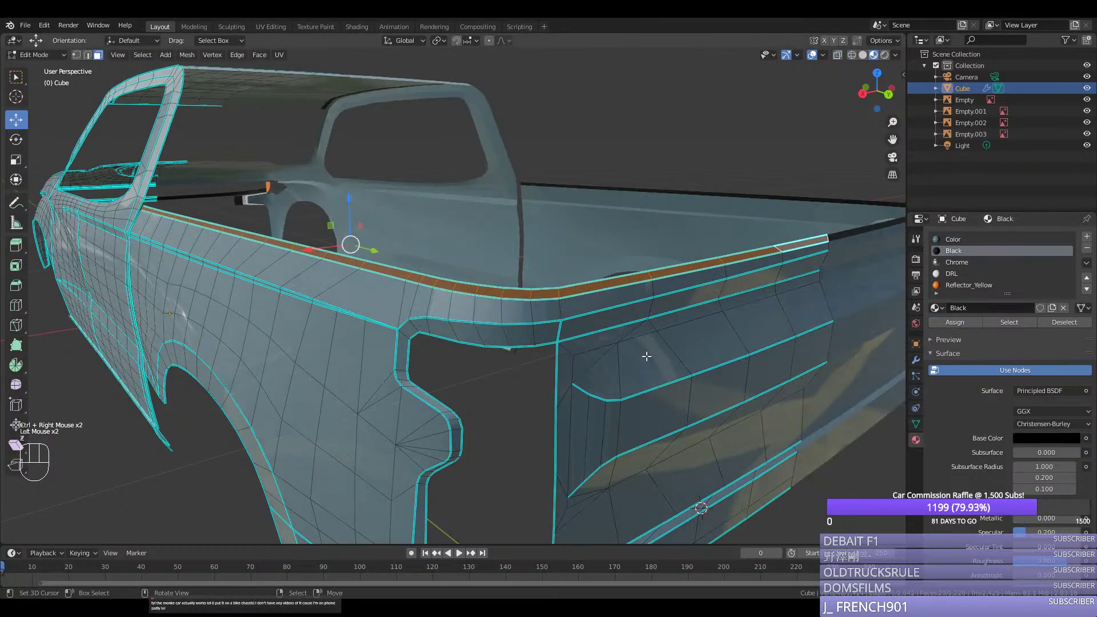
# Step: Evenly space the vertices of the black strip's edge across the tailgate, then leave edit mode and save the file
pyautogui.press('1')
pyautogui.rightClick(558, 287)
pyautogui.keyDown('ctrl'); pyautogui.rightClick(826, 238); pyautogui.keyUp('ctrl')
pyautogui.hotkey('ctrl', 'y')
pyautogui.press('Tab')
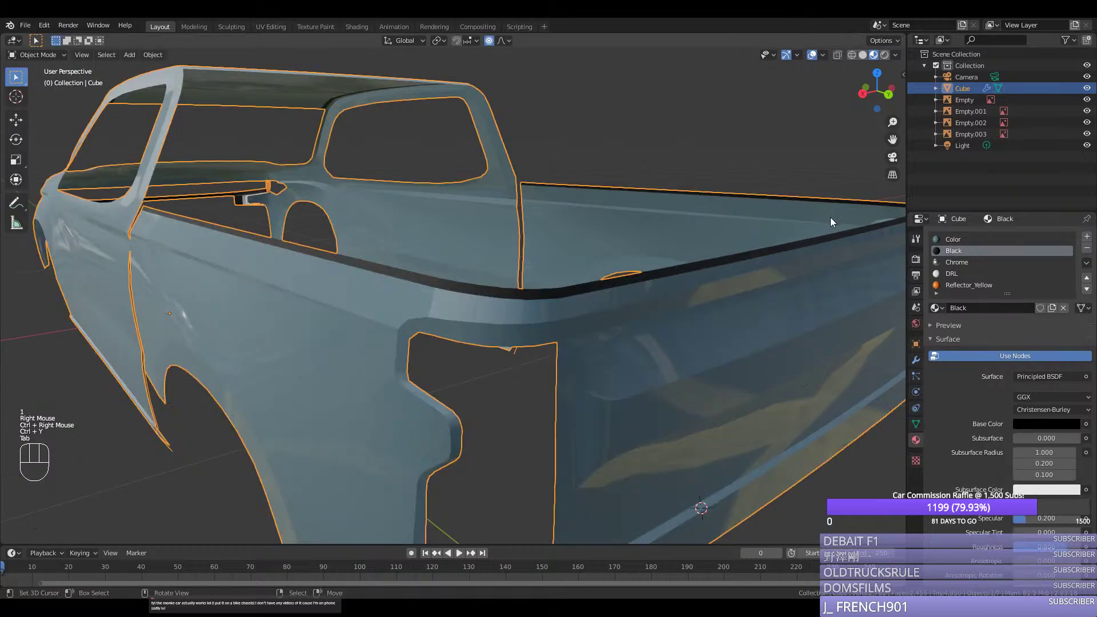
pyautogui.hotkey('ctrl', 's')
# Step: Enter edit mode and select the black strip's full upper edge from the tailgate centre to the cab
pyautogui.scroll(-2, 830, 217)
pyautogui.moveTo(831, 217); pyautogui.dragTo(660, 297, button='middle')
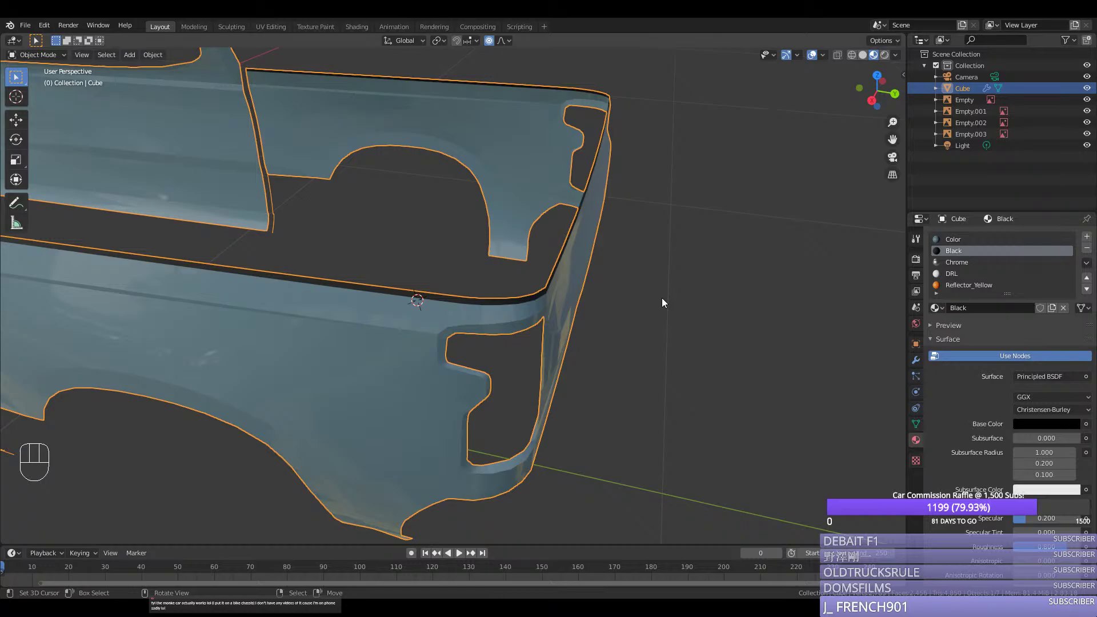
pyautogui.moveTo(586, 274); pyautogui.dragTo(556, 186, button='middle')
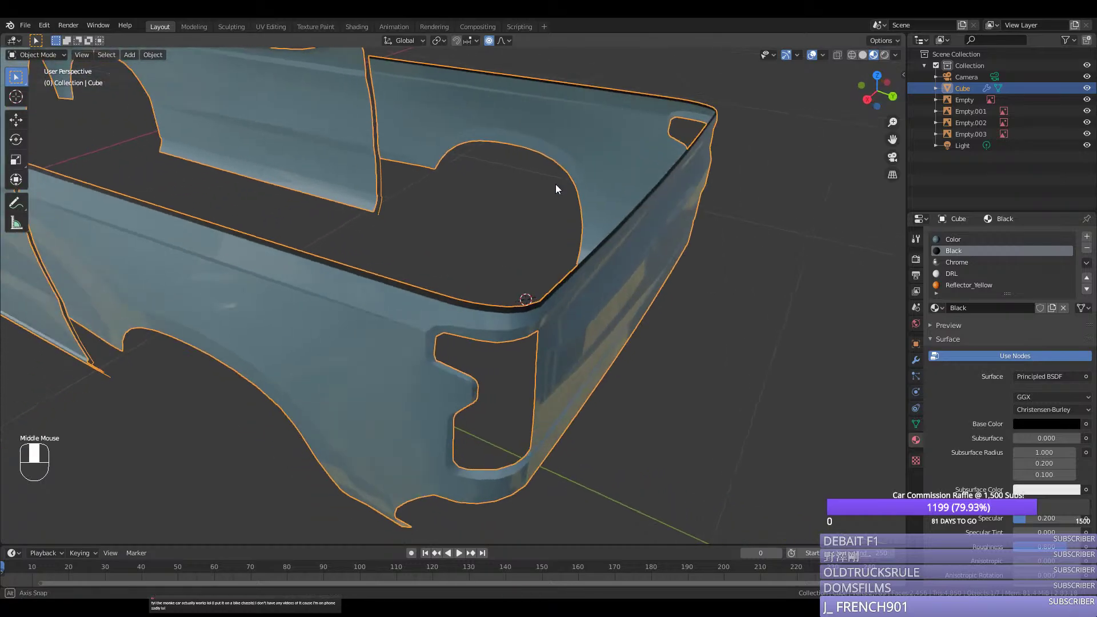
pyautogui.press('Tab')
pyautogui.rightClick(660, 177)
pyautogui.scroll(-1, 353, 191)
pyautogui.keyDown('ctrl'); pyautogui.rightClick(128, 195); pyautogui.keyUp('ctrl')
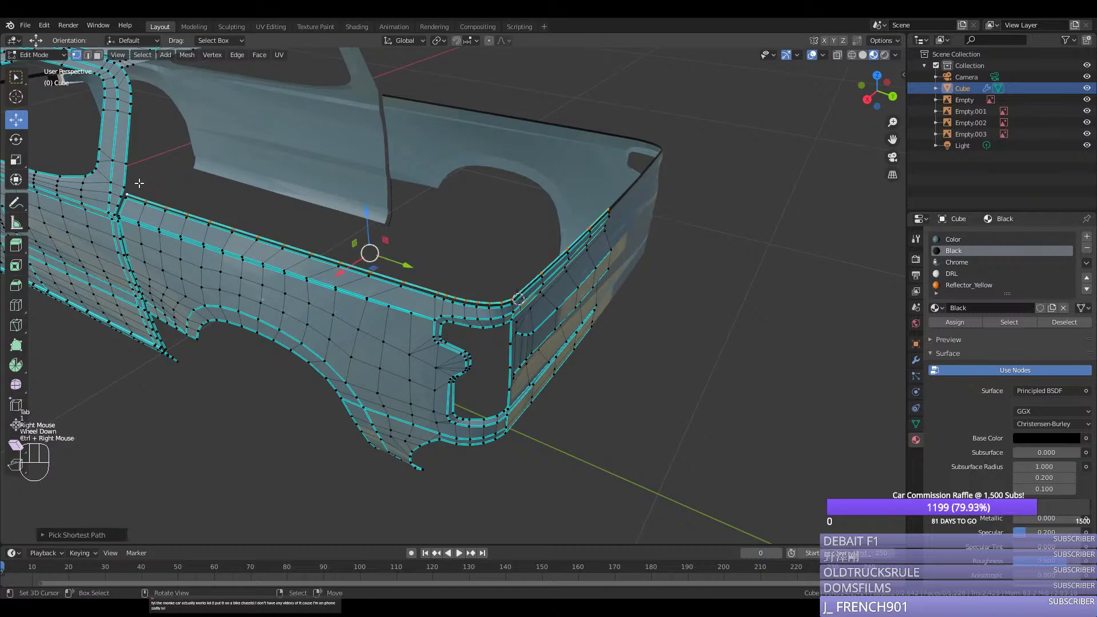
pyautogui.press('KP_7')
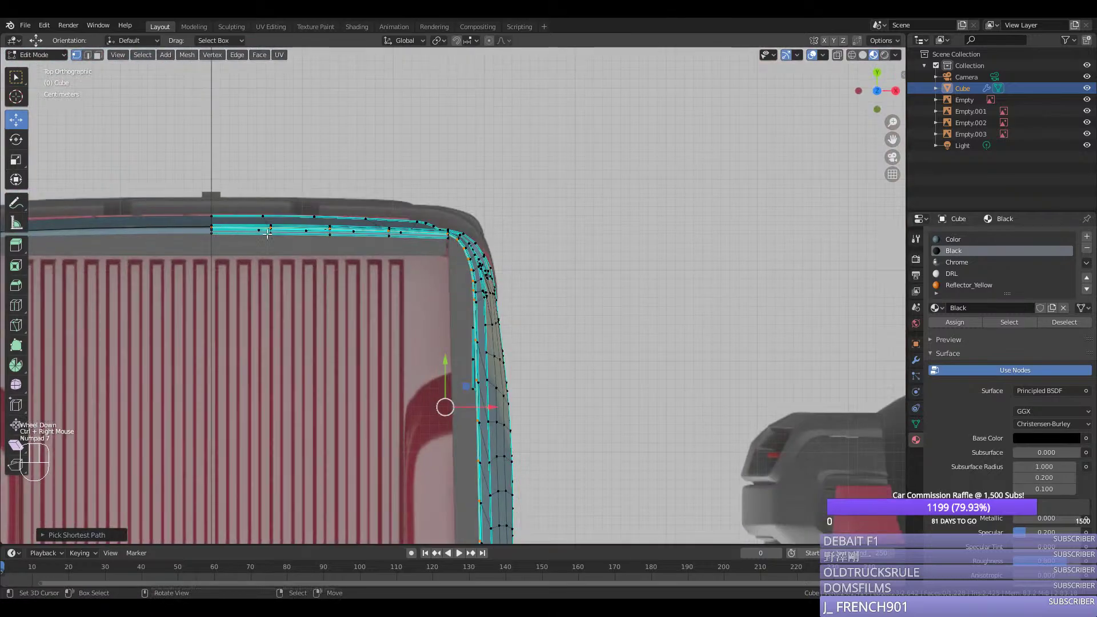
# Step: Extrude the strip's upper tailgate edge about 0.027 m inward along Y and nudge its inner corner vertex about 0.001 m along X
pyautogui.moveTo(221, 230); pyautogui.dragTo(473, 308, button='middle')
pyautogui.rightClick(685, 237)
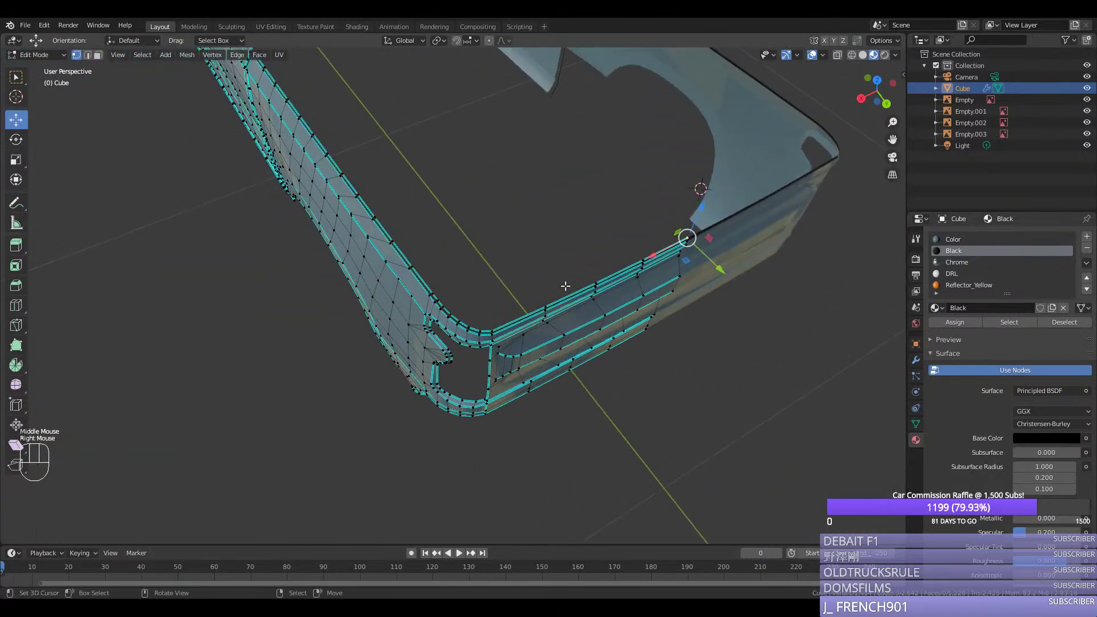
pyautogui.keyDown('ctrl'); pyautogui.rightClick(489, 332); pyautogui.keyUp('ctrl')
pyautogui.press('KP_7')
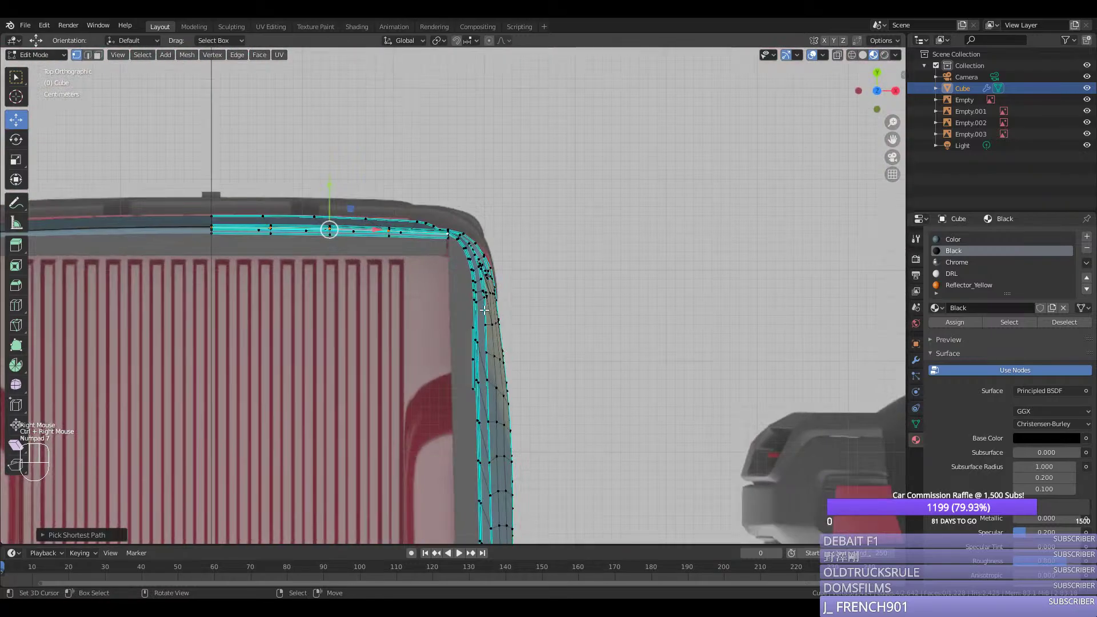
pyautogui.scroll(3, 395, 225)
pyautogui.press('e')
pyautogui.middleClick(446, 240)
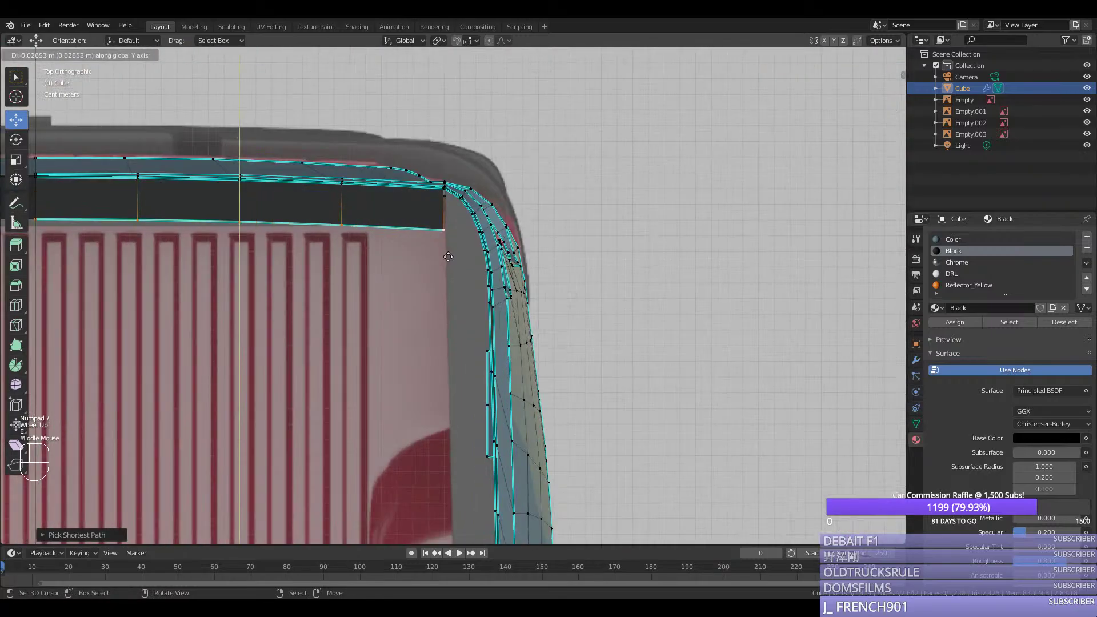
pyautogui.click(447, 256)
pyautogui.rightClick(448, 254)
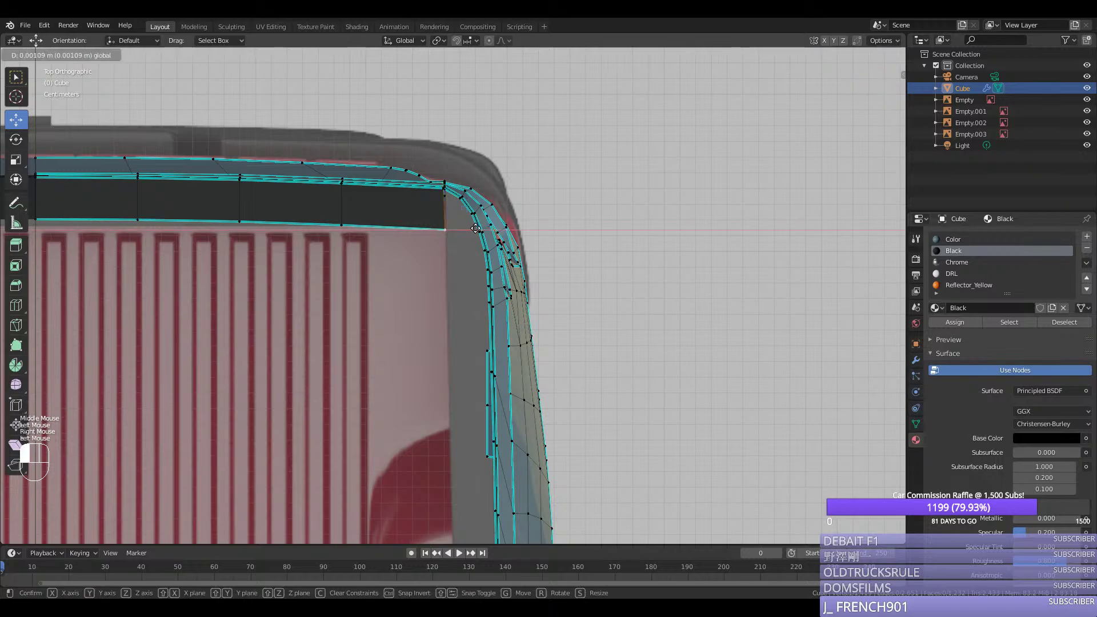
pyautogui.click(474, 228)
# Step: Mark the open end edge of the tailgate rail's inner strip, near the rear corner, as sharp
pyautogui.scroll(-3, 474, 229)
pyautogui.moveTo(474, 228); pyautogui.dragTo(549, 351, button='middle')
pyautogui.keyDown('ctrl'); pyautogui.rightClick(491, 329); pyautogui.keyUp('ctrl')
pyautogui.hotkey('ctrl', 'e')
pyautogui.rightClick(491, 329)
pyautogui.press('pagedown')
pyautogui.scroll(-2, 549, 351)
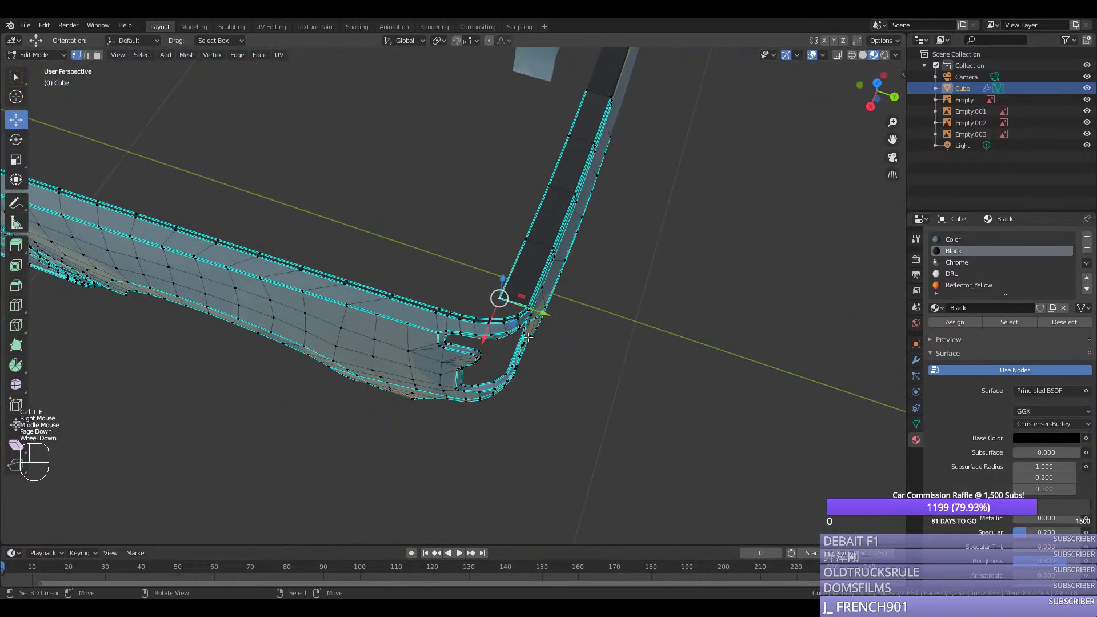
# Step: Nudge the cab-end vertex of the bed-side strip's upper edge slightly along Y towards the cab
pyautogui.rightClick(472, 308)
pyautogui.rightClick(472, 308)
pyautogui.press('KP_7')
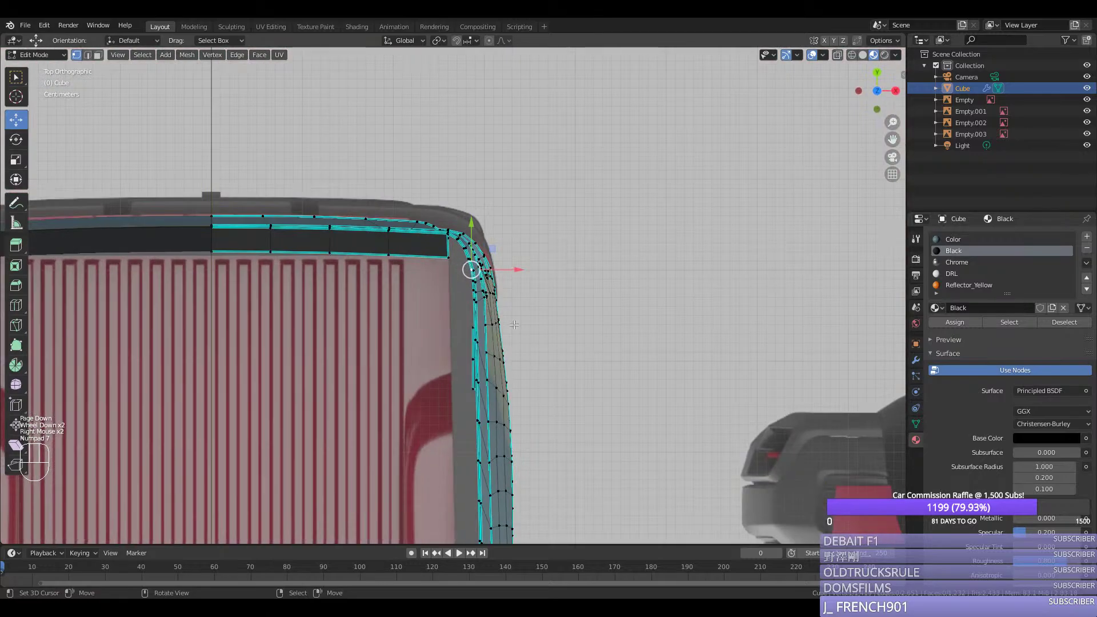
pyautogui.rightClick(473, 292)
pyautogui.scroll(-2, 461, 311)
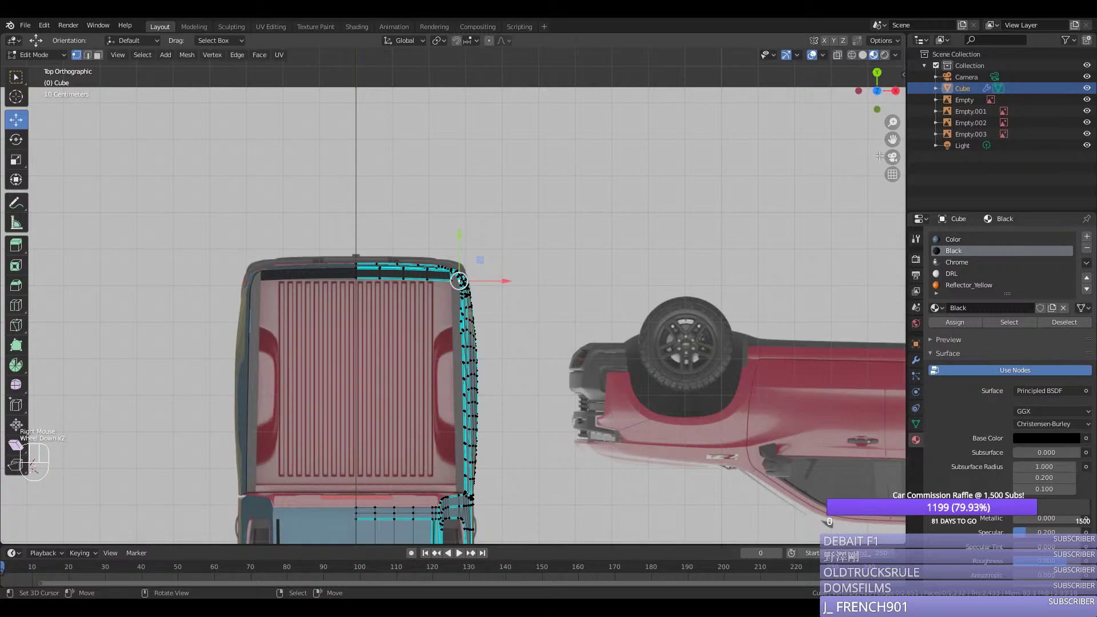
pyautogui.moveTo(890, 140); pyautogui.dragTo(887, 139)
pyautogui.scroll(3, 419, 433)
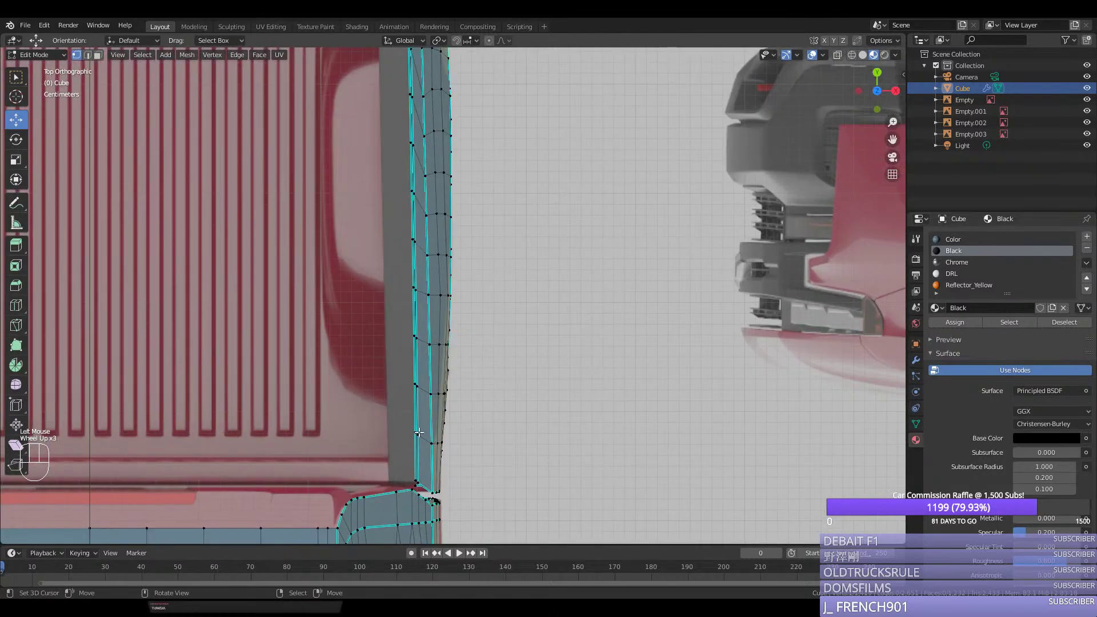
pyautogui.keyDown('ctrl'); pyautogui.rightClick(405, 482); pyautogui.keyUp('ctrl')
pyautogui.hotkey('ctrl', 'z')
pyautogui.rightClick(413, 480)
pyautogui.moveTo(416, 433); pyautogui.dragTo(416, 436)
pyautogui.scroll(-2, 394, 280)
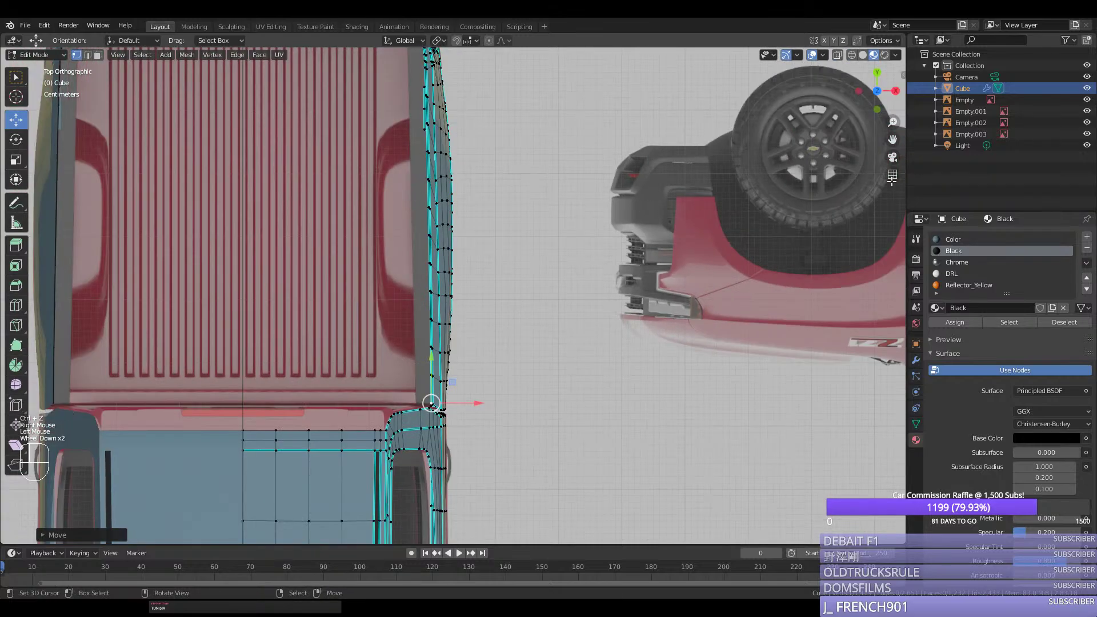
# Step: Select the bed-side strip's upper edge from the cab to the rear corner and extrude it inward along X to the bed's inner line
pyautogui.moveTo(892, 139); pyautogui.dragTo(909, 297)
pyautogui.moveTo(412, 183); pyautogui.dragTo(373, 147, button='middle')
pyautogui.scroll(2, 447, 183)
pyautogui.scroll(2, 537, 285)
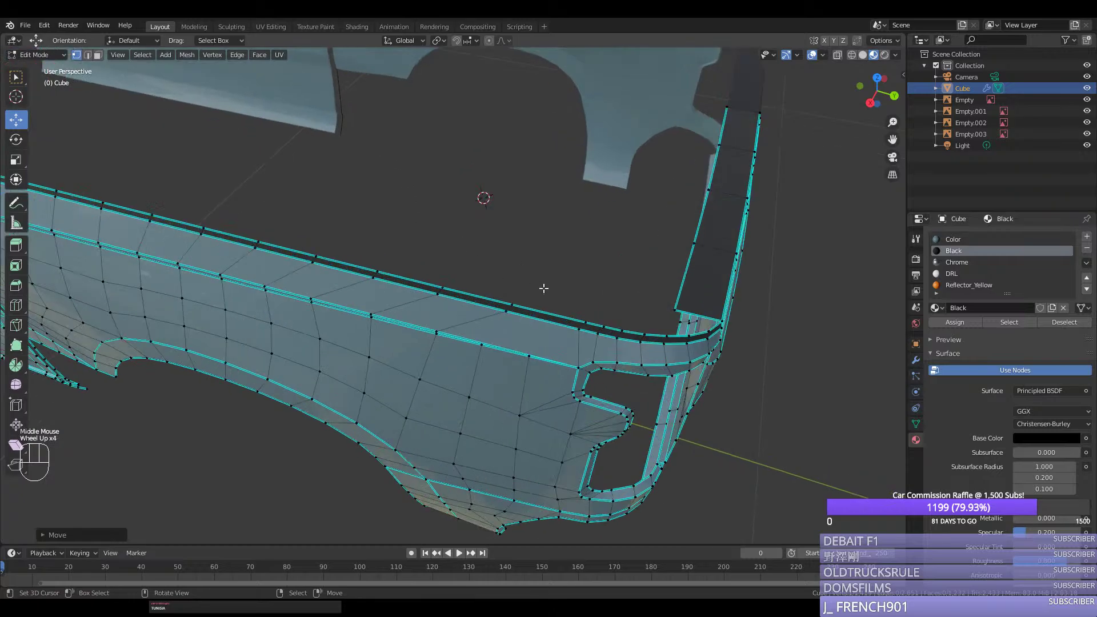
pyautogui.keyDown('ctrl'); pyautogui.rightClick(628, 316); pyautogui.keyUp('ctrl')
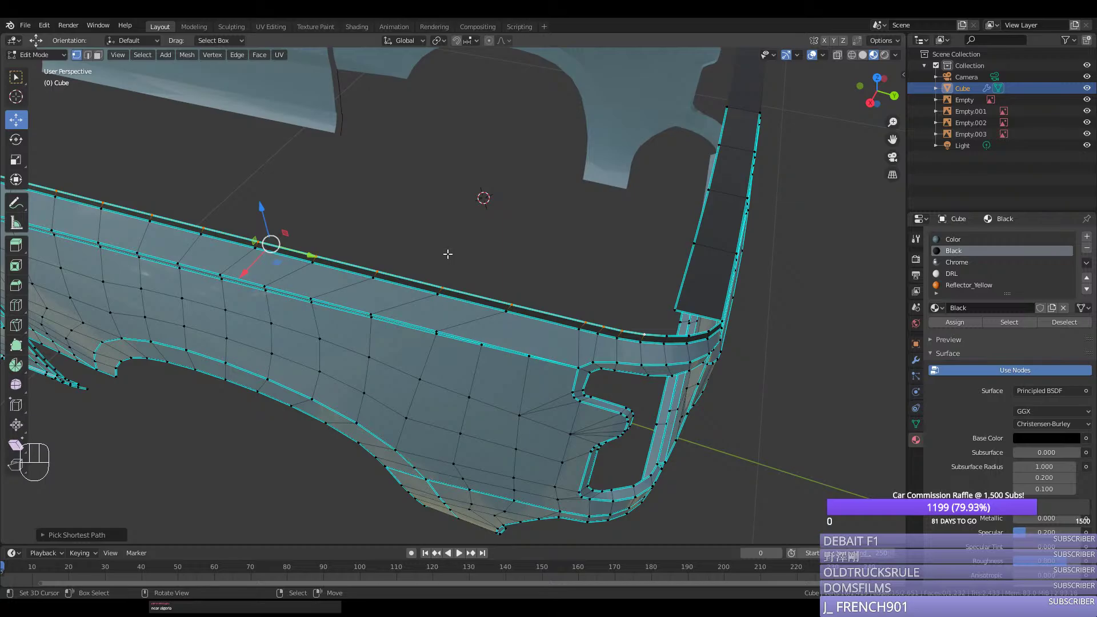
pyautogui.press('KP_7')
pyautogui.press('e')
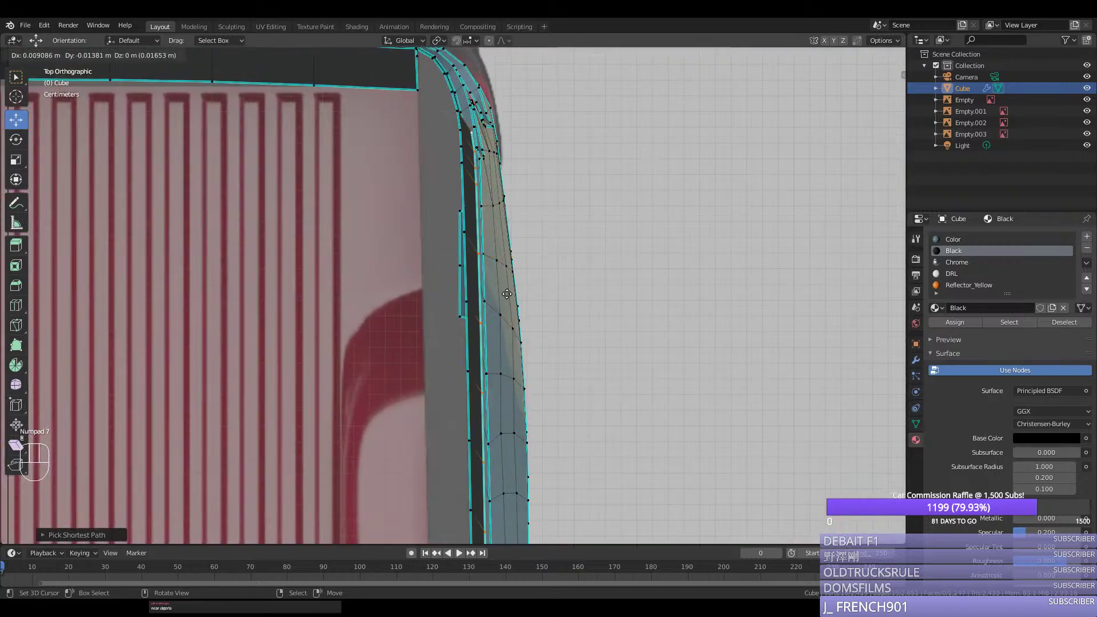
pyautogui.middleClick(448, 289)
pyautogui.click(450, 288)
pyautogui.press('s')
pyautogui.press('y')
pyautogui.press('0')
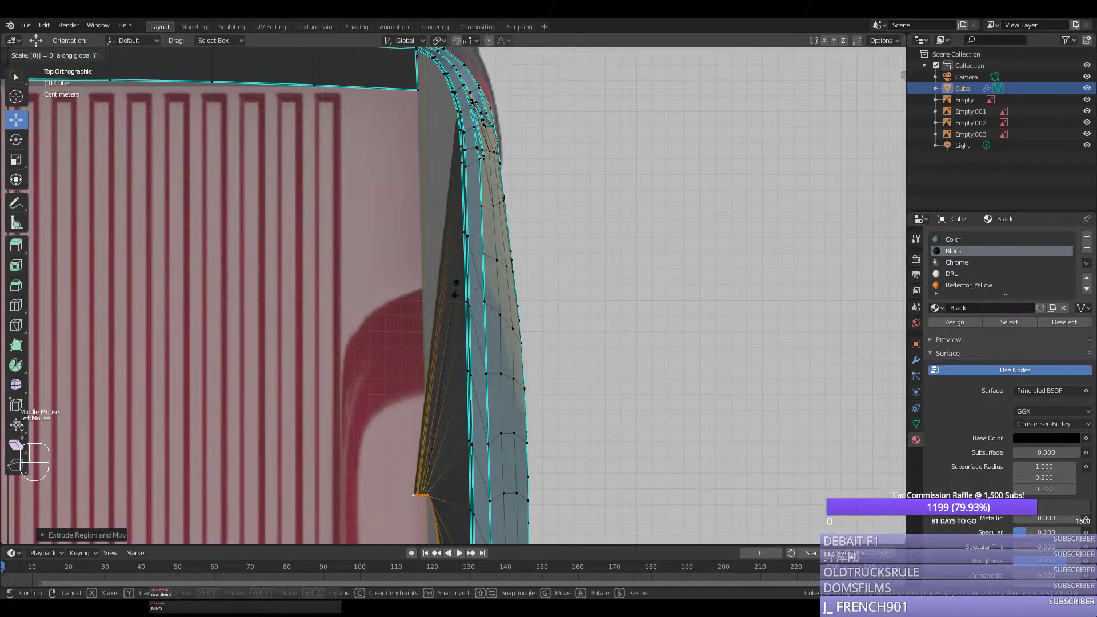
pyautogui.press('Escape')
# Step: Straighten the extruded inner edge by scaling it to 0 along X
pyautogui.press('s')
pyautogui.press('x')
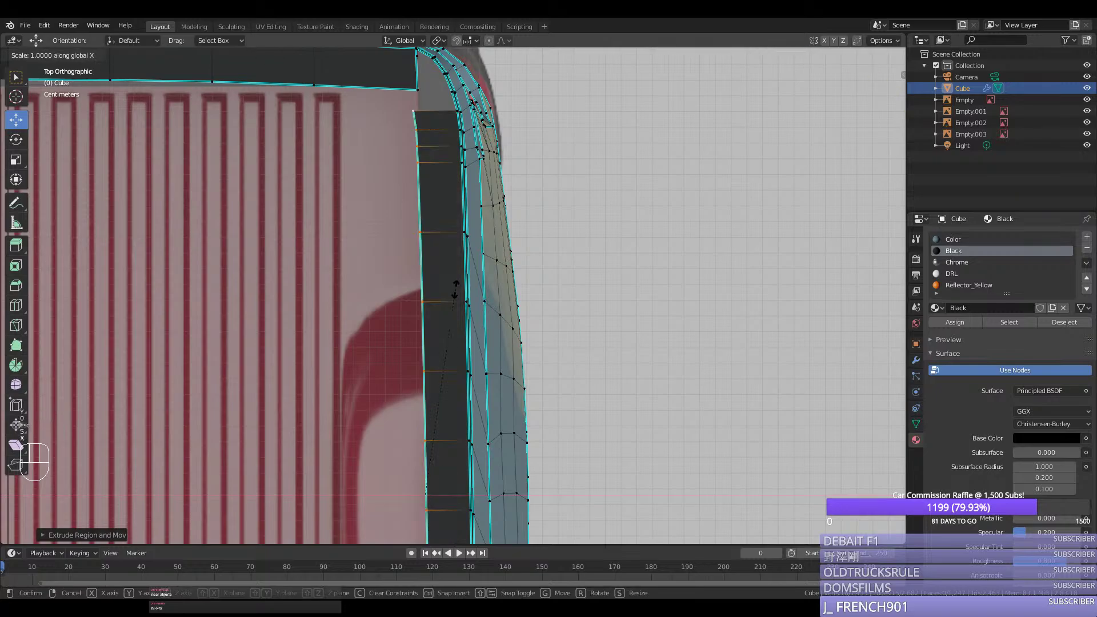
pyautogui.press('0')
pyautogui.press('Return')
# Step: Rotate the straightened inner edge slightly and nudge it inward along X to follow the bed side in the top reference
pyautogui.press('r')
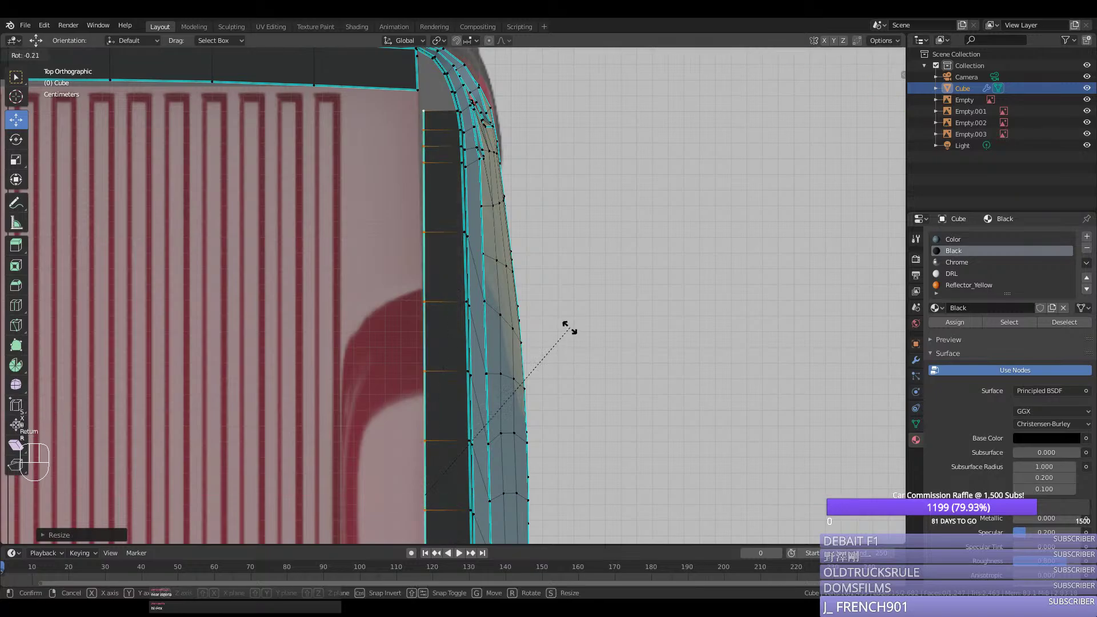
pyautogui.click(571, 325)
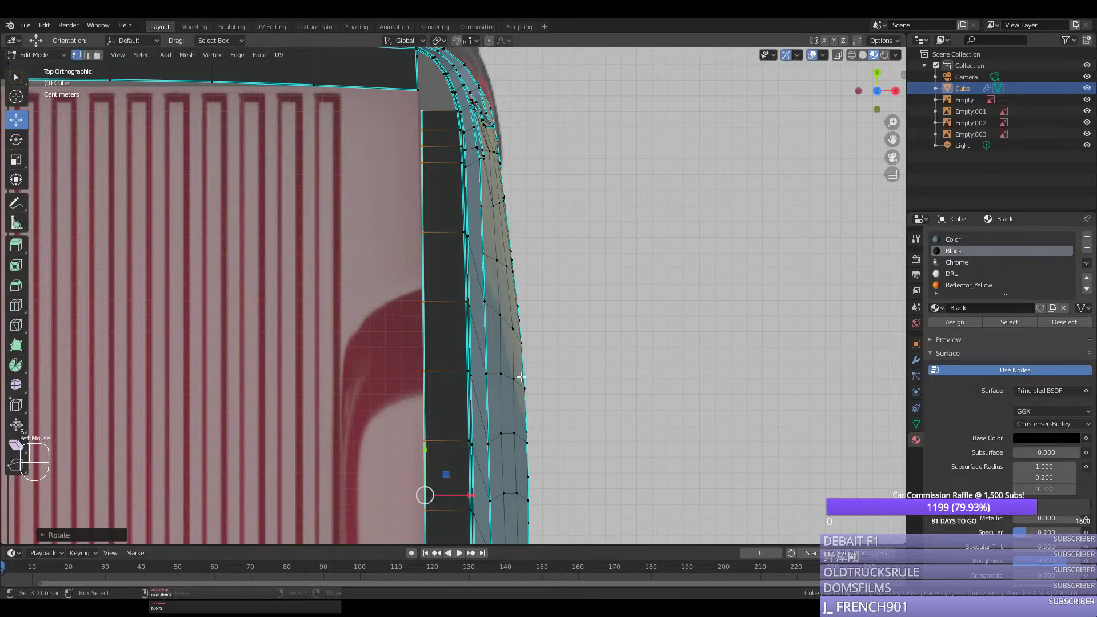
pyautogui.moveTo(472, 489); pyautogui.dragTo(470, 489)
pyautogui.press('r')
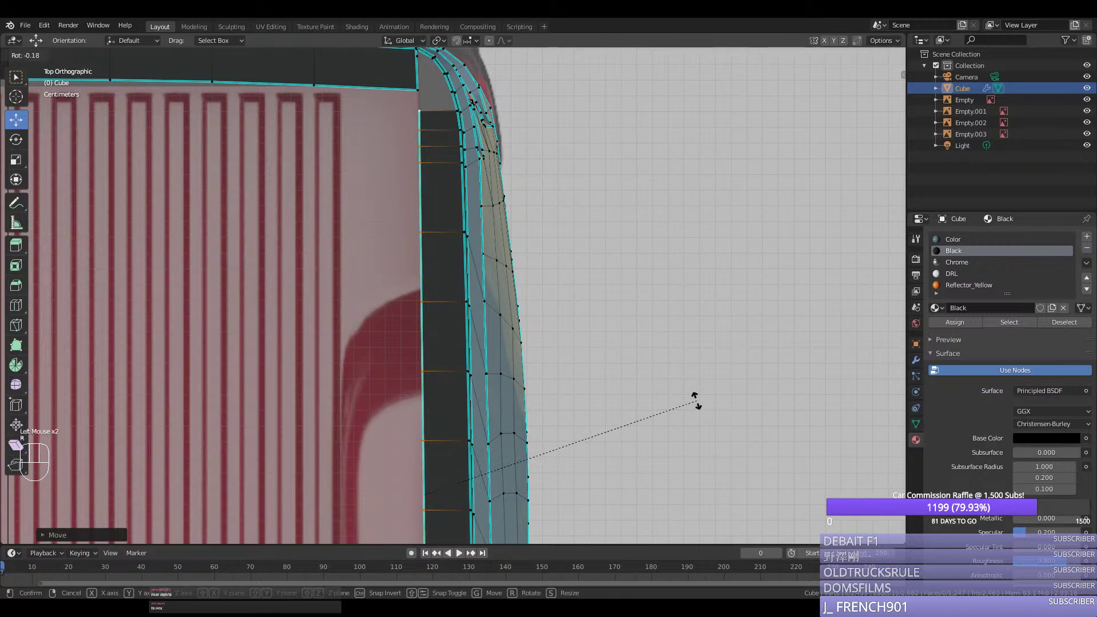
pyautogui.click(694, 399)
# Step: Join the inner end vertices of the bed-side and tailgate strips with an edge and mark it as sharp
pyautogui.moveTo(669, 402); pyautogui.dragTo(355, 264, button='middle')
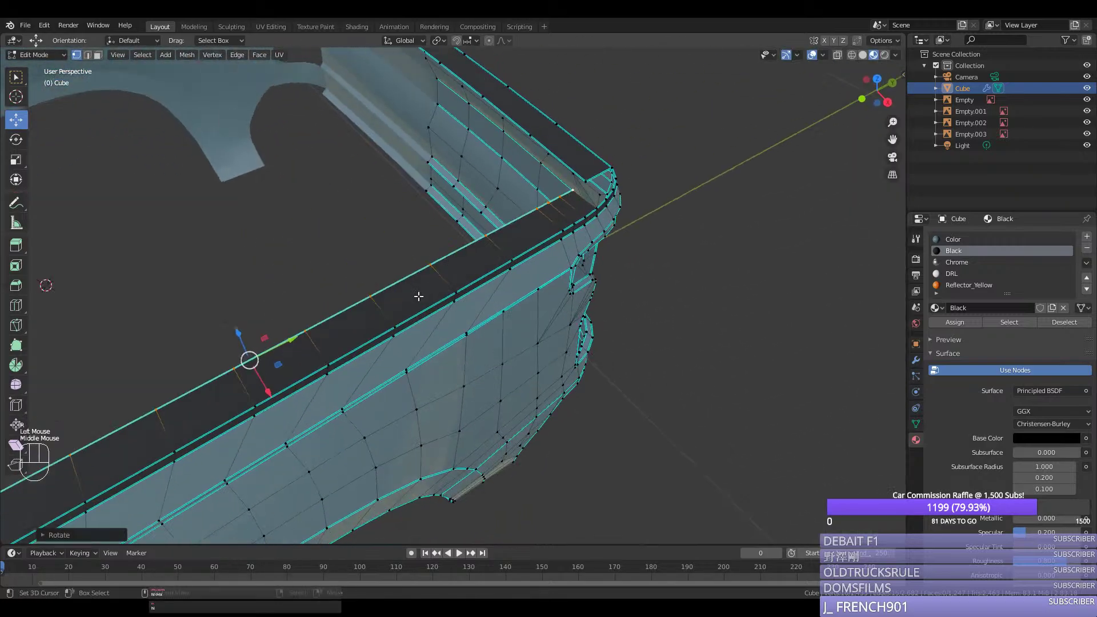
pyautogui.press('KP_3')
pyautogui.moveTo(517, 254); pyautogui.dragTo(465, 314, button='middle')
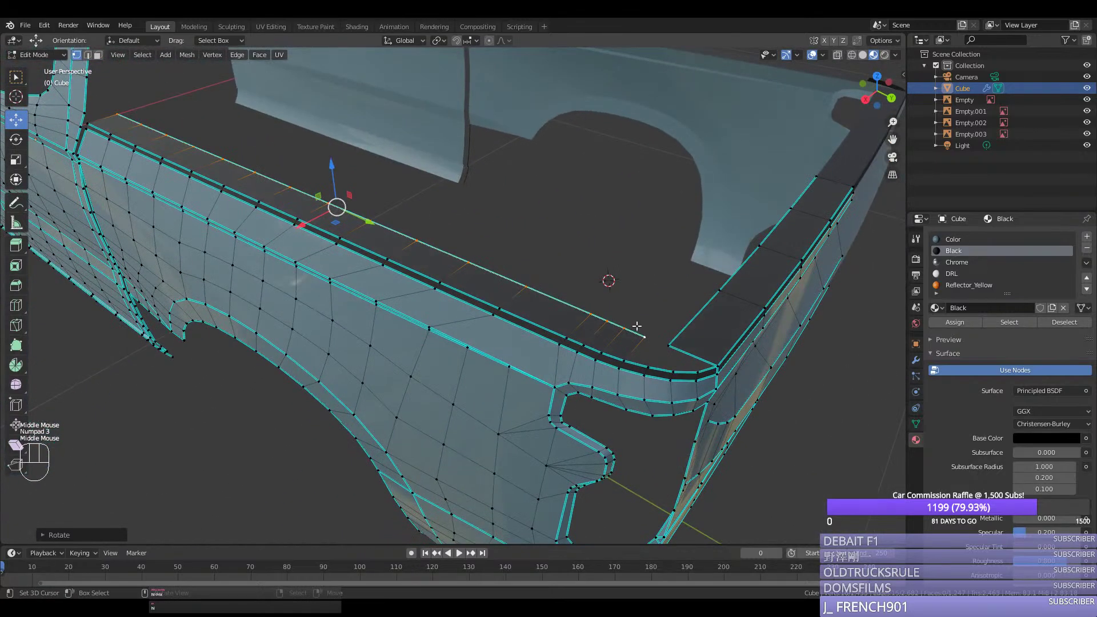
pyautogui.rightClick(644, 333)
pyautogui.keyDown('shift'); pyautogui.rightClick(665, 341); pyautogui.keyUp('shift')
pyautogui.hotkey('ctrl', 'e')
# Step: Fill the rear corner gap between the bed-side and tailgate strips with a face, then leave edit mode and save the file
pyautogui.rightClick(657, 341)
pyautogui.keyDown('shift'); pyautogui.rightClick(659, 354); pyautogui.keyUp('shift')
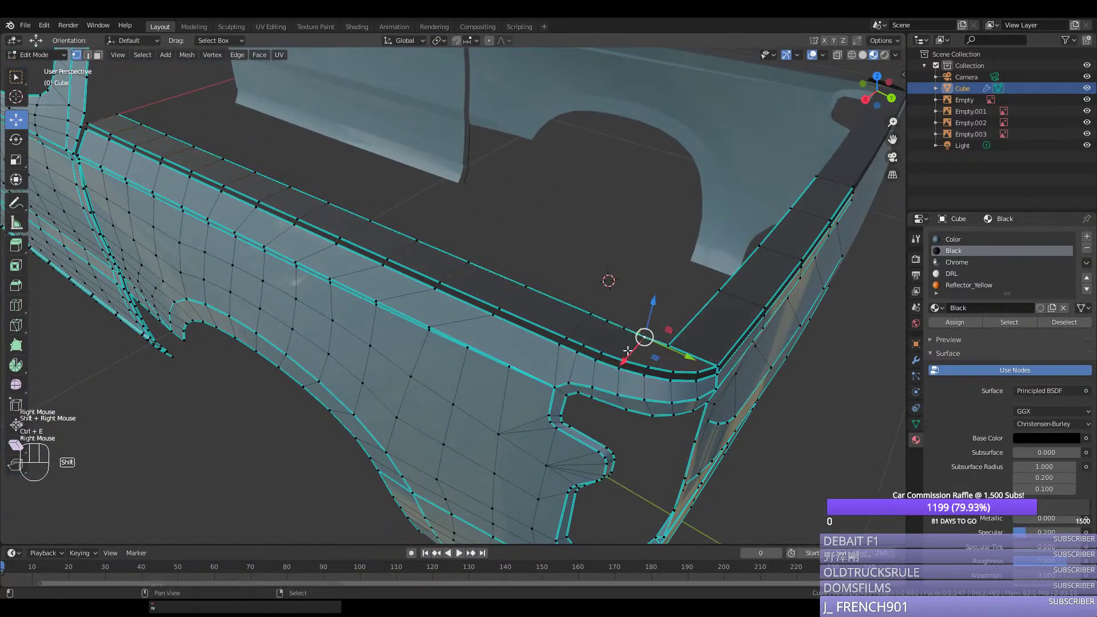
pyautogui.keyDown('shift'); pyautogui.rightClick(659, 354); pyautogui.keyUp('shift')
pyautogui.keyDown('shift'); pyautogui.rightClick(659, 354); pyautogui.keyUp('shift')
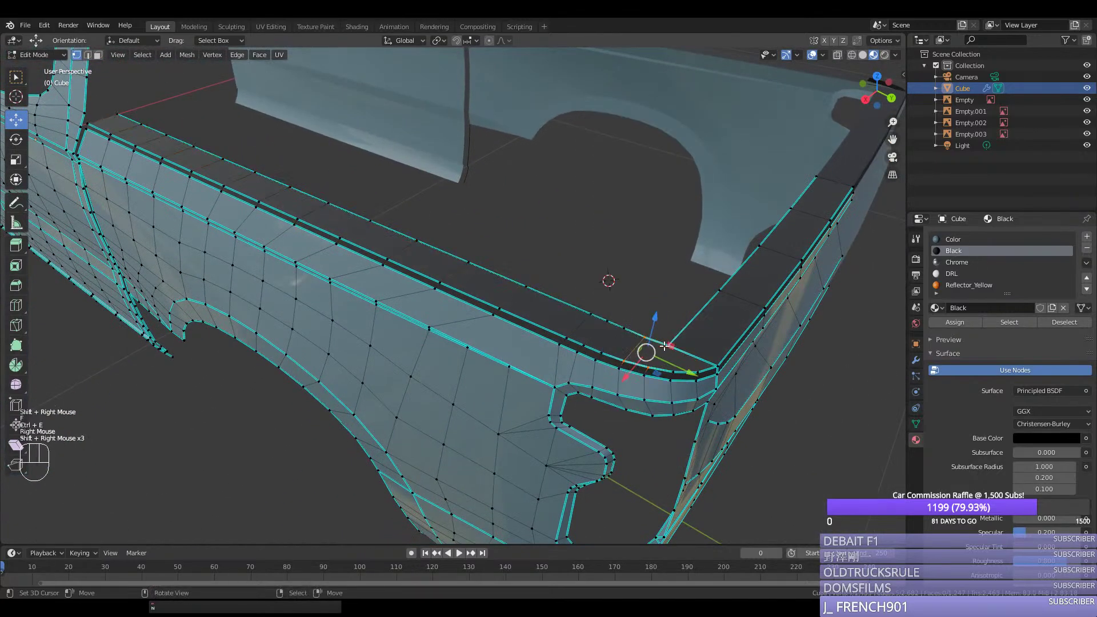
pyautogui.rightClick(694, 369)
pyautogui.press('f')
pyautogui.press('Tab')
pyautogui.hotkey('ctrl', 's')
pyautogui.scroll(-3, 691, 341)
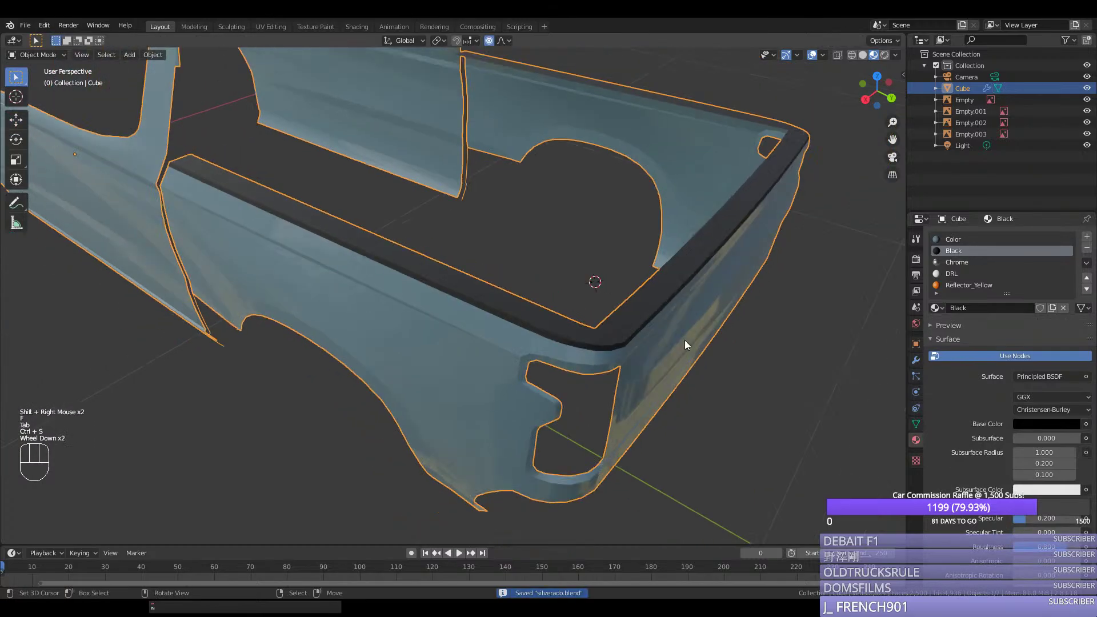
# Step: In edit mode, extrude the bed-side strip's inner cab-end vertex along X to the truck's centre line
pyautogui.moveTo(685, 340); pyautogui.dragTo(550, 343, button='middle')
pyautogui.scroll(-1, 289, 283)
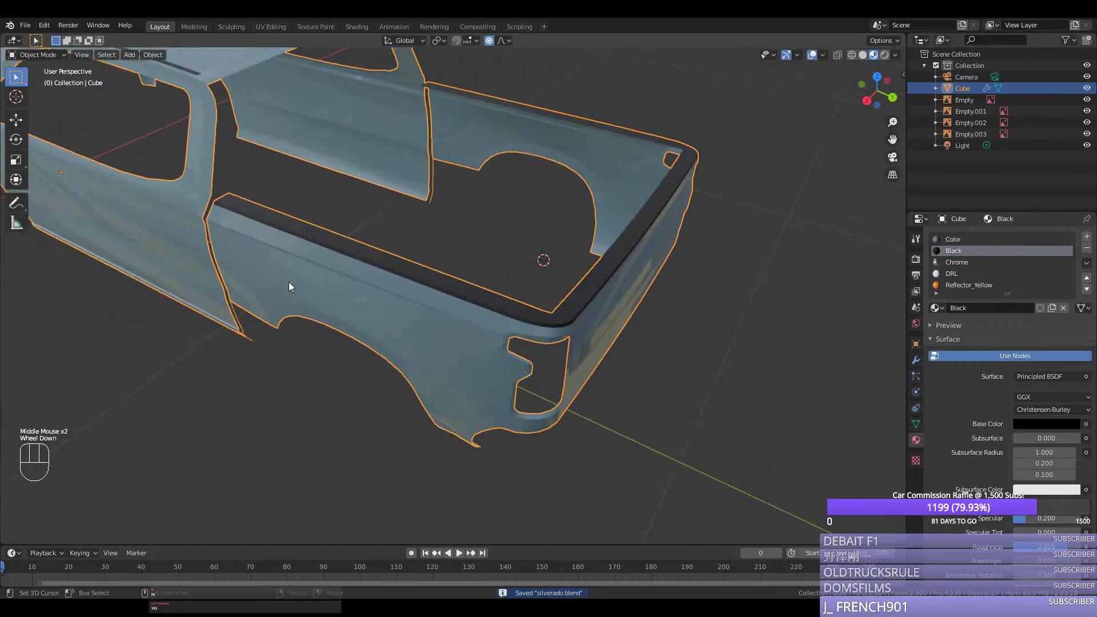
pyautogui.moveTo(307, 277); pyautogui.dragTo(144, 327, button='middle')
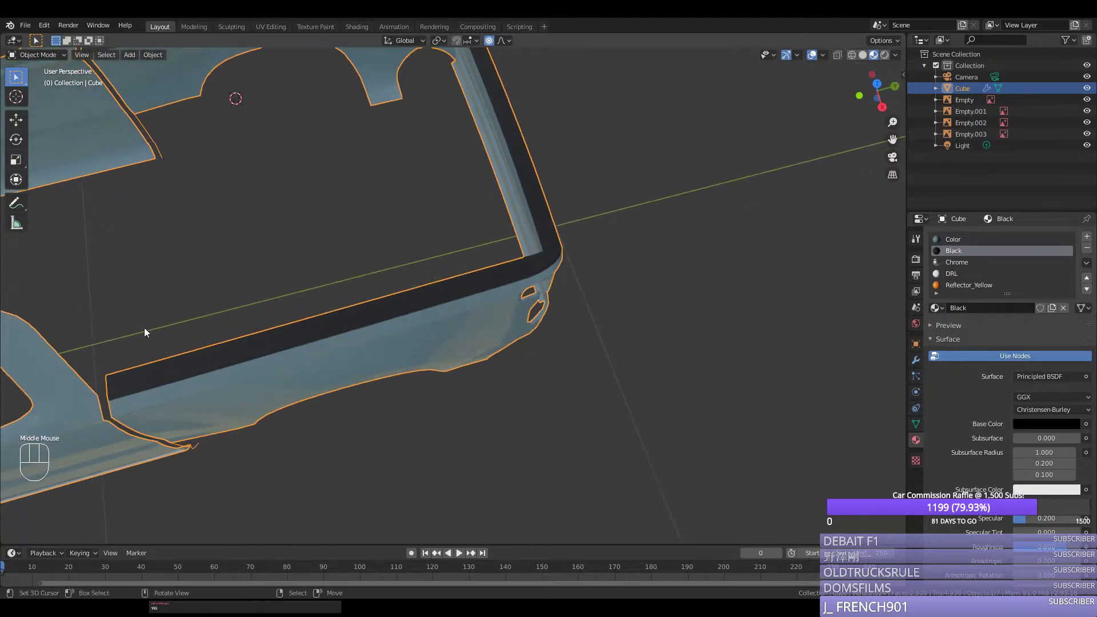
pyautogui.press('Tab')
pyautogui.rightClick(91, 374)
pyautogui.press('KP_7')
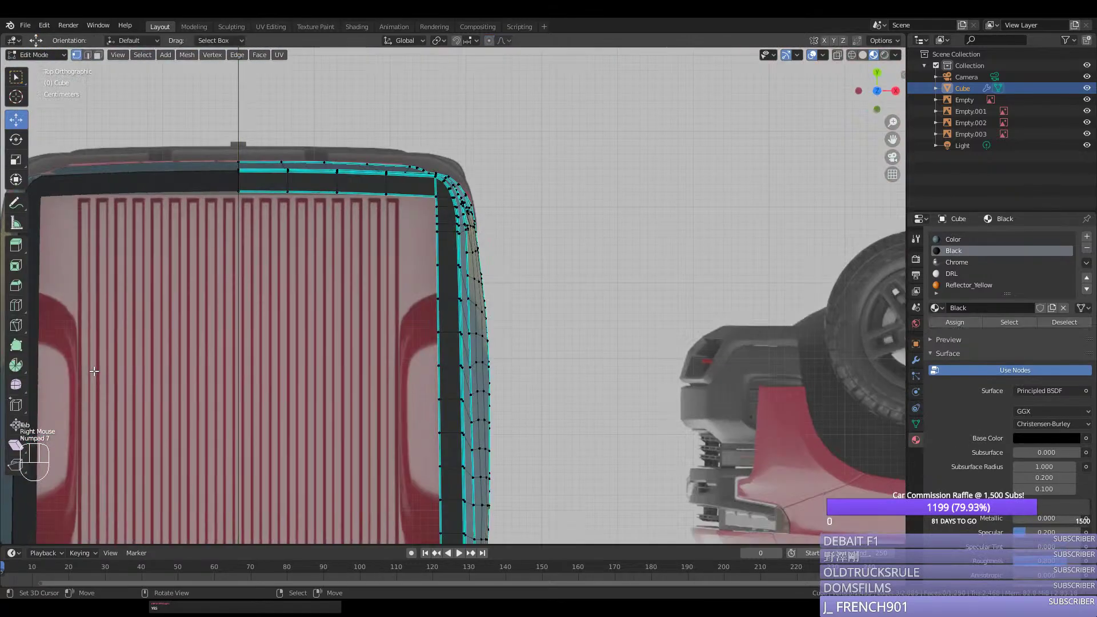
pyautogui.moveTo(892, 140); pyautogui.dragTo(893, 114)
pyautogui.scroll(2, 642, 337)
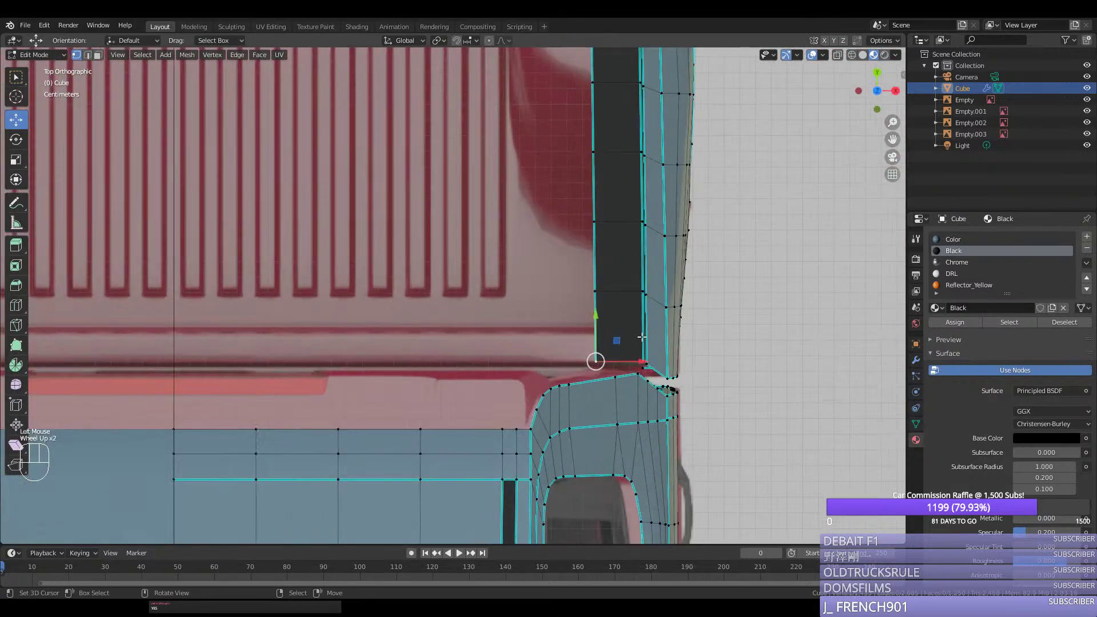
pyautogui.press('e')
pyautogui.middleClick(571, 339)
pyautogui.click(201, 327)
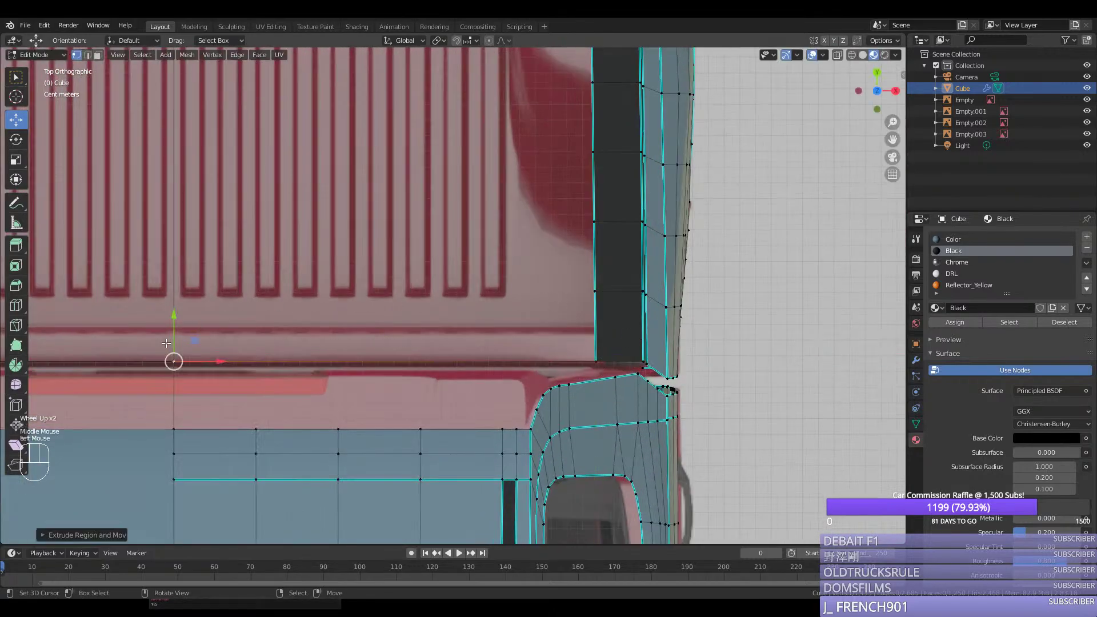
# Step: Mark the new edge across the cab end of the bed as sharp
pyautogui.scroll(-1, 200, 327)
pyautogui.moveTo(201, 328); pyautogui.dragTo(509, 436, button='middle')
pyautogui.keyDown('ctrl'); pyautogui.rightClick(366, 291); pyautogui.keyUp('ctrl')
pyautogui.hotkey('ctrl', 'e')
pyautogui.click(365, 291)
# Step: Select the inner rail edge from the cab-end centre along the bed side to the tailgate centre
pyautogui.scroll(-2, 490, 290)
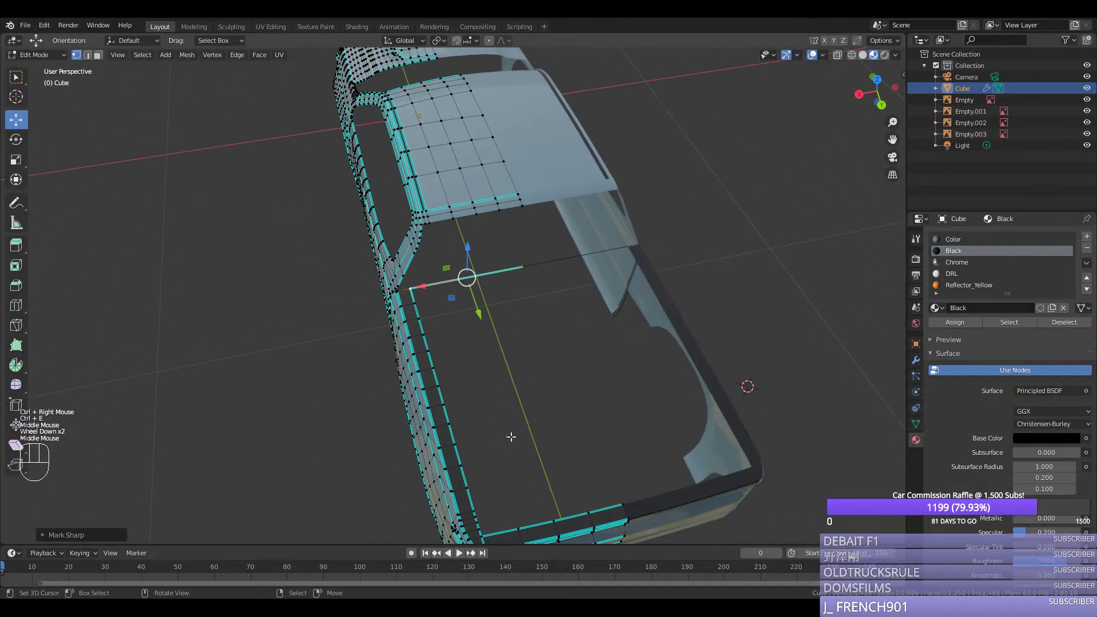
pyautogui.keyDown('ctrl'); pyautogui.rightClick(479, 530); pyautogui.keyUp('ctrl')
pyautogui.keyDown('ctrl'); pyautogui.rightClick(620, 504); pyautogui.keyUp('ctrl')
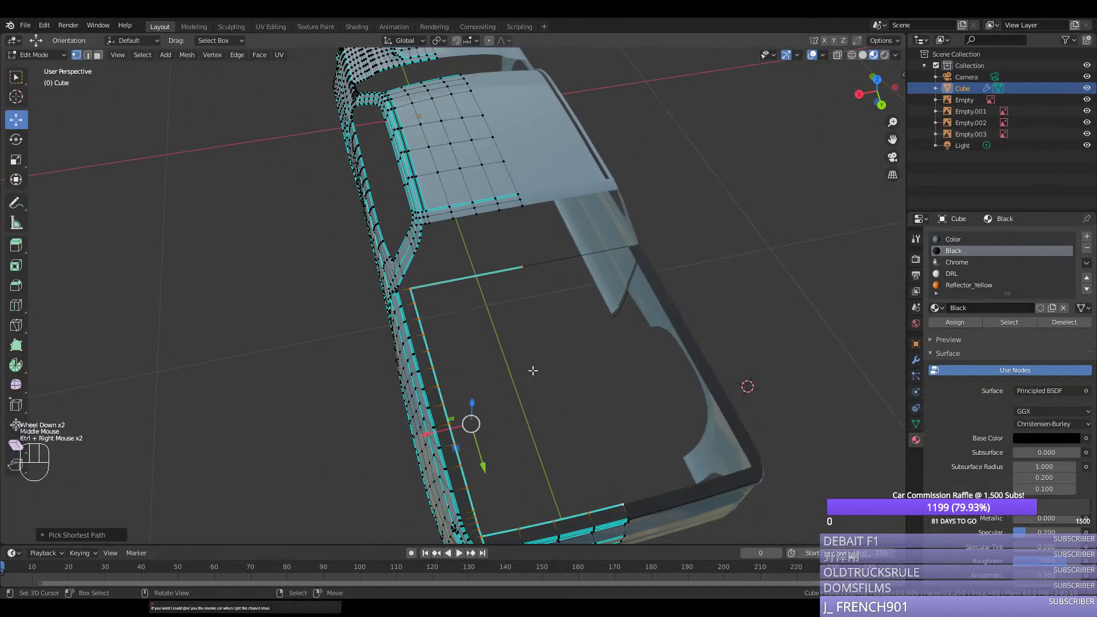
pyautogui.moveTo(531, 370); pyautogui.dragTo(478, 323, button='middle')
pyautogui.scroll(4, 474, 277)
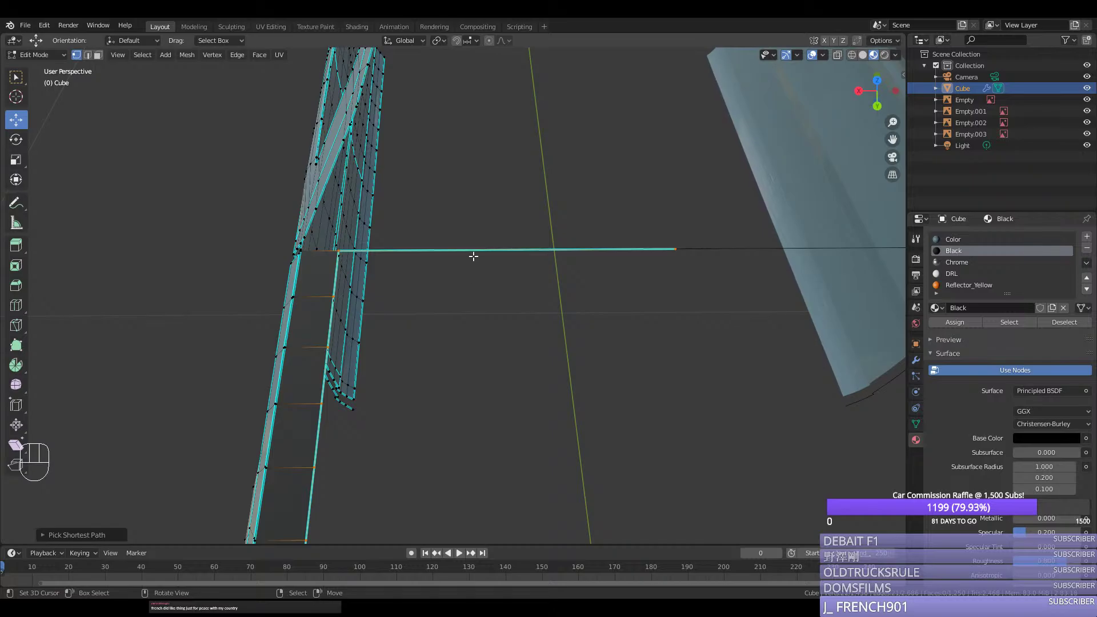
pyautogui.moveTo(491, 294); pyautogui.dragTo(534, 190, button='middle')
# Step: Examine the cab-end edge and its meeting point with the bed-side rail in perspective and top views
pyautogui.rightClick(584, 143)
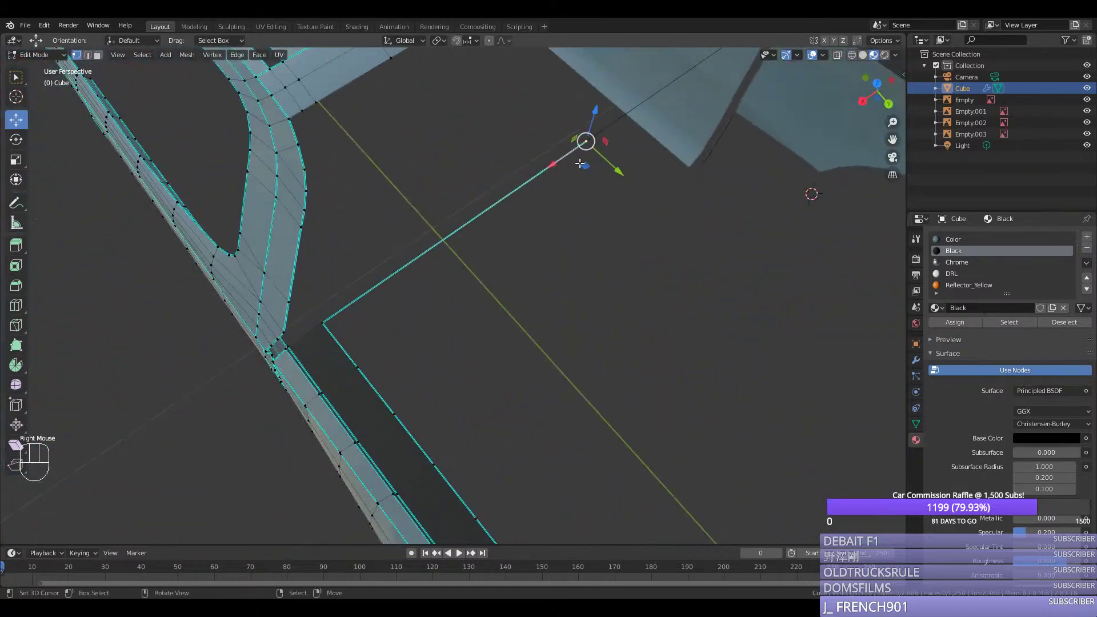
pyautogui.scroll(-2, 583, 146)
pyautogui.moveTo(583, 146); pyautogui.dragTo(534, 252, button='middle')
pyautogui.press('KP_7')
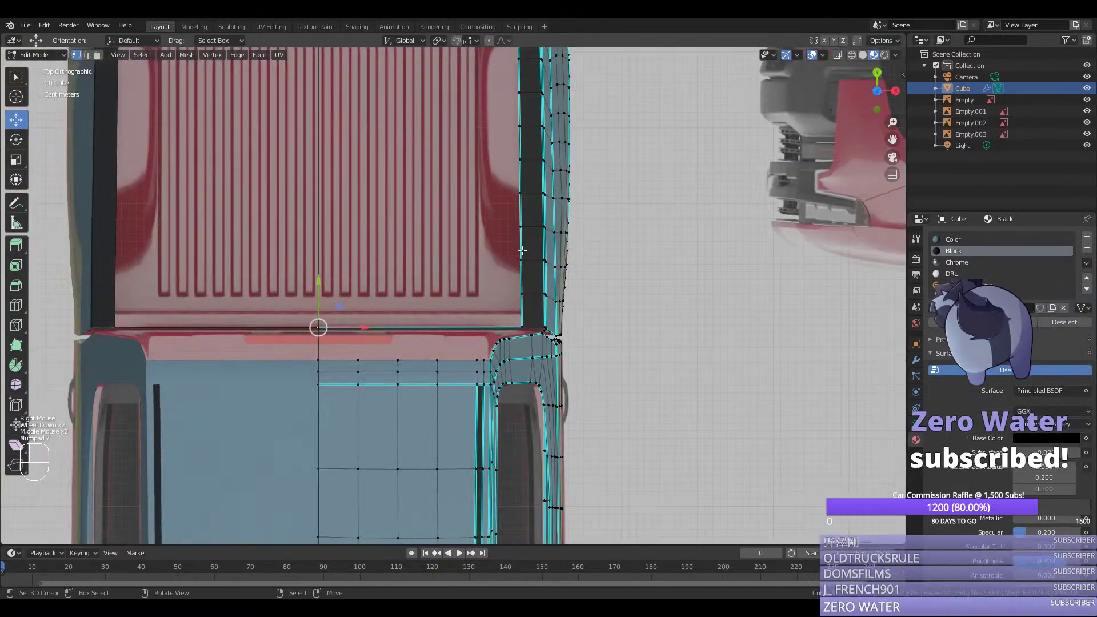
pyautogui.scroll(2, 545, 334)
pyautogui.scroll(-2, 546, 334)
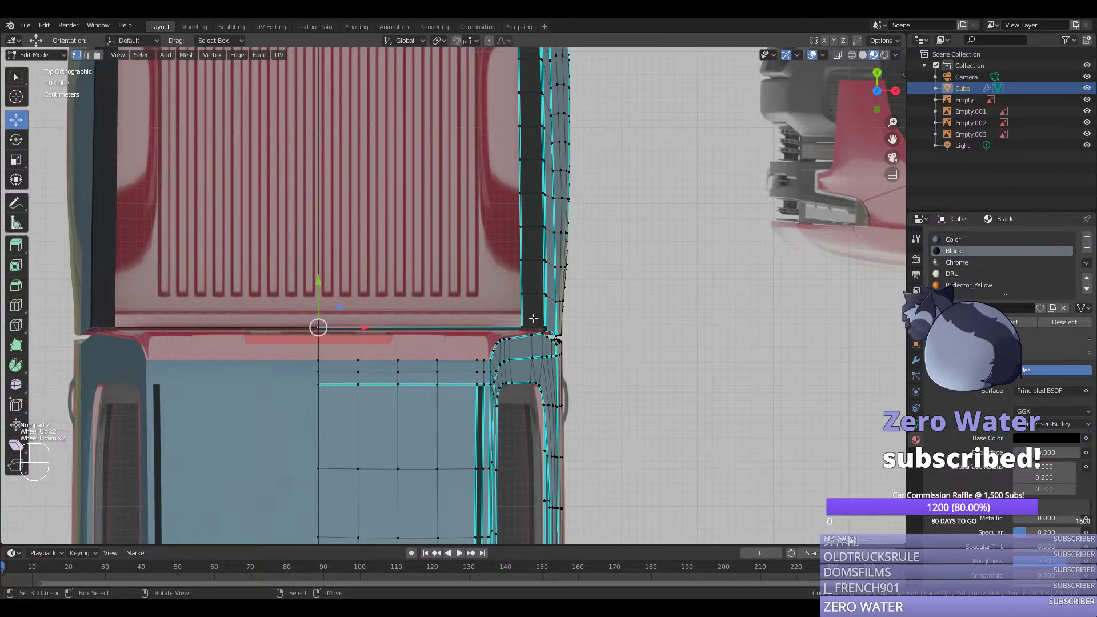
pyautogui.moveTo(558, 337); pyautogui.dragTo(531, 276, button='middle')
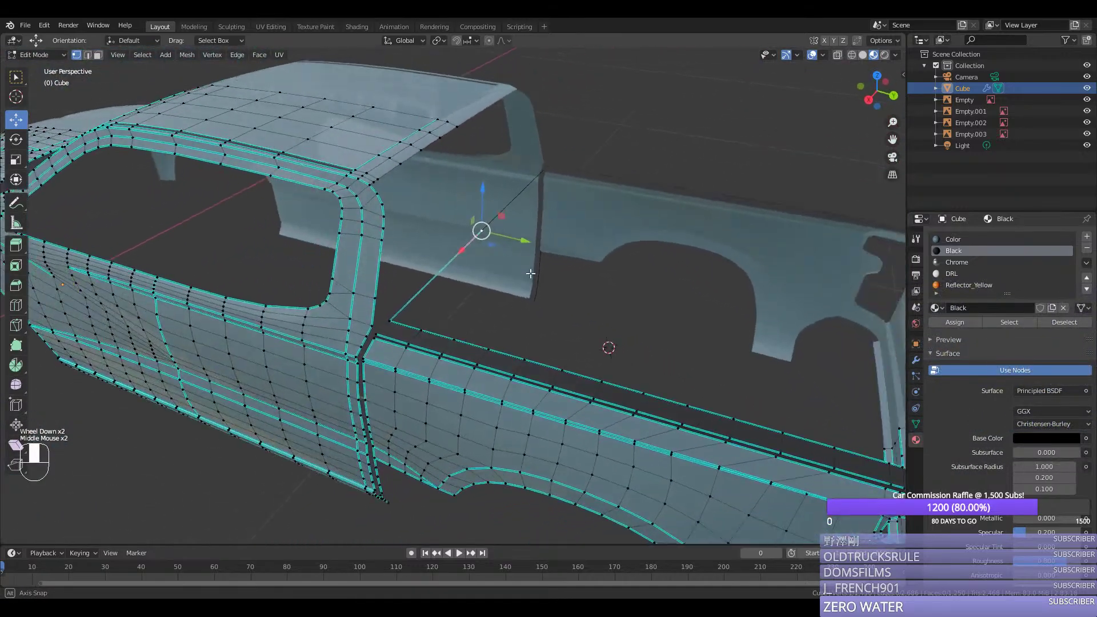
pyautogui.rightClick(374, 297)
pyautogui.moveTo(374, 297); pyautogui.dragTo(431, 223, button='middle')
pyautogui.rightClick(355, 301)
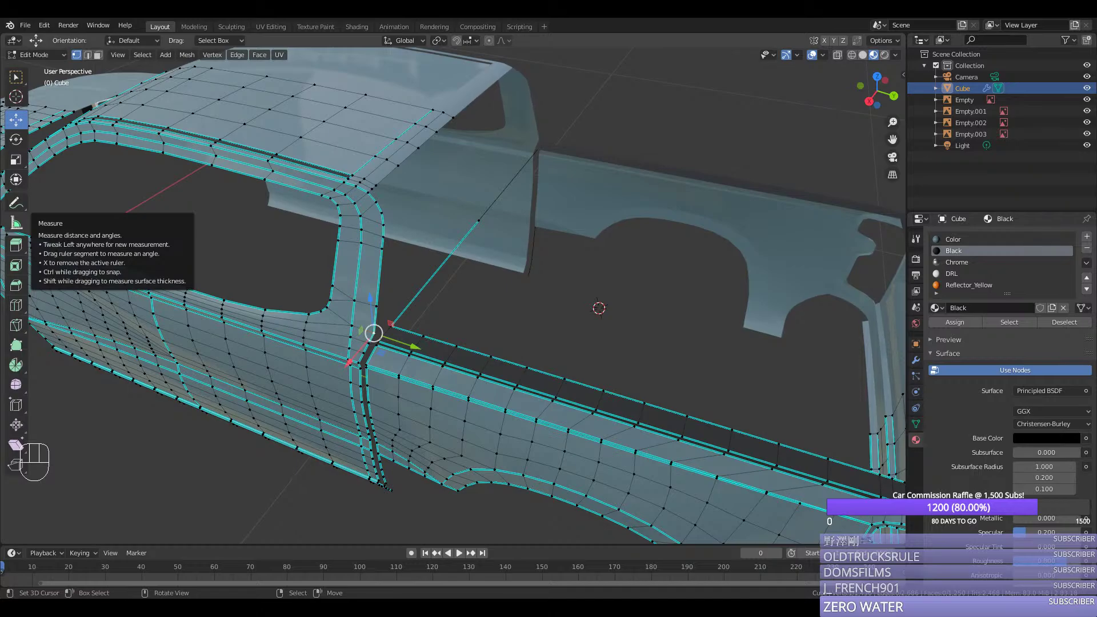
pyautogui.moveTo(371, 343); pyautogui.dragTo(373, 391, button='middle')
pyautogui.press('KP_7')
# Step: Add three evenly spaced cuts to the edge across the cab end of the bed
pyautogui.rightClick(320, 328)
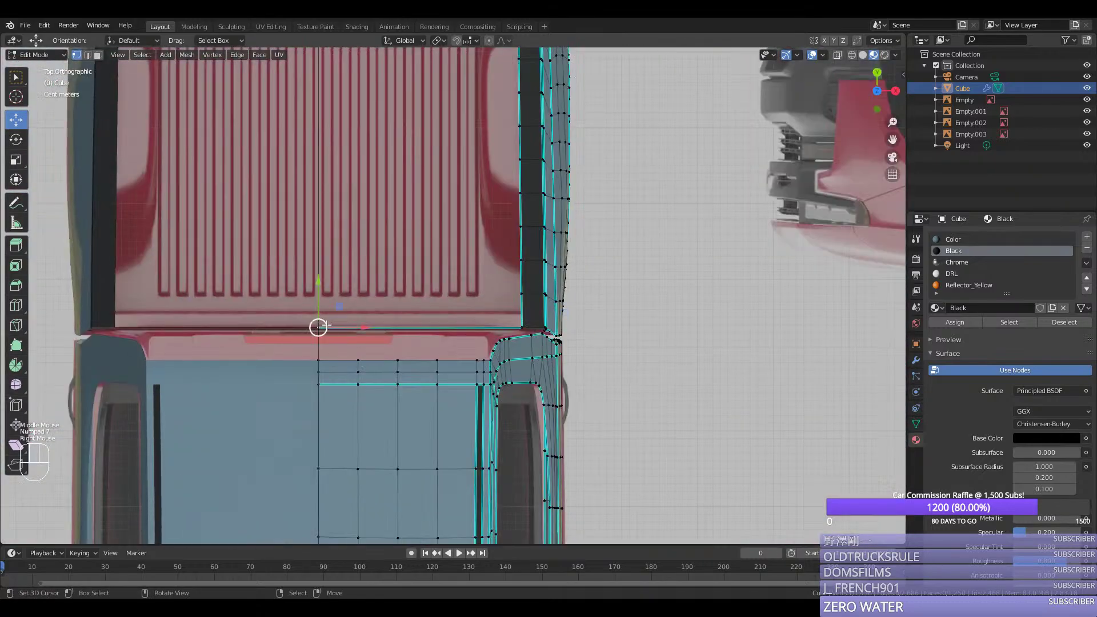
pyautogui.moveTo(457, 298); pyautogui.dragTo(273, 232, button='middle')
pyautogui.hotkey('ctrl', 'r')
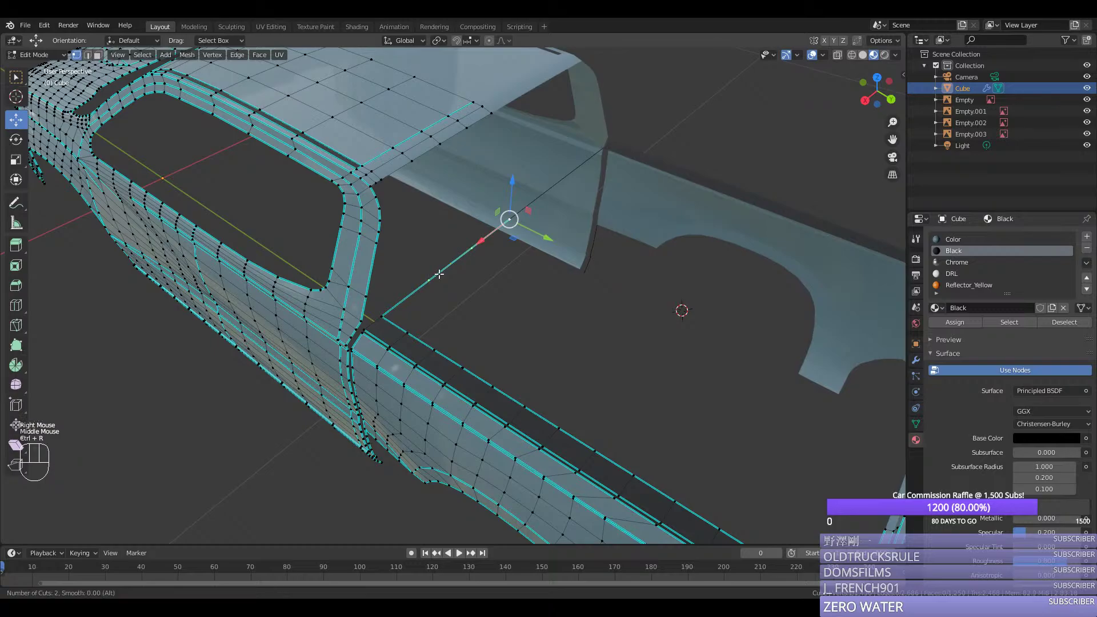
# Step: Select the full inner bed outline from the centre of the subdivided cab-end edge around the bed side to the tailgate centre
pyautogui.rightClick(521, 223)
pyautogui.moveTo(521, 222); pyautogui.dragTo(458, 234, button='middle')
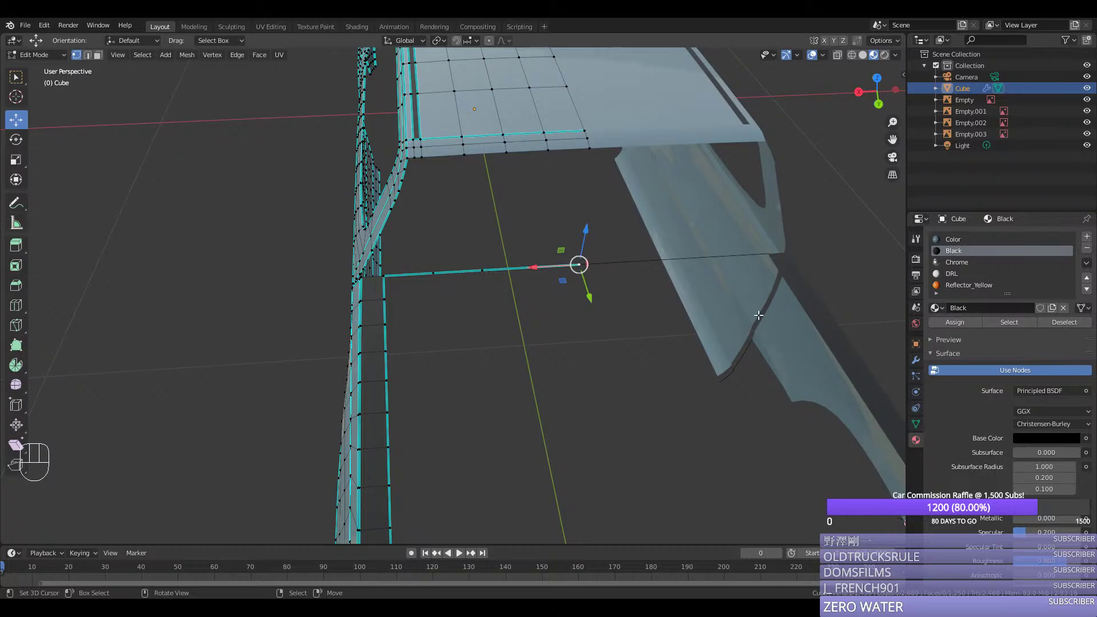
pyautogui.scroll(-2, 474, 291)
pyautogui.keyDown('ctrl'); pyautogui.rightClick(405, 289); pyautogui.keyUp('ctrl')
pyautogui.moveTo(404, 289); pyautogui.dragTo(502, 263, button='middle')
pyautogui.keyDown('ctrl'); pyautogui.rightClick(760, 289); pyautogui.keyUp('ctrl')
pyautogui.keyDown('ctrl'); pyautogui.rightClick(715, 311); pyautogui.keyUp('ctrl')
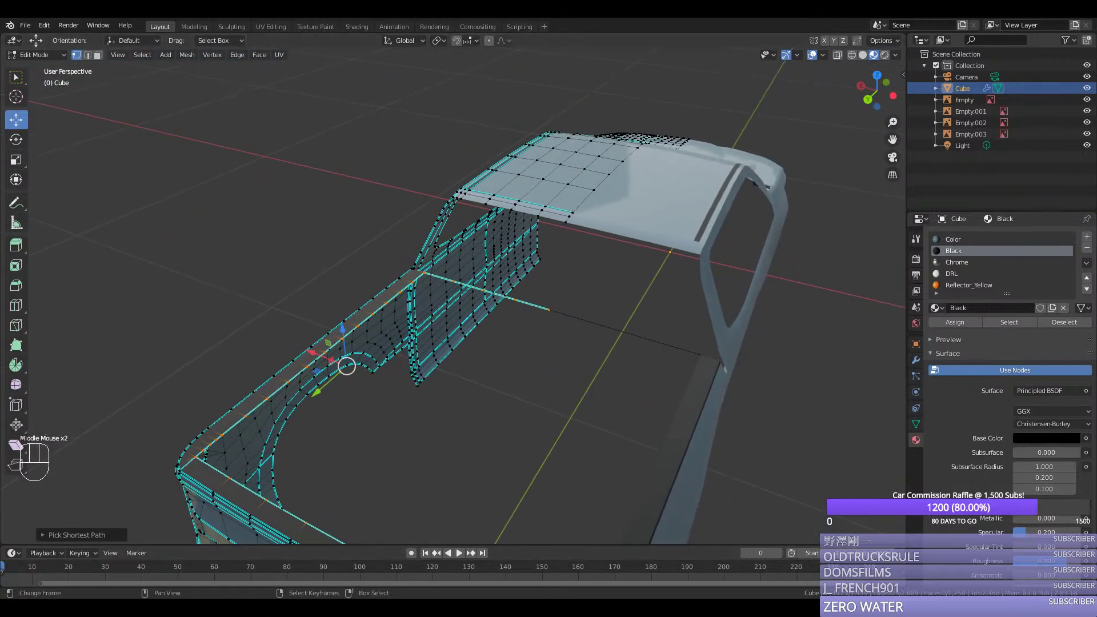
# Step: Reselect the inner bed outline from the cab-end centre vertex along the bed side to the tailgate centre
pyautogui.moveTo(502, 309); pyautogui.dragTo(524, 335, button='middle')
pyautogui.press('KP_7')
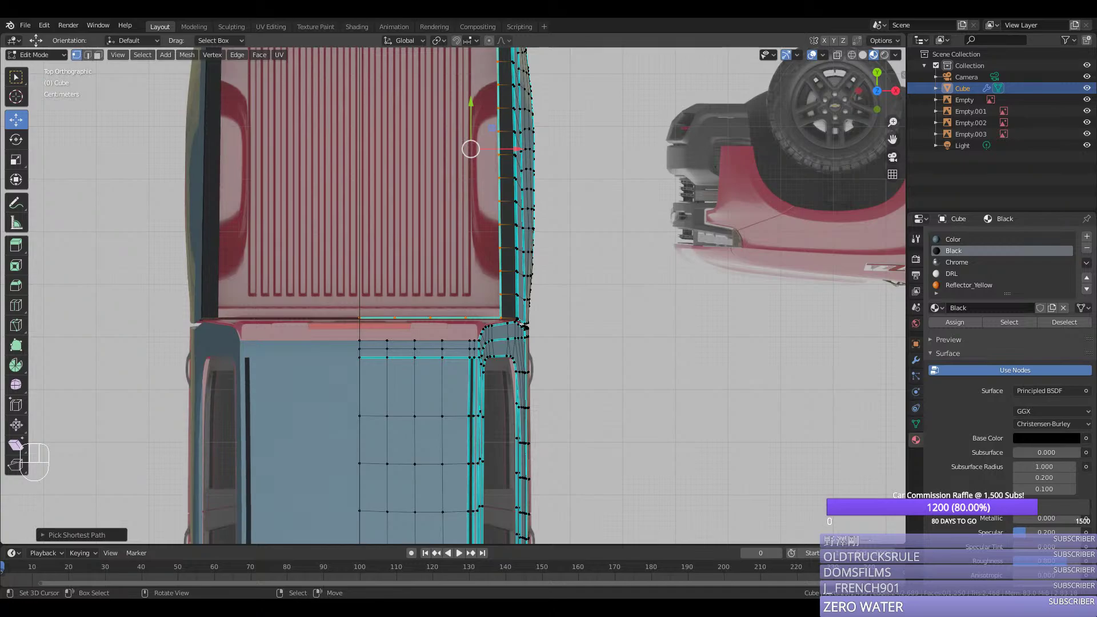
pyautogui.keyDown('shift'); pyautogui.rightClick(359, 318); pyautogui.keyUp('shift')
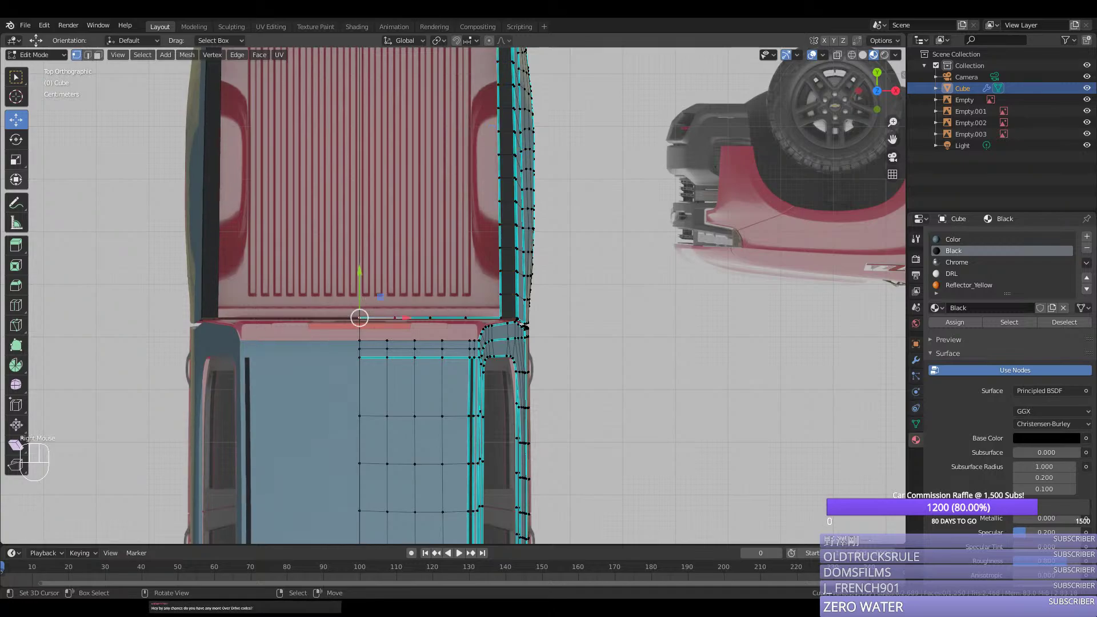
pyautogui.moveTo(359, 318); pyautogui.dragTo(334, 445, button='middle')
pyautogui.keyDown('ctrl'); pyautogui.rightClick(306, 490); pyautogui.keyUp('ctrl')
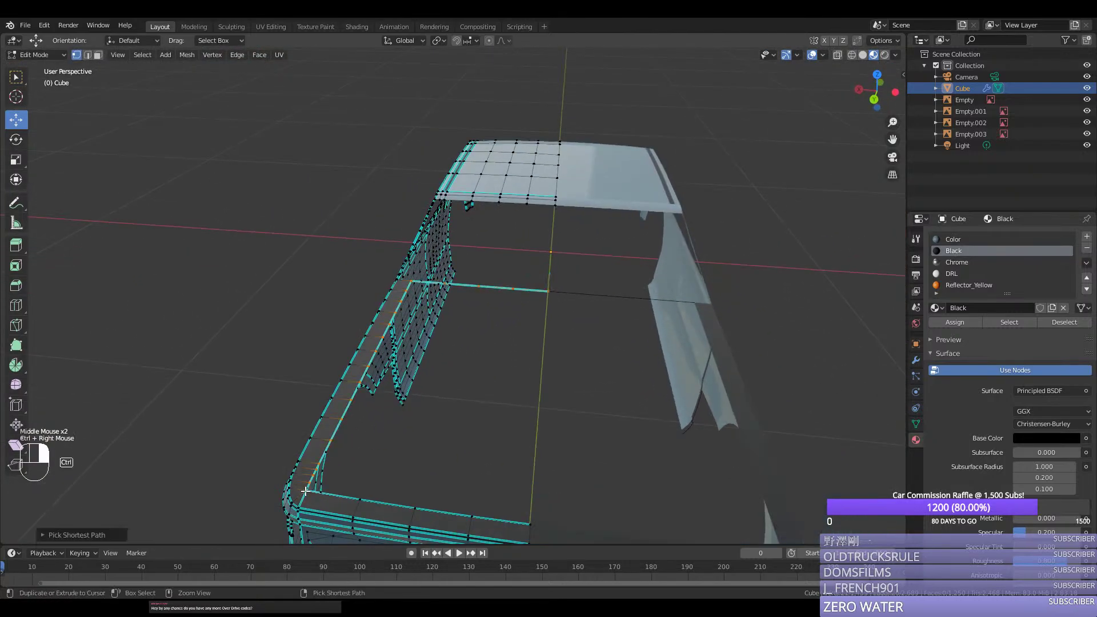
pyautogui.keyDown('ctrl'); pyautogui.rightClick(513, 517); pyautogui.keyUp('ctrl')
# Step: Select only the cab-end edge from the centreline to the bed-side corner and extrude it straight down about 0.033 m
pyautogui.moveTo(521, 416); pyautogui.dragTo(556, 290, button='middle')
pyautogui.scroll(3, 555, 290)
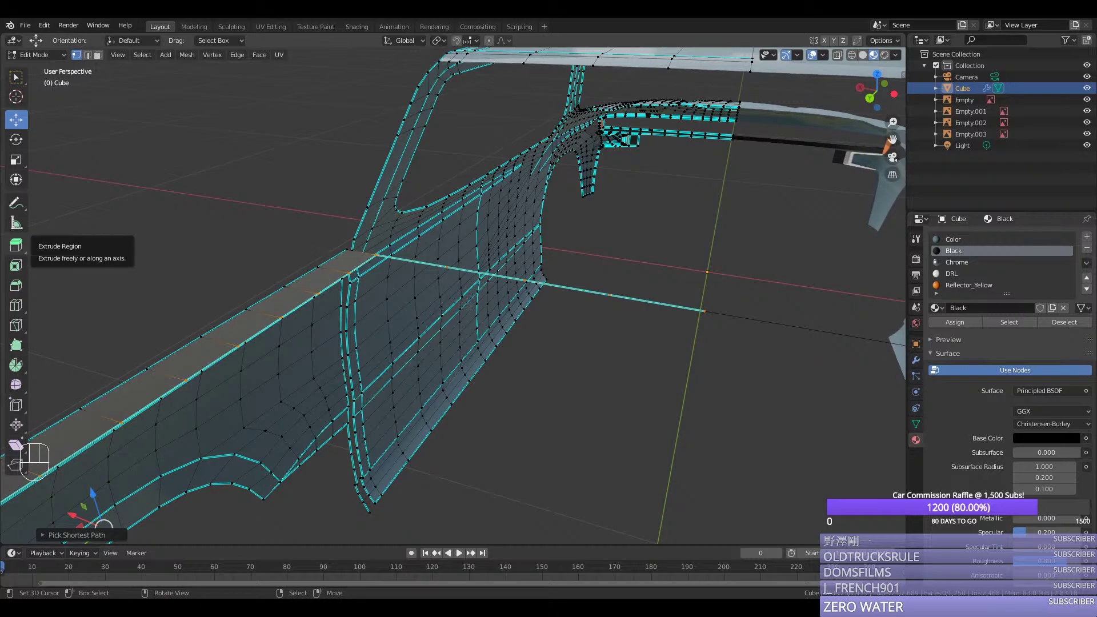
pyautogui.moveTo(619, 321); pyautogui.dragTo(610, 306, button='middle')
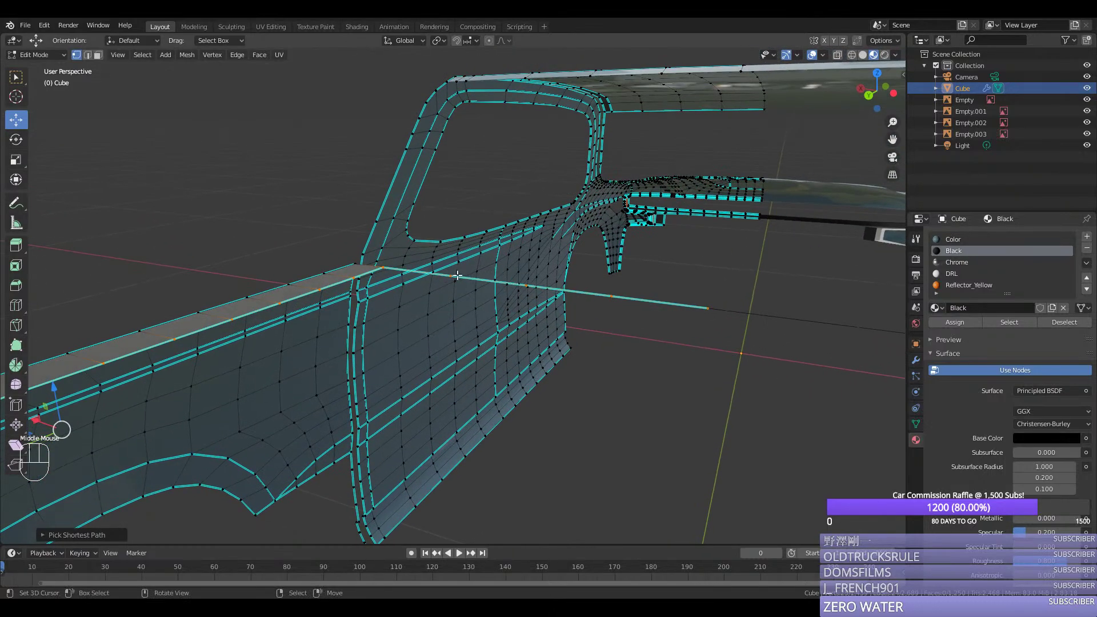
pyautogui.rightClick(716, 317)
pyautogui.keyDown('ctrl'); pyautogui.click(387, 266); pyautogui.keyUp('ctrl')
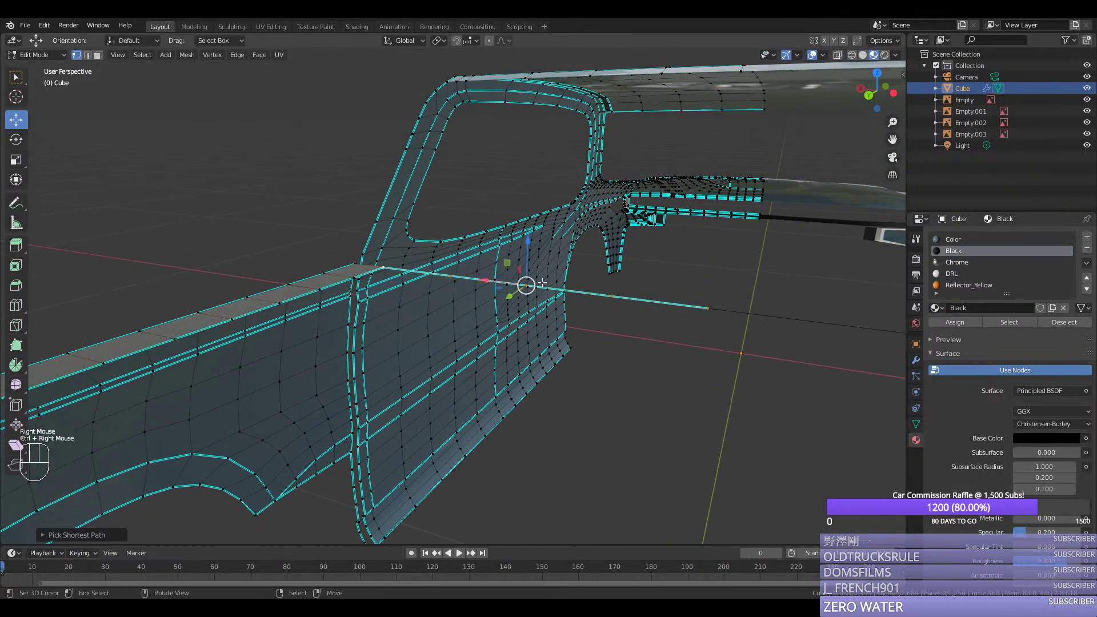
pyautogui.moveTo(387, 266); pyautogui.dragTo(620, 266, button='middle')
pyautogui.scroll(2, 609, 251)
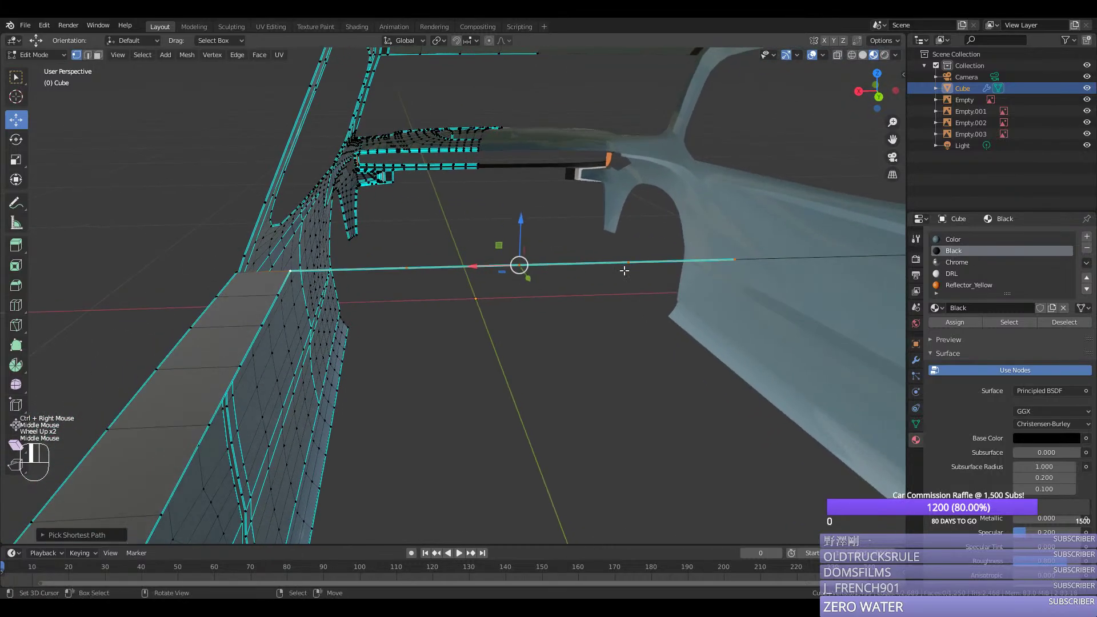
pyautogui.press('e')
pyautogui.middleClick(618, 318)
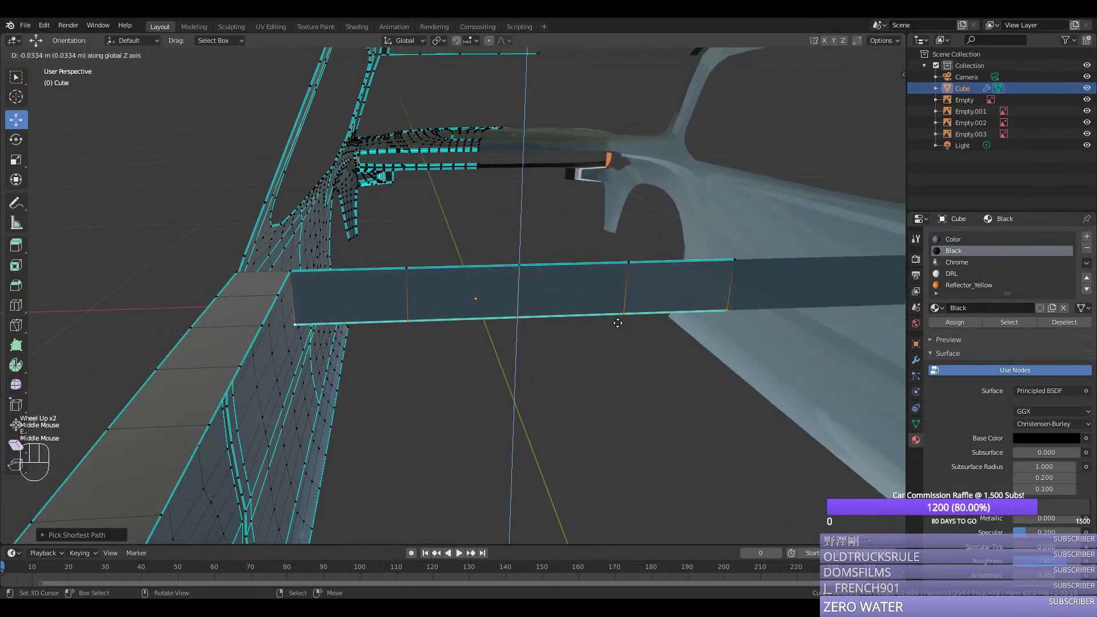
pyautogui.click(541, 331)
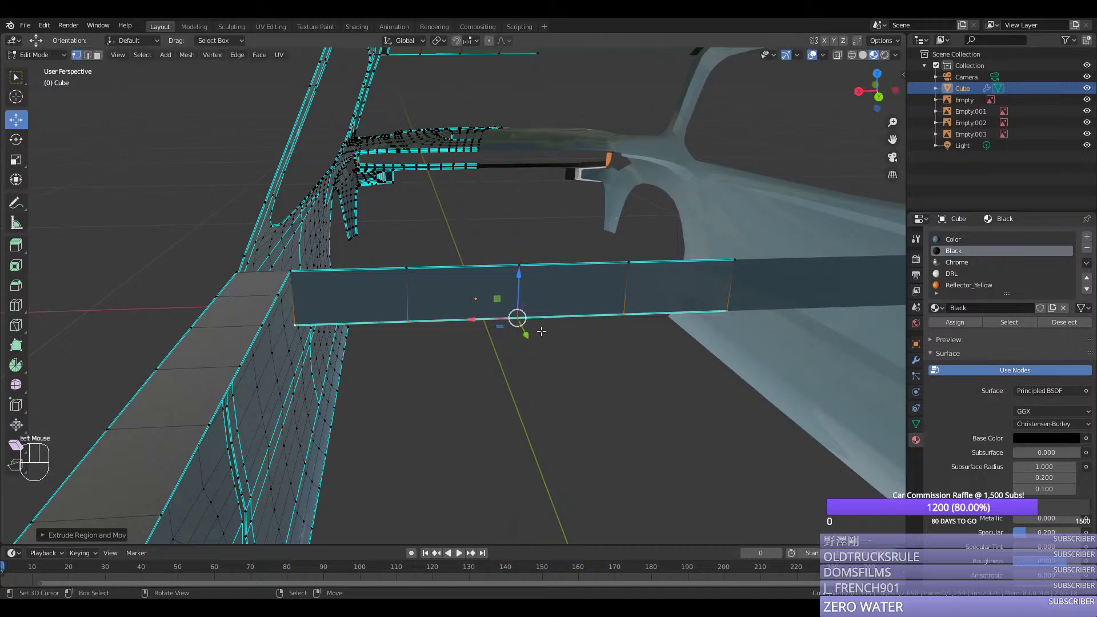
# Step: Extrude the lower edge of the cab-end wall downward by about 0.02 m as a second band
pyautogui.moveTo(542, 331); pyautogui.dragTo(615, 335, button='middle')
pyautogui.press('e')
pyautogui.middleClick(620, 366)
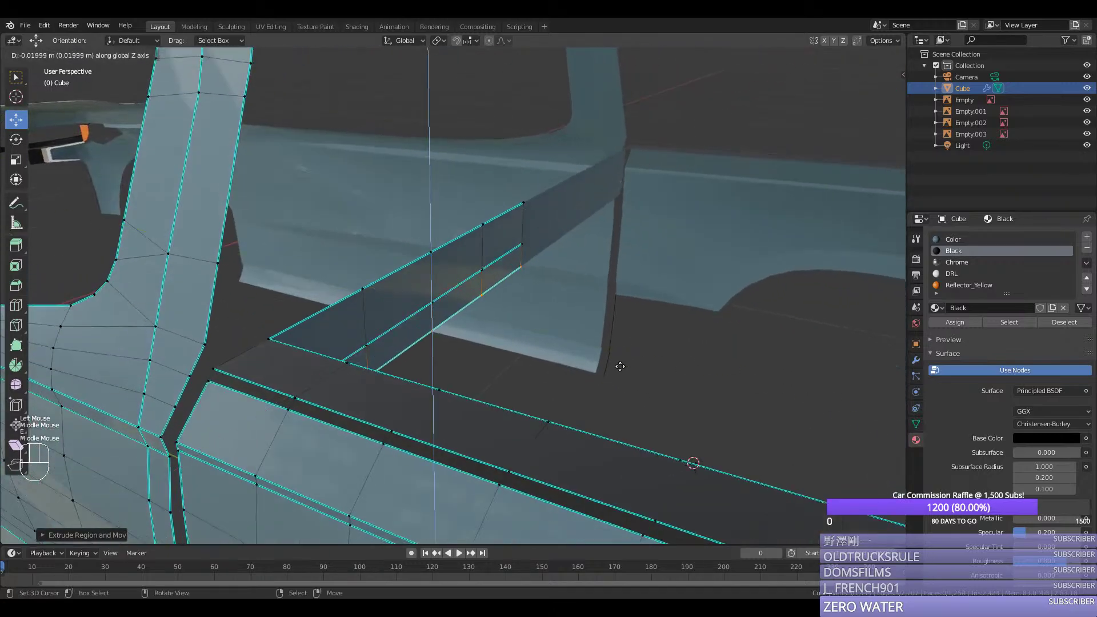
pyautogui.click(620, 366)
# Step: Extrude the cab-end wall's lower edge down once more into a taller third band and adjust its height along Z
pyautogui.press('e')
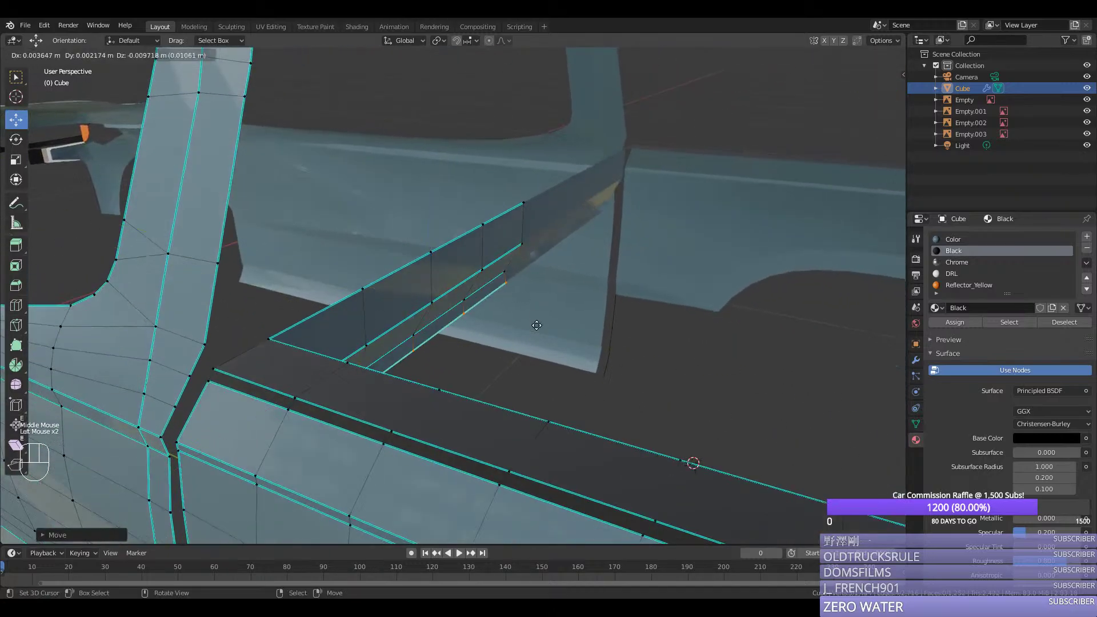
pyautogui.middleClick(537, 343)
pyautogui.click(531, 371)
pyautogui.moveTo(531, 371); pyautogui.dragTo(461, 348, button='middle')
pyautogui.press('e')
pyautogui.middleClick(541, 428)
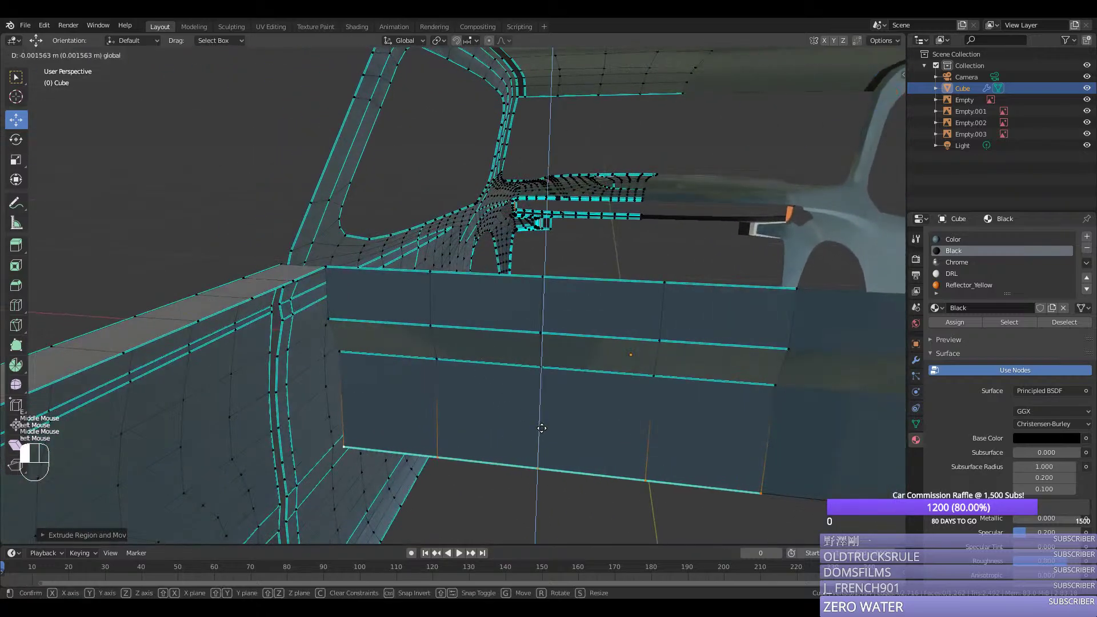
pyautogui.click(542, 428)
# Step: Select the inner tailgate rail edge from the centreline to the corner and extrude it down into a thin lip
pyautogui.scroll(-1, 541, 427)
pyautogui.moveTo(542, 428); pyautogui.dragTo(491, 422, button='middle')
pyautogui.scroll(-3, 492, 423)
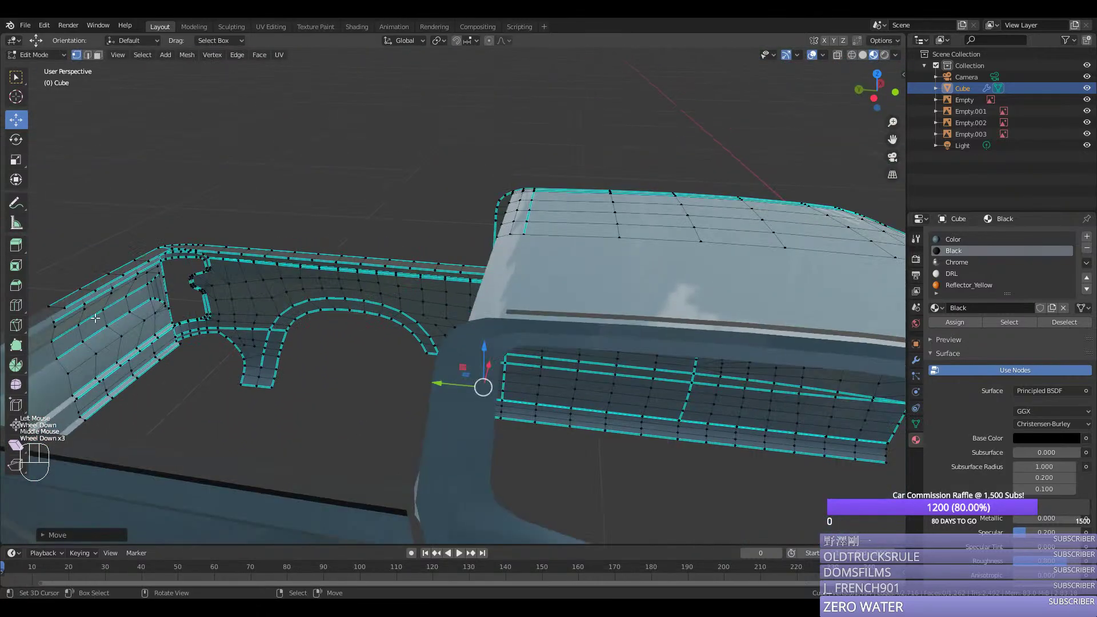
pyautogui.hotkey('shift', 'f')
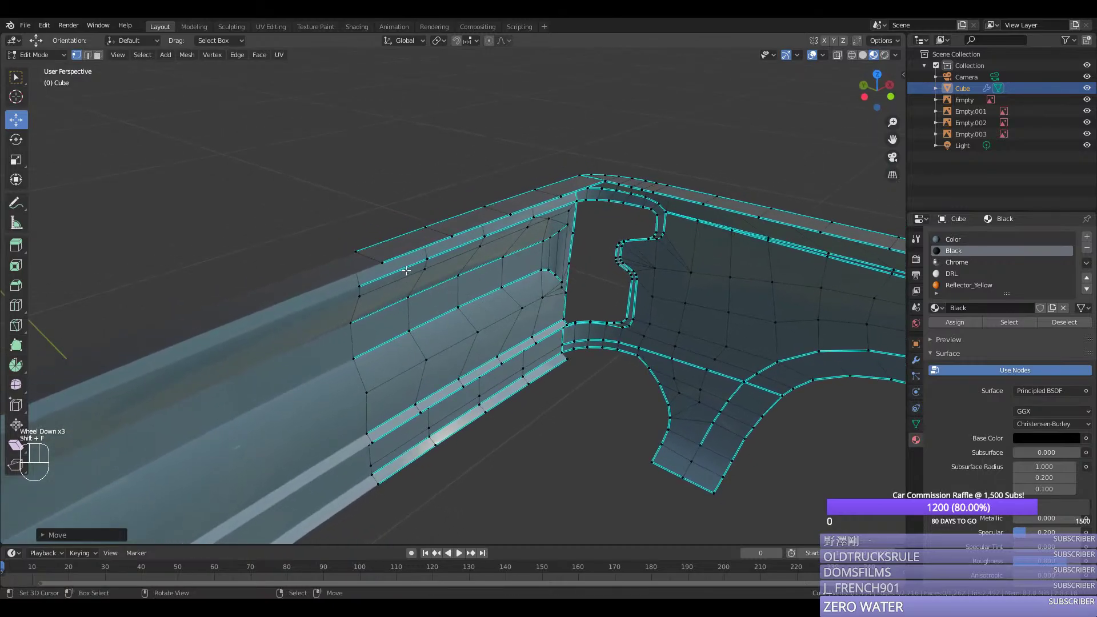
pyautogui.rightClick(406, 270)
pyautogui.moveTo(540, 262); pyautogui.dragTo(514, 265, button='middle')
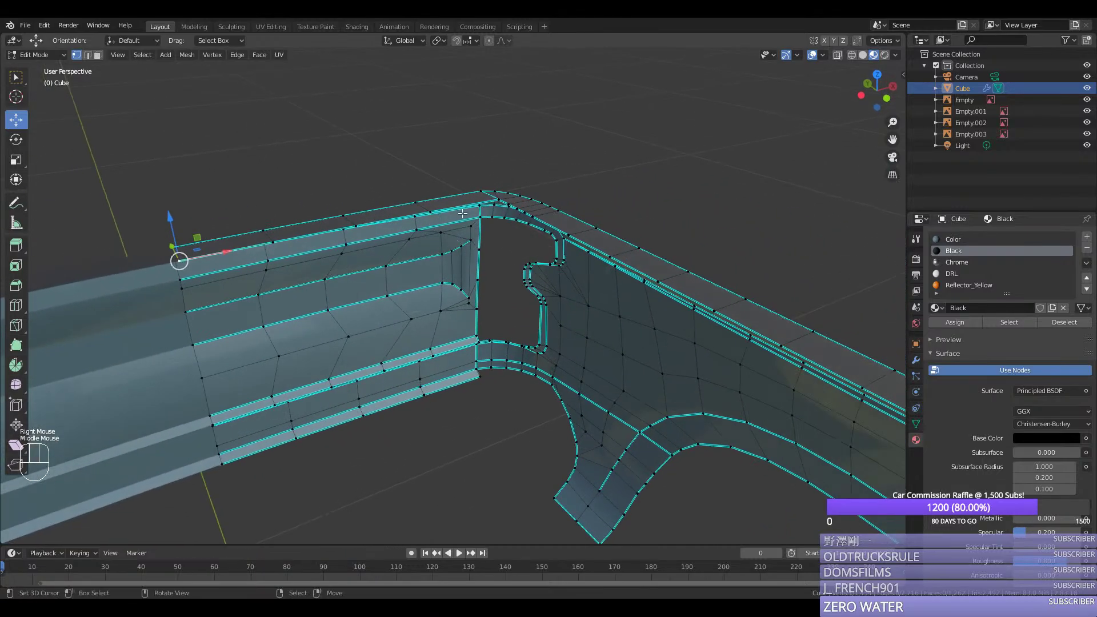
pyautogui.scroll(-1, 499, 198)
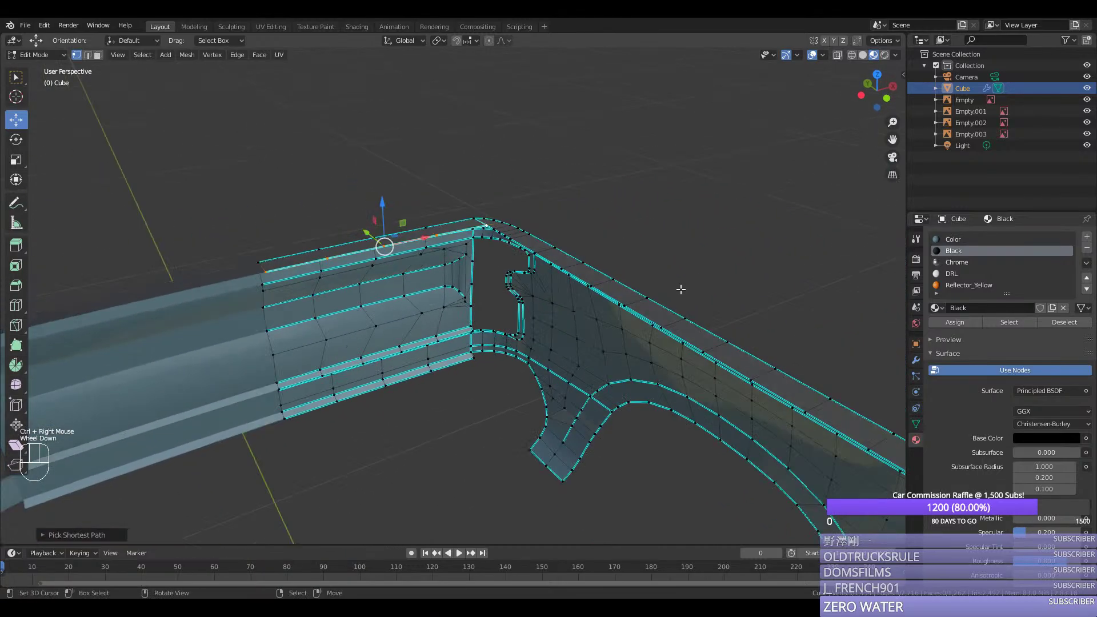
pyautogui.scroll(2, 515, 235)
pyautogui.press('e')
pyautogui.middleClick(514, 235)
pyautogui.click(514, 235)
pyautogui.moveTo(514, 235); pyautogui.dragTo(531, 246, button='middle')
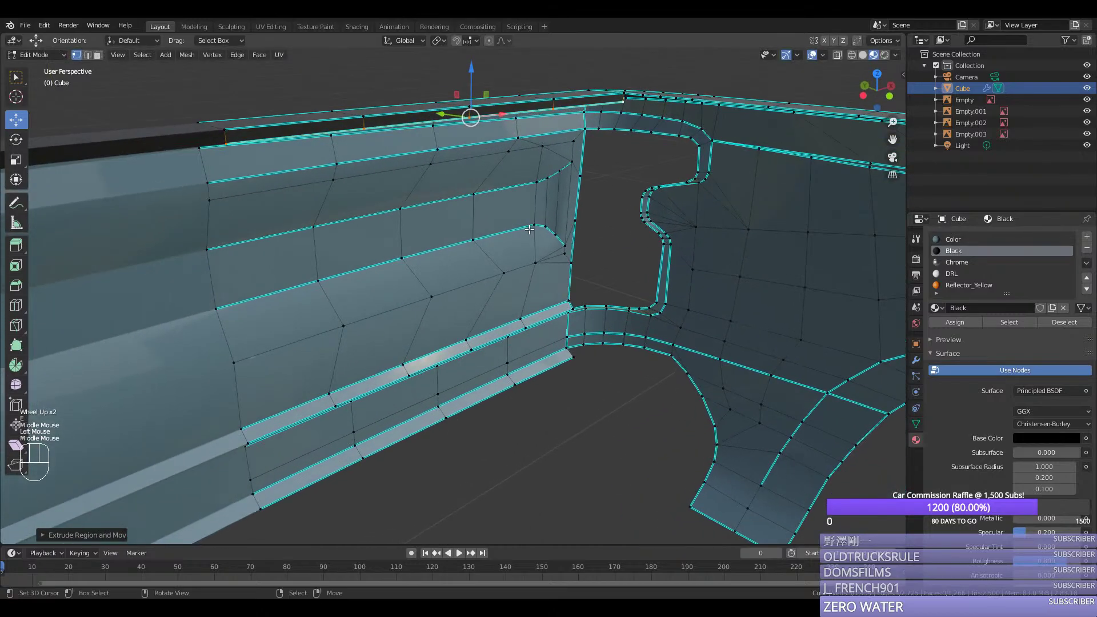
# Step: Extrude the tailgate lip's lower edge straight down to form the tall inner tailgate wall
pyautogui.press('e')
pyautogui.middleClick(540, 320)
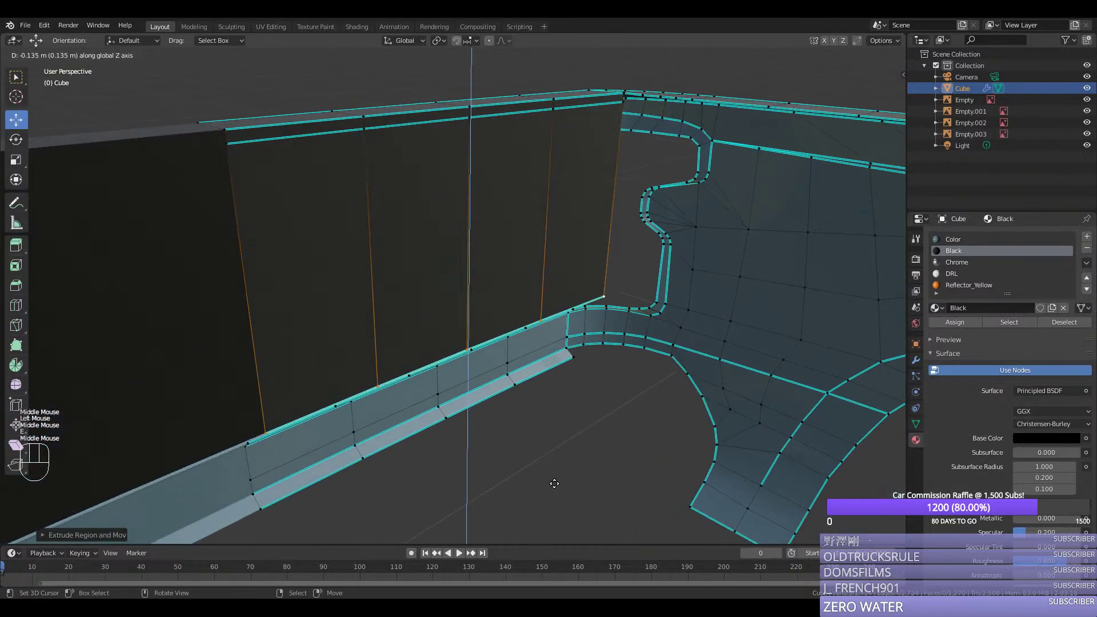
pyautogui.click(560, 51)
# Step: Extrude the bottom edge of the inner tailgate wall horizontally to the cab end to form the bed floor
pyautogui.scroll(-1, 467, 286)
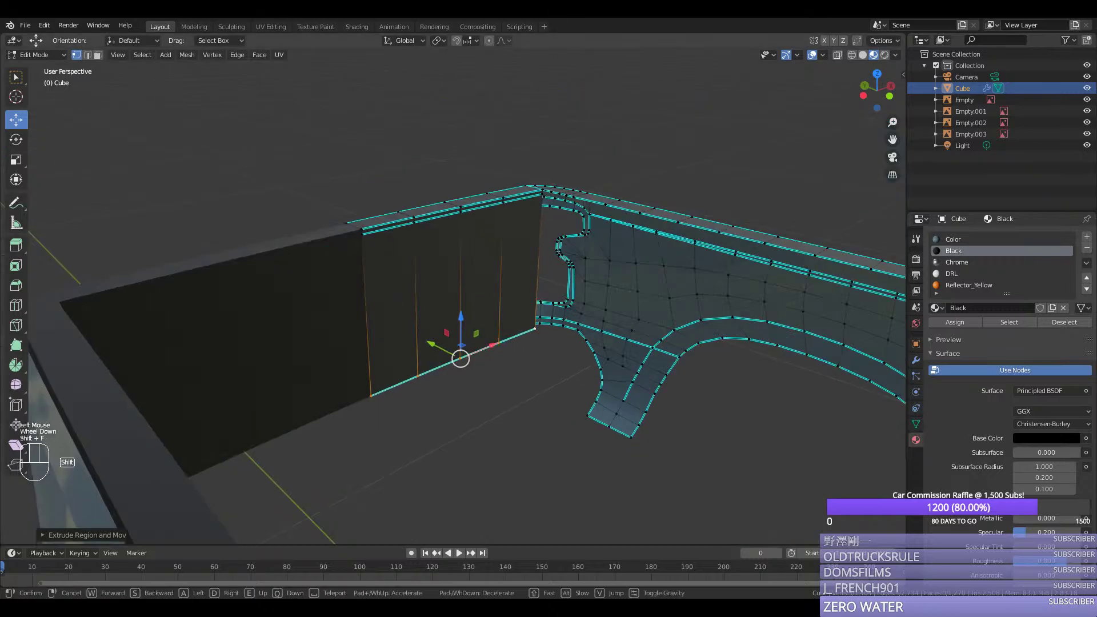
pyautogui.hotkey('shift', 'f')
pyautogui.click(453, 295)
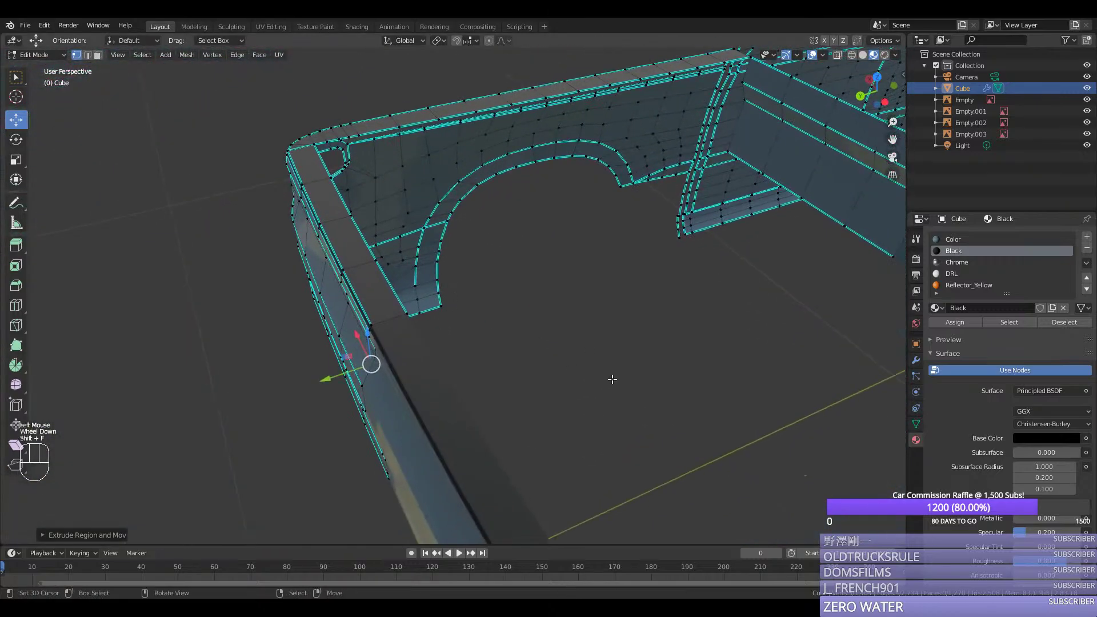
pyautogui.press('e')
pyautogui.middleClick(212, 342)
pyautogui.click(211, 342)
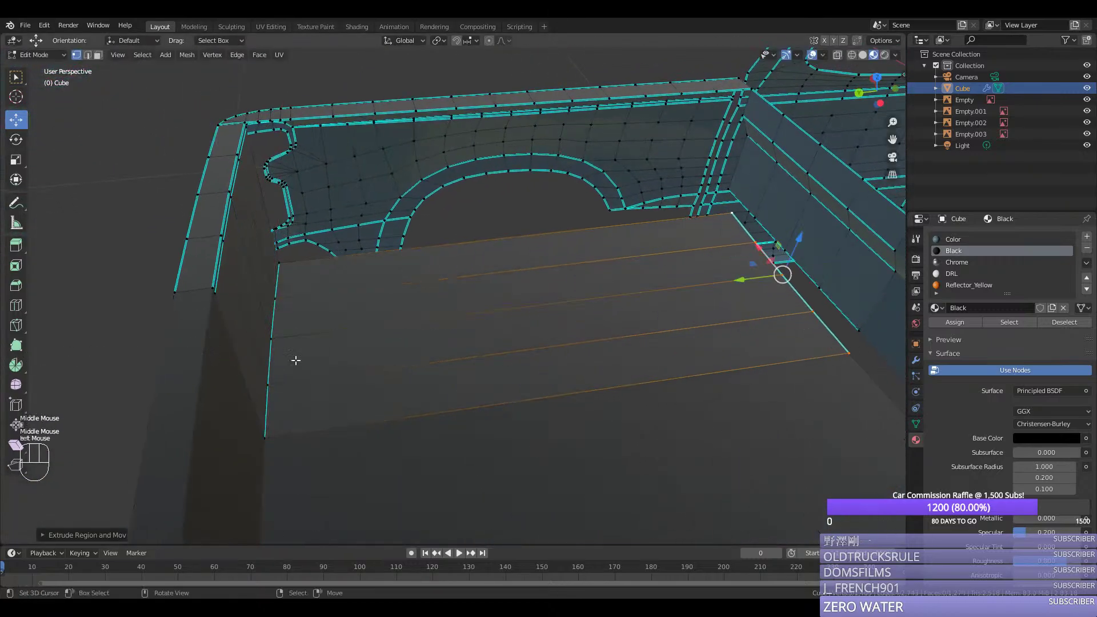
# Step: Merge each bottom vertex of the cab-end wall onto the matching front vertex of the bed floor with At Last
pyautogui.rightClick(818, 348)
pyautogui.keyDown('shift'); pyautogui.rightClick(788, 342); pyautogui.keyUp('shift')
pyautogui.press('m')
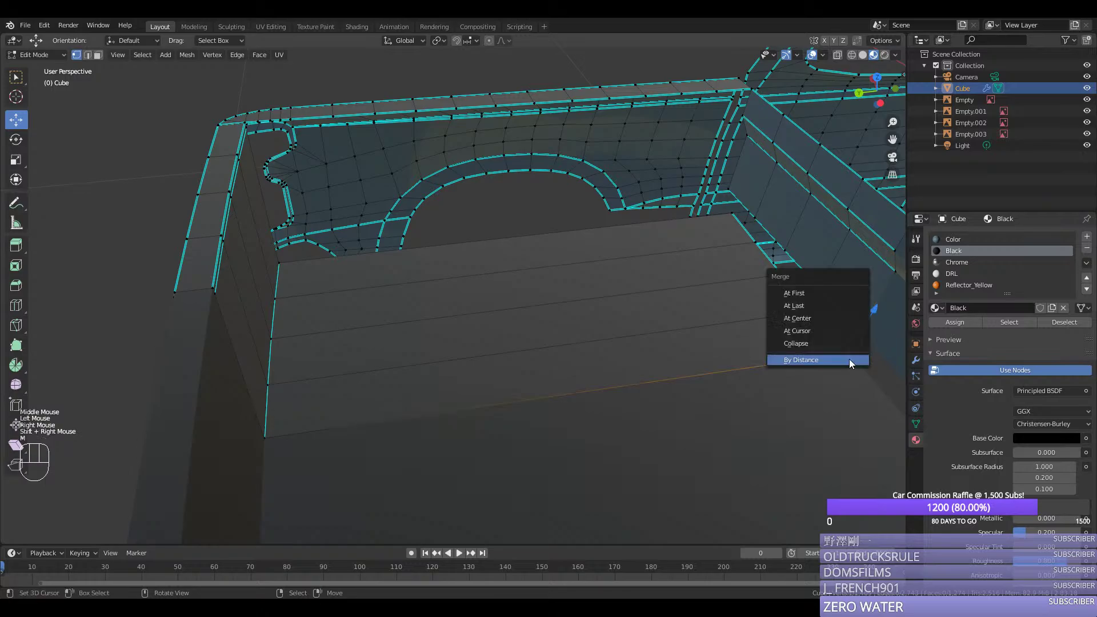
pyautogui.click(805, 305)
pyautogui.rightClick(820, 287)
pyautogui.keyDown('shift'); pyautogui.rightClick(812, 311); pyautogui.keyUp('shift')
pyautogui.press('m')
pyautogui.click(813, 305)
pyautogui.rightClick(787, 252)
pyautogui.keyDown('shift'); pyautogui.rightClick(782, 275); pyautogui.keyUp('shift')
pyautogui.press('m')
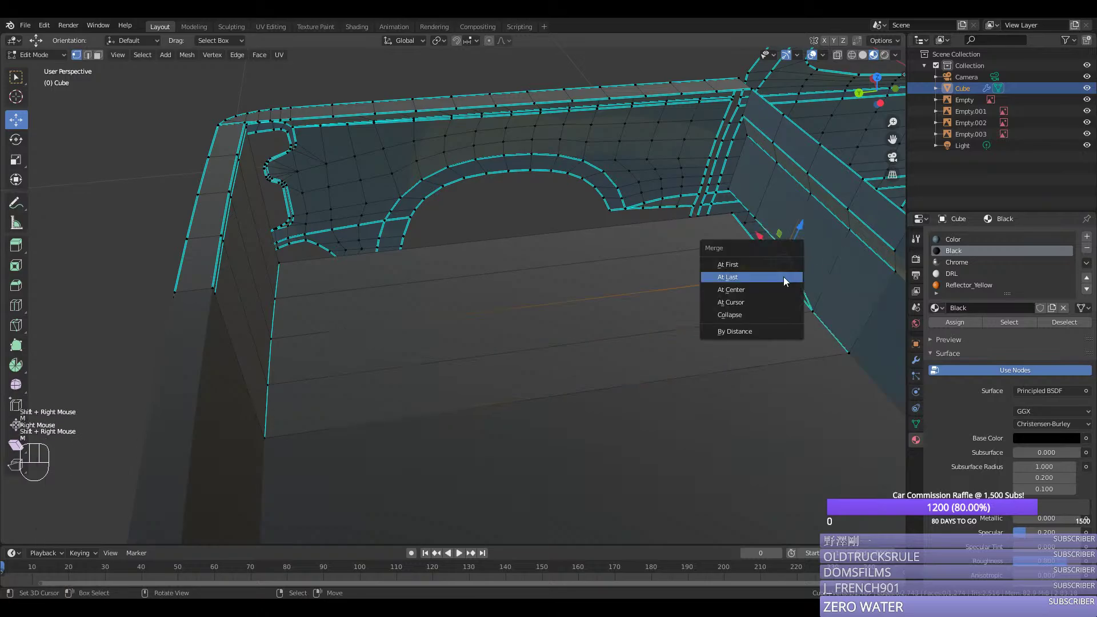
pyautogui.click(783, 277)
pyautogui.rightClick(756, 218)
pyautogui.keyDown('shift'); pyautogui.rightClick(755, 243); pyautogui.keyUp('shift')
pyautogui.press('m')
pyautogui.click(755, 243)
pyautogui.rightClick(734, 197)
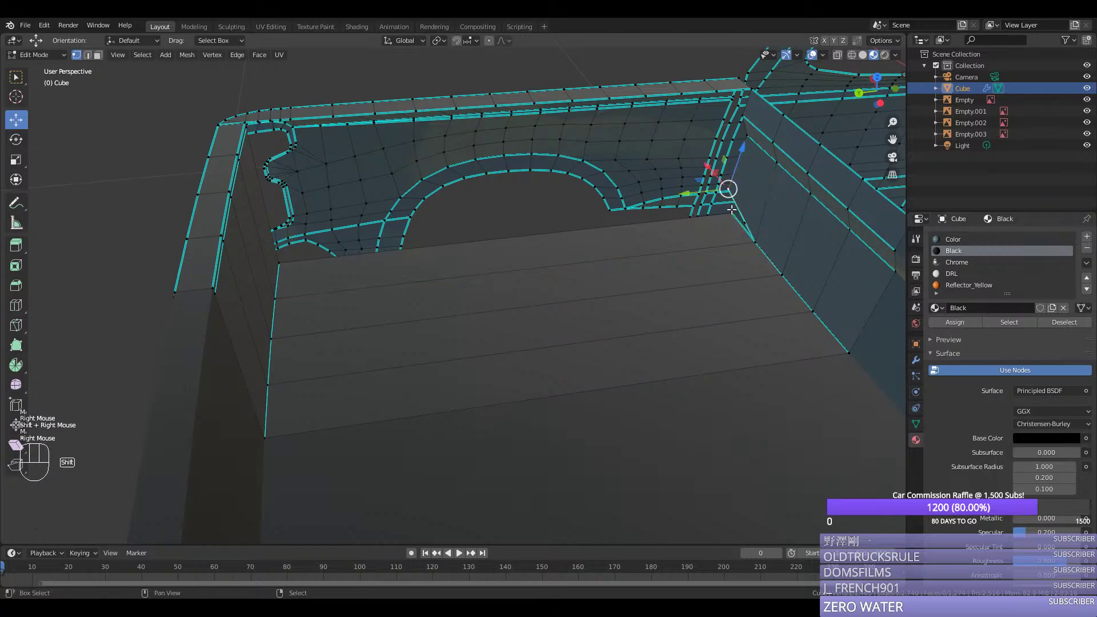
pyautogui.keyDown('shift'); pyautogui.rightClick(728, 216); pyautogui.keyUp('shift')
pyautogui.press('m')
pyautogui.click(729, 216)
# Step: Examine the open gap beside the bed floor and compare the wheel-well outline with the top reference in wireframe
pyautogui.moveTo(675, 257); pyautogui.dragTo(643, 317, button='middle')
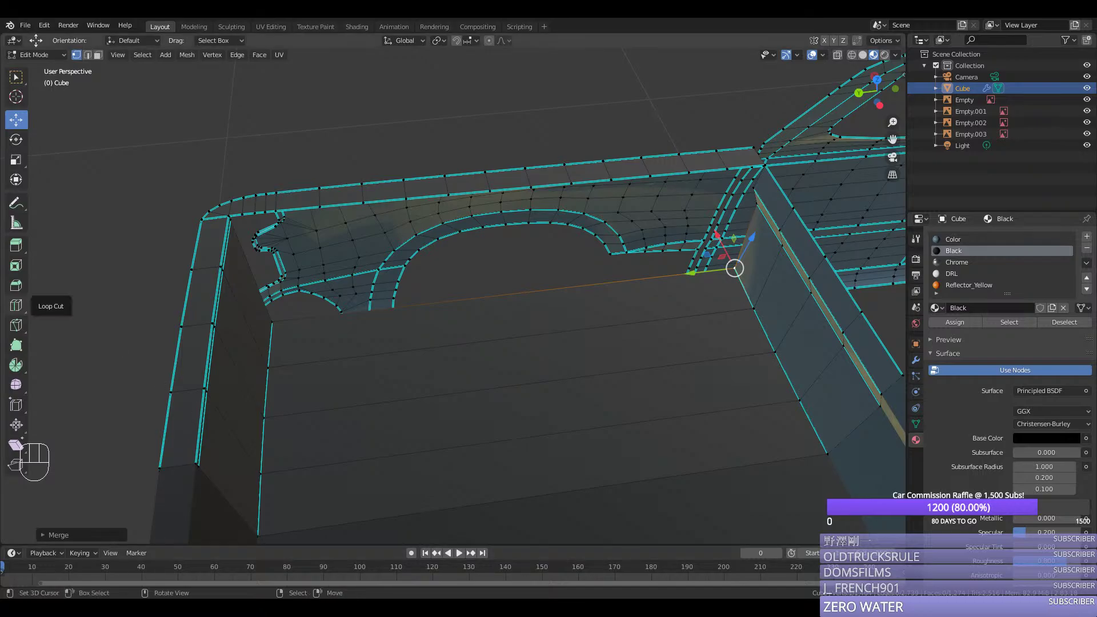
pyautogui.moveTo(233, 252); pyautogui.dragTo(225, 272, button='middle')
pyautogui.scroll(3, 227, 294)
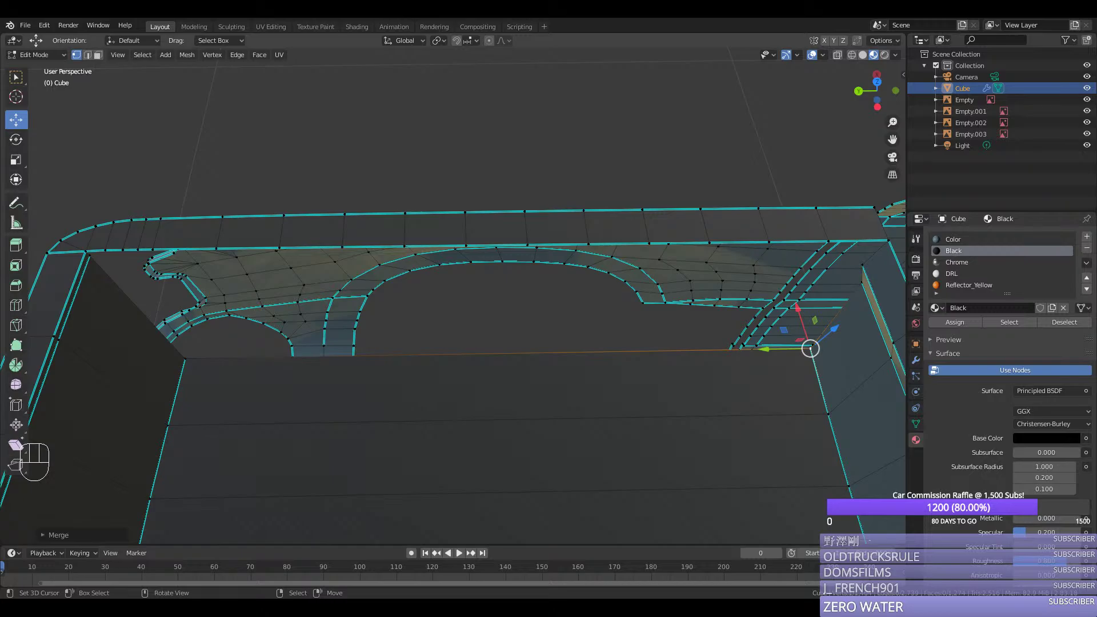
pyautogui.moveTo(492, 408)
pyautogui.mouseDown(button='middle')
pyautogui.moveTo(492, 419)
pyautogui.moveTo(480, 412)
pyautogui.moveTo(490, 389)
pyautogui.mouseUp(button='middle')
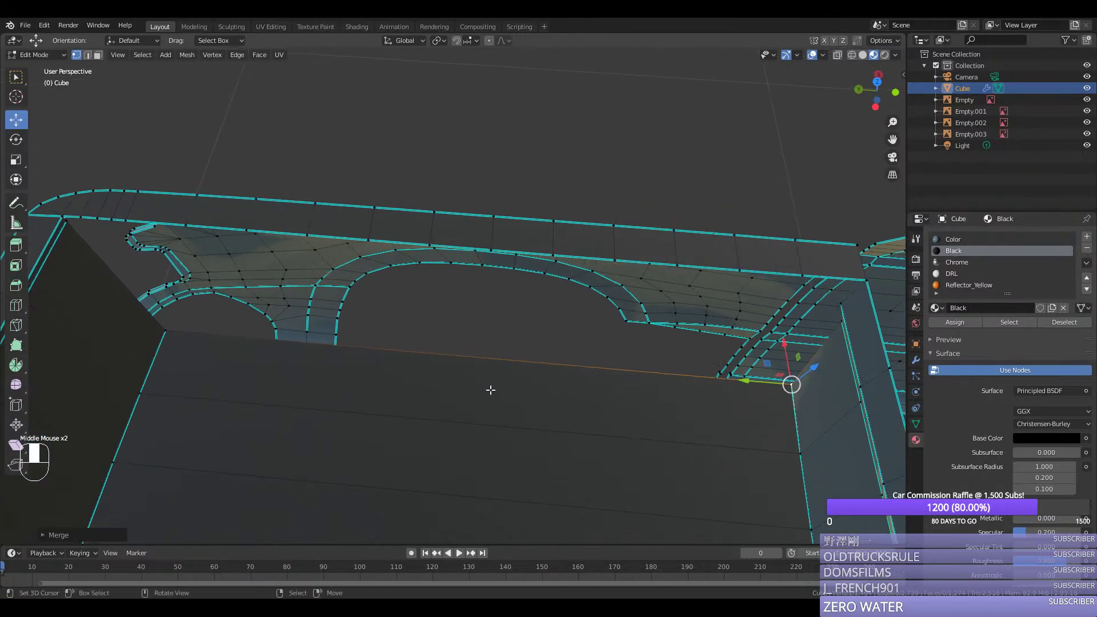
pyautogui.press('KP_7')
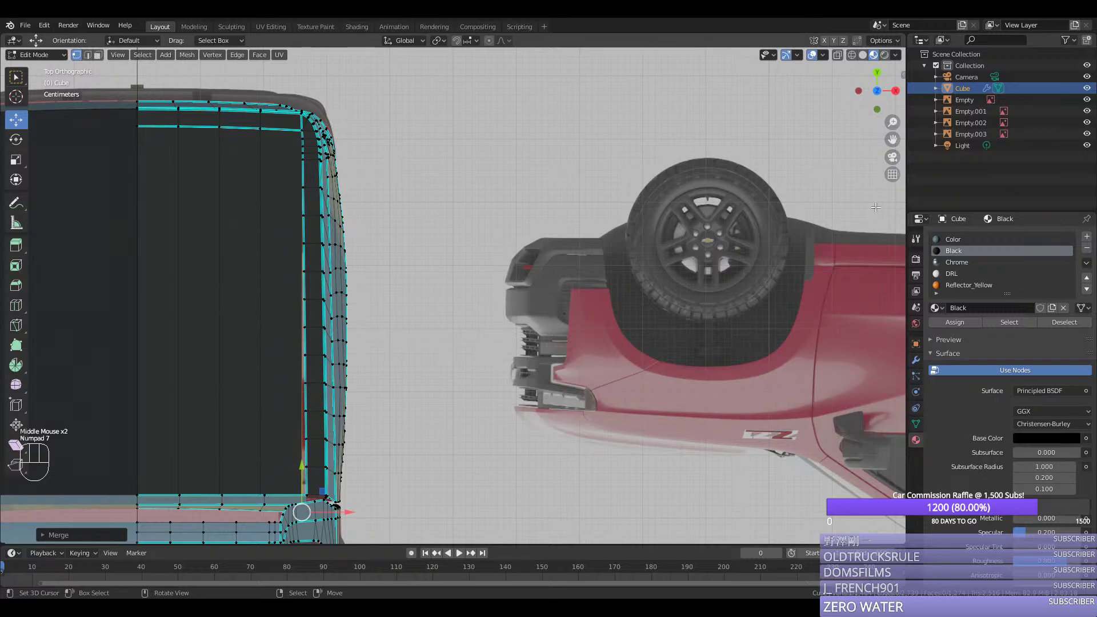
pyautogui.scroll(5, 415, 318)
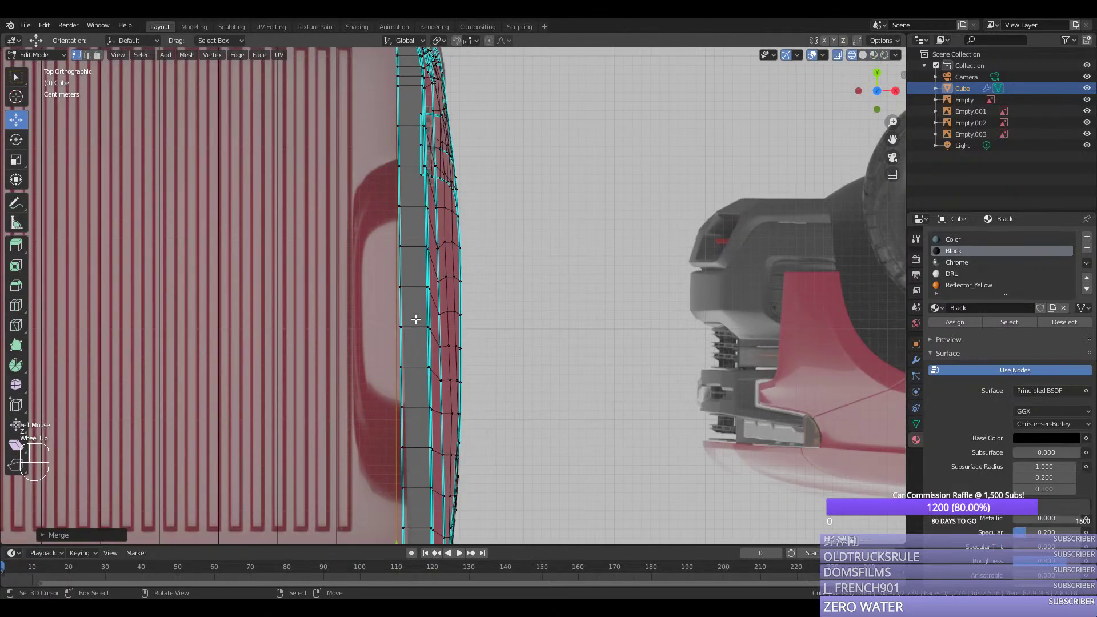
pyautogui.press('Tab')
pyautogui.press('Tab')
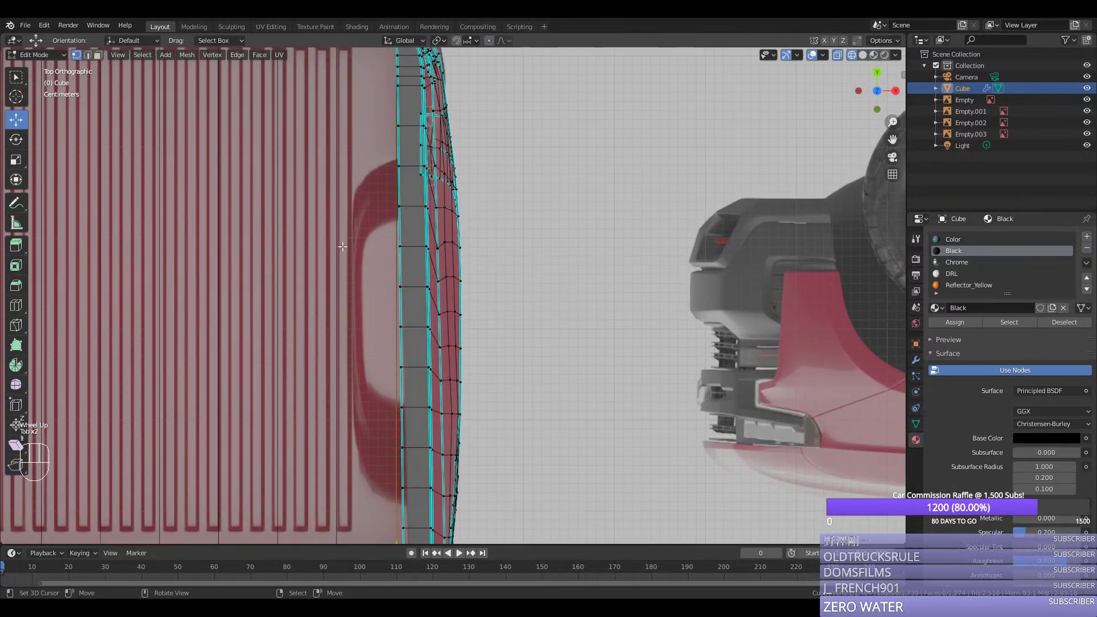
pyautogui.rightClick(342, 246)
pyautogui.scroll(-2, 343, 247)
pyautogui.moveTo(343, 247); pyautogui.dragTo(348, 301, button='middle')
# Step: Cut with the Knife in top view from the wheel well's tailgate-side corner on the floor to the bed-side edge
pyautogui.press('k')
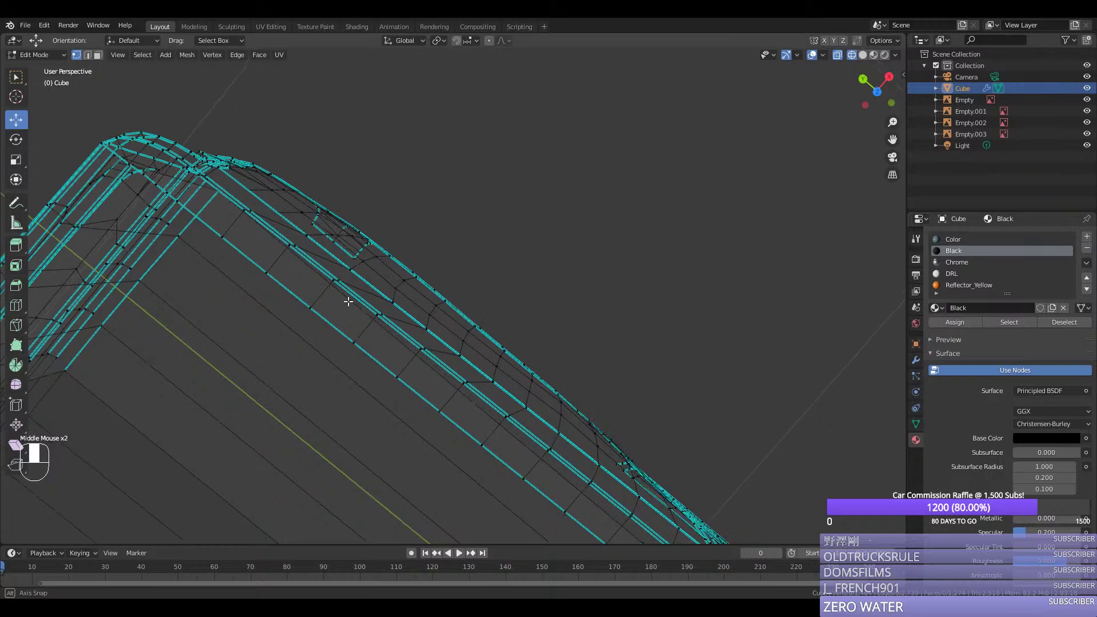
pyautogui.press('pagedown')
pyautogui.press('KP_7')
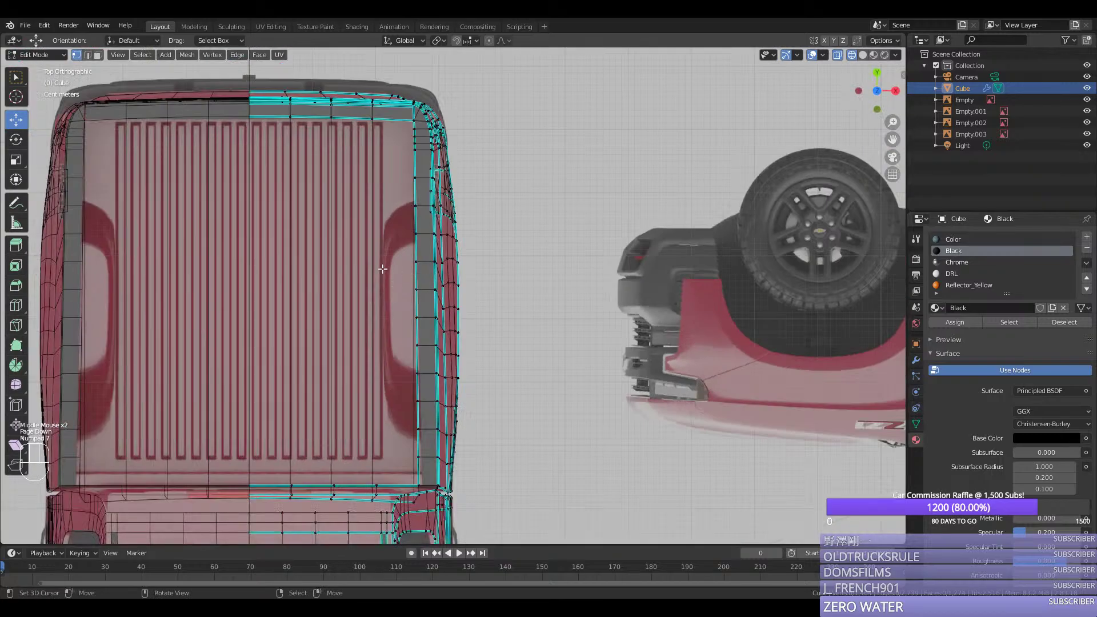
pyautogui.scroll(2, 380, 266)
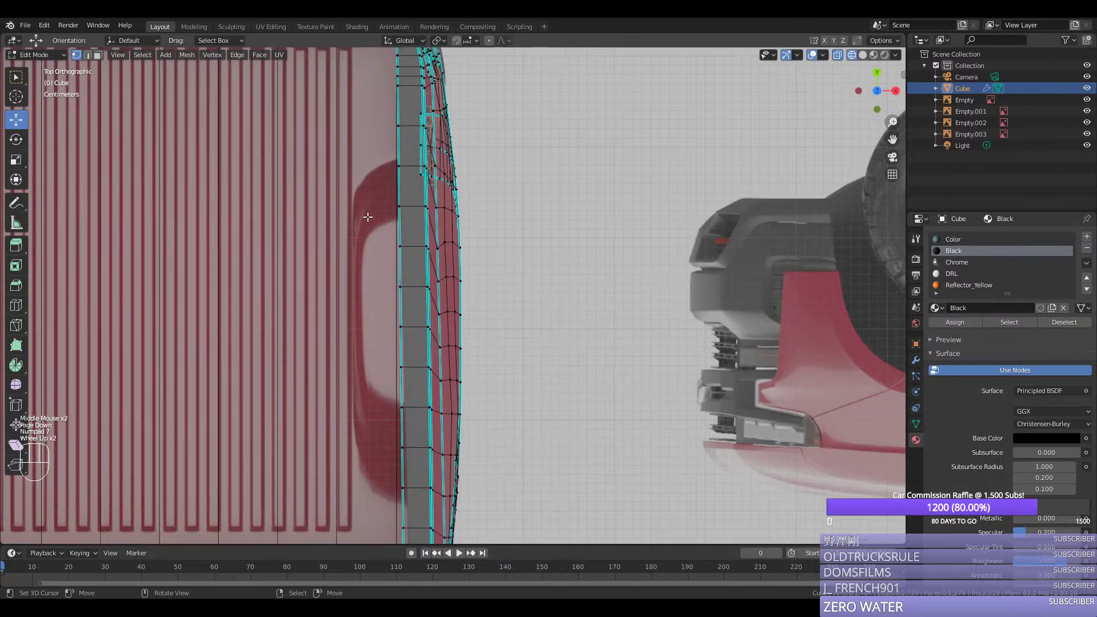
pyautogui.click(354, 164)
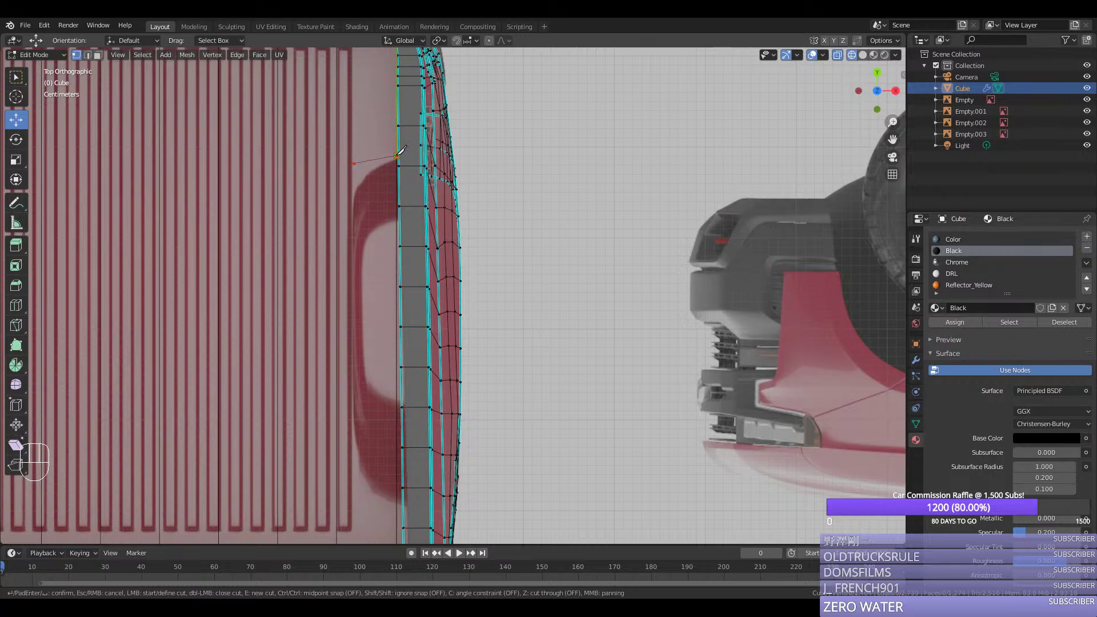
pyautogui.press('space')
# Step: Select the new floor vertex at the wheel well's tailgate-side corner and apply a vertex slide
pyautogui.rightClick(357, 165)
pyautogui.press('g')
pyautogui.press('g')
pyautogui.click(385, 218)
pyautogui.press('Escape')
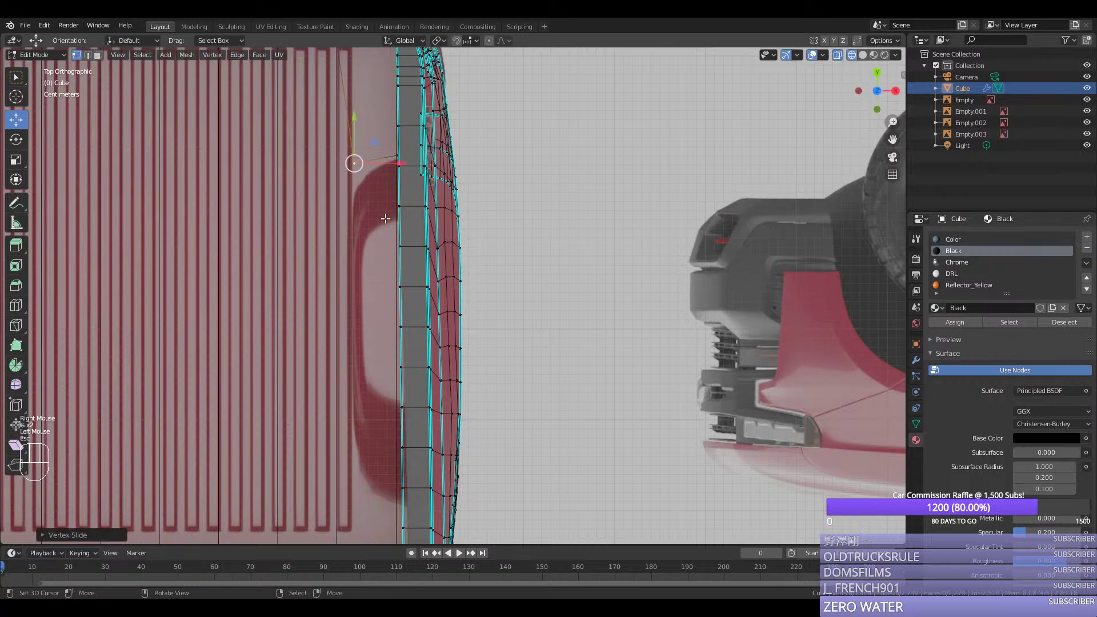
# Step: Undo the last vertex slide, then cut with the Knife in top view from the wheel well's cab-side corner on the floor to the bed-side edge
pyautogui.scroll(-1, 385, 218)
pyautogui.moveTo(385, 218); pyautogui.dragTo(457, 207, button='middle')
pyautogui.hotkey('ctrl', 'z')
pyautogui.moveTo(313, 208); pyautogui.dragTo(366, 252, button='middle')
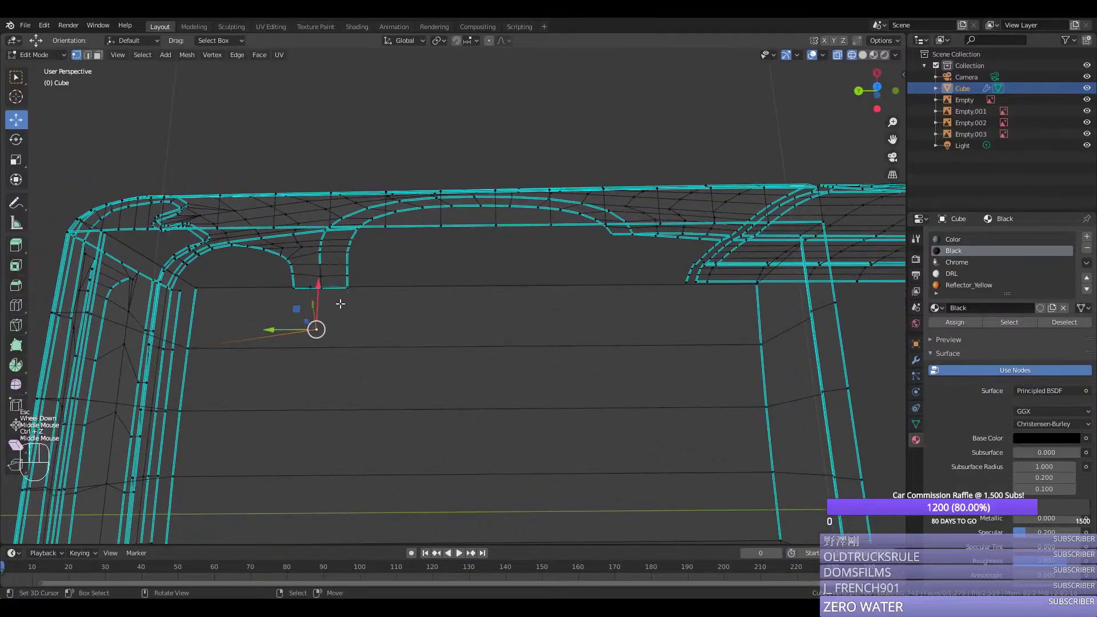
pyautogui.moveTo(340, 303); pyautogui.dragTo(325, 240, button='middle')
pyautogui.press('KP_7')
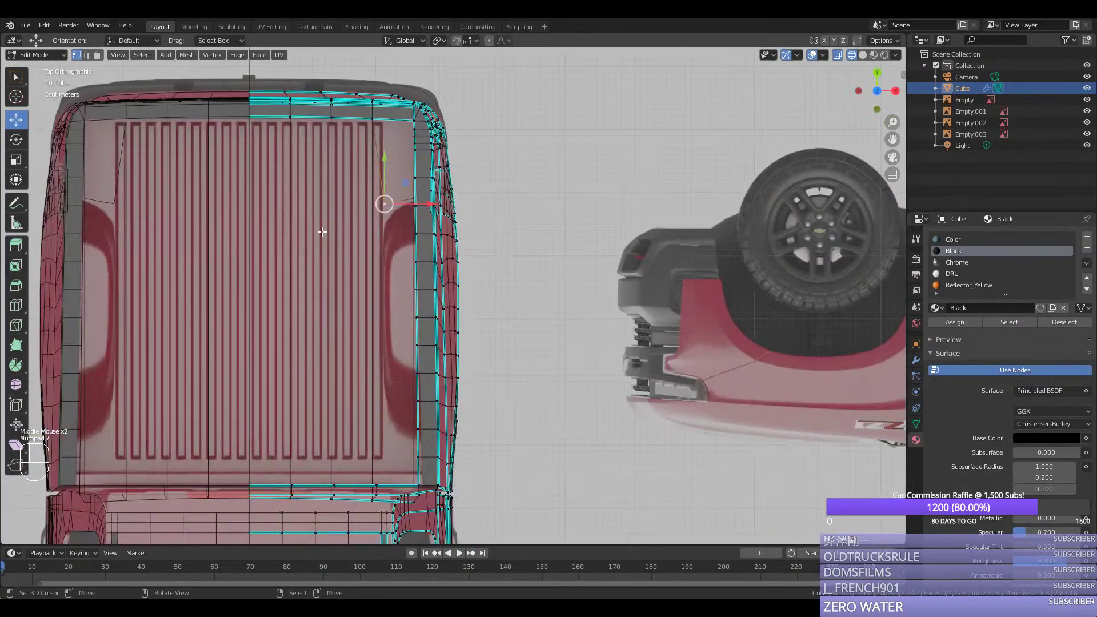
pyautogui.hotkey('alt', 'a')
pyautogui.press('k')
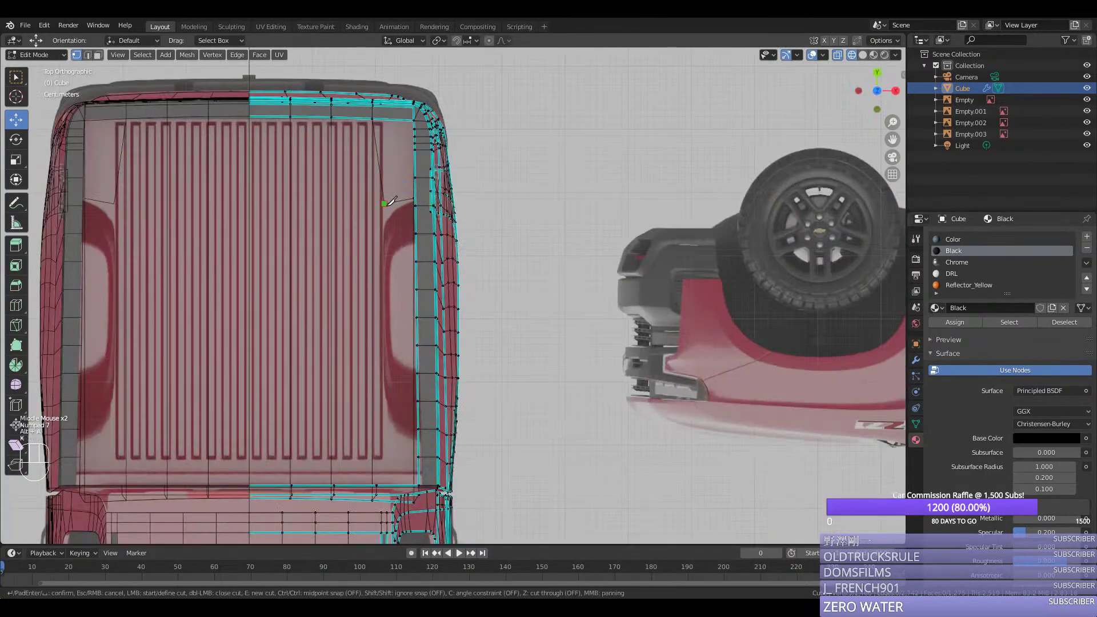
pyautogui.click(373, 415)
pyautogui.click(415, 441)
pyautogui.rightClick(417, 439)
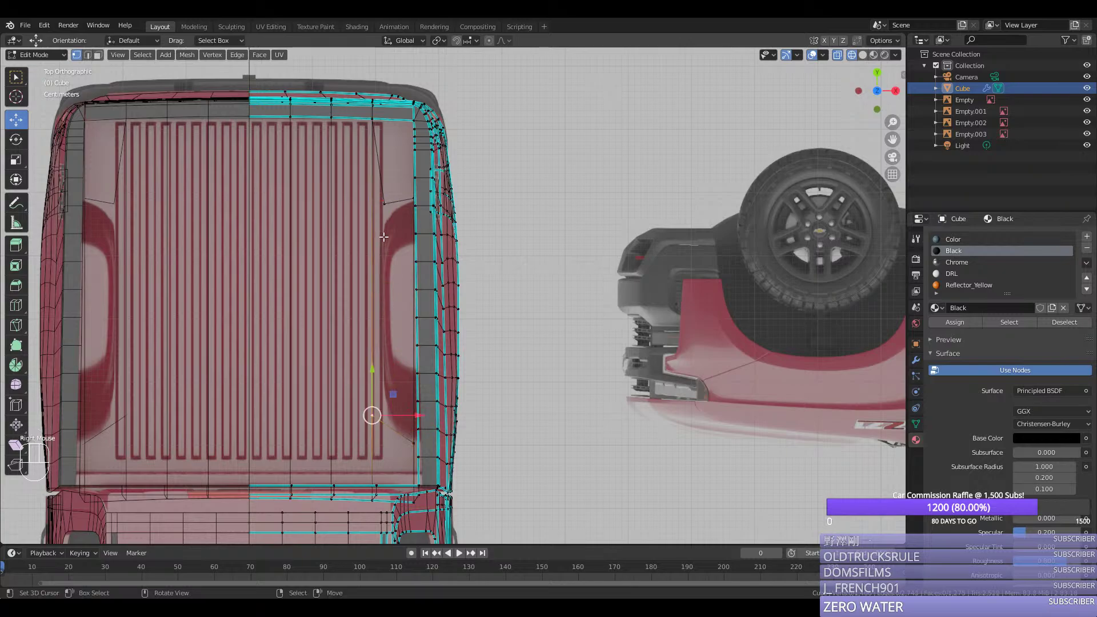
# Step: Merge the wheel well's tailgate-side corner vertex onto the adjacent vertex of the floor's lengthwise edge
pyautogui.rightClick(384, 203)
pyautogui.hotkey('ctrl', 'z')
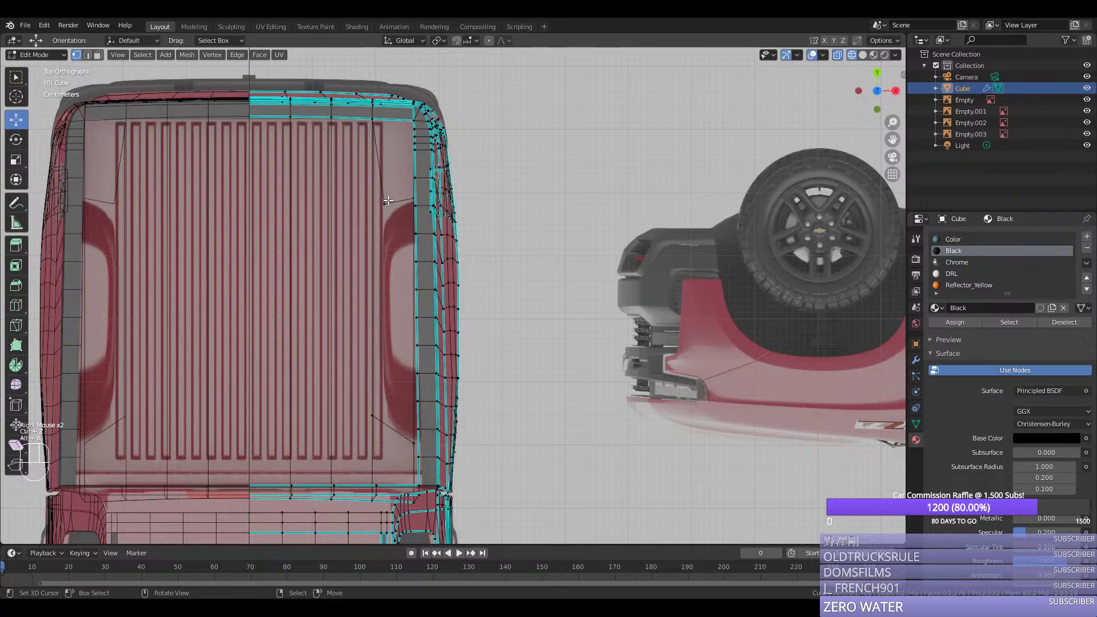
pyautogui.press('k')
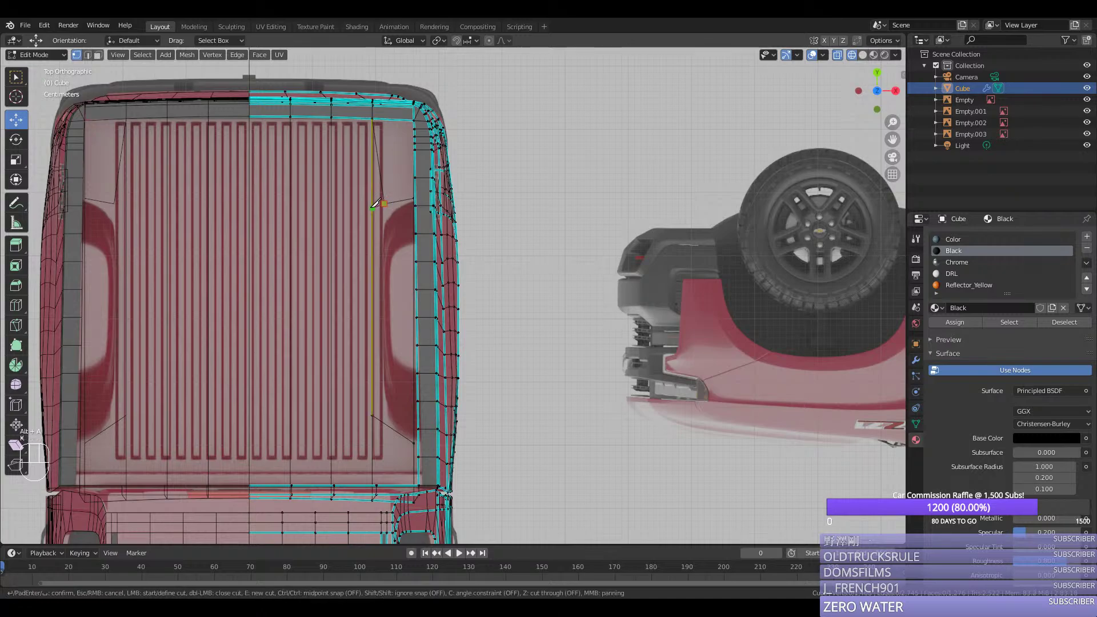
pyautogui.rightClick(374, 204)
pyautogui.keyDown('shift'); pyautogui.rightClick(372, 207); pyautogui.keyUp('shift')
pyautogui.press('m')
pyautogui.click(379, 210)
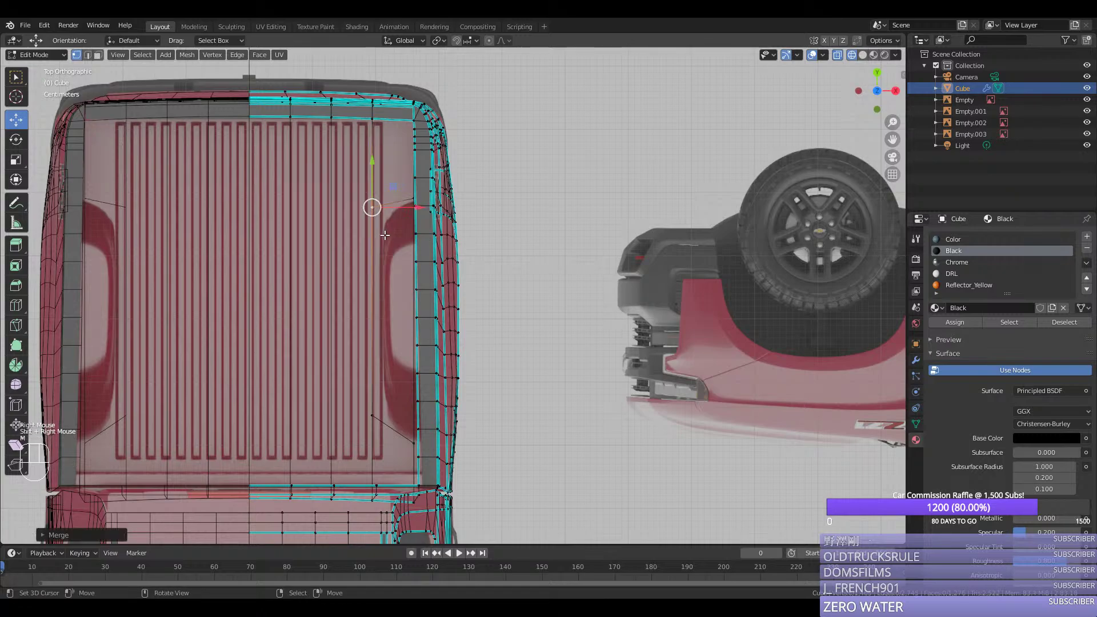
# Step: Select the edge path around the wheel-well face on the bed floor and mark it sharp
pyautogui.moveTo(385, 235); pyautogui.dragTo(411, 231, button='middle')
pyautogui.rightClick(327, 207)
pyautogui.rightClick(293, 221)
pyautogui.rightClick(294, 253)
pyautogui.moveTo(297, 254); pyautogui.dragTo(320, 262, button='middle')
pyautogui.keyDown('ctrl'); pyautogui.rightClick(307, 287); pyautogui.keyUp('ctrl')
pyautogui.keyDown('ctrl'); pyautogui.rightClick(623, 372); pyautogui.keyUp('ctrl')
pyautogui.keyDown('ctrl'); pyautogui.rightClick(664, 315); pyautogui.keyUp('ctrl')
pyautogui.hotkey('ctrl', 'e')
pyautogui.click(660, 317)
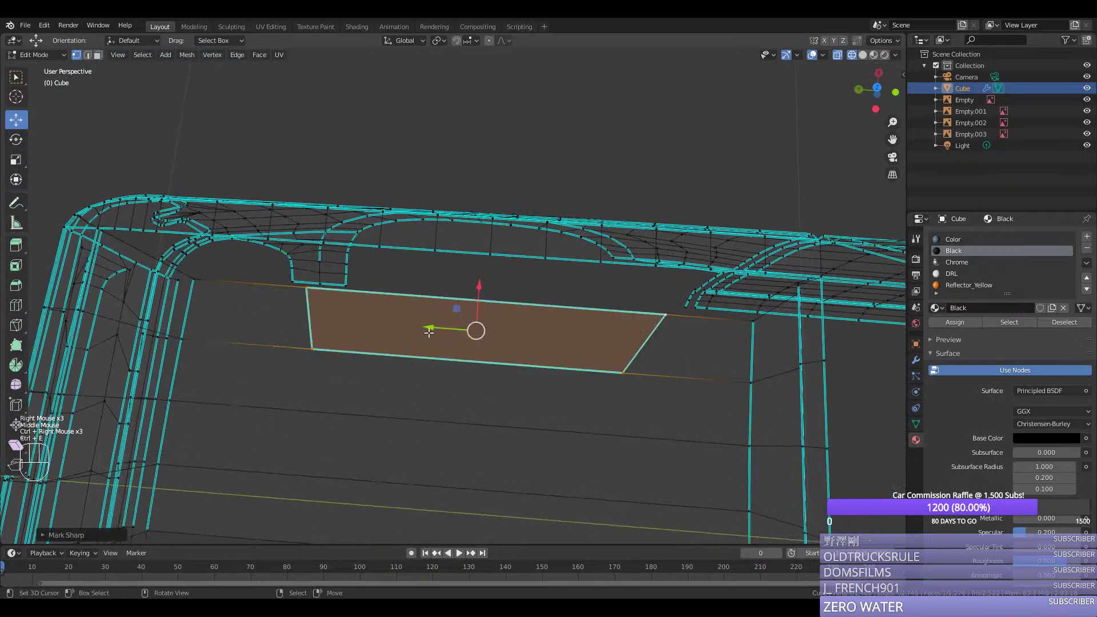
# Step: Move the wheel-well face's two inner corner vertices onto the wheel-well outline of the reference in top view
pyautogui.moveTo(429, 332); pyautogui.dragTo(336, 304, button='middle')
pyautogui.press('KP_7')
pyautogui.rightClick(373, 210)
pyautogui.moveTo(372, 196); pyautogui.dragTo(416, 229)
pyautogui.rightClick(372, 415)
pyautogui.moveTo(408, 416); pyautogui.dragTo(418, 416)
pyautogui.moveTo(386, 377)
pyautogui.mouseDown()
pyautogui.moveTo(386, 347)
pyautogui.moveTo(385, 392)
pyautogui.moveTo(385, 369)
pyautogui.mouseUp()
# Step: Switch the viewport to Material Preview shading and select the wheel-well face's tailgate-side outer corner
pyautogui.moveTo(385, 368); pyautogui.dragTo(458, 340, button='middle')
pyautogui.scroll(-2, 401, 289)
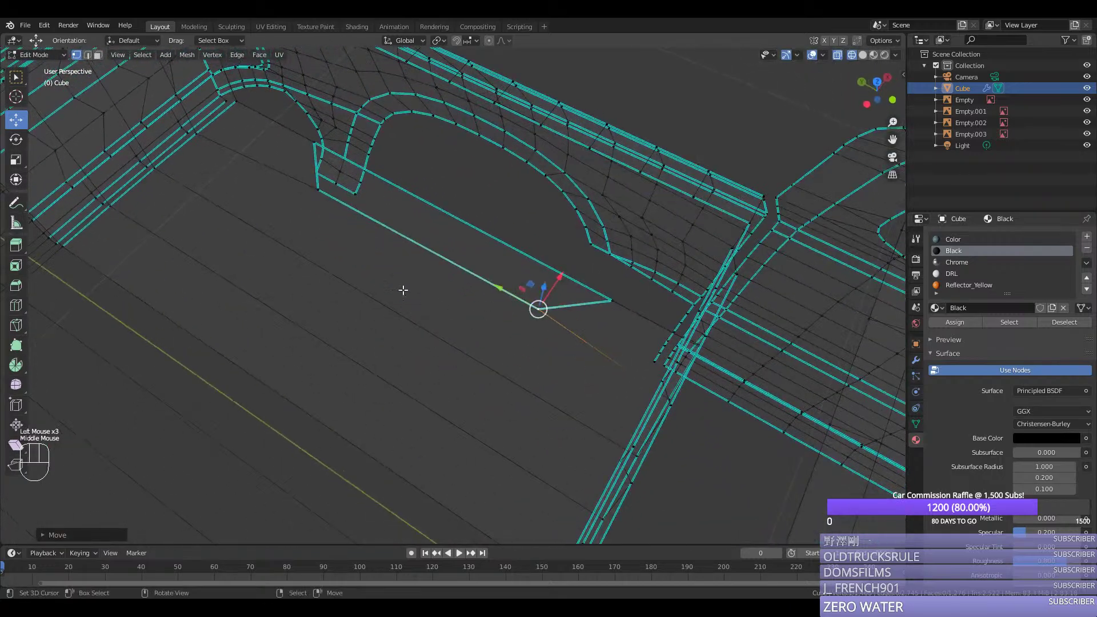
pyautogui.moveTo(402, 289); pyautogui.dragTo(392, 282, button='middle')
pyautogui.rightClick(370, 261)
pyautogui.moveTo(482, 307)
pyautogui.mouseDown(button='middle')
pyautogui.moveTo(374, 313)
pyautogui.moveTo(373, 325)
pyautogui.moveTo(409, 314)
pyautogui.moveTo(410, 234)
pyautogui.mouseUp(button='middle')
pyautogui.rightClick(372, 329)
pyautogui.press('z')
pyautogui.click(428, 473)
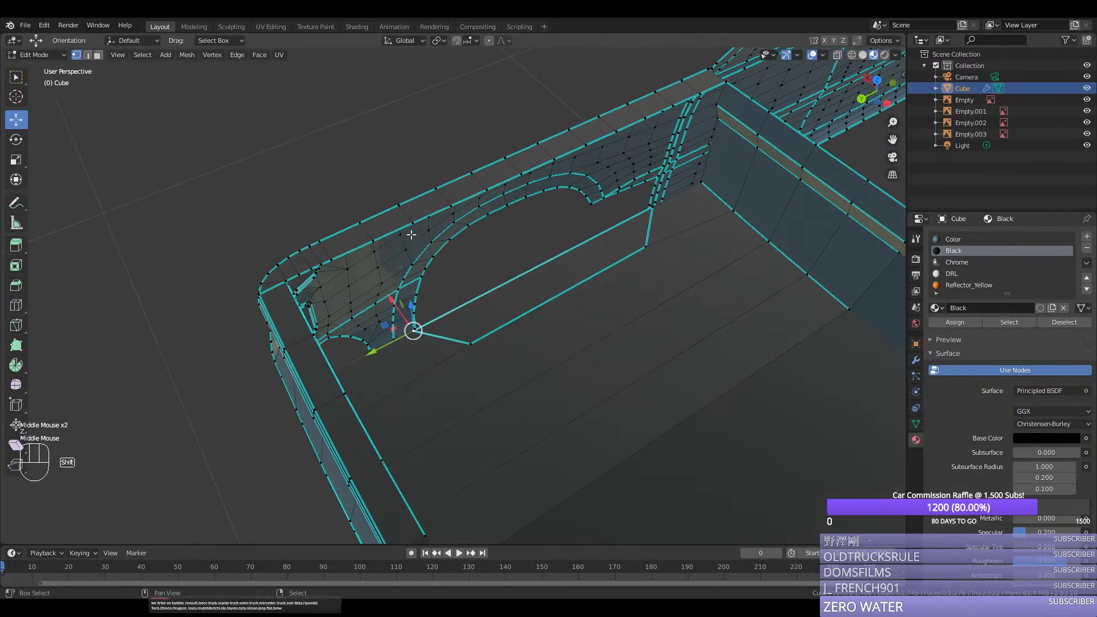
# Step: Select the remaining corners of the wheel-well face and extrude it up from the floor by about 0.1 m
pyautogui.keyDown('shift'); pyautogui.rightClick(471, 343); pyautogui.keyUp('shift')
pyautogui.keyDown('shift'); pyautogui.rightClick(645, 248); pyautogui.keyUp('shift')
pyautogui.keyDown('shift'); pyautogui.rightClick(650, 207); pyautogui.keyUp('shift')
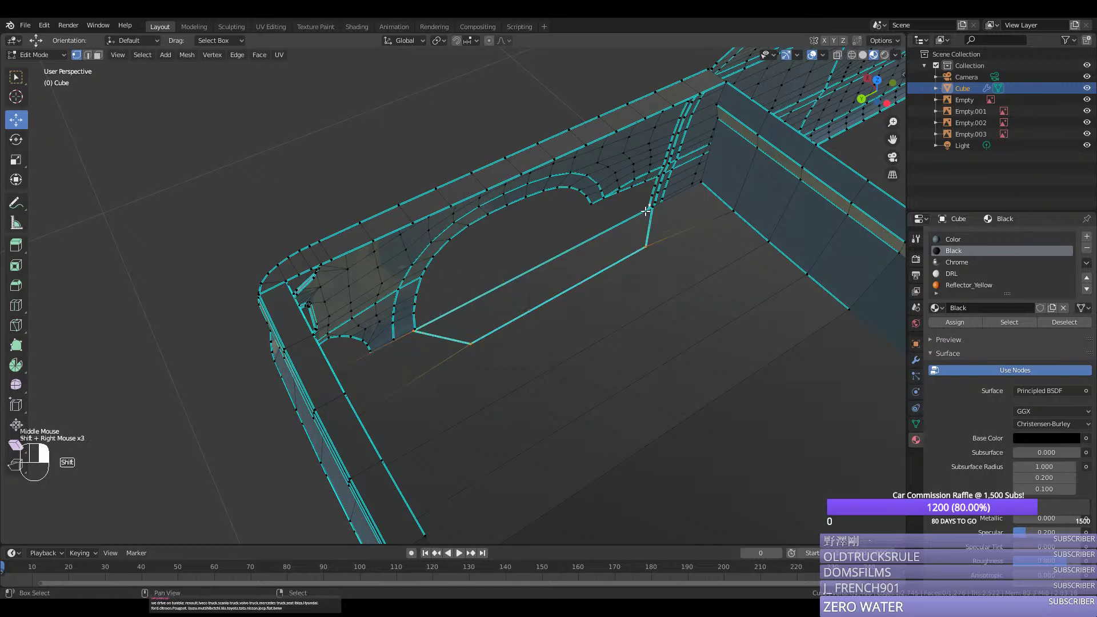
pyautogui.moveTo(623, 254); pyautogui.dragTo(653, 276, button='middle')
pyautogui.hotkey('ctrl', 'z')
pyautogui.keyDown('shift'); pyautogui.rightClick(633, 246); pyautogui.keyUp('shift')
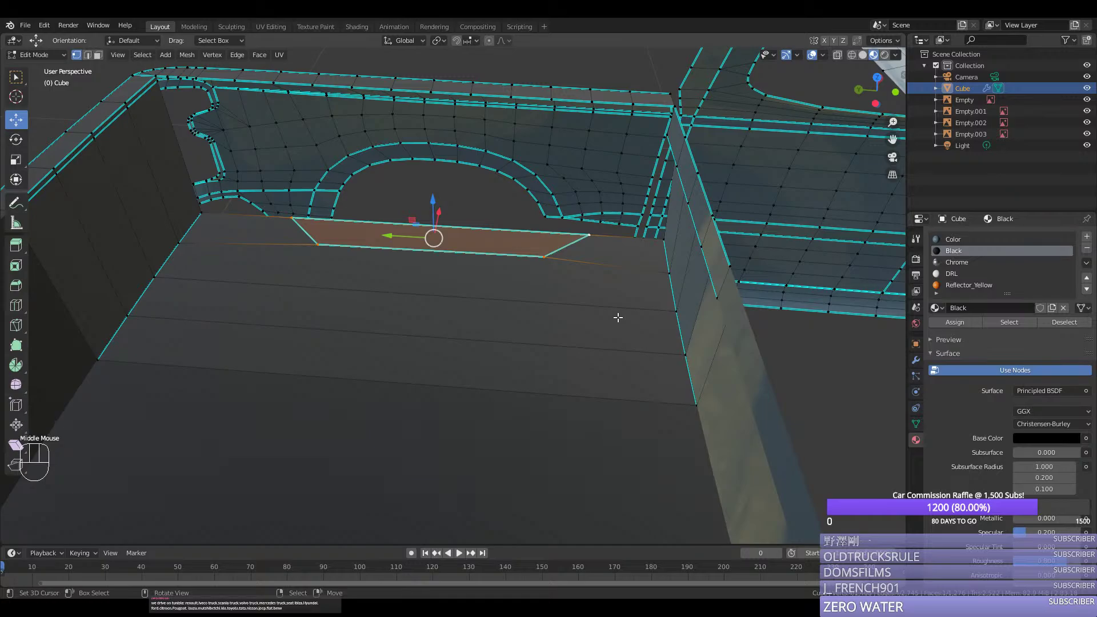
pyautogui.press('e')
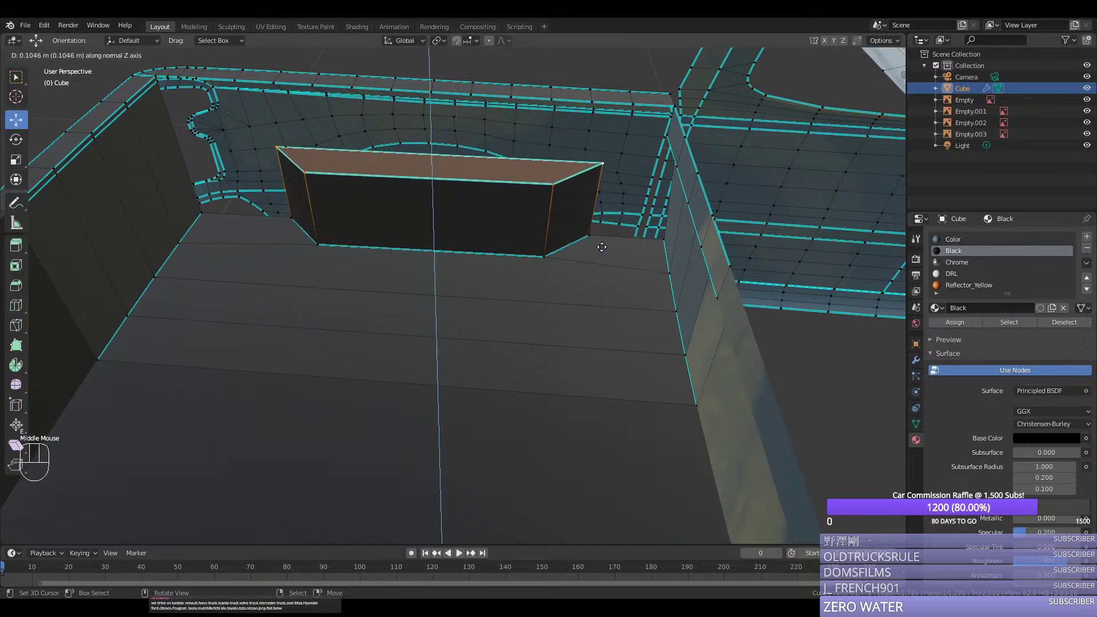
pyautogui.click(602, 252)
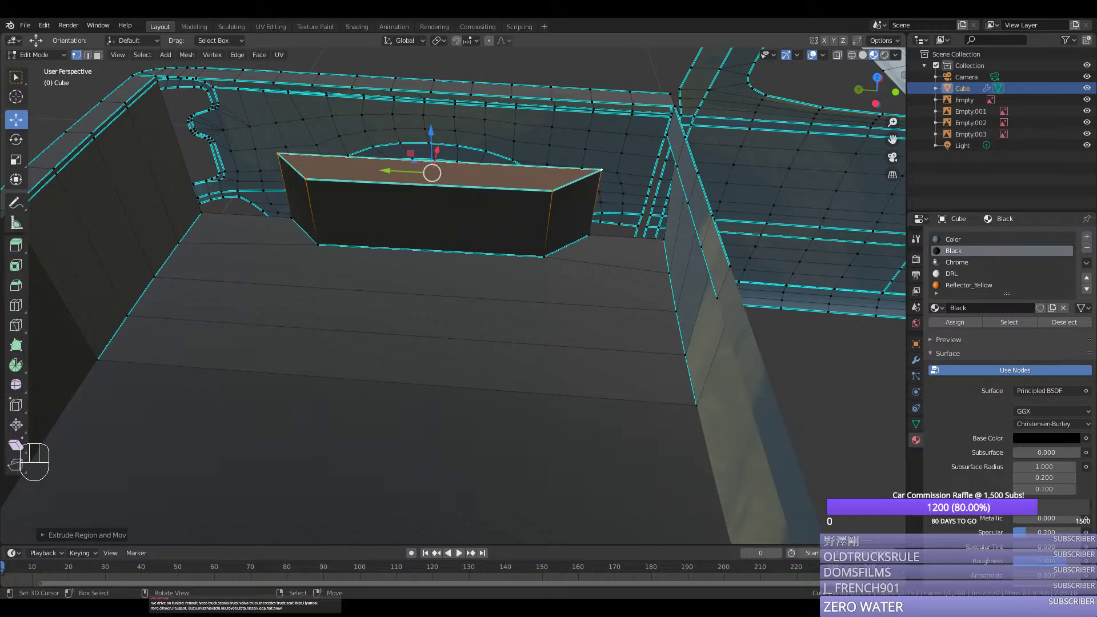
# Step: Add a centred loop cut across the floor strip between the wheel well and the cab-end wall
pyautogui.moveTo(247, 253); pyautogui.dragTo(654, 274, button='middle')
pyautogui.rightClick(682, 266)
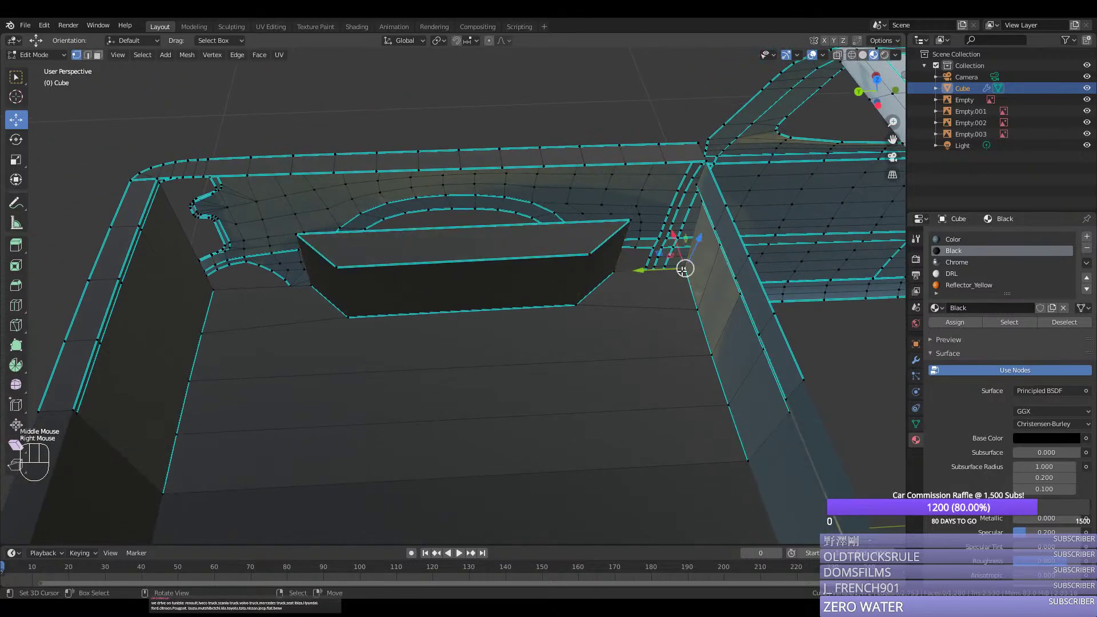
pyautogui.scroll(2, 678, 268)
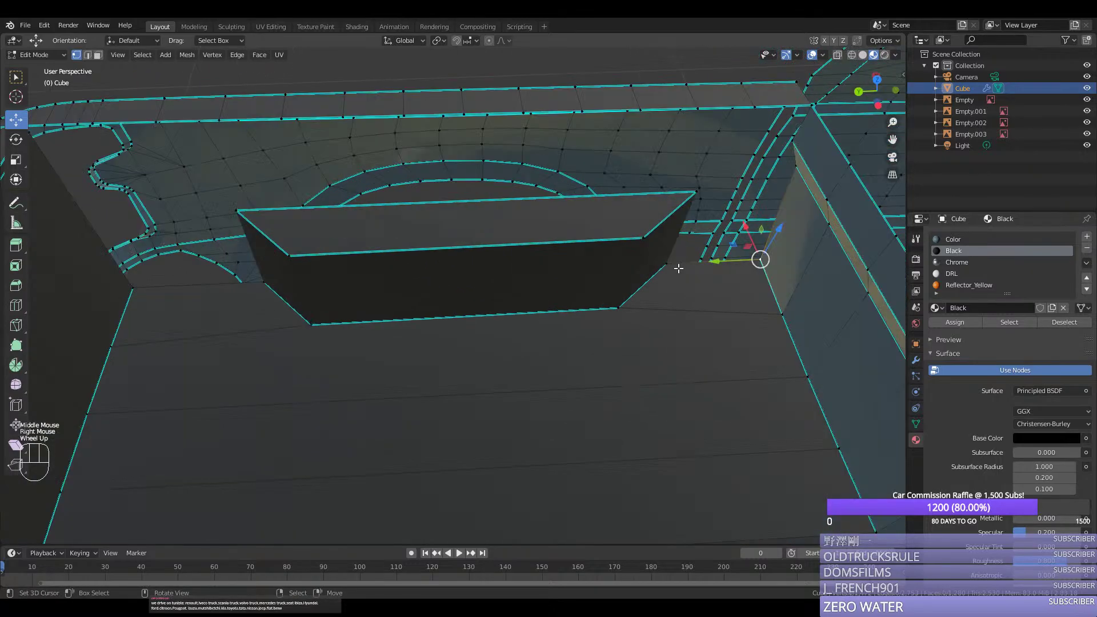
pyautogui.rightClick(727, 114)
pyautogui.moveTo(713, 271); pyautogui.dragTo(693, 311, button='middle')
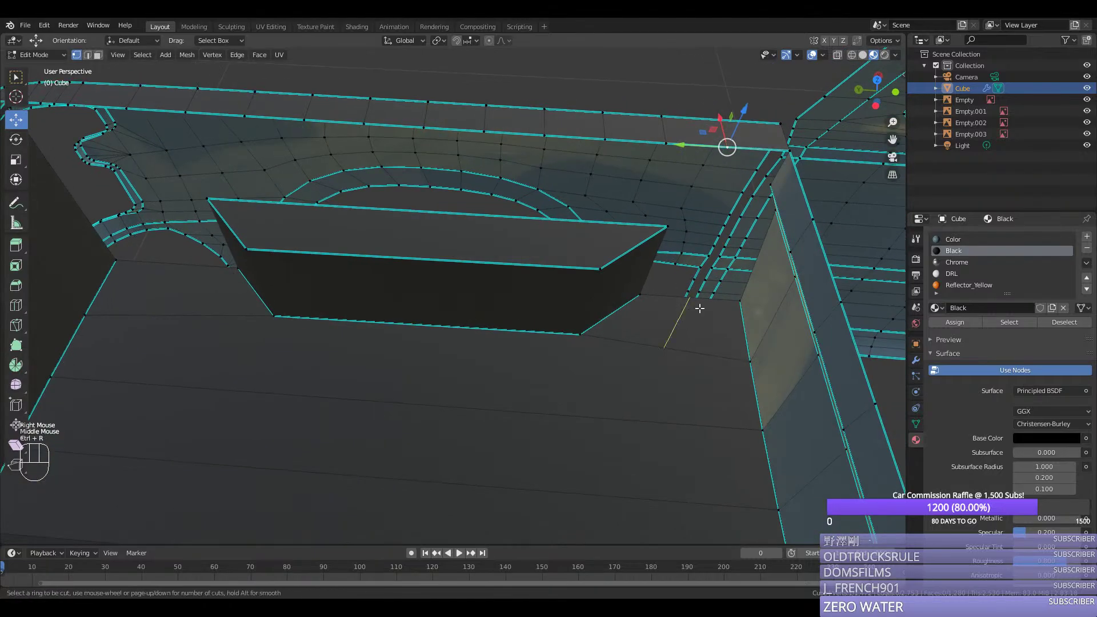
pyautogui.hotkey('ctrl', 'r')
pyautogui.click(701, 307)
pyautogui.rightClick(709, 275)
# Step: Join the new floor vertex beside the cab-end wall to the bed rail with an edge and mark that edge sharp
pyautogui.keyDown('shift'); pyautogui.rightClick(729, 148); pyautogui.keyUp('shift')
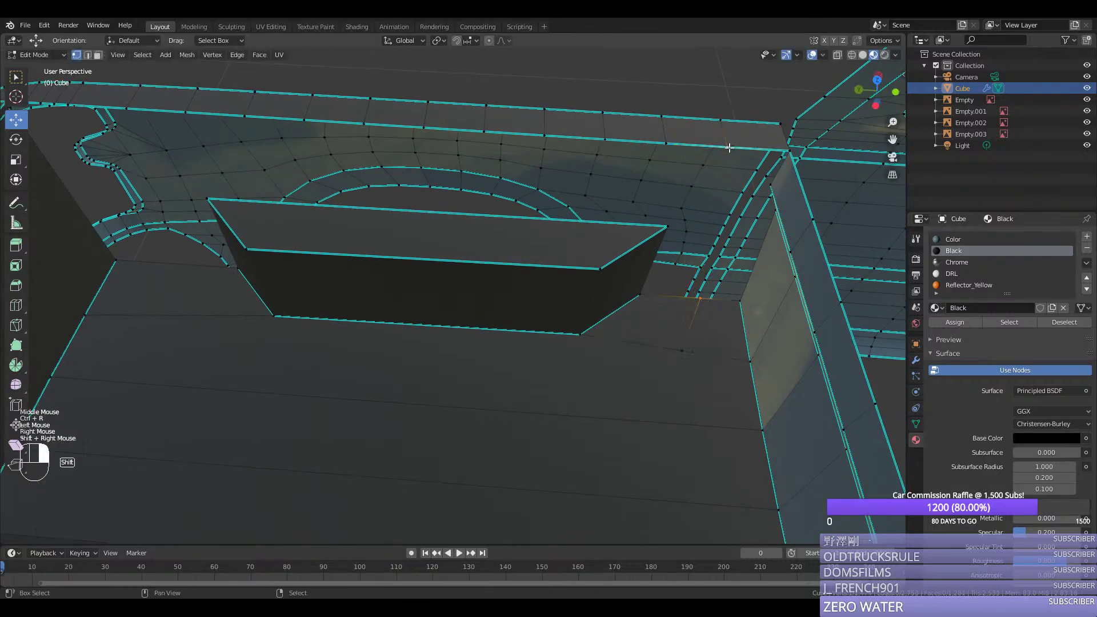
pyautogui.keyDown('shift'); pyautogui.rightClick(791, 151); pyautogui.keyUp('shift')
pyautogui.moveTo(767, 187); pyautogui.dragTo(780, 185, button='middle')
pyautogui.rightClick(714, 280)
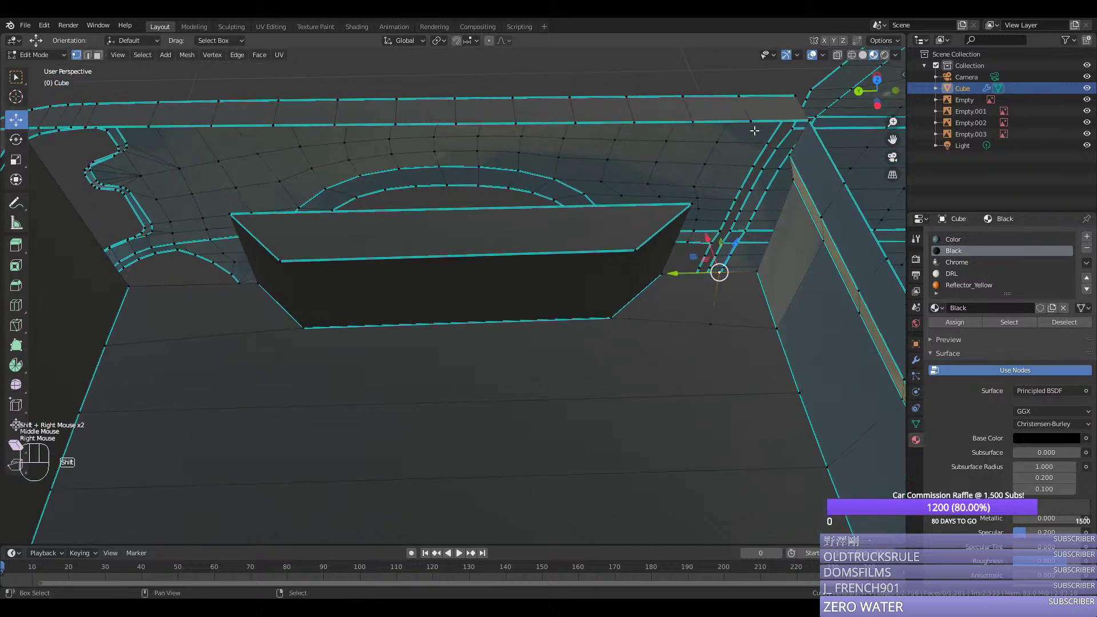
pyautogui.keyDown('shift'); pyautogui.rightClick(728, 238); pyautogui.keyUp('shift')
pyautogui.hotkey('ctrl', 'e')
pyautogui.click(699, 248)
pyautogui.moveTo(700, 248); pyautogui.dragTo(659, 359, button='middle')
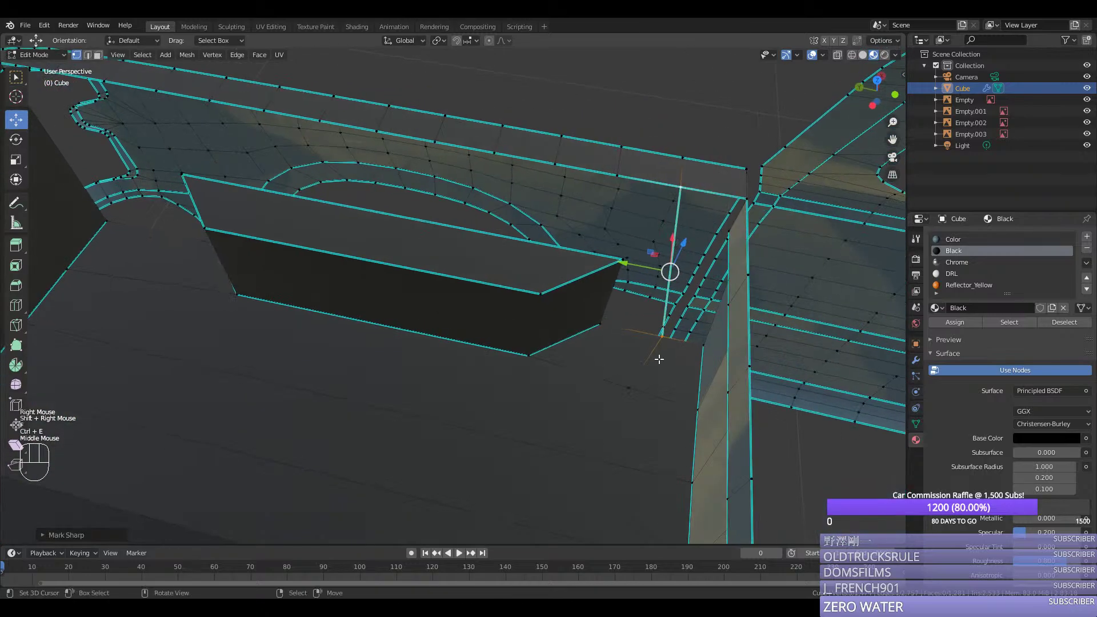
# Step: Slide the upright edge's bottom vertex along the floor edge toward the wheel well
pyautogui.rightClick(661, 337)
pyautogui.press('g')
pyautogui.press('g')
pyautogui.click(648, 341)
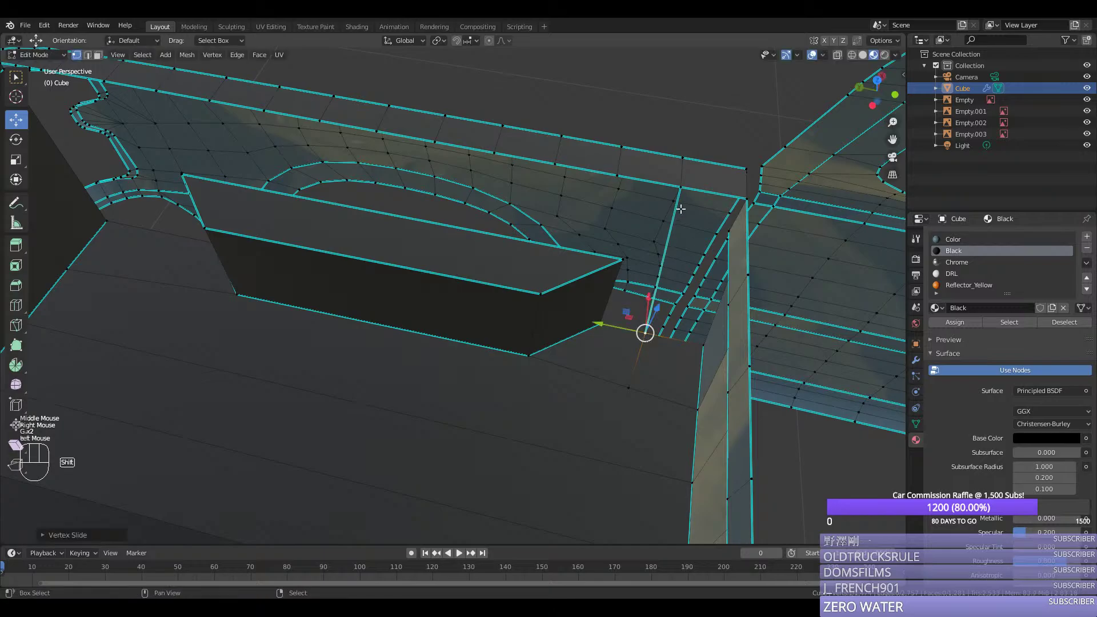
# Step: Try to extrude the new upright edge along the global Y axis toward the tailgate and shift it sideways
pyautogui.keyDown('shift'); pyautogui.rightClick(667, 275); pyautogui.keyUp('shift')
pyautogui.hotkey('ctrl', 'z')
pyautogui.keyDown('shift'); pyautogui.rightClick(668, 275); pyautogui.keyUp('shift')
pyautogui.moveTo(667, 275); pyautogui.dragTo(674, 334, button='middle')
pyautogui.press('e')
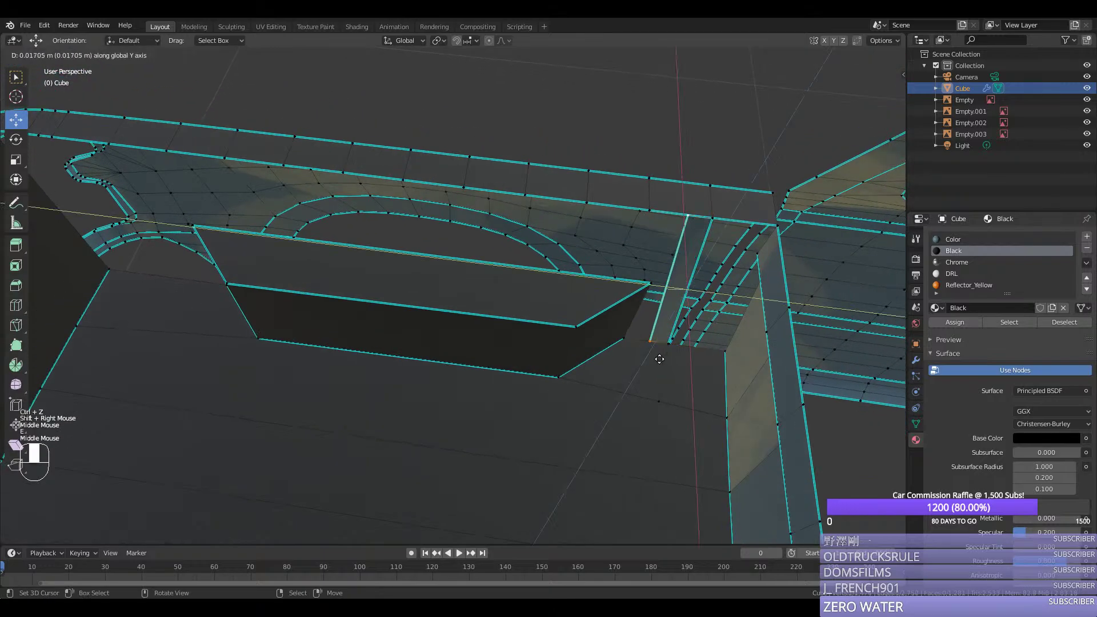
pyautogui.middleClick(660, 348)
pyautogui.click(655, 354)
pyautogui.moveTo(662, 251); pyautogui.dragTo(662, 250)
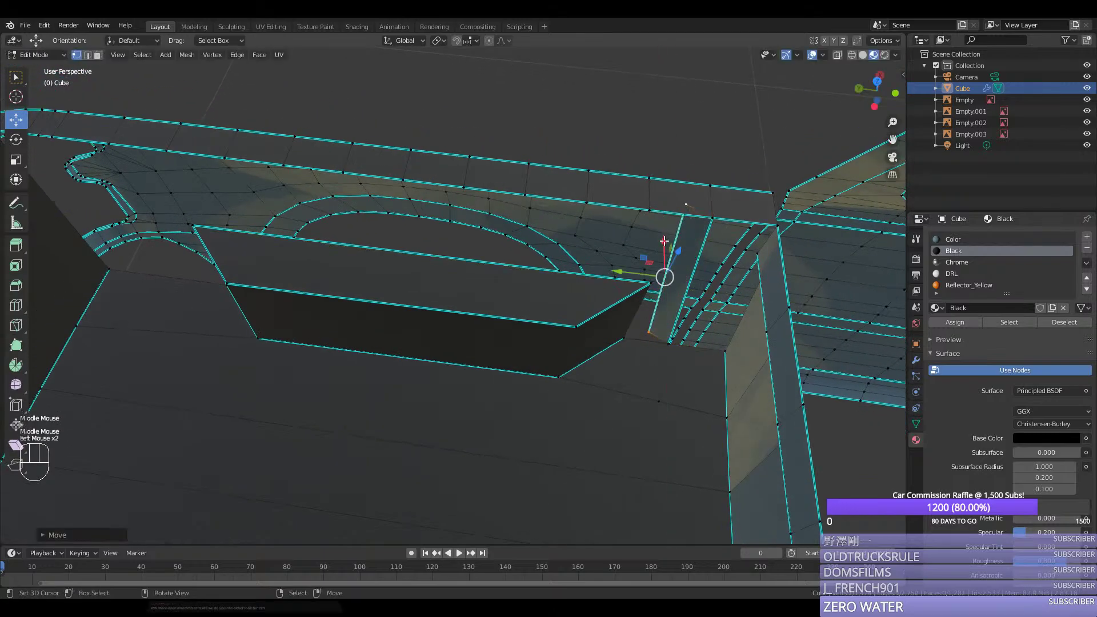
pyautogui.hotkey('ctrl', 'z')
pyautogui.hotkey('ctrl', 'z')
# Step: Select the rail's lower inner edge path above the wheel well and extrude it down about 0.02 m along global Z
pyautogui.rightClick(597, 230)
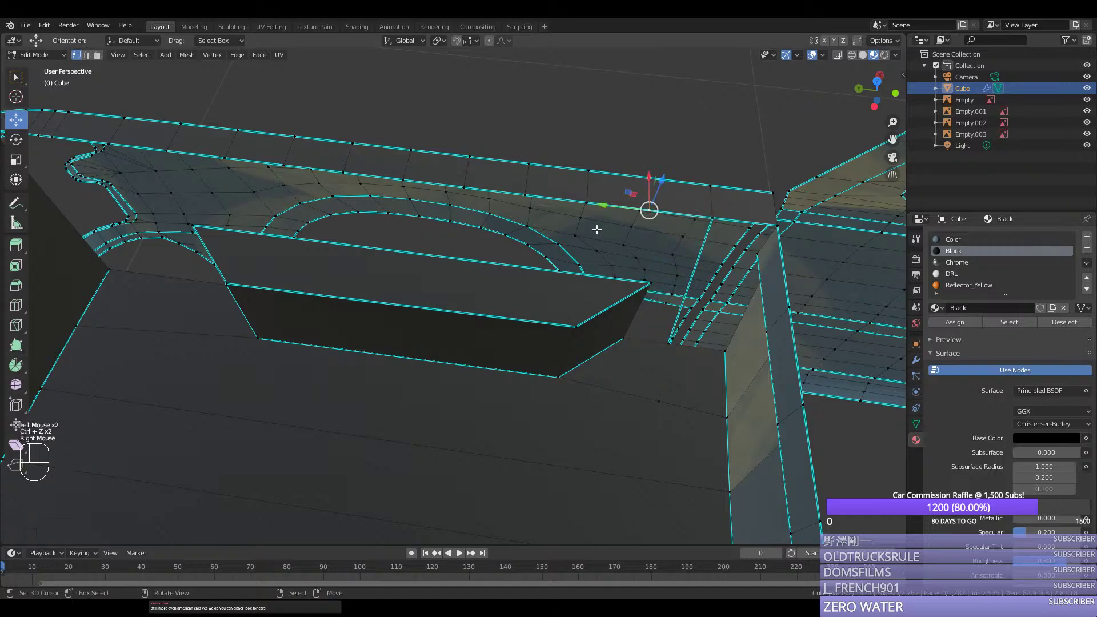
pyautogui.moveTo(303, 202); pyautogui.dragTo(218, 217, button='middle')
pyautogui.keyDown('ctrl'); pyautogui.rightClick(205, 224); pyautogui.keyUp('ctrl')
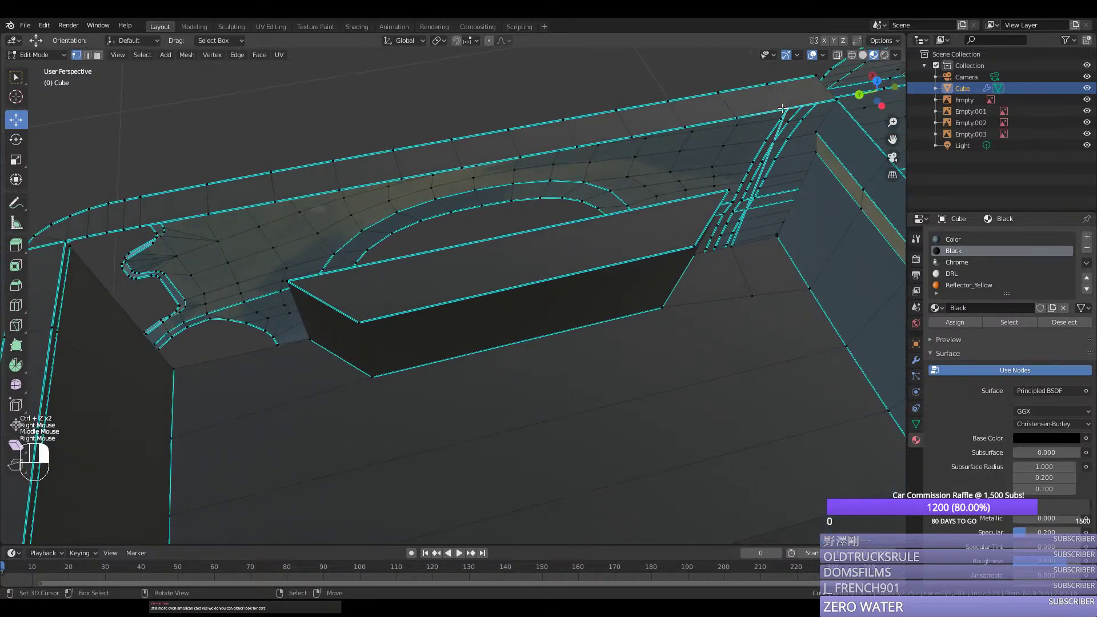
pyautogui.keyDown('ctrl'); pyautogui.rightClick(209, 213); pyautogui.keyUp('ctrl')
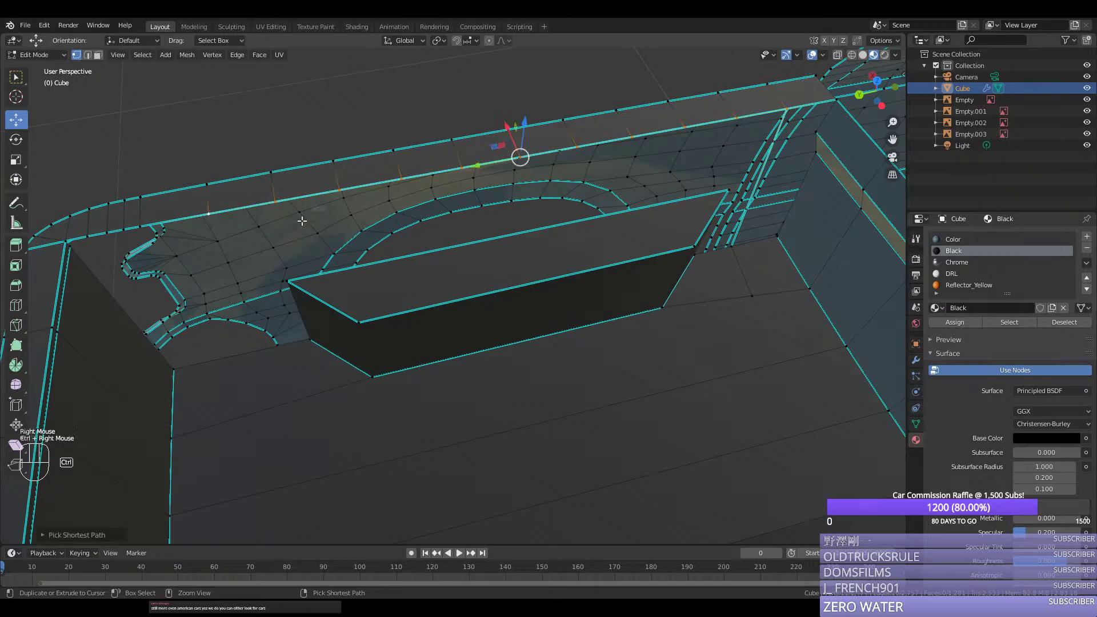
pyautogui.moveTo(211, 216); pyautogui.dragTo(400, 217, button='middle')
pyautogui.press('e')
pyautogui.middleClick(579, 214)
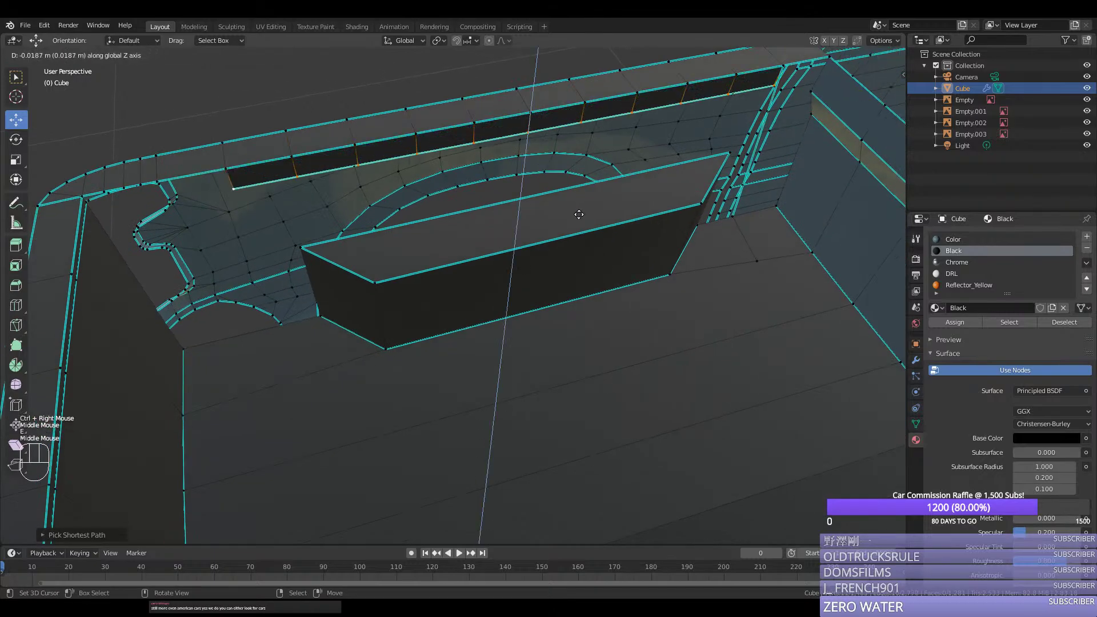
pyautogui.click(578, 214)
# Step: Extrude the lip edge slightly outward, then down behind the wheel well to form the bed-side panel
pyautogui.press('e')
pyautogui.middleClick(580, 200)
pyautogui.click(589, 177)
pyautogui.press('e')
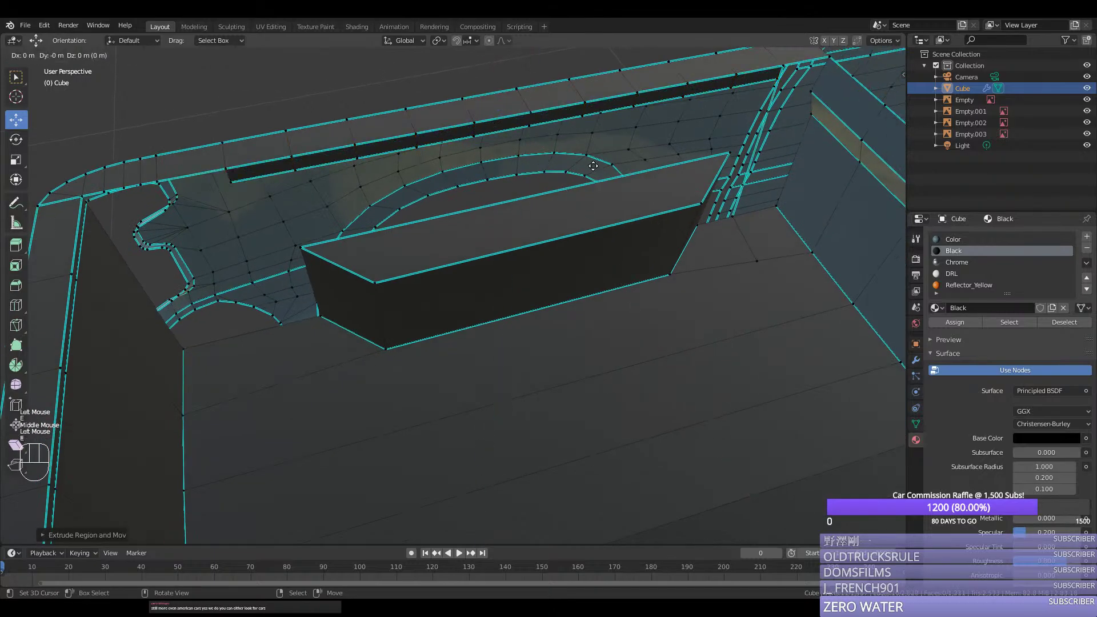
pyautogui.middleClick(593, 171)
pyautogui.click(588, 286)
# Step: Add a centred loop cut to the floor strip near the tailgate and join its outer vertex to the bed rail with an edge
pyautogui.moveTo(588, 287); pyautogui.dragTo(363, 145, button='middle')
pyautogui.rightClick(295, 119)
pyautogui.moveTo(295, 119); pyautogui.dragTo(264, 326, button='middle')
pyautogui.hotkey('ctrl', 'r')
pyautogui.click(249, 334)
pyautogui.rightClick(228, 235)
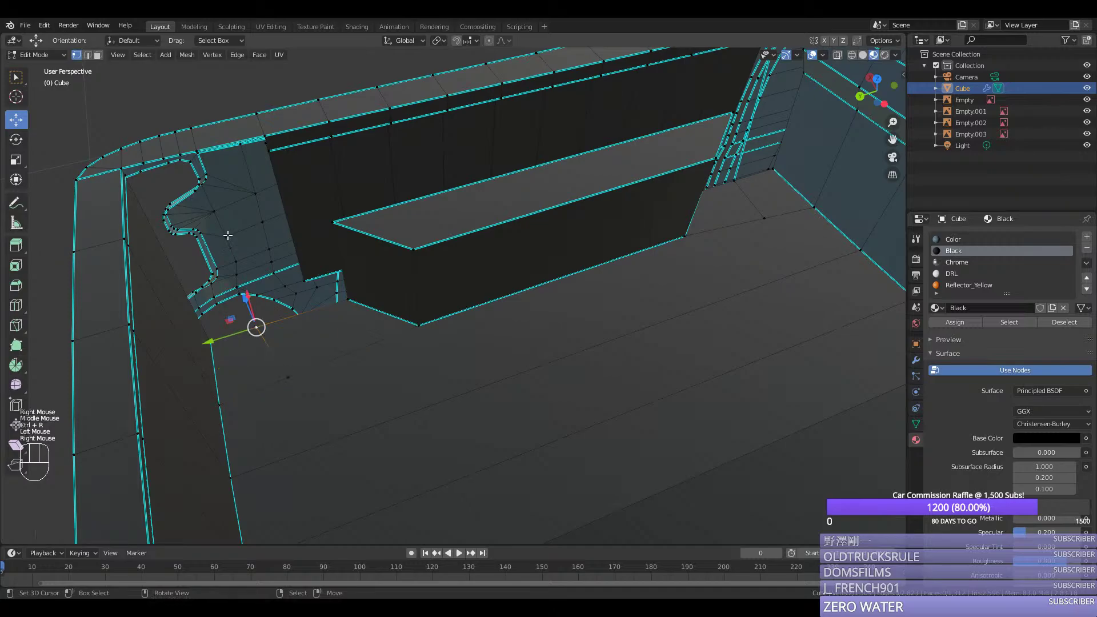
pyautogui.keyDown('shift'); pyautogui.rightClick(197, 141); pyautogui.keyUp('shift')
pyautogui.moveTo(196, 141); pyautogui.dragTo(322, 250, button='middle')
pyautogui.press('f')
pyautogui.scroll(2, 283, 267)
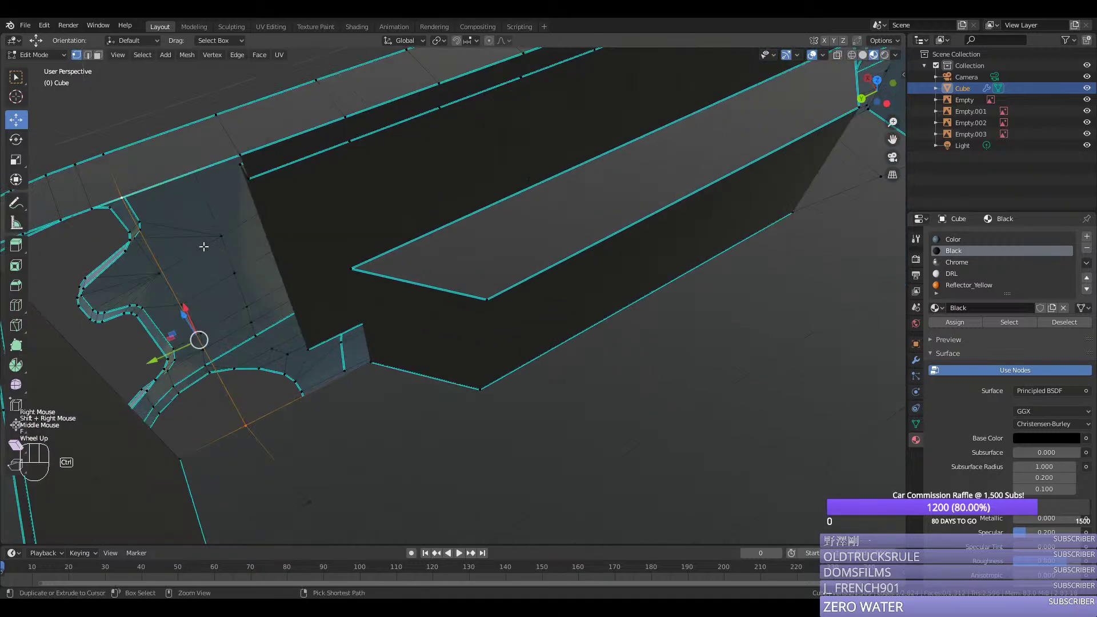
# Step: Add a vertex on the tailgate-side upright edge with a loop cut and slide it up toward the rail
pyautogui.hotkey('ctrl', 'r')
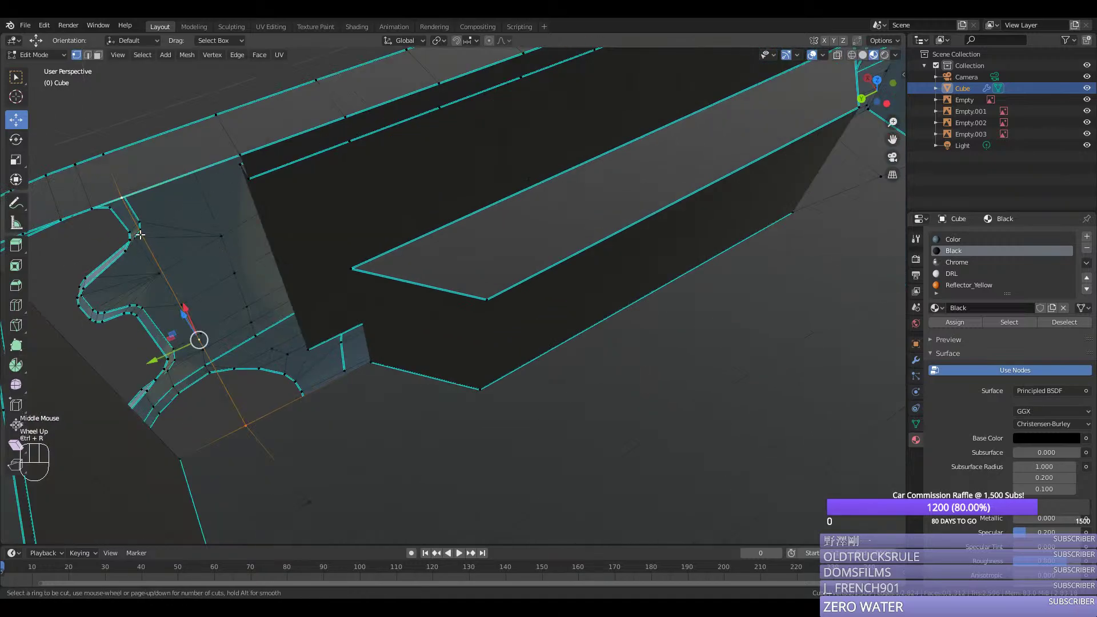
pyautogui.click(140, 234)
pyautogui.press('g')
pyautogui.press('g')
pyautogui.click(127, 147)
# Step: Fill a triangular face between the new upright-edge vertex and the end of the rail lip, and mark its edges sharp
pyautogui.keyDown('shift'); pyautogui.rightClick(147, 247); pyautogui.keyUp('shift')
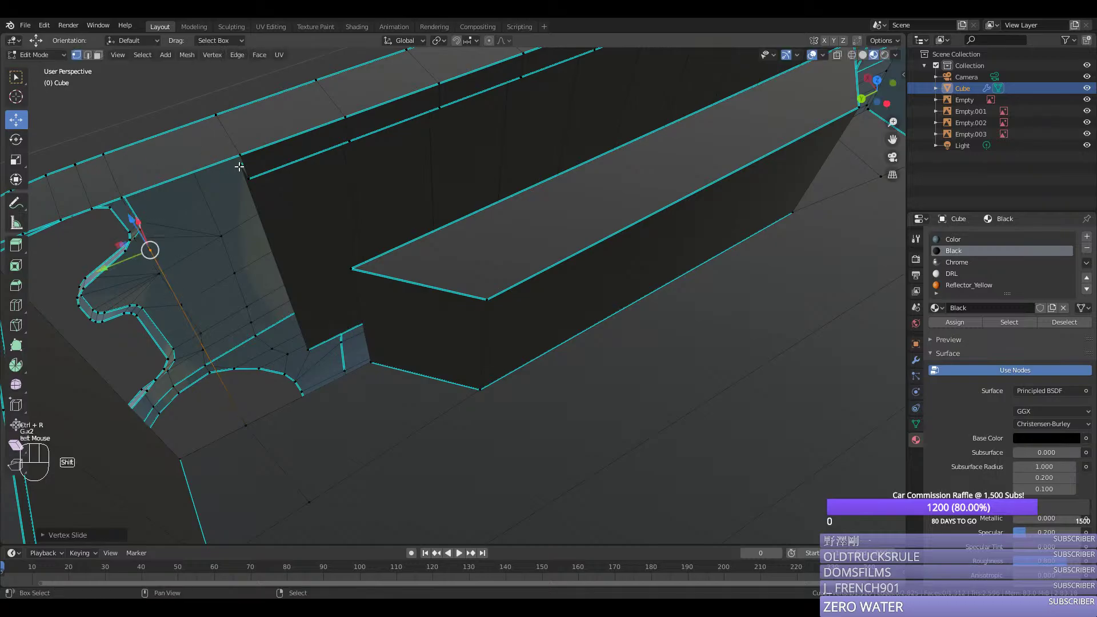
pyautogui.keyDown('shift'); pyautogui.rightClick(213, 196); pyautogui.keyUp('shift')
pyautogui.press('f')
pyautogui.moveTo(213, 196); pyautogui.dragTo(266, 230, button='middle')
pyautogui.rightClick(215, 163)
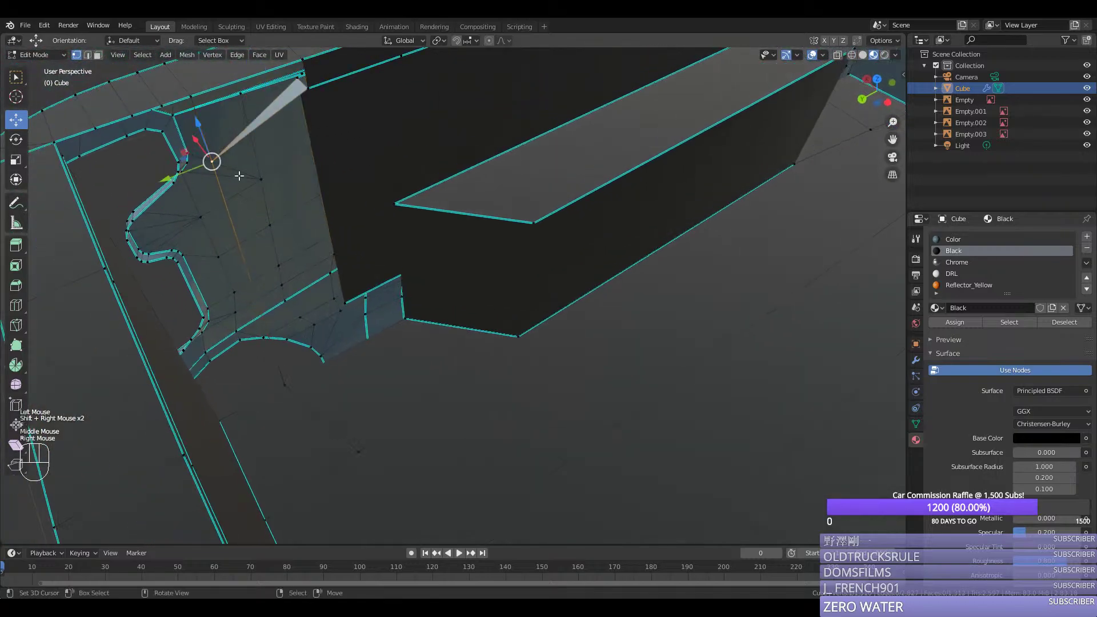
pyautogui.keyDown('shift'); pyautogui.rightClick(307, 89); pyautogui.keyUp('shift')
pyautogui.keyDown('shift'); pyautogui.rightClick(298, 78); pyautogui.keyUp('shift')
pyautogui.hotkey('ctrl', 'e')
# Step: Slide the new vertex on the tailgate-side upright edge further up toward the bed rail
pyautogui.rightClick(211, 161)
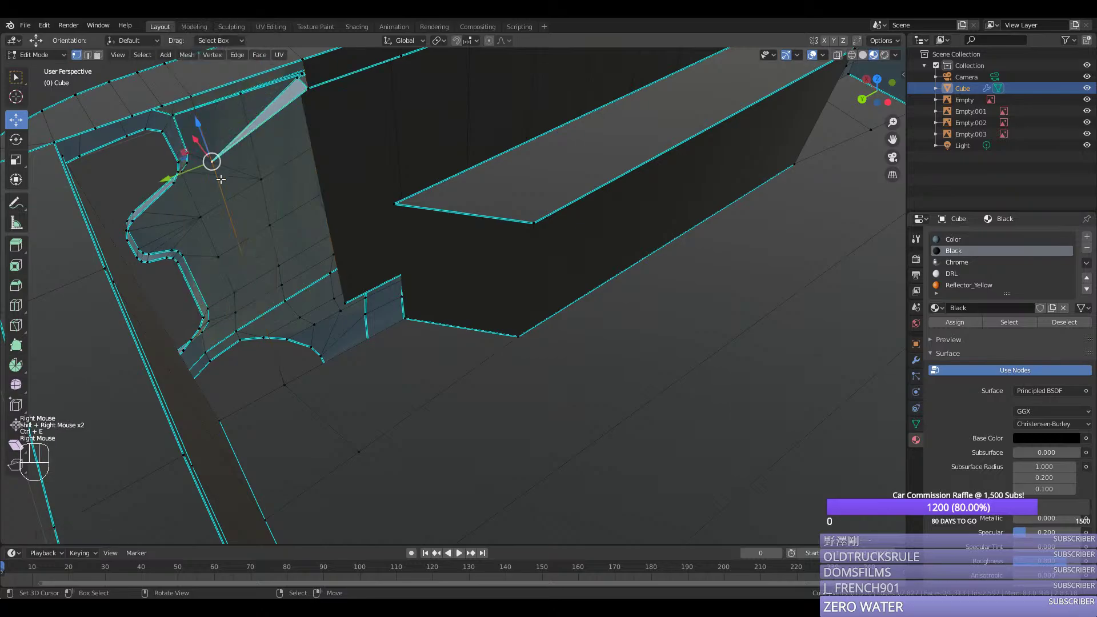
pyautogui.press('g')
pyautogui.press('g')
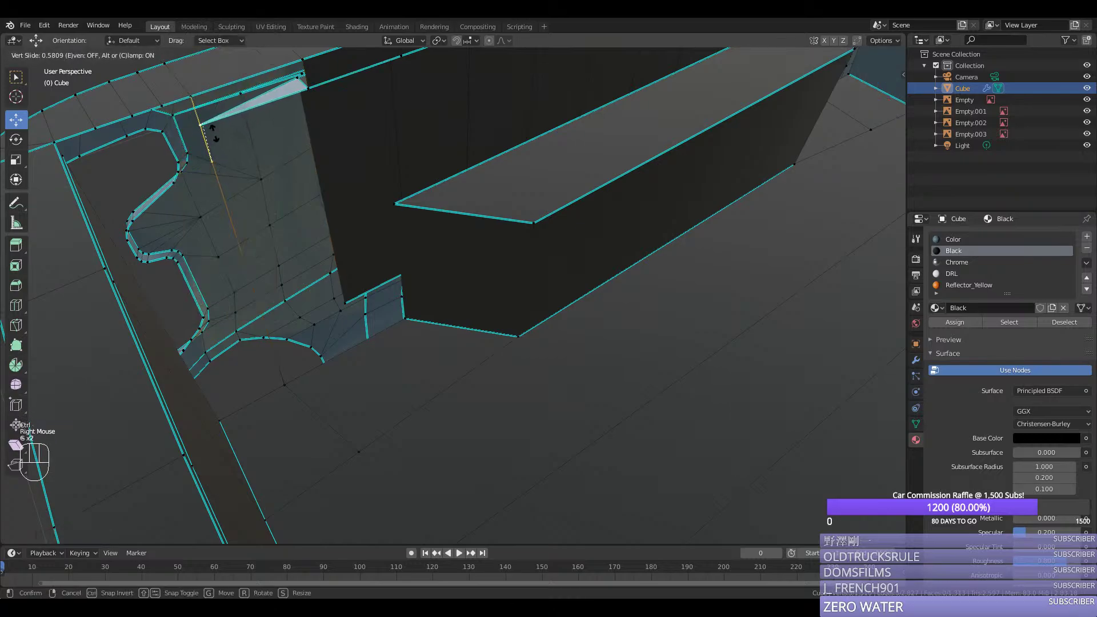
pyautogui.click(215, 134)
# Step: Fill a four-sided face between the bed rail's inner edge, the lip end and the vertex on the tailgate-side upright edge
pyautogui.keyDown('shift'); pyautogui.rightClick(309, 89); pyautogui.keyUp('shift')
pyautogui.keyDown('shift'); pyautogui.rightClick(303, 61); pyautogui.keyUp('shift')
pyautogui.keyDown('shift'); pyautogui.rightClick(192, 97); pyautogui.keyUp('shift')
pyautogui.press('f')
pyautogui.rightClick(191, 99)
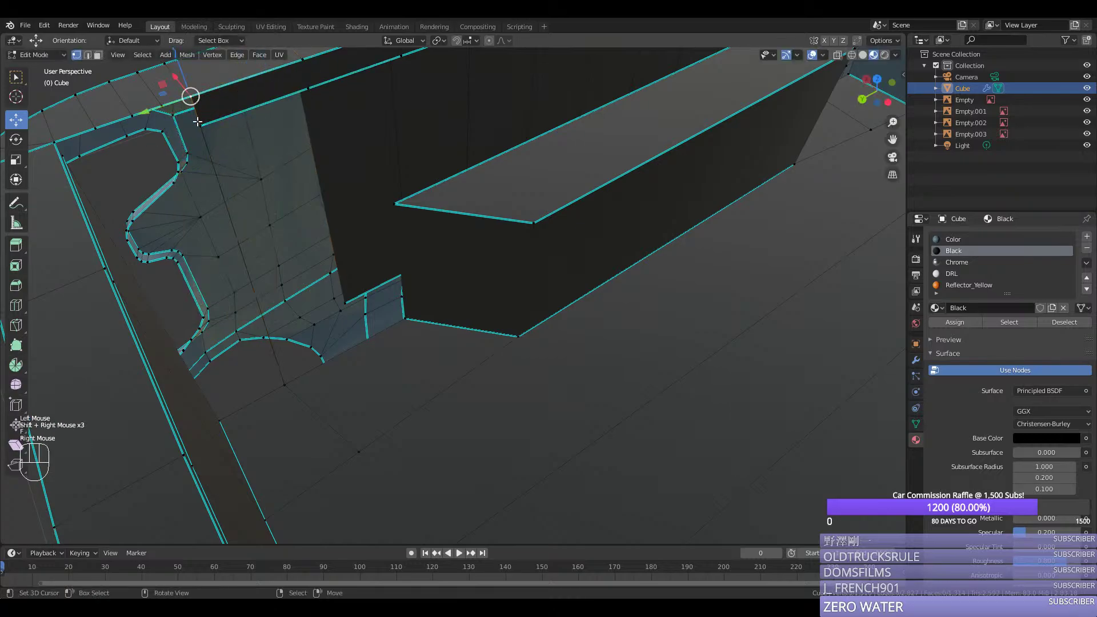
pyautogui.rightClick(197, 122)
pyautogui.moveTo(197, 122); pyautogui.dragTo(240, 133, button='middle')
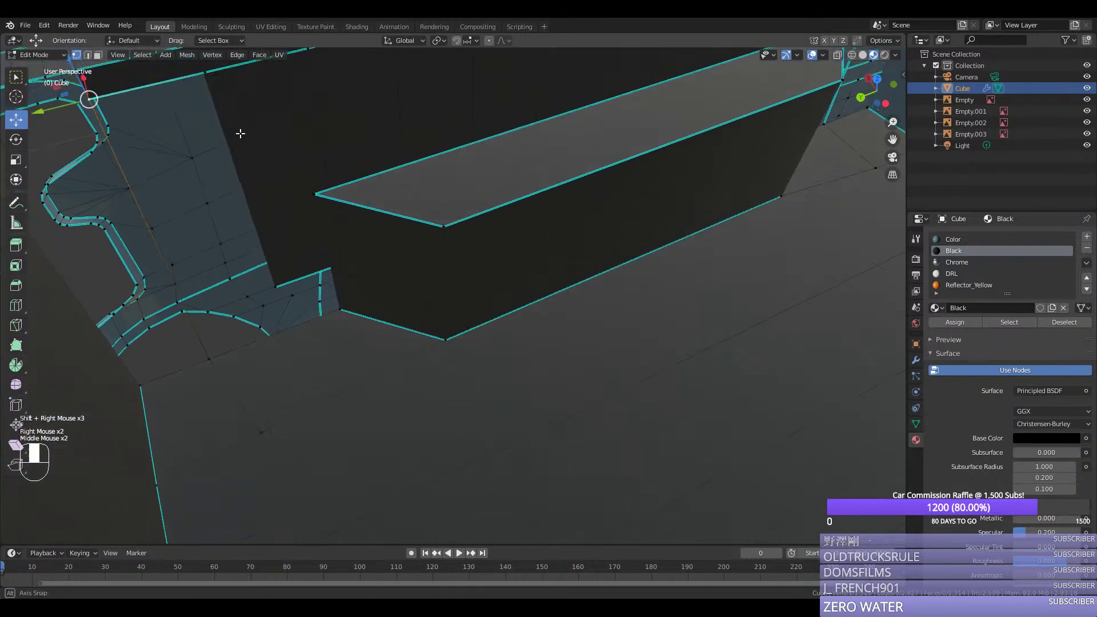
# Step: Fill a four-sided face below the rail lip, joining the bed-side panel's tailgate-side edge to the upright-edge vertex and the floor strip
pyautogui.keyDown('shift'); pyautogui.rightClick(240, 133); pyautogui.keyUp('shift')
pyautogui.press('z')
pyautogui.rightClick(192, 97)
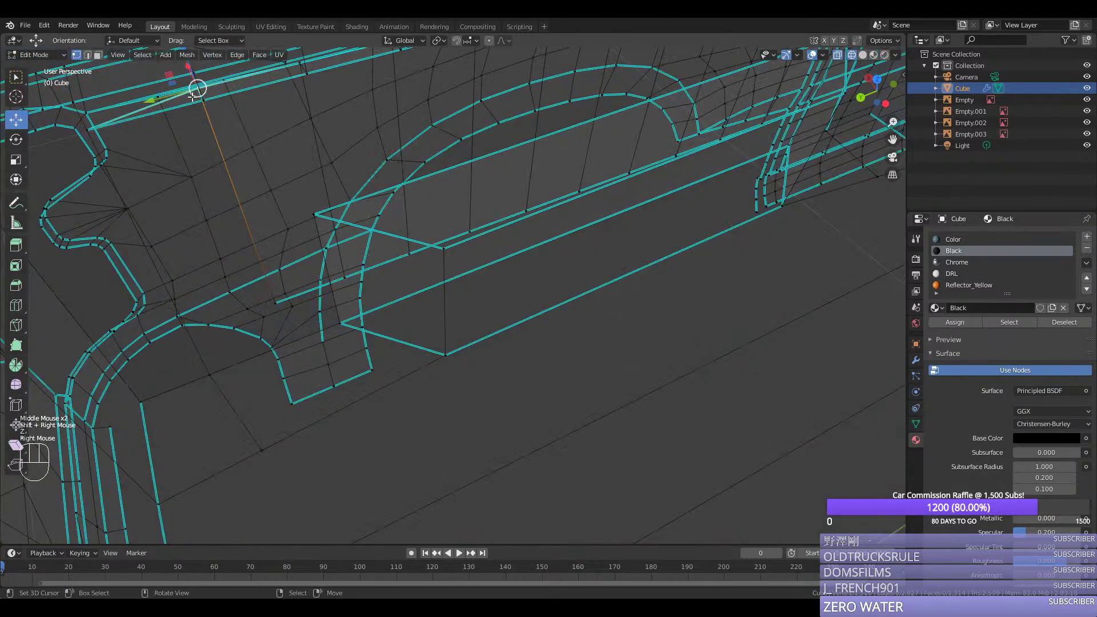
pyautogui.keyDown('shift'); pyautogui.rightClick(86, 135); pyautogui.keyUp('shift')
pyautogui.moveTo(86, 135); pyautogui.dragTo(189, 257, button='middle')
pyautogui.keyDown('shift'); pyautogui.rightClick(323, 297); pyautogui.keyUp('shift')
pyautogui.keyDown('shift'); pyautogui.rightClick(262, 376); pyautogui.keyUp('shift')
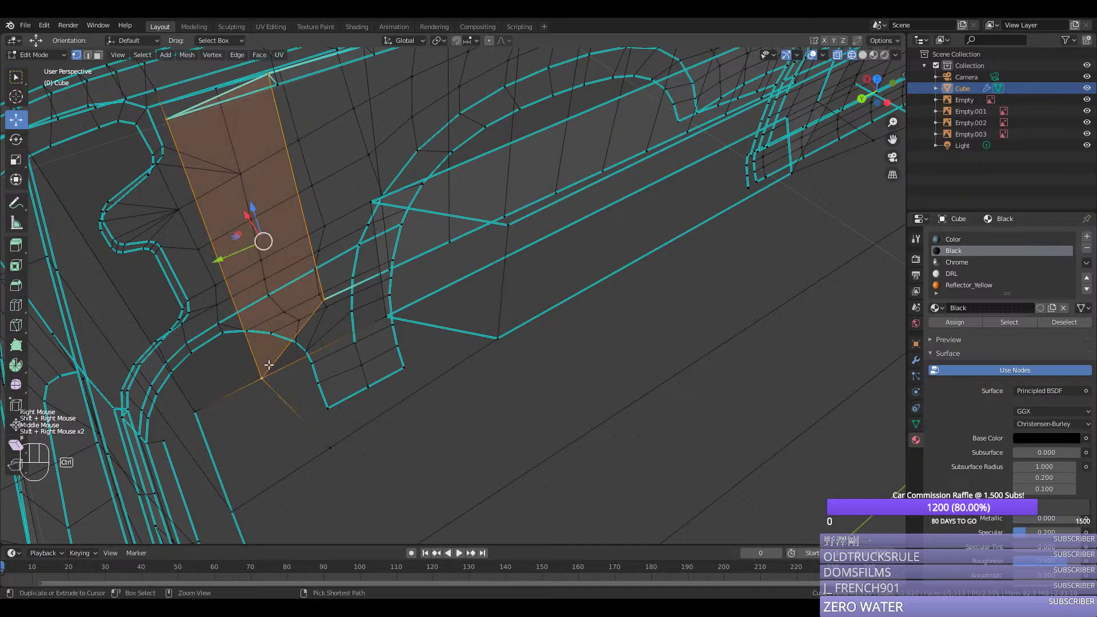
pyautogui.hotkey('ctrl', 'e')
pyautogui.press('z')
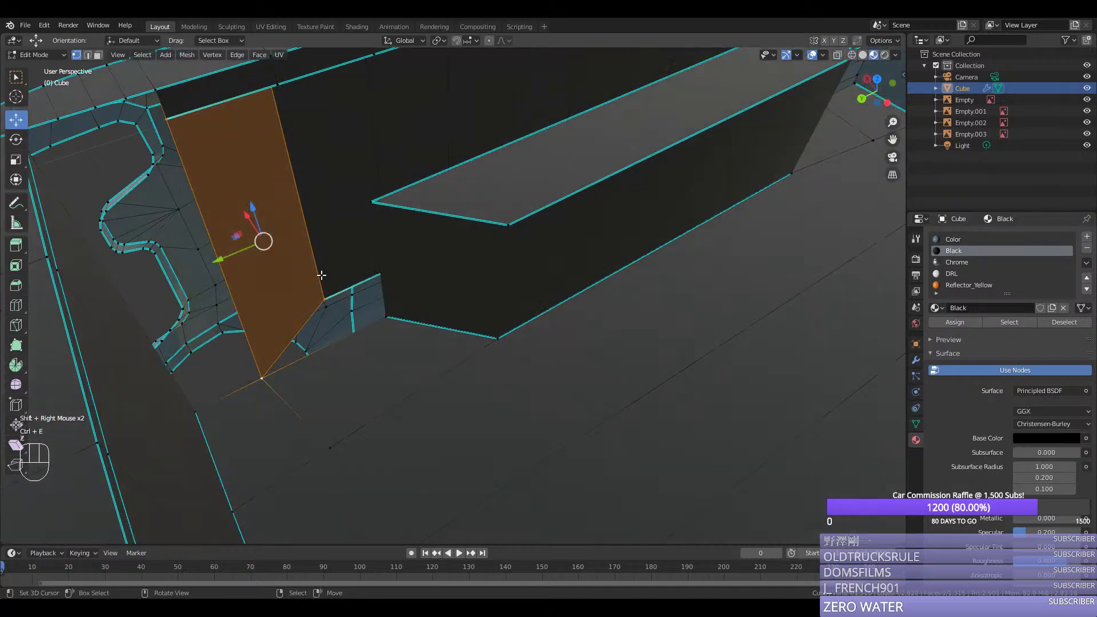
# Step: Select the whole bottom row of vertices along the bed-side panel and move it slightly down
pyautogui.rightClick(322, 294)
pyautogui.moveTo(325, 293); pyautogui.dragTo(627, 213, button='middle')
pyautogui.scroll(-1, 504, 237)
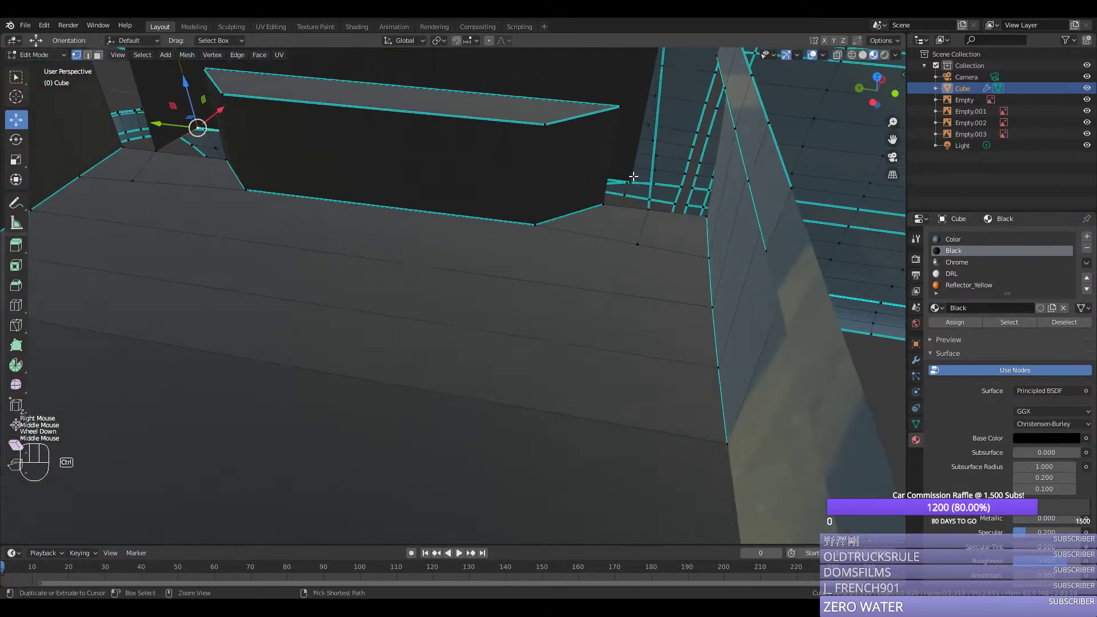
pyautogui.keyDown('ctrl'); pyautogui.rightClick(626, 193); pyautogui.keyUp('ctrl')
pyautogui.moveTo(403, 121); pyautogui.dragTo(401, 129)
pyautogui.hotkey('ctrl', 'z')
pyautogui.scroll(-4, 401, 129)
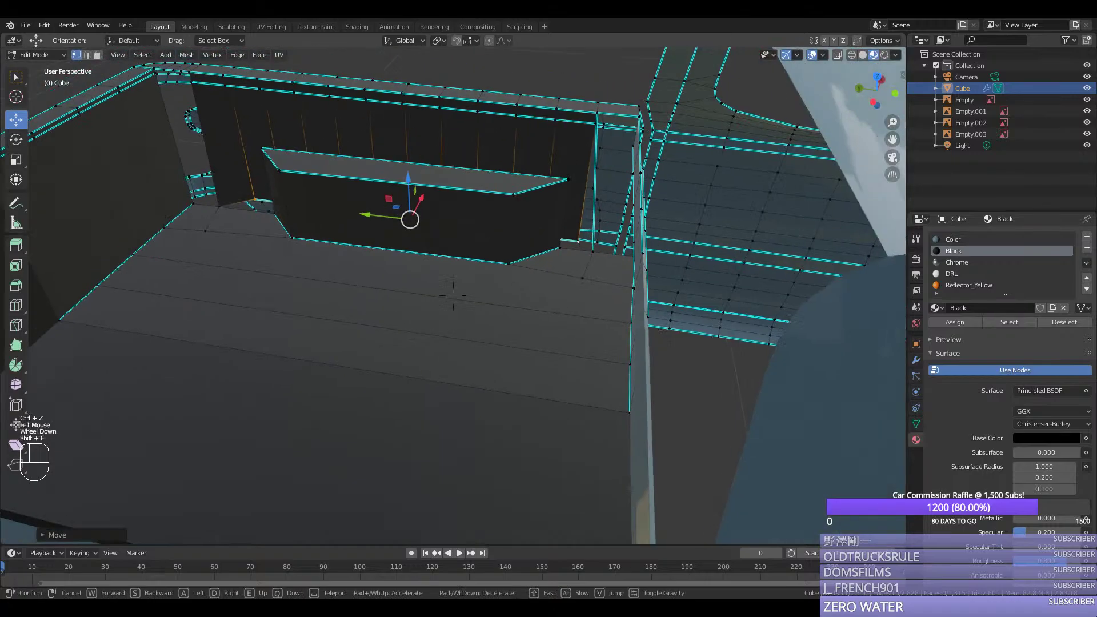
# Step: Add a vertex on the cab-side upright edge with a loop cut and slide it up toward the end of the rail lip
pyautogui.hotkey('shift', 'f')
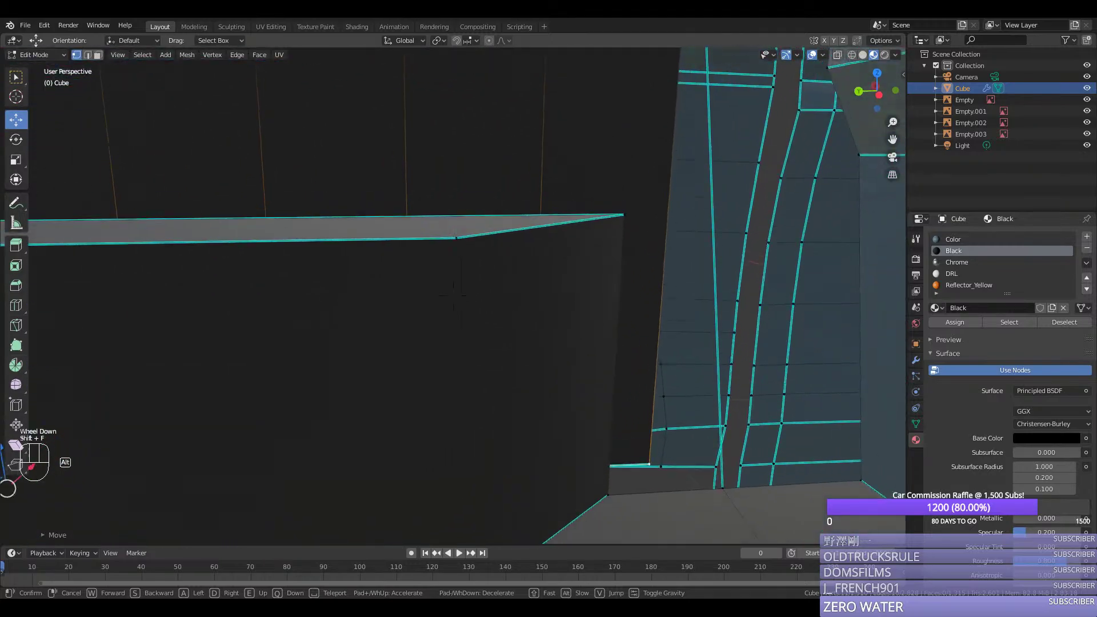
pyautogui.click(453, 296)
pyautogui.rightClick(617, 181)
pyautogui.rightClick(625, 179)
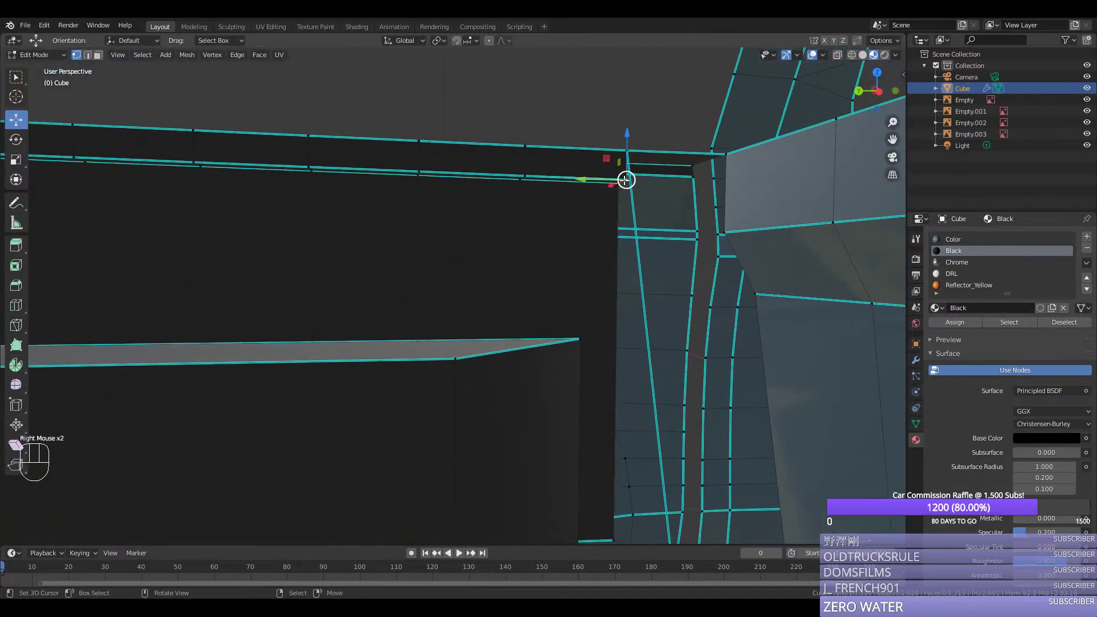
pyautogui.hotkey('ctrl', 'r')
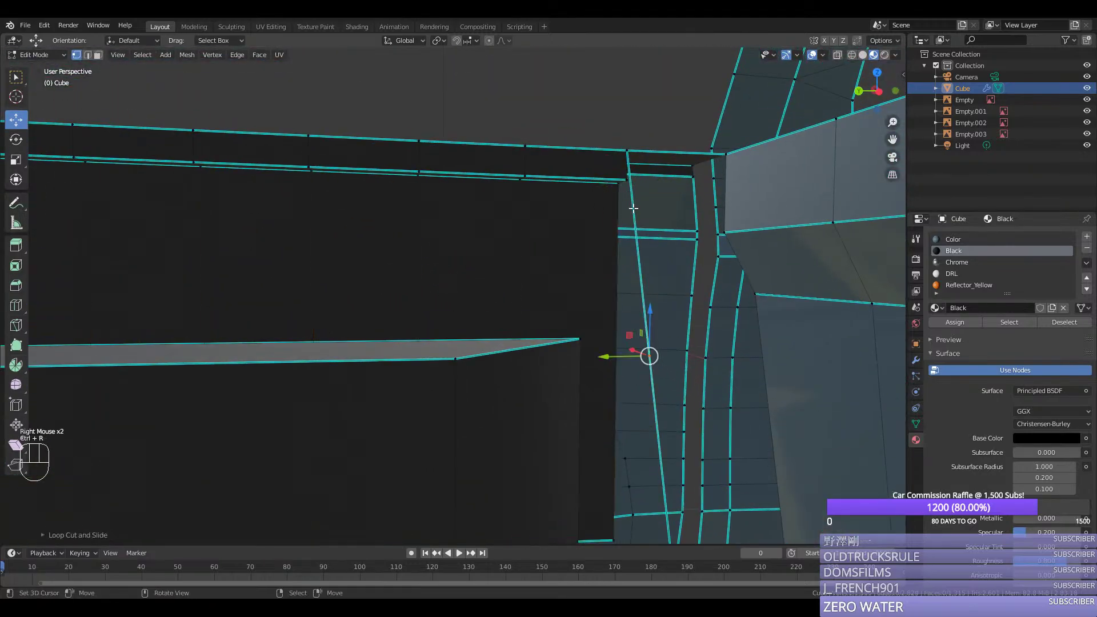
pyautogui.press('g')
pyautogui.press('g')
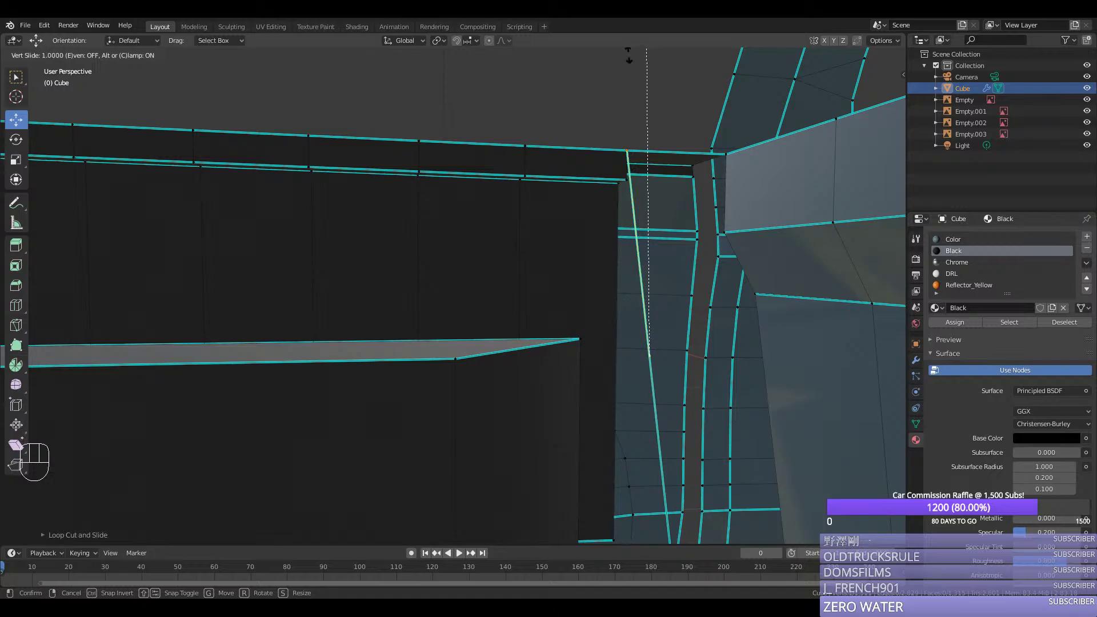
pyautogui.press('Escape')
pyautogui.press('g')
pyautogui.press('g')
pyautogui.click(641, 91)
# Step: Merge the overlapping vertices at the cab-side end of the rail lip, including the bed-side panel's top corner
pyautogui.rightClick(628, 179)
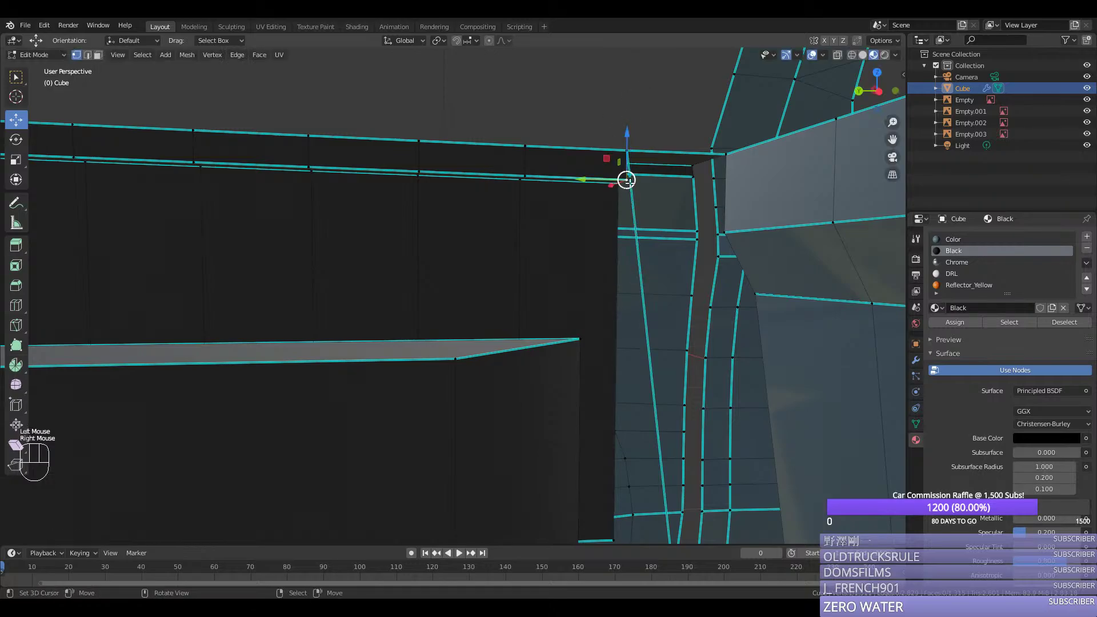
pyautogui.keyDown('shift'); pyautogui.rightClick(628, 178); pyautogui.keyUp('shift')
pyautogui.press('m')
pyautogui.rightClick(619, 184)
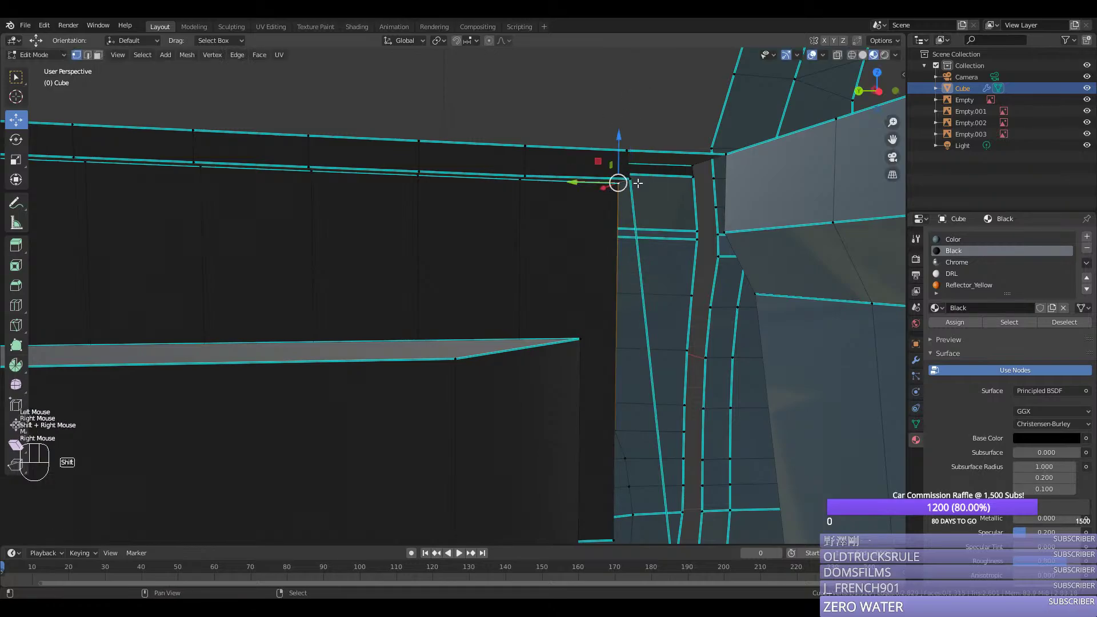
pyautogui.keyDown('shift'); pyautogui.rightClick(628, 179); pyautogui.keyUp('shift')
pyautogui.press('m')
pyautogui.click(637, 183)
# Step: Isolate the truck body in local view and merge the bed-side panel's lower cab-side corner with the adjacent floor strip vertex
pyautogui.hotkey('shift', 'f')
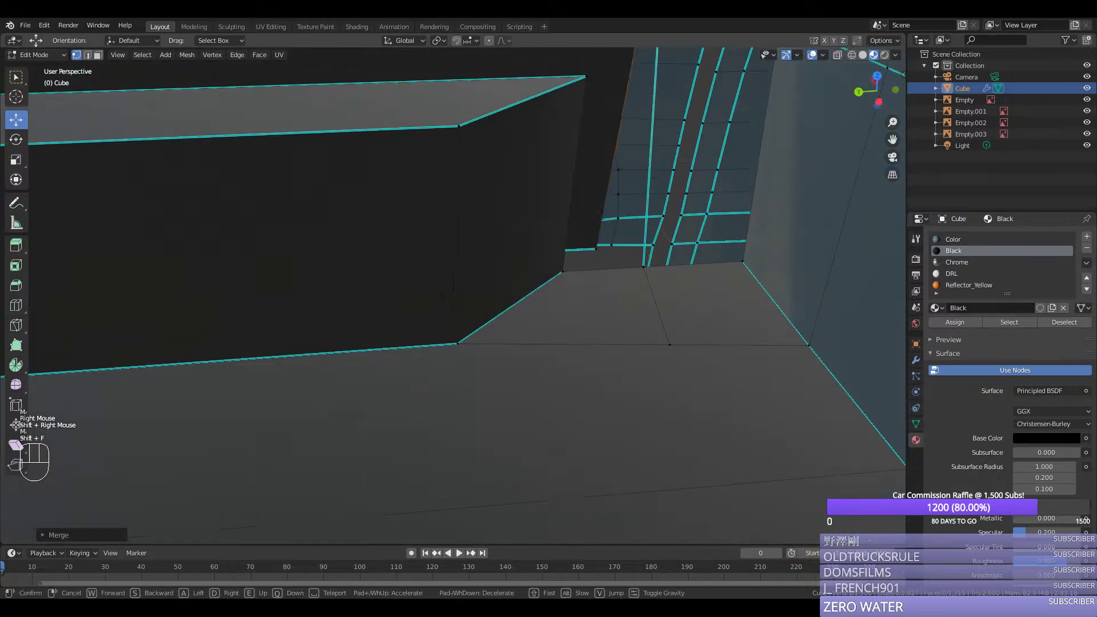
pyautogui.rightClick(583, 270)
pyautogui.moveTo(582, 270); pyautogui.dragTo(611, 349, button='middle')
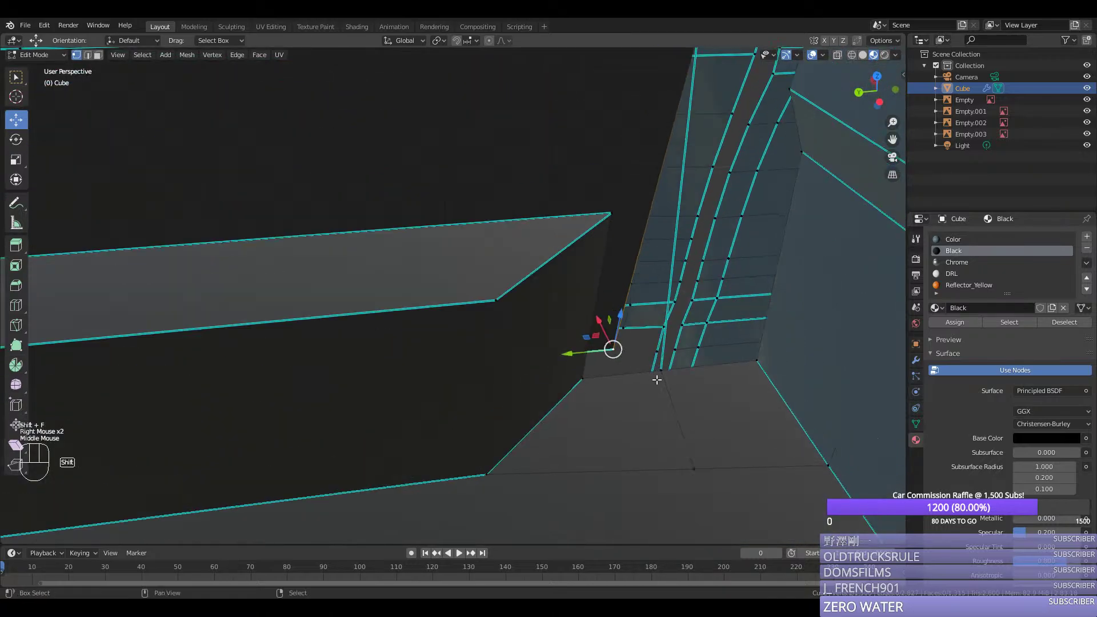
pyautogui.keyDown('shift'); pyautogui.rightClick(634, 359); pyautogui.keyUp('shift')
pyautogui.press('KP_Divide')
pyautogui.press('.')
pyautogui.moveTo(499, 362); pyautogui.dragTo(345, 326, button='middle')
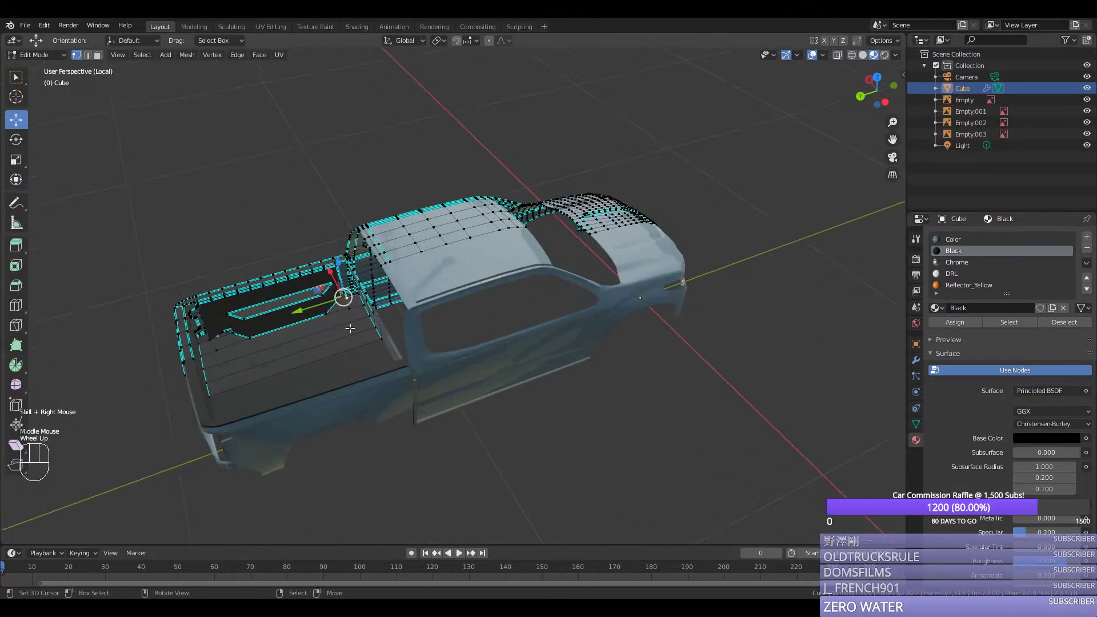
pyautogui.scroll(2, 345, 327)
pyautogui.press(',')
pyautogui.middleClick(345, 327)
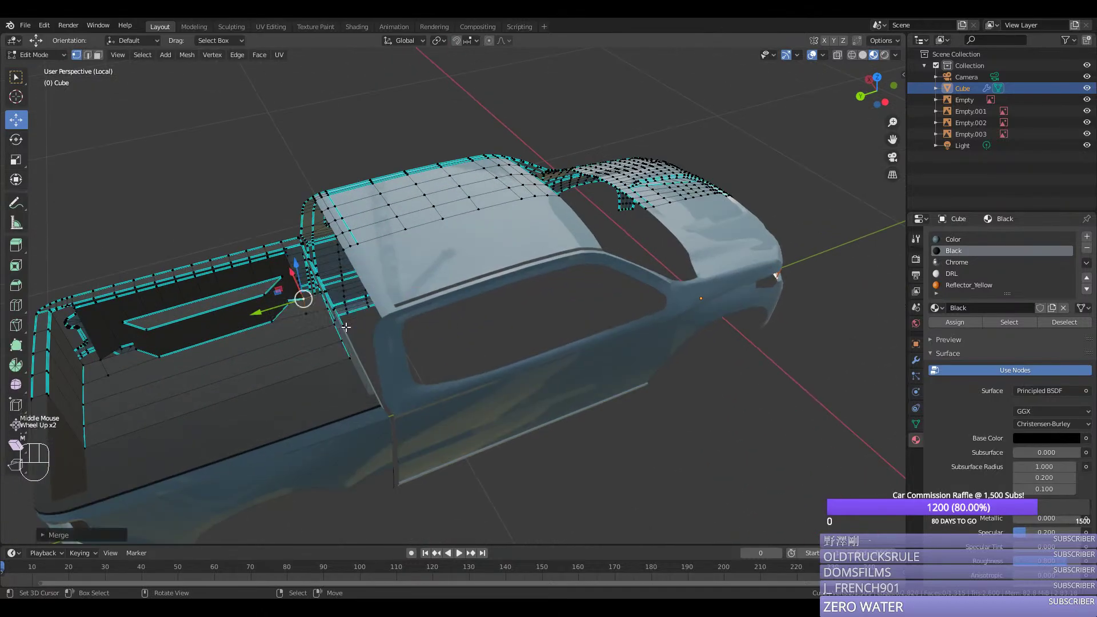
# Step: Fill a four-sided face between the bed-side panel's cab-side edge and the side edge of the bed's front wall
pyautogui.hotkey('shift', 'f')
pyautogui.press('w')
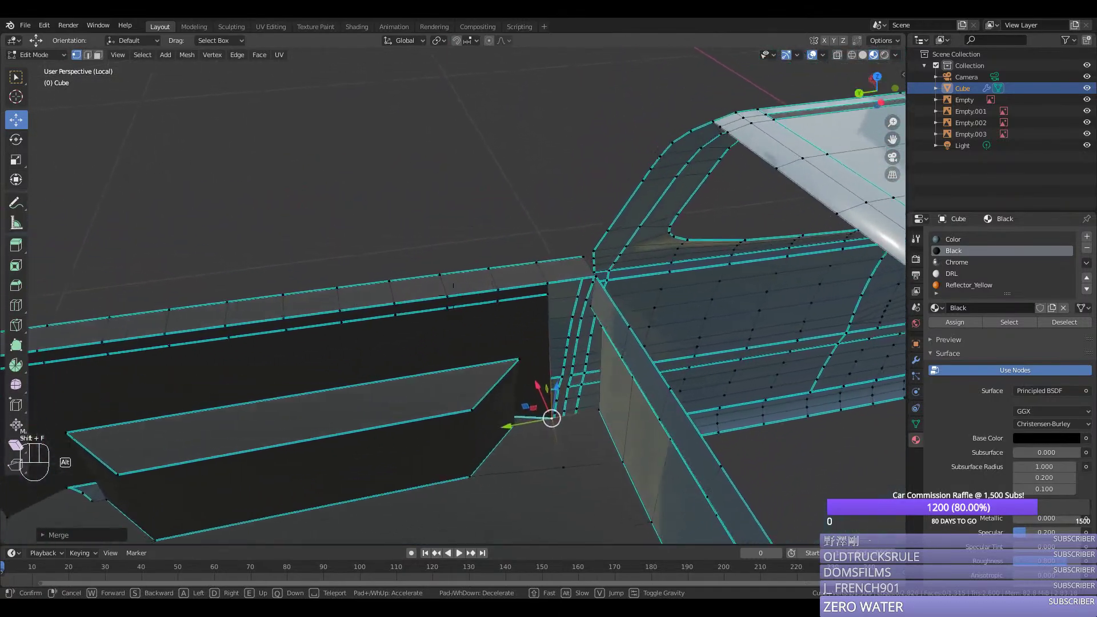
pyautogui.click(589, 255)
pyautogui.keyDown('shift'); pyautogui.rightClick(610, 232); pyautogui.keyUp('shift')
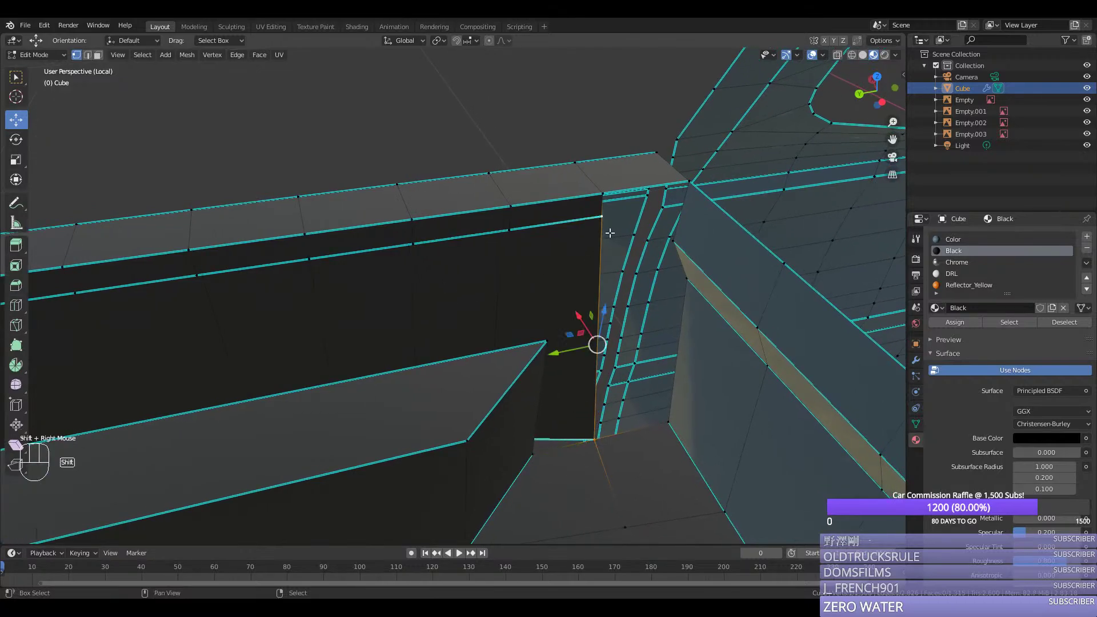
pyautogui.keyDown('shift'); pyautogui.rightClick(662, 239); pyautogui.keyUp('shift')
pyautogui.rightClick(694, 278)
pyautogui.keyDown('shift'); pyautogui.rightClick(660, 415); pyautogui.keyUp('shift')
pyautogui.keyDown('shift'); pyautogui.rightClick(595, 437); pyautogui.keyUp('shift')
pyautogui.keyDown('shift'); pyautogui.rightClick(601, 217); pyautogui.keyUp('shift')
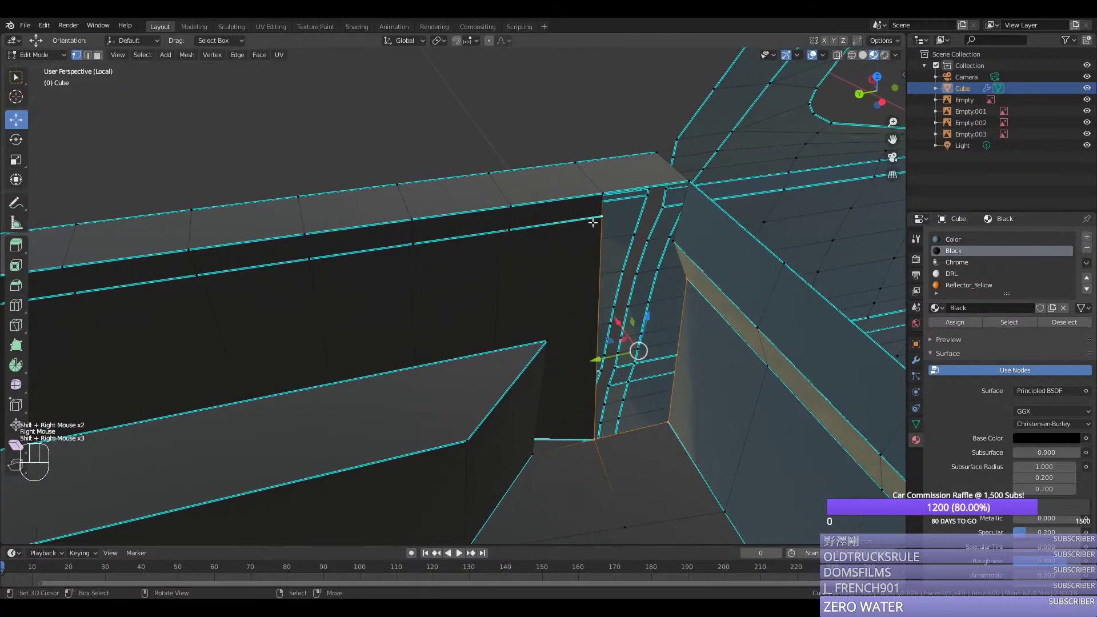
pyautogui.press('f')
# Step: Close the gap between the new corner face and the rail at the cab-side corner with three triangular faces
pyautogui.rightClick(601, 217)
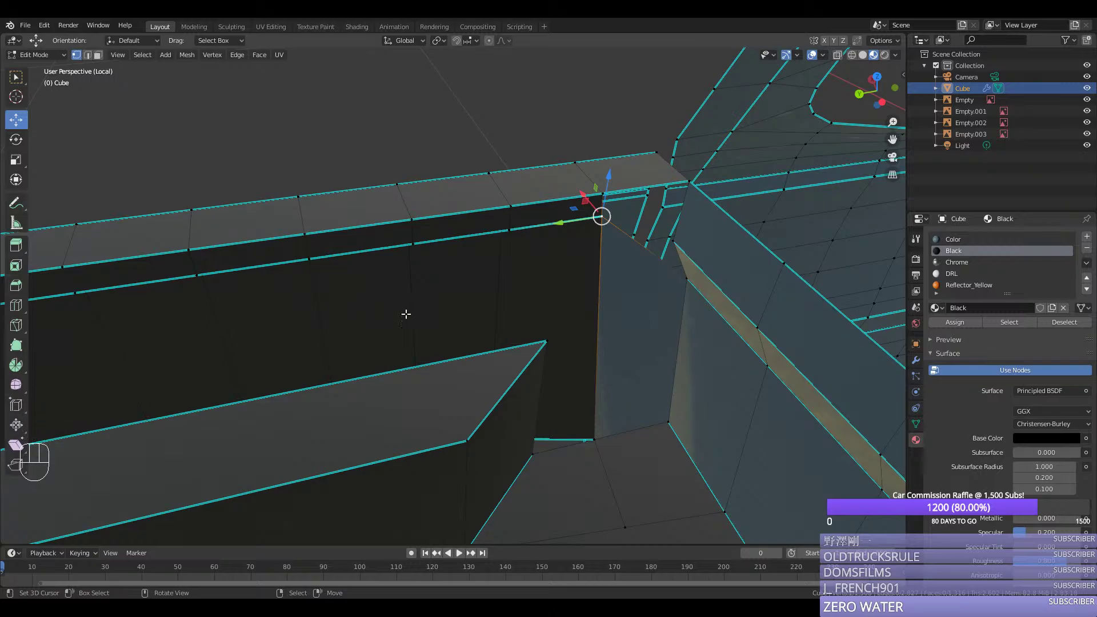
pyautogui.moveTo(659, 324); pyautogui.dragTo(814, 297, button='middle')
pyautogui.keyDown('shift'); pyautogui.rightClick(799, 279); pyautogui.keyUp('shift')
pyautogui.keyDown('shift'); pyautogui.rightClick(800, 249); pyautogui.keyUp('shift')
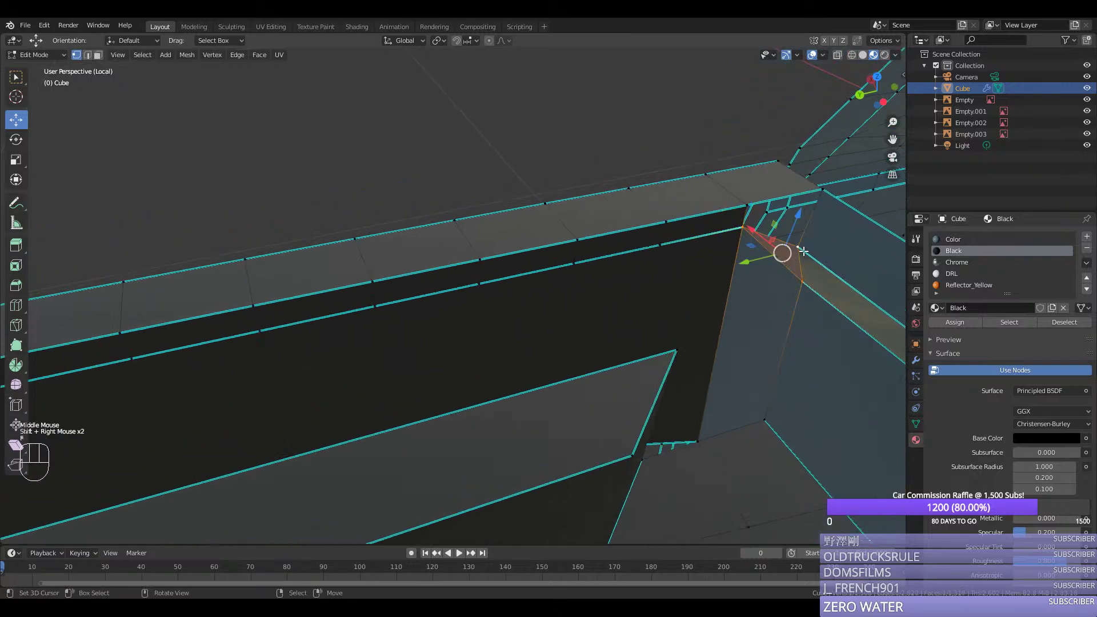
pyautogui.rightClick(799, 249)
pyautogui.keyDown('shift'); pyautogui.rightClick(742, 228); pyautogui.keyUp('shift')
pyautogui.keyDown('shift'); pyautogui.rightClick(747, 205); pyautogui.keyUp('shift')
pyautogui.press('f')
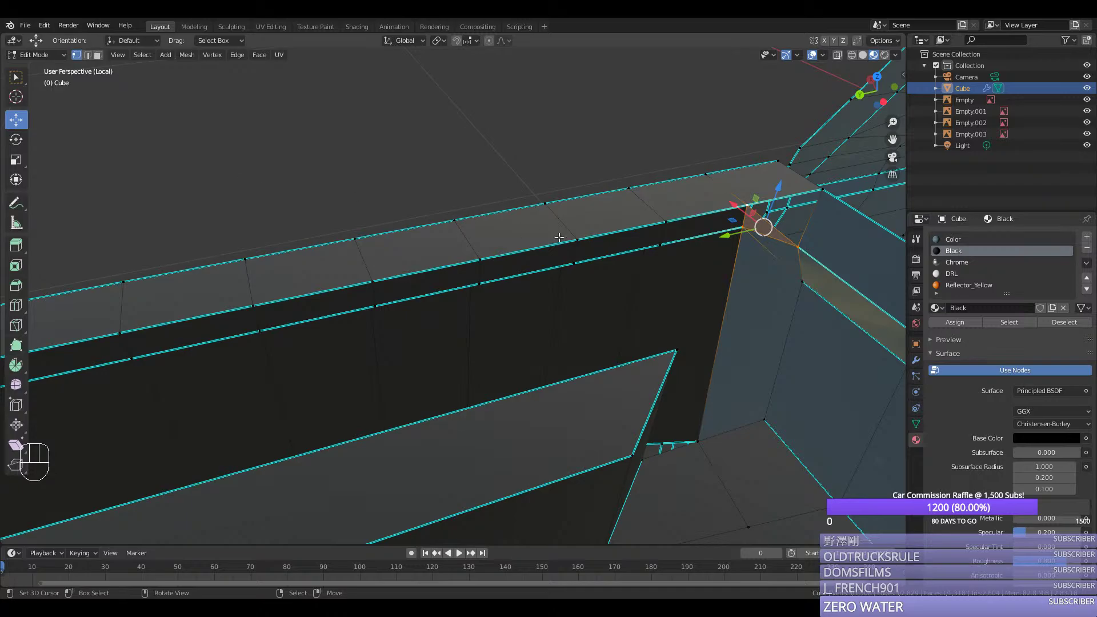
pyautogui.rightClick(817, 188)
pyautogui.keyDown('shift'); pyautogui.rightClick(749, 206); pyautogui.keyUp('shift')
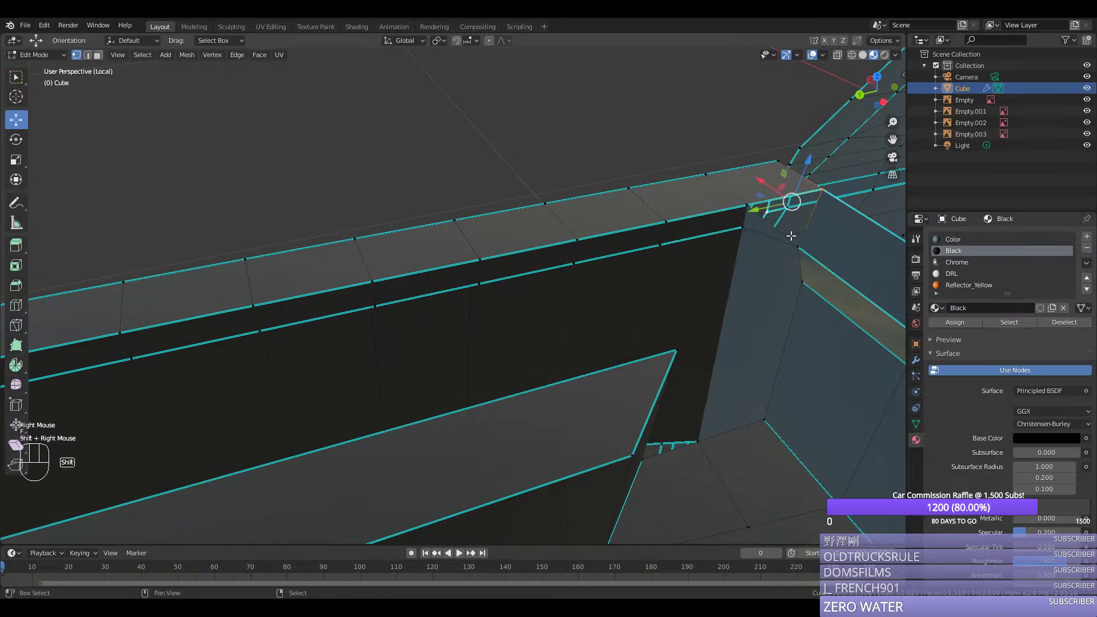
pyautogui.keyDown('shift'); pyautogui.rightClick(795, 244); pyautogui.keyUp('shift')
pyautogui.press('f')
# Step: Select the newly filled cab-side corner faces and assign the Black material to them
pyautogui.rightClick(796, 244)
pyautogui.press('3')
pyautogui.press('3')
pyautogui.rightClick(785, 210)
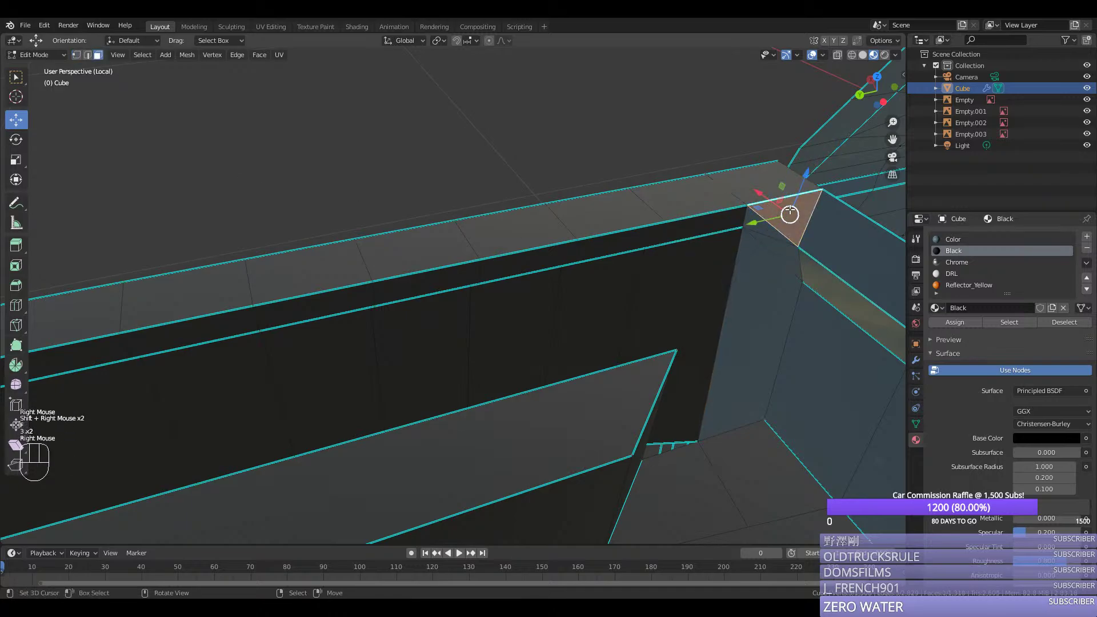
pyautogui.keyDown('ctrl'); pyautogui.rightClick(742, 372); pyautogui.keyUp('ctrl')
pyautogui.click(951, 322)
# Step: Move the end vertices of the side rail's inner edge and lip toward the cab-side corner of the bed
pyautogui.moveTo(628, 297); pyautogui.dragTo(457, 252, button='middle')
pyautogui.press('Tab')
pyautogui.press('Tab')
pyautogui.press('1')
pyautogui.rightClick(447, 247)
pyautogui.moveTo(417, 254); pyautogui.dragTo(487, 217)
pyautogui.rightClick(502, 234)
pyautogui.moveTo(489, 218); pyautogui.dragTo(657, 292, button='middle')
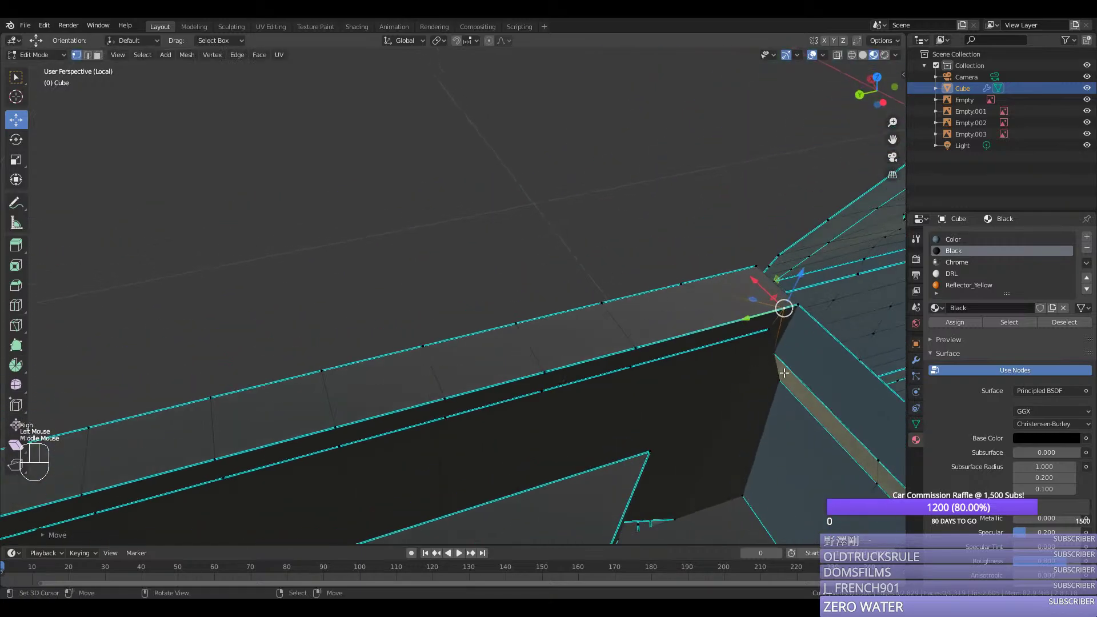
# Step: Merge the front wall's upper lip vertex with the end vertex of the side rail's lip
pyautogui.rightClick(783, 374)
pyautogui.rightClick(774, 349)
pyautogui.keyDown('shift'); pyautogui.rightClick(772, 330); pyautogui.keyUp('shift')
pyautogui.press('m')
pyautogui.click(770, 330)
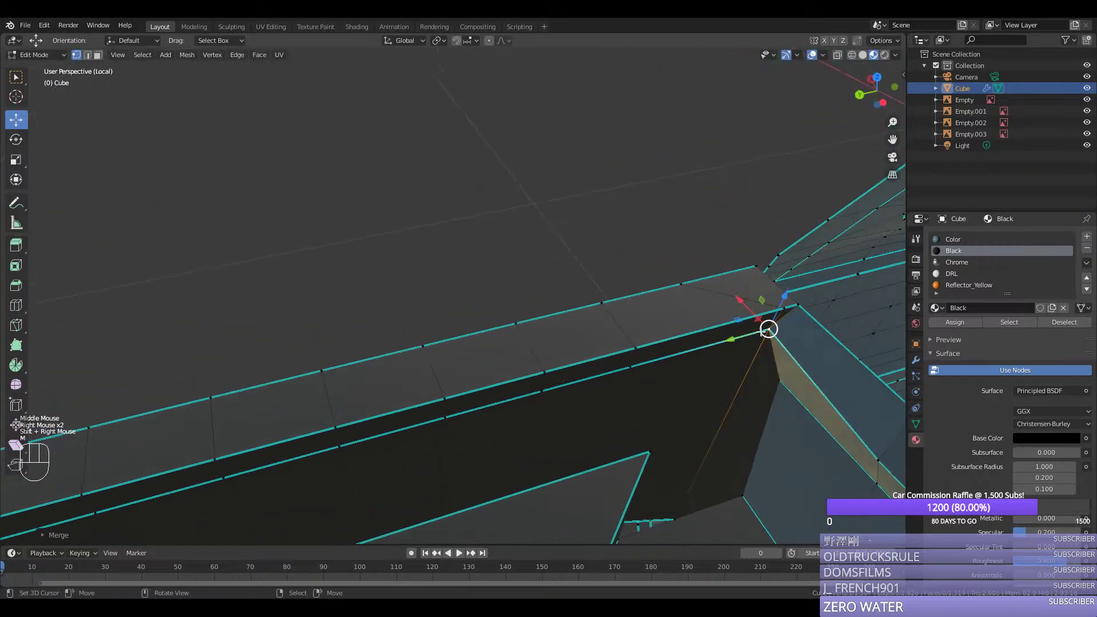
# Step: Lower the merged corner vertex and the neighbouring vertex of the side rail's lip
pyautogui.moveTo(770, 330); pyautogui.dragTo(474, 305, button='middle')
pyautogui.moveTo(572, 233); pyautogui.dragTo(575, 259)
pyautogui.click(481, 308)
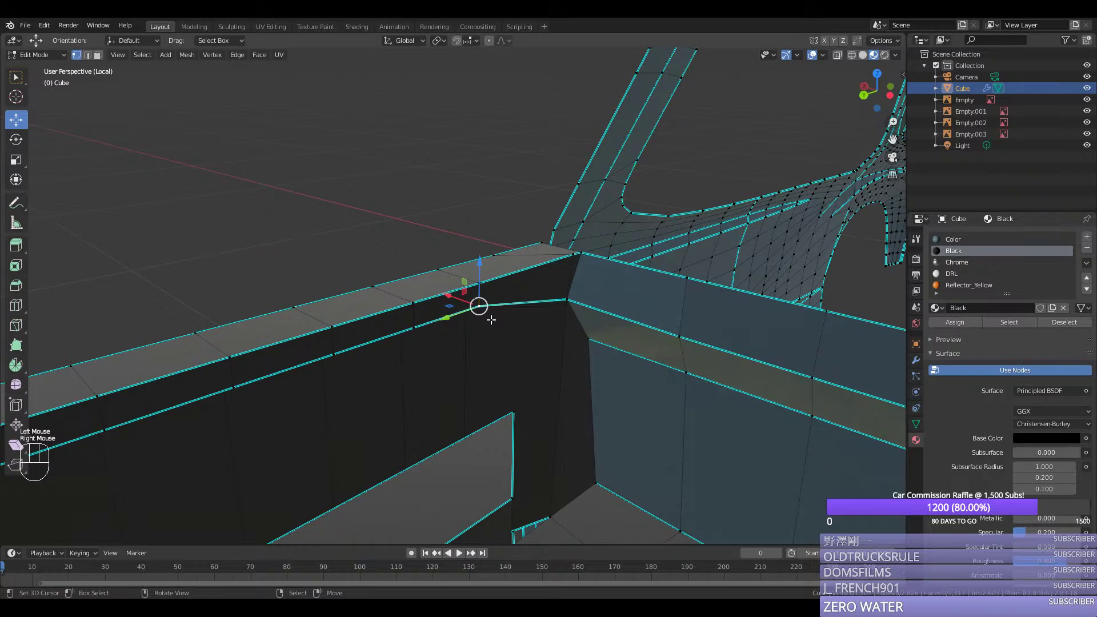
pyautogui.moveTo(478, 280); pyautogui.dragTo(480, 288)
pyautogui.rightClick(480, 289)
pyautogui.click(580, 250)
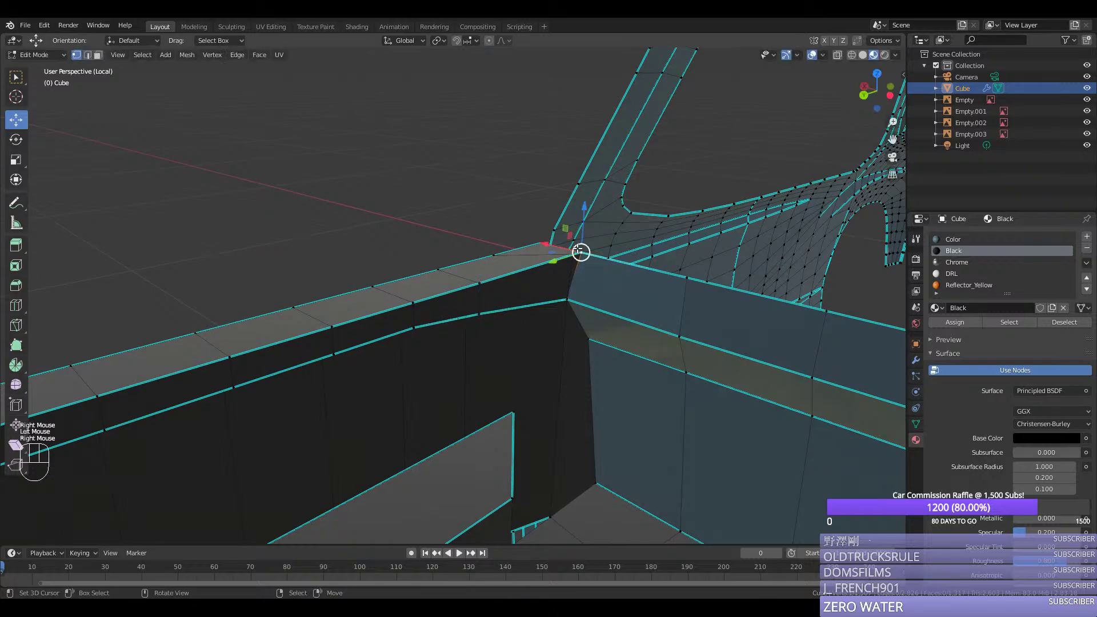
# Step: Fill the upper strip of the gap between the tailgate wall and the side panel at the bed's tailgate corner
pyautogui.press('Tab')
pyautogui.scroll(-3, 466, 315)
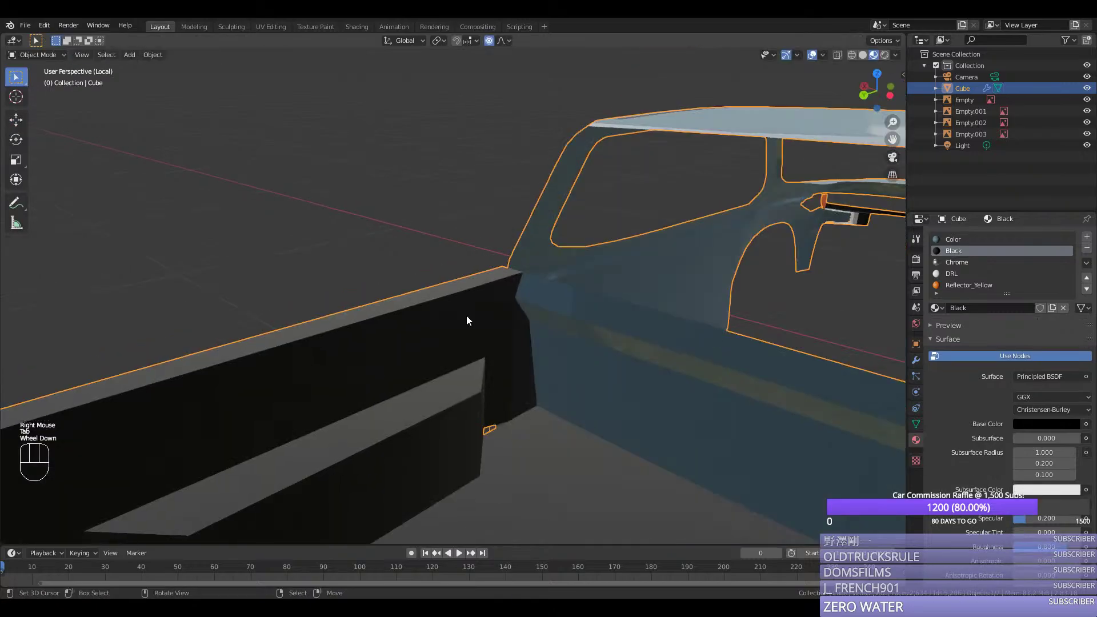
pyautogui.moveTo(467, 317)
pyautogui.mouseDown(button='middle')
pyautogui.moveTo(448, 330)
pyautogui.moveTo(464, 331)
pyautogui.mouseUp(button='middle')
pyautogui.scroll(-2, 460, 332)
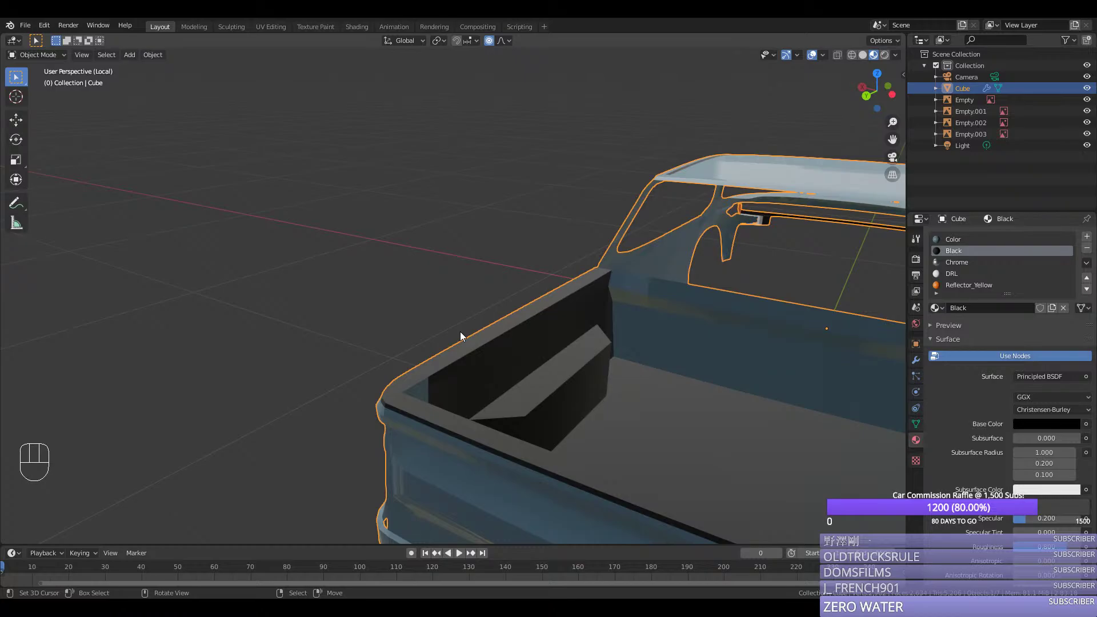
pyautogui.hotkey('shift', 'f')
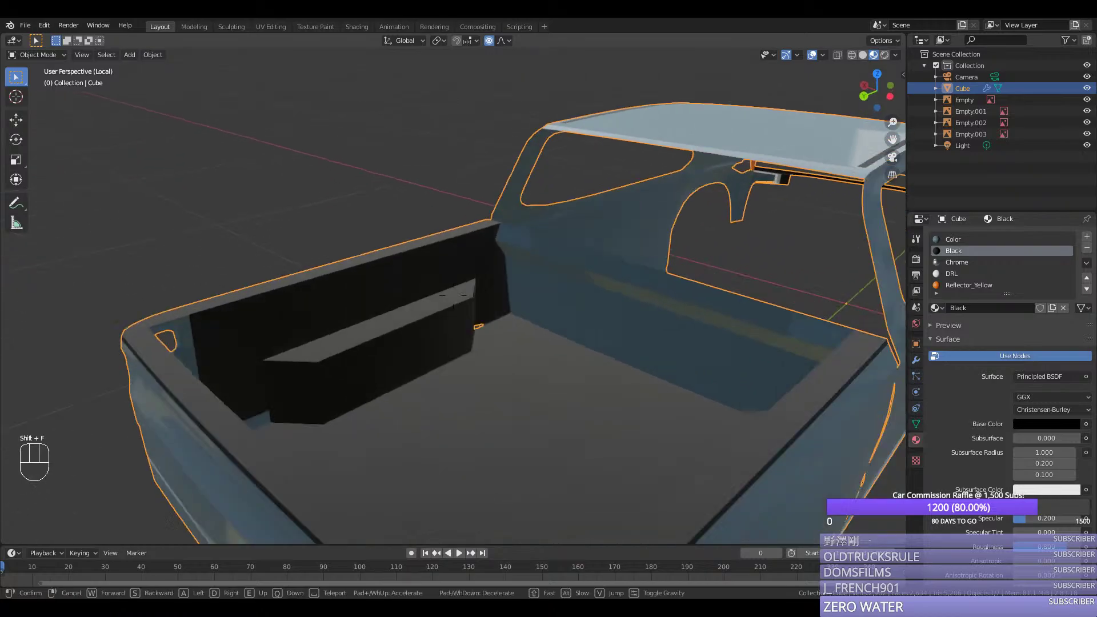
pyautogui.press('w')
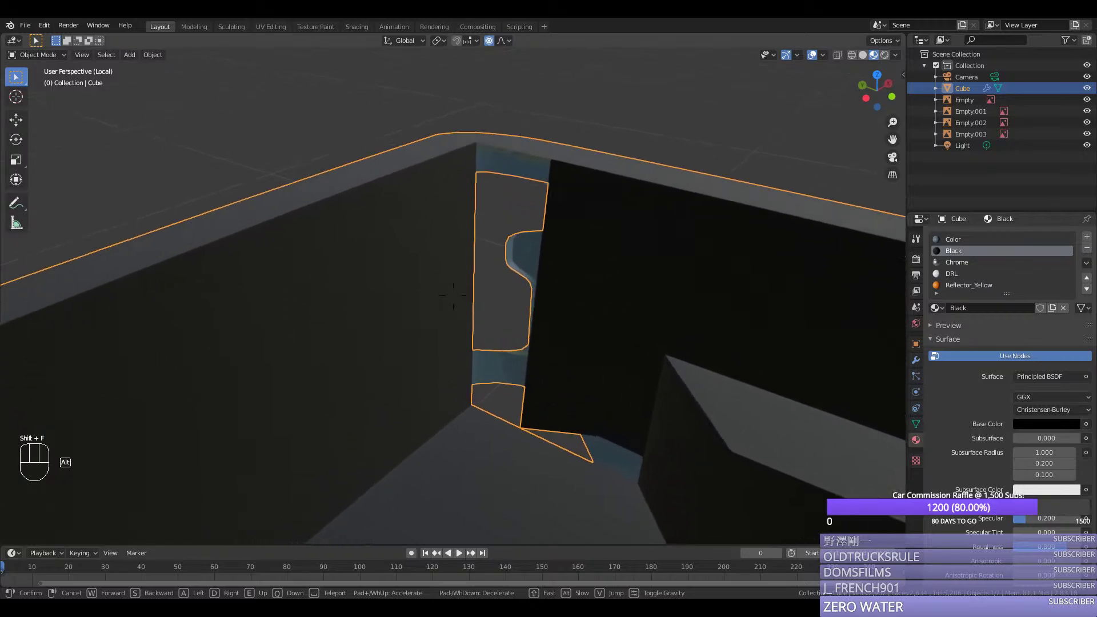
pyautogui.click(453, 296)
pyautogui.press('Tab')
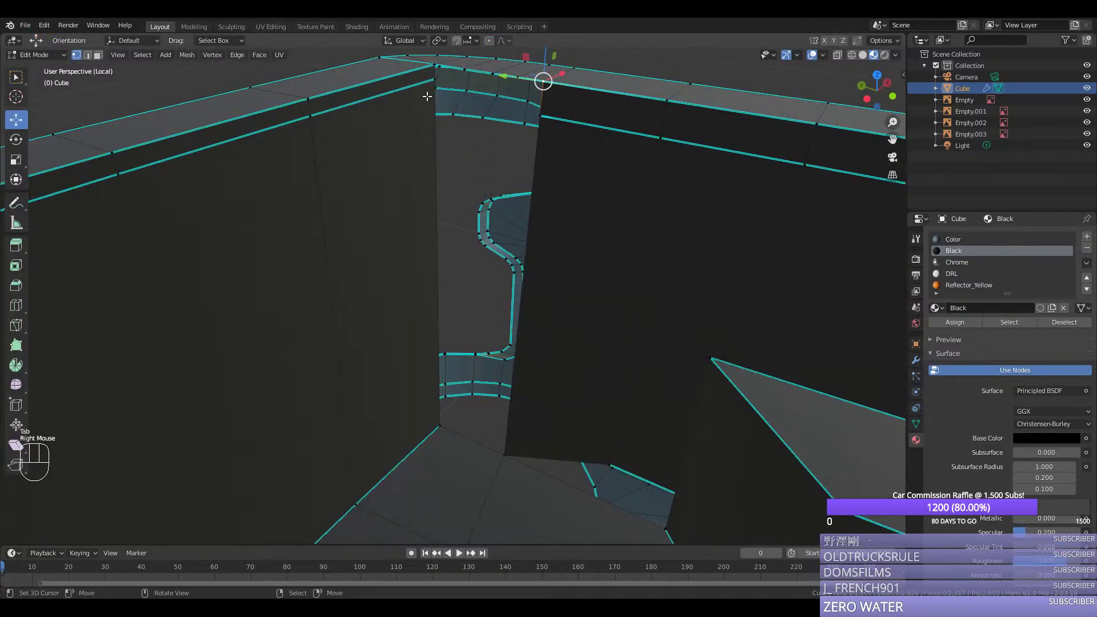
pyautogui.rightClick(437, 114)
pyautogui.keyDown('shift'); pyautogui.rightClick(531, 116); pyautogui.keyUp('shift')
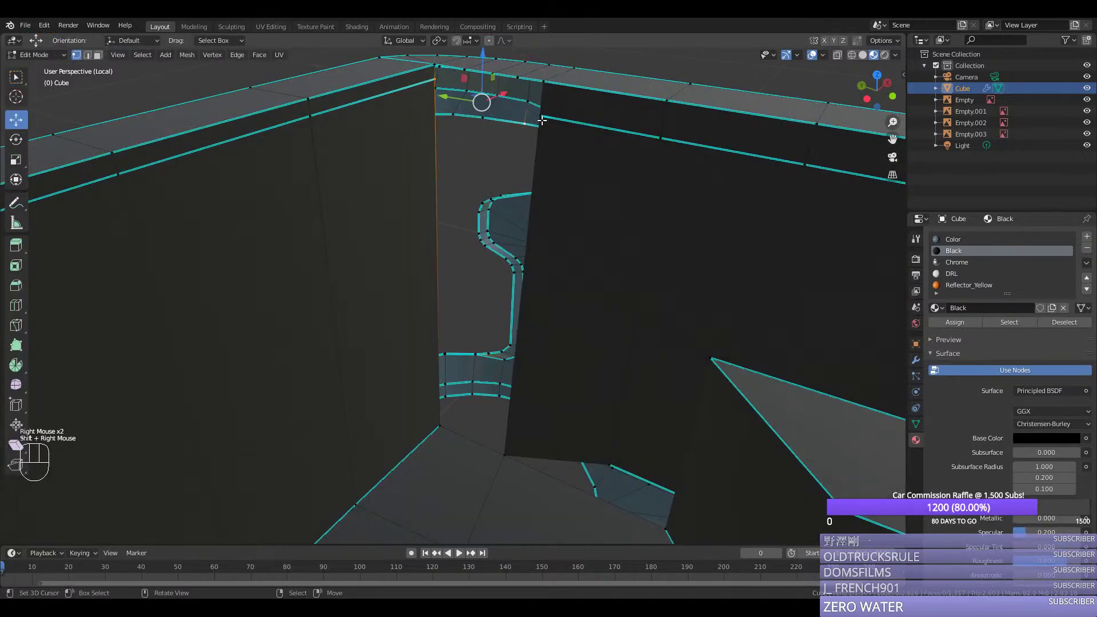
pyautogui.hotkey('ctrl', 'z')
pyautogui.keyDown('shift'); pyautogui.rightClick(548, 113); pyautogui.keyUp('shift')
pyautogui.keyDown('shift'); pyautogui.rightClick(545, 81); pyautogui.keyUp('shift')
pyautogui.keyDown('ctrl'); pyautogui.rightClick(432, 67); pyautogui.keyUp('ctrl')
pyautogui.press('f')
# Step: Fill the remaining tall gap in the tailgate corner with a face between the side panel's end edge and the tailgate wall
pyautogui.rightClick(426, 93)
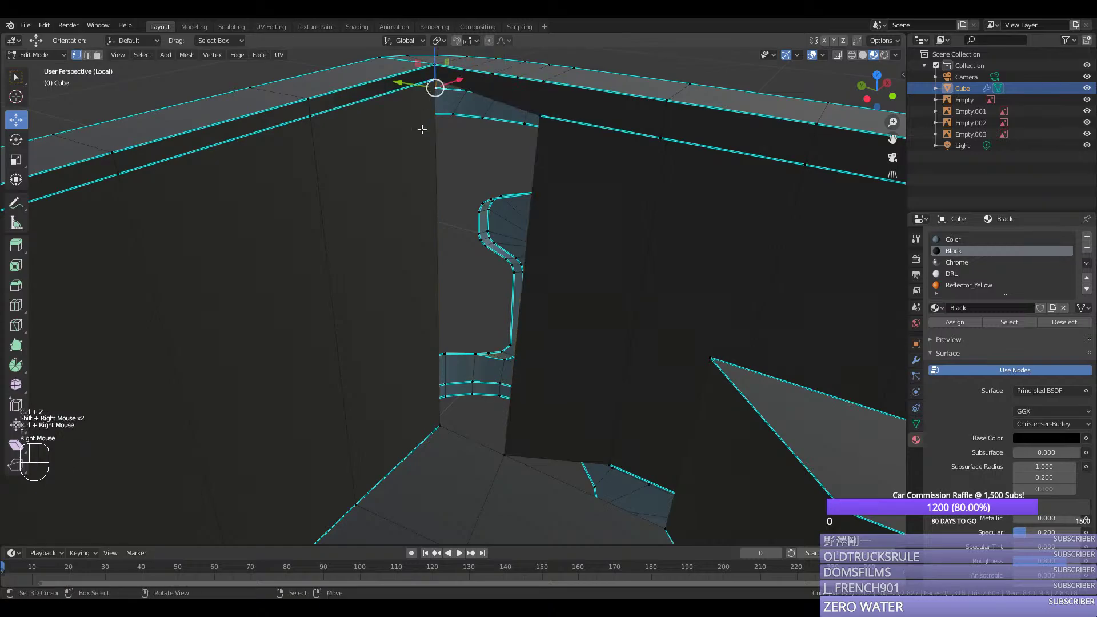
pyautogui.rightClick(532, 117)
pyautogui.rightClick(424, 70)
pyautogui.rightClick(429, 81)
pyautogui.keyDown('shift'); pyautogui.rightClick(537, 118); pyautogui.keyUp('shift')
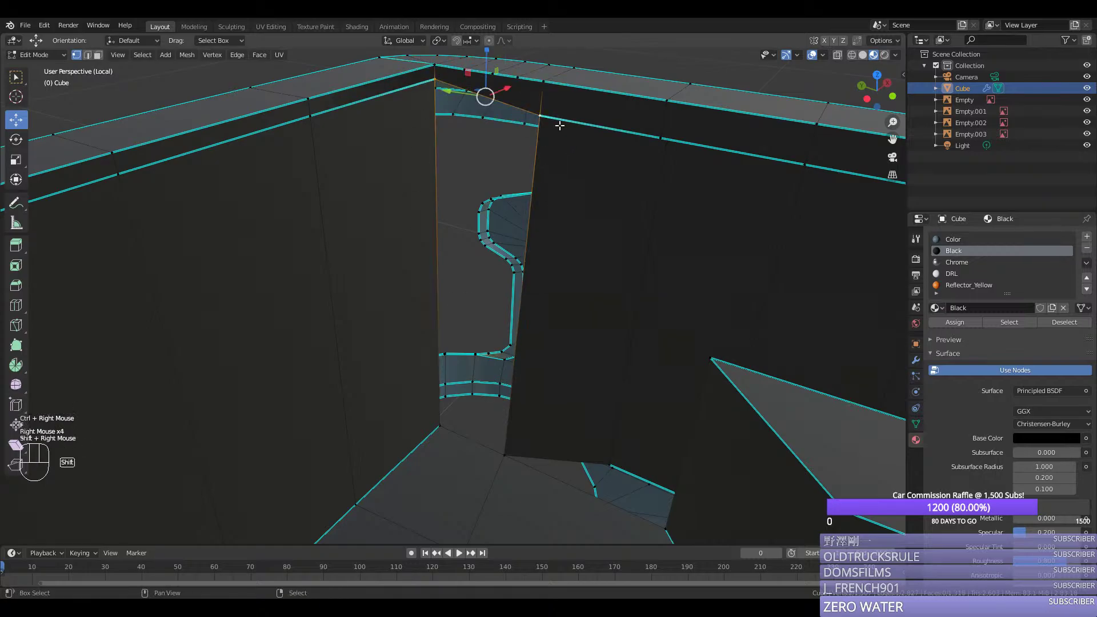
pyautogui.press('f')
# Step: Mark the floor edge of the filled tailgate corner as sharp
pyautogui.keyDown('ctrl'); pyautogui.rightClick(515, 461); pyautogui.keyUp('ctrl')
pyautogui.hotkey('ctrl', 'e')
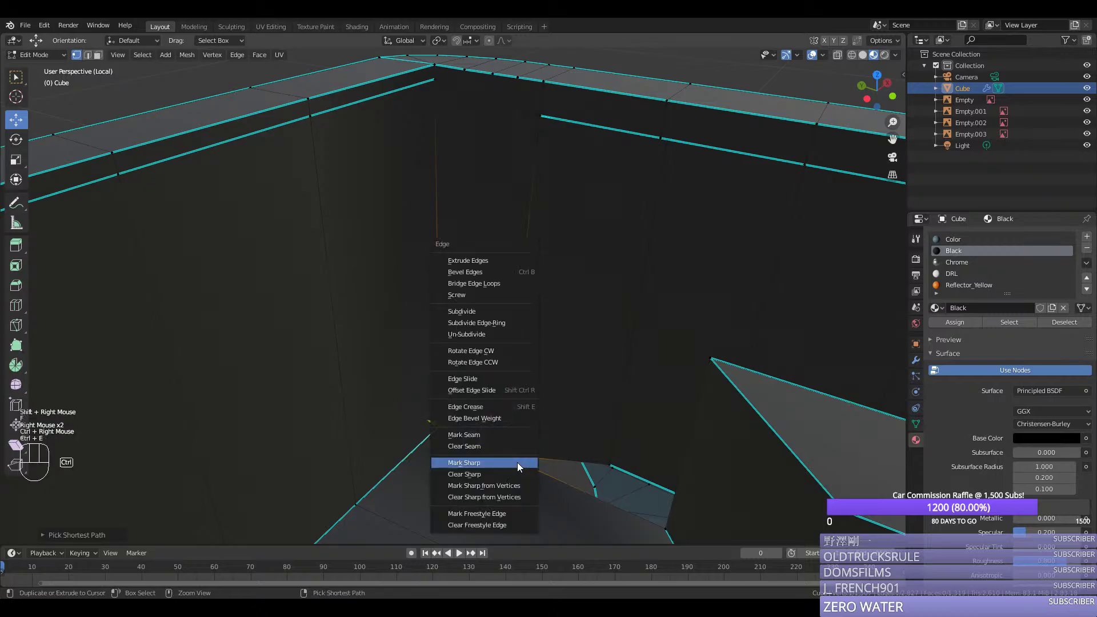
pyautogui.click(516, 462)
pyautogui.rightClick(516, 461)
pyautogui.keyDown('ctrl'); pyautogui.rightClick(620, 467); pyautogui.keyUp('ctrl')
pyautogui.hotkey('ctrl', 'e')
pyautogui.click(619, 467)
pyautogui.hotkey('ctrl', 'z')
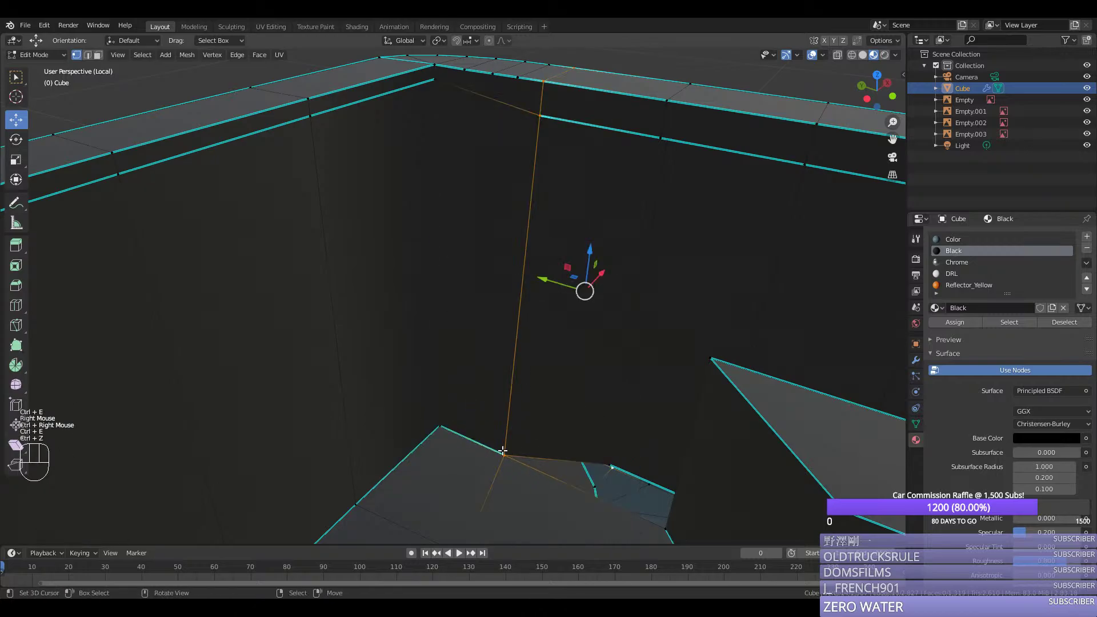
# Step: Mark the side panel's bottom edge between the tailgate corner fill and the wheel well as sharp
pyautogui.rightClick(506, 457)
pyautogui.keyDown('ctrl'); pyautogui.rightClick(608, 452); pyautogui.keyUp('ctrl')
pyautogui.hotkey('ctrl', 'e')
pyautogui.click(608, 454)
# Step: Merge the wheel well base's tailgate-side corner vertex with the side panel's adjacent bottom vertex
pyautogui.rightClick(510, 457)
pyautogui.keyDown('shift'); pyautogui.rightClick(615, 459); pyautogui.keyUp('shift')
pyautogui.hotkey('shift', 'f')
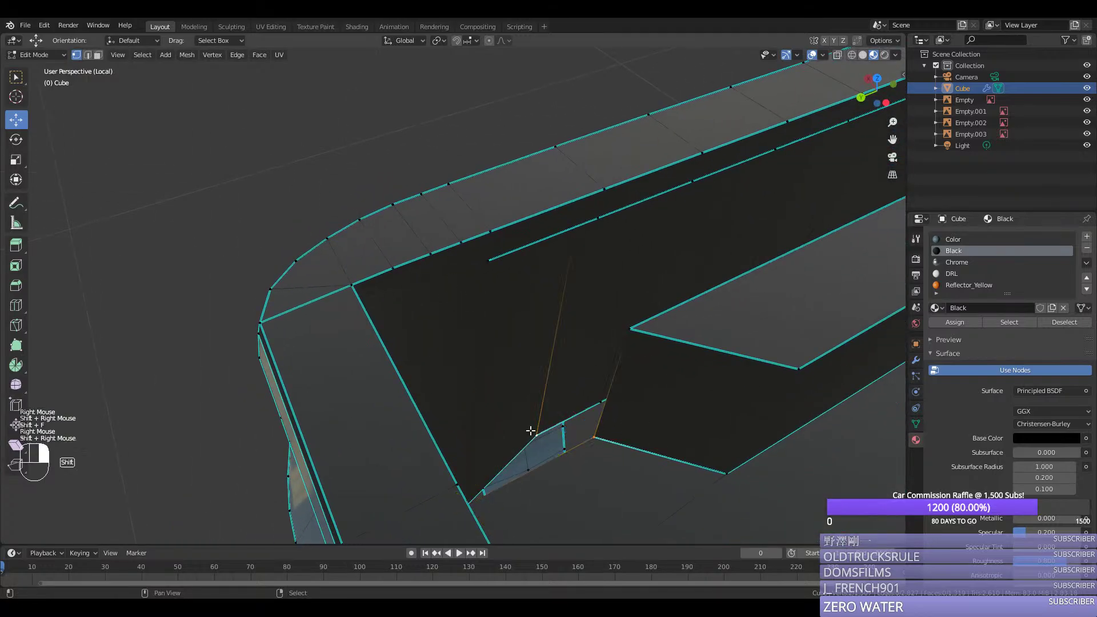
pyautogui.press('m')
pyautogui.click(536, 429)
# Step: Add one horizontal loop cut along the bed-side panel at about the height of the wheel well's top
pyautogui.rightClick(622, 337)
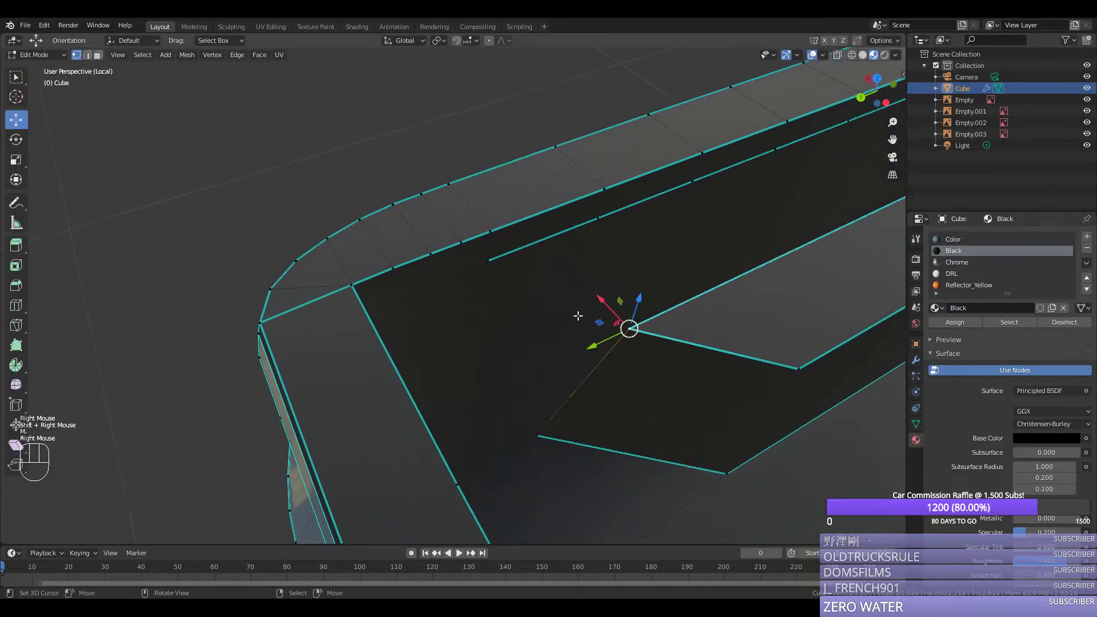
pyautogui.hotkey('ctrl', 'r')
pyautogui.scroll(3, 561, 307)
pyautogui.click(564, 296)
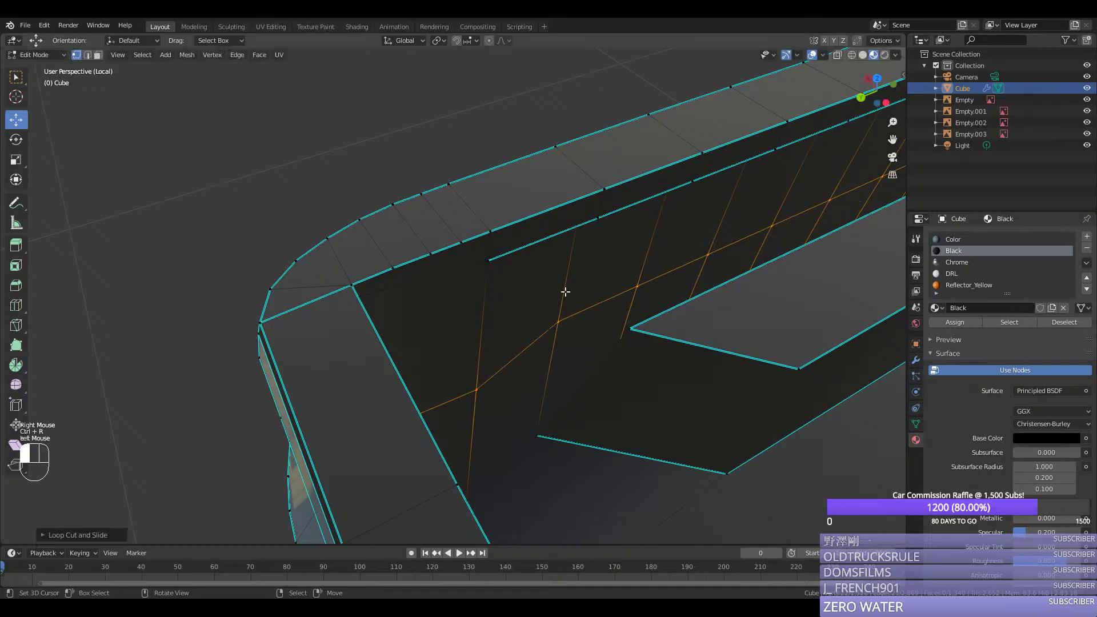
# Step: Merge the wheel well top's tailgate-side corner vertex with the nearby loop-cut vertex on the side panel
pyautogui.moveTo(563, 294); pyautogui.dragTo(577, 324, button='middle')
pyautogui.hotkey('shift', 'f')
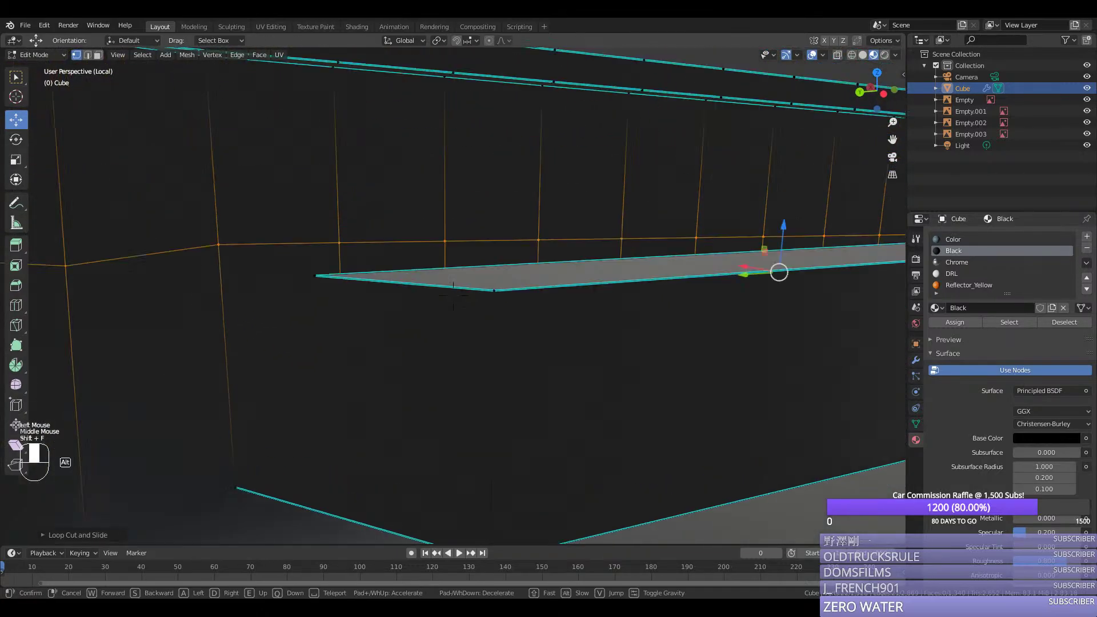
pyautogui.click(463, 294)
pyautogui.rightClick(337, 328)
pyautogui.keyDown('shift'); pyautogui.rightClick(223, 306); pyautogui.keyUp('shift')
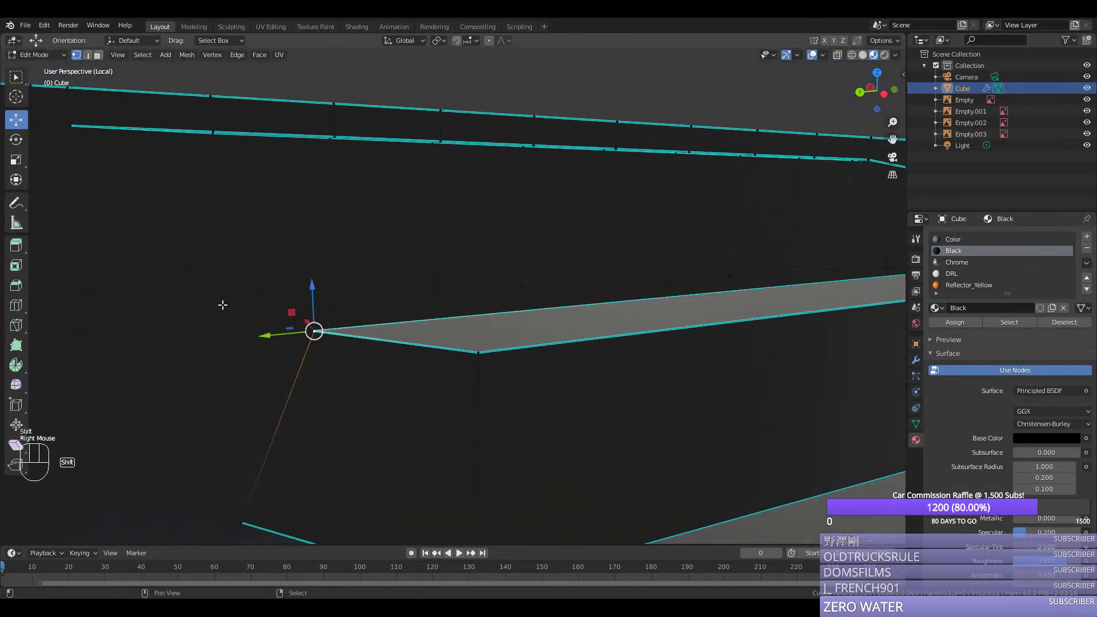
pyautogui.press('m')
pyautogui.click(221, 306)
# Step: Select the inner edge of the wheel well's top and lower it so that the top slopes toward the bed floor
pyautogui.rightClick(488, 318)
pyautogui.moveTo(489, 315); pyautogui.dragTo(536, 335, button='middle')
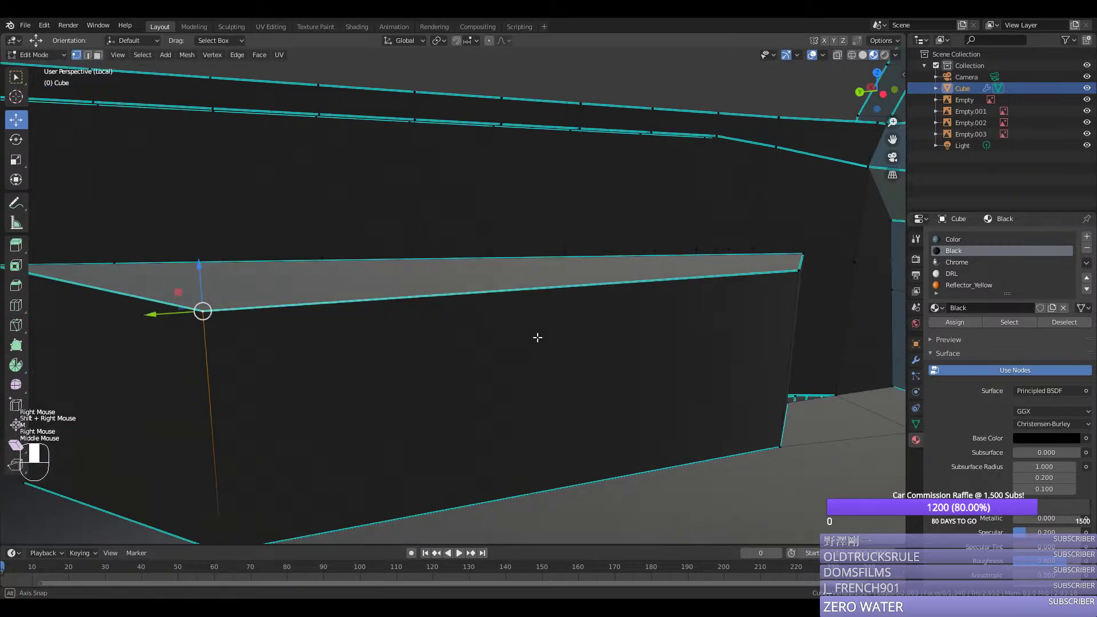
pyautogui.keyDown('ctrl'); pyautogui.rightClick(779, 275); pyautogui.keyUp('ctrl')
pyautogui.moveTo(558, 252); pyautogui.dragTo(549, 363)
# Step: Merge the wheel well top's cab-side corner vertex with the nearest loop-cut vertex and shift it slightly along Y
pyautogui.rightClick(801, 252)
pyautogui.keyDown('shift'); pyautogui.rightClick(778, 251); pyautogui.keyUp('shift')
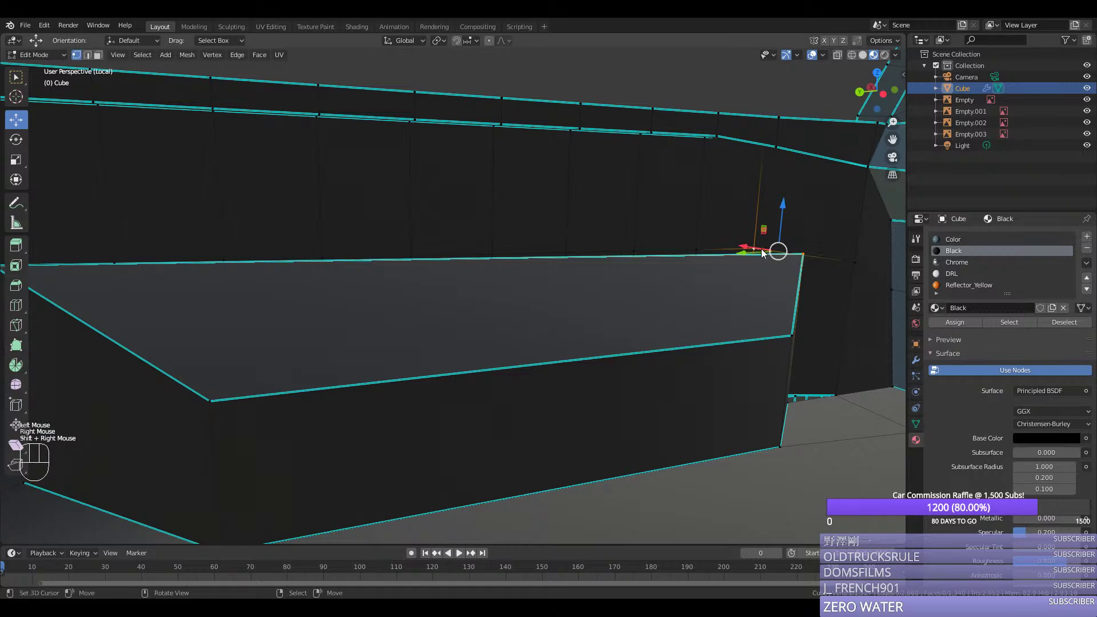
pyautogui.press('m')
pyautogui.click(761, 183)
pyautogui.moveTo(763, 192); pyautogui.dragTo(721, 284, button='middle')
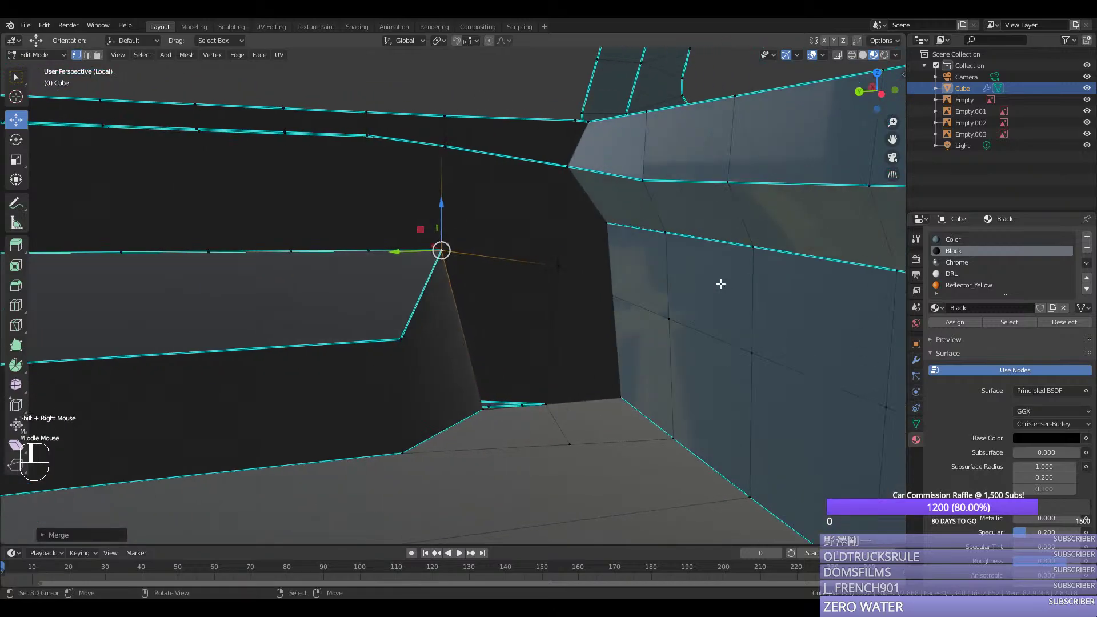
pyautogui.moveTo(392, 252); pyautogui.dragTo(405, 255)
# Step: Merge the wheel well base's cab-side corner vertex with the side panel's bottom vertex, using wireframe shading to reach it
pyautogui.press('Tab')
pyautogui.moveTo(405, 255); pyautogui.dragTo(522, 348, button='middle')
pyautogui.scroll(-2, 386, 272)
pyautogui.press('Tab')
pyautogui.scroll(3, 522, 348)
pyautogui.rightClick(444, 484)
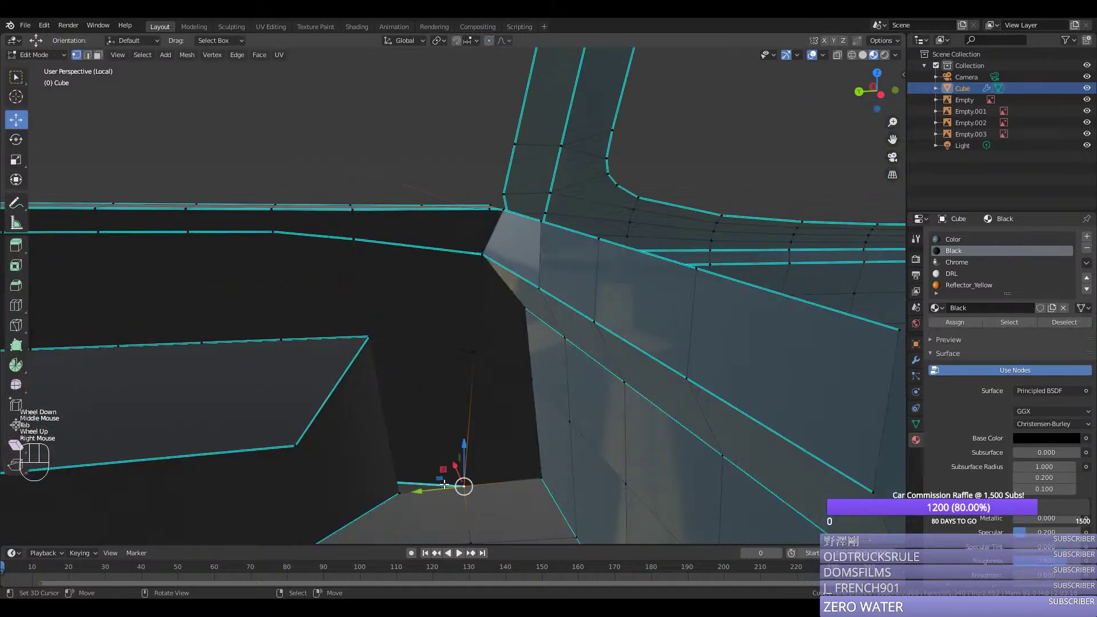
pyautogui.rightClick(392, 496)
pyautogui.press('z')
pyautogui.keyDown('shift'); pyautogui.rightClick(362, 482); pyautogui.keyUp('shift')
pyautogui.press('m')
pyautogui.click(405, 499)
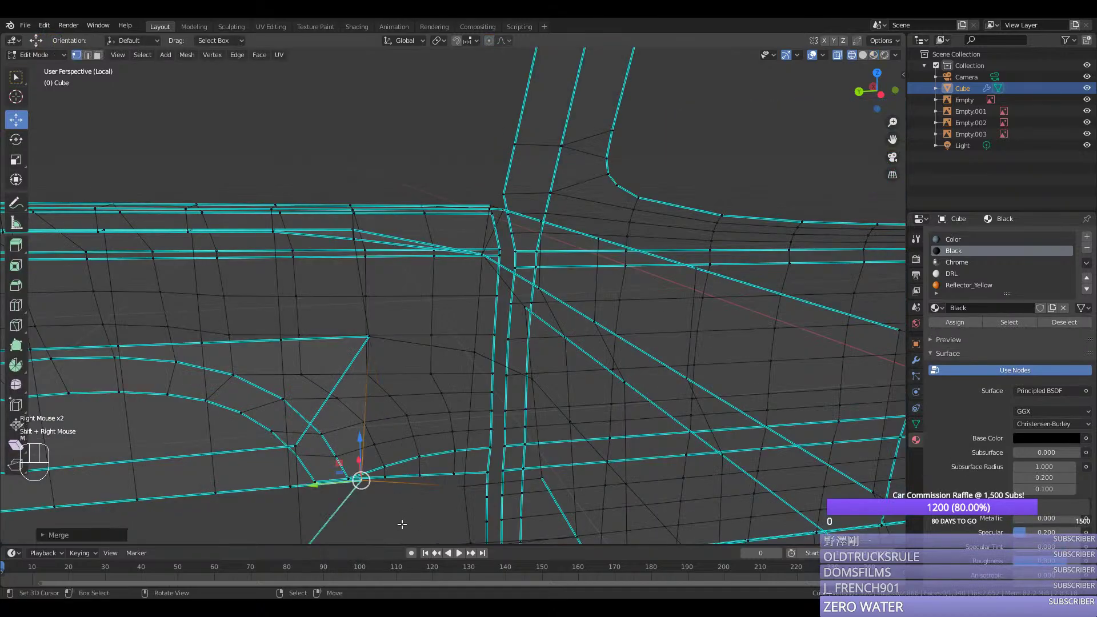
pyautogui.press('z')
# Step: Mark the side panel's floor edges between the wheel well and the cab-side corner as sharp
pyautogui.press('Tab')
pyautogui.scroll(-2, 404, 433)
pyautogui.press('Tab')
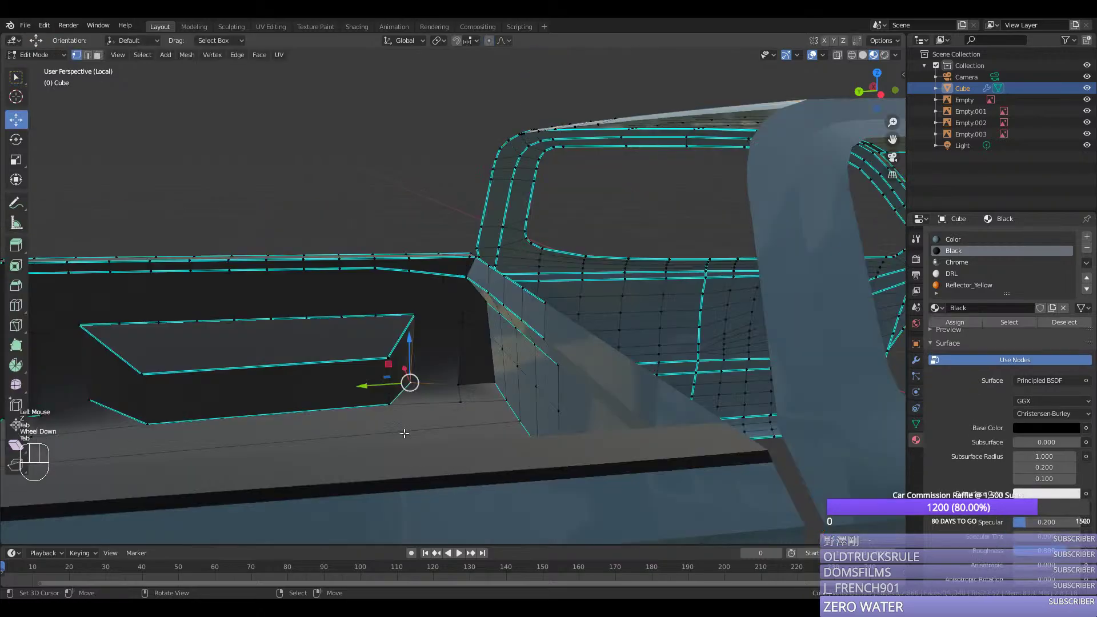
pyautogui.keyDown('ctrl'); pyautogui.rightClick(457, 386); pyautogui.keyUp('ctrl')
pyautogui.hotkey('ctrl', 'e')
pyautogui.click(450, 399)
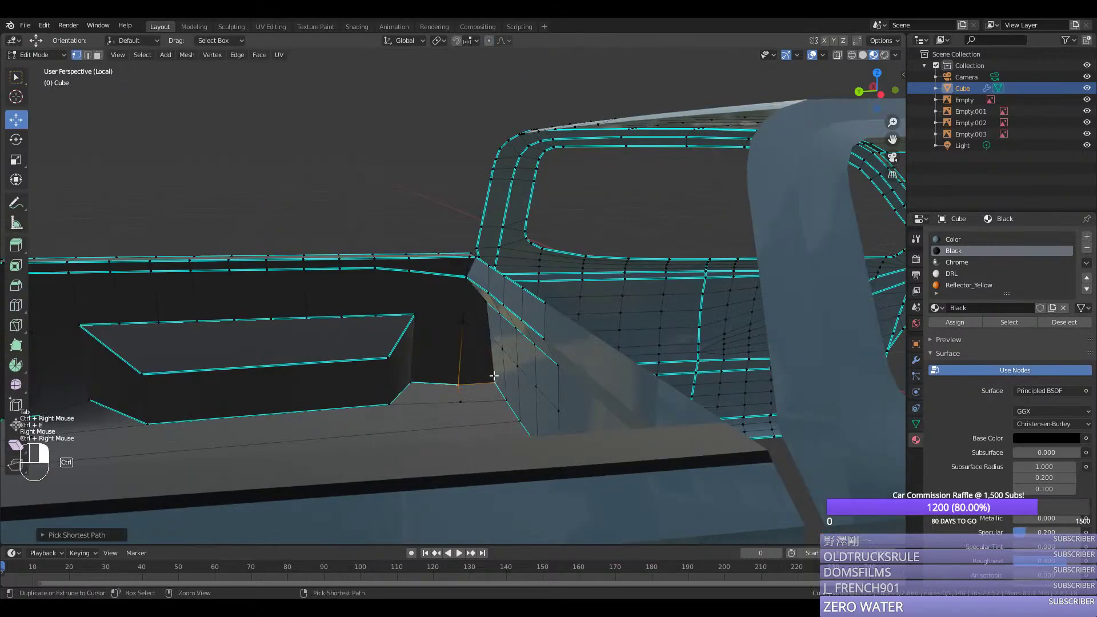
# Step: Select the front bed wall's panel, ledge and upper lip faces and assign the Black material to them
pyautogui.press('Tab')
pyautogui.moveTo(464, 370); pyautogui.dragTo(566, 409, button='middle')
pyautogui.press('Tab')
pyautogui.press('3')
pyautogui.rightClick(625, 403)
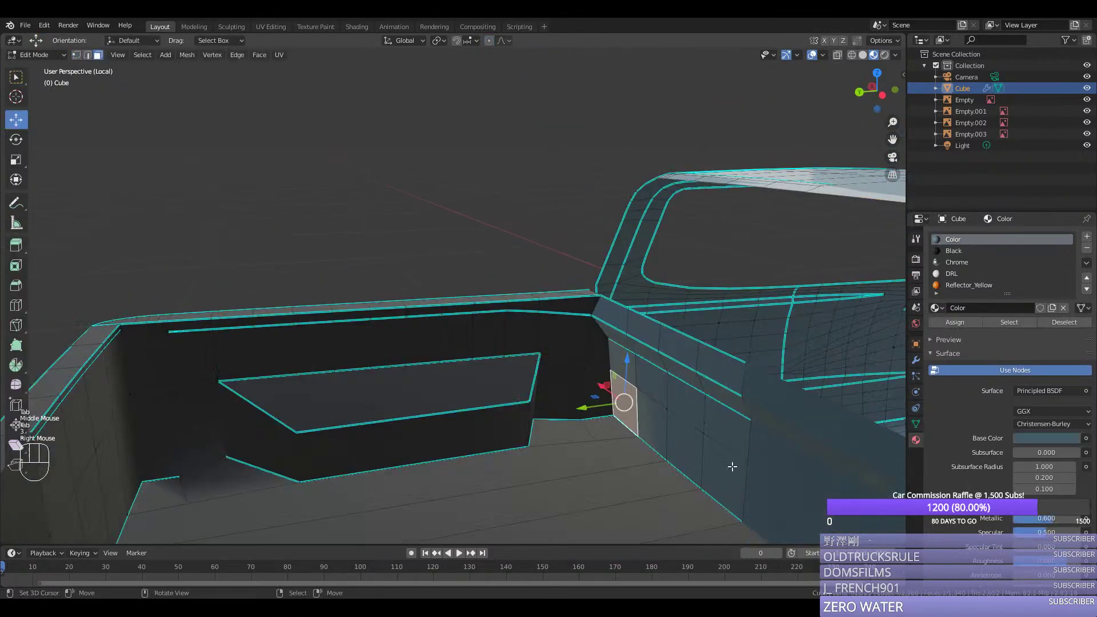
pyautogui.keyDown('ctrl'); pyautogui.rightClick(726, 470); pyautogui.keyUp('ctrl')
pyautogui.keyDown('ctrl'); pyautogui.rightClick(727, 428); pyautogui.keyUp('ctrl')
pyautogui.keyDown('ctrl'); pyautogui.rightClick(623, 366); pyautogui.keyUp('ctrl')
pyautogui.keyDown('ctrl'); pyautogui.rightClick(614, 334); pyautogui.keyUp('ctrl')
pyautogui.keyDown('ctrl'); pyautogui.rightClick(721, 393); pyautogui.keyUp('ctrl')
pyautogui.keyDown('ctrl'); pyautogui.rightClick(726, 373); pyautogui.keyUp('ctrl')
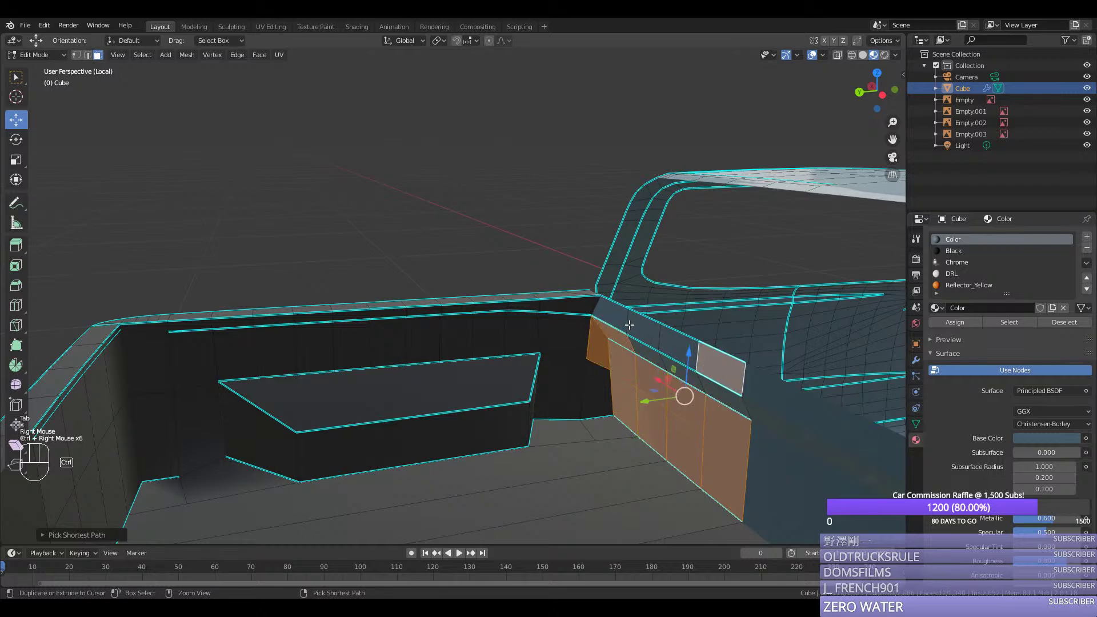
pyautogui.keyDown('ctrl'); pyautogui.rightClick(613, 313); pyautogui.keyUp('ctrl')
pyautogui.keyDown('shift'); pyautogui.rightClick(647, 354); pyautogui.keyUp('shift')
pyautogui.keyDown('ctrl'); pyautogui.rightClick(683, 375); pyautogui.keyUp('ctrl')
pyautogui.keyDown('ctrl'); pyautogui.rightClick(731, 403); pyautogui.keyUp('ctrl')
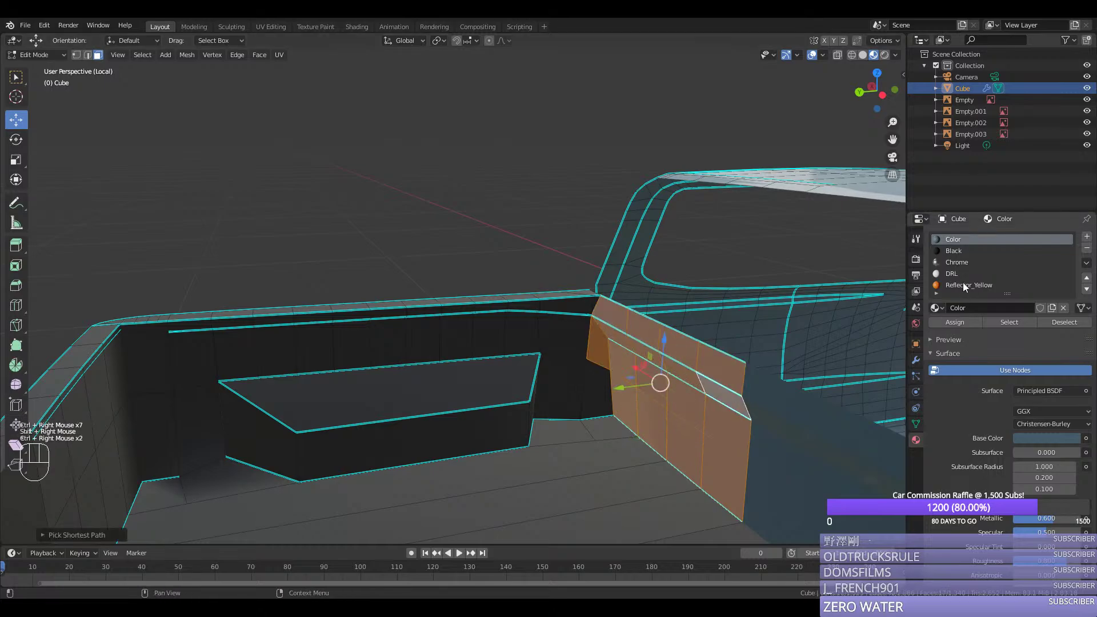
pyautogui.click(949, 251)
pyautogui.click(953, 322)
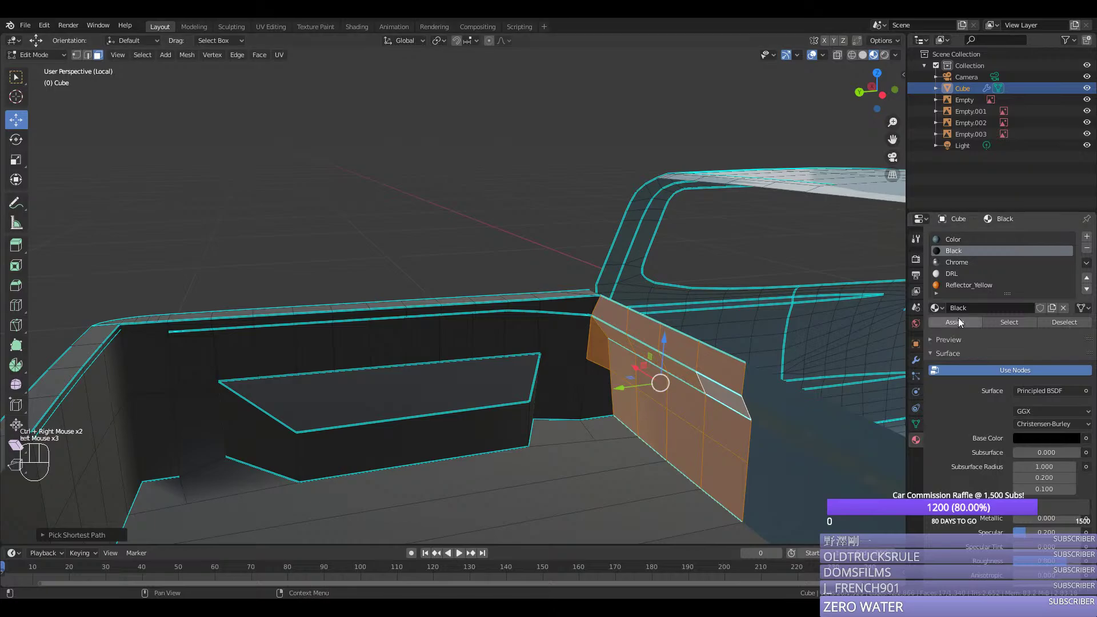
pyautogui.click(958, 320)
# Step: Mark the floor edges running from the wheel well's tailgate-side end to the tailgate corner as sharp
pyautogui.press('Tab')
pyautogui.scroll(-4, 583, 377)
pyautogui.hotkey('shift', 'f')
pyautogui.press('w')
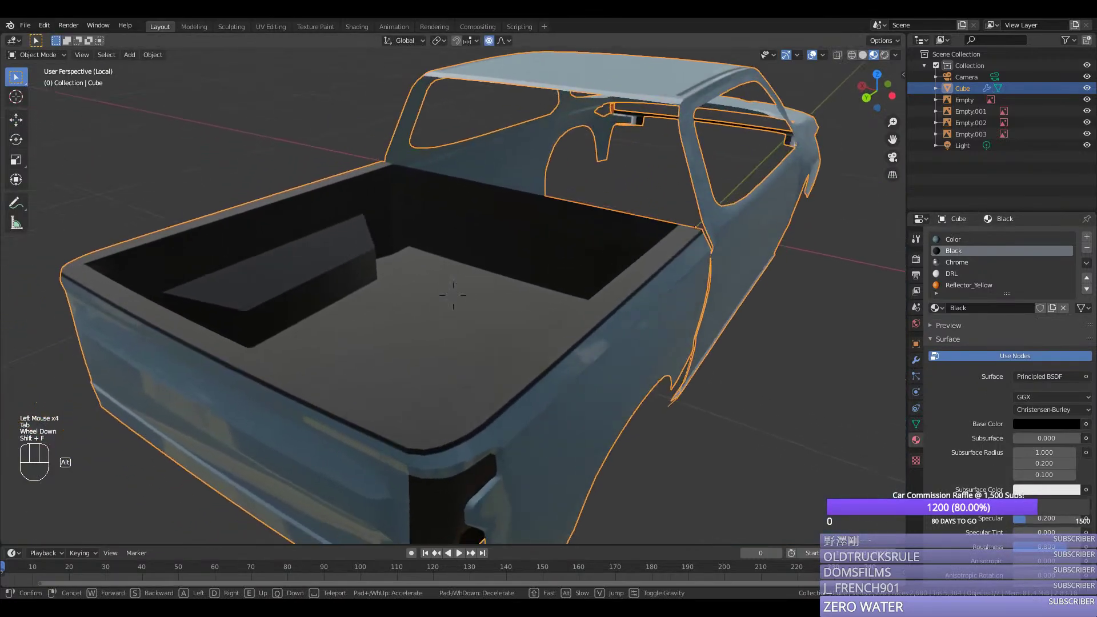
pyautogui.click(405, 303)
pyautogui.press('Tab')
pyautogui.rightClick(379, 289)
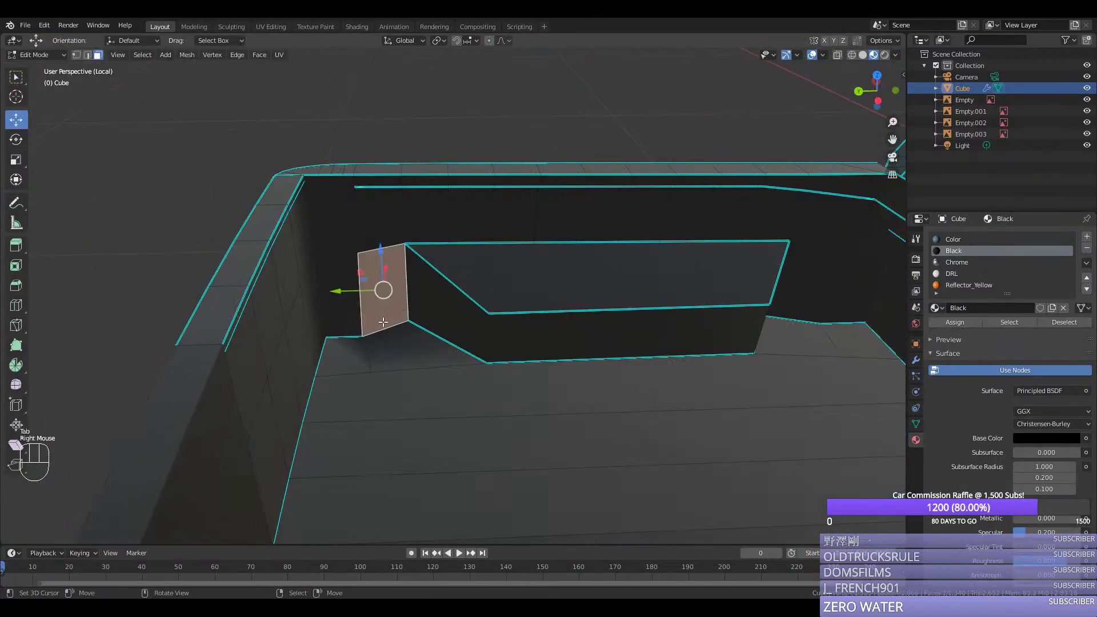
pyautogui.press('1')
pyautogui.rightClick(407, 320)
pyautogui.keyDown('ctrl'); pyautogui.rightClick(366, 332); pyautogui.keyUp('ctrl')
pyautogui.keyDown('ctrl'); pyautogui.rightClick(327, 337); pyautogui.keyUp('ctrl')
pyautogui.hotkey('ctrl', 'e')
pyautogui.click(374, 343)
# Step: Lower the side panel's bottom vertex where it meets the tailgate-side end of the wheel well slightly
pyautogui.moveTo(374, 344); pyautogui.dragTo(449, 343, button='middle')
pyautogui.rightClick(207, 218)
pyautogui.rightClick(234, 205)
pyautogui.moveTo(225, 167); pyautogui.dragTo(229, 184)
# Step: Select the bottom vertices along the side panel and wheel well, flatten them by scaling Z to 0, and save the file
pyautogui.rightClick(697, 222)
pyautogui.keyDown('ctrl'); pyautogui.rightClick(132, 209); pyautogui.keyUp('ctrl')
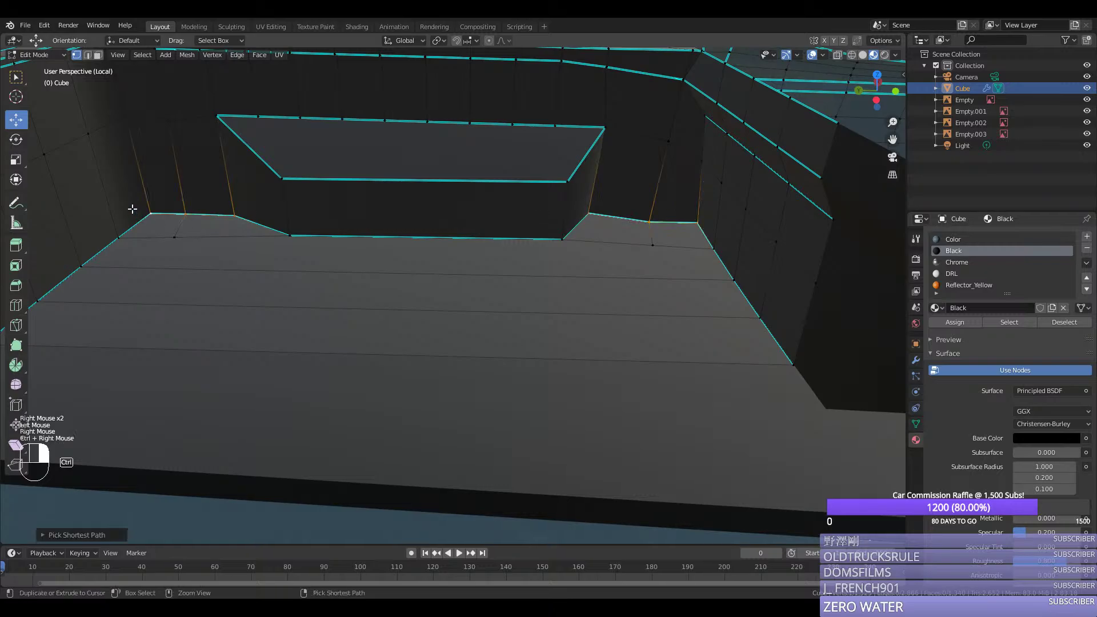
pyautogui.hotkey('ctrl', 'z')
pyautogui.keyDown('ctrl'); pyautogui.rightClick(425, 243); pyautogui.keyUp('ctrl')
pyautogui.keyDown('ctrl'); pyautogui.rightClick(226, 218); pyautogui.keyUp('ctrl')
pyautogui.keyDown('ctrl'); pyautogui.rightClick(218, 215); pyautogui.keyUp('ctrl')
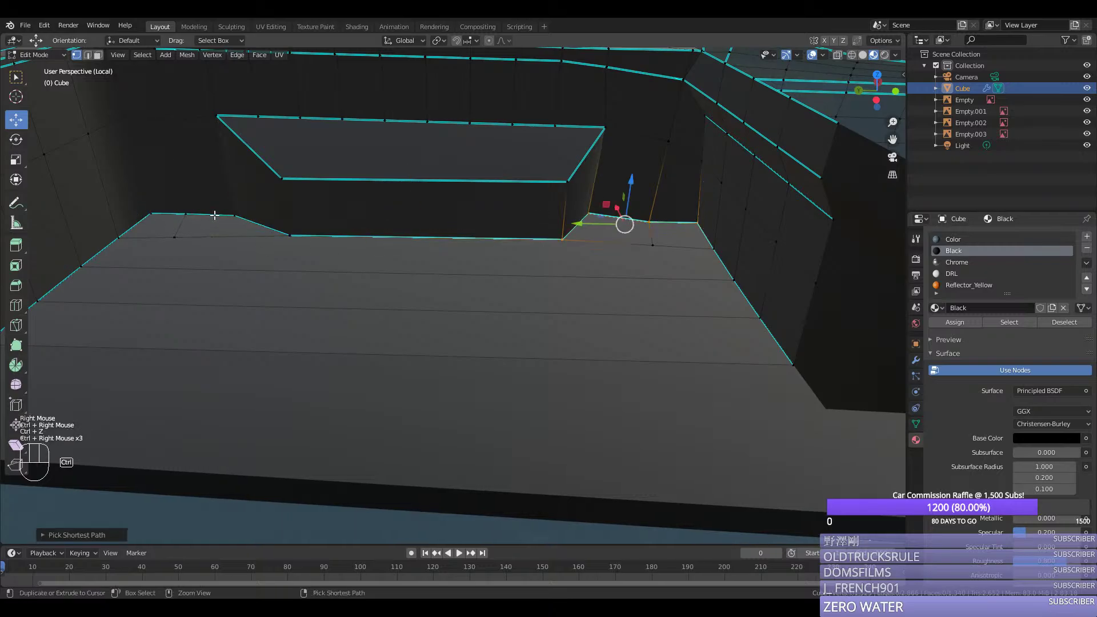
pyautogui.keyDown('ctrl'); pyautogui.rightClick(232, 218); pyautogui.keyUp('ctrl')
pyautogui.keyDown('shift'); pyautogui.rightClick(288, 234); pyautogui.keyUp('shift')
pyautogui.keyDown('shift'); pyautogui.rightClick(235, 215); pyautogui.keyUp('shift')
pyautogui.keyDown('shift'); pyautogui.rightClick(187, 212); pyautogui.keyUp('shift')
pyautogui.keyDown('shift'); pyautogui.rightClick(153, 209); pyautogui.keyUp('shift')
pyautogui.press('s')
pyautogui.press('z')
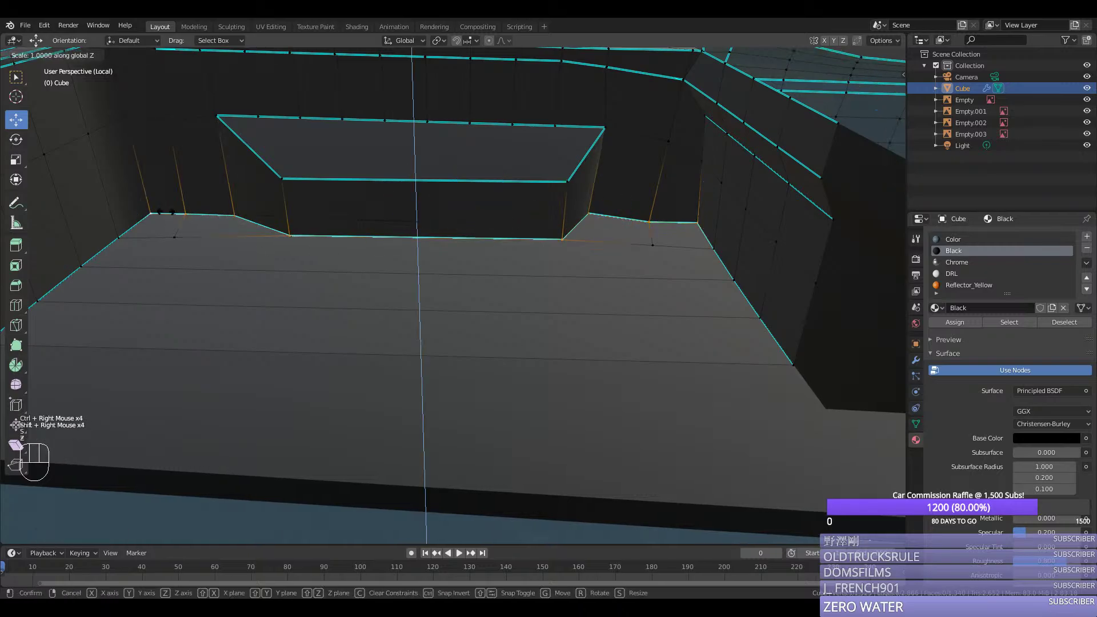
pyautogui.press('0')
pyautogui.press('Return')
pyautogui.press('Tab')
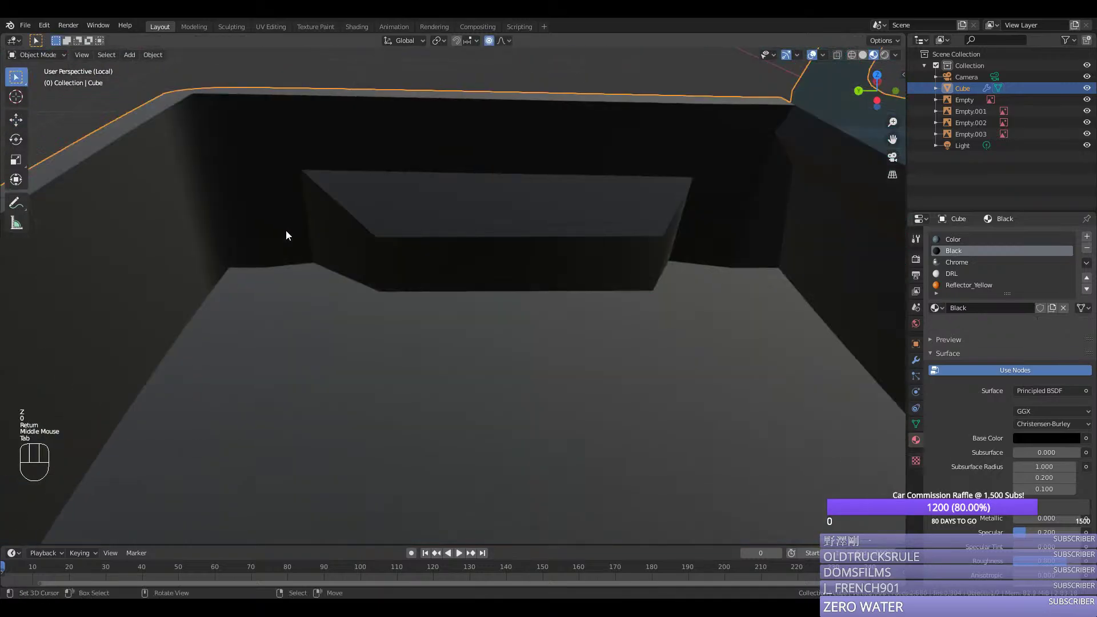
pyautogui.hotkey('ctrl', 's')
# Step: Mark the wheel well's tailgate-side inner vertical corner edge as sharp
pyautogui.press('Tab')
pyautogui.press('1')
pyautogui.rightClick(380, 238)
pyautogui.keyDown('ctrl'); pyautogui.rightClick(379, 288); pyautogui.keyUp('ctrl')
pyautogui.hotkey('ctrl', 'e')
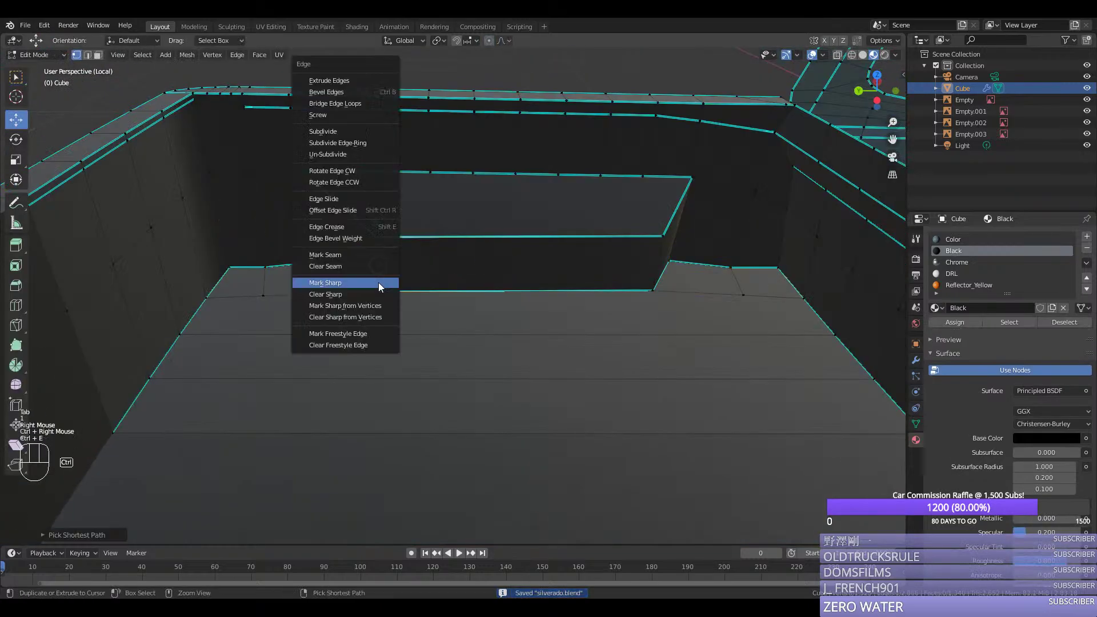
pyautogui.click(371, 281)
pyautogui.rightClick(653, 290)
pyautogui.keyDown('ctrl'); pyautogui.rightClick(663, 240); pyautogui.keyUp('ctrl')
pyautogui.hotkey('ctrl', 'e')
pyautogui.click(650, 275)
pyautogui.hotkey('ctrl', 'z')
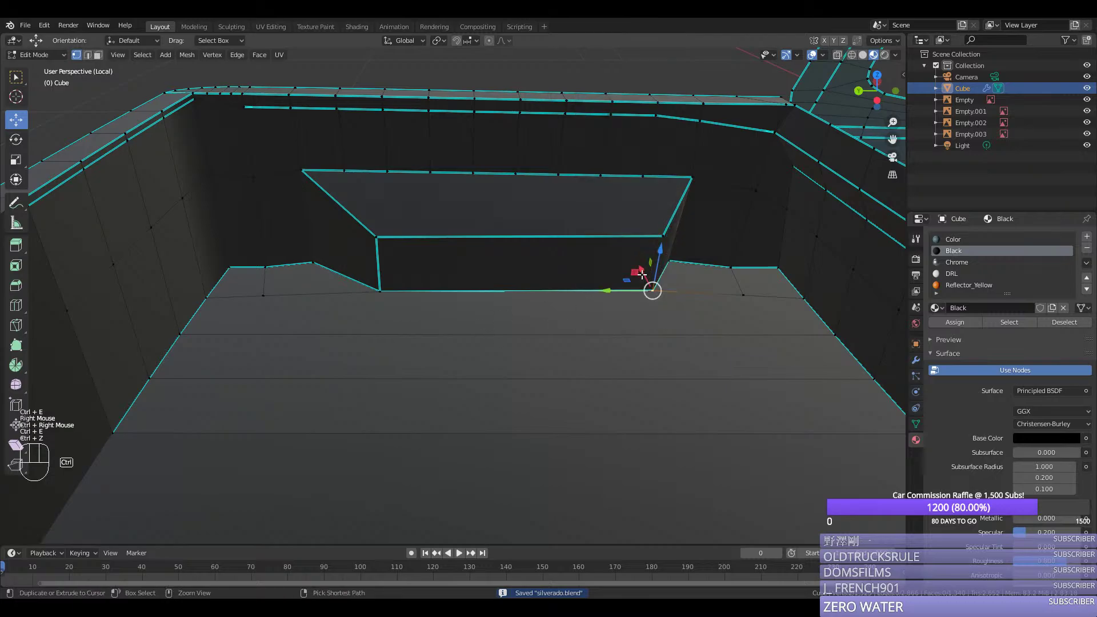
# Step: Mark the wheel well's cab-side inner vertical corner edge as sharp and save the file
pyautogui.keyDown('ctrl'); pyautogui.rightClick(652, 290); pyautogui.keyUp('ctrl')
pyautogui.keyDown('ctrl'); pyautogui.rightClick(662, 236); pyautogui.keyUp('ctrl')
pyautogui.keyDown('ctrl'); pyautogui.rightClick(651, 289); pyautogui.keyUp('ctrl')
pyautogui.hotkey('ctrl', 'e')
pyautogui.click(649, 290)
pyautogui.press('Tab')
pyautogui.hotkey('ctrl', 's')
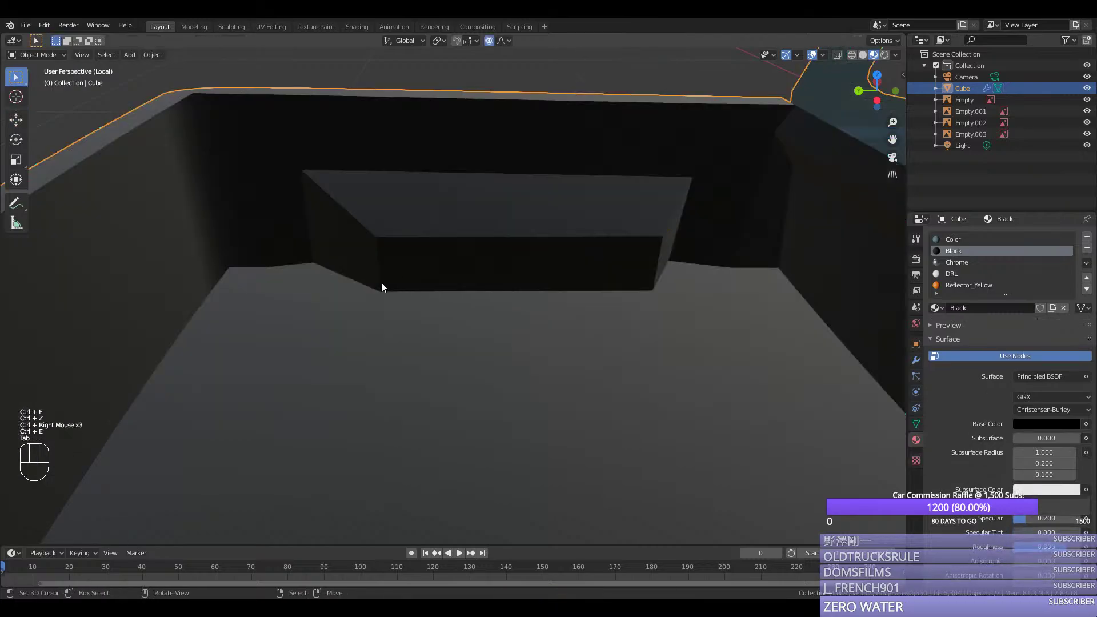
# Step: Move the two bottom side-panel vertices between the wheel well and the tailgate corner outward, in line with the wheel well's end
pyautogui.press('Tab')
pyautogui.rightClick(313, 263)
pyautogui.moveTo(313, 263); pyautogui.dragTo(320, 251, button='middle')
pyautogui.hotkey('shift', 'f')
pyautogui.press('w')
pyautogui.press('e')
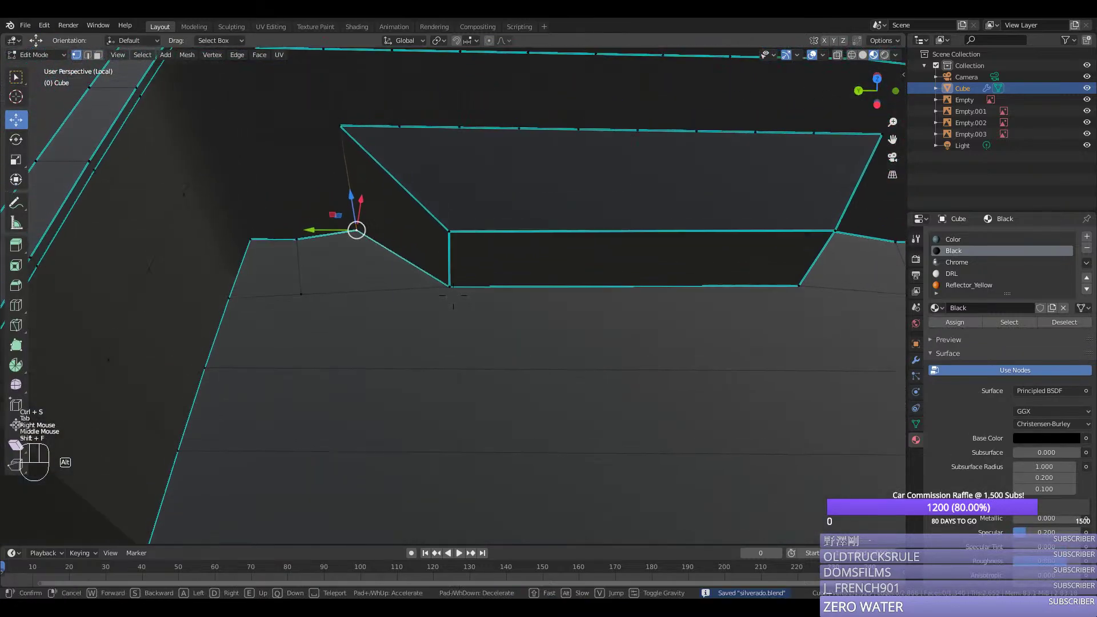
pyautogui.click(453, 295)
pyautogui.rightClick(276, 330)
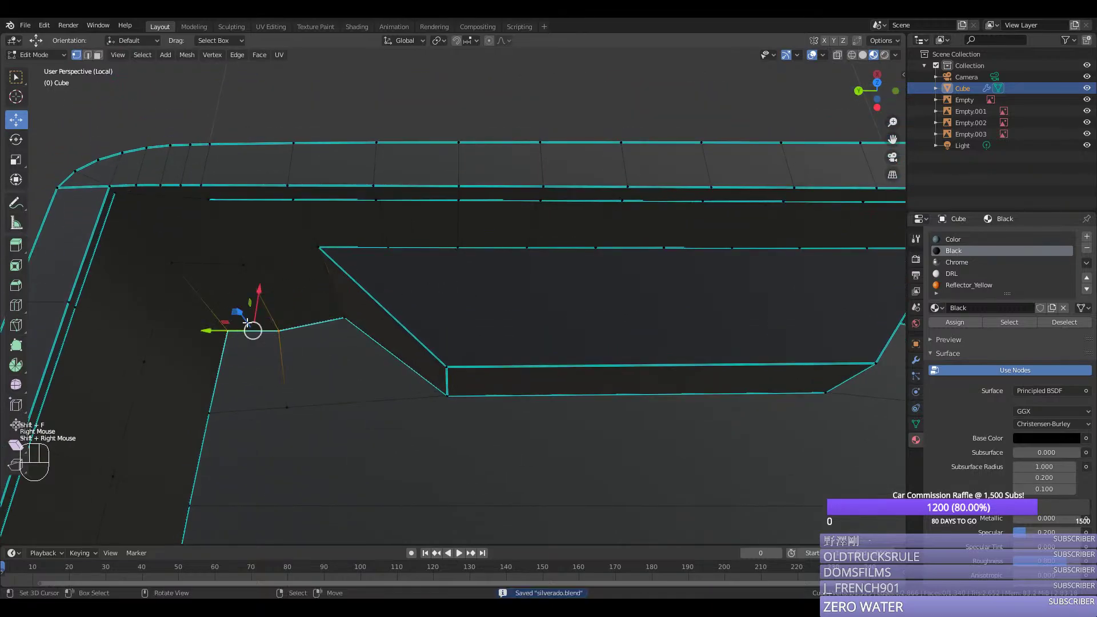
pyautogui.moveTo(282, 300); pyautogui.dragTo(267, 284)
pyautogui.scroll(-3, 526, 314)
# Step: Move the two bottom side-panel vertices between the wheel well and the cab corner outward, and save the file
pyautogui.scroll(4, 628, 338)
pyautogui.moveTo(527, 314); pyautogui.dragTo(728, 321, button='middle')
pyautogui.rightClick(728, 303)
pyautogui.keyDown('shift'); pyautogui.rightClick(766, 312); pyautogui.keyUp('shift')
pyautogui.moveTo(761, 266)
pyautogui.mouseDown()
pyautogui.moveTo(755, 252)
pyautogui.moveTo(743, 256)
pyautogui.mouseUp()
pyautogui.press('Tab')
pyautogui.scroll(-2, 711, 273)
pyautogui.hotkey('ctrl', 's')
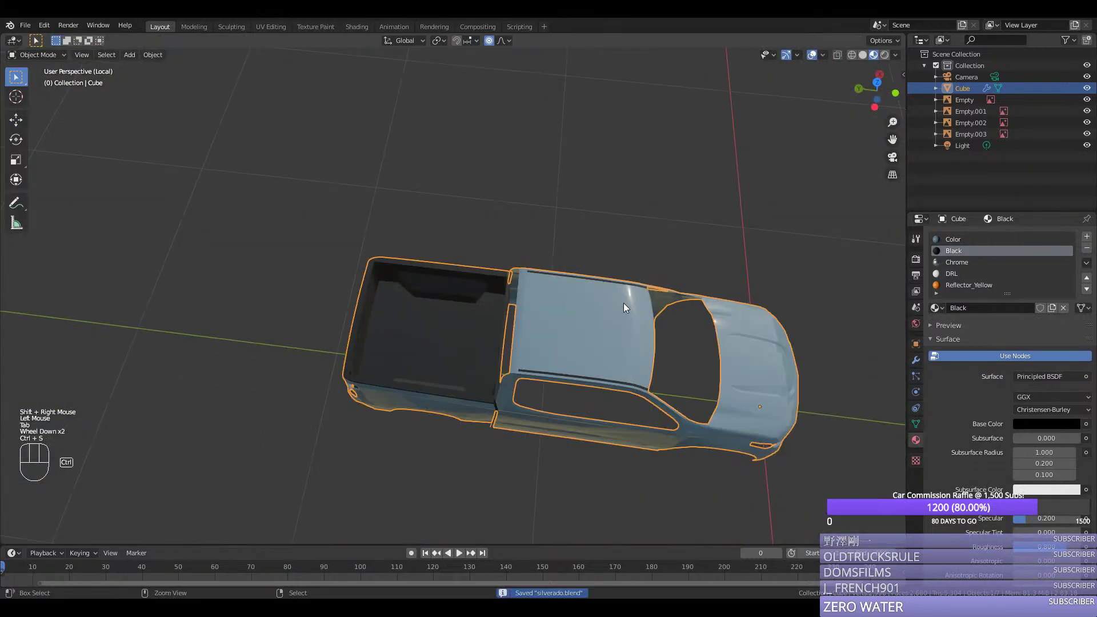
# Step: Select all the visible body geometry and recalculate its normals to face outside
pyautogui.moveTo(623, 303); pyautogui.dragTo(643, 304, button='middle')
pyautogui.hotkey('shift', 'f')
pyautogui.hotkey('alt', 'w')
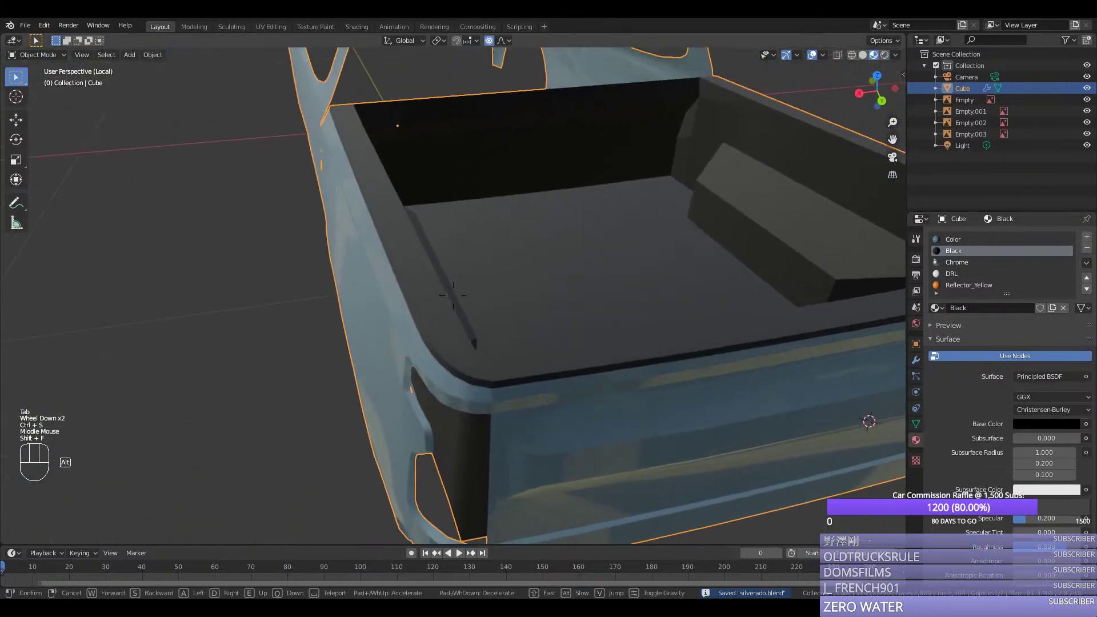
pyautogui.click(453, 295)
pyautogui.press('Tab')
pyautogui.press('a')
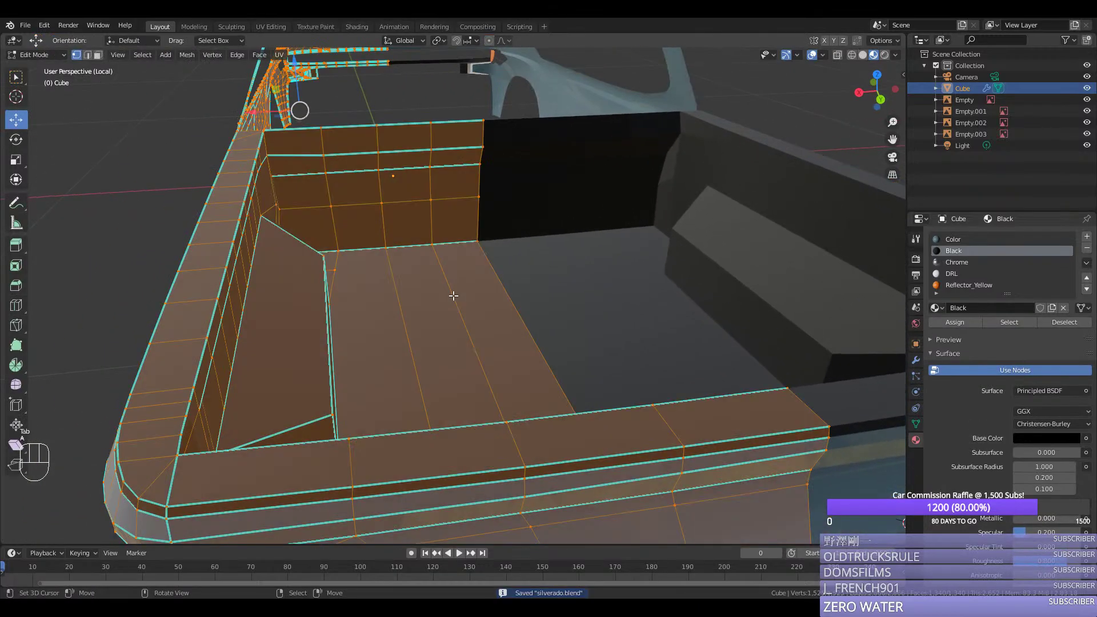
pyautogui.press('b')
pyautogui.hotkey('shift', 'n')
pyautogui.press('Tab')
# Step: Mark the lower vertical edge of the bed's cab-side inner corner as sharp
pyautogui.moveTo(453, 295); pyautogui.dragTo(450, 282, button='middle')
pyautogui.hotkey('shift', 'f')
pyautogui.press('w')
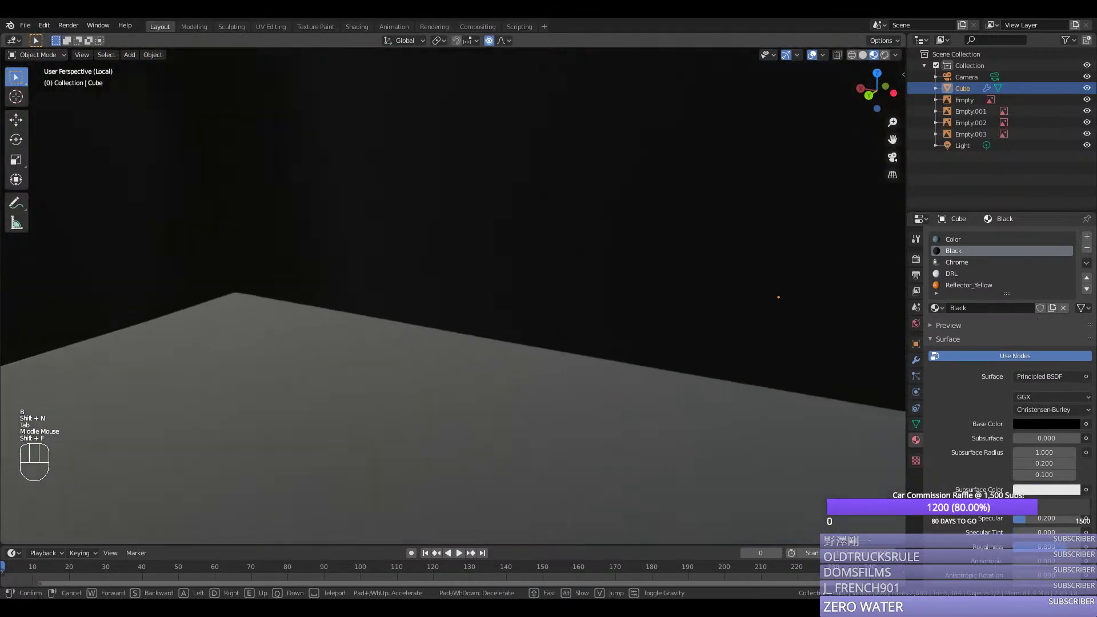
pyautogui.click(448, 295)
pyautogui.press('Tab')
pyautogui.rightClick(338, 370)
pyautogui.keyDown('ctrl'); pyautogui.rightClick(320, 146); pyautogui.keyUp('ctrl')
pyautogui.hotkey('ctrl', 'e')
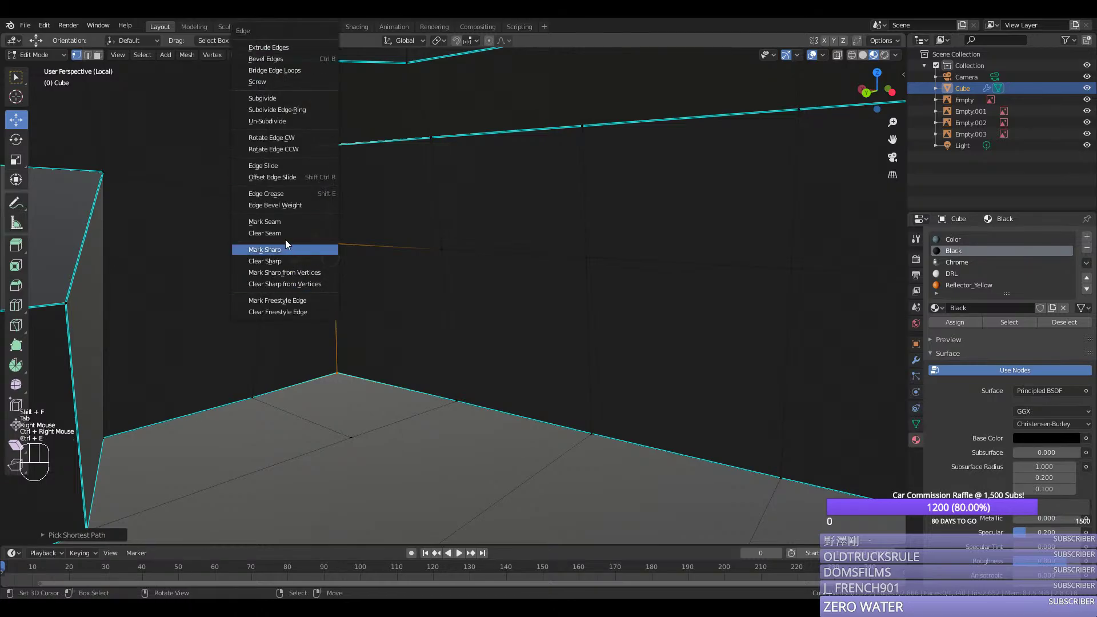
pyautogui.click(285, 252)
# Step: Mark the upper edges of the bed's cab-side inner corner as sharp, up to the rim
pyautogui.hotkey('shift', 'f')
pyautogui.click(453, 295)
pyautogui.keyDown('ctrl'); pyautogui.rightClick(327, 239); pyautogui.keyUp('ctrl')
pyautogui.hotkey('ctrl', 'e')
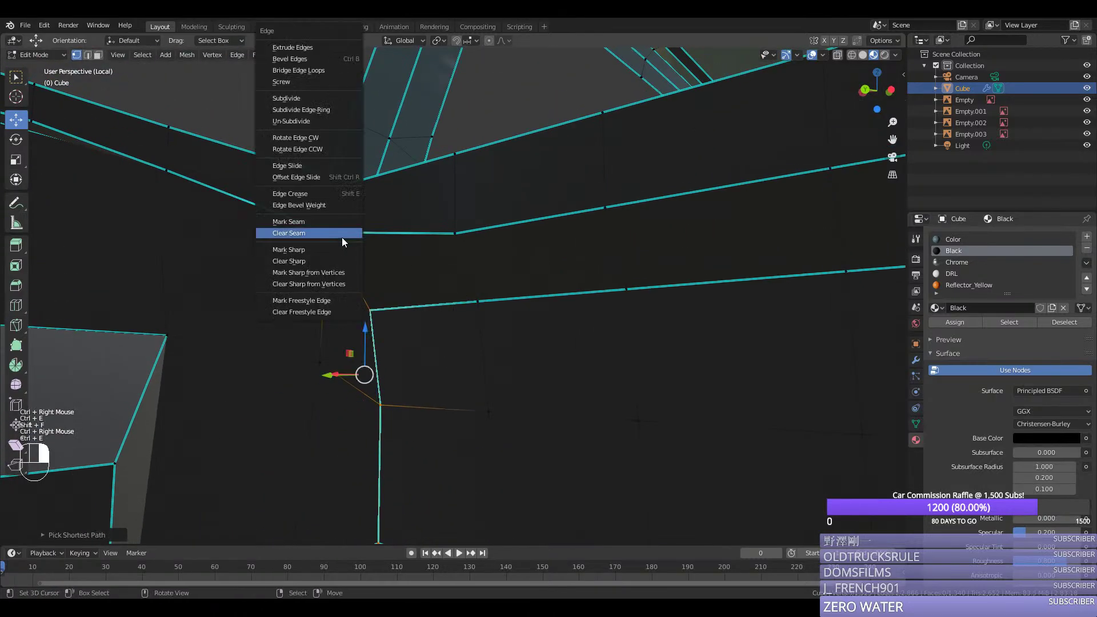
pyautogui.click(341, 236)
pyautogui.hotkey('ctrl', 'e')
pyautogui.click(266, 284)
# Step: Shift the top vertex of the bed's cab-side inner corner toward the cab wall
pyautogui.hotkey('shift', 'f')
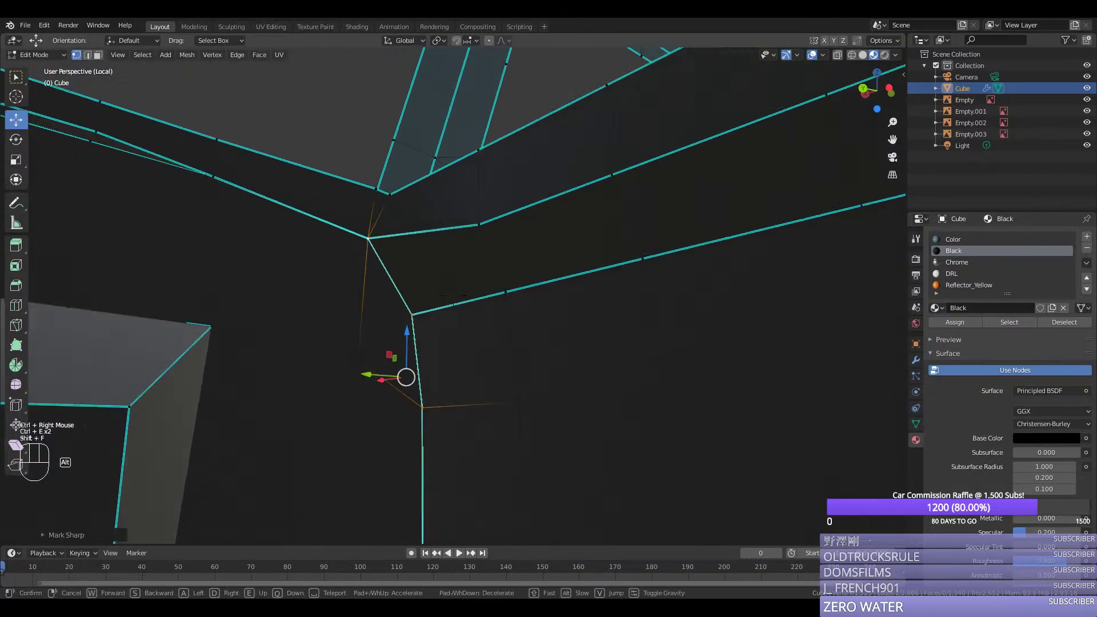
pyautogui.click(453, 295)
pyautogui.rightClick(402, 229)
pyautogui.moveTo(403, 229); pyautogui.dragTo(435, 230)
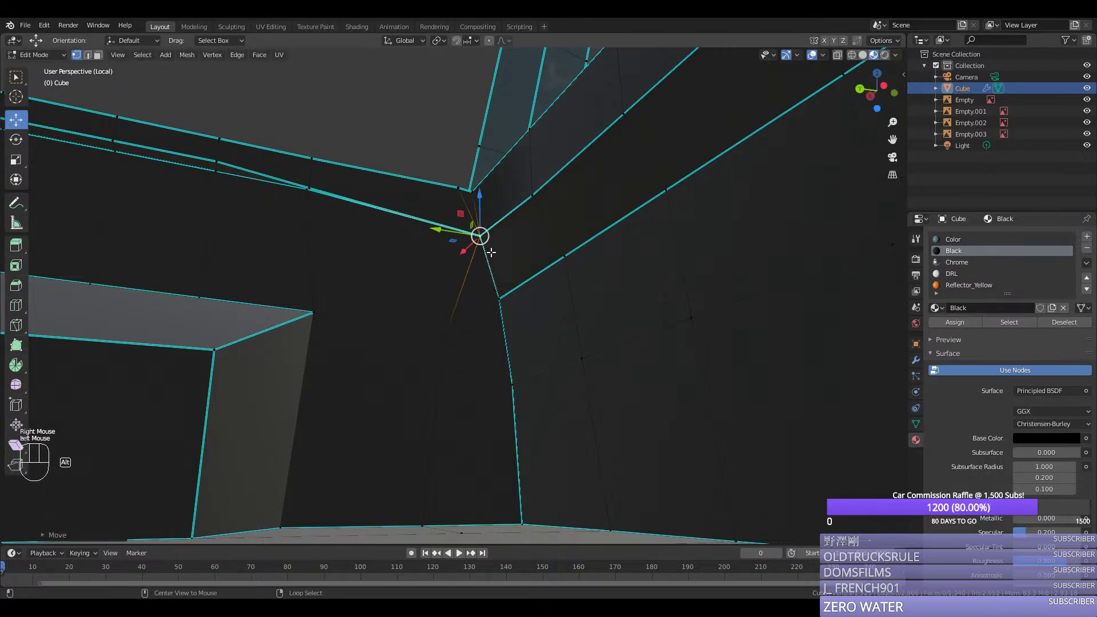
# Step: Adjust the height of the two side-panel vertices under the bed rim nearest the cab corner to smooth the line, and save the file
pyautogui.hotkey('shift', 'f')
pyautogui.click(453, 296)
pyautogui.rightClick(583, 300)
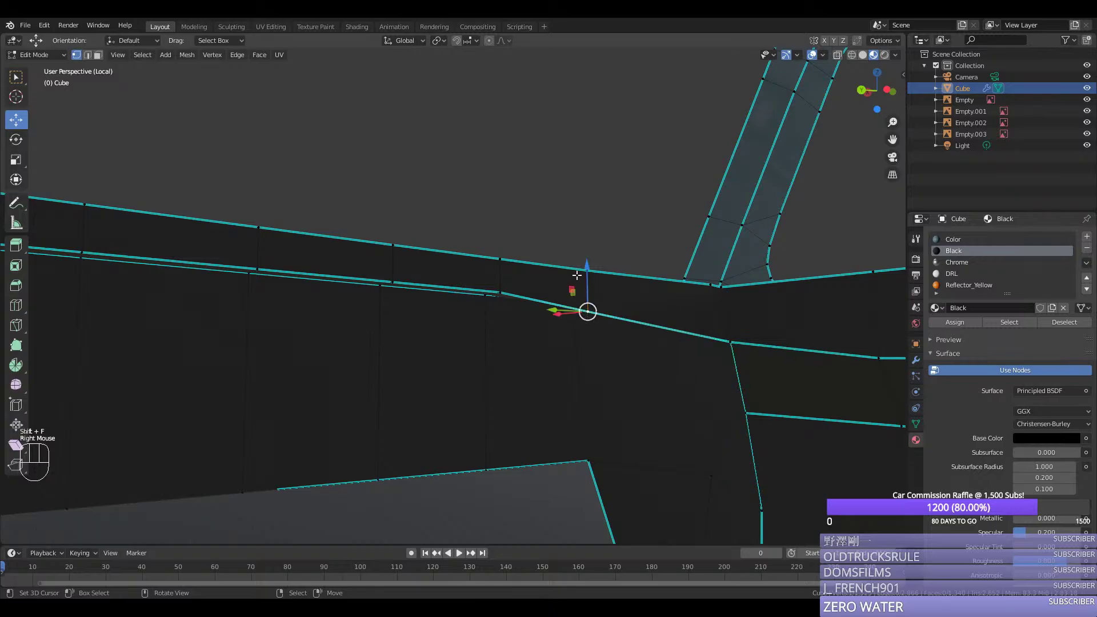
pyautogui.moveTo(576, 276); pyautogui.dragTo(597, 260)
pyautogui.rightClick(597, 259)
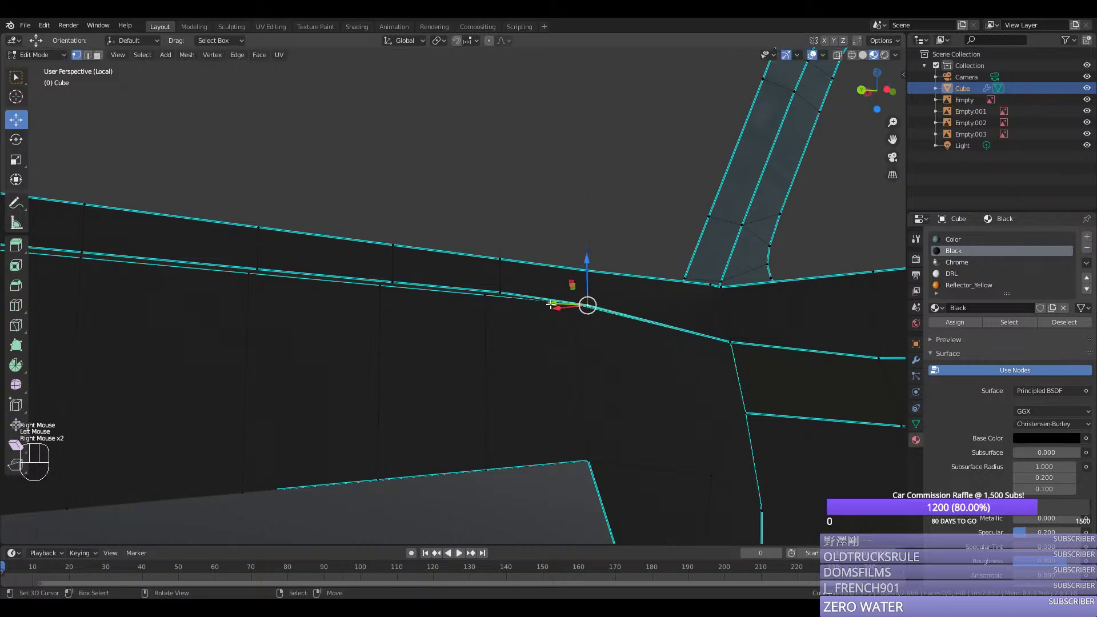
pyautogui.press('z')
pyautogui.click(434, 307)
pyautogui.press('z')
pyautogui.click(573, 263)
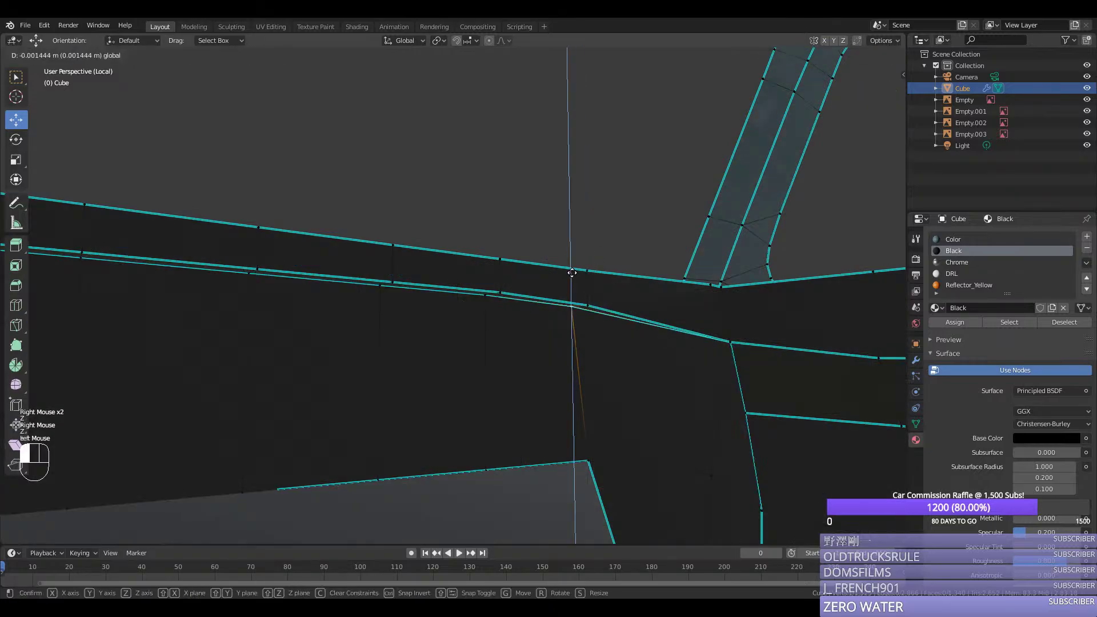
pyautogui.hotkey('shift', 'f')
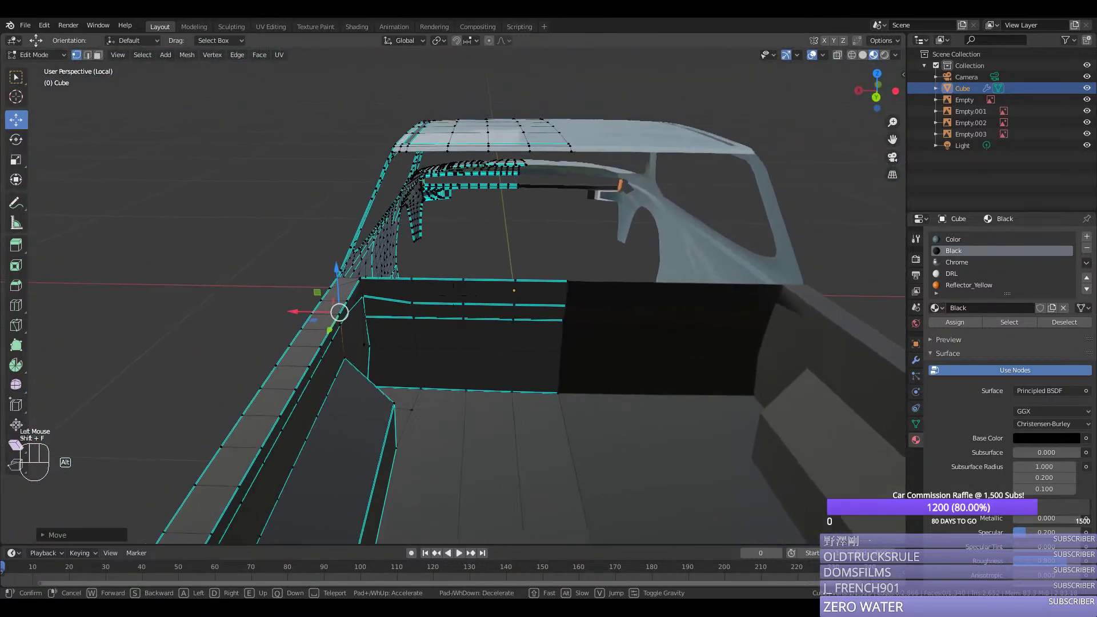
pyautogui.press('Tab')
pyautogui.scroll(-2, 453, 296)
pyautogui.hotkey('ctrl', 's')
pyautogui.moveTo(519, 350); pyautogui.dragTo(423, 352, button='middle')
pyautogui.hotkey('shift', 'f')
pyautogui.press('s')
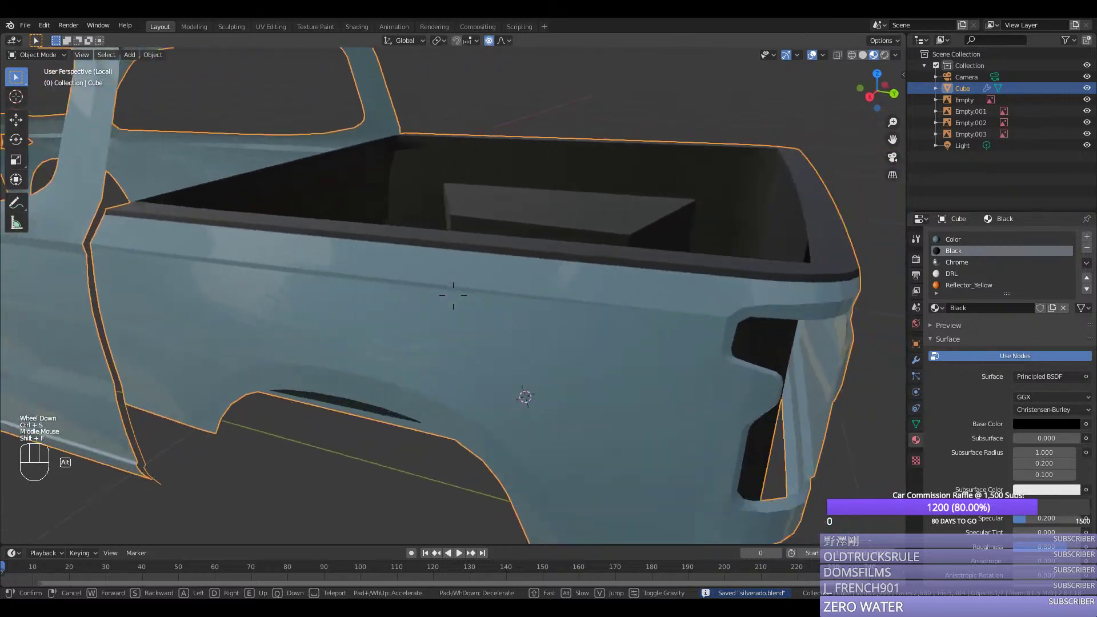
pyautogui.press('Return')
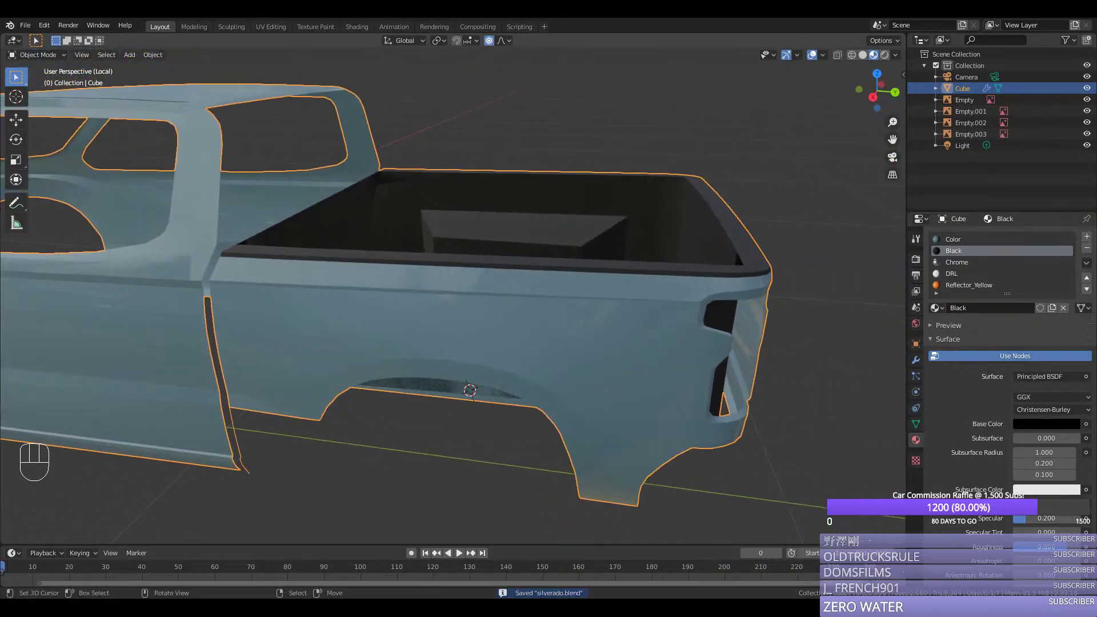
pyautogui.moveTo(248, 341); pyautogui.dragTo(259, 337, button='middle')
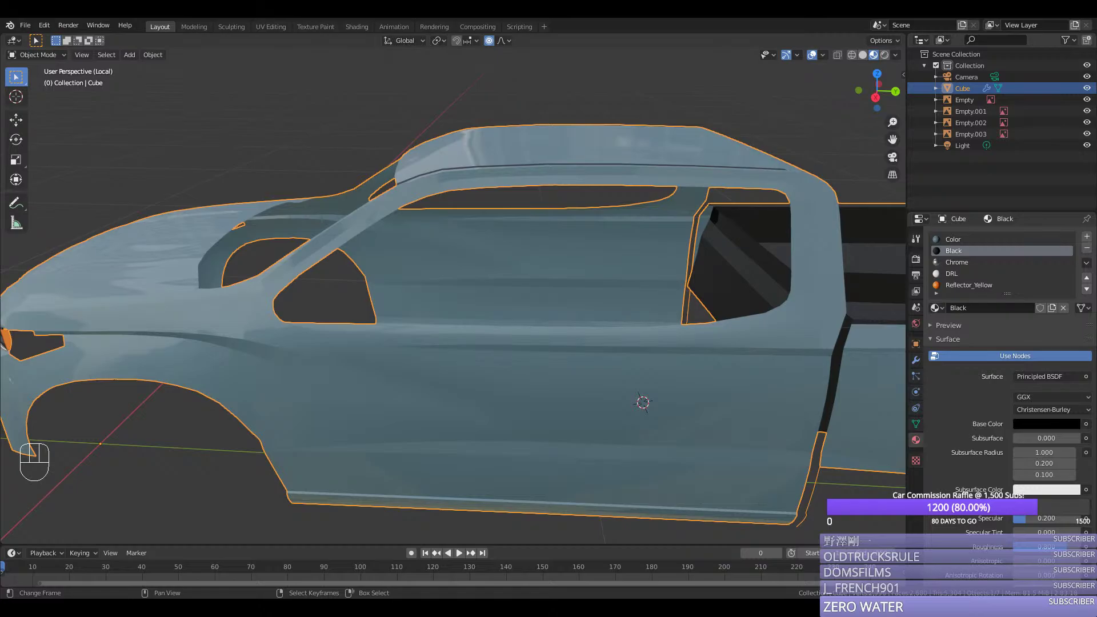
# Step: Select the complete edge loop around the cab's side window opening and hide all unselected geometry
pyautogui.moveTo(461, 392); pyautogui.dragTo(475, 429, button='middle')
pyautogui.press('Tab')
pyautogui.keyDown('alt'); pyautogui.rightClick(428, 430); pyautogui.keyUp('alt')
pyautogui.rightClick(325, 421)
pyautogui.keyDown('ctrl'); pyautogui.rightClick(239, 350); pyautogui.keyUp('ctrl')
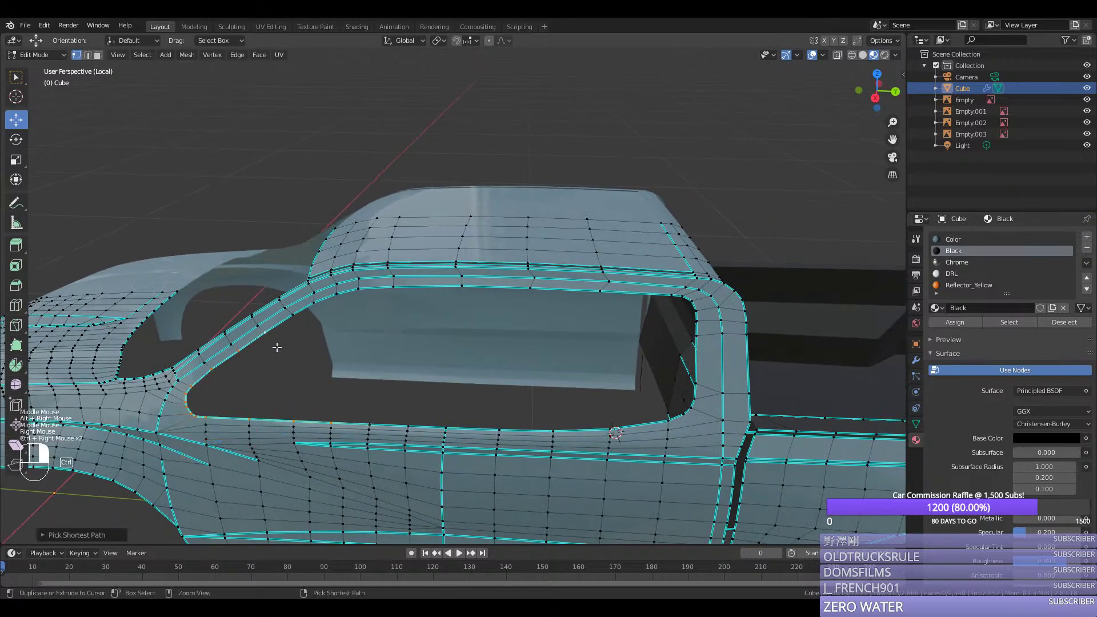
pyautogui.keyDown('ctrl'); pyautogui.rightClick(643, 317); pyautogui.keyUp('ctrl')
pyautogui.keyDown('ctrl'); pyautogui.rightClick(408, 422); pyautogui.keyUp('ctrl')
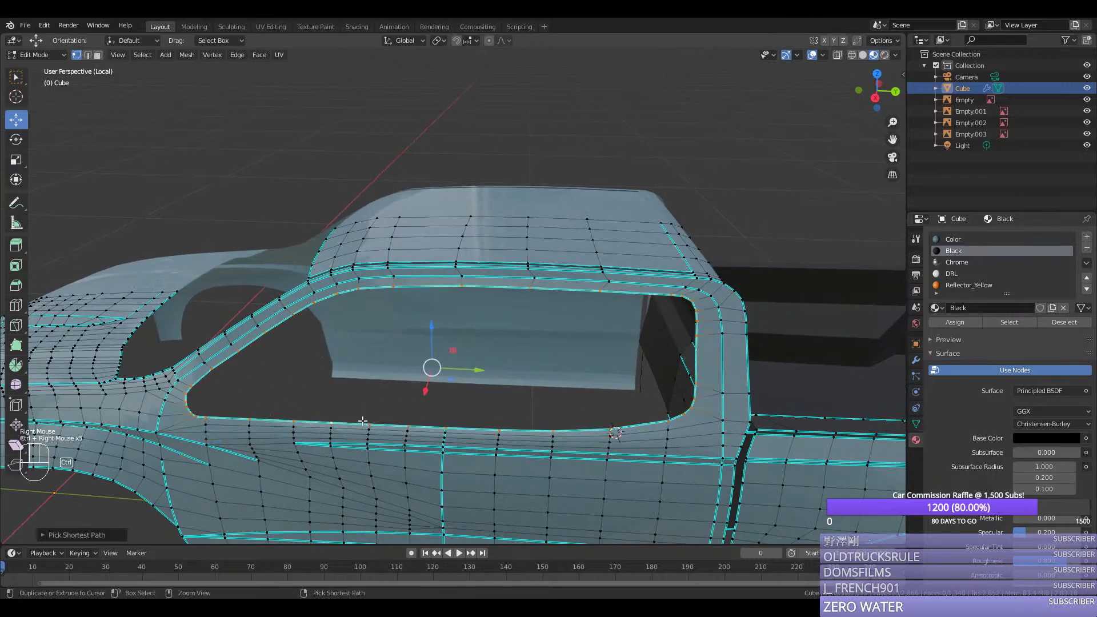
pyautogui.hotkey('shift', 'h')
# Step: Examine the isolated window loop and the full truck body from the right side and in perspective
pyautogui.press('KP_2')
pyautogui.press('KP_3')
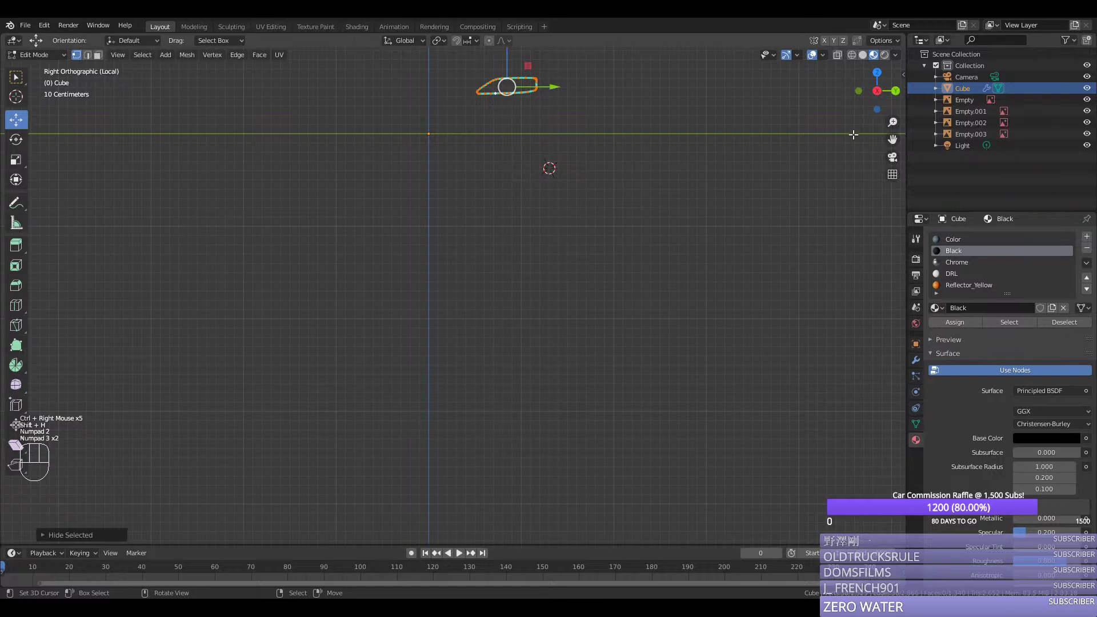
pyautogui.moveTo(892, 139); pyautogui.dragTo(840, 295)
pyautogui.scroll(3, 892, 139)
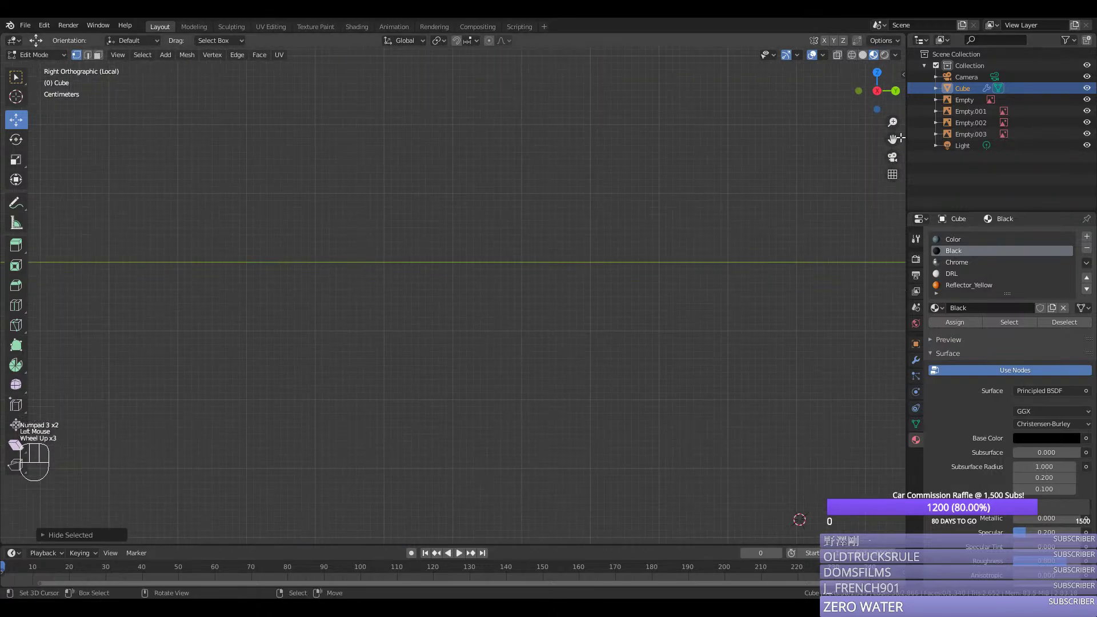
pyautogui.moveTo(899, 138); pyautogui.dragTo(891, 274)
pyautogui.press('Tab')
pyautogui.scroll(-3, 571, 190)
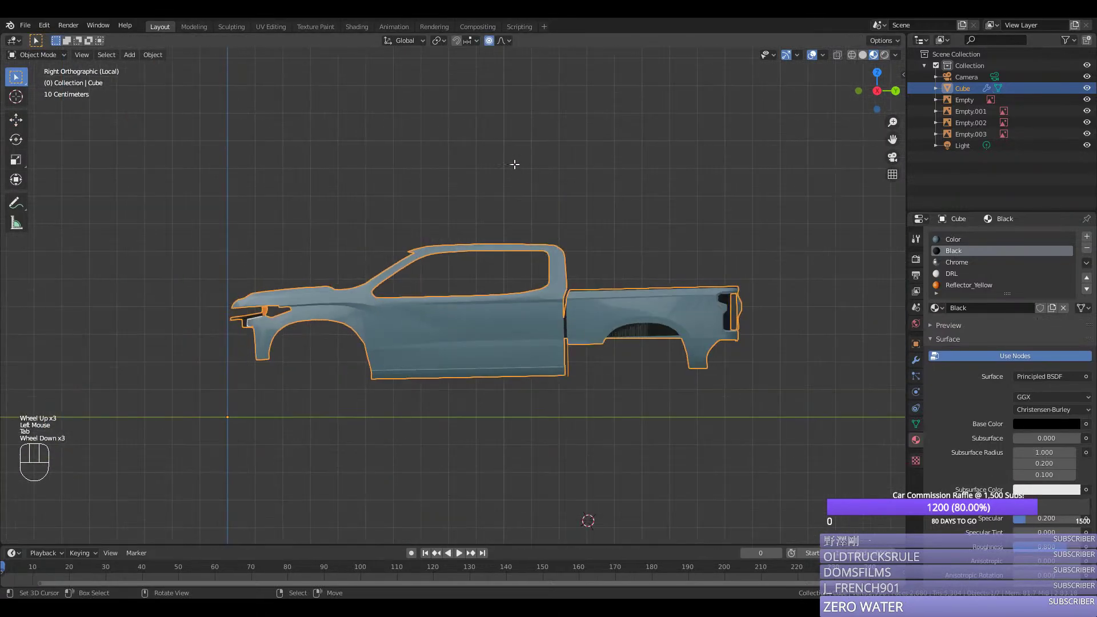
pyautogui.scroll(4, 514, 164)
pyautogui.scroll(-1, 514, 164)
pyautogui.moveTo(514, 164); pyautogui.dragTo(528, 185, button='middle')
pyautogui.scroll(-2, 531, 196)
pyautogui.scroll(1, 528, 185)
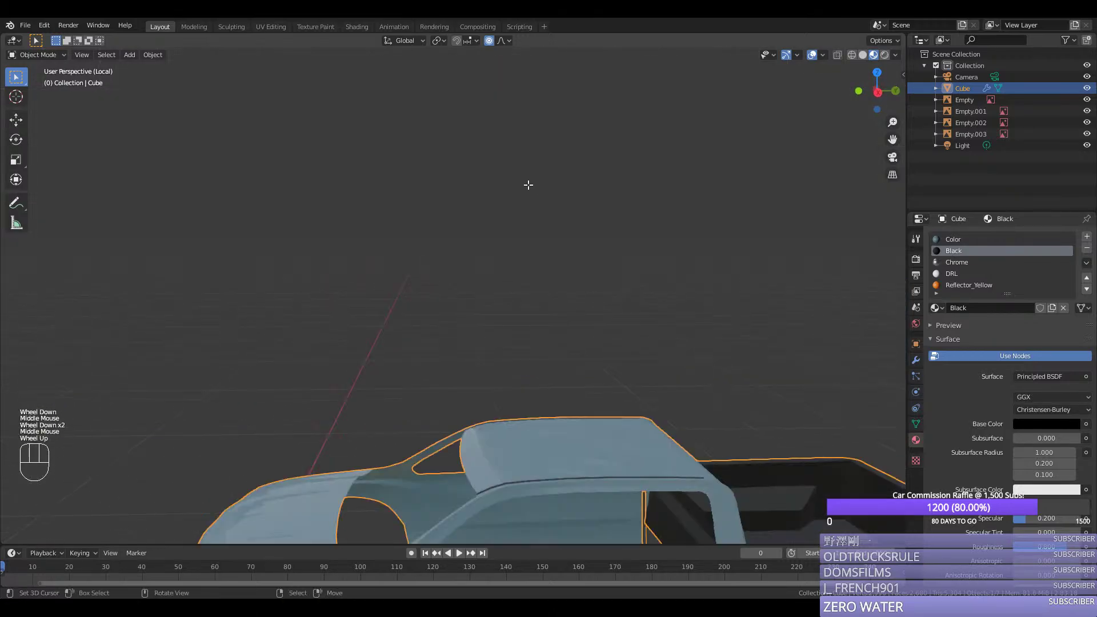
# Step: Add a new General Layout workspace and bring the truck into view there
pyautogui.click(543, 27)
pyautogui.moveTo(552, 47)
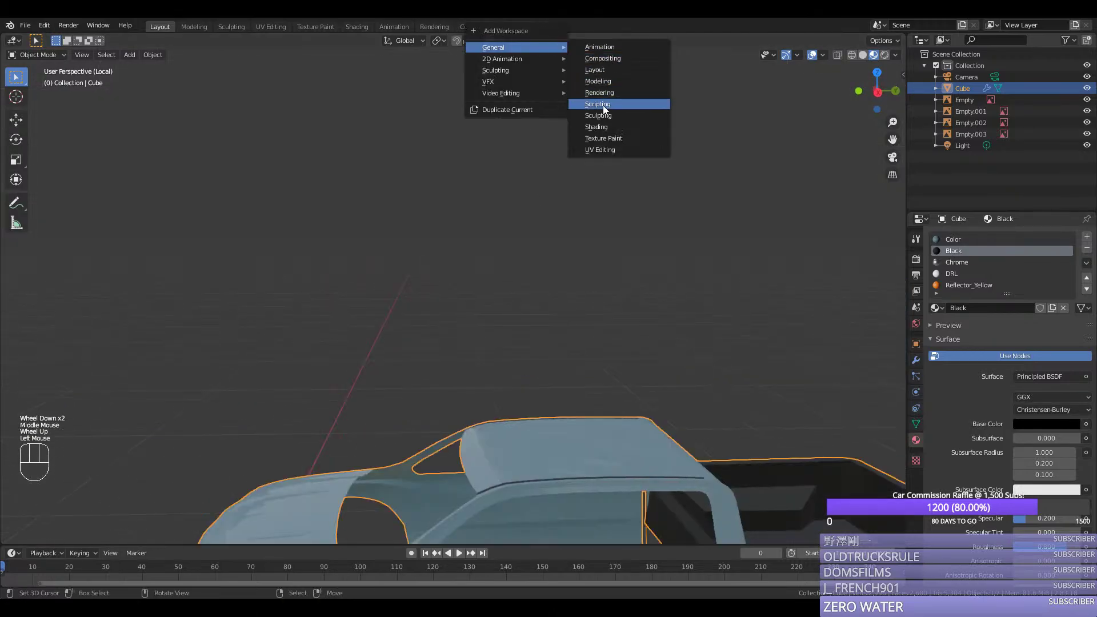
pyautogui.click(600, 69)
pyautogui.moveTo(544, 266); pyautogui.dragTo(512, 266, button='middle')
pyautogui.scroll(3, 512, 266)
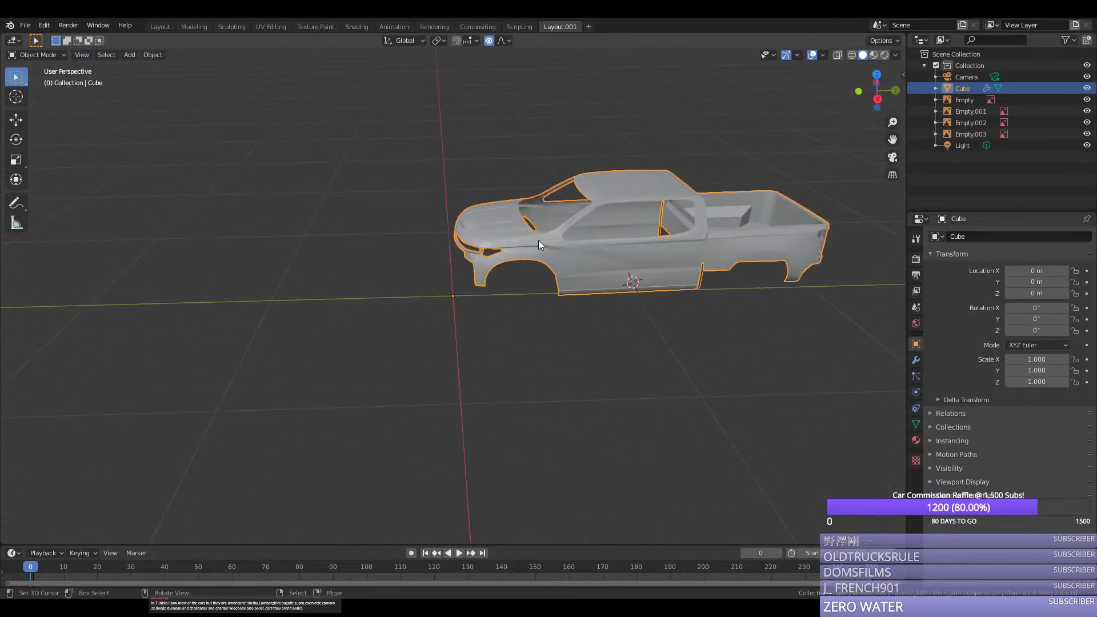
# Step: Edit the window loop over the right-side reference image, with the viewport shading set to Material Preview
pyautogui.press('KP_3')
pyautogui.scroll(8, 677, 197)
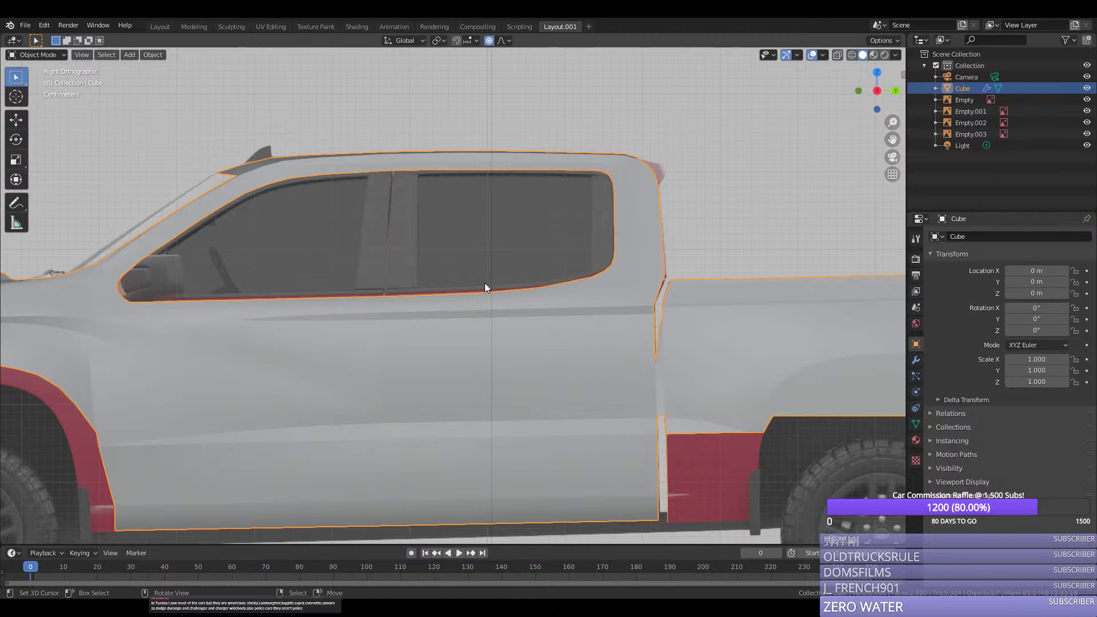
pyautogui.scroll(2, 485, 283)
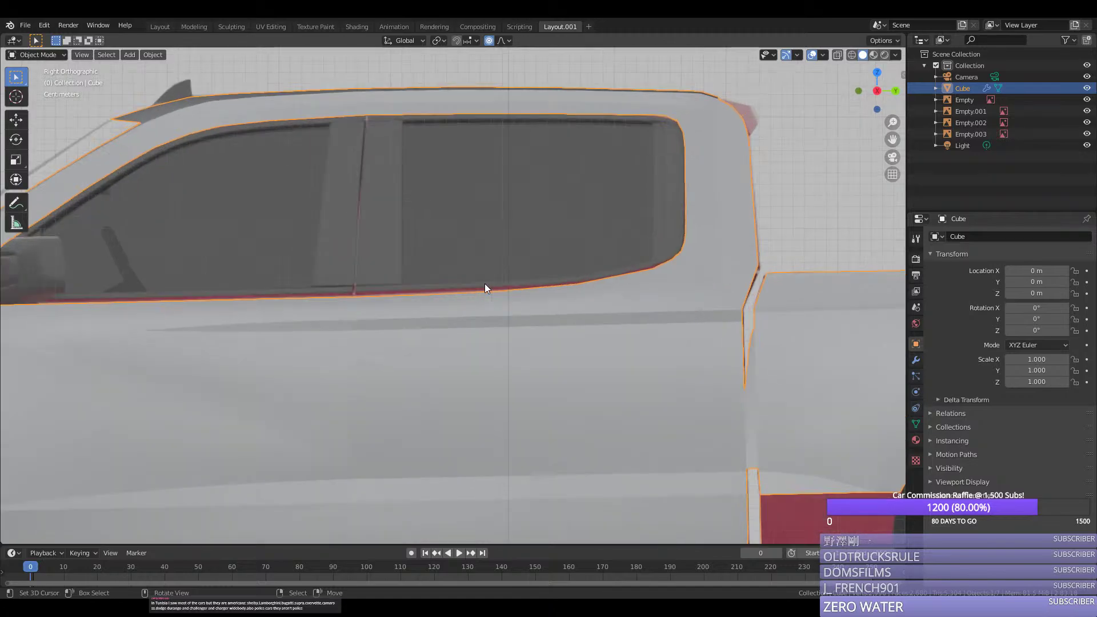
pyautogui.press('Tab')
pyautogui.press('z')
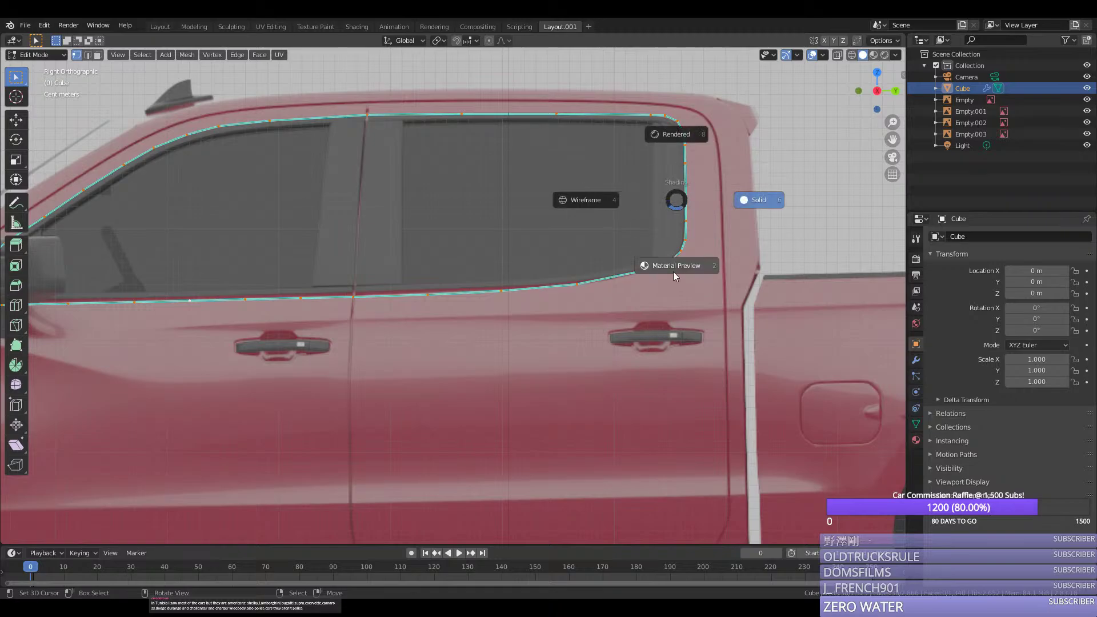
pyautogui.click(674, 265)
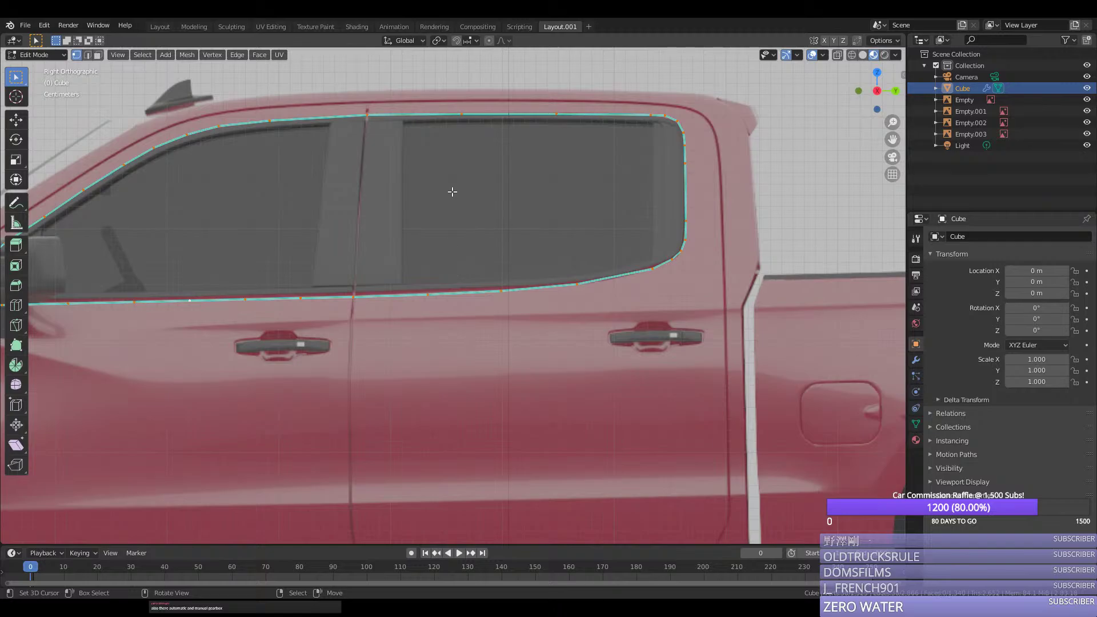
# Step: Extrude the side window loop a short distance toward the cab interior in the top view
pyautogui.moveTo(450, 200); pyautogui.dragTo(495, 234, button='middle')
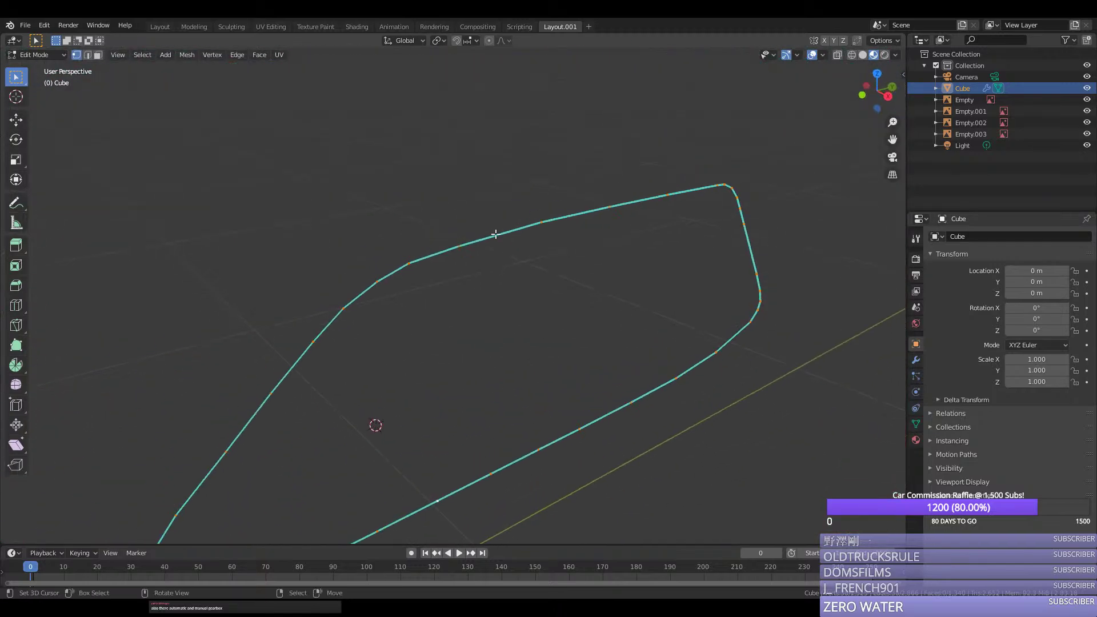
pyautogui.press('KP_7')
pyautogui.moveTo(892, 139); pyautogui.dragTo(709, 141)
pyautogui.scroll(4, 798, 244)
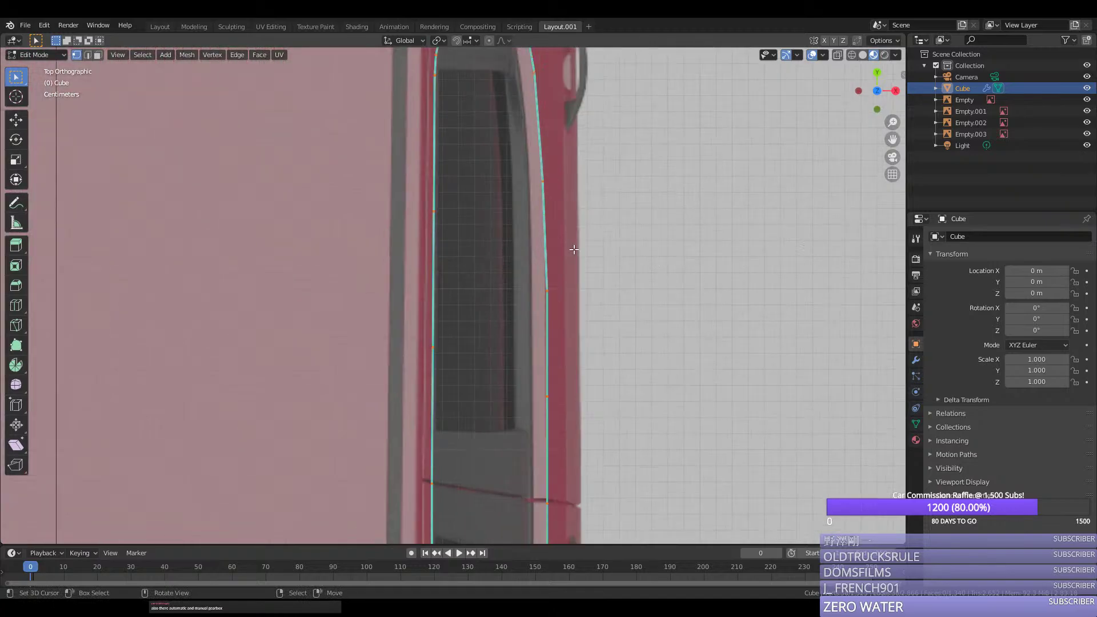
pyautogui.press('e')
pyautogui.click(653, 247)
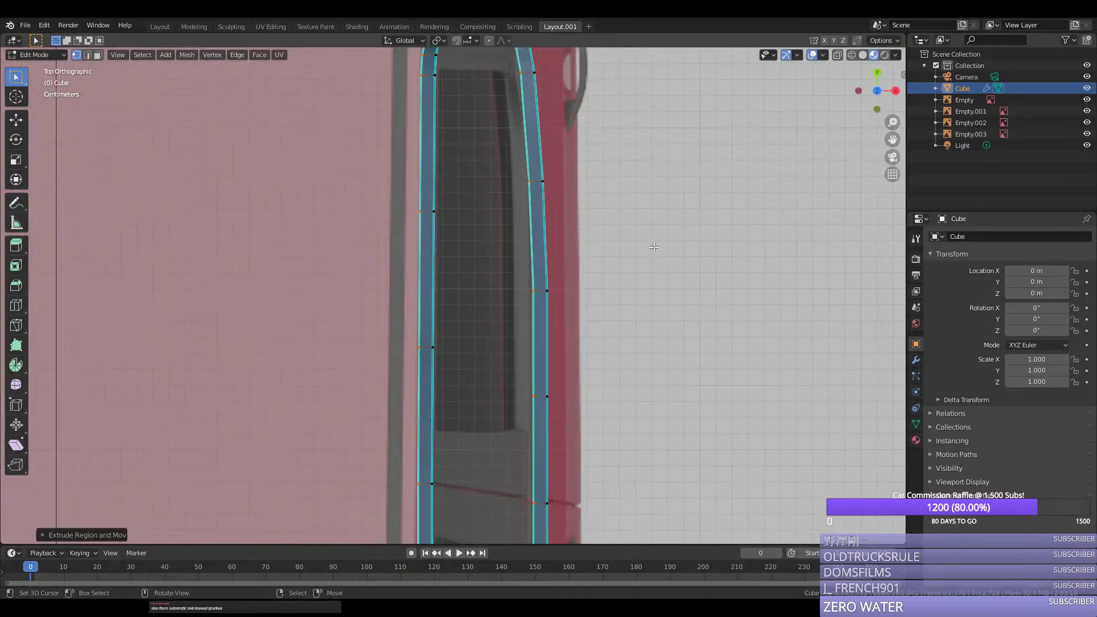
# Step: Scale the extruded inner window loop slightly inward in the right-side view
pyautogui.press('KP_3')
pyautogui.press('s')
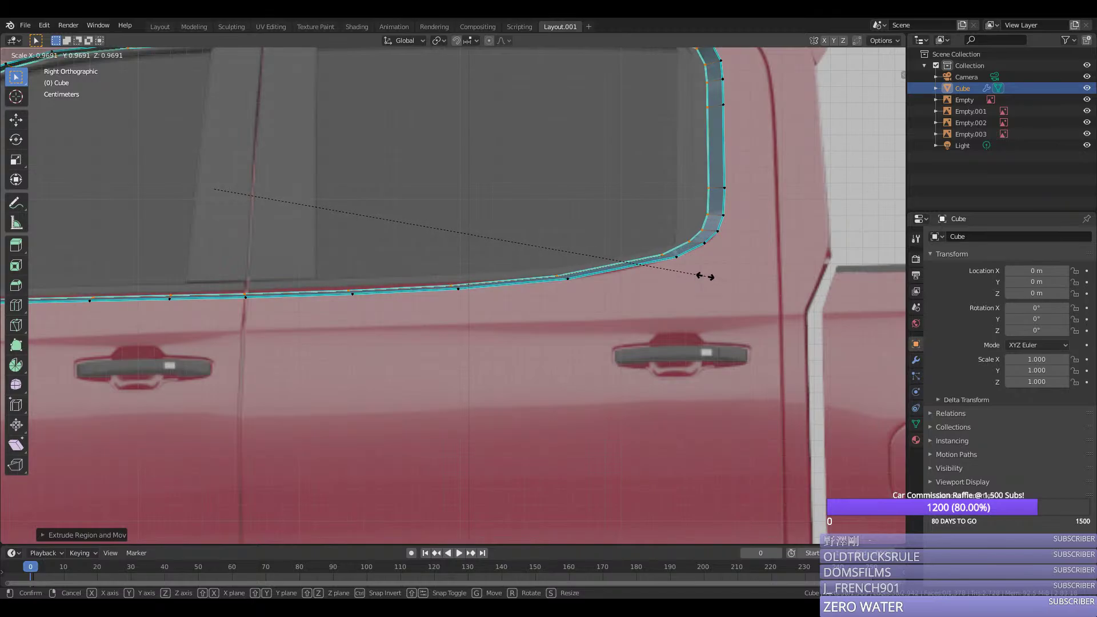
pyautogui.click(708, 277)
pyautogui.scroll(-2, 540, 232)
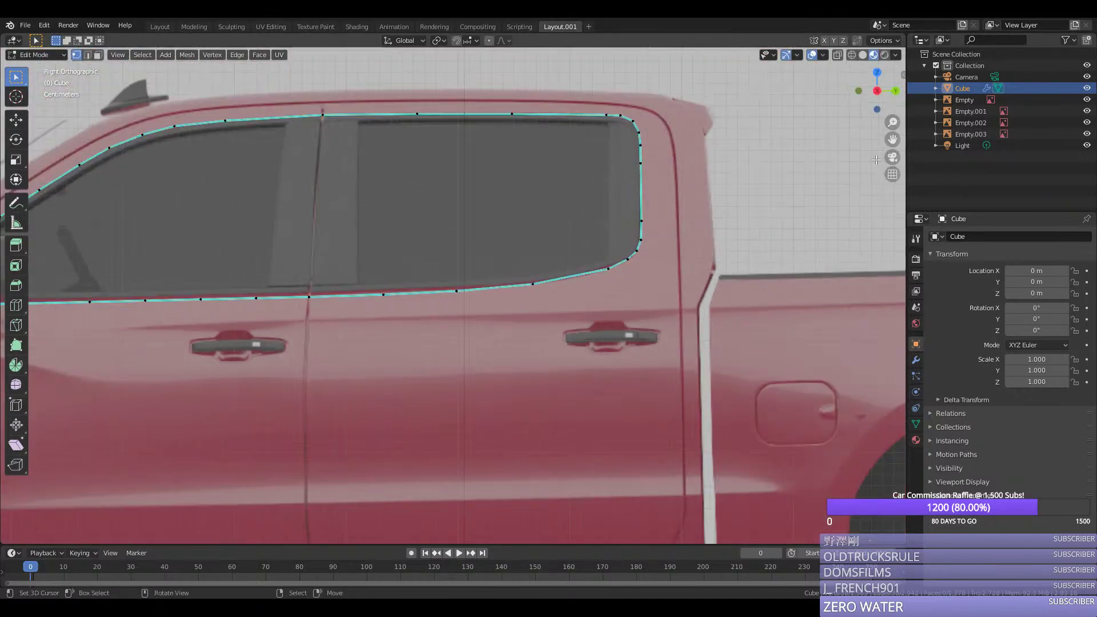
pyautogui.scroll(2, 710, 277)
pyautogui.press('s')
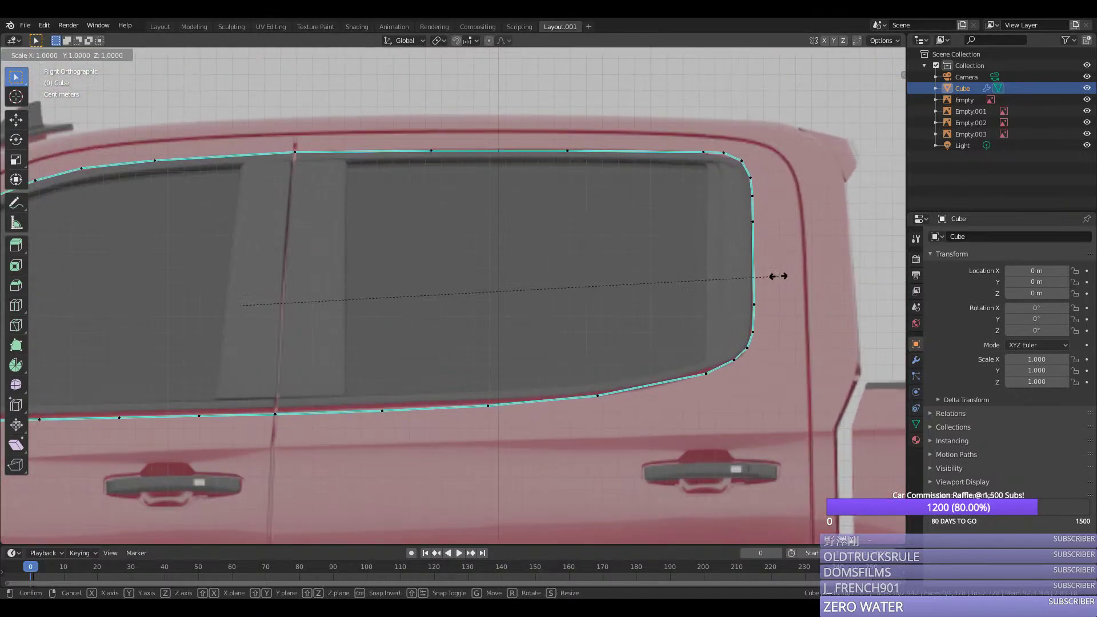
pyautogui.click(774, 274)
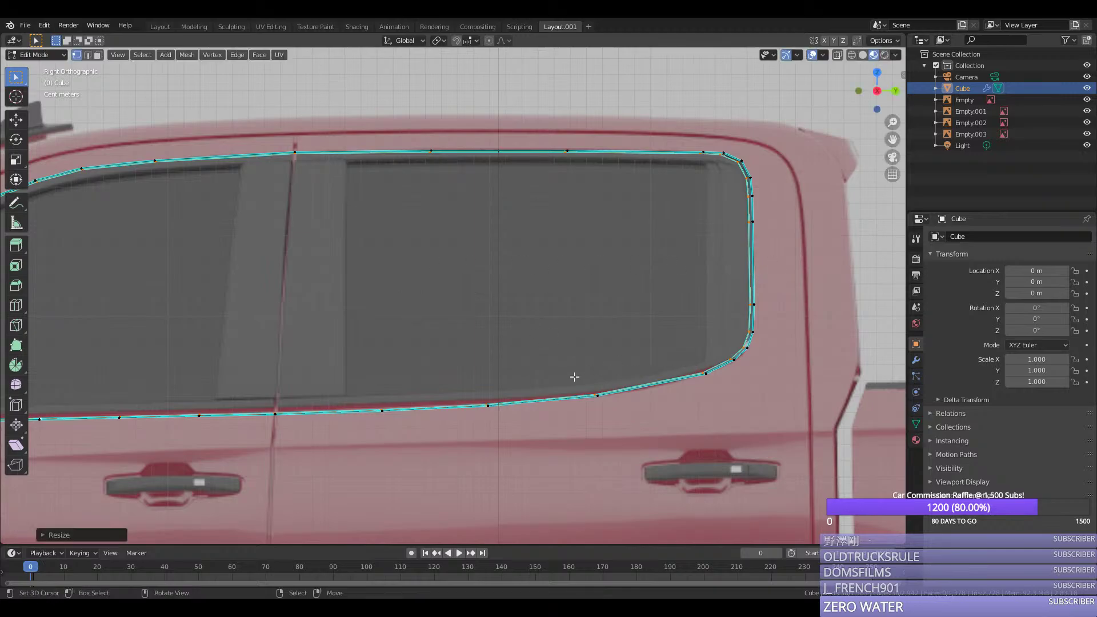
pyautogui.scroll(-1, 234, 367)
# Step: With the Move tool, raise the inner loop's lower vertices below the rear door window slightly along Z
pyautogui.keyDown('ctrl'); pyautogui.click(195, 375); pyautogui.keyUp('ctrl')
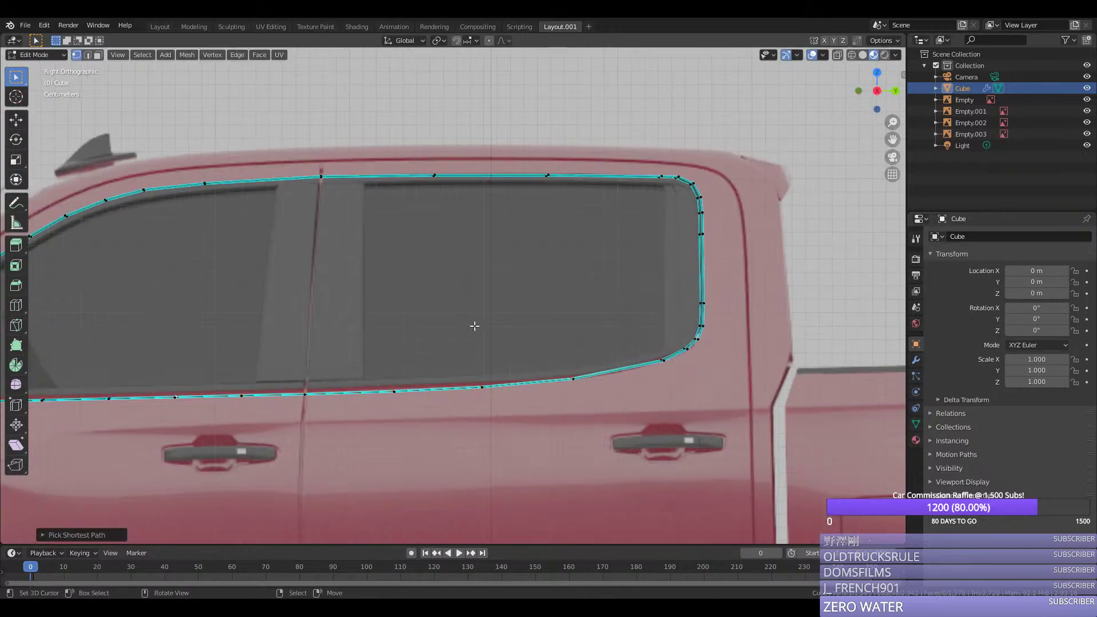
pyautogui.click(16, 118)
pyautogui.scroll(3, 622, 298)
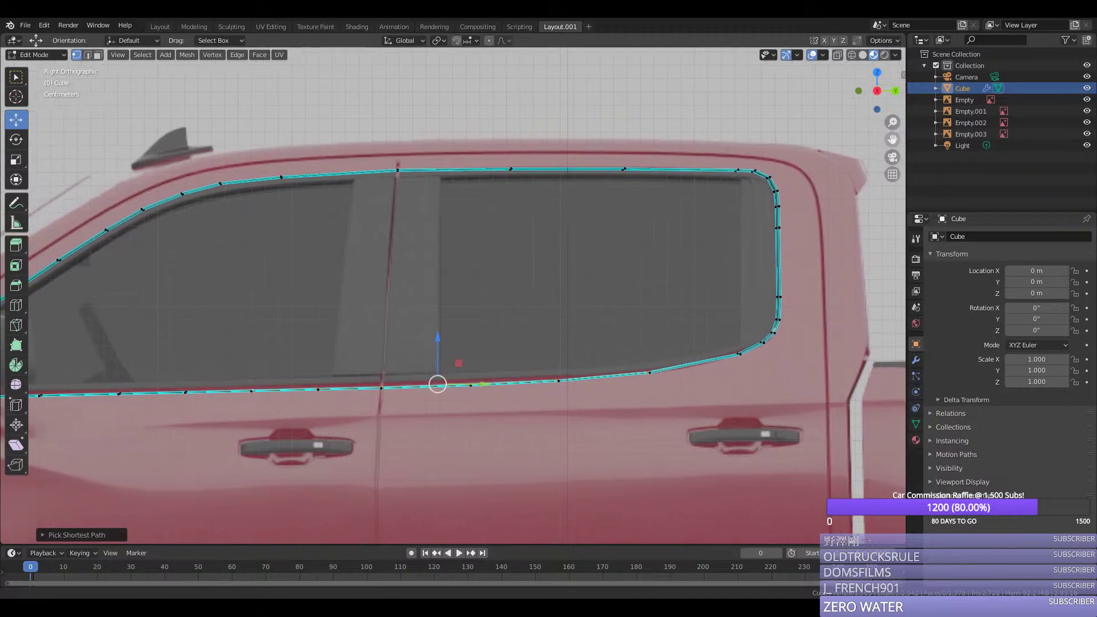
pyautogui.moveTo(503, 393); pyautogui.dragTo(504, 389)
pyautogui.click(706, 412)
pyautogui.press('g')
pyautogui.press('z')
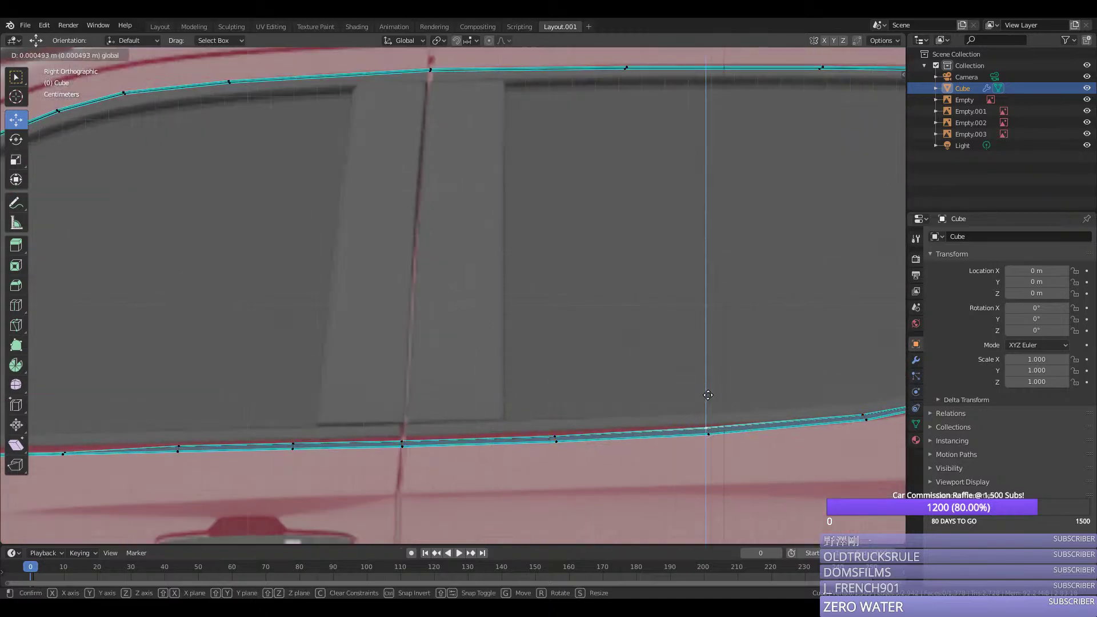
pyautogui.click(708, 407)
# Step: Raise the inner lower vertices at and just behind the door split slightly along Z to even out the frame
pyautogui.click(557, 404)
pyautogui.press('g')
pyautogui.press('z')
pyautogui.click(558, 399)
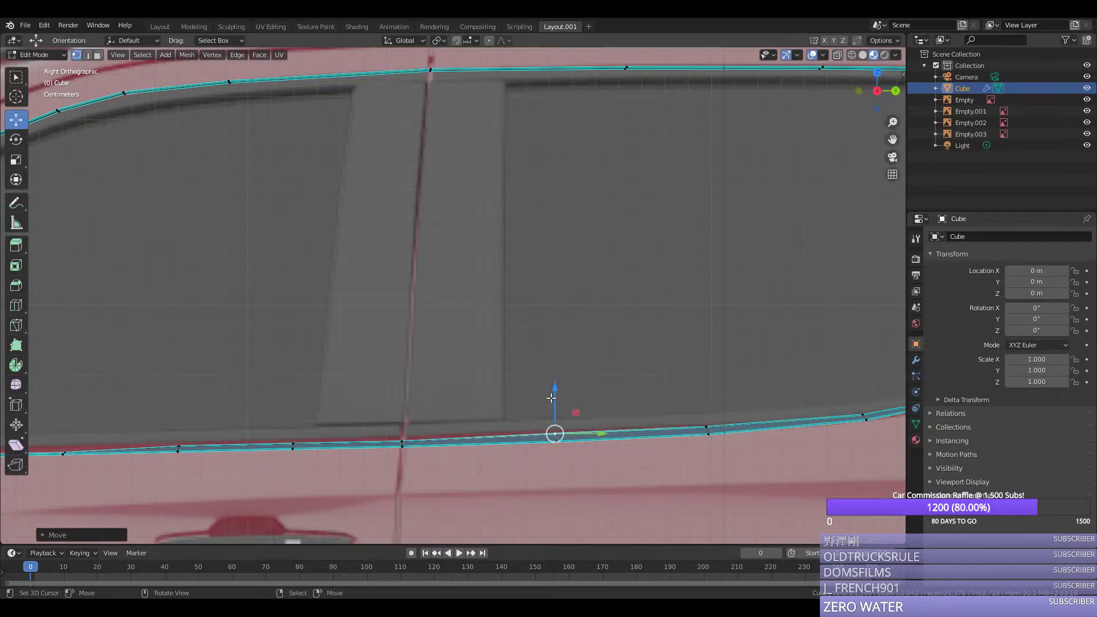
pyautogui.click(402, 405)
pyautogui.press('g')
pyautogui.press('z')
pyautogui.click(409, 403)
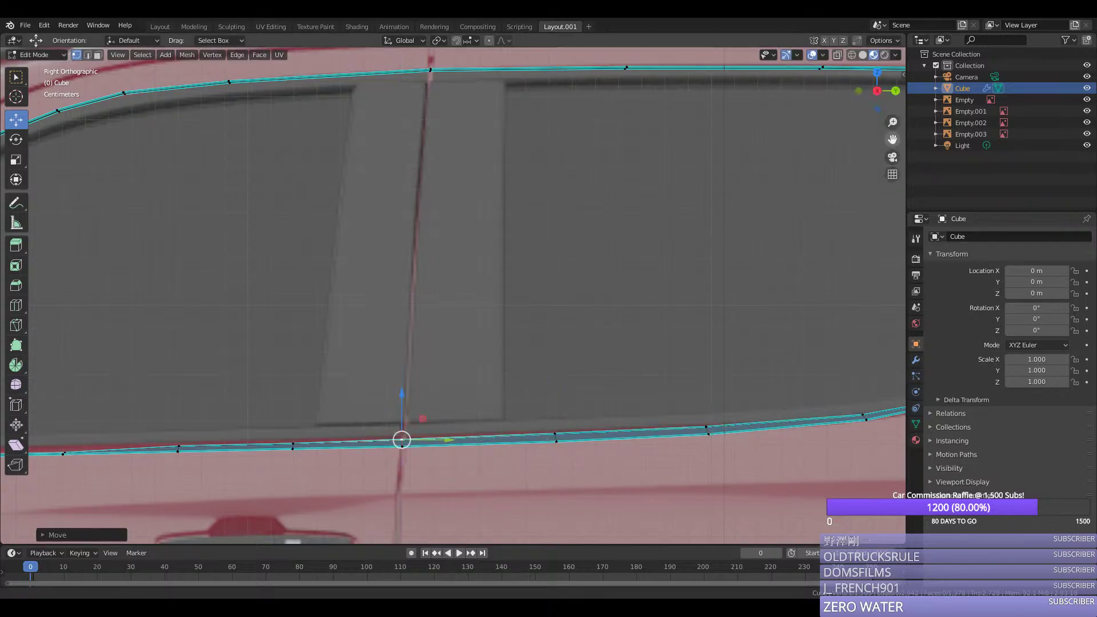
# Step: Raise the inner lower vertices below the front door window and fine-tune the one at the door split along Z
pyautogui.keyDown('shift'); pyautogui.moveTo(377, 356); pyautogui.dragTo(643, 356, button='middle'); pyautogui.keyUp('shift')
pyautogui.click(549, 411)
pyautogui.press('g')
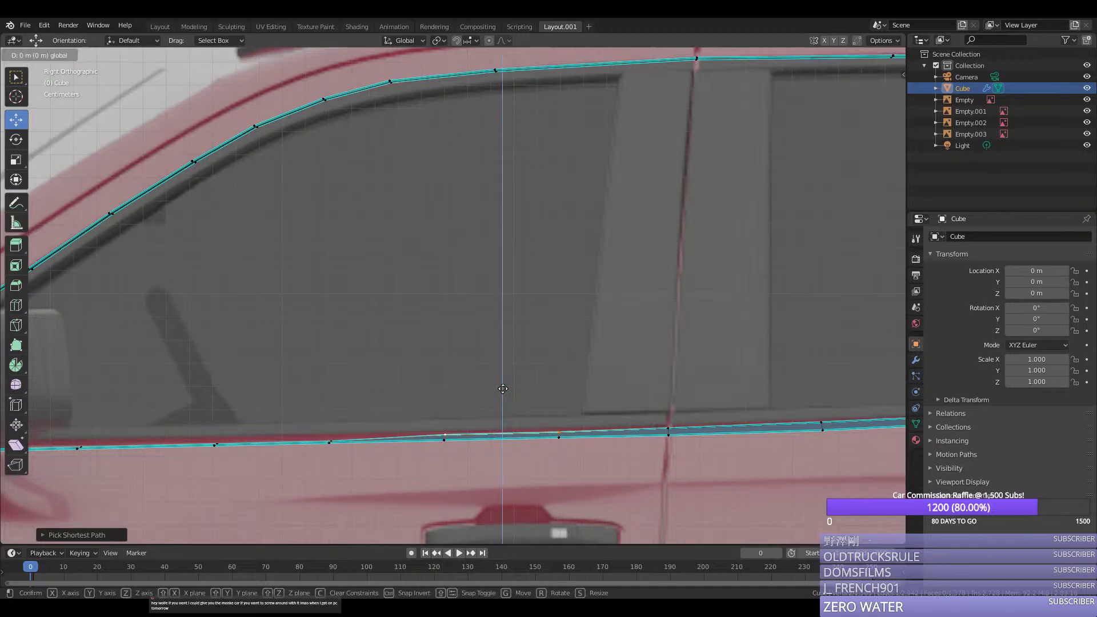
pyautogui.click(503, 382)
pyautogui.rightClick(666, 395)
pyautogui.press('g')
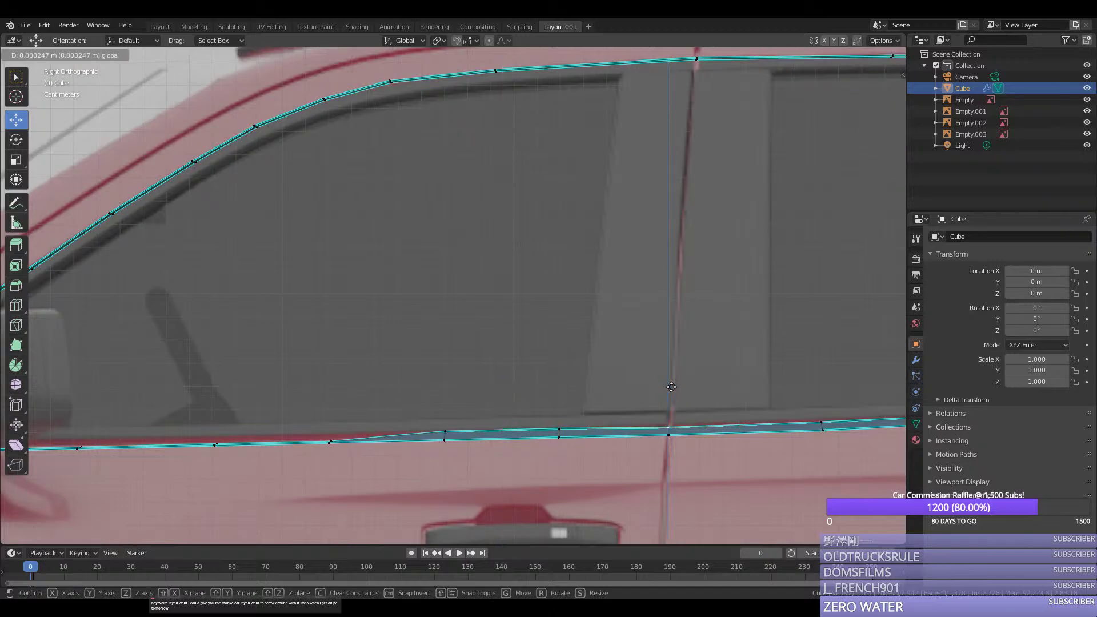
pyautogui.click(672, 388)
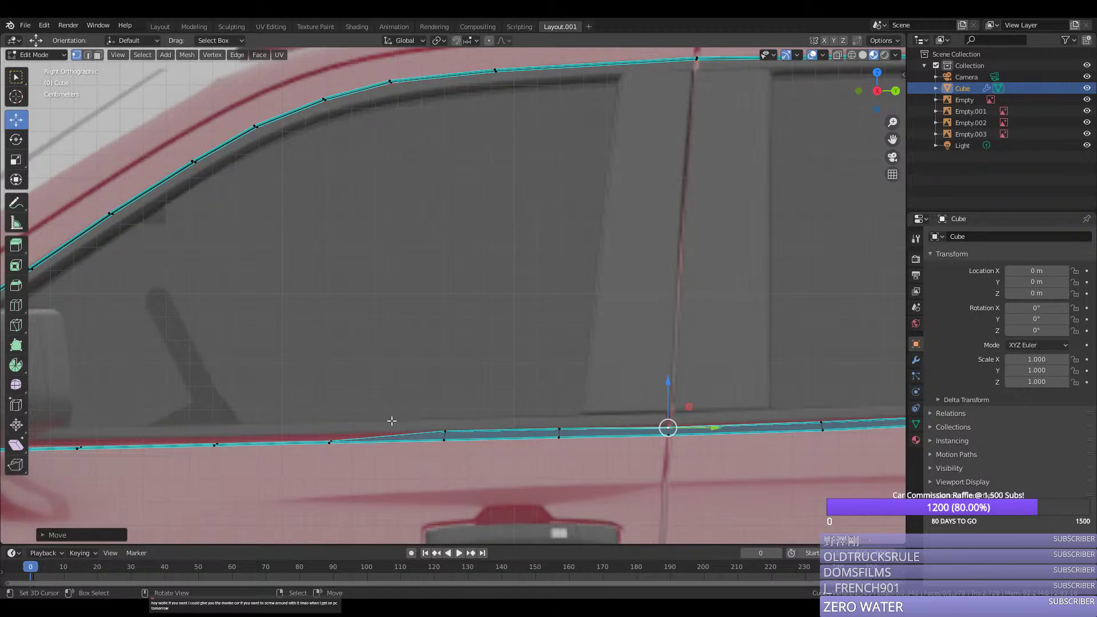
# Step: Select the remaining inner lower vertices toward the mirror and raise them to match the rest of the frame's lower strip
pyautogui.rightClick(335, 424)
pyautogui.scroll(-3, 334, 424)
pyautogui.moveTo(309, 417); pyautogui.dragTo(328, 428, button='middle')
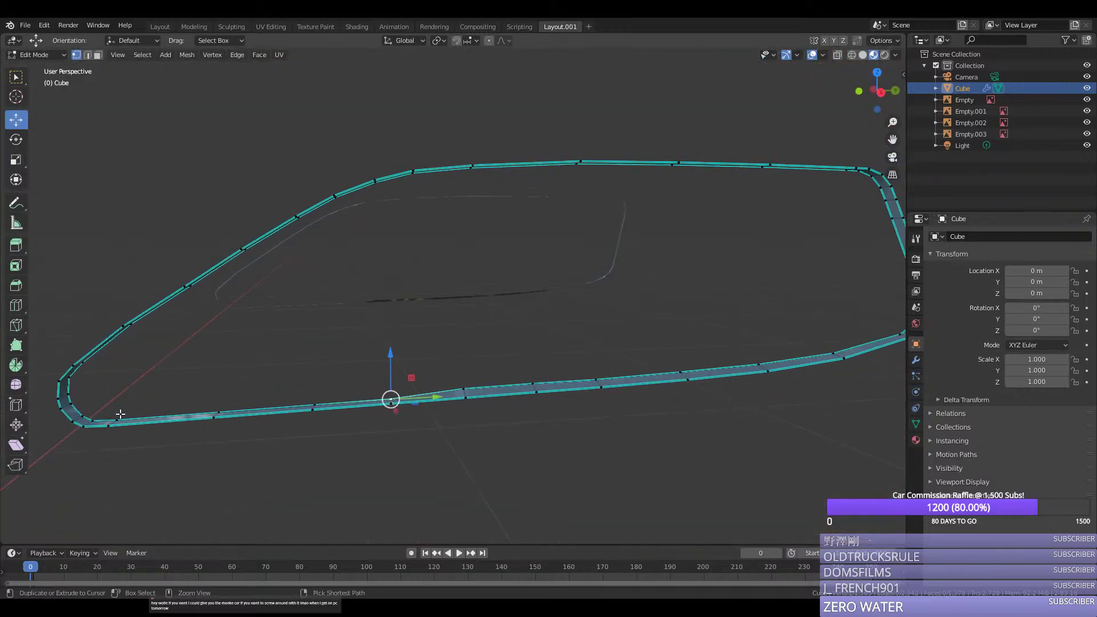
pyautogui.keyDown('ctrl'); pyautogui.rightClick(120, 414); pyautogui.keyUp('ctrl')
pyautogui.press('KP_3')
pyautogui.scroll(3, 171, 373)
pyautogui.moveTo(145, 397); pyautogui.dragTo(155, 391)
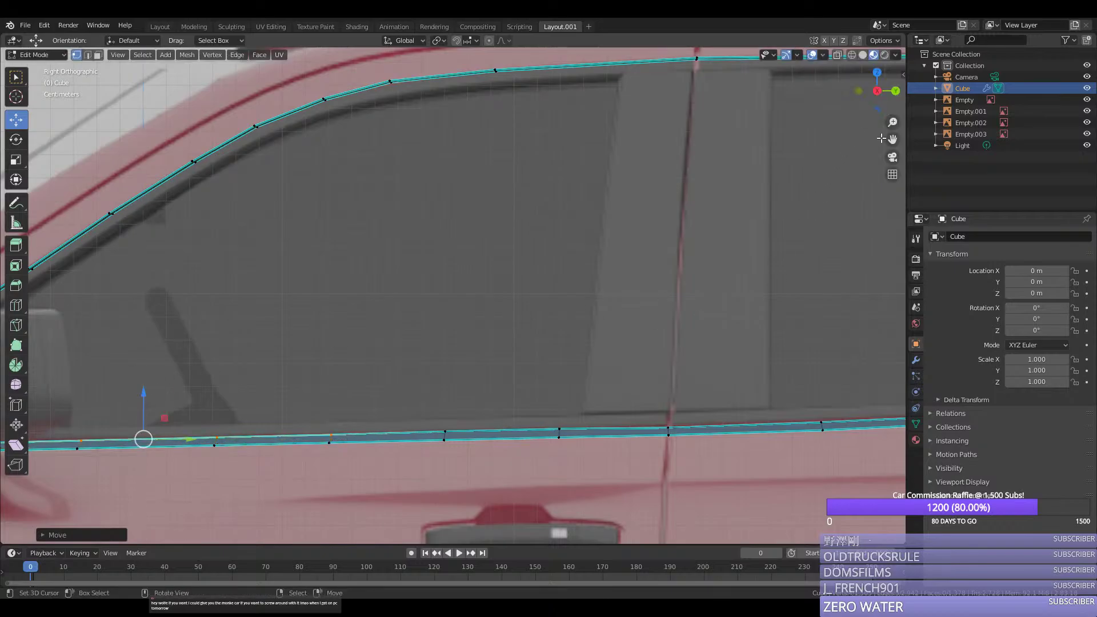
pyautogui.moveTo(891, 139); pyautogui.dragTo(415, 332)
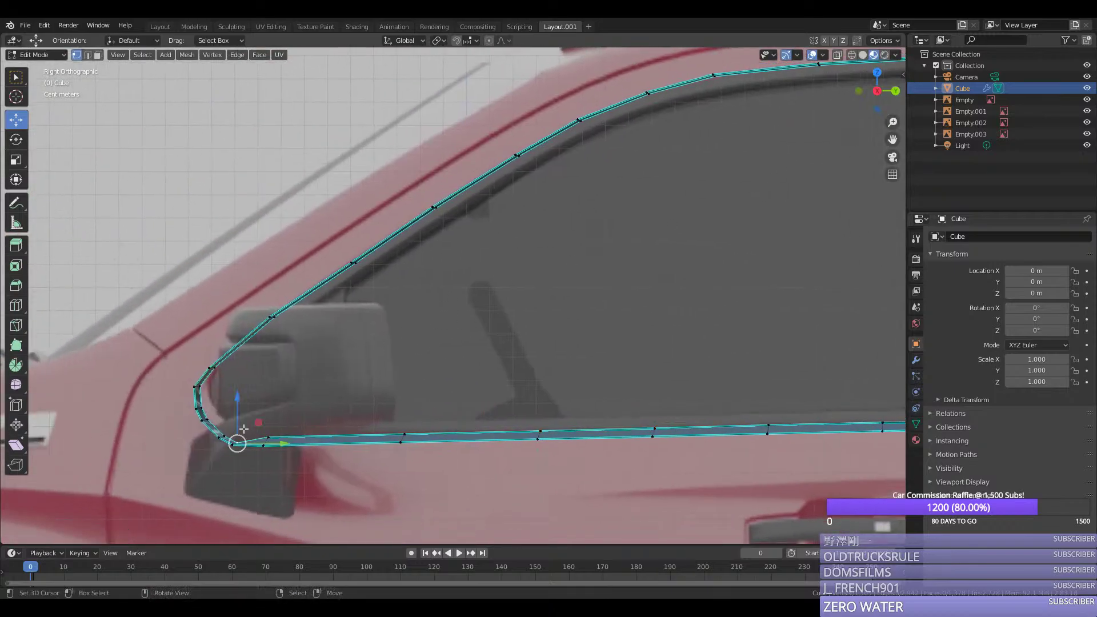
# Step: Widen the frame around its front lower corner by moving the inner corner vertices toward the glass
pyautogui.keyDown('ctrl'); pyautogui.rightClick(205, 390); pyautogui.keyUp('ctrl')
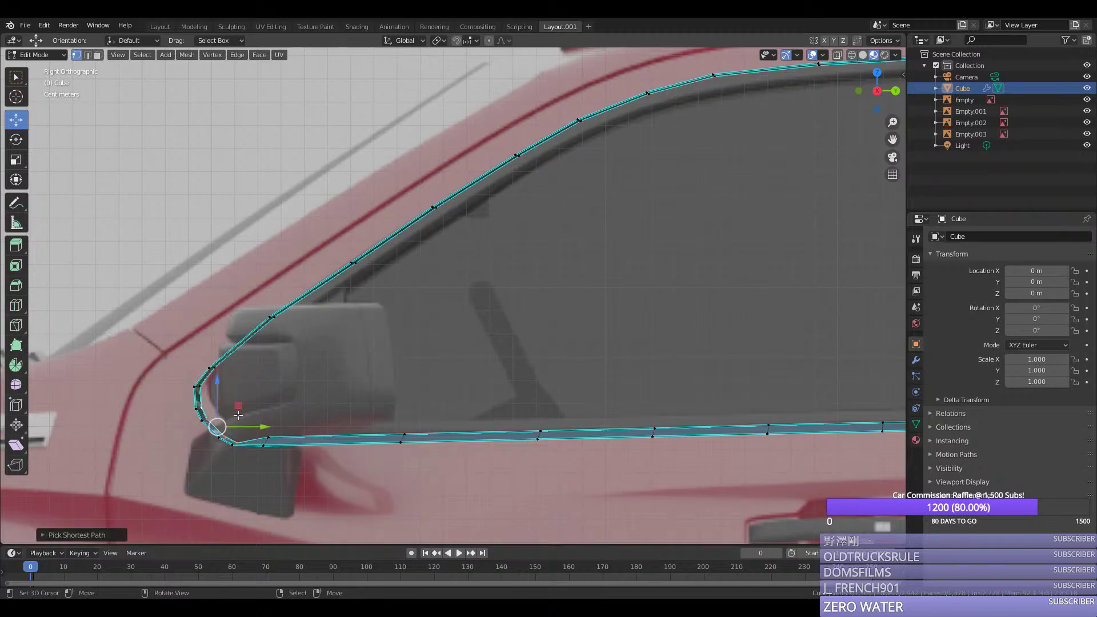
pyautogui.moveTo(262, 427)
pyautogui.mouseDown()
pyautogui.moveTo(230, 388)
pyautogui.moveTo(256, 412)
pyautogui.moveTo(249, 431)
pyautogui.mouseUp()
pyautogui.rightClick(200, 387)
pyautogui.rightClick(207, 388)
pyautogui.rightClick(212, 400)
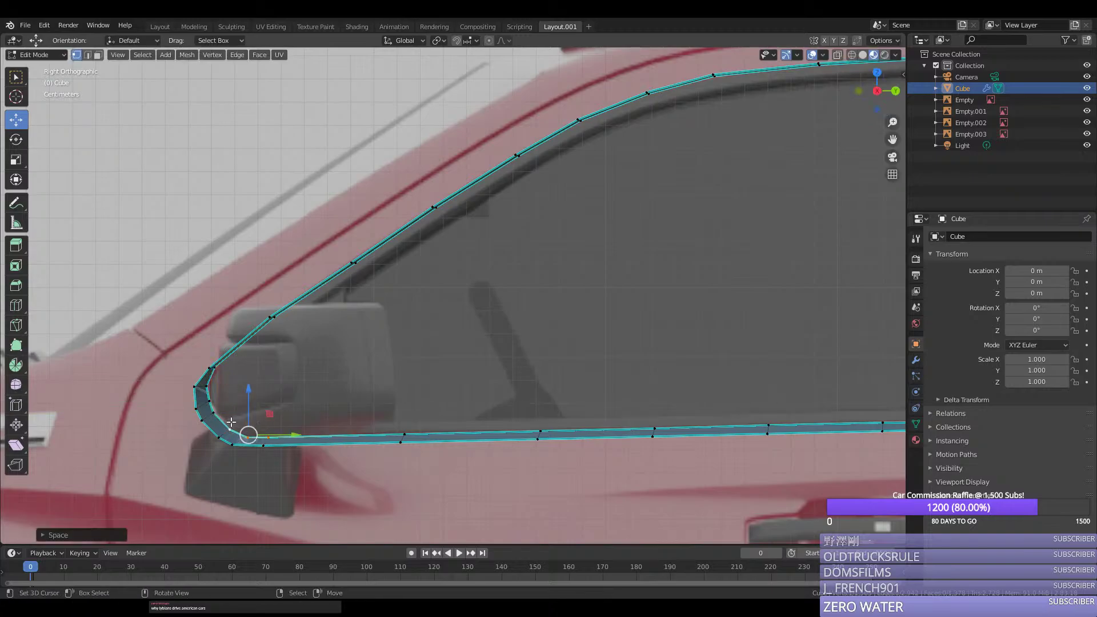
# Step: Slide the inner vertices of the front lower corner along their edges and space them evenly
pyautogui.press('g')
pyautogui.press('g')
pyautogui.click(229, 421)
pyautogui.moveTo(248, 436); pyautogui.dragTo(245, 435, button='right')
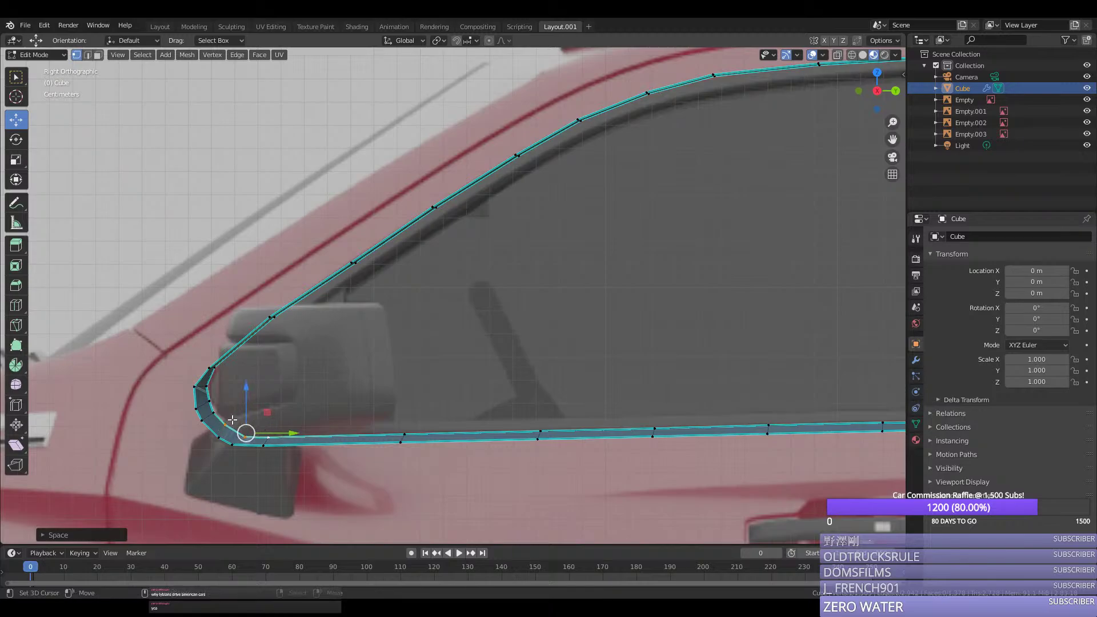
pyautogui.rightClick(216, 413)
pyautogui.keyDown('ctrl'); pyautogui.rightClick(220, 374); pyautogui.keyUp('ctrl')
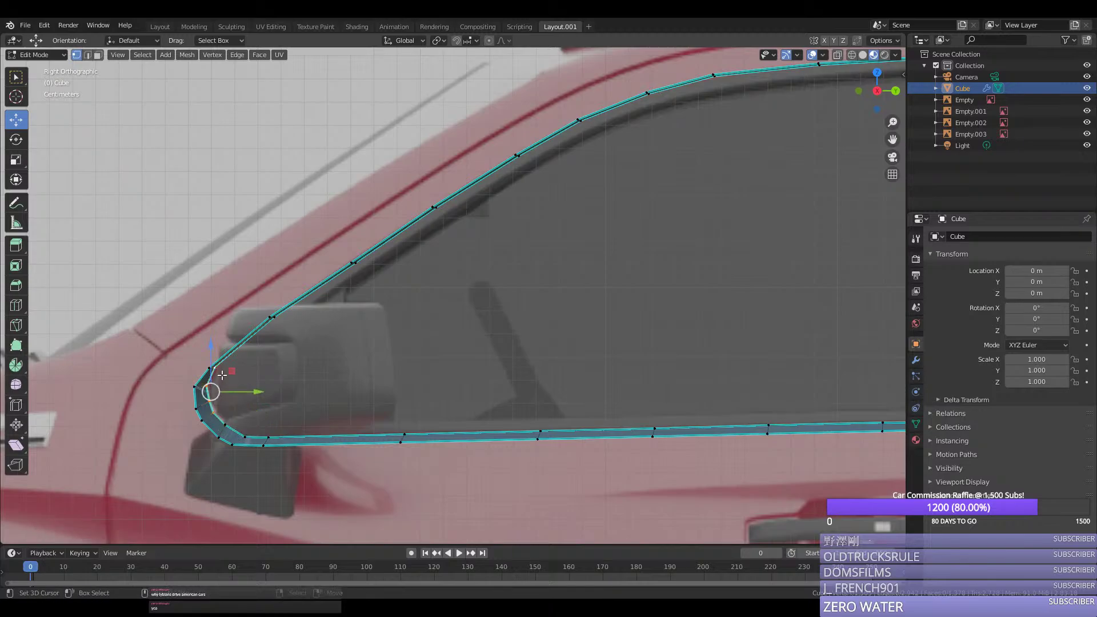
# Step: Save the file and isolate the side window loop in perspective by hiding the rest of the truck mesh
pyautogui.press('Tab')
pyautogui.hotkey('ctrl', 's')
pyautogui.moveTo(228, 376); pyautogui.dragTo(269, 389, button='middle')
pyautogui.press('Tab')
pyautogui.hotkey('shift', 'h')
pyautogui.moveTo(342, 396); pyautogui.dragTo(460, 395, button='middle')
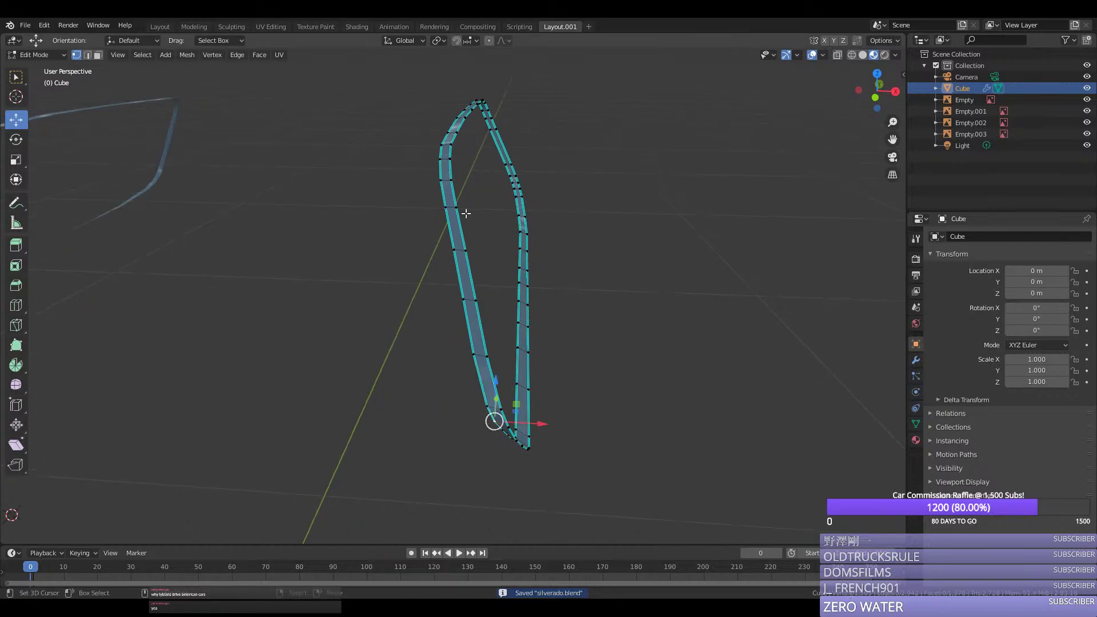
# Step: Select the inner edge path along the top of the window frame and shift it slightly outward along X
pyautogui.keyDown('ctrl'); pyautogui.rightClick(444, 153); pyautogui.keyUp('ctrl')
pyautogui.moveTo(444, 153); pyautogui.dragTo(455, 132, button='middle')
pyautogui.scroll(-2, 455, 132)
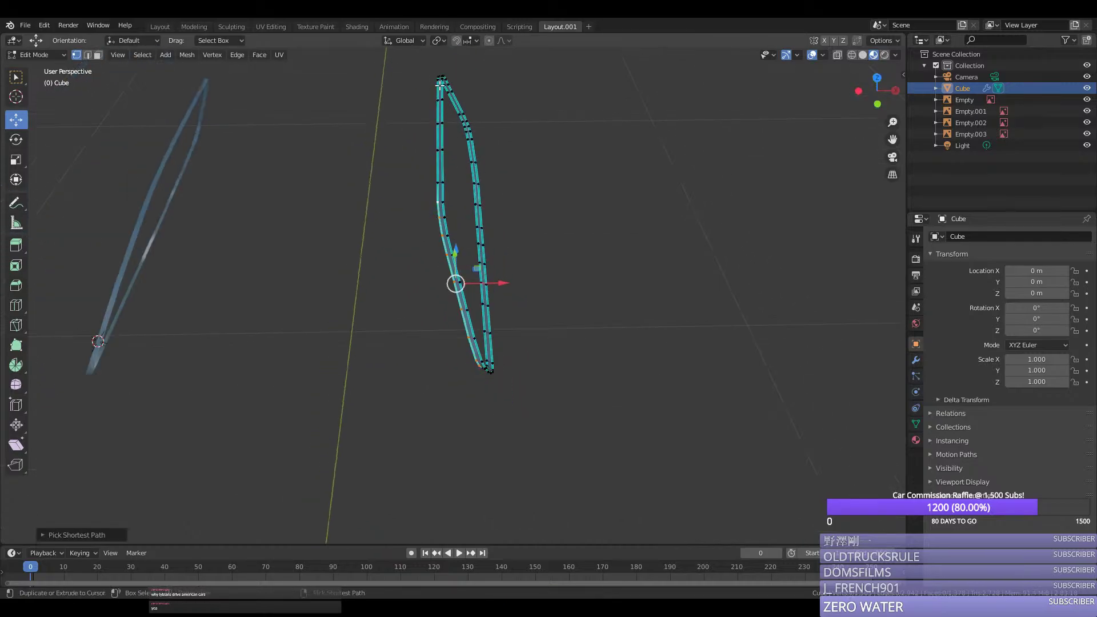
pyautogui.keyDown('ctrl'); pyautogui.rightClick(434, 75); pyautogui.keyUp('ctrl')
pyautogui.moveTo(434, 76); pyautogui.dragTo(445, 118, button='middle')
pyautogui.press('KP_7')
pyautogui.keyDown('shift'); pyautogui.moveTo(512, 130); pyautogui.dragTo(541, 414, button='middle'); pyautogui.keyUp('shift')
pyautogui.scroll(4, 274, 263)
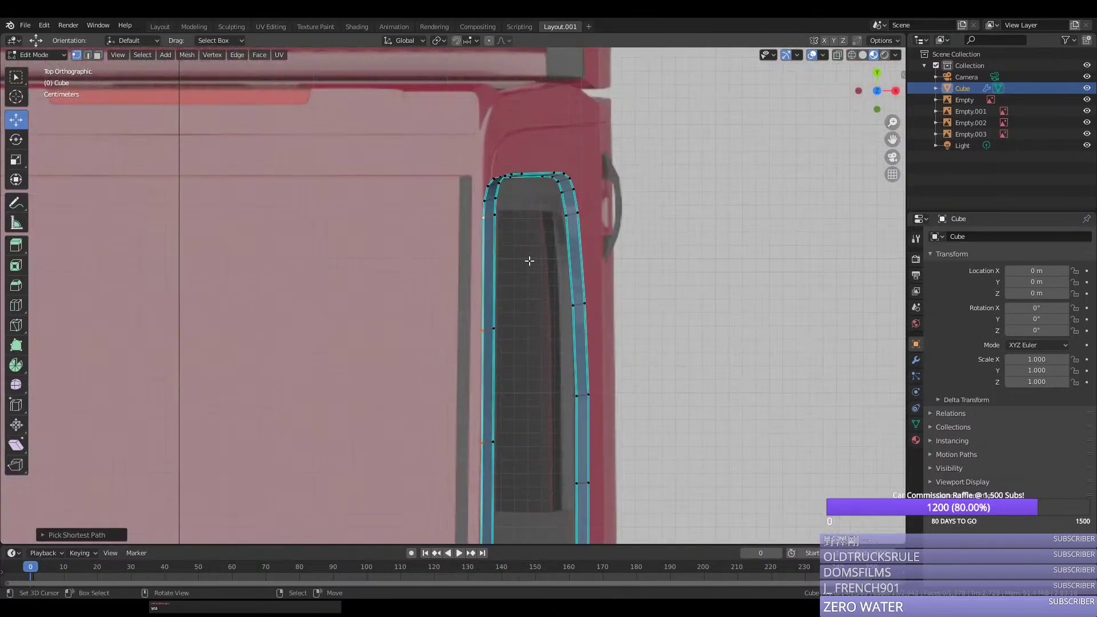
pyautogui.moveTo(498, 185); pyautogui.dragTo(386, 239, button='middle')
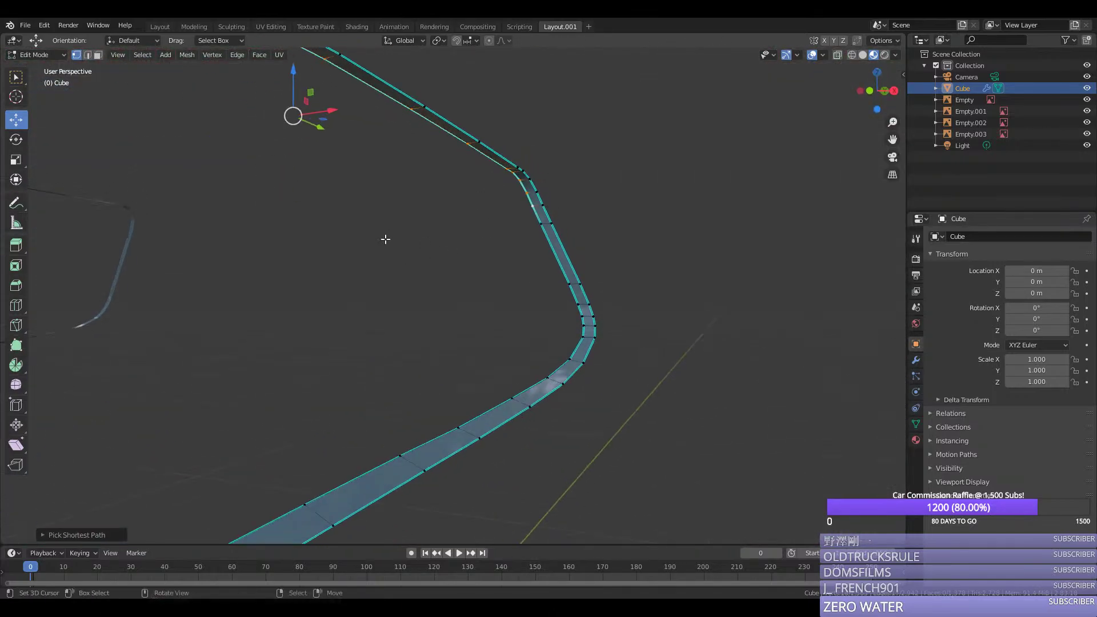
pyautogui.moveTo(333, 112); pyautogui.dragTo(340, 109)
# Step: Adjust the inner vertex near the frame's upper rear corner along X and save the file
pyautogui.click(541, 223)
pyautogui.press('g')
pyautogui.press('x')
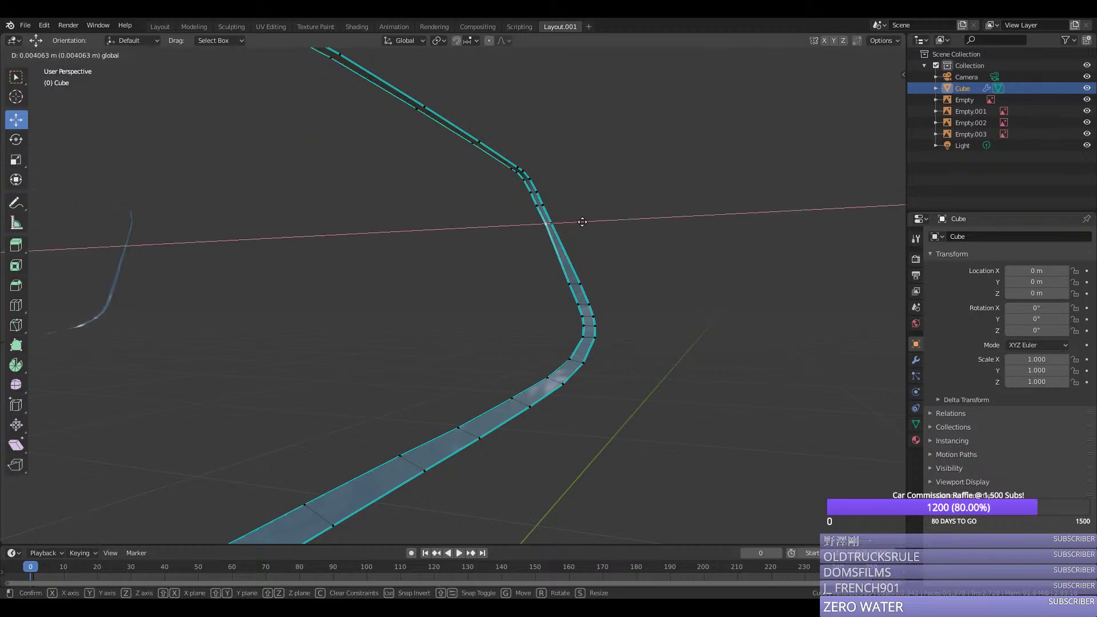
pyautogui.click(520, 252)
pyautogui.moveTo(519, 251); pyautogui.dragTo(367, 257, button='middle')
pyautogui.scroll(-4, 367, 257)
pyautogui.scroll(4, 230, 269)
pyautogui.moveTo(230, 269); pyautogui.dragTo(419, 306, button='middle')
pyautogui.press('Tab')
pyautogui.hotkey('ctrl', 's')
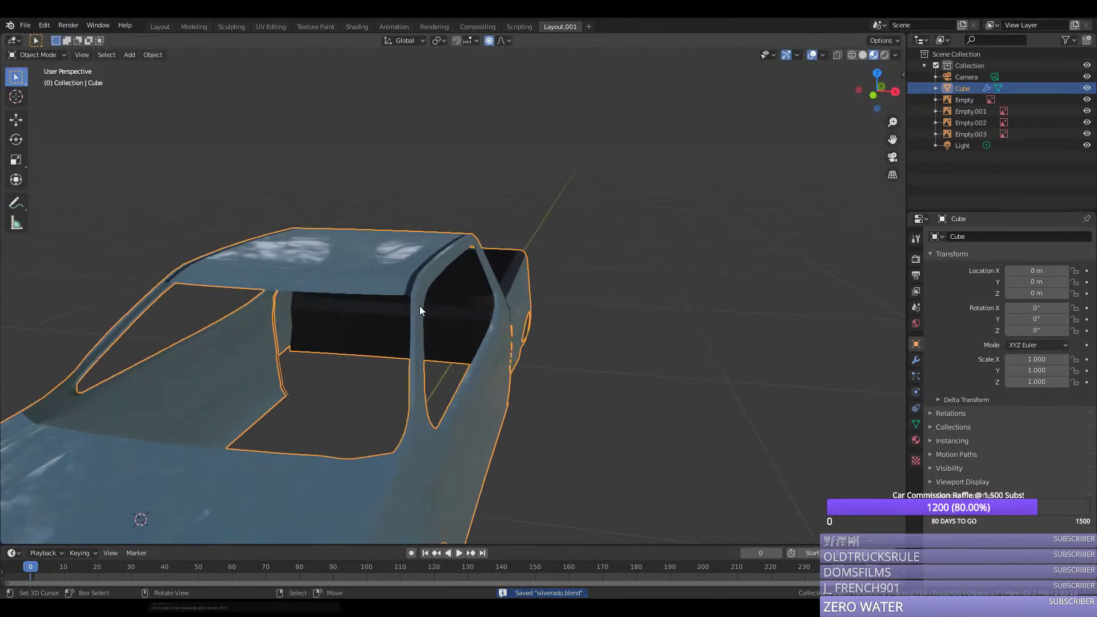
# Step: Fill the inner window loop with a face and assign the Black material to it
pyautogui.scroll(4, 511, 372)
pyautogui.press('Tab')
pyautogui.press('KP_3')
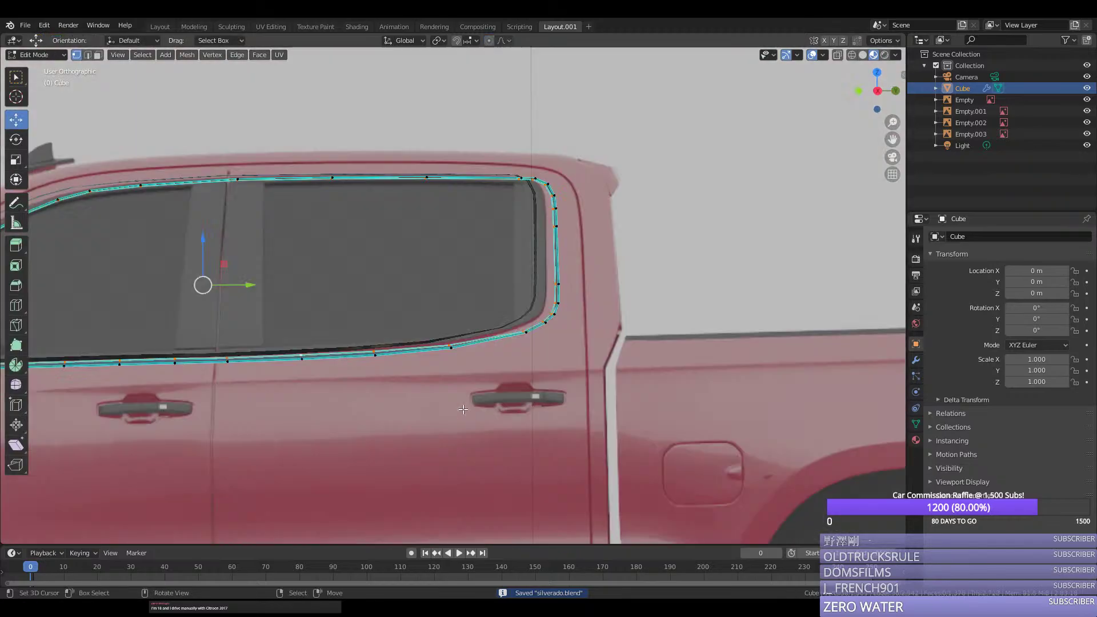
pyautogui.rightClick(292, 345)
pyautogui.hotkey('ctrl', 'z')
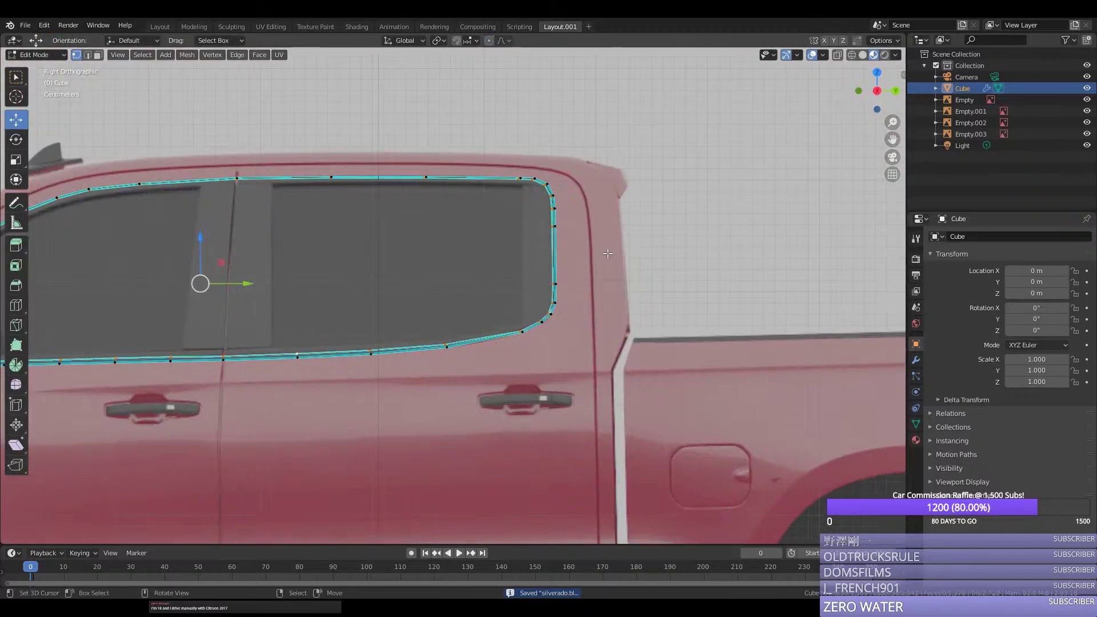
pyautogui.keyDown('shift'); pyautogui.moveTo(520, 237); pyautogui.dragTo(686, 242, button='middle'); pyautogui.keyUp('shift')
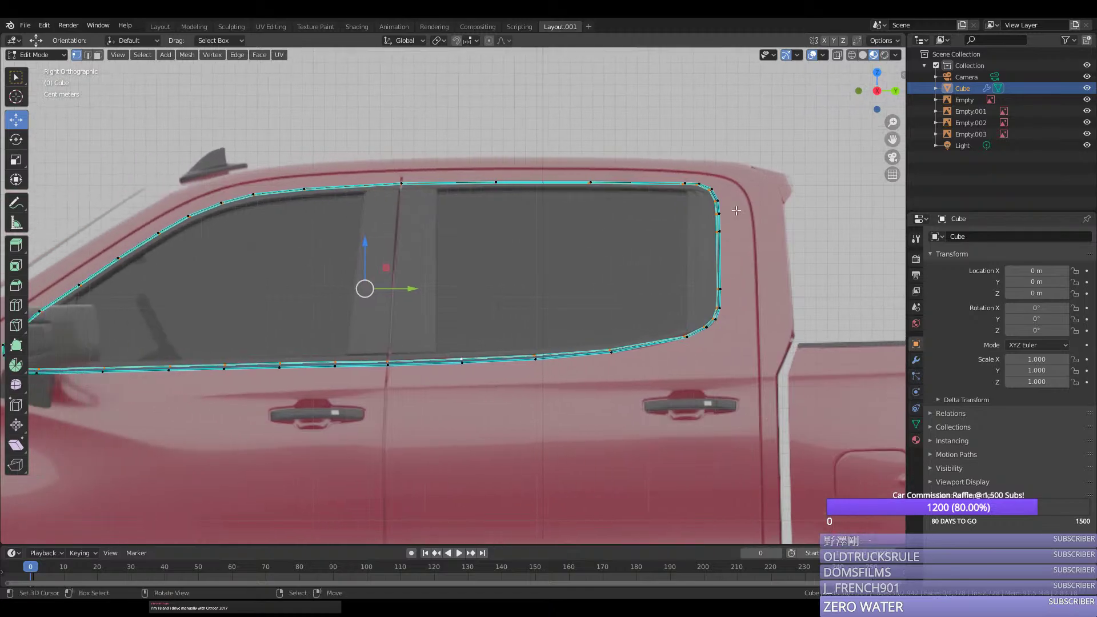
pyautogui.press('f')
pyautogui.click(916, 438)
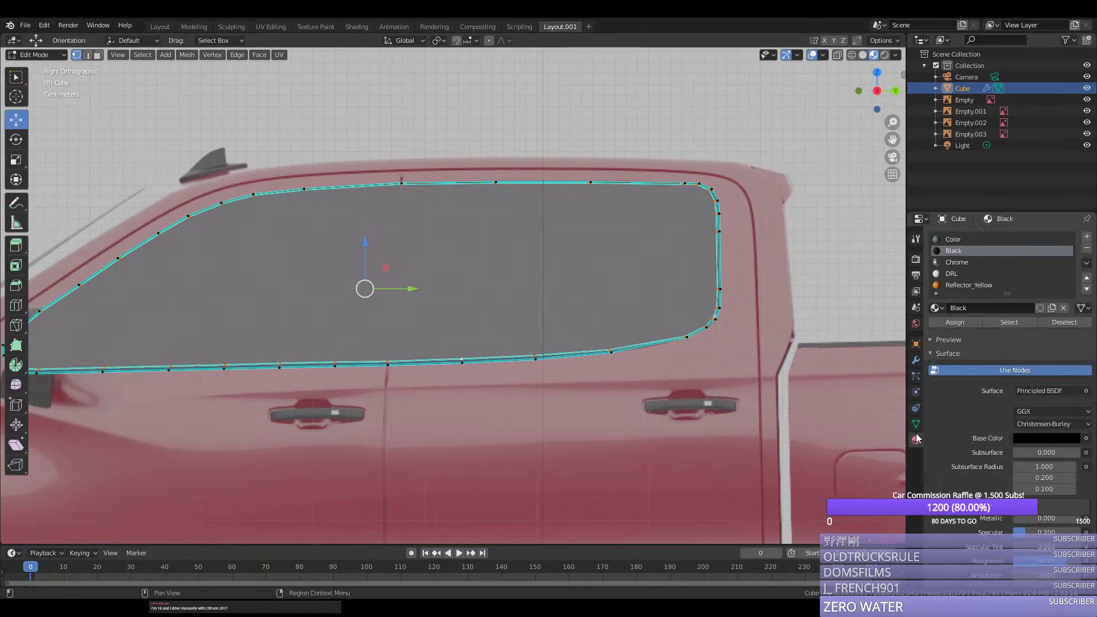
pyautogui.click(962, 323)
# Step: In wireframe shading, inset the filled window face to create a thin border around it
pyautogui.scroll(5, 568, 299)
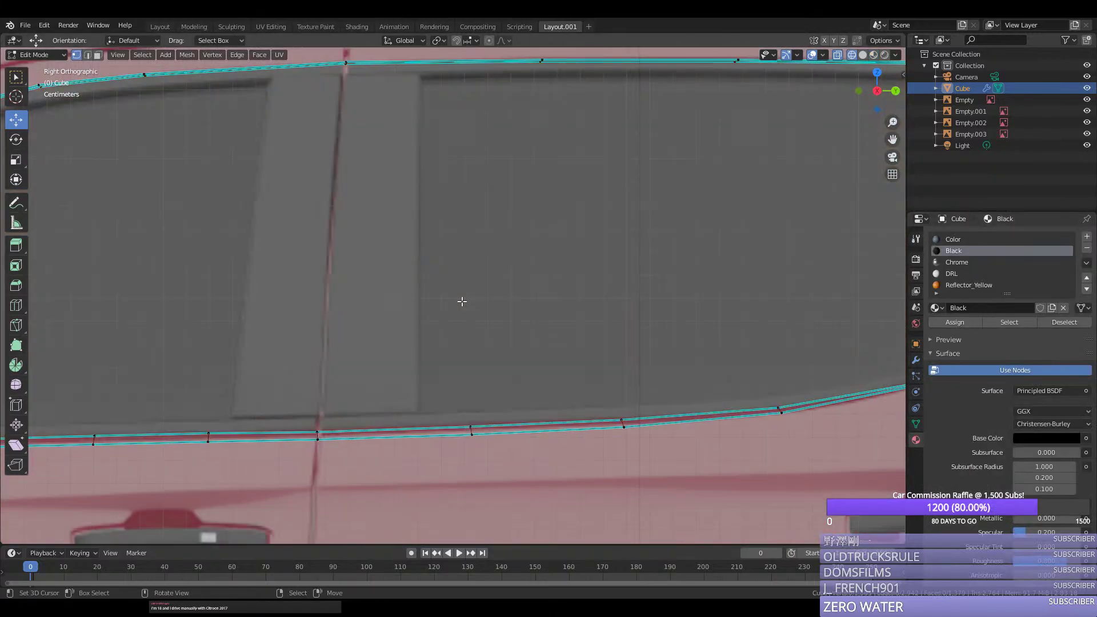
pyautogui.click(322, 213)
pyautogui.press('F3')
pyautogui.write('inset')
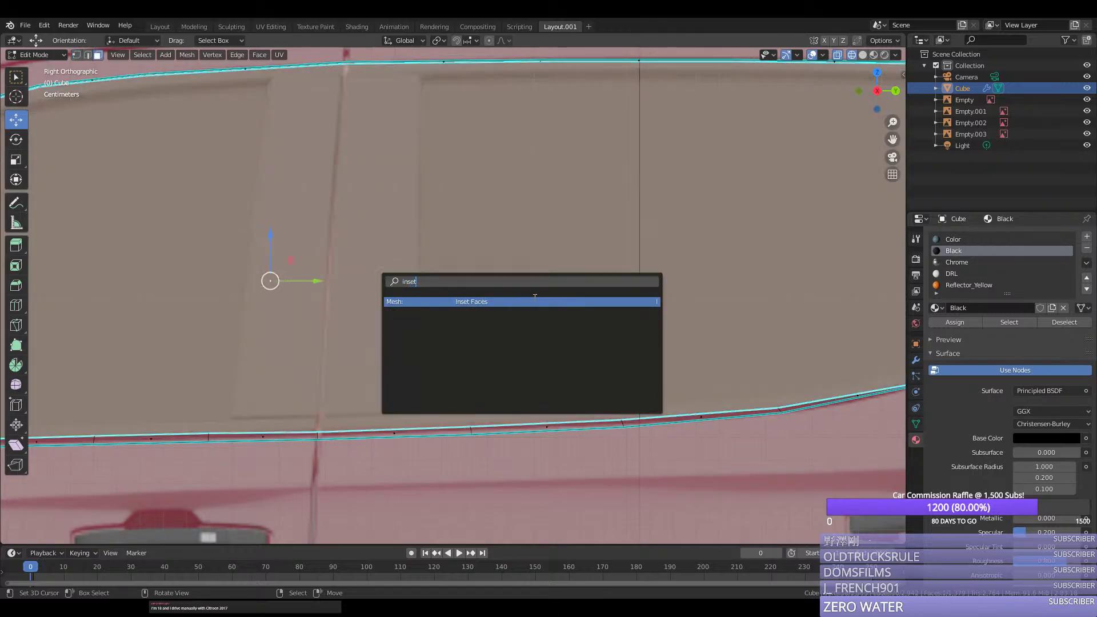
pyautogui.press('Return')
pyautogui.click(525, 297)
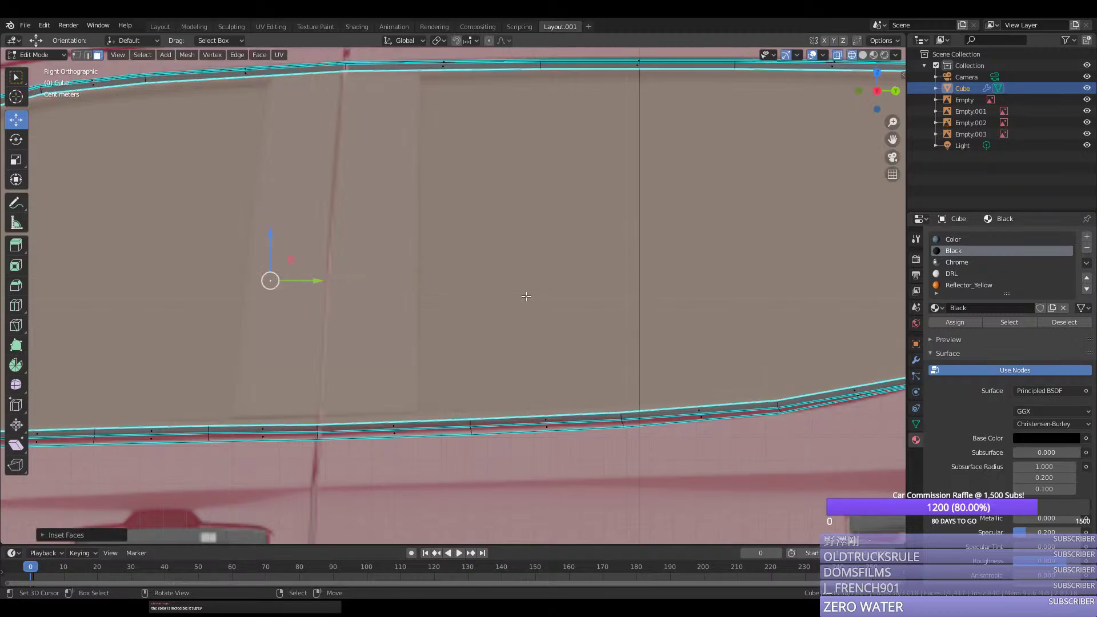
# Step: Knife-cut the window face vertically along the rear edge of the pillar between the doors and mark the cut edge sharp
pyautogui.press('1')
pyautogui.hotkey('alt', 'a')
pyautogui.scroll(-1, 451, 255)
pyautogui.press('k')
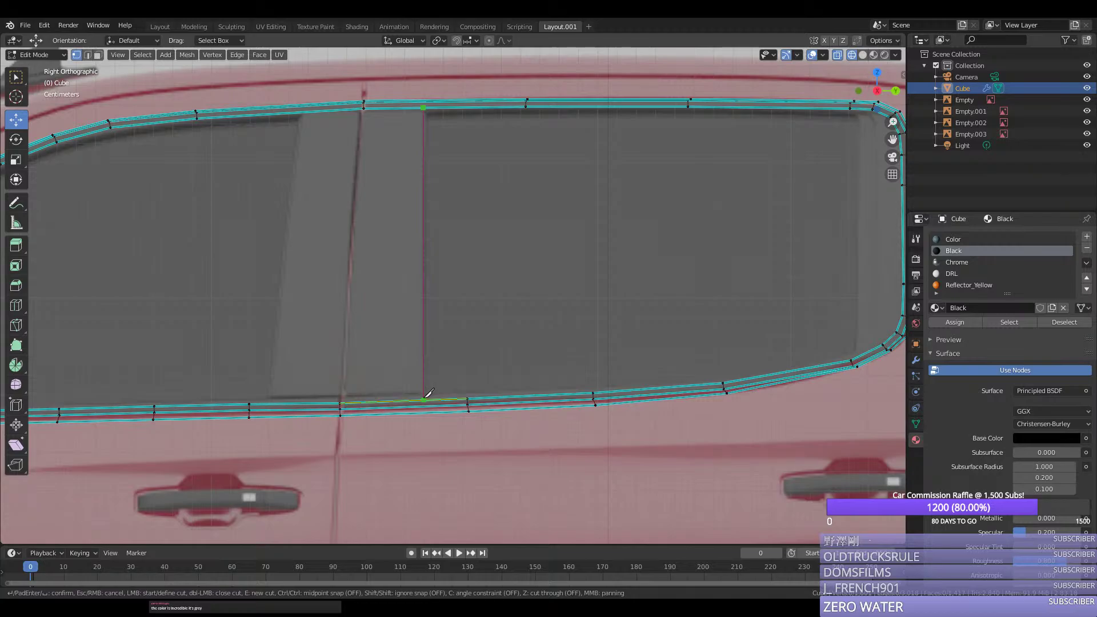
pyautogui.click(423, 398)
pyautogui.press('Return')
pyautogui.hotkey('ctrl', 'e')
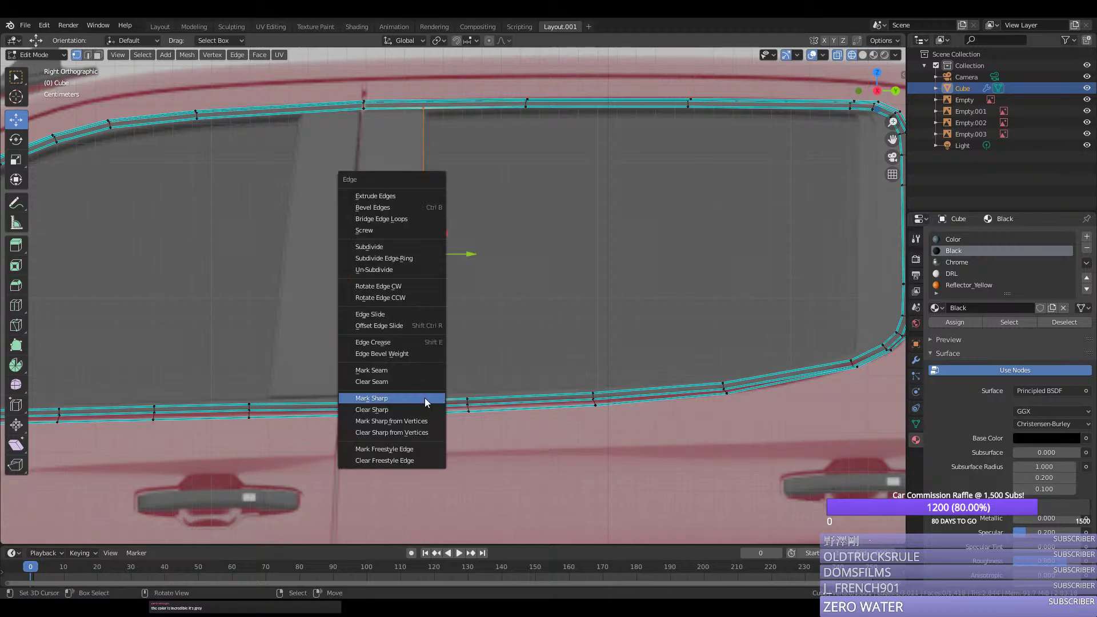
pyautogui.click(423, 398)
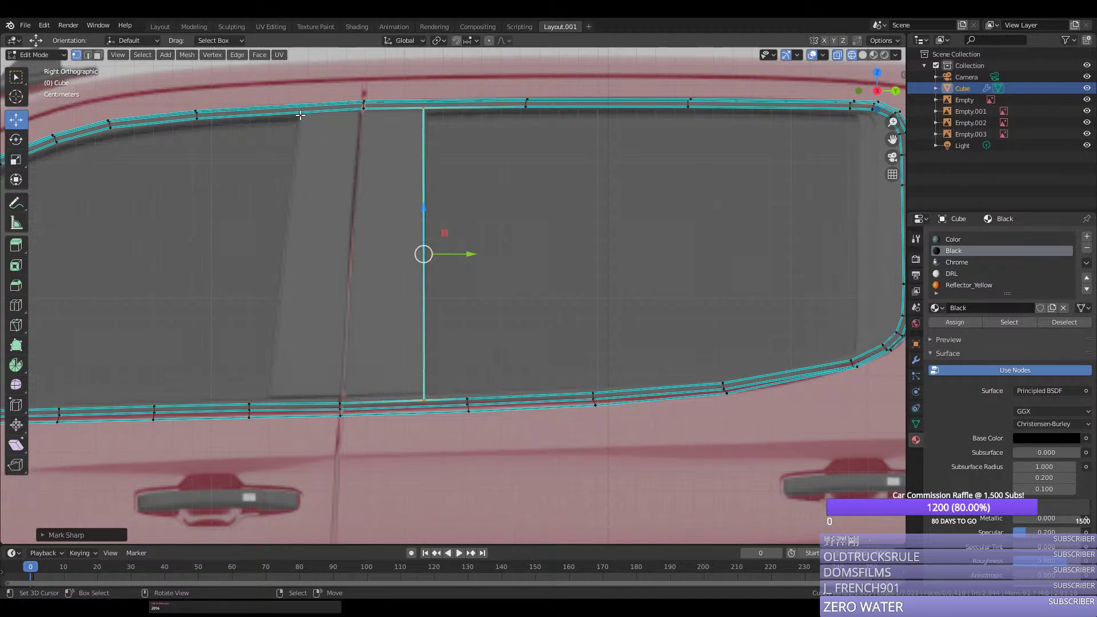
# Step: Knife-cut the window face along the slanted front edge of the pillar between the doors and mark the cut edge sharp
pyautogui.hotkey('alt', 'a')
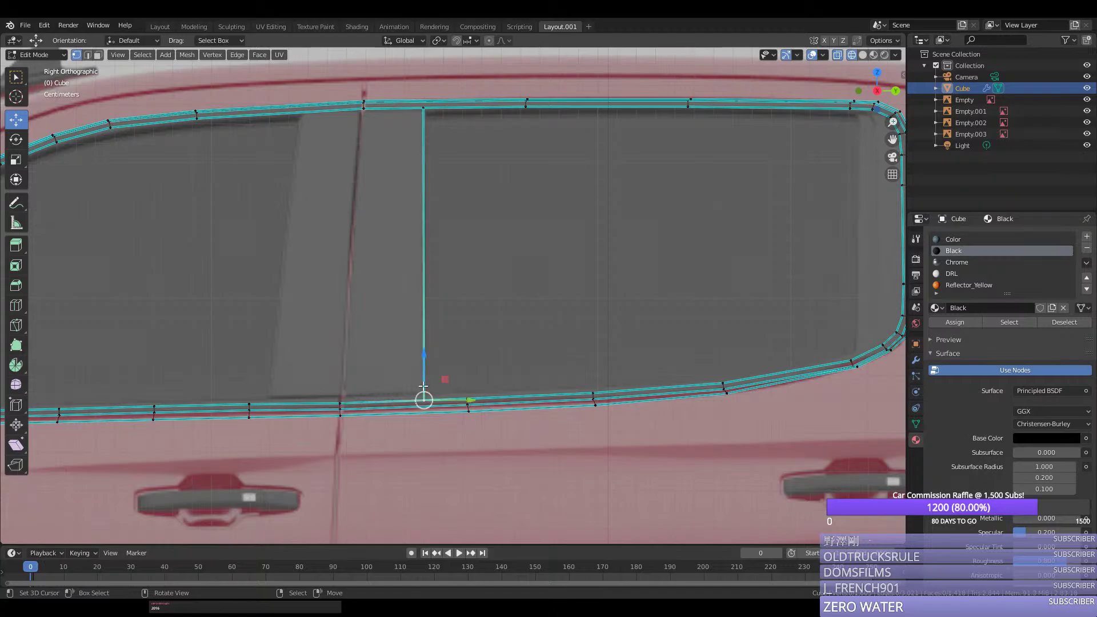
pyautogui.press('k')
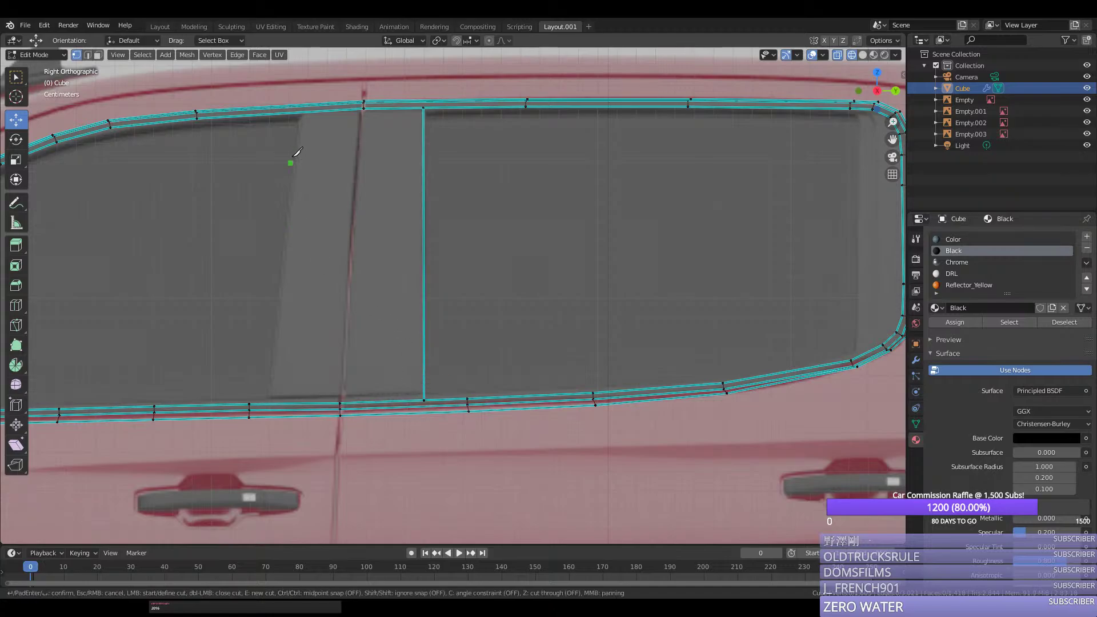
pyautogui.click(269, 400)
pyautogui.press('space')
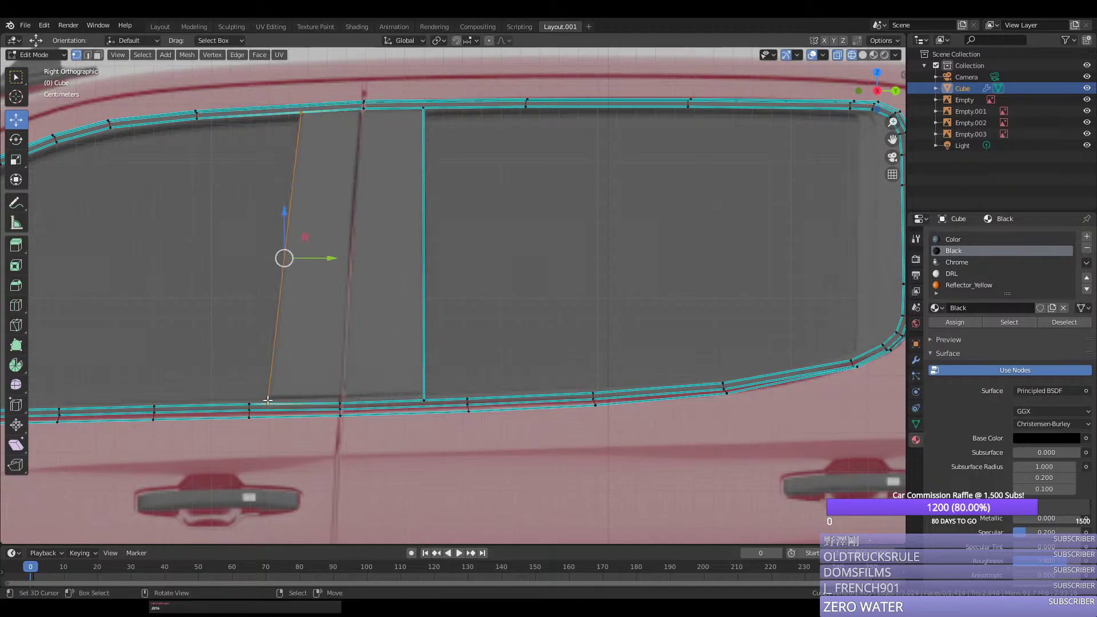
pyautogui.hotkey('ctrl', 'e')
pyautogui.click(269, 400)
# Step: Select the row of vertices along the window's lower inner edge, from the rear corner to the front corner, and raise it slightly
pyautogui.rightClick(250, 404)
pyautogui.scroll(-2, 611, 352)
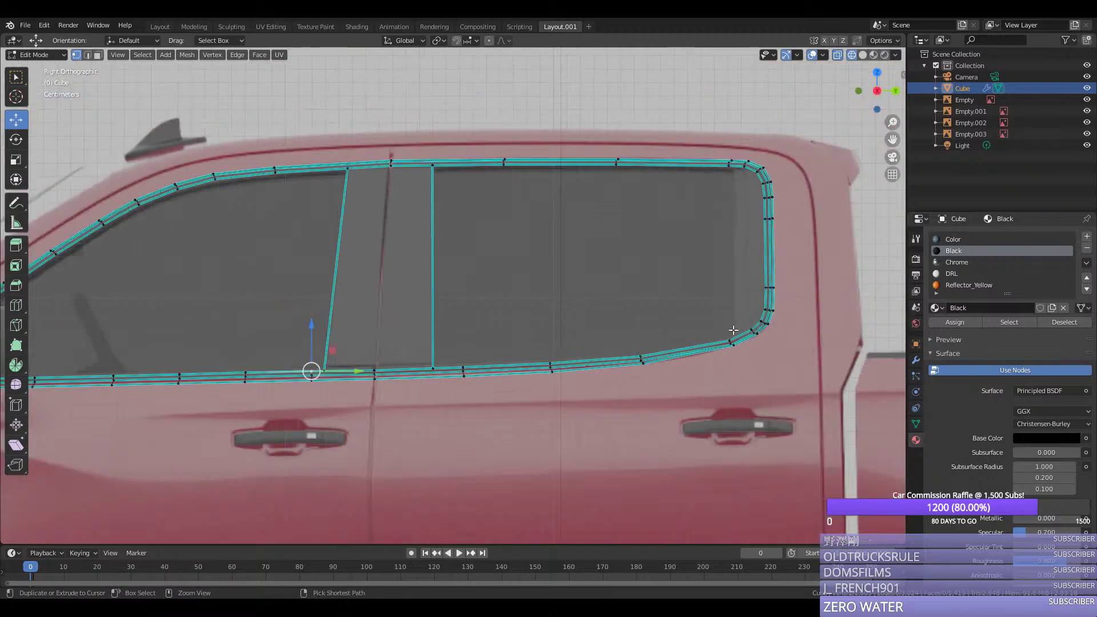
pyautogui.keyDown('ctrl'); pyautogui.click(641, 358); pyautogui.keyUp('ctrl')
pyautogui.scroll(-2, 85, 360)
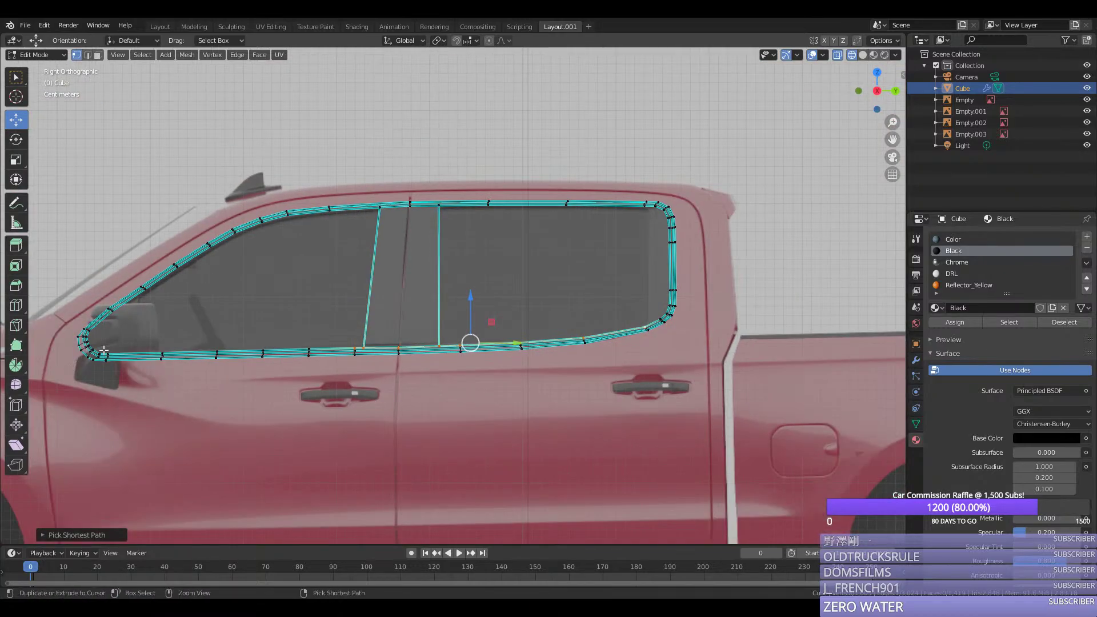
pyautogui.keyDown('ctrl'); pyautogui.click(88, 353); pyautogui.keyUp('ctrl')
pyautogui.scroll(6, 147, 411)
pyautogui.moveTo(151, 410); pyautogui.dragTo(153, 399)
pyautogui.scroll(-5, 141, 396)
pyautogui.scroll(-1, 60, 355)
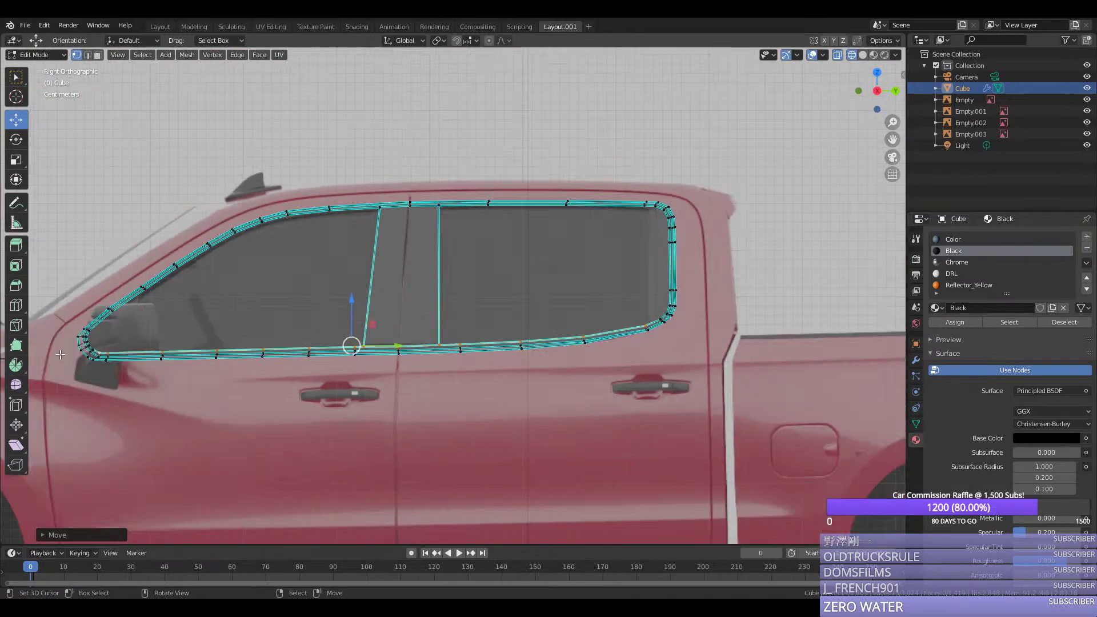
pyautogui.click(89, 348)
# Step: Knife-cut the rear window face vertically along the rear edge of the visible glass and mark the cut sharp
pyautogui.scroll(4, 589, 303)
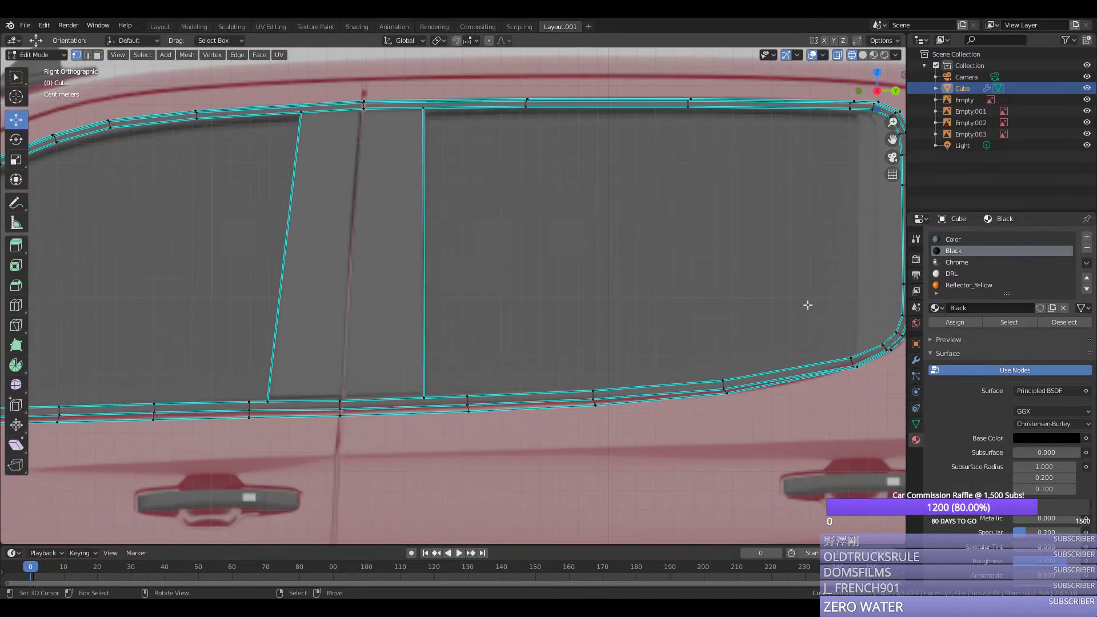
pyautogui.press('k')
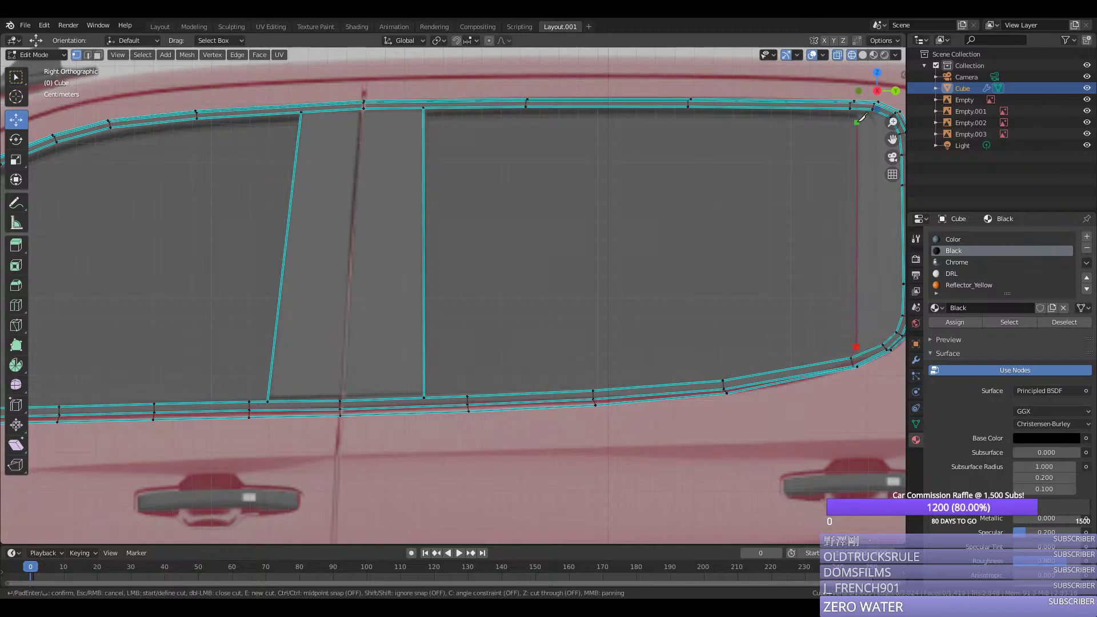
pyautogui.press('Return')
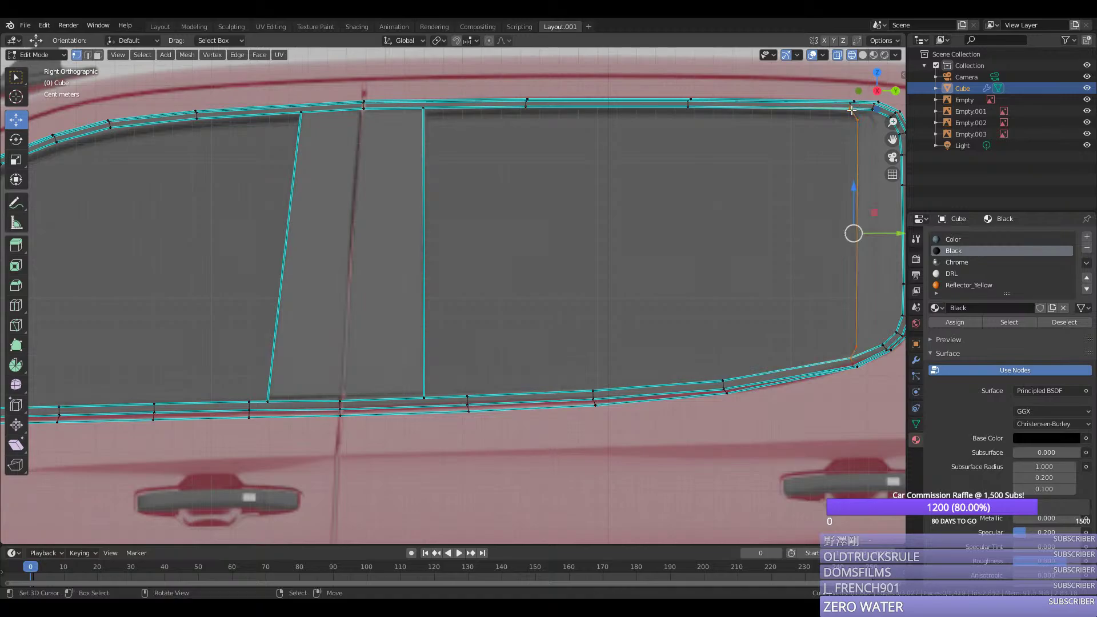
pyautogui.keyDown('shift'); pyautogui.moveTo(857, 171); pyautogui.dragTo(617, 219, button='middle'); pyautogui.keyUp('shift')
pyautogui.hotkey('ctrl', 'e')
pyautogui.click(767, 296)
pyautogui.scroll(2, 671, 353)
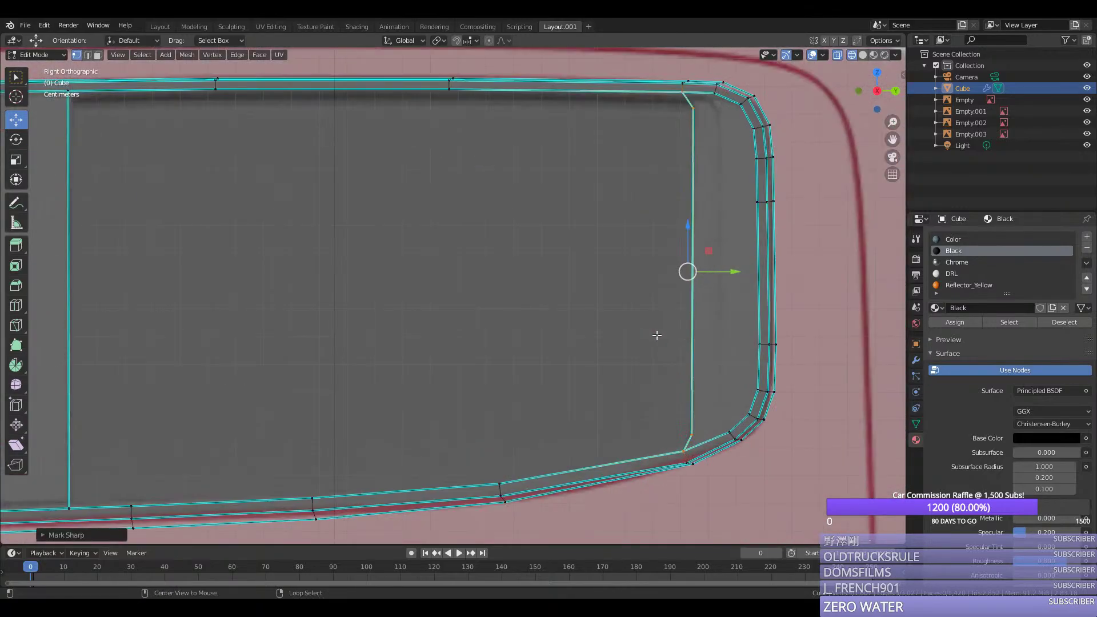
# Step: Knife-cut a second vertical line slightly farther rearward, between the window's rounded rear corners, and mark it sharp
pyautogui.hotkey('alt', 'a')
pyautogui.press('k')
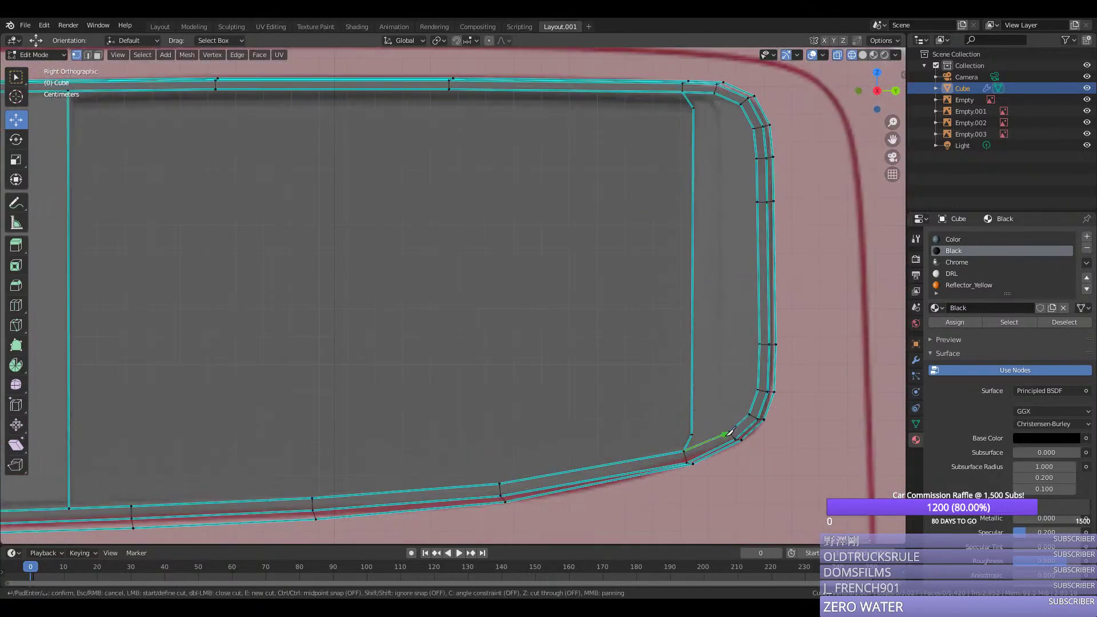
pyautogui.click(724, 434)
pyautogui.click(711, 86)
pyautogui.press('Return')
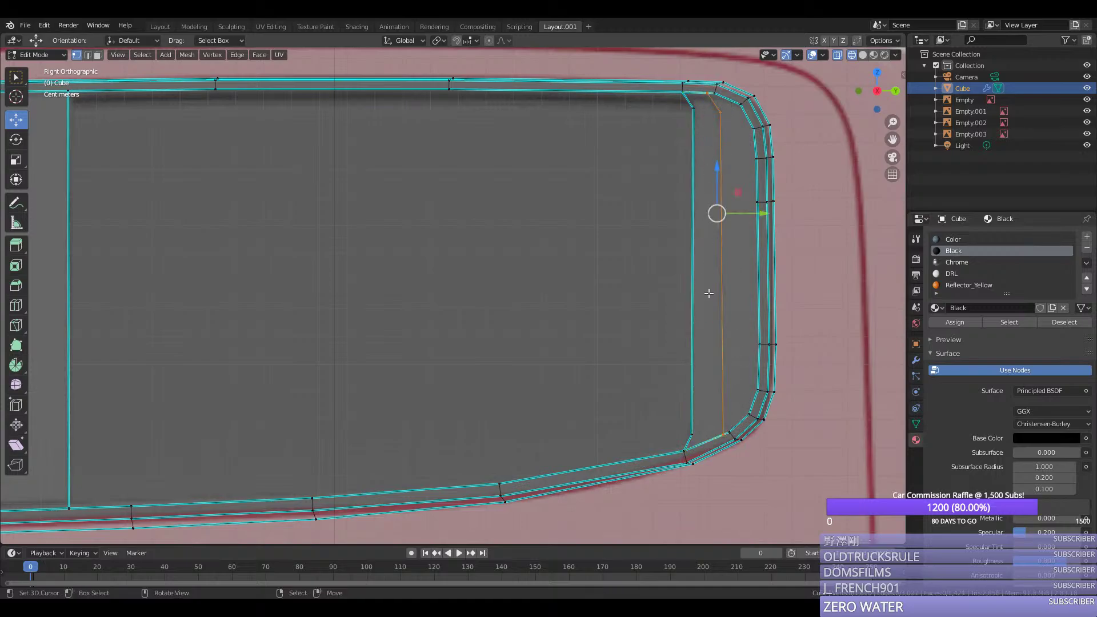
pyautogui.hotkey('ctrl', 'e')
pyautogui.click(676, 296)
# Step: Delete the forward one of the two vertical cuts near the window's rear end
pyautogui.press('3')
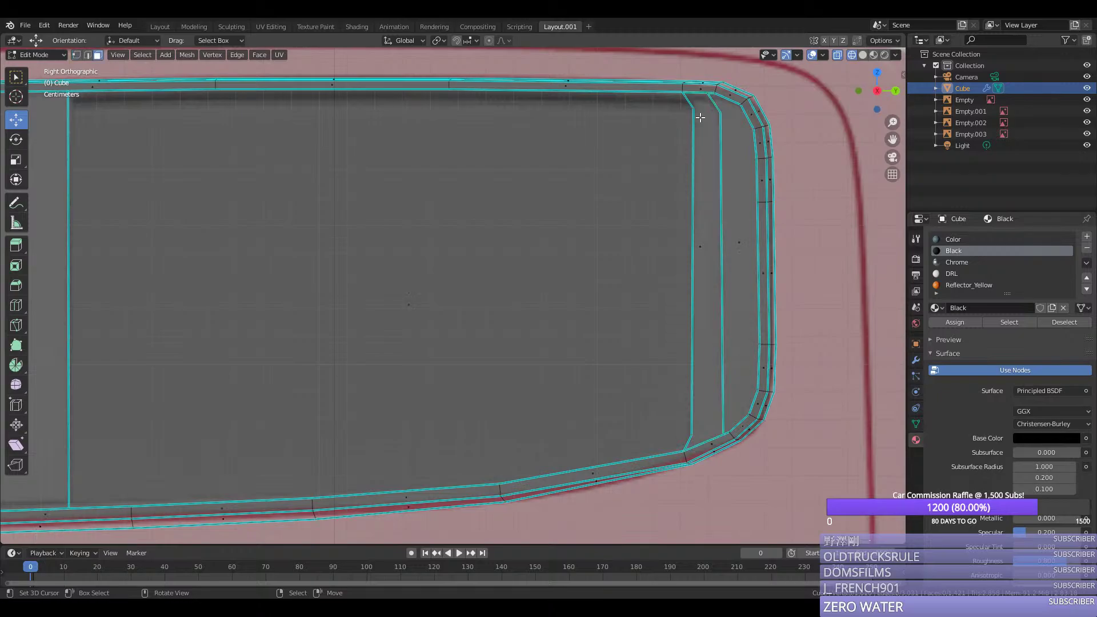
pyautogui.click(701, 154)
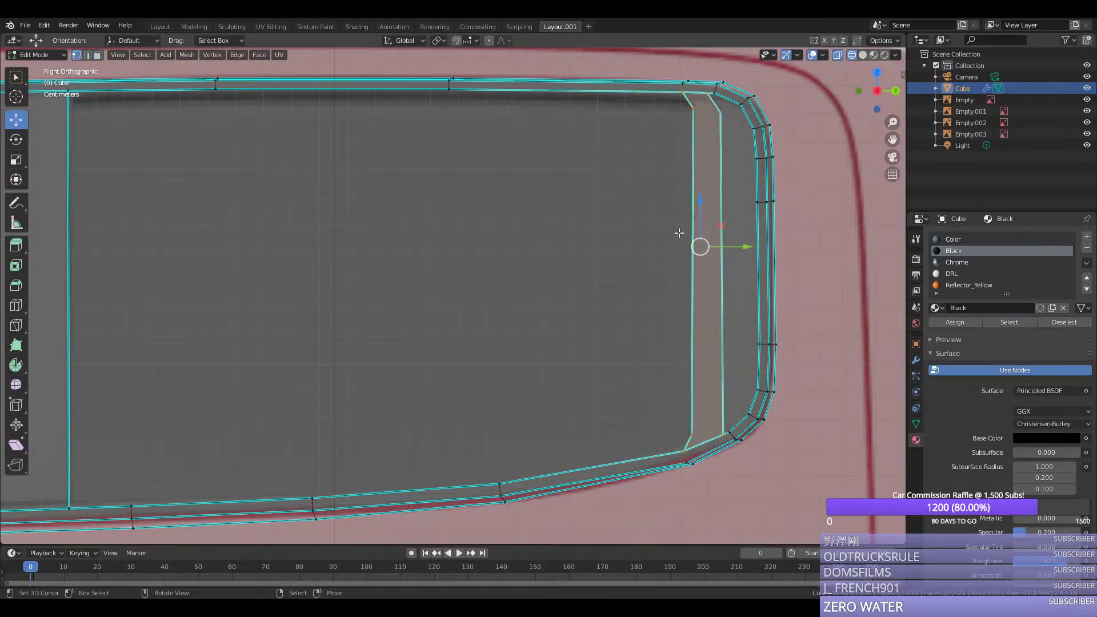
pyautogui.hotkey('alt', 'a')
pyautogui.click(692, 112)
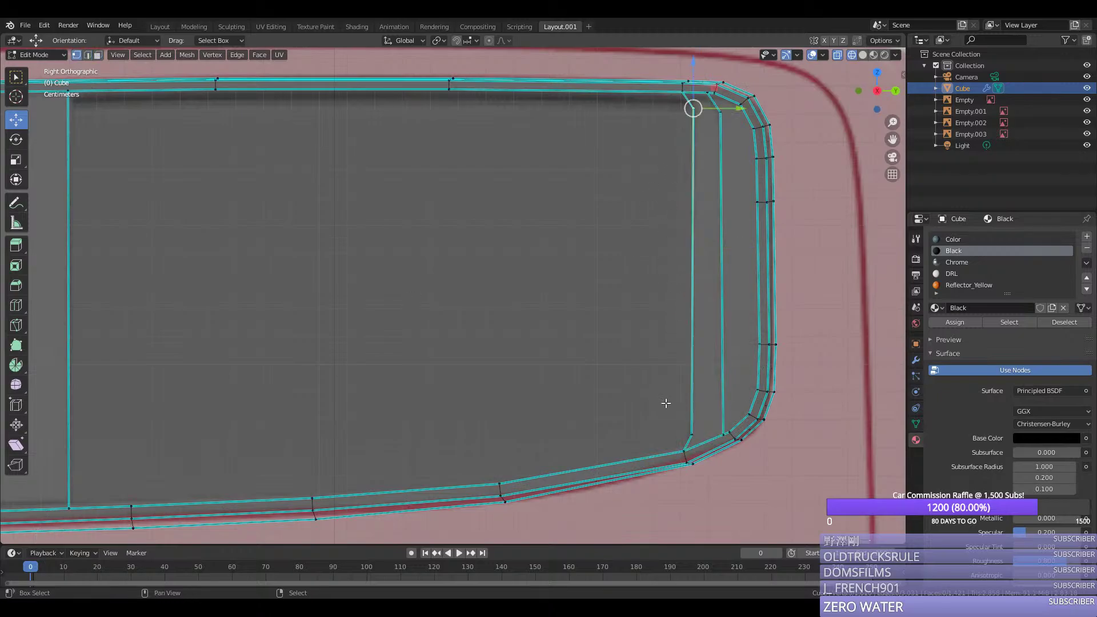
pyautogui.keyDown('alt'); pyautogui.click(686, 397); pyautogui.keyUp('alt')
pyautogui.press('x')
pyautogui.click(655, 406)
pyautogui.press('1')
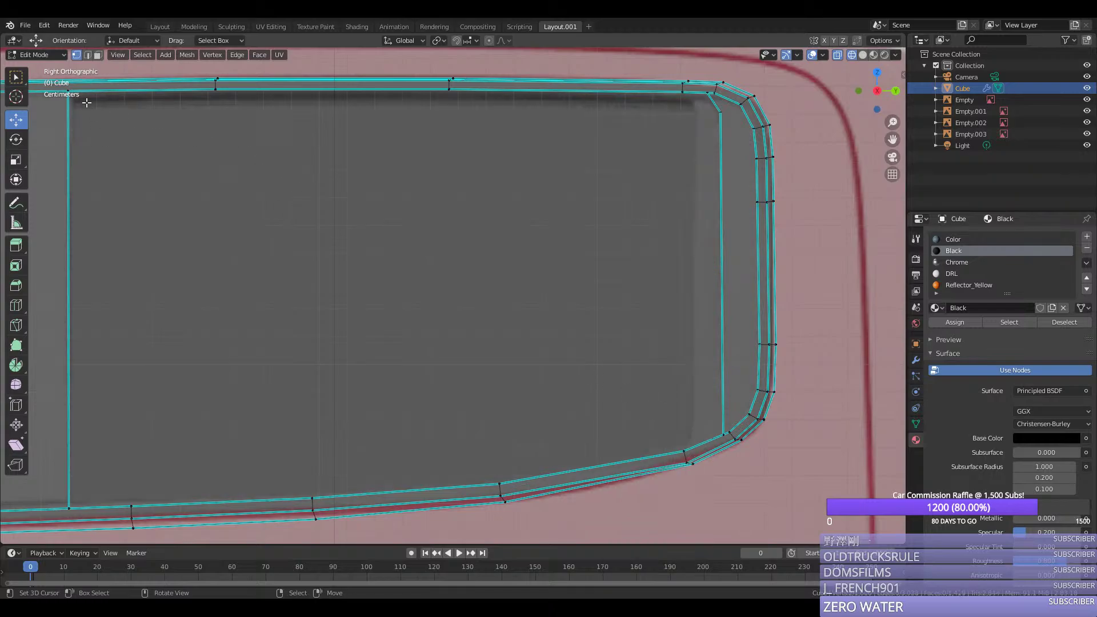
# Step: Select the boundary vertices around the open rear door window and fill them with a single face
pyautogui.keyDown('ctrl'); pyautogui.click(69, 92); pyautogui.keyUp('ctrl')
pyautogui.keyDown('ctrl'); pyautogui.click(702, 430); pyautogui.keyUp('ctrl')
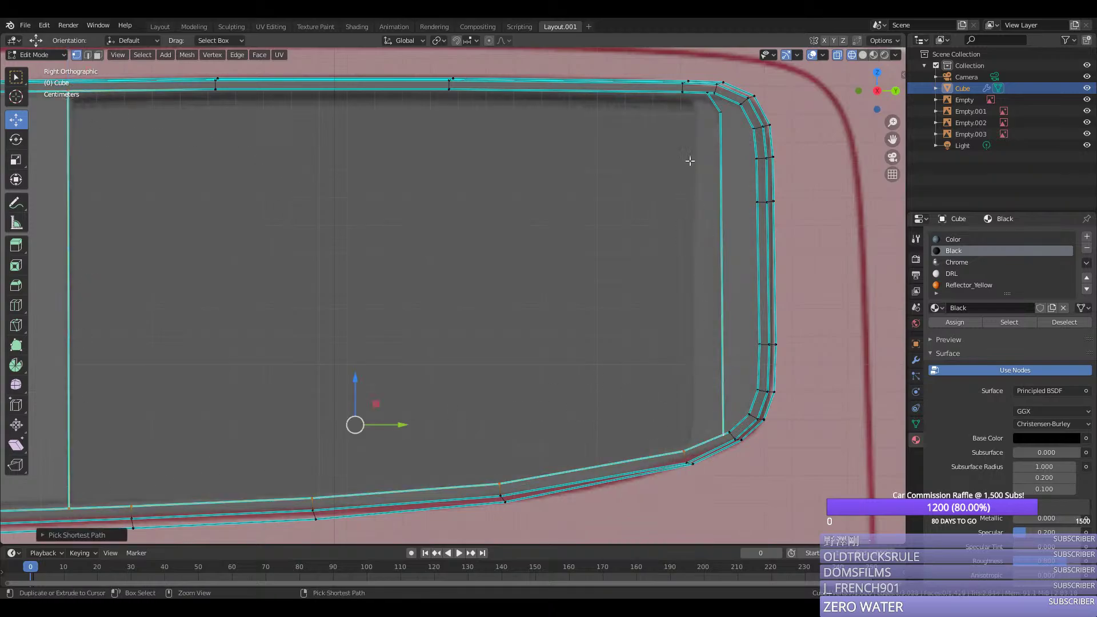
pyautogui.keyDown('ctrl'); pyautogui.click(705, 108); pyautogui.keyUp('ctrl')
pyautogui.keyDown('ctrl'); pyautogui.click(235, 106); pyautogui.keyUp('ctrl')
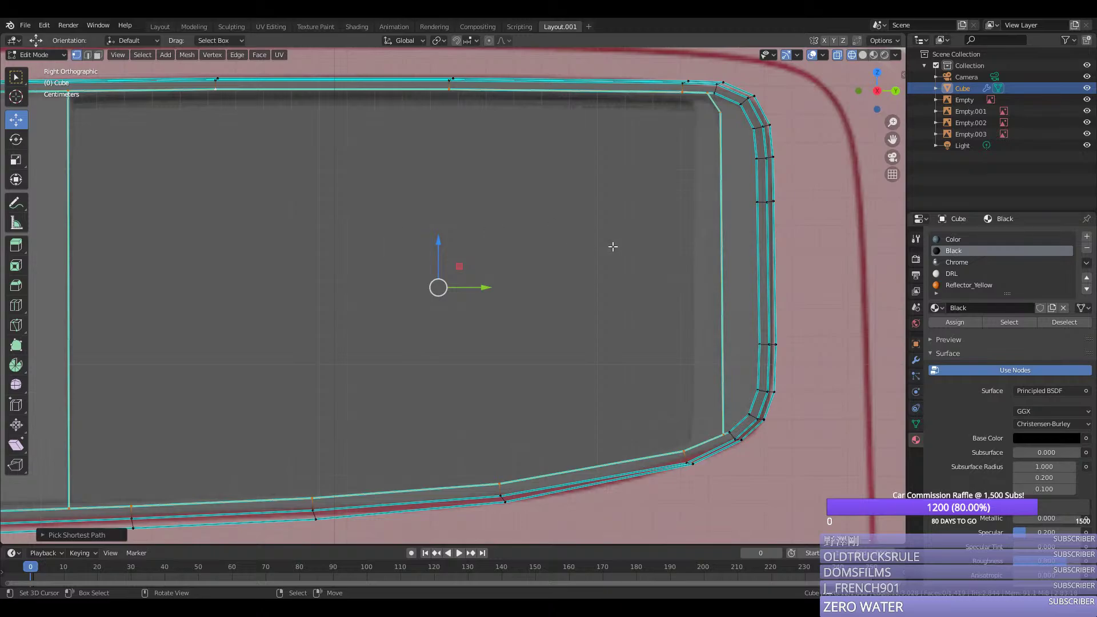
pyautogui.press('f')
pyautogui.click(681, 102)
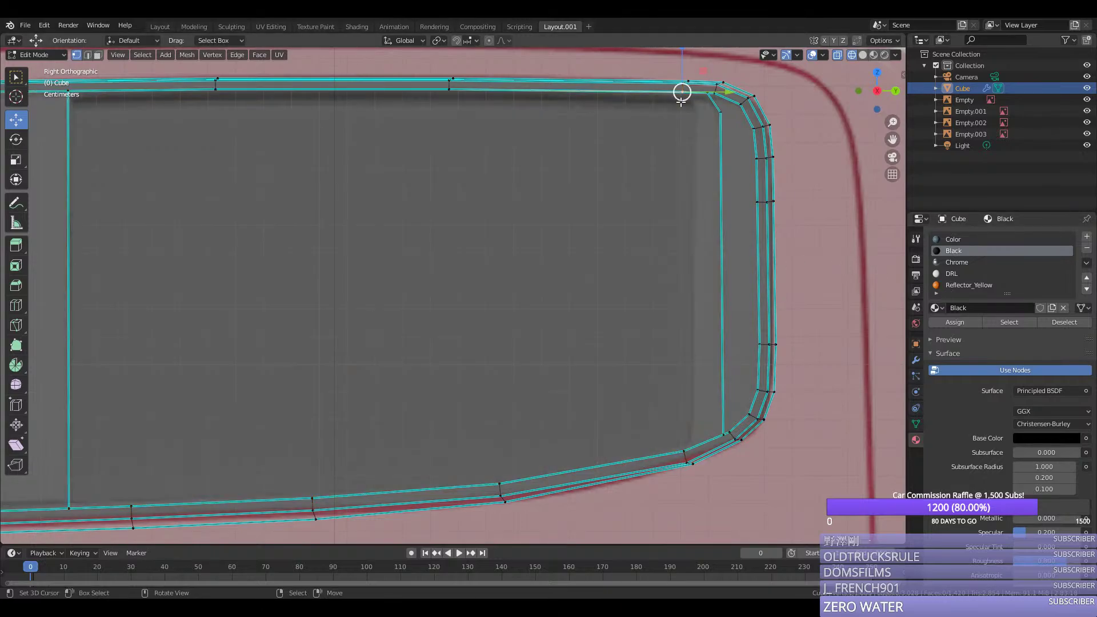
pyautogui.press('3')
pyautogui.scroll(-4, 470, 304)
pyautogui.click(471, 296)
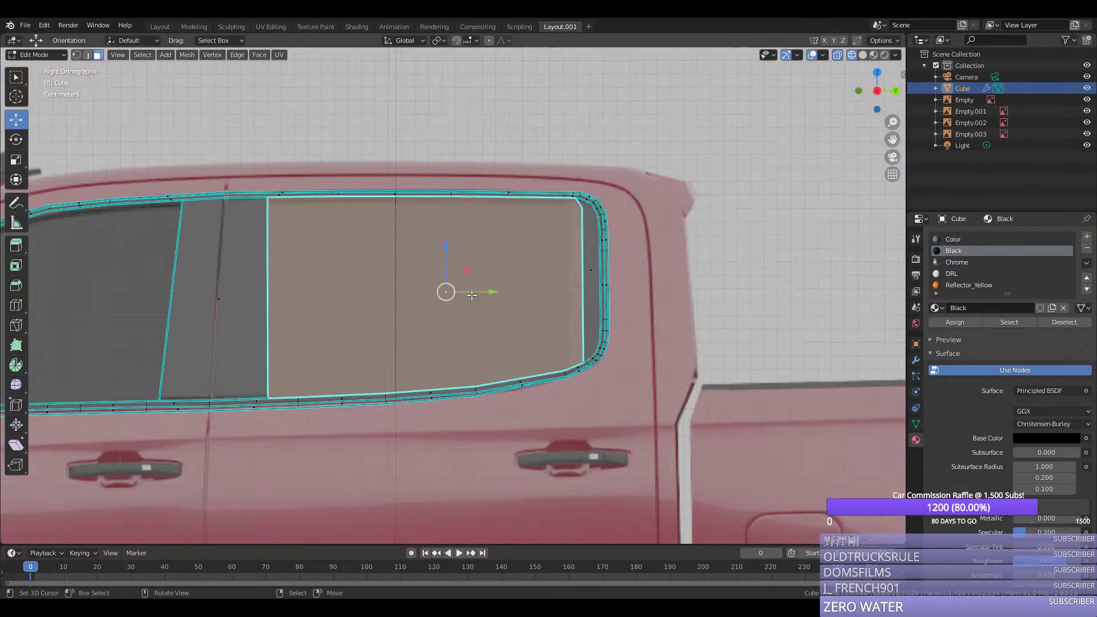
pyautogui.scroll(-2, 80, 306)
pyautogui.scroll(-1, 71, 320)
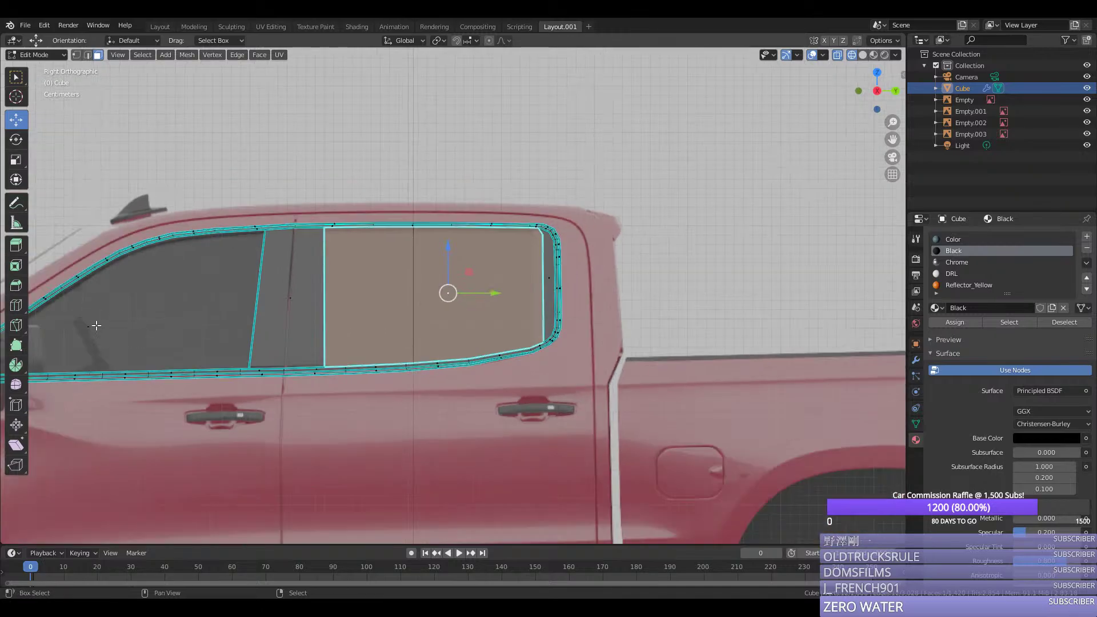
pyautogui.keyDown('shift'); pyautogui.click(159, 328); pyautogui.keyUp('shift')
pyautogui.scroll(-1, 159, 328)
pyautogui.hotkey('alt', 'a')
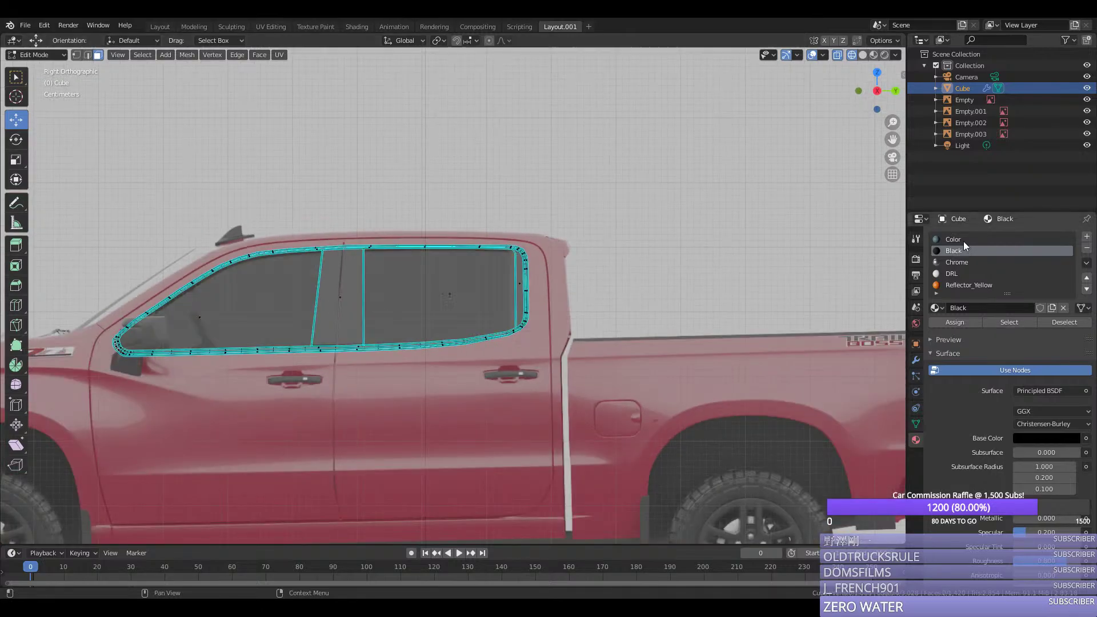
# Step: Knife-cut the front window face vertically behind the side mirror and mark the cut edge sharp
pyautogui.keyDown('shift'); pyautogui.moveTo(500, 233); pyautogui.dragTo(795, 211, button='middle'); pyautogui.keyUp('shift')
pyautogui.scroll(7, 695, 320)
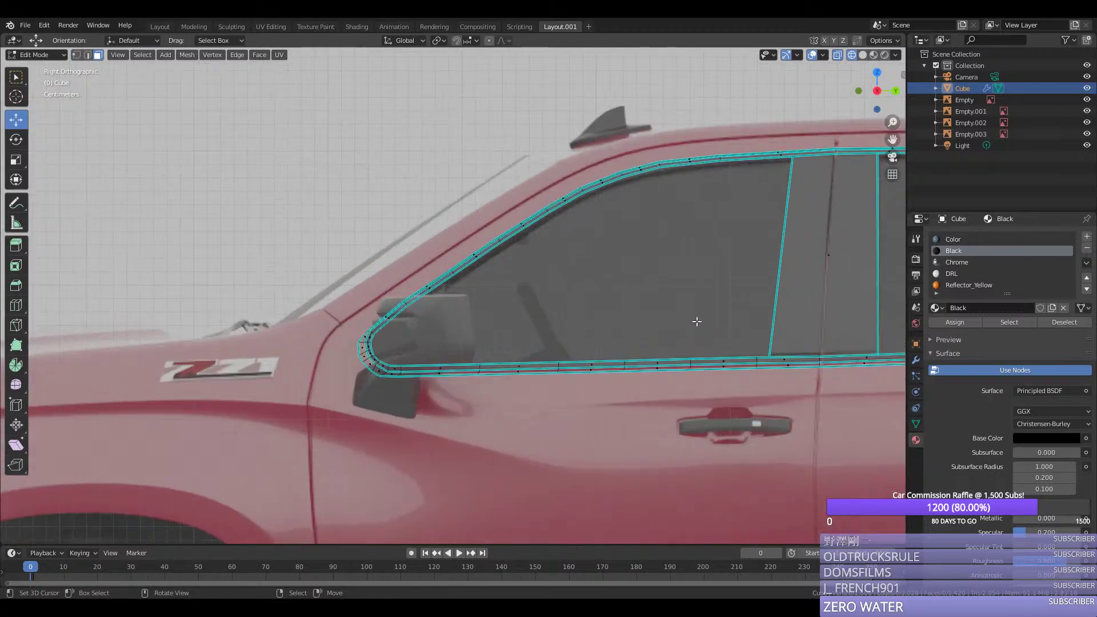
pyautogui.press('k')
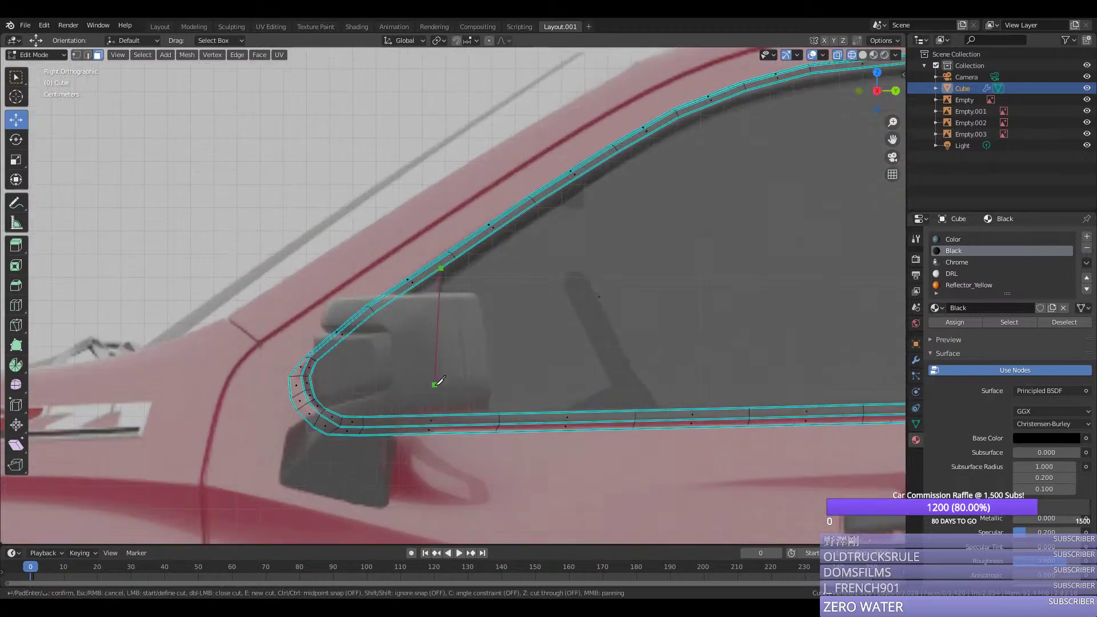
pyautogui.click(444, 414)
pyautogui.press('Return')
pyautogui.press('1')
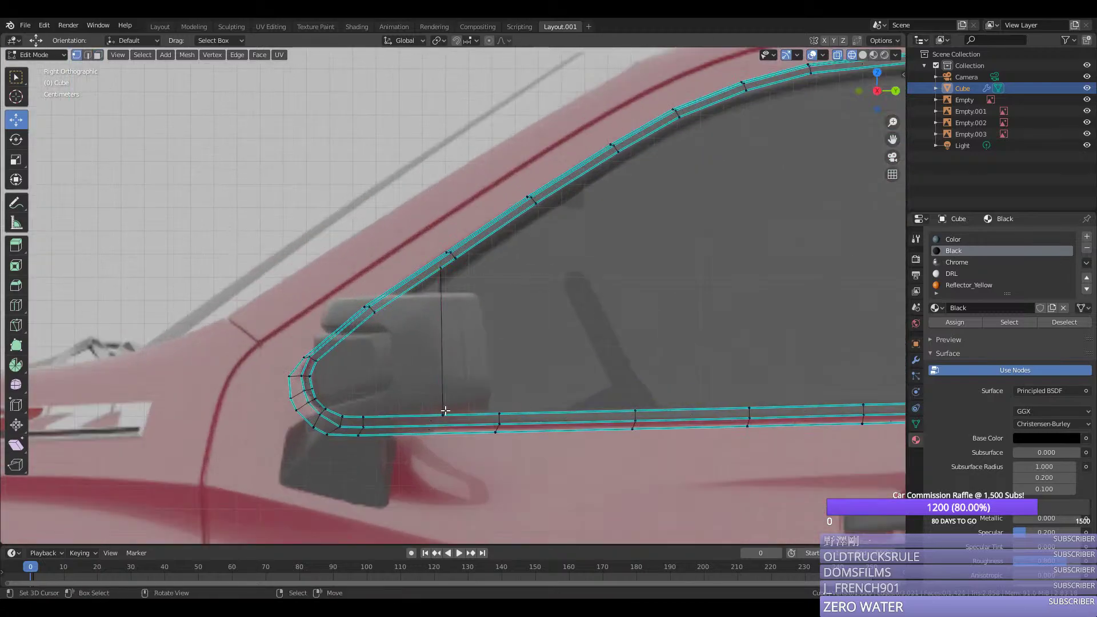
pyautogui.keyDown('ctrl'); pyautogui.click(448, 279); pyautogui.keyUp('ctrl')
pyautogui.rightClick(448, 279)
pyautogui.click(448, 281)
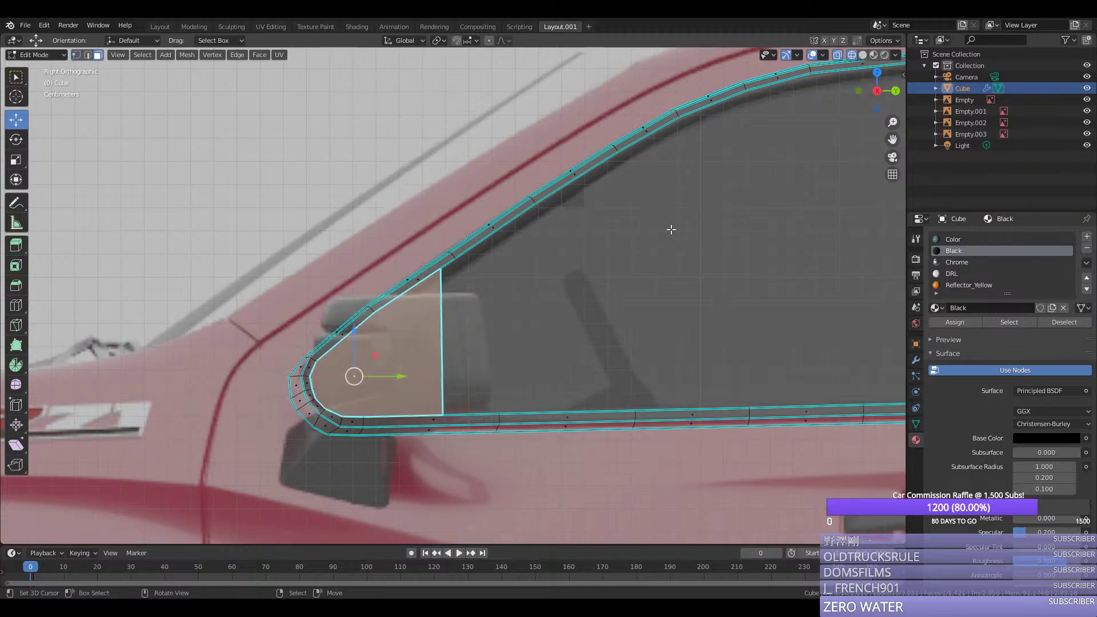
# Step: Knife-cut the pillar face along the gap between the front and rear doors and mark the cut edge sharp
pyautogui.moveTo(892, 139); pyautogui.dragTo(553, 214)
pyautogui.scroll(-2, 668, 227)
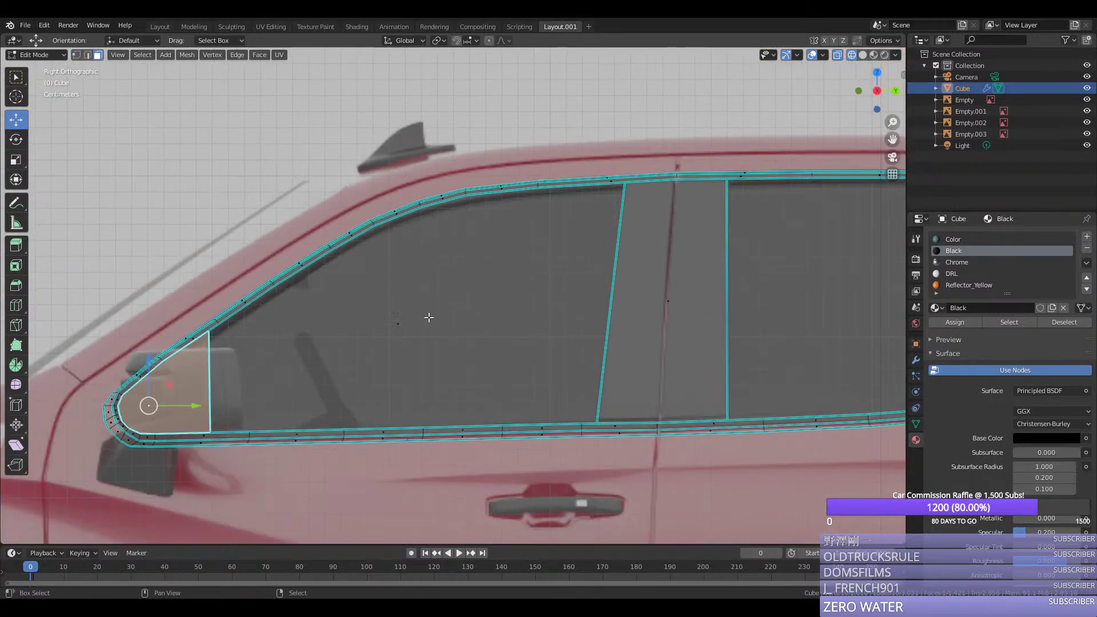
pyautogui.keyDown('shift'); pyautogui.click(429, 317); pyautogui.keyUp('shift')
pyautogui.hotkey('alt', 'a')
pyautogui.press('k')
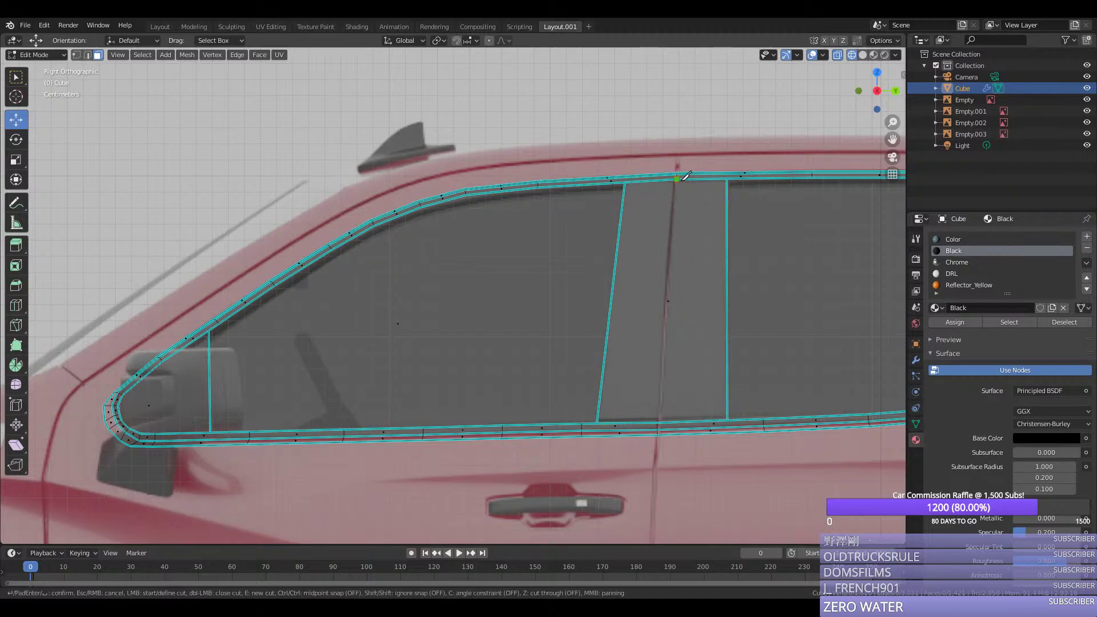
pyautogui.click(677, 178)
pyautogui.click(661, 422)
pyautogui.press('Return')
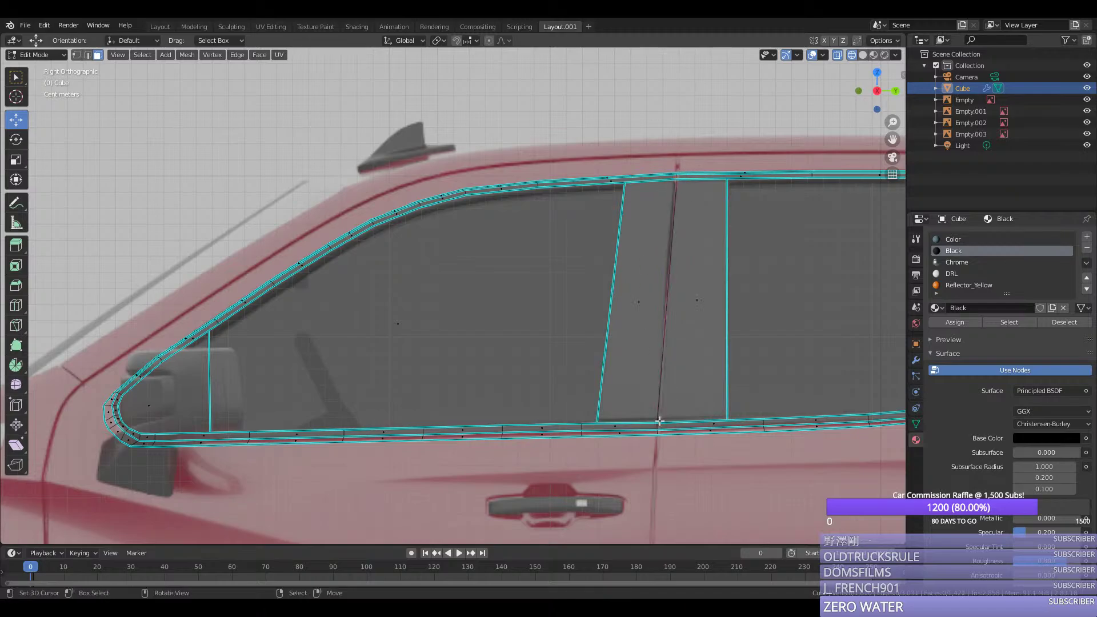
pyautogui.hotkey('ctrl', 'e')
pyautogui.hotkey('ctrl', 'e')
pyautogui.click(672, 301)
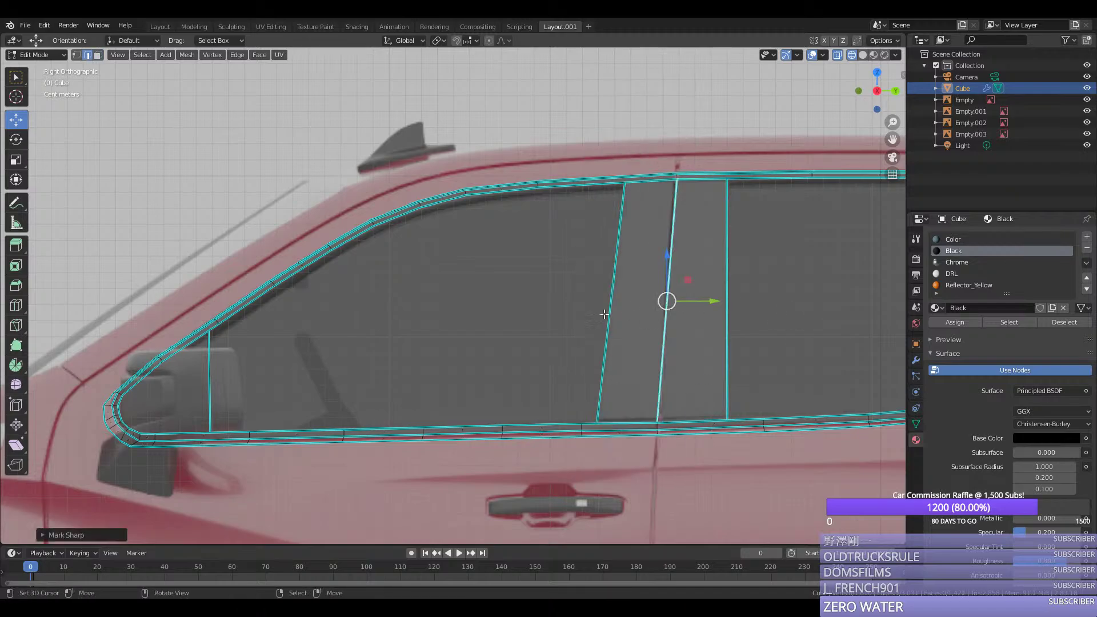
# Step: Select the front and rear door glass faces and inset them to create a thin border
pyautogui.hotkey('alt', 'a')
pyautogui.scroll(-1, 452, 311)
pyautogui.scroll(-2, 451, 312)
pyautogui.click(451, 311)
pyautogui.keyDown('shift'); pyautogui.click(742, 297); pyautogui.keyUp('shift')
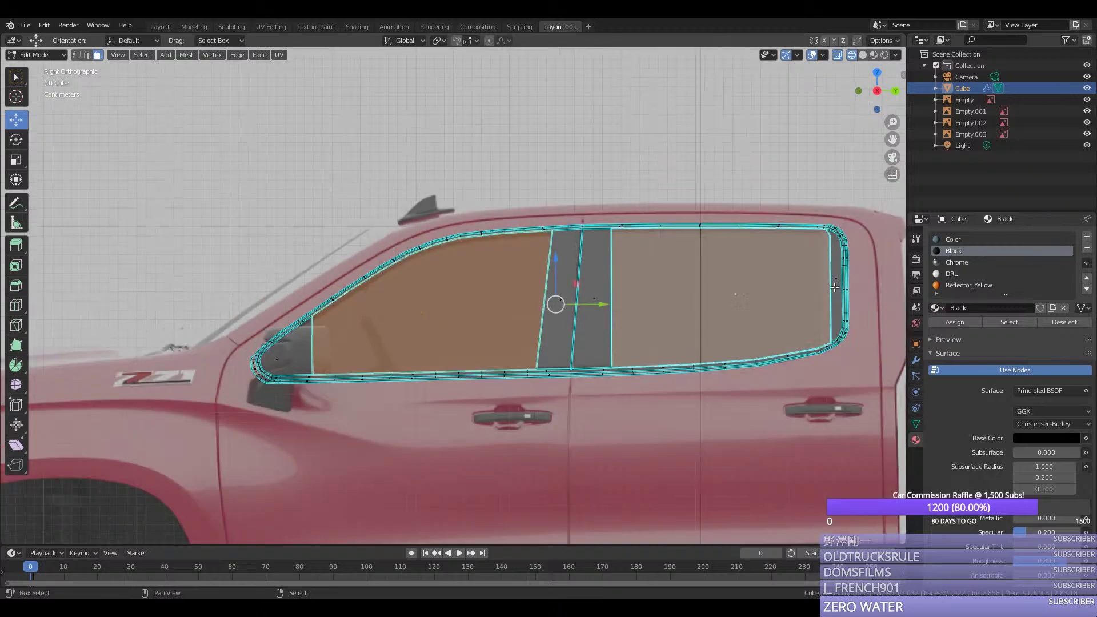
pyautogui.scroll(3, 440, 362)
pyautogui.press('F3')
pyautogui.write('inset')
pyautogui.press('Return')
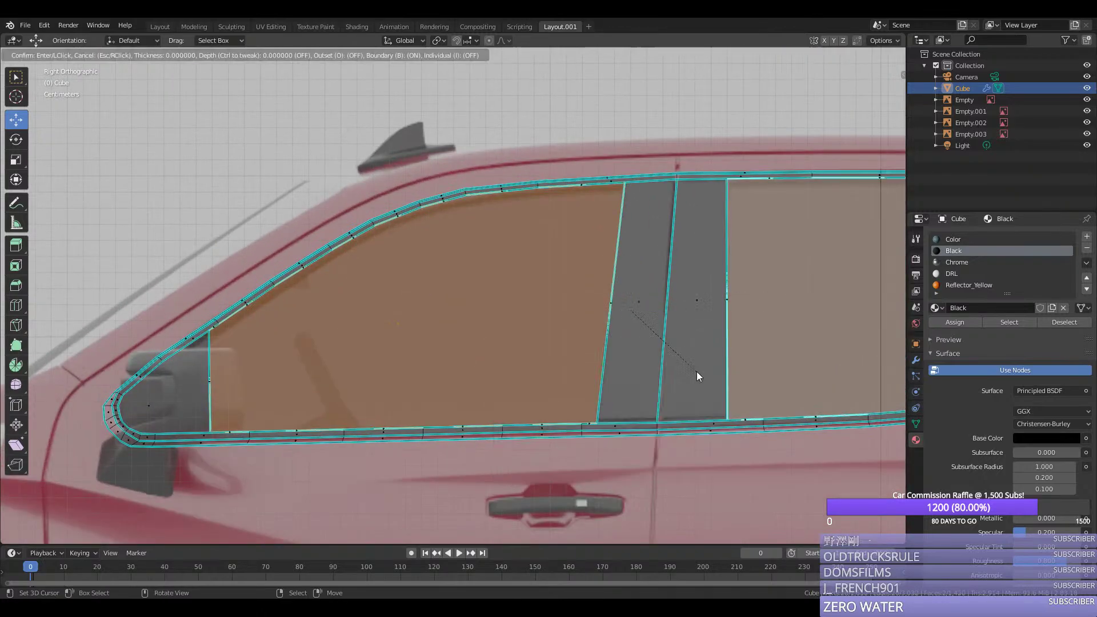
pyautogui.click(691, 371)
# Step: Move the two inset door glass faces slightly inward from the surrounding frame
pyautogui.moveTo(691, 372); pyautogui.dragTo(632, 273, button='middle')
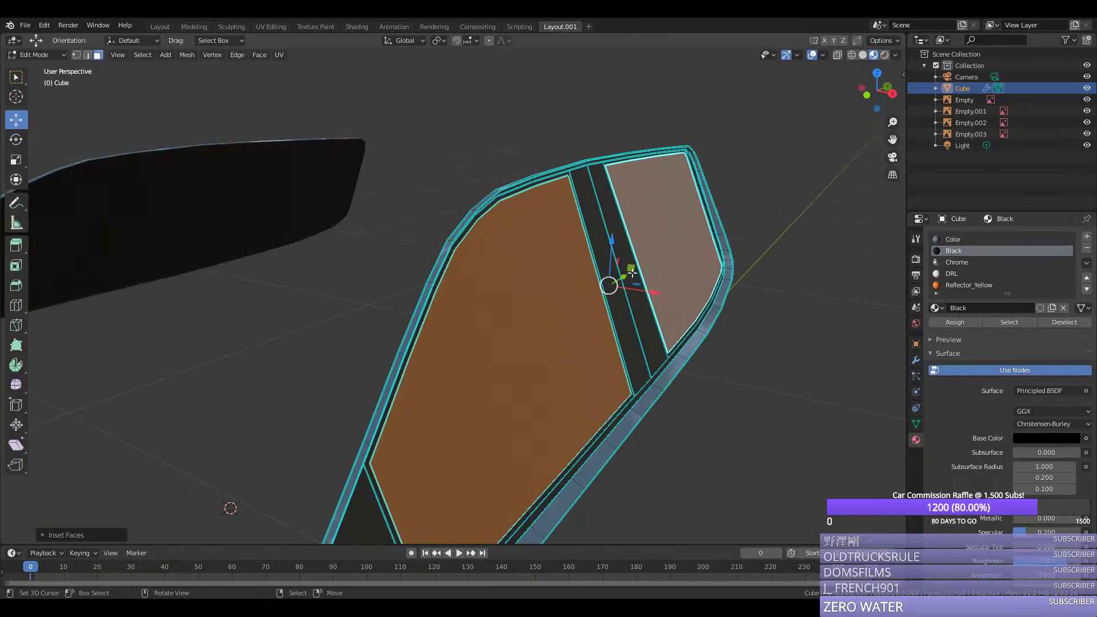
pyautogui.moveTo(631, 268); pyautogui.dragTo(621, 278)
pyautogui.moveTo(621, 278); pyautogui.dragTo(582, 300, button='middle')
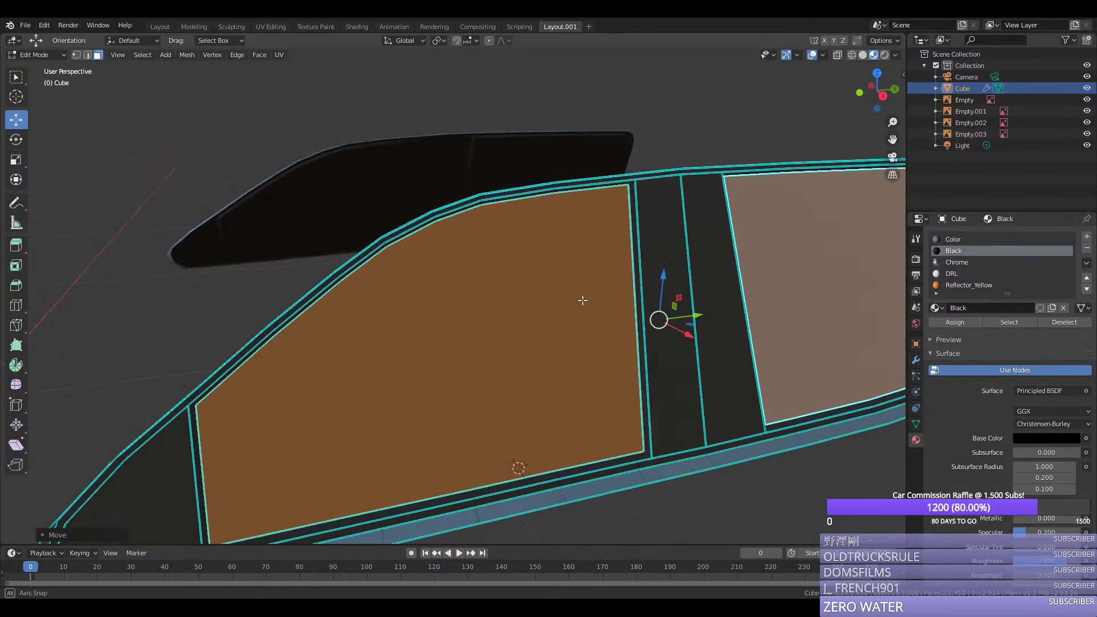
pyautogui.scroll(-4, 582, 299)
pyautogui.scroll(3, 588, 320)
# Step: Move the front and rear door glass edges beside the center pillar slightly along the Y axis toward the pillar
pyautogui.press('2')
pyautogui.click(565, 326)
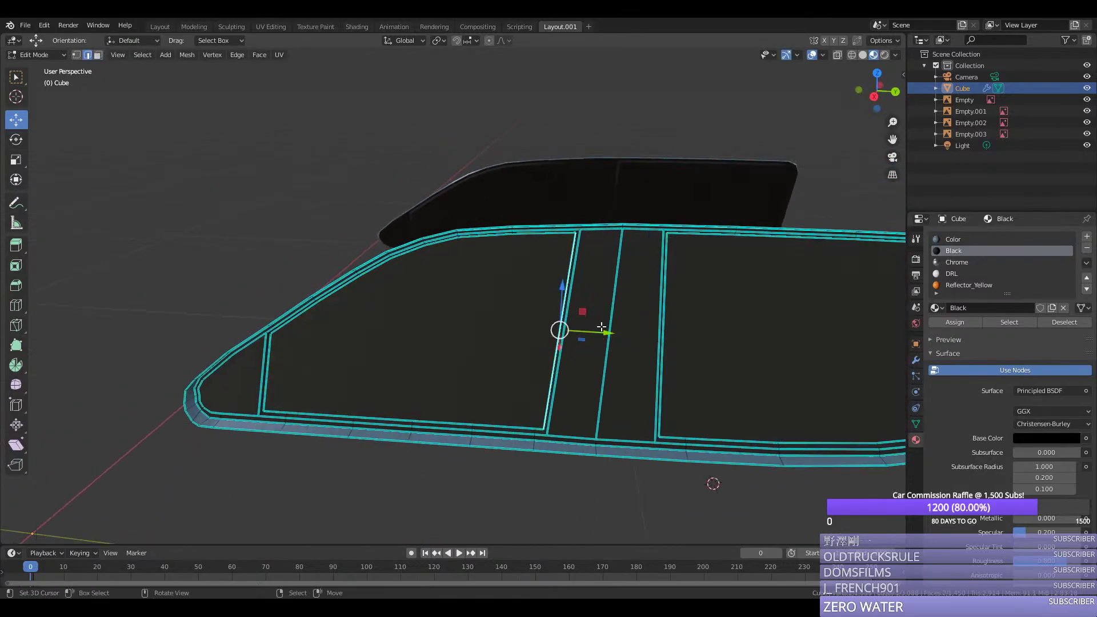
pyautogui.press('g')
pyautogui.press('y')
pyautogui.press('Escape')
pyautogui.click(662, 334)
pyautogui.press('g')
pyautogui.press('y')
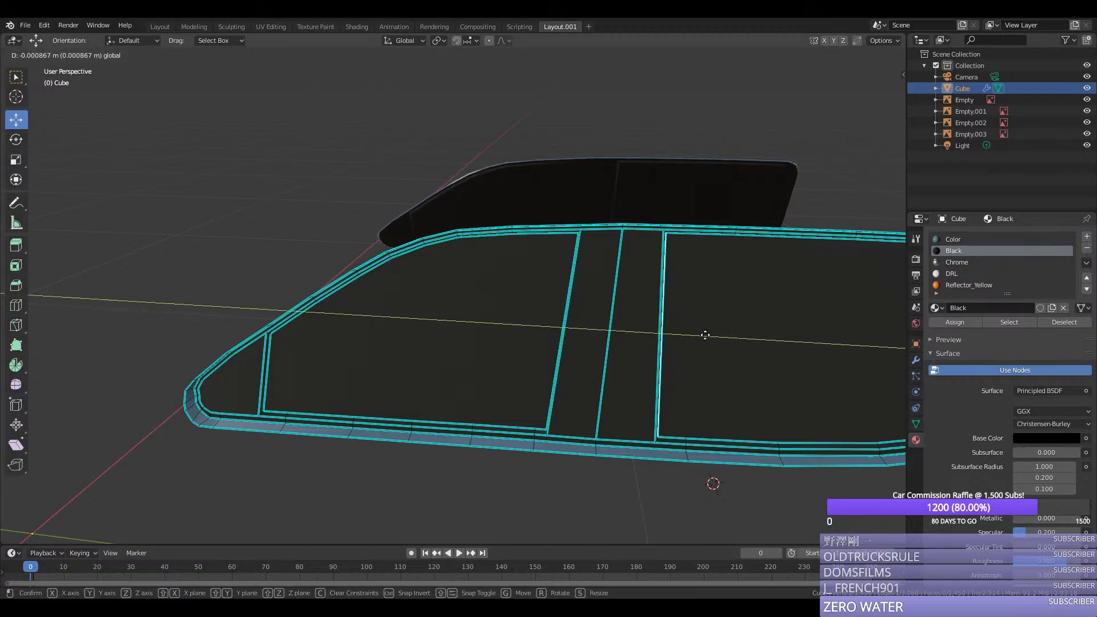
pyautogui.click(705, 334)
# Step: Select the edge path across the top of the pillar between the two door glasses and mark it sharp
pyautogui.press('1')
pyautogui.moveTo(697, 303); pyautogui.dragTo(615, 291, button='middle')
pyautogui.scroll(3, 606, 285)
pyautogui.rightClick(575, 216)
pyautogui.keyDown('shift'); pyautogui.rightClick(566, 214); pyautogui.keyUp('shift')
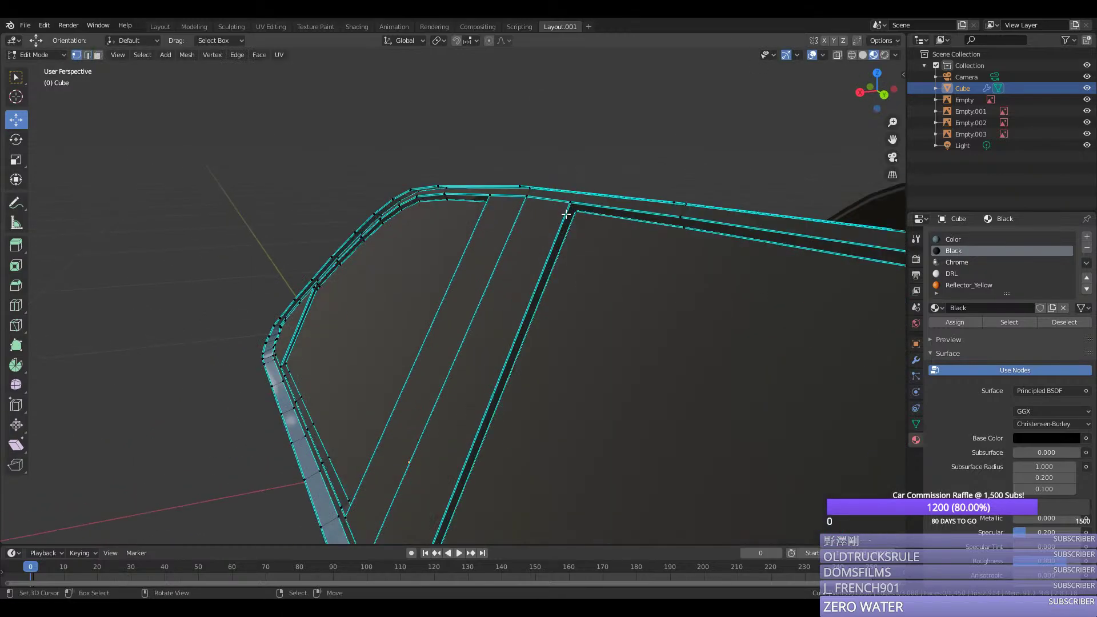
pyautogui.keyDown('ctrl'); pyautogui.rightClick(568, 212); pyautogui.keyUp('ctrl')
pyautogui.moveTo(568, 211)
pyautogui.mouseDown(button='middle')
pyautogui.moveTo(522, 219)
pyautogui.moveTo(571, 227)
pyautogui.mouseUp(button='middle')
pyautogui.hotkey('ctrl', 'e')
pyautogui.click(574, 252)
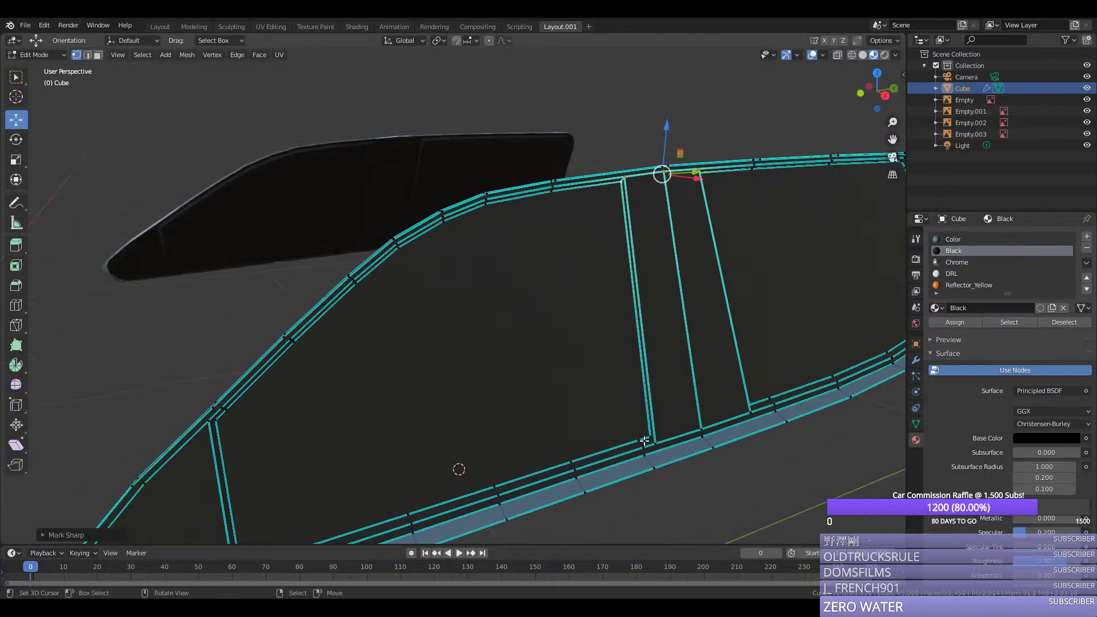
# Step: Mark the edge path across the bottom of the center pillar sharp and save the file
pyautogui.rightClick(648, 438)
pyautogui.keyDown('ctrl'); pyautogui.rightClick(656, 444); pyautogui.keyUp('ctrl')
pyautogui.keyDown('ctrl'); pyautogui.rightClick(702, 429); pyautogui.keyUp('ctrl')
pyautogui.keyDown('ctrl'); pyautogui.rightClick(750, 411); pyautogui.keyUp('ctrl')
pyautogui.moveTo(750, 410); pyautogui.dragTo(605, 423, button='middle')
pyautogui.hotkey('ctrl', 'e')
pyautogui.click(533, 509)
pyautogui.press('Tab')
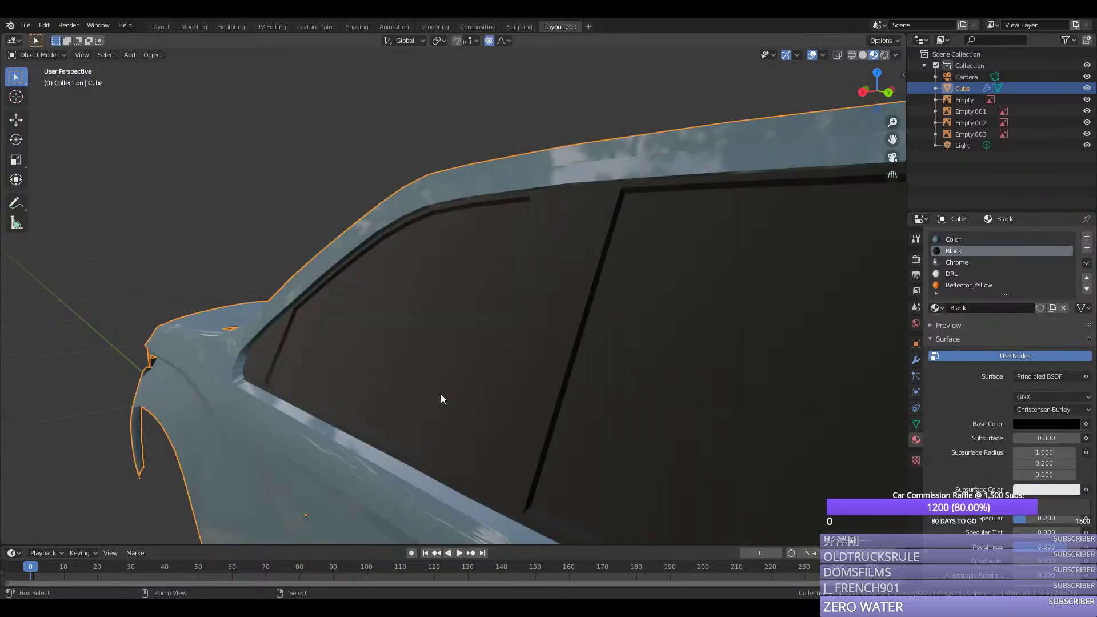
pyautogui.hotkey('ctrl', 's')
pyautogui.moveTo(440, 398); pyautogui.dragTo(183, 489, button='middle')
# Step: Select the edge path along the front window's divider behind the side mirror, including its glass corners, and mark it sharp
pyautogui.press('Tab')
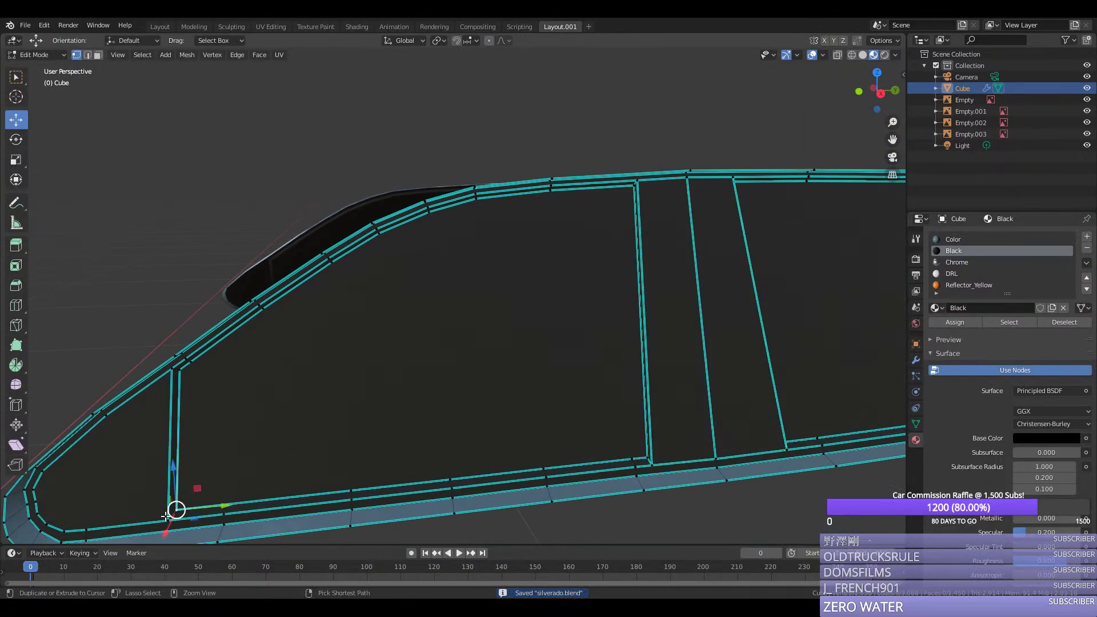
pyautogui.keyDown('ctrl'); pyautogui.rightClick(166, 517); pyautogui.keyUp('ctrl')
pyautogui.keyDown('ctrl'); pyautogui.rightClick(170, 371); pyautogui.keyUp('ctrl')
pyautogui.keyDown('ctrl'); pyautogui.rightClick(180, 372); pyautogui.keyUp('ctrl')
pyautogui.hotkey('ctrl', 'e')
pyautogui.click(181, 374)
pyautogui.press('Tab')
pyautogui.moveTo(720, 293); pyautogui.dragTo(681, 237, button='middle')
# Step: Knife-cut the rear door glass face vertically near its rear end, following the side reference image
pyautogui.press('Tab')
pyautogui.press('KP_3')
pyautogui.hotkey('alt', 'z')
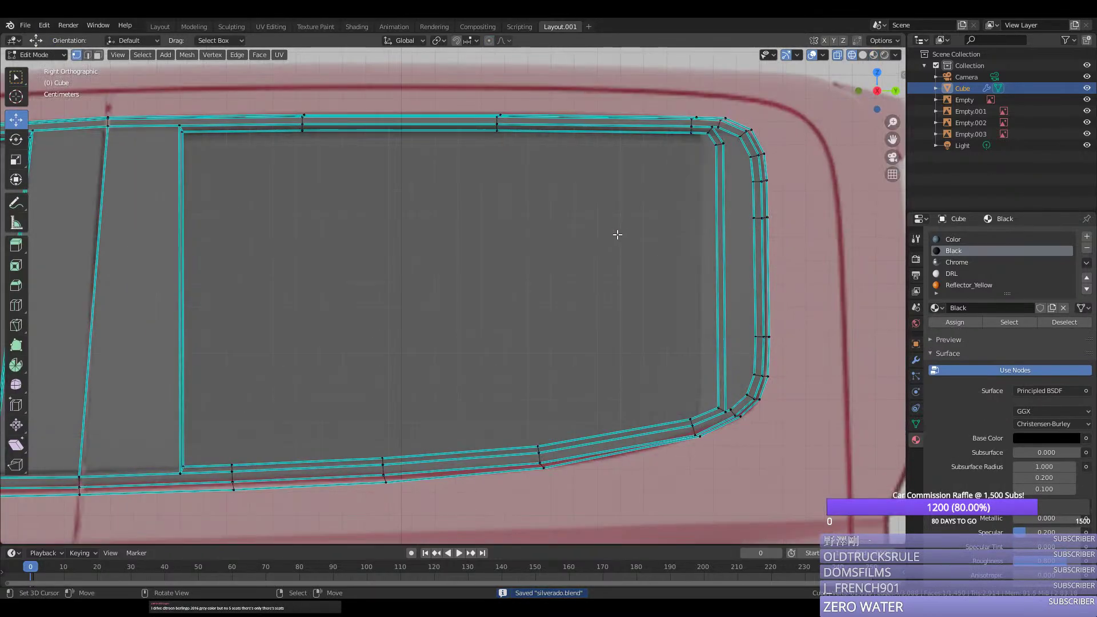
pyautogui.scroll(1, 617, 237)
pyautogui.press('Tab')
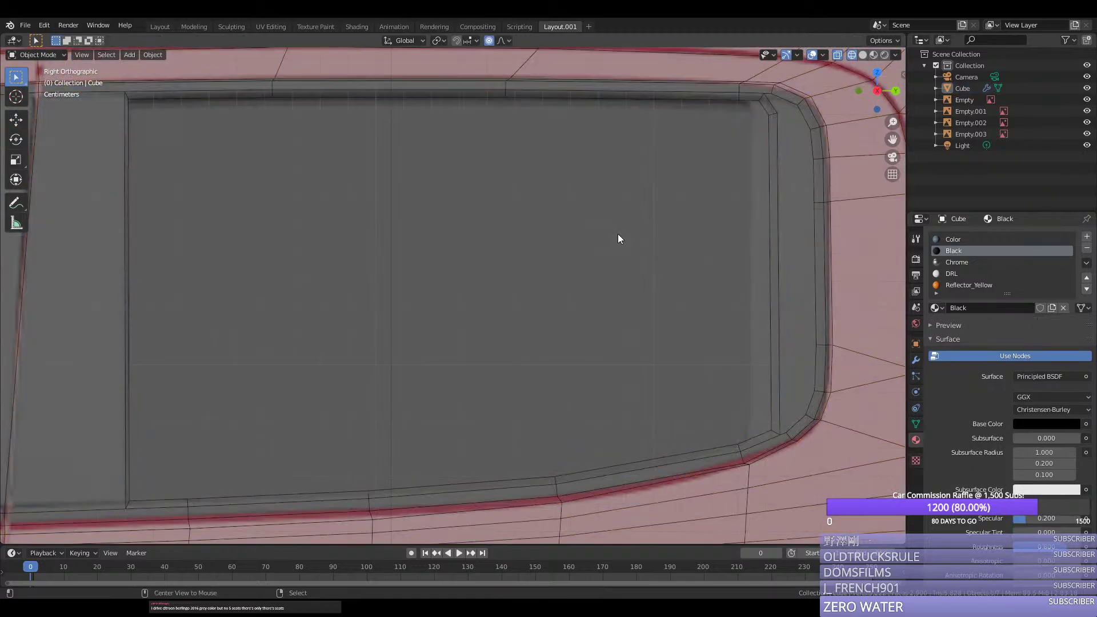
pyautogui.scroll(-2, 618, 239)
pyautogui.click(708, 414)
pyautogui.press('Tab')
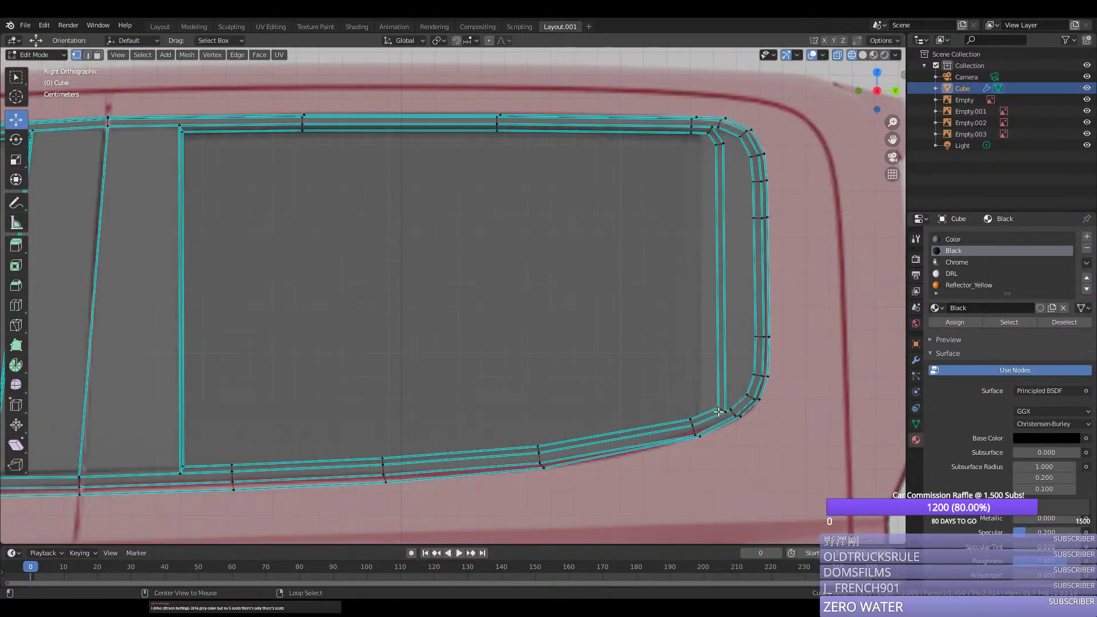
pyautogui.press('k')
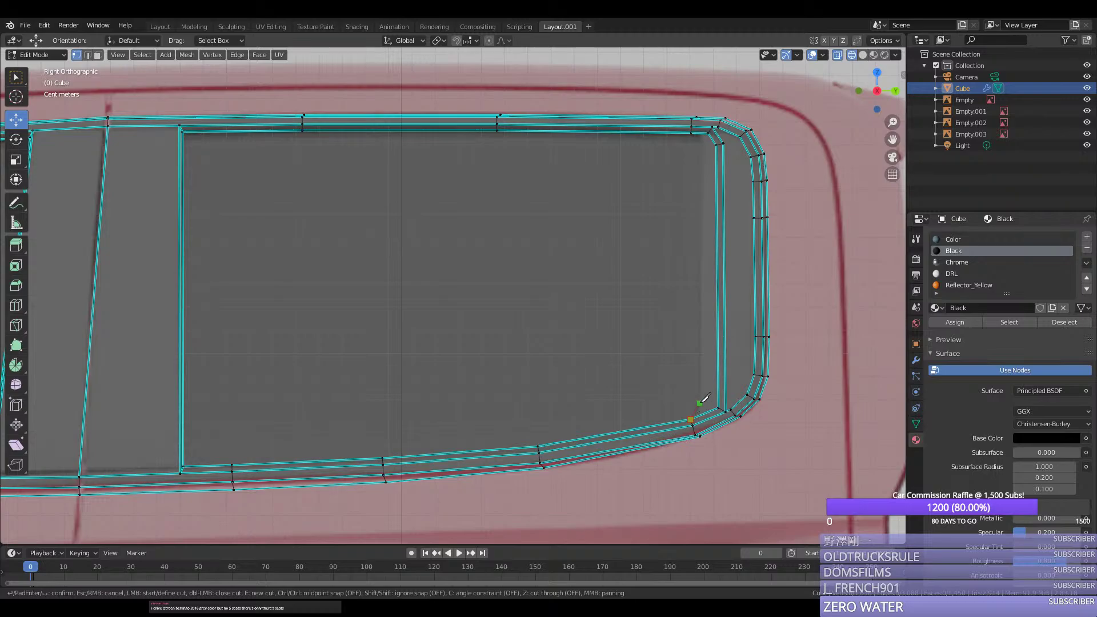
pyautogui.click(699, 132)
pyautogui.press('Return')
# Step: Select the rear and front door glass faces and inset them with Inset Faces to add a thin border
pyautogui.press('3')
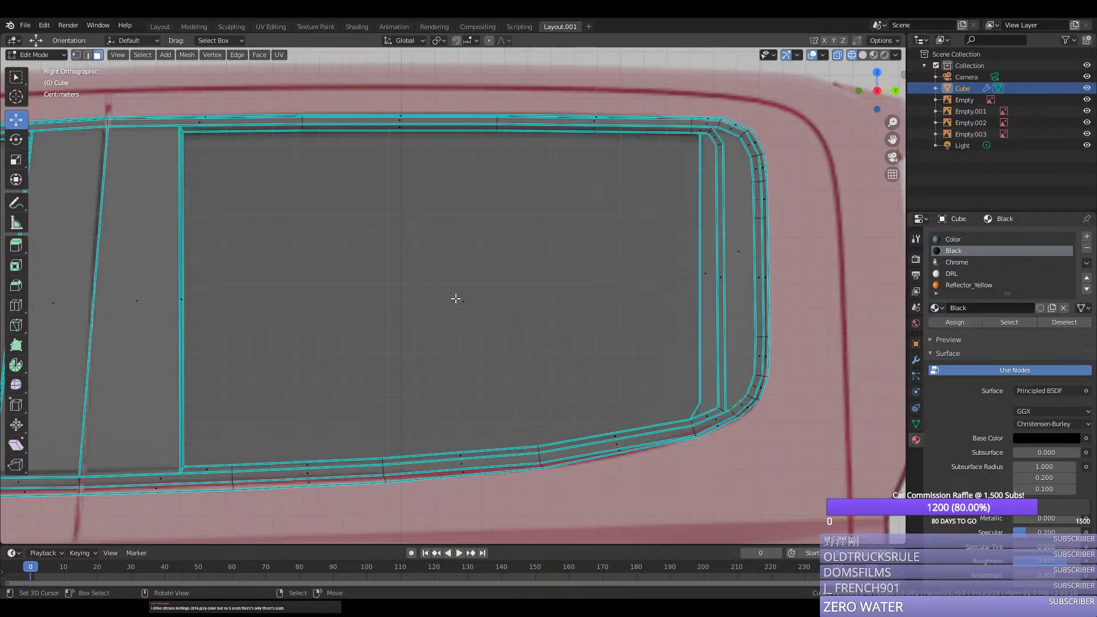
pyautogui.scroll(-5, 455, 298)
pyautogui.click(456, 299)
pyautogui.keyDown('shift'); pyautogui.click(242, 306); pyautogui.keyUp('shift')
pyautogui.moveTo(243, 306); pyautogui.dragTo(333, 314, button='middle')
pyautogui.scroll(4, 383, 361)
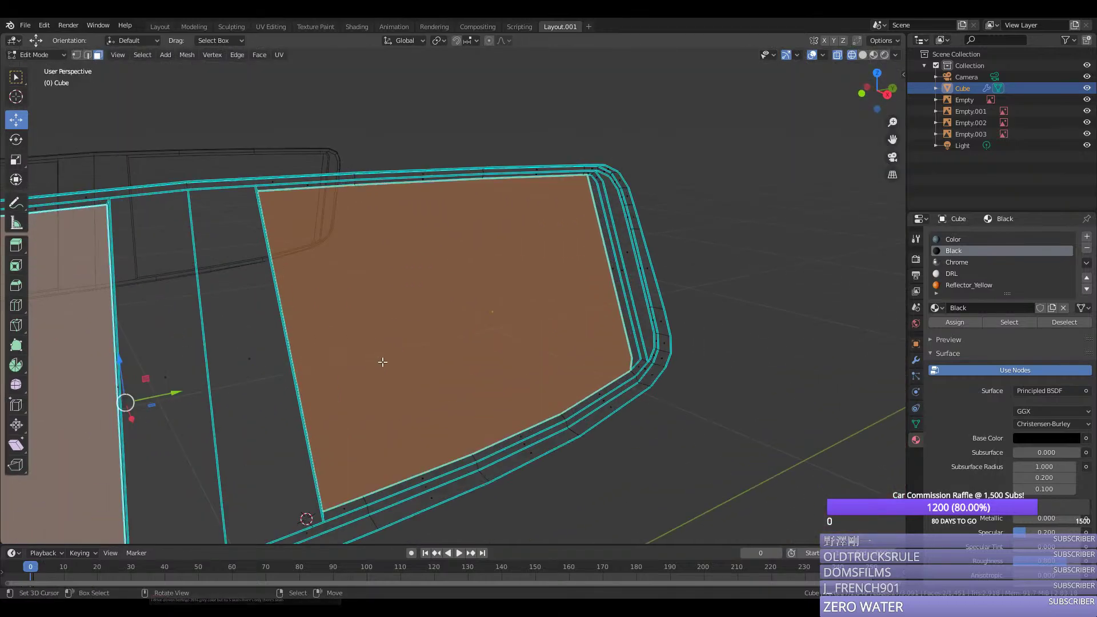
pyautogui.press('F3')
pyautogui.click(478, 380)
pyautogui.click(475, 377)
# Step: Move the two newly inset glass faces slightly inward along the X axis and save the file
pyautogui.scroll(-2, 476, 378)
pyautogui.moveTo(366, 386); pyautogui.dragTo(412, 400, button='middle')
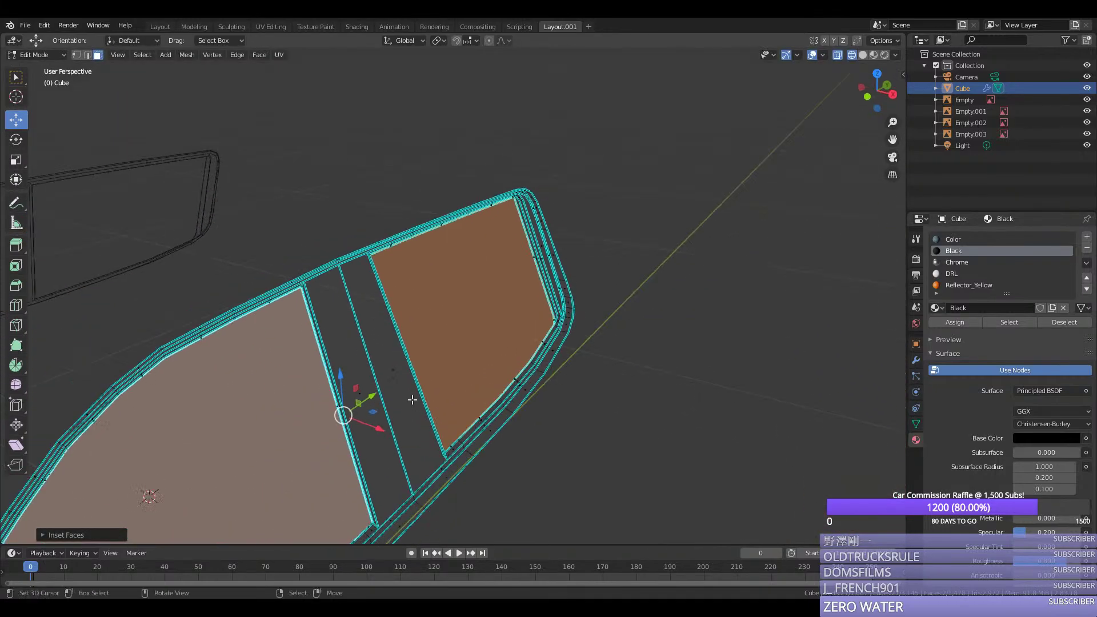
pyautogui.moveTo(372, 424); pyautogui.dragTo(366, 426)
pyautogui.hotkey('shift', 'z')
pyautogui.press('Tab')
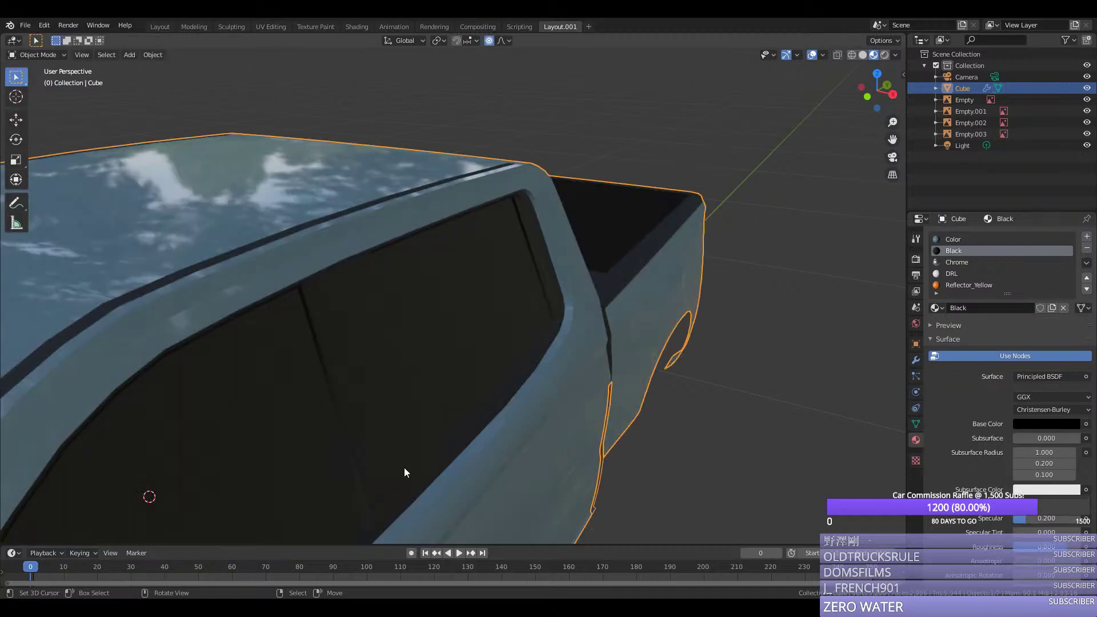
pyautogui.hotkey('ctrl', 's')
pyautogui.scroll(-1, 417, 449)
pyautogui.moveTo(418, 449); pyautogui.dragTo(377, 352, button='middle')
pyautogui.scroll(4, 457, 337)
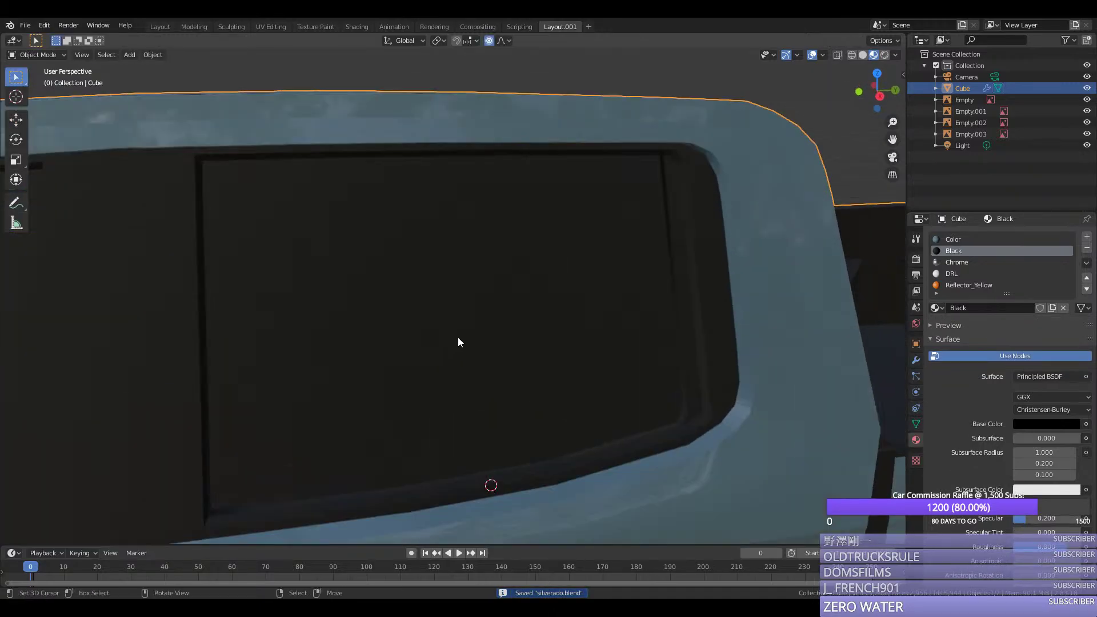
# Step: Select both door glass faces and add a new material named Windows to the truck body
pyautogui.moveTo(457, 337); pyautogui.dragTo(437, 333, button='middle')
pyautogui.press('Tab')
pyautogui.scroll(-3, 424, 324)
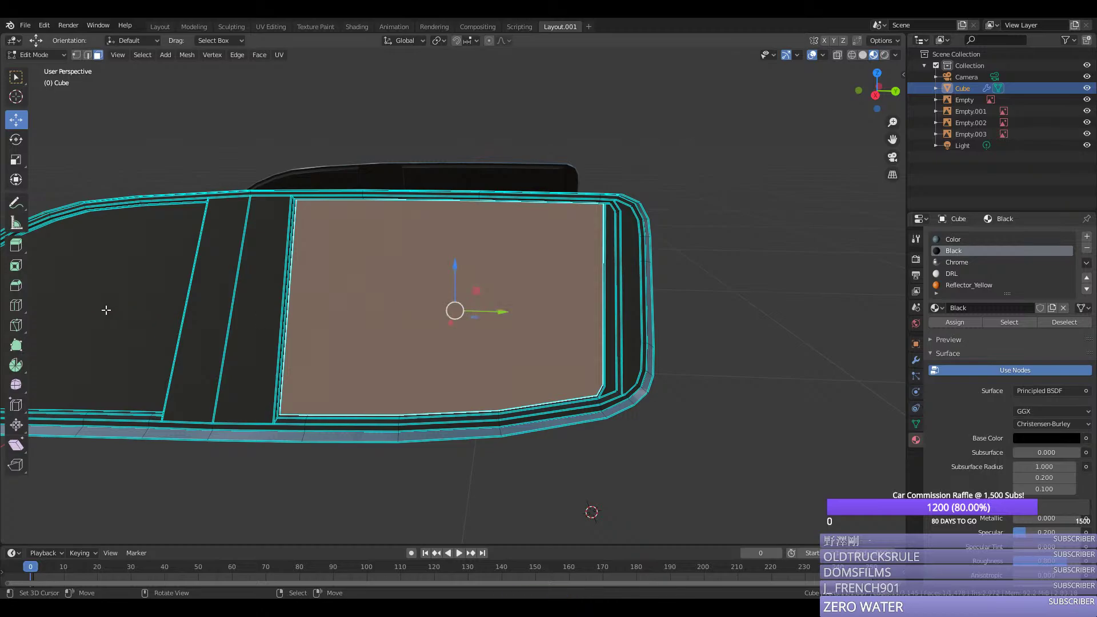
pyautogui.click(69, 312)
pyautogui.scroll(-2, 334, 315)
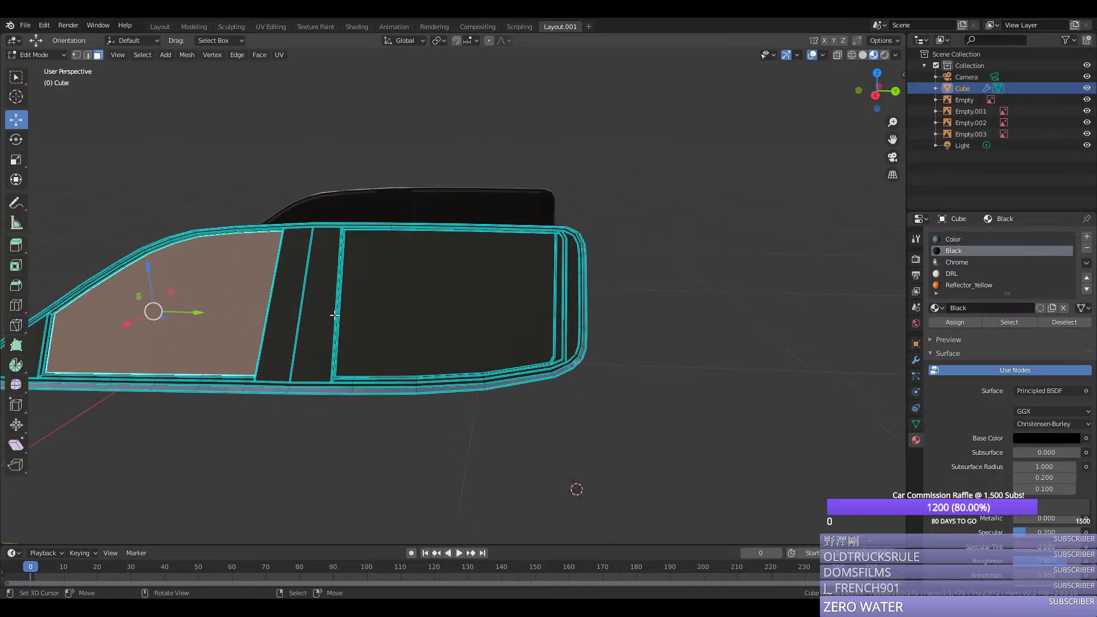
pyautogui.click(409, 297)
pyautogui.keyDown('shift'); pyautogui.click(188, 310); pyautogui.keyUp('shift')
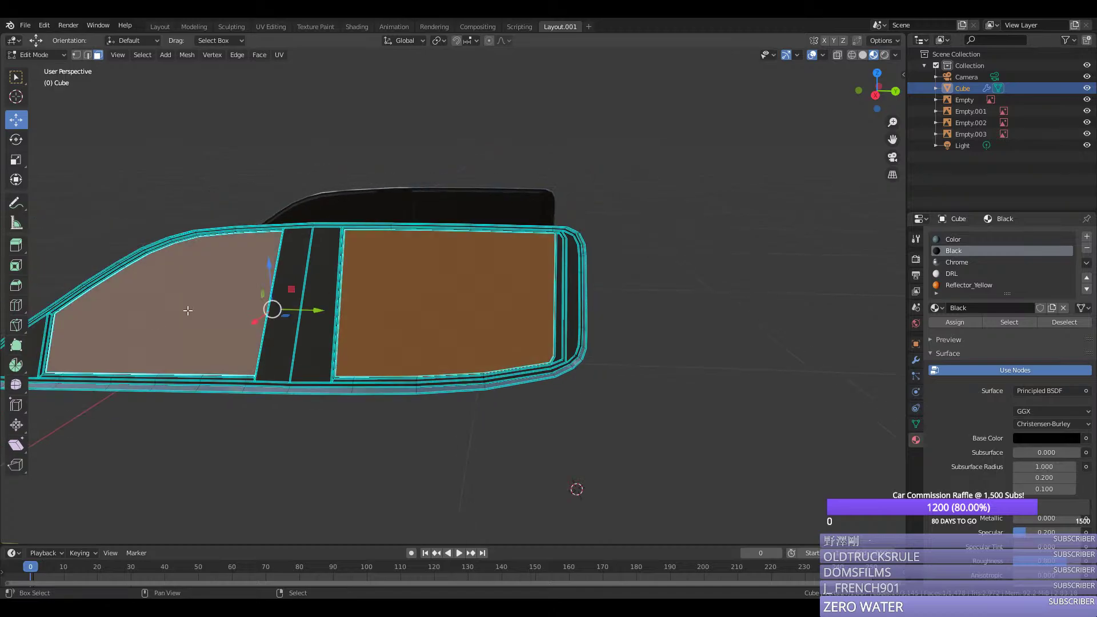
pyautogui.scroll(-5, 1007, 276)
pyautogui.scroll(5, 1003, 277)
pyautogui.scroll(-5, 995, 269)
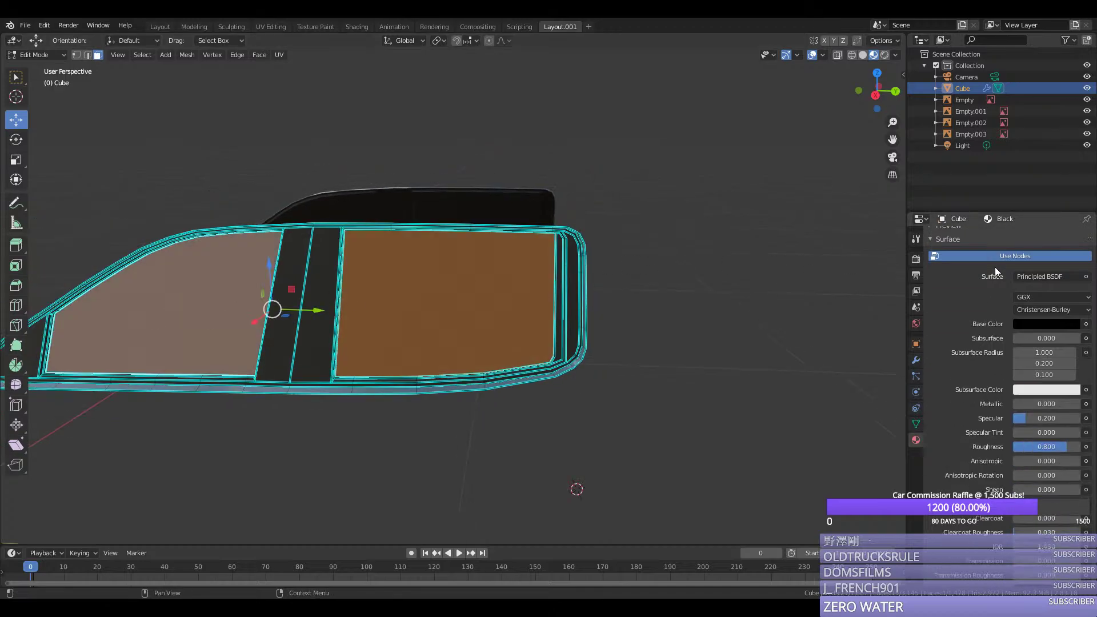
pyautogui.scroll(5, 995, 266)
pyautogui.click(1086, 236)
pyautogui.click(953, 307)
pyautogui.doubleClick(954, 285)
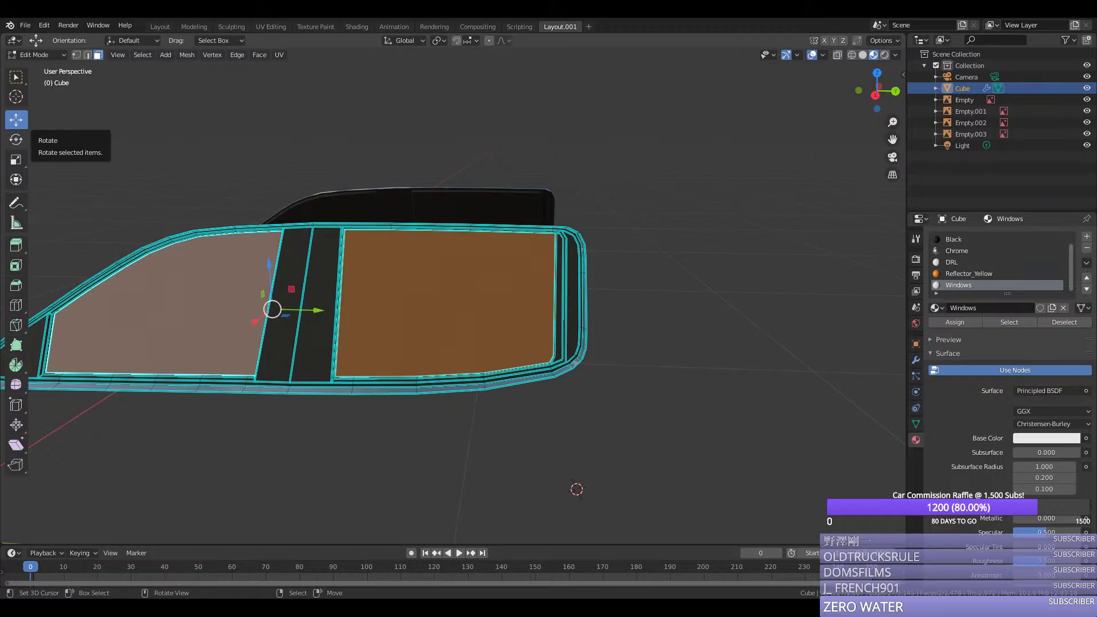
# Step: Assign the Windows material to the selected door glass faces and save the file
pyautogui.moveTo(506, 363); pyautogui.dragTo(597, 364, button='middle')
pyautogui.scroll(3, 580, 364)
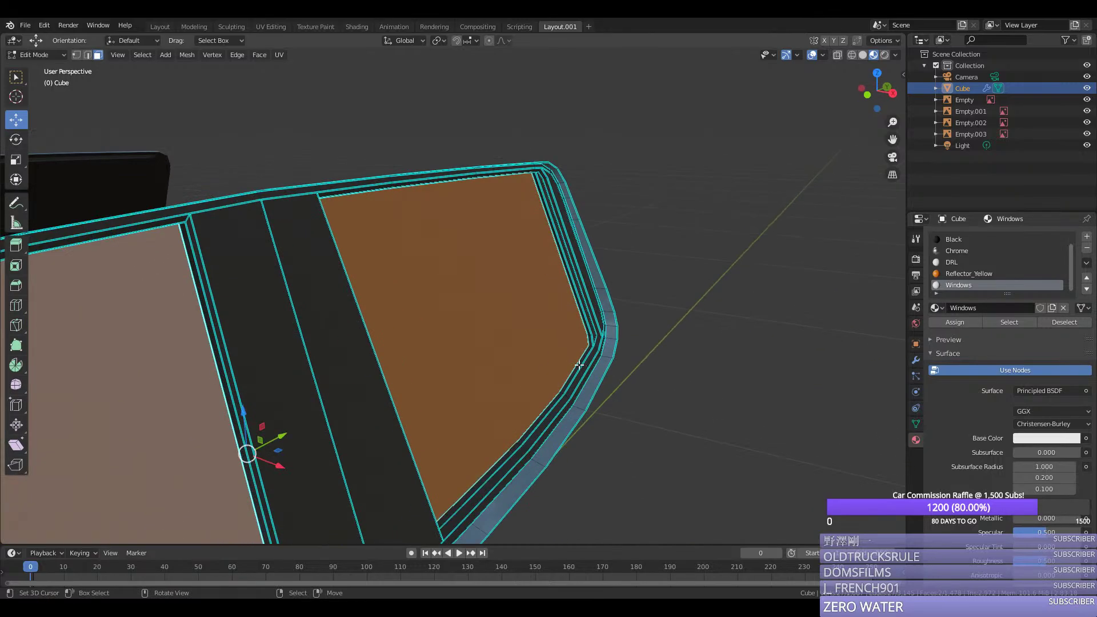
pyautogui.press('Tab')
pyautogui.press('Tab')
pyautogui.scroll(-2, 578, 365)
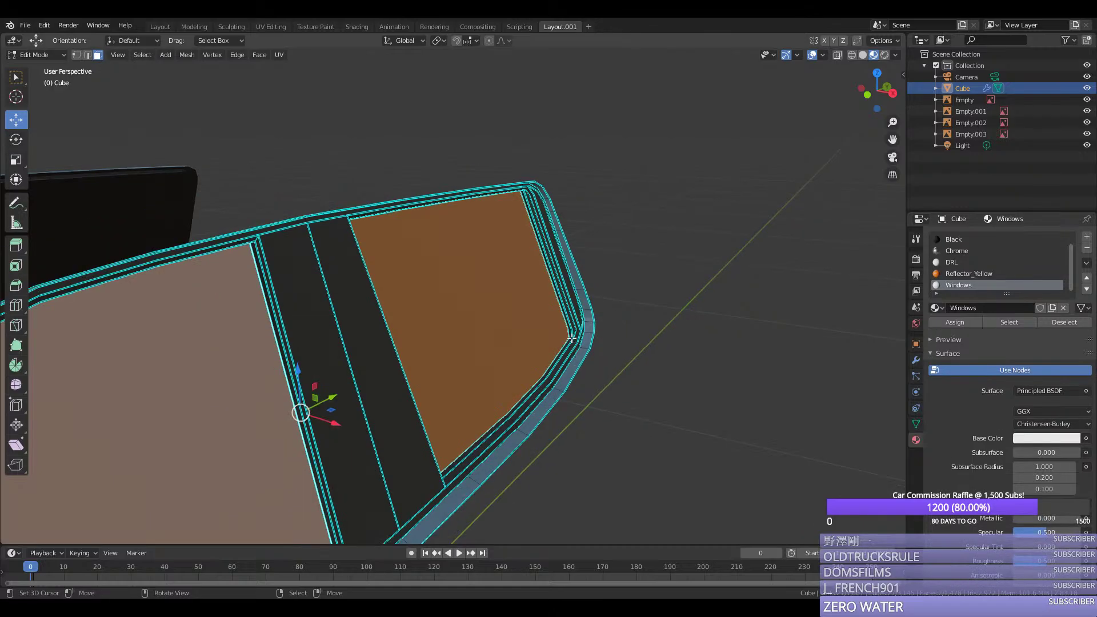
pyautogui.click(955, 321)
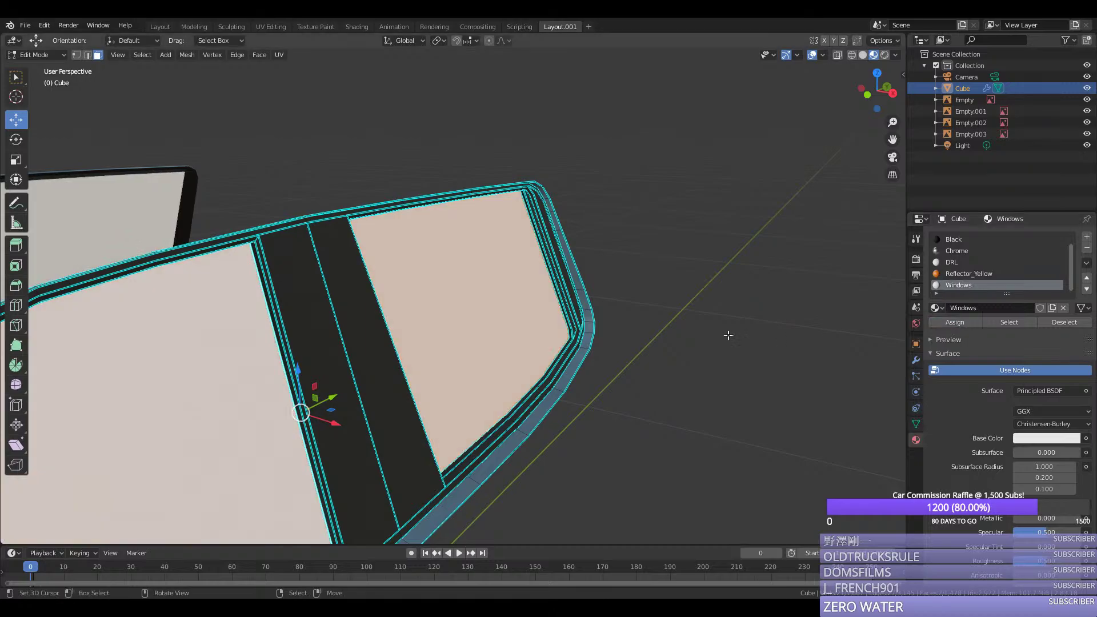
pyautogui.press('Tab')
pyautogui.scroll(-6, 702, 332)
pyautogui.hotkey('ctrl', 's')
pyautogui.moveTo(682, 370); pyautogui.dragTo(743, 365, button='middle')
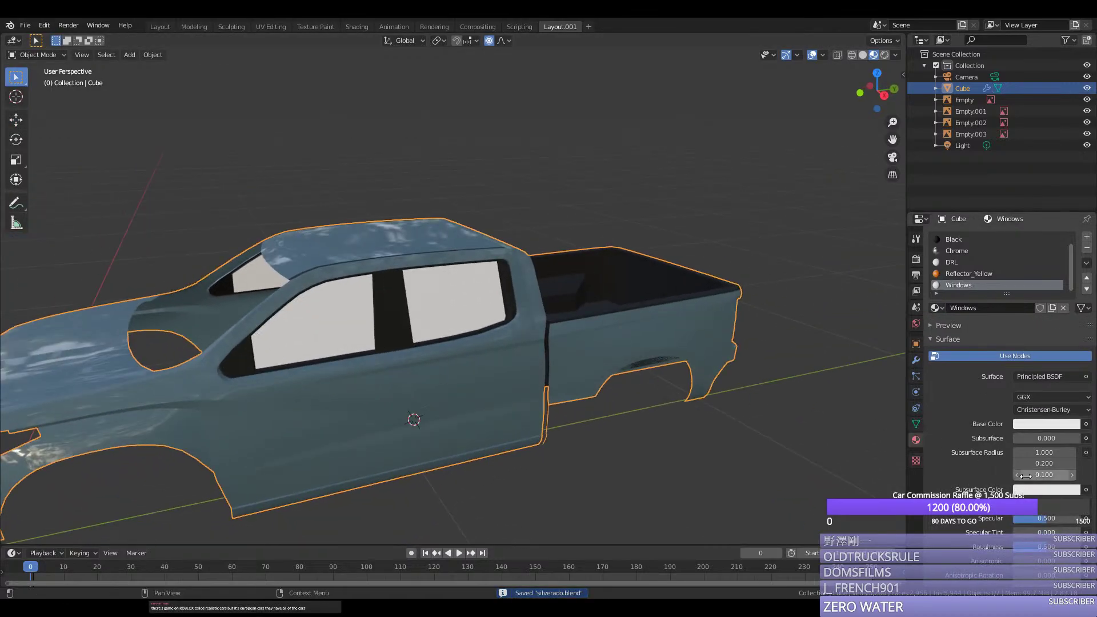
# Step: Set the Windows material's base color to black and its roughness to 0
pyautogui.click(1046, 424)
pyautogui.click(1071, 341)
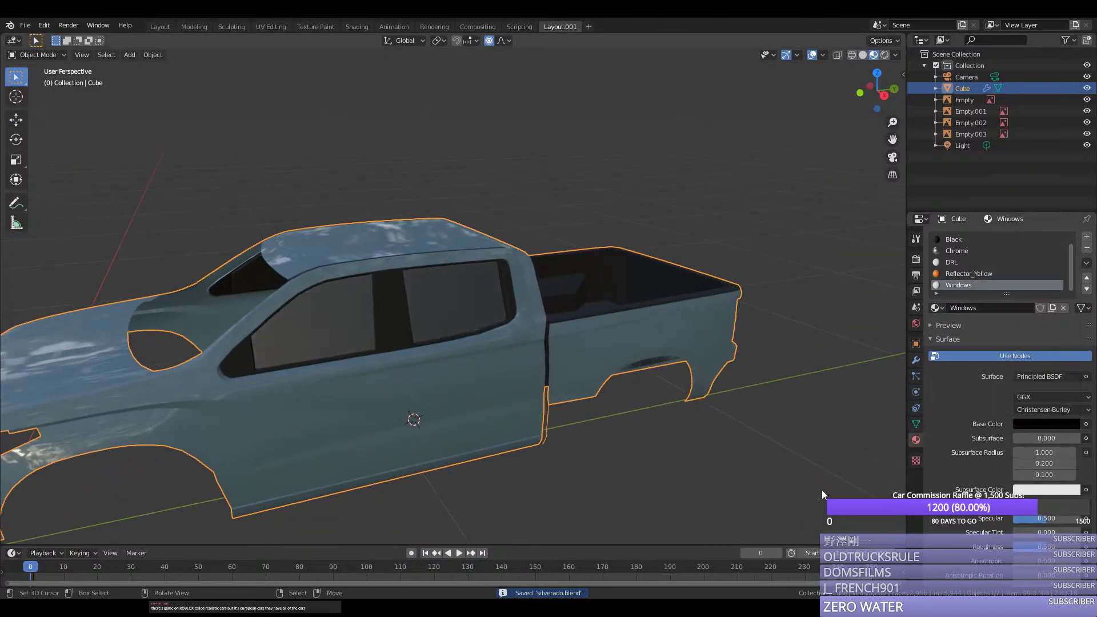
pyautogui.scroll(3, 809, 469)
pyautogui.scroll(-3, 1006, 371)
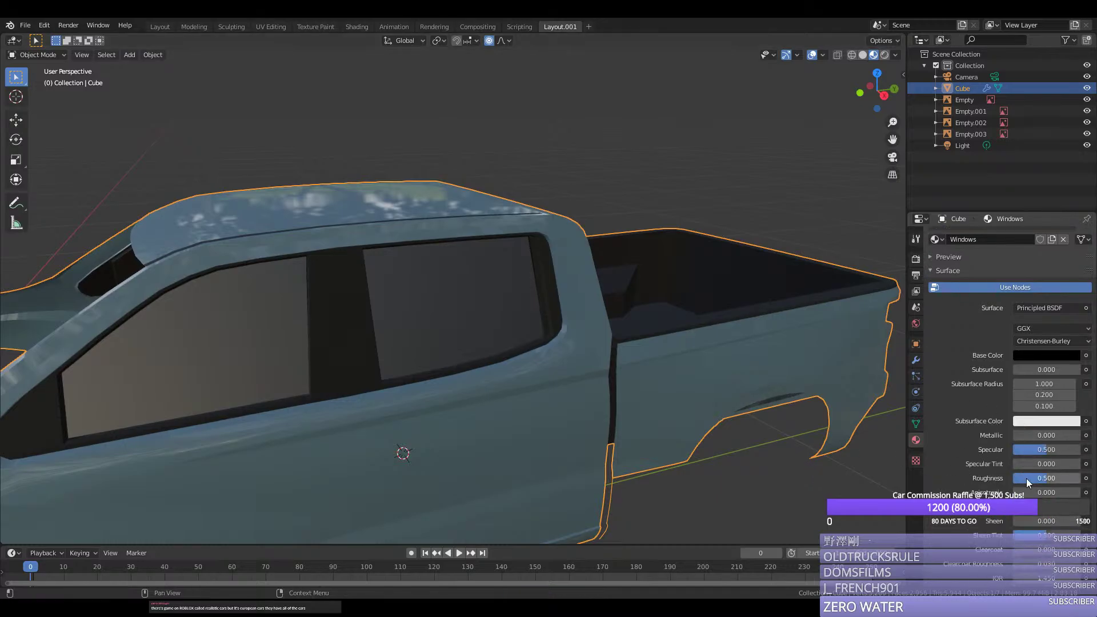
pyautogui.press('BackSpace')
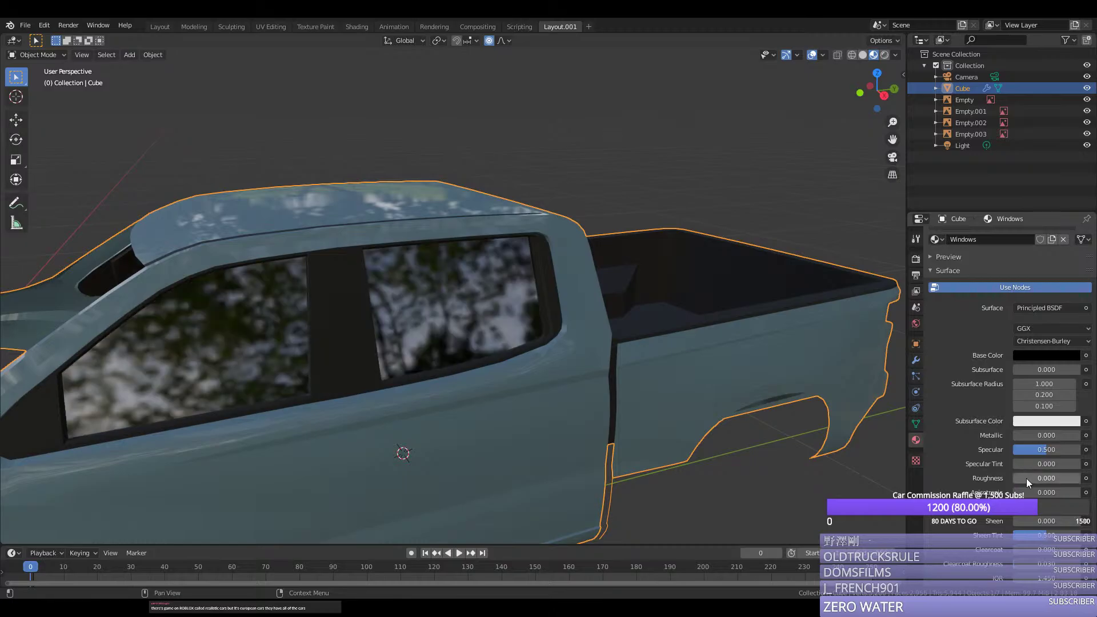
pyautogui.moveTo(634, 400); pyautogui.dragTo(544, 378, button='middle')
pyautogui.scroll(-3, 672, 383)
pyautogui.scroll(6, 545, 378)
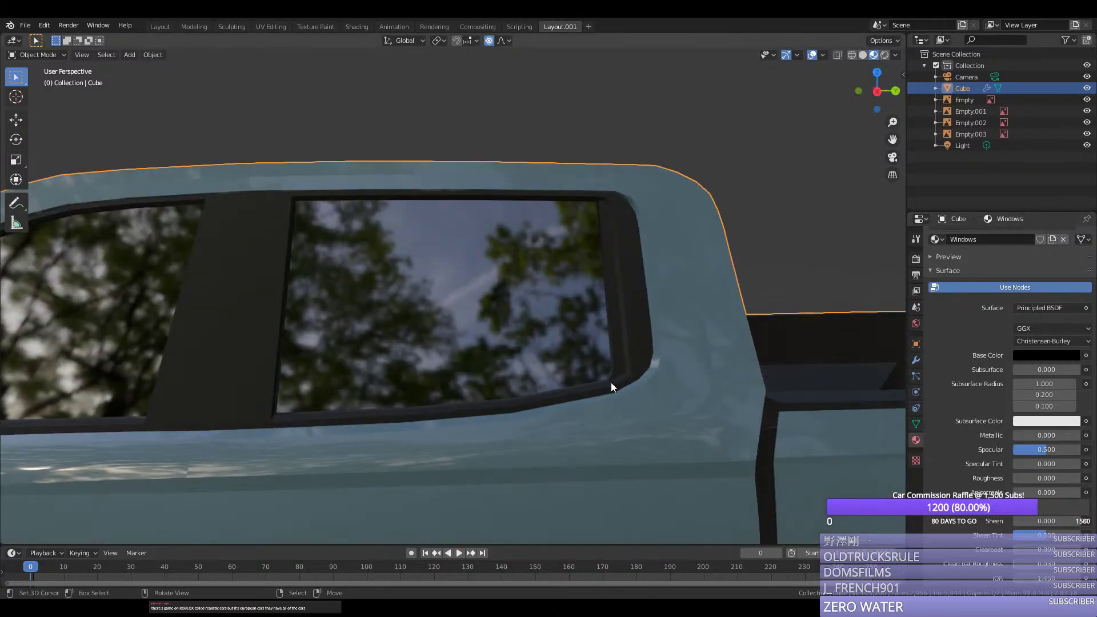
# Step: Set the Windows material's clearcoat to 5 and specular to 1, and save the file
pyautogui.scroll(-7, 971, 456)
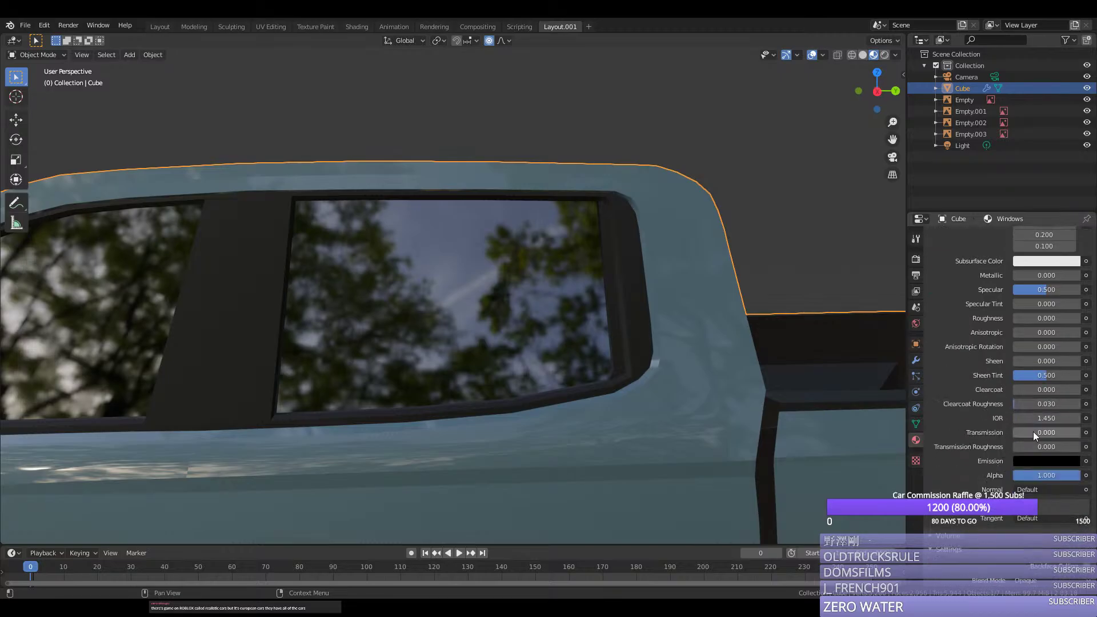
pyautogui.moveTo(1036, 389); pyautogui.dragTo(1068, 389)
pyautogui.click(1039, 392)
pyautogui.write('5')
pyautogui.press('Return')
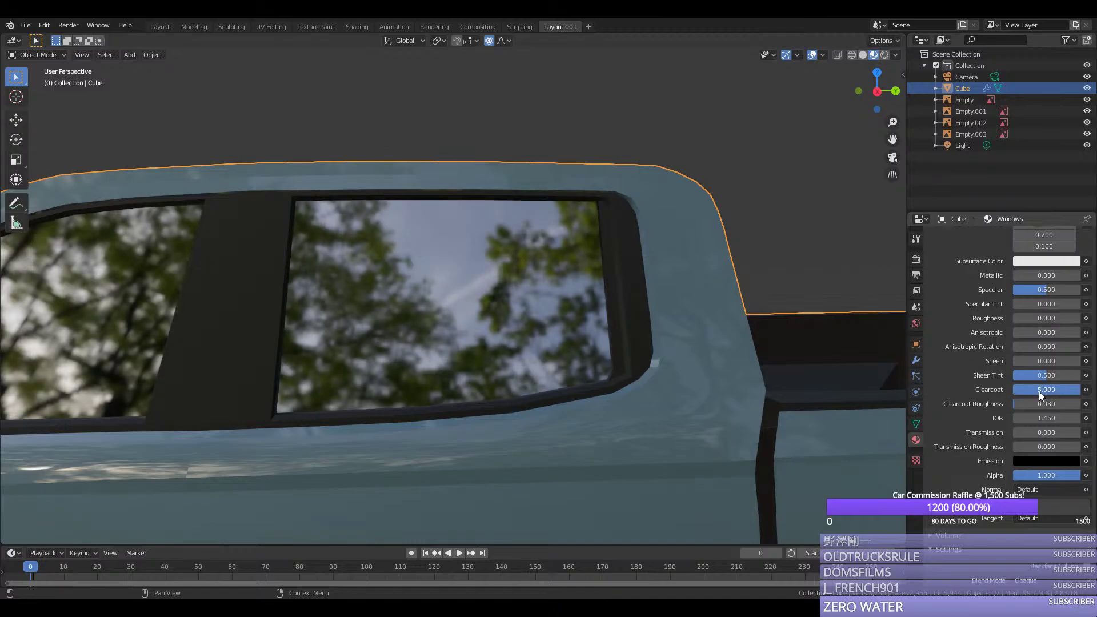
pyautogui.click(1046, 287)
pyautogui.write('1')
pyautogui.press('Return')
pyautogui.scroll(-5, 598, 365)
pyautogui.moveTo(598, 366); pyautogui.dragTo(629, 368, button='middle')
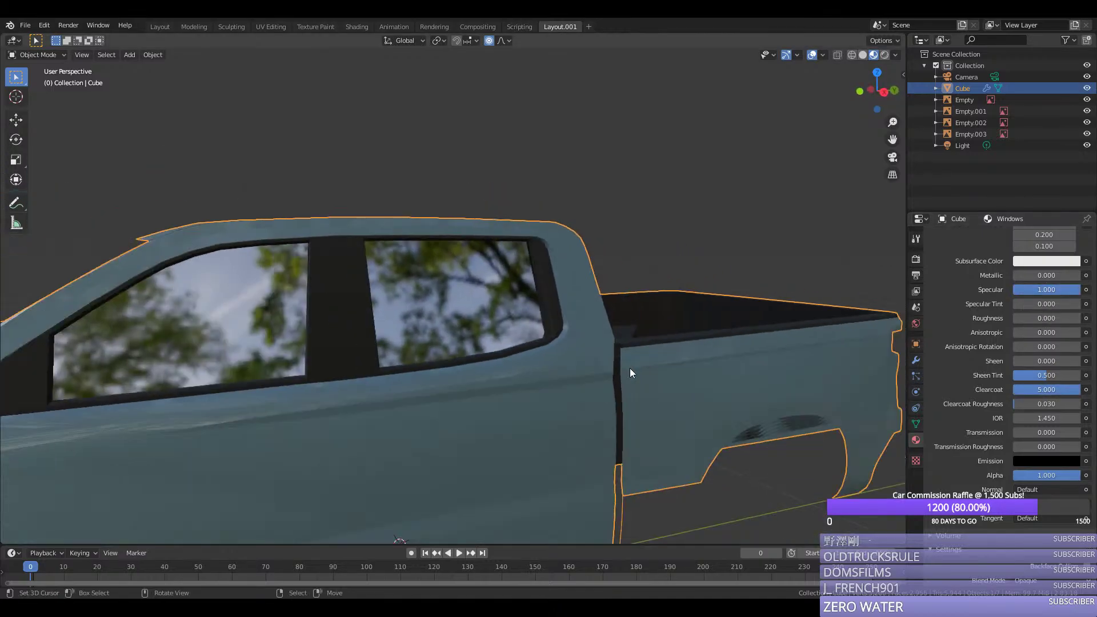
pyautogui.hotkey('ctrl', 's')
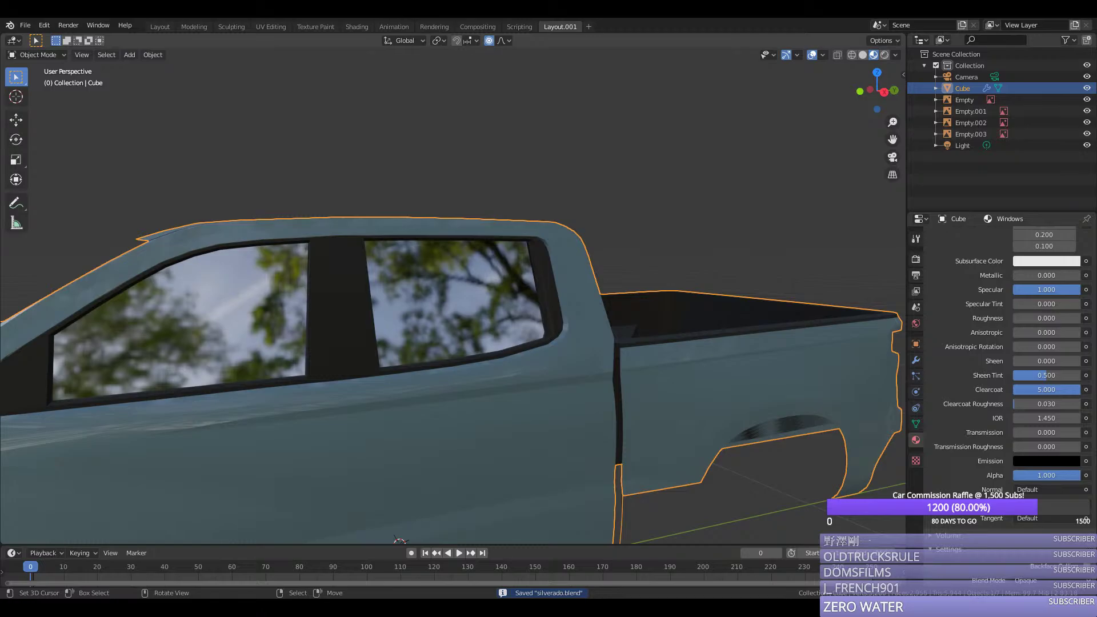
# Step: Compare the finished door windows and the whole truck side with the reference image in the right orthographic view
pyautogui.moveTo(419, 388); pyautogui.dragTo(380, 383, button='middle')
pyautogui.press('KP_3')
pyautogui.press('Tab')
pyautogui.scroll(5, 417, 369)
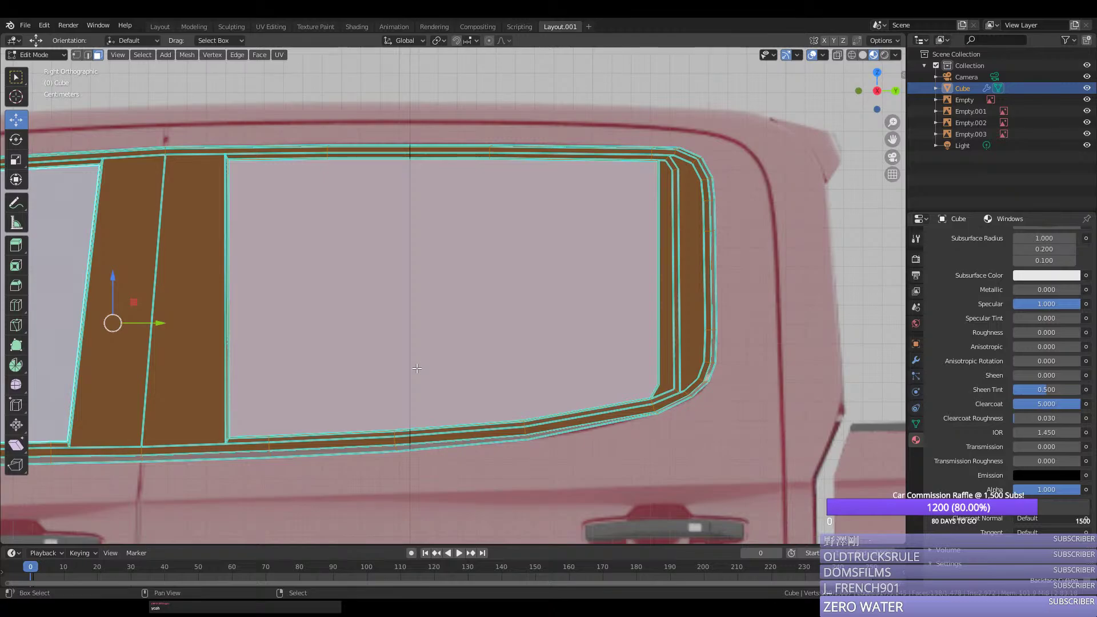
pyautogui.press('Tab')
pyautogui.scroll(-4, 406, 359)
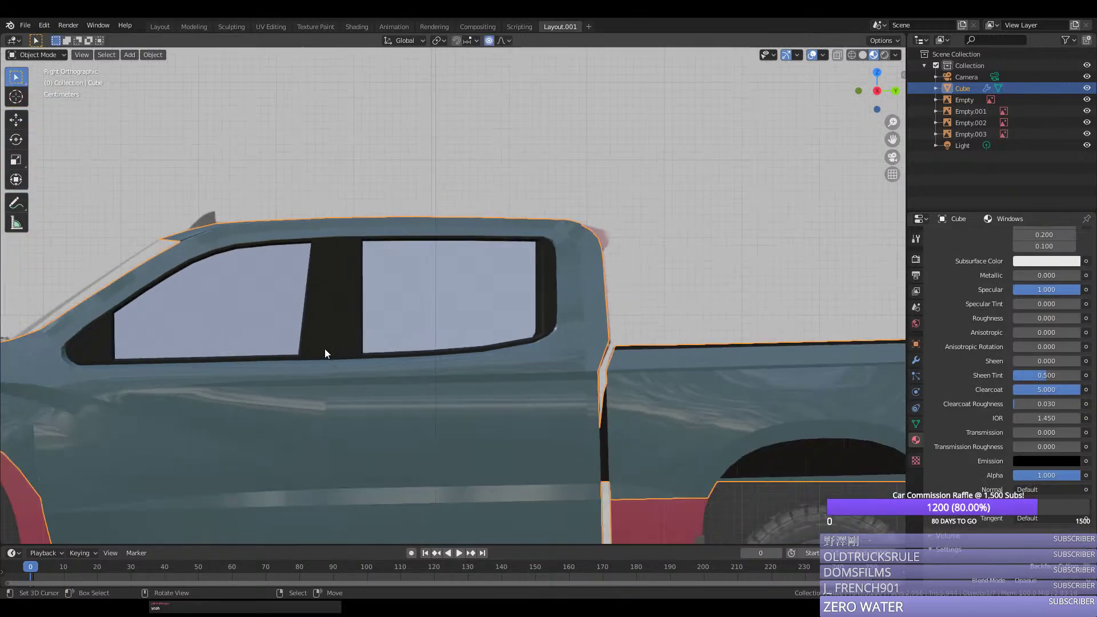
pyautogui.scroll(-3, 520, 274)
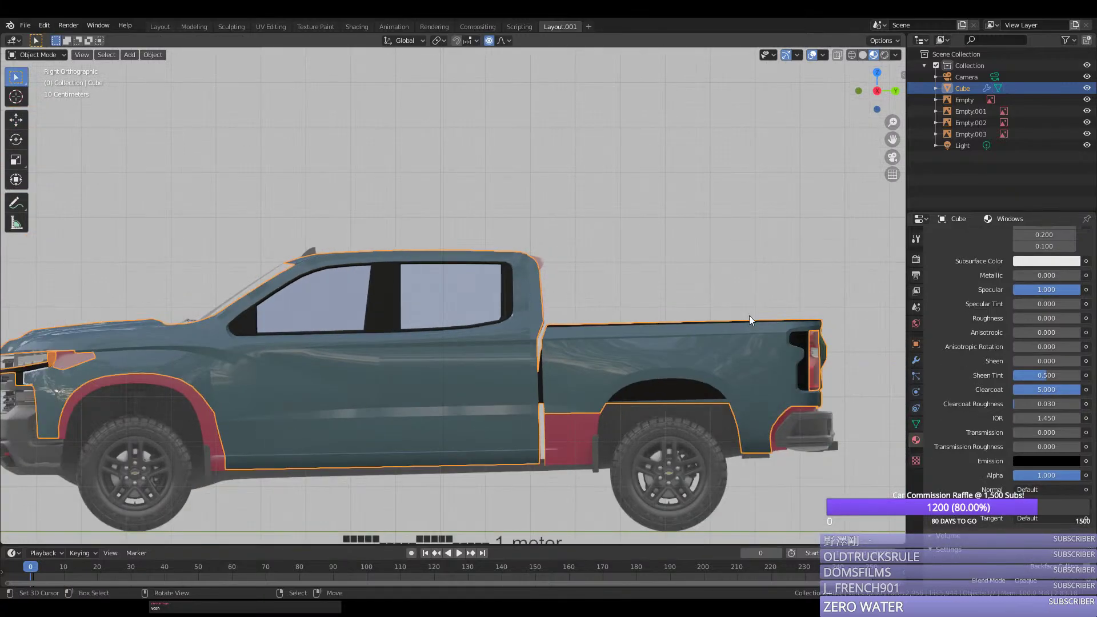
# Step: Reveal the hidden mesh and extrude the lower corner vertex of the bed's front edge along Y to the rear wheel arch
pyautogui.scroll(4, 649, 292)
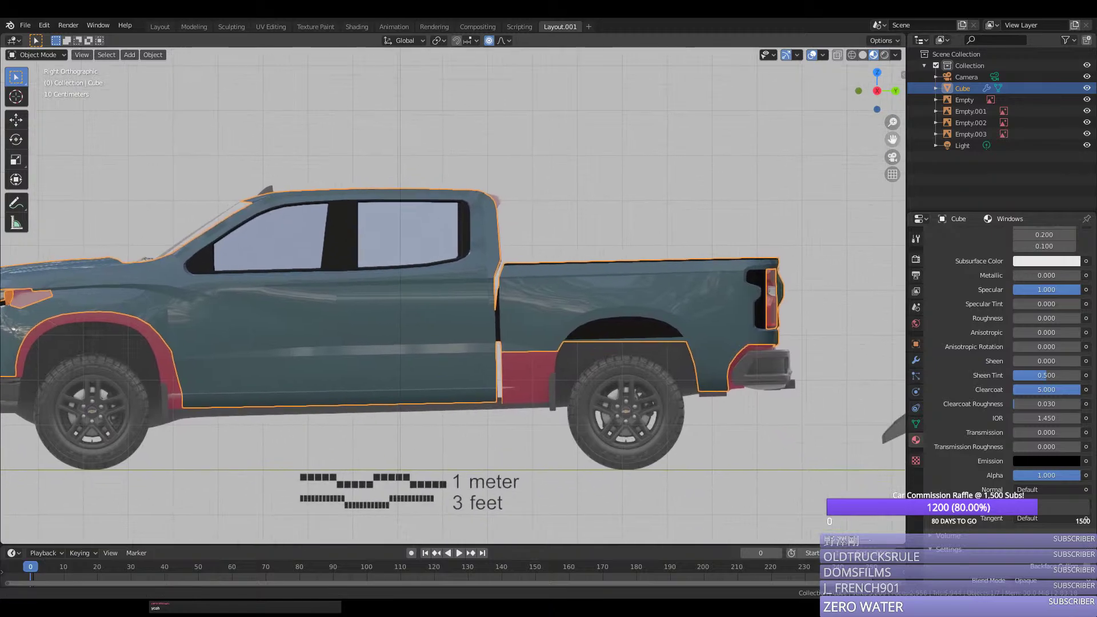
pyautogui.scroll(5, 487, 343)
pyautogui.press('Tab')
pyautogui.hotkey('alt', 'h')
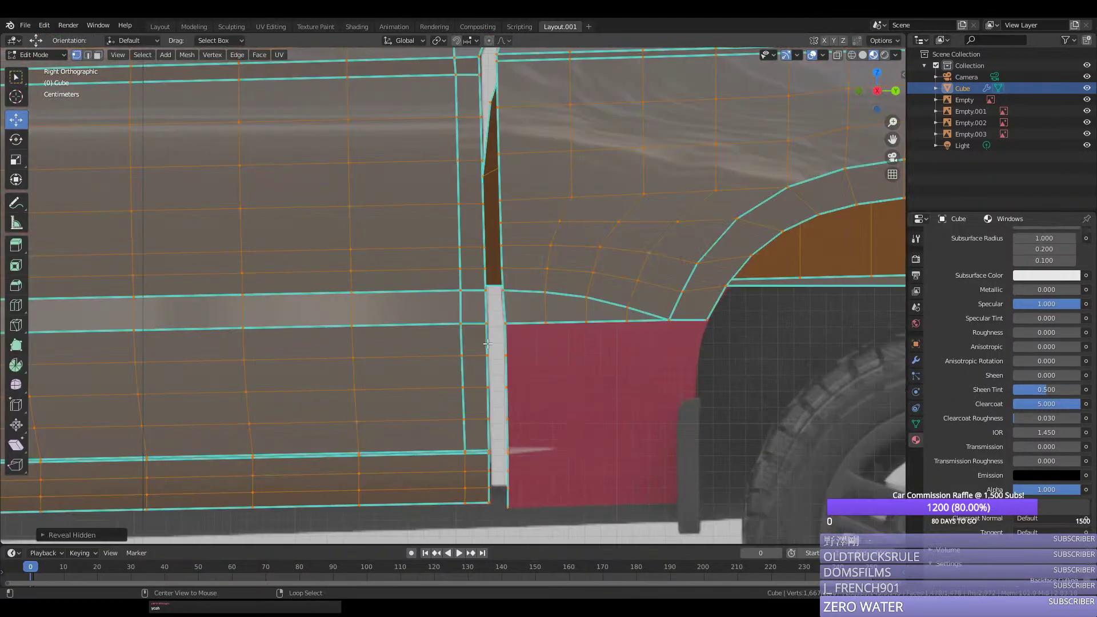
pyautogui.click(507, 356)
pyautogui.press('g')
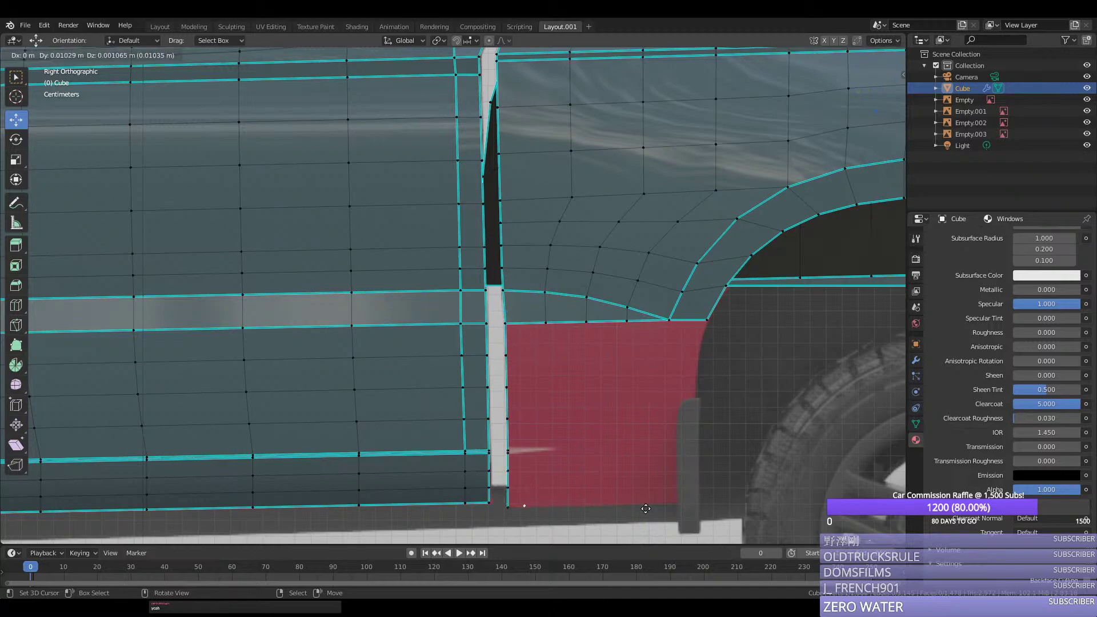
pyautogui.press('y')
pyautogui.click(799, 505)
# Step: Join the extruded vertex to the wheel arch corner, subdivide the new edge and align its vertices with the reference arch
pyautogui.keyDown('shift'); pyautogui.rightClick(717, 335); pyautogui.keyUp('shift')
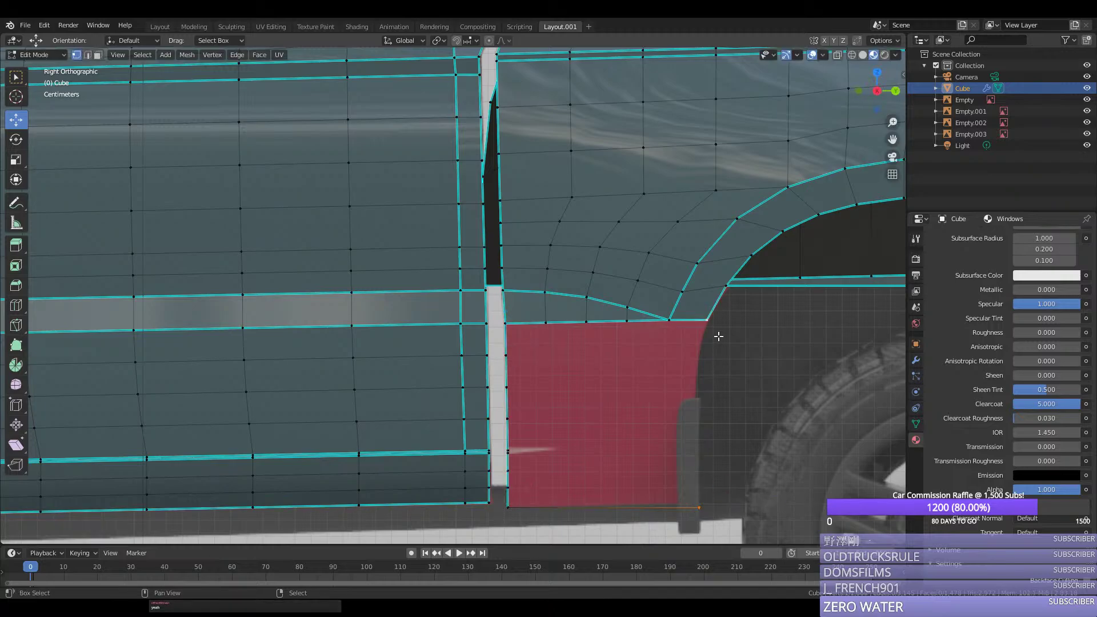
pyautogui.press('f')
pyautogui.hotkey('ctrl', 'r')
pyautogui.click(718, 337)
pyautogui.rightClick(717, 337)
pyautogui.moveTo(722, 413); pyautogui.dragTo(722, 365)
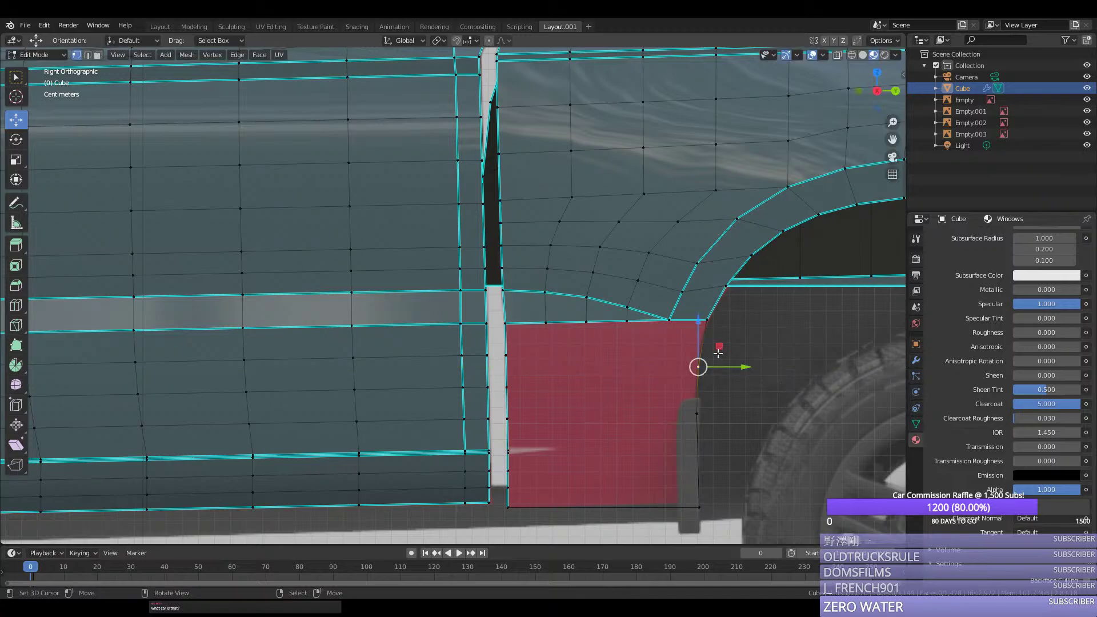
# Step: Mark the new arch and bottom edges of the bed's lower panel as sharp
pyautogui.keyDown('ctrl'); pyautogui.click(700, 505); pyautogui.keyUp('ctrl')
pyautogui.rightClick(535, 505)
pyautogui.click(534, 505)
pyautogui.scroll(-6, 534, 505)
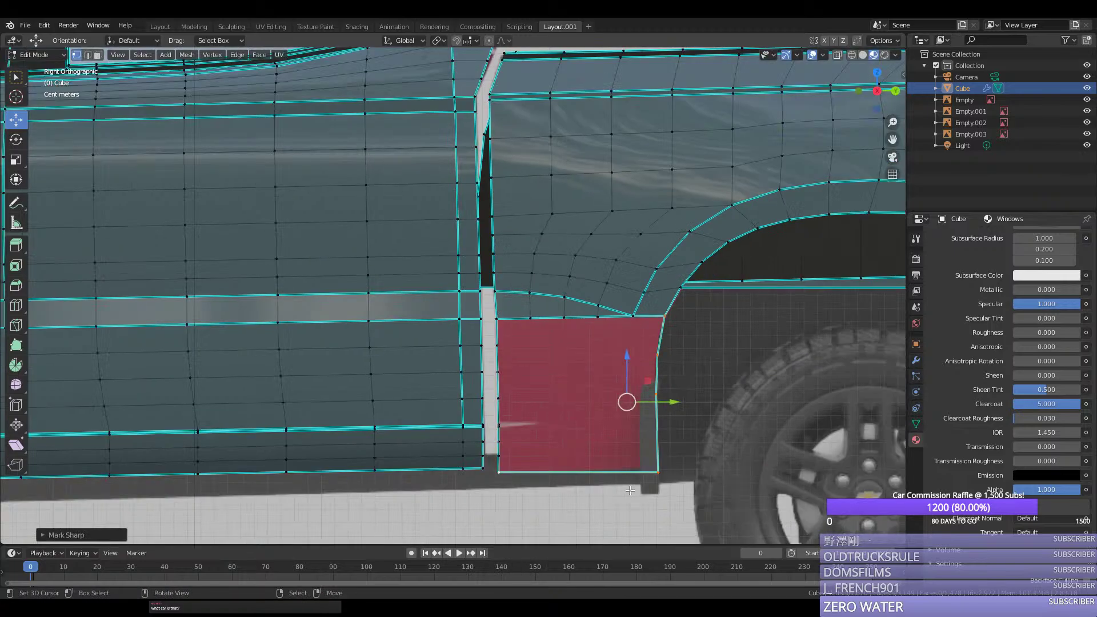
# Step: Move the new arch-edge vertices sideways and adjust their height so the edge follows the body's curvature
pyautogui.moveTo(534, 505); pyautogui.dragTo(716, 451, button='middle')
pyautogui.scroll(4, 717, 450)
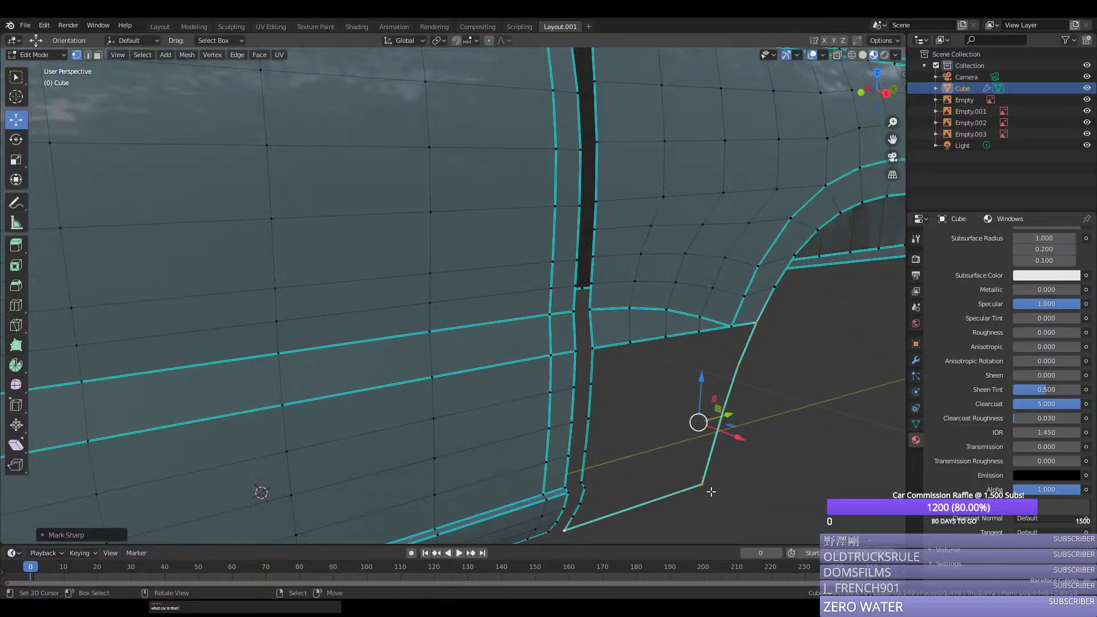
pyautogui.rightClick(710, 490)
pyautogui.moveTo(710, 490); pyautogui.dragTo(400, 412, button='middle')
pyautogui.scroll(-3, 562, 481)
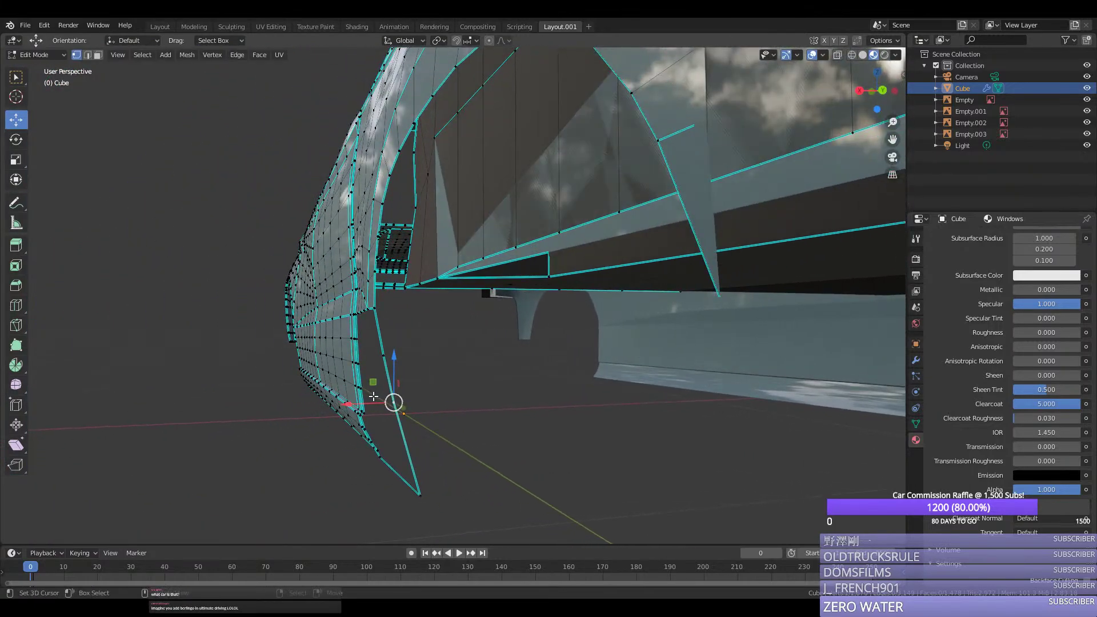
pyautogui.moveTo(372, 382); pyautogui.dragTo(369, 383)
pyautogui.moveTo(358, 385); pyautogui.dragTo(422, 386, button='middle')
pyautogui.moveTo(439, 388); pyautogui.dragTo(436, 427)
pyautogui.moveTo(437, 427)
pyautogui.mouseDown(button='middle')
pyautogui.moveTo(424, 431)
pyautogui.moveTo(434, 431)
pyautogui.mouseUp(button='middle')
# Step: Slide the lower arch-edge vertex along its edge in the right orthographic view
pyautogui.press('KP_3')
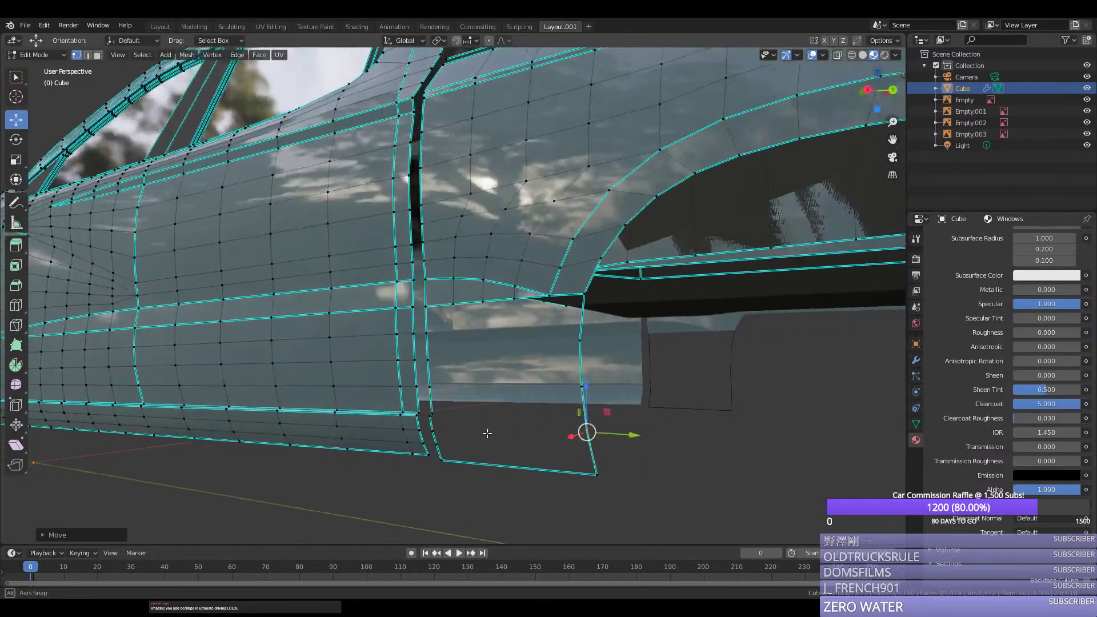
pyautogui.scroll(2, 636, 405)
pyautogui.press('g')
pyautogui.press('g')
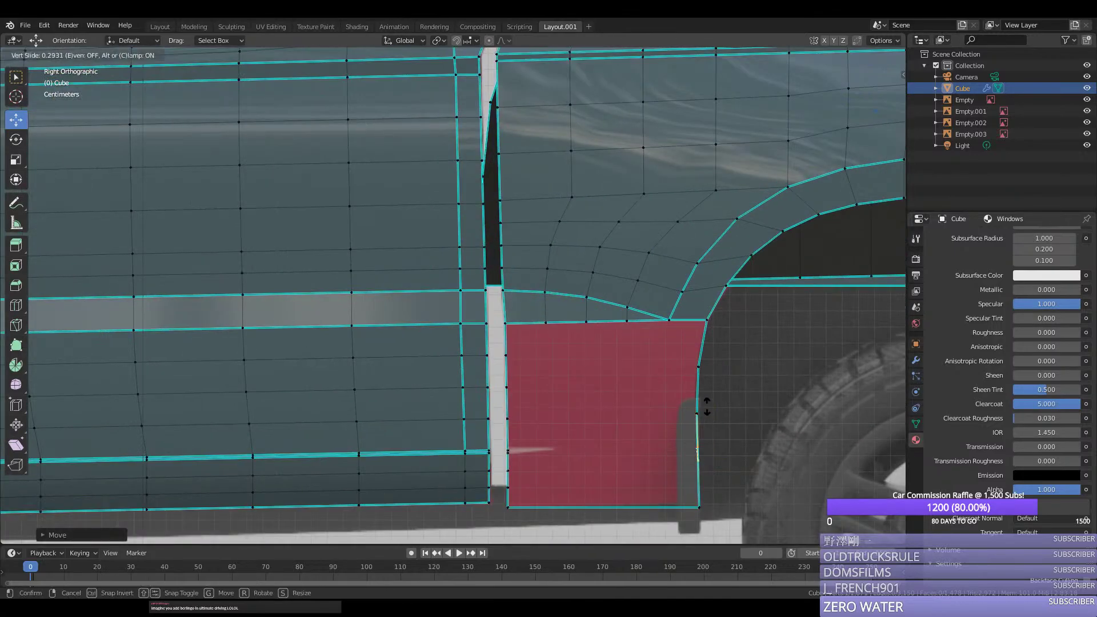
pyautogui.click(694, 437)
# Step: Adjust the arch-edge vertices along X to curve the edge, and space the vertices evenly up to the arch corner
pyautogui.moveTo(694, 437); pyautogui.dragTo(688, 448, button='middle')
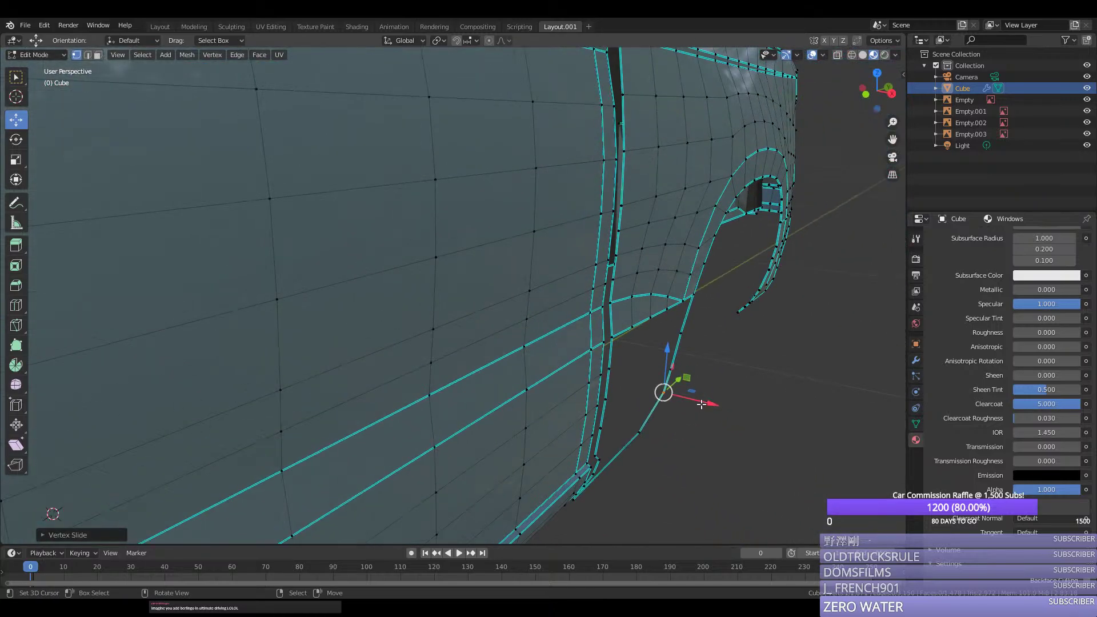
pyautogui.moveTo(701, 404); pyautogui.dragTo(718, 333)
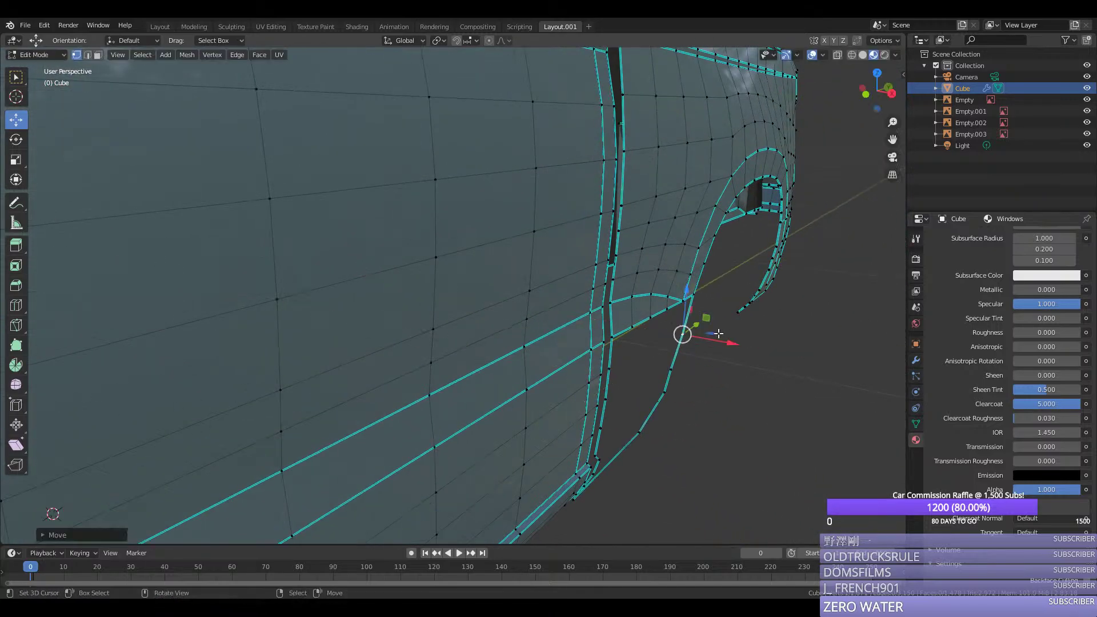
pyautogui.rightClick(683, 365)
pyautogui.moveTo(706, 379); pyautogui.dragTo(708, 379)
pyautogui.rightClick(670, 394)
pyautogui.keyDown('ctrl'); pyautogui.rightClick(697, 298); pyautogui.keyUp('ctrl')
pyautogui.hotkey('ctrl', 'space')
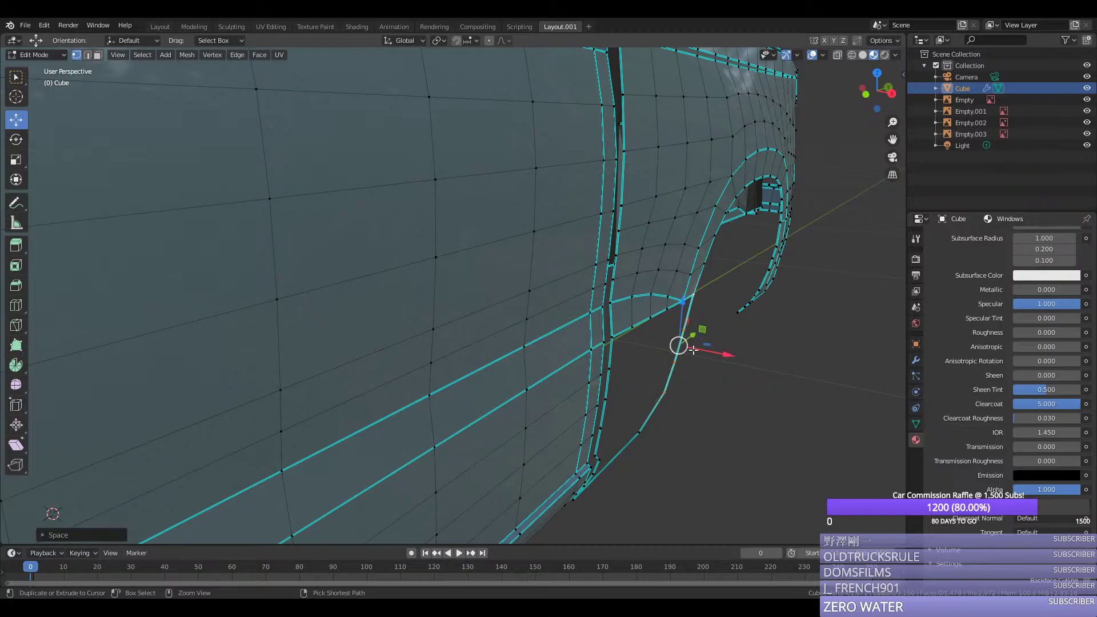
# Step: Cut another vertex into the lowest arch-edge segment and move it along X to round the panel's lower corner
pyautogui.moveTo(658, 403); pyautogui.dragTo(691, 440, button='middle')
pyautogui.hotkey('ctrl', 'r')
pyautogui.doubleClick(697, 459)
pyautogui.moveTo(732, 467); pyautogui.dragTo(736, 469)
pyautogui.rightClick(695, 492)
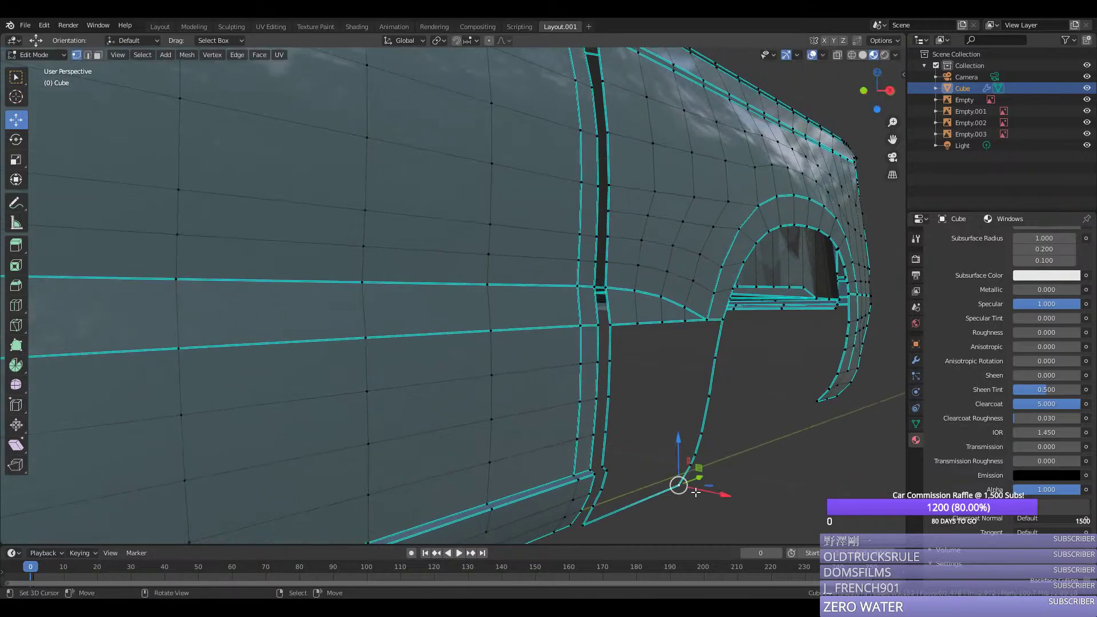
pyautogui.press('m')
pyautogui.click(705, 441)
pyautogui.hotkey('alt', 'a')
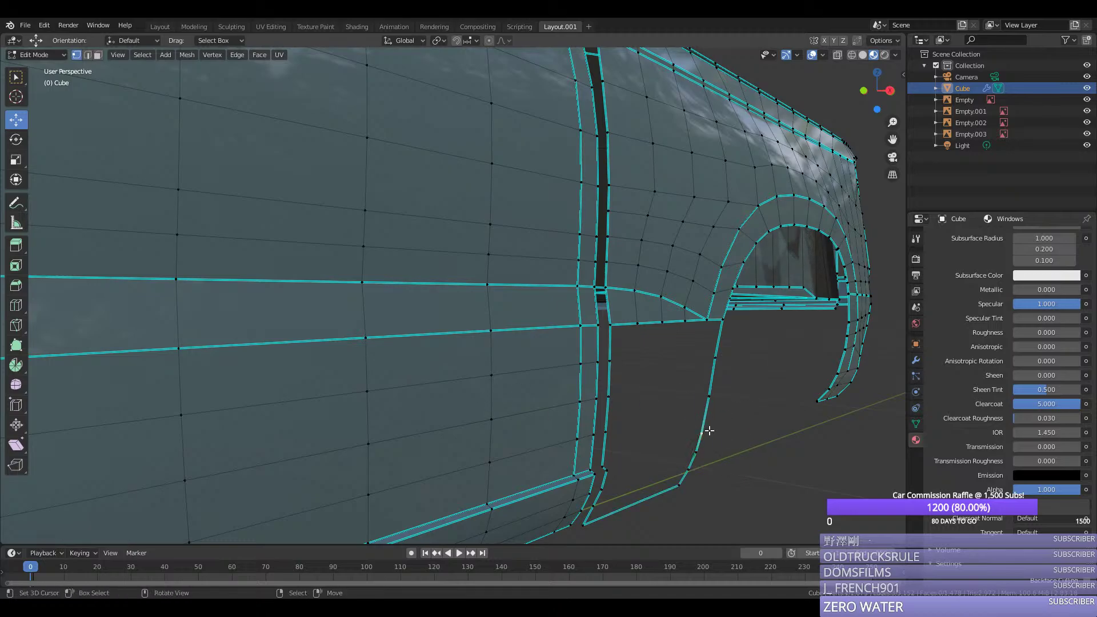
# Step: Extend the lower body crease from the bed's front edge to a tapered tip matching the reference
pyautogui.press('KP_3')
pyautogui.click(698, 428)
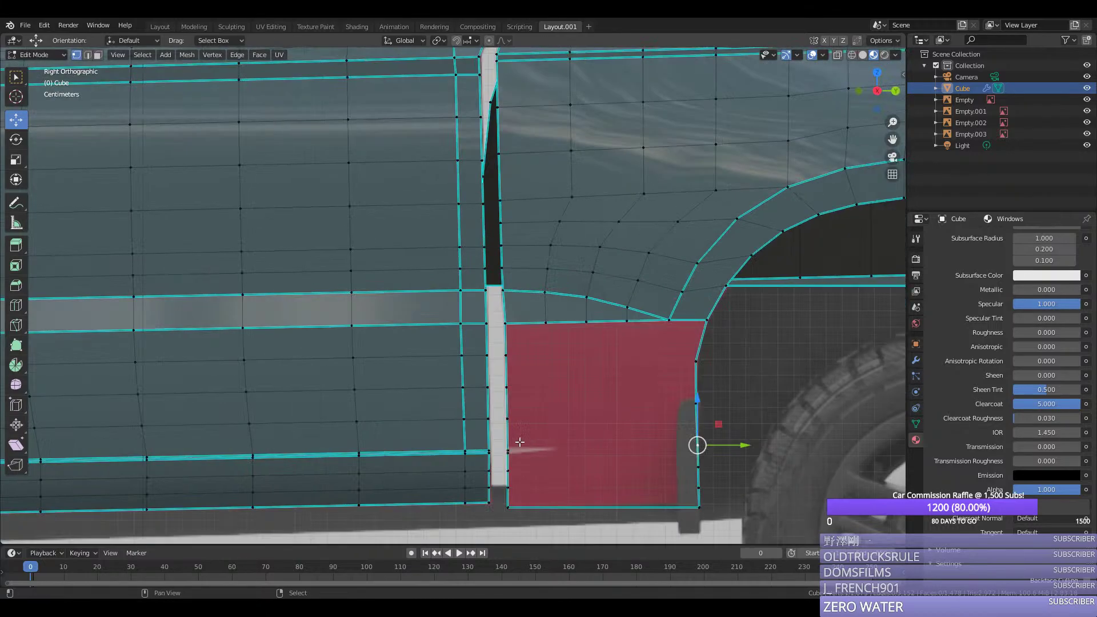
pyautogui.press('g')
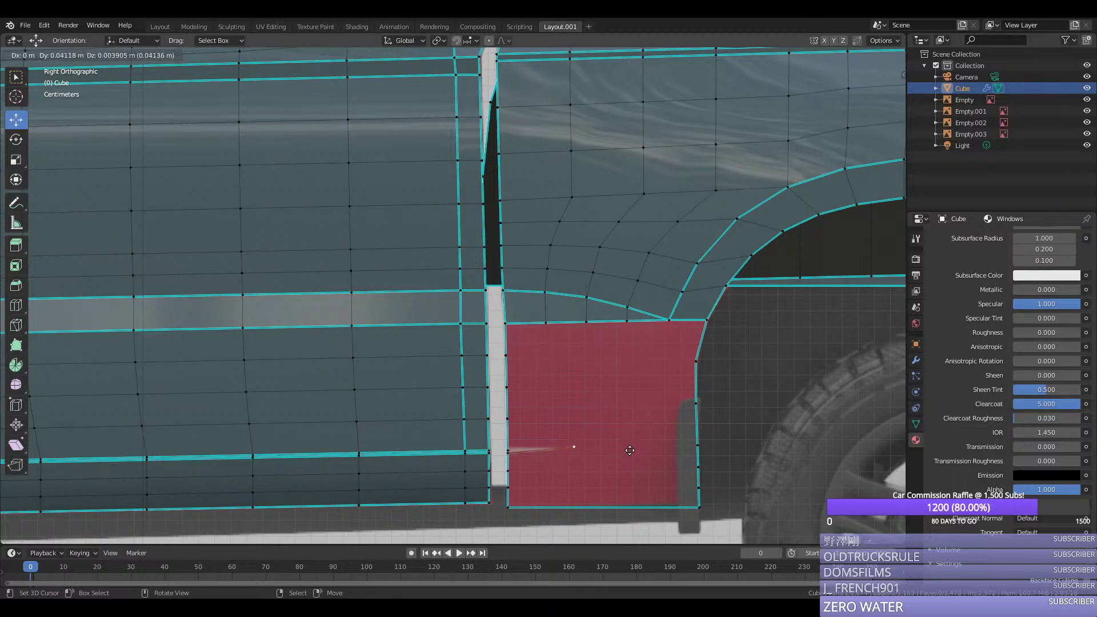
pyautogui.click(625, 453)
pyautogui.moveTo(568, 449); pyautogui.dragTo(500, 455)
pyautogui.moveTo(527, 449); pyautogui.dragTo(542, 494, button='middle')
pyautogui.click(650, 485)
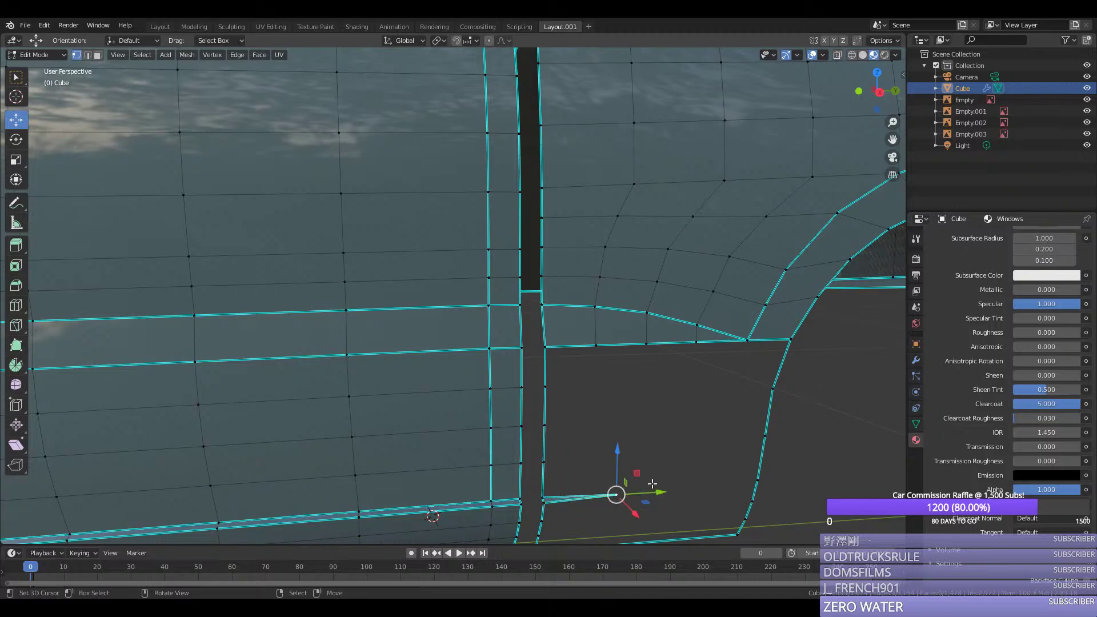
# Step: Connect the crease tip to the arch edge with evenly spaced vertices and subdivide the panel's bottom edge
pyautogui.scroll(-2, 657, 468)
pyautogui.moveTo(649, 463); pyautogui.dragTo(571, 491, button='middle')
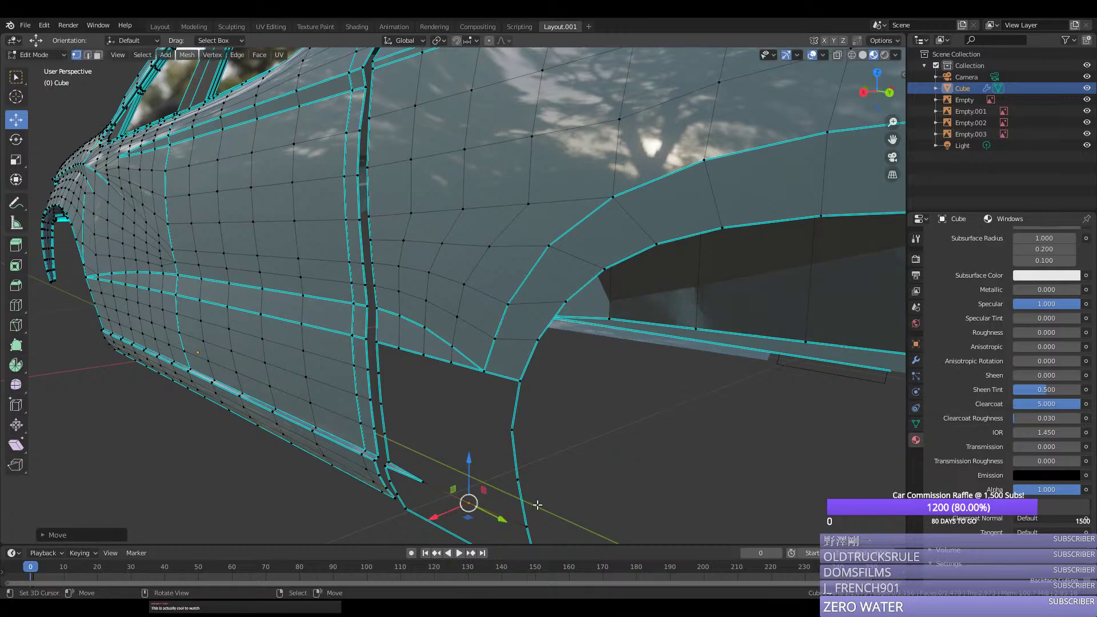
pyautogui.hotkey('ctrl', 'shift', 'b')
pyautogui.click(594, 506)
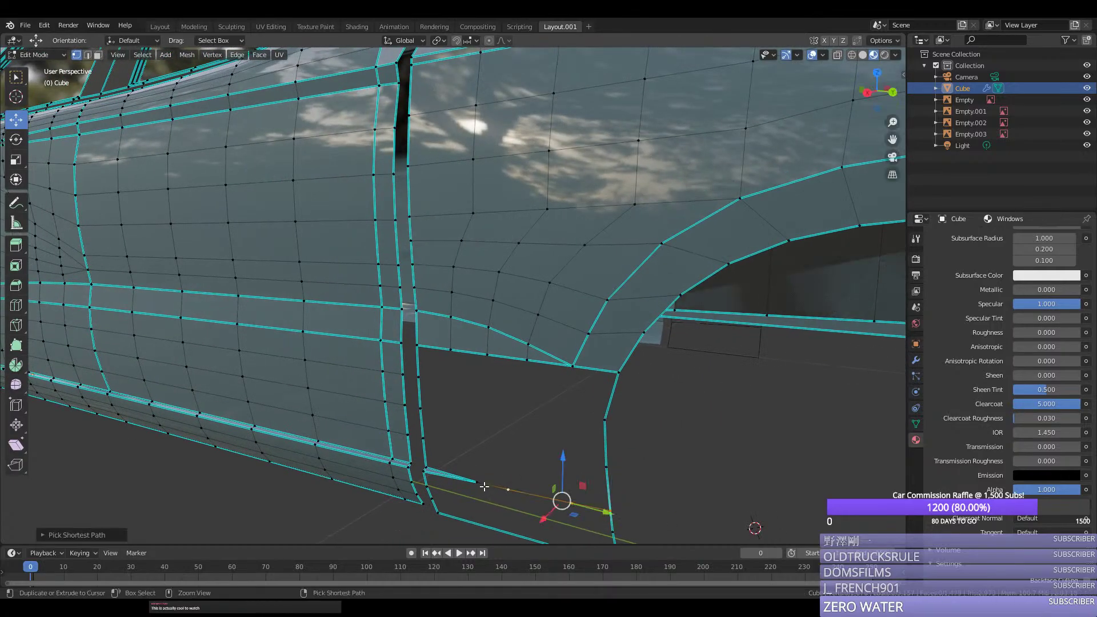
pyautogui.moveTo(486, 486); pyautogui.dragTo(520, 458, button='middle')
pyautogui.hotkey('ctrl', 'r')
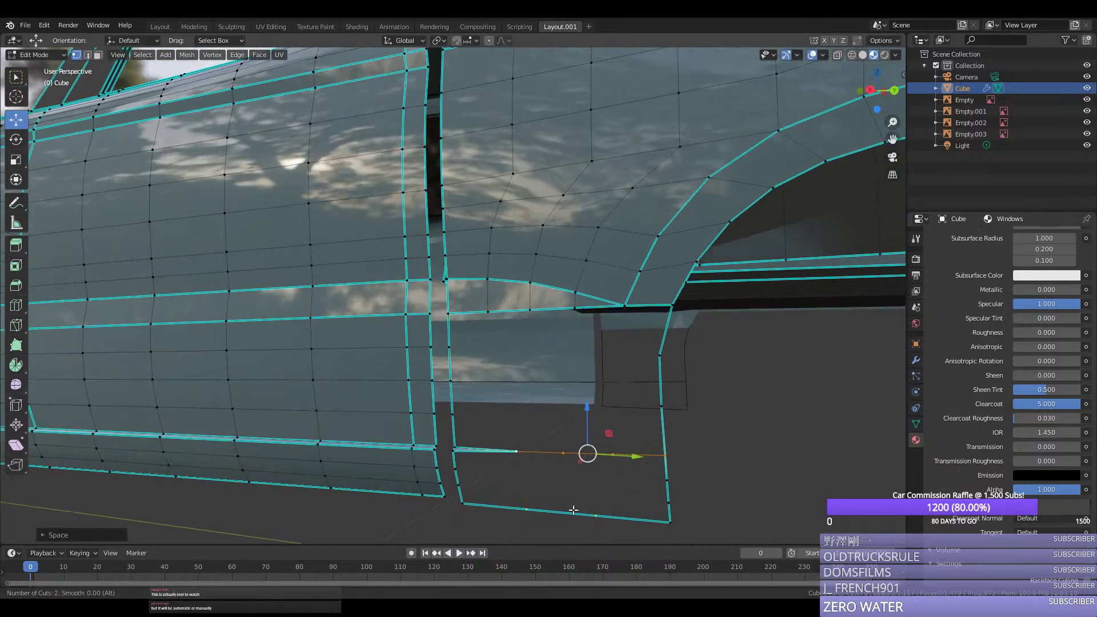
pyautogui.click(571, 510)
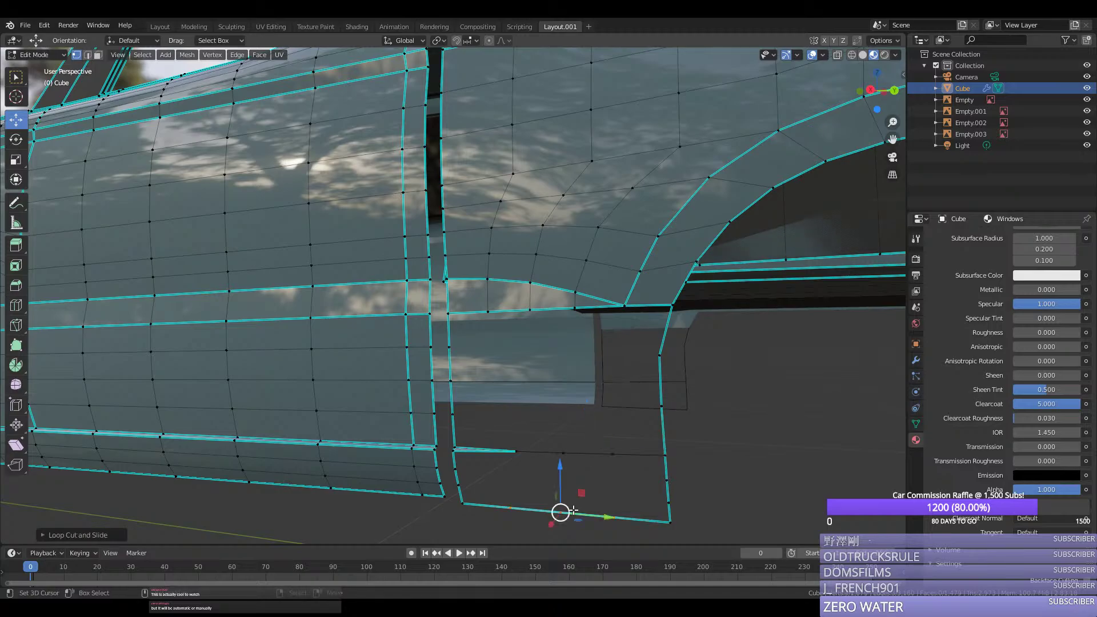
# Step: Select the boundary below the crease line and close the opening with Grid Fill
pyautogui.moveTo(507, 492)
pyautogui.mouseDown(button='middle')
pyautogui.moveTo(514, 487)
pyautogui.moveTo(488, 493)
pyautogui.mouseUp(button='middle')
pyautogui.click(484, 493)
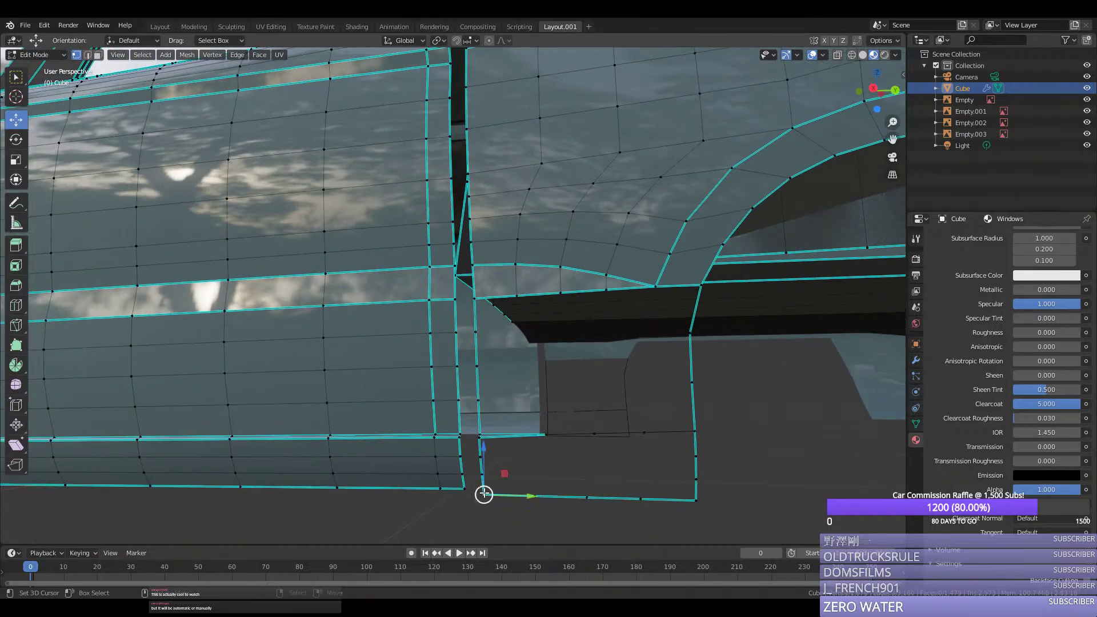
pyautogui.keyDown('ctrl'); pyautogui.click(481, 437); pyautogui.keyUp('ctrl')
pyautogui.keyDown('ctrl'); pyautogui.click(545, 435); pyautogui.keyUp('ctrl')
pyautogui.keyDown('ctrl'); pyautogui.click(695, 431); pyautogui.keyUp('ctrl')
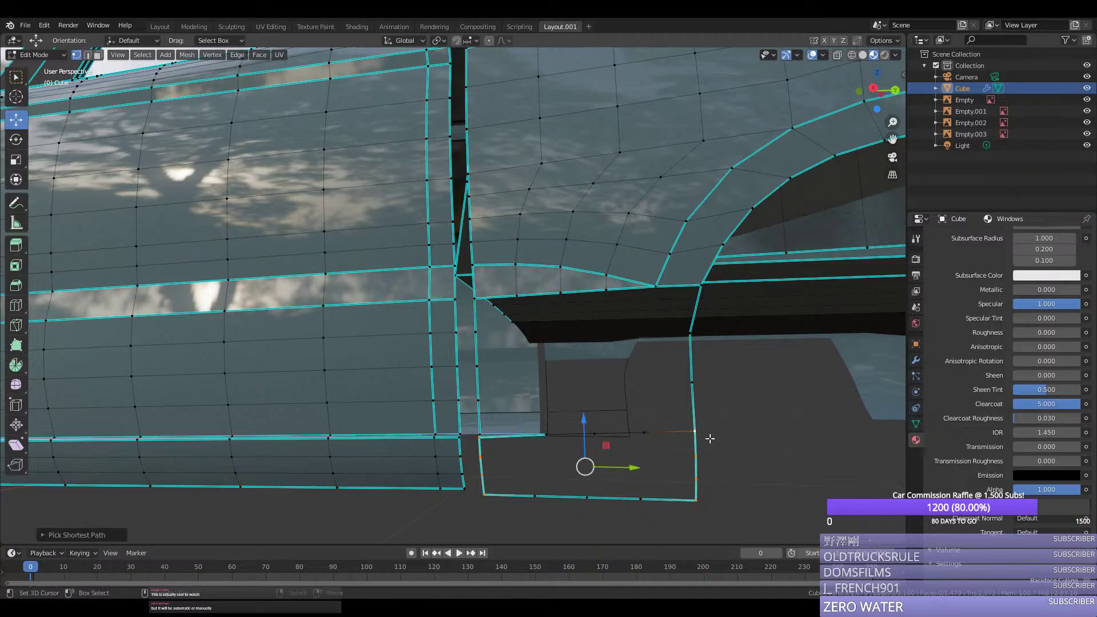
pyautogui.press('i')
pyautogui.press('Escape')
pyautogui.press('F3')
pyautogui.write('gri')
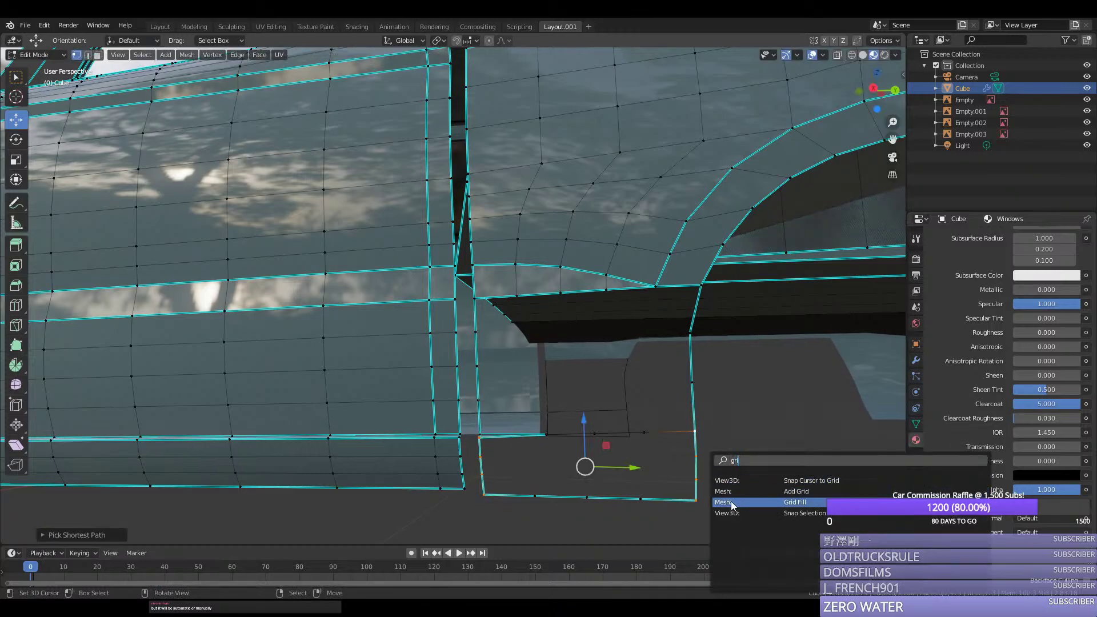
pyautogui.click(732, 505)
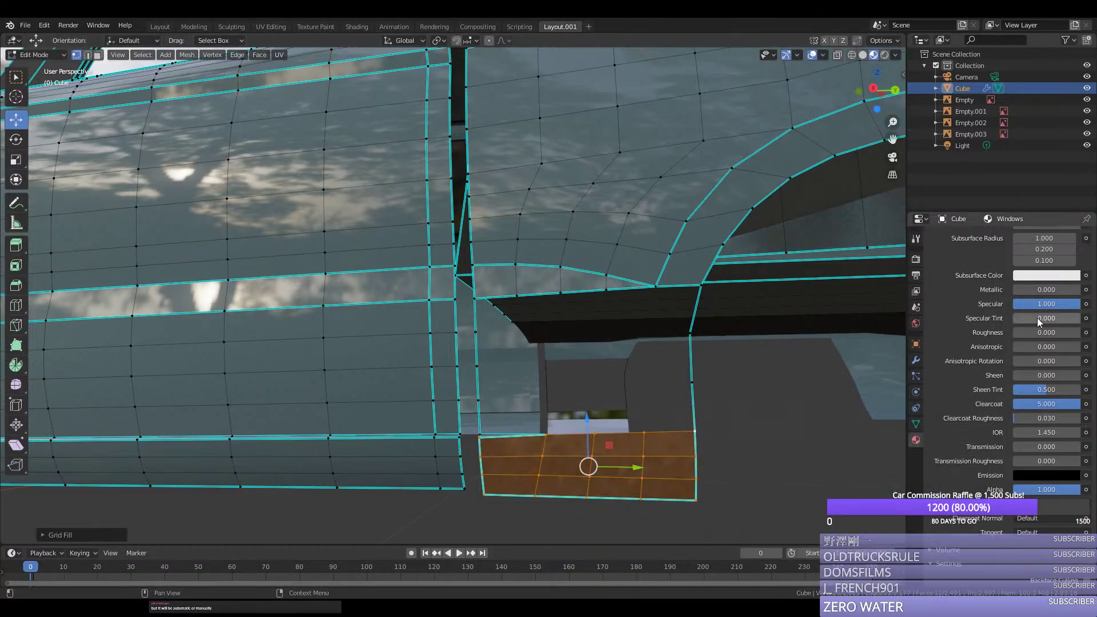
# Step: Assign the Color material to the newly filled strip of faces below the crease
pyautogui.scroll(10, 1036, 318)
pyautogui.scroll(1, 975, 264)
pyautogui.click(965, 240)
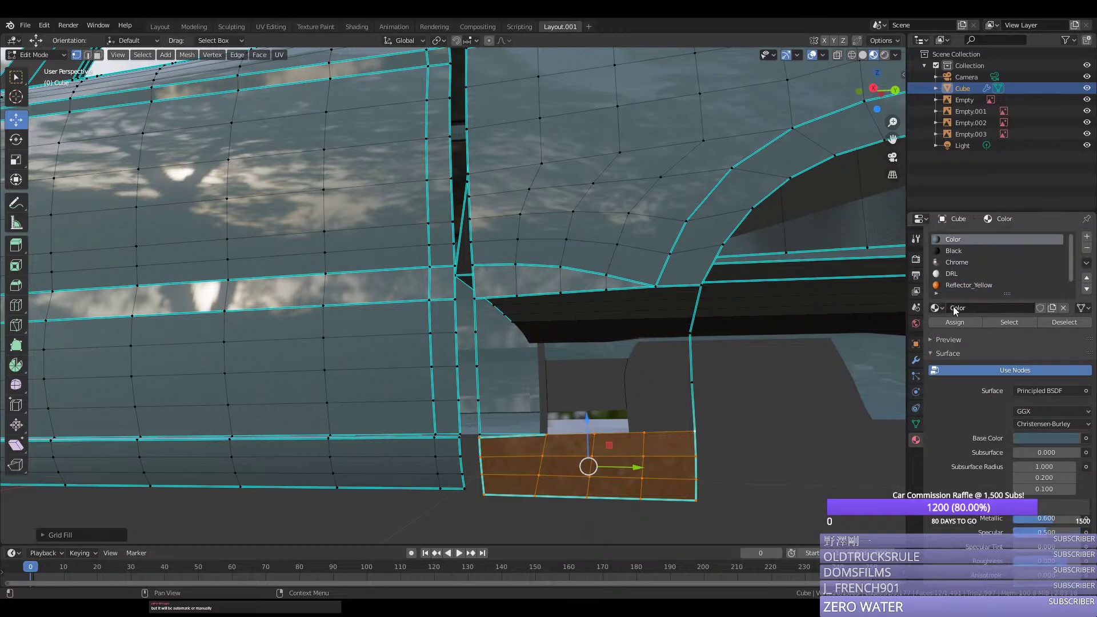
pyautogui.moveTo(657, 412); pyautogui.dragTo(665, 423, button='middle')
# Step: Space the vertices evenly along the arch edge between the wheel arch corner and the crease line
pyautogui.click(708, 353)
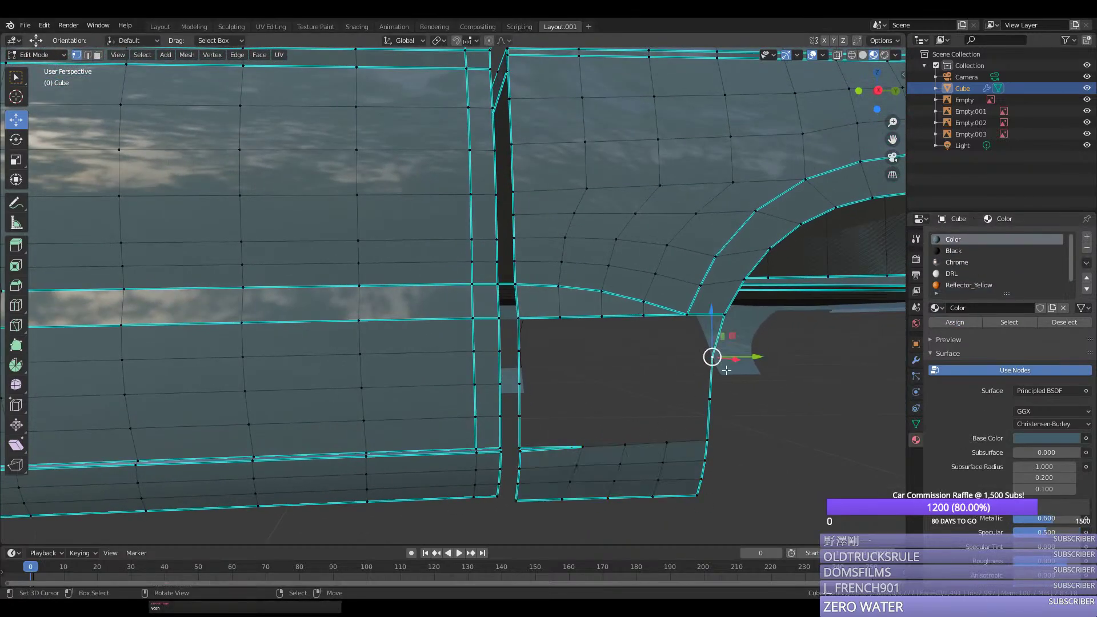
pyautogui.moveTo(709, 352); pyautogui.dragTo(737, 365, button='middle')
pyautogui.hotkey('ctrl', 'shift', 'b')
pyautogui.click(769, 381)
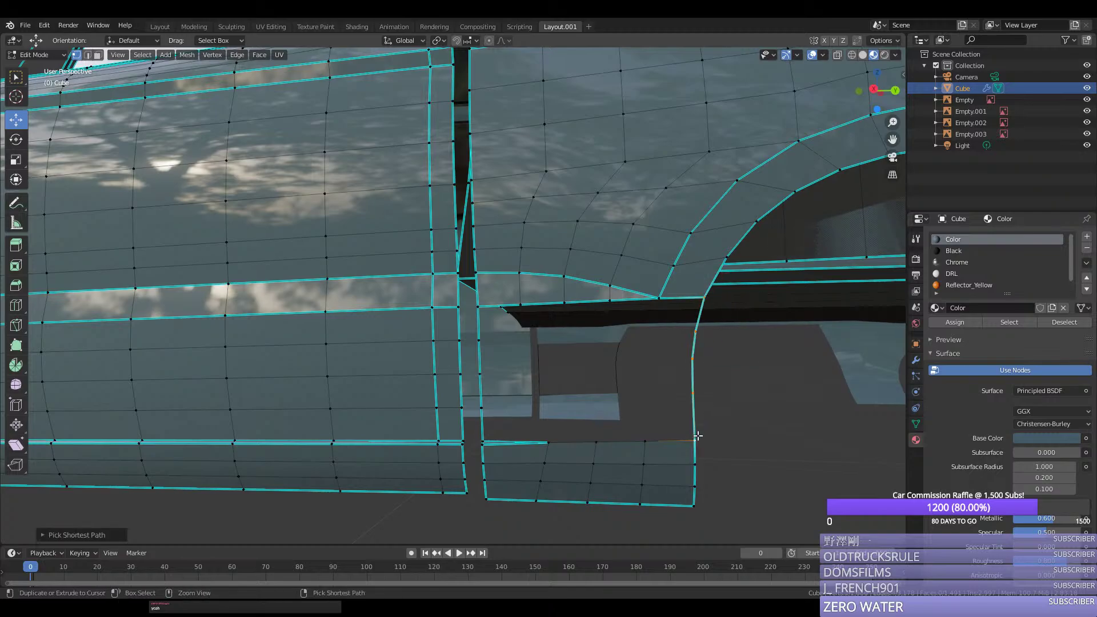
# Step: Select the boundary of the remaining opening above the crease and close it with Grid Fill
pyautogui.moveTo(537, 434); pyautogui.dragTo(516, 435, button='middle')
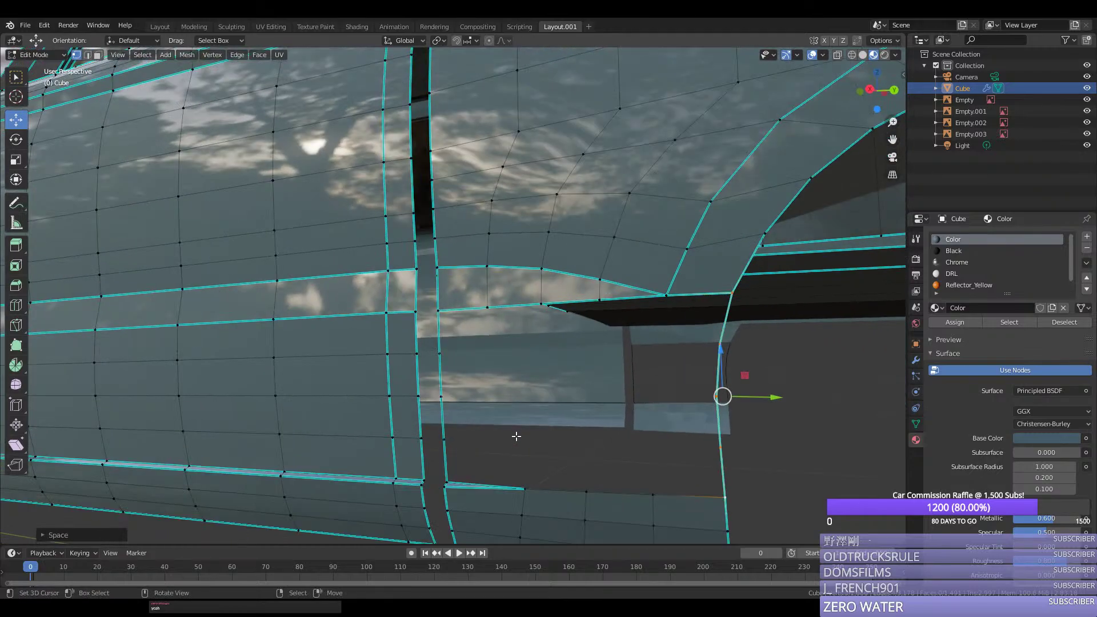
pyautogui.keyDown('ctrl'); pyautogui.click(452, 478); pyautogui.keyUp('ctrl')
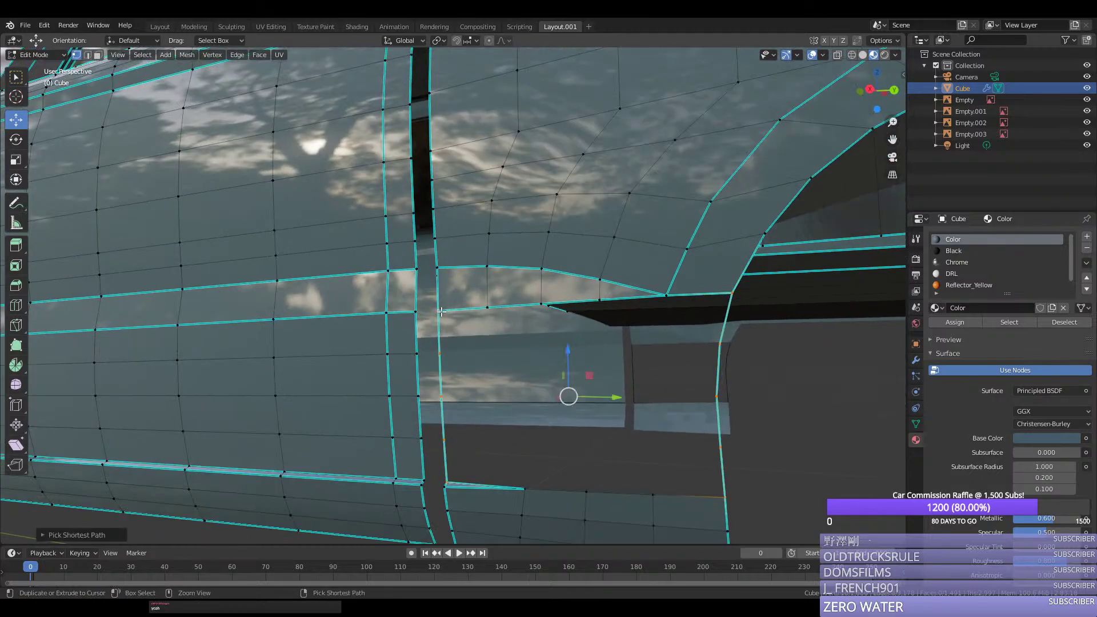
pyautogui.press('F3')
pyautogui.press('Return')
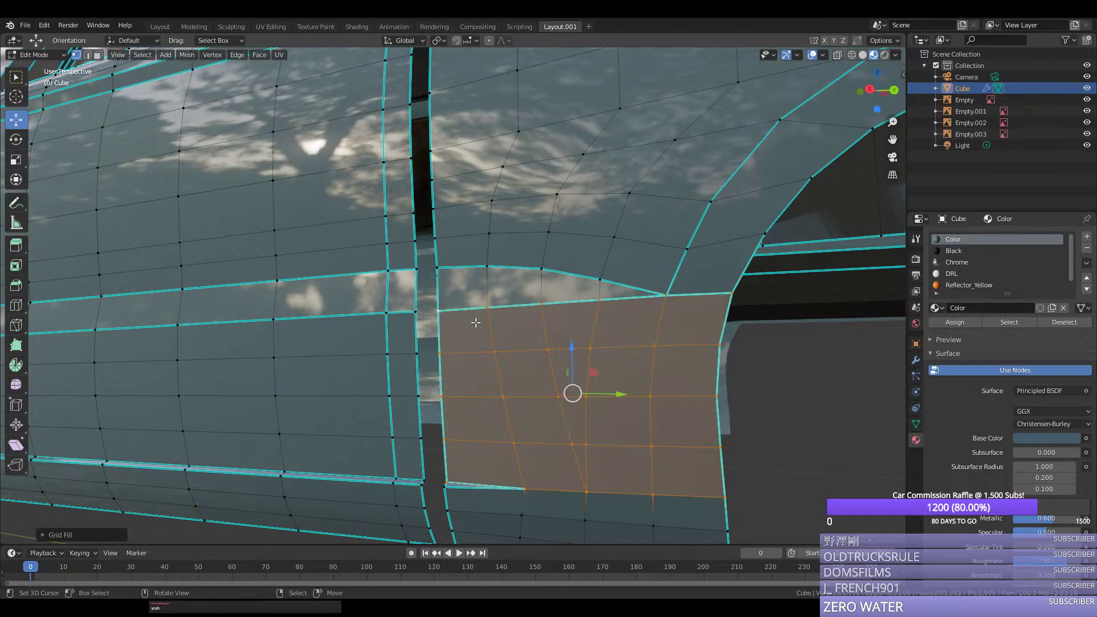
pyautogui.press('a')
pyautogui.moveTo(480, 337); pyautogui.dragTo(531, 420, button='middle')
# Step: Merge the neighbouring middle vertices in the filled panel's inner rows to remove the extra column
pyautogui.moveTo(530, 363); pyautogui.dragTo(634, 346)
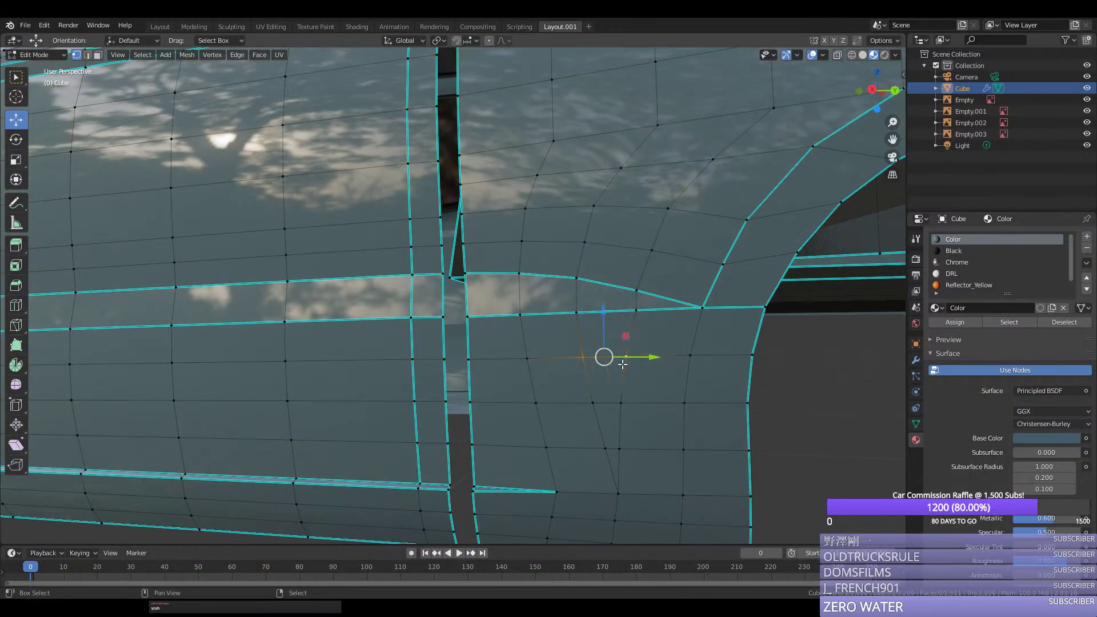
pyautogui.press('n')
pyautogui.press('m')
pyautogui.click(604, 378)
pyautogui.moveTo(620, 403); pyautogui.dragTo(718, 460)
# Step: Space the vertices evenly along each of the three inner horizontal rows of the filled panel
pyautogui.keyDown('ctrl'); pyautogui.rightClick(485, 448); pyautogui.keyUp('ctrl')
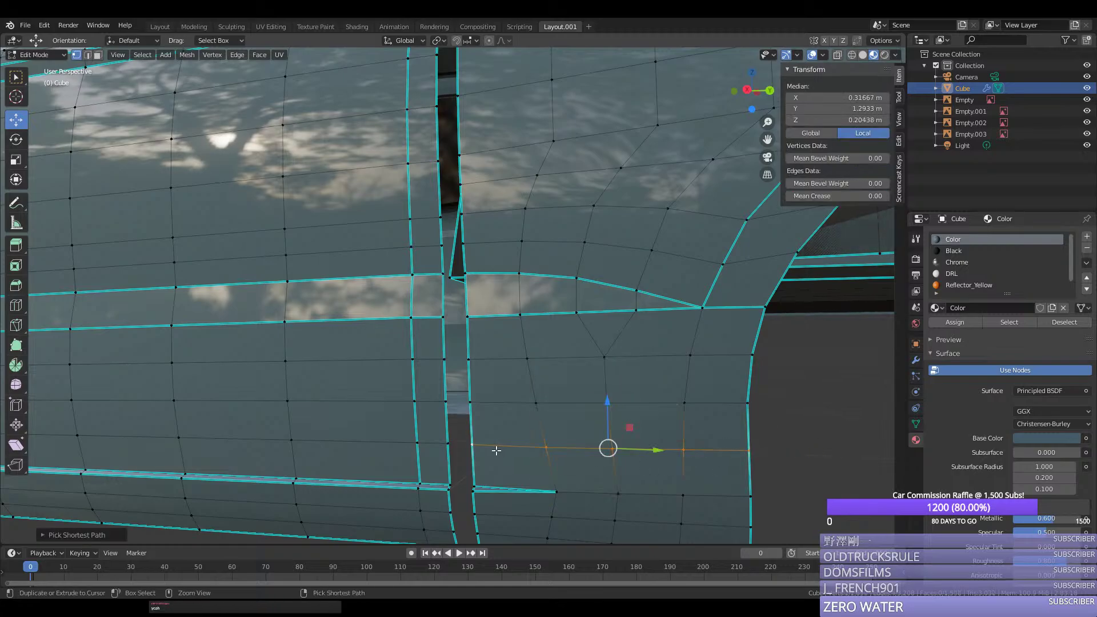
pyautogui.press('q')
pyautogui.rightClick(472, 403)
pyautogui.keyDown('ctrl'); pyautogui.rightClick(745, 404); pyautogui.keyUp('ctrl')
pyautogui.press('q')
pyautogui.rightClick(752, 357)
pyautogui.keyDown('ctrl'); pyautogui.rightClick(527, 361); pyautogui.keyUp('ctrl')
pyautogui.keyDown('ctrl'); pyautogui.rightClick(479, 358); pyautogui.keyUp('ctrl')
pyautogui.press('q')
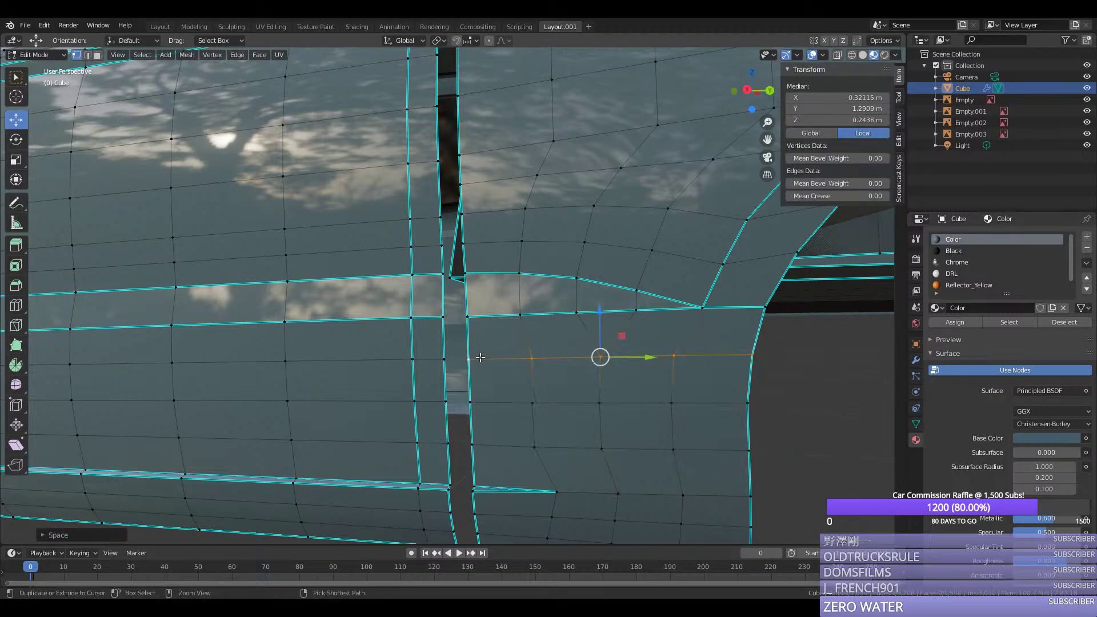
# Step: Space the vertices evenly along the row from the lower crease's end to the wheel arch edge
pyautogui.scroll(-2, 543, 365)
pyautogui.rightClick(627, 418)
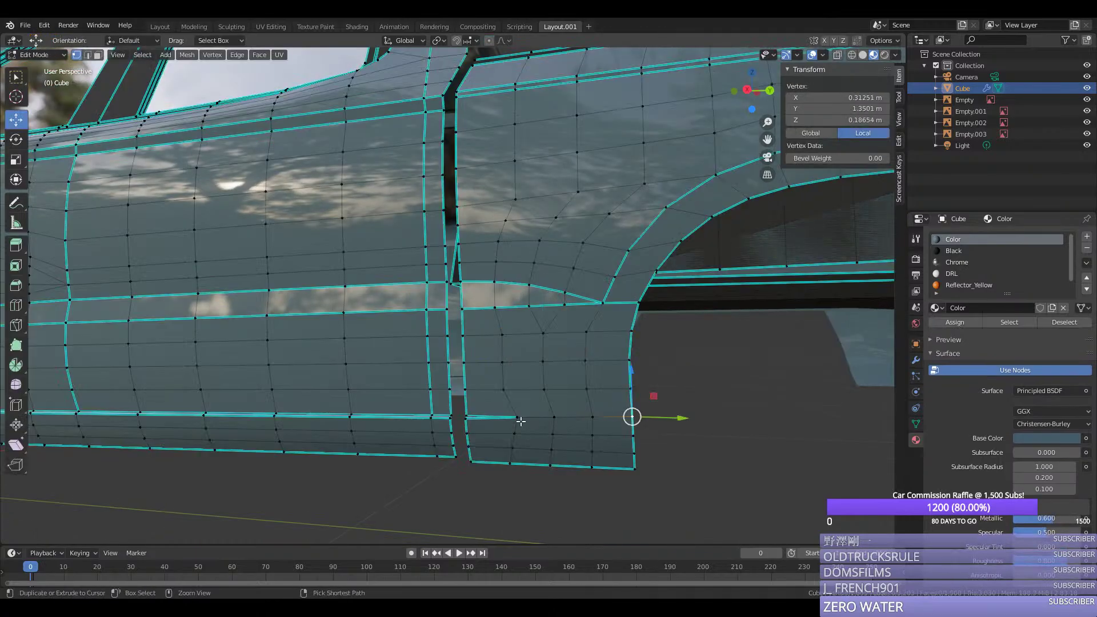
pyautogui.keyDown('ctrl'); pyautogui.rightClick(518, 421); pyautogui.keyUp('ctrl')
pyautogui.press('q')
pyautogui.press('Tab')
pyautogui.press('Tab')
# Step: Space the vertices evenly along the horizontal rows below the lower crease, down to the bed panel's bottom edge
pyautogui.rightClick(466, 434)
pyautogui.keyDown('ctrl'); pyautogui.rightClick(632, 436); pyautogui.keyUp('ctrl')
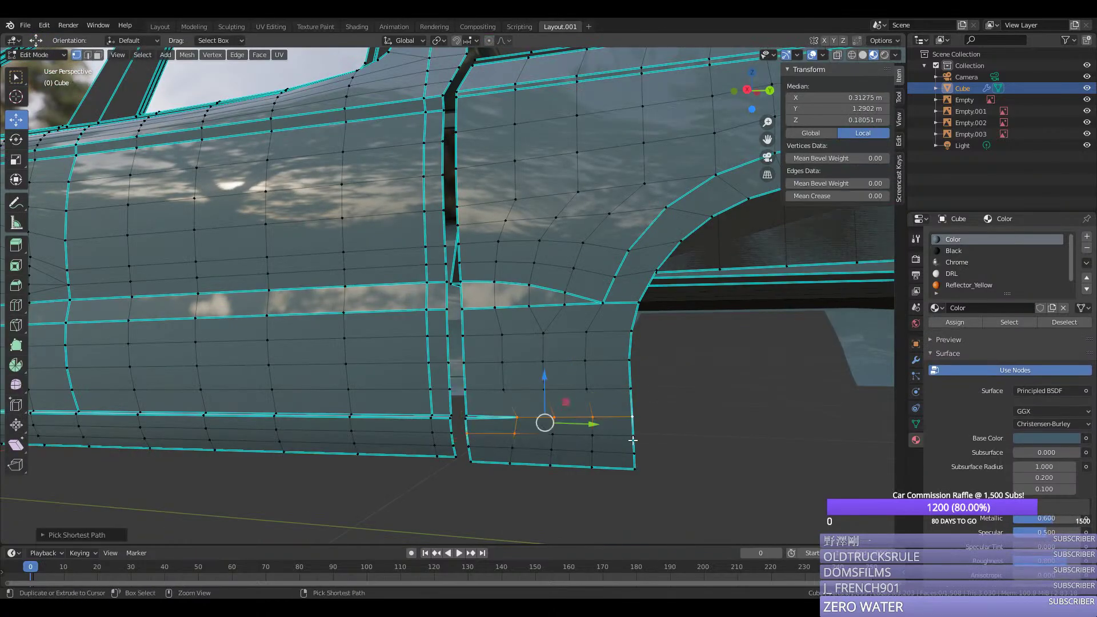
pyautogui.press('q')
pyautogui.rightClick(634, 450)
pyautogui.keyDown('ctrl'); pyautogui.rightClick(469, 449); pyautogui.keyUp('ctrl')
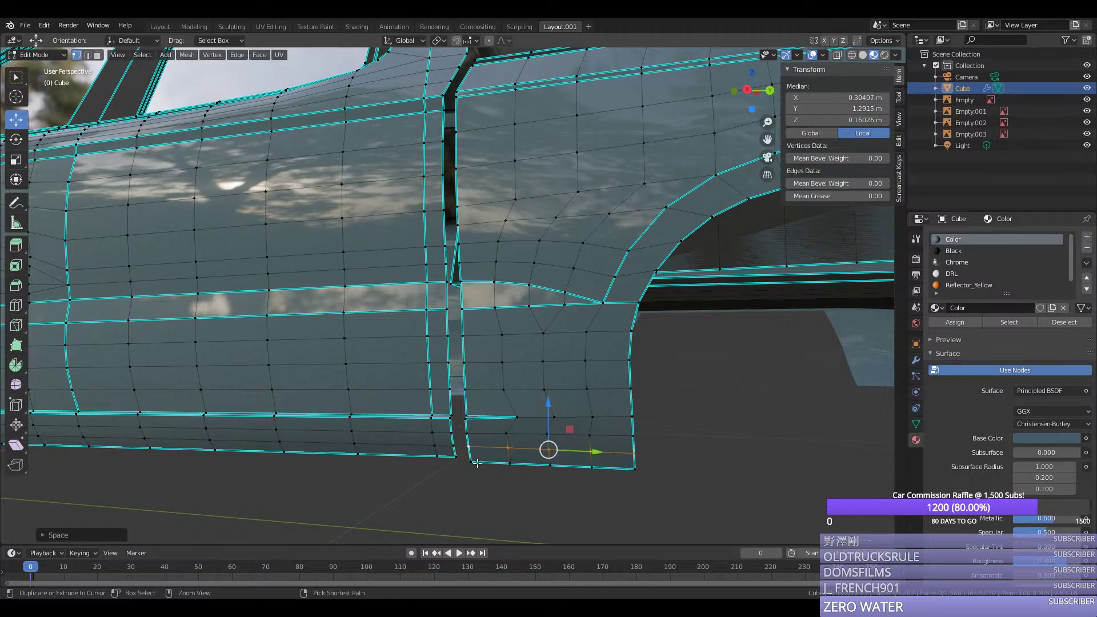
pyautogui.press('q')
# Step: Save the file and inspect the filled lower bed panel from several angles
pyautogui.press('Tab')
pyautogui.moveTo(638, 475); pyautogui.dragTo(365, 240, button='middle')
pyautogui.hotkey('ctrl', 's')
pyautogui.scroll(-5, 621, 406)
pyautogui.press('Tab')
pyautogui.scroll(8, 497, 244)
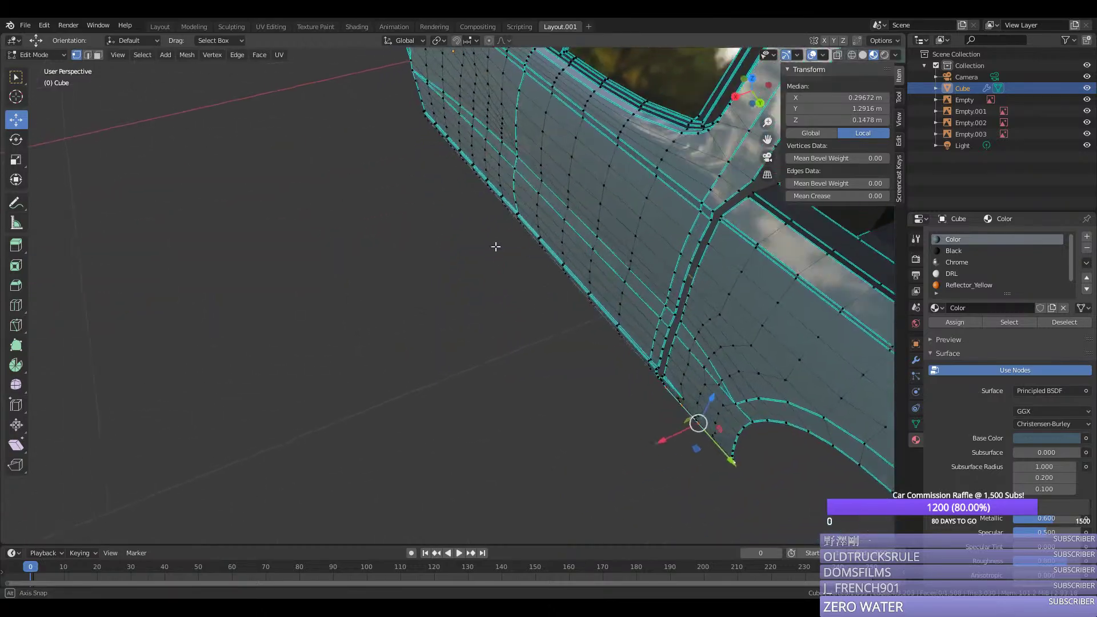
pyautogui.moveTo(497, 244); pyautogui.dragTo(661, 254, button='middle')
pyautogui.scroll(-6, 541, 276)
pyautogui.press('Tab')
# Step: Compare the rear corner panel and front fender edges with the side-view reference around both wheel arches
pyautogui.press('KP_3')
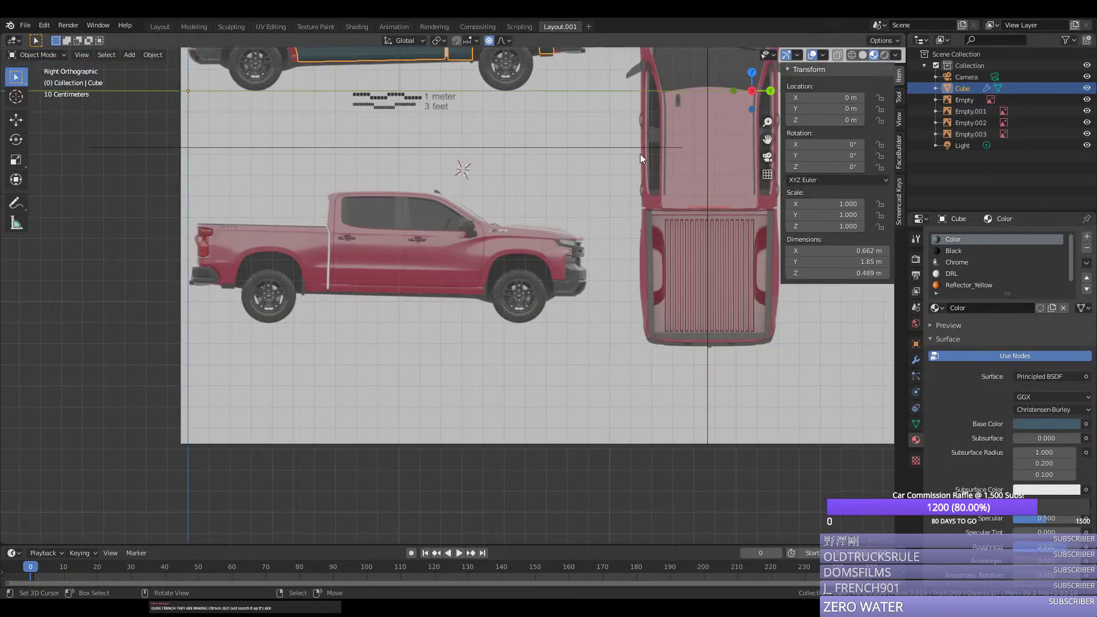
pyautogui.moveTo(754, 137); pyautogui.dragTo(751, 146)
pyautogui.scroll(2, 526, 266)
pyautogui.press('Tab')
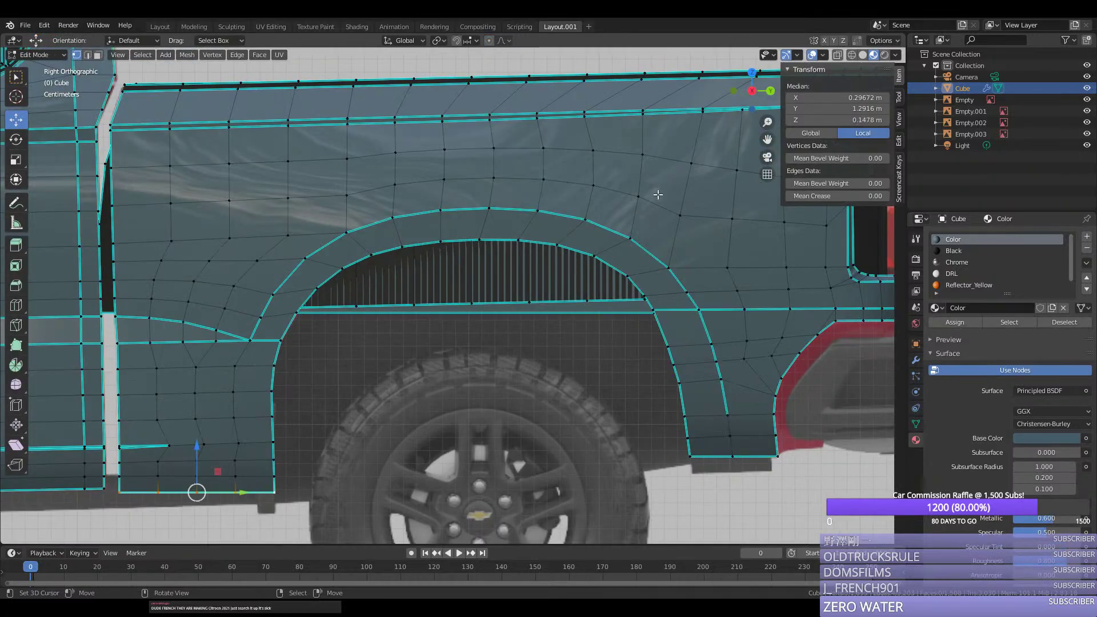
pyautogui.moveTo(767, 139); pyautogui.dragTo(516, 80)
pyautogui.scroll(3, 632, 249)
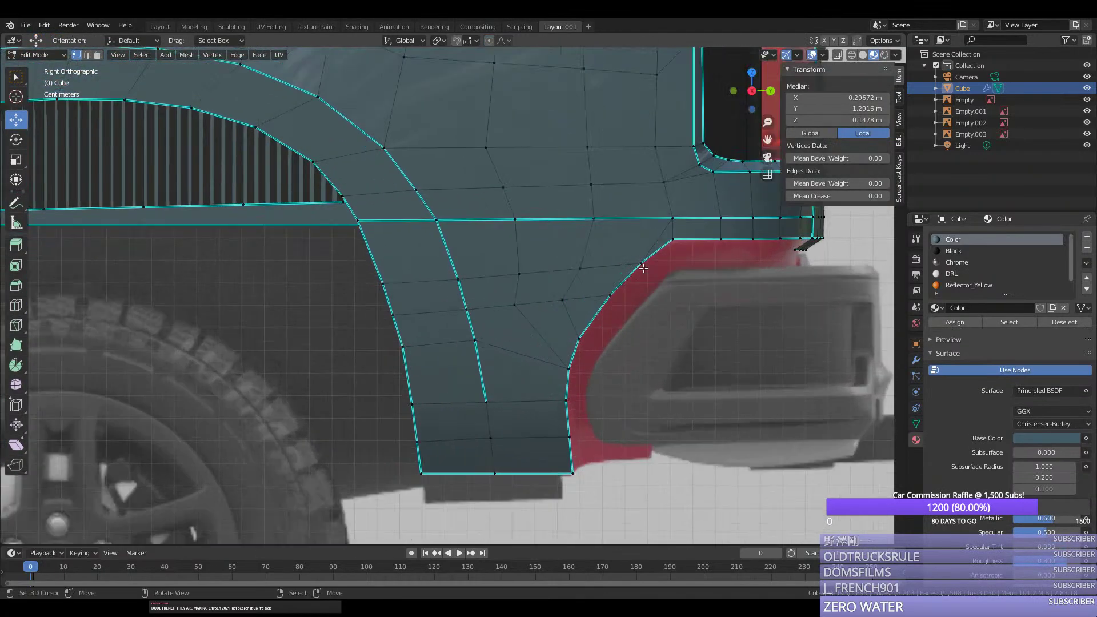
pyautogui.click(574, 471)
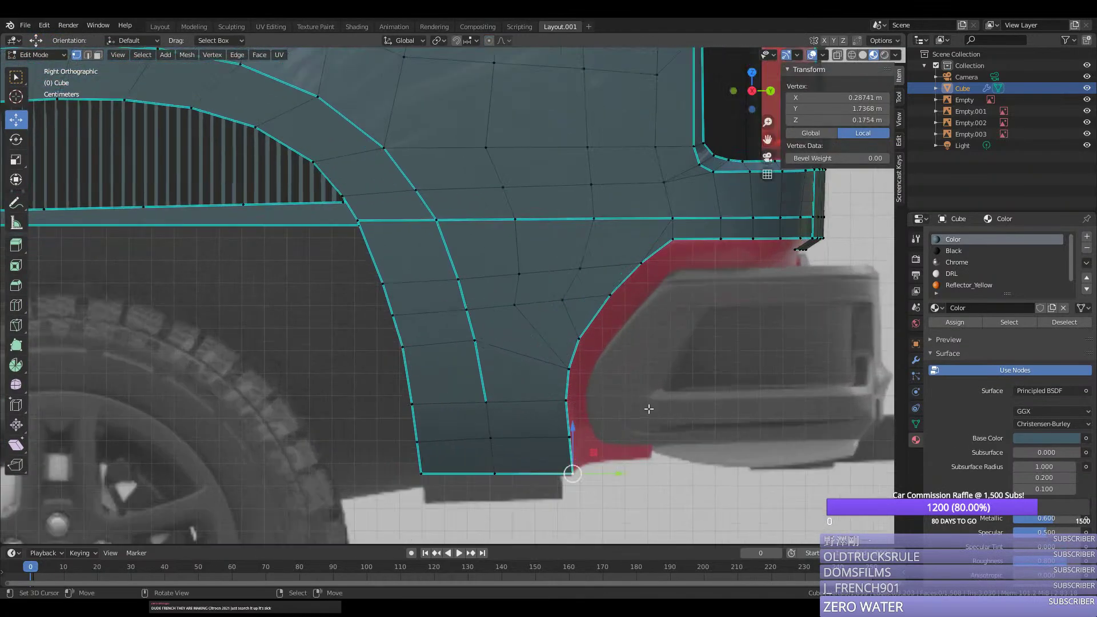
pyautogui.scroll(-5, 538, 351)
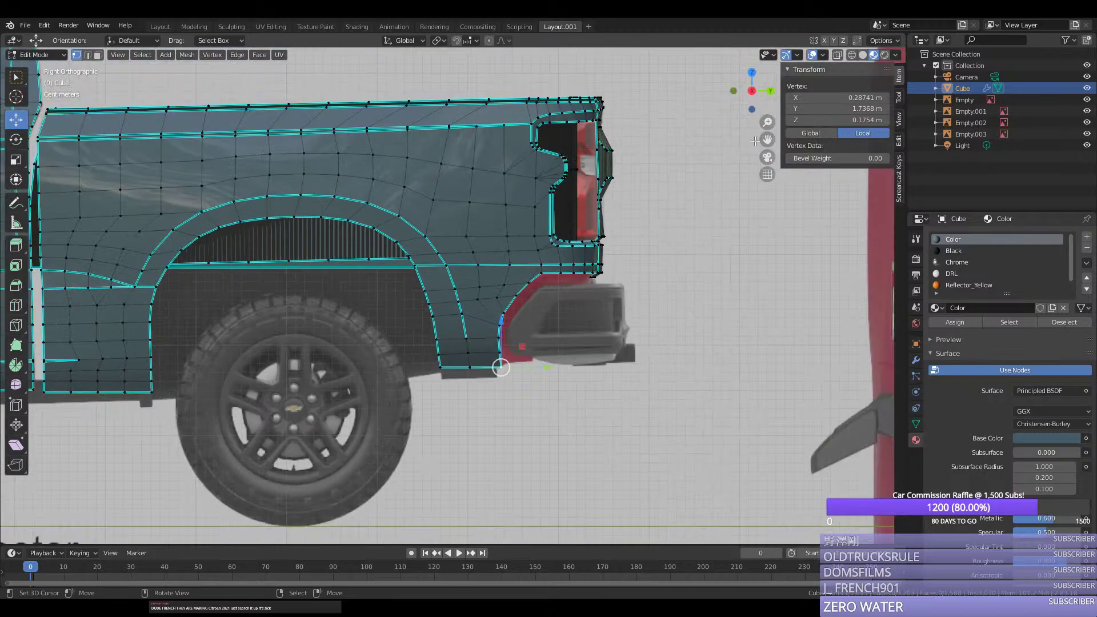
pyautogui.scroll(-1, 755, 141)
pyautogui.keyDown('shift'); pyautogui.moveTo(755, 141); pyautogui.dragTo(434, 311, button='middle'); pyautogui.keyUp('shift')
pyautogui.scroll(1, 433, 312)
pyautogui.scroll(2, 434, 311)
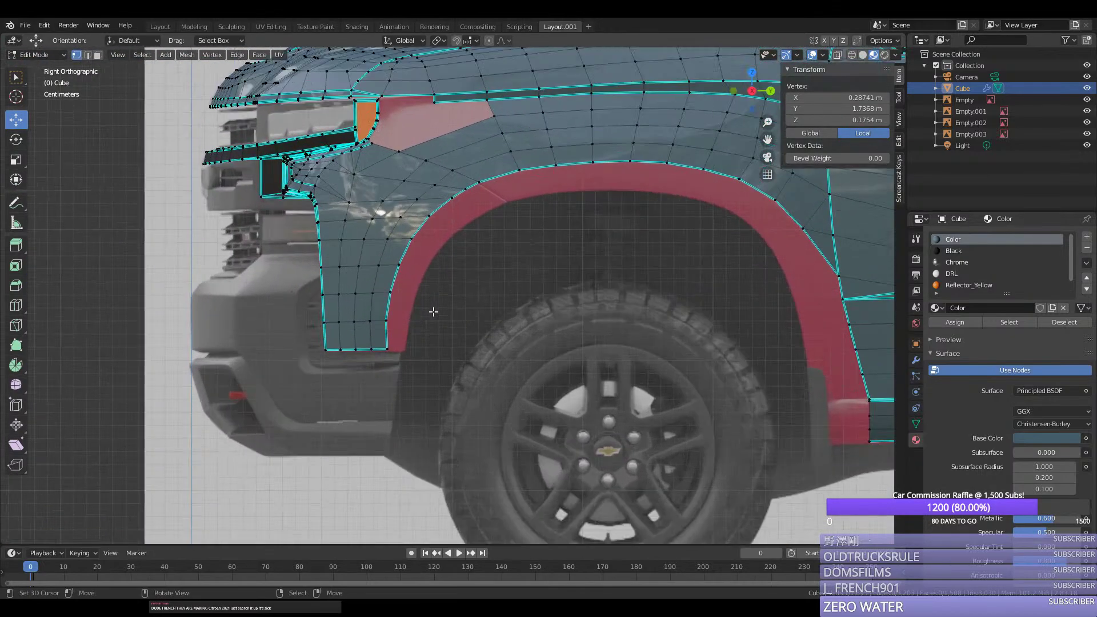
pyautogui.click(386, 348)
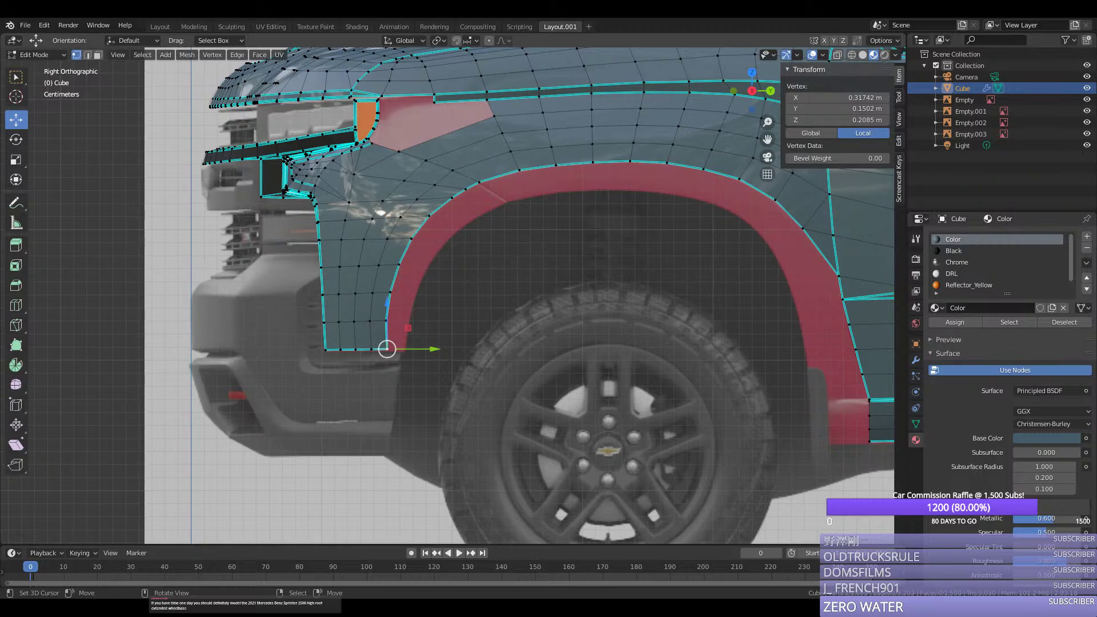
# Step: Extrude the upper front vertex of the front wheel arch edge to the arch's inner outline along the reference seam
pyautogui.click(479, 182)
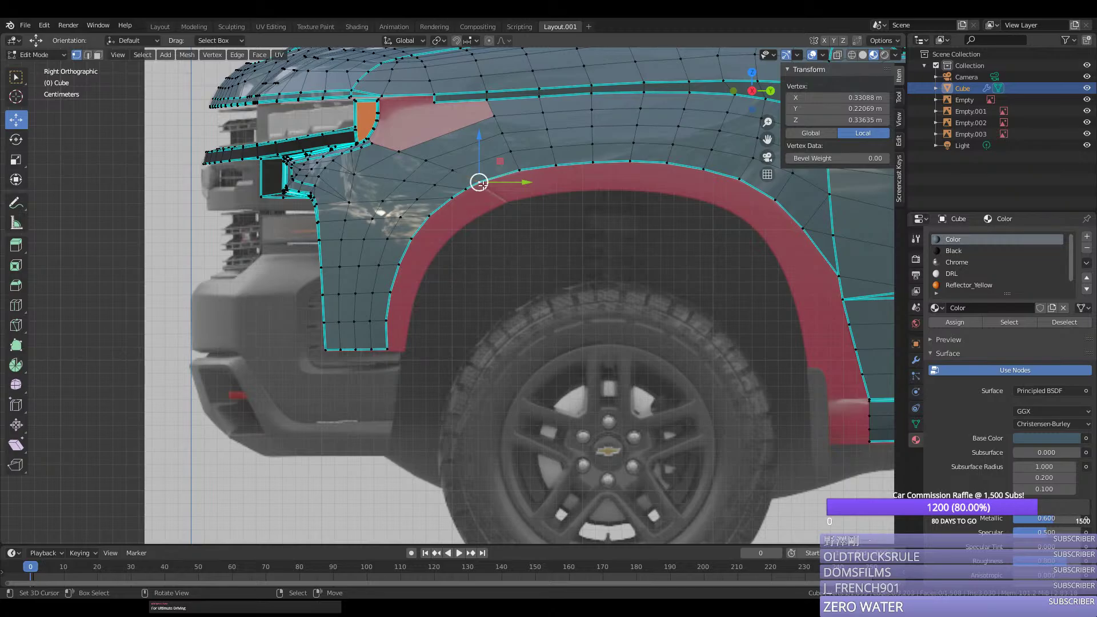
pyautogui.scroll(2, 483, 182)
pyautogui.press('g')
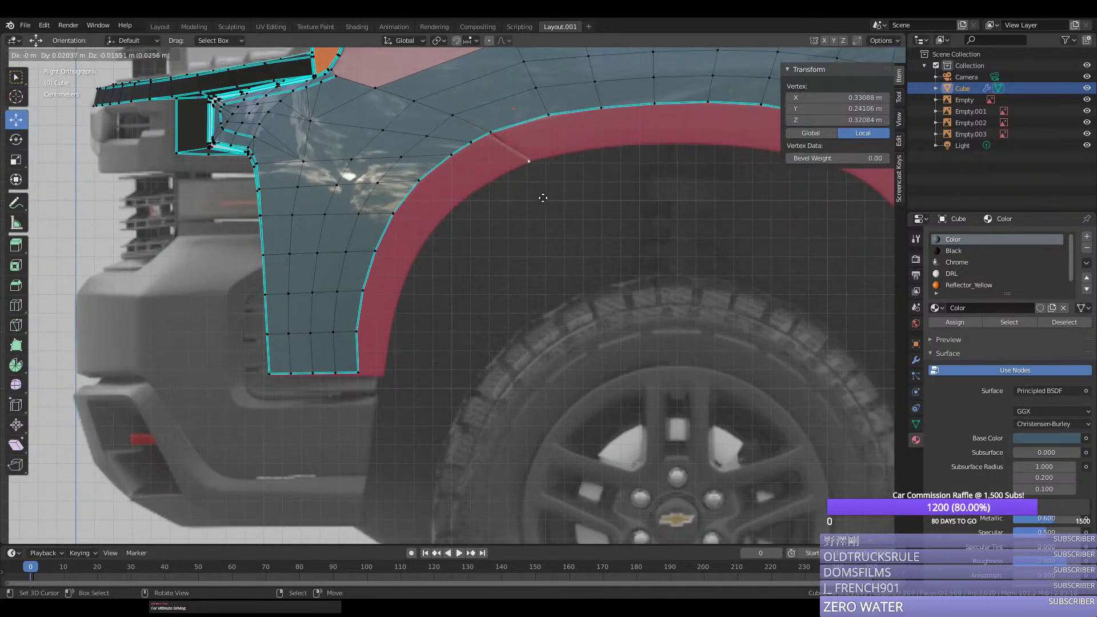
pyautogui.click(530, 182)
pyautogui.rightClick(468, 221)
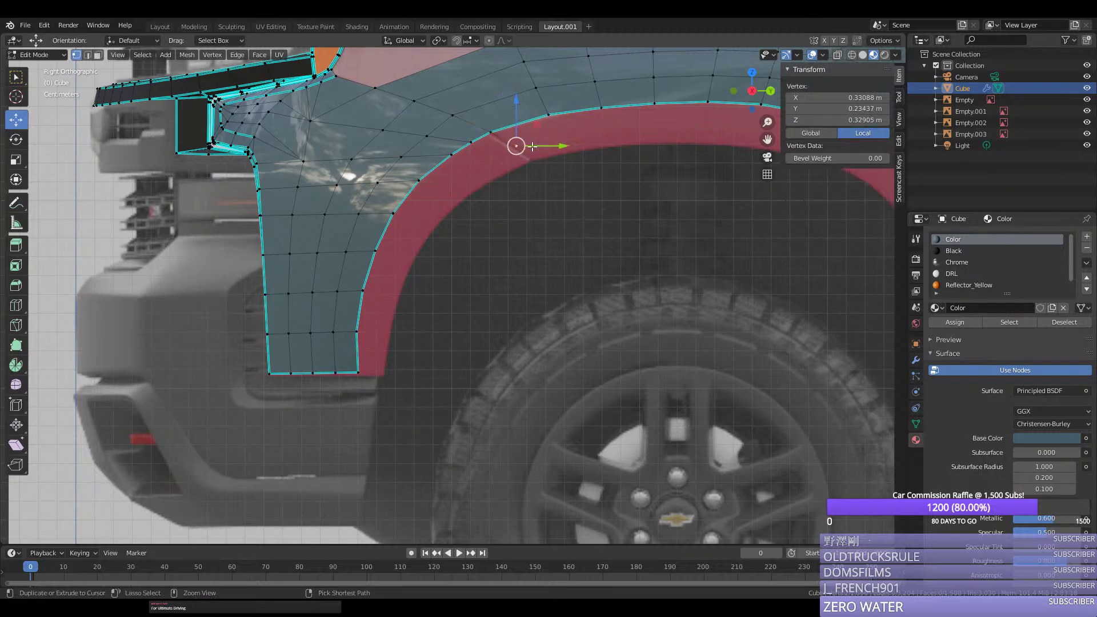
pyautogui.press('g')
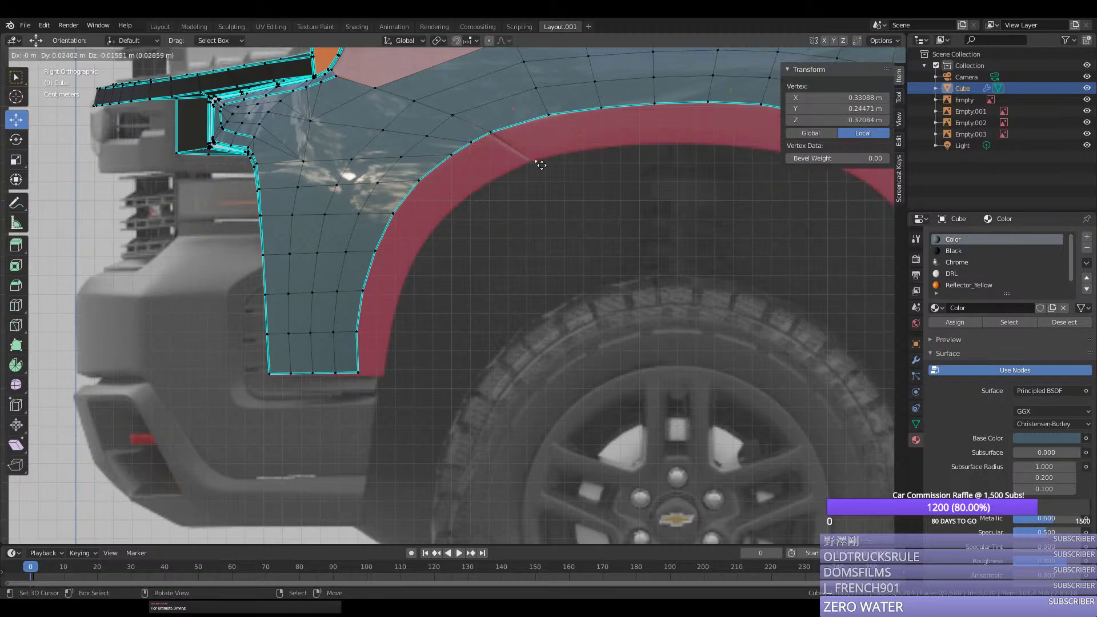
pyautogui.click(539, 163)
# Step: Select the edge path from the extruded arch vertex to the lower headlight corner and mark it sharp
pyautogui.keyDown('ctrl'); pyautogui.rightClick(490, 138); pyautogui.keyUp('ctrl')
pyautogui.moveTo(490, 139); pyautogui.dragTo(629, 297, button='middle')
pyautogui.scroll(-6, 568, 277)
pyautogui.scroll(6, 573, 290)
pyautogui.keyDown('ctrl'); pyautogui.rightClick(478, 412); pyautogui.keyUp('ctrl')
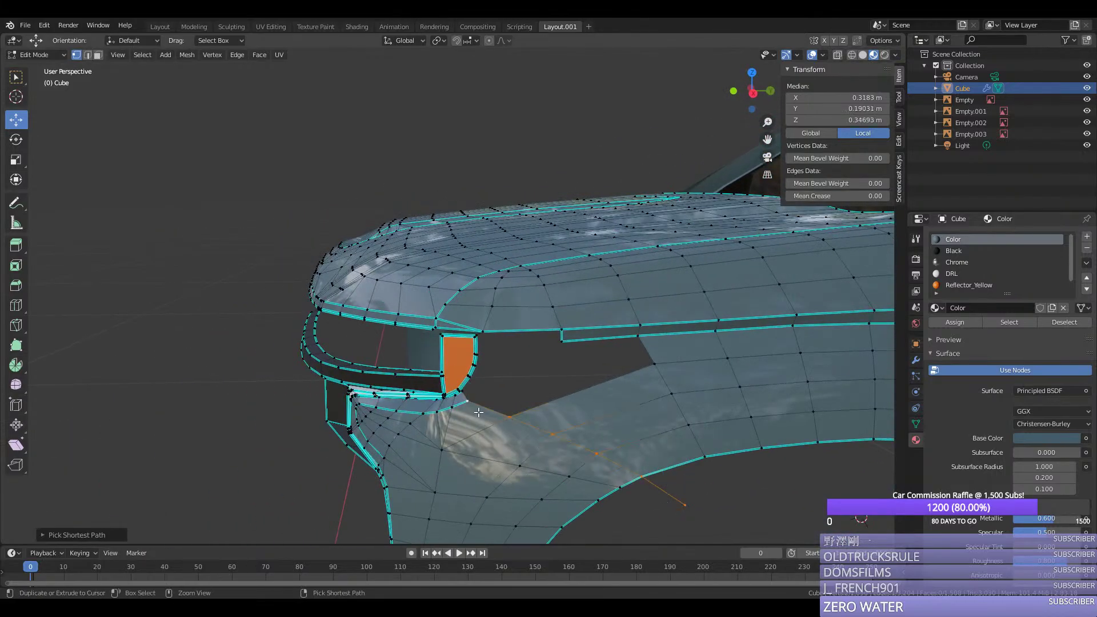
pyautogui.hotkey('ctrl', 'e')
pyautogui.click(462, 406)
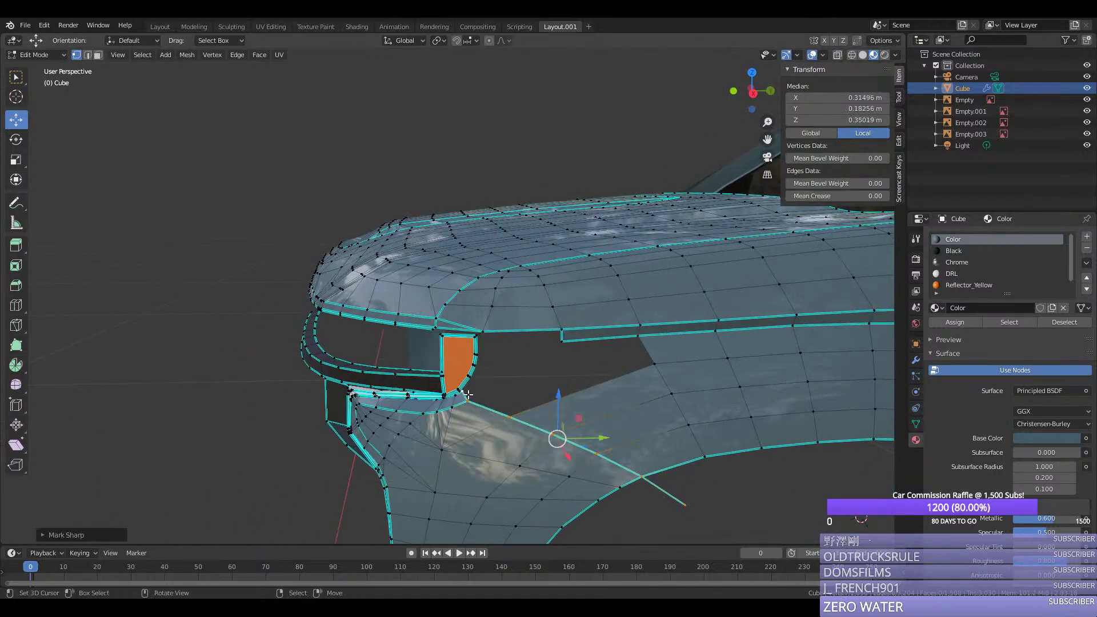
# Step: Select the neighbouring front wheel arch vertex just ahead of the extruded edge in the right side view
pyautogui.click(683, 504)
pyautogui.press('KP_3')
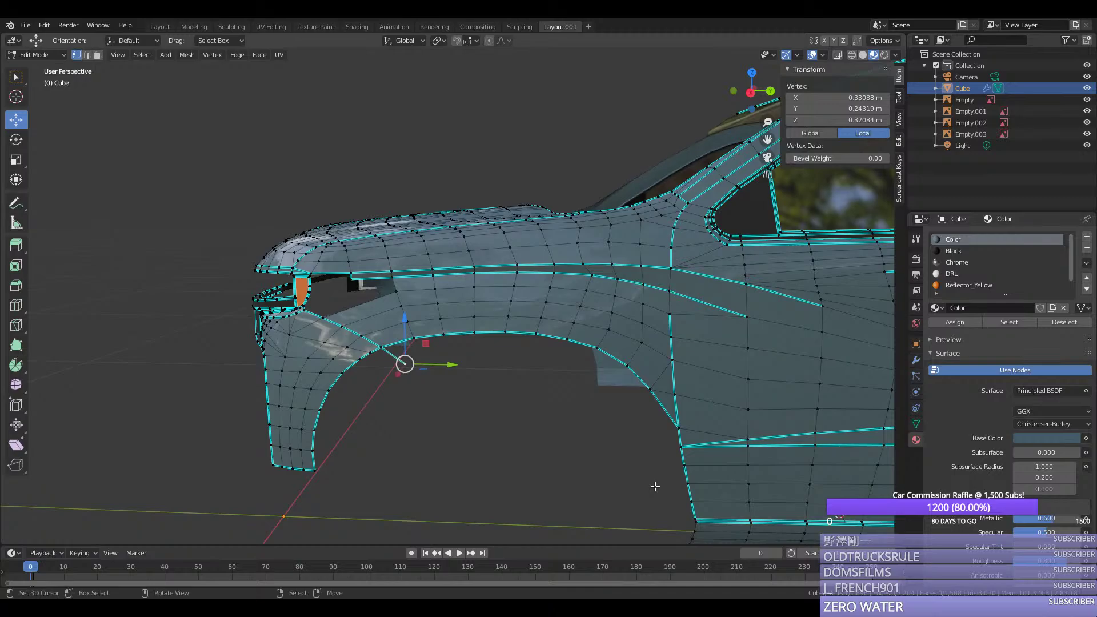
pyautogui.hotkey('alt', 'z')
pyautogui.scroll(7, 621, 321)
pyautogui.moveTo(519, 180); pyautogui.dragTo(467, 167)
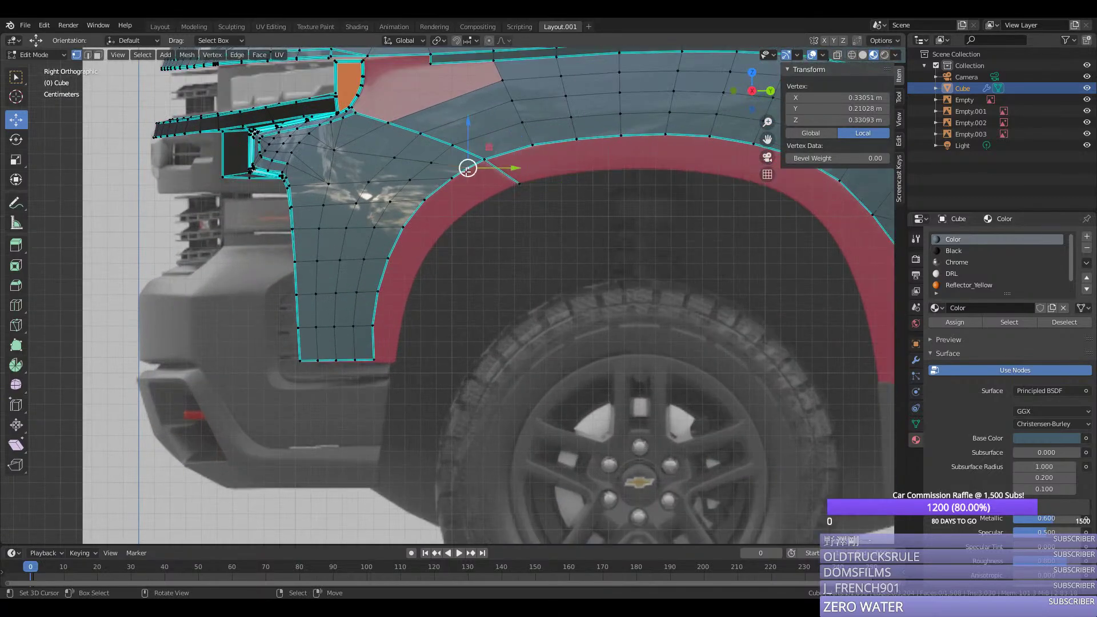
# Step: Extrude the fender's lower rear corner vertex about 0.014 m along Y to the reference flare's inner edge
pyautogui.click(374, 360)
pyautogui.press('e')
pyautogui.press('y')
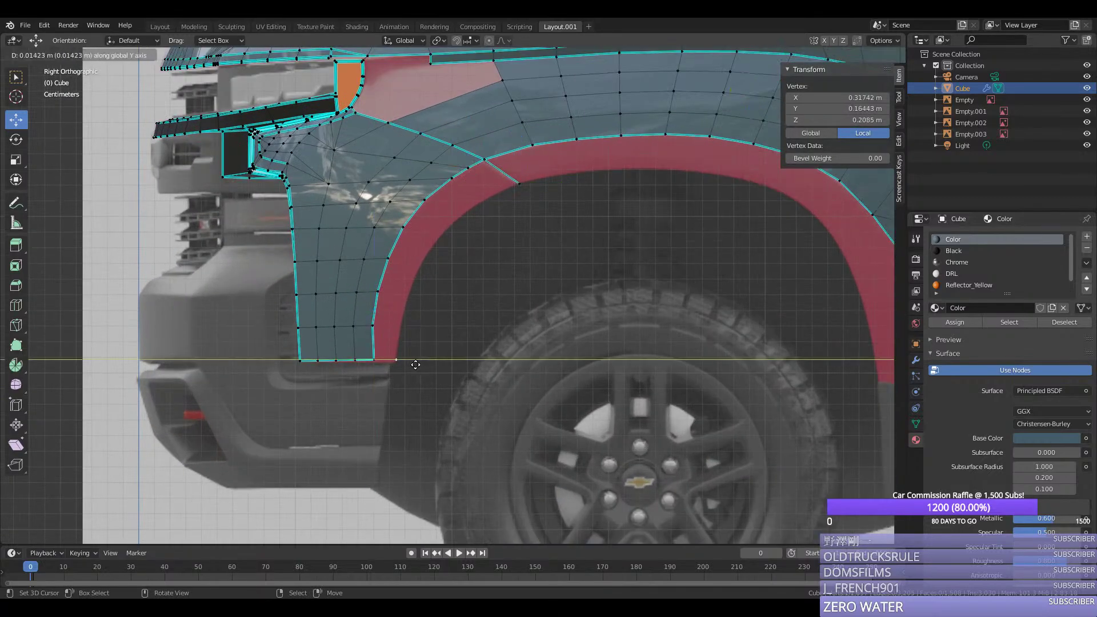
pyautogui.click(374, 363)
# Step: Duplicate the front fender's wheel-arch edge path and place the copy near the inner edge of the red flare
pyautogui.scroll(3, 373, 363)
pyautogui.click(316, 347)
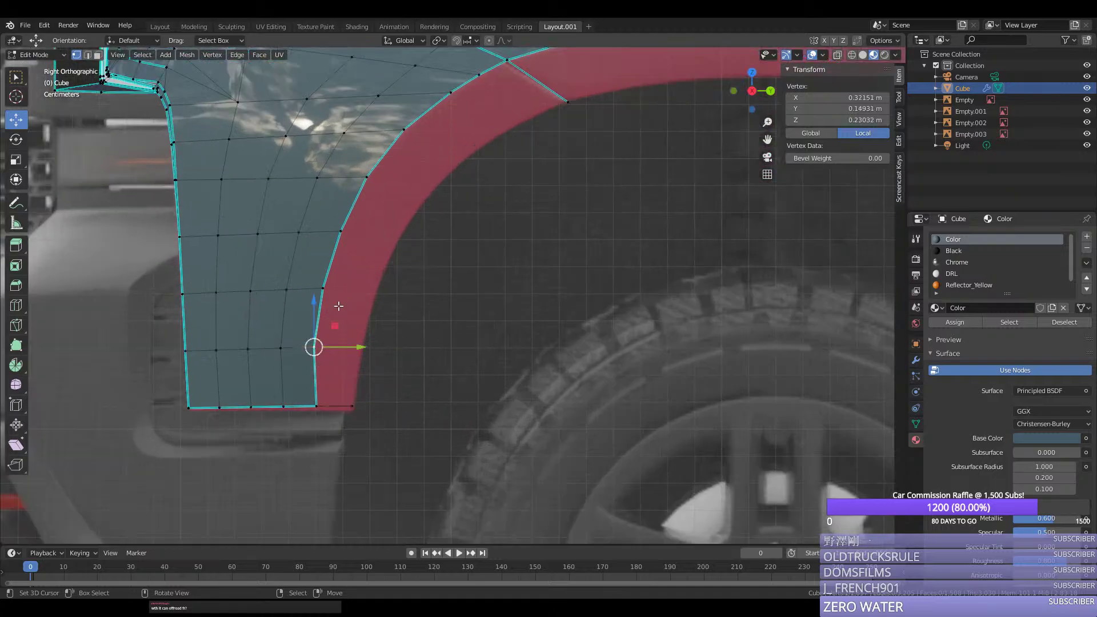
pyautogui.keyDown('ctrl'); pyautogui.click(423, 129); pyautogui.keyUp('ctrl')
pyautogui.press('e')
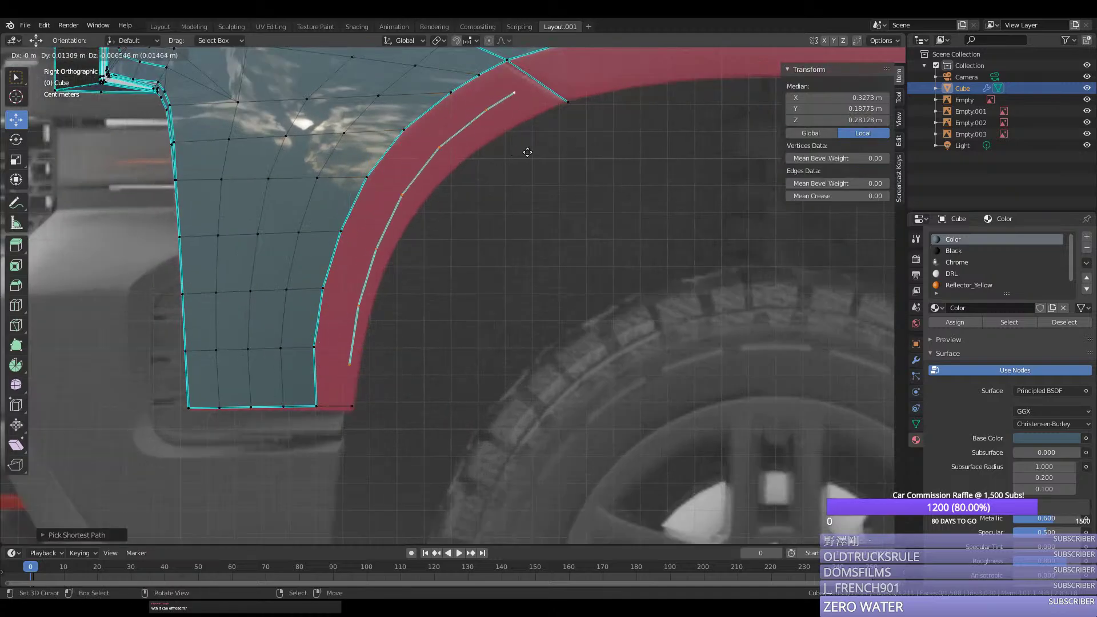
pyautogui.click(534, 155)
# Step: Move the copied edge's lower vertices along Y to match the inner outline of the reference flare
pyautogui.click(426, 210)
pyautogui.click(365, 309)
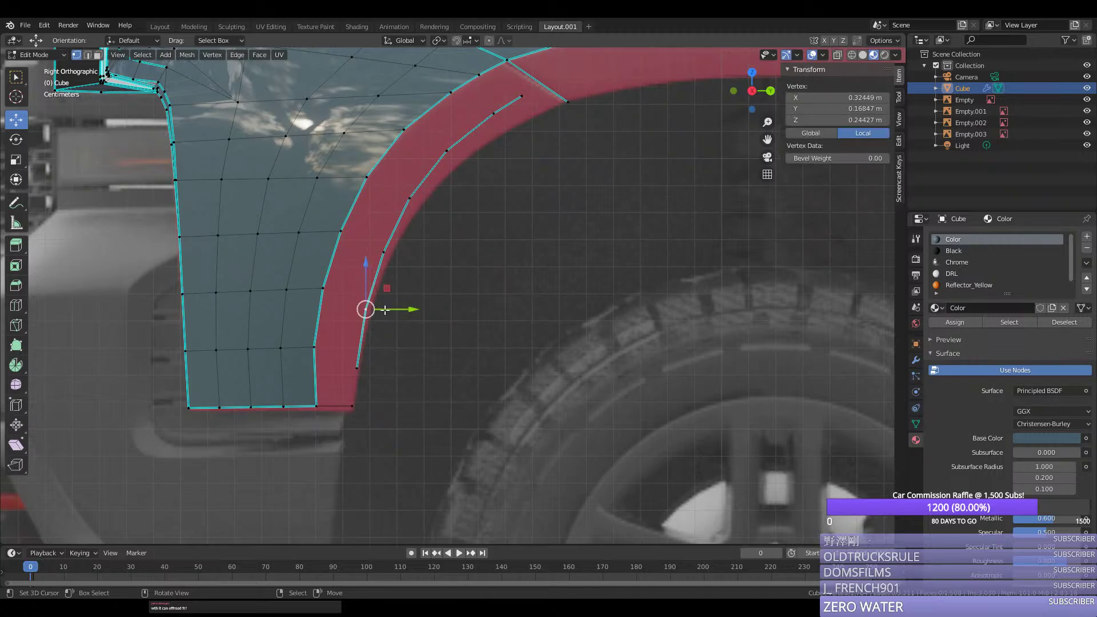
pyautogui.moveTo(403, 310); pyautogui.dragTo(407, 311)
pyautogui.click(384, 251)
pyautogui.moveTo(403, 251); pyautogui.dragTo(426, 247)
pyautogui.click(409, 198)
pyautogui.moveTo(445, 203); pyautogui.dragTo(458, 204)
# Step: Move the copied edge's upper vertices onto the reference flare's inner outline, up to the diagonal seam
pyautogui.click(446, 150)
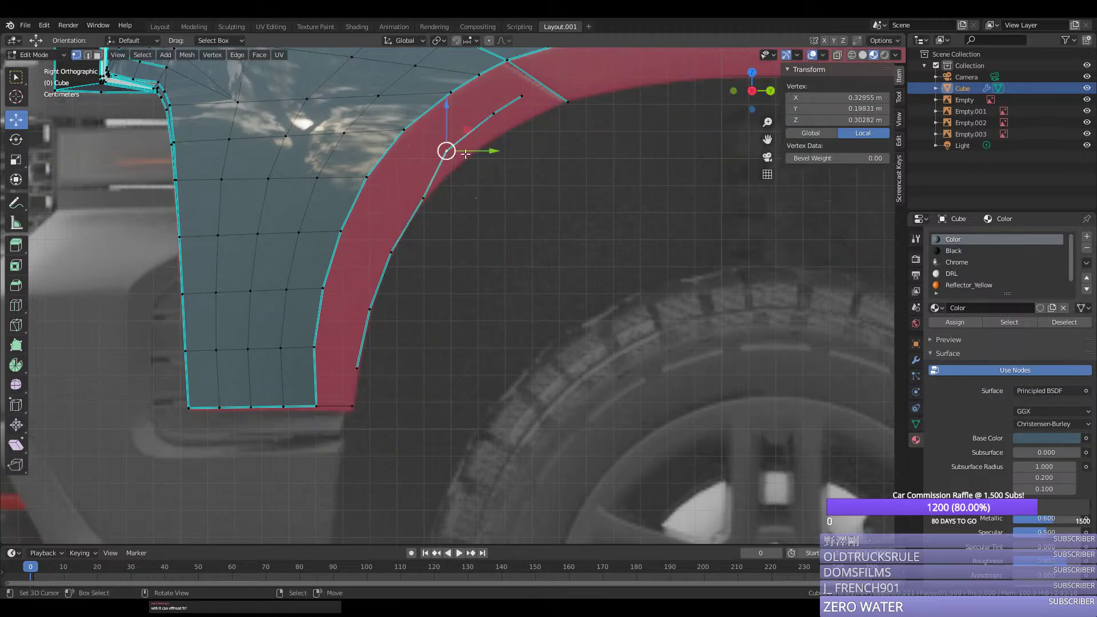
pyautogui.moveTo(479, 149); pyautogui.dragTo(501, 153)
pyautogui.rightClick(495, 114)
pyautogui.moveTo(524, 115); pyautogui.dragTo(547, 89)
pyautogui.hotkey('alt', 'a')
pyautogui.click(521, 96)
pyautogui.press('g')
pyautogui.press('z')
pyautogui.click(526, 117)
# Step: Evenly space the vertices along the front inner arch edge up to the seam corner and mark the edges sharp
pyautogui.click(567, 102)
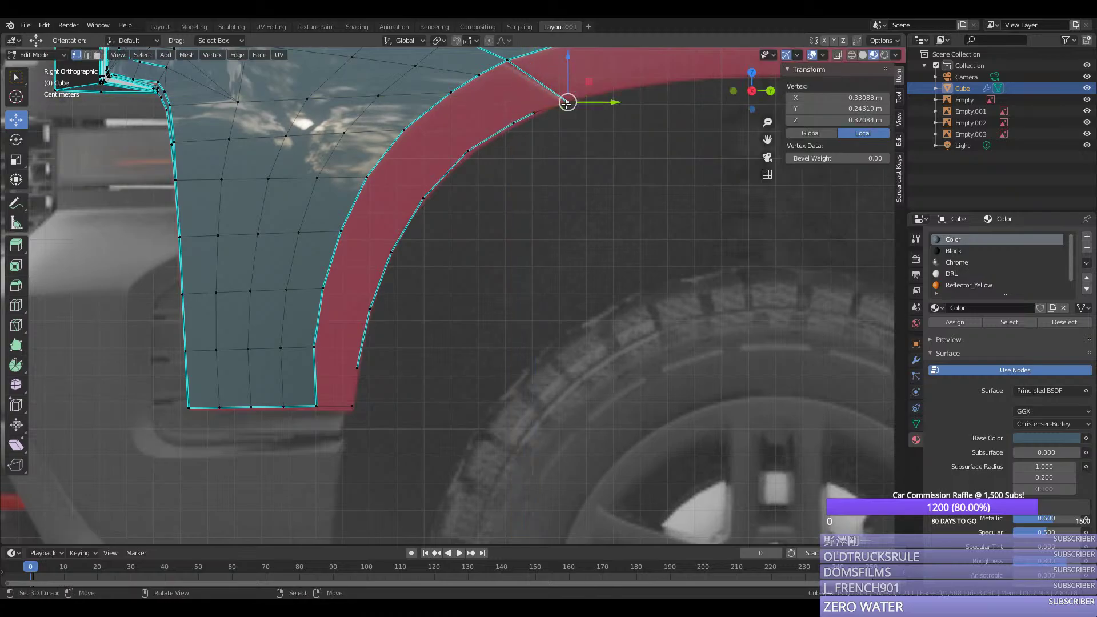
pyautogui.keyDown('ctrl'); pyautogui.click(508, 127); pyautogui.keyUp('ctrl')
pyautogui.keyDown('ctrl'); pyautogui.click(357, 368); pyautogui.keyUp('ctrl')
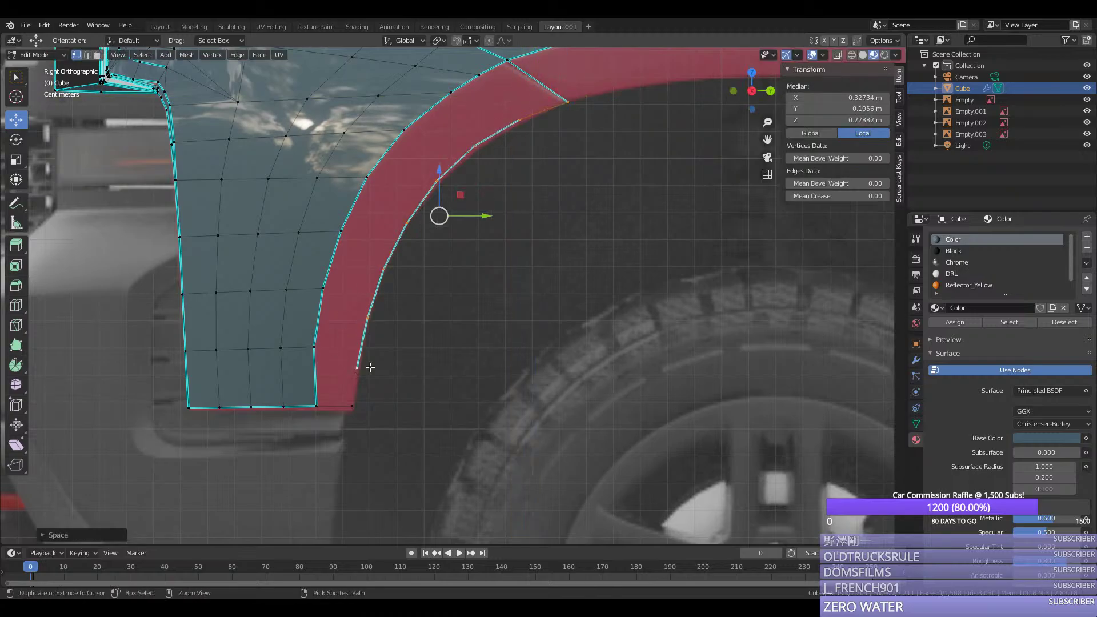
pyautogui.hotkey('ctrl', 'e')
pyautogui.click(343, 352)
# Step: Nudge the vertex near the upper end of the front inner arch edge slightly rearward along Y
pyautogui.click(521, 119)
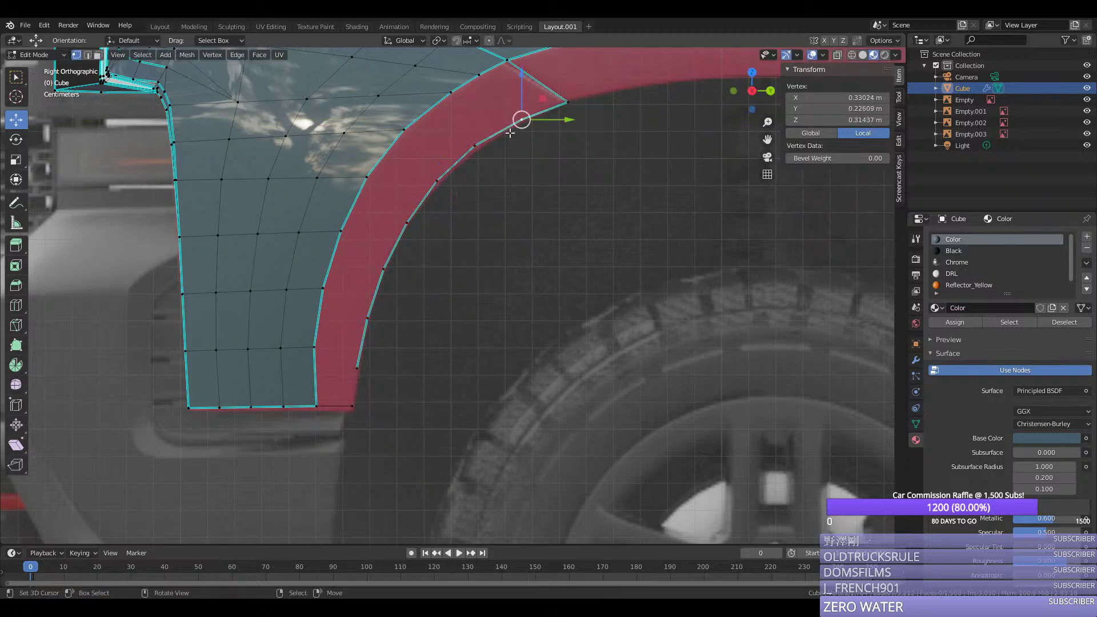
pyautogui.click(474, 146)
pyautogui.moveTo(522, 146); pyautogui.dragTo(527, 147)
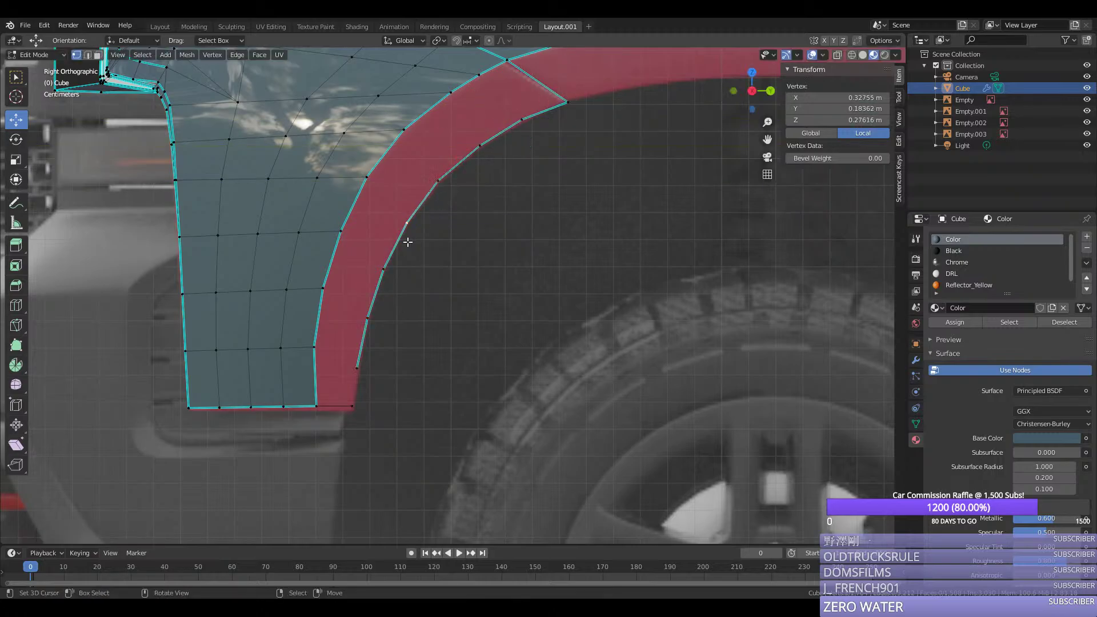
pyautogui.click(367, 318)
# Step: Join the inner arch edge's lowest vertex to the extruded bottom corner and mark the bottom edge sharp
pyautogui.click(358, 369)
pyautogui.keyDown('shift'); pyautogui.click(362, 403); pyautogui.keyUp('shift')
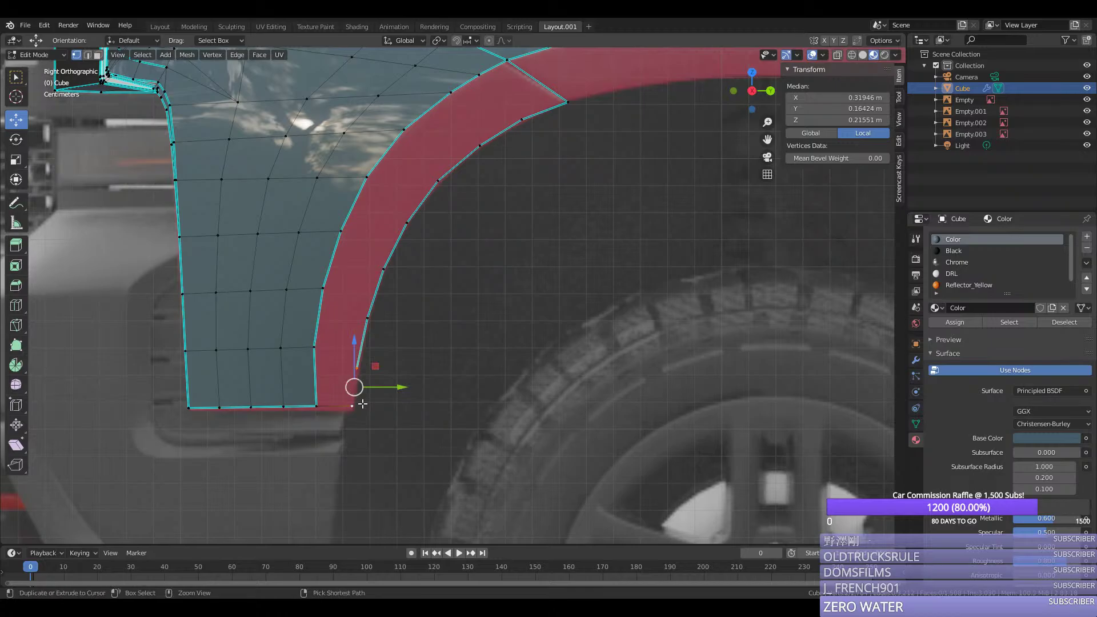
pyautogui.hotkey('ctrl', 'e')
pyautogui.press('Escape')
pyautogui.keyDown('shift'); pyautogui.click(334, 406); pyautogui.keyUp('shift')
pyautogui.hotkey('ctrl', 'e')
pyautogui.click(334, 405)
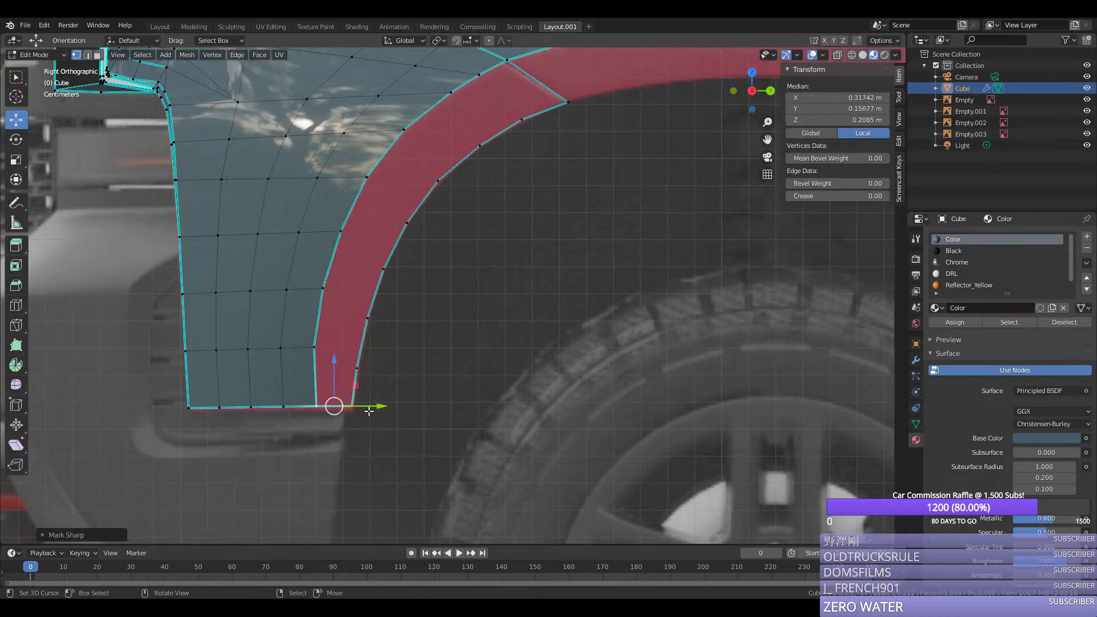
# Step: Adjust the front inner arch vertices along X so the edge follows the fender's curvature
pyautogui.moveTo(334, 405); pyautogui.dragTo(434, 365, button='middle')
pyautogui.hotkey('shift', '`')
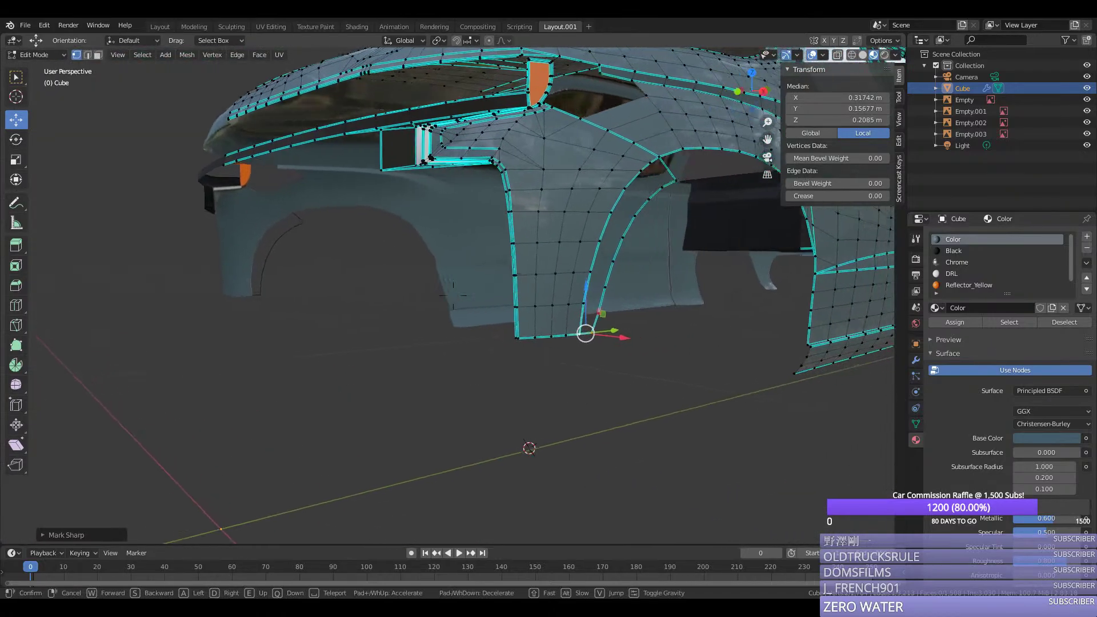
pyautogui.press('w')
pyautogui.click(453, 293)
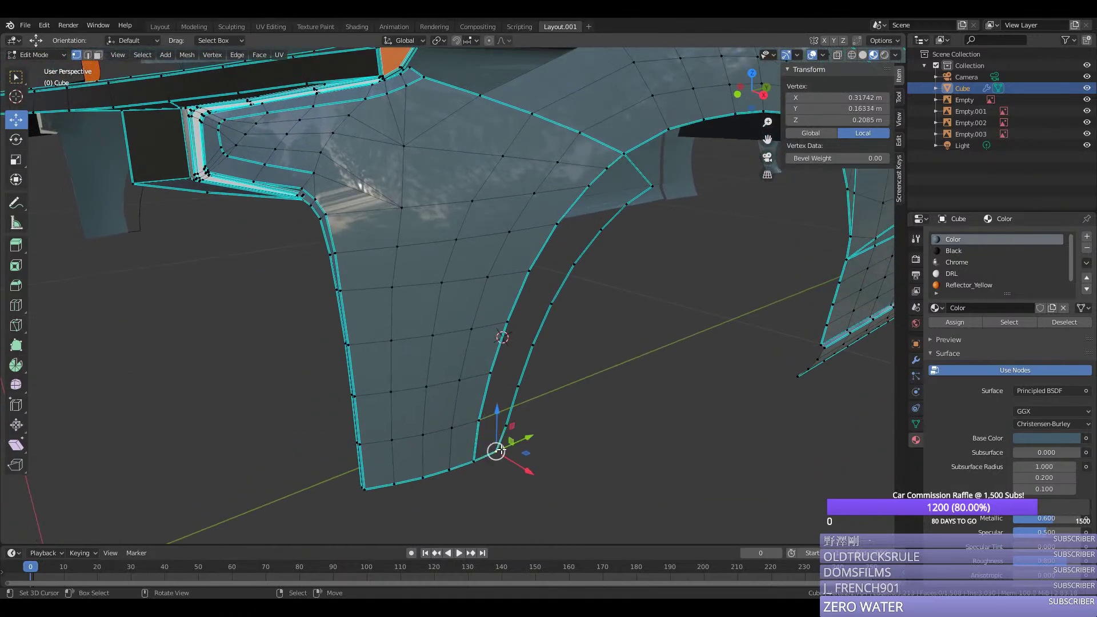
pyautogui.hotkey('ctrl', 'z')
pyautogui.hotkey('ctrl', 'z')
pyautogui.hotkey('ctrl', 'z')
pyautogui.moveTo(647, 203); pyautogui.dragTo(737, 260, button='middle')
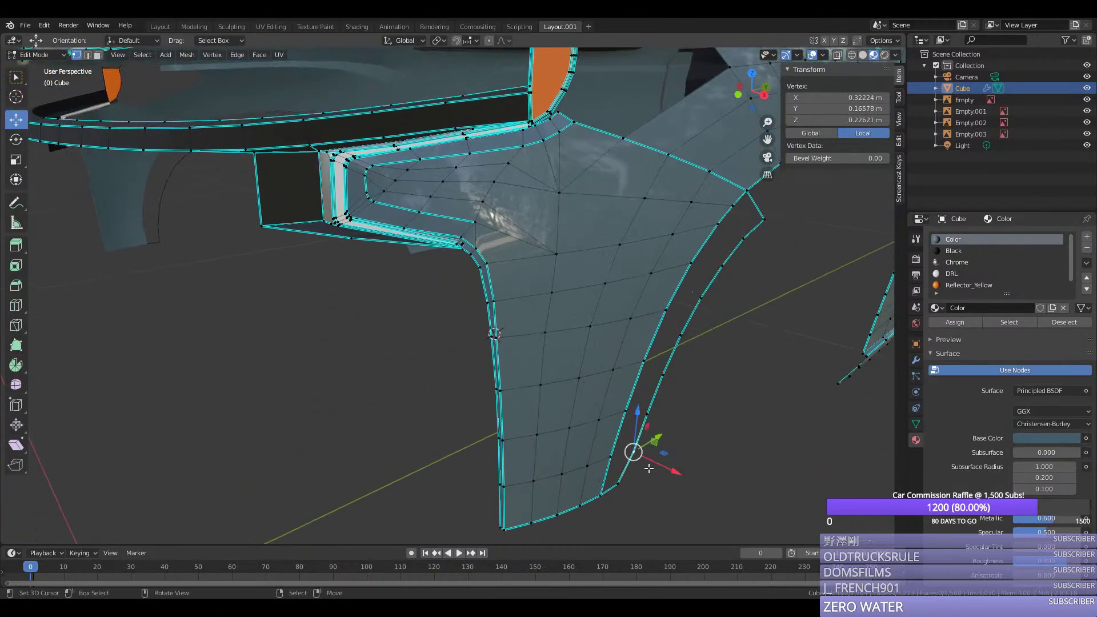
pyautogui.moveTo(662, 452); pyautogui.dragTo(692, 386)
pyautogui.press('g')
pyautogui.press('x')
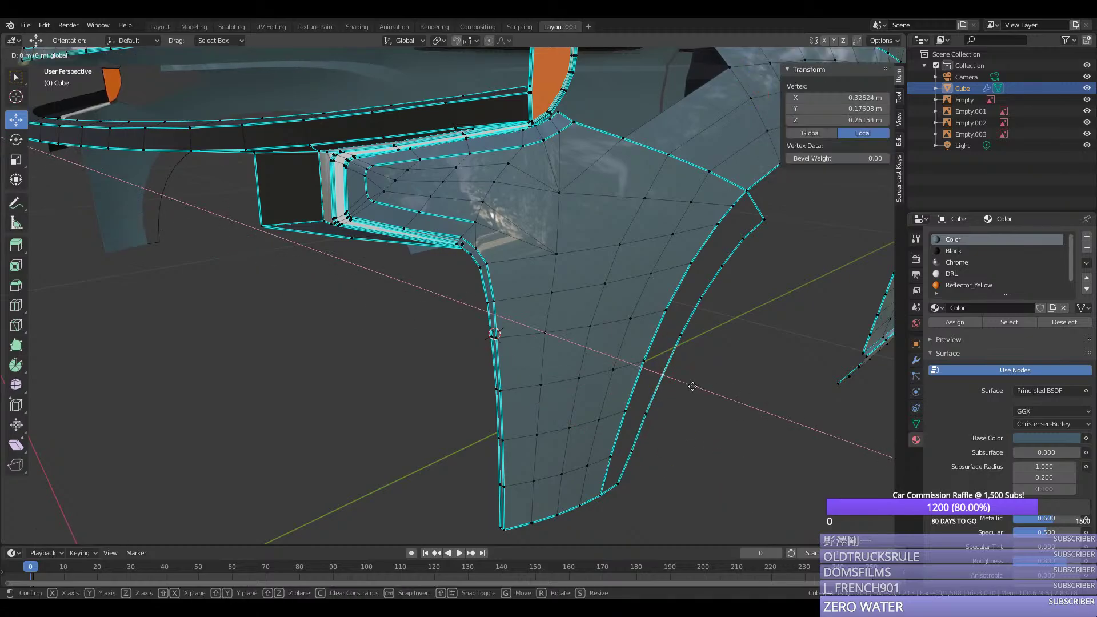
pyautogui.click(680, 337)
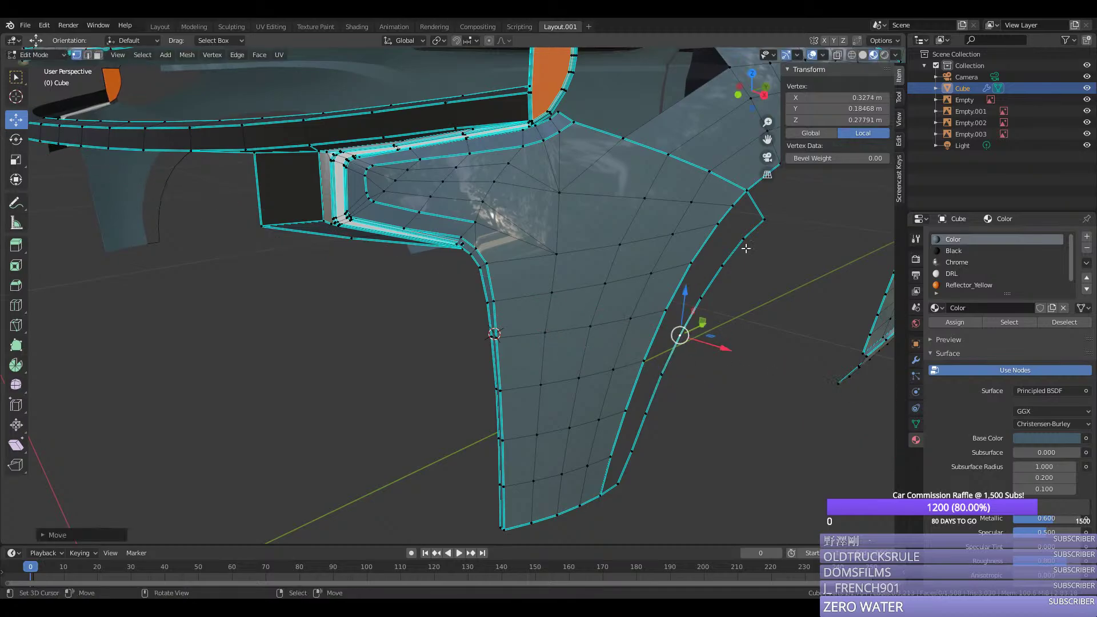
# Step: Fill the strip between the front fender arch and its inner edge with faces, and save the file
pyautogui.click(764, 219)
pyautogui.keyDown('shift'); pyautogui.click(747, 191); pyautogui.keyUp('shift')
pyautogui.click(601, 493)
pyautogui.keyDown('shift'); pyautogui.click(629, 451); pyautogui.keyUp('shift')
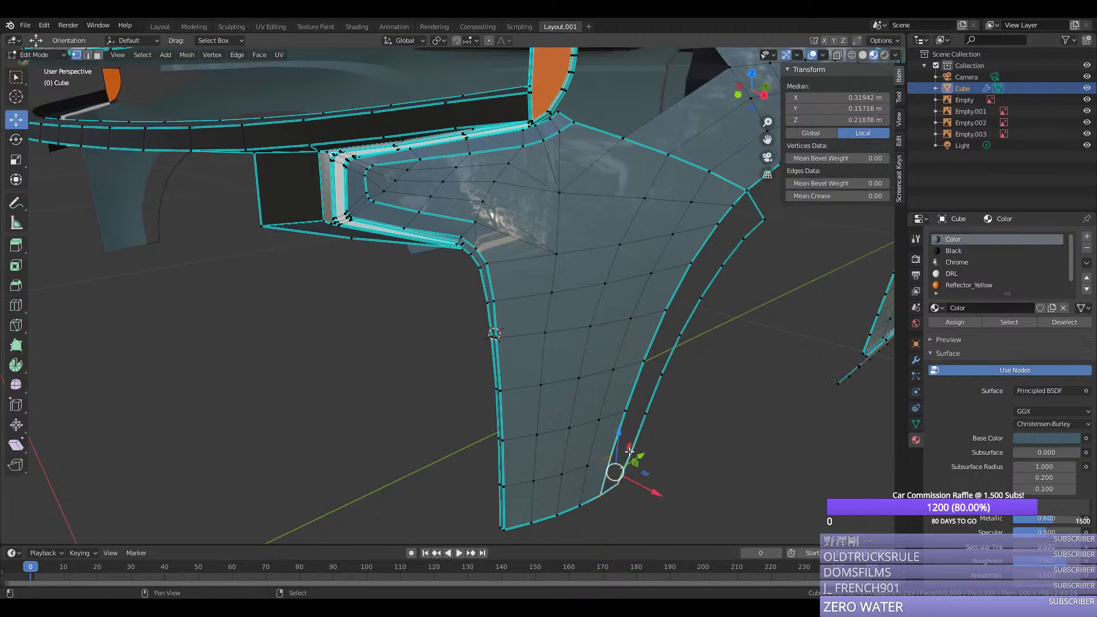
pyautogui.click(625, 410)
pyautogui.moveTo(632, 409); pyautogui.dragTo(457, 296, button='middle')
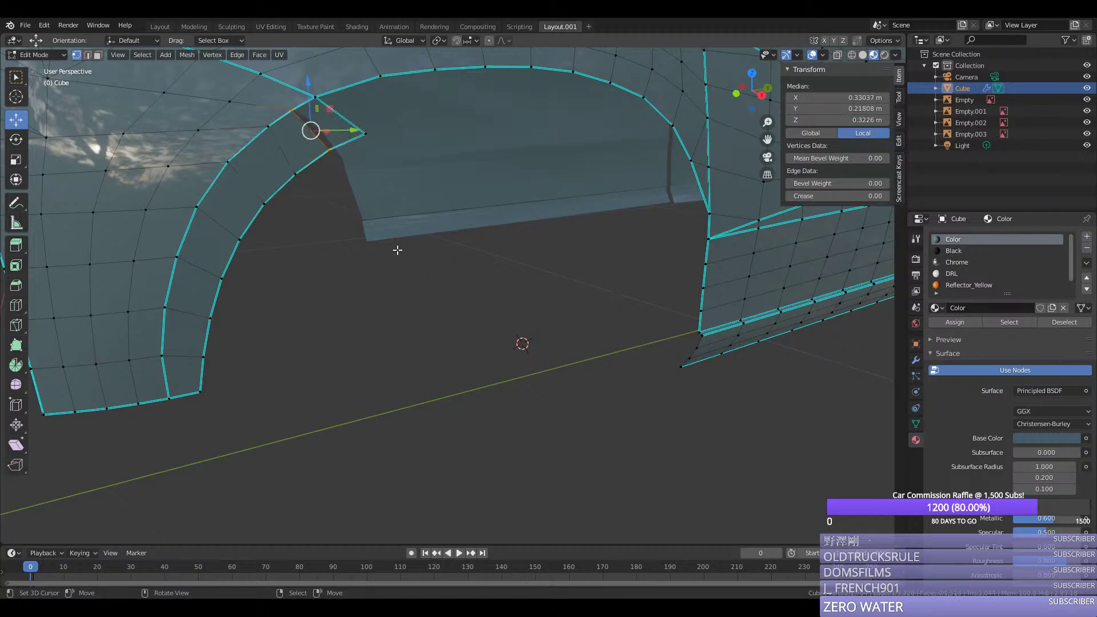
pyautogui.press('f')
pyautogui.press('Tab')
pyautogui.hotkey('ctrl', 's')
# Step: Duplicate the upper wheel-arch edge path behind the seam and move the copy down about 0.02 m along Z
pyautogui.moveTo(395, 249); pyautogui.dragTo(377, 249, button='middle')
pyautogui.press('Tab')
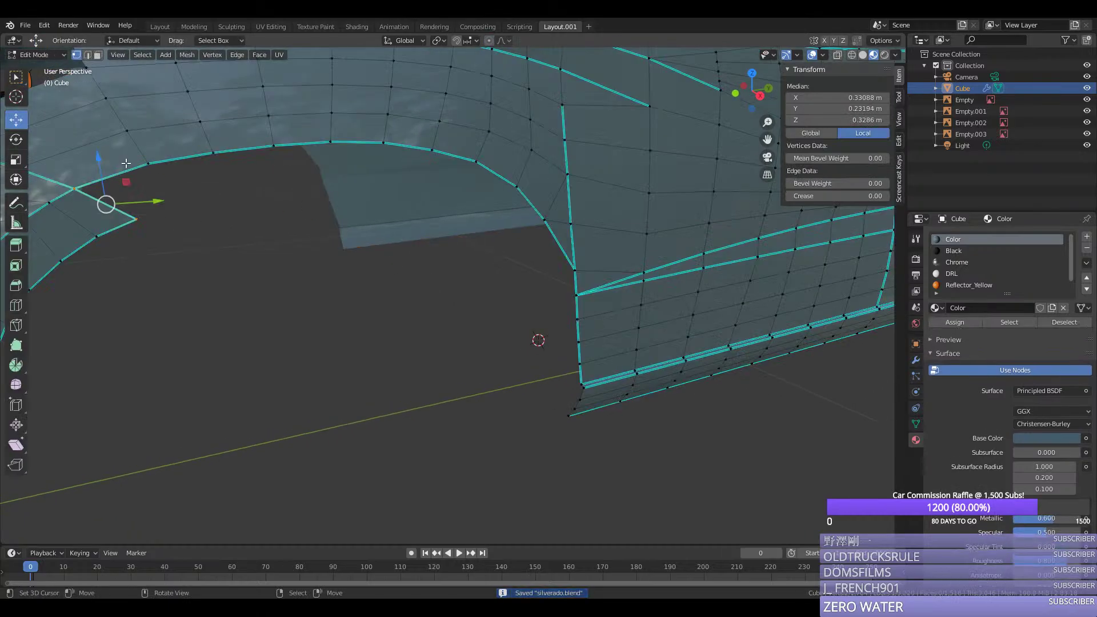
pyautogui.click(146, 164)
pyautogui.keyDown('ctrl'); pyautogui.click(533, 241); pyautogui.keyUp('ctrl')
pyautogui.press('KP_3')
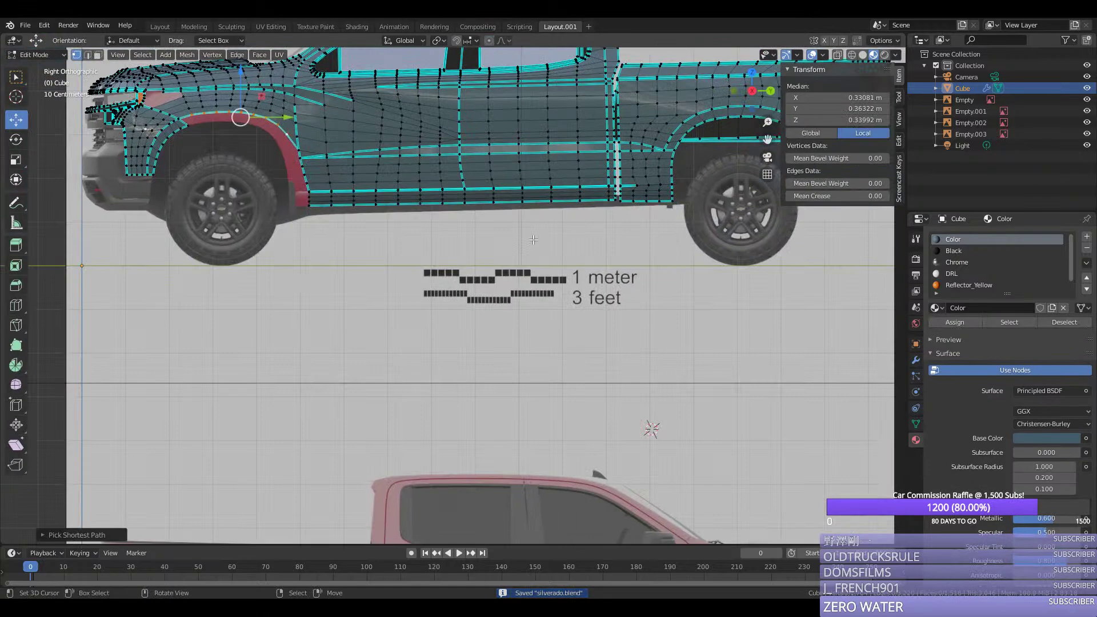
pyautogui.scroll(7, 661, 199)
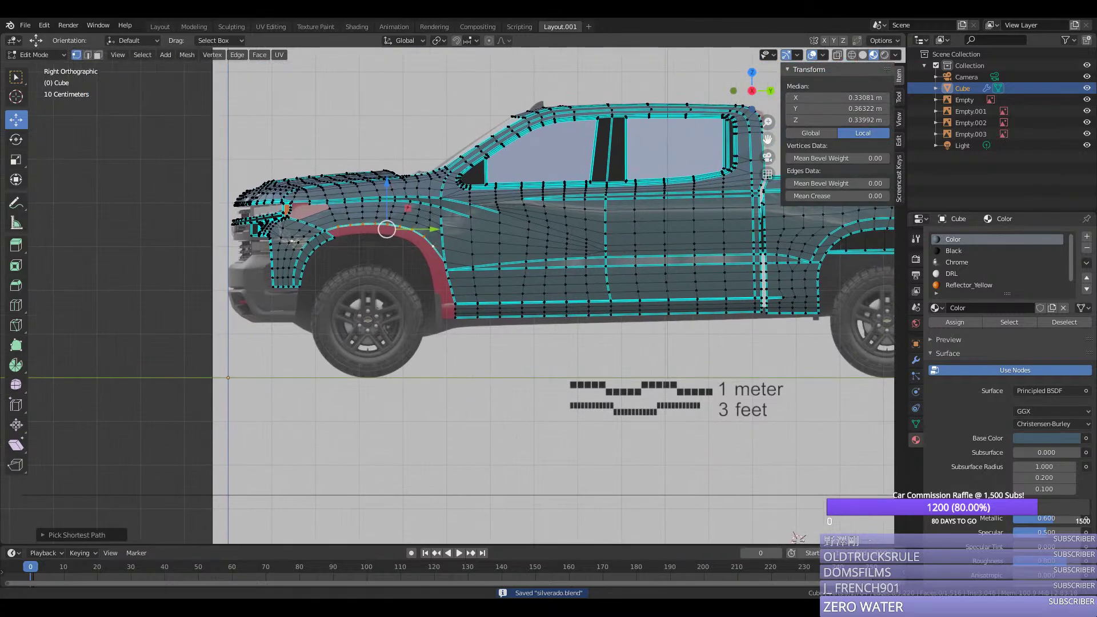
pyautogui.hotkey('shift', 'd')
pyautogui.press('z')
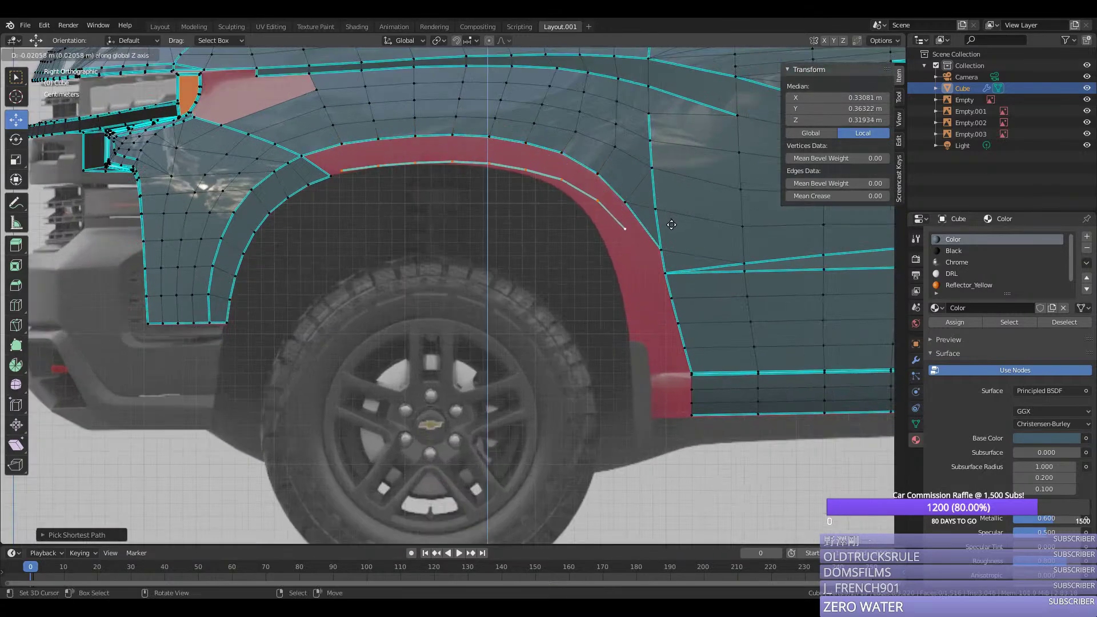
pyautogui.click(491, 186)
# Step: Reposition the rear vertices of the copied upper arch edge to match the reference flare's inner curve
pyautogui.rightClick(522, 178)
pyautogui.moveTo(559, 172); pyautogui.dragTo(582, 182)
pyautogui.rightClick(556, 172)
pyautogui.rightClick(597, 202)
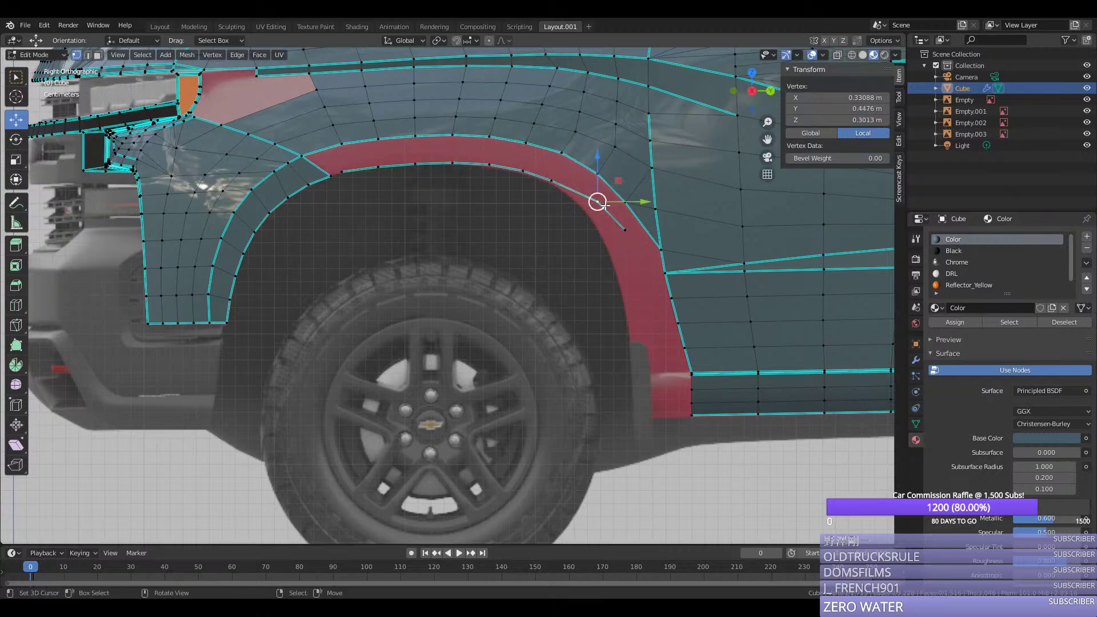
pyautogui.moveTo(632, 222); pyautogui.dragTo(608, 201)
pyautogui.rightClick(624, 229)
pyautogui.rightClick(581, 202)
pyautogui.rightClick(552, 180)
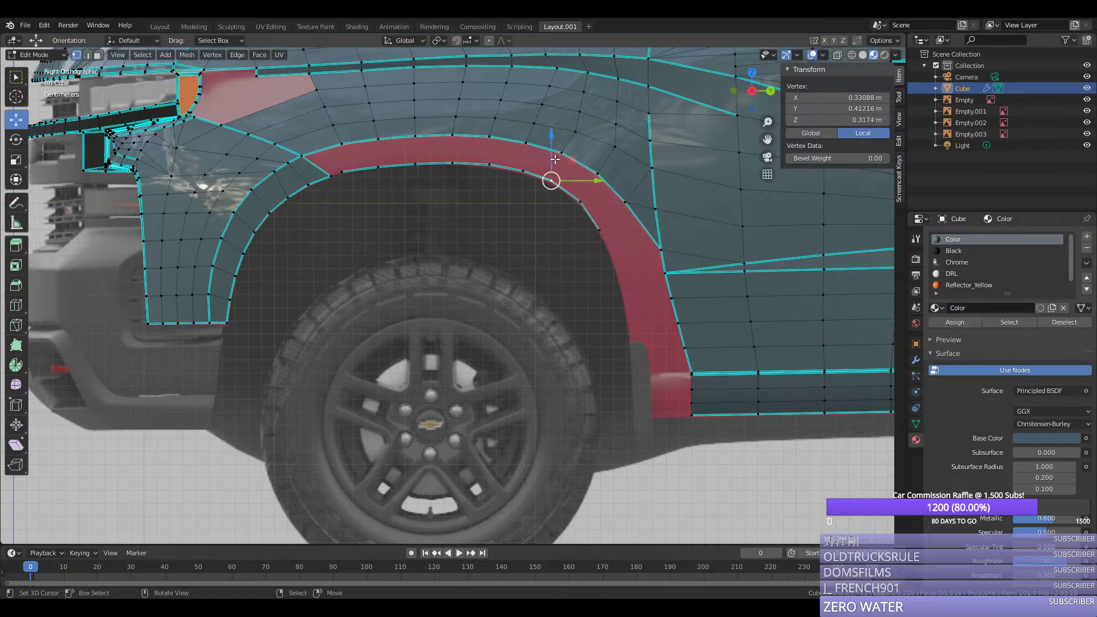
pyautogui.moveTo(552, 158); pyautogui.dragTo(523, 149)
pyautogui.rightClick(524, 171)
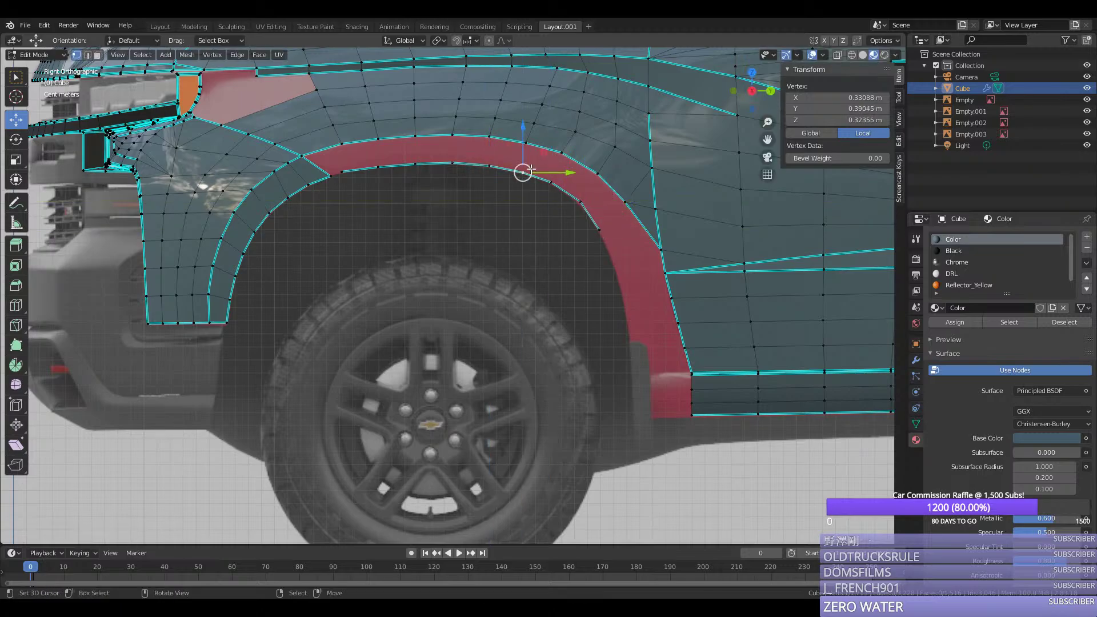
# Step: Connect the copied upper arch edge to the front flare's seam corner and mark the connecting edge sharp
pyautogui.rightClick(317, 174)
pyautogui.keyDown('shift'); pyautogui.rightClick(377, 166); pyautogui.keyUp('shift')
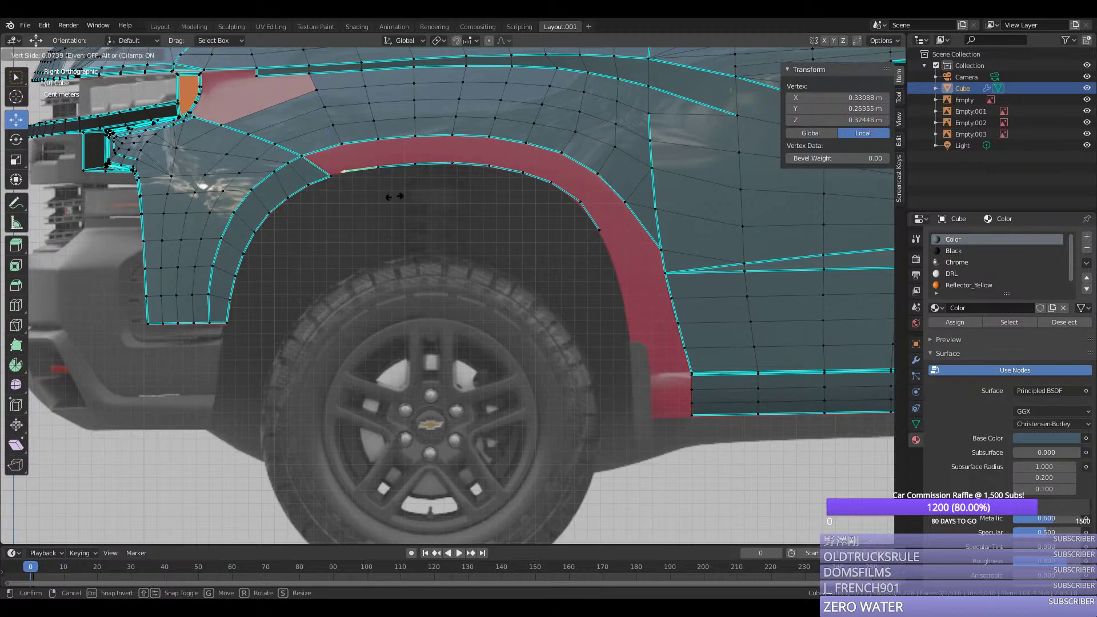
pyautogui.hotkey('ctrl', 'e')
pyautogui.click(309, 249)
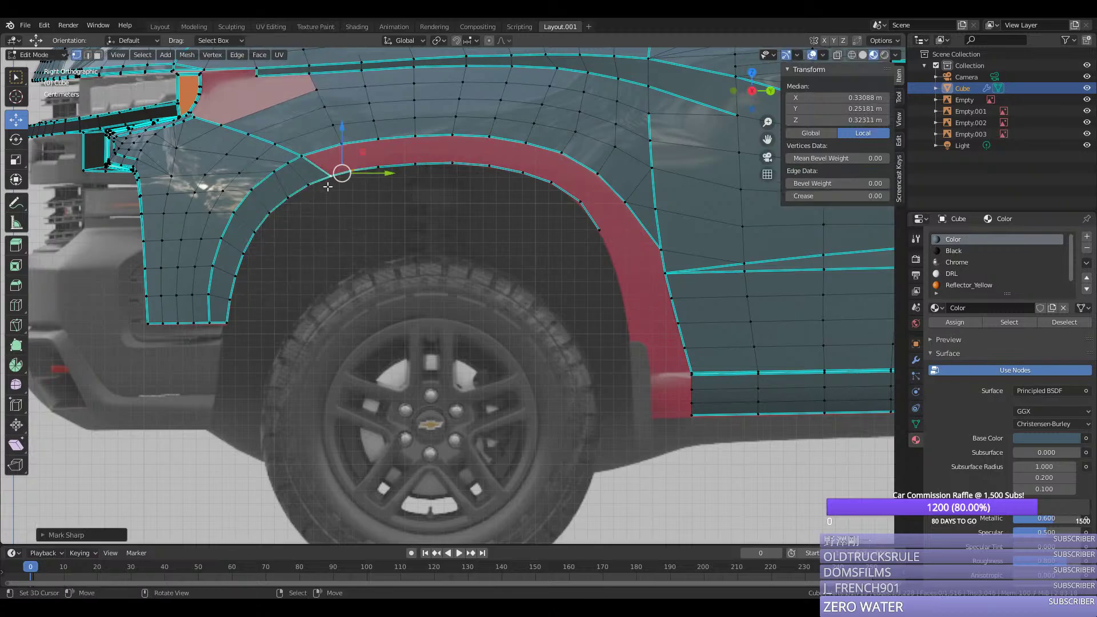
# Step: Even out the vertex spacing along the upper inner arch edge
pyautogui.keyDown('ctrl'); pyautogui.rightClick(551, 183); pyautogui.keyUp('ctrl')
pyautogui.press('q')
pyautogui.rightClick(552, 184)
pyautogui.keyDown('ctrl'); pyautogui.rightClick(596, 229); pyautogui.keyUp('ctrl')
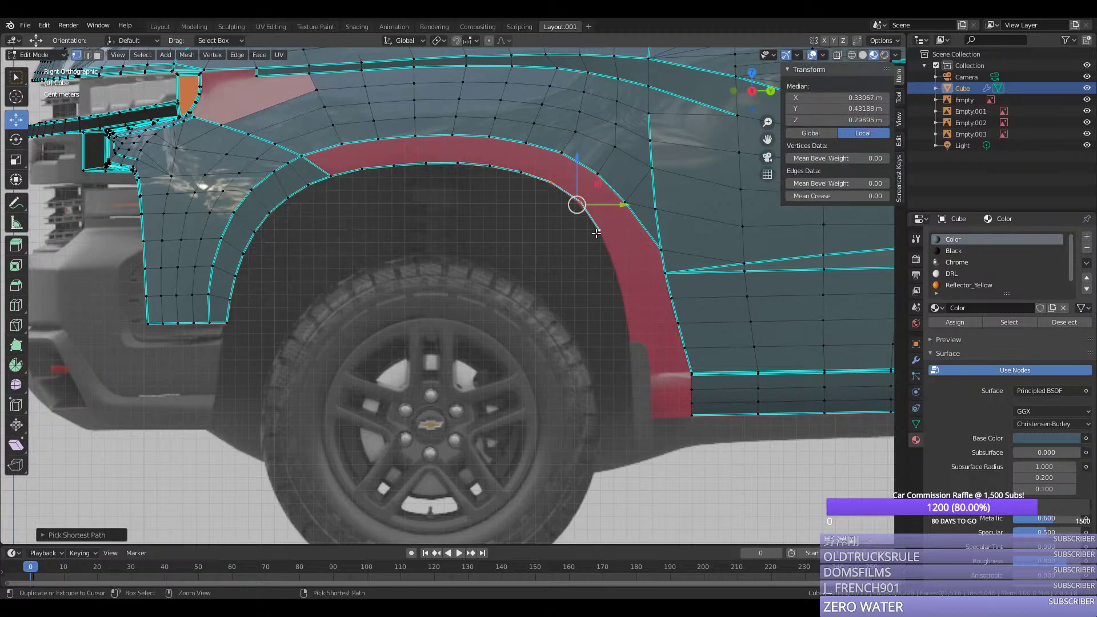
# Step: Fill the upper flare strip with faces from its rear end forward to the front flare seam
pyautogui.rightClick(598, 229)
pyautogui.keyDown('shift'); pyautogui.rightClick(624, 202); pyautogui.keyUp('shift')
pyautogui.keyDown('shift'); pyautogui.rightClick(598, 175); pyautogui.keyUp('shift')
pyautogui.press('f')
pyautogui.press('f')
pyautogui.press('f')
pyautogui.press('f')
pyautogui.press('f')
pyautogui.press('f')
pyautogui.press('f')
pyautogui.press('f')
pyautogui.press('f')
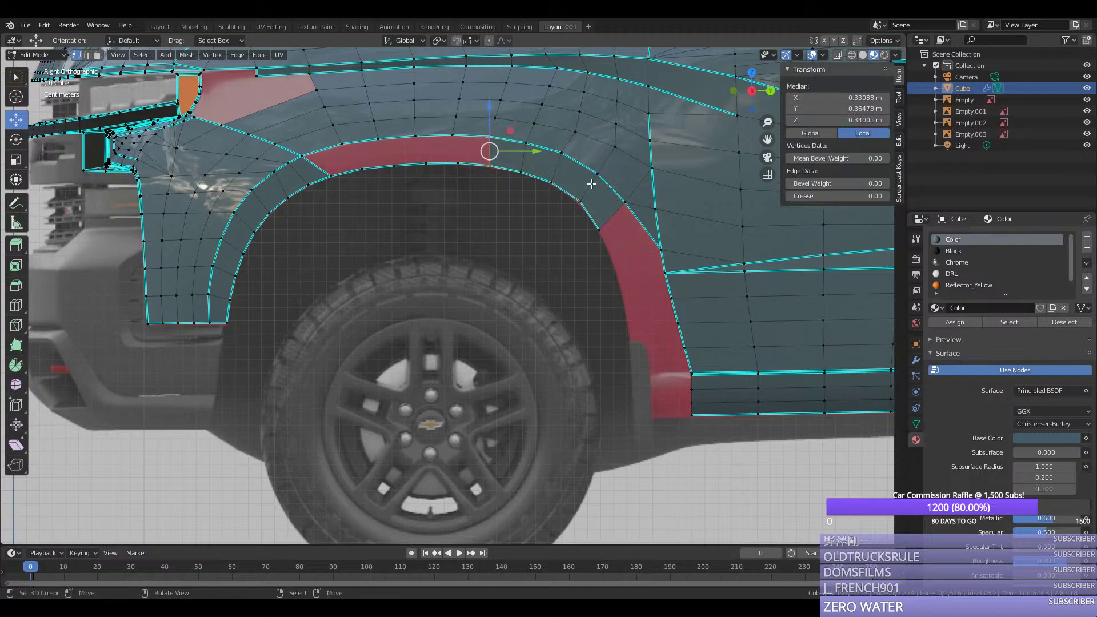
# Step: Duplicate the lower rear wheel-arch edge path and move the copy toward the flare's inner edge
pyautogui.rightClick(631, 247)
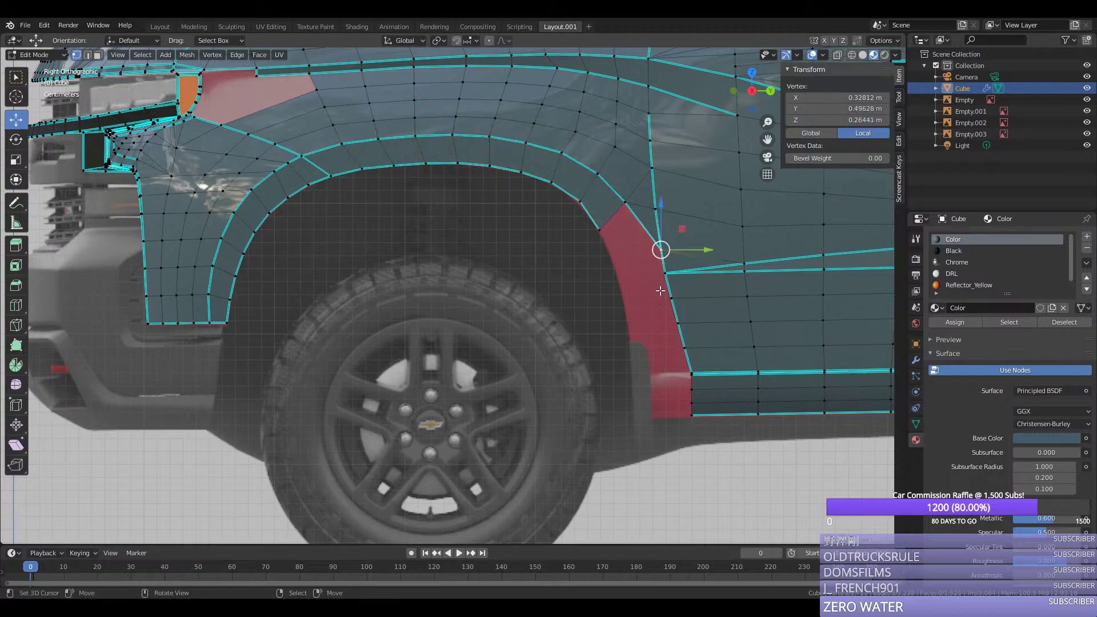
pyautogui.keyDown('ctrl'); pyautogui.rightClick(686, 345); pyautogui.keyUp('ctrl')
pyautogui.press('g')
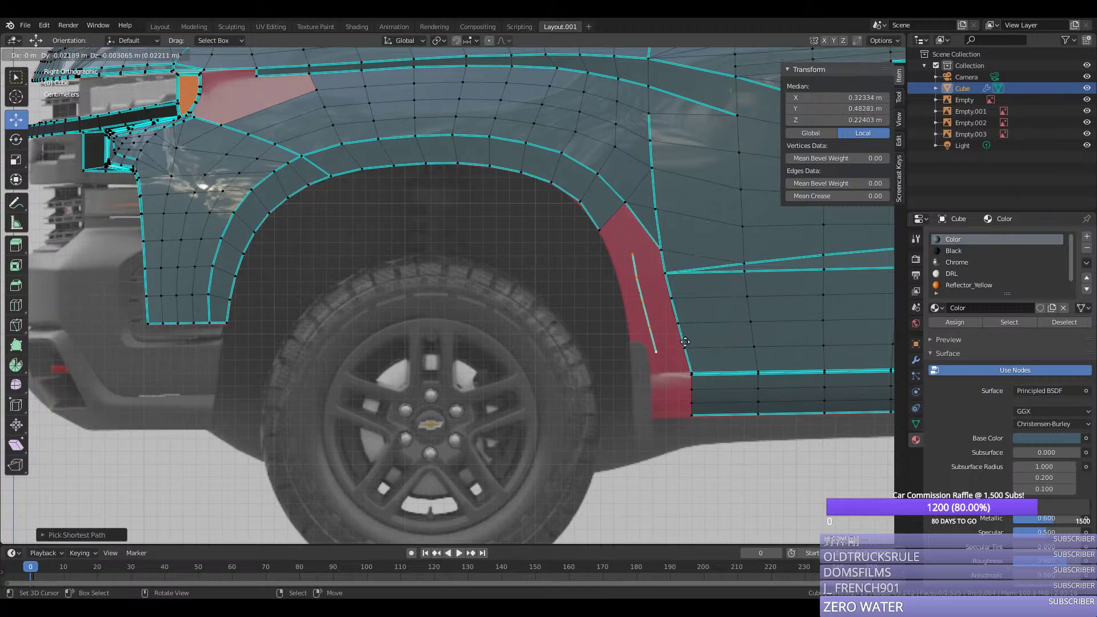
pyautogui.click(669, 339)
# Step: Reposition the copied rear edge's vertices one by one along the reference flare's inner outline
pyautogui.moveTo(628, 266); pyautogui.dragTo(646, 327)
pyautogui.rightClick(612, 255)
pyautogui.rightClick(636, 325)
pyautogui.rightClick(640, 350)
pyautogui.rightClick(624, 301)
pyautogui.rightClick(629, 326)
pyautogui.rightClick(618, 277)
pyautogui.rightClick(610, 254)
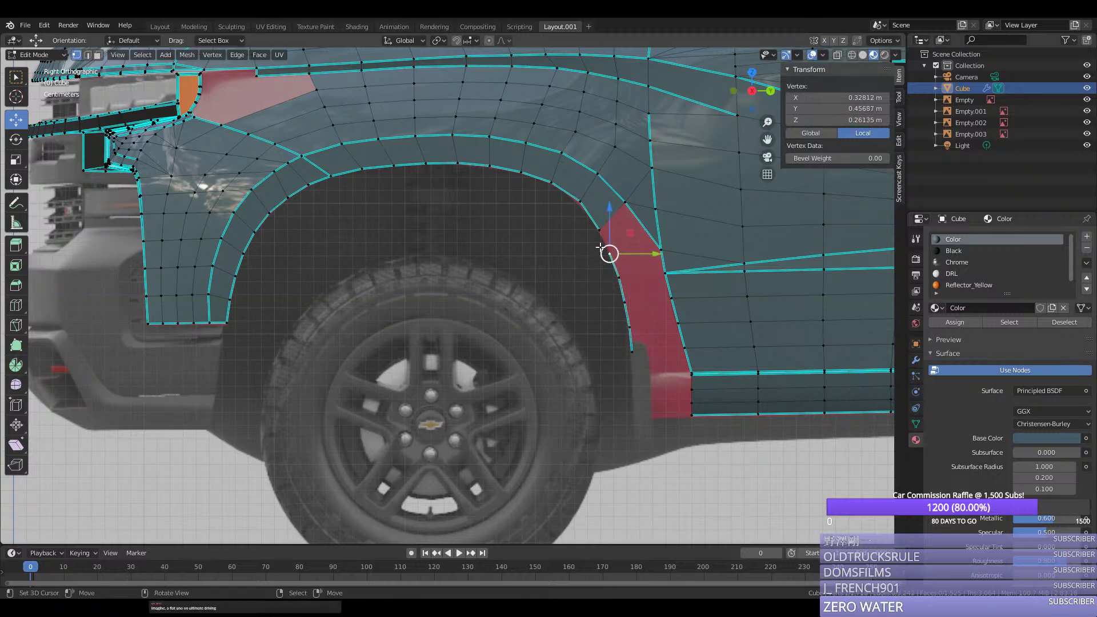
# Step: Connect the rear inner edge to the upper inner arch edge and mark the connecting edge sharp
pyautogui.keyDown('ctrl'); pyautogui.rightClick(599, 229); pyautogui.keyUp('ctrl')
pyautogui.hotkey('ctrl', 'e')
pyautogui.click(594, 242)
pyautogui.hotkey('ctrl', 'e')
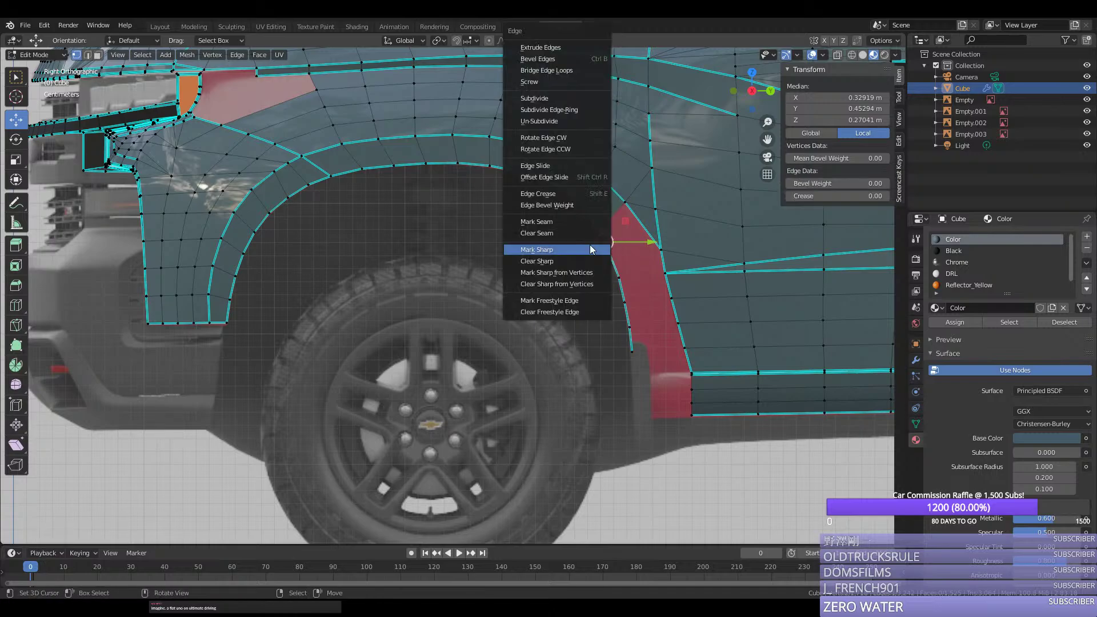
pyautogui.click(590, 245)
# Step: Fill the rear flare strip with faces from the upper arch down to just above the sill crease
pyautogui.rightClick(599, 229)
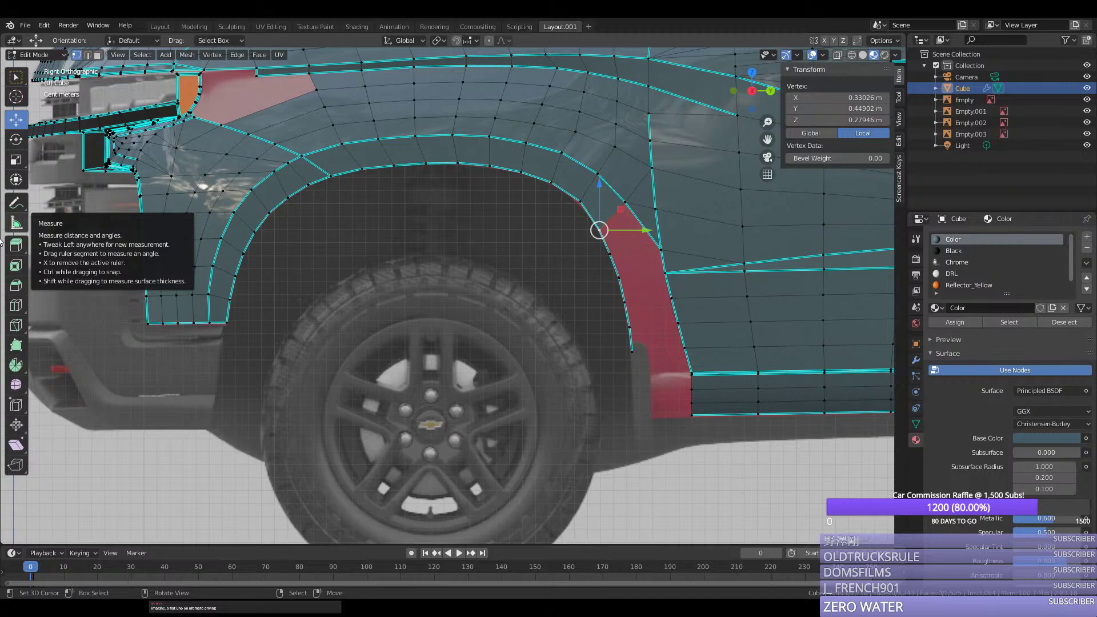
pyautogui.keyDown('shift'); pyautogui.rightClick(625, 202); pyautogui.keyUp('shift')
pyautogui.press('f')
pyautogui.press('f')
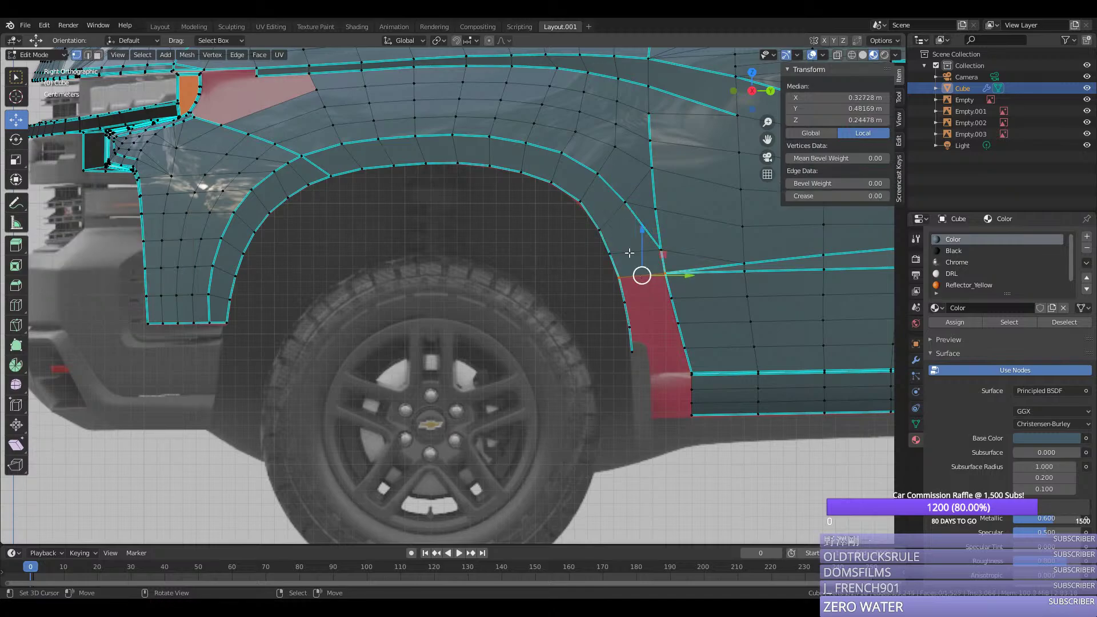
pyautogui.moveTo(628, 253); pyautogui.dragTo(600, 258, button='middle')
pyautogui.press('KP_3')
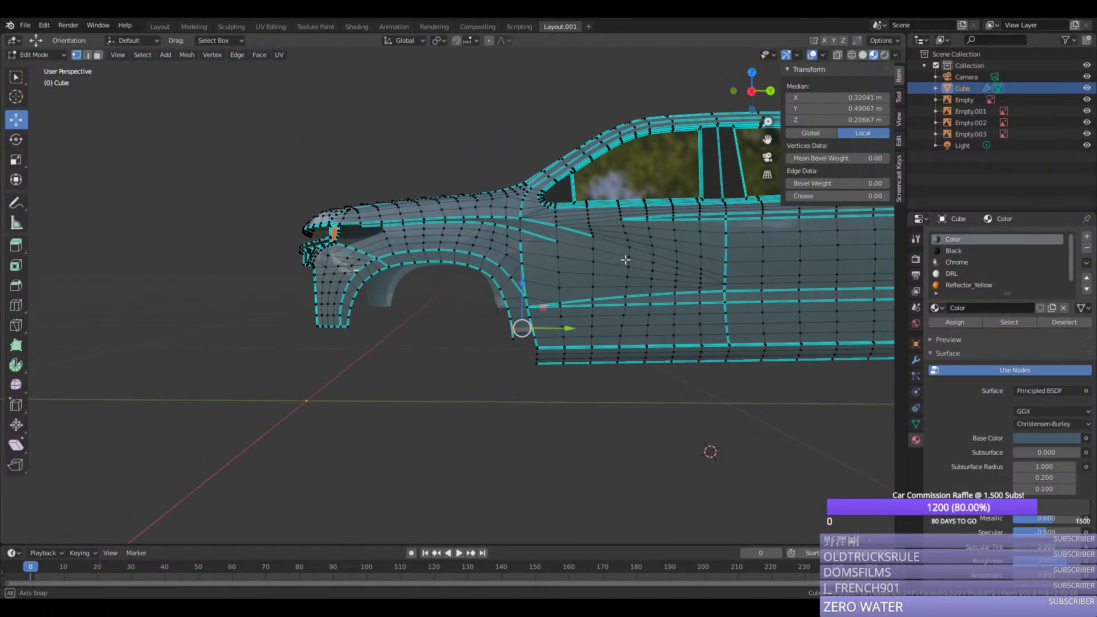
# Step: Extend the sill crease's front end forward along Y to the flare's inner outline and mark the new edge sharp
pyautogui.scroll(5, 617, 257)
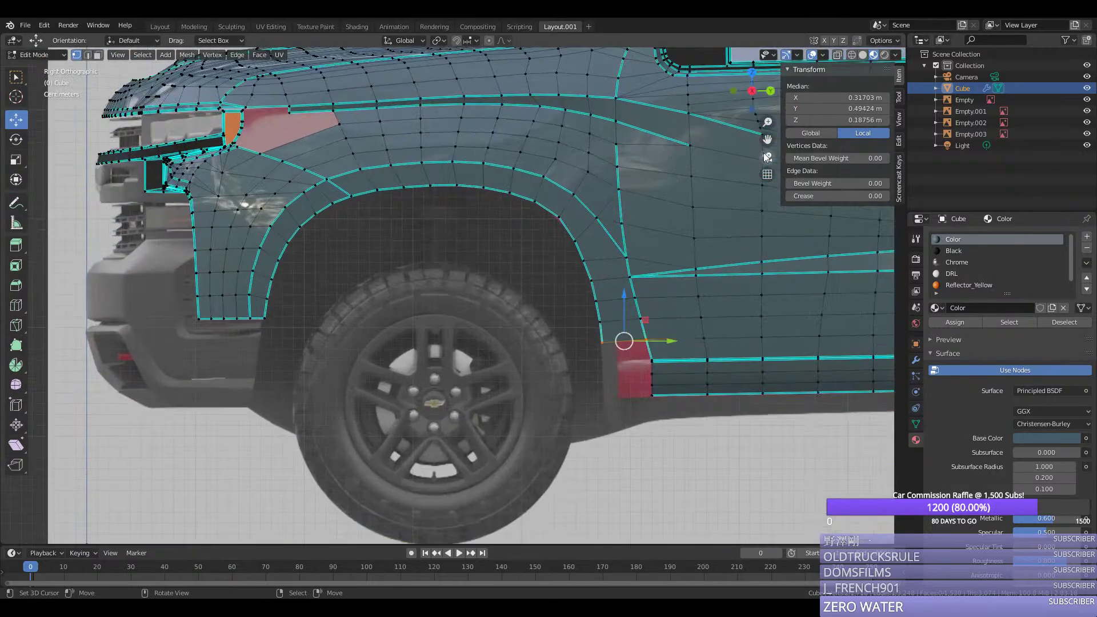
pyautogui.scroll(5, 615, 257)
pyautogui.scroll(3, 572, 260)
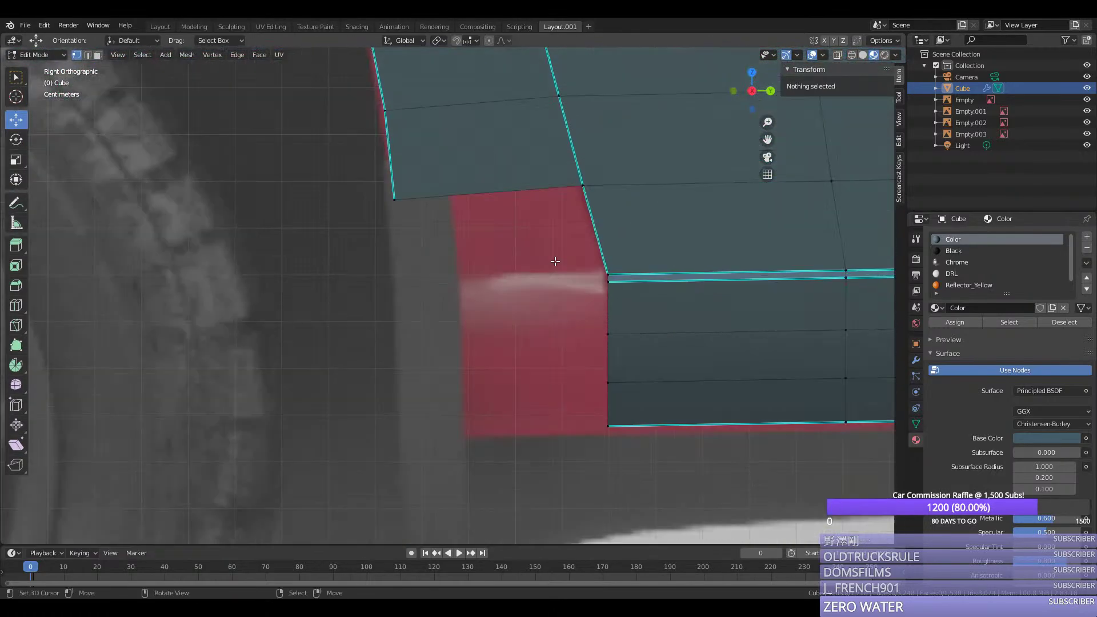
pyautogui.click(608, 274)
pyautogui.press('g')
pyautogui.press('y')
pyautogui.click(471, 261)
pyautogui.keyDown('shift'); pyautogui.rightClick(627, 298); pyautogui.keyUp('shift')
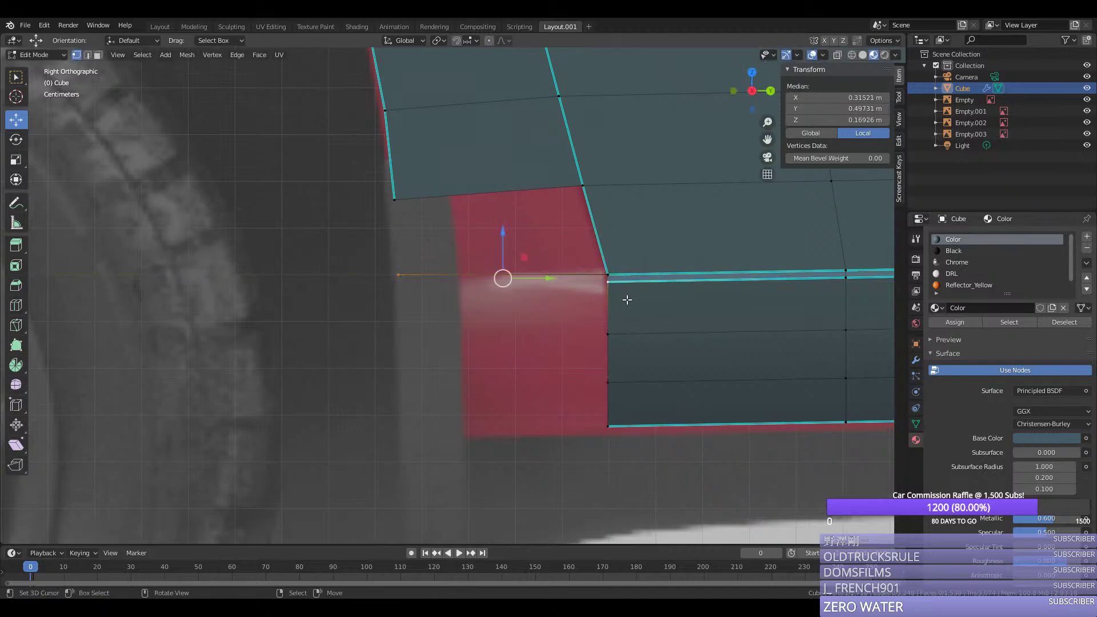
pyautogui.press('f')
pyautogui.keyDown('shift'); pyautogui.rightClick(612, 274); pyautogui.keyUp('shift')
pyautogui.hotkey('ctrl', 'e')
pyautogui.click(611, 274)
# Step: Adjust the extended crease's front vertex and close the narrow crease strip with a face
pyautogui.rightClick(395, 254)
pyautogui.moveTo(397, 250); pyautogui.dragTo(401, 253)
pyautogui.keyDown('shift'); pyautogui.rightClick(608, 272); pyautogui.keyUp('shift')
pyautogui.keyDown('shift'); pyautogui.rightClick(611, 288); pyautogui.keyUp('shift')
pyautogui.press('f')
# Step: Fill the flare gap above the crease with a face and mark its inner arch edge sharp
pyautogui.rightClick(608, 271)
pyautogui.keyDown('shift'); pyautogui.rightClick(399, 260); pyautogui.keyUp('shift')
pyautogui.keyDown('shift'); pyautogui.rightClick(397, 202); pyautogui.keyUp('shift')
pyautogui.keyDown('shift'); pyautogui.rightClick(572, 181); pyautogui.keyUp('shift')
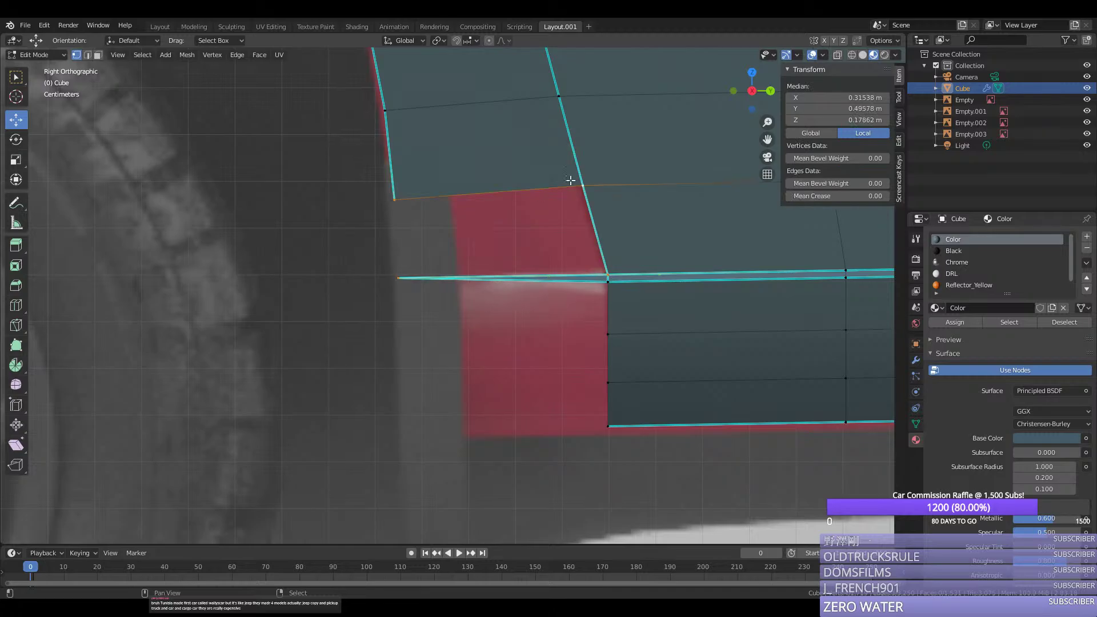
pyautogui.press('f')
pyautogui.rightClick(397, 203)
pyautogui.keyDown('shift'); pyautogui.rightClick(400, 275); pyautogui.keyUp('shift')
pyautogui.hotkey('ctrl', 'e')
pyautogui.click(399, 284)
# Step: Extrude the lower sill's front edge forward along Y to the wheel-arch outline
pyautogui.rightClick(608, 333)
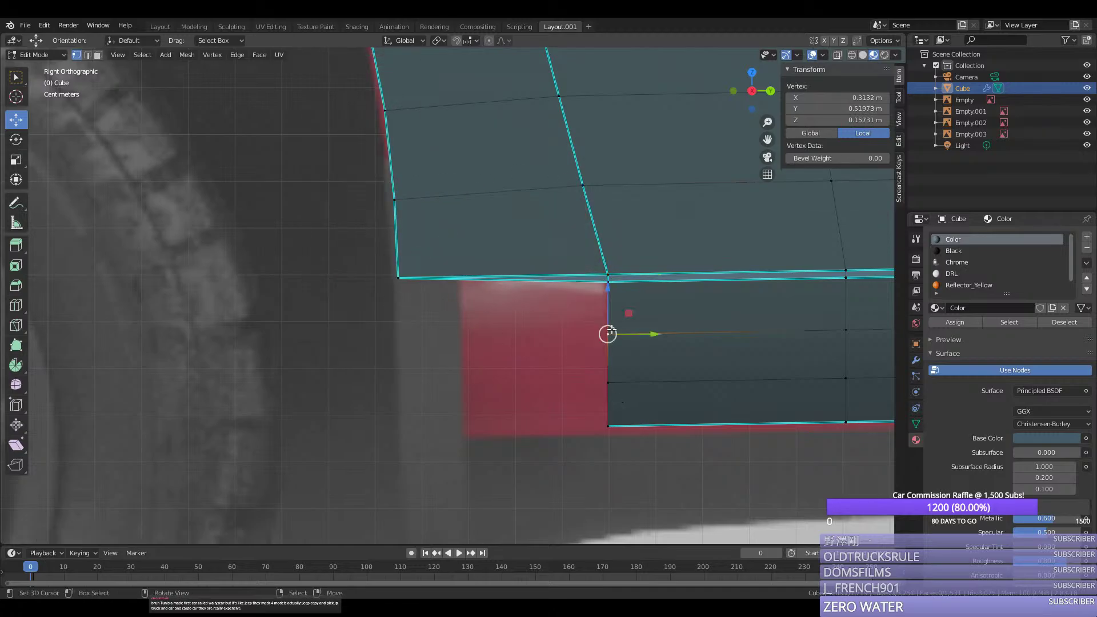
pyautogui.keyDown('ctrl'); pyautogui.rightClick(607, 426); pyautogui.keyUp('ctrl')
pyautogui.press('e')
pyautogui.press('y')
pyautogui.click(474, 435)
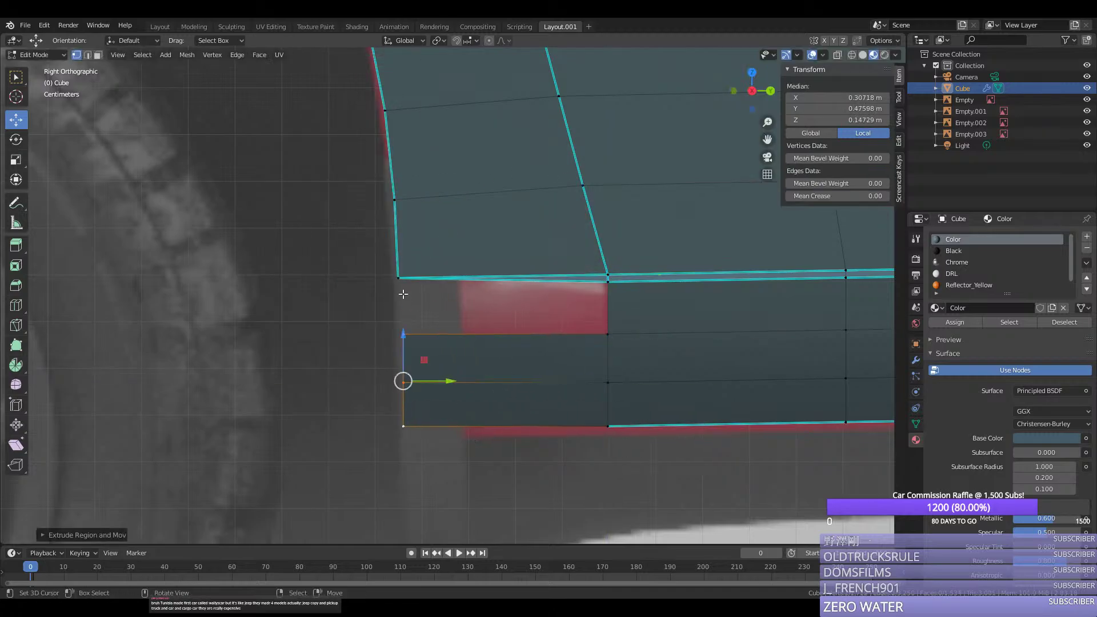
# Step: Connect the extruded sill's front edge to the crease corner and mark its front and bottom edges sharp
pyautogui.rightClick(402, 295)
pyautogui.keyDown('shift'); pyautogui.rightClick(404, 326); pyautogui.keyUp('shift')
pyautogui.press('f')
pyautogui.hotkey('ctrl', 'e')
pyautogui.click(416, 351)
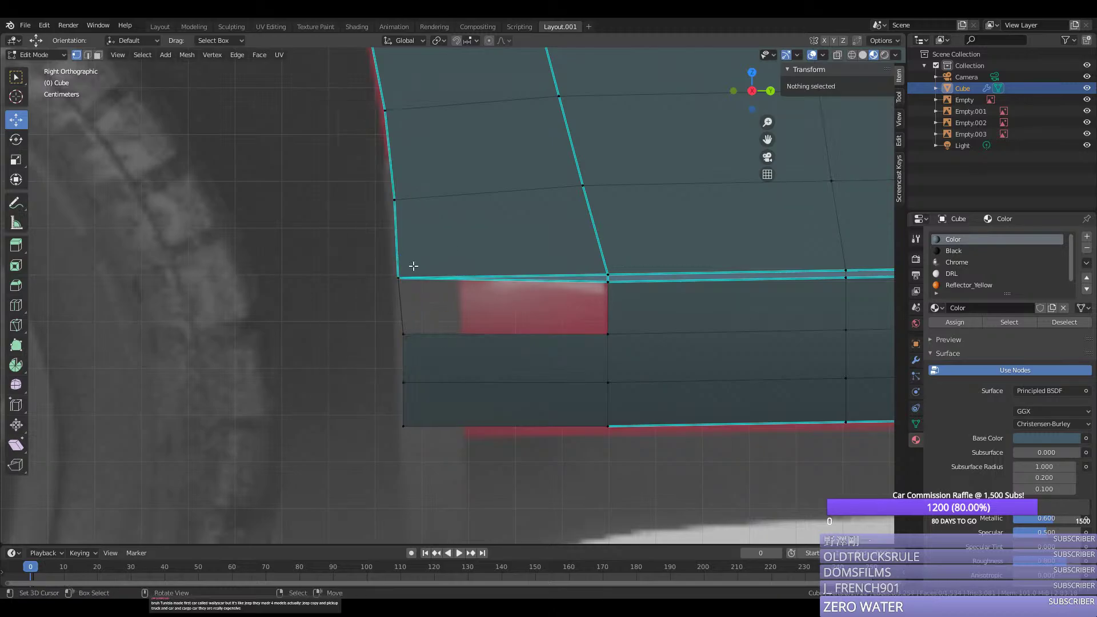
pyautogui.rightClick(608, 425)
pyautogui.keyDown('ctrl'); pyautogui.rightClick(403, 426); pyautogui.keyUp('ctrl')
pyautogui.hotkey('ctrl', 'e')
pyautogui.click(601, 430)
# Step: Fill the remaining gap below the crease with a face and nudge the sill's front edge
pyautogui.rightClick(607, 334)
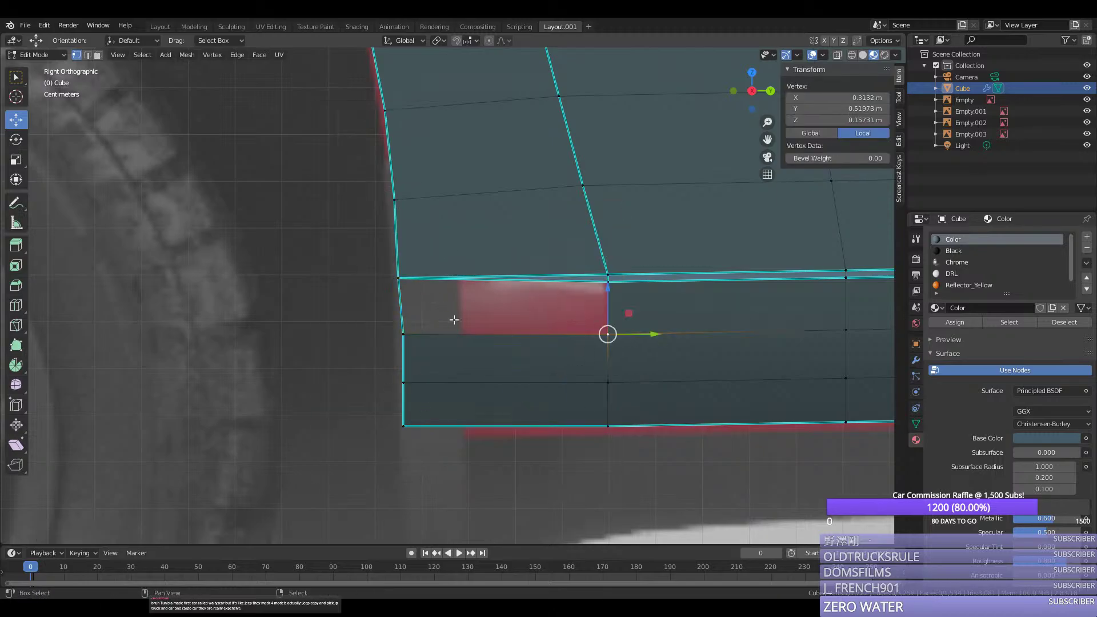
pyautogui.keyDown('shift'); pyautogui.rightClick(407, 328); pyautogui.keyUp('shift')
pyautogui.press('f')
pyautogui.rightClick(406, 328)
pyautogui.keyDown('ctrl'); pyautogui.rightClick(405, 423); pyautogui.keyUp('ctrl')
pyautogui.moveTo(433, 381); pyautogui.dragTo(427, 389)
# Step: Return to Object Mode and save the file
pyautogui.scroll(-10, 426, 389)
pyautogui.press('Tab')
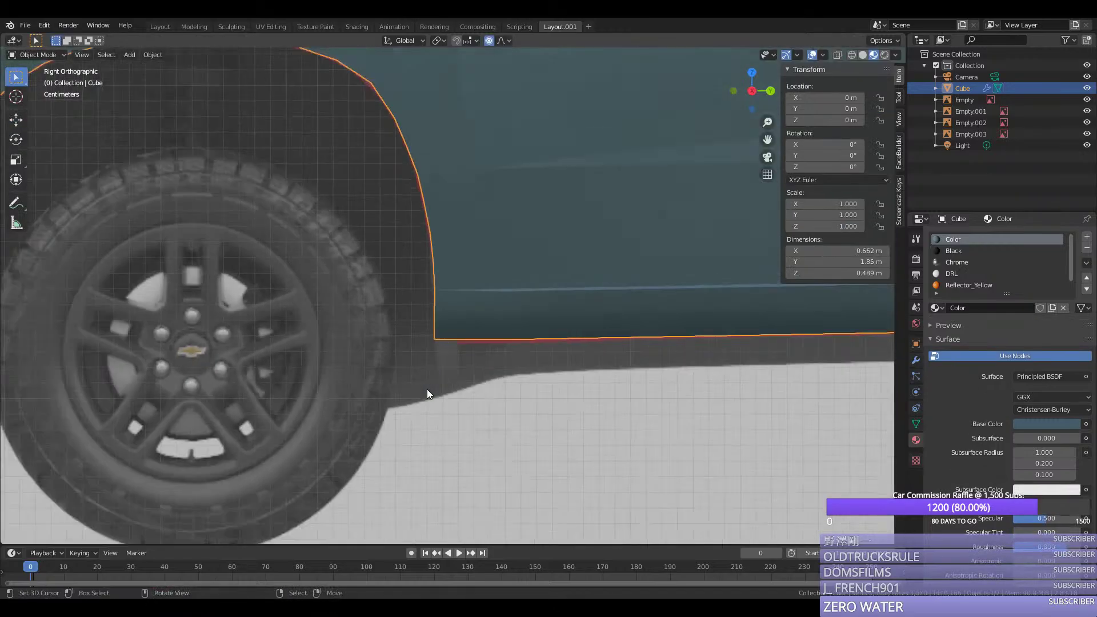
pyautogui.hotkey('ctrl', 's')
pyautogui.moveTo(475, 360); pyautogui.dragTo(595, 358, button='middle')
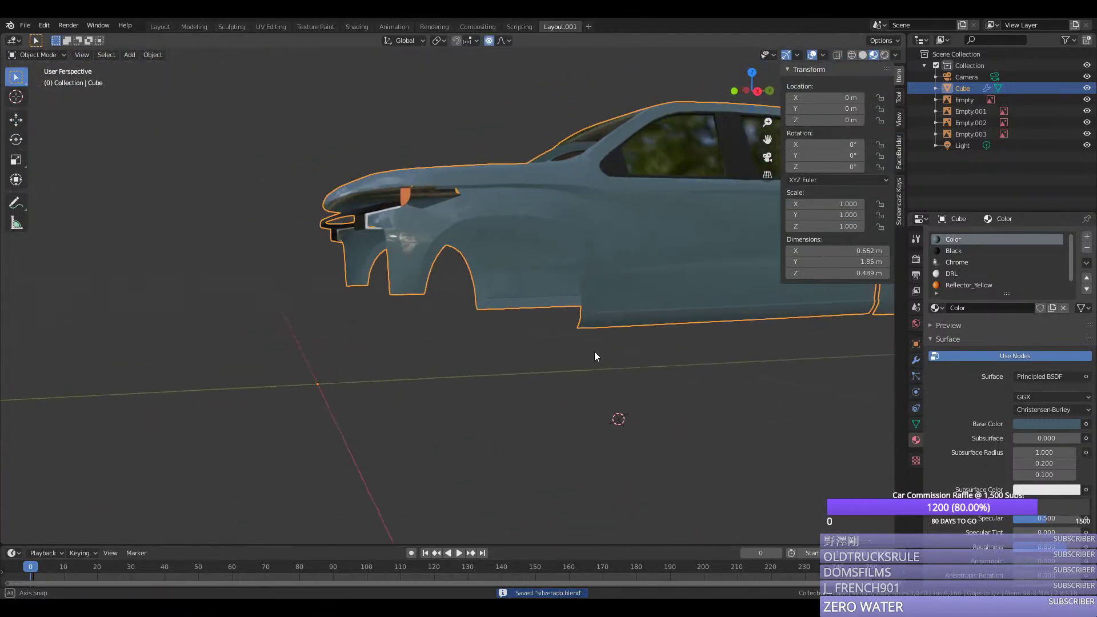
pyautogui.scroll(5, 594, 355)
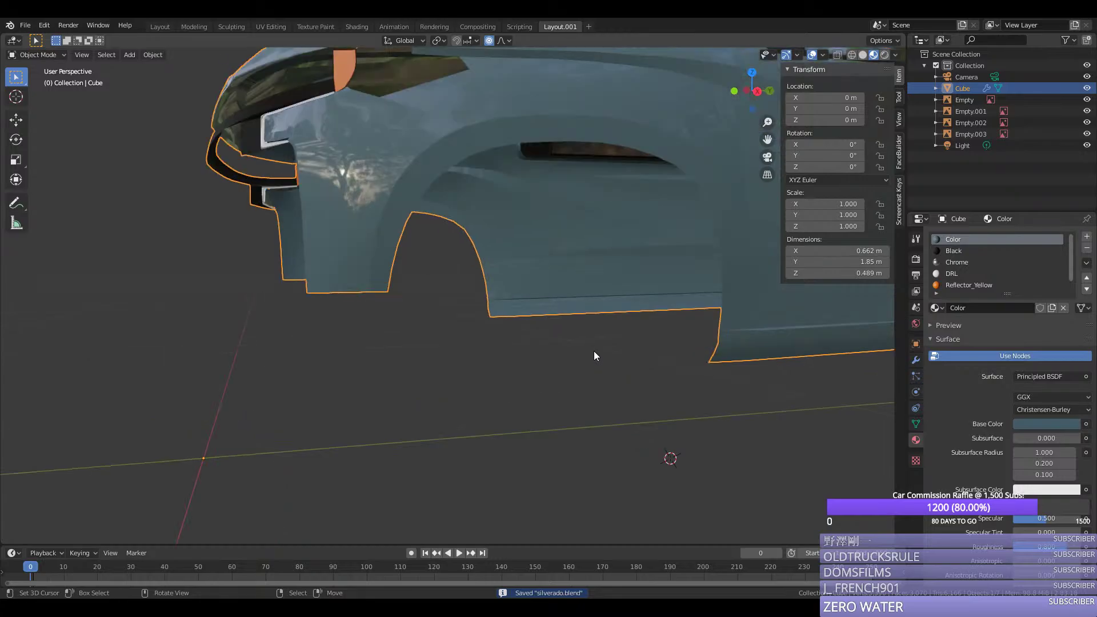
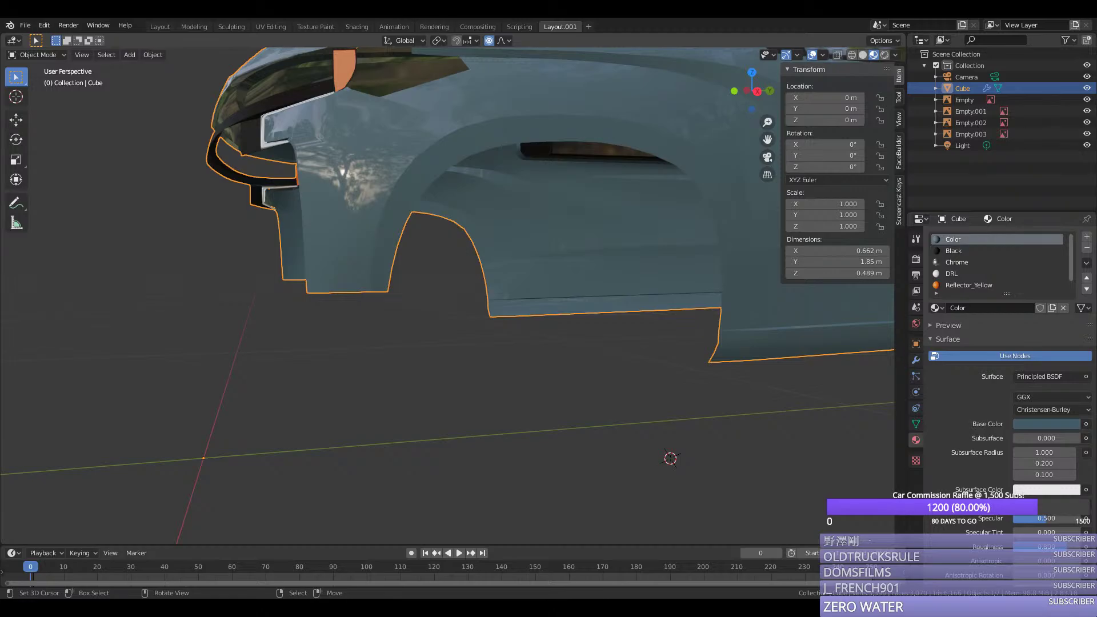
# Step: Nudge a vertex on the hood's rear edge to follow the windshield-base outline in the top reference
pyautogui.scroll(-4, 143, 368)
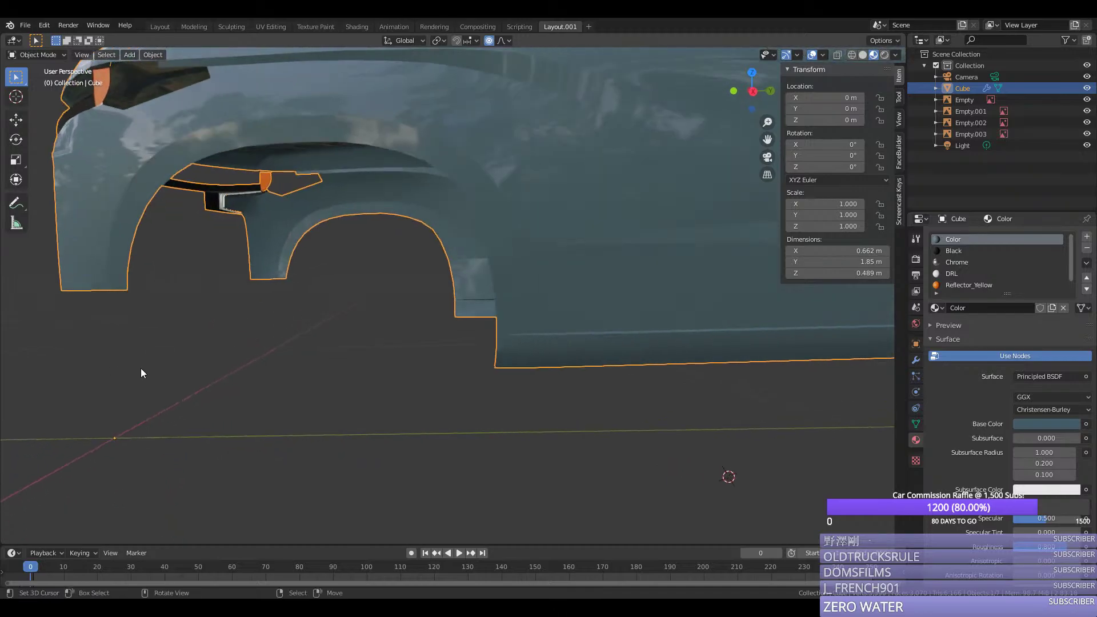
pyautogui.press('KP_3')
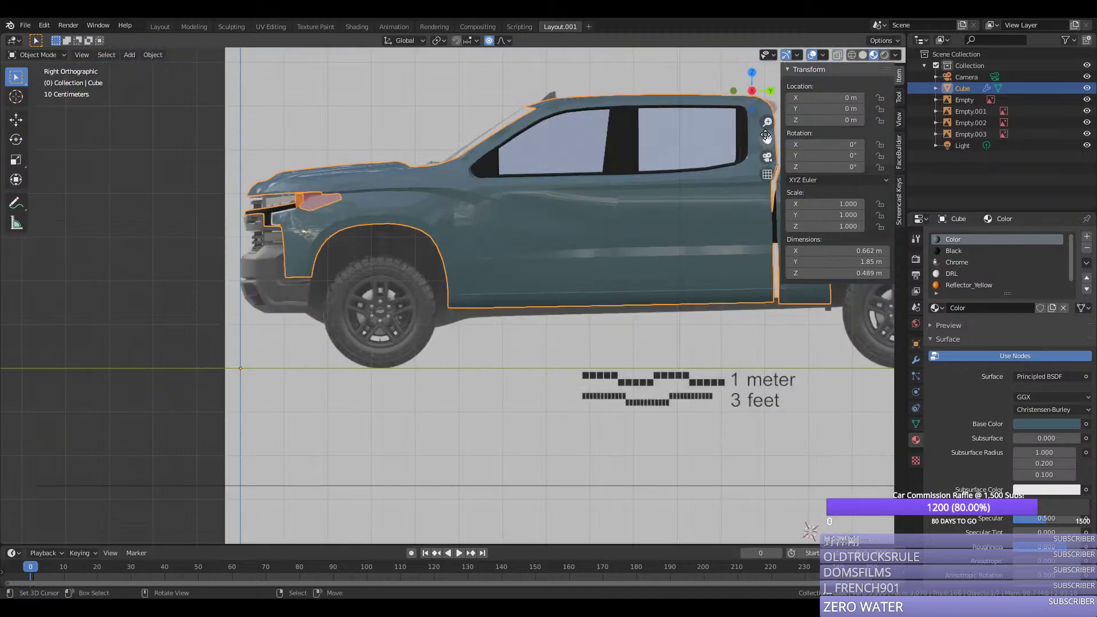
pyautogui.moveTo(768, 139); pyautogui.dragTo(814, 183)
pyautogui.moveTo(389, 241); pyautogui.dragTo(550, 296, button='middle')
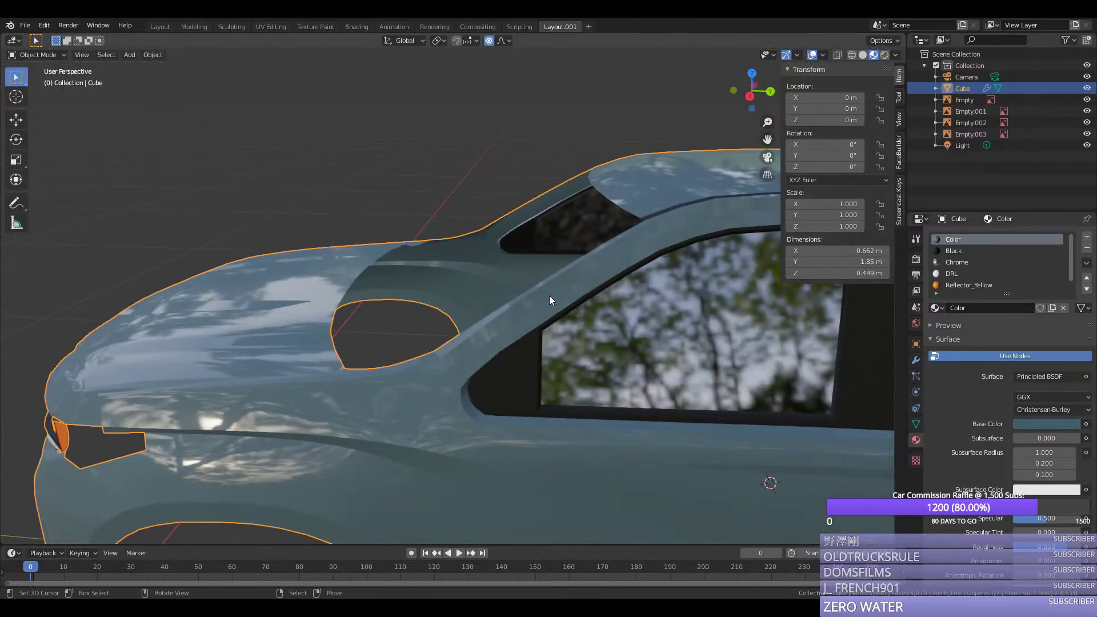
pyautogui.press('KP_7')
pyautogui.moveTo(765, 139); pyautogui.dragTo(528, 134)
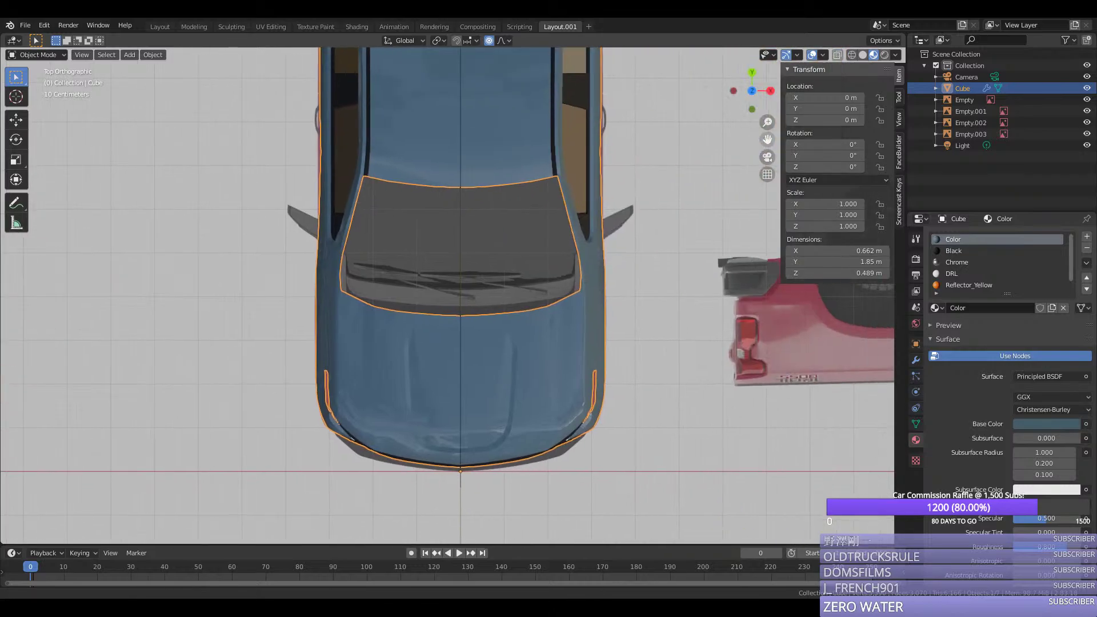
pyautogui.scroll(5, 717, 215)
pyautogui.scroll(1, 523, 310)
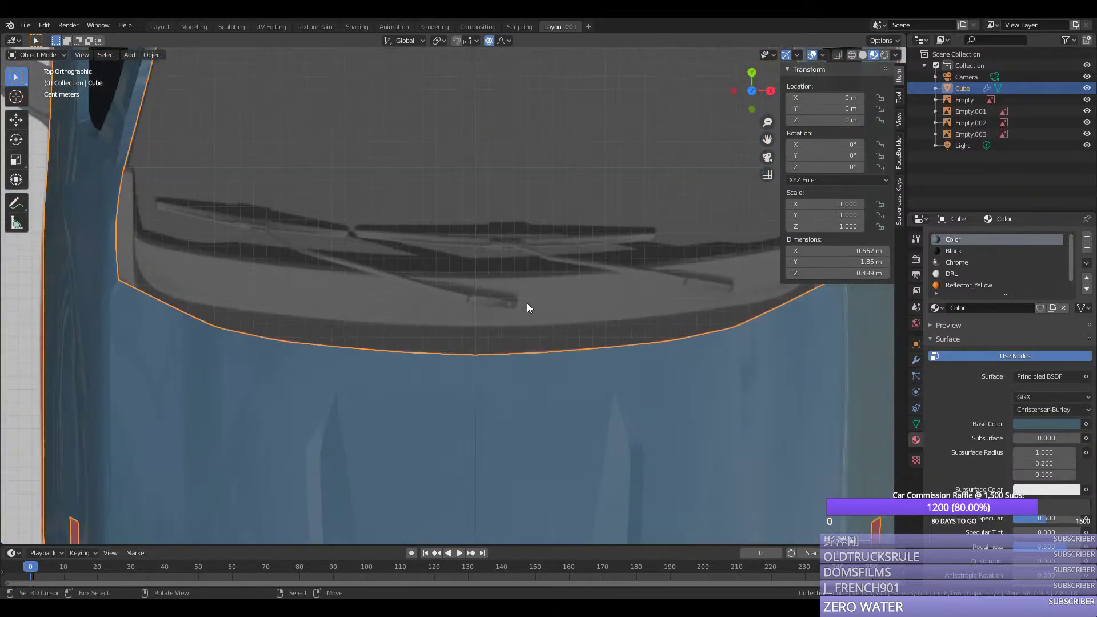
pyautogui.scroll(-2, 527, 300)
pyautogui.press('Tab')
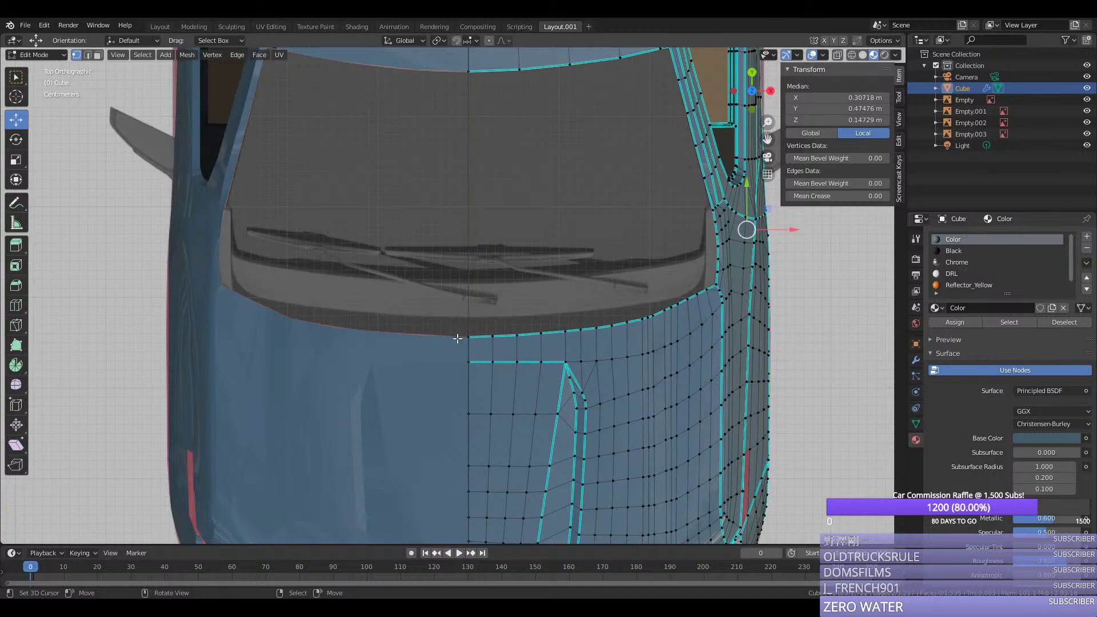
pyautogui.click(468, 337)
pyautogui.scroll(4, 686, 246)
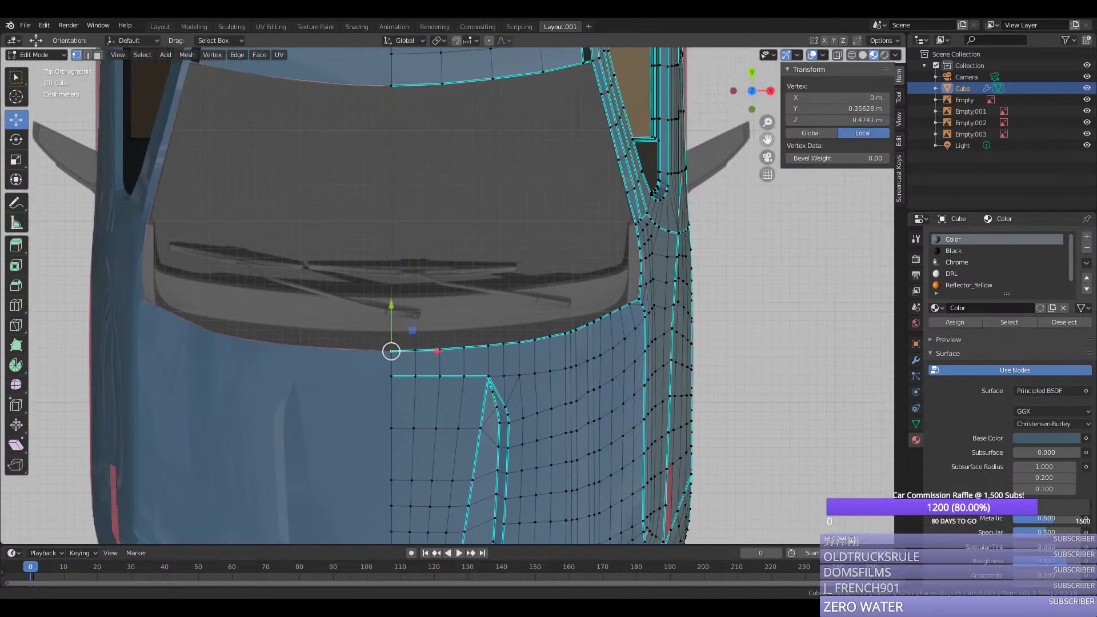
pyautogui.click(611, 394)
pyautogui.click(578, 402)
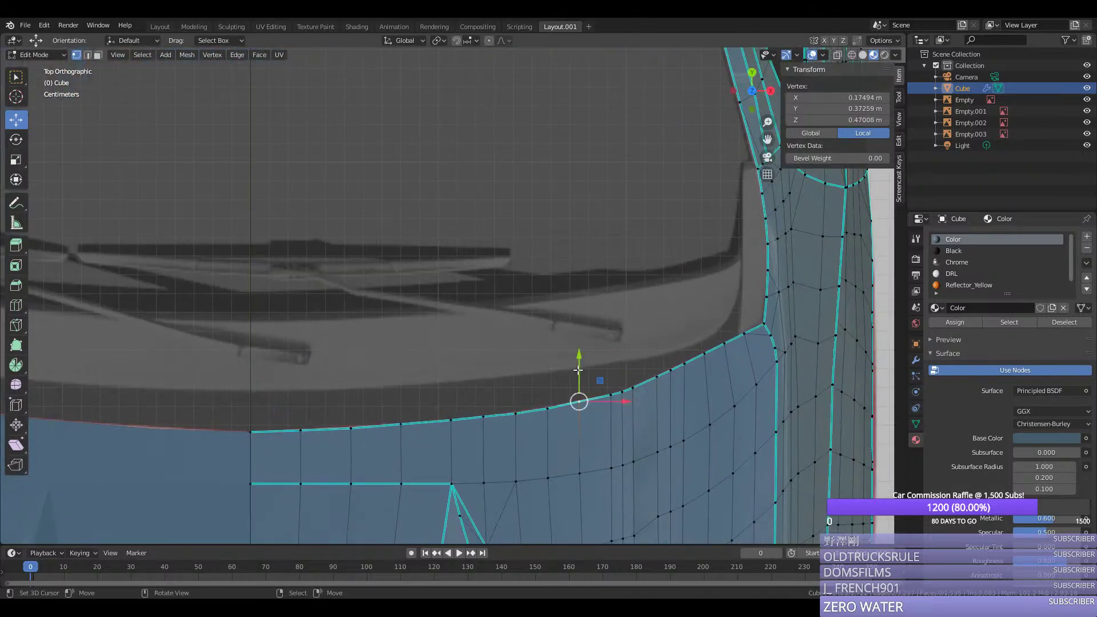
pyautogui.moveTo(579, 371); pyautogui.dragTo(579, 370)
pyautogui.click(744, 333)
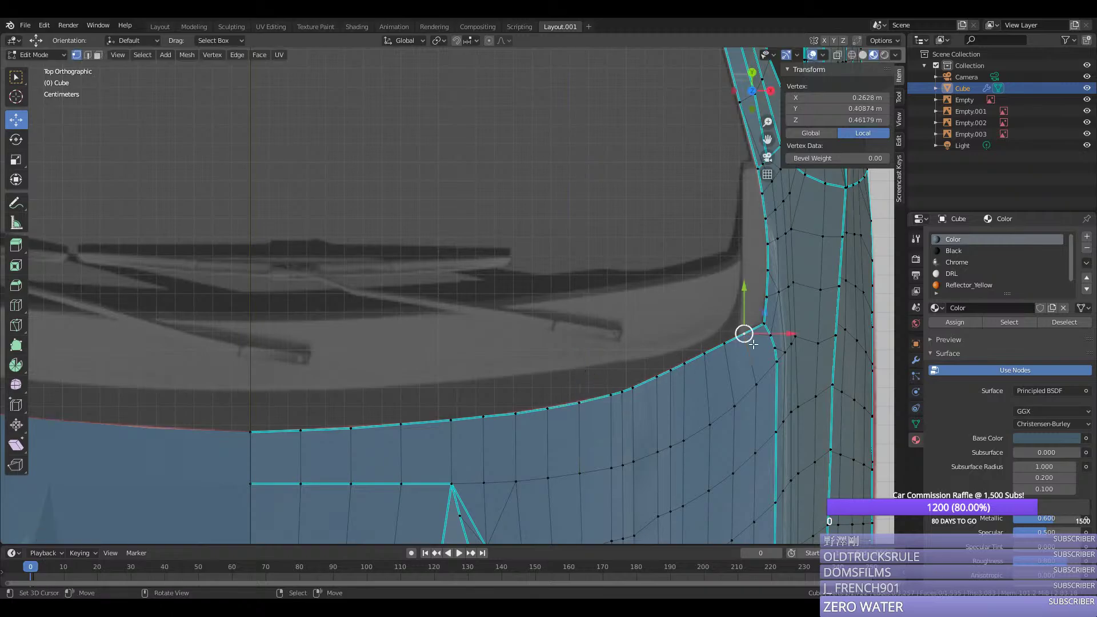
# Step: Duplicate the fender edge path beside the windshield base and move the copy inward
pyautogui.click(766, 296)
pyautogui.keyDown('shift'); pyautogui.click(763, 204); pyautogui.keyUp('shift')
pyautogui.hotkey('shift', 'd')
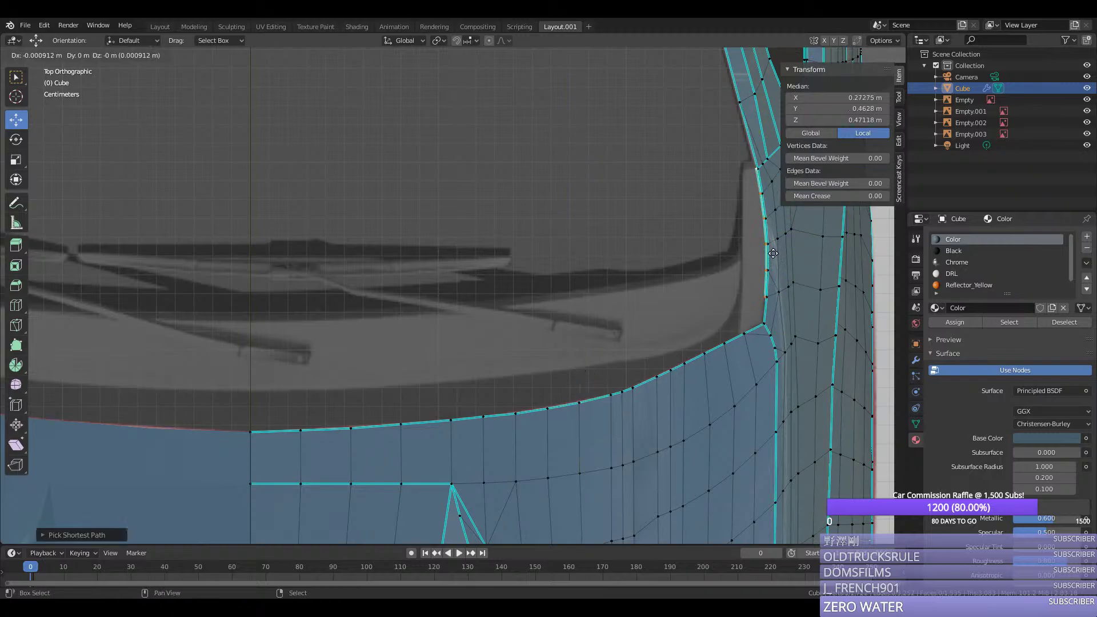
pyautogui.click(749, 189)
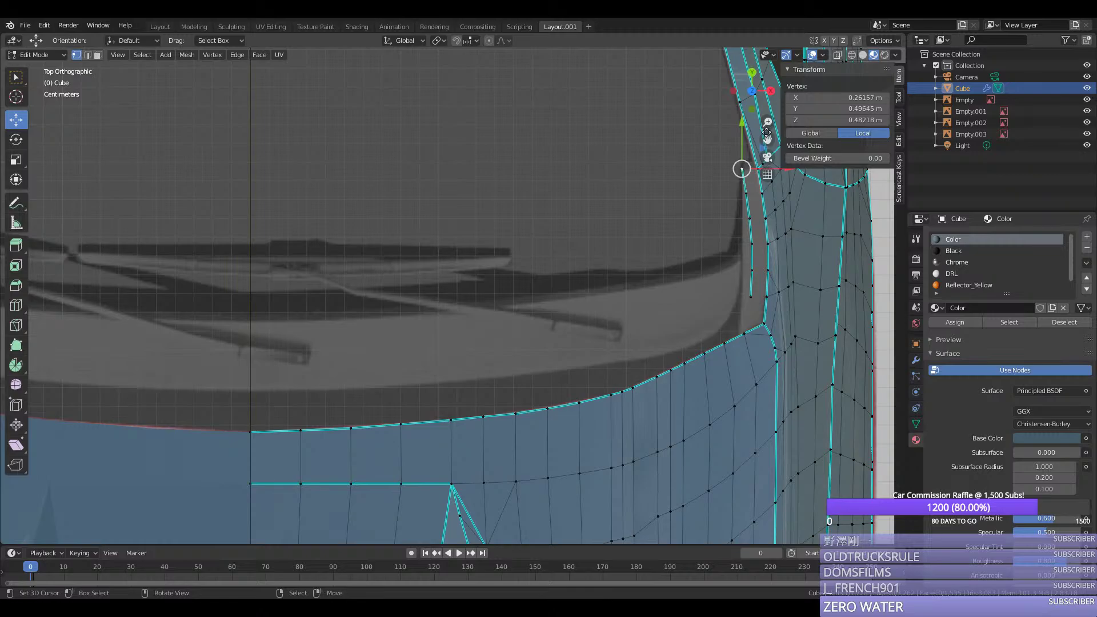
pyautogui.hotkey('alt', 'a')
# Step: Reposition the copied edge's vertices one by one along the cowl's outer side in the top reference
pyautogui.moveTo(767, 137); pyautogui.dragTo(688, 188)
pyautogui.click(731, 166)
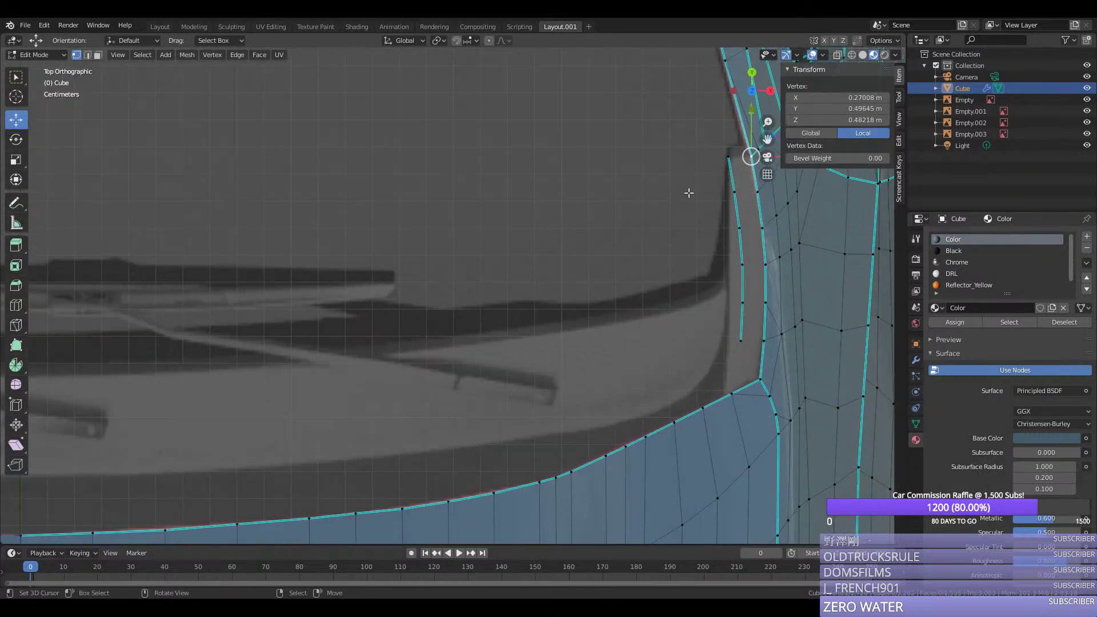
pyautogui.hotkey('shift', 'v')
pyautogui.click(756, 187)
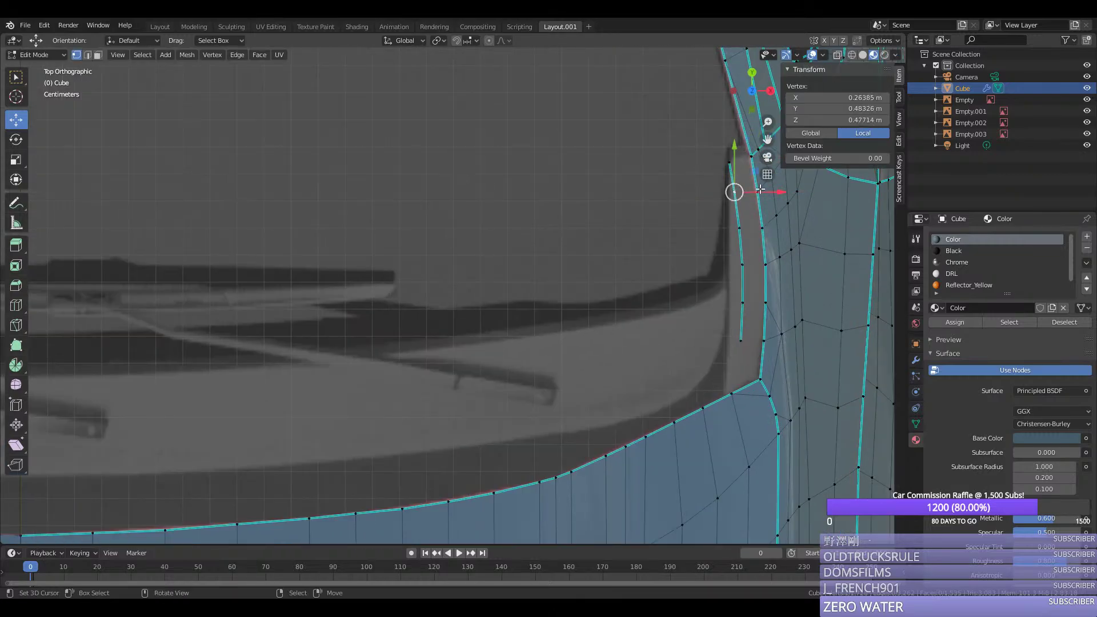
pyautogui.moveTo(766, 188); pyautogui.dragTo(750, 342)
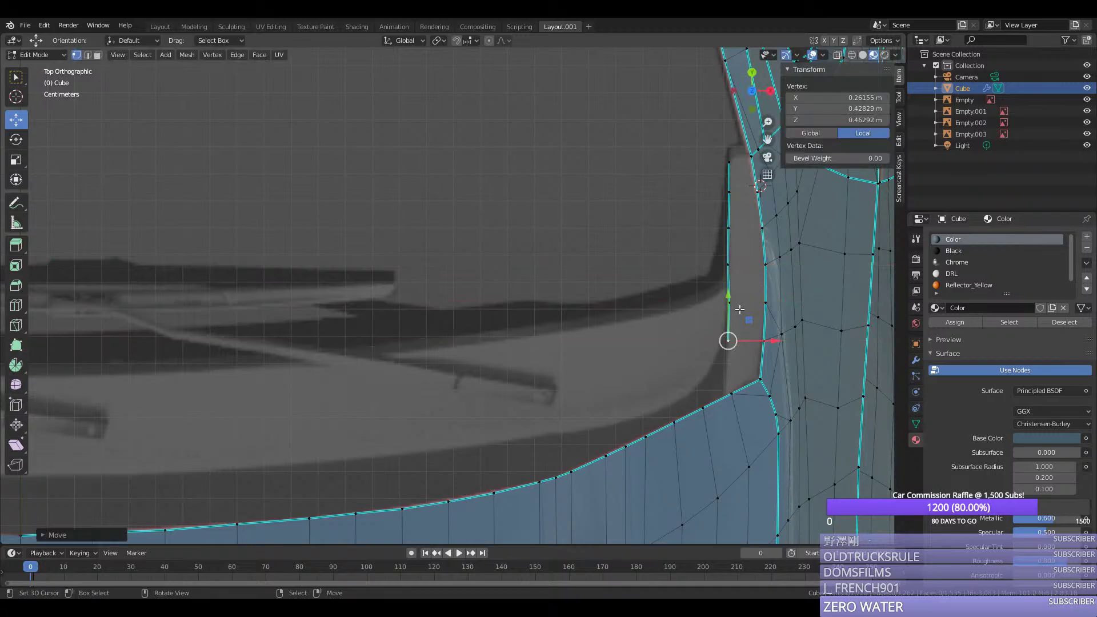
pyautogui.click(727, 264)
pyautogui.click(728, 302)
pyautogui.moveTo(748, 303); pyautogui.dragTo(747, 299)
pyautogui.click(747, 299)
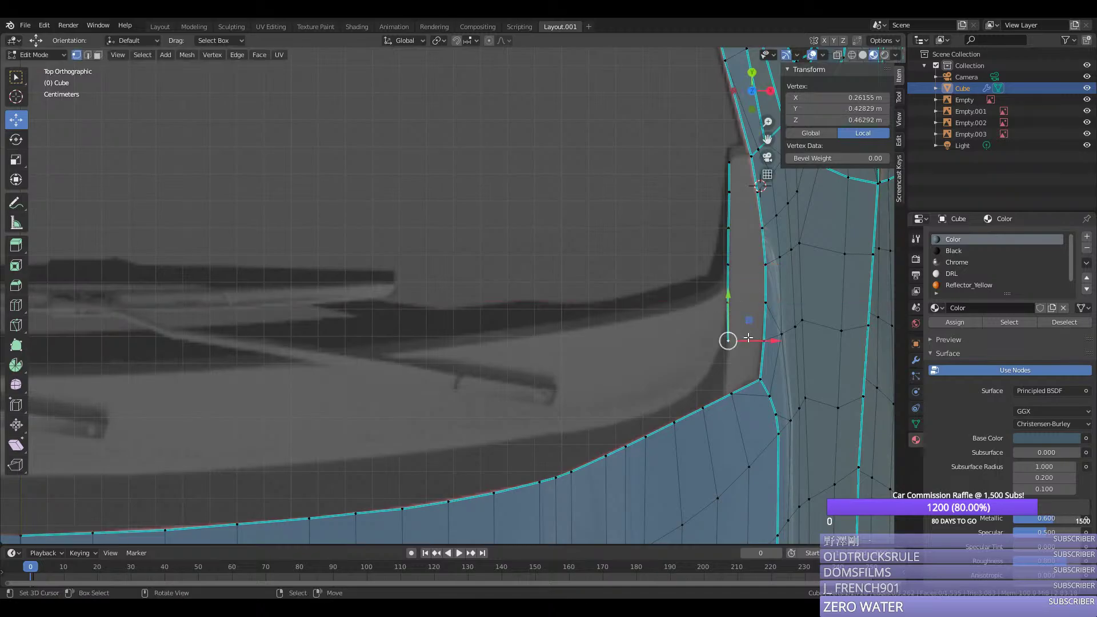
# Step: Slide the hood's rear-edge vertex nearest the fender corner along its edge toward the cowl line
pyautogui.click(731, 393)
pyautogui.press('g')
pyautogui.press('g')
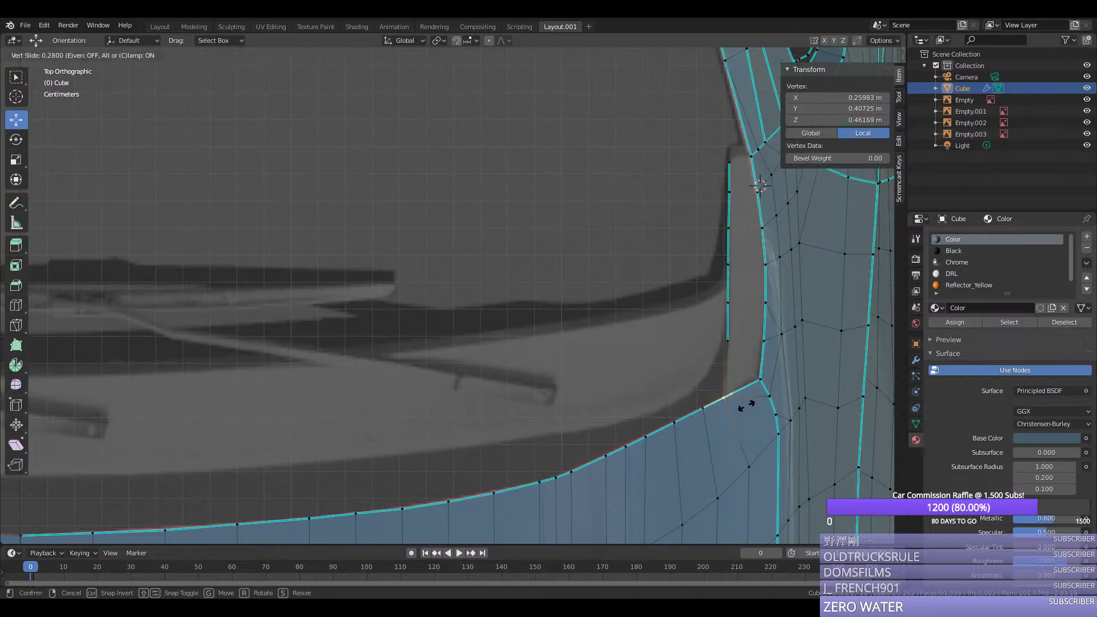
pyautogui.click(748, 406)
pyautogui.keyDown('ctrl'); pyautogui.rightClick(733, 340); pyautogui.keyUp('ctrl')
pyautogui.hotkey('ctrl', 'e')
pyautogui.click(762, 349)
pyautogui.hotkey('ctrl', 'z')
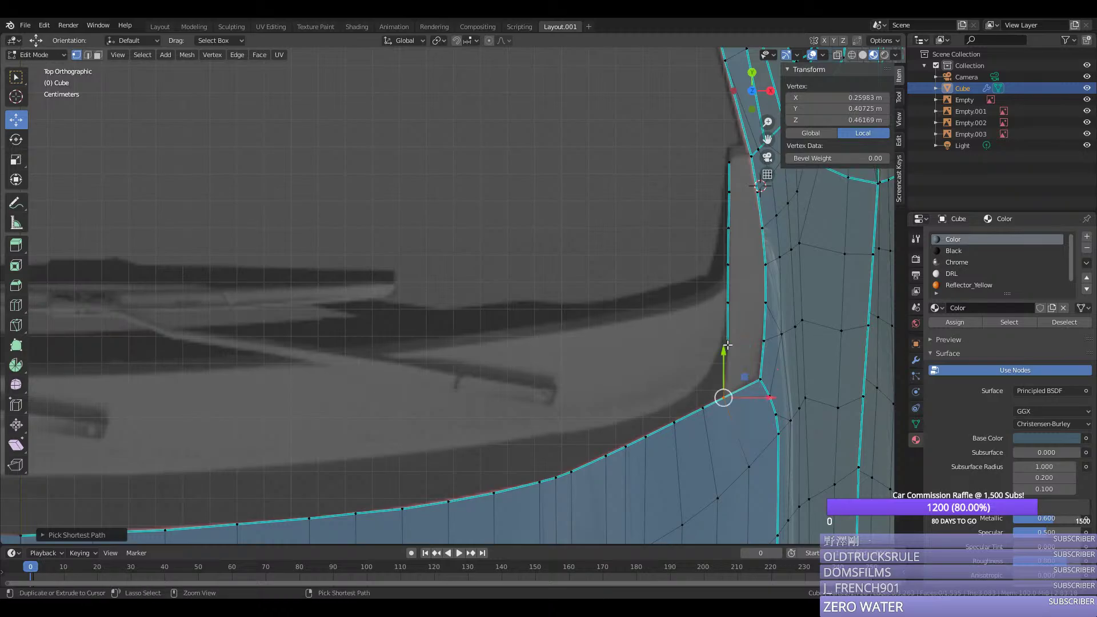
# Step: Connect the copied edge's lower end to the hood's rear edge, mark the connection sharp, and nudge the joining vertex
pyautogui.keyDown('shift'); pyautogui.rightClick(729, 342); pyautogui.keyUp('shift')
pyautogui.hotkey('ctrl', 'e')
pyautogui.click(728, 344)
pyautogui.rightClick(729, 342)
pyautogui.moveTo(753, 337); pyautogui.dragTo(750, 338)
# Step: Select the copied cowl edge path beside the windshield base and raise it slightly along Z in the side view
pyautogui.rightClick(724, 395)
pyautogui.keyDown('ctrl'); pyautogui.rightClick(716, 171); pyautogui.keyUp('ctrl')
pyautogui.hotkey('ctrl', 'space')
pyautogui.rightClick(728, 164)
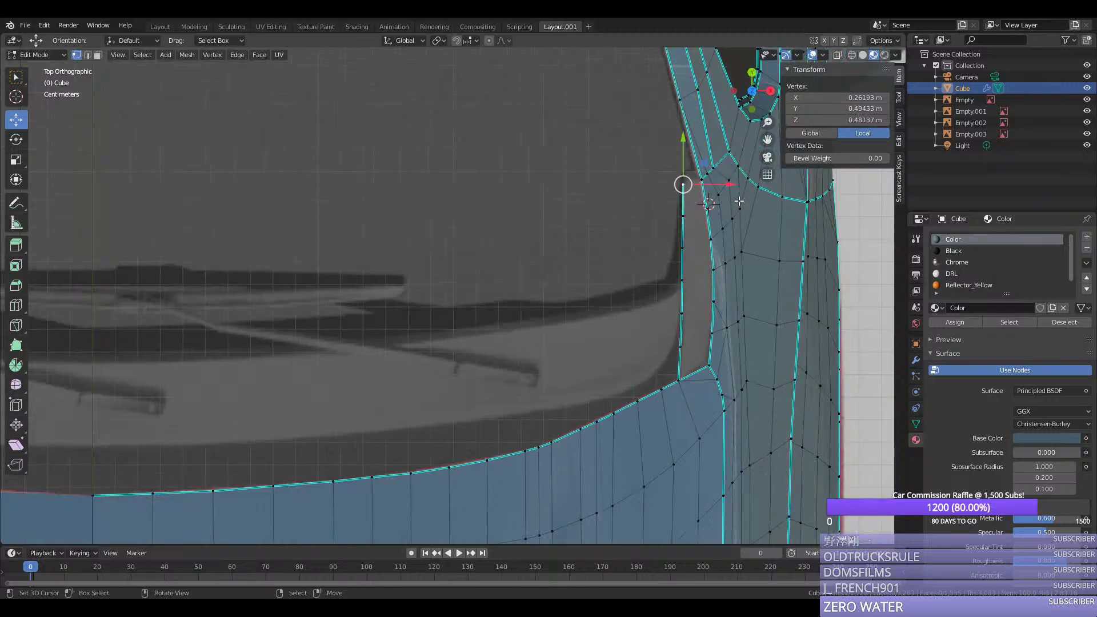
pyautogui.moveTo(715, 182); pyautogui.dragTo(610, 230, button='middle')
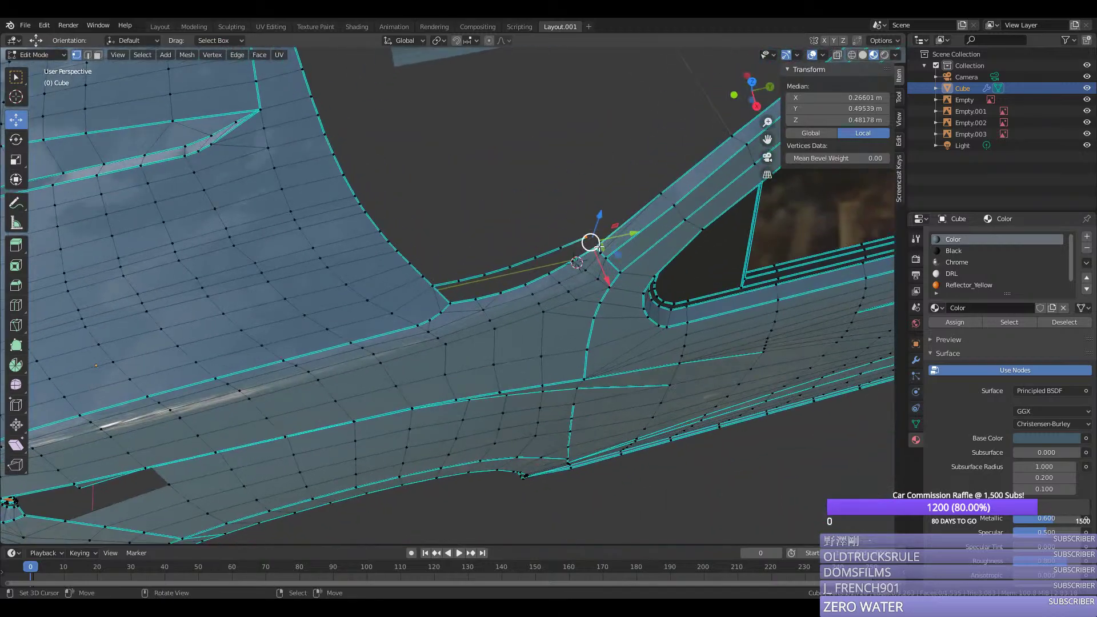
pyautogui.keyDown('ctrl'); pyautogui.rightClick(458, 286); pyautogui.keyUp('ctrl')
pyautogui.press('KP_3')
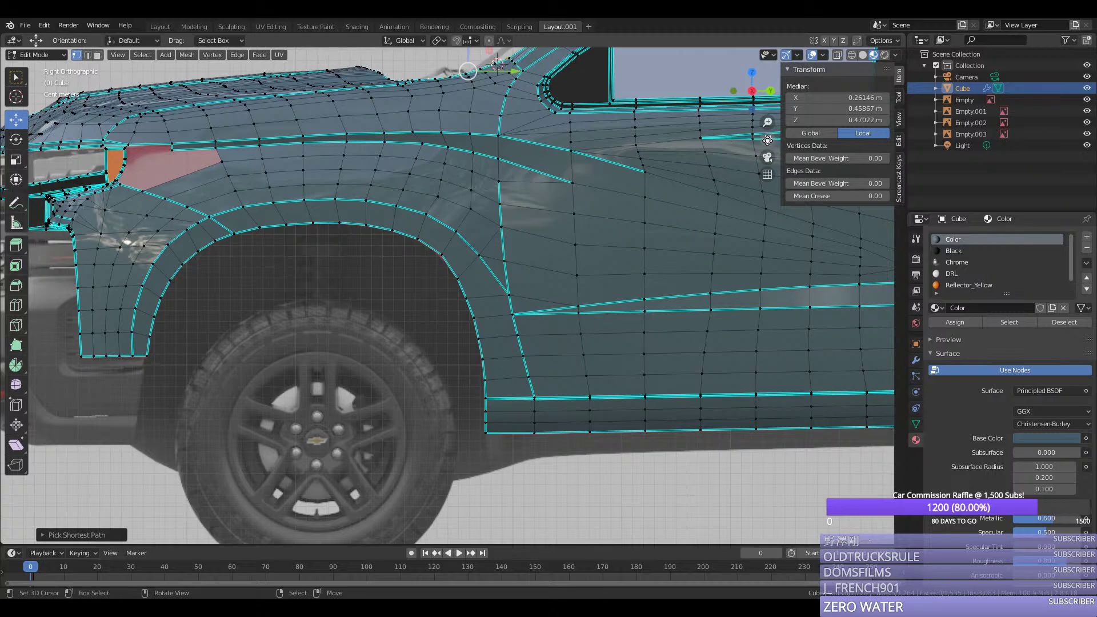
pyautogui.moveTo(767, 140); pyautogui.dragTo(734, 385)
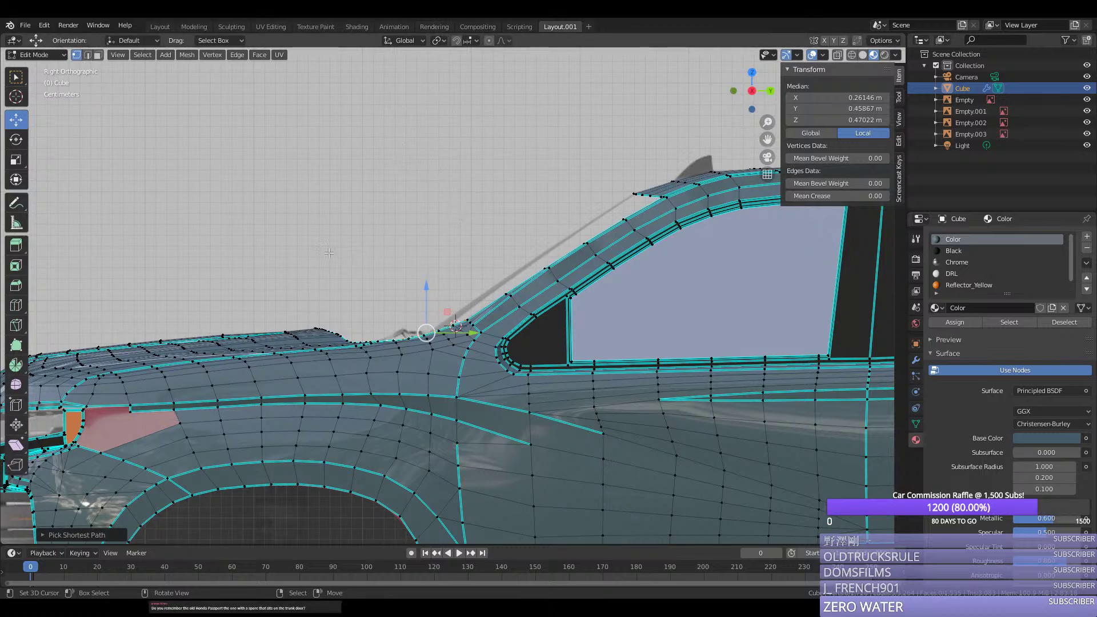
pyautogui.scroll(8, 273, 271)
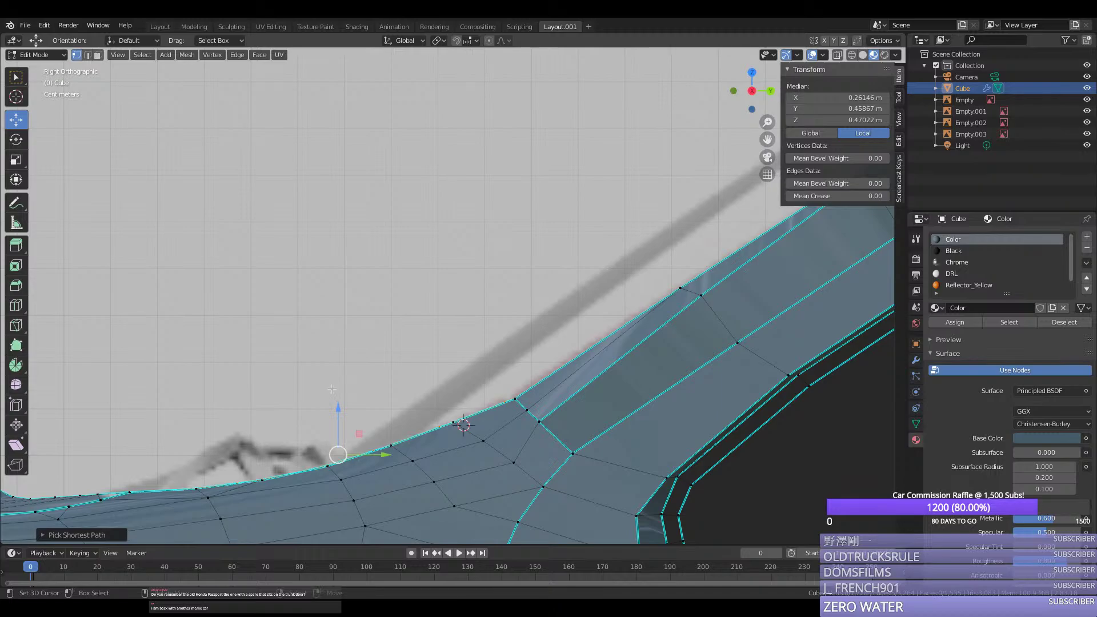
pyautogui.moveTo(338, 408); pyautogui.dragTo(339, 405)
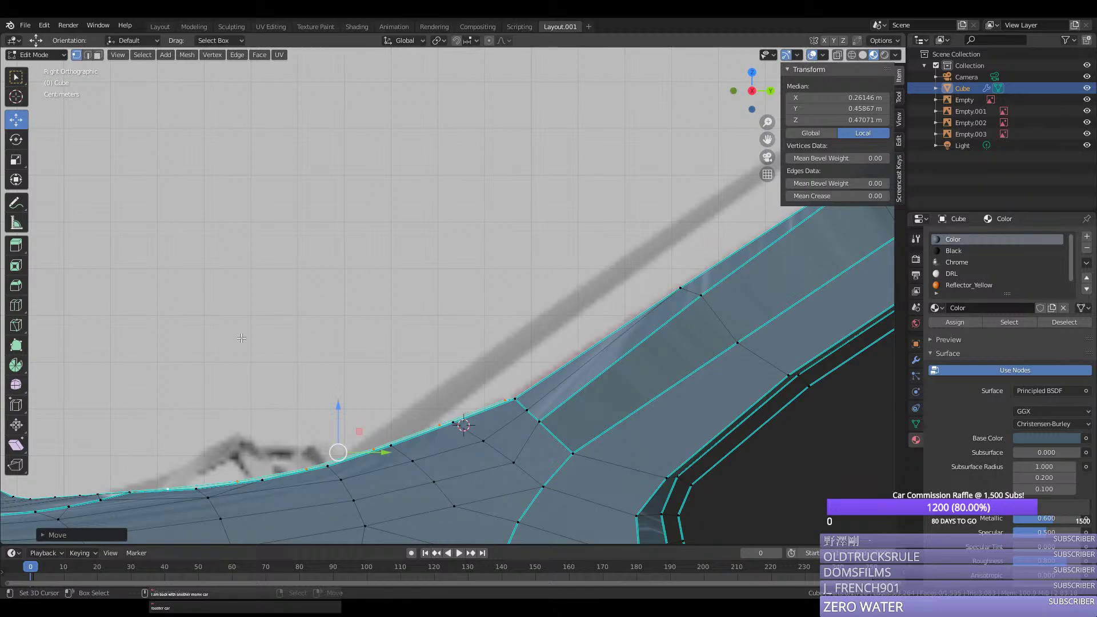
# Step: Fill the strip between the copied cowl edge and the fender edge, and assign the Black material to its faces
pyautogui.moveTo(254, 325); pyautogui.dragTo(703, 400, button='middle')
pyautogui.click(708, 429)
pyautogui.keyDown('shift'); pyautogui.click(715, 443); pyautogui.keyUp('shift')
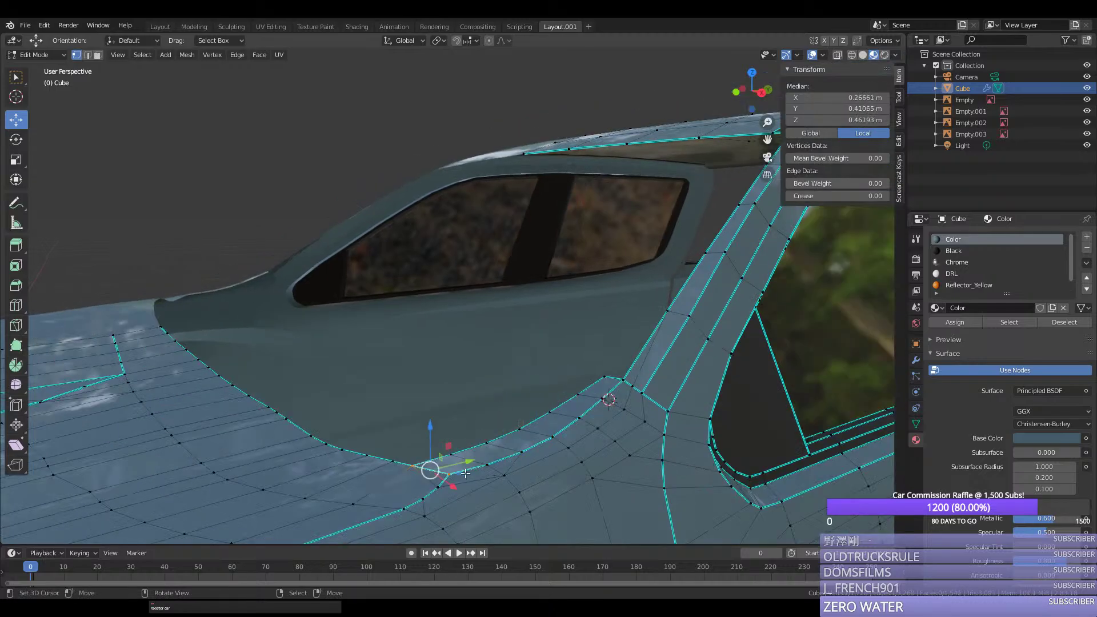
pyautogui.press('3')
pyautogui.click(449, 461)
pyautogui.keyDown('ctrl'); pyautogui.click(607, 389); pyautogui.keyUp('ctrl')
pyautogui.click(946, 252)
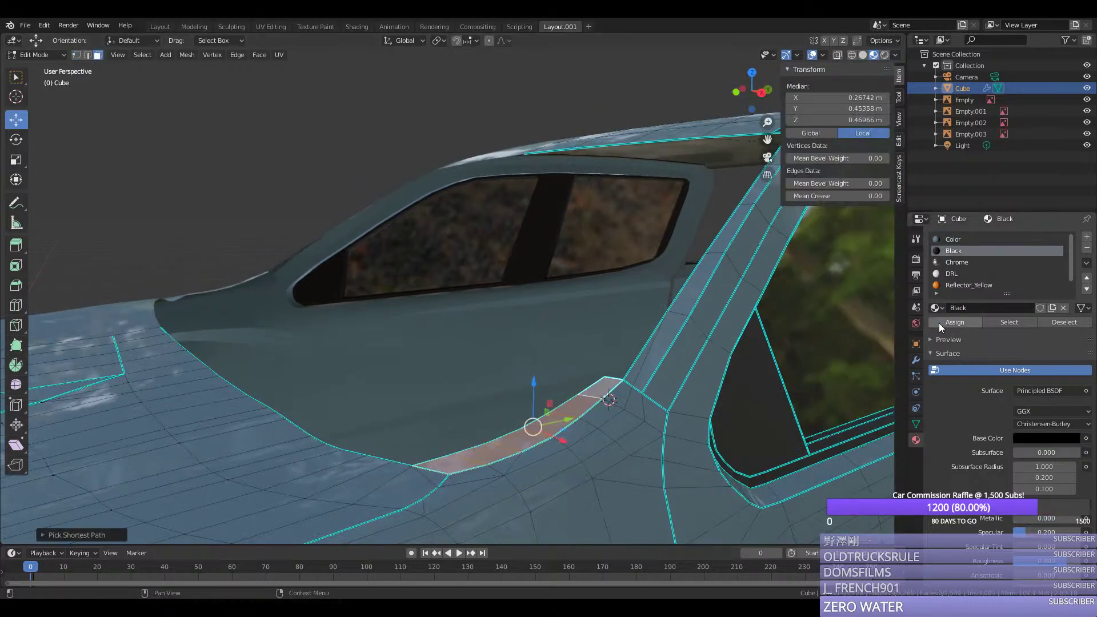
pyautogui.click(954, 322)
pyautogui.press('Tab')
pyautogui.press('Tab')
# Step: Select the windshield opening's outline along the hood's rear edge, cowl strip, A-pillar and roof front edge
pyautogui.press('1')
pyautogui.click(161, 326)
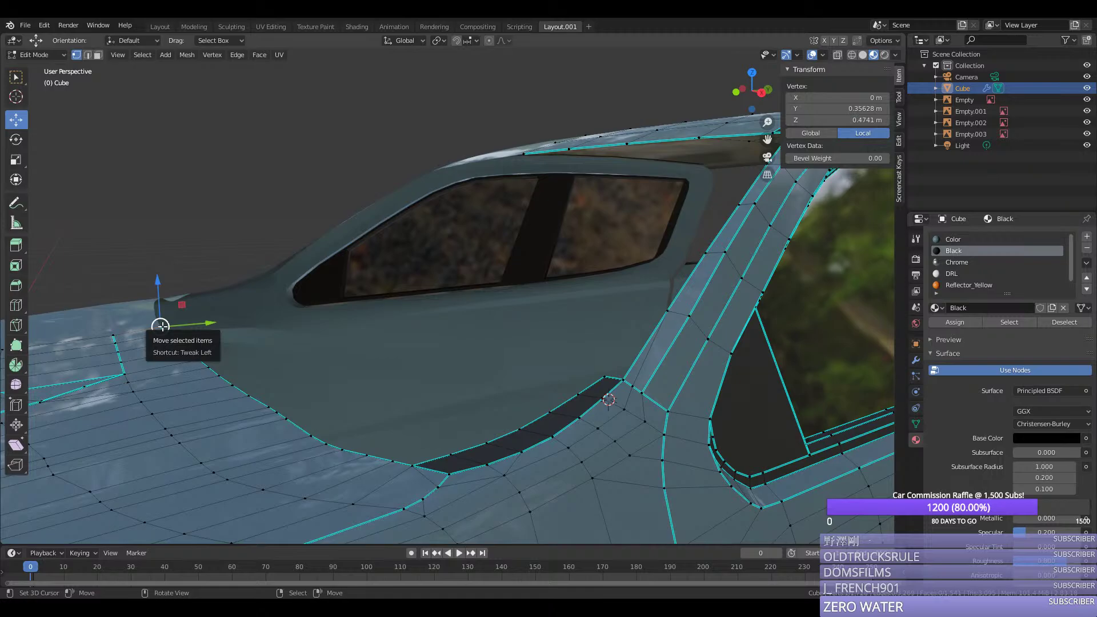
pyautogui.keyDown('ctrl'); pyautogui.click(394, 441); pyautogui.keyUp('ctrl')
pyautogui.keyDown('ctrl'); pyautogui.click(435, 460); pyautogui.keyUp('ctrl')
pyautogui.keyDown('ctrl'); pyautogui.click(611, 376); pyautogui.keyUp('ctrl')
pyautogui.keyDown('ctrl'); pyautogui.rightClick(620, 377); pyautogui.keyUp('ctrl')
pyautogui.scroll(-1, 621, 377)
pyautogui.moveTo(621, 377); pyautogui.dragTo(604, 393, button='middle')
pyautogui.scroll(-1, 604, 393)
pyautogui.scroll(1, 674, 257)
pyautogui.scroll(-1, 719, 188)
pyautogui.keyDown('ctrl'); pyautogui.rightClick(723, 178); pyautogui.keyUp('ctrl')
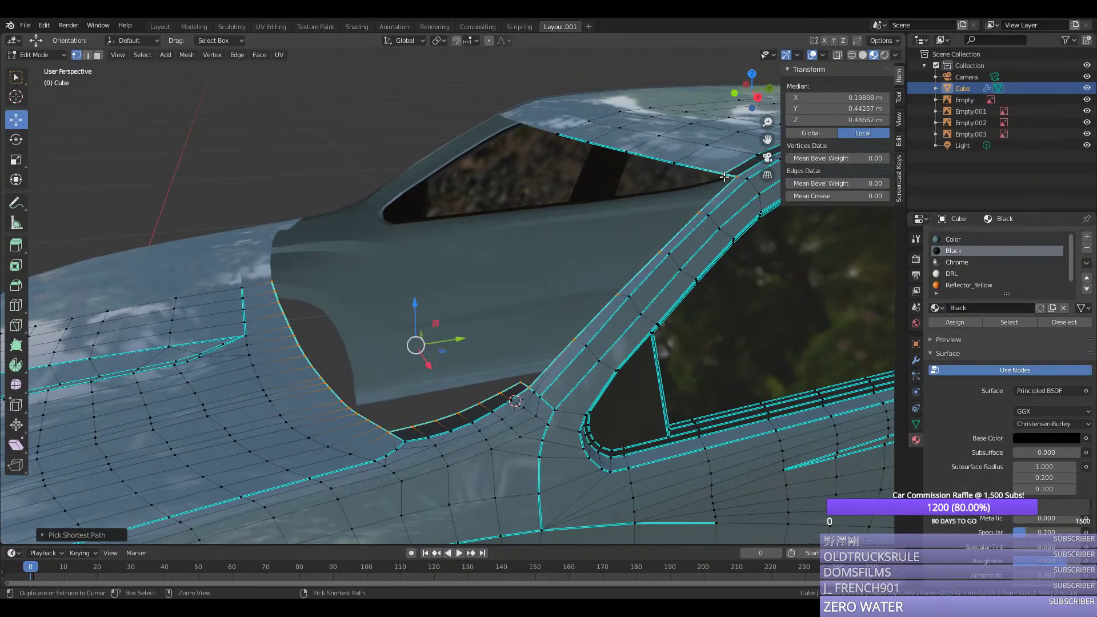
pyautogui.keyDown('ctrl'); pyautogui.rightClick(547, 143); pyautogui.keyUp('ctrl')
pyautogui.press('KP_5')
pyautogui.press('KP_1')
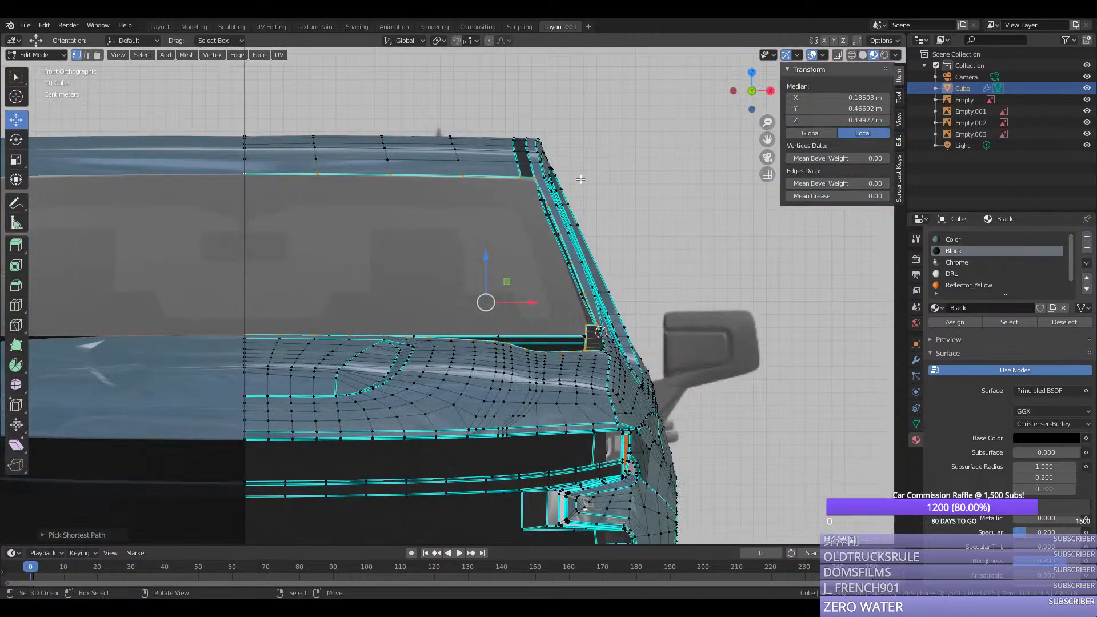
# Step: Try to shift and scale the windshield outline inward along the X axis in the front view
pyautogui.scroll(3, 580, 180)
pyautogui.press('g')
pyautogui.press('x')
pyautogui.click(579, 183)
pyautogui.press('s')
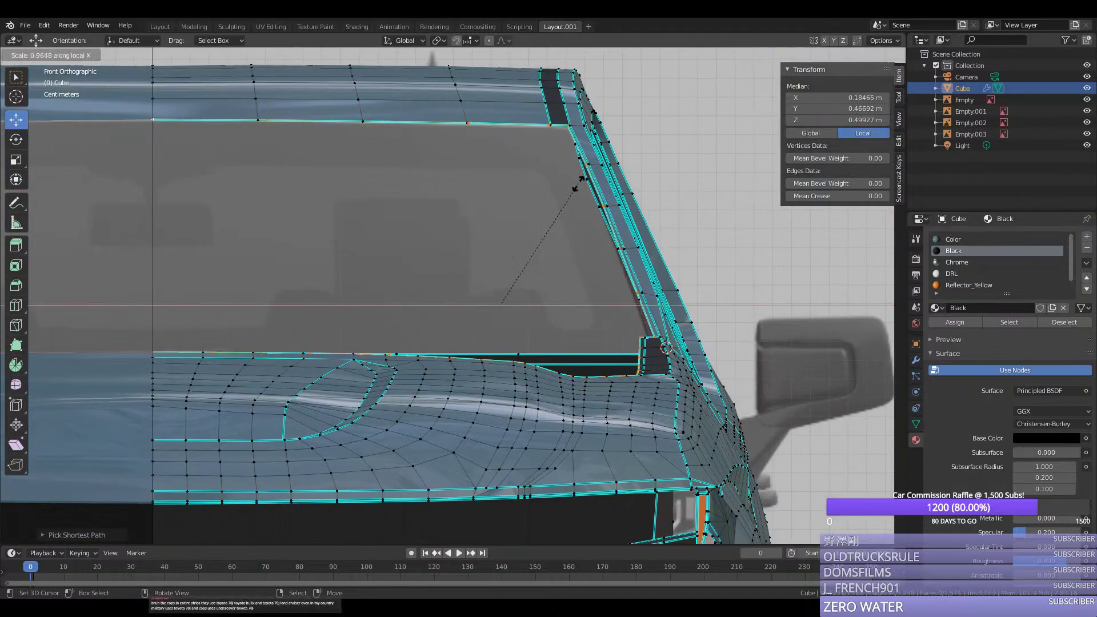
pyautogui.press('z')
# Step: Extrude the windshield opening's outline and lower the new edges slightly along Z to form a thin rim
pyautogui.moveTo(571, 186); pyautogui.dragTo(405, 284, button='middle')
pyautogui.scroll(-2, 372, 327)
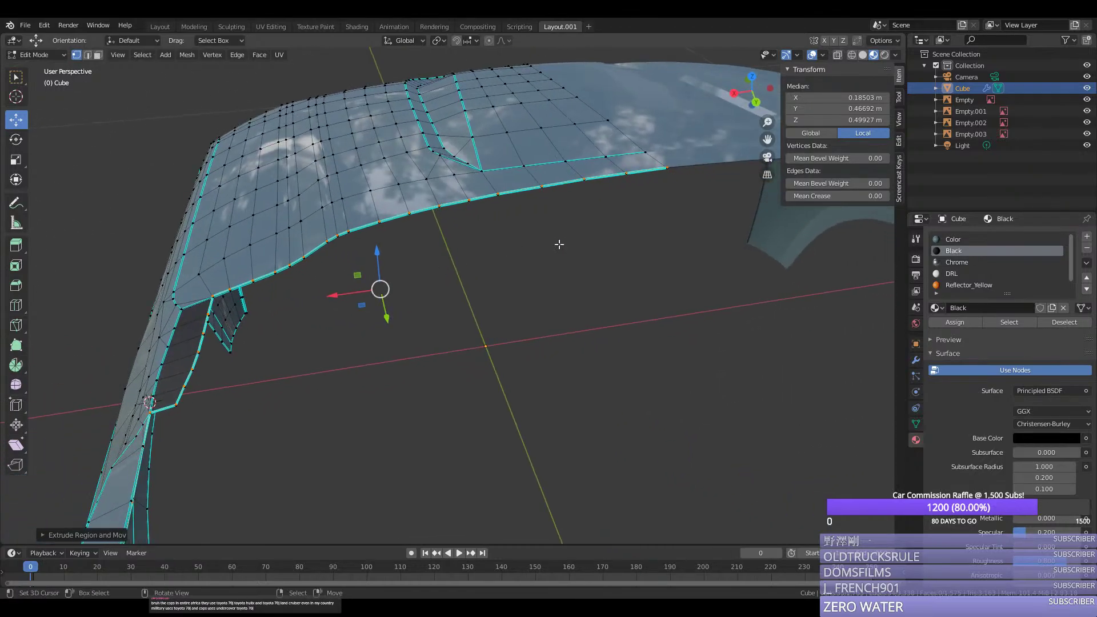
pyautogui.click(667, 177)
pyautogui.moveTo(302, 282); pyautogui.dragTo(414, 285, button='middle')
pyautogui.hotkey('ctrl', 'z')
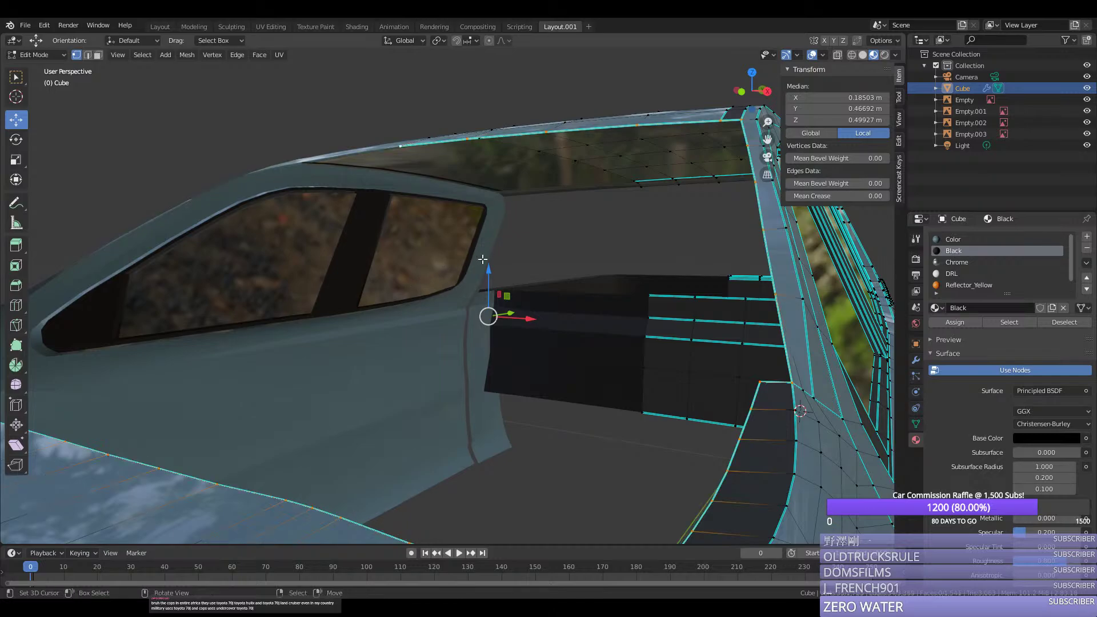
pyautogui.hotkey('ctrl', 'z')
pyautogui.hotkey('ctrl', 'shift', 'z')
pyautogui.press('g')
pyautogui.press('z')
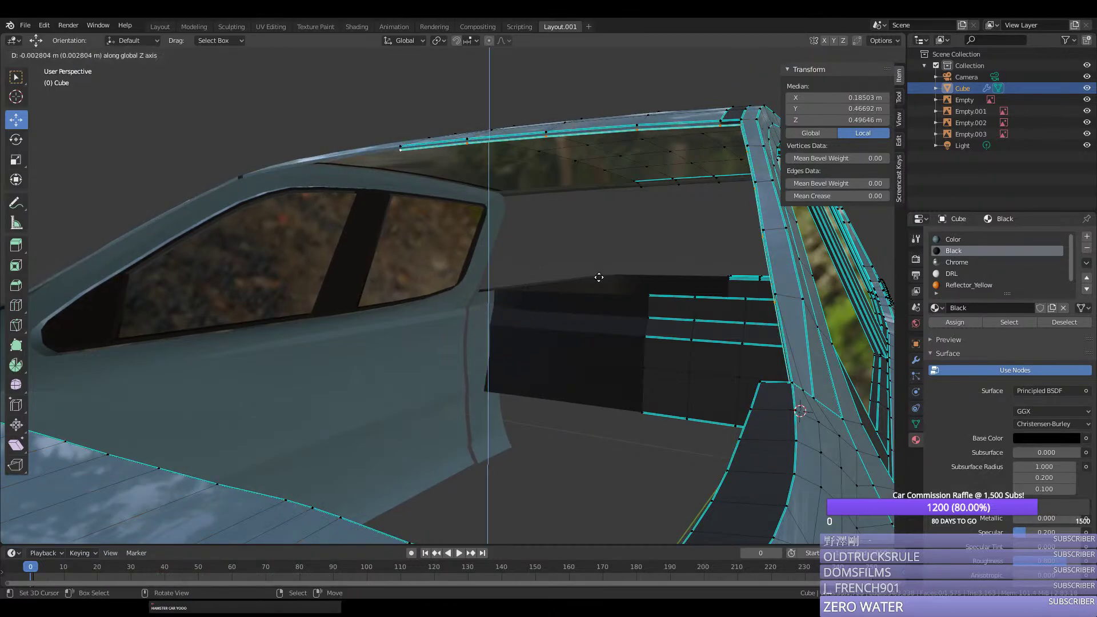
pyautogui.click(599, 274)
# Step: Select the new rim's lower edge path from the hood centreline across the cowl to the A-pillar base
pyautogui.moveTo(463, 312); pyautogui.dragTo(220, 358, button='middle')
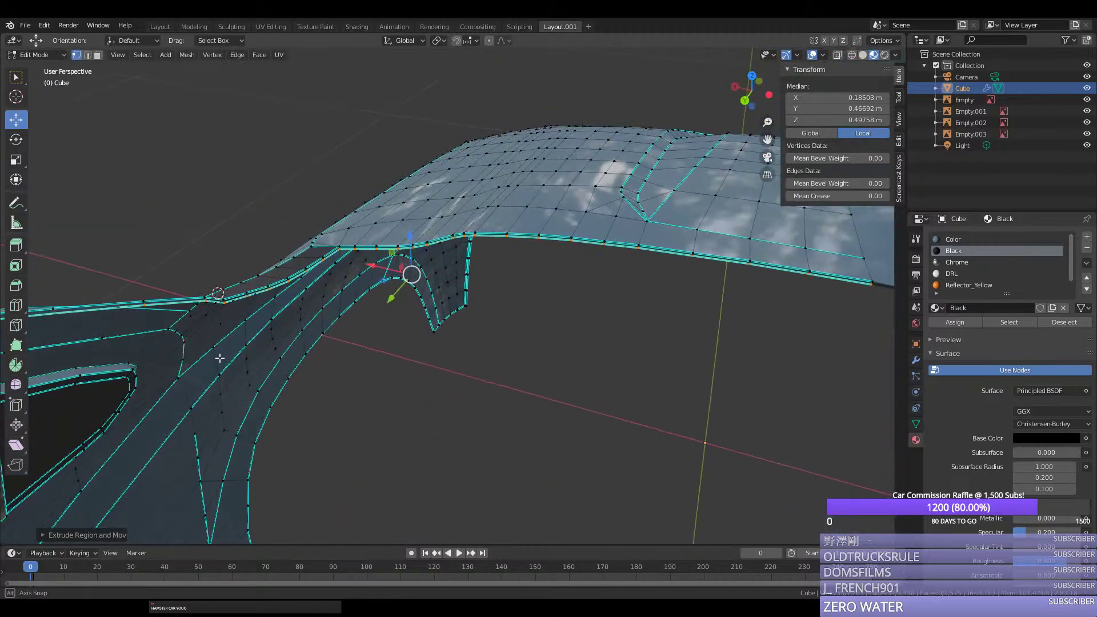
pyautogui.click(865, 299)
pyautogui.moveTo(482, 285); pyautogui.dragTo(411, 280, button='middle')
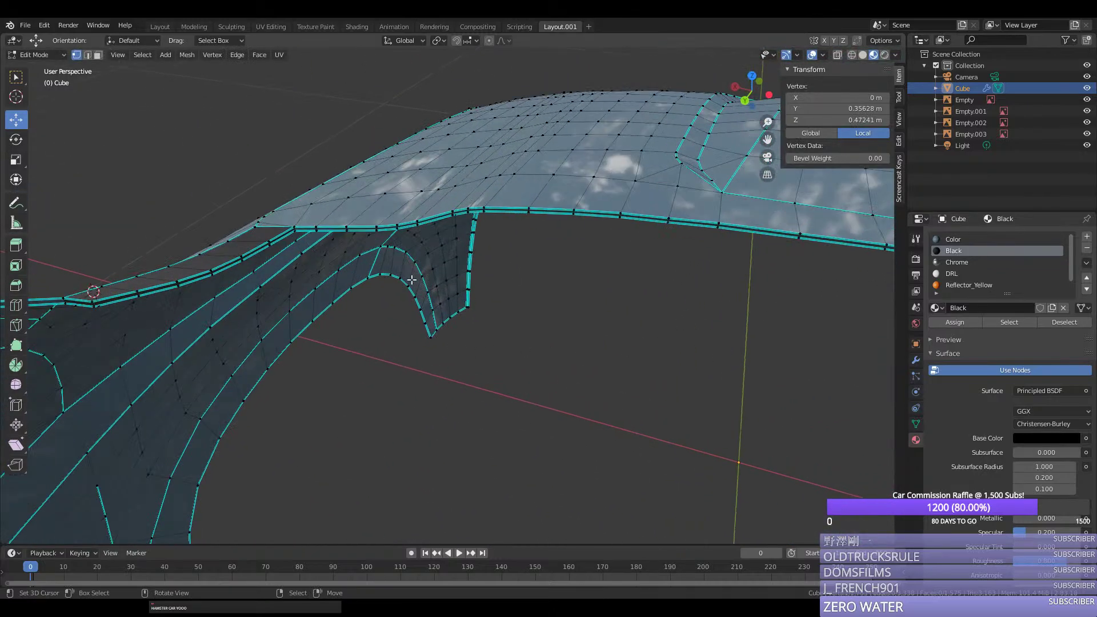
pyautogui.keyDown('ctrl'); pyautogui.click(294, 230); pyautogui.keyUp('ctrl')
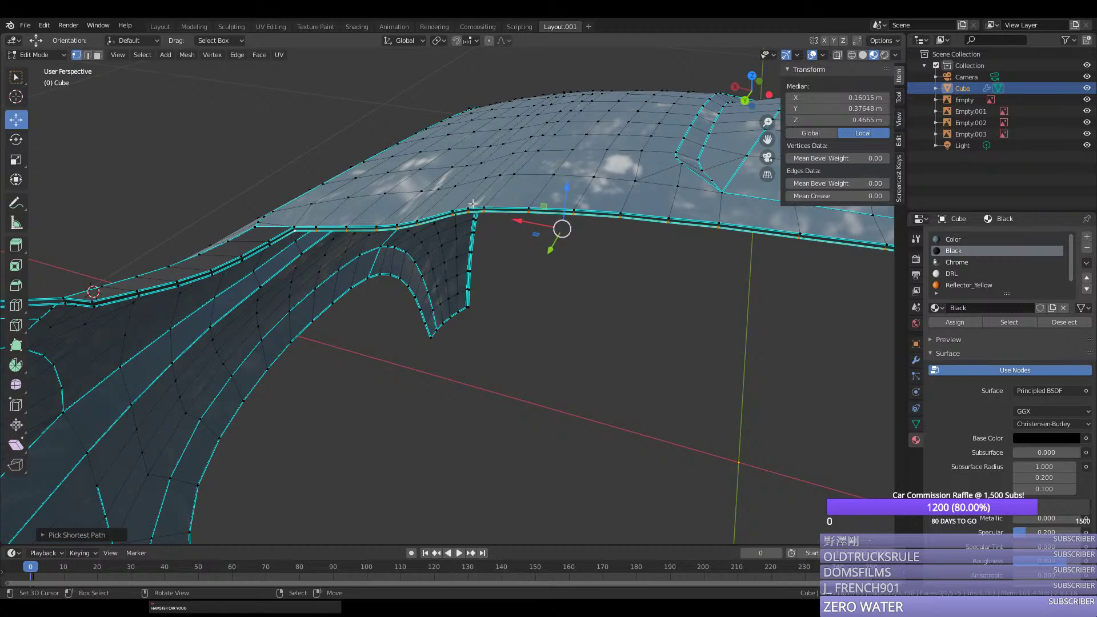
pyautogui.moveTo(354, 218); pyautogui.dragTo(311, 240, button='middle')
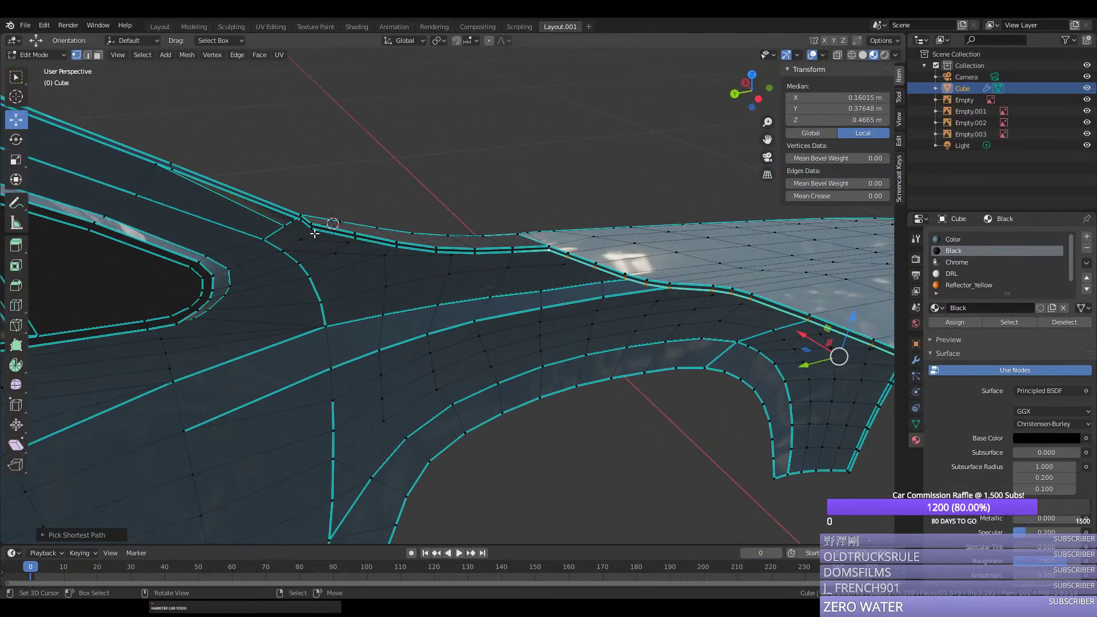
pyautogui.keyDown('ctrl'); pyautogui.click(474, 246); pyautogui.keyUp('ctrl')
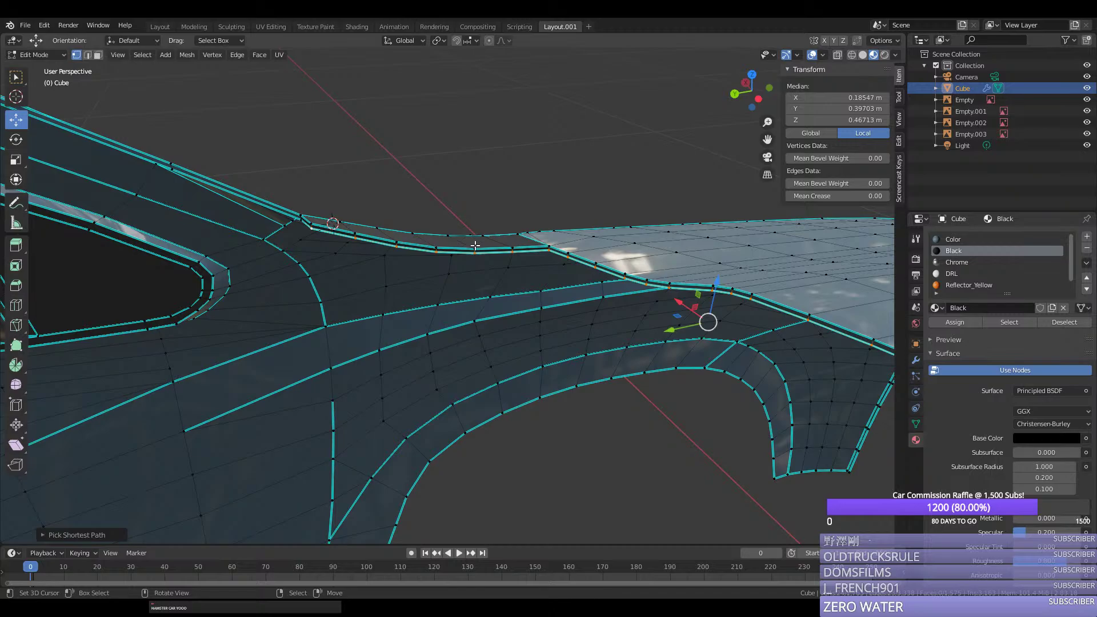
pyautogui.click(355, 240)
pyautogui.keyDown('ctrl'); pyautogui.click(560, 255); pyautogui.keyUp('ctrl')
# Step: Try to extrude the rim's lower path downward and offset it along the Y axis beneath the hood
pyautogui.moveTo(560, 255); pyautogui.dragTo(777, 377, button='middle')
pyautogui.press('e')
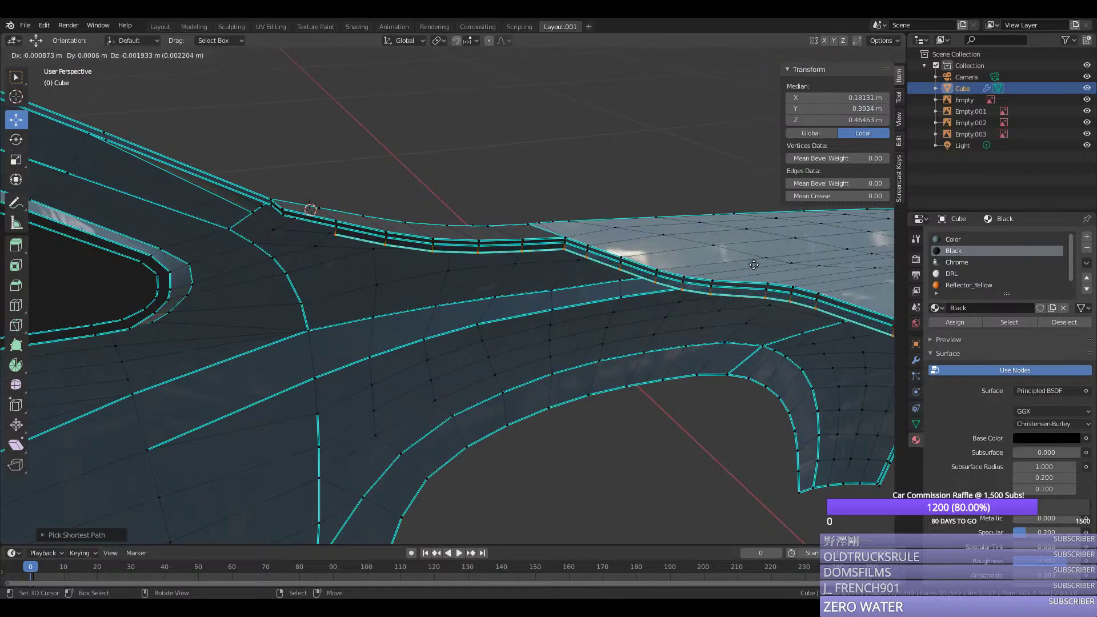
pyautogui.click(772, 380)
pyautogui.hotkey('ctrl', 'z')
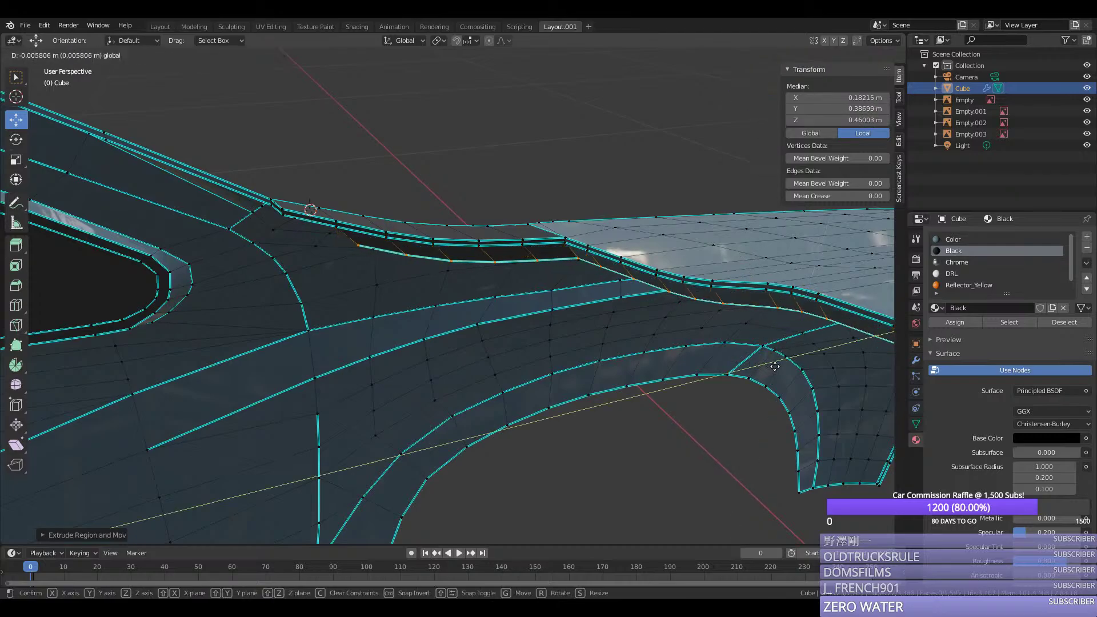
pyautogui.click(350, 255)
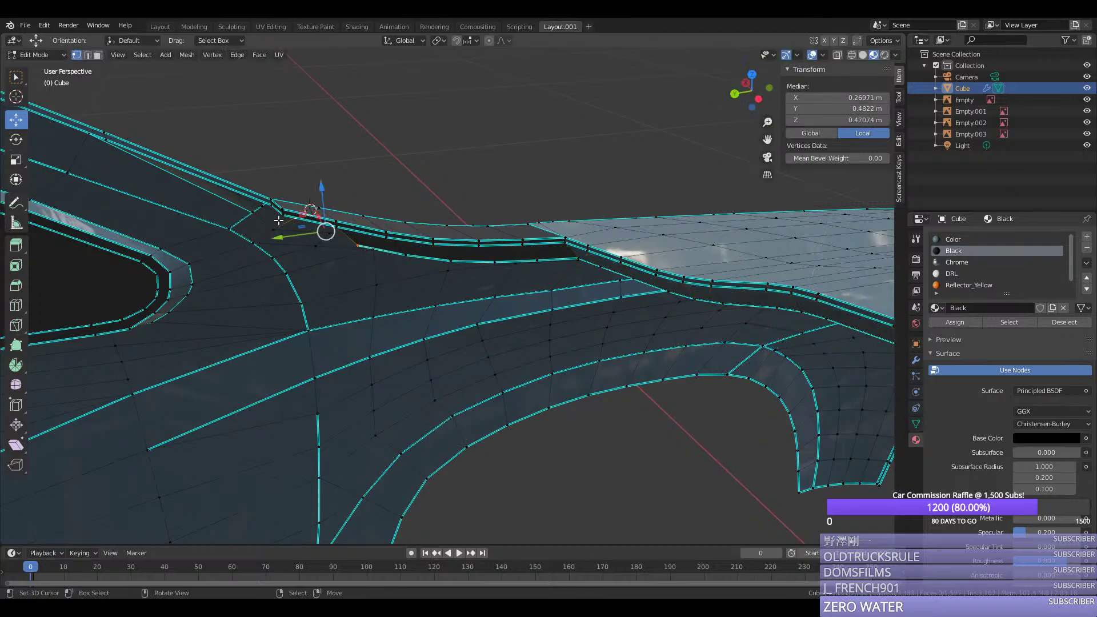
pyautogui.moveTo(281, 220); pyautogui.dragTo(287, 243, button='middle')
pyautogui.keyDown('alt'); pyautogui.rightClick(156, 246); pyautogui.keyUp('alt')
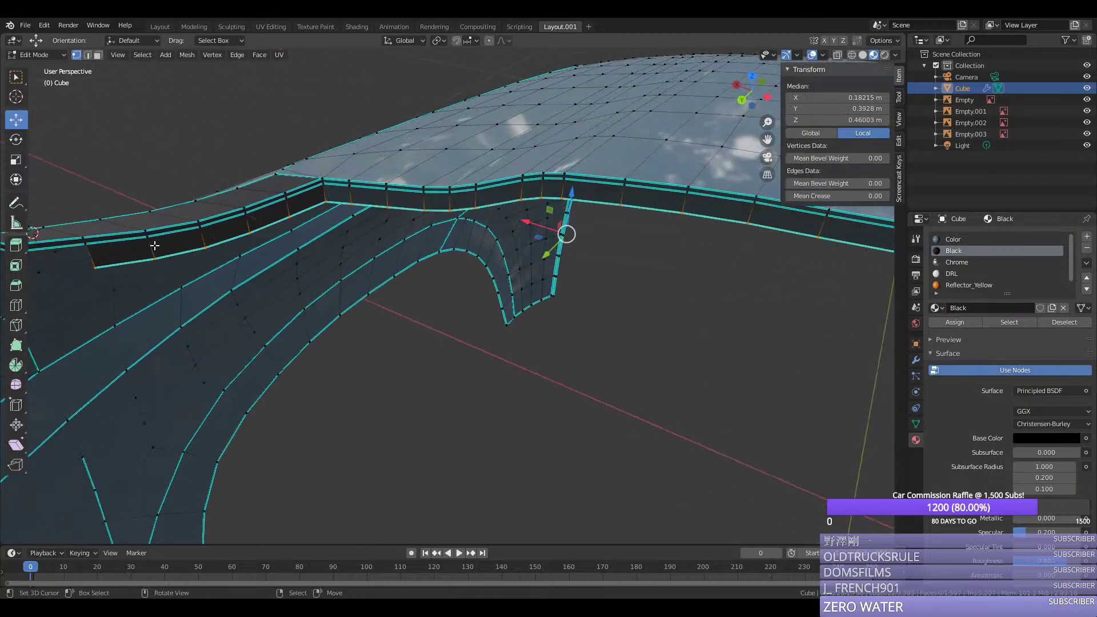
pyautogui.scroll(-1, 71, 262)
pyautogui.hotkey('ctrl', 'z')
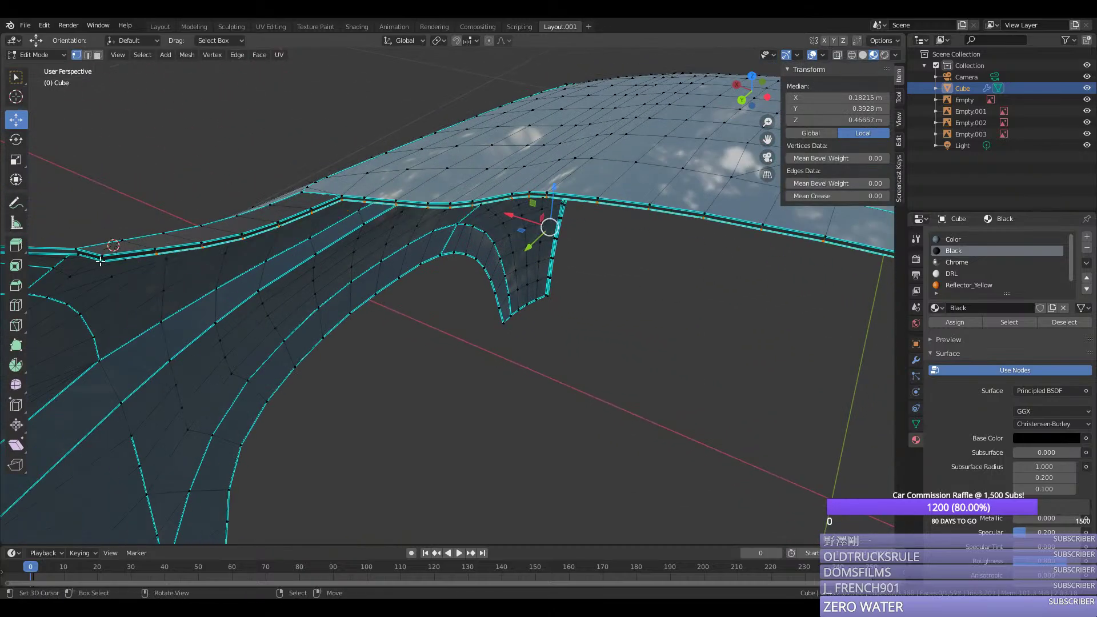
# Step: Extend the selection around the A-pillar corner and extrude the lower rim path about 0.0056 m straight down
pyautogui.press('g')
pyautogui.press('z')
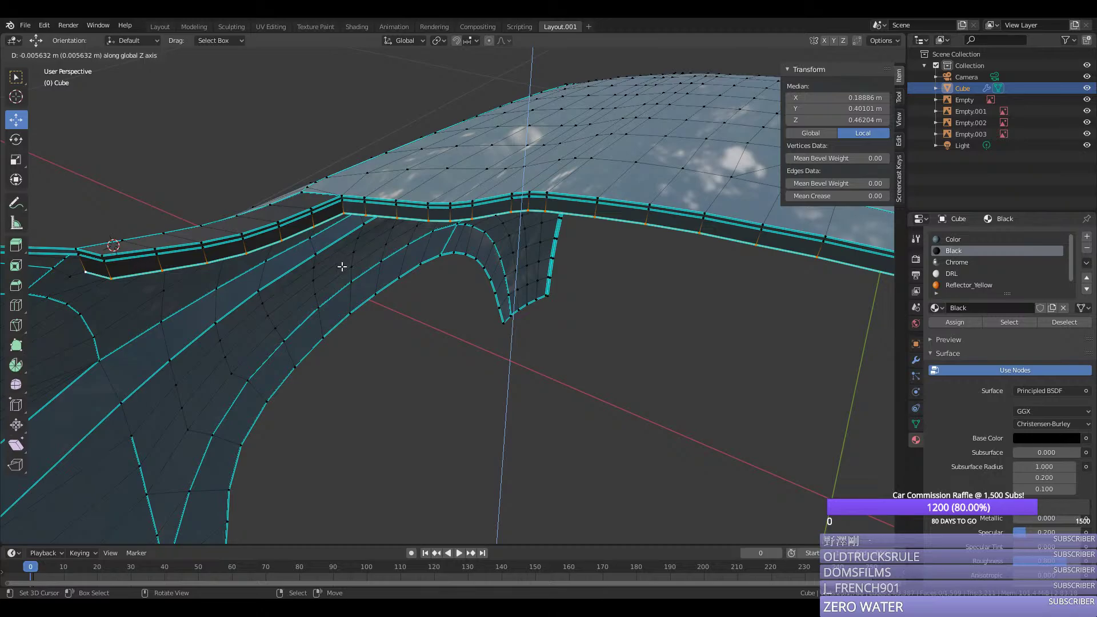
pyautogui.click(342, 266)
# Step: Select the extruded lower edge from the hood's rear corner to the centreline and move it forward along Y
pyautogui.moveTo(315, 219); pyautogui.dragTo(305, 217, button='middle')
pyautogui.rightClick(305, 213)
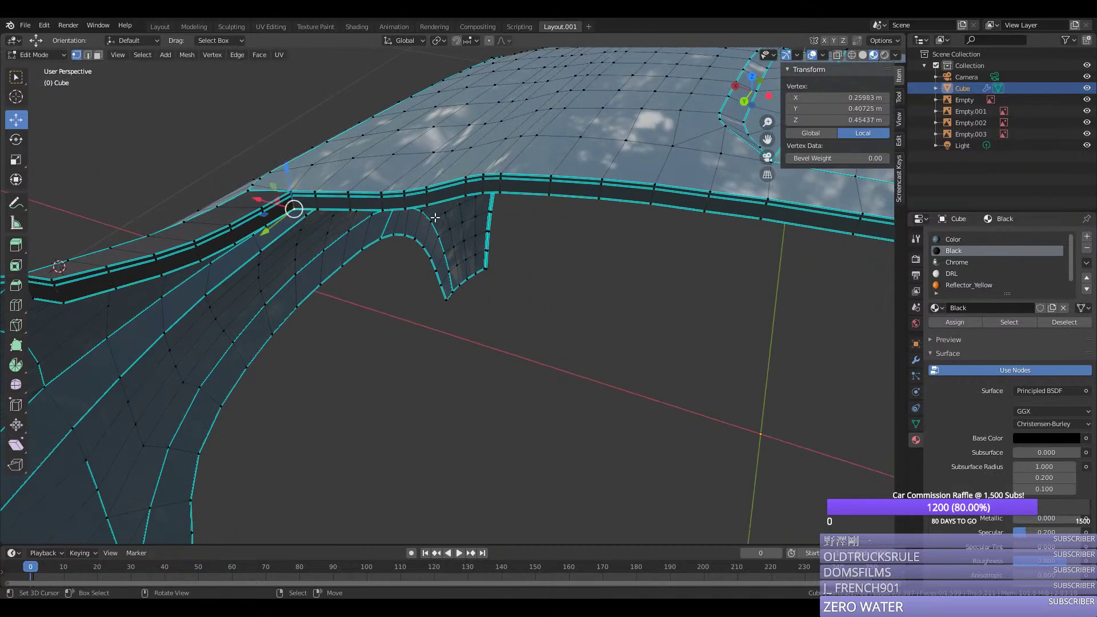
pyautogui.scroll(-3, 853, 237)
pyautogui.rightClick(820, 296)
pyautogui.scroll(3, 820, 296)
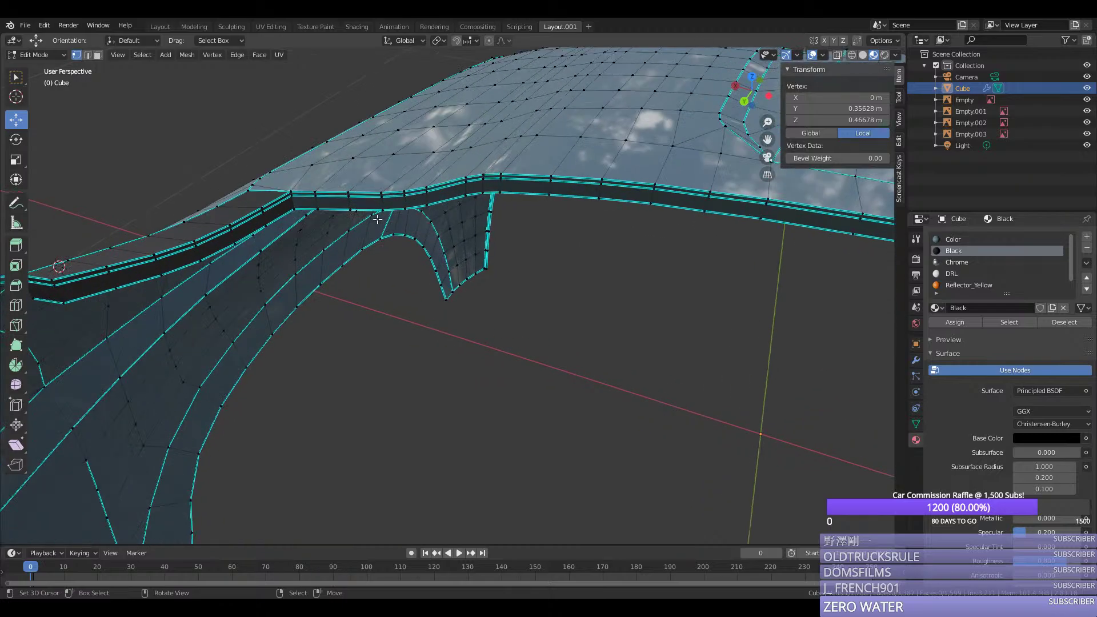
pyautogui.keyDown('ctrl'); pyautogui.rightClick(293, 209); pyautogui.keyUp('ctrl')
pyautogui.moveTo(293, 210); pyautogui.dragTo(449, 246, button='middle')
pyautogui.press('g')
pyautogui.press('y')
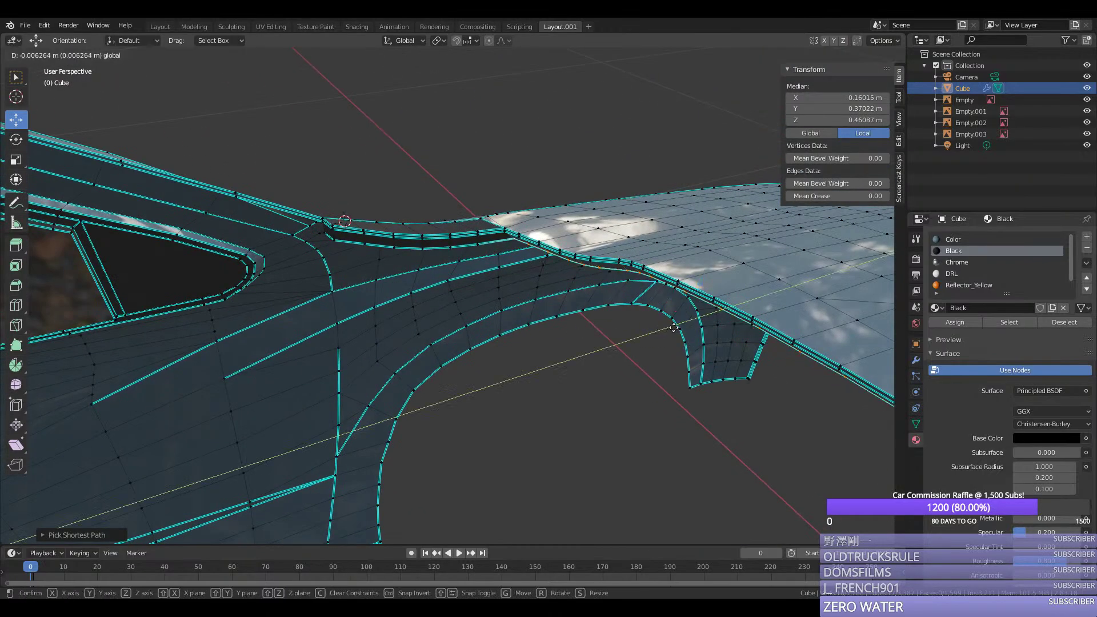
pyautogui.click(525, 290)
# Step: Connect the extruded lower edge's corner vertex at the A-pillar base to the rim vertex farther up the pillar
pyautogui.moveTo(345, 244); pyautogui.dragTo(280, 277, button='middle')
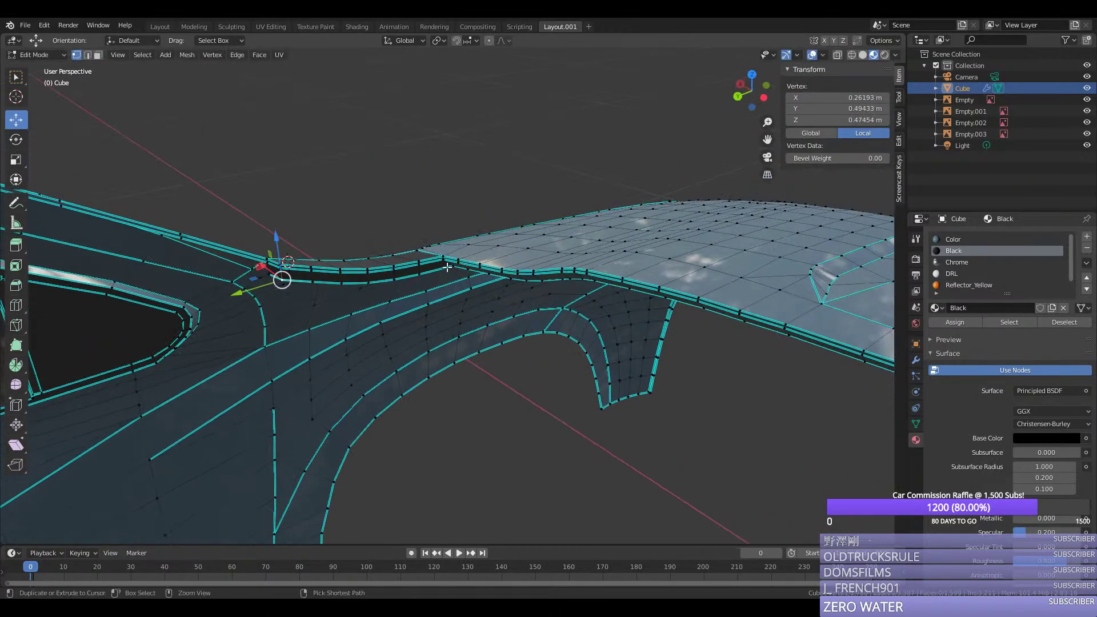
pyautogui.rightClick(372, 275)
pyautogui.rightClick(259, 277)
pyautogui.moveTo(259, 277); pyautogui.dragTo(269, 275)
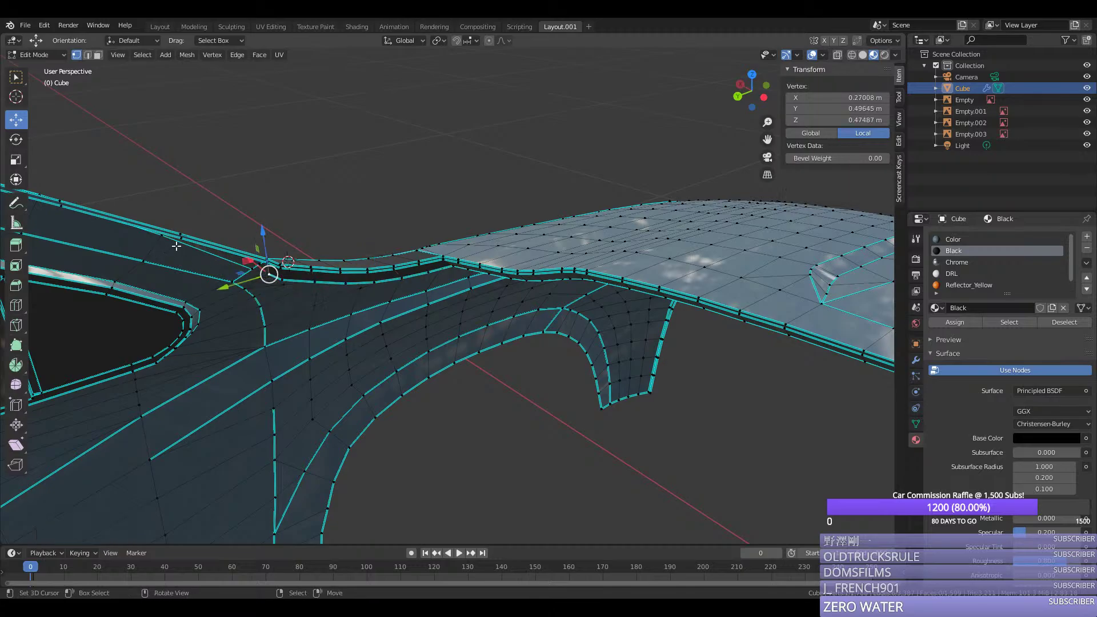
pyautogui.keyDown('shift'); pyautogui.rightClick(57, 211); pyautogui.keyUp('shift')
pyautogui.press('f')
pyautogui.hotkey('ctrl', 'r')
pyautogui.click(57, 211)
pyautogui.rightClick(57, 211)
# Step: Mark the new edge path along the A-pillar and the short vertical corner edge at its base as sharp
pyautogui.moveTo(40, 230); pyautogui.dragTo(53, 244, button='middle')
pyautogui.scroll(-1, 74, 245)
pyautogui.rightClick(98, 245)
pyautogui.scroll(1, 217, 281)
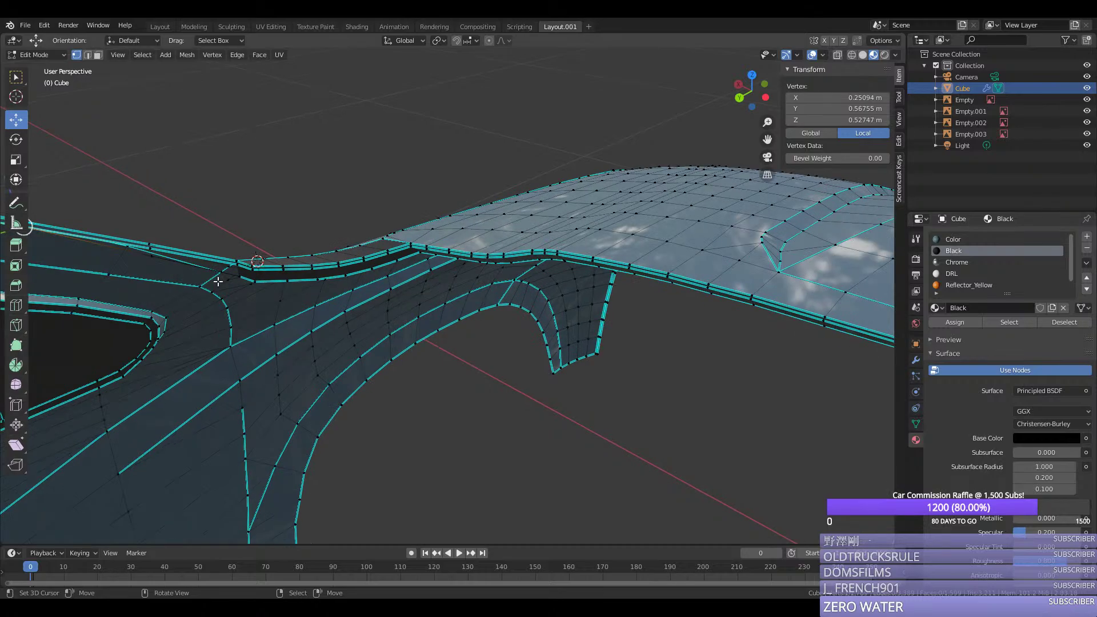
pyautogui.keyDown('ctrl'); pyautogui.rightClick(237, 277); pyautogui.keyUp('ctrl')
pyautogui.hotkey('ctrl', 'e')
pyautogui.click(238, 277)
pyautogui.rightClick(239, 277)
pyautogui.keyDown('shift'); pyautogui.rightClick(238, 263); pyautogui.keyUp('shift')
pyautogui.hotkey('ctrl', 'e')
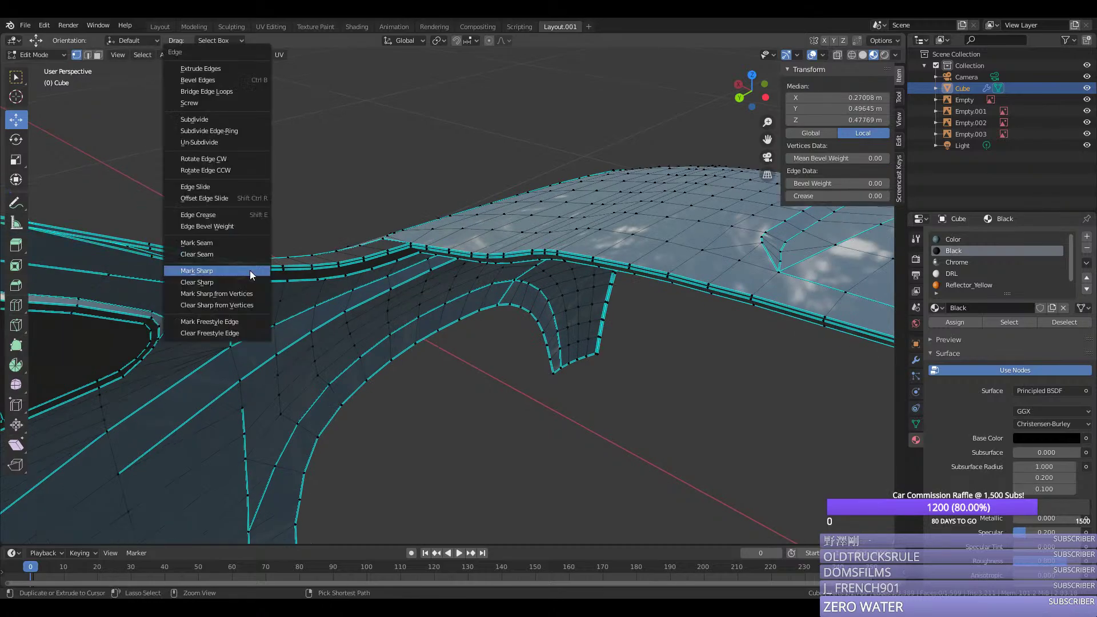
pyautogui.click(250, 273)
pyautogui.rightClick(238, 263)
pyautogui.keyDown('alt'); pyautogui.rightClick(239, 280); pyautogui.keyUp('alt')
pyautogui.hotkey('ctrl', 'z')
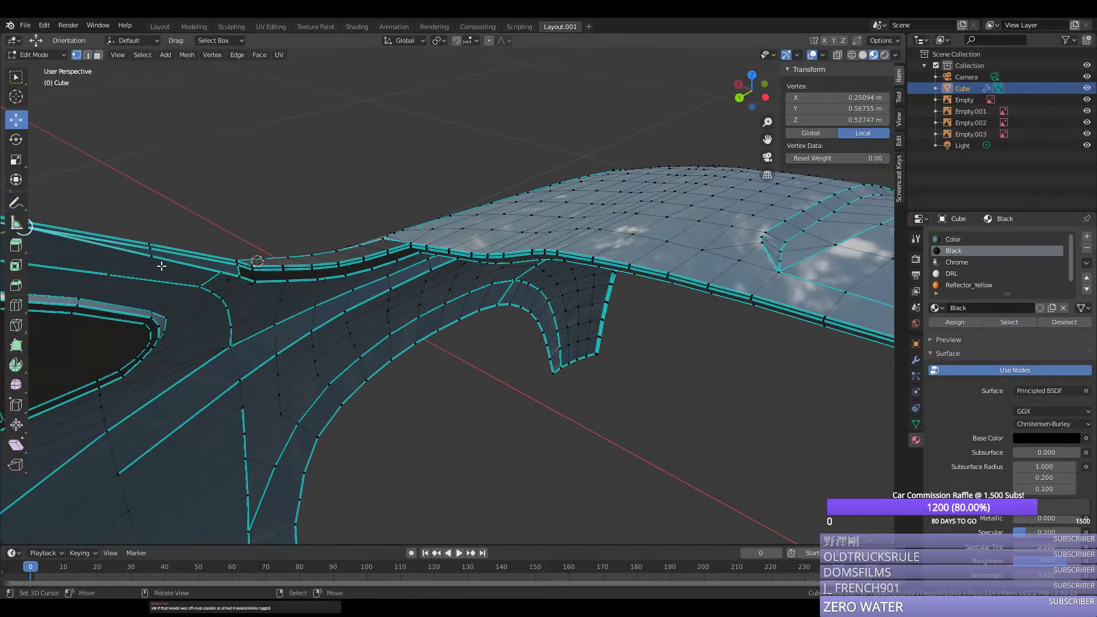
# Step: Assign the Black material to the two narrow rim faces running up the A-pillar from its base
pyautogui.press('3')
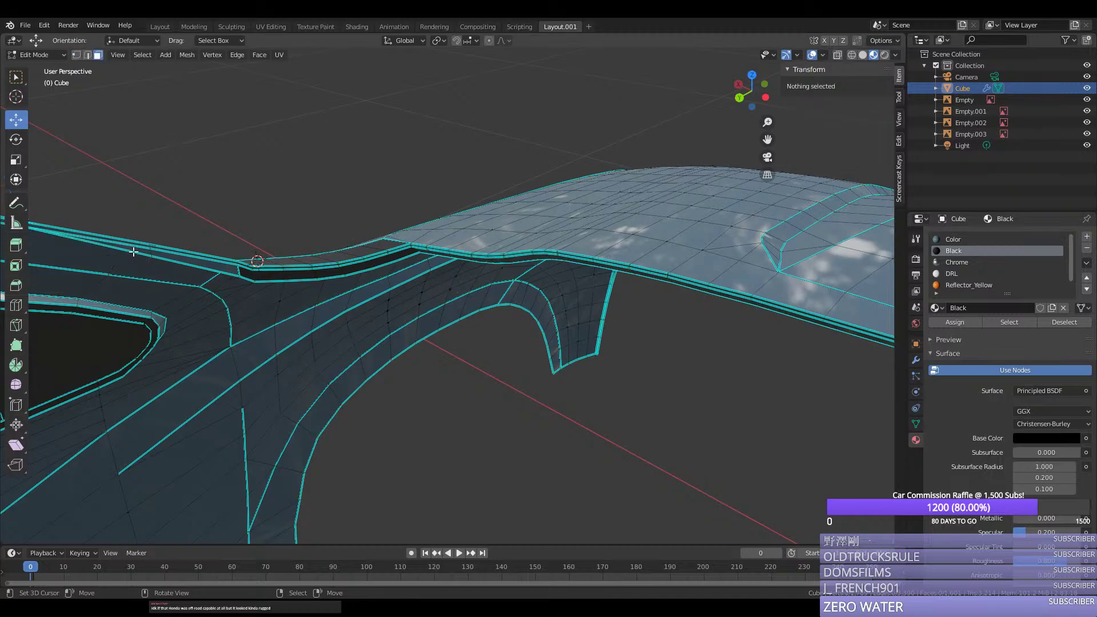
pyautogui.rightClick(133, 251)
pyautogui.keyDown('shift'); pyautogui.rightClick(186, 258); pyautogui.keyUp('shift')
pyautogui.click(966, 251)
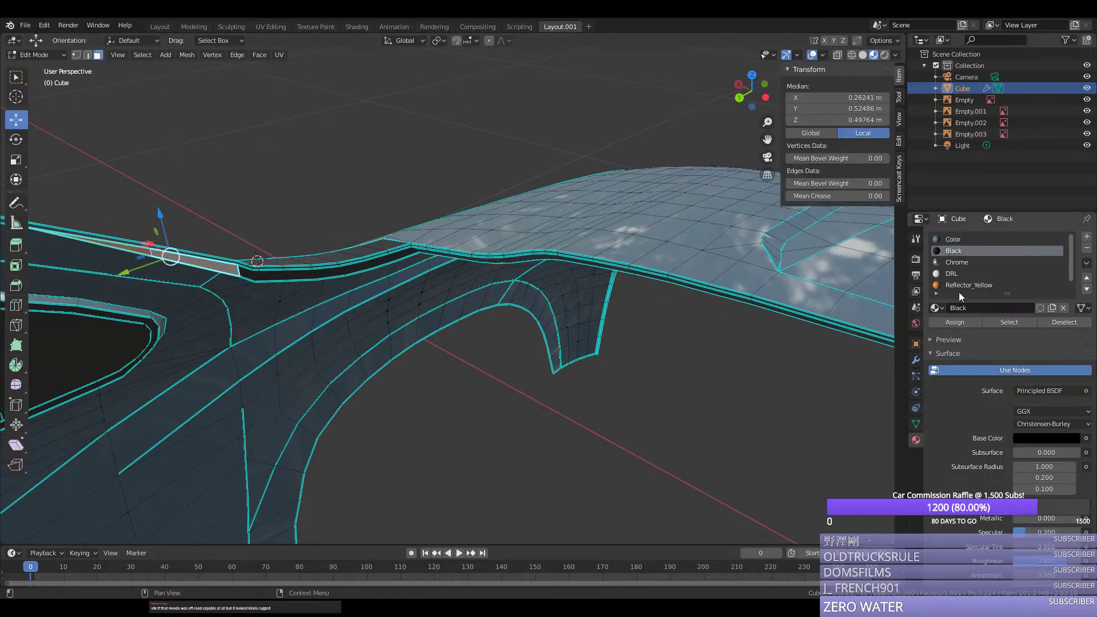
pyautogui.click(957, 325)
# Step: Mark the short corner edges of the rim at the A-pillar base as sharp
pyautogui.press('1')
pyautogui.rightClick(255, 283)
pyautogui.keyDown('ctrl'); pyautogui.rightClick(238, 263); pyautogui.keyUp('ctrl')
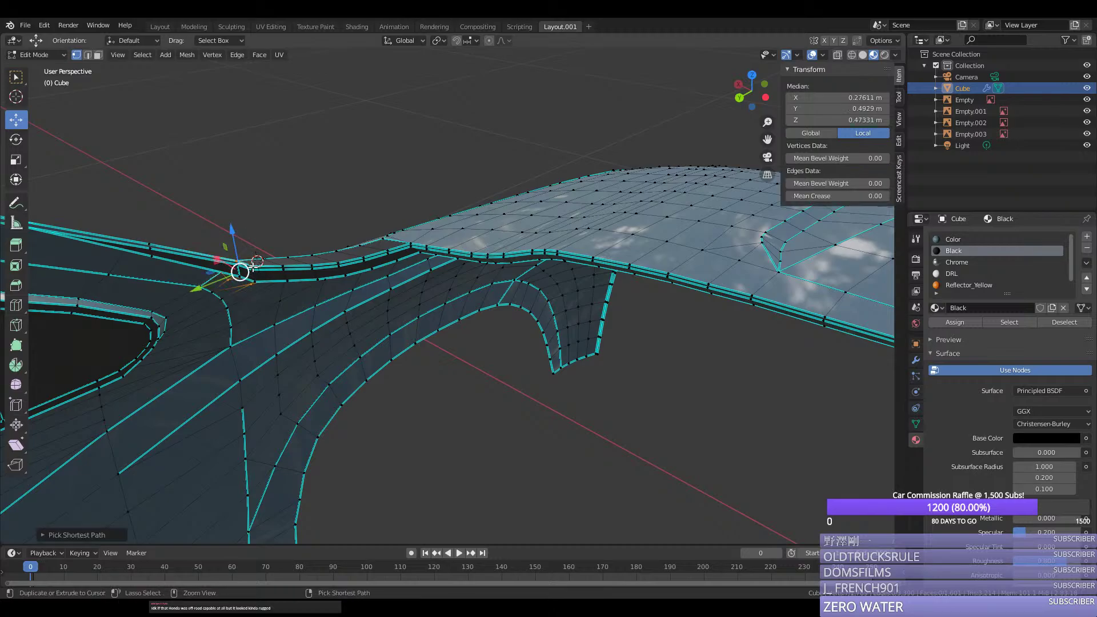
pyautogui.rightClick(262, 266)
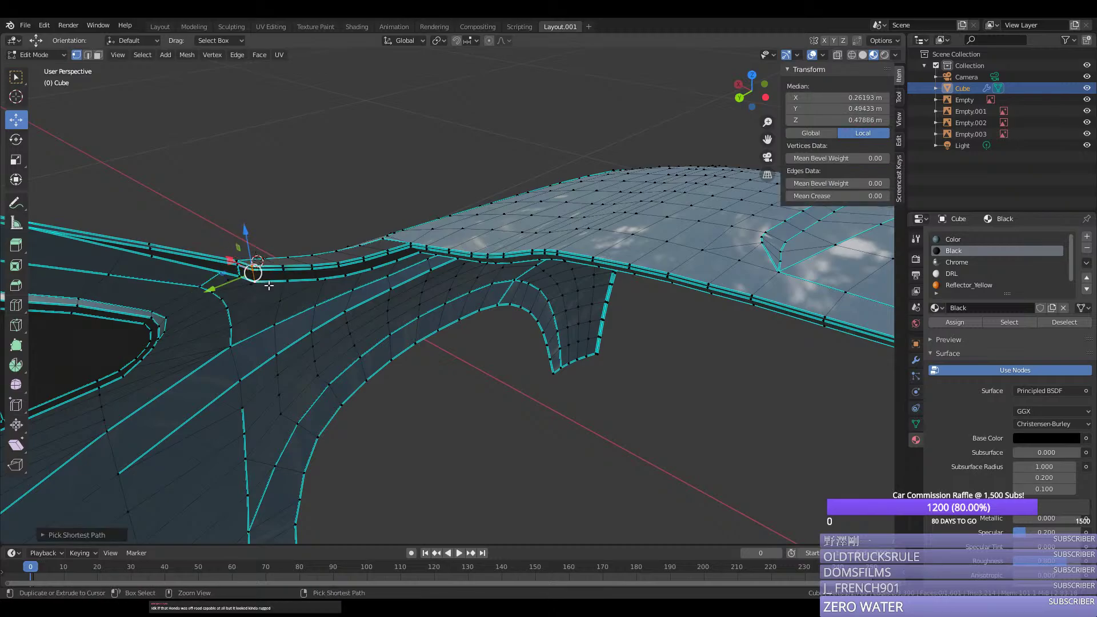
pyautogui.press('w')
pyautogui.click(269, 287)
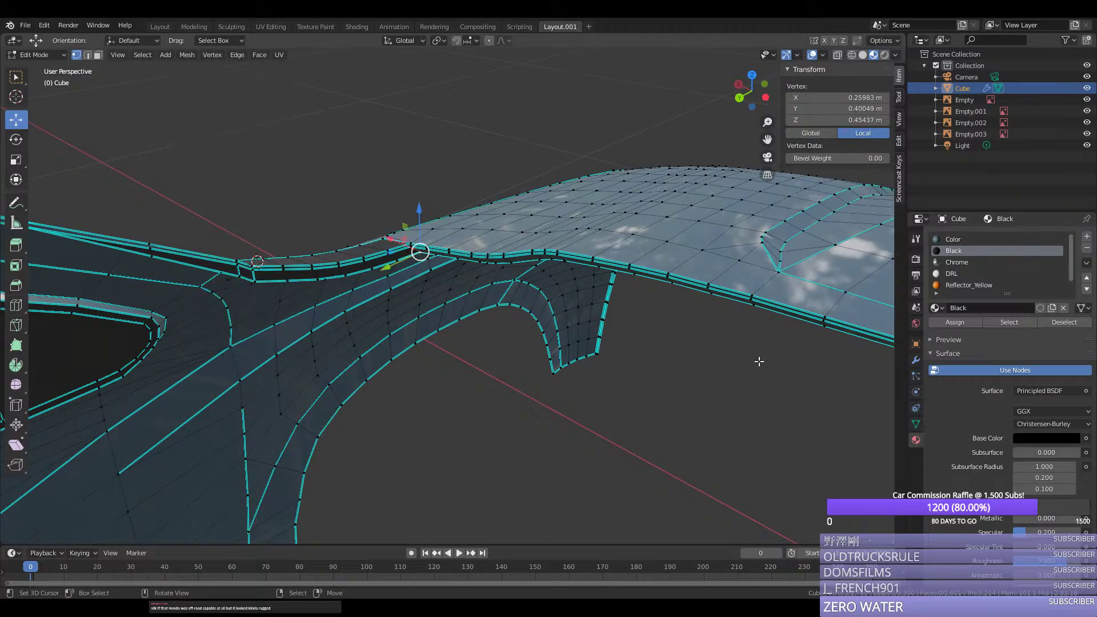
pyautogui.rightClick(822, 325)
pyautogui.moveTo(821, 325); pyautogui.dragTo(319, 260, button='middle')
pyautogui.rightClick(176, 294)
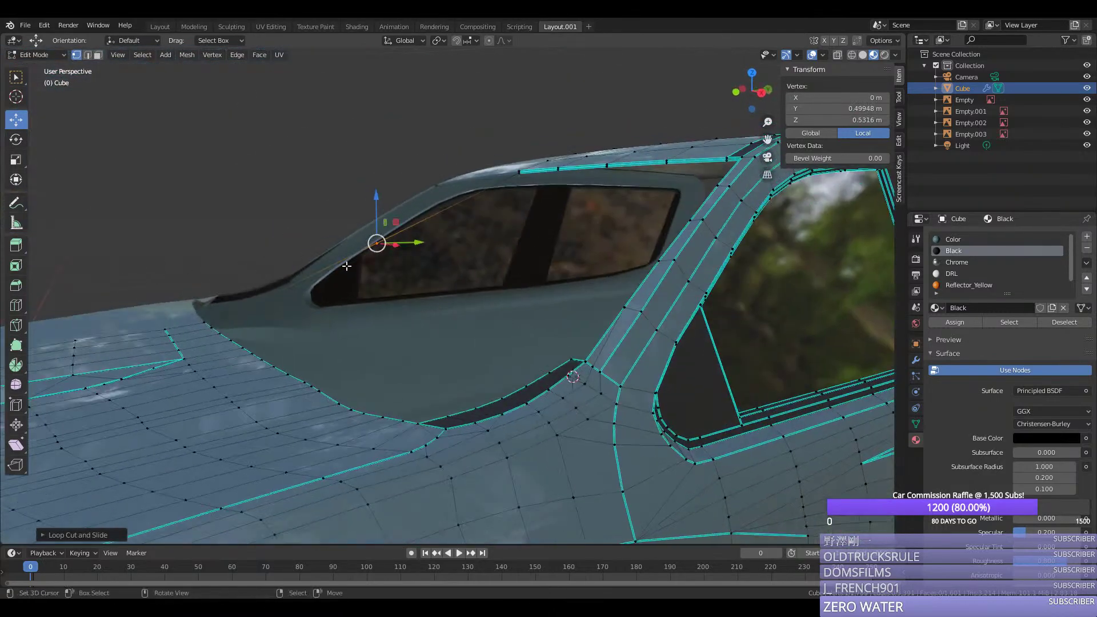
pyautogui.press('KP_3')
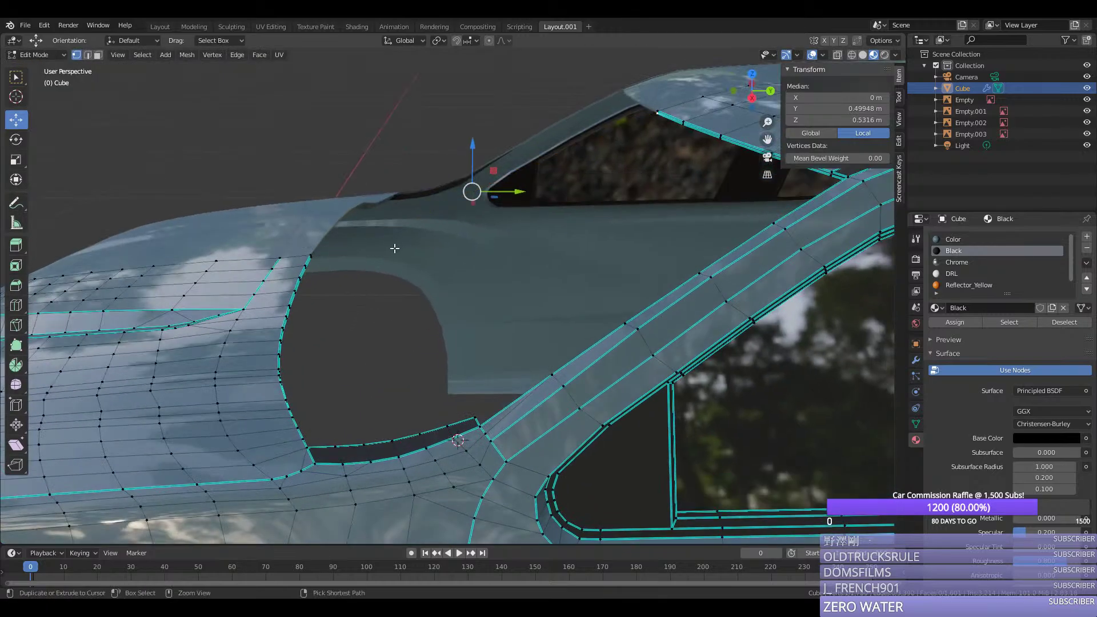
pyautogui.moveTo(397, 245); pyautogui.dragTo(411, 263, button='middle')
# Step: Extrude the hood's rear centreline vertex toward the windshield along Y to Y 0.4152 m
pyautogui.rightClick(417, 268)
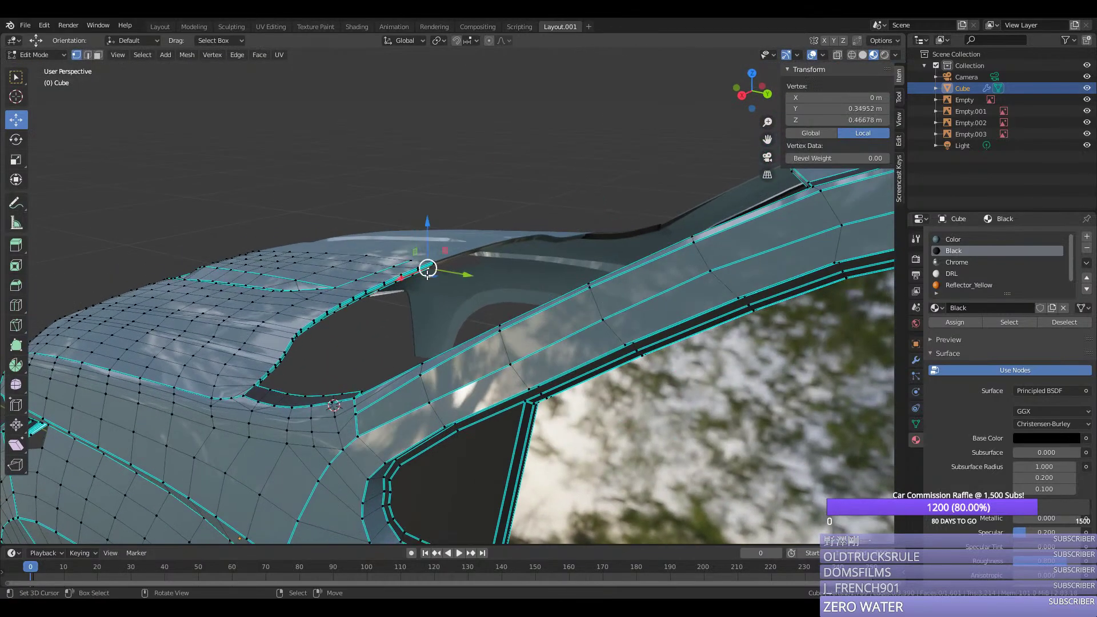
pyautogui.press('KP_7')
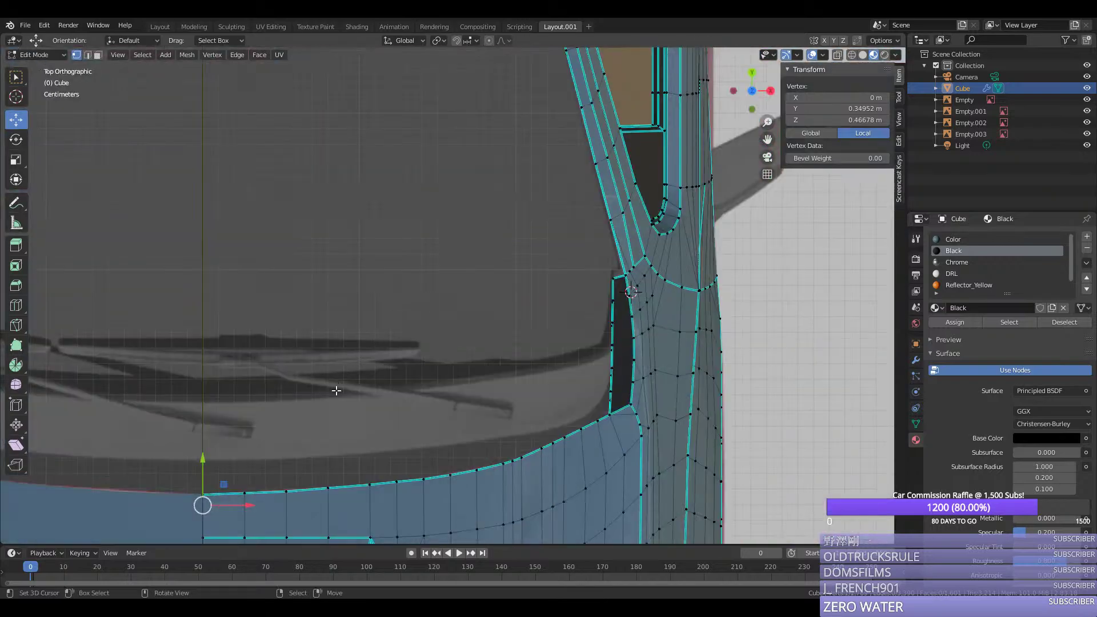
pyautogui.press('g')
pyautogui.press('y')
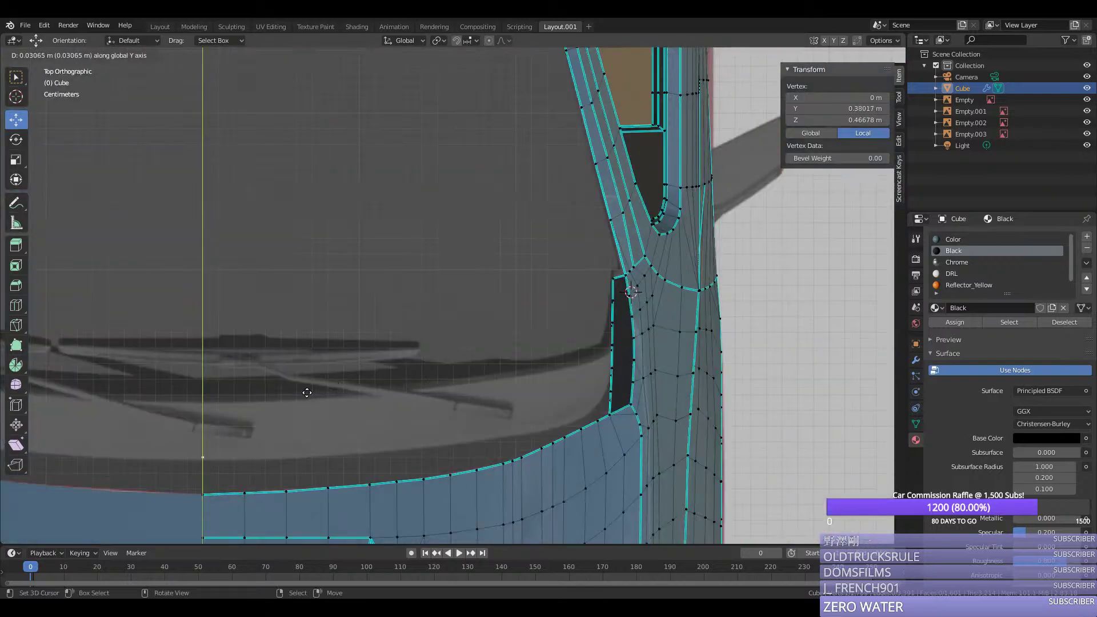
pyautogui.click(306, 392)
pyautogui.moveTo(314, 342); pyautogui.dragTo(262, 290, button='middle')
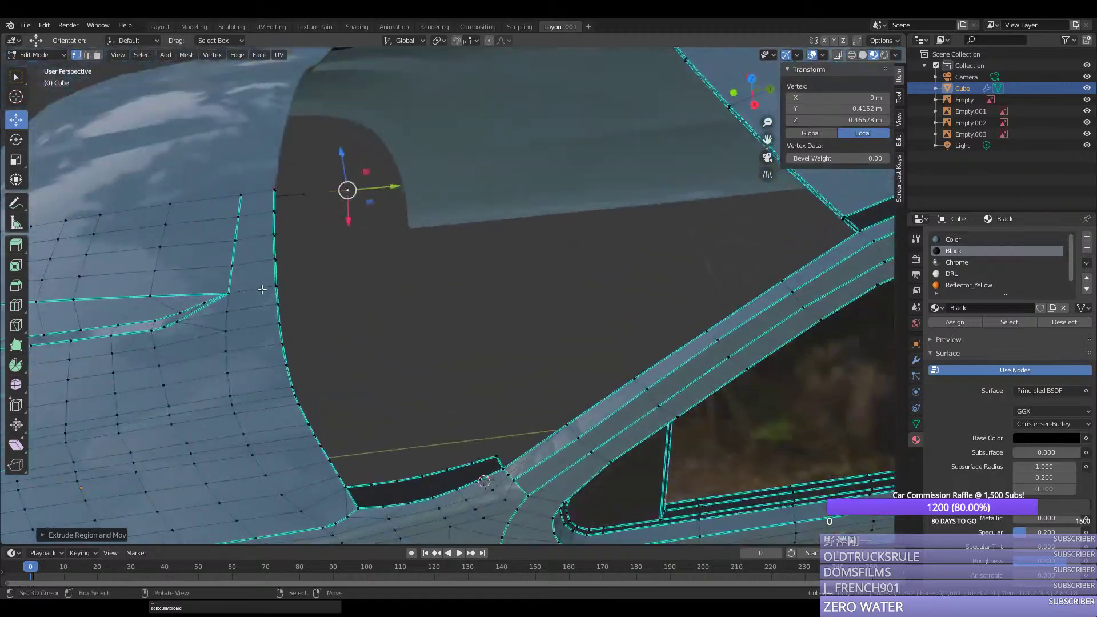
# Step: Lower the extruded centreline vertex along Z to 0.4624 m, matching the side reference
pyautogui.press('KP_3')
pyautogui.press('g')
pyautogui.press('z')
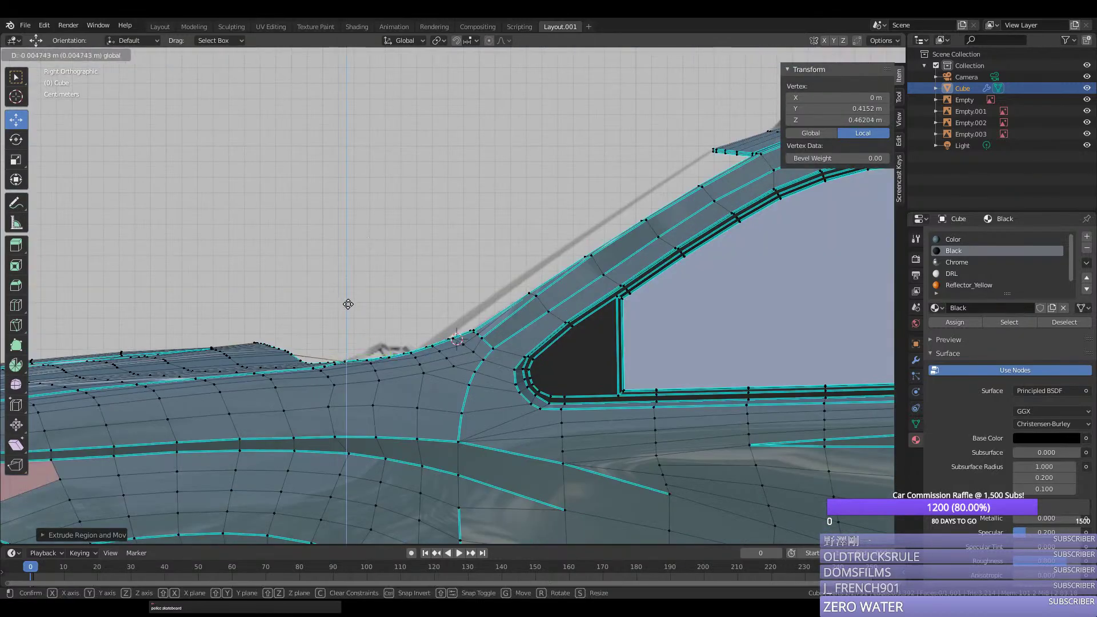
pyautogui.click(348, 304)
pyautogui.moveTo(348, 304); pyautogui.dragTo(459, 333, button='middle')
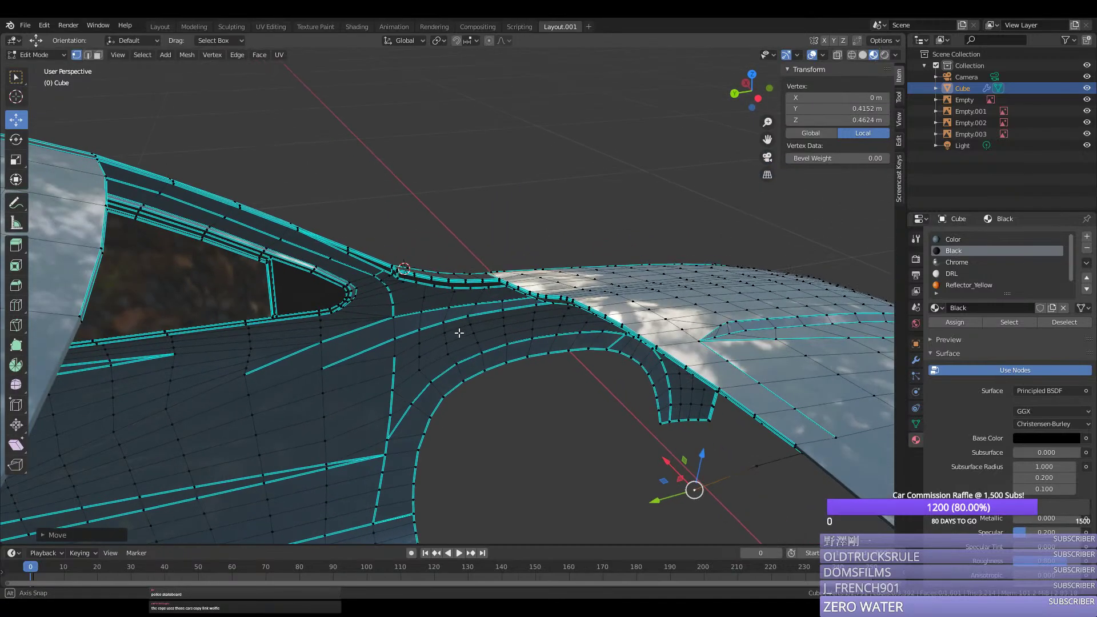
# Step: Select the lower edge path along the hood's rear from the centreline outward and lower it about 0.007 m along Z
pyautogui.keyDown('alt'); pyautogui.click(677, 421); pyautogui.keyUp('alt')
pyautogui.moveTo(678, 421); pyautogui.dragTo(628, 371, button='middle')
pyautogui.keyDown('ctrl'); pyautogui.click(560, 345); pyautogui.keyUp('ctrl')
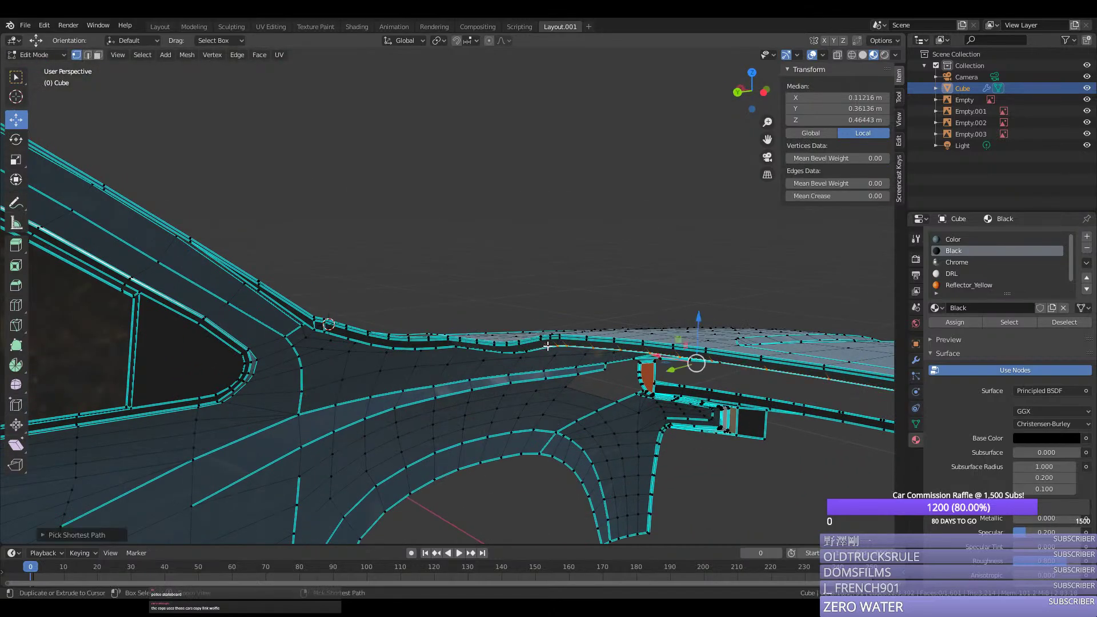
pyautogui.moveTo(560, 346); pyautogui.dragTo(670, 349, button='middle')
pyautogui.moveTo(662, 320); pyautogui.dragTo(662, 333)
pyautogui.scroll(3, 634, 351)
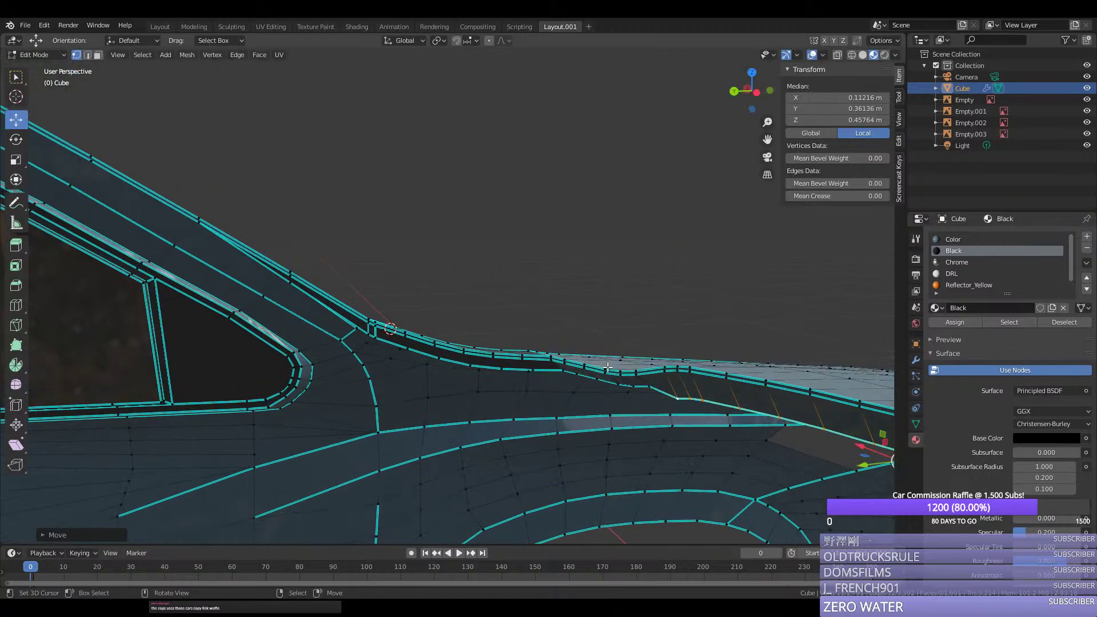
# Step: Adjust individual vertices at the outer end of the lowered hood edge along Z to smooth its curve
pyautogui.click(677, 398)
pyautogui.moveTo(678, 371)
pyautogui.mouseDown()
pyautogui.moveTo(638, 359)
pyautogui.moveTo(691, 361)
pyautogui.mouseUp()
pyautogui.rightClick(650, 387)
pyautogui.rightClick(622, 385)
pyautogui.rightClick(632, 387)
pyautogui.rightClick(689, 395)
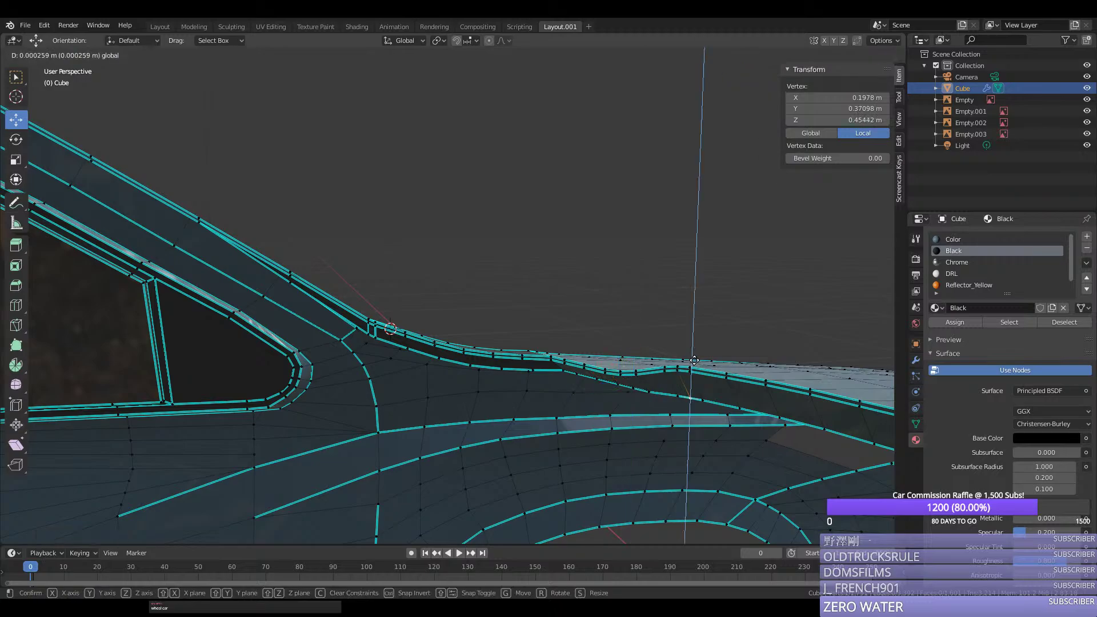
pyautogui.click(695, 360)
pyautogui.moveTo(695, 360); pyautogui.dragTo(666, 381, button='middle')
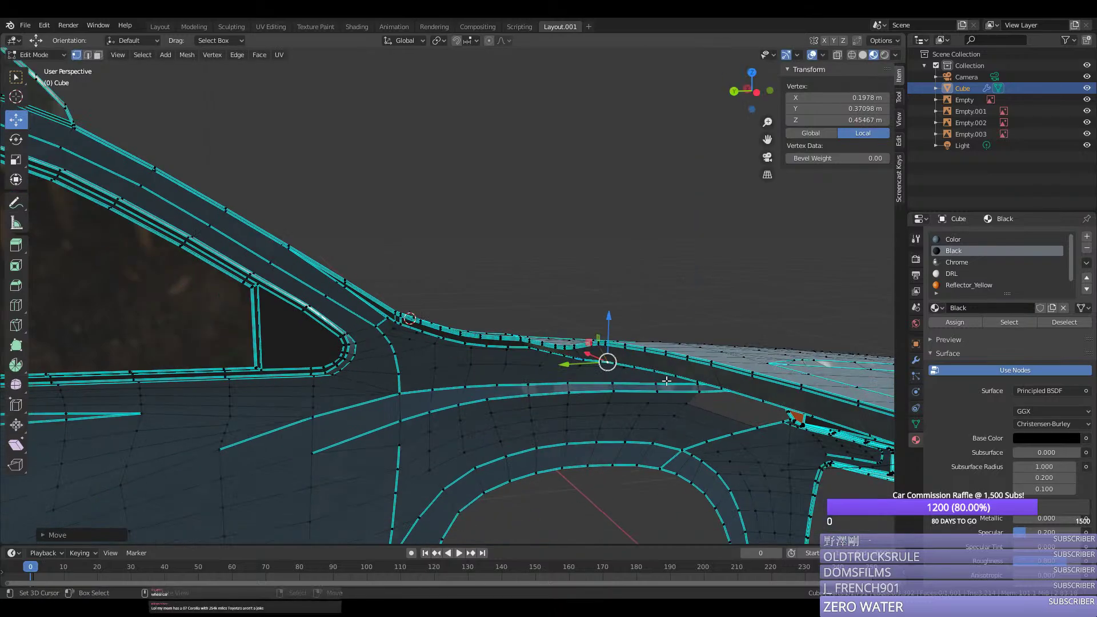
pyautogui.moveTo(712, 457); pyautogui.dragTo(661, 458, button='middle')
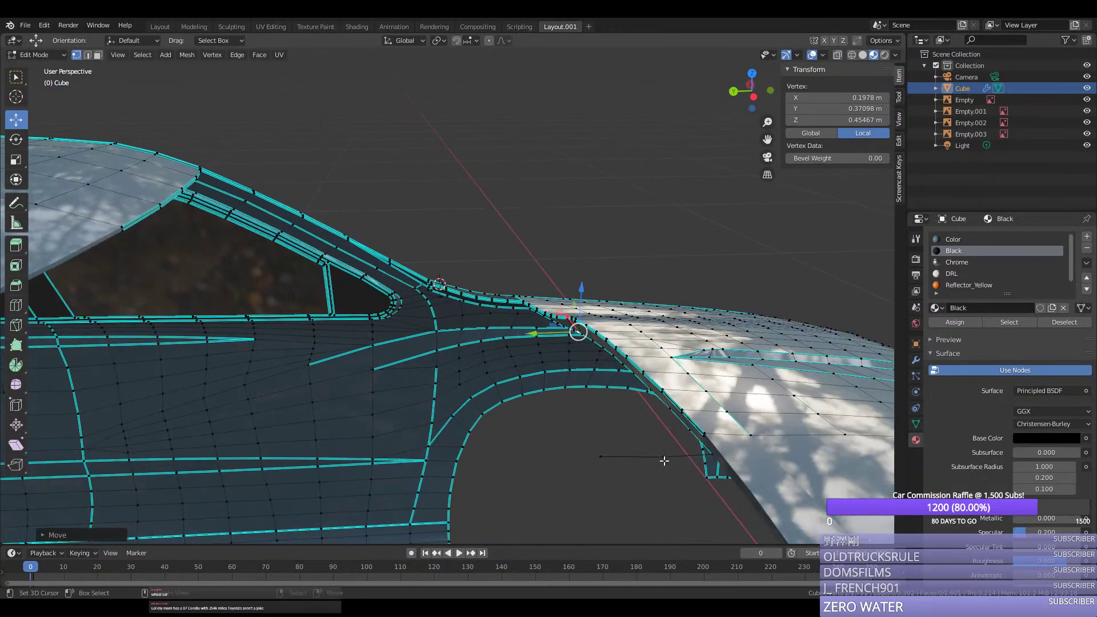
# Step: Connect the extruded centreline vertex to the black side strip's inner rim vertex with a new edge across the windshield base
pyautogui.rightClick(663, 457)
pyautogui.rightClick(588, 451)
pyautogui.press('KP_7')
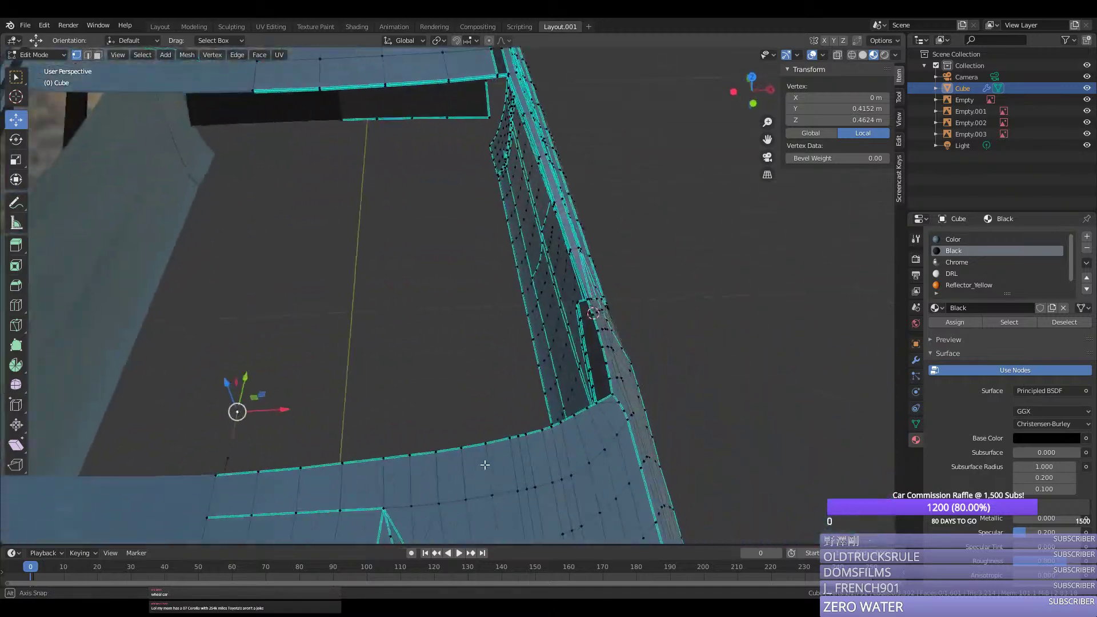
pyautogui.moveTo(570, 364); pyautogui.dragTo(457, 349, button='middle')
pyautogui.keyDown('shift'); pyautogui.rightClick(457, 292); pyautogui.keyUp('shift')
pyautogui.press('KP_7')
pyautogui.scroll(-2, 593, 377)
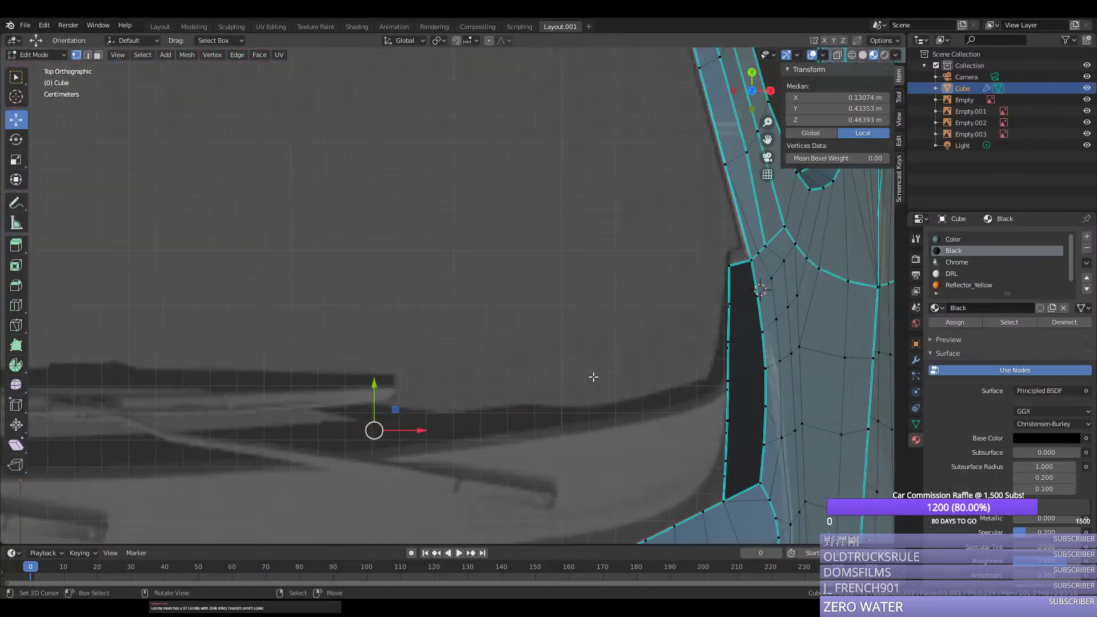
pyautogui.moveTo(653, 394); pyautogui.dragTo(671, 392, button='middle')
pyautogui.press('KP_7')
pyautogui.hotkey('ctrl', 'z')
# Step: Move the new edge's middle vertex forward, add a cut in its outer half, and fit that vertex to the reference along Y
pyautogui.moveTo(381, 393); pyautogui.dragTo(383, 424)
pyautogui.hotkey('ctrl', 'r')
pyautogui.click(491, 417)
pyautogui.rightClick(497, 416)
pyautogui.moveTo(556, 391); pyautogui.dragTo(562, 407)
# Step: Add a cut between the centreline and the middle vertex and move it along Y to 0.41725 m
pyautogui.scroll(-1, 229, 451)
pyautogui.click(240, 441)
pyautogui.moveTo(243, 416); pyautogui.dragTo(242, 416)
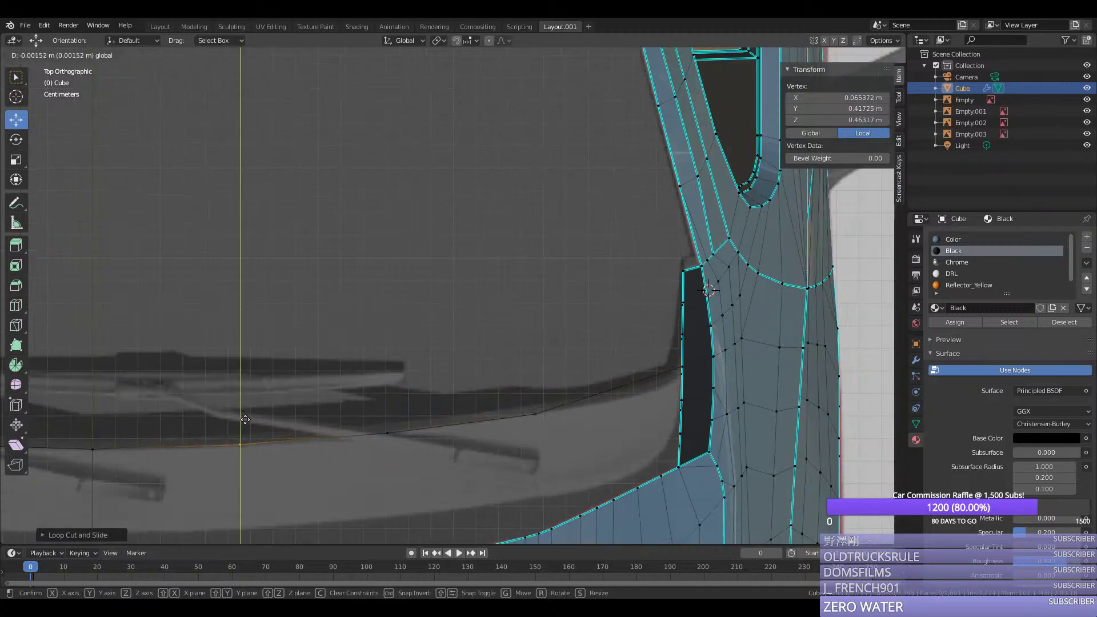
pyautogui.click(245, 419)
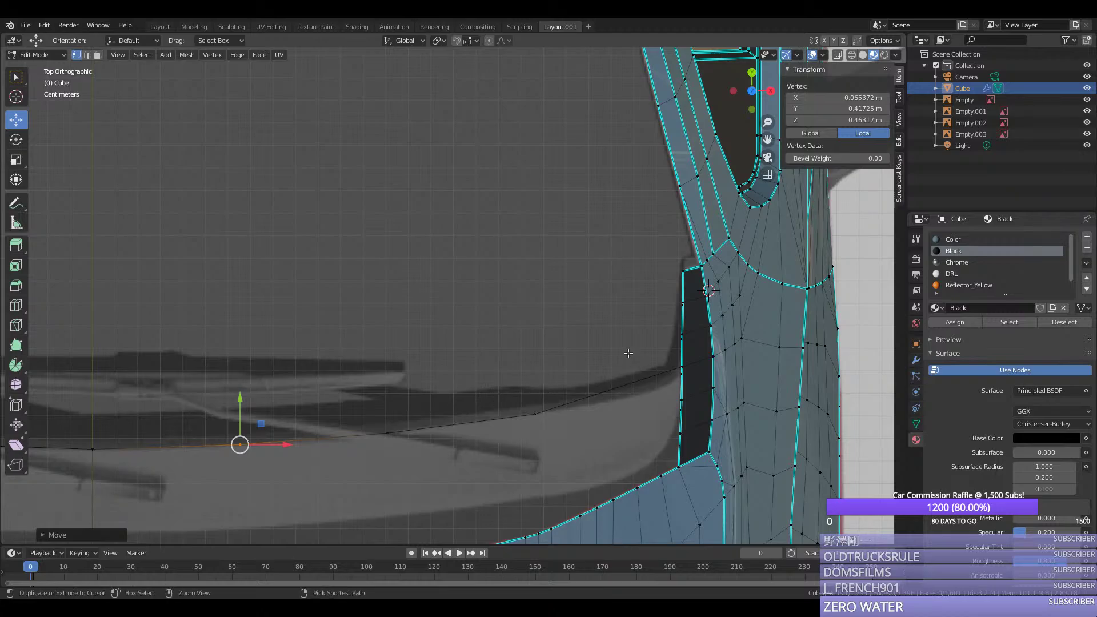
# Step: Add a cut at X 0.2288 m in the edge's outermost segment and move it forward along Y to follow the reference
pyautogui.hotkey('ctrl', 'r')
pyautogui.click(611, 380)
pyautogui.rightClick(611, 380)
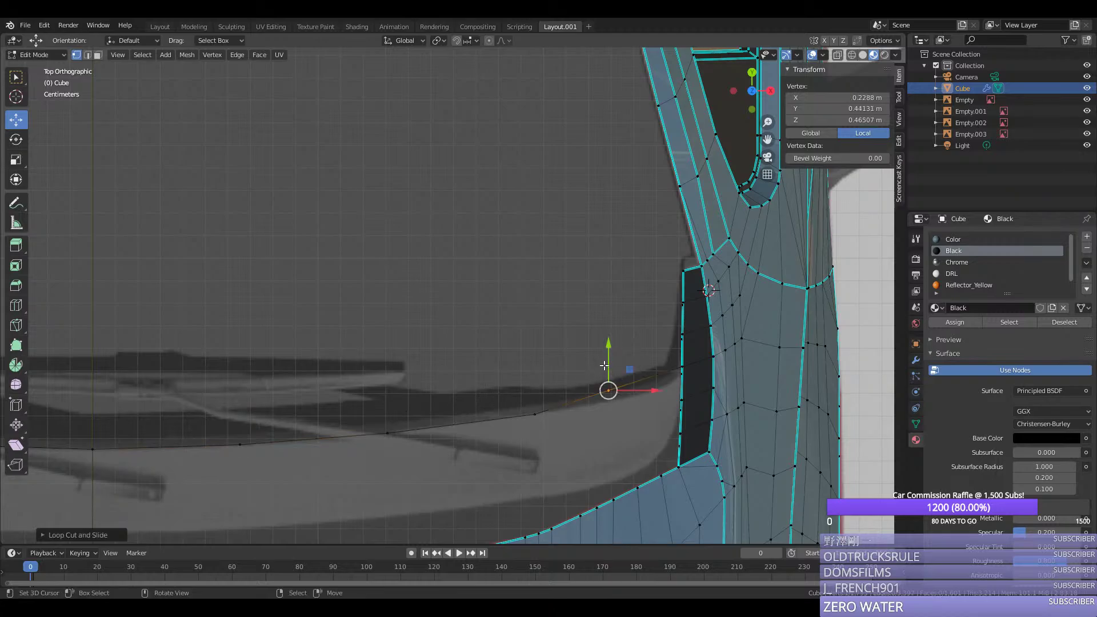
pyautogui.press('g')
pyautogui.press('y')
pyautogui.click(613, 376)
# Step: Add two more cuts near the side strip, at X 0.24515 m and 0.25332 m, and round the corner by moving them along Y
pyautogui.click(644, 382)
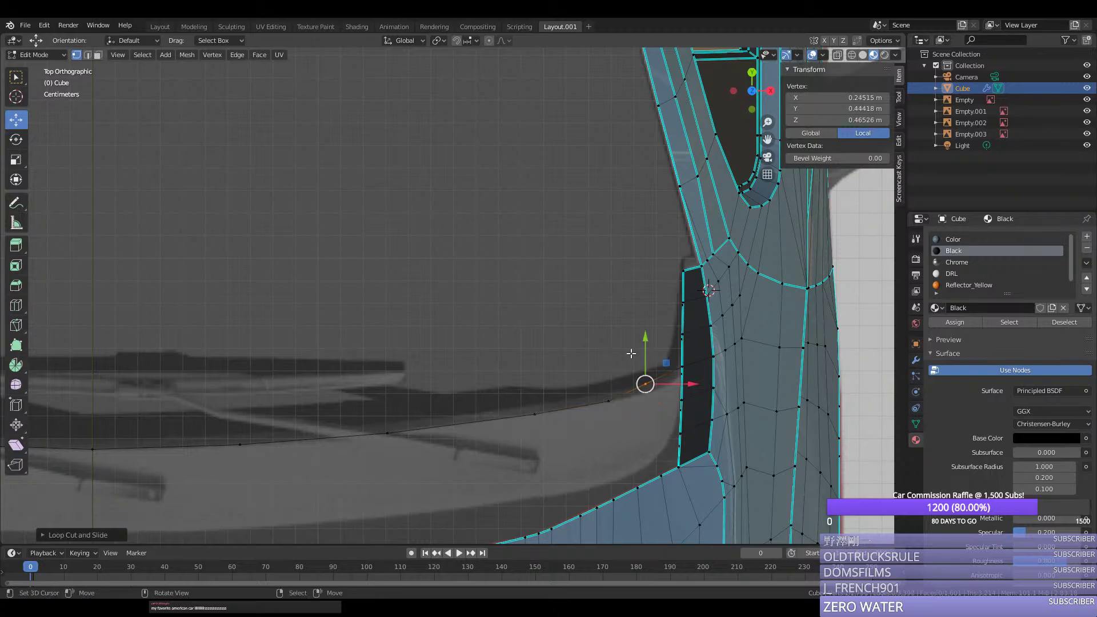
pyautogui.press('g')
pyautogui.press('y')
pyautogui.click(652, 369)
pyautogui.click(662, 381)
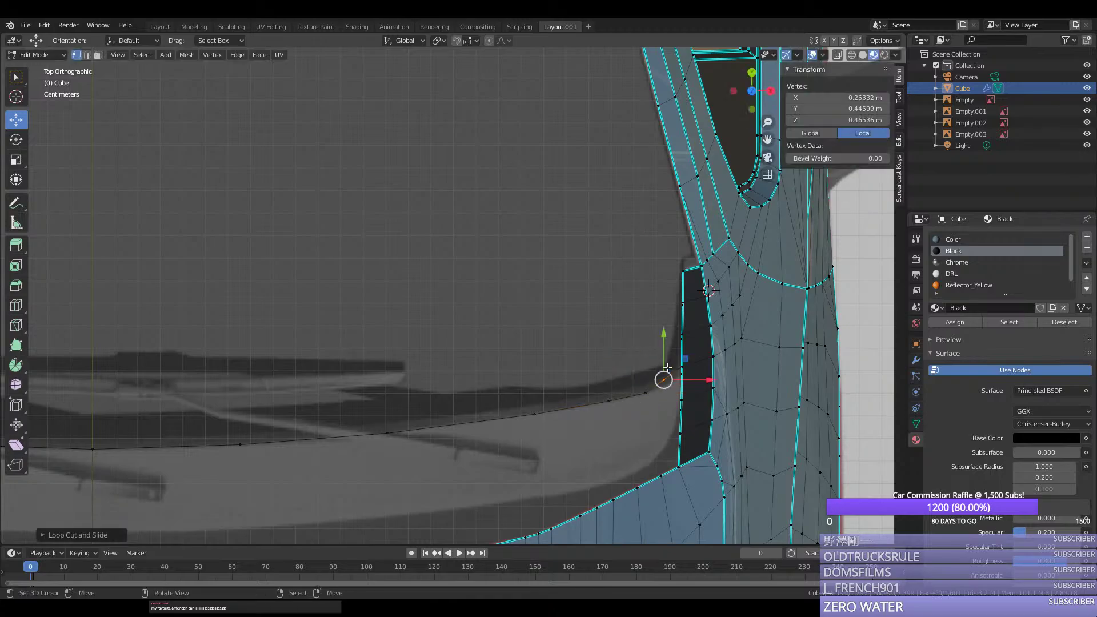
pyautogui.press('g')
pyautogui.press('y')
pyautogui.click(667, 353)
# Step: Select the whole windshield base edge path from the side strip to the centreline and mark it sharp
pyautogui.moveTo(666, 352); pyautogui.dragTo(268, 298, button='middle')
pyautogui.click(258, 318)
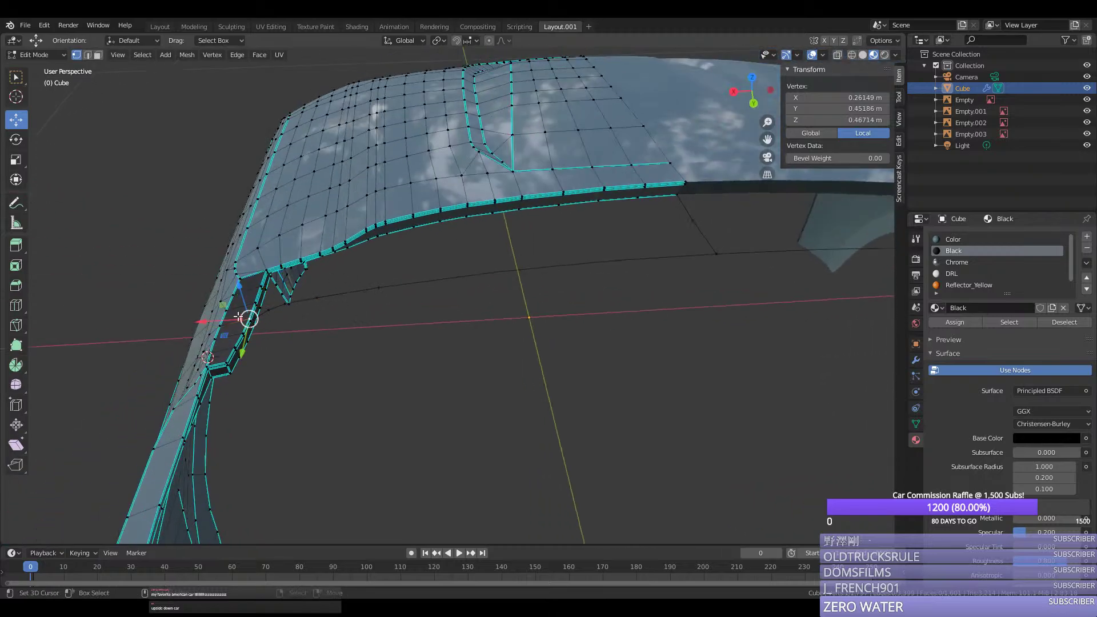
pyautogui.keyDown('alt'); pyautogui.click(712, 256); pyautogui.keyUp('alt')
pyautogui.hotkey('ctrl', 'e')
pyautogui.click(717, 255)
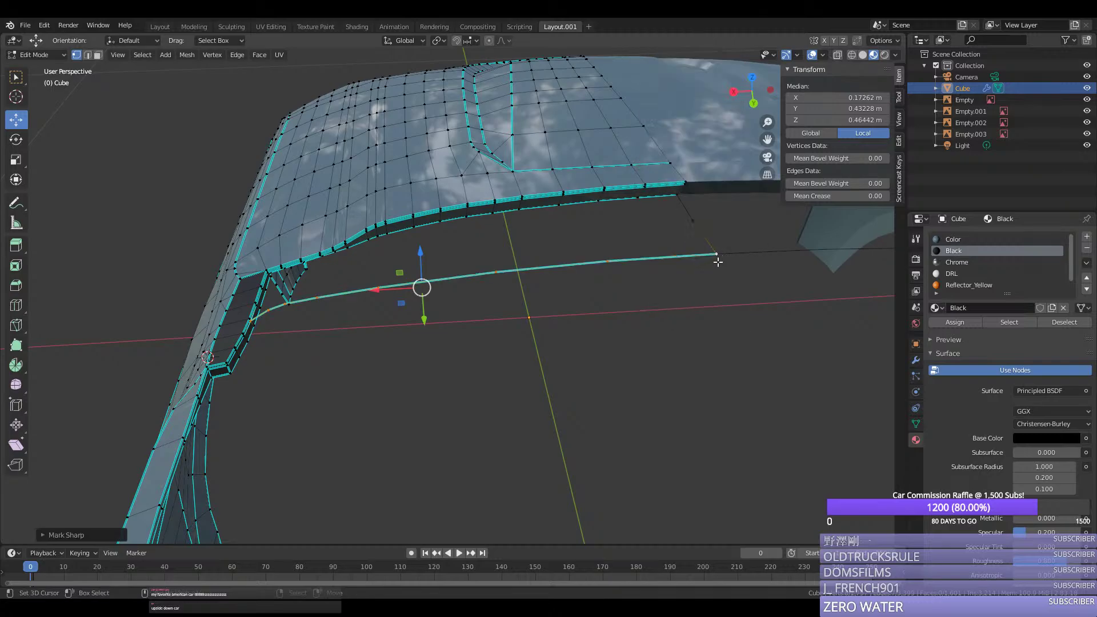
# Step: Extrude the windshield base path about 0.003 m rearward along Y and lower the new edge about 0.003 m along Z
pyautogui.moveTo(717, 255); pyautogui.dragTo(597, 327, button='middle')
pyautogui.scroll(2, 645, 348)
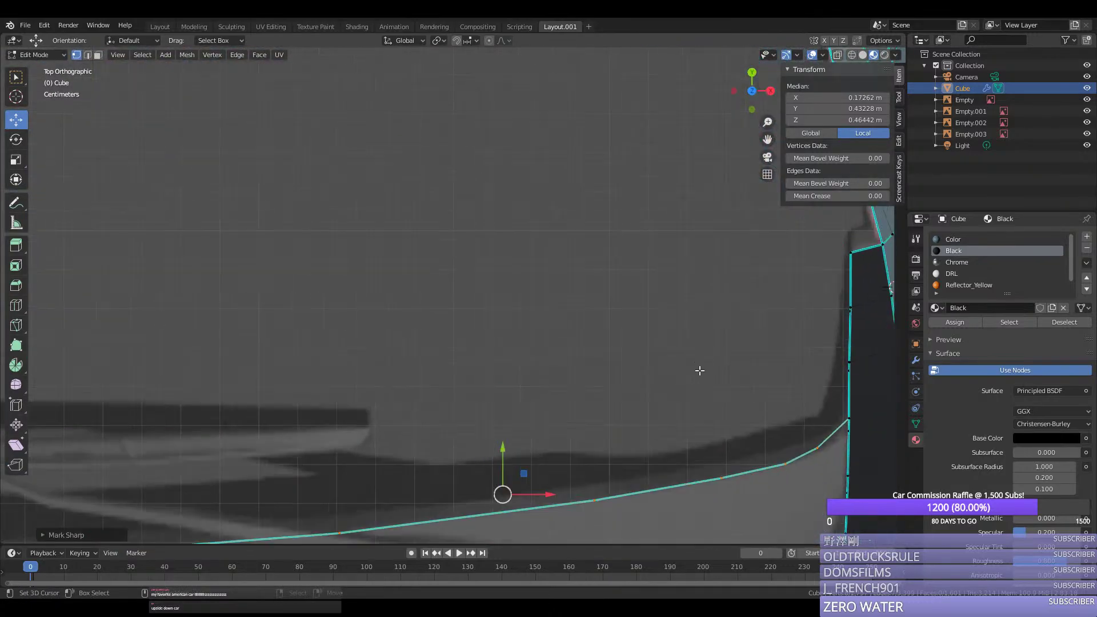
pyautogui.press('g')
pyautogui.click(698, 358)
pyautogui.scroll(-3, 695, 358)
pyautogui.moveTo(695, 357); pyautogui.dragTo(495, 283, button='middle')
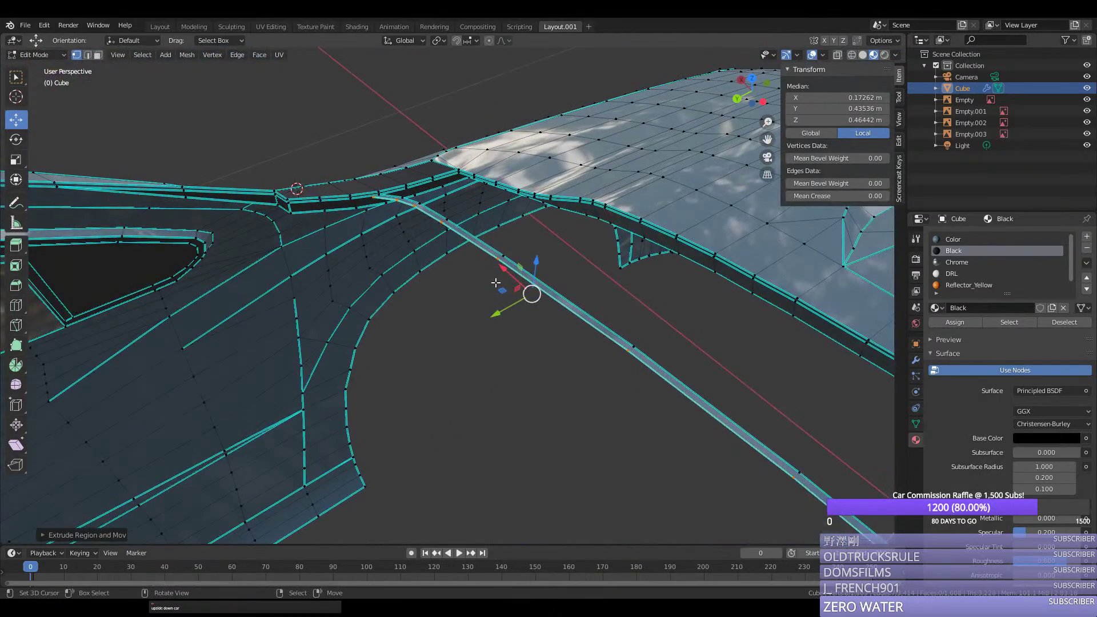
pyautogui.moveTo(532, 266); pyautogui.dragTo(535, 272)
pyautogui.moveTo(535, 272); pyautogui.dragTo(468, 295, button='middle')
pyautogui.moveTo(329, 310); pyautogui.dragTo(327, 309, button='middle')
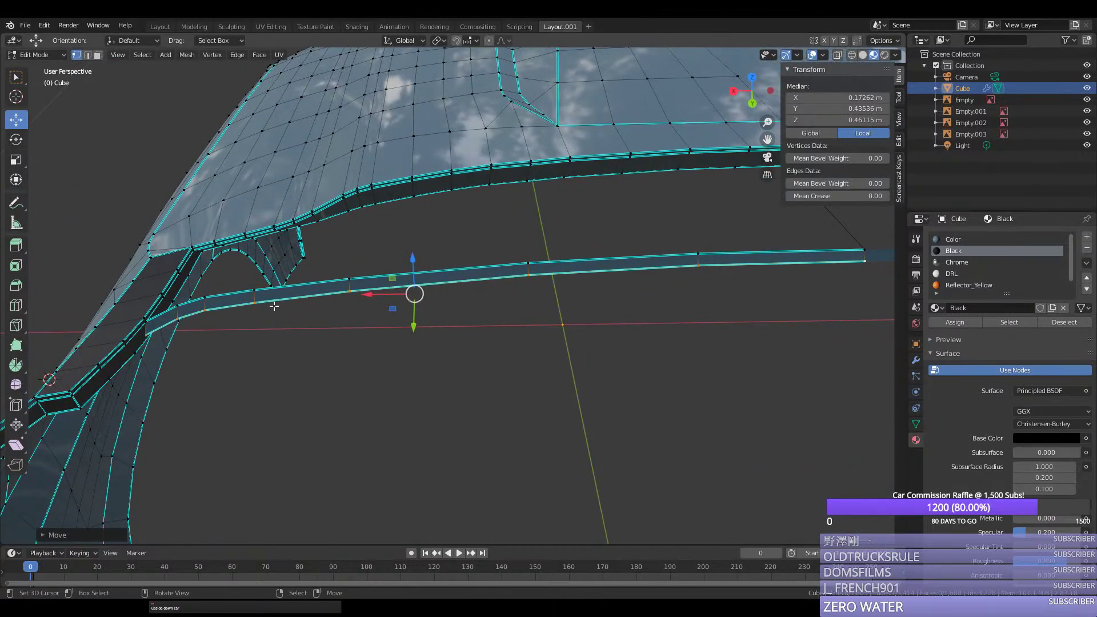
# Step: Assign the Black material to the extruded windshield base strip and save the file
pyautogui.press('ctrl+KP_Add')
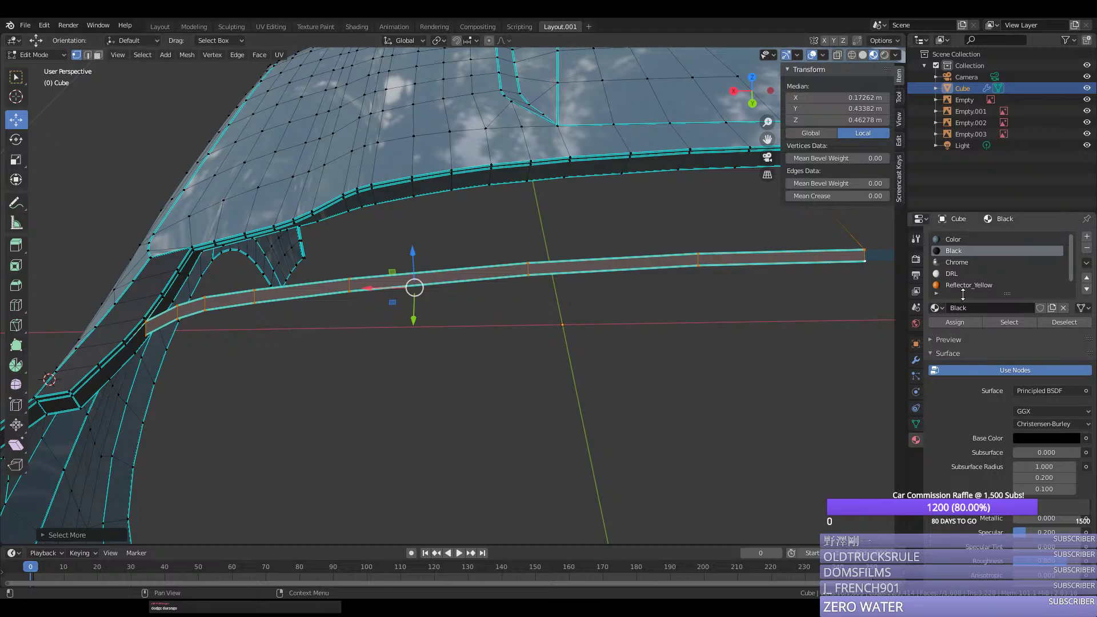
pyautogui.click(952, 322)
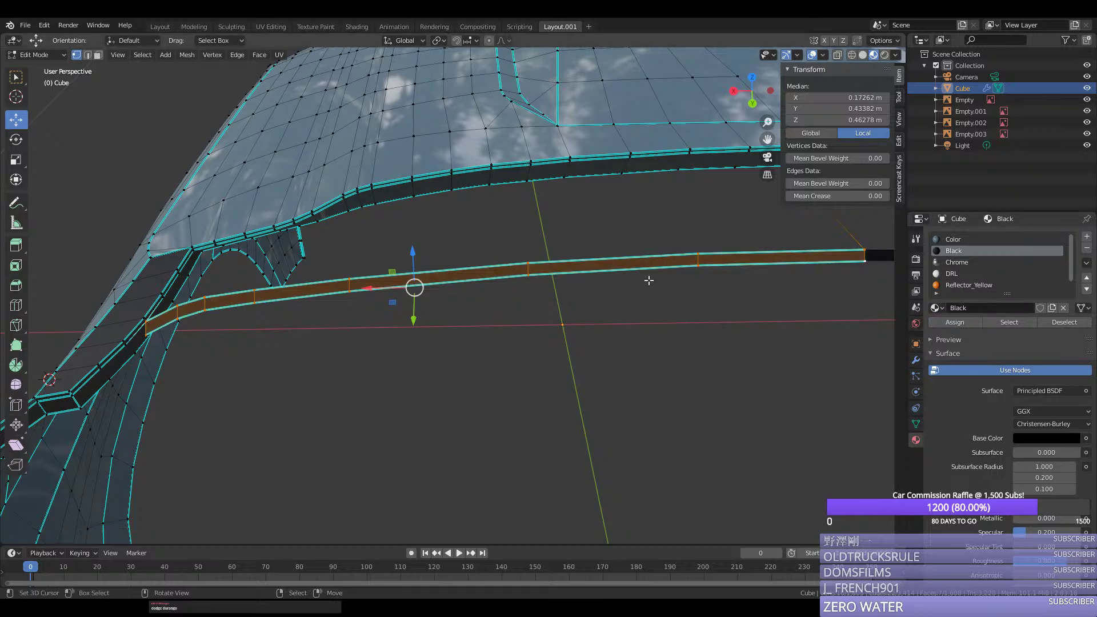
pyautogui.moveTo(649, 276); pyautogui.dragTo(711, 297, button='middle')
pyautogui.hotkey('ctrl', 's')
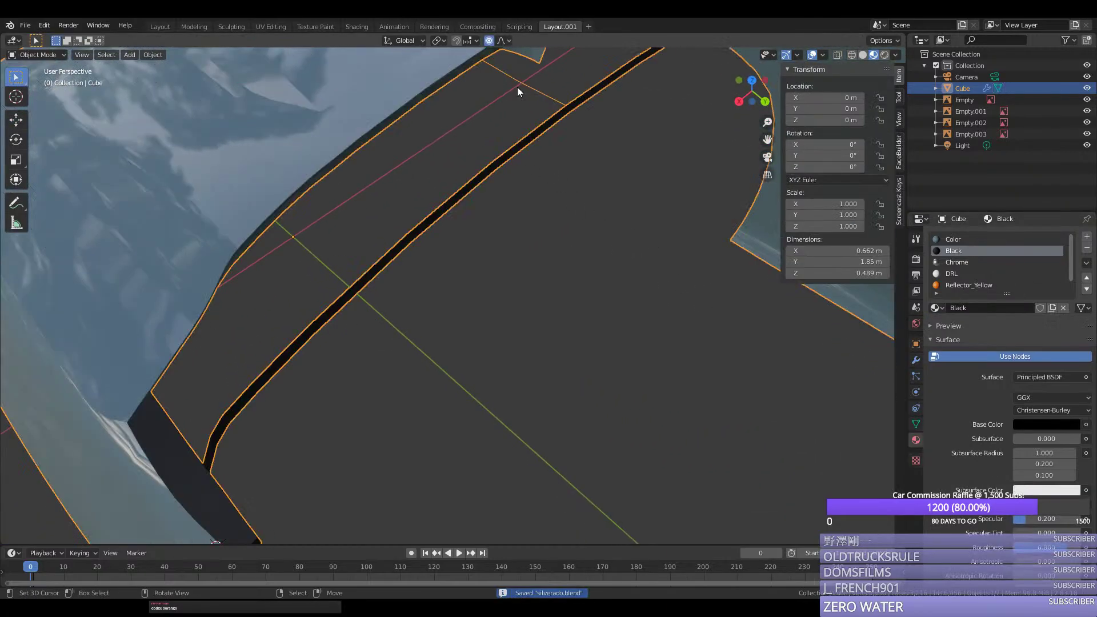
# Step: Connect the cowl centreline vertex to the side strip with an edge, cut it midway and move the new vertex about 0.016 m forward along Y
pyautogui.click(507, 92)
pyautogui.moveTo(257, 334); pyautogui.dragTo(322, 249, button='middle')
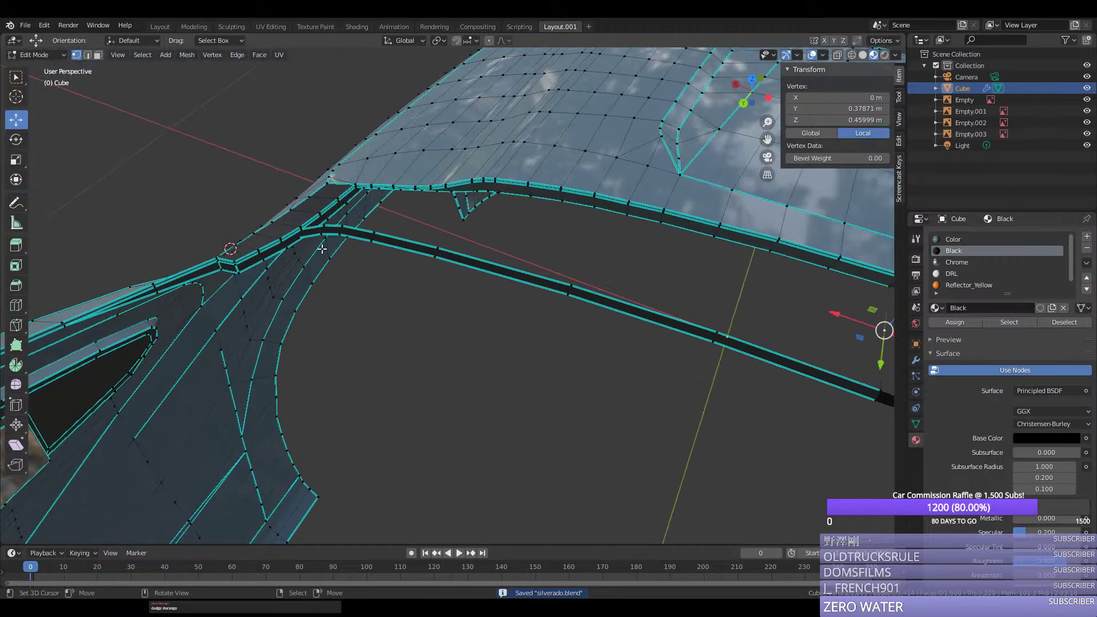
pyautogui.hotkey('ctrl', 'r')
pyautogui.click(340, 205)
pyautogui.rightClick(339, 206)
pyautogui.keyDown('alt'); pyautogui.moveTo(339, 206); pyautogui.dragTo(571, 316, button='middle'); pyautogui.keyUp('alt')
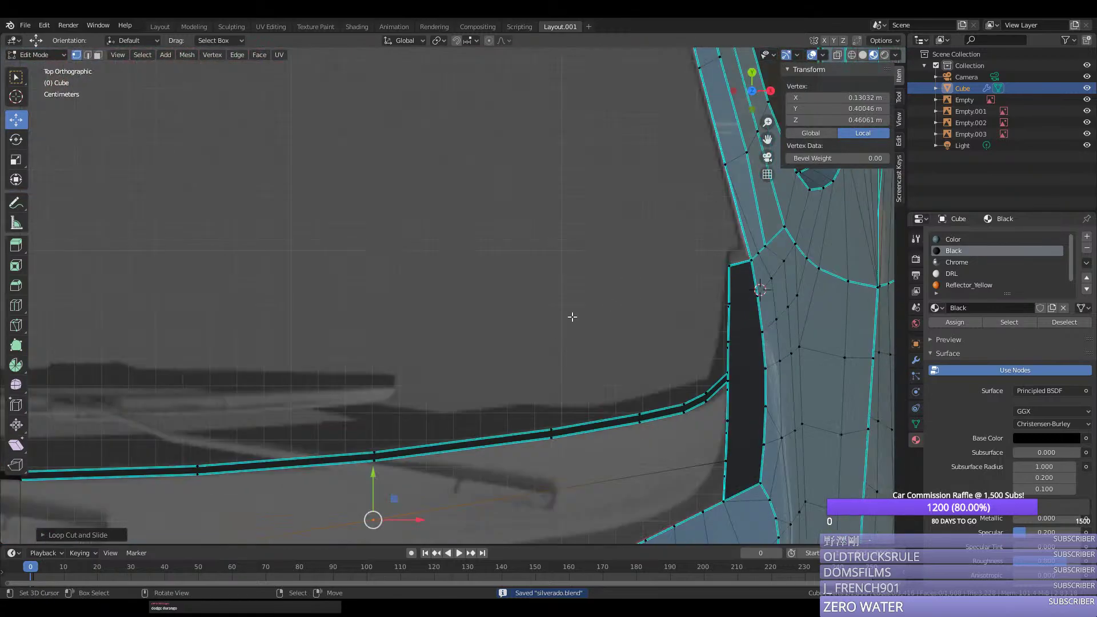
pyautogui.scroll(-2, 482, 393)
pyautogui.moveTo(398, 407); pyautogui.dragTo(396, 439)
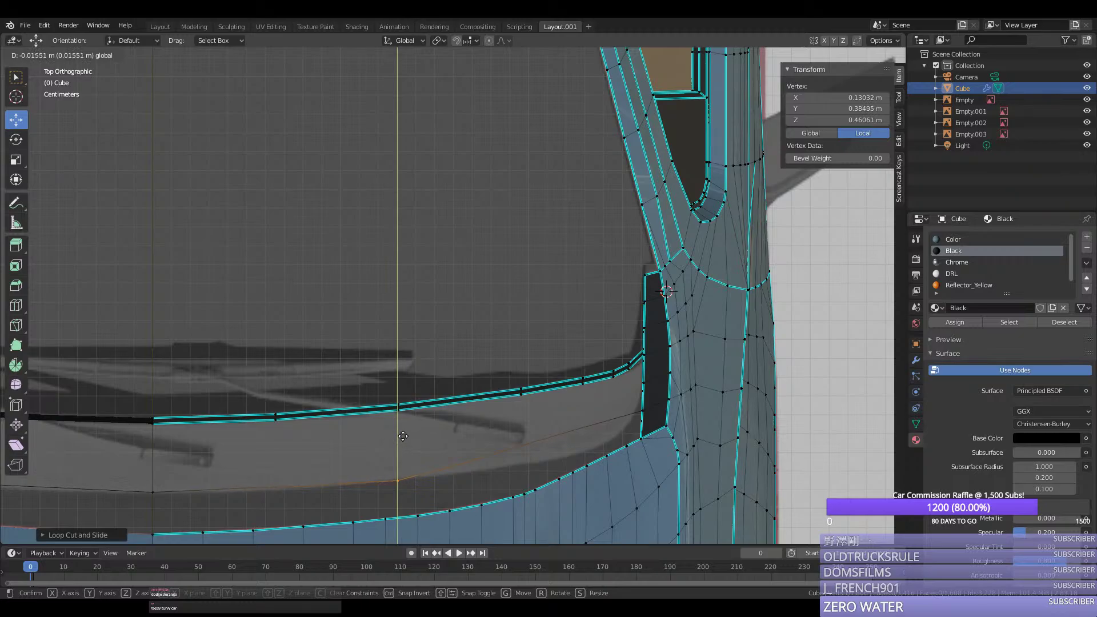
pyautogui.click(402, 436)
# Step: Add cuts to the cowl edge at X 0.22806 m and 0.06516 m and shift both slightly forward along Y to curve it
pyautogui.click(585, 428)
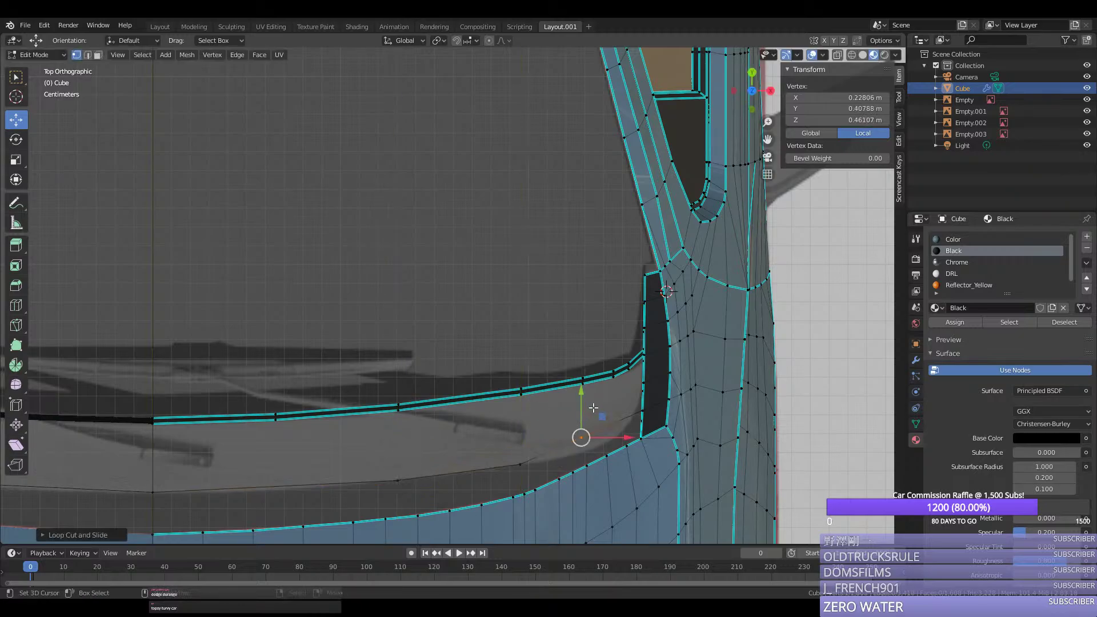
pyautogui.moveTo(594, 408); pyautogui.dragTo(593, 418)
pyautogui.click(269, 453)
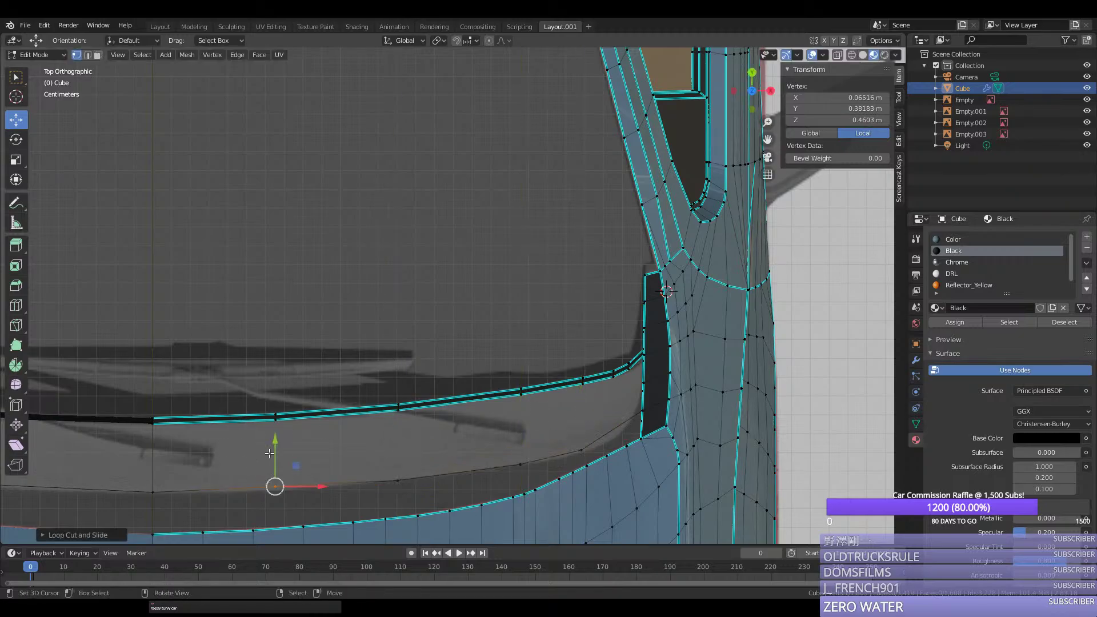
pyautogui.moveTo(270, 453); pyautogui.dragTo(269, 456)
# Step: Select the cowl edge path from the centreline to the vertex at X 0.22806 m and mark it sharp
pyautogui.click(153, 492)
pyautogui.keyDown('ctrl'); pyautogui.click(578, 451); pyautogui.keyUp('ctrl')
pyautogui.hotkey('ctrl', 'e')
pyautogui.click(575, 454)
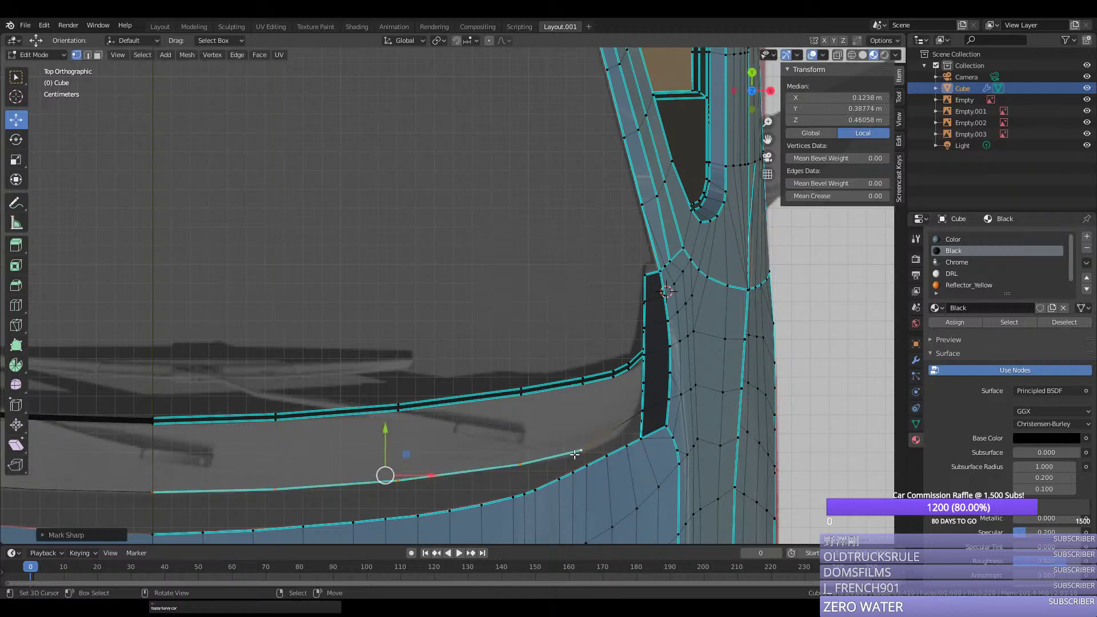
# Step: Add another cut to the cowl edge near the side strip at X 0.24435 m and move it forward along Y to round the corner
pyautogui.click(580, 451)
pyautogui.hotkey('ctrl', 'r')
pyautogui.moveTo(618, 421); pyautogui.dragTo(573, 458, button='middle')
pyautogui.press('KP_7')
pyautogui.moveTo(580, 413); pyautogui.dragTo(615, 403)
pyautogui.hotkey('ctrl', 'r')
pyautogui.click(610, 413)
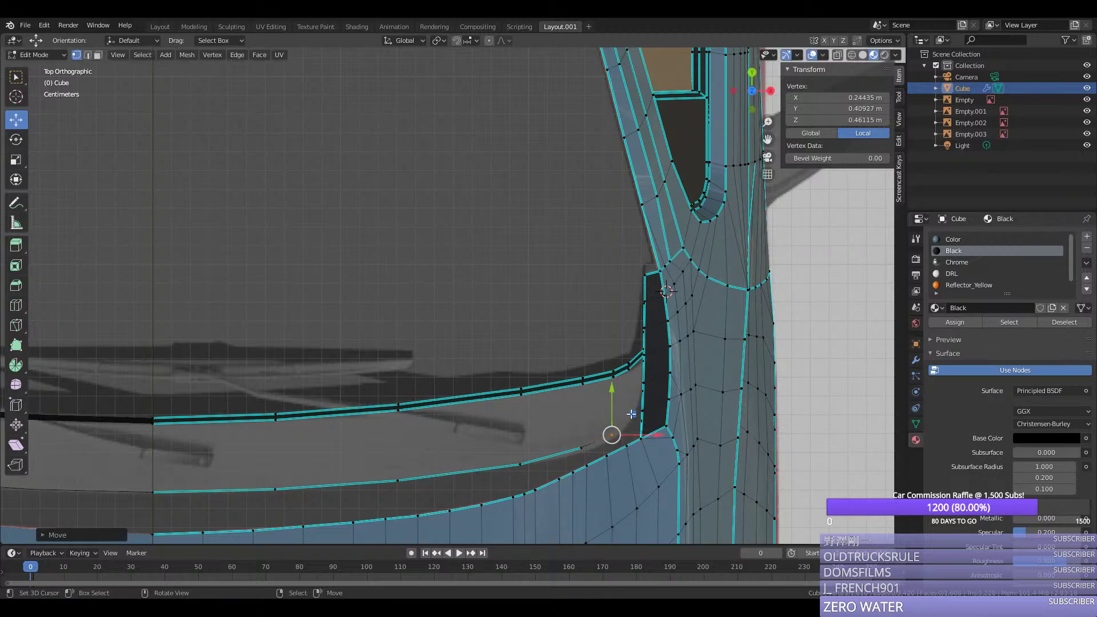
pyautogui.click(640, 409)
# Step: Mark the rest of the cowl edge sharp up to the side strip and save the file
pyautogui.moveTo(640, 409); pyautogui.dragTo(584, 251, button='middle')
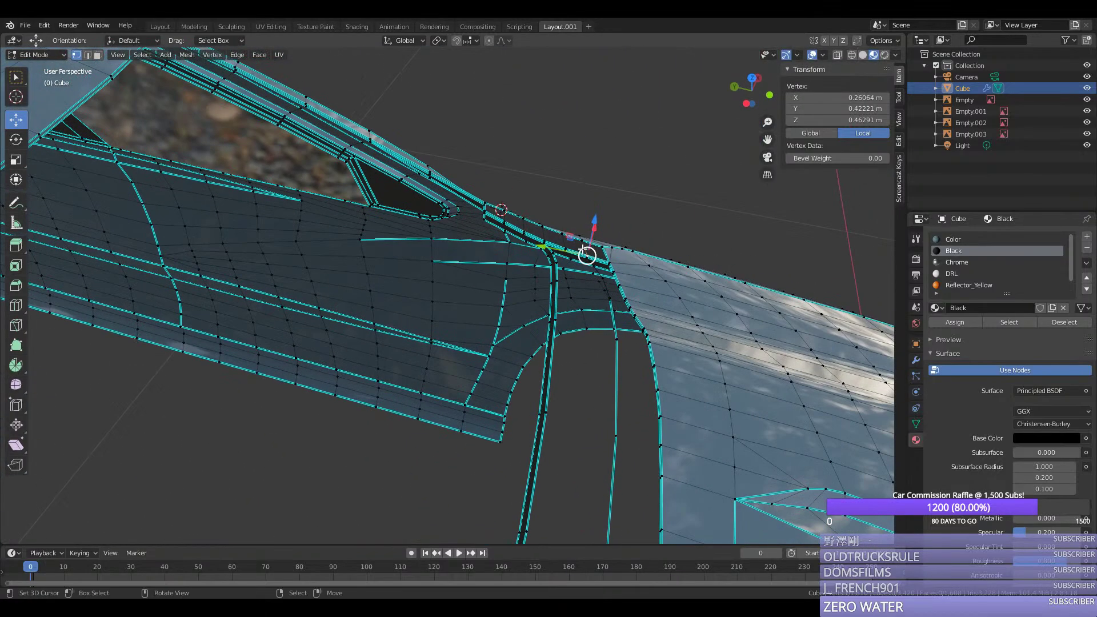
pyautogui.rightClick(585, 253)
pyautogui.moveTo(595, 289); pyautogui.dragTo(687, 303, button='middle')
pyautogui.scroll(1, 577, 267)
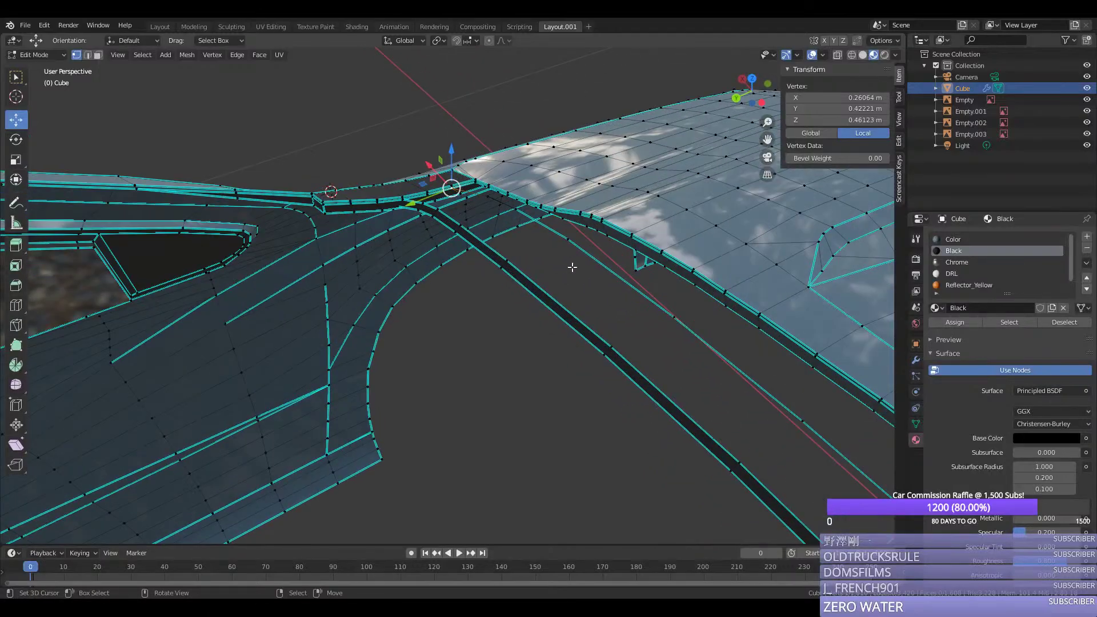
pyautogui.keyDown('ctrl'); pyautogui.rightClick(572, 242); pyautogui.keyUp('ctrl')
pyautogui.hotkey('ctrl', 'e')
pyautogui.click(574, 246)
pyautogui.scroll(2, 531, 265)
pyautogui.press('Tab')
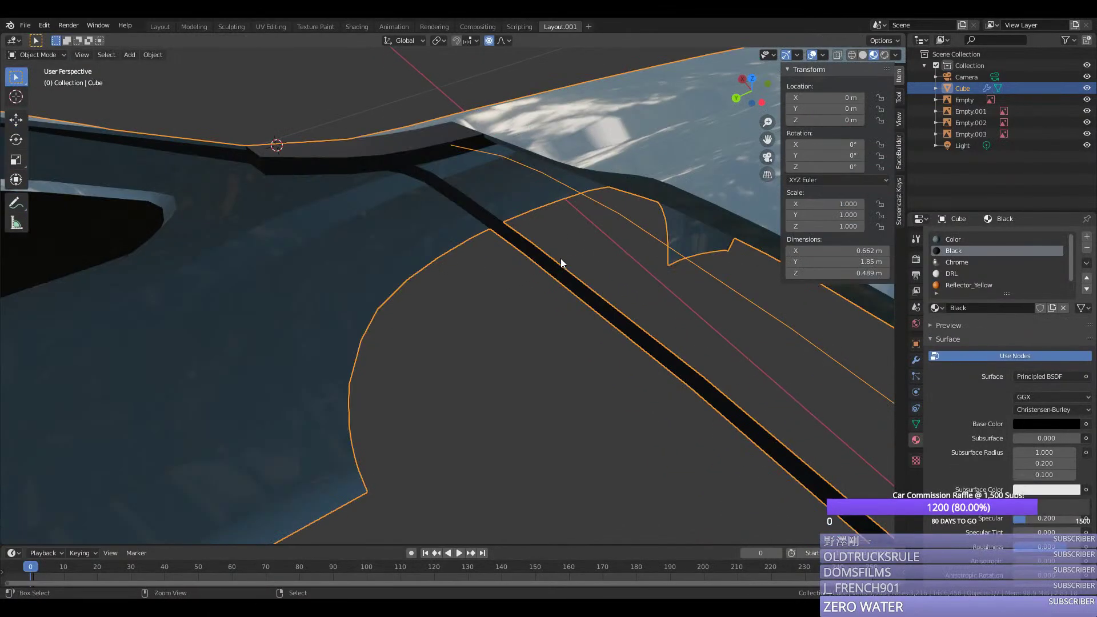
pyautogui.hotkey('ctrl', 's')
pyautogui.moveTo(560, 259); pyautogui.dragTo(412, 245, button='middle')
pyautogui.press('Tab')
pyautogui.moveTo(317, 283); pyautogui.dragTo(293, 277, button='middle')
pyautogui.hotkey('alt', 'a')
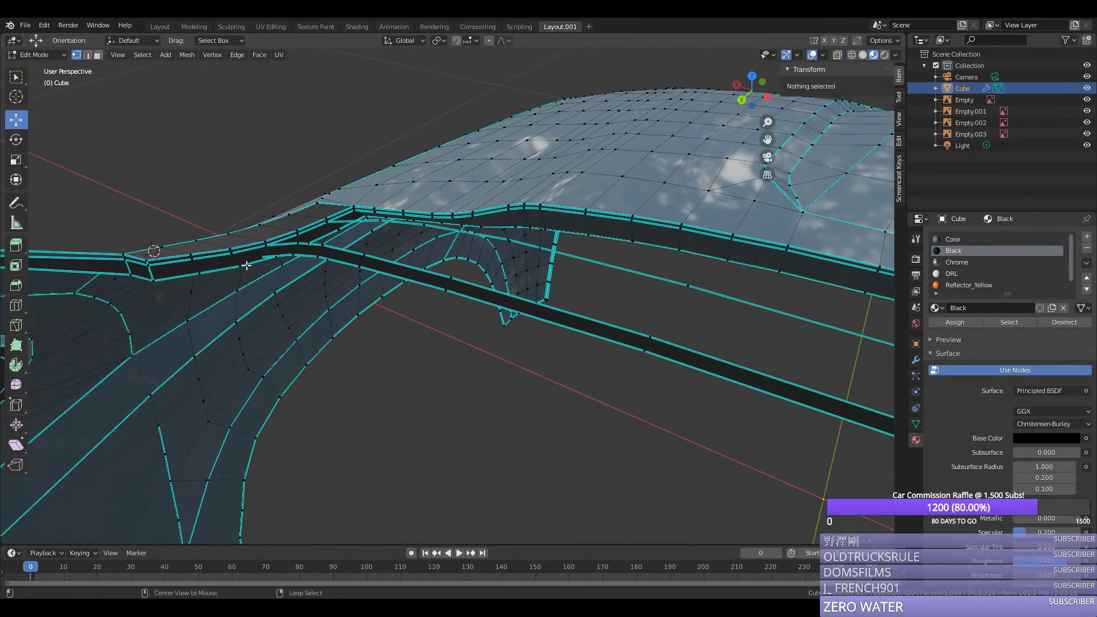
pyautogui.press('k')
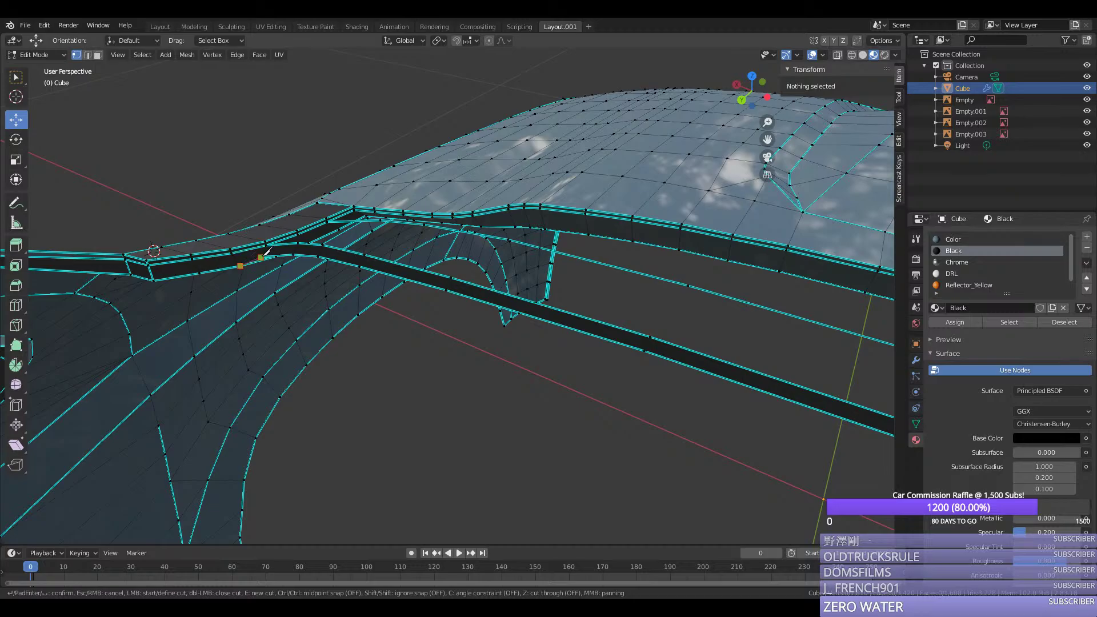
pyautogui.scroll(3, 268, 250)
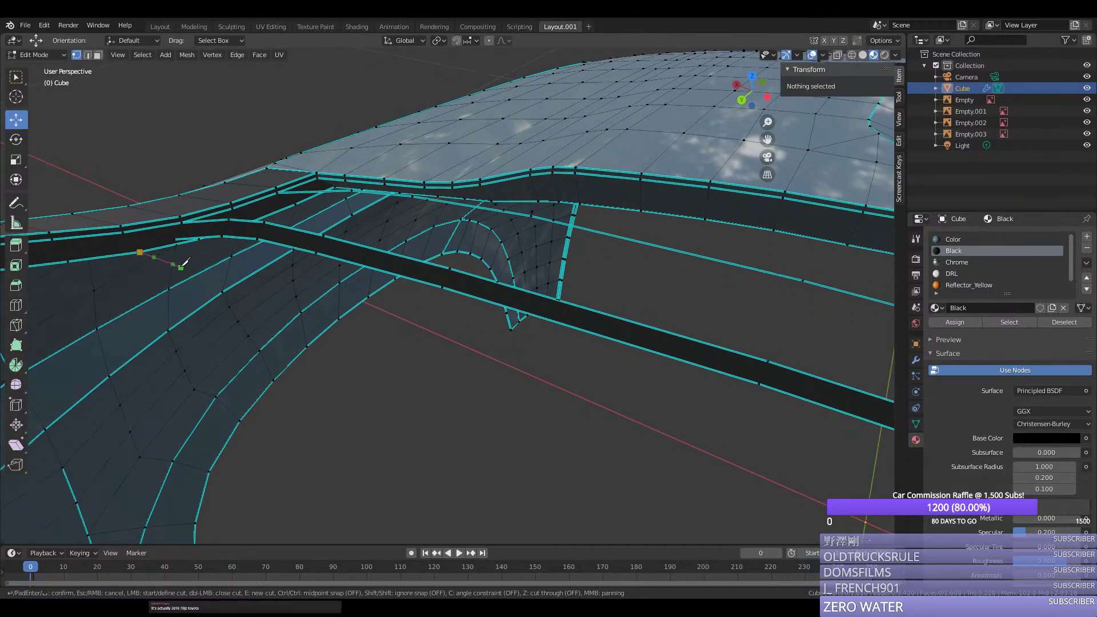
pyautogui.press('Escape')
pyautogui.rightClick(177, 240)
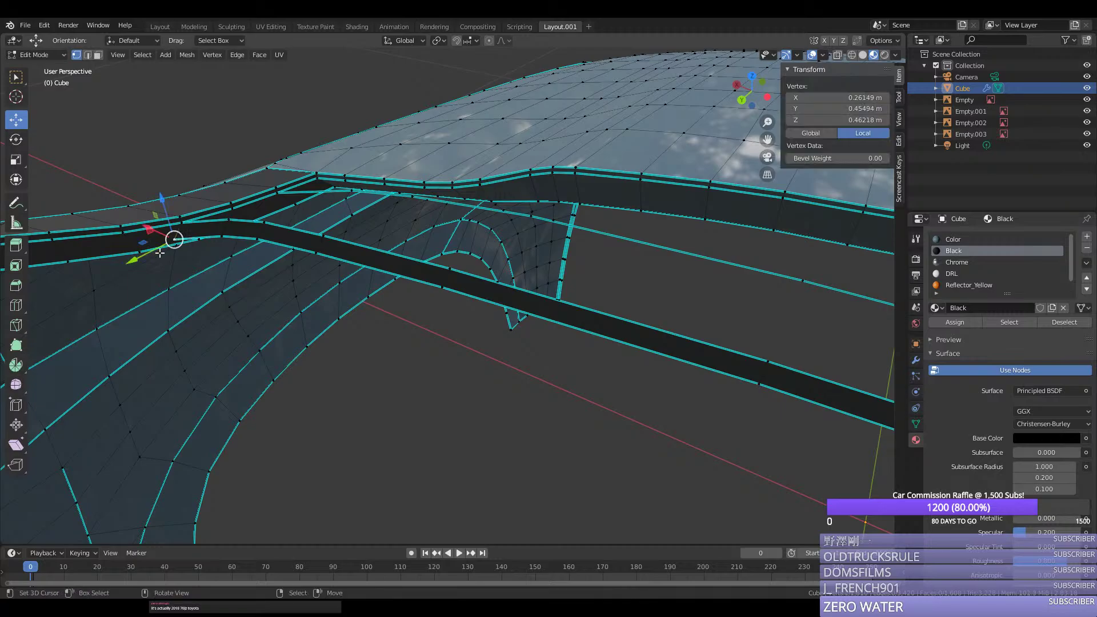
pyautogui.press('2')
pyautogui.rightClick(159, 245)
# Step: Try to connect the windshield base strip's centreline vertex to the roof's front centreline vertex with an edge, and undo it
pyautogui.moveTo(182, 264); pyautogui.dragTo(675, 381, button='middle')
pyautogui.rightClick(768, 390)
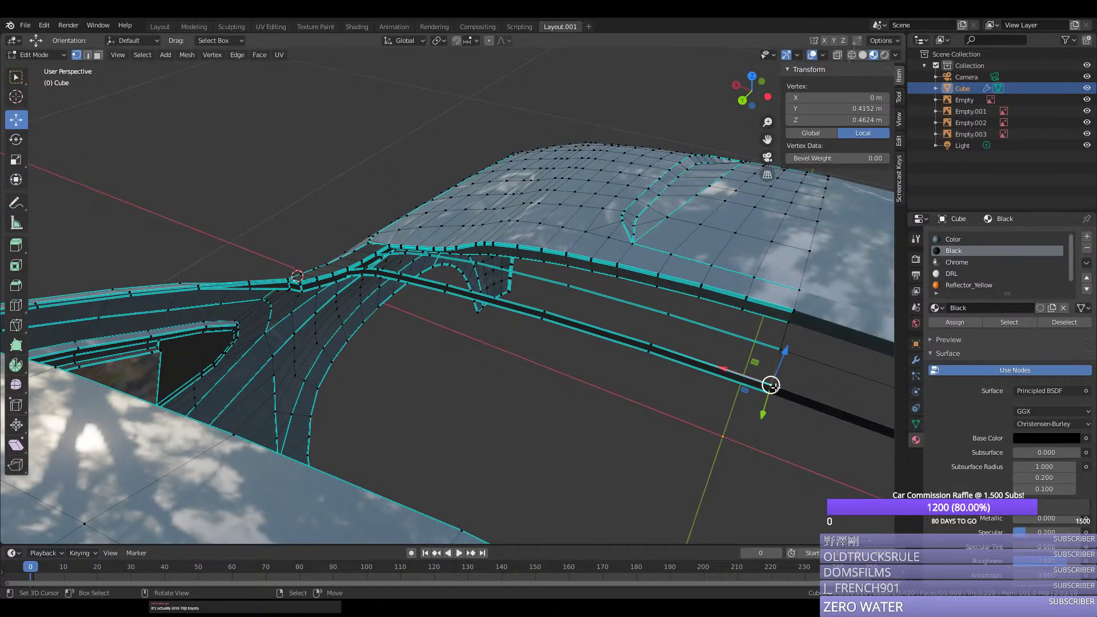
pyautogui.moveTo(768, 390); pyautogui.dragTo(534, 382, button='middle')
pyautogui.keyDown('shift'); pyautogui.rightClick(320, 166); pyautogui.keyUp('shift')
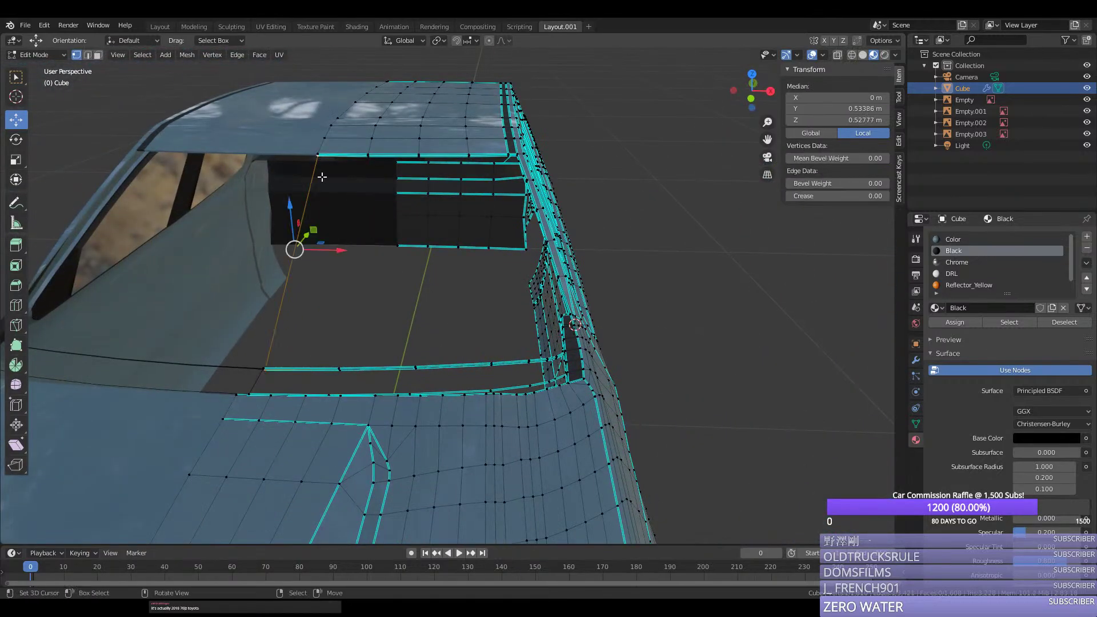
pyautogui.press('Escape')
pyautogui.press('KP_3')
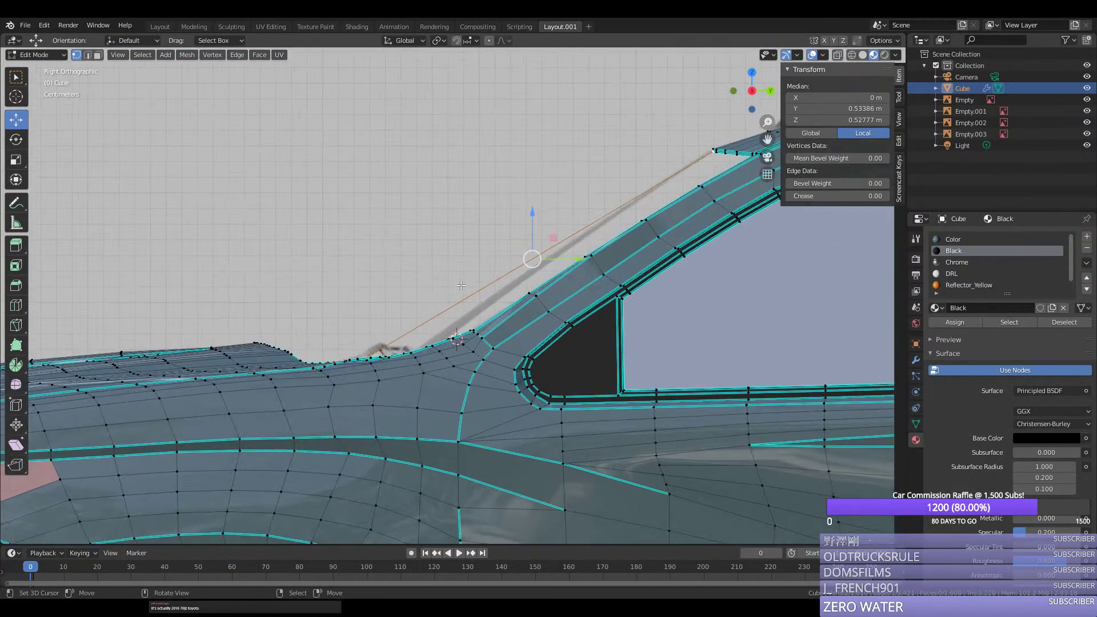
pyautogui.moveTo(399, 320); pyautogui.dragTo(384, 357, button='middle')
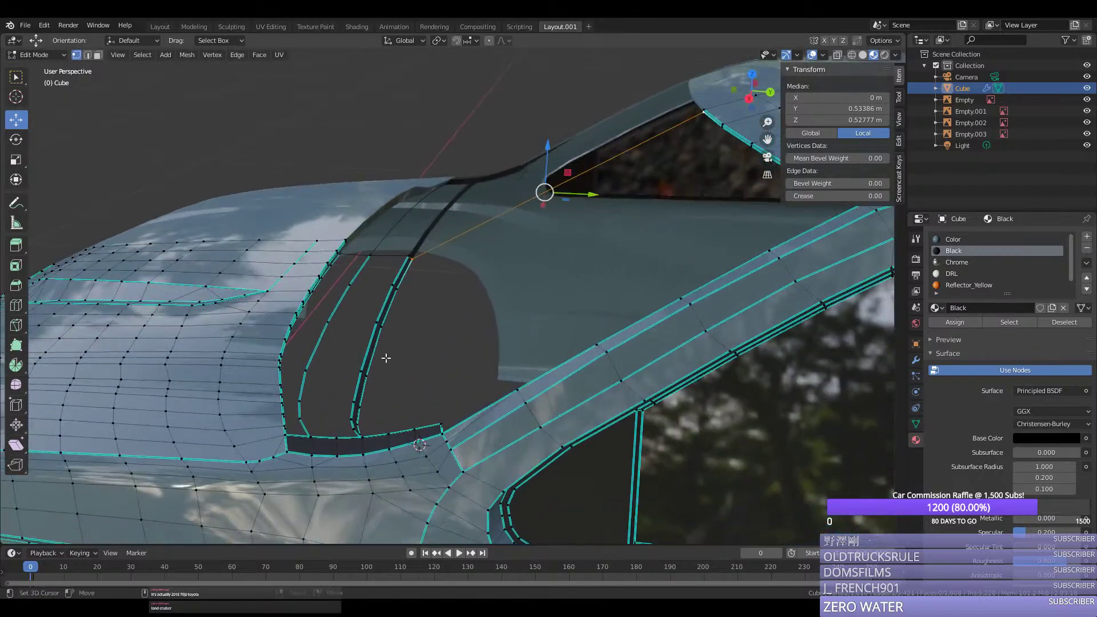
pyautogui.hotkey('ctrl', 'z')
# Step: Extrude the windshield base strip's lower edge path about 0.007 m down along Z and move it about 0.008 m forward along Y
pyautogui.rightClick(411, 266)
pyautogui.moveTo(412, 268); pyautogui.dragTo(328, 308, button='middle')
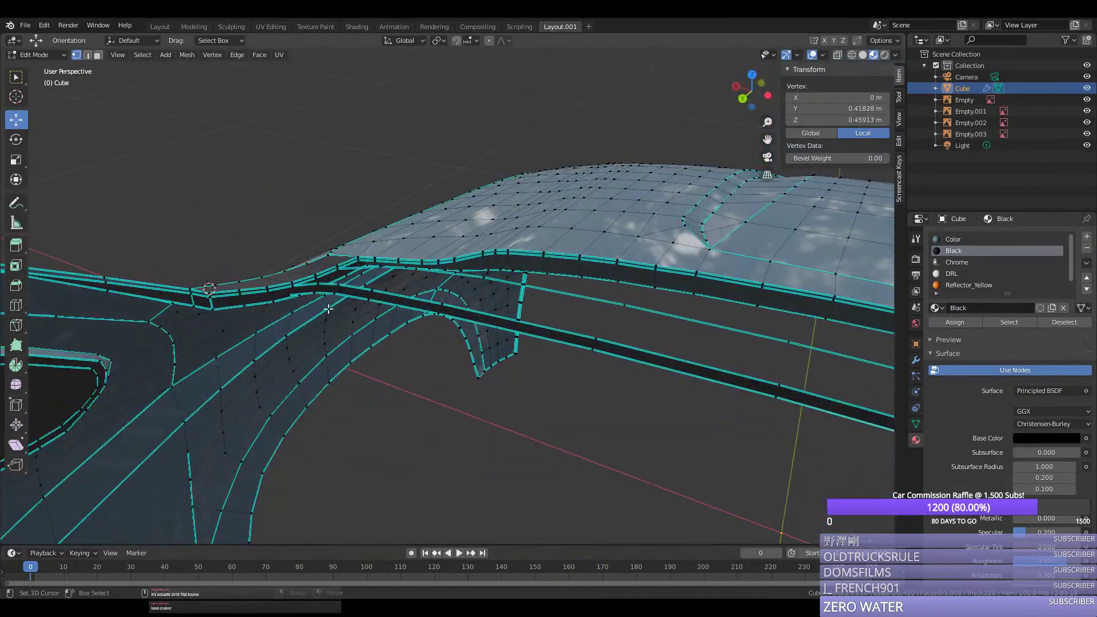
pyautogui.keyDown('ctrl'); pyautogui.rightClick(309, 293); pyautogui.keyUp('ctrl')
pyautogui.moveTo(546, 334); pyautogui.dragTo(531, 304, button='middle')
pyautogui.press('e')
pyautogui.press('z')
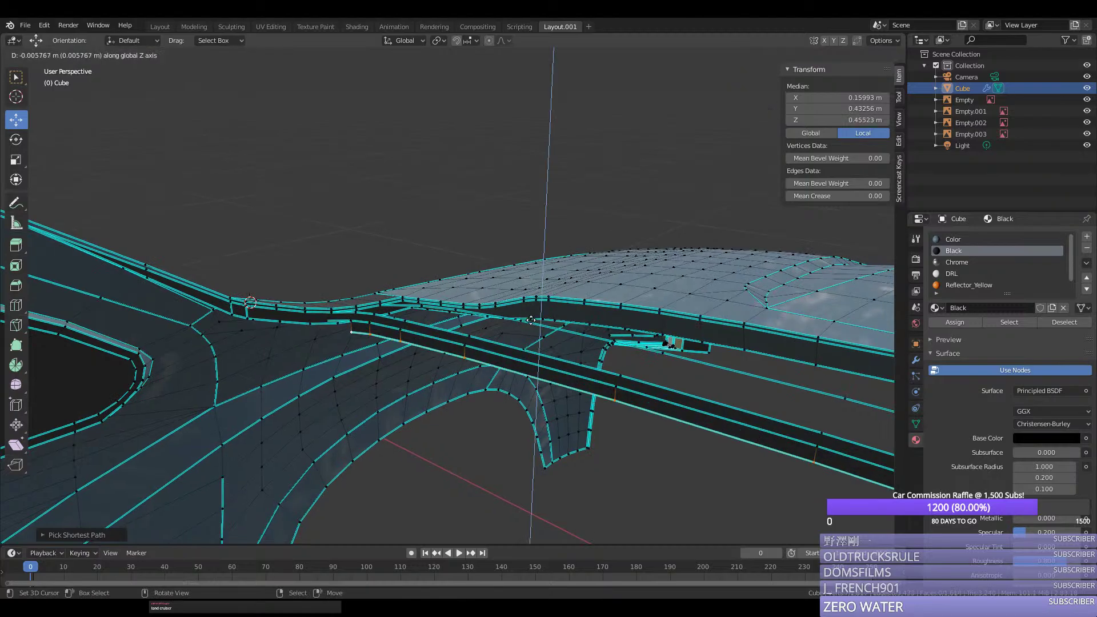
pyautogui.click(526, 333)
pyautogui.press('g')
pyautogui.press('y')
pyautogui.click(523, 398)
# Step: Join the extruded strip's outer end to the side strip, mark the connecting edge sharp and save the file
pyautogui.moveTo(520, 397); pyautogui.dragTo(403, 341, button='middle')
pyautogui.click(242, 438)
pyautogui.keyDown('shift'); pyautogui.rightClick(176, 426); pyautogui.keyUp('shift')
pyautogui.hotkey('ctrl', 'e')
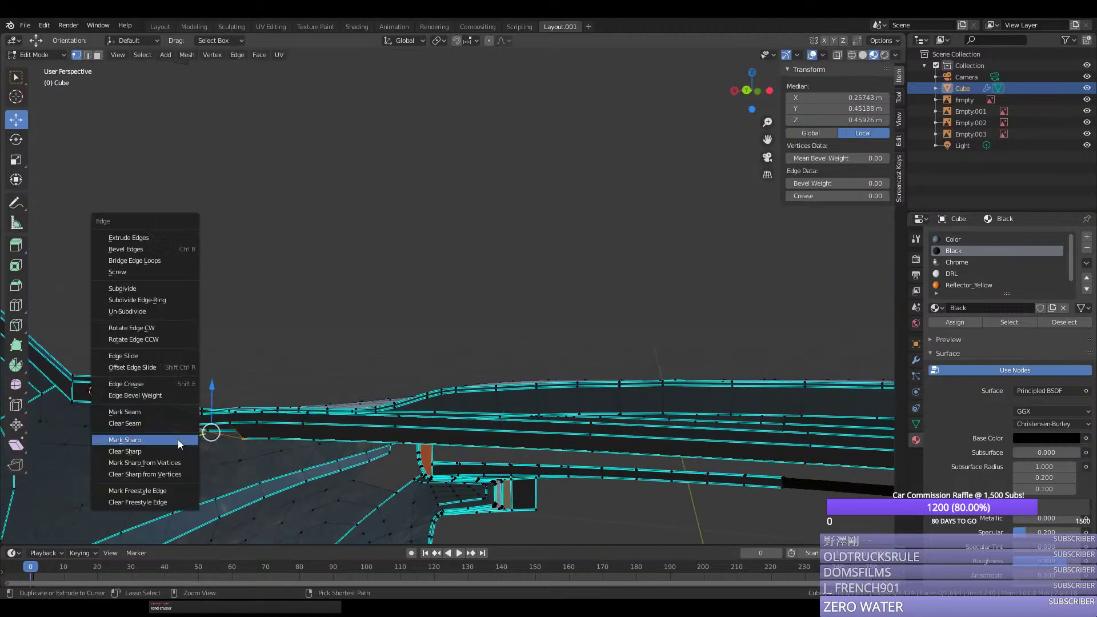
pyautogui.click(178, 442)
pyautogui.keyDown('shift'); pyautogui.rightClick(230, 423); pyautogui.keyUp('shift')
pyautogui.press('Tab')
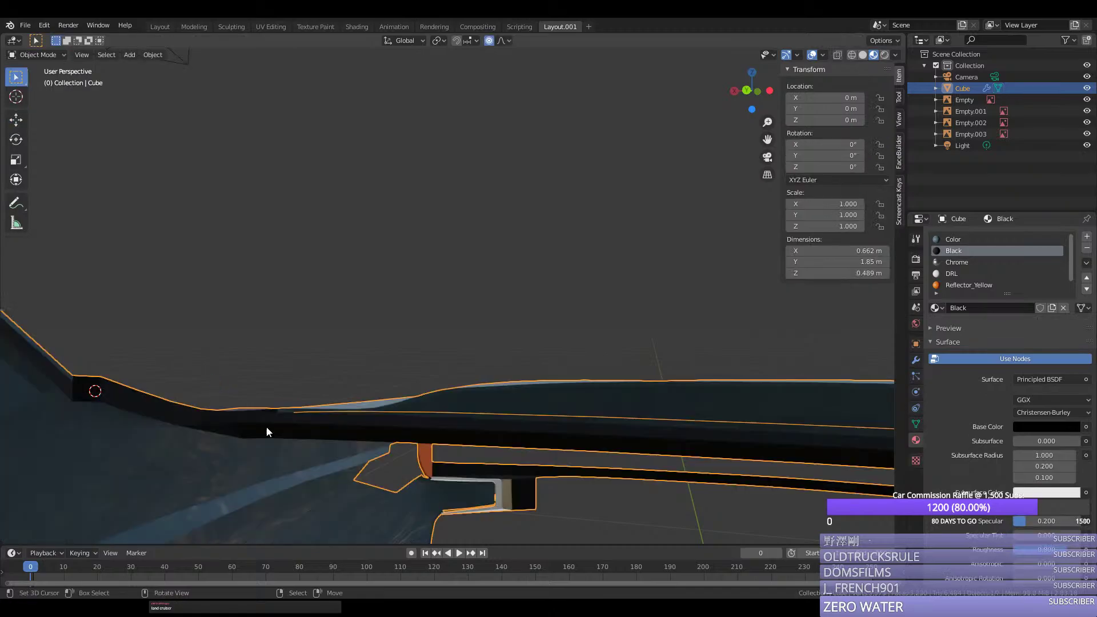
pyautogui.moveTo(267, 431); pyautogui.dragTo(332, 459, button='middle')
pyautogui.hotkey('ctrl', 's')
# Step: Select the side strip's lower edge beside the windshield base strip's outer end and mark it sharp
pyautogui.press('Tab')
pyautogui.rightClick(47, 481)
pyautogui.rightClick(38, 478)
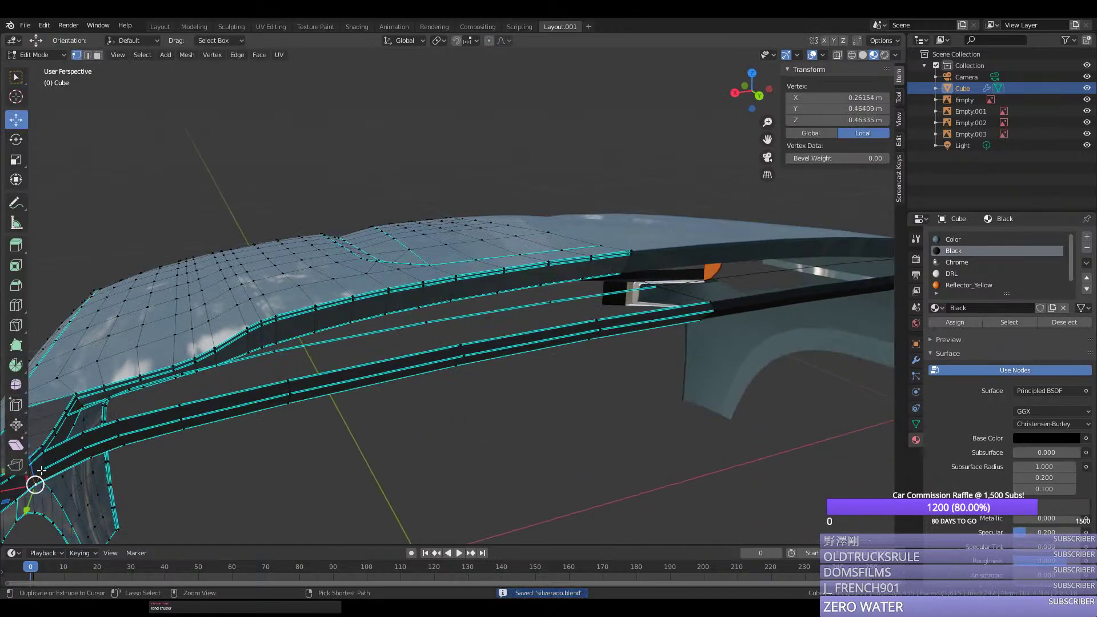
pyautogui.keyDown('shift'); pyautogui.rightClick(44, 466); pyautogui.keyUp('shift')
pyautogui.hotkey('ctrl', 'e')
pyautogui.click(46, 469)
# Step: Connect the extruded strip's lower centreline vertex to the roof's front centreline vertex with an edge and cut it at its midpoint
pyautogui.moveTo(610, 389); pyautogui.dragTo(607, 379, button='middle')
pyautogui.rightClick(739, 373)
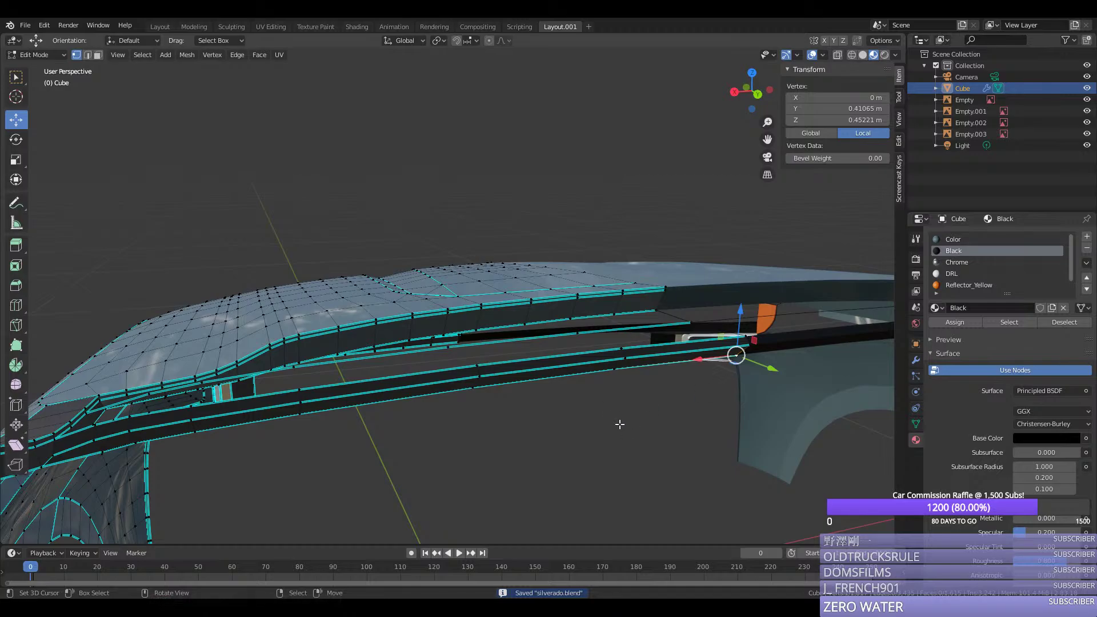
pyautogui.moveTo(491, 402); pyautogui.dragTo(575, 389, button='middle')
pyautogui.moveTo(412, 295); pyautogui.dragTo(451, 309, button='middle')
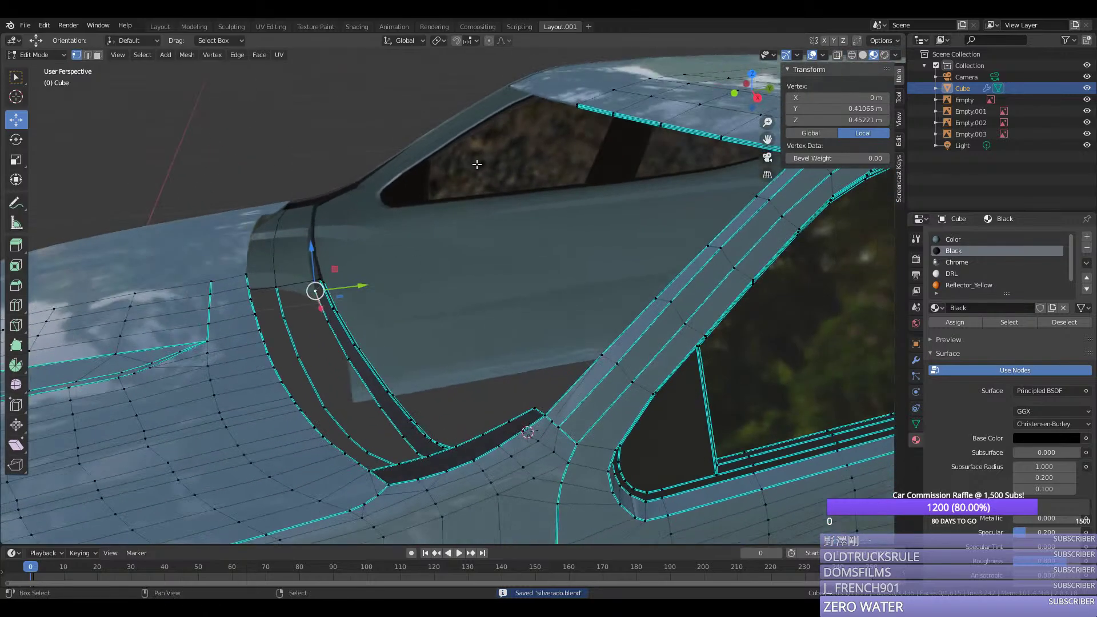
pyautogui.keyDown('shift'); pyautogui.rightClick(580, 109); pyautogui.keyUp('shift')
pyautogui.press('f')
pyautogui.hotkey('ctrl', 'r')
pyautogui.click(496, 185)
pyautogui.rightClick(496, 186)
pyautogui.moveTo(495, 228); pyautogui.dragTo(491, 208, button='middle')
pyautogui.press('KP_3')
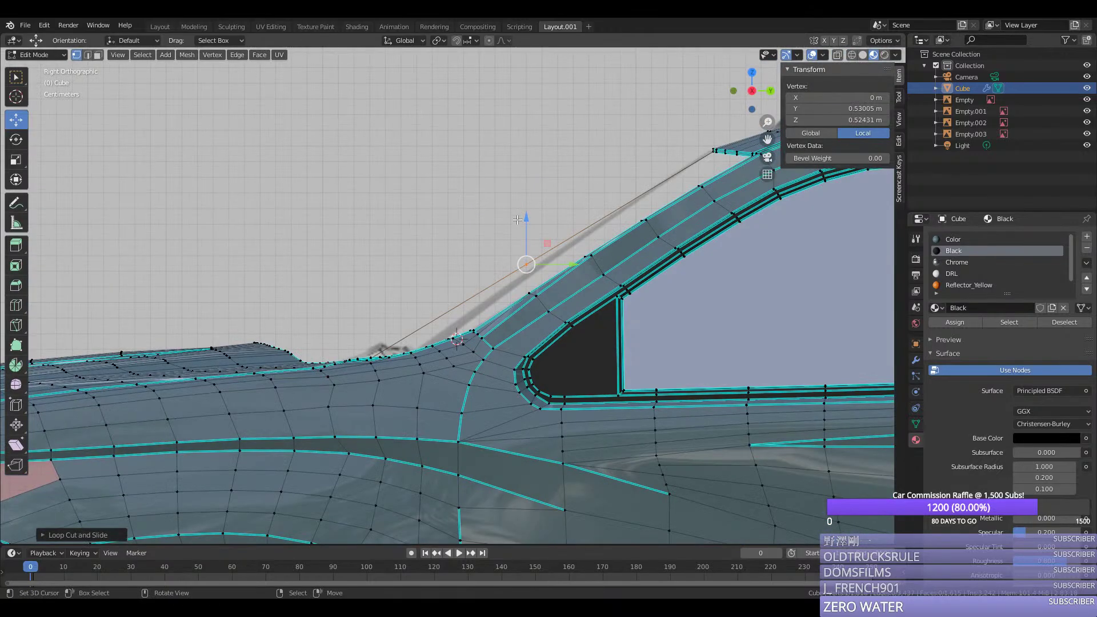
pyautogui.moveTo(509, 256); pyautogui.dragTo(539, 281, button='middle')
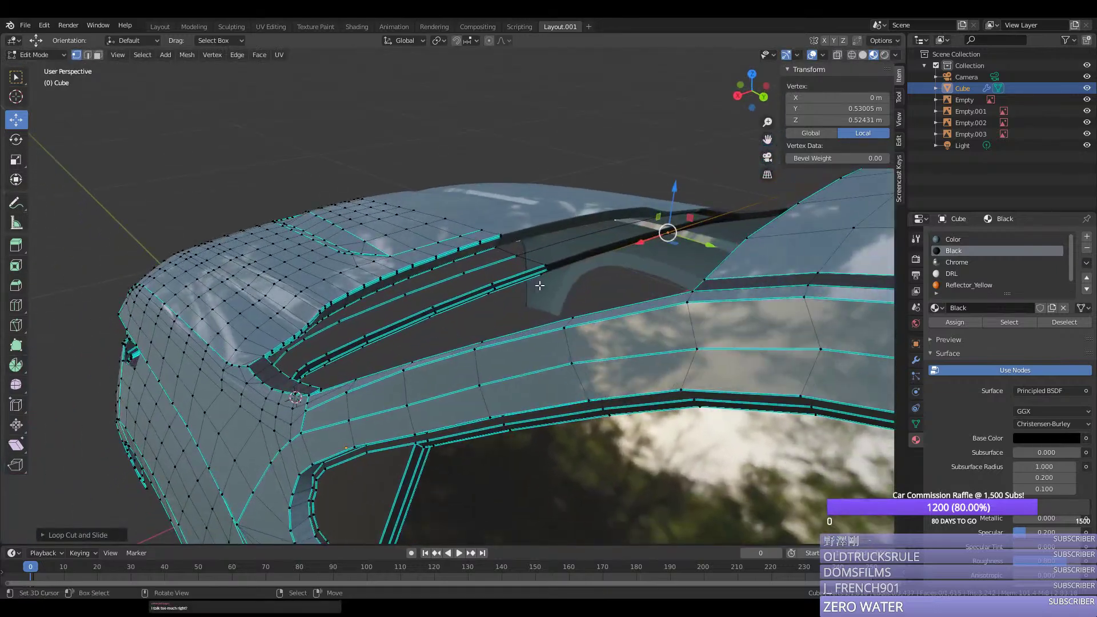
# Step: Lower the bottom edge path of the black windshield base strip and raise its outer end slightly along Z
pyautogui.rightClick(540, 275)
pyautogui.moveTo(396, 328); pyautogui.dragTo(472, 352, button='middle')
pyautogui.keyDown('ctrl'); pyautogui.rightClick(216, 388); pyautogui.keyUp('ctrl')
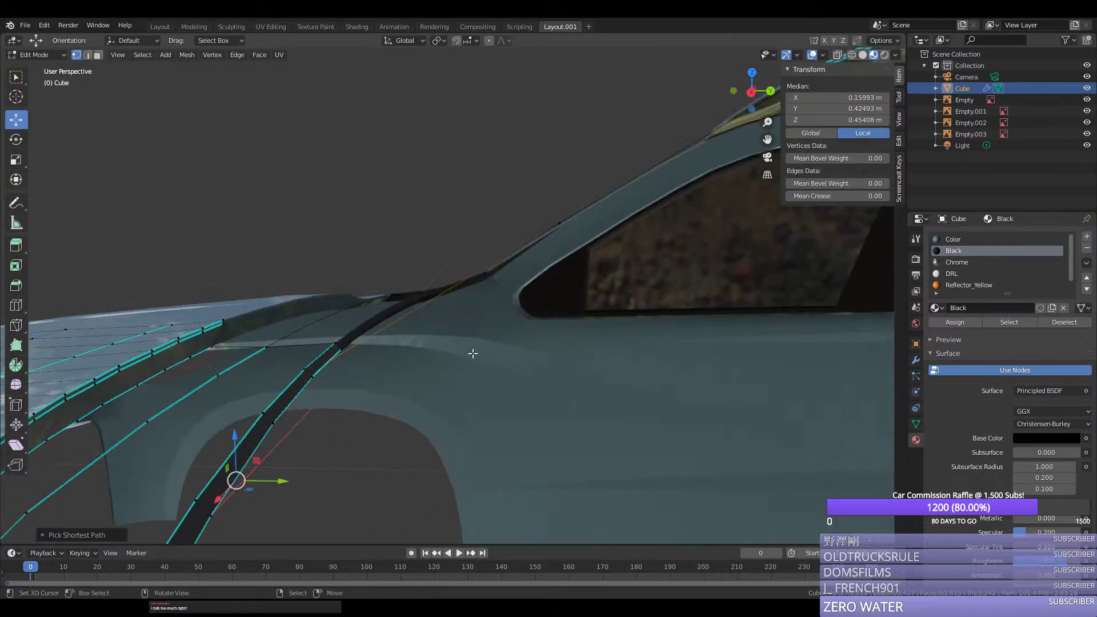
pyautogui.press('KP_3')
pyautogui.moveTo(223, 458); pyautogui.dragTo(257, 507)
pyautogui.moveTo(257, 507); pyautogui.dragTo(315, 394, button='middle')
pyautogui.click(343, 352)
pyautogui.moveTo(350, 317)
pyautogui.mouseDown()
pyautogui.moveTo(369, 312)
pyautogui.moveTo(350, 310)
pyautogui.mouseUp()
pyautogui.rightClick(368, 350)
pyautogui.rightClick(350, 343)
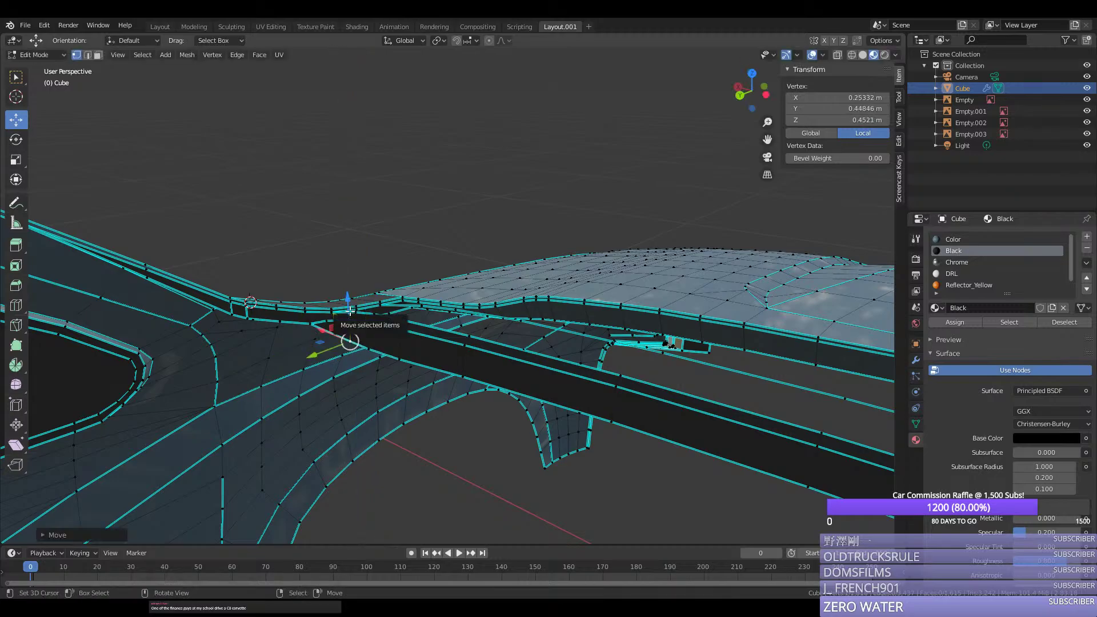
# Step: Raise the middle vertex of the windshield's centreline edge to bow it outward and apply a vertex-only bevel to smooth the curve
pyautogui.moveTo(547, 358); pyautogui.dragTo(751, 358, button='middle')
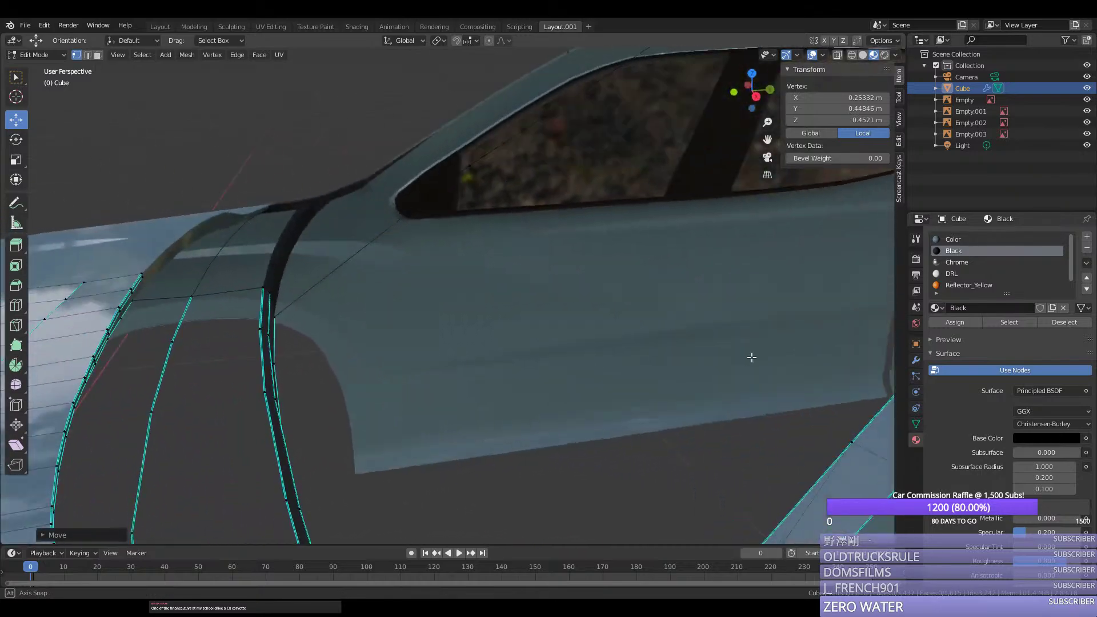
pyautogui.hotkey('alt', 'a')
pyautogui.rightClick(470, 167)
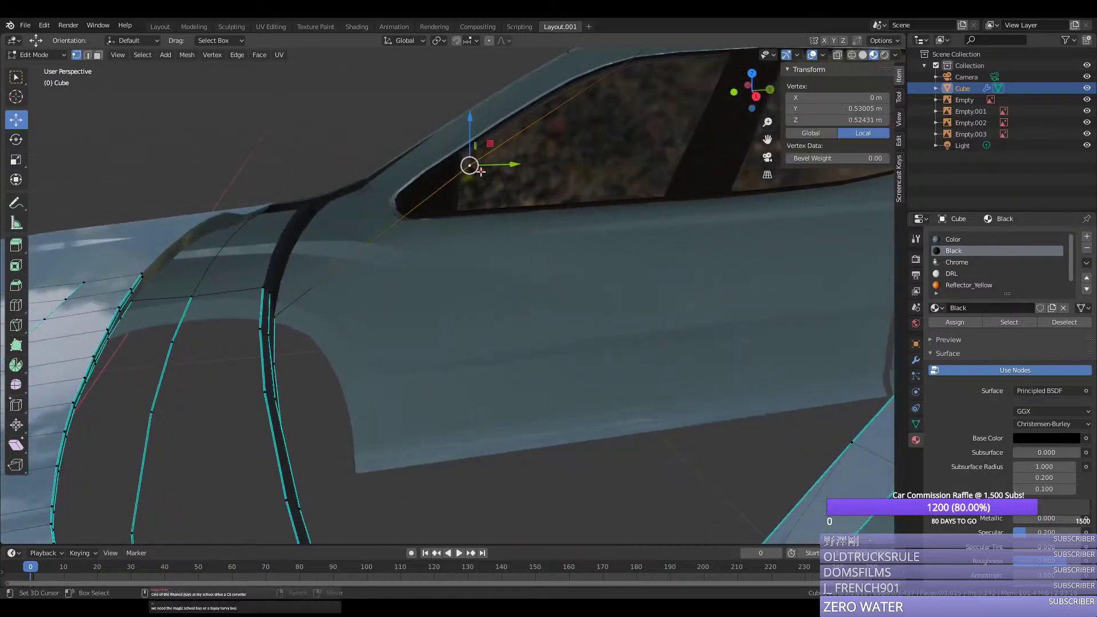
pyautogui.press('KP_3')
pyautogui.scroll(-3, 527, 223)
pyautogui.hotkey('ctrl', 'shift', 'b')
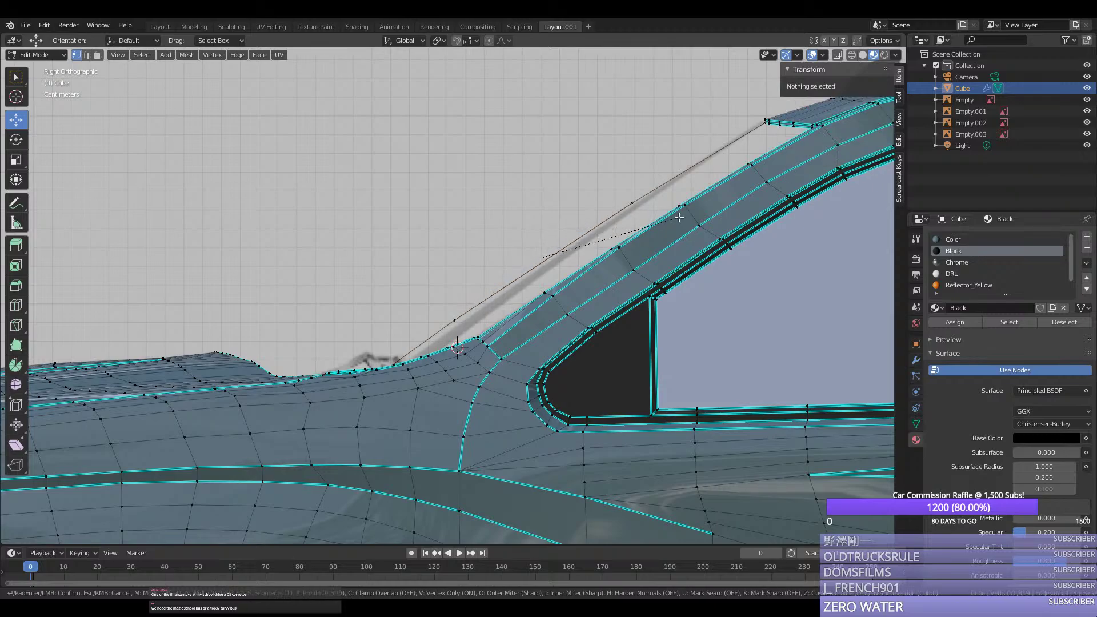
pyautogui.press('Escape')
# Step: Connect the windshield centreline vertex at Y 0.4642 m to the A-pillar edge and cut the new edge at its midpoint
pyautogui.moveTo(718, 210); pyautogui.dragTo(512, 303, button='middle')
pyautogui.keyDown('ctrl'); pyautogui.rightClick(450, 292); pyautogui.keyUp('ctrl')
pyautogui.hotkey('alt', 'a')
pyautogui.rightClick(372, 251)
pyautogui.moveTo(371, 251); pyautogui.dragTo(477, 305, button='middle')
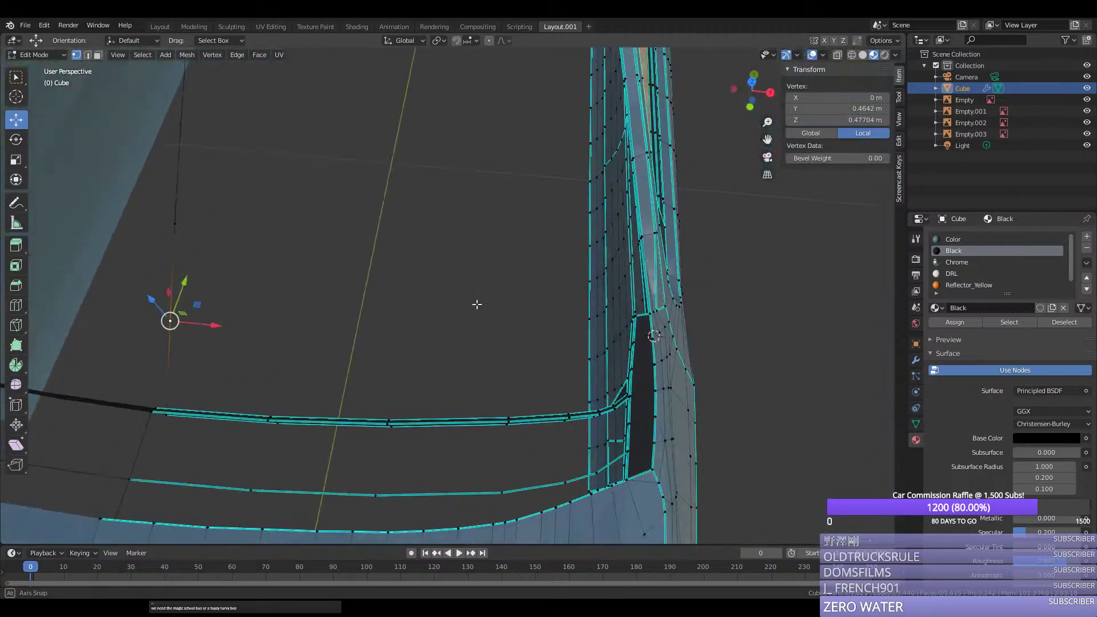
pyautogui.keyDown('shift'); pyautogui.rightClick(628, 249); pyautogui.keyUp('shift')
pyautogui.press('f')
pyautogui.hotkey('ctrl', 'r')
pyautogui.click(412, 269)
pyautogui.rightClick(411, 269)
pyautogui.moveTo(480, 264); pyautogui.dragTo(480, 293, button='middle')
# Step: Move the new cross edge's midpoint about 0.02 m toward the hood along Y and round it with a three-segment vertex-only bevel
pyautogui.press('g')
pyautogui.press('y')
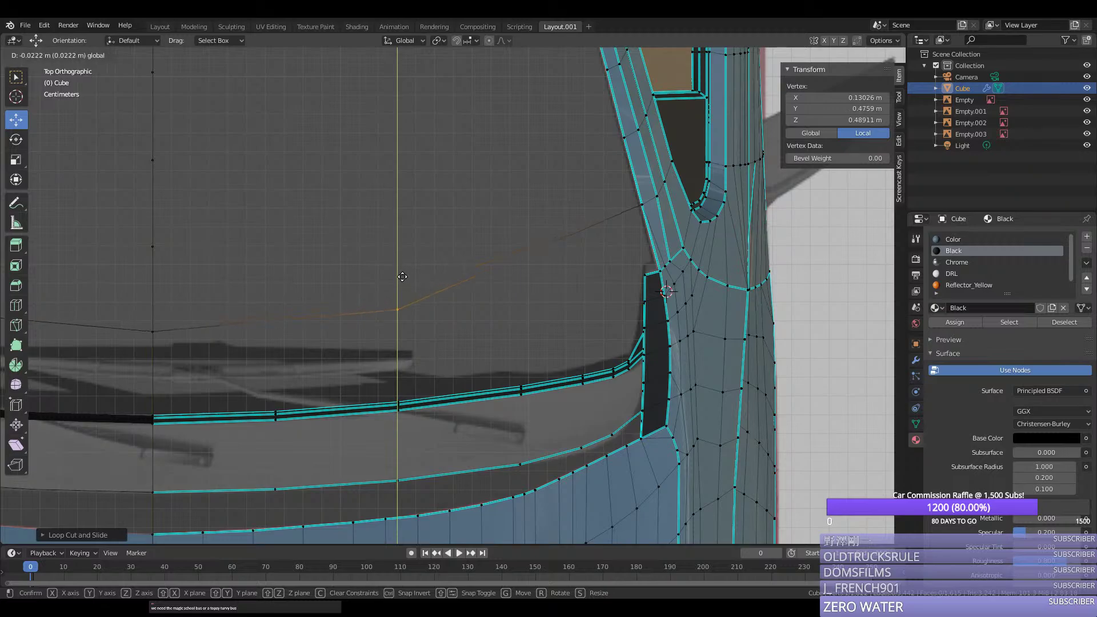
pyautogui.click(402, 277)
pyautogui.hotkey('ctrl', 'shift', 'b')
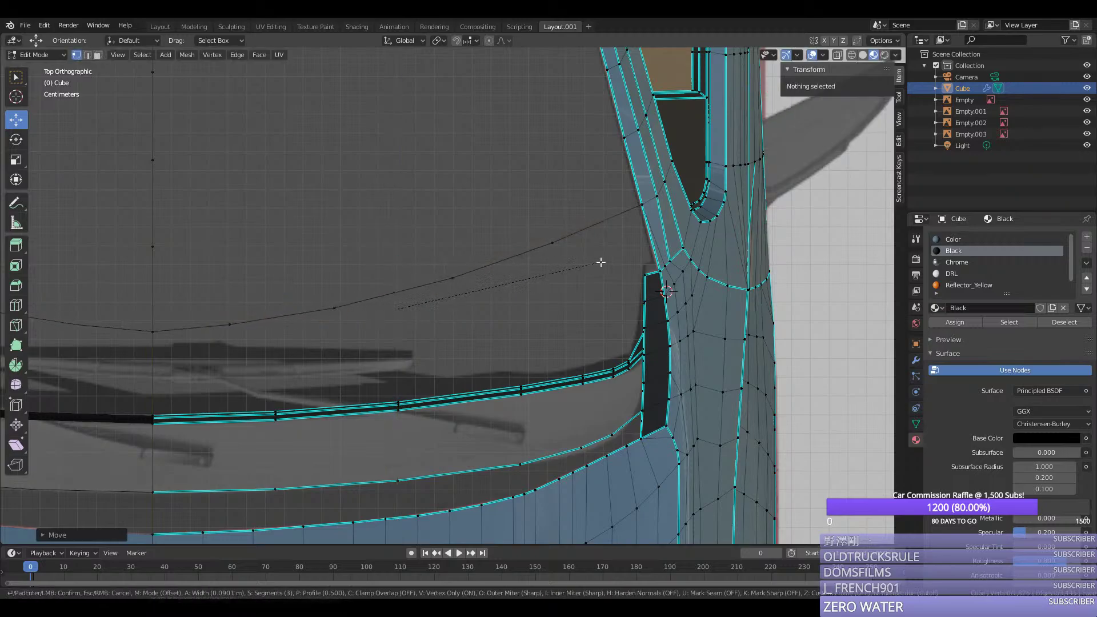
pyautogui.click(601, 261)
# Step: Space the vertices of the lower windshield cross curve evenly with the Space operation and slide its centreline vertex slightly up toward the roof
pyautogui.moveTo(545, 273); pyautogui.dragTo(565, 235, button='middle')
pyautogui.rightClick(588, 188)
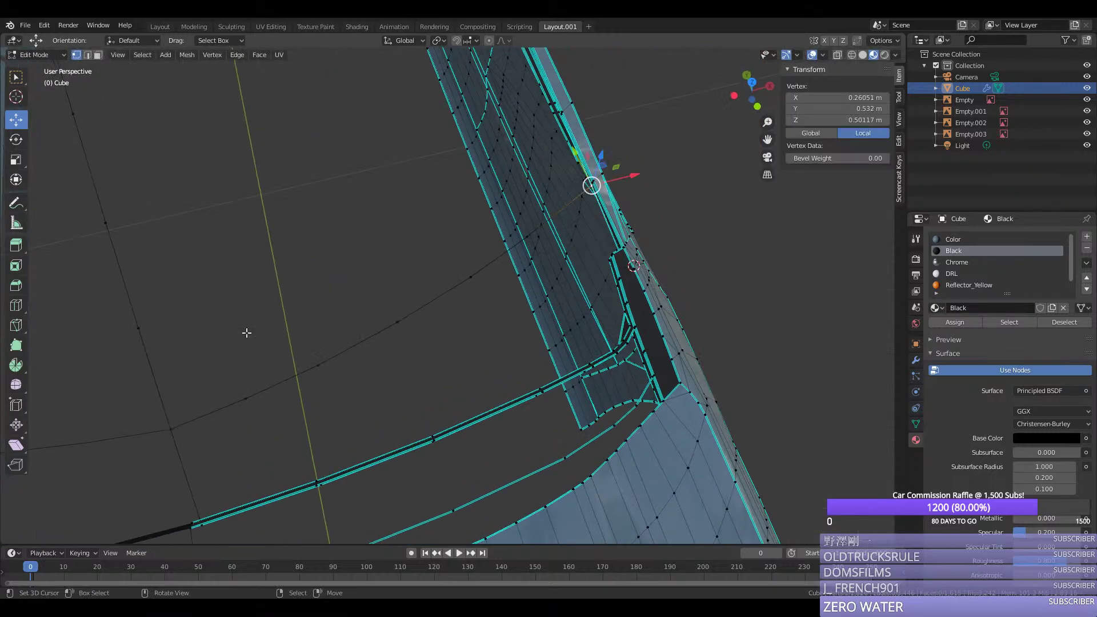
pyautogui.keyDown('ctrl'); pyautogui.click(179, 412); pyautogui.keyUp('ctrl')
pyautogui.moveTo(220, 388); pyautogui.dragTo(461, 249, button='middle')
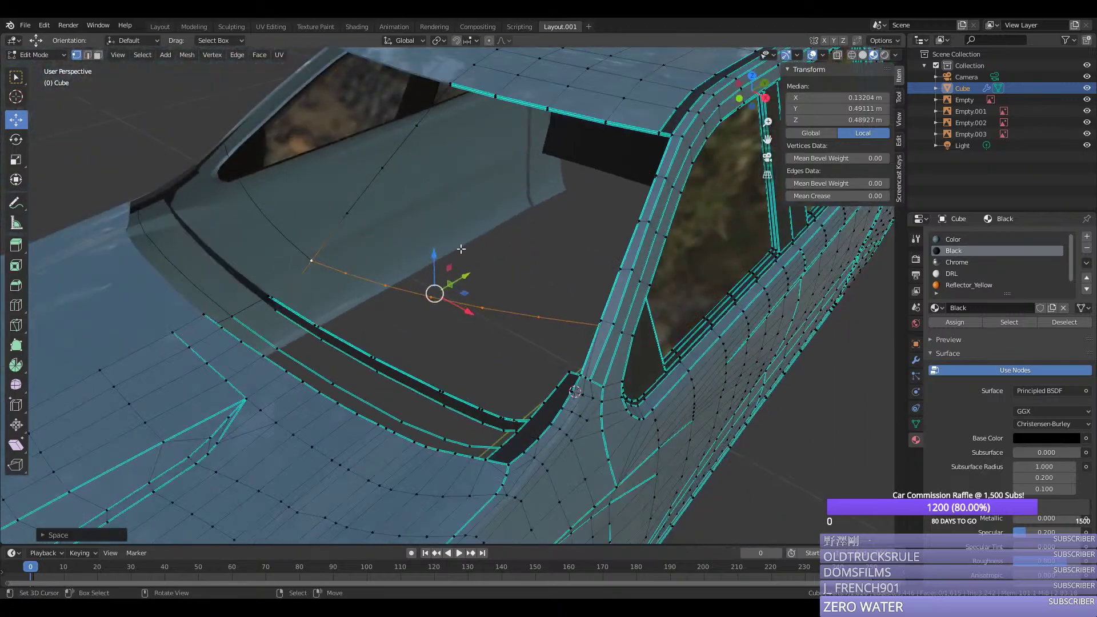
pyautogui.click(311, 260)
pyautogui.hotkey('shift', 'v')
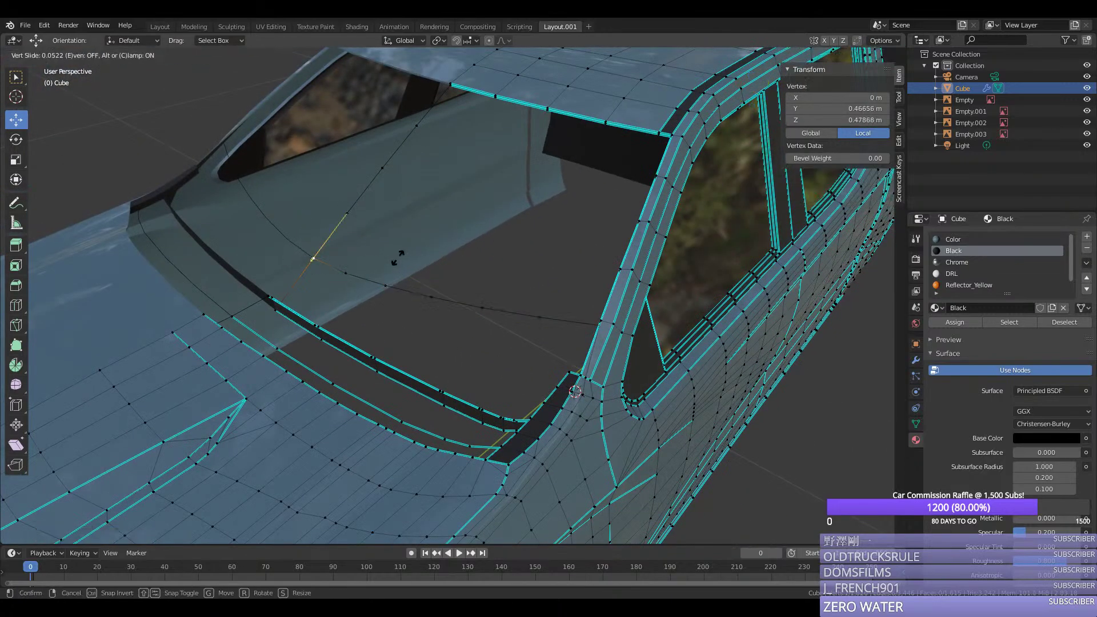
pyautogui.click(397, 258)
# Step: Connect the upper windshield centreline vertex to the A-pillar edge with a new edge and cut it at its midpoint
pyautogui.keyDown('shift'); pyautogui.moveTo(759, 136); pyautogui.dragTo(687, 242, button='middle'); pyautogui.keyUp('shift')
pyautogui.scroll(3, 514, 223)
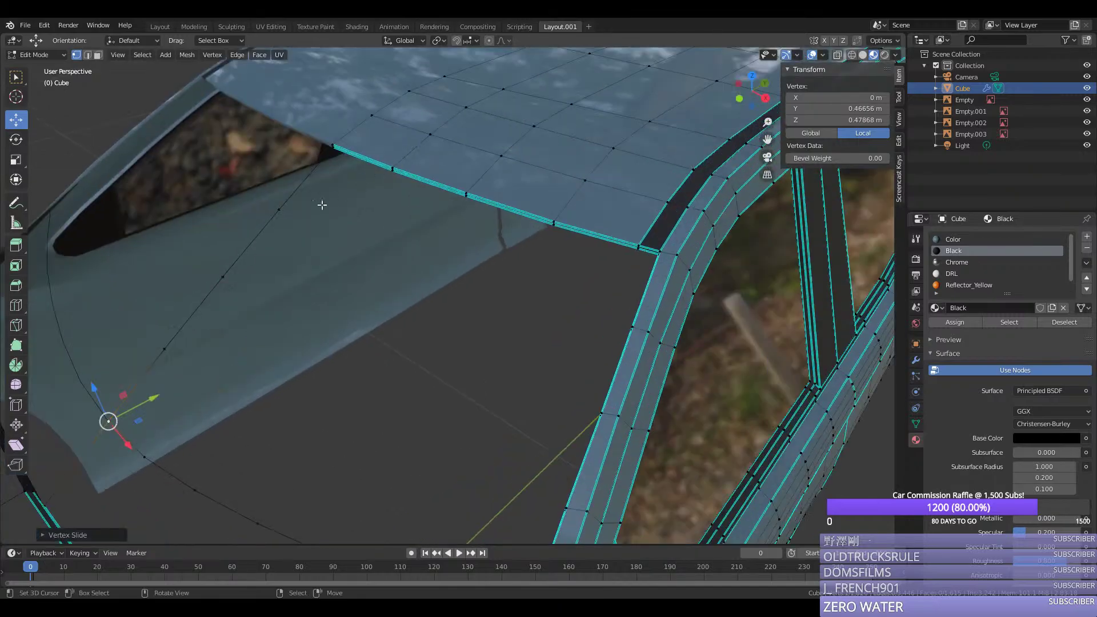
pyautogui.rightClick(281, 217)
pyautogui.moveTo(328, 215); pyautogui.dragTo(466, 248, button='middle')
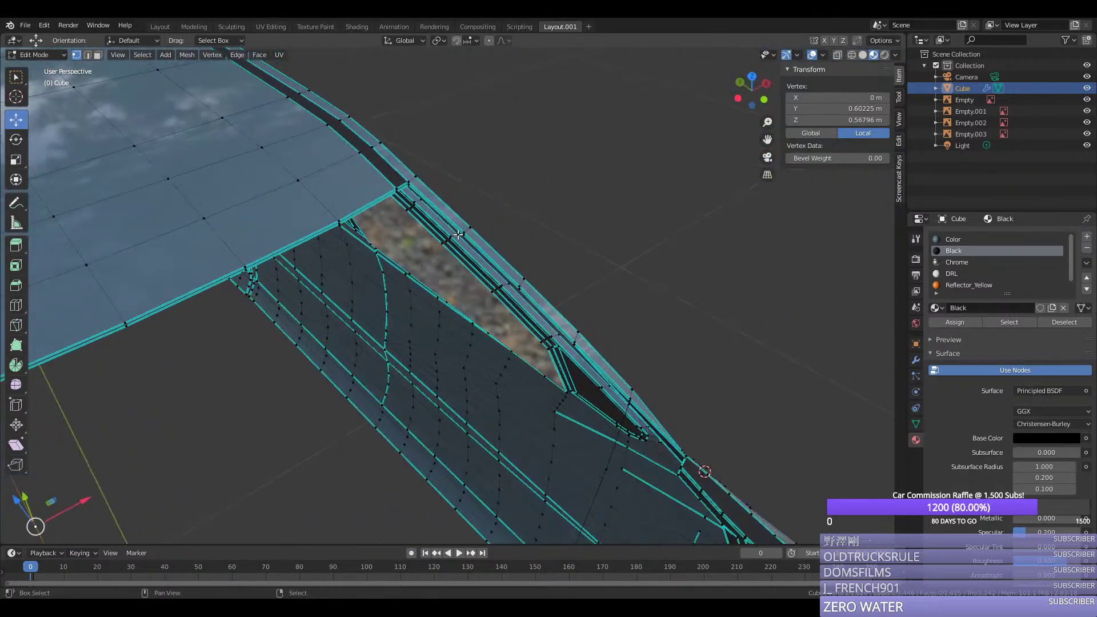
pyautogui.keyDown('shift'); pyautogui.rightClick(464, 236); pyautogui.keyUp('shift')
pyautogui.press('f')
pyautogui.hotkey('ctrl', 'r')
pyautogui.click(268, 356)
pyautogui.rightClick(267, 356)
# Step: From the top view, move the upper cross edge's midpoint toward the hood along Y and round it with a four-segment vertex-only bevel
pyautogui.press('KP_7')
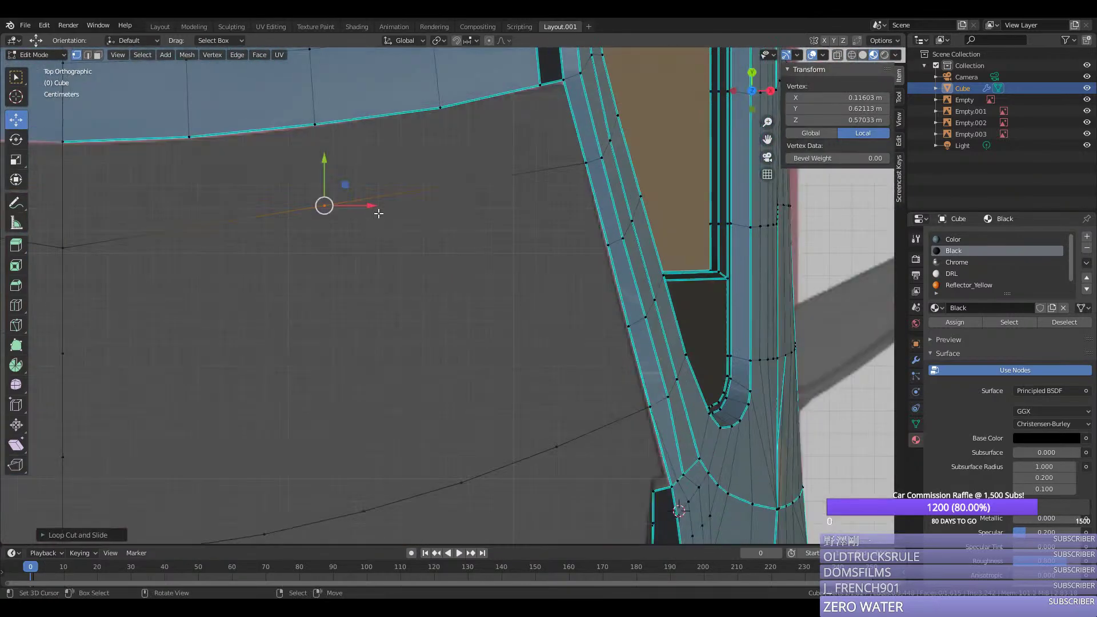
pyautogui.moveTo(327, 166); pyautogui.dragTo(329, 193)
pyautogui.hotkey('ctrl', 'shift', 'b')
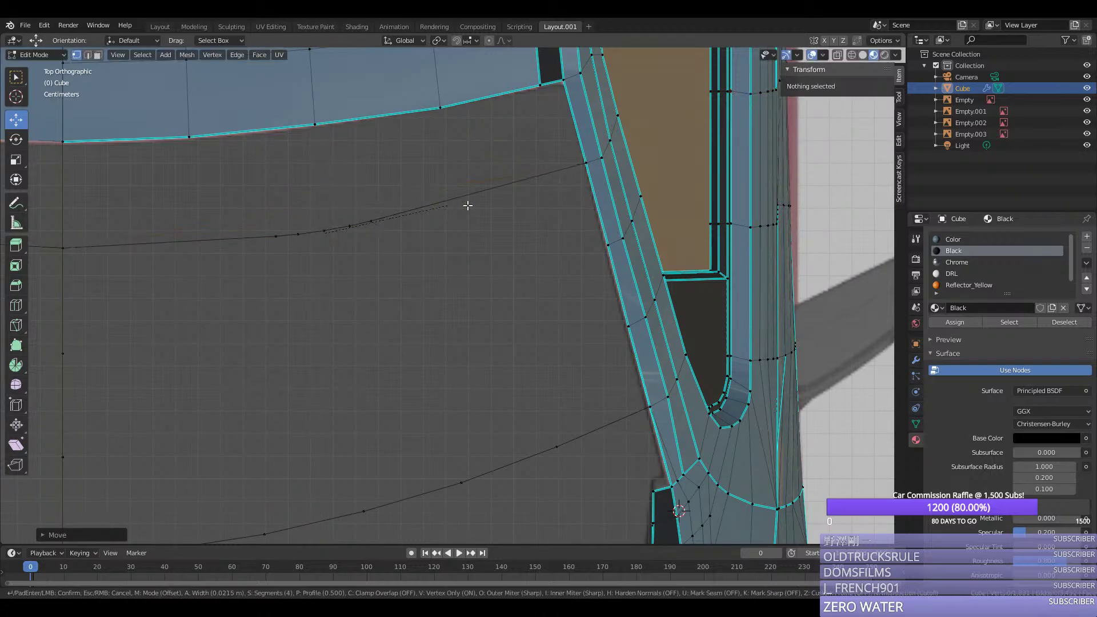
pyautogui.click(577, 173)
# Step: Select the upper windshield cross curve from the A-pillar to the centreline and space its vertices evenly
pyautogui.moveTo(568, 174); pyautogui.dragTo(471, 185, button='middle')
pyautogui.scroll(-1, 108, 409)
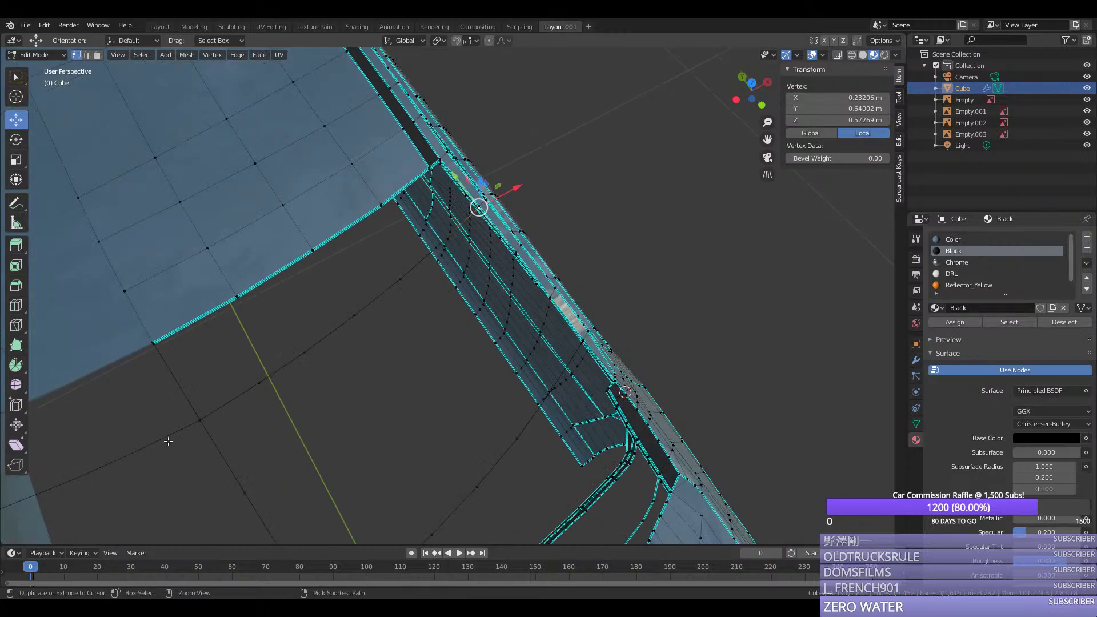
pyautogui.keyDown('alt'); pyautogui.rightClick(189, 423); pyautogui.keyUp('alt')
pyautogui.moveTo(314, 403); pyautogui.dragTo(215, 369, button='middle')
pyautogui.hotkey('alt', 'a')
pyautogui.rightClick(525, 303)
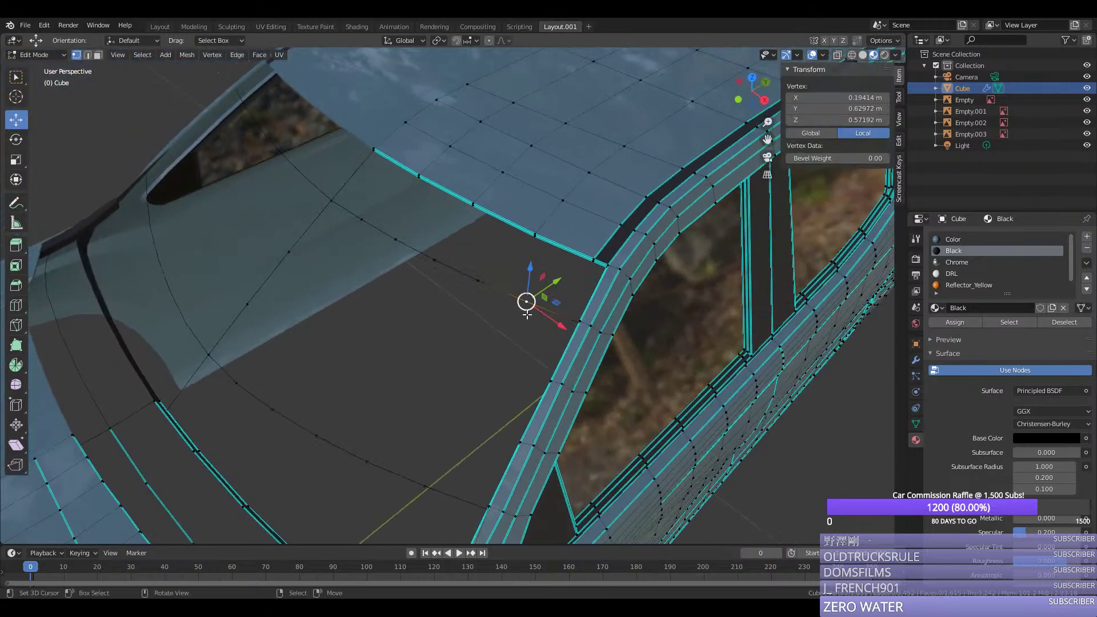
pyautogui.keyDown('shift'); pyautogui.rightClick(428, 482); pyautogui.keyUp('shift')
pyautogui.press('f')
pyautogui.hotkey('ctrl', 'r')
pyautogui.click(472, 403)
pyautogui.rightClick(474, 403)
pyautogui.moveTo(509, 403); pyautogui.dragTo(424, 358, button='middle')
pyautogui.moveTo(425, 358); pyautogui.dragTo(423, 352)
pyautogui.hotkey('ctrl', 'z')
pyautogui.hotkey('ctrl', 'z')
pyautogui.moveTo(376, 418); pyautogui.dragTo(583, 266, button='middle')
pyautogui.hotkey('ctrl', 'z')
# Step: Select the boundary between the two windshield cross curves, the centreline and the A-pillar, and close it with Grid Fill
pyautogui.rightClick(592, 441)
pyautogui.keyDown('ctrl'); pyautogui.rightClick(207, 502); pyautogui.keyUp('ctrl')
pyautogui.keyDown('ctrl'); pyautogui.rightClick(583, 266); pyautogui.keyUp('ctrl')
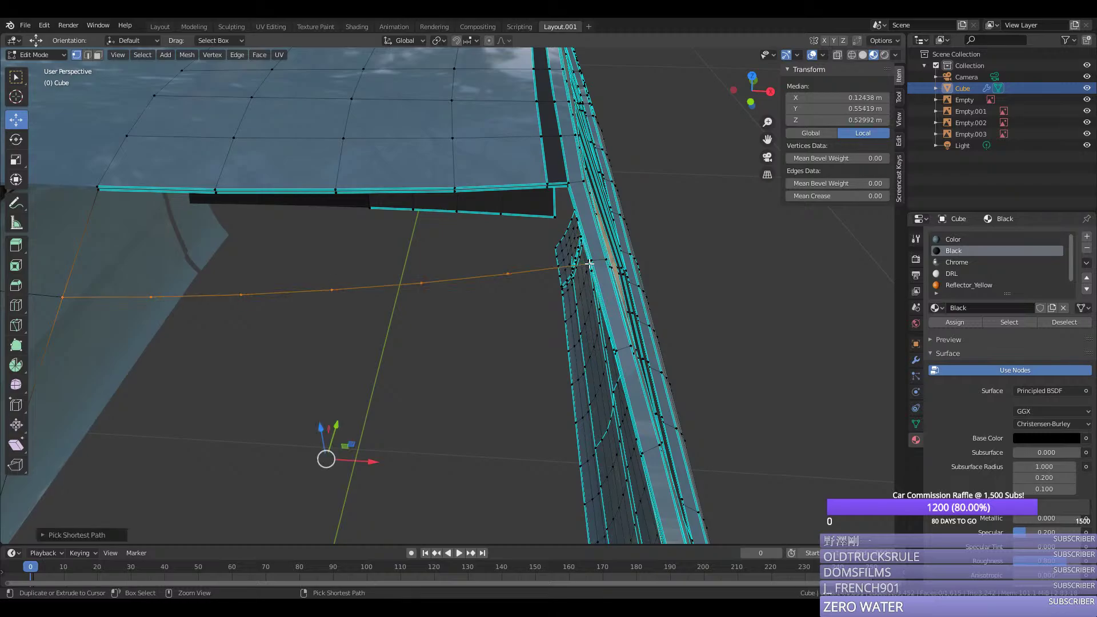
pyautogui.press('F3')
pyautogui.write('grid')
pyautogui.press('Return')
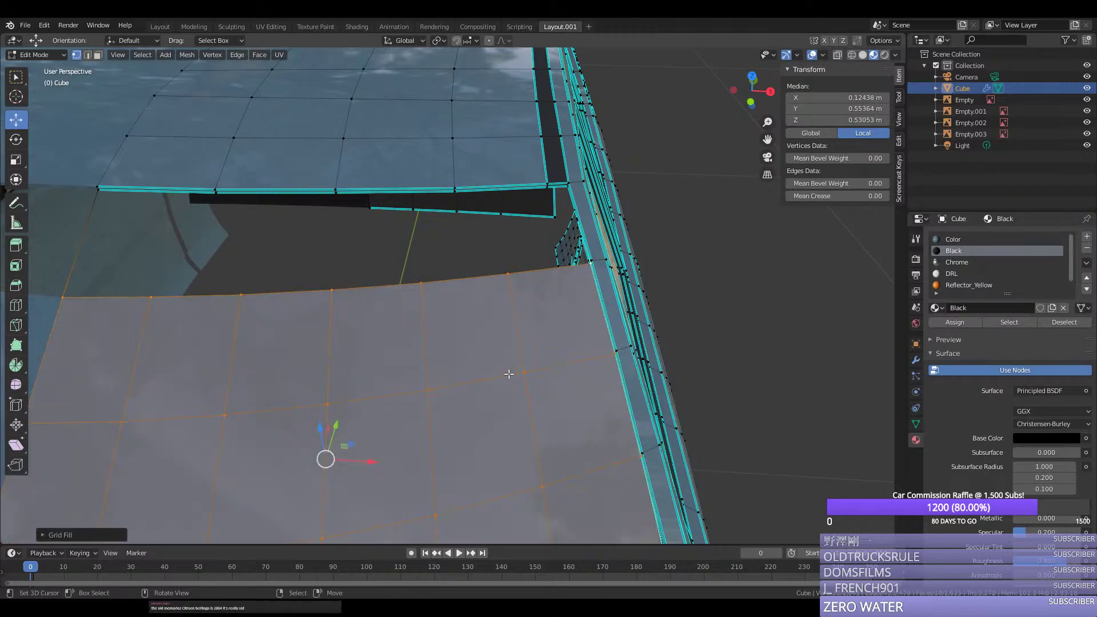
# Step: Assign the Windows material to the grid-filled windshield faces
pyautogui.moveTo(471, 374); pyautogui.dragTo(404, 382, button='middle')
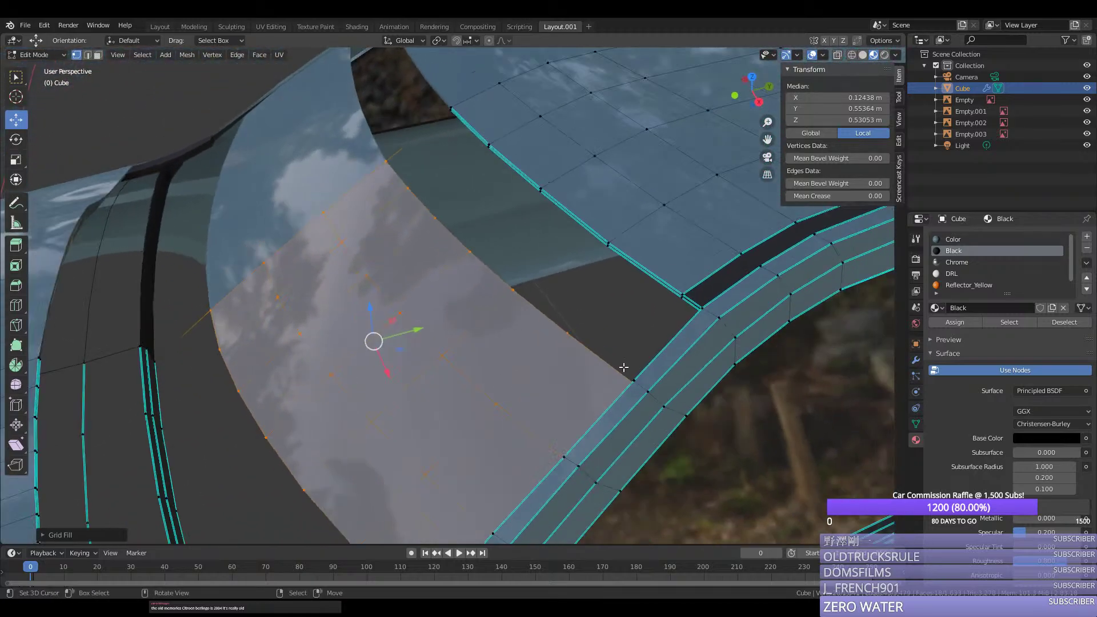
pyautogui.scroll(-1, 975, 279)
pyautogui.click(969, 285)
pyautogui.click(955, 323)
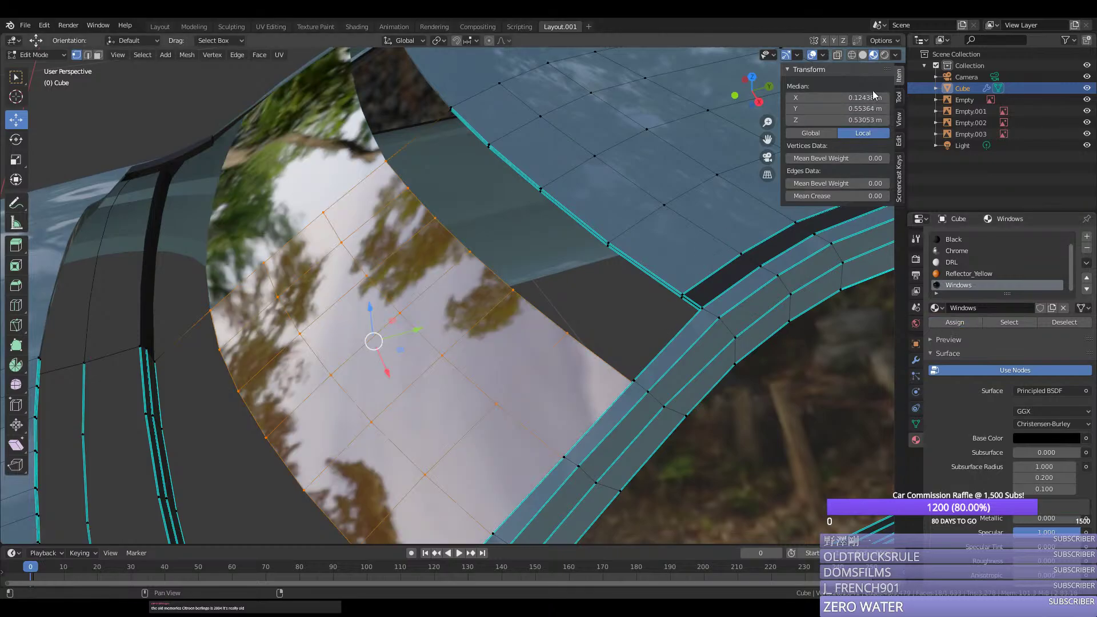
# Step: Enable the Screencast Keys display and hide the viewport sidebar
pyautogui.click(898, 179)
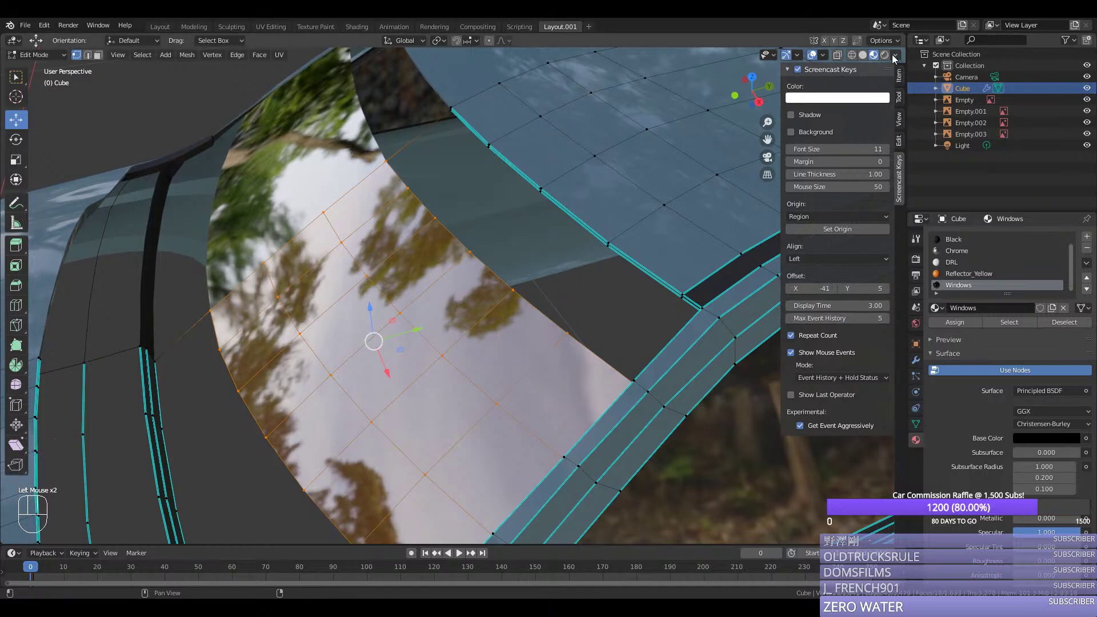
pyautogui.moveTo(531, 308)
pyautogui.mouseDown(button='middle')
pyautogui.moveTo(550, 301)
pyautogui.moveTo(514, 309)
pyautogui.moveTo(537, 307)
pyautogui.mouseUp(button='middle')
pyautogui.press('n')
# Step: Fill the gap between the windshield's upper curve and the roof's front edge with faces from the centreline to the A-pillar
pyautogui.rightClick(226, 208)
pyautogui.keyDown('shift'); pyautogui.rightClick(269, 138); pyautogui.keyUp('shift')
pyautogui.hotkey('ctrl', 'z')
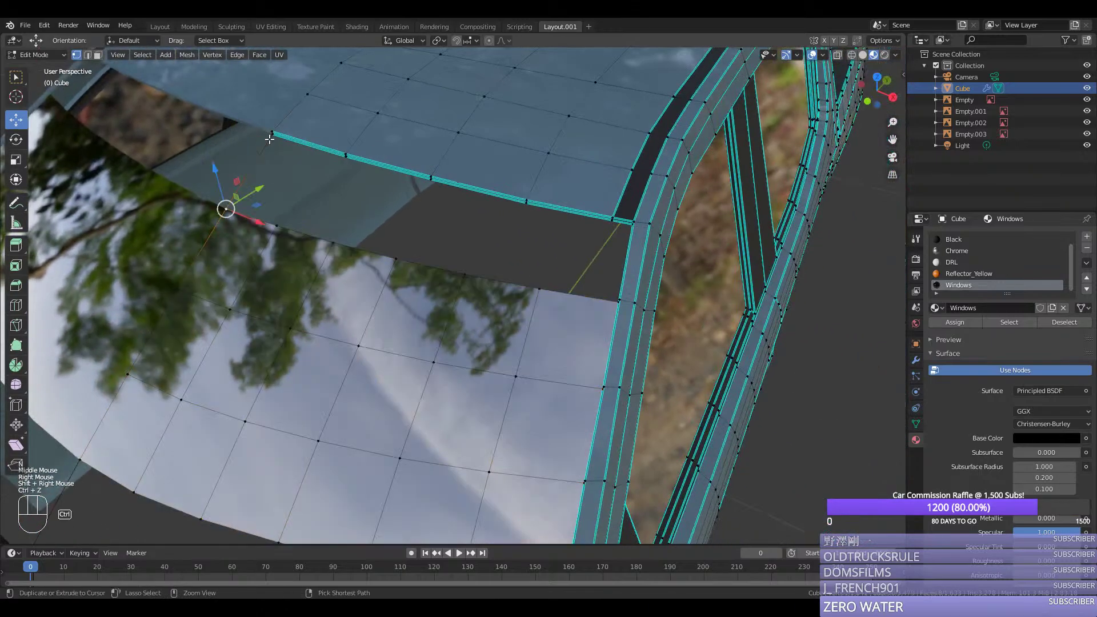
pyautogui.moveTo(282, 180); pyautogui.dragTo(309, 179, button='middle')
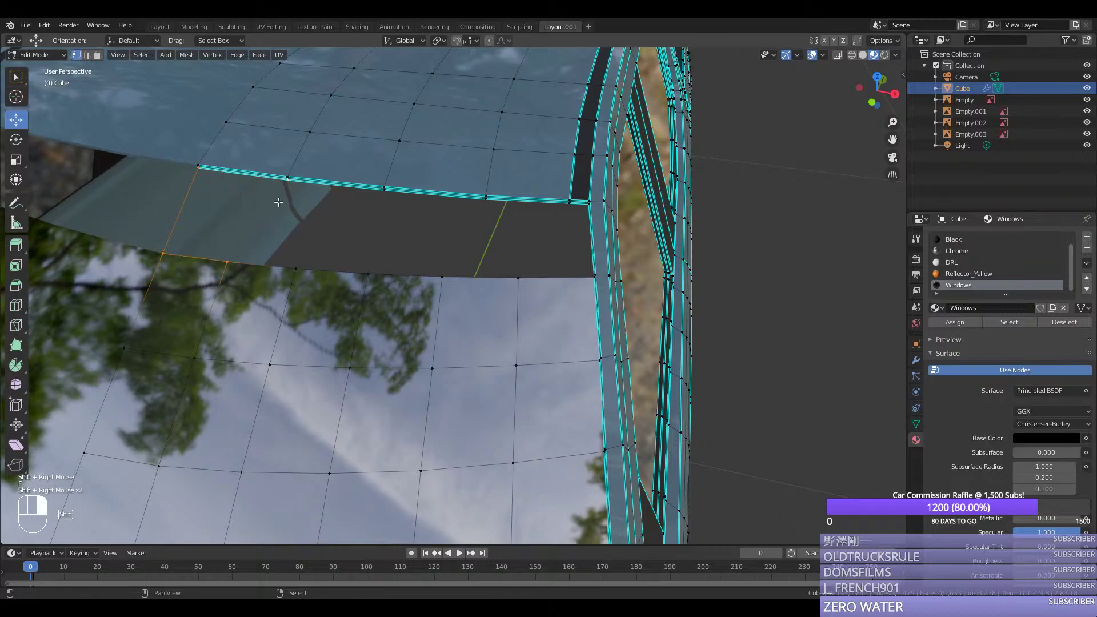
pyautogui.press('f')
pyautogui.press('f')
pyautogui.moveTo(286, 189); pyautogui.dragTo(548, 256, button='middle')
pyautogui.scroll(2, 467, 262)
pyautogui.press('f')
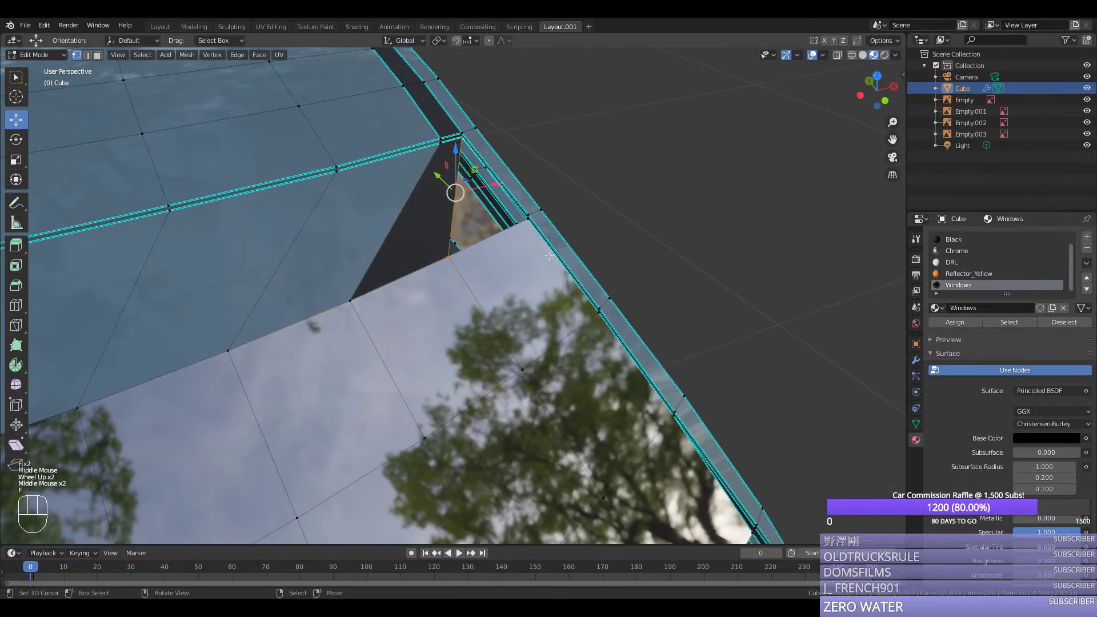
pyautogui.rightClick(549, 256)
# Step: Select the strip of new faces below the roof's front edge and assign them the Windows material
pyautogui.rightClick(411, 228)
pyautogui.scroll(-3, 457, 240)
pyautogui.keyDown('ctrl'); pyautogui.rightClick(228, 330); pyautogui.keyUp('ctrl')
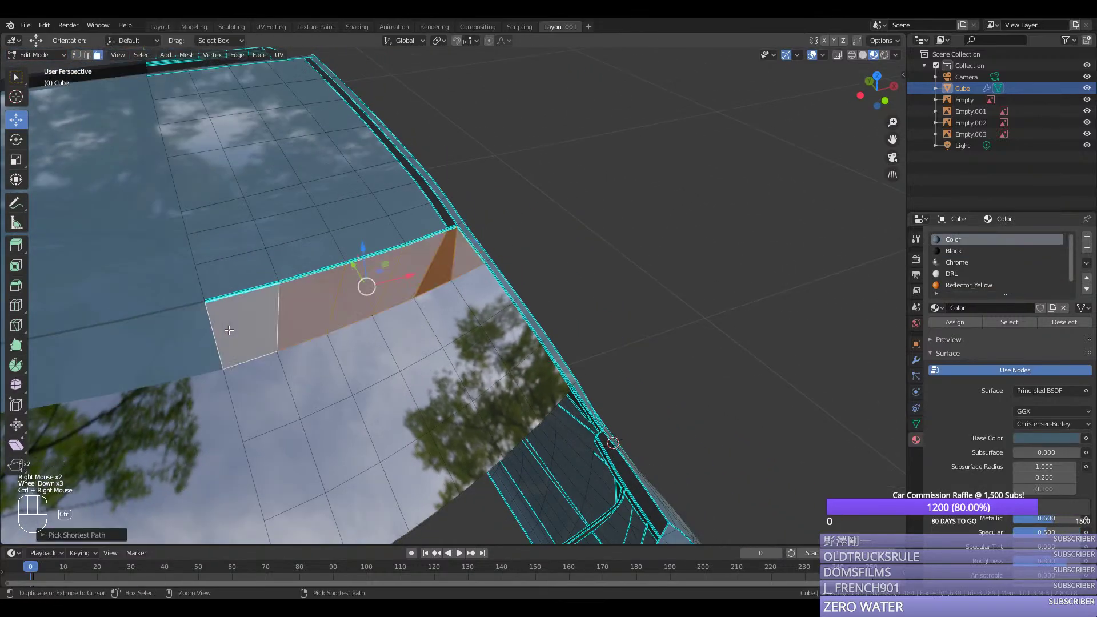
pyautogui.click(958, 284)
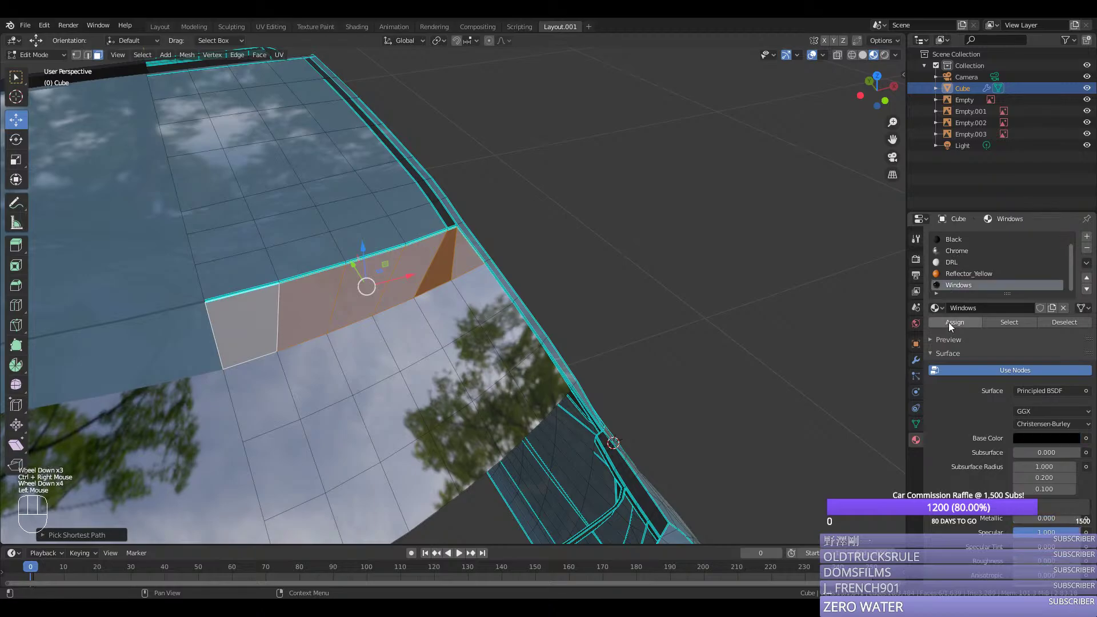
pyautogui.click(948, 322)
# Step: Leave mesh editing for Object Mode and save the truck file
pyautogui.moveTo(548, 320); pyautogui.dragTo(612, 276, button='middle')
pyautogui.press('Tab')
pyautogui.hotkey('ctrl', 's')
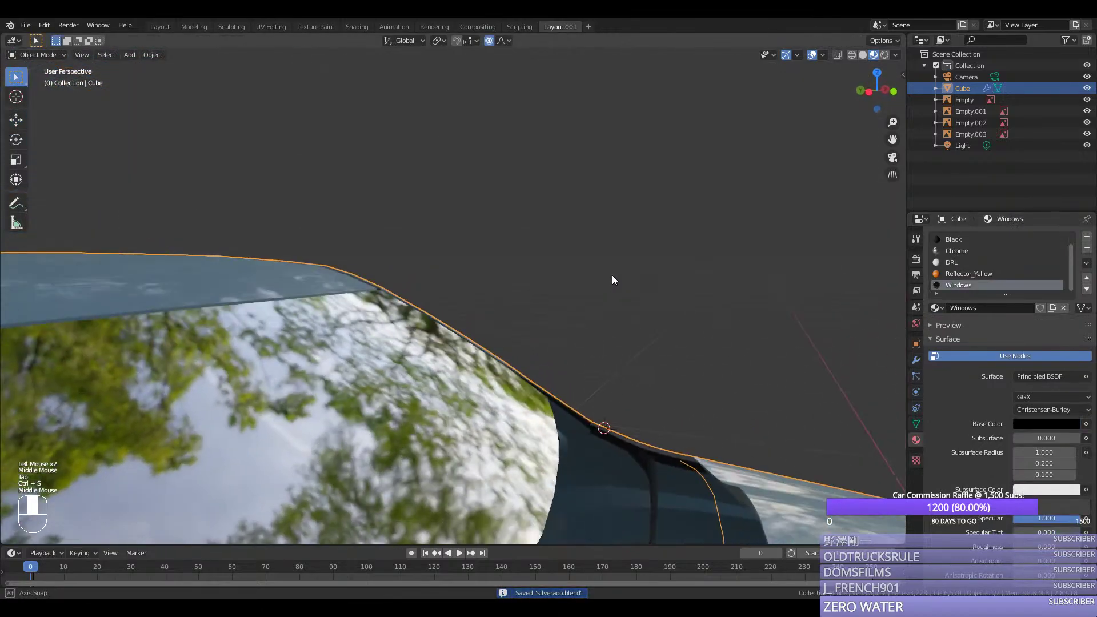
# Step: Resume vertex editing and fill the face beside the centreline between the black base strip and the windshield's lower edge
pyautogui.press('Tab')
pyautogui.press('1')
pyautogui.hotkey('shift', 'f')
pyautogui.press('w')
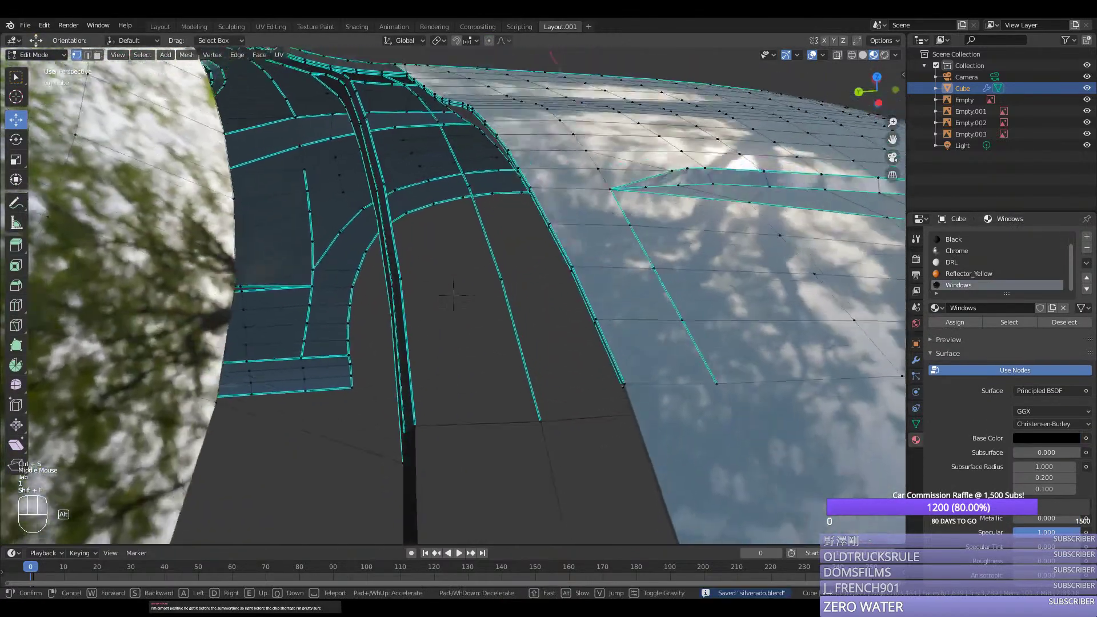
pyautogui.press('s')
pyautogui.click(453, 295)
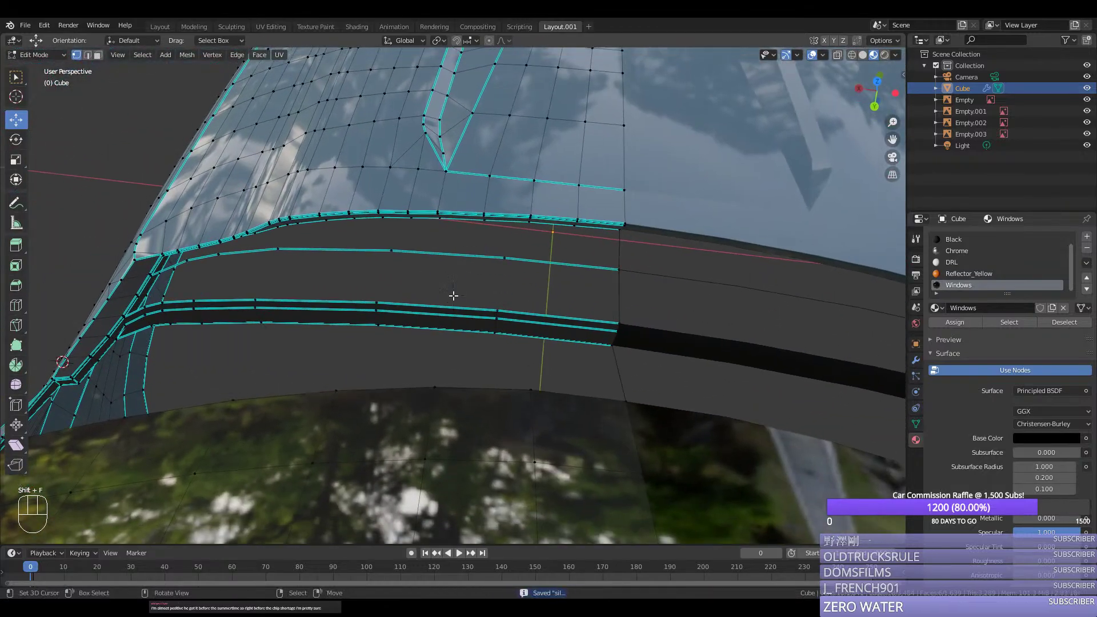
pyautogui.keyDown('shift'); pyautogui.rightClick(615, 368); pyautogui.keyUp('shift')
pyautogui.keyDown('shift'); pyautogui.rightClick(550, 373); pyautogui.keyUp('shift')
pyautogui.moveTo(533, 364); pyautogui.dragTo(468, 366, button='middle')
pyautogui.keyDown('shift'); pyautogui.rightClick(512, 344); pyautogui.keyUp('shift')
pyautogui.press('f')
# Step: Continue filling faces between the black base strip and the windshield's lower edge, working outward from the centreline toward the A-pillar
pyautogui.rightClick(512, 343)
pyautogui.keyDown('shift'); pyautogui.rightClick(547, 389); pyautogui.keyUp('shift')
pyautogui.press('f')
pyautogui.scroll(-2, 491, 383)
pyautogui.scroll(2, 469, 366)
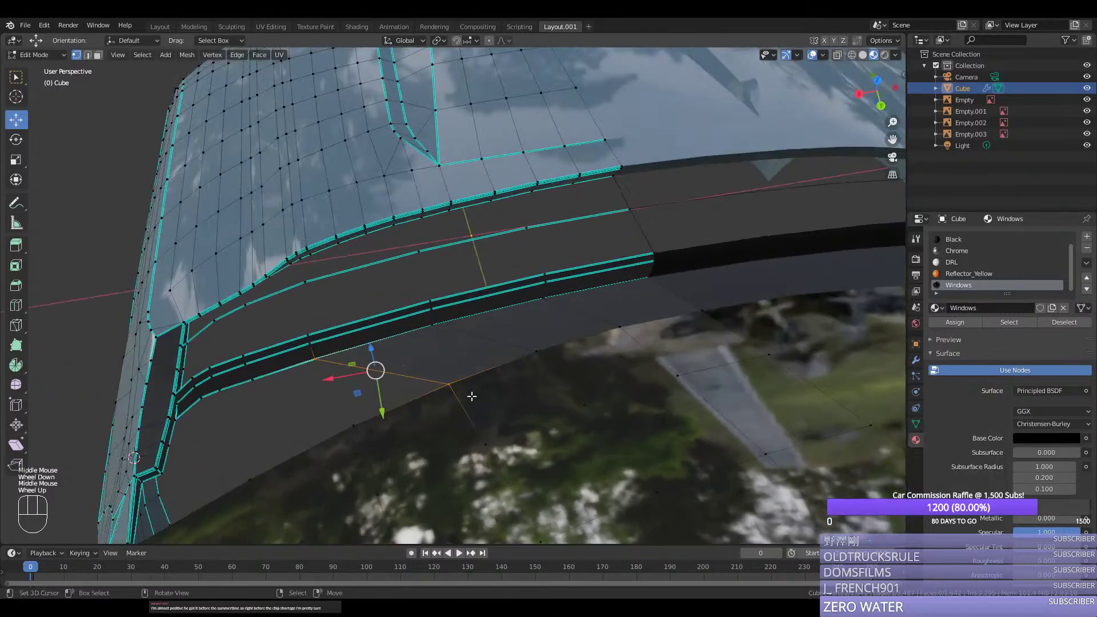
pyautogui.hotkey('shift', 'f')
pyautogui.click(442, 270)
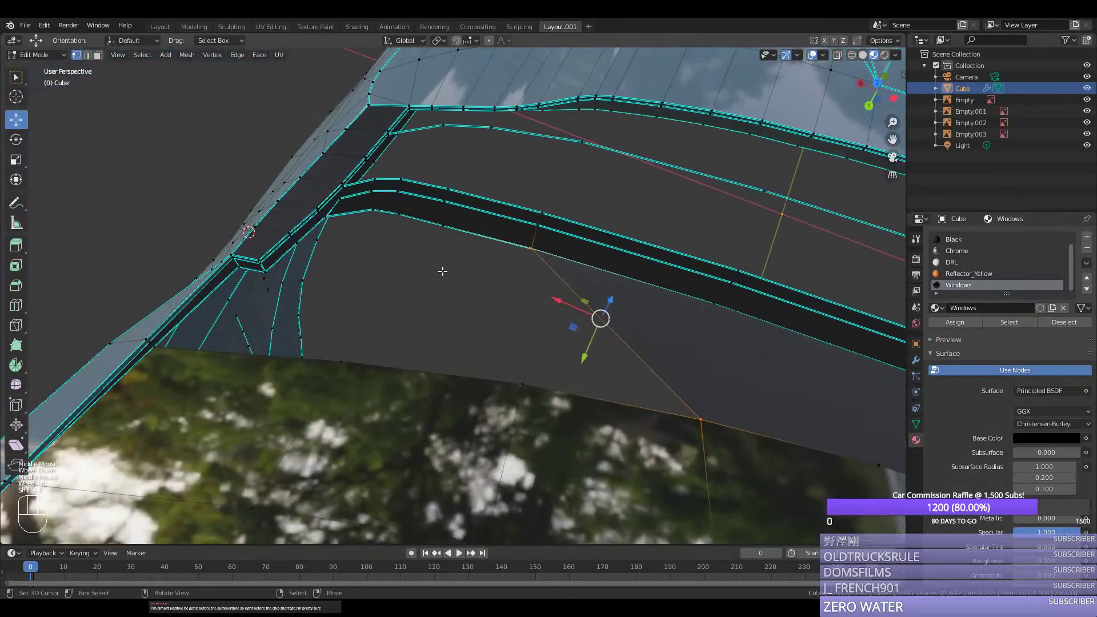
pyautogui.rightClick(532, 250)
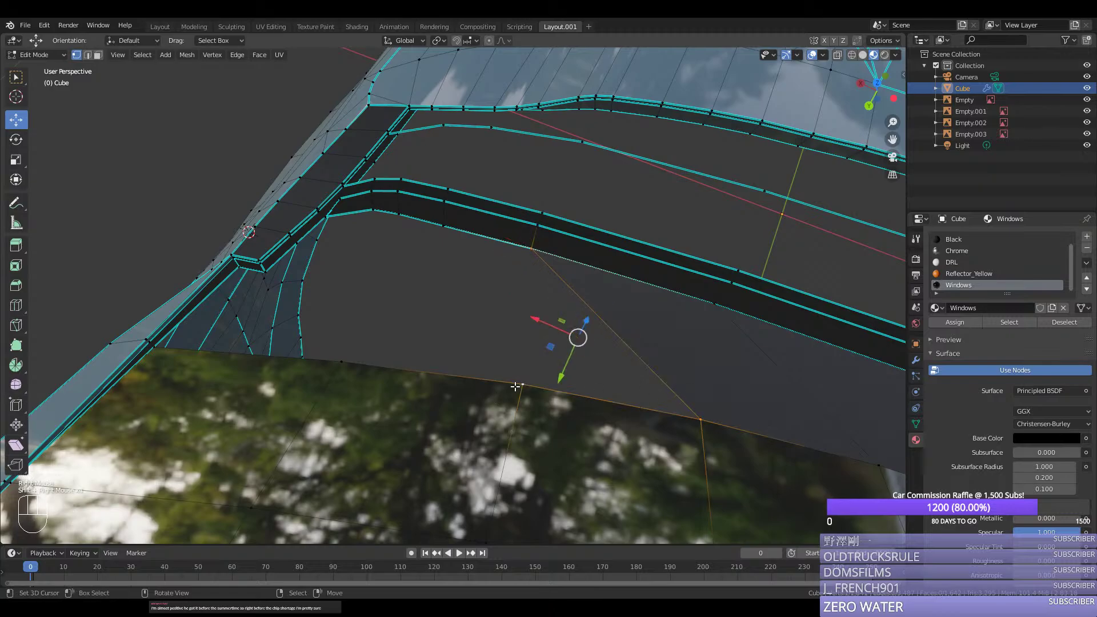
pyautogui.press('f')
pyautogui.moveTo(521, 252); pyautogui.dragTo(354, 209, button='middle')
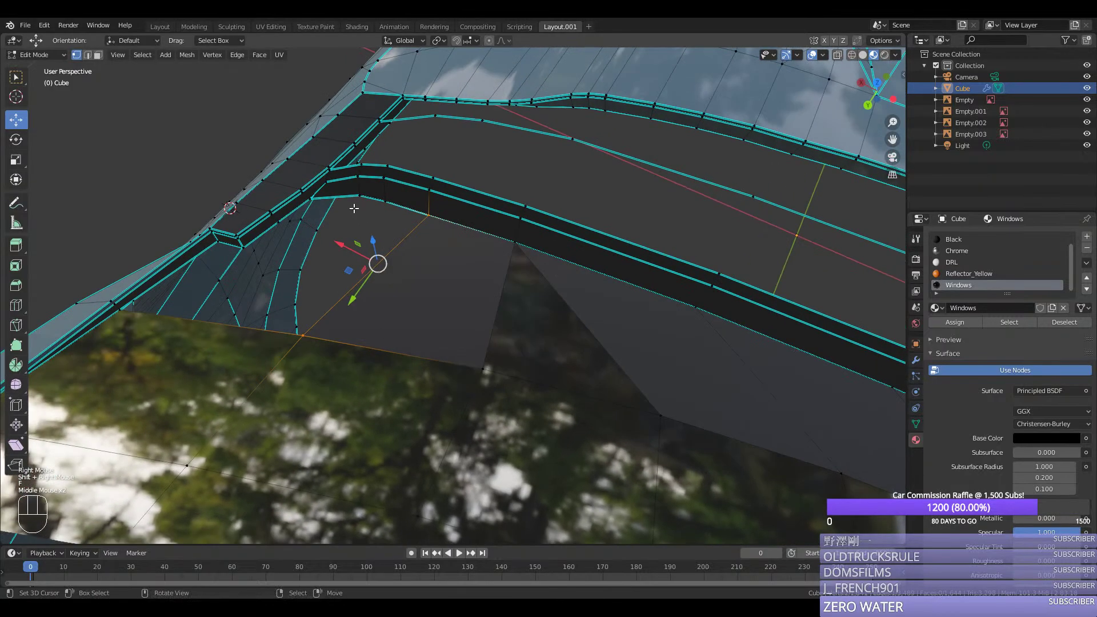
# Step: Fan faces from the windshield's lower-edge vertex to the curved end of the base strip and close the corner at the A-pillar
pyautogui.rightClick(359, 195)
pyautogui.keyDown('shift'); pyautogui.rightClick(305, 334); pyautogui.keyUp('shift')
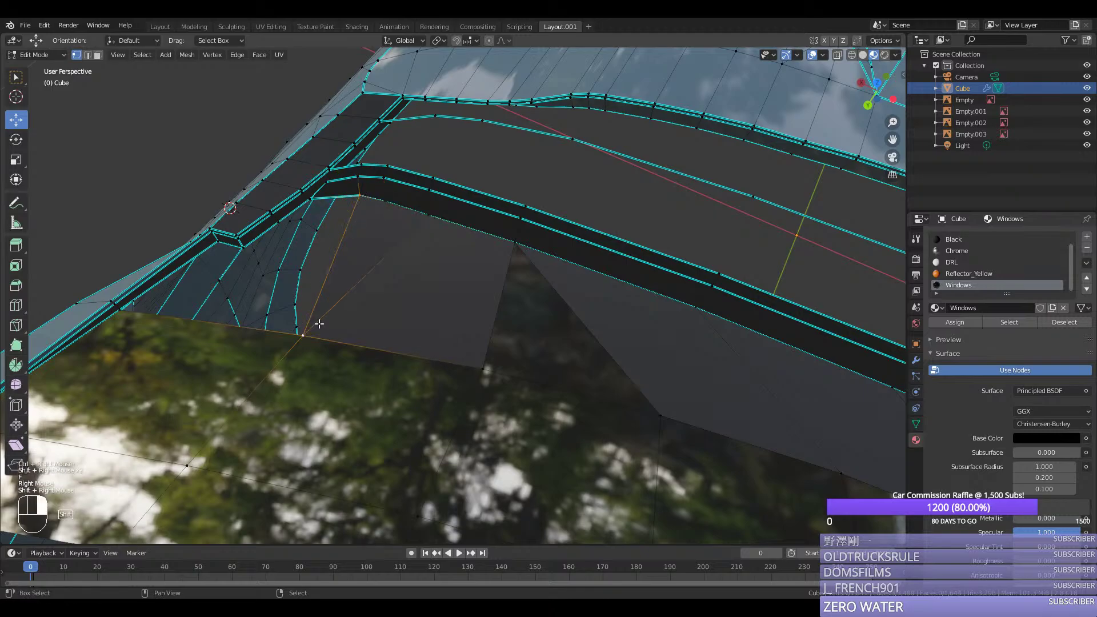
pyautogui.rightClick(275, 217)
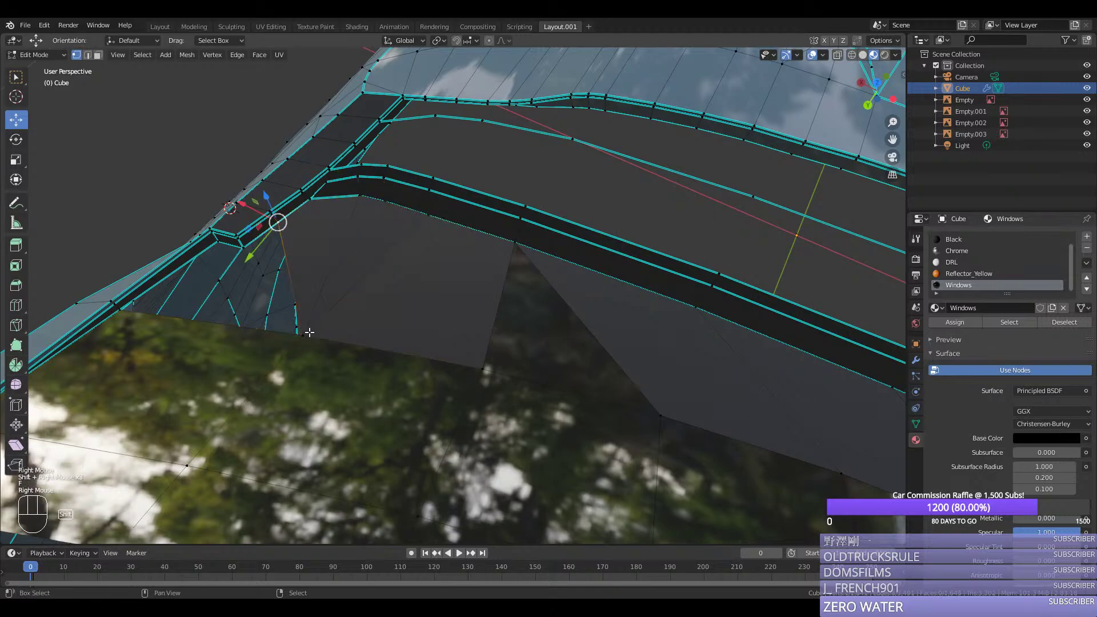
pyautogui.keyDown('shift'); pyautogui.rightClick(303, 335); pyautogui.keyUp('shift')
pyautogui.press('f')
pyautogui.hotkey('ctrl', 'z')
pyautogui.rightClick(243, 249)
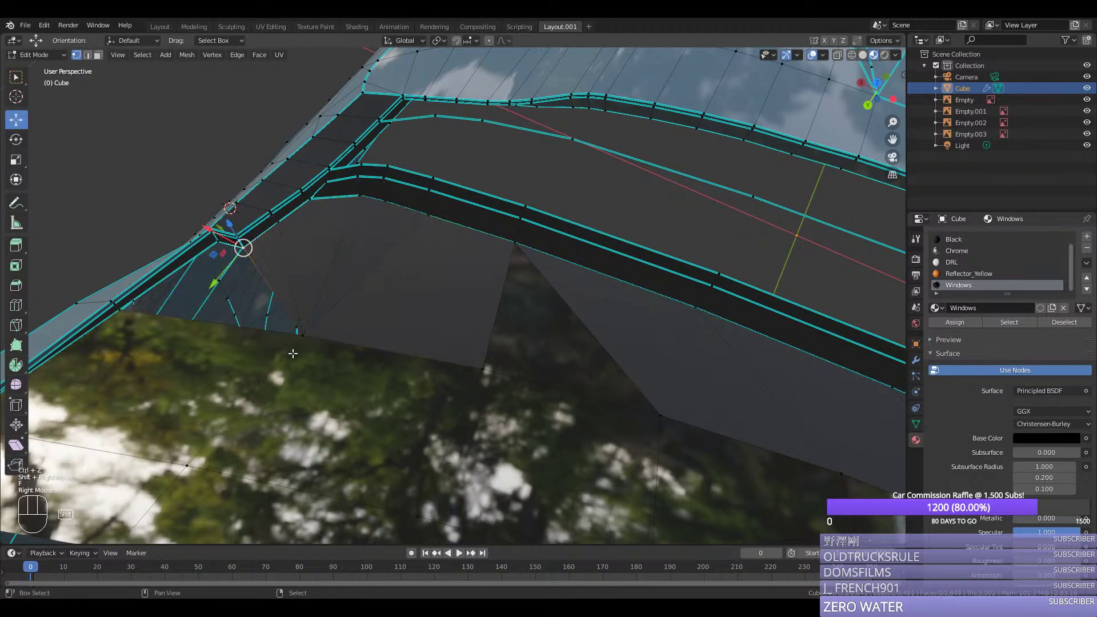
pyautogui.keyDown('shift'); pyautogui.rightClick(303, 335); pyautogui.keyUp('shift')
pyautogui.hotkey('ctrl', 'z')
pyautogui.keyDown('shift'); pyautogui.rightClick(213, 254); pyautogui.keyUp('shift')
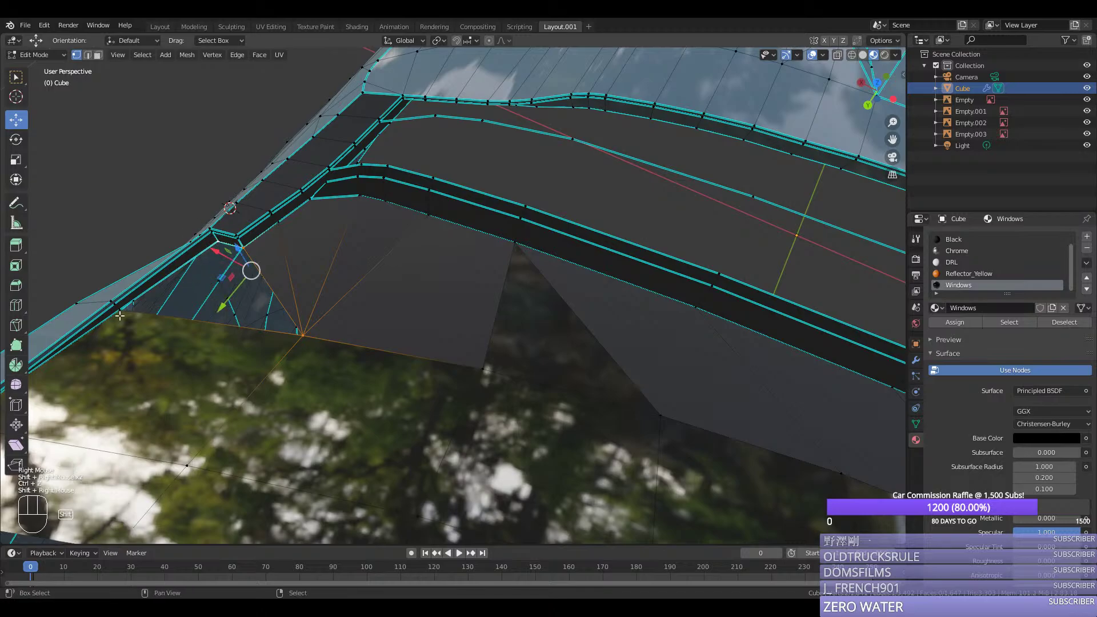
# Step: Select the new faces between the black base strip and windshield, from centreline to A-pillar, and assign them the Windows material
pyautogui.press('3')
pyautogui.rightClick(257, 286)
pyautogui.keyDown('ctrl'); pyautogui.rightClick(212, 297); pyautogui.keyUp('ctrl')
pyautogui.keyDown('ctrl'); pyautogui.rightClick(548, 337); pyautogui.keyUp('ctrl')
pyautogui.keyDown('ctrl'); pyautogui.rightClick(702, 365); pyautogui.keyUp('ctrl')
pyautogui.scroll(-2, 814, 411)
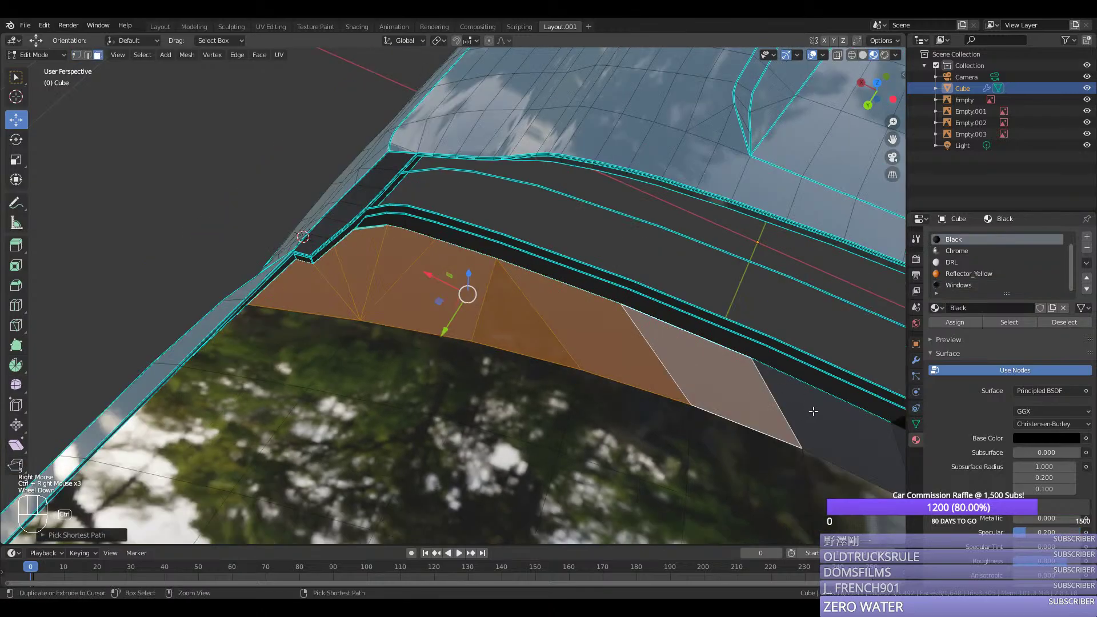
pyautogui.scroll(-2, 813, 411)
pyautogui.keyDown('ctrl'); pyautogui.click(663, 377); pyautogui.keyUp('ctrl')
pyautogui.hotkey('ctrl', 'z')
pyautogui.rightClick(657, 371)
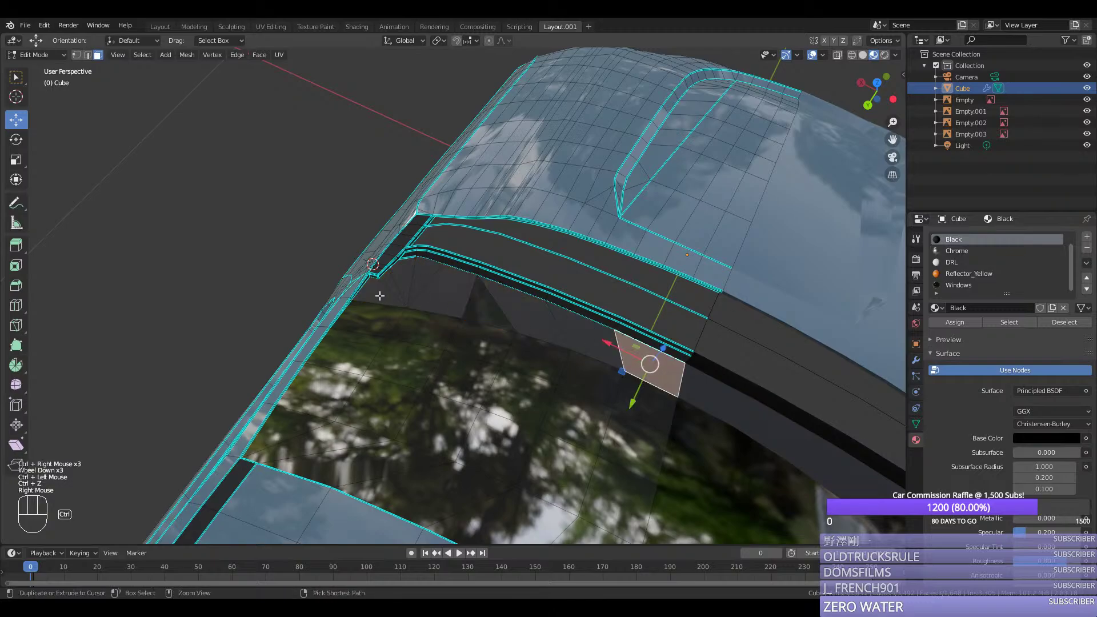
pyautogui.keyDown('ctrl'); pyautogui.rightClick(379, 295); pyautogui.keyUp('ctrl')
pyautogui.click(958, 284)
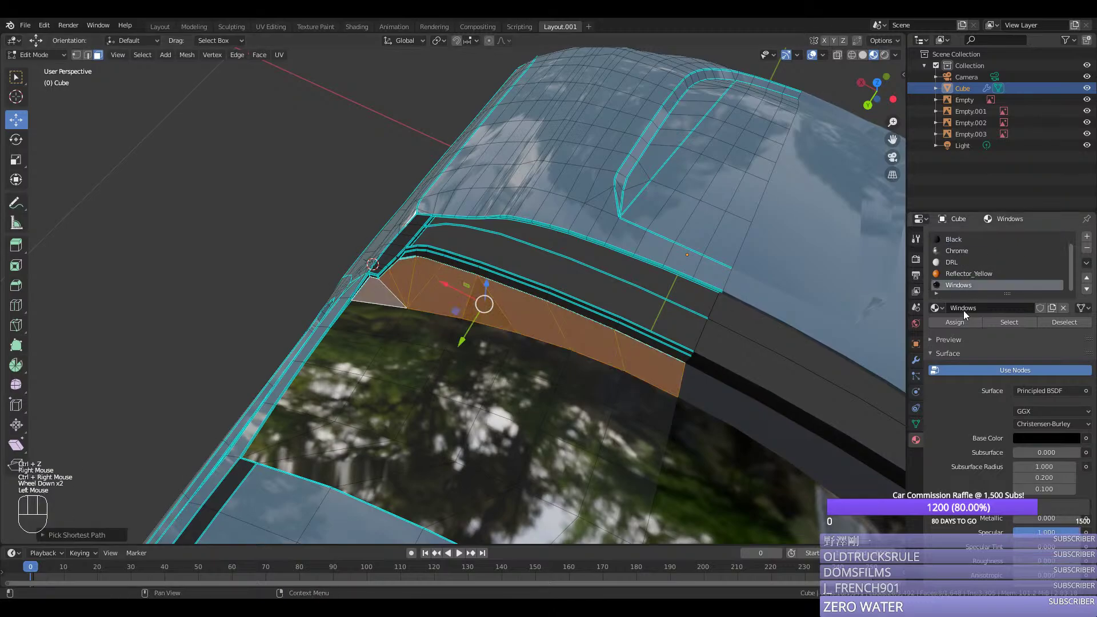
pyautogui.click(1009, 322)
# Step: Recalculate the normals of the whole mesh, return to Object Mode and save the truck file
pyautogui.hotkey('shift', 'n')
pyautogui.press('Tab')
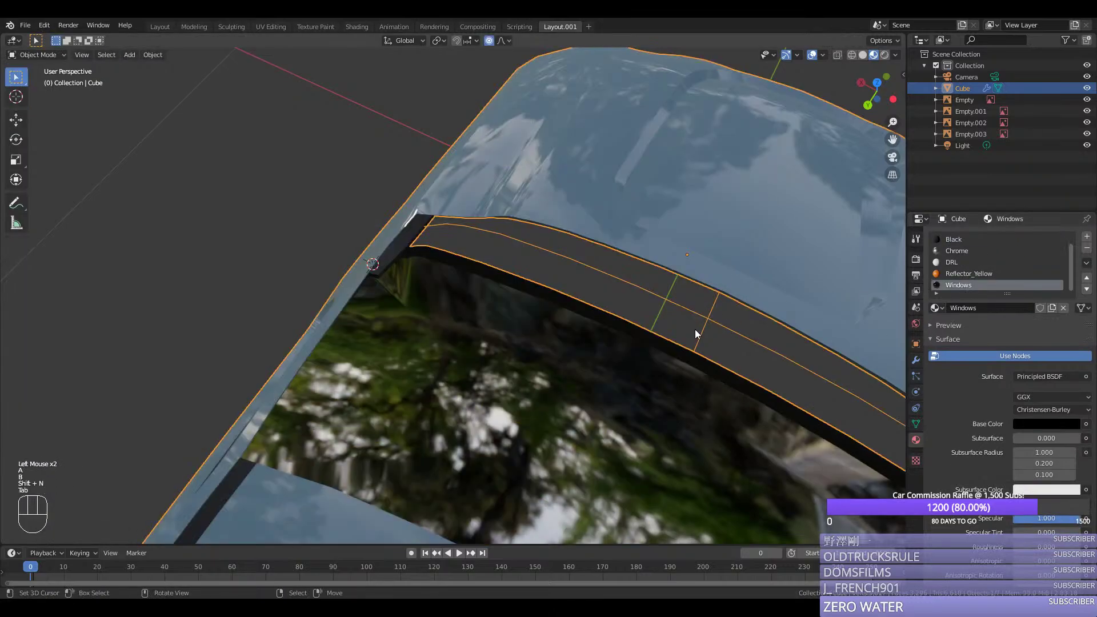
pyautogui.hotkey('ctrl', 's')
pyautogui.moveTo(694, 329); pyautogui.dragTo(439, 291, button='middle')
pyautogui.scroll(-2, 613, 275)
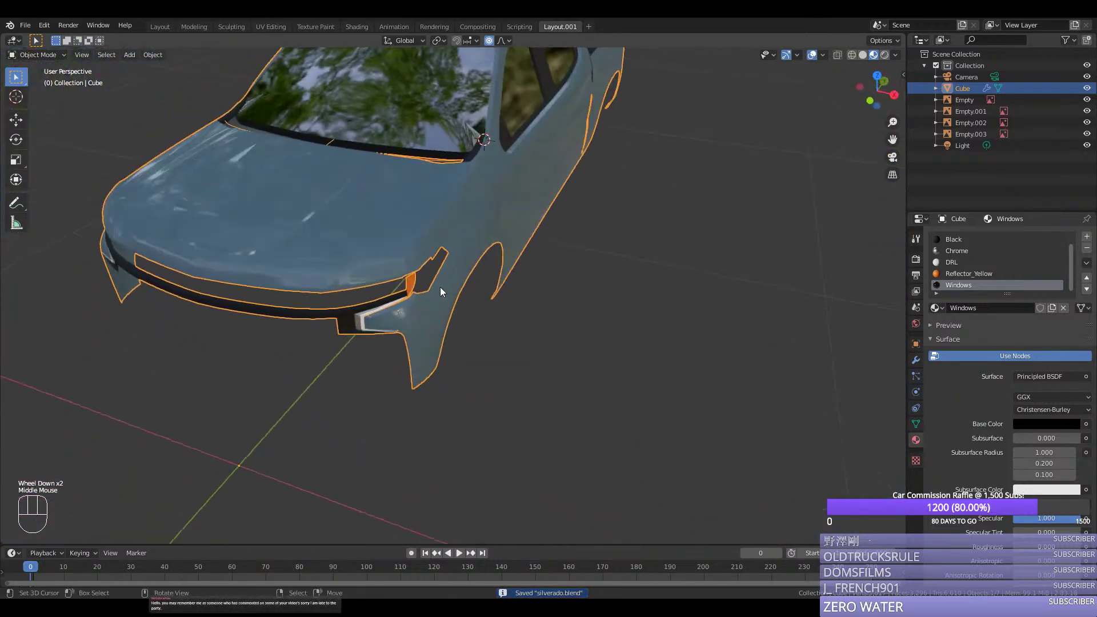
pyautogui.moveTo(527, 246); pyautogui.dragTo(505, 254, button='middle')
pyautogui.moveTo(899, 139); pyautogui.dragTo(856, 172)
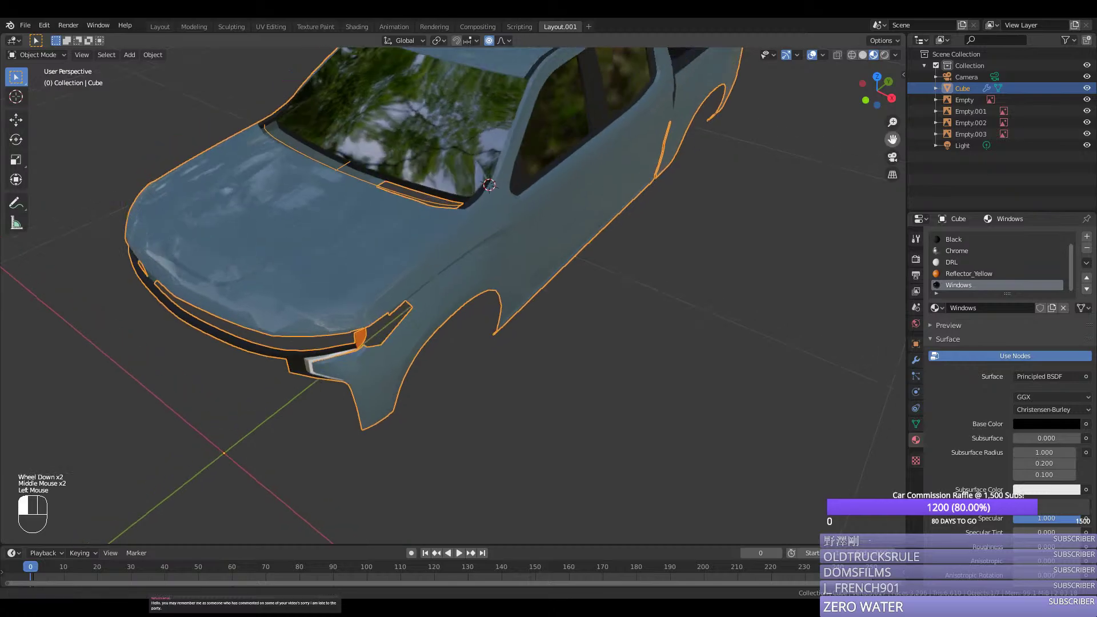
# Step: Examine the distorted windshield faces at the lower A-pillar corner in vertex editing and in Object Mode, and save the file
pyautogui.scroll(2, 514, 200)
pyautogui.moveTo(514, 200); pyautogui.dragTo(532, 183, button='middle')
pyautogui.press('Tab')
pyautogui.scroll(1, 533, 183)
pyautogui.scroll(1, 532, 182)
pyautogui.press('1')
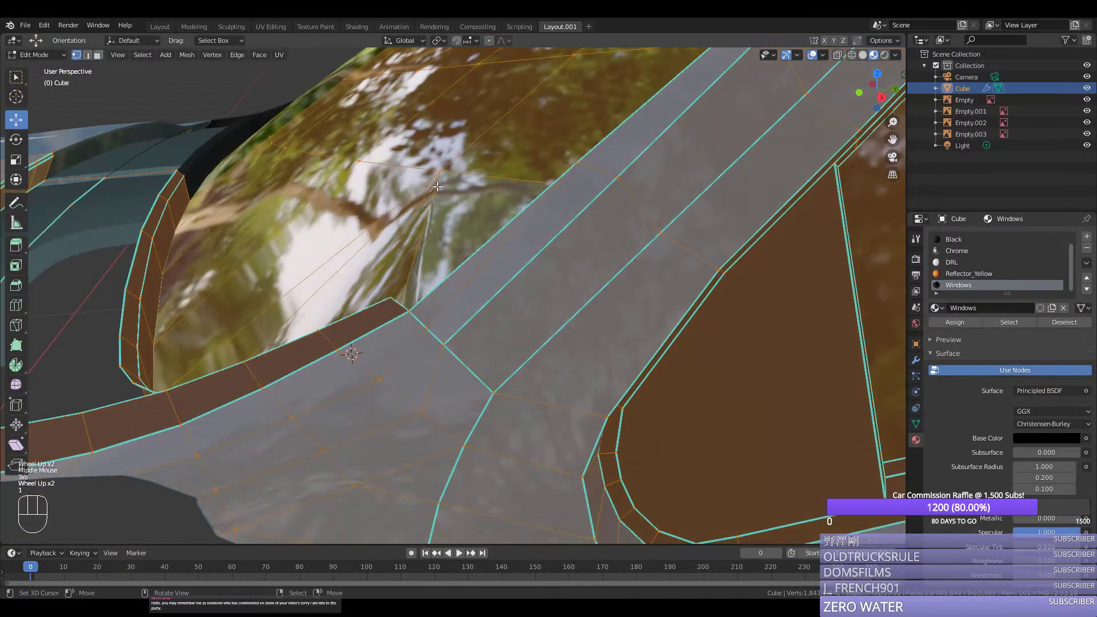
pyautogui.moveTo(351, 350); pyautogui.dragTo(422, 223, button='middle')
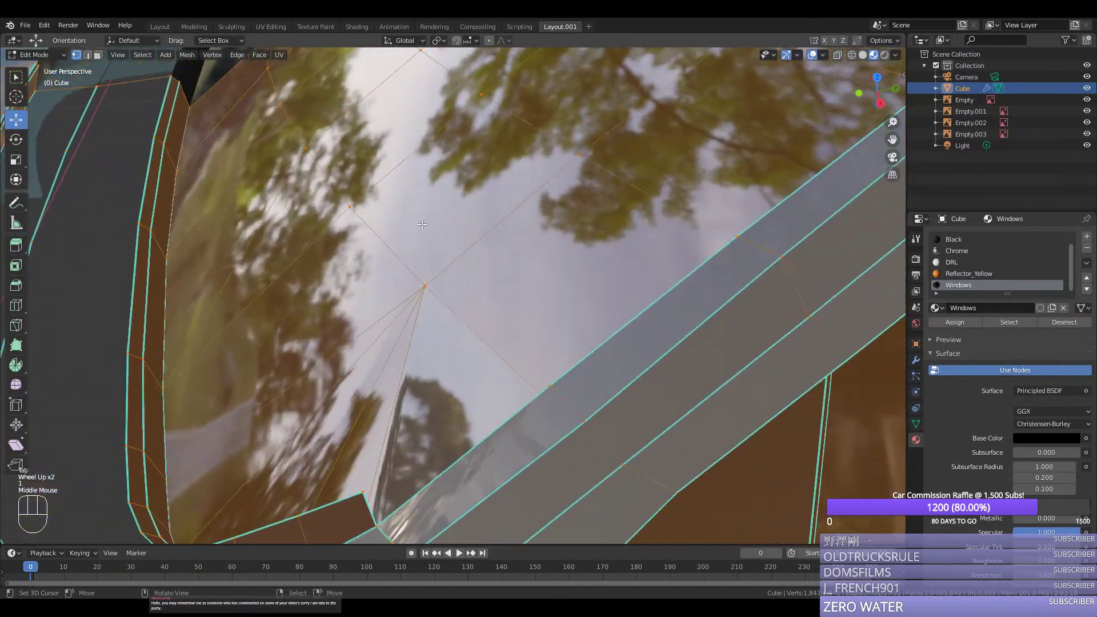
pyautogui.hotkey('shift', 'f')
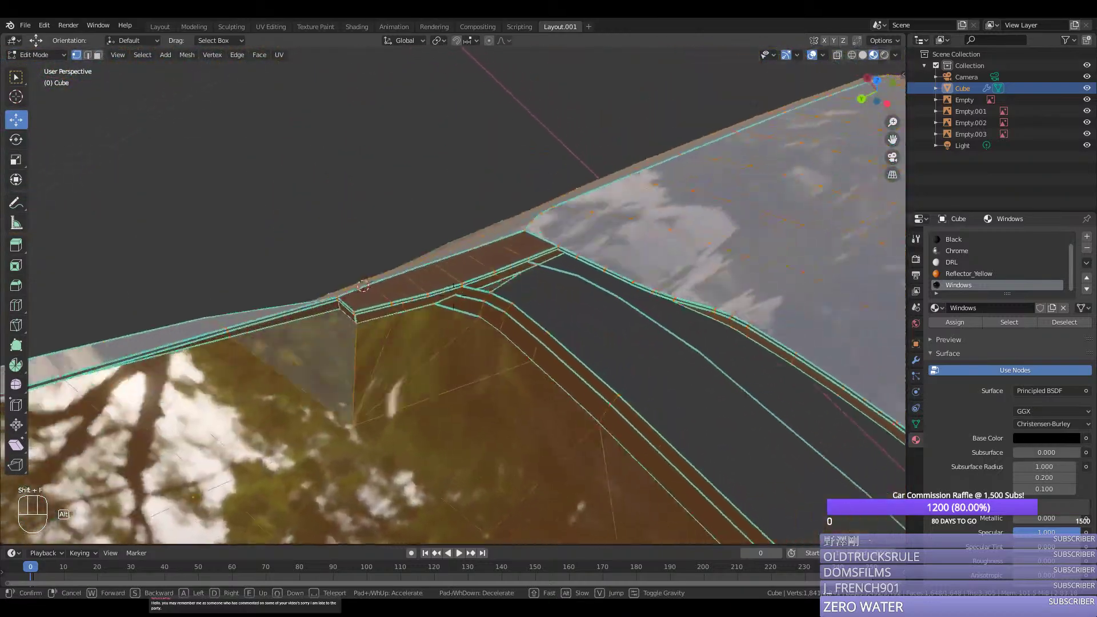
pyautogui.click(488, 307)
pyautogui.moveTo(471, 385); pyautogui.dragTo(482, 360, button='middle')
pyautogui.moveTo(482, 360); pyautogui.dragTo(480, 322)
pyautogui.press('Tab')
pyautogui.moveTo(484, 319); pyautogui.dragTo(507, 343, button='middle')
pyautogui.hotkey('ctrl', 's')
# Step: Cut a new edge with the Knife across the windshield's lower corner face, between the base strip's corner and the A-pillar, and save
pyautogui.scroll(-1, 451, 328)
pyautogui.press('Tab')
pyautogui.scroll(1, 584, 385)
pyautogui.scroll(-1, 583, 384)
pyautogui.moveTo(583, 384); pyautogui.dragTo(573, 381, button='middle')
pyautogui.scroll(1, 573, 381)
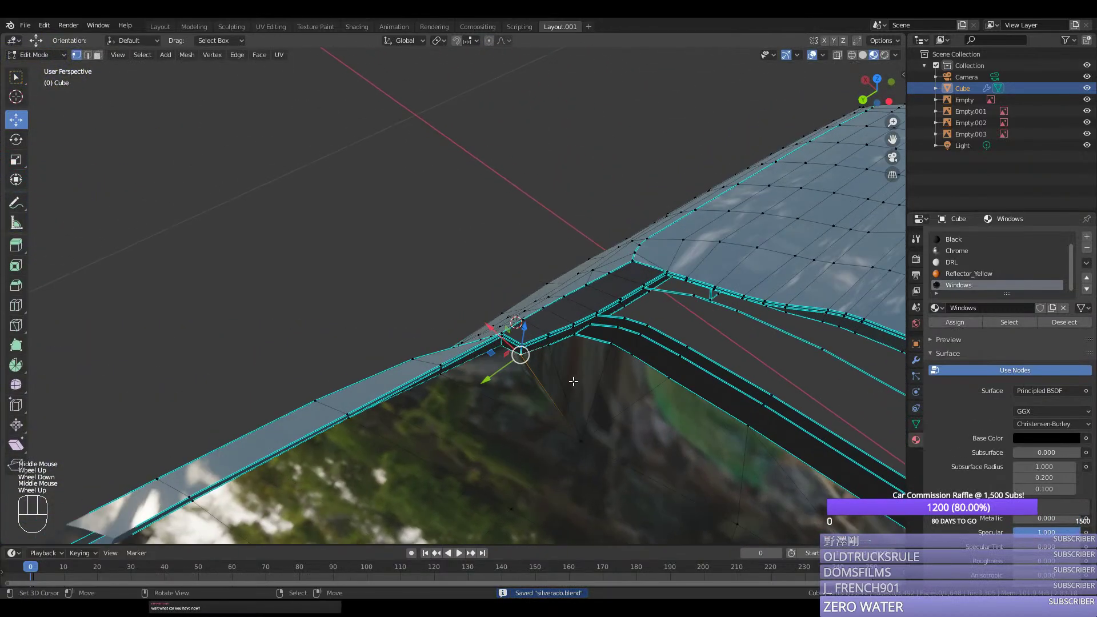
pyautogui.press('k')
pyautogui.click(580, 440)
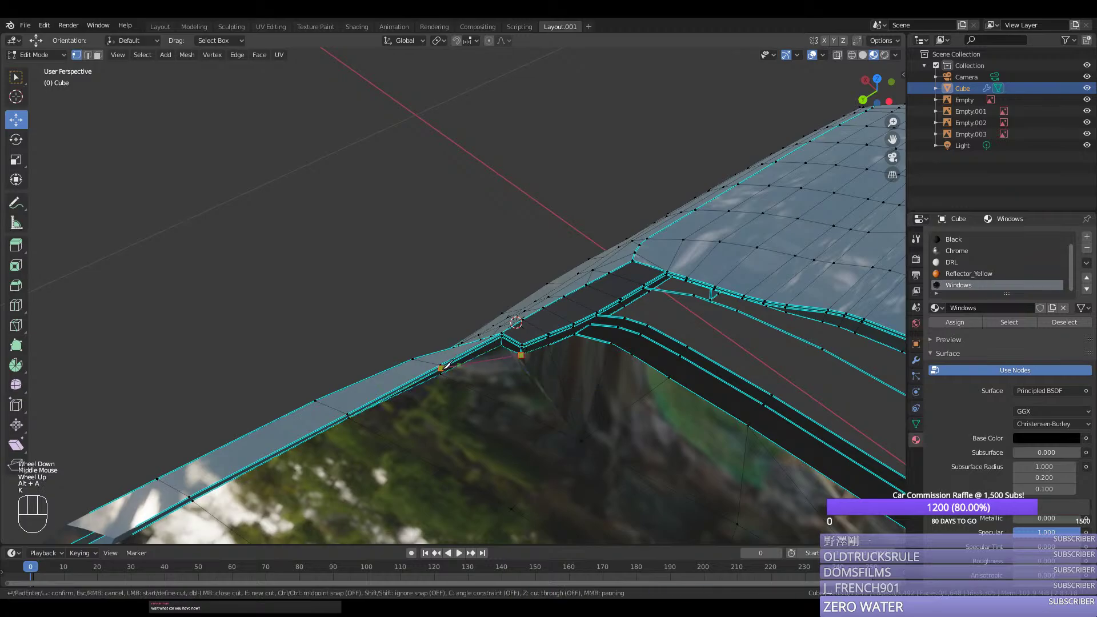
pyautogui.press('space')
pyautogui.moveTo(528, 374); pyautogui.dragTo(558, 385, button='middle')
pyautogui.press('Tab')
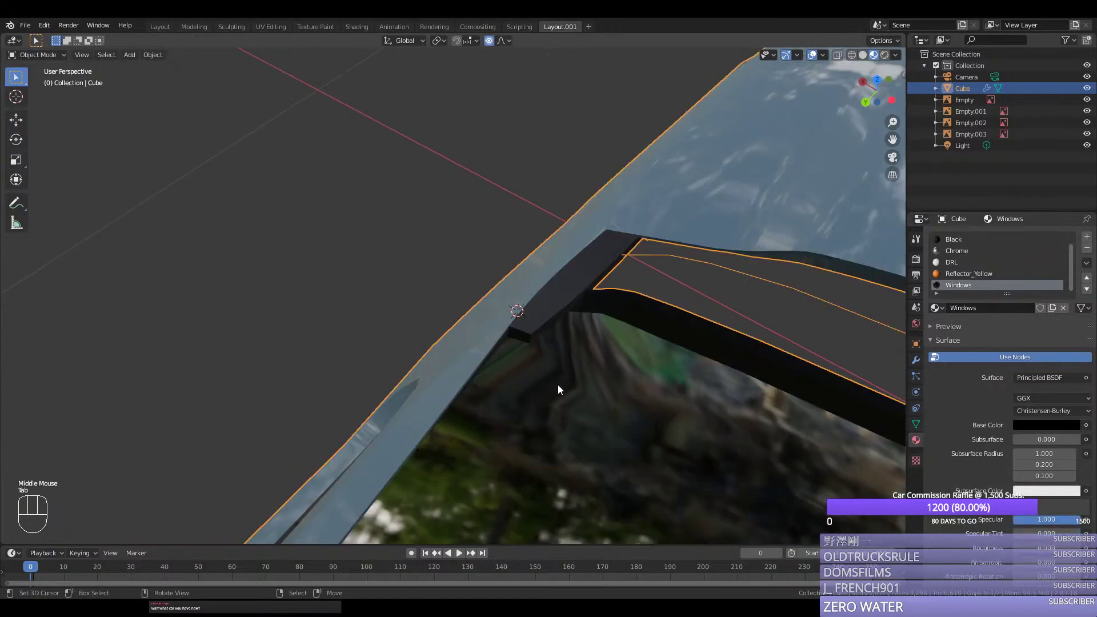
pyautogui.hotkey('ctrl', 's')
# Step: Select the entire mesh, recalculate its normals, leave mesh editing and save the file again
pyautogui.press('Tab')
pyautogui.press('a')
pyautogui.press('b')
pyautogui.press('v')
pyautogui.press('Tab')
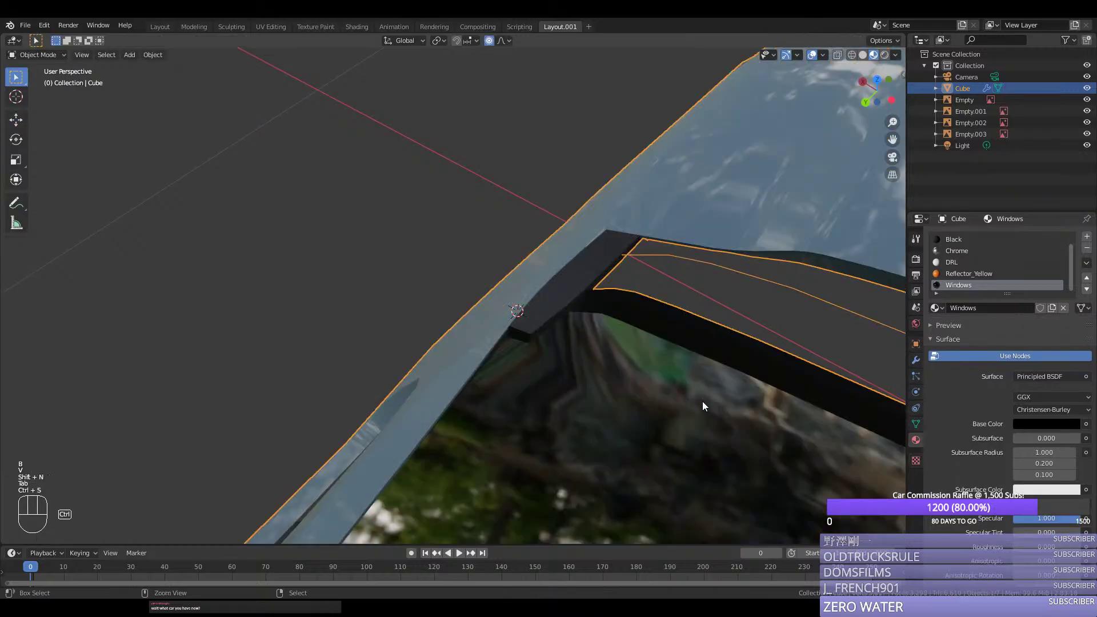
pyautogui.hotkey('ctrl', 's')
# Step: Select the short vertex path at the windshield's lower A-pillar corner, return to Object Mode and save the file
pyautogui.moveTo(701, 401); pyautogui.dragTo(519, 364, button='middle')
pyautogui.press('Tab')
pyautogui.rightClick(503, 357)
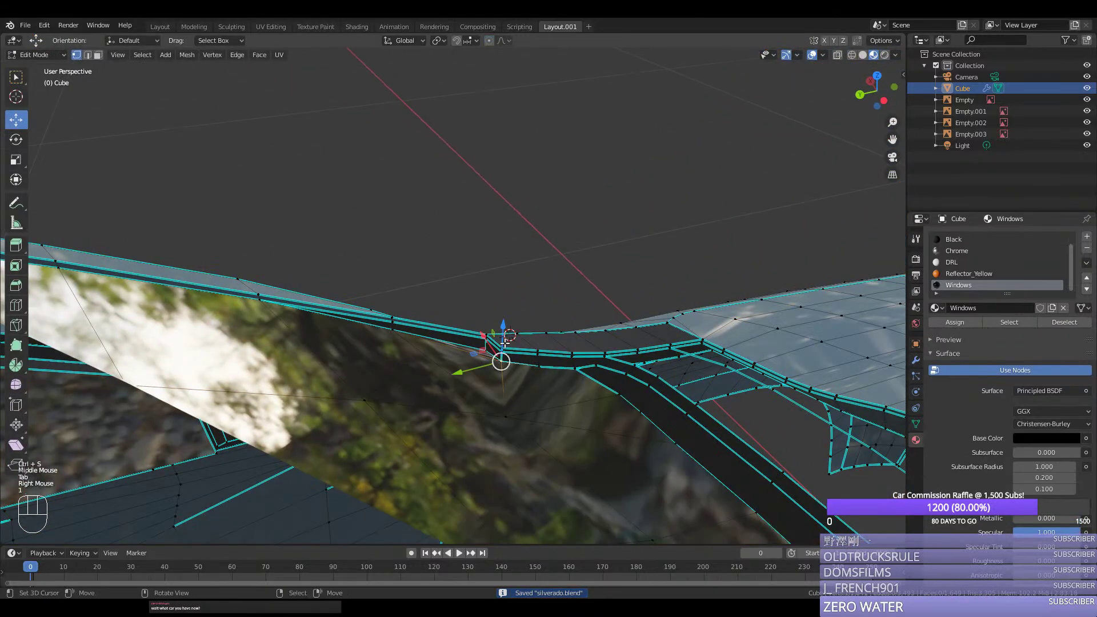
pyautogui.rightClick(505, 345)
pyautogui.keyDown('ctrl'); pyautogui.rightClick(508, 366); pyautogui.keyUp('ctrl')
pyautogui.press('Tab')
pyautogui.hotkey('ctrl', 's')
pyautogui.moveTo(584, 369); pyautogui.dragTo(578, 409, button='middle')
# Step: Try to move the windshield vertex near the lower A-pillar corner along the X axis to smooth the reflection
pyautogui.press('Tab')
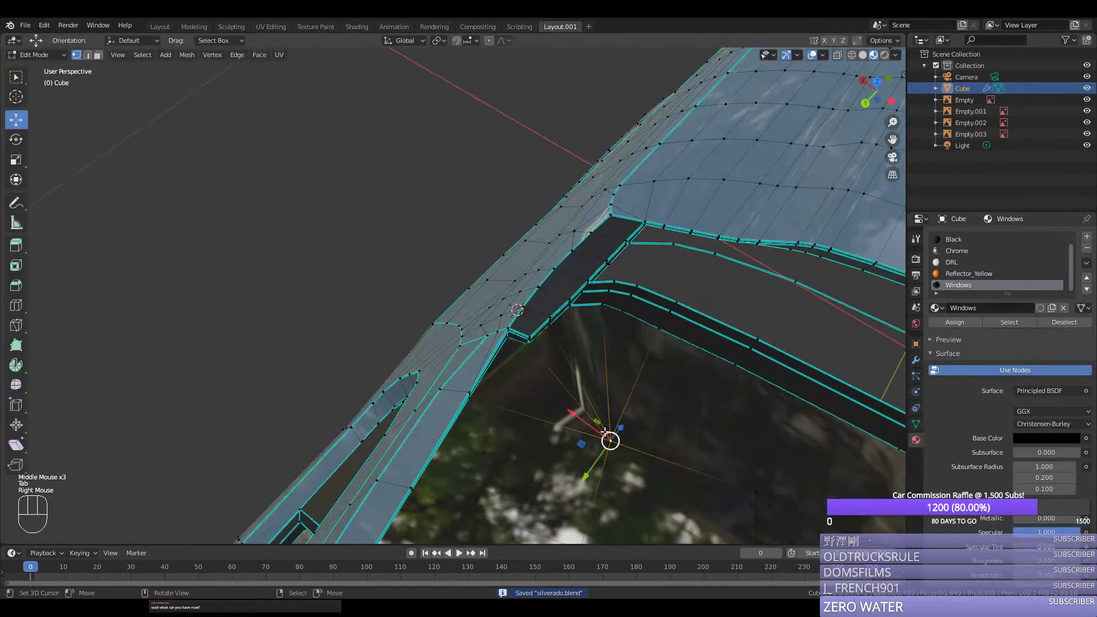
pyautogui.rightClick(577, 415)
pyautogui.click(546, 393)
pyautogui.moveTo(546, 393); pyautogui.dragTo(500, 362)
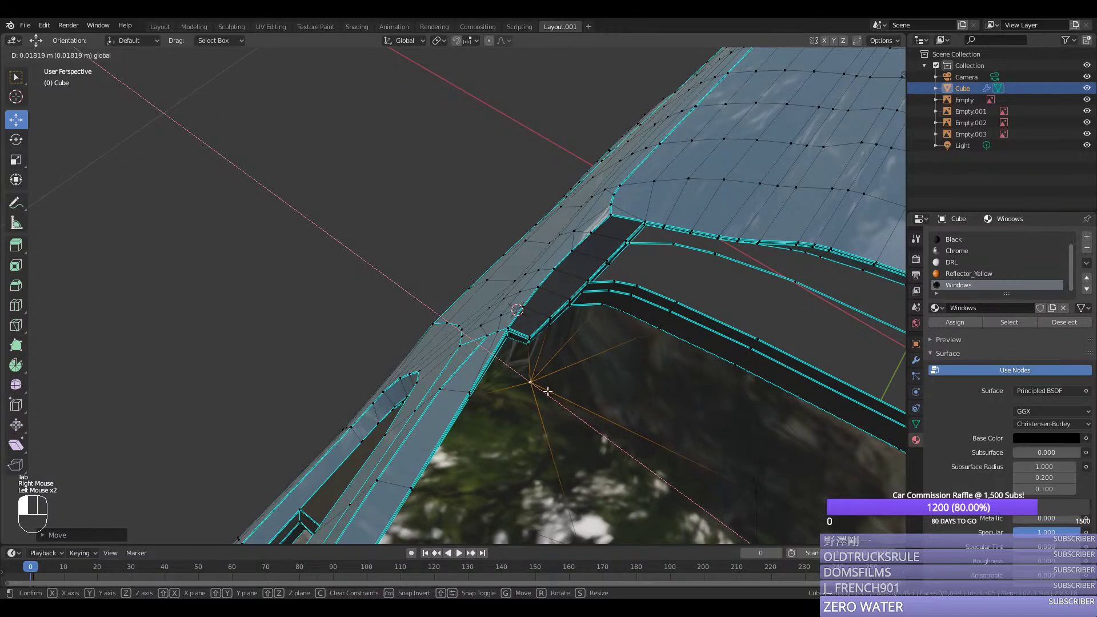
pyautogui.moveTo(548, 390); pyautogui.dragTo(472, 374, button='middle')
pyautogui.moveTo(331, 341); pyautogui.dragTo(332, 233, button='middle')
pyautogui.moveTo(357, 225); pyautogui.dragTo(352, 233)
pyautogui.moveTo(352, 233); pyautogui.dragTo(547, 379, button='middle')
pyautogui.press('Tab')
pyautogui.hotkey('ctrl', 'z')
pyautogui.hotkey('ctrl', 'z')
pyautogui.hotkey('ctrl', 'z')
pyautogui.press('Tab')
pyautogui.hotkey('ctrl', 's')
# Step: Knife-cut an edge from the base strip's outer corner to the adjacent windshield vertex, return to Object Mode and save the file
pyautogui.scroll(-1, 449, 318)
pyautogui.scroll(2, 546, 379)
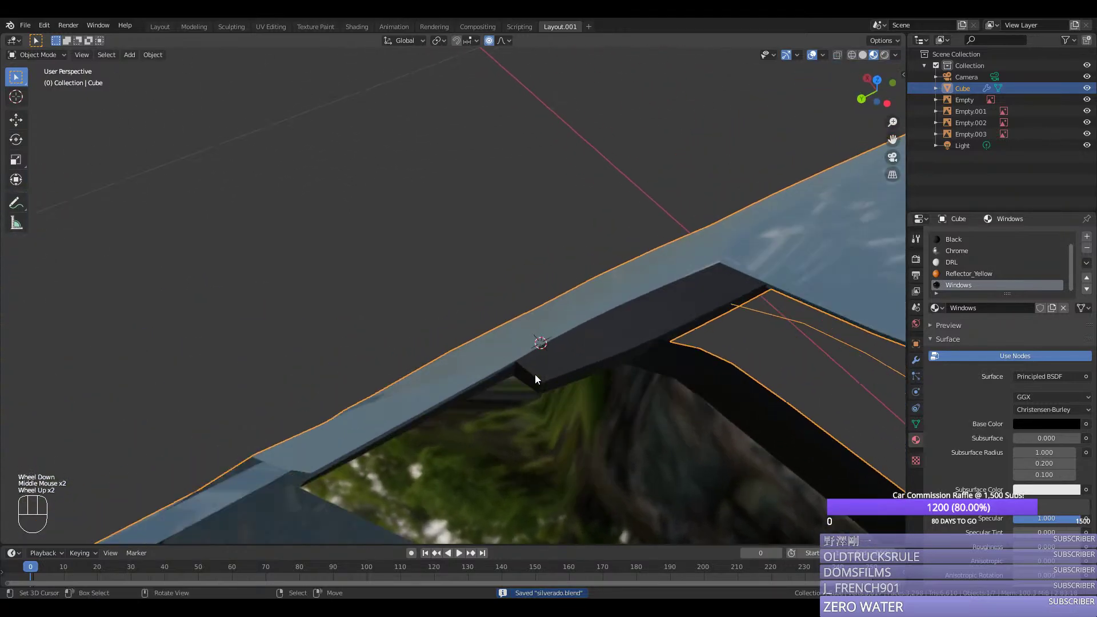
pyautogui.press('Tab')
pyautogui.hotkey('alt', 'a')
pyautogui.moveTo(531, 418); pyautogui.dragTo(534, 409, button='middle')
pyautogui.press('k')
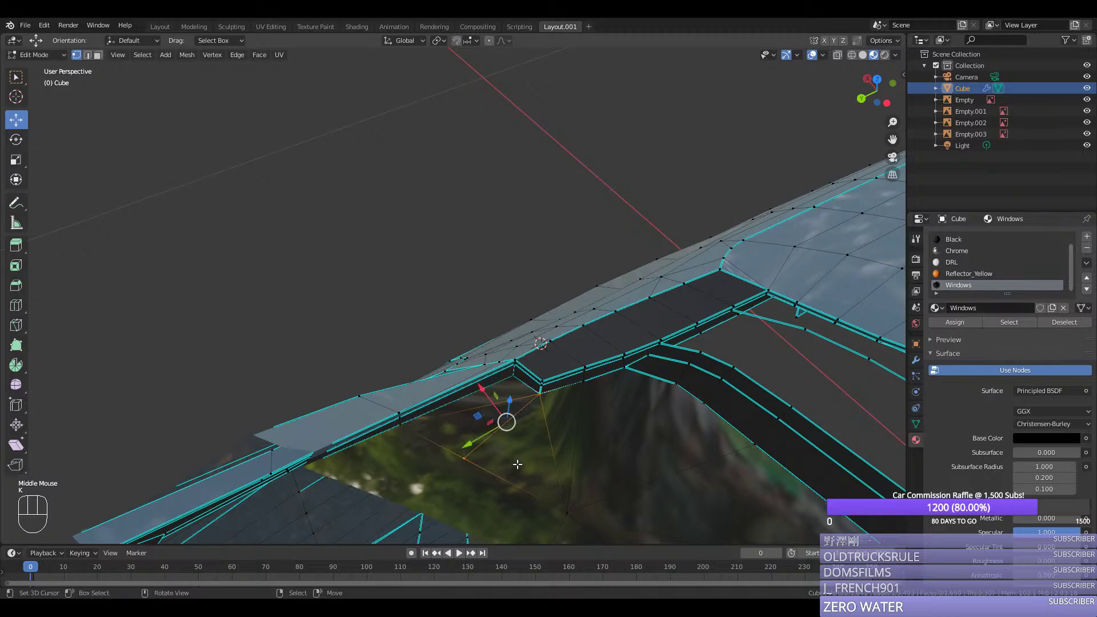
pyautogui.press('Tab')
pyautogui.moveTo(557, 453); pyautogui.dragTo(427, 437, button='middle')
pyautogui.scroll(-2, 443, 427)
pyautogui.scroll(-2, 443, 427)
pyautogui.hotkey('ctrl', 's')
pyautogui.scroll(-4, 371, 396)
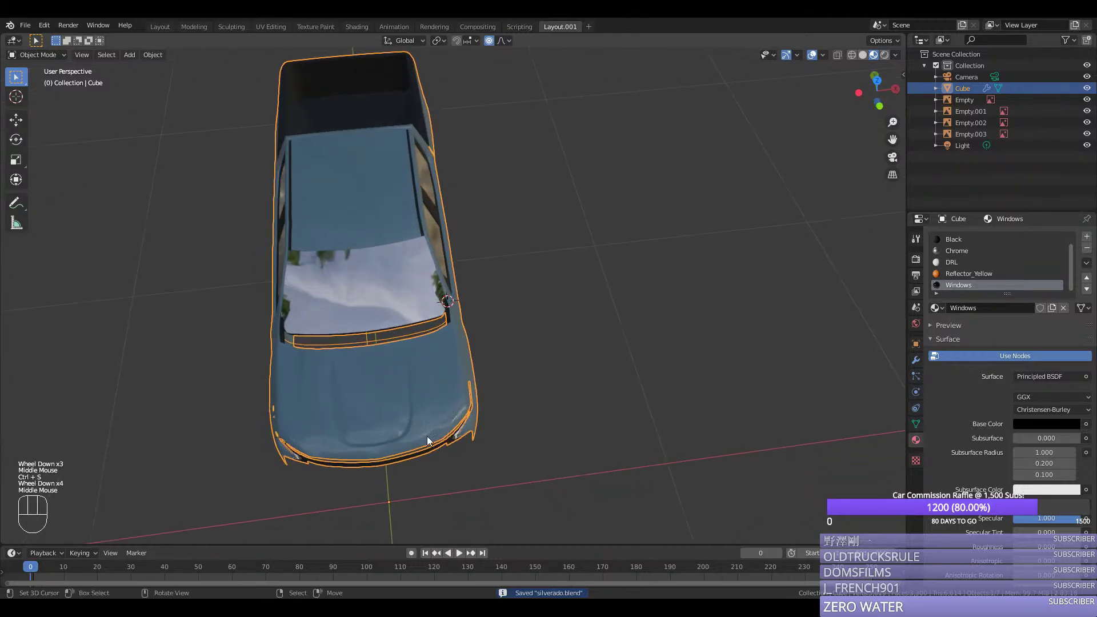
# Step: Resume vertex editing and fill the face beside the centreline between the black base strip and the cowl's middle edge
pyautogui.press('Tab')
pyautogui.hotkey('shift', 'f')
pyautogui.click(360, 254)
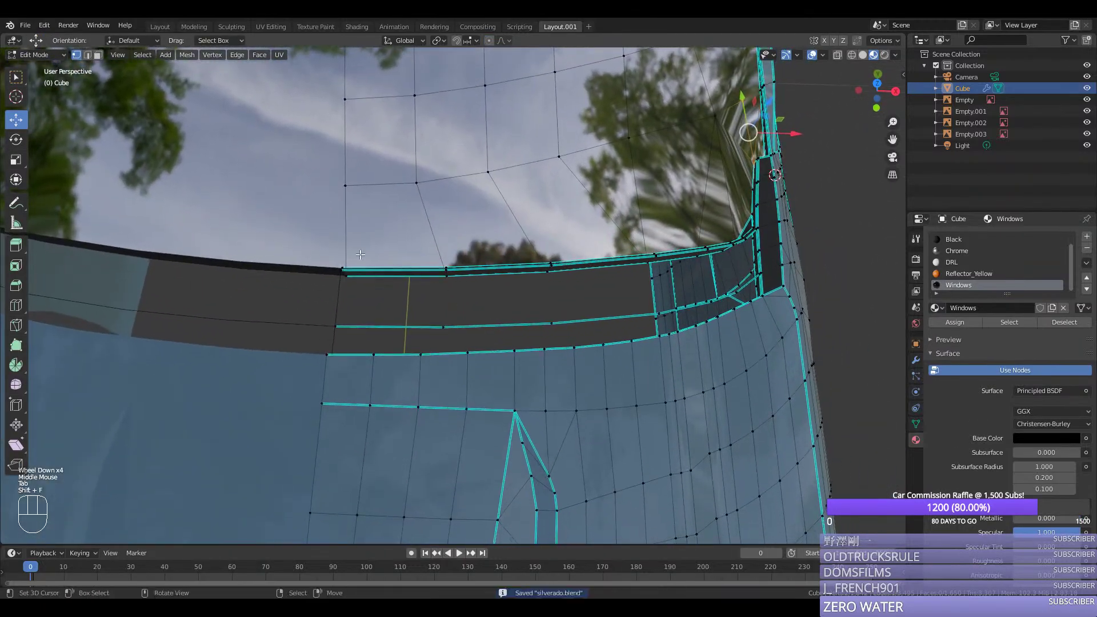
pyautogui.moveTo(327, 265); pyautogui.dragTo(274, 368, button='middle')
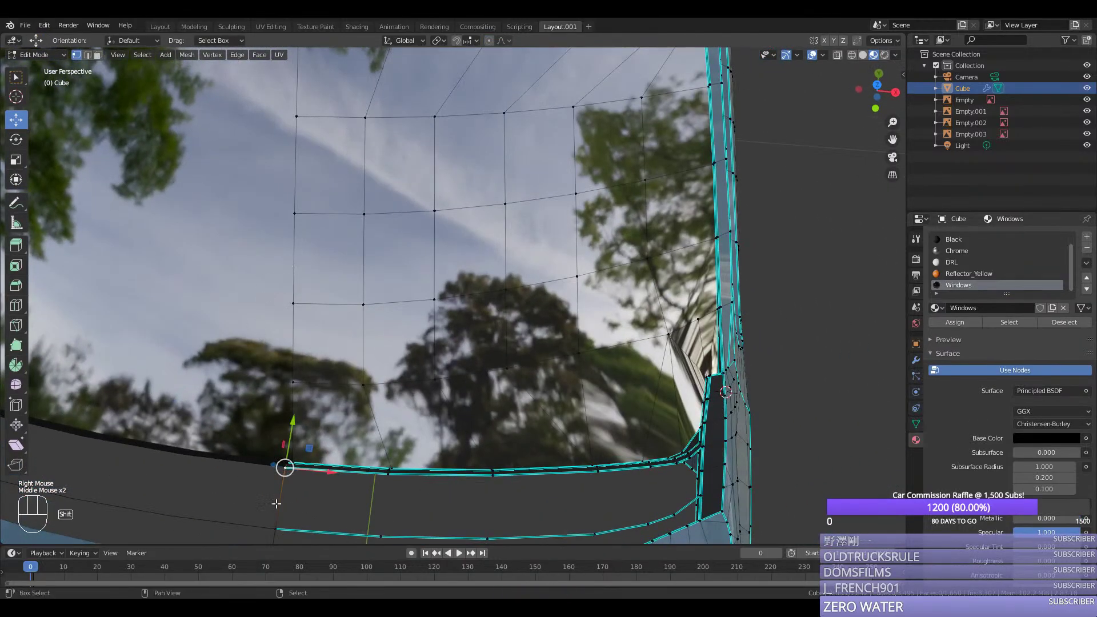
pyautogui.keyDown('shift'); pyautogui.rightClick(391, 476); pyautogui.keyUp('shift')
pyautogui.press('f')
# Step: Continue filling faces between the black base strip and the cowl's middle edge, working outward toward the A-pillar
pyautogui.rightClick(389, 476)
pyautogui.keyDown('shift'); pyautogui.rightClick(382, 533); pyautogui.keyUp('shift')
pyautogui.moveTo(384, 530); pyautogui.dragTo(404, 483, button='middle')
pyautogui.press('f')
pyautogui.press('f')
pyautogui.press('f')
# Step: Fill the triangular gap at the cowl's outer end beside the A-pillar trim and assign it the Black material
pyautogui.hotkey('shift', 'f')
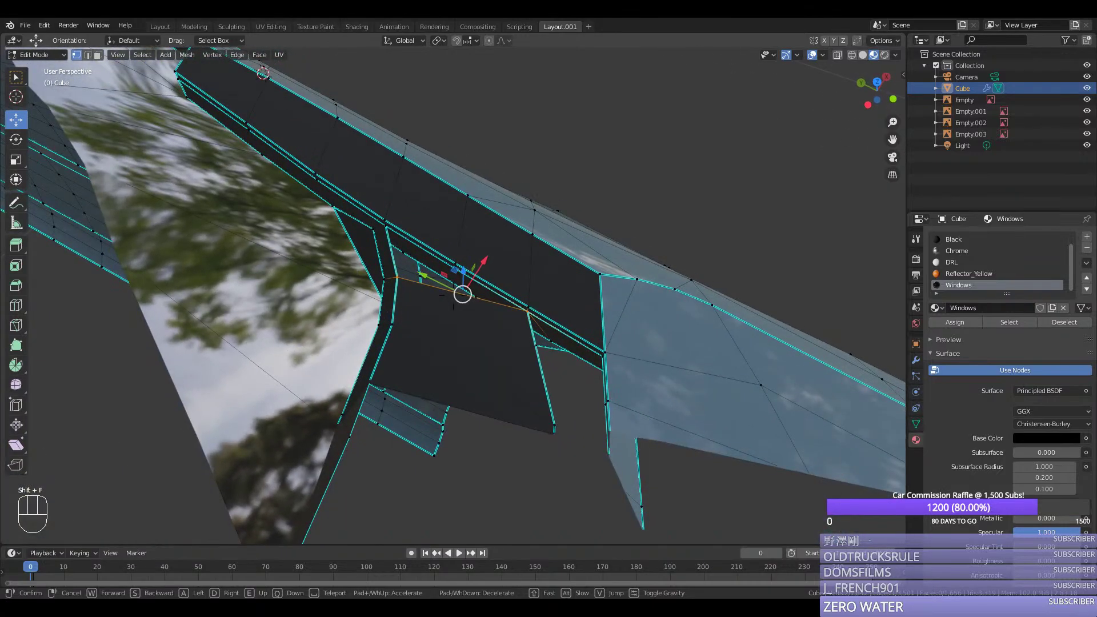
pyautogui.click(396, 235)
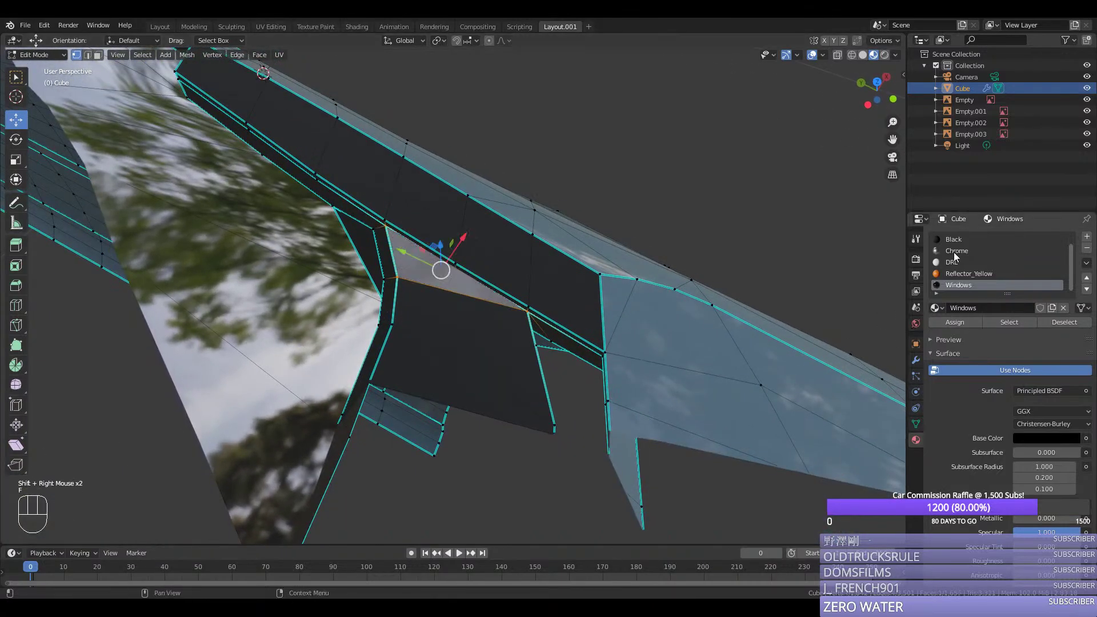
pyautogui.click(950, 240)
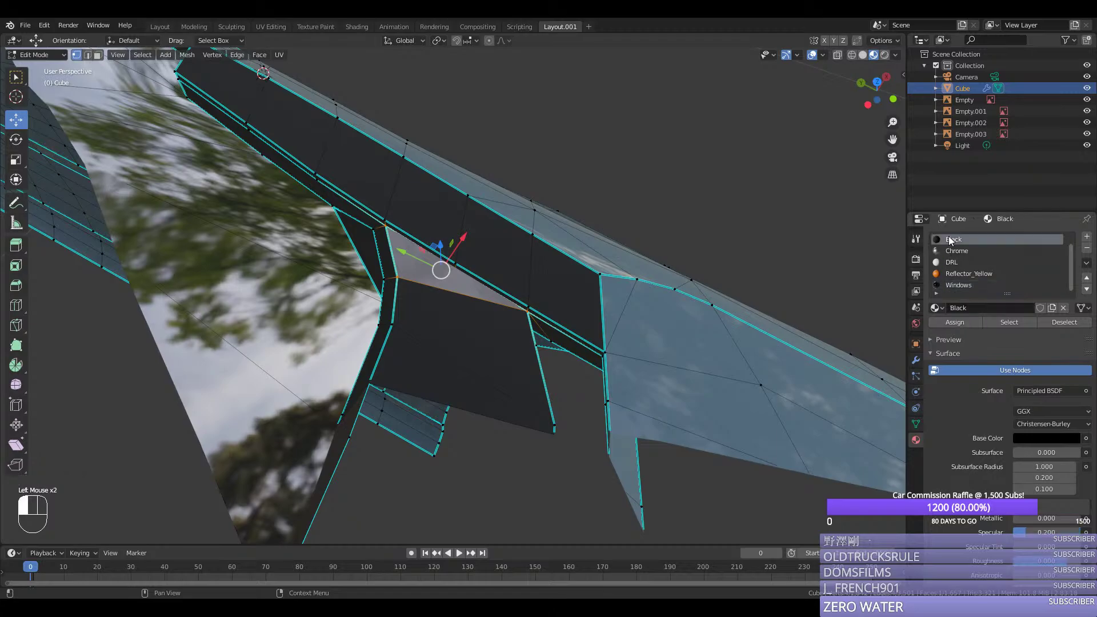
pyautogui.click(960, 323)
pyautogui.press('Tab')
pyautogui.press('Tab')
# Step: Fill the first faces beside the centreline between the cowl's middle edge and the black lip behind the hood
pyautogui.rightClick(497, 314)
pyautogui.hotkey('shift', 'f')
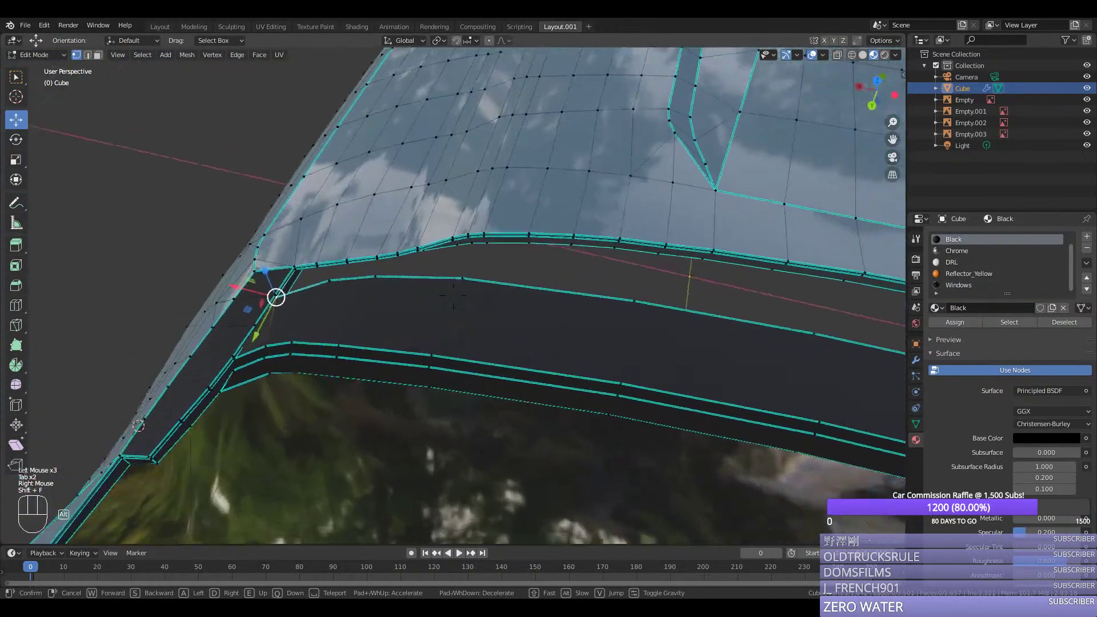
pyautogui.scroll(-2, 453, 296)
pyautogui.moveTo(386, 293); pyautogui.dragTo(580, 341, button='middle')
pyautogui.rightClick(541, 343)
pyautogui.hotkey('shift', 'f')
pyautogui.press('w')
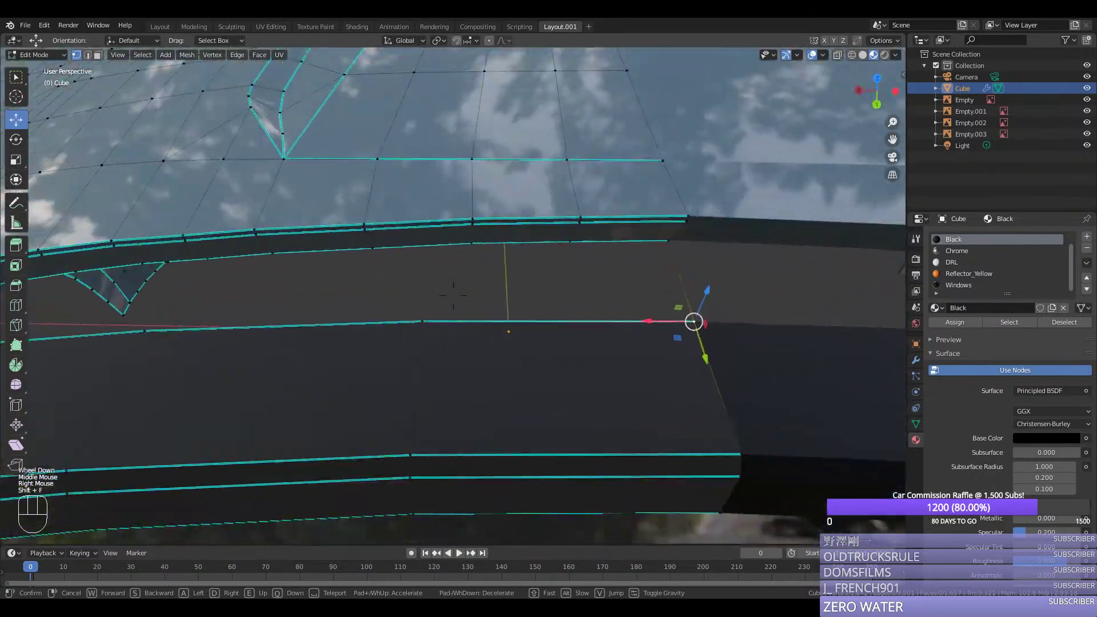
pyautogui.click(453, 295)
pyautogui.keyDown('shift'); pyautogui.rightClick(655, 251); pyautogui.keyUp('shift')
pyautogui.keyDown('shift'); pyautogui.rightClick(560, 251); pyautogui.keyUp('shift')
pyautogui.keyDown('shift'); pyautogui.rightClick(425, 317); pyautogui.keyUp('shift')
pyautogui.press('f')
# Step: Fan faces from the next middle-edge vertex of the cowl to the lip behind the hood, working outward from the centreline
pyautogui.rightClick(427, 316)
pyautogui.keyDown('shift'); pyautogui.rightClick(544, 254); pyautogui.keyUp('shift')
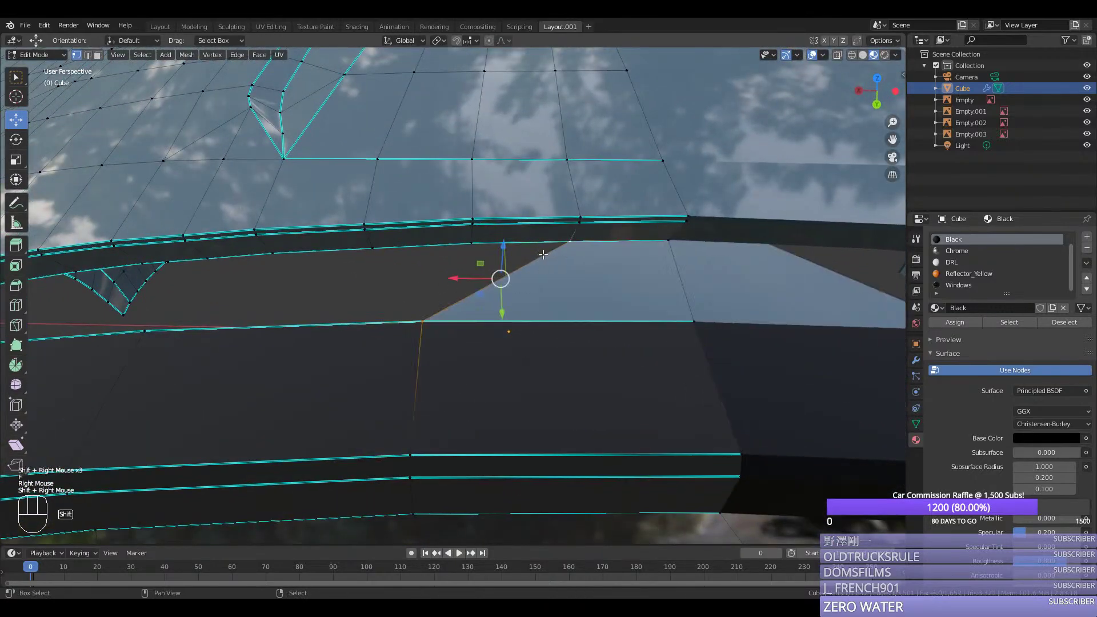
pyautogui.moveTo(470, 240); pyautogui.dragTo(440, 289, button='middle')
pyautogui.keyDown('shift'); pyautogui.rightClick(370, 273); pyautogui.keyUp('shift')
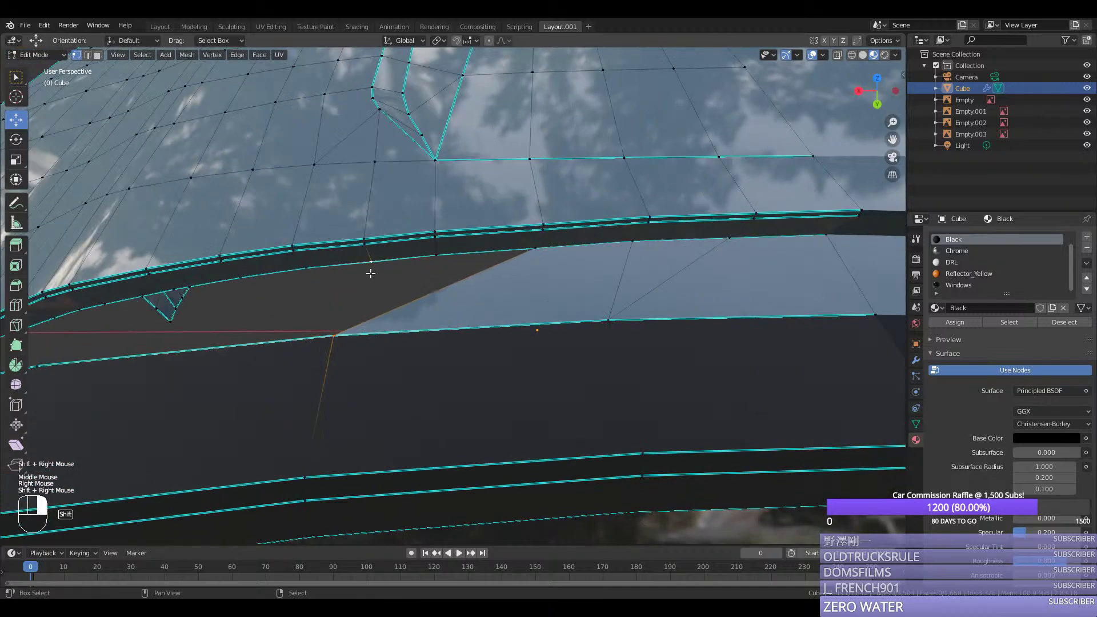
pyautogui.press('f')
pyautogui.rightClick(311, 268)
pyautogui.keyDown('shift'); pyautogui.rightClick(323, 321); pyautogui.keyUp('shift')
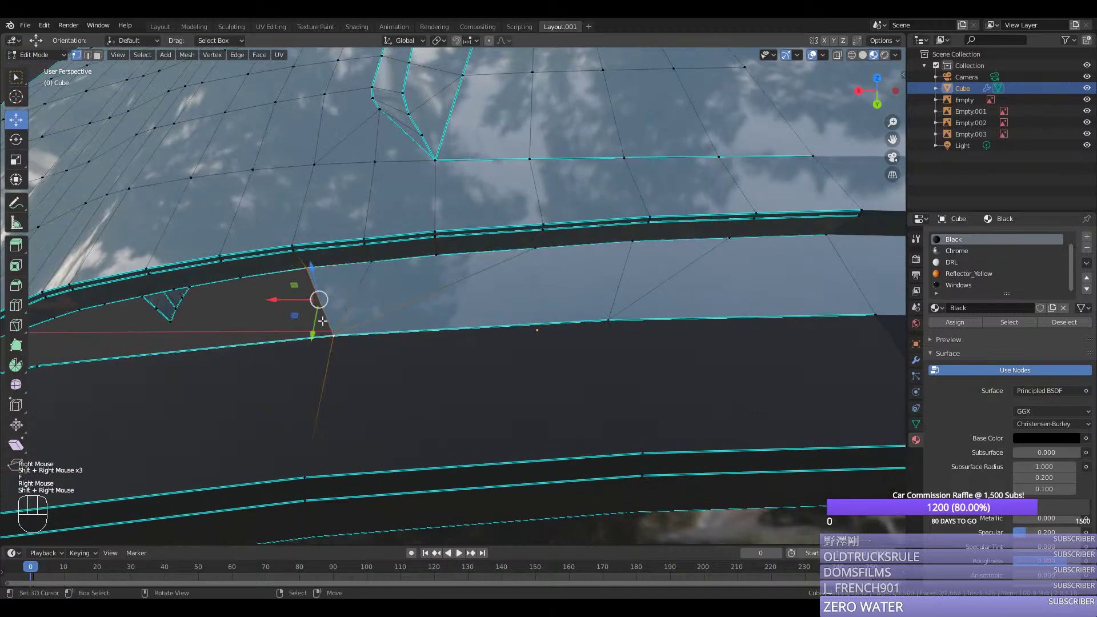
pyautogui.moveTo(323, 321); pyautogui.dragTo(326, 311, button='middle')
# Step: Fill the cowl faces beneath the curved part of the hood's rear lip, where the gap narrows toward the A-pillar
pyautogui.rightClick(499, 248)
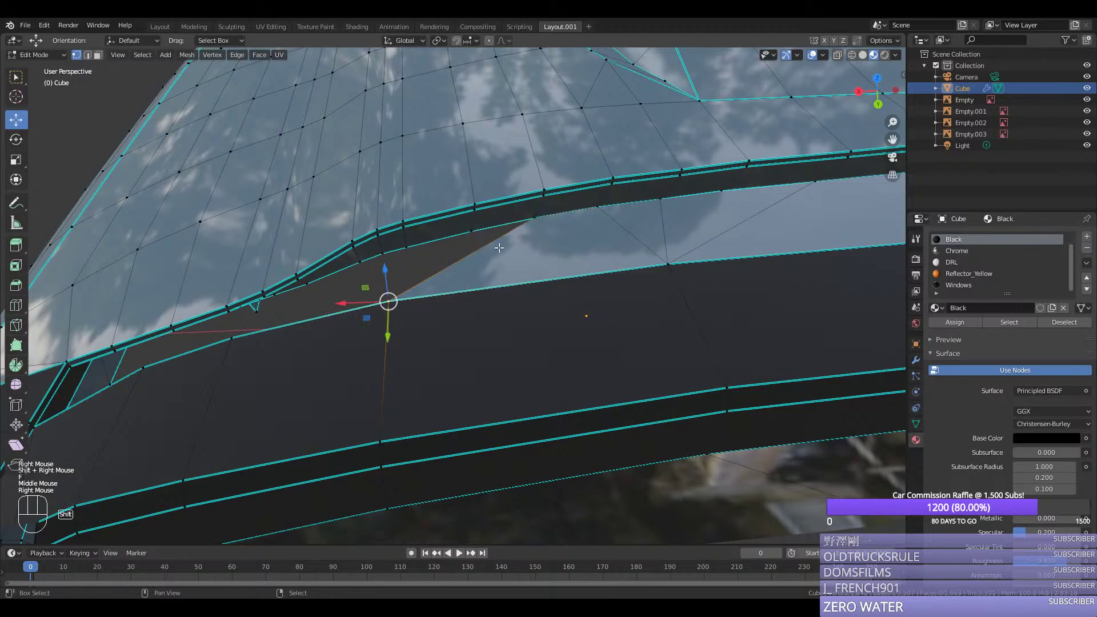
pyautogui.keyDown('shift'); pyautogui.rightClick(387, 259); pyautogui.keyUp('shift')
pyautogui.keyDown('shift'); pyautogui.rightClick(362, 268); pyautogui.keyUp('shift')
pyautogui.press('f')
pyautogui.rightClick(360, 269)
pyautogui.keyDown('shift'); pyautogui.rightClick(378, 301); pyautogui.keyUp('shift')
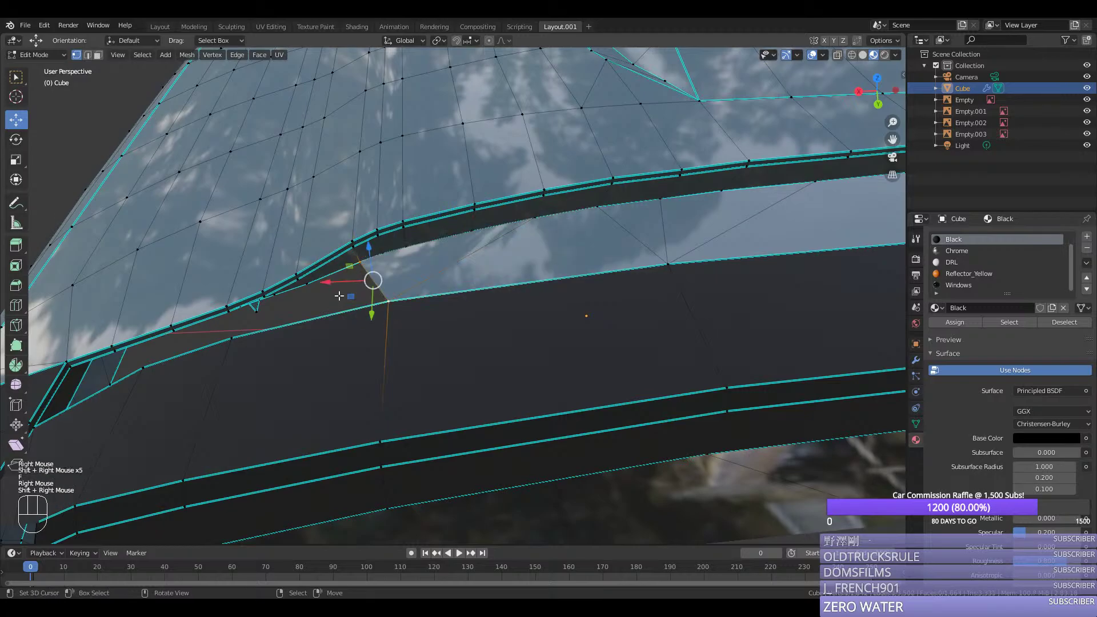
pyautogui.press('f')
pyautogui.rightClick(279, 302)
pyautogui.keyDown('shift'); pyautogui.rightClick(283, 301); pyautogui.keyUp('shift')
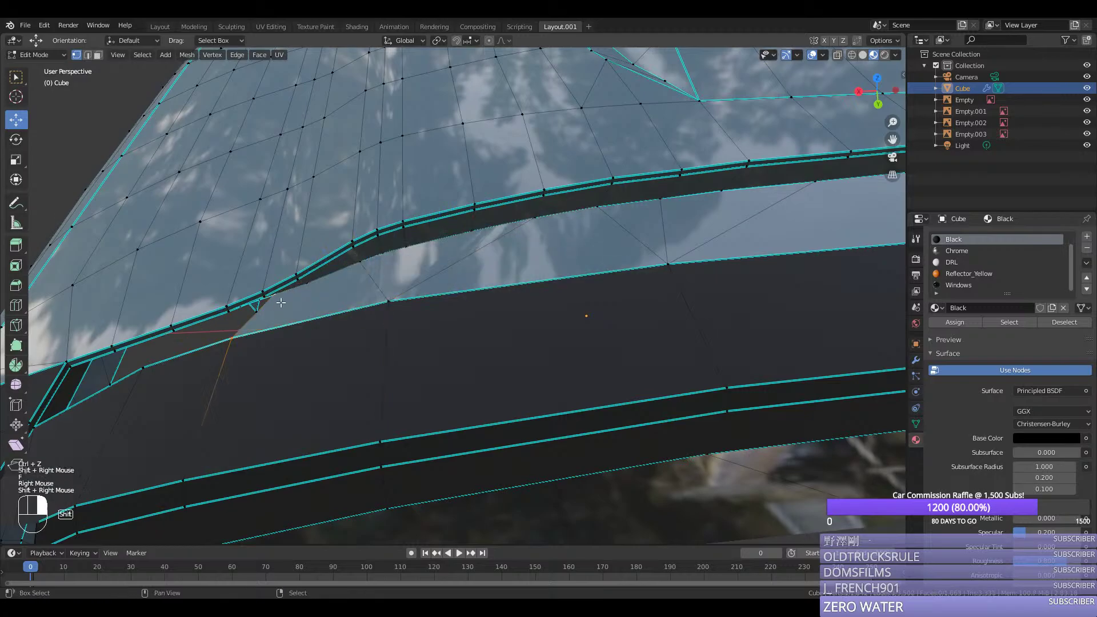
pyautogui.moveTo(283, 301); pyautogui.dragTo(286, 299, button='middle')
# Step: Fill the remaining gap at the cowl's outer end between the hood lip and the middle edge, beside the A-pillar trim
pyautogui.keyDown('ctrl'); pyautogui.rightClick(117, 264); pyautogui.keyUp('ctrl')
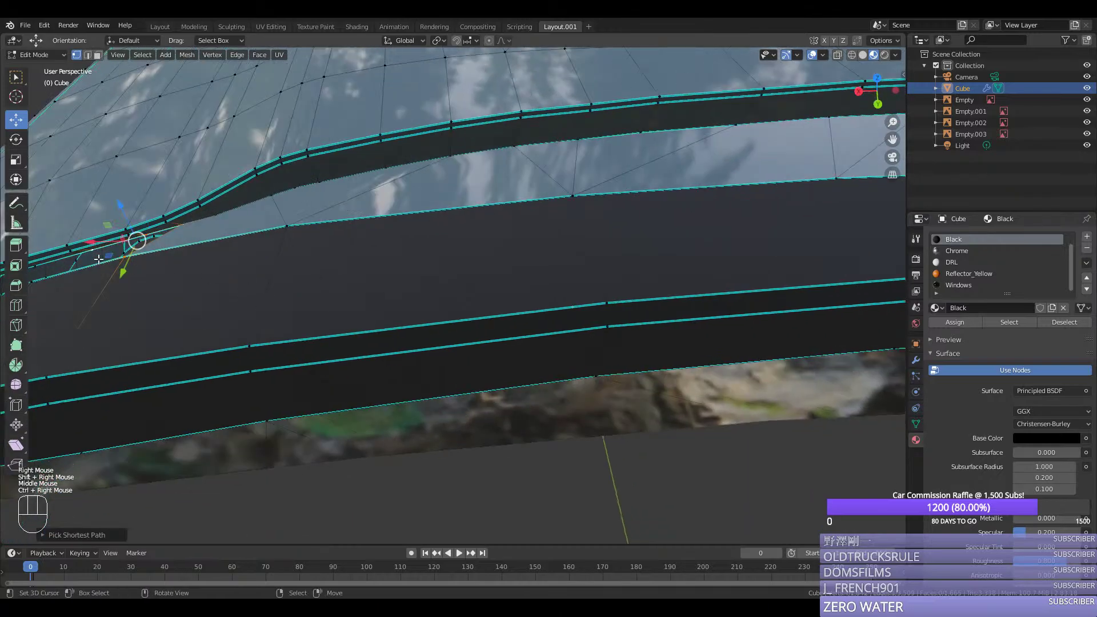
pyautogui.moveTo(117, 264); pyautogui.dragTo(124, 281, button='middle')
pyautogui.moveTo(322, 454); pyautogui.dragTo(323, 453, button='middle')
pyautogui.hotkey('shift', 'f')
pyautogui.click(453, 295)
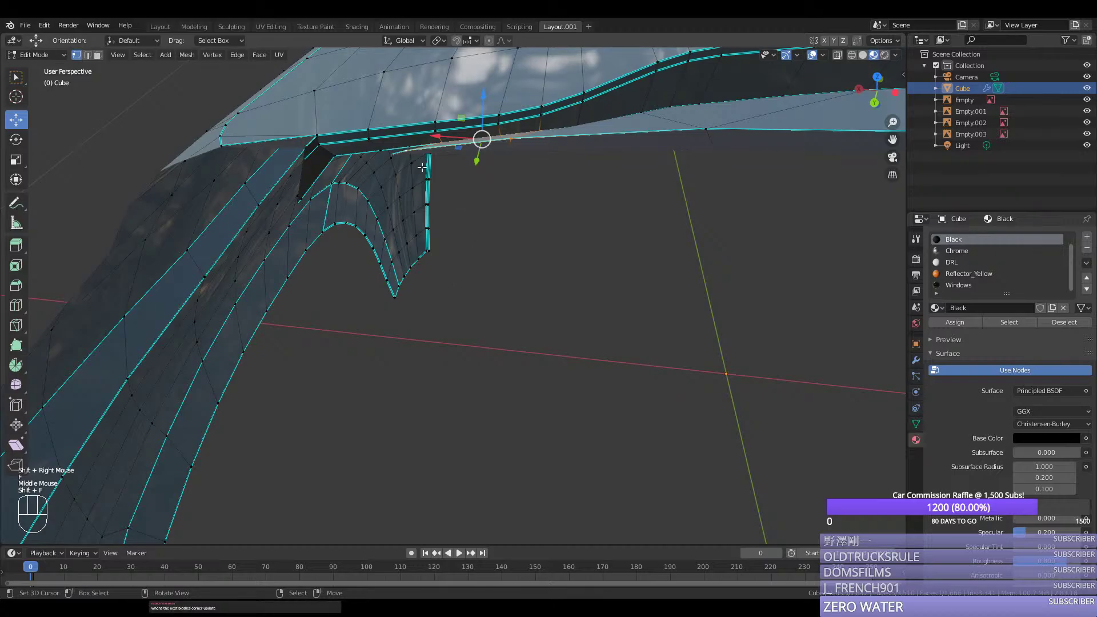
pyautogui.hotkey('shift', 'f')
pyautogui.click(462, 276)
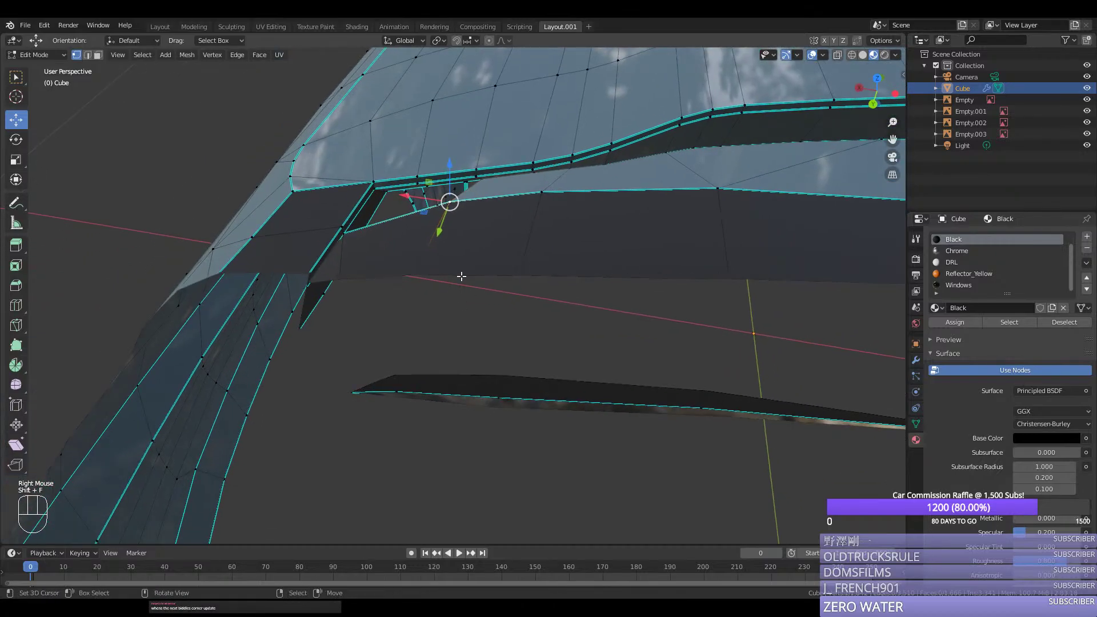
pyautogui.keyDown('shift'); pyautogui.rightClick(394, 213); pyautogui.keyUp('shift')
pyautogui.press('z')
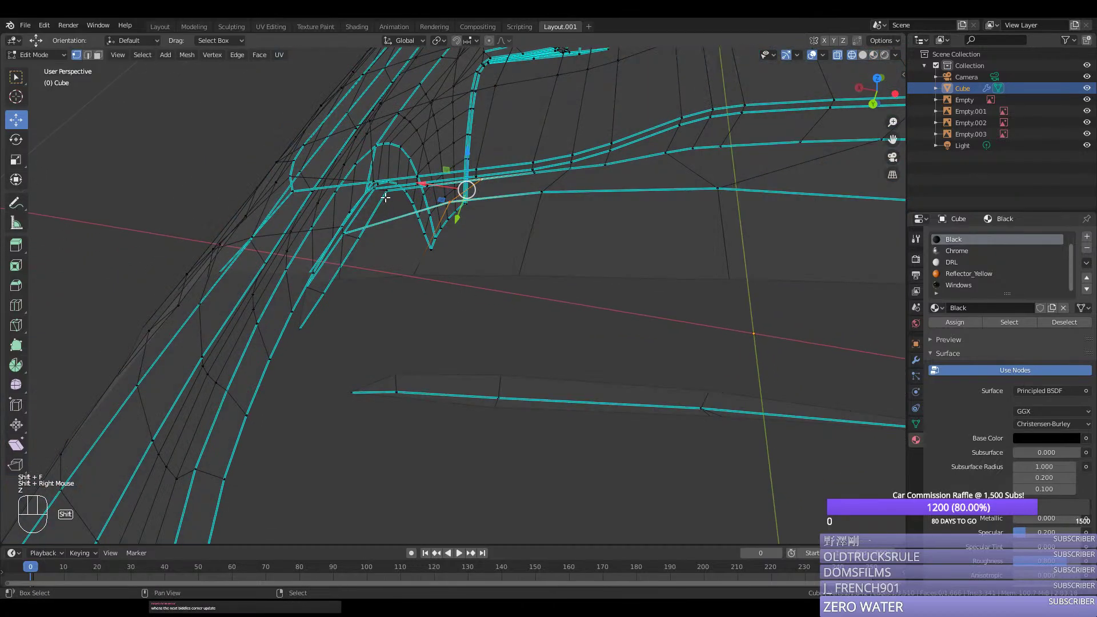
pyautogui.keyDown('ctrl'); pyautogui.rightClick(374, 224); pyautogui.keyUp('ctrl')
pyautogui.keyDown('shift'); pyautogui.rightClick(353, 241); pyautogui.keyUp('shift')
pyautogui.press('f')
pyautogui.press('z')
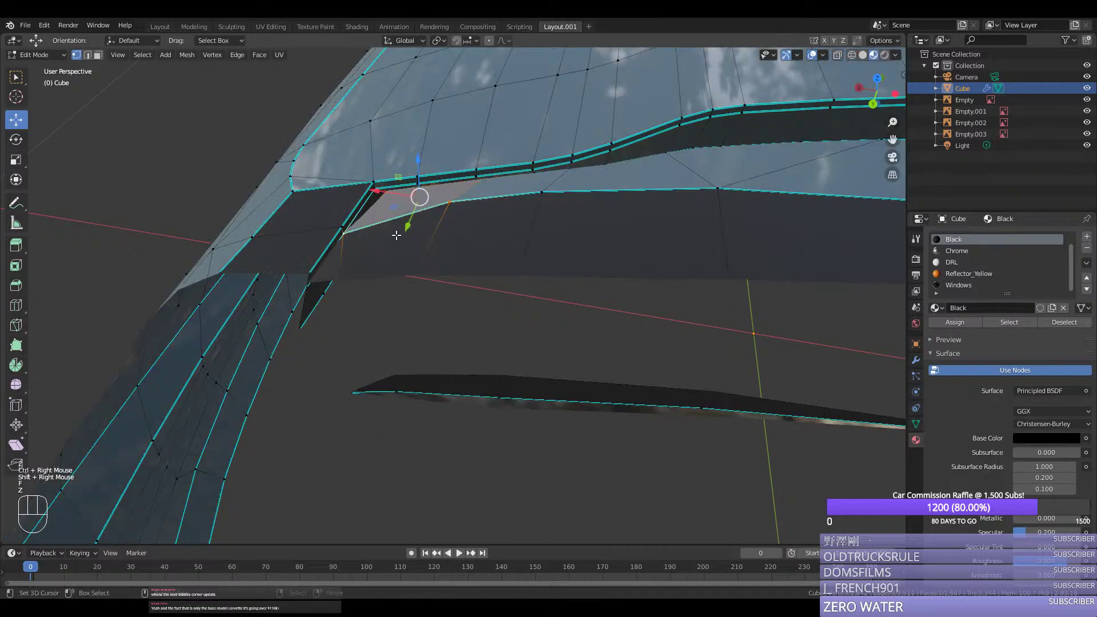
# Step: Assign the Black material to the whole new cowl face strip, from the A-pillar end to the centreline
pyautogui.press('3')
pyautogui.rightClick(404, 209)
pyautogui.scroll(-6, 531, 242)
pyautogui.moveTo(548, 250); pyautogui.dragTo(536, 316, button='middle')
pyautogui.scroll(8, 553, 255)
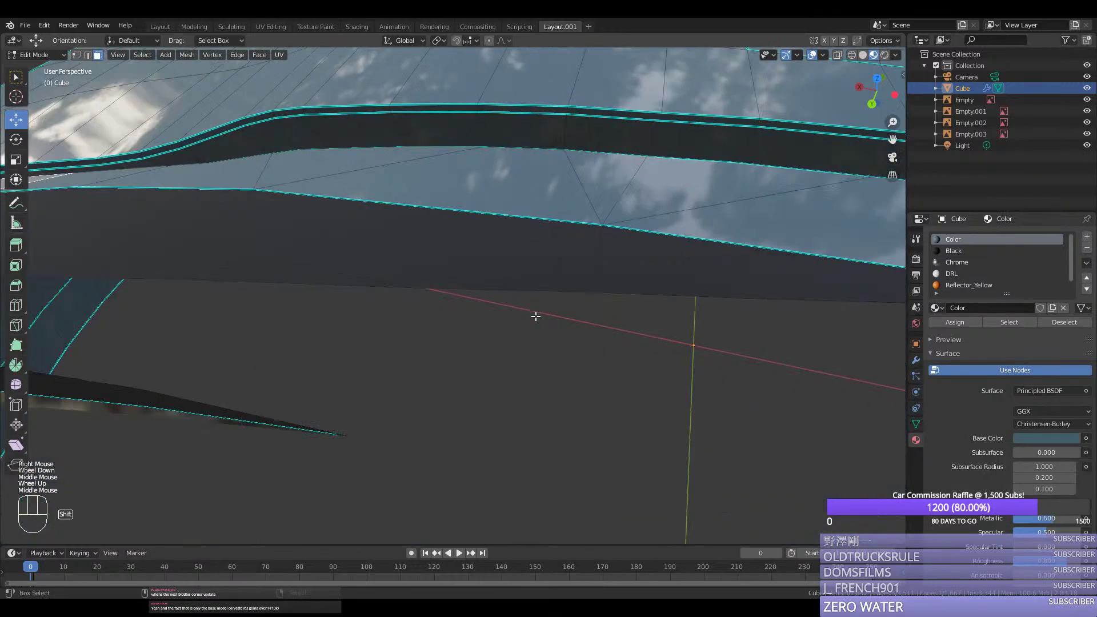
pyautogui.hotkey('shift', 'f')
pyautogui.press('s')
pyautogui.keyDown('ctrl'); pyautogui.rightClick(208, 308); pyautogui.keyUp('ctrl')
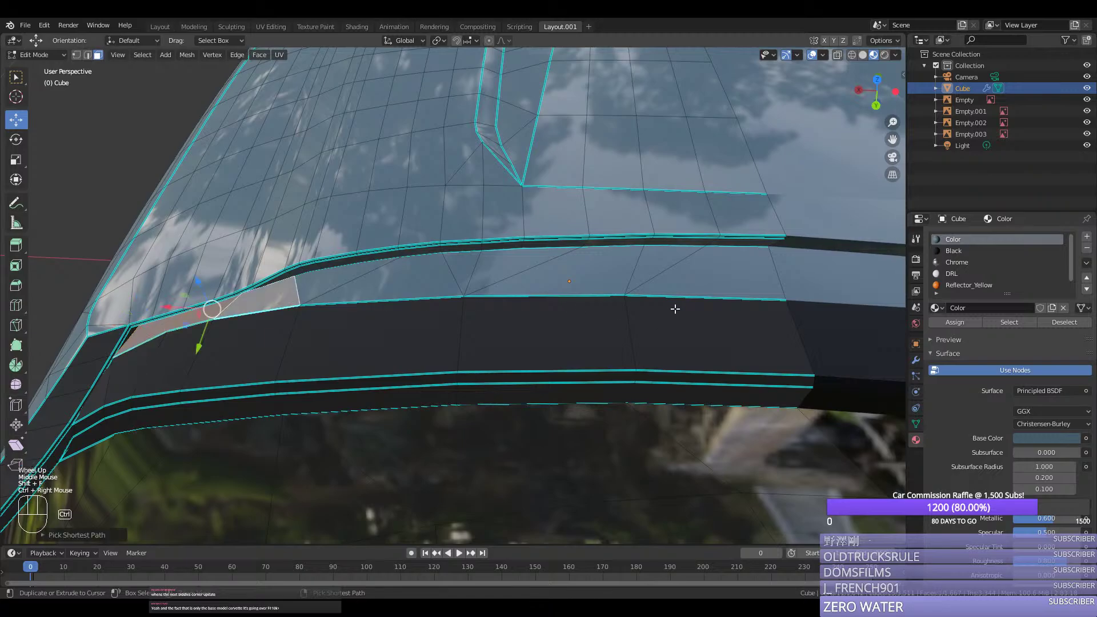
pyautogui.keyDown('ctrl'); pyautogui.rightClick(774, 282); pyautogui.keyUp('ctrl')
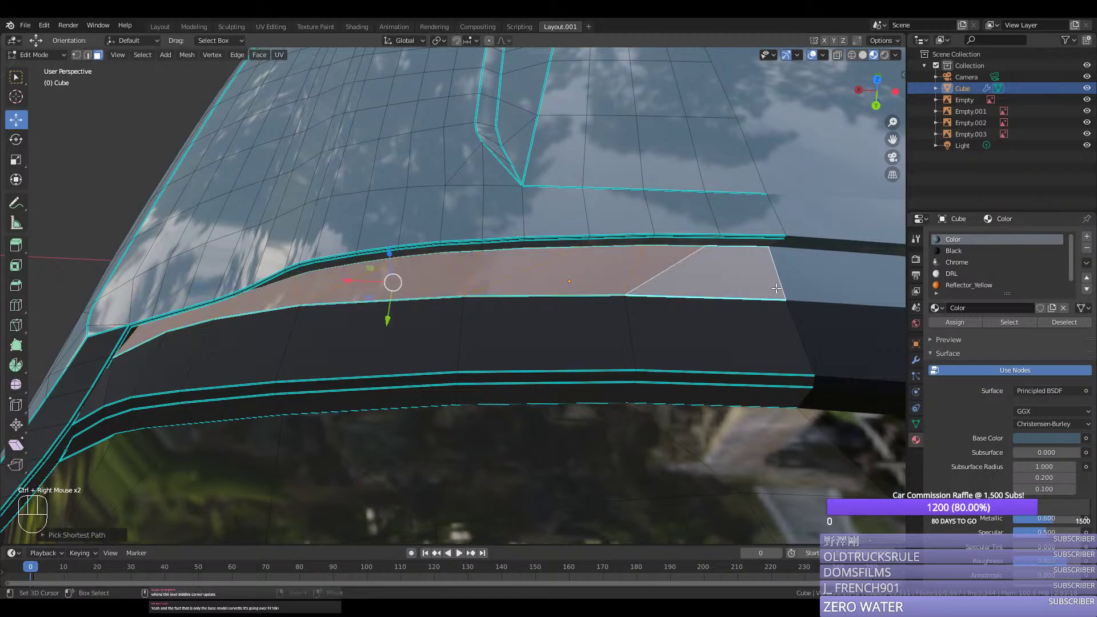
pyautogui.click(956, 252)
pyautogui.click(952, 323)
pyautogui.scroll(-1, 695, 303)
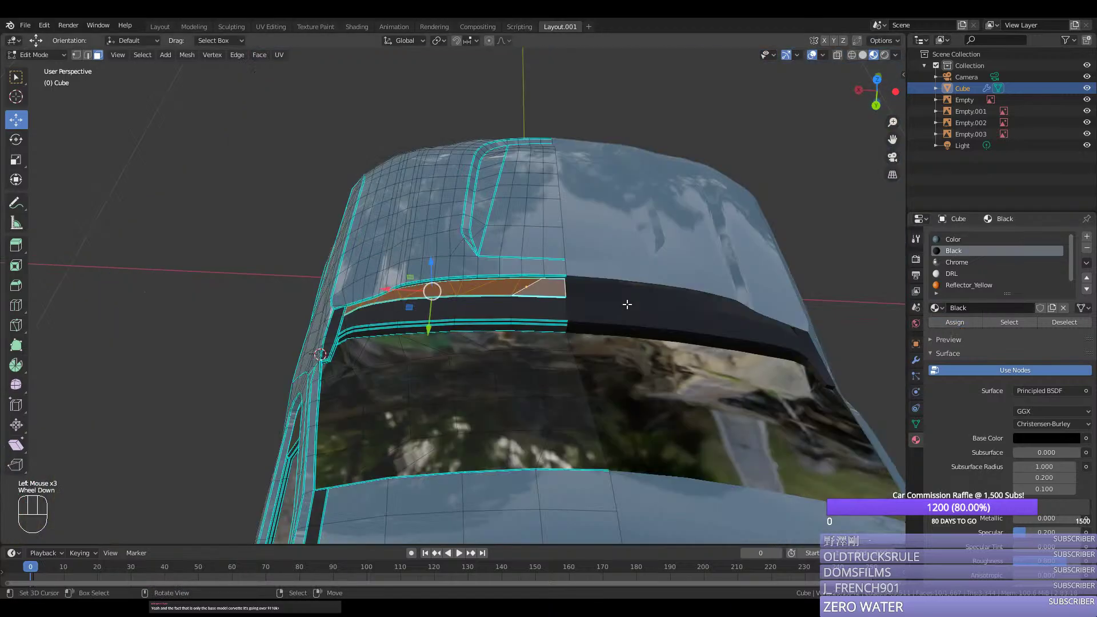
# Step: Return to Object Mode and examine the finished cowl, windshield surround and front corner from several angles
pyautogui.scroll(1, 627, 304)
pyautogui.press('Tab')
pyautogui.hotkey('shift', 'f')
pyautogui.press('a')
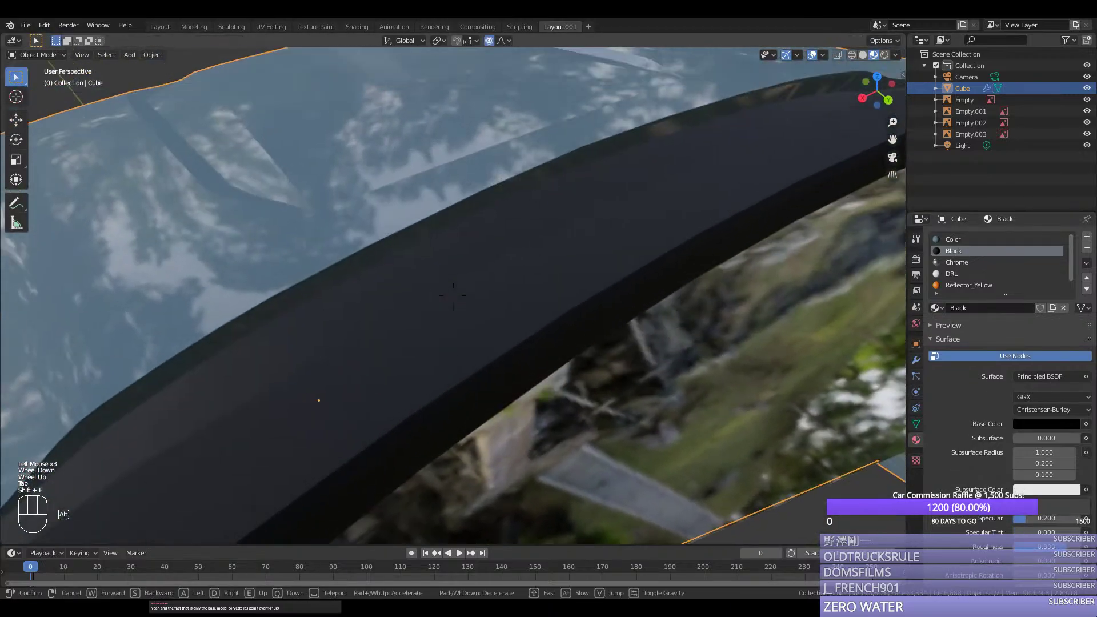
pyautogui.press('s')
pyautogui.press('s')
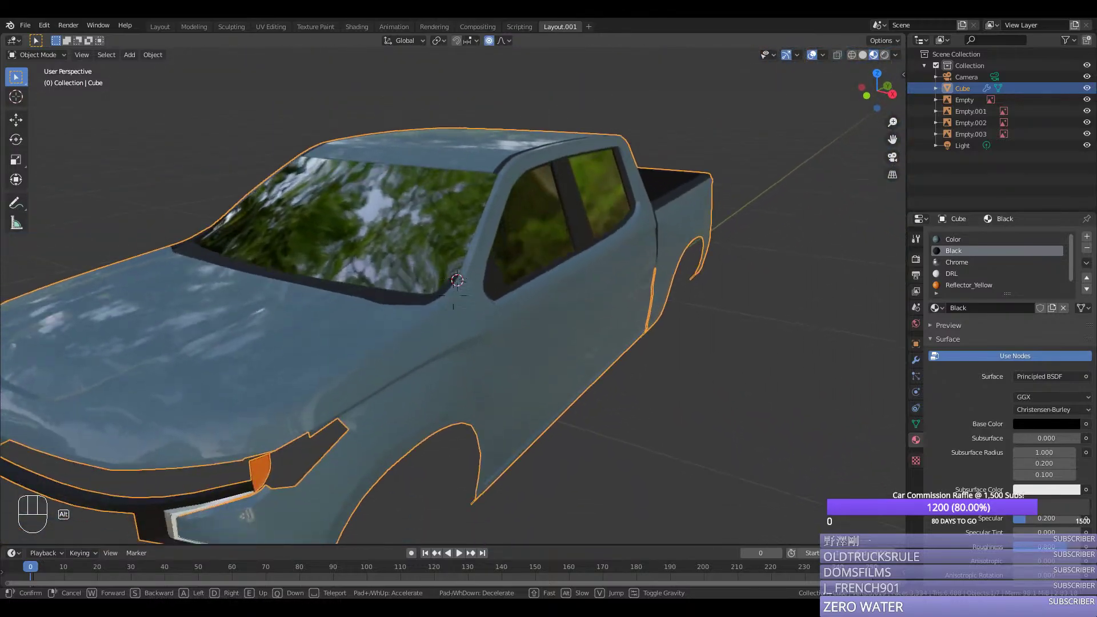
pyautogui.click(454, 296)
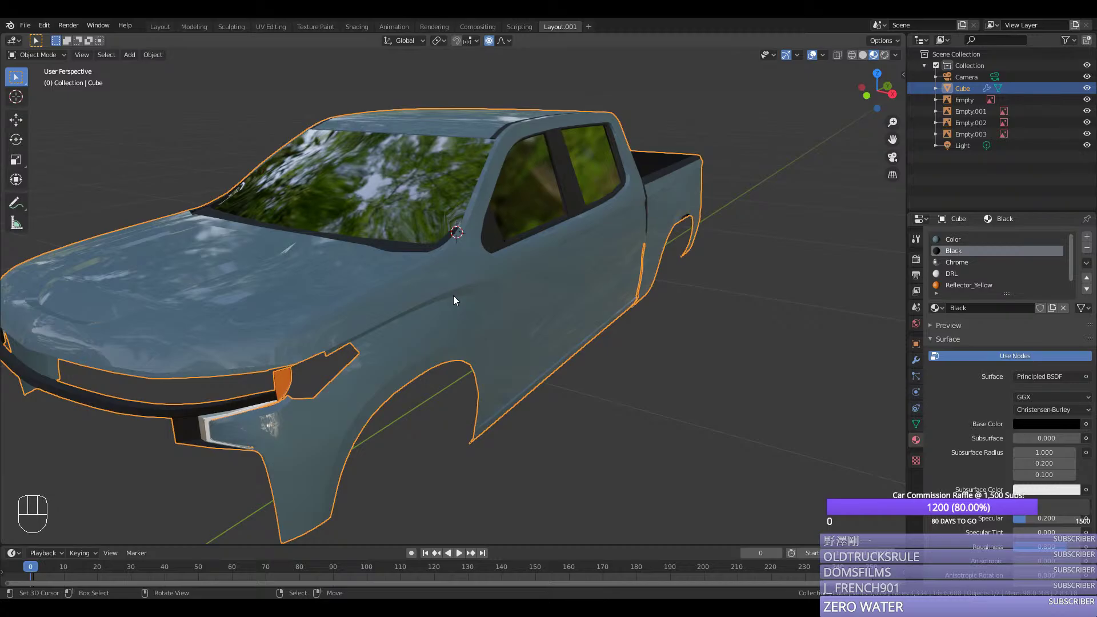
pyautogui.moveTo(454, 296); pyautogui.dragTo(375, 337, button='middle')
pyautogui.scroll(-2, 380, 322)
pyautogui.scroll(3, 341, 341)
pyautogui.scroll(-2, 343, 355)
pyautogui.moveTo(326, 365); pyautogui.dragTo(353, 358, button='middle')
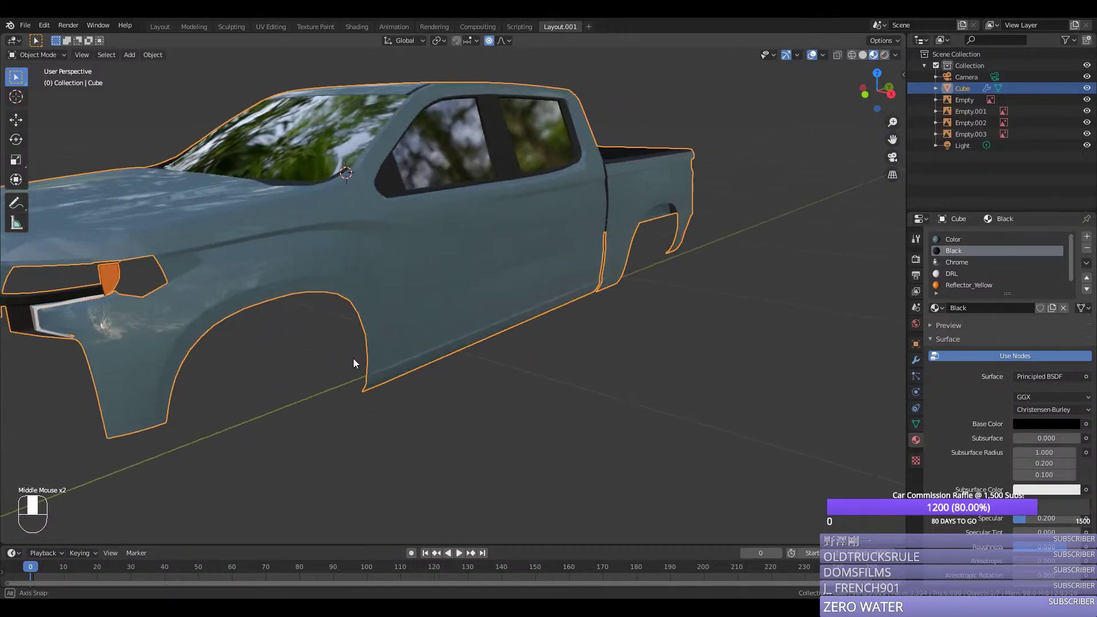
pyautogui.moveTo(343, 398); pyautogui.dragTo(352, 392, button='middle')
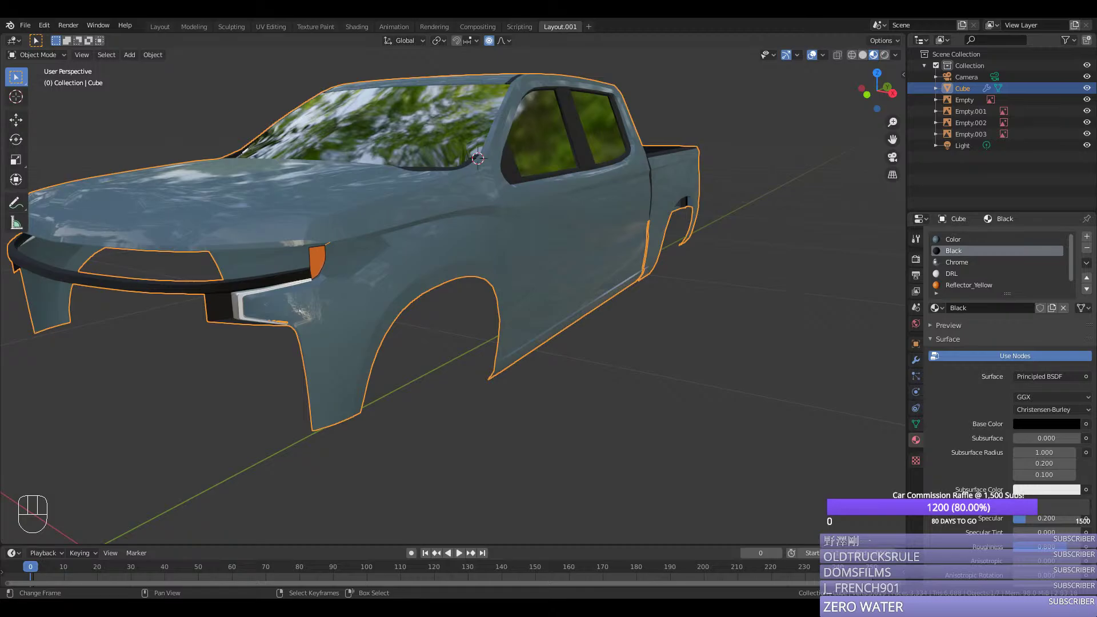
# Step: Examine the truck bed and rear wheel arch, and compare the body's front wheel area with the side reference image
pyautogui.moveTo(462, 442); pyautogui.dragTo(358, 350, button='middle')
pyautogui.scroll(4, 434, 309)
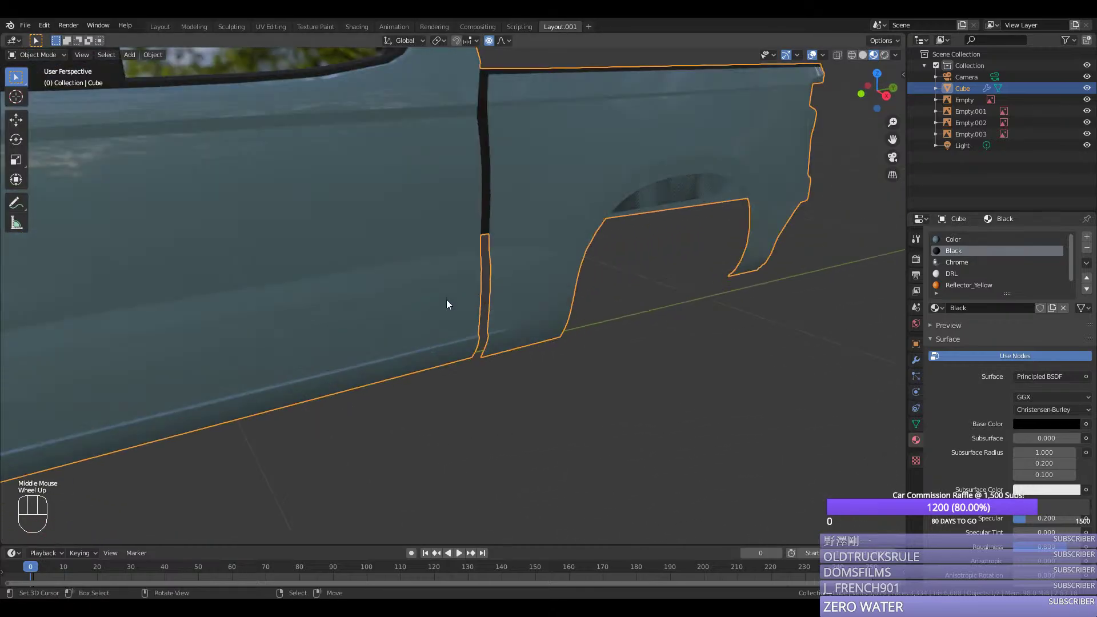
pyautogui.moveTo(446, 304); pyautogui.dragTo(418, 313, button='middle')
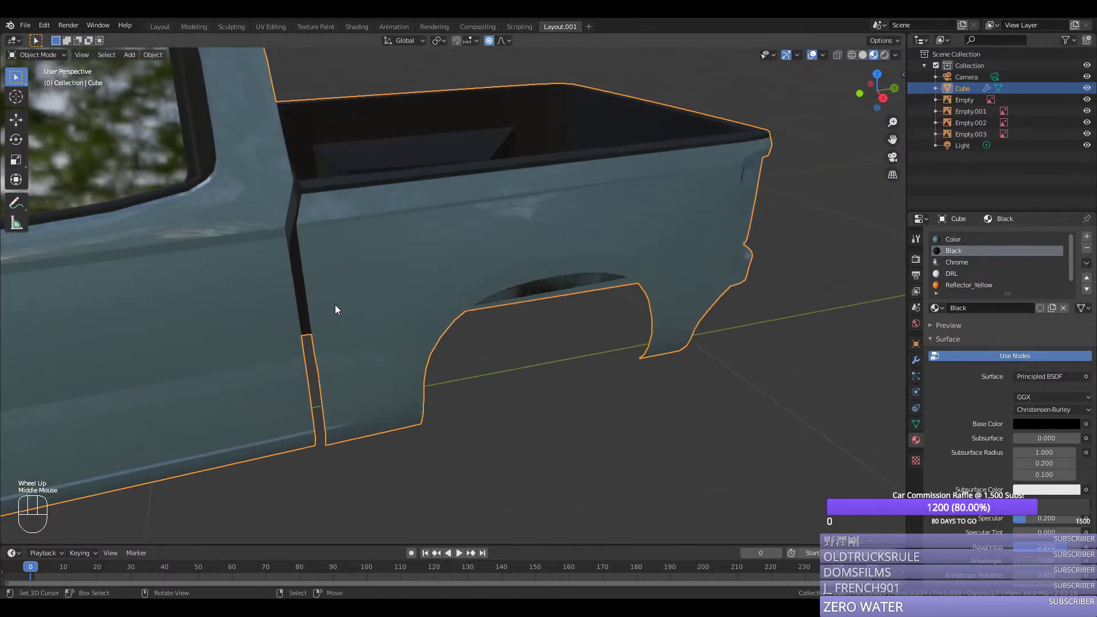
pyautogui.moveTo(335, 304); pyautogui.dragTo(419, 397, button='middle')
pyautogui.scroll(-3, 259, 348)
pyautogui.scroll(-2, 310, 331)
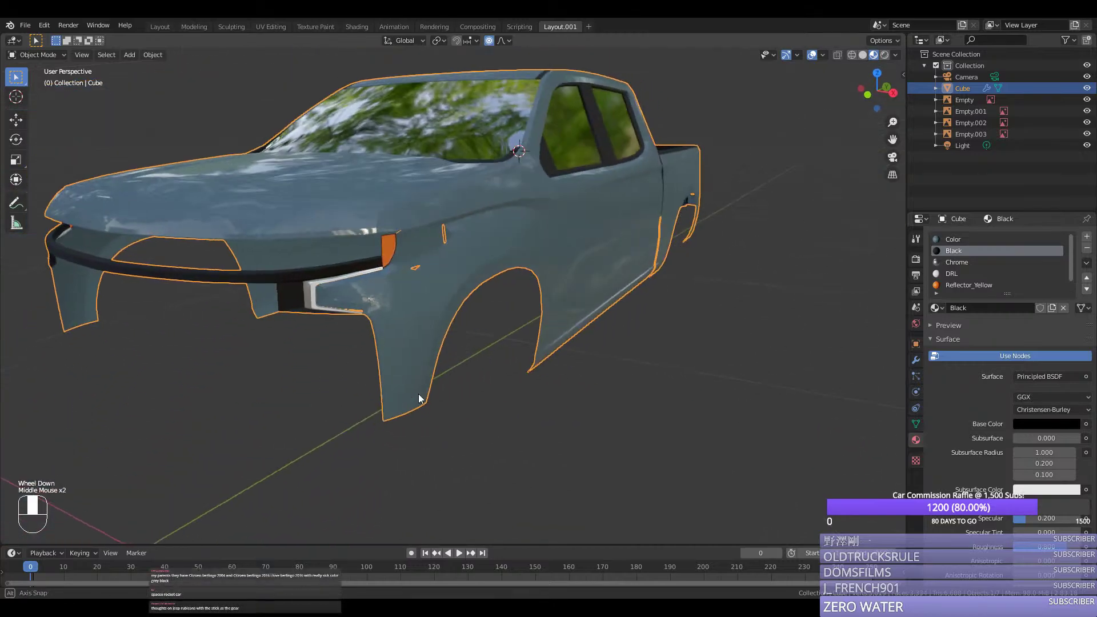
pyautogui.press('KP_3')
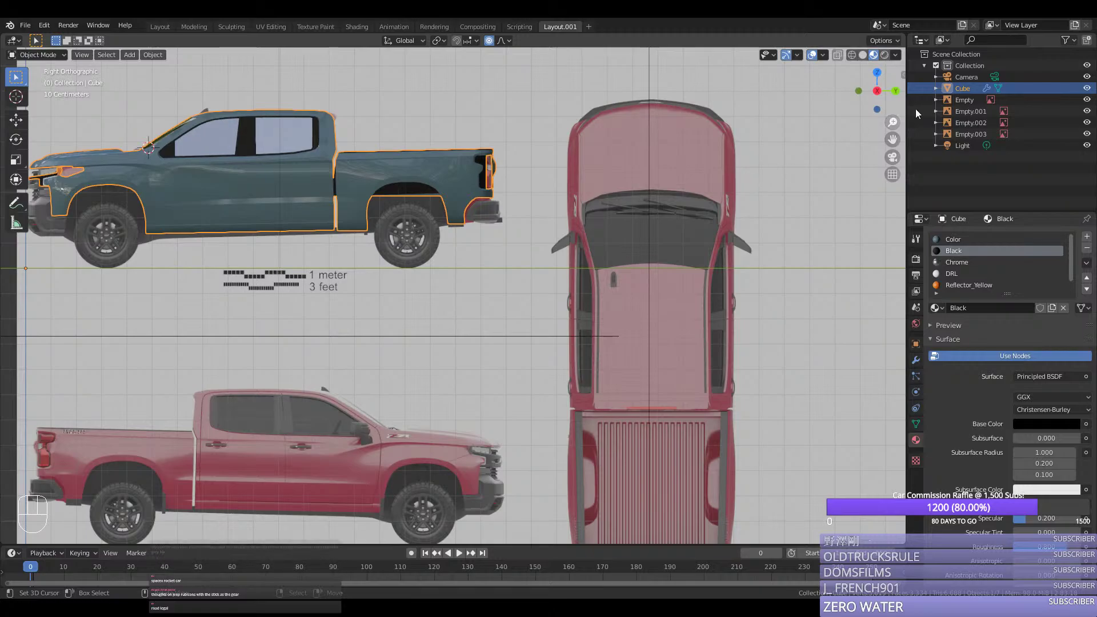
pyautogui.moveTo(892, 139); pyautogui.dragTo(1096, 216)
pyautogui.scroll(4, 400, 240)
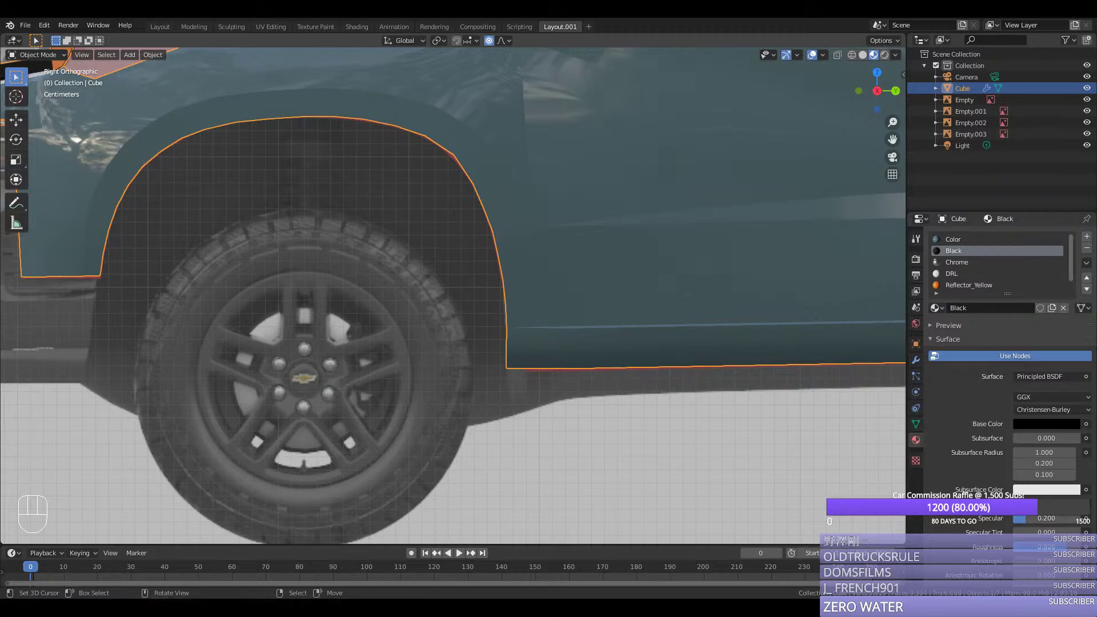
pyautogui.scroll(-2, 242, 315)
pyautogui.moveTo(242, 315); pyautogui.dragTo(273, 331, button='middle')
pyautogui.scroll(-2, 297, 324)
# Step: In front view, duplicate the edge line below the grille straight down onto the bumper and extend its outer end toward the bumper's corner
pyautogui.press('KP_1')
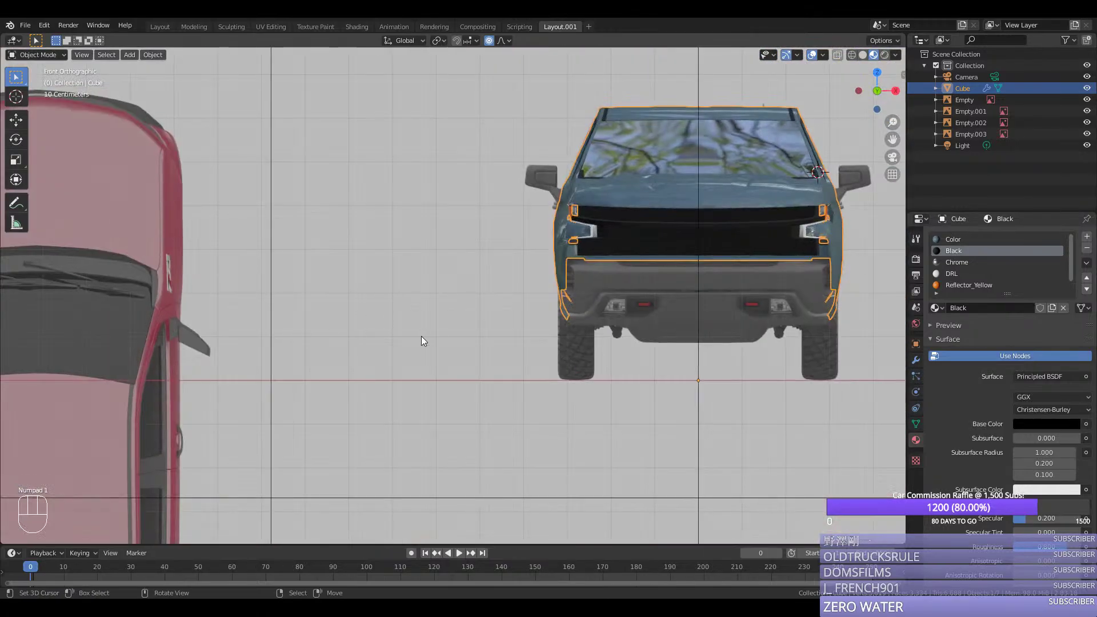
pyautogui.moveTo(892, 139); pyautogui.dragTo(553, 147)
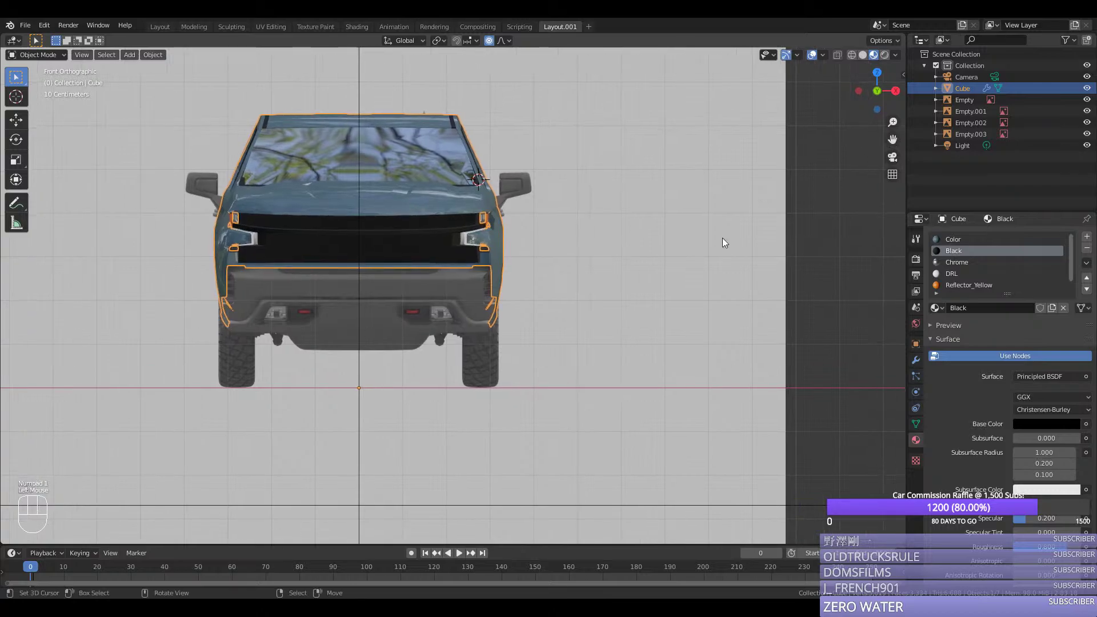
pyautogui.scroll(3, 540, 263)
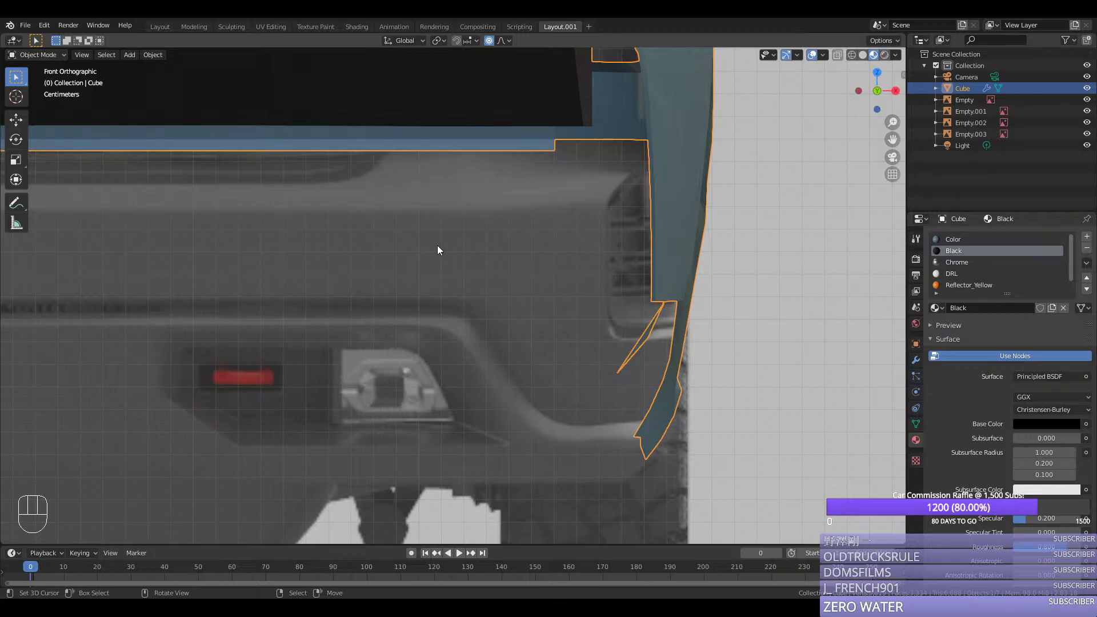
pyautogui.press('Tab')
pyautogui.press('1')
pyautogui.scroll(-2, 409, 211)
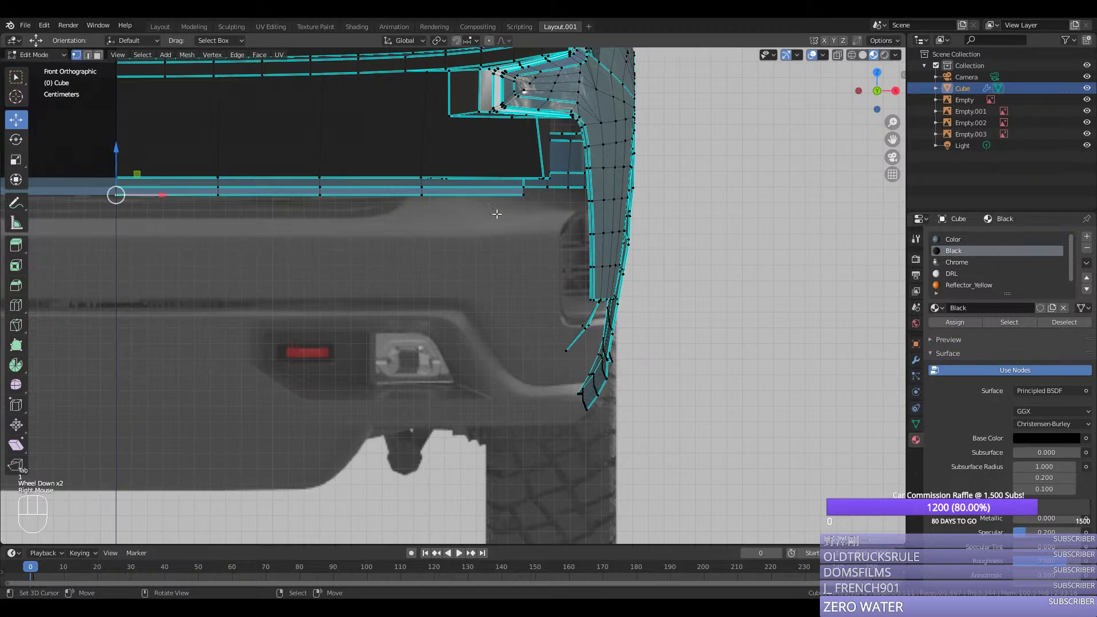
pyautogui.keyDown('ctrl'); pyautogui.rightClick(523, 195); pyautogui.keyUp('ctrl')
pyautogui.hotkey('shift', 'd')
pyautogui.middleClick(525, 217)
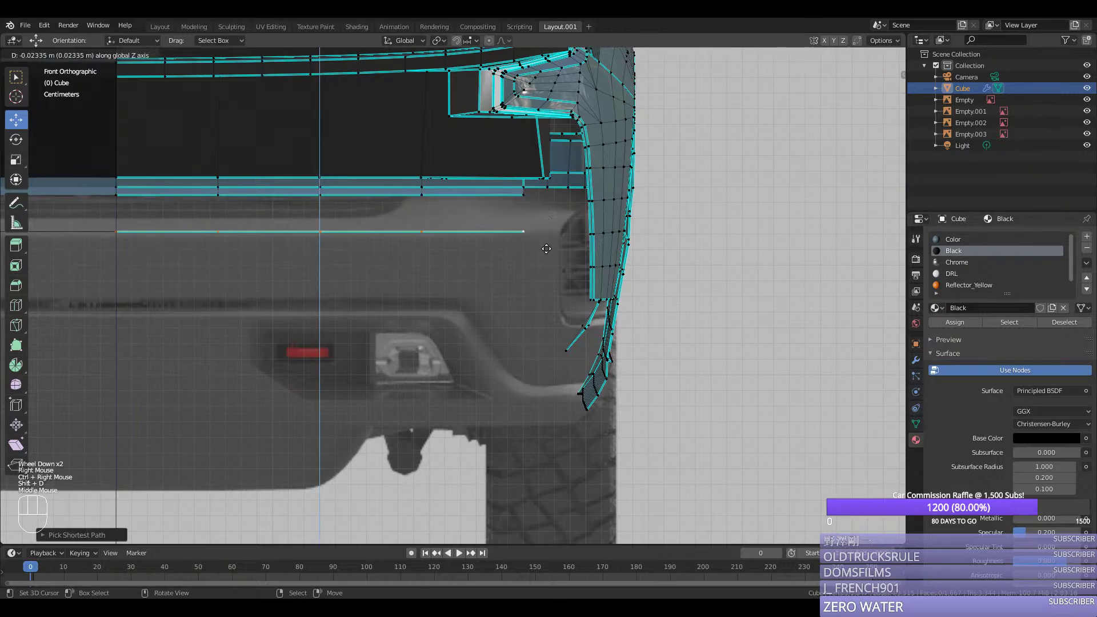
pyautogui.click(543, 240)
pyautogui.rightClick(547, 242)
pyautogui.moveTo(562, 232); pyautogui.dragTo(599, 231)
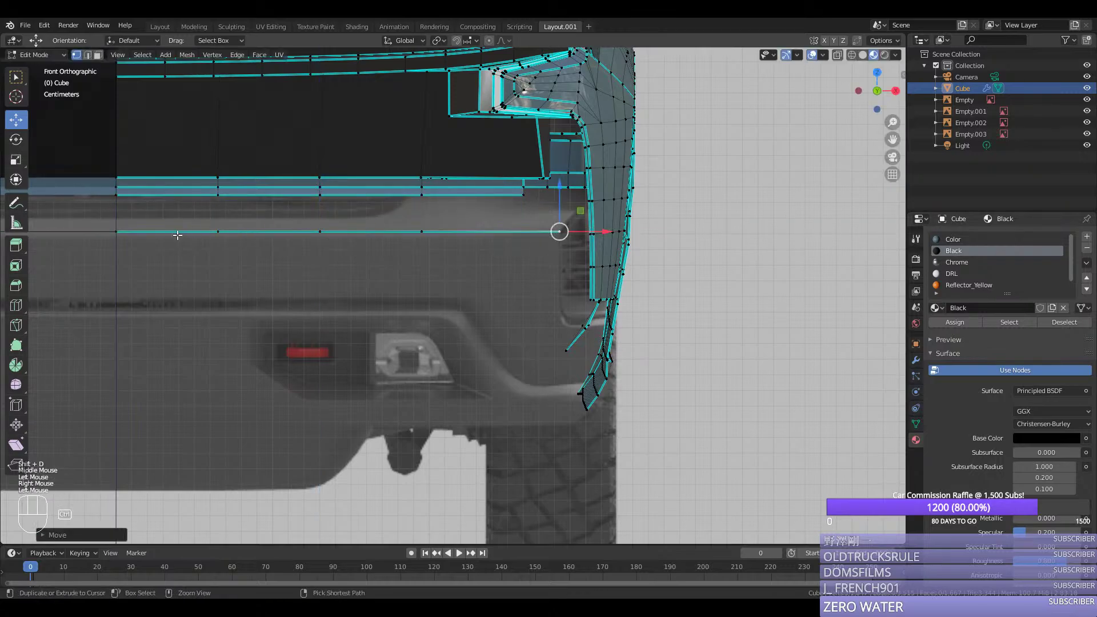
# Step: In side view, move the whole duplicated edge line along Y to the front face of the front bumper in the reference
pyautogui.keyDown('ctrl'); pyautogui.rightClick(120, 232); pyautogui.keyUp('ctrl')
pyautogui.scroll(-3, 304, 279)
pyautogui.scroll(-1, 304, 278)
pyautogui.moveTo(304, 279); pyautogui.dragTo(223, 309, button='middle')
pyautogui.press('KP_3')
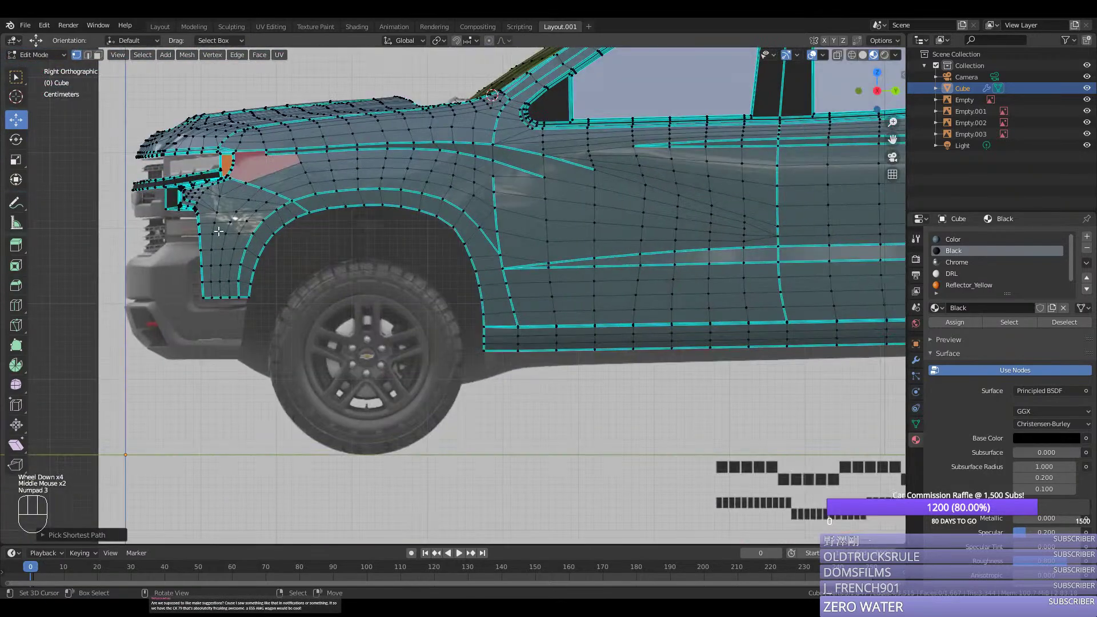
pyautogui.moveTo(893, 139); pyautogui.dragTo(857, 156)
pyautogui.scroll(3, 597, 246)
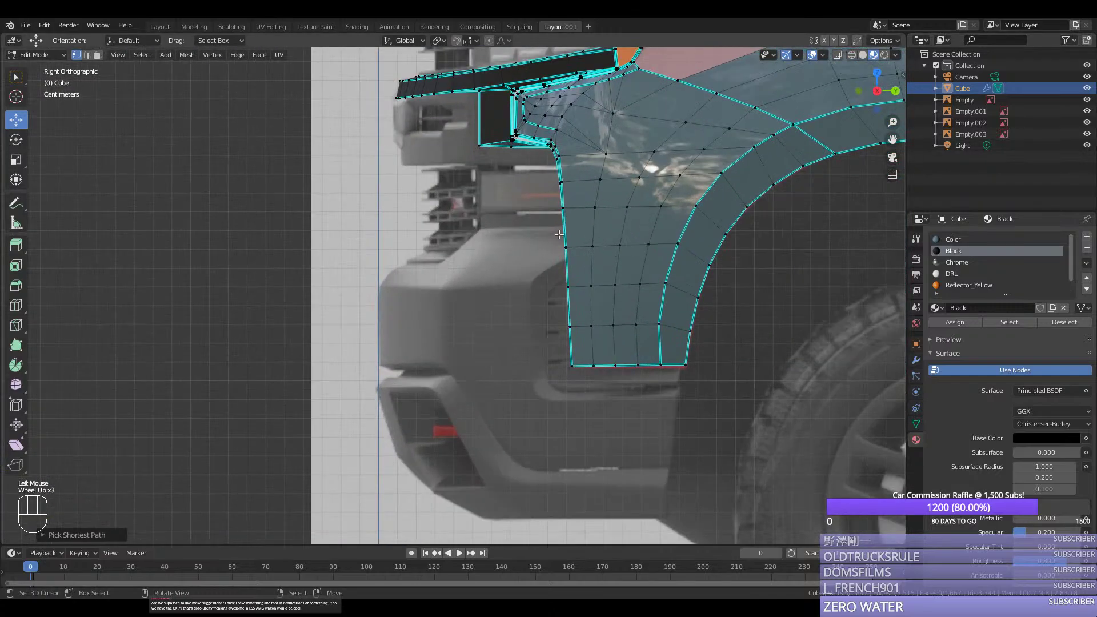
pyautogui.scroll(-6, 362, 246)
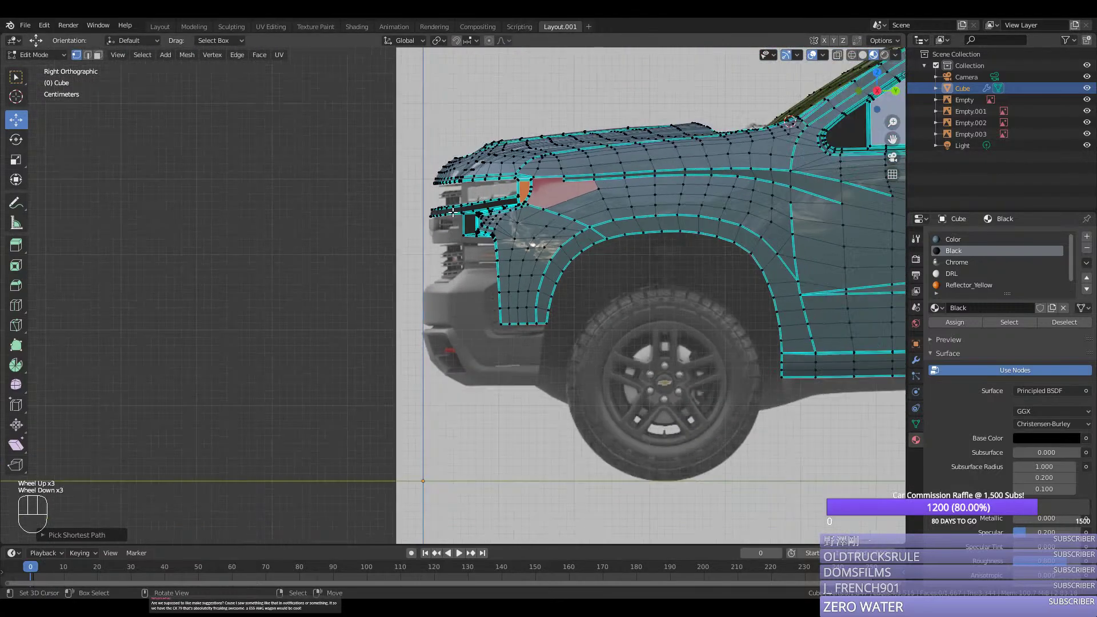
pyautogui.scroll(4, 462, 237)
pyautogui.scroll(-3, 667, 286)
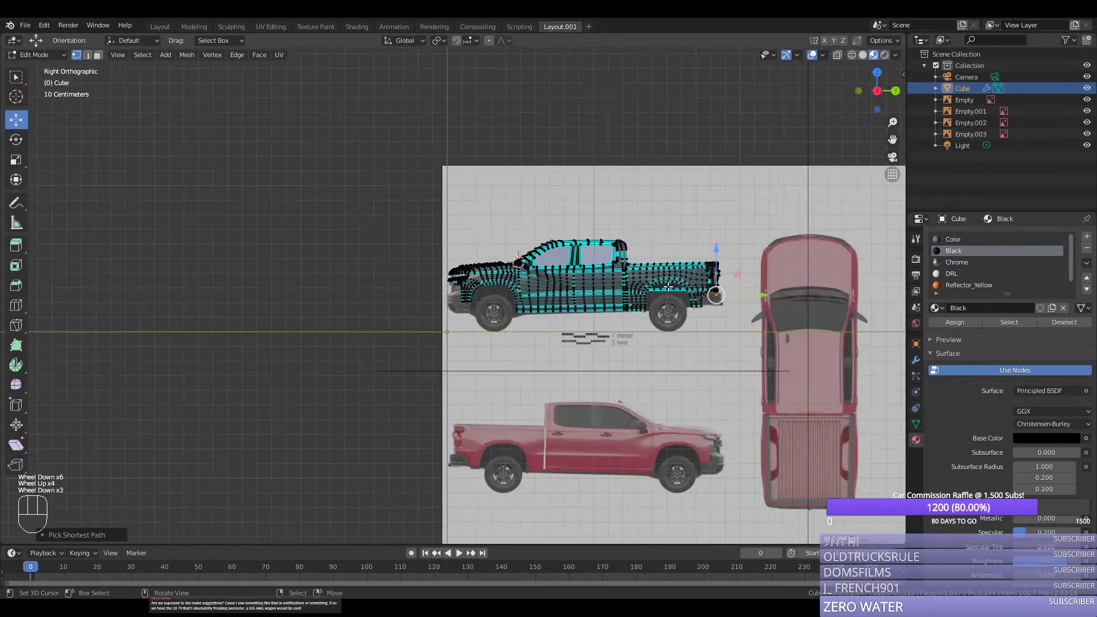
pyautogui.moveTo(738, 295); pyautogui.dragTo(739, 293)
pyautogui.scroll(5, 481, 293)
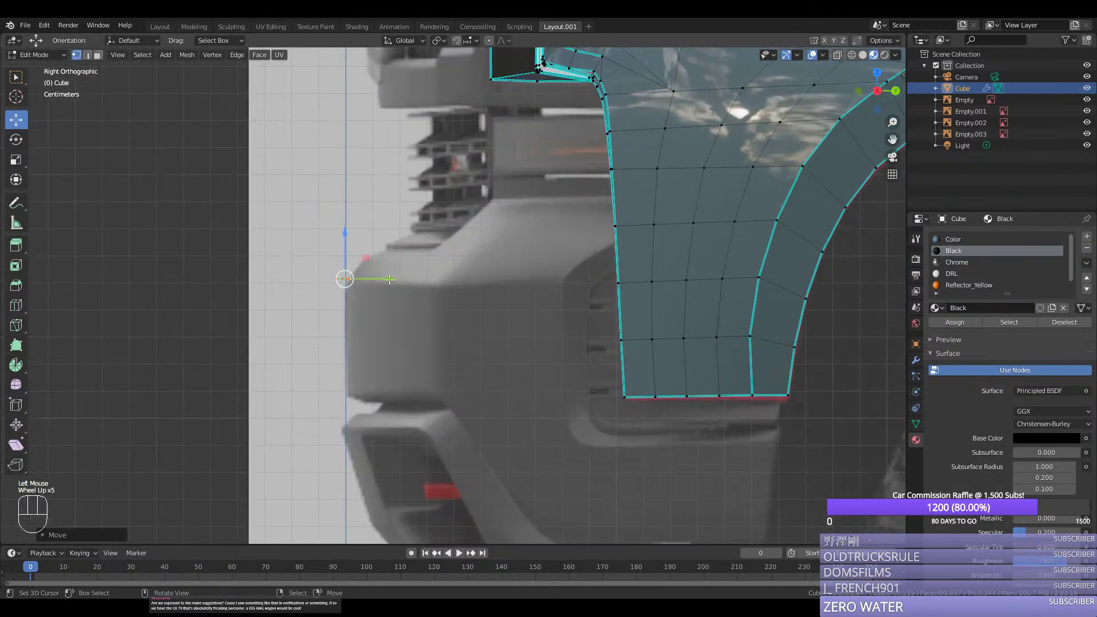
pyautogui.moveTo(389, 279); pyautogui.dragTo(400, 283)
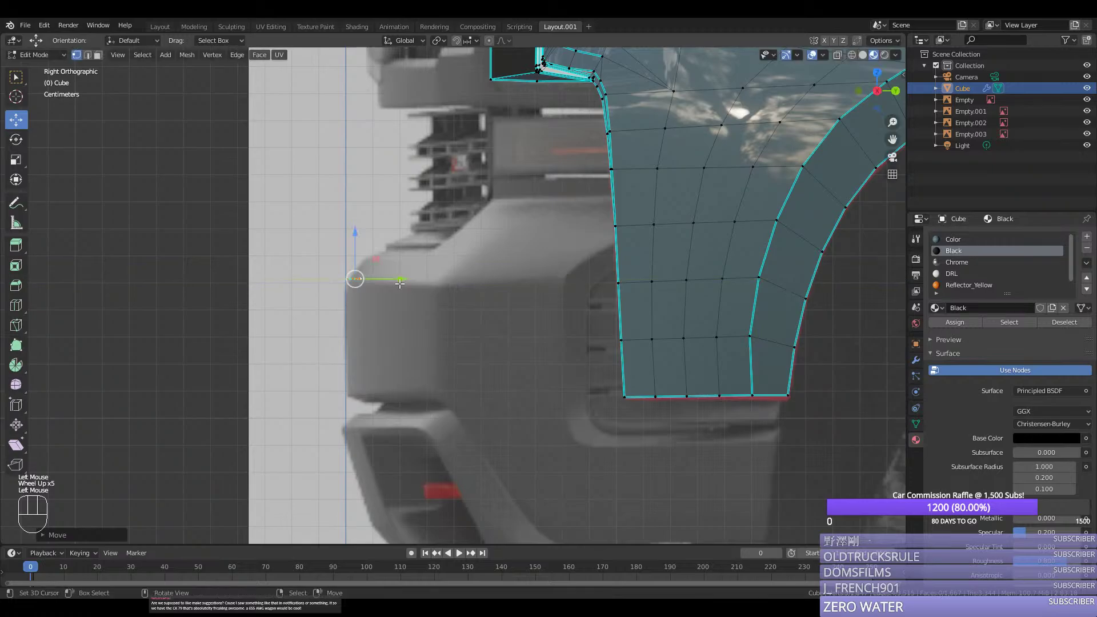
# Step: Isolate the duplicated bumper line and, in top view, move its outer end vertex back along Y to the bumper's corner
pyautogui.scroll(-2, 400, 283)
pyautogui.moveTo(401, 283); pyautogui.dragTo(504, 356, button='middle')
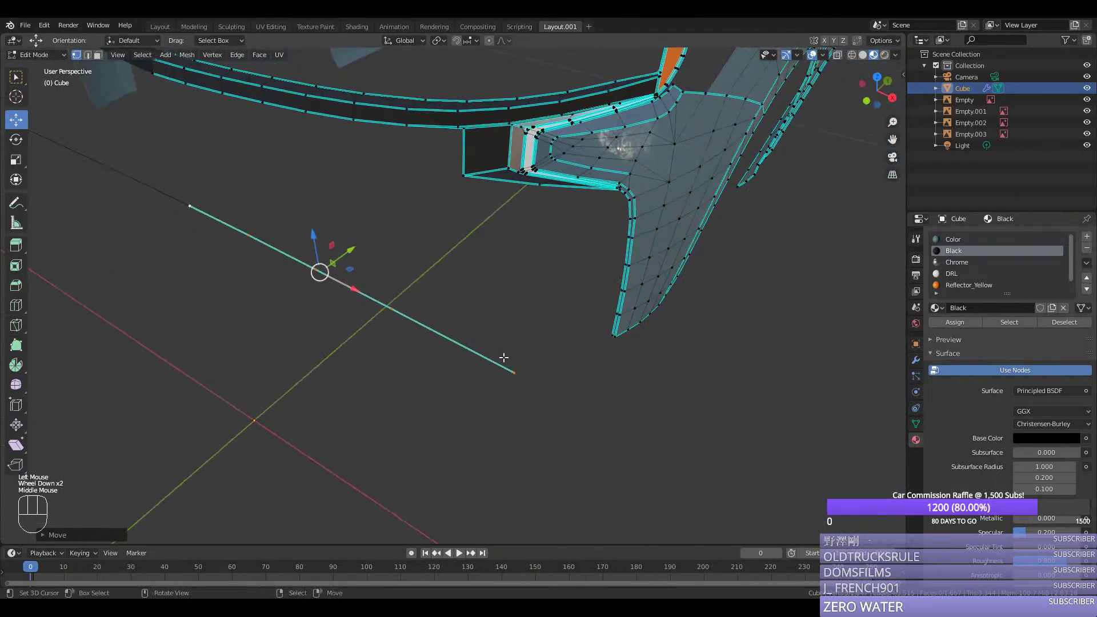
pyautogui.hotkey('shift', 'h')
pyautogui.rightClick(513, 371)
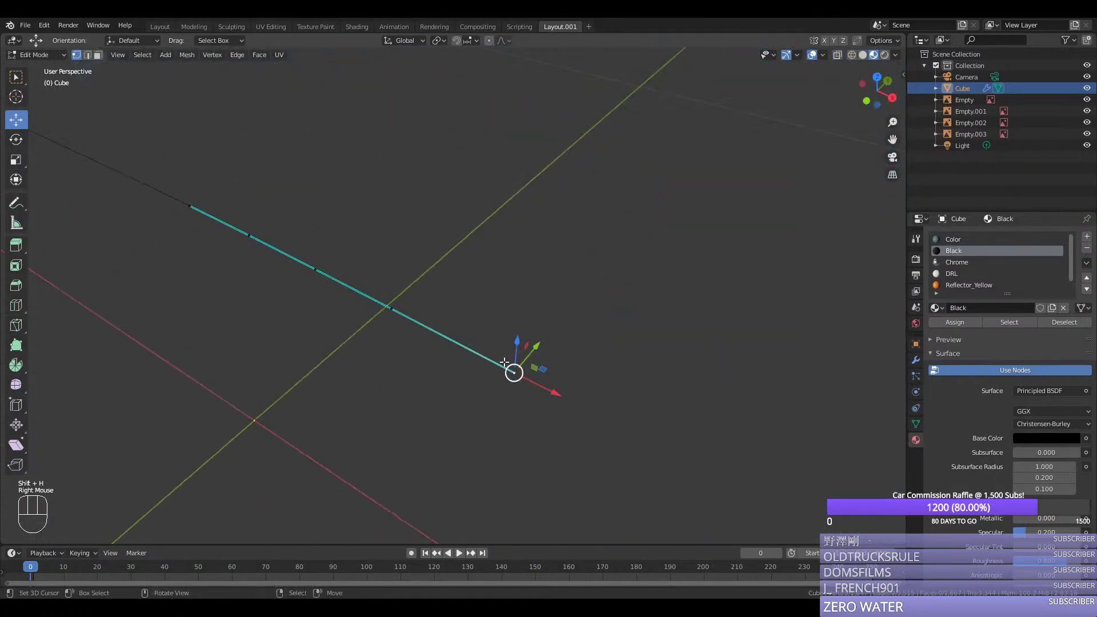
pyautogui.middleClick(514, 372)
pyautogui.press('KP_7')
pyautogui.scroll(1, 562, 341)
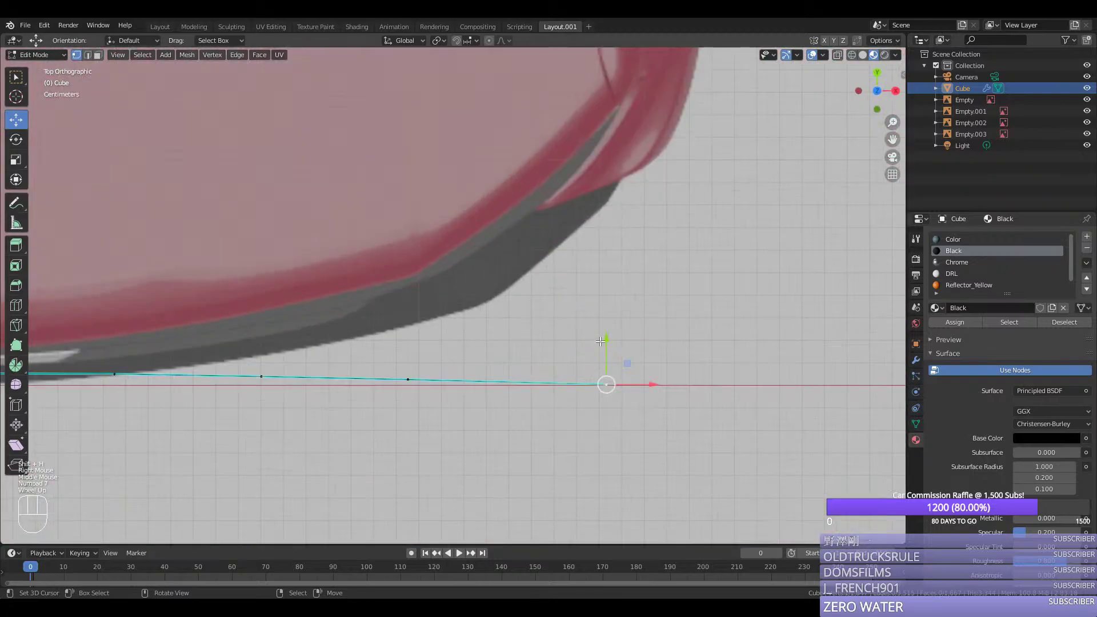
pyautogui.moveTo(599, 341); pyautogui.dragTo(582, 211)
pyautogui.moveTo(589, 160); pyautogui.dragTo(589, 160)
# Step: Move the line's remaining vertices along Y so they follow the bumper's front curve from the corner to the centerline
pyautogui.rightClick(444, 350)
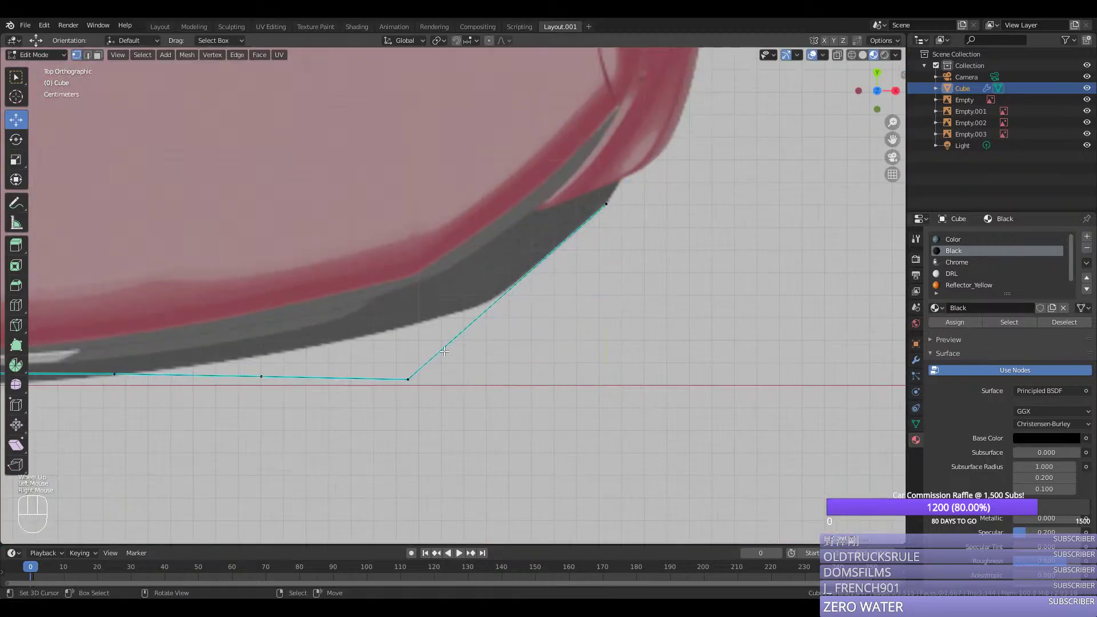
pyautogui.moveTo(404, 340); pyautogui.dragTo(403, 286)
pyautogui.rightClick(261, 376)
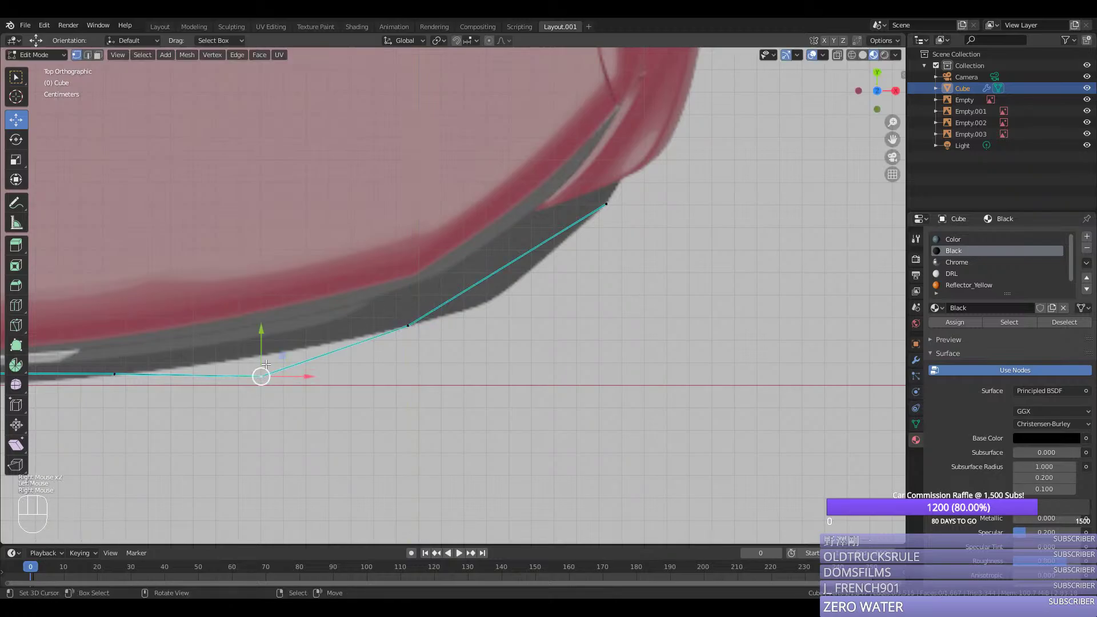
pyautogui.moveTo(262, 343)
pyautogui.mouseDown()
pyautogui.moveTo(272, 329)
pyautogui.moveTo(262, 355)
pyautogui.mouseUp()
pyautogui.rightClick(127, 350)
pyautogui.scroll(-1, 85, 354)
pyautogui.rightClick(49, 366)
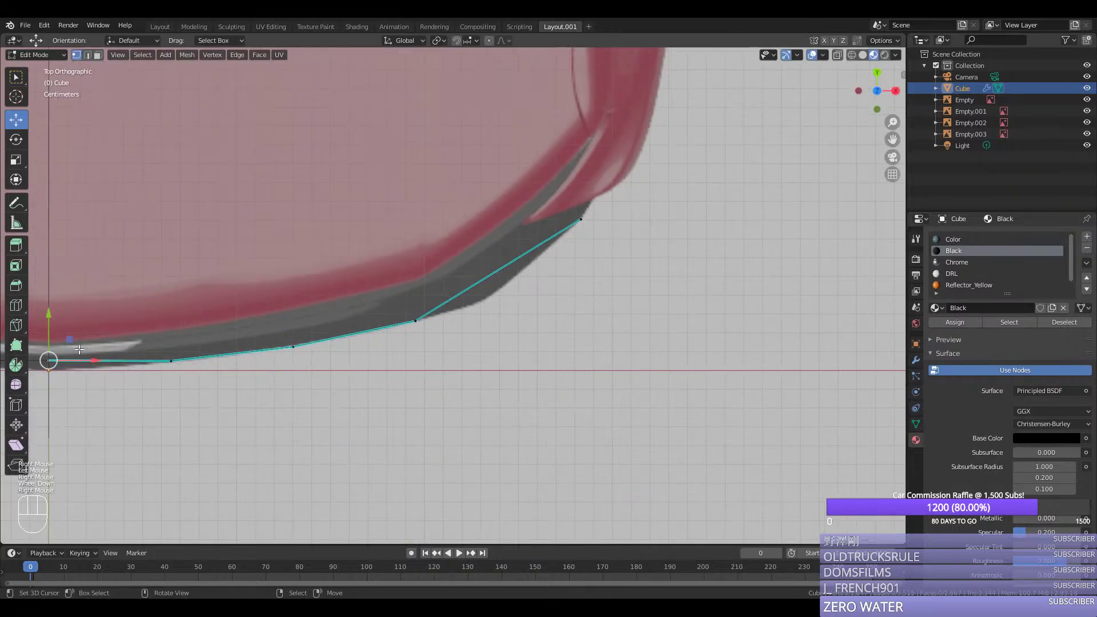
pyautogui.moveTo(49, 343); pyautogui.dragTo(55, 341)
pyautogui.scroll(-1, 56, 341)
pyautogui.moveTo(55, 341); pyautogui.dragTo(286, 311, button='middle')
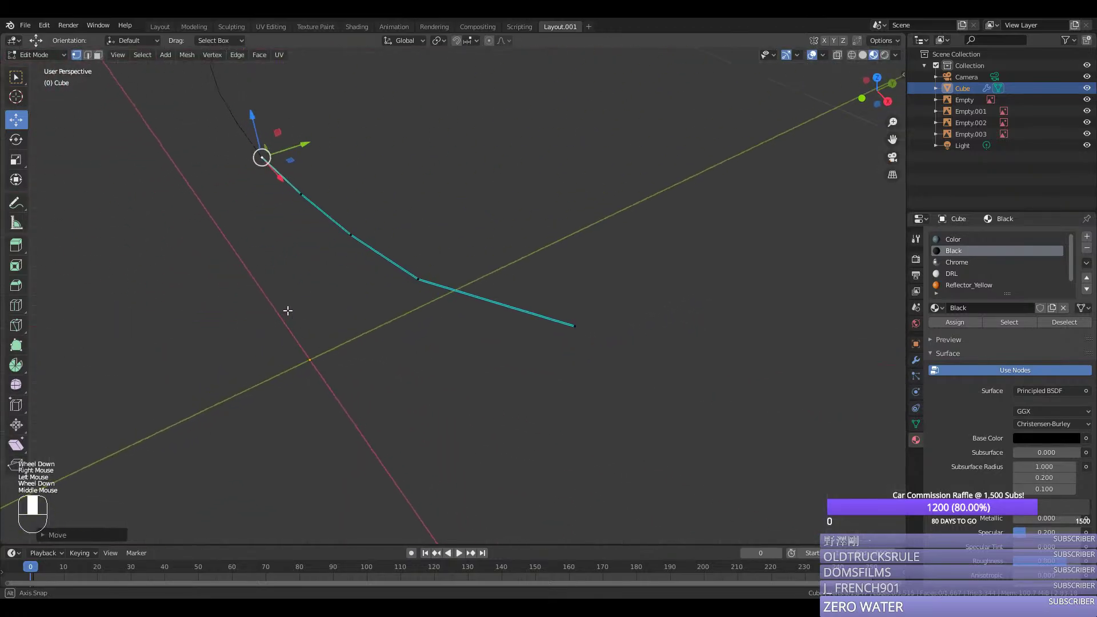
# Step: In top view, move the vertex beside the outer end along X and Y to the sharp bend of the bumper outline
pyautogui.rightClick(421, 276)
pyautogui.moveTo(421, 276); pyautogui.dragTo(470, 310, button='middle')
pyautogui.press('KP_7')
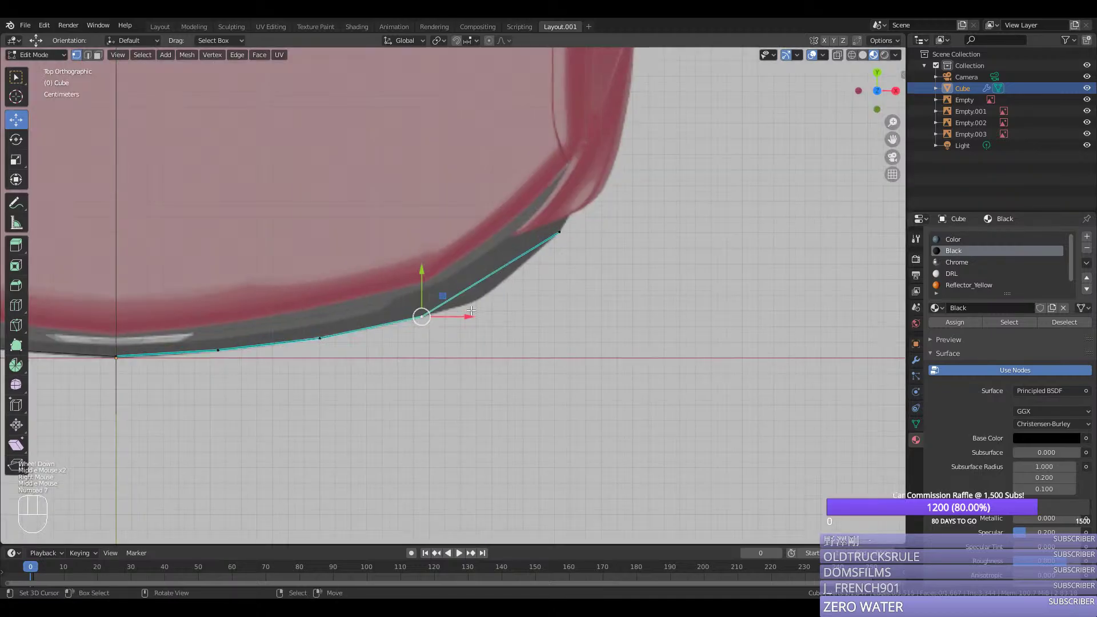
pyautogui.scroll(4, 470, 310)
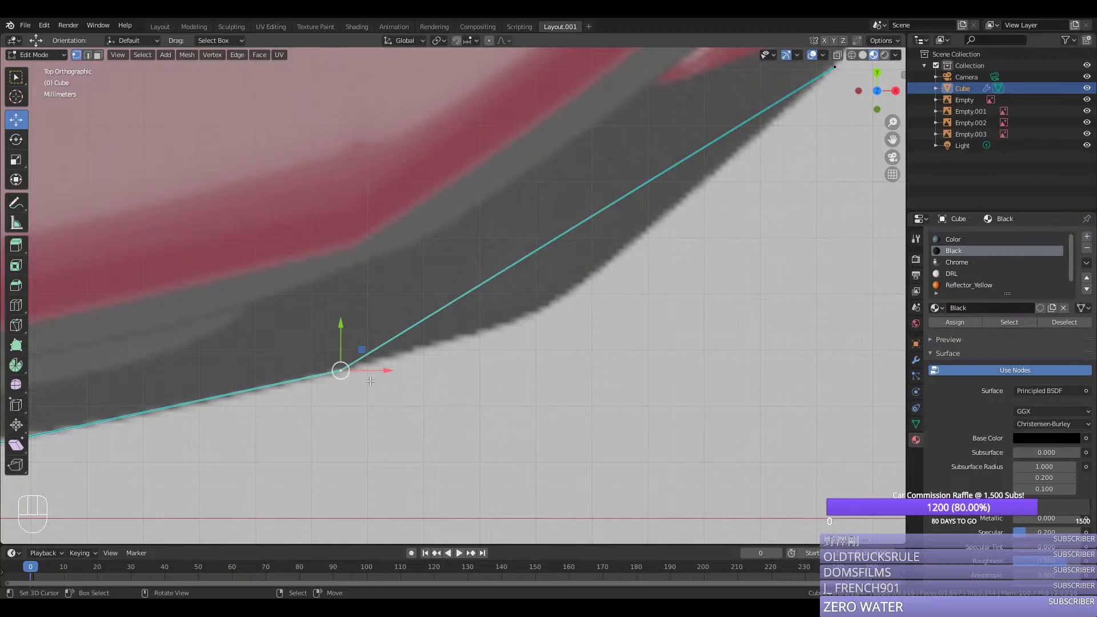
pyautogui.moveTo(387, 370); pyautogui.dragTo(557, 370)
pyautogui.moveTo(512, 324); pyautogui.dragTo(513, 272)
pyautogui.scroll(-2, 534, 281)
pyautogui.rightClick(718, 137)
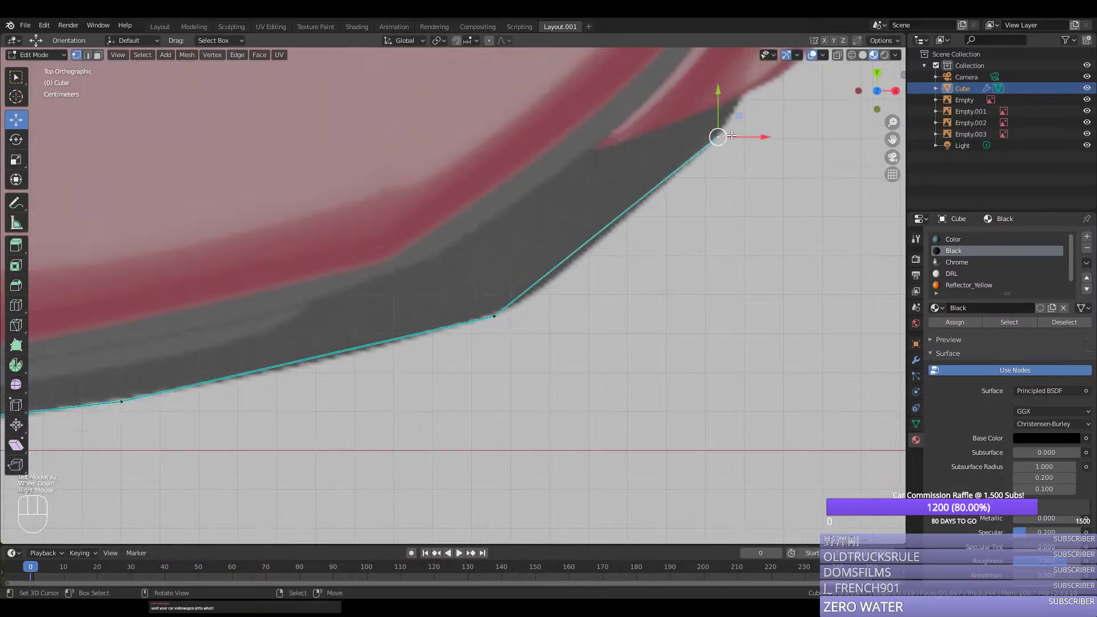
pyautogui.rightClick(507, 319)
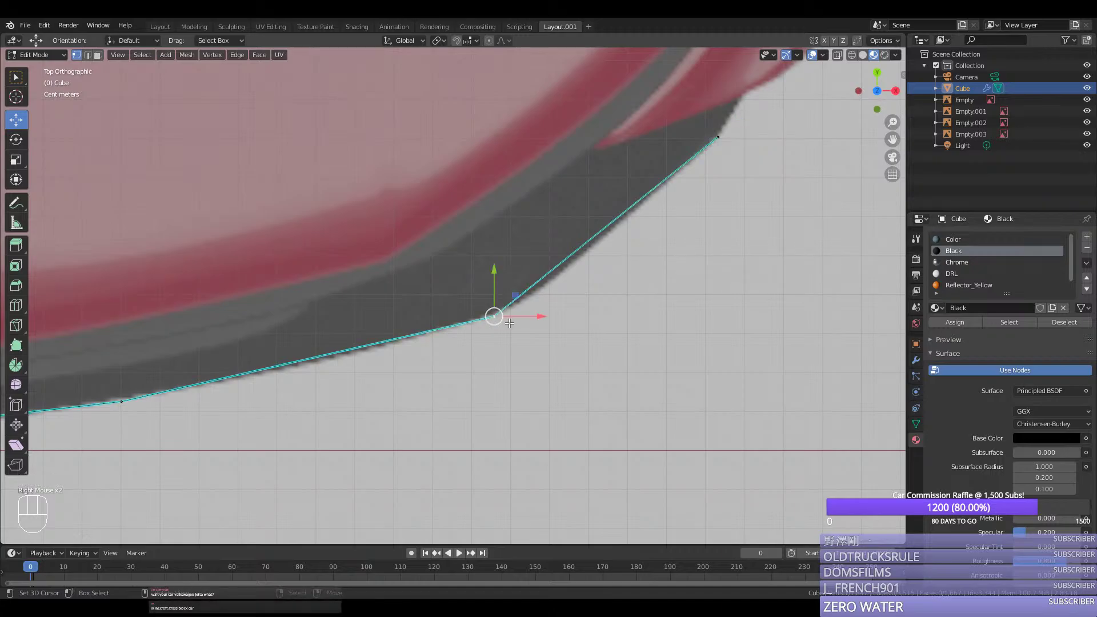
pyautogui.moveTo(508, 323); pyautogui.dragTo(543, 317)
# Step: Try a wider vertex bevel on the bumper line's corner bend, and undo it
pyautogui.hotkey('shift', 'ctrl', 'b')
pyautogui.hotkey('shift', 'ctrl', 'v')
pyautogui.press('Escape')
pyautogui.hotkey('shift', 'ctrl', 'b')
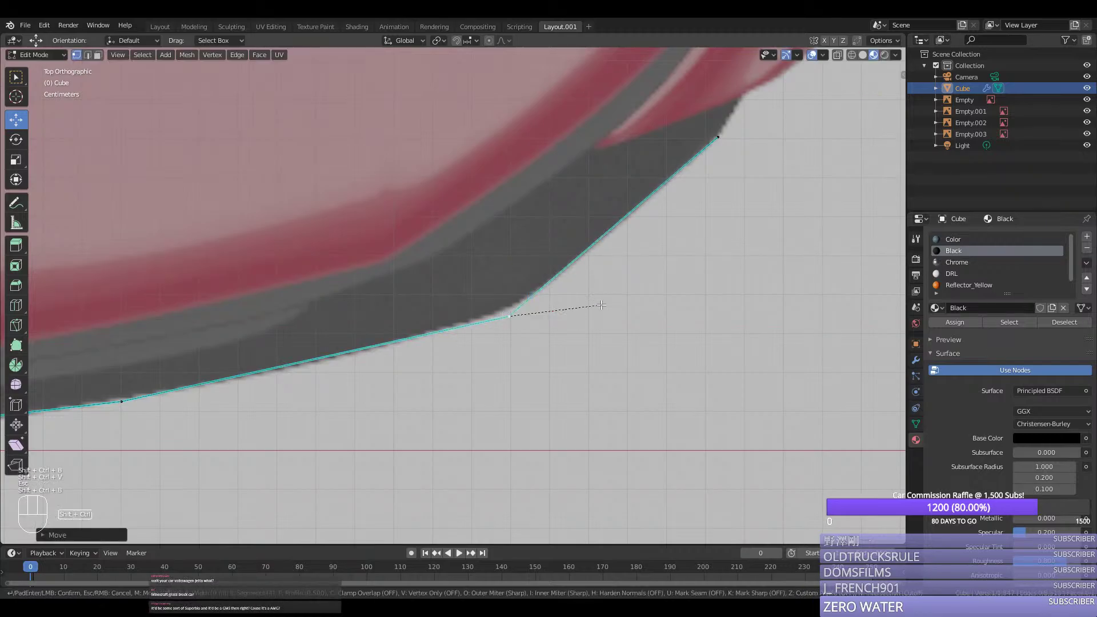
pyautogui.press('Escape')
pyautogui.hotkey('shift', 'ctrl', 'b')
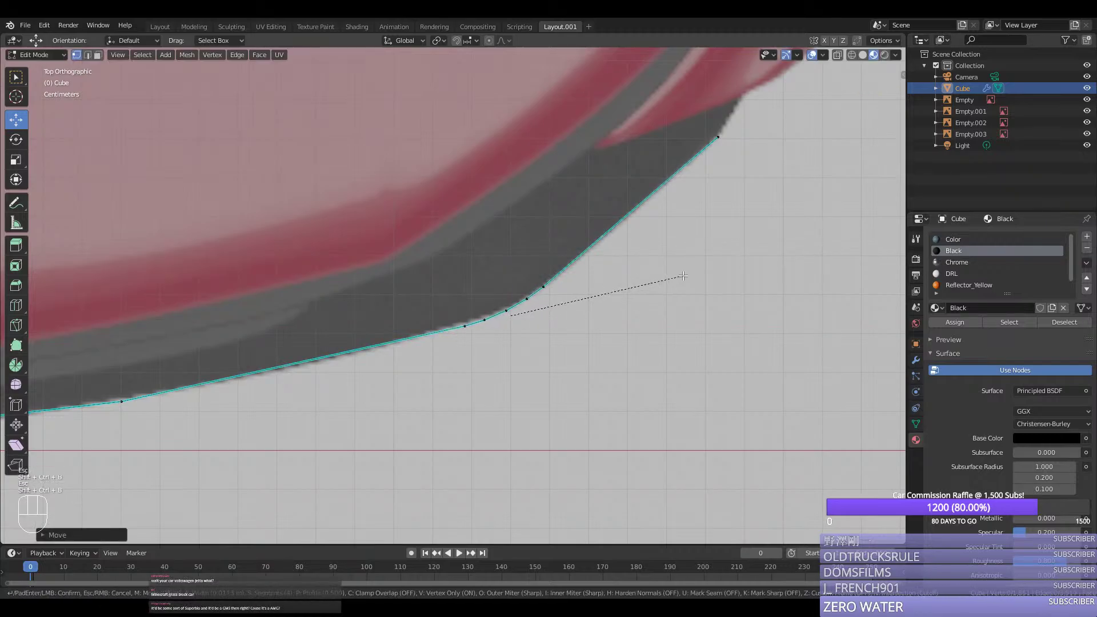
pyautogui.scroll(-1, 685, 274)
pyautogui.click(683, 276)
pyautogui.hotkey('ctrl', 'z')
# Step: Round the bumper line's corner bend with a small two-segment vertex bevel
pyautogui.hotkey('shift', 'ctrl', 'b')
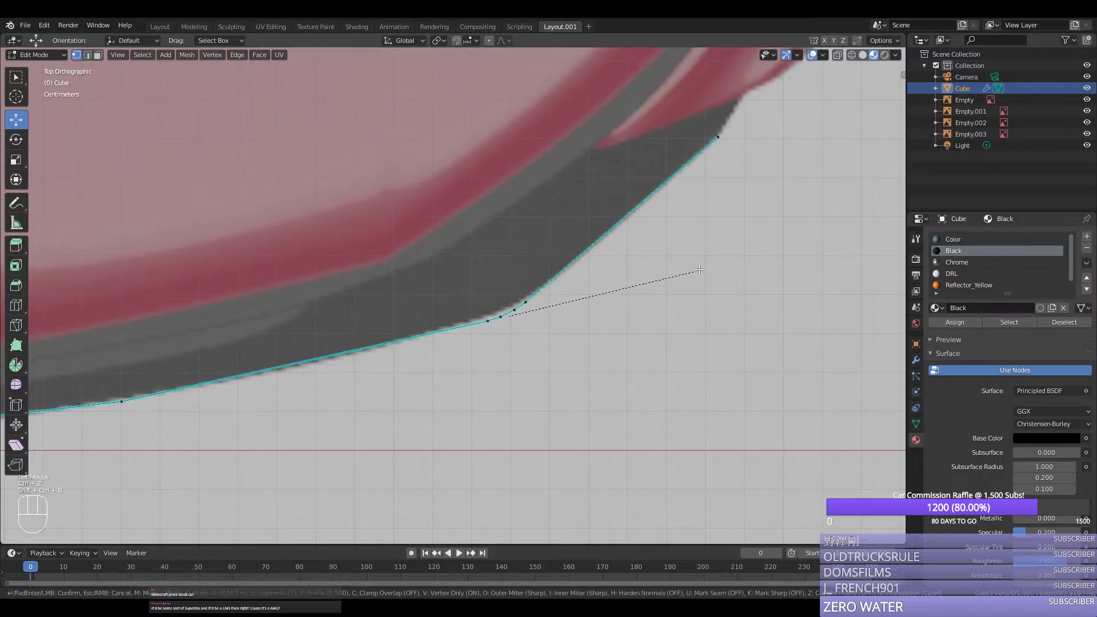
pyautogui.scroll(-1, 705, 268)
pyautogui.click(714, 261)
pyautogui.scroll(-2, 600, 301)
pyautogui.moveTo(600, 301); pyautogui.dragTo(590, 211, button='middle')
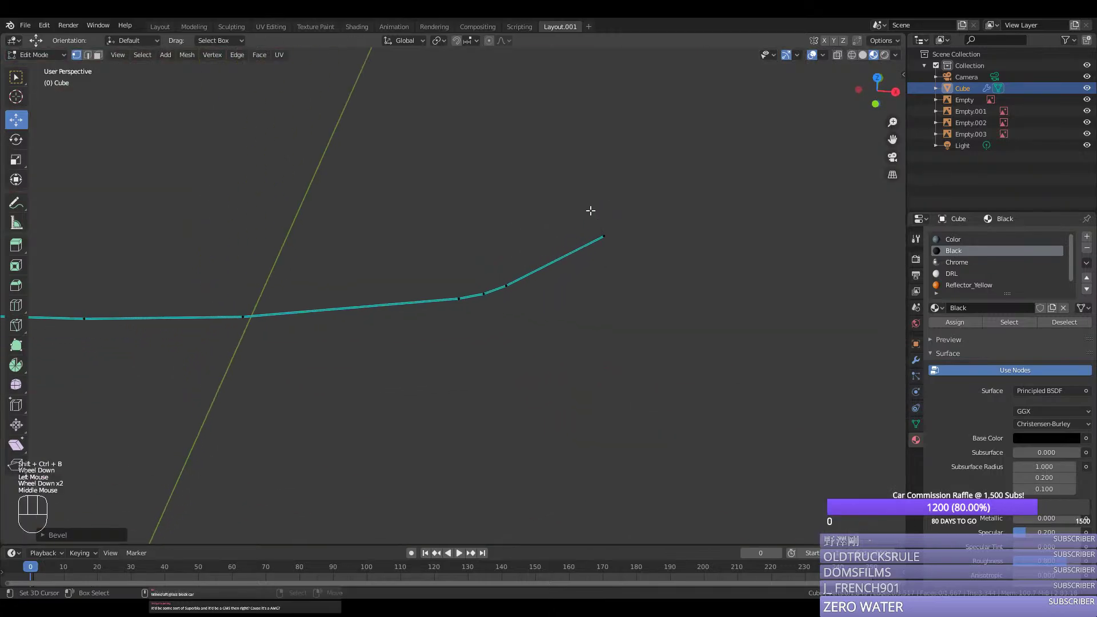
# Step: In front view, lower the run of vertices between the centerline and the corner bend slightly along Z onto the bumper's crease
pyautogui.press('KP_1')
pyautogui.rightClick(564, 284)
pyautogui.scroll(-2, 565, 283)
pyautogui.rightClick(490, 286)
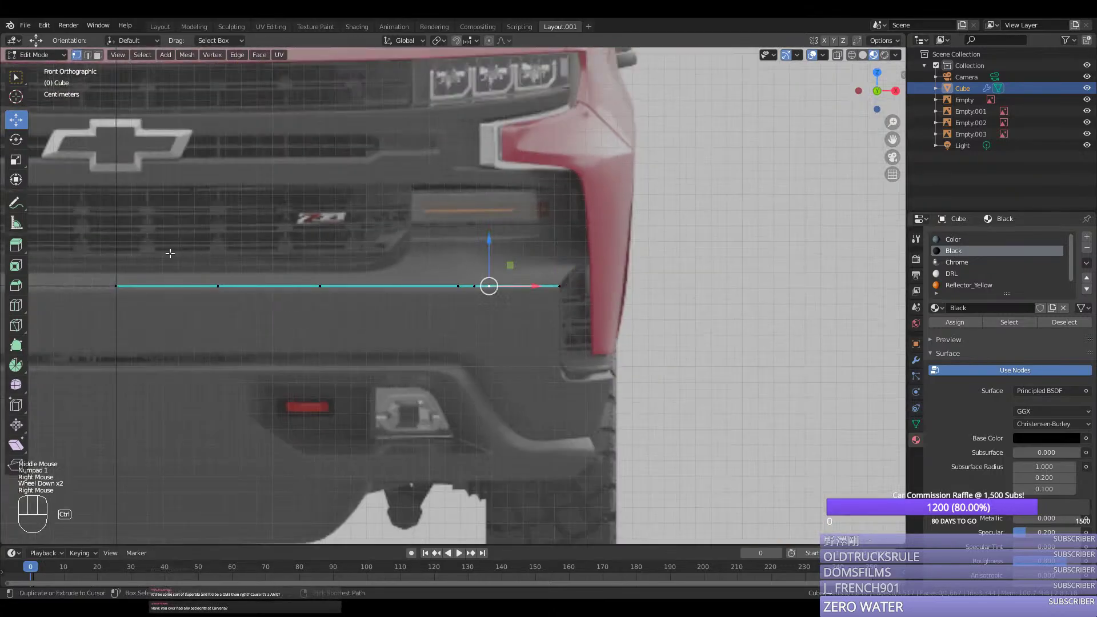
pyautogui.keyDown('ctrl'); pyautogui.rightClick(118, 283); pyautogui.keyUp('ctrl')
pyautogui.scroll(2, 236, 246)
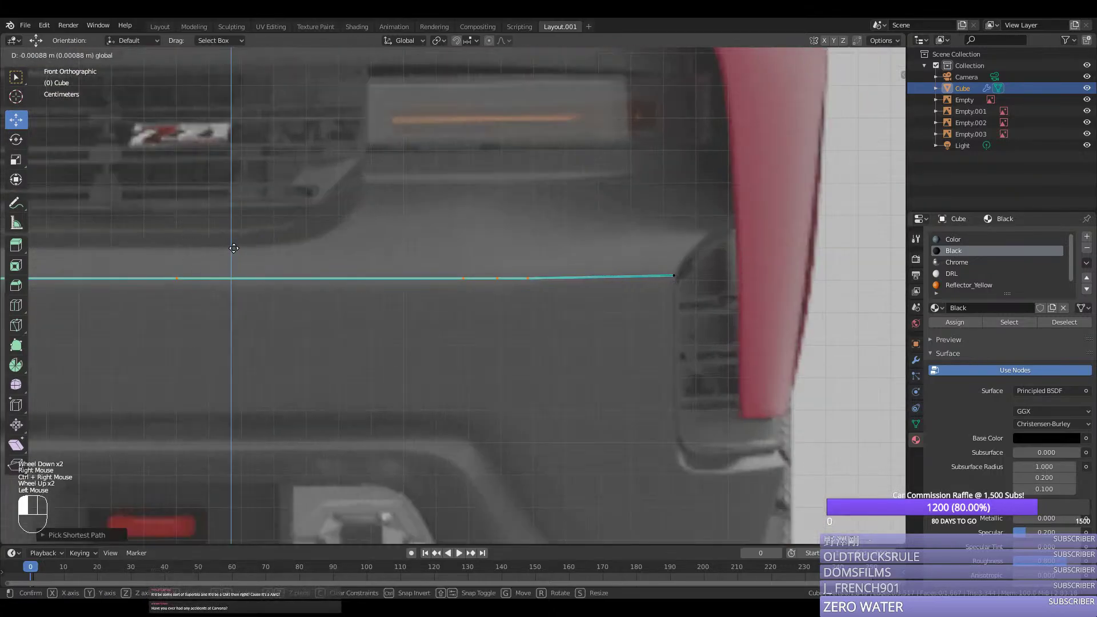
pyautogui.moveTo(236, 245); pyautogui.dragTo(174, 239)
pyautogui.keyDown('shift'); pyautogui.rightClick(171, 278); pyautogui.keyUp('shift')
pyautogui.keyDown('shift'); pyautogui.rightClick(89, 278); pyautogui.keyUp('shift')
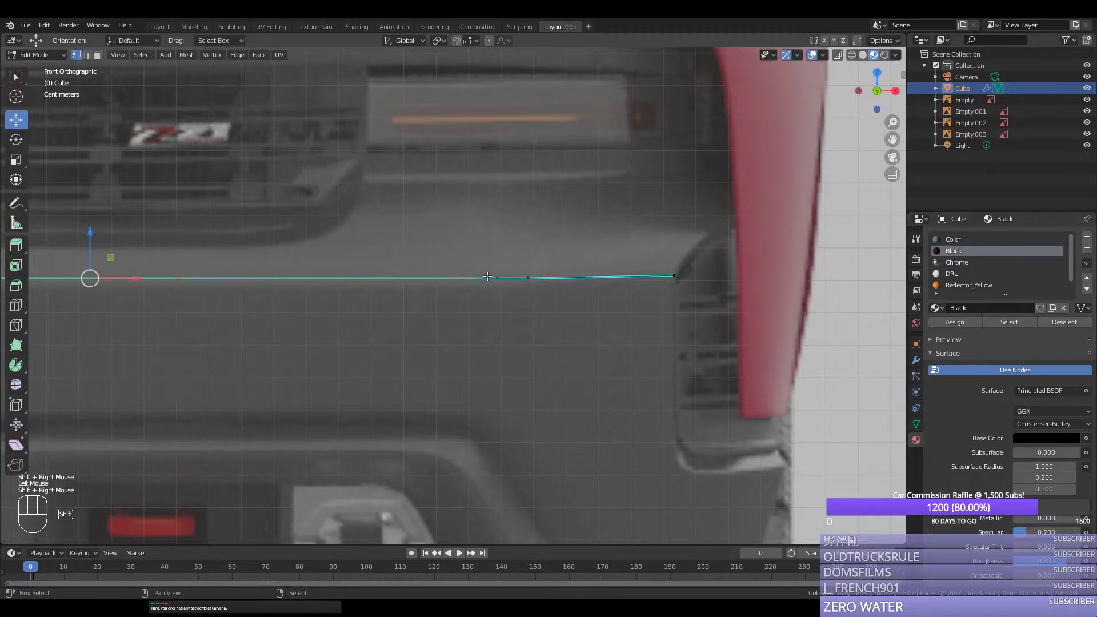
pyautogui.moveTo(94, 232); pyautogui.dragTo(95, 232)
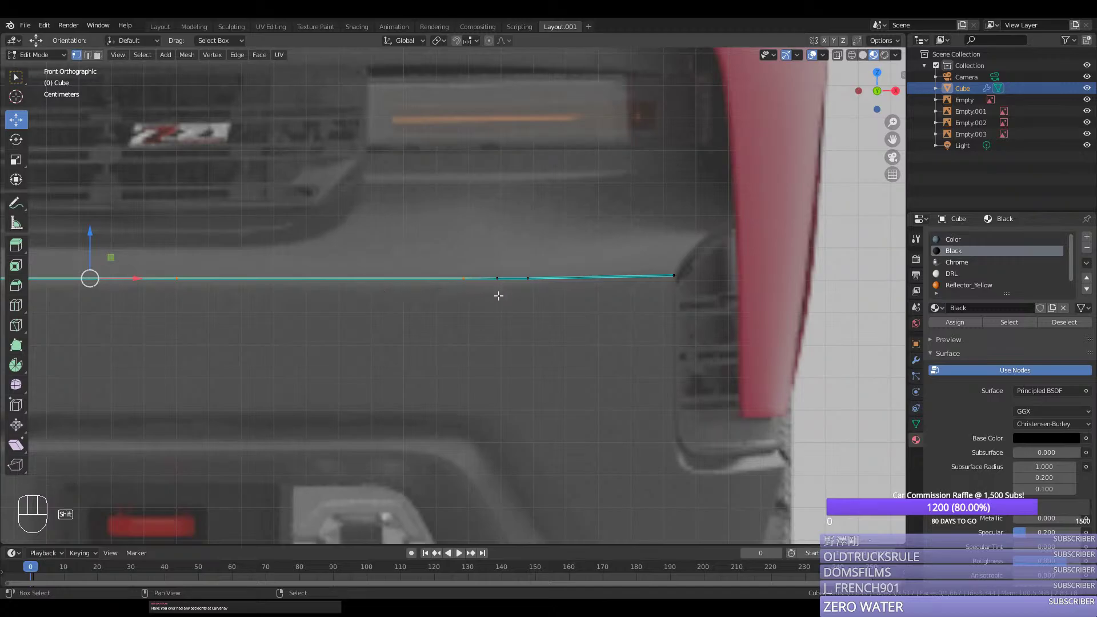
# Step: Fine-tune the heights of the inner vertices and the beveled bend vertices along Z to keep the bumper crease line smooth
pyautogui.keyDown('shift'); pyautogui.rightClick(171, 278); pyautogui.keyUp('shift')
pyautogui.moveTo(177, 235); pyautogui.dragTo(170, 239)
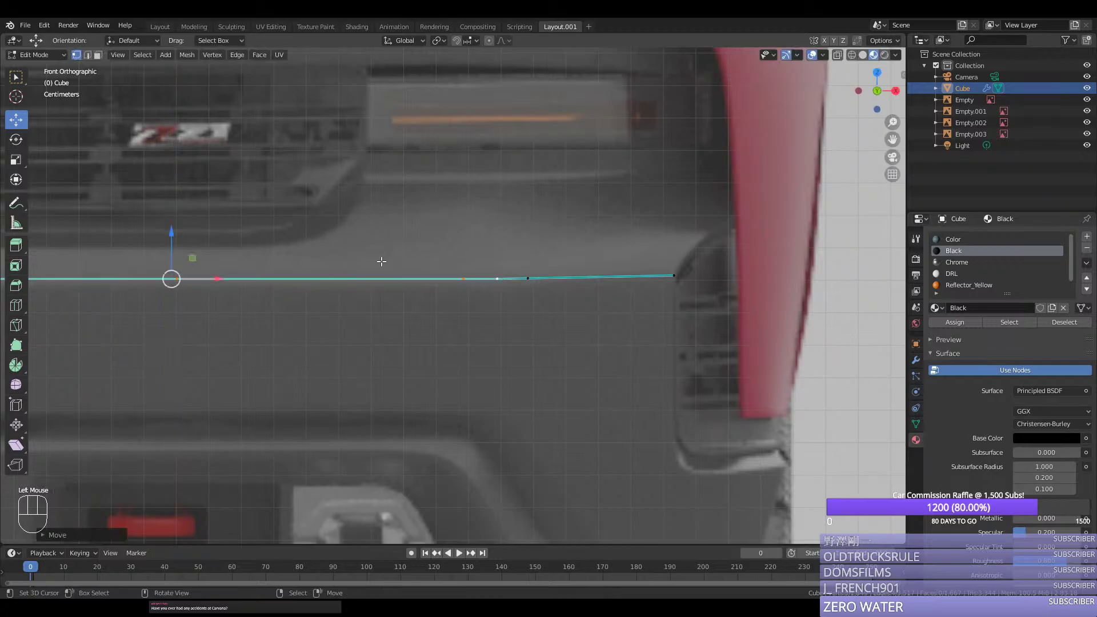
pyautogui.keyDown('shift'); pyautogui.rightClick(89, 278); pyautogui.keyUp('shift')
pyautogui.moveTo(89, 234); pyautogui.dragTo(93, 238)
pyautogui.rightClick(485, 254)
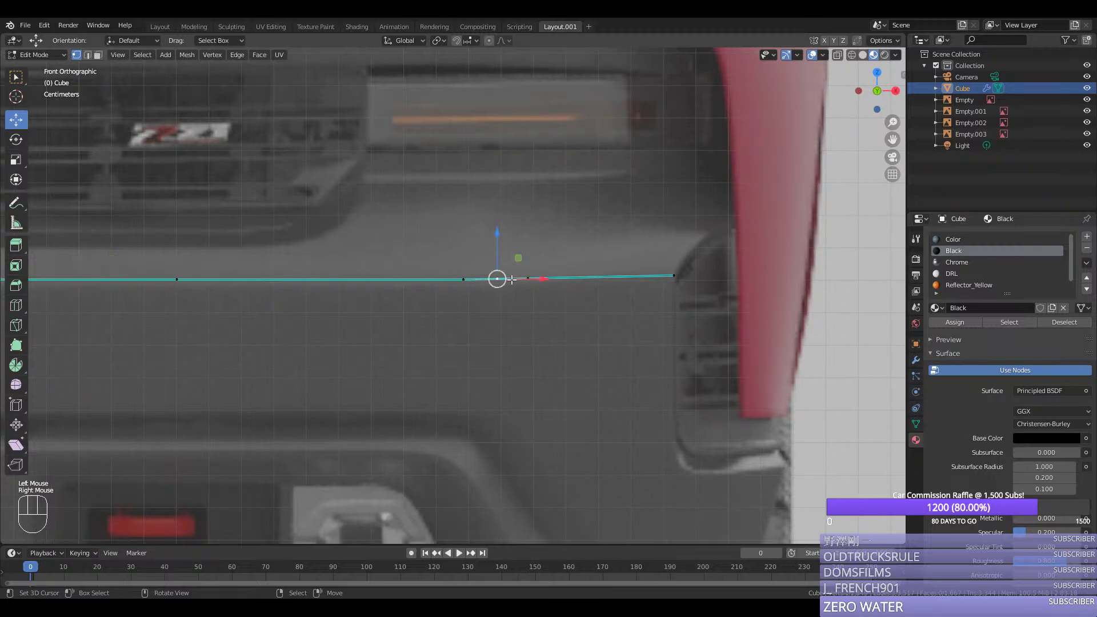
pyautogui.rightClick(482, 254)
pyautogui.rightClick(497, 251)
pyautogui.moveTo(499, 248); pyautogui.dragTo(531, 247)
pyautogui.rightClick(528, 274)
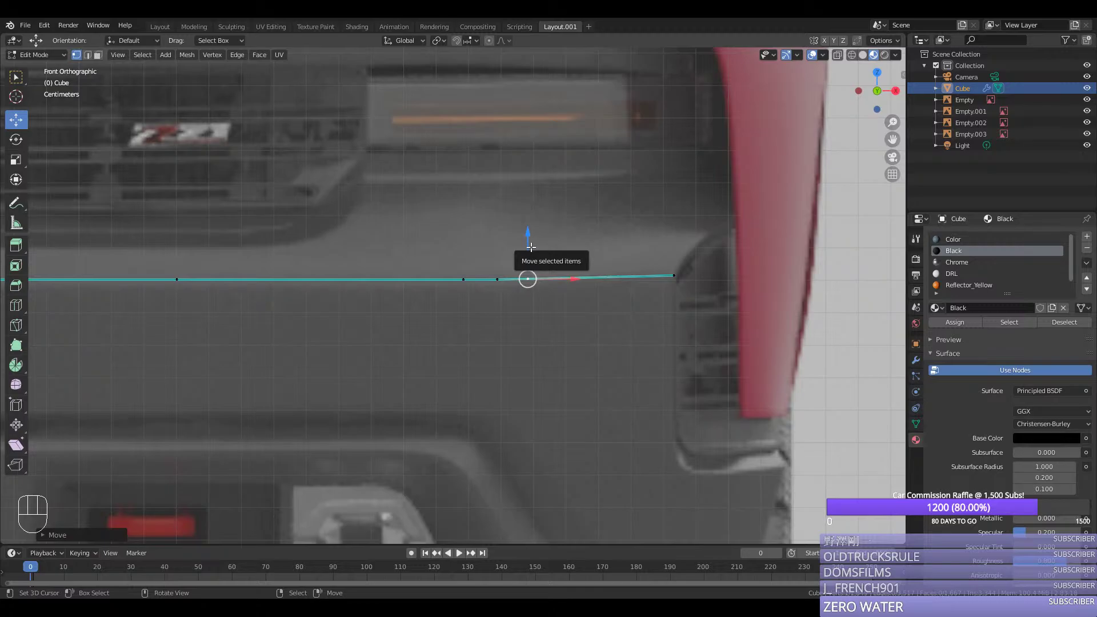
# Step: Select the path from the corner bend's inner vertex to the centerline and nudge it along Z to align with the crease
pyautogui.rightClick(420, 279)
pyautogui.scroll(-3, 408, 269)
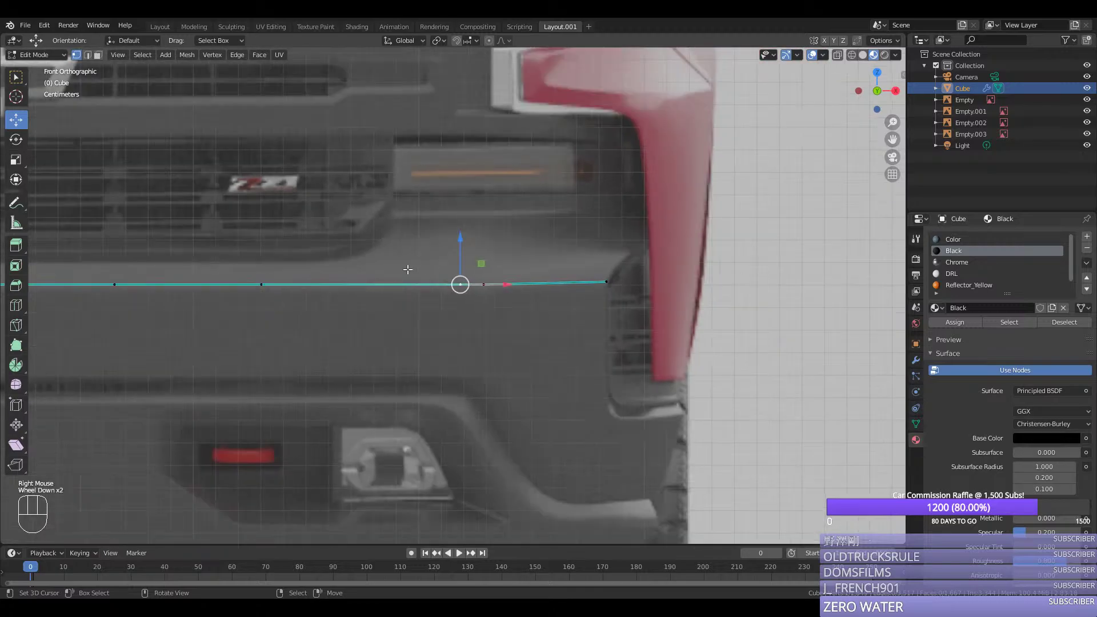
pyautogui.keyDown('ctrl'); pyautogui.rightClick(118, 286); pyautogui.keyUp('ctrl')
pyautogui.scroll(2, 118, 286)
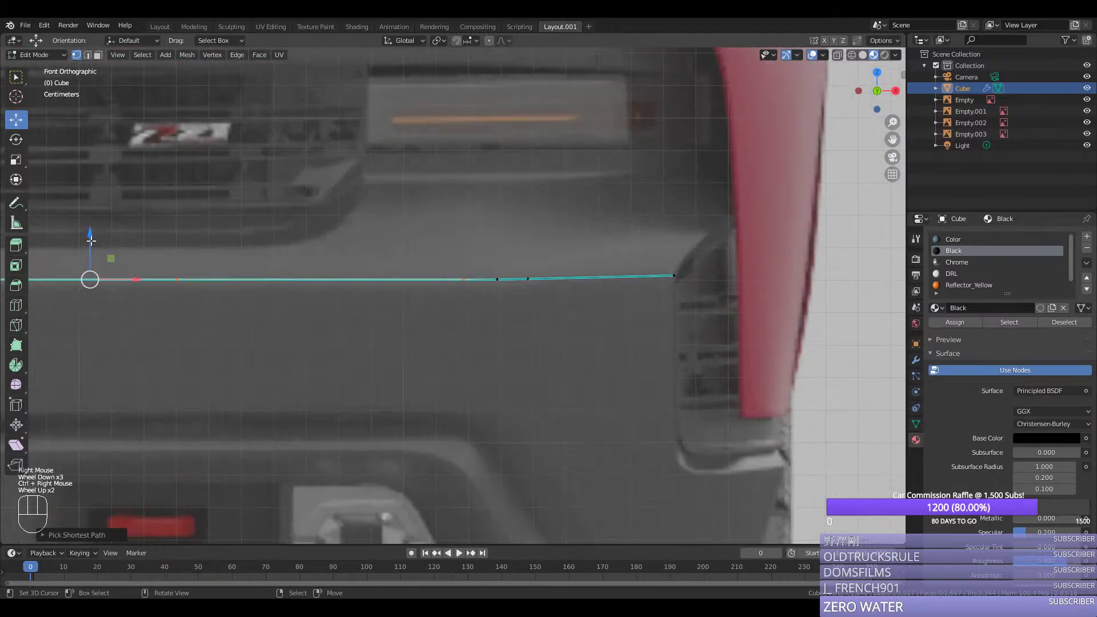
pyautogui.moveTo(91, 240); pyautogui.dragTo(87, 241)
pyautogui.scroll(-1, 570, 254)
pyautogui.moveTo(571, 254); pyautogui.dragTo(440, 283, button='middle')
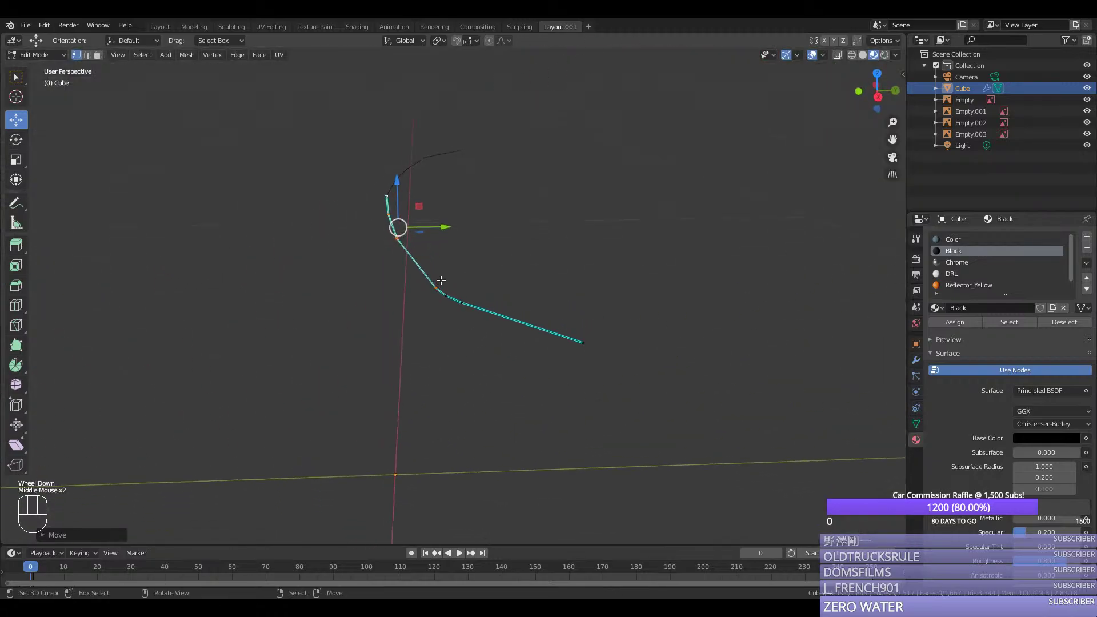
# Step: Add a vertex in the long segment beside the bend, fit it to the top-view outline, and space the inner vertices evenly
pyautogui.press('KP_7')
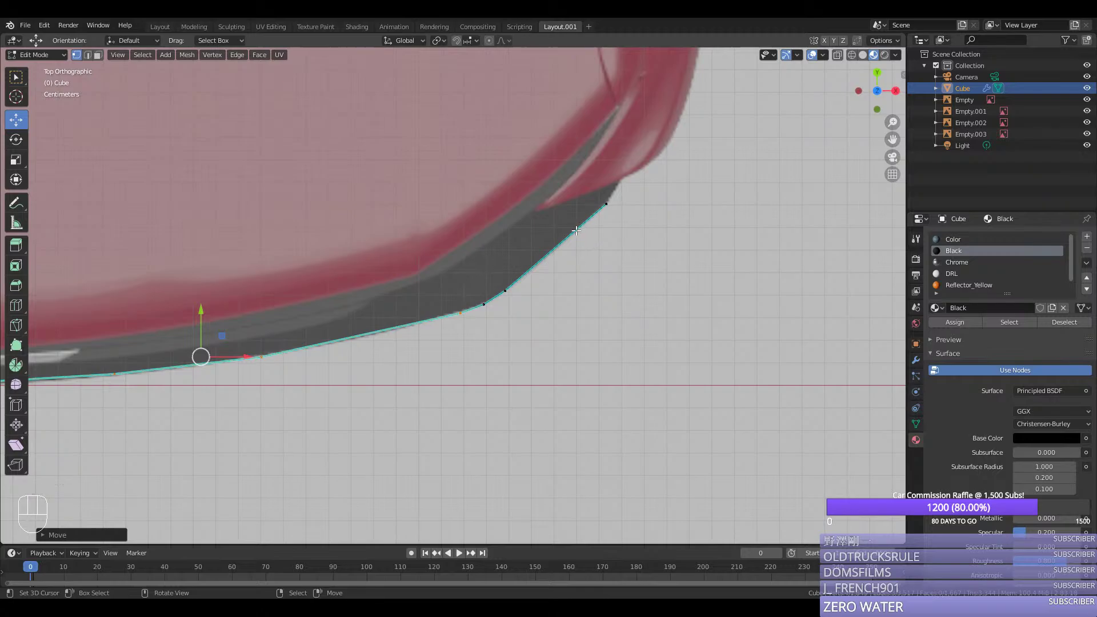
pyautogui.hotkey('ctrl', 'r')
pyautogui.click(360, 325)
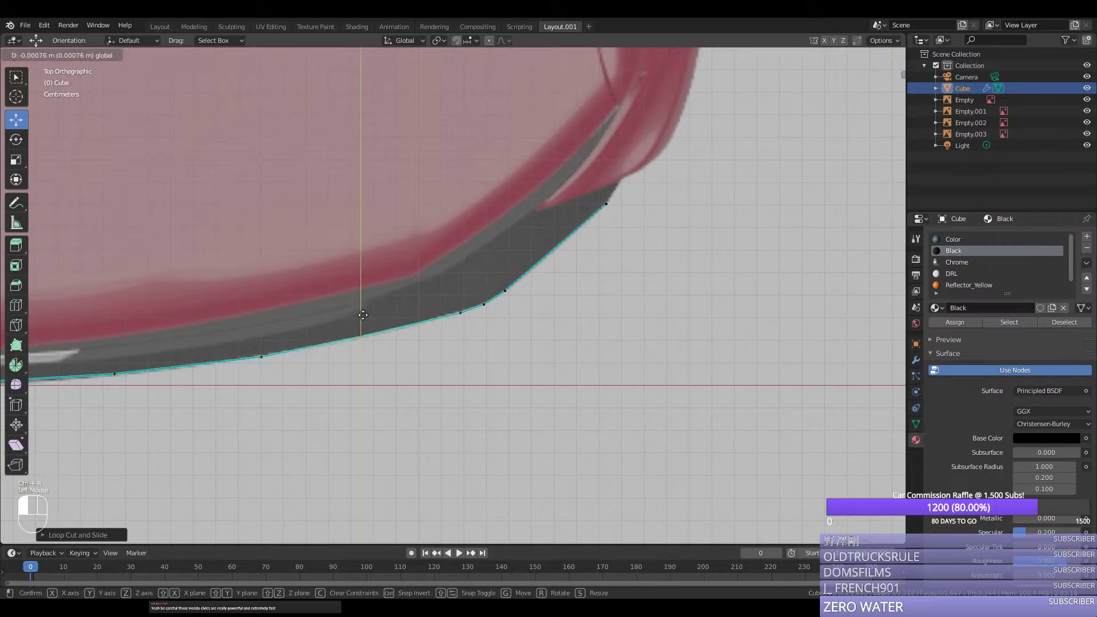
pyautogui.rightClick(363, 314)
pyautogui.scroll(-2, 361, 317)
pyautogui.moveTo(455, 307); pyautogui.dragTo(167, 287, button='middle')
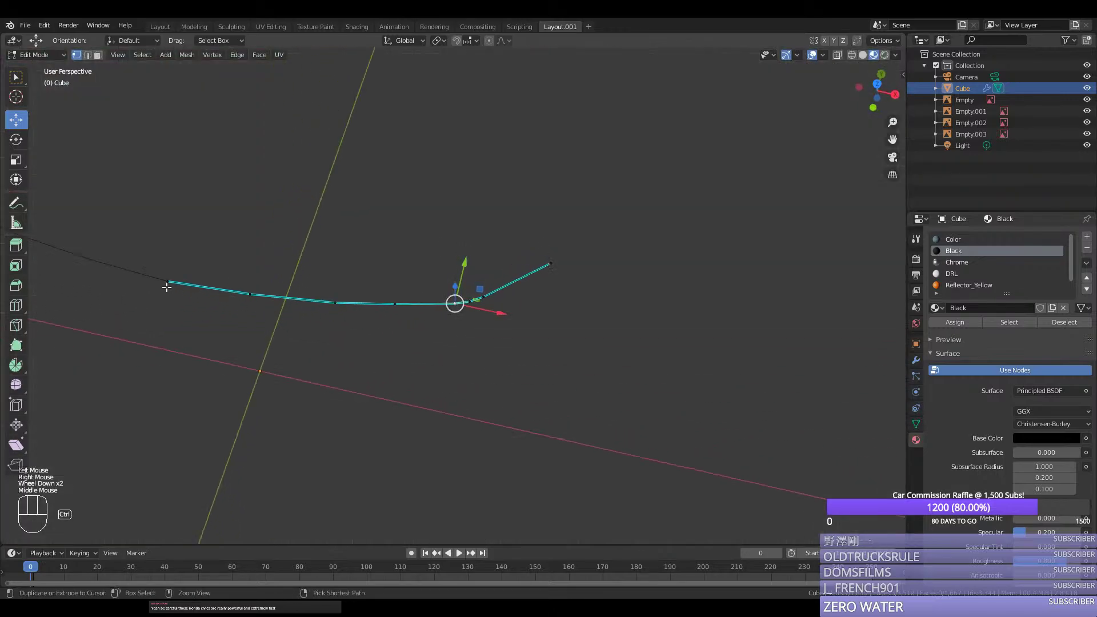
pyautogui.keyDown('ctrl'); pyautogui.rightClick(166, 287); pyautogui.keyUp('ctrl')
pyautogui.hotkey('ctrl', 'y')
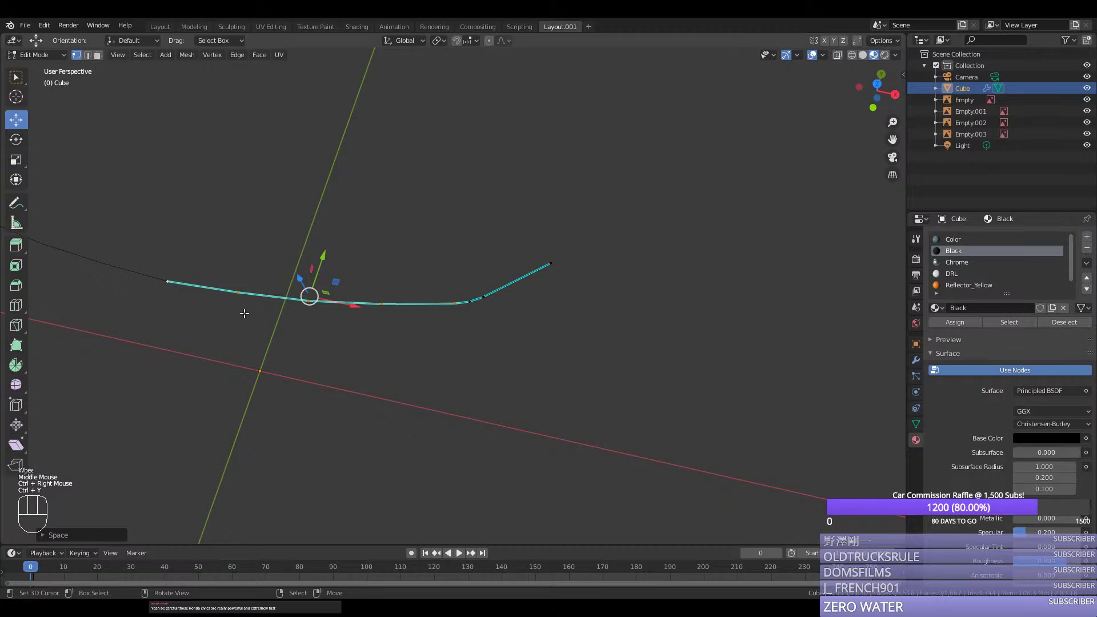
# Step: Try duplicating the whole line straight down along Z to the bumper's lower edge in front view, and delete the copy
pyautogui.moveTo(244, 313); pyautogui.dragTo(280, 329, button='middle')
pyautogui.press('KP_1')
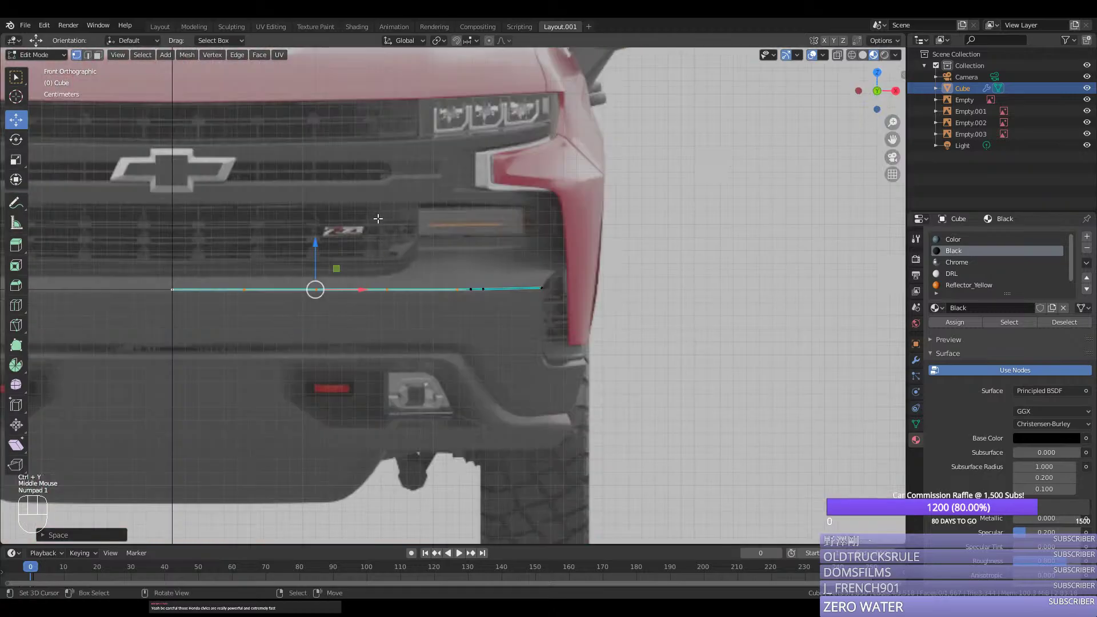
pyautogui.scroll(3, 316, 253)
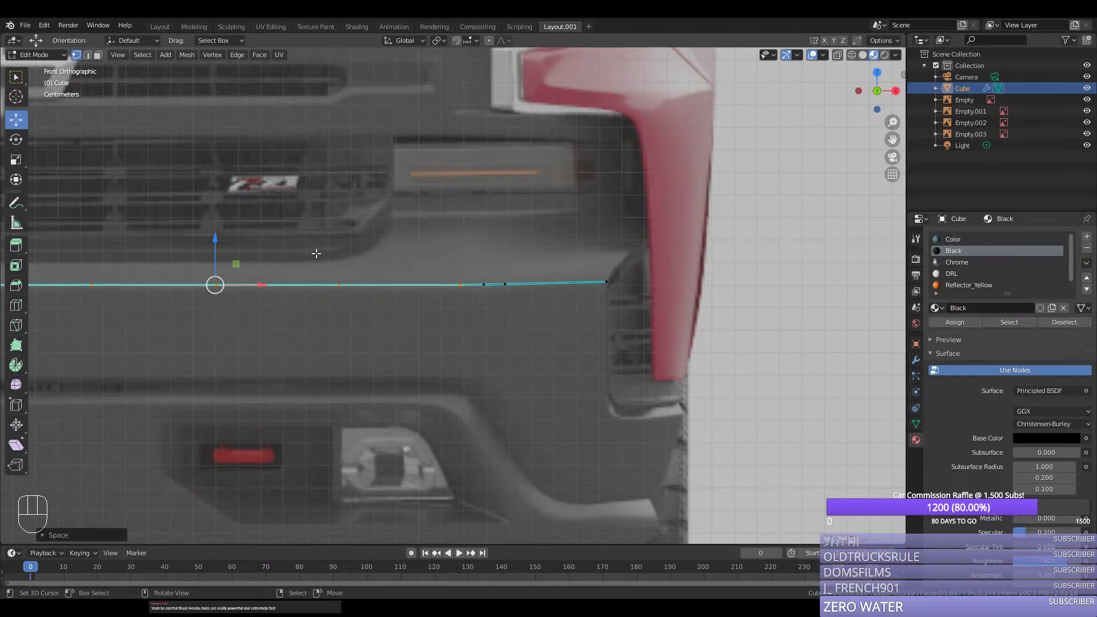
pyautogui.keyDown('ctrl'); pyautogui.rightClick(604, 283); pyautogui.keyUp('ctrl')
pyautogui.hotkey('shift', 'd')
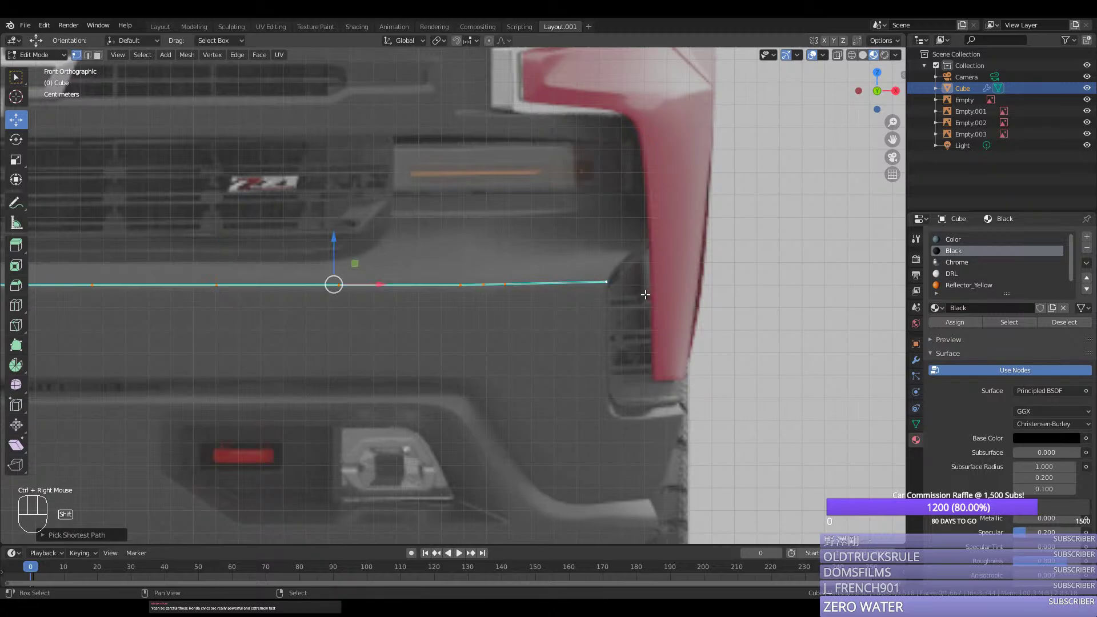
pyautogui.middleClick(643, 340)
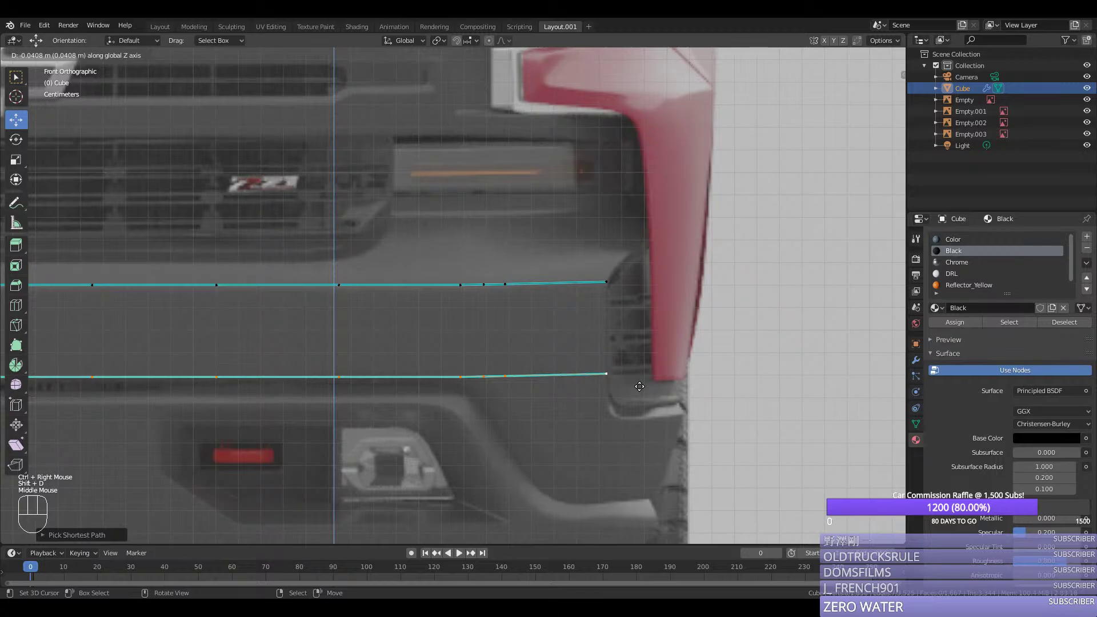
pyautogui.click(639, 386)
pyautogui.press('Delete')
pyautogui.click(588, 375)
# Step: Extrude the line's outer end vertex twice, up and outward along the top edge of the bumper's side vent to the fender
pyautogui.rightClick(639, 294)
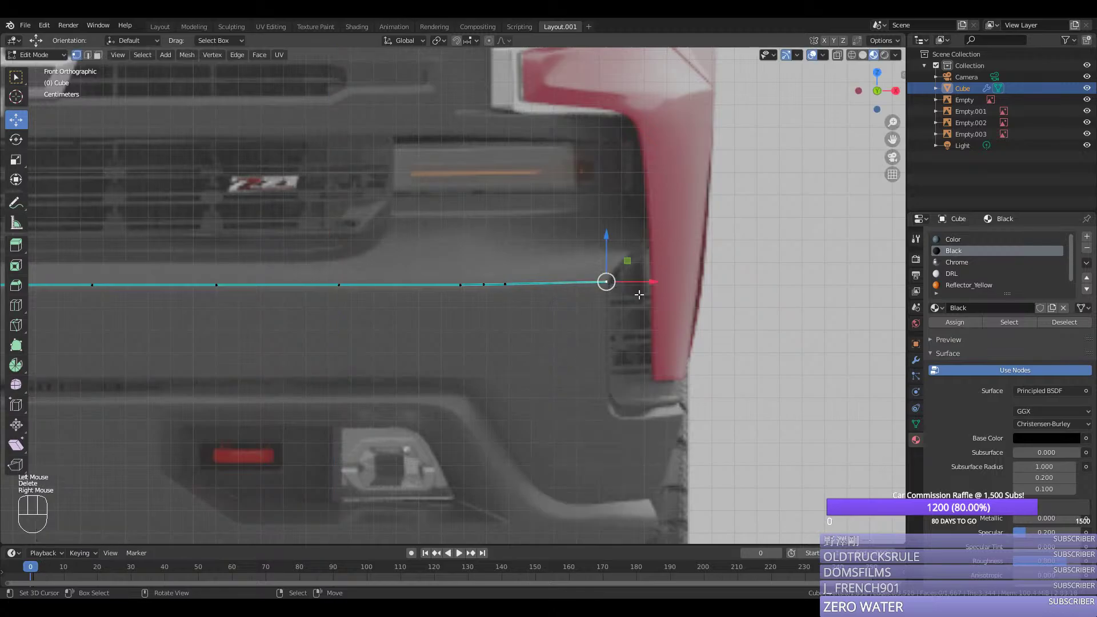
pyautogui.press('e')
pyautogui.click(658, 263)
pyautogui.press('e')
pyautogui.click(683, 240)
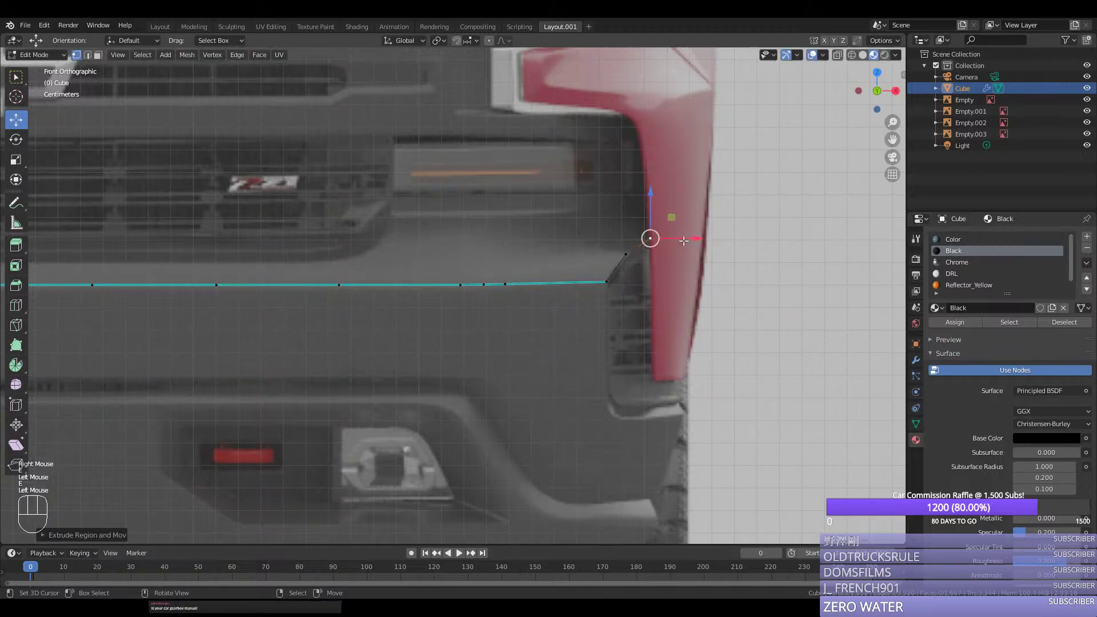
# Step: Move the two newly extruded outer vertices back along Y in side view to follow the vent's top edge toward the fender
pyautogui.scroll(-3, 684, 241)
pyautogui.moveTo(683, 241); pyautogui.dragTo(573, 262, button='middle')
pyautogui.press('KP_3')
pyautogui.moveTo(572, 246); pyautogui.dragTo(606, 261)
pyautogui.rightClick(529, 261)
pyautogui.rightClick(618, 247)
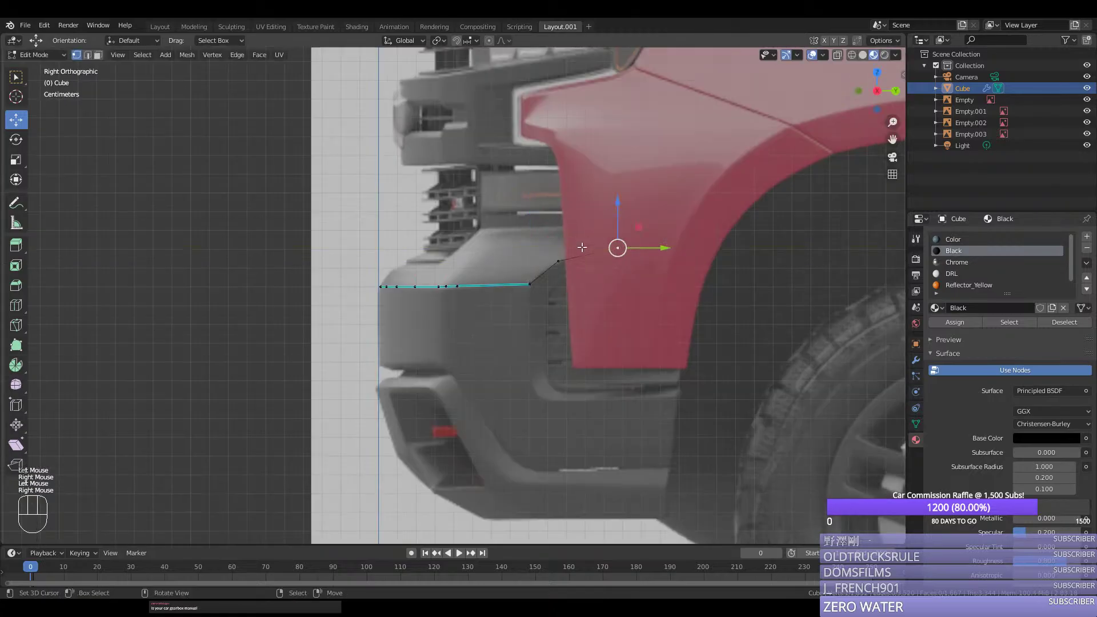
pyautogui.scroll(1, 581, 246)
pyautogui.rightClick(581, 247)
pyautogui.moveTo(427, 281); pyautogui.dragTo(435, 300, button='middle')
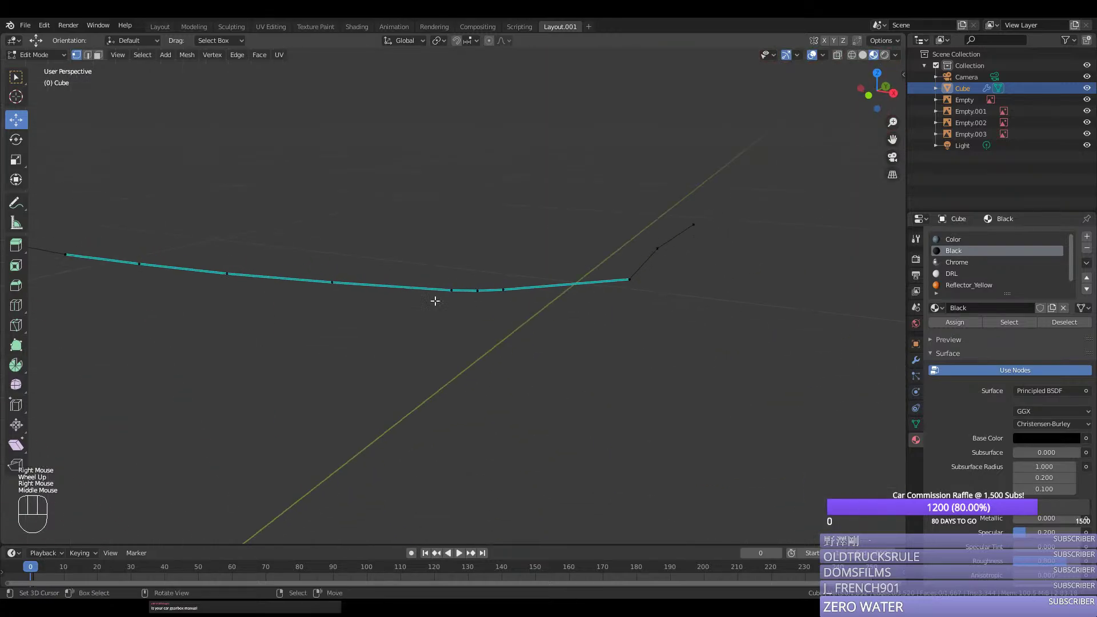
# Step: Duplicate the crease line's inner path, starting at the centerline, straight up along Z to the grille's lower edge in front view
pyautogui.press('KP_1')
pyautogui.scroll(-1, 458, 284)
pyautogui.rightClick(362, 294)
pyautogui.scroll(-1, 400, 290)
pyautogui.keyDown('ctrl'); pyautogui.rightClick(377, 278); pyautogui.keyUp('ctrl')
pyautogui.hotkey('shift', 'd')
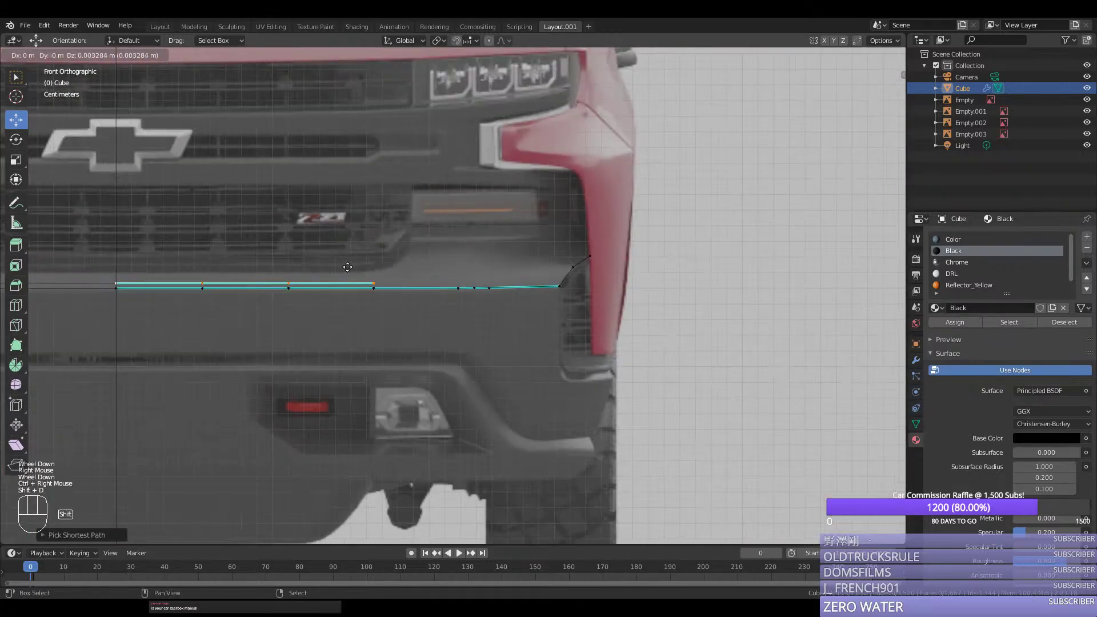
pyautogui.middleClick(347, 266)
pyautogui.click(347, 259)
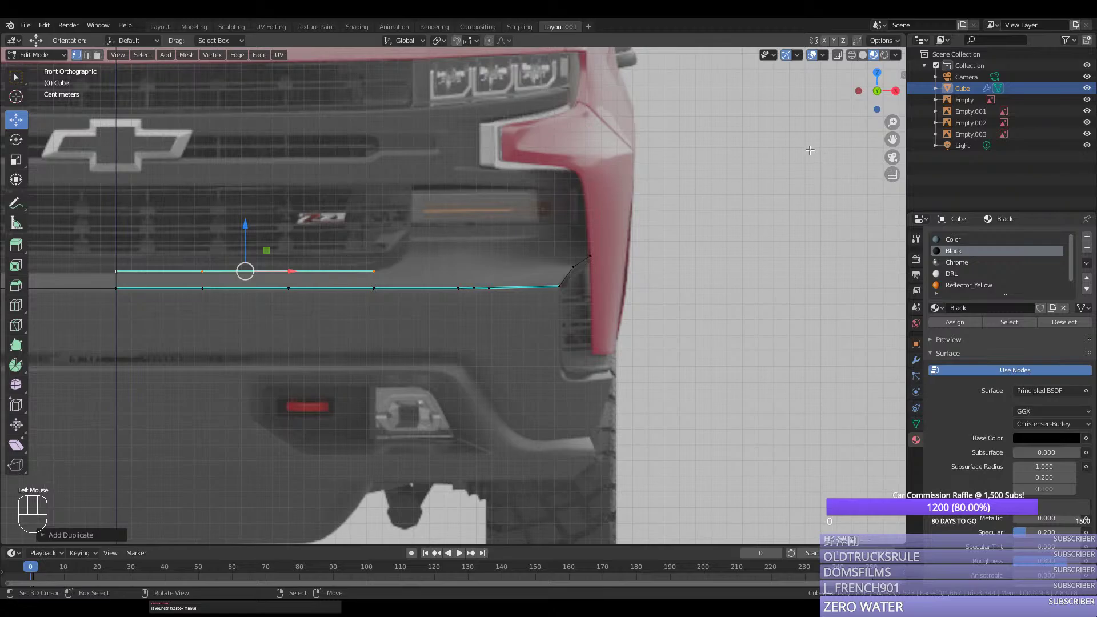
# Step: Slide the copy's outer end vertex outward along X to the grille corner and extrude it up along Z to the light's lower edge
pyautogui.moveTo(892, 140); pyautogui.dragTo(942, 202)
pyautogui.scroll(2, 451, 295)
pyautogui.rightClick(442, 349)
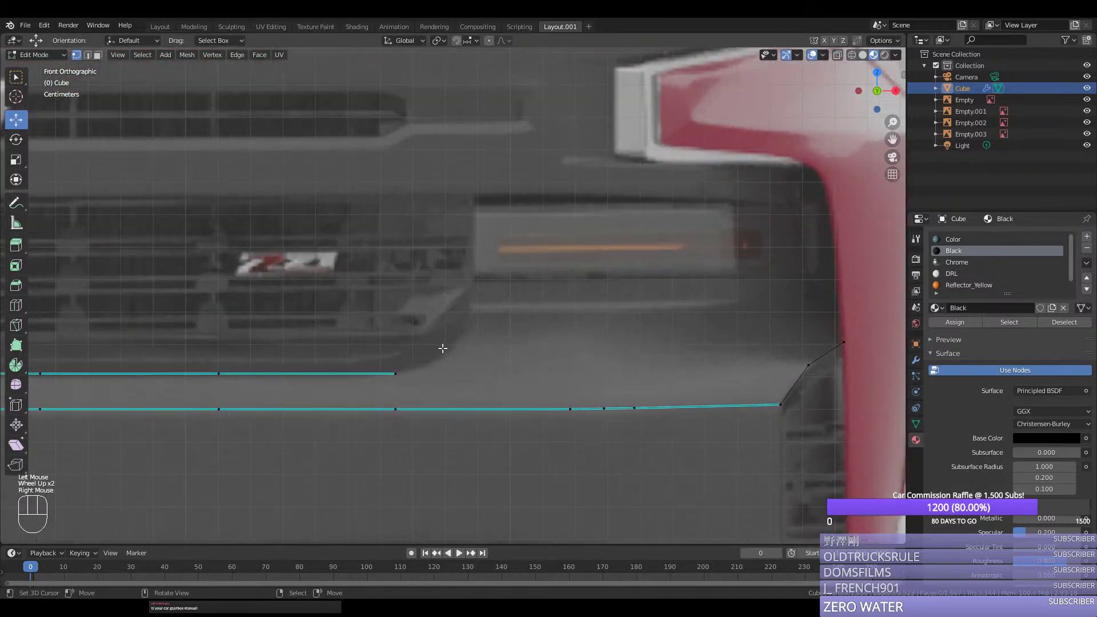
pyautogui.rightClick(395, 373)
pyautogui.moveTo(424, 374); pyautogui.dragTo(501, 374)
pyautogui.press('e')
pyautogui.middleClick(503, 320)
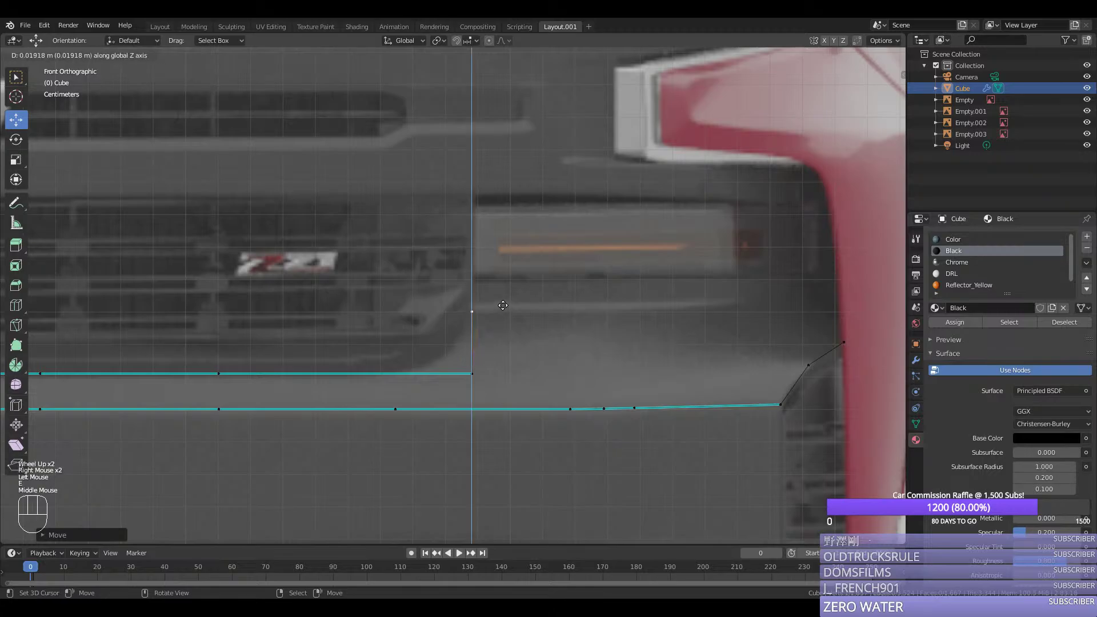
pyautogui.click(502, 306)
pyautogui.moveTo(475, 293); pyautogui.dragTo(483, 262)
# Step: Vertex-bevel the grille corner with 4 segments and mark the edges from the bend up to the line's end sharp
pyautogui.rightClick(472, 342)
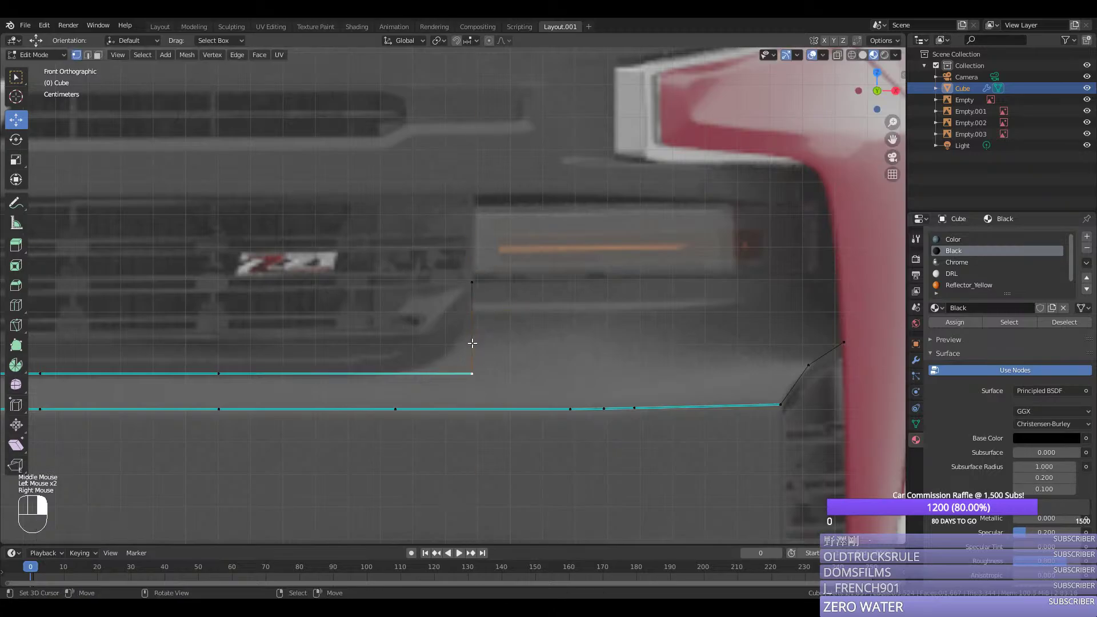
pyautogui.hotkey('ctrl', 'shift', 'b')
pyautogui.scroll(2, 545, 301)
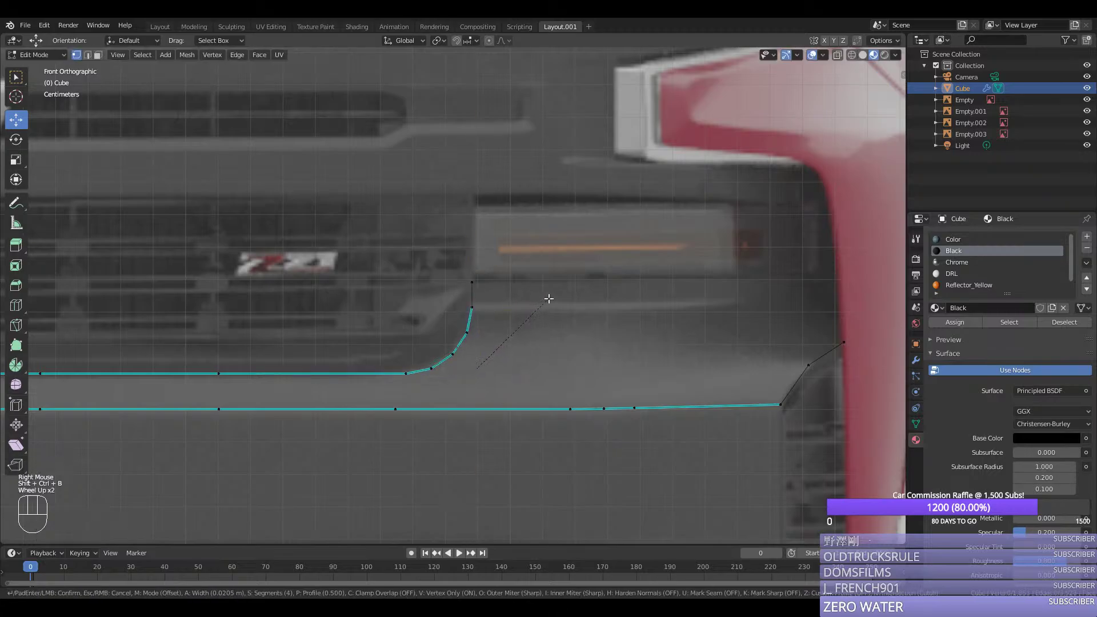
pyautogui.click(549, 298)
pyautogui.keyDown('ctrl'); pyautogui.rightClick(472, 282); pyautogui.keyUp('ctrl')
pyautogui.hotkey('ctrl', 'e')
pyautogui.rightClick(402, 358)
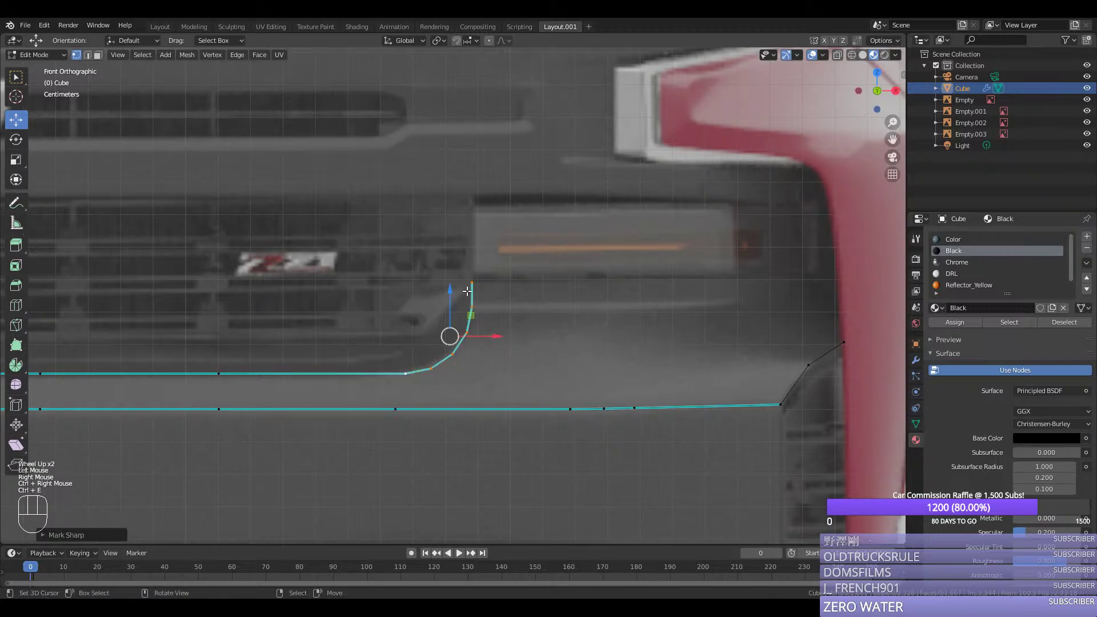
# Step: Move the upper line's top two vertices back along Y in side view to the inner edge of the light housing
pyautogui.scroll(-1, 451, 331)
pyautogui.moveTo(451, 331); pyautogui.dragTo(419, 299, button='middle')
pyautogui.press('KP_3')
pyautogui.click(412, 290)
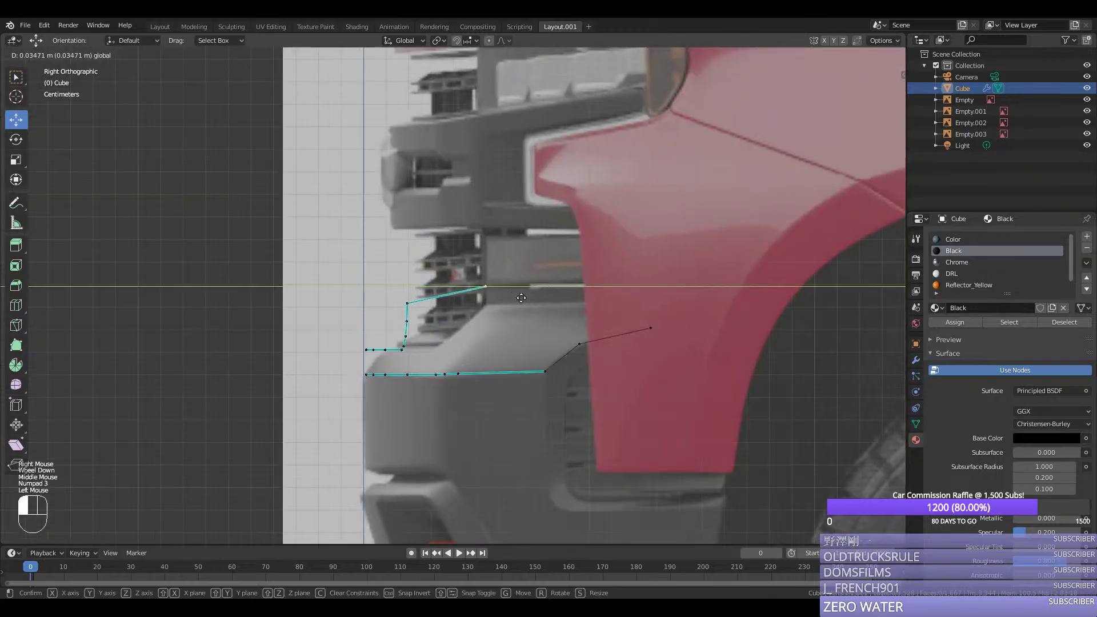
pyautogui.rightClick(417, 294)
pyautogui.moveTo(433, 304); pyautogui.dragTo(512, 312)
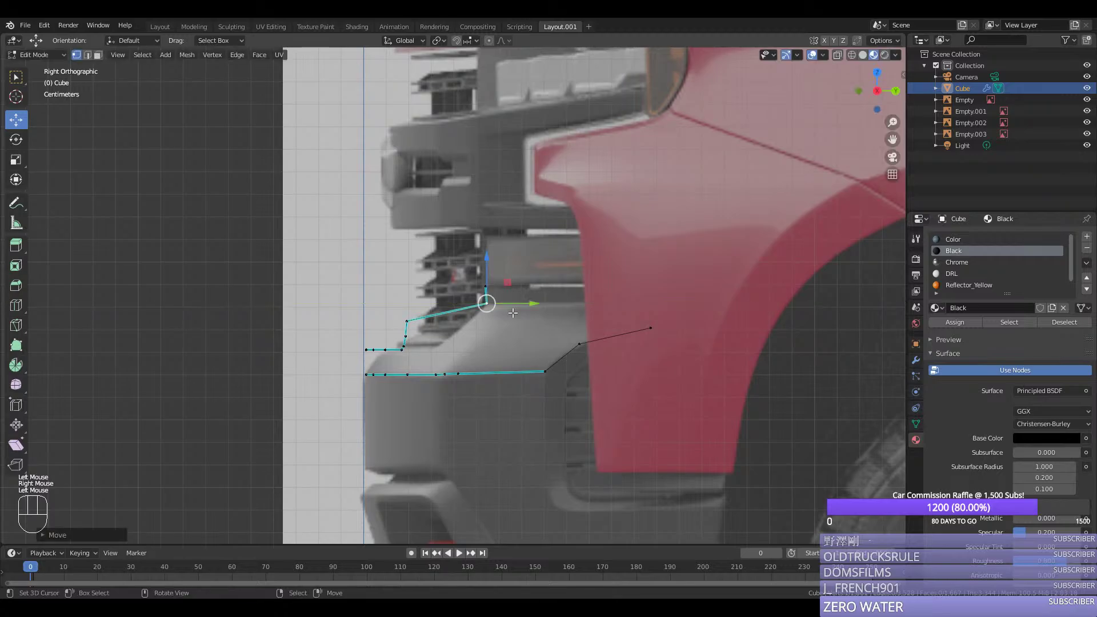
# Step: Select the upper line's horizontal path to the centerline and move it back along Y to match the side reference
pyautogui.rightClick(409, 321)
pyautogui.scroll(3, 441, 321)
pyautogui.rightClick(367, 381)
pyautogui.rightClick(337, 389)
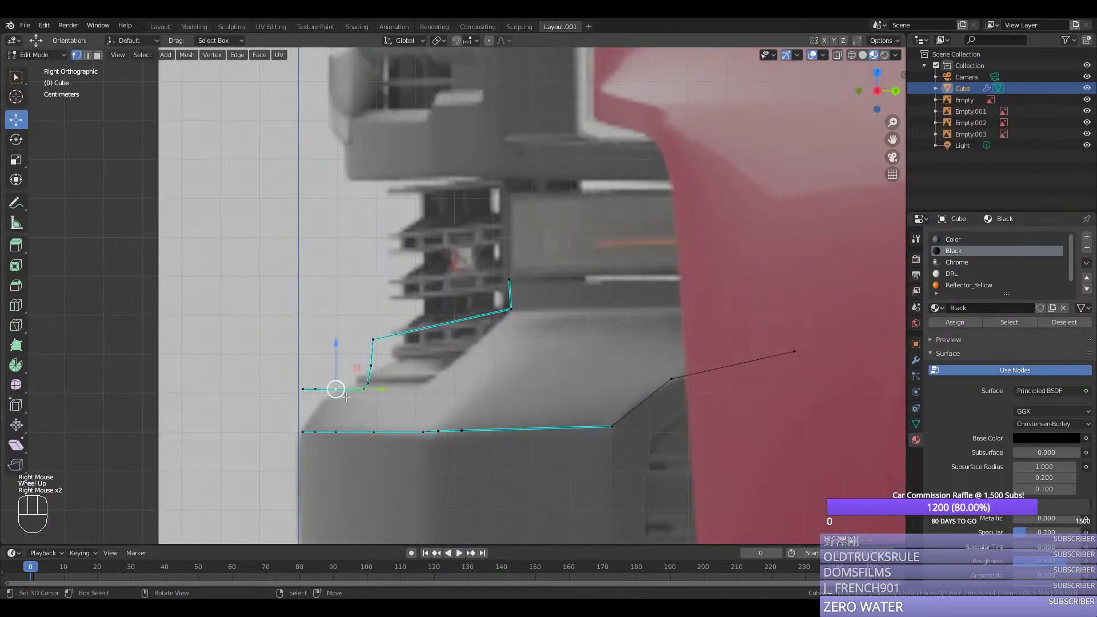
pyautogui.rightClick(364, 390)
pyautogui.keyDown('ctrl'); pyautogui.rightClick(303, 389); pyautogui.keyUp('ctrl')
pyautogui.moveTo(341, 388); pyautogui.dragTo(487, 366)
# Step: Shift the remaining bend vertices individually back along Y in side view to follow the bumper's sloped upper surface
pyautogui.rightClick(381, 386)
pyautogui.rightClick(367, 382)
pyautogui.rightClick(370, 365)
pyautogui.rightClick(427, 379)
pyautogui.rightClick(447, 365)
pyautogui.moveTo(463, 386); pyautogui.dragTo(484, 366)
pyautogui.rightClick(374, 339)
pyautogui.moveTo(410, 338); pyautogui.dragTo(512, 332)
pyautogui.scroll(-3, 441, 352)
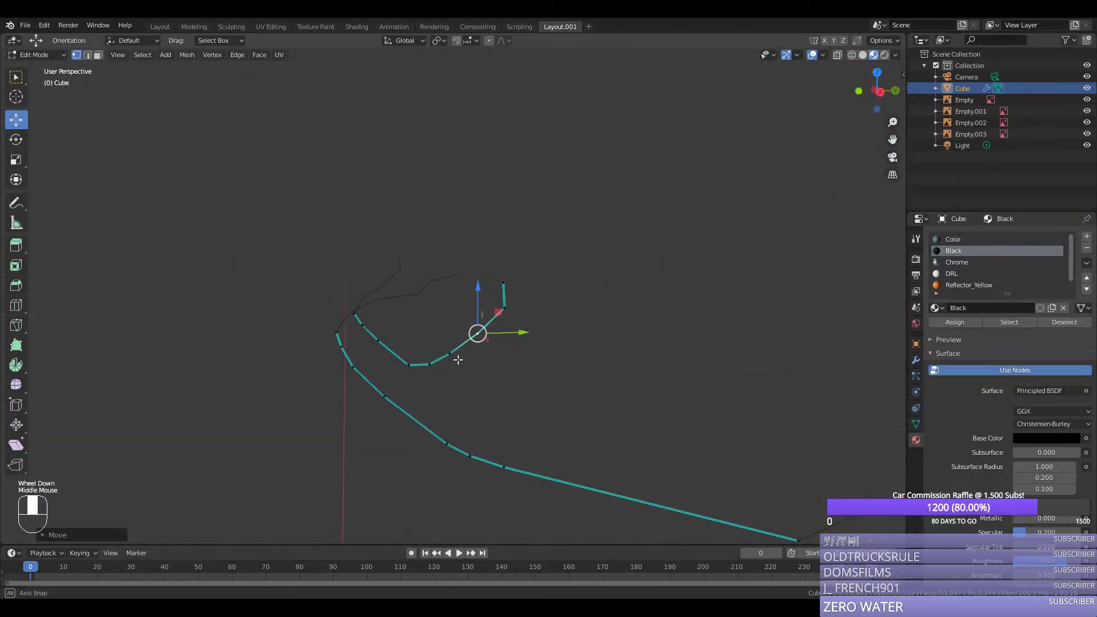
# Step: Nudge the bend vertex just above its lower end along Y in perspective to smooth the curve
pyautogui.moveTo(441, 353)
pyautogui.mouseDown(button='middle')
pyautogui.moveTo(443, 375)
pyautogui.moveTo(533, 384)
pyautogui.moveTo(449, 359)
pyautogui.mouseUp(button='middle')
pyautogui.rightClick(448, 359)
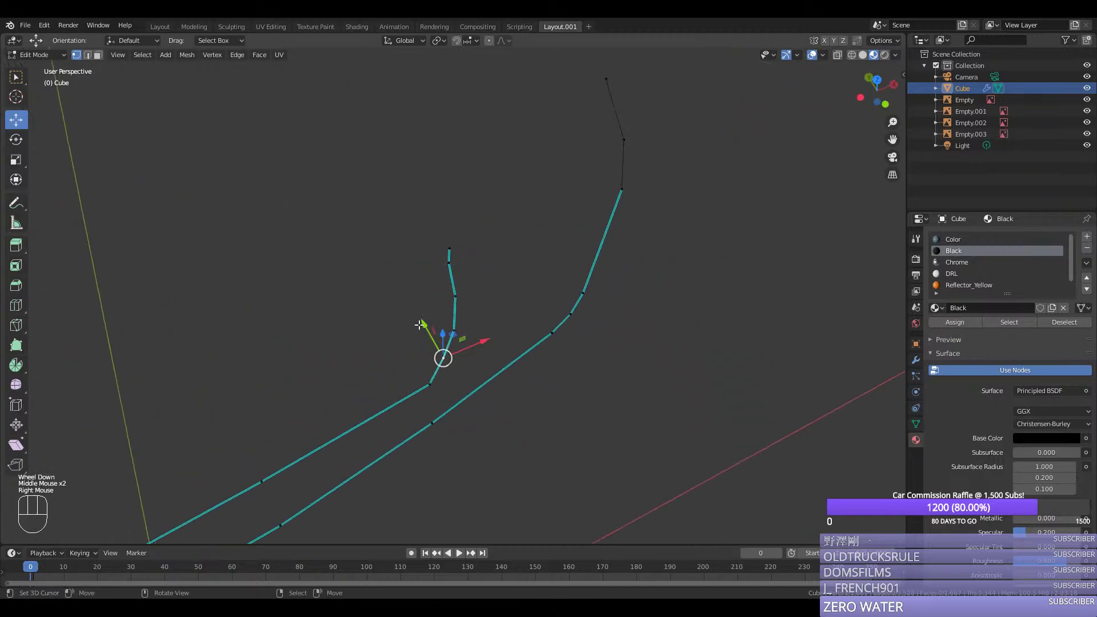
pyautogui.moveTo(423, 325); pyautogui.dragTo(425, 328)
pyautogui.rightClick(446, 272)
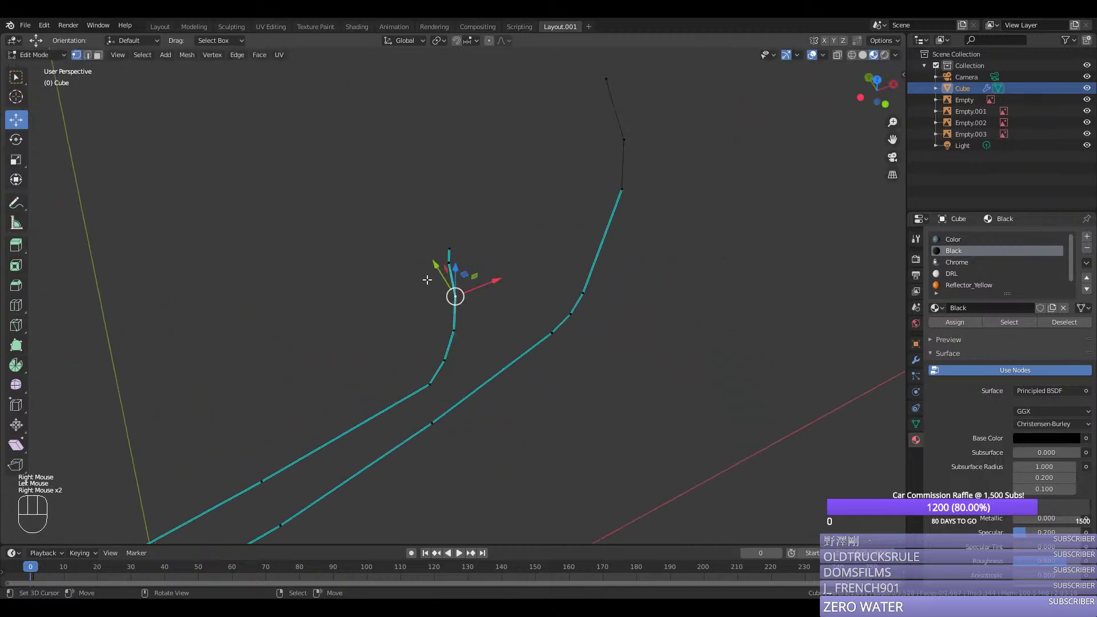
# Step: Adjust the upper line's bend vertices along Y in top view to form an even arc
pyautogui.moveTo(427, 279); pyautogui.dragTo(399, 287, button='middle')
pyautogui.press('KP_7')
pyautogui.moveTo(461, 251); pyautogui.dragTo(434, 280)
pyautogui.rightClick(452, 298)
pyautogui.click(451, 267)
pyautogui.rightClick(451, 268)
pyautogui.rightClick(404, 334)
pyautogui.rightClick(428, 321)
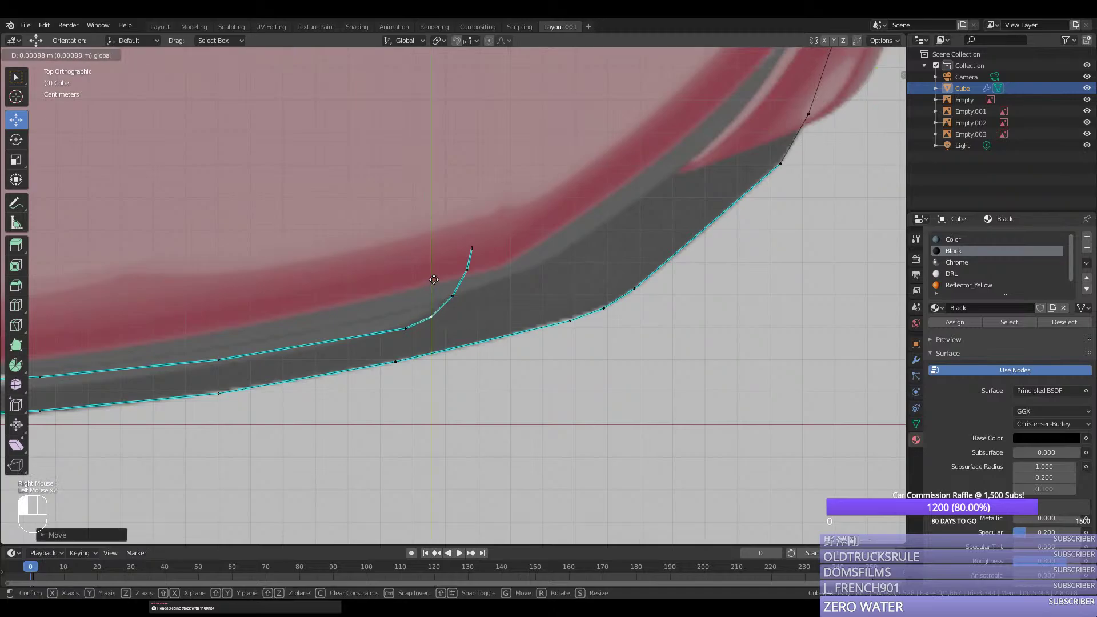
pyautogui.rightClick(437, 279)
pyautogui.moveTo(440, 289); pyautogui.dragTo(400, 273, button='middle')
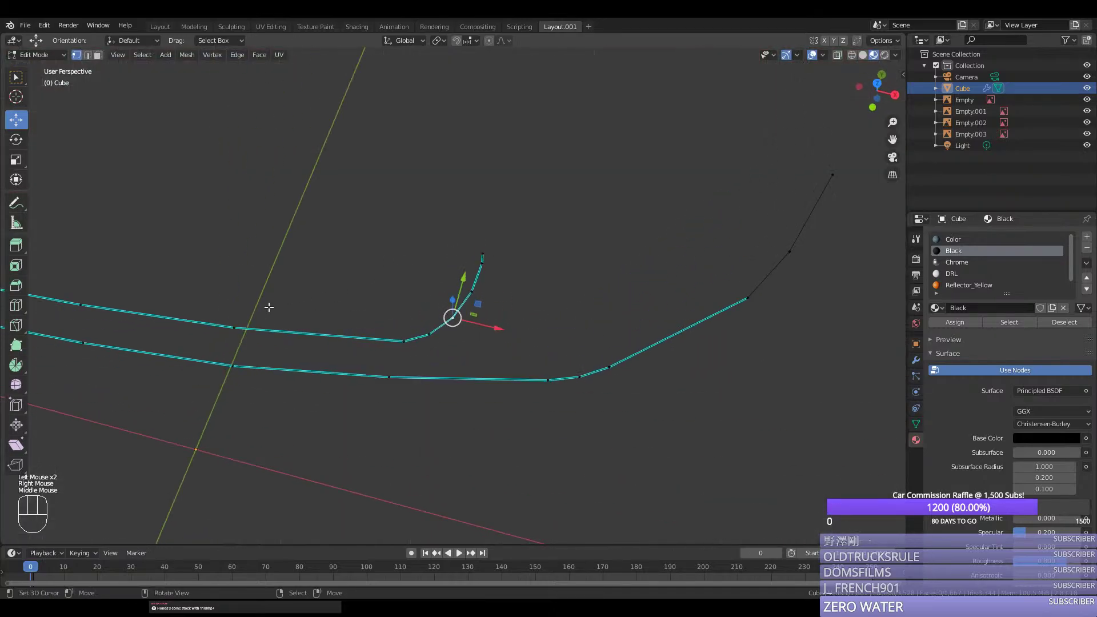
# Step: Adjust the two vertices on the upper line's long inner stretch along Y in top view to smooth its curvature
pyautogui.rightClick(248, 318)
pyautogui.scroll(-1, 275, 320)
pyautogui.moveTo(274, 320); pyautogui.dragTo(297, 334, button='middle')
pyautogui.press('KP_7')
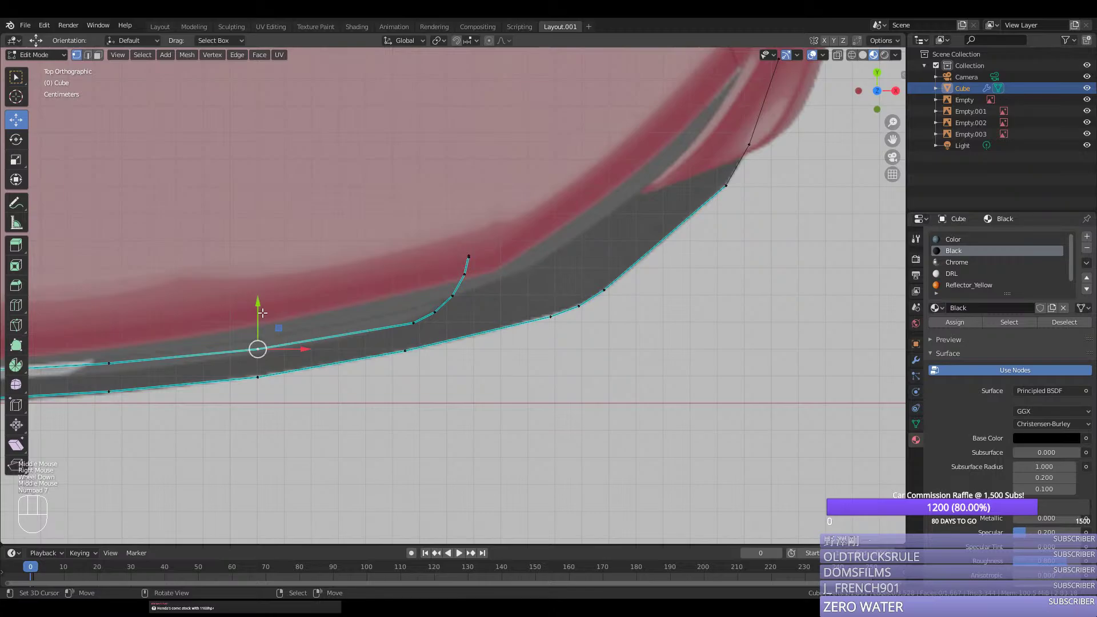
pyautogui.moveTo(260, 312); pyautogui.dragTo(259, 313)
pyautogui.rightClick(115, 364)
pyautogui.moveTo(108, 333); pyautogui.dragTo(49, 342)
# Step: Vertex-bevel the crease line's corner at the top of the side vent with two segments
pyautogui.scroll(-1, 107, 339)
pyautogui.moveTo(343, 369); pyautogui.dragTo(473, 240, button='middle')
pyautogui.rightClick(467, 269)
pyautogui.press('KP_1')
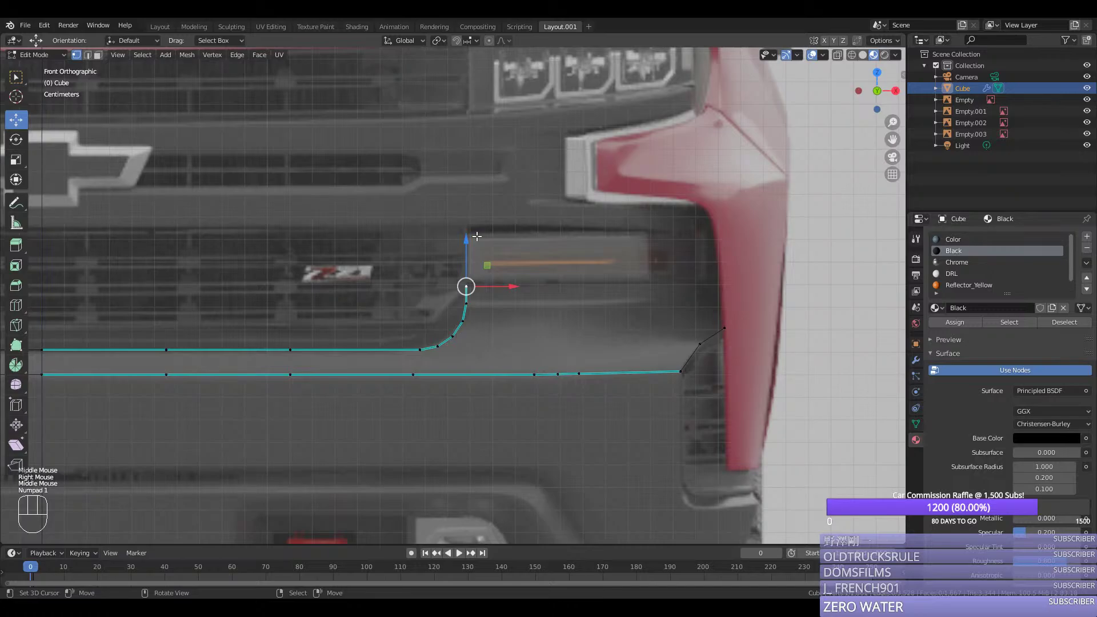
pyautogui.rightClick(474, 301)
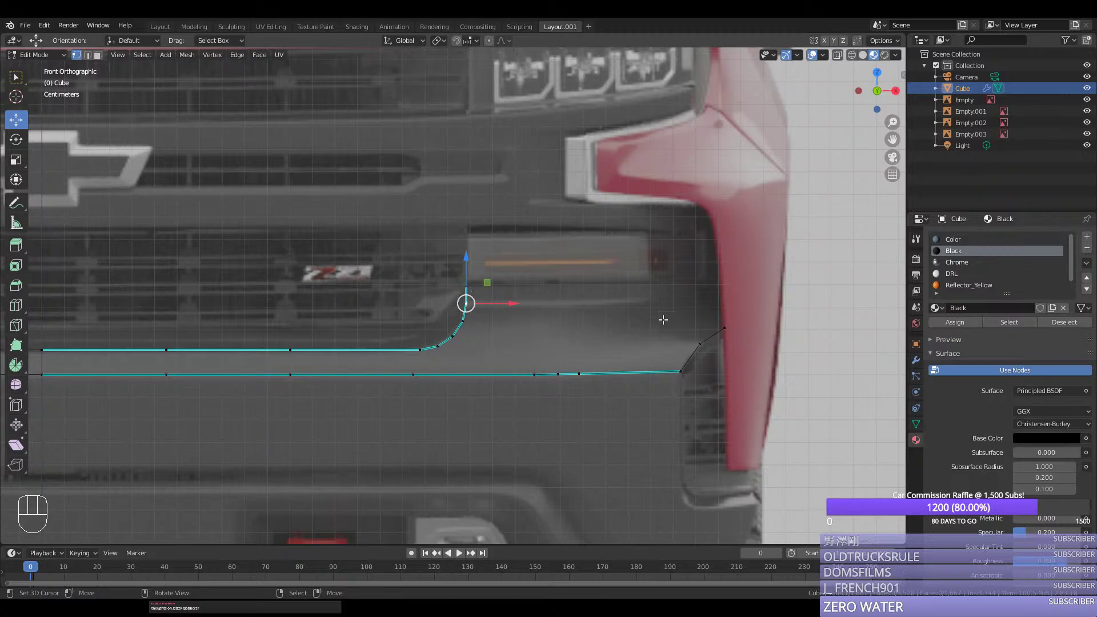
pyautogui.moveTo(700, 341); pyautogui.dragTo(649, 350, button='middle')
pyautogui.press('KP_Decimal')
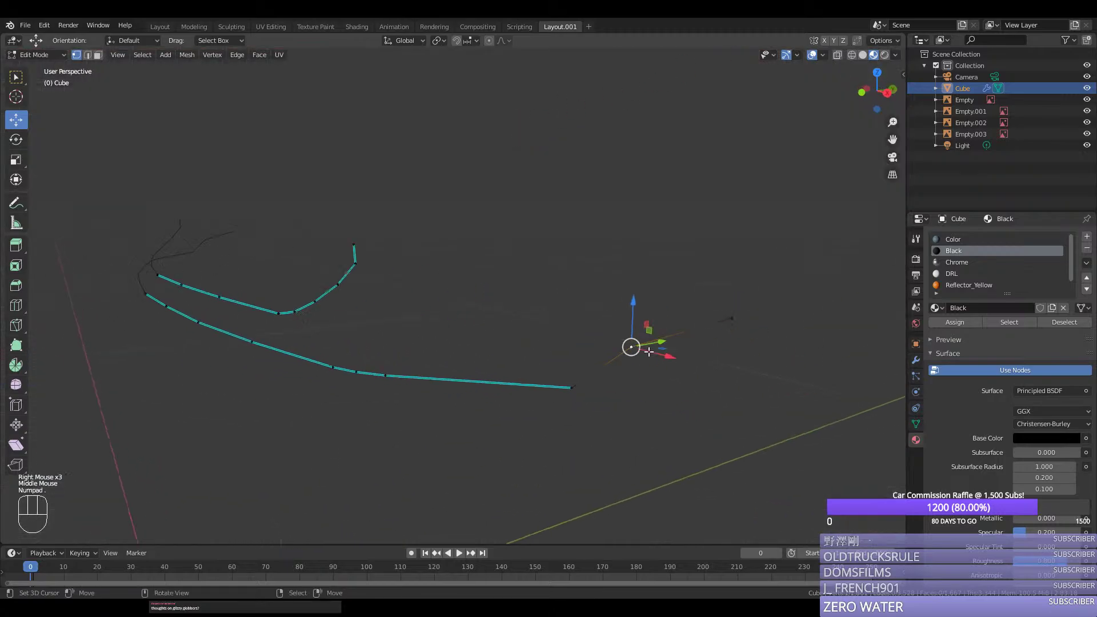
pyautogui.press('KP_3')
pyautogui.hotkey('ctrl', 'shift', 'b')
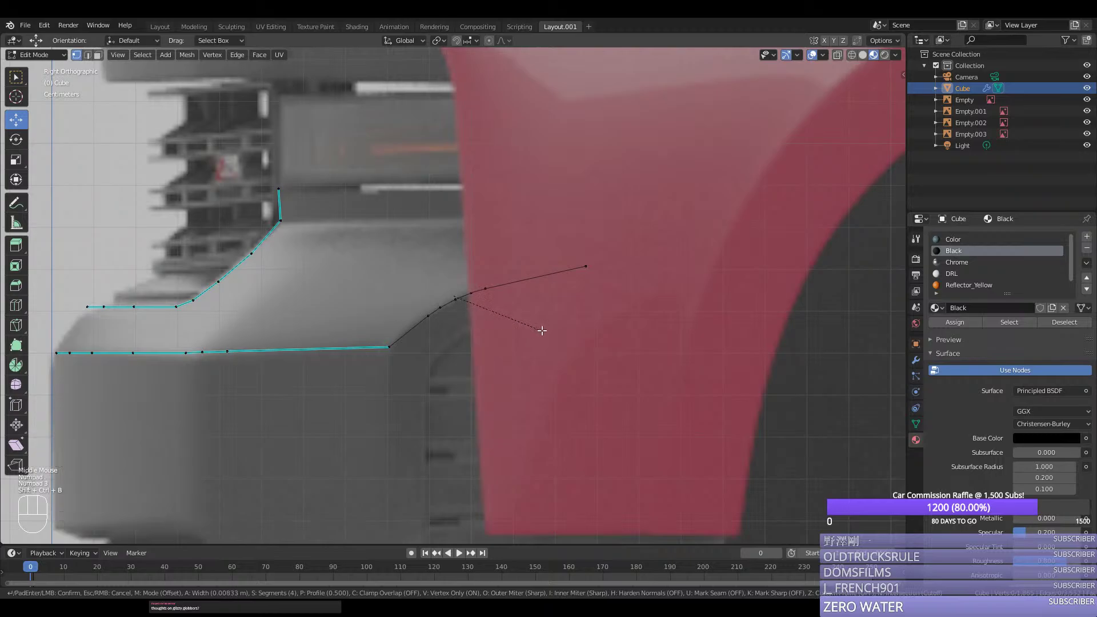
pyautogui.click(541, 331)
# Step: Select the path from the crease line's outer end to the vent's inner corner and mark it sharp
pyautogui.rightClick(585, 266)
pyautogui.keyDown('ctrl'); pyautogui.rightClick(389, 347); pyautogui.keyUp('ctrl')
pyautogui.hotkey('ctrl', 'e')
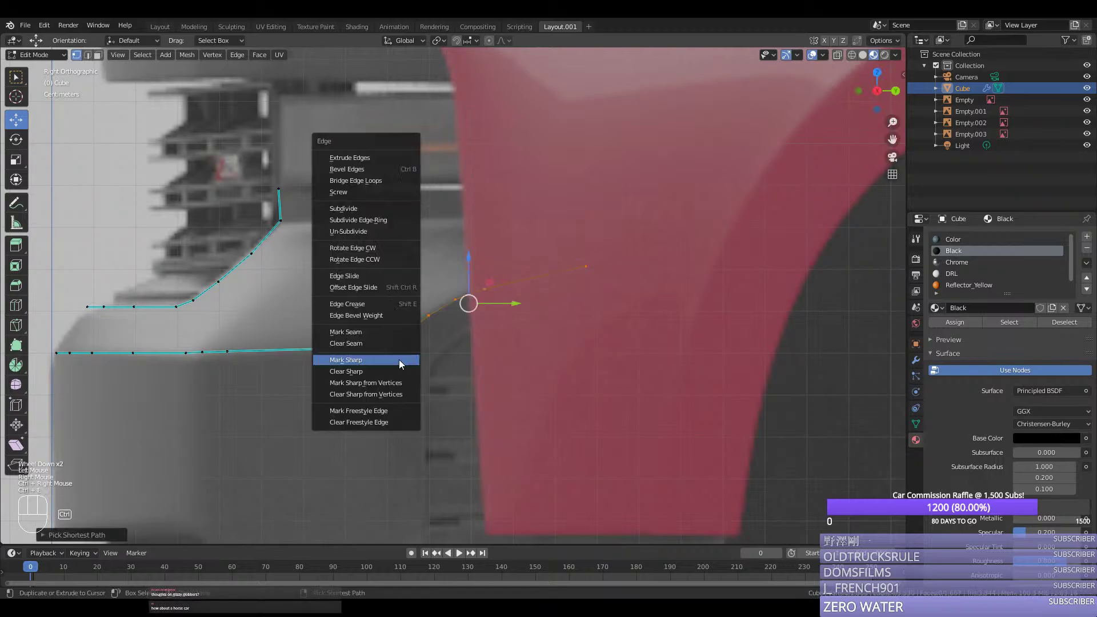
pyautogui.click(399, 359)
# Step: Leave mesh editing to check the bumper lines against the body and save the file
pyautogui.moveTo(398, 359); pyautogui.dragTo(524, 424, button='middle')
pyautogui.press('Tab')
pyautogui.scroll(-1, 514, 376)
pyautogui.keyDown('ctrl'); pyautogui.scroll(-2, 525, 378); pyautogui.keyUp('ctrl')
pyautogui.hotkey('ctrl', 's')
pyautogui.scroll(-1, 531, 377)
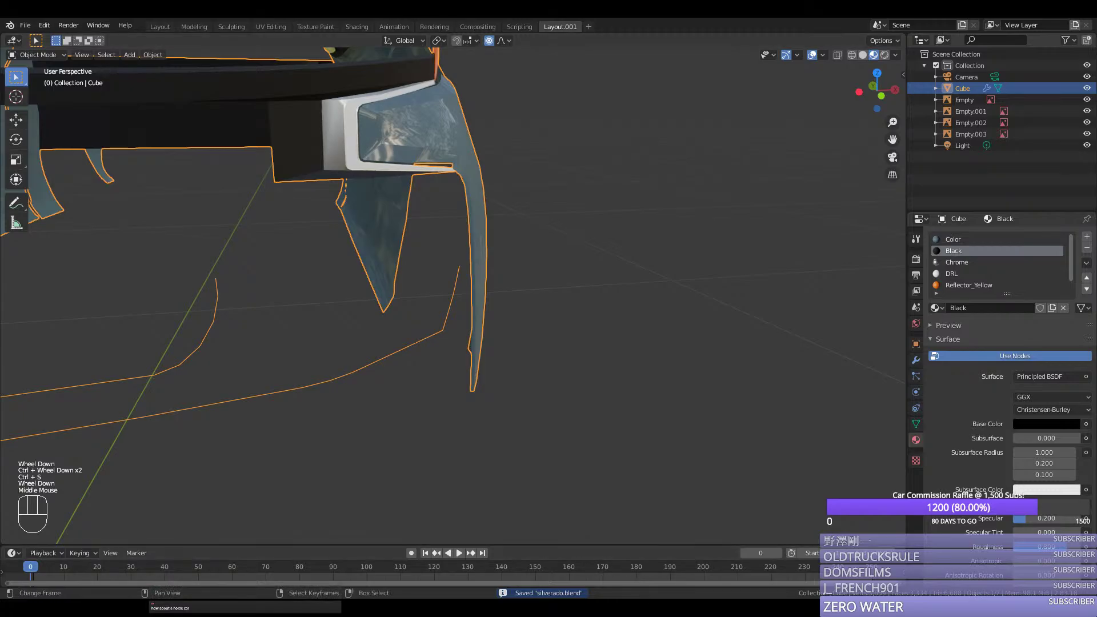
# Step: Fill faces between the two bumper lines in front view, from the centerline to the start of the grille bend
pyautogui.moveTo(489, 485); pyautogui.dragTo(404, 441, button='middle')
pyautogui.press('KP_1')
pyautogui.press('Tab')
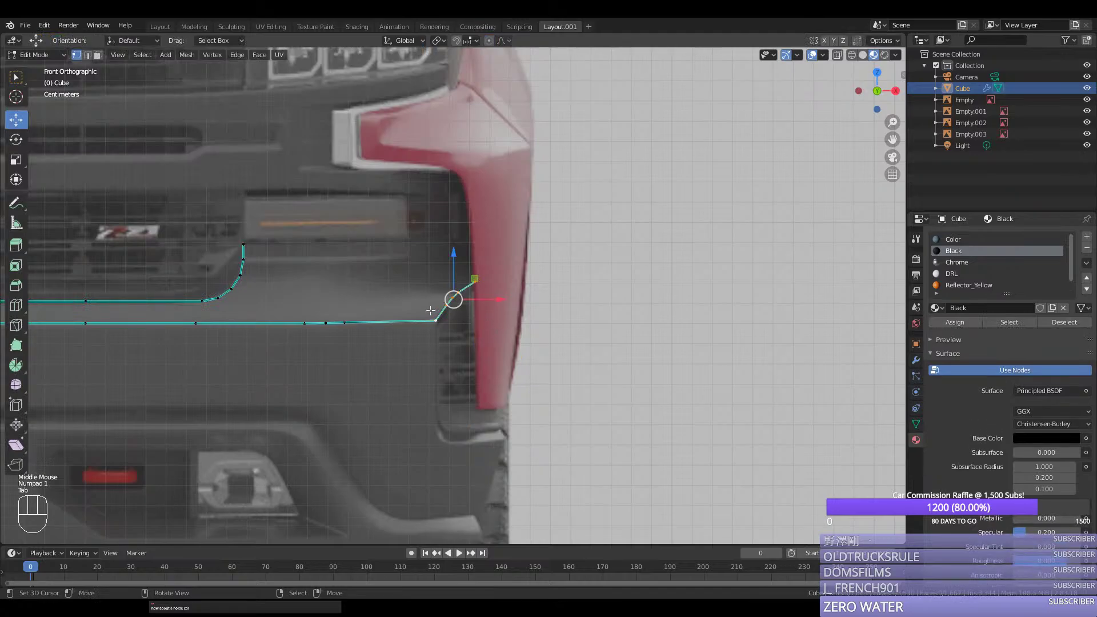
pyautogui.rightClick(450, 320)
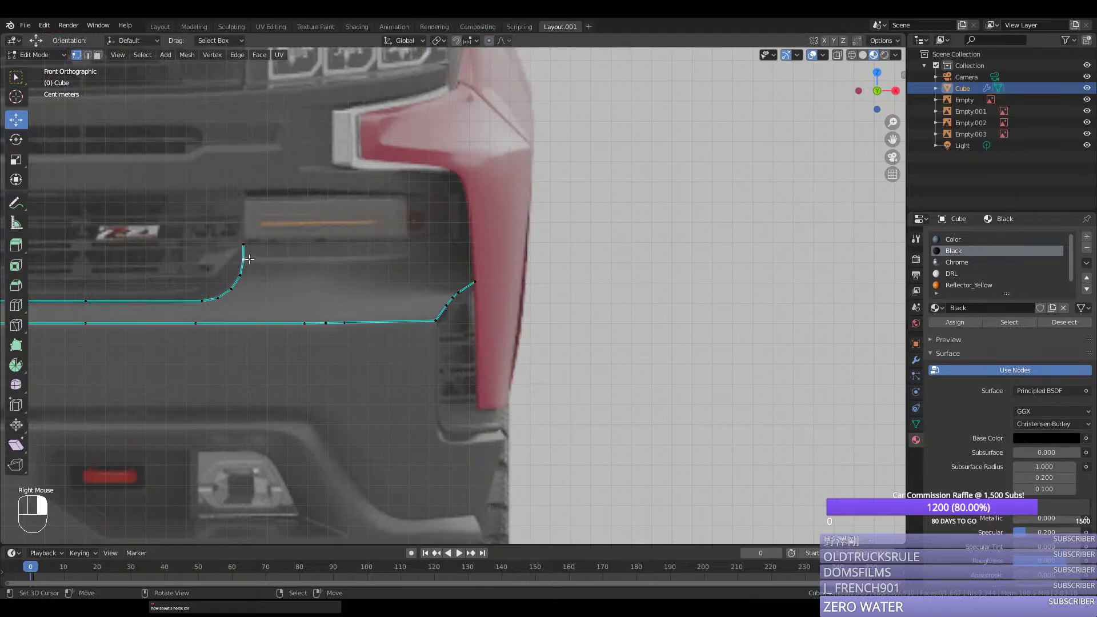
pyautogui.moveTo(892, 139); pyautogui.dragTo(1064, 136)
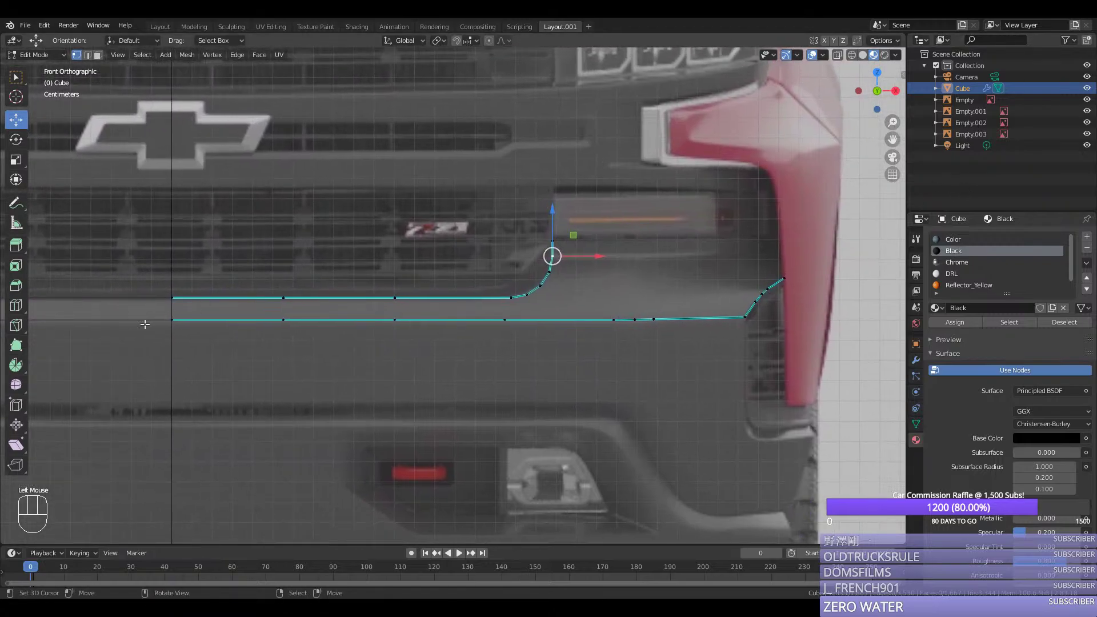
pyautogui.rightClick(164, 300)
pyautogui.keyDown('shift'); pyautogui.rightClick(173, 324); pyautogui.keyUp('shift')
pyautogui.keyDown('shift'); pyautogui.rightClick(281, 324); pyautogui.keyUp('shift')
pyautogui.keyDown('shift'); pyautogui.rightClick(284, 303); pyautogui.keyUp('shift')
pyautogui.press('f')
pyautogui.rightClick(283, 302)
pyautogui.keyDown('shift'); pyautogui.rightClick(285, 323); pyautogui.keyUp('shift')
pyautogui.press('f')
pyautogui.press('f')
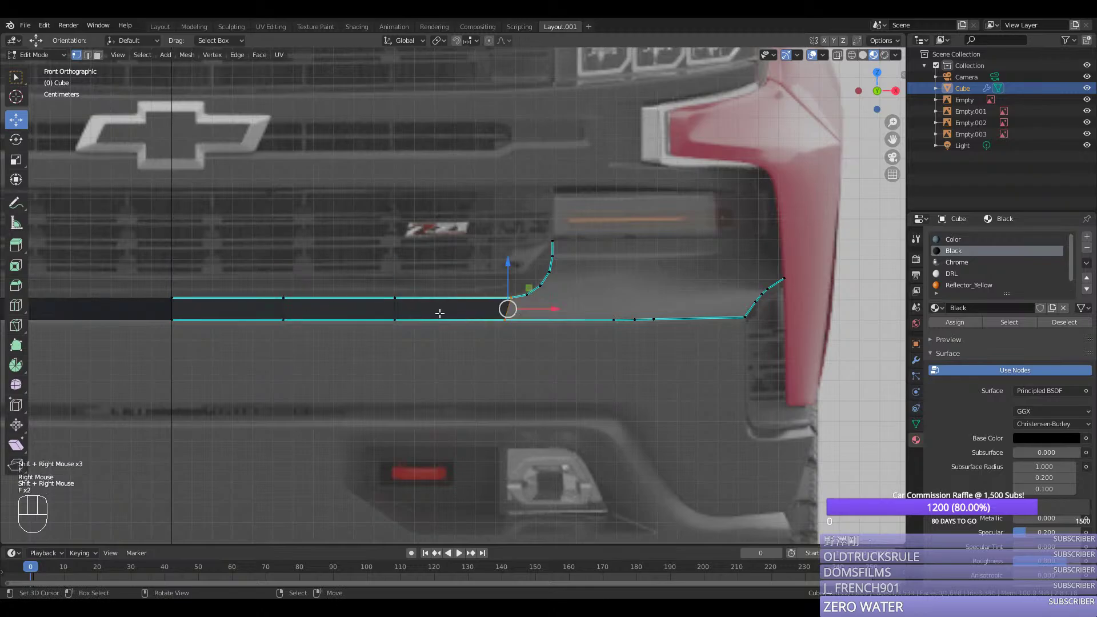
# Step: Add two vertices to the lower line's segment beyond the last filled face and space them evenly
pyautogui.scroll(-1, 439, 313)
pyautogui.moveTo(440, 313); pyautogui.dragTo(454, 362, button='middle')
pyautogui.hotkey('ctrl', 'r')
pyautogui.rightClick(468, 368)
pyautogui.hotkey('ctrl', 'r')
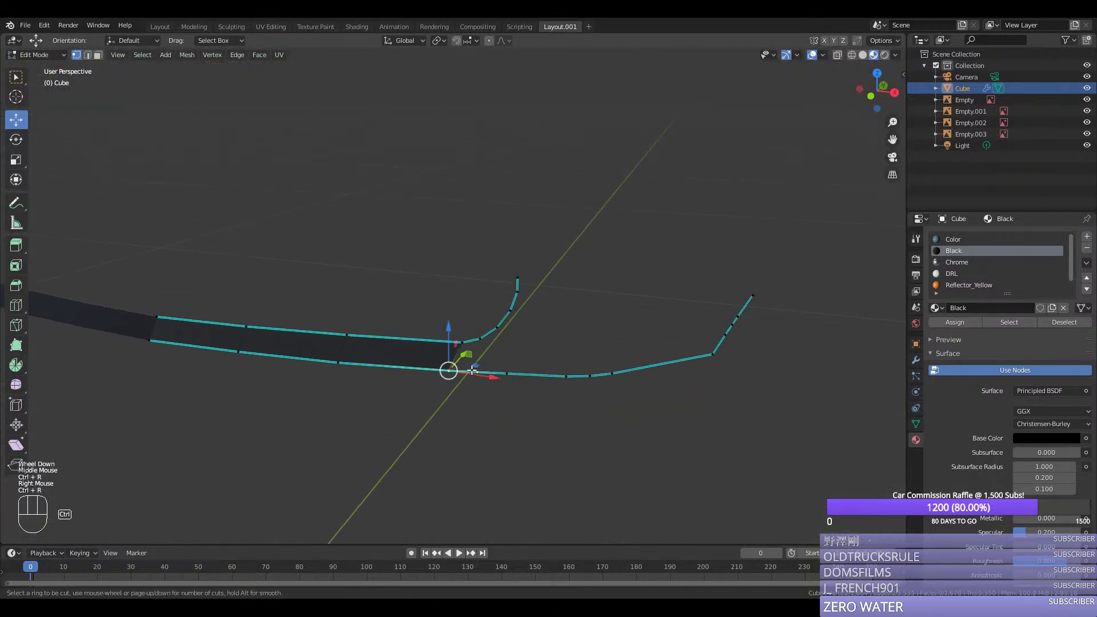
pyautogui.click(472, 370)
pyautogui.rightClick(472, 370)
pyautogui.rightClick(449, 370)
pyautogui.keyDown('ctrl'); pyautogui.rightClick(564, 376); pyautogui.keyUp('ctrl')
pyautogui.hotkey('ctrl', 'y')
# Step: Continue the strip with two more faces from its open edge to the middle of the grille bend
pyautogui.rightClick(448, 370)
pyautogui.keyDown('shift'); pyautogui.rightClick(461, 343); pyautogui.keyUp('shift')
pyautogui.press('f')
pyautogui.press('f')
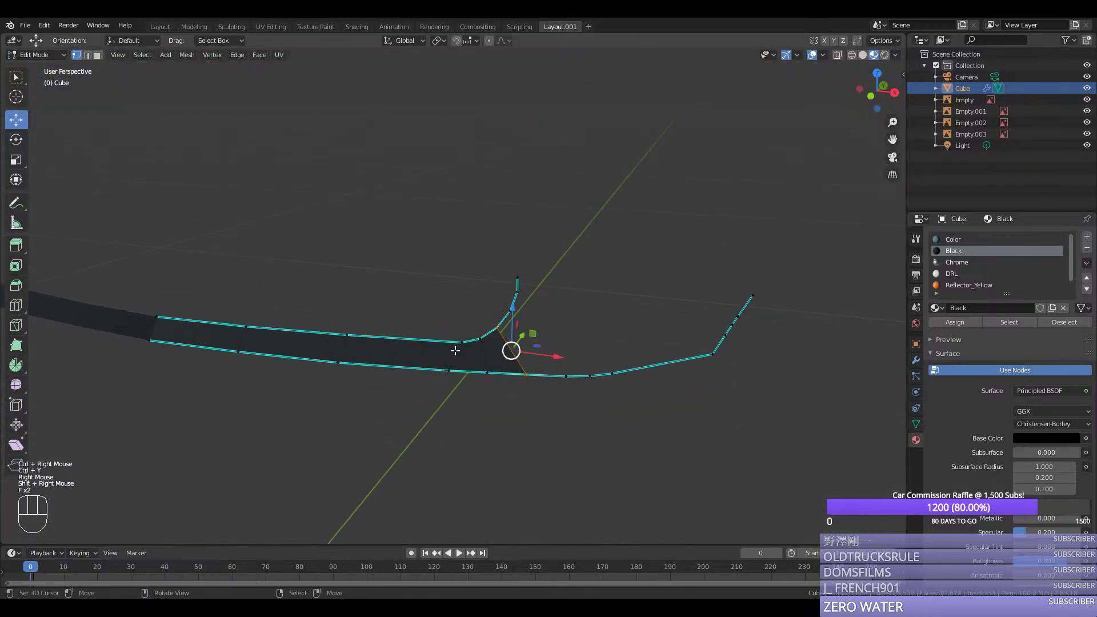
# Step: Extrude the vertex below the upper line's end outward along X to the fender, and move the new end back along Y in side view
pyautogui.rightClick(487, 330)
pyautogui.moveTo(506, 365); pyautogui.dragTo(513, 343, button='middle')
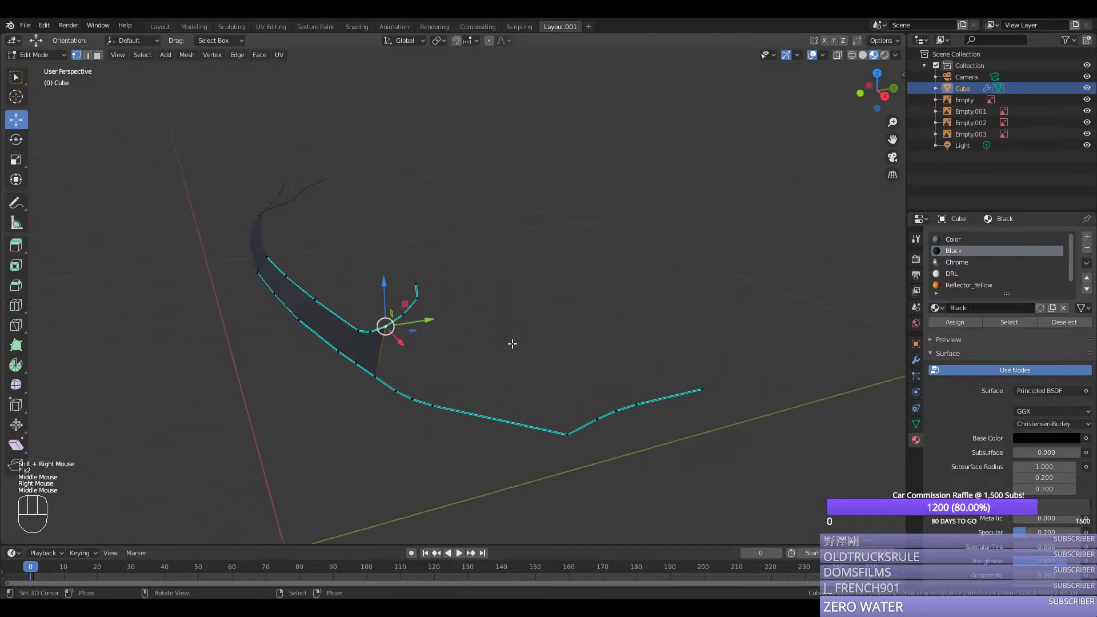
pyautogui.rightClick(416, 289)
pyautogui.press('KP_1')
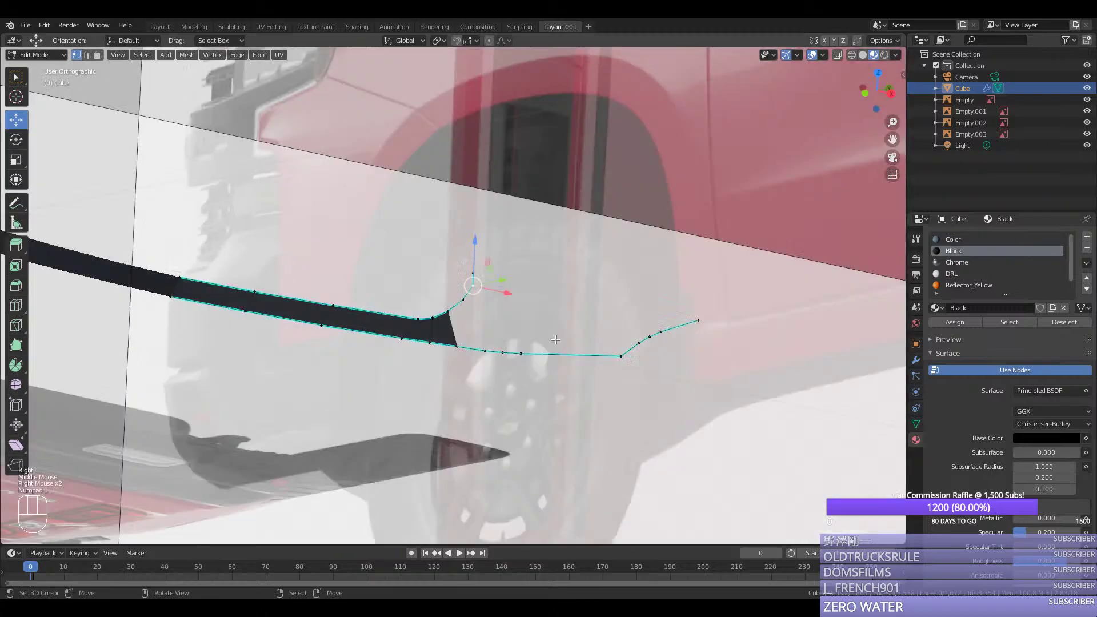
pyautogui.press('e')
pyautogui.middleClick(758, 281)
pyautogui.click(725, 262)
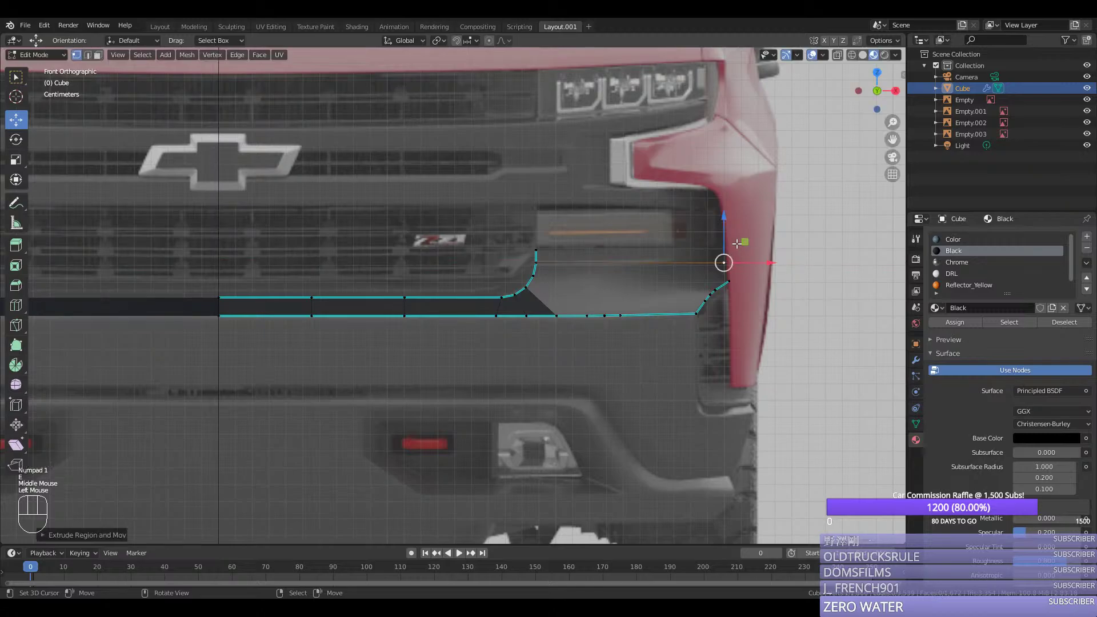
pyautogui.moveTo(724, 262); pyautogui.dragTo(735, 236)
pyautogui.moveTo(735, 236); pyautogui.dragTo(579, 287, button='middle')
pyautogui.press('KP_3')
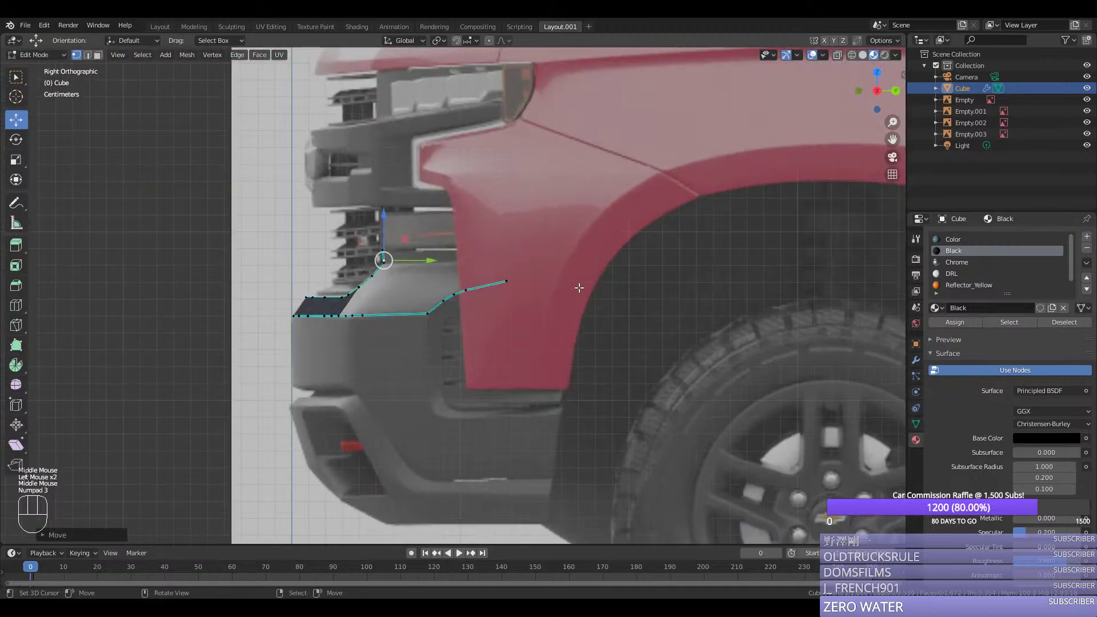
pyautogui.moveTo(427, 268); pyautogui.dragTo(522, 268)
# Step: Add a middle vertex to the new outward edge and move it along Y in top view onto the bumper's upper curve
pyautogui.moveTo(523, 268); pyautogui.dragTo(560, 372, button='middle')
pyautogui.hotkey('ctrl', 'r')
pyautogui.press('KP_7')
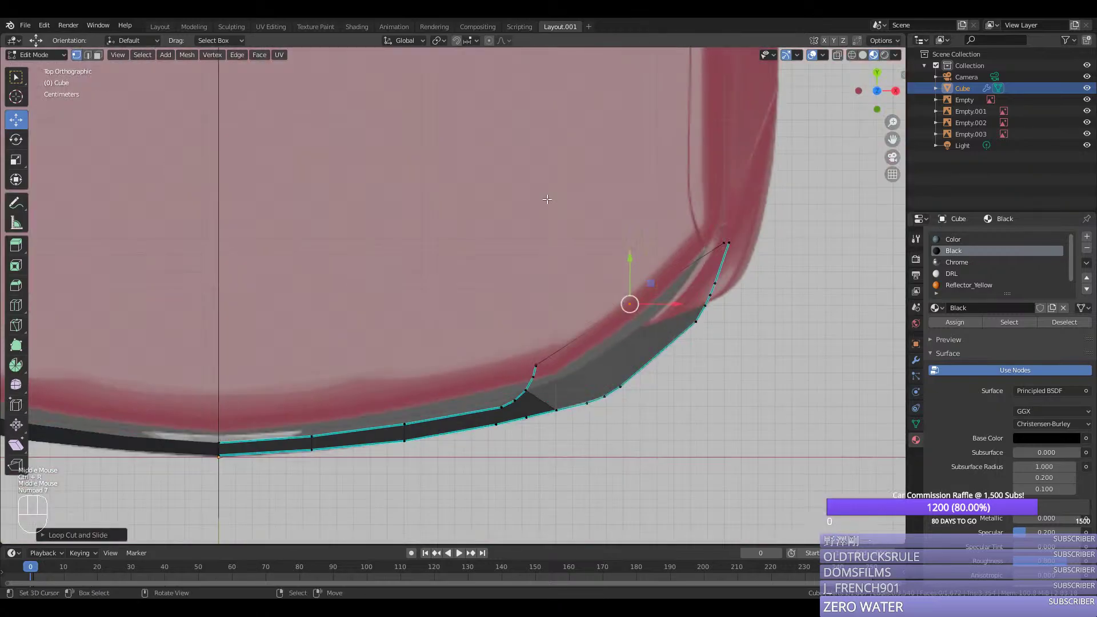
pyautogui.moveTo(624, 272); pyautogui.dragTo(632, 294)
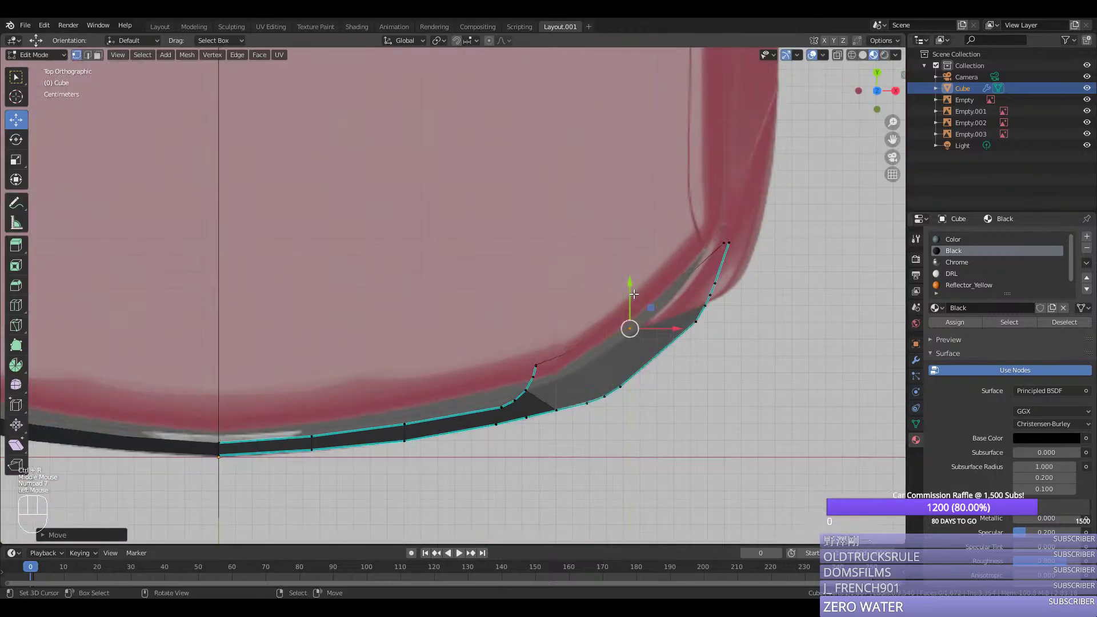
pyautogui.rightClick(724, 242)
pyautogui.press('KP_1')
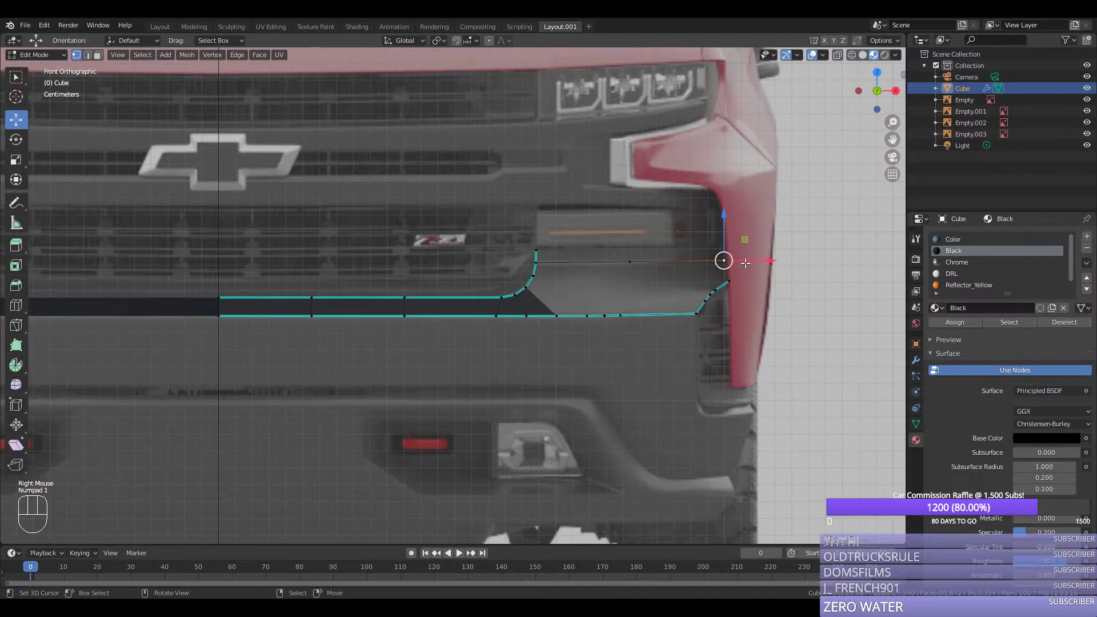
pyautogui.moveTo(745, 263); pyautogui.dragTo(642, 331, button='middle')
pyautogui.moveTo(636, 316); pyautogui.dragTo(637, 313)
# Step: Vertex-bevel the middle vertex into five vertices and space the whole line evenly from the grille bend to the outer end
pyautogui.hotkey('shift', 'ctrl', 'b')
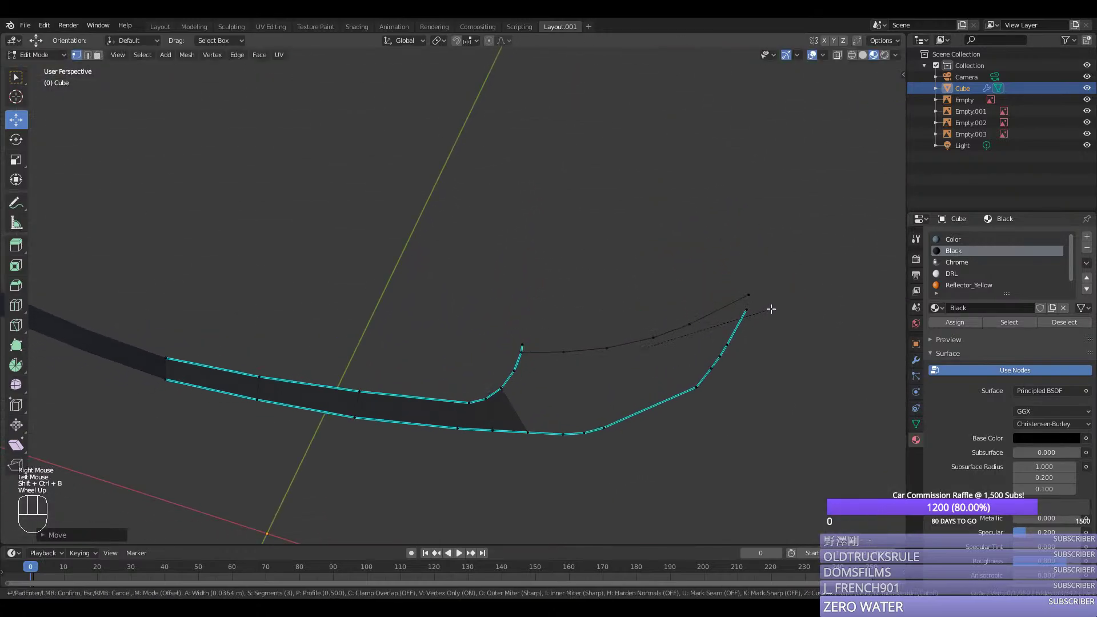
pyautogui.scroll(1, 772, 309)
pyautogui.click(770, 309)
pyautogui.rightClick(750, 291)
pyautogui.keyDown('ctrl'); pyautogui.rightClick(520, 350); pyautogui.keyUp('ctrl')
pyautogui.hotkey('ctrl', 'y')
# Step: Mark the line from the grille bend to the fender-side end as sharp
pyautogui.rightClick(737, 301)
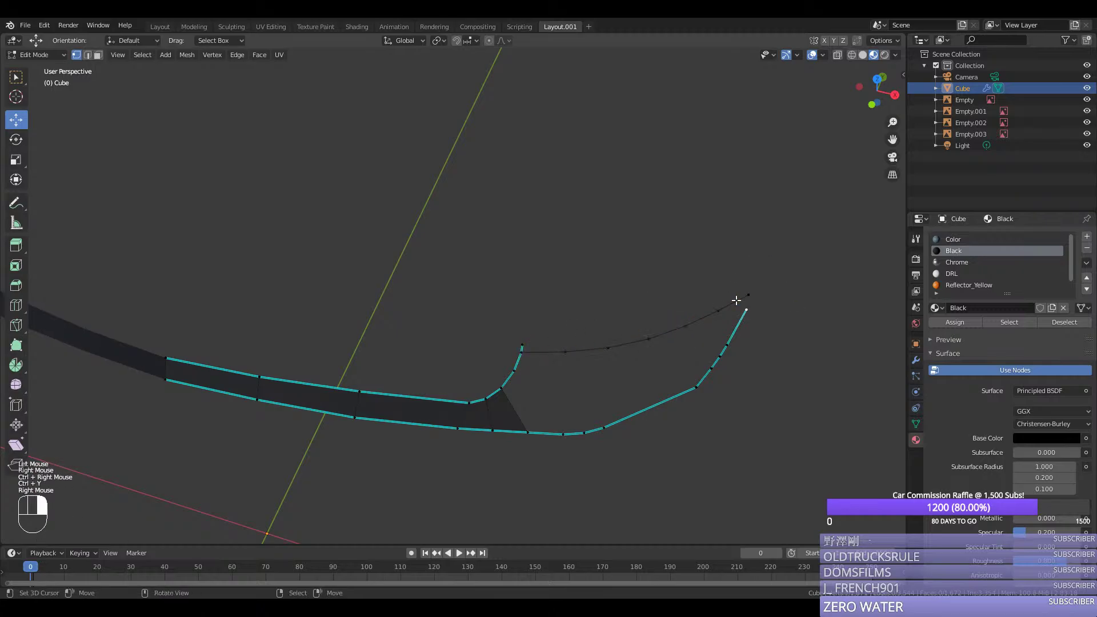
pyautogui.rightClick(528, 353)
pyautogui.moveTo(646, 355); pyautogui.dragTo(650, 330, button='middle')
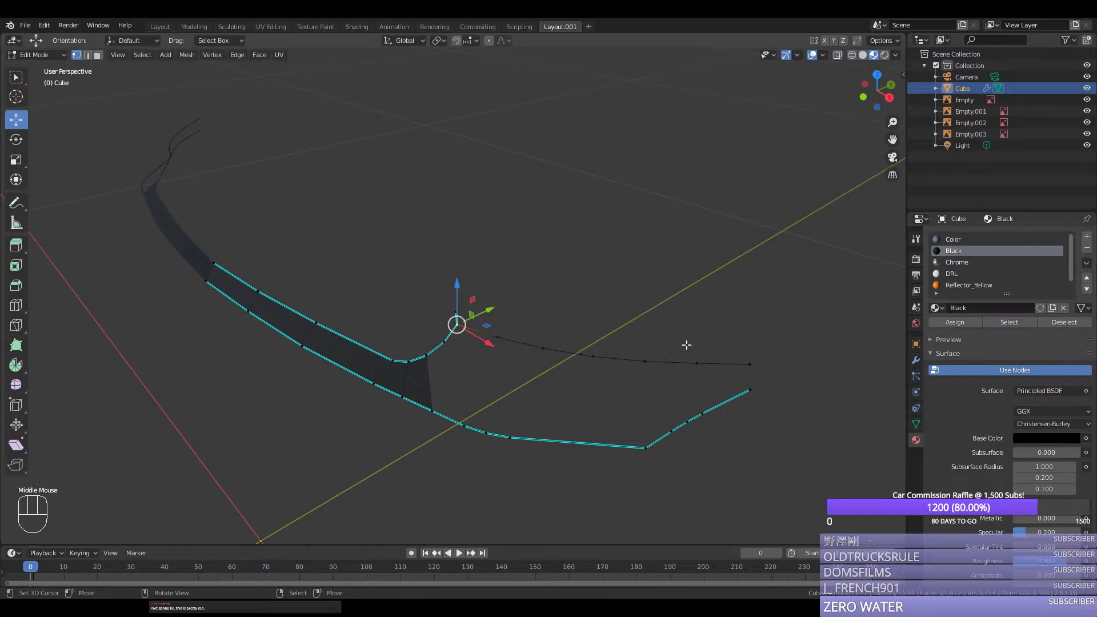
pyautogui.keyDown('ctrl'); pyautogui.rightClick(746, 346); pyautogui.keyUp('ctrl')
pyautogui.hotkey('ctrl', 'e')
pyautogui.click(746, 346)
pyautogui.rightClick(748, 361)
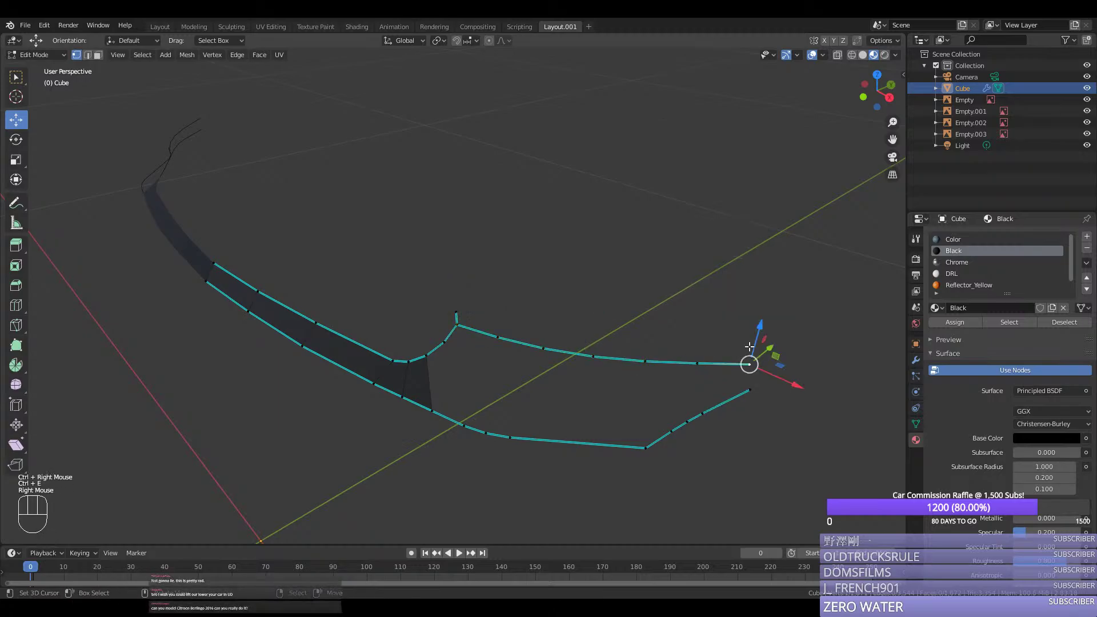
# Step: Extrude the line, except its innermost vertex, up along Z in front view to the level of the grille bend's top vertex
pyautogui.moveTo(749, 361); pyautogui.dragTo(795, 324, button='middle')
pyautogui.press('KP_1')
pyautogui.keyDown('ctrl'); pyautogui.rightClick(572, 262); pyautogui.keyUp('ctrl')
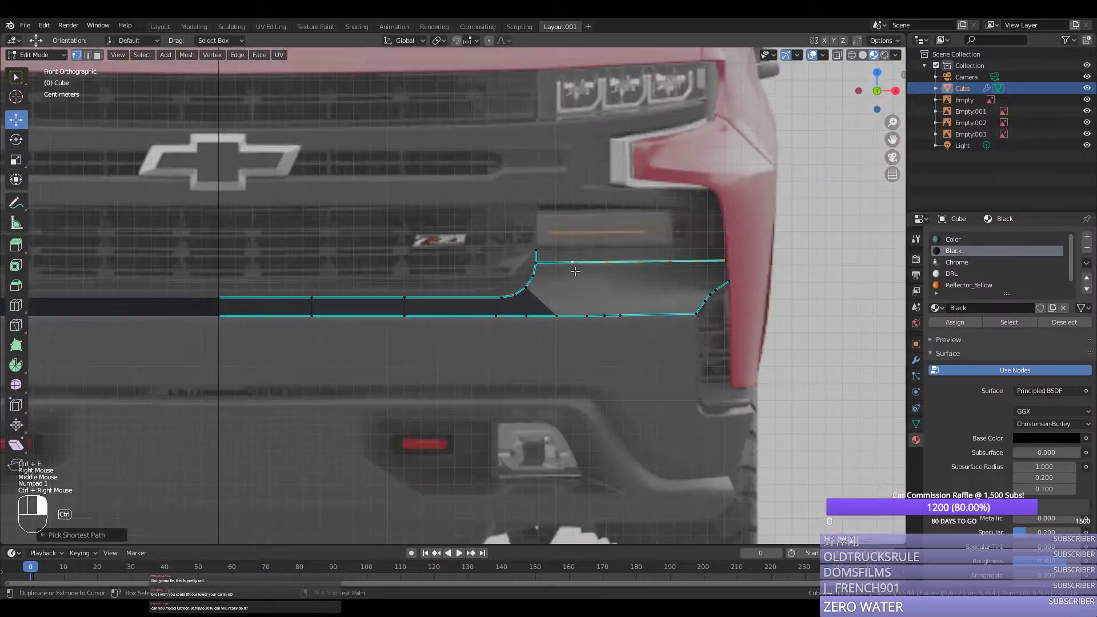
pyautogui.press('e')
pyautogui.middleClick(651, 259)
pyautogui.click(649, 247)
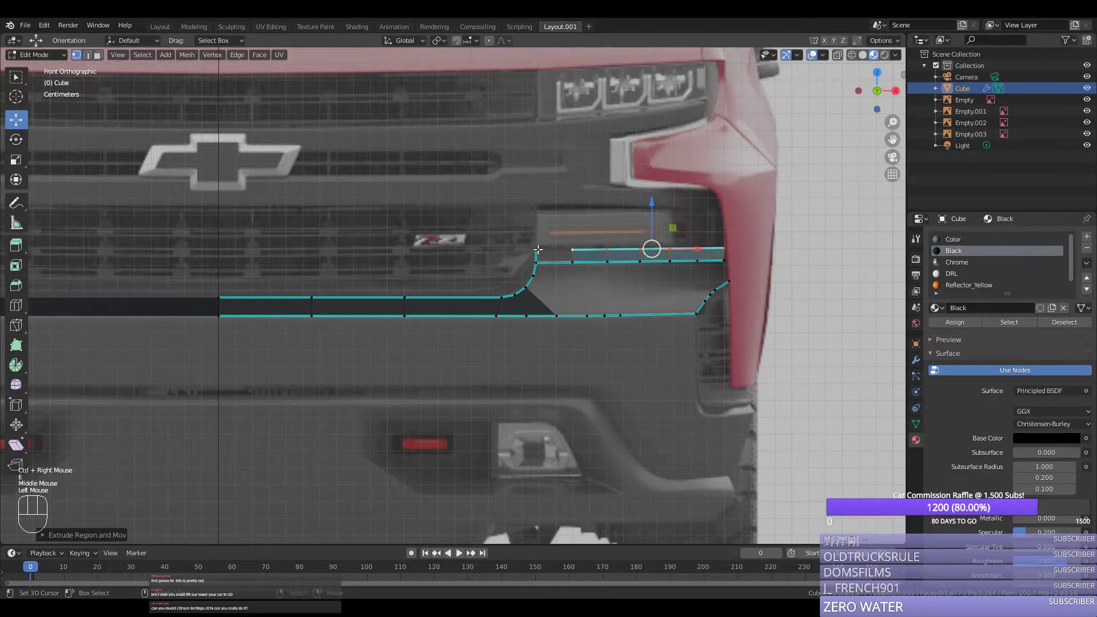
# Step: Fill the missing face at the extruded strip's inner end and mark its top edge as sharp
pyautogui.keyDown('shift'); pyautogui.rightClick(649, 247); pyautogui.keyUp('shift')
pyautogui.keyDown('shift'); pyautogui.rightClick(649, 246); pyautogui.keyUp('shift')
pyautogui.rightClick(640, 250)
pyautogui.keyDown('shift'); pyautogui.rightClick(569, 246); pyautogui.keyUp('shift')
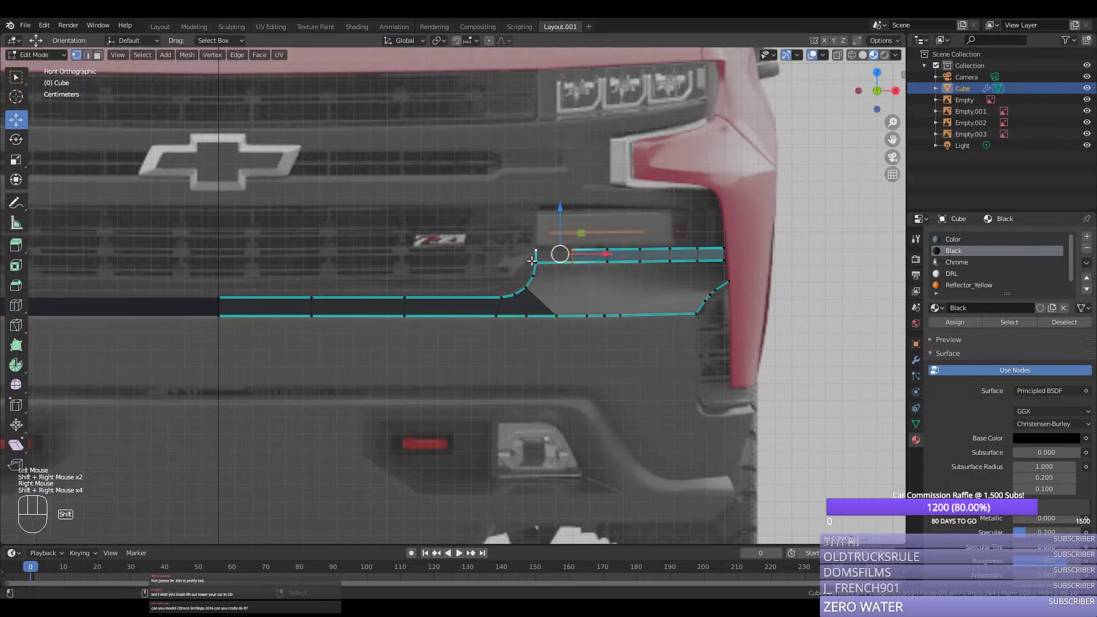
pyautogui.keyDown('shift'); pyautogui.rightClick(533, 261); pyautogui.keyUp('shift')
pyautogui.press('f')
pyautogui.rightClick(535, 250)
pyautogui.keyDown('shift'); pyautogui.rightClick(577, 249); pyautogui.keyUp('shift')
pyautogui.hotkey('ctrl', 'e')
pyautogui.click(583, 249)
# Step: Assign the Black material to all visible bumper faces and save the file
pyautogui.moveTo(583, 249); pyautogui.dragTo(403, 272, button='middle')
pyautogui.press('Tab')
pyautogui.press('Tab')
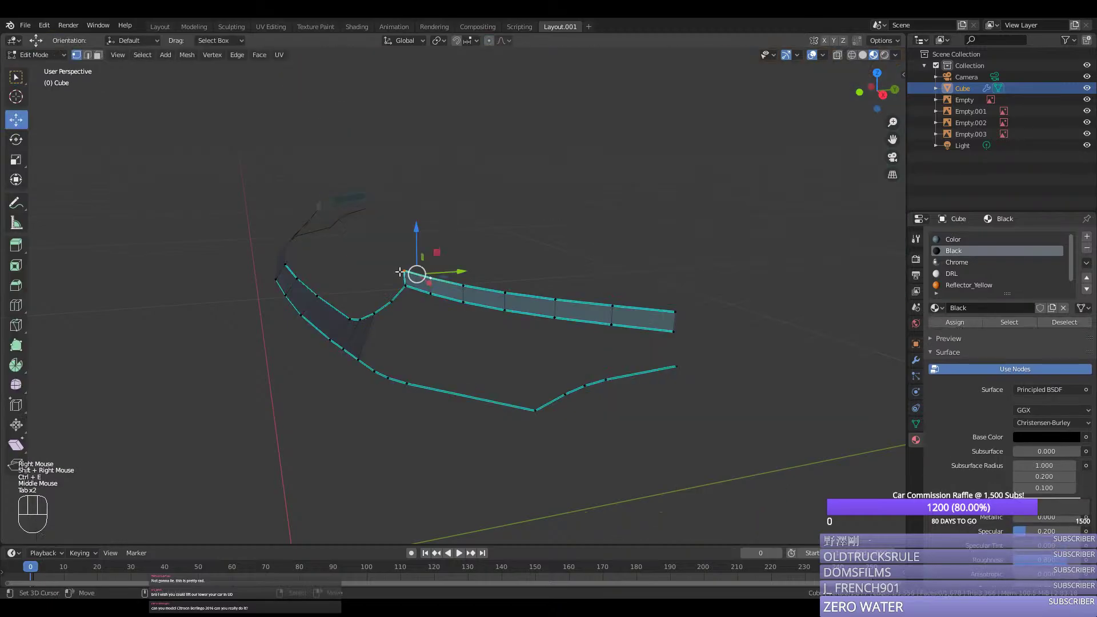
pyautogui.press('3')
pyautogui.rightClick(646, 316)
pyautogui.press('a')
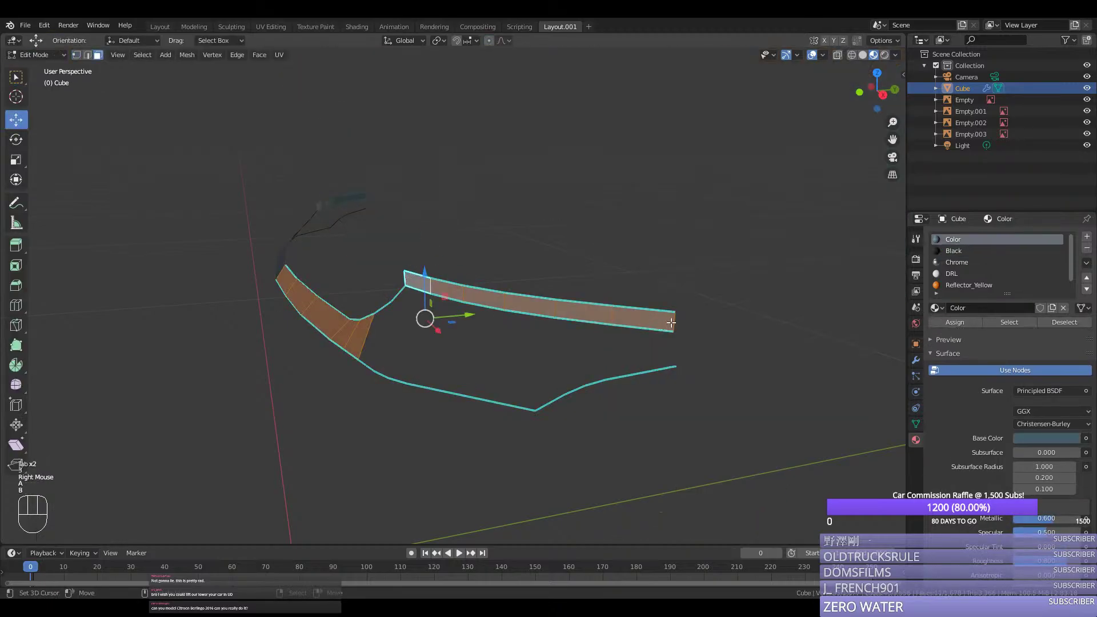
pyautogui.click(953, 251)
pyautogui.click(954, 323)
pyautogui.press('Tab')
pyautogui.hotkey('ctrl', 's')
pyautogui.moveTo(532, 357); pyautogui.dragTo(547, 359, button='middle')
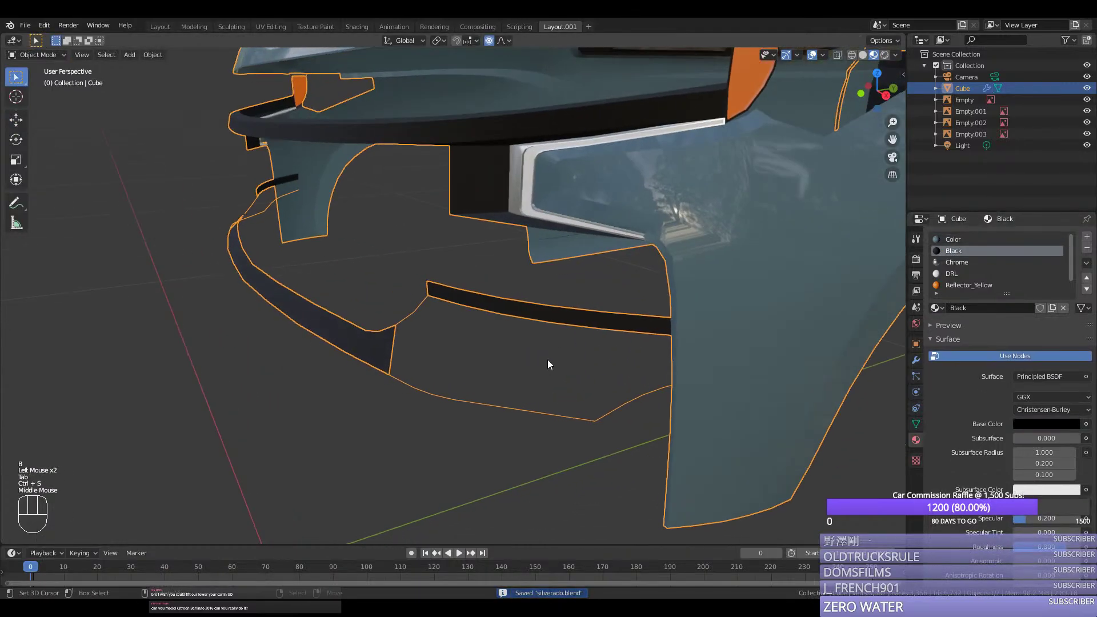
# Step: Connect the lower line's fender-side end to the strip's lower outer corner with an edge and mark it as sharp
pyautogui.press('Tab')
pyautogui.press('1')
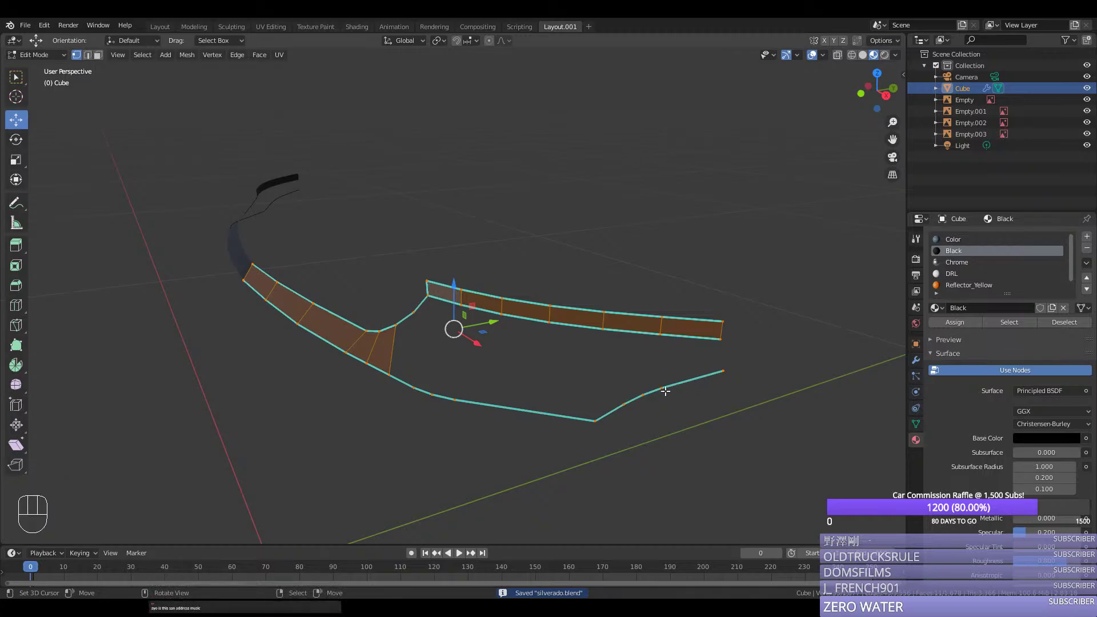
pyautogui.moveTo(651, 391); pyautogui.dragTo(687, 433, button='middle')
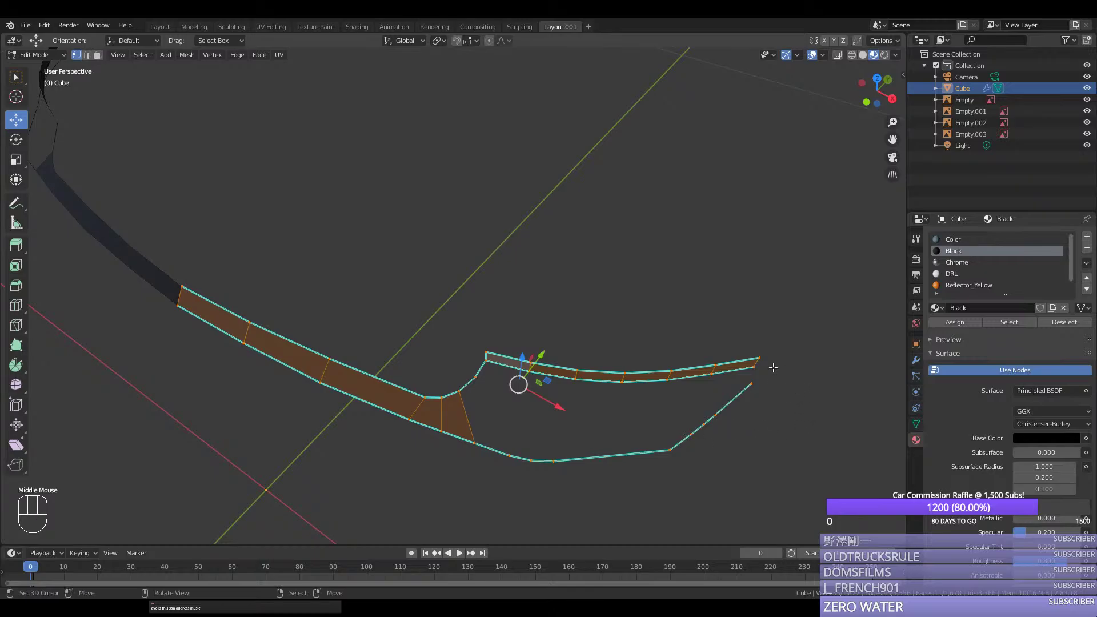
pyautogui.rightClick(765, 374)
pyautogui.rightClick(754, 384)
pyautogui.moveTo(755, 384); pyautogui.dragTo(762, 371, button='middle')
pyautogui.press('KP_1')
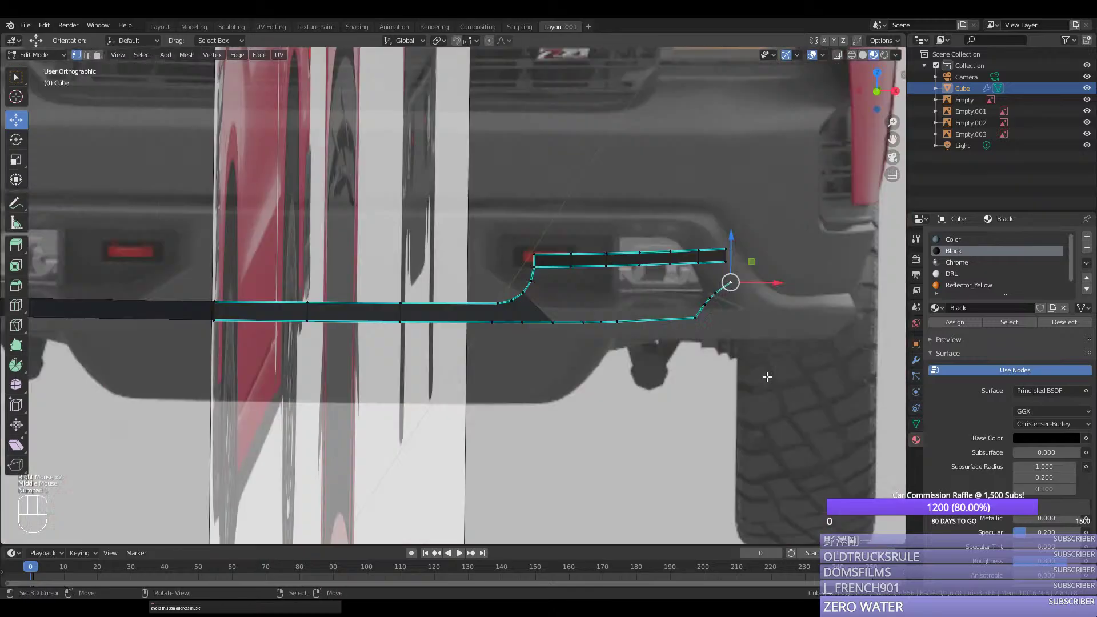
pyautogui.moveTo(891, 139); pyautogui.dragTo(716, 180)
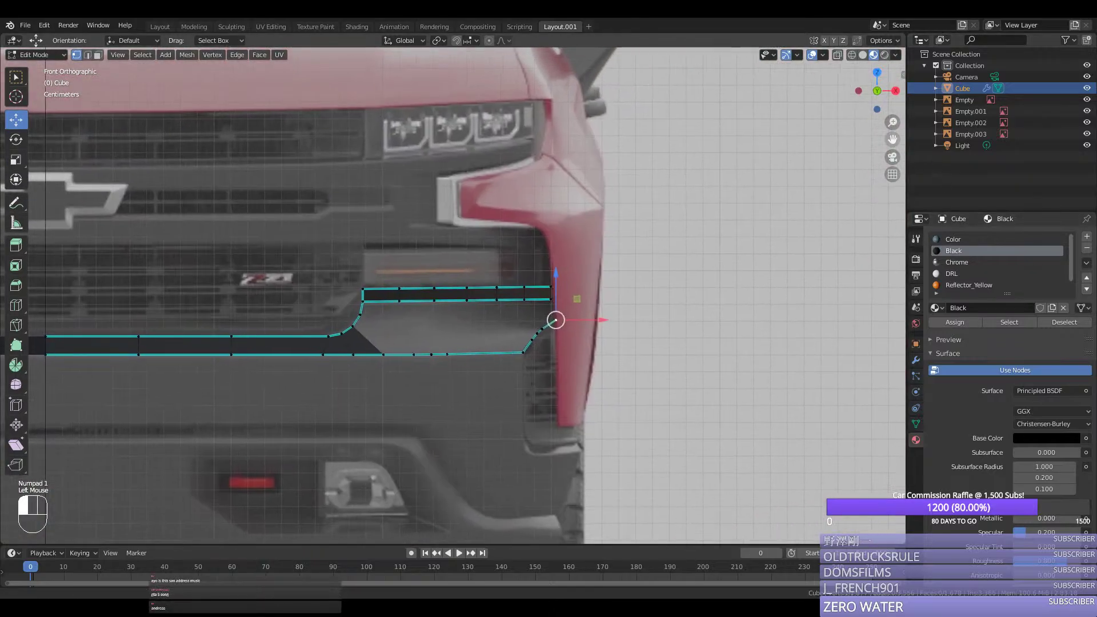
pyautogui.scroll(3, 723, 288)
pyautogui.scroll(2, 723, 288)
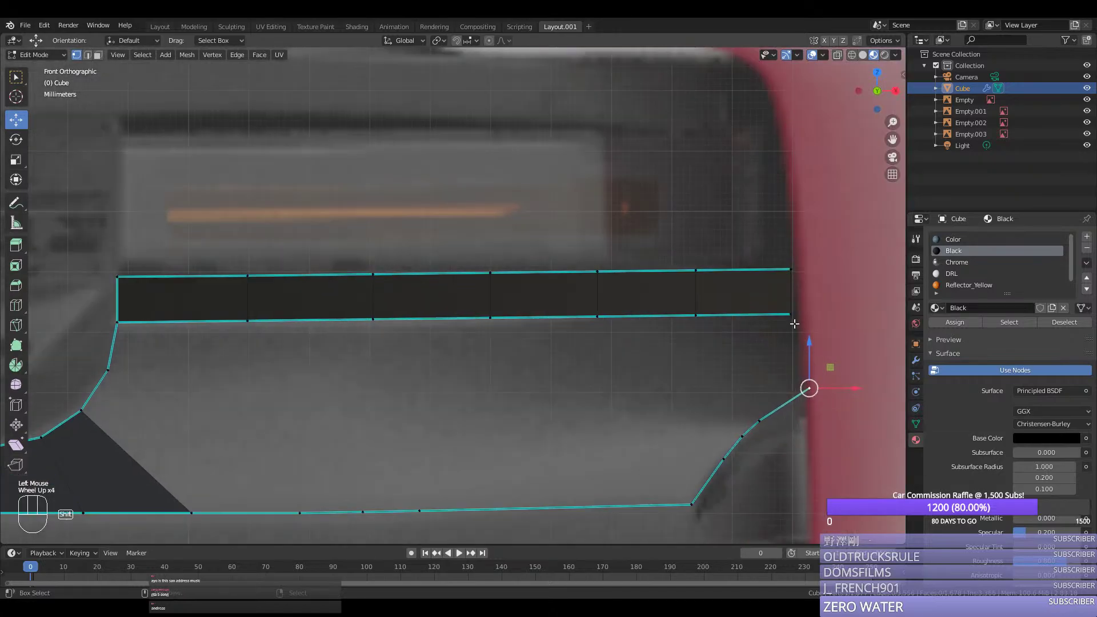
pyautogui.keyDown('shift'); pyautogui.rightClick(794, 324); pyautogui.keyUp('shift')
pyautogui.press('f')
pyautogui.hotkey('ctrl', 'e')
pyautogui.click(795, 325)
# Step: Add a middle vertex to the new side edge and move it inward in front view to bend the edge along the fender
pyautogui.hotkey('ctrl', 'r')
pyautogui.click(813, 362)
pyautogui.moveTo(825, 353); pyautogui.dragTo(817, 354)
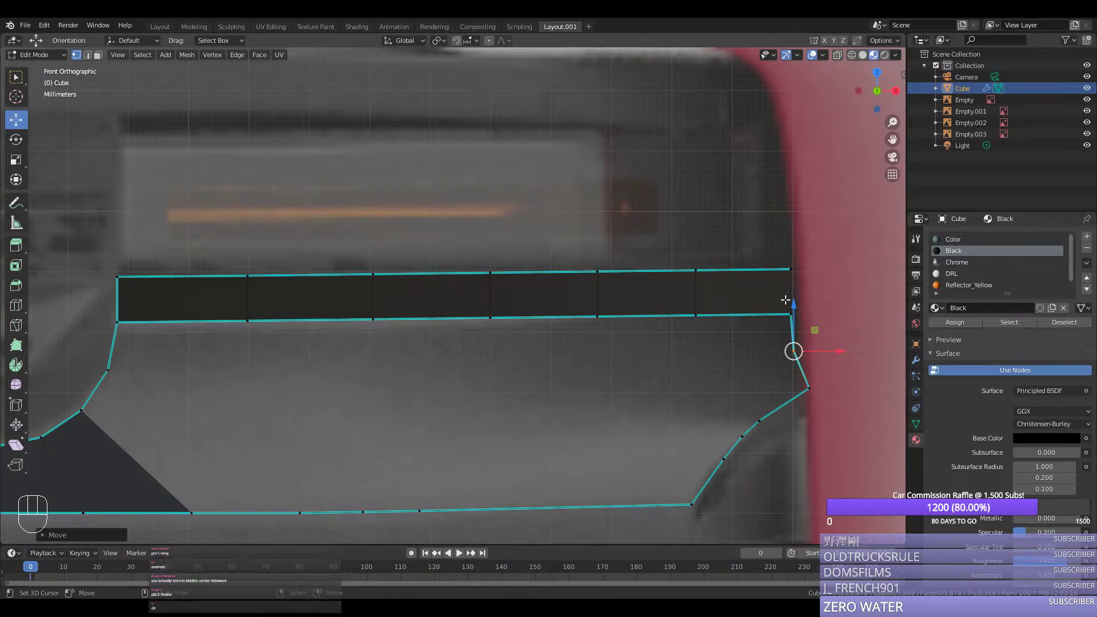
pyautogui.moveTo(792, 300); pyautogui.dragTo(791, 316)
pyautogui.moveTo(822, 362); pyautogui.dragTo(822, 363)
pyautogui.hotkey('ctrl', 'shift', 'v')
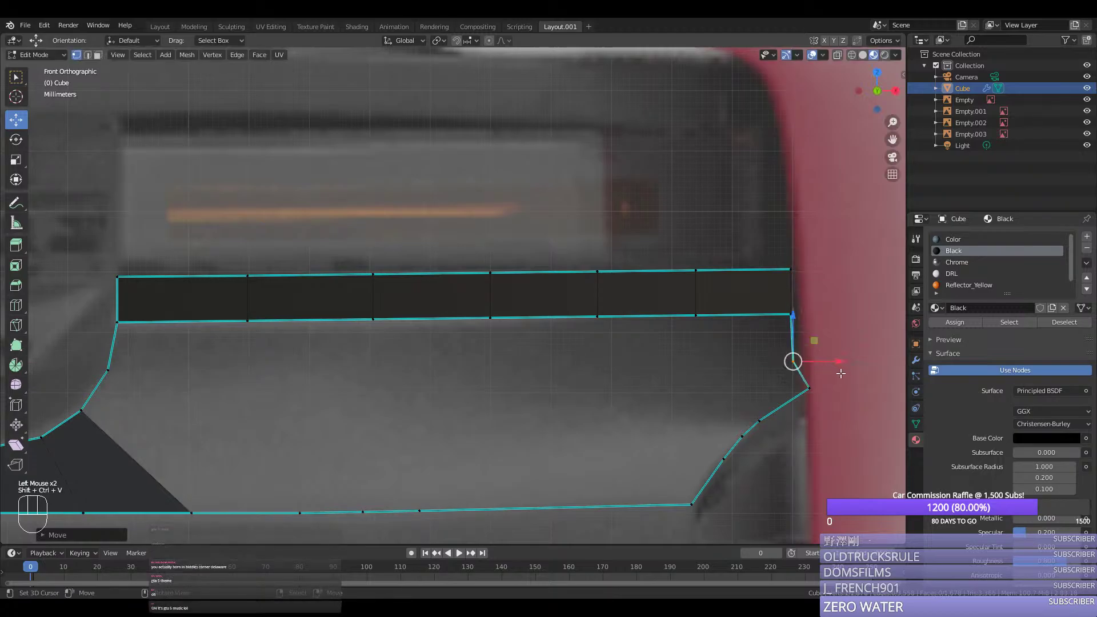
# Step: Vertex-bevel the side edge's middle vertex, space the resulting vertices evenly, and save the file
pyautogui.hotkey('ctrl', 'shift', 'b')
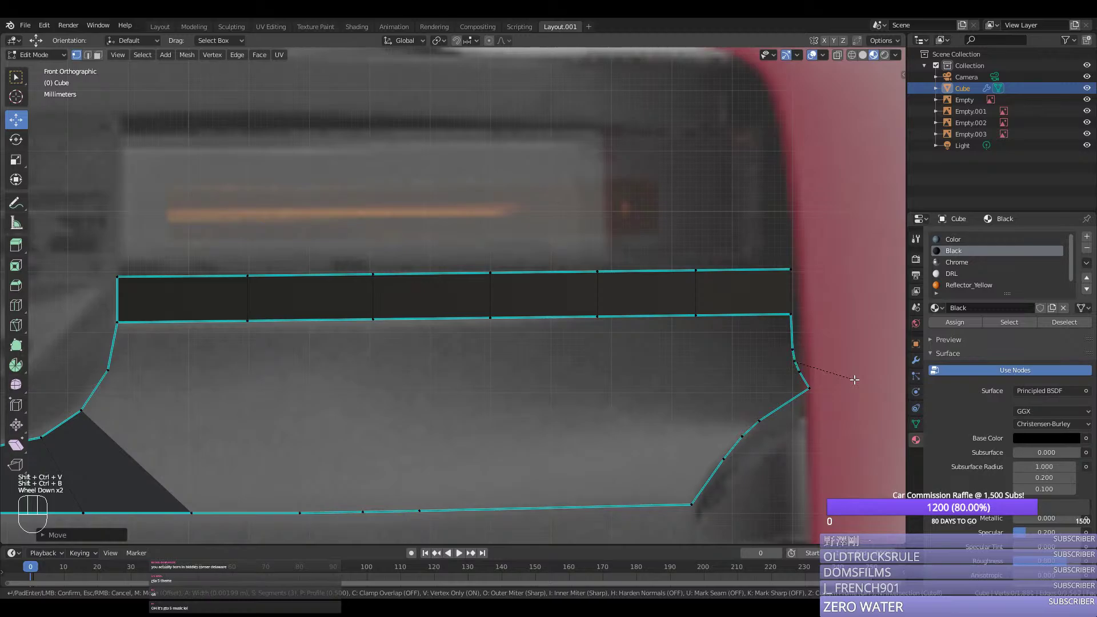
pyautogui.rightClick(854, 380)
pyautogui.keyDown('ctrl'); pyautogui.rightClick(798, 382); pyautogui.keyUp('ctrl')
pyautogui.hotkey('ctrl', 'y')
pyautogui.press('Tab')
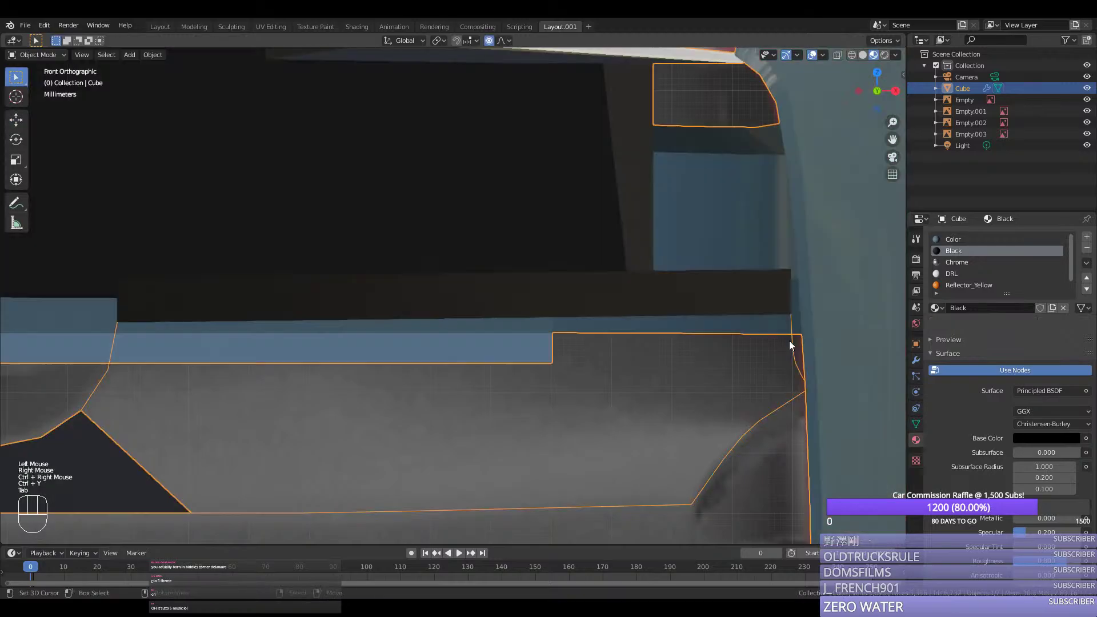
pyautogui.hotkey('ctrl', 's')
pyautogui.press('Tab')
# Step: Add a centered loop cut to each of the two outermost faces of the black strip
pyautogui.rightClick(776, 353)
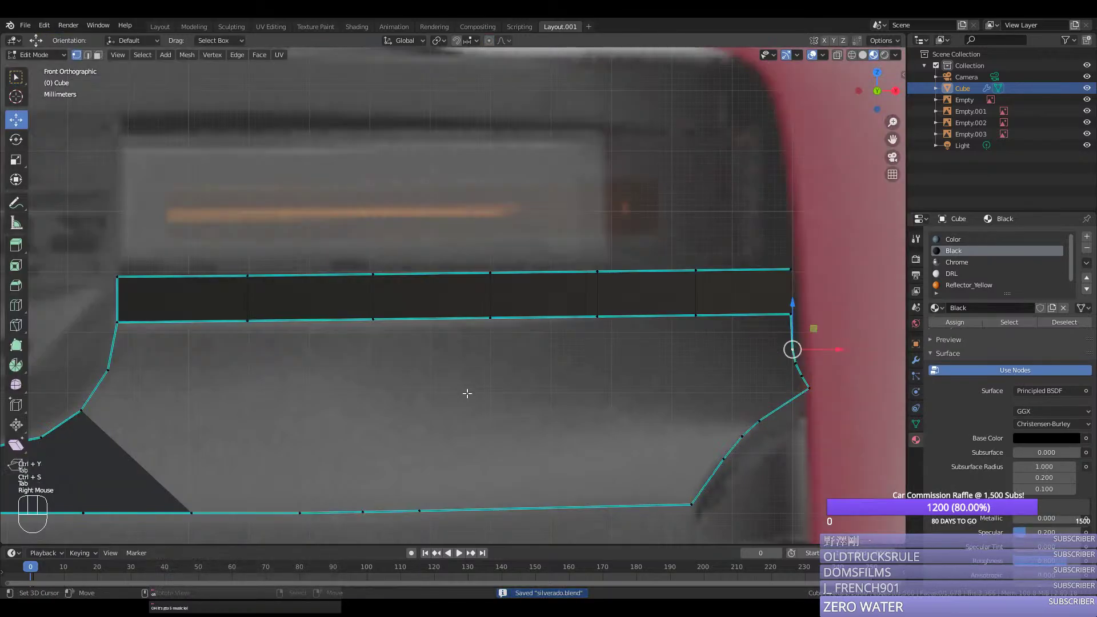
pyautogui.scroll(-4, 467, 393)
pyautogui.moveTo(465, 393); pyautogui.dragTo(483, 410, button='middle')
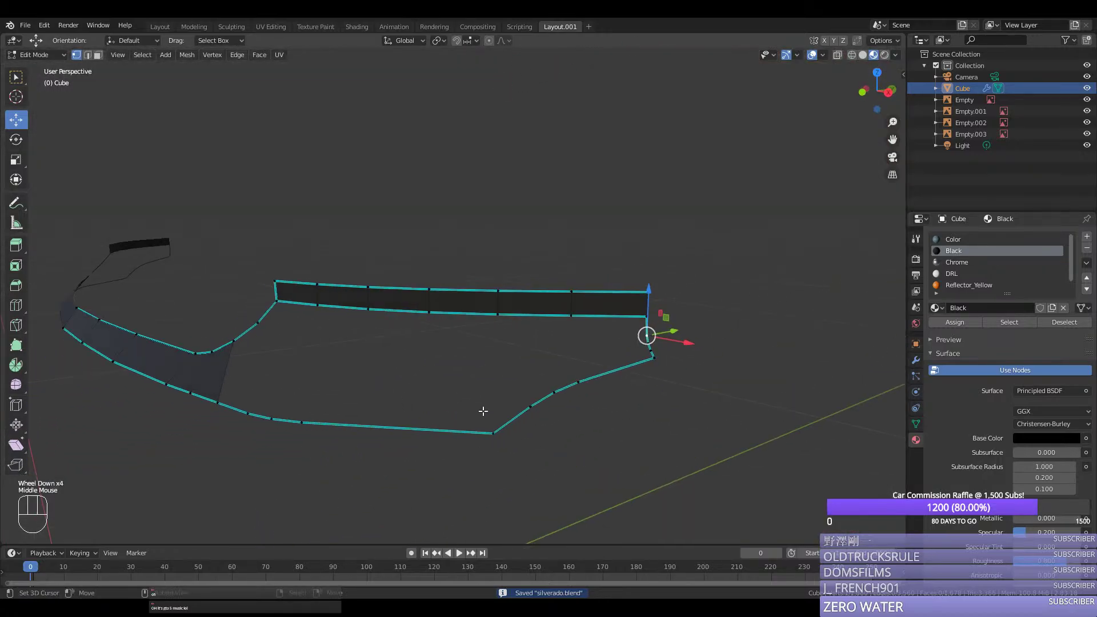
pyautogui.rightClick(483, 410)
pyautogui.hotkey('ctrl', 'r')
pyautogui.click(534, 305)
pyautogui.rightClick(534, 305)
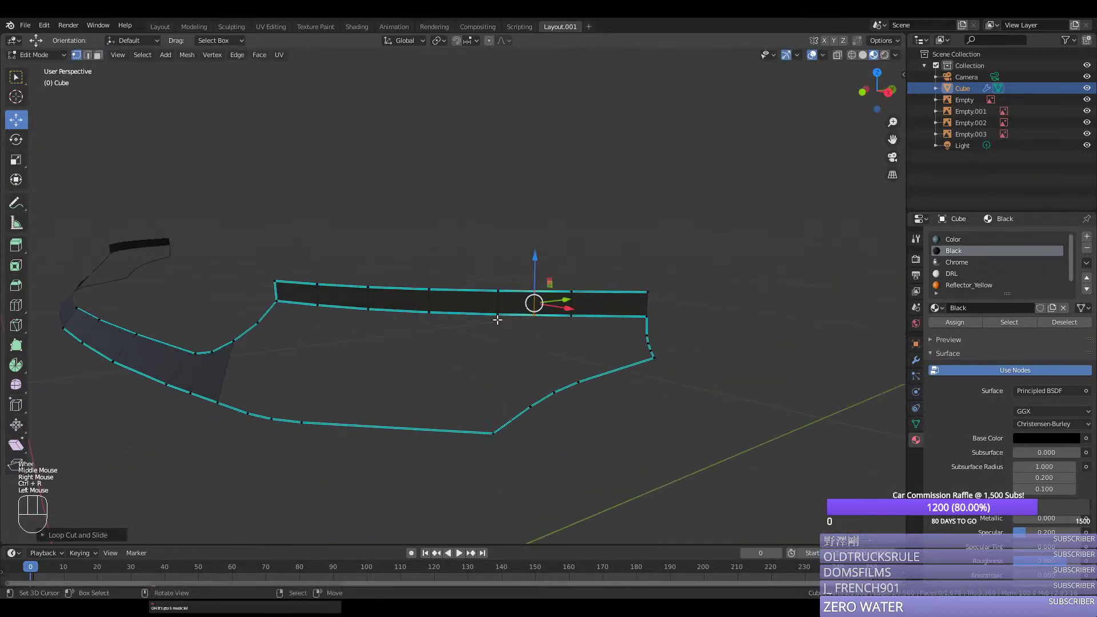
pyautogui.hotkey('ctrl', 'r')
pyautogui.click(594, 319)
pyautogui.rightClick(594, 319)
# Step: Connect the strip's lower edge to the lower line's outer corner, add a middle vertex, and move it inward along X
pyautogui.rightClick(499, 314)
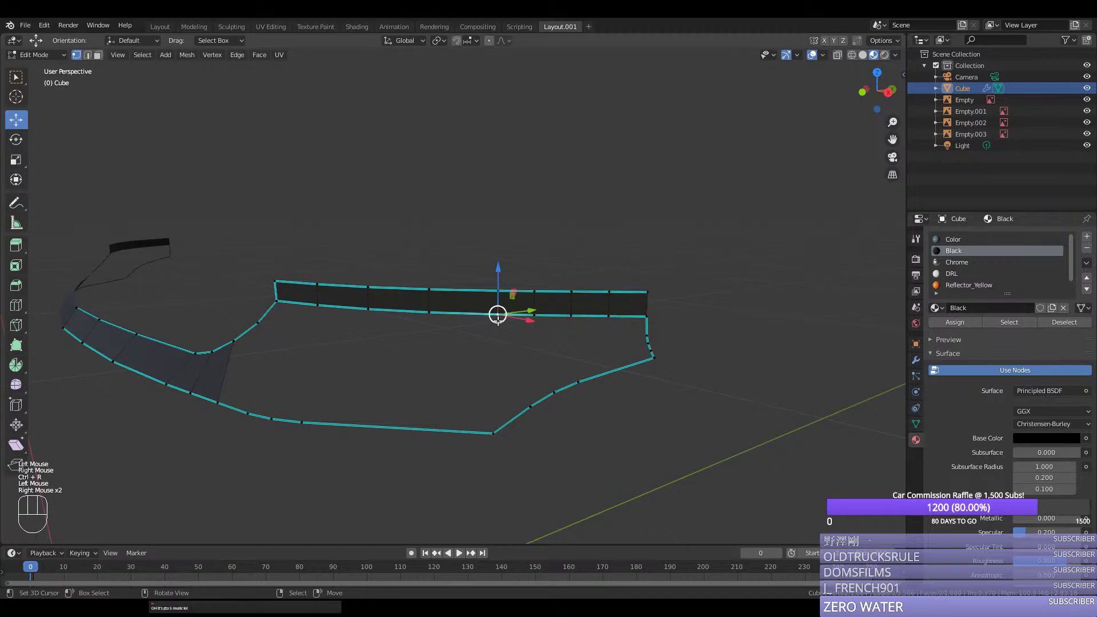
pyautogui.keyDown('shift'); pyautogui.rightClick(492, 433); pyautogui.keyUp('shift')
pyautogui.press('f')
pyautogui.hotkey('ctrl', 'r')
pyautogui.moveTo(511, 377); pyautogui.dragTo(627, 372, button='middle')
pyautogui.press('KP_1')
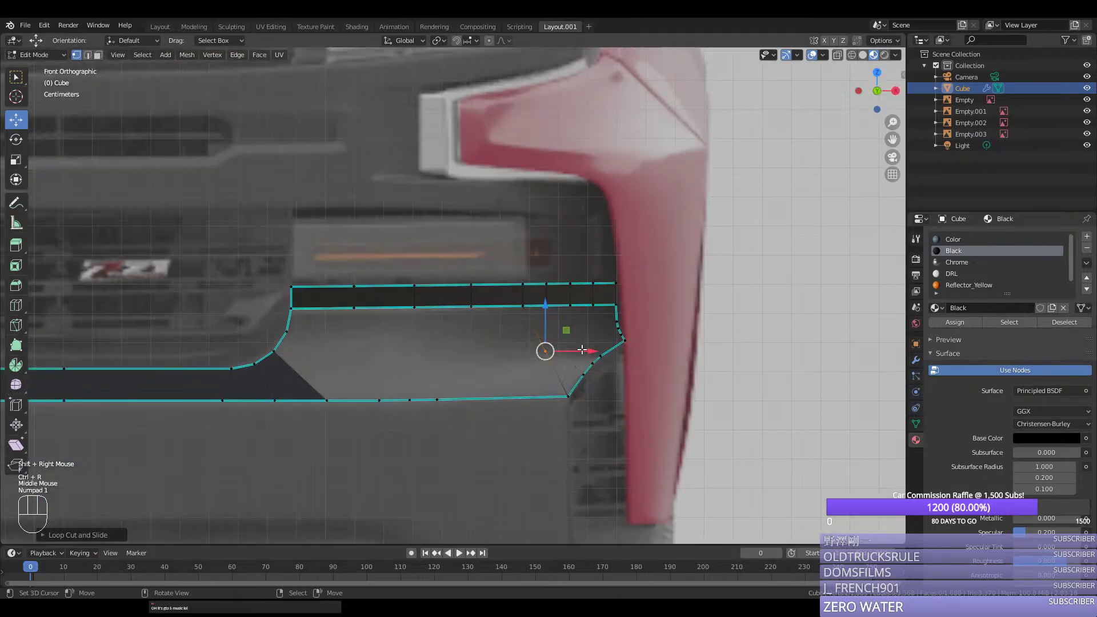
pyautogui.click(571, 352)
# Step: Vertex-bevel the connecting edge's middle vertex with 2 segments and space the edge's vertices evenly
pyautogui.hotkey('ctrl', 'shift', 'b')
pyautogui.click(561, 356)
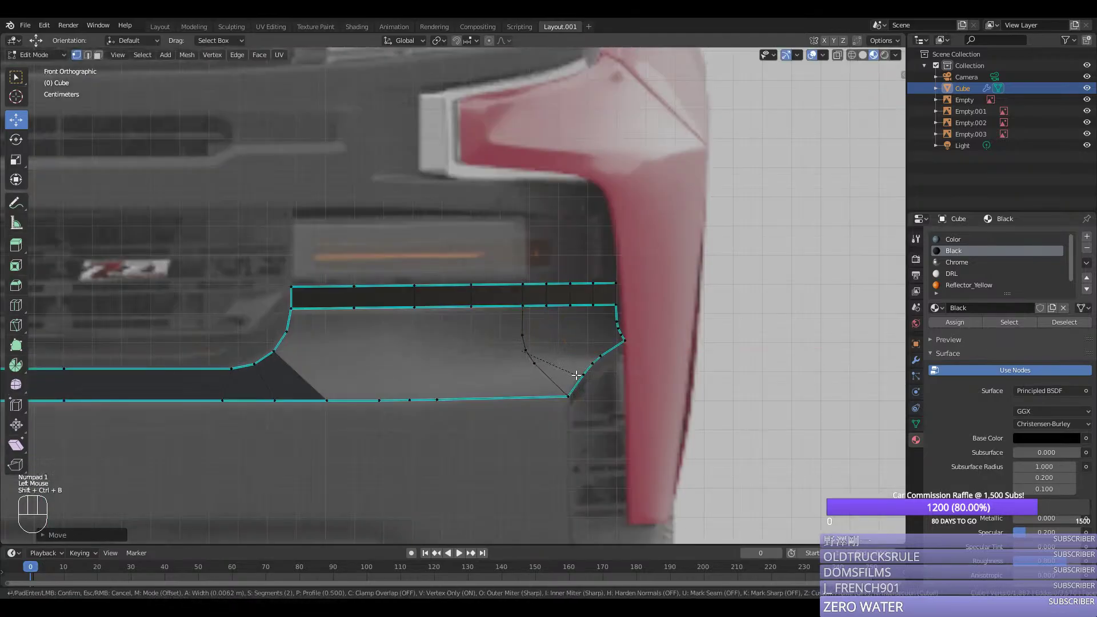
pyautogui.rightClick(567, 395)
pyautogui.keyDown('ctrl'); pyautogui.rightClick(525, 334); pyautogui.keyUp('ctrl')
pyautogui.rightClick(525, 334)
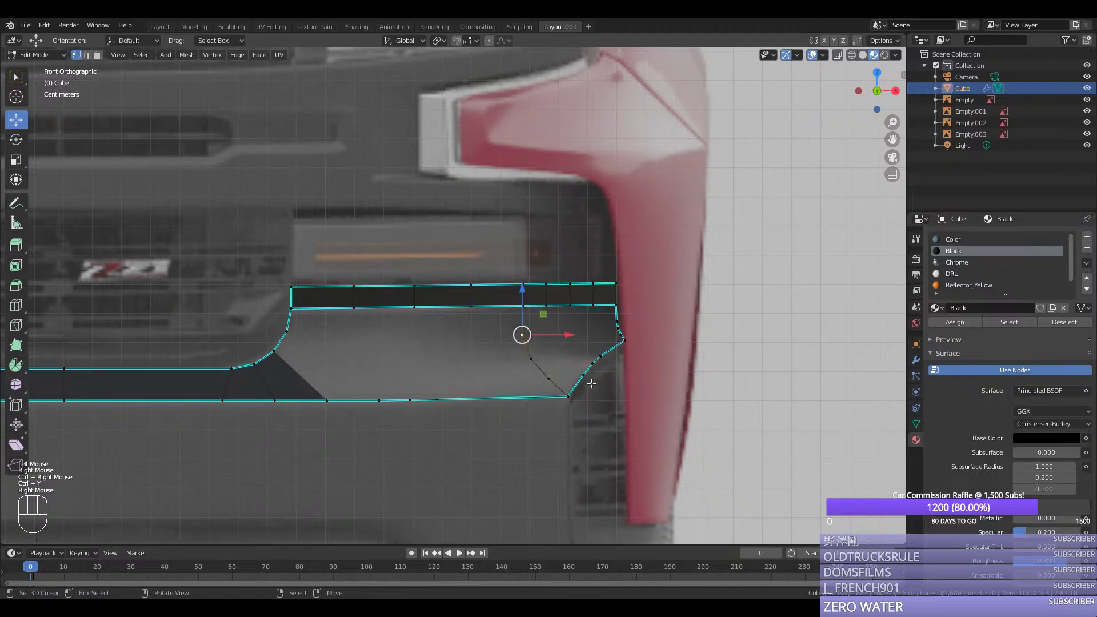
# Step: Move the connecting edge's inner vertices back along Y in side view to curve the bumper surface outward
pyautogui.moveTo(588, 385); pyautogui.dragTo(627, 358, button='middle')
pyautogui.rightClick(509, 333)
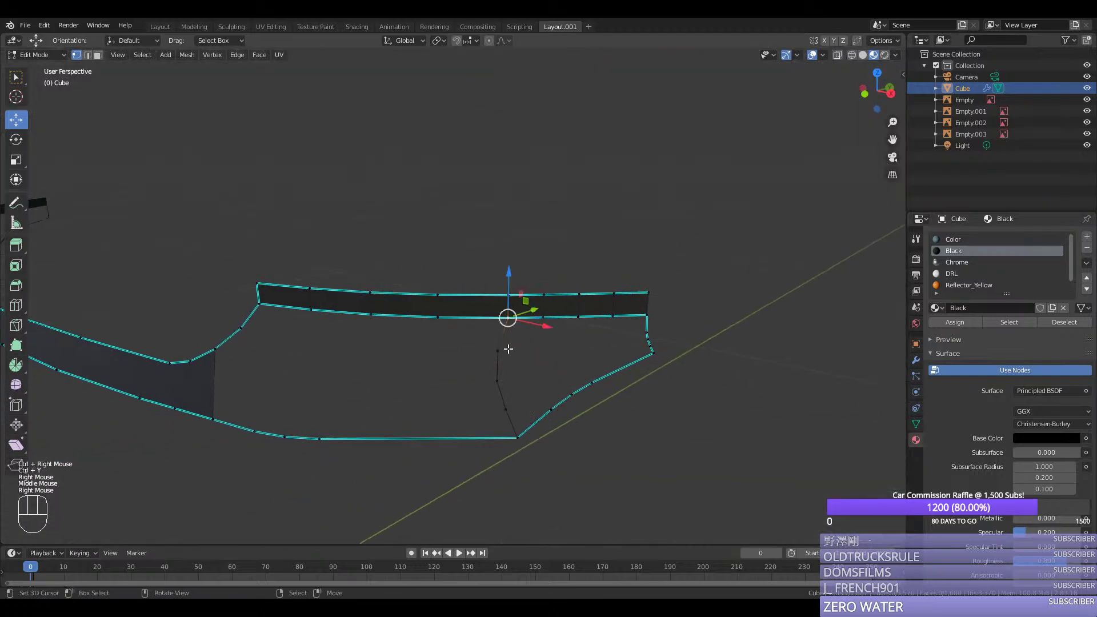
pyautogui.press('KP_3')
pyautogui.press('KP_2')
pyautogui.press('KP_3')
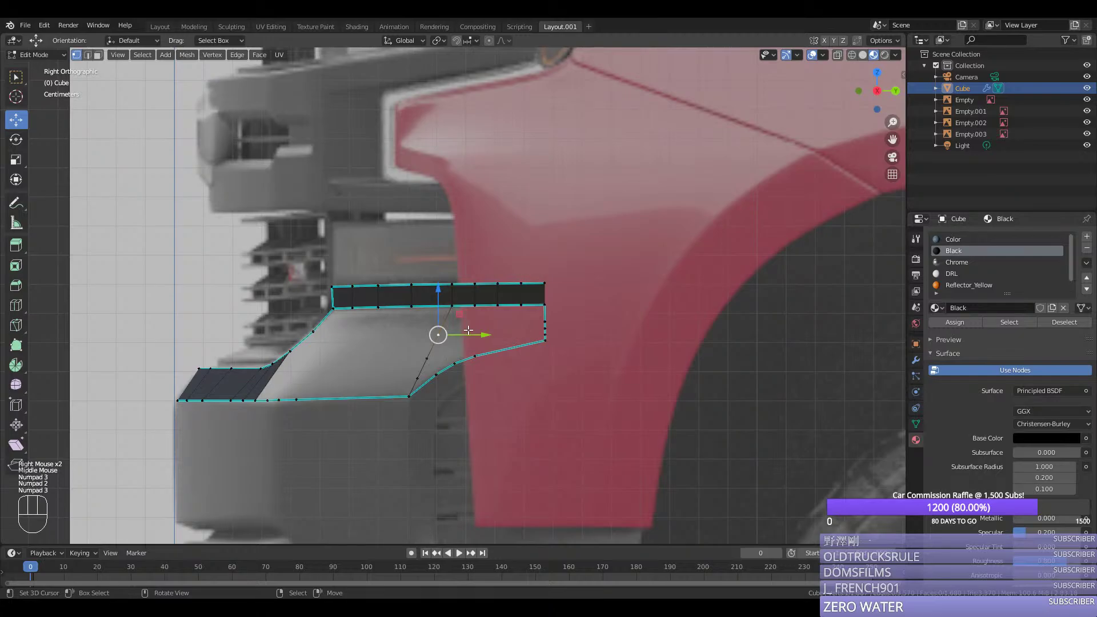
pyautogui.moveTo(469, 330); pyautogui.dragTo(457, 378)
pyautogui.rightClick(427, 358)
pyautogui.rightClick(420, 378)
pyautogui.rightClick(420, 379)
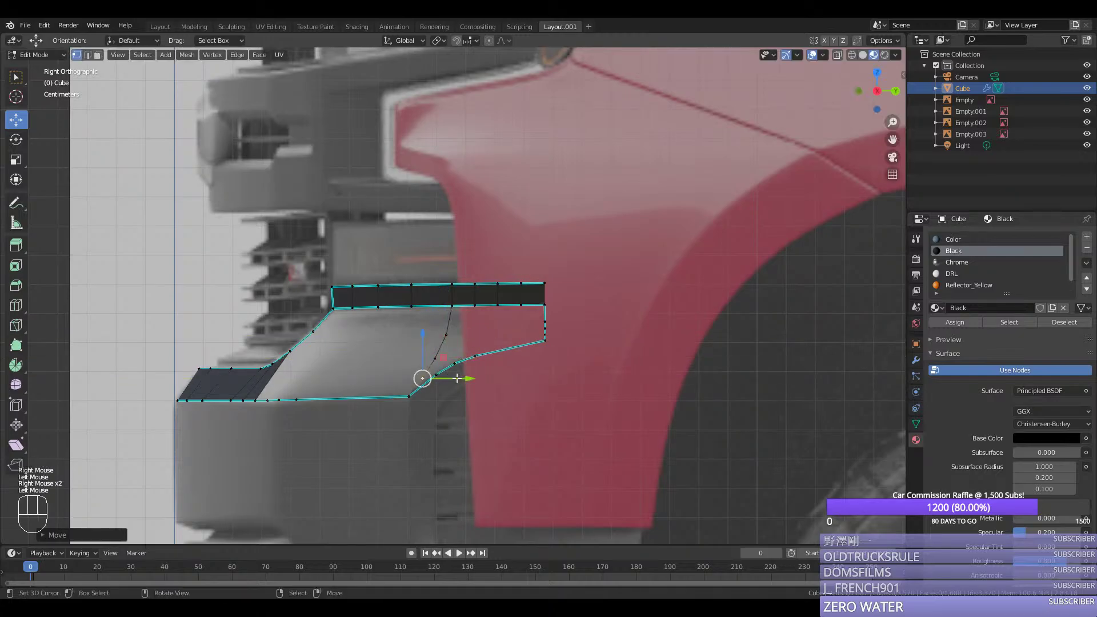
# Step: Space the vertices evenly along the connecting edge from the lower line's corner to the black strip
pyautogui.moveTo(457, 378); pyautogui.dragTo(489, 429, button='middle')
pyautogui.rightClick(490, 434)
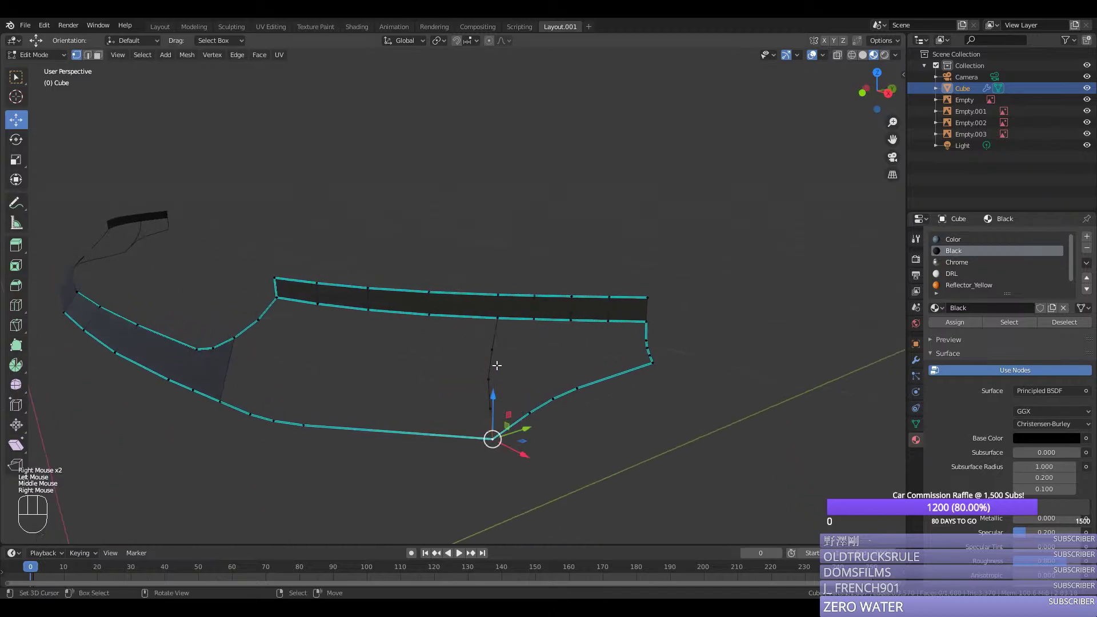
pyautogui.keyDown('ctrl'); pyautogui.rightClick(493, 320); pyautogui.keyUp('ctrl')
pyautogui.moveTo(493, 320); pyautogui.dragTo(499, 366, button='middle')
pyautogui.hotkey('ctrl', 'y')
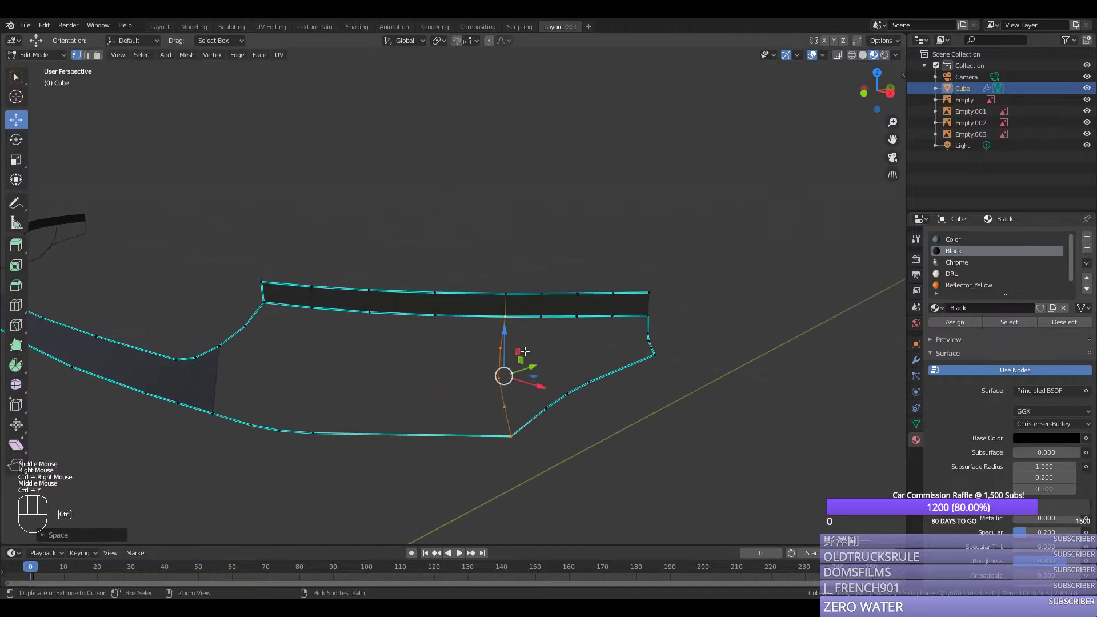
pyautogui.rightClick(499, 404)
pyautogui.rightClick(511, 327)
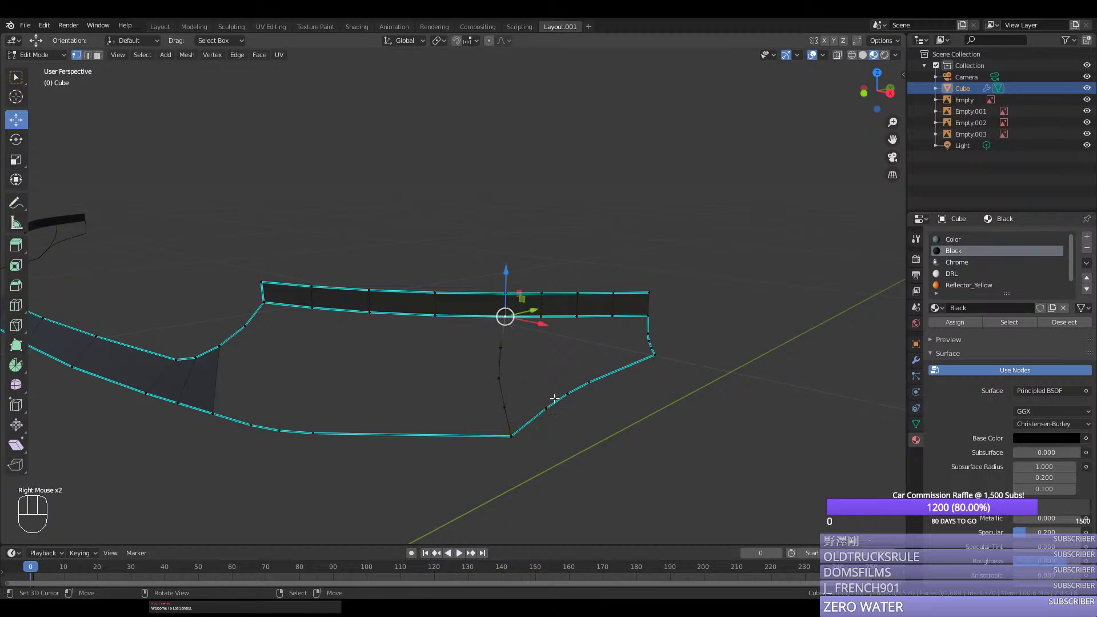
# Step: Add a vertex on the lower line's outermost segment and a loop cut across the black strip beside the connecting edge
pyautogui.hotkey('ctrl', 'r')
pyautogui.click(623, 367)
pyautogui.hotkey('ctrl', 'r')
pyautogui.click(622, 368)
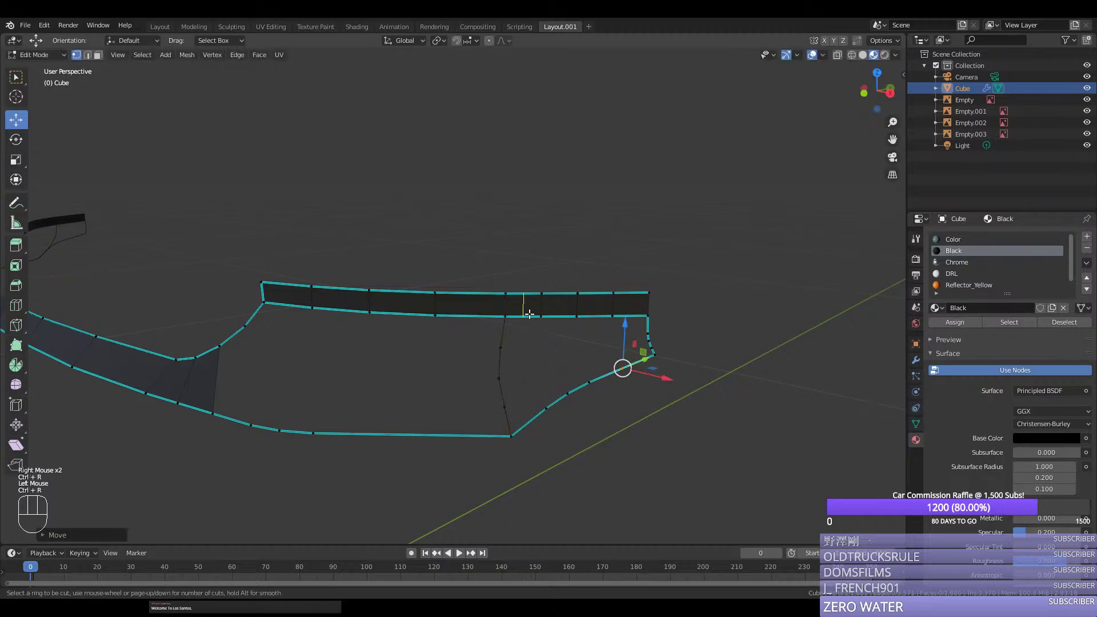
# Step: Space the vertices evenly on the black strip's lower and upper edges around the new loop cut
pyautogui.rightClick(504, 316)
pyautogui.keyDown('ctrl'); pyautogui.rightClick(577, 316); pyautogui.keyUp('ctrl')
pyautogui.hotkey('ctrl', 'y')
pyautogui.rightClick(576, 293)
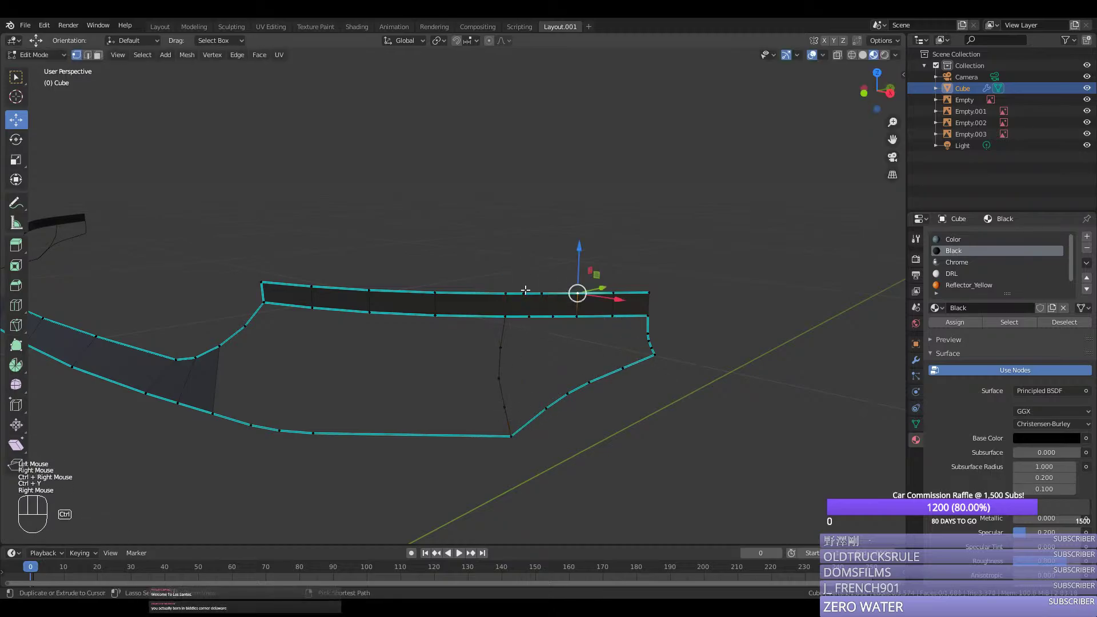
pyautogui.keyDown('ctrl'); pyautogui.rightClick(523, 293); pyautogui.keyUp('ctrl')
pyautogui.hotkey('ctrl', 'y')
pyautogui.rightClick(631, 290)
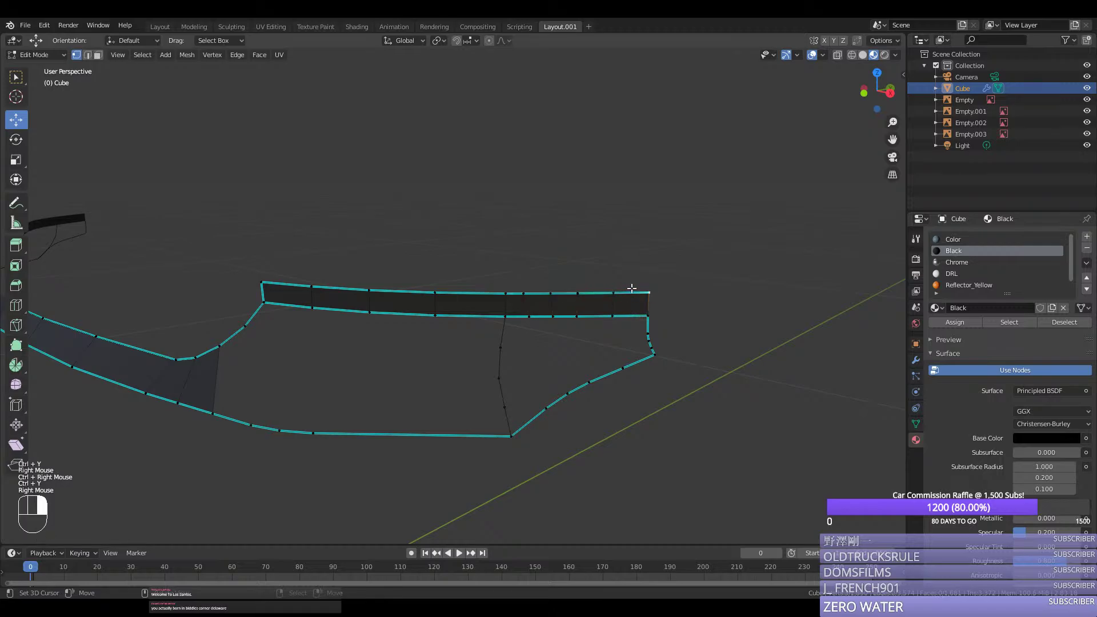
pyautogui.rightClick(577, 292)
pyautogui.keyDown('ctrl'); pyautogui.rightClick(510, 288); pyautogui.keyUp('ctrl')
pyautogui.hotkey('ctrl', 'y')
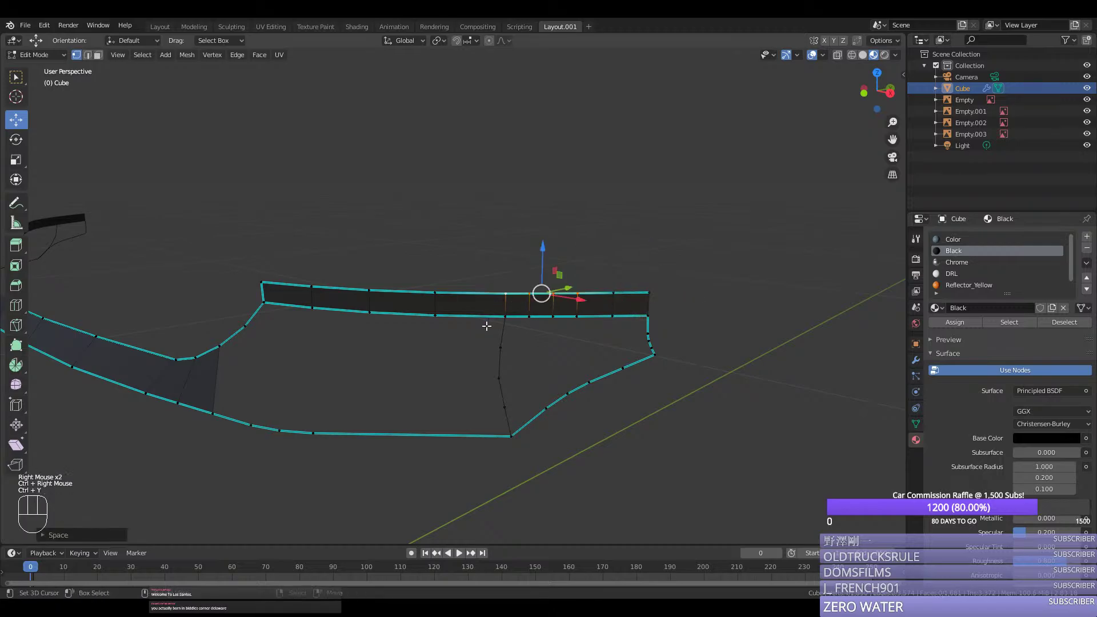
# Step: Grid Fill the outer corner opening between the black strip's lower edge and the lower outer line
pyautogui.rightClick(505, 324)
pyautogui.keyDown('ctrl'); pyautogui.rightClick(647, 316); pyautogui.keyUp('ctrl')
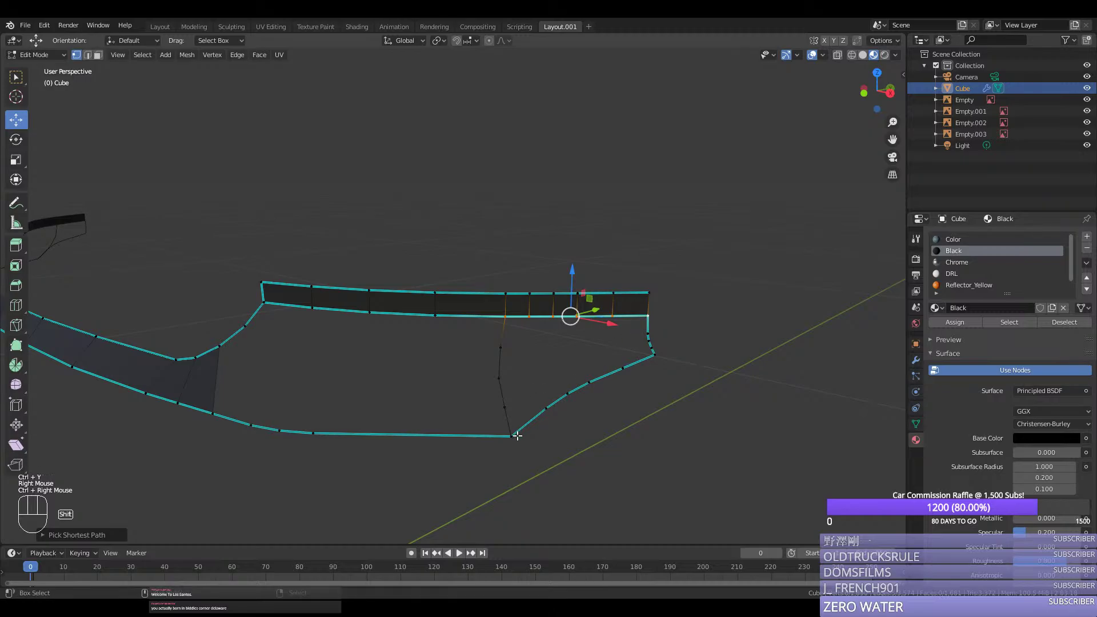
pyautogui.keyDown('shift'); pyautogui.rightClick(648, 320); pyautogui.keyUp('shift')
pyautogui.keyDown('ctrl'); pyautogui.rightClick(654, 355); pyautogui.keyUp('ctrl')
pyautogui.press('space')
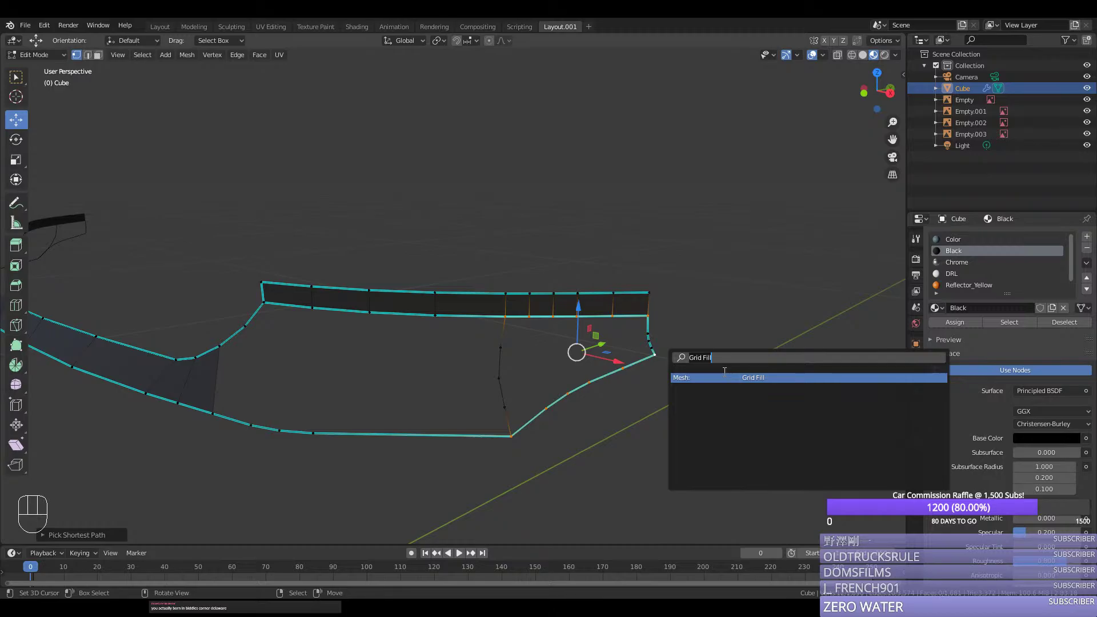
pyautogui.press('Return')
pyautogui.moveTo(594, 379); pyautogui.dragTo(654, 381, button='middle')
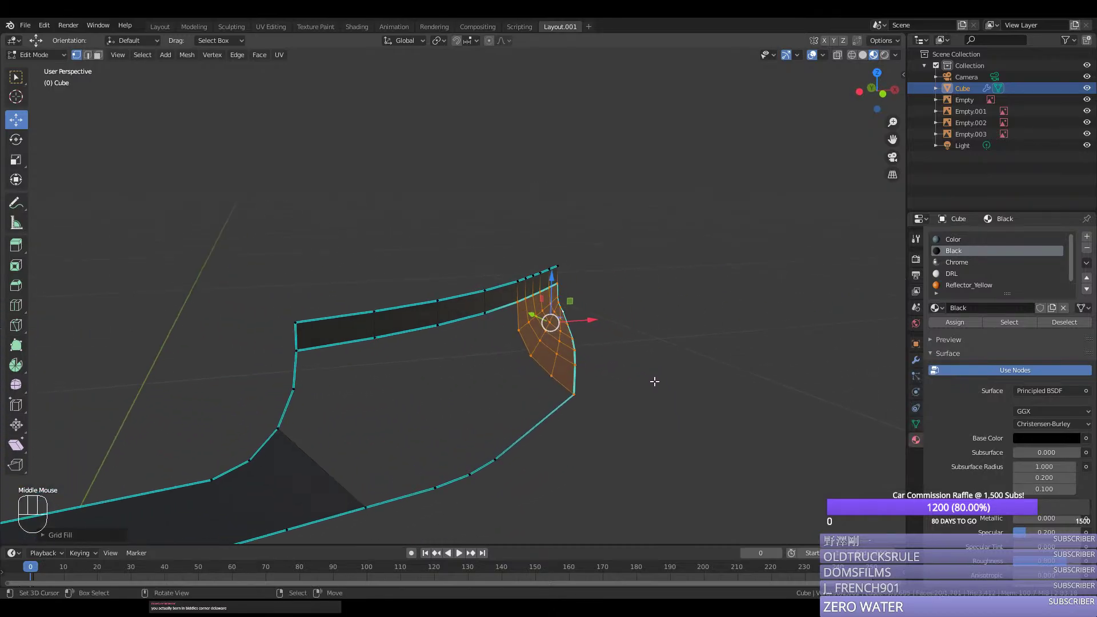
pyautogui.moveTo(488, 443); pyautogui.dragTo(437, 464, button='middle')
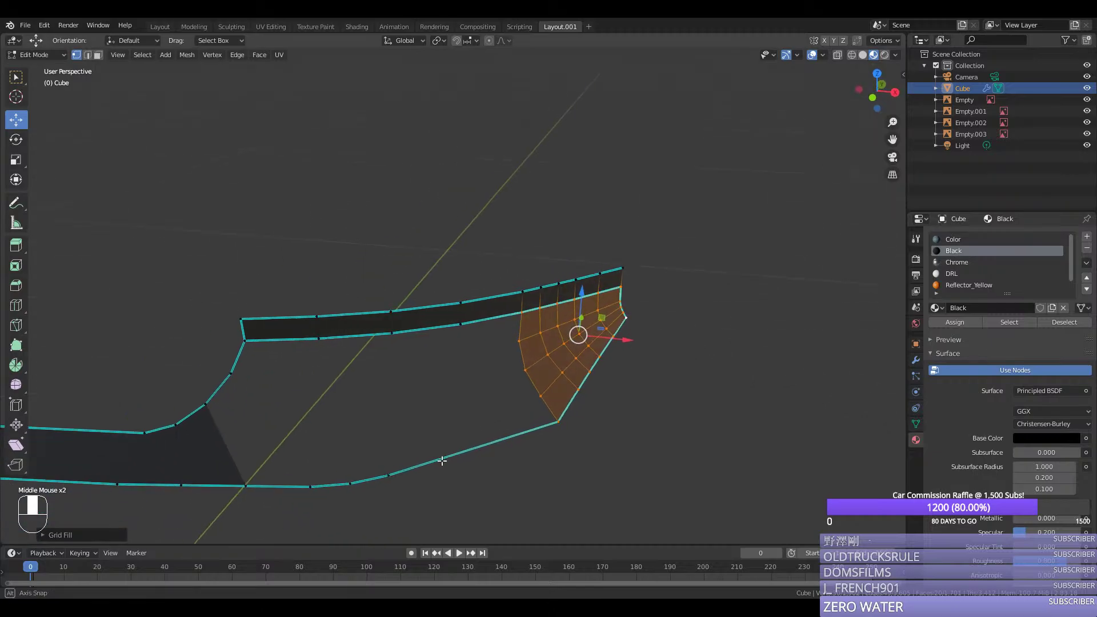
# Step: Connect the inner notch vertex to the corner grid's inner side with an edge, add a middle vertex, and move it outward
pyautogui.rightClick(221, 416)
pyautogui.moveTo(502, 392); pyautogui.dragTo(456, 389, button='middle')
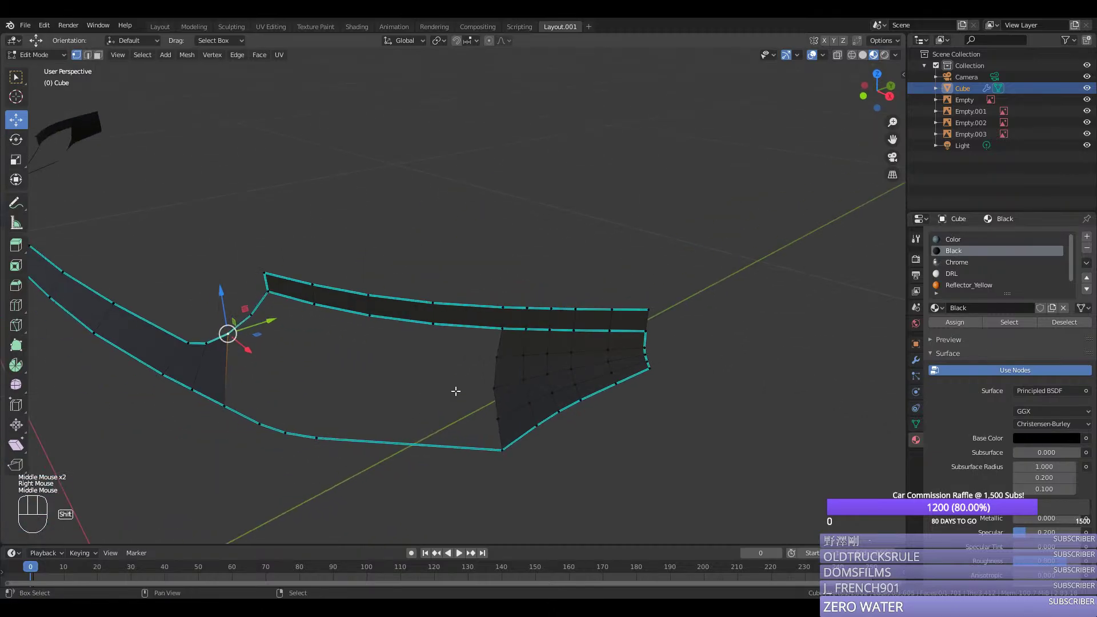
pyautogui.keyDown('shift'); pyautogui.rightClick(490, 388); pyautogui.keyUp('shift')
pyautogui.press('f')
pyautogui.hotkey('ctrl', 'r')
pyautogui.click(364, 370)
pyautogui.moveTo(384, 368); pyautogui.dragTo(347, 364, button='middle')
pyautogui.moveTo(359, 330); pyautogui.dragTo(329, 343)
# Step: Vertex-bevel the new edge's middle vertex and space the vertices evenly from the corner grid to the notch
pyautogui.moveTo(329, 343); pyautogui.dragTo(461, 364, button='middle')
pyautogui.hotkey('shift', 'ctrl', 'b')
pyautogui.click(466, 366)
pyautogui.rightClick(476, 390)
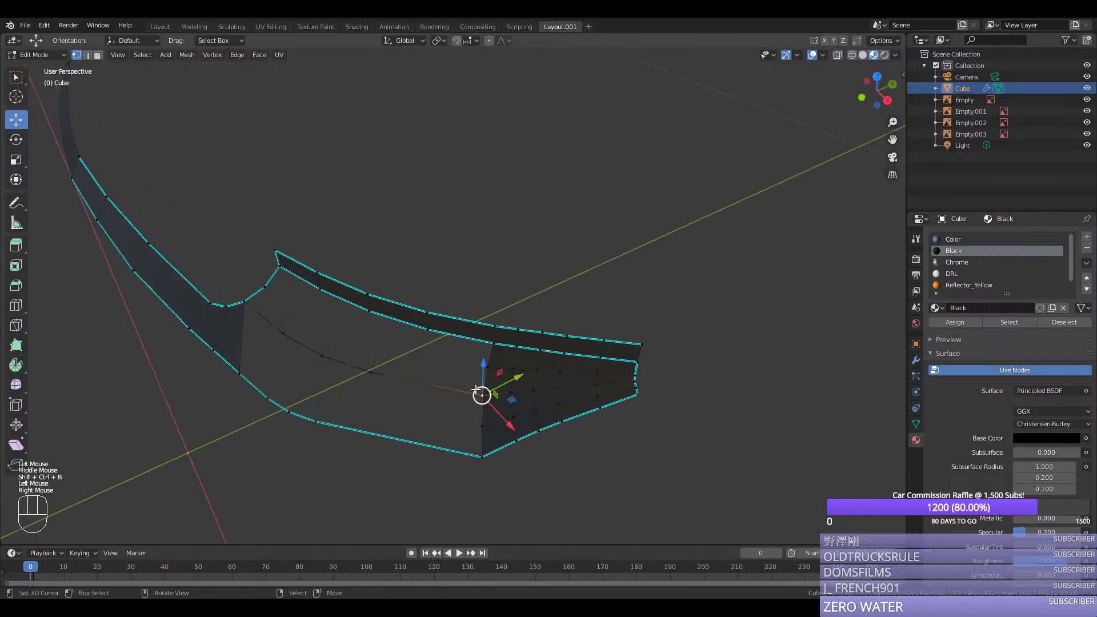
pyautogui.rightClick(244, 305)
pyautogui.keyDown('ctrl'); pyautogui.rightClick(279, 271); pyautogui.keyUp('ctrl')
pyautogui.keyDown('shift'); pyautogui.rightClick(467, 387); pyautogui.keyUp('shift')
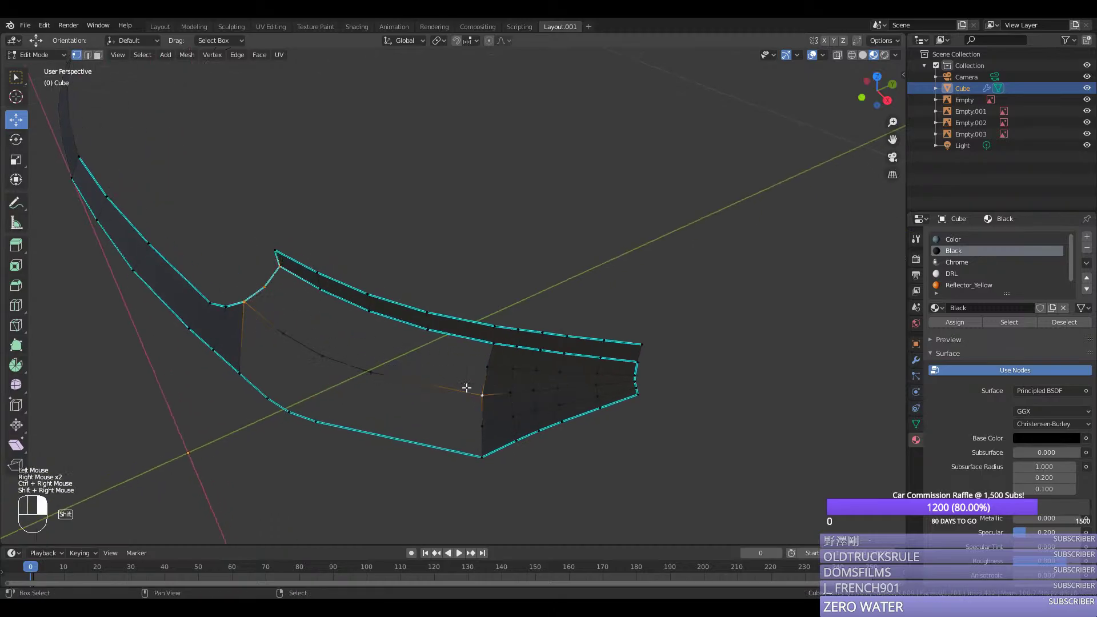
pyautogui.rightClick(473, 391)
pyautogui.keyDown('ctrl'); pyautogui.rightClick(244, 301); pyautogui.keyUp('ctrl')
# Step: Grid Fill the opening between the new lengthwise edge and the black strip's lower edge
pyautogui.keyDown('shift'); pyautogui.rightClick(280, 267); pyautogui.keyUp('shift')
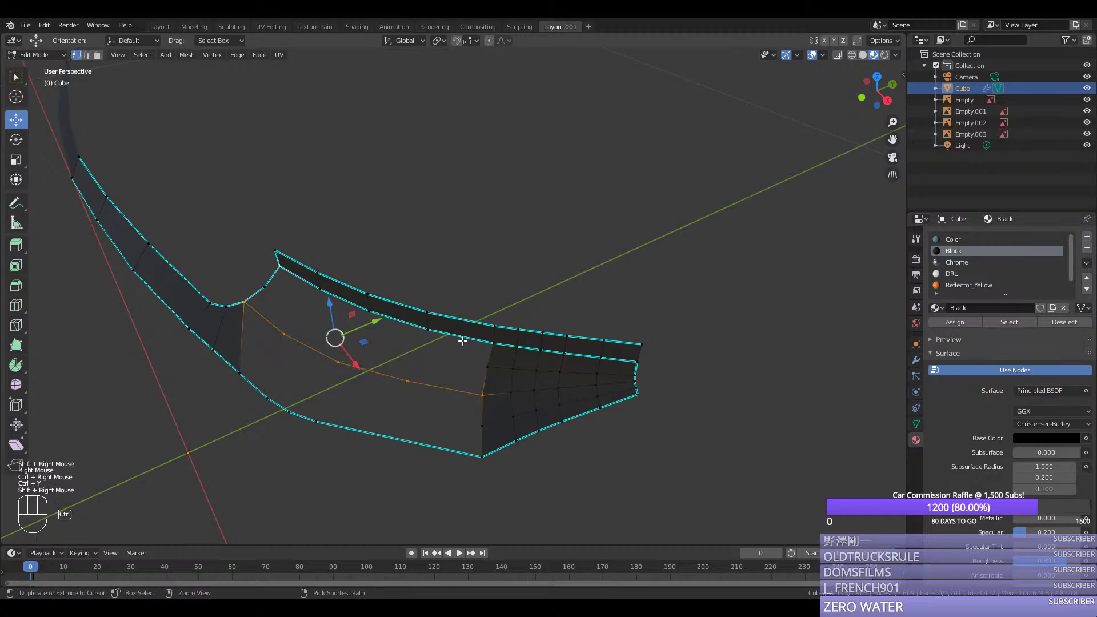
pyautogui.keyDown('ctrl'); pyautogui.rightClick(493, 343); pyautogui.keyUp('ctrl')
pyautogui.press('space')
pyautogui.press('Return')
pyautogui.moveTo(415, 391); pyautogui.dragTo(485, 339, button='middle')
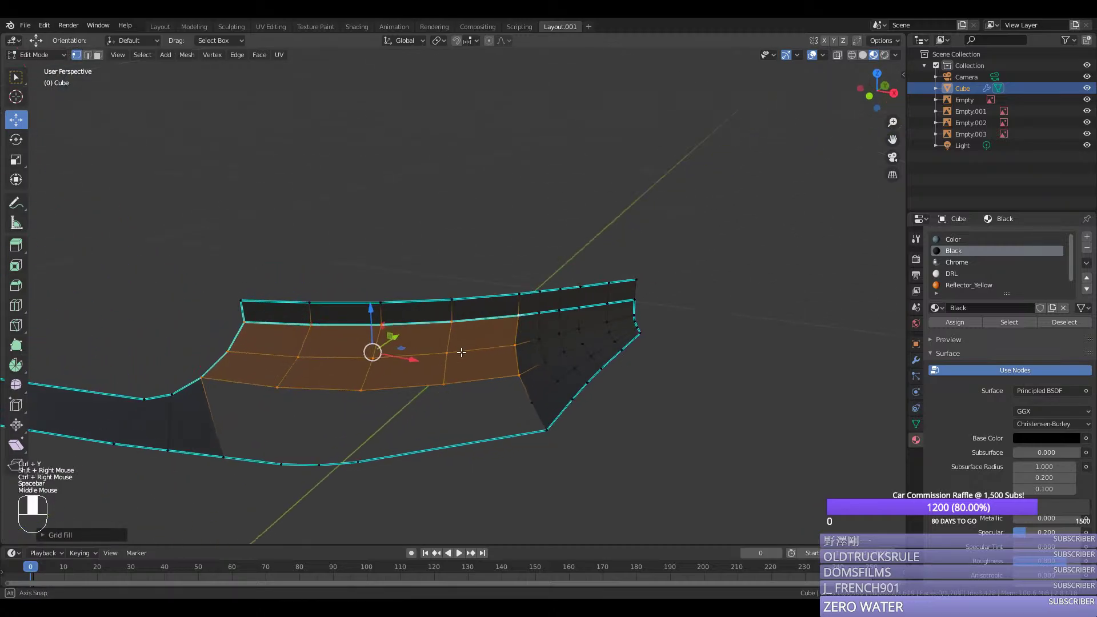
# Step: Add a lengthwise loop cut through the lower bumper faces leading to the open end below the notch
pyautogui.rightClick(201, 376)
pyautogui.hotkey('ctrl', 'r')
pyautogui.click(204, 412)
pyautogui.rightClick(203, 381)
pyautogui.keyDown('ctrl'); pyautogui.rightClick(219, 456); pyautogui.keyUp('ctrl')
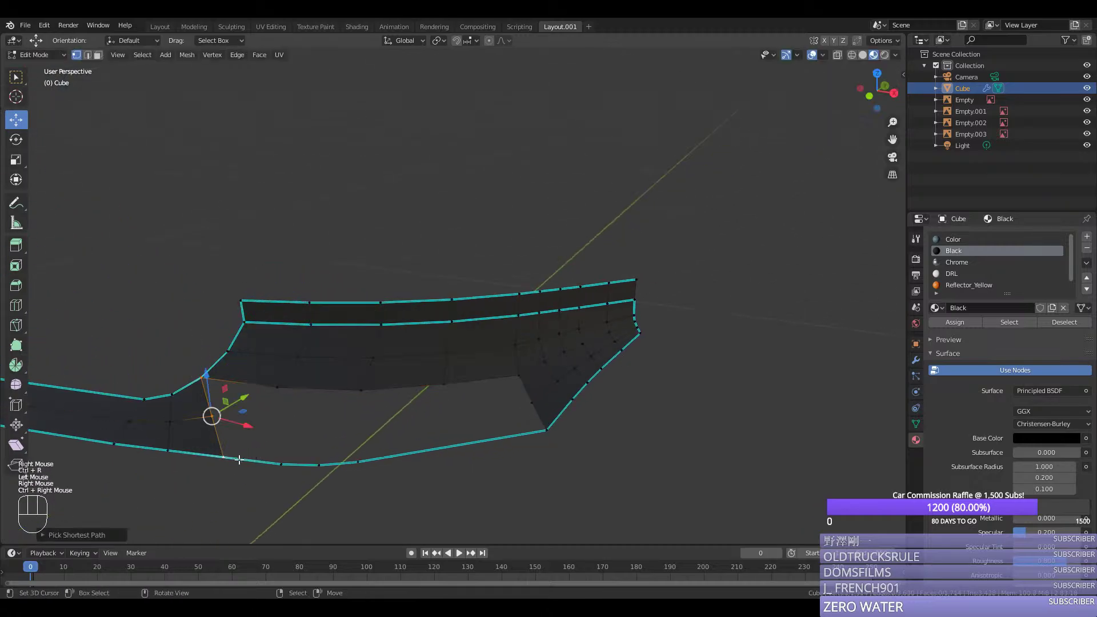
# Step: Connect the open end's lower corner to the upper grid's second bottom vertex and add a middle vertex to that edge
pyautogui.rightClick(229, 458)
pyautogui.keyDown('shift'); pyautogui.rightClick(275, 391); pyautogui.keyUp('shift')
pyautogui.press('f')
pyautogui.hotkey('ctrl', 'r')
pyautogui.click(250, 421)
# Step: Fill the gap between the lengthwise loop cut's end and the new diagonal edge with faces
pyautogui.rightClick(214, 417)
pyautogui.keyDown('shift'); pyautogui.rightClick(253, 421); pyautogui.keyUp('shift')
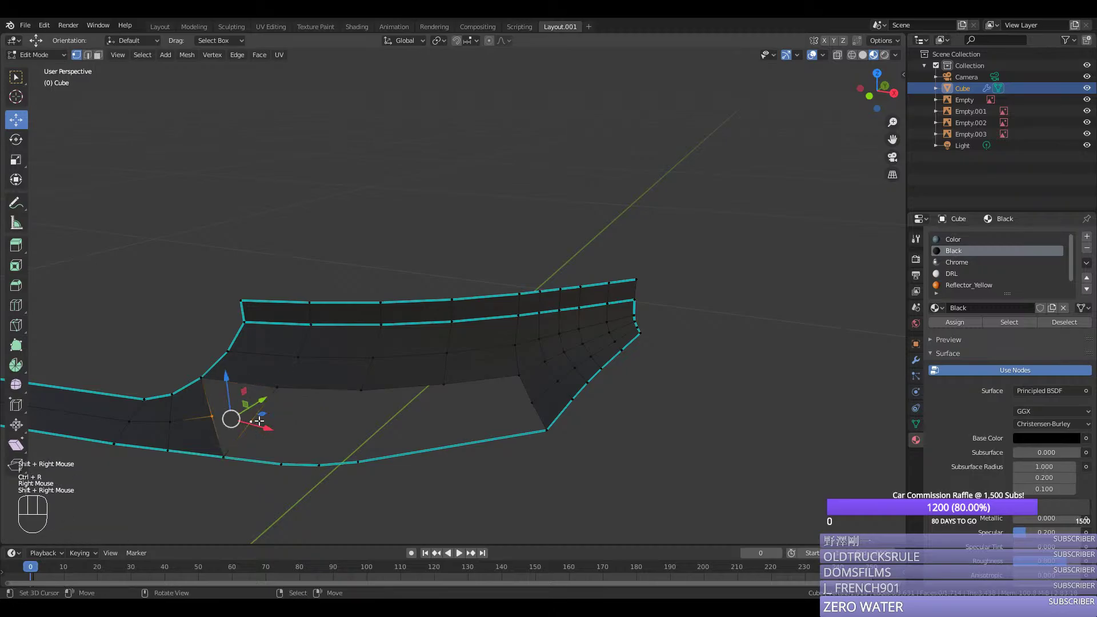
pyautogui.press('n')
pyautogui.press('m')
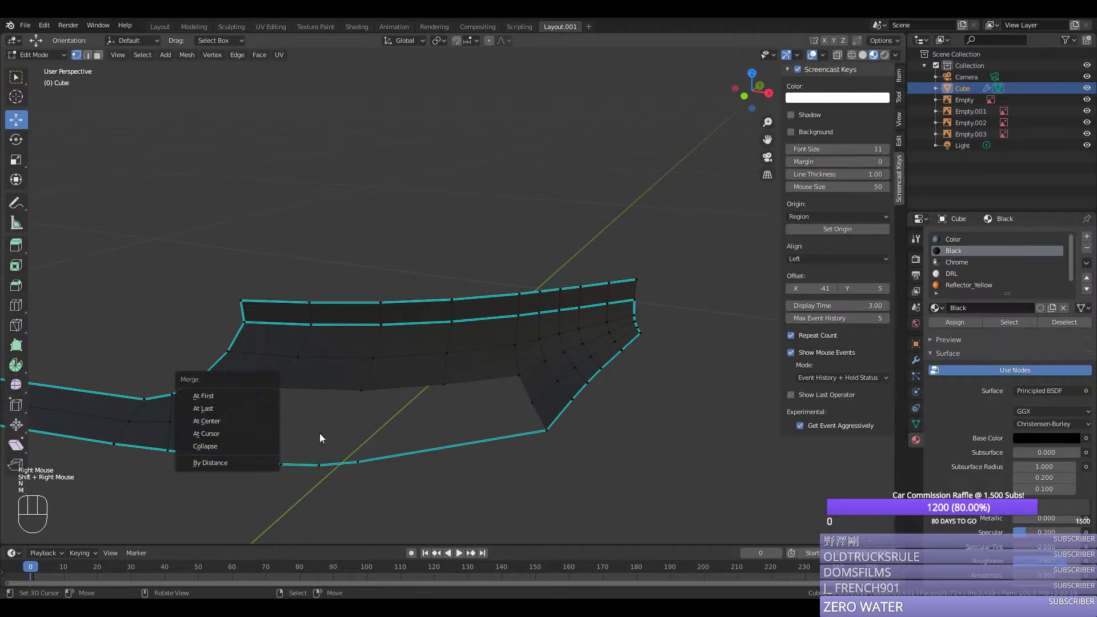
pyautogui.keyDown('shift'); pyautogui.rightClick(229, 452); pyautogui.keyUp('shift')
pyautogui.press('f')
pyautogui.rightClick(249, 423)
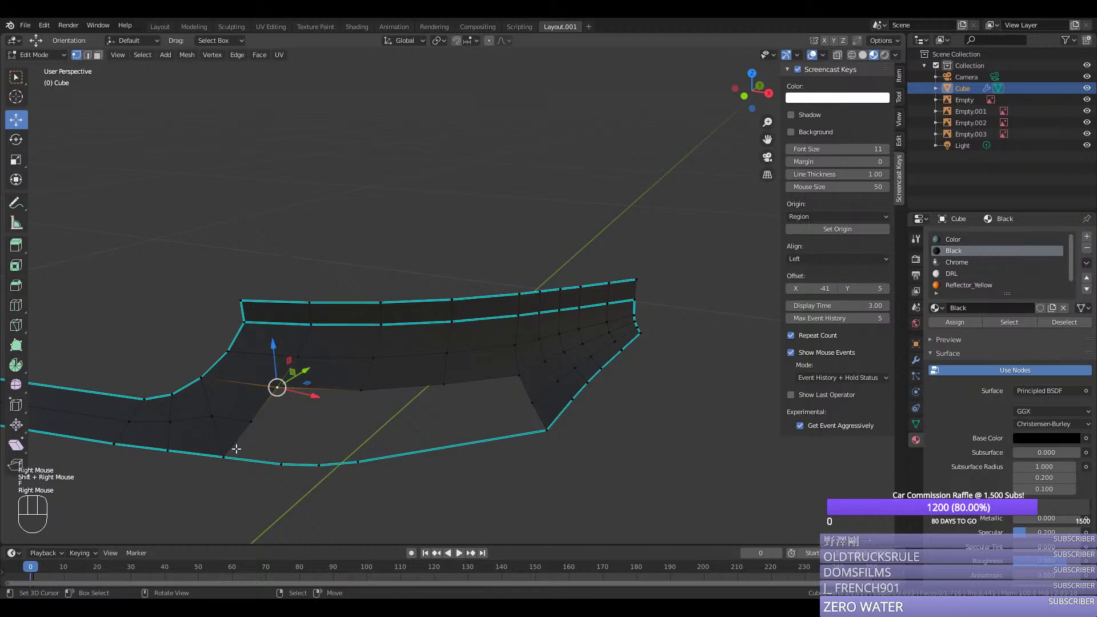
# Step: Add two crosswise loop cuts through the middle columns of the upper grid and the black strip
pyautogui.rightClick(226, 463)
pyautogui.rightClick(441, 386)
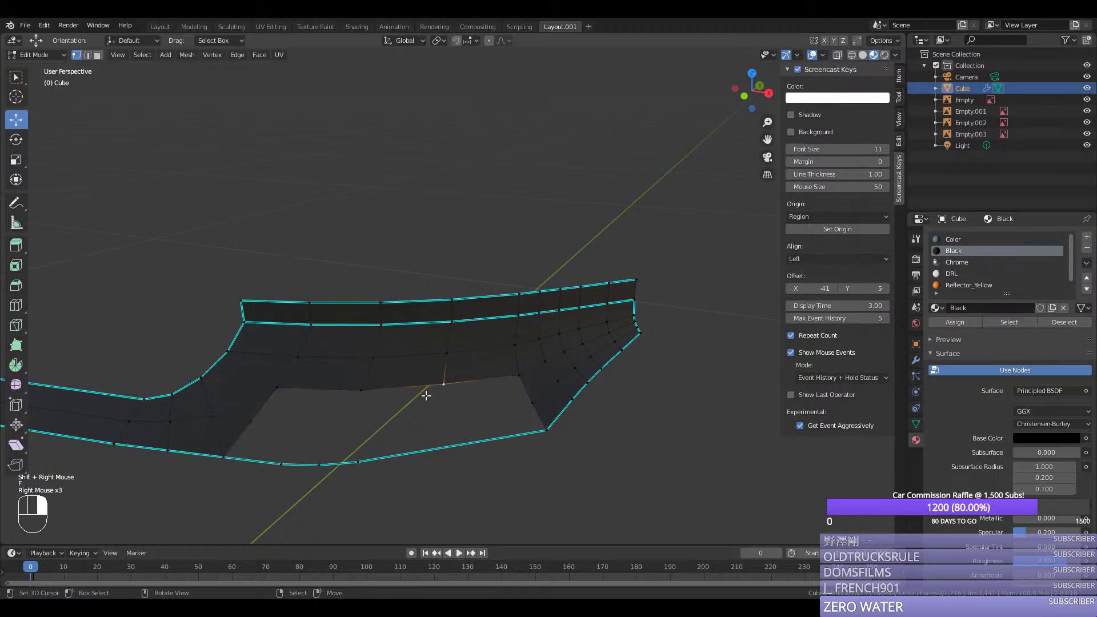
pyautogui.hotkey('ctrl', 'r')
pyautogui.click(335, 383)
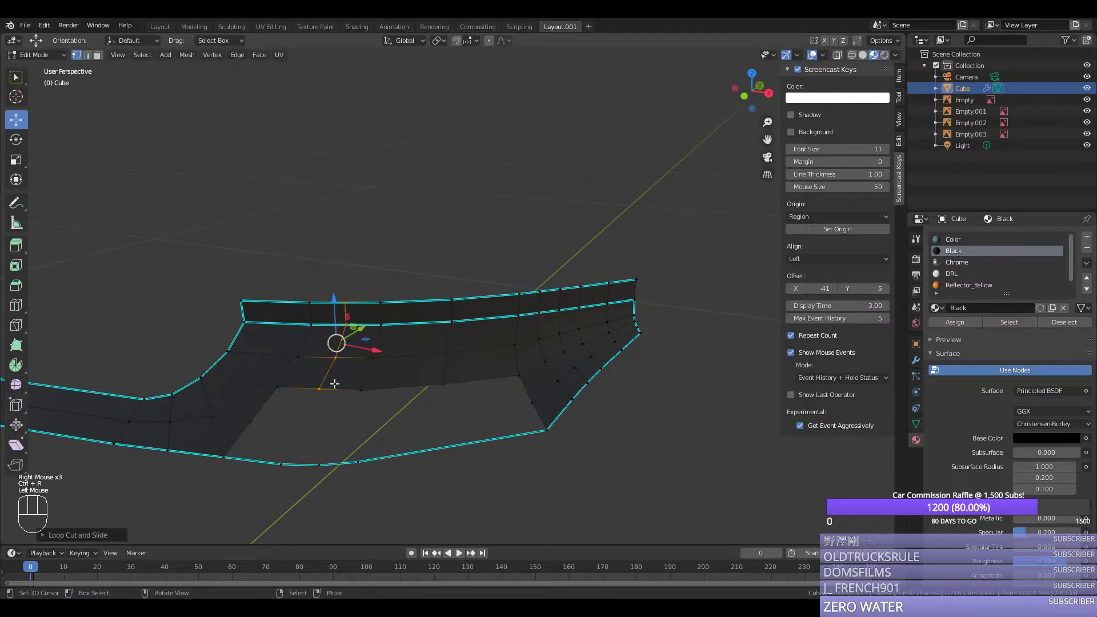
pyautogui.hotkey('ctrl', 'r')
pyautogui.click(392, 384)
pyautogui.click(387, 382)
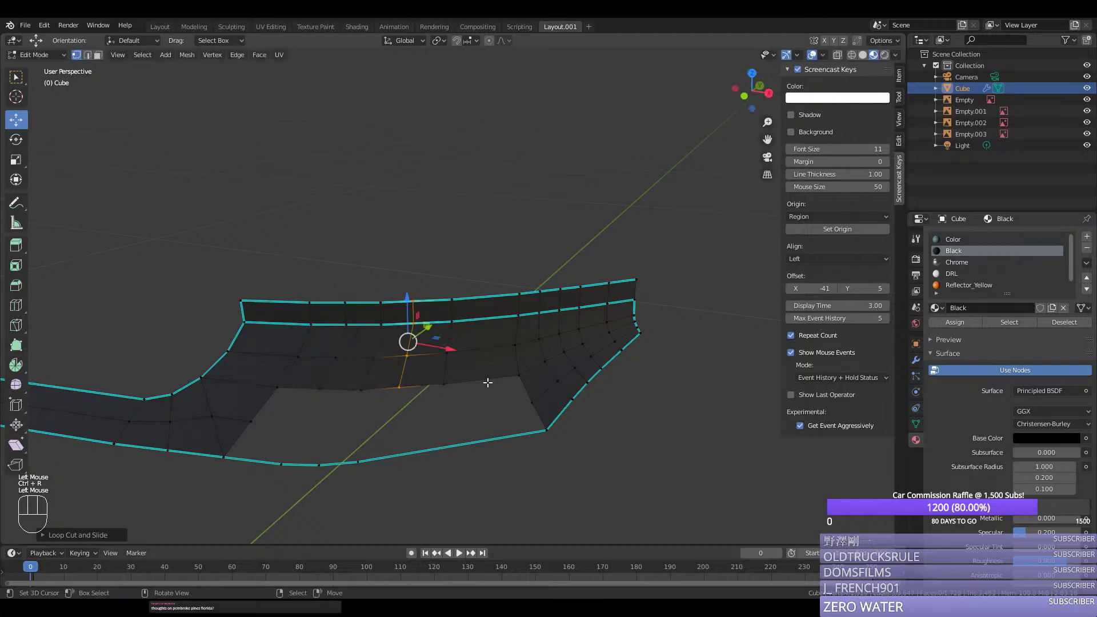
# Step: Try to Grid Fill the remaining lower opening from its two side edges, and undo it
pyautogui.rightClick(517, 377)
pyautogui.keyDown('ctrl'); pyautogui.rightClick(542, 432); pyautogui.keyUp('ctrl')
pyautogui.keyDown('shift'); pyautogui.rightClick(221, 458); pyautogui.keyUp('shift')
pyautogui.keyDown('ctrl'); pyautogui.rightClick(277, 383); pyautogui.keyUp('ctrl')
pyautogui.press('space')
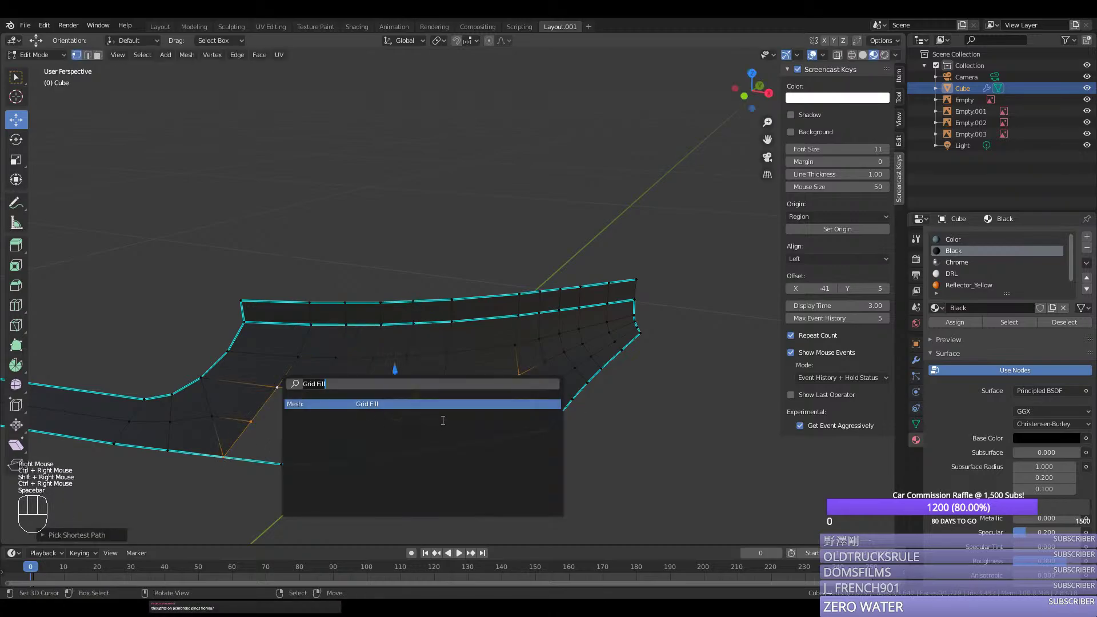
pyautogui.click(444, 418)
pyautogui.moveTo(397, 432); pyautogui.dragTo(441, 400, button='middle')
pyautogui.hotkey('ctrl', 'z')
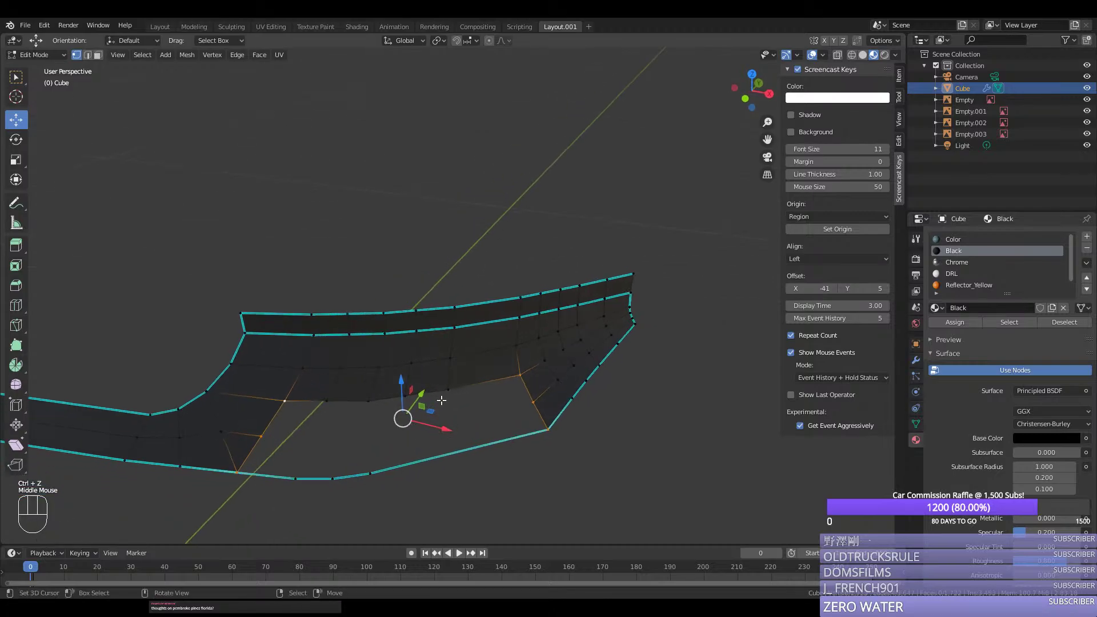
# Step: Space the vertices evenly along the upper grid's bottom and middle rows from the outer loop cut to the corner grid
pyautogui.rightClick(446, 394)
pyautogui.rightClick(528, 397)
pyautogui.rightClick(422, 401)
pyautogui.keyDown('ctrl'); pyautogui.rightClick(516, 380); pyautogui.keyUp('ctrl')
pyautogui.hotkey('ctrl', 'y')
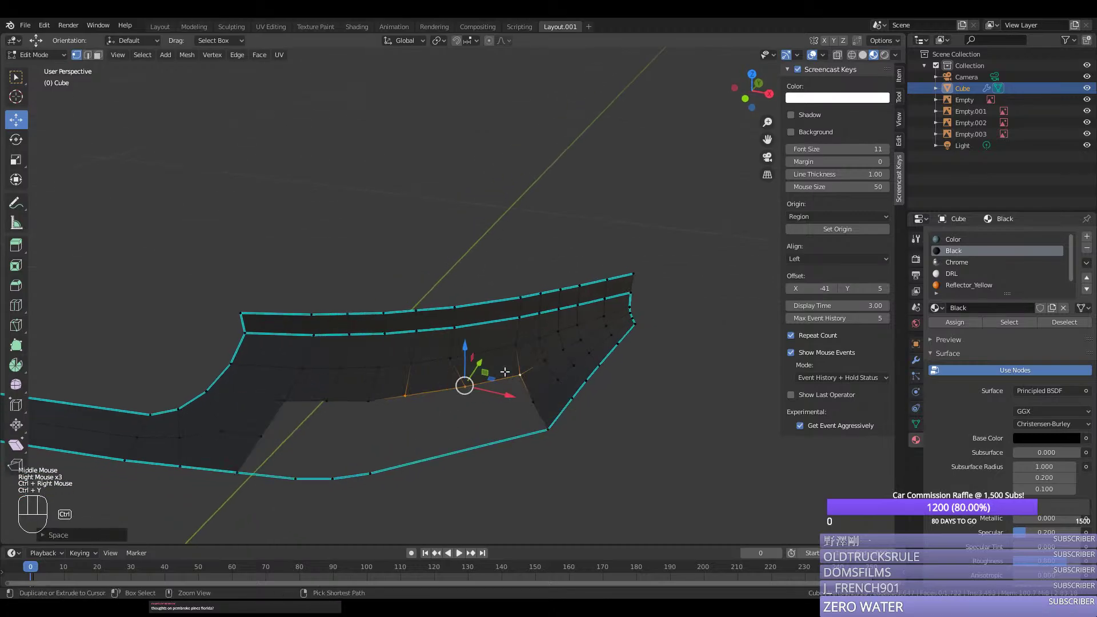
pyautogui.rightClick(517, 377)
pyautogui.rightClick(513, 348)
pyautogui.keyDown('ctrl'); pyautogui.rightClick(418, 362); pyautogui.keyUp('ctrl')
pyautogui.hotkey('ctrl', 'y')
# Step: Space the vertices evenly along the matching stretch of the black strip's lower and upper edges
pyautogui.rightClick(421, 334)
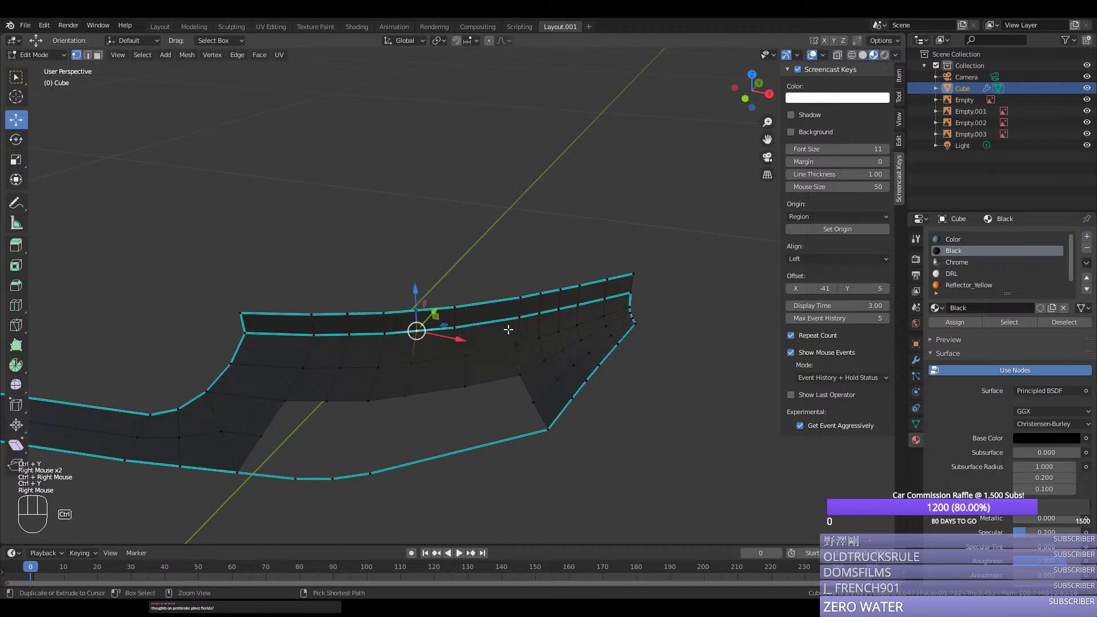
pyautogui.keyDown('ctrl'); pyautogui.rightClick(517, 322); pyautogui.keyUp('ctrl')
pyautogui.hotkey('ctrl', 'y')
pyautogui.rightClick(517, 299)
pyautogui.keyDown('ctrl'); pyautogui.rightClick(414, 315); pyautogui.keyUp('ctrl')
pyautogui.hotkey('ctrl', 'y')
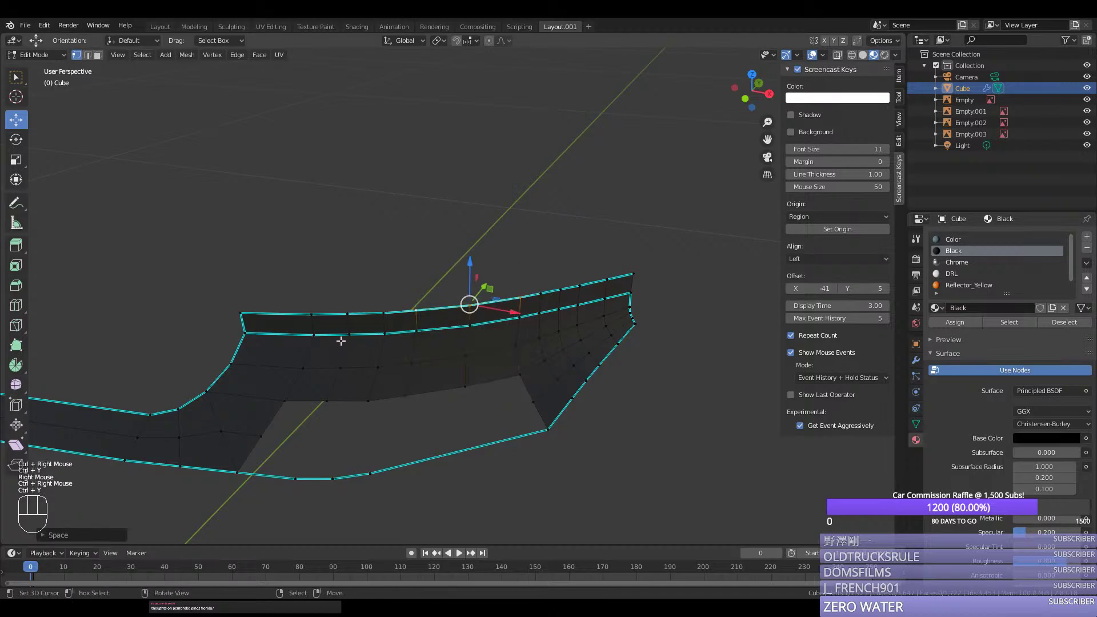
# Step: Try to Grid Fill the remaining opening between the upper grid's bottom row and the lower bumper line
pyautogui.rightClick(340, 341)
pyautogui.rightClick(287, 404)
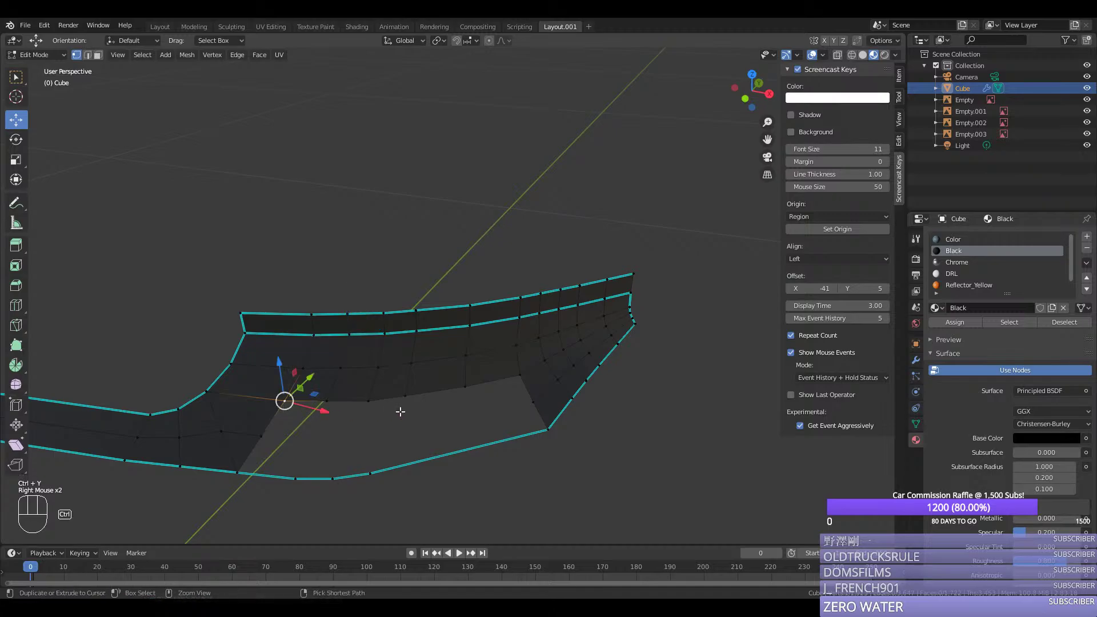
pyautogui.keyDown('ctrl'); pyautogui.rightClick(510, 378); pyautogui.keyUp('ctrl')
pyautogui.keyDown('shift'); pyautogui.rightClick(546, 432); pyautogui.keyUp('shift')
pyautogui.keyDown('ctrl'); pyautogui.rightClick(238, 472); pyautogui.keyUp('ctrl')
pyautogui.press('space')
pyautogui.click(390, 485)
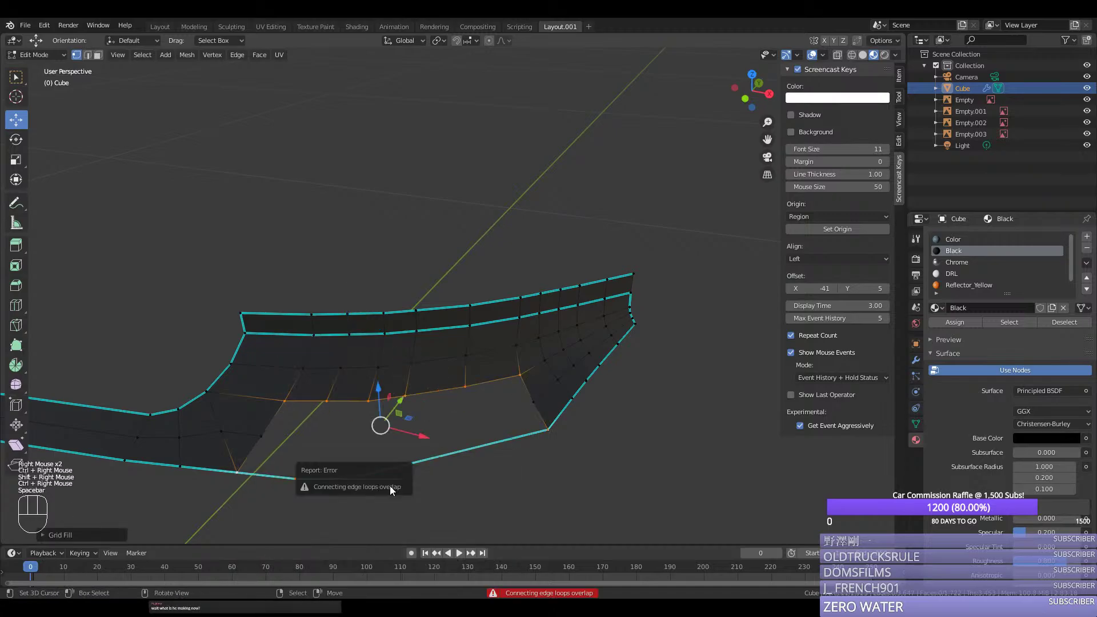
pyautogui.rightClick(281, 400)
pyautogui.keyDown('ctrl'); pyautogui.rightClick(245, 459); pyautogui.keyUp('ctrl')
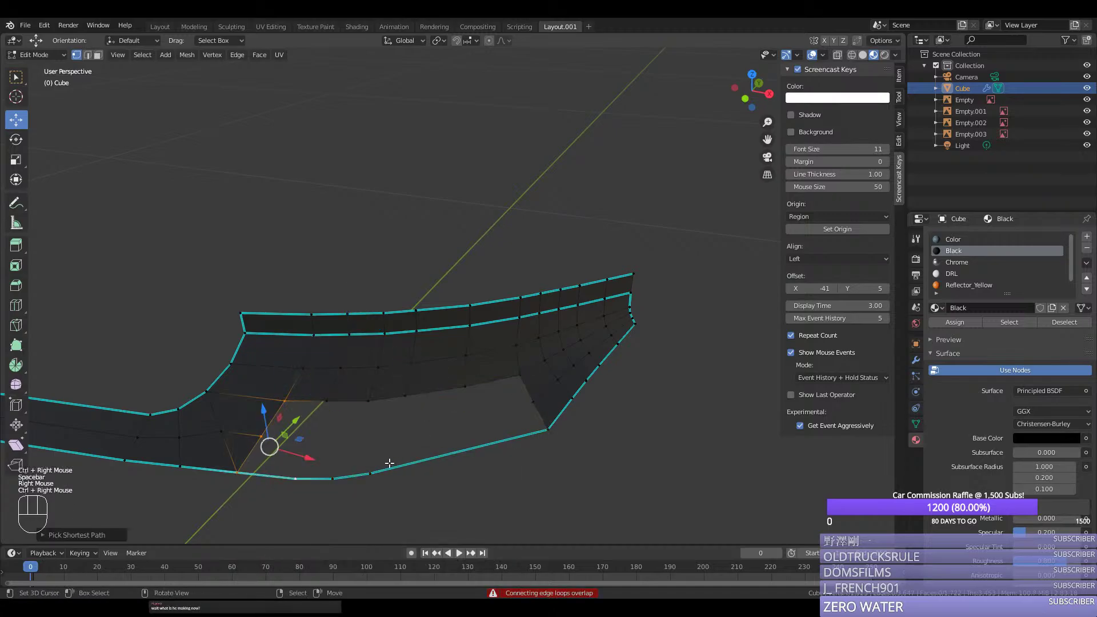
pyautogui.moveTo(389, 462); pyautogui.dragTo(360, 486, button='middle')
pyautogui.rightClick(362, 490)
pyautogui.rightClick(423, 398)
pyautogui.rightClick(400, 482)
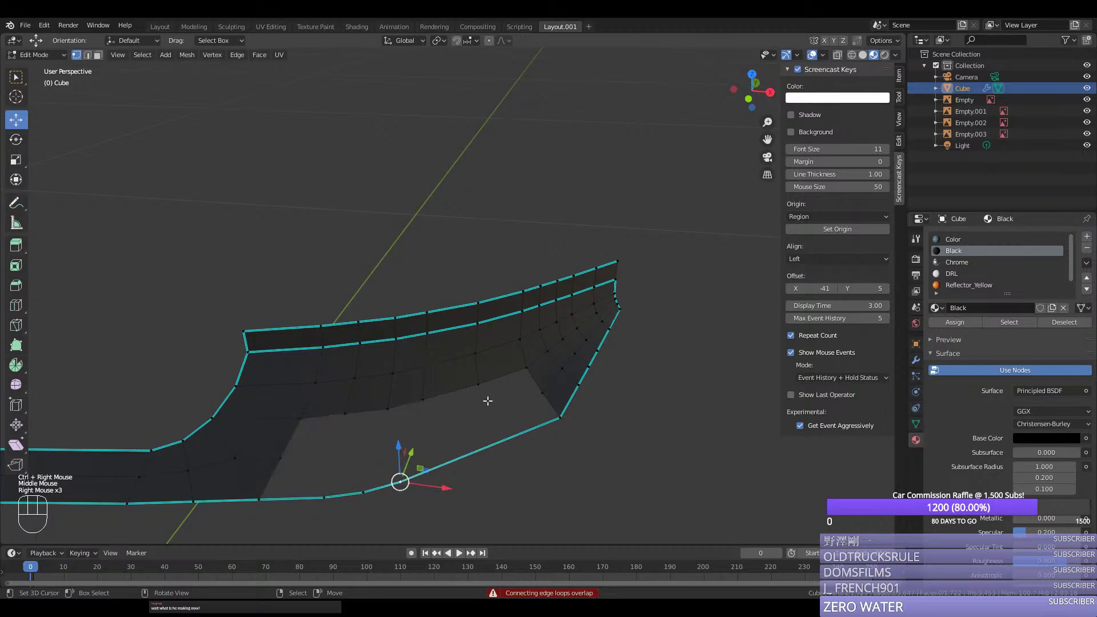
# Step: Select the inner edge paths on both sides of the hole in the black bumper panel and fill it with a grid of faces
pyautogui.hotkey('ctrl', 'r')
pyautogui.rightClick(560, 418)
pyautogui.keyDown('ctrl'); pyautogui.rightClick(526, 367); pyautogui.keyUp('ctrl')
pyautogui.keyDown('shift'); pyautogui.rightClick(259, 498); pyautogui.keyUp('shift')
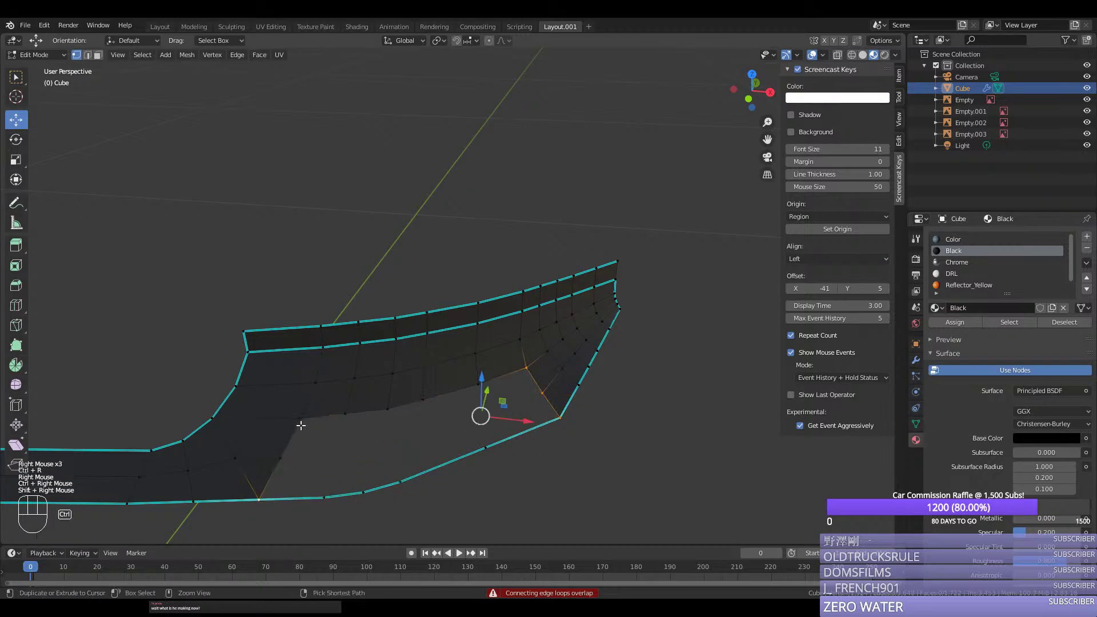
pyautogui.keyDown('ctrl'); pyautogui.rightClick(301, 424); pyautogui.keyUp('ctrl')
pyautogui.press('space')
pyautogui.click(521, 459)
# Step: Select the whole bumper panel mesh, return to object mode and save the file
pyautogui.moveTo(521, 460); pyautogui.dragTo(432, 455, button='middle')
pyautogui.press('a')
pyautogui.press('b')
pyautogui.press('Tab')
pyautogui.hotkey('ctrl', 's')
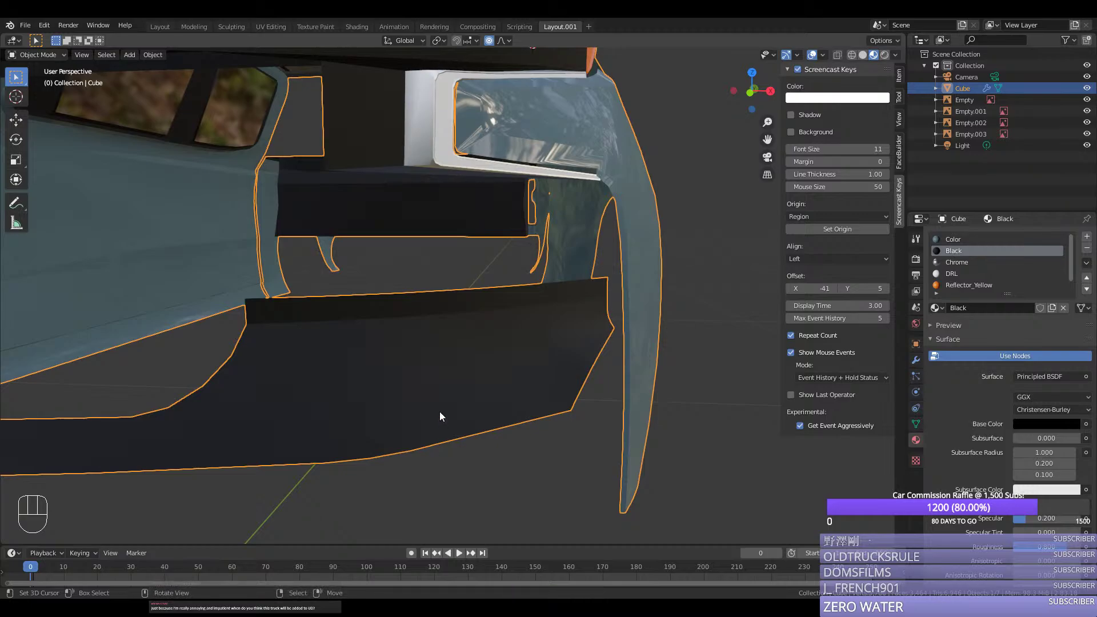
# Step: In front view, duplicate the bumper panel's bottom edge path from centre line to corner and move it up about 0.07 m along Z
pyautogui.scroll(-2, 440, 421)
pyautogui.moveTo(440, 421); pyautogui.dragTo(410, 351, button='middle')
pyautogui.press('Tab')
pyautogui.press('KP_1')
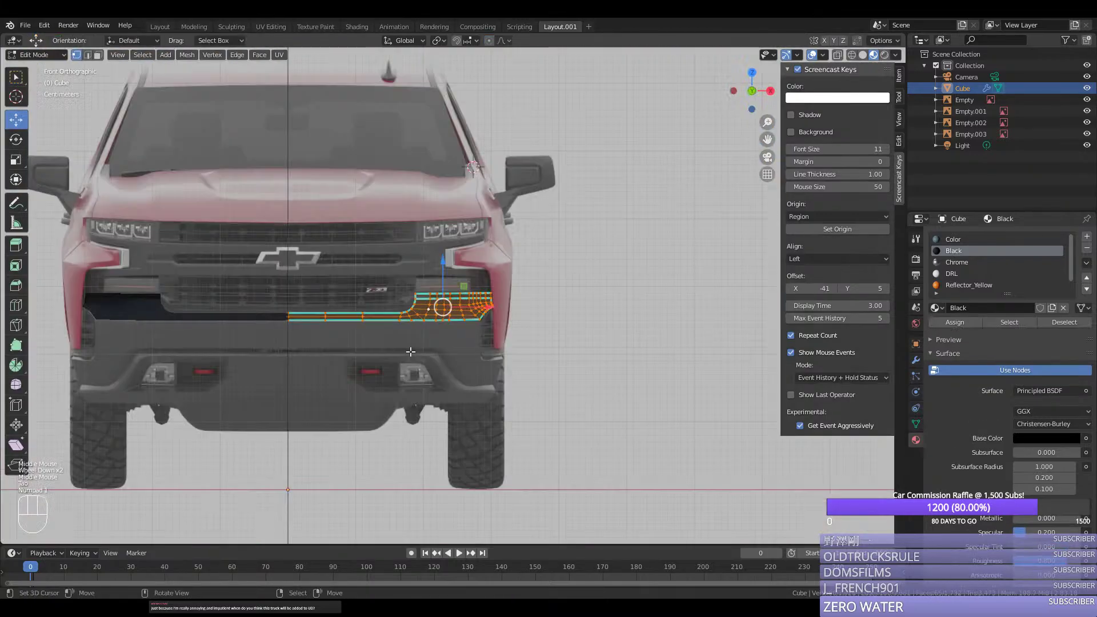
pyautogui.scroll(1, 361, 359)
pyautogui.scroll(1, 357, 360)
pyautogui.press('1')
pyautogui.scroll(2, 320, 388)
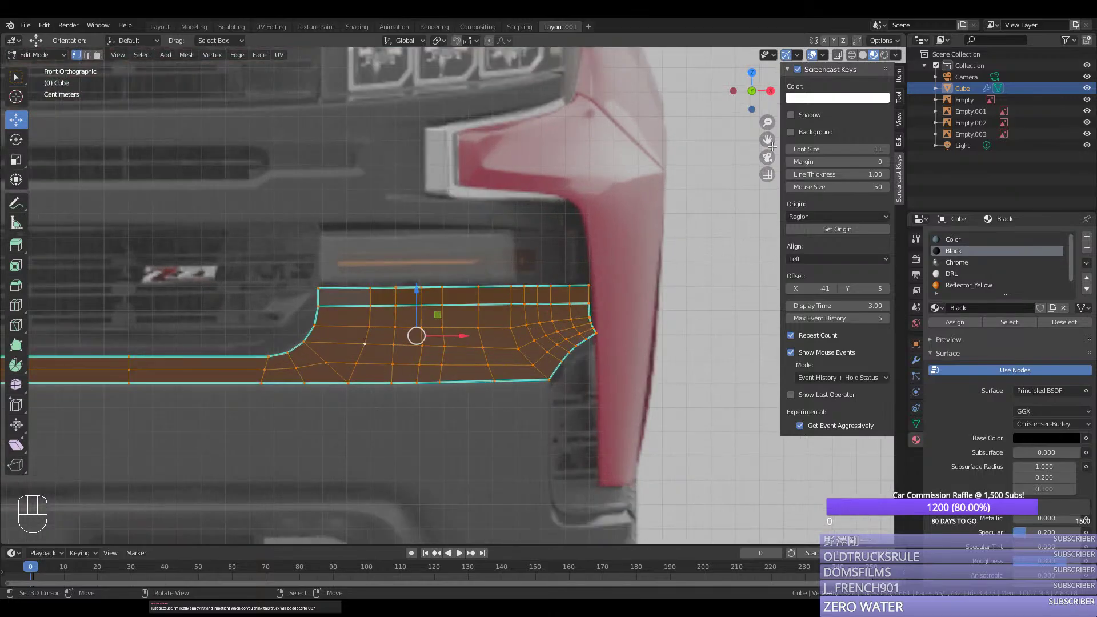
pyautogui.moveTo(767, 139); pyautogui.dragTo(246, 364)
pyautogui.rightClick(98, 443)
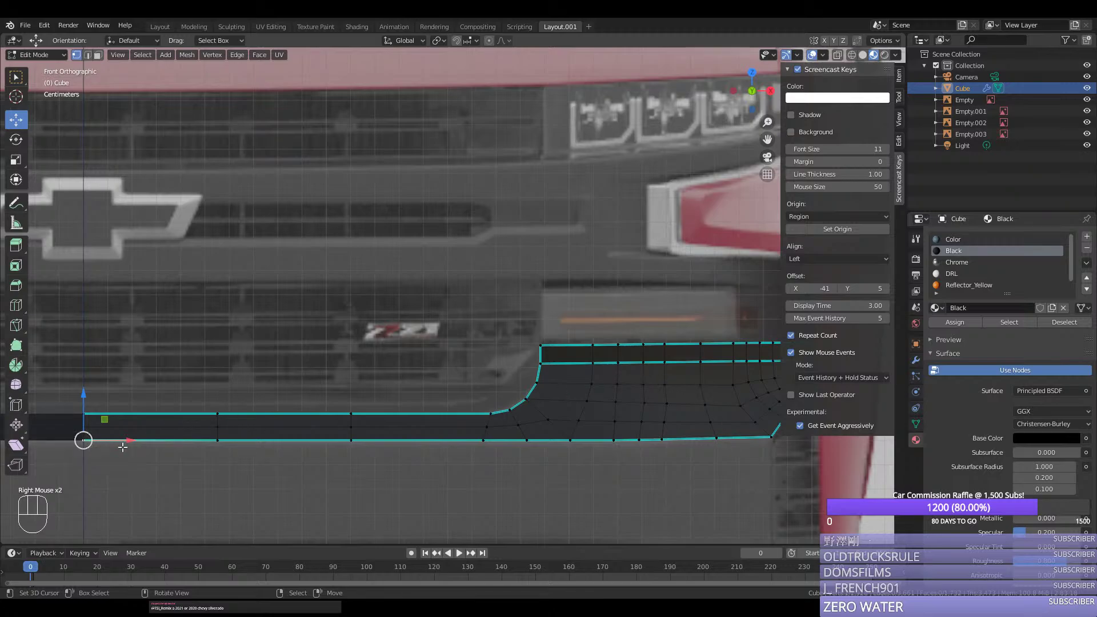
pyautogui.rightClick(92, 449)
pyautogui.keyDown('ctrl'); pyautogui.rightClick(758, 444); pyautogui.keyUp('ctrl')
pyautogui.hotkey('shift', 'd')
pyautogui.middleClick(636, 325)
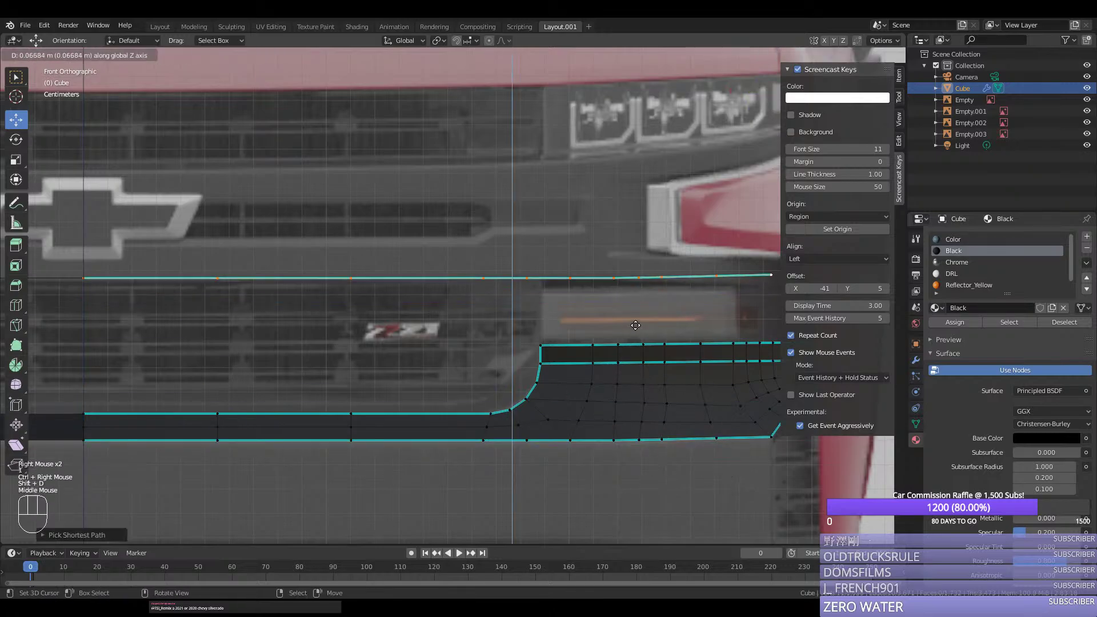
pyautogui.click(636, 328)
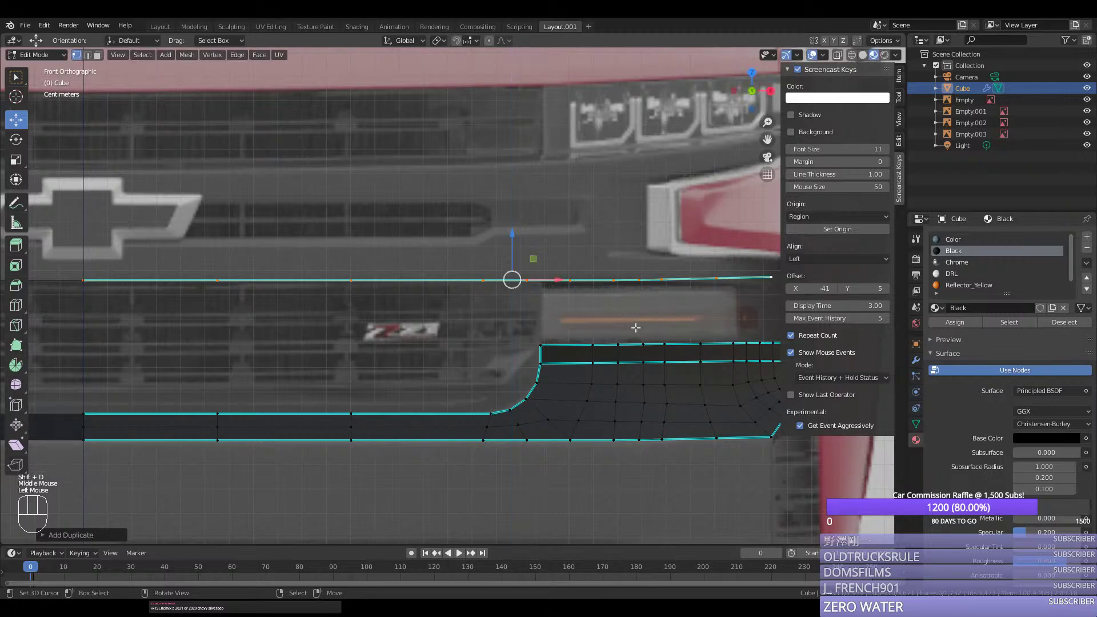
# Step: In side view, move the duplicated edge strip back along Y to meet the front of the grille surround in the reference
pyautogui.scroll(-3, 628, 282)
pyautogui.moveTo(538, 290); pyautogui.dragTo(531, 306, button='middle')
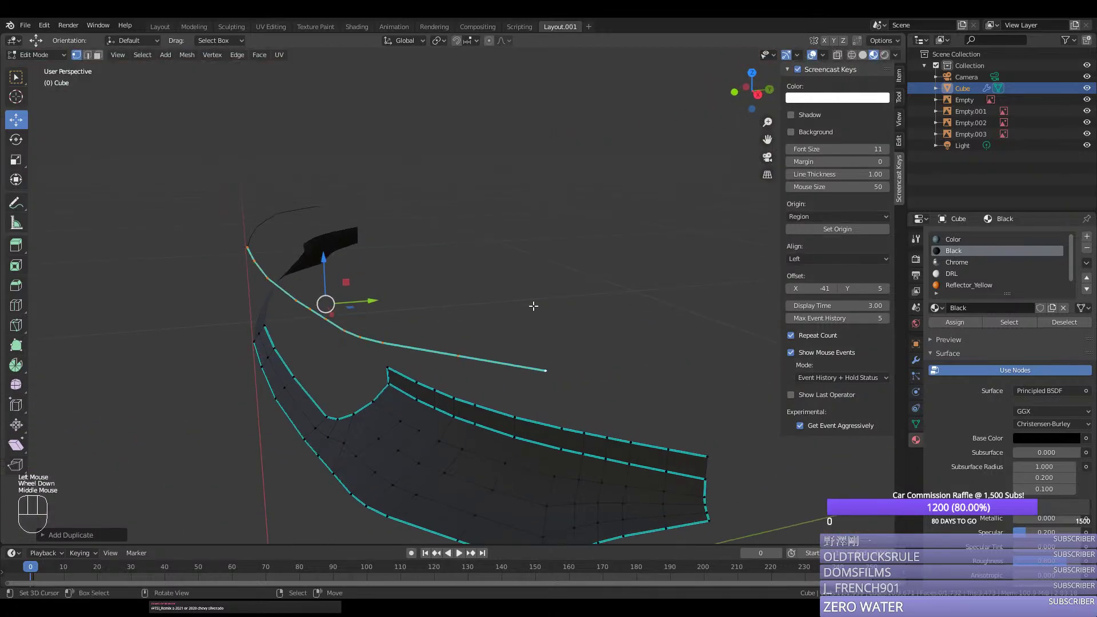
pyautogui.press('KP_3')
pyautogui.scroll(2, 325, 266)
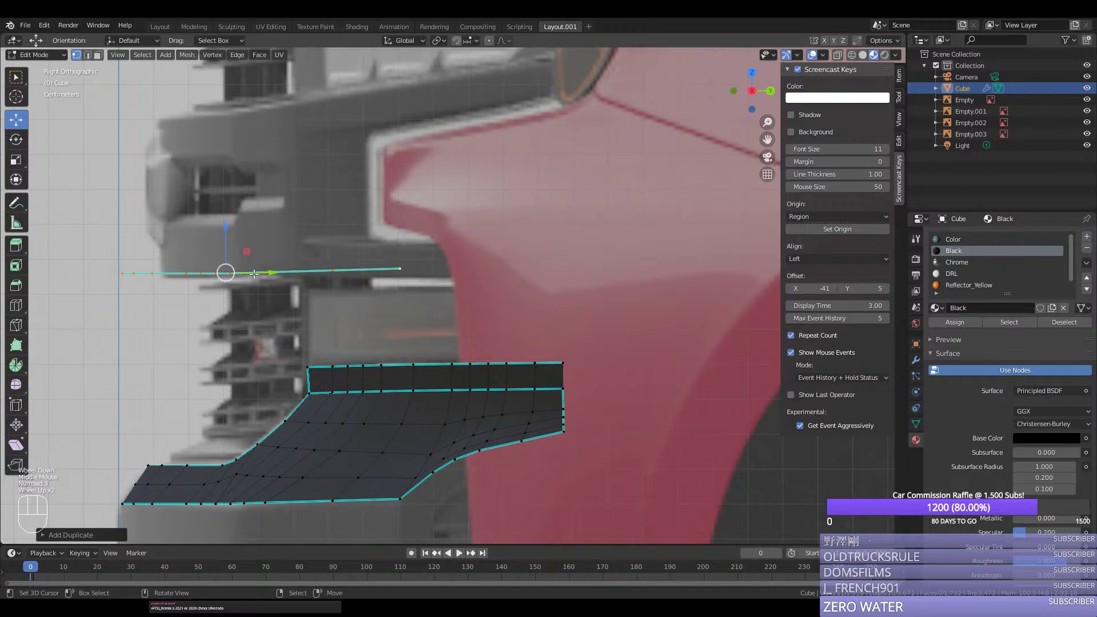
pyautogui.moveTo(254, 274); pyautogui.dragTo(296, 274)
pyautogui.moveTo(296, 274); pyautogui.dragTo(397, 340, button='middle')
# Step: Isolate the duplicated edge strip by hiding all other geometry, and show it against the top reference
pyautogui.scroll(-1, 372, 326)
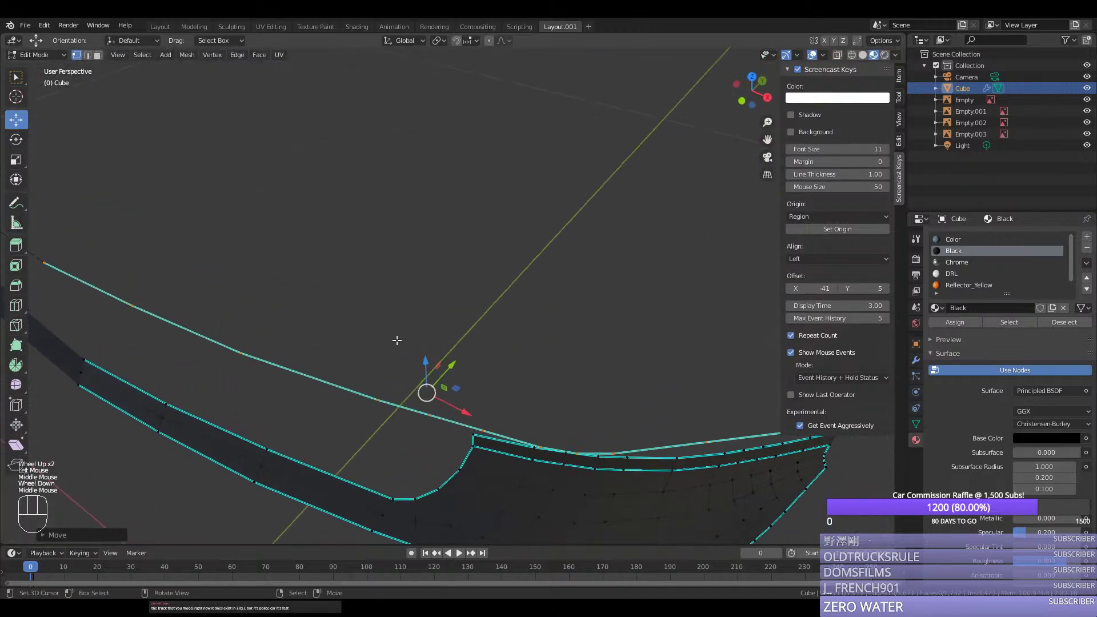
pyautogui.press('KP_7')
pyautogui.moveTo(484, 354); pyautogui.dragTo(472, 304, button='middle')
pyautogui.hotkey('shift', 'h')
pyautogui.press('KP_7')
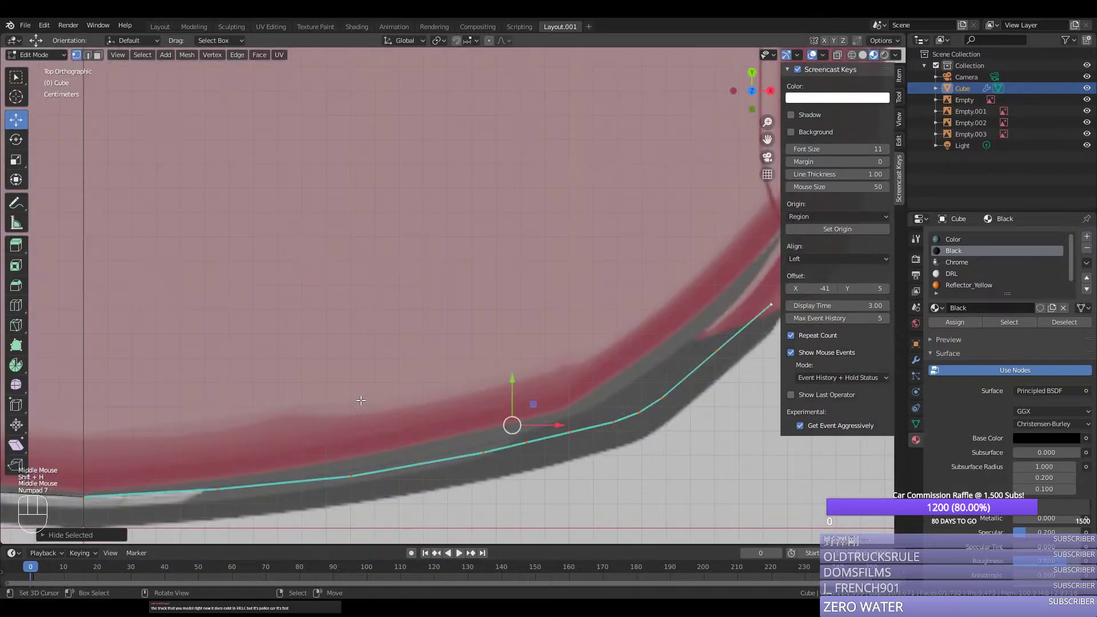
# Step: Move the strip's outermost end vertex back along Y to meet the fender edge in the side reference
pyautogui.rightClick(638, 412)
pyautogui.scroll(-1, 730, 326)
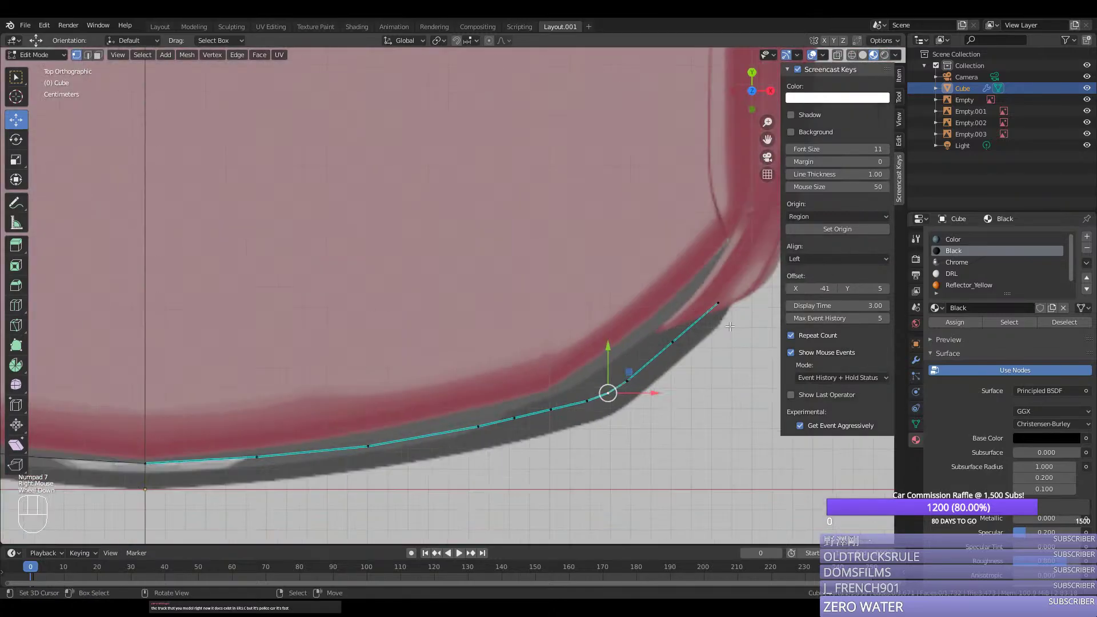
pyautogui.rightClick(714, 303)
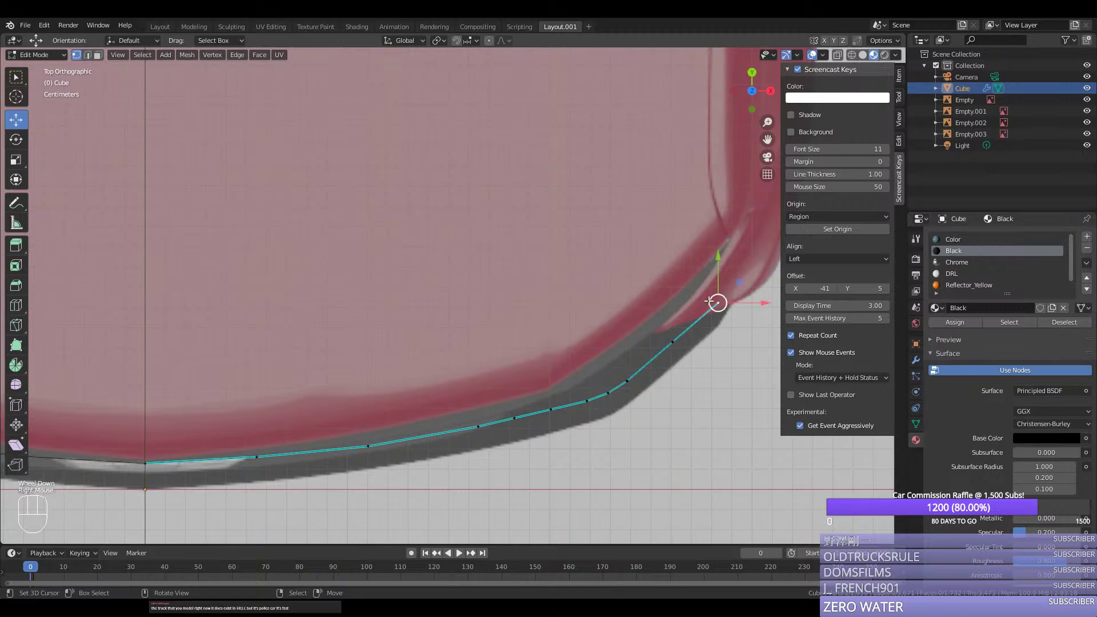
pyautogui.press('KP_3')
pyautogui.scroll(2, 445, 259)
pyautogui.moveTo(470, 270); pyautogui.dragTo(486, 273)
pyautogui.moveTo(433, 273); pyautogui.dragTo(448, 299, button='middle')
pyautogui.scroll(-1, 448, 299)
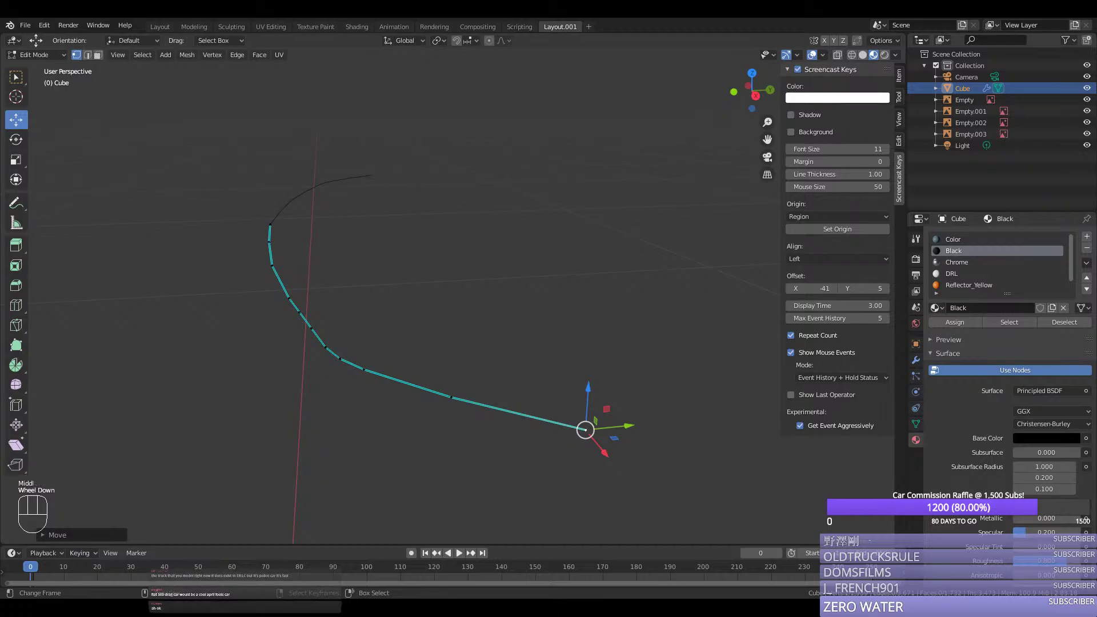
# Step: In top view, move the second and third vertices from the strip's outer end back along Y to follow the reference curve
pyautogui.moveTo(431, 351); pyautogui.dragTo(455, 360, button='middle')
pyautogui.press('KP_3')
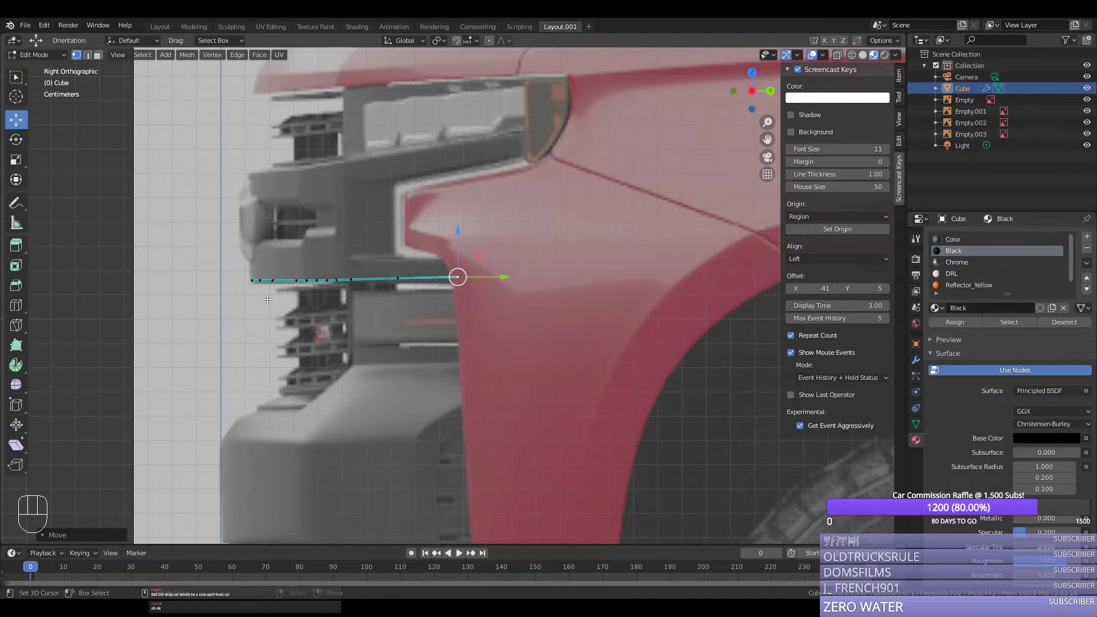
pyautogui.moveTo(266, 299); pyautogui.dragTo(303, 319, button='middle')
pyautogui.press('KP_7')
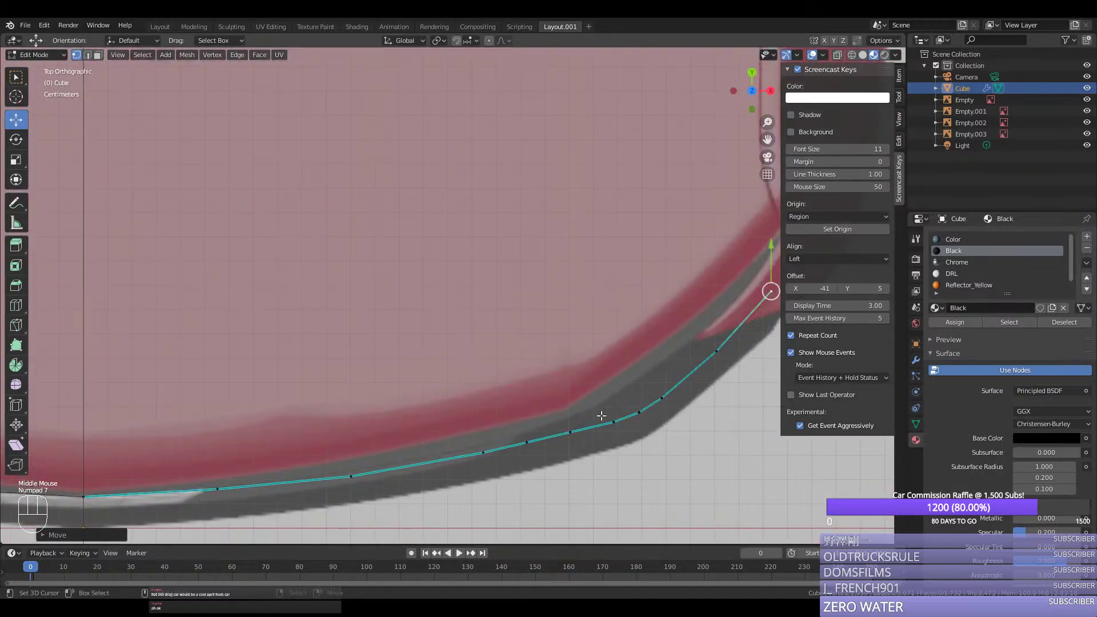
pyautogui.rightClick(716, 351)
pyautogui.moveTo(715, 314); pyautogui.dragTo(722, 224)
pyautogui.scroll(-1, 713, 280)
pyautogui.rightClick(716, 292)
pyautogui.scroll(2, 679, 305)
pyautogui.rightClick(701, 416)
pyautogui.moveTo(703, 377); pyautogui.dragTo(702, 336)
# Step: Move the next three vertices around the strip's corner bend back along Y, fine-tuning them into a smooth curve
pyautogui.rightClick(676, 436)
pyautogui.moveTo(676, 405); pyautogui.dragTo(676, 362)
pyautogui.rightClick(646, 448)
pyautogui.moveTo(646, 416); pyautogui.dragTo(598, 390)
pyautogui.rightClick(593, 459)
pyautogui.rightClick(677, 394)
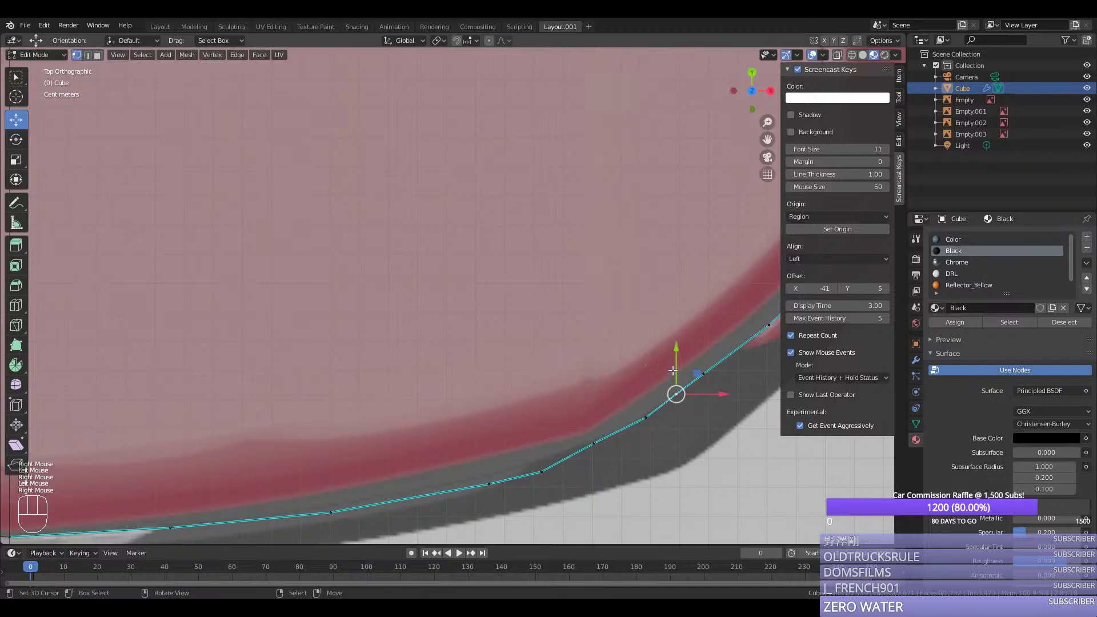
pyautogui.moveTo(673, 371); pyautogui.dragTo(673, 369)
# Step: Move the three remaining vertices between the corner bend and the centre section slightly back along Y
pyautogui.rightClick(541, 471)
pyautogui.moveTo(544, 434); pyautogui.dragTo(546, 424)
pyautogui.rightClick(489, 483)
pyautogui.moveTo(491, 449); pyautogui.dragTo(492, 443)
pyautogui.rightClick(331, 512)
pyautogui.moveTo(338, 483); pyautogui.dragTo(338, 479)
# Step: Nudge two neighbouring vertices after the strip's bend slightly forward along Y to smooth the curve
pyautogui.scroll(-2, 339, 479)
pyautogui.moveTo(338, 478); pyautogui.dragTo(291, 411, button='middle')
pyautogui.press('KP_3')
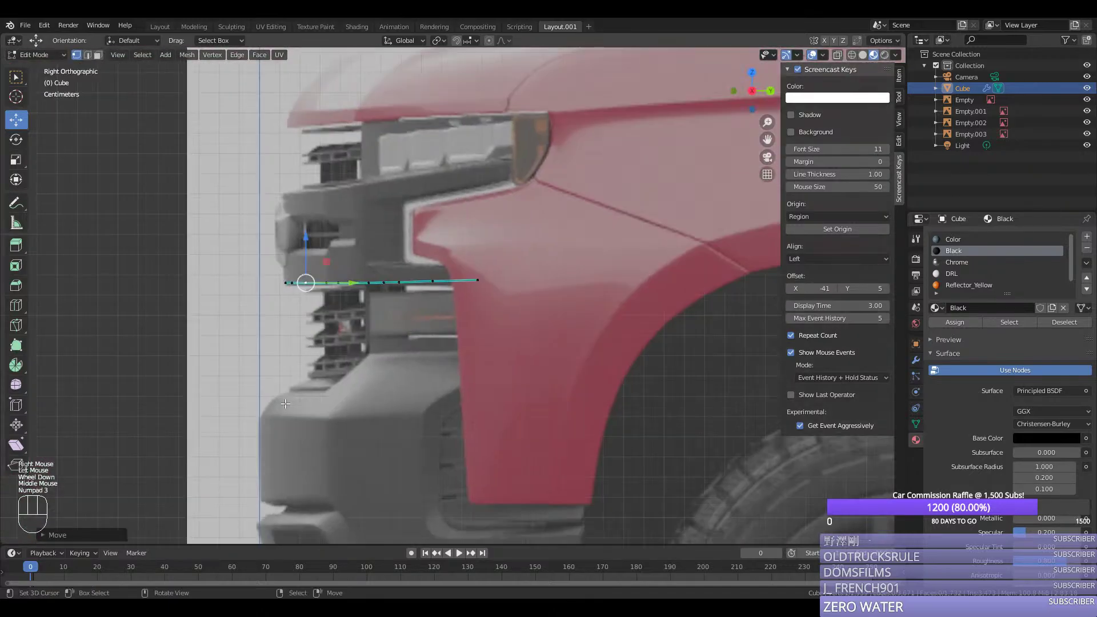
pyautogui.scroll(2, 317, 320)
pyautogui.rightClick(321, 278)
pyautogui.scroll(-1, 321, 278)
pyautogui.moveTo(321, 278); pyautogui.dragTo(332, 382, button='middle')
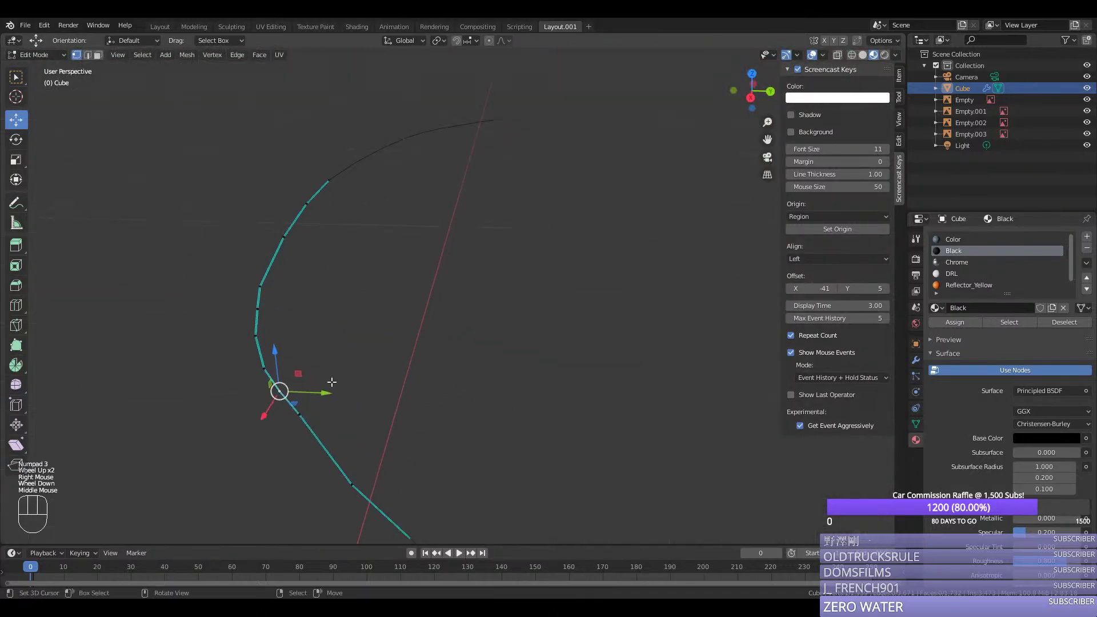
pyautogui.moveTo(323, 393); pyautogui.dragTo(320, 393)
pyautogui.rightClick(299, 415)
pyautogui.moveTo(343, 415); pyautogui.dragTo(340, 415)
# Step: Move the strip's last two outer vertices slightly back along Y
pyautogui.rightClick(353, 485)
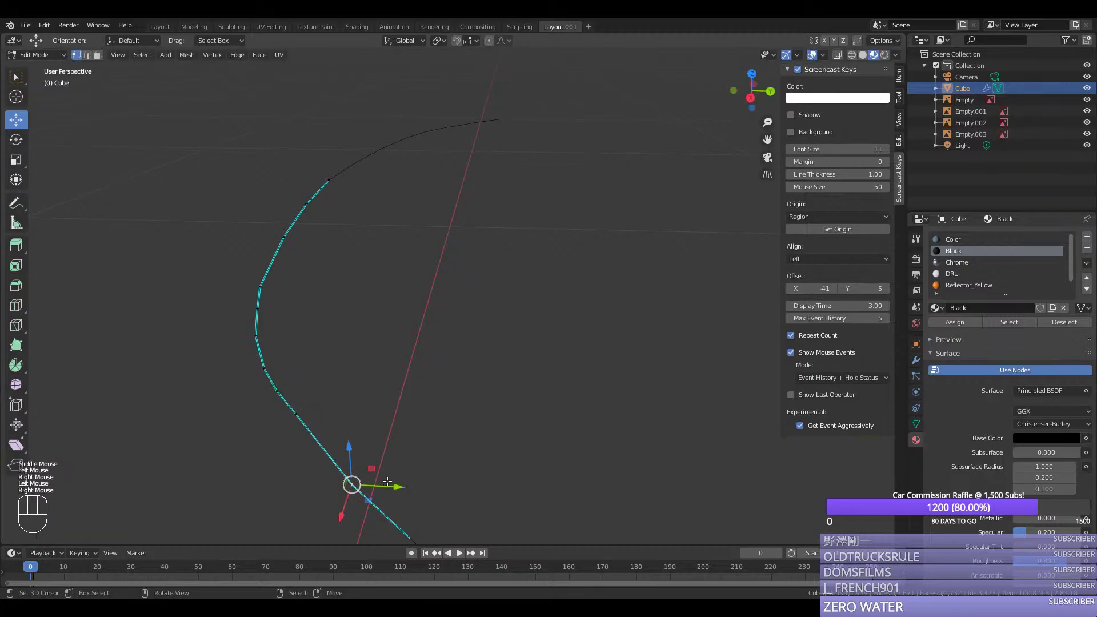
pyautogui.moveTo(388, 481); pyautogui.dragTo(398, 482)
pyautogui.scroll(-1, 398, 482)
pyautogui.rightClick(460, 497)
pyautogui.moveTo(490, 498); pyautogui.dragTo(495, 501)
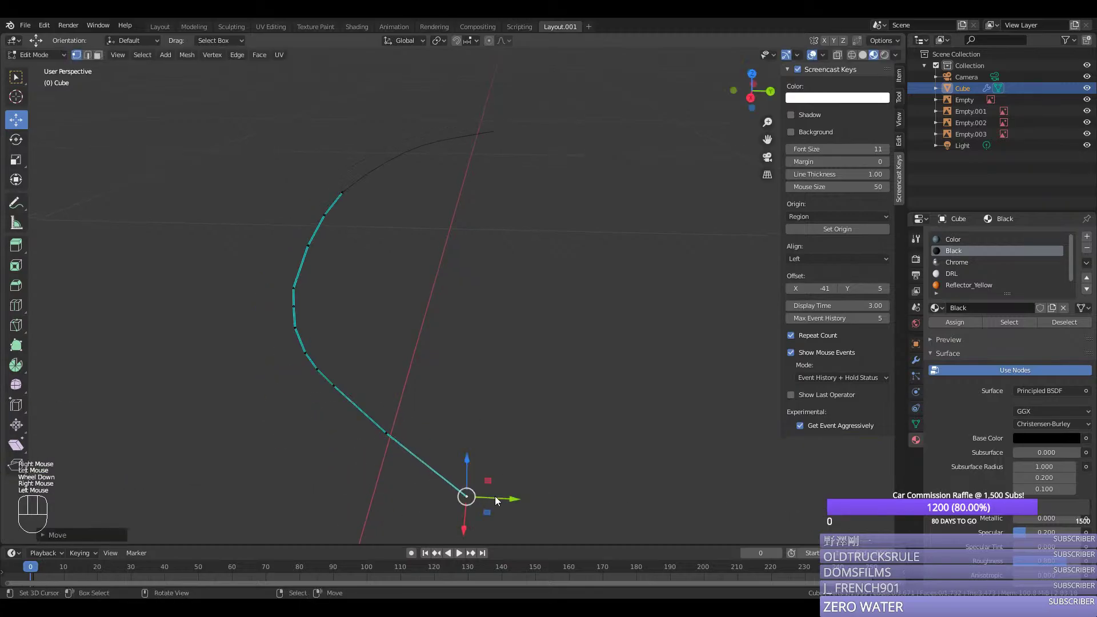
# Step: Select the whole edge strip from outer end to centre, space its vertices evenly, and check it against the full truck model
pyautogui.press('Tab')
pyautogui.moveTo(484, 458); pyautogui.dragTo(556, 465, button='middle')
pyautogui.press('Tab')
pyautogui.scroll(-2, 514, 399)
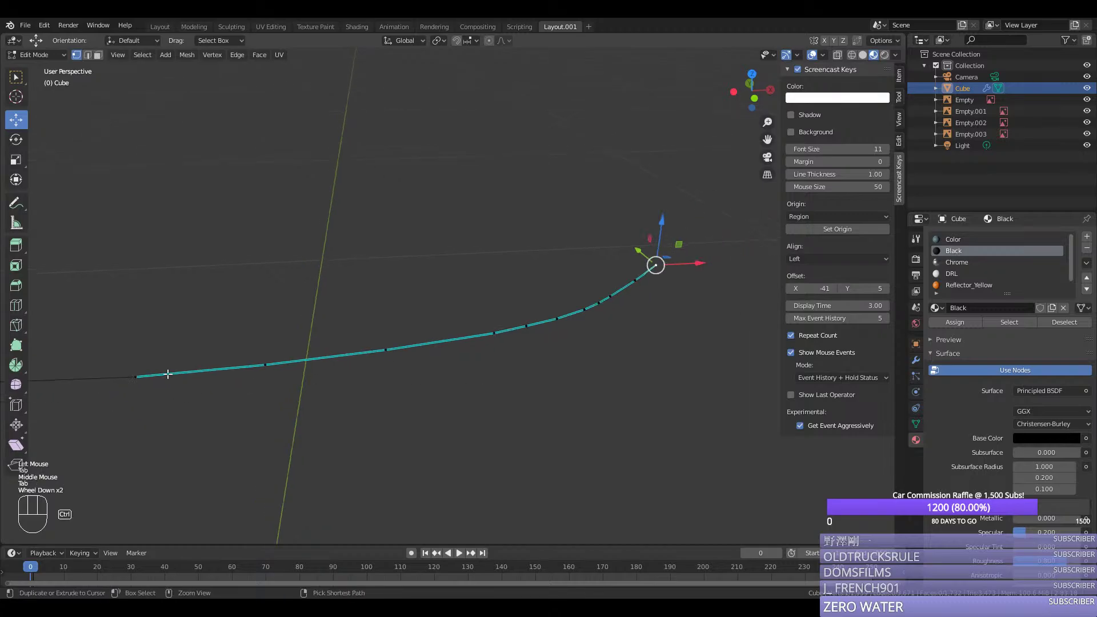
pyautogui.keyDown('ctrl'); pyautogui.rightClick(167, 374); pyautogui.keyUp('ctrl')
pyautogui.hotkey('ctrl', 'y')
pyautogui.moveTo(167, 374); pyautogui.dragTo(245, 401, button='middle')
pyautogui.rightClick(274, 469)
pyautogui.press('Tab')
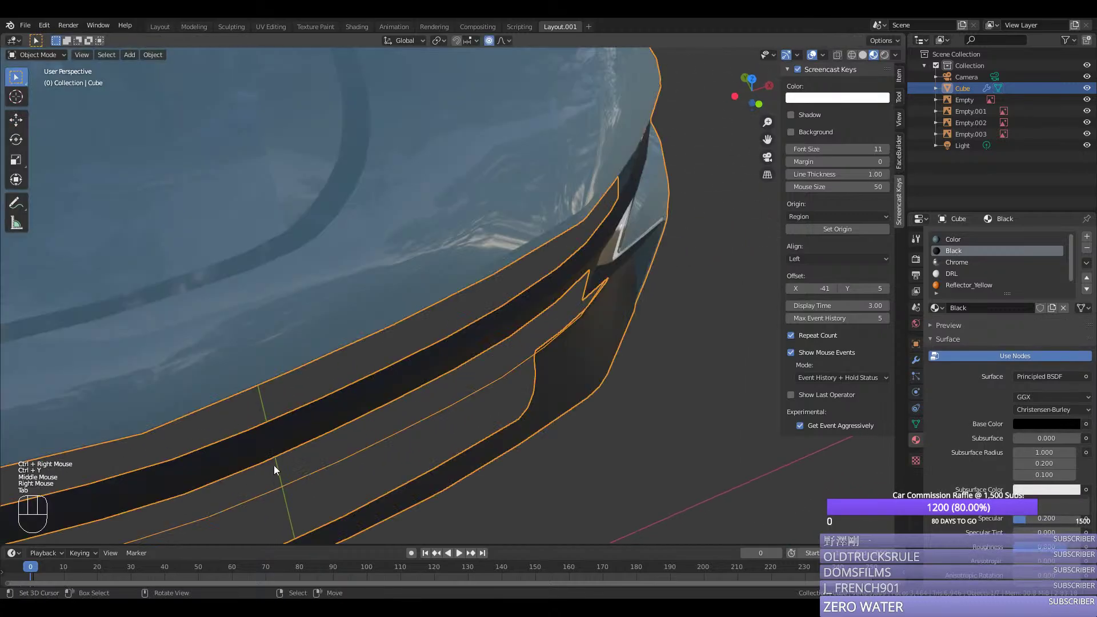
pyautogui.press('Tab')
pyautogui.press('Tab')
pyautogui.press('Tab')
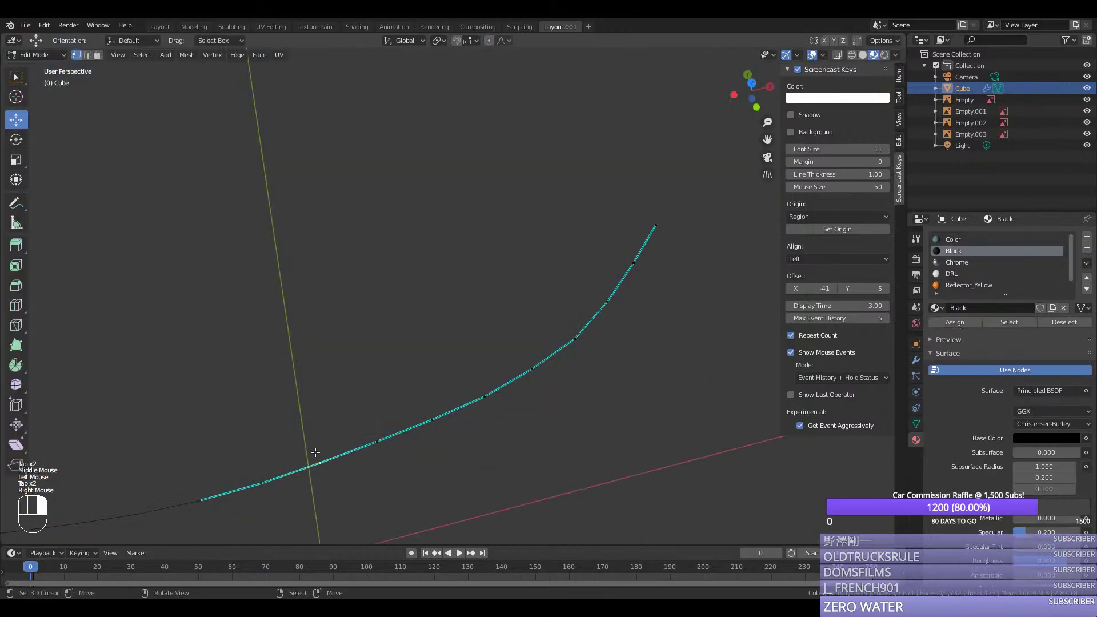
# Step: Nudge individual middle vertices of the evenly spaced strip along Y to smooth its curve
pyautogui.moveTo(315, 452); pyautogui.dragTo(424, 386)
pyautogui.rightClick(425, 389)
pyautogui.rightClick(485, 397)
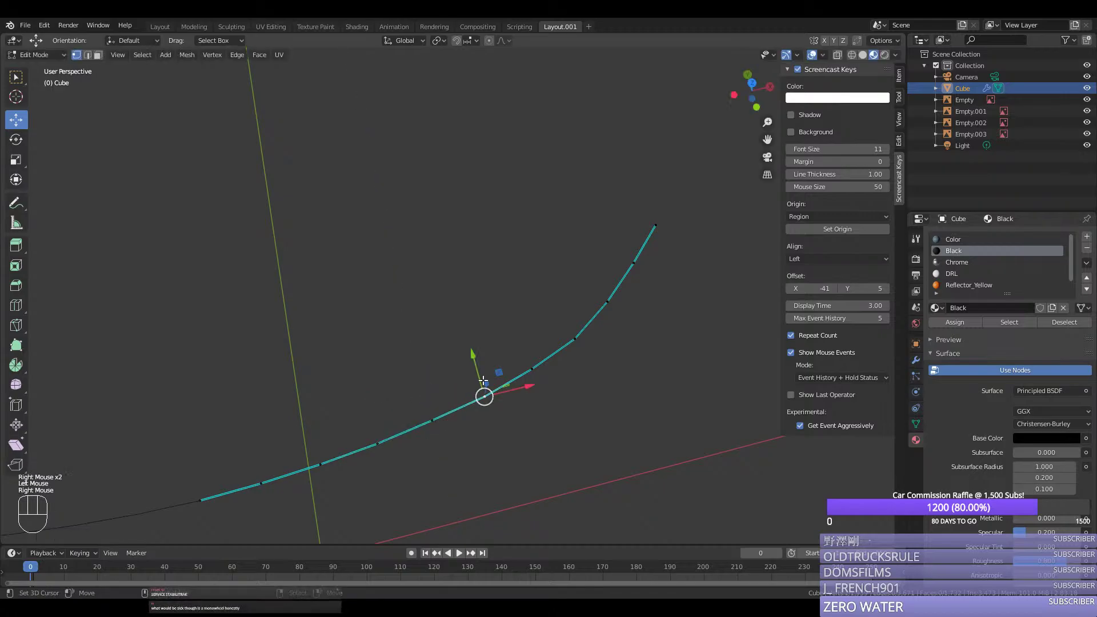
pyautogui.moveTo(473, 358); pyautogui.dragTo(531, 369)
pyautogui.rightClick(531, 368)
pyautogui.rightClick(569, 334)
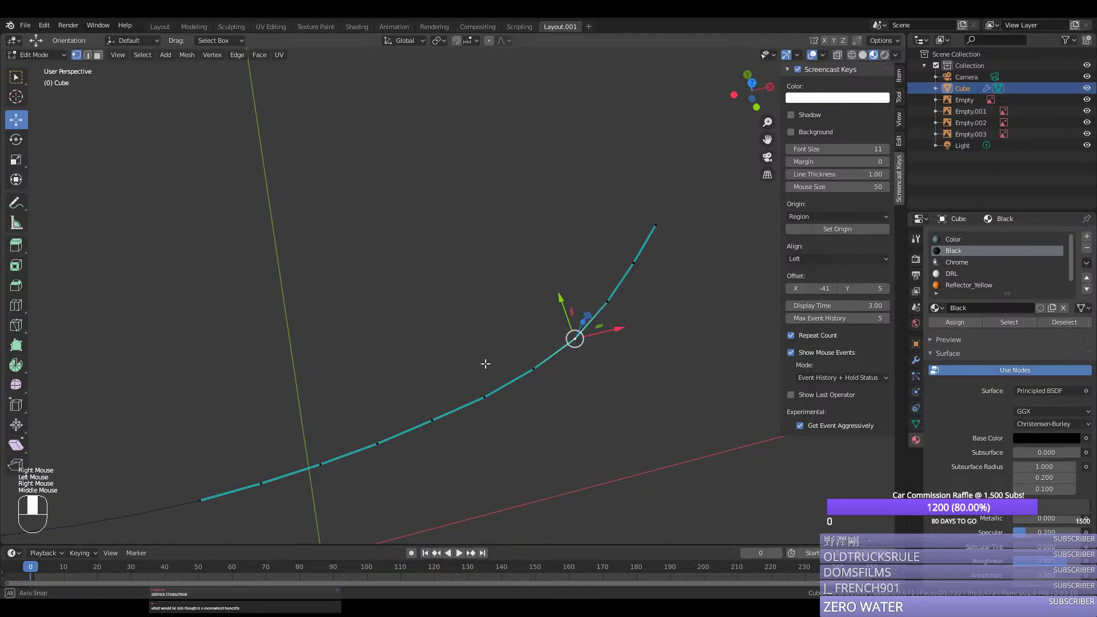
pyautogui.moveTo(485, 362)
pyautogui.mouseDown(button='middle')
pyautogui.moveTo(452, 331)
pyautogui.moveTo(489, 286)
pyautogui.moveTo(480, 283)
pyautogui.mouseUp(button='middle')
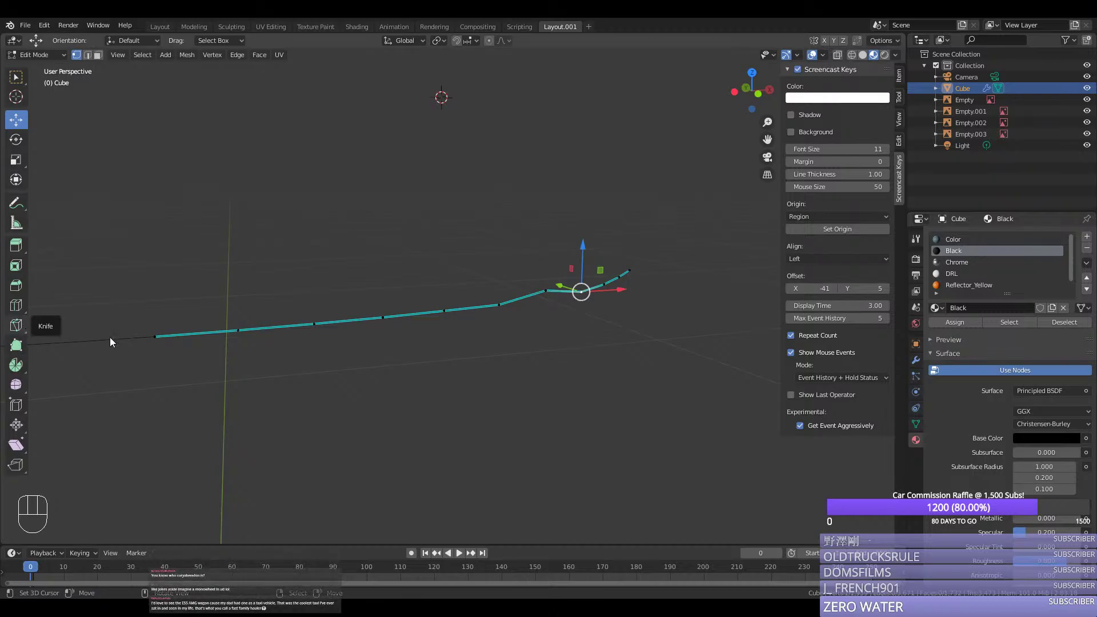
pyautogui.moveTo(248, 358); pyautogui.dragTo(214, 364, button='middle')
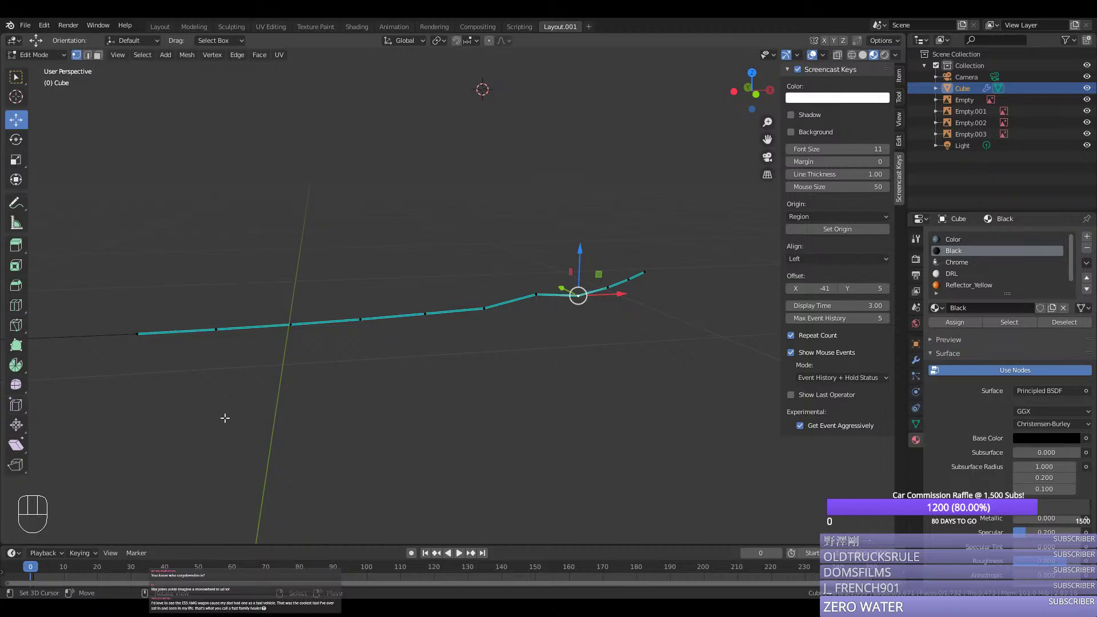
pyautogui.moveTo(237, 413); pyautogui.dragTo(171, 420, button='middle')
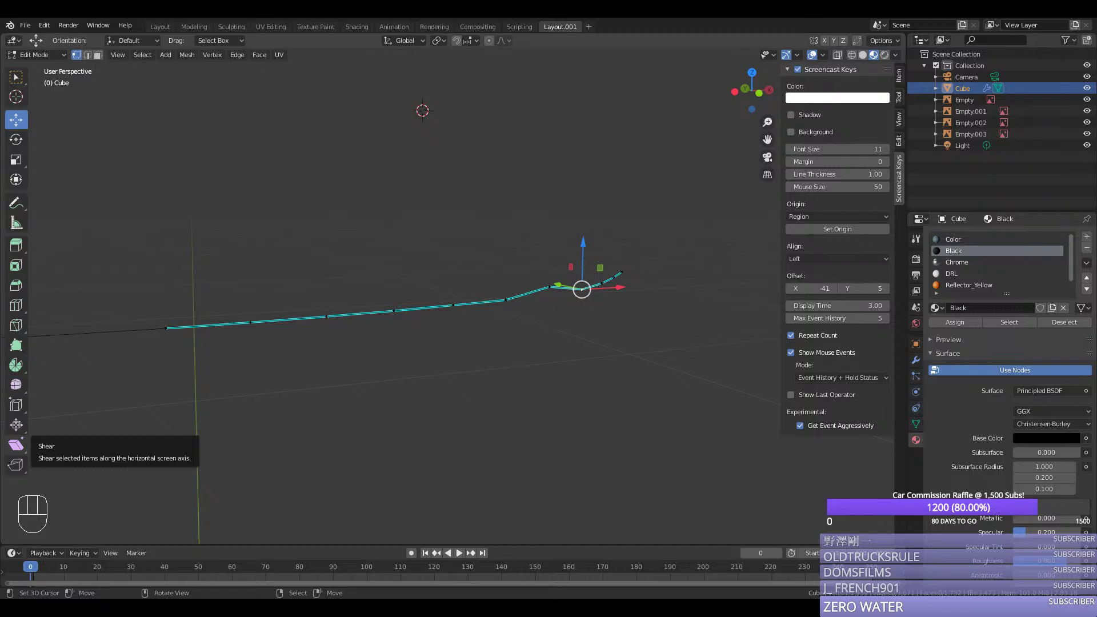
pyautogui.moveTo(332, 311); pyautogui.dragTo(311, 316, button='middle')
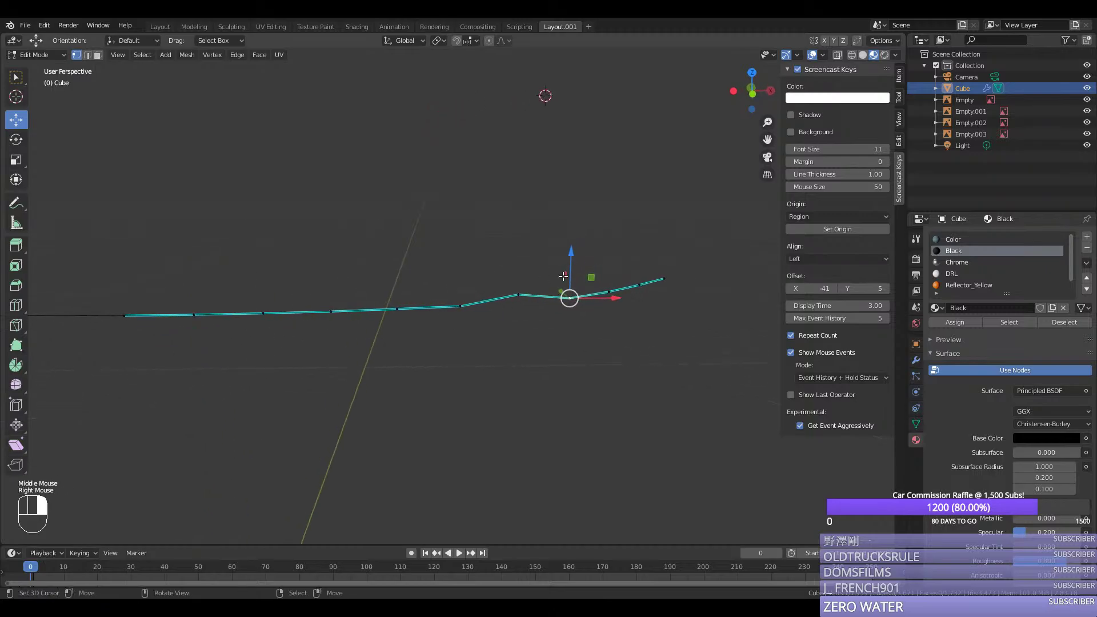
# Step: In front view, lower the raised vertex beside the fog lamp along Z to level it with the rest of the strip
pyautogui.rightClick(496, 300)
pyautogui.press('KP_1')
pyautogui.scroll(2, 527, 244)
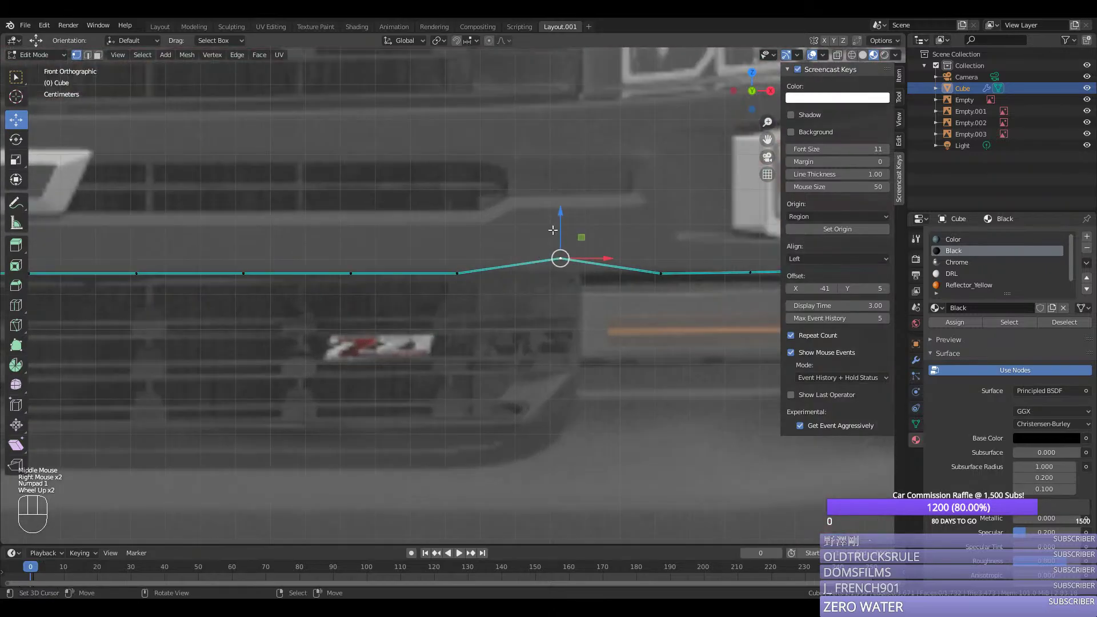
pyautogui.moveTo(553, 229)
pyautogui.mouseDown()
pyautogui.moveTo(561, 238)
pyautogui.moveTo(550, 244)
pyautogui.mouseUp()
# Step: Adjust the heights of the two vertices above the fog lamp along Z to straighten the strip
pyautogui.scroll(-2, 599, 246)
pyautogui.rightClick(598, 245)
pyautogui.rightClick(598, 279)
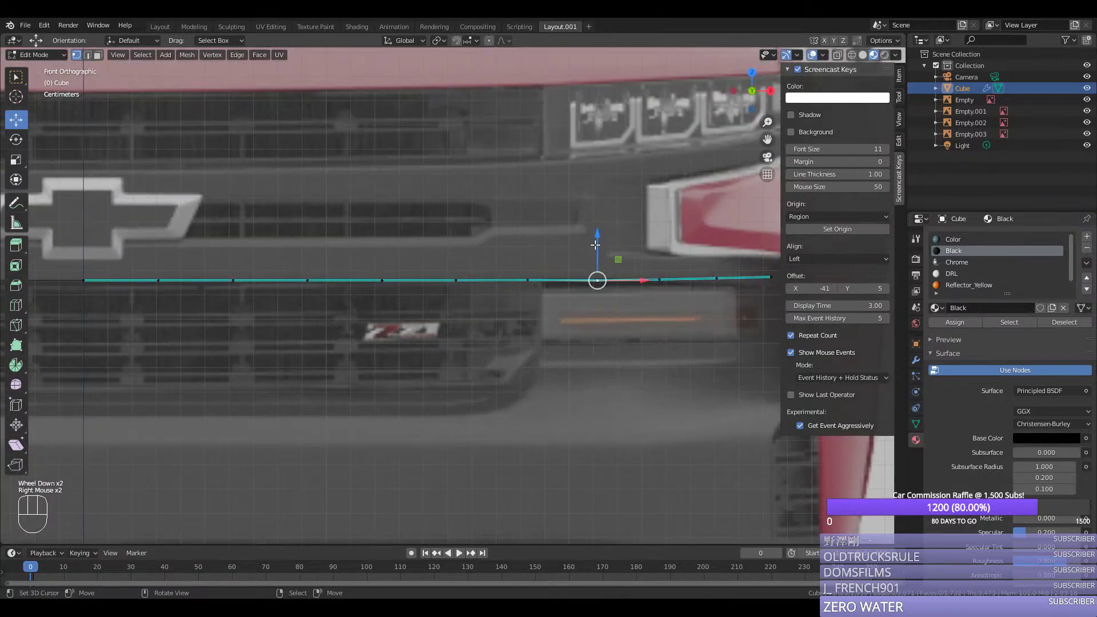
pyautogui.click(598, 245)
pyautogui.rightClick(658, 253)
pyautogui.moveTo(661, 246); pyautogui.dragTo(674, 244)
# Step: Level the remaining vertices over the fog lamp along Z, working inward from the strip's outer end
pyautogui.rightClick(674, 245)
pyautogui.rightClick(713, 252)
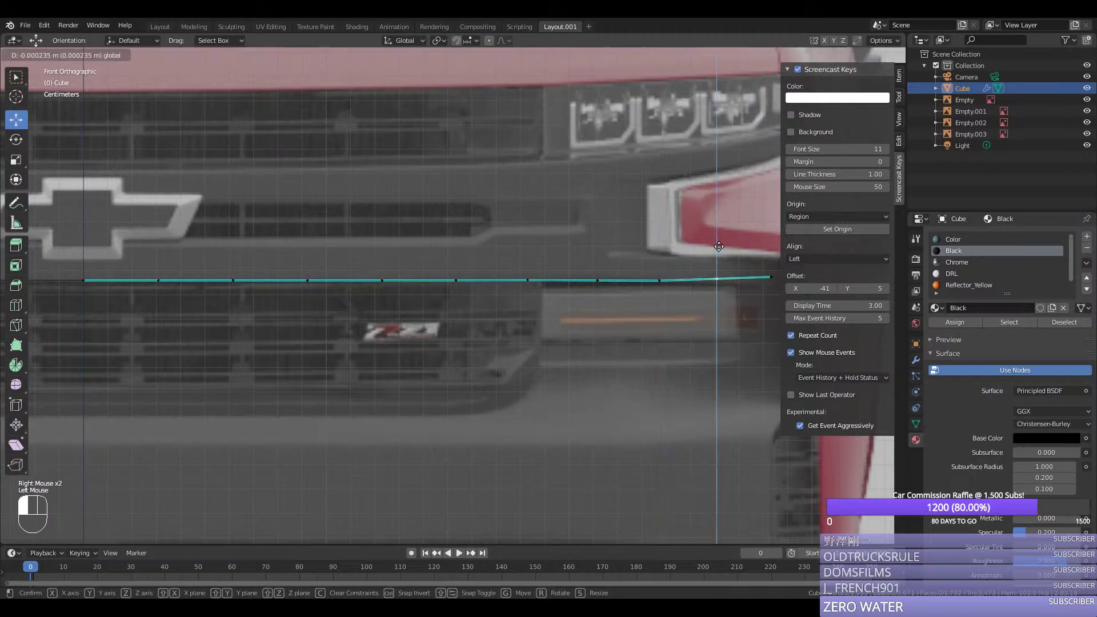
pyautogui.scroll(-1, 714, 262)
pyautogui.moveTo(714, 262); pyautogui.dragTo(669, 268)
pyautogui.rightClick(627, 275)
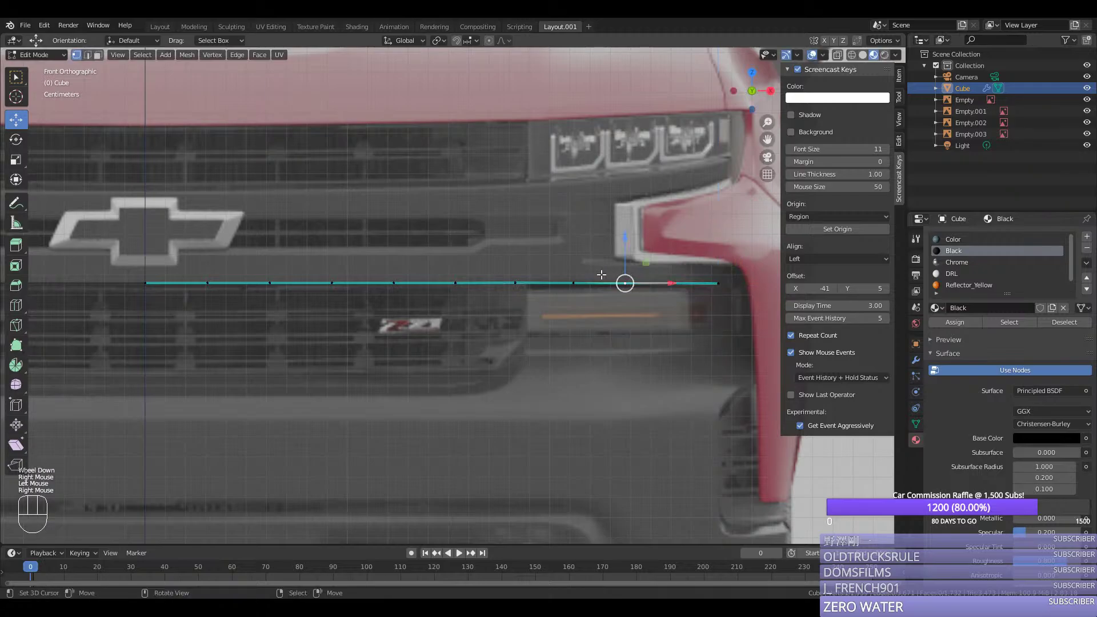
pyautogui.doubleClick(617, 253)
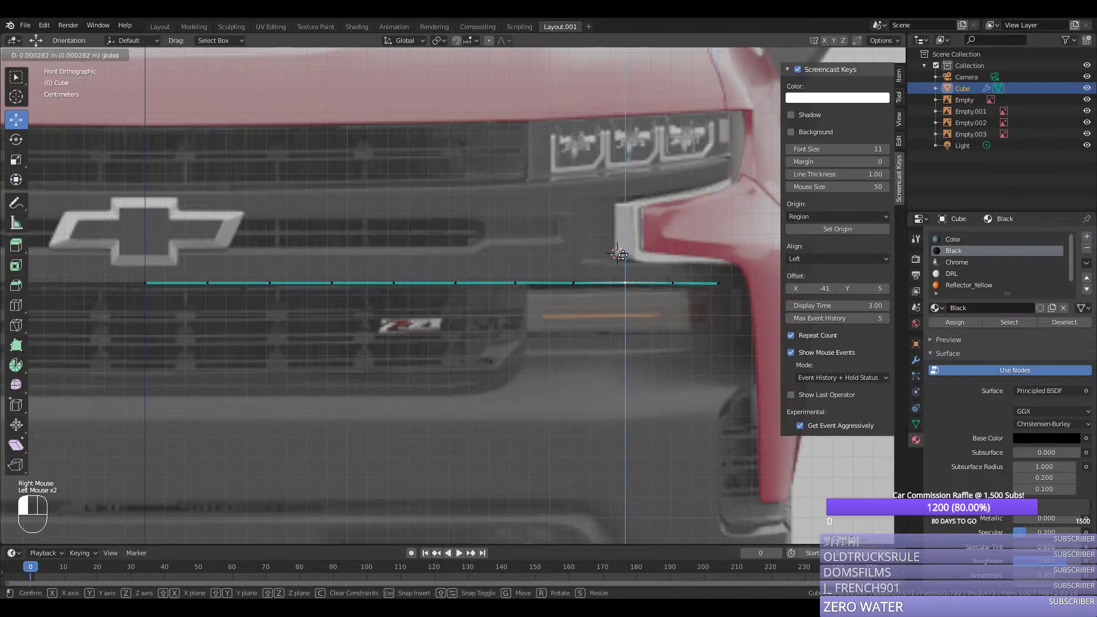
pyautogui.rightClick(575, 268)
pyautogui.moveTo(577, 256); pyautogui.dragTo(576, 256)
pyautogui.rightClick(579, 257)
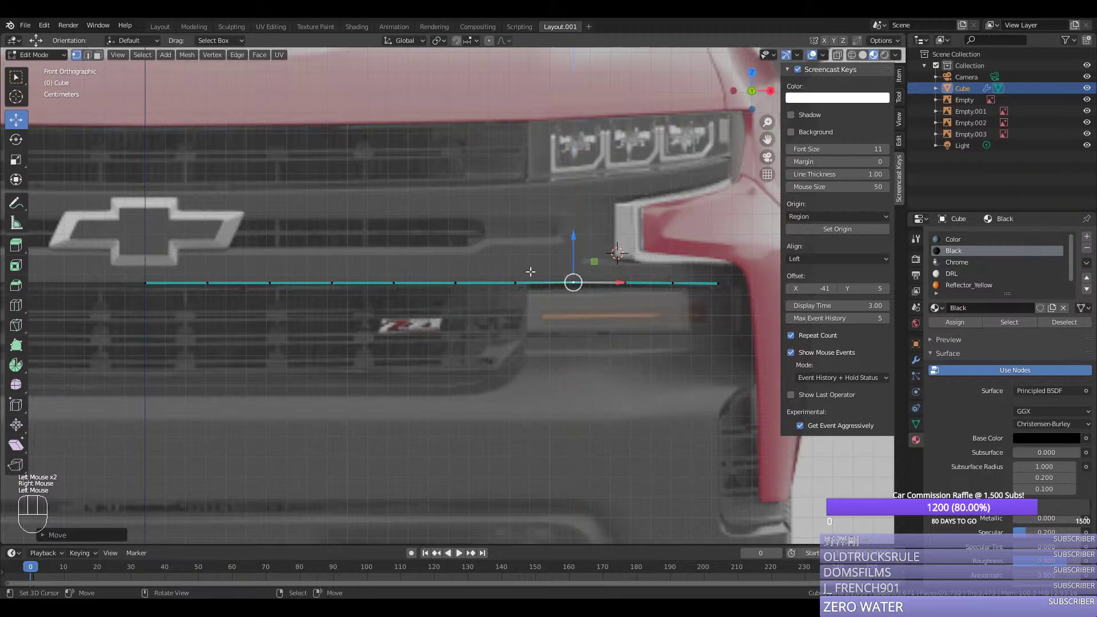
pyautogui.rightClick(457, 281)
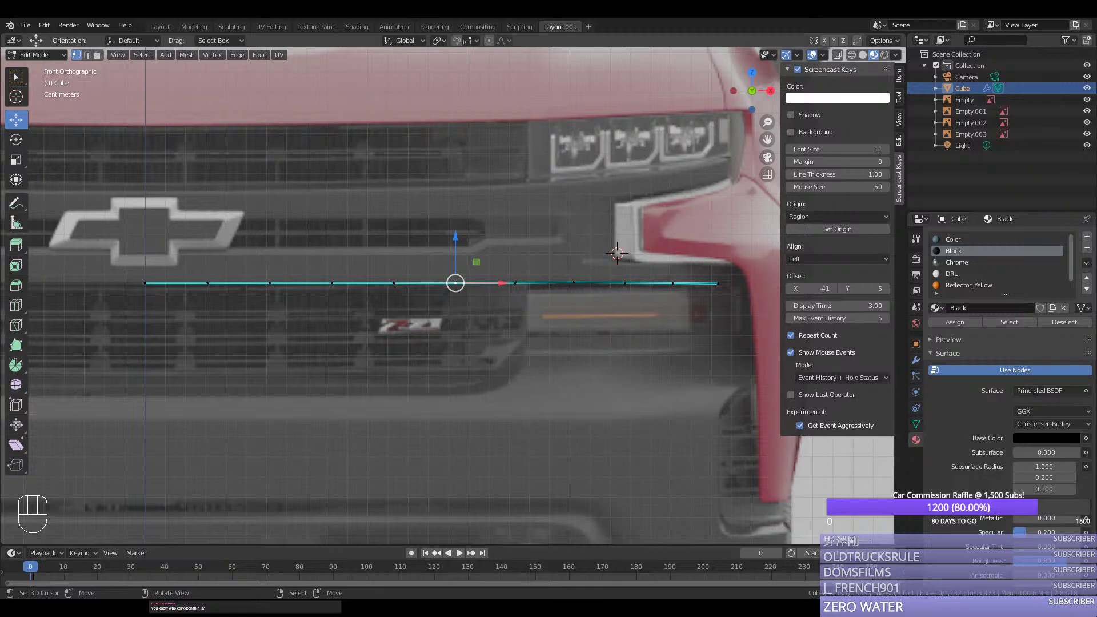
# Step: Move the strip's outer end vertex outward along X and backward along Y so it reaches behind the fender edge
pyautogui.moveTo(227, 361); pyautogui.dragTo(446, 360, button='middle')
pyautogui.press('KP_1')
pyautogui.moveTo(717, 282); pyautogui.dragTo(755, 283)
pyautogui.press('KP_3')
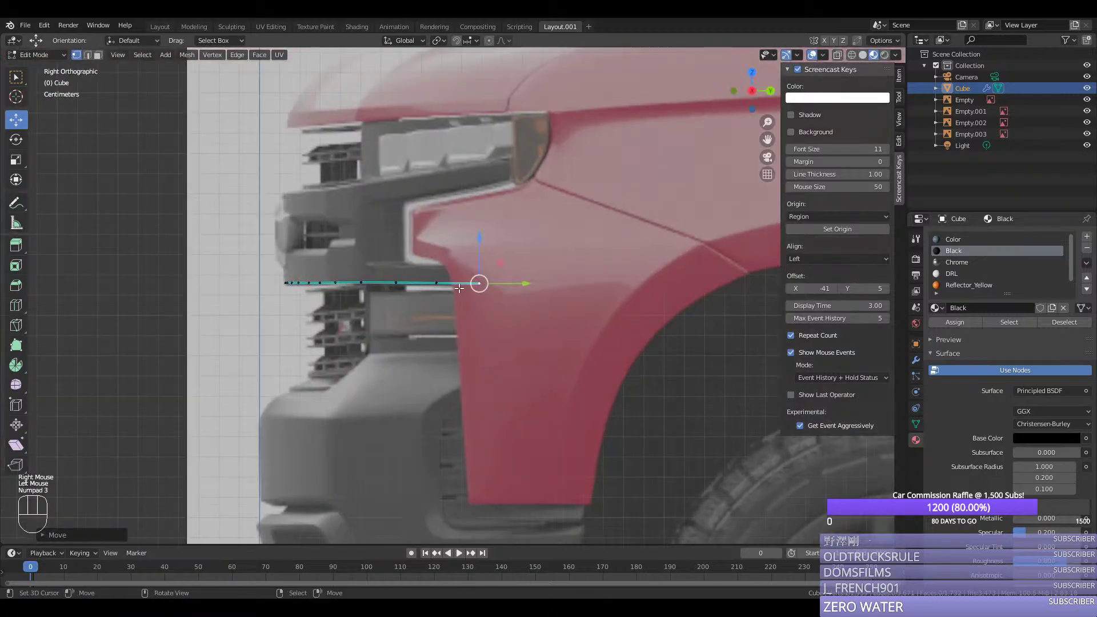
pyautogui.moveTo(457, 287); pyautogui.dragTo(443, 281)
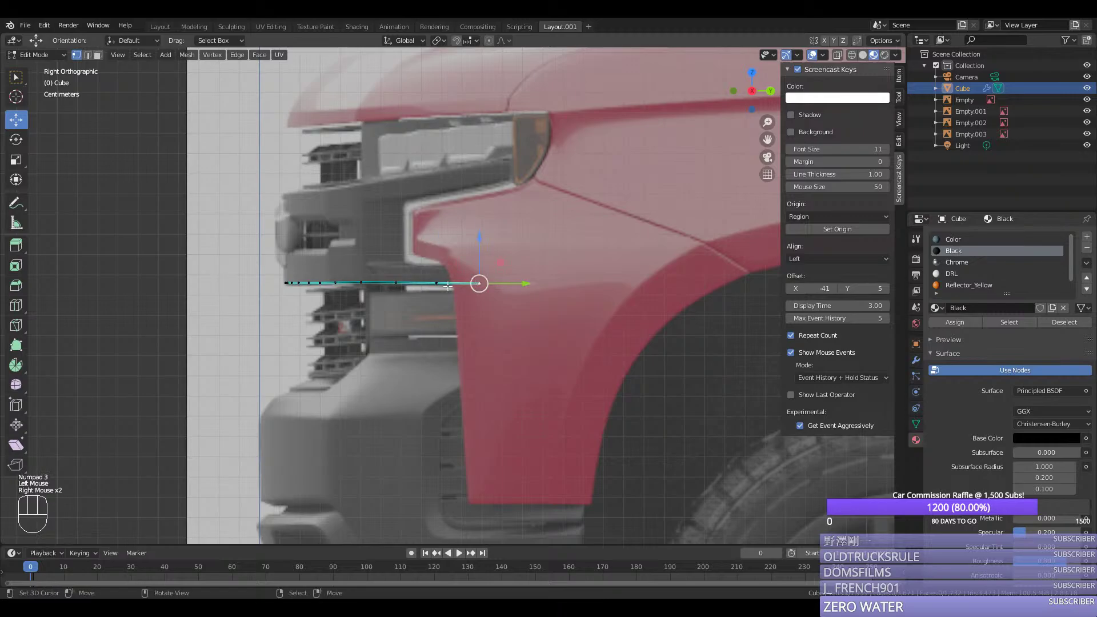
pyautogui.moveTo(448, 286); pyautogui.dragTo(463, 320, button='middle')
pyautogui.moveTo(560, 448); pyautogui.dragTo(635, 450)
# Step: Select the extended strip along its full length, respace its vertices evenly, and compare it with the truck model in front view
pyautogui.moveTo(332, 346); pyautogui.dragTo(353, 353, button='middle')
pyautogui.keyDown('ctrl'); pyautogui.rightClick(276, 209); pyautogui.keyUp('ctrl')
pyautogui.hotkey('ctrl', 'y')
pyautogui.press('Tab')
pyautogui.press('KP_1')
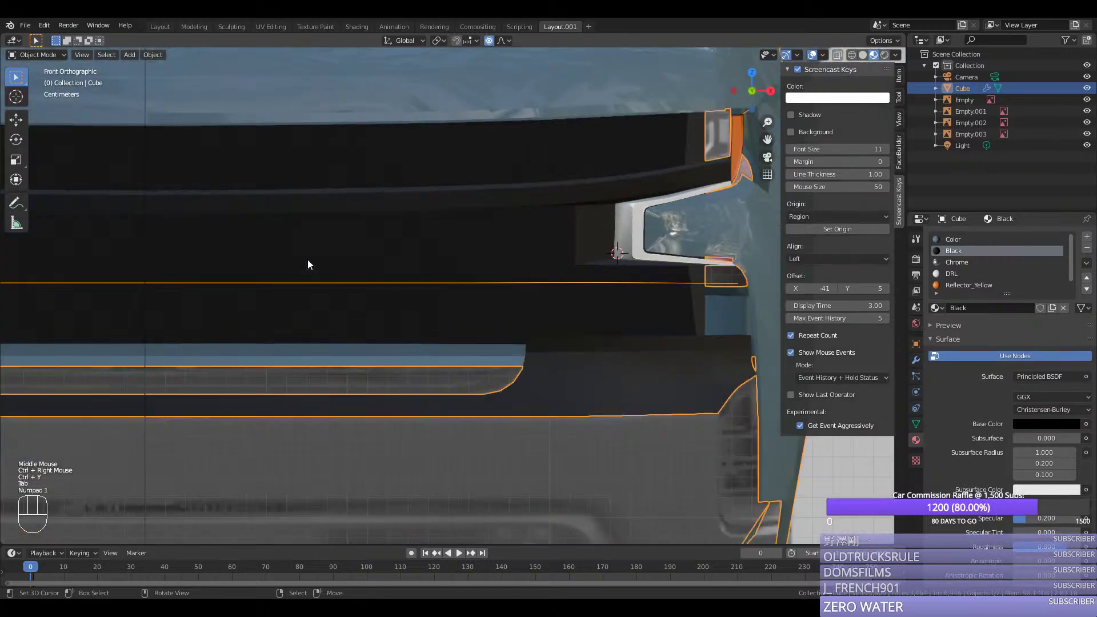
pyautogui.press('Tab')
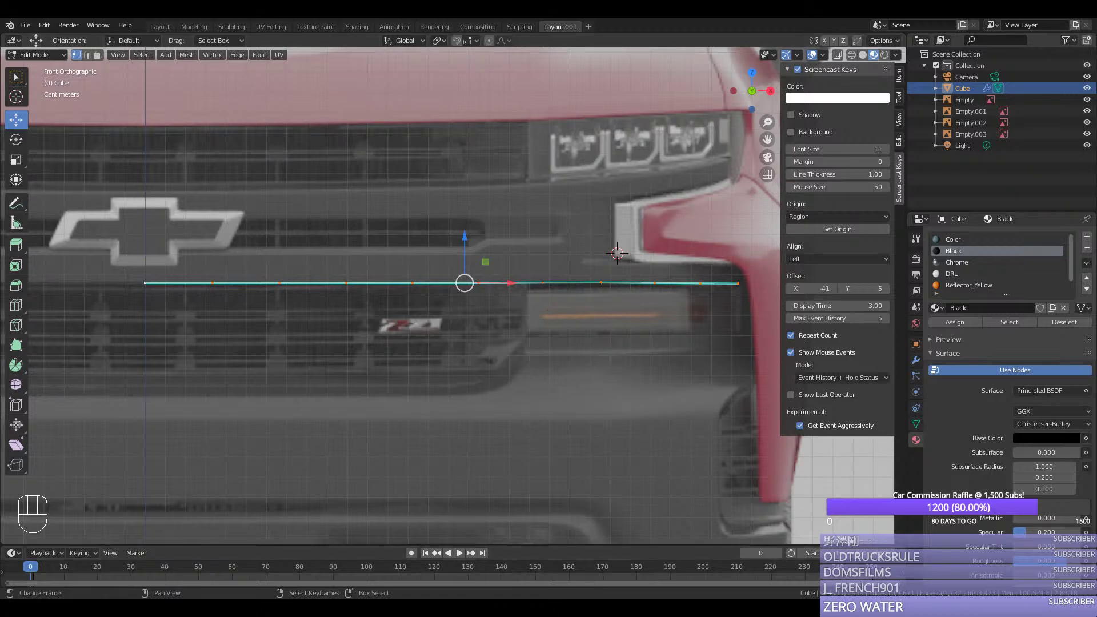
# Step: Duplicate the strip from the centre to above the fog lamp and place the copy along Z at the grille slot's lower edge
pyautogui.rightClick(144, 282)
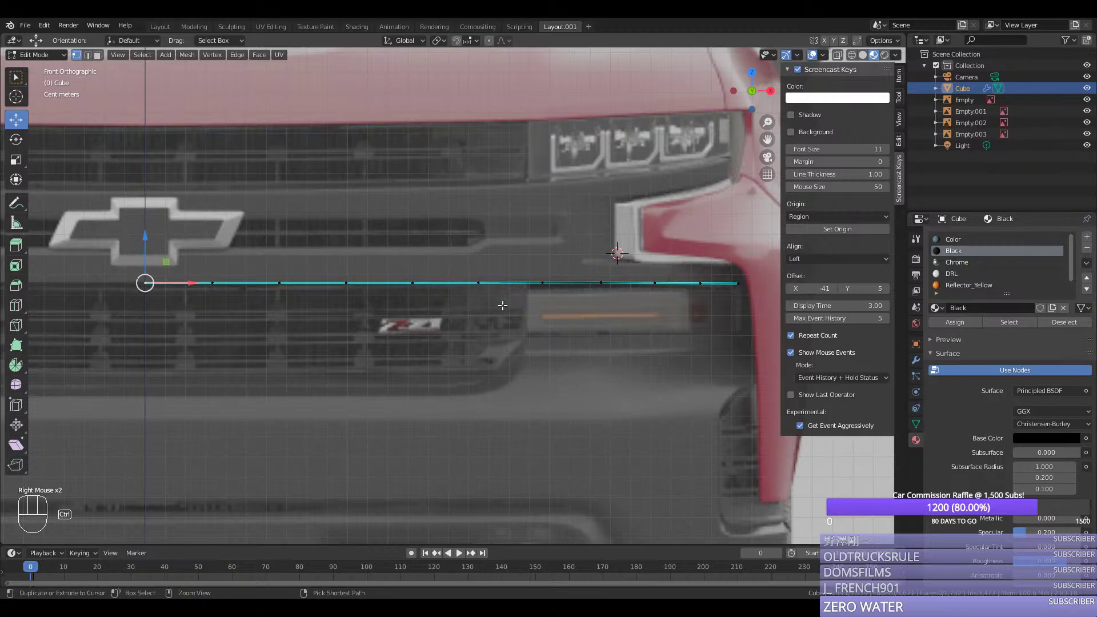
pyautogui.keyDown('ctrl'); pyautogui.rightClick(558, 291); pyautogui.keyUp('ctrl')
pyautogui.hotkey('shift', 'd')
pyautogui.middleClick(564, 221)
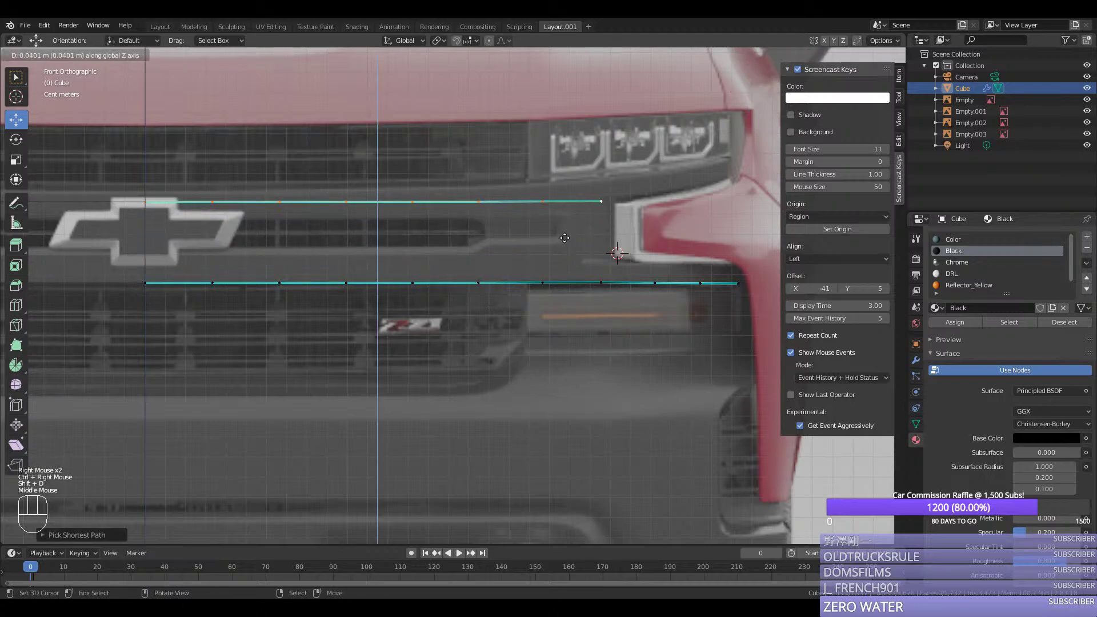
pyautogui.click(564, 238)
pyautogui.press('Tab')
pyautogui.press('Tab')
pyautogui.moveTo(383, 183); pyautogui.dragTo(392, 217)
# Step: Slide the upper strip's outer end vertex inward to the end of the grille slot and raise it along Z
pyautogui.rightClick(392, 218)
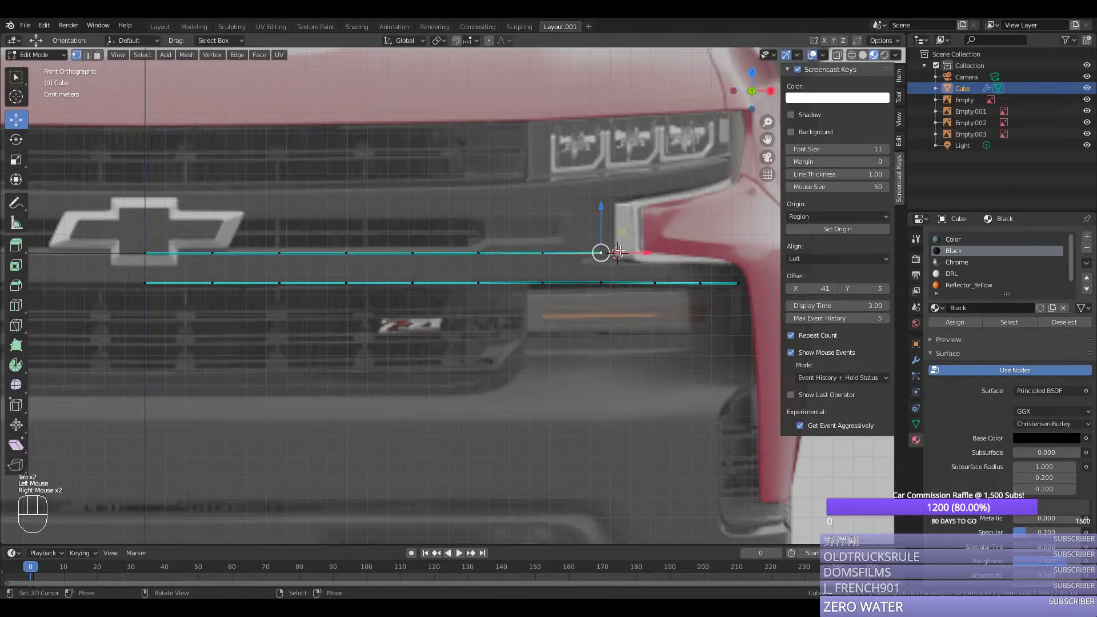
pyautogui.scroll(2, 617, 253)
pyautogui.press('g')
pyautogui.press('g')
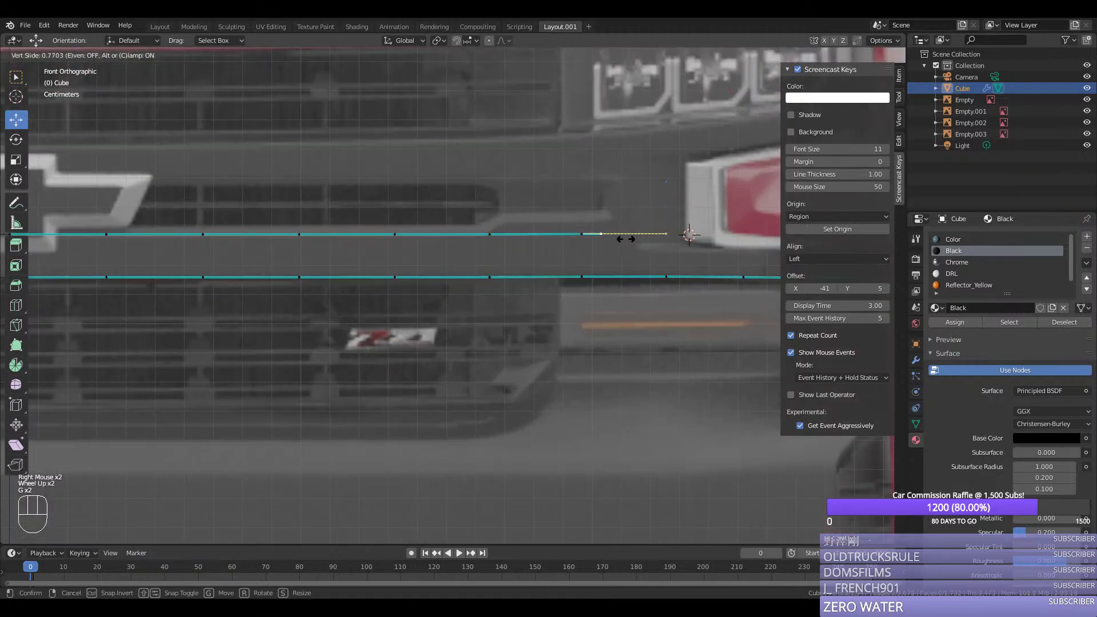
pyautogui.click(635, 228)
pyautogui.moveTo(615, 199); pyautogui.dragTo(619, 193)
# Step: Slide the upper strip's second-to-last vertex inward and raise it along Z to form the notch at the wide slot's end
pyautogui.rightClick(625, 189)
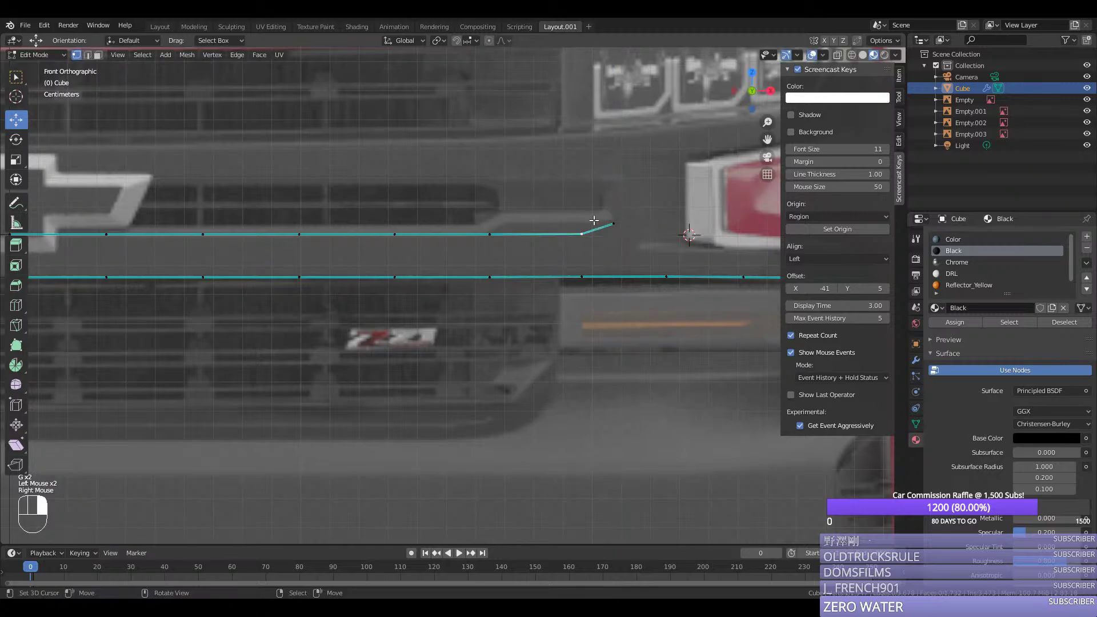
pyautogui.press('g')
pyautogui.press('g')
pyautogui.click(509, 218)
pyautogui.press('g')
pyautogui.press('g')
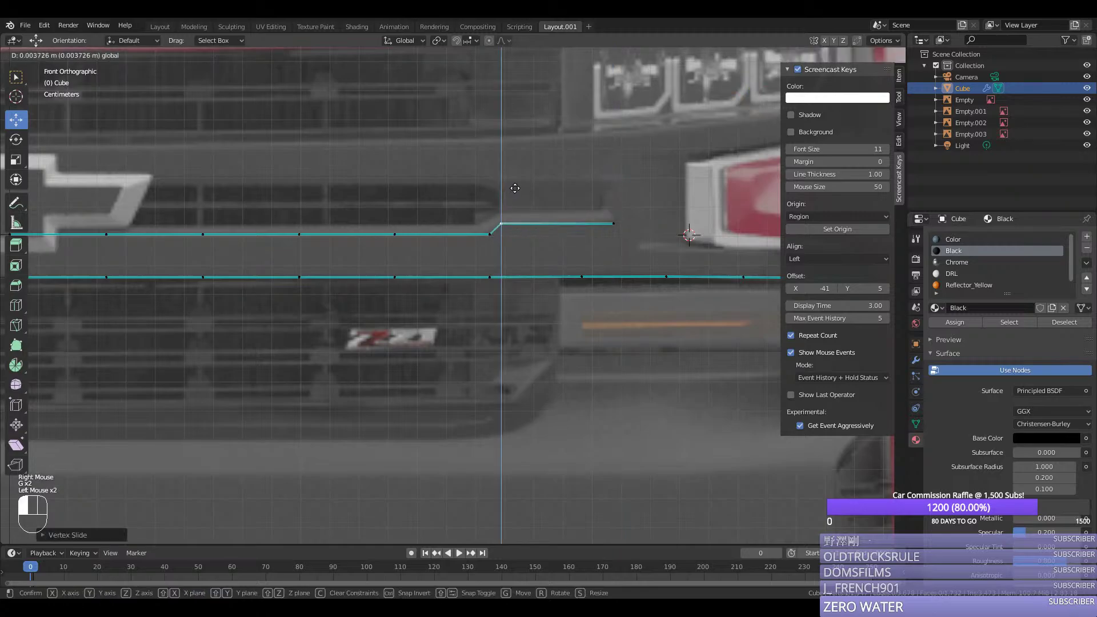
pyautogui.click(573, 204)
pyautogui.rightClick(617, 193)
pyautogui.click(616, 193)
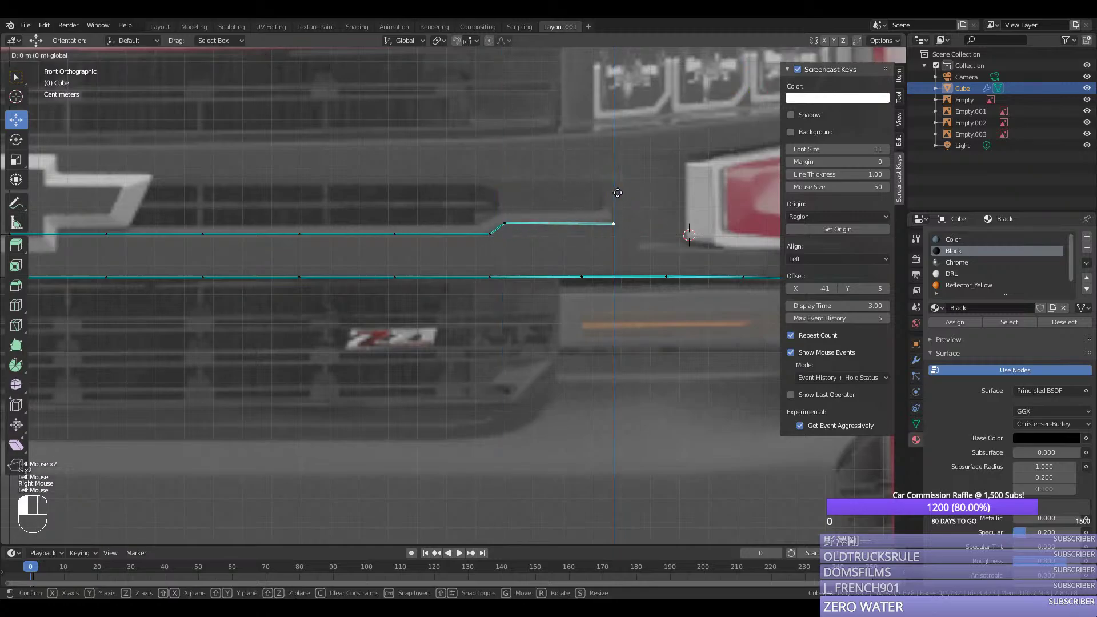
pyautogui.scroll(-1, 415, 203)
pyautogui.keyDown('ctrl'); pyautogui.rightClick(103, 245); pyautogui.keyUp('ctrl')
pyautogui.rightClick(485, 250)
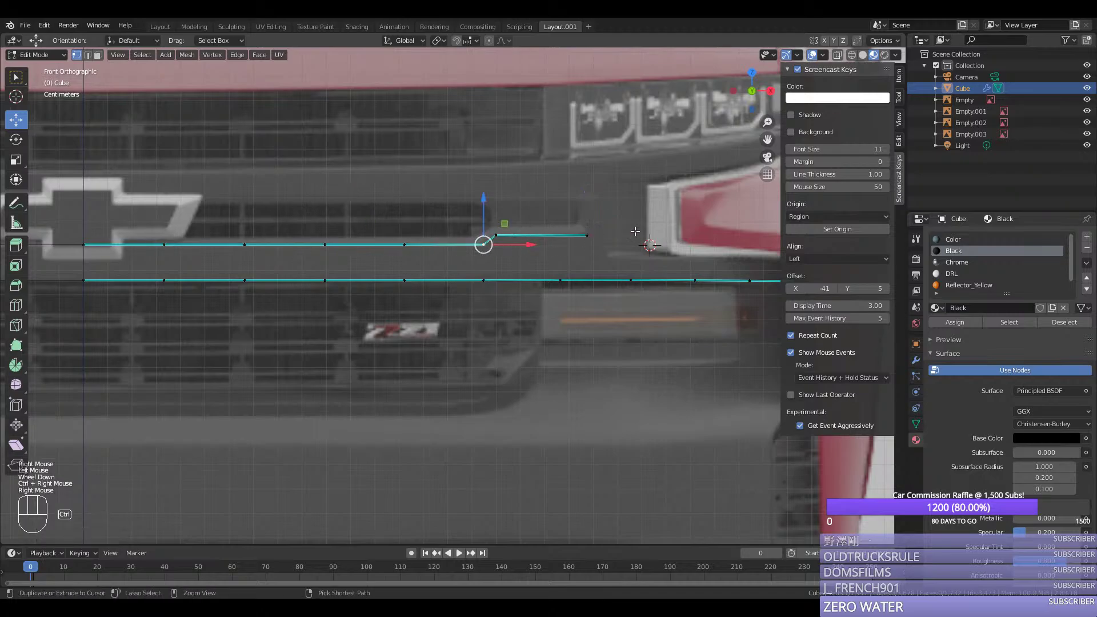
# Step: Adjust the depth of the upper strip's notch and outer end vertices along Y using the top and side views
pyautogui.scroll(-1, 636, 231)
pyautogui.moveTo(635, 230); pyautogui.dragTo(559, 288, button='middle')
pyautogui.rightClick(484, 328)
pyautogui.press('KP_7')
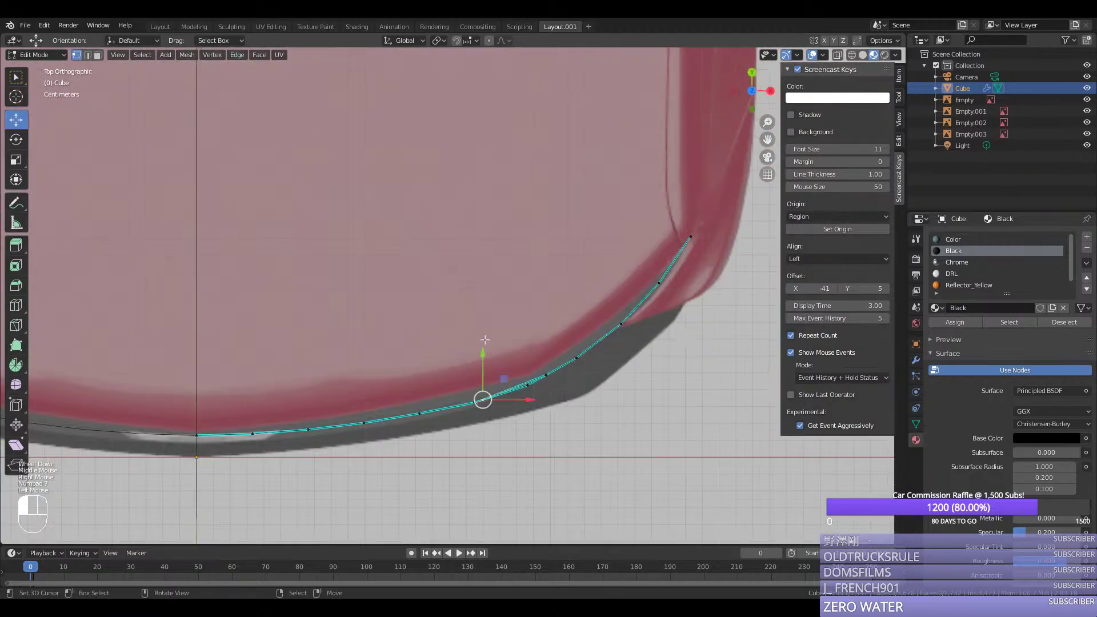
pyautogui.moveTo(484, 340); pyautogui.dragTo(427, 306, button='middle')
pyautogui.press('KP_3')
pyautogui.scroll(2, 278, 231)
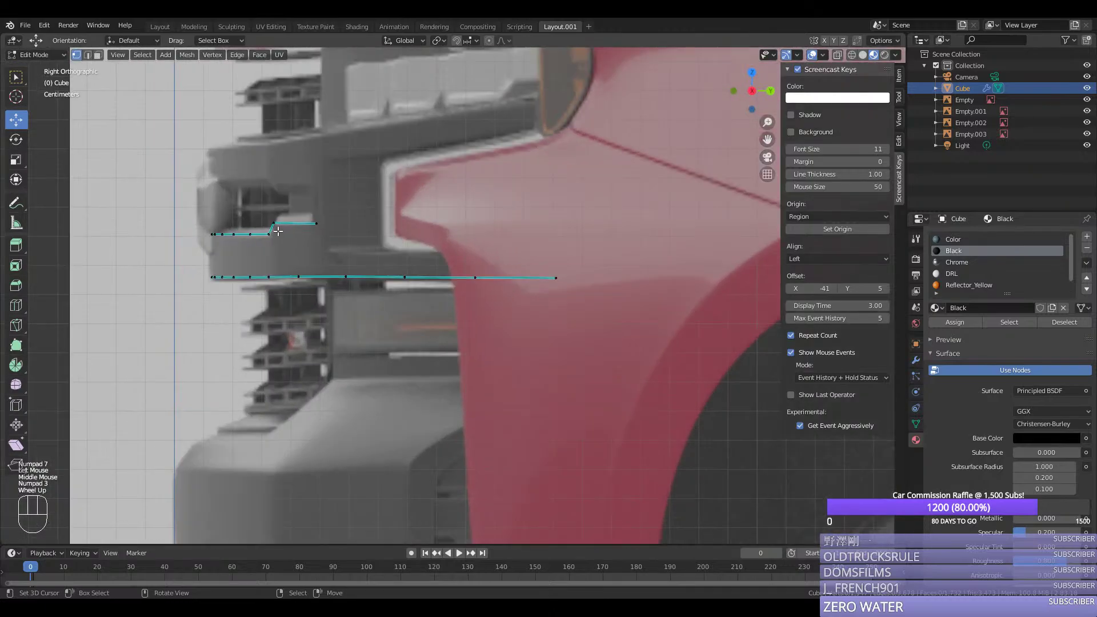
pyautogui.rightClick(317, 224)
pyautogui.moveTo(318, 224); pyautogui.dragTo(283, 235)
pyautogui.rightClick(276, 223)
pyautogui.rightClick(268, 235)
pyautogui.keyDown('ctrl'); pyautogui.rightClick(198, 233); pyautogui.keyUp('ctrl')
# Step: Fill faces between the upper and lower strips, starting at the centre and continuing outward to the notch
pyautogui.scroll(-1, 284, 236)
pyautogui.moveTo(284, 237); pyautogui.dragTo(353, 287, button='middle')
pyautogui.rightClick(59, 213)
pyautogui.keyDown('shift'); pyautogui.rightClick(73, 250); pyautogui.keyUp('shift')
pyautogui.keyDown('shift'); pyautogui.rightClick(94, 269); pyautogui.keyUp('shift')
pyautogui.keyDown('shift'); pyautogui.rightClick(102, 222); pyautogui.keyUp('shift')
pyautogui.press('f')
pyautogui.rightClick(102, 223)
pyautogui.keyDown('shift'); pyautogui.rightClick(106, 274); pyautogui.keyUp('shift')
pyautogui.press('f')
pyautogui.press('f')
pyautogui.press('f')
pyautogui.press('f')
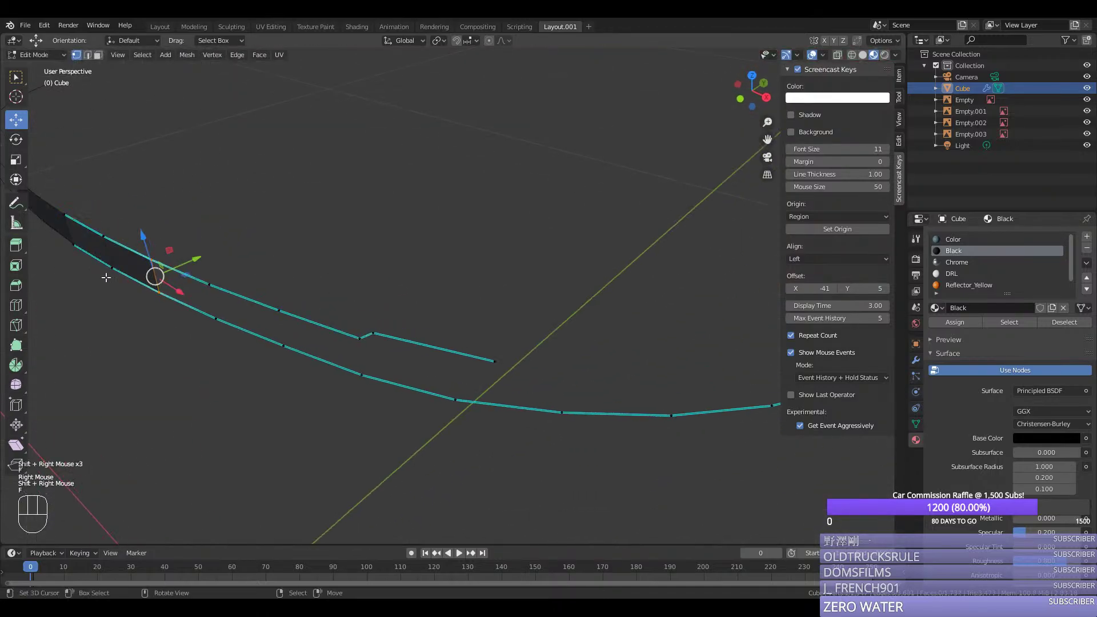
pyautogui.press('f')
# Step: Undo the last face and fill the section beyond the notch with faces that include the raised notch vertex
pyautogui.moveTo(345, 352); pyautogui.dragTo(369, 351, button='middle')
pyautogui.hotkey('ctrl', 'z')
pyautogui.keyDown('shift'); pyautogui.rightClick(417, 342); pyautogui.keyUp('shift')
pyautogui.press('f')
pyautogui.keyDown('shift'); pyautogui.rightClick(405, 394); pyautogui.keyUp('shift')
pyautogui.press('f')
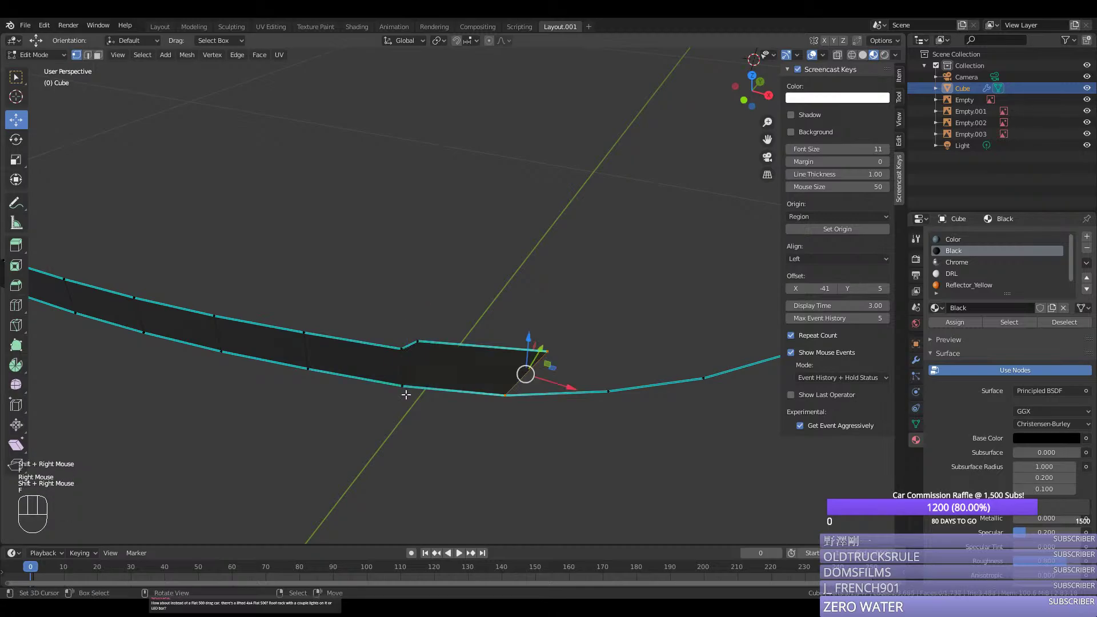
# Step: Save the truck file and return to editing the mesh
pyautogui.press('Tab')
pyautogui.hotkey('ctrl', 's')
pyautogui.scroll(-2, 406, 395)
pyautogui.moveTo(406, 395); pyautogui.dragTo(522, 330, button='middle')
pyautogui.press('Tab')
# Step: In front view, raise the upper strip's outer end vertex slightly along Z to match the slot's lower edge
pyautogui.rightClick(541, 294)
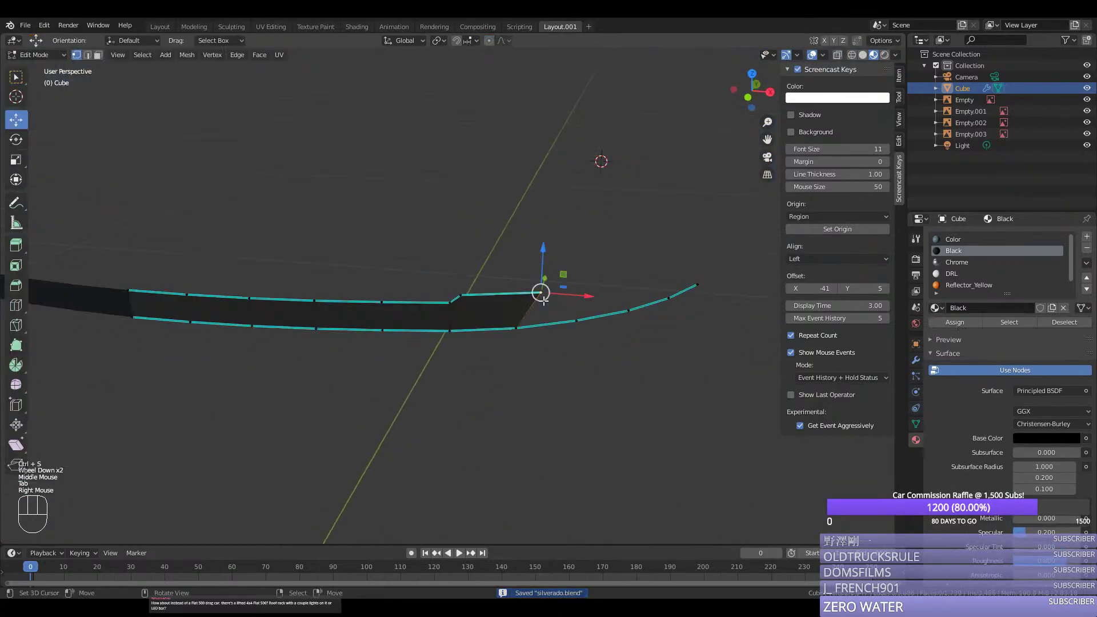
pyautogui.press('KP_1')
pyautogui.scroll(1, 581, 269)
pyautogui.press('Tab')
pyautogui.scroll(2, 581, 273)
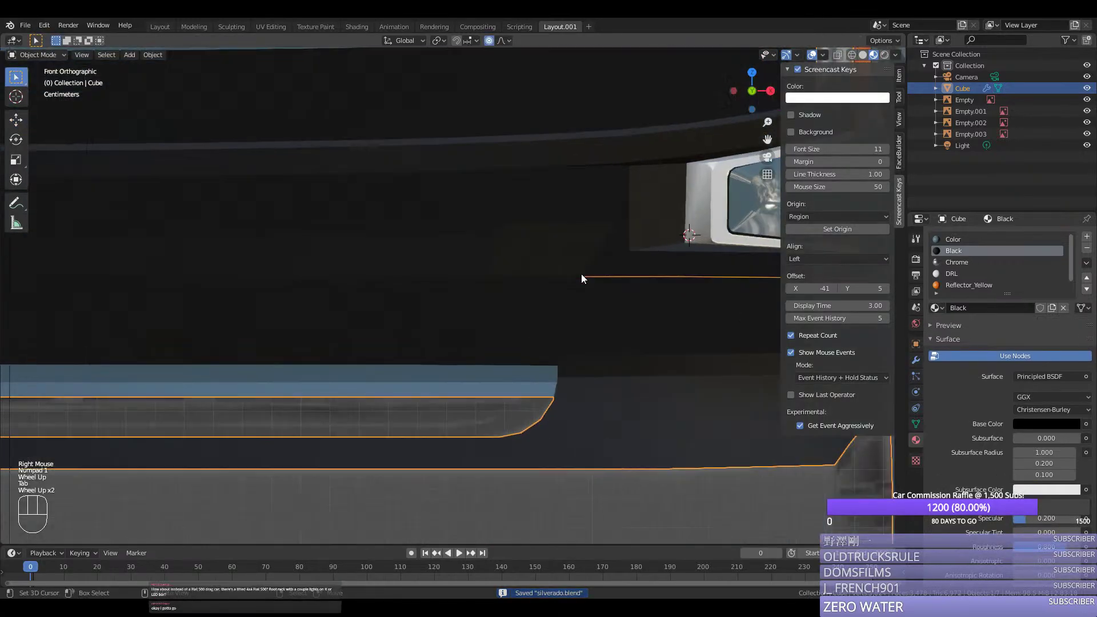
pyautogui.press('Tab')
pyautogui.scroll(1, 581, 274)
pyautogui.scroll(-1, 581, 273)
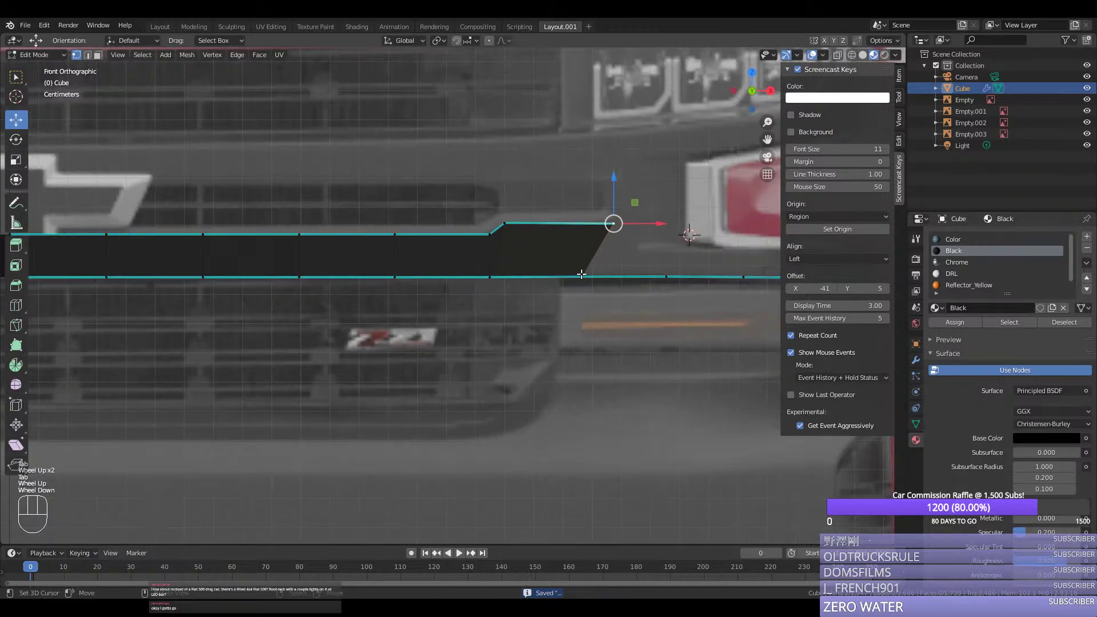
pyautogui.click(614, 222)
pyautogui.moveTo(614, 203); pyautogui.dragTo(615, 205)
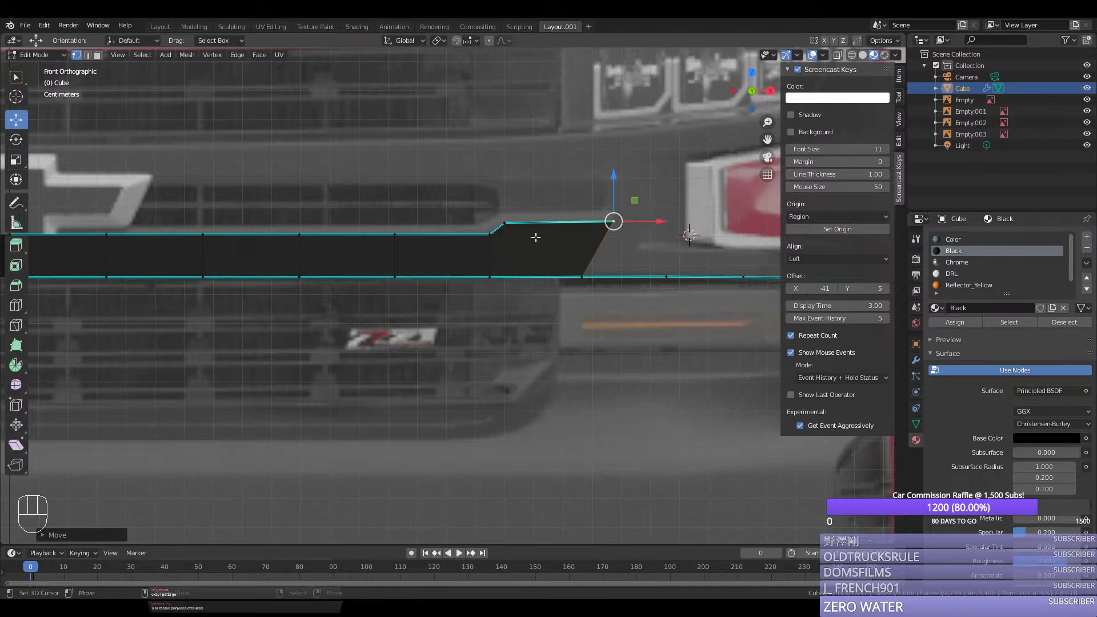
# Step: Inspect the filled strip in perspective and reveal all hidden truck geometry in front view
pyautogui.moveTo(615, 205); pyautogui.dragTo(425, 288, button='middle')
pyautogui.press('Tab')
pyautogui.press('Tab')
pyautogui.press('Right')
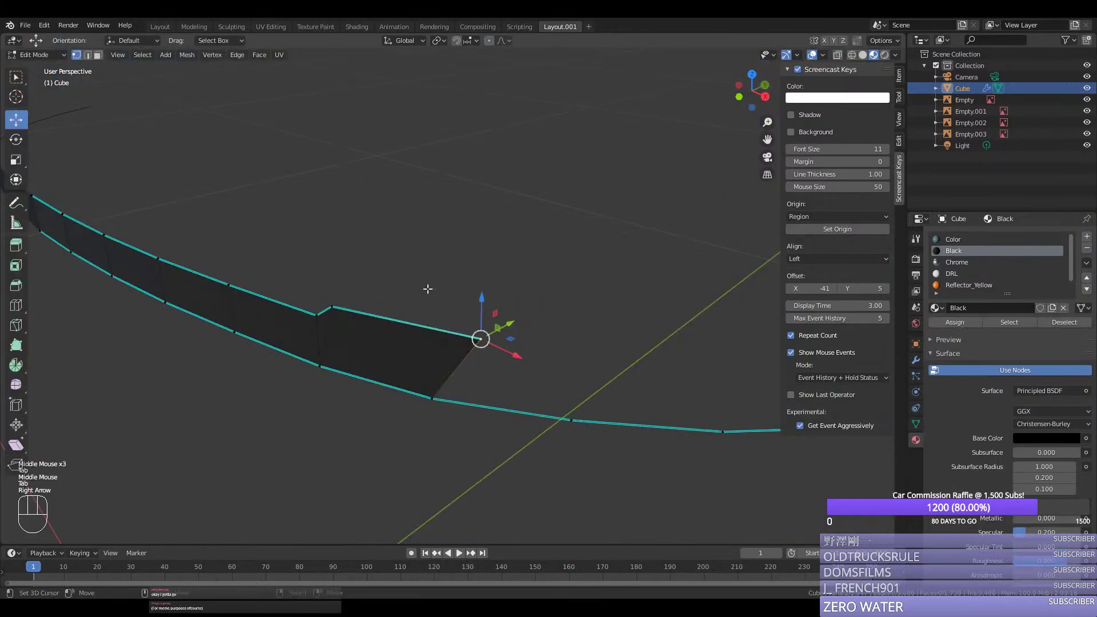
pyautogui.press('KP_1')
pyautogui.hotkey('alt', 'h')
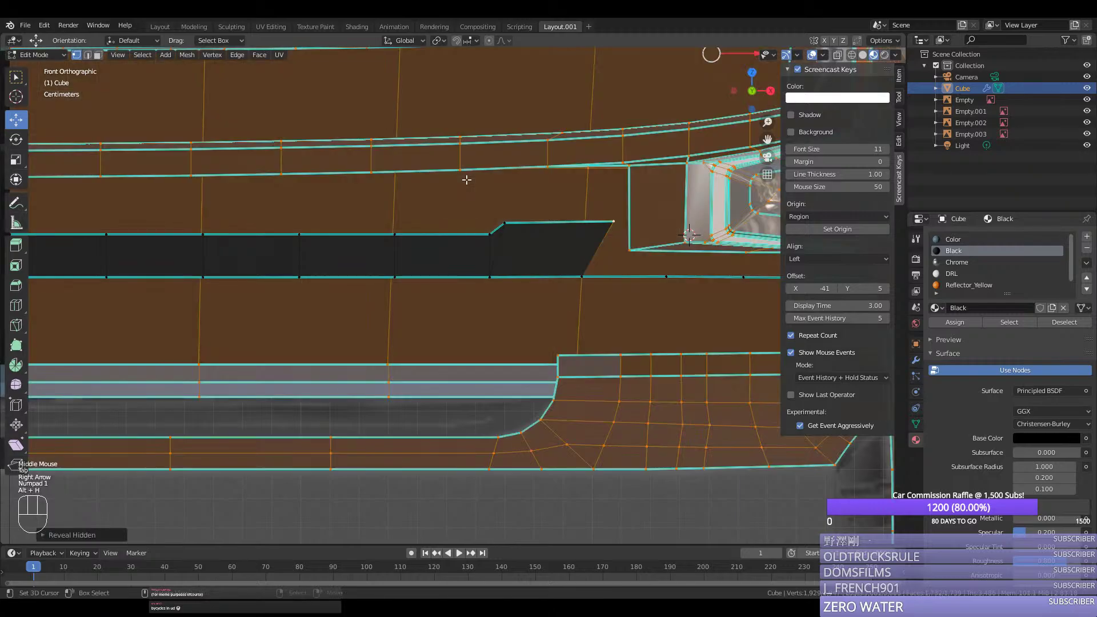
# Step: Switch the viewport to wireframe shading to see the reference image behind the black trim
pyautogui.rightClick(632, 170)
pyautogui.scroll(-1, 267, 203)
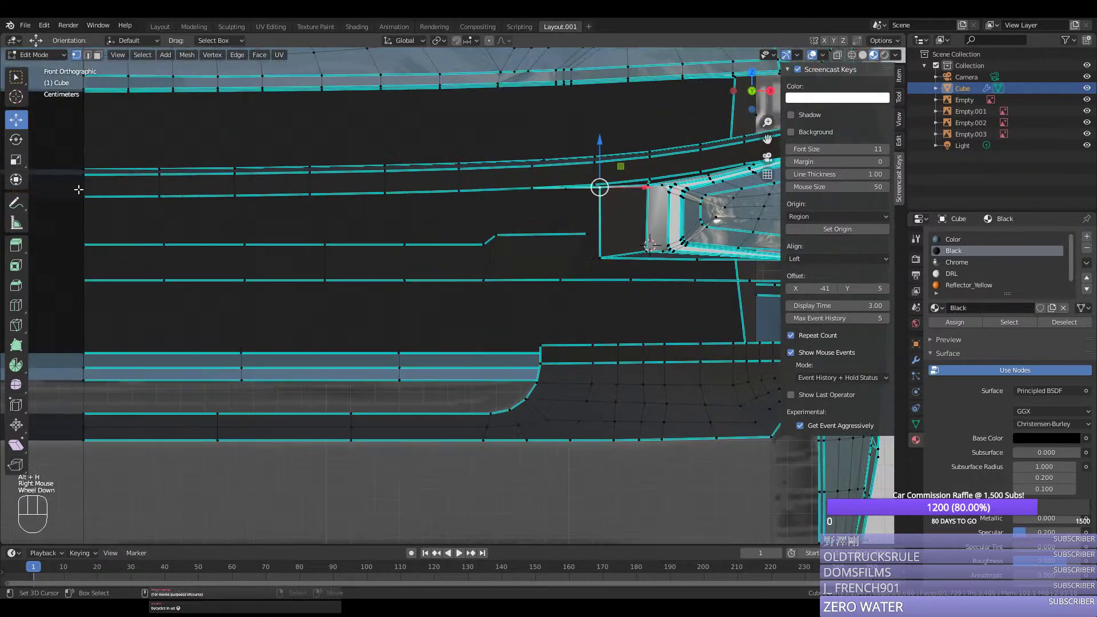
pyautogui.rightClick(80, 193)
pyautogui.press('z')
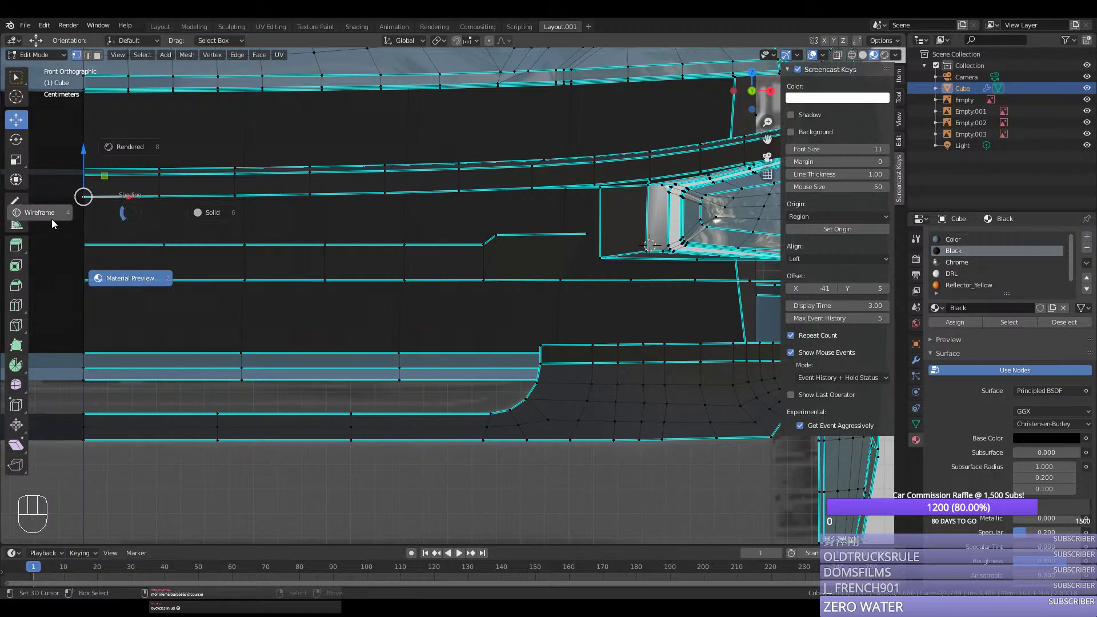
pyautogui.press('Escape')
pyautogui.press('z')
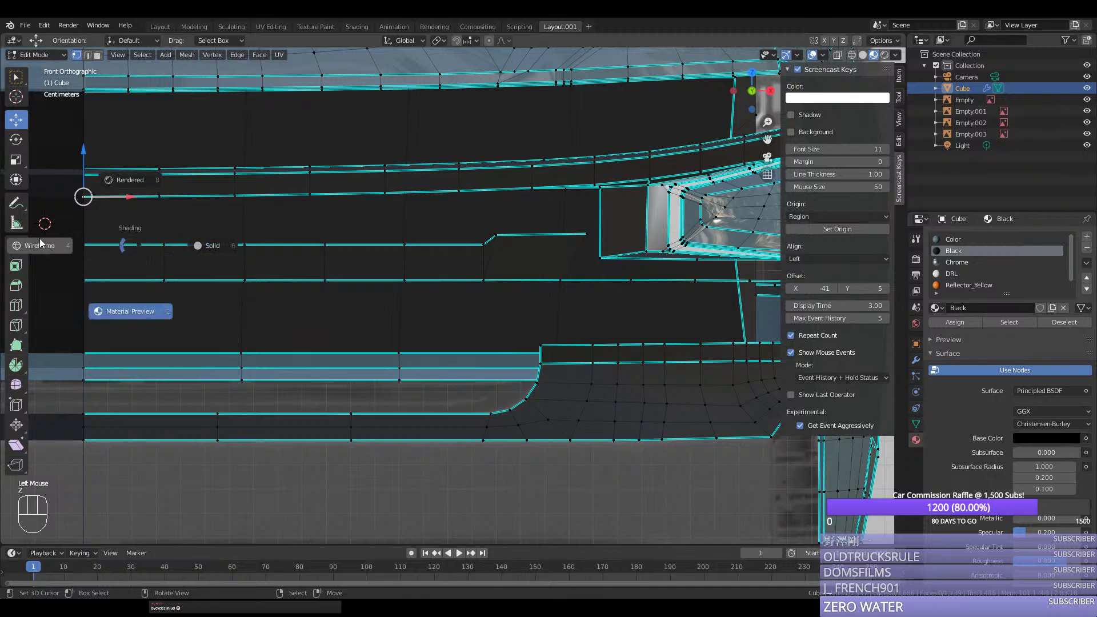
# Step: Select the lower edge of the trim above the bowtie from the centre to the lamp surround's corner
pyautogui.rightClick(94, 199)
pyautogui.keyDown('ctrl'); pyautogui.rightClick(508, 189); pyautogui.keyUp('ctrl')
pyautogui.scroll(2, 678, 191)
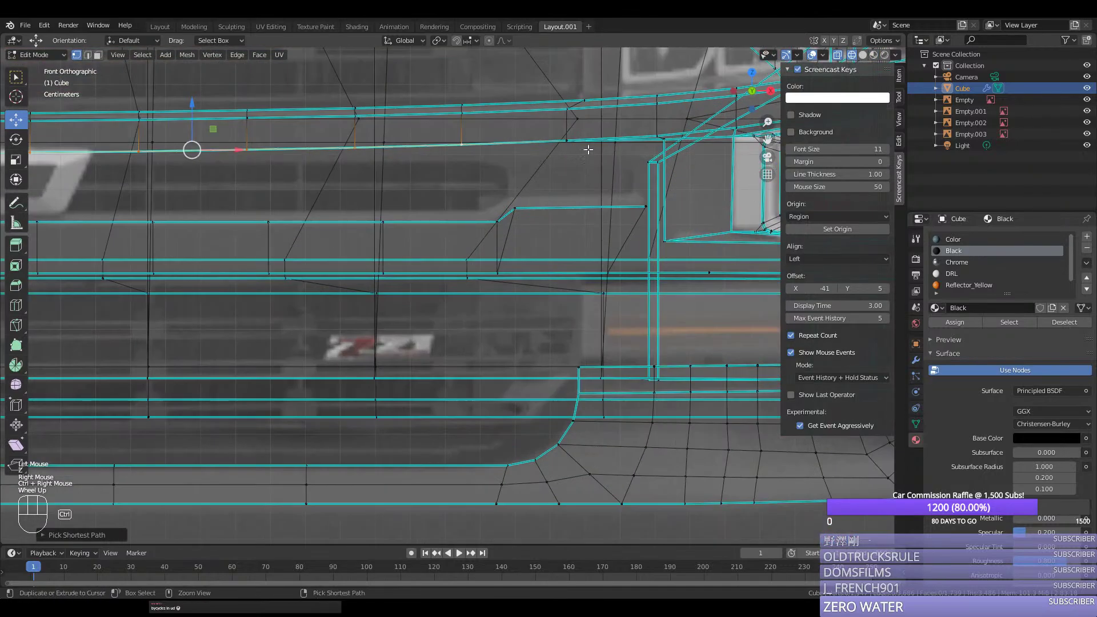
pyautogui.keyDown('ctrl'); pyautogui.rightClick(669, 153); pyautogui.keyUp('ctrl')
pyautogui.click(768, 158)
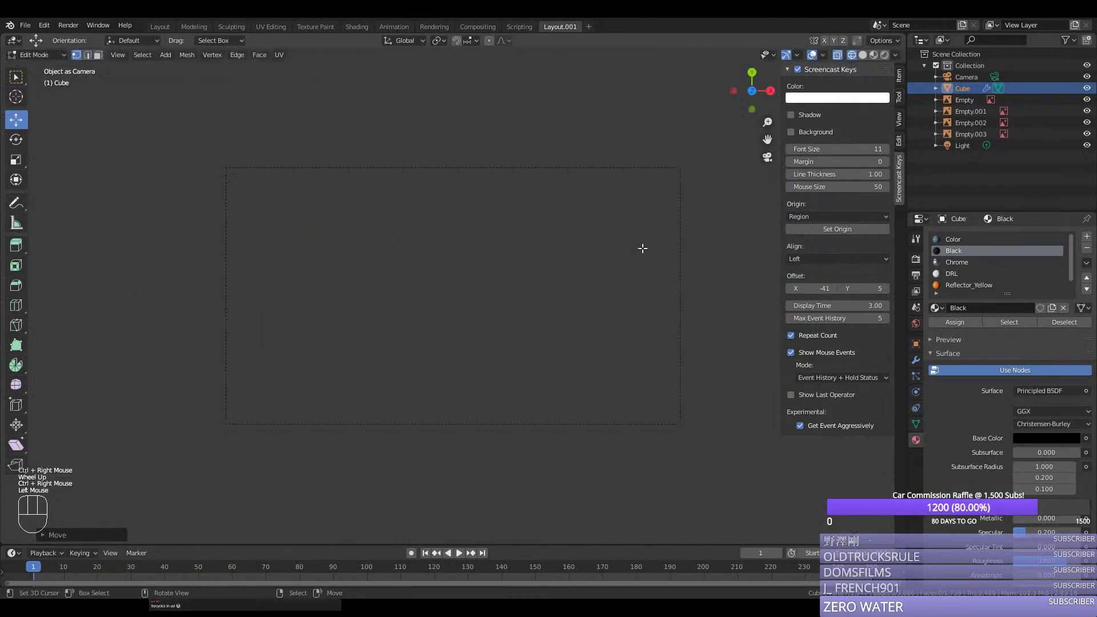
pyautogui.scroll(-1, 642, 245)
pyautogui.moveTo(641, 245); pyautogui.dragTo(665, 233, button='middle')
pyautogui.press('KP_1')
pyautogui.press('ctrl+KP_1')
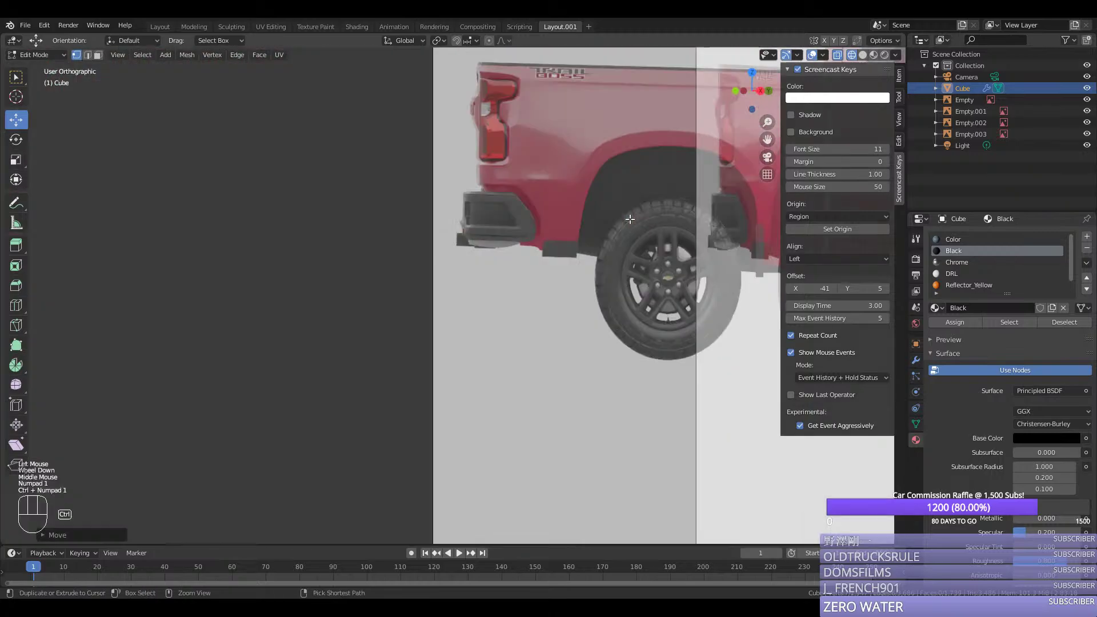
pyautogui.moveTo(767, 139); pyautogui.dragTo(762, 612)
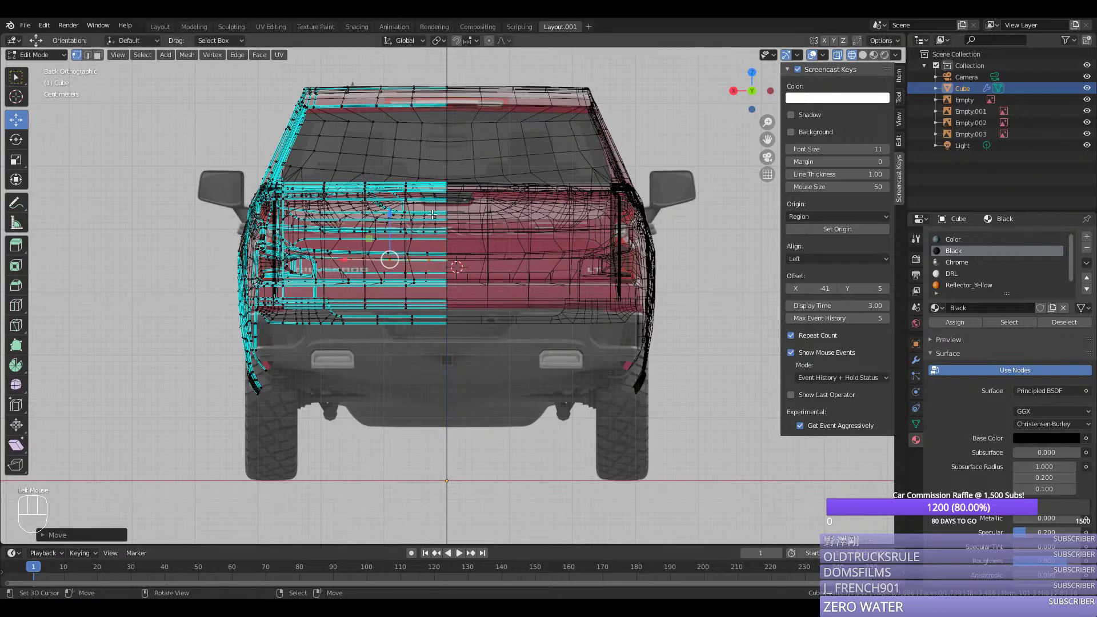
pyautogui.press('KP_1')
pyautogui.scroll(3, 774, 172)
pyautogui.moveTo(767, 140); pyautogui.dragTo(630, 154)
pyautogui.scroll(1, 322, 313)
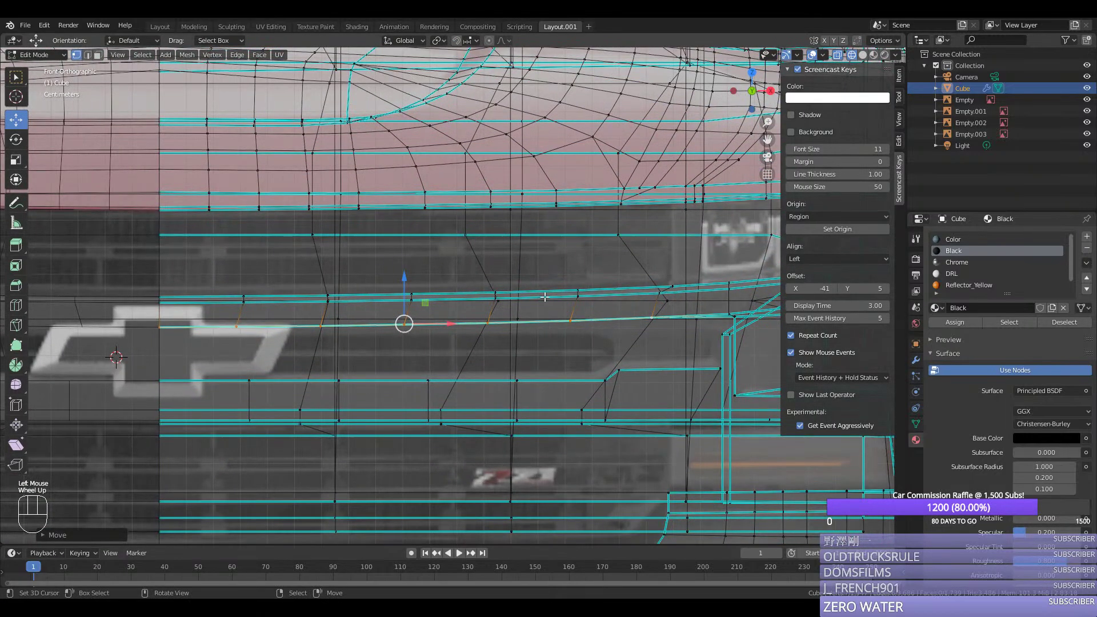
# Step: Extrude the lower strip's outer end vertex upward along Z to form the bowtie slot's outer side
pyautogui.press('z')
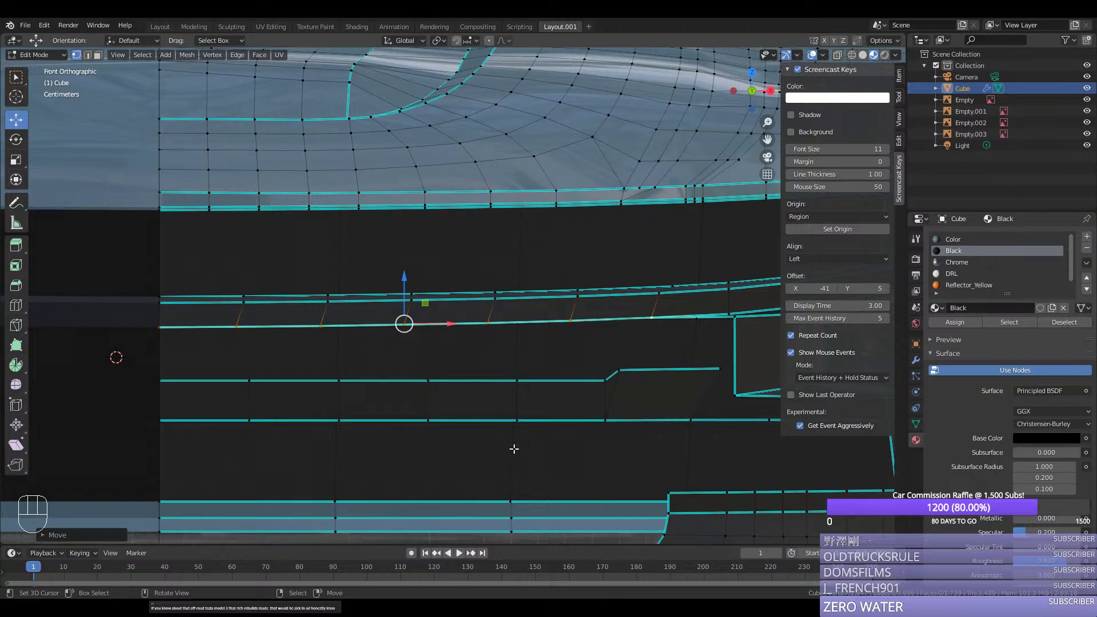
pyautogui.press('z')
pyautogui.click(56, 310)
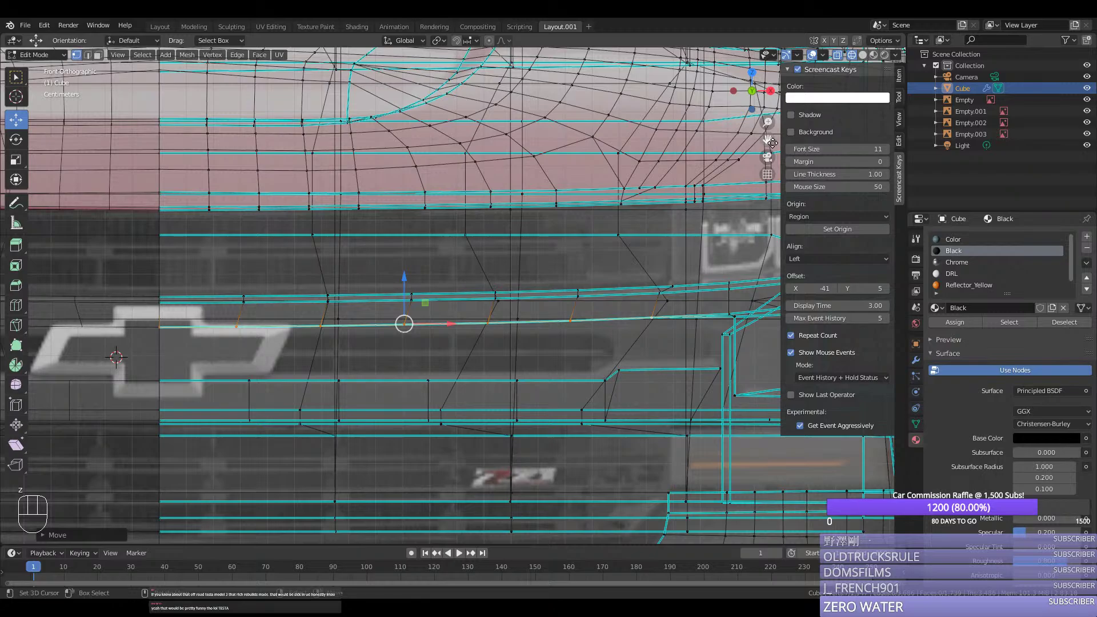
pyautogui.moveTo(767, 139); pyautogui.dragTo(576, 133)
pyautogui.click(520, 366)
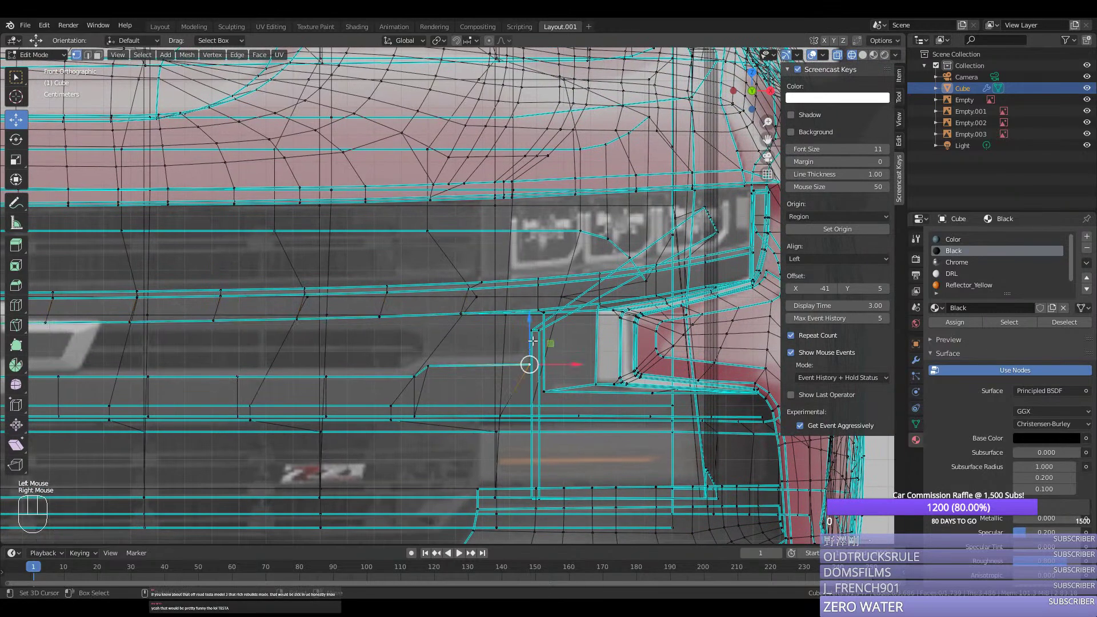
pyautogui.press('e')
pyautogui.moveTo(579, 344); pyautogui.dragTo(576, 299, button='middle')
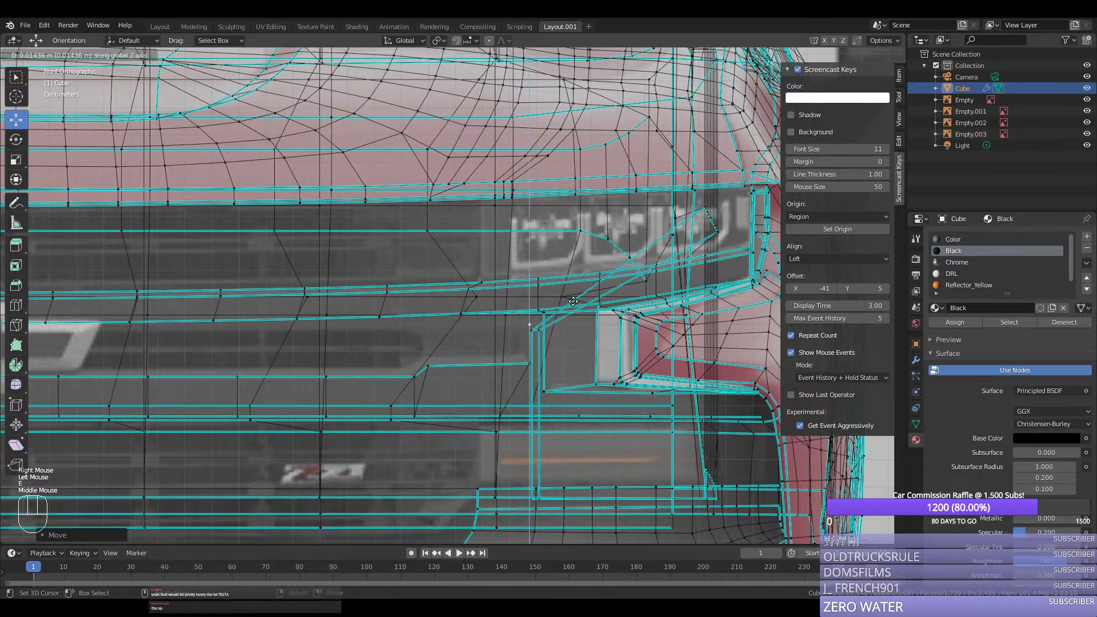
pyautogui.click(573, 301)
# Step: Select the lower edge of the trim above the bowtie slot and extrude it slightly downward along Z
pyautogui.rightClick(463, 318)
pyautogui.scroll(-1, 87, 322)
pyautogui.keyDown('ctrl'); pyautogui.rightClick(47, 319); pyautogui.keyUp('ctrl')
pyautogui.scroll(3, 435, 304)
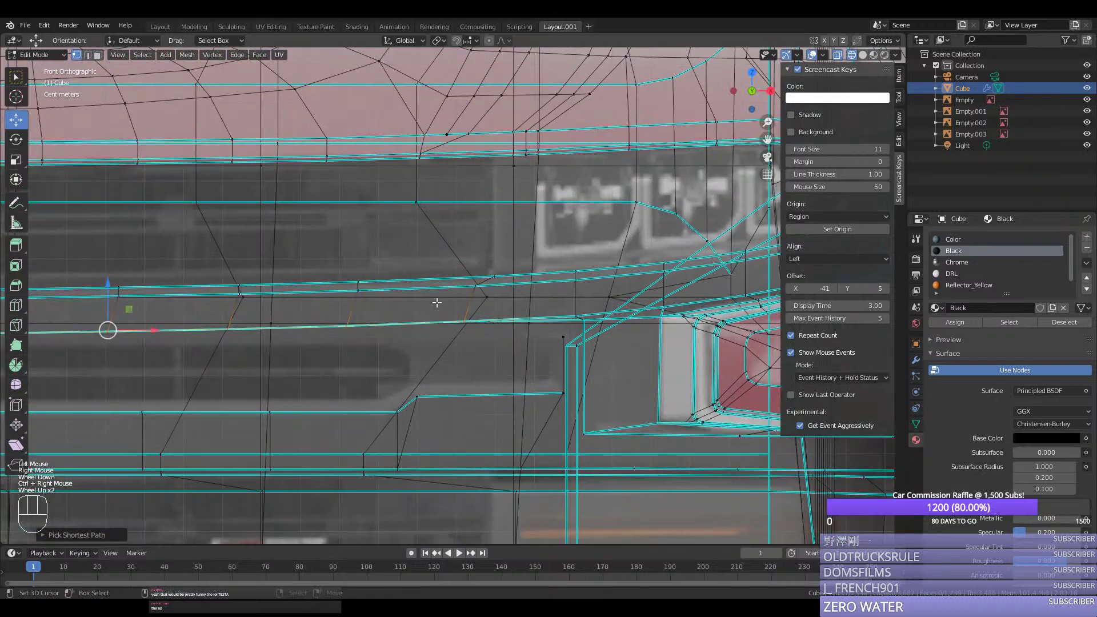
pyautogui.press('e')
pyautogui.moveTo(459, 319); pyautogui.dragTo(463, 328, button='middle')
pyautogui.click(464, 330)
# Step: Flatten the extruded edge by scaling Z to 0, and rotate it slightly to follow the slot's upper edge
pyautogui.press('s')
pyautogui.press('z')
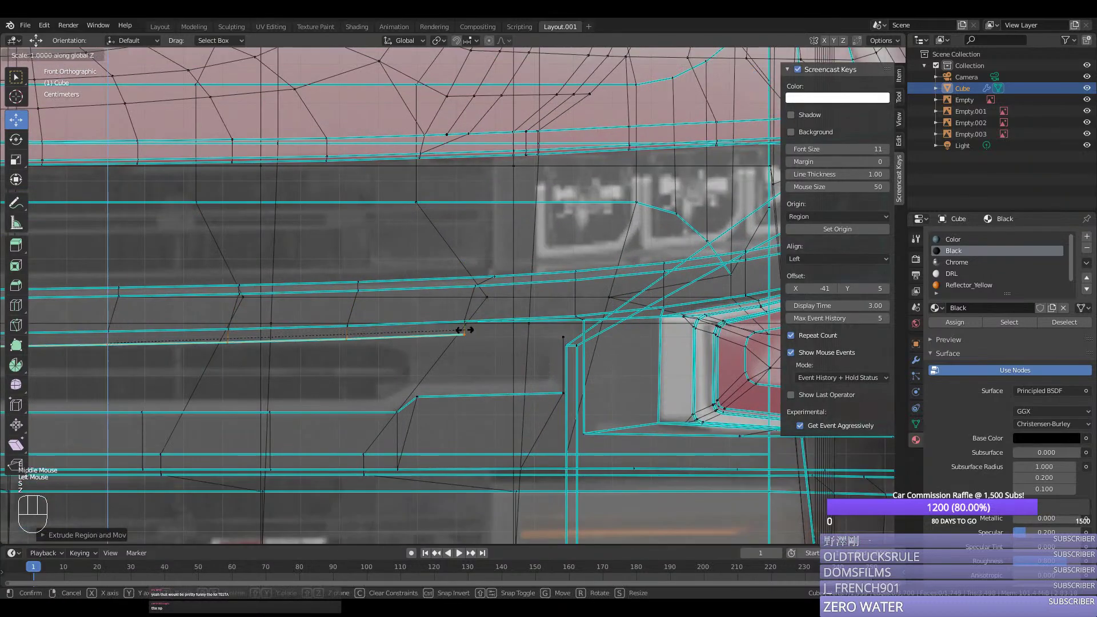
pyautogui.press('0')
pyautogui.press('Return')
pyautogui.press('r')
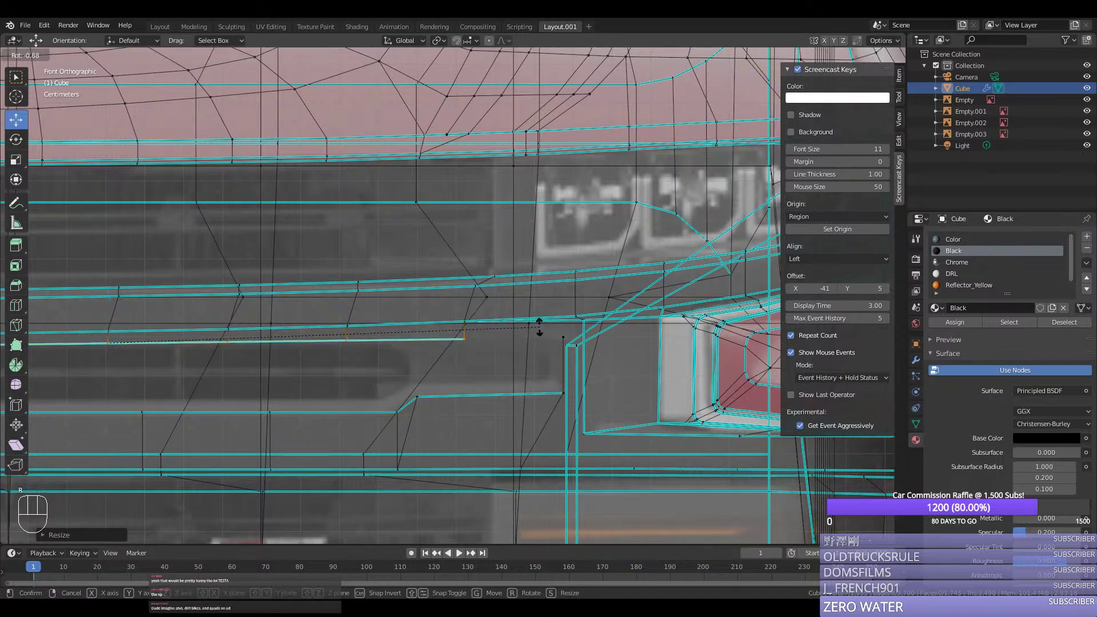
pyautogui.click(539, 327)
# Step: Join the extruded strip's end to the slot's outer upper corner with an edge, and mark it and the slot's outer side sharp
pyautogui.rightClick(464, 341)
pyautogui.keyDown('shift'); pyautogui.rightClick(562, 338); pyautogui.keyUp('shift')
pyautogui.press('f')
pyautogui.hotkey('ctrl', 'e')
pyautogui.click(490, 345)
pyautogui.rightClick(561, 337)
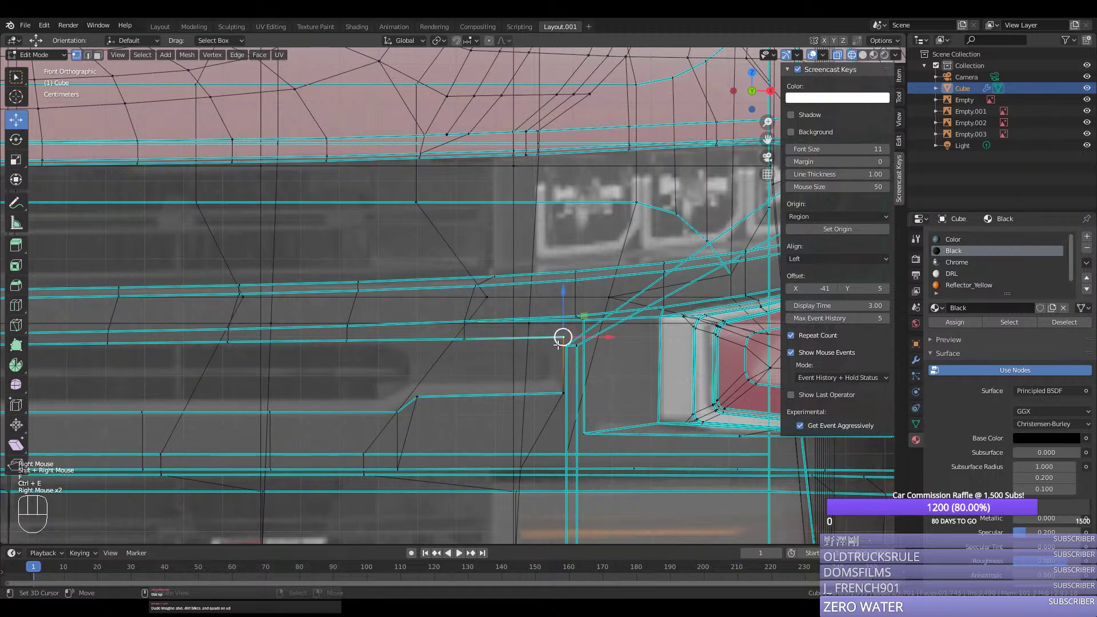
pyautogui.keyDown('ctrl'); pyautogui.rightClick(563, 393); pyautogui.keyUp('ctrl')
pyautogui.hotkey('ctrl', 'e')
# Step: Select the slot's whole upper edge, shift it slightly back along Y in side view, and save the file
pyautogui.scroll(-4, 497, 343)
pyautogui.scroll(-1, 239, 339)
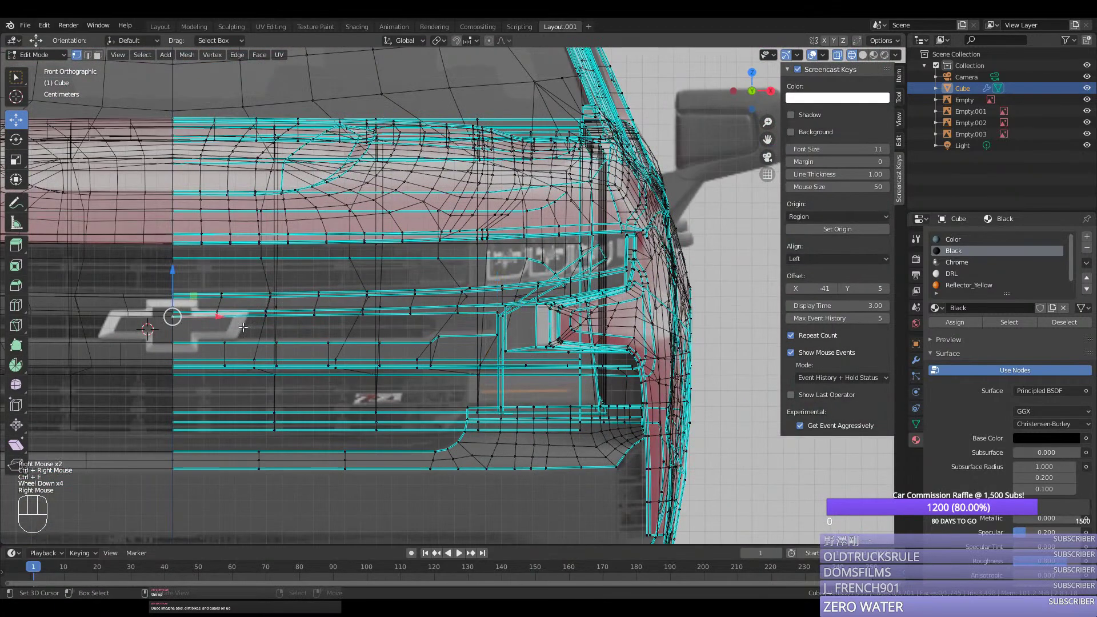
pyautogui.moveTo(238, 338); pyautogui.dragTo(233, 340, button='middle')
pyautogui.scroll(1, 232, 340)
pyautogui.scroll(-1, 232, 340)
pyautogui.scroll(3, 540, 339)
pyautogui.moveTo(540, 340); pyautogui.dragTo(569, 345, button='middle')
pyautogui.keyDown('ctrl'); pyautogui.rightClick(557, 344); pyautogui.keyUp('ctrl')
pyautogui.press('KP_3')
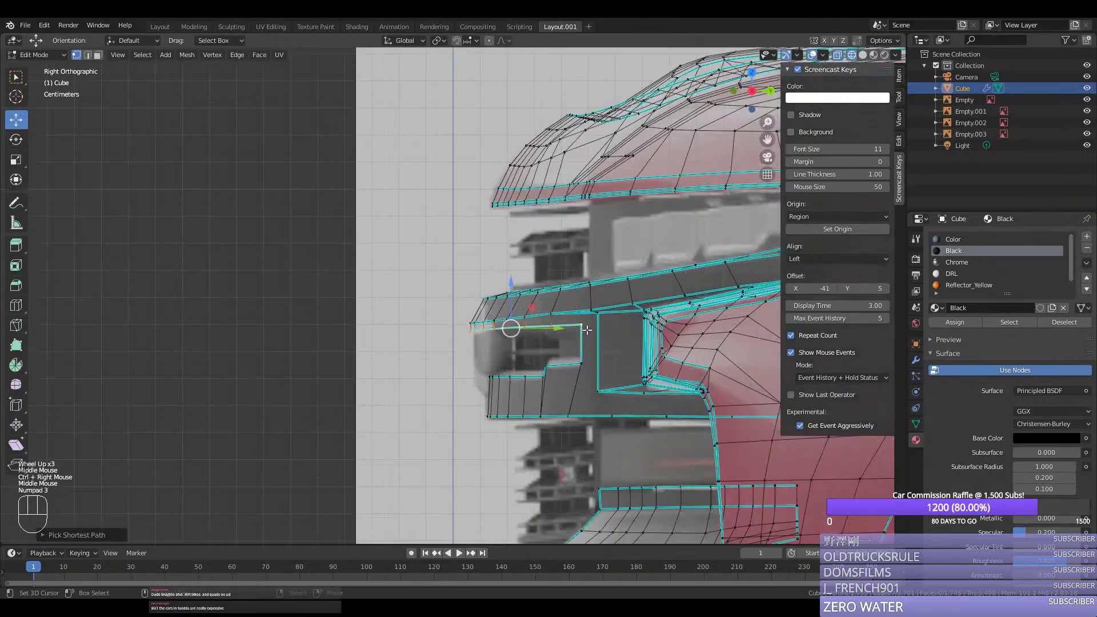
pyautogui.moveTo(551, 334); pyautogui.dragTo(582, 363)
pyautogui.rightClick(556, 335)
pyautogui.moveTo(582, 362)
pyautogui.mouseDown(button='middle')
pyautogui.moveTo(516, 409)
pyautogui.moveTo(556, 400)
pyautogui.mouseUp(button='middle')
pyautogui.press('Tab')
pyautogui.hotkey('ctrl', 's')
# Step: Fill faces around the slot's outer end between the trim strips and the lamp surround, and save the file
pyautogui.press('Tab')
pyautogui.rightClick(496, 306)
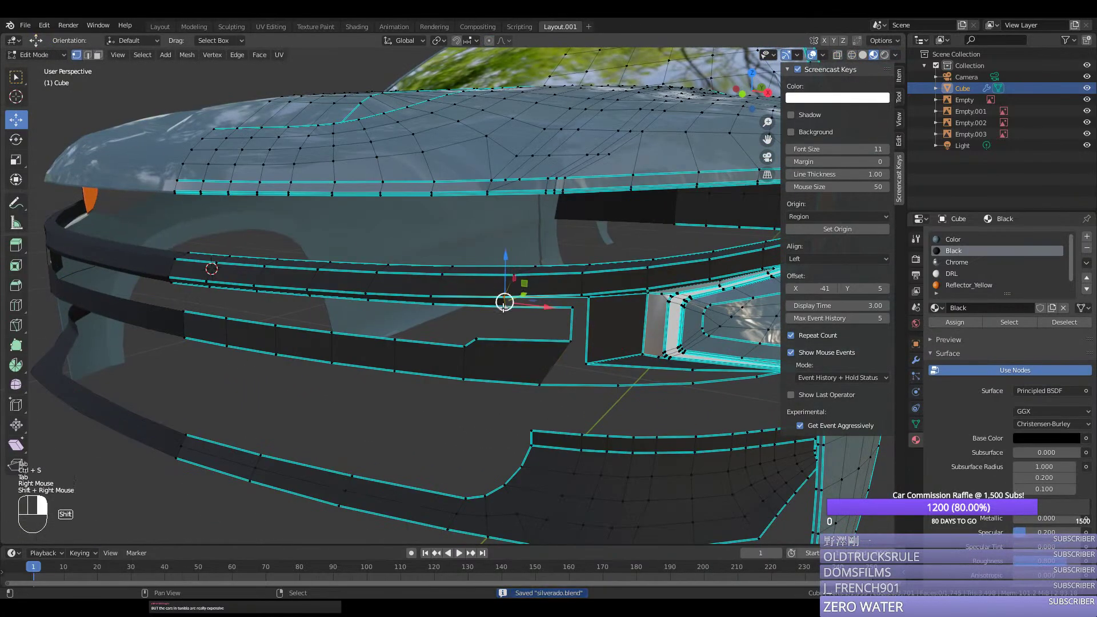
pyautogui.keyDown('shift'); pyautogui.rightClick(533, 323); pyautogui.keyUp('shift')
pyautogui.press('f')
pyautogui.press('f')
pyautogui.rightClick(554, 382)
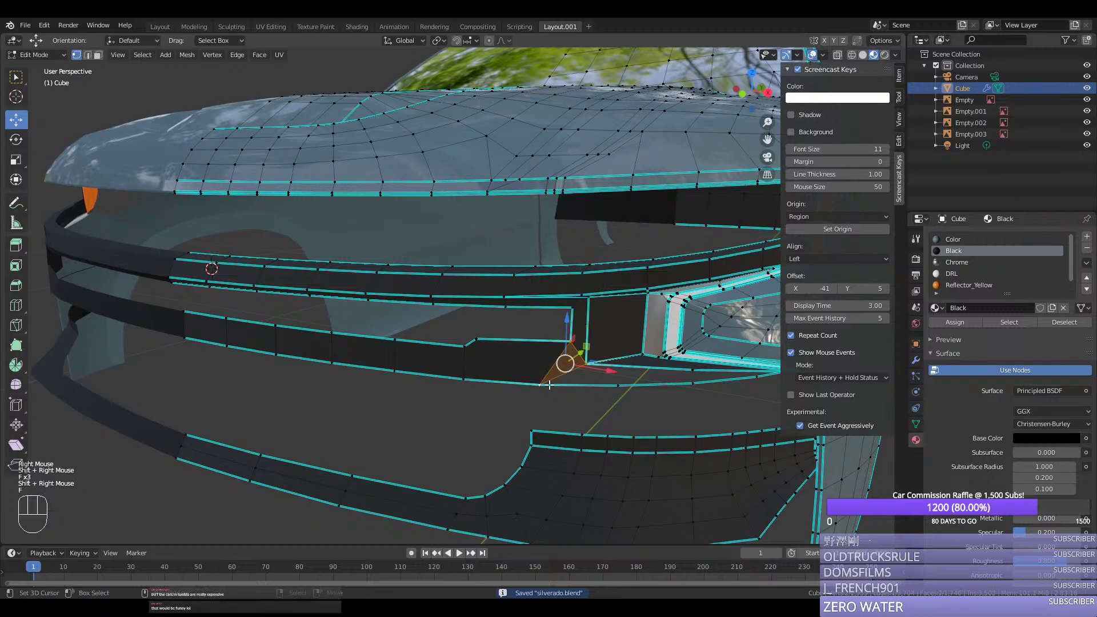
pyautogui.keyDown('shift'); pyautogui.rightClick(553, 382); pyautogui.keyUp('shift')
pyautogui.keyDown('shift'); pyautogui.rightClick(553, 382); pyautogui.keyUp('shift')
pyautogui.moveTo(553, 381); pyautogui.dragTo(320, 394, button='middle')
pyautogui.scroll(-2, 562, 382)
pyautogui.scroll(-1, 562, 382)
pyautogui.scroll(2, 312, 397)
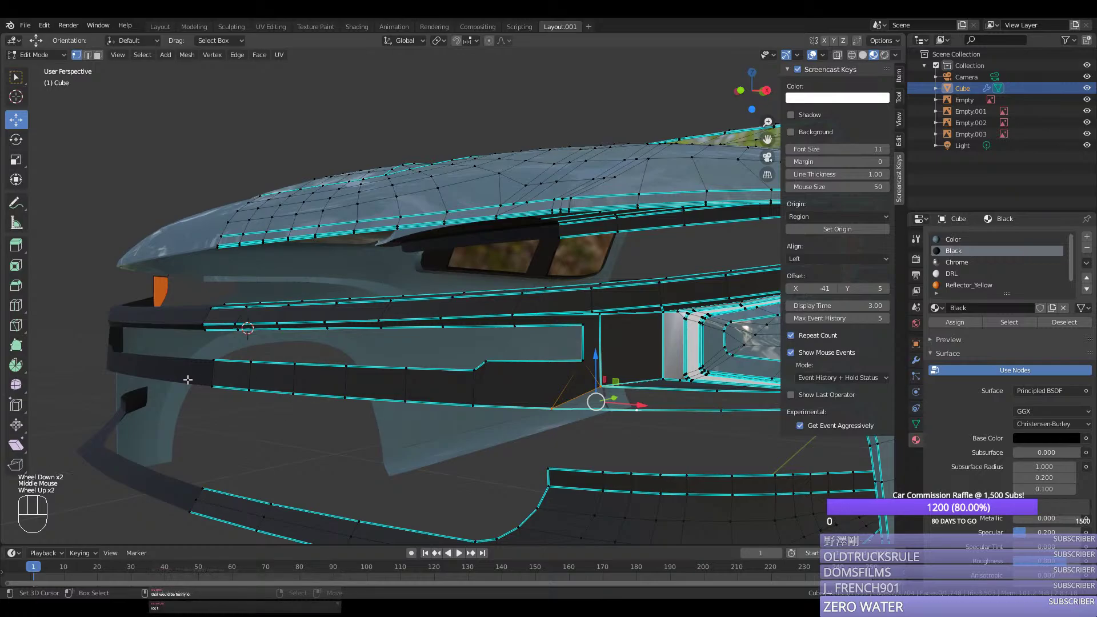
pyautogui.press('Tab')
pyautogui.hotkey('ctrl', 's')
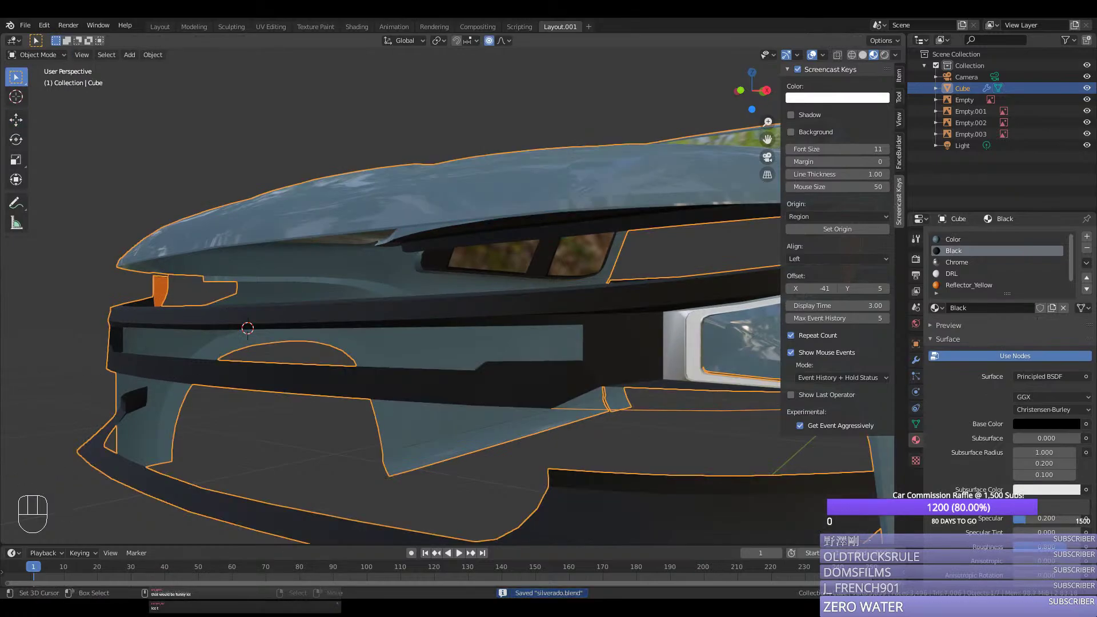
# Step: Recalculate the normals of the entire mesh and save the file
pyautogui.moveTo(455, 366); pyautogui.dragTo(492, 374, button='middle')
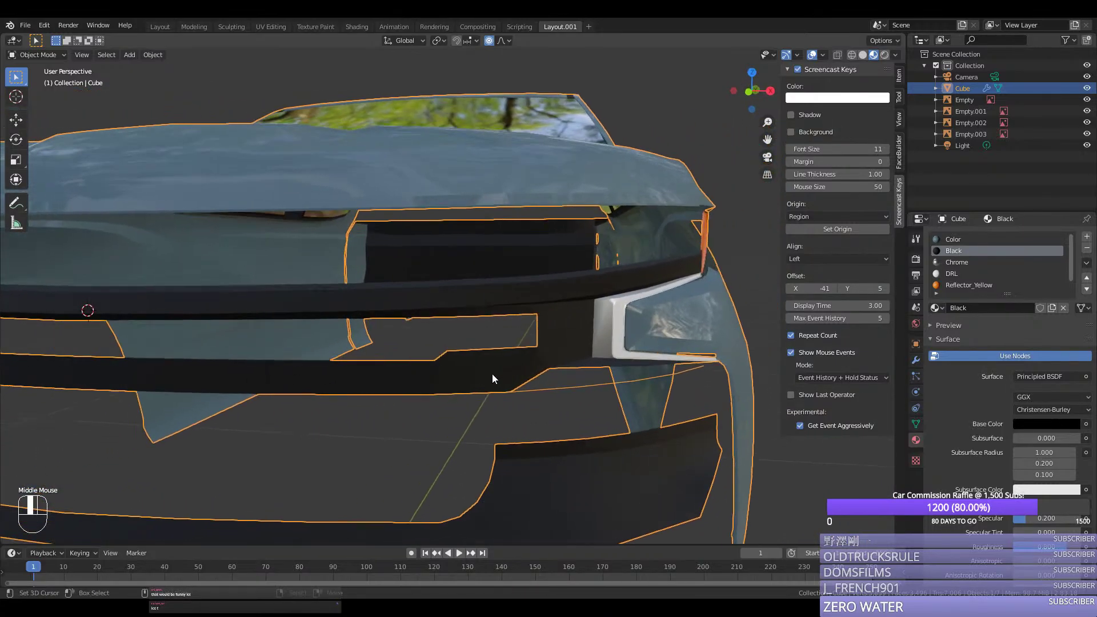
pyautogui.press('KP_1')
pyautogui.press('Tab')
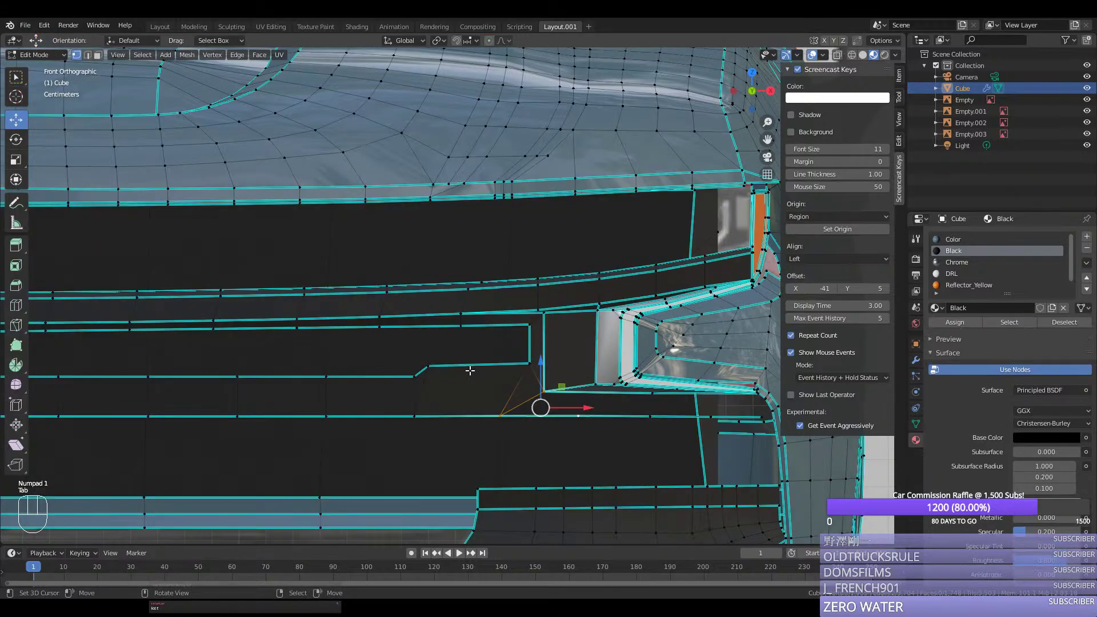
pyautogui.press('a')
pyautogui.hotkey('shift', 'n')
pyautogui.press('Tab')
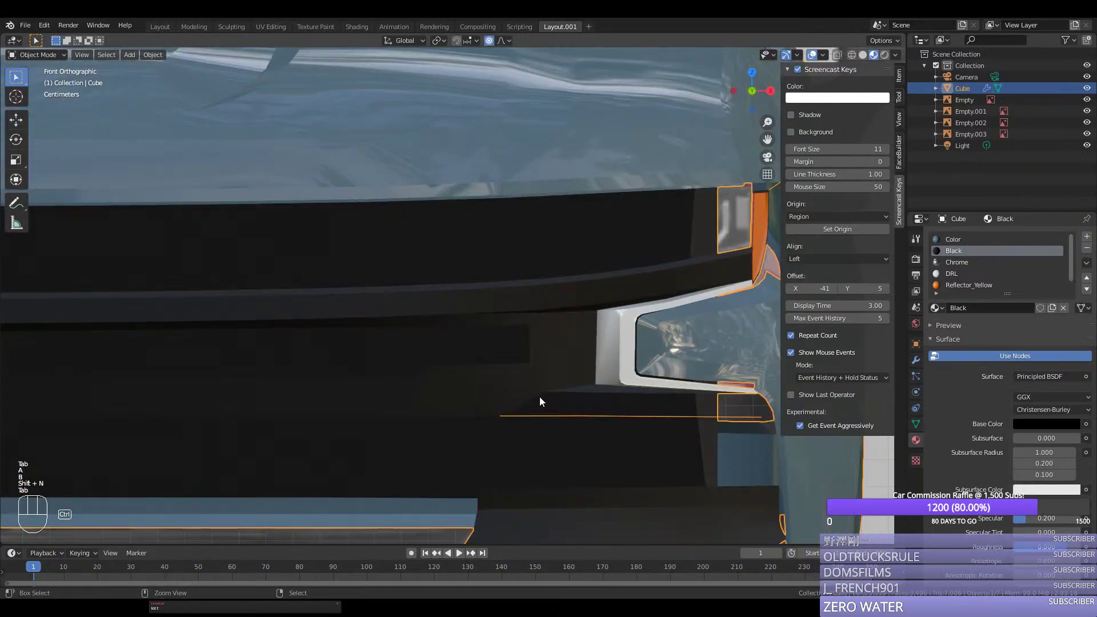
pyautogui.hotkey('ctrl', 's')
# Step: Add a centred loop cut along the open trim edge below the headlamp surround
pyautogui.press('Tab')
pyautogui.rightClick(539, 396)
pyautogui.keyDown('shift'); pyautogui.rightClick(539, 392); pyautogui.keyUp('shift')
pyautogui.scroll(-1, 534, 388)
pyautogui.moveTo(534, 388); pyautogui.dragTo(493, 457, button='middle')
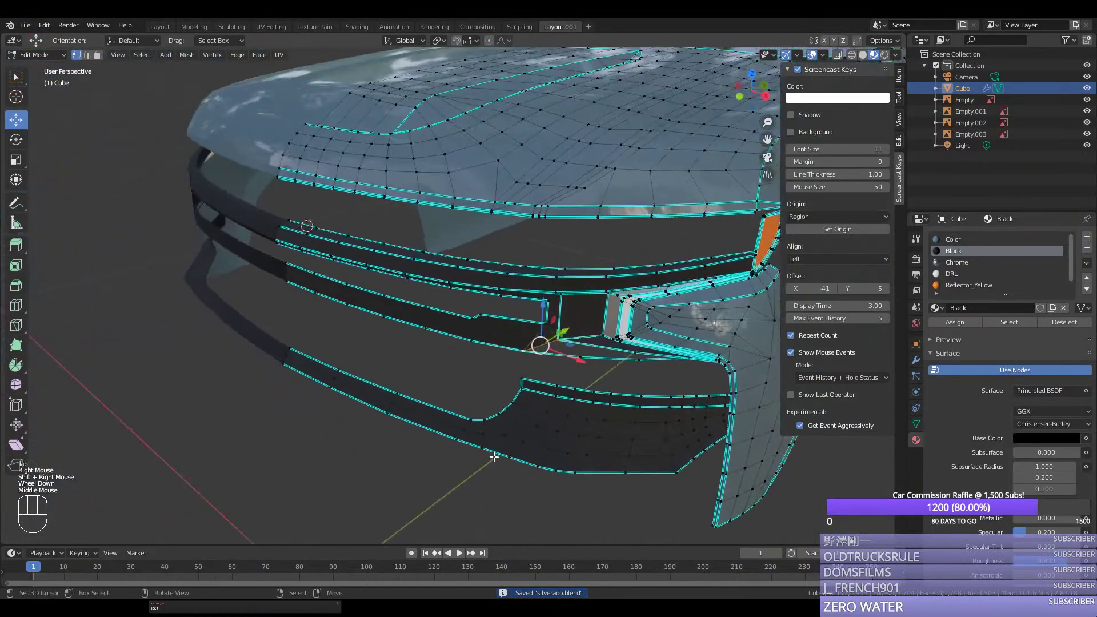
pyautogui.scroll(2, 493, 457)
pyautogui.hotkey('ctrl', 'r')
pyautogui.click(657, 374)
pyautogui.rightClick(657, 374)
# Step: Fill the gap beneath the headlamp surround with trim faces and save the file
pyautogui.keyDown('shift'); pyautogui.rightClick(591, 391); pyautogui.keyUp('shift')
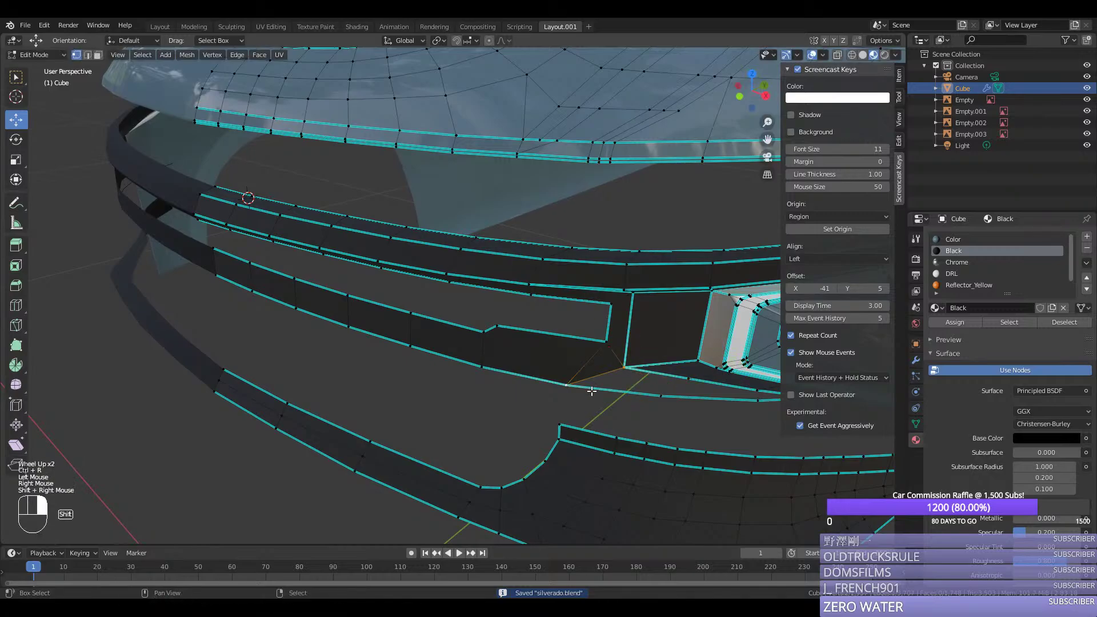
pyautogui.scroll(-1, 591, 392)
pyautogui.press('f')
pyautogui.press('f')
pyautogui.scroll(-1, 697, 416)
pyautogui.press('f')
pyautogui.moveTo(690, 379); pyautogui.dragTo(648, 368, button='middle')
pyautogui.press('Tab')
pyautogui.hotkey('ctrl', 's')
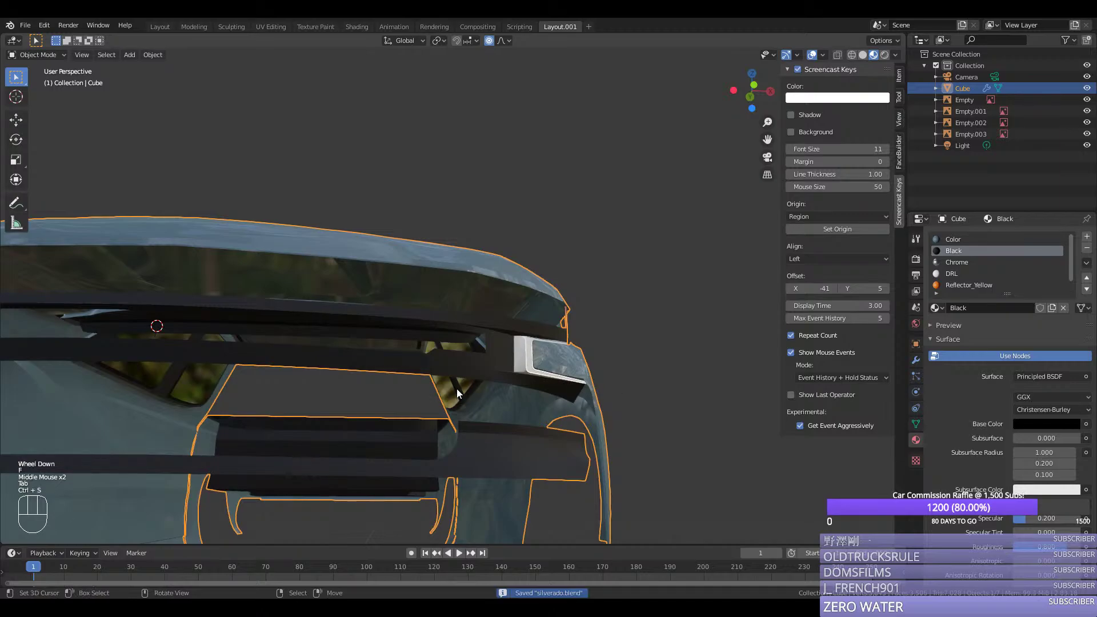
# Step: Select the bowtie slot's border from the lower edge around the outer end to the upper edge's centre
pyautogui.press('Tab')
pyautogui.moveTo(457, 393); pyautogui.dragTo(170, 355, button='middle')
pyautogui.rightClick(199, 341)
pyautogui.keyDown('ctrl'); pyautogui.rightClick(492, 320); pyautogui.keyUp('ctrl')
pyautogui.moveTo(491, 320); pyautogui.dragTo(246, 349, button='middle')
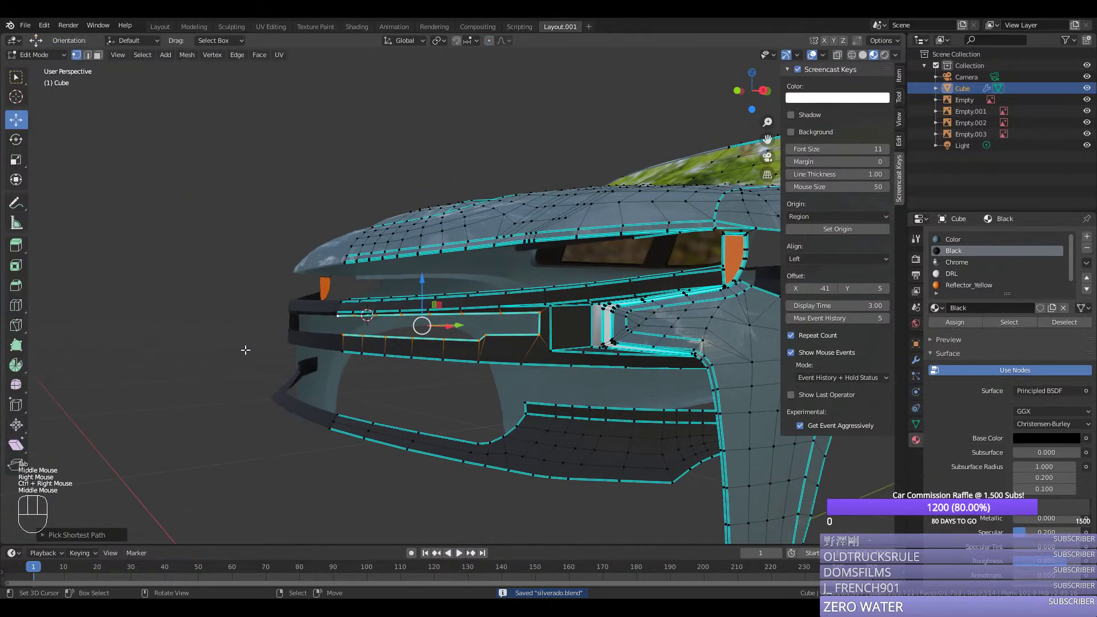
# Step: In side view, extrude the slot's border slightly back along Y and scale it inward
pyautogui.scroll(2, 246, 350)
pyautogui.press('KP_1')
pyautogui.press('KP_3')
pyautogui.scroll(1, 457, 365)
pyautogui.press('e')
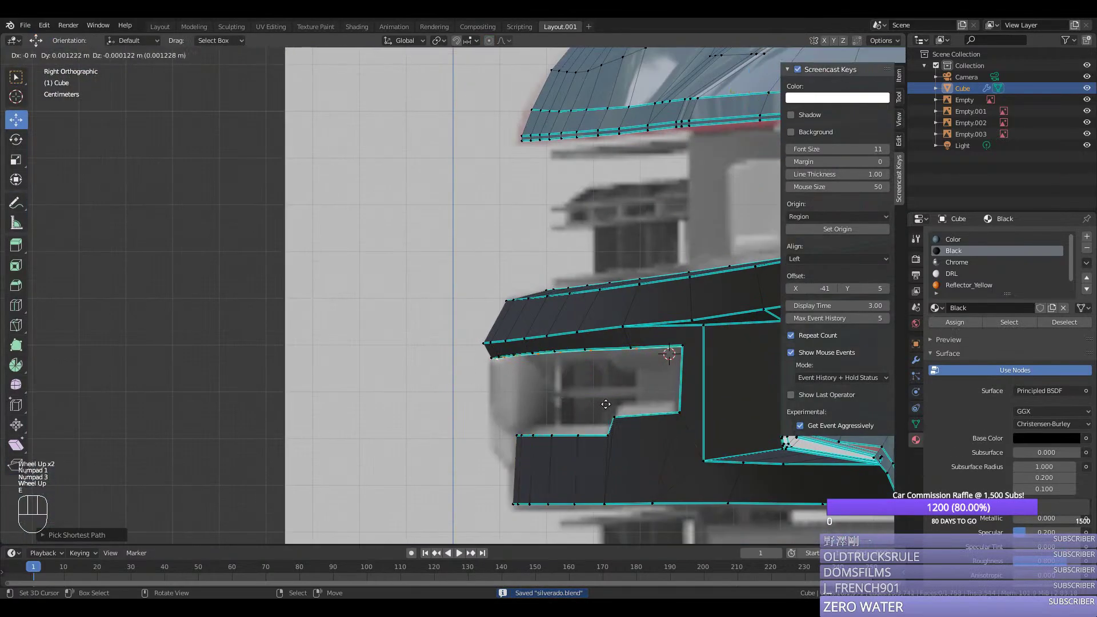
pyautogui.middleClick(603, 399)
pyautogui.click(597, 389)
pyautogui.press('s')
pyautogui.click(625, 397)
# Step: Extrude the inner slot border further back along Y to deepen the recess
pyautogui.press('e')
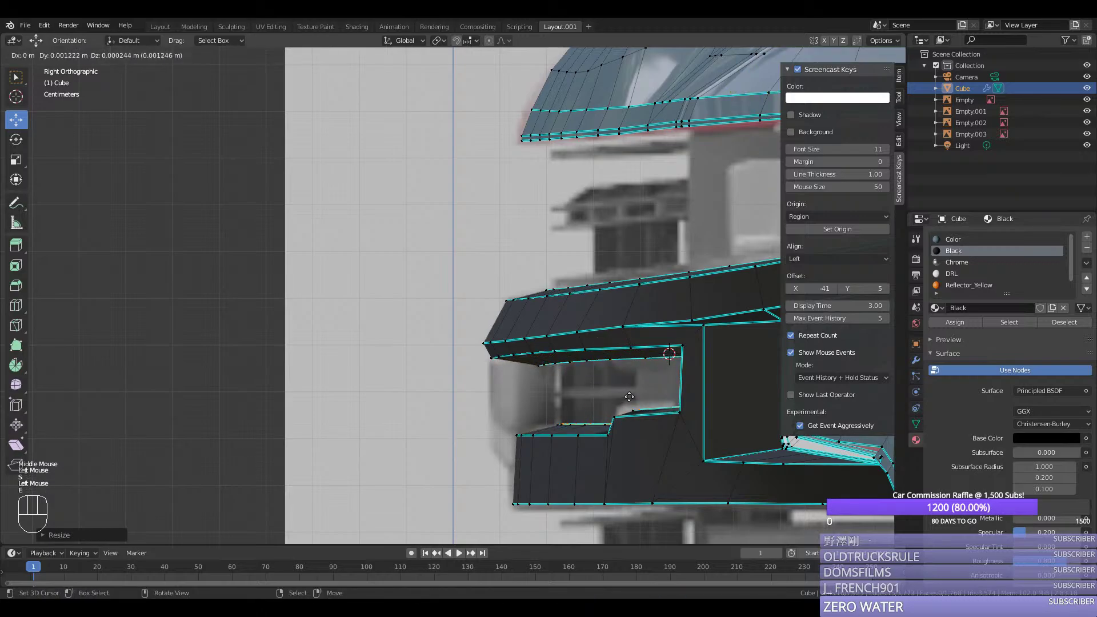
pyautogui.moveTo(628, 397); pyautogui.dragTo(434, 394, button='middle')
pyautogui.click(640, 396)
# Step: Select the recess's corner edges and mark them sharp
pyautogui.scroll(2, 641, 369)
pyautogui.keyDown('shift'); pyautogui.rightClick(625, 366); pyautogui.keyUp('shift')
pyautogui.scroll(-1, 625, 365)
pyautogui.keyDown('shift'); pyautogui.rightClick(414, 400); pyautogui.keyUp('shift')
pyautogui.hotkey('ctrl', 'e')
pyautogui.click(463, 393)
# Step: Select the recess's inner end edge and move it along X toward the bowtie, tracing the reference in front wireframe view
pyautogui.moveTo(520, 394); pyautogui.dragTo(392, 428, button='middle')
pyautogui.rightClick(392, 429)
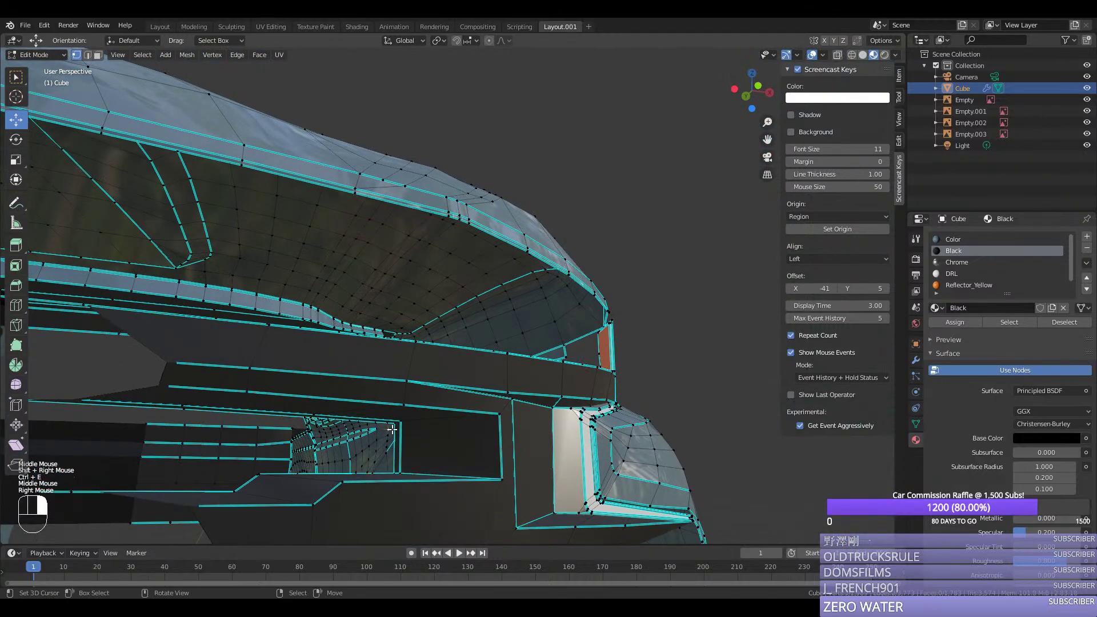
pyautogui.keyDown('ctrl'); pyautogui.rightClick(398, 423); pyautogui.keyUp('ctrl')
pyautogui.moveTo(495, 422); pyautogui.dragTo(387, 432, button='middle')
pyautogui.press('Tab')
pyautogui.scroll(-1, 392, 430)
pyautogui.press('KP_1')
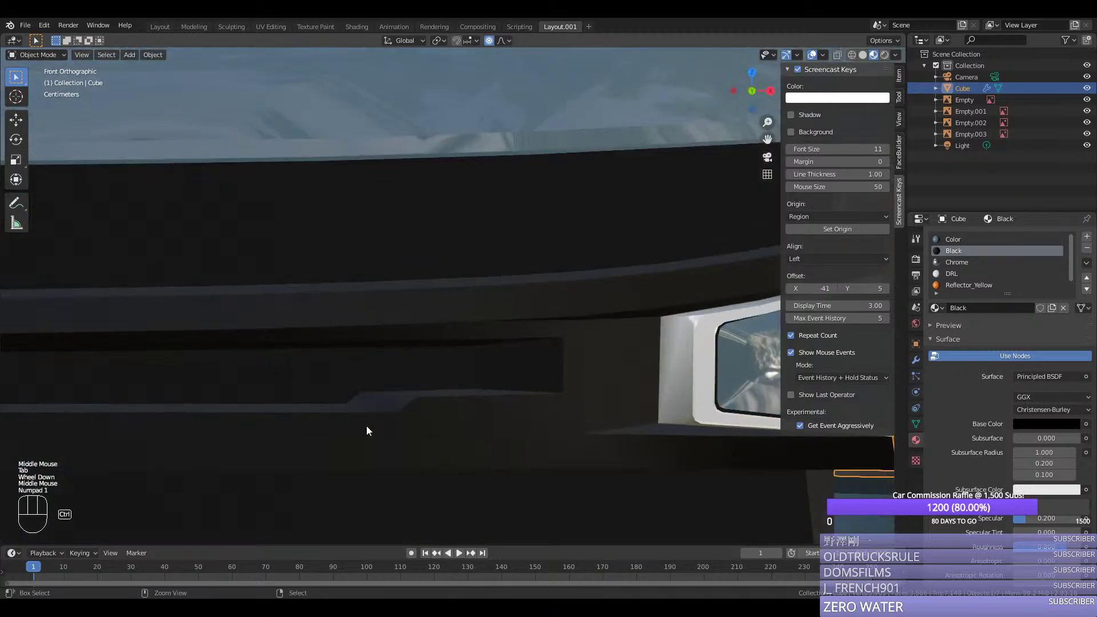
pyautogui.press('z')
pyautogui.press('Tab')
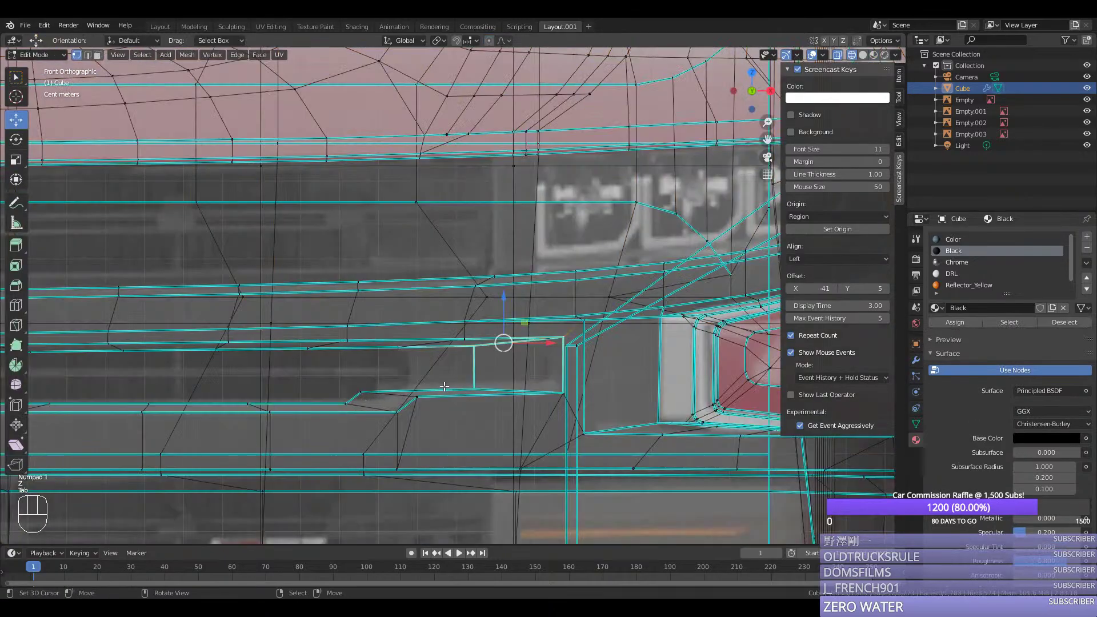
pyautogui.scroll(-2, 445, 387)
pyautogui.moveTo(445, 387); pyautogui.dragTo(415, 354, button='middle')
pyautogui.press('z')
pyautogui.scroll(3, 412, 351)
pyautogui.press('KP_1')
pyautogui.moveTo(494, 366); pyautogui.dragTo(430, 366)
# Step: Try to merge the recess's lower step vertex with the moved end's lower corner
pyautogui.moveTo(367, 389); pyautogui.dragTo(384, 336, button='middle')
pyautogui.rightClick(340, 372)
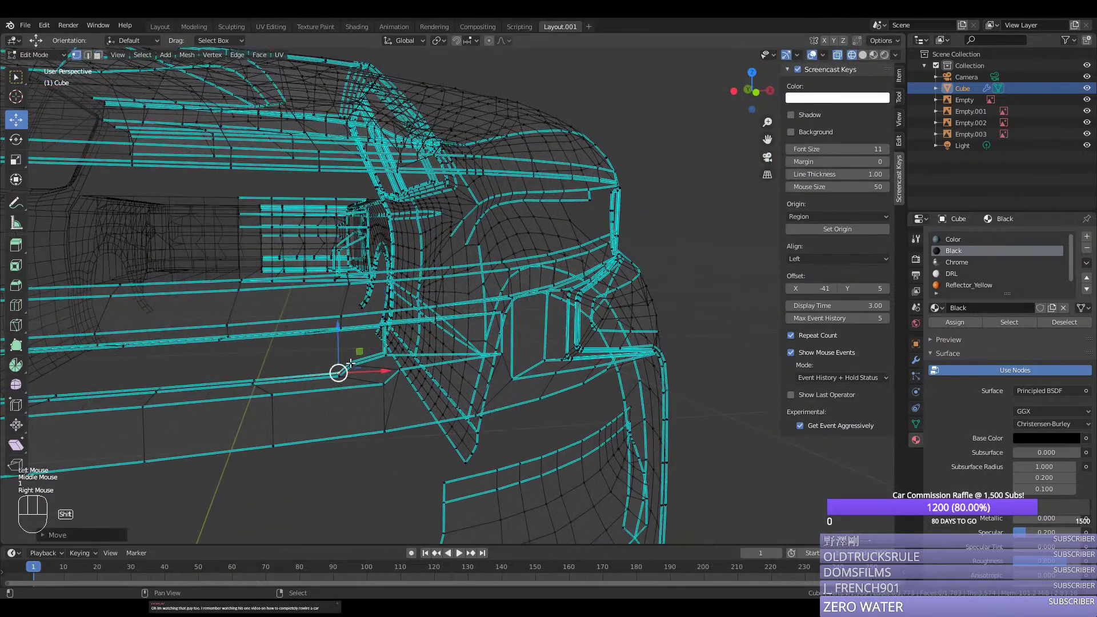
pyautogui.rightClick(353, 362)
pyautogui.keyDown('shift'); pyautogui.rightClick(391, 360); pyautogui.keyUp('shift')
pyautogui.rightClick(386, 355)
pyautogui.rightClick(353, 366)
pyautogui.keyDown('shift'); pyautogui.rightClick(387, 355); pyautogui.keyUp('shift')
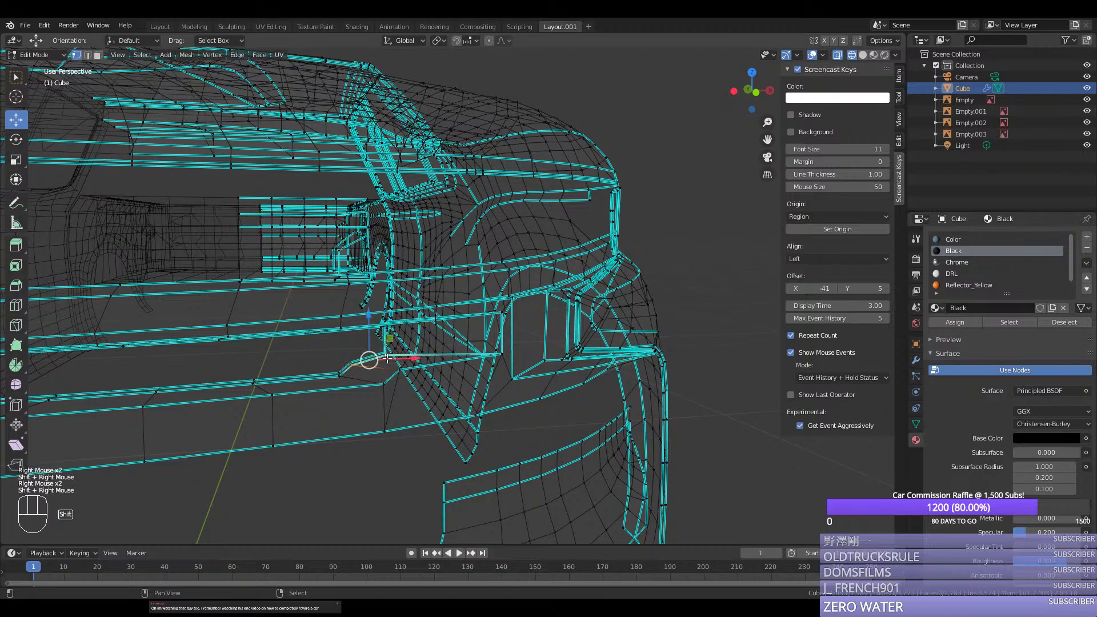
pyautogui.press('m')
pyautogui.click(397, 359)
pyautogui.hotkey('ctrl', 'z')
# Step: Merge the recess's lower step vertex into the lower corner of the moved inner end
pyautogui.press('m')
pyautogui.rightClick(360, 368)
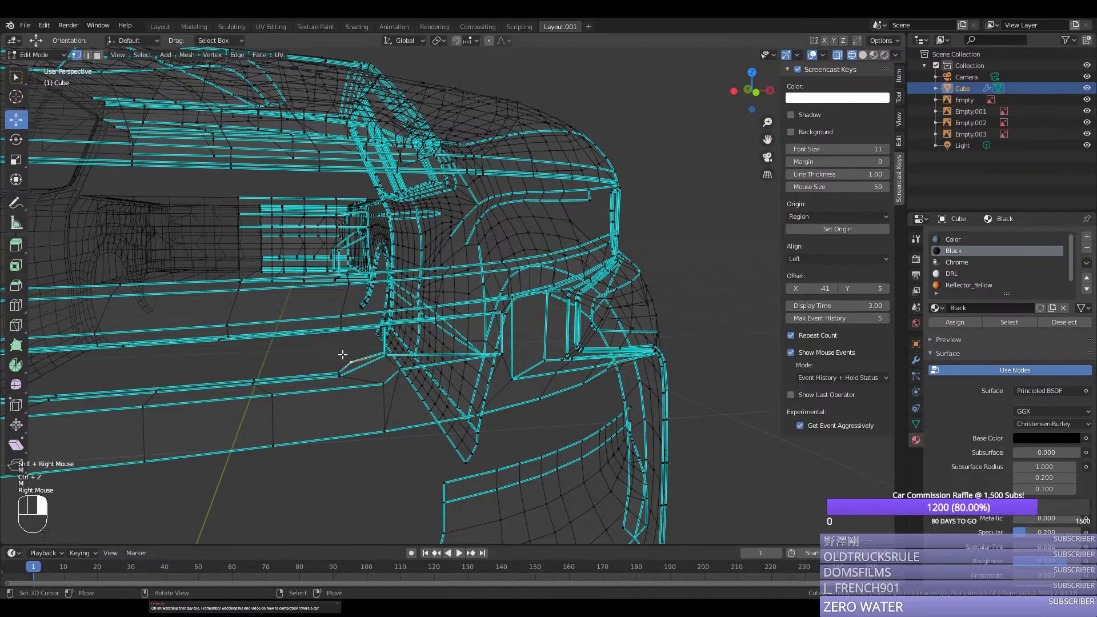
pyautogui.keyDown('shift'); pyautogui.rightClick(369, 349); pyautogui.keyUp('shift')
pyautogui.moveTo(359, 370); pyautogui.dragTo(318, 358, button='middle')
pyautogui.press('m')
pyautogui.hotkey('ctrl', 'z')
pyautogui.keyDown('shift'); pyautogui.rightClick(342, 354); pyautogui.keyUp('shift')
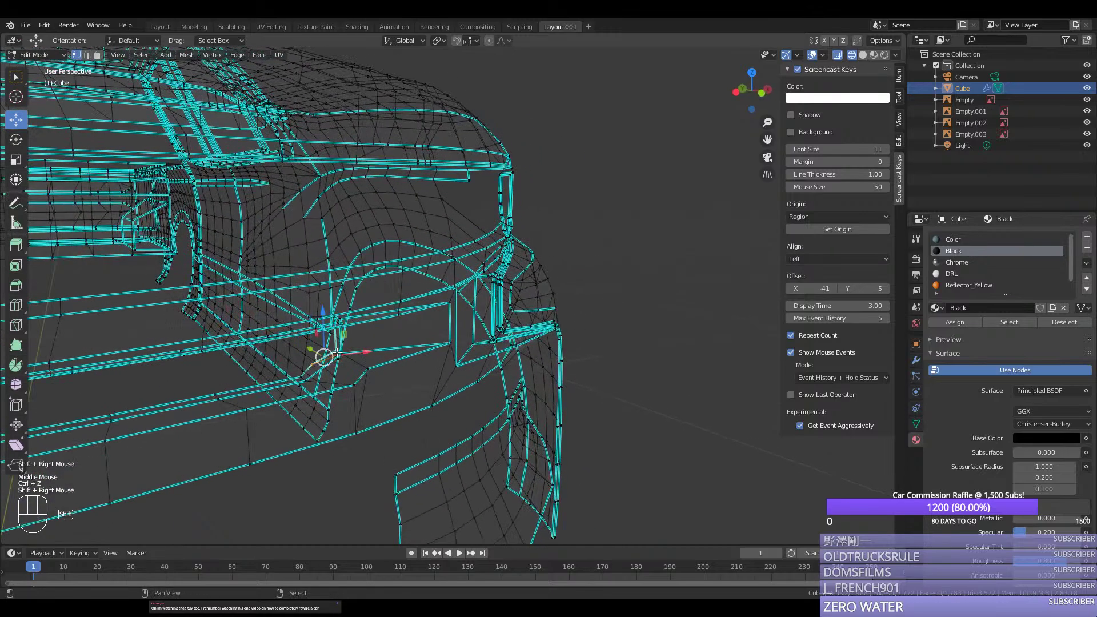
pyautogui.press('m')
pyautogui.click(341, 355)
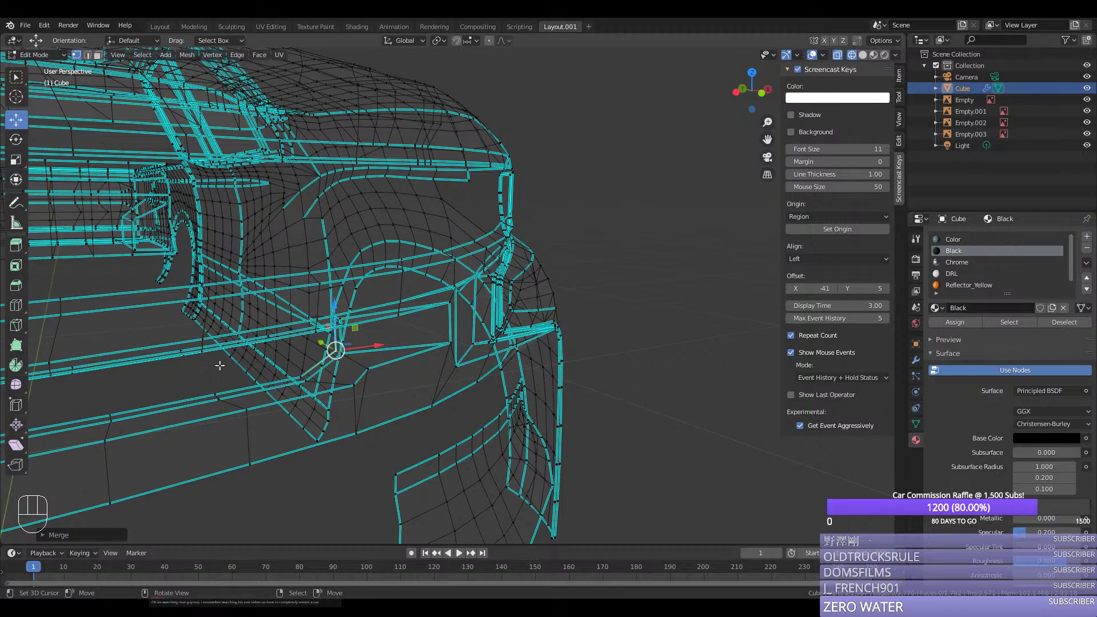
# Step: In front view, move the bend vertex on the recess's lower edge along X toward the headlamp
pyautogui.moveTo(232, 368); pyautogui.dragTo(177, 364, button='middle')
pyautogui.rightClick(375, 355)
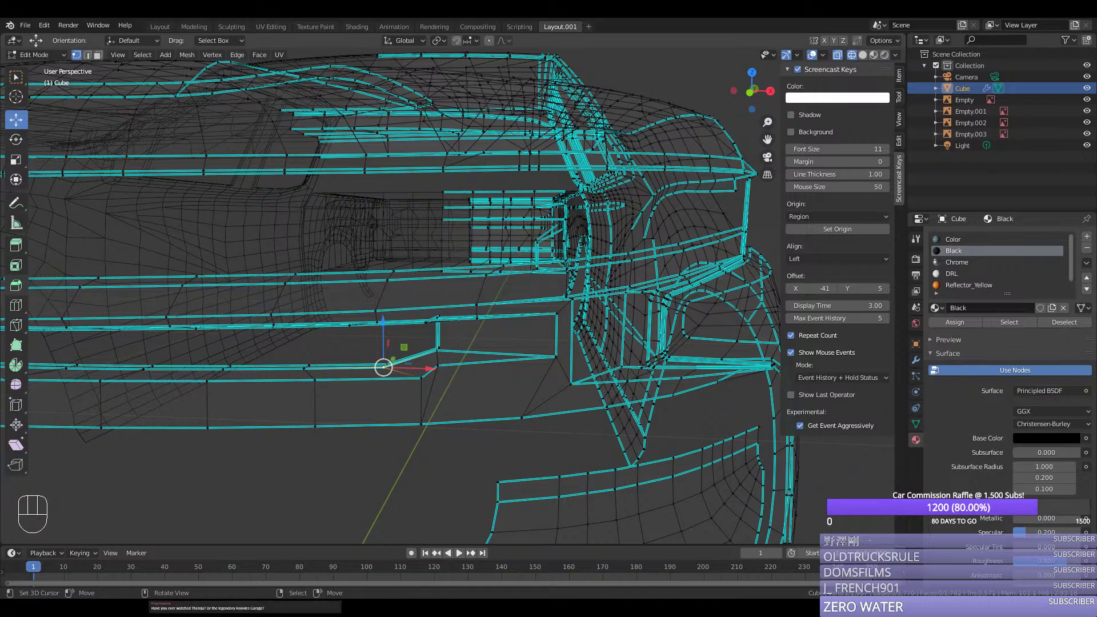
pyautogui.moveTo(387, 348); pyautogui.dragTo(358, 357, button='middle')
pyautogui.keyDown('shift'); pyautogui.rightClick(353, 363); pyautogui.keyUp('shift')
pyautogui.press('KP_3')
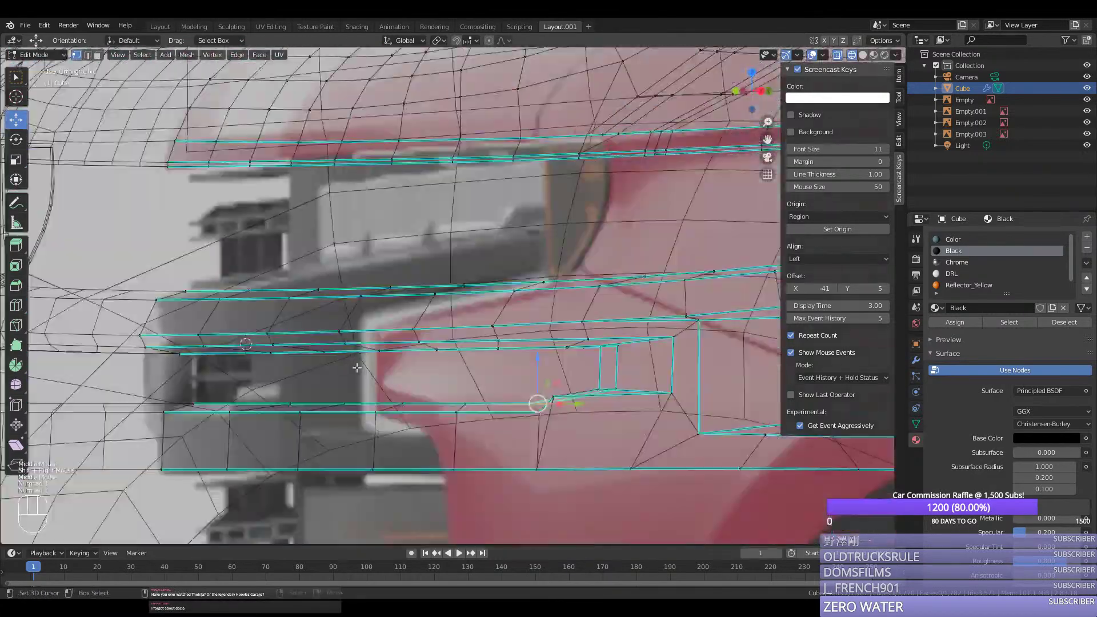
pyautogui.press('KP_1')
pyautogui.moveTo(345, 399); pyautogui.dragTo(405, 406)
# Step: Move the matching vertex on the recess's upper edge along X until it sits above the lower bend
pyautogui.moveTo(405, 405); pyautogui.dragTo(415, 362, button='middle')
pyautogui.rightClick(386, 407)
pyautogui.rightClick(388, 403)
pyautogui.keyDown('shift'); pyautogui.rightClick(260, 347); pyautogui.keyUp('shift')
pyautogui.moveTo(260, 347); pyautogui.dragTo(434, 403, button='middle')
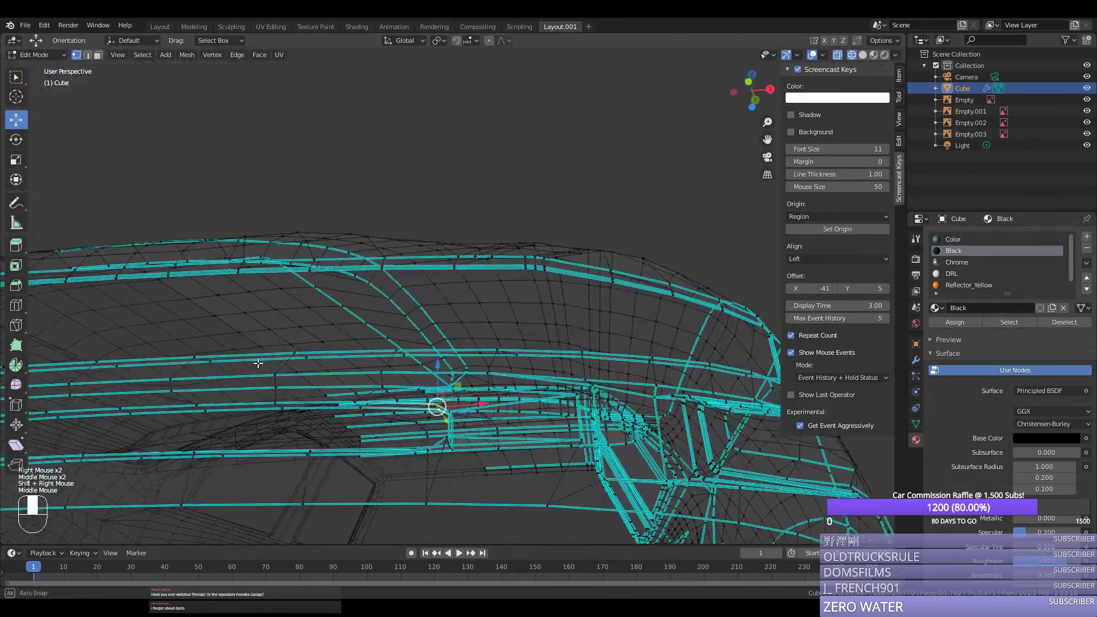
pyautogui.press('KP_1')
pyautogui.moveTo(422, 353); pyautogui.dragTo(419, 365)
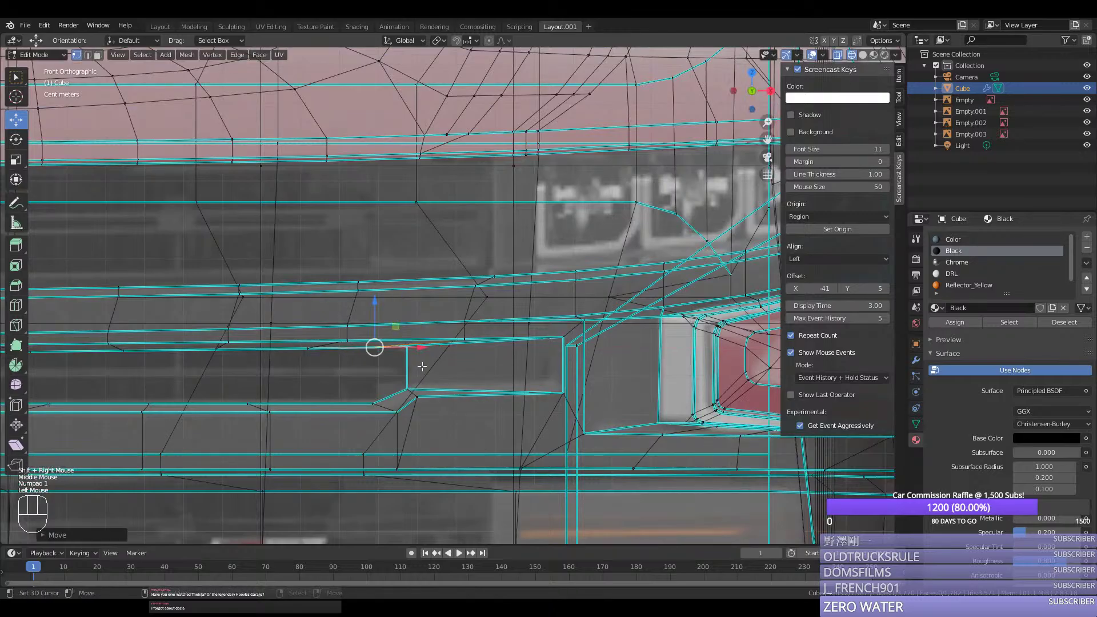
# Step: Move the two bend vertices at the recess's headlamp end slightly along Y
pyautogui.moveTo(418, 365); pyautogui.dragTo(461, 361, button='middle')
pyautogui.press('z')
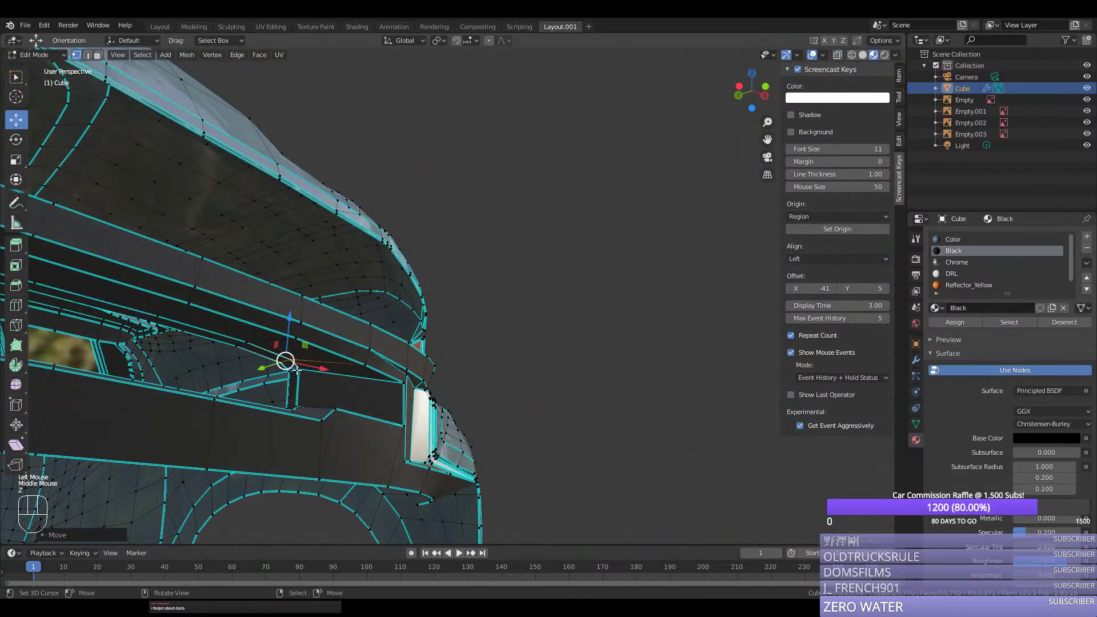
pyautogui.rightClick(300, 370)
pyautogui.keyDown('shift'); pyautogui.rightClick(289, 370); pyautogui.keyUp('shift')
pyautogui.moveTo(290, 371); pyautogui.dragTo(359, 381, button='middle')
pyautogui.moveTo(214, 343)
pyautogui.mouseDown()
pyautogui.moveTo(235, 340)
pyautogui.moveTo(219, 335)
pyautogui.mouseUp()
# Step: Adjust the depth of the neighbouring vertex pair on the recess's edges along Y and save the file
pyautogui.rightClick(244, 334)
pyautogui.keyDown('shift'); pyautogui.rightClick(262, 333); pyautogui.keyUp('shift')
pyautogui.scroll(-1, 255, 349)
pyautogui.moveTo(255, 349); pyautogui.dragTo(259, 382, button='middle')
pyautogui.rightClick(281, 373)
pyautogui.keyDown('shift'); pyautogui.rightClick(267, 373); pyautogui.keyUp('shift')
pyautogui.moveTo(249, 372); pyautogui.dragTo(287, 357)
pyautogui.moveTo(287, 358); pyautogui.dragTo(255, 345, button='middle')
pyautogui.press('Tab')
pyautogui.scroll(-1, 265, 358)
pyautogui.hotkey('ctrl', 's')
pyautogui.scroll(2, 173, 354)
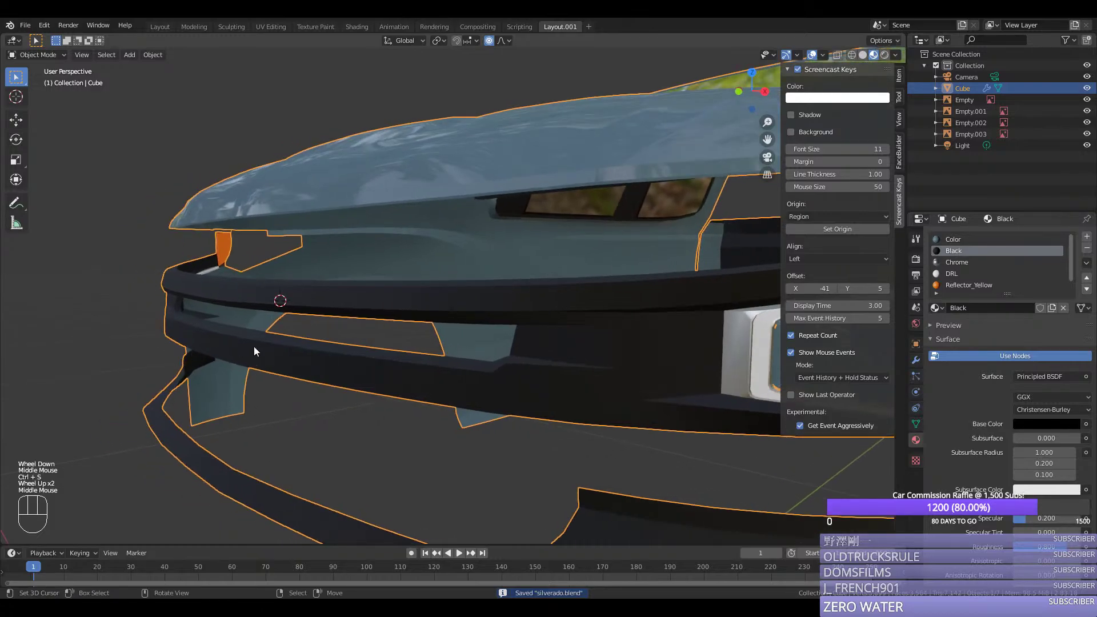
# Step: Fill the open loop of the long slot in the black bumper bar with a single face
pyautogui.scroll(1, 255, 345)
pyautogui.press('Tab')
pyautogui.keyDown('alt'); pyautogui.rightClick(292, 347); pyautogui.keyUp('alt')
pyautogui.press('f')
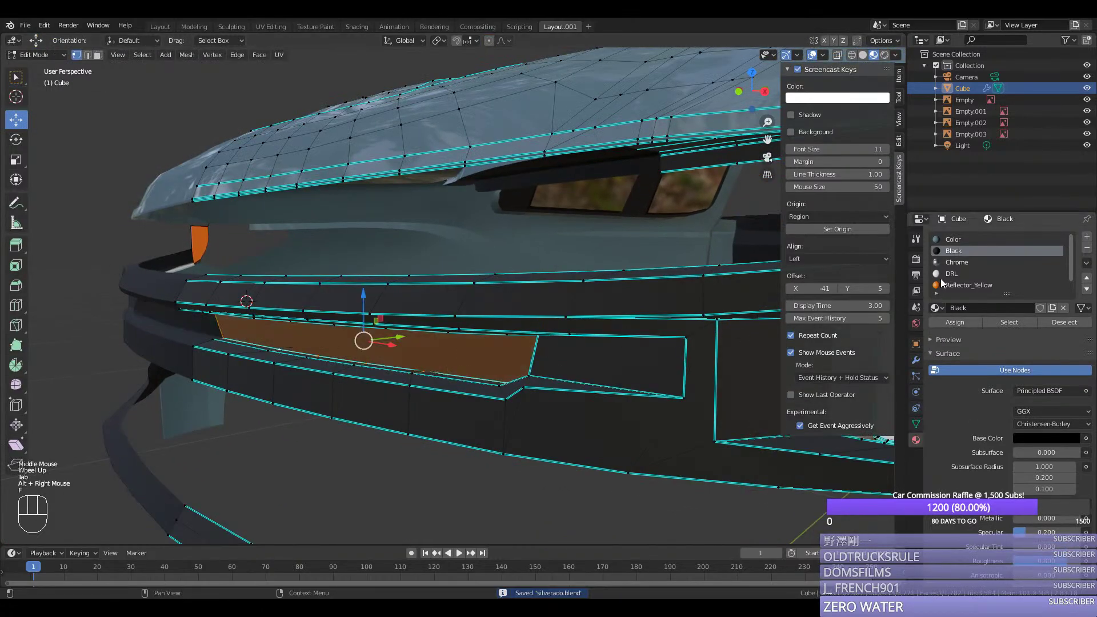
# Step: Add a new material named Vent and assign it to the filled slot face
pyautogui.scroll(-3, 964, 273)
pyautogui.scroll(4, 968, 255)
pyautogui.scroll(-1, 968, 257)
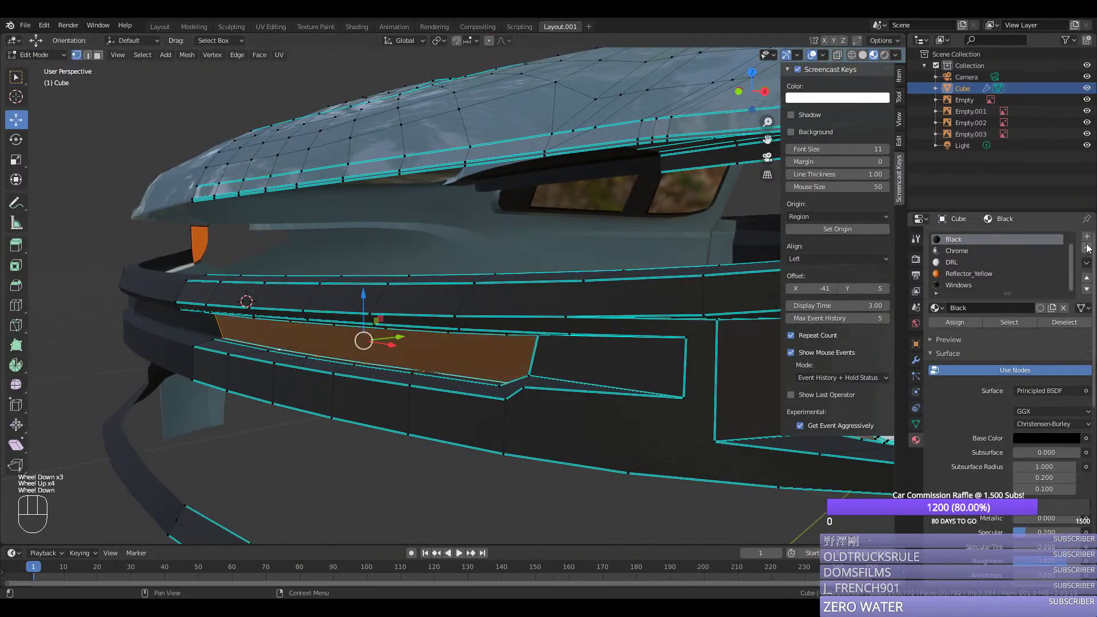
pyautogui.click(1087, 237)
pyautogui.click(1006, 307)
pyautogui.doubleClick(975, 284)
pyautogui.write('Vent')
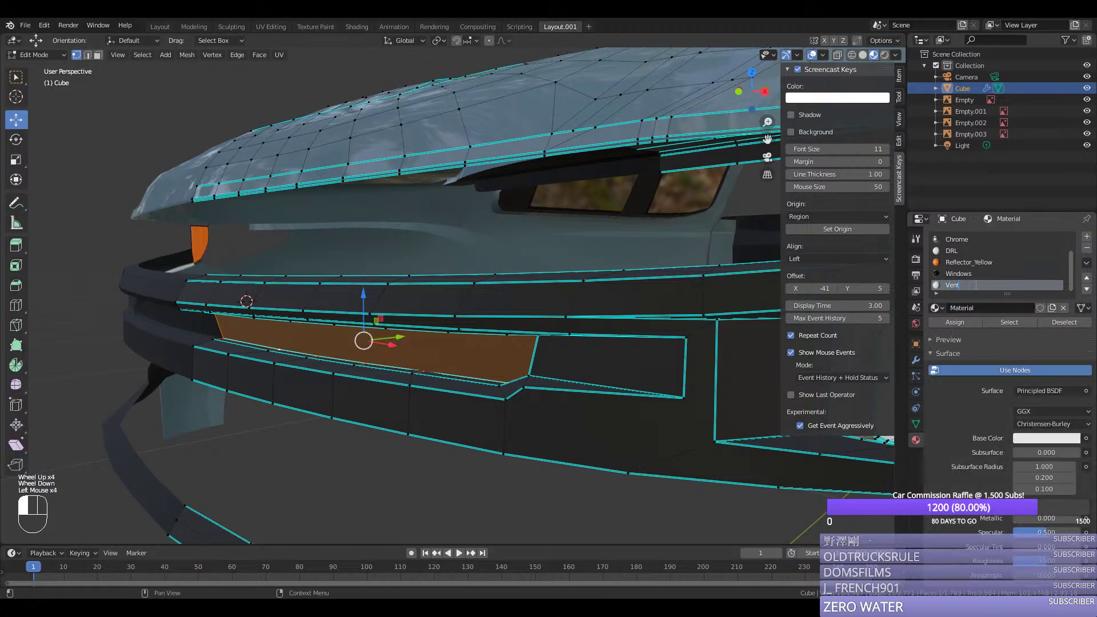
pyautogui.press('Return')
pyautogui.click(951, 322)
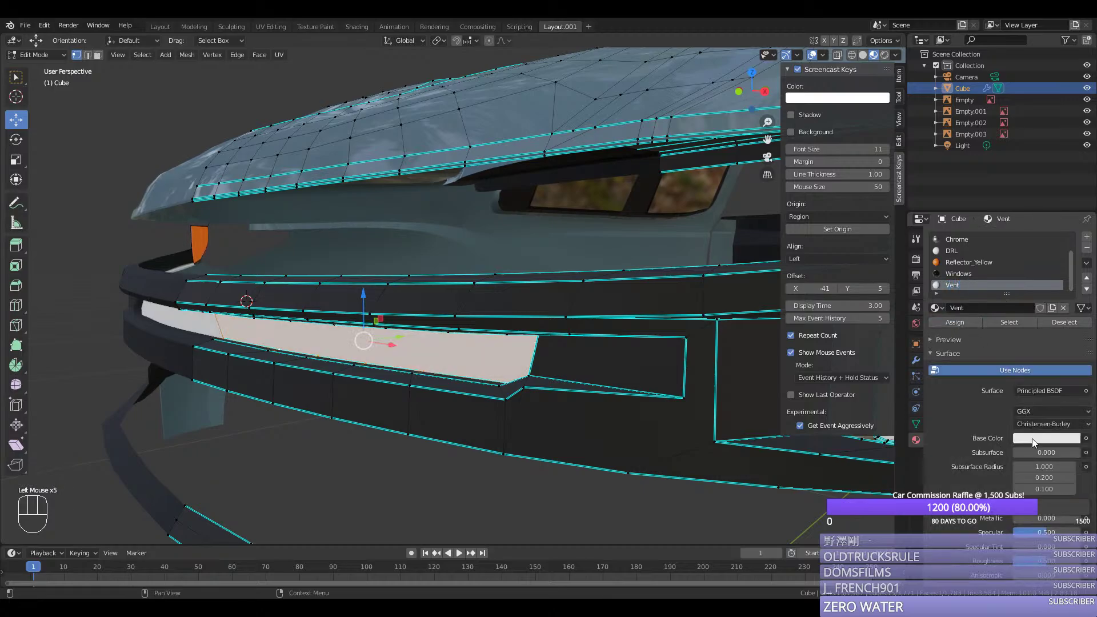
# Step: Give the Vent material a black base color, specular 0 and roughness 1, and save the file
pyautogui.click(1033, 437)
pyautogui.moveTo(1057, 410); pyautogui.dragTo(986, 410)
pyautogui.scroll(-2, 1022, 400)
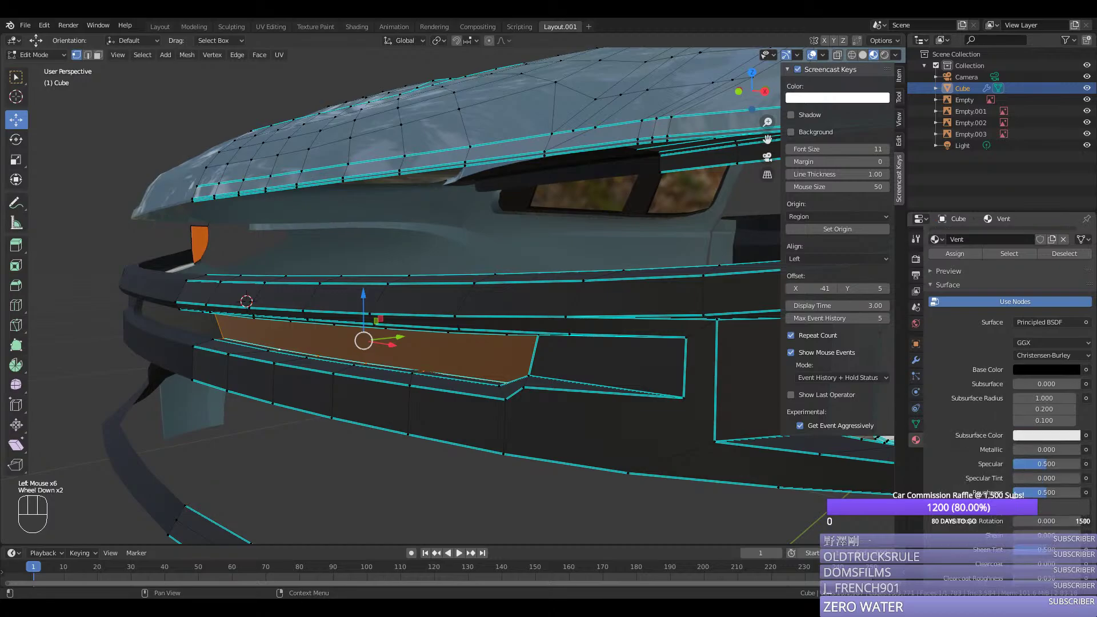
pyautogui.click(1029, 464)
pyautogui.write('0')
pyautogui.press('Return')
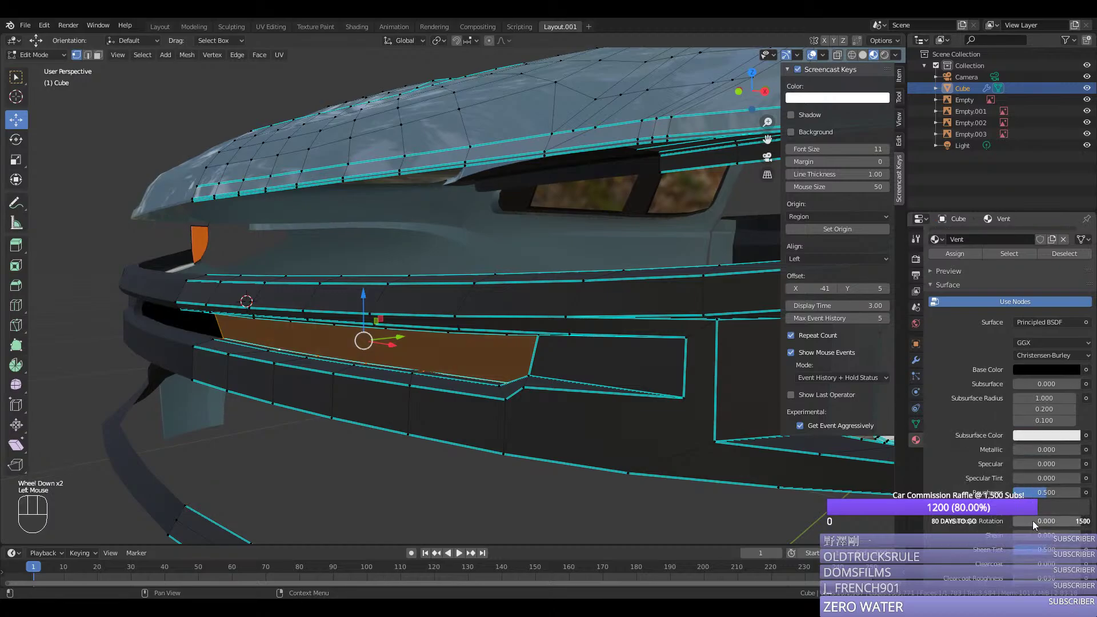
pyautogui.click(1044, 492)
pyautogui.write('1')
pyautogui.press('Return')
pyautogui.press('Tab')
pyautogui.scroll(-2, 534, 433)
pyautogui.hotkey('ctrl', 's')
pyautogui.scroll(-2, 523, 412)
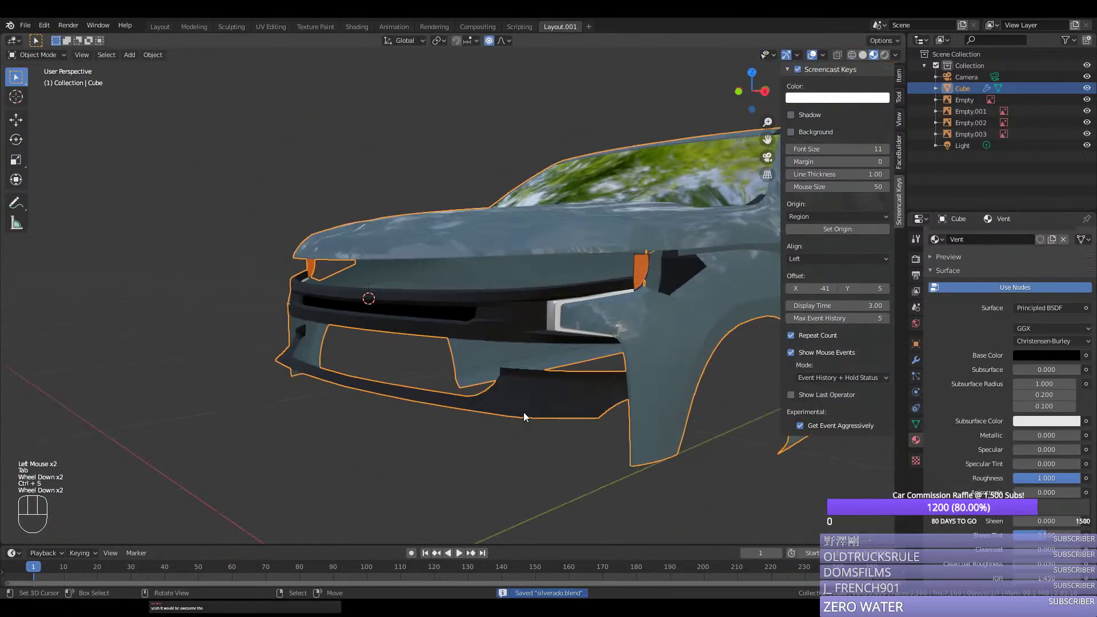
# Step: Examine the black slot and the open area beneath the bumper bar from the front and several angles
pyautogui.moveTo(523, 413); pyautogui.dragTo(393, 352, button='middle')
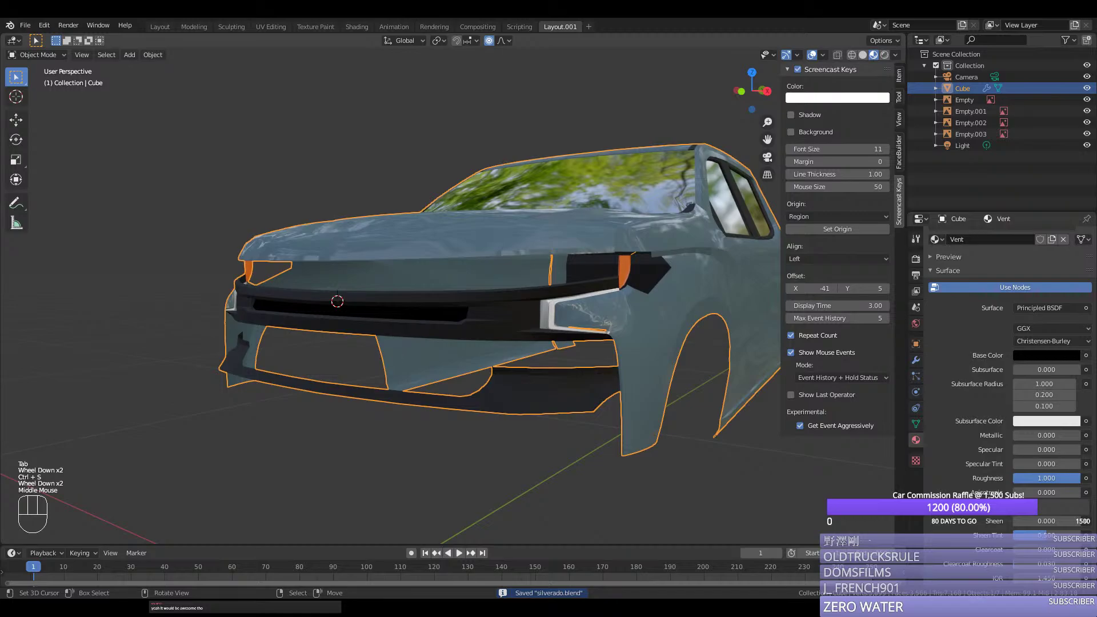
pyautogui.moveTo(222, 296); pyautogui.dragTo(252, 307, button='middle')
pyautogui.scroll(2, 239, 309)
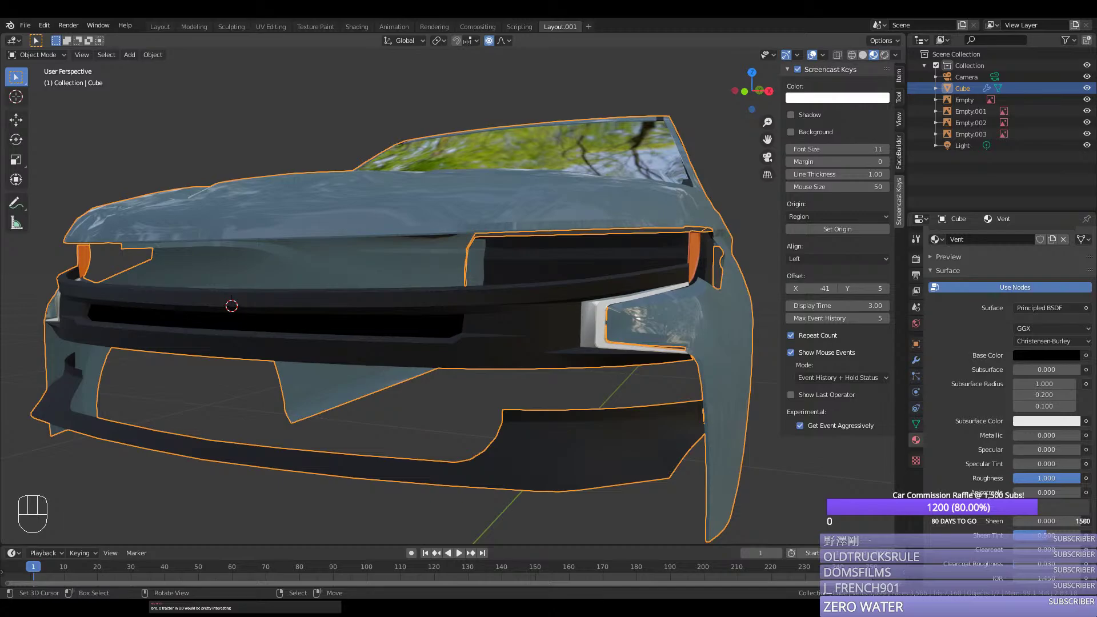
pyautogui.moveTo(71, 292); pyautogui.dragTo(351, 304, button='middle')
pyautogui.press('KP_1')
pyautogui.press('Tab')
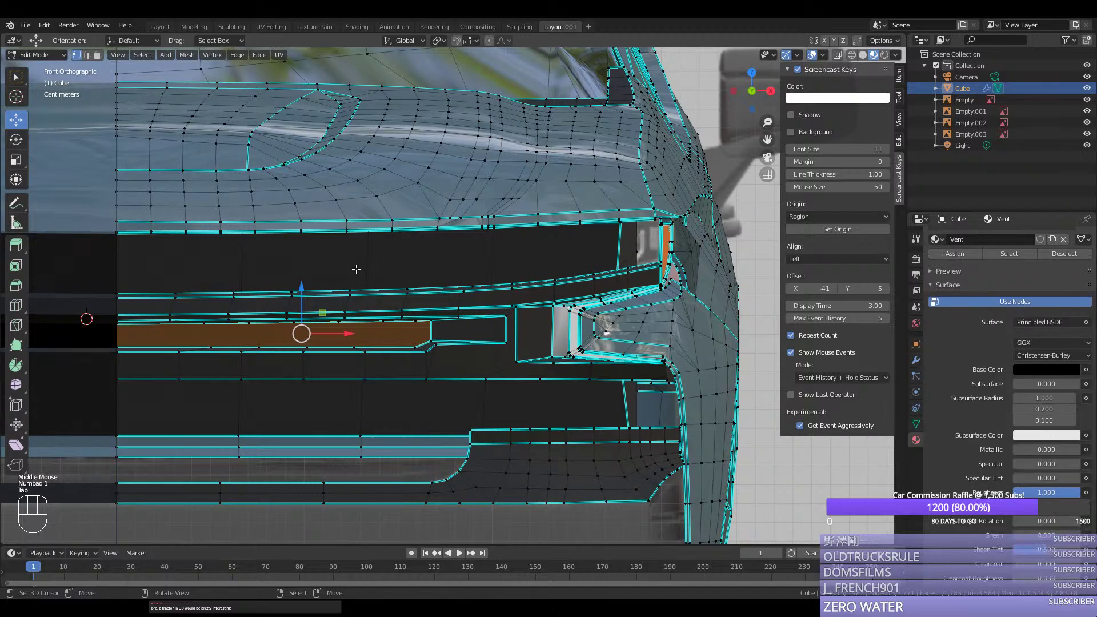
pyautogui.rightClick(116, 381)
pyautogui.moveTo(140, 382); pyautogui.dragTo(178, 420, button='middle')
pyautogui.keyDown('ctrl'); pyautogui.rightClick(107, 468); pyautogui.keyUp('ctrl')
pyautogui.moveTo(291, 404); pyautogui.dragTo(293, 382, button='middle')
pyautogui.rightClick(293, 382)
pyautogui.scroll(2, 438, 377)
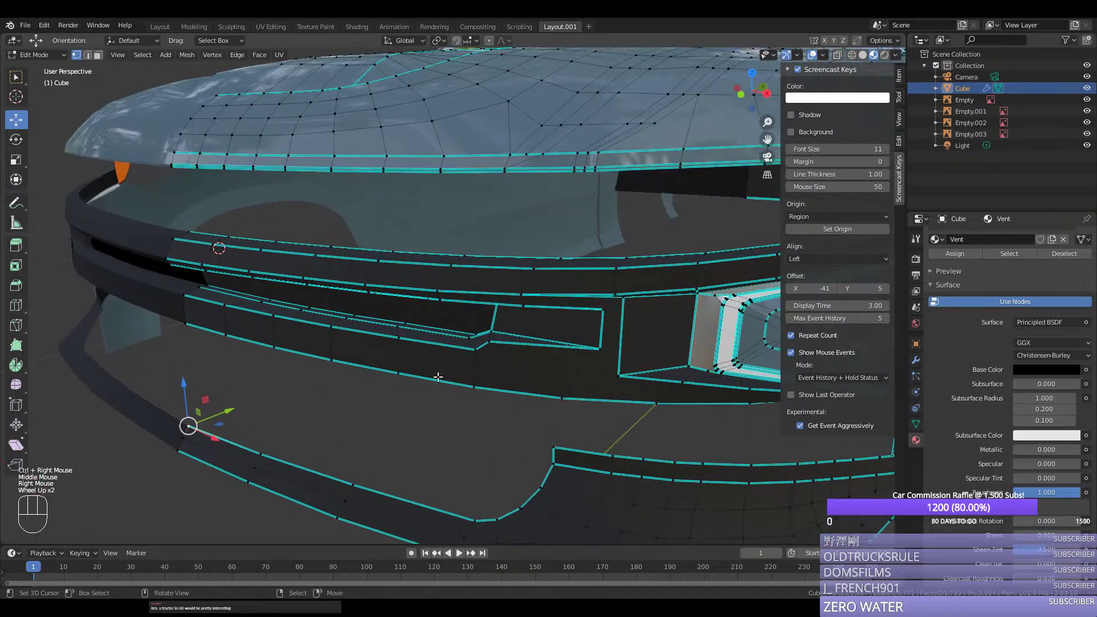
pyautogui.scroll(2, 437, 377)
pyautogui.rightClick(149, 439)
pyautogui.scroll(-2, 150, 438)
pyautogui.moveTo(149, 438); pyautogui.dragTo(328, 343, button='middle')
pyautogui.press('Tab')
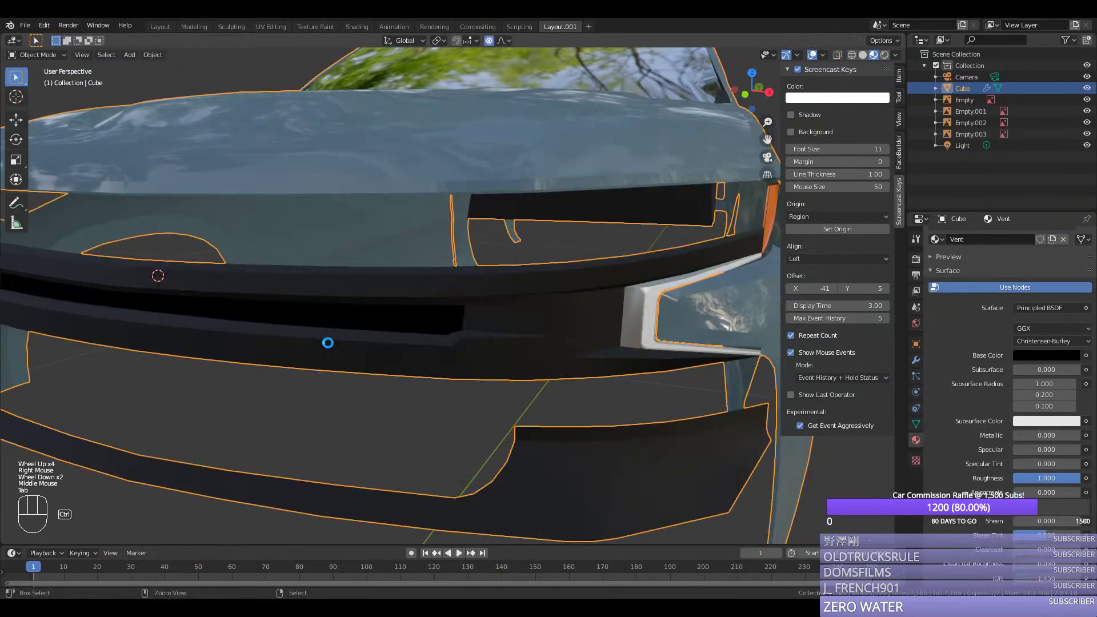
pyautogui.hotkey('ctrl', 's')
pyautogui.moveTo(255, 355); pyautogui.dragTo(160, 371, button='middle')
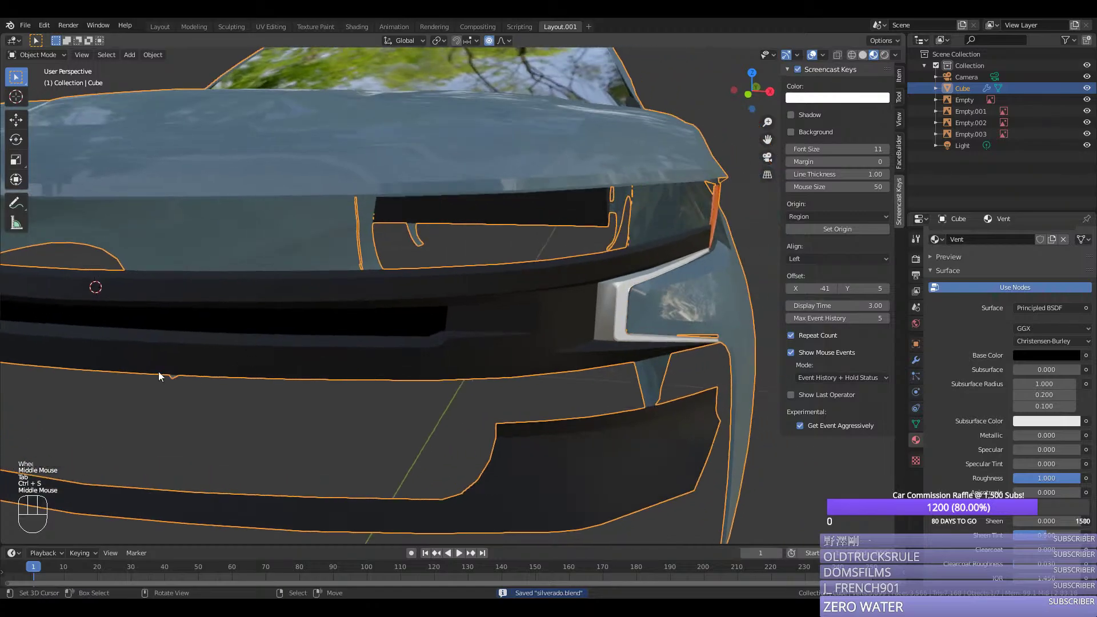
# Step: Select the bumper bar's lower edge path and compare it with the reference image in front view
pyautogui.press('Tab')
pyautogui.rightClick(79, 370)
pyautogui.scroll(-1, 365, 374)
pyautogui.moveTo(417, 376); pyautogui.dragTo(559, 374, button='middle')
pyautogui.keyDown('ctrl'); pyautogui.rightClick(558, 374); pyautogui.keyUp('ctrl')
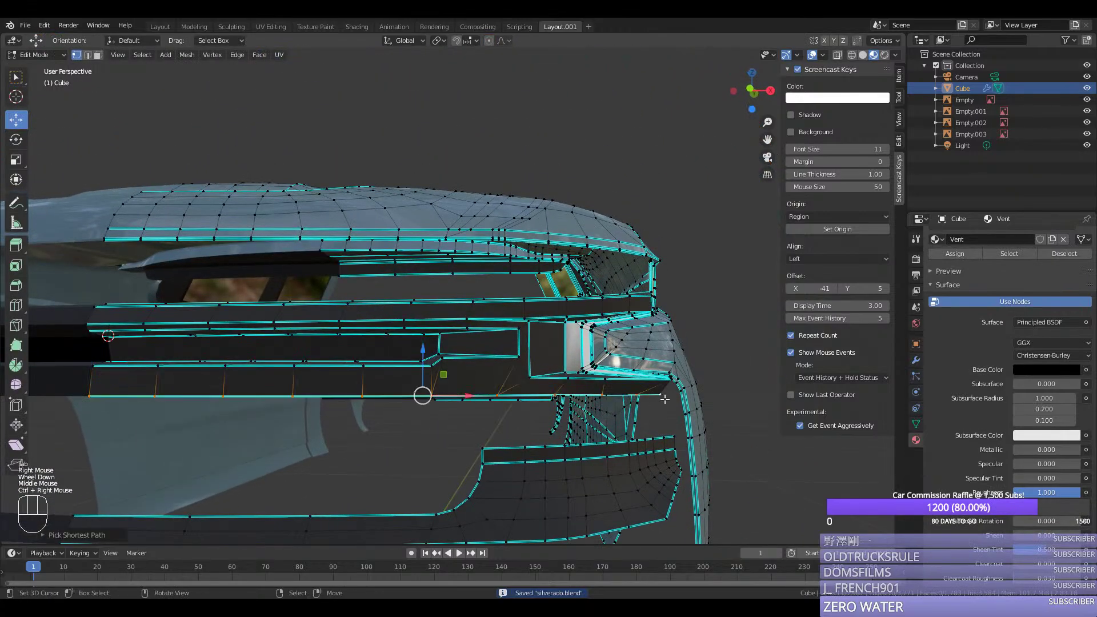
pyautogui.press('KP_1')
pyautogui.hotkey('shift', 'h')
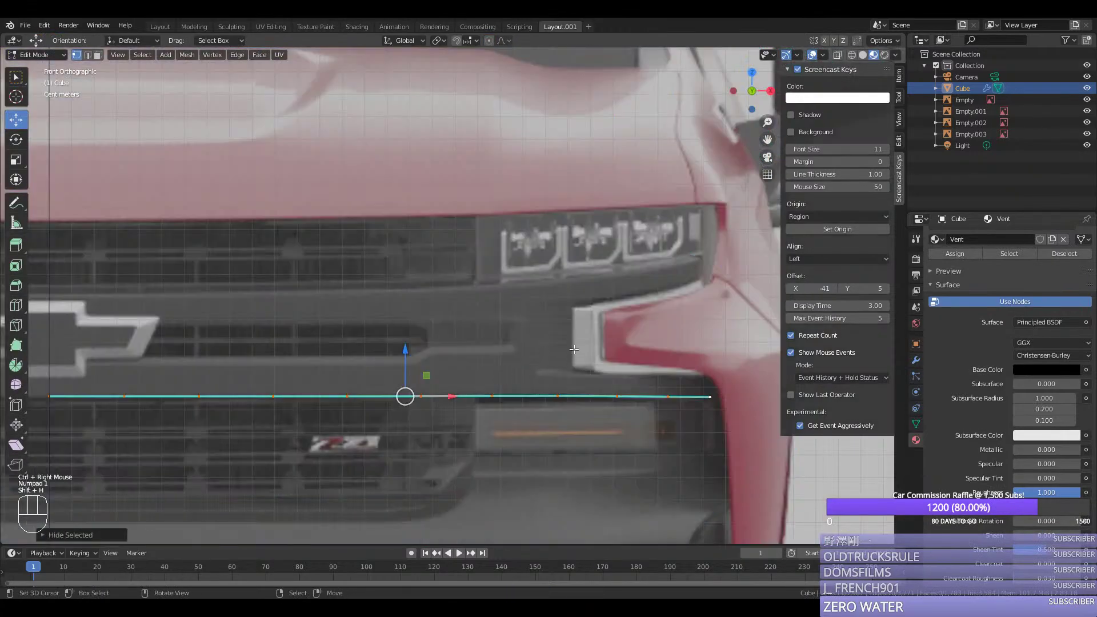
pyautogui.hotkey('ctrl', 'z')
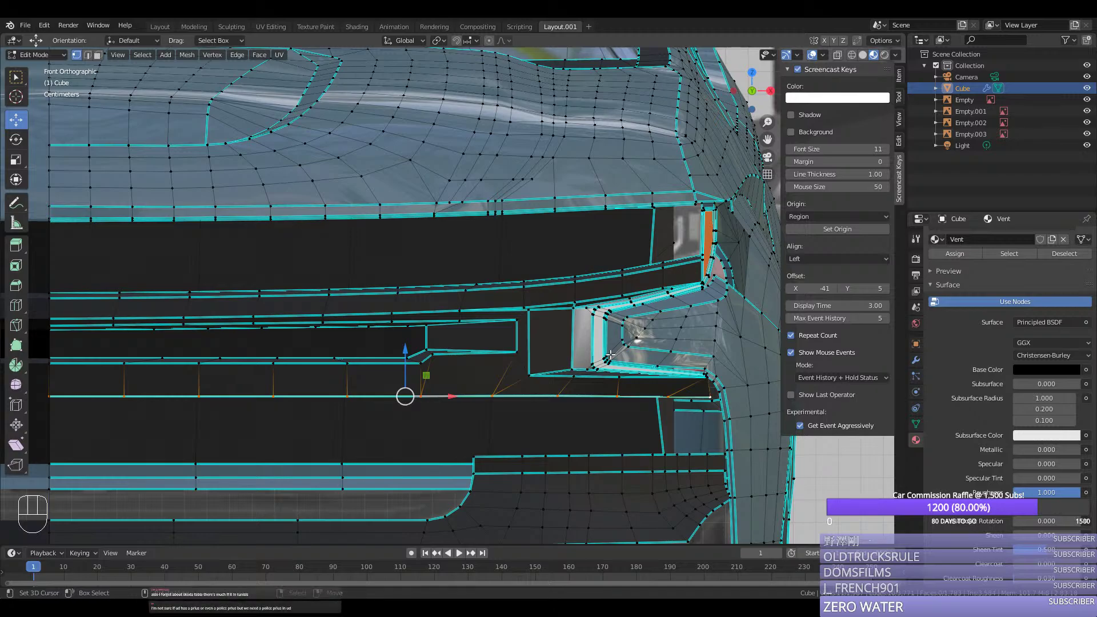
pyautogui.scroll(1, 635, 296)
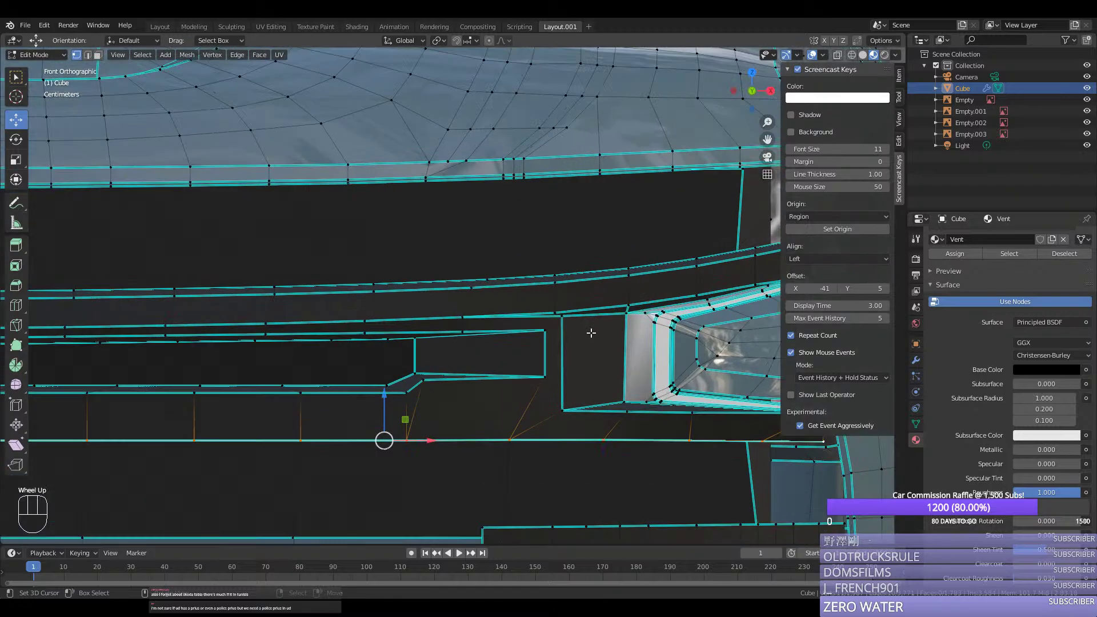
pyautogui.press('z')
pyautogui.scroll(-2, 606, 323)
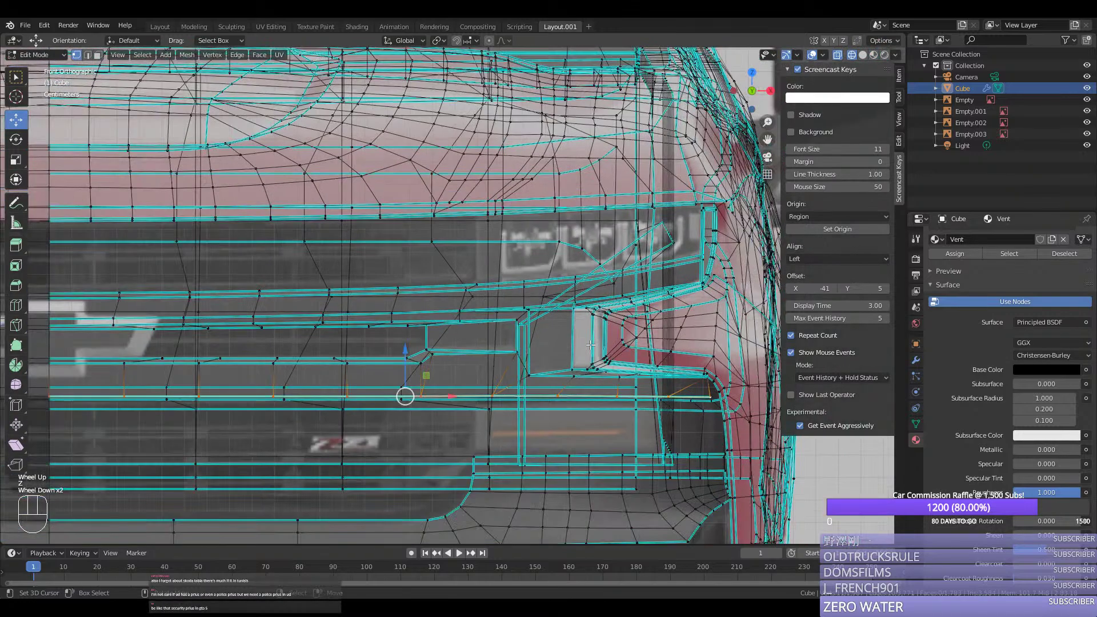
pyautogui.press('z')
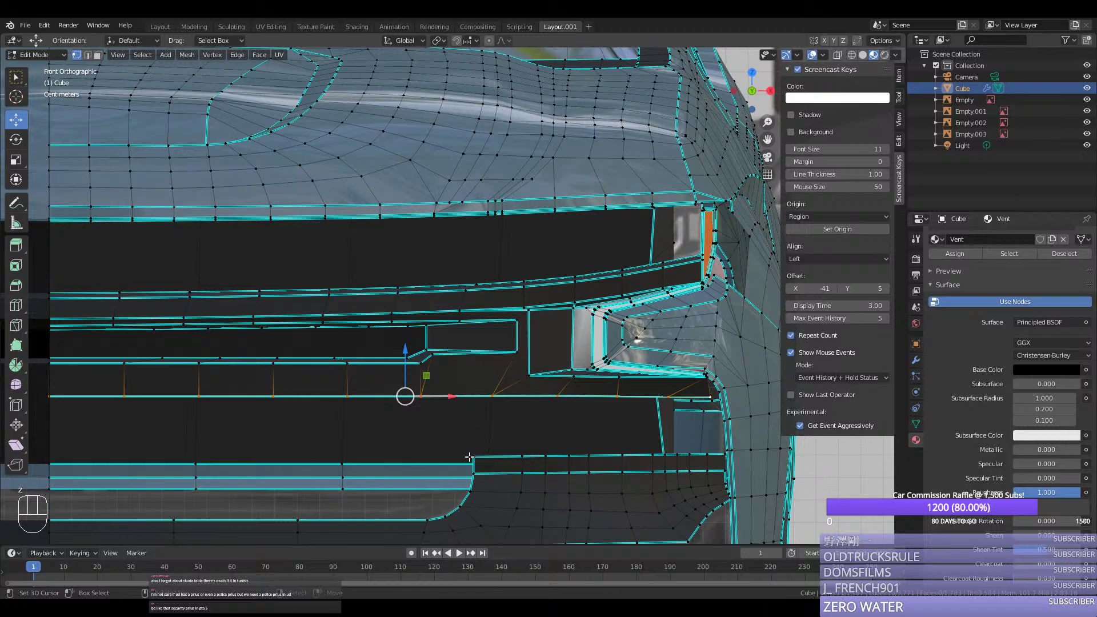
# Step: Select the lower bumper's curved opening edge from centre to upper corner and extrude it slightly backward along Y
pyautogui.rightClick(477, 457)
pyautogui.rightClick(90, 509)
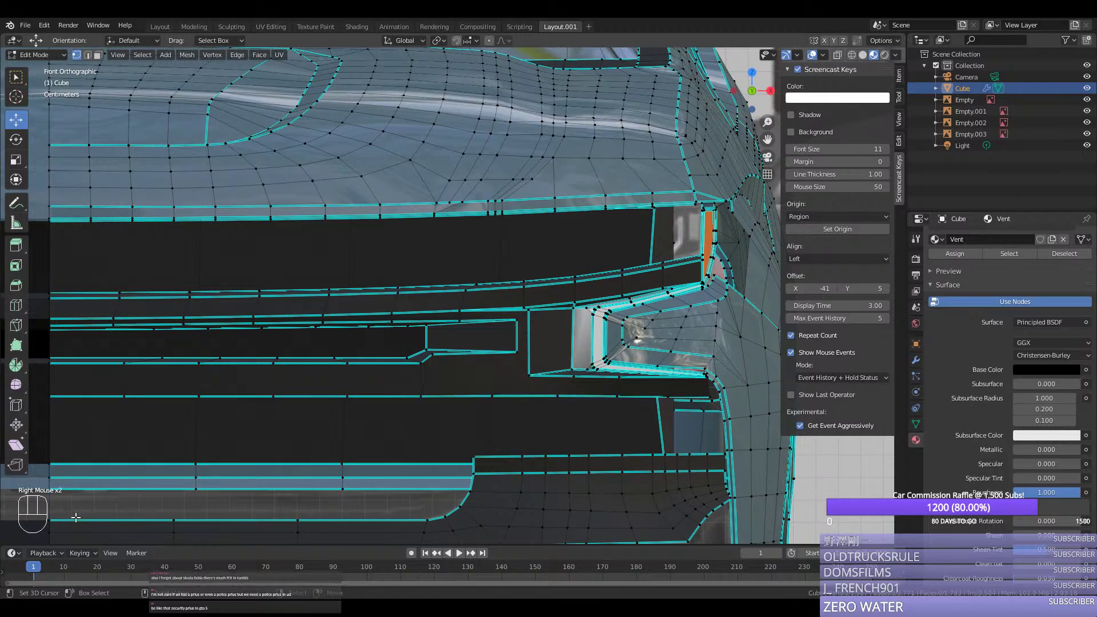
pyautogui.scroll(-1, 75, 515)
pyautogui.rightClick(110, 488)
pyautogui.moveTo(412, 445); pyautogui.dragTo(460, 385, button='middle')
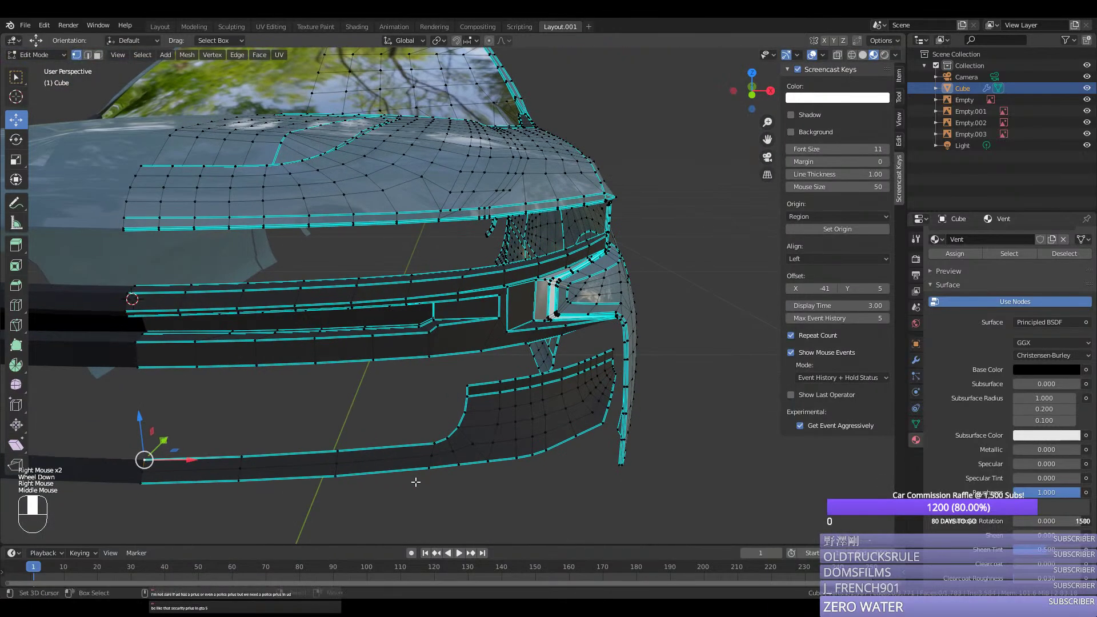
pyautogui.keyDown('ctrl'); pyautogui.rightClick(460, 385); pyautogui.keyUp('ctrl')
pyautogui.press('KP_3')
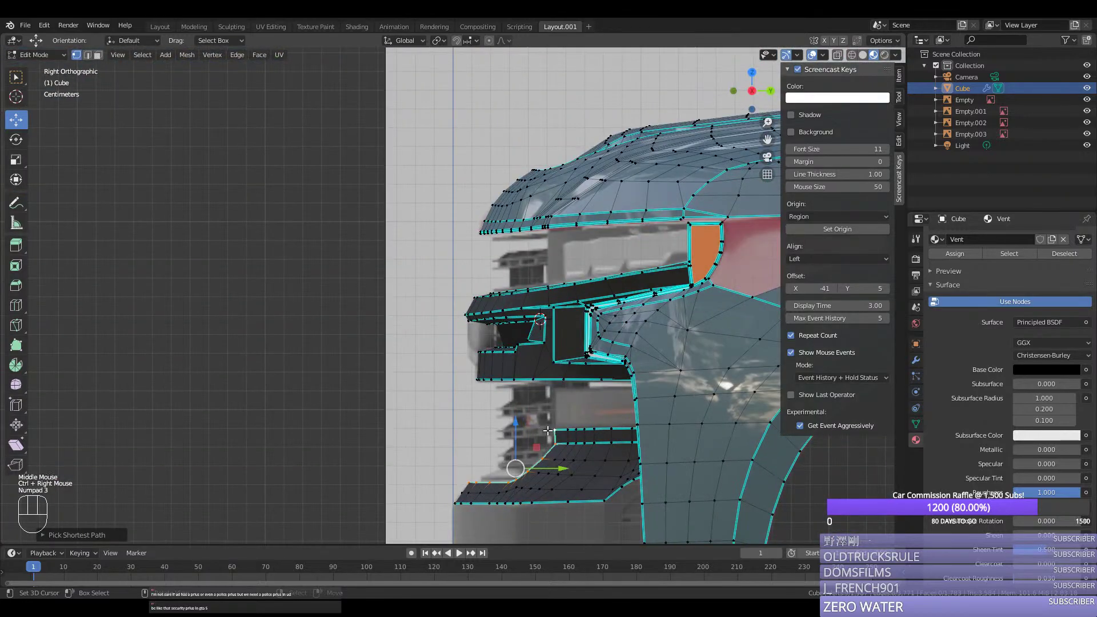
pyautogui.press('e')
pyautogui.middleClick(568, 429)
pyautogui.click(569, 429)
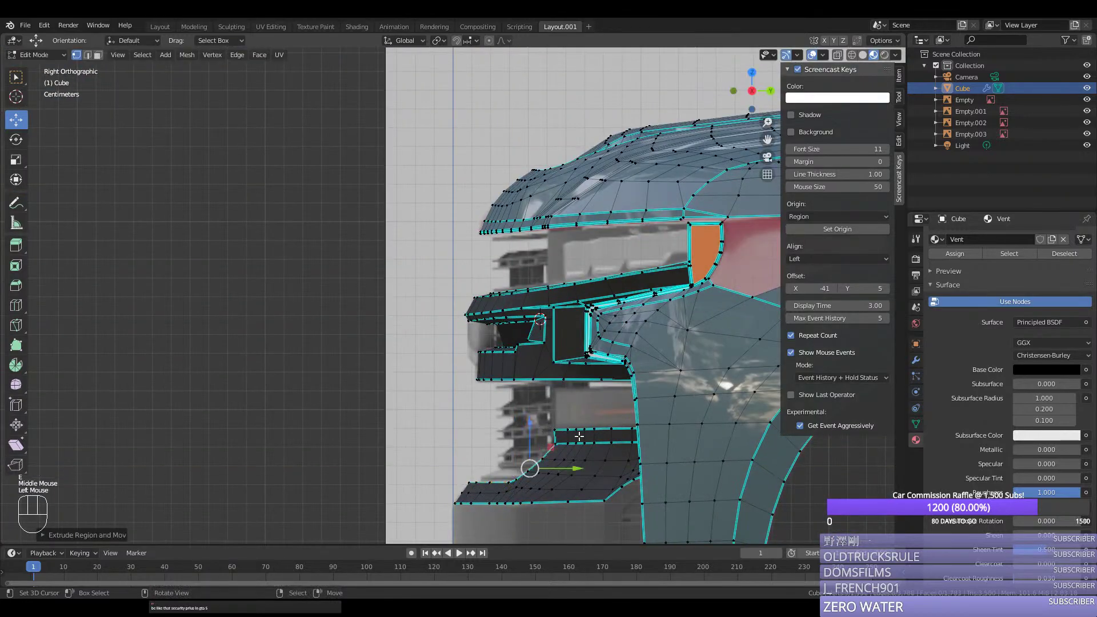
# Step: Extrude the short upper end edge of the opening's lip up along Z to the bumper bar's lower edge
pyautogui.moveTo(574, 435); pyautogui.dragTo(493, 426, button='middle')
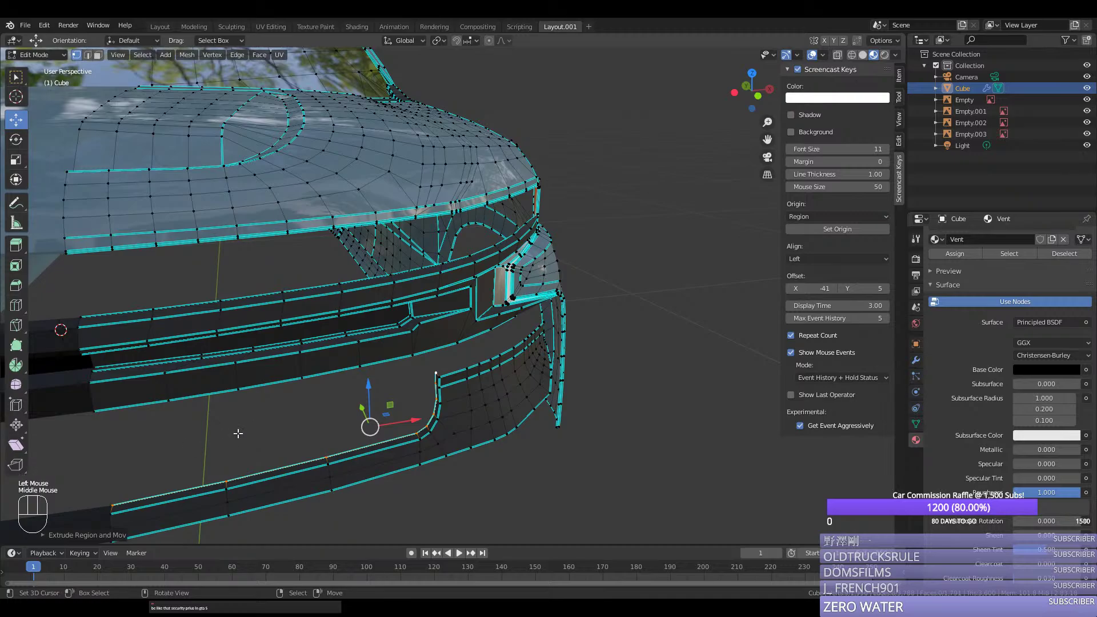
pyautogui.moveTo(238, 435); pyautogui.dragTo(433, 402, button='middle')
pyautogui.rightClick(425, 394)
pyautogui.rightClick(433, 401)
pyautogui.keyDown('shift'); pyautogui.rightClick(433, 401); pyautogui.keyUp('shift')
pyautogui.press('KP_1')
pyautogui.press('KP_3')
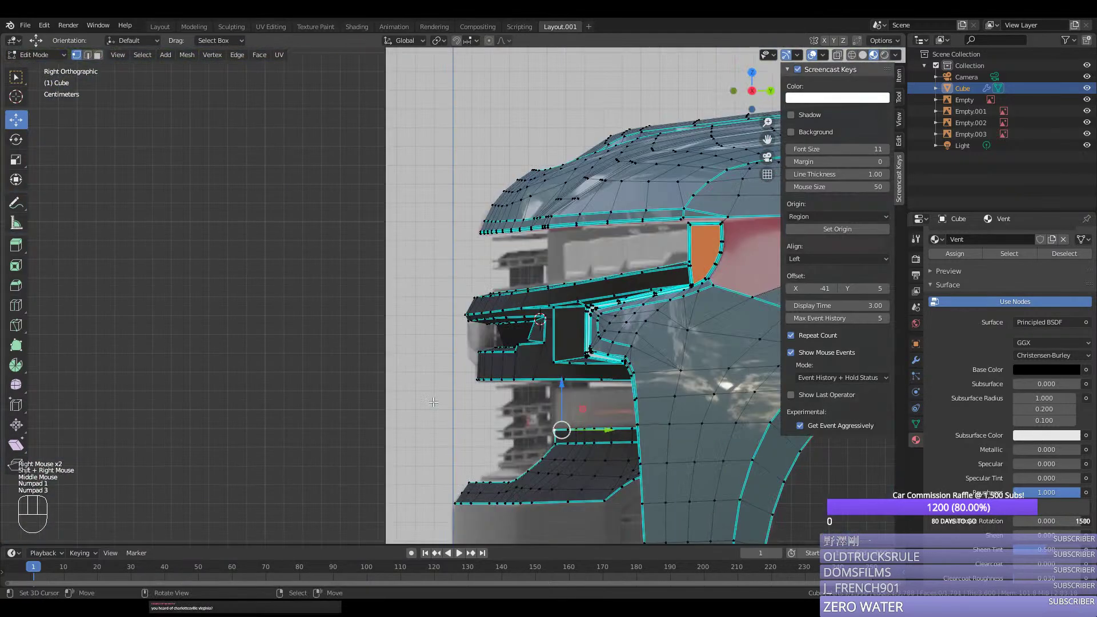
pyautogui.press('e')
pyautogui.middleClick(580, 387)
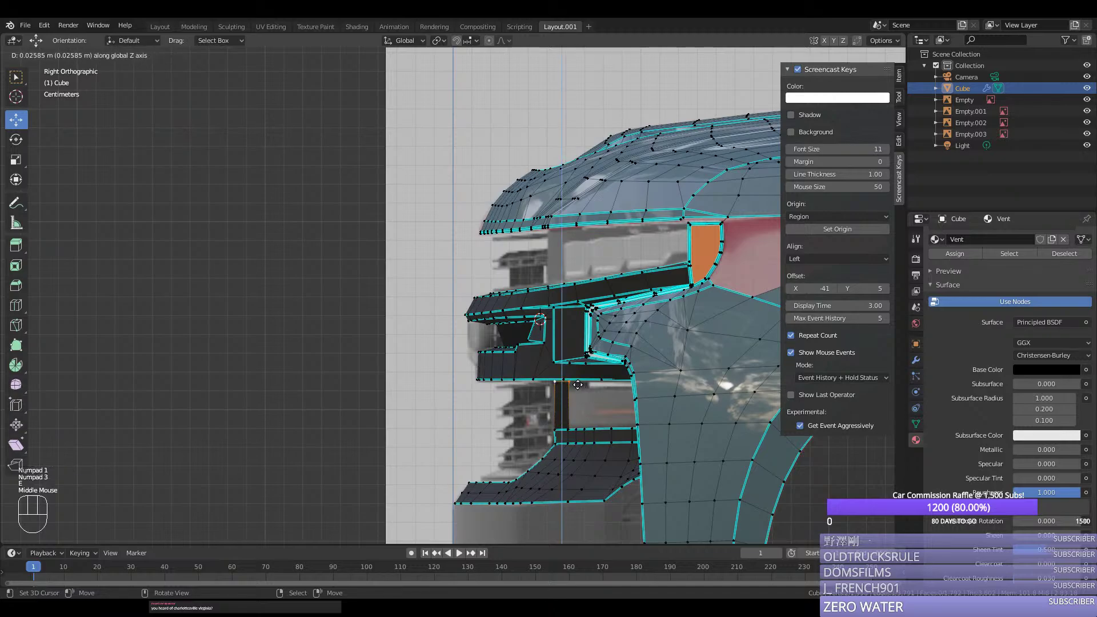
pyautogui.click(563, 383)
# Step: Mark the border edges of the new upright strip and its adjoining lip corner as sharp
pyautogui.moveTo(539, 421); pyautogui.dragTo(538, 394, button='middle')
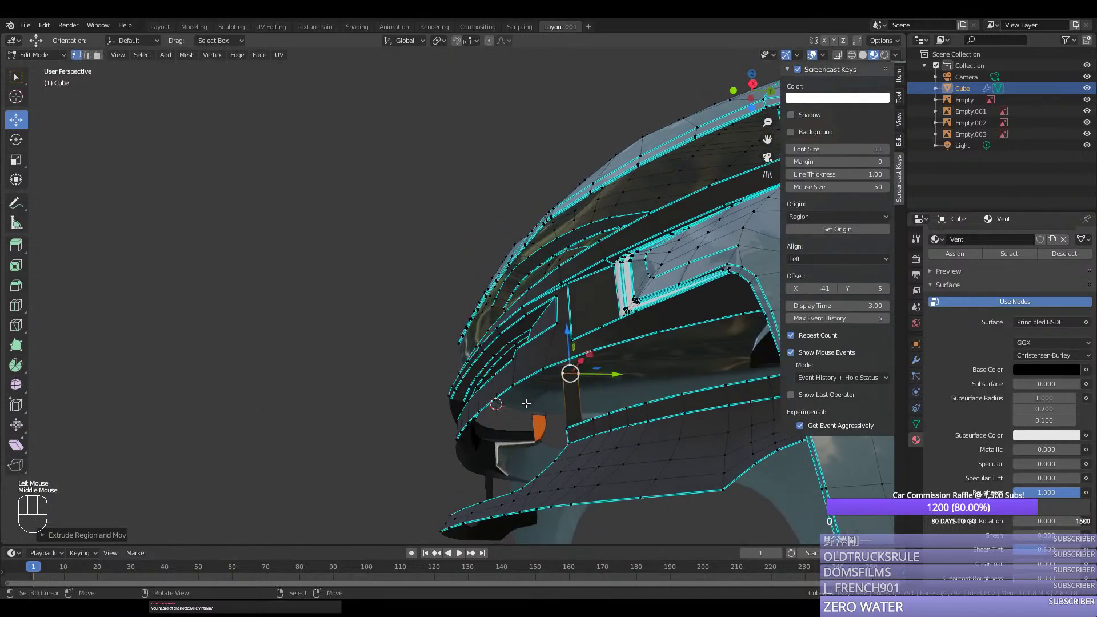
pyautogui.scroll(2, 526, 405)
pyautogui.moveTo(584, 451); pyautogui.dragTo(587, 417, button='middle')
pyautogui.keyDown('shift'); pyautogui.rightClick(587, 428); pyautogui.keyUp('shift')
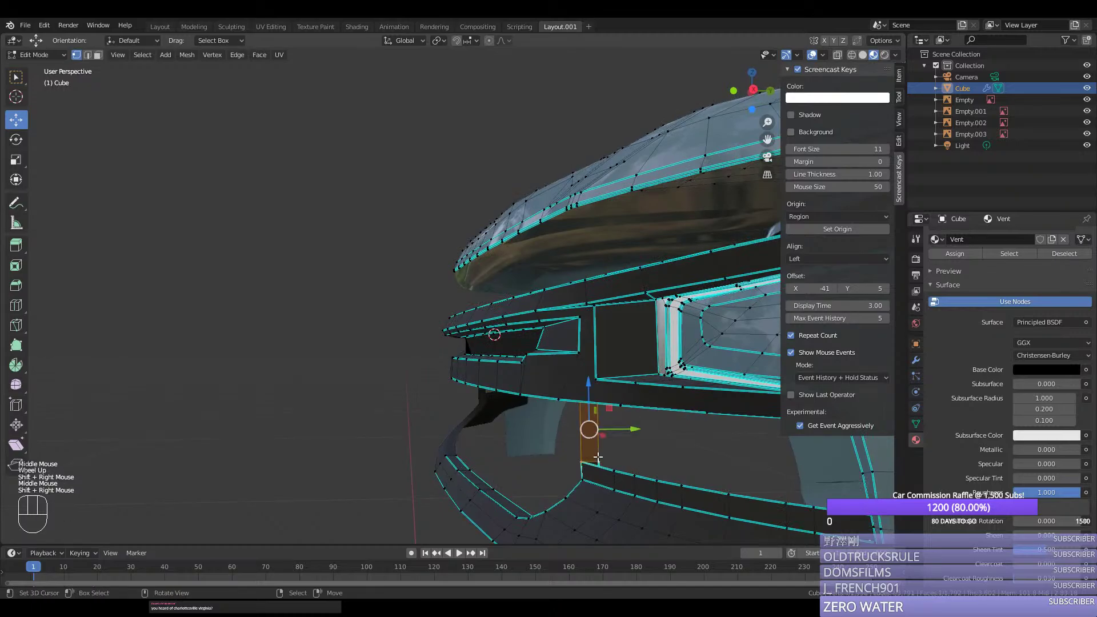
pyautogui.hotkey('ctrl', 'e')
pyautogui.rightClick(583, 452)
pyautogui.keyDown('ctrl'); pyautogui.rightClick(579, 463); pyautogui.keyUp('ctrl')
pyautogui.hotkey('ctrl', 'e')
# Step: Inspect the extruded lip and upright strip from below and from the front, and save the file
pyautogui.moveTo(577, 474); pyautogui.dragTo(563, 421, button='middle')
pyautogui.rightClick(549, 422)
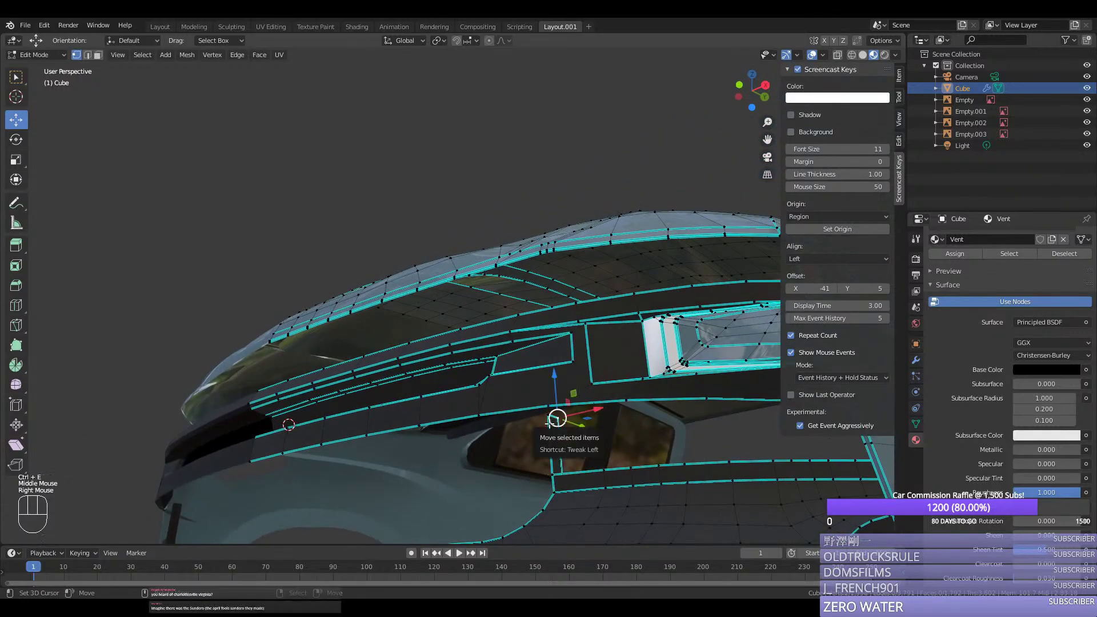
pyautogui.scroll(-2, 526, 379)
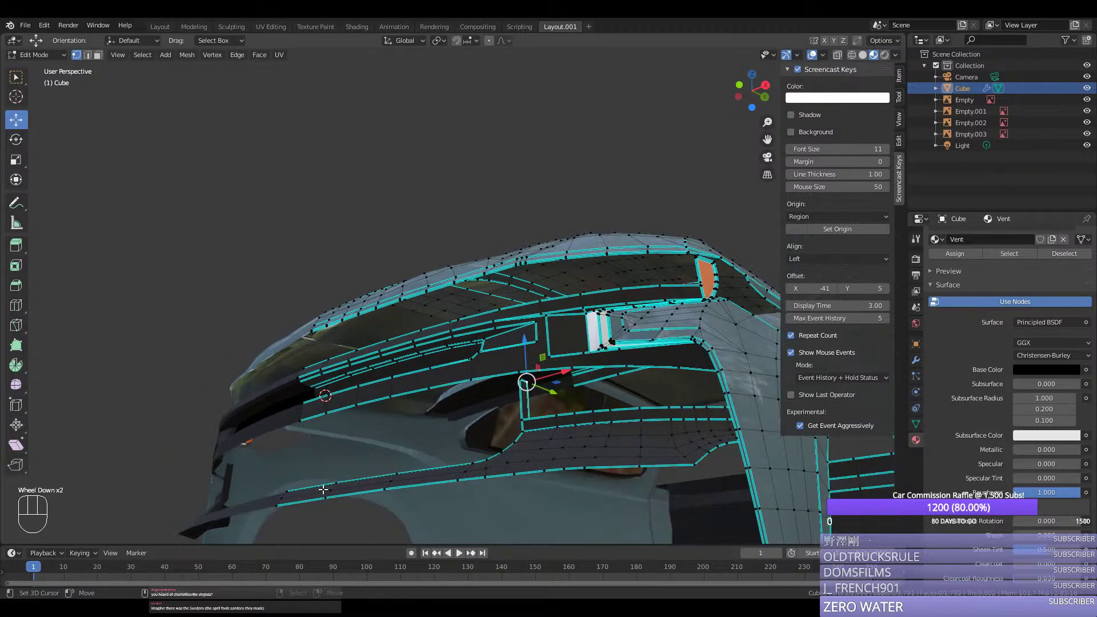
pyautogui.moveTo(527, 380); pyautogui.dragTo(288, 483, button='middle')
pyautogui.moveTo(163, 443); pyautogui.dragTo(152, 456, button='middle')
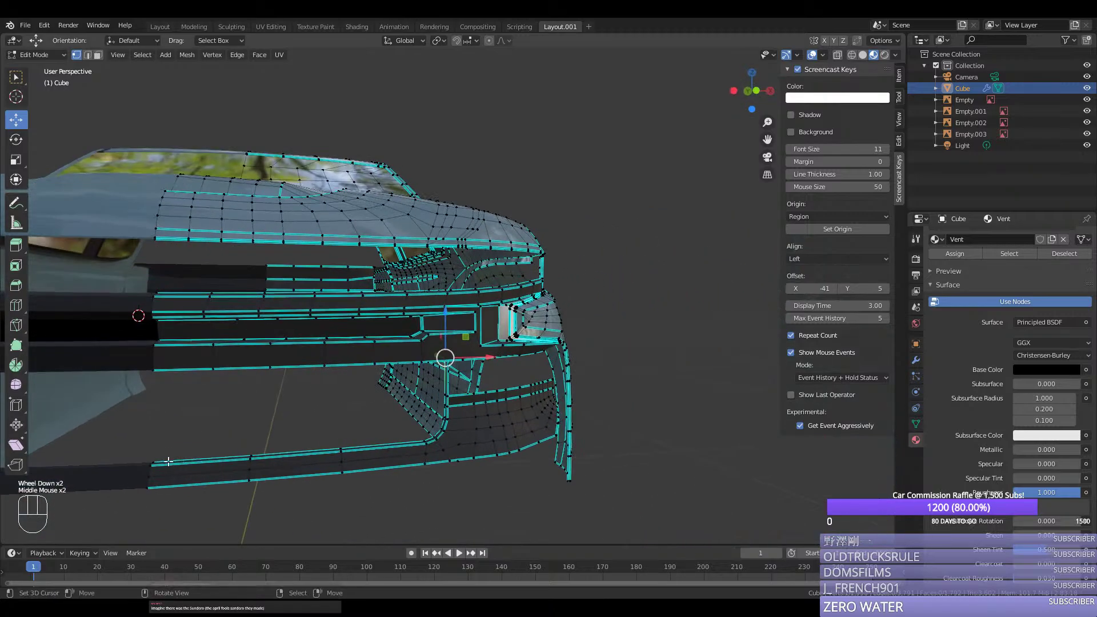
pyautogui.rightClick(152, 456)
pyautogui.moveTo(279, 432); pyautogui.dragTo(467, 389, button='middle')
pyautogui.rightClick(380, 396)
pyautogui.press('Tab')
pyautogui.hotkey('ctrl', 's')
pyautogui.scroll(1, 289, 392)
pyautogui.scroll(1, 286, 380)
pyautogui.press('Tab')
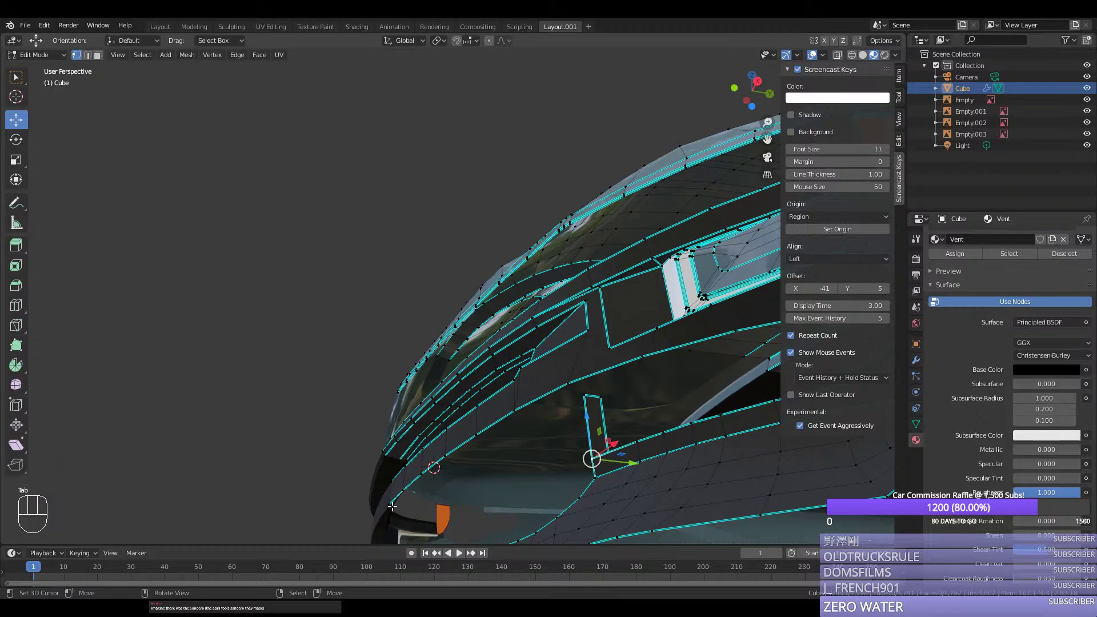
# Step: Select the bumper bar's lower edge from the centre outward toward the upright strip and extrude it slightly backward along Y
pyautogui.rightClick(415, 491)
pyautogui.keyDown('ctrl'); pyautogui.rightClick(550, 398); pyautogui.keyUp('ctrl')
pyautogui.press('KP_3')
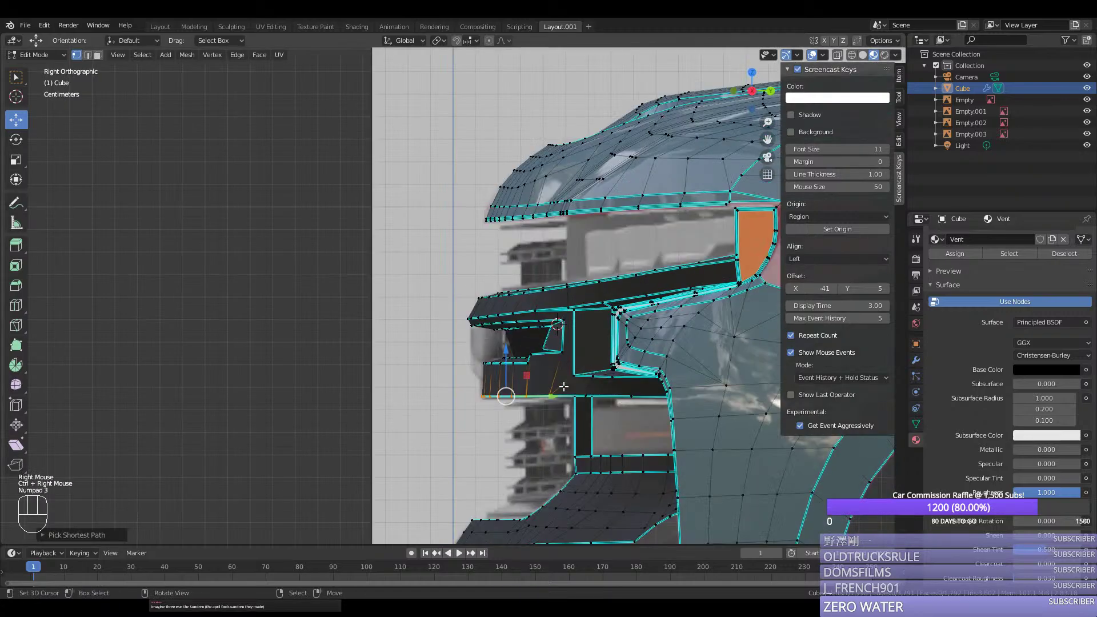
pyautogui.press('e')
pyautogui.middleClick(634, 393)
pyautogui.click(634, 393)
pyautogui.moveTo(634, 393); pyautogui.dragTo(623, 417, button='middle')
# Step: Merge the new lip's outer end vertex into the upright strip's adjacent upper corner, using At Last
pyautogui.rightClick(622, 420)
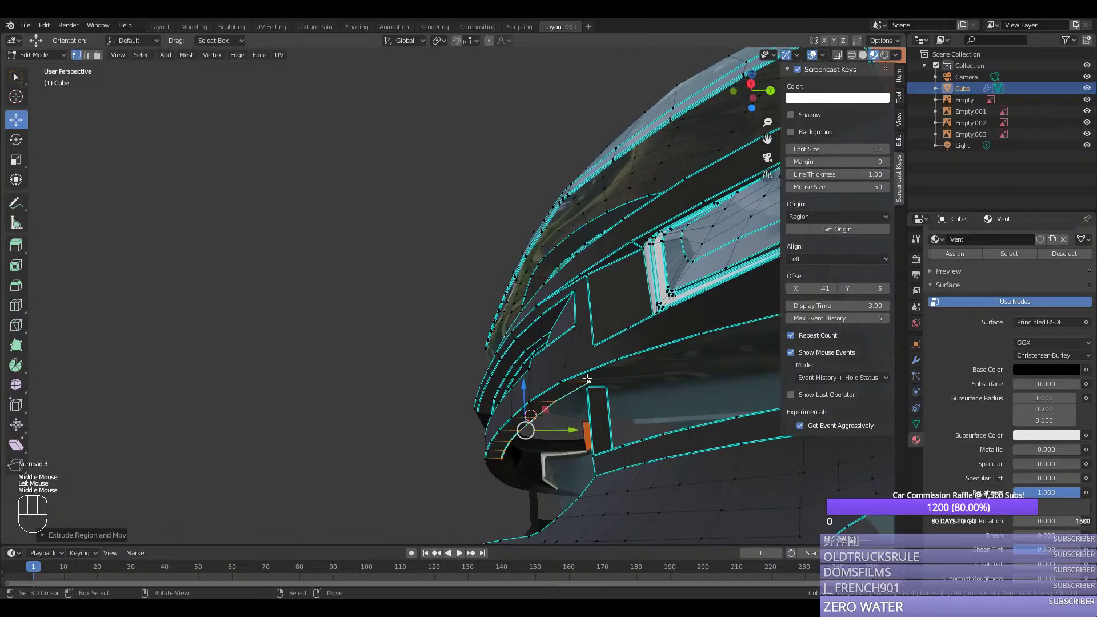
pyautogui.keyDown('shift'); pyautogui.rightClick(622, 420); pyautogui.keyUp('shift')
pyautogui.press('m')
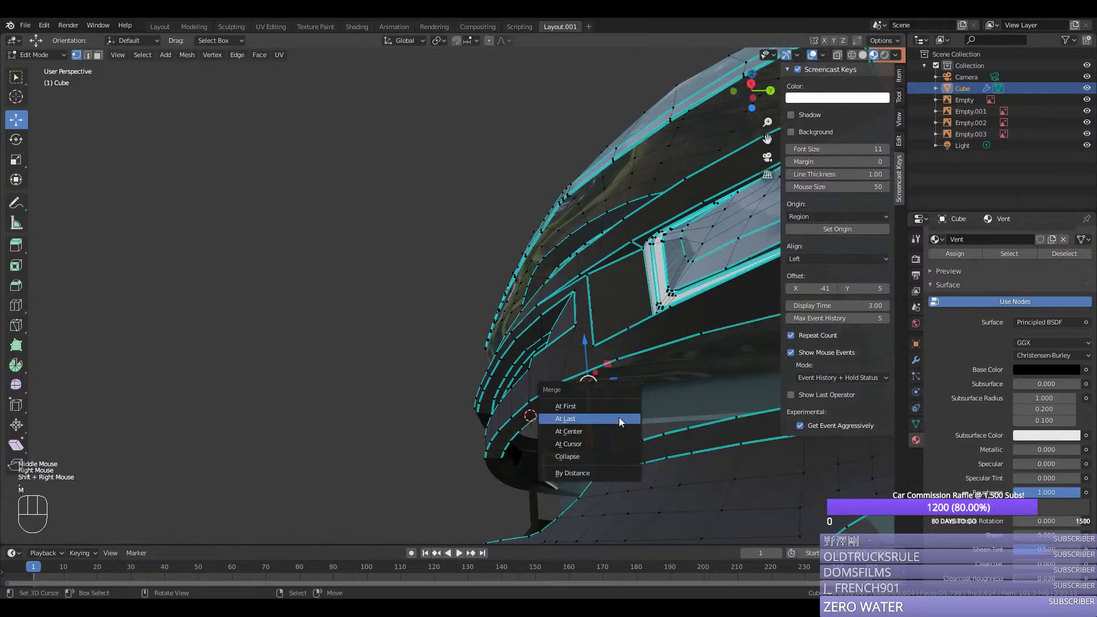
pyautogui.click(588, 411)
# Step: Try to shift the new upper lip's rear edge slightly along Z
pyautogui.rightClick(588, 411)
pyautogui.keyDown('ctrl'); pyautogui.rightClick(546, 462); pyautogui.keyUp('ctrl')
pyautogui.moveTo(546, 462); pyautogui.dragTo(435, 406, button='middle')
pyautogui.click(338, 379)
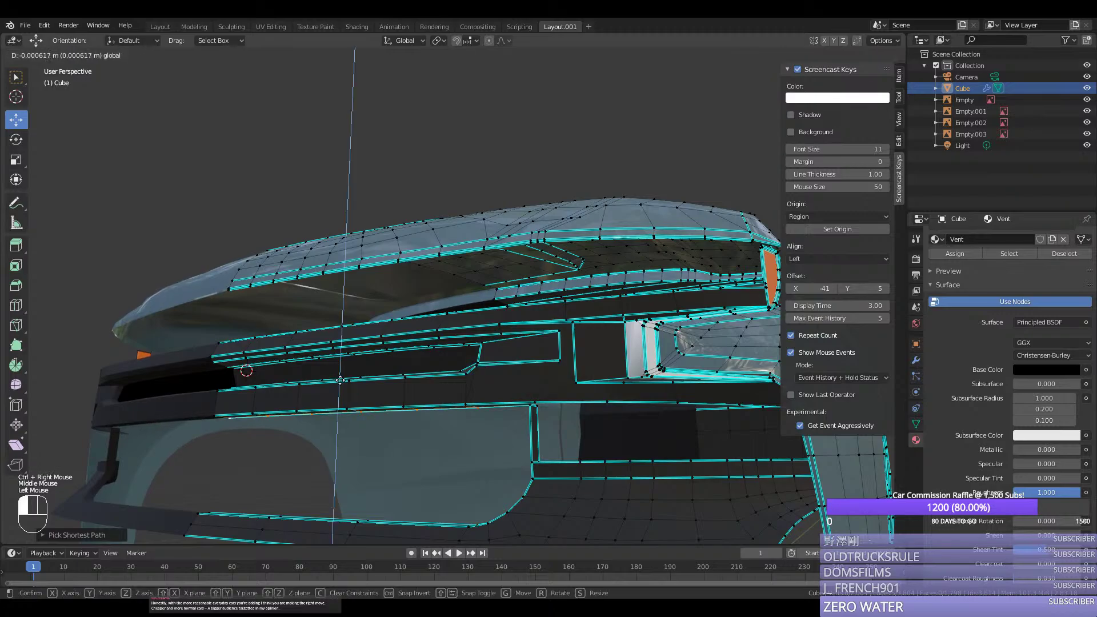
pyautogui.hotkey('ctrl', 'z')
# Step: Mark the upper lip's rear edge as sharp and save the file
pyautogui.press('Tab')
pyautogui.hotkey('ctrl', 's')
pyautogui.moveTo(556, 433); pyautogui.dragTo(239, 264, button='middle')
pyautogui.press('Tab')
pyautogui.press('Tab')
pyautogui.hotkey('ctrl', 's')
pyautogui.press('Tab')
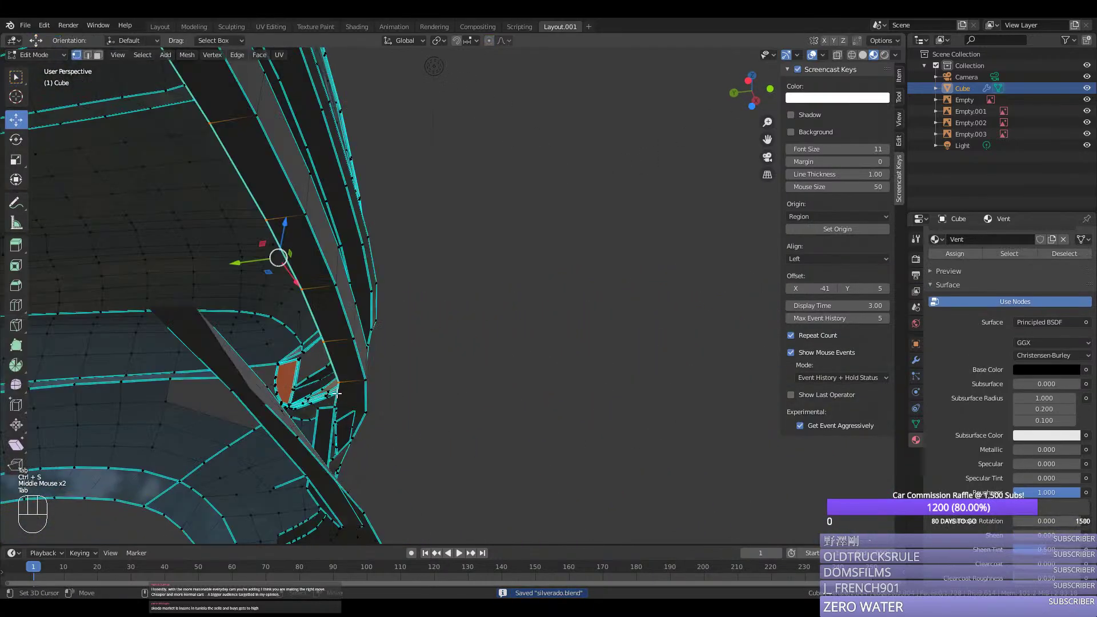
pyautogui.click(238, 264)
pyautogui.press('Tab')
pyautogui.hotkey('ctrl', 's')
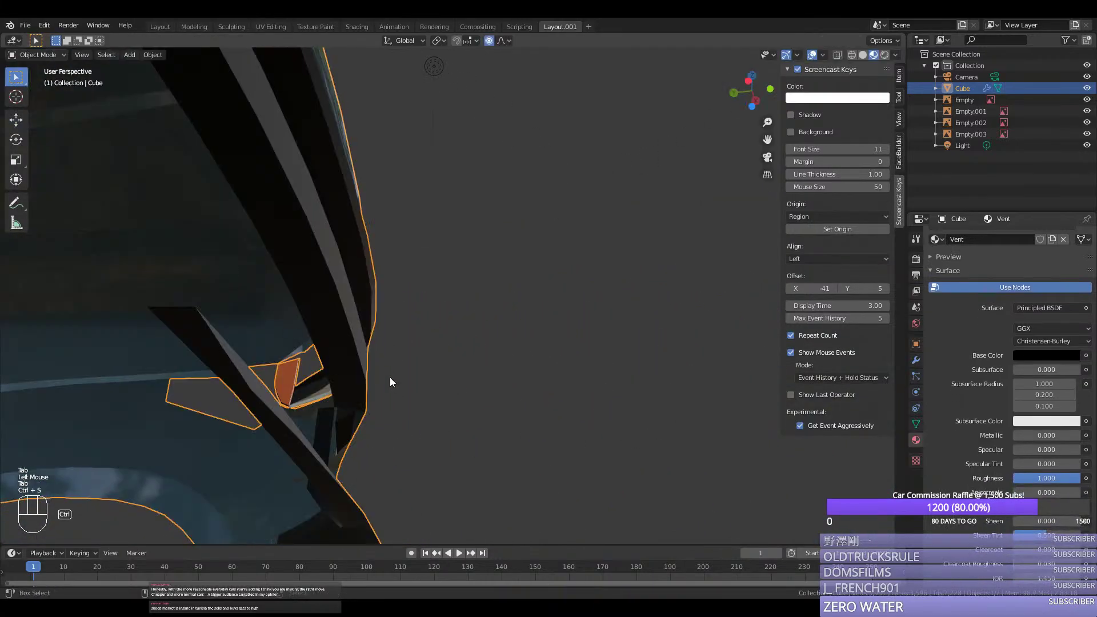
# Step: Inspect the front bumper in object mode and compare its mesh with the front reference image in wireframe
pyautogui.scroll(-1, 390, 377)
pyautogui.moveTo(390, 377); pyautogui.dragTo(400, 411, button='middle')
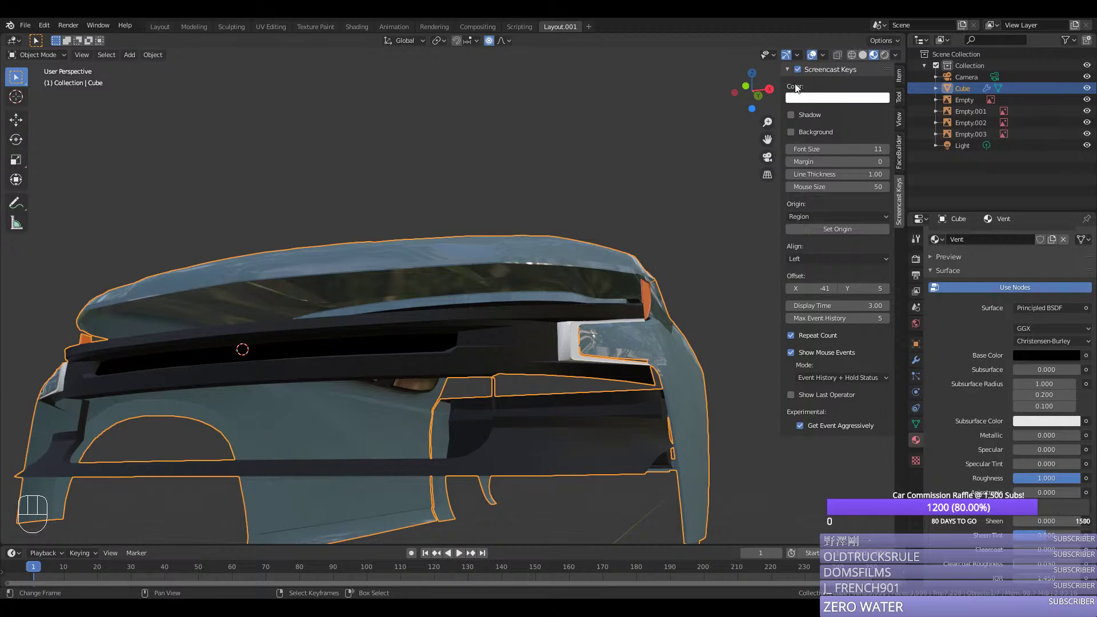
pyautogui.moveTo(577, 192); pyautogui.dragTo(478, 282, button='middle')
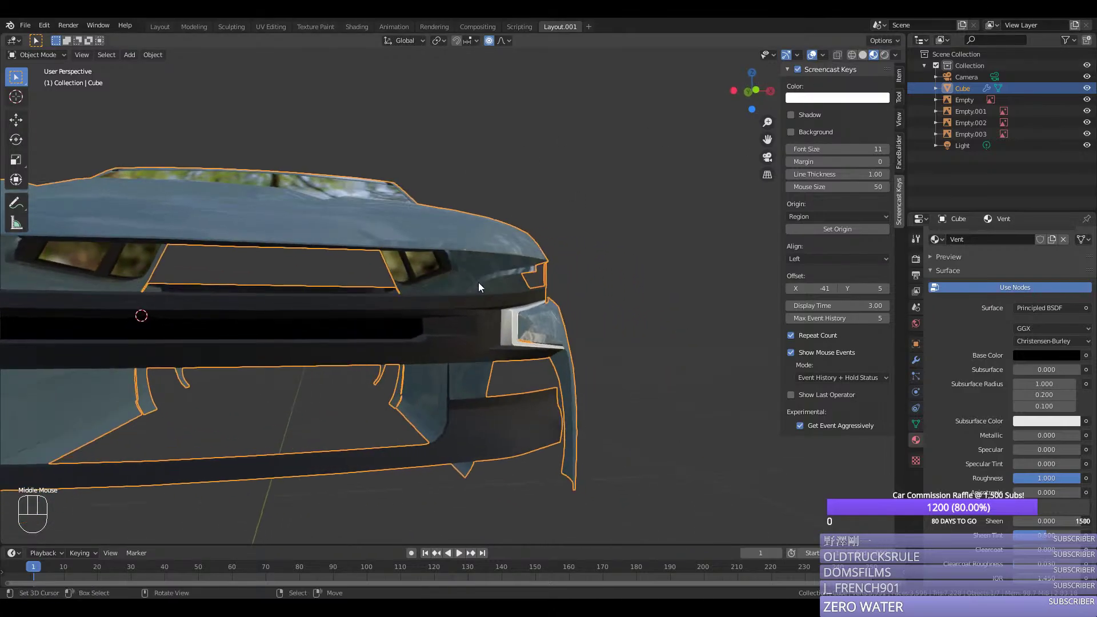
pyautogui.press('KP_1')
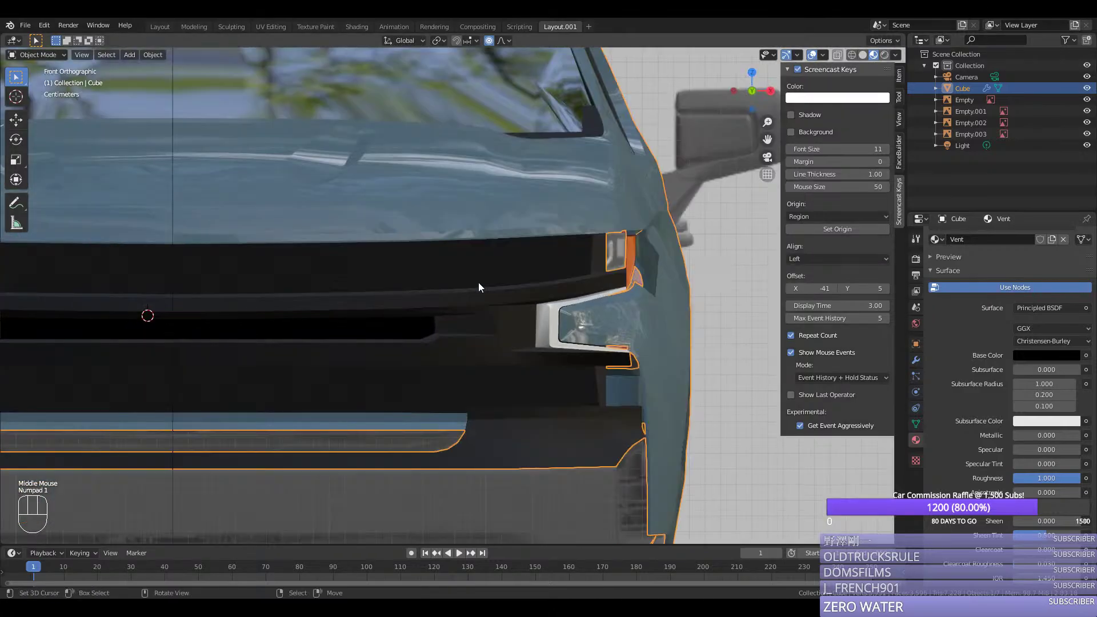
pyautogui.click(759, 139)
pyautogui.press('Tab')
pyautogui.press('z')
pyautogui.click(241, 339)
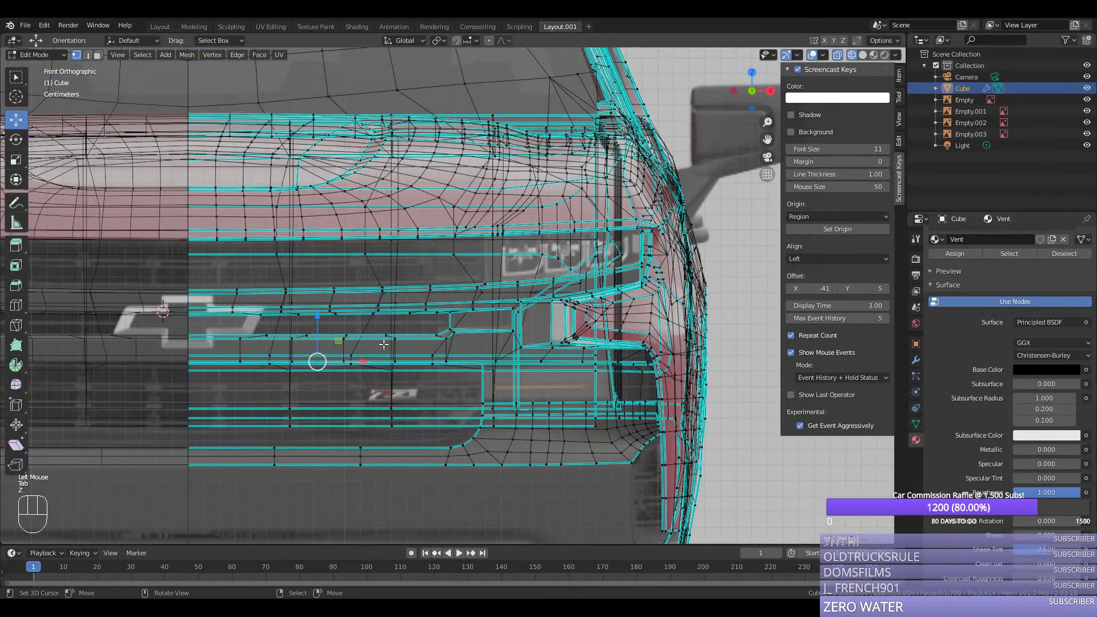
pyautogui.press('Tab')
pyautogui.press('Tab')
pyautogui.scroll(-2, 240, 423)
pyautogui.moveTo(240, 422); pyautogui.dragTo(285, 395, button='middle')
pyautogui.scroll(1, 286, 396)
pyautogui.press('z')
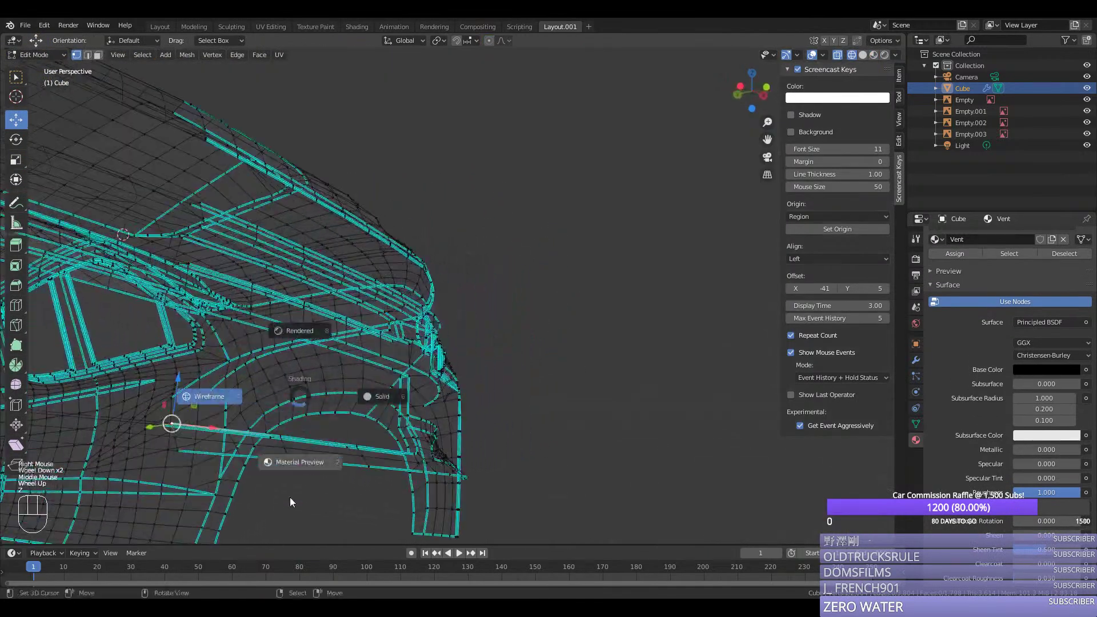
# Step: Select the upper lip's rear edge, stopping one vertex short of the upright strip, and extrude it about 0.005 m along Y
pyautogui.moveTo(209, 349); pyautogui.dragTo(229, 350, button='middle')
pyautogui.rightClick(244, 280)
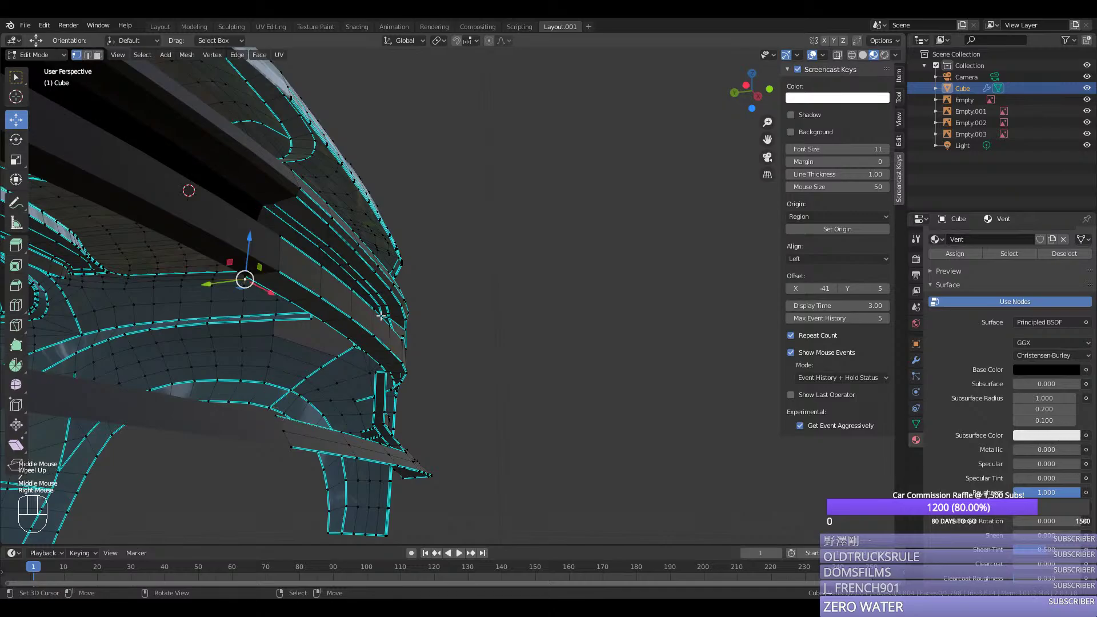
pyautogui.moveTo(243, 280); pyautogui.dragTo(224, 276, button='middle')
pyautogui.rightClick(197, 286)
pyautogui.moveTo(421, 344); pyautogui.dragTo(669, 343, button='middle')
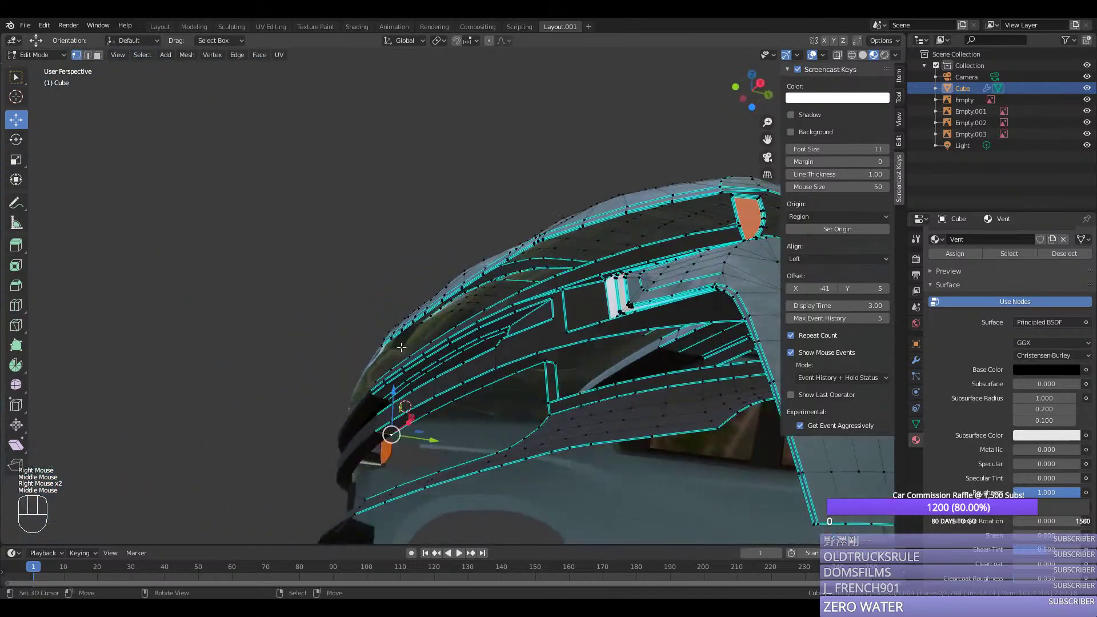
pyautogui.scroll(1, 634, 377)
pyautogui.keyDown('ctrl'); pyautogui.rightClick(582, 422); pyautogui.keyUp('ctrl')
pyautogui.moveTo(584, 422); pyautogui.dragTo(631, 426, button='middle')
pyautogui.press('e')
pyautogui.middleClick(642, 427)
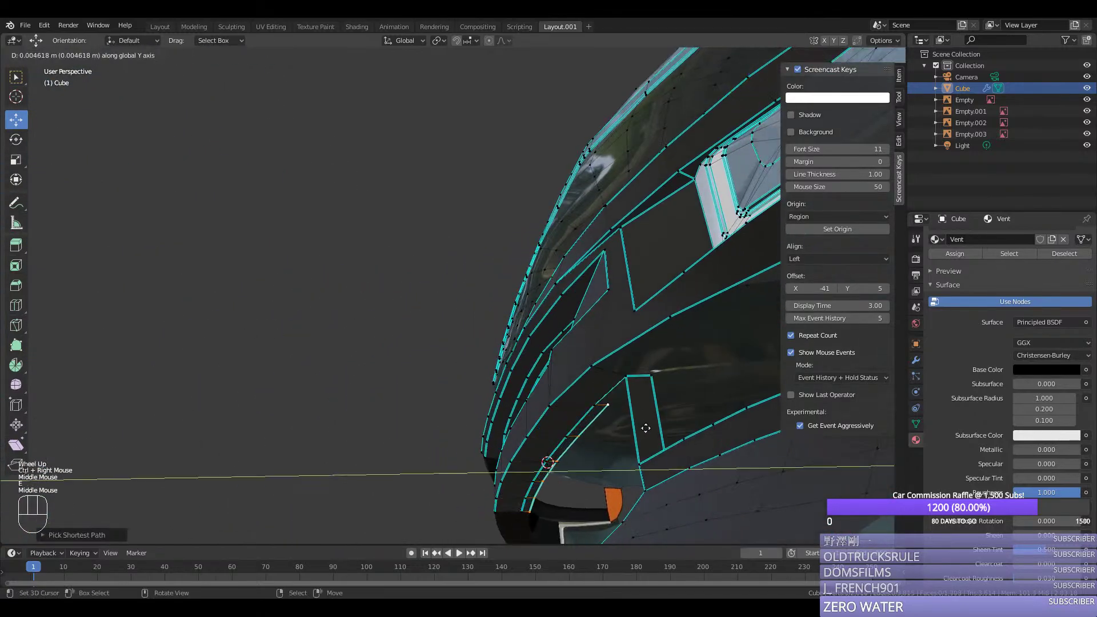
pyautogui.click(646, 428)
# Step: Fill a face between the narrow extruded strip's outer end and the two upper corners of the upright strip
pyautogui.rightClick(615, 405)
pyautogui.keyDown('shift'); pyautogui.rightClick(595, 405); pyautogui.keyUp('shift')
pyautogui.keyDown('shift'); pyautogui.rightClick(626, 378); pyautogui.keyUp('shift')
pyautogui.keyDown('shift'); pyautogui.rightClick(650, 377); pyautogui.keyUp('shift')
pyautogui.press('f')
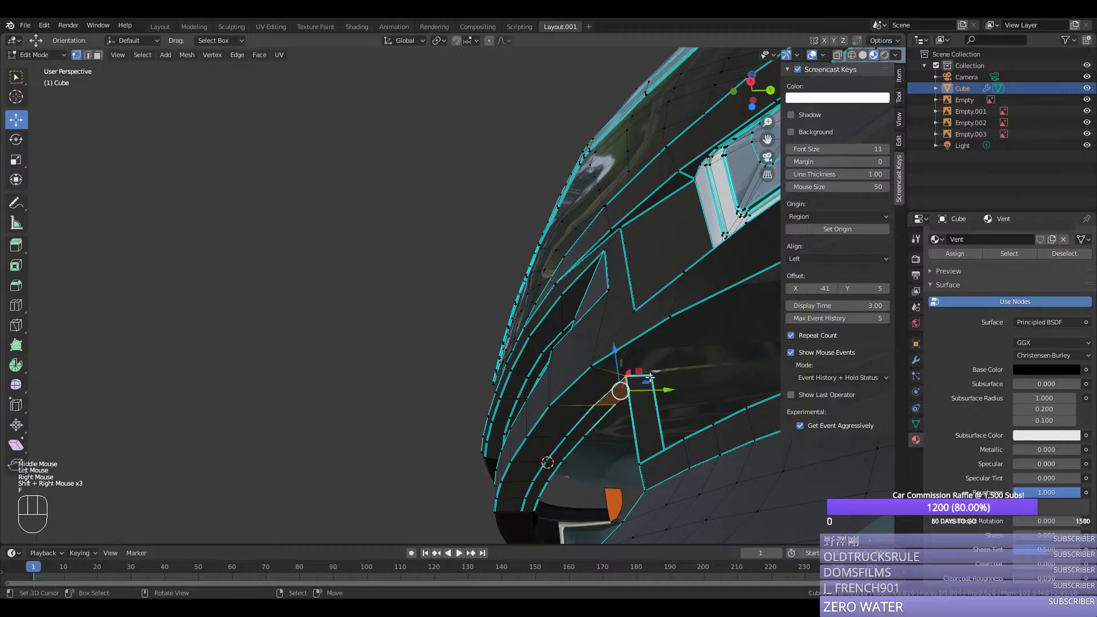
# Step: Mark the outer edge of the new corner face as sharp and save the file
pyautogui.rightClick(650, 377)
pyautogui.keyDown('ctrl'); pyautogui.rightClick(612, 406); pyautogui.keyUp('ctrl')
pyautogui.hotkey('ctrl', 'e')
pyautogui.click(587, 418)
pyautogui.hotkey('ctrl', 'e')
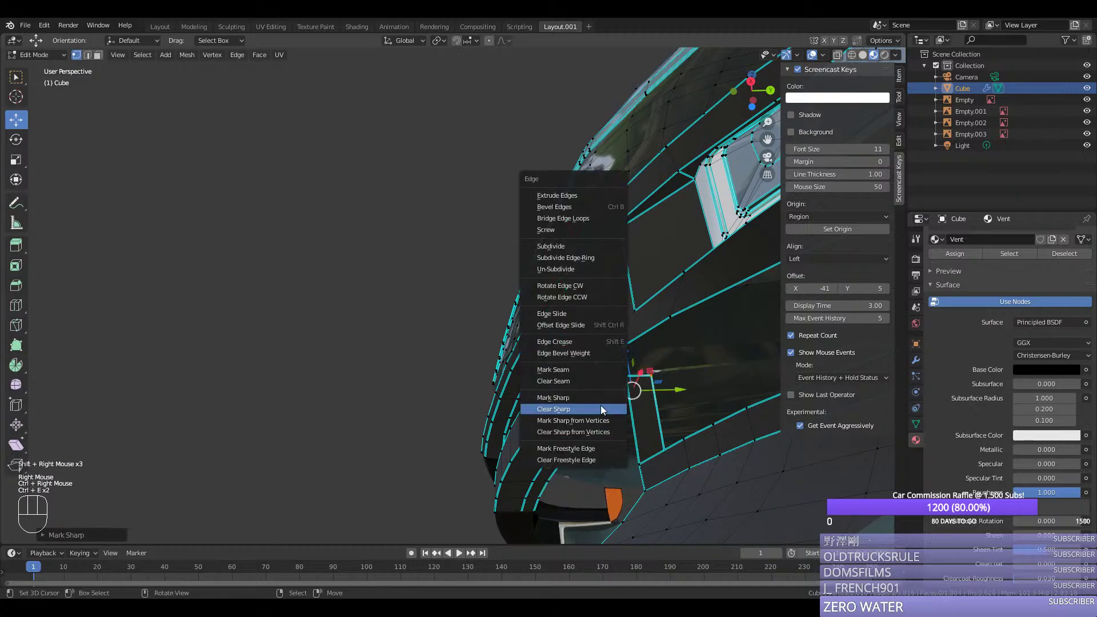
pyautogui.press('Tab')
pyautogui.moveTo(629, 392); pyautogui.dragTo(554, 448, button='middle')
pyautogui.hotkey('ctrl', 's')
# Step: Try to move the lower bumper opening's inner lip edge between the centre and the upper corner
pyautogui.press('Tab')
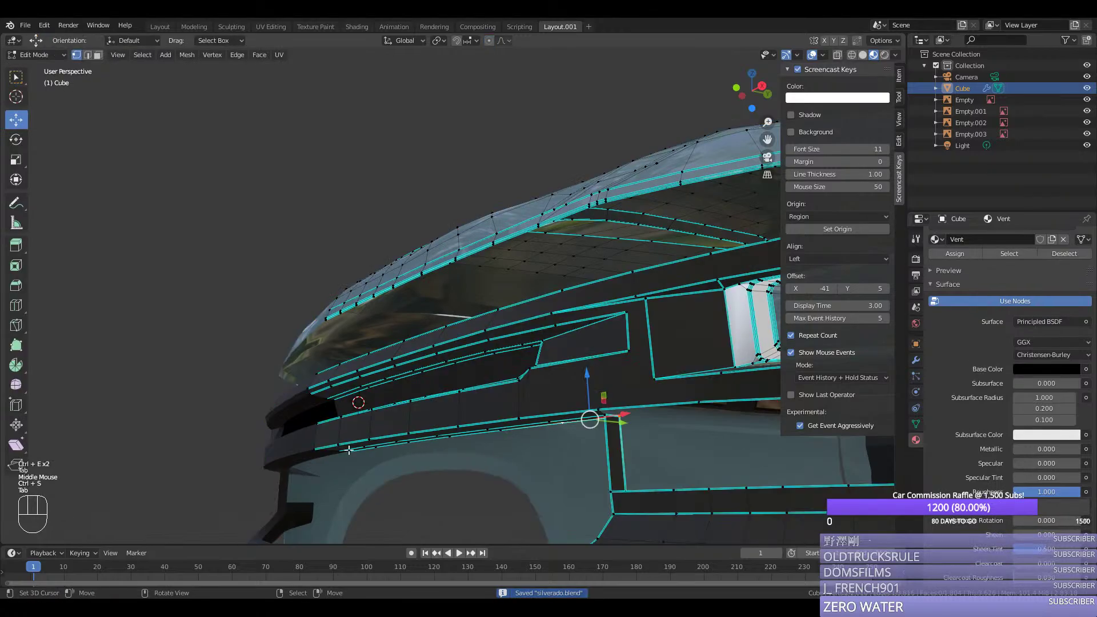
pyautogui.rightClick(351, 451)
pyautogui.scroll(-1, 353, 451)
pyautogui.moveTo(355, 450); pyautogui.dragTo(437, 460, button='middle')
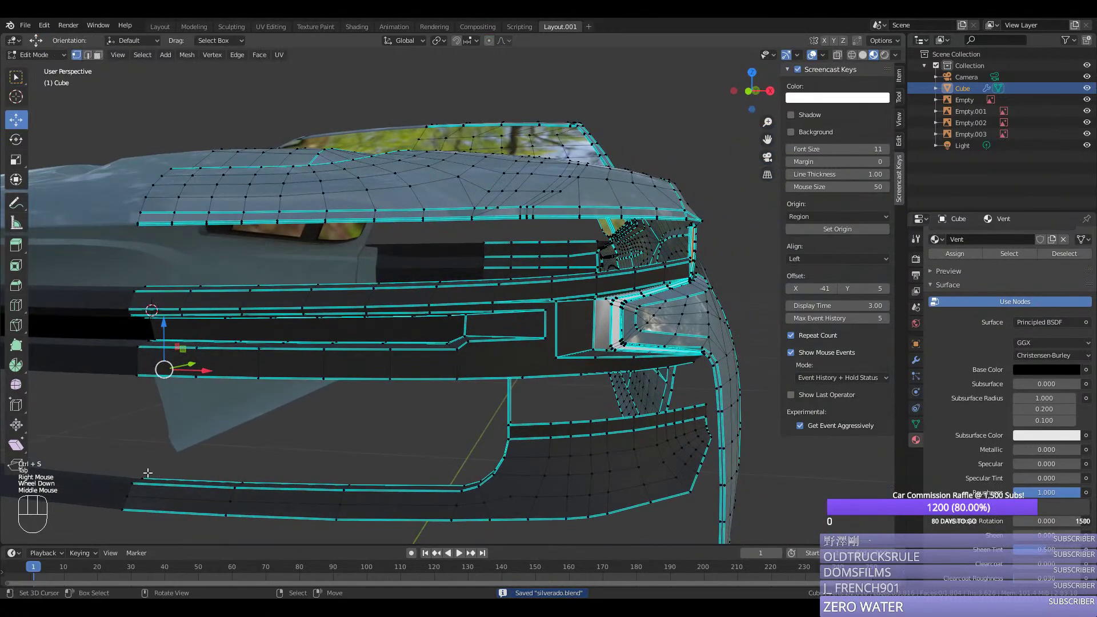
pyautogui.moveTo(147, 473); pyautogui.dragTo(392, 453, button='middle')
pyautogui.keyDown('ctrl'); pyautogui.rightClick(355, 466); pyautogui.keyUp('ctrl')
pyautogui.scroll(-2, 151, 279)
pyautogui.rightClick(367, 437)
pyautogui.keyDown('ctrl'); pyautogui.rightClick(355, 473); pyautogui.keyUp('ctrl')
pyautogui.moveTo(348, 465)
pyautogui.mouseDown()
pyautogui.moveTo(336, 463)
pyautogui.moveTo(349, 444)
pyautogui.mouseUp()
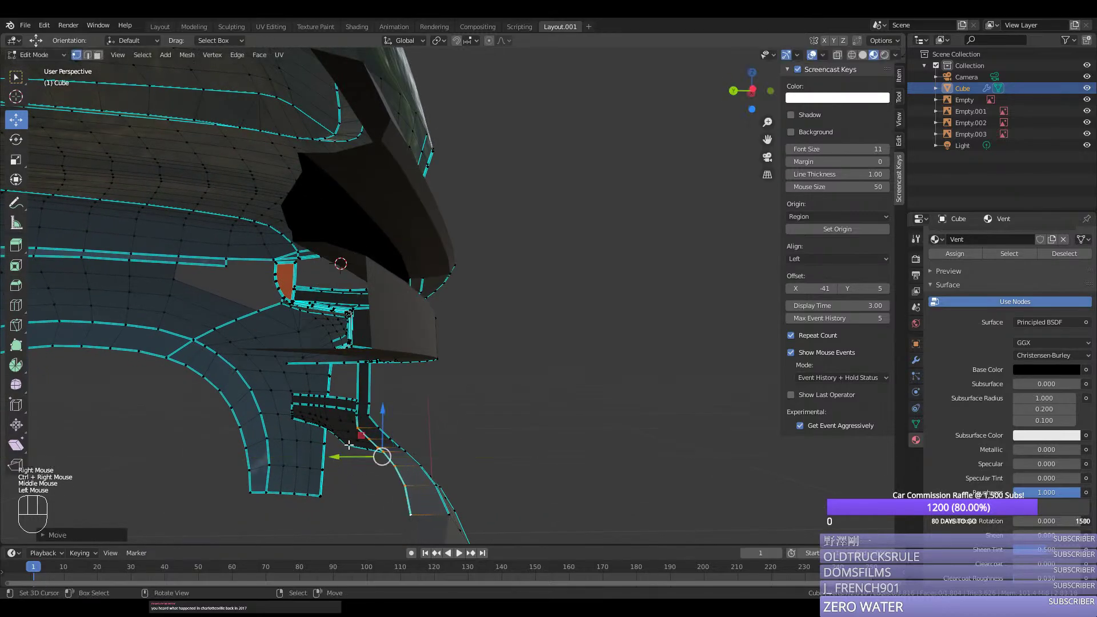
pyautogui.hotkey('ctrl', 'z')
# Step: Return to object mode, save the file and check the lower bumper opening from the front
pyautogui.moveTo(362, 448); pyautogui.dragTo(280, 445, button='middle')
pyautogui.press('Tab')
pyautogui.hotkey('ctrl', 's')
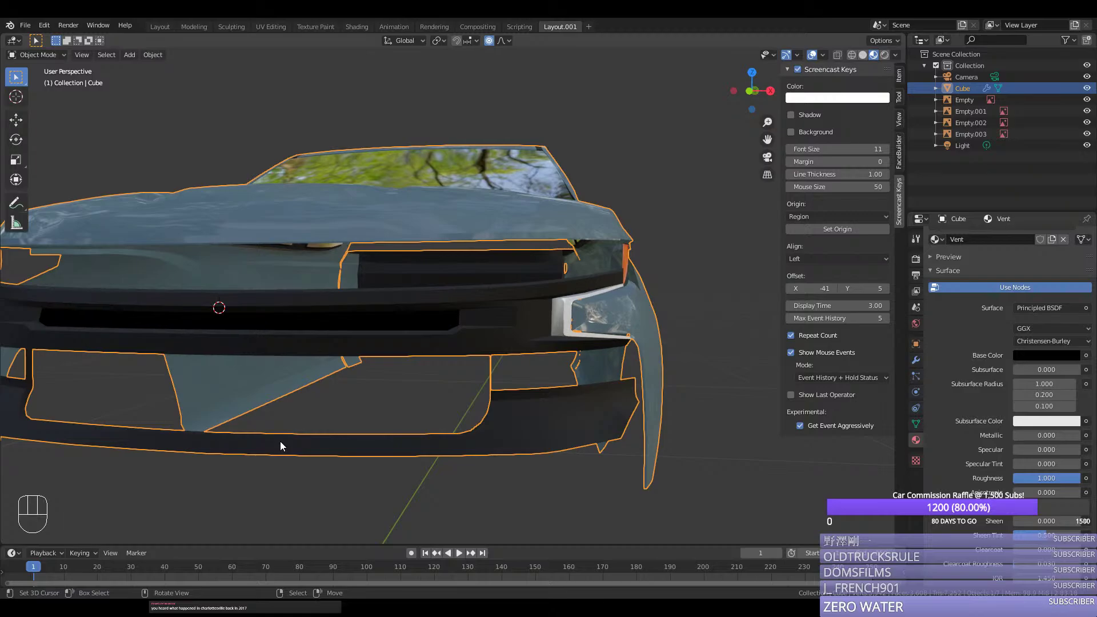
pyautogui.moveTo(280, 442); pyautogui.dragTo(184, 462, button='middle')
pyautogui.scroll(-1, 262, 447)
# Step: Compare the lower opening's inner lip edge, selected from centre to upper corner and briefly isolated, with the front reference image
pyautogui.press('Tab')
pyautogui.press('1')
pyautogui.rightClick(210, 457)
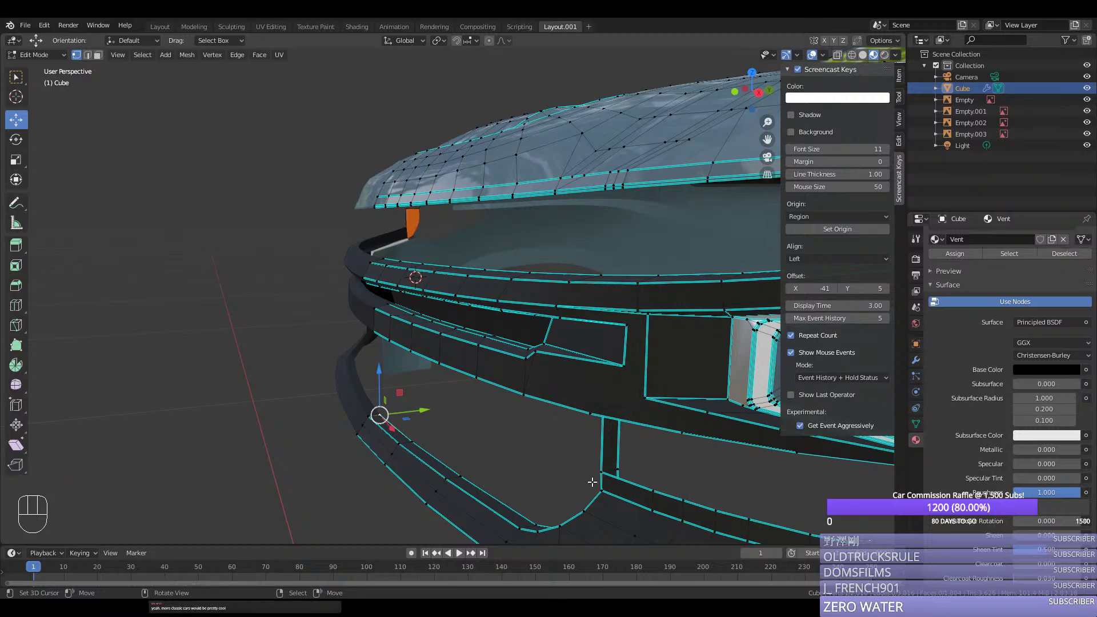
pyautogui.moveTo(421, 452); pyautogui.dragTo(360, 440, button='middle')
pyautogui.keyDown('ctrl'); pyautogui.rightClick(396, 444); pyautogui.keyUp('ctrl')
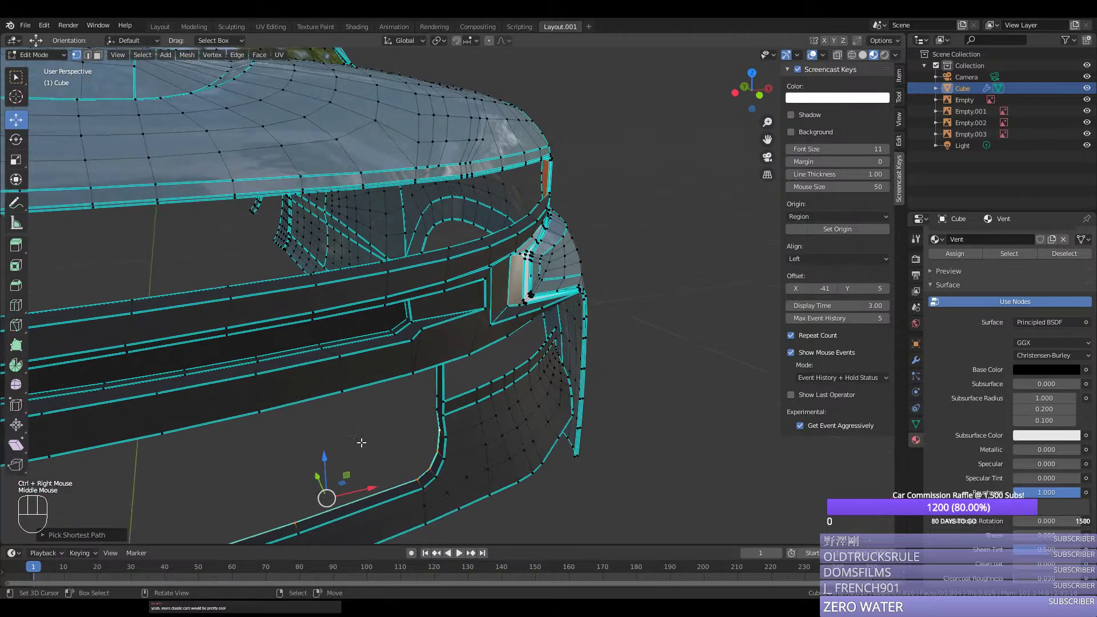
pyautogui.press('KP_1')
pyautogui.scroll(-3, 359, 441)
pyautogui.scroll(-1, 438, 461)
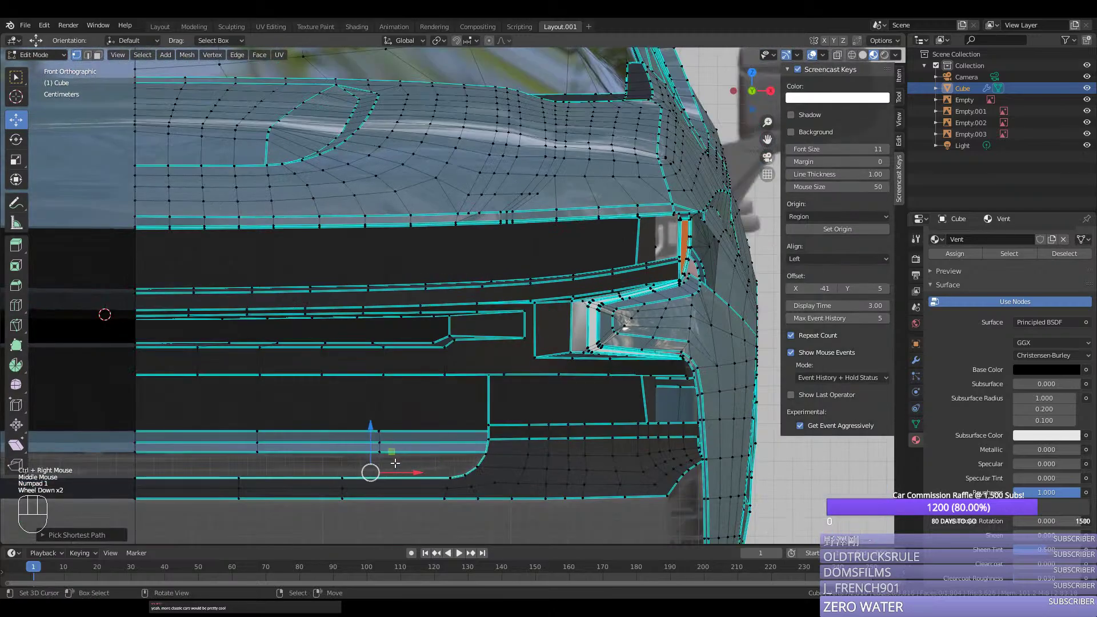
pyautogui.hotkey('shift', 'h')
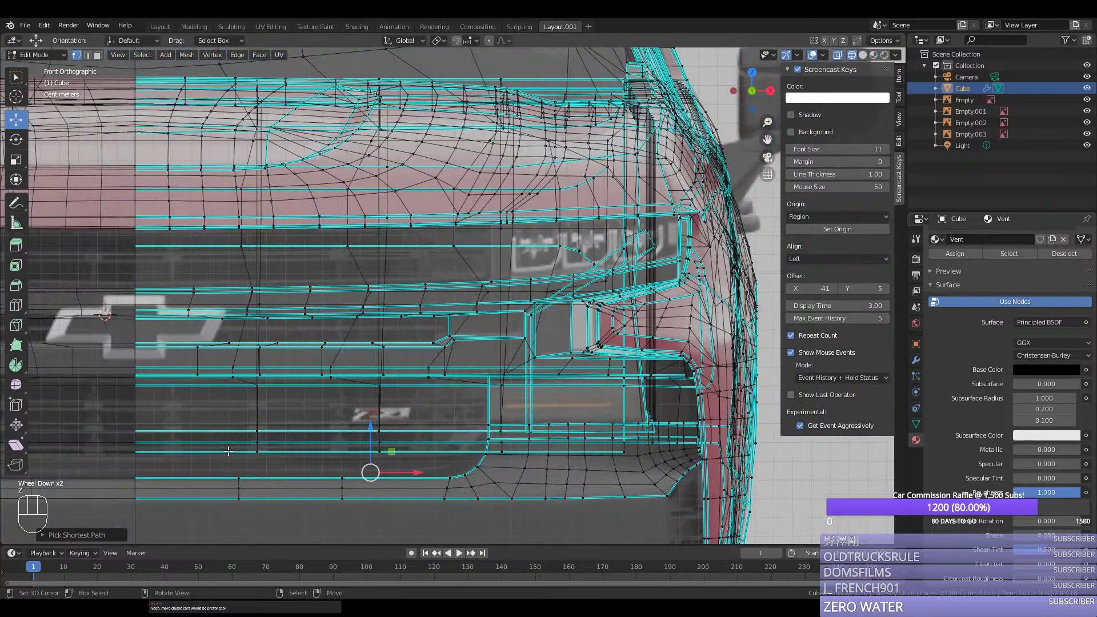
pyautogui.press('z')
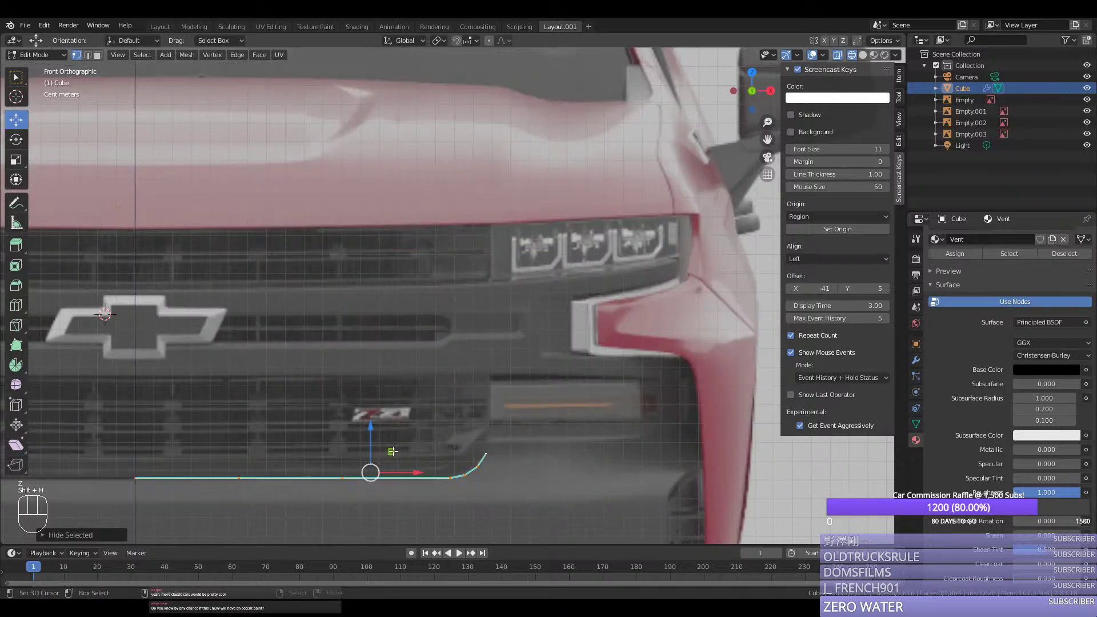
pyautogui.hotkey('ctrl', 'z')
# Step: Examine the lower lip's upper corner and centre vertices in wireframe from the front and at an angle
pyautogui.moveTo(393, 451); pyautogui.dragTo(412, 408, button='middle')
pyautogui.rightClick(412, 407)
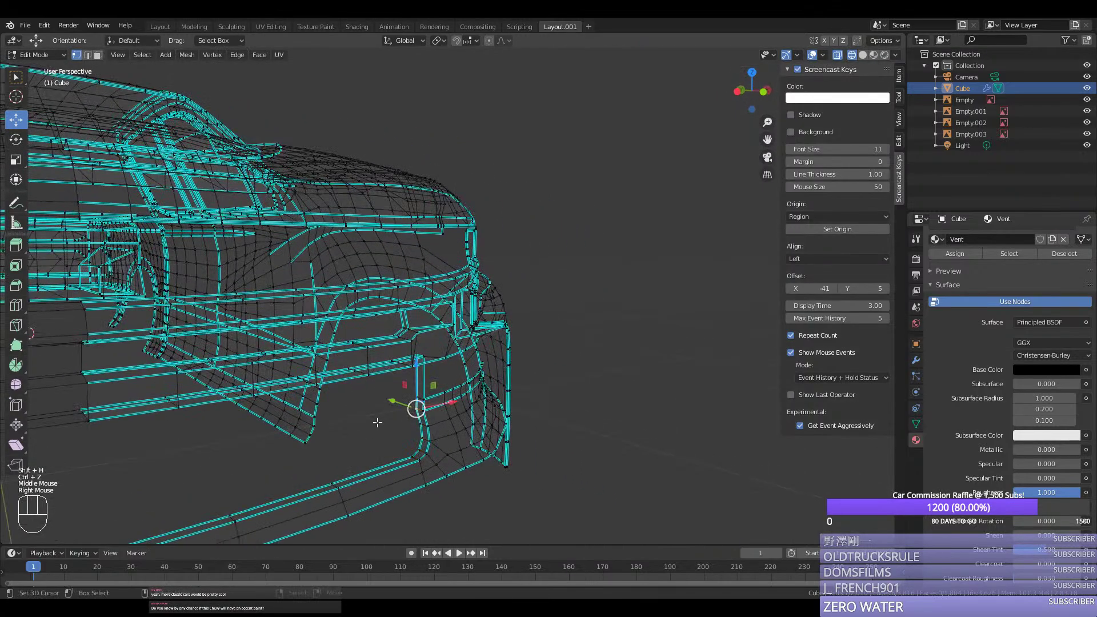
pyautogui.press('ctrl+KP_1')
pyautogui.press('KP_1')
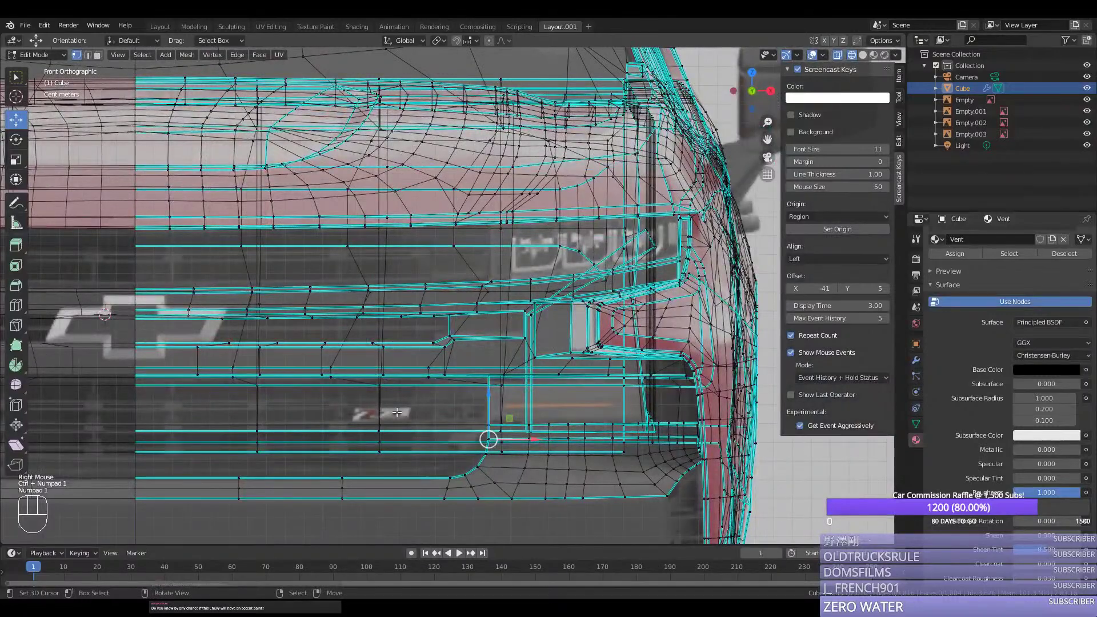
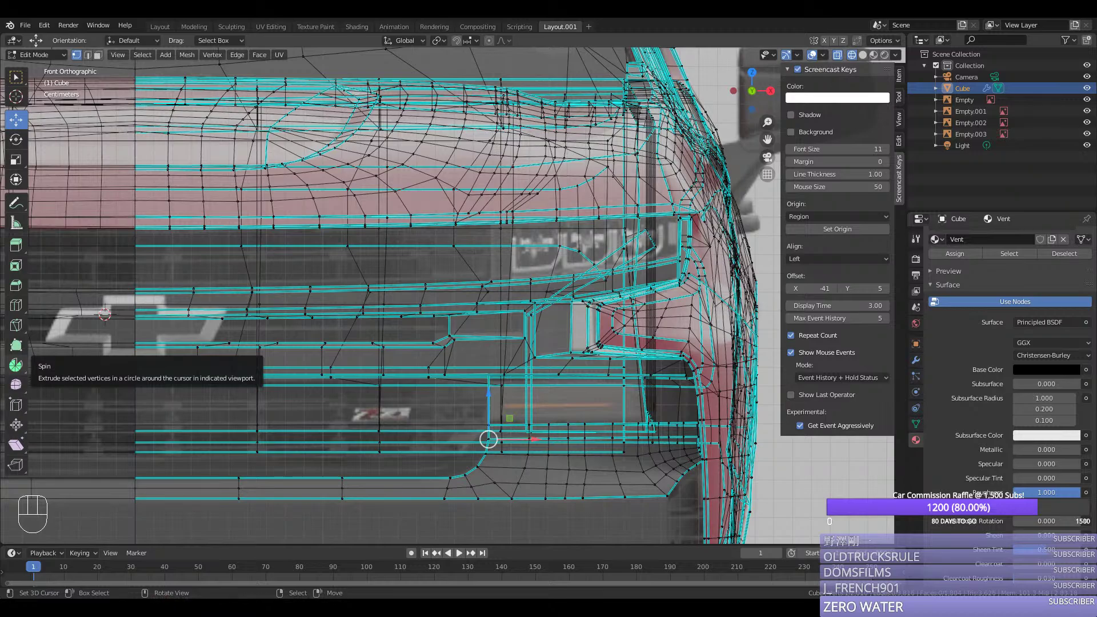
pyautogui.moveTo(320, 354); pyautogui.dragTo(390, 348, button='middle')
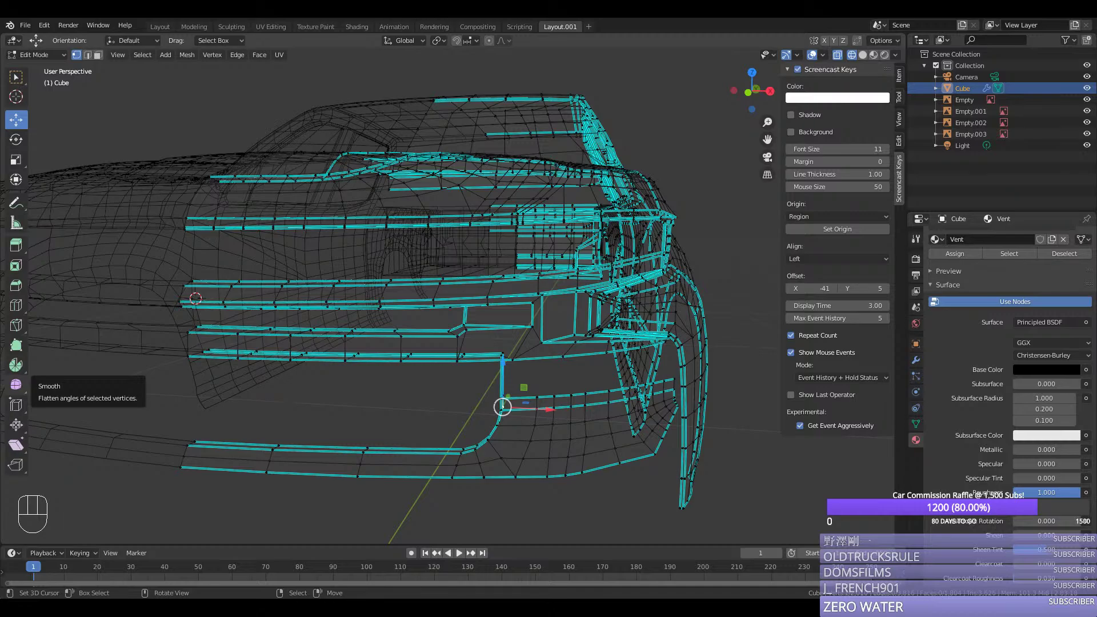
pyautogui.rightClick(191, 440)
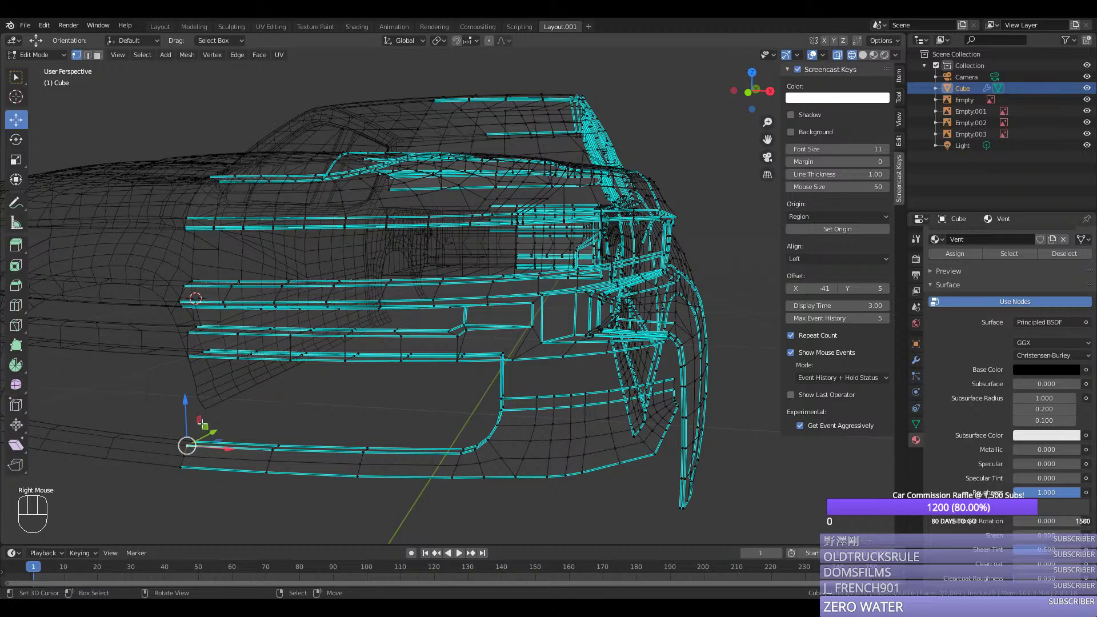
pyautogui.rightClick(200, 434)
pyautogui.moveTo(202, 431); pyautogui.dragTo(220, 406, button='middle')
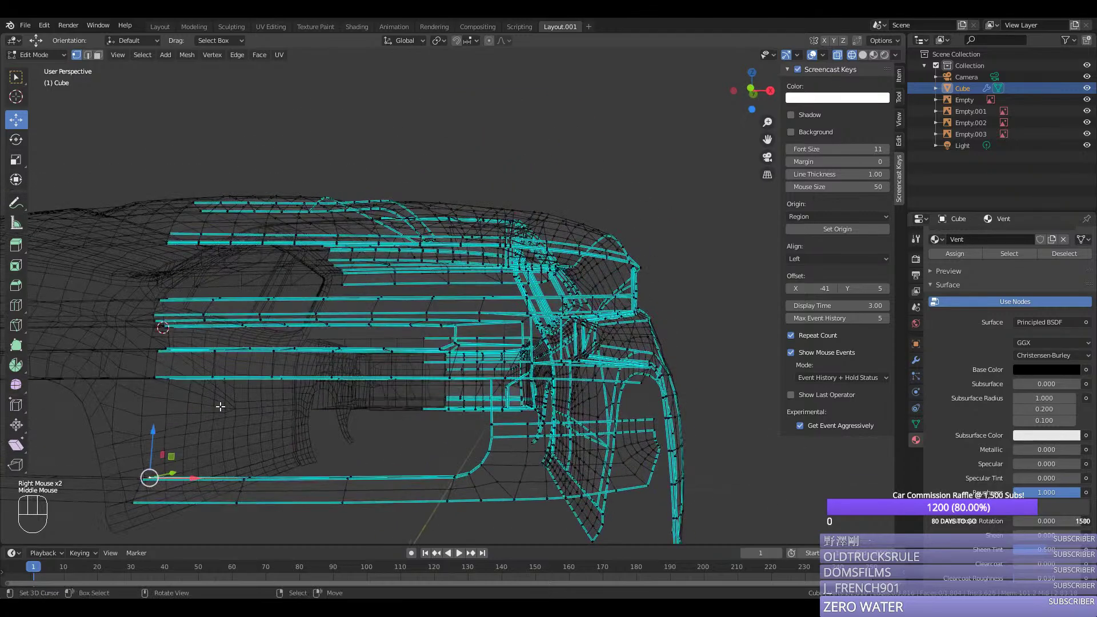
pyautogui.press('KP_1')
pyautogui.moveTo(190, 446); pyautogui.dragTo(257, 473, button='middle')
pyautogui.scroll(2, 257, 473)
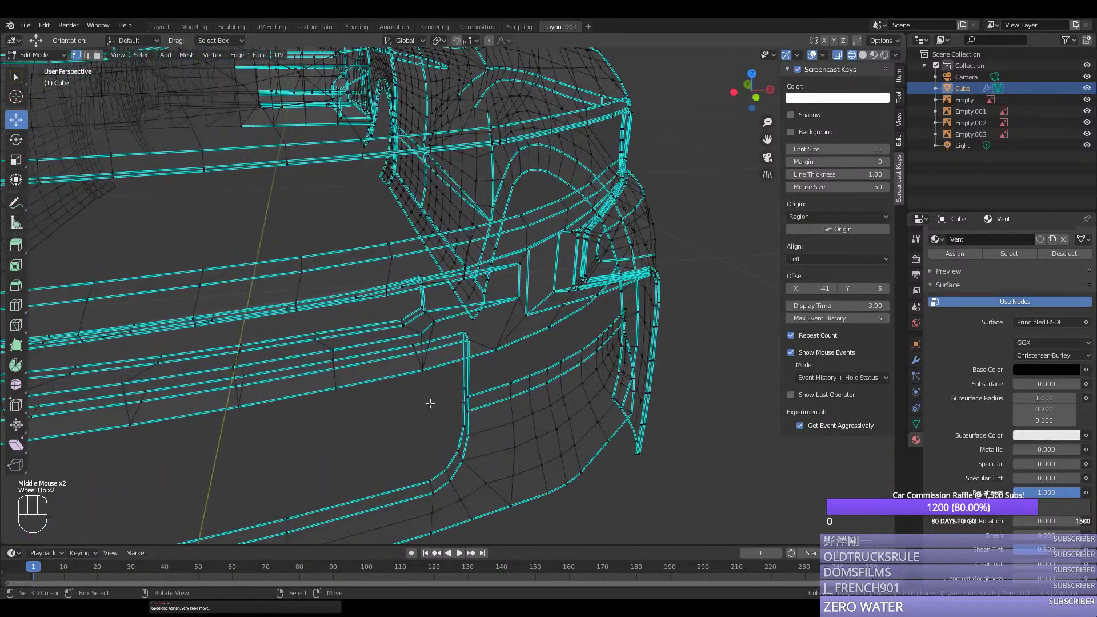
# Step: Extrude the lower lip's upper corner vertex, at the base of the upright strip, along X to the vehicle's centre line
pyautogui.rightClick(443, 397)
pyautogui.moveTo(457, 396); pyautogui.dragTo(479, 397, button='middle')
pyautogui.press('ctrl+KP_1')
pyautogui.press('KP_1')
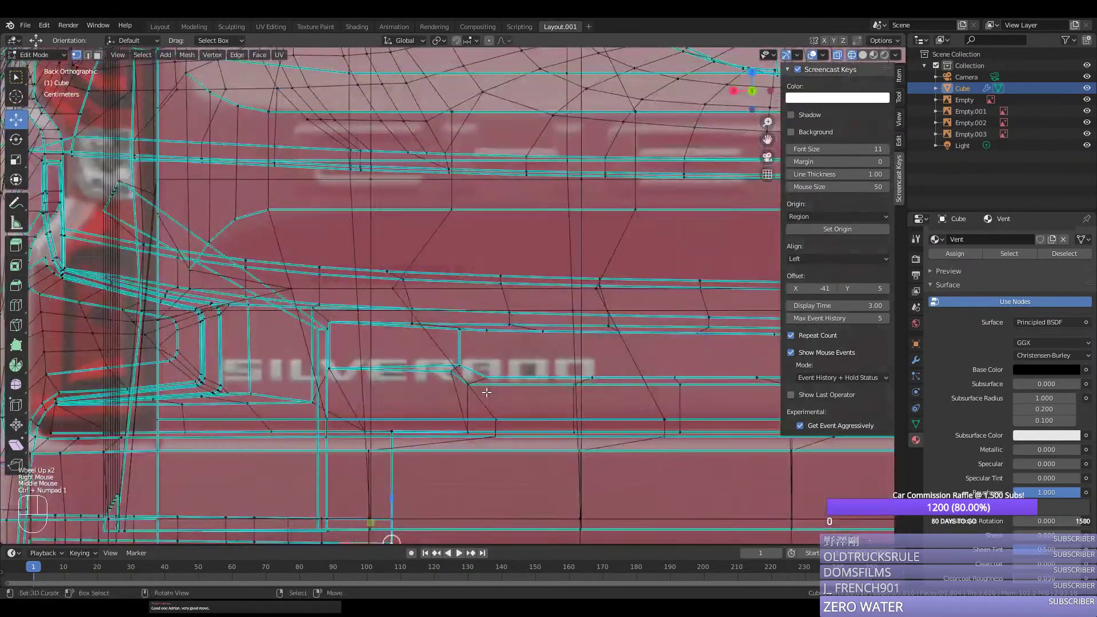
pyautogui.scroll(-1, 477, 396)
pyautogui.press('e')
pyautogui.middleClick(143, 408)
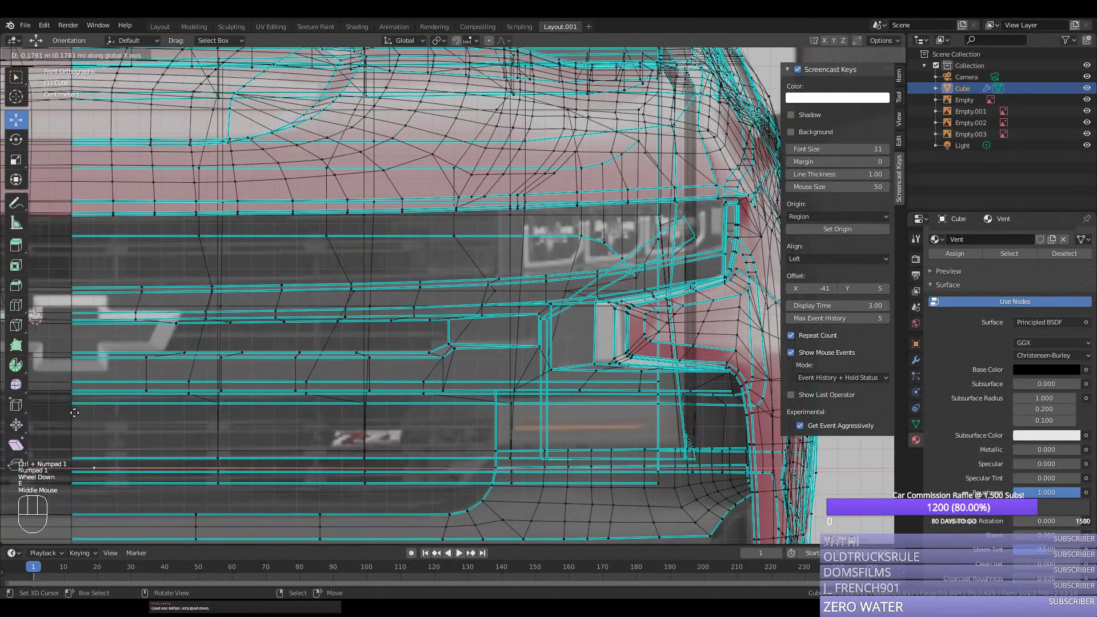
pyautogui.click(50, 413)
pyautogui.scroll(-1, 63, 414)
pyautogui.moveTo(97, 415); pyautogui.dragTo(184, 470, button='middle')
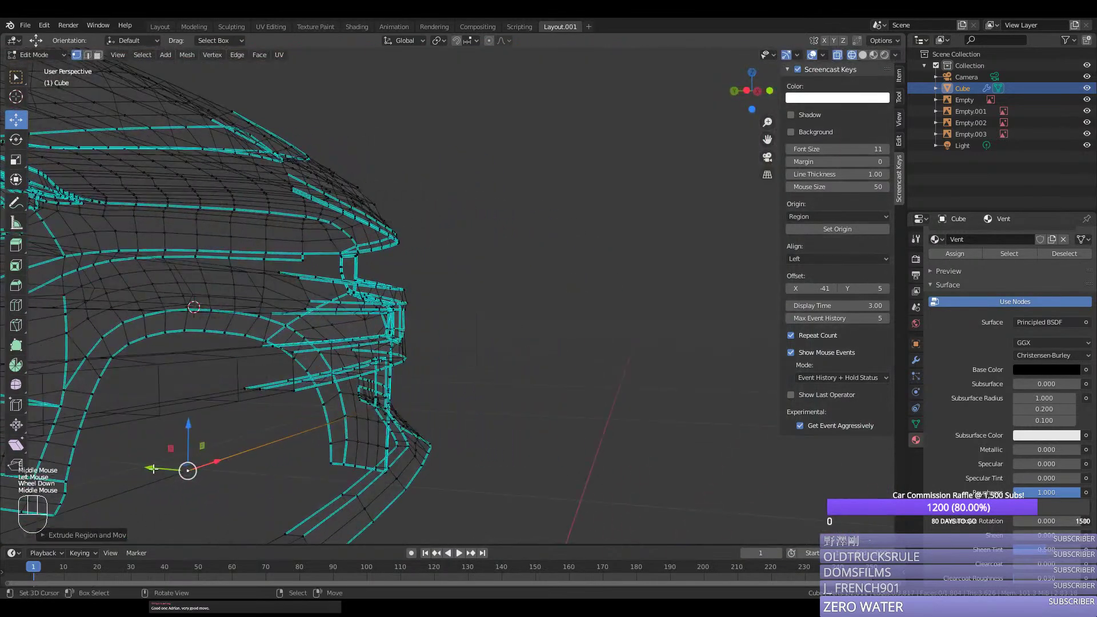
# Step: Move the new edge's centre-line vertex along Y, then add a middle vertex and adjust it along Y to curve the edge
pyautogui.moveTo(184, 470); pyautogui.dragTo(236, 478)
pyautogui.press('z')
pyautogui.moveTo(258, 513); pyautogui.dragTo(237, 509, button='middle')
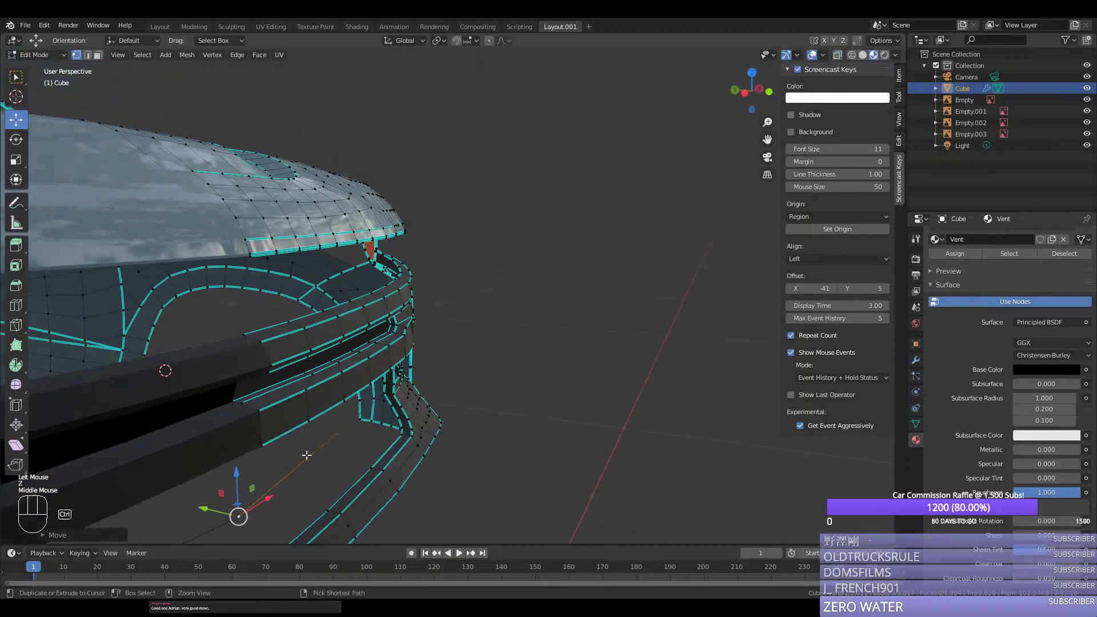
pyautogui.hotkey('ctrl', 'r')
pyautogui.click(299, 427)
pyautogui.moveTo(324, 437); pyautogui.dragTo(315, 448, button='middle')
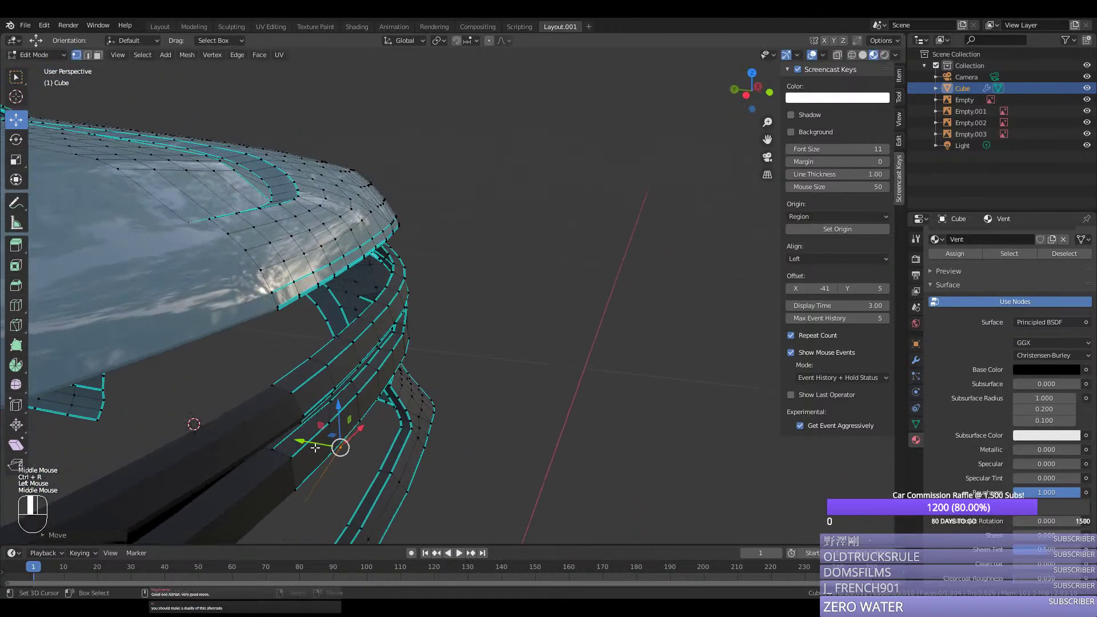
pyautogui.click(318, 450)
pyautogui.moveTo(307, 441); pyautogui.dragTo(314, 443)
pyautogui.moveTo(314, 443); pyautogui.dragTo(236, 410, button='middle')
# Step: Round the new edge's curve with a vertex bevel and adjust its centre-line vertex along X
pyautogui.scroll(2, 274, 420)
pyautogui.moveTo(337, 428); pyautogui.dragTo(240, 425, button='middle')
pyautogui.moveTo(478, 356); pyautogui.dragTo(479, 357)
pyautogui.hotkey('ctrl', 'shift', 'b')
pyautogui.click(478, 358)
pyautogui.moveTo(479, 358); pyautogui.dragTo(467, 379, button='middle')
pyautogui.rightClick(479, 380)
pyautogui.keyDown('ctrl'); pyautogui.rightClick(120, 424); pyautogui.keyUp('ctrl')
pyautogui.hotkey('ctrl', 'y')
pyautogui.rightClick(119, 423)
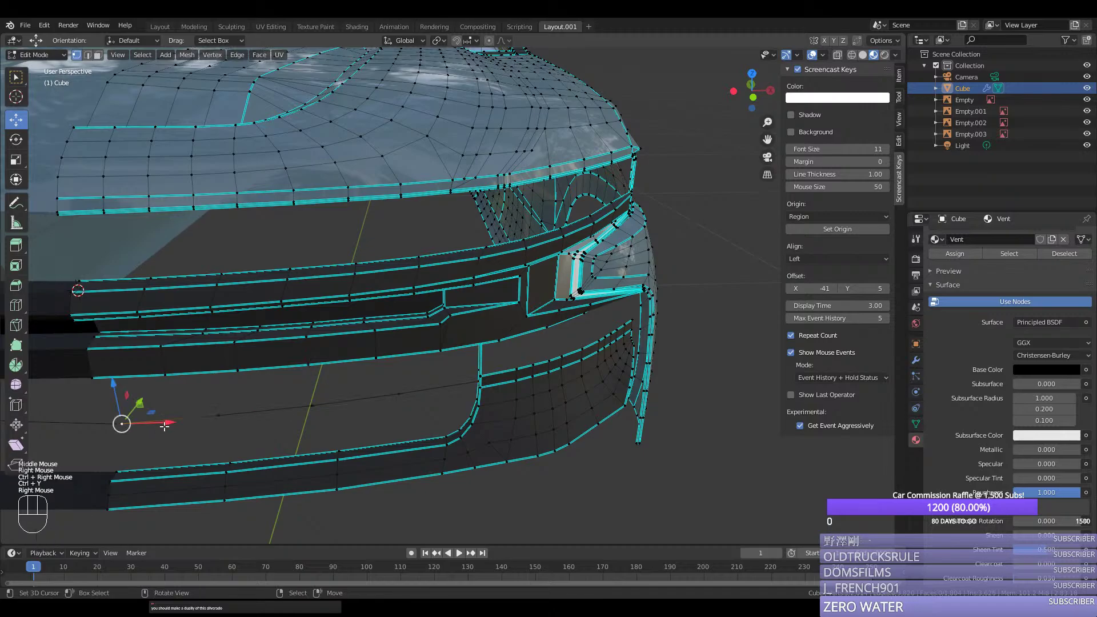
pyautogui.moveTo(152, 423); pyautogui.dragTo(154, 422)
# Step: Mark the curved edge sharp from centre to corner and nudge its centre-line vertex along Y
pyautogui.keyDown('ctrl'); pyautogui.rightClick(466, 380); pyautogui.keyUp('ctrl')
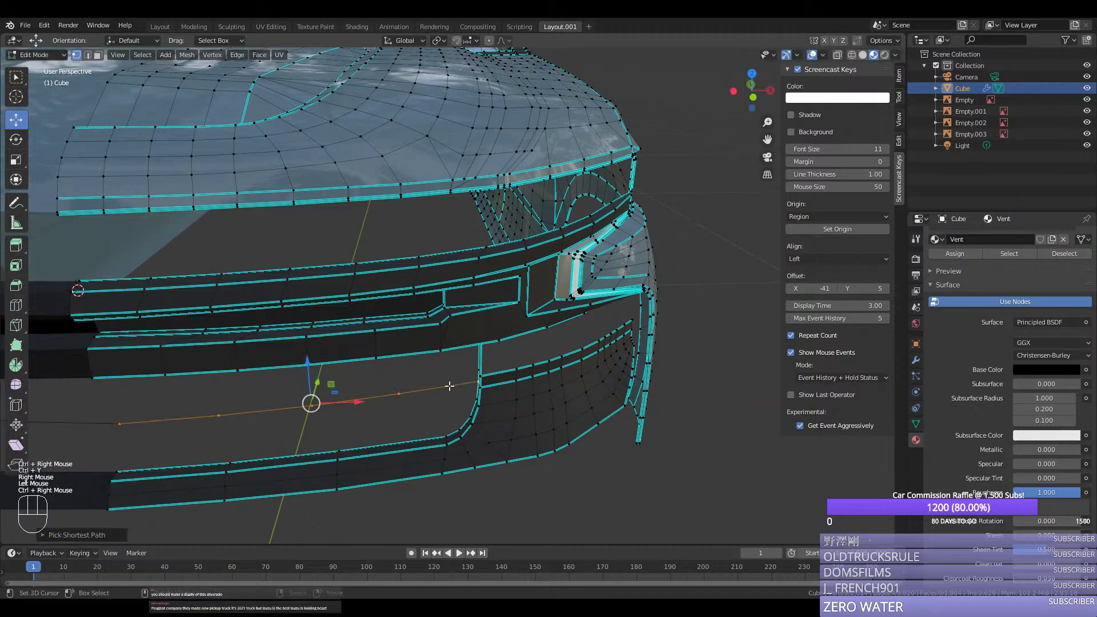
pyautogui.hotkey('ctrl', 'e')
pyautogui.click(448, 390)
pyautogui.rightClick(115, 422)
pyautogui.moveTo(92, 420); pyautogui.dragTo(280, 340, button='middle')
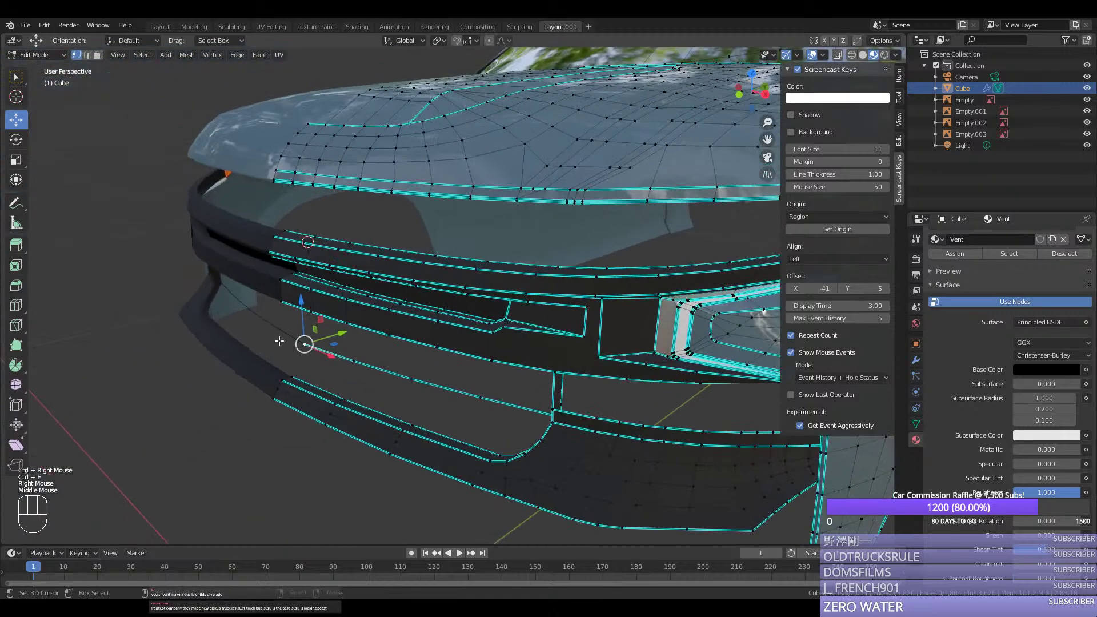
pyautogui.moveTo(341, 329); pyautogui.dragTo(341, 329)
pyautogui.moveTo(342, 331); pyautogui.dragTo(309, 362, button='middle')
# Step: Save the file and nudge the curved edge's intermediate vertices along Y to smooth its sweep
pyautogui.press('Tab')
pyautogui.press('Tab')
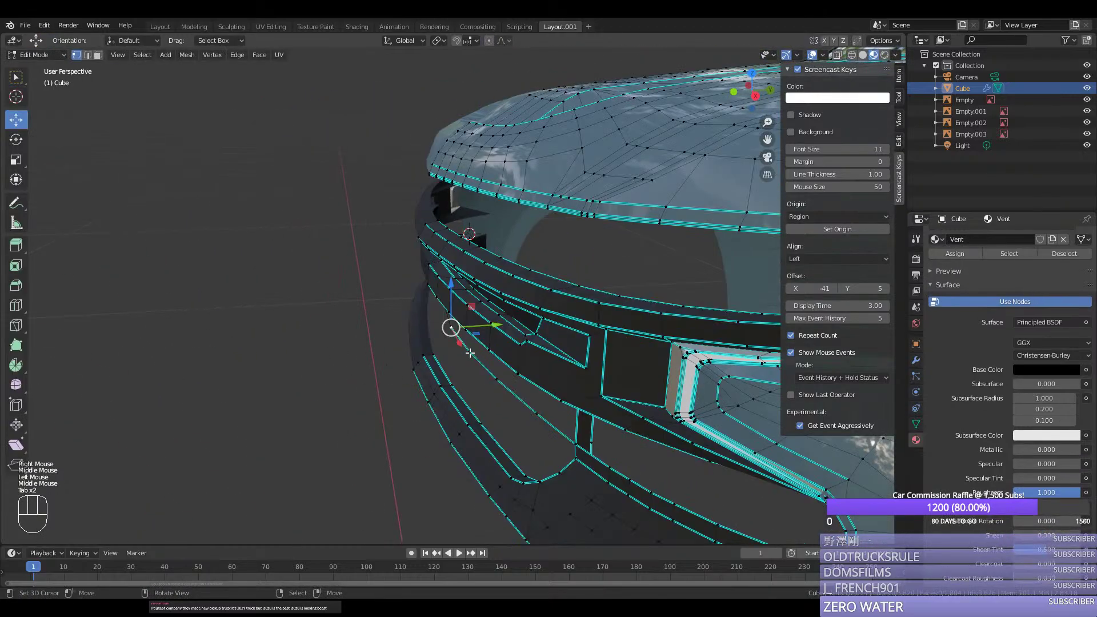
pyautogui.hotkey('ctrl', 's')
pyautogui.rightClick(466, 351)
pyautogui.moveTo(478, 367); pyautogui.dragTo(567, 413)
pyautogui.rightClick(518, 373)
pyautogui.rightClick(564, 411)
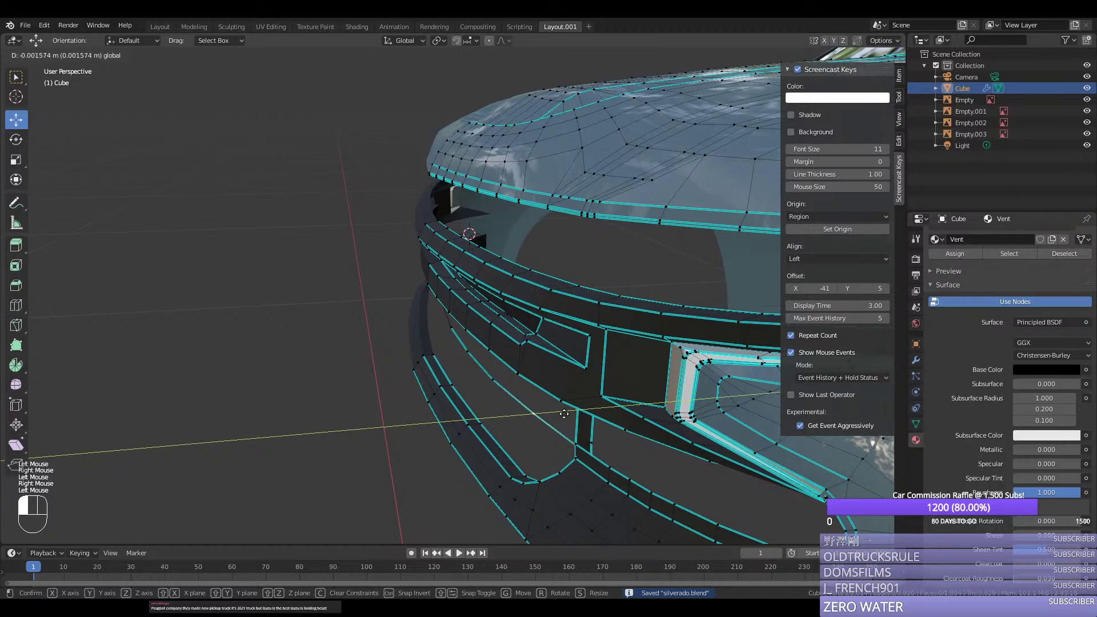
pyautogui.rightClick(563, 414)
# Step: Check the lower bumper opening in object mode, save the file and return to edit mode
pyautogui.press('Tab')
pyautogui.scroll(2, 480, 377)
pyautogui.moveTo(451, 326); pyautogui.dragTo(352, 397, button='middle')
pyautogui.hotkey('ctrl', 's')
pyautogui.press('Tab')
pyautogui.scroll(-1, 437, 420)
pyautogui.scroll(-2, 422, 409)
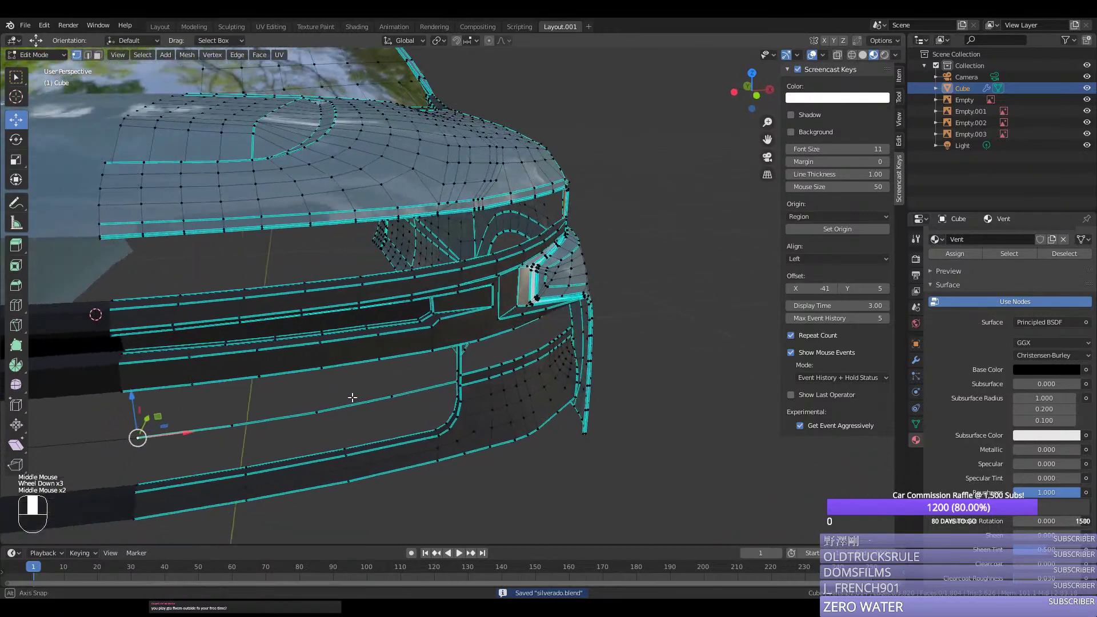
# Step: Extrude the lower lip's inner edge, from the centre line round the corner, inward and shift it along X against the front reference
pyautogui.scroll(3, 320, 398)
pyautogui.rightClick(81, 460)
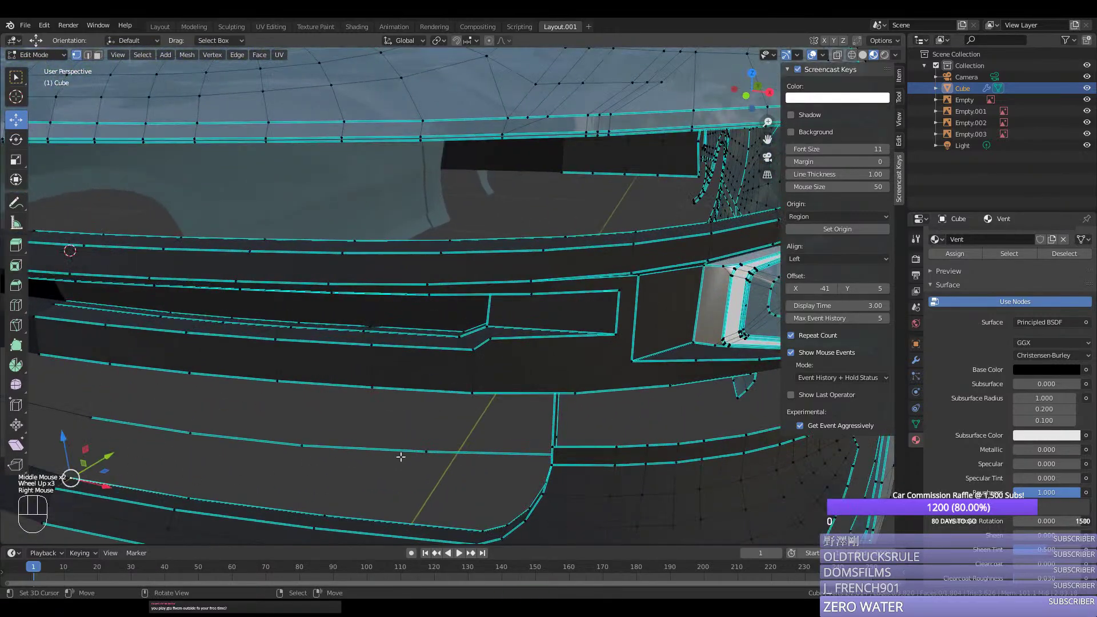
pyautogui.moveTo(81, 460); pyautogui.dragTo(216, 490, button='middle')
pyautogui.press('KP_3')
pyautogui.press('KP_1')
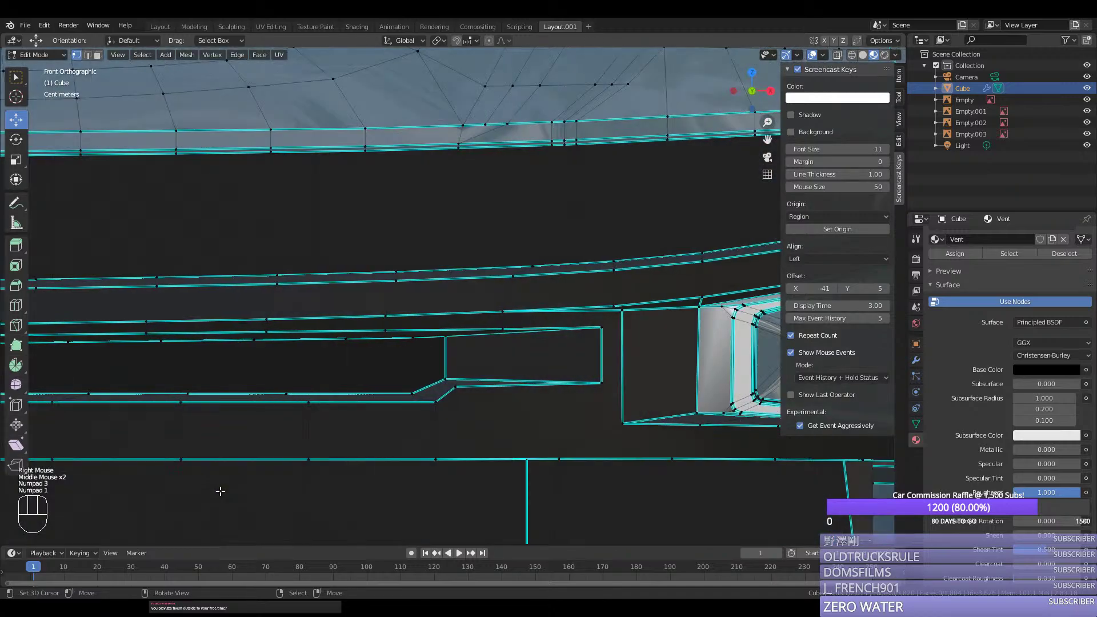
pyautogui.moveTo(769, 139); pyautogui.dragTo(392, 255)
pyautogui.hotkey('alt', 'z')
pyautogui.scroll(-1, 639, 381)
pyautogui.moveTo(639, 380); pyautogui.dragTo(599, 324, button='middle')
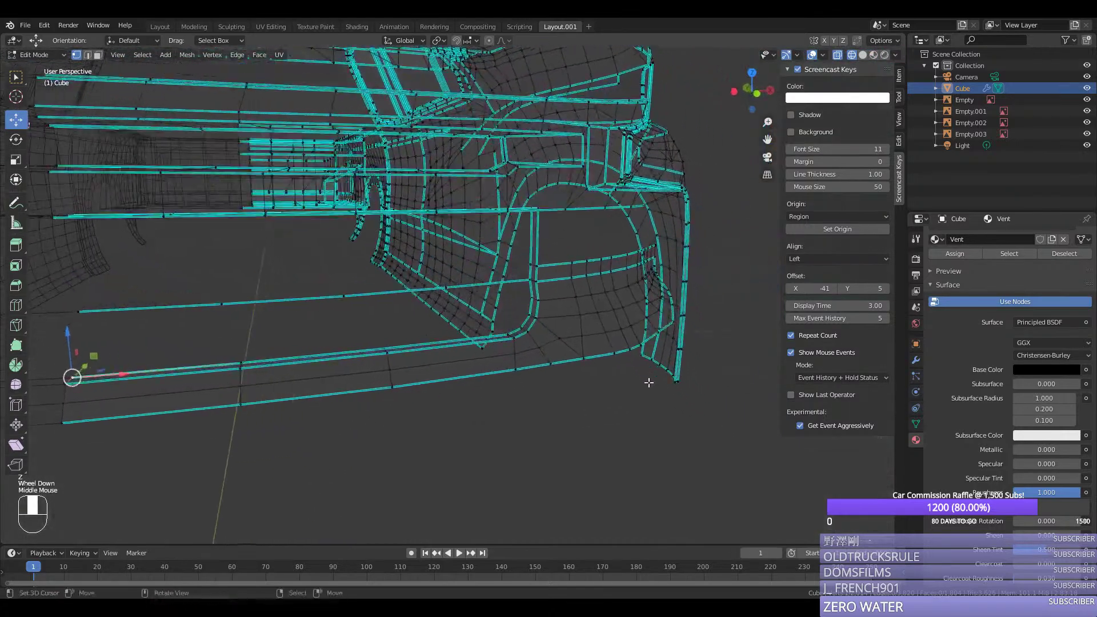
pyautogui.scroll(2, 599, 323)
pyautogui.keyDown('ctrl'); pyautogui.rightClick(599, 324); pyautogui.keyUp('ctrl')
pyautogui.press('KP_1')
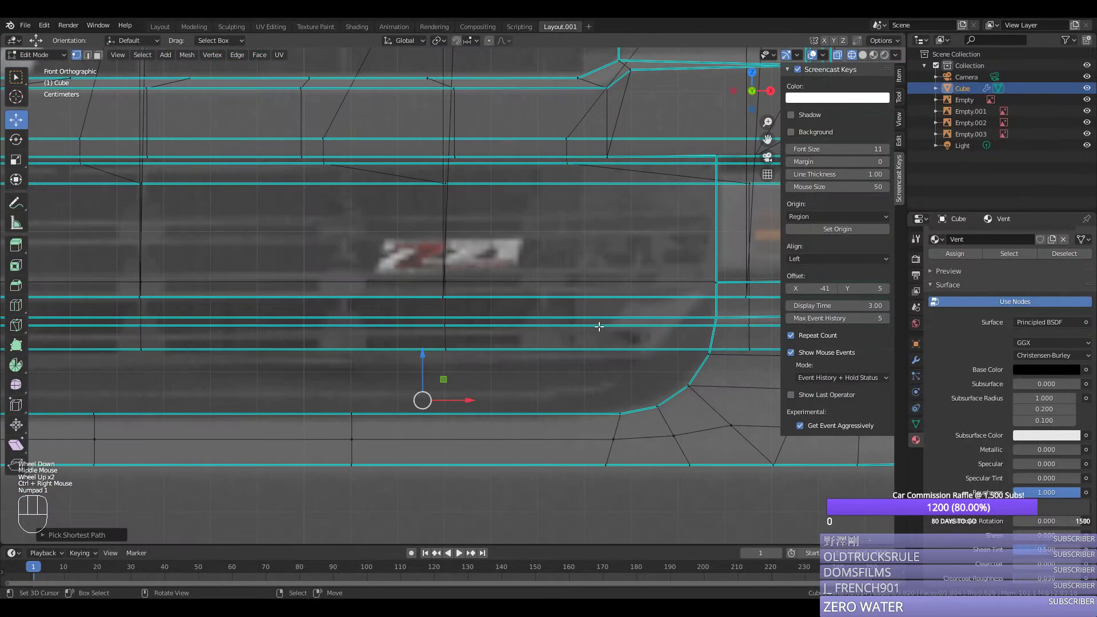
pyautogui.press('e')
pyautogui.middleClick(648, 334)
pyautogui.click(651, 323)
pyautogui.click(444, 378)
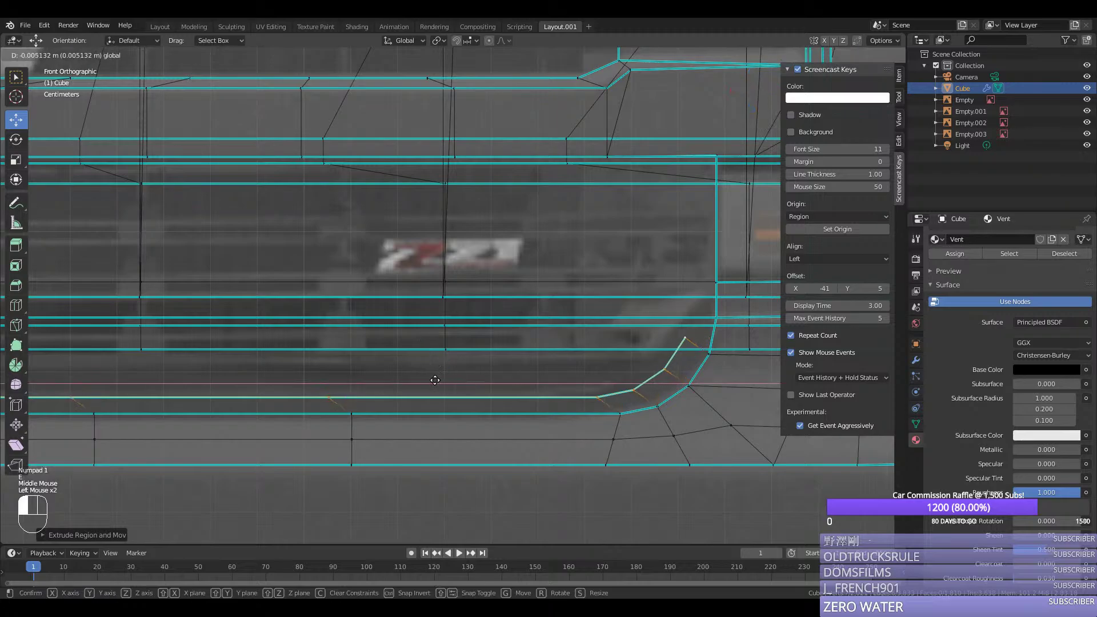
# Step: Adjust the extruded lip edge's upper end and connect it to the opening's corner vertex
pyautogui.rightClick(533, 360)
pyautogui.scroll(-1, 533, 360)
pyautogui.moveTo(533, 359); pyautogui.dragTo(632, 298, button='middle')
pyautogui.keyDown('shift'); pyautogui.rightClick(632, 298); pyautogui.keyUp('shift')
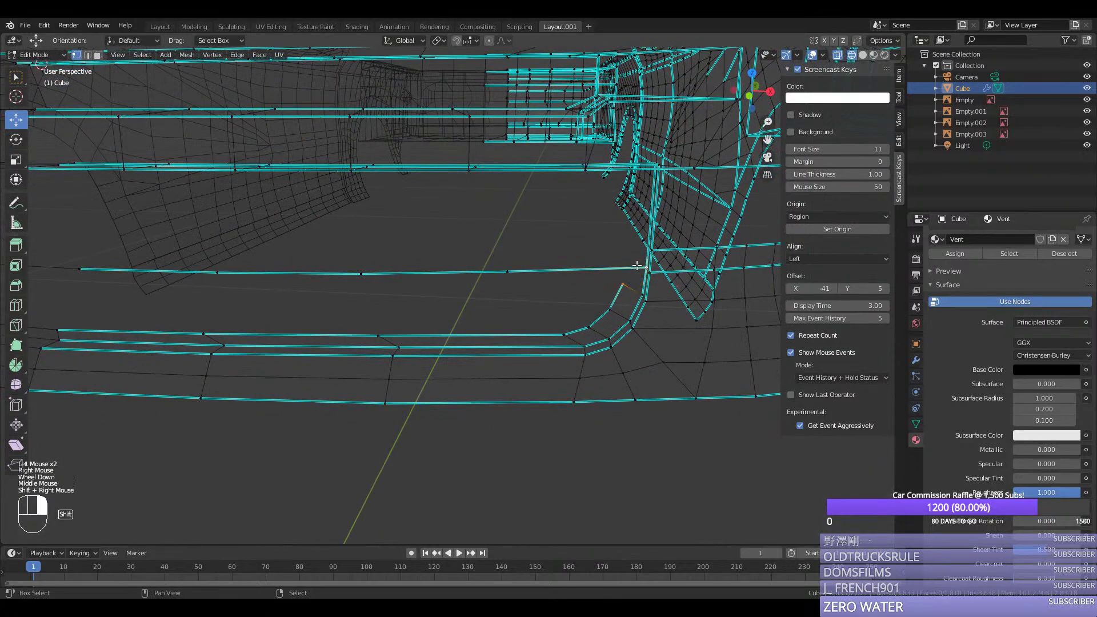
pyautogui.hotkey('ctrl', 'e')
pyautogui.rightClick(629, 277)
pyautogui.moveTo(668, 285); pyautogui.dragTo(629, 284)
pyautogui.keyDown('shift'); pyautogui.rightClick(631, 281); pyautogui.keyUp('shift')
pyautogui.press('z')
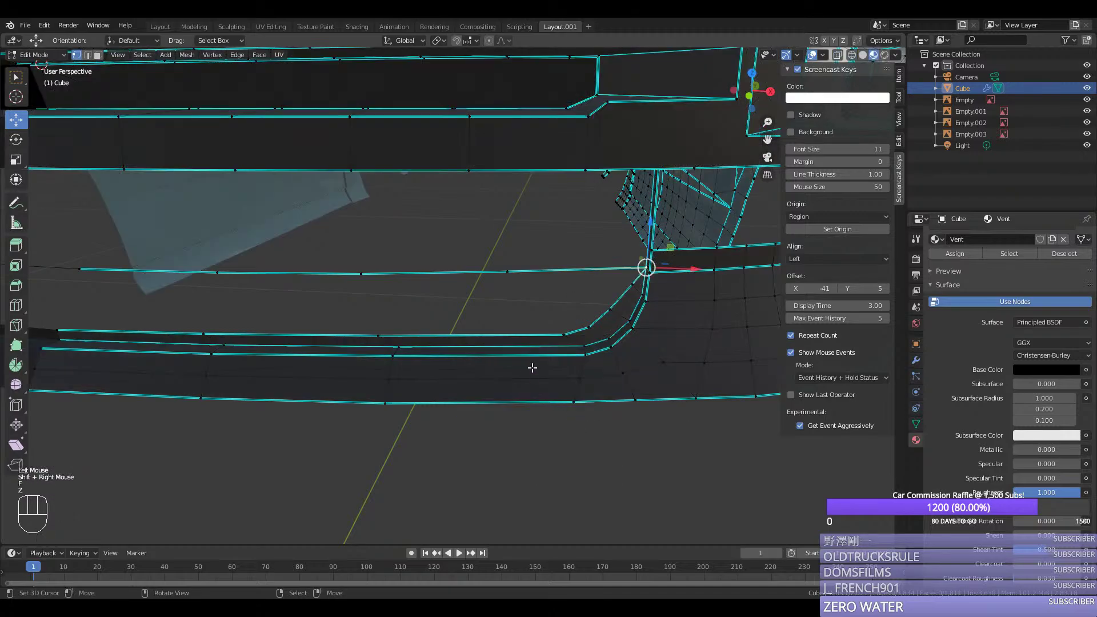
# Step: Extrude the lip's new inner edge, from the centre line to the corner, back behind the bumper
pyautogui.moveTo(532, 368)
pyautogui.mouseDown(button='middle')
pyautogui.moveTo(429, 362)
pyautogui.moveTo(469, 258)
pyautogui.mouseUp(button='middle')
pyautogui.rightClick(468, 258)
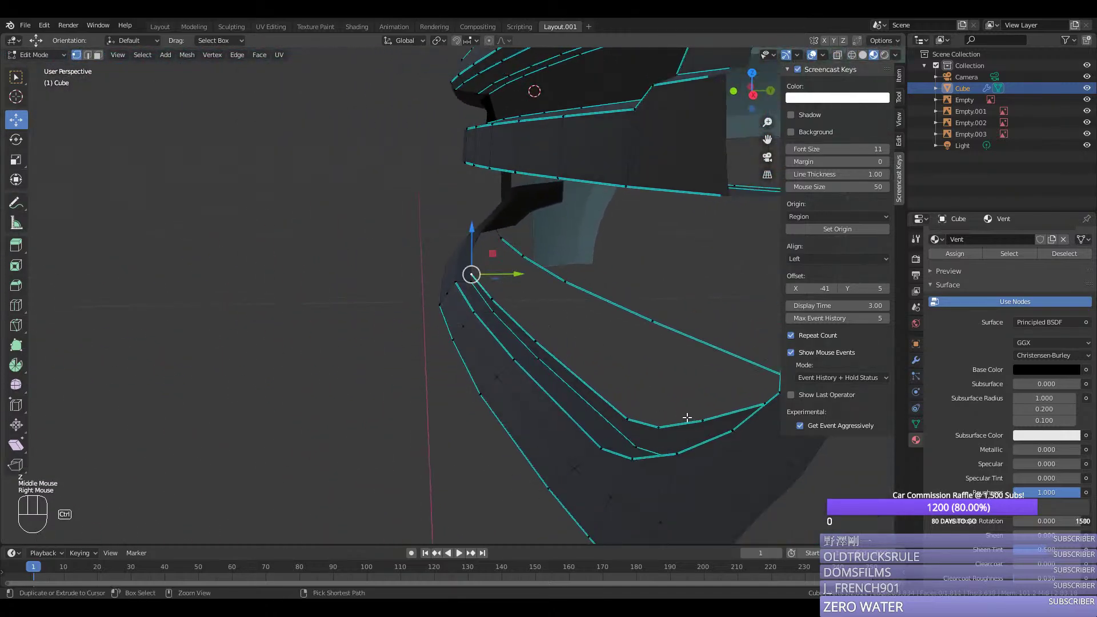
pyautogui.keyDown('ctrl'); pyautogui.rightClick(726, 403); pyautogui.keyUp('ctrl')
pyautogui.keyDown('ctrl'); pyautogui.rightClick(737, 400); pyautogui.keyUp('ctrl')
pyautogui.moveTo(740, 396); pyautogui.dragTo(582, 362, button='middle')
pyautogui.press('e')
pyautogui.click(663, 354)
pyautogui.scroll(-2, 685, 380)
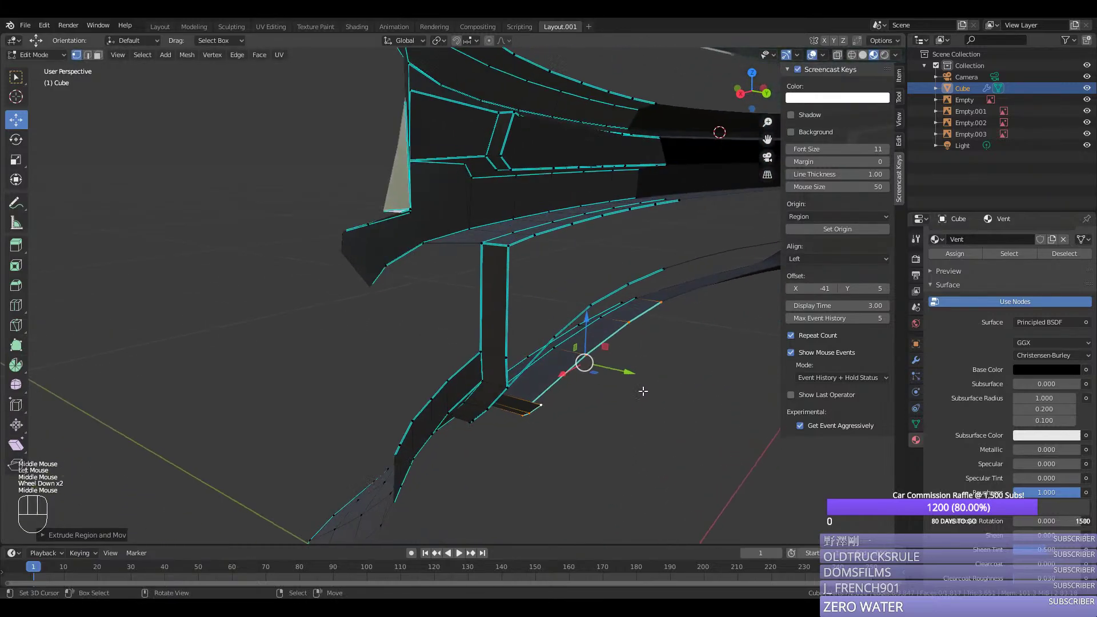
# Step: Merge the extruded strip's corner end vertices at the last selected one
pyautogui.rightClick(526, 411)
pyautogui.rightClick(538, 399)
pyautogui.keyDown('shift'); pyautogui.rightClick(547, 388); pyautogui.keyUp('shift')
pyautogui.press('m')
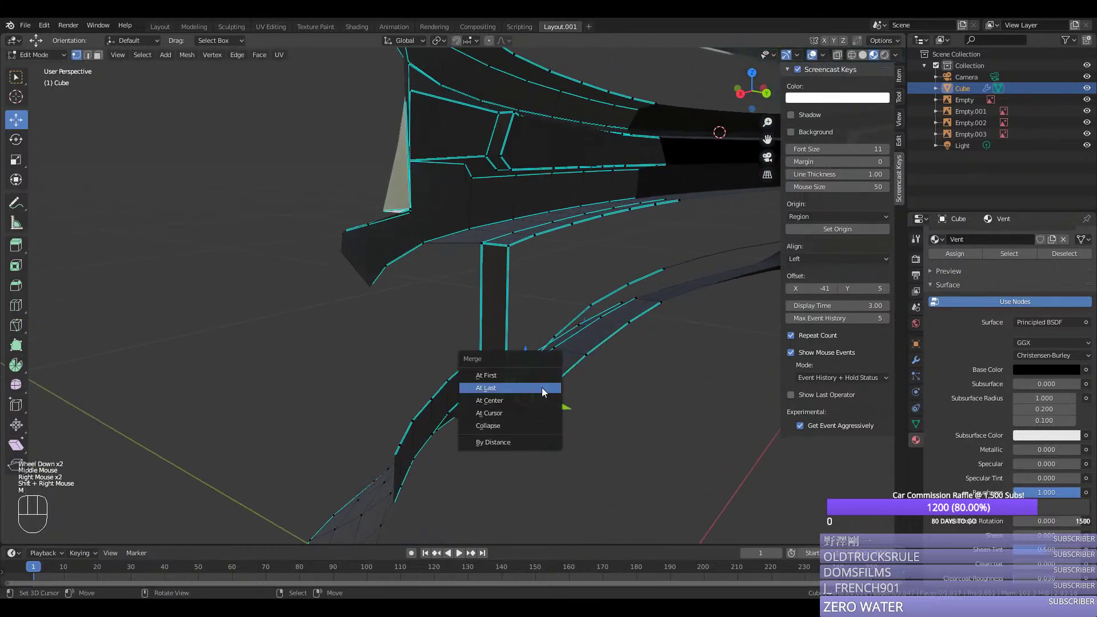
pyautogui.click(542, 388)
pyautogui.moveTo(544, 416); pyautogui.dragTo(553, 406, button='middle')
# Step: Reposition the merged corner vertex and adjust the extruded strip's rear edge from corner to centre
pyautogui.rightClick(551, 393)
pyautogui.moveTo(580, 392); pyautogui.dragTo(575, 392)
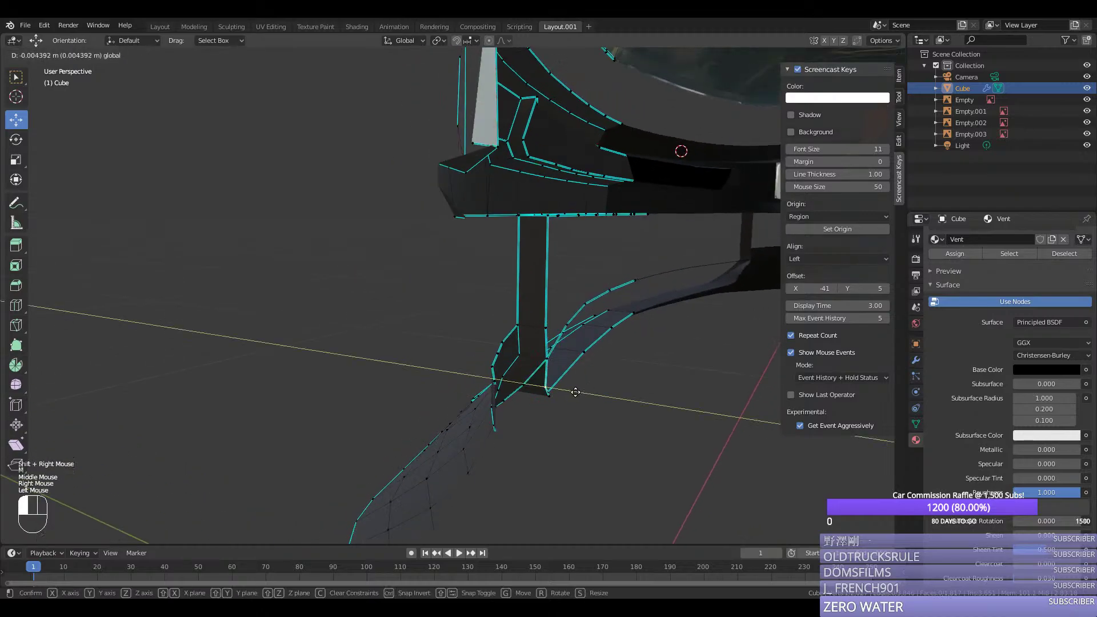
pyautogui.rightClick(575, 392)
pyautogui.click(550, 393)
pyautogui.rightClick(550, 393)
pyautogui.rightClick(549, 393)
pyautogui.moveTo(549, 393); pyautogui.dragTo(571, 366, button='middle')
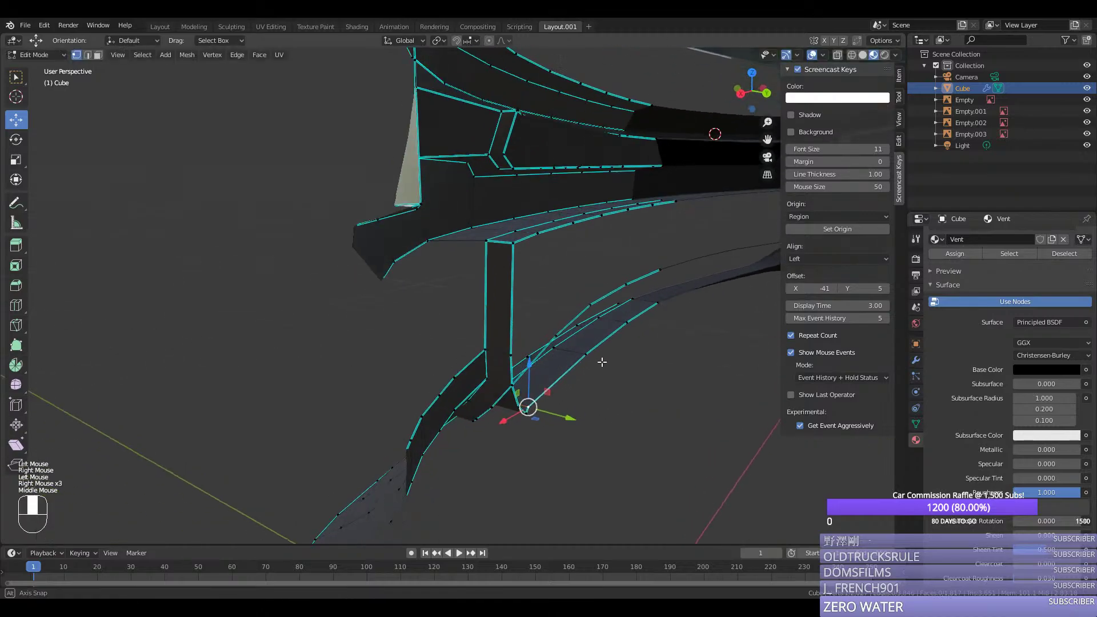
pyautogui.keyDown('ctrl'); pyautogui.rightClick(660, 306); pyautogui.keyUp('ctrl')
pyautogui.moveTo(650, 348); pyautogui.dragTo(652, 351)
# Step: Fill faces between the strip's rear edge and the curved upper edge, working from the centre line toward the corner
pyautogui.rightClick(661, 303)
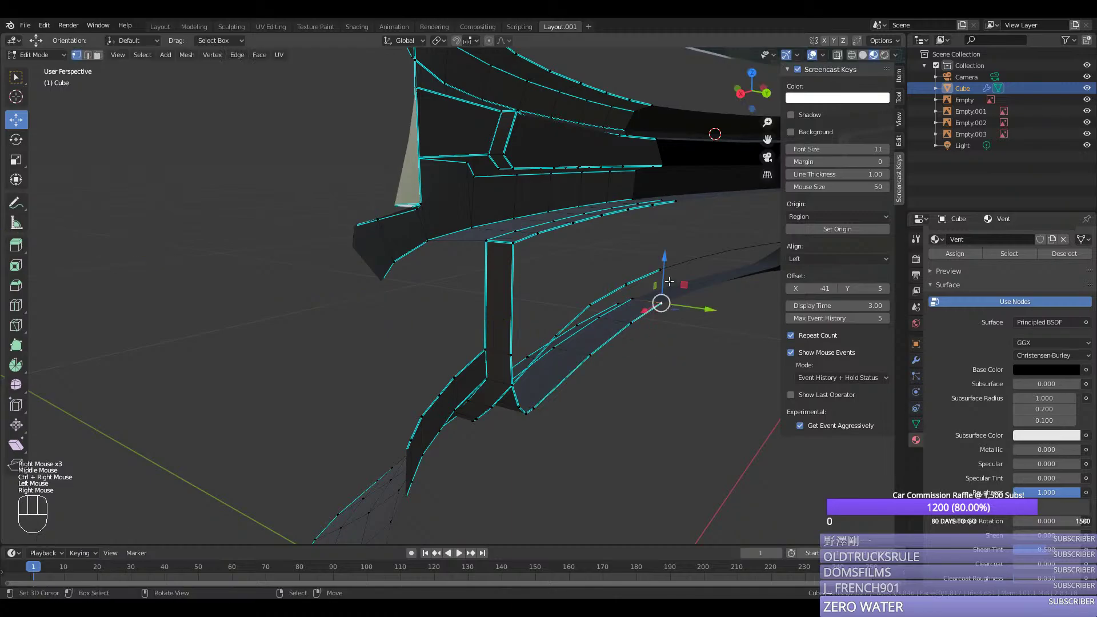
pyautogui.keyDown('shift'); pyautogui.rightClick(661, 271); pyautogui.keyUp('shift')
pyautogui.keyDown('shift'); pyautogui.rightClick(627, 285); pyautogui.keyUp('shift')
pyautogui.keyDown('shift'); pyautogui.rightClick(630, 322); pyautogui.keyUp('shift')
pyautogui.press('f')
pyautogui.rightClick(631, 322)
pyautogui.keyDown('shift'); pyautogui.rightClick(626, 286); pyautogui.keyUp('shift')
pyautogui.press('f')
pyautogui.press('f')
pyautogui.press('f')
pyautogui.moveTo(584, 343); pyautogui.dragTo(534, 358, button='middle')
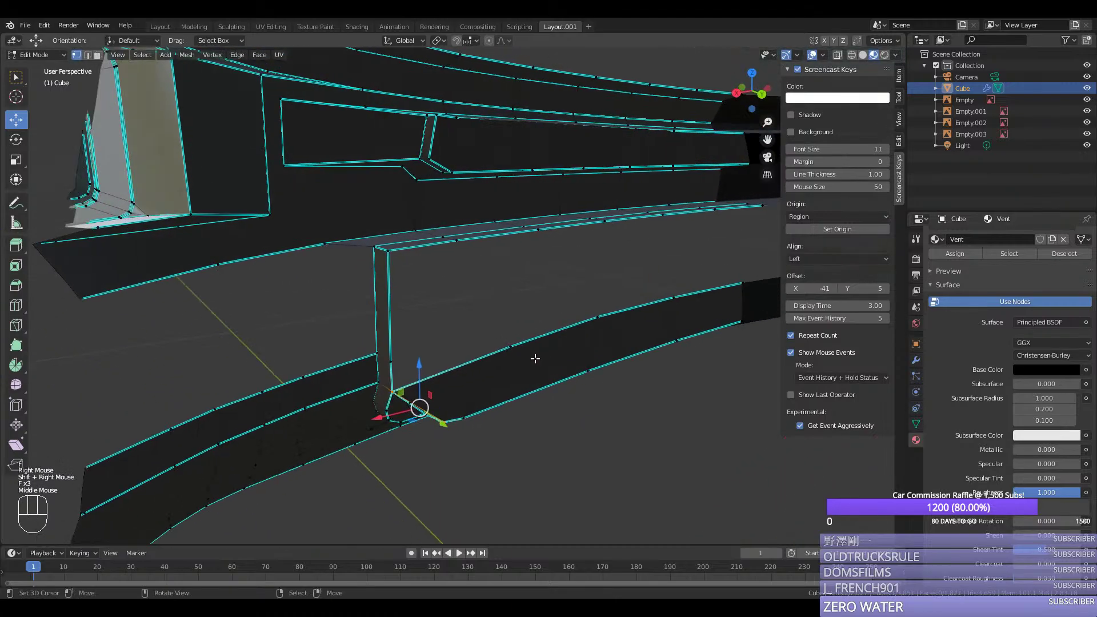
# Step: Undo the last corner fill and close the remaining gap at the opening's corner with a face
pyautogui.hotkey('ctrl', 'z')
pyautogui.moveTo(444, 426); pyautogui.dragTo(661, 431, button='middle')
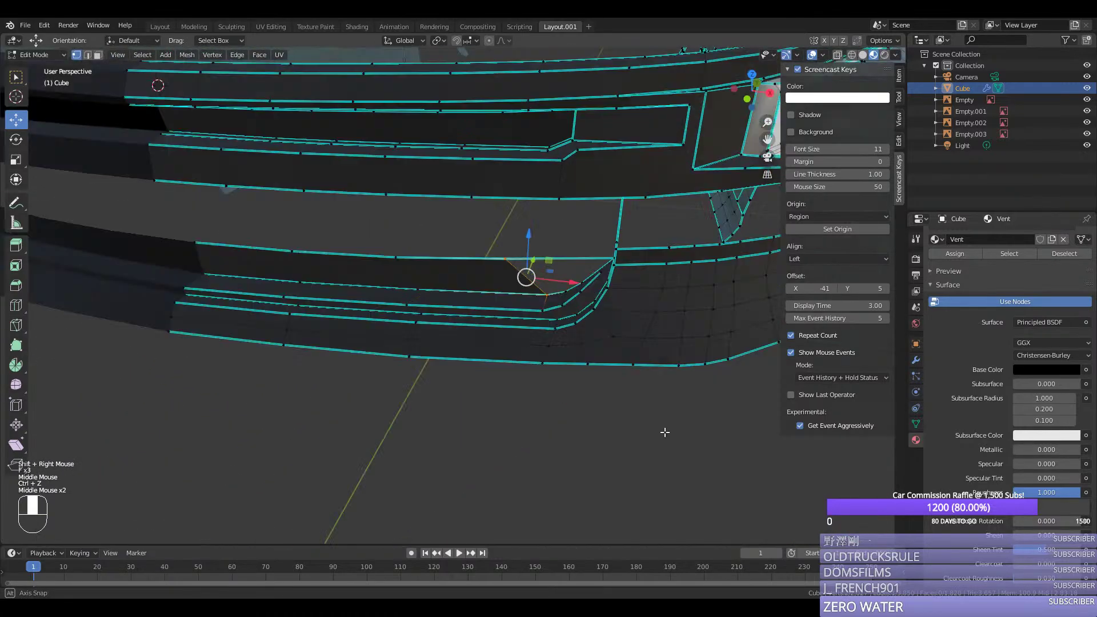
pyautogui.keyDown('shift'); pyautogui.scroll(1, 666, 431); pyautogui.keyUp('shift')
pyautogui.scroll(1, 567, 278)
pyautogui.keyDown('shift'); pyautogui.rightClick(567, 277); pyautogui.keyUp('shift')
pyautogui.rightClick(595, 269)
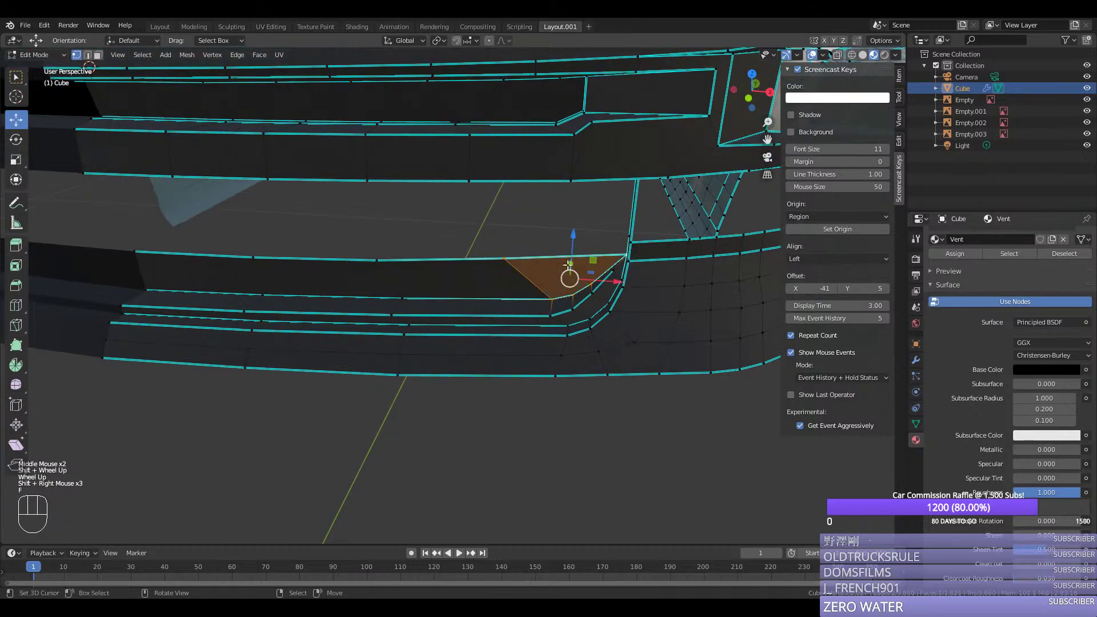
# Step: Assign the Vent material to the filled faces from the corner to the centre line and return to object mode
pyautogui.keyDown('ctrl'); pyautogui.rightClick(194, 273); pyautogui.keyUp('ctrl')
pyautogui.scroll(2, 947, 308)
pyautogui.scroll(-2, 958, 277)
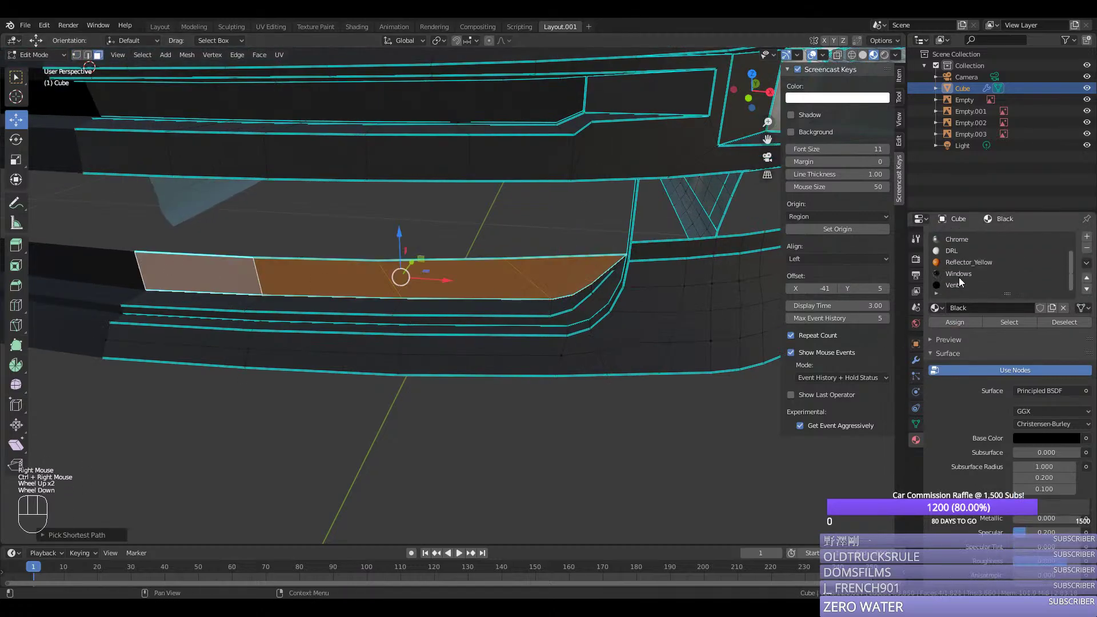
pyautogui.click(958, 285)
pyautogui.click(955, 322)
pyautogui.moveTo(714, 302); pyautogui.dragTo(524, 287, button='middle')
pyautogui.press('Tab')
# Step: Clear the sharp marking along the Vent faces' upper edge, from near the centre out to the corner
pyautogui.press('KP_1')
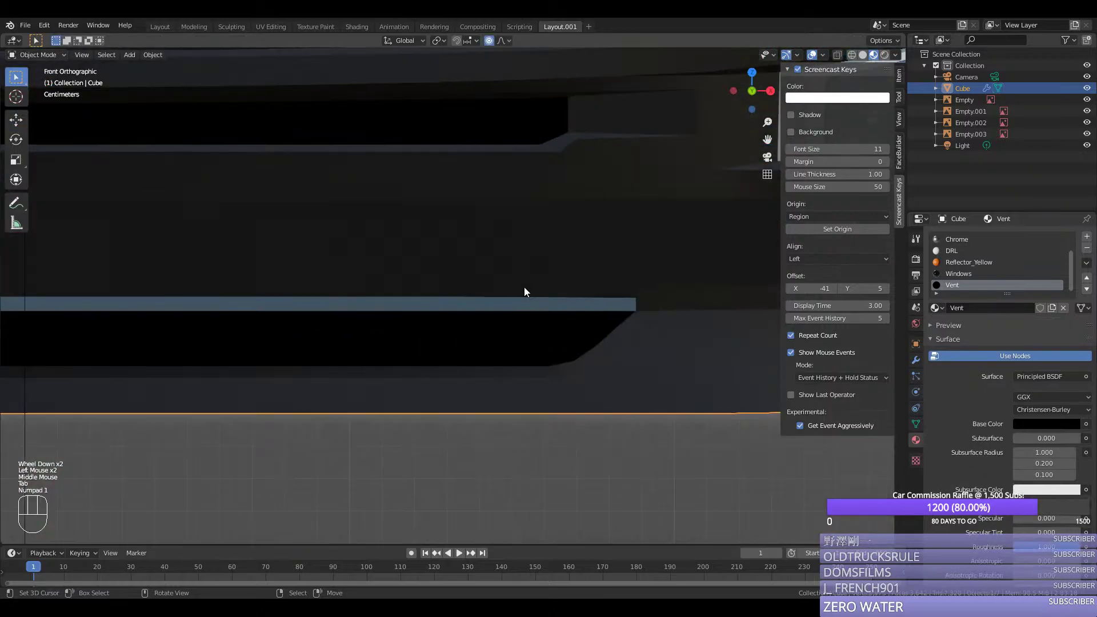
pyautogui.press('Tab')
pyautogui.press('z')
pyautogui.press('1')
pyautogui.rightClick(167, 312)
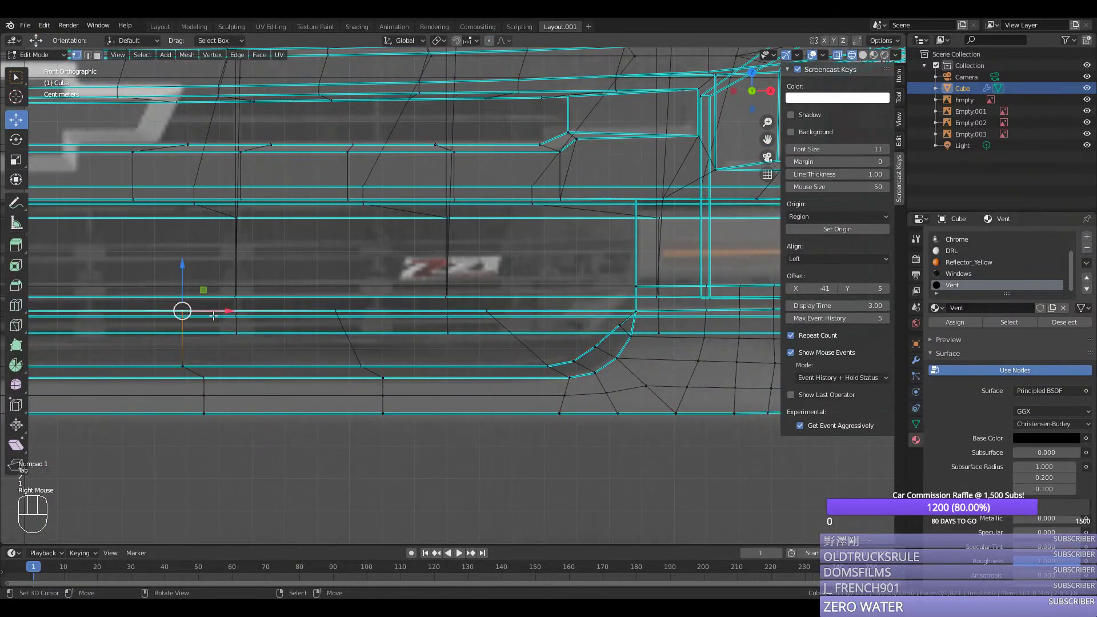
pyautogui.scroll(-2, 167, 311)
pyautogui.moveTo(167, 311); pyautogui.dragTo(400, 297, button='middle')
pyautogui.keyDown('ctrl'); pyautogui.rightClick(491, 288); pyautogui.keyUp('ctrl')
pyautogui.hotkey('ctrl', 'e')
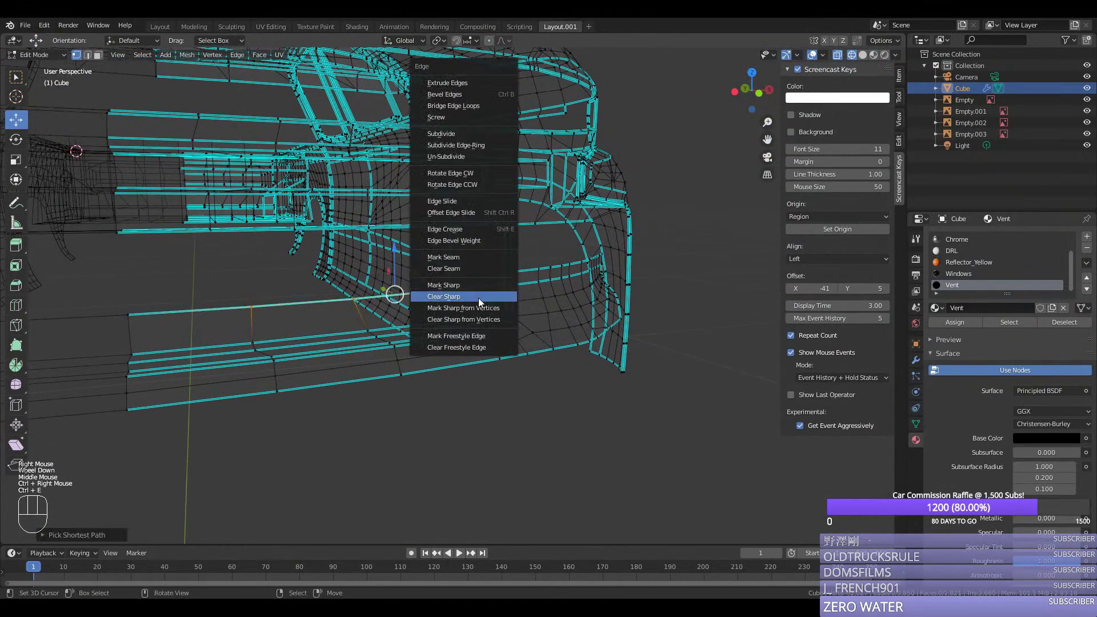
pyautogui.click(478, 297)
# Step: Clear the sharp marking from the remaining upper edge section at the centre line
pyautogui.press('z')
pyautogui.rightClick(250, 306)
pyautogui.moveTo(249, 306); pyautogui.dragTo(213, 315, button='middle')
pyautogui.keyDown('ctrl'); pyautogui.rightClick(206, 313); pyautogui.keyUp('ctrl')
pyautogui.hotkey('ctrl', 'e')
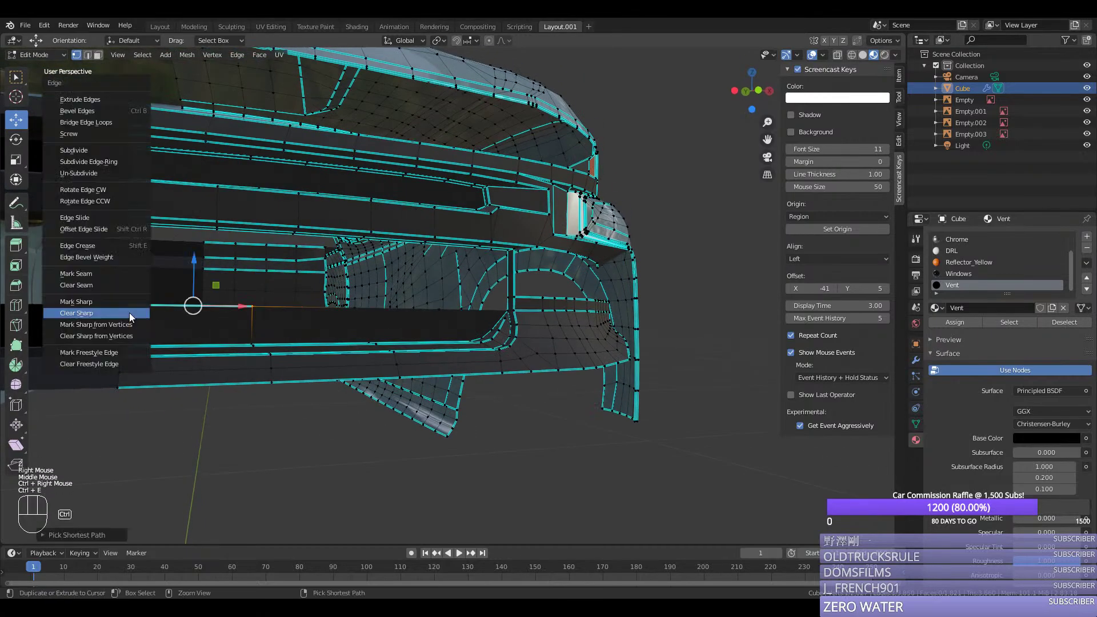
pyautogui.click(191, 310)
# Step: Fill the rest of the lower opening up to the crossbar's bottom edge with a face and assign it the Vent material
pyautogui.rightClick(132, 306)
pyautogui.keyDown('shift'); pyautogui.rightClick(132, 303); pyautogui.keyUp('shift')
pyautogui.scroll(2, 453, 249)
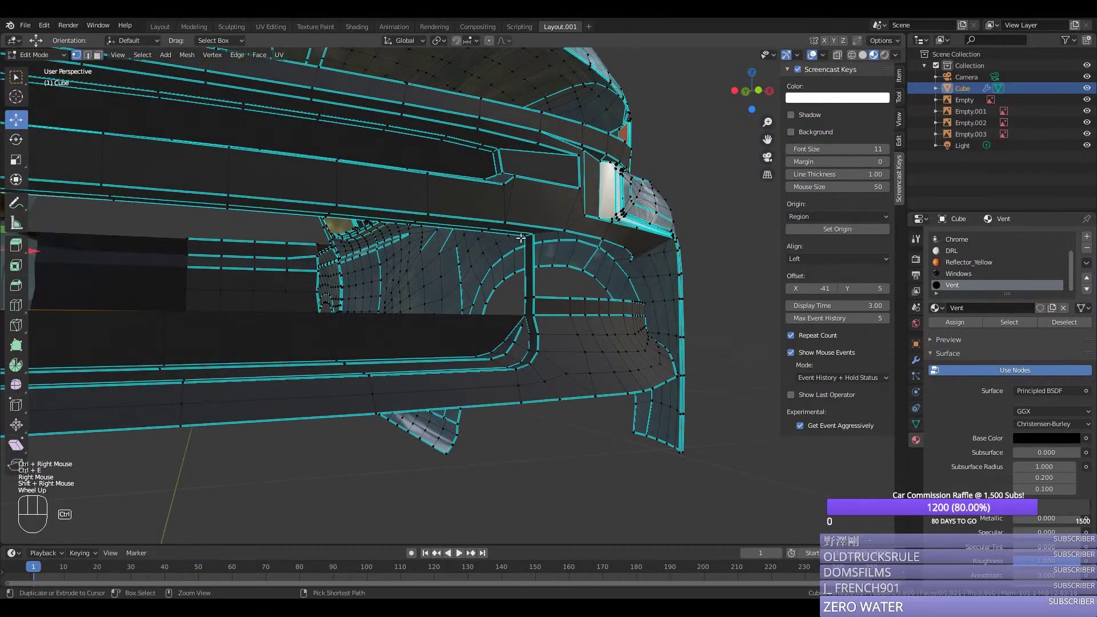
pyautogui.keyDown('ctrl'); pyautogui.rightClick(512, 240); pyautogui.keyUp('ctrl')
pyautogui.keyDown('ctrl'); pyautogui.rightClick(524, 313); pyautogui.keyUp('ctrl')
pyautogui.press('f')
pyautogui.moveTo(478, 319); pyautogui.dragTo(363, 318, button='middle')
pyautogui.hotkey('ctrl', 'z')
pyautogui.keyDown('shift'); pyautogui.rightClick(274, 330); pyautogui.keyUp('shift')
pyautogui.scroll(-2, 263, 333)
pyautogui.keyDown('ctrl'); pyautogui.rightClick(250, 336); pyautogui.keyUp('ctrl')
pyautogui.press('f')
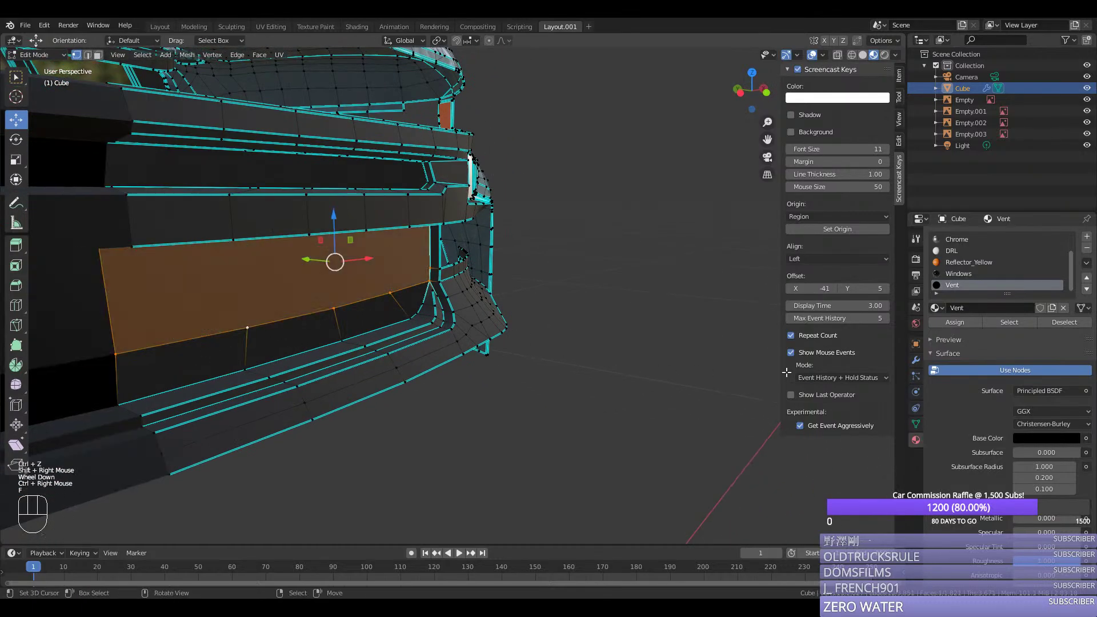
pyautogui.doubleClick(951, 322)
# Step: Return to object mode, save the file and check the closed lower grille opening
pyautogui.press('Tab')
pyautogui.scroll(-1, 357, 337)
pyautogui.moveTo(357, 337); pyautogui.dragTo(547, 380, button='middle')
pyautogui.hotkey('ctrl', 's')
pyautogui.scroll(-1, 345, 335)
pyautogui.scroll(-2, 332, 337)
pyautogui.scroll(3, 549, 379)
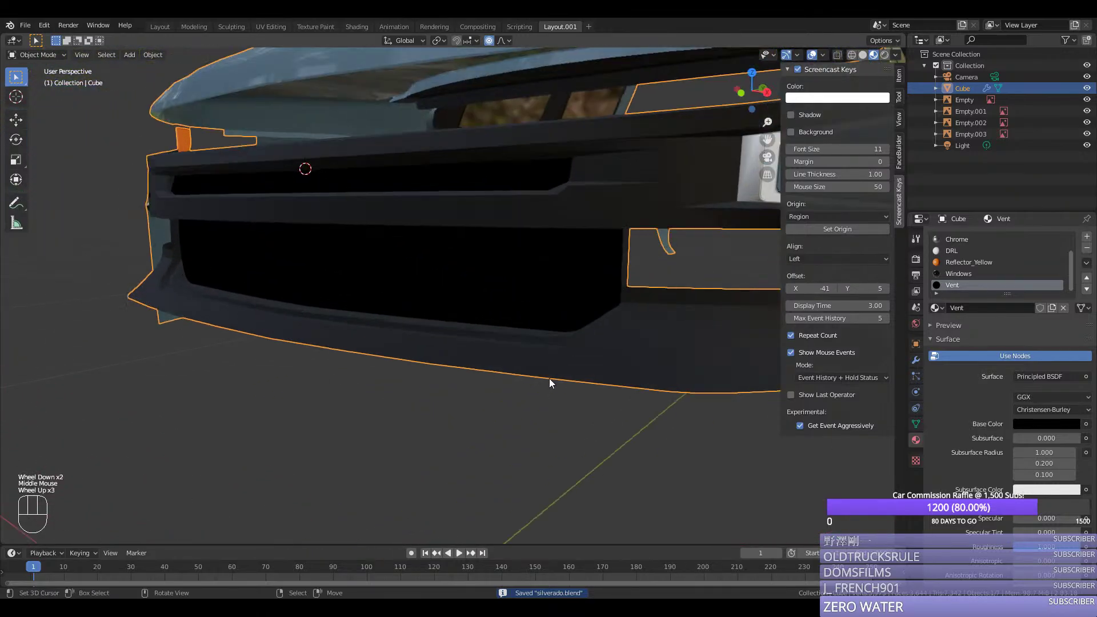
# Step: In face editing, select the strip of faces along the bumper's lower edge from the centre line around to the wheel-side end
pyautogui.press('Tab')
pyautogui.press('3')
pyautogui.scroll(-1, 506, 363)
pyautogui.moveTo(505, 364); pyautogui.dragTo(519, 373, button='middle')
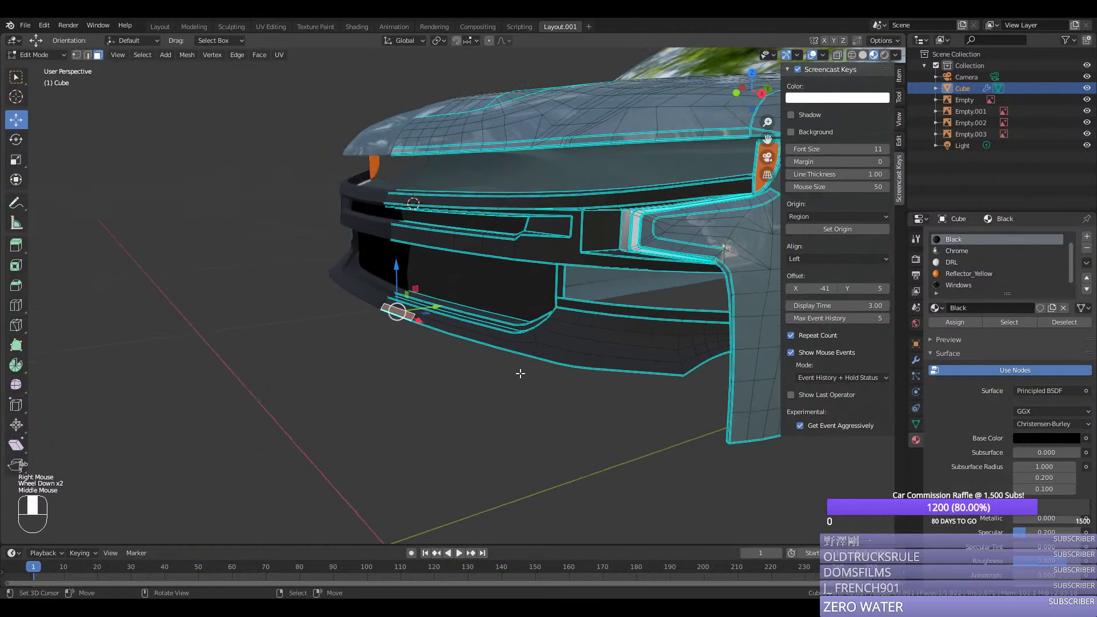
pyautogui.scroll(1, 628, 378)
pyautogui.keyDown('ctrl'); pyautogui.rightClick(713, 383); pyautogui.keyUp('ctrl')
pyautogui.scroll(-1, 685, 385)
pyautogui.press('z')
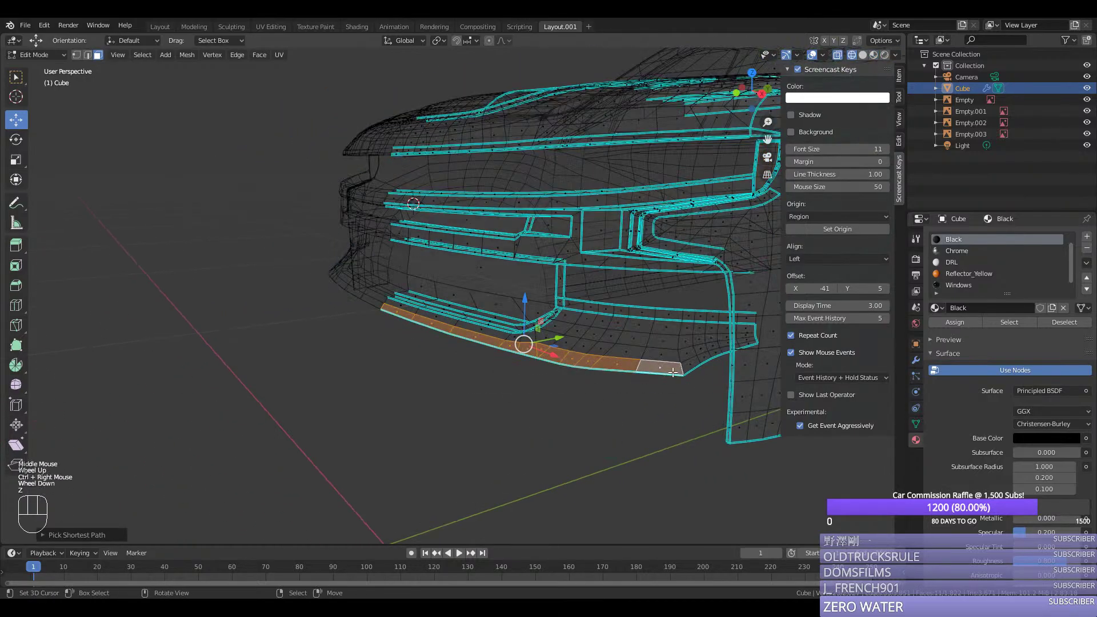
pyautogui.keyDown('shift'); pyautogui.rightClick(690, 366); pyautogui.keyUp('shift')
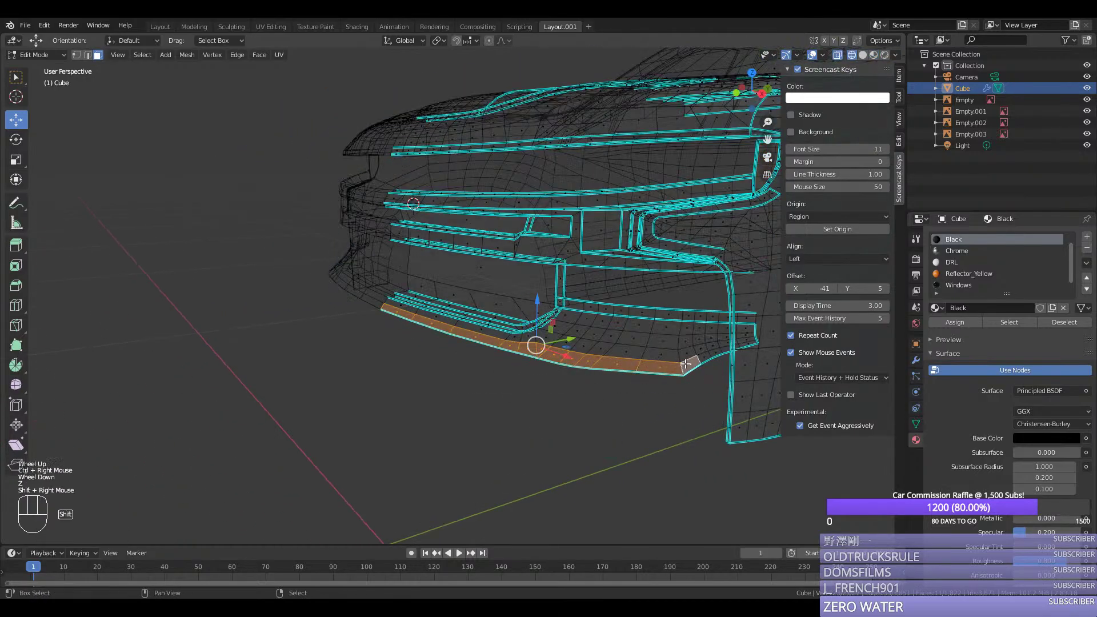
pyautogui.keyDown('ctrl'); pyautogui.rightClick(750, 348); pyautogui.keyUp('ctrl')
# Step: Extend the face selection upward to cover the whole lower bumper panel below the grille opening and out to the fender
pyautogui.moveTo(746, 367); pyautogui.dragTo(694, 382, button='middle')
pyautogui.scroll(1, 641, 396)
pyautogui.moveTo(694, 382); pyautogui.dragTo(590, 408, button='middle')
pyautogui.scroll(1, 641, 396)
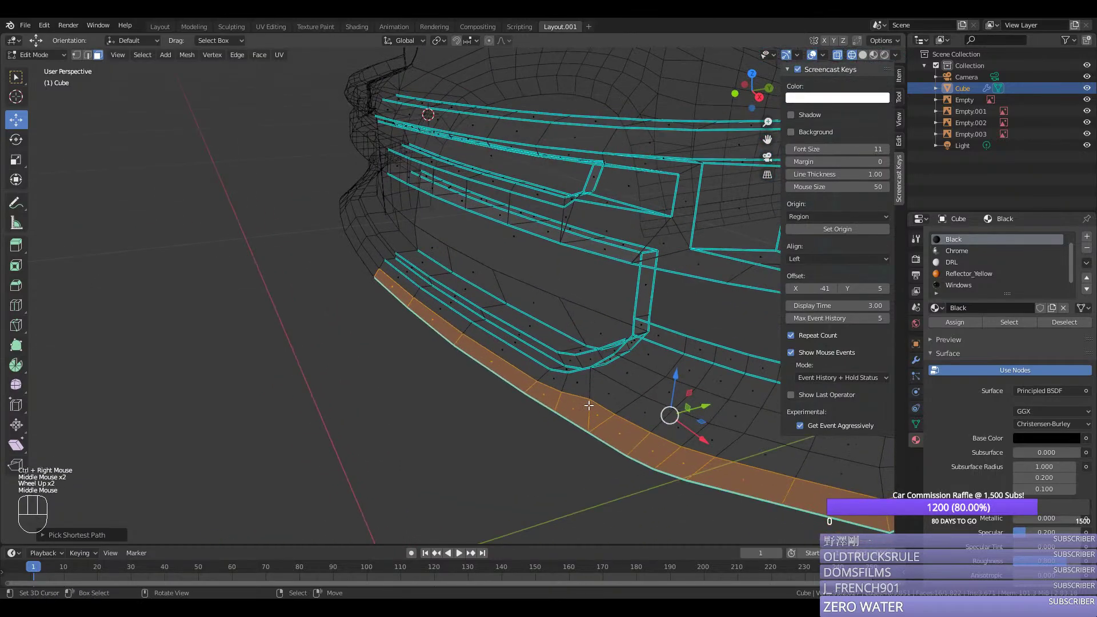
pyautogui.press('ctrl+KP_Add')
pyautogui.keyDown('shift'); pyautogui.rightClick(623, 374); pyautogui.keyUp('shift')
pyautogui.scroll(-2, 690, 386)
pyautogui.moveTo(690, 386); pyautogui.dragTo(742, 445, button='middle')
pyautogui.keyDown('ctrl'); pyautogui.rightClick(702, 423); pyautogui.keyUp('ctrl')
pyautogui.keyDown('ctrl'); pyautogui.rightClick(778, 454); pyautogui.keyUp('ctrl')
pyautogui.keyDown('shift'); pyautogui.rightClick(778, 454); pyautogui.keyUp('shift')
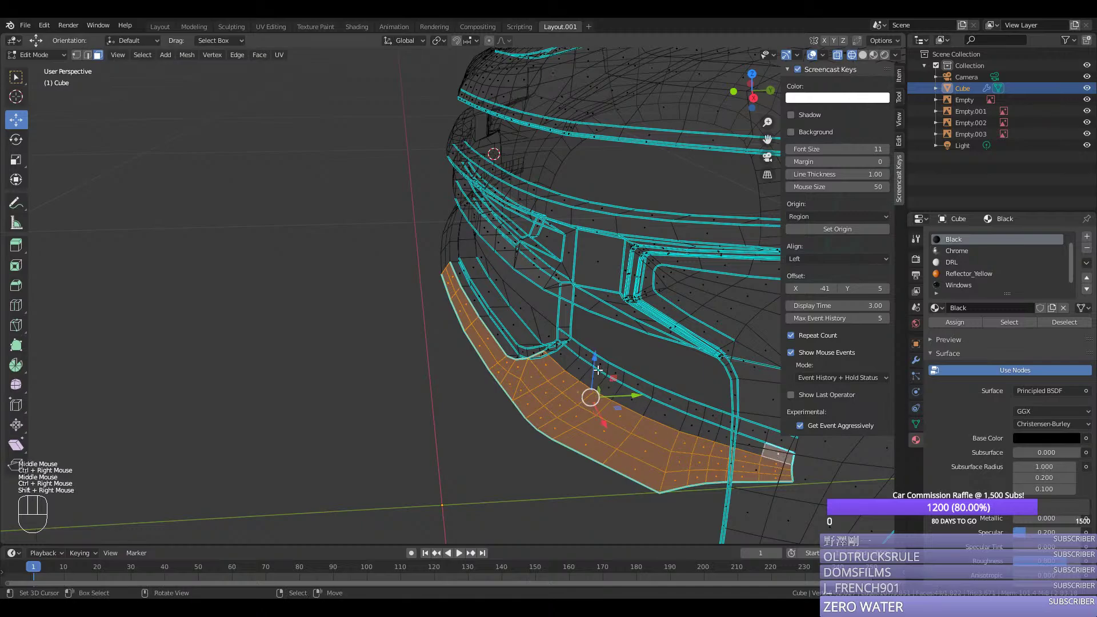
pyautogui.keyDown('ctrl'); pyautogui.rightClick(564, 358); pyautogui.keyUp('ctrl')
# Step: Remove the stray inner lip face at the lower grille opening's corner from the bumper panel selection
pyautogui.moveTo(564, 358); pyautogui.dragTo(651, 361, button='middle')
pyautogui.scroll(3, 586, 280)
pyautogui.moveTo(586, 281); pyautogui.dragTo(610, 276, button='middle')
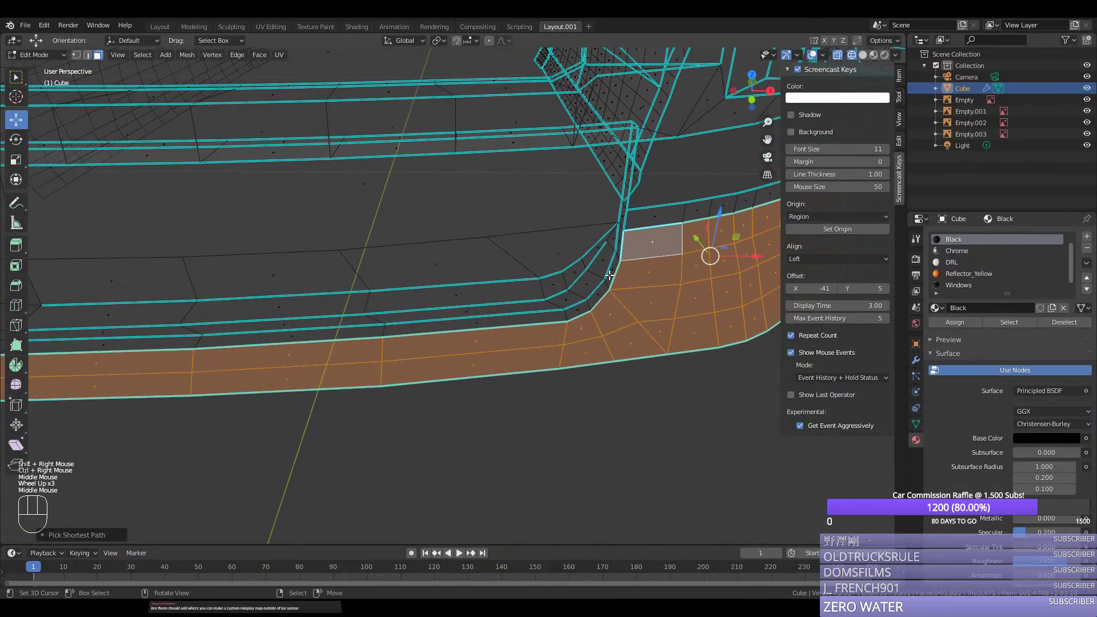
pyautogui.press('z')
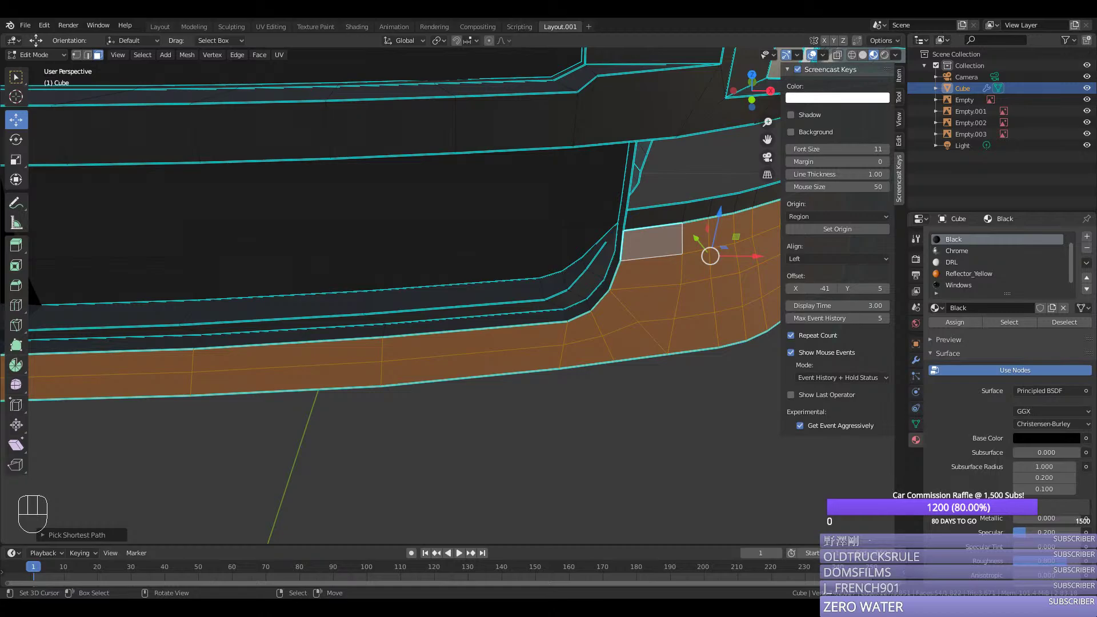
pyautogui.moveTo(654, 364); pyautogui.dragTo(523, 198, button='middle')
pyautogui.scroll(2, 582, 341)
pyautogui.keyDown('shift'); pyautogui.rightClick(524, 190); pyautogui.keyUp('shift')
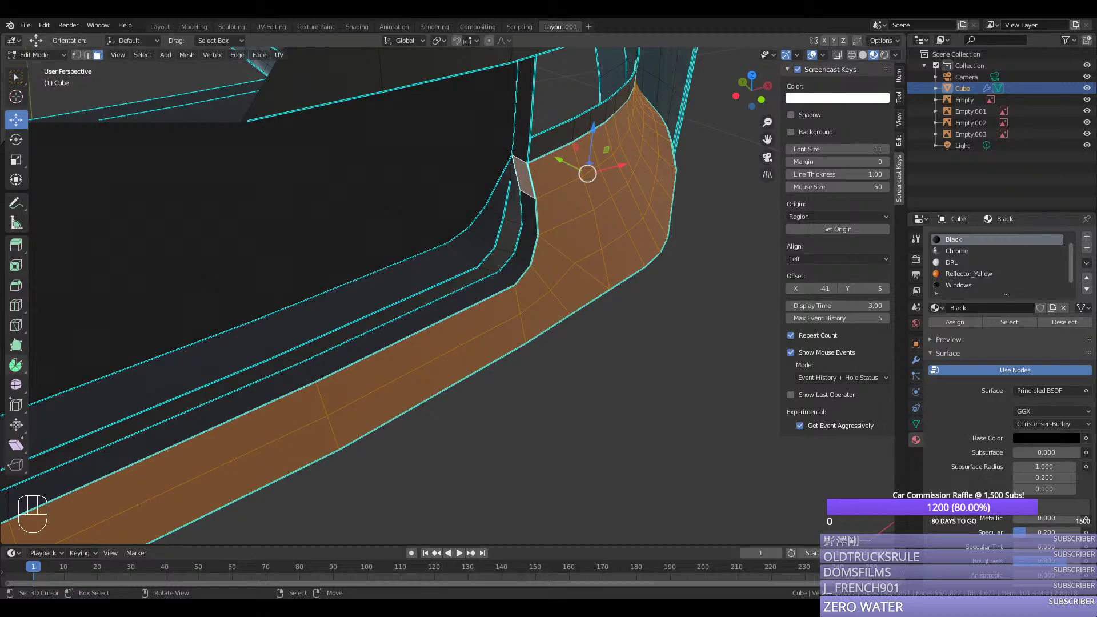
pyautogui.keyDown('shift'); pyautogui.moveTo(562, 269); pyautogui.dragTo(615, 290, button='middle'); pyautogui.keyUp('shift')
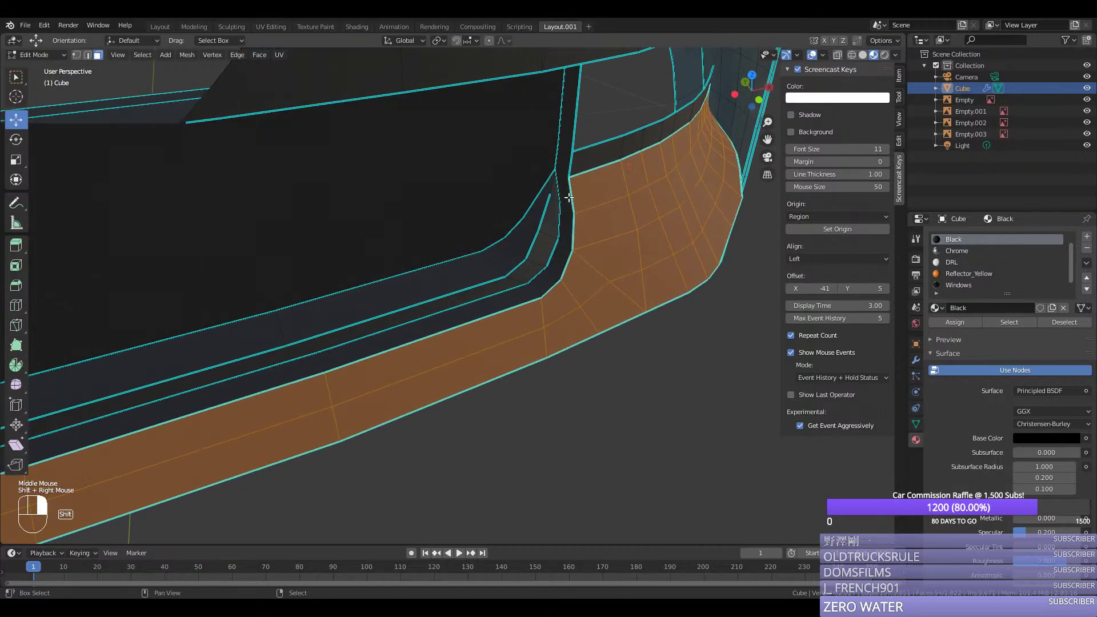
# Step: Add a new material named Color2 and assign it to the selected lower bumper faces
pyautogui.click(1087, 237)
pyautogui.click(997, 309)
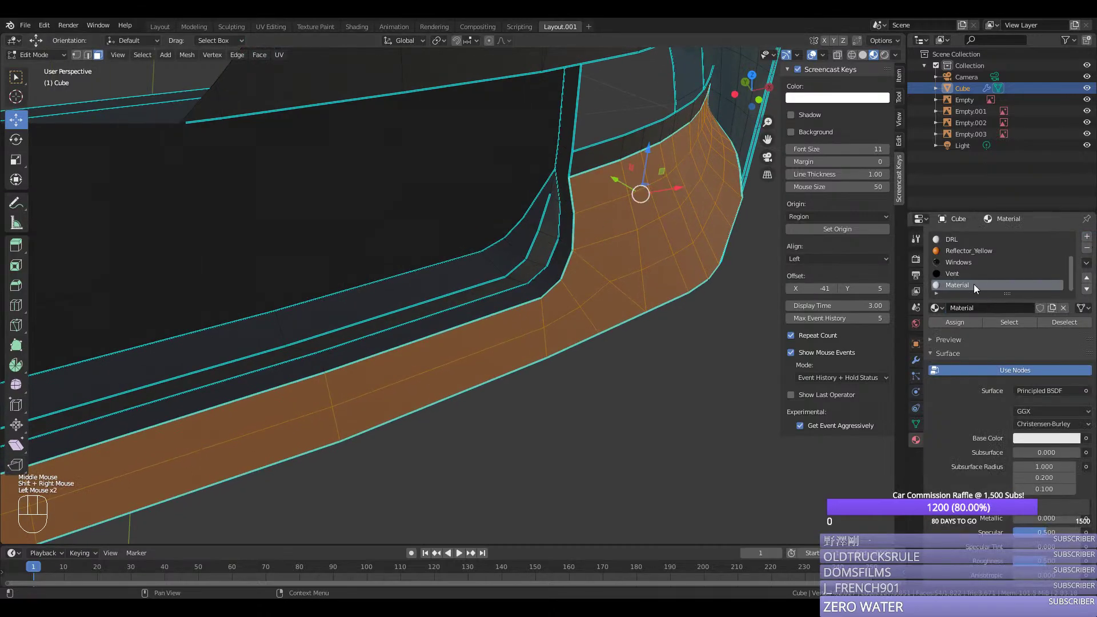
pyautogui.doubleClick(973, 283)
pyautogui.write('Color2')
pyautogui.press('Return')
pyautogui.click(959, 322)
# Step: Return to object mode and save the file
pyautogui.scroll(-2, 546, 287)
pyautogui.moveTo(546, 286); pyautogui.dragTo(566, 305, button='middle')
pyautogui.press('Tab')
pyautogui.scroll(-2, 690, 341)
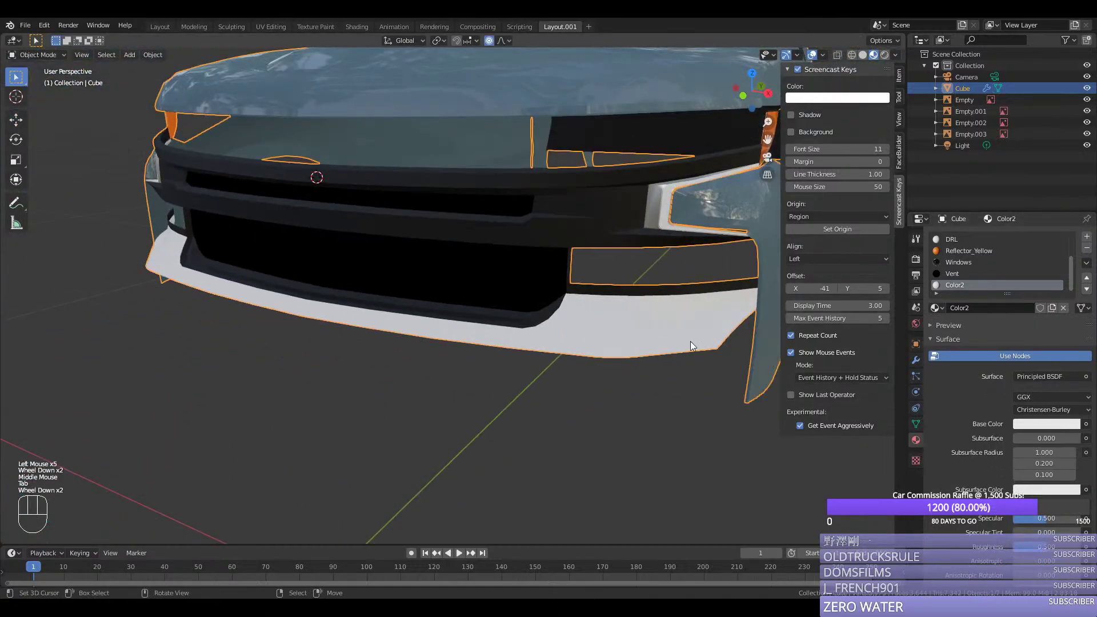
pyautogui.hotkey('ctrl', 's')
# Step: Set Color2 to a black base color with clearcoat 1.000, roughness 0.800, metallic 0.500 and specular 0.200
pyautogui.click(1044, 423)
pyautogui.click(1074, 338)
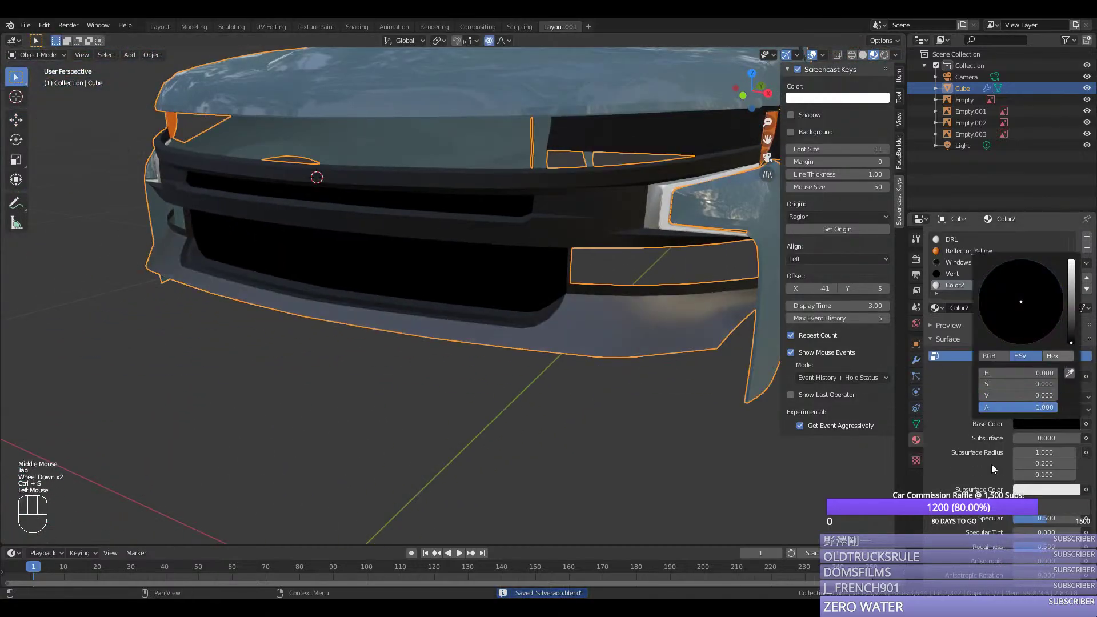
pyautogui.scroll(-2, 999, 460)
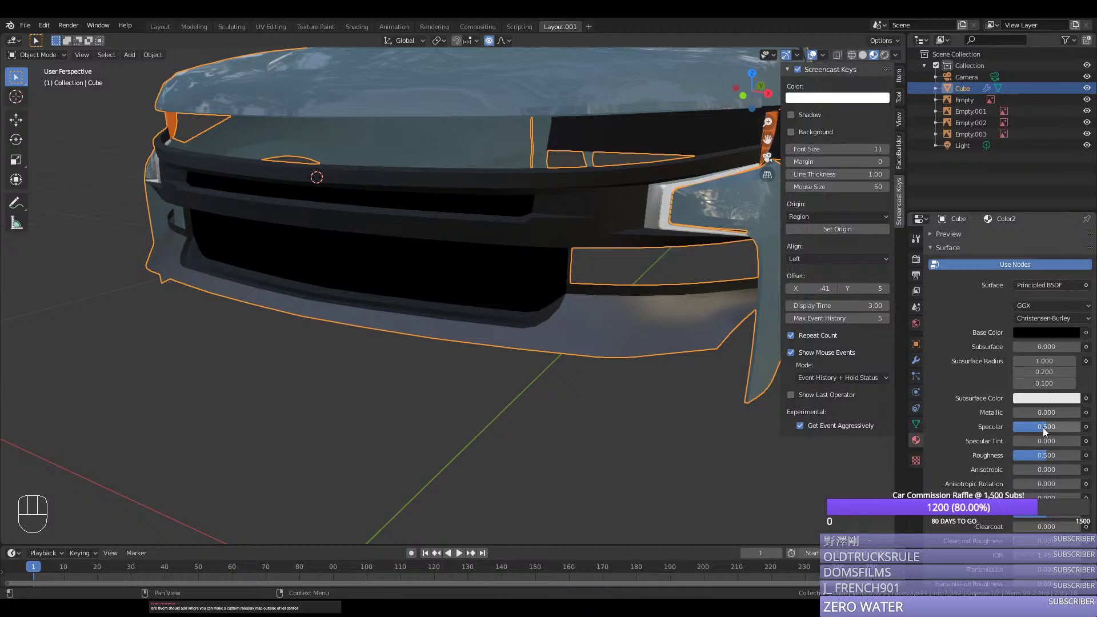
pyautogui.moveTo(1037, 525); pyautogui.dragTo(1080, 524)
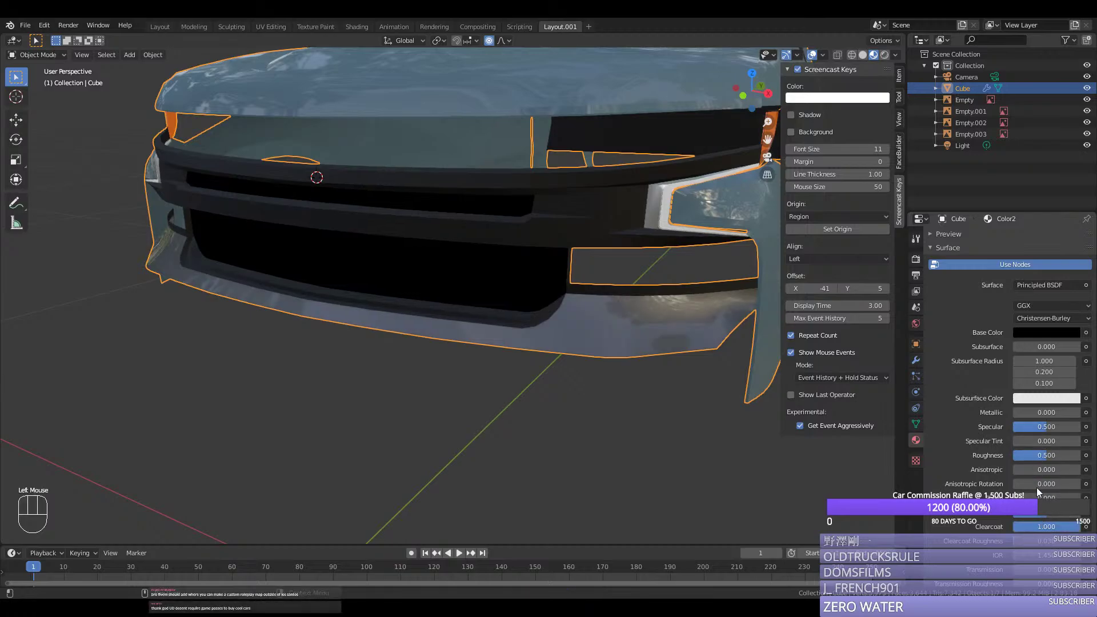
pyautogui.moveTo(1040, 456); pyautogui.dragTo(1061, 455)
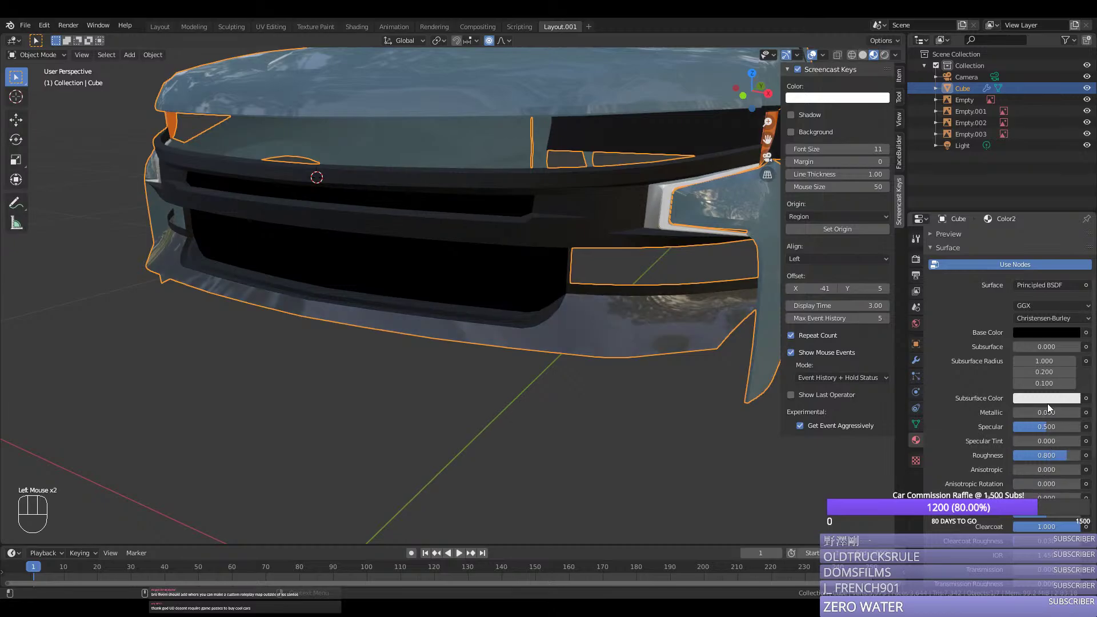
pyautogui.moveTo(1028, 412)
pyautogui.mouseDown()
pyautogui.moveTo(1045, 412)
pyautogui.moveTo(1018, 426)
pyautogui.mouseUp()
# Step: Save the file and check the Color2 material on the truck's front end in object mode
pyautogui.press('Tab')
pyautogui.moveTo(726, 405); pyautogui.dragTo(707, 378, button='middle')
pyautogui.hotkey('ctrl', 's')
pyautogui.press('Tab')
pyautogui.scroll(-2, 616, 380)
pyautogui.scroll(-2, 703, 394)
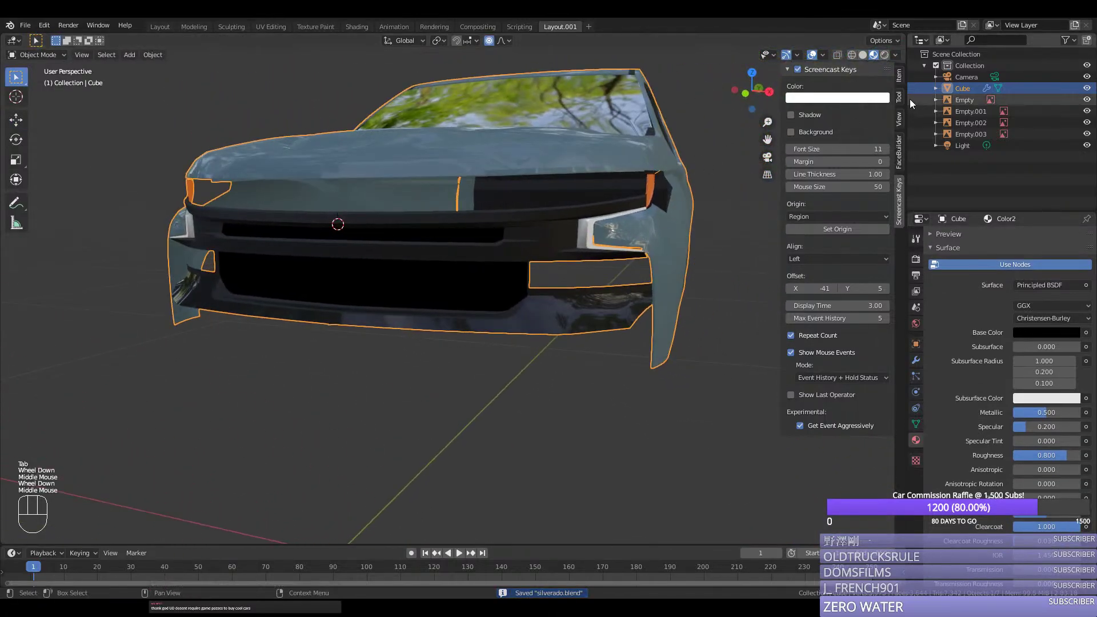
# Step: Switch the material preview to a different lighting environment and save the file
pyautogui.click(895, 56)
pyautogui.click(886, 155)
pyautogui.click(687, 192)
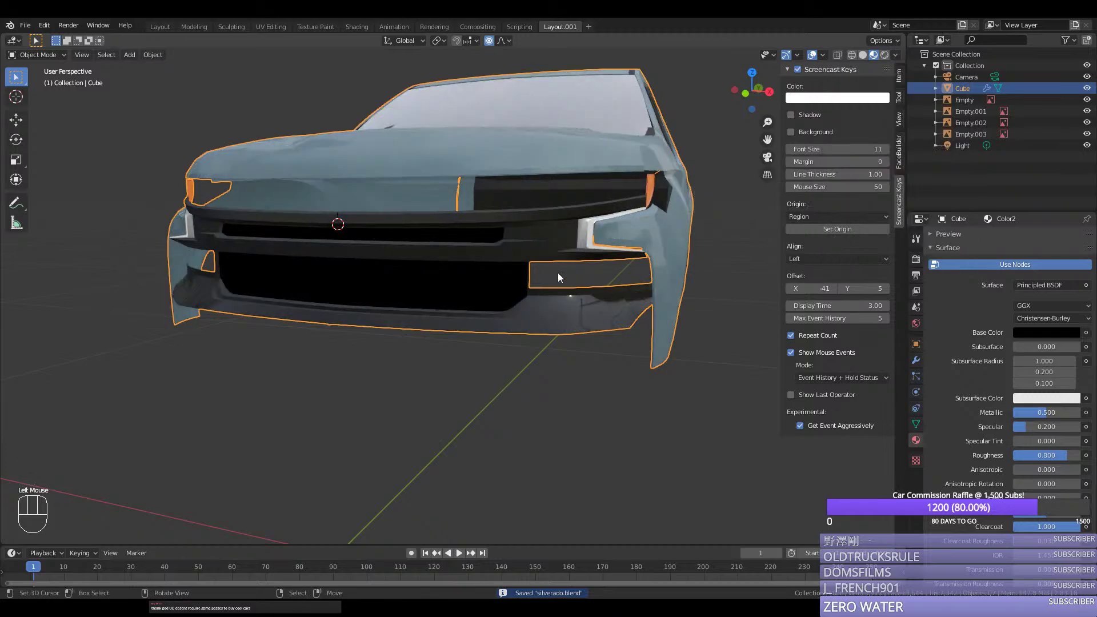
pyautogui.moveTo(558, 272)
pyautogui.mouseDown(button='middle')
pyautogui.moveTo(575, 280)
pyautogui.moveTo(560, 280)
pyautogui.moveTo(570, 302)
pyautogui.mouseUp(button='middle')
pyautogui.hotkey('ctrl', 's')
# Step: Compare the bumper with the reference in front view and put the truck body into vertex editing
pyautogui.press('KP_1')
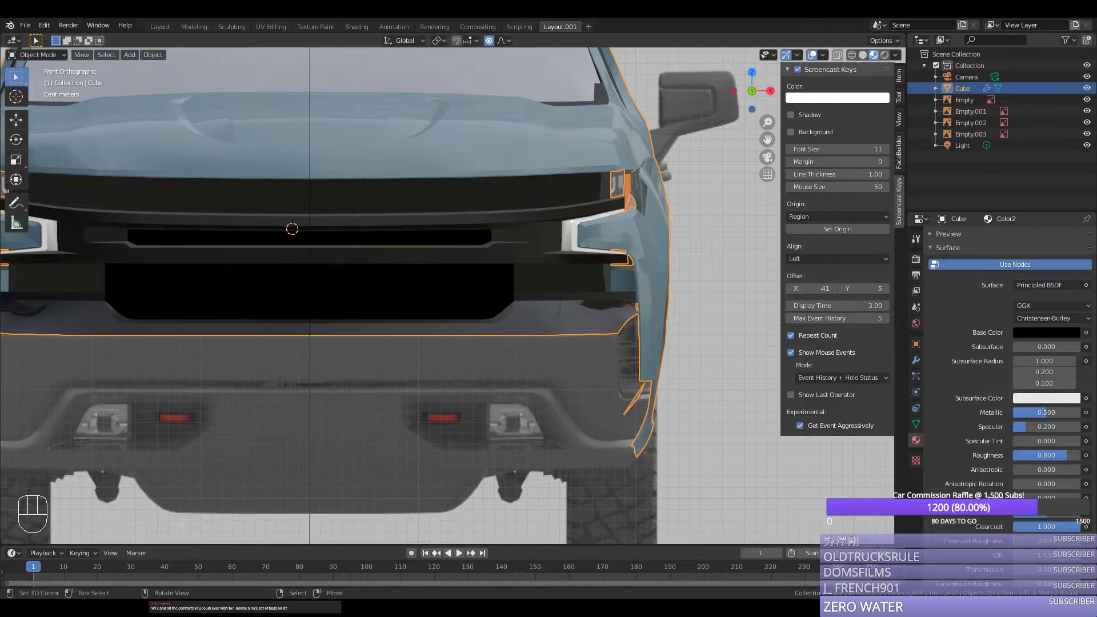
pyautogui.scroll(2, 241, 390)
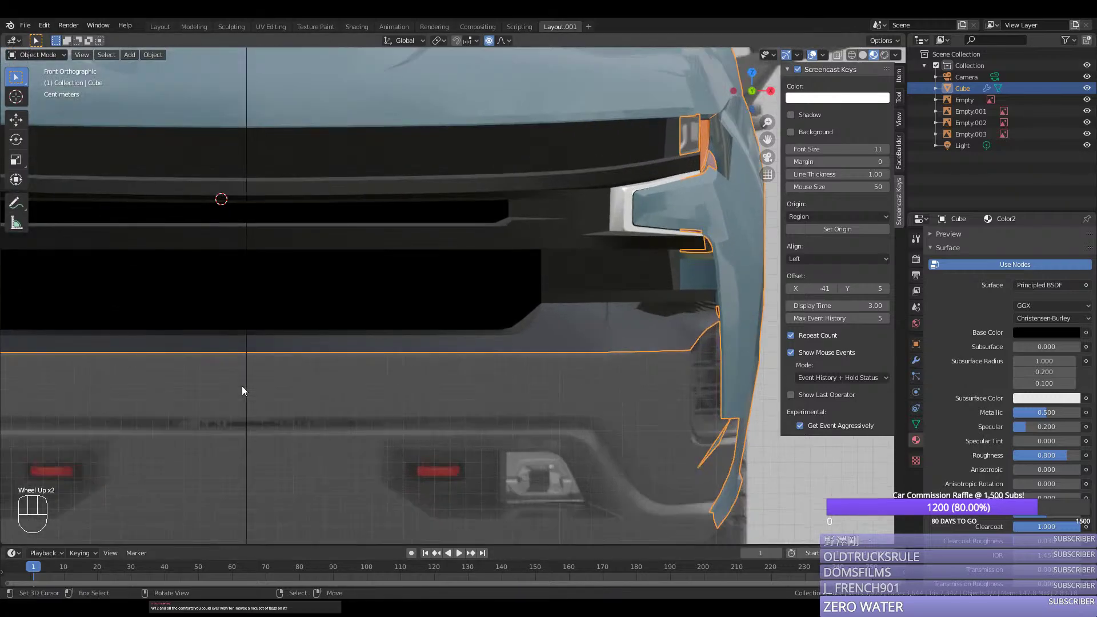
pyautogui.scroll(1, 194, 353)
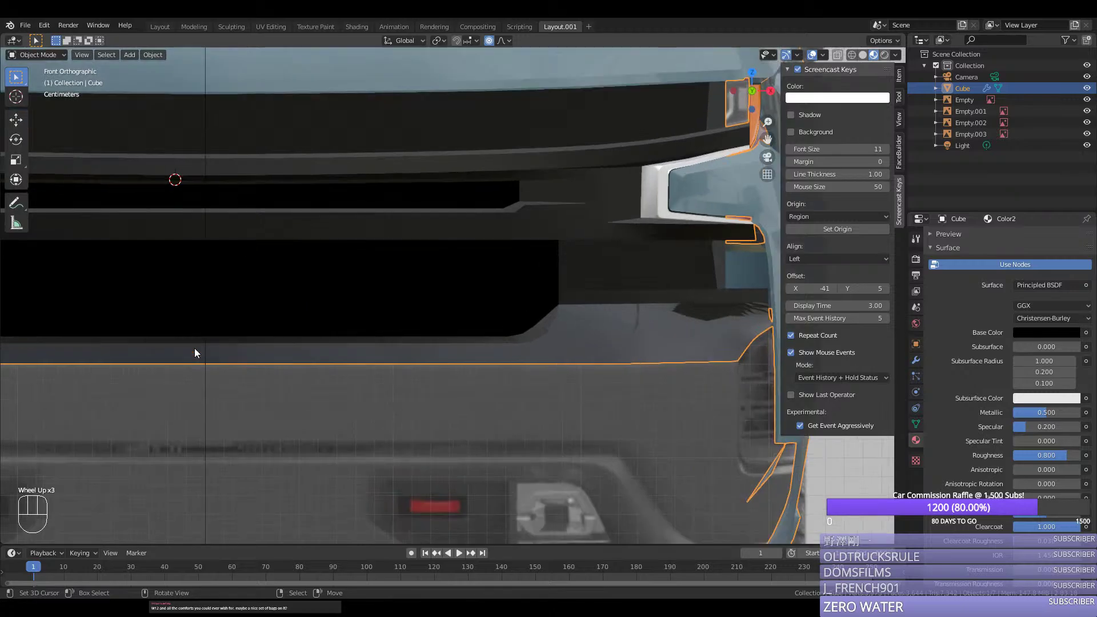
pyautogui.scroll(-1, 176, 328)
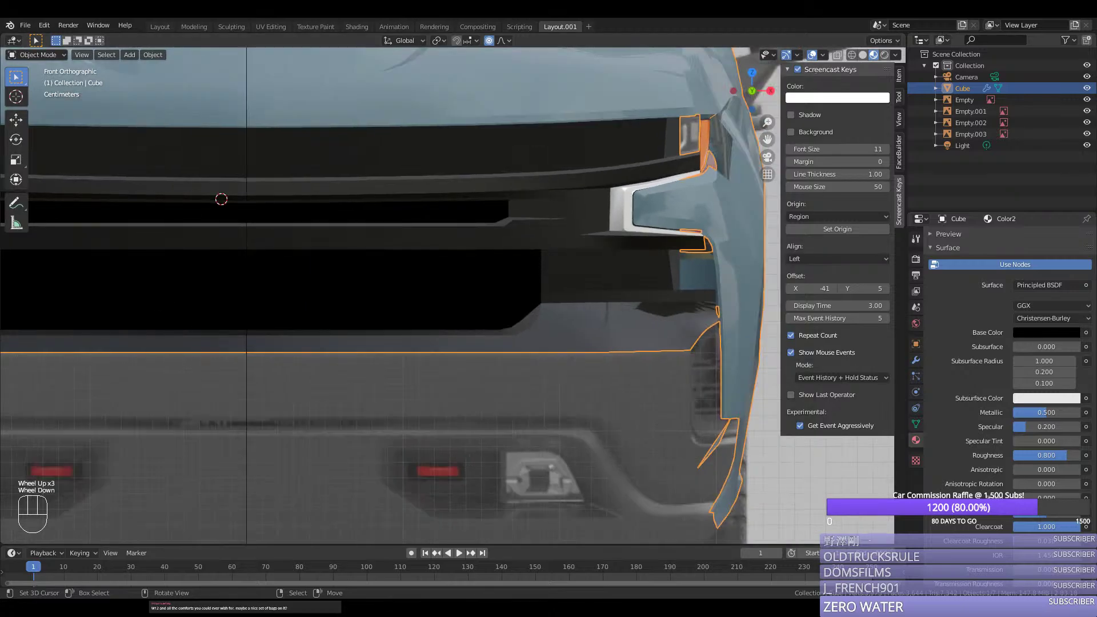
pyautogui.rightClick(306, 291)
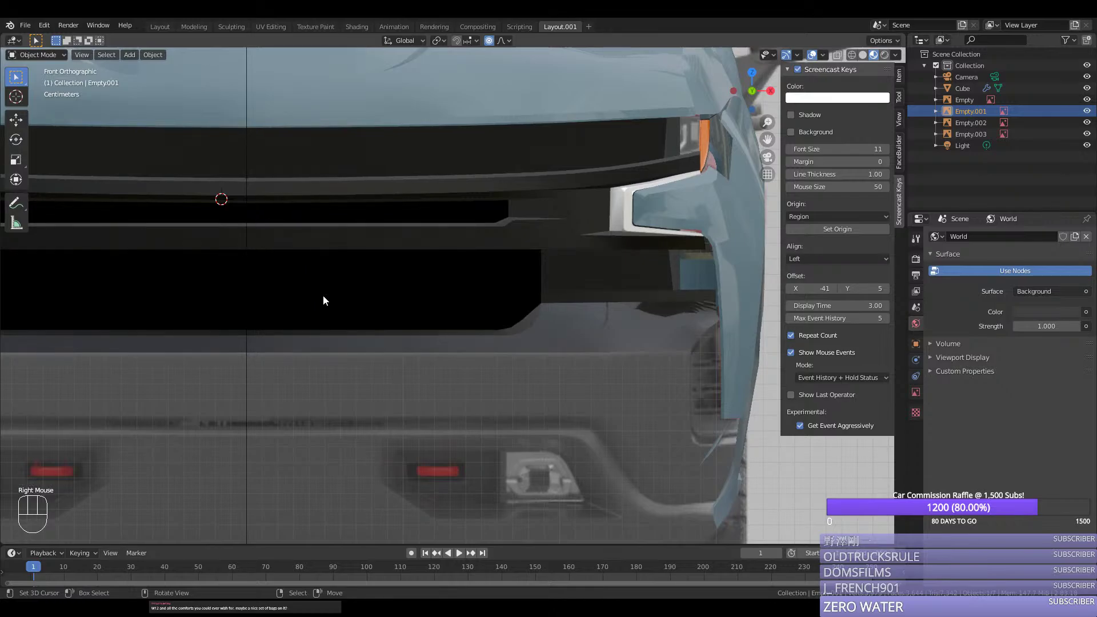
pyautogui.rightClick(319, 277)
pyautogui.press('Tab')
pyautogui.press('1')
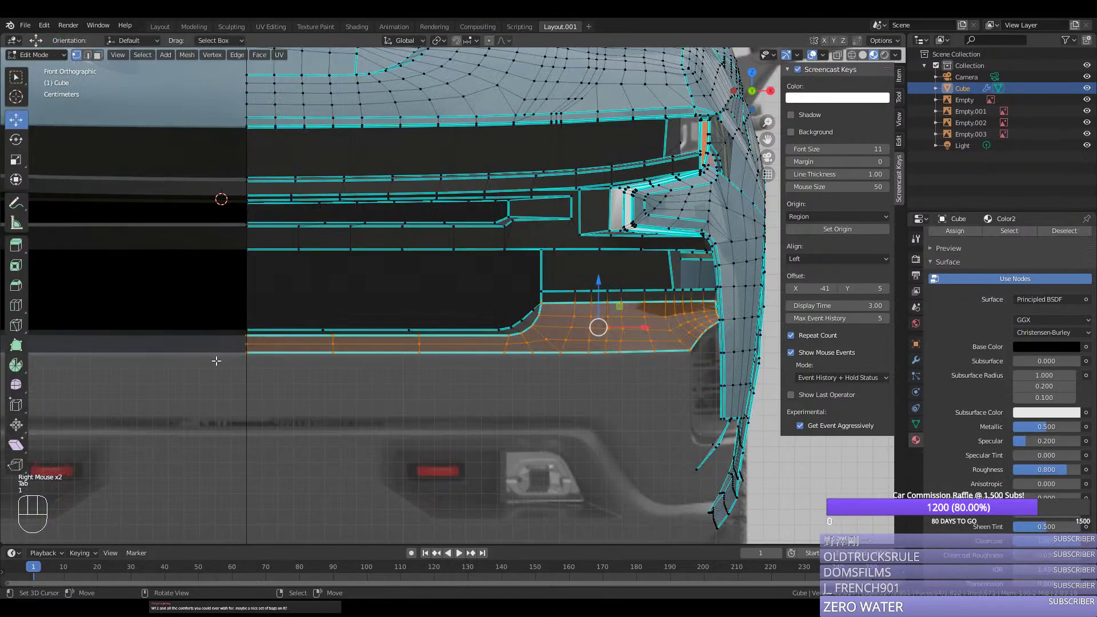
# Step: Extrude the bumper's bottom edge, from the centre line to below the headlight, straight down to the reference's lower bumper line
pyautogui.rightClick(246, 353)
pyautogui.keyDown('ctrl'); pyautogui.rightClick(589, 351); pyautogui.keyUp('ctrl')
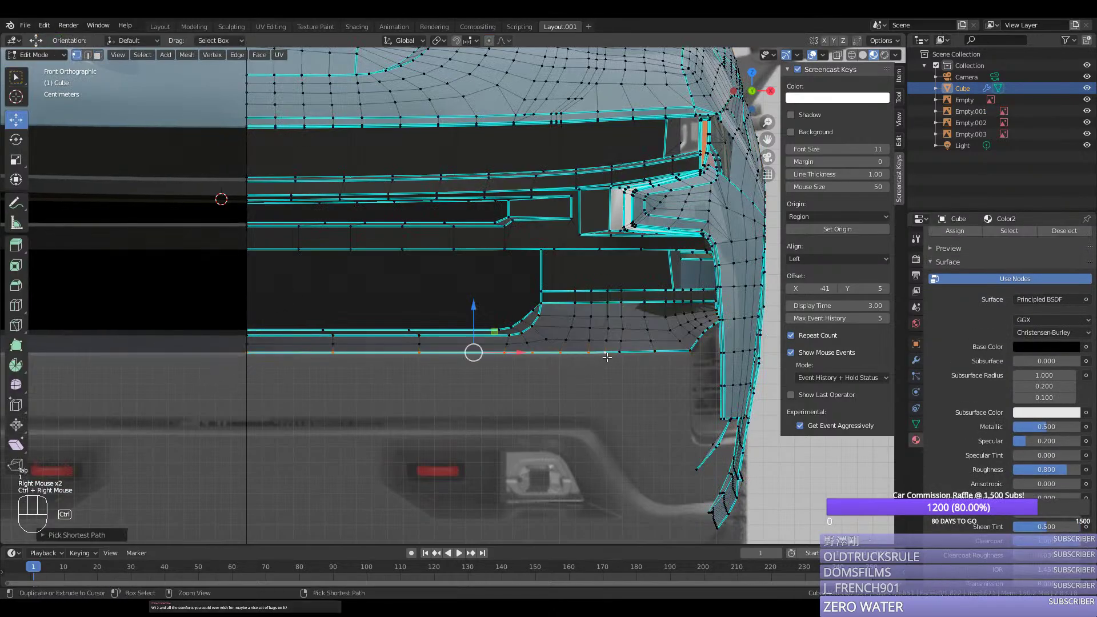
pyautogui.keyDown('ctrl'); pyautogui.rightClick(619, 352); pyautogui.keyUp('ctrl')
pyautogui.click(635, 345)
pyautogui.scroll(2, 629, 342)
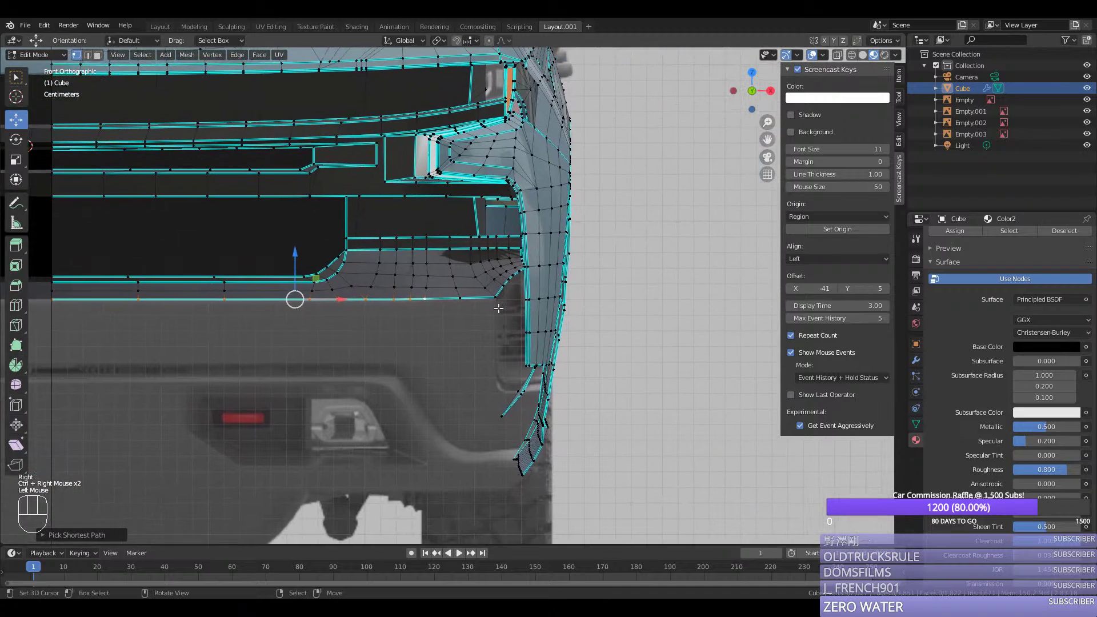
pyautogui.press('e')
pyautogui.middleClick(481, 421)
pyautogui.click(481, 428)
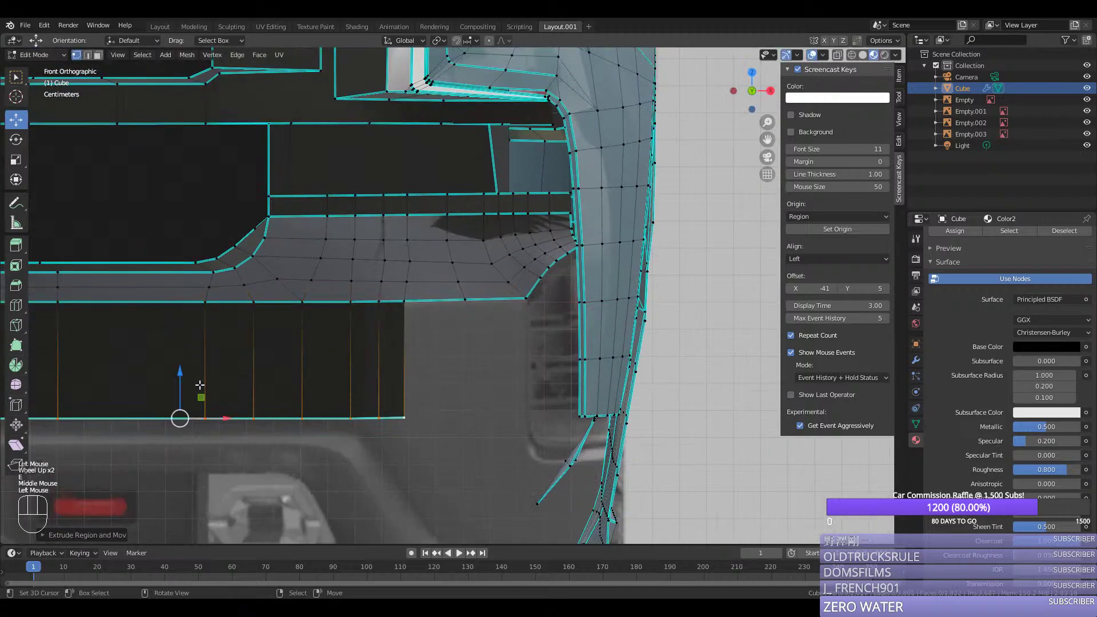
pyautogui.moveTo(200, 396); pyautogui.dragTo(201, 391)
# Step: Lower the outermost bottom vertex of the extruded panel to start following the reference's corner curve
pyautogui.rightClick(372, 402)
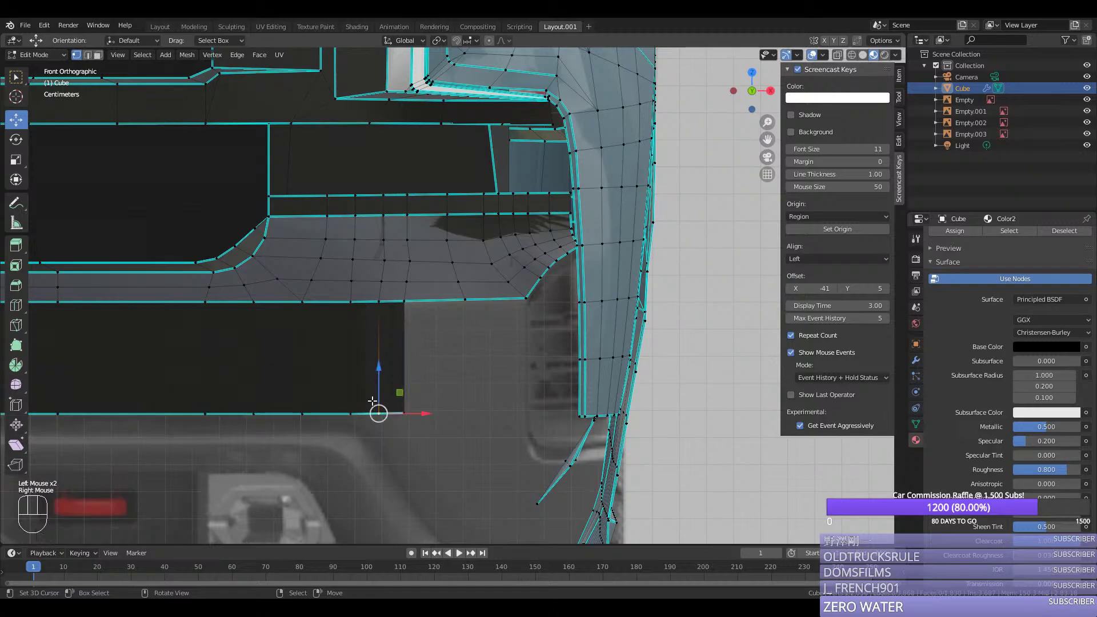
pyautogui.moveTo(373, 401); pyautogui.dragTo(404, 397)
pyautogui.rightClick(404, 411)
pyautogui.scroll(-2, 404, 397)
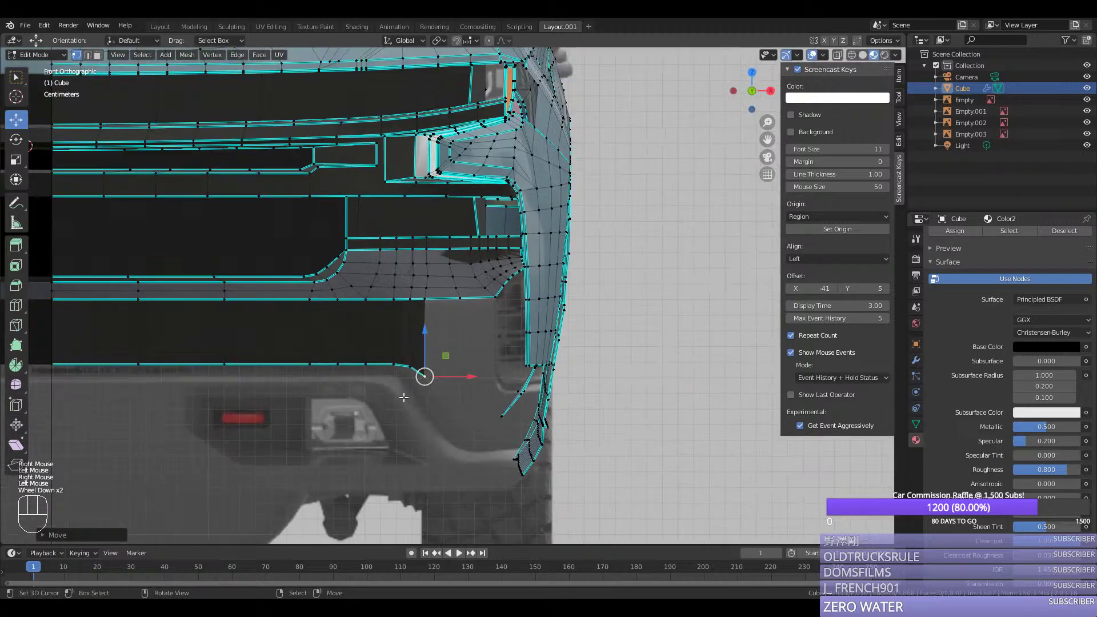
# Step: Extrude the panel's outer bottom vertex diagonally down and rearward toward the wheel, tracing the bumper cutout in side view
pyautogui.press('e')
pyautogui.click(404, 397)
pyautogui.scroll(-1, 404, 397)
pyautogui.moveTo(404, 397); pyautogui.dragTo(427, 451, button='middle')
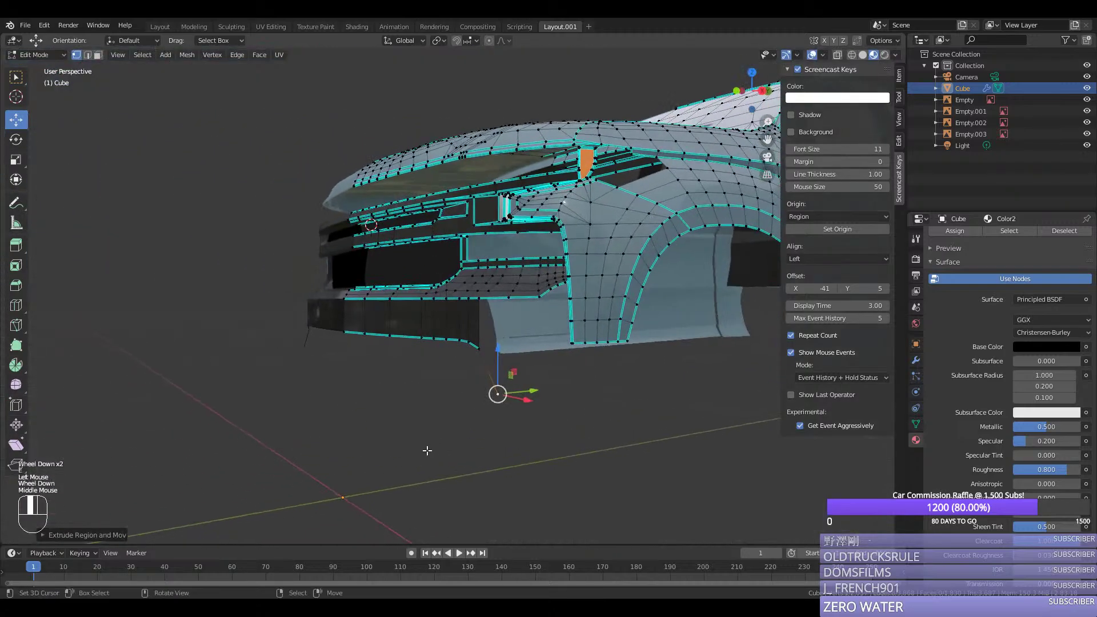
pyautogui.press('KP_3')
pyautogui.scroll(1, 557, 428)
pyautogui.moveTo(557, 425); pyautogui.dragTo(597, 416)
pyautogui.press('e')
pyautogui.middleClick(619, 416)
pyautogui.click(699, 421)
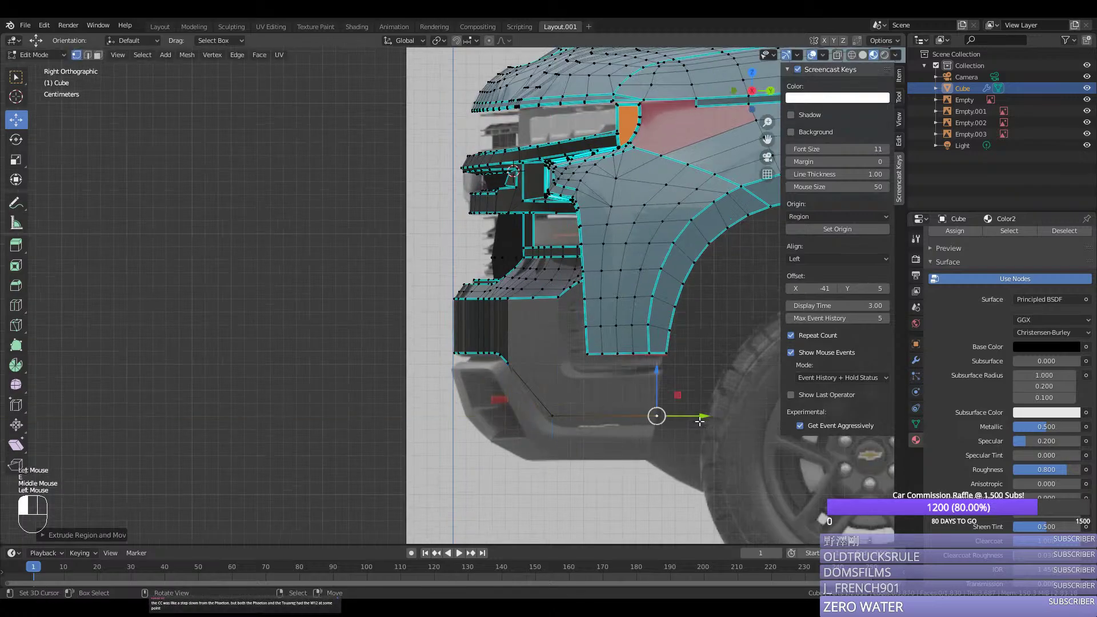
# Step: Shift the panel's two outermost bottom vertices slightly rearward in side view to smooth the corner
pyautogui.scroll(2, 699, 421)
pyautogui.rightClick(550, 399)
pyautogui.rightClick(550, 400)
pyautogui.rightClick(551, 400)
pyautogui.keyDown('ctrl'); pyautogui.rightClick(549, 403); pyautogui.keyUp('ctrl')
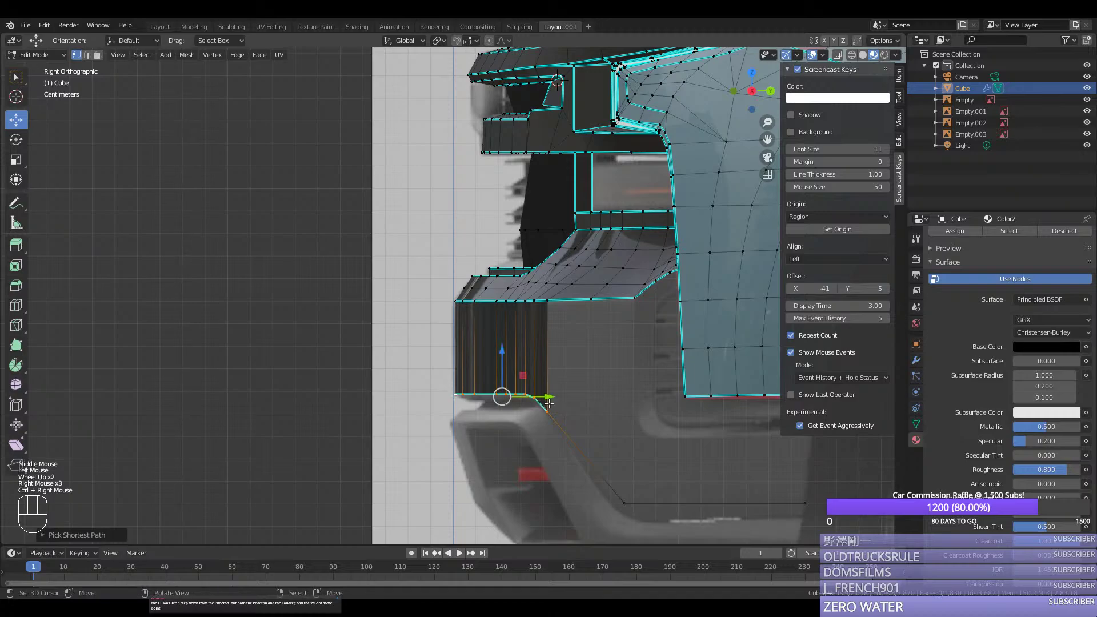
pyautogui.click(549, 404)
pyautogui.rightClick(548, 409)
pyautogui.moveTo(547, 409); pyautogui.dragTo(541, 392)
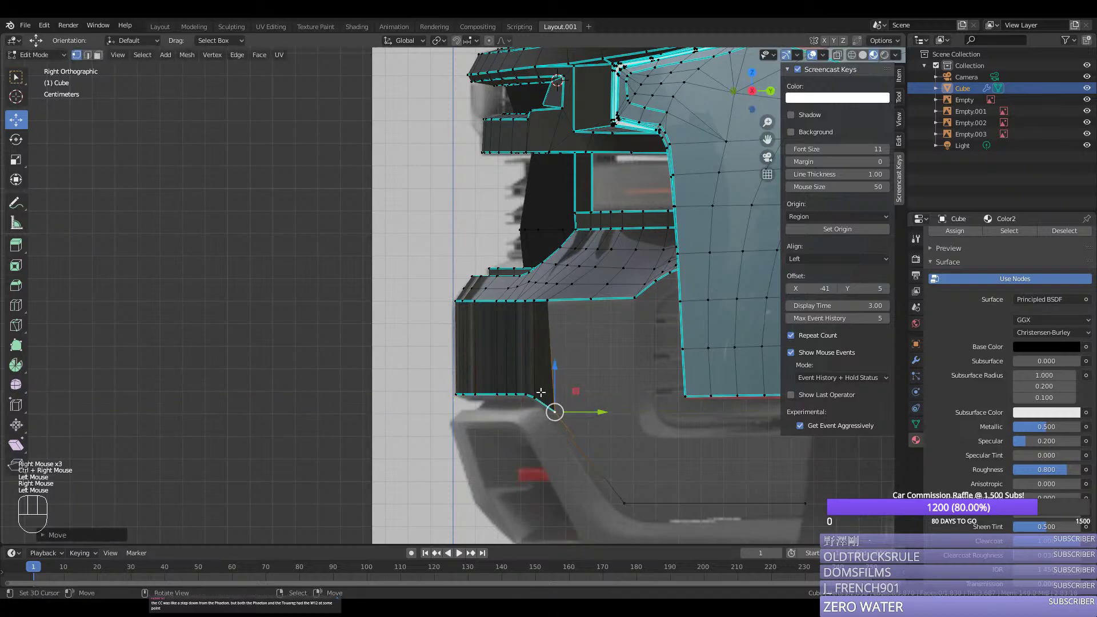
pyautogui.moveTo(540, 392); pyautogui.dragTo(538, 397, button='right')
pyautogui.rightClick(527, 394)
pyautogui.moveTo(524, 392); pyautogui.dragTo(563, 395)
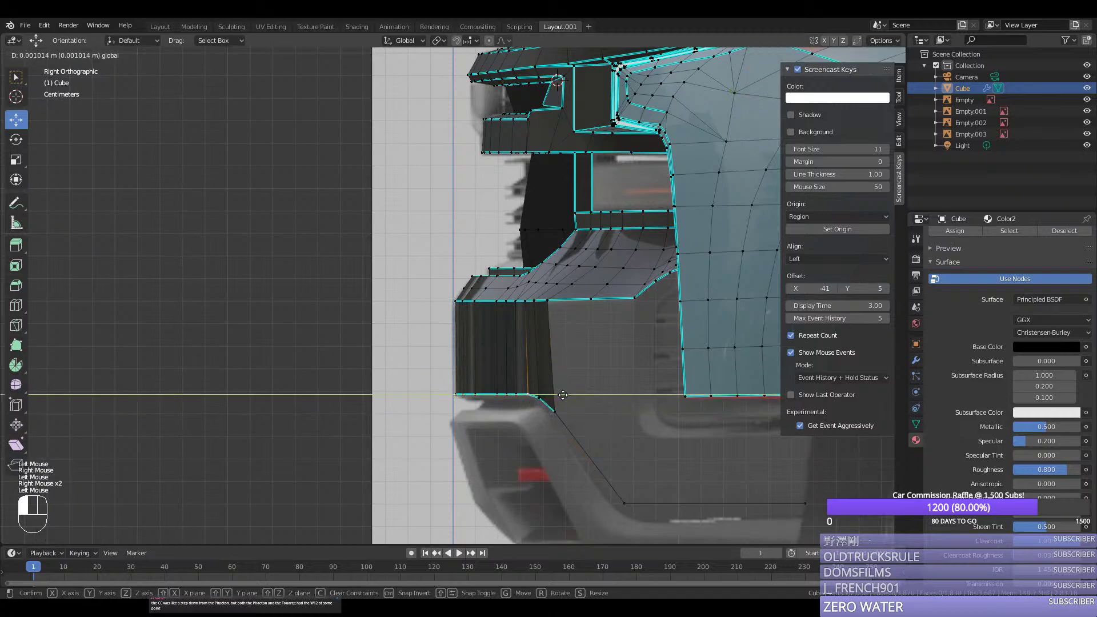
# Step: Vertex-bevel the lower corner where the diagonal line meets the horizontal one
pyautogui.rightClick(624, 503)
pyautogui.hotkey('shift', 'ctrl', 'b')
pyautogui.click(698, 514)
pyautogui.rightClick(646, 503)
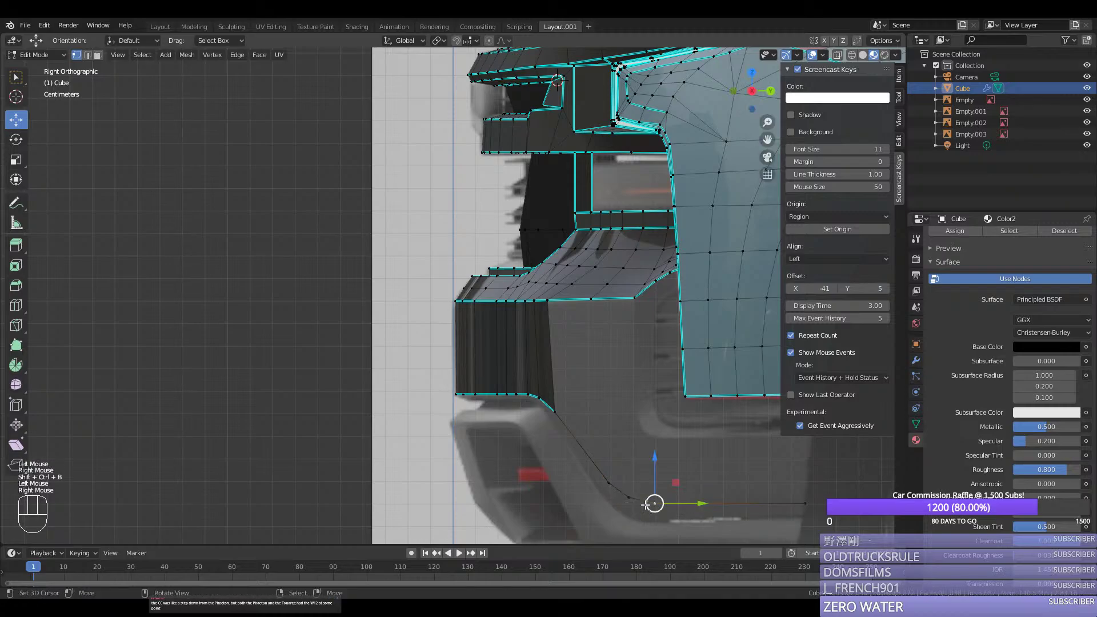
pyautogui.keyDown('ctrl'); pyautogui.rightClick(610, 482); pyautogui.keyUp('ctrl')
pyautogui.moveTo(622, 460); pyautogui.dragTo(638, 467)
pyautogui.rightClick(611, 483)
pyautogui.rightClick(650, 501)
pyautogui.keyDown('ctrl'); pyautogui.rightClick(627, 495); pyautogui.keyUp('ctrl')
pyautogui.click(638, 467)
pyautogui.hotkey('ctrl', 'z')
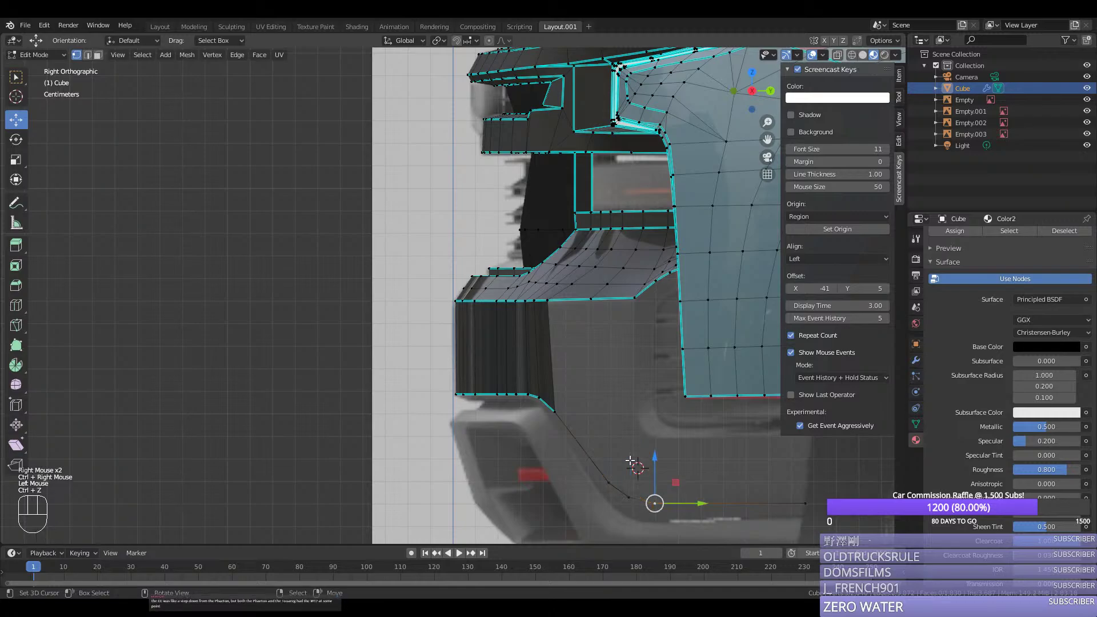
# Step: Select the edge path along the extruded lower outline from the panel corner to its rear end and mark it sharp
pyautogui.keyDown('ctrl'); pyautogui.rightClick(629, 466); pyautogui.keyUp('ctrl')
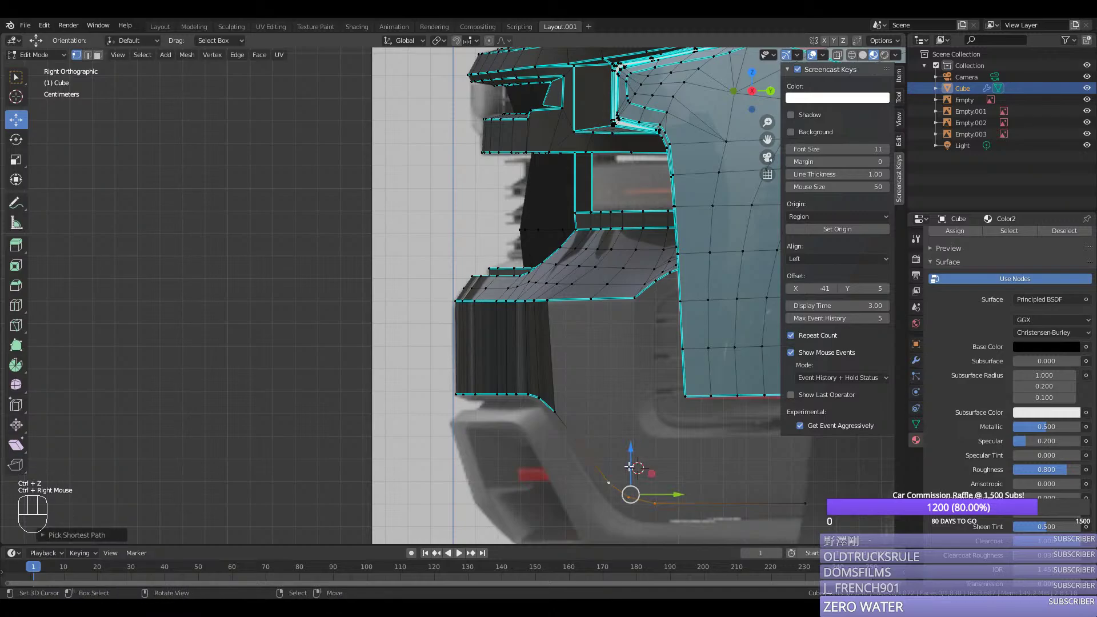
pyautogui.rightClick(554, 410)
pyautogui.keyDown('ctrl'); pyautogui.rightClick(804, 504); pyautogui.keyUp('ctrl')
pyautogui.hotkey('ctrl', 'e')
pyautogui.click(765, 502)
pyautogui.moveTo(766, 503); pyautogui.dragTo(631, 486, button='middle')
pyautogui.hotkey('ctrl', 'e')
pyautogui.rightClick(588, 477)
# Step: In front view, move the lower outline's rear end vertex and its neighbouring corner vertex outward to match the reference
pyautogui.press('KP_1')
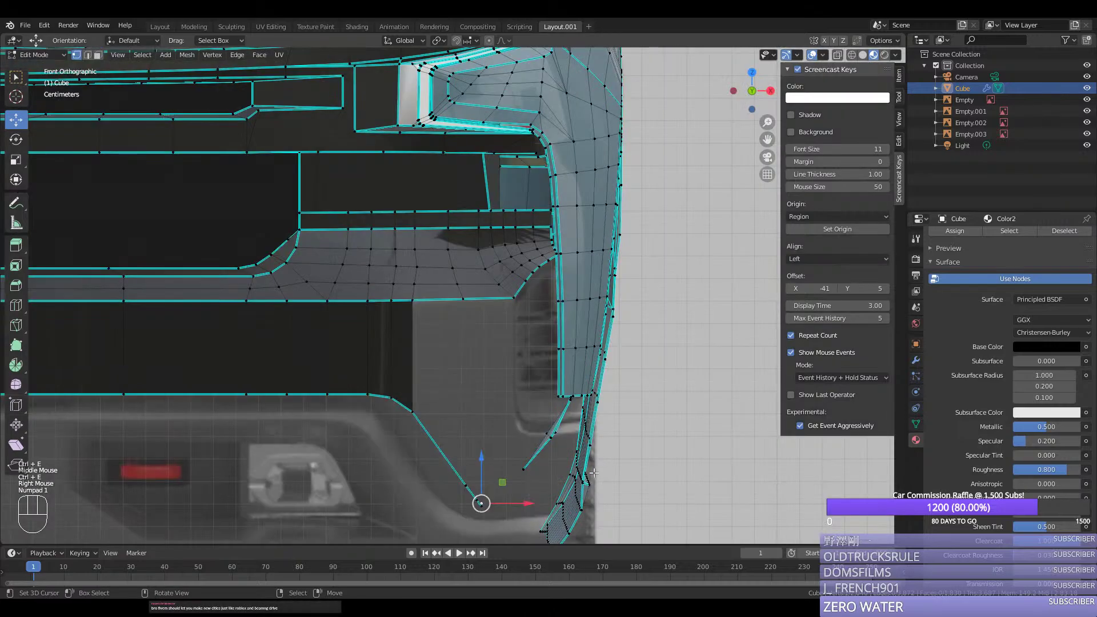
pyautogui.click(561, 503)
pyautogui.rightClick(514, 505)
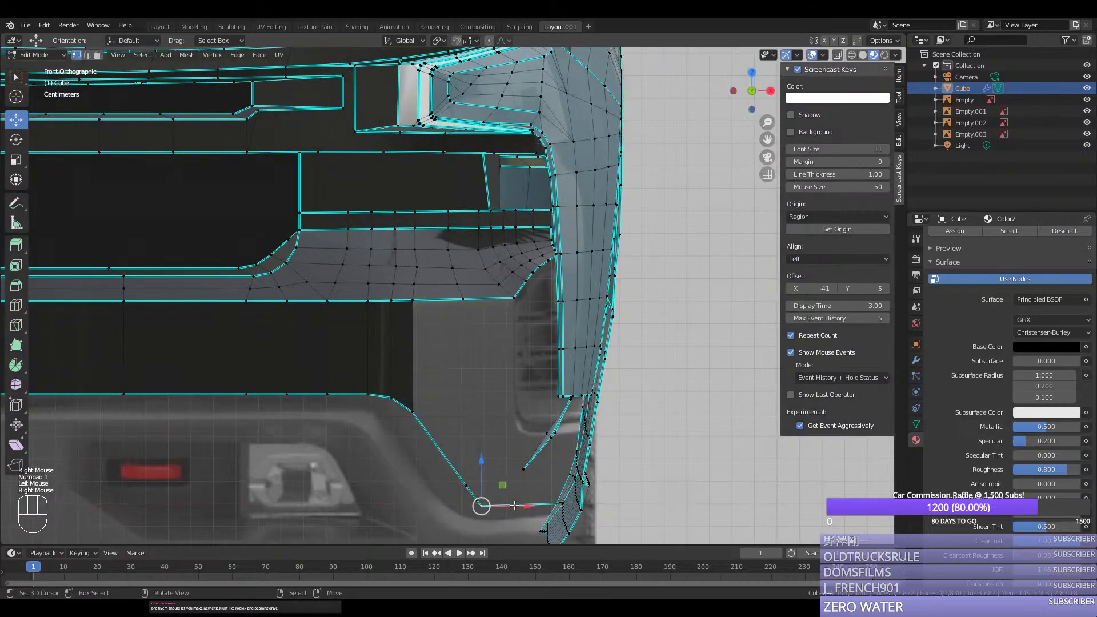
pyautogui.click(514, 506)
# Step: Adjust the vertices at the foot of the diagonal in front view so the curve follows the reference cutout
pyautogui.moveTo(514, 506); pyautogui.dragTo(493, 477, button='middle')
pyautogui.scroll(-2, 488, 471)
pyautogui.press('KP_7')
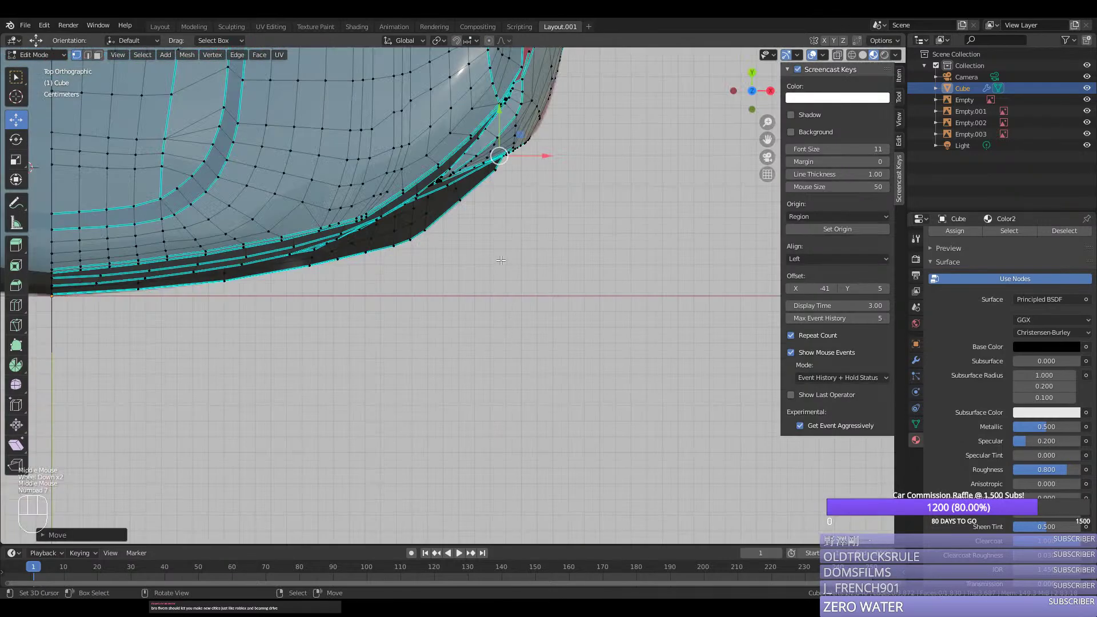
pyautogui.scroll(-1, 501, 260)
pyautogui.moveTo(505, 219); pyautogui.dragTo(494, 274, button='middle')
pyautogui.press('KP_1')
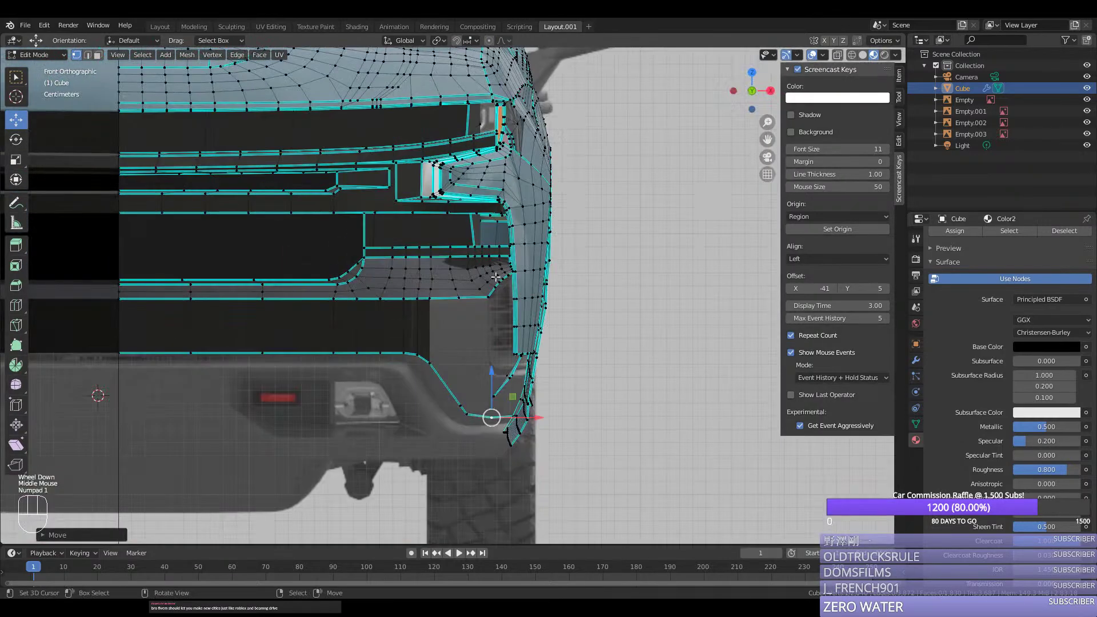
pyautogui.scroll(2, 436, 405)
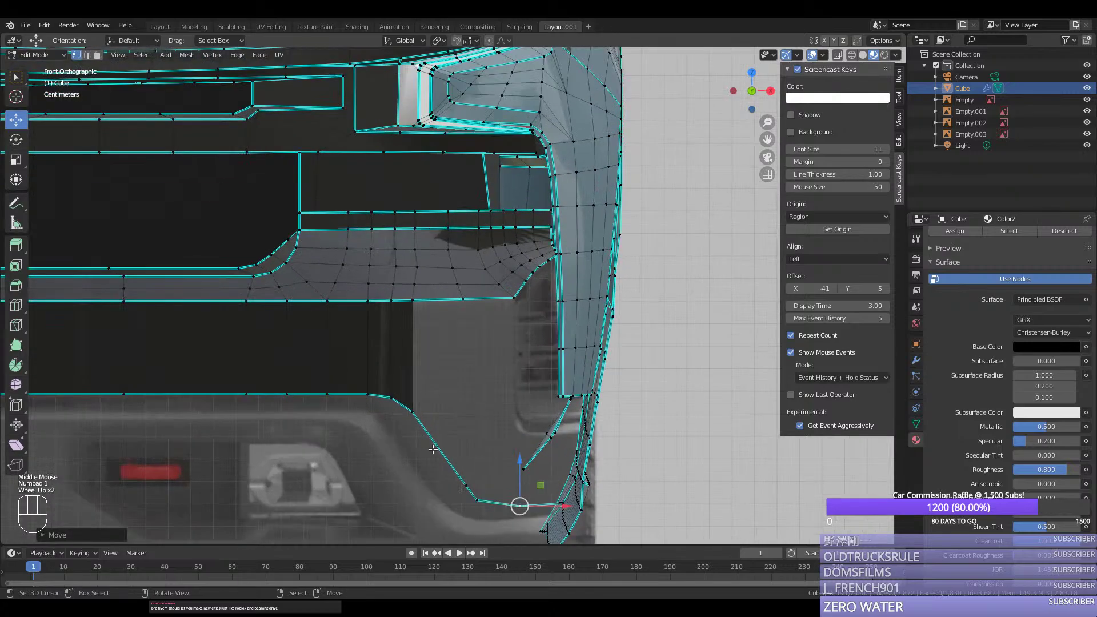
pyautogui.rightClick(468, 485)
pyautogui.moveTo(497, 487); pyautogui.dragTo(523, 503)
pyautogui.rightClick(477, 501)
pyautogui.scroll(-1, 521, 506)
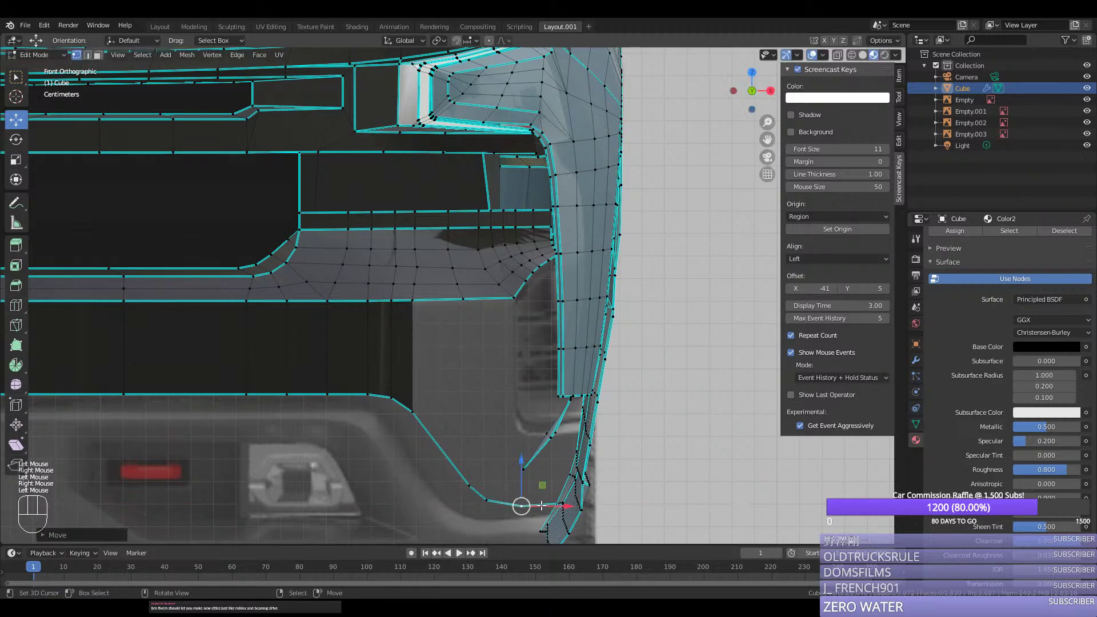
# Step: Distribute the lower corner's vertices evenly along their path with the Space operation
pyautogui.moveTo(521, 505); pyautogui.dragTo(511, 377, button='middle')
pyautogui.keyDown('ctrl'); pyautogui.rightClick(511, 377); pyautogui.keyUp('ctrl')
pyautogui.hotkey('ctrl', 'y')
# Step: Vertex-bevel the point where the lower curve meets the rear straight edge, and space the curve's vertices evenly again
pyautogui.rightClick(523, 379)
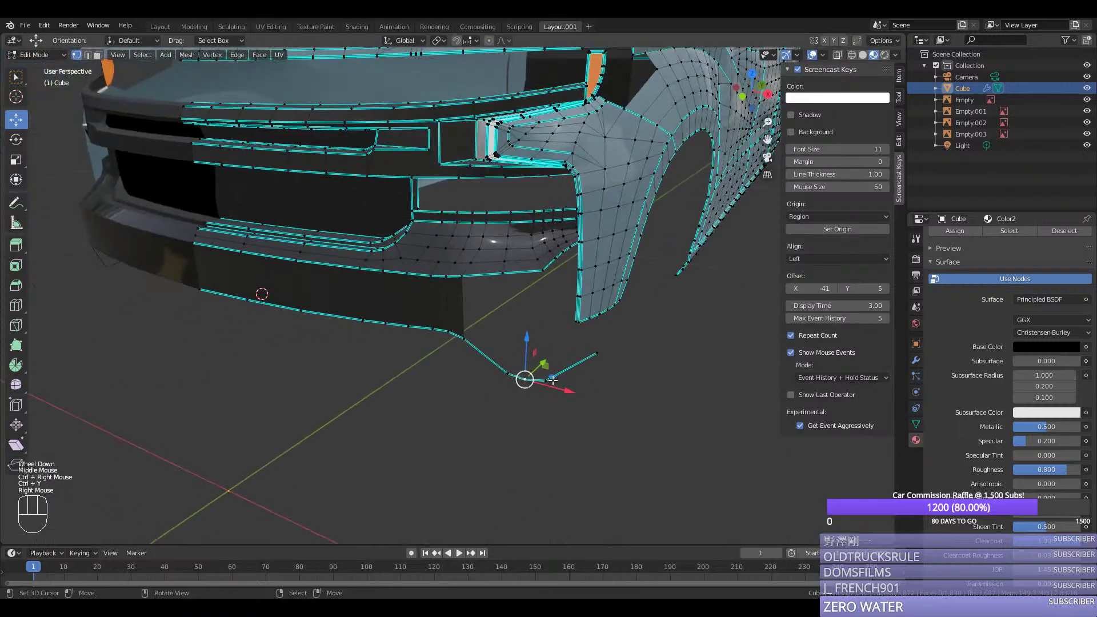
pyautogui.rightClick(550, 383)
pyautogui.scroll(-1, 594, 400)
pyautogui.moveTo(594, 399); pyautogui.dragTo(574, 372, button='middle')
pyautogui.hotkey('ctrl', 'shift', 'b')
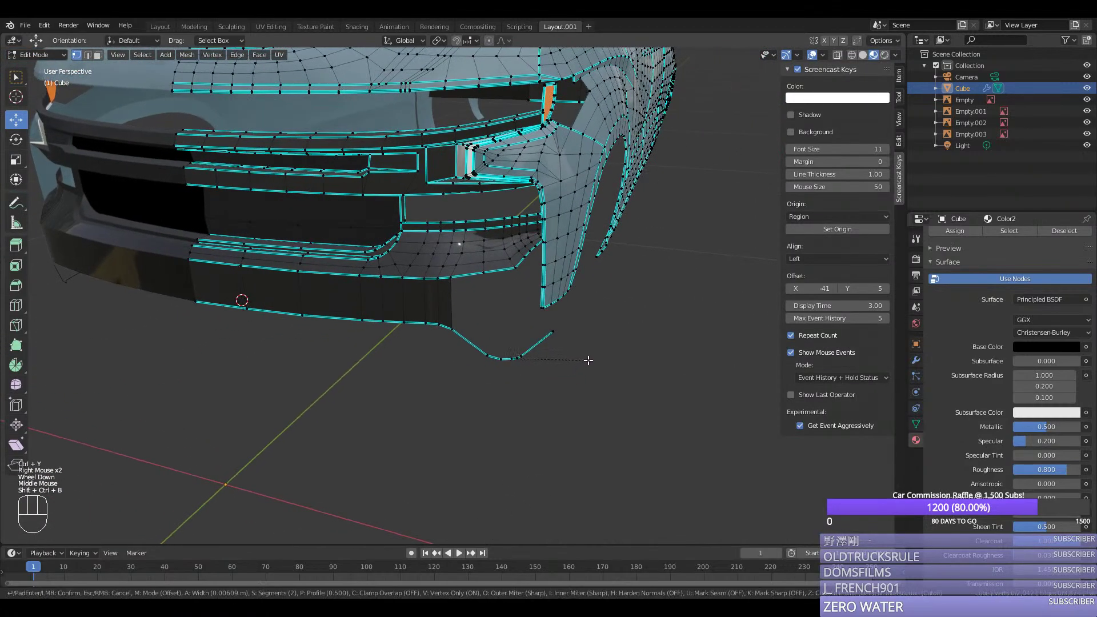
pyautogui.scroll(-1, 587, 360)
pyautogui.click(587, 360)
pyautogui.rightClick(521, 356)
pyautogui.keyDown('ctrl'); pyautogui.rightClick(472, 359); pyautogui.keyUp('ctrl')
pyautogui.hotkey('ctrl', 'y')
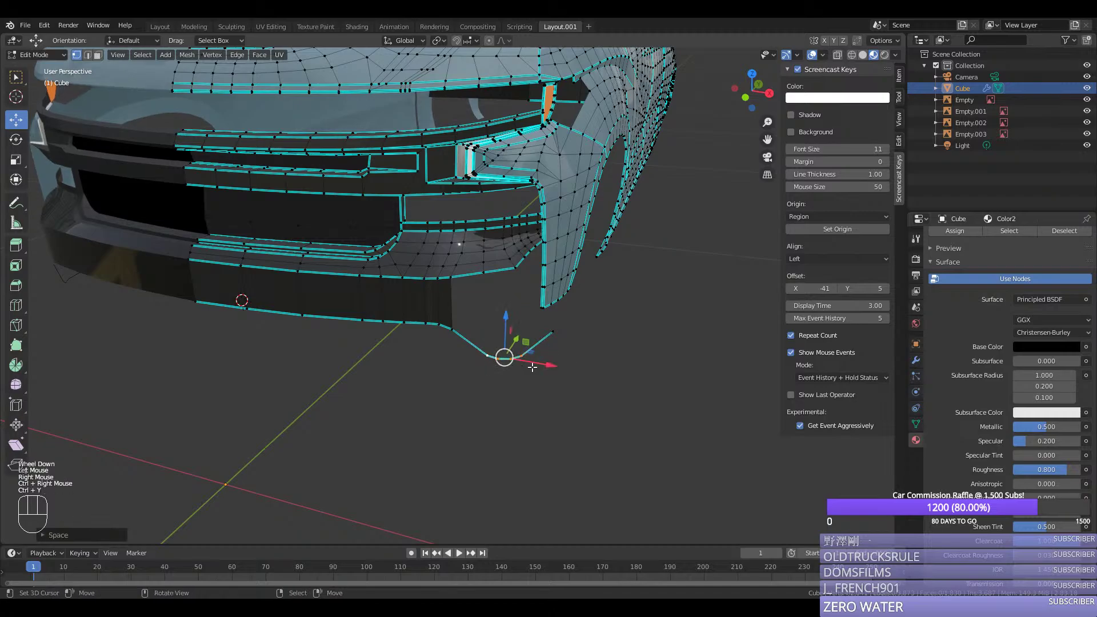
# Step: Add a horizontal loop cut at mid-height through the dark lower panel
pyautogui.rightClick(577, 334)
pyautogui.moveTo(577, 334); pyautogui.dragTo(514, 340, button='middle')
pyautogui.press('KP_3')
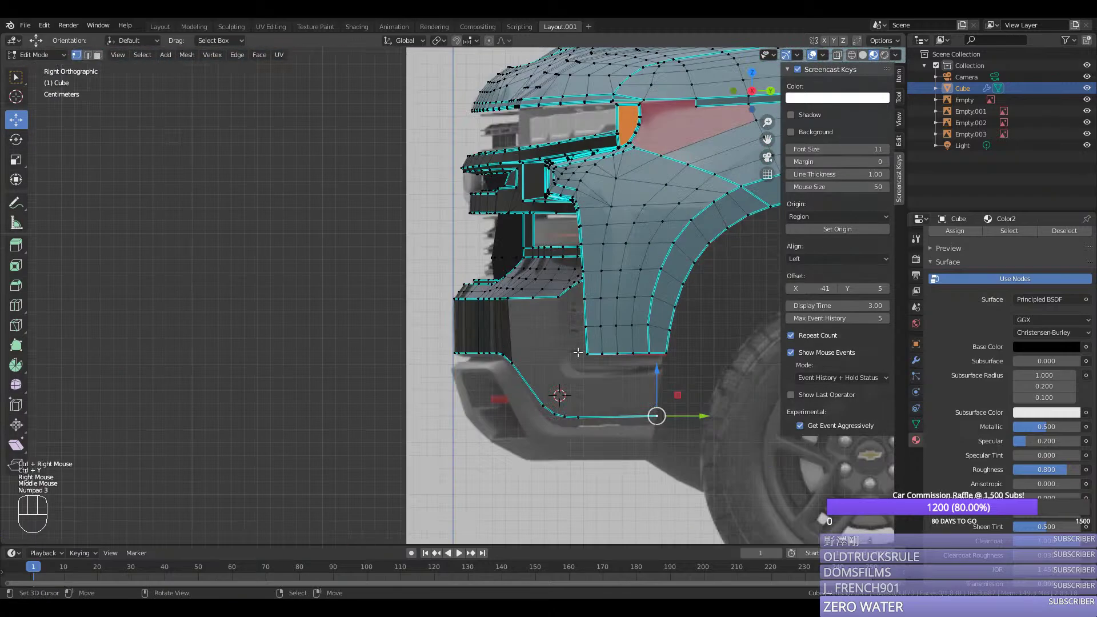
pyautogui.scroll(2, 578, 353)
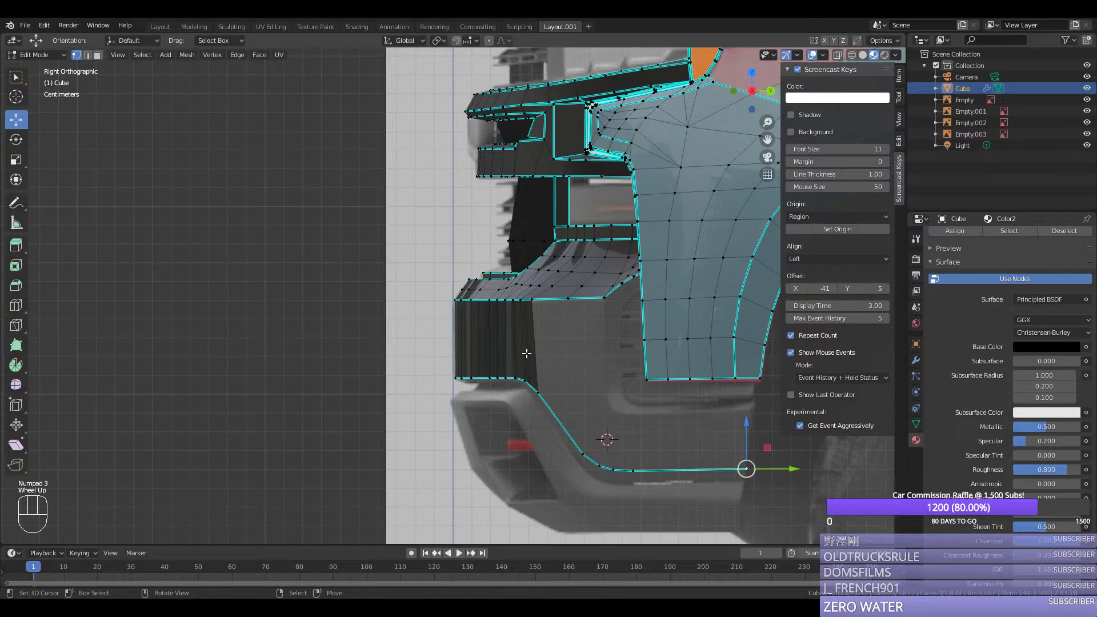
pyautogui.rightClick(525, 378)
pyautogui.hotkey('ctrl', 'r')
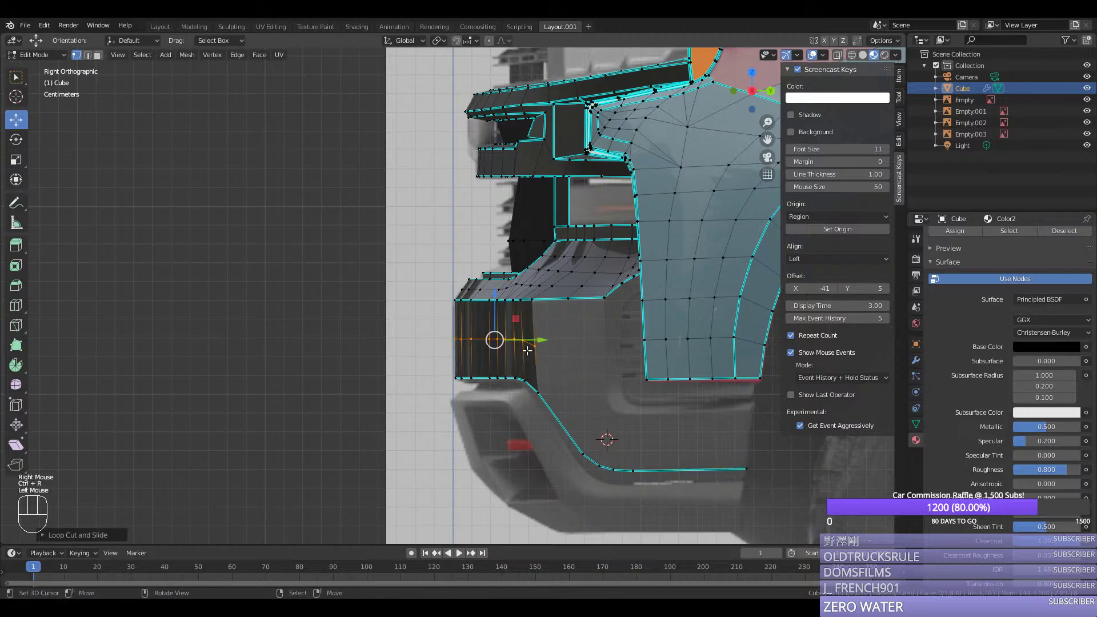
pyautogui.click(533, 342)
# Step: Extrude the upper bumper's outer lower corner vertex straight down in side view, and extrude it again rearward to outline the vent opening
pyautogui.rightClick(607, 337)
pyautogui.rightClick(606, 339)
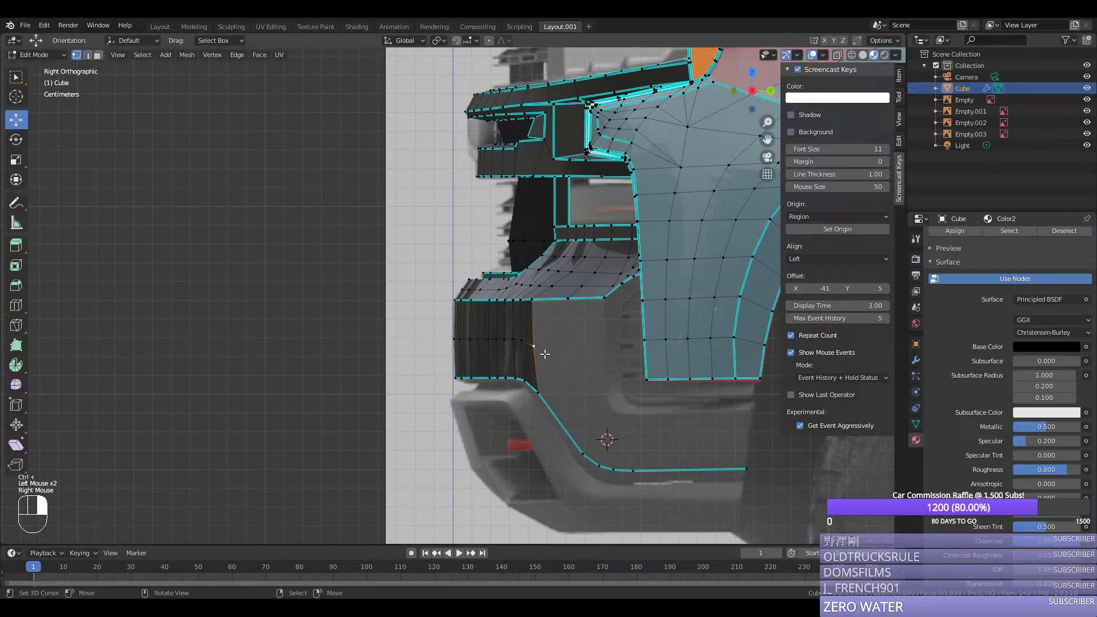
pyautogui.press('e')
pyautogui.middleClick(606, 394)
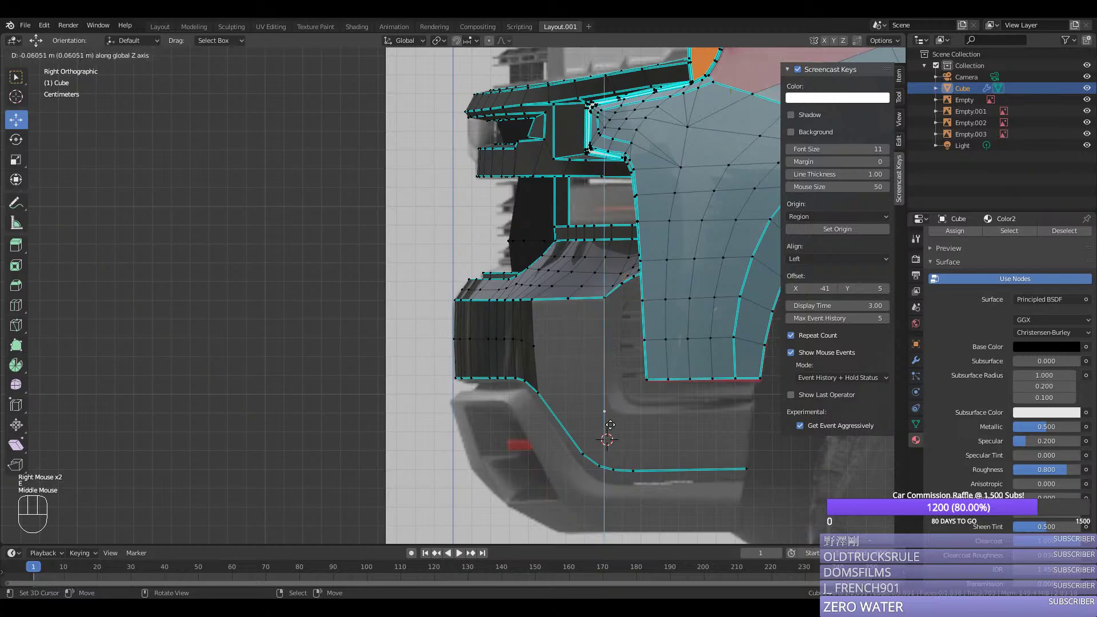
pyautogui.click(604, 410)
pyautogui.press('e')
pyautogui.middleClick(742, 422)
pyautogui.click(760, 421)
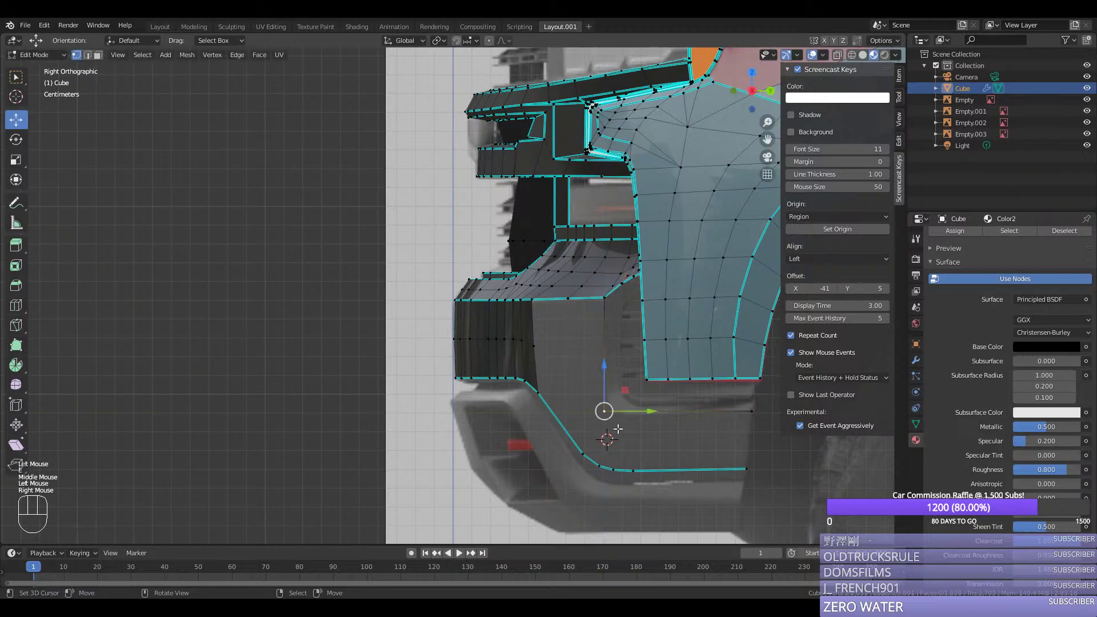
# Step: Reposition the vent outline's lower corner vertex in side view and front view to match the reference opening
pyautogui.rightClick(605, 411)
pyautogui.moveTo(607, 395); pyautogui.dragTo(609, 389)
pyautogui.press('KP_1')
pyautogui.scroll(2, 514, 434)
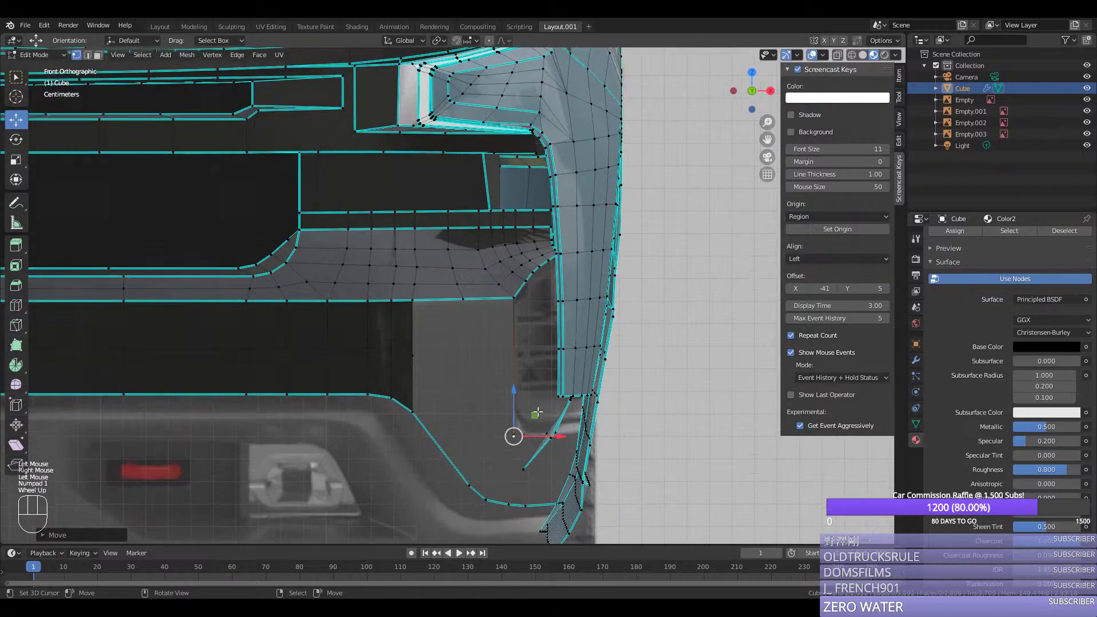
pyautogui.moveTo(551, 448); pyautogui.dragTo(548, 464)
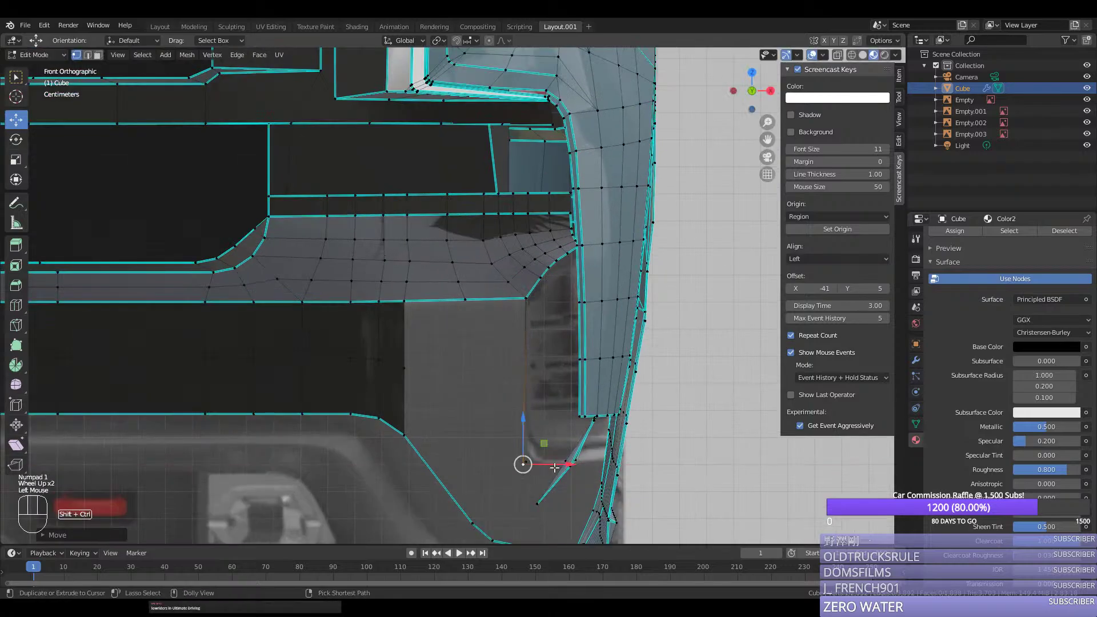
pyautogui.hotkey('ctrl', 'shift', 'b')
pyautogui.press('Escape')
# Step: Move the vent outline's rear end vertex outward to the reference truck's side edge, temporarily hiding the rest of the mesh
pyautogui.rightClick(522, 464)
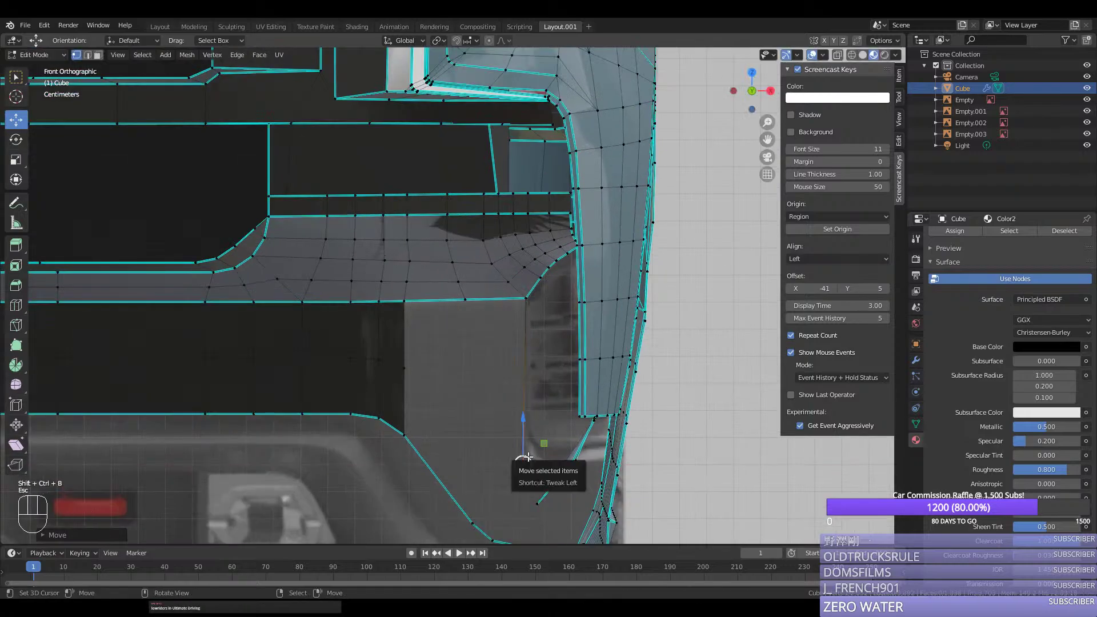
pyautogui.moveTo(548, 464); pyautogui.dragTo(644, 461)
pyautogui.moveTo(644, 461)
pyautogui.mouseDown(button='middle')
pyautogui.moveTo(617, 458)
pyautogui.moveTo(633, 451)
pyautogui.mouseUp(button='middle')
pyautogui.press('KP_1')
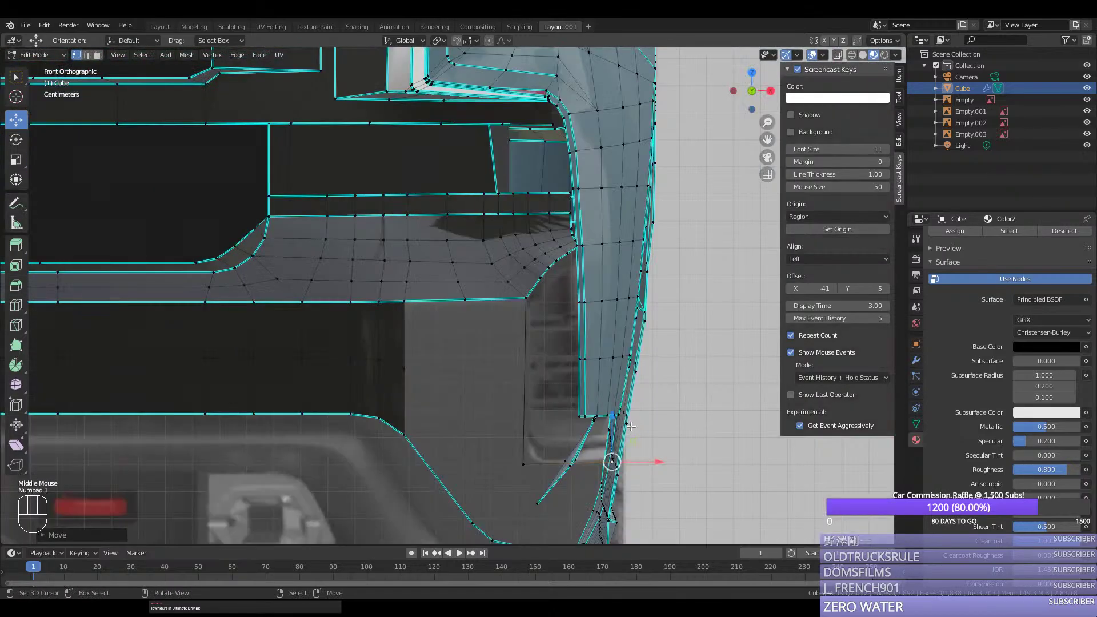
pyautogui.hotkey('shift', 'h')
pyautogui.click(654, 467)
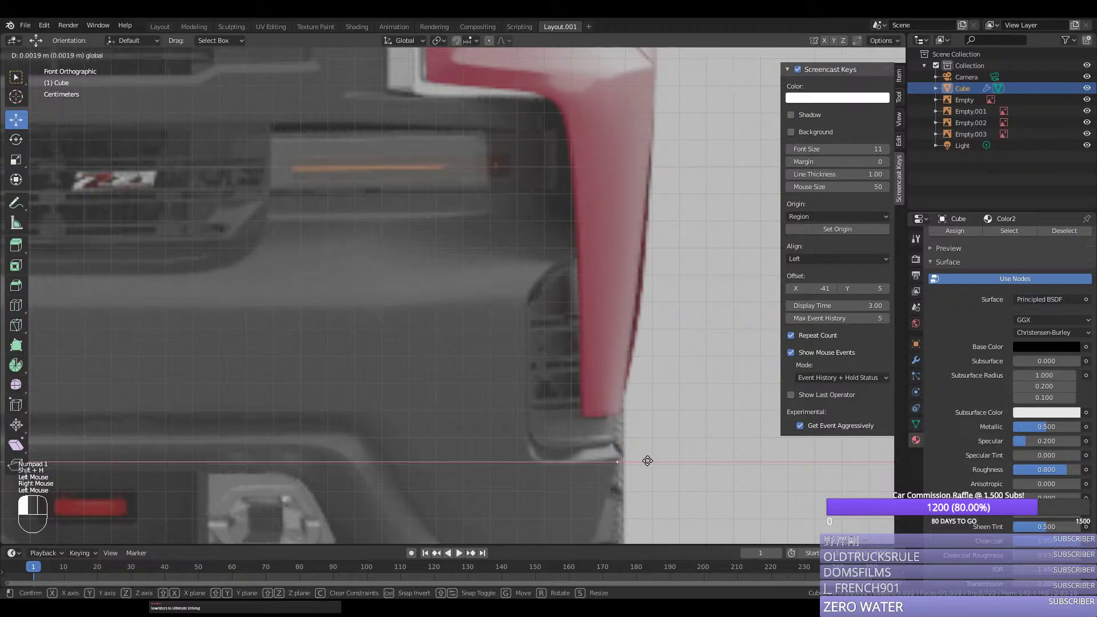
pyautogui.click(619, 459)
pyautogui.hotkey('alt', 'h')
pyautogui.rightClick(535, 469)
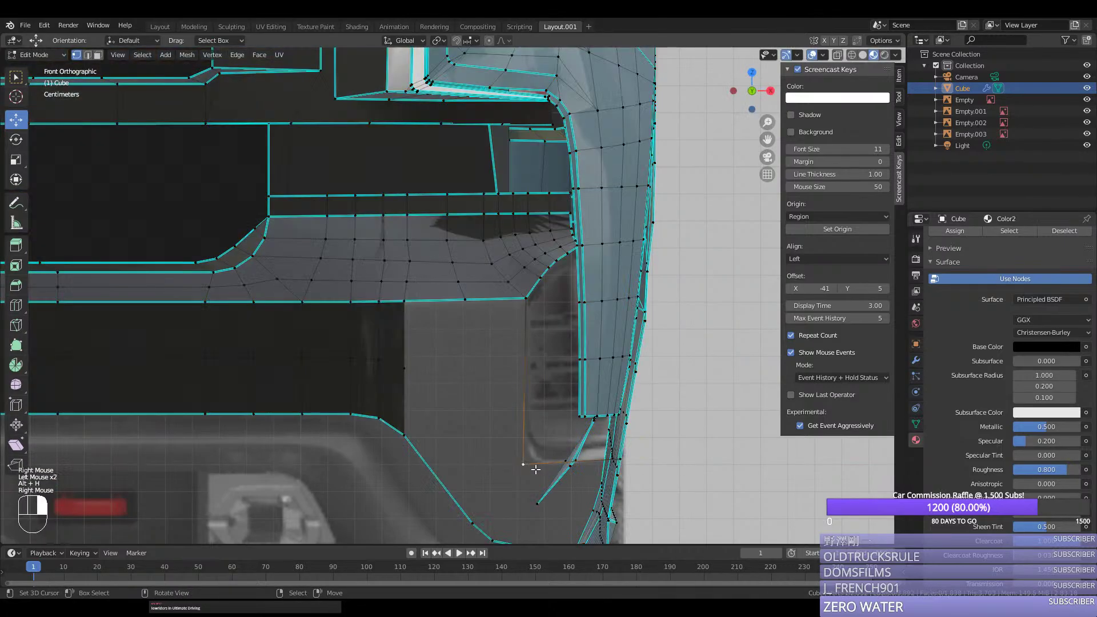
pyautogui.hotkey('shift', 'ctrl', 'b')
pyautogui.scroll(1, 608, 467)
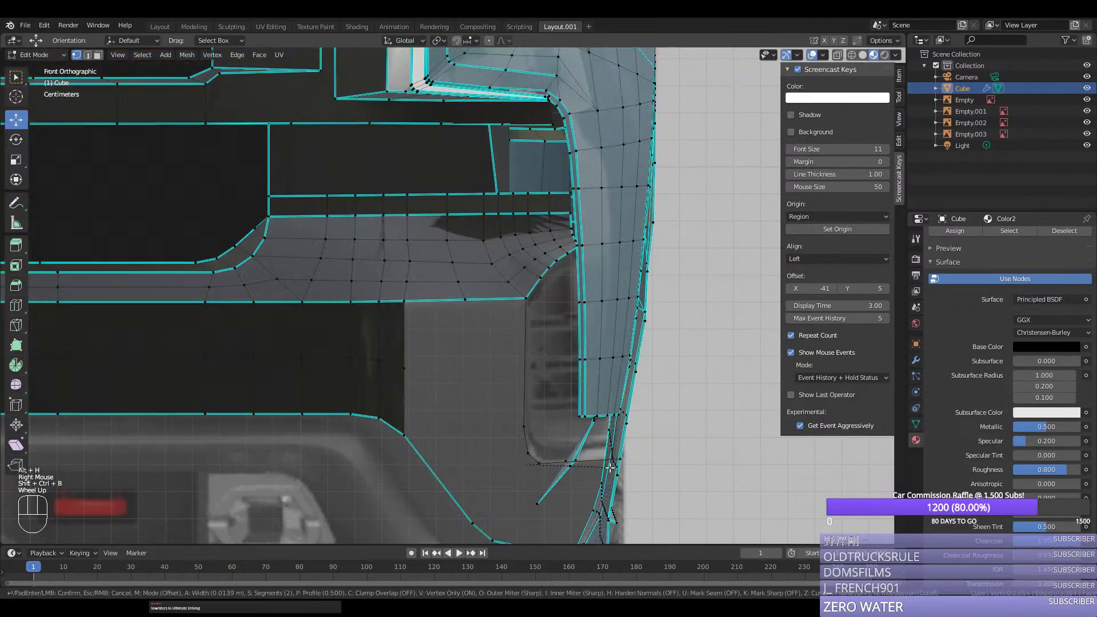
pyautogui.press('Escape')
pyautogui.rightClick(538, 467)
pyautogui.moveTo(567, 467); pyautogui.dragTo(578, 467)
pyautogui.hotkey('ctrl', 'z')
# Step: Vertex-bevel the vent outline's lower corner and adjust the height of the rounded vertices to the reference in side view
pyautogui.hotkey('shift', 'ctrl', 'b')
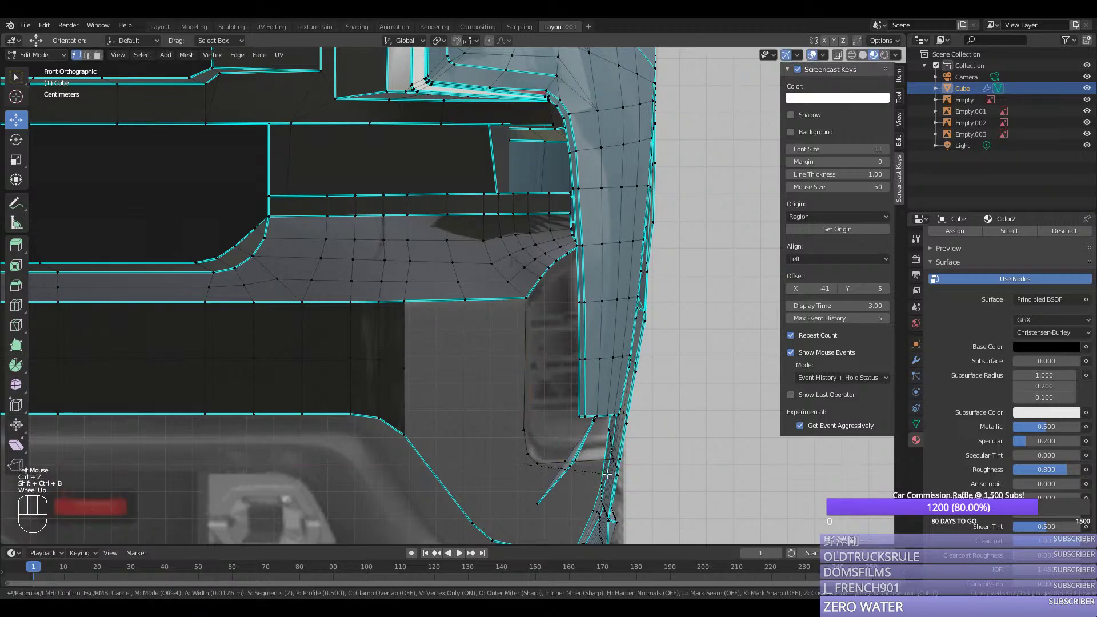
pyautogui.click(615, 475)
pyautogui.moveTo(615, 474); pyautogui.dragTo(465, 458, button='middle')
pyautogui.press('KP_3')
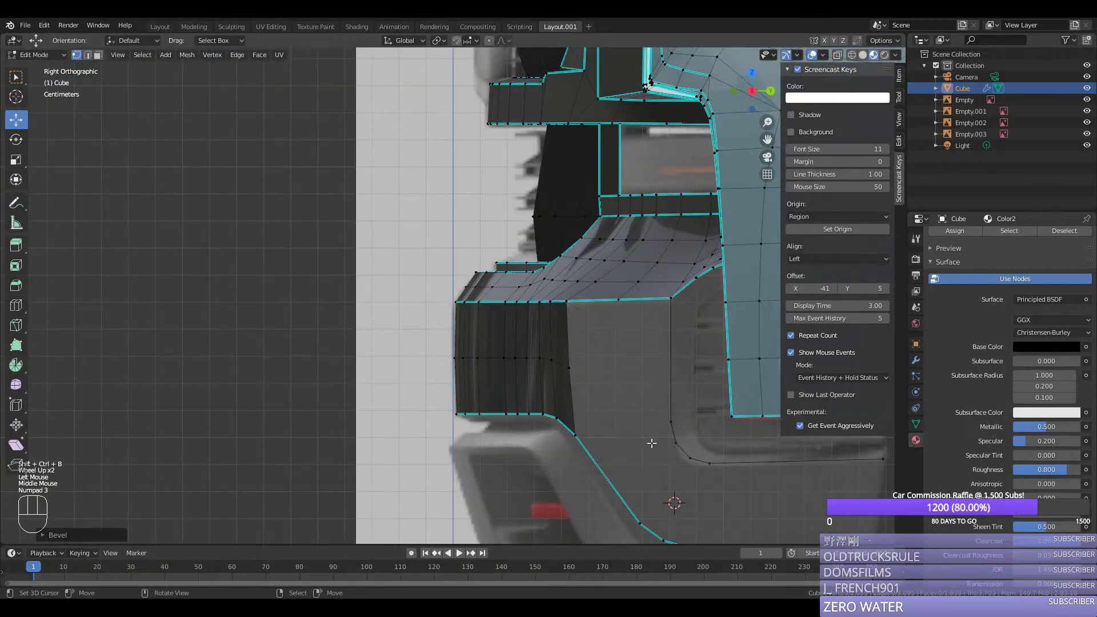
pyautogui.rightClick(681, 456)
pyautogui.keyDown('ctrl'); pyautogui.rightClick(711, 462); pyautogui.keyUp('ctrl')
pyautogui.moveTo(689, 443); pyautogui.dragTo(691, 432)
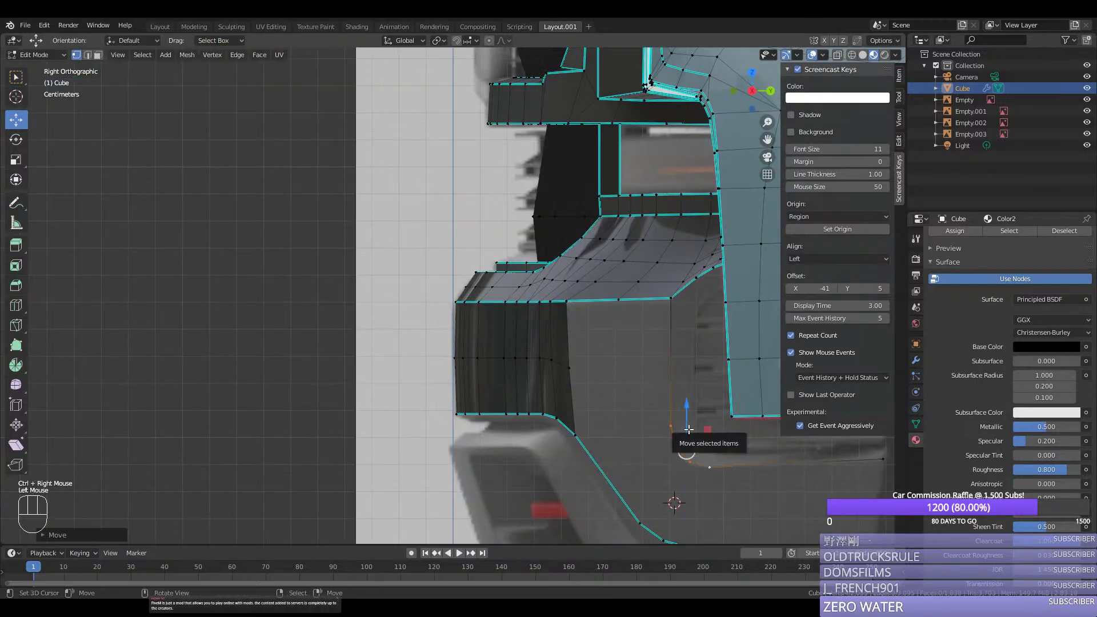
# Step: In front view, shift the last vertex of the vent outline's rounded corner outward along the lower line
pyautogui.moveTo(630, 469)
pyautogui.mouseDown(button='middle')
pyautogui.moveTo(622, 460)
pyautogui.moveTo(634, 457)
pyautogui.mouseUp(button='middle')
pyautogui.press('KP_1')
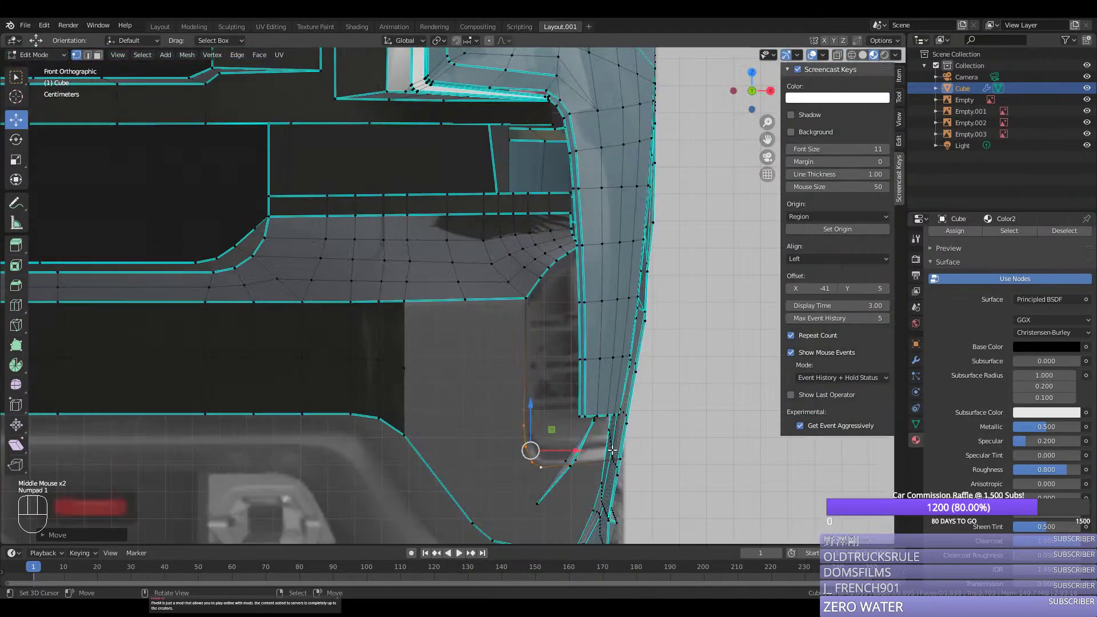
pyautogui.scroll(3, 601, 399)
pyautogui.moveTo(765, 144); pyautogui.dragTo(641, 0)
pyautogui.scroll(3, 573, 384)
pyautogui.rightClick(521, 510)
pyautogui.moveTo(548, 519); pyautogui.dragTo(600, 519)
pyautogui.rightClick(481, 506)
pyautogui.moveTo(521, 504); pyautogui.dragTo(479, 501)
pyautogui.rightClick(456, 459)
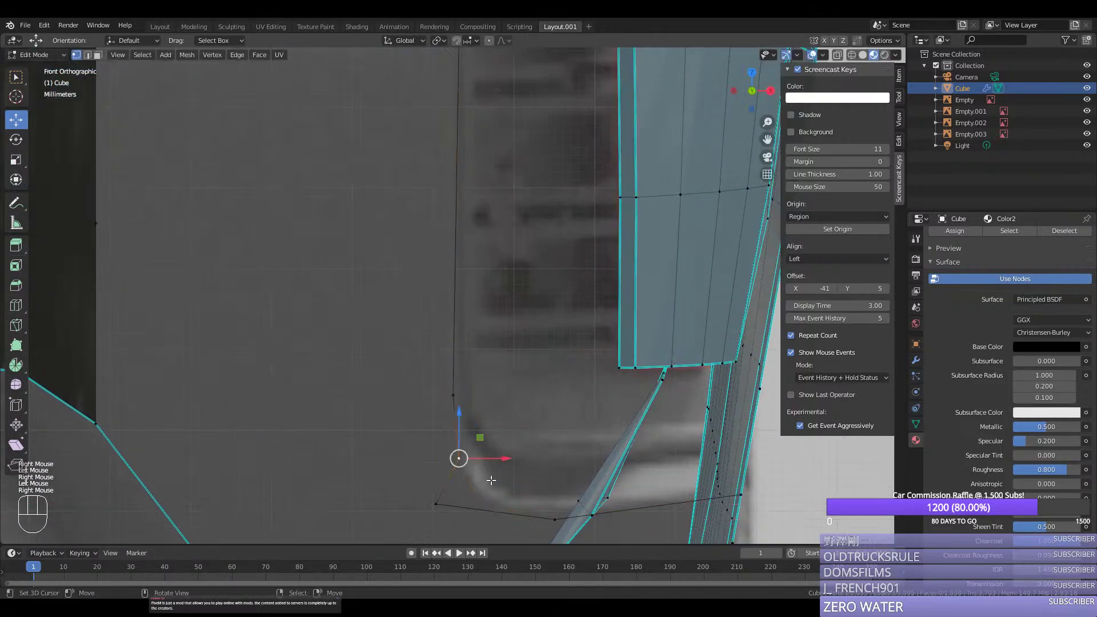
pyautogui.hotkey('ctrl', 'z')
pyautogui.rightClick(457, 460)
pyautogui.hotkey('ctrl', 'z')
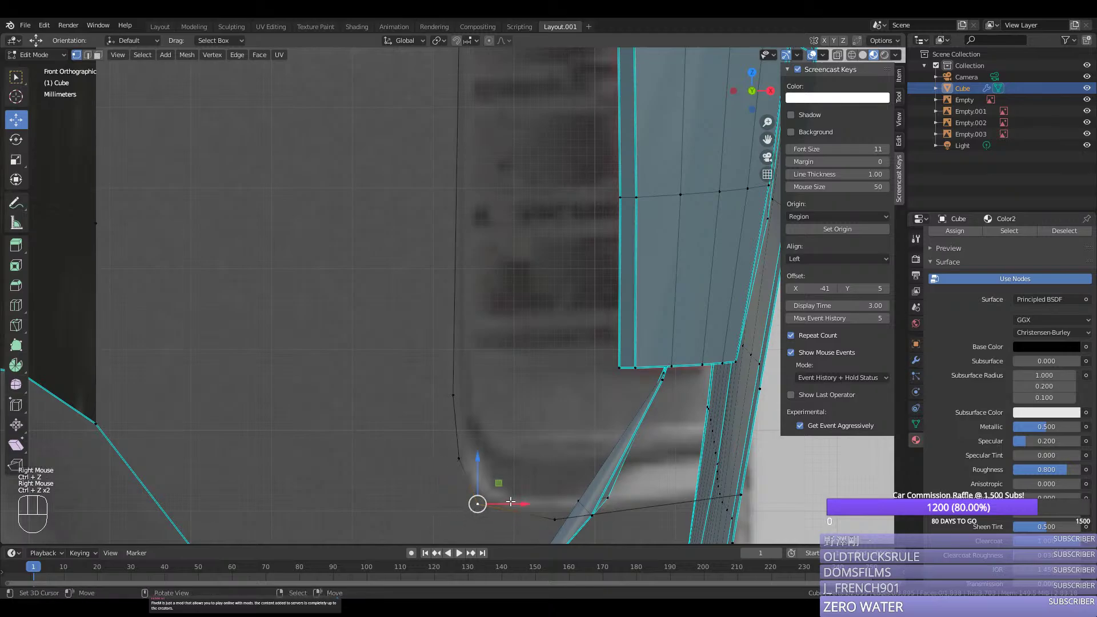
# Step: Shift the rounded corner's lower vertex outward, and insert a bevelled vertex along the vent outline's lower rear line
pyautogui.moveTo(511, 502); pyautogui.dragTo(553, 474)
pyautogui.rightClick(553, 517)
pyautogui.scroll(-2, 553, 475)
pyautogui.moveTo(554, 474)
pyautogui.mouseDown(button='middle')
pyautogui.moveTo(547, 502)
pyautogui.moveTo(543, 492)
pyautogui.mouseUp(button='middle')
pyautogui.hotkey('ctrl', 'r')
pyautogui.click(540, 257)
pyautogui.rightClick(540, 257)
pyautogui.moveTo(578, 256); pyautogui.dragTo(582, 256)
# Step: Evenly space the vertices along the vent outline's lower rear line and around its rounded corner with the Space operation
pyautogui.rightClick(564, 234)
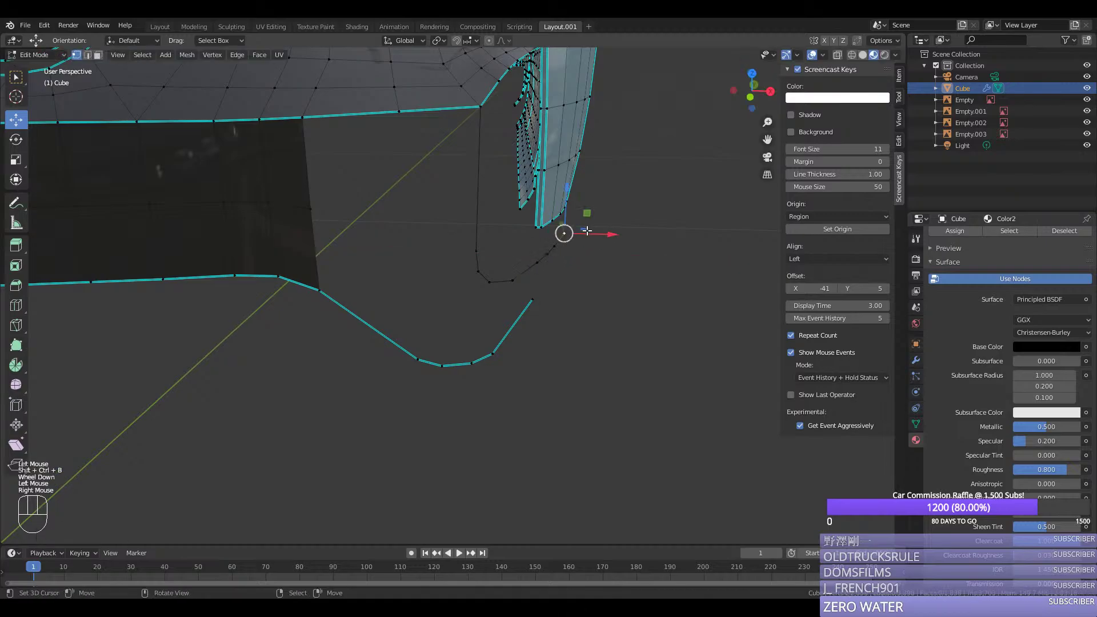
pyautogui.keyDown('ctrl'); pyautogui.rightClick(513, 282); pyautogui.keyUp('ctrl')
pyautogui.hotkey('ctrl', 'y')
pyautogui.rightClick(513, 285)
pyautogui.keyDown('ctrl'); pyautogui.rightClick(476, 255); pyautogui.keyUp('ctrl')
pyautogui.hotkey('ctrl', 'y')
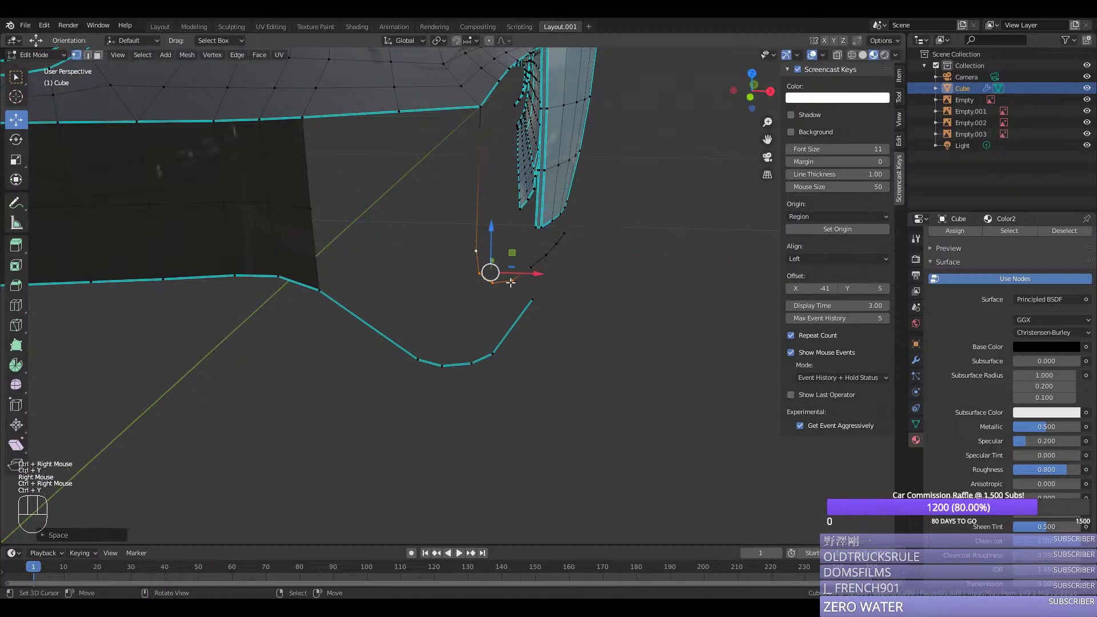
# Step: Vertex-bevel the point where the rounded corner meets the vent outline's lower line, and space the curve's vertices evenly again
pyautogui.rightClick(512, 281)
pyautogui.hotkey('ctrl', 'shift', 'b')
pyautogui.scroll(-1, 570, 282)
pyautogui.click(572, 281)
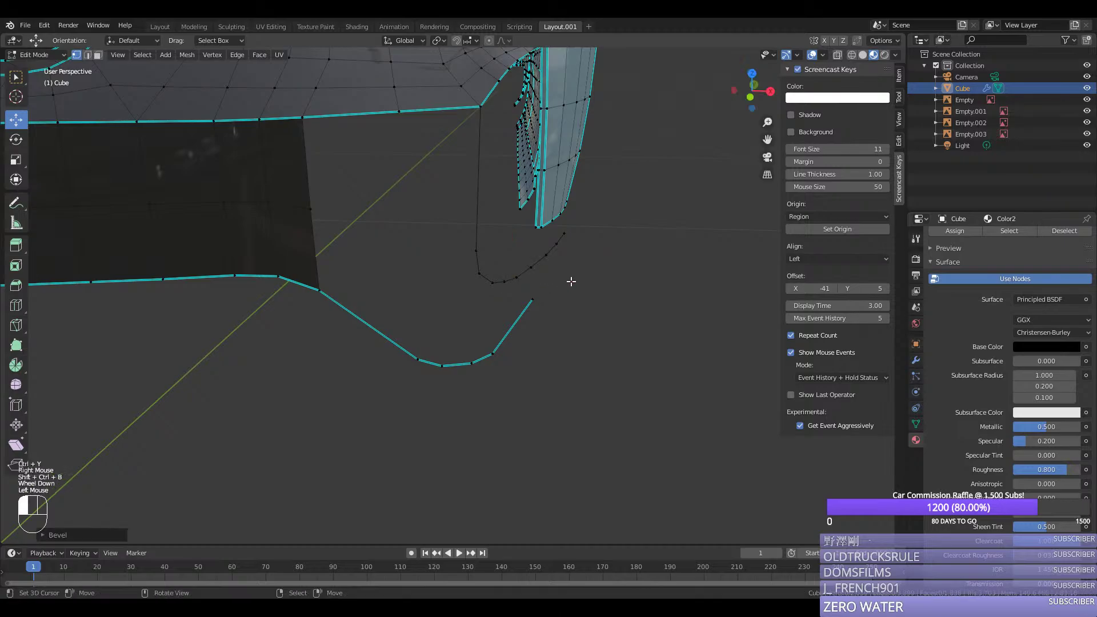
pyautogui.rightClick(530, 269)
pyautogui.keyDown('ctrl'); pyautogui.rightClick(477, 254); pyautogui.keyUp('ctrl')
pyautogui.hotkey('ctrl', 'y')
# Step: Select the whole vent outline from the upper bumper corner to its rear end and mark its edges sharp
pyautogui.rightClick(475, 245)
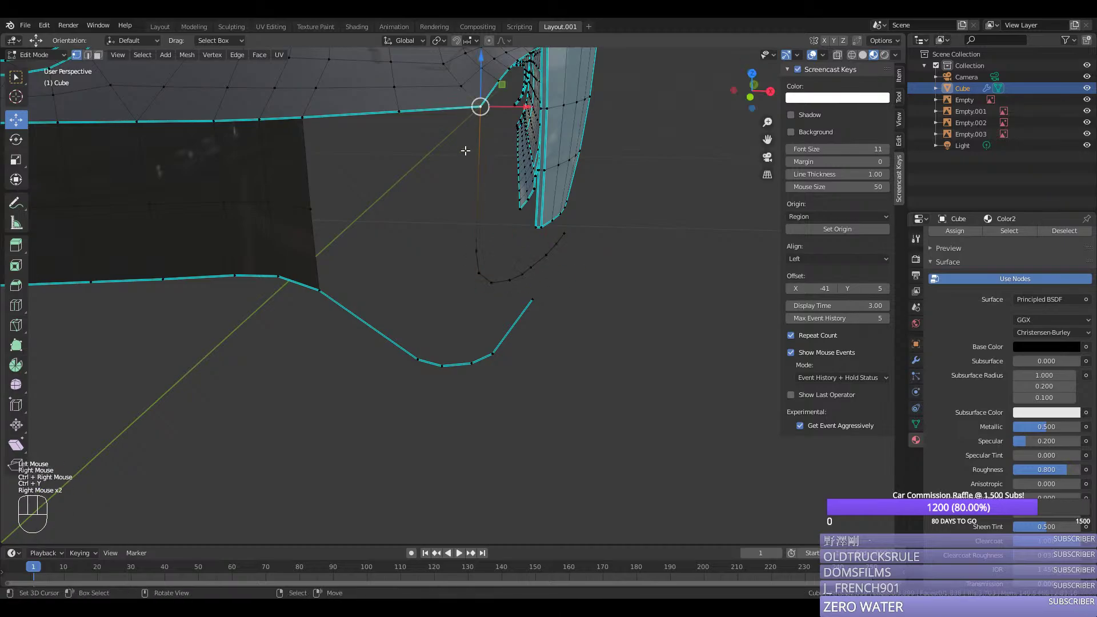
pyautogui.keyDown('ctrl'); pyautogui.rightClick(476, 251); pyautogui.keyUp('ctrl')
pyautogui.hotkey('ctrl', 'e')
pyautogui.click(581, 232)
pyautogui.moveTo(581, 232); pyautogui.dragTo(473, 247, button='middle')
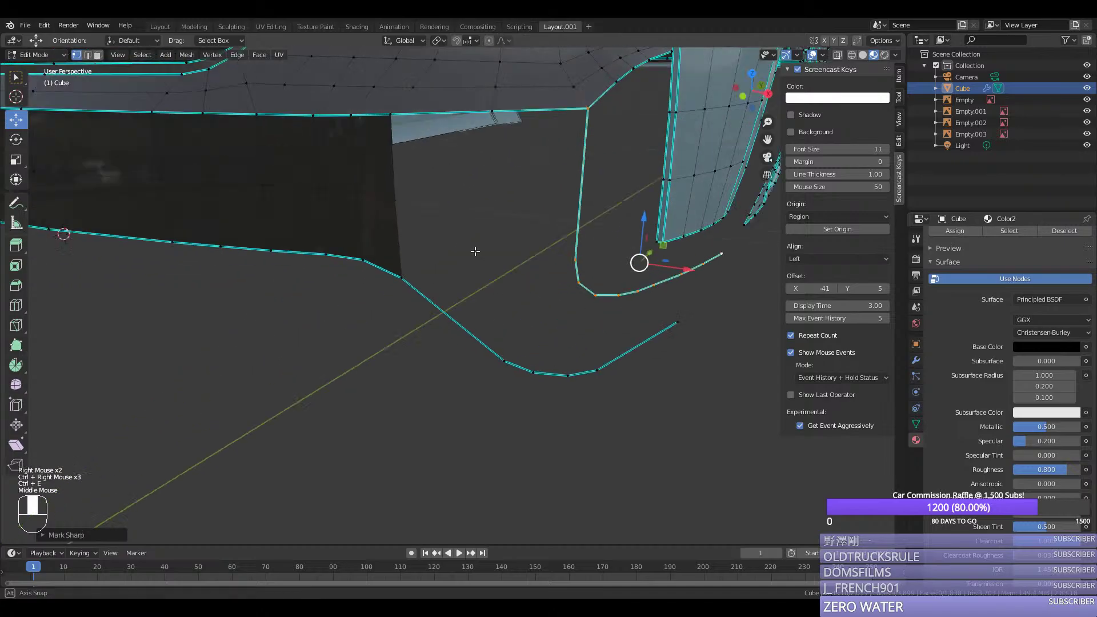
pyautogui.press('KP_3')
pyautogui.scroll(-1, 491, 239)
pyautogui.scroll(-2, 490, 239)
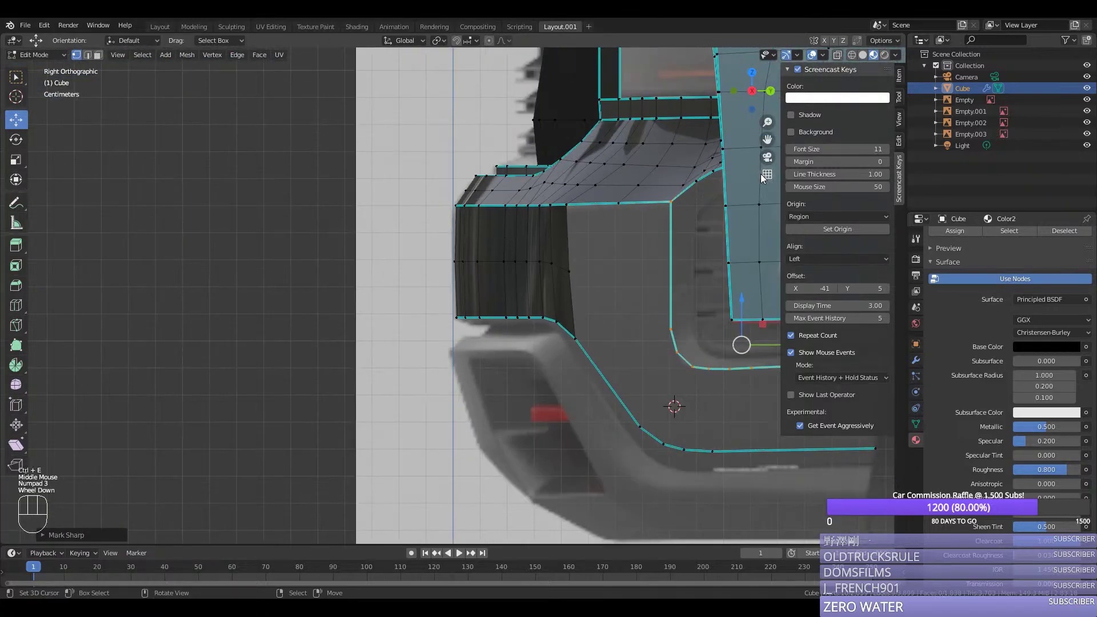
# Step: Join the rear ends of the vent outline and the lower outline with an edge, and shift its inserted midpoint outward
pyautogui.moveTo(767, 139); pyautogui.dragTo(561, 140)
pyautogui.rightClick(691, 321)
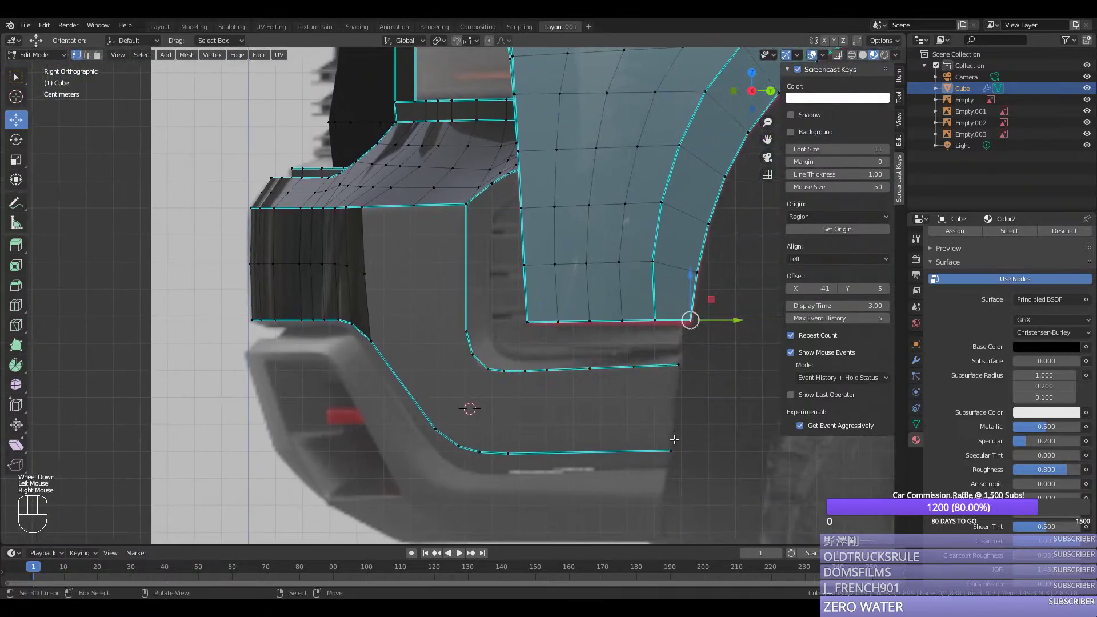
pyautogui.hotkey('ctrl', 'r')
pyautogui.click(689, 401)
pyautogui.rightClick(688, 401)
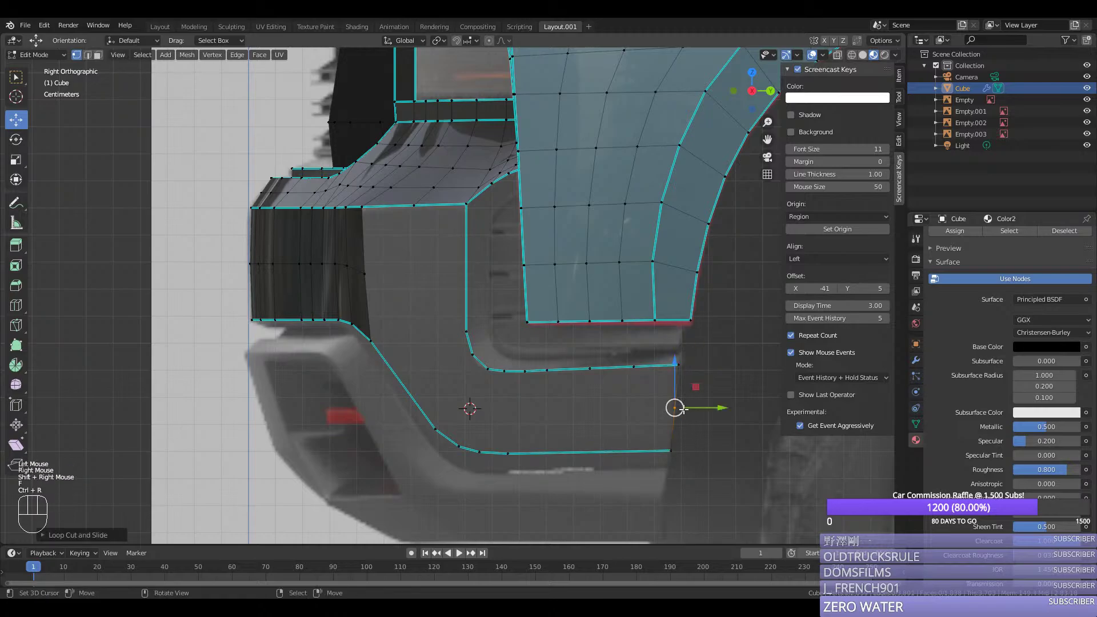
pyautogui.moveTo(689, 402); pyautogui.dragTo(737, 411, button='middle')
pyautogui.press('KP_1')
pyautogui.moveTo(531, 404)
pyautogui.mouseDown()
pyautogui.moveTo(568, 408)
pyautogui.moveTo(536, 406)
pyautogui.mouseUp()
pyautogui.hotkey('shift', 'h')
pyautogui.hotkey('ctrl', 'z')
pyautogui.moveTo(537, 407); pyautogui.dragTo(682, 410, button='middle')
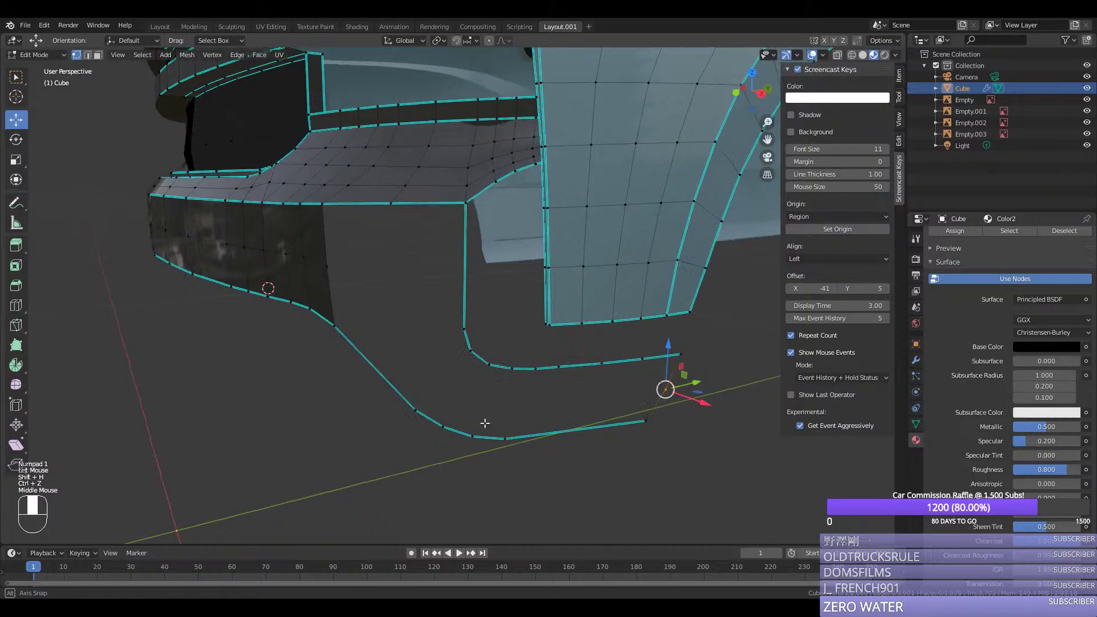
# Step: Vertex-bevel the rear edge's midpoint into evenly spaced vertices and mark the whole rear edge sharp
pyautogui.hotkey('ctrl', 'shift', 'b')
pyautogui.click(696, 409)
pyautogui.rightClick(649, 419)
pyautogui.keyDown('ctrl'); pyautogui.rightClick(679, 356); pyautogui.keyUp('ctrl')
pyautogui.hotkey('ctrl', 'y')
pyautogui.hotkey('ctrl', 'e')
pyautogui.click(679, 384)
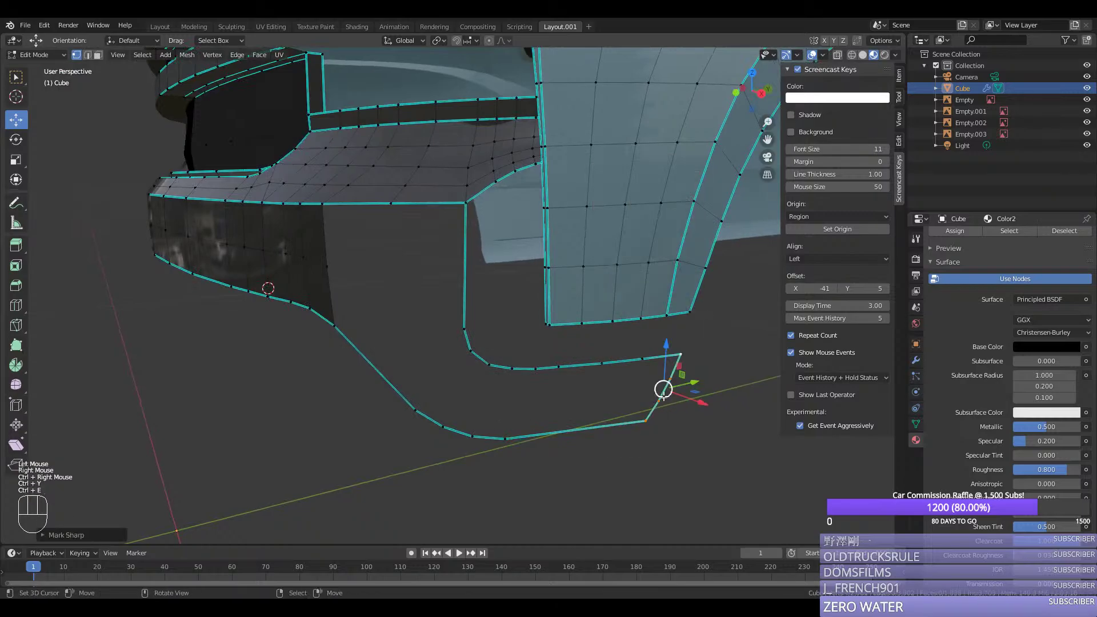
# Step: Divide the lower outline's rear segment with two evenly spaced vertices
pyautogui.hotkey('ctrl', 'r')
pyautogui.scroll(1, 578, 435)
pyautogui.click(578, 435)
pyautogui.rightClick(579, 432)
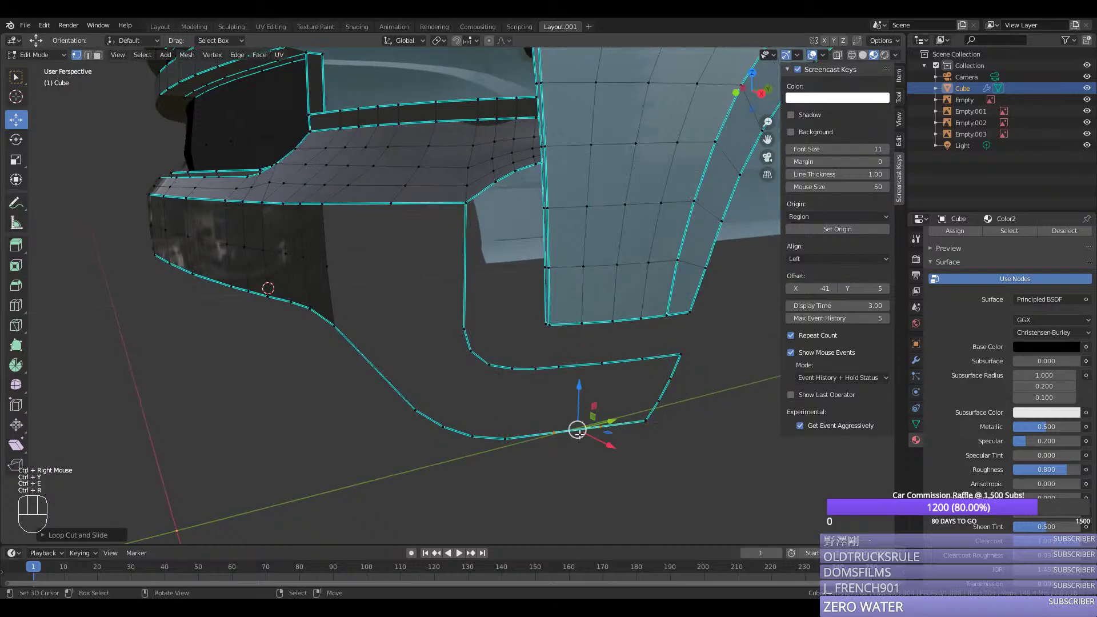
# Step: Slide the vent outline's lower vertex just behind the corner rearward, and space the rounded corner's vertices evenly
pyautogui.moveTo(564, 410); pyautogui.dragTo(561, 409, button='middle')
pyautogui.rightClick(561, 370)
pyautogui.moveTo(577, 372); pyautogui.dragTo(612, 371, button='middle')
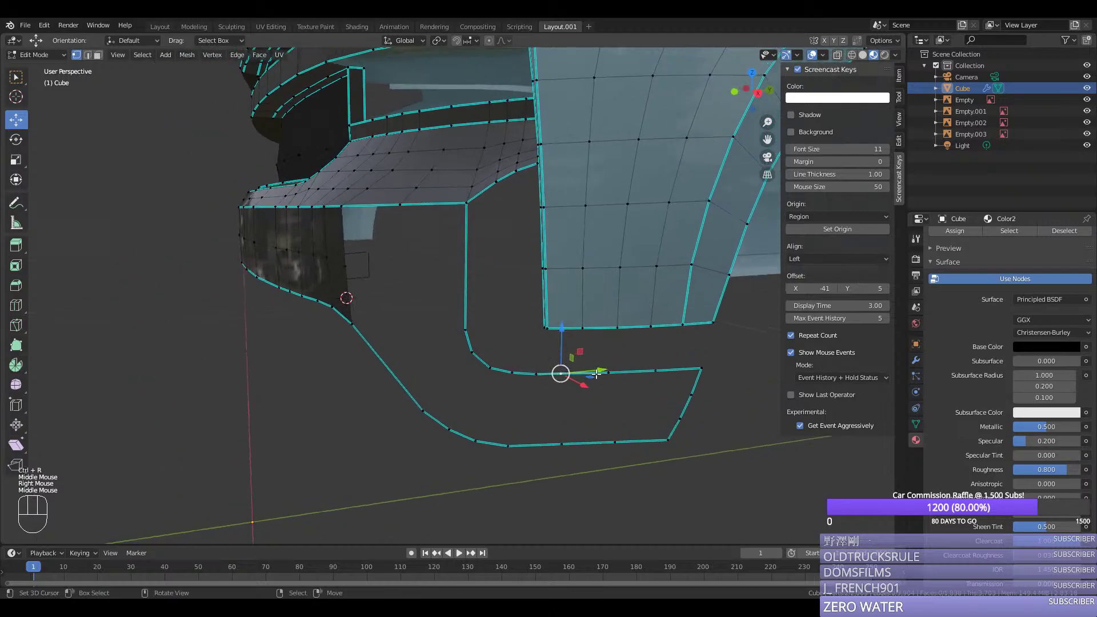
pyautogui.press('g')
pyautogui.press('g')
pyautogui.click(594, 373)
pyautogui.press('KP_3')
pyautogui.scroll(2, 554, 383)
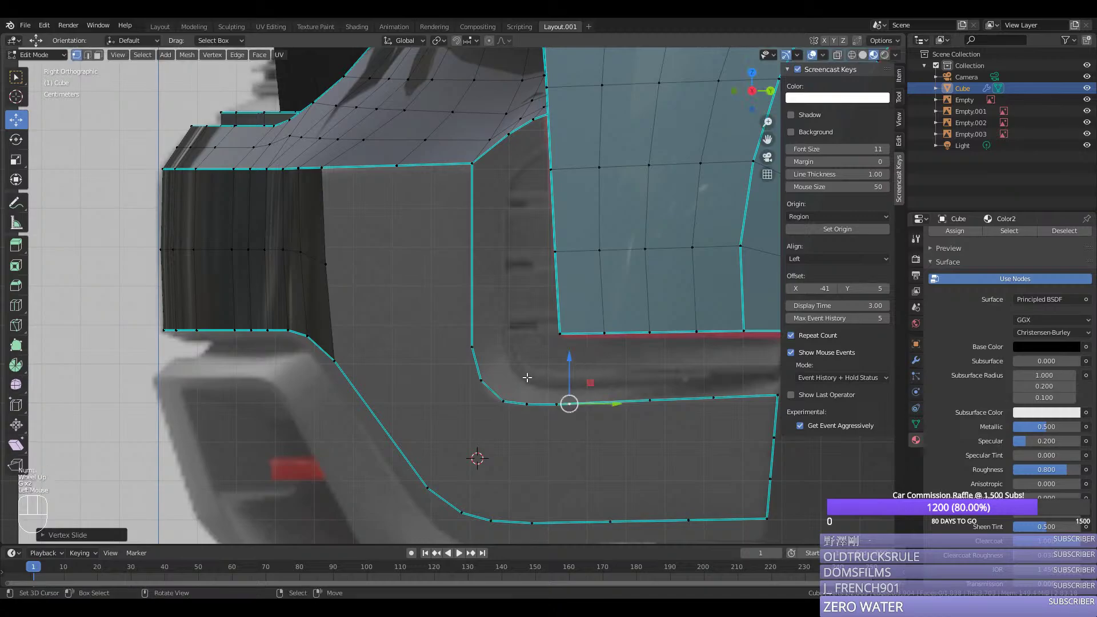
pyautogui.keyDown('ctrl'); pyautogui.rightClick(471, 347); pyautogui.keyUp('ctrl')
pyautogui.hotkey('ctrl', 'y')
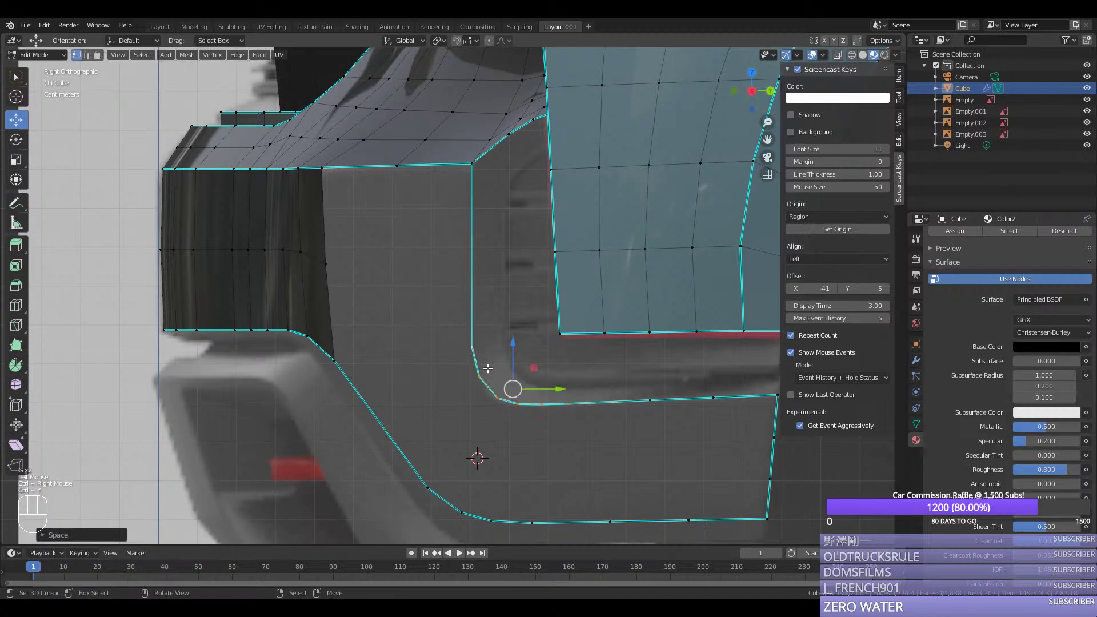
# Step: Save the file from Object Mode and return to editing the mesh
pyautogui.press('Tab')
pyautogui.hotkey('ctrl', 's')
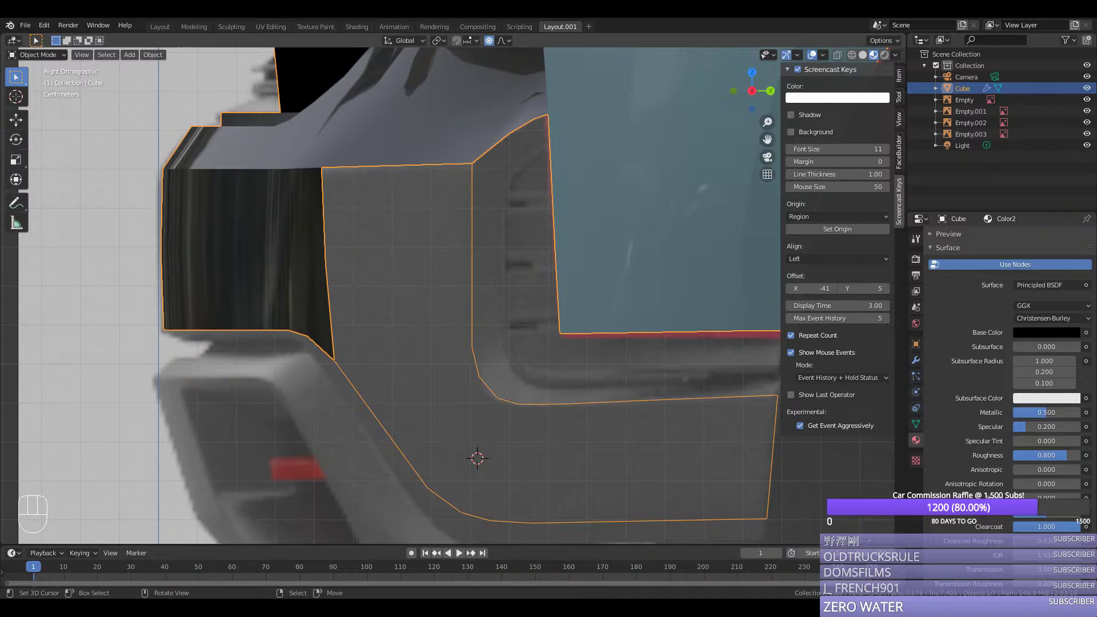
pyautogui.rightClick(474, 361)
pyautogui.rightClick(474, 361)
pyautogui.press('Tab')
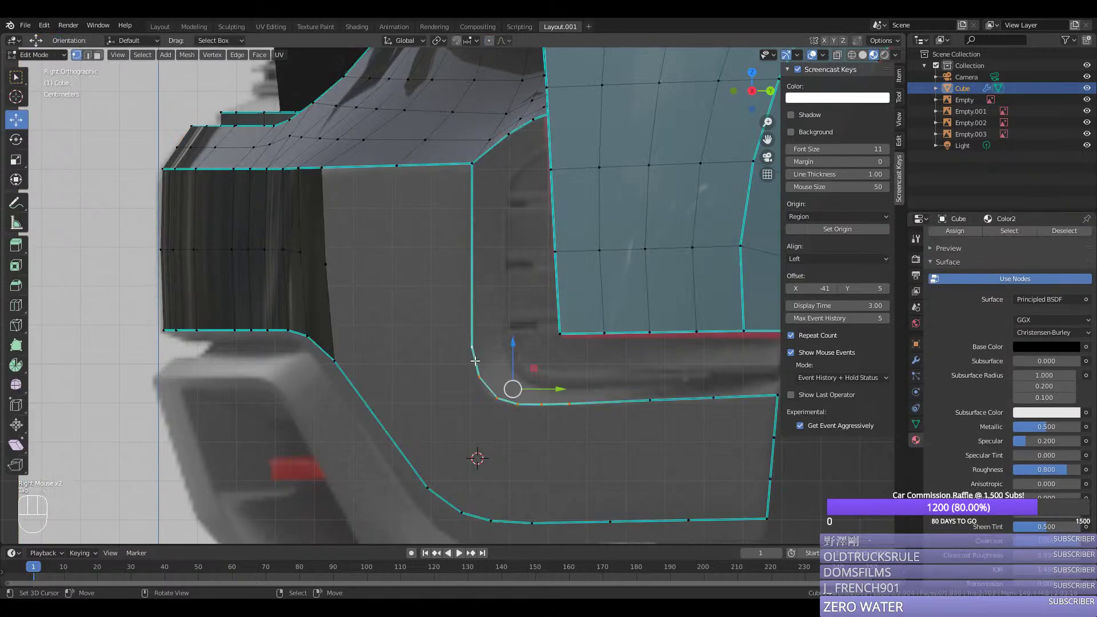
# Step: Connect the dark panel's rear edge to the vent outline's corner with a divided edge, and fill the faces above it and the first one below
pyautogui.rightClick(473, 180)
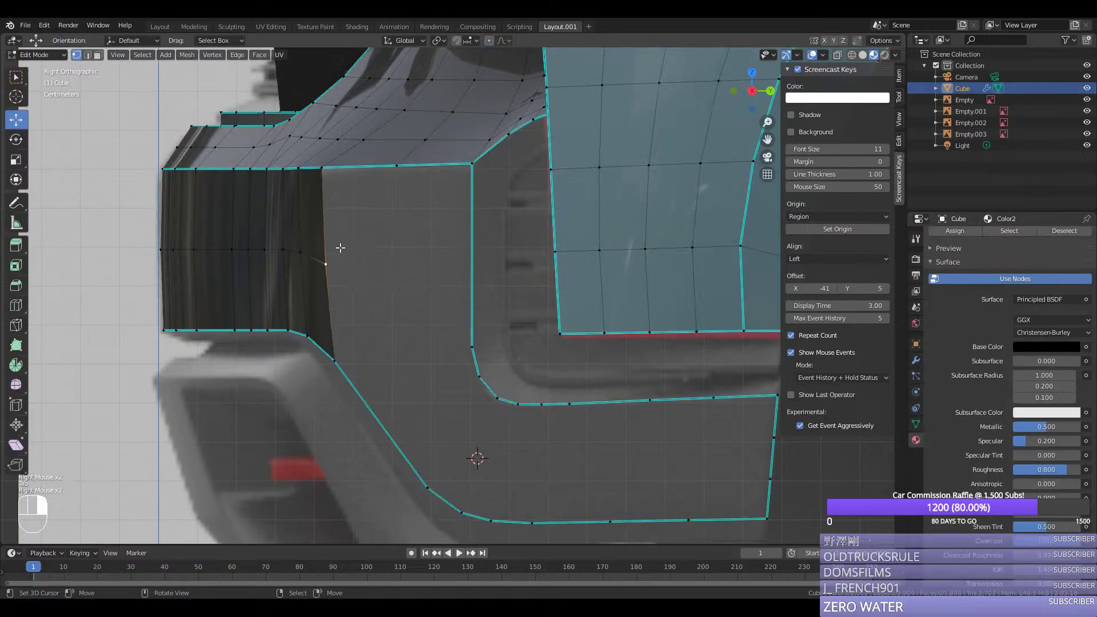
pyautogui.keyDown('shift'); pyautogui.rightClick(465, 341); pyautogui.keyUp('shift')
pyautogui.press('f')
pyautogui.hotkey('ctrl', 'r')
pyautogui.click(420, 311)
pyautogui.rightClick(339, 259)
pyautogui.keyDown('shift'); pyautogui.rightClick(334, 173); pyautogui.keyUp('shift')
pyautogui.press('f')
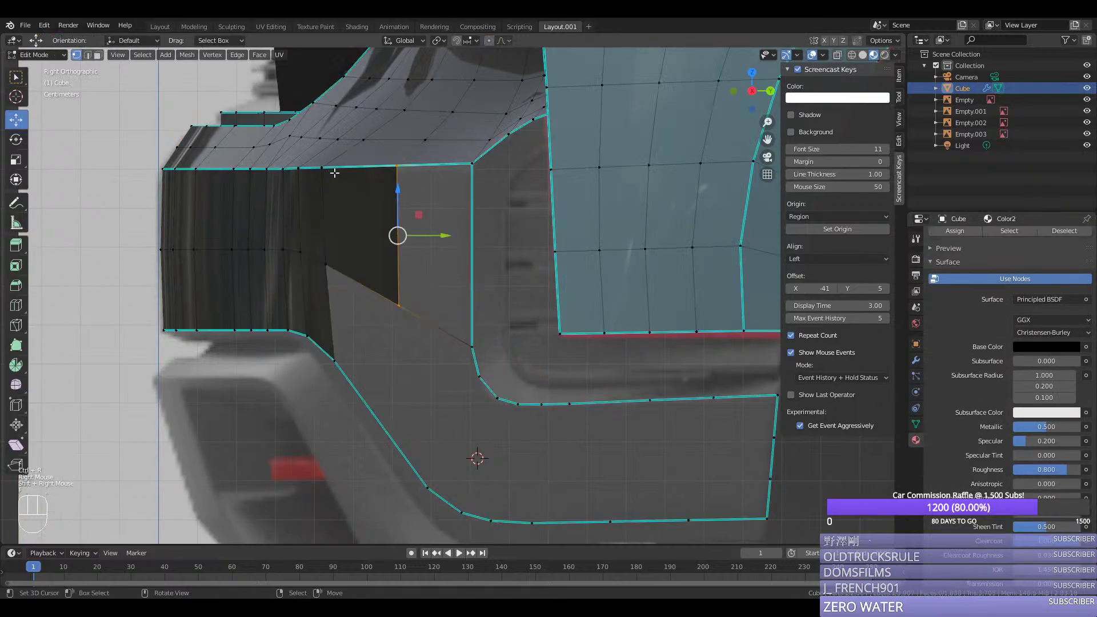
pyautogui.press('f')
pyautogui.rightClick(382, 296)
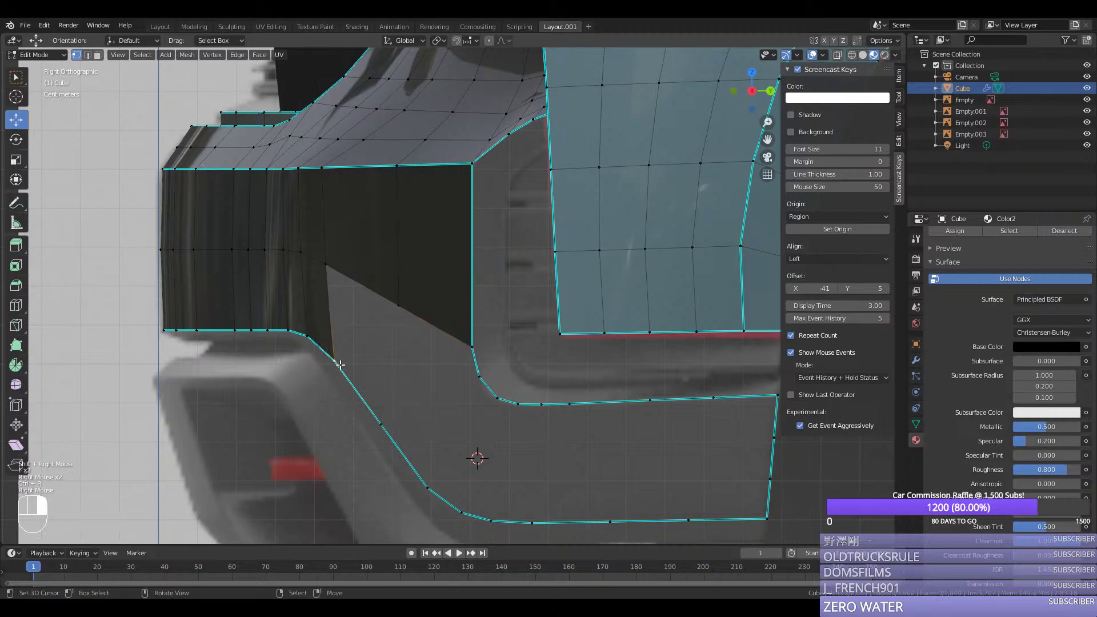
pyautogui.press('f')
pyautogui.press('f')
pyautogui.press('f')
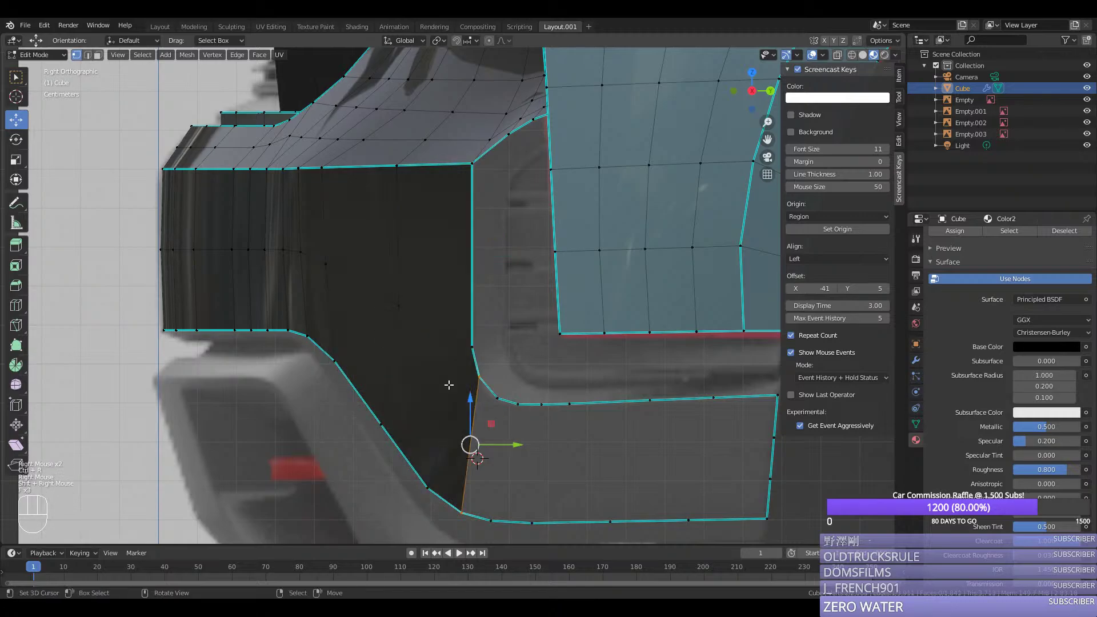
pyautogui.hotkey('ctrl', 'z')
pyautogui.hotkey('ctrl', 'z')
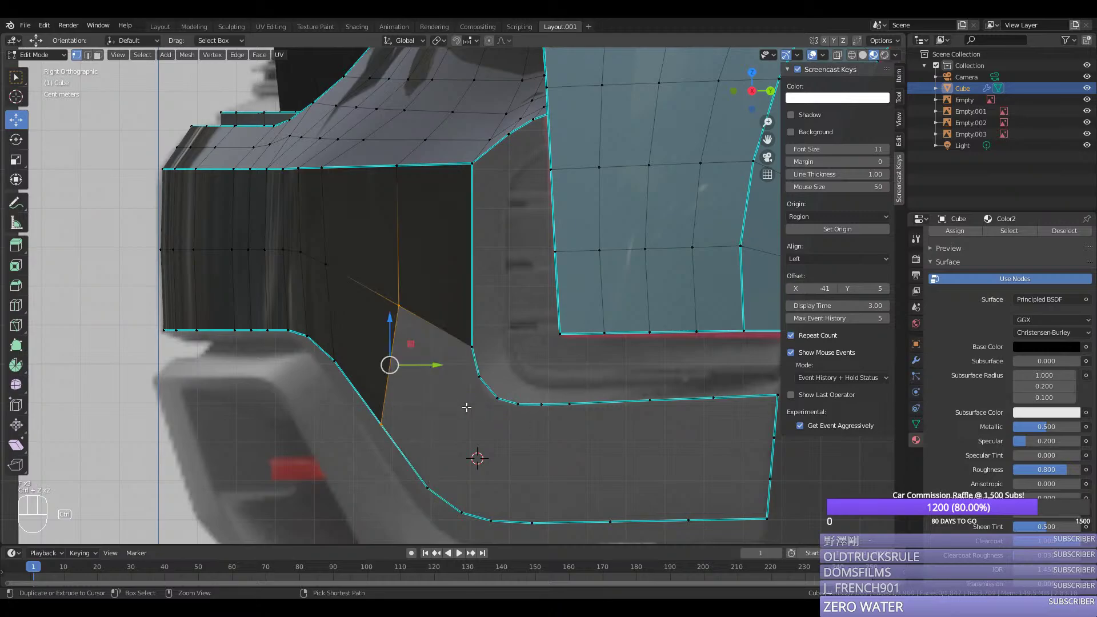
# Step: Fill the next face down to the slanted lower line's end, and add two loop cuts along the panel's lower band
pyautogui.press('f')
pyautogui.hotkey('ctrl', 'r')
pyautogui.click(451, 390)
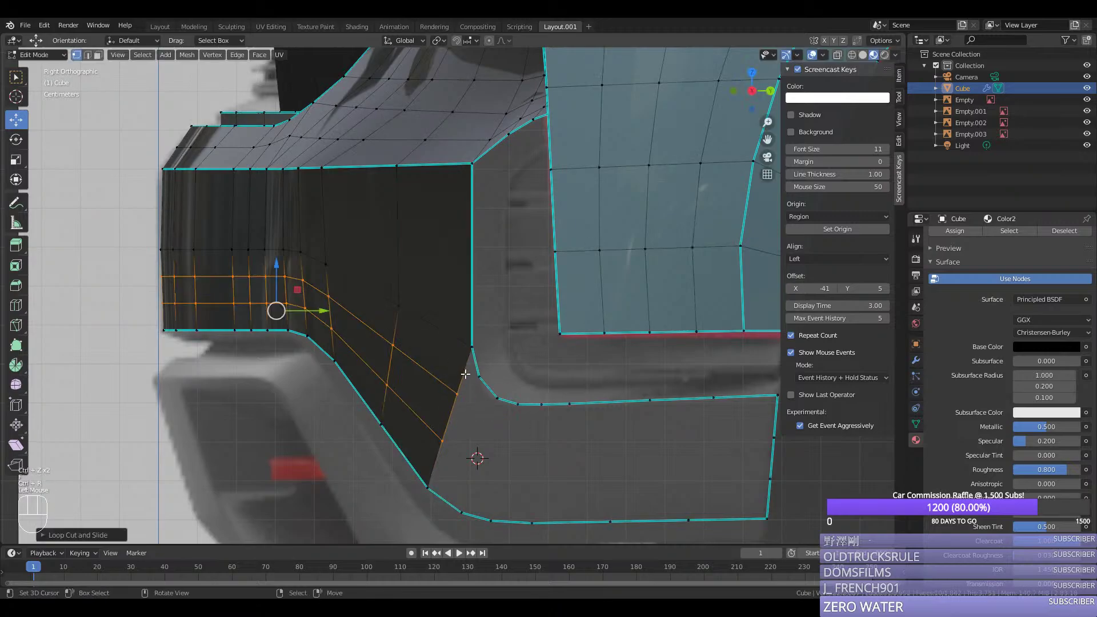
# Step: Fill the small face between the upper loop cut's end and the vent outline's rounded corner, and save the file
pyautogui.rightClick(461, 396)
pyautogui.rightClick(461, 396)
pyautogui.keyDown('shift'); pyautogui.rightClick(491, 408); pyautogui.keyUp('shift')
pyautogui.keyDown('shift'); pyautogui.rightClick(479, 372); pyautogui.keyUp('shift')
pyautogui.keyDown('shift'); pyautogui.rightClick(476, 364); pyautogui.keyUp('shift')
pyautogui.press('f')
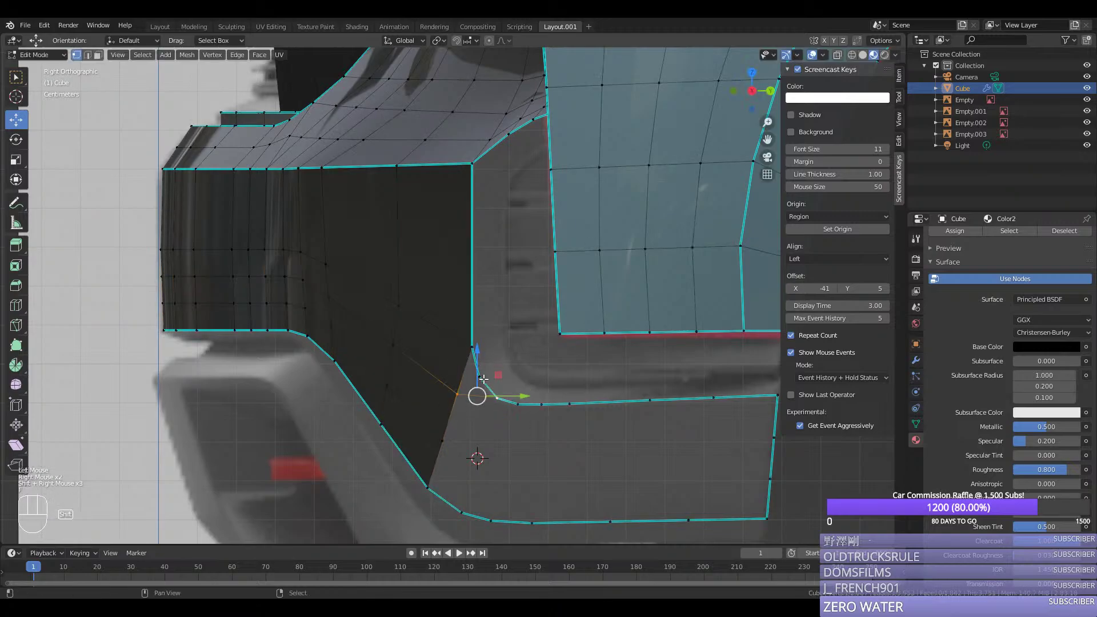
pyautogui.keyDown('shift'); pyautogui.rightClick(479, 377); pyautogui.keyUp('shift')
pyautogui.keyDown('shift'); pyautogui.rightClick(472, 346); pyautogui.keyUp('shift')
pyautogui.press('f')
pyautogui.press('Tab')
pyautogui.hotkey('ctrl', 's')
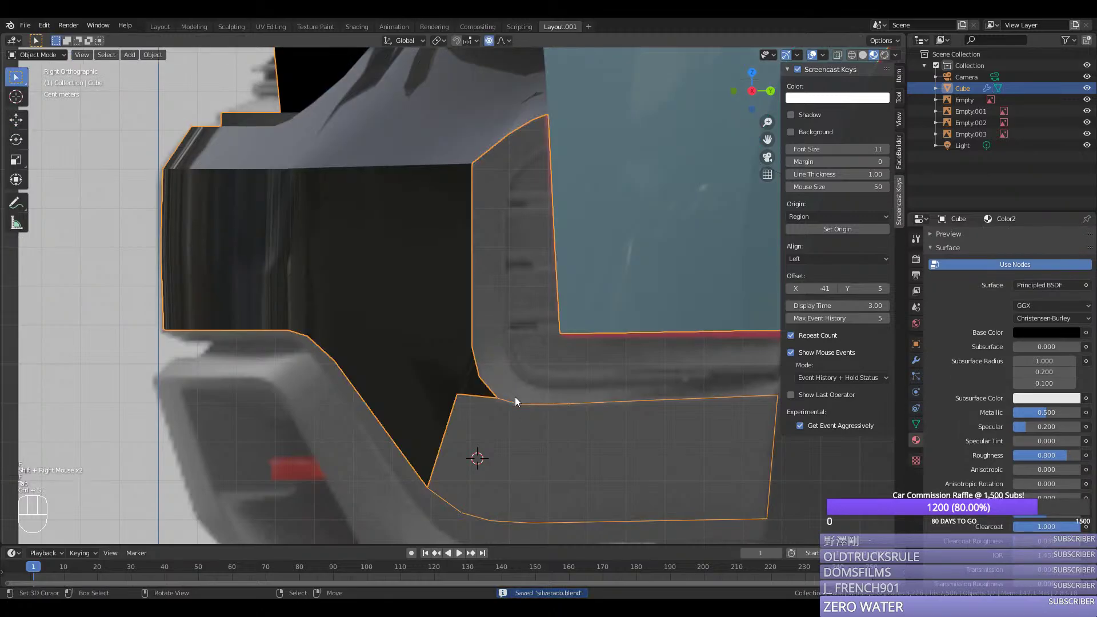
# Step: Connect the vent outline's lower line to the lower outline with a cross edge, and shift its inserted midpoint slightly outward
pyautogui.press('Tab')
pyautogui.scroll(-1, 497, 415)
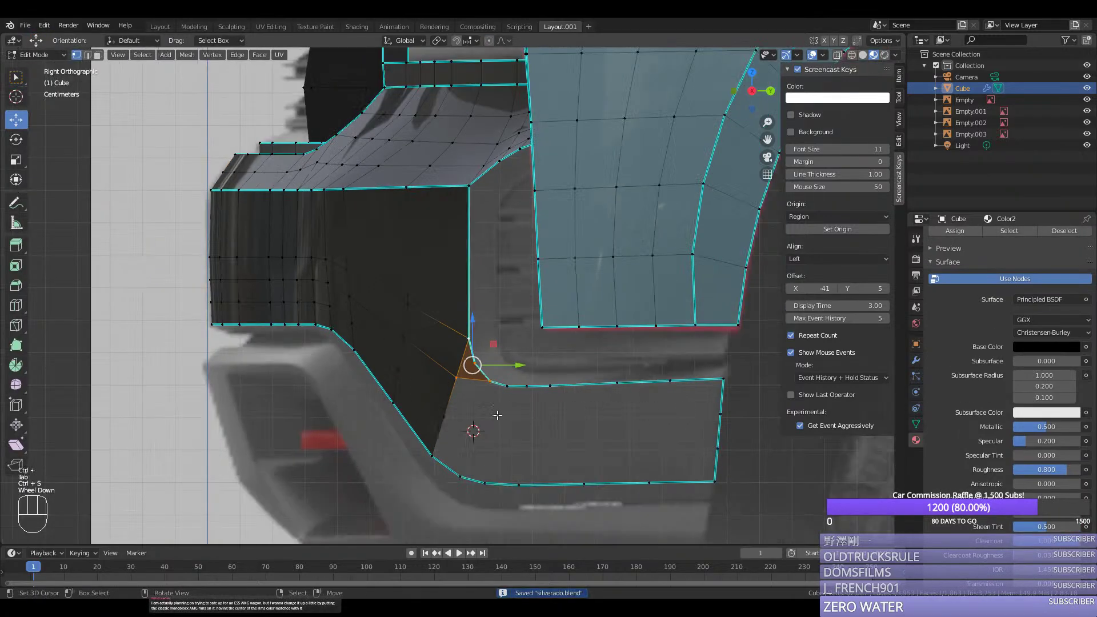
pyautogui.rightClick(469, 403)
pyautogui.rightClick(547, 399)
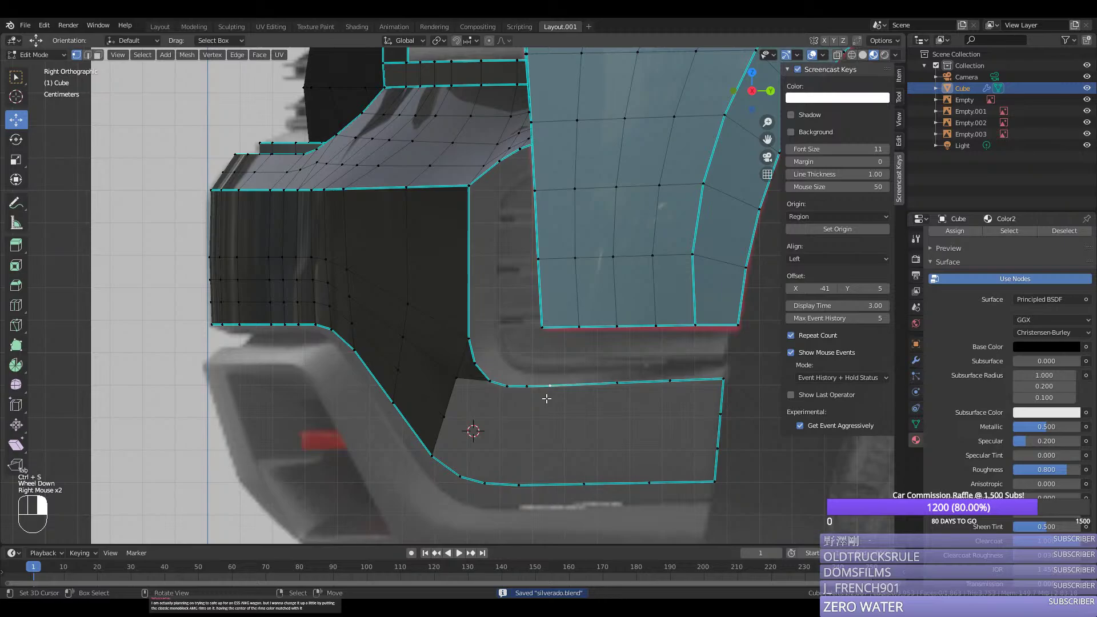
pyautogui.keyDown('shift'); pyautogui.rightClick(521, 486); pyautogui.keyUp('shift')
pyautogui.hotkey('ctrl', 'r')
pyautogui.moveTo(528, 457); pyautogui.dragTo(588, 436, button='middle')
pyautogui.click(578, 416)
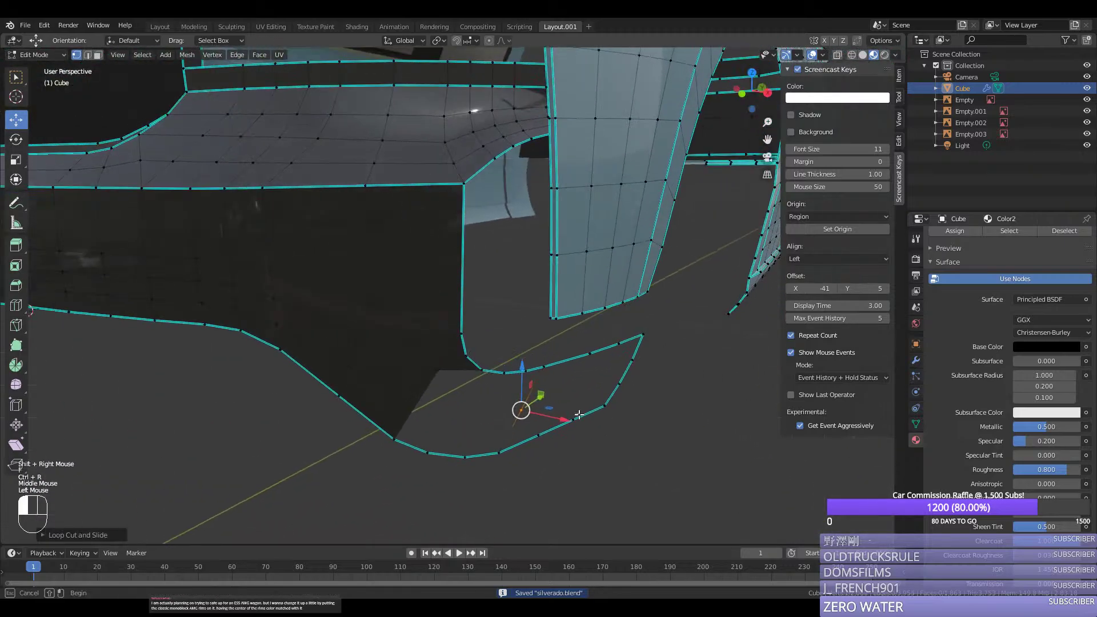
pyautogui.rightClick(578, 415)
pyautogui.moveTo(559, 418); pyautogui.dragTo(565, 420)
# Step: Vertex-bevel the cross edge's midpoint and space the edge's vertices evenly
pyautogui.hotkey('ctrl', 'shift', 'b')
pyautogui.click(570, 391)
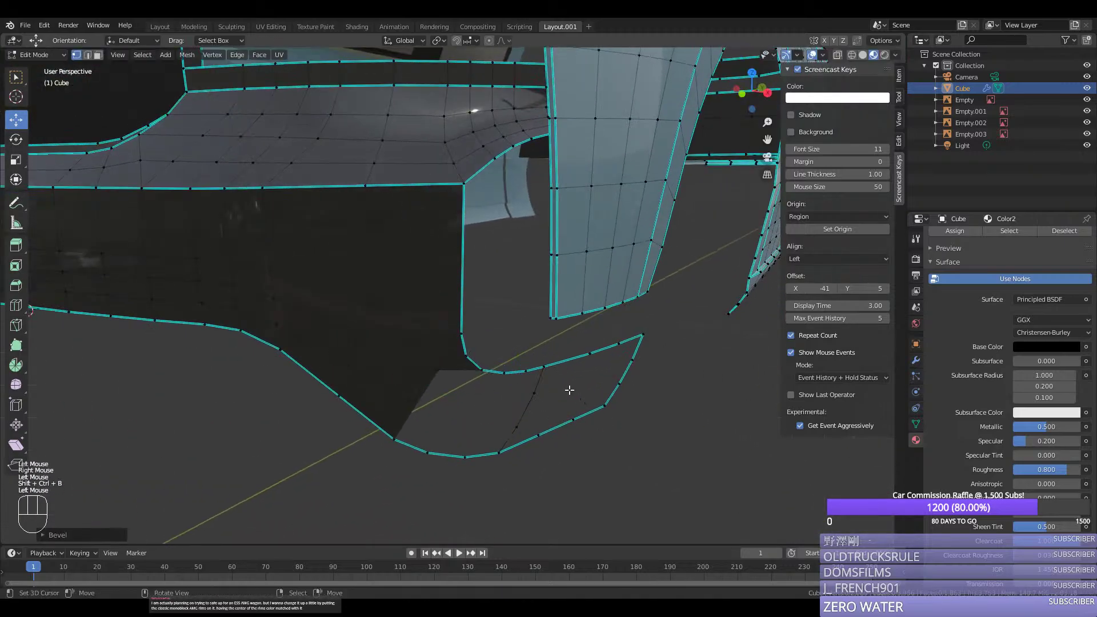
pyautogui.rightClick(551, 374)
pyautogui.keyDown('ctrl'); pyautogui.rightClick(511, 452); pyautogui.keyUp('ctrl')
pyautogui.hotkey('ctrl', 'y')
# Step: Select the border of the rear section behind the cross edge and close it with Grid Fill
pyautogui.keyDown('shift'); pyautogui.rightClick(632, 406); pyautogui.keyUp('shift')
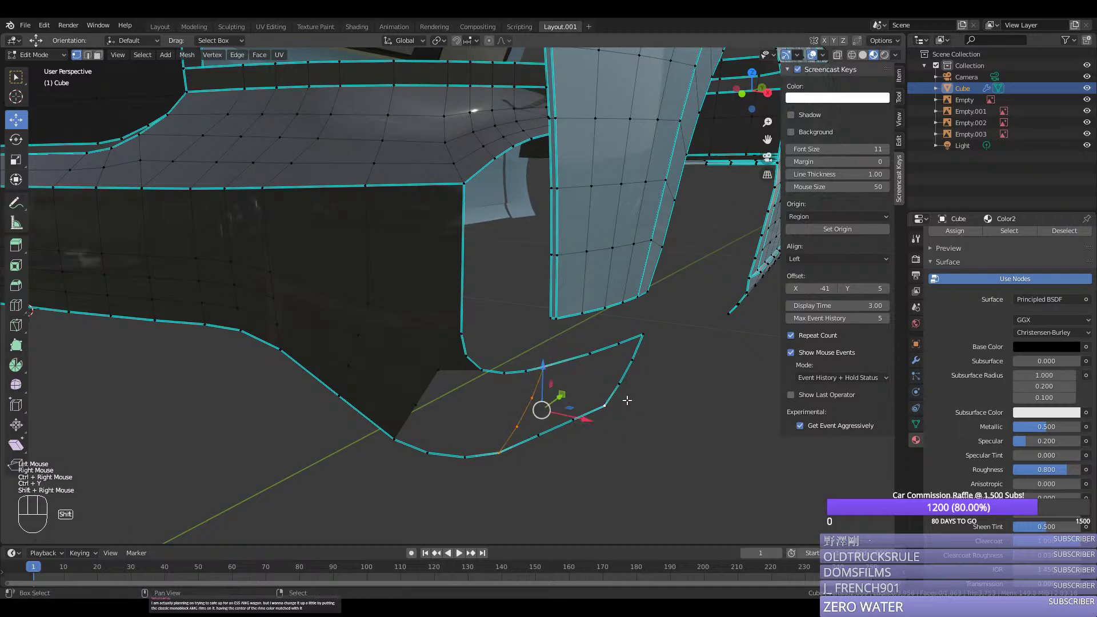
pyautogui.keyDown('ctrl'); pyautogui.rightClick(648, 333); pyautogui.keyUp('ctrl')
pyautogui.press('space')
pyautogui.press('Return')
pyautogui.rightClick(648, 332)
pyautogui.keyDown('shift'); pyautogui.rightClick(639, 355); pyautogui.keyUp('shift')
pyautogui.keyDown('shift'); pyautogui.rightClick(632, 379); pyautogui.keyUp('shift')
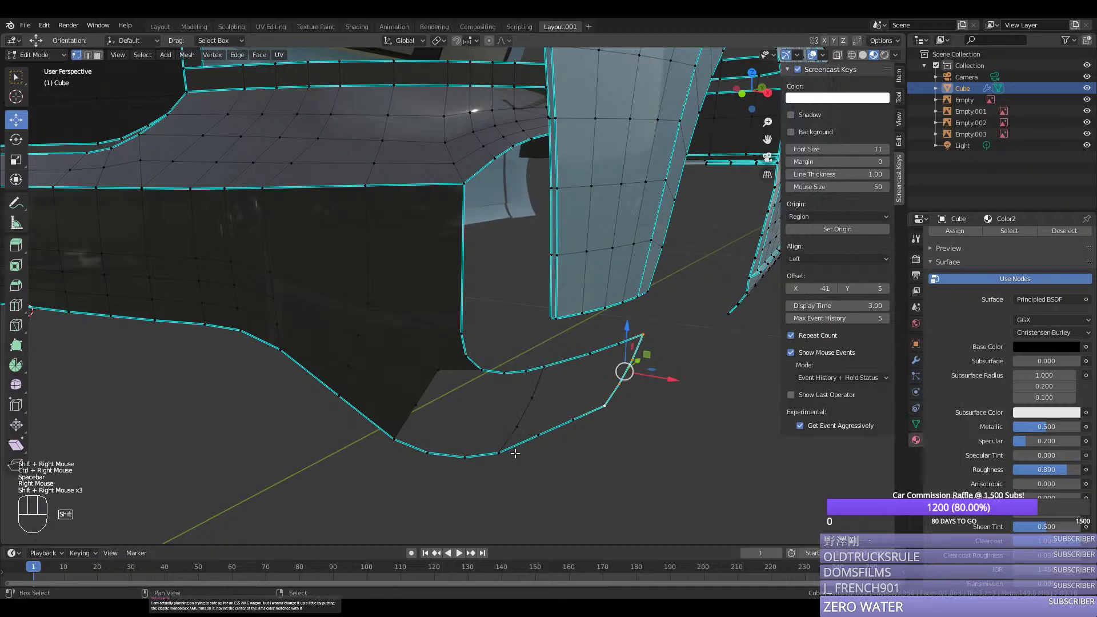
pyautogui.keyDown('shift'); pyautogui.rightClick(545, 395); pyautogui.keyUp('shift')
pyautogui.press('space')
pyautogui.write('grid fill')
pyautogui.press('Return')
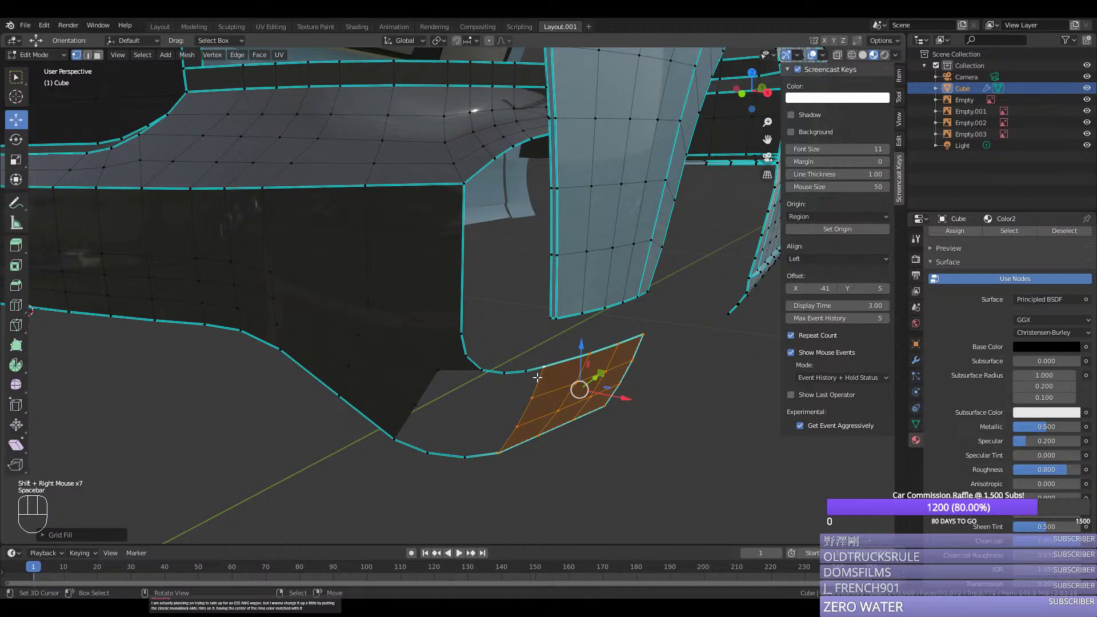
pyautogui.moveTo(537, 377); pyautogui.dragTo(514, 365, button='middle')
pyautogui.scroll(2, 982, 274)
pyautogui.click(937, 308)
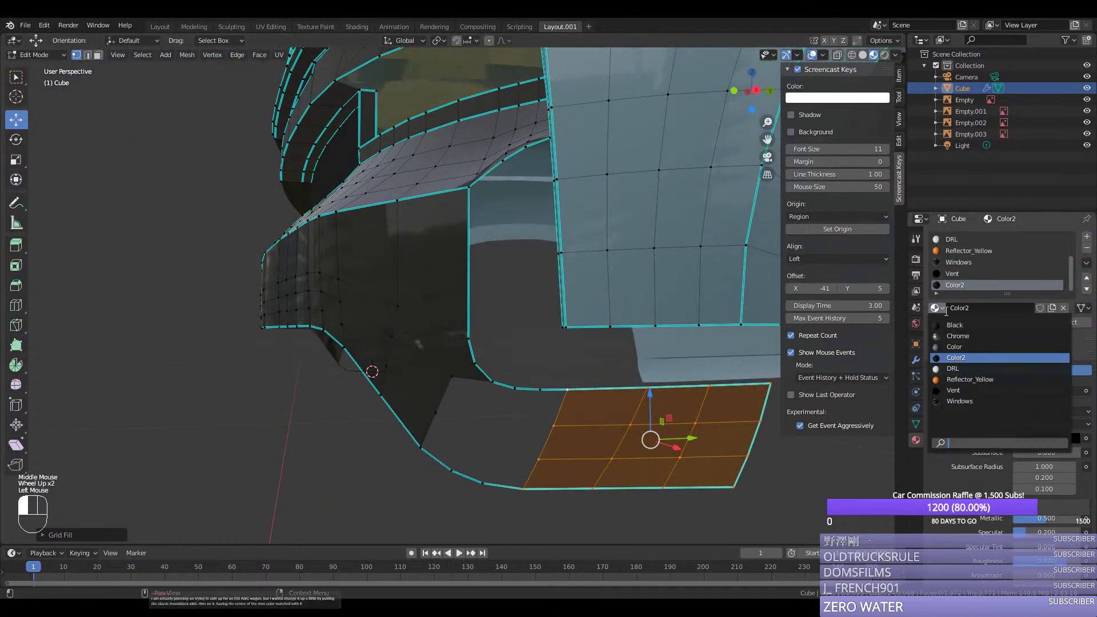
pyautogui.click(941, 307)
pyautogui.rightClick(534, 434)
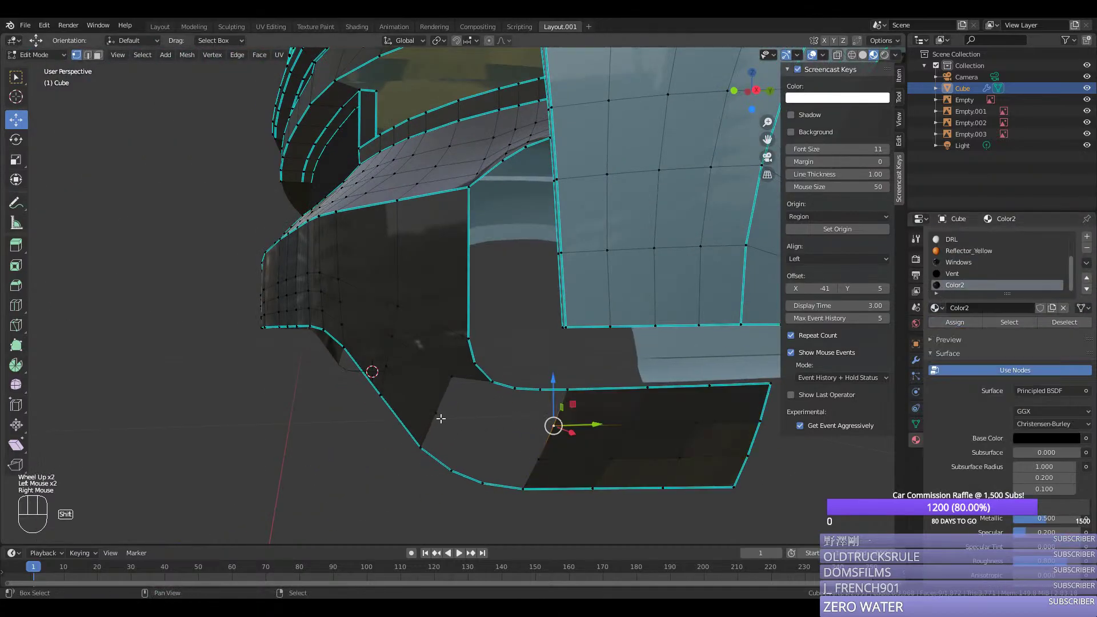
pyautogui.press('a')
pyautogui.press('s')
pyautogui.press('b')
pyautogui.press('Escape')
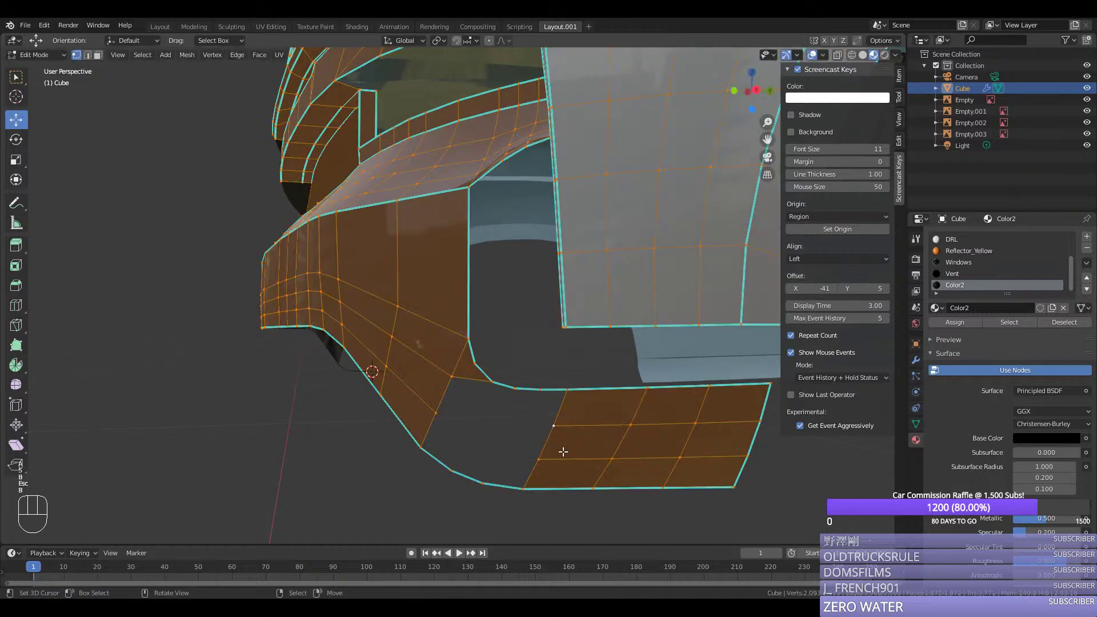
pyautogui.press('Tab')
pyautogui.press('Tab')
# Step: Bridge the remaining gap's lower row with an edge, and pull its inserted midpoint down before vertex-bevelling it
pyautogui.rightClick(436, 413)
pyautogui.keyDown('shift'); pyautogui.rightClick(537, 458); pyautogui.keyUp('shift')
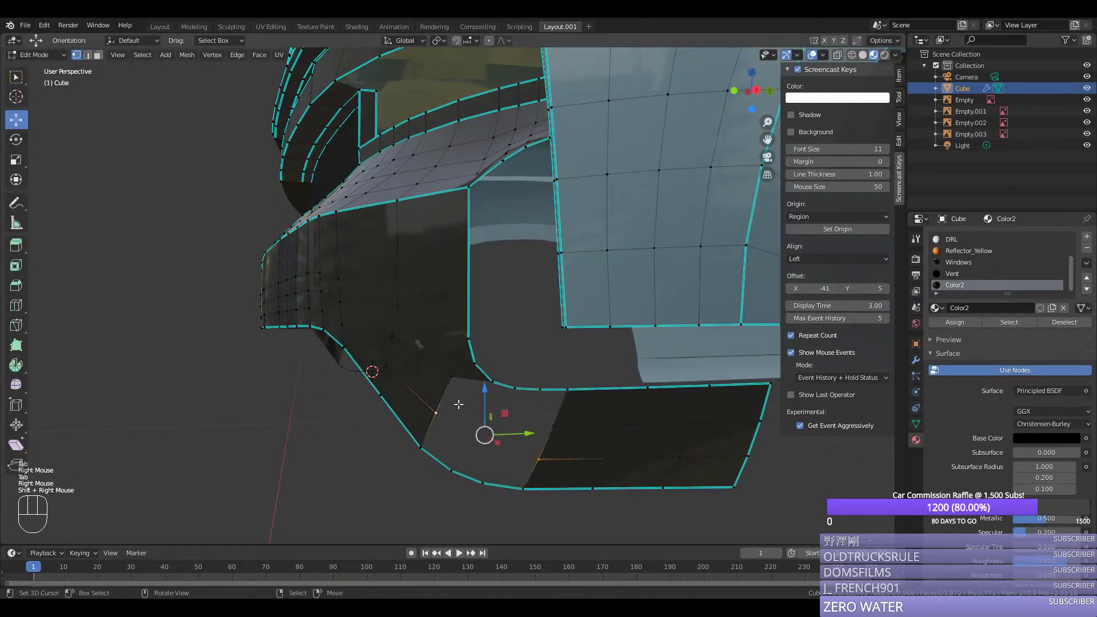
pyautogui.press('f')
pyautogui.hotkey('ctrl', 'r')
pyautogui.click(482, 446)
pyautogui.click(502, 448)
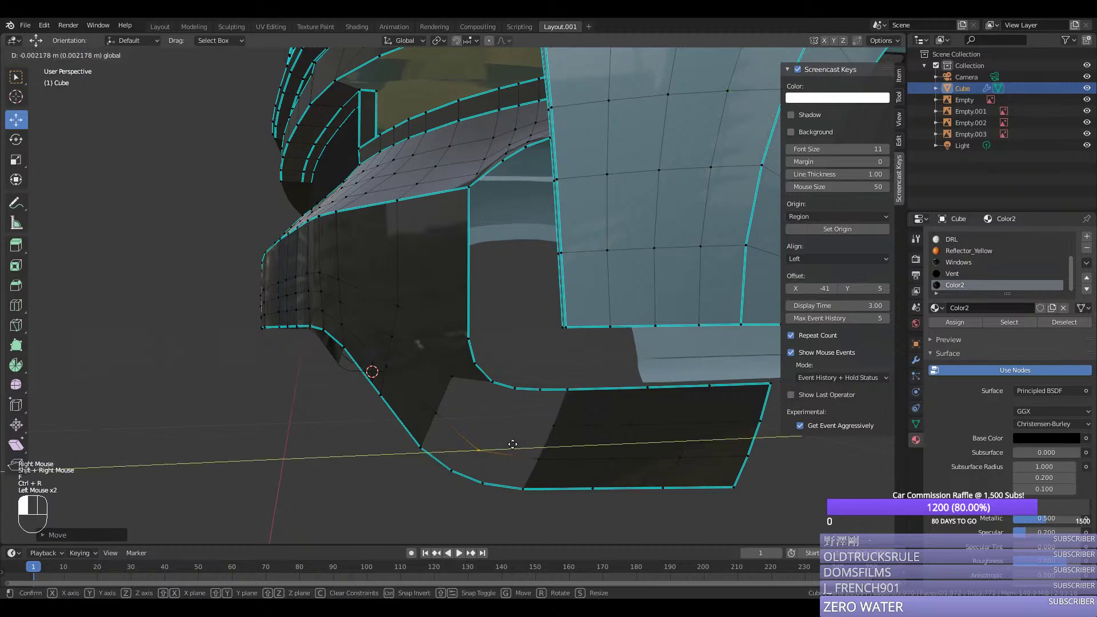
pyautogui.hotkey('shift', 'ctrl', 'b')
pyautogui.hotkey('ctrl', 'z')
# Step: Space the lower curve's vertices evenly and fill the faces between it and the lower outline
pyautogui.rightClick(537, 457)
pyautogui.keyDown('shift'); pyautogui.rightClick(474, 450); pyautogui.keyUp('shift')
pyautogui.press('f')
pyautogui.press('f')
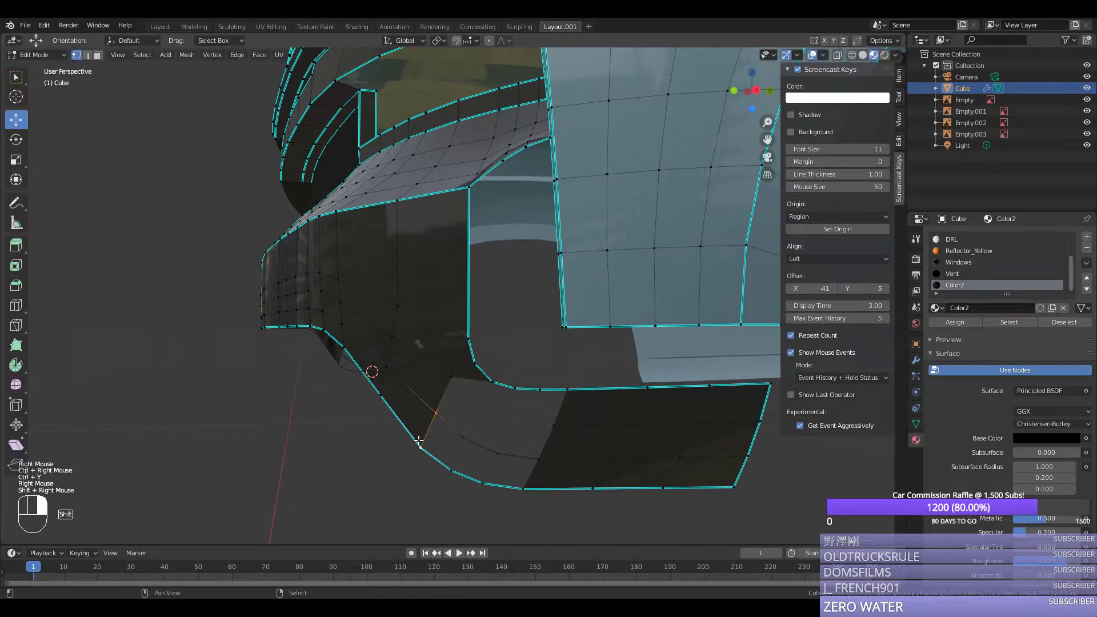
# Step: Bridge the gap's upper row with another edge, and move its inserted midpoint down and slightly forward
pyautogui.moveTo(514, 451); pyautogui.dragTo(496, 341, button='middle')
pyautogui.click(497, 386)
pyautogui.rightClick(438, 378)
pyautogui.rightClick(521, 402)
pyautogui.keyDown('shift'); pyautogui.rightClick(503, 389); pyautogui.keyUp('shift')
pyautogui.press('f')
pyautogui.hotkey('ctrl', 'r')
pyautogui.moveTo(501, 354); pyautogui.dragTo(509, 376)
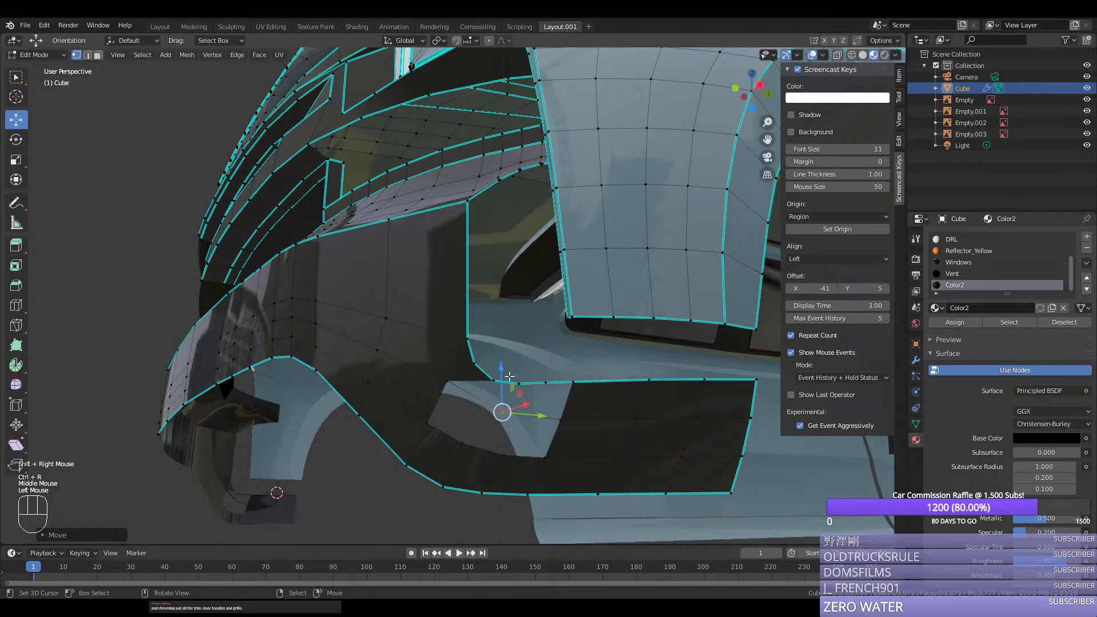
pyautogui.moveTo(534, 412); pyautogui.dragTo(524, 413)
# Step: Vertex-bevel the upper curve's midpoint and space the curve's vertices evenly
pyautogui.moveTo(525, 413); pyautogui.dragTo(556, 443, button='middle')
pyautogui.hotkey('ctrl', 'shift', 'b')
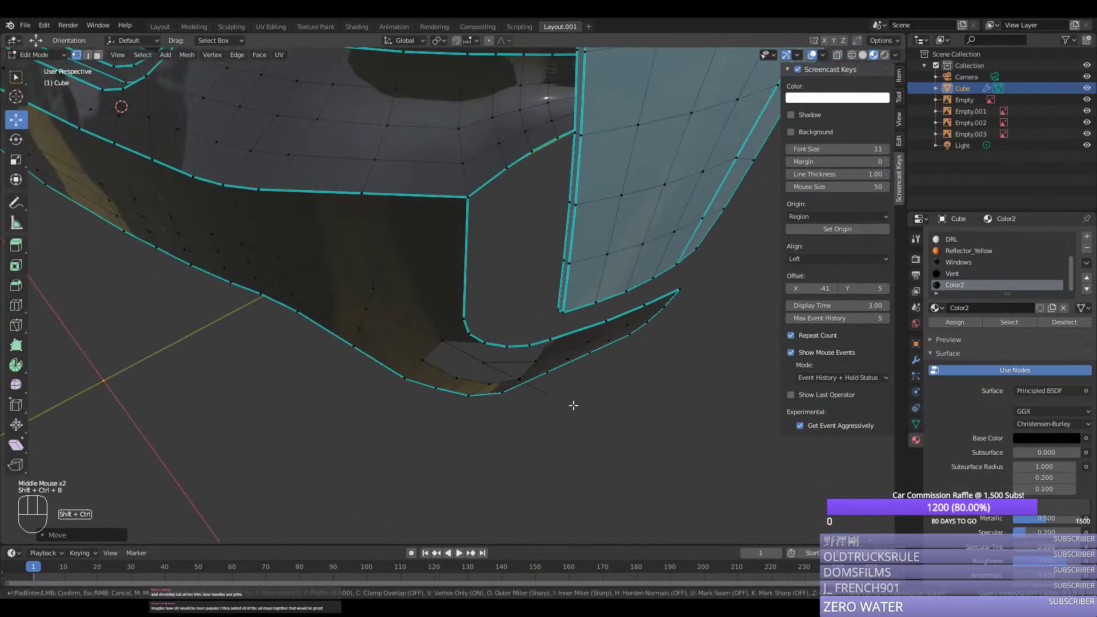
pyautogui.click(514, 367)
pyautogui.moveTo(514, 367)
pyautogui.mouseDown()
pyautogui.moveTo(507, 375)
pyautogui.moveTo(482, 360)
pyautogui.moveTo(497, 379)
pyautogui.mouseUp()
pyautogui.rightClick(482, 359)
pyautogui.rightClick(497, 379)
pyautogui.rightClick(470, 350)
pyautogui.keyDown('ctrl'); pyautogui.rightClick(444, 338); pyautogui.keyUp('ctrl')
pyautogui.hotkey('ctrl', 'y')
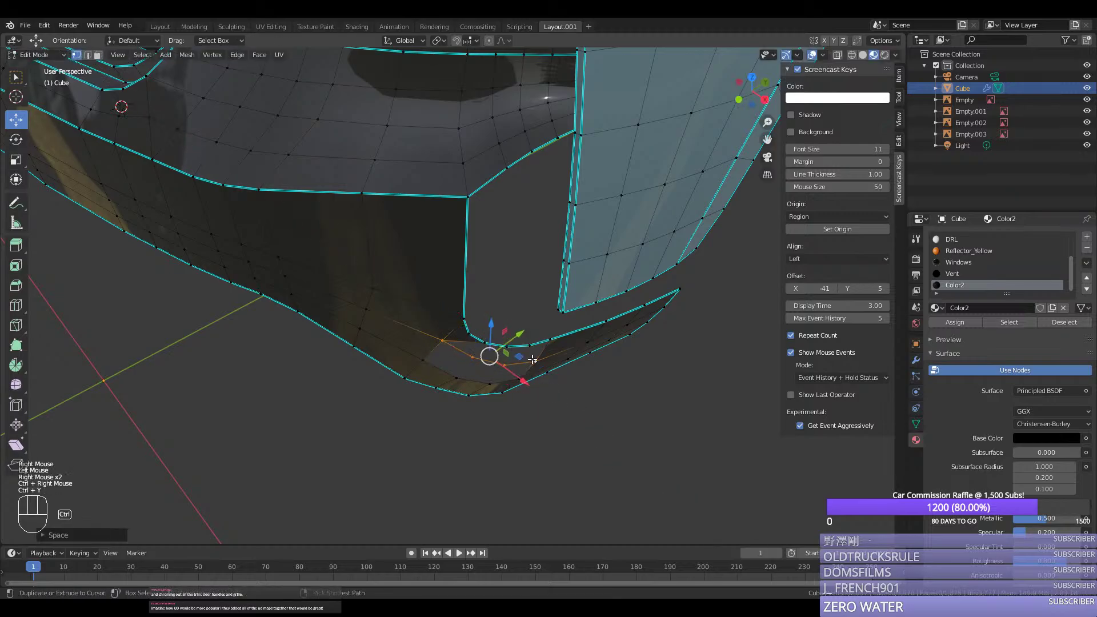
# Step: Fill the row of faces between the upper and lower curves across the gap
pyautogui.rightClick(536, 361)
pyautogui.press('f')
pyautogui.press('f')
pyautogui.moveTo(417, 362); pyautogui.dragTo(450, 369, button='middle')
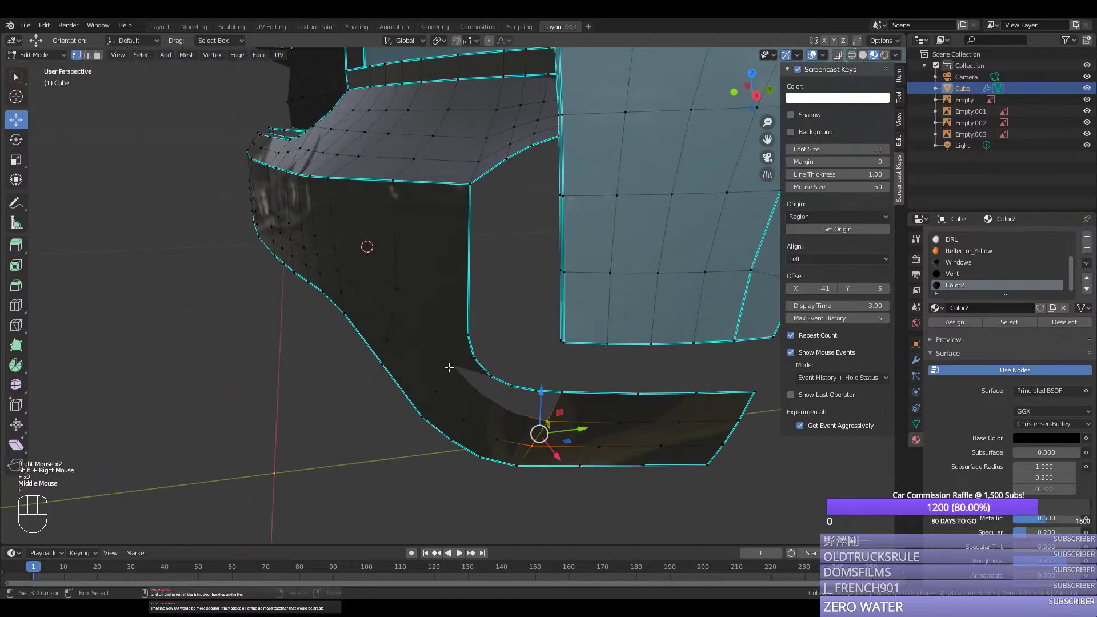
# Step: Fill the remaining faces below the side opening's rounded lower corner and save the file
pyautogui.press('f')
pyautogui.rightClick(474, 382)
pyautogui.keyDown('shift'); pyautogui.rightClick(474, 382); pyautogui.keyUp('shift')
pyautogui.keyDown('shift'); pyautogui.rightClick(473, 382); pyautogui.keyUp('shift')
pyautogui.press('f')
pyautogui.press('f')
pyautogui.press('f')
pyautogui.press('Tab')
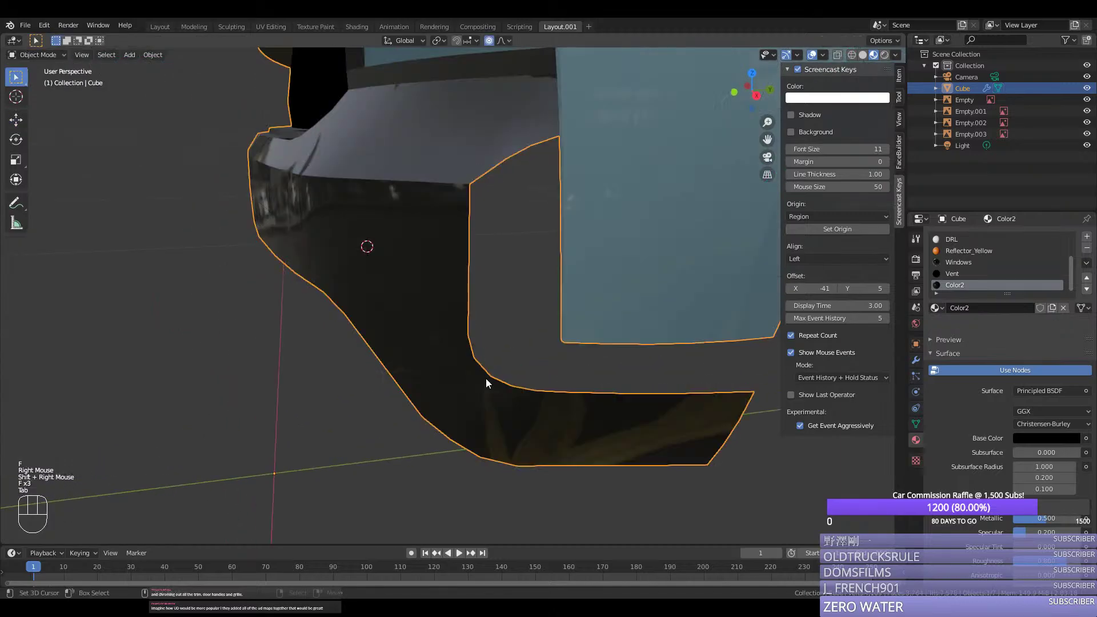
pyautogui.hotkey('ctrl', 's')
# Step: Nudge a vertex on the side opening's rounded lower corner slightly outward along X
pyautogui.scroll(-2, 488, 378)
pyautogui.moveTo(488, 379); pyautogui.dragTo(464, 376, button='middle')
pyautogui.press('Tab')
pyautogui.scroll(2, 466, 357)
pyautogui.rightClick(458, 387)
pyautogui.moveTo(497, 389); pyautogui.dragTo(501, 390)
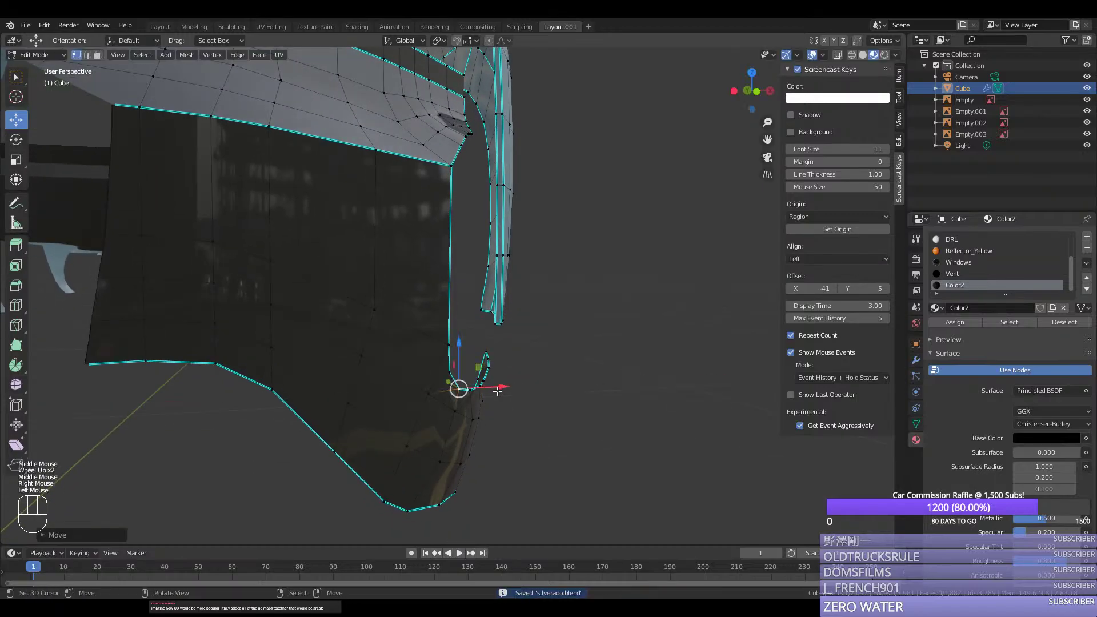
pyautogui.rightClick(460, 388)
pyautogui.moveTo(475, 389)
pyautogui.mouseDown(button='middle')
pyautogui.moveTo(455, 418)
pyautogui.moveTo(385, 443)
pyautogui.moveTo(478, 394)
pyautogui.mouseUp(button='middle')
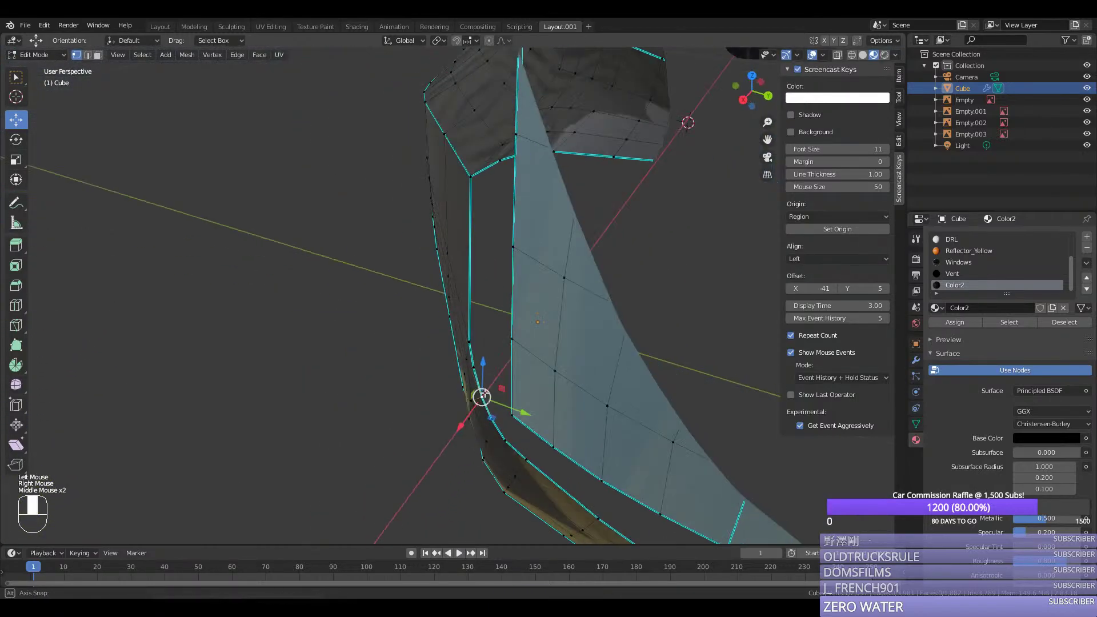
# Step: Adjust the vertex at the start of the opening's lower corner curve, and save the file
pyautogui.scroll(-1, 470, 376)
pyautogui.rightClick(466, 356)
pyautogui.moveTo(490, 362); pyautogui.dragTo(485, 397)
pyautogui.rightClick(474, 379)
pyautogui.rightClick(495, 420)
pyautogui.moveTo(494, 420); pyautogui.dragTo(579, 420, button='middle')
pyautogui.press('Tab')
pyautogui.hotkey('ctrl', 's')
pyautogui.scroll(-2, 531, 399)
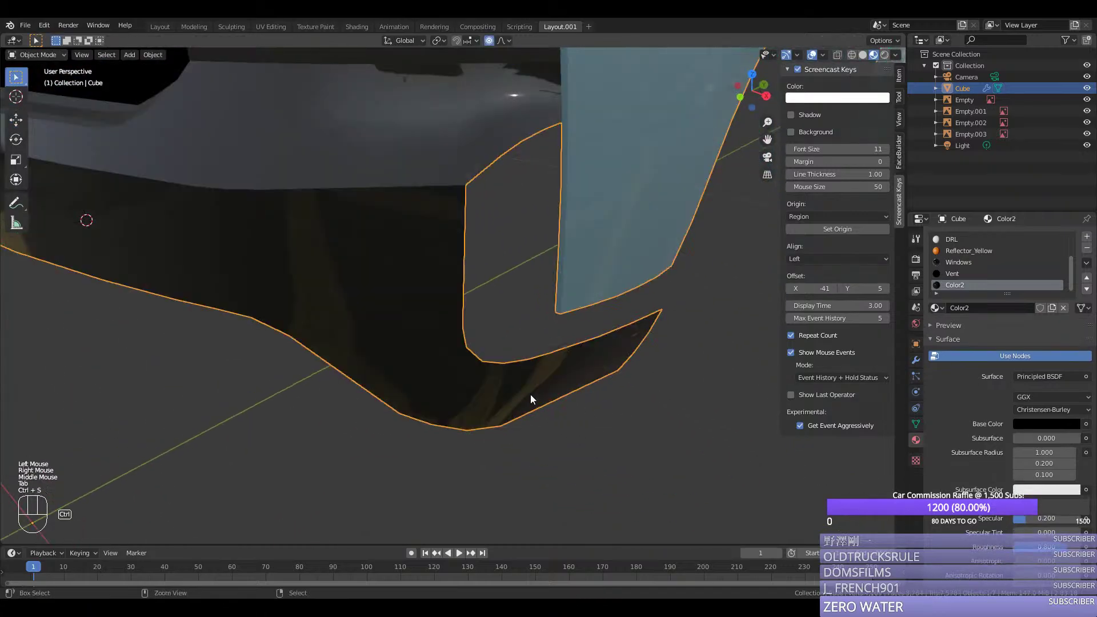
# Step: Shift two inner vertices of the lower panel just below the opening's corner slightly along Y, and save the file
pyautogui.moveTo(530, 394); pyautogui.dragTo(455, 362, button='middle')
pyautogui.press('Tab')
pyautogui.press('a')
pyautogui.press('b')
pyautogui.rightClick(459, 356)
pyautogui.keyDown('shift'); pyautogui.rightClick(454, 384); pyautogui.keyUp('shift')
pyautogui.hotkey('ctrl', 'z')
pyautogui.keyDown('shift'); pyautogui.rightClick(457, 381); pyautogui.keyUp('shift')
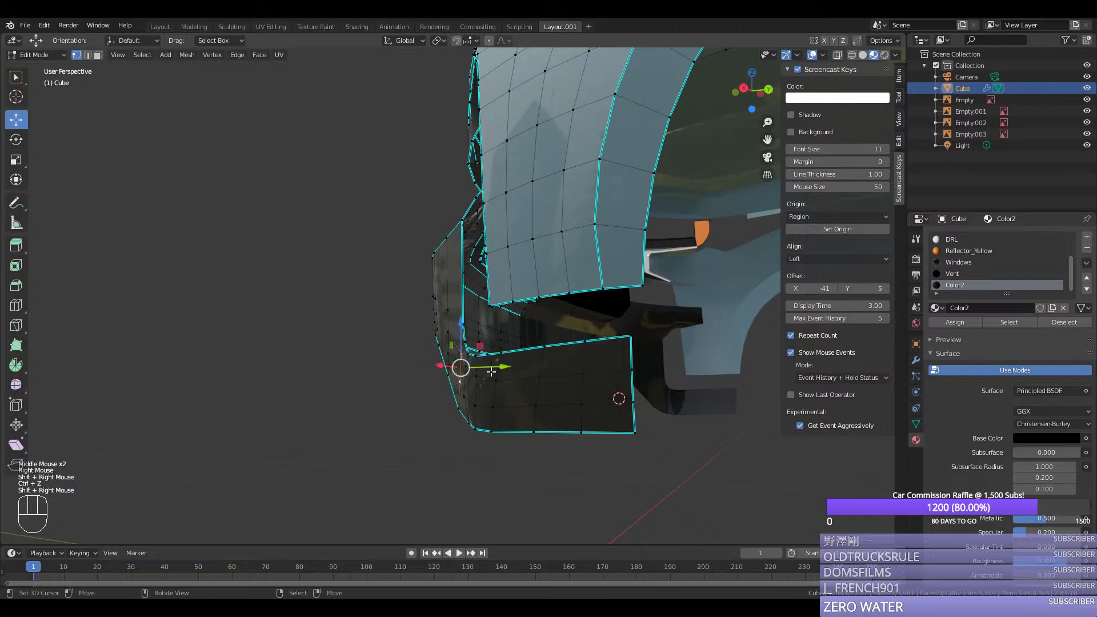
pyautogui.moveTo(486, 369); pyautogui.dragTo(487, 370)
pyautogui.press('Tab')
pyautogui.hotkey('ctrl', 's')
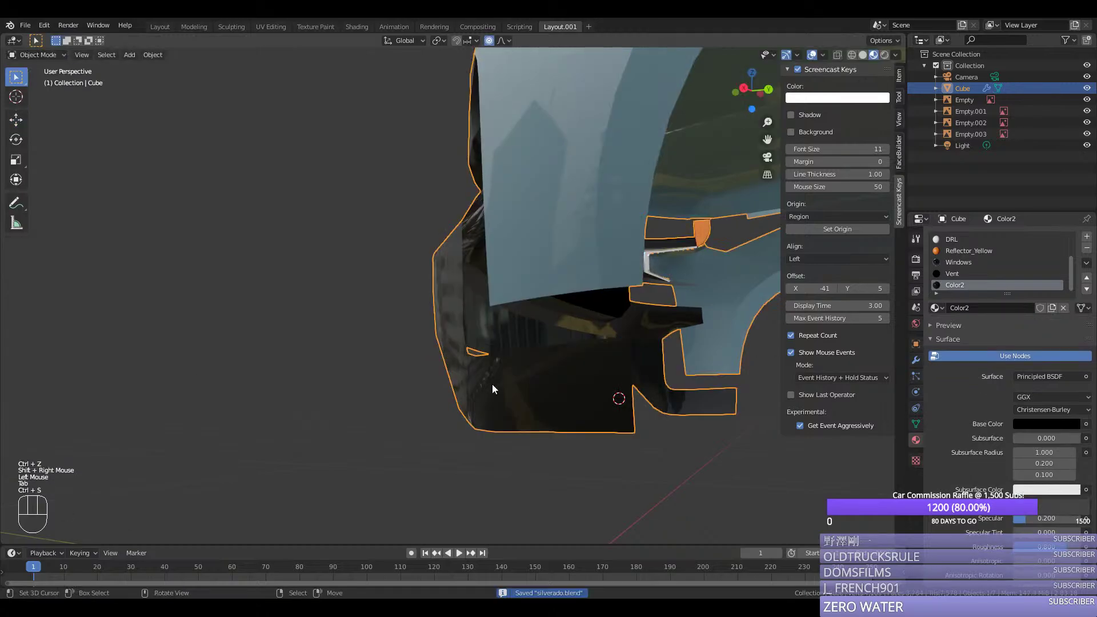
# Step: Examine the bumper against the front reference image and inspect the trim and open recess below the headlight, saving the file
pyautogui.scroll(-2, 492, 384)
pyautogui.moveTo(492, 384); pyautogui.dragTo(619, 406, button='middle')
pyautogui.press('KP_1')
pyautogui.press('Tab')
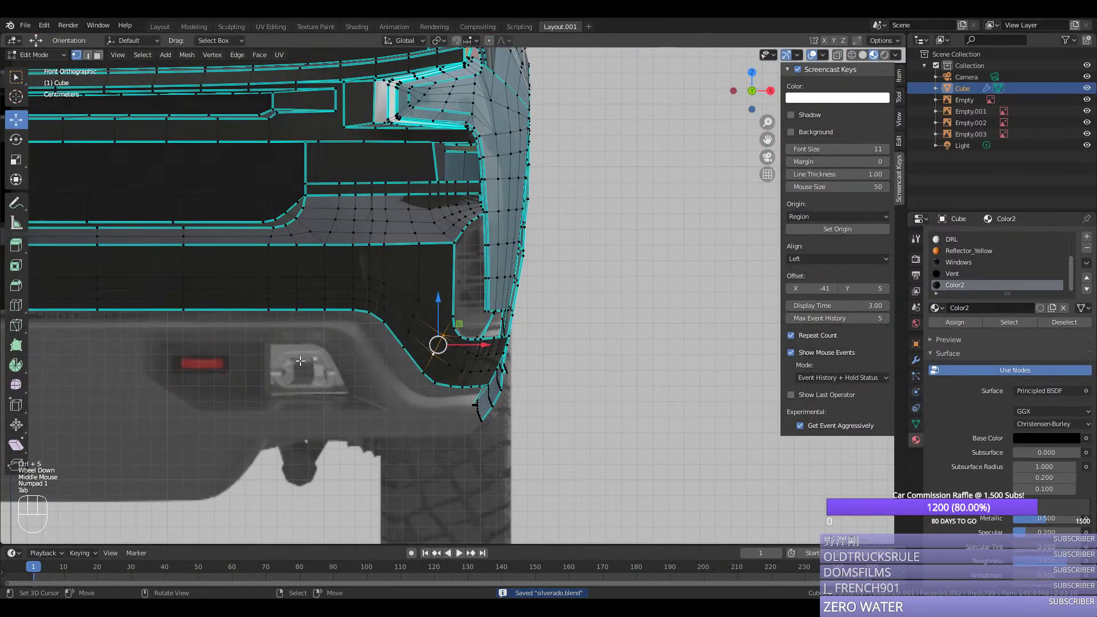
pyautogui.scroll(-2, 299, 361)
pyautogui.press('Tab')
pyautogui.hotkey('ctrl', 's')
pyautogui.scroll(-1, 394, 340)
pyautogui.moveTo(394, 340); pyautogui.dragTo(532, 450, button='middle')
pyautogui.scroll(1, 406, 343)
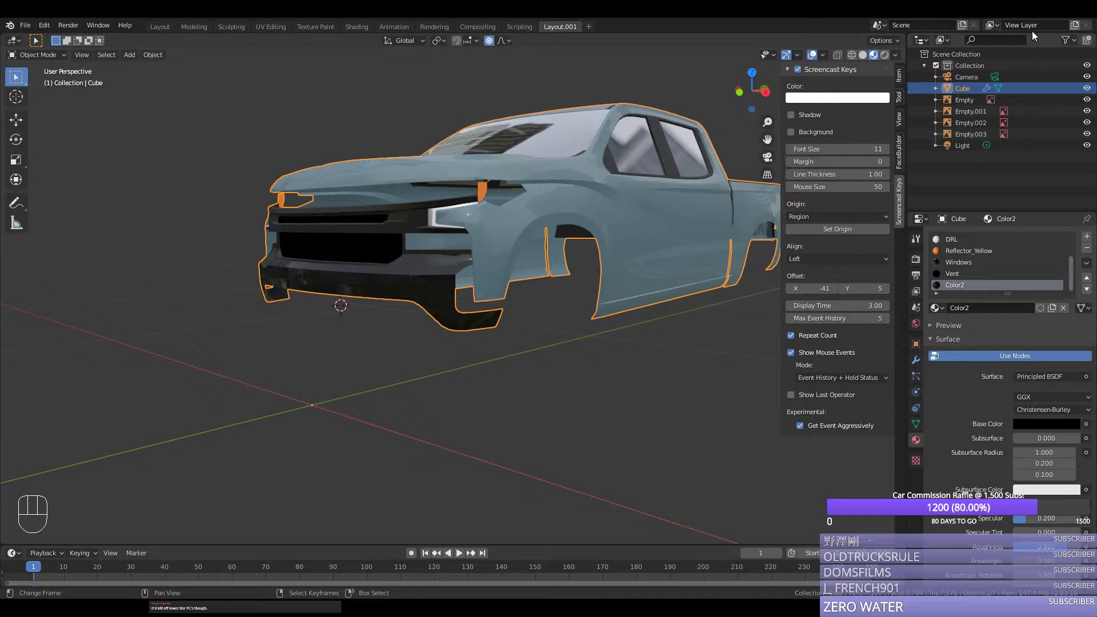
pyautogui.moveTo(462, 184); pyautogui.dragTo(494, 241, button='middle')
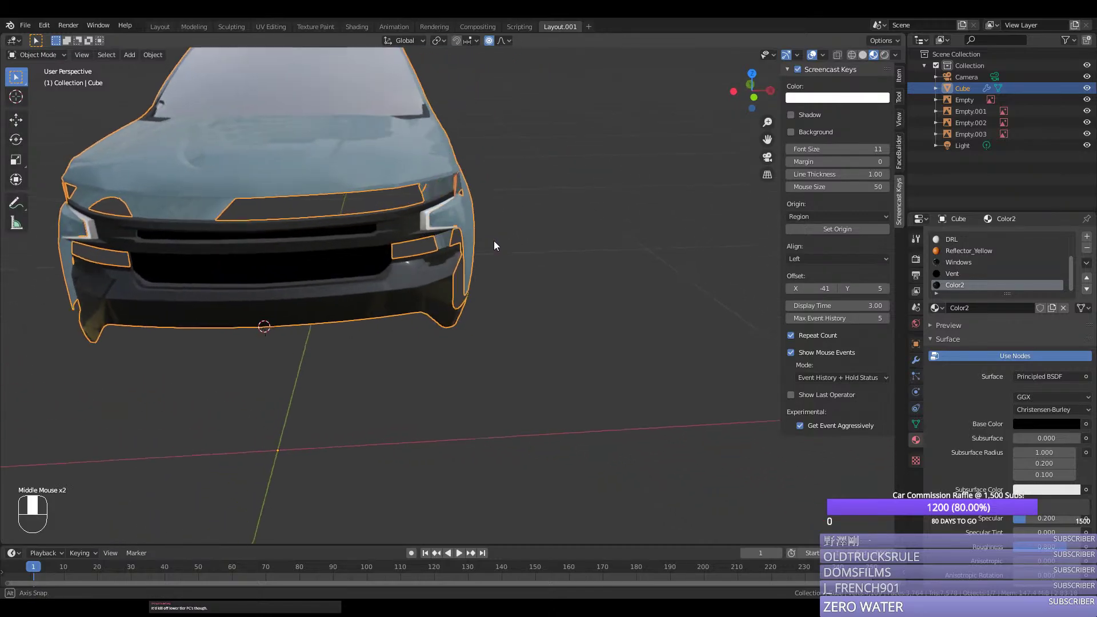
pyautogui.press('KP_1')
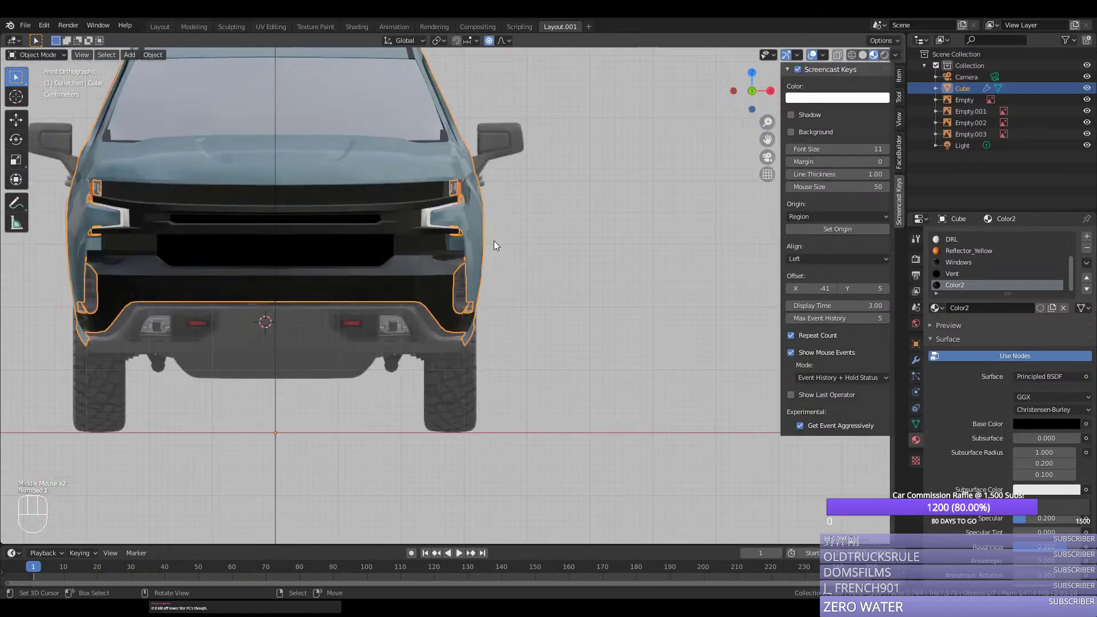
pyautogui.click(609, 348)
pyautogui.scroll(3, 608, 348)
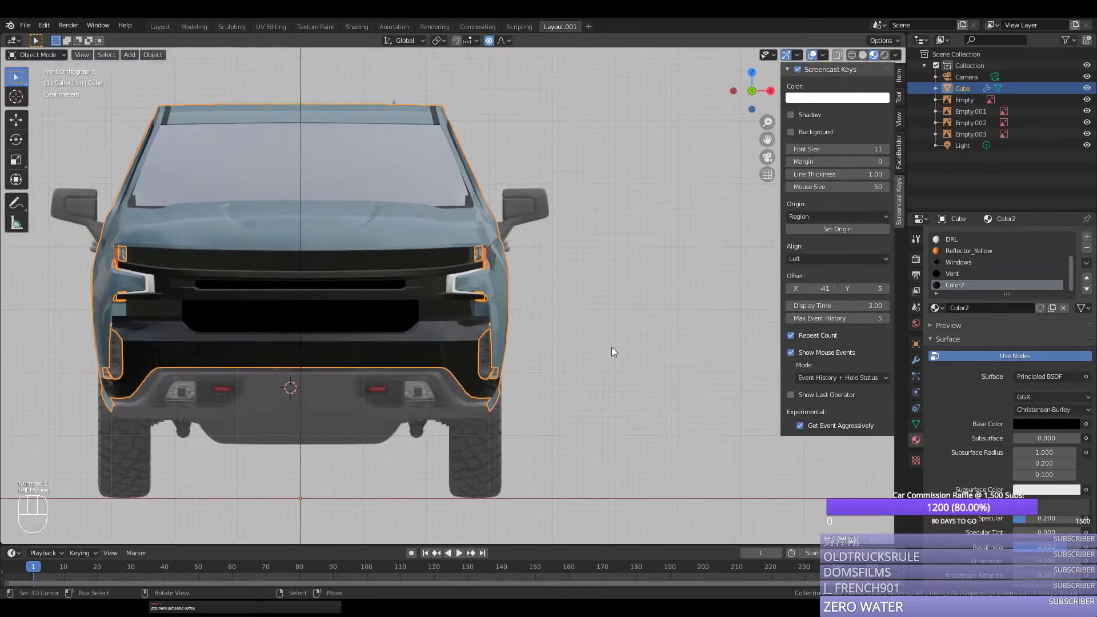
pyautogui.scroll(-2, 590, 333)
pyautogui.moveTo(585, 328); pyautogui.dragTo(523, 327, button='middle')
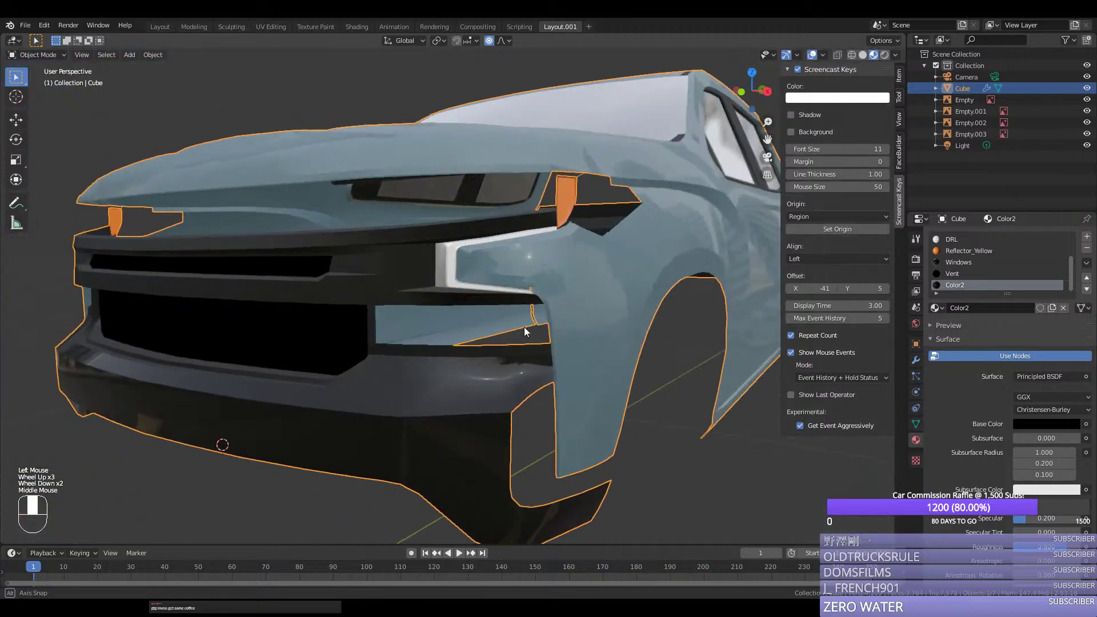
pyautogui.scroll(2, 523, 327)
pyautogui.press('Tab')
pyautogui.moveTo(492, 286); pyautogui.dragTo(568, 243, button='middle')
pyautogui.scroll(1, 540, 228)
pyautogui.press('Tab')
pyautogui.hotkey('ctrl', 's')
pyautogui.press('Tab')
pyautogui.scroll(-1, 578, 214)
pyautogui.scroll(-3, 543, 228)
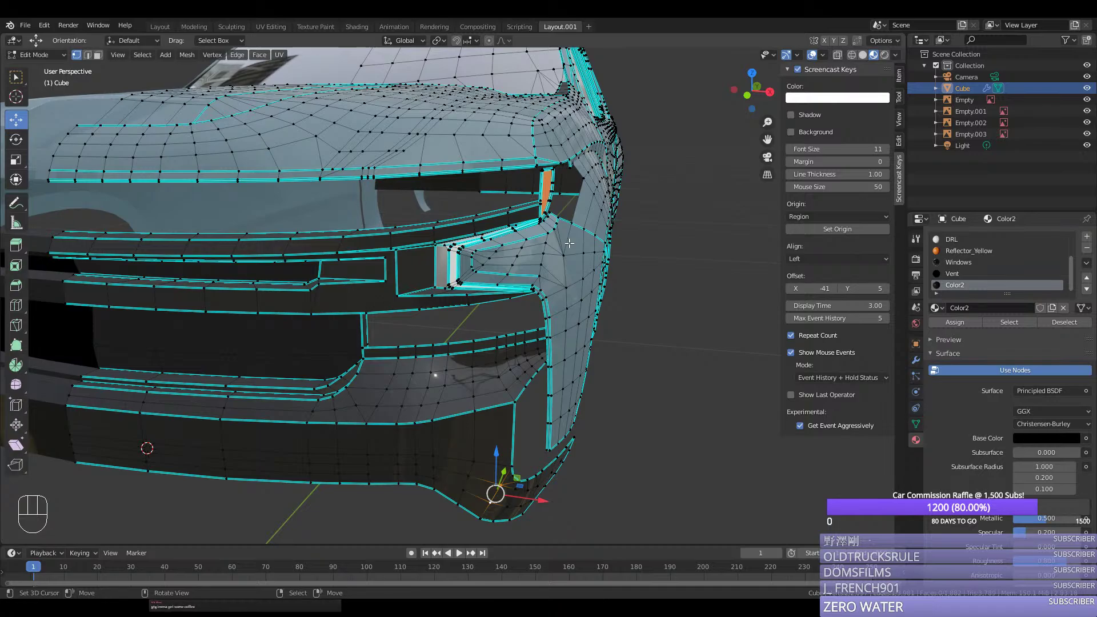
pyautogui.scroll(3, 446, 302)
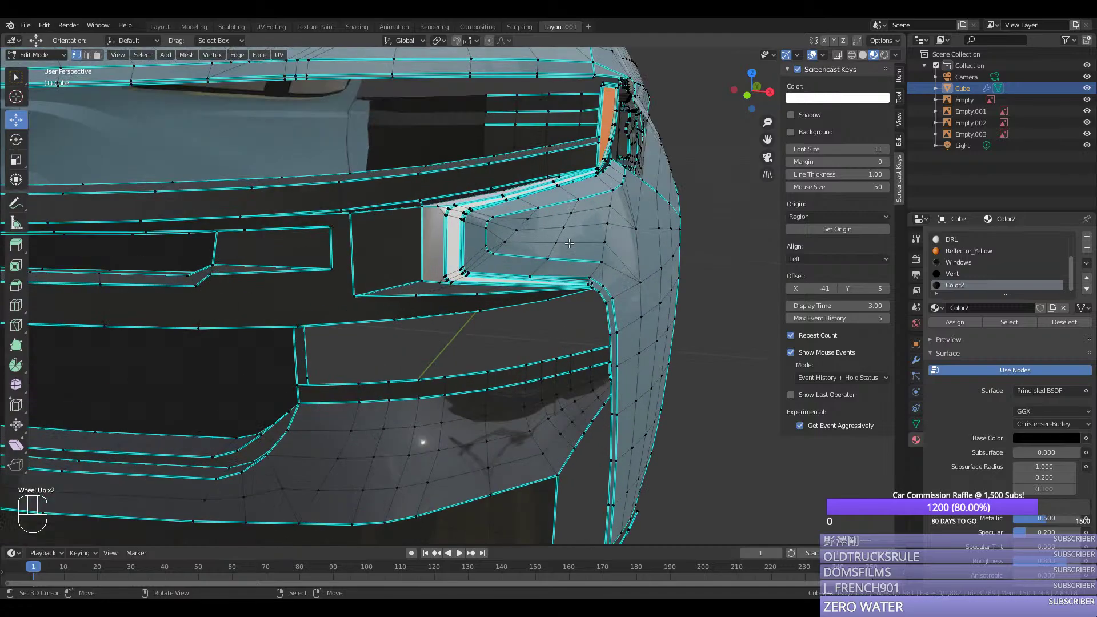
# Step: Extrude the upper grille bar's lower edge above the side recess backward along Y to form its underside
pyautogui.rightClick(239, 460)
pyautogui.moveTo(239, 460); pyautogui.dragTo(201, 428, button='middle')
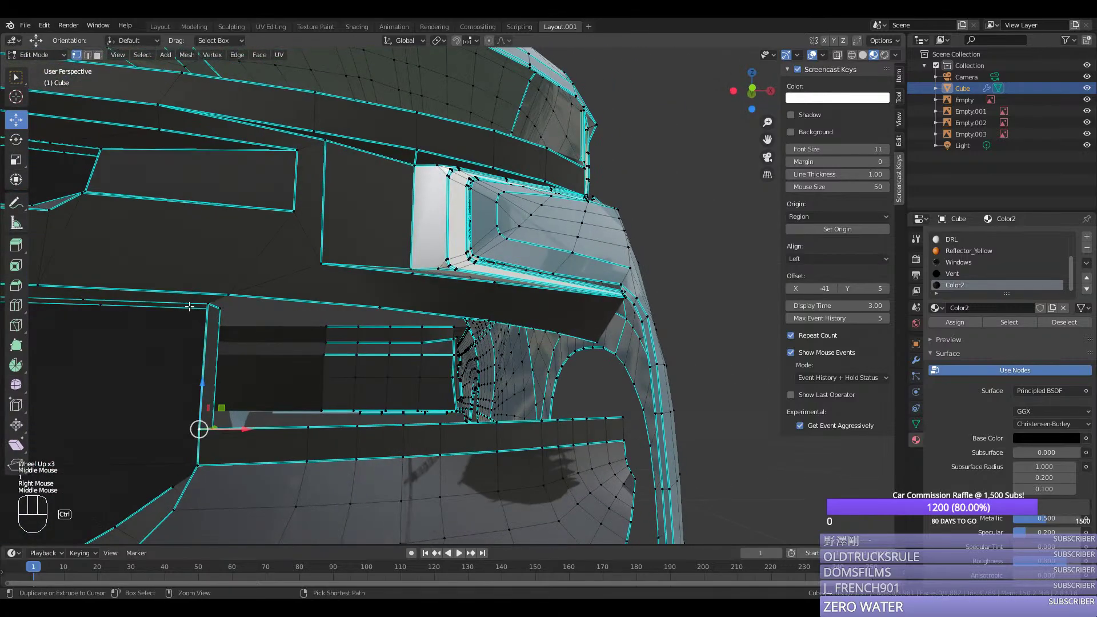
pyautogui.keyDown('ctrl'); pyautogui.rightClick(203, 365); pyautogui.keyUp('ctrl')
pyautogui.rightClick(380, 313)
pyautogui.rightClick(380, 313)
pyautogui.keyDown('ctrl'); pyautogui.rightClick(600, 343); pyautogui.keyUp('ctrl')
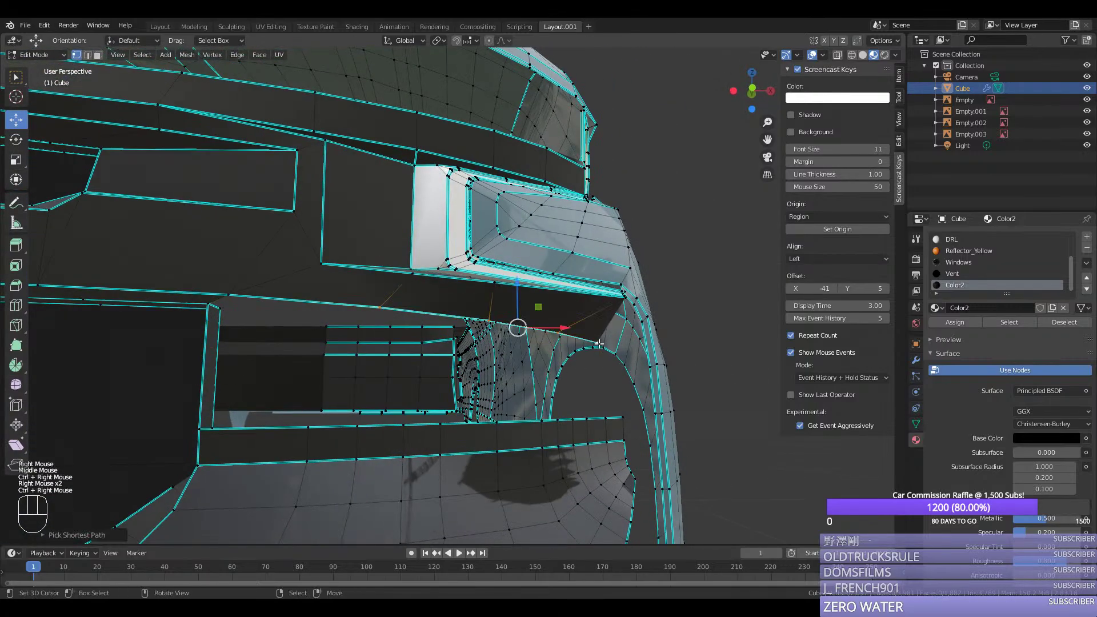
pyautogui.moveTo(599, 342); pyautogui.dragTo(576, 345, button='middle')
pyautogui.press('KP_1')
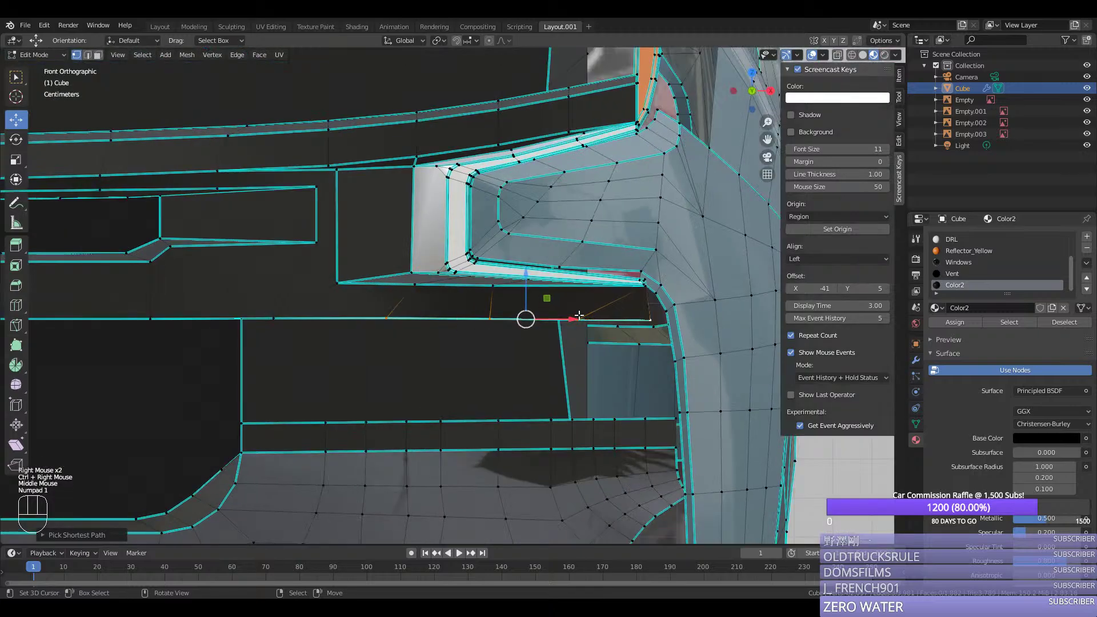
pyautogui.press('KP_3')
pyautogui.press('e')
pyautogui.middleClick(596, 319)
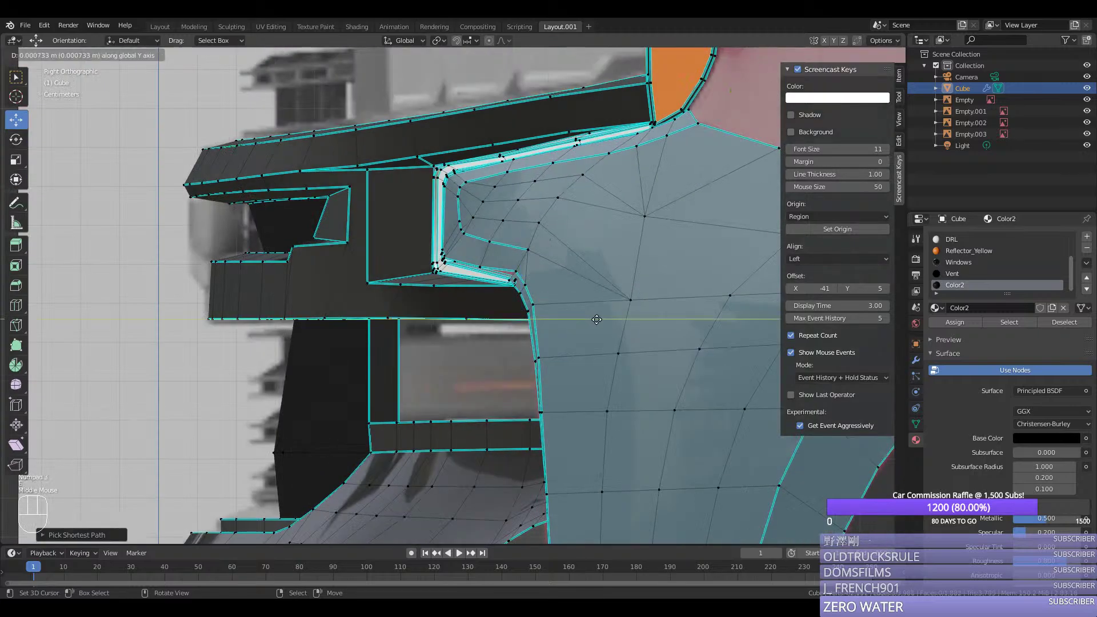
pyautogui.press('x')
pyautogui.press('z')
pyautogui.click(596, 319)
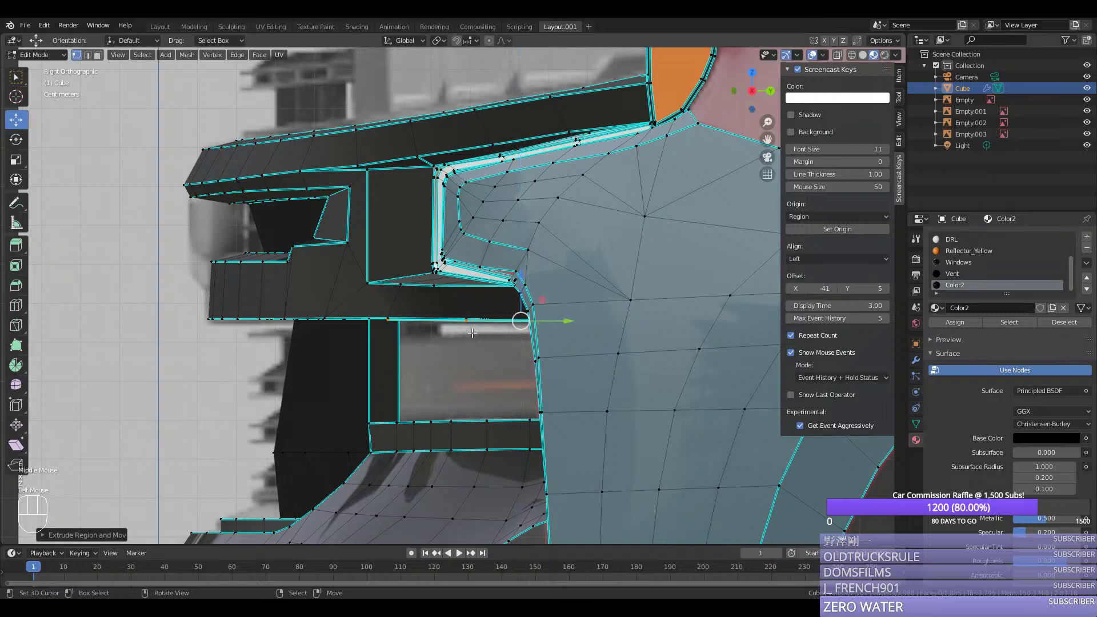
pyautogui.click(562, 318)
# Step: Connect the inner end of the extruded edge to the upper corner of the vertical post and mark the new edge sharp
pyautogui.moveTo(558, 318); pyautogui.dragTo(581, 287, button='middle')
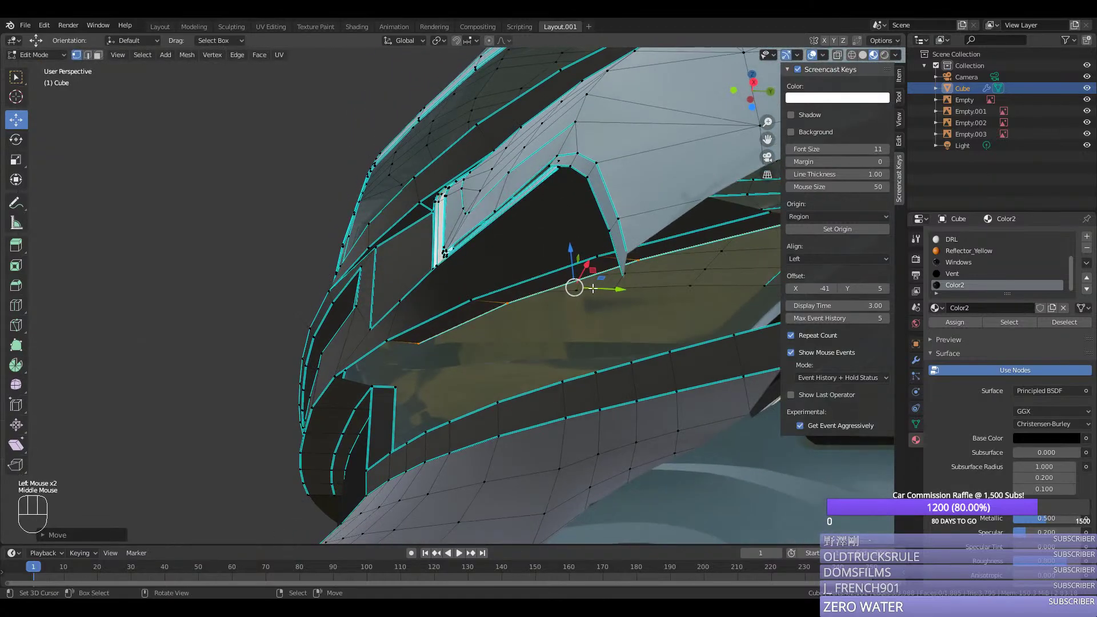
pyautogui.click(463, 334)
pyautogui.rightClick(428, 339)
pyautogui.keyDown('shift'); pyautogui.rightClick(397, 385); pyautogui.keyUp('shift')
pyautogui.press('f')
pyautogui.hotkey('ctrl', 'e')
pyautogui.click(397, 385)
pyautogui.rightClick(428, 343)
# Step: Move the two innermost vertices of the underside's rear edge backward along Y to refine its curve
pyautogui.scroll(-1, 436, 337)
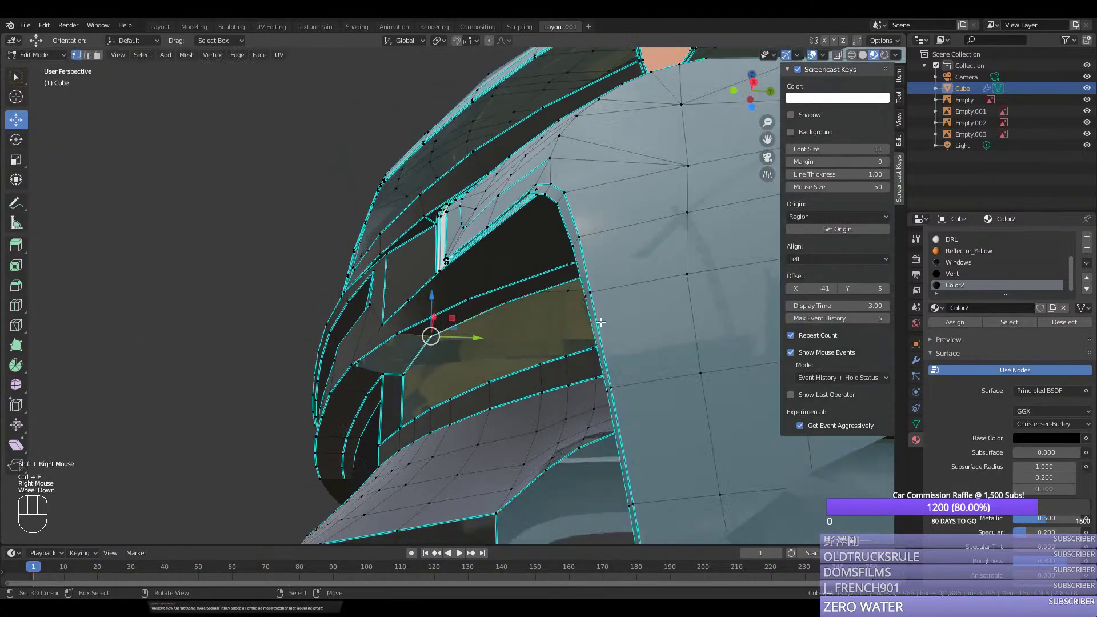
pyautogui.moveTo(530, 278); pyautogui.dragTo(514, 364, button='middle')
pyautogui.keyDown('ctrl'); pyautogui.rightClick(632, 318); pyautogui.keyUp('ctrl')
pyautogui.rightClick(442, 356)
pyautogui.rightClick(433, 343)
pyautogui.moveTo(462, 343); pyautogui.dragTo(478, 343)
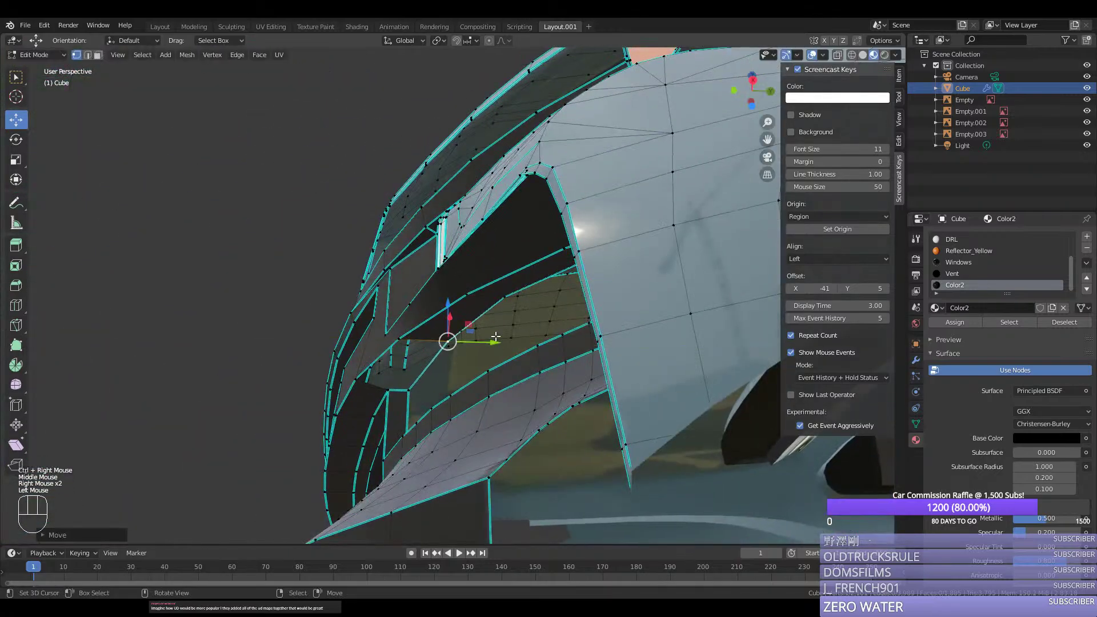
pyautogui.rightClick(505, 298)
pyautogui.moveTo(532, 299); pyautogui.dragTo(533, 298)
pyautogui.rightClick(533, 298)
pyautogui.moveTo(532, 298); pyautogui.dragTo(292, 343, button='middle')
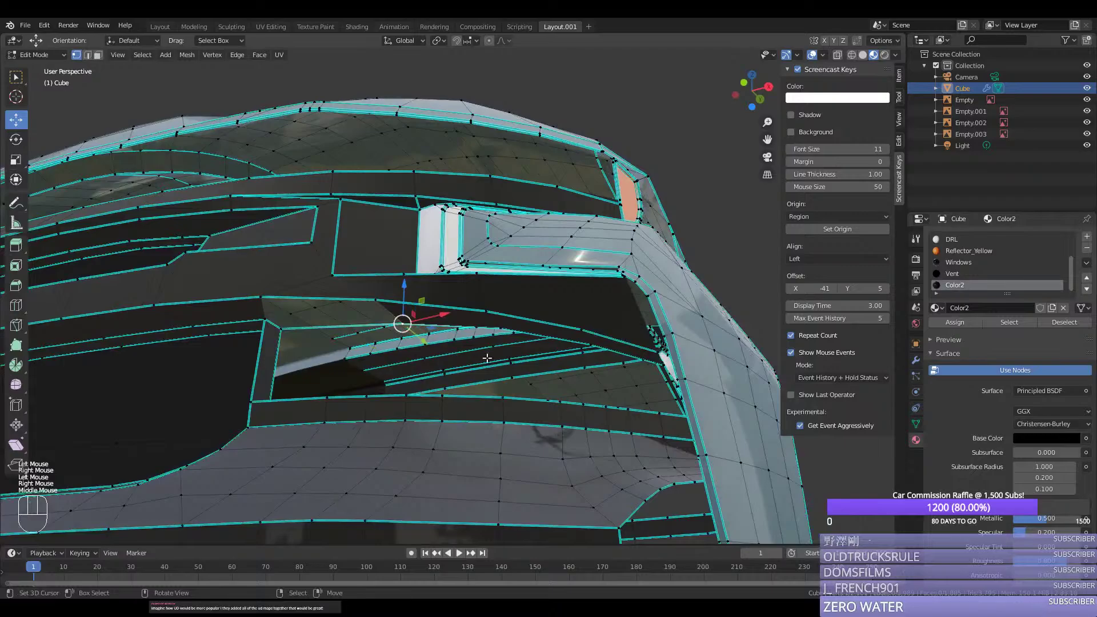
# Step: Fill the face between the underside strip, the grille bar and the post at the recess's upper inner corner
pyautogui.keyDown('shift'); pyautogui.rightClick(281, 320); pyautogui.keyUp('shift')
pyautogui.keyDown('shift'); pyautogui.rightClick(256, 313); pyautogui.keyUp('shift')
pyautogui.keyDown('shift'); pyautogui.rightClick(378, 300); pyautogui.keyUp('shift')
pyautogui.press('f')
# Step: Assign the Black material to the new faces at the recess's upper inner corner
pyautogui.rightClick(372, 301)
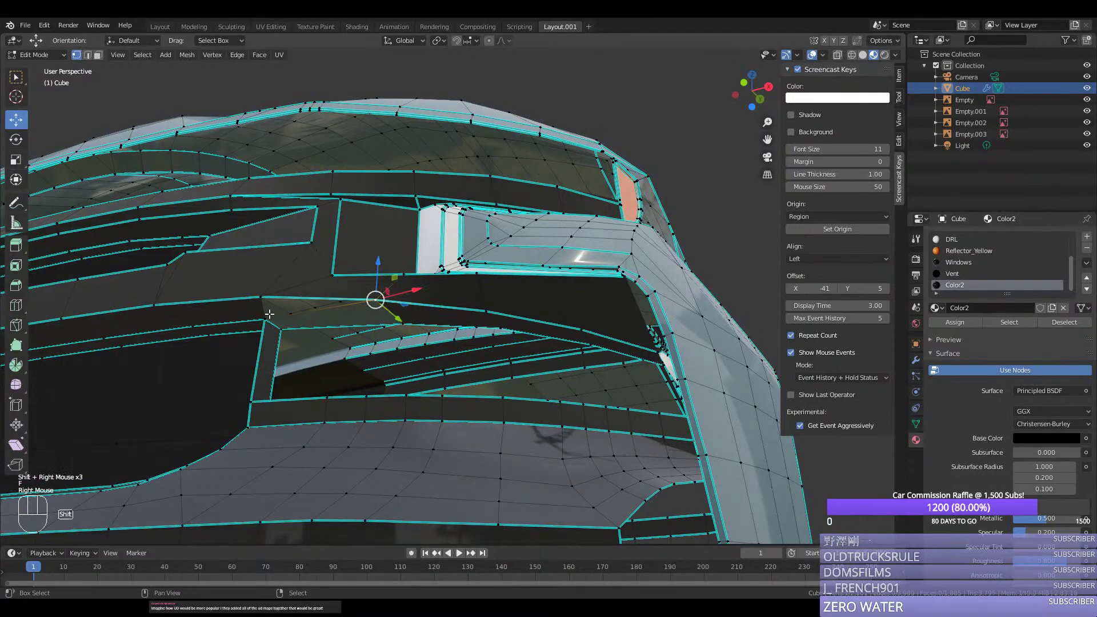
pyautogui.keyDown('shift'); pyautogui.rightClick(269, 313); pyautogui.keyUp('shift')
pyautogui.click(953, 250)
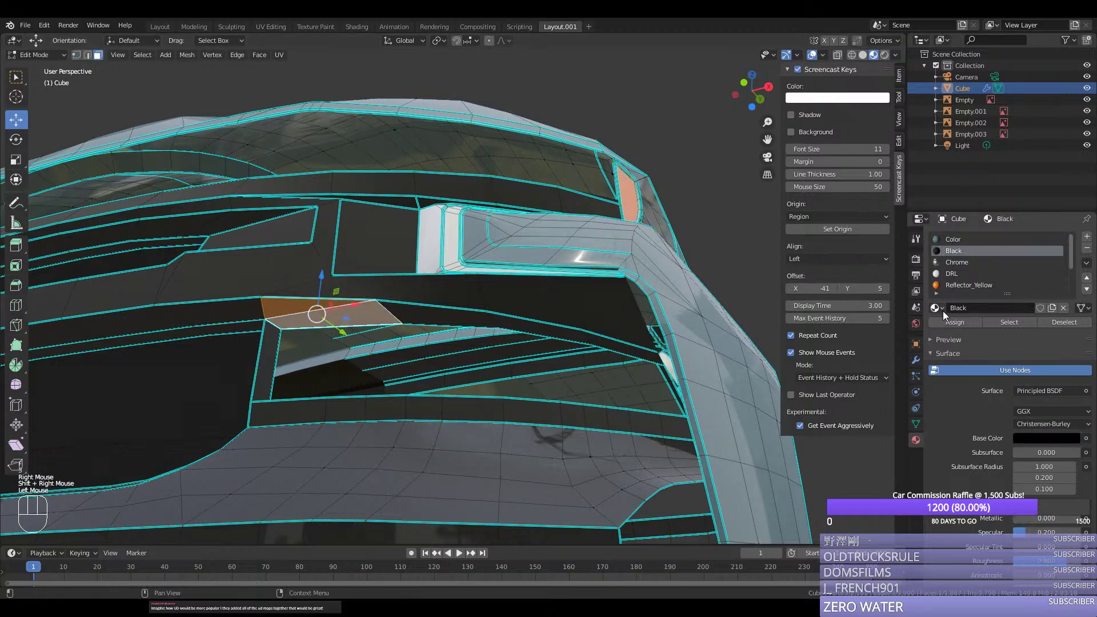
pyautogui.click(947, 321)
pyautogui.press('a')
pyautogui.moveTo(597, 335)
pyautogui.mouseDown(button='middle')
pyautogui.moveTo(627, 353)
pyautogui.moveTo(595, 346)
pyautogui.mouseUp(button='middle')
pyautogui.press('b')
pyautogui.press('Tab')
pyautogui.press('Tab')
# Step: Isolate the underside strip's outer end vertices, shift them slightly along X in front view, and reveal the hidden mesh
pyautogui.press('1')
pyautogui.rightClick(592, 366)
pyautogui.keyDown('shift'); pyautogui.rightClick(595, 365); pyautogui.keyUp('shift')
pyautogui.hotkey('shift', 'h')
pyautogui.press('ctrl+KP_1')
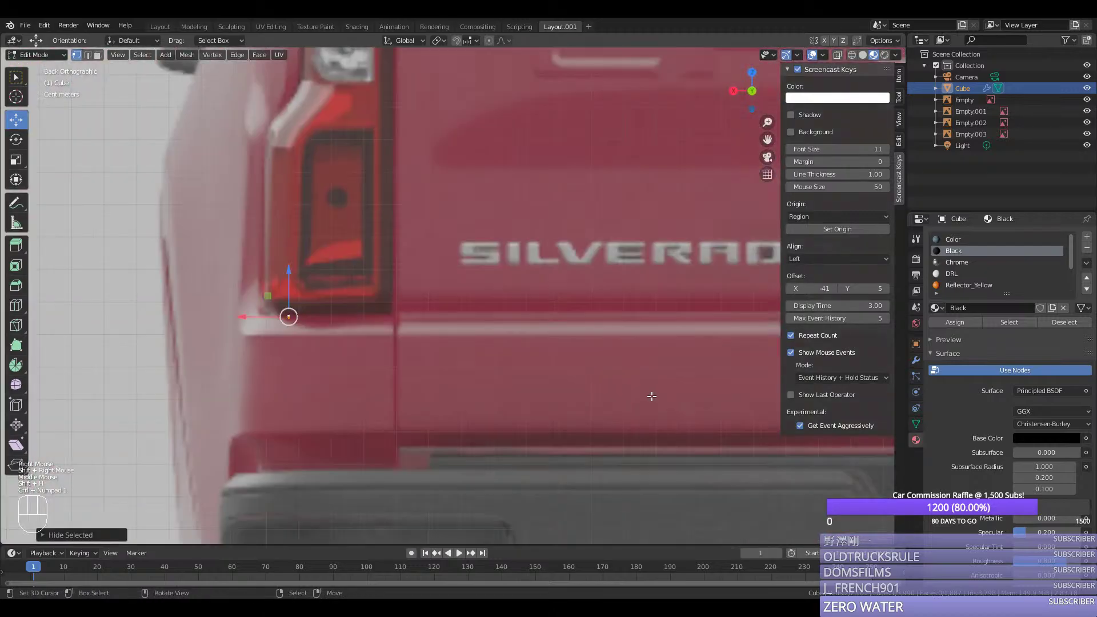
pyautogui.press('KP_1')
pyautogui.click(619, 313)
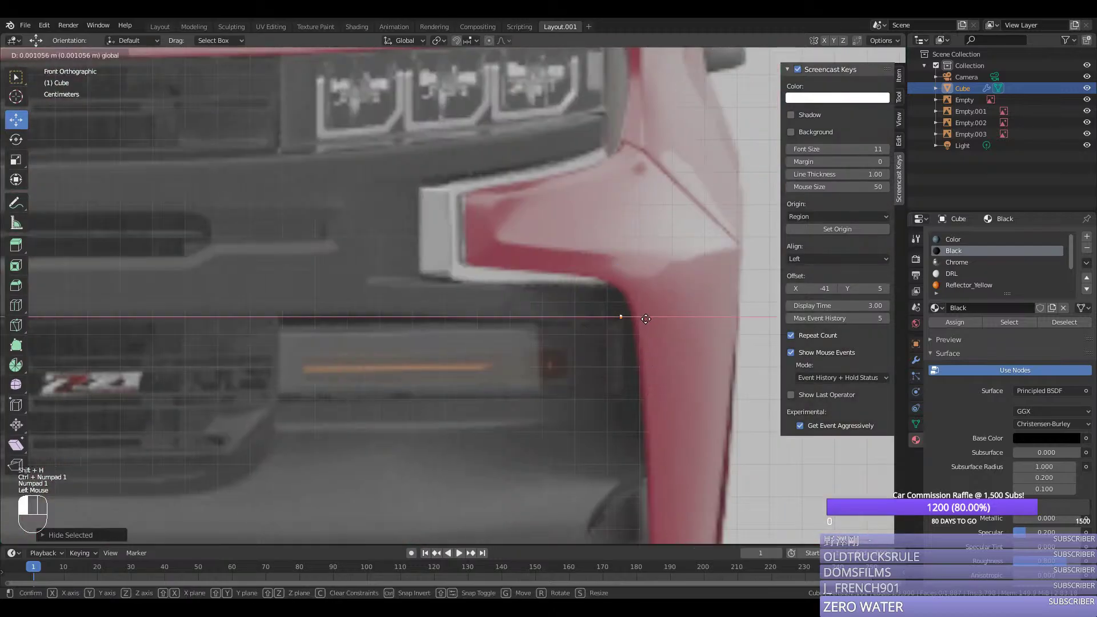
pyautogui.hotkey('alt', 'h')
pyautogui.rightClick(620, 313)
pyautogui.moveTo(621, 312); pyautogui.dragTo(636, 308, button='middle')
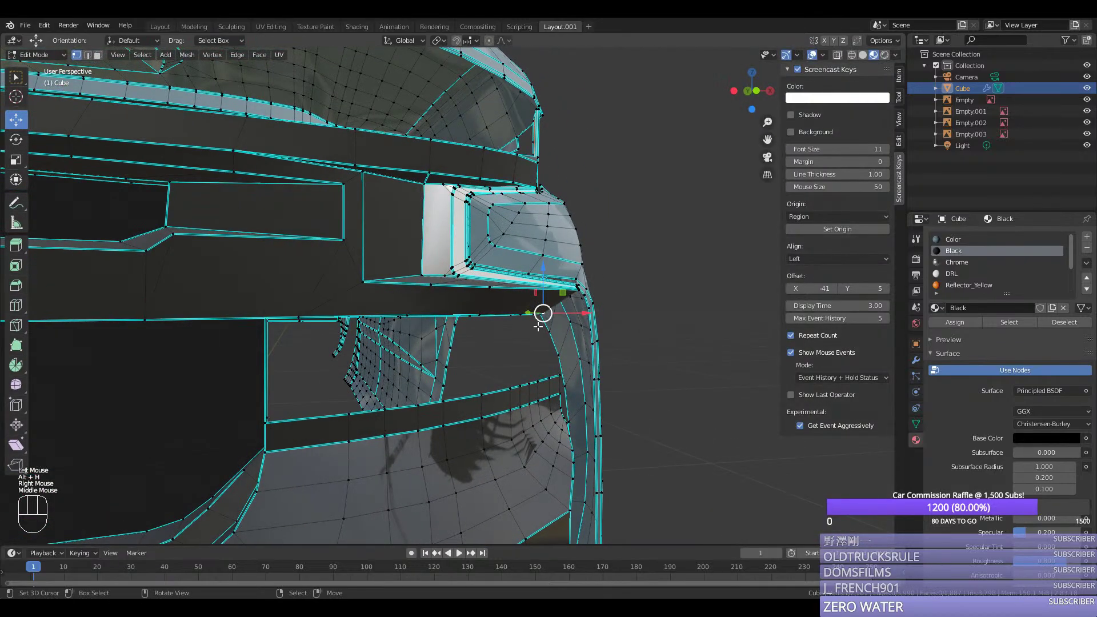
# Step: Extrude the lower trim bar's upper edge along the recess backward along Y
pyautogui.moveTo(538, 324); pyautogui.dragTo(528, 300, button='middle')
pyautogui.rightClick(555, 349)
pyautogui.moveTo(555, 348); pyautogui.dragTo(594, 363, button='middle')
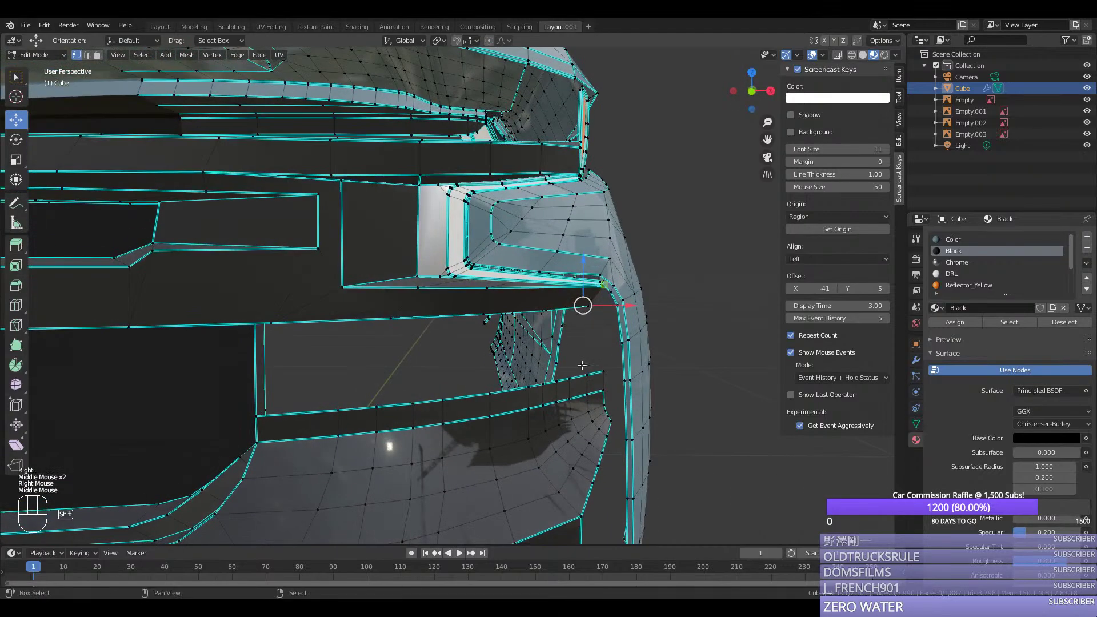
pyautogui.rightClick(603, 368)
pyautogui.moveTo(480, 375); pyautogui.dragTo(380, 354, button='middle')
pyautogui.keyDown('ctrl'); pyautogui.rightClick(307, 399); pyautogui.keyUp('ctrl')
pyautogui.press('e')
pyautogui.middleClick(380, 353)
pyautogui.click(380, 352)
# Step: Fill the gap between the extruded ledge and the base of the vertical post at the recess's lower inner corner
pyautogui.rightClick(380, 358)
pyautogui.keyDown('shift'); pyautogui.rightClick(330, 349); pyautogui.keyUp('shift')
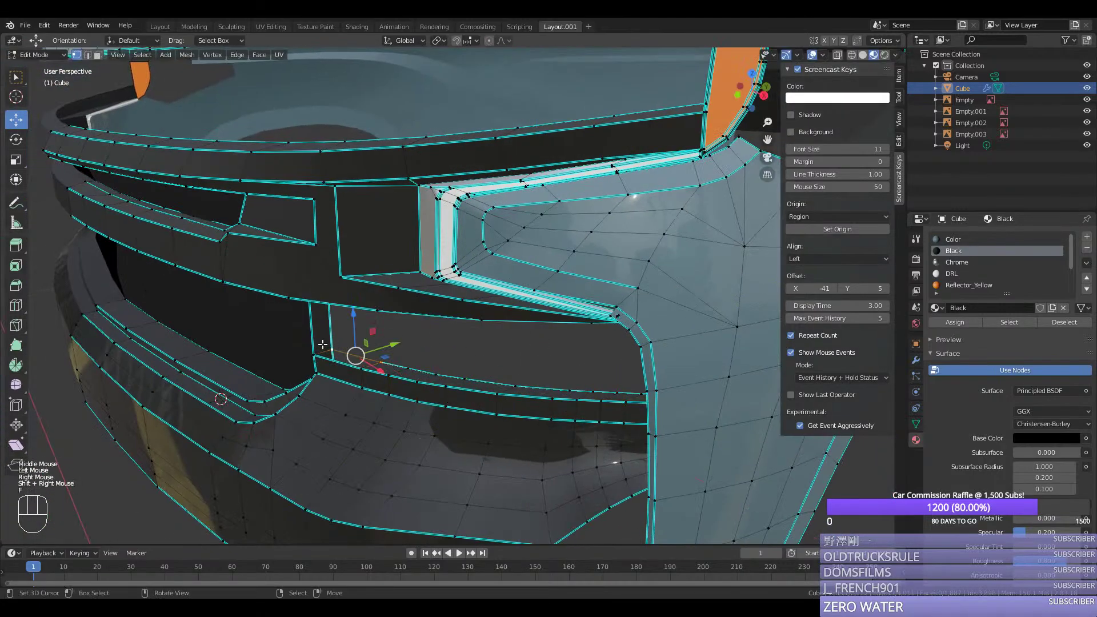
pyautogui.press('f')
pyautogui.keyDown('shift'); pyautogui.rightClick(312, 353); pyautogui.keyUp('shift')
pyautogui.keyDown('shift'); pyautogui.rightClick(361, 366); pyautogui.keyUp('shift')
pyautogui.press('f')
# Step: Mark the new corner face's rear edge and its end edge along the post's base as sharp
pyautogui.moveTo(381, 358); pyautogui.dragTo(373, 358, button='right')
pyautogui.keyDown('shift'); pyautogui.rightClick(339, 346); pyautogui.keyUp('shift')
pyautogui.hotkey('ctrl', 'z')
pyautogui.hotkey('ctrl', 'z')
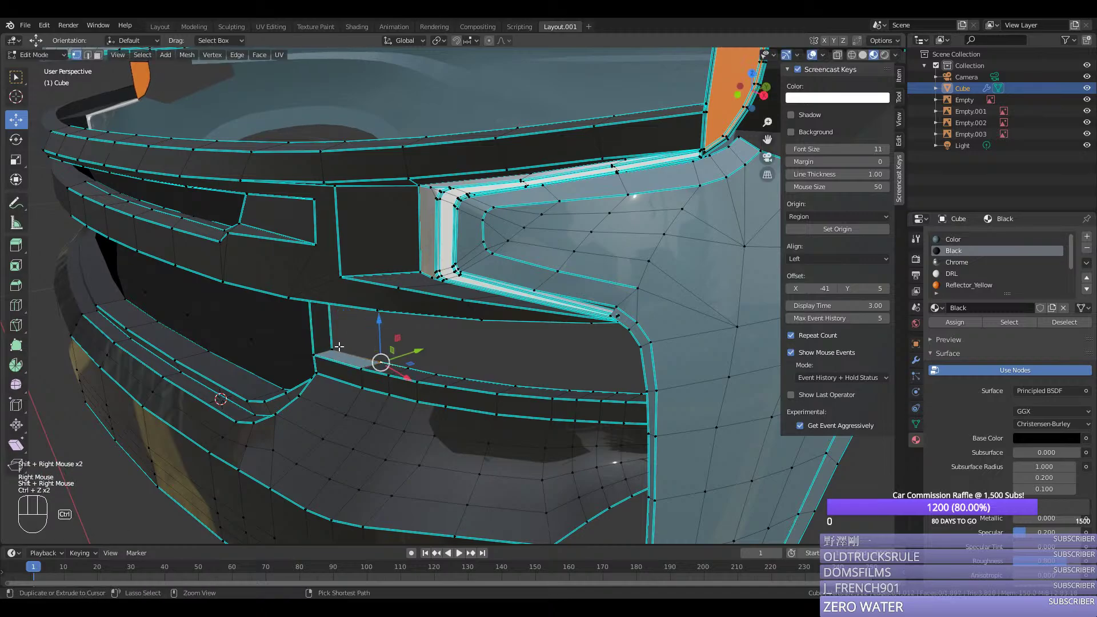
pyautogui.keyDown('ctrl'); pyautogui.rightClick(337, 346); pyautogui.keyUp('ctrl')
pyautogui.hotkey('ctrl', 'e')
pyautogui.click(338, 346)
pyautogui.rightClick(327, 348)
pyautogui.keyDown('shift'); pyautogui.rightClick(316, 353); pyautogui.keyUp('shift')
pyautogui.hotkey('ctrl', 'e')
pyautogui.click(316, 353)
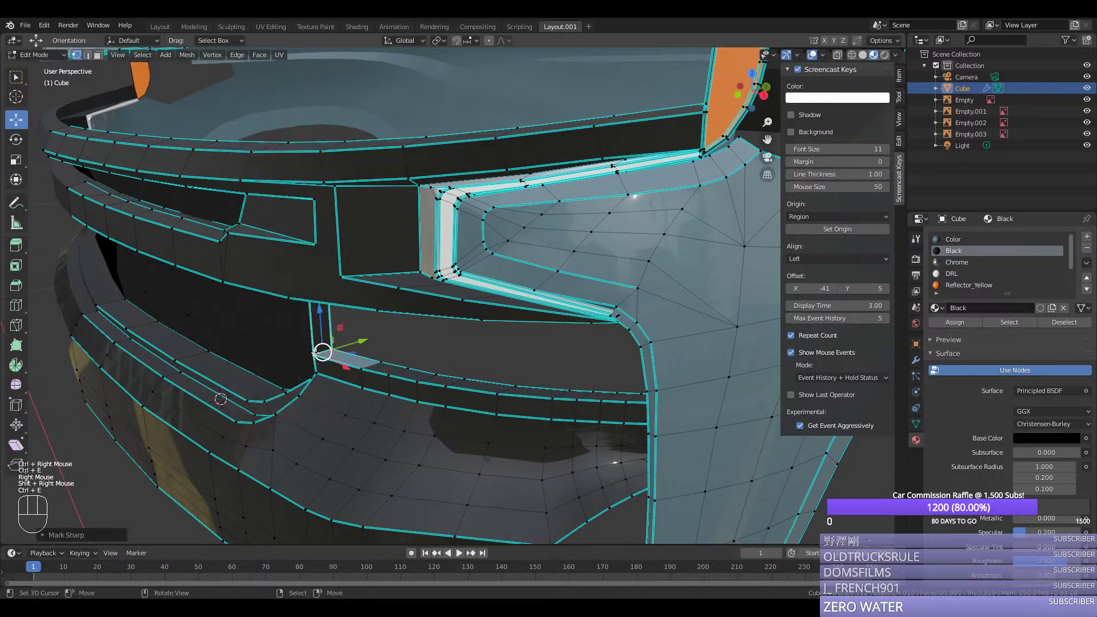
# Step: Assign the Color2 material to the whole strip of ledge faces along the lower trim bar and save the file
pyautogui.press('3')
pyautogui.rightClick(344, 359)
pyautogui.moveTo(348, 359); pyautogui.dragTo(391, 346, button='middle')
pyautogui.keyDown('ctrl'); pyautogui.rightClick(609, 365); pyautogui.keyUp('ctrl')
pyautogui.scroll(-4, 971, 266)
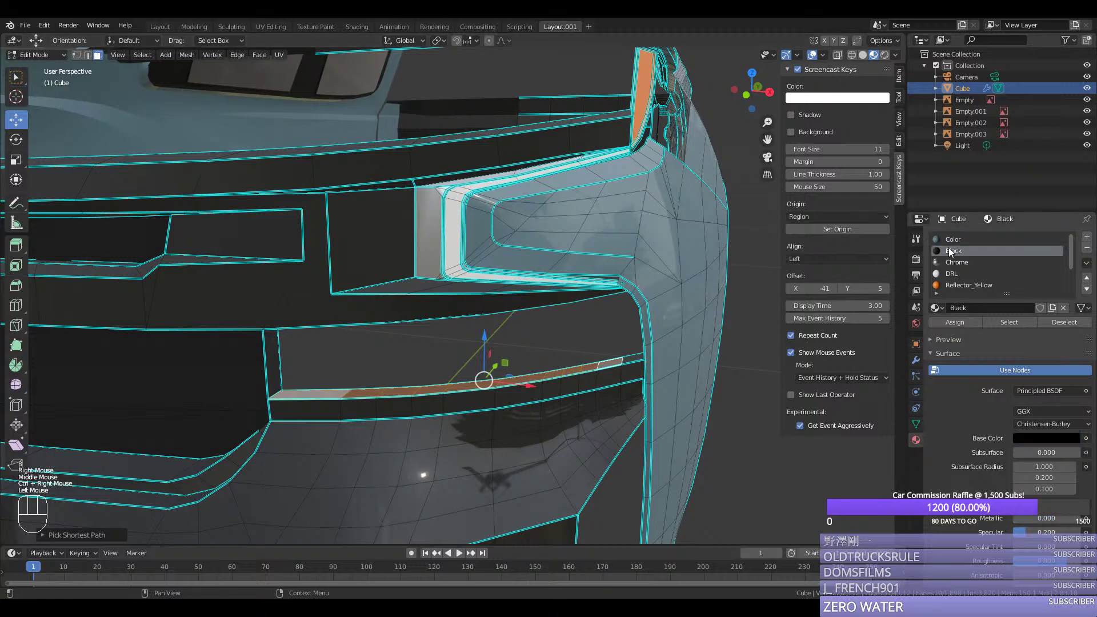
pyautogui.click(962, 284)
pyautogui.click(940, 324)
pyautogui.press('Tab')
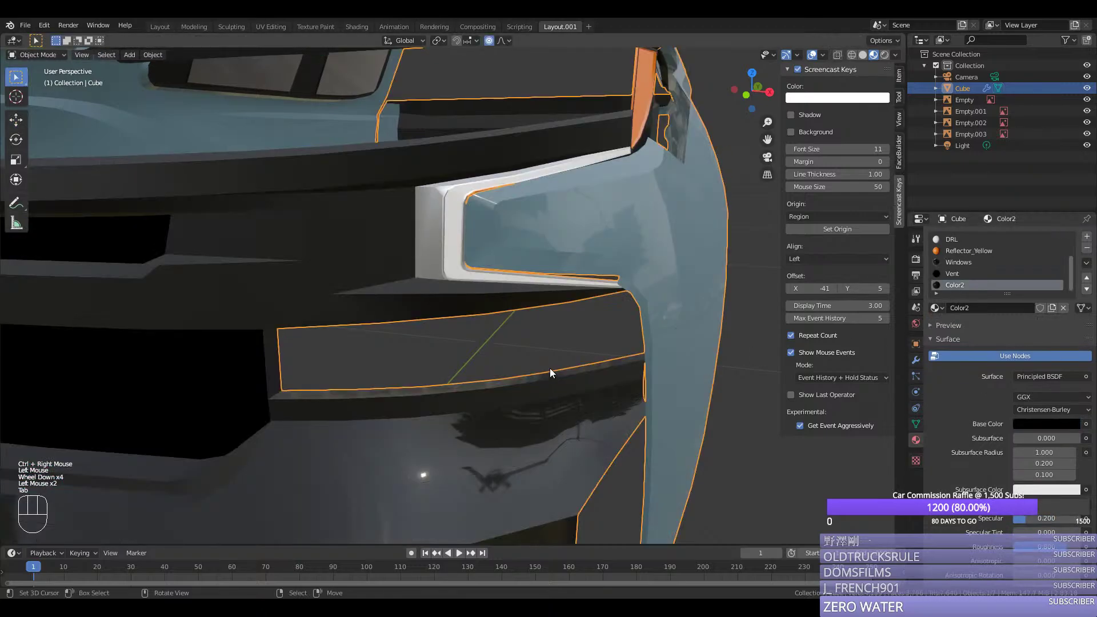
pyautogui.hotkey('ctrl', 's')
pyautogui.scroll(-1, 523, 381)
pyautogui.moveTo(522, 381); pyautogui.dragTo(590, 364, button='middle')
pyautogui.scroll(1, 457, 368)
pyautogui.moveTo(421, 369); pyautogui.dragTo(429, 370, button='middle')
pyautogui.press('Tab')
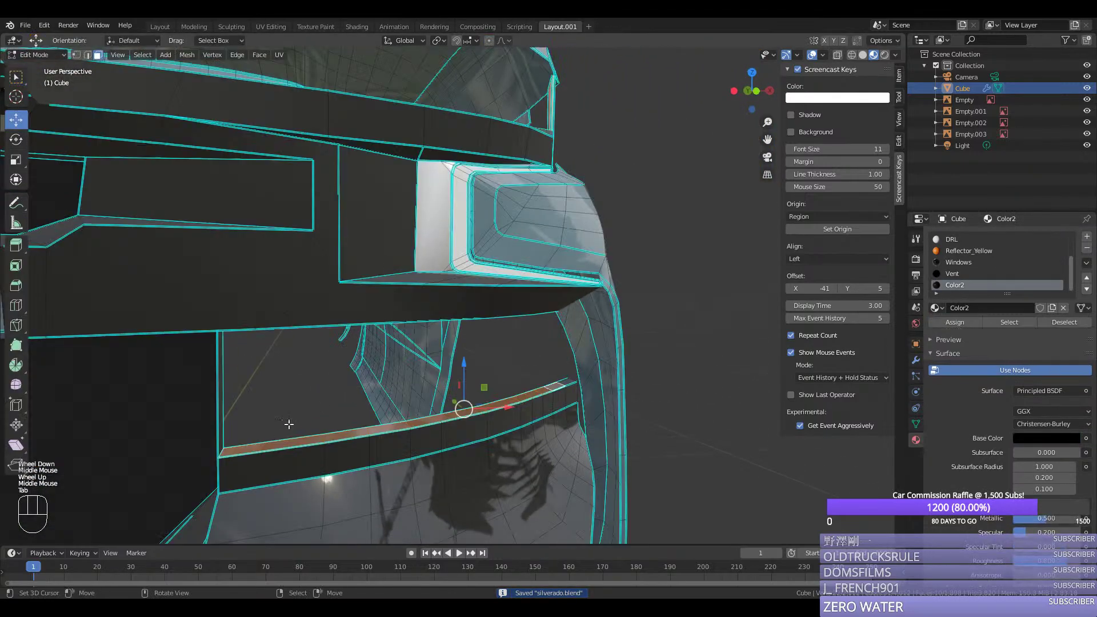
# Step: Assign the Black material to the lower trim bar's front faces and ledge faces along the side recess, and save the file
pyautogui.press('1')
pyautogui.moveTo(486, 398); pyautogui.dragTo(490, 400, button='middle')
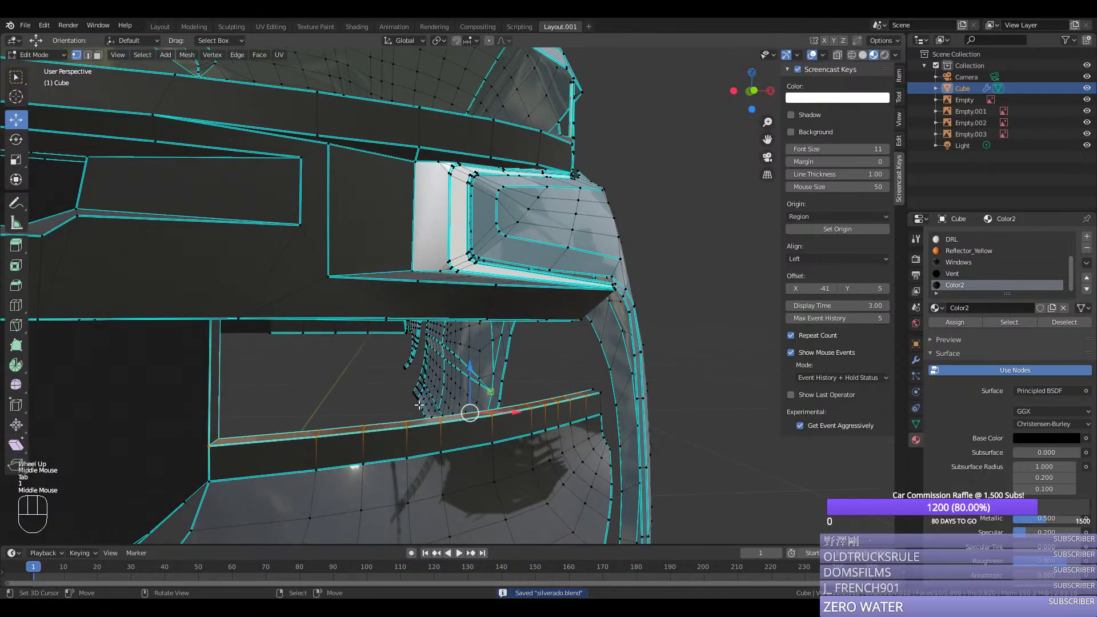
pyautogui.press('3')
pyautogui.rightClick(280, 435)
pyautogui.rightClick(537, 411)
pyautogui.rightClick(596, 393)
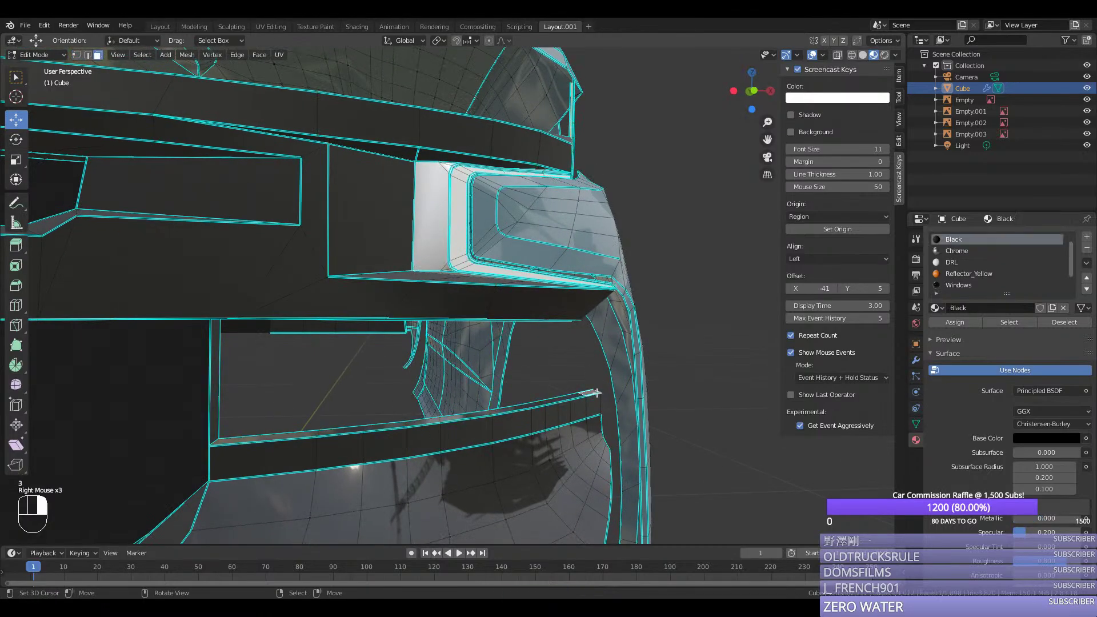
pyautogui.keyDown('ctrl'); pyautogui.rightClick(268, 459); pyautogui.keyUp('ctrl')
pyautogui.keyDown('shift'); pyautogui.rightClick(269, 436); pyautogui.keyUp('shift')
pyautogui.keyDown('ctrl'); pyautogui.rightClick(553, 403); pyautogui.keyUp('ctrl')
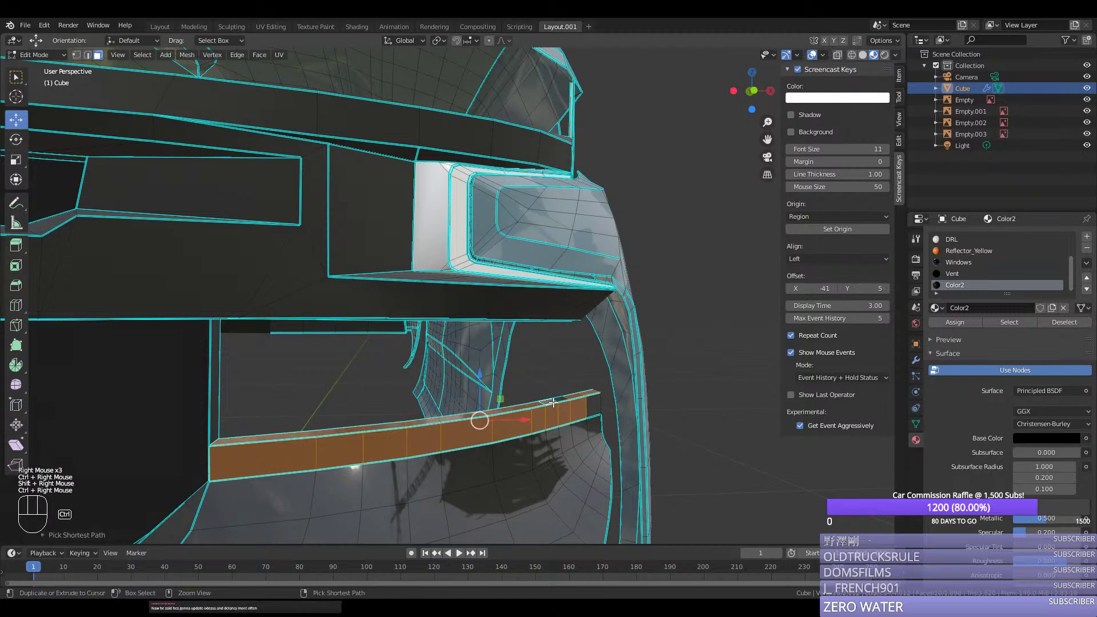
pyautogui.moveTo(562, 430); pyautogui.dragTo(542, 434, button='middle')
pyautogui.keyDown('shift'); pyautogui.rightClick(628, 409); pyautogui.keyUp('shift')
pyautogui.moveTo(420, 404); pyautogui.dragTo(246, 384, button='middle')
pyautogui.scroll(-2, 245, 384)
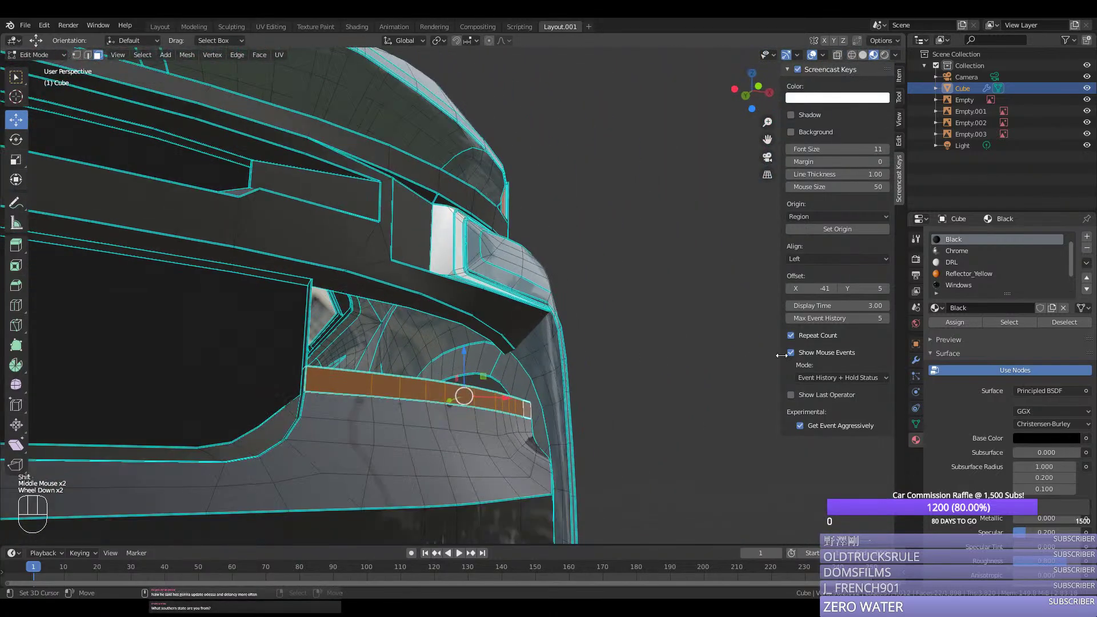
pyautogui.scroll(-3, 969, 268)
pyautogui.scroll(4, 957, 269)
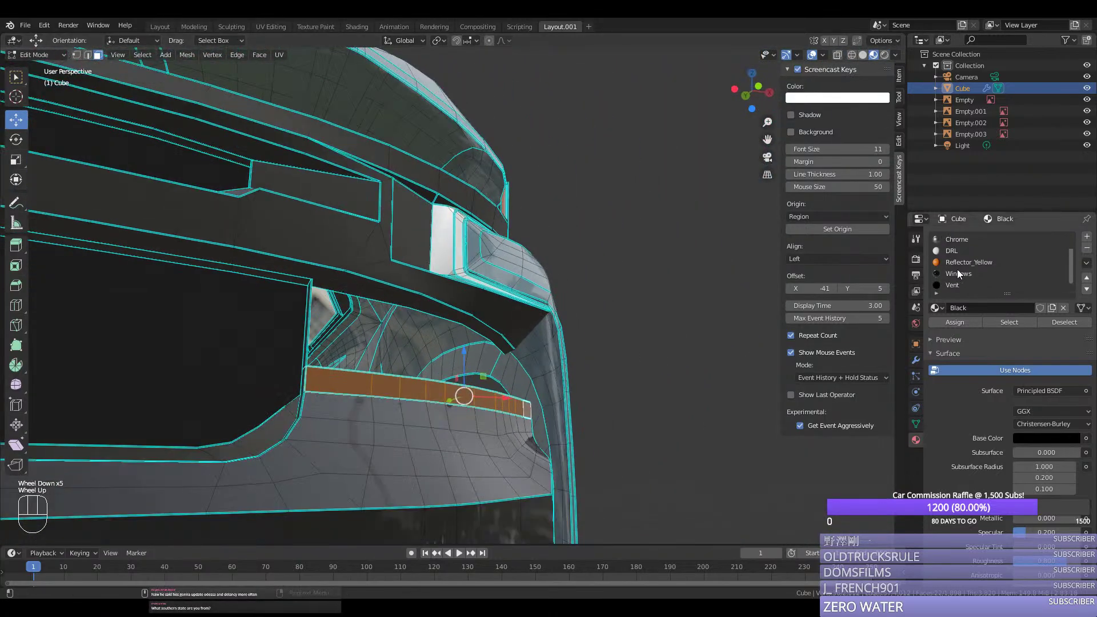
pyautogui.moveTo(652, 321); pyautogui.dragTo(652, 348, button='middle')
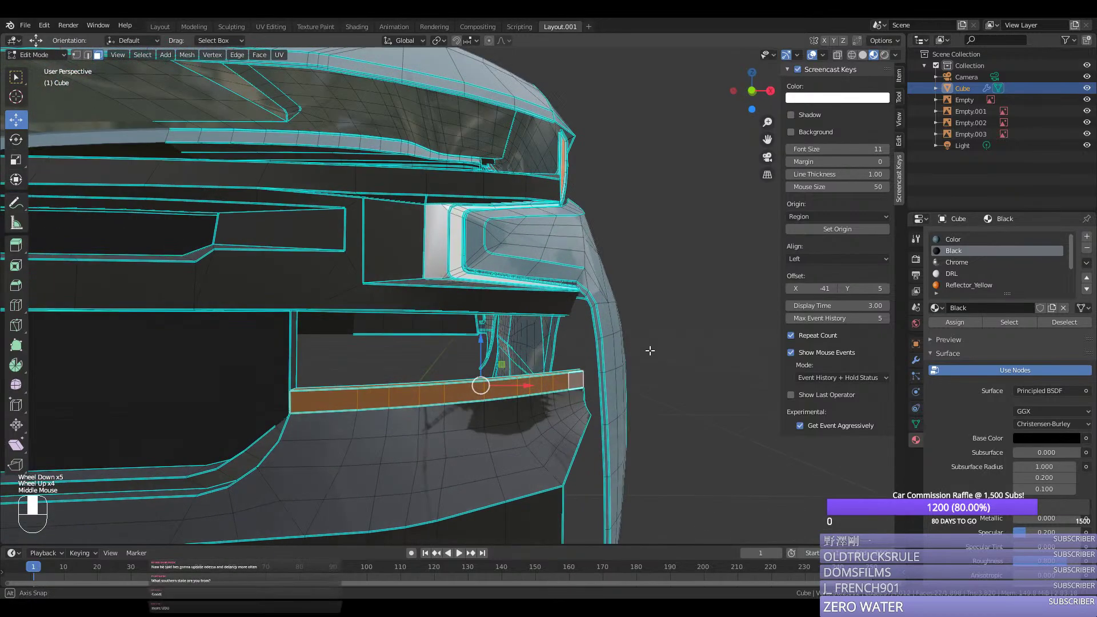
pyautogui.scroll(1, 649, 350)
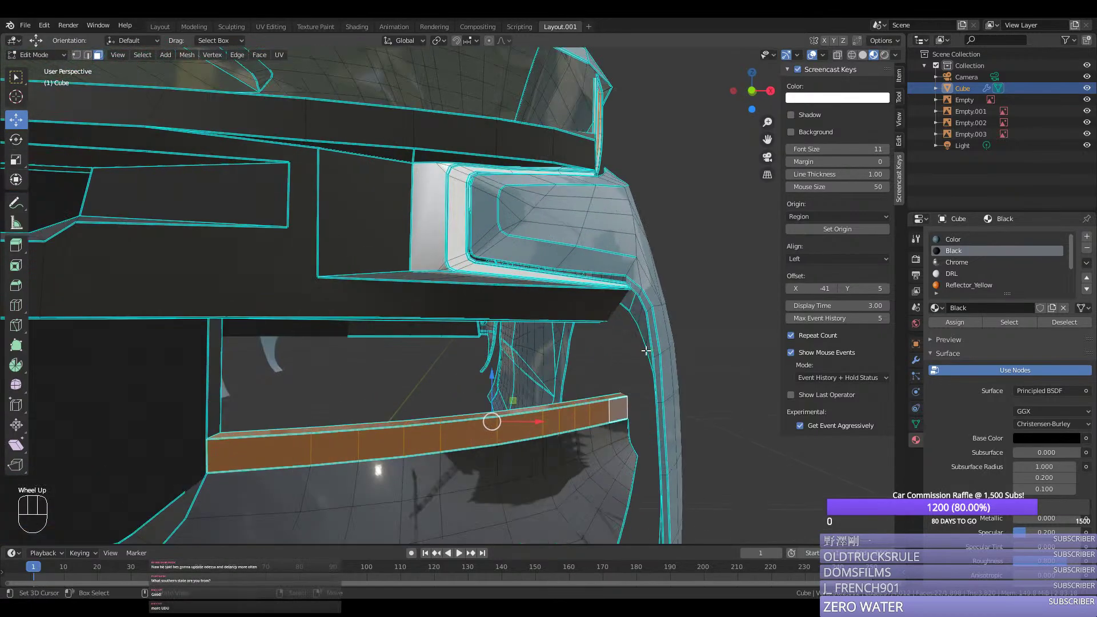
pyautogui.scroll(-1, 645, 350)
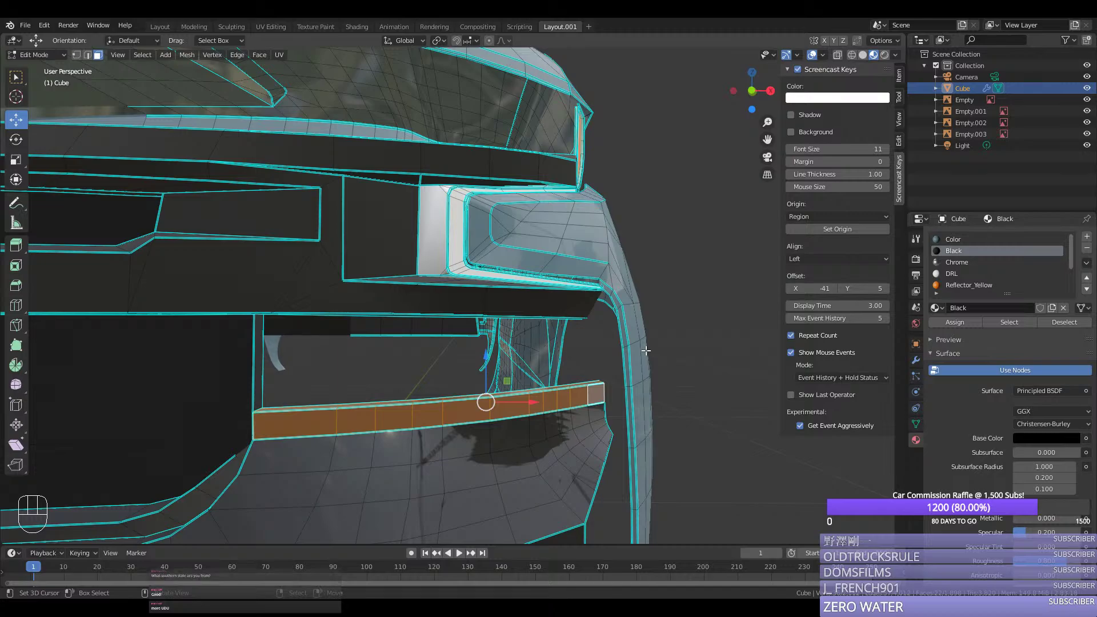
pyautogui.scroll(1, 967, 258)
pyautogui.scroll(-4, 966, 258)
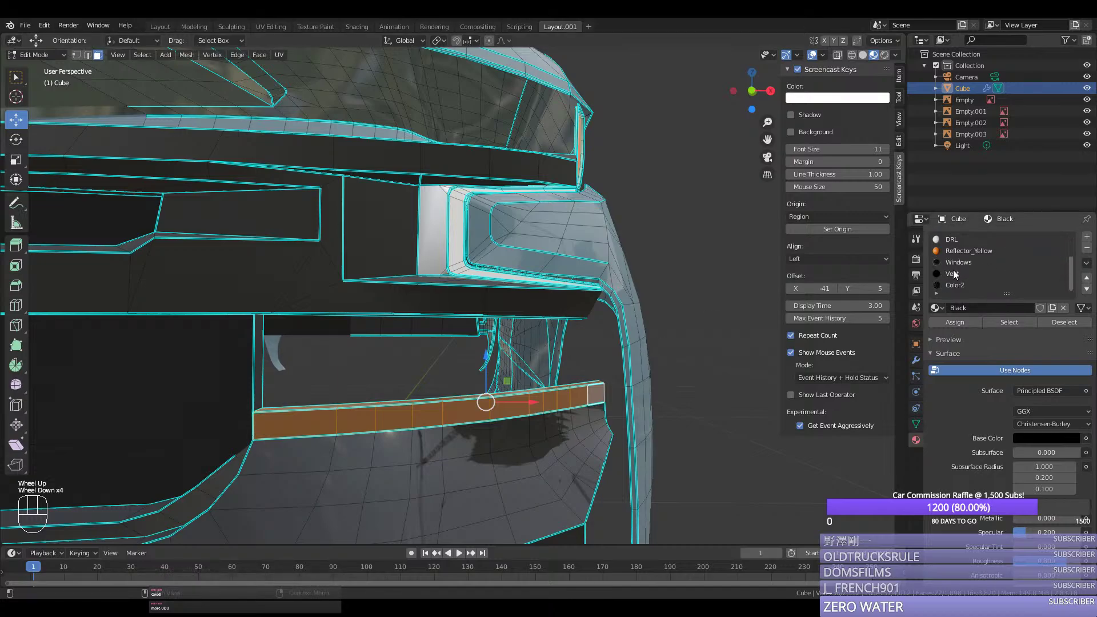
pyautogui.scroll(1, 627, 307)
pyautogui.scroll(1, 626, 307)
pyautogui.scroll(1, 1003, 258)
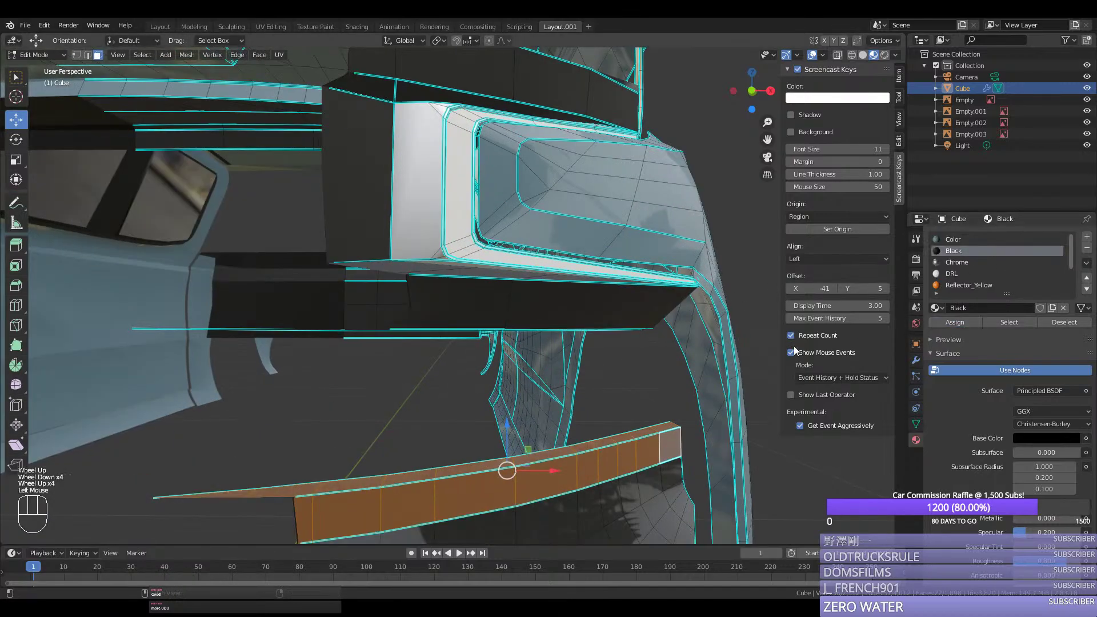
pyautogui.scroll(-2, 657, 366)
pyautogui.moveTo(600, 377); pyautogui.dragTo(395, 388, button='middle')
pyautogui.hotkey('ctrl', 's')
# Step: Check the recess's ledge edge and inner corner at the vertical post against the front reference image in wireframe, ending in material preview
pyautogui.press('Tab')
pyautogui.press('1')
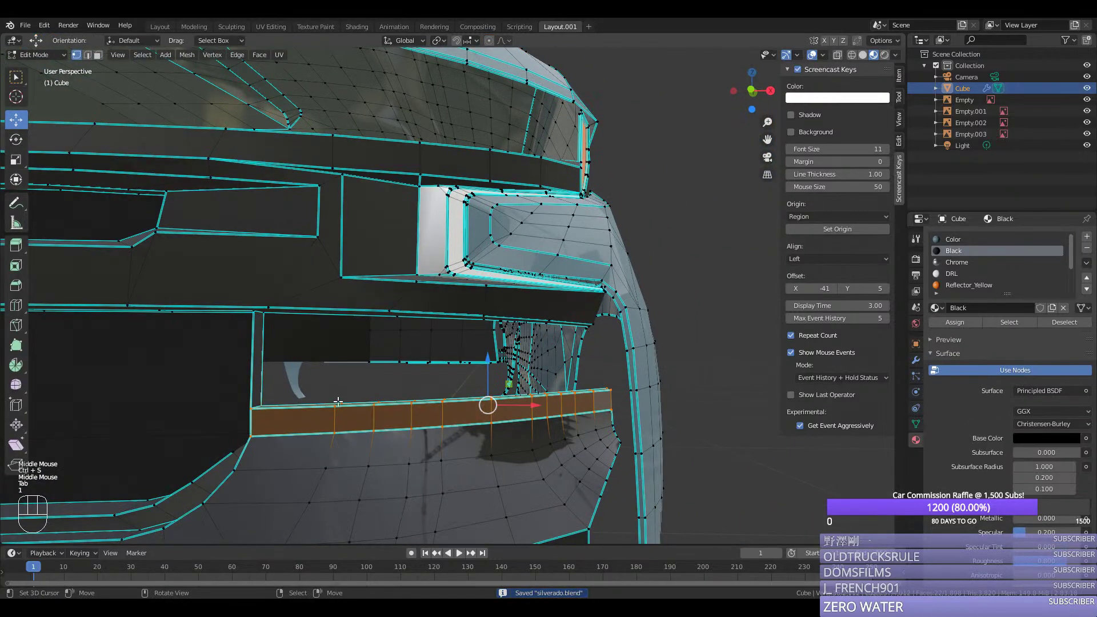
pyautogui.rightClick(598, 389)
pyautogui.press('KP_1')
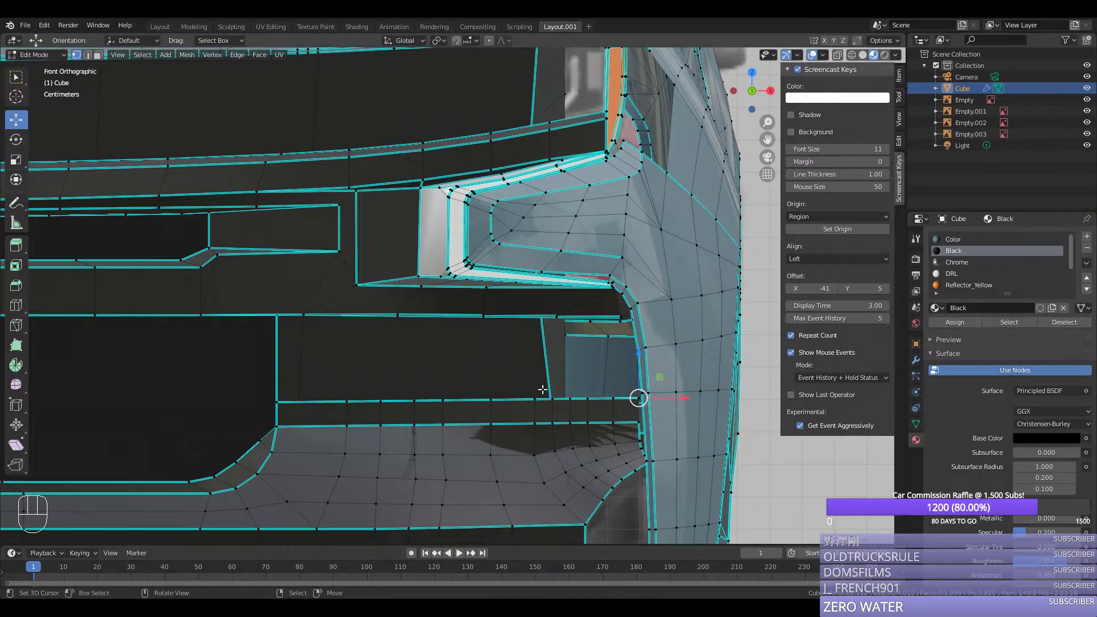
pyautogui.moveTo(366, 365); pyautogui.dragTo(392, 363, button='middle')
pyautogui.keyDown('alt'); pyautogui.rightClick(377, 394); pyautogui.keyUp('alt')
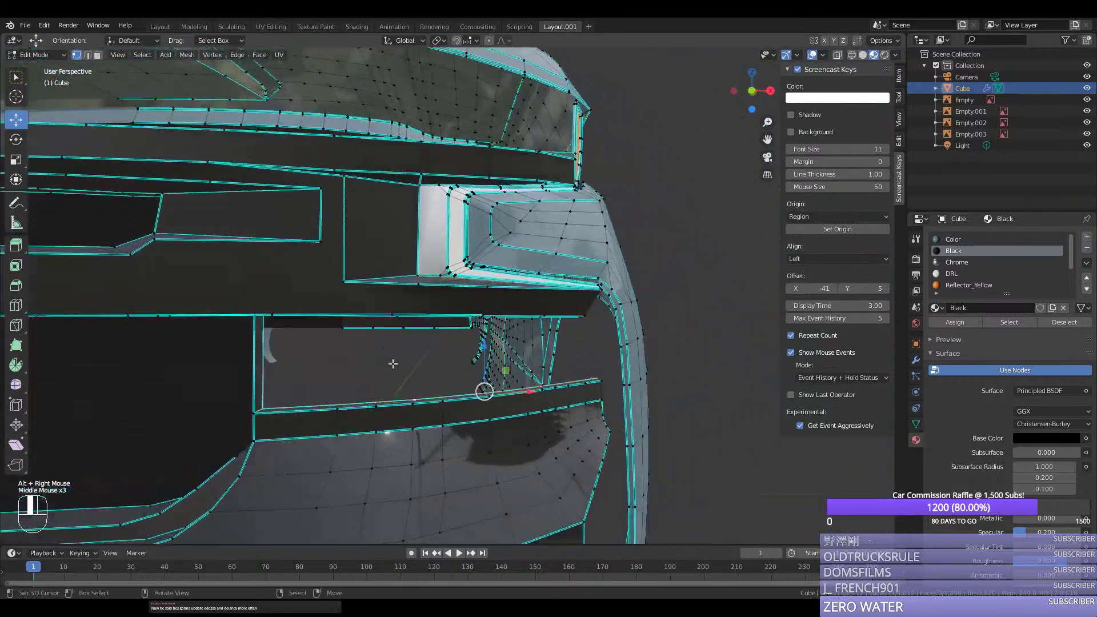
pyautogui.rightClick(268, 395)
pyautogui.rightClick(268, 394)
pyautogui.moveTo(269, 394); pyautogui.dragTo(276, 337, button='middle')
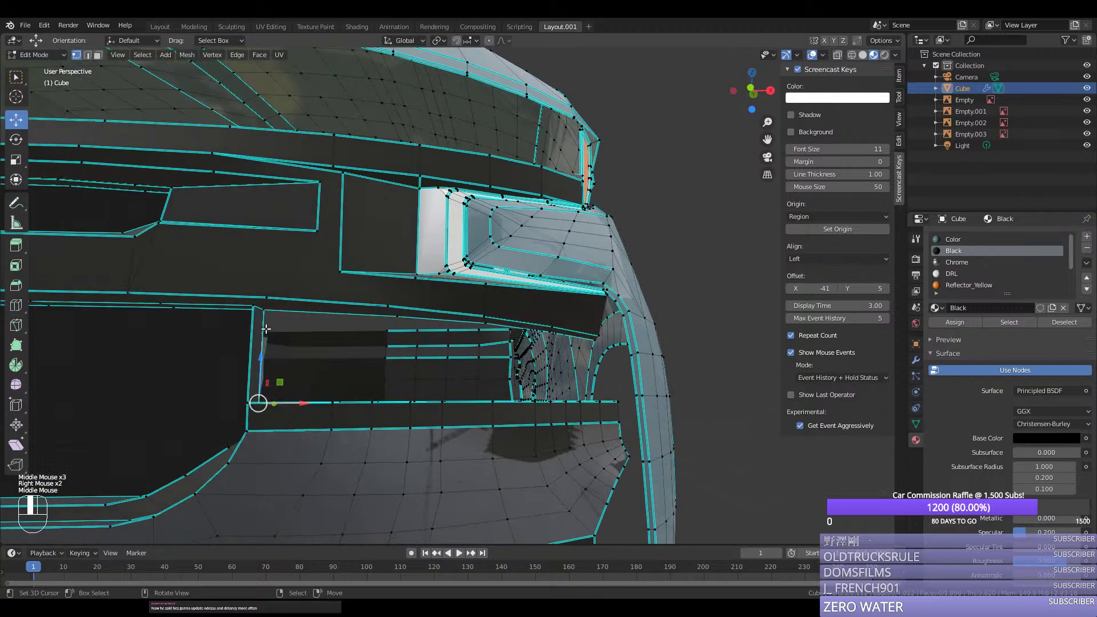
pyautogui.press('KP_1')
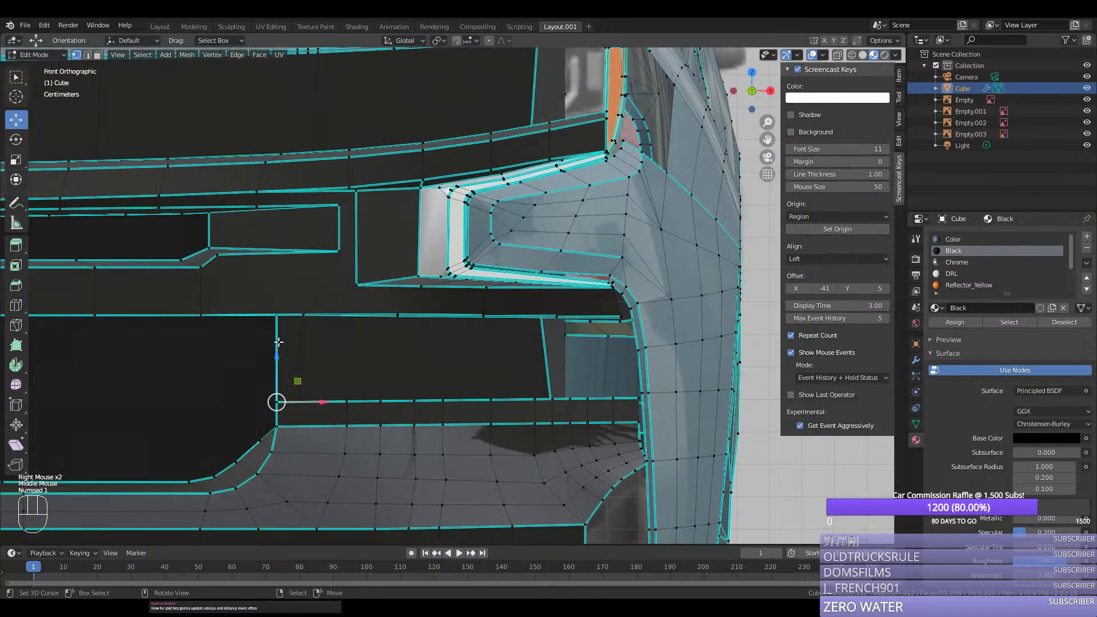
pyautogui.press('z')
pyautogui.press('z')
pyautogui.press('z')
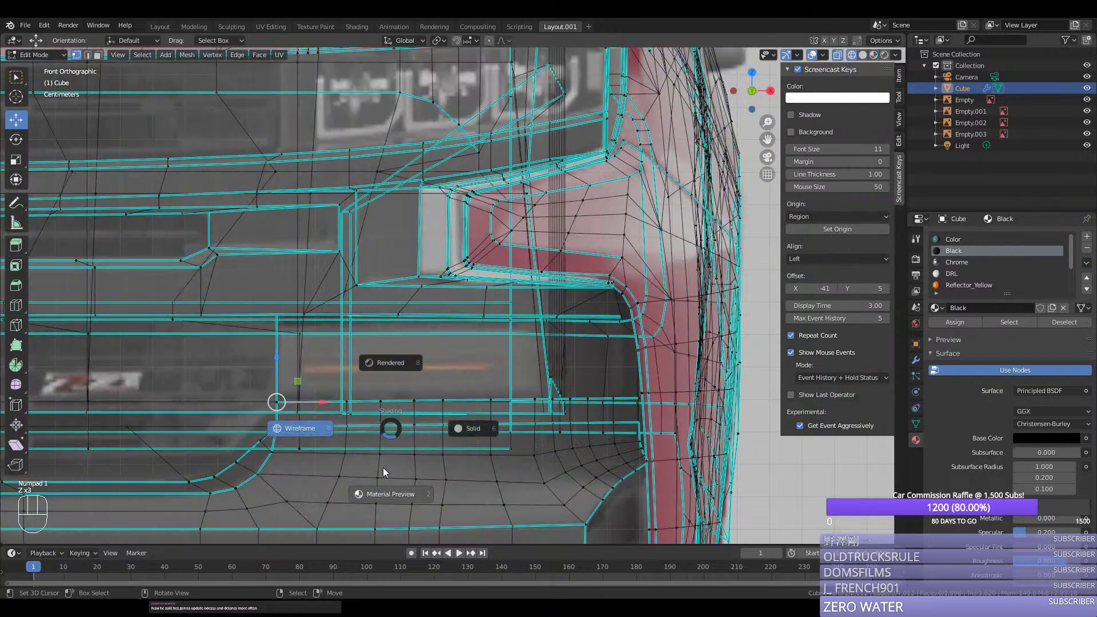
pyautogui.click(384, 471)
# Step: Save the file and inspect the front bumper and its side recess in Object Mode from the front and the side
pyautogui.press('Tab')
pyautogui.scroll(-5, 394, 435)
pyautogui.hotkey('ctrl', 's')
pyautogui.press('Tab')
pyautogui.scroll(-1, 394, 435)
pyautogui.press('Tab')
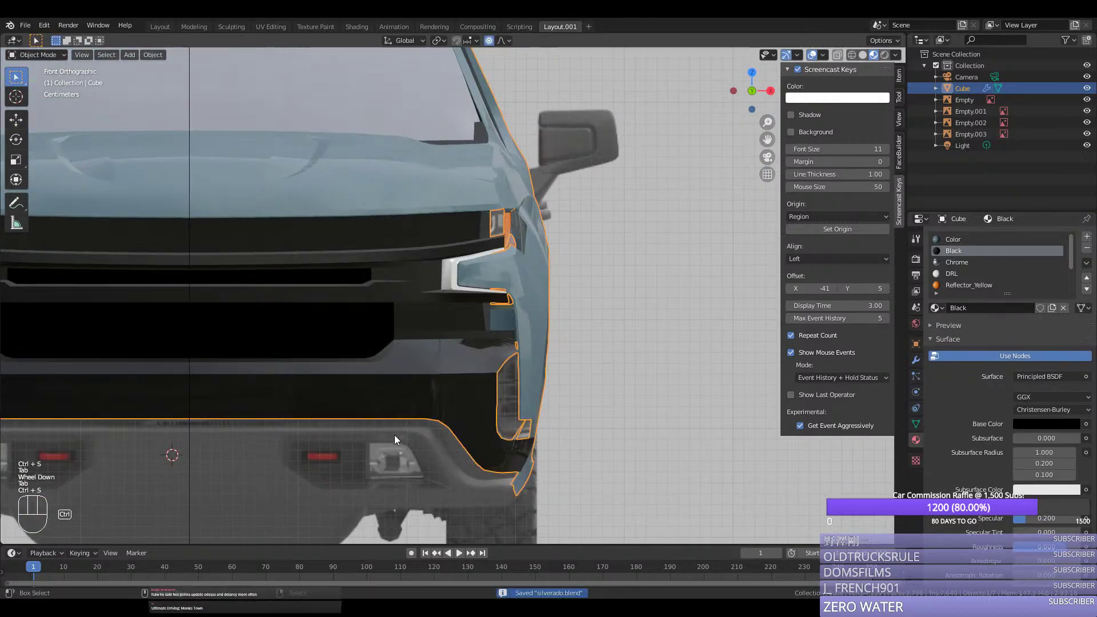
pyautogui.scroll(-2, 394, 435)
pyautogui.moveTo(394, 434); pyautogui.dragTo(455, 428, button='middle')
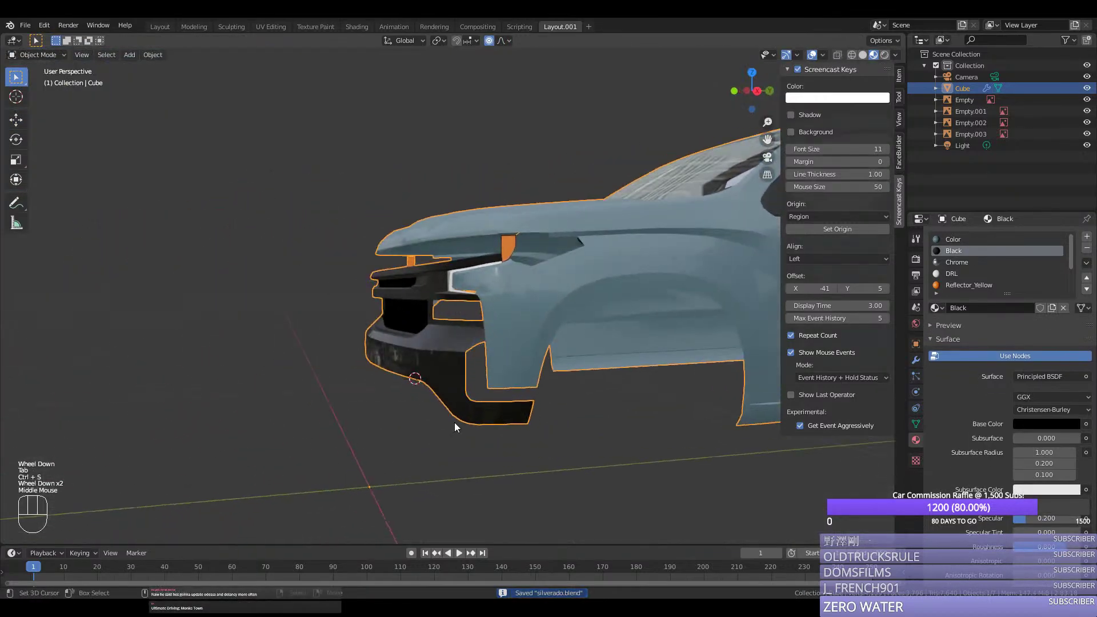
pyautogui.moveTo(569, 385); pyautogui.dragTo(565, 396, button='middle')
pyautogui.scroll(2, 532, 298)
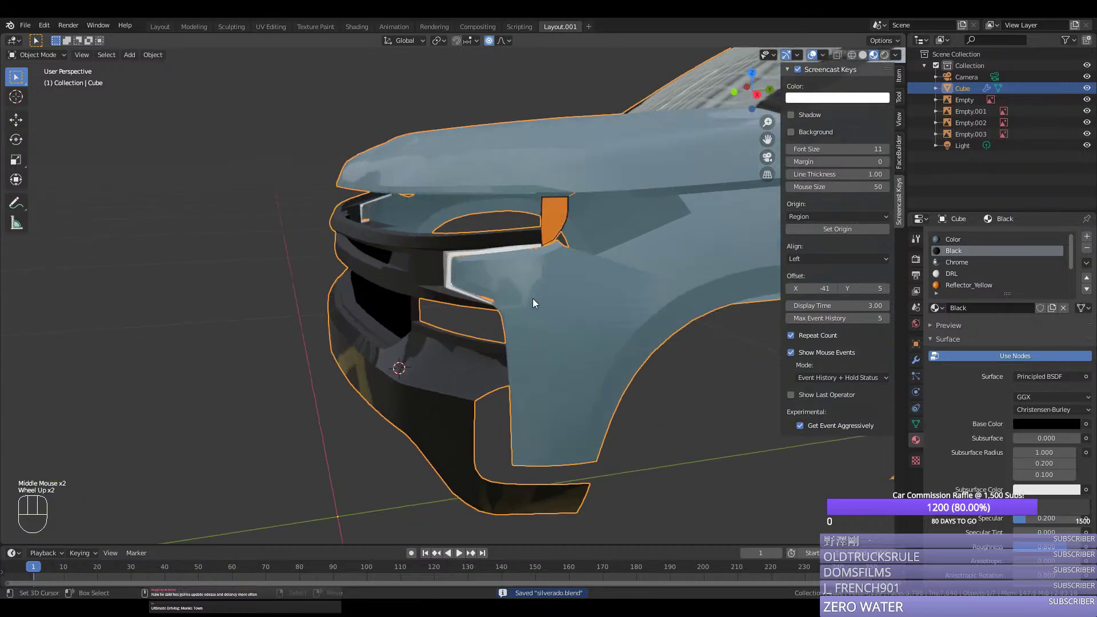
pyautogui.moveTo(554, 287); pyautogui.dragTo(545, 279, button='middle')
pyautogui.press('Tab')
pyautogui.press('Tab')
pyautogui.hotkey('ctrl', 's')
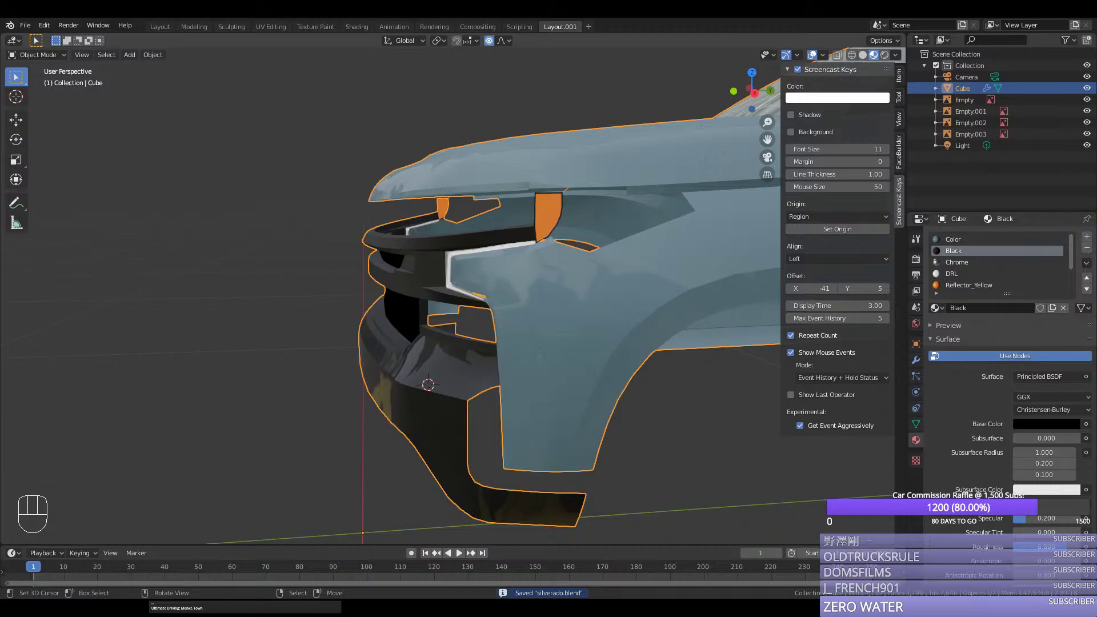
# Step: Save the file, deselect the truck body, and review the whole front end in three-quarter view
pyautogui.moveTo(331, 417); pyautogui.dragTo(419, 423, button='middle')
pyautogui.scroll(-2, 419, 423)
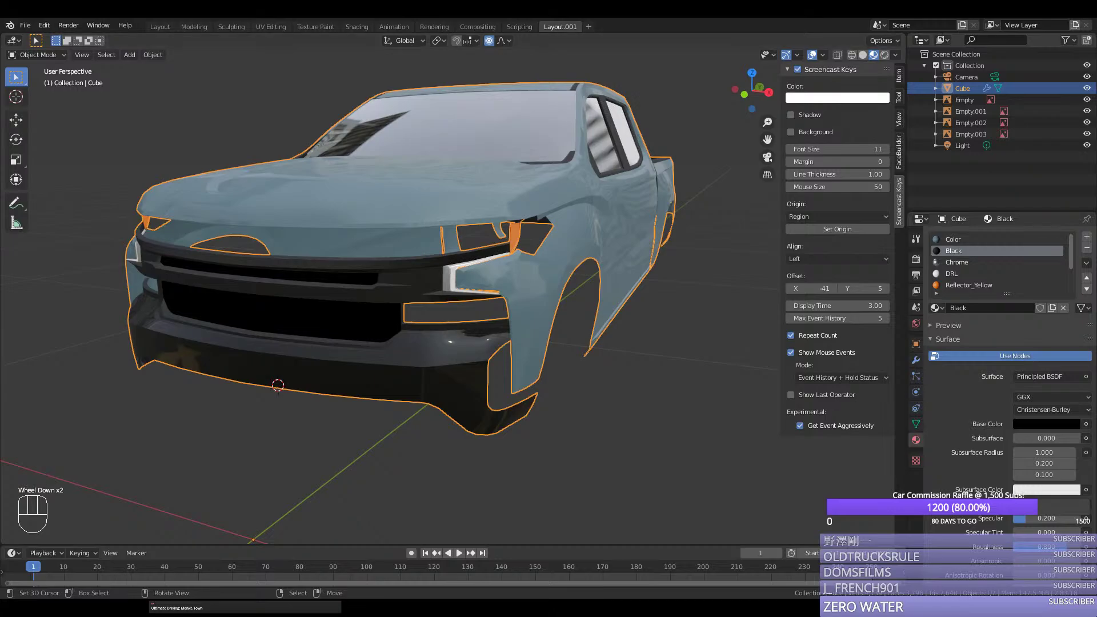
pyautogui.moveTo(303, 394); pyautogui.dragTo(338, 352, button='middle')
pyautogui.scroll(-1, 339, 405)
pyautogui.hotkey('ctrl', 's')
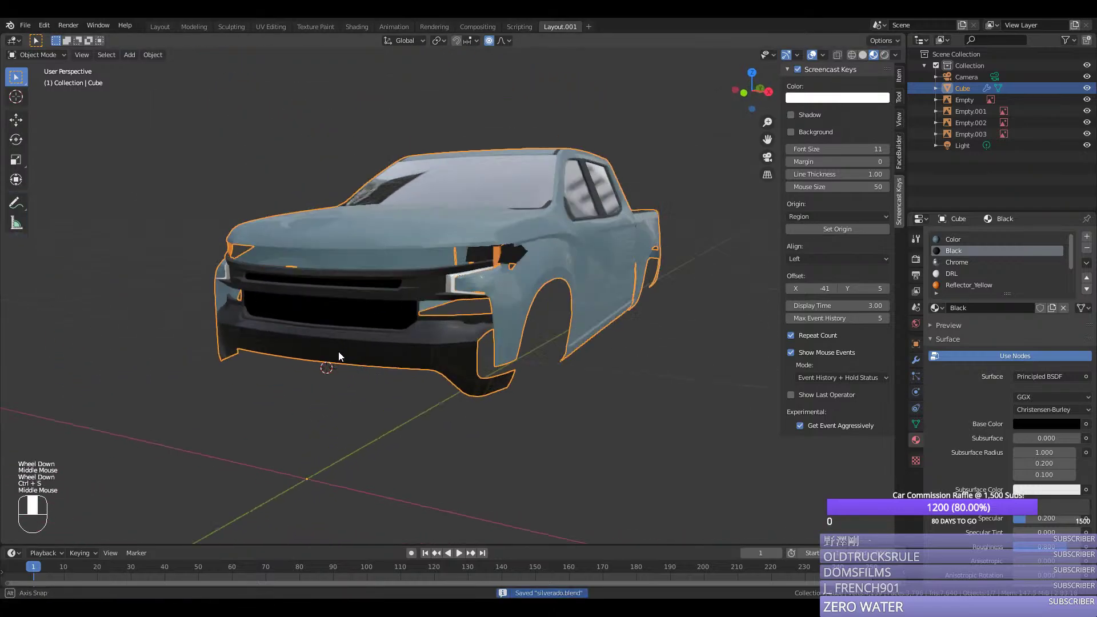
pyautogui.scroll(-1, 345, 348)
pyautogui.hotkey('alt', 'a')
pyautogui.moveTo(409, 331); pyautogui.dragTo(506, 293, button='middle')
pyautogui.scroll(2, 474, 297)
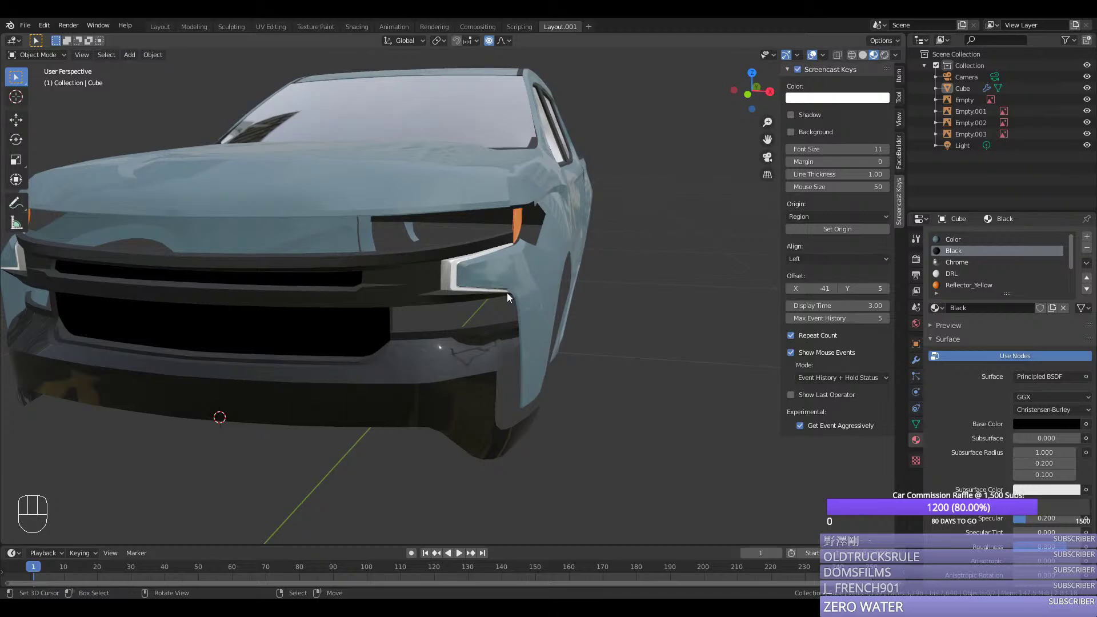
# Step: Open the recent file elantra.blend and examine the unfinished car body from several front angles
pyautogui.click(25, 26)
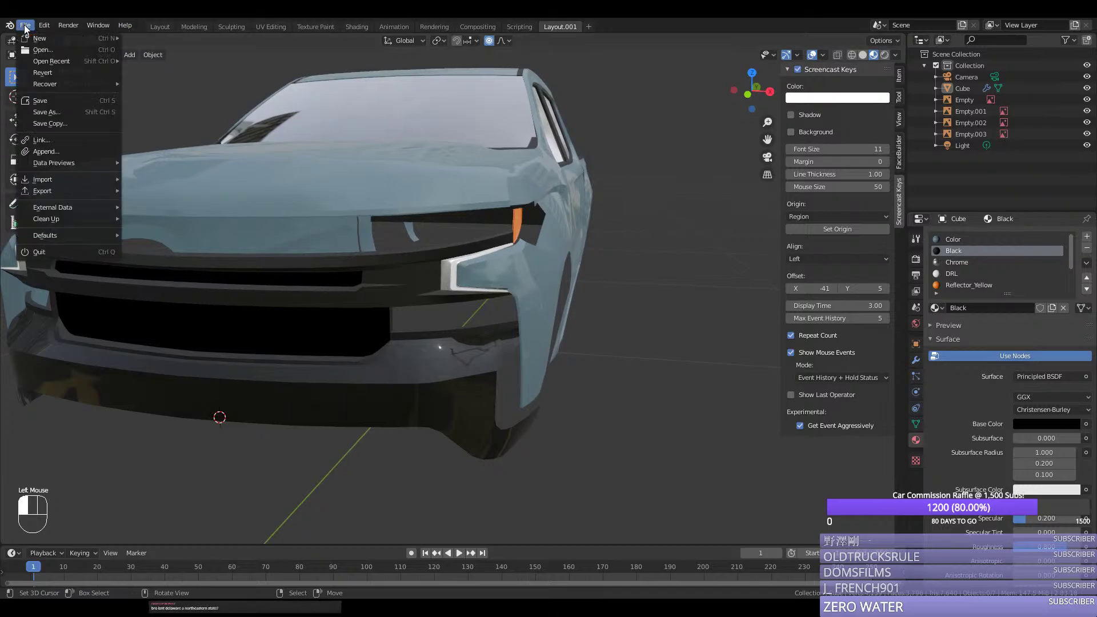
pyautogui.moveTo(62, 64)
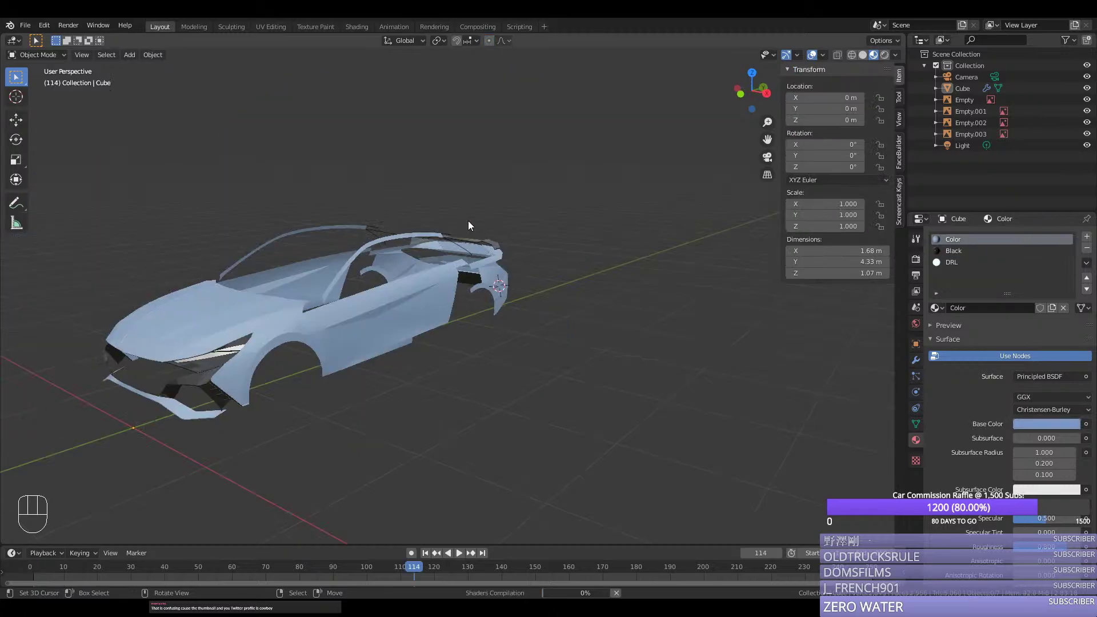
pyautogui.moveTo(468, 220); pyautogui.dragTo(543, 179, button='middle')
pyautogui.scroll(2, 495, 270)
pyautogui.scroll(-2, 296, 276)
pyautogui.scroll(-1, 404, 225)
pyautogui.moveTo(767, 139); pyautogui.dragTo(488, 258)
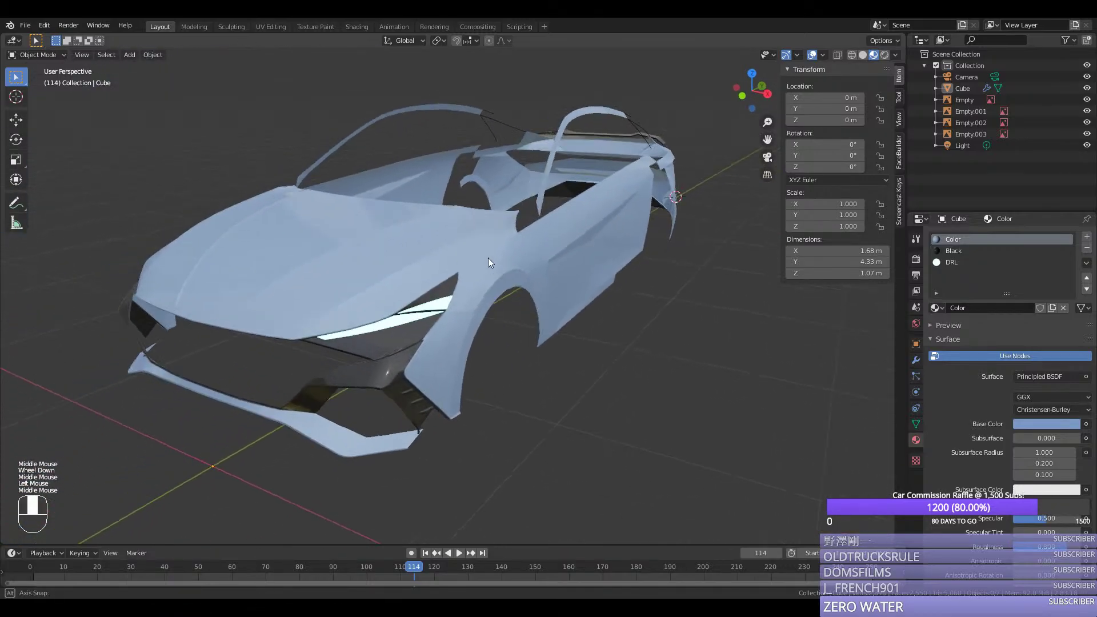
pyautogui.moveTo(488, 258); pyautogui.dragTo(493, 257, button='middle')
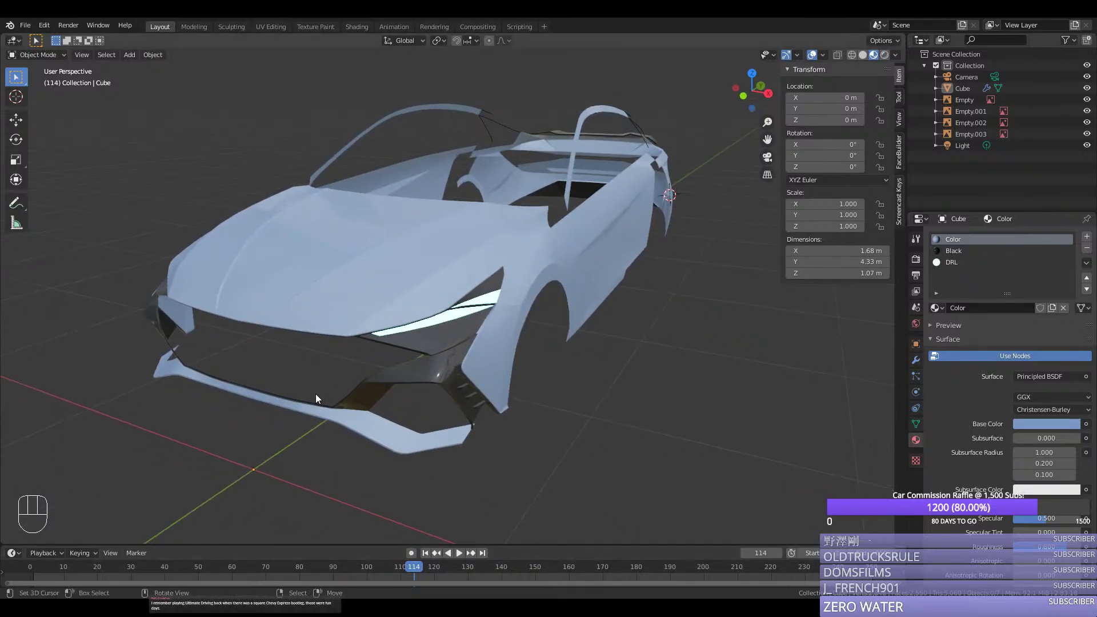
pyautogui.moveTo(327, 386); pyautogui.dragTo(320, 356, button='middle')
pyautogui.scroll(-1, 320, 355)
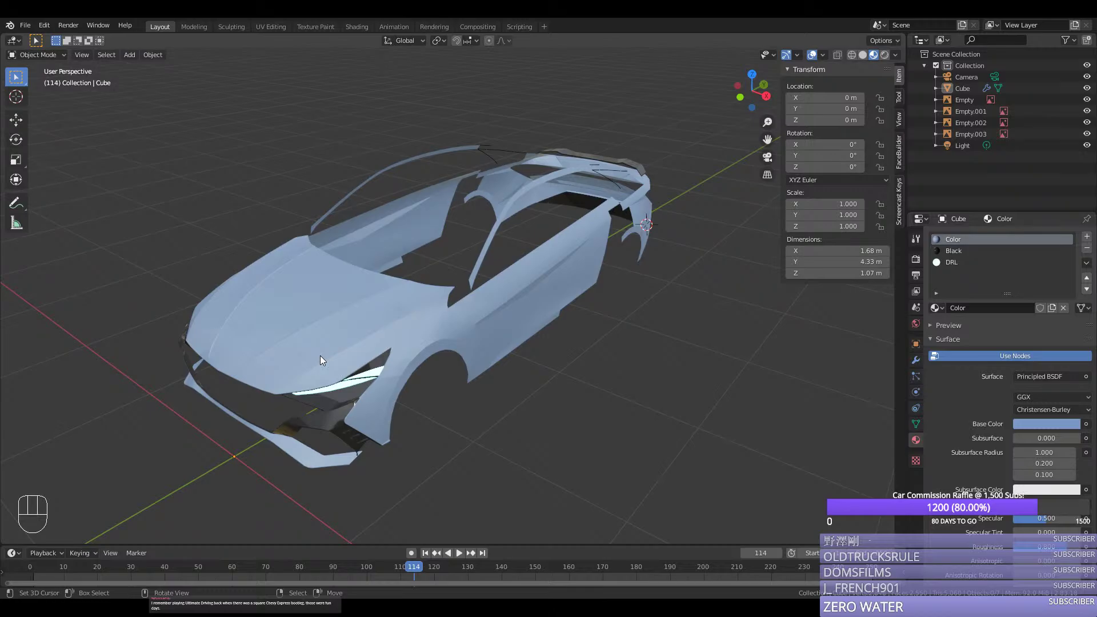
pyautogui.moveTo(320, 355); pyautogui.dragTo(420, 279, button='middle')
pyautogui.scroll(2, 189, 317)
# Step: Open the recent file z28.blend, deselect everything, and examine the partially modelled blue car body
pyautogui.click(25, 25)
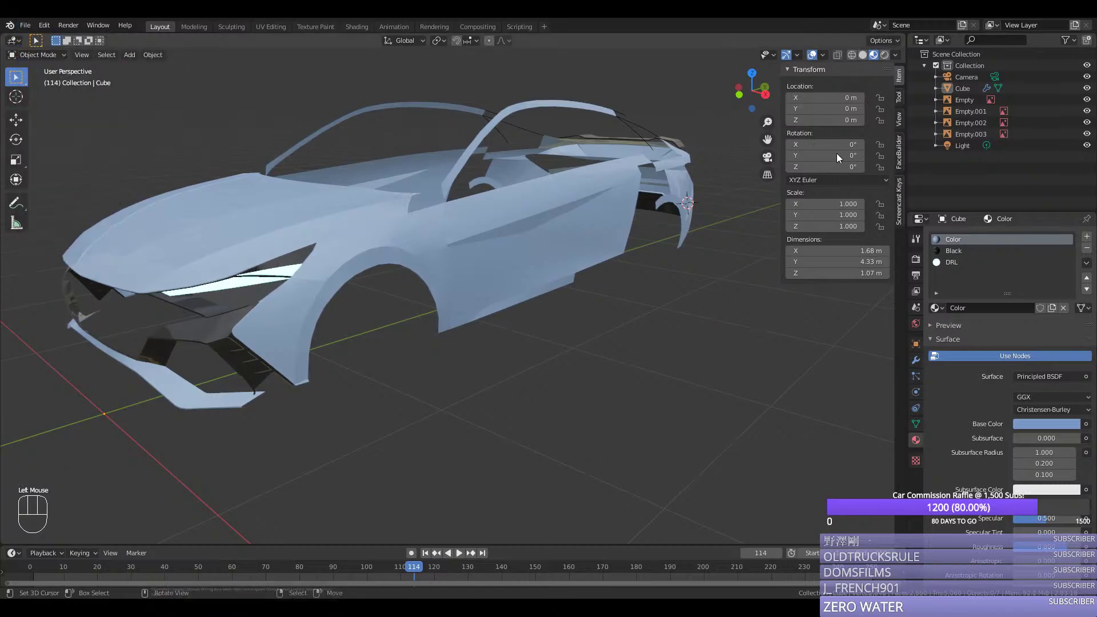
pyautogui.click(25, 25)
pyautogui.moveTo(63, 62)
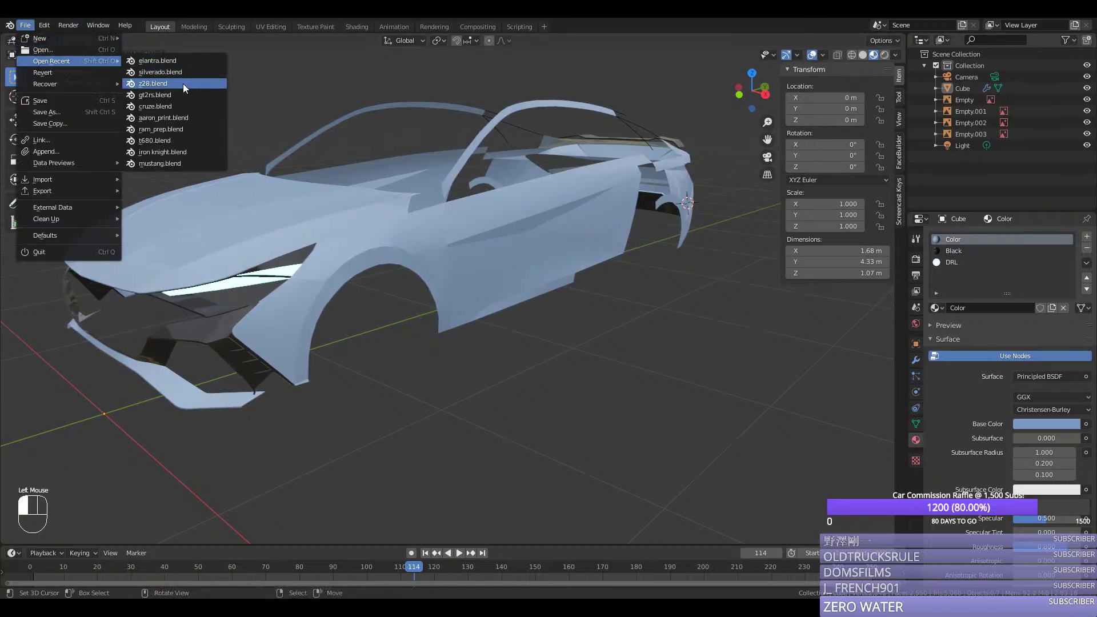
pyautogui.click(153, 83)
pyautogui.scroll(-2, 443, 232)
pyautogui.moveTo(451, 247); pyautogui.dragTo(466, 248, button='middle')
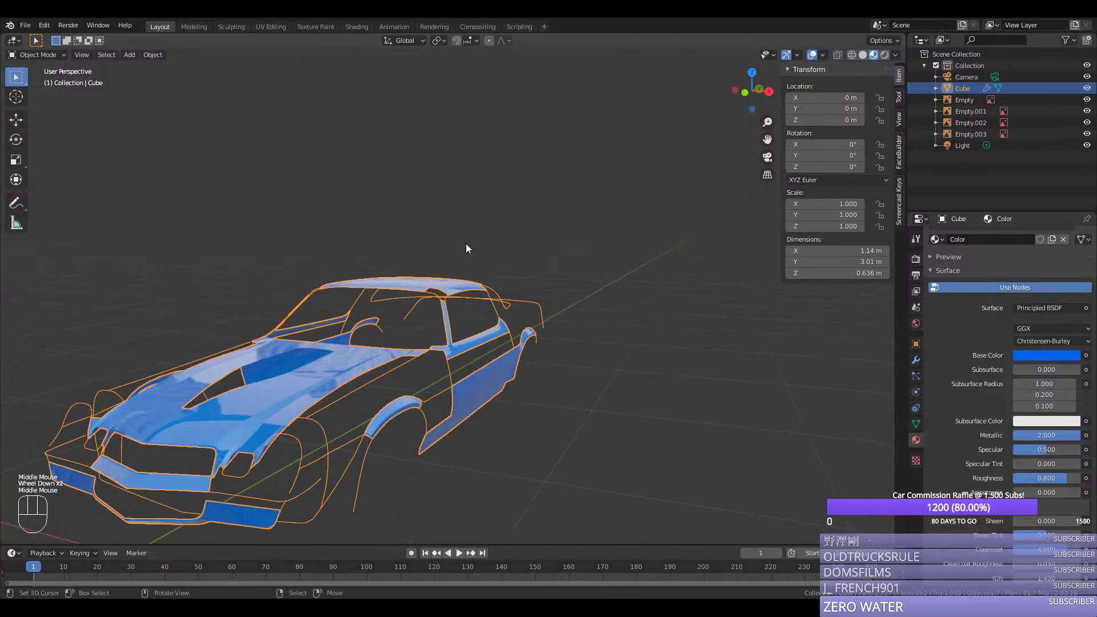
pyautogui.moveTo(705, 180); pyautogui.dragTo(227, 273, button='middle')
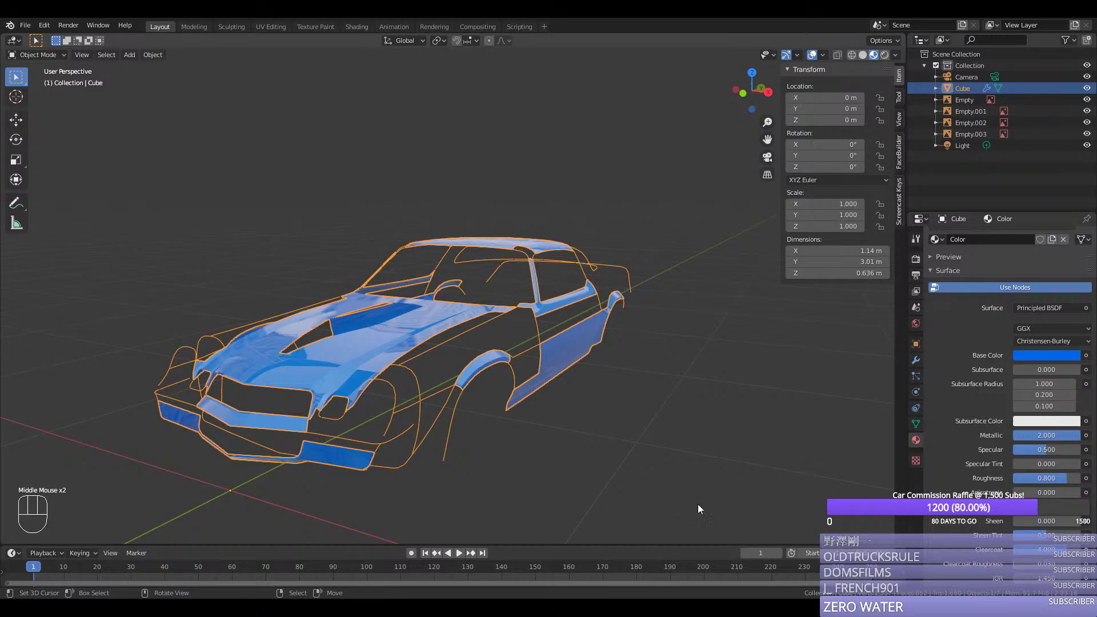
pyautogui.hotkey('alt', 'a')
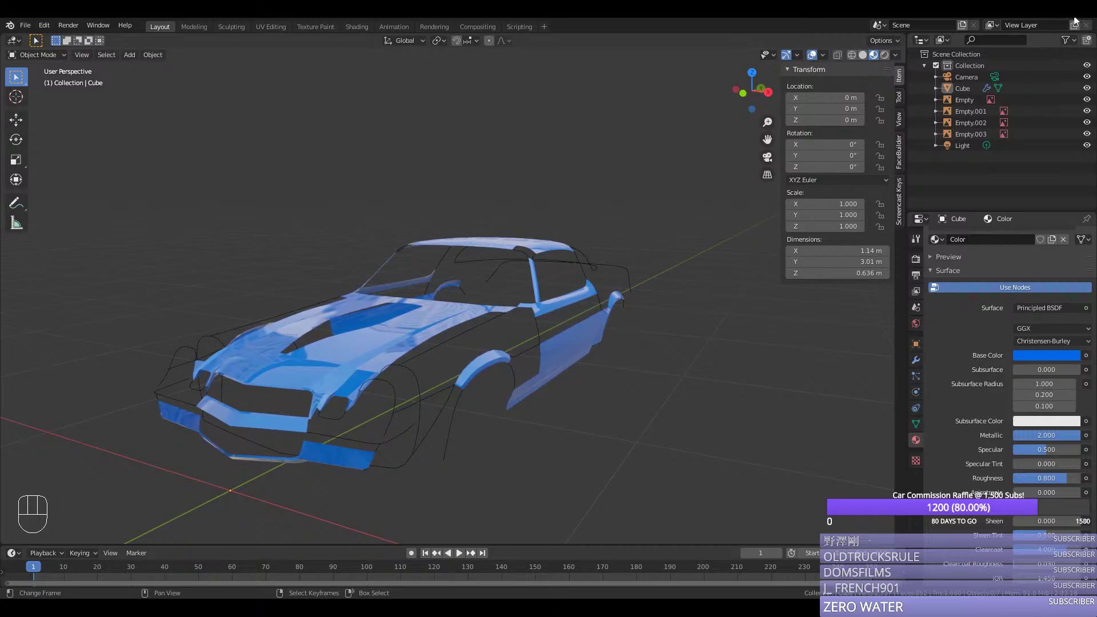
pyautogui.moveTo(510, 241); pyautogui.dragTo(74, 67, button='middle')
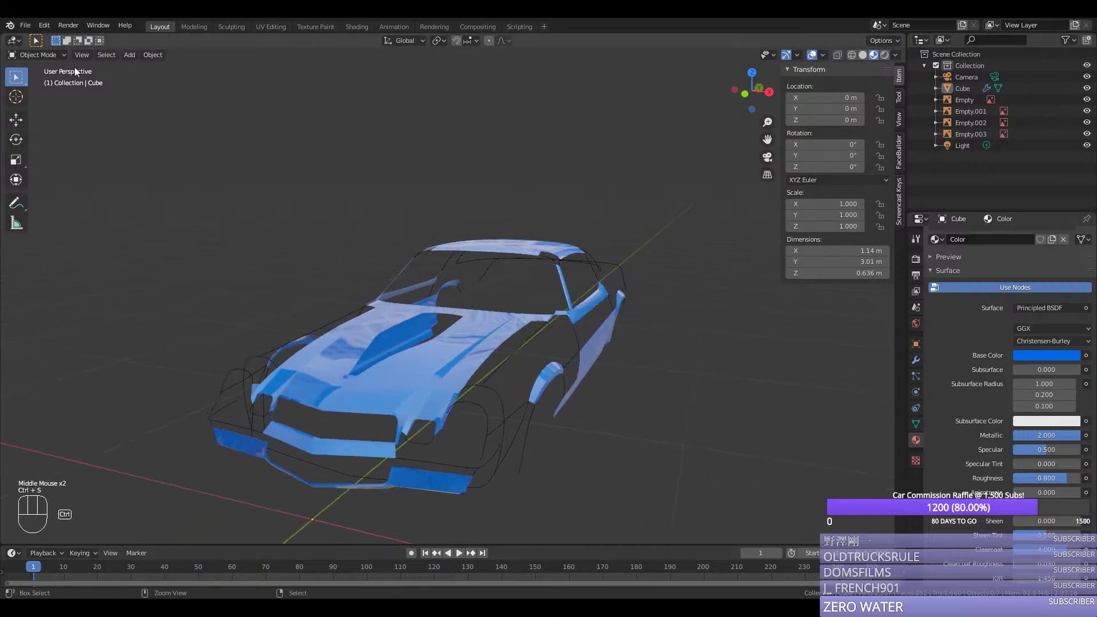
# Step: Open the recent file t680.blend containing the semi-truck model
pyautogui.click(46, 101)
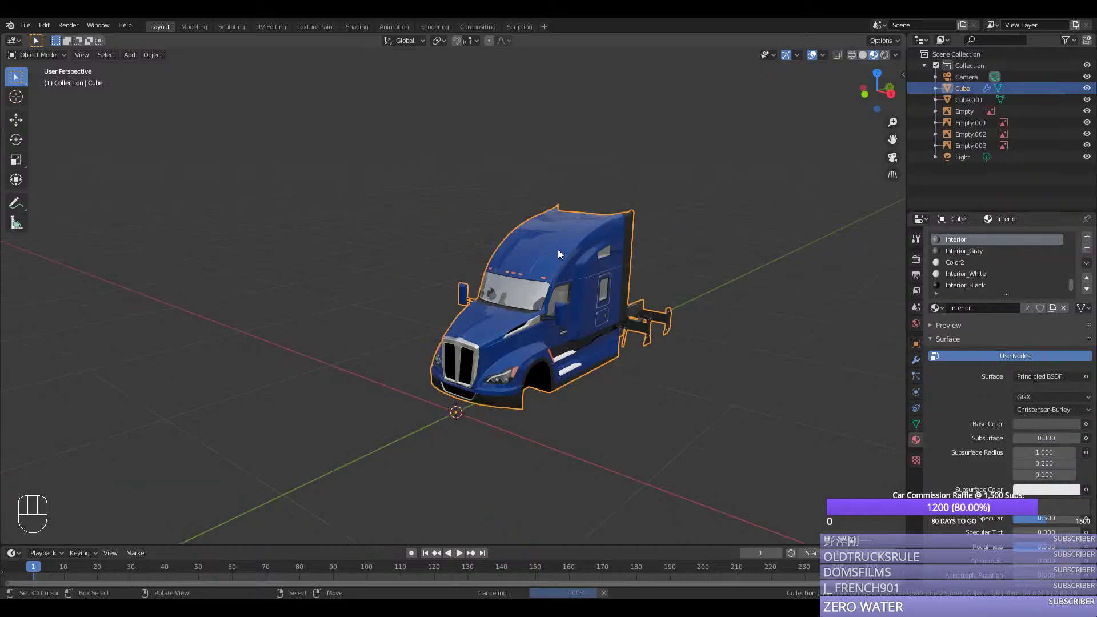
# Step: Deselect everything, check the semi-truck's front and cab side, and save t680.blend
pyautogui.scroll(5, 557, 249)
pyautogui.moveTo(554, 245); pyautogui.dragTo(554, 244, button='middle')
pyautogui.hotkey('alt', 'a')
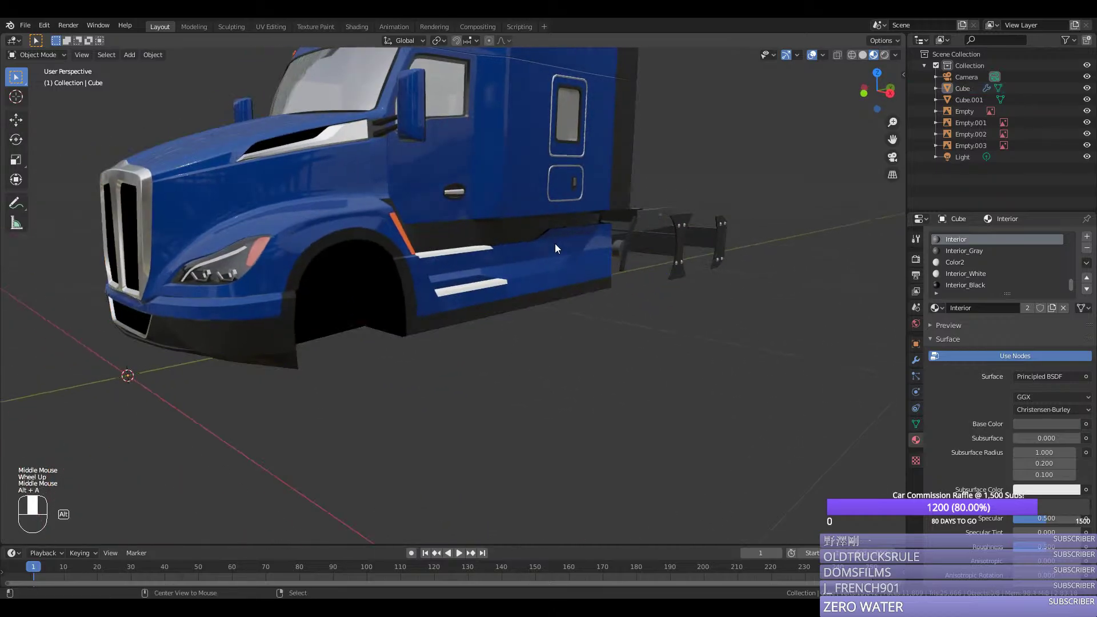
pyautogui.hotkey('shift', 'f')
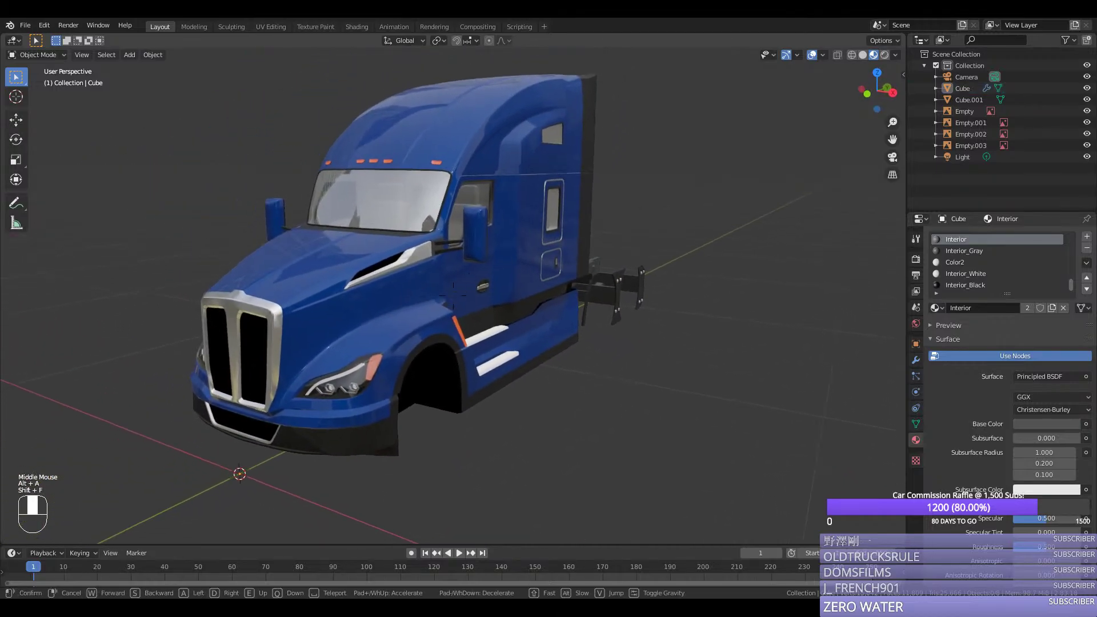
pyautogui.click(452, 296)
pyautogui.moveTo(452, 296); pyautogui.dragTo(431, 296, button='middle')
pyautogui.hotkey('ctrl', 's')
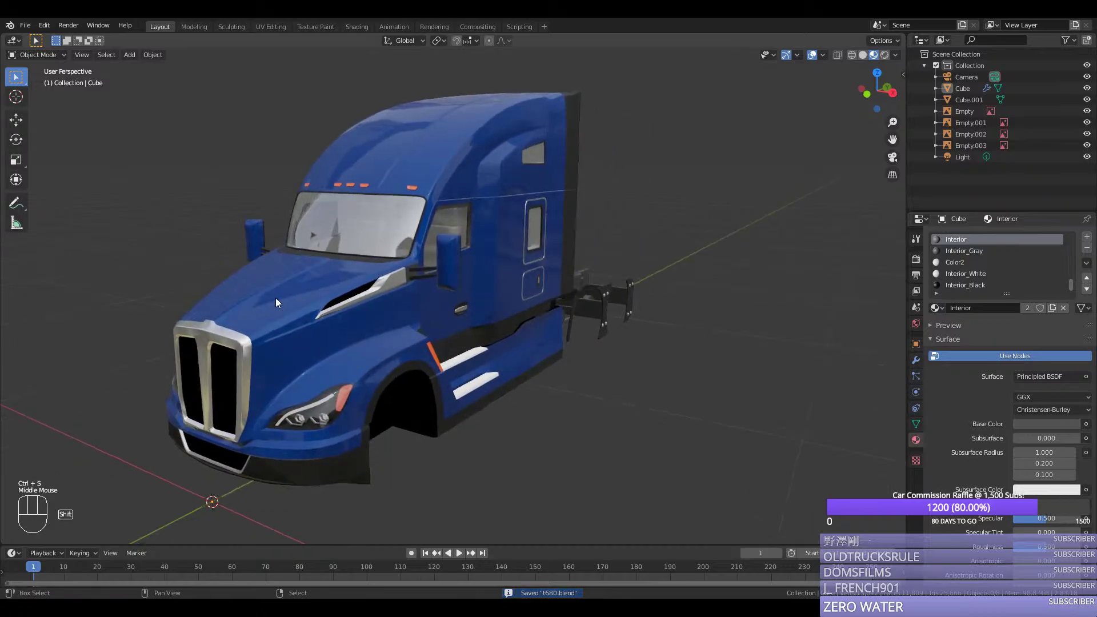
# Step: Examine the semi-truck from both front three-quarter sides using walk navigation
pyautogui.hotkey('shift', 'f')
pyautogui.press('a')
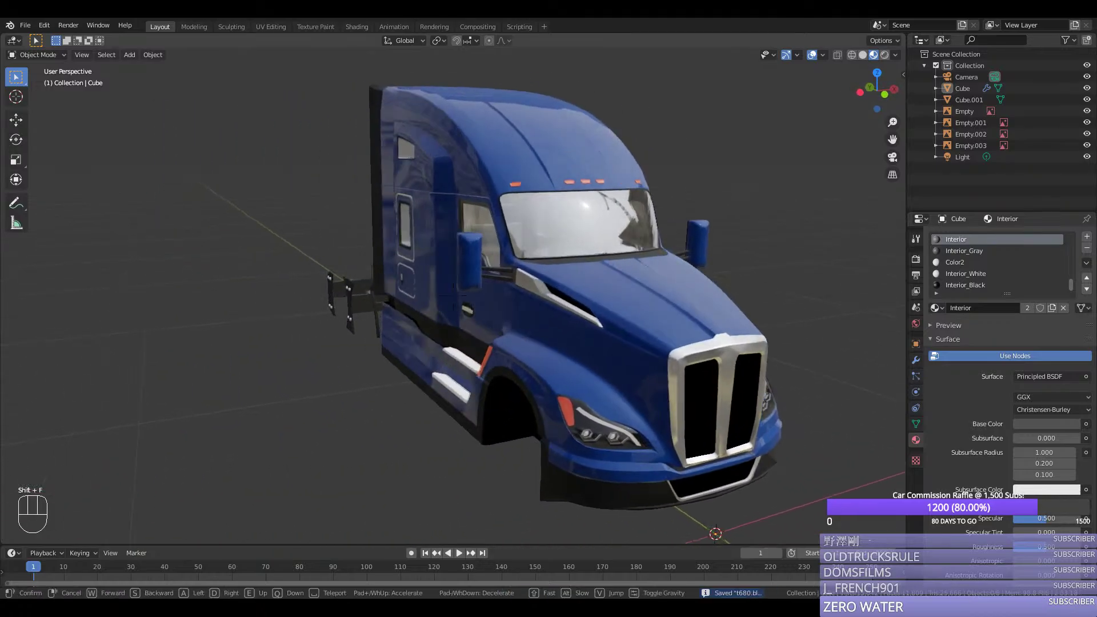
pyautogui.press('d')
pyautogui.click(453, 296)
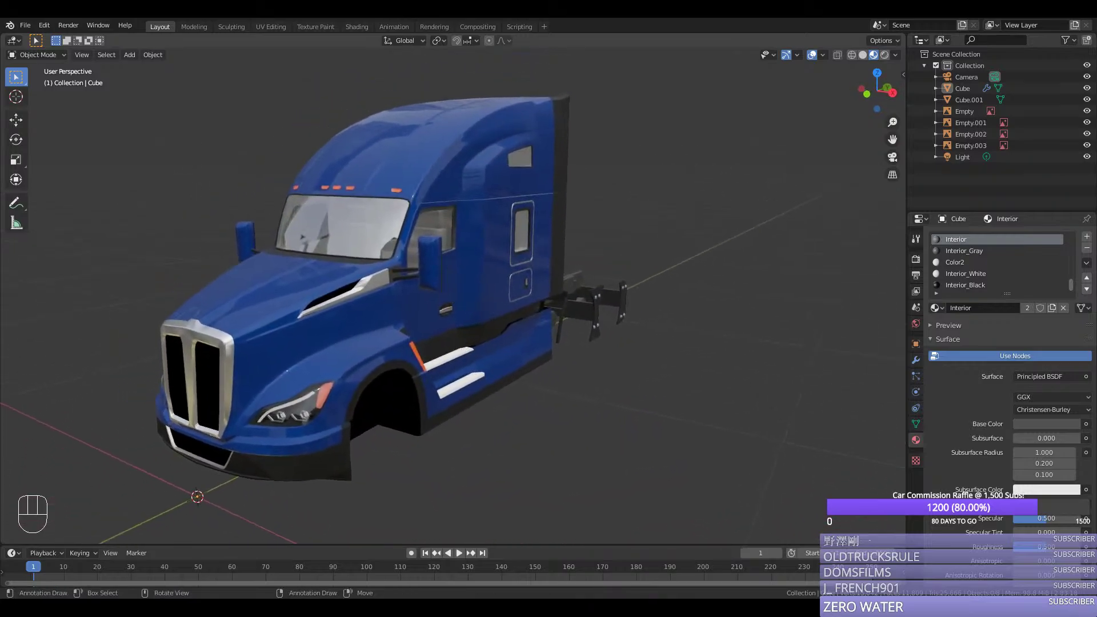
# Step: Open the file low res car.blend and turn off the Face Orientation overlay to examine the low-poly car's materials
pyautogui.click(25, 25)
pyautogui.click(41, 51)
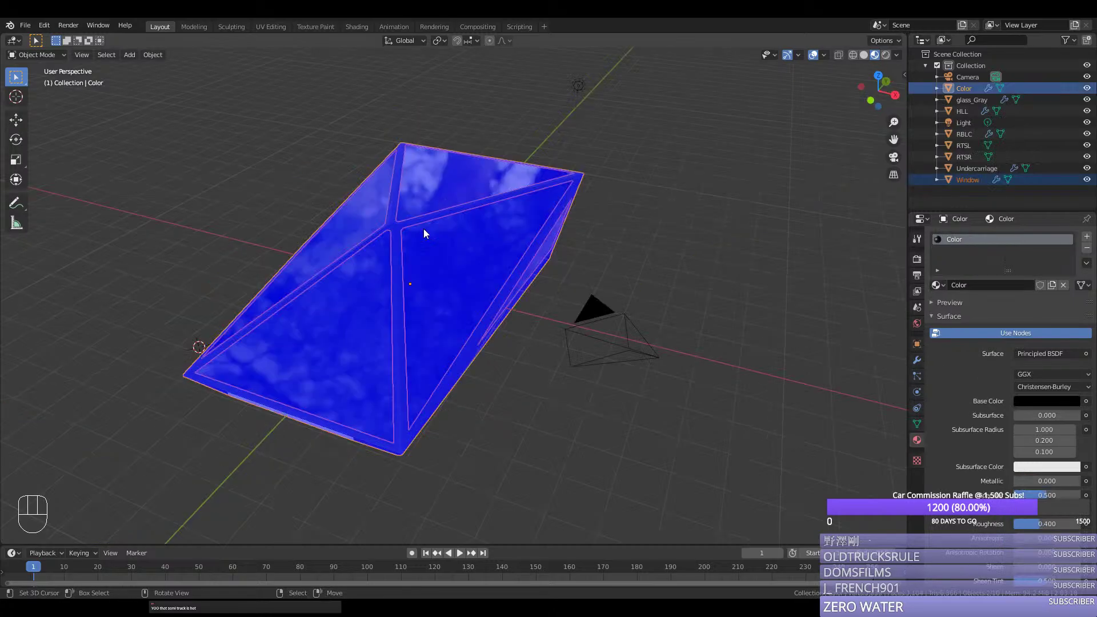
pyautogui.moveTo(423, 231); pyautogui.dragTo(380, 228, button='middle')
pyautogui.click(823, 55)
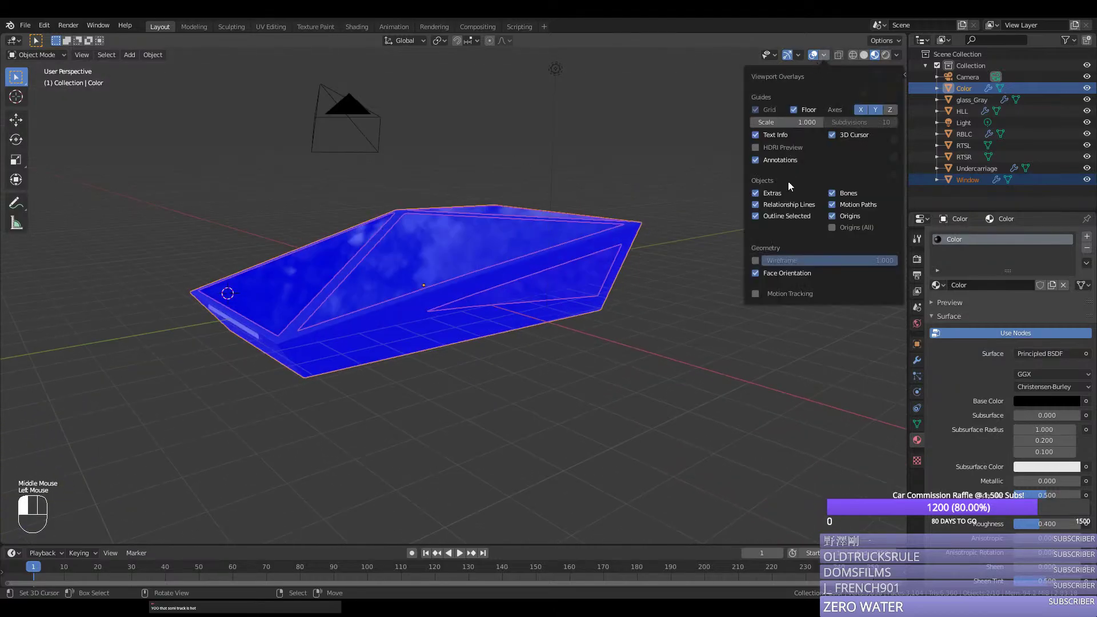
pyautogui.click(749, 274)
pyautogui.moveTo(737, 276); pyautogui.dragTo(874, 264, button='middle')
pyautogui.moveTo(588, 298); pyautogui.dragTo(754, 304, button='middle')
pyautogui.moveTo(674, 308); pyautogui.dragTo(571, 326, button='middle')
# Step: Open another recent car project and examine its partial wireframe outline of the body
pyautogui.click(25, 26)
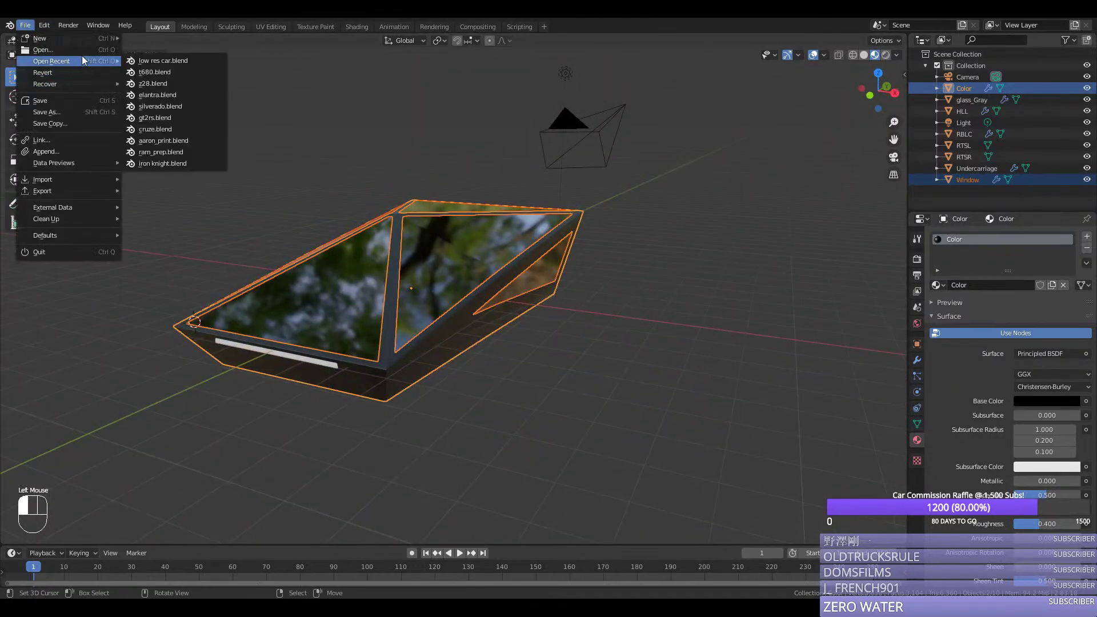
pyautogui.press('Escape')
pyautogui.press('Escape')
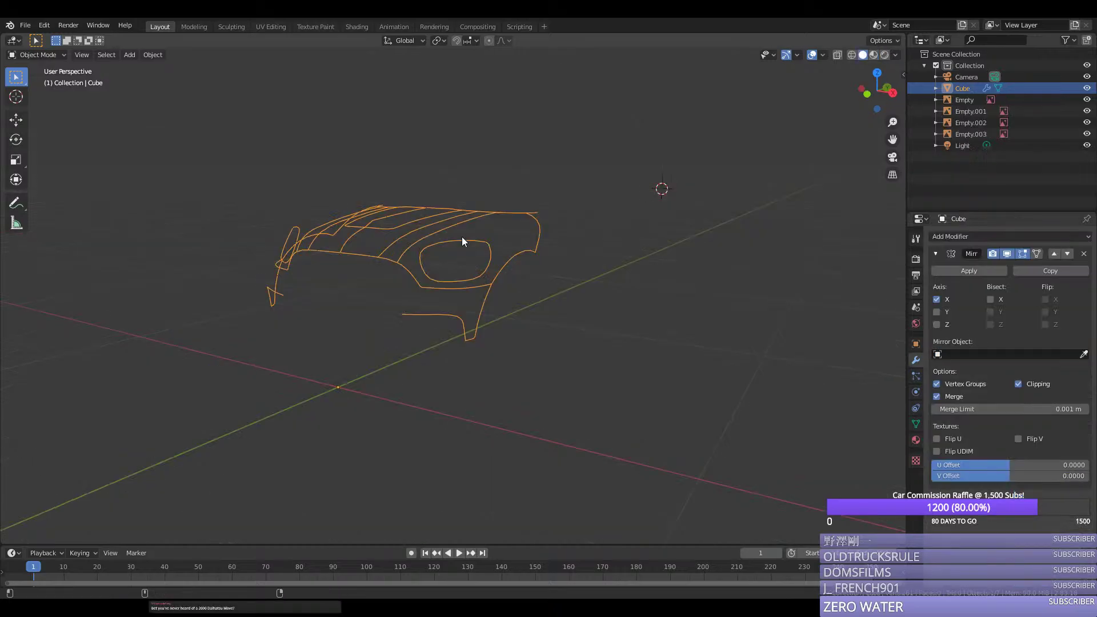
pyautogui.moveTo(461, 236)
pyautogui.mouseDown(button='middle')
pyautogui.moveTo(473, 242)
pyautogui.moveTo(451, 236)
pyautogui.mouseUp(button='middle')
# Step: Reopen the recent file silverado.blend, deselect the truck body, and save the file
pyautogui.click(25, 25)
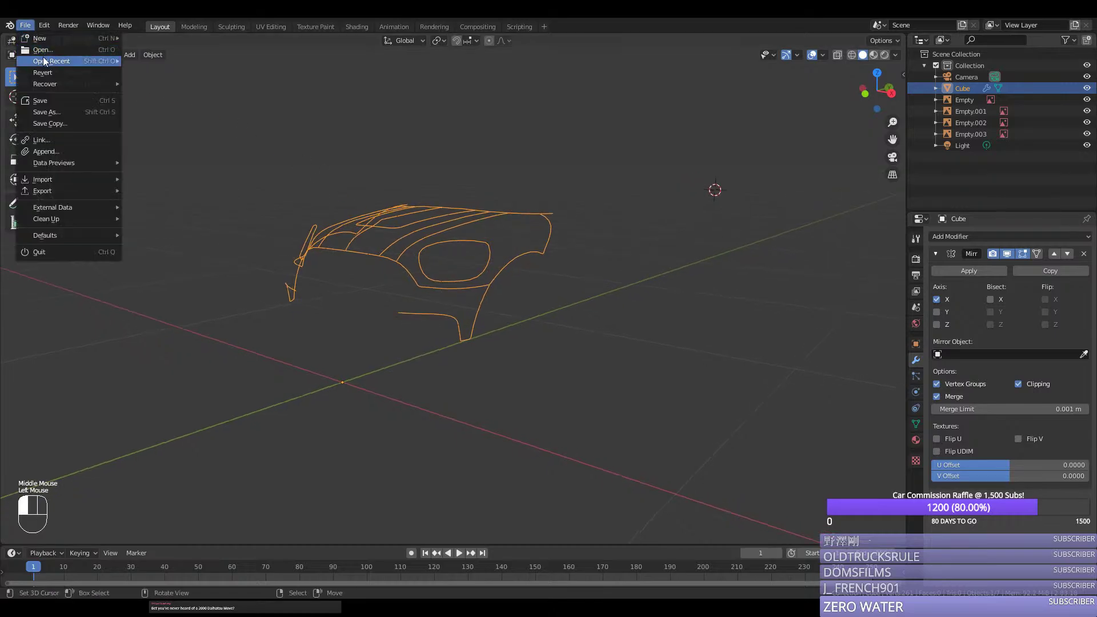
pyautogui.moveTo(86, 61)
pyautogui.click(167, 116)
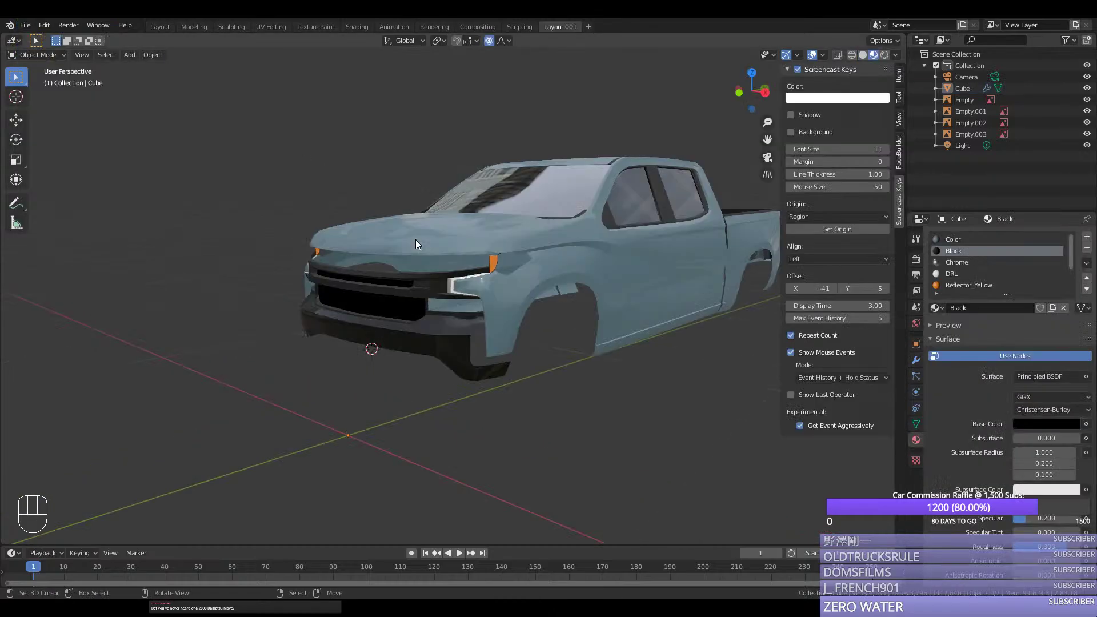
pyautogui.moveTo(416, 239); pyautogui.dragTo(442, 251, button='middle')
pyautogui.hotkey('alt', 'a')
pyautogui.hotkey('ctrl', 's')
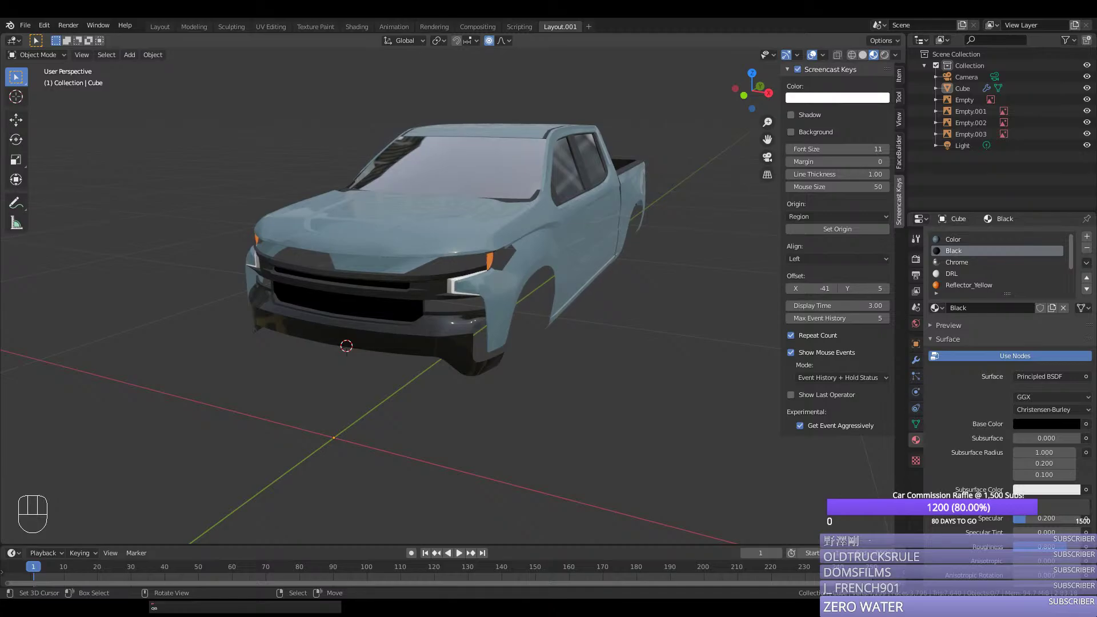
# Step: Examine the pickup's grille, headlights and front bumper from front and three-quarter angles
pyautogui.moveTo(94, 295); pyautogui.dragTo(362, 352, button='middle')
pyautogui.scroll(5, 289, 350)
pyautogui.moveTo(289, 350); pyautogui.dragTo(509, 359, button='middle')
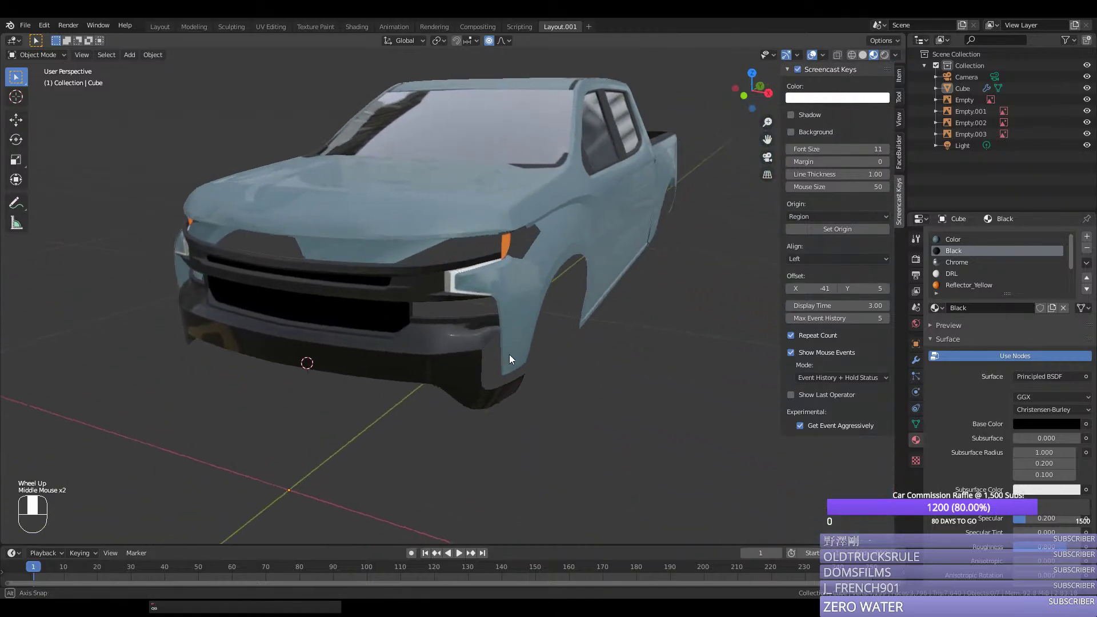
pyautogui.moveTo(403, 360); pyautogui.dragTo(55, 349, button='middle')
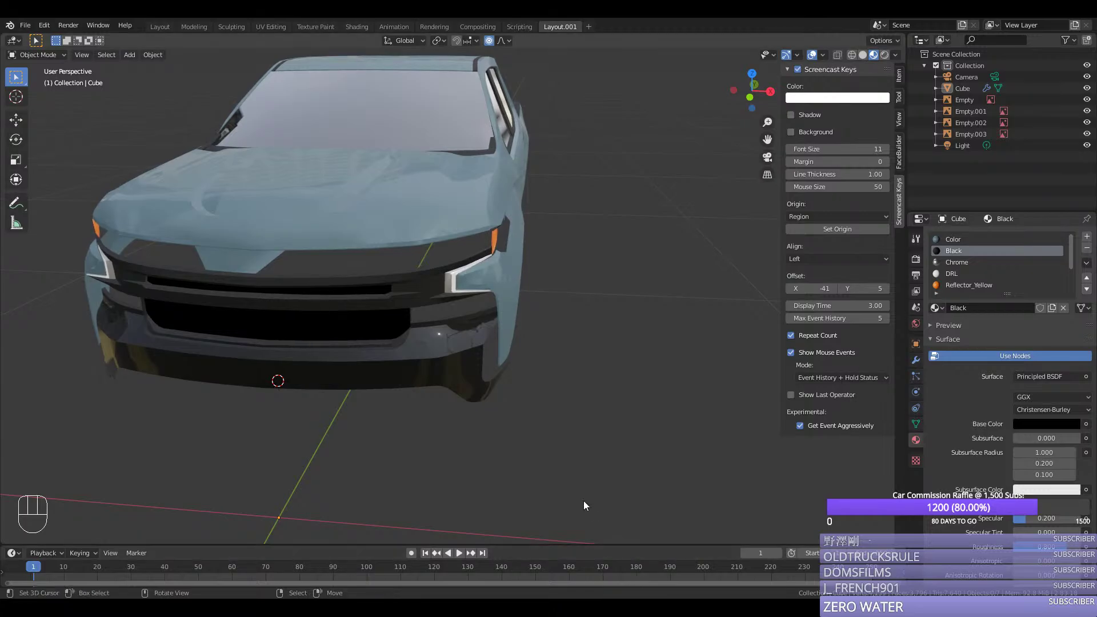
pyautogui.moveTo(584, 501); pyautogui.dragTo(524, 462, button='middle')
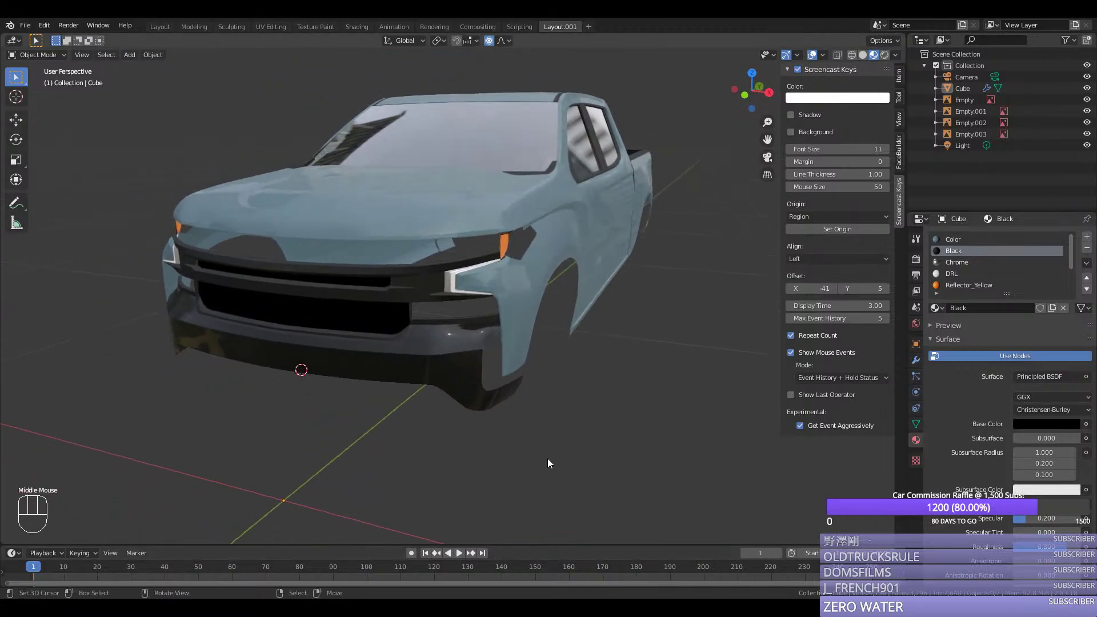